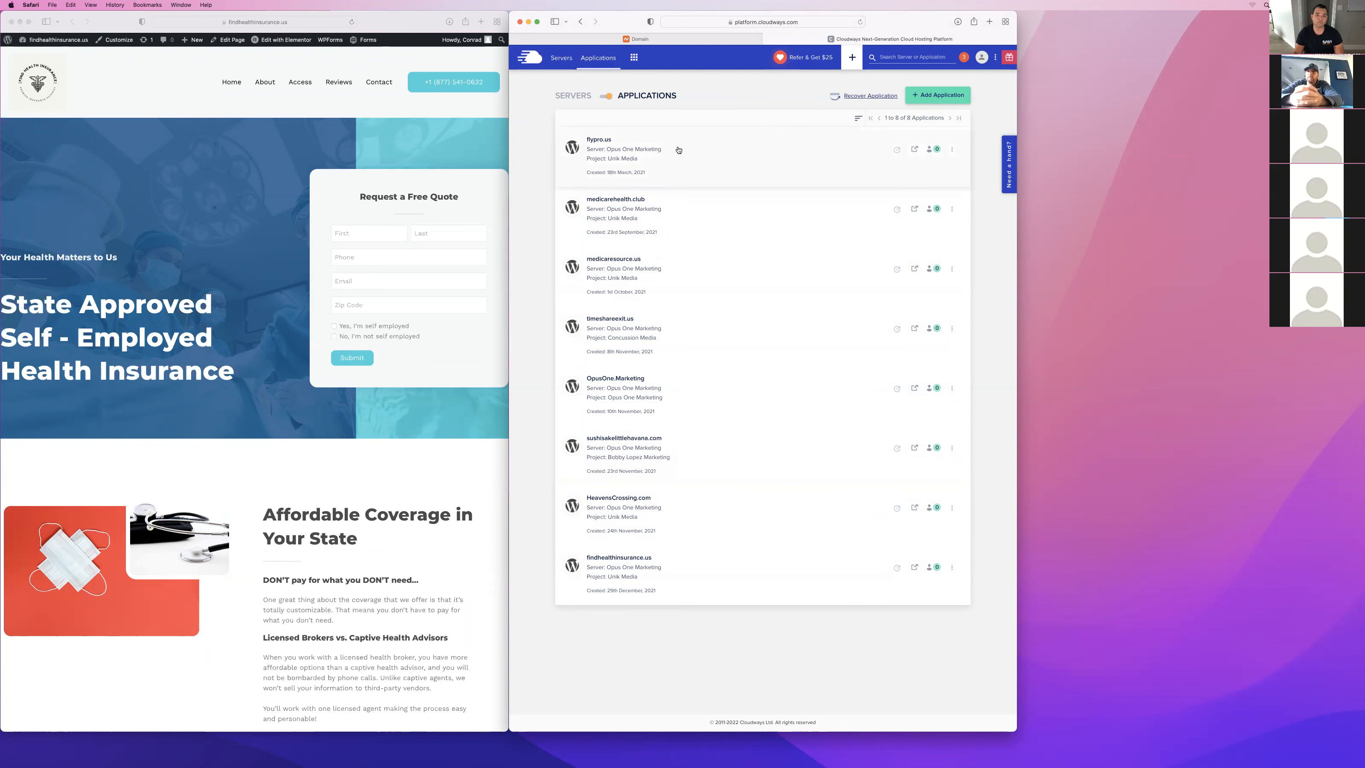
Review the findhealthinsurance.us home page from the hero section through the testimonials and the coverage text.
left_click(562, 57)
left_click(596, 58)
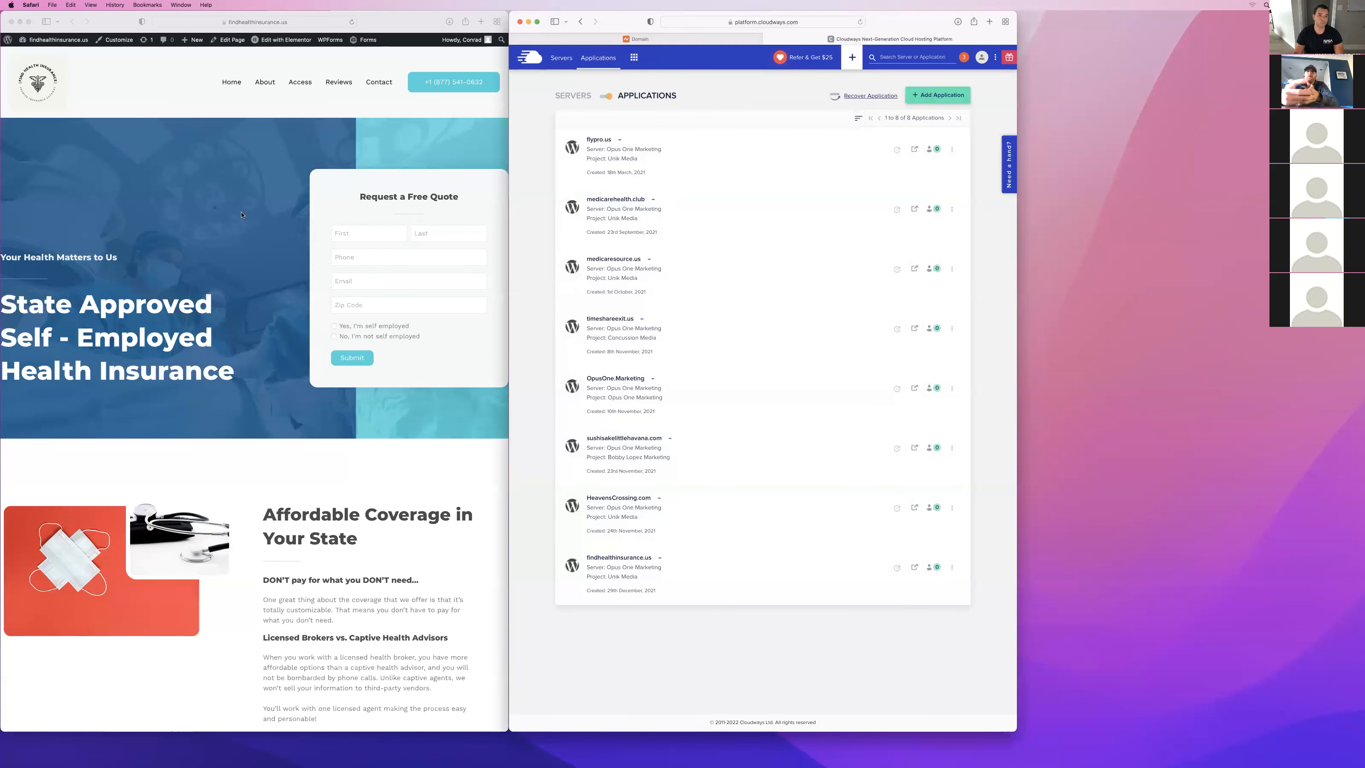
scroll(269, 296, "down", 3)
scroll(305, 389, "up", 3)
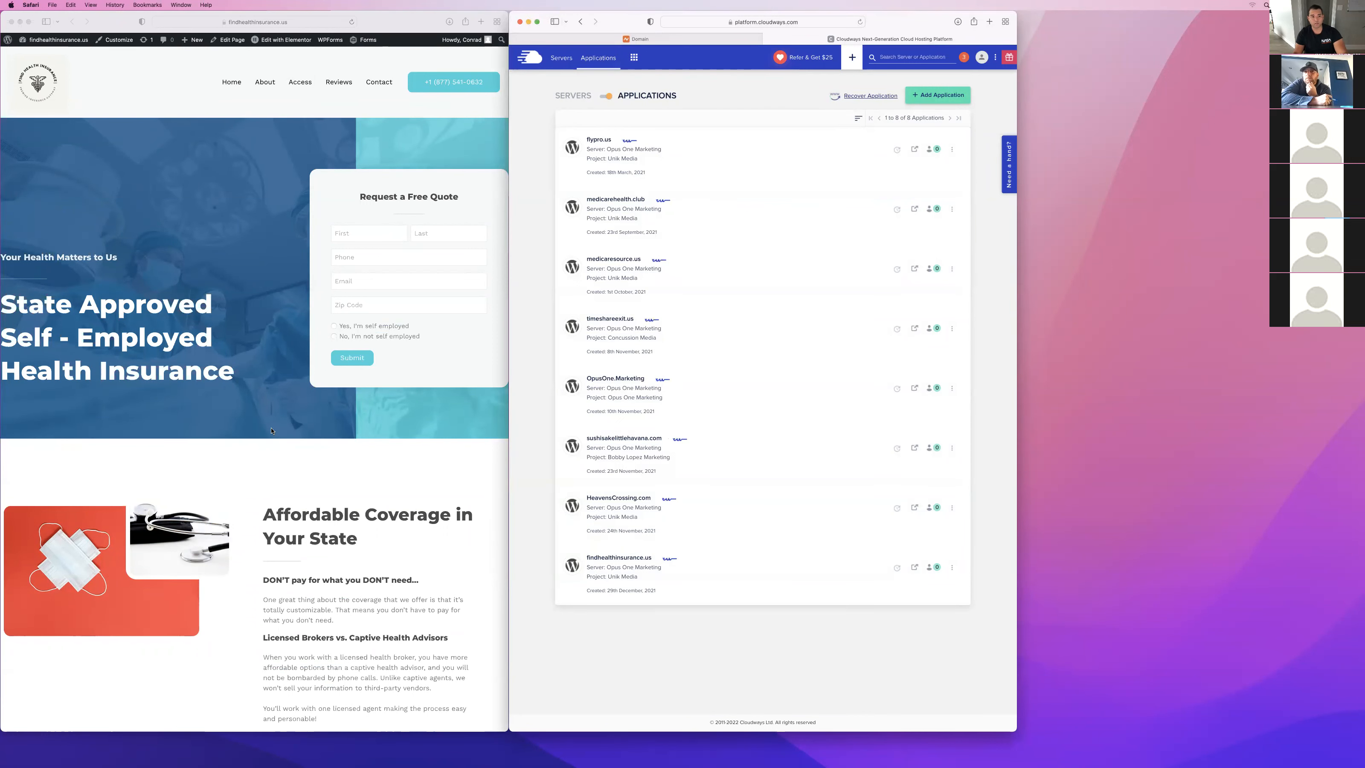
scroll(271, 430, "down", 3)
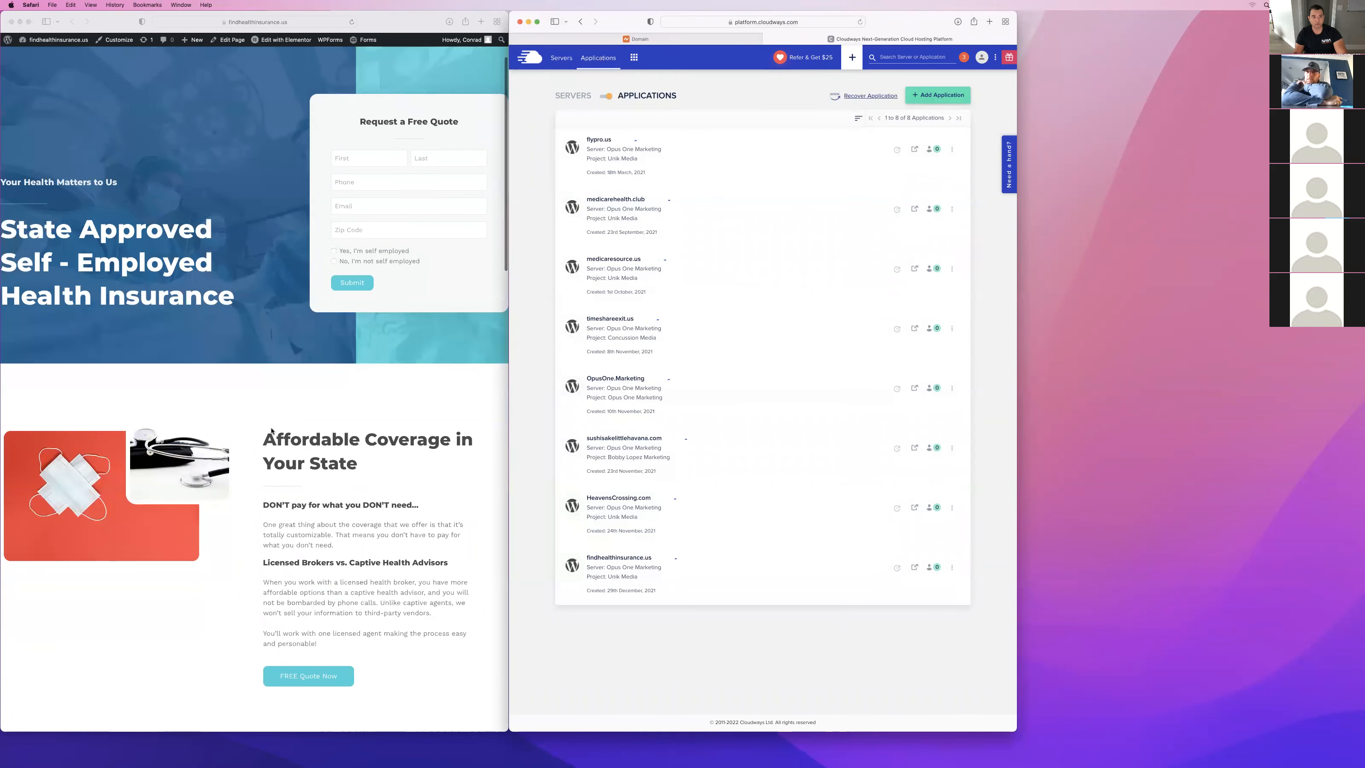
scroll(271, 430, "down", 15)
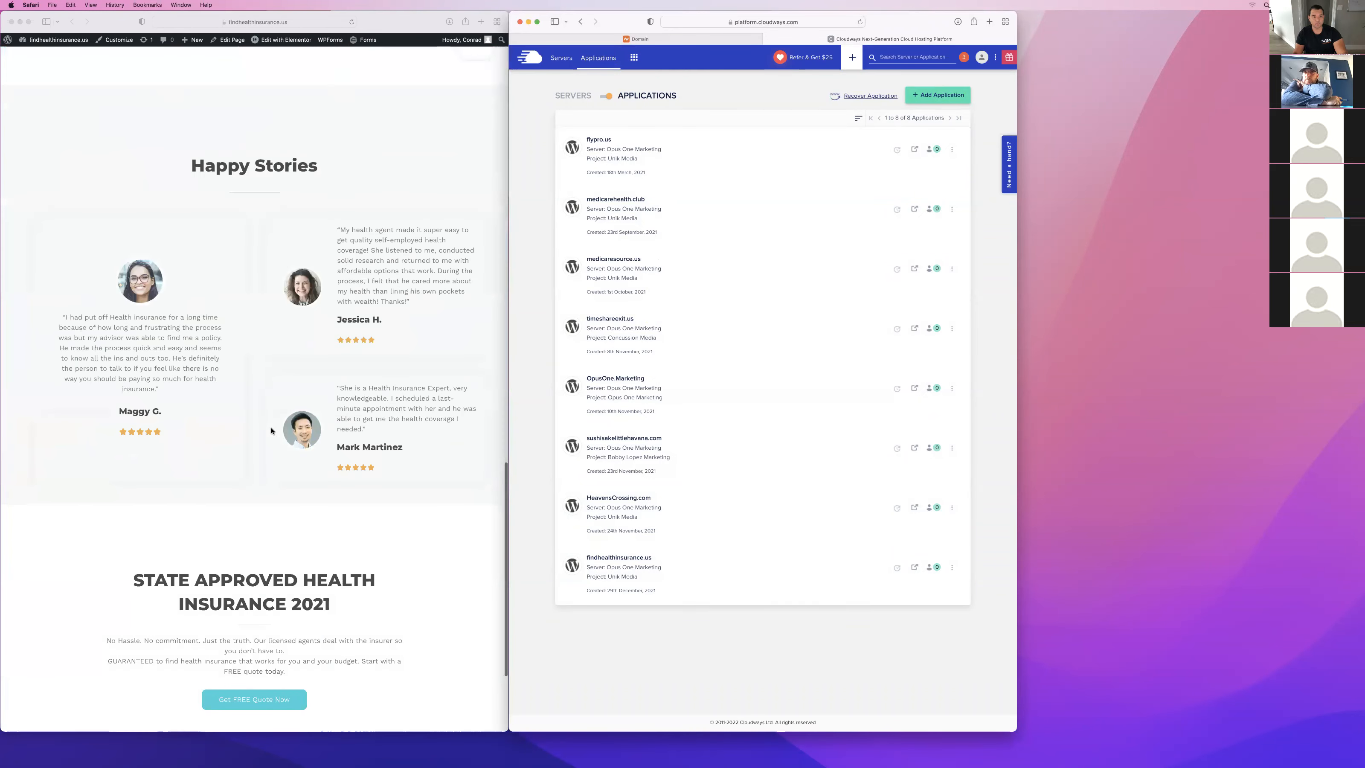
scroll(271, 430, "down", 3)
scroll(271, 430, "up", 20)
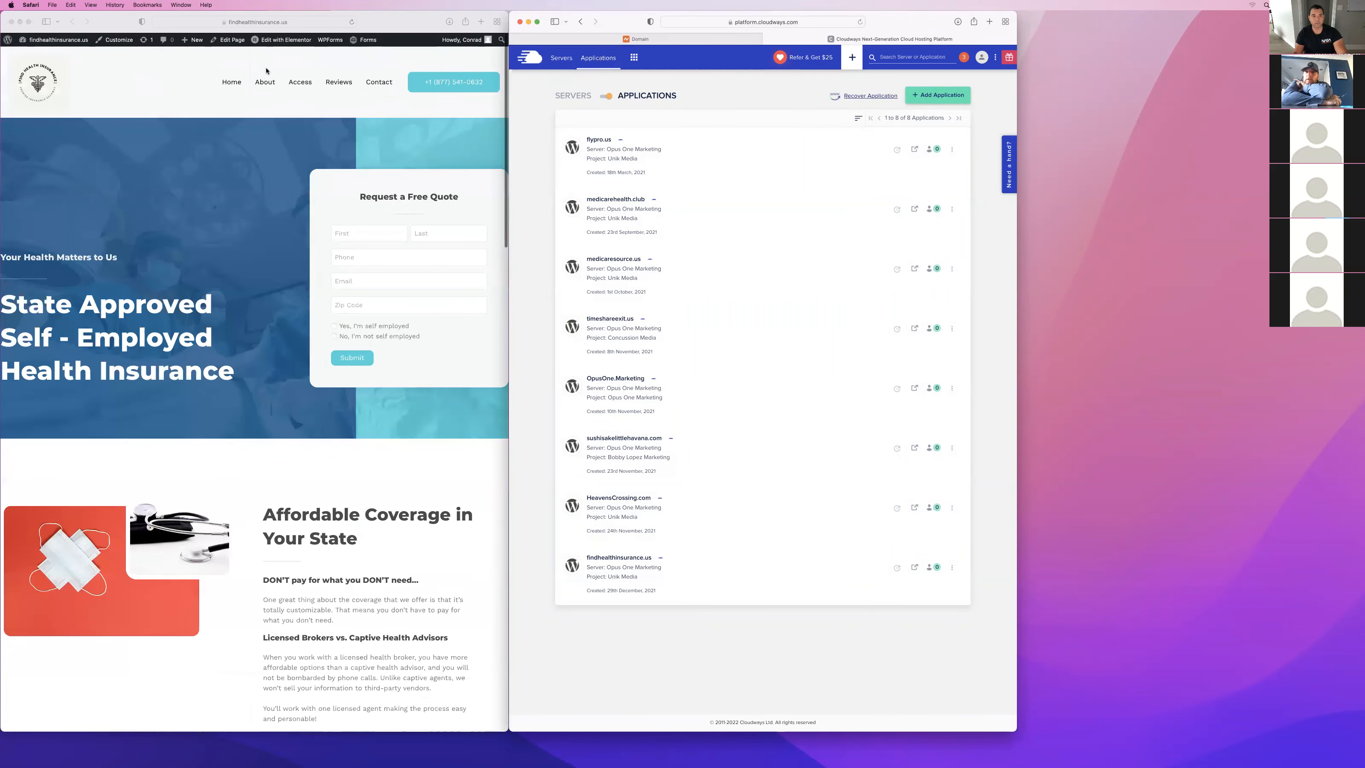
left_click(266, 71)
scroll(280, 134, "down", 12)
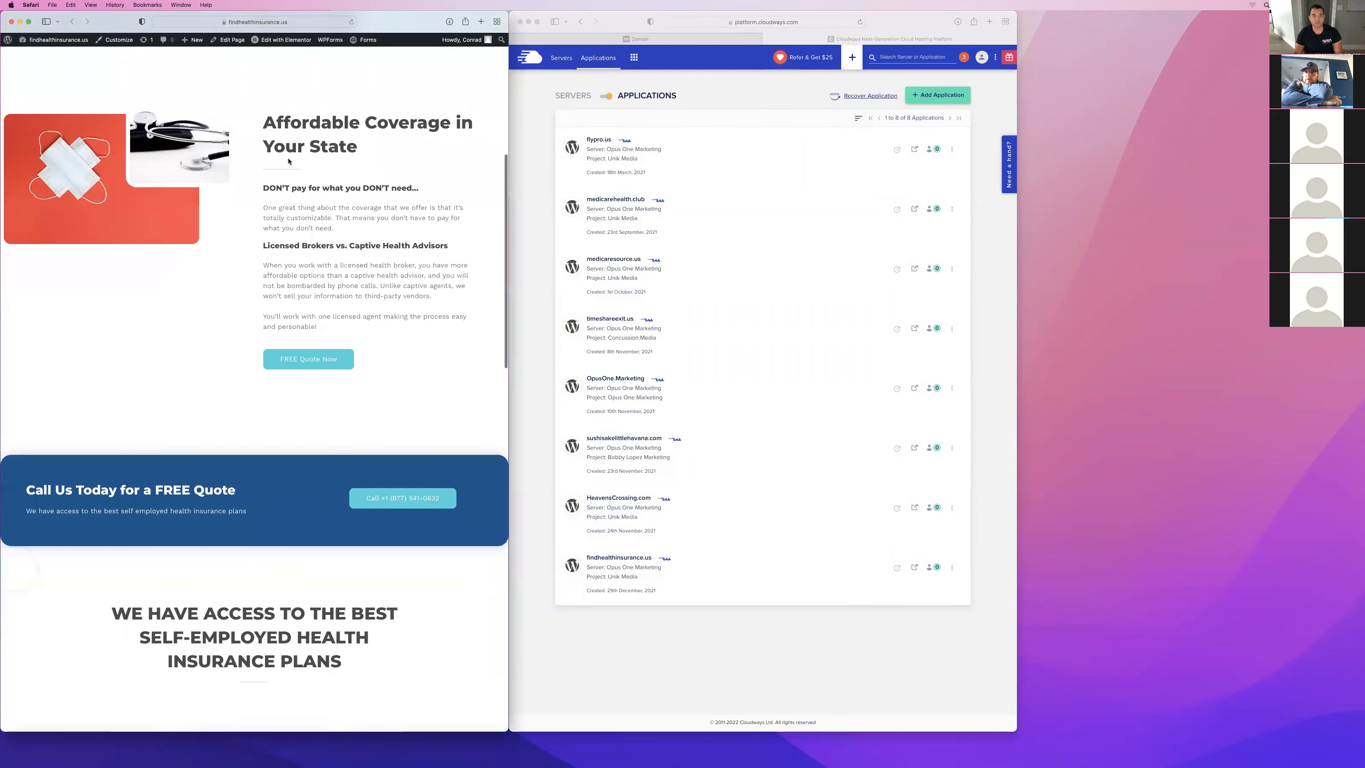
scroll(288, 161, "up", 10)
Examine the name, phone and email fields of the Request a Free Quote form.
left_click(362, 232)
key("Tab")
key("Tab")
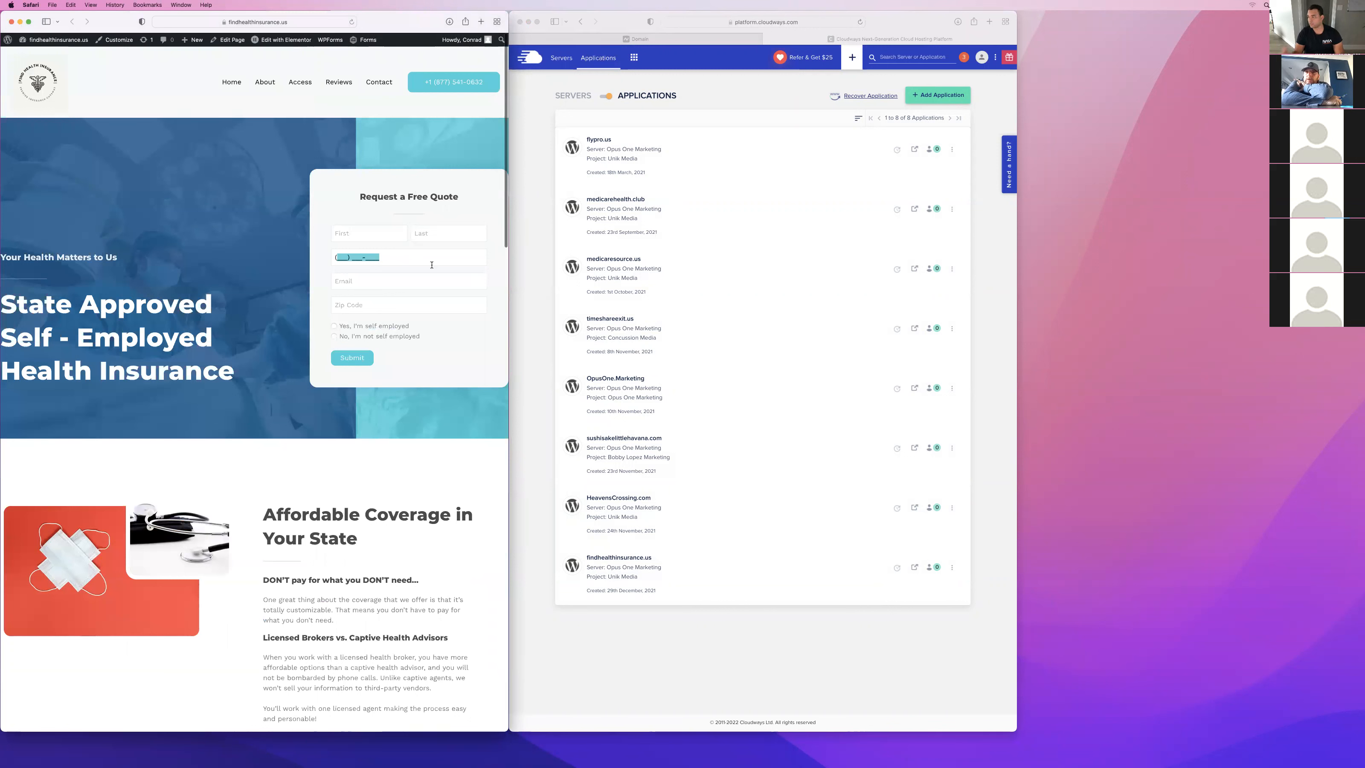
key("Tab")
left_click(334, 200)
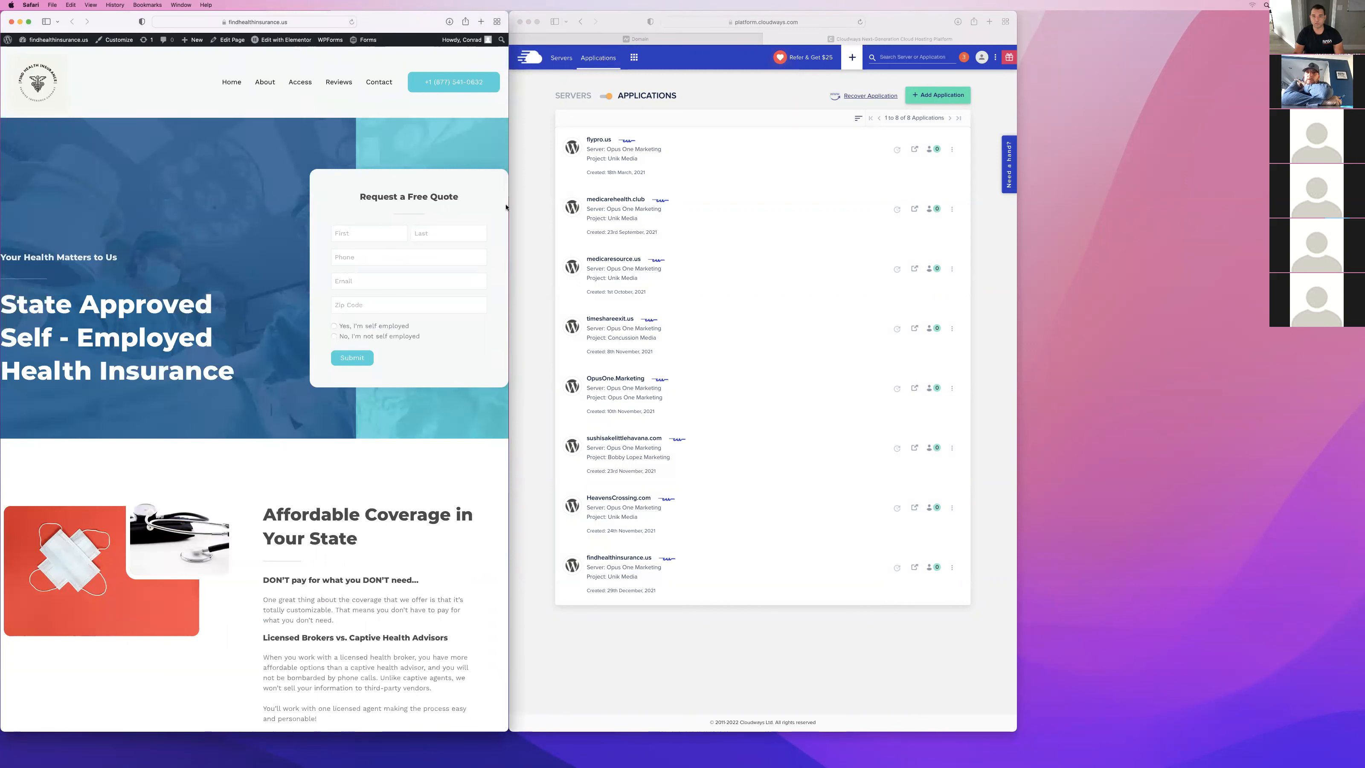
Refresh the Cloudways applications list and open the bestautoquotes.us application's access details.
left_click(860, 23)
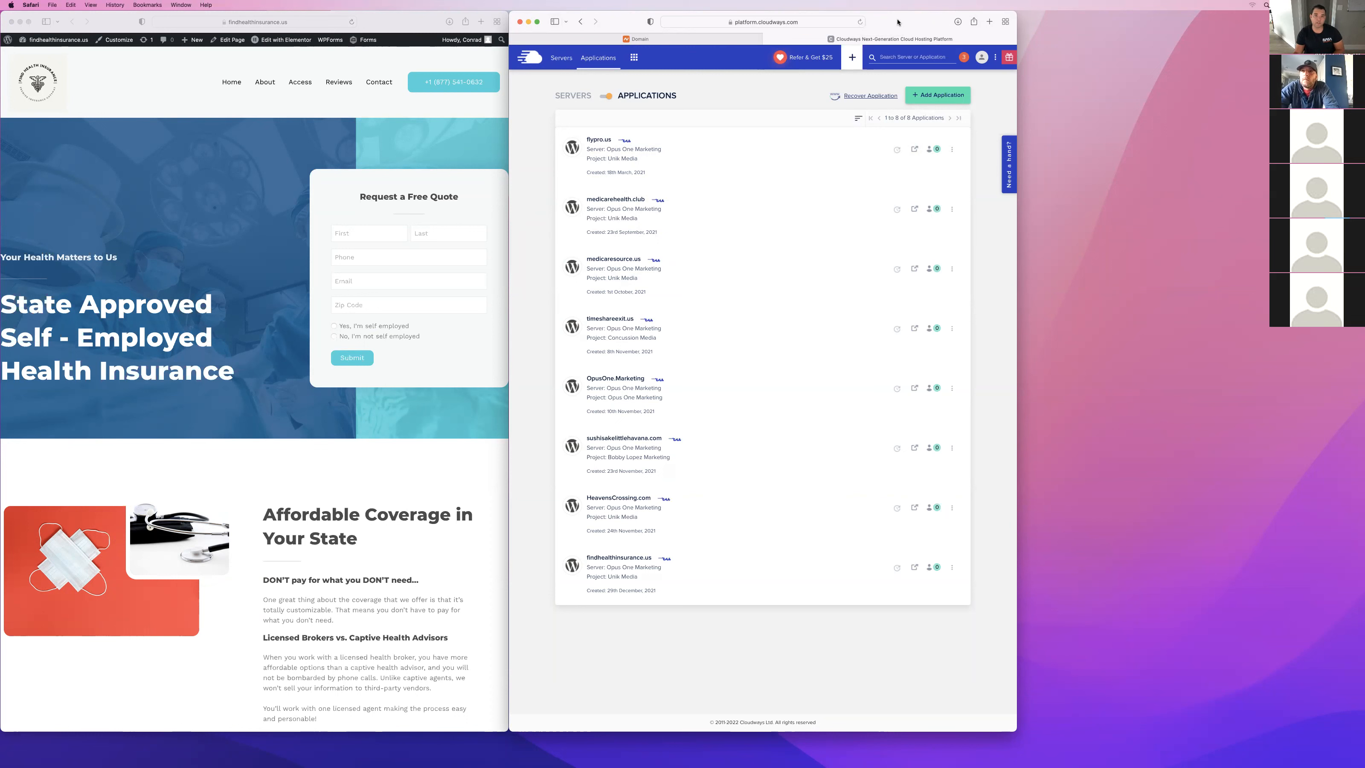
left_click(860, 23)
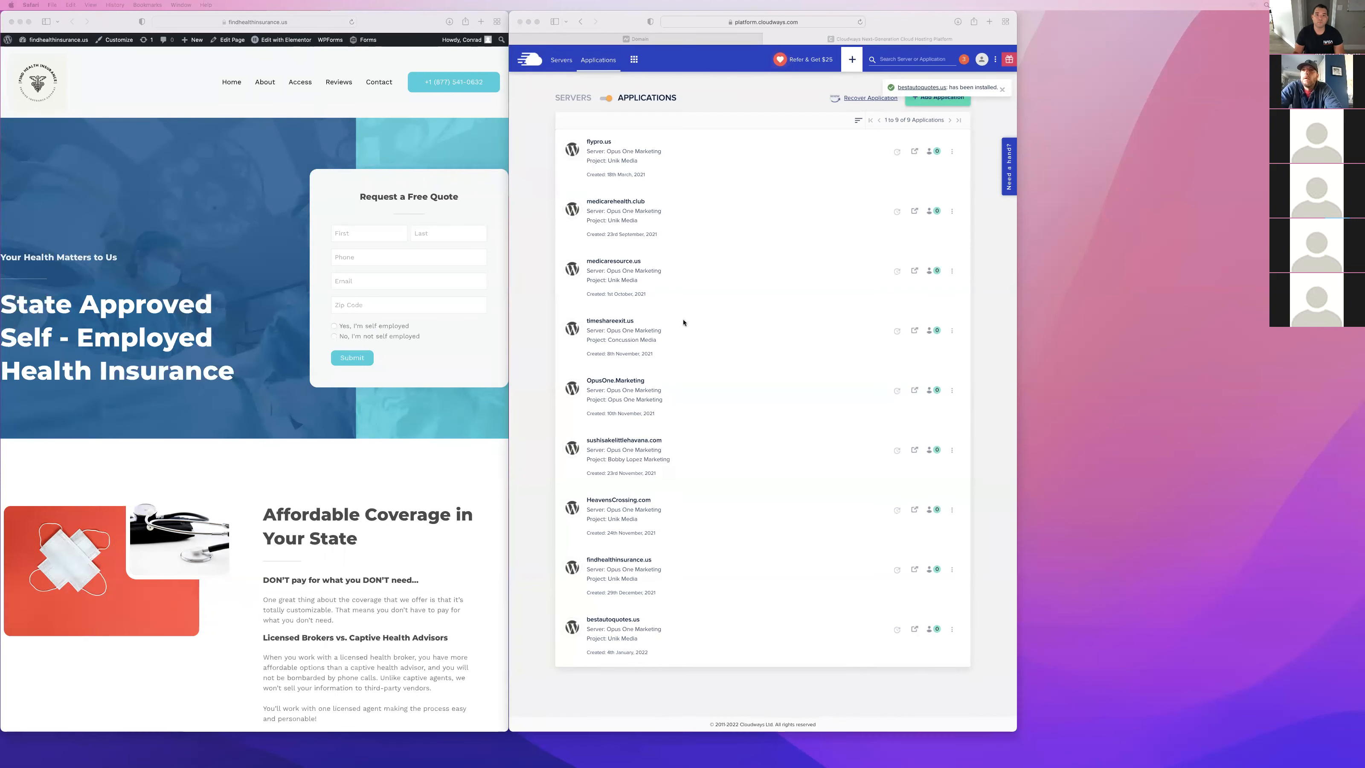
left_click(594, 629)
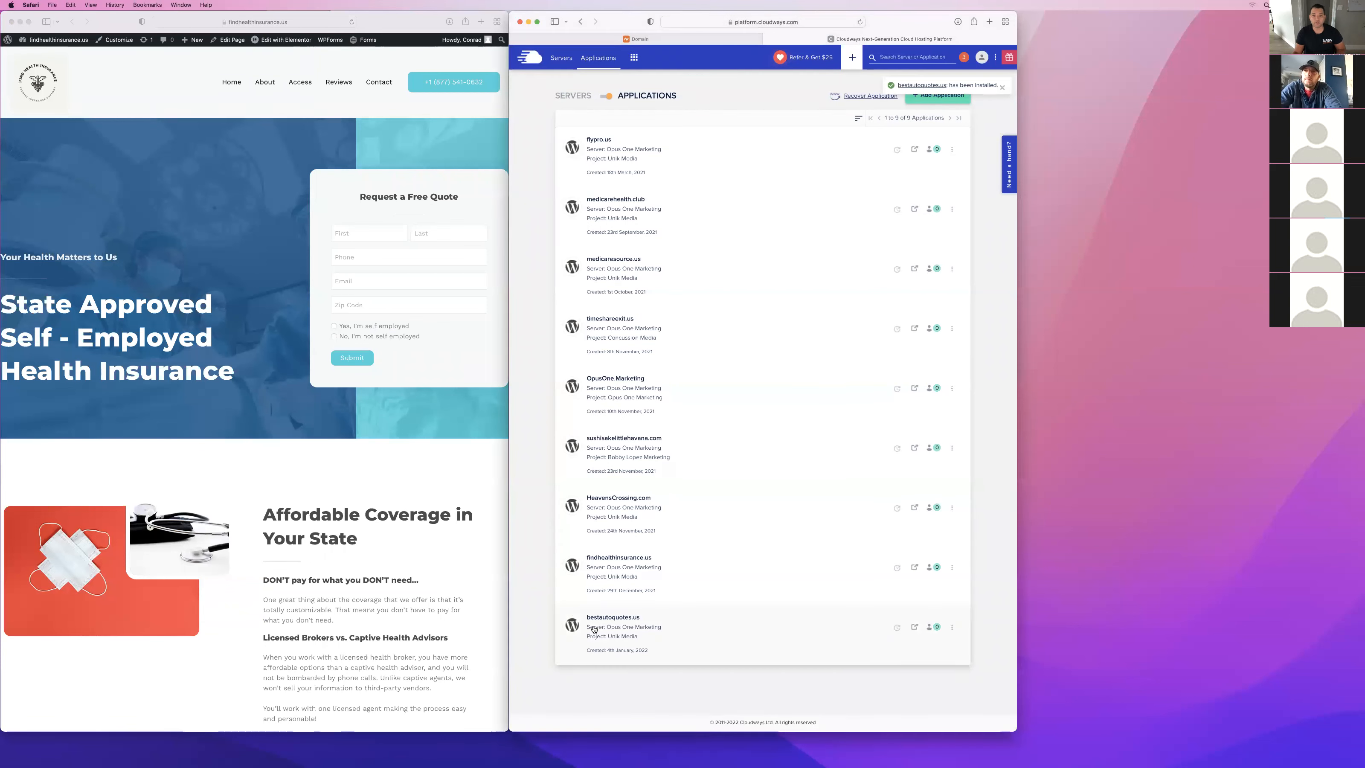
left_click(594, 629)
Move the Namecheap domain page into the other browser window and open the advanced DNS settings of bestautoquotes.us.
left_click_drag(645, 42, 387, 38)
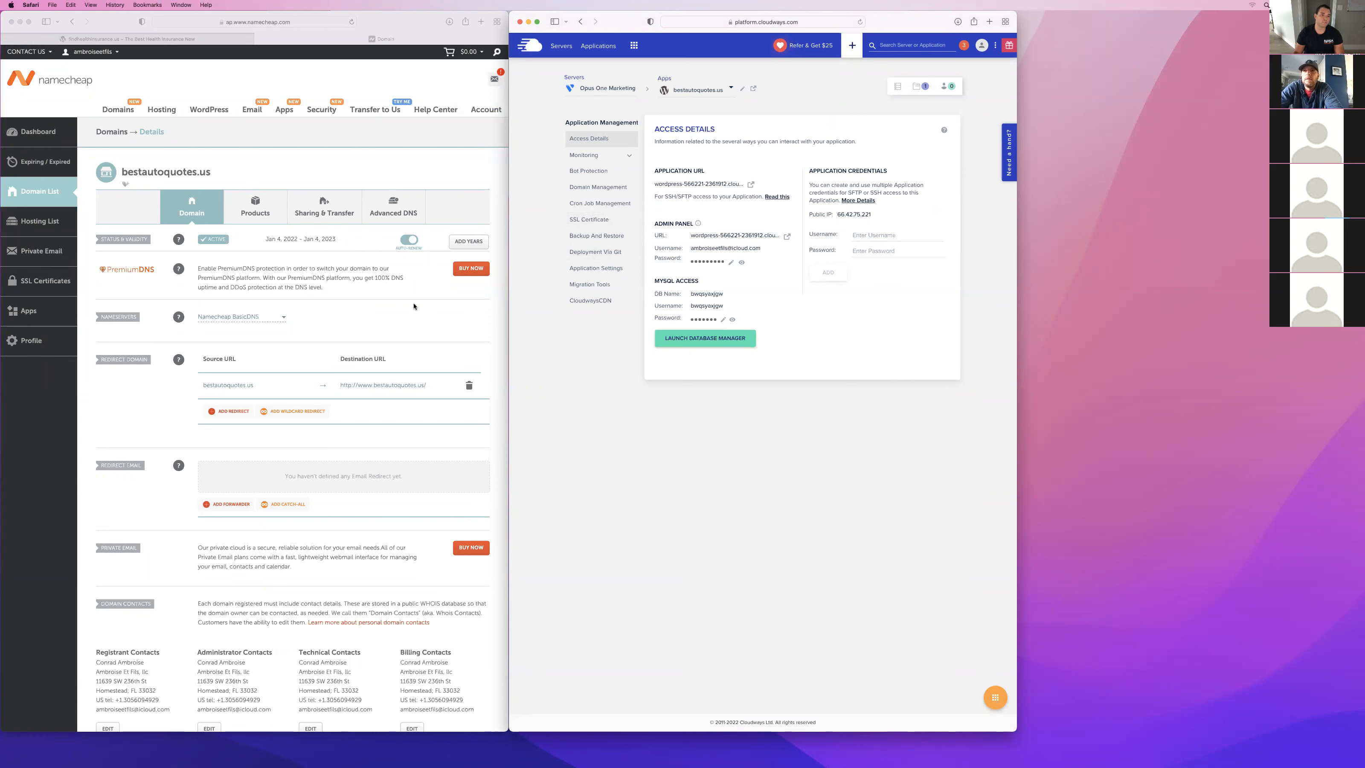
scroll(413, 306, "down", 1)
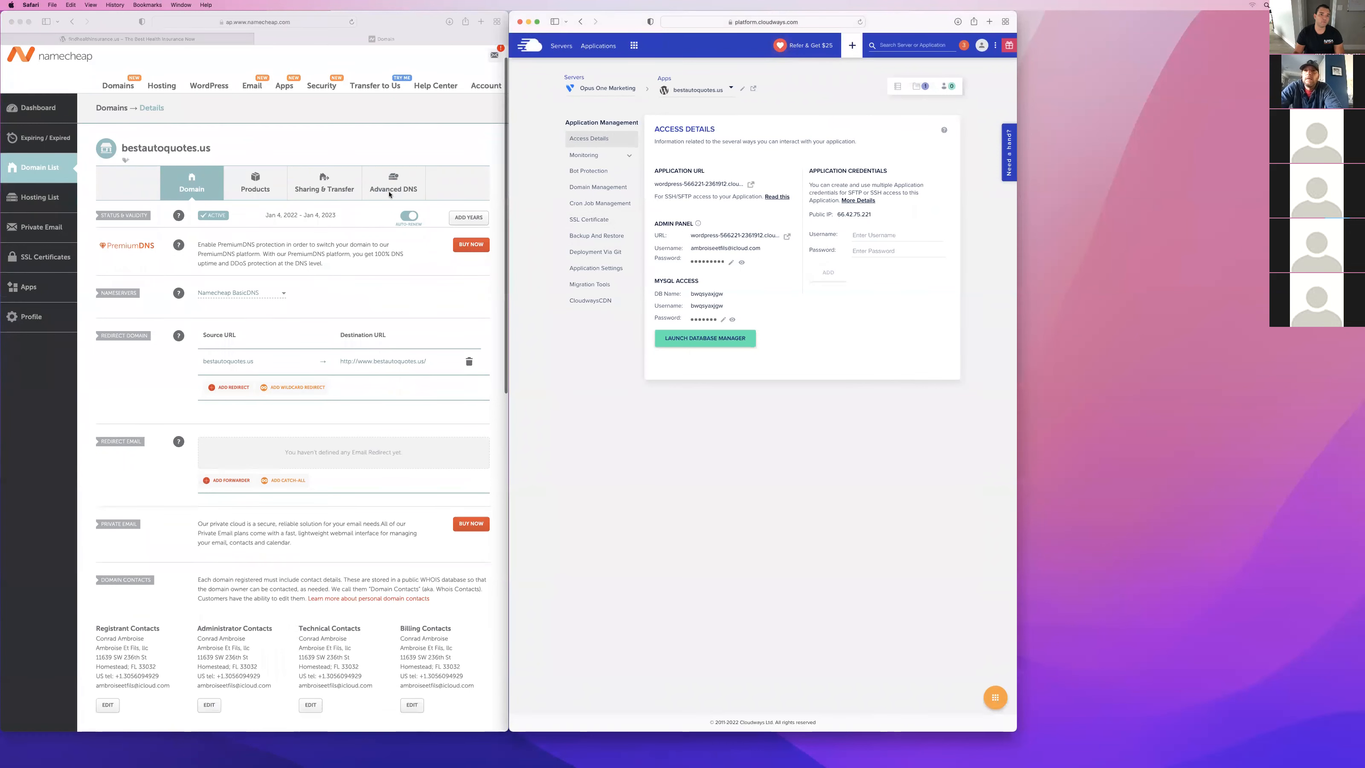
left_click(406, 174)
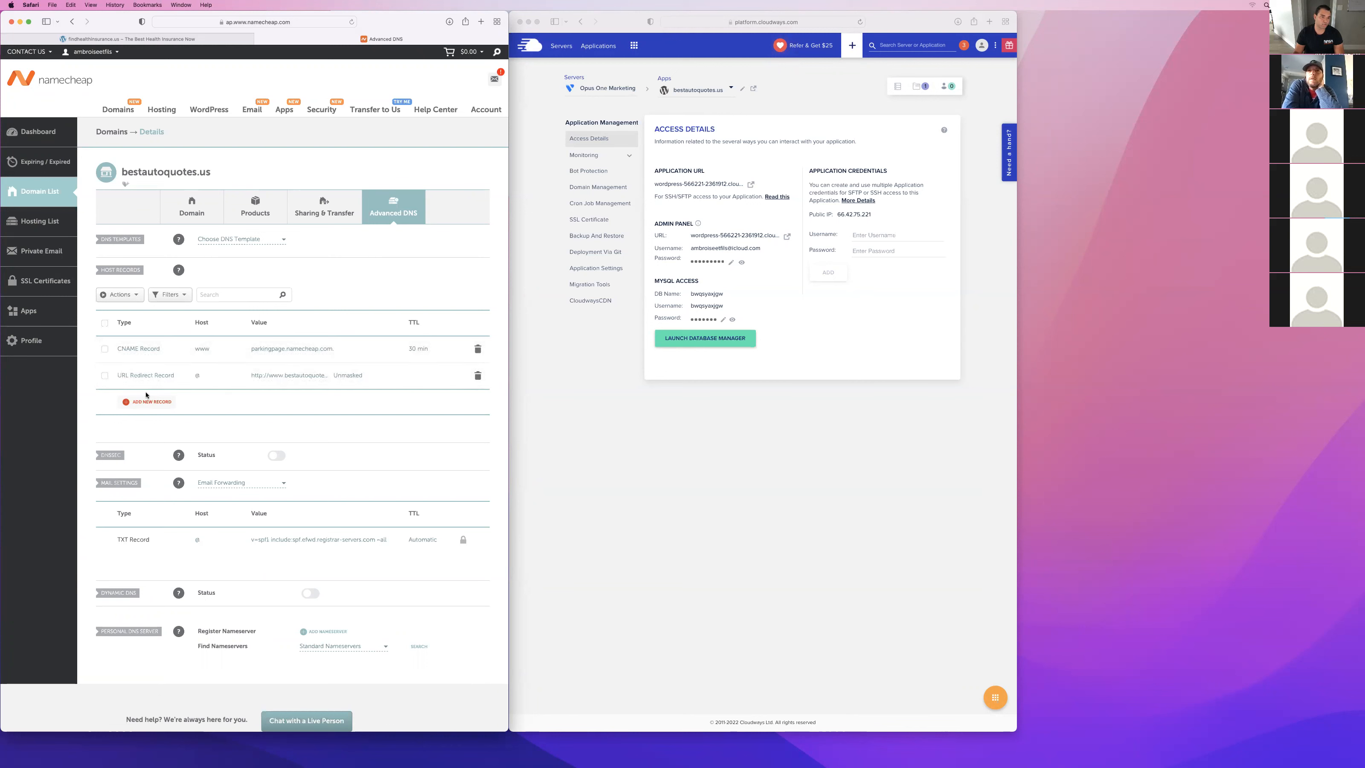
Add a new A Record to the bestautoquotes.us host records with @ as the host.
left_click(137, 404)
scroll(137, 376, "down", 4)
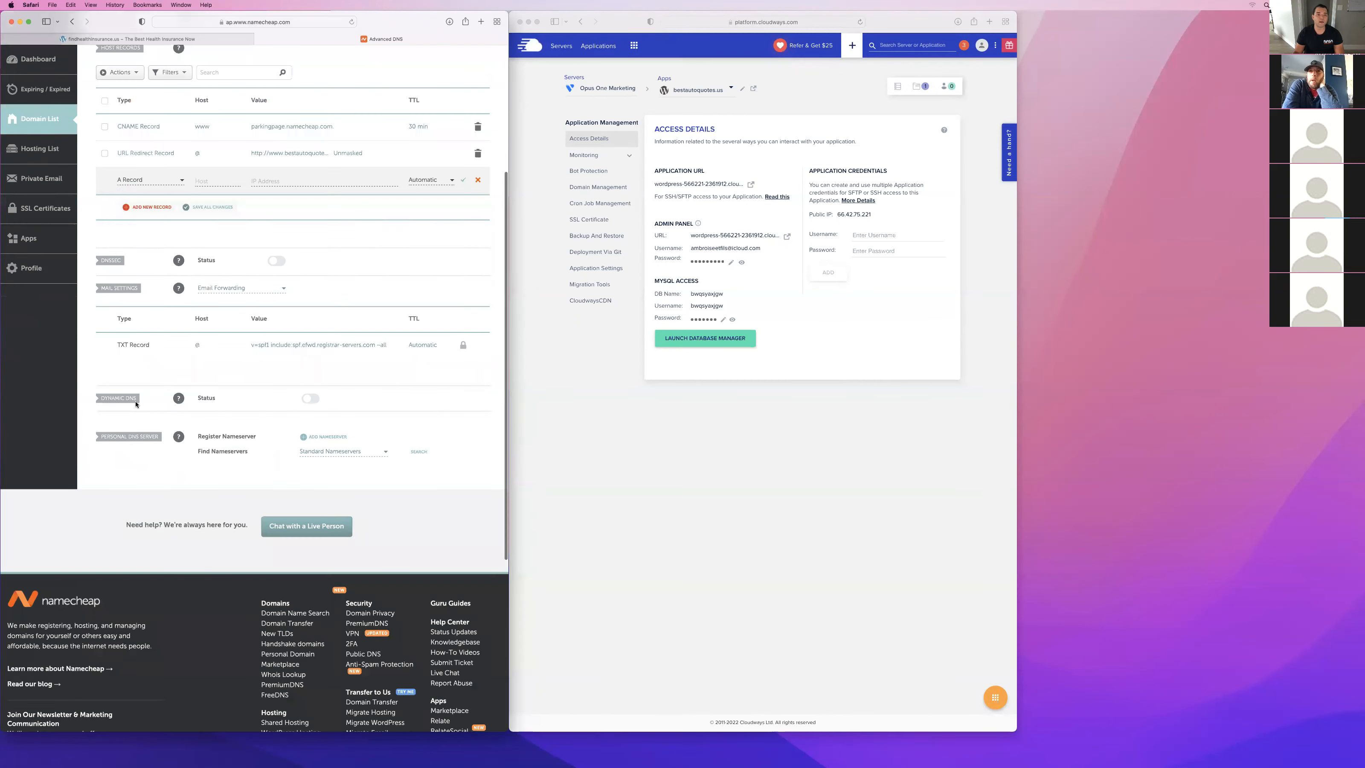
left_click(139, 194)
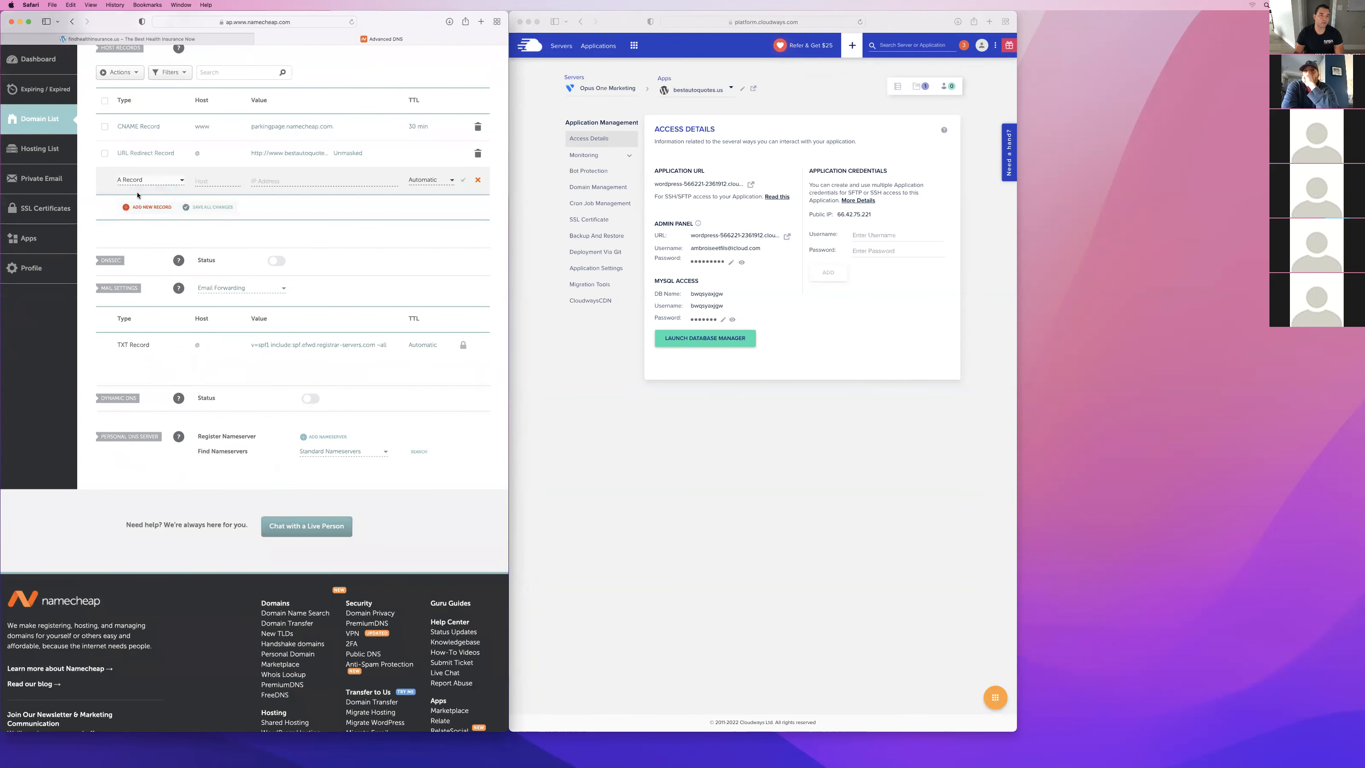
left_click(212, 181)
type("@")
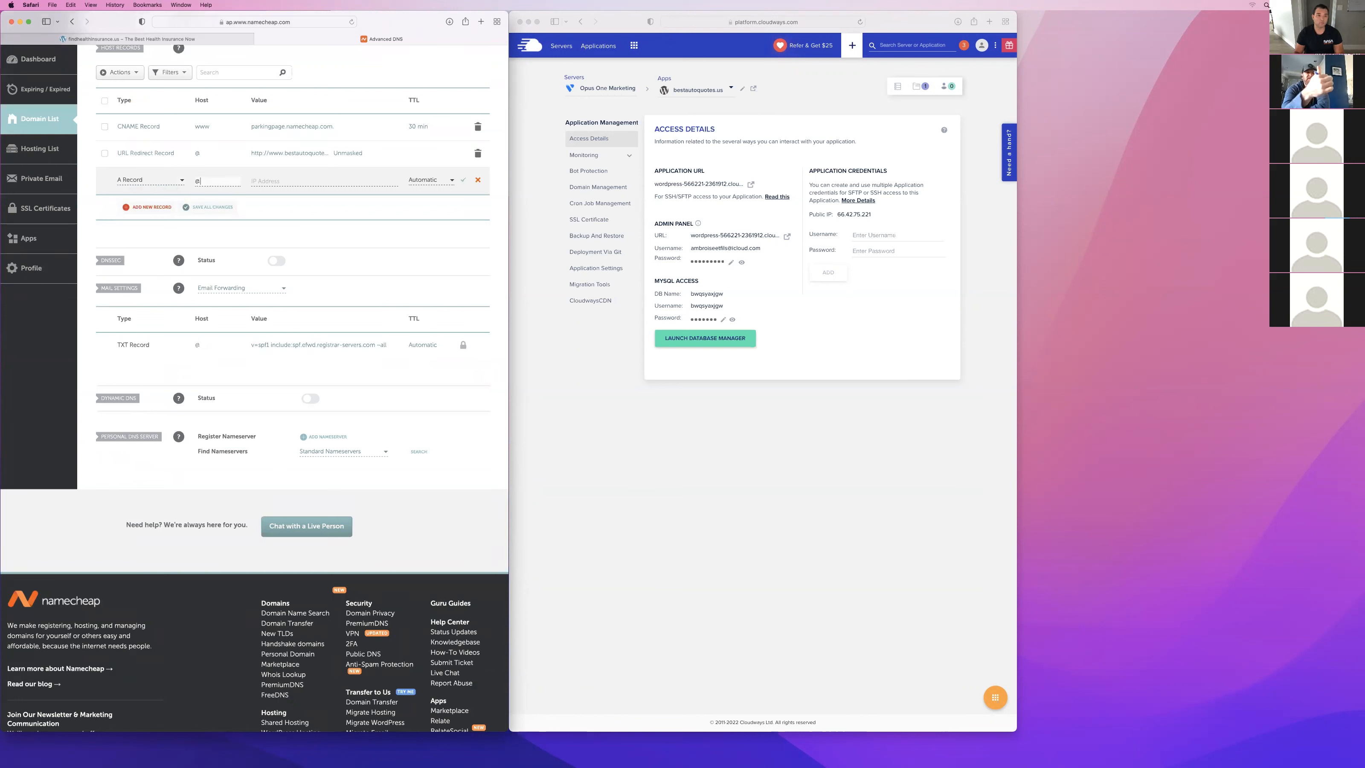
Copy the application's public IP 66.42.75.221 from Cloudways into the A Record's value and save the record.
left_click(722, 87)
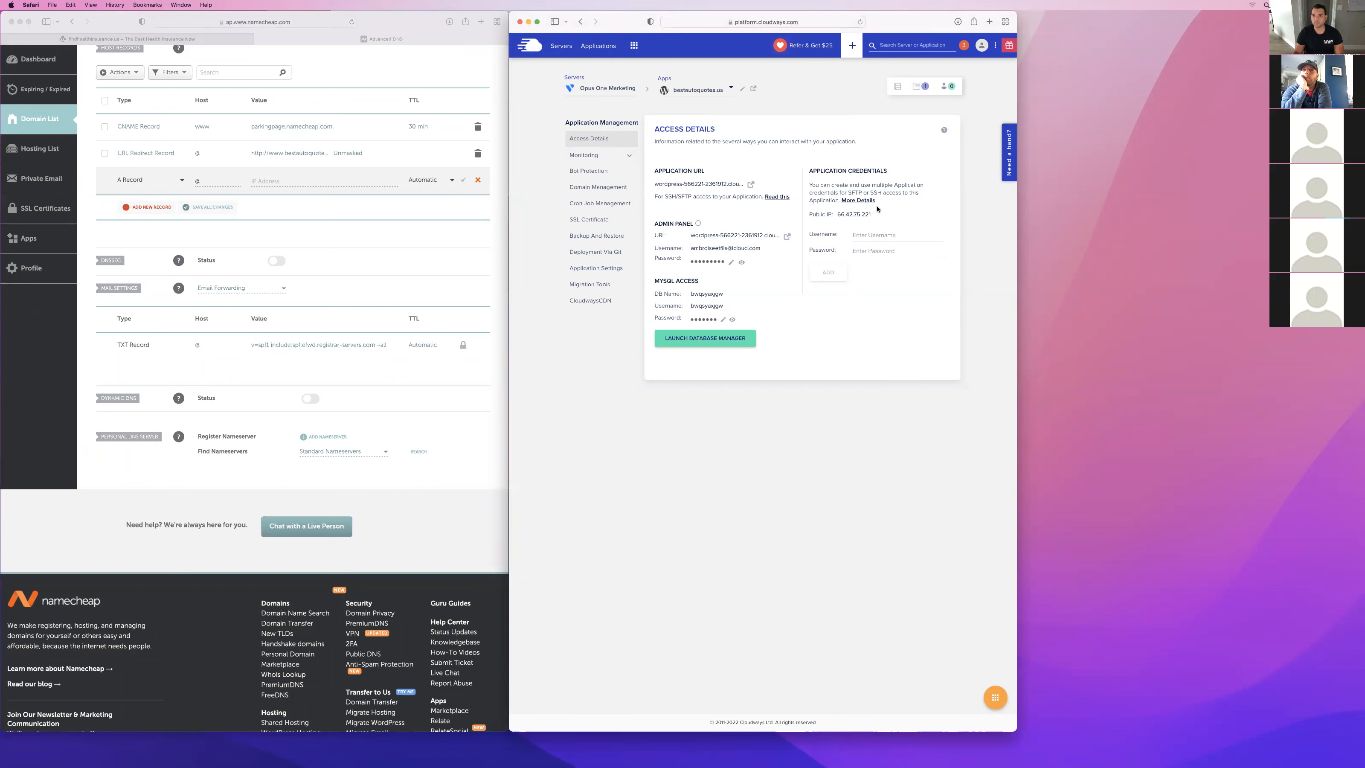
left_click_drag(870, 212, 843, 214)
key("super+c")
left_click(356, 181)
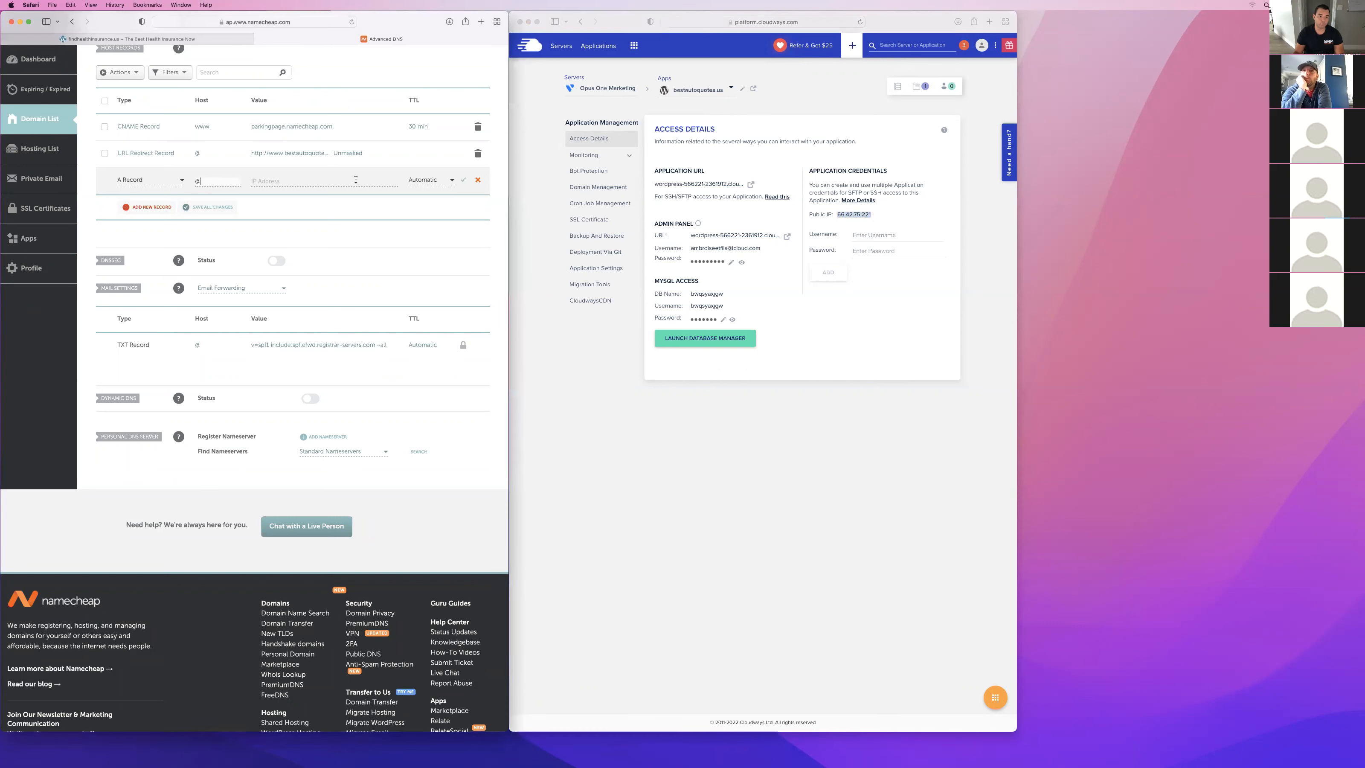
key("super+v")
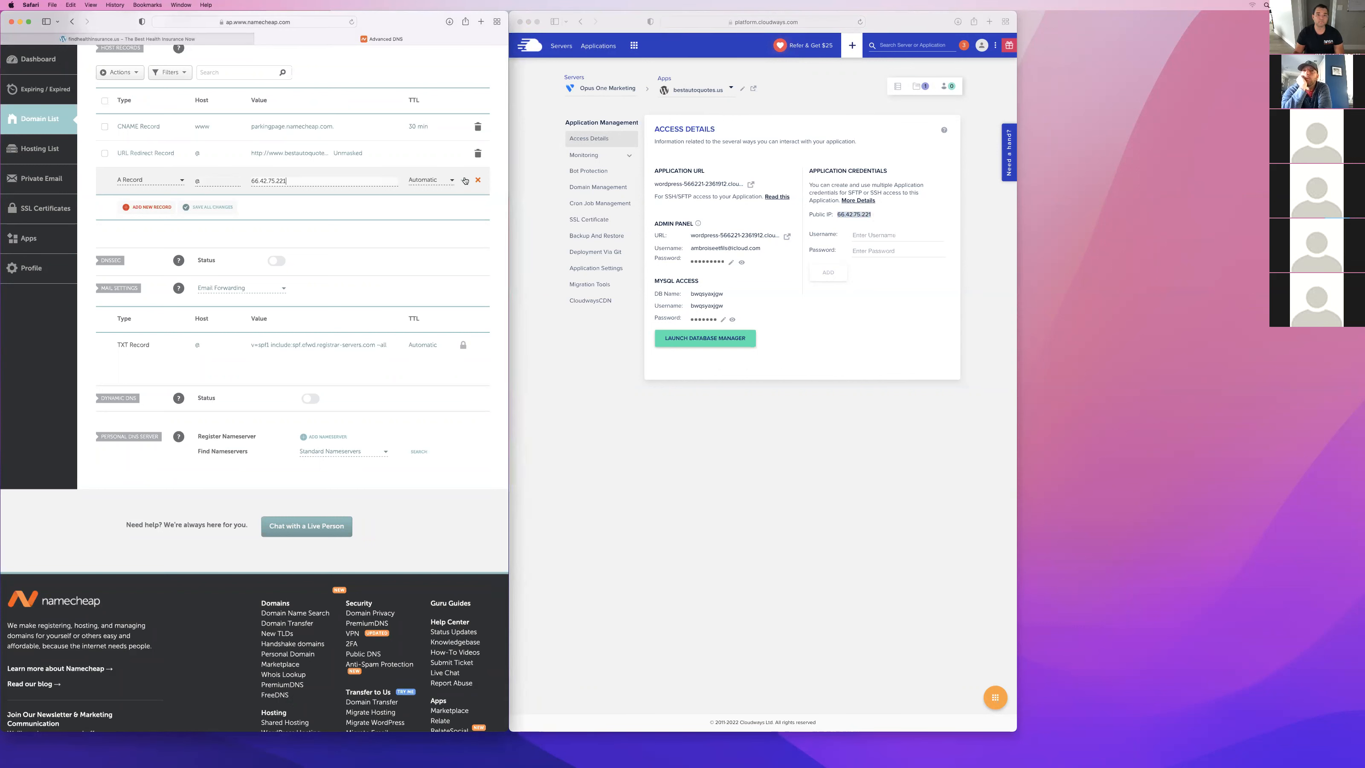
left_click(463, 181)
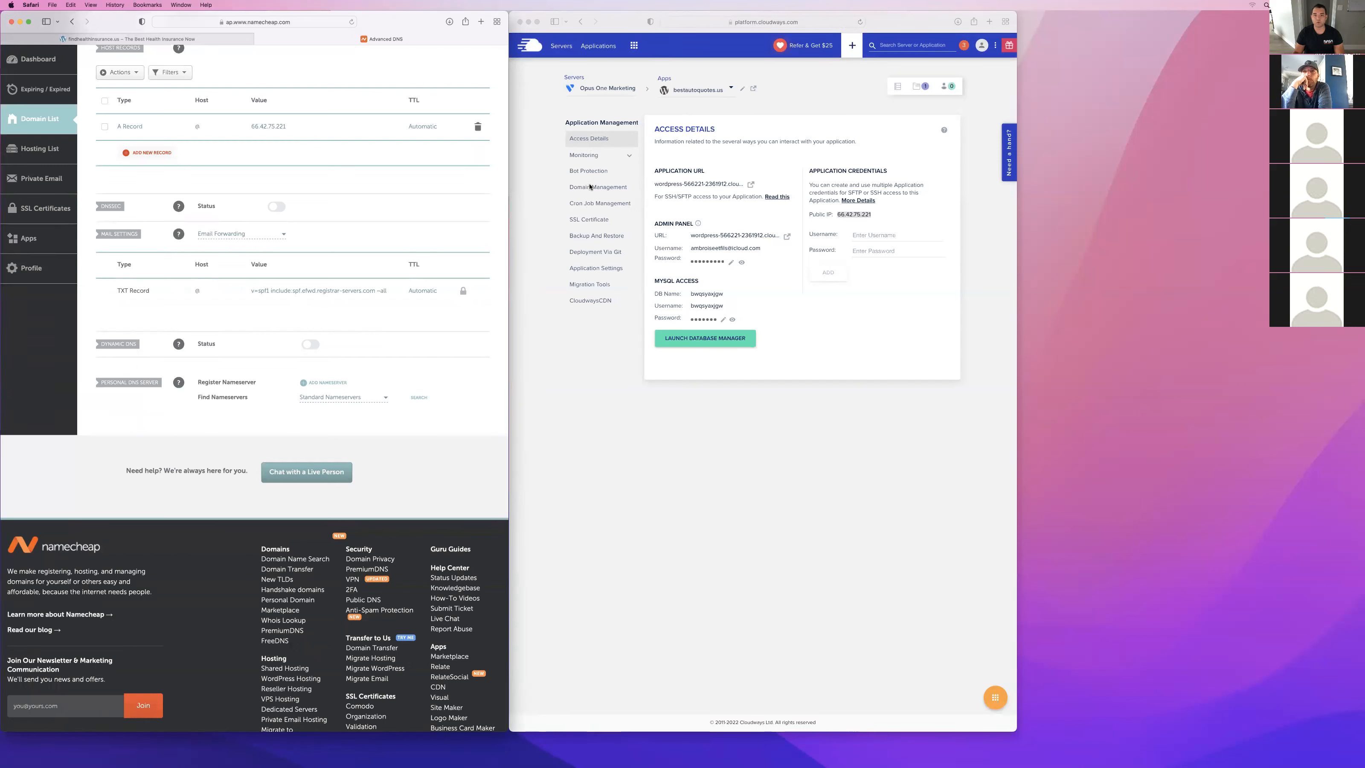
Set the application's primary domain to bestautoquotes.us in Cloudways domain management and save the change.
left_click(590, 187)
left_click(590, 187)
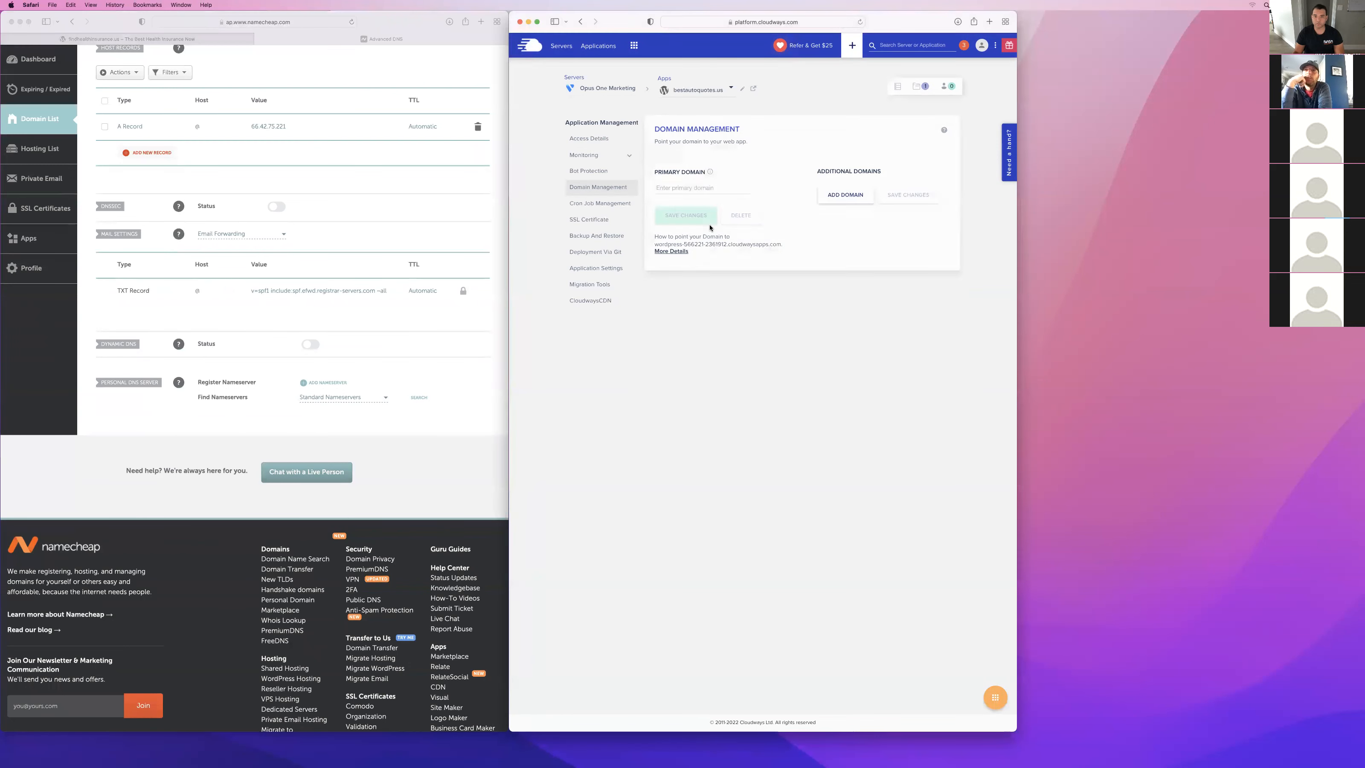
left_click(672, 188)
type("best")
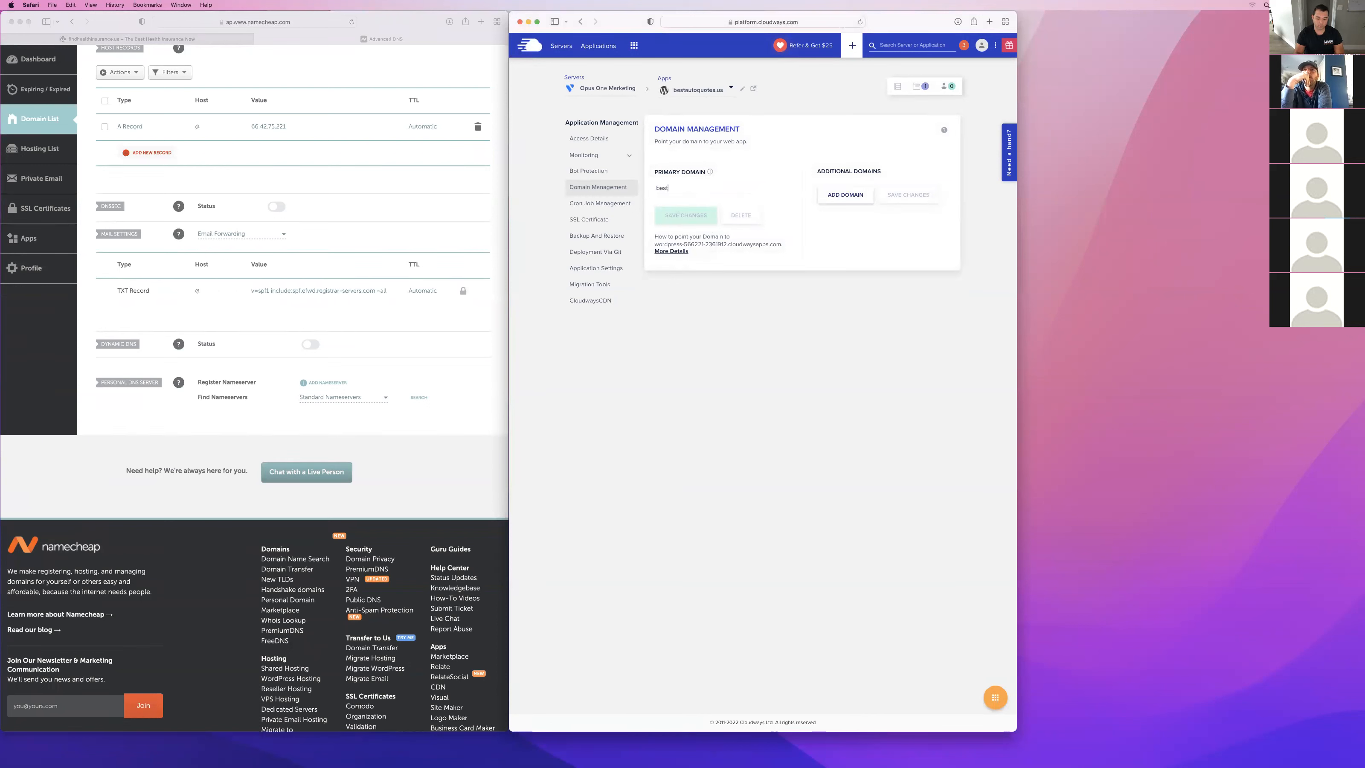
type("autoquotes.us")
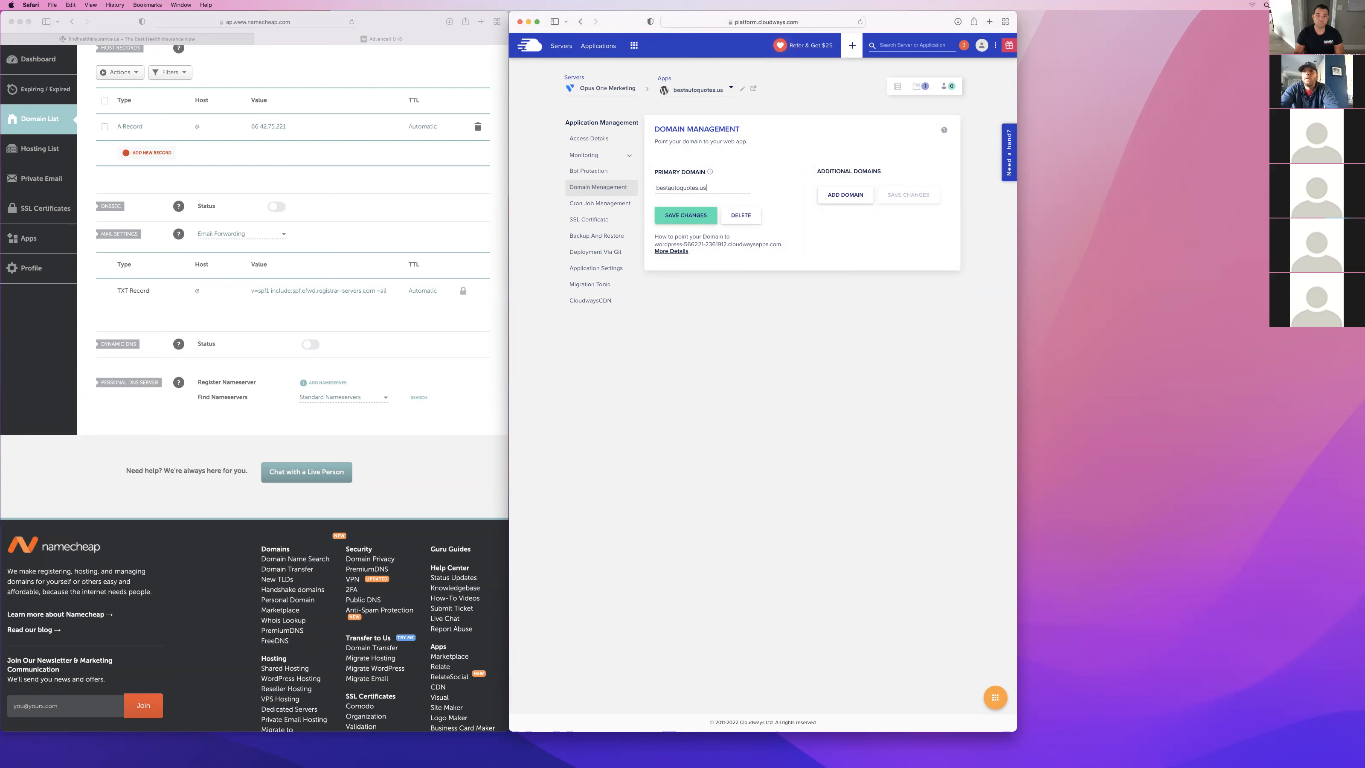
left_click(682, 217)
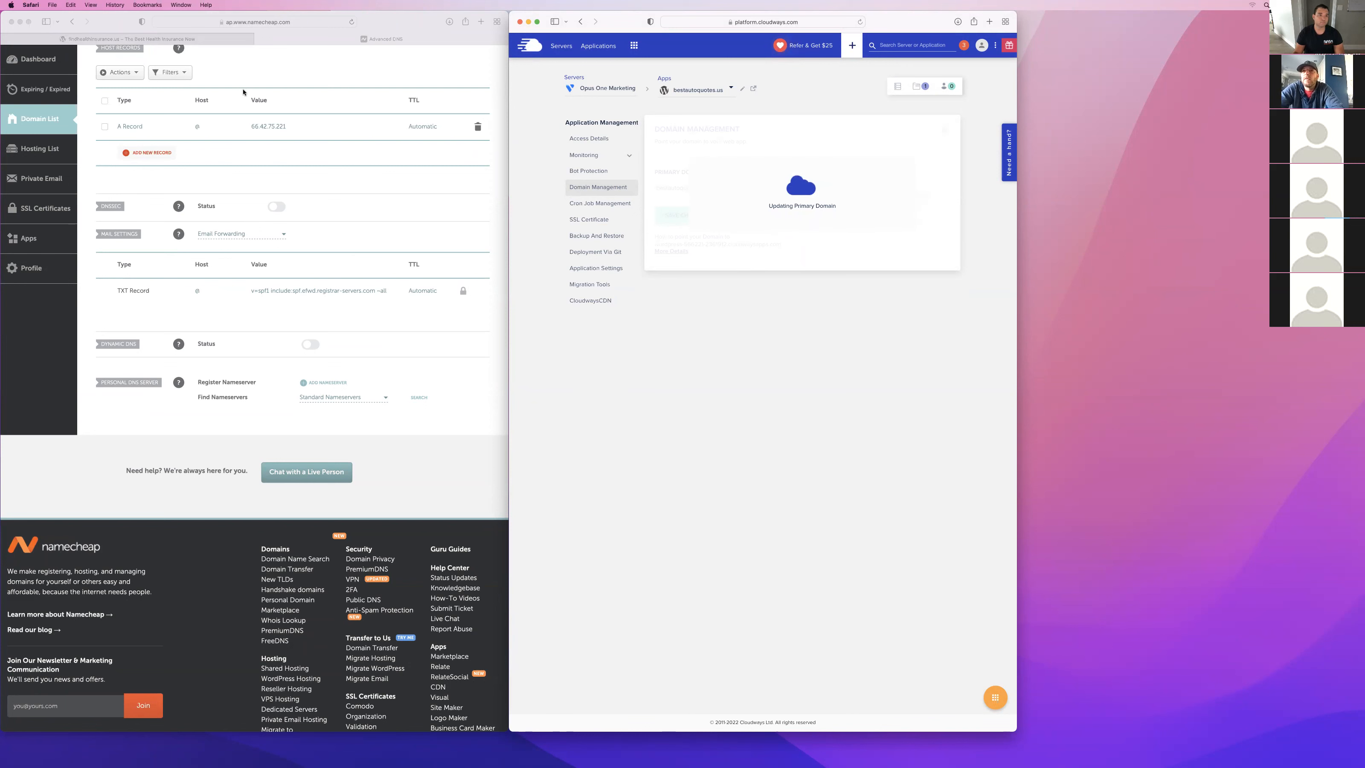
scroll(243, 93, "up", 5)
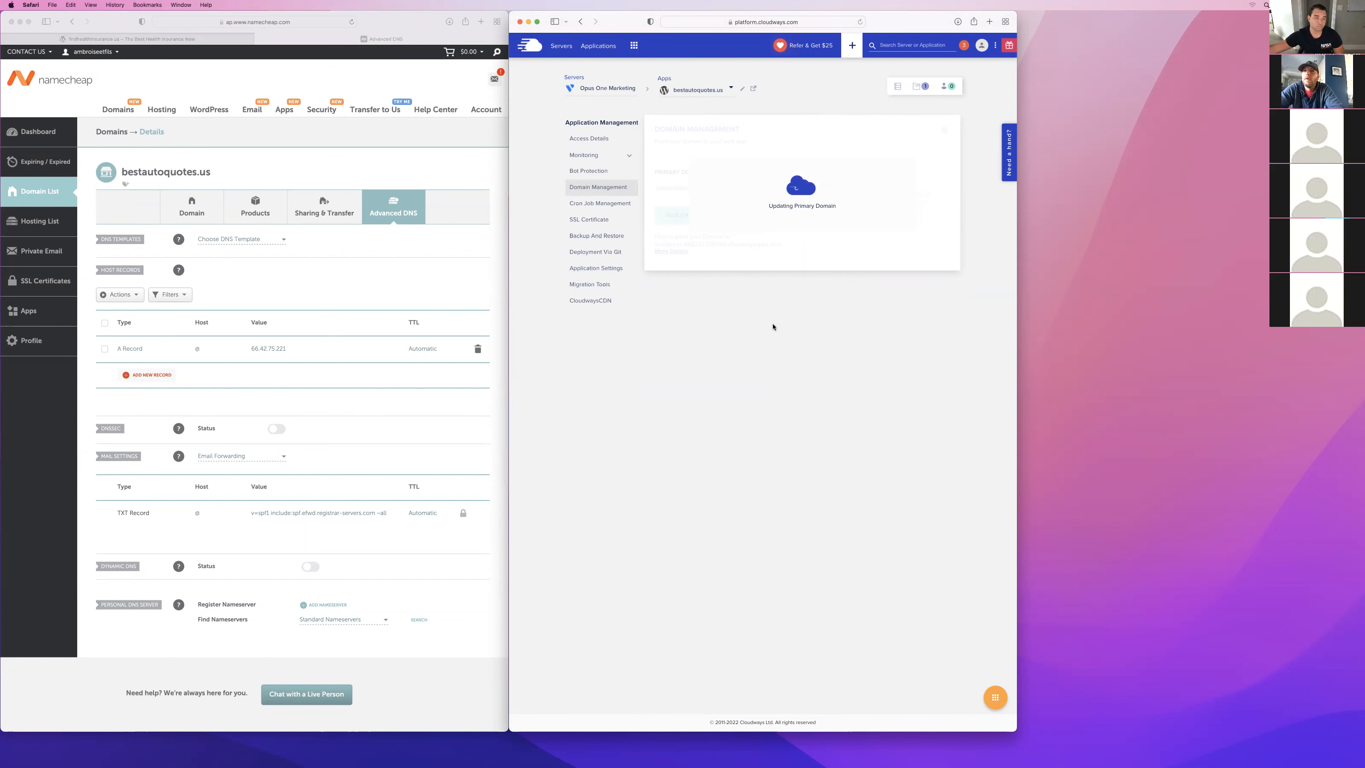
key("ctrl+Up")
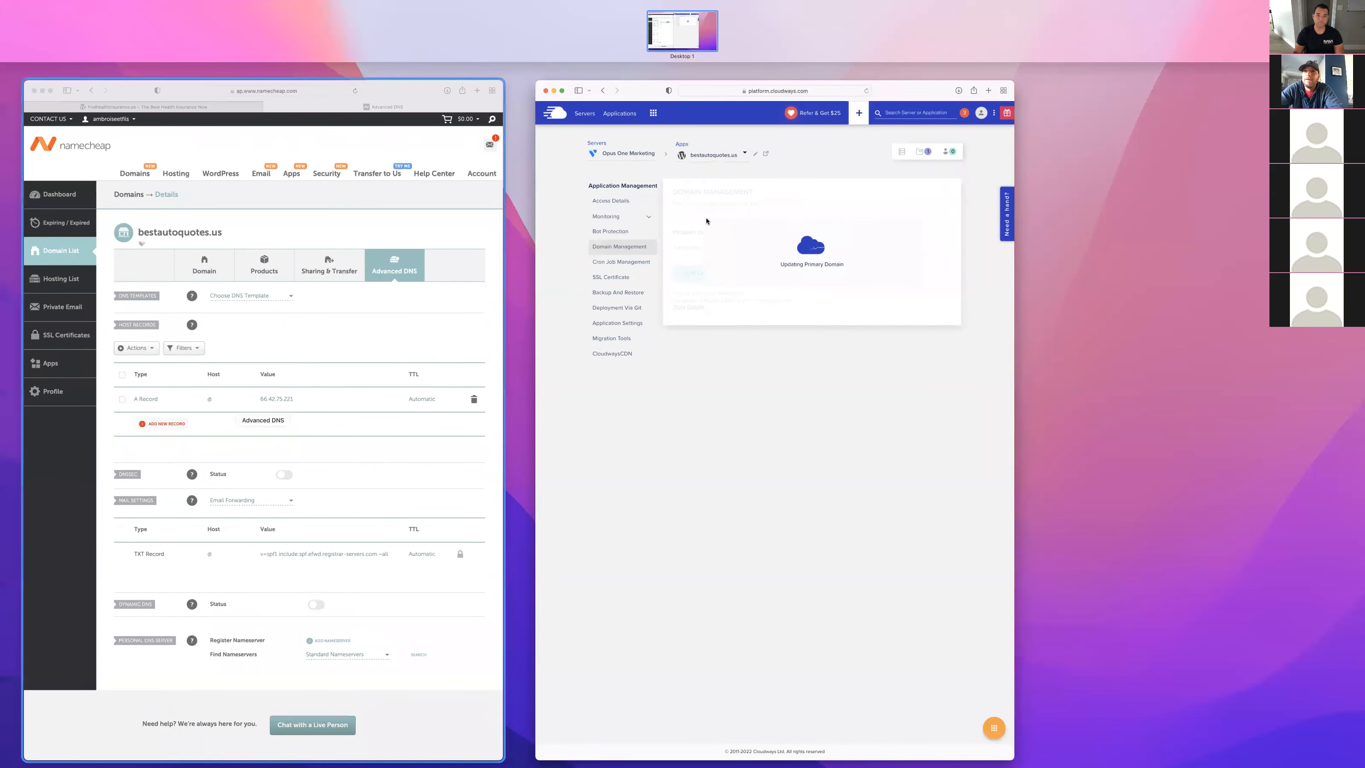
left_click(738, 369)
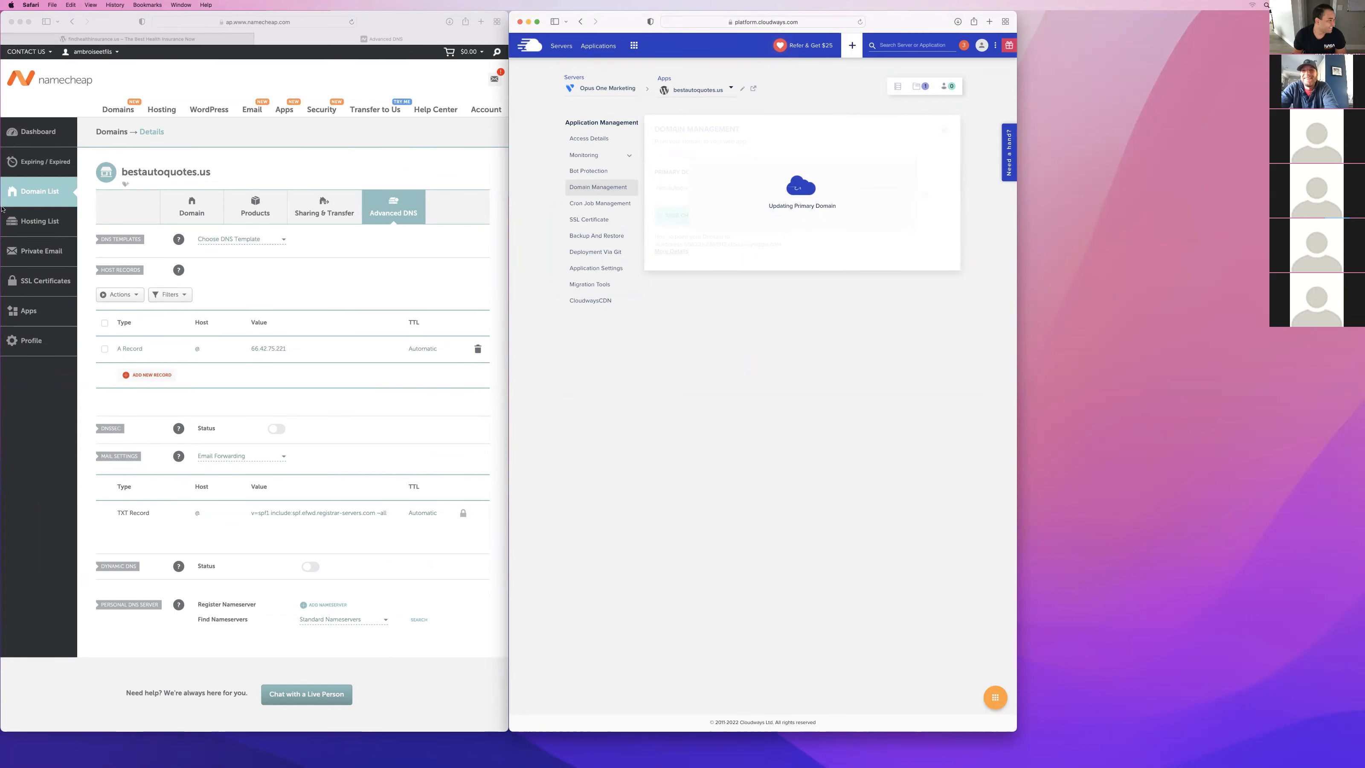
key("ctrl+Up")
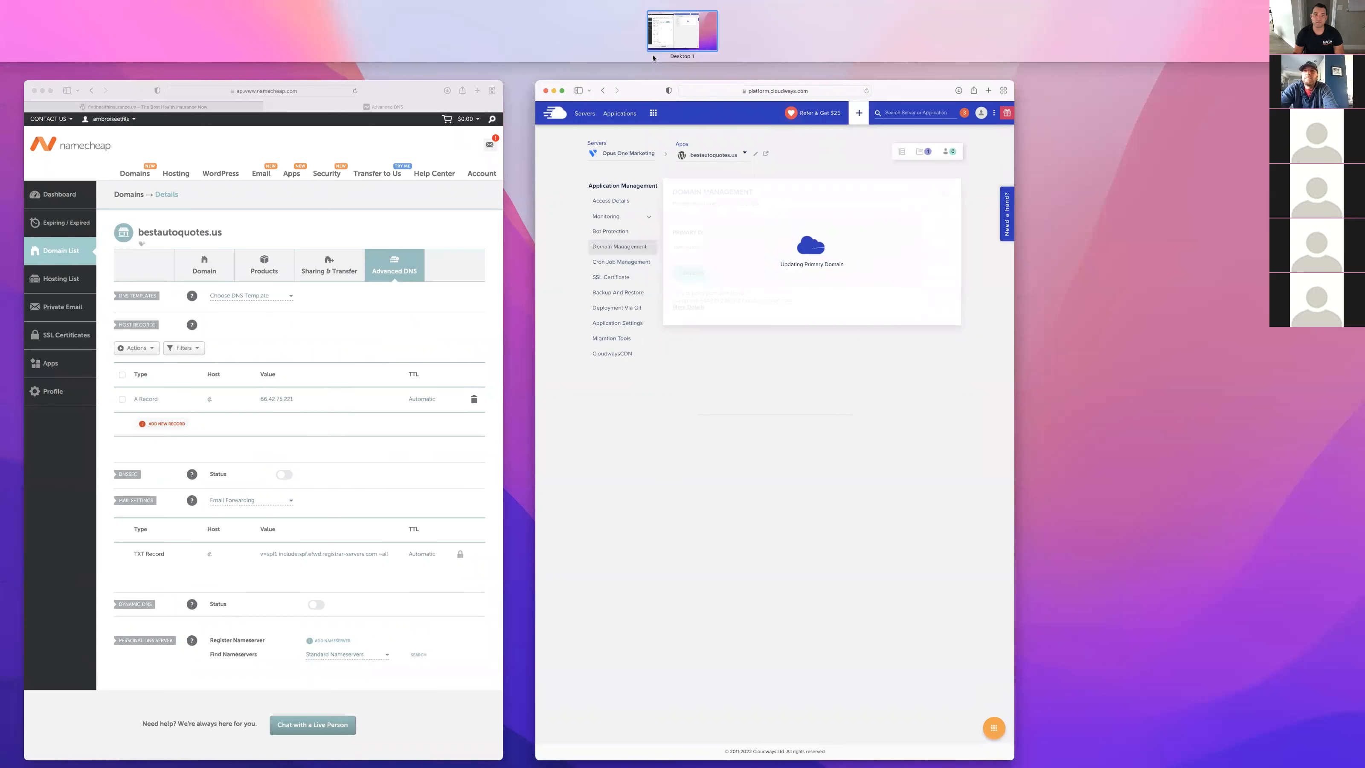
left_click(821, 235)
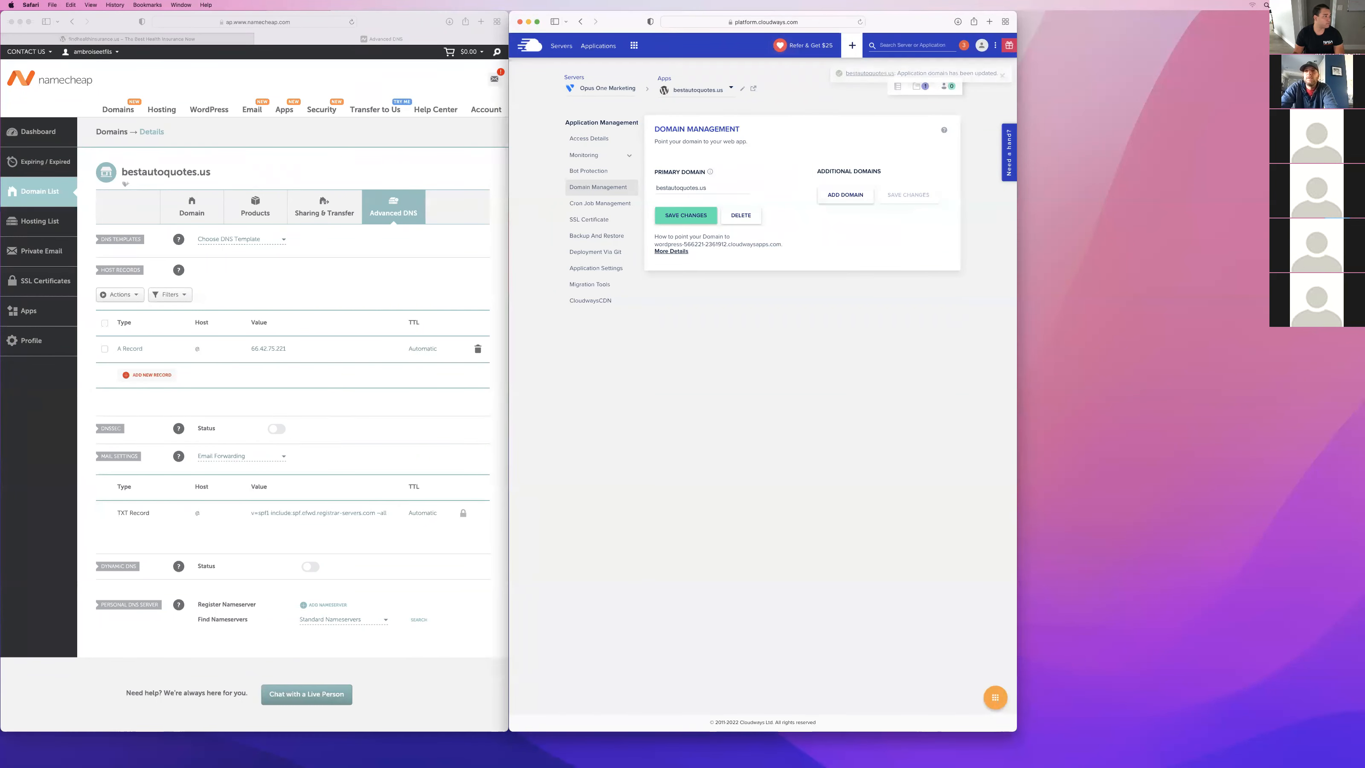
Open a new browser window and move it off this display, clear of the Namecheap and Cloudways windows.
key("ctrl+Up")
left_click(398, 194)
key("super+n")
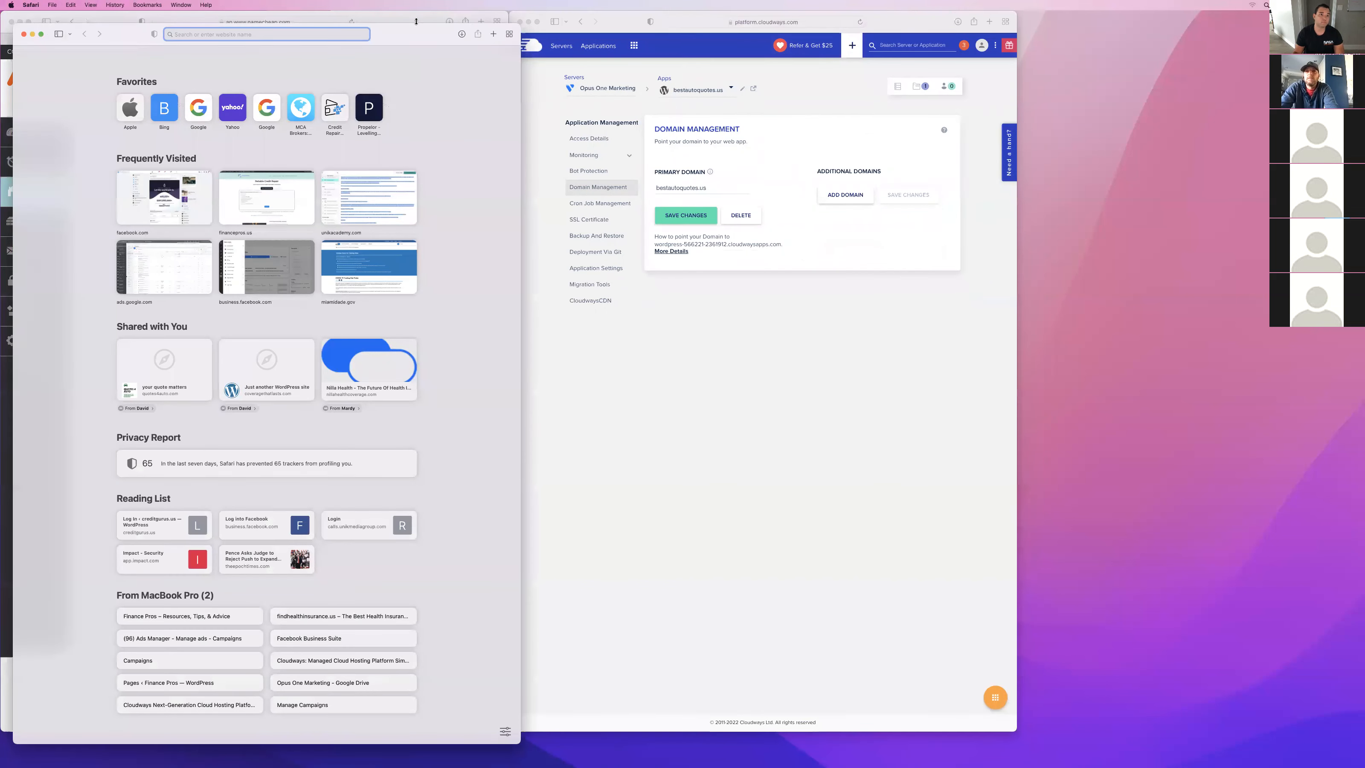
left_click_drag(423, 37, 0, 73)
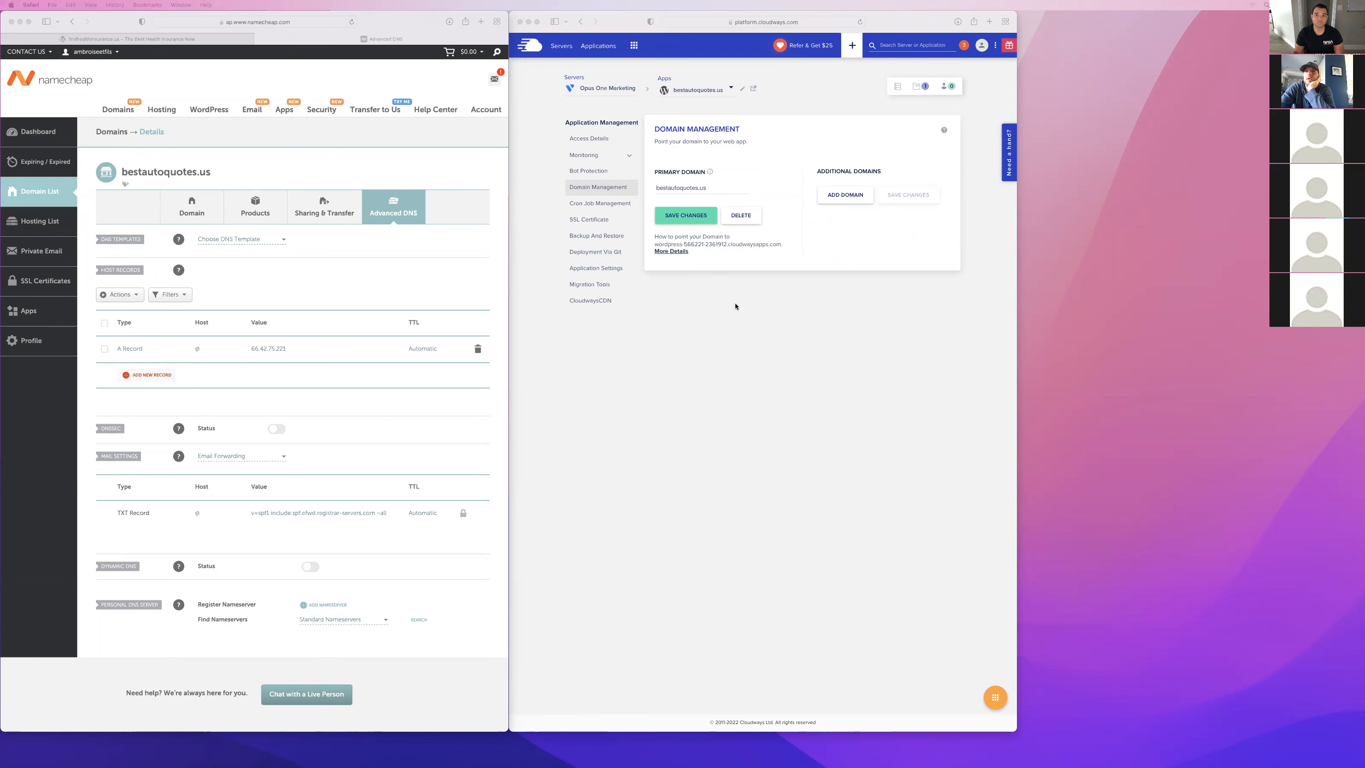
Check the application's URL and admin panel address in the access details, and return to domain management.
left_click(852, 280)
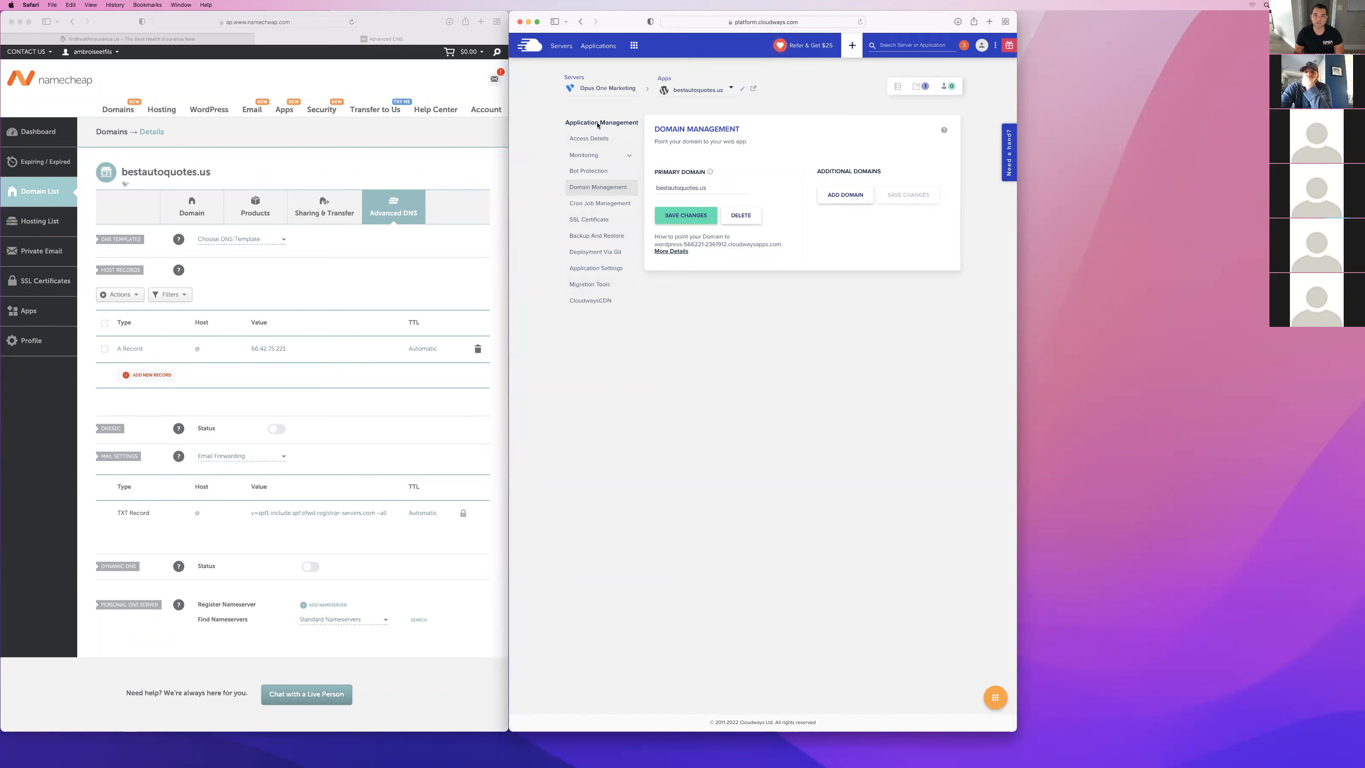
left_click(594, 138)
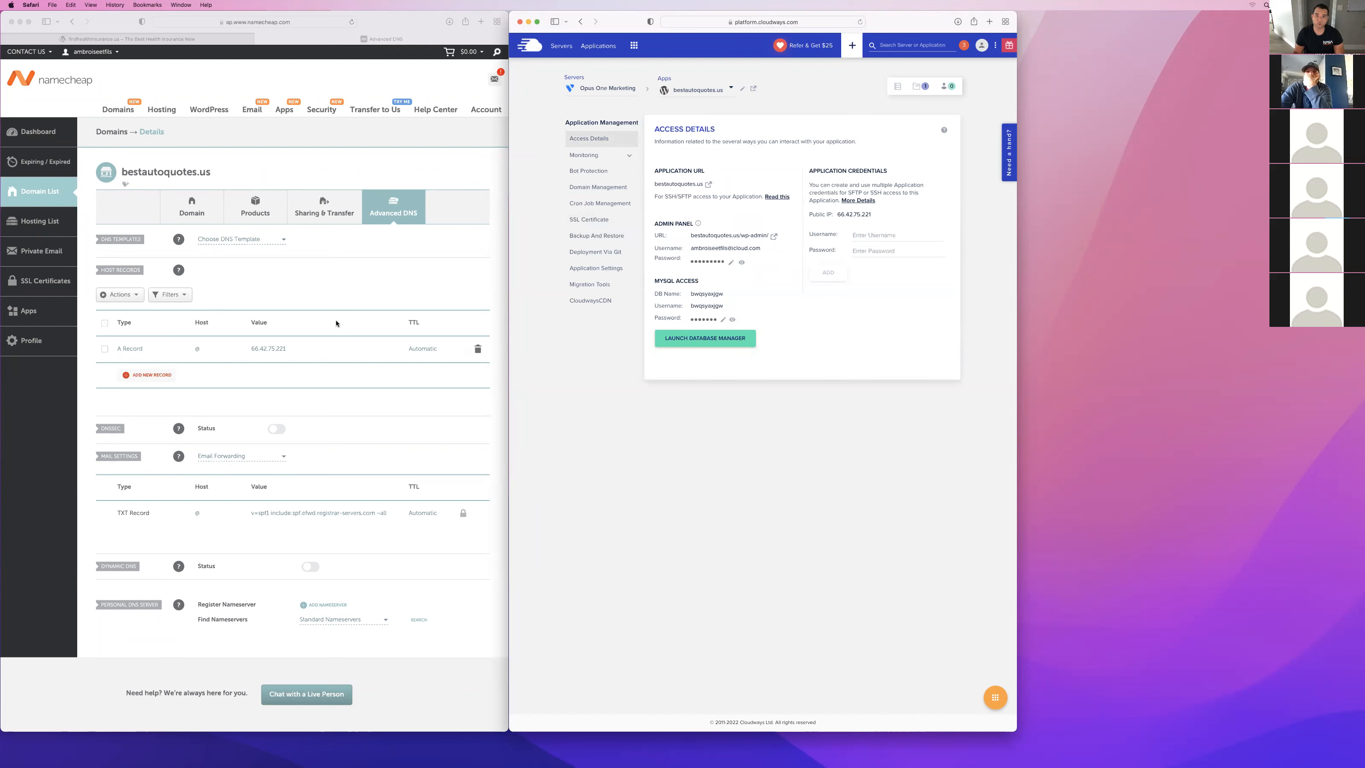
left_click(591, 187)
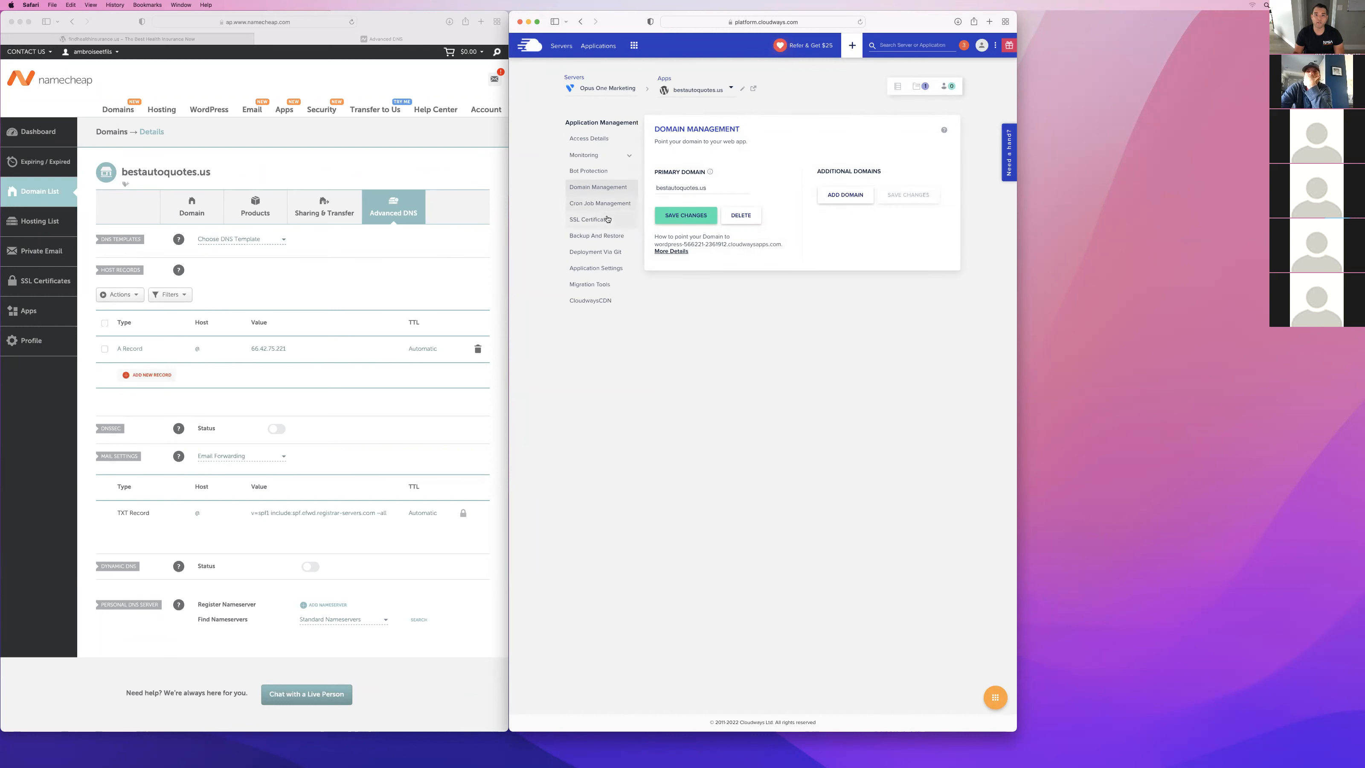
Fill in the Let's Encrypt certificate form with the contact's e-mail and domain bestautoquotes.us, and apply the wildcard option.
left_click(590, 219)
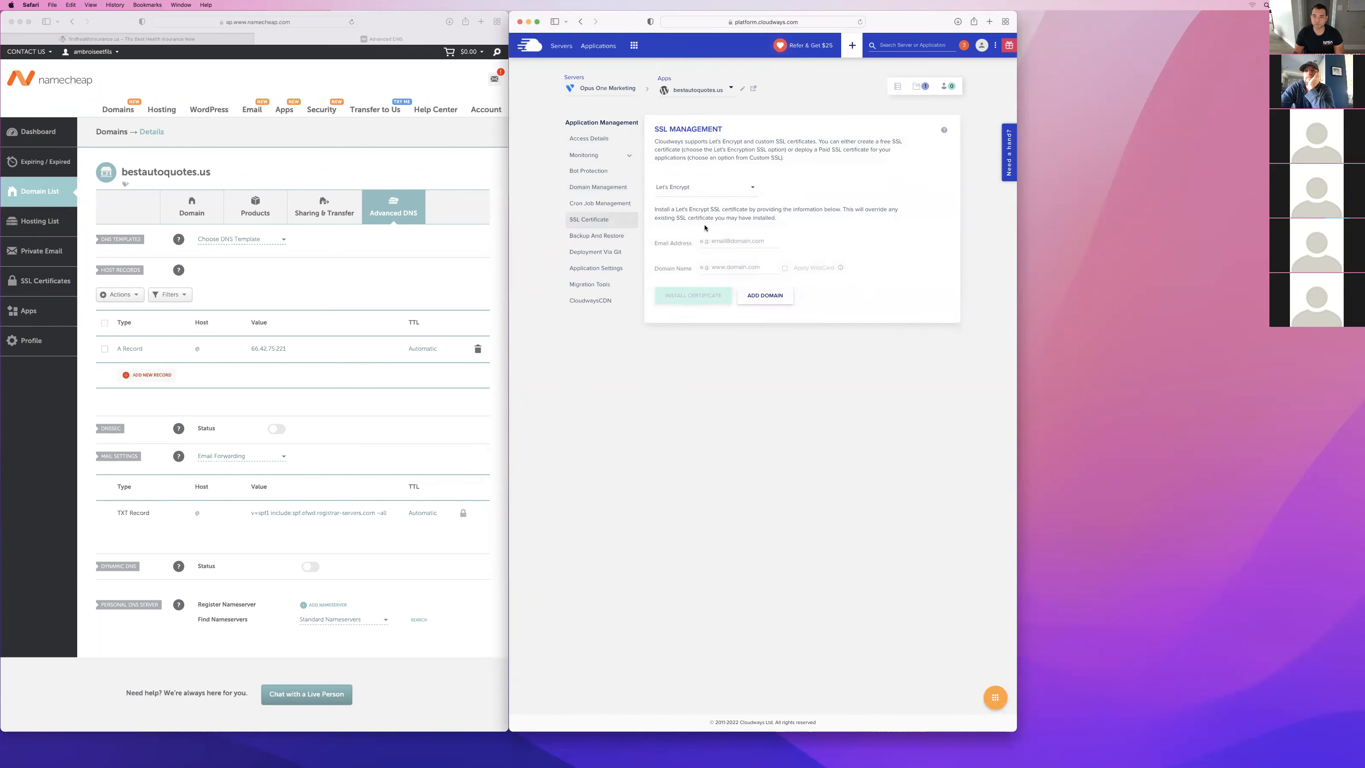
key("super+v")
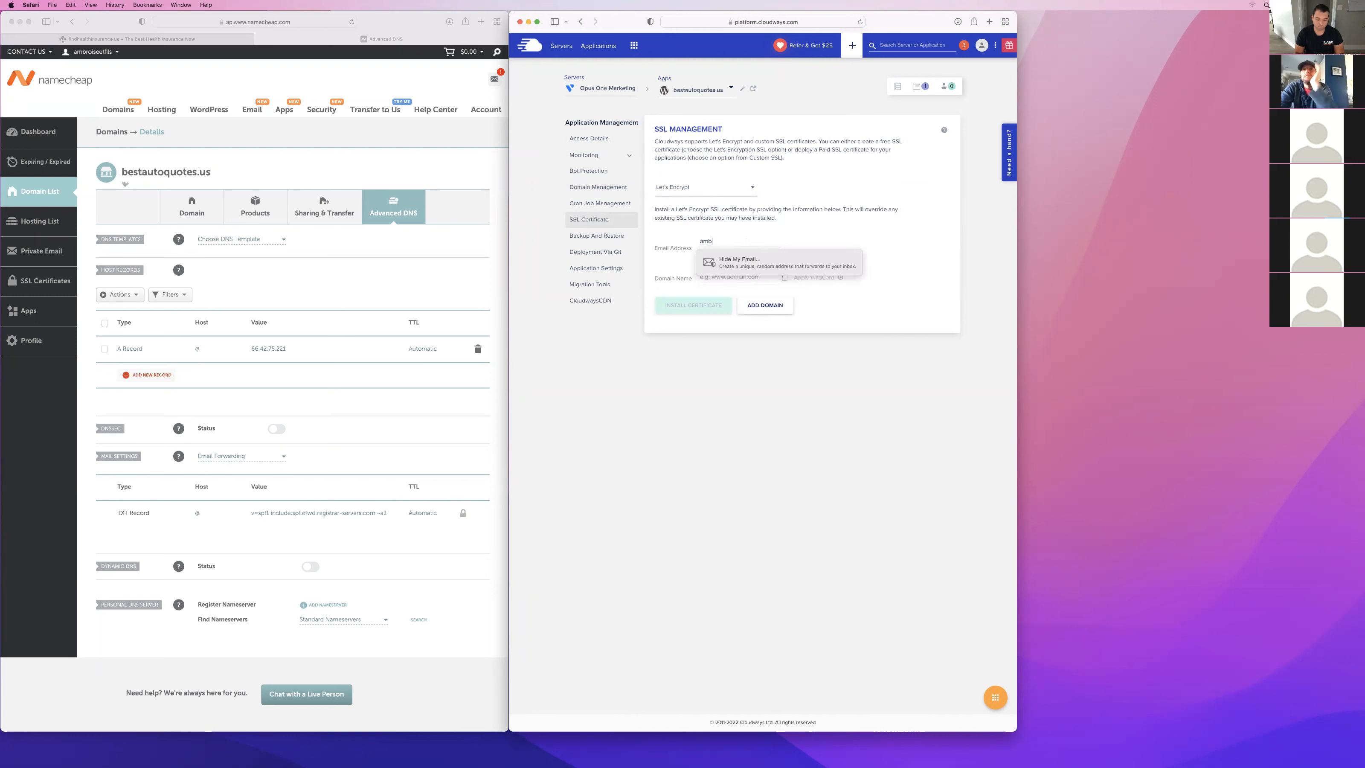
type("@icloud.com")
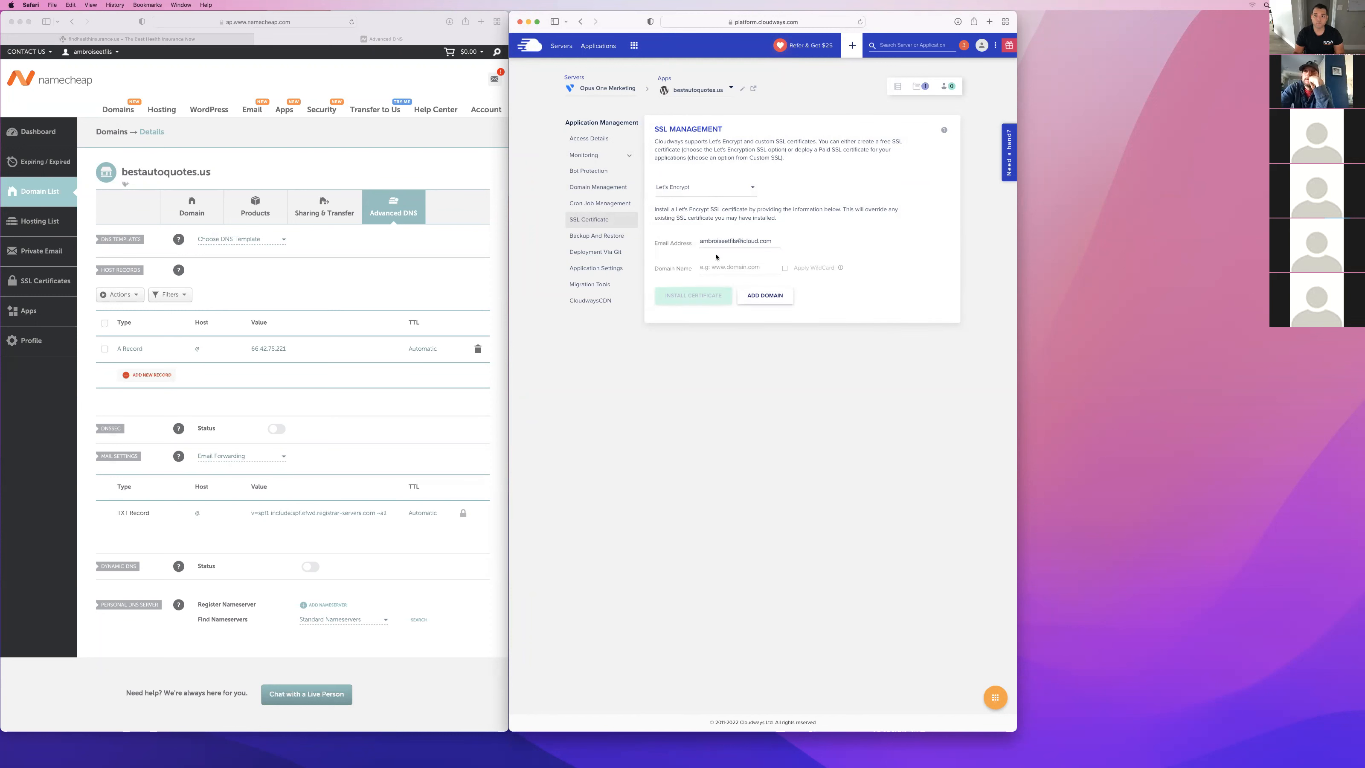
type("bestautoquote")
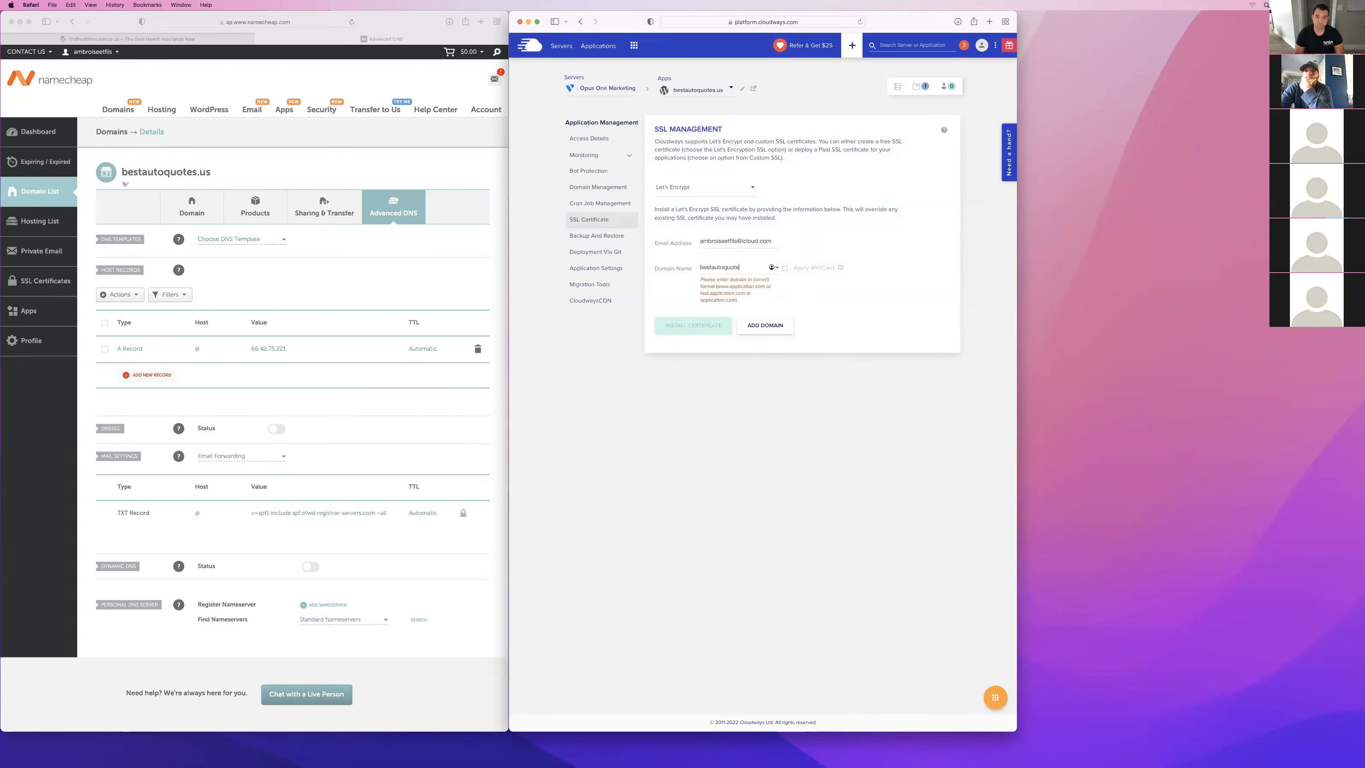
type("s.us")
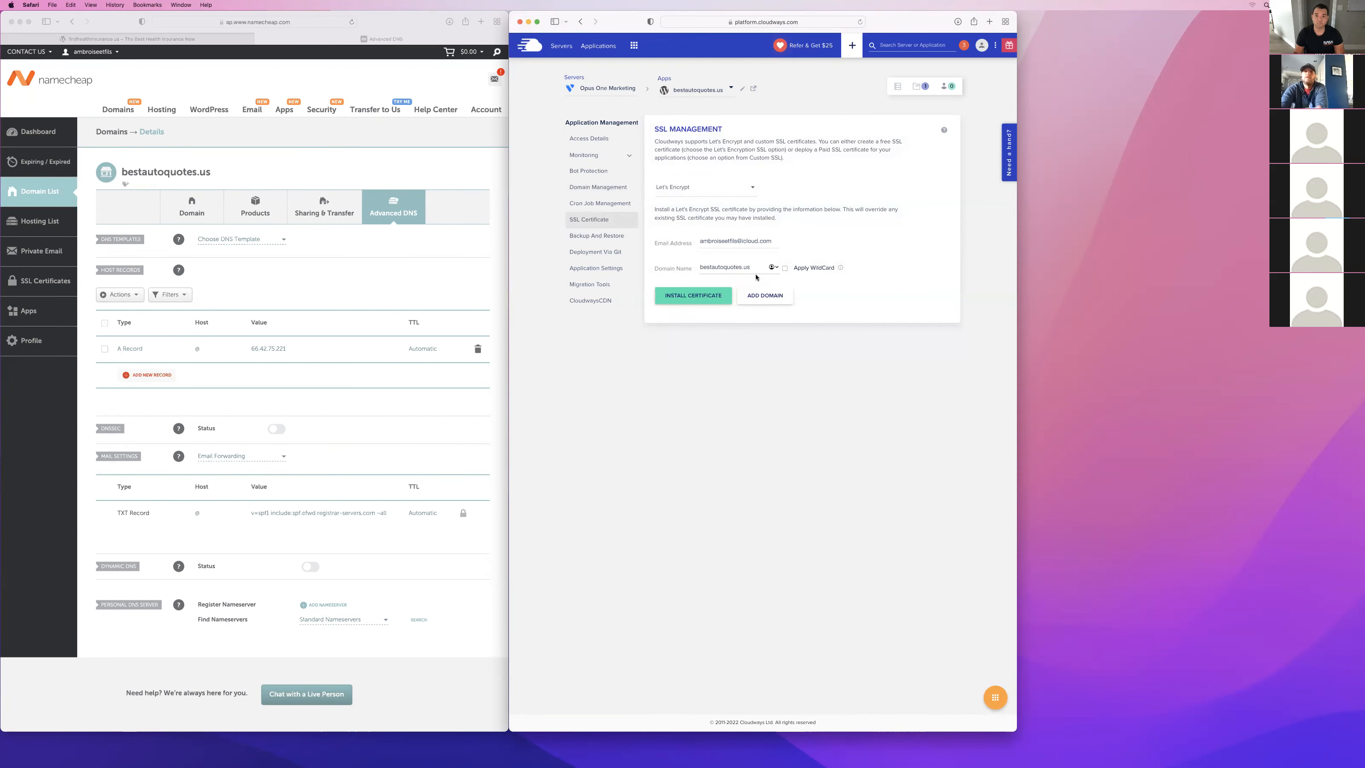
left_click(786, 268)
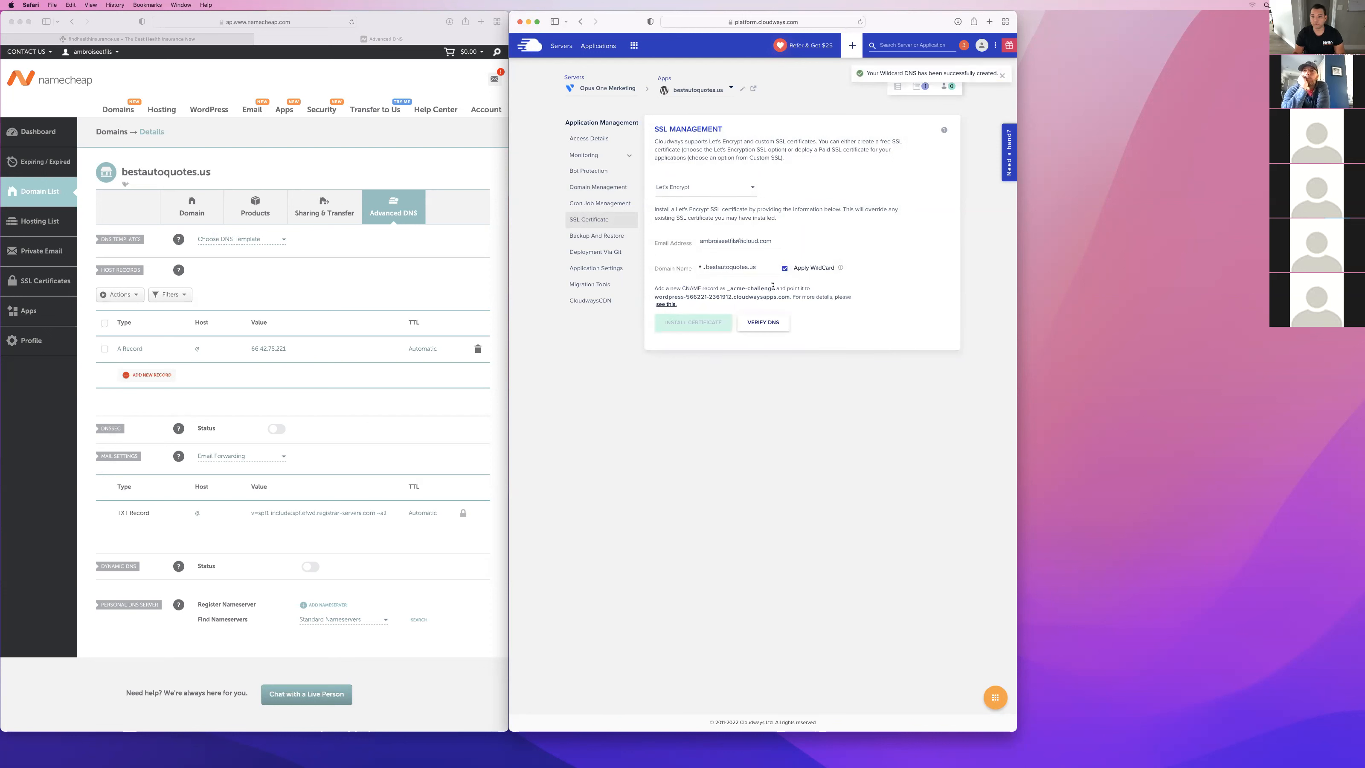
Add a CNAME record for bestautoquotes.us in Namecheap, with the host _acme-challenge copied from Cloudways.
left_click_drag(773, 286, 726, 287)
key("super+c")
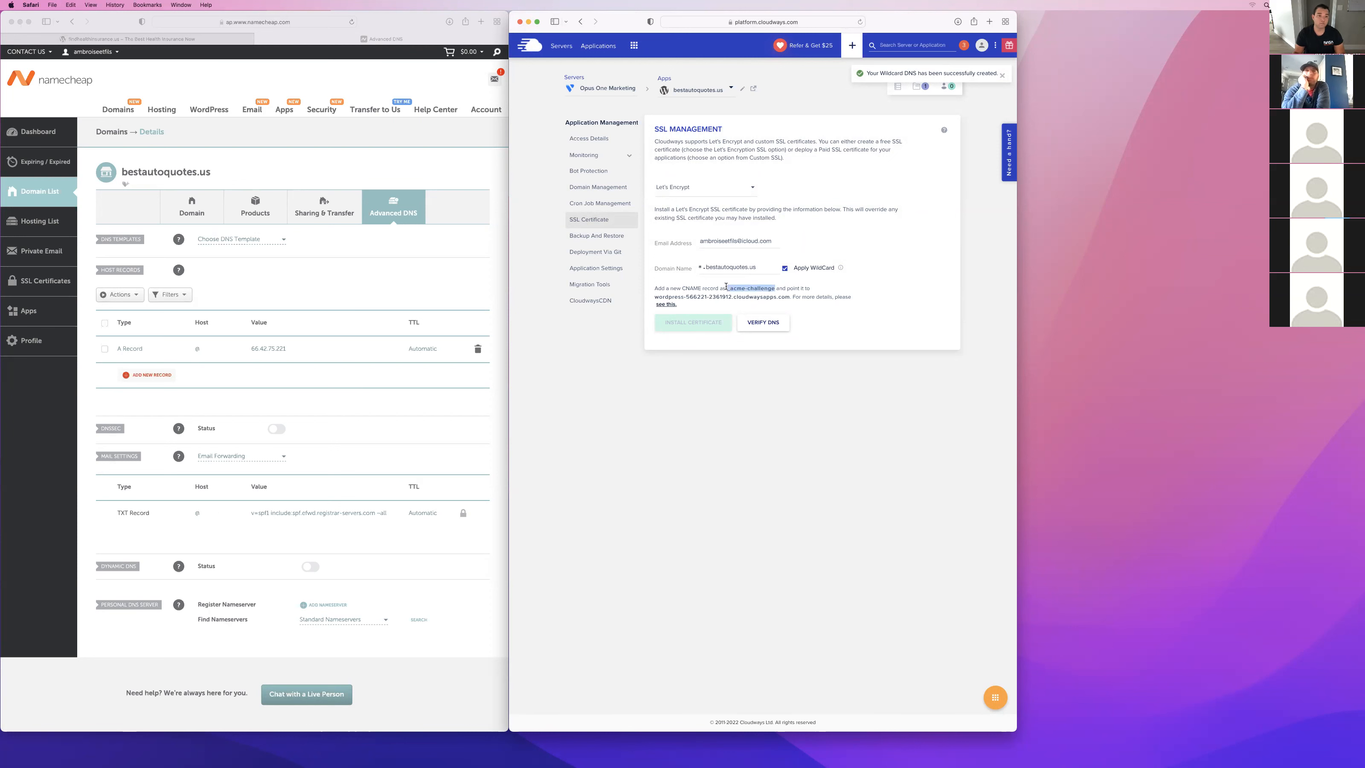
left_click(136, 378)
left_click(136, 379)
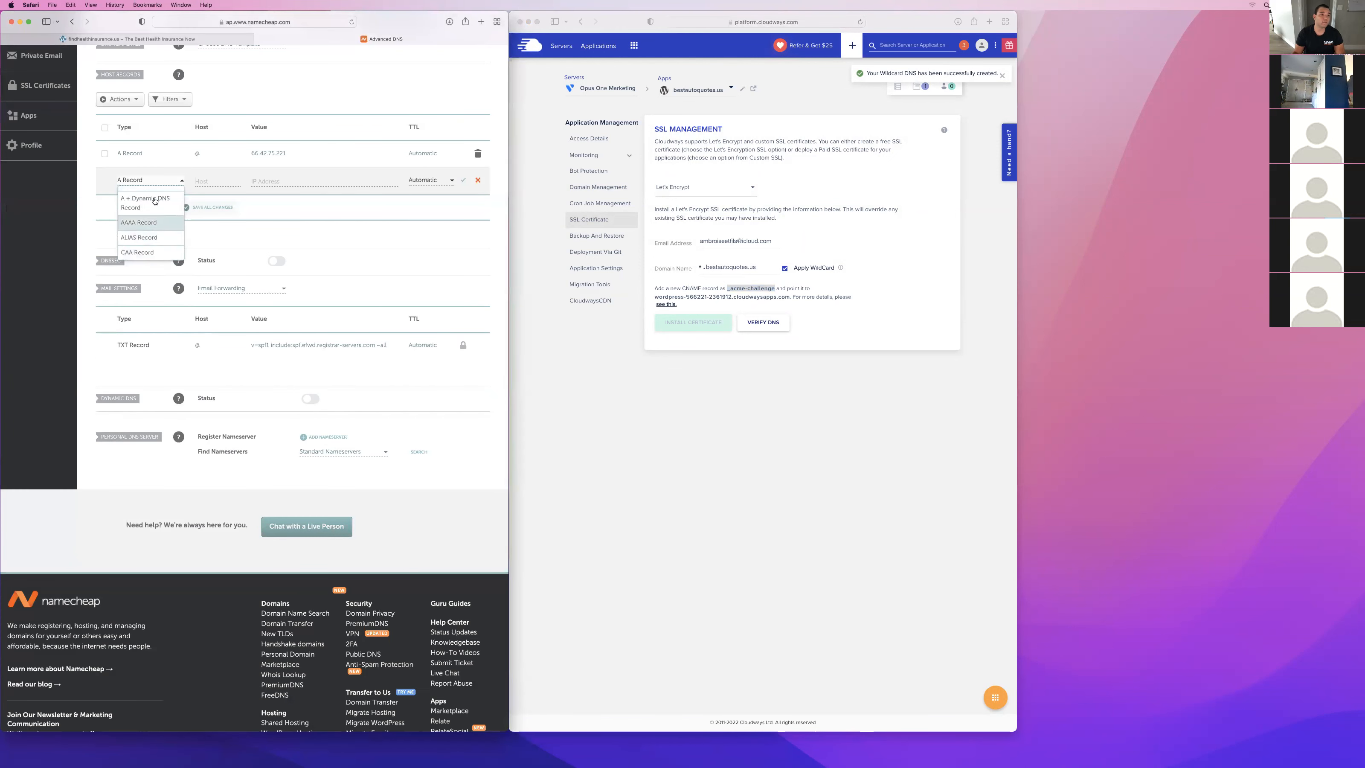
scroll(147, 210, "down", 3)
left_click(139, 222)
left_click(204, 180)
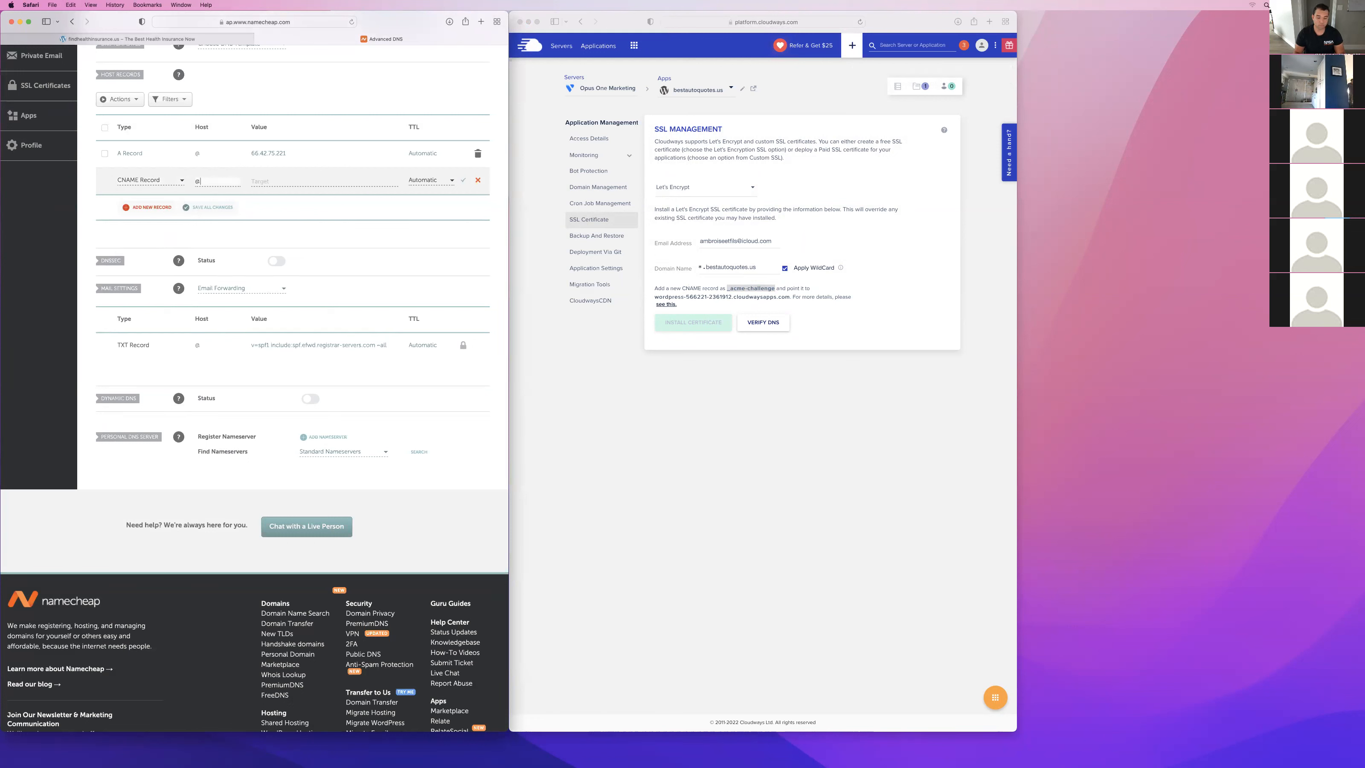
key("super+v")
Copy wordpress-566221-2361912.cloudwaysapps.com from Cloudways into the CNAME record's target and save the record.
left_click(269, 182)
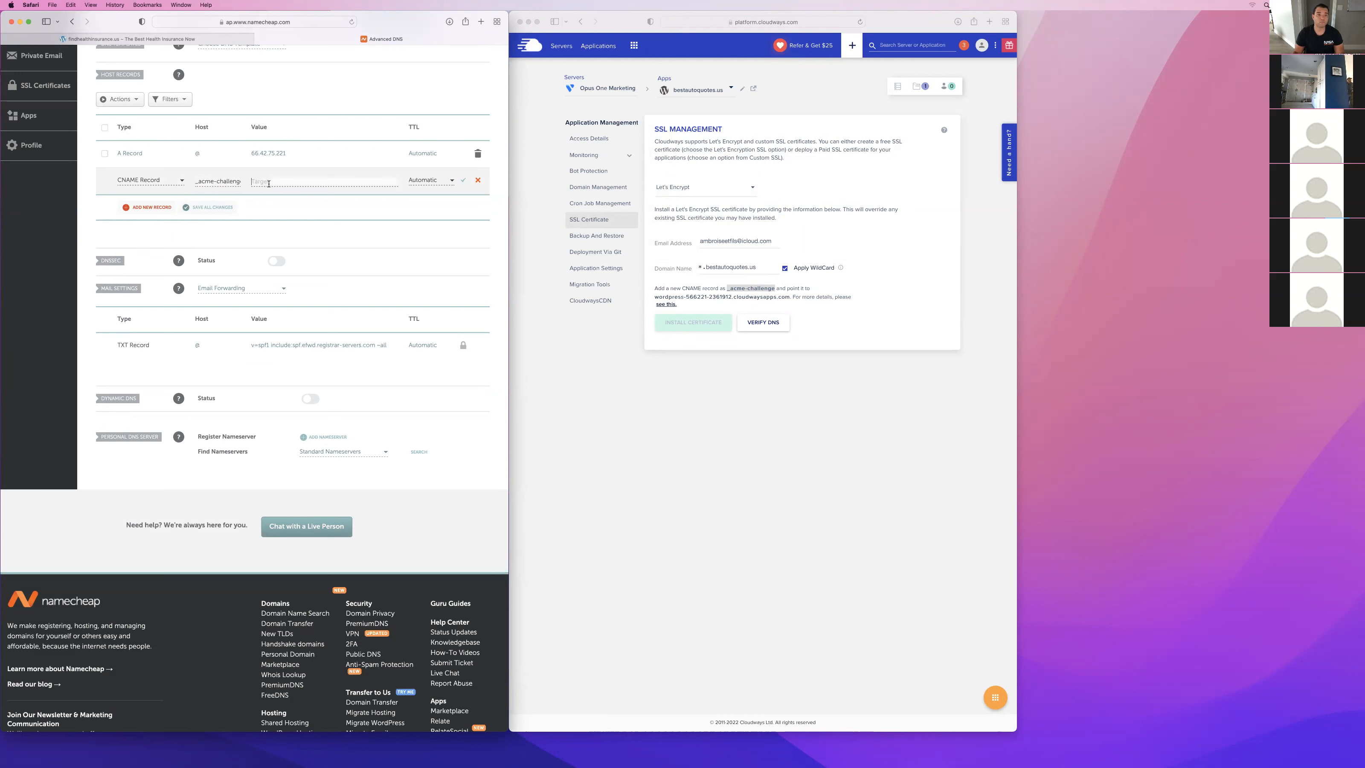
left_click(787, 297)
left_click_drag(791, 297, 654, 297)
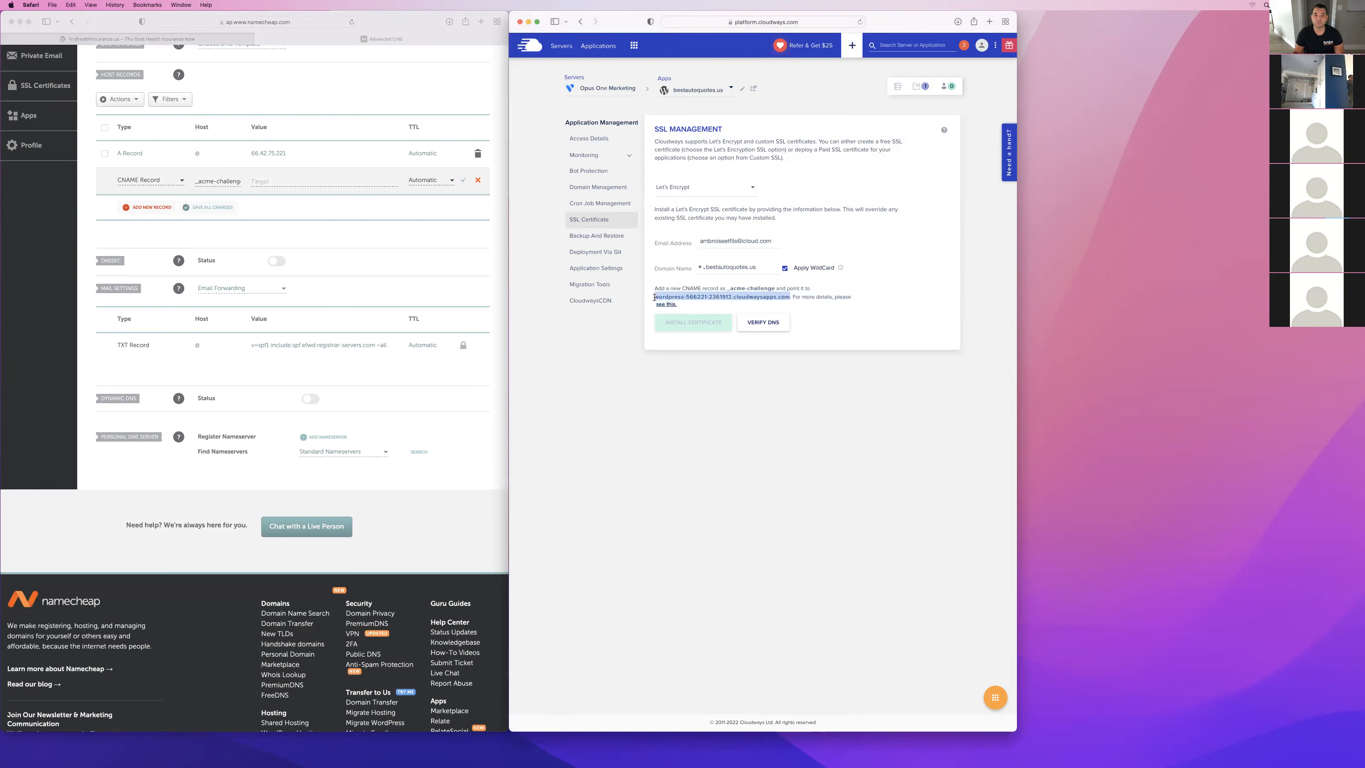
left_click(267, 181)
key("super+v")
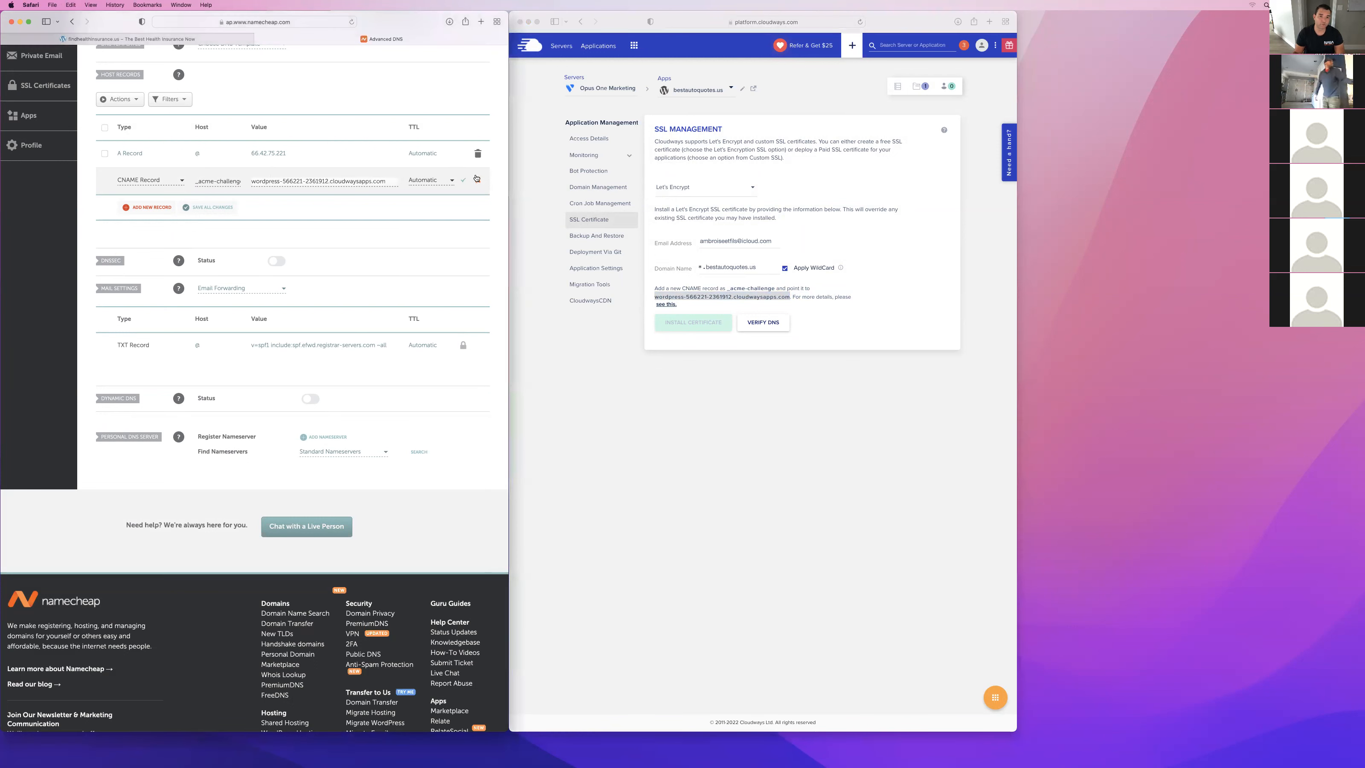
left_click(462, 182)
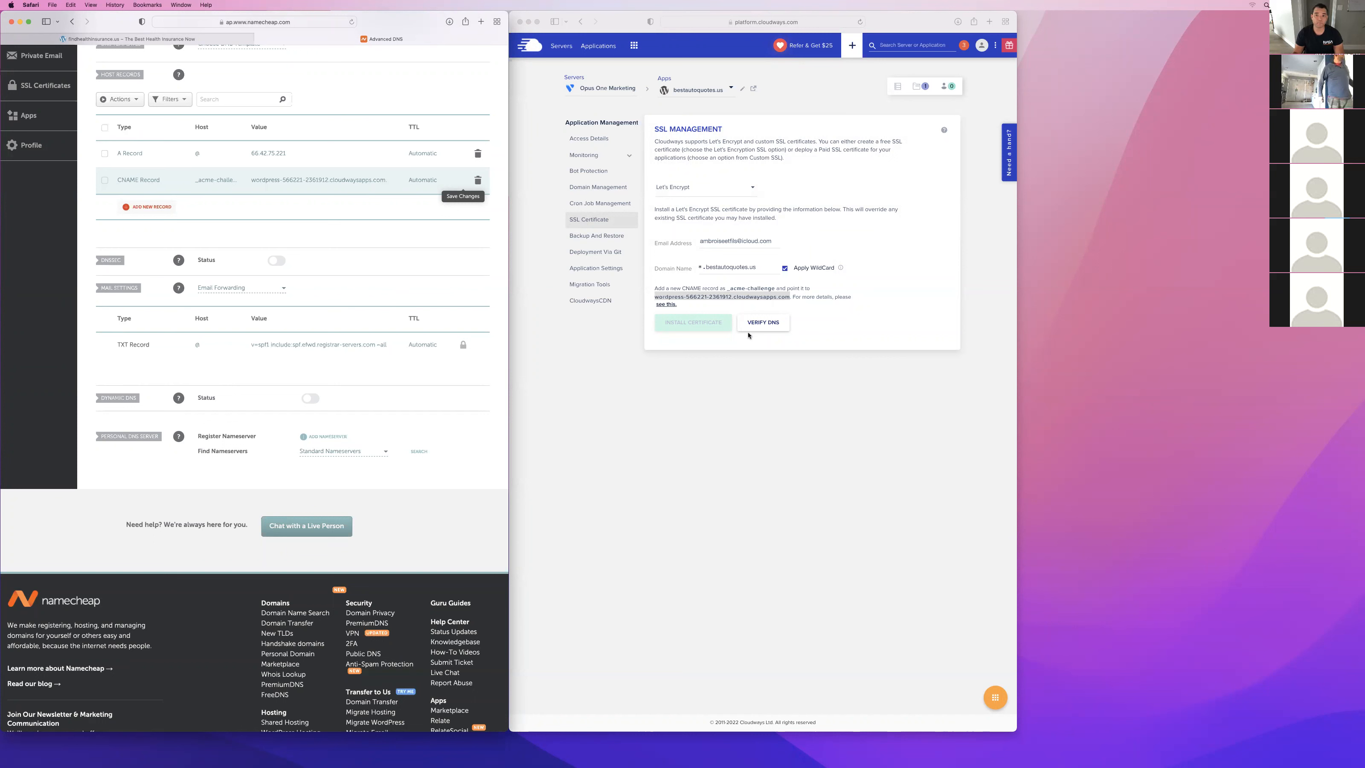
Try to verify the wildcard domain's DNS for the Let's Encrypt certificate in Cloudways.
left_click(825, 321)
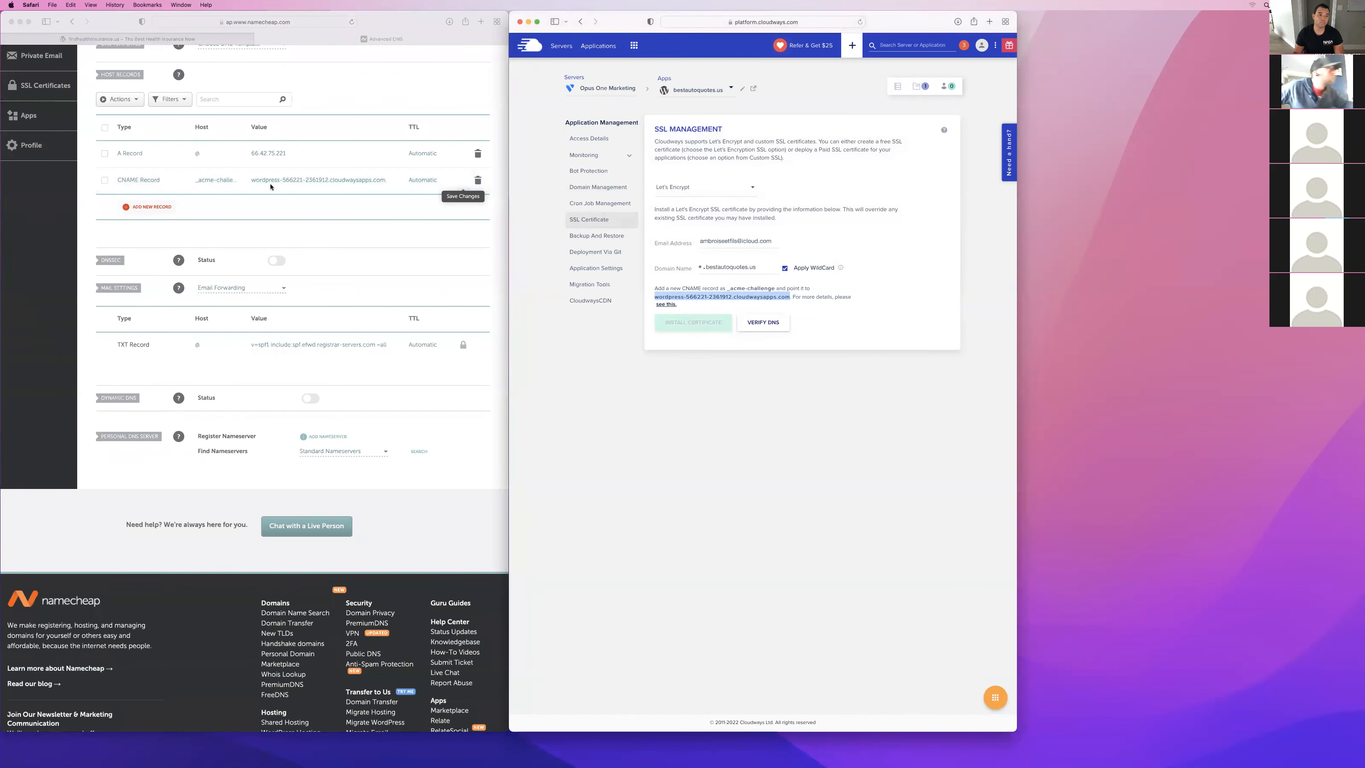
left_click(313, 215)
left_click(762, 321)
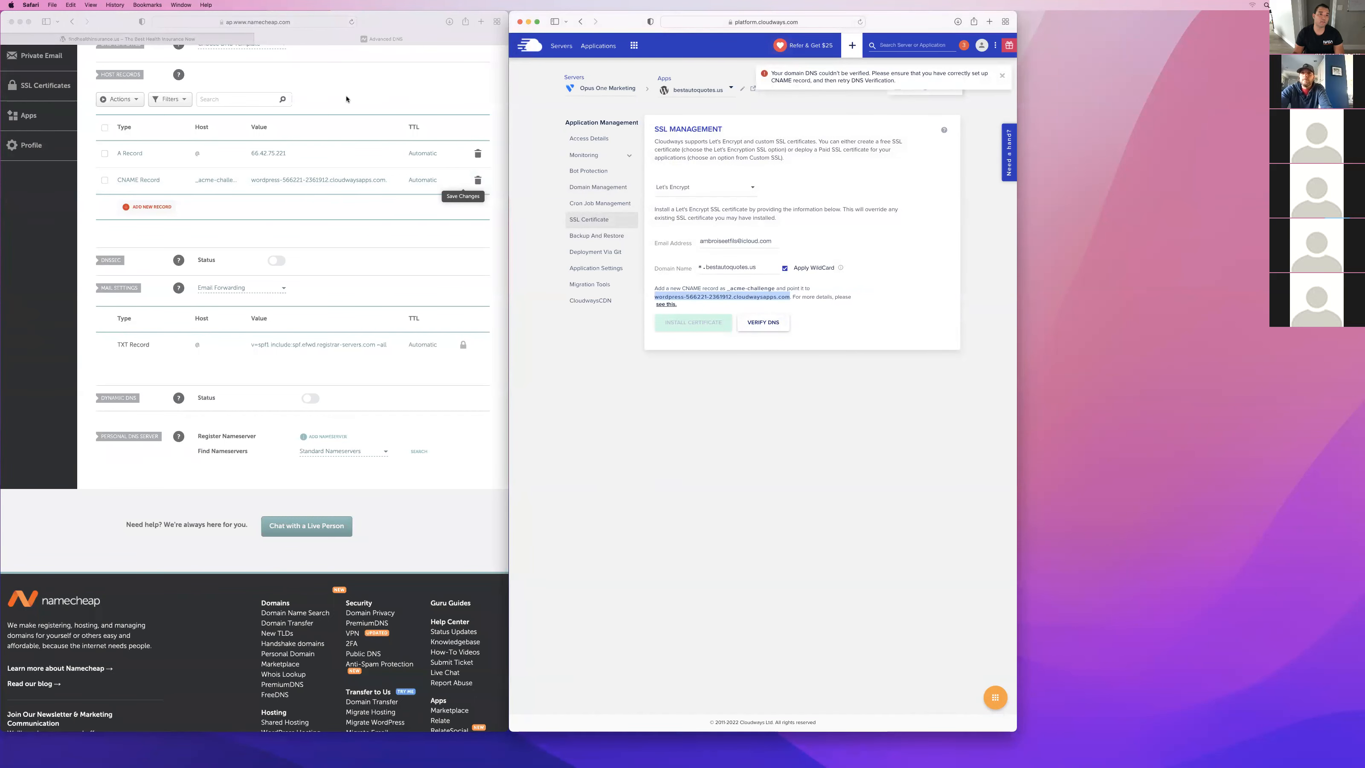
Reload the Namecheap and Cloudways pages and retry the DNS verification for the certificate.
scroll(387, 161, "up", 5)
left_click(351, 22)
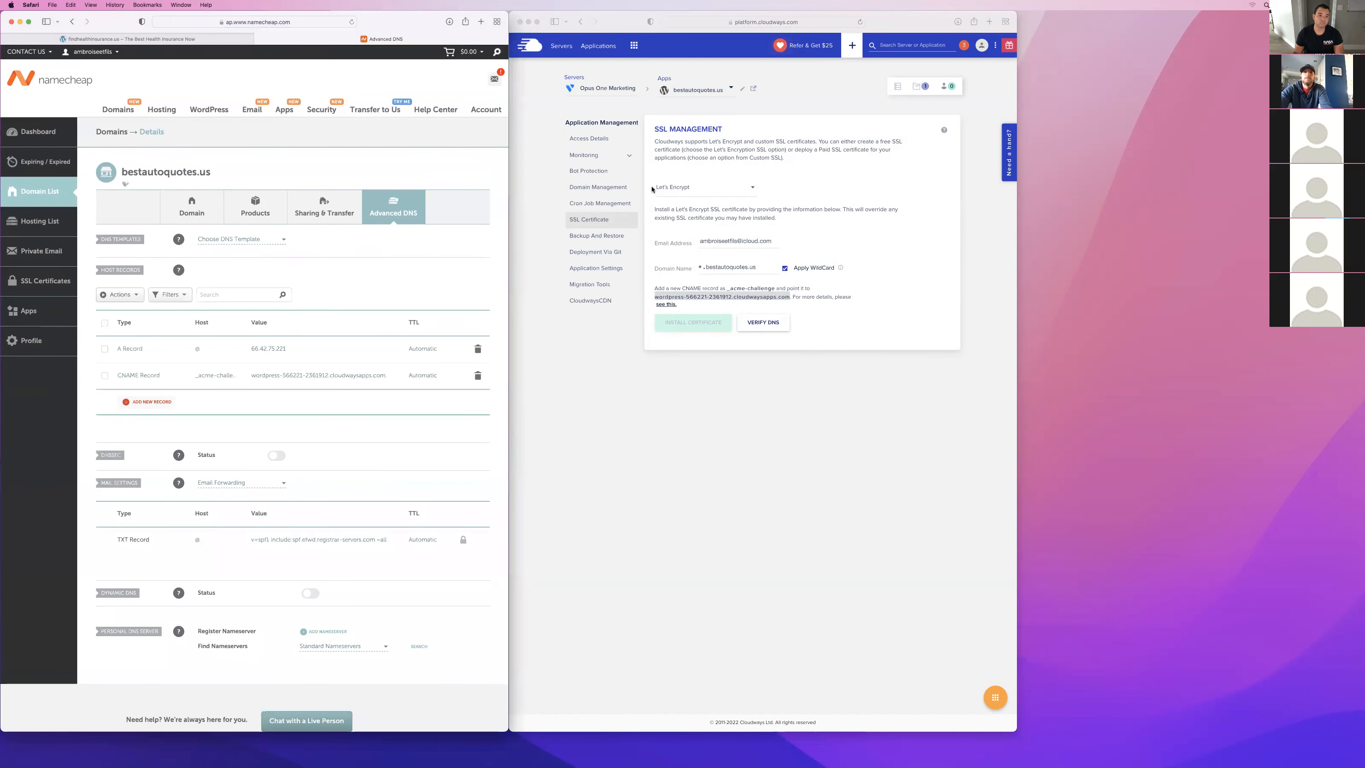
left_click(861, 22)
left_click(792, 419)
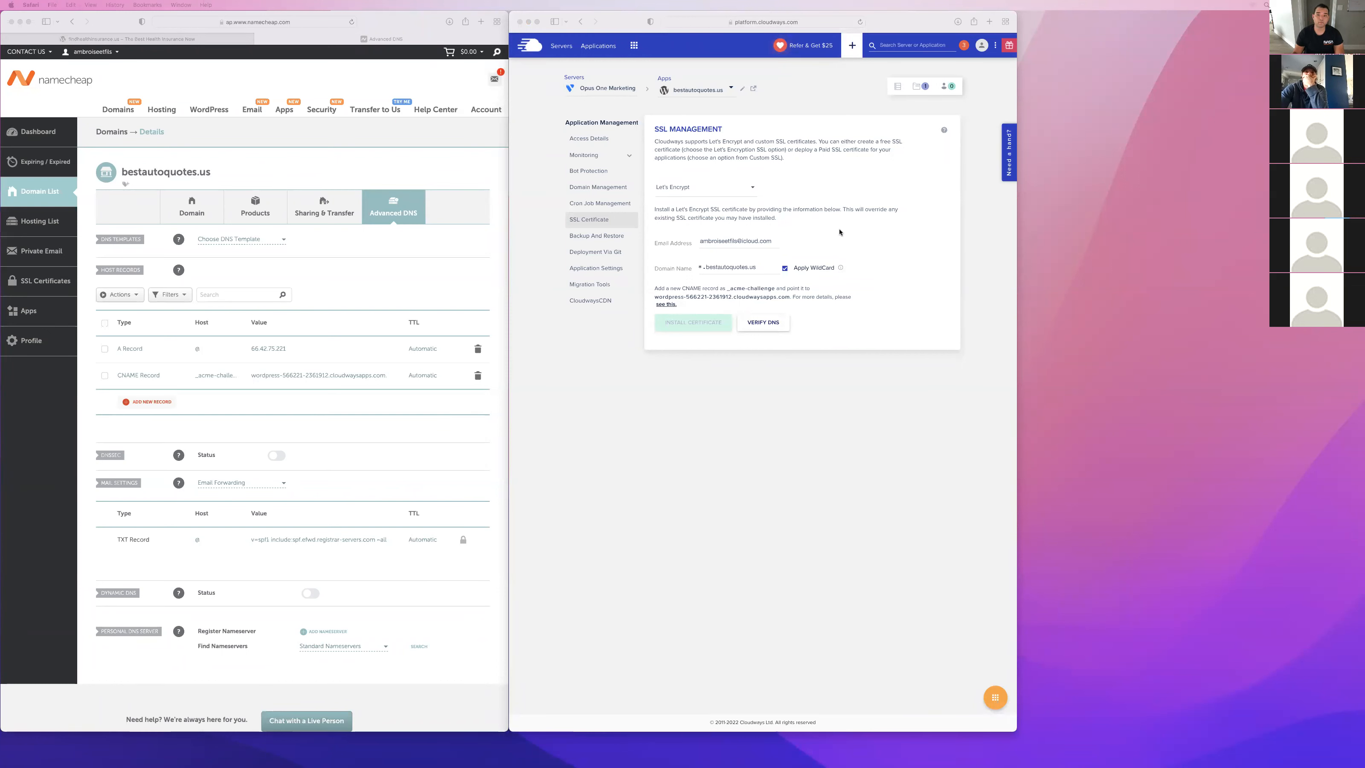
left_click(789, 299)
left_click(758, 325)
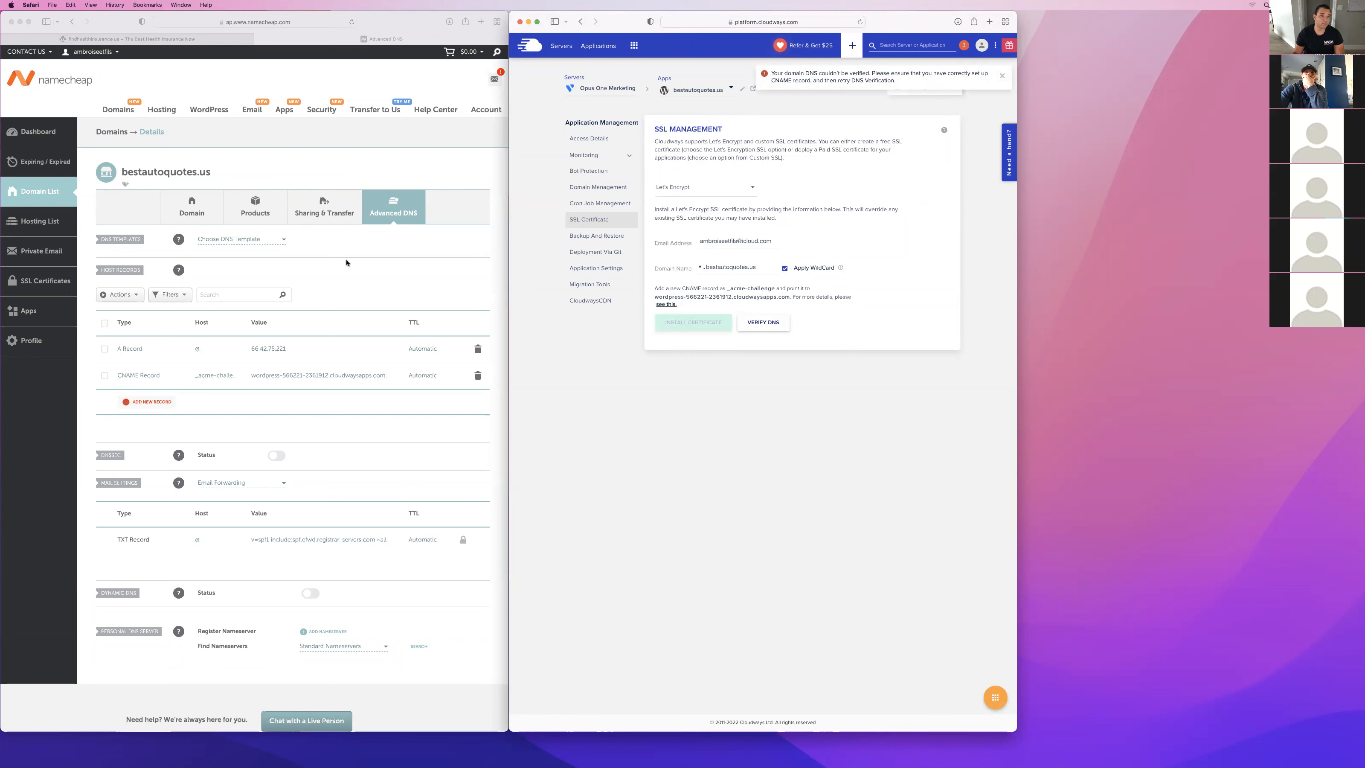
Save the _acme-challenge CNAME record again in Namecheap and request another DNS verification in Cloudways.
left_click(317, 377)
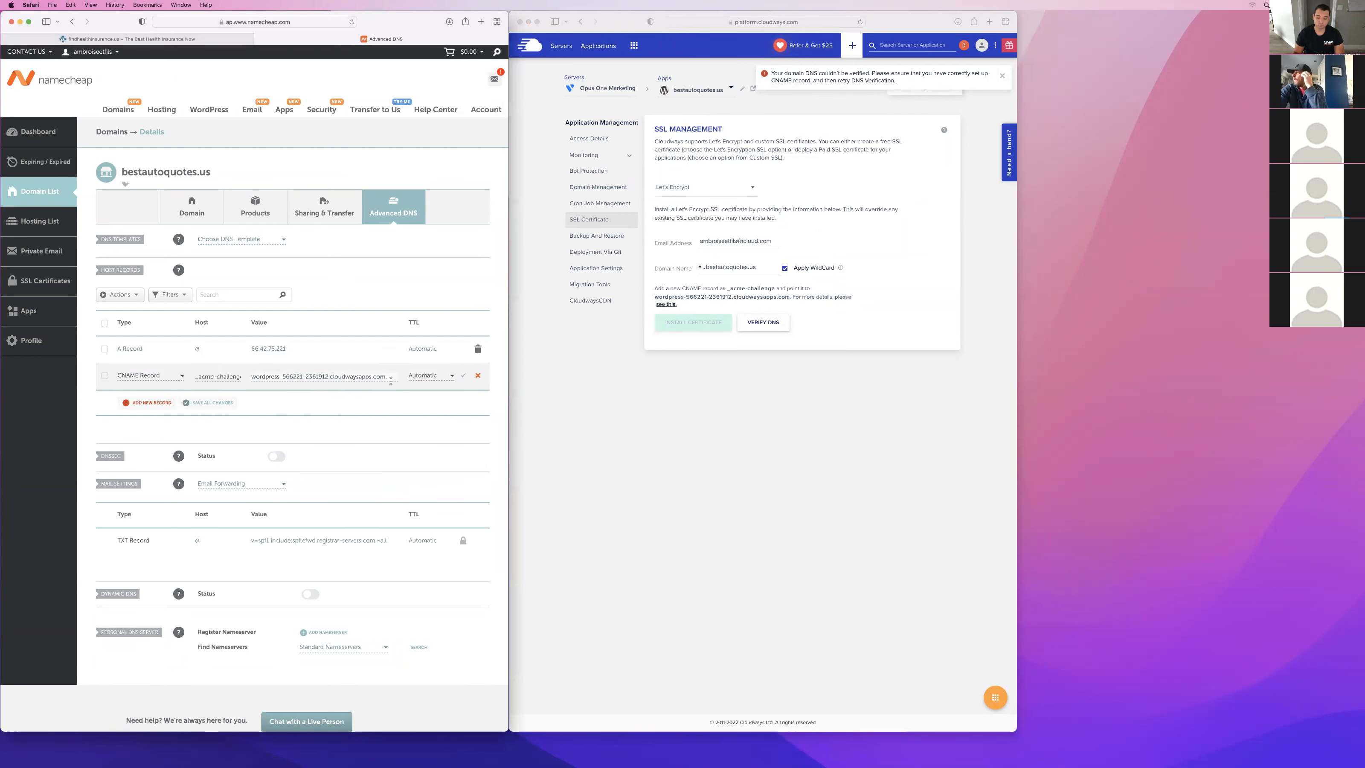
left_click(461, 376)
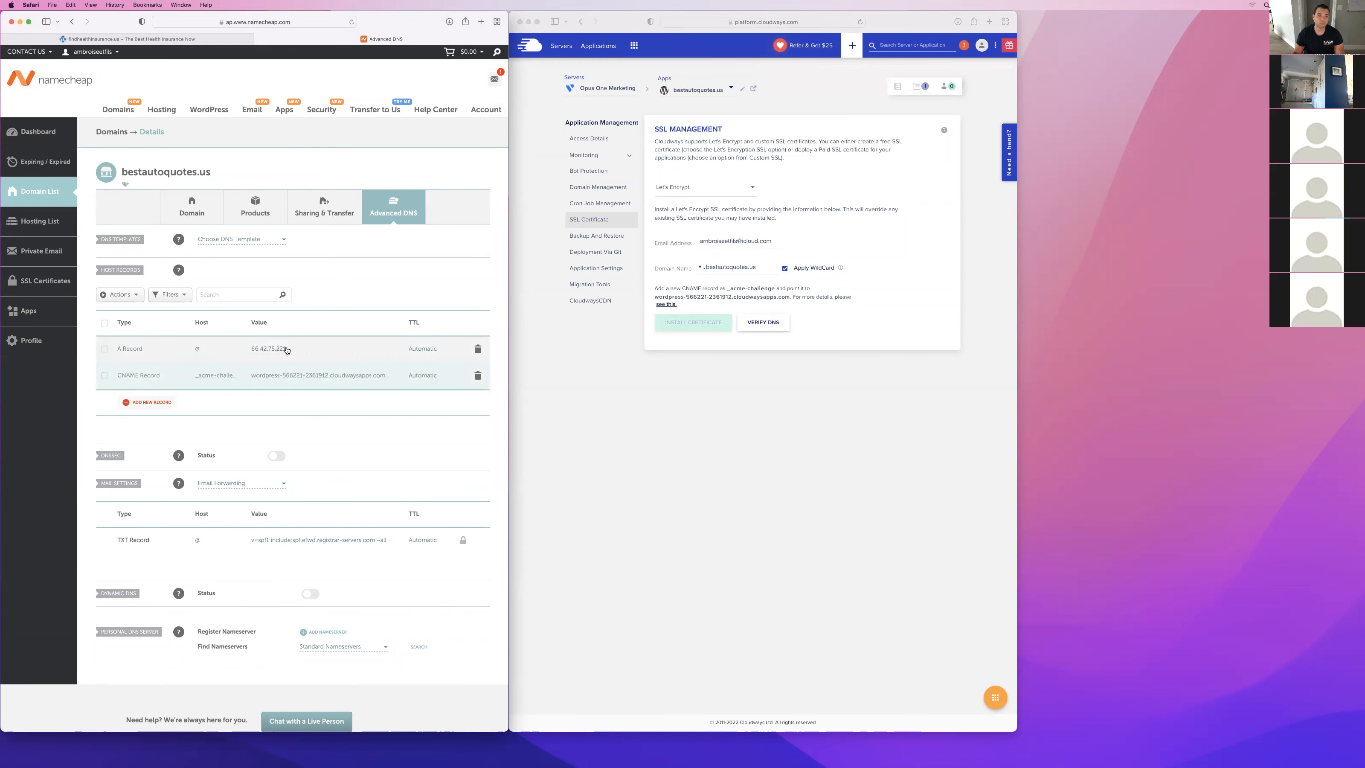
left_click(813, 281)
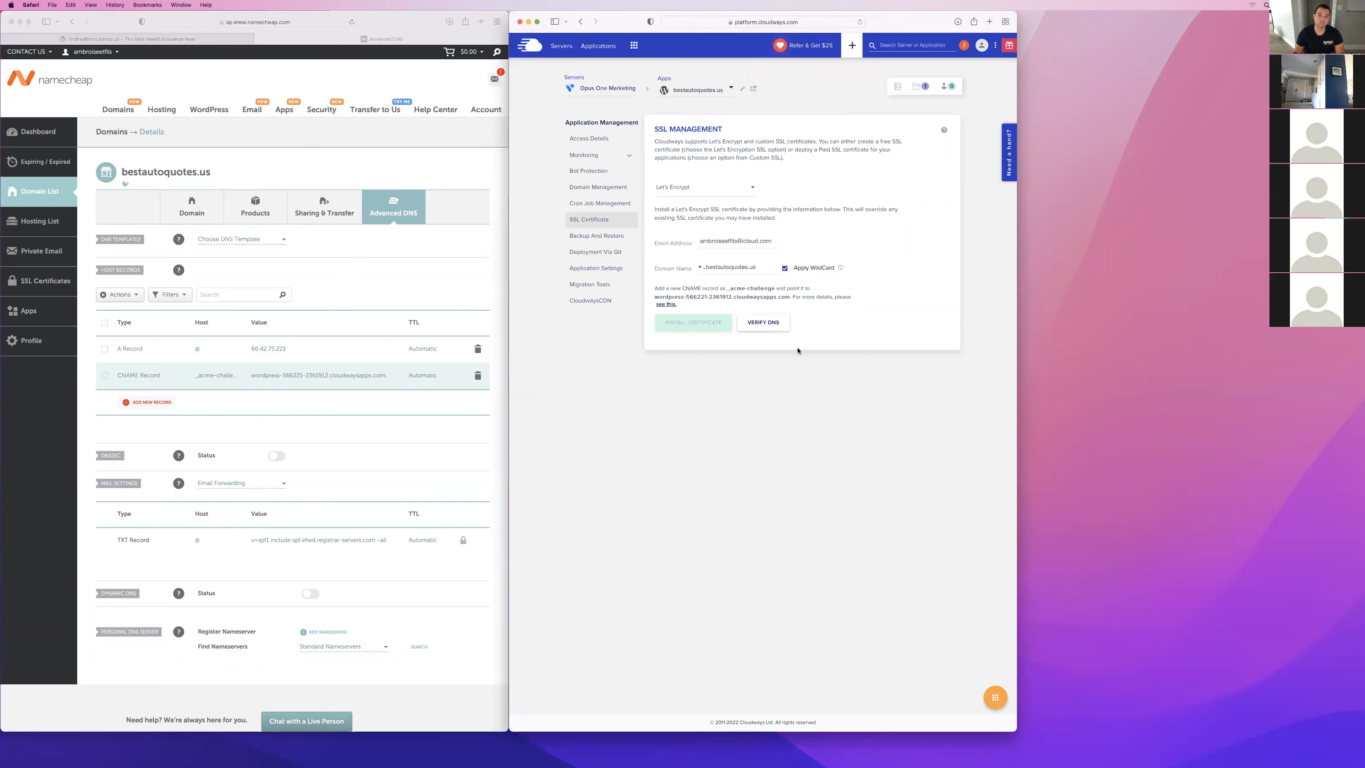
left_click(763, 323)
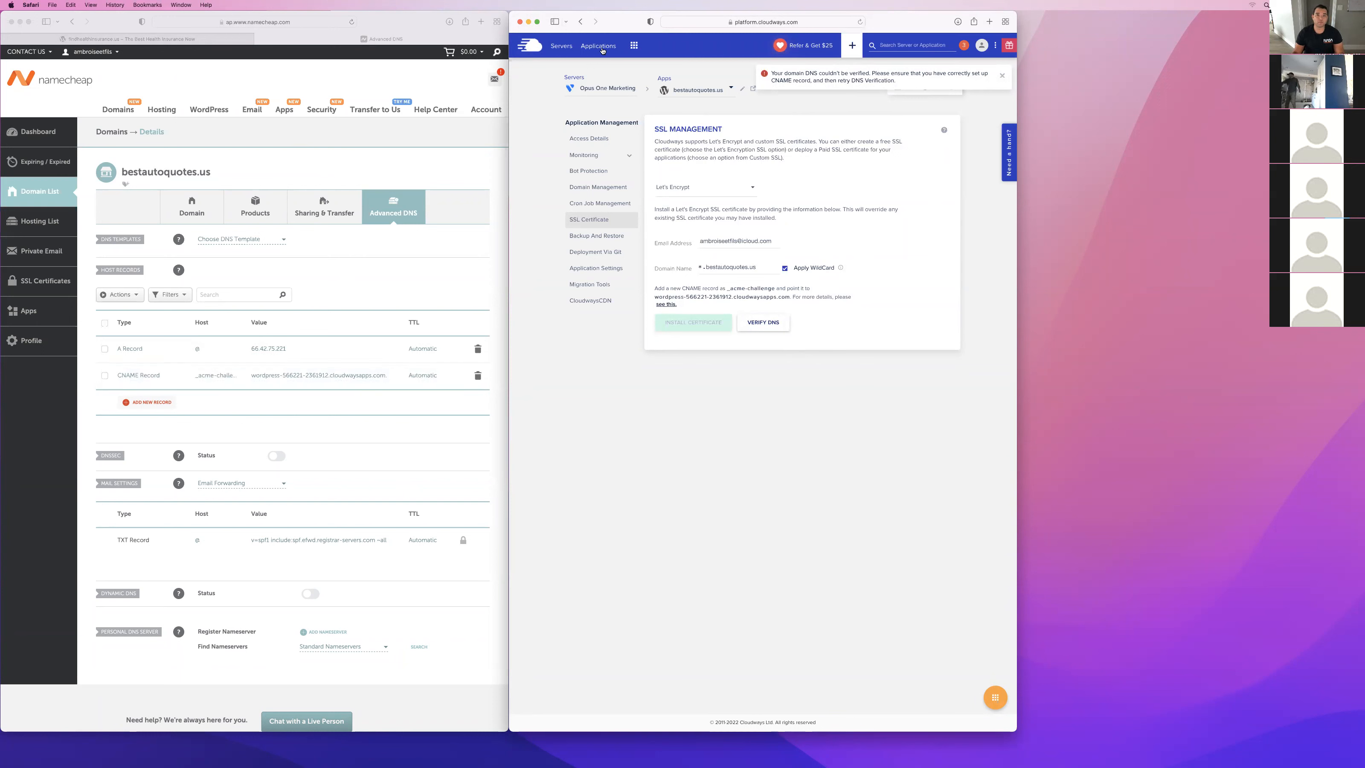
Purge the Varnish cache in the managed services of the Opus One Marketing server.
left_click(558, 46)
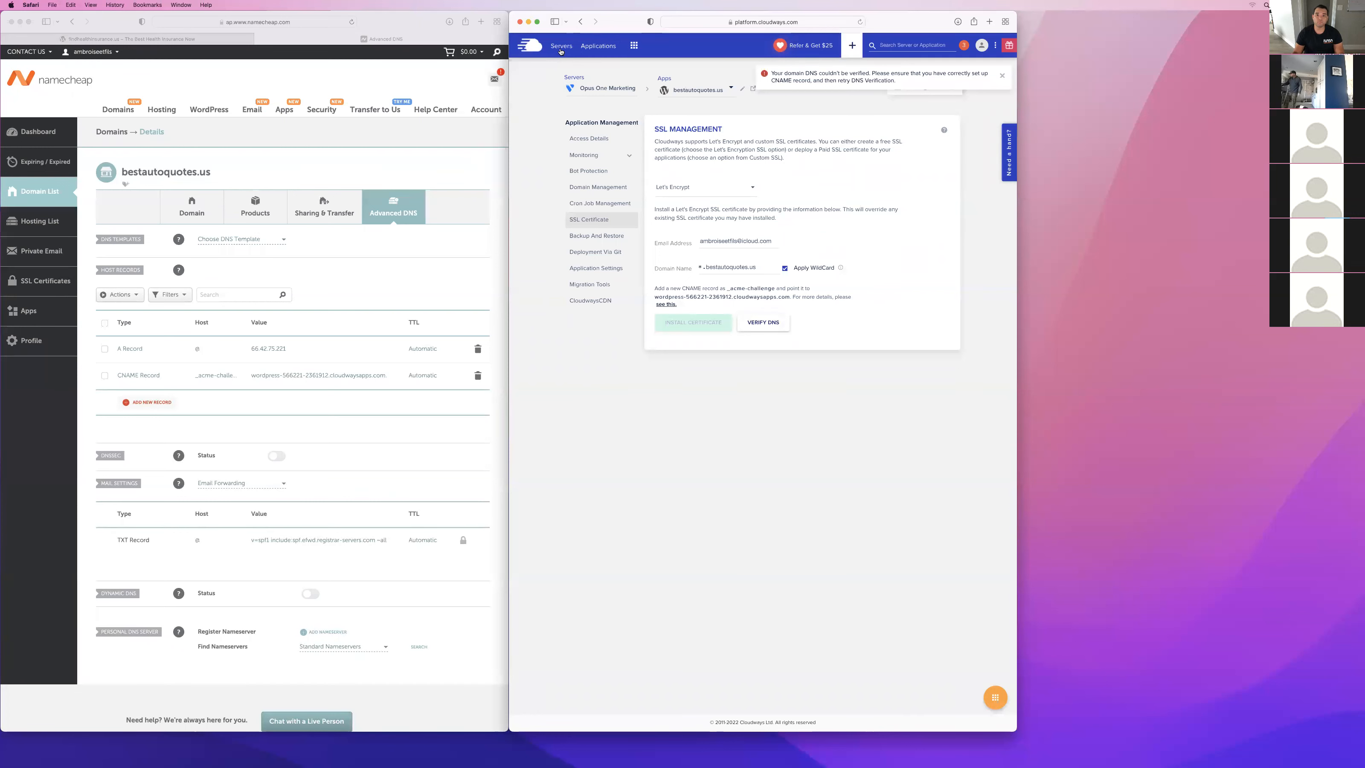
left_click(594, 137)
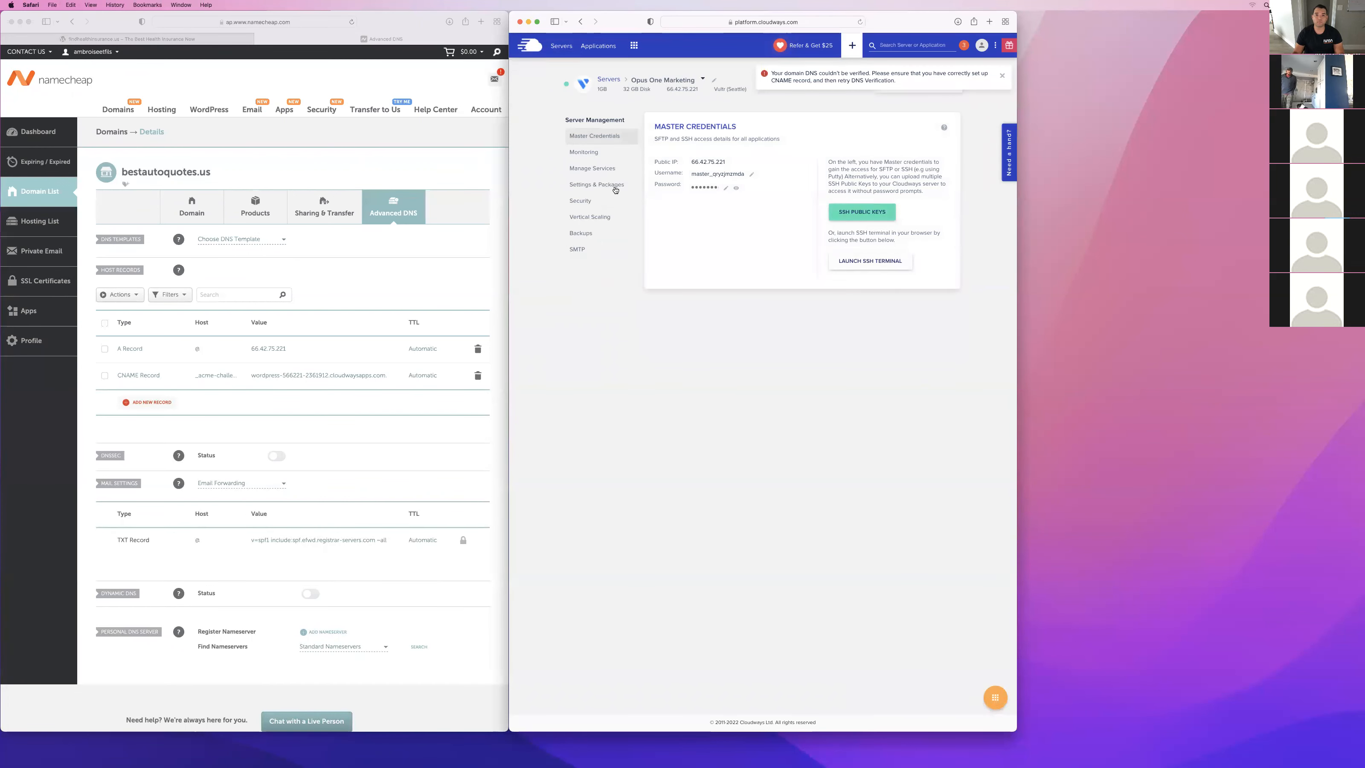
left_click(592, 169)
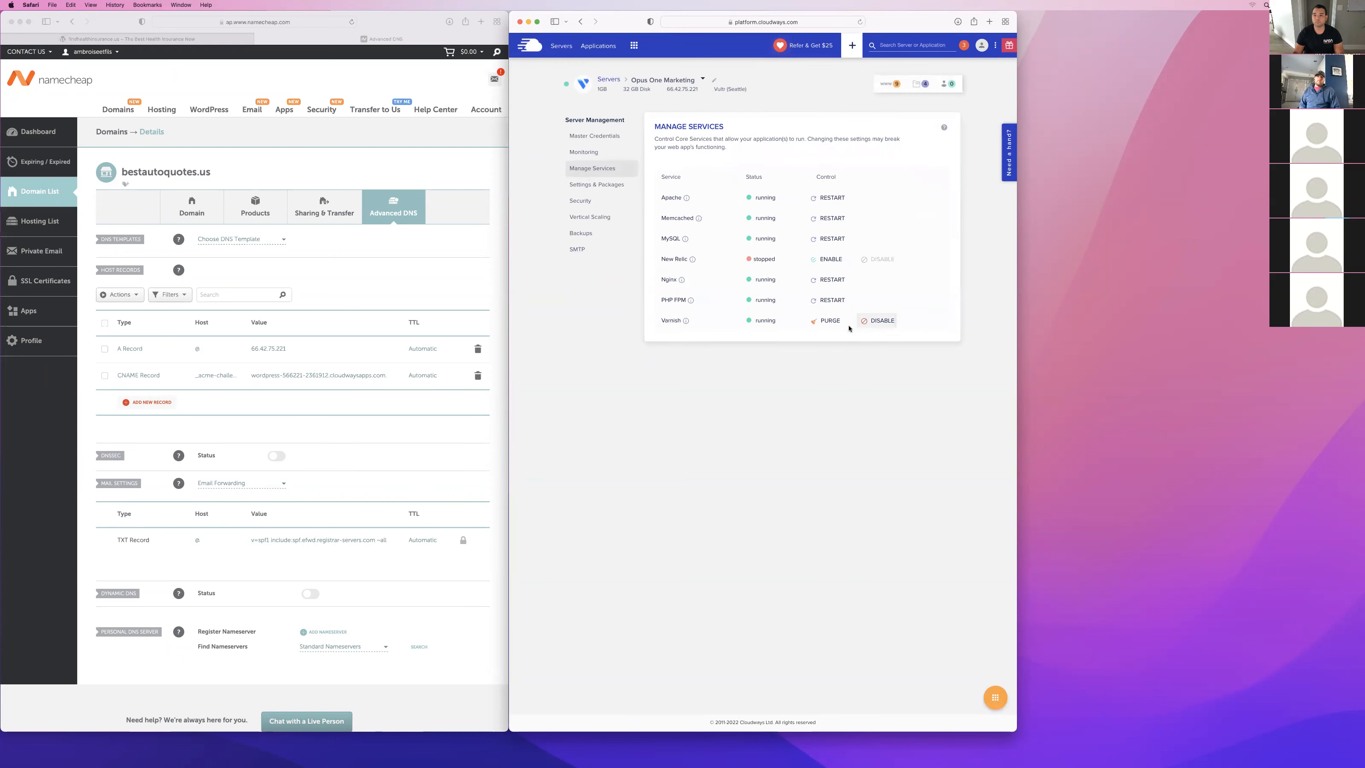
left_click(823, 322)
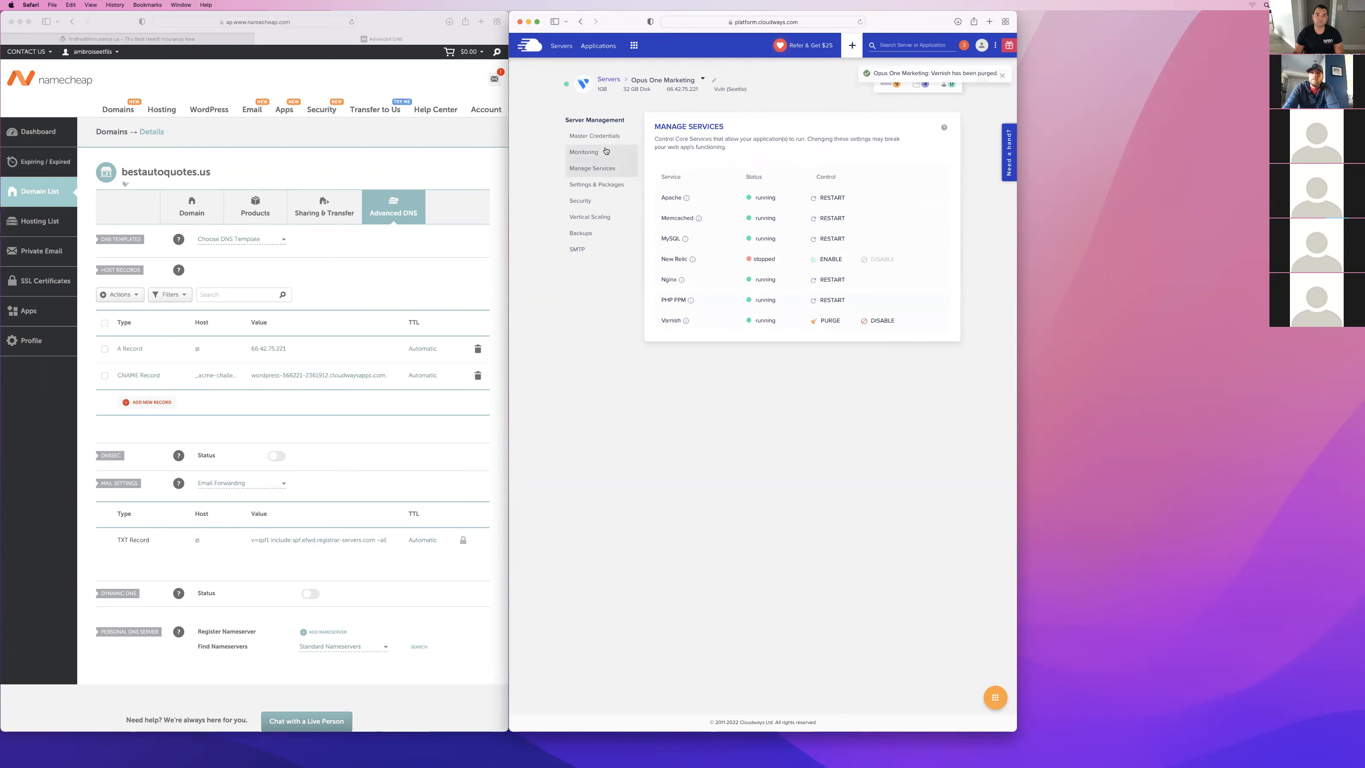
Return to the SSL certificate settings of the bestautoquotes.us application, retry the DNS verification and dismiss the notifications.
left_click(598, 46)
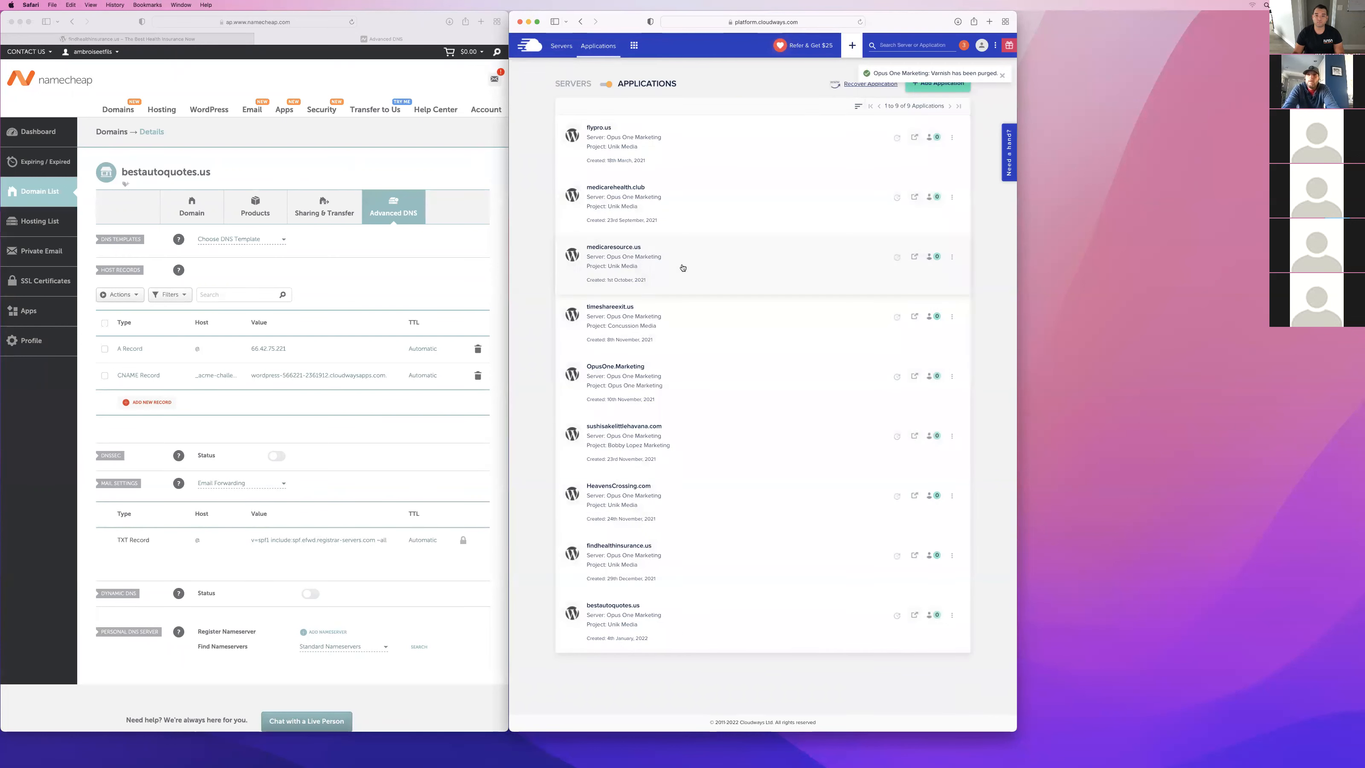
left_click(666, 616)
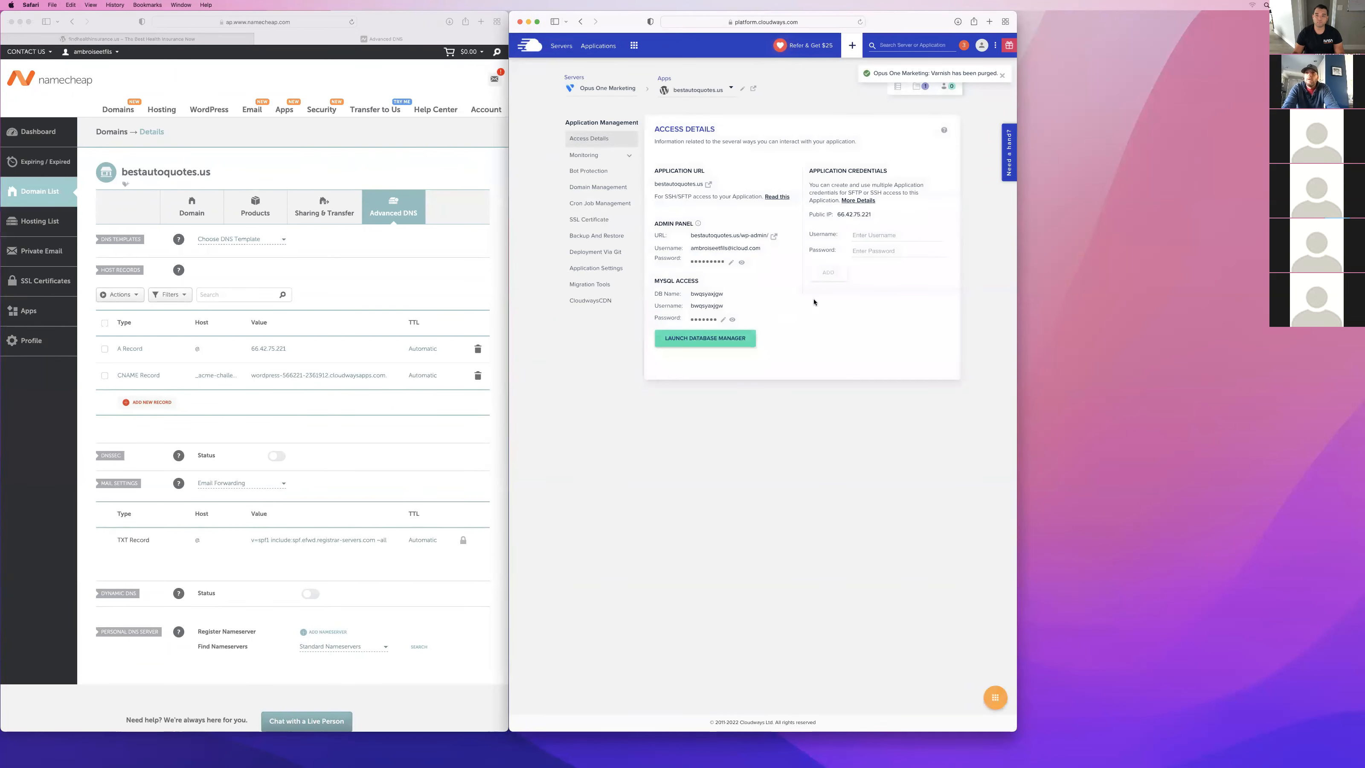
left_click(589, 220)
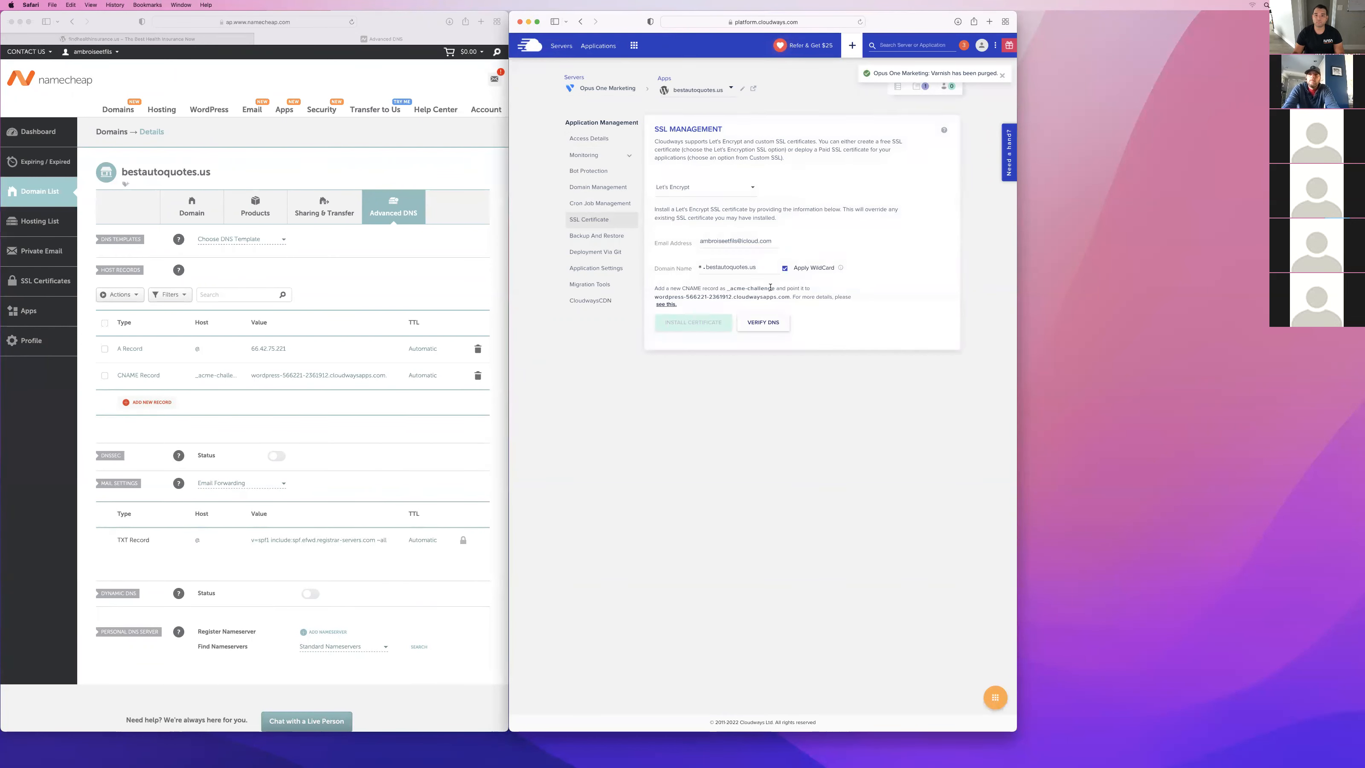
left_click(769, 324)
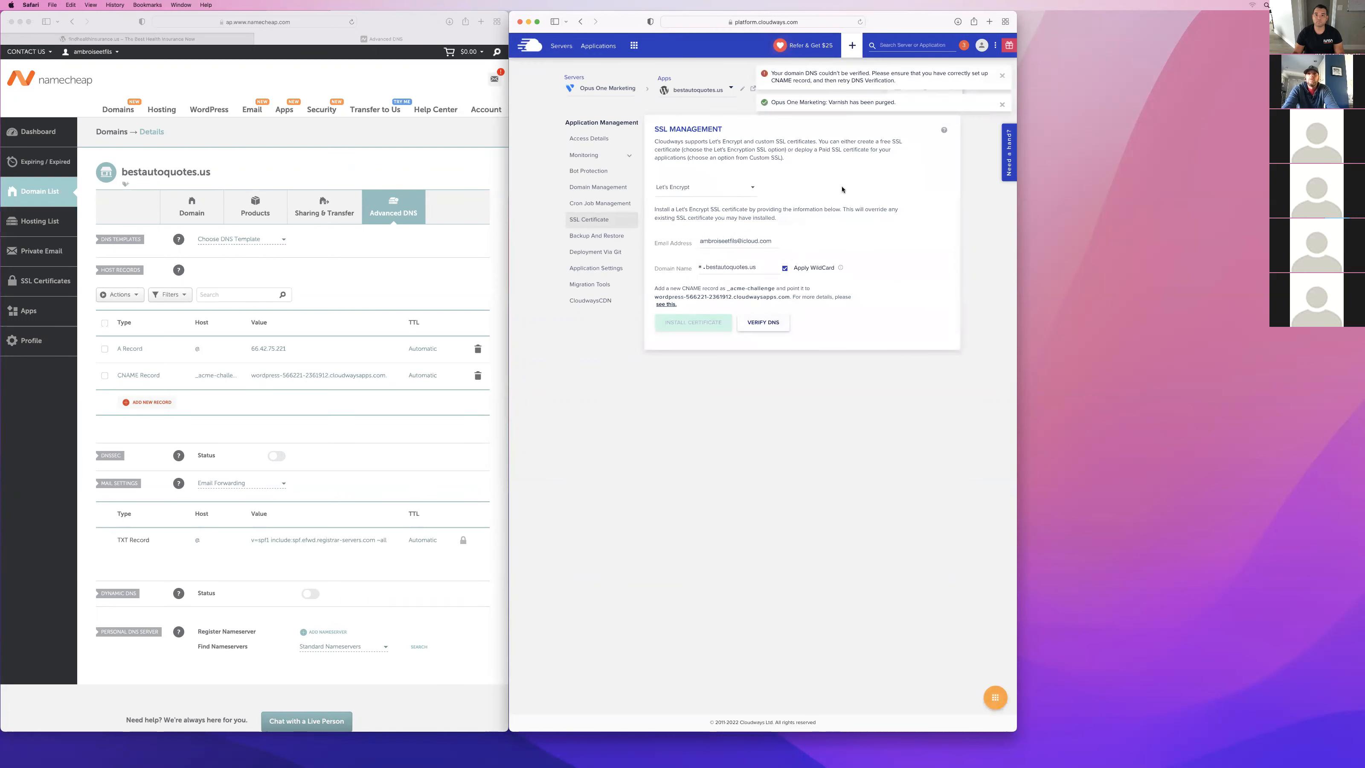
left_click(1001, 105)
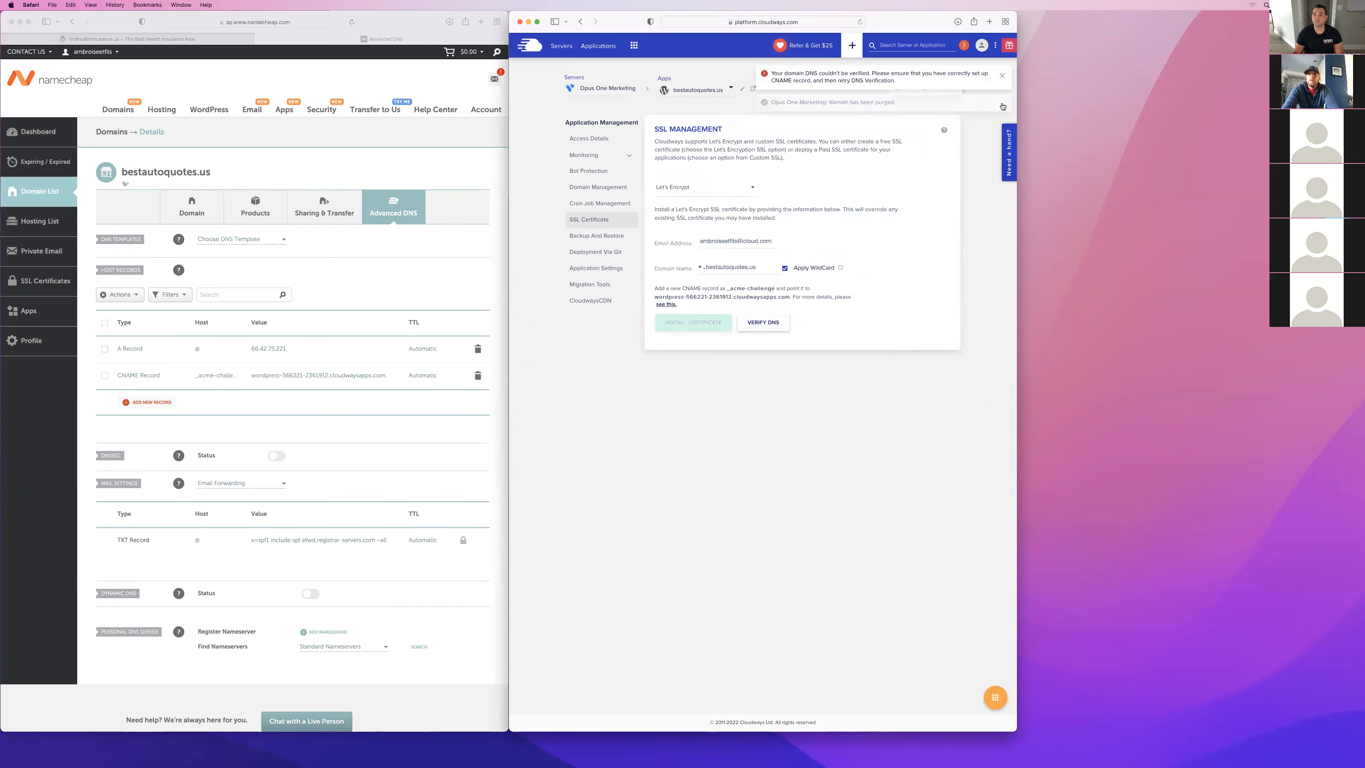
left_click(1002, 76)
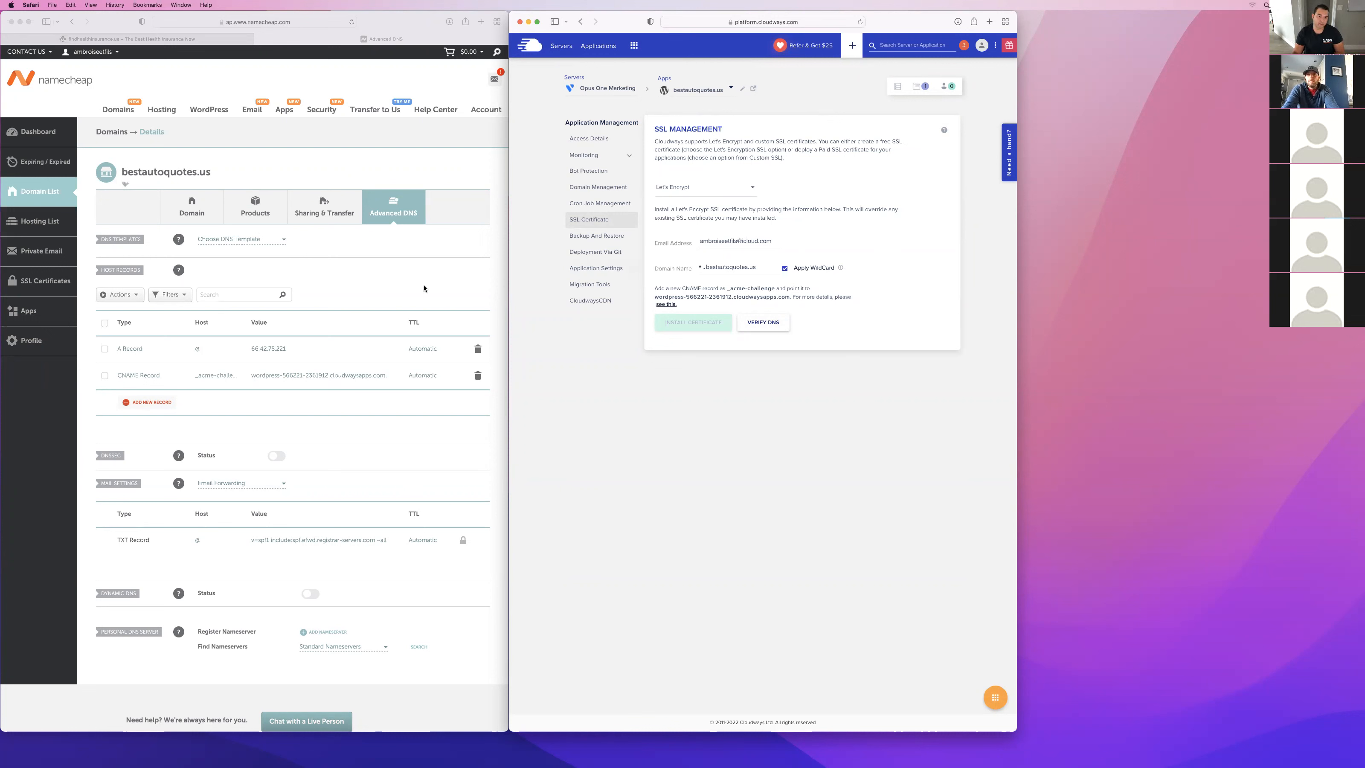
Check the application's access details, retry the DNS verification in the SSL settings and dismiss the notification.
left_click(587, 140)
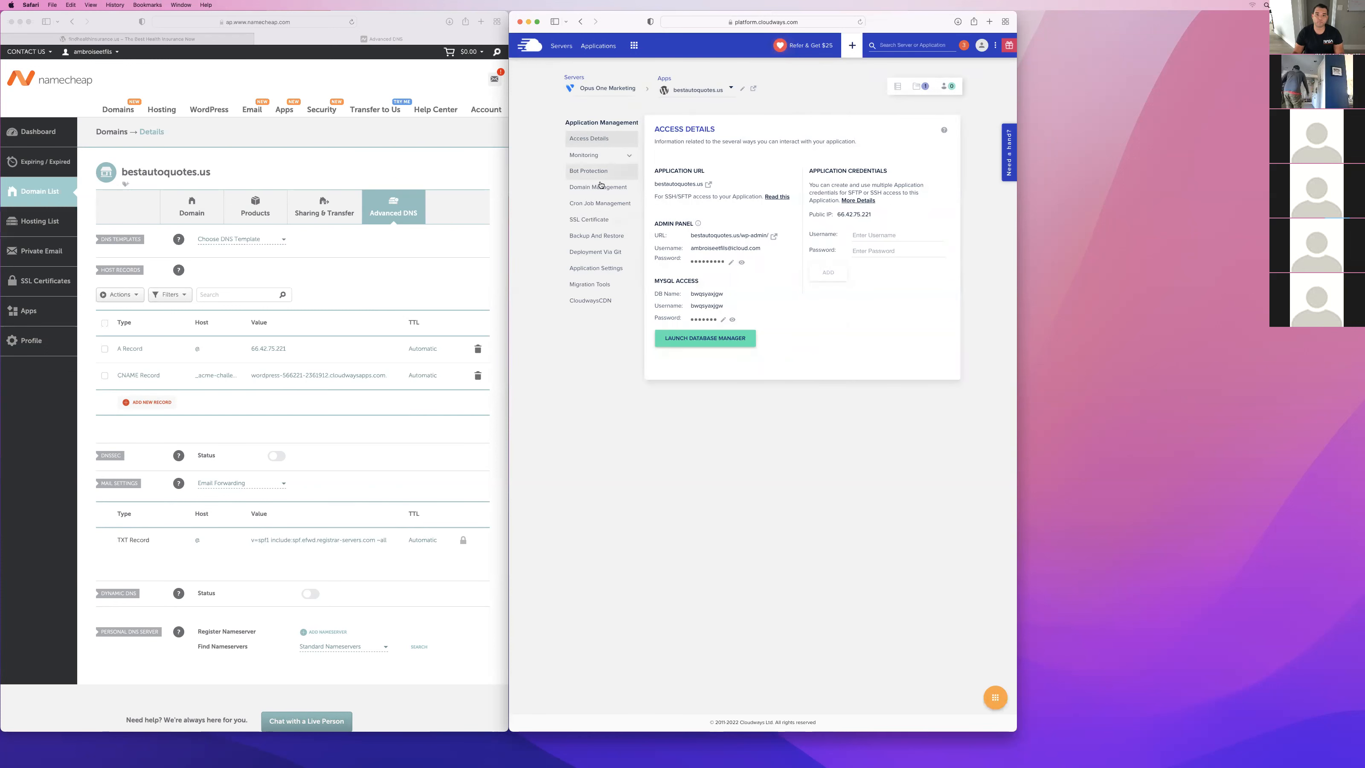
left_click(589, 220)
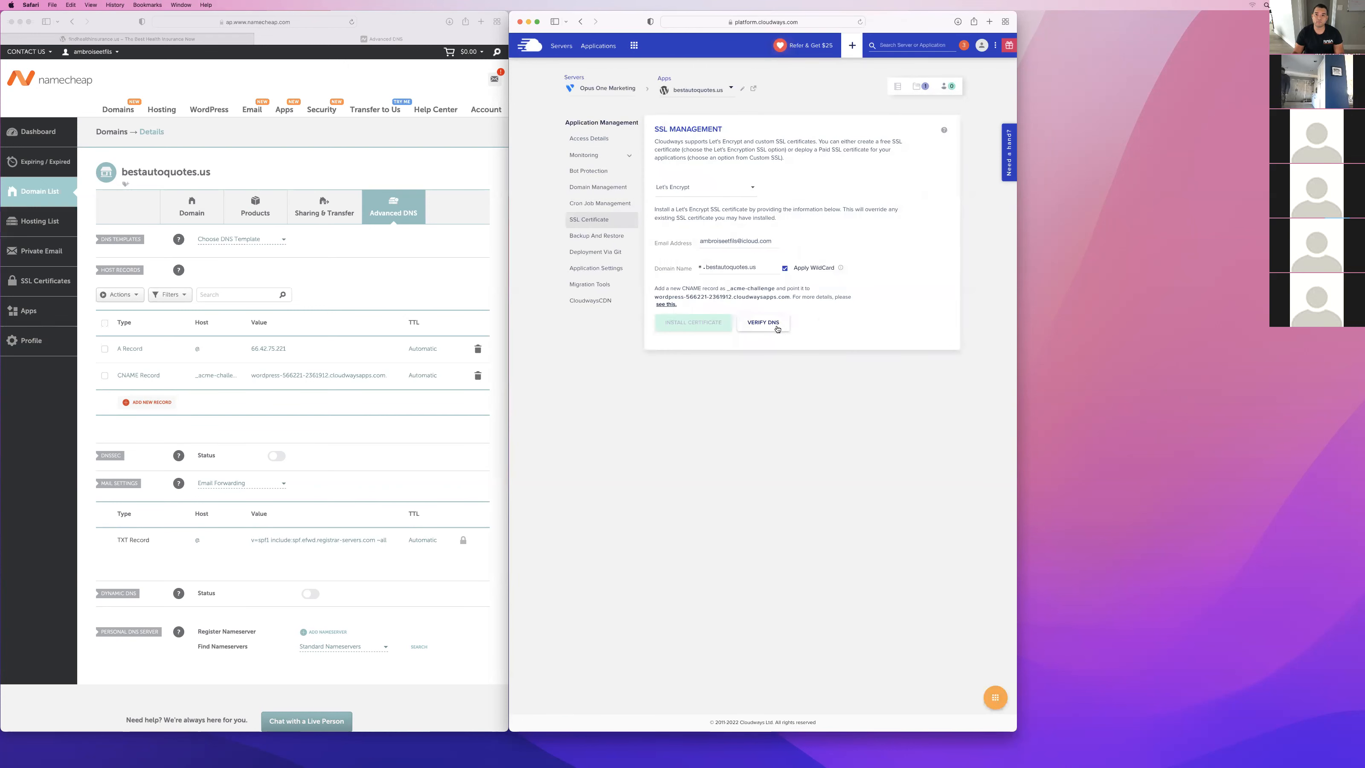
left_click(777, 324)
left_click(1001, 76)
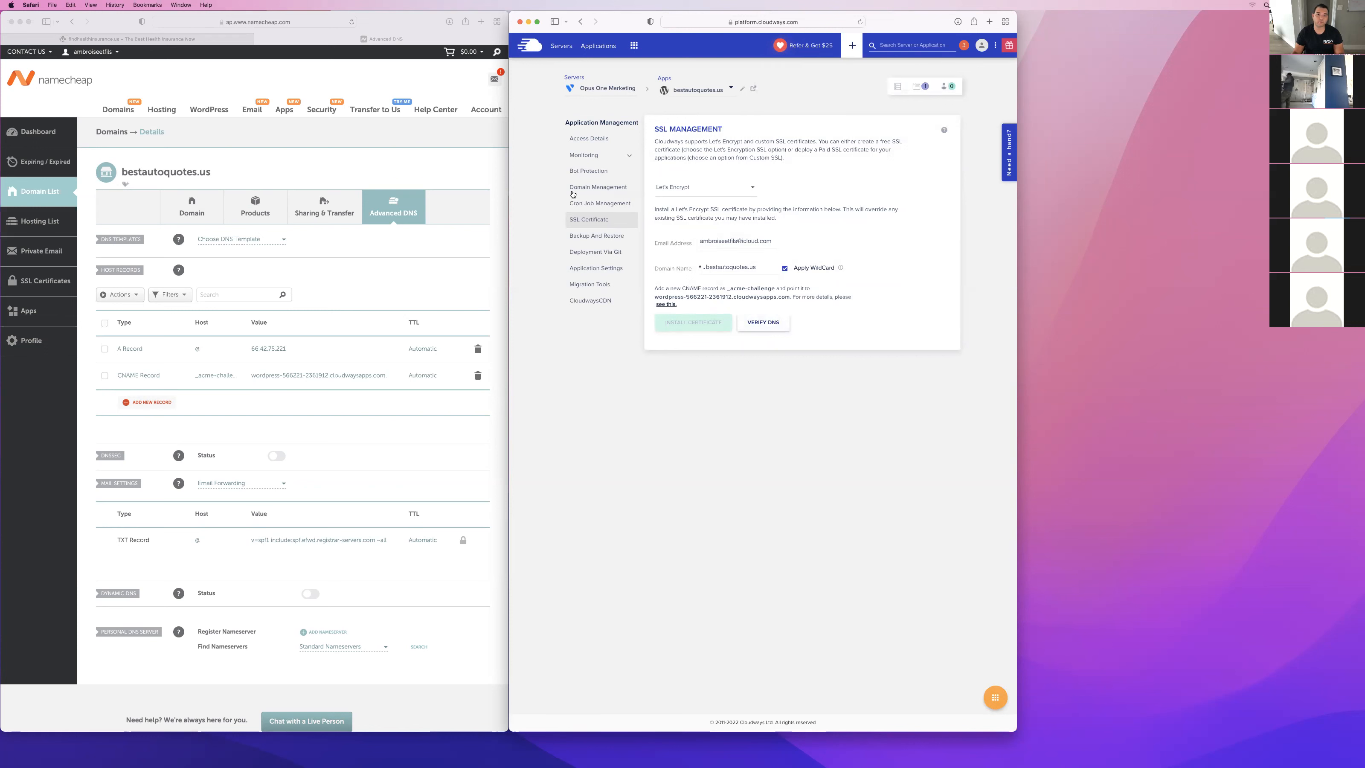
Open the WordPress admin URL from the application's access details to test whether it loads, and close the page again.
left_click(581, 142)
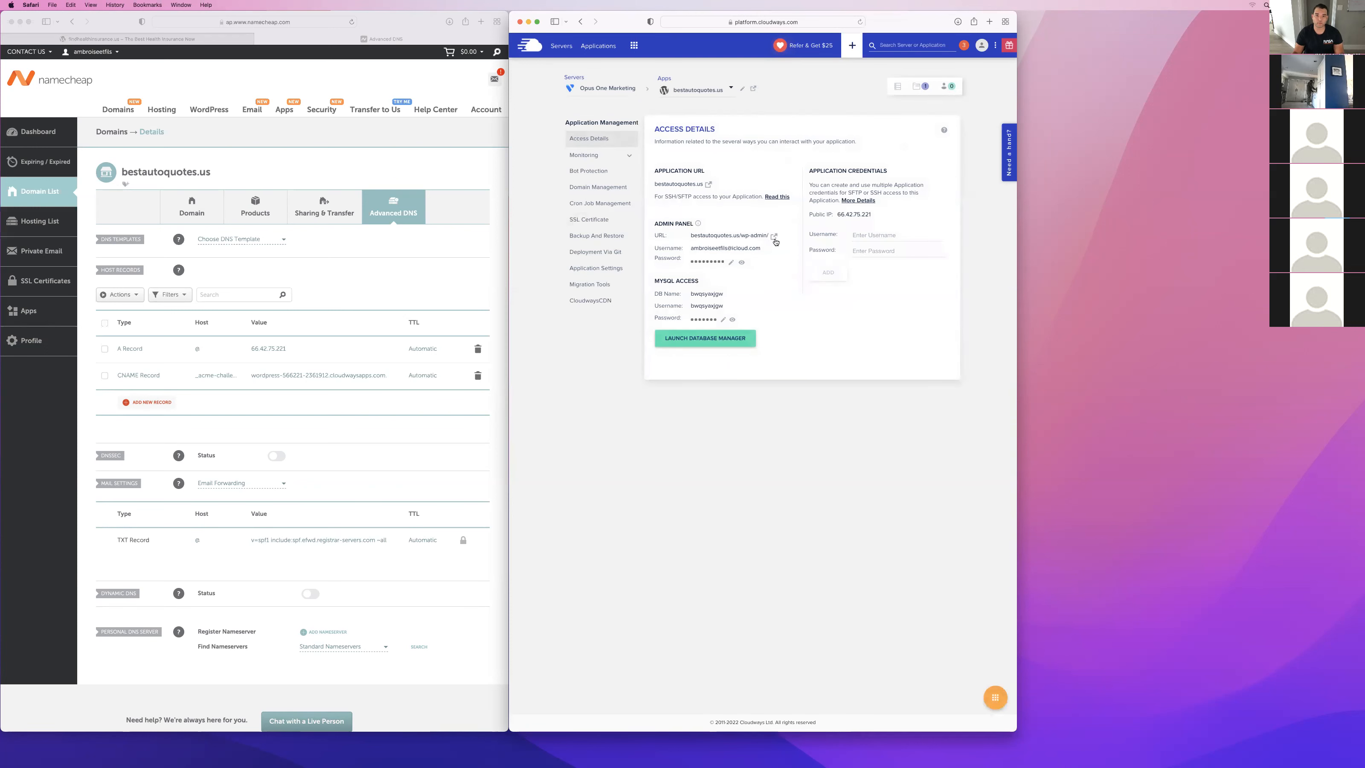
left_click(774, 240)
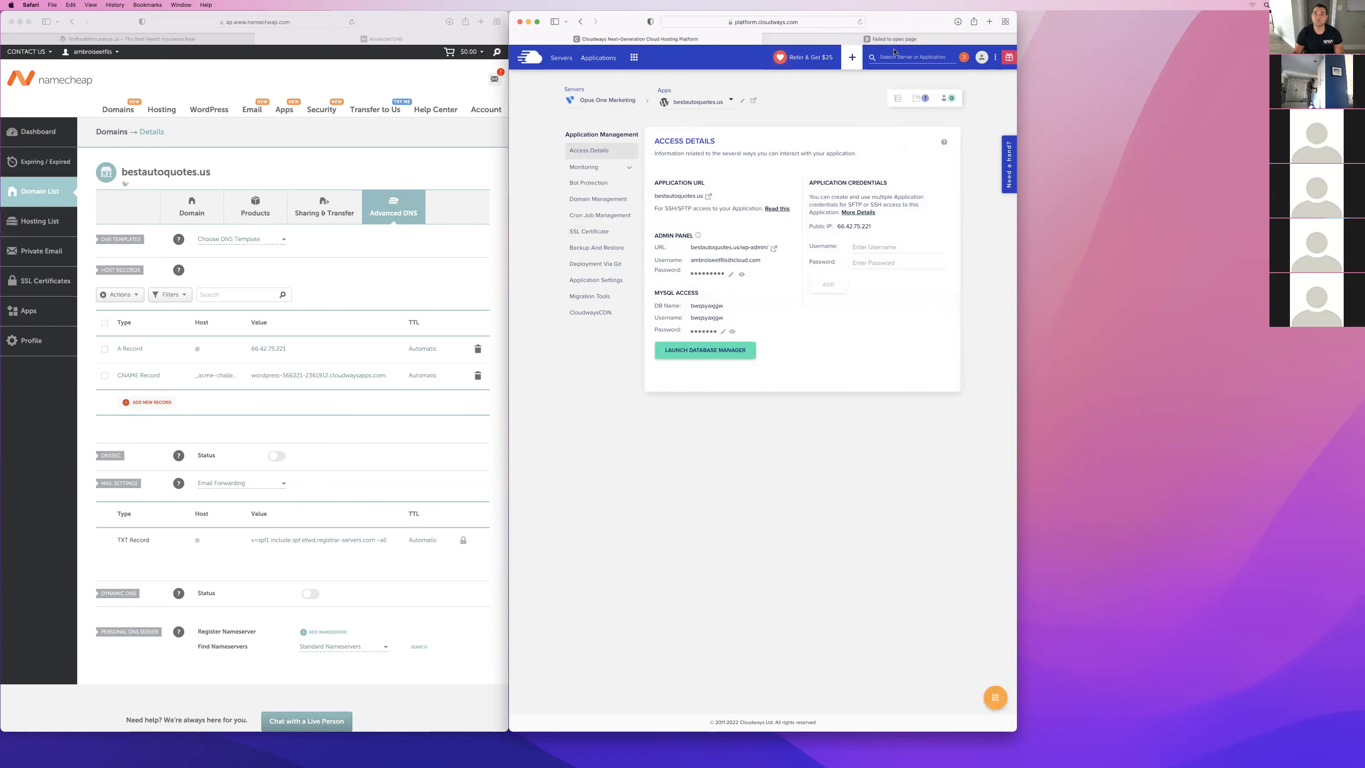
left_click(705, 39)
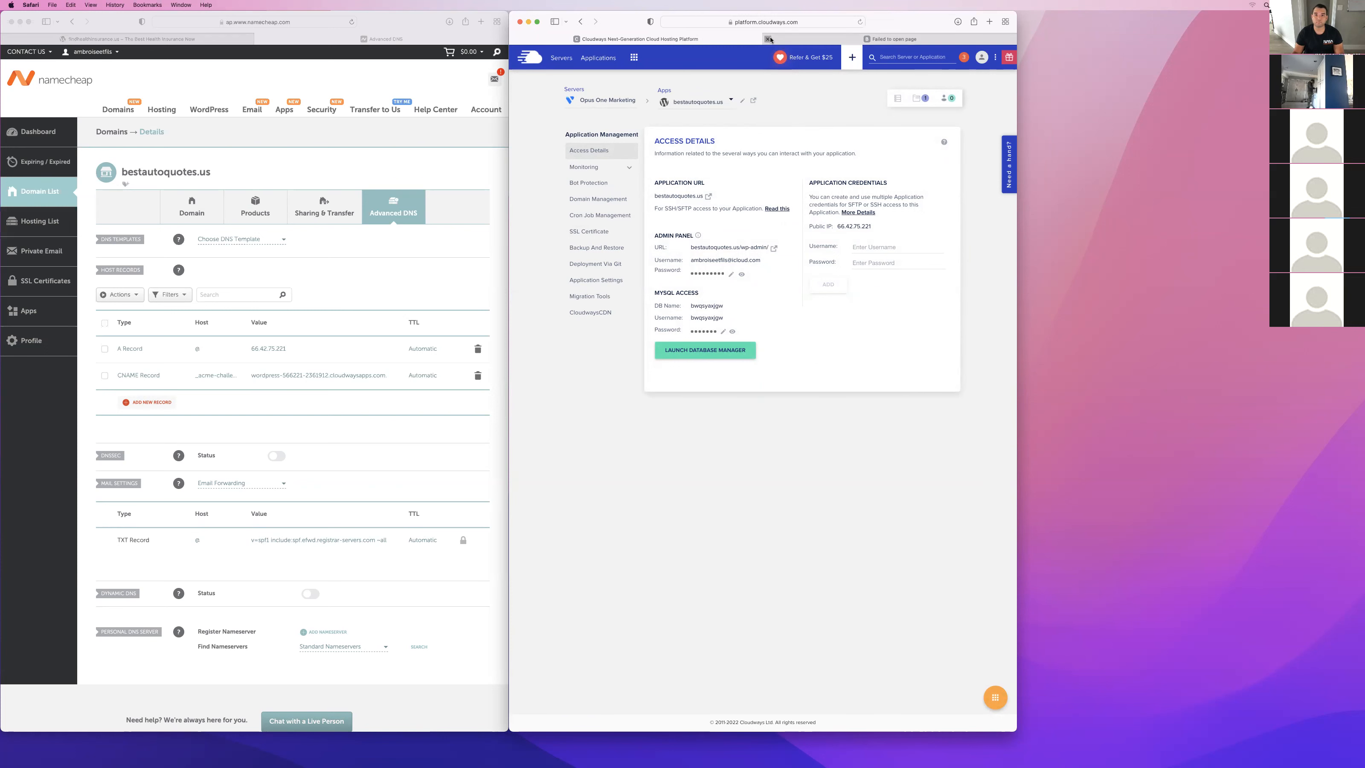
left_click(768, 39)
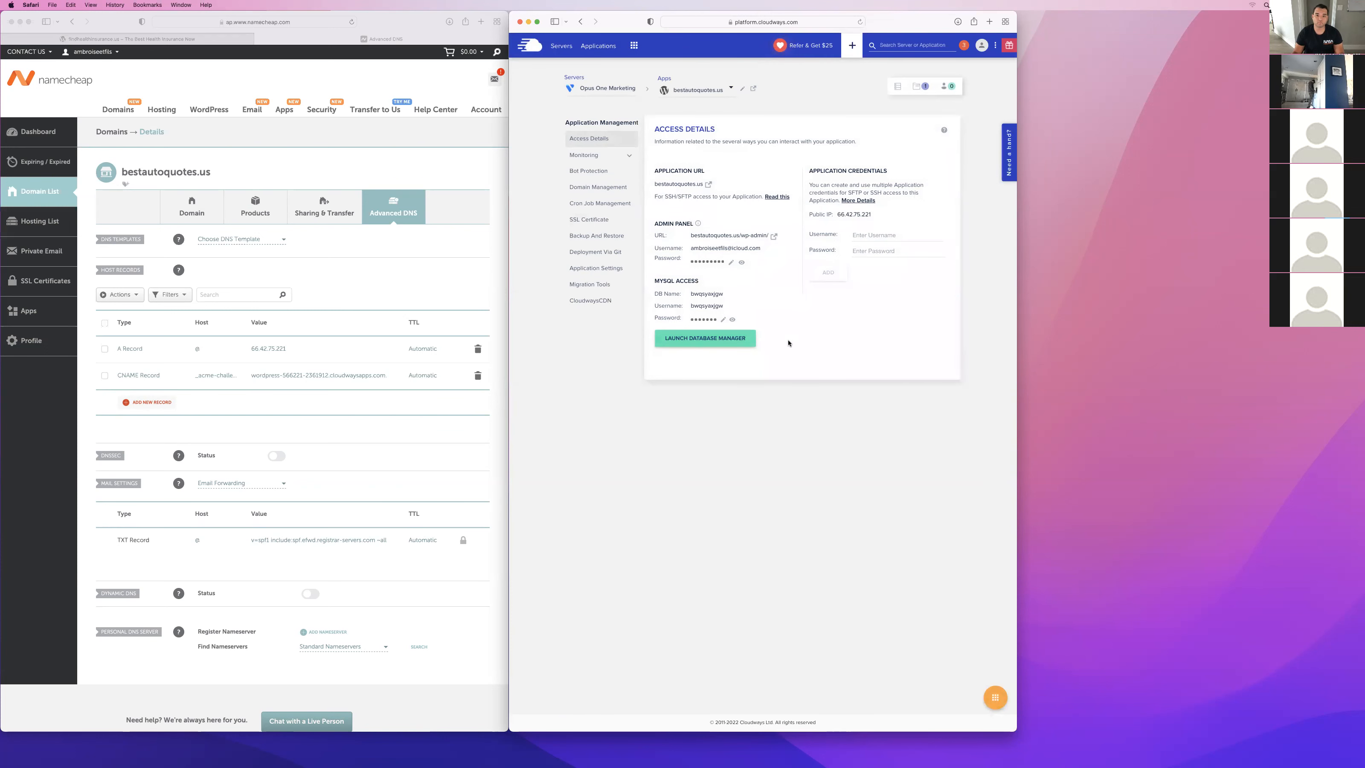
Return to the SSL certificate settings and retry the wildcard certificate's DNS verification twice, checking the Namecheap host records between the attempts.
left_click(589, 219)
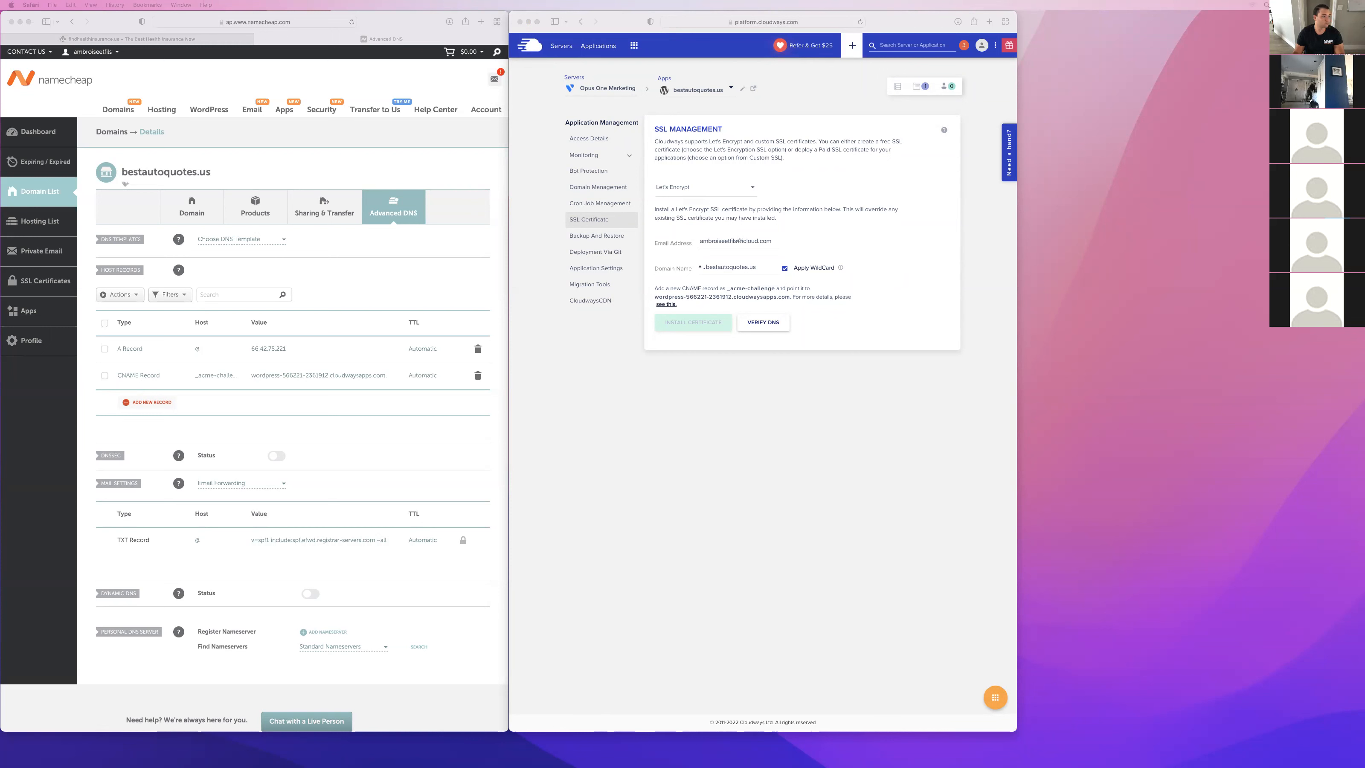
left_click(929, 271)
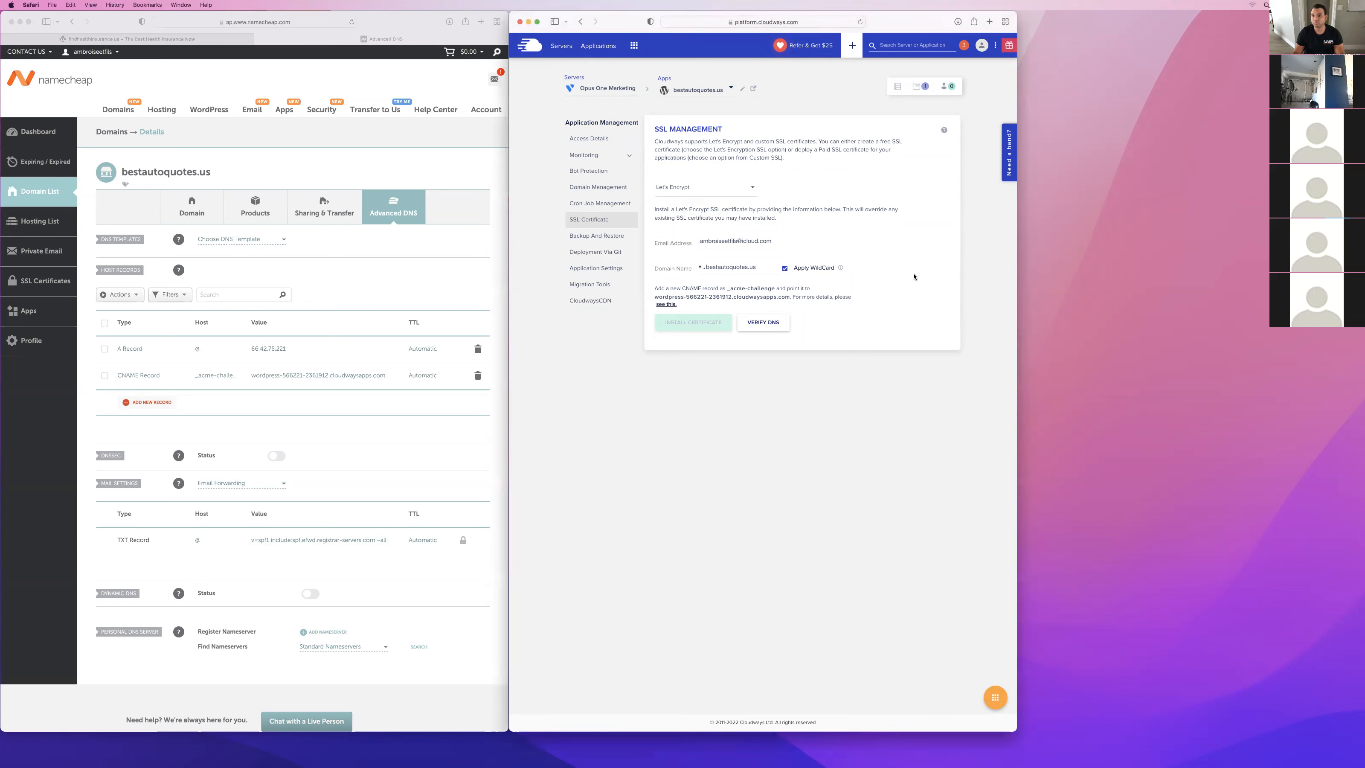
left_click(769, 322)
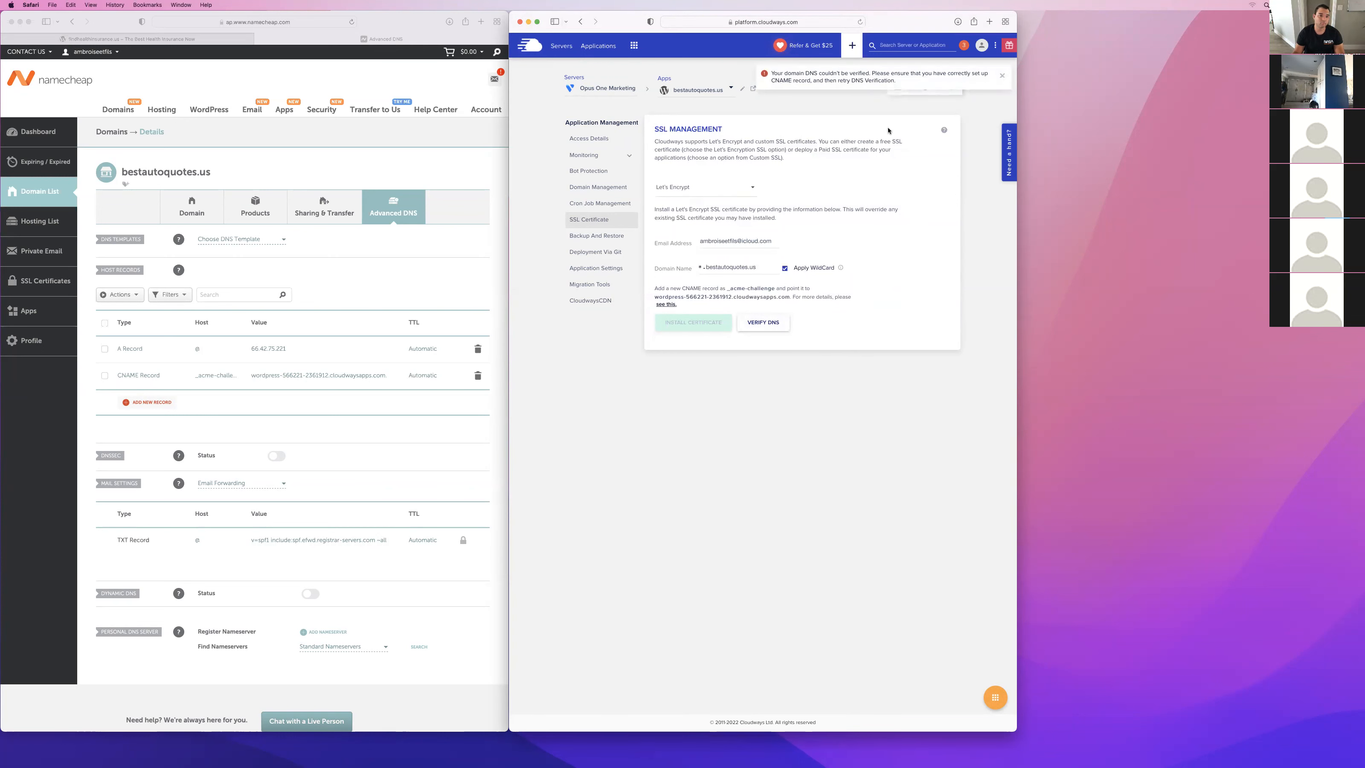
left_click(323, 340)
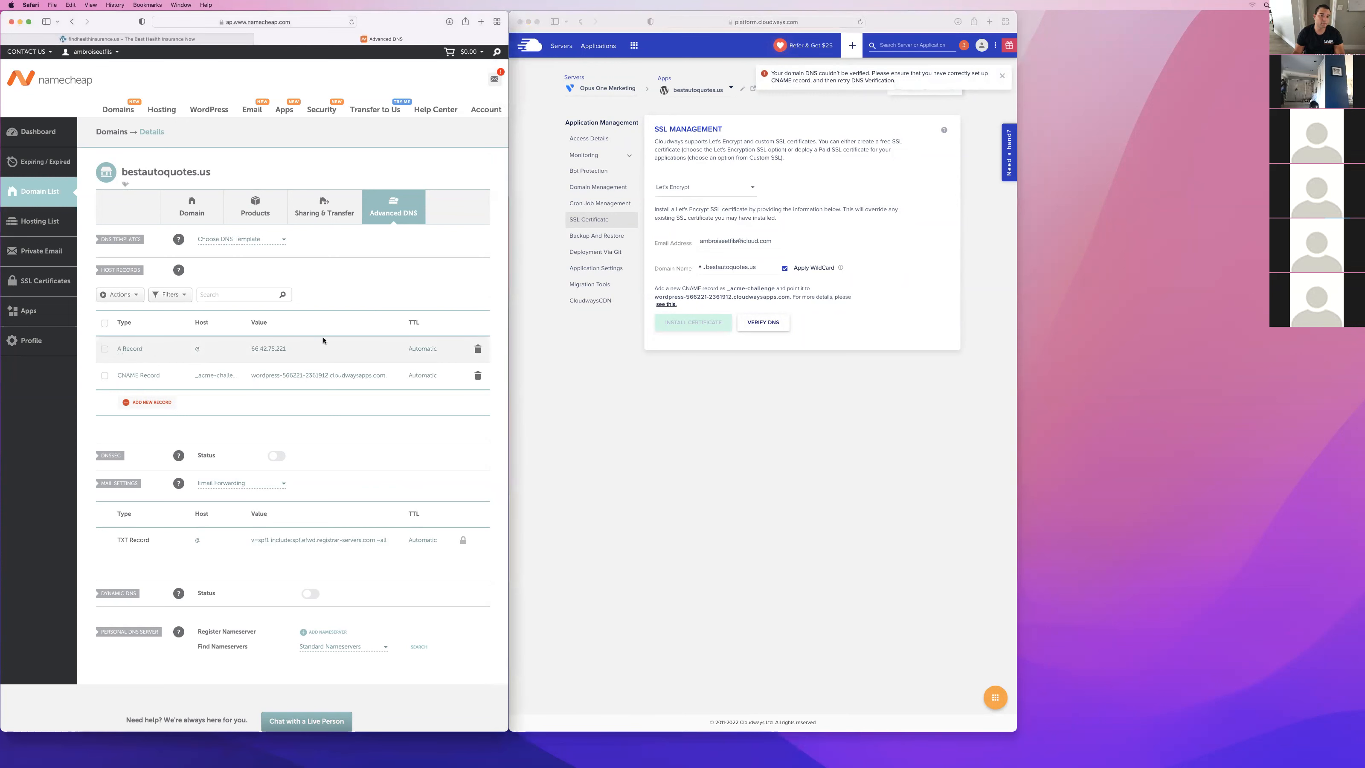
left_click(693, 77)
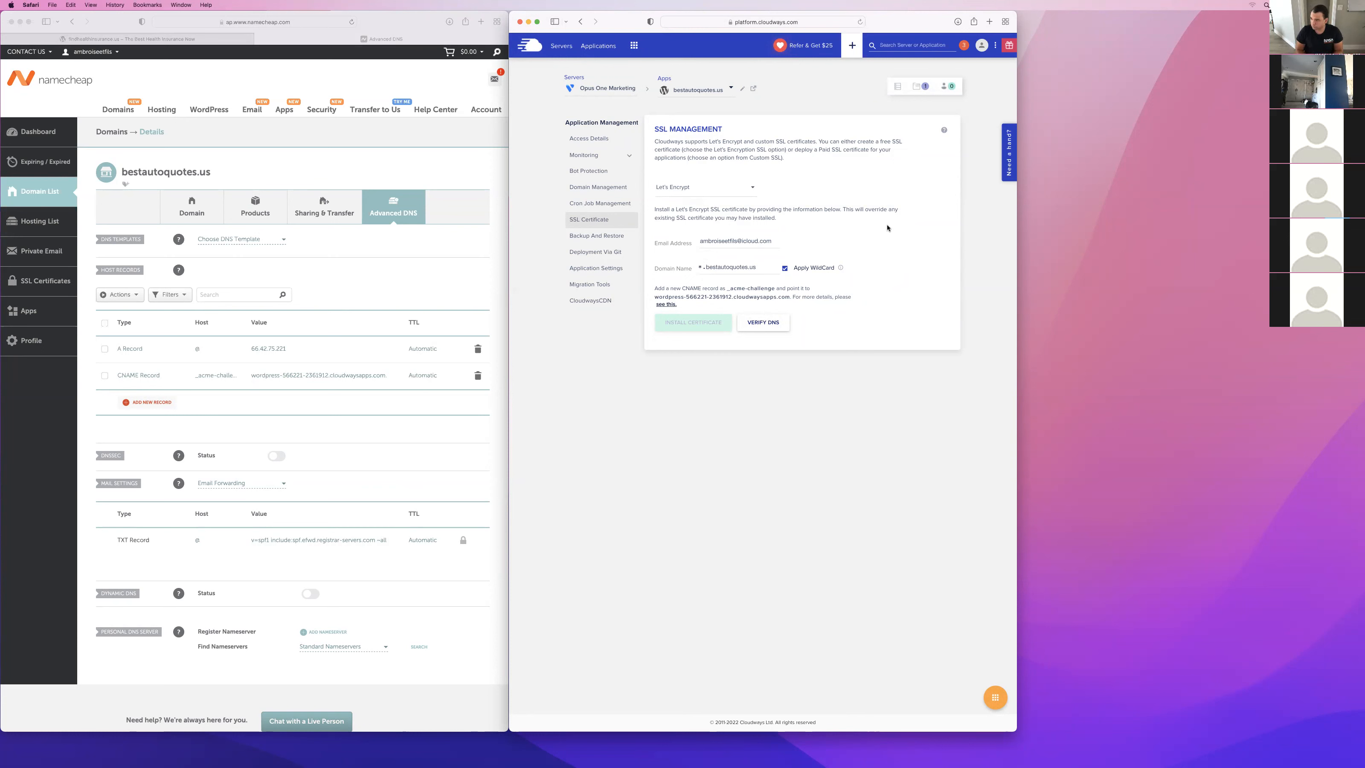
left_click(761, 326)
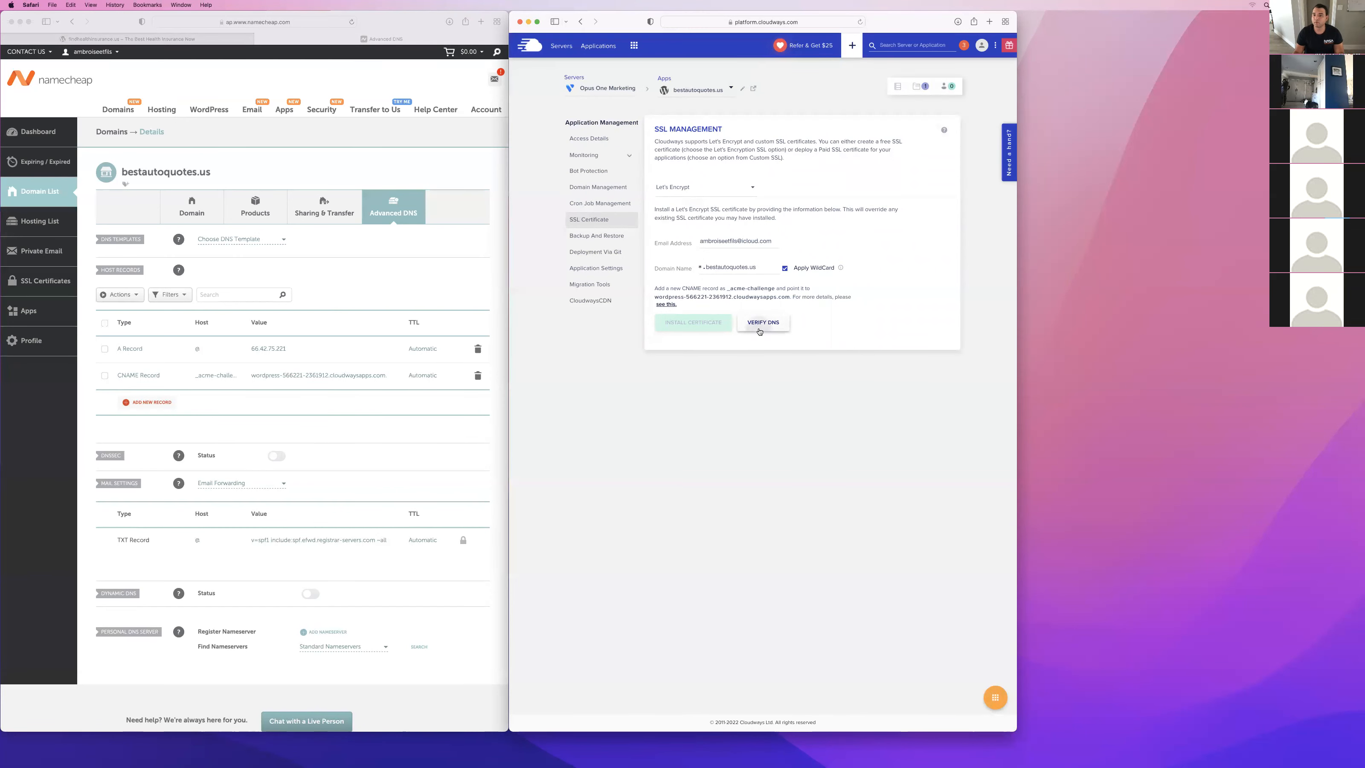
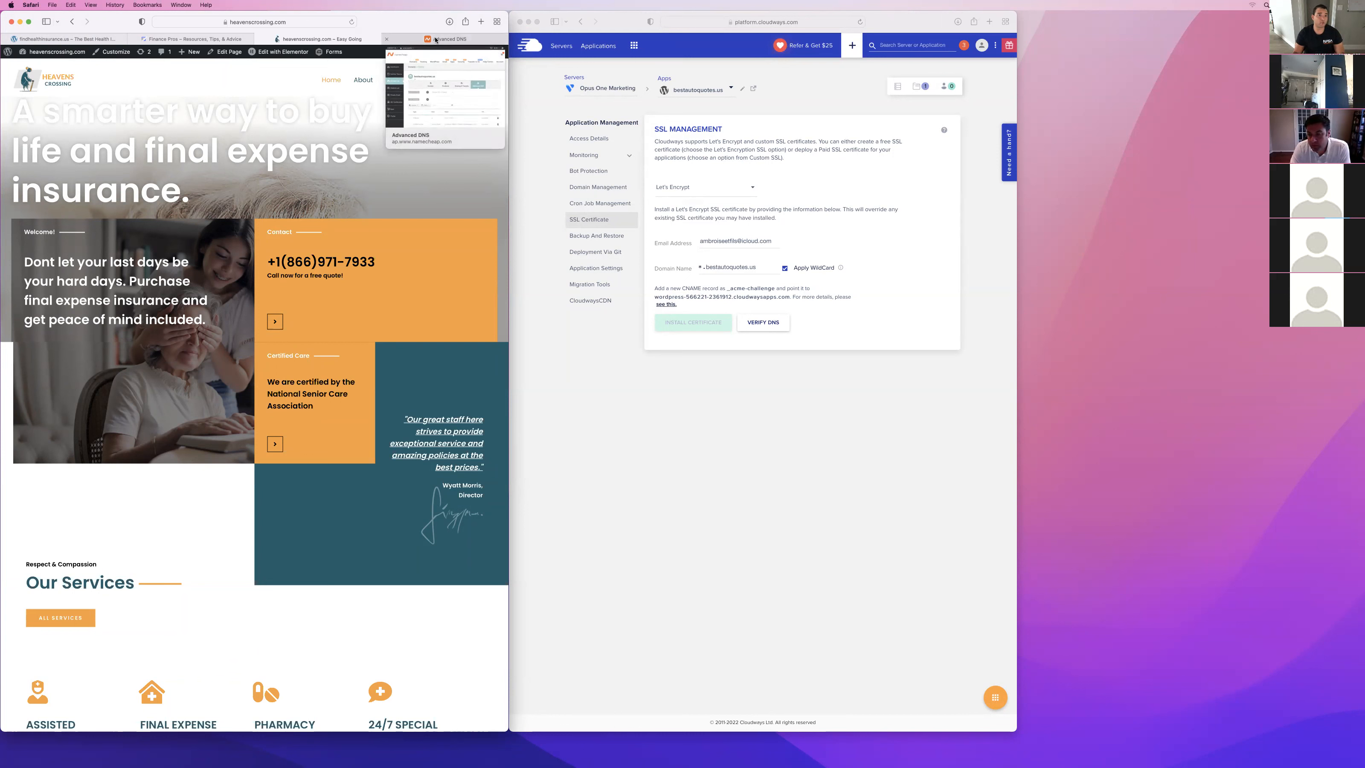
Look through the finished example websites financepros.us, heavenscrossing.com and findhealthinsurance.us.
left_click(220, 39)
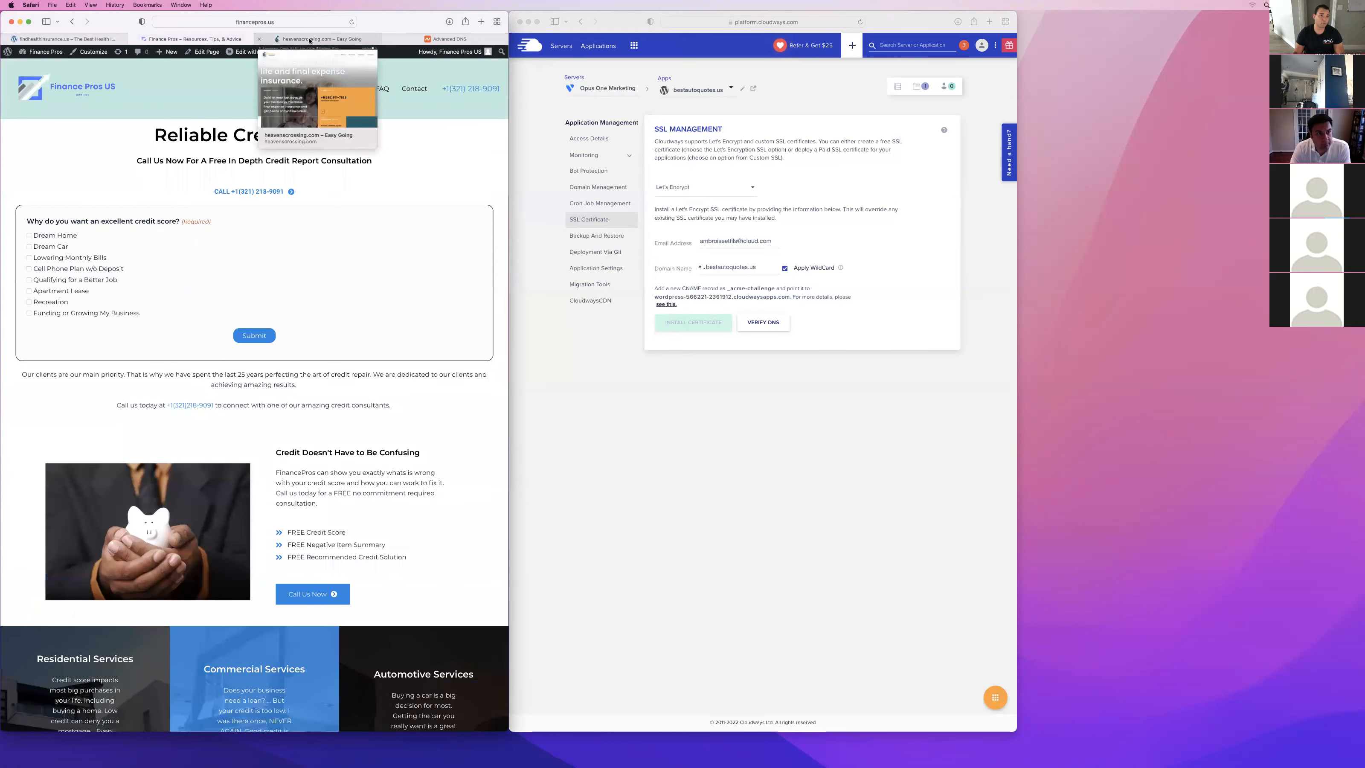
left_click(278, 40)
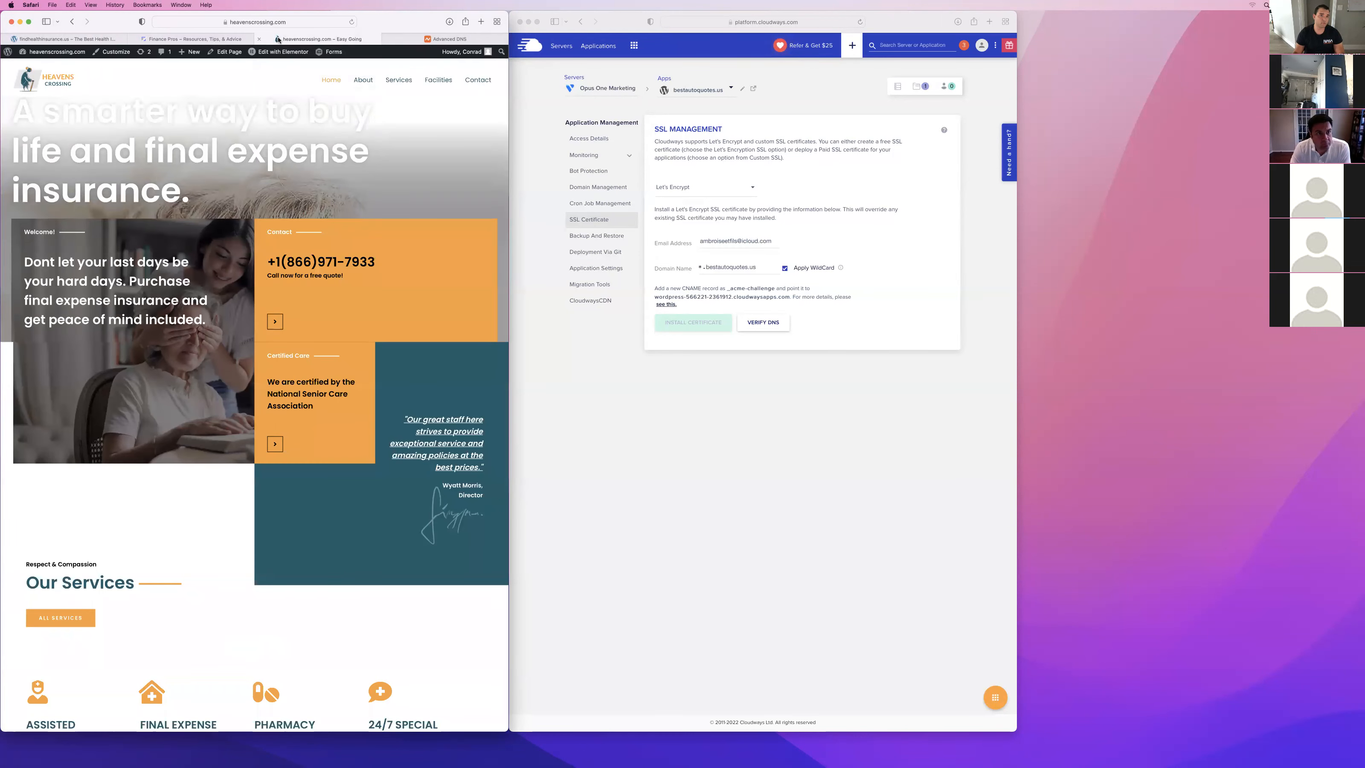
left_click(185, 39)
left_click(70, 41)
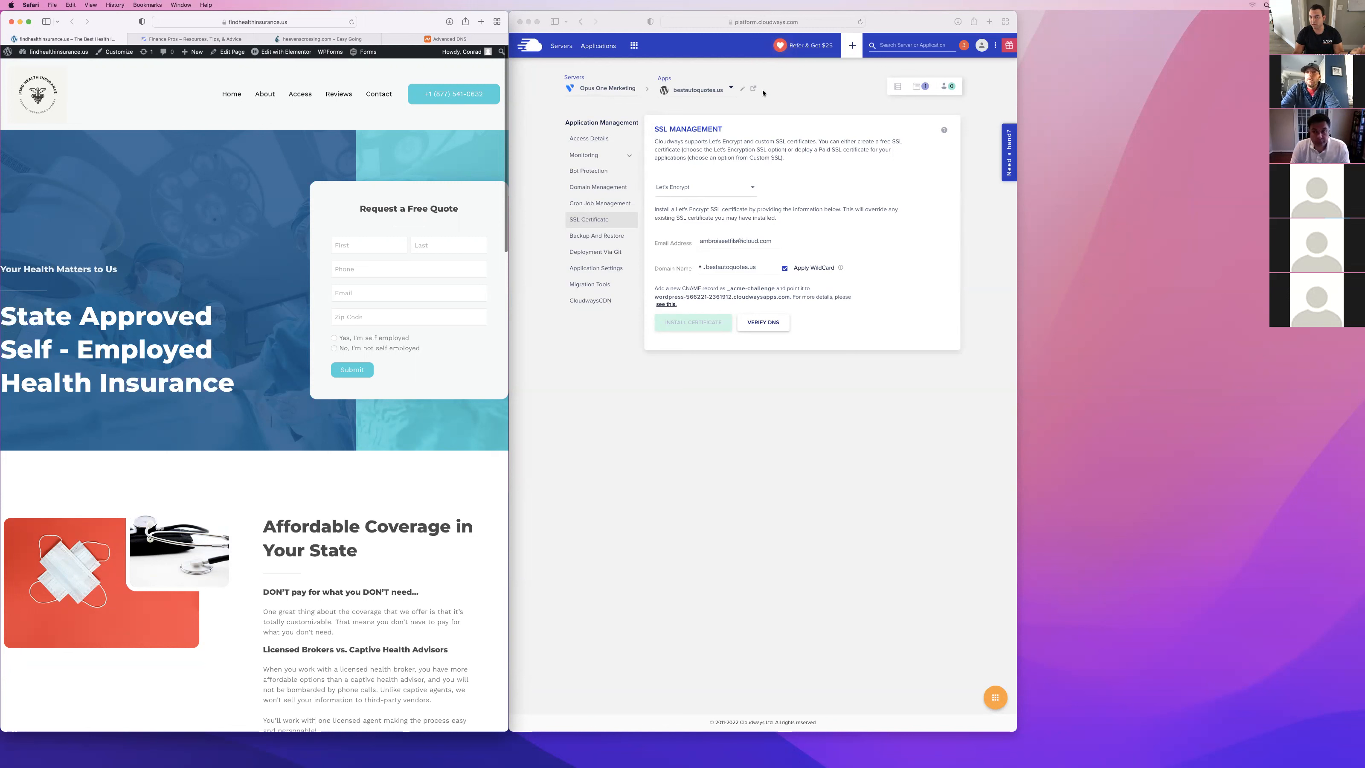
Retry the DNS verification for the wildcard certificate and check the host records of bestautoquotes.us in Namecheap.
left_click(963, 195)
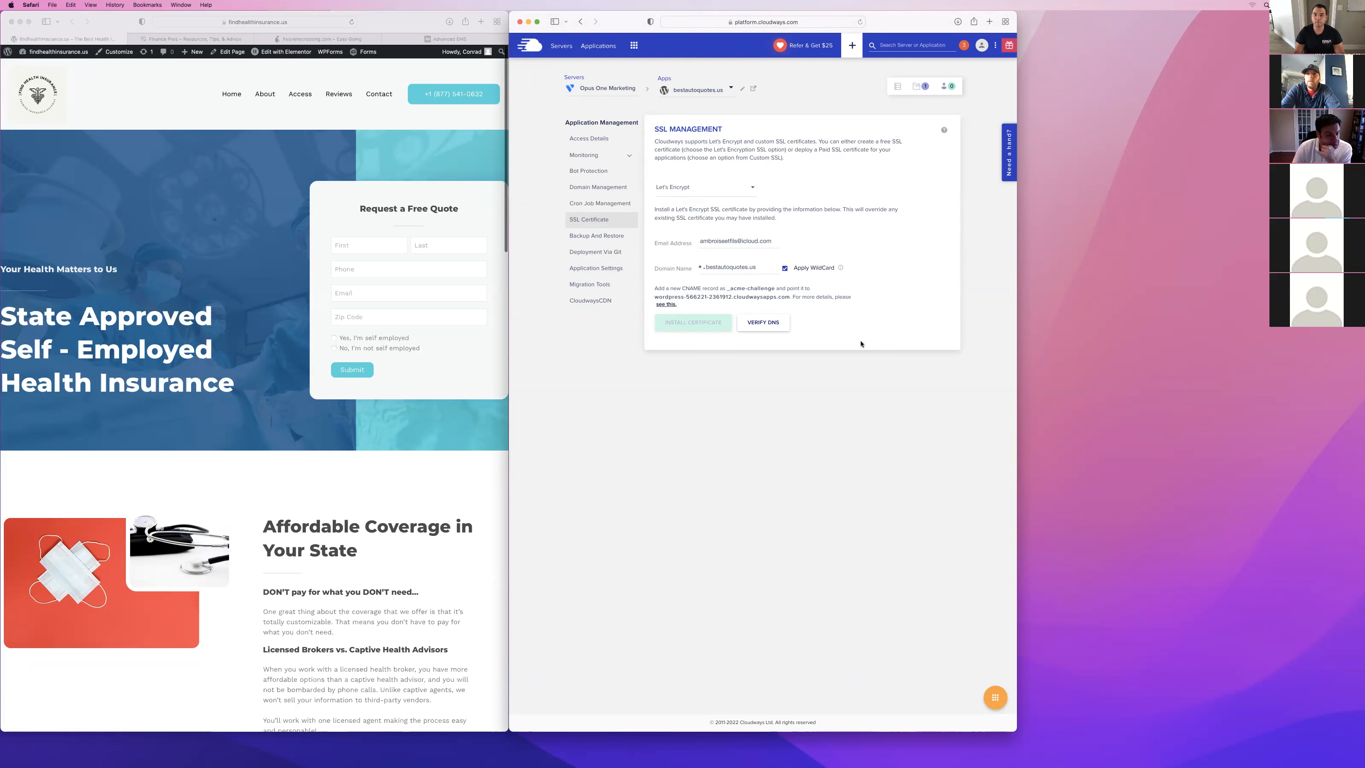
left_click(777, 325)
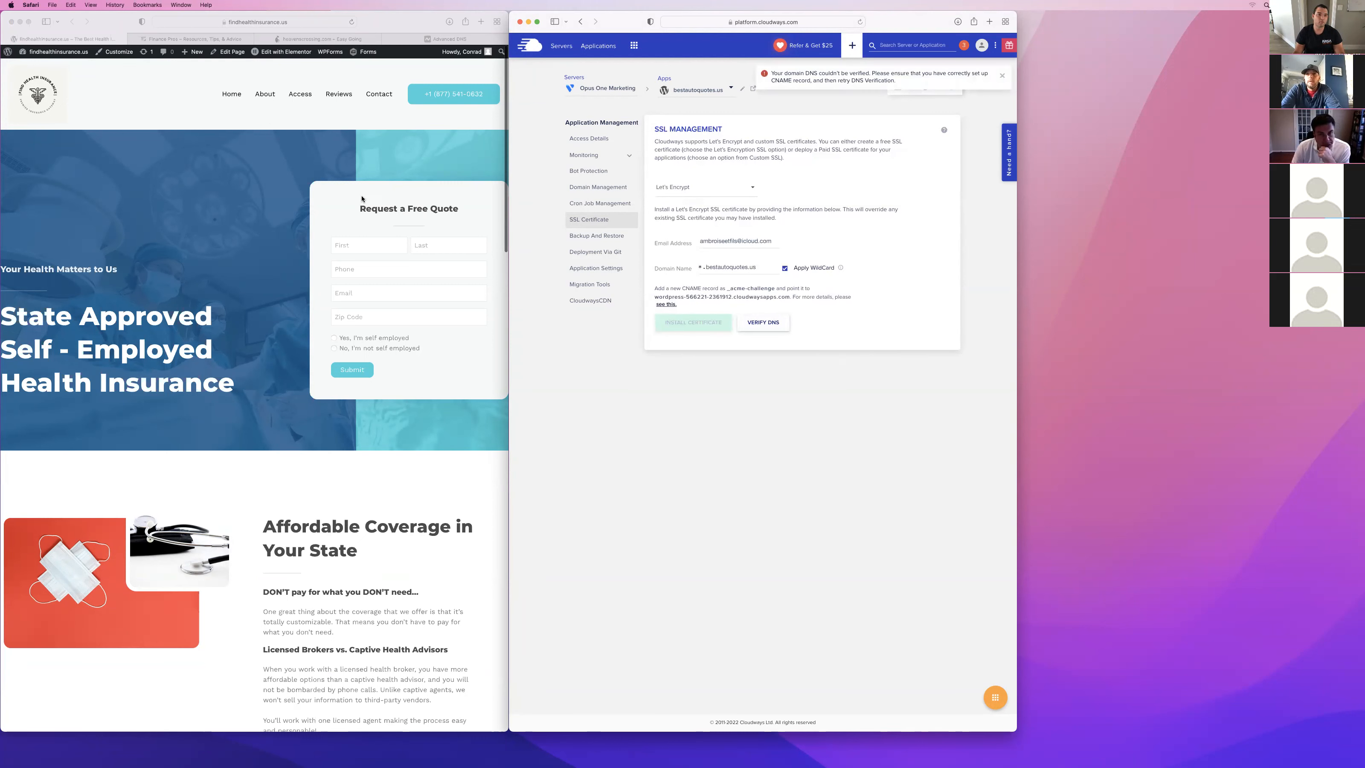
left_click(430, 39)
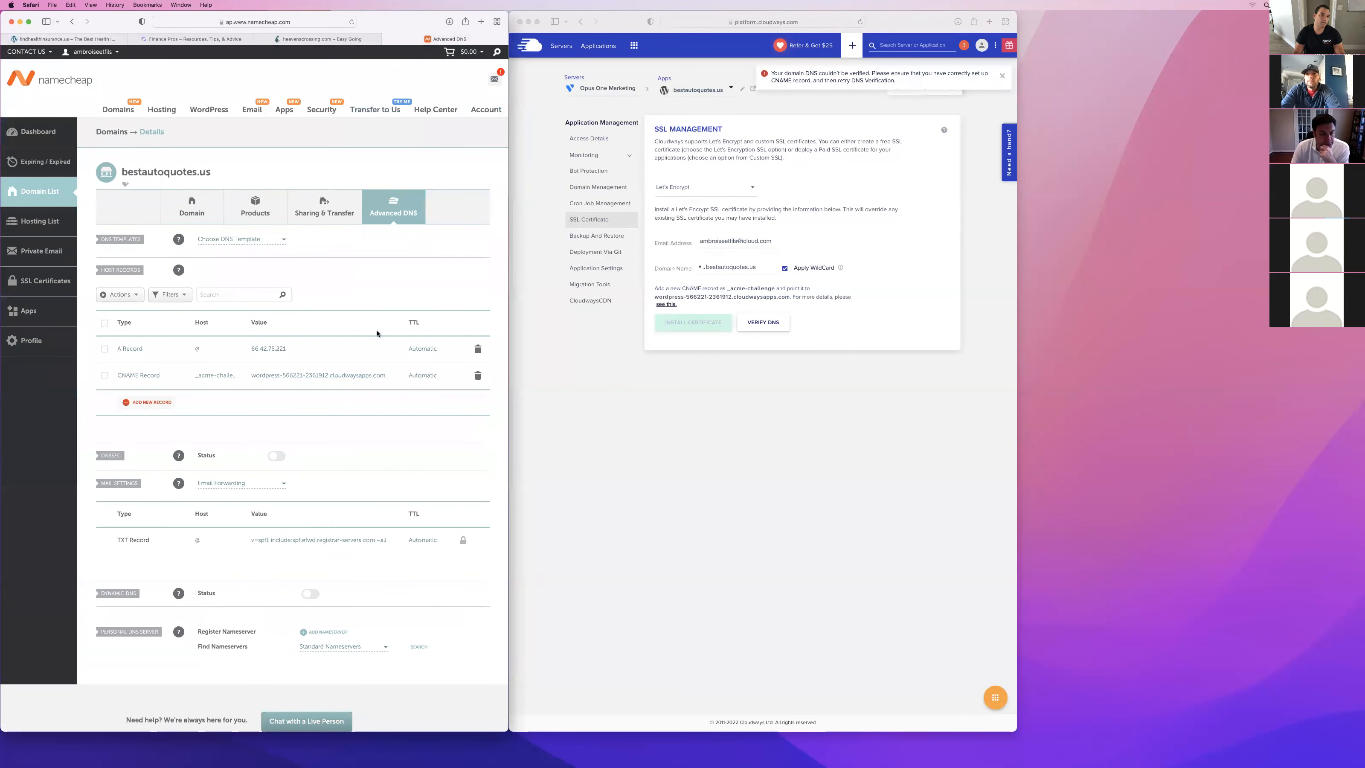
scroll(376, 333, "down", 5)
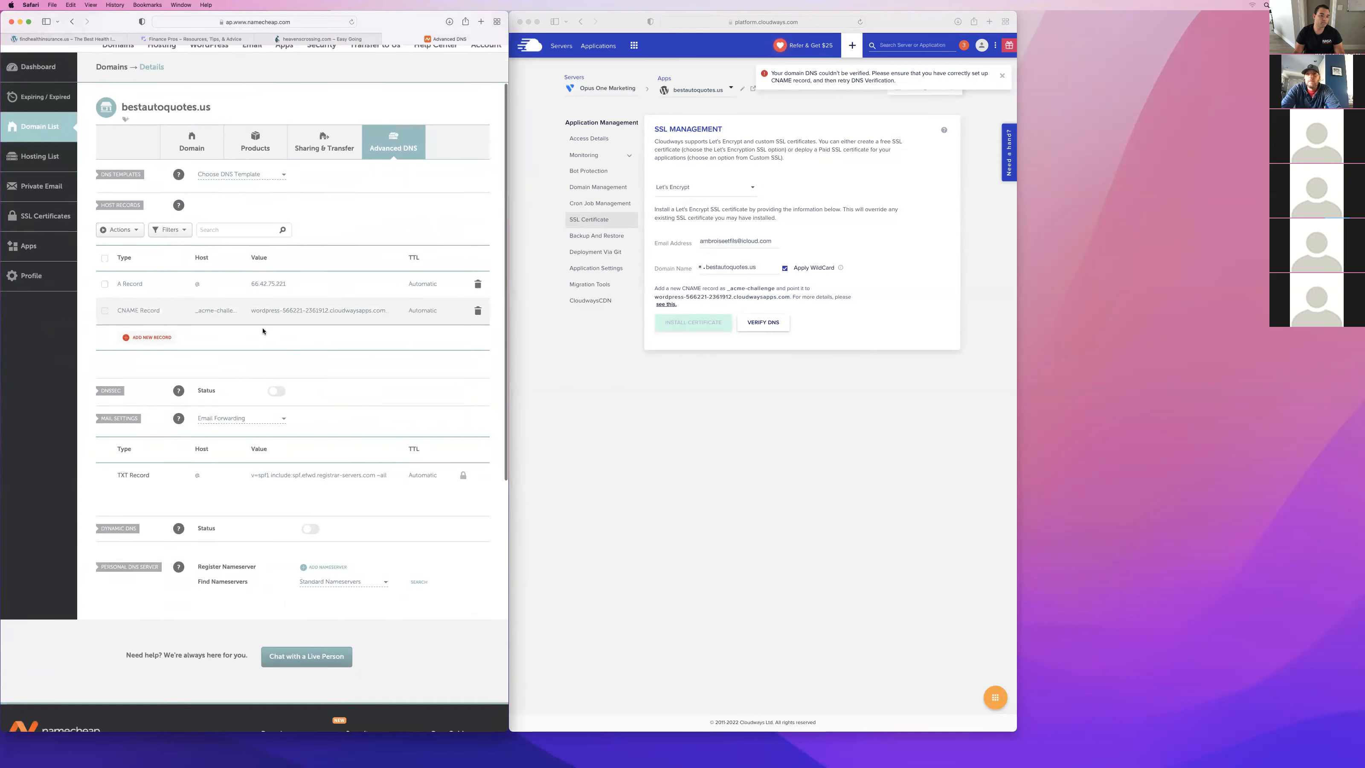
scroll(263, 330, "up", 4)
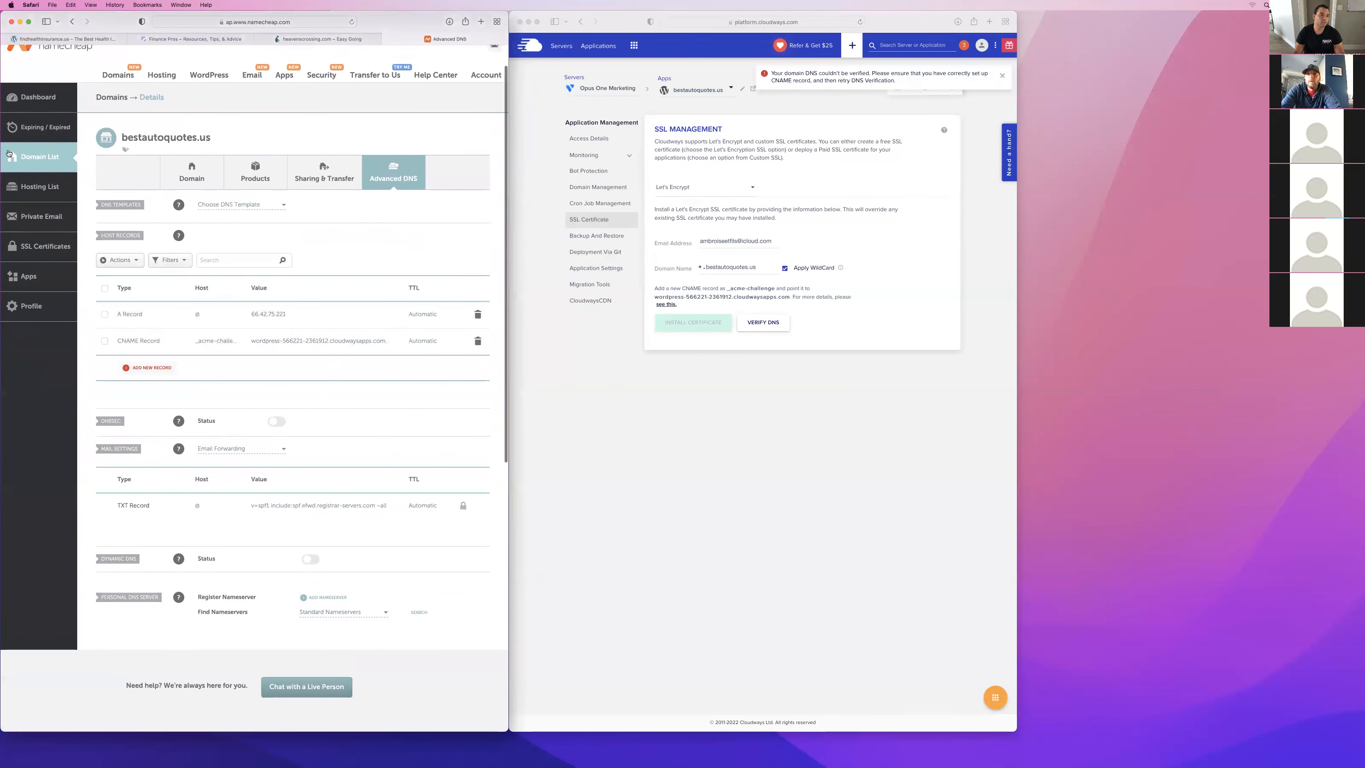
Leave the domain's DNS page, browse the Namecheap domain and hosting offers, and open the account dashboard.
left_click(118, 75)
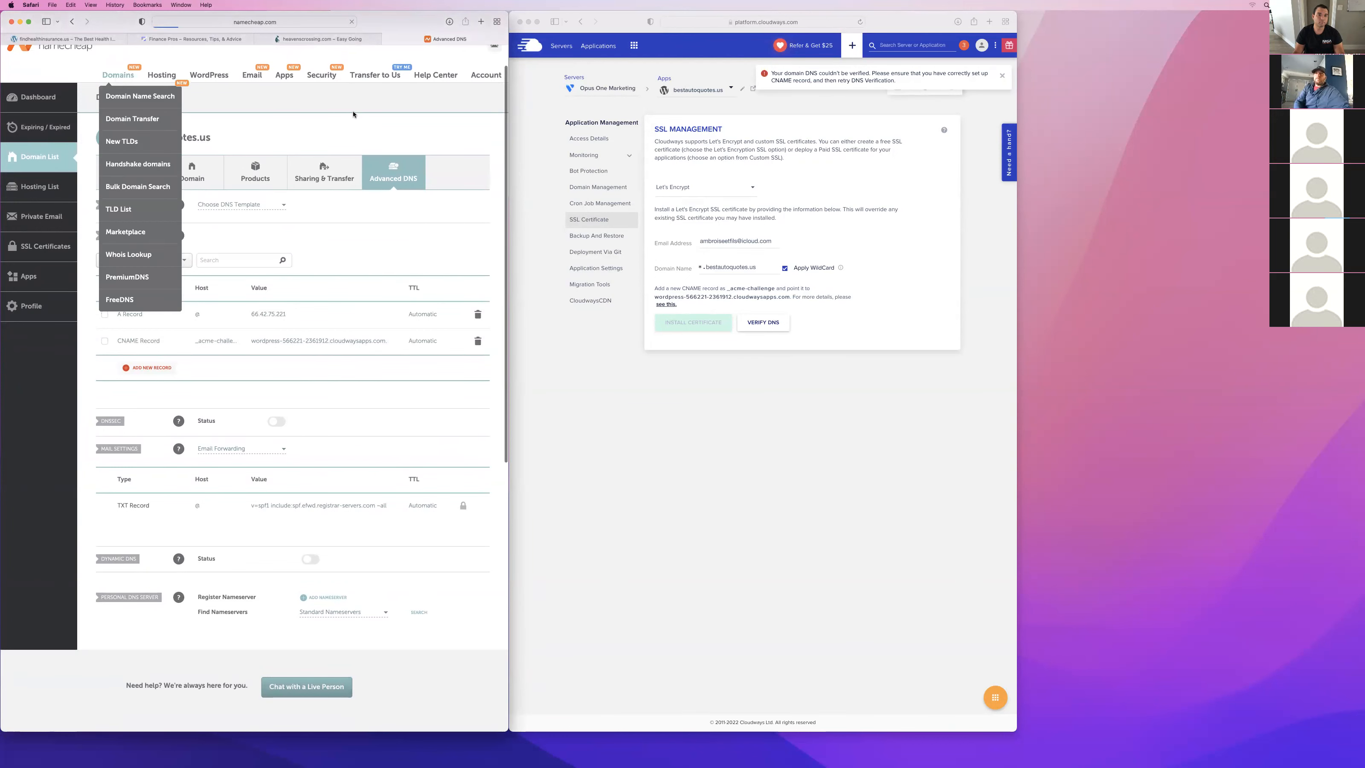
mouse_move(463, 83)
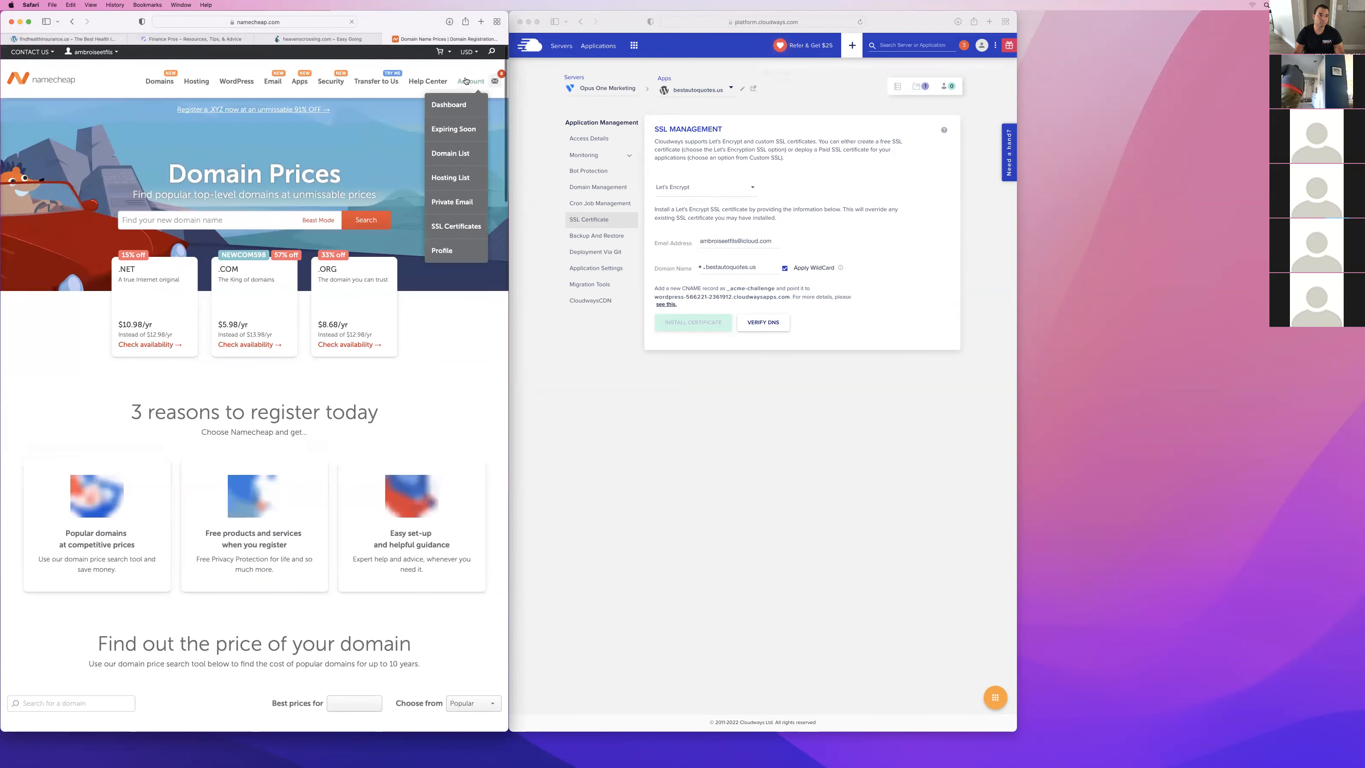
left_click(452, 108)
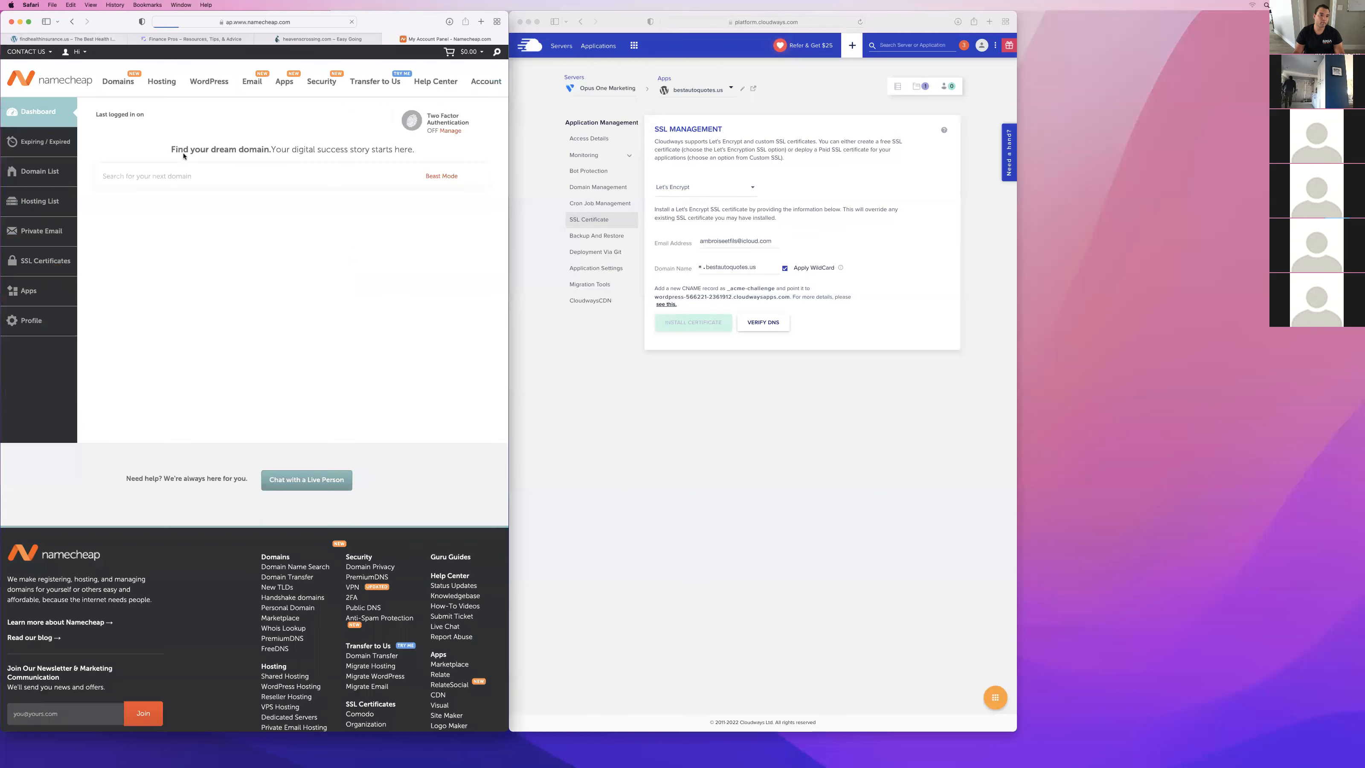
left_click(160, 110)
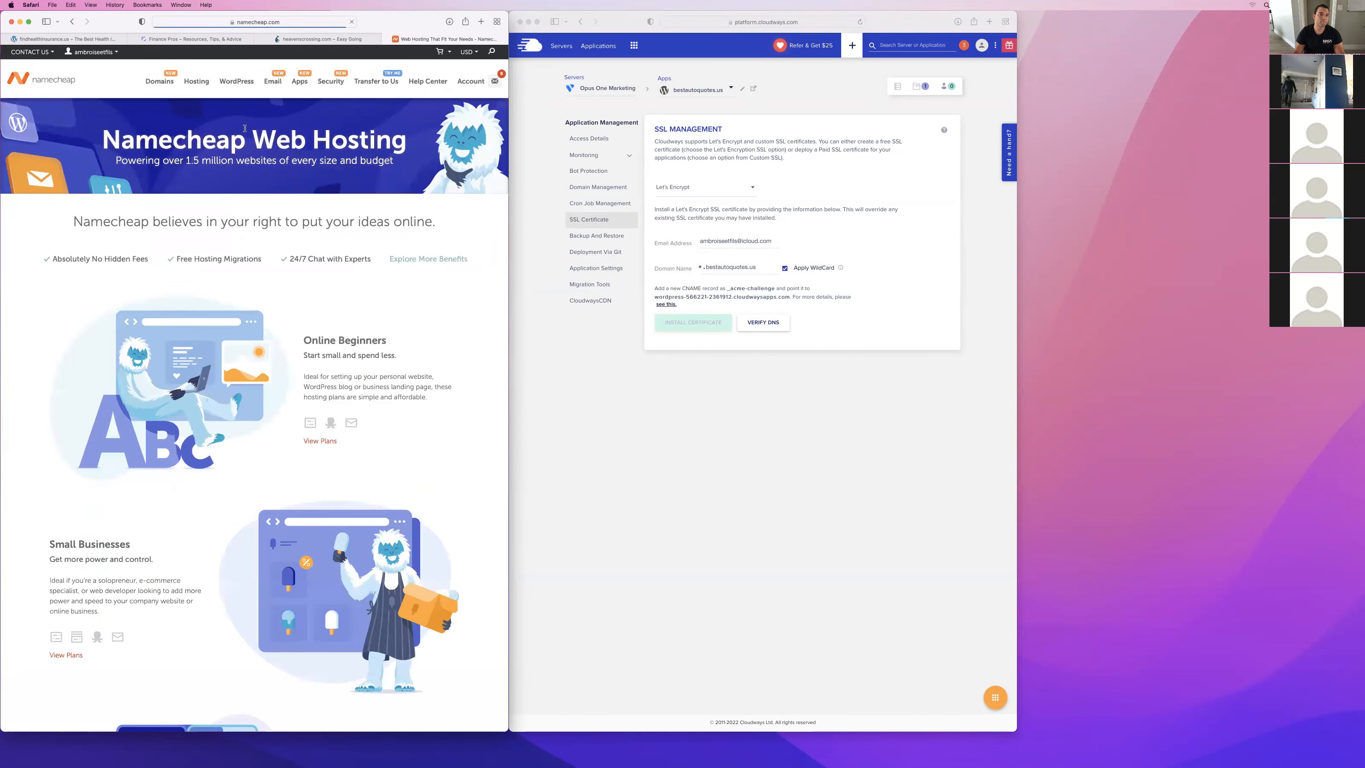
left_click(198, 82)
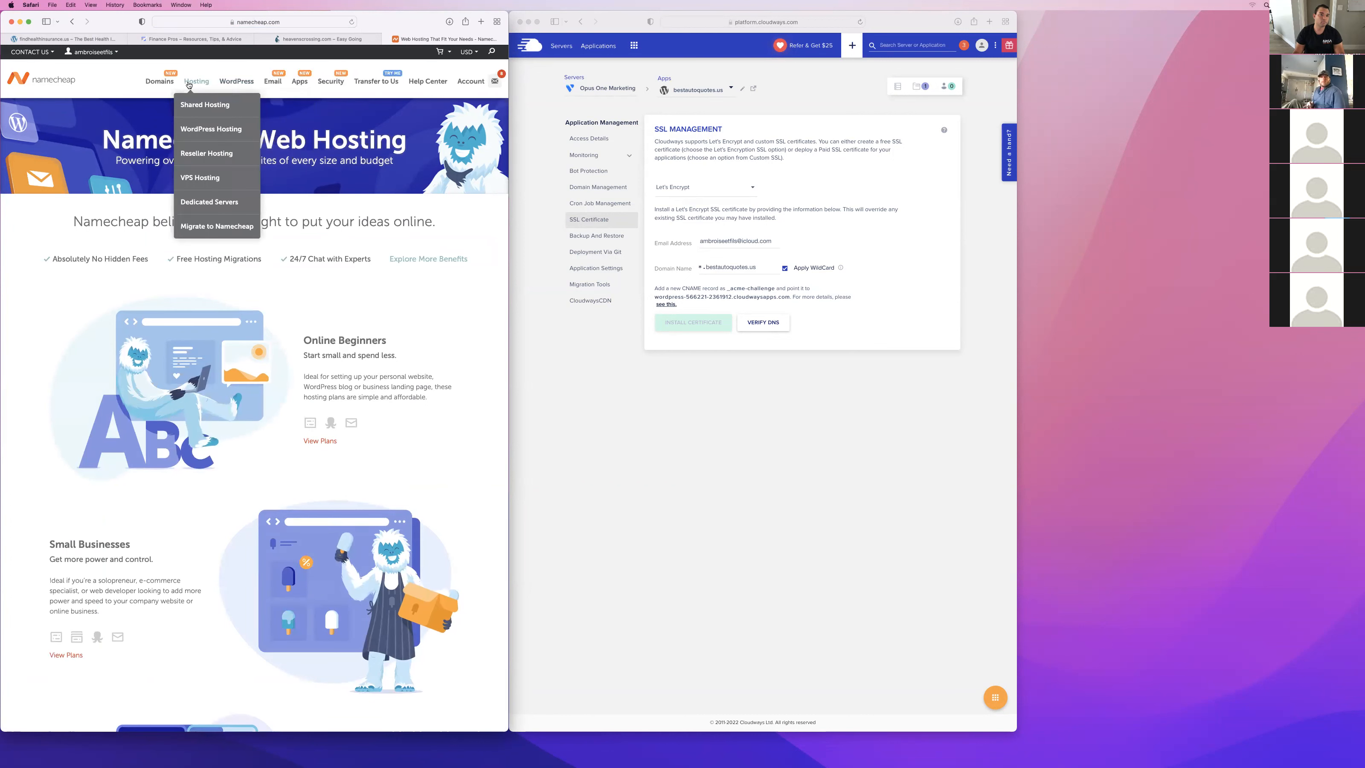
left_click(174, 82)
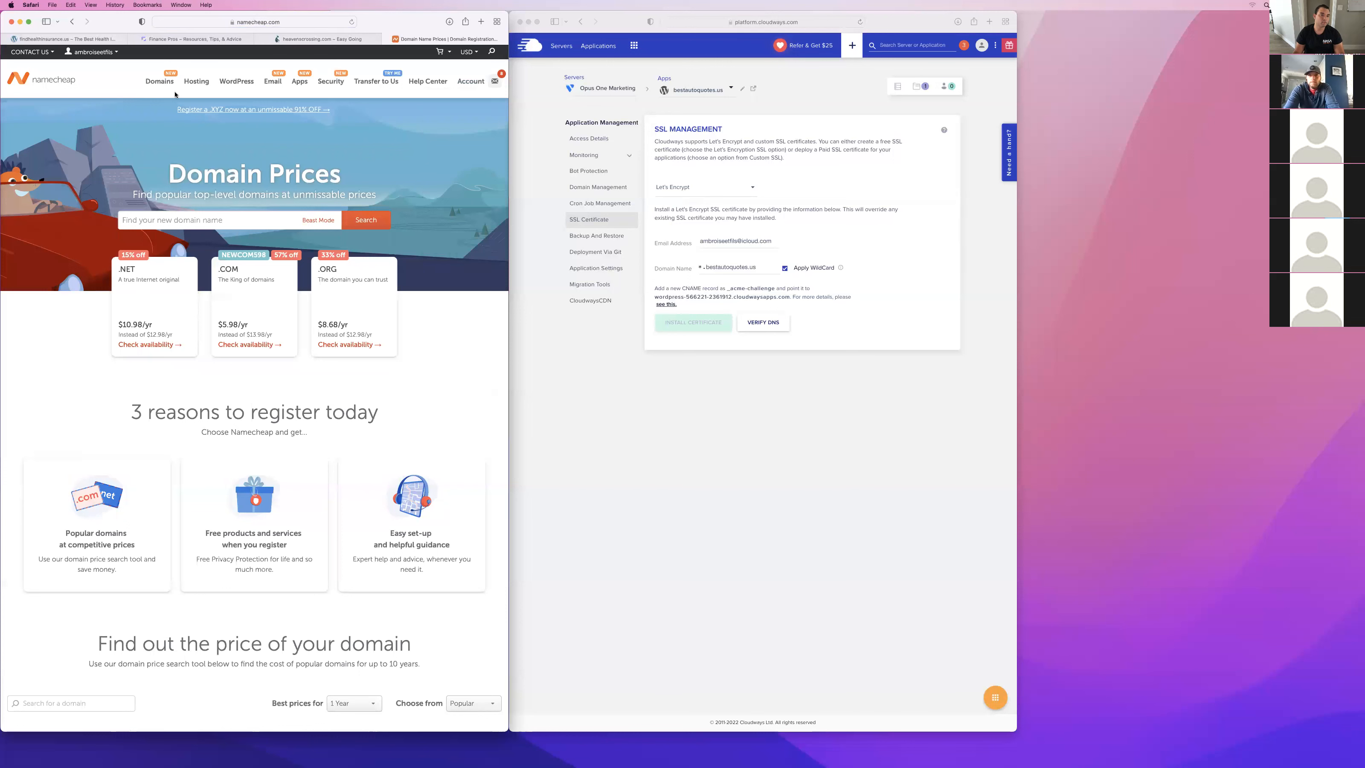
mouse_move(166, 82)
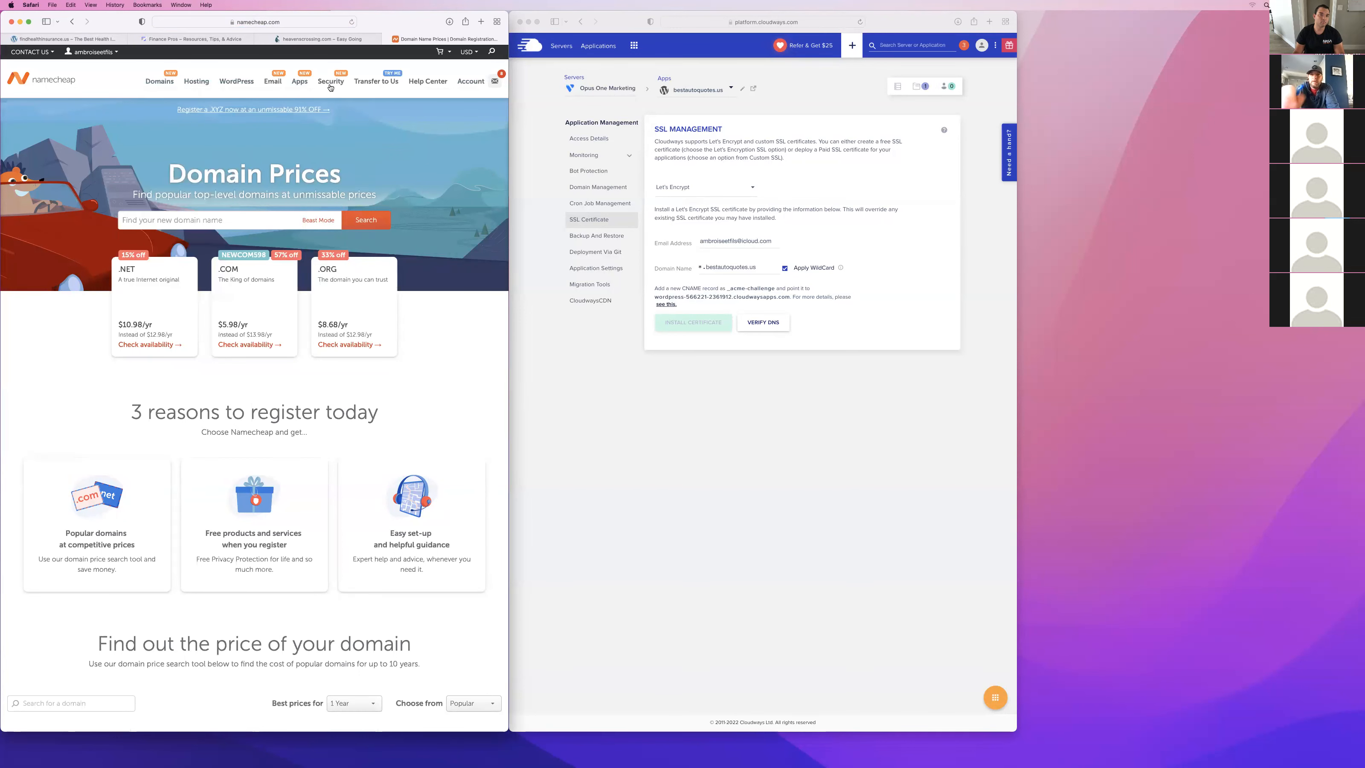
left_click(465, 104)
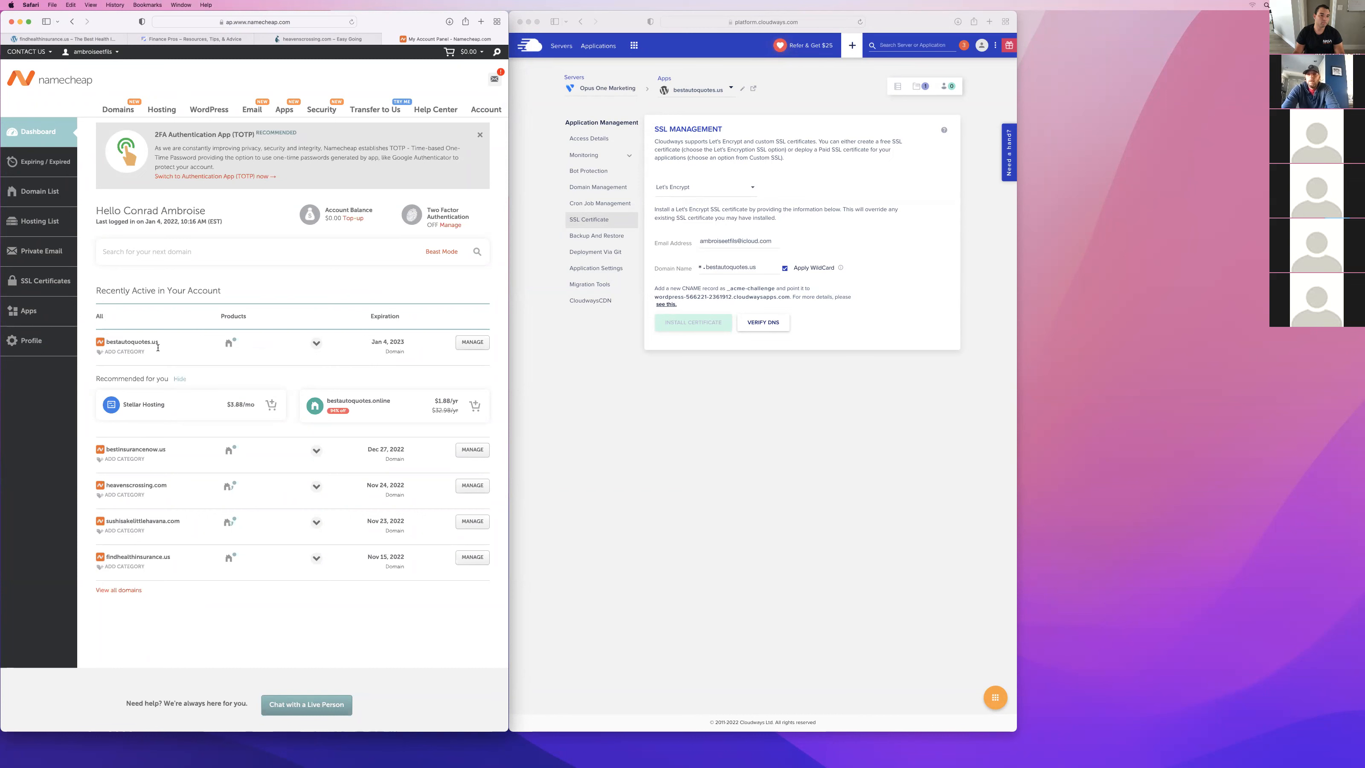
Open the advanced DNS records of bestautoquotes.us from the dashboard and compare them with the application's access details in Cloudways.
left_click(463, 342)
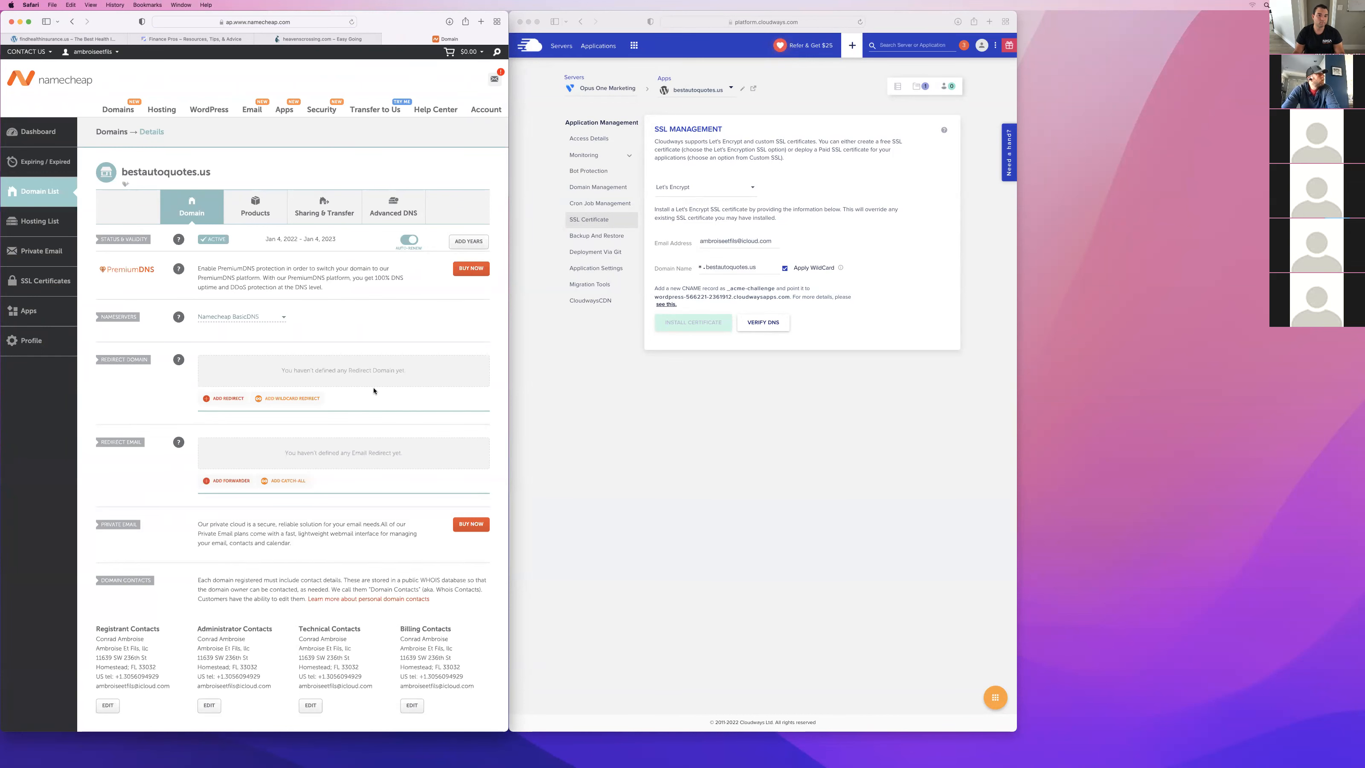
scroll(374, 390, "down", 3)
scroll(397, 323, "up", 3)
left_click(393, 206)
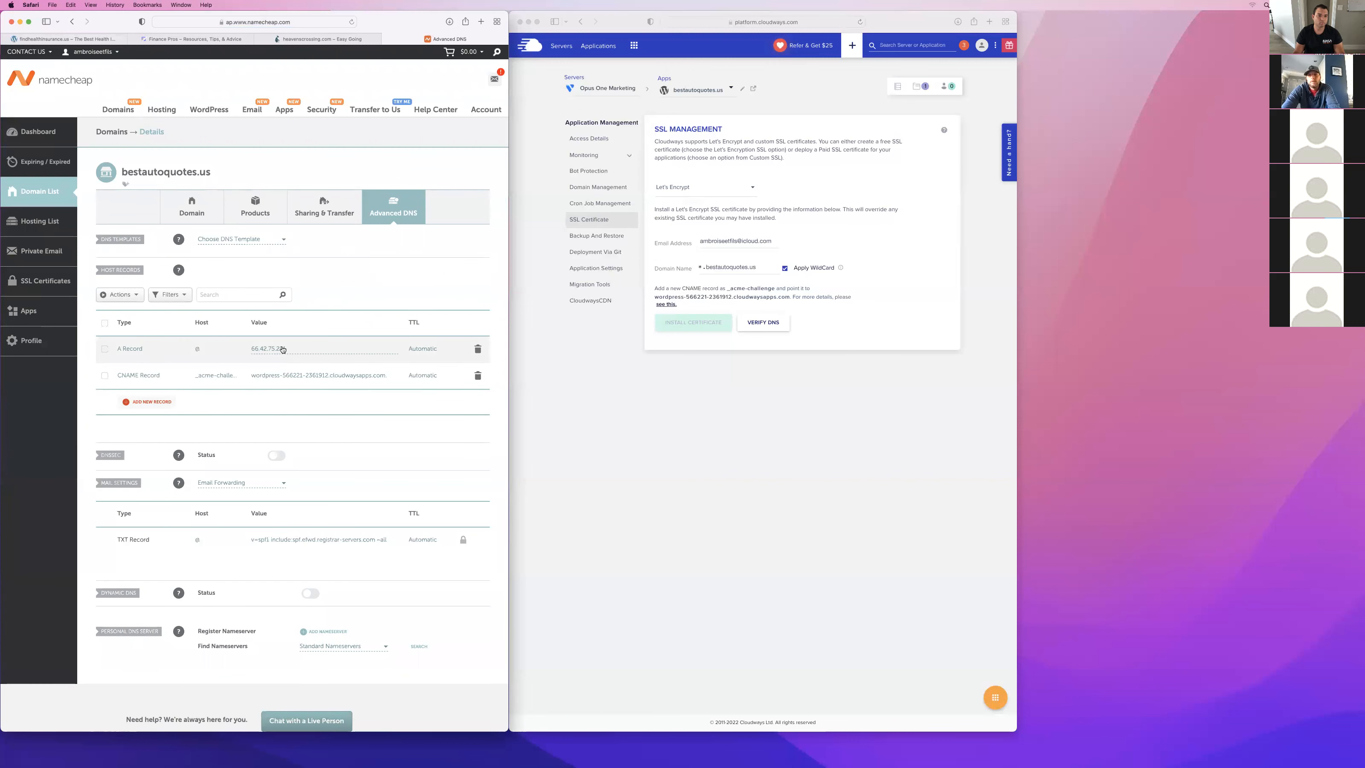
left_click(594, 139)
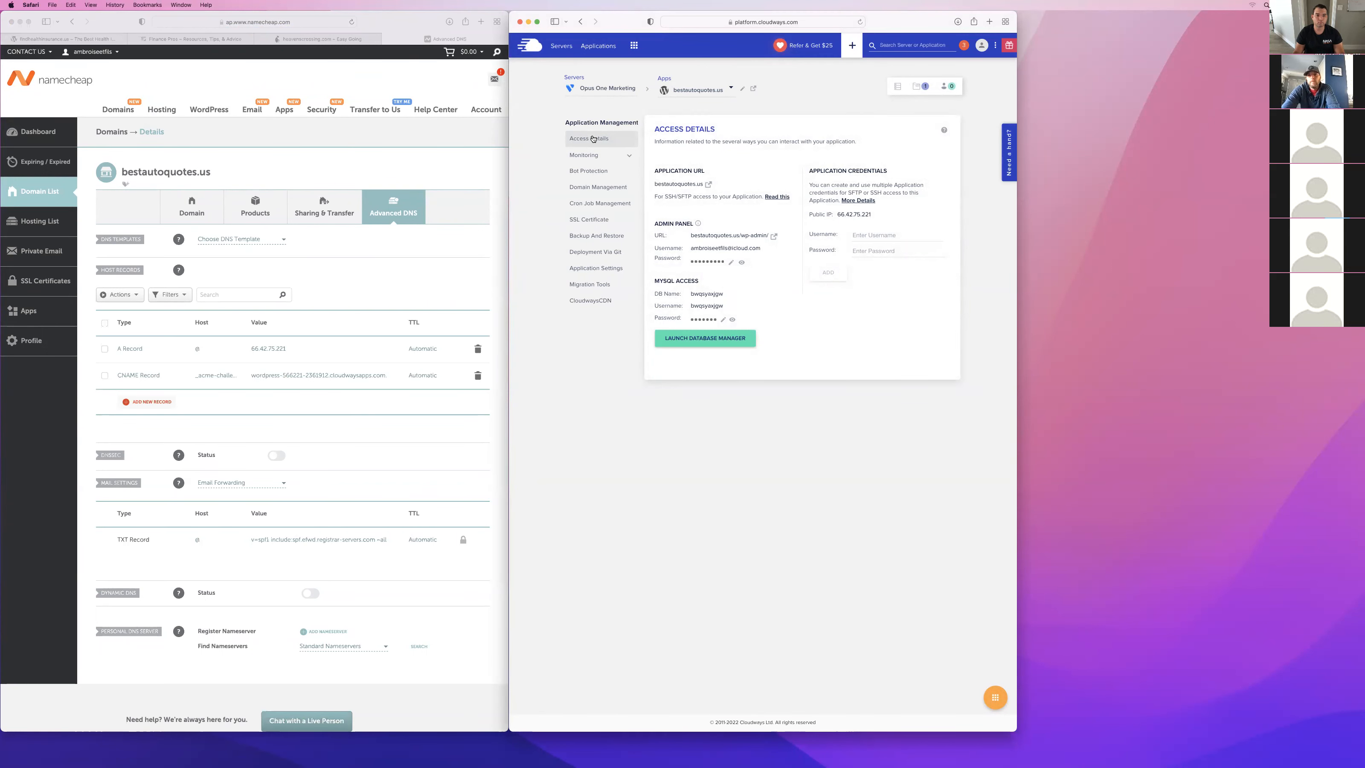
Open the _acme-challenge CNAME record of bestautoquotes.us for editing, review its host and value, and save it again.
left_click(331, 374)
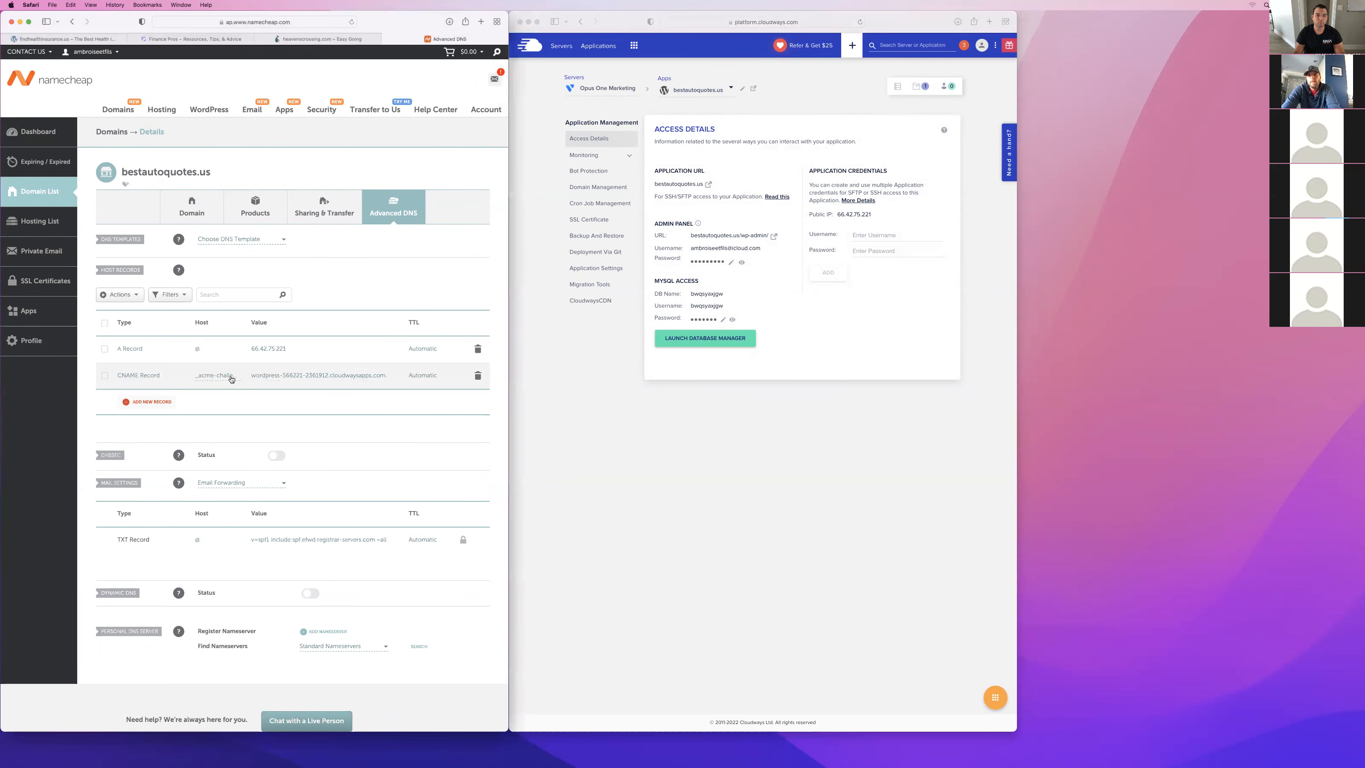
left_click(197, 380)
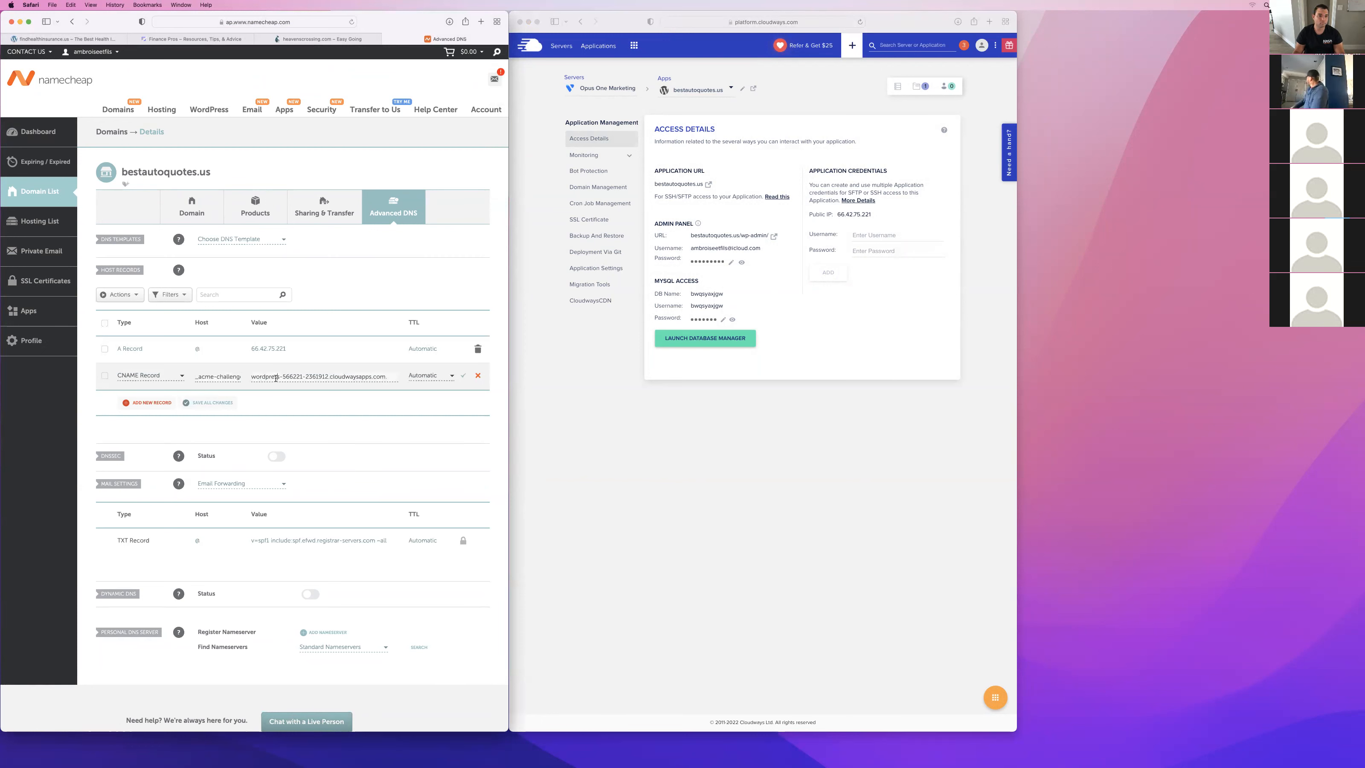
left_click(389, 377)
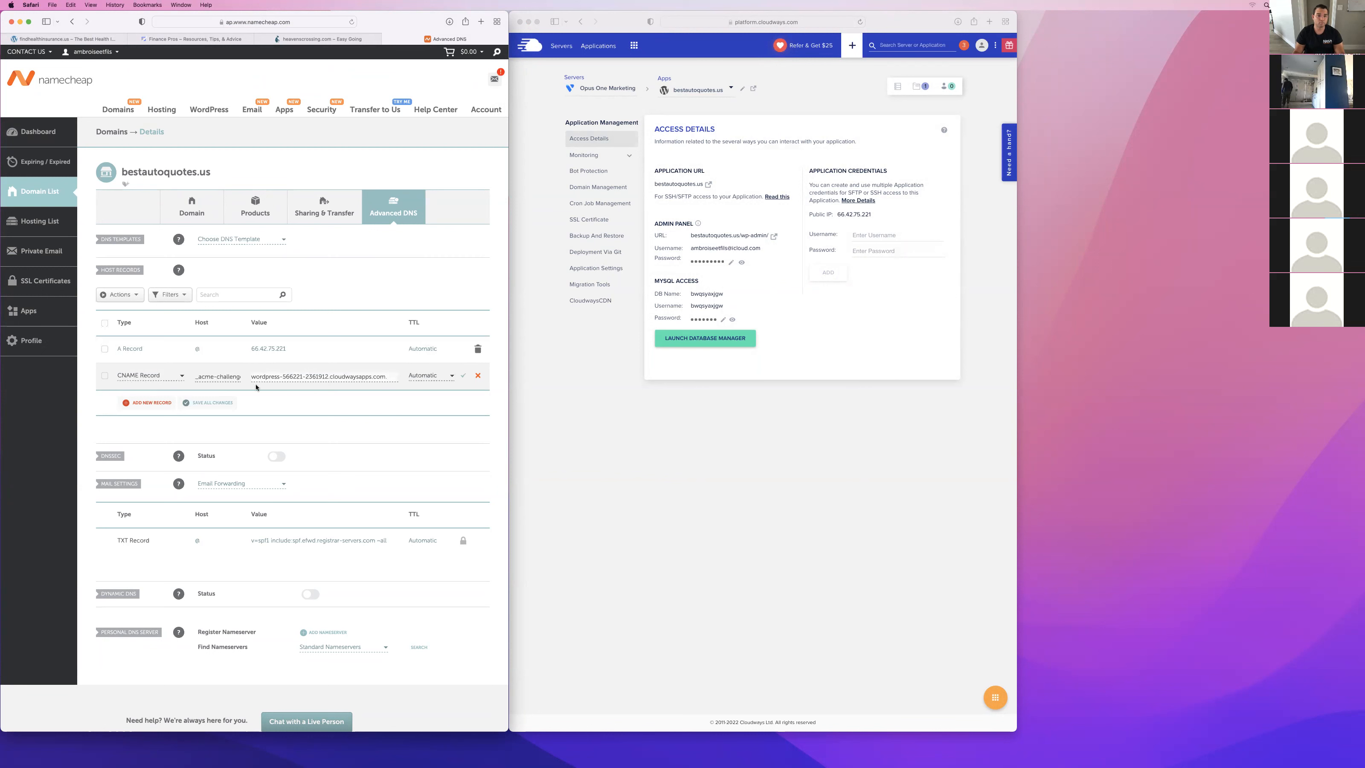
left_click(215, 403)
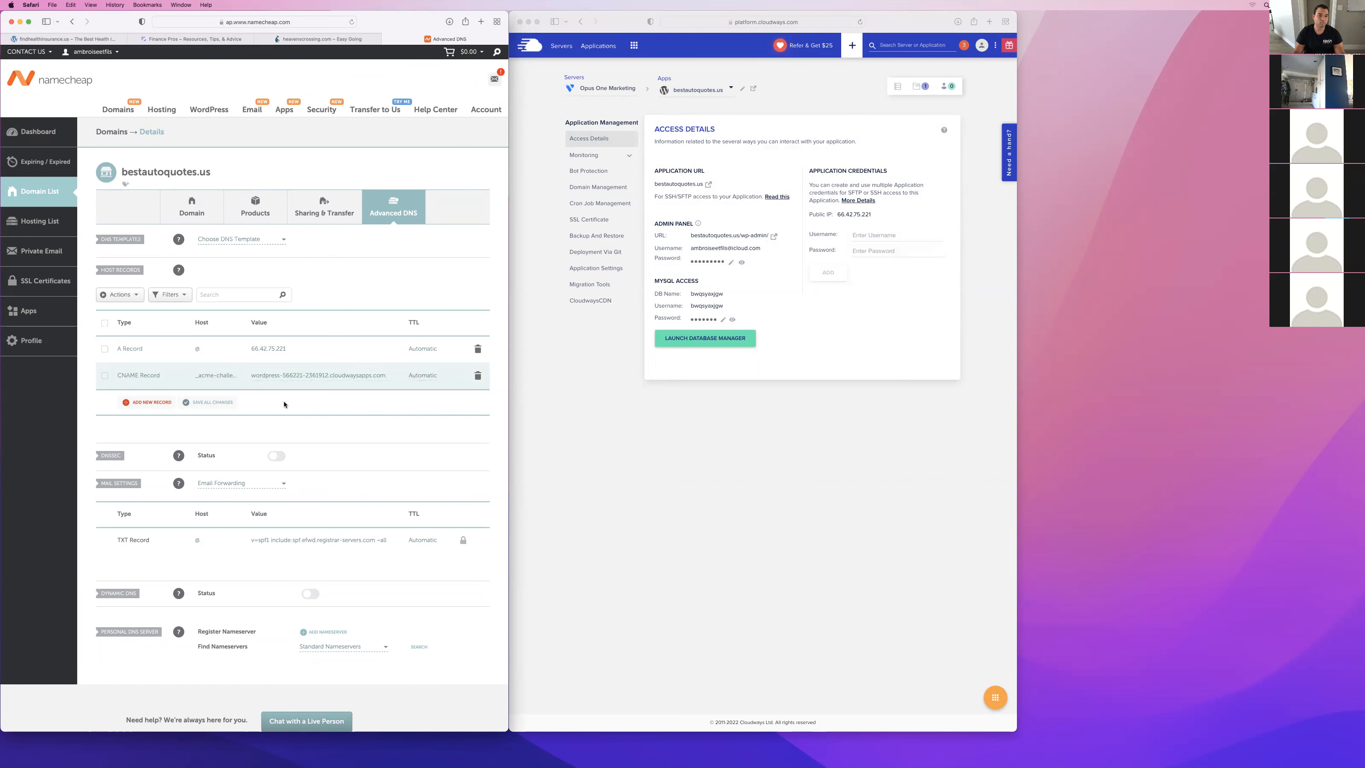
Return to the Cloudways SSL certificate settings, retry the wildcard DNS verification twice and dismiss each notification.
scroll(284, 405, "down", 5)
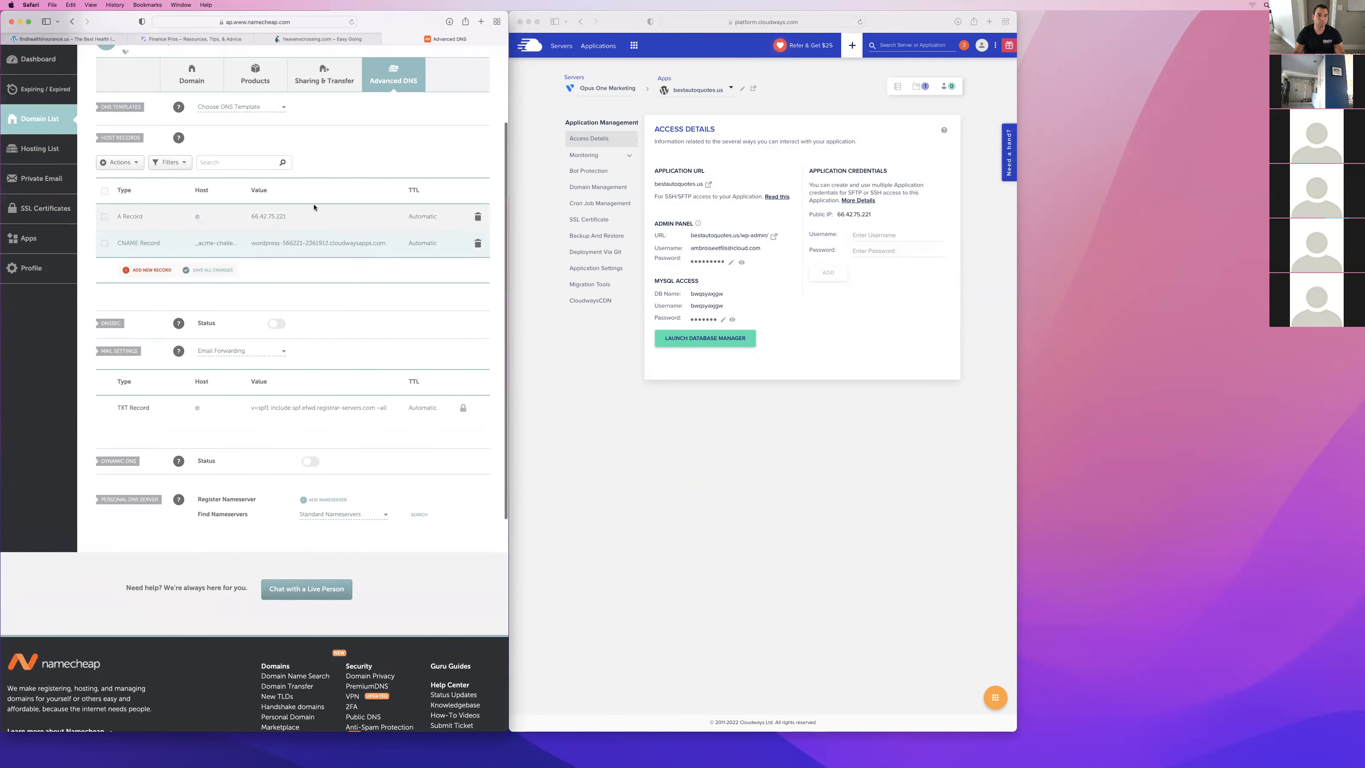
left_click(856, 323)
left_click(602, 223)
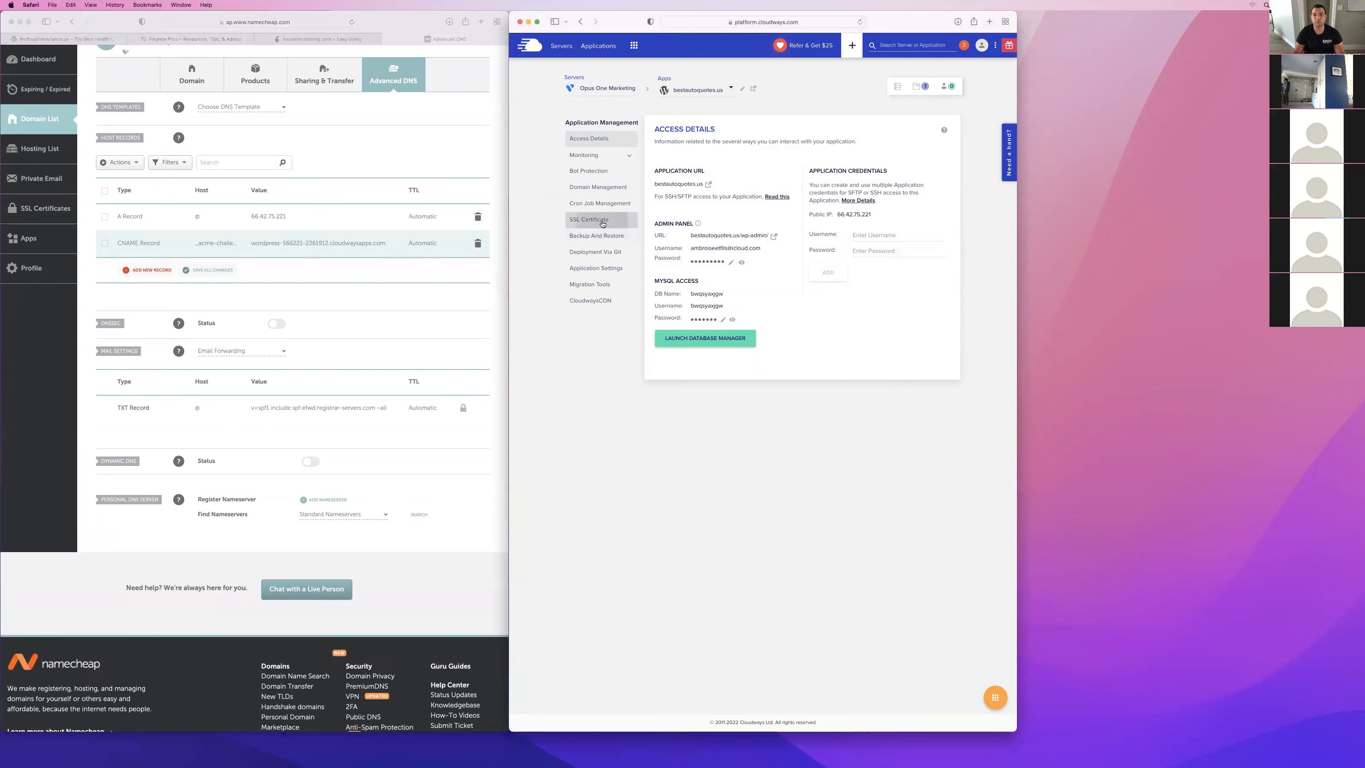
left_click(769, 329)
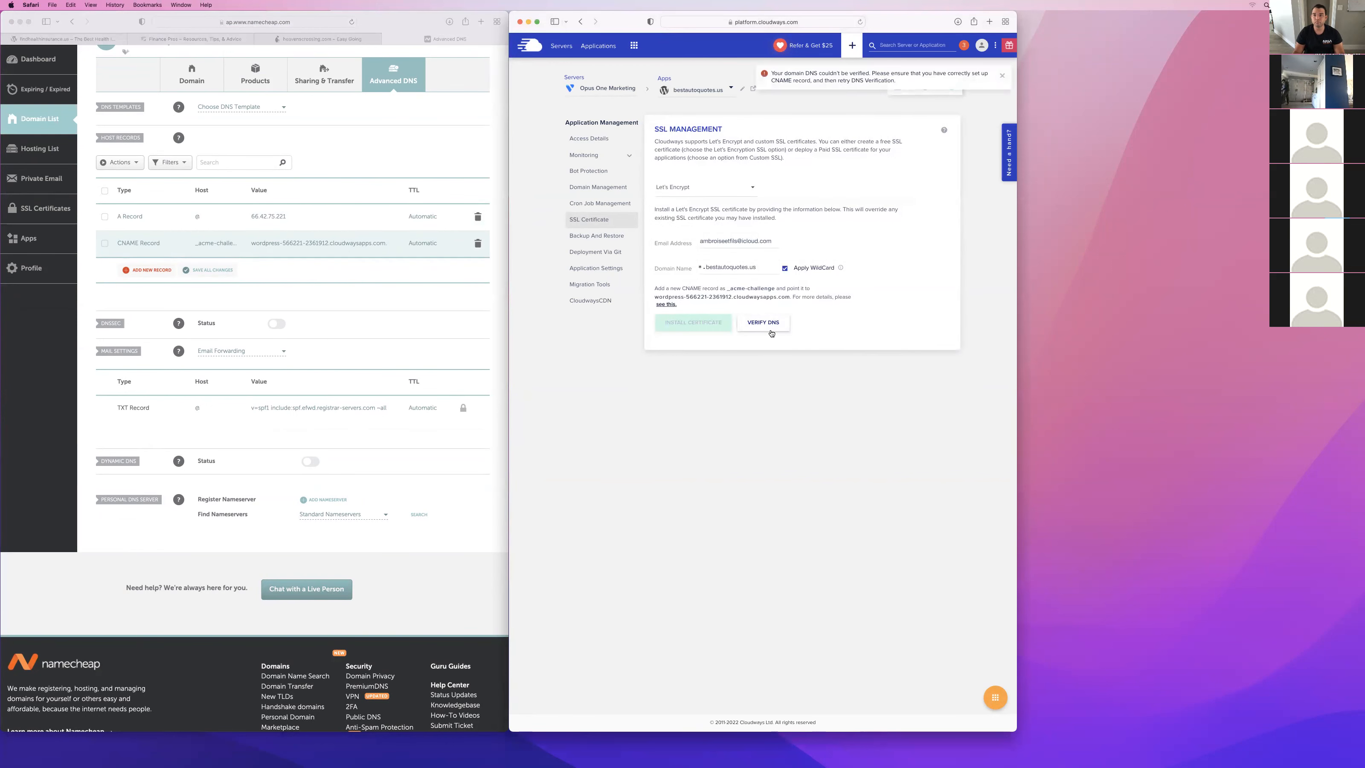
left_click(1002, 74)
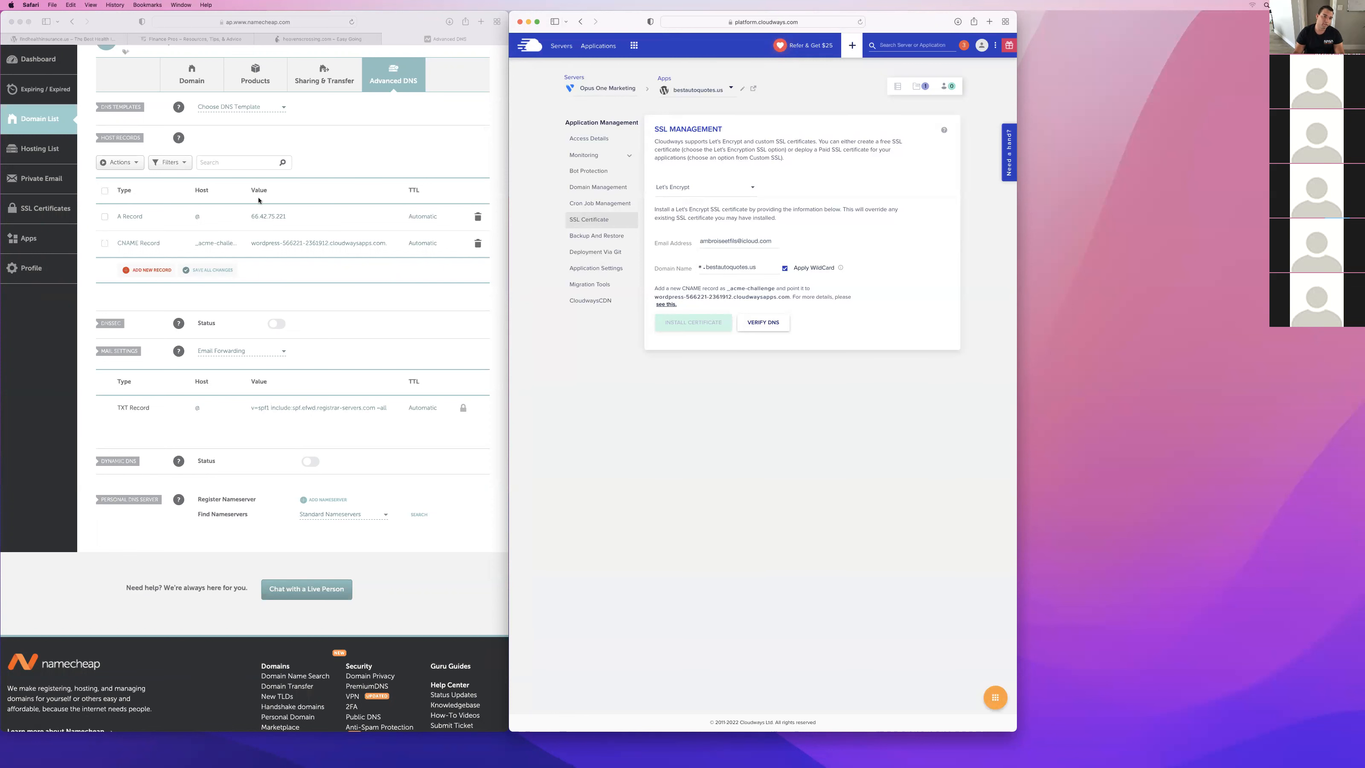
scroll(259, 200, "up", 5)
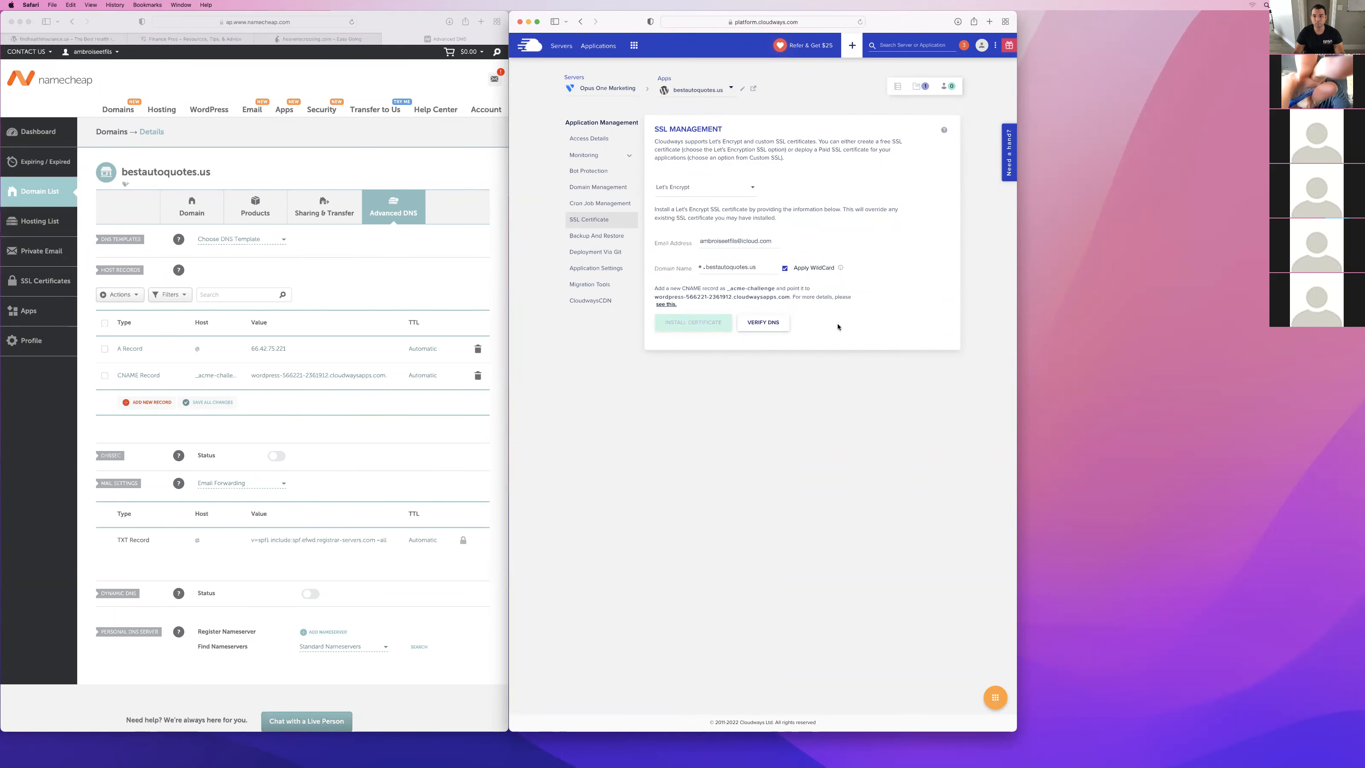
left_click(758, 324)
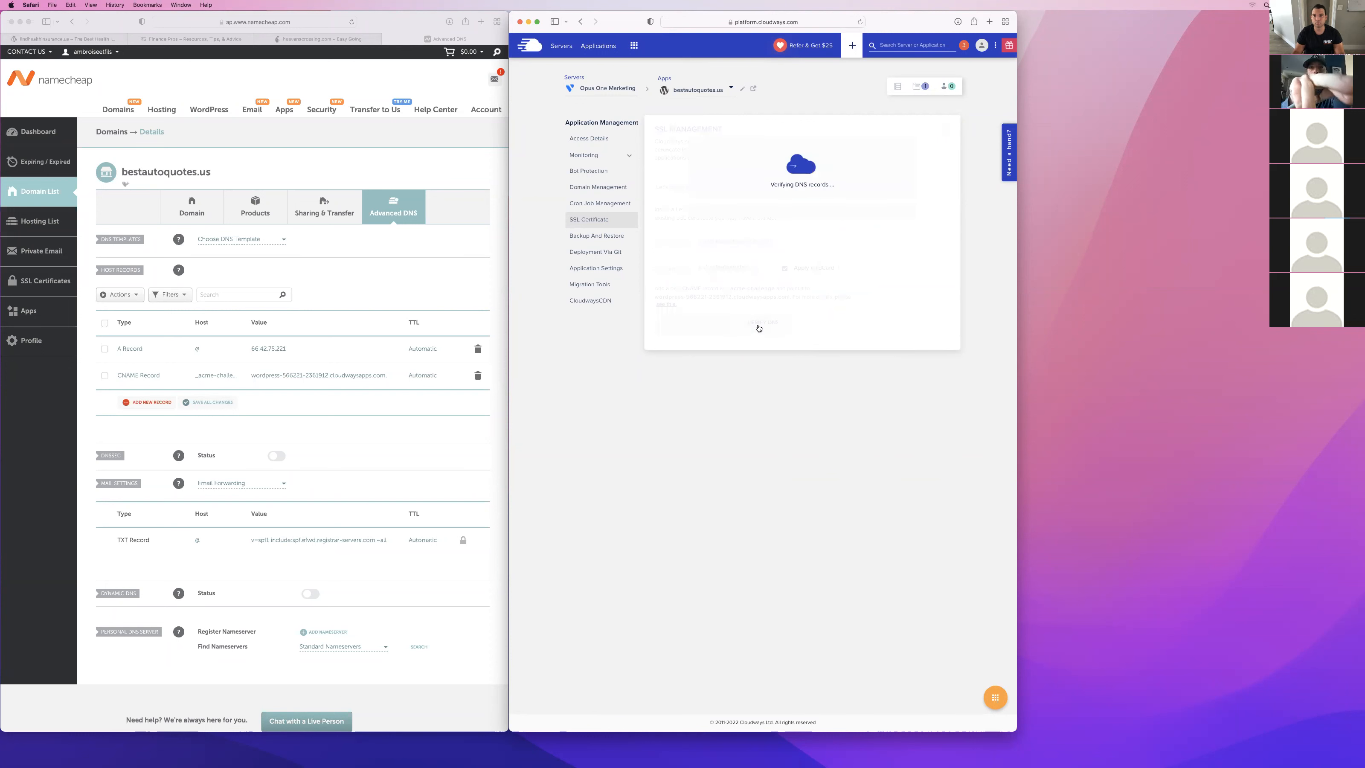
left_click(999, 74)
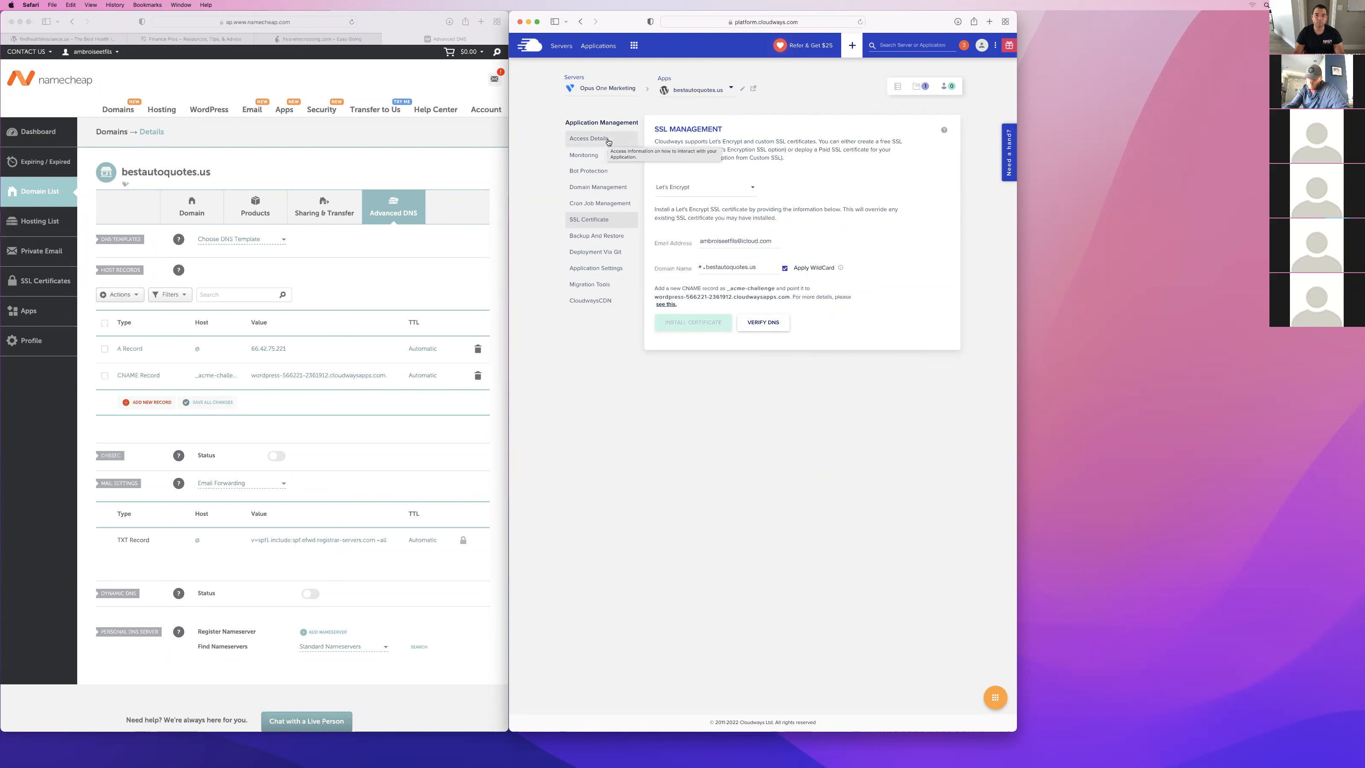
Open the application's domain management settings and revisit the example sites findhealthinsurance.us, financepros.us and heavenscrossing.com.
left_click(606, 194)
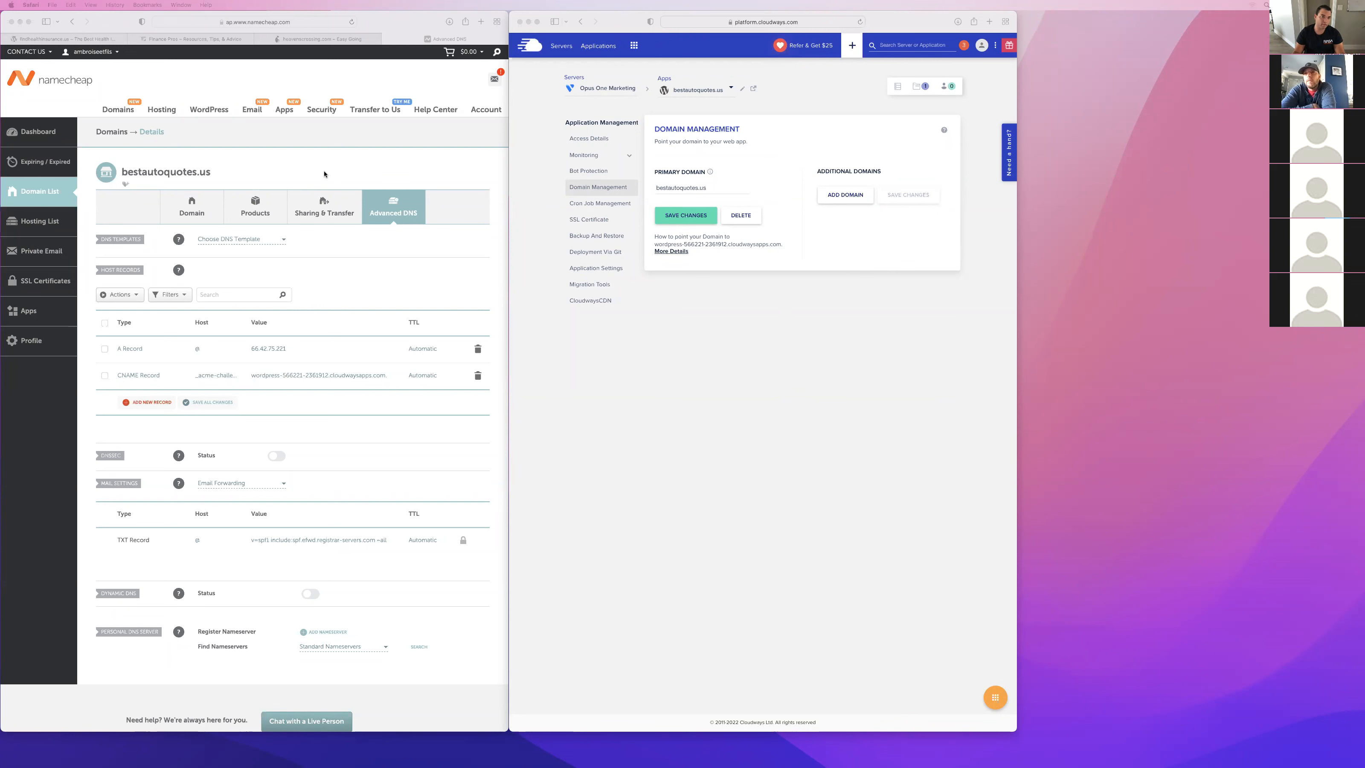
left_click(81, 39)
left_click(196, 39)
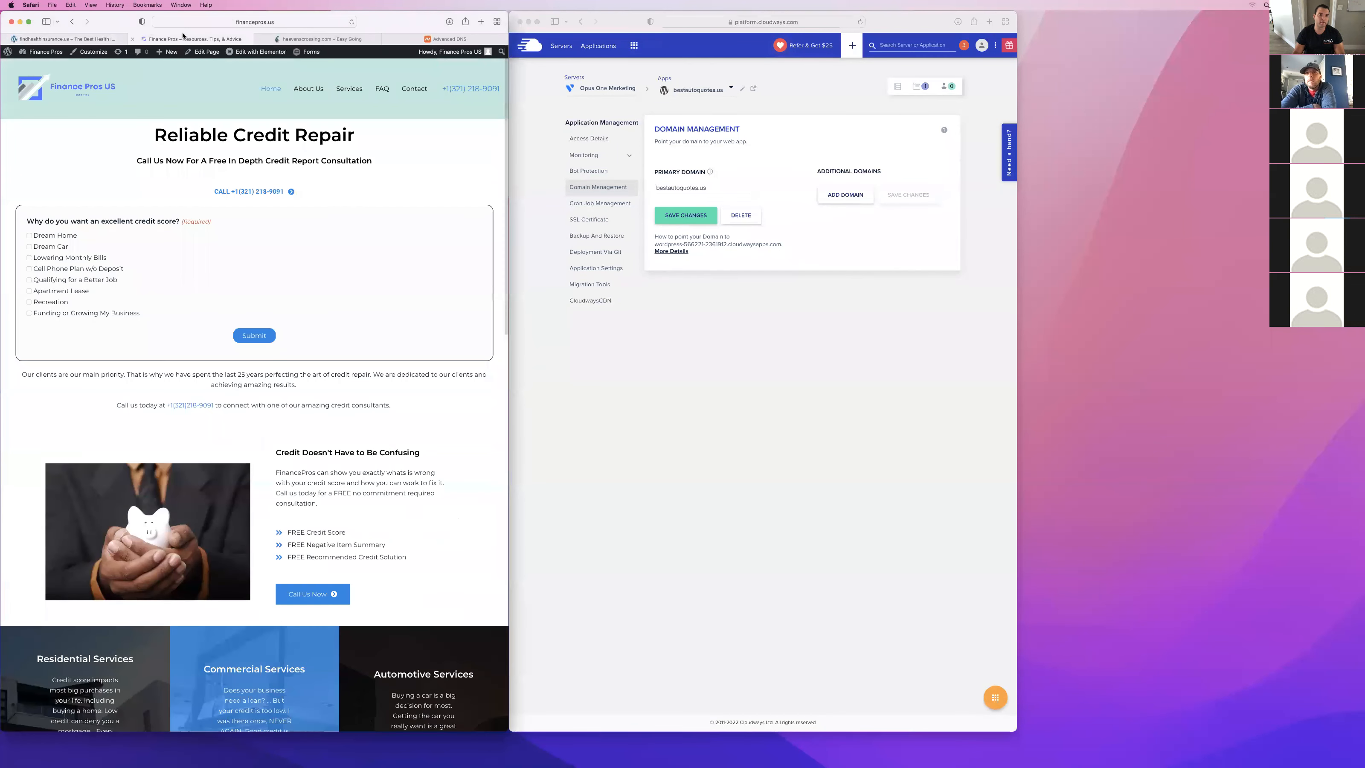
left_click(296, 40)
left_click(81, 40)
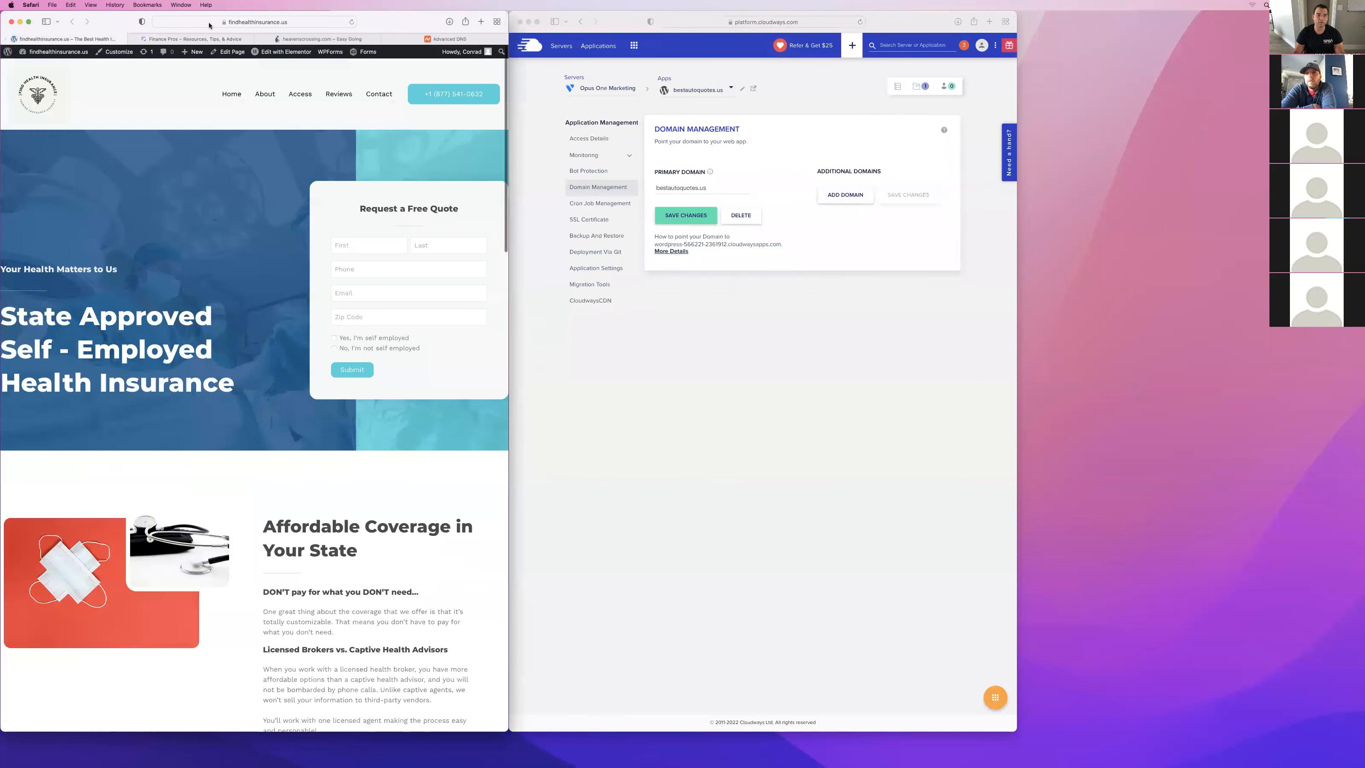
left_click(197, 40)
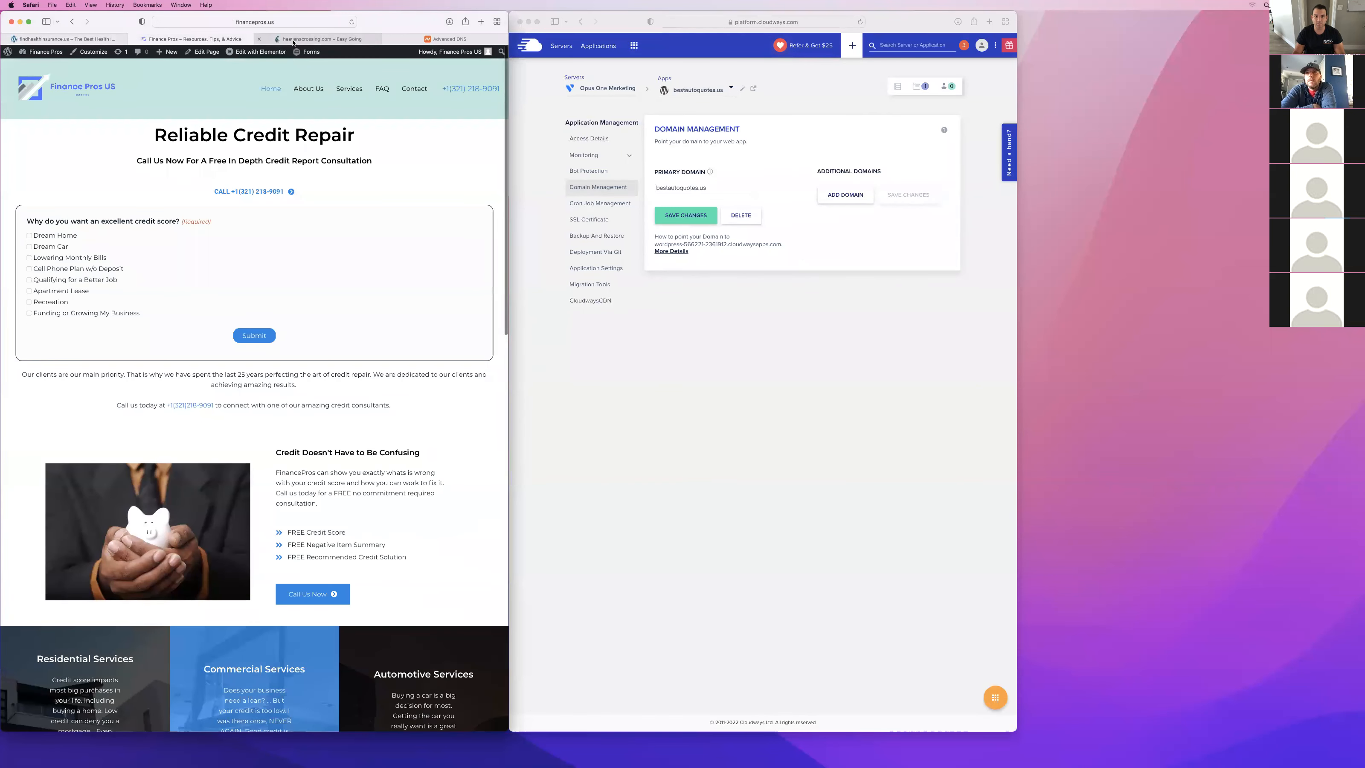
left_click(294, 39)
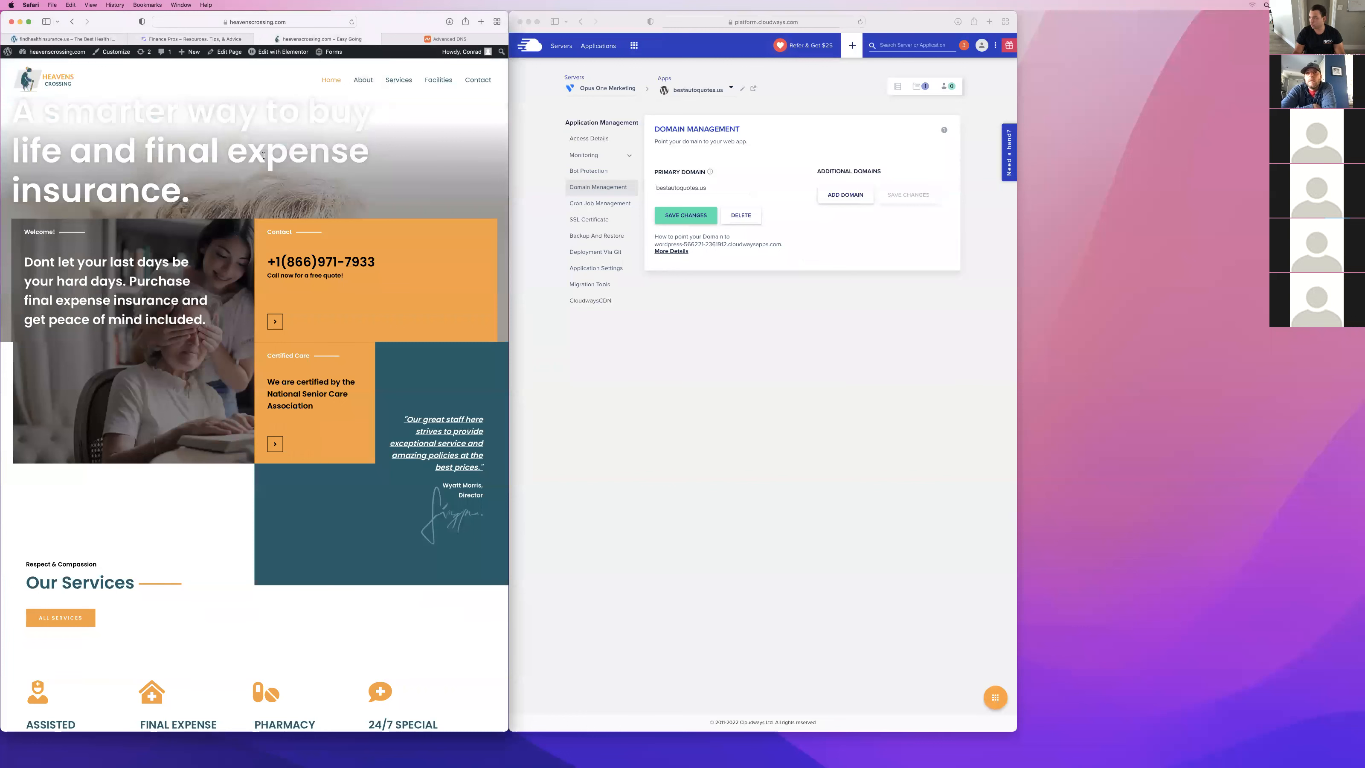
Revisit the findhealthinsurance.us example site, retry the wildcard DNS verification in the Cloudways SSL certificate settings and dismiss the notification.
left_click(67, 39)
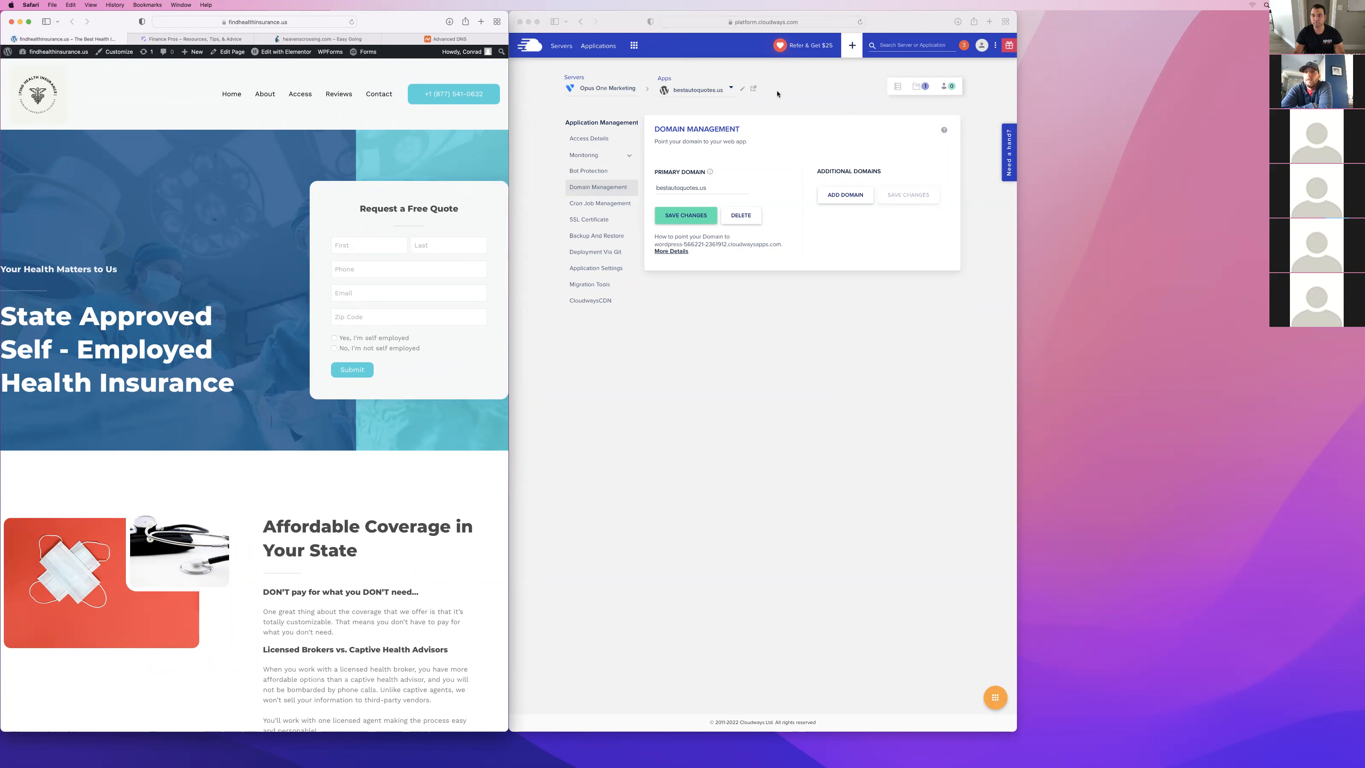
left_click(715, 154)
left_click(592, 219)
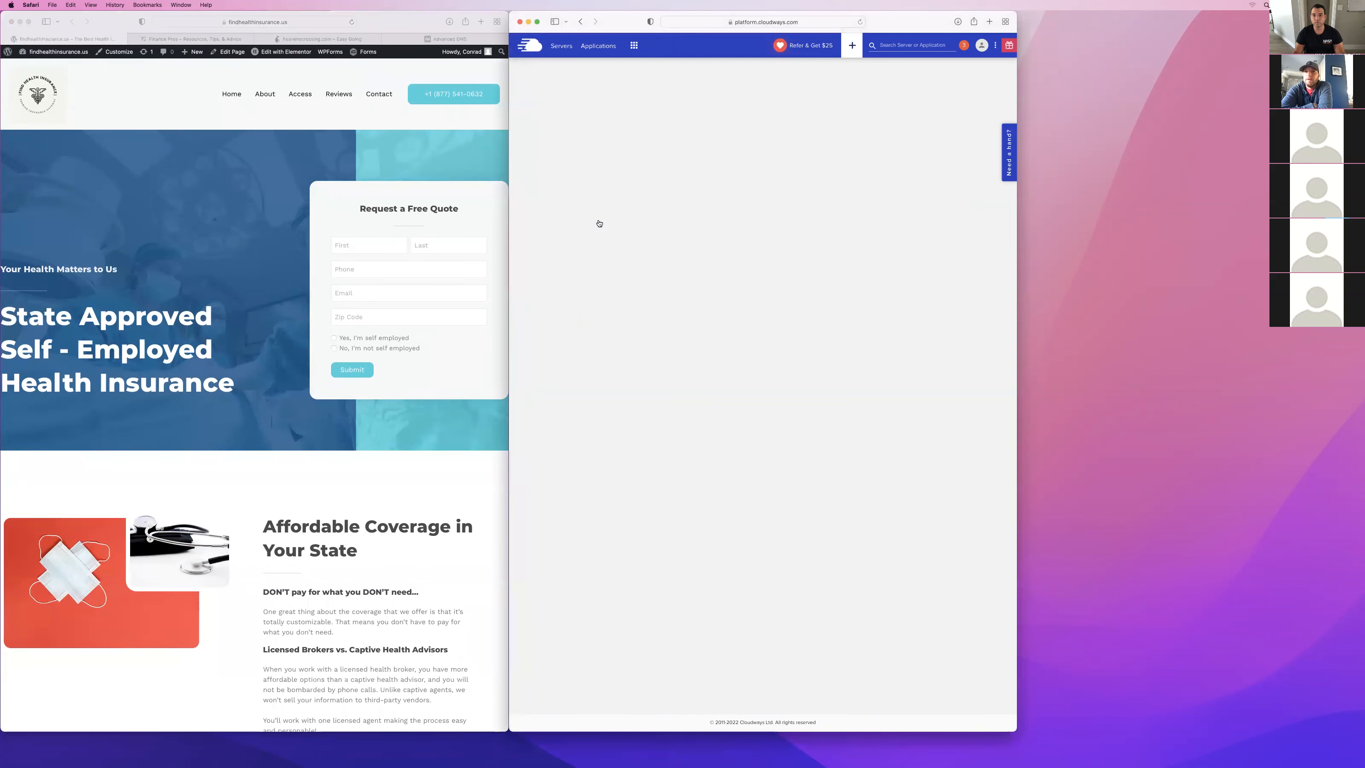
left_click(763, 322)
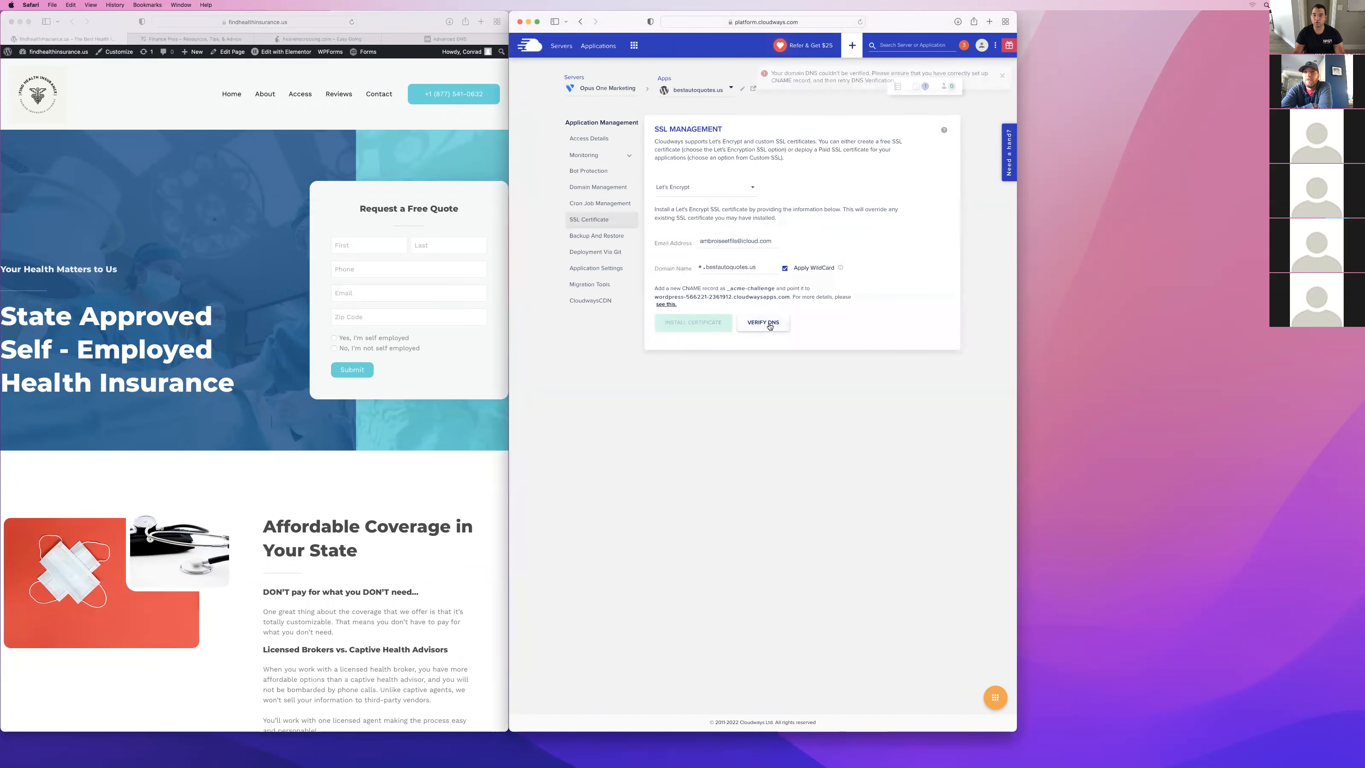
left_click(1003, 74)
Look through the findhealthinsurance.us homepage down to its footer and return to the beginning of the page.
left_click(398, 182)
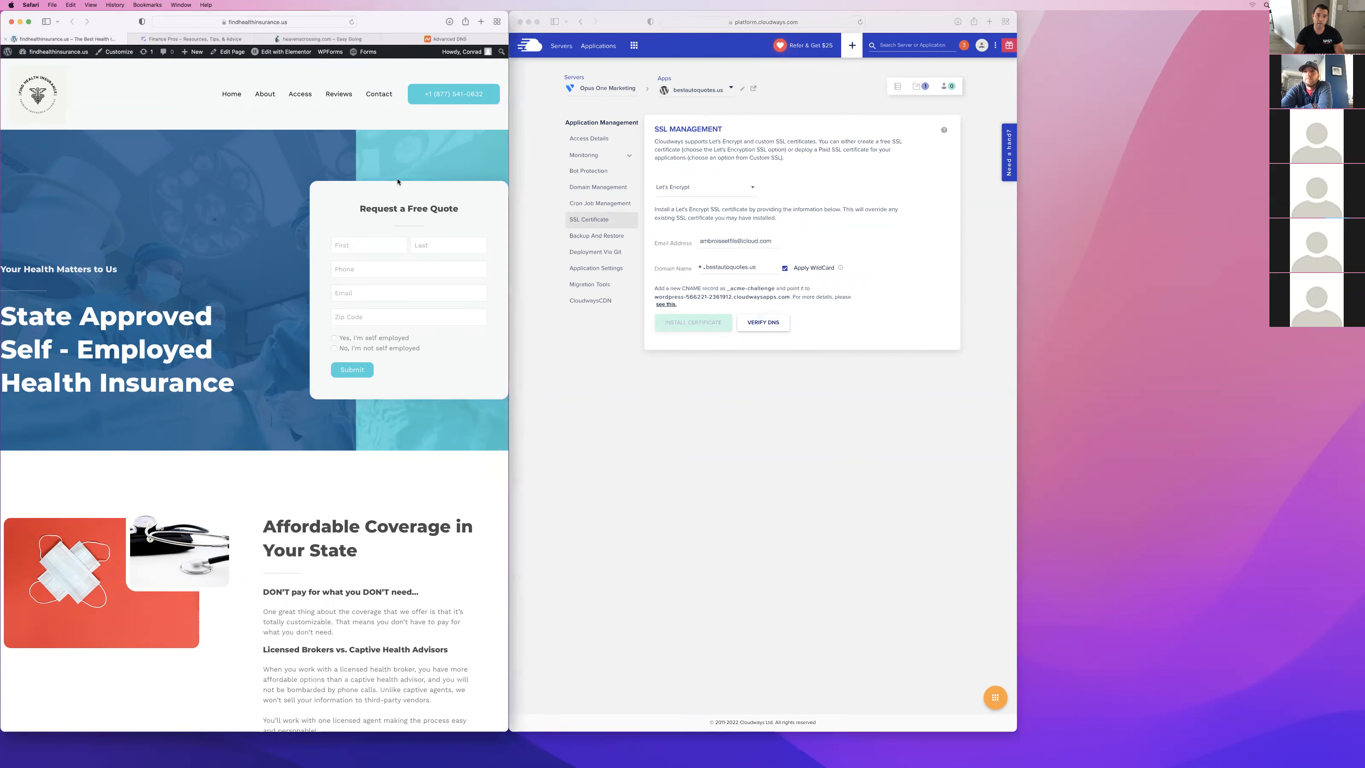
scroll(258, 339, "down", 20)
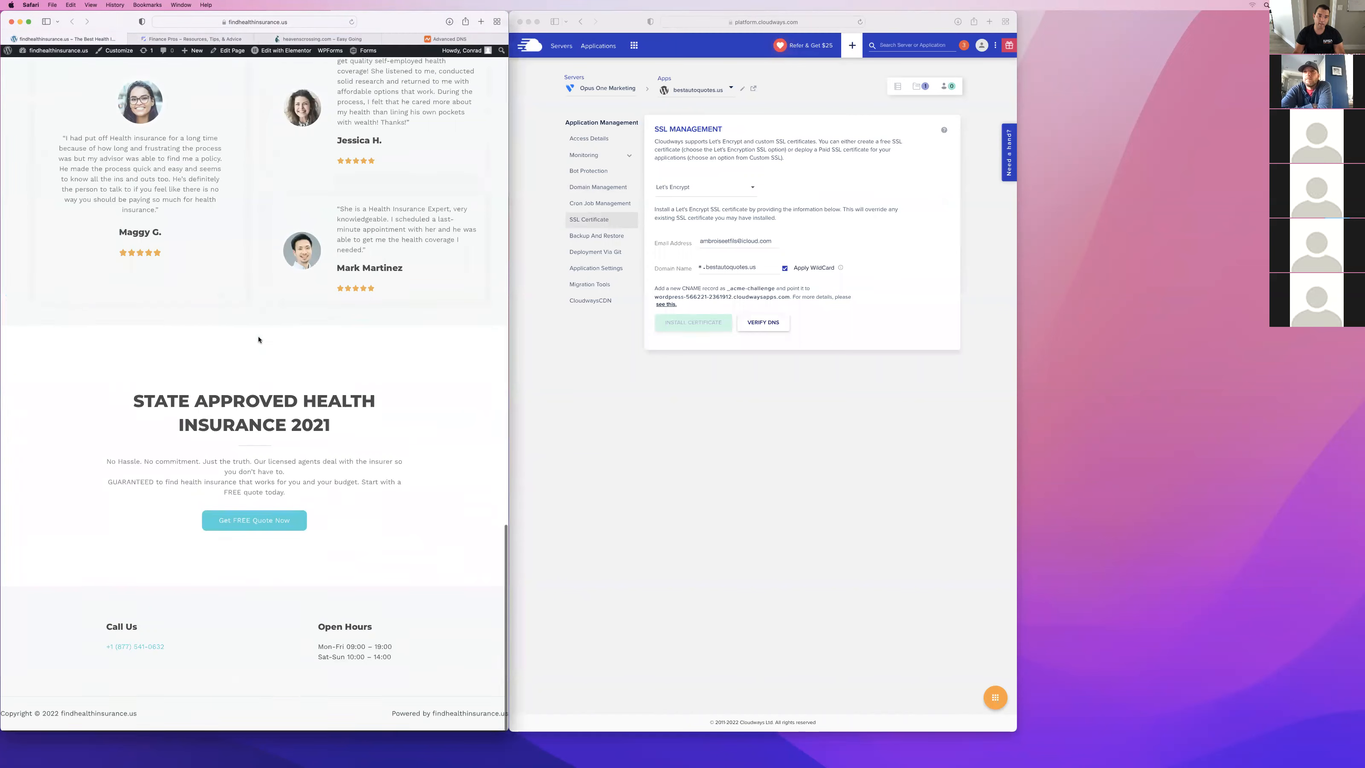
scroll(258, 339, "up", 20)
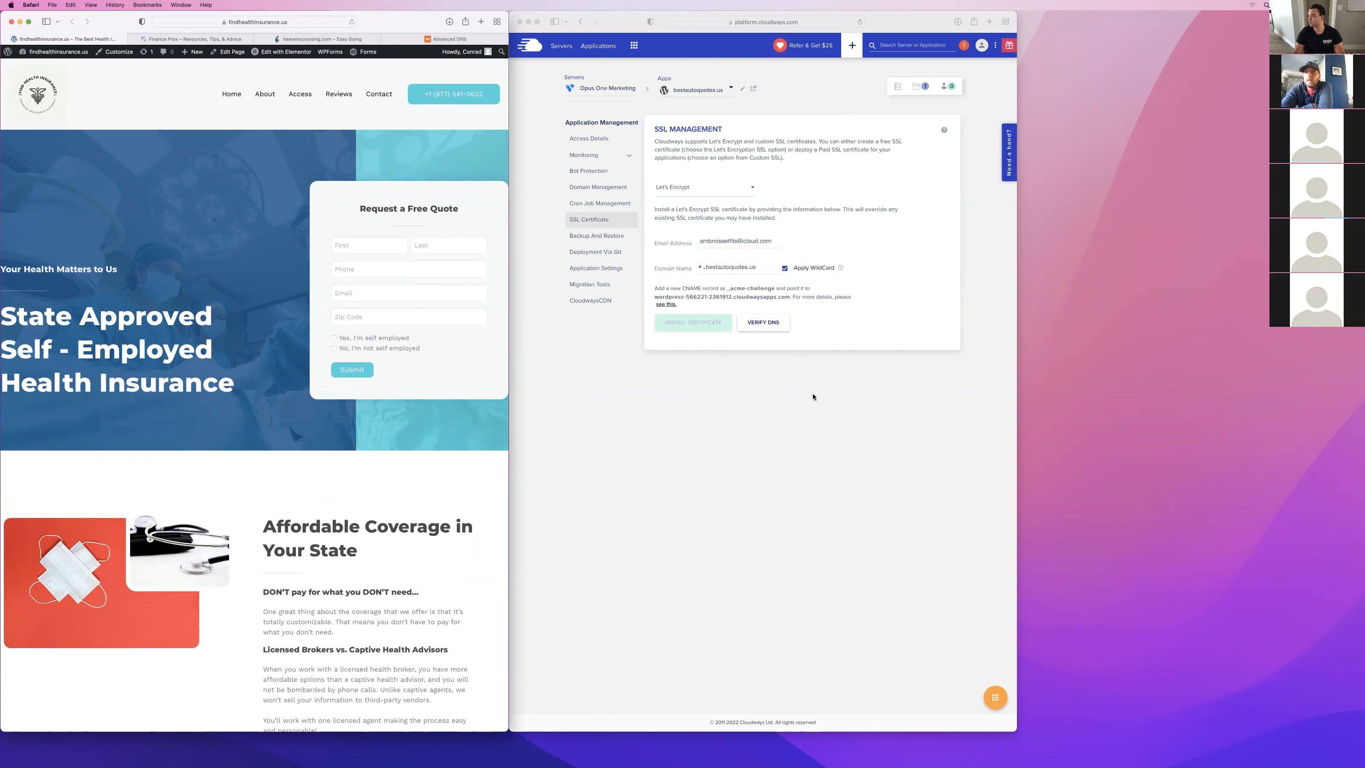
Switch to Cloudways and review the application settings and access details of bestautoquotes.us.
left_click(873, 324)
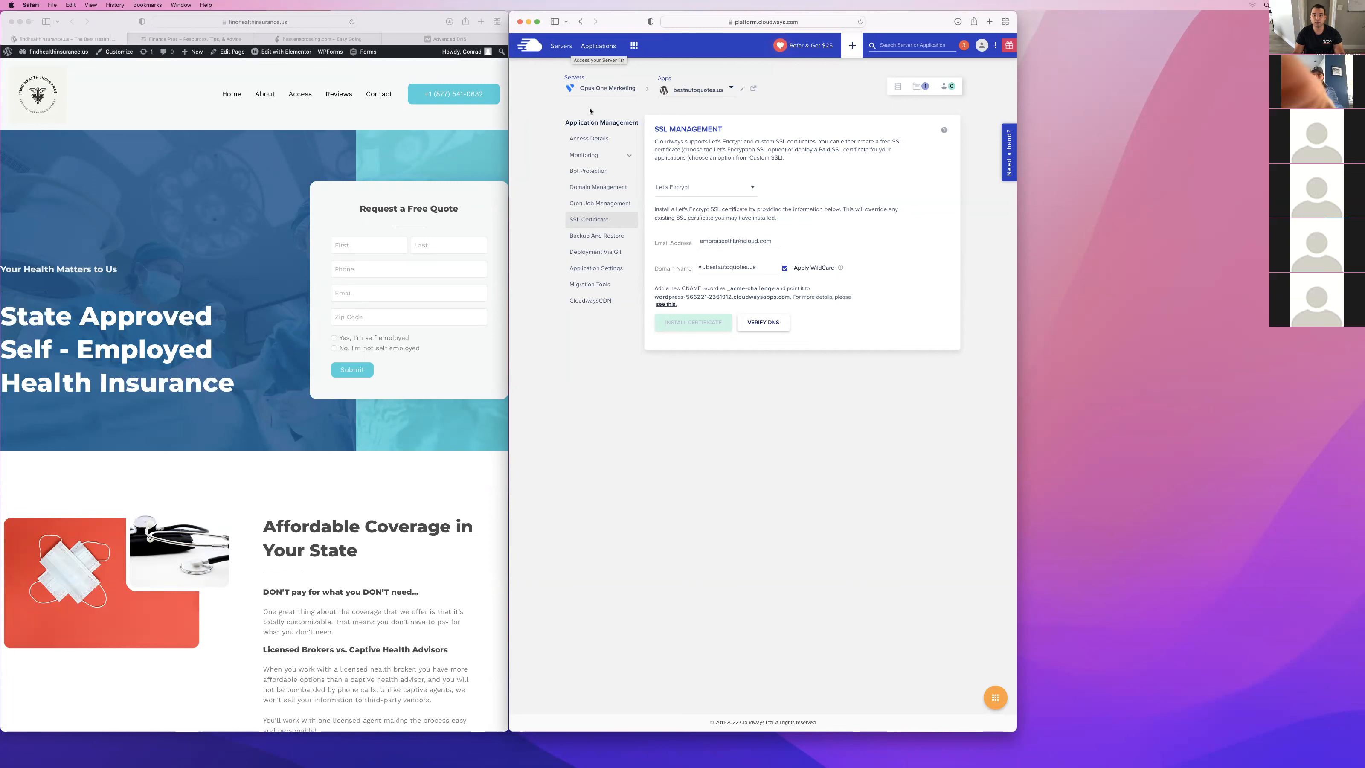
left_click(611, 273)
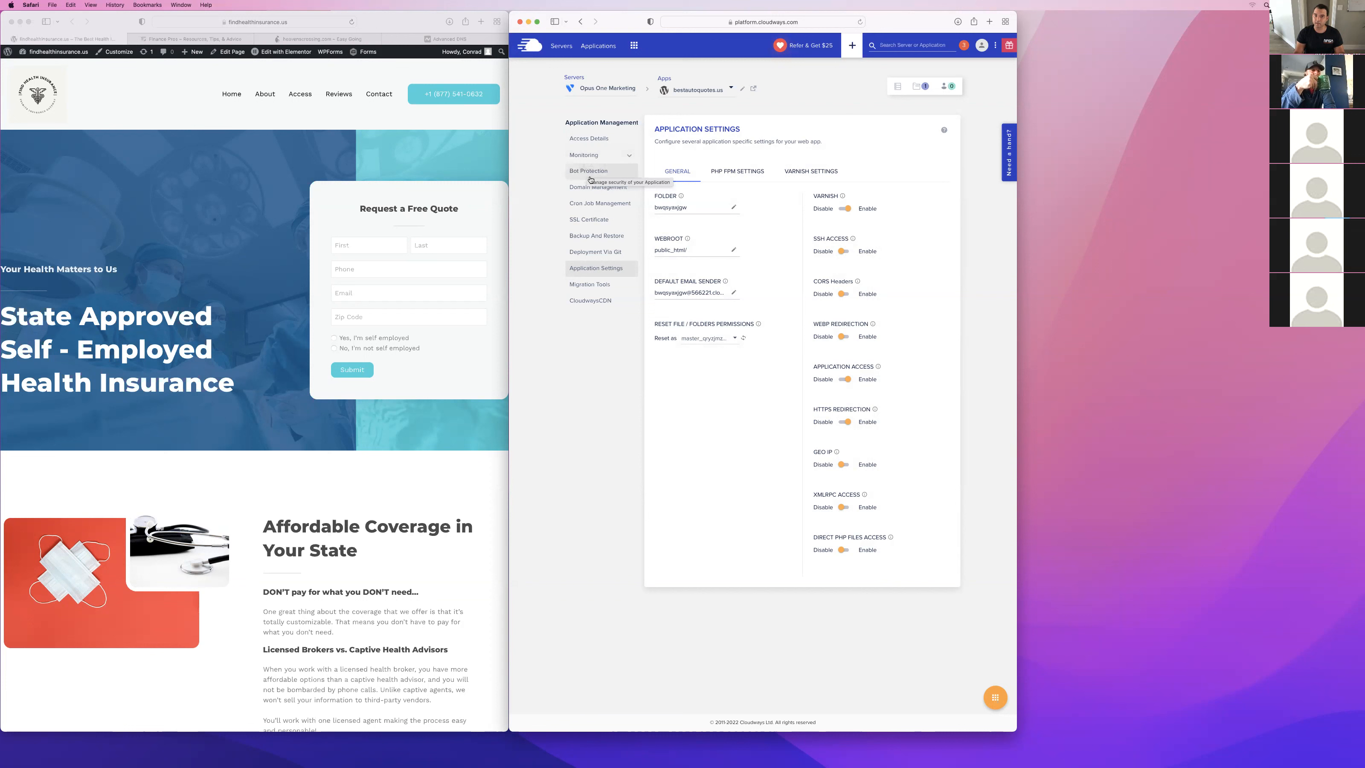
left_click(590, 139)
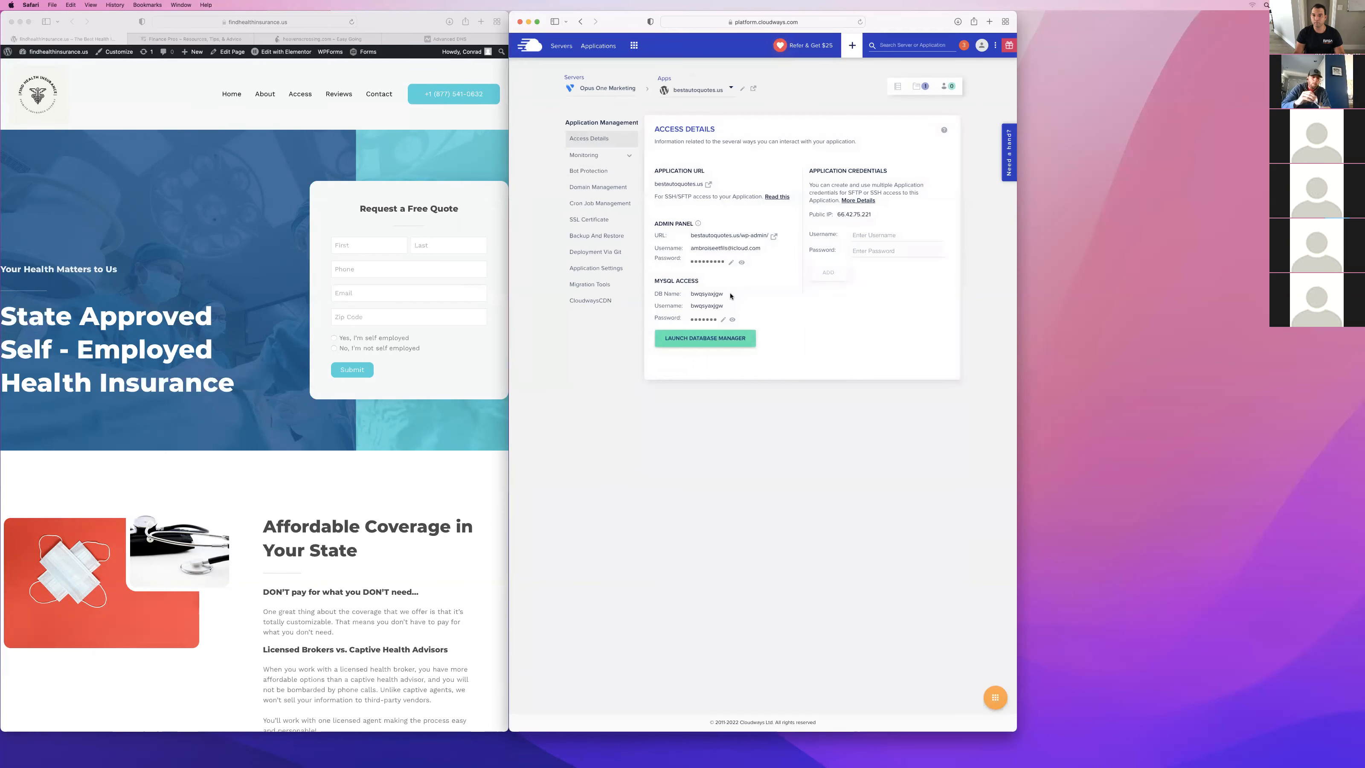
Go back to the SSL certificate settings, retry the wildcard DNS verification and dismiss the notification.
left_click(591, 219)
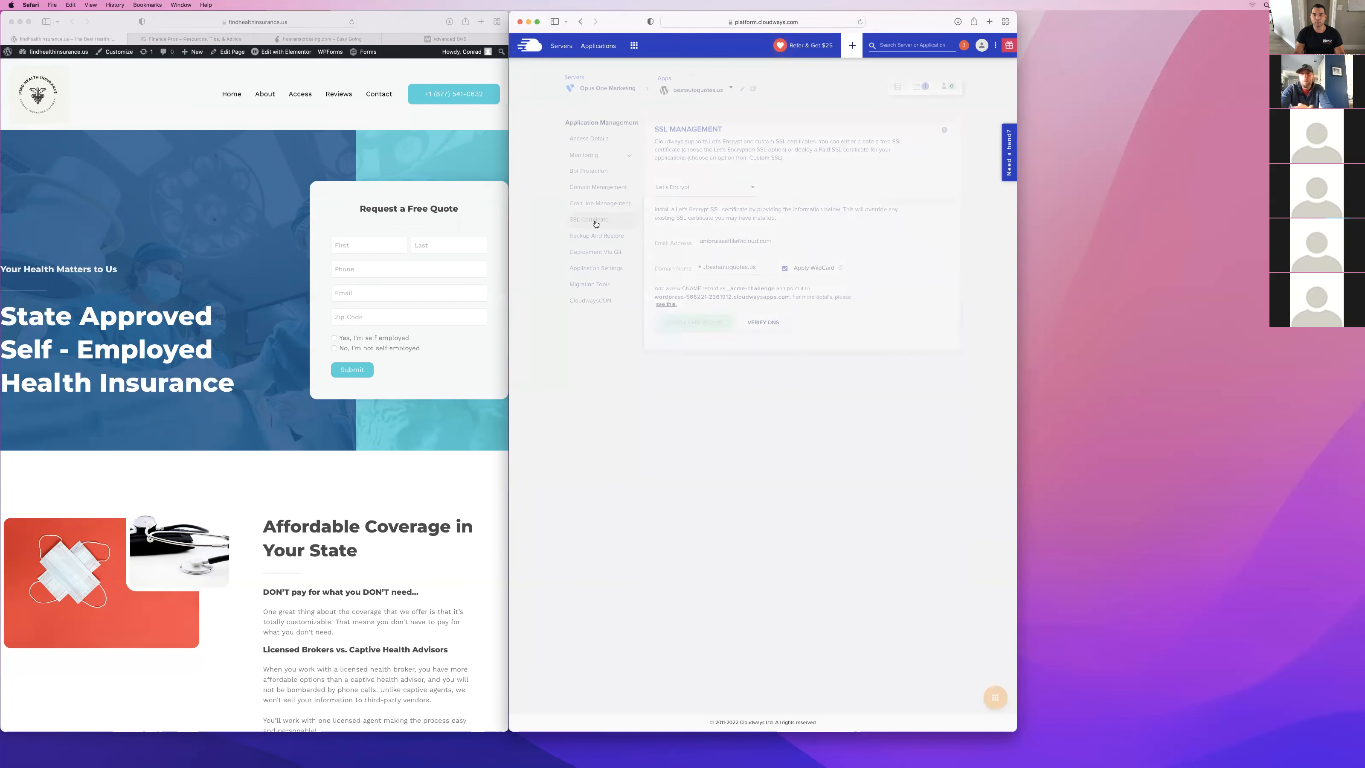
left_click(765, 326)
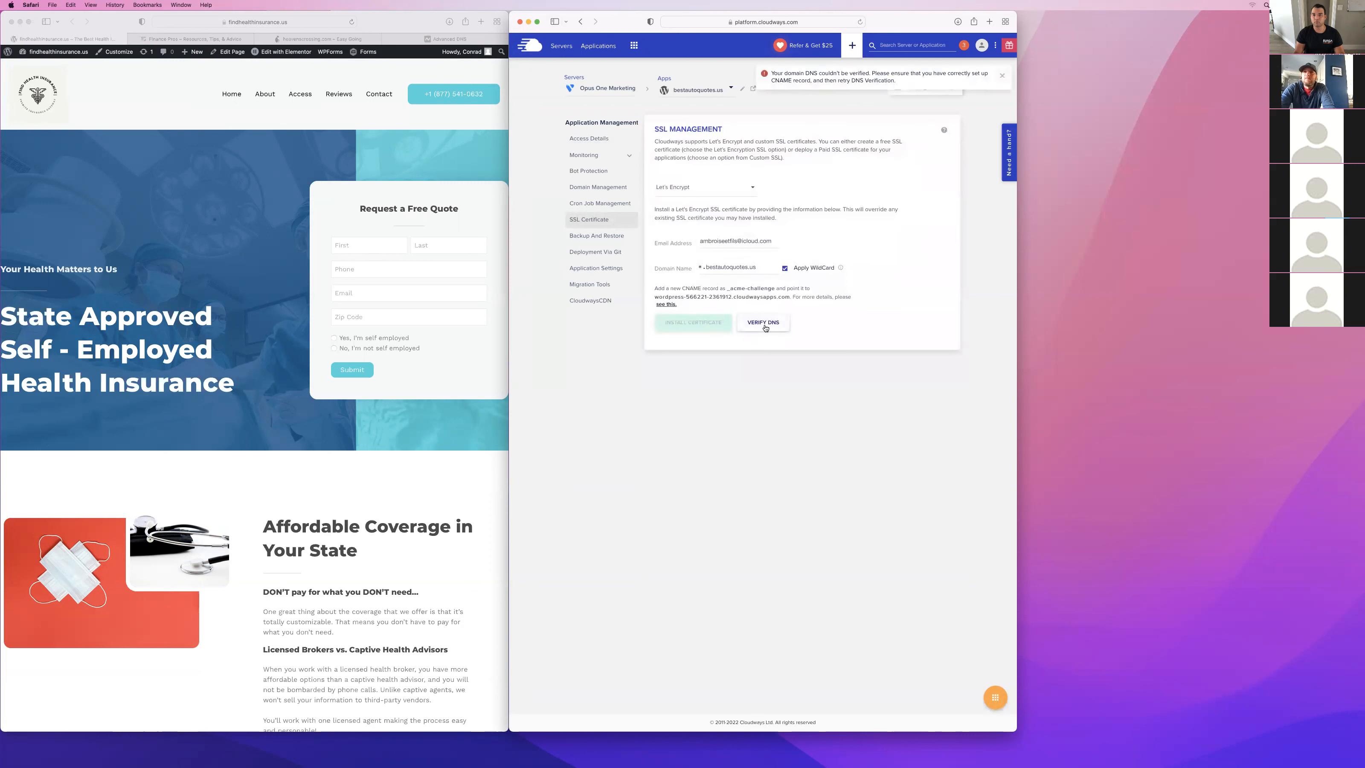
left_click(1001, 75)
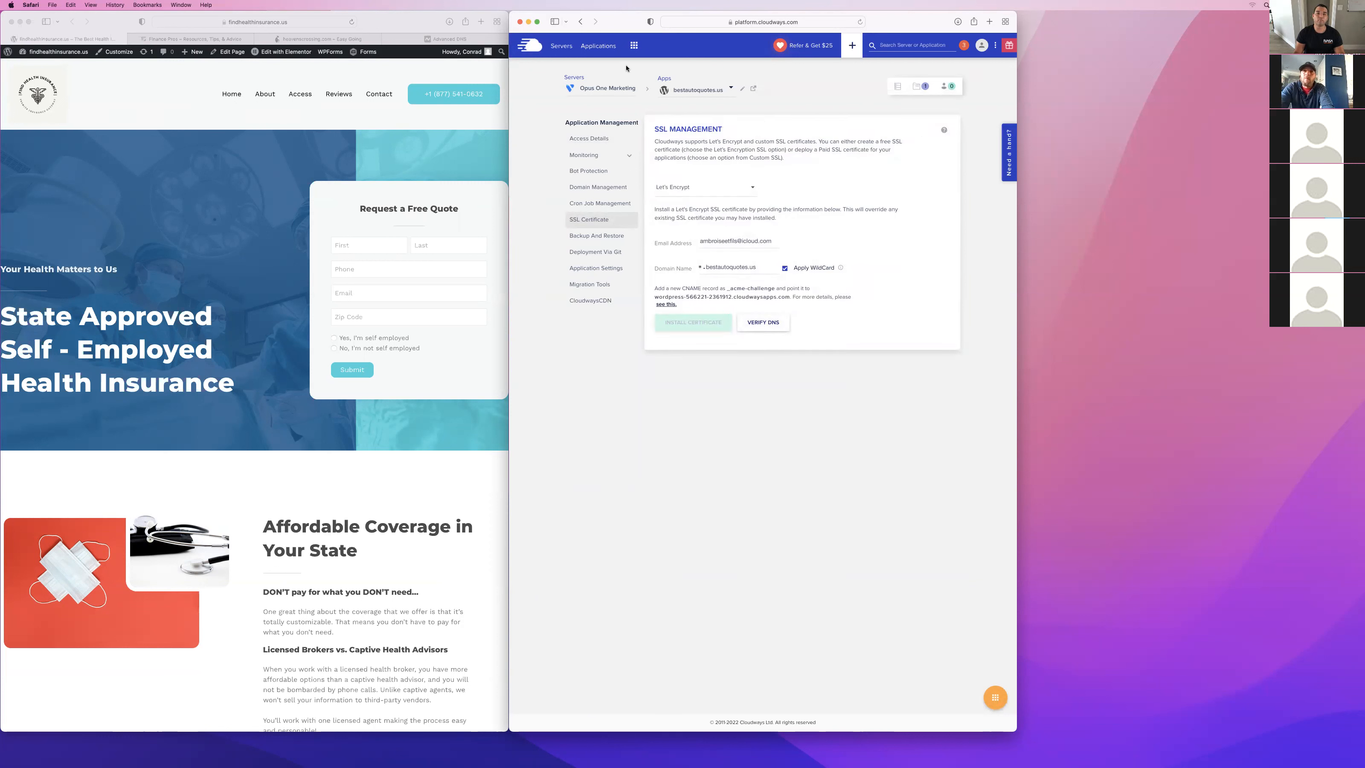
Reopen bestautoquotes.us from the applications list and view its disk usage under the monitoring analytics.
left_click(612, 47)
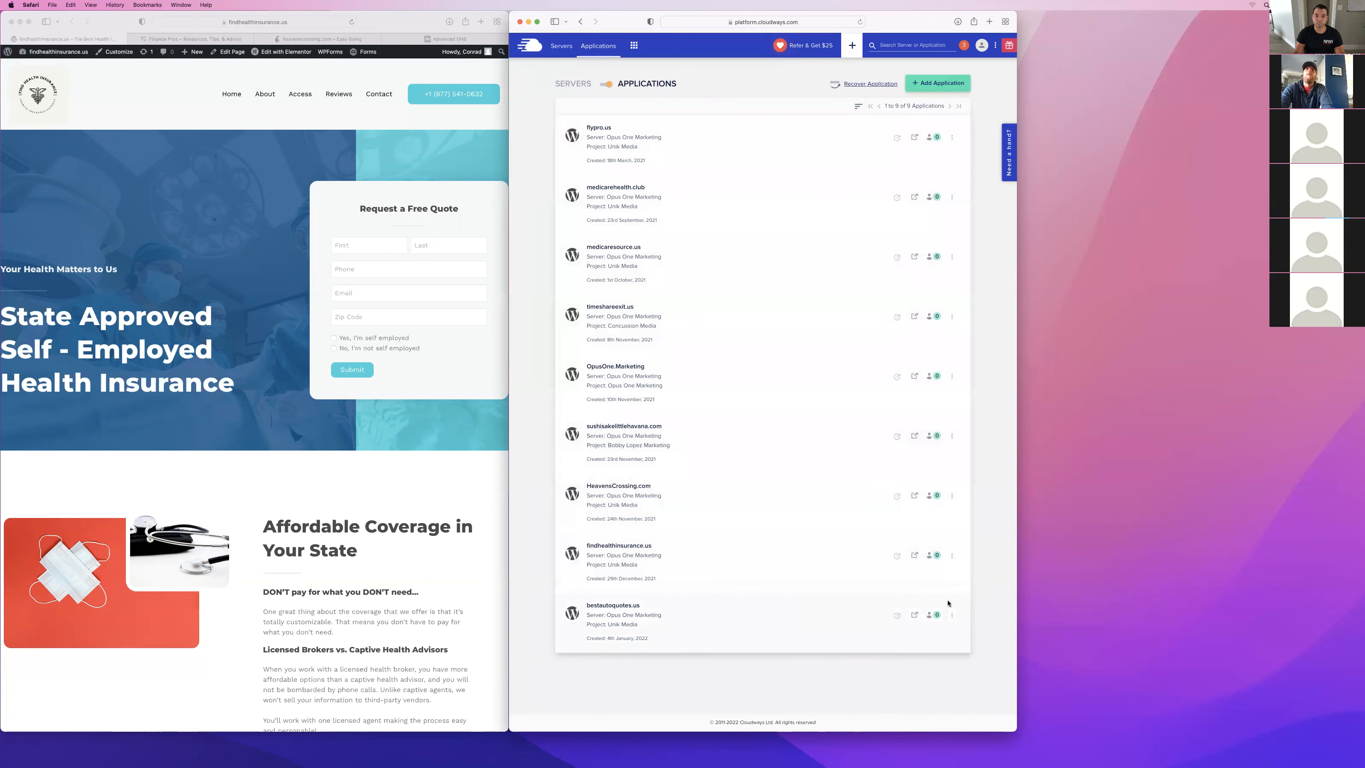
left_click(944, 612)
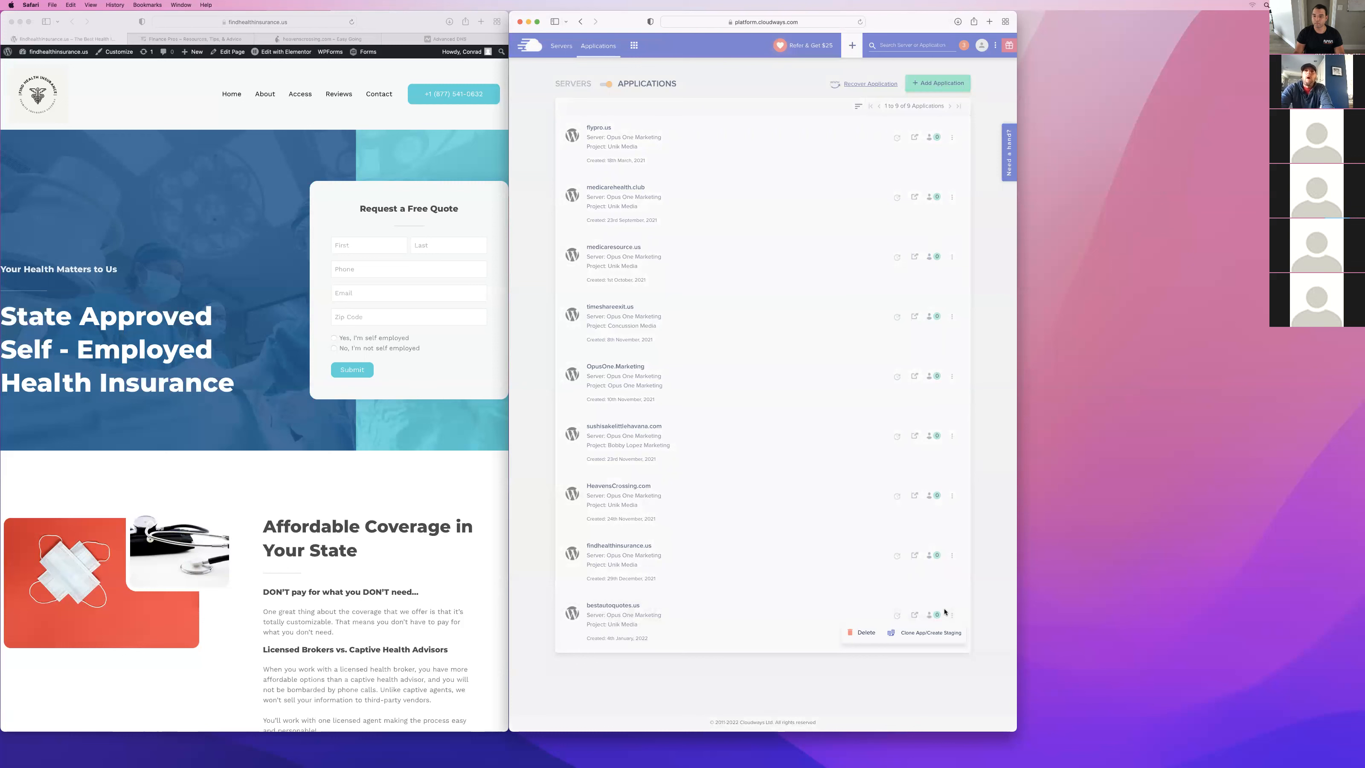
left_click(600, 633)
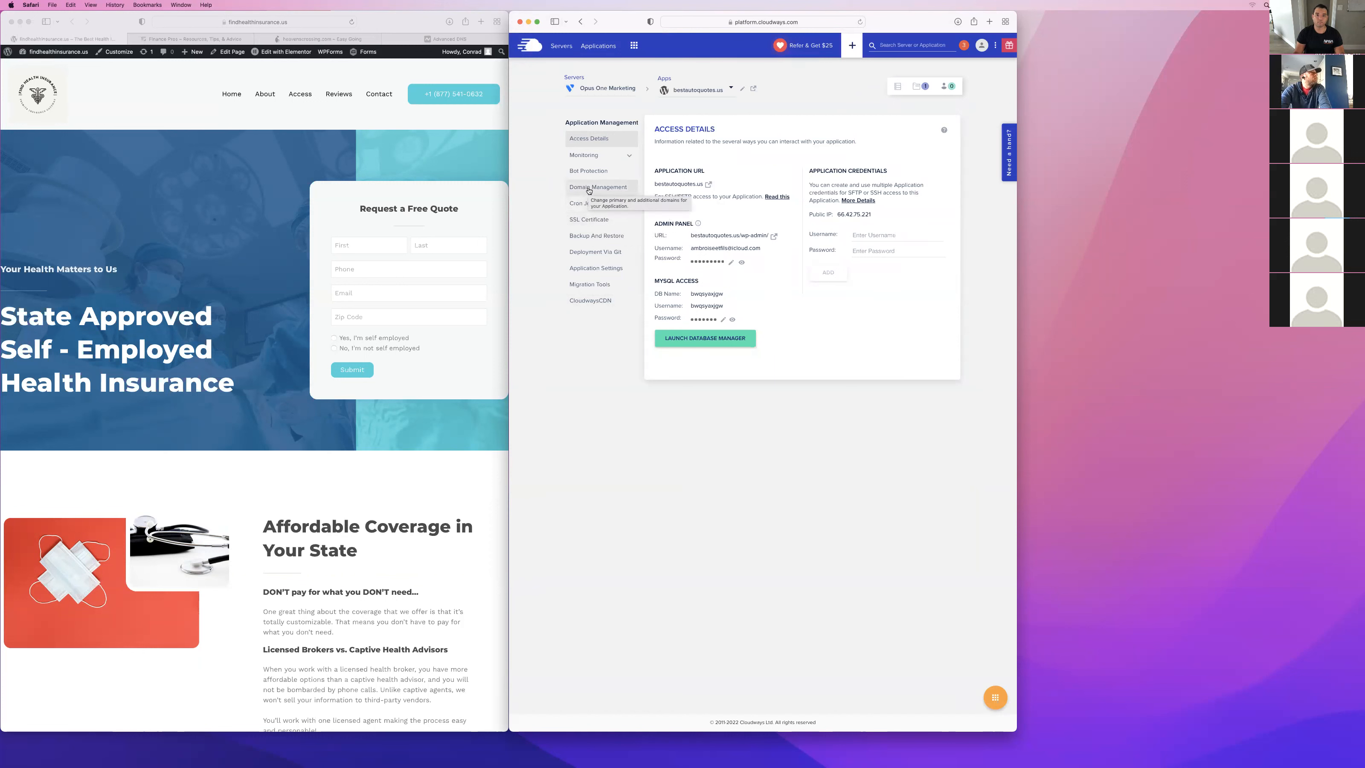
left_click(620, 160)
left_click(610, 171)
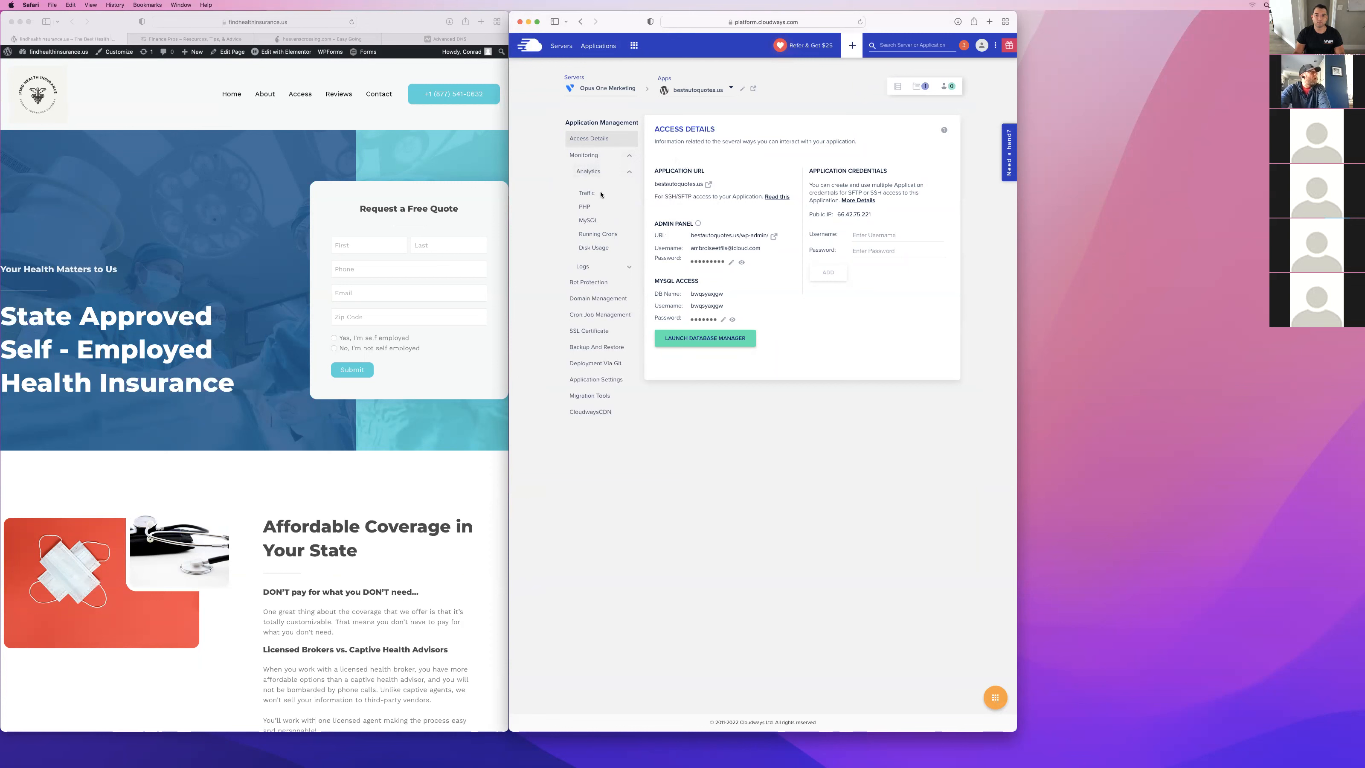
left_click(600, 248)
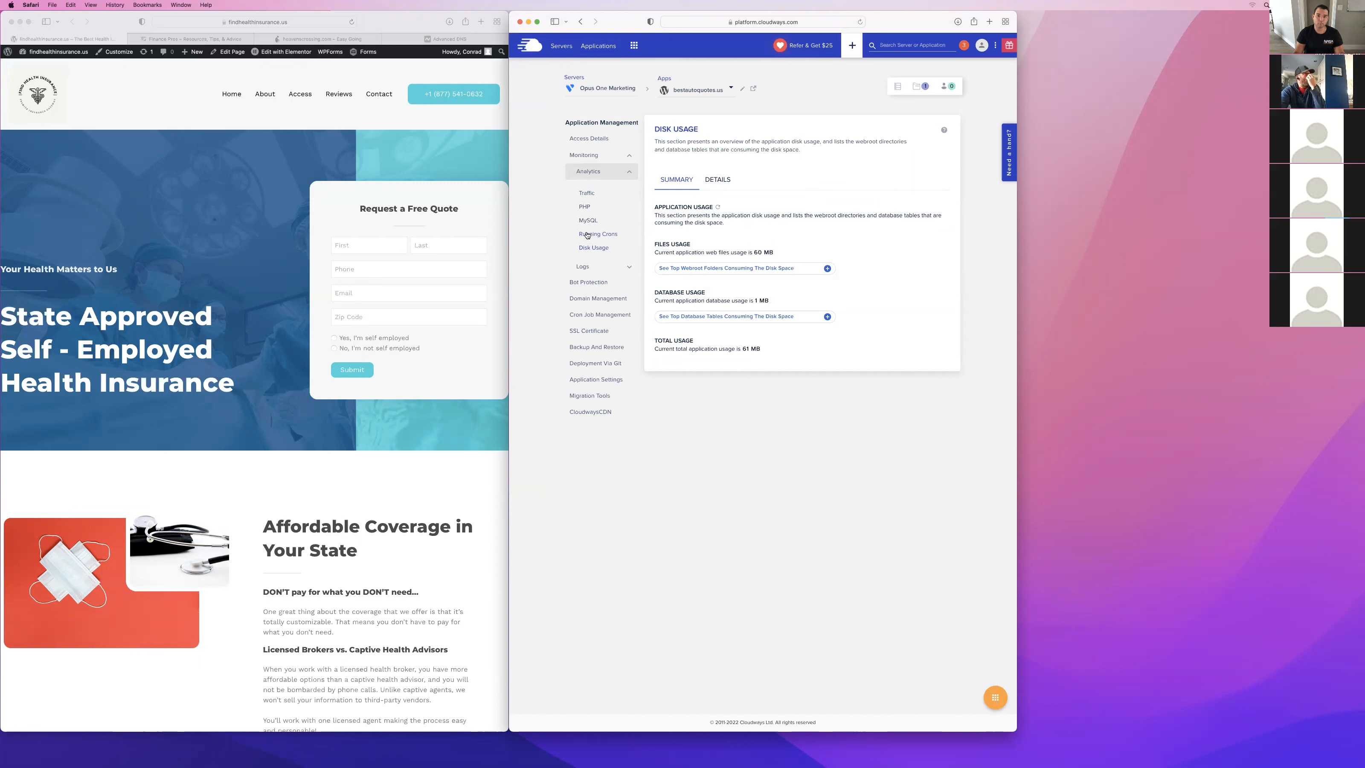
Check the application's domain management settings and retry the DNS verification of its wildcard Let's Encrypt certificate.
left_click(597, 297)
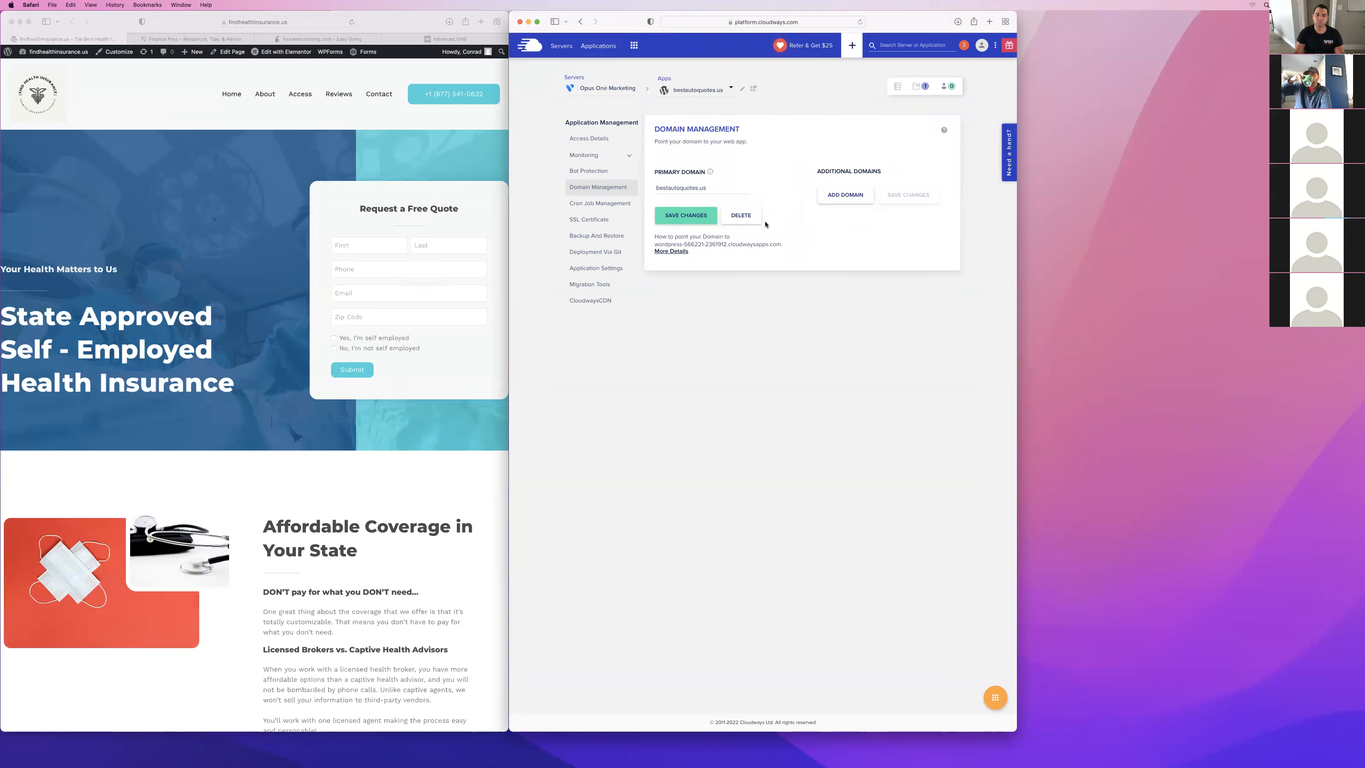
left_click(589, 219)
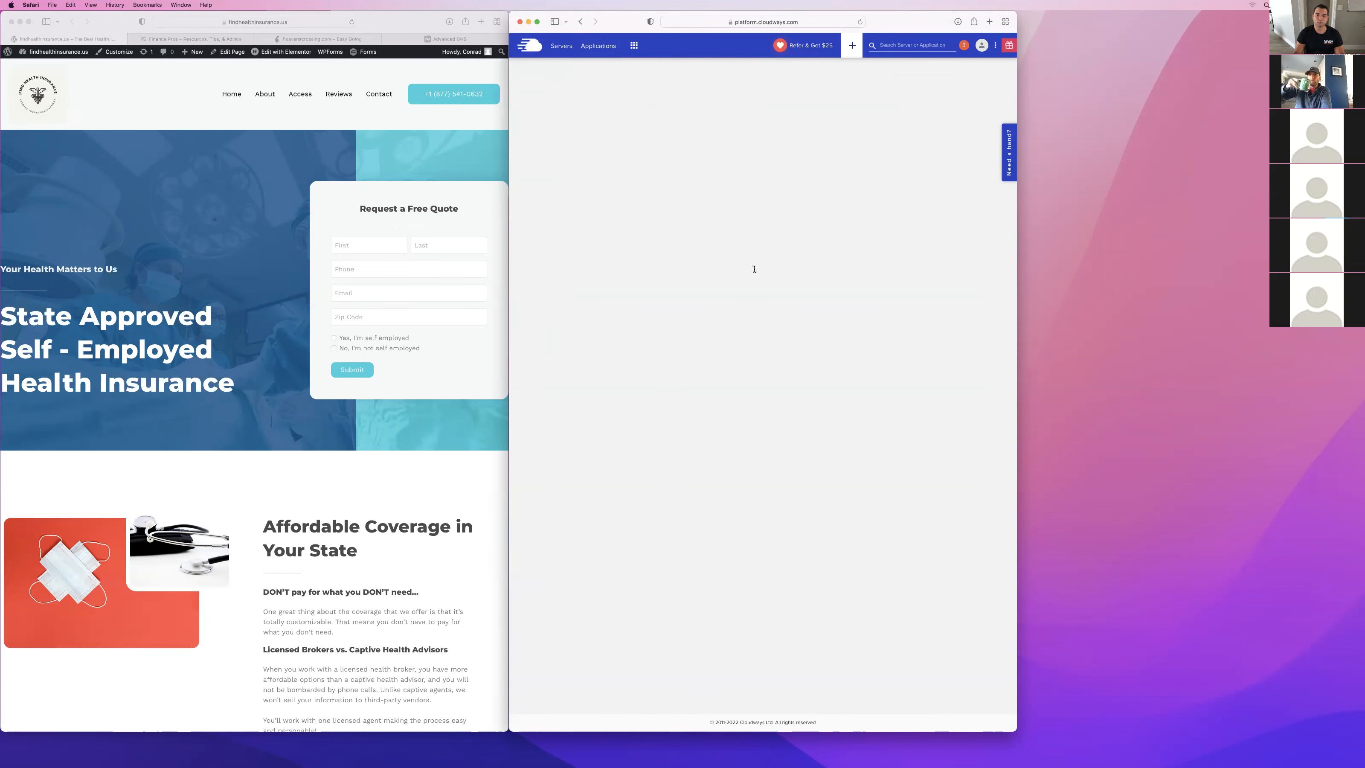
left_click(776, 326)
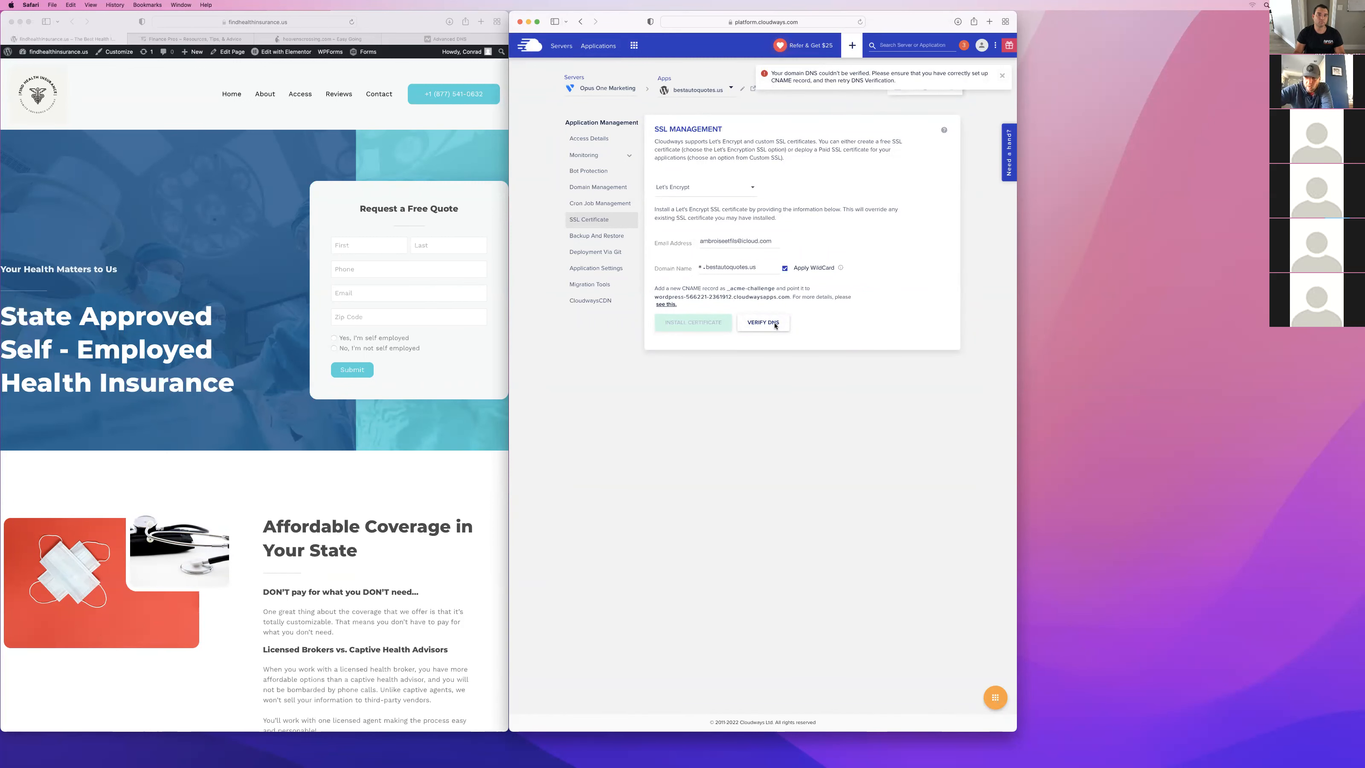
Switch to Namecheap and review the advanced DNS host records of bestautoquotes.us.
left_click(444, 39)
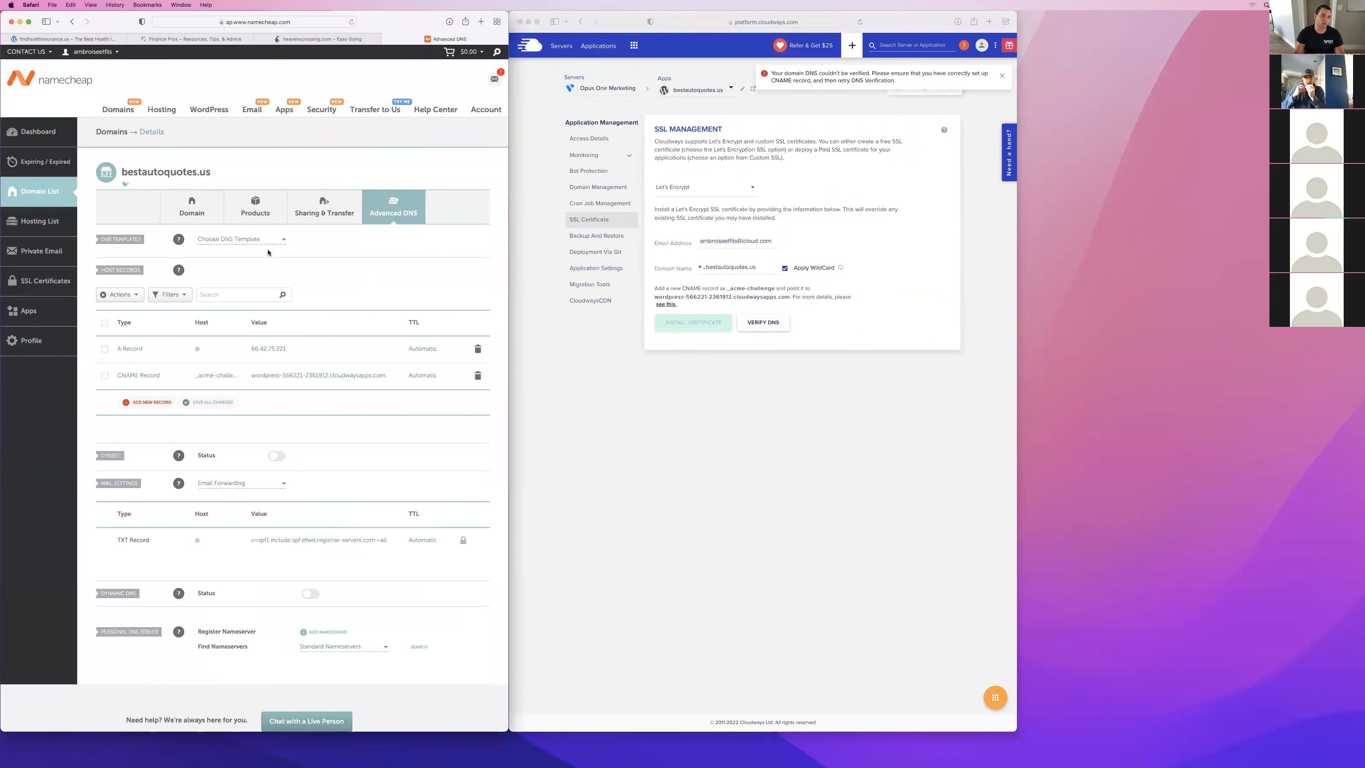
scroll(215, 241, "down", 3)
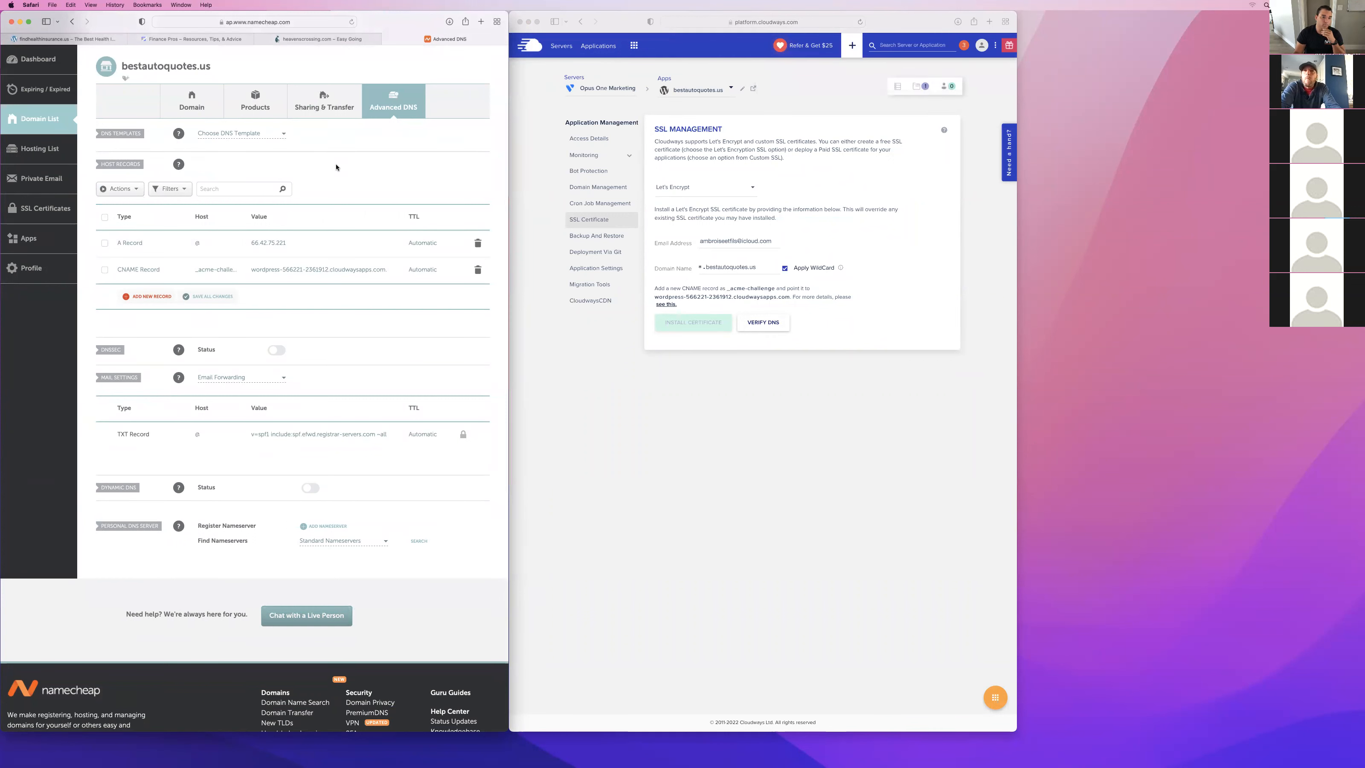
scroll(459, 231, "up", 3)
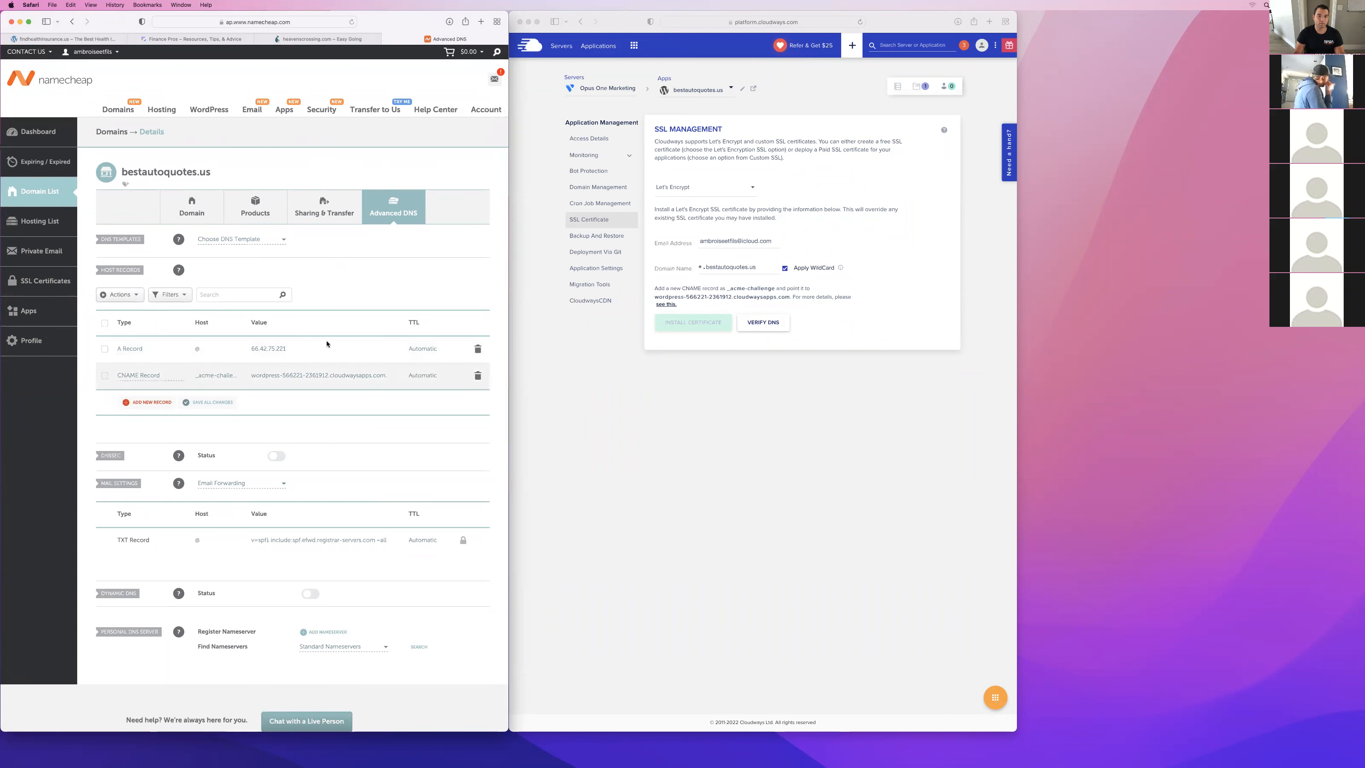
Return to Cloudways, run the wildcard DNS verification once more and dismiss the notification.
left_click(833, 318)
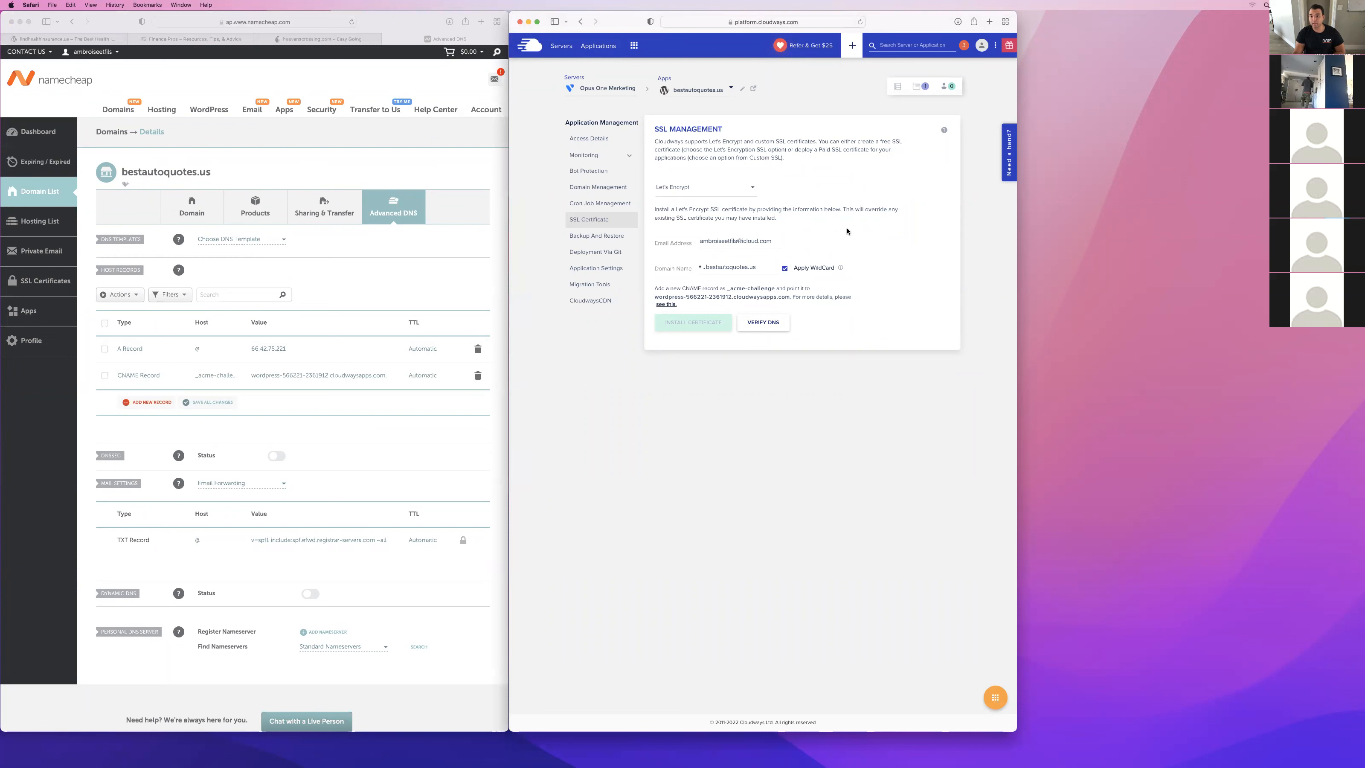
left_click(766, 323)
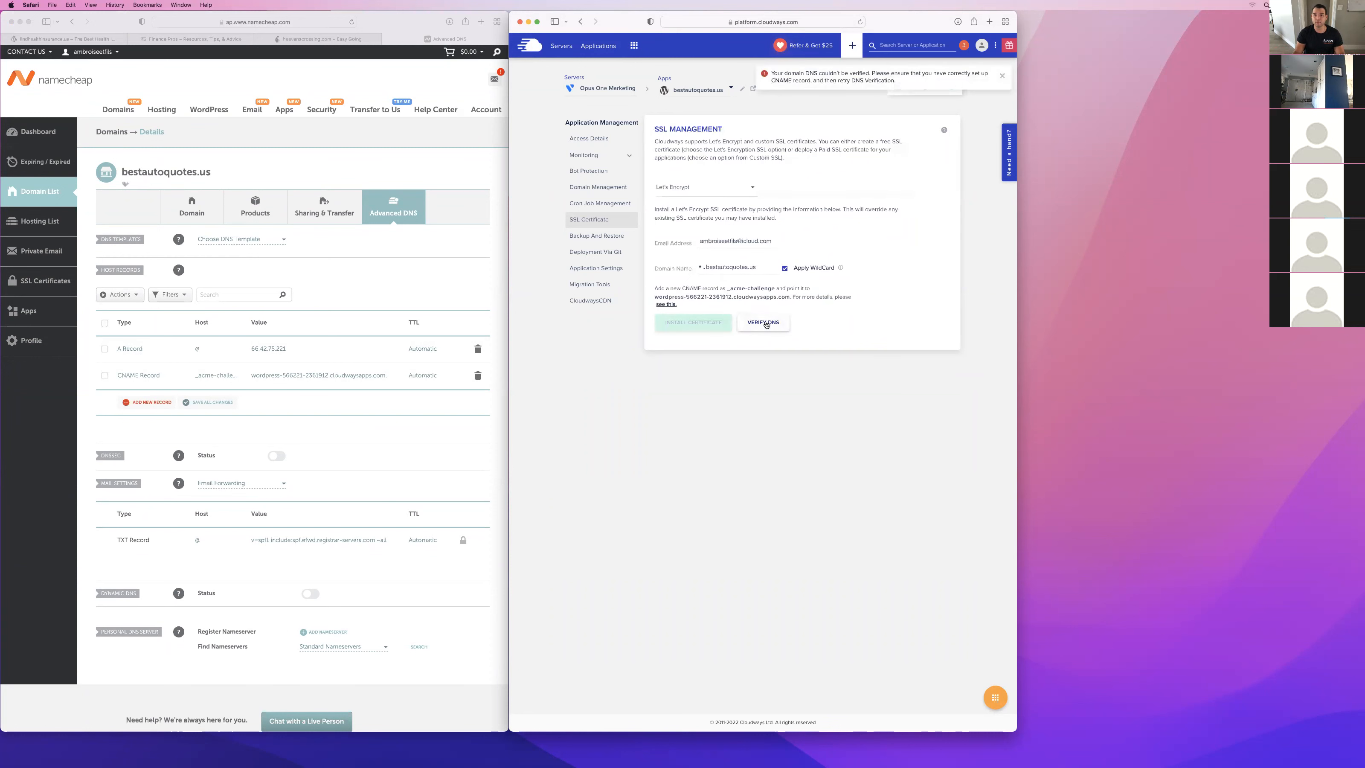
left_click(1000, 77)
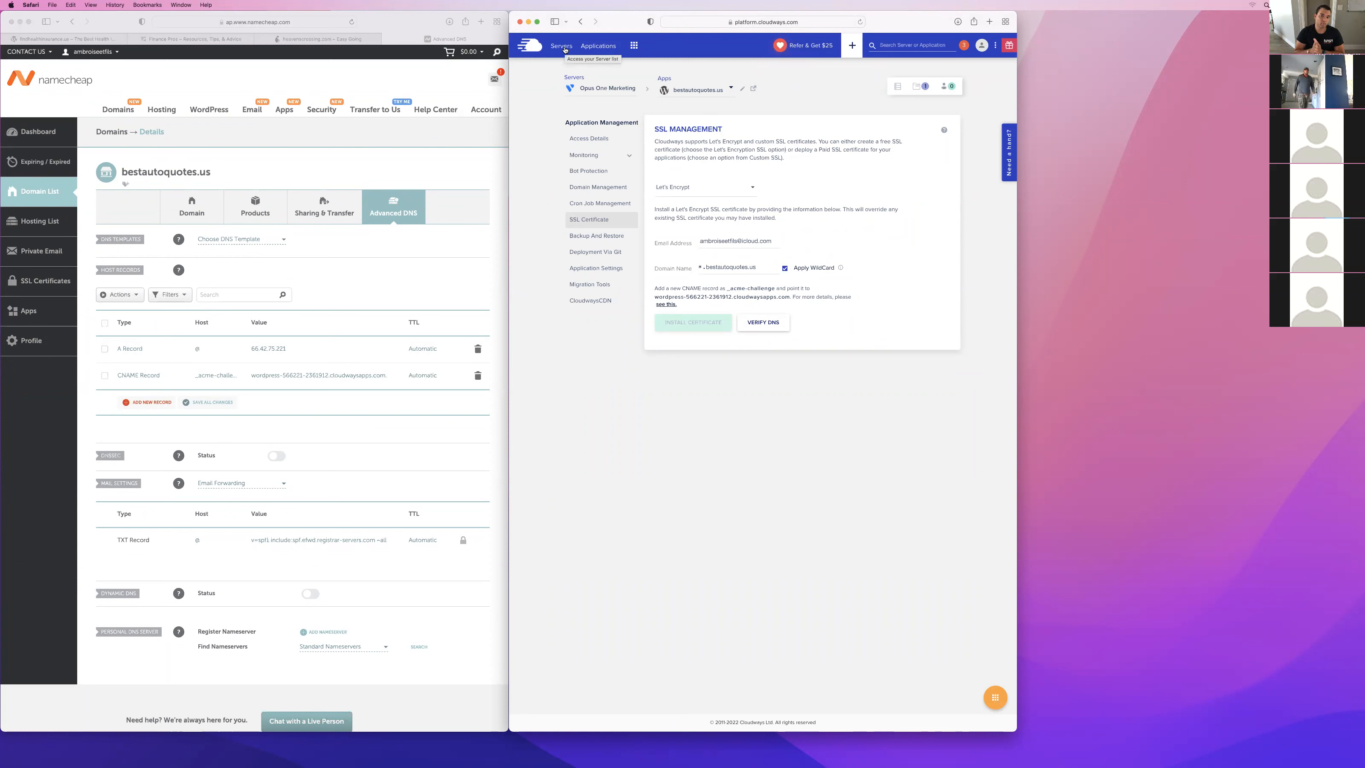
Clear the application's primary domain in the domain management settings, re-enter it as bestautoquotes.us and save the changes.
left_click(598, 186)
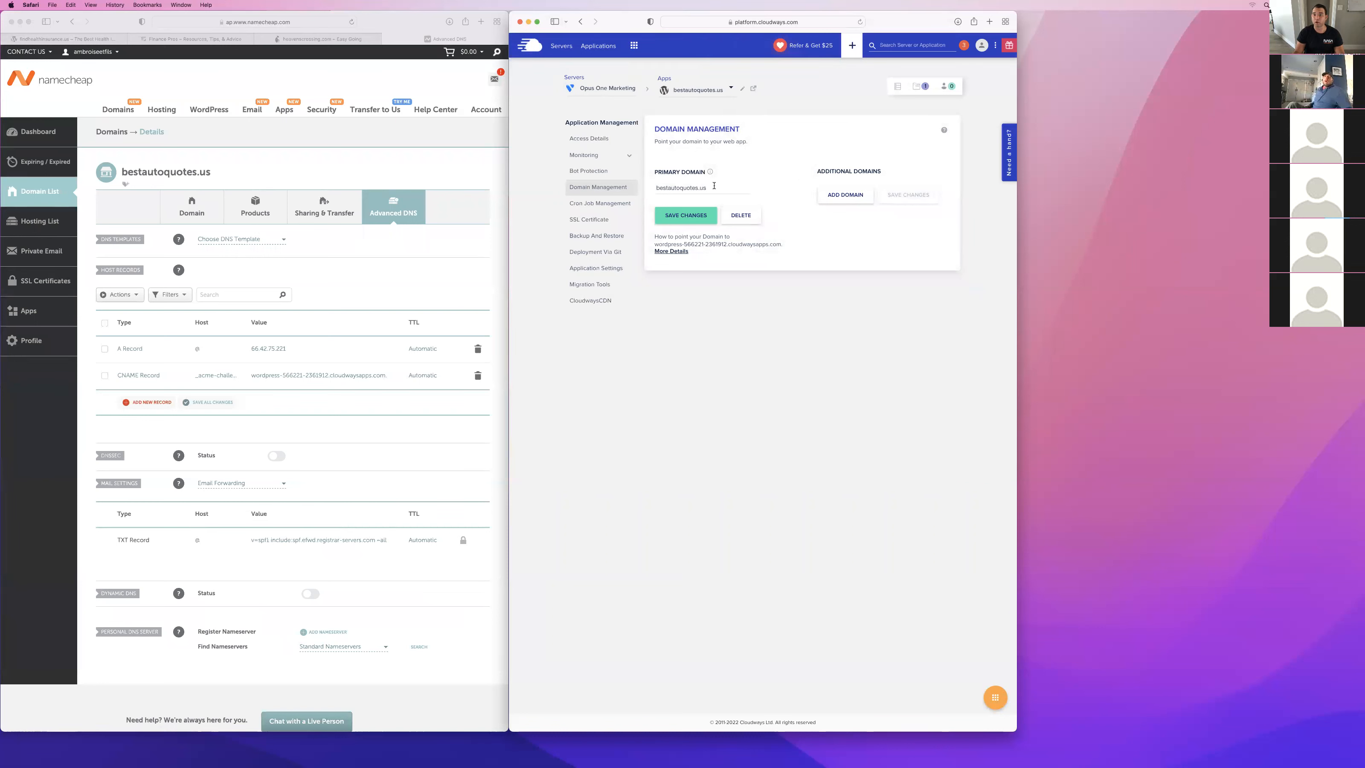
triple_click(714, 184)
key("BackSpace")
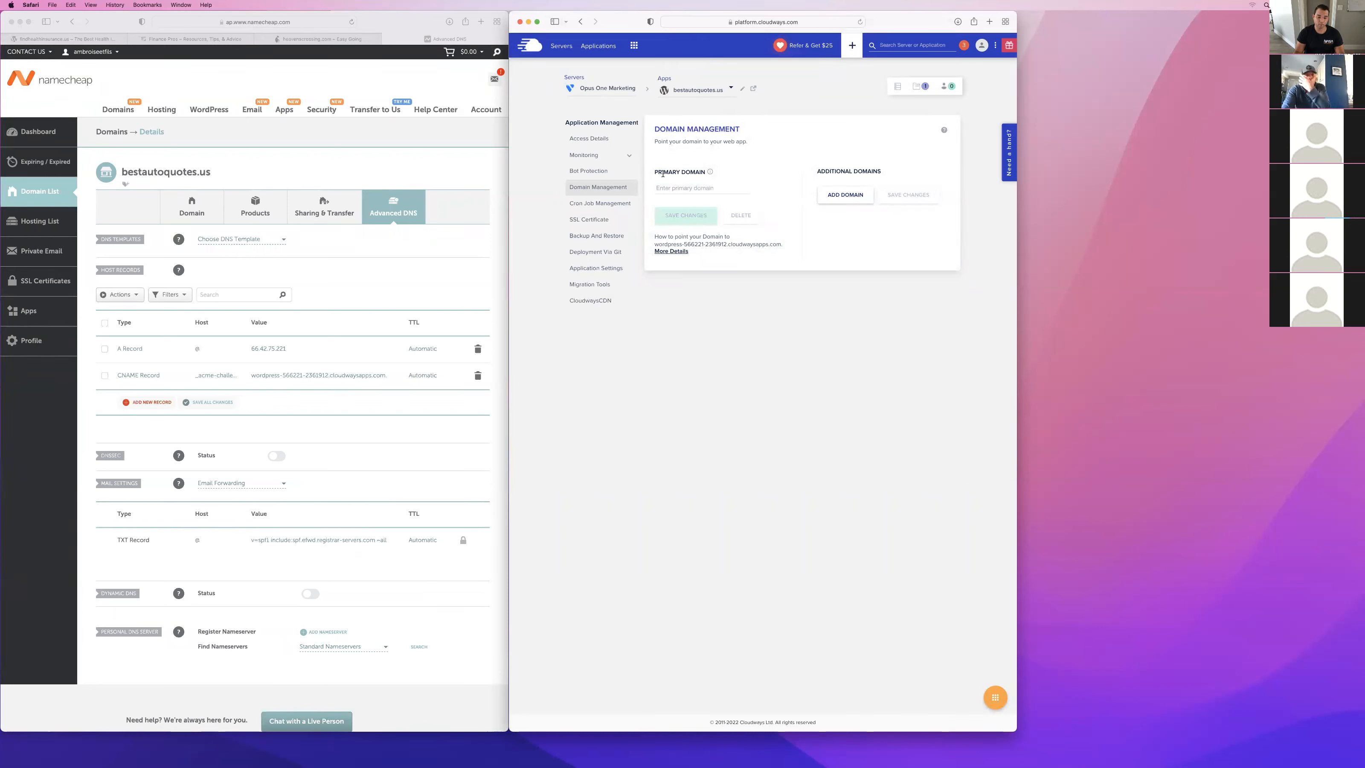
type("bestautoquot")
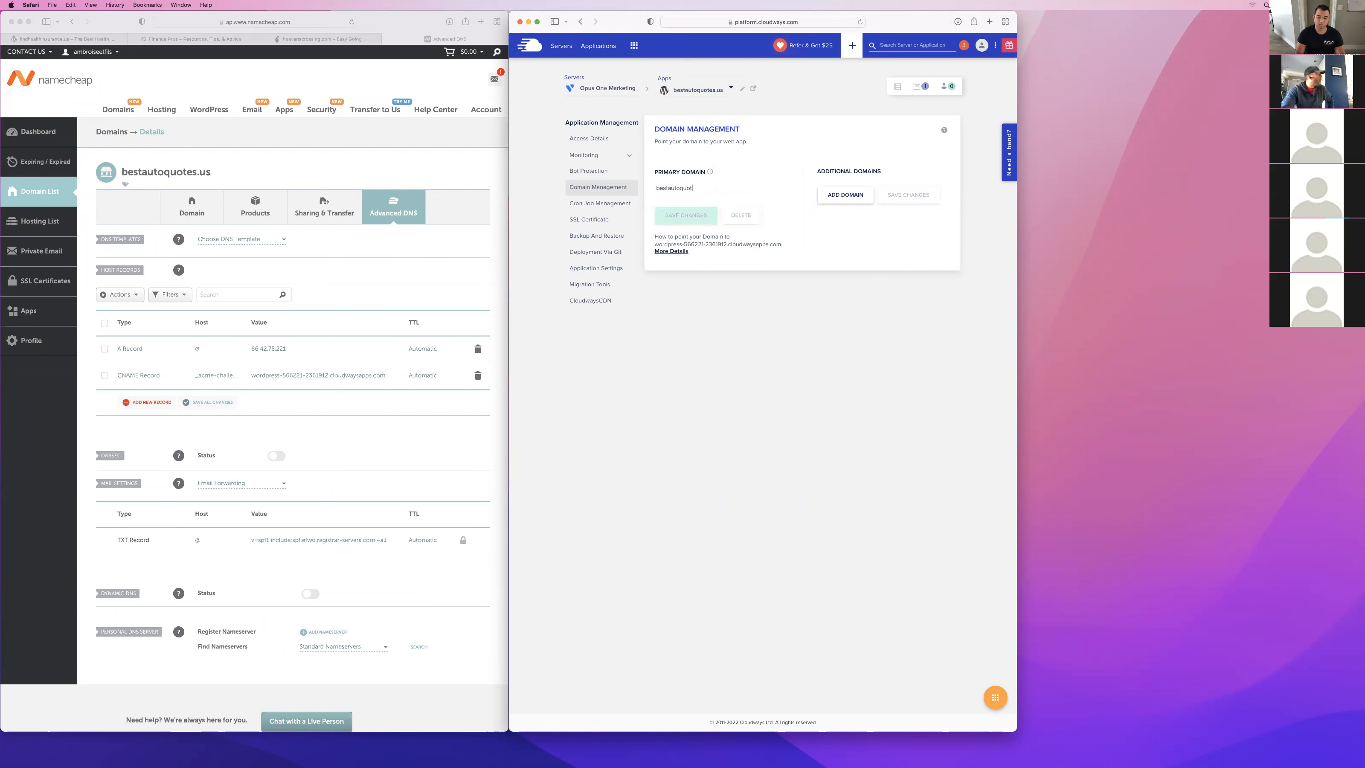
type("es.us")
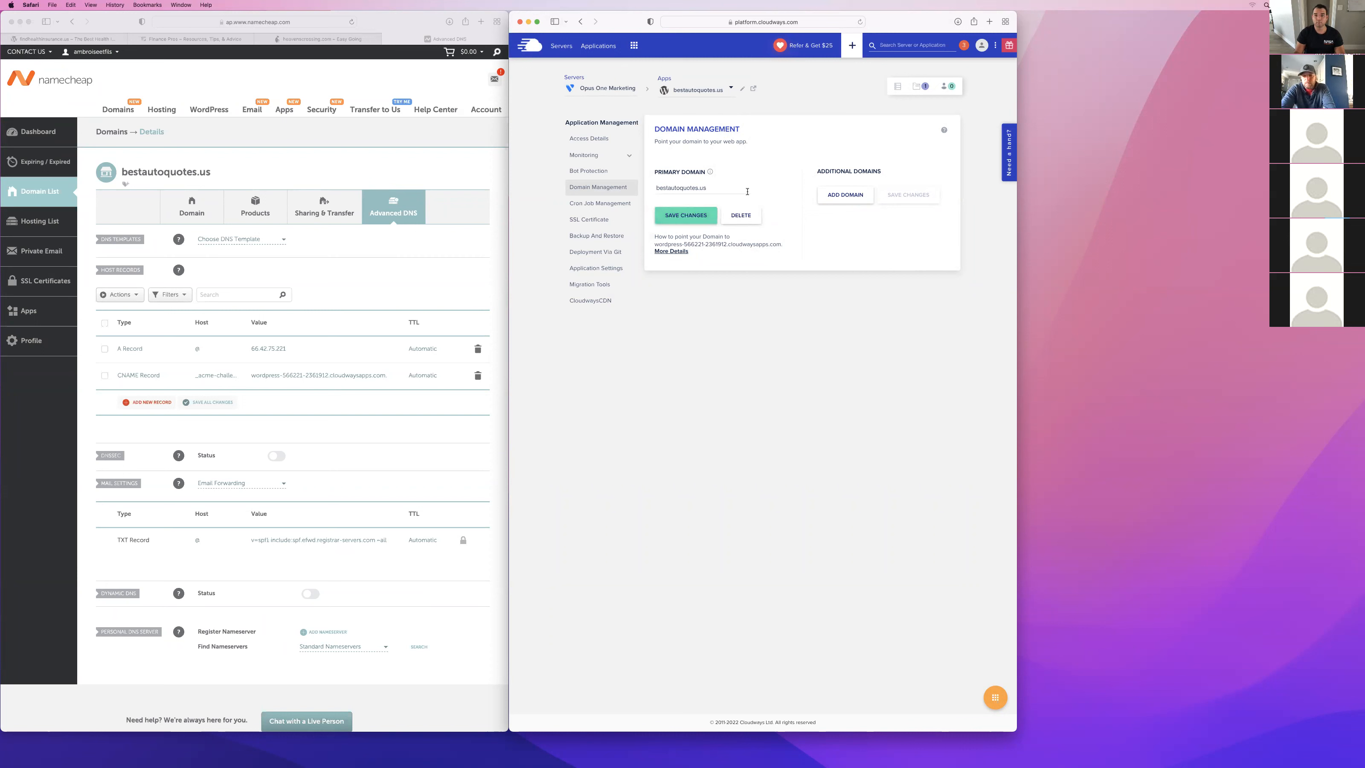
left_click(698, 217)
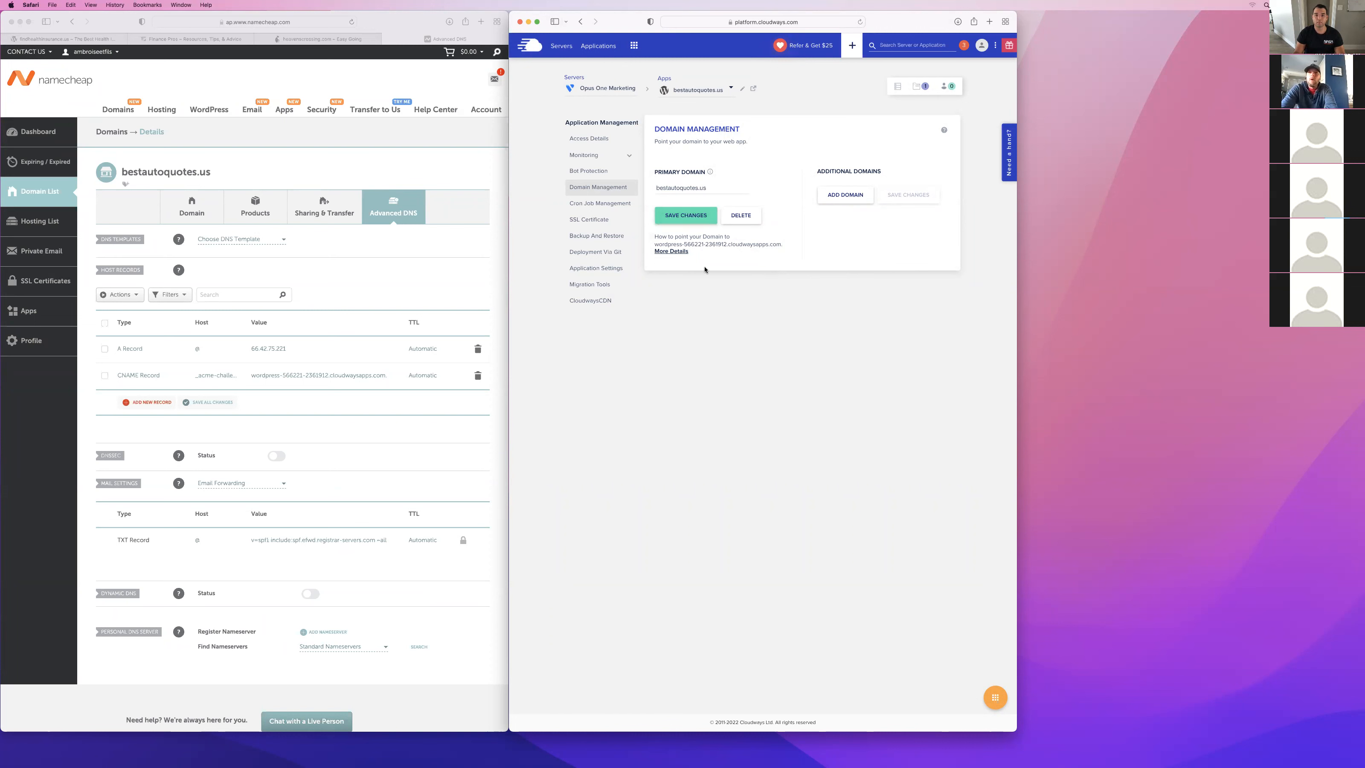
Retry the DNS verification in the SSL certificate settings, highlight the notification text and open the servers list.
left_click(593, 221)
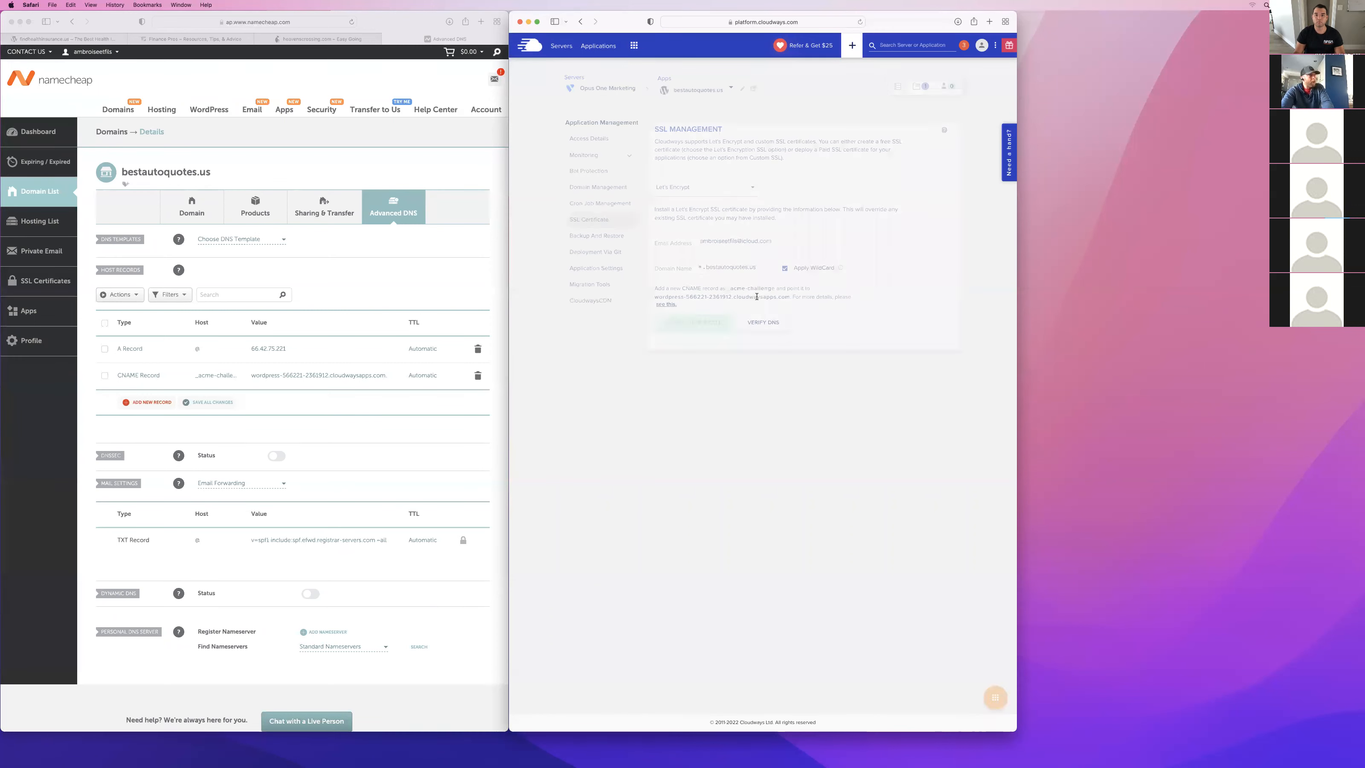
left_click(761, 322)
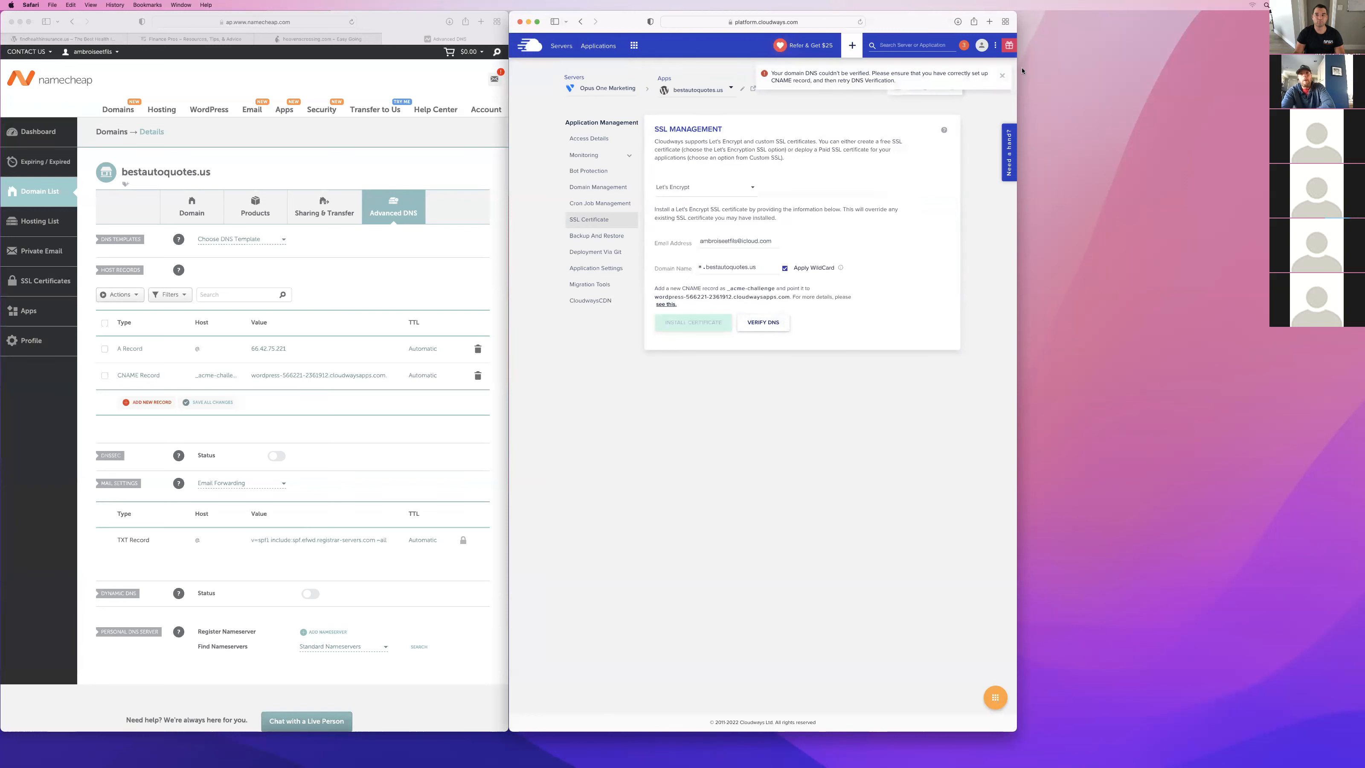
left_click_drag(896, 81, 571, 62)
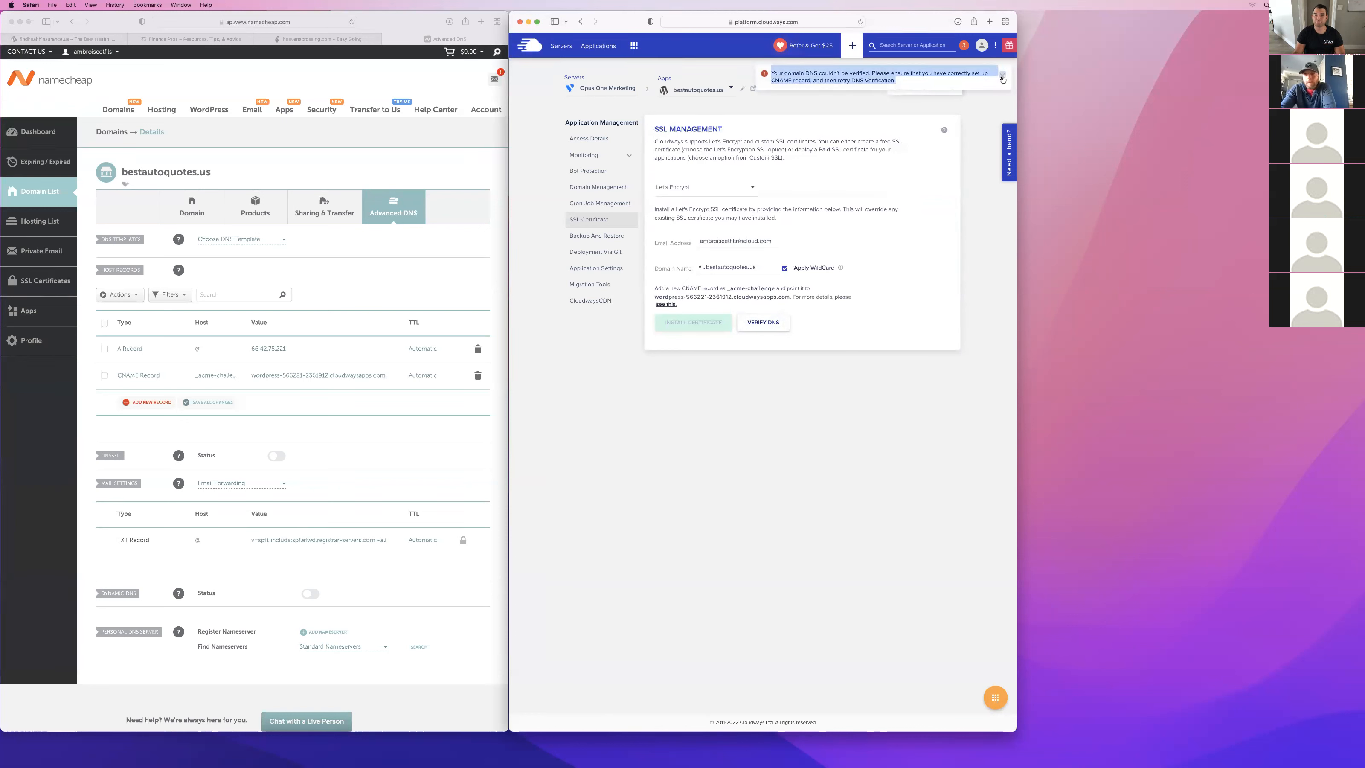
left_click(562, 47)
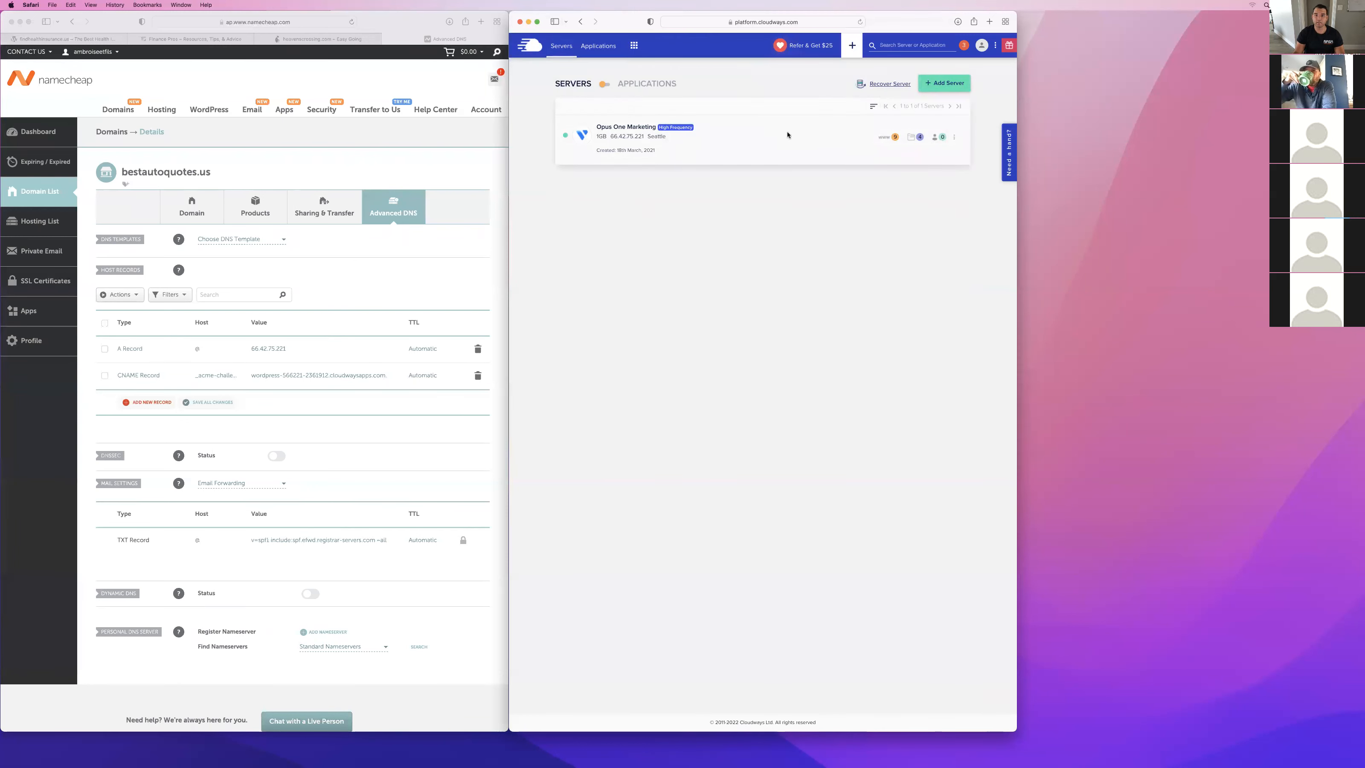
Open the service management of the Opus One Marketing server and purge its Varnish cache.
left_click(787, 135)
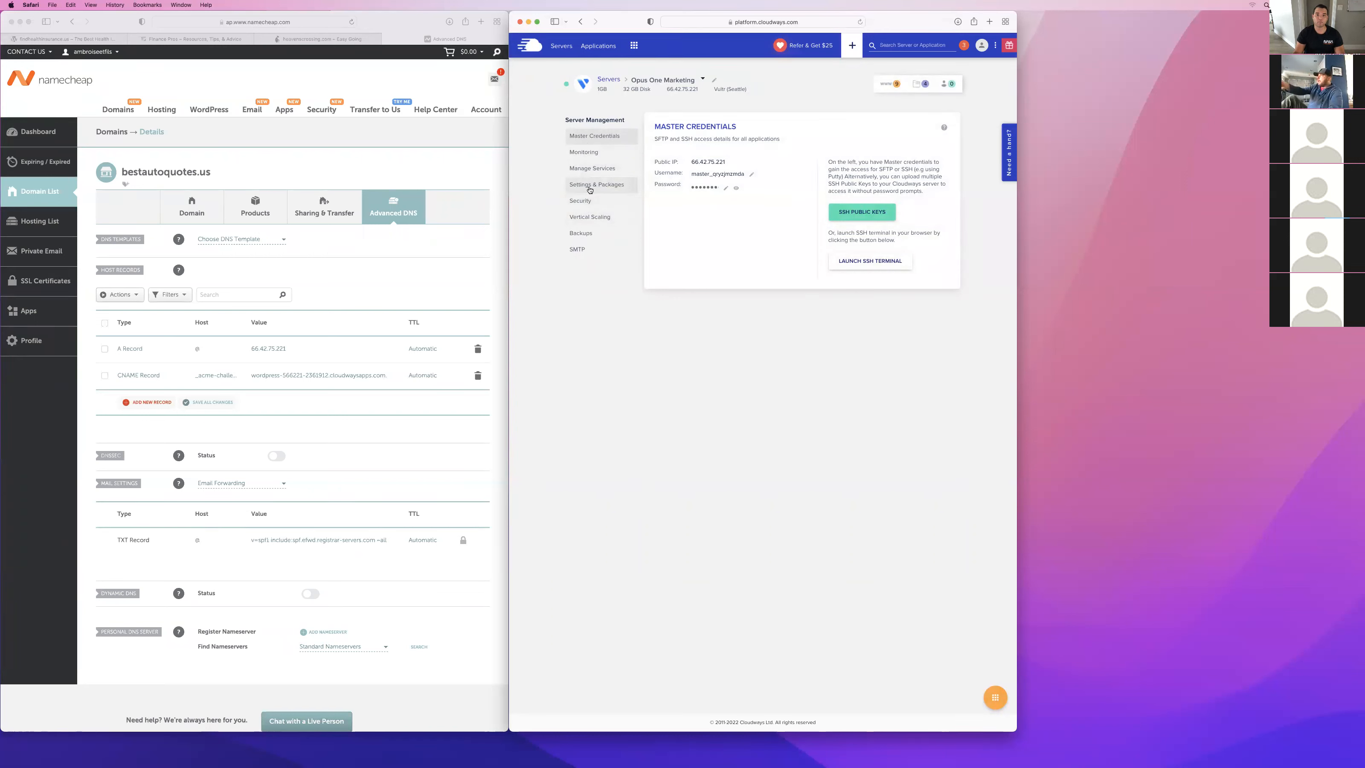
left_click(592, 169)
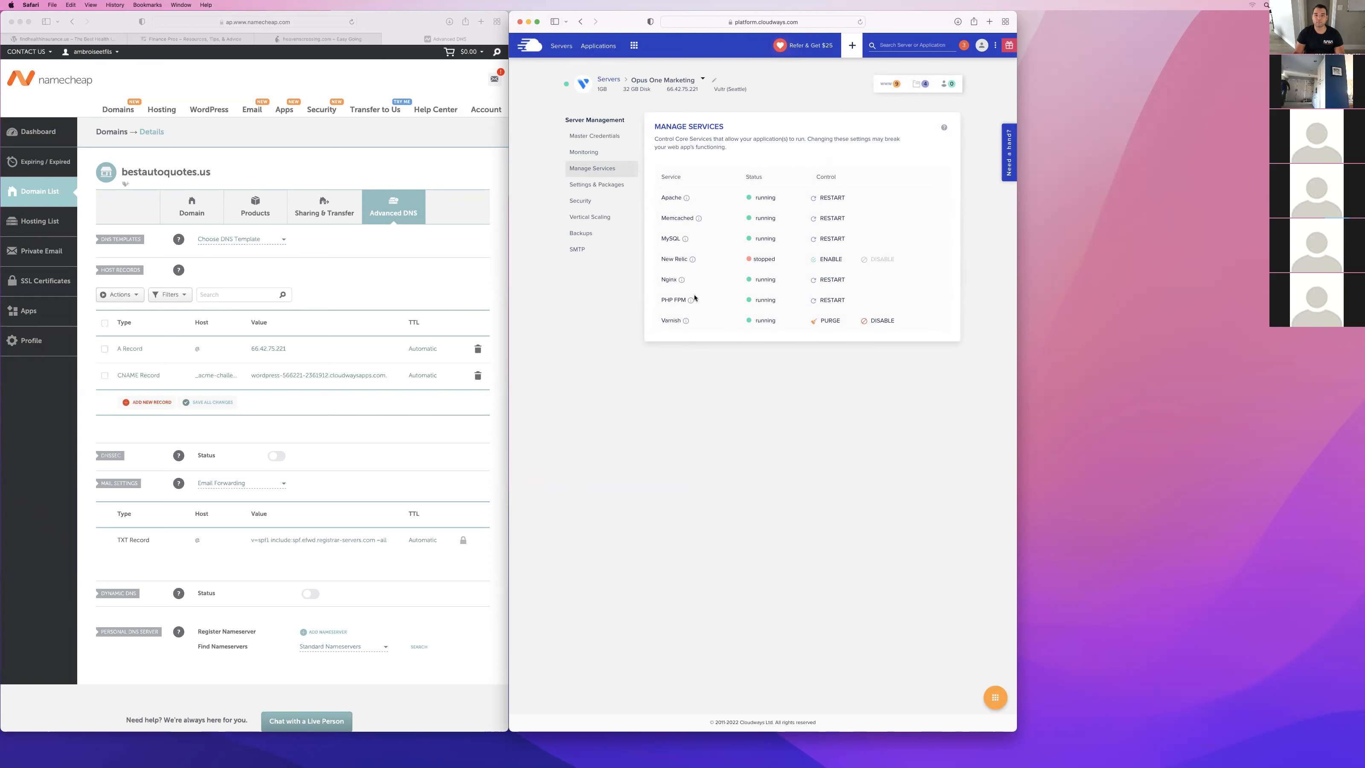
mouse_move(691, 302)
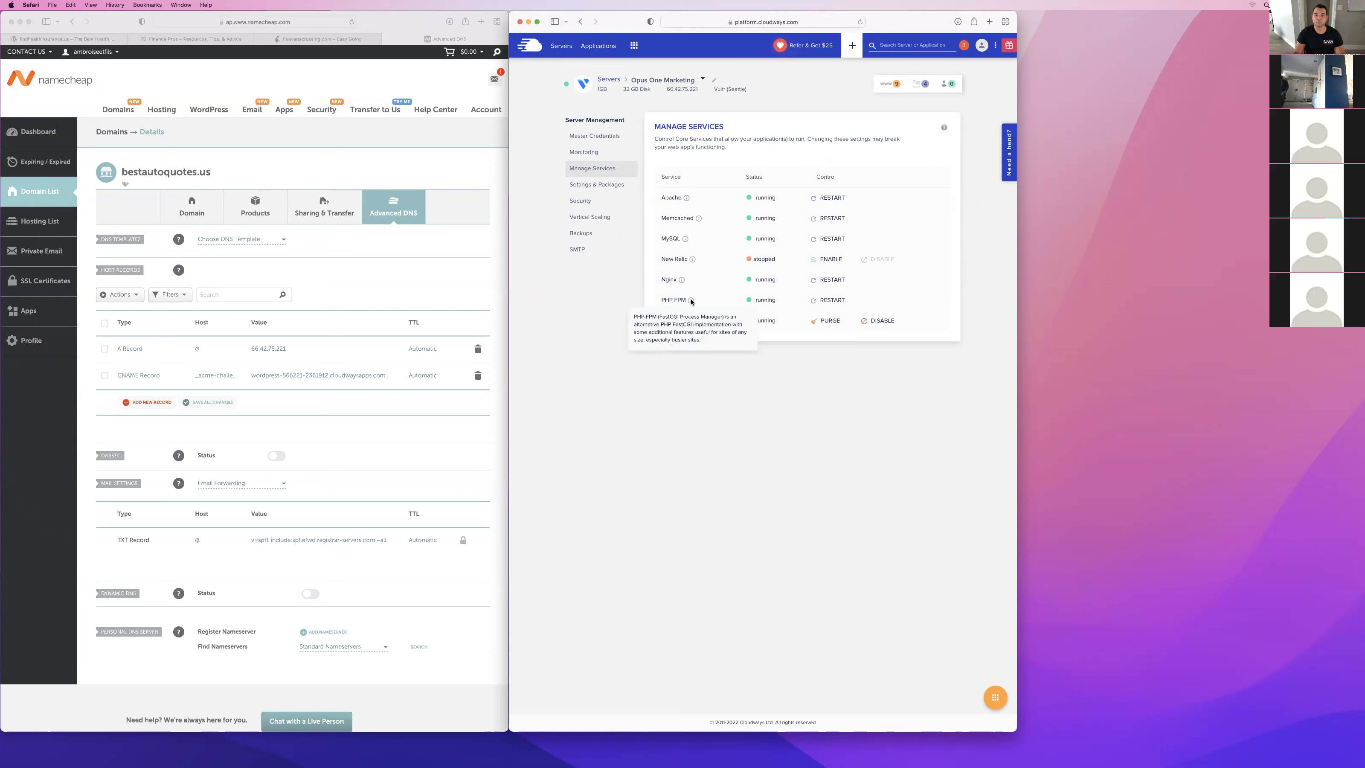
mouse_move(685, 242)
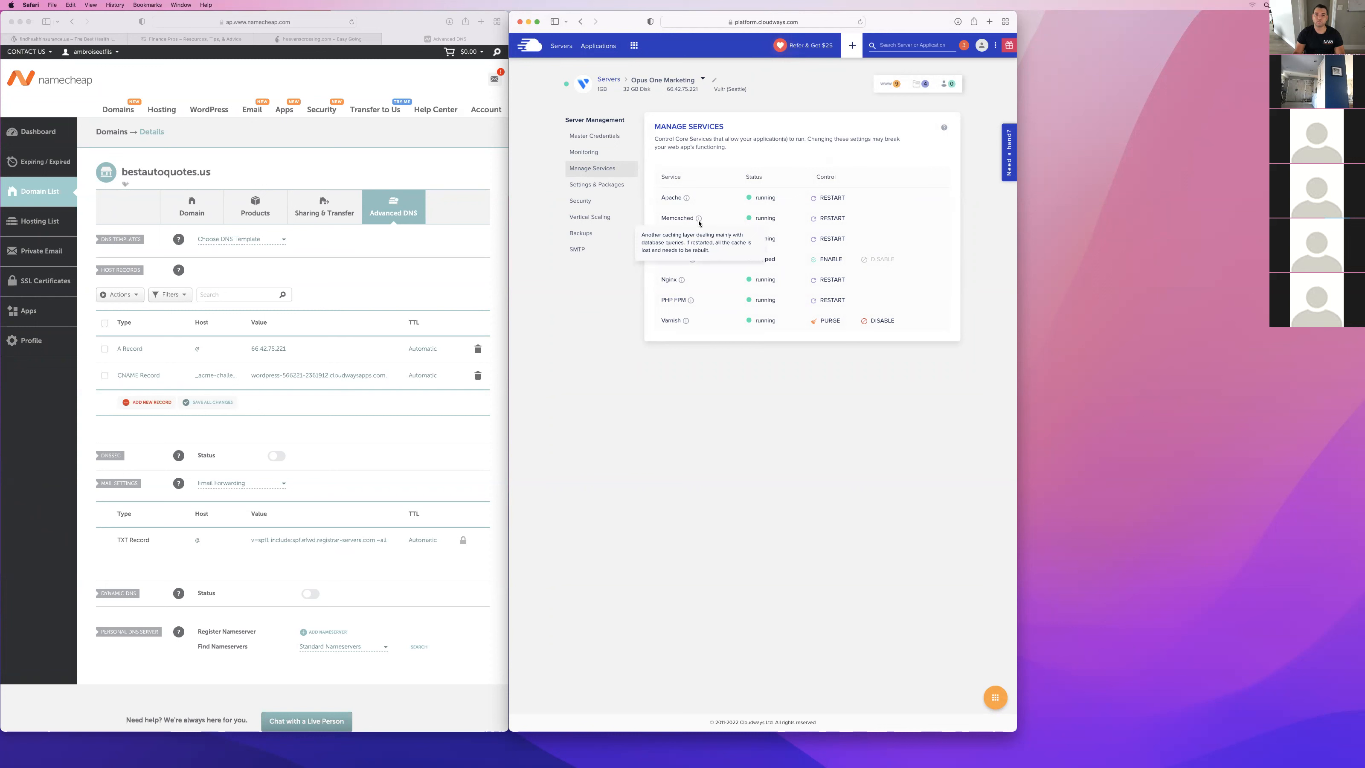
left_click(835, 324)
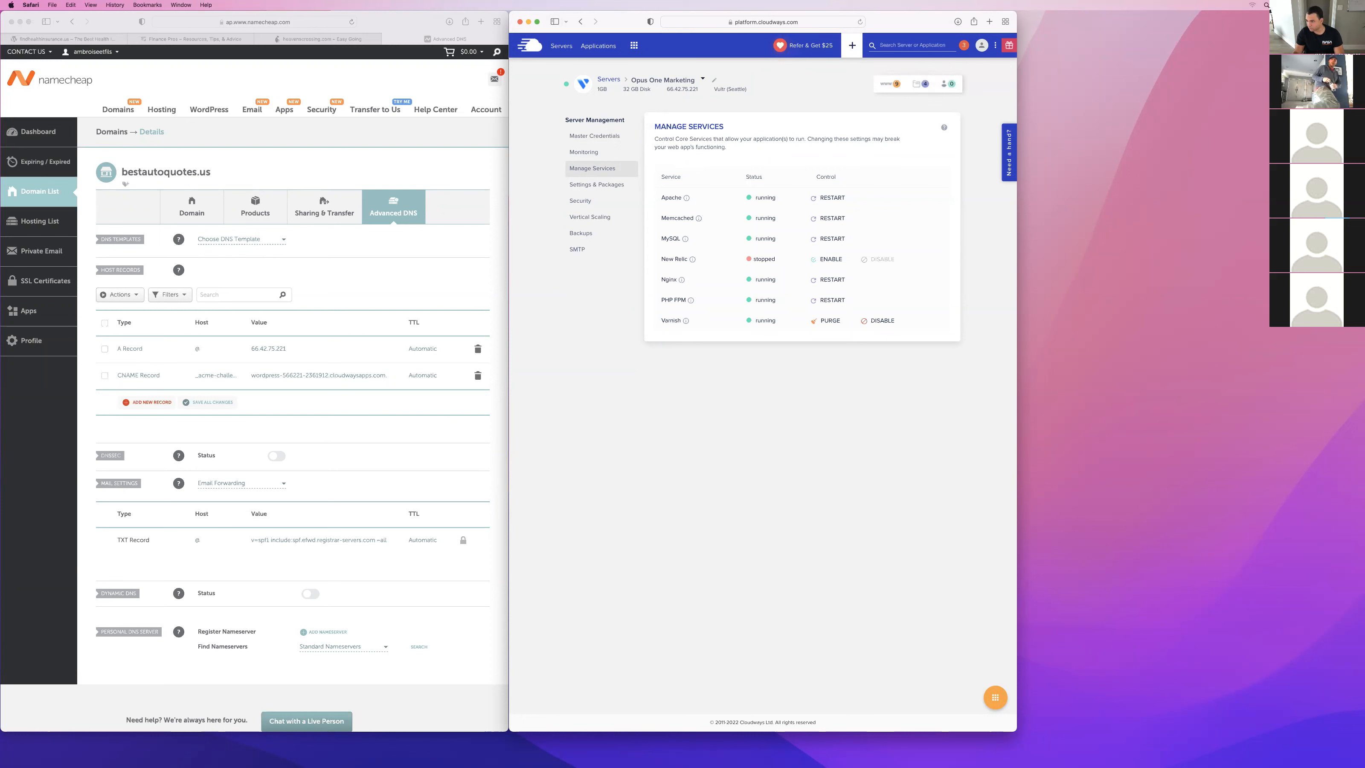
Return to the SSL certificate settings of the bestautoquotes.us application, run the wildcard DNS verification and dismiss the notification.
left_click(595, 49)
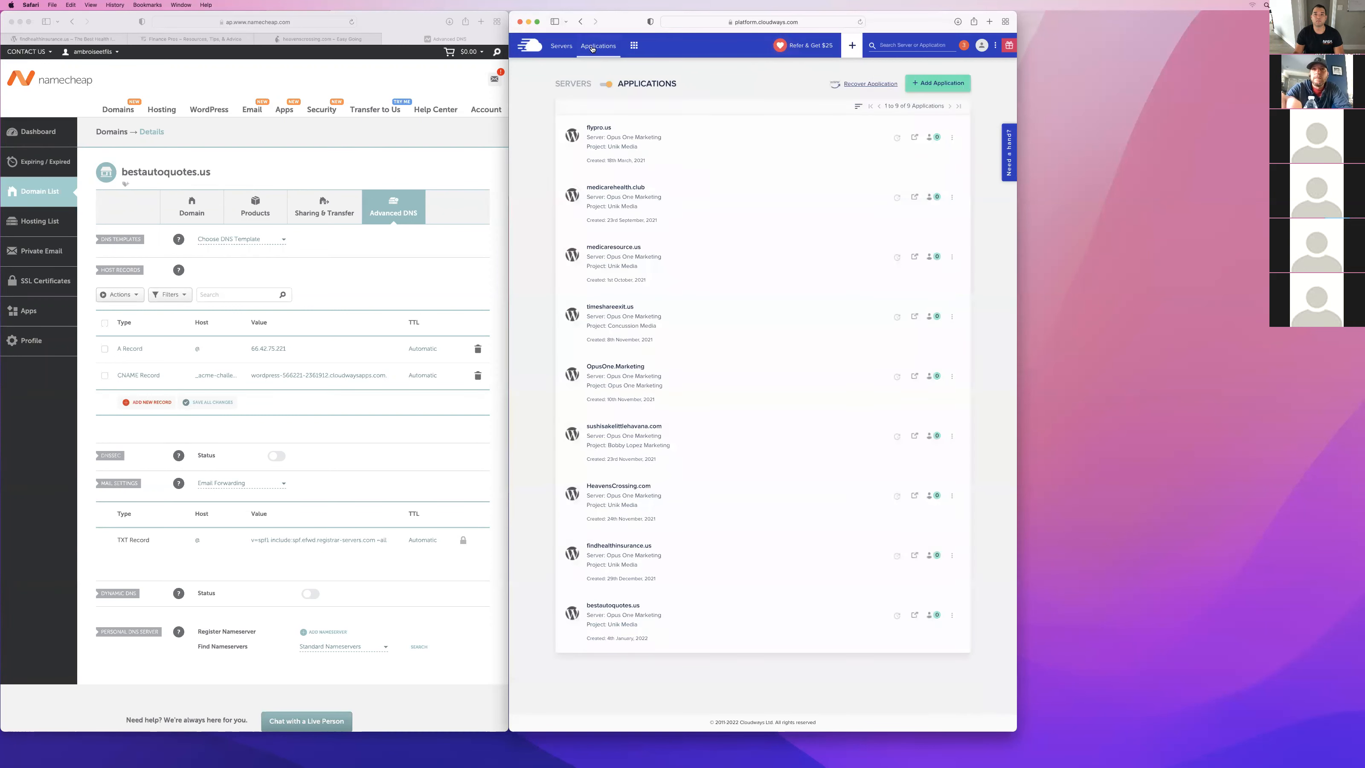
left_click(683, 618)
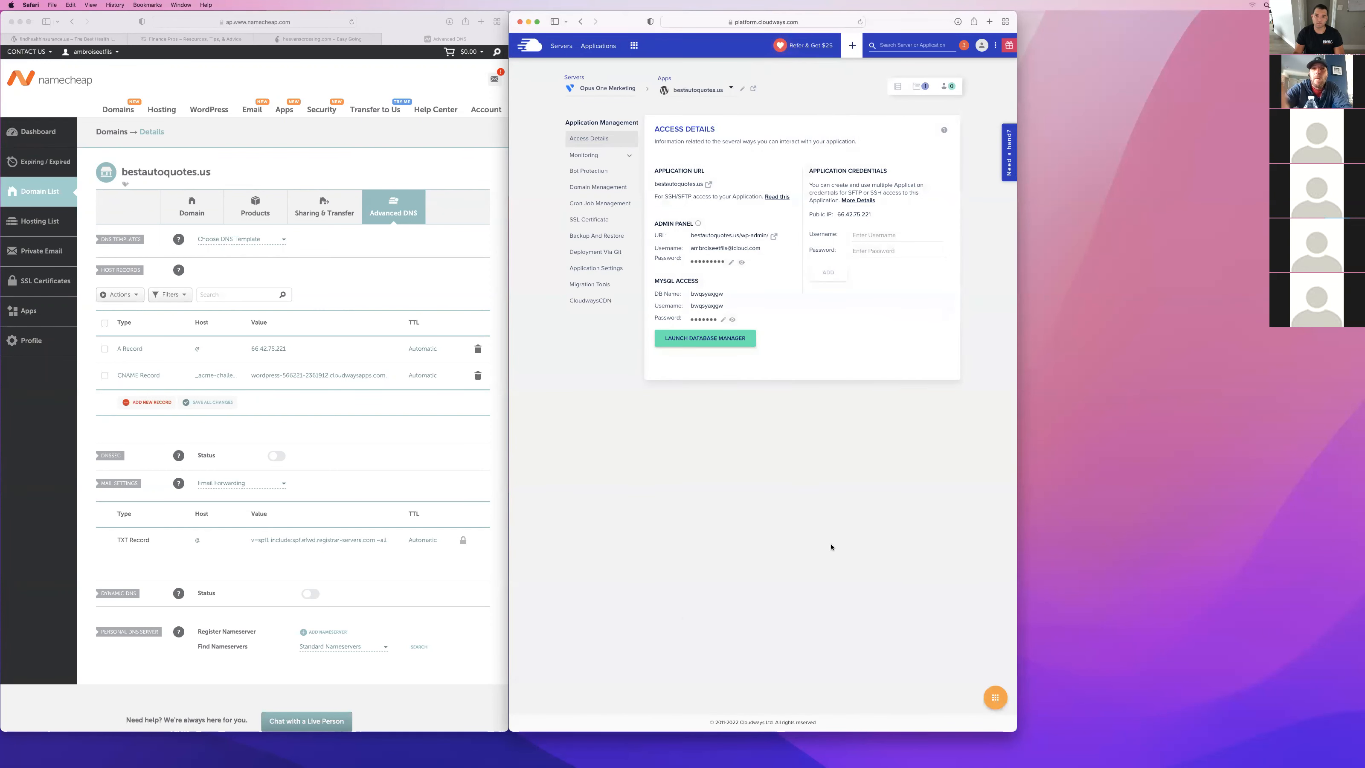
left_click(591, 219)
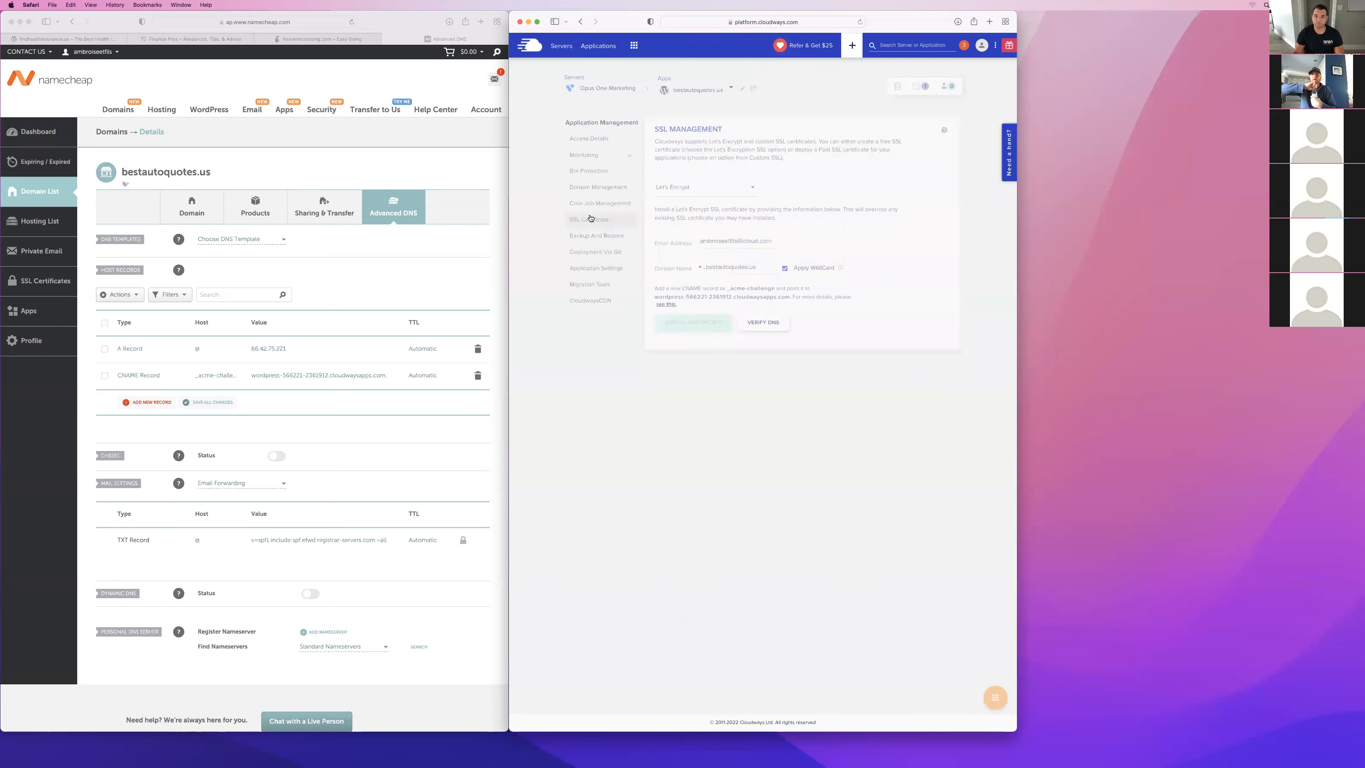
left_click(768, 323)
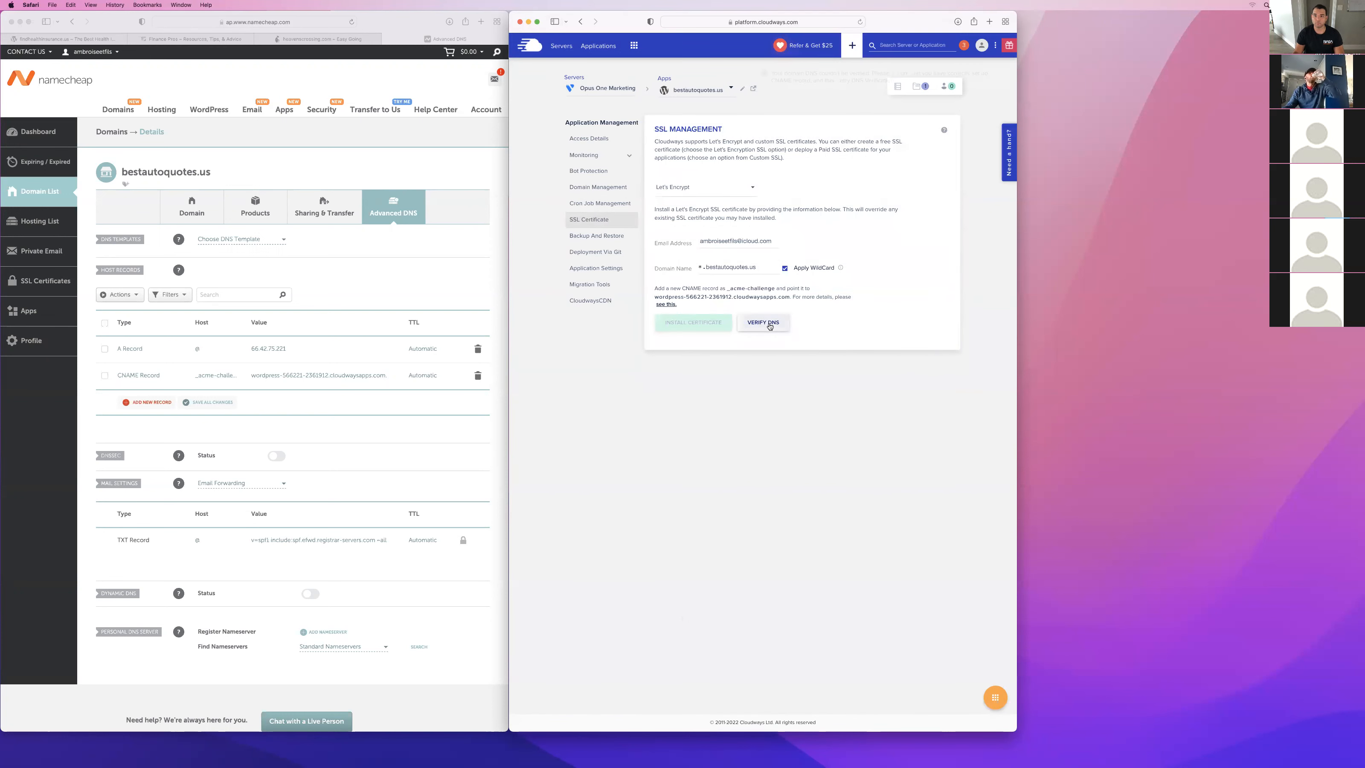
left_click(1003, 76)
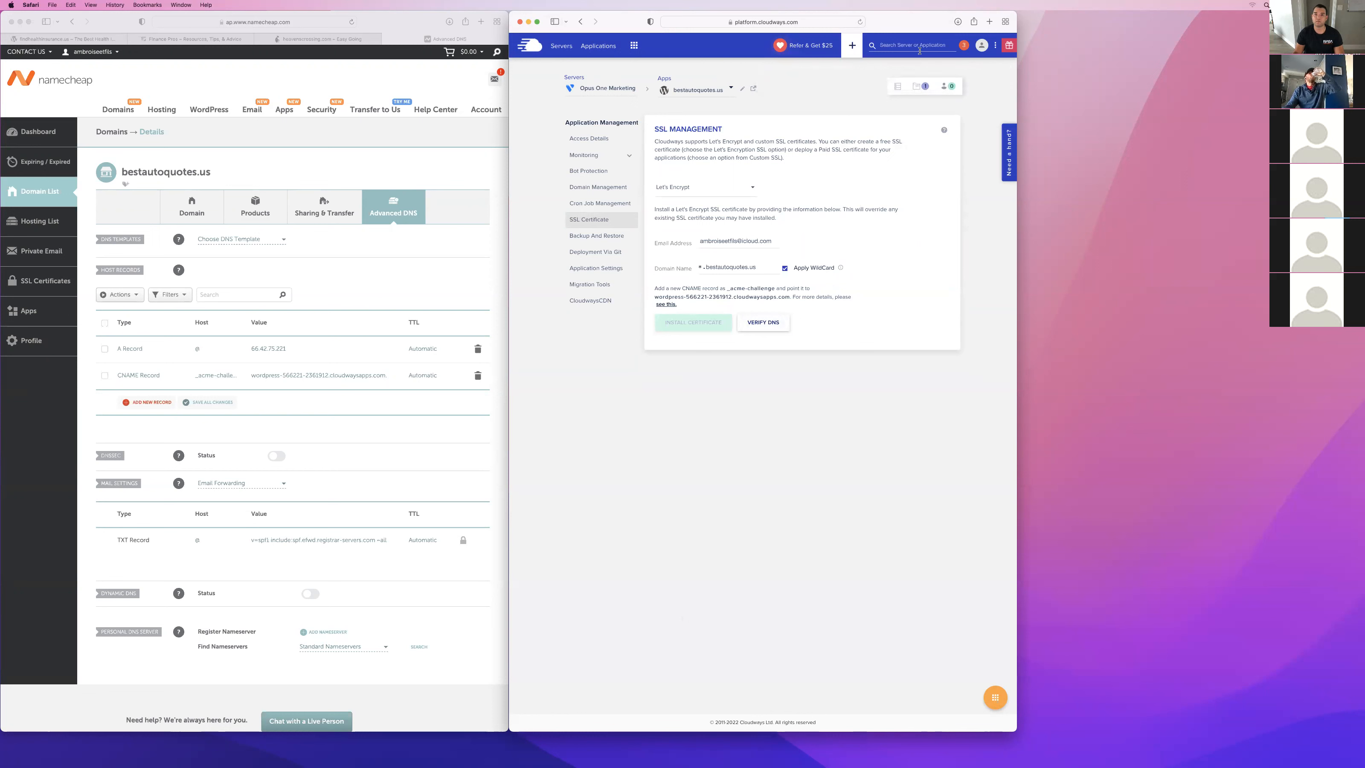
Reload the SSL management page and repeat the DNS verification for bestautoquotes.us.
left_click(859, 23)
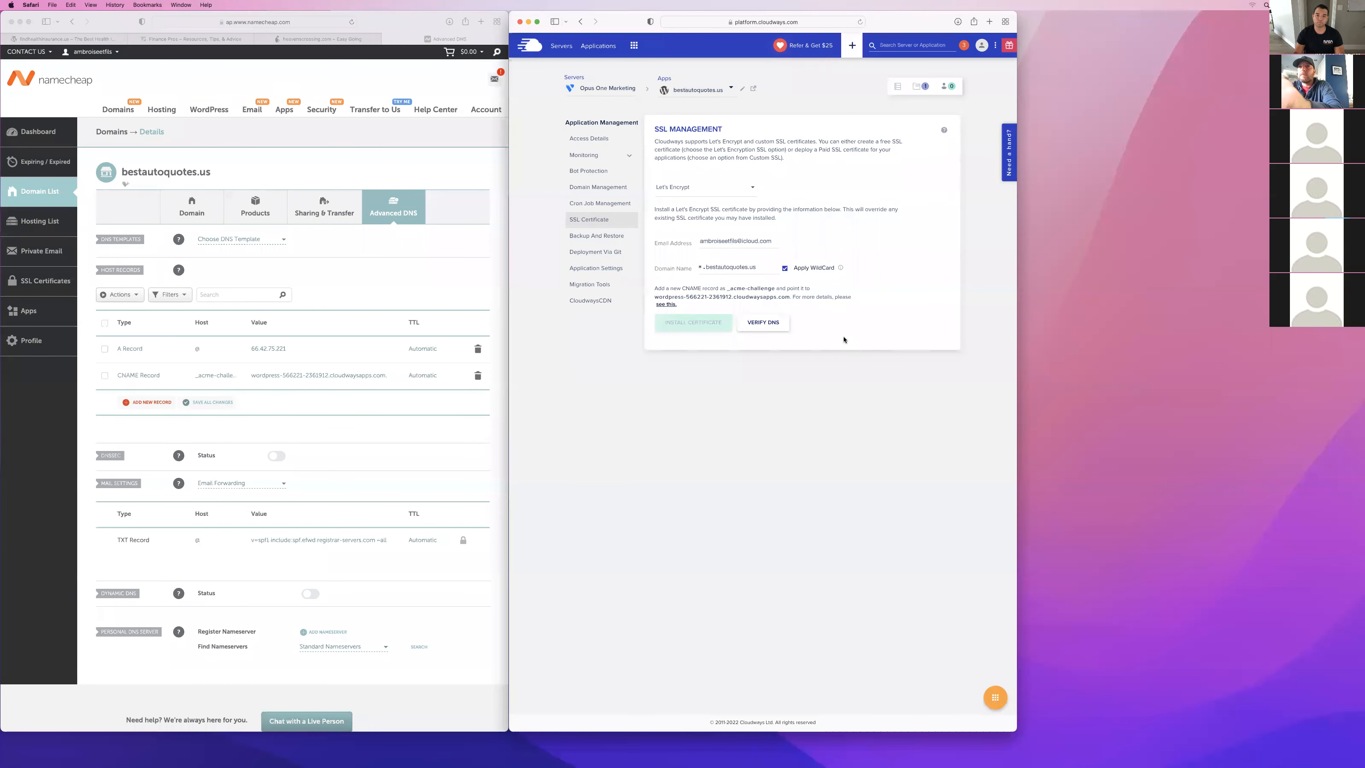
key("super+r")
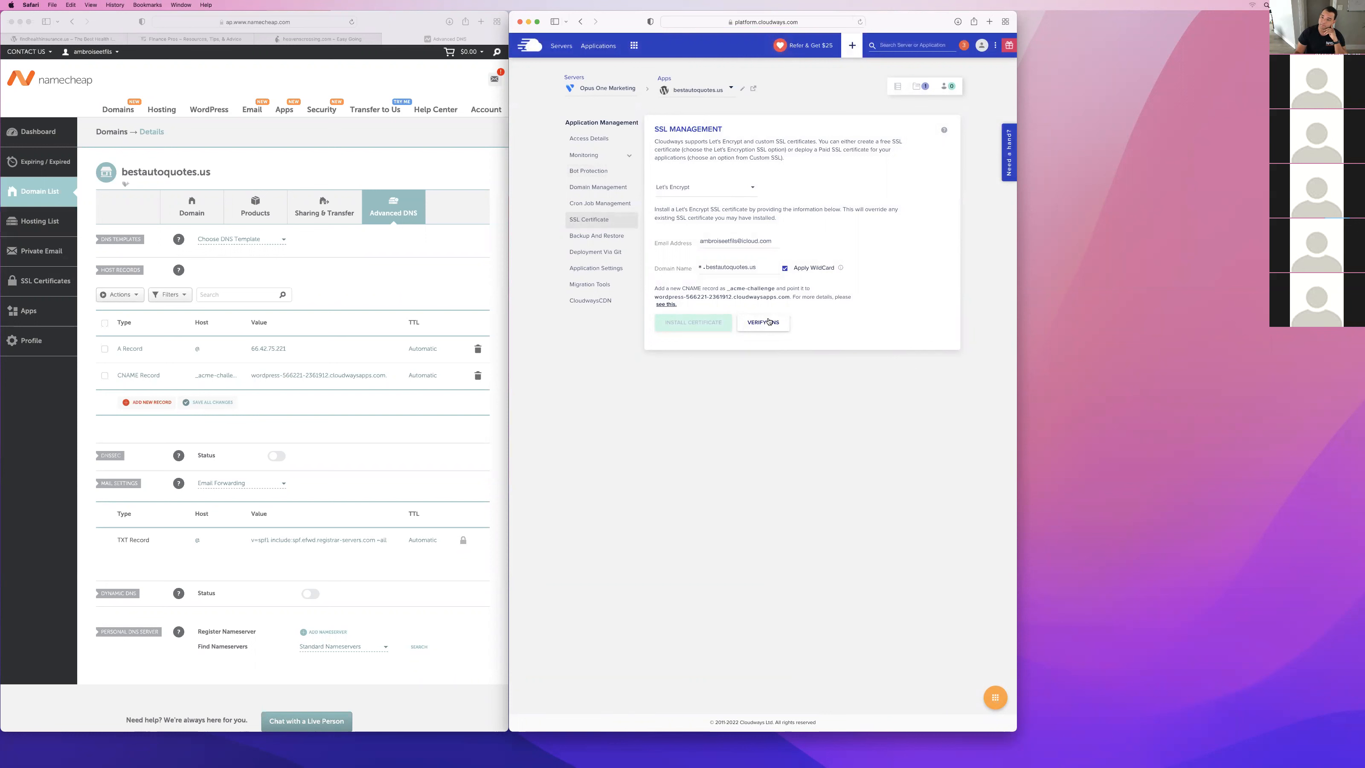
left_click(769, 322)
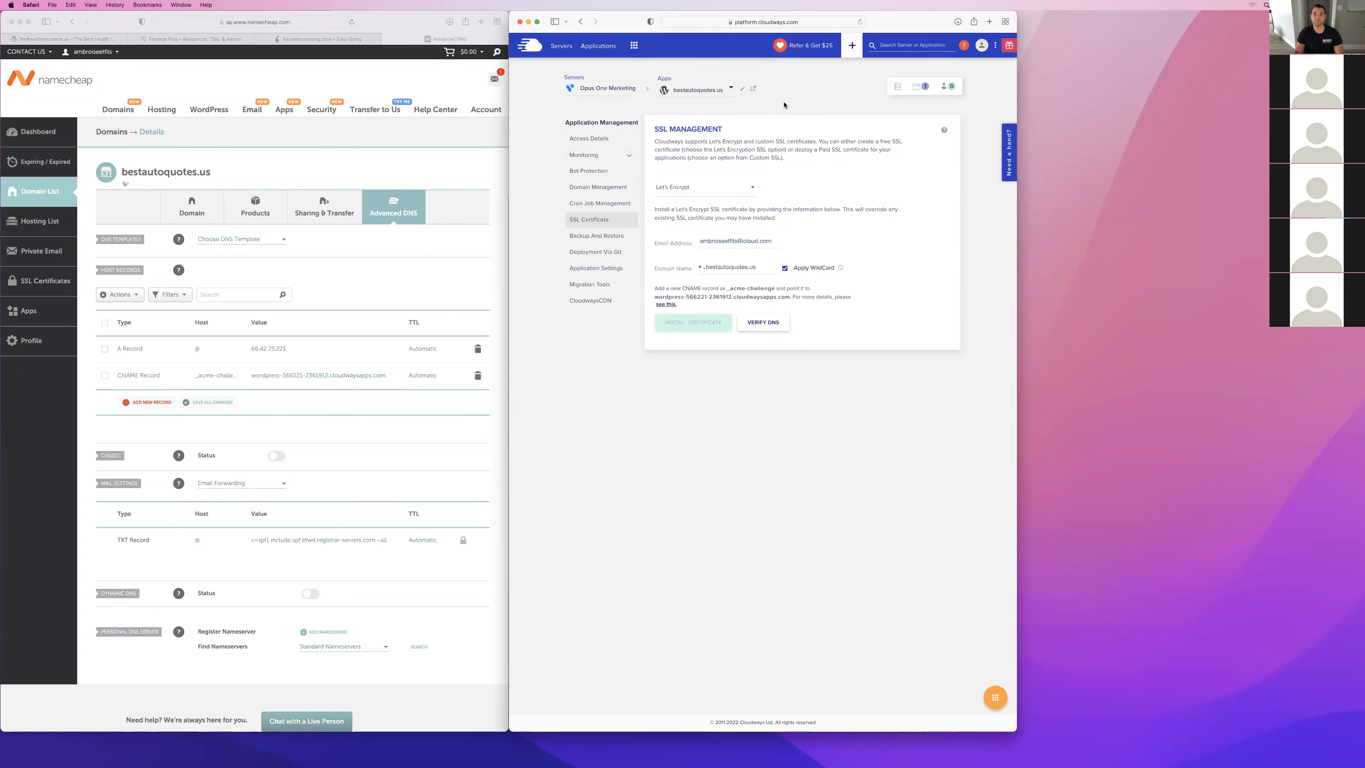
Open the application's live site in a new tab and try to load bestautoquotes.us/admin.
left_click(752, 89)
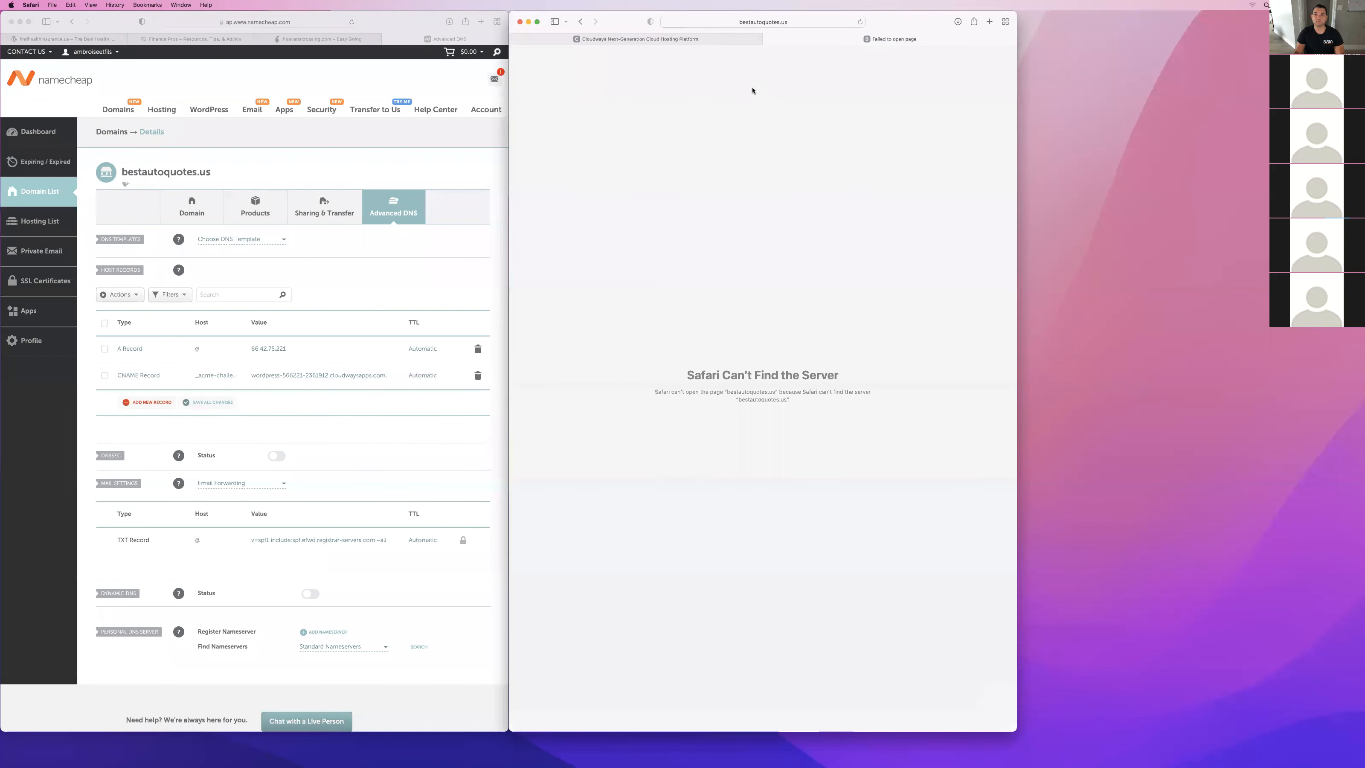
left_click(784, 21)
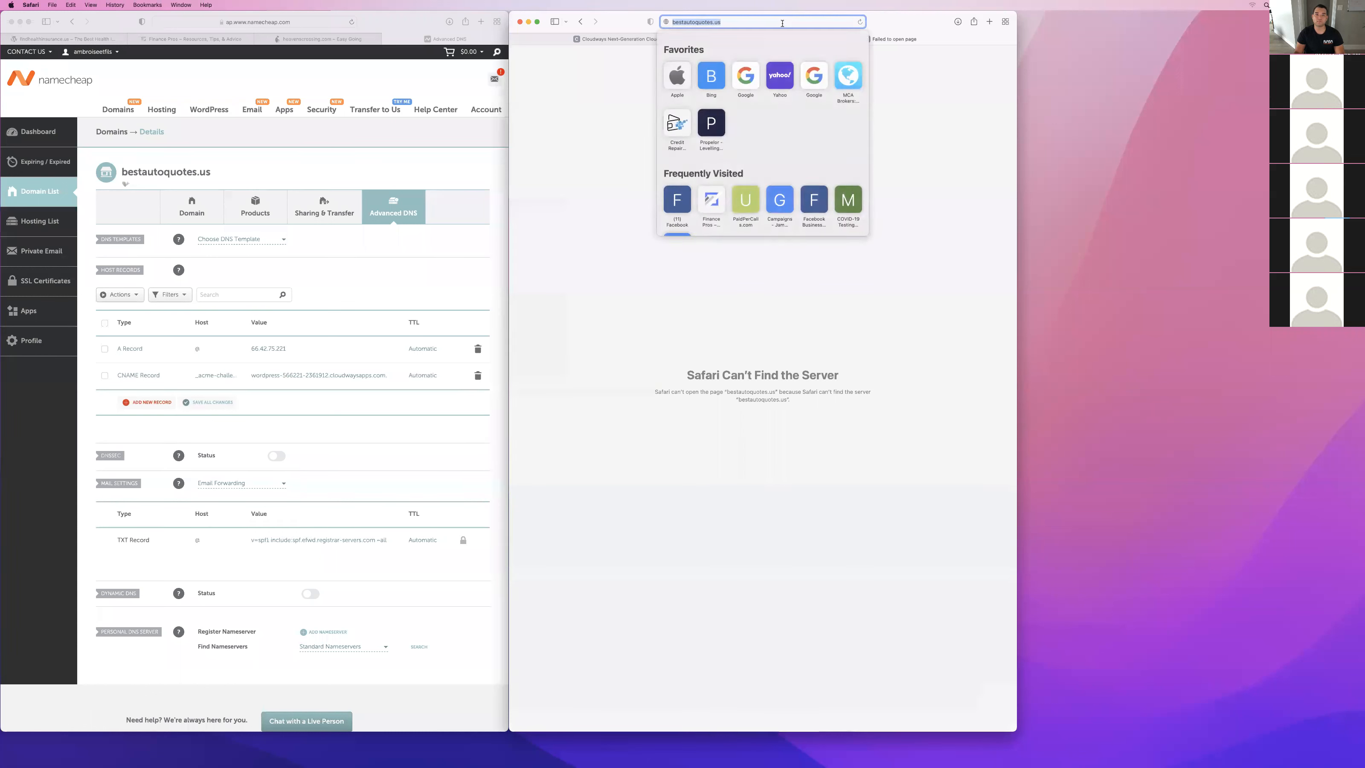
left_click(784, 21)
type("/")
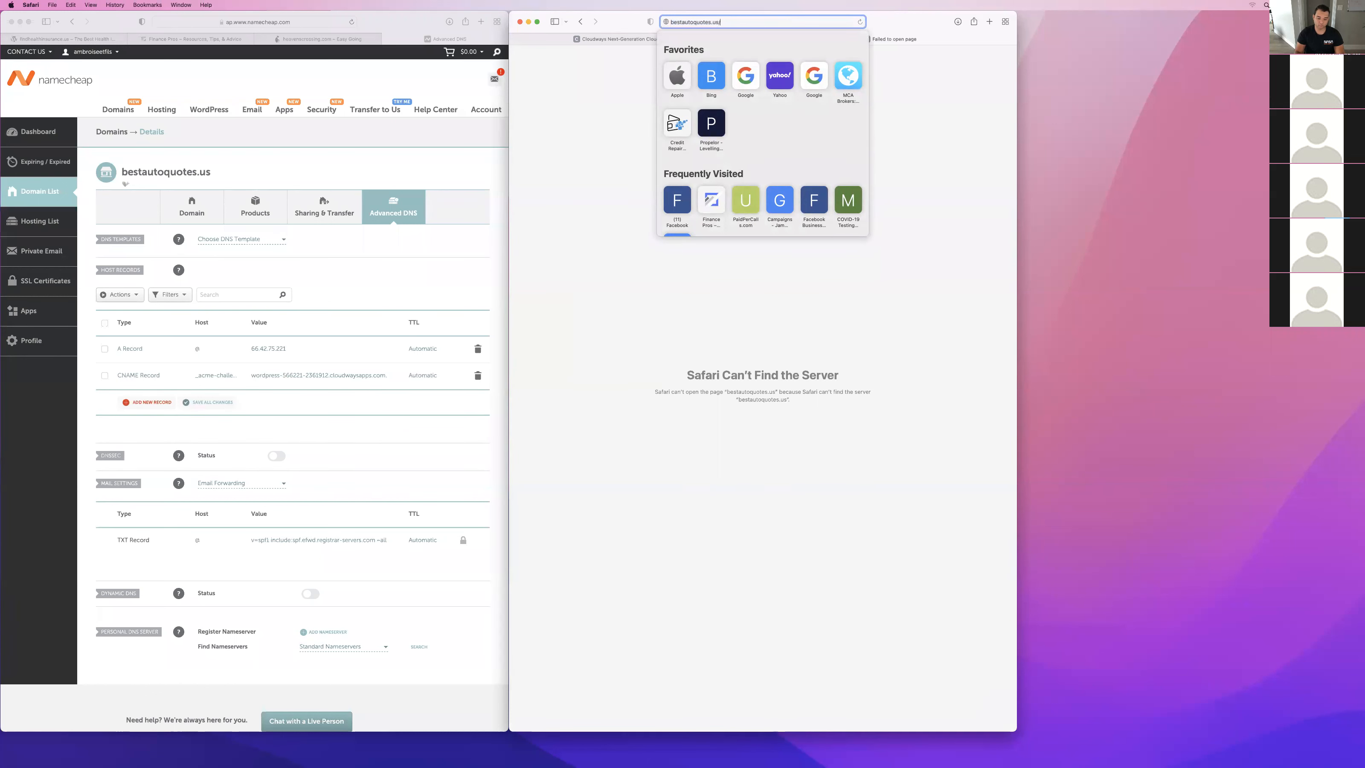
type("admin")
key("Return")
left_click(789, 20)
type("https:")
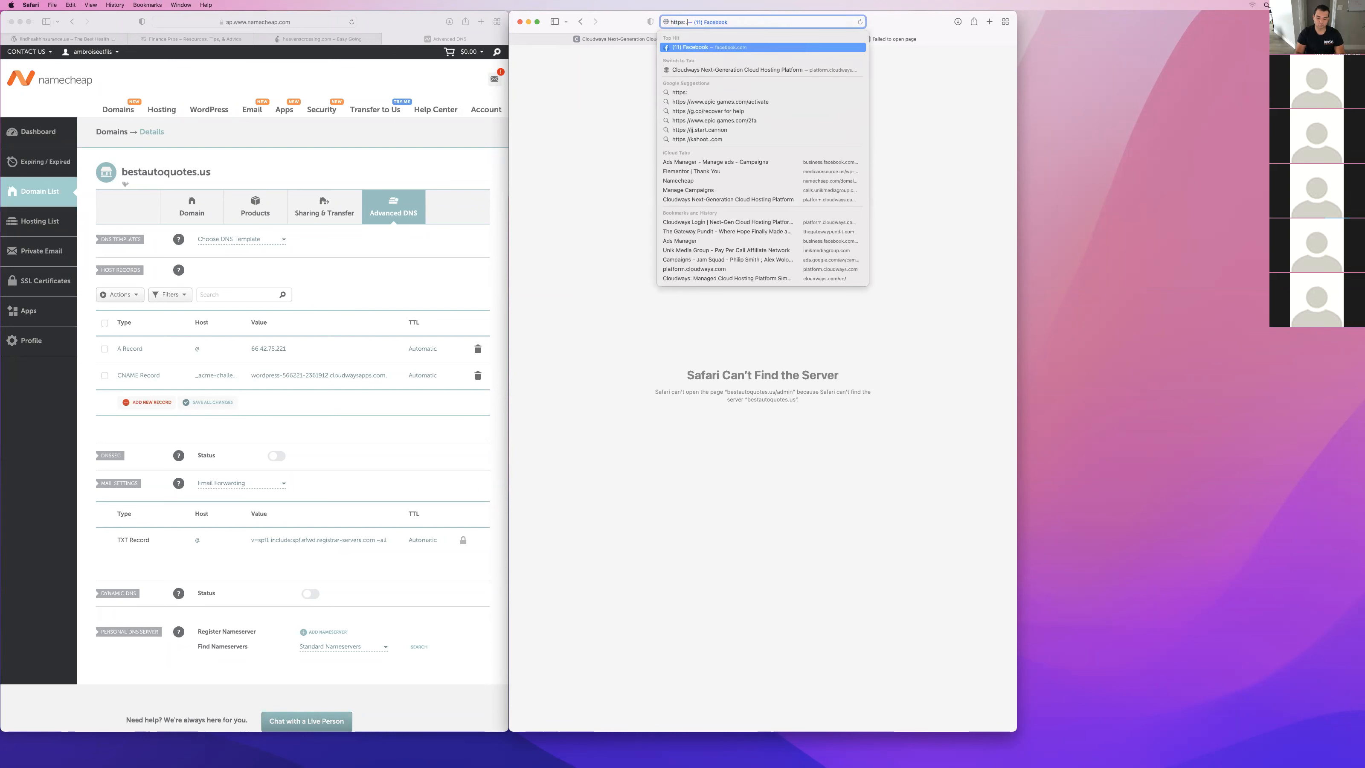
type("/")
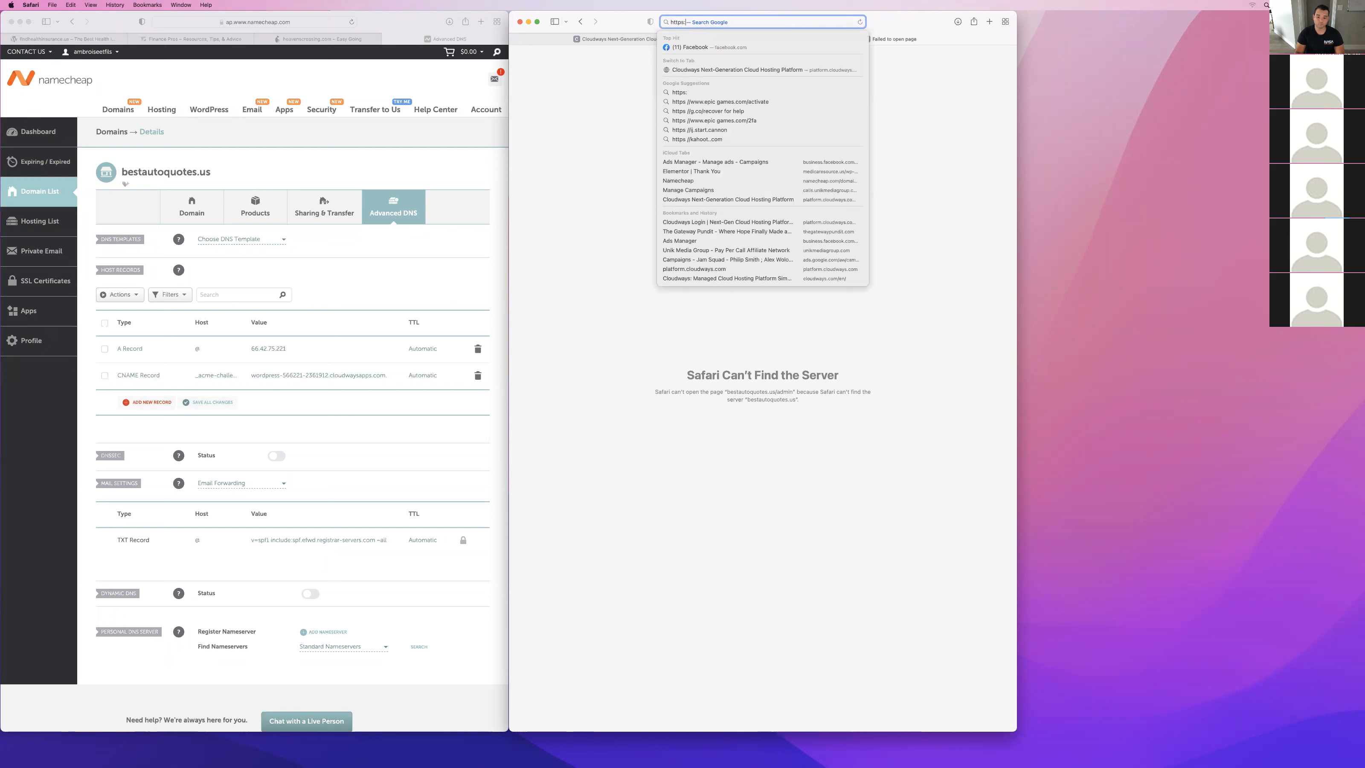
type("/best")
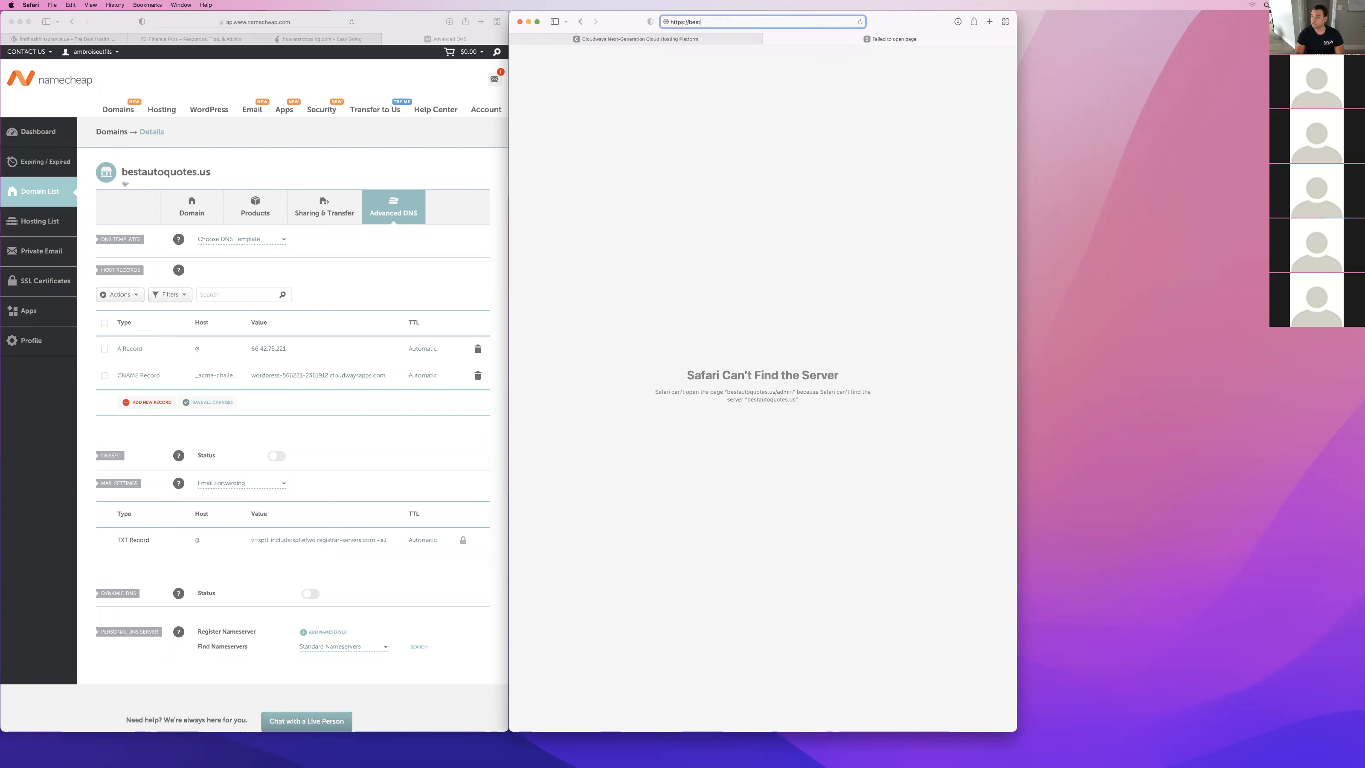
type("autoquotes.us/admin")
key("Return")
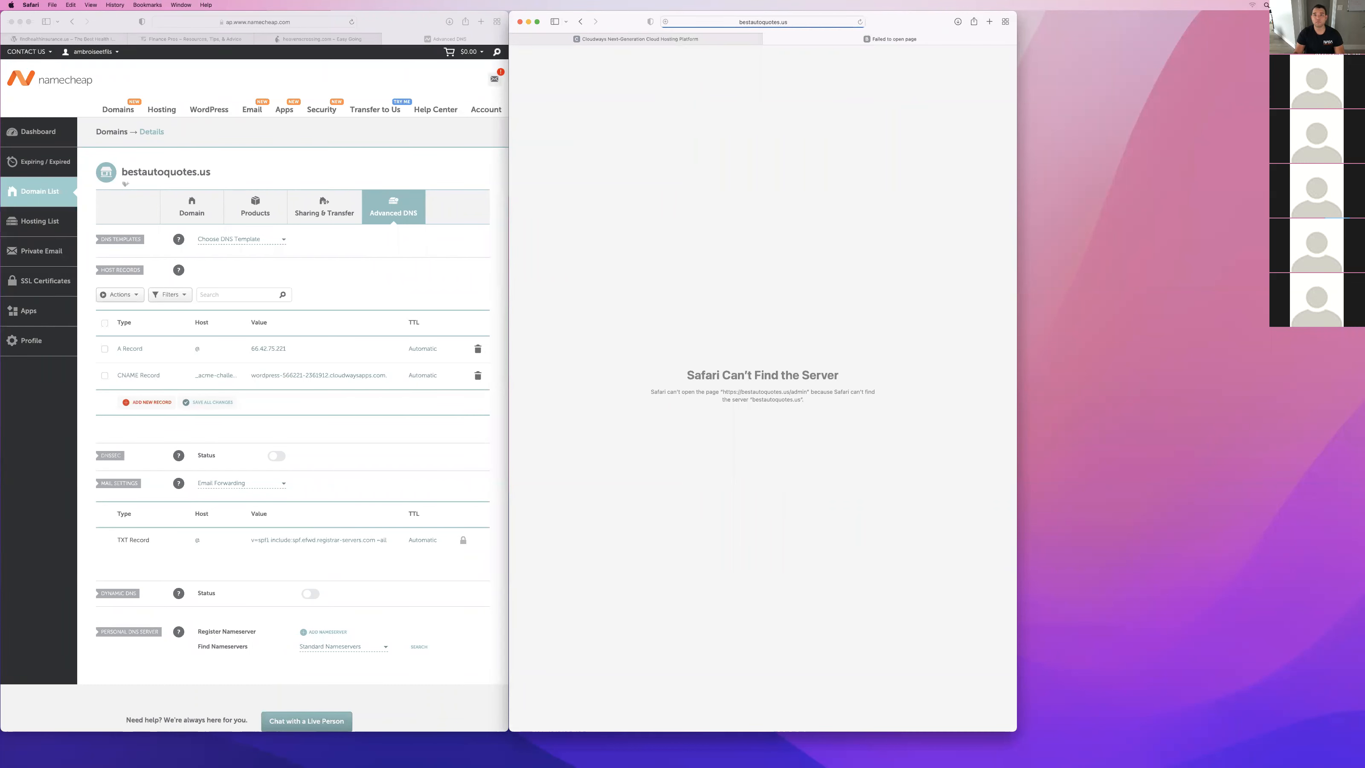
left_click(767, 40)
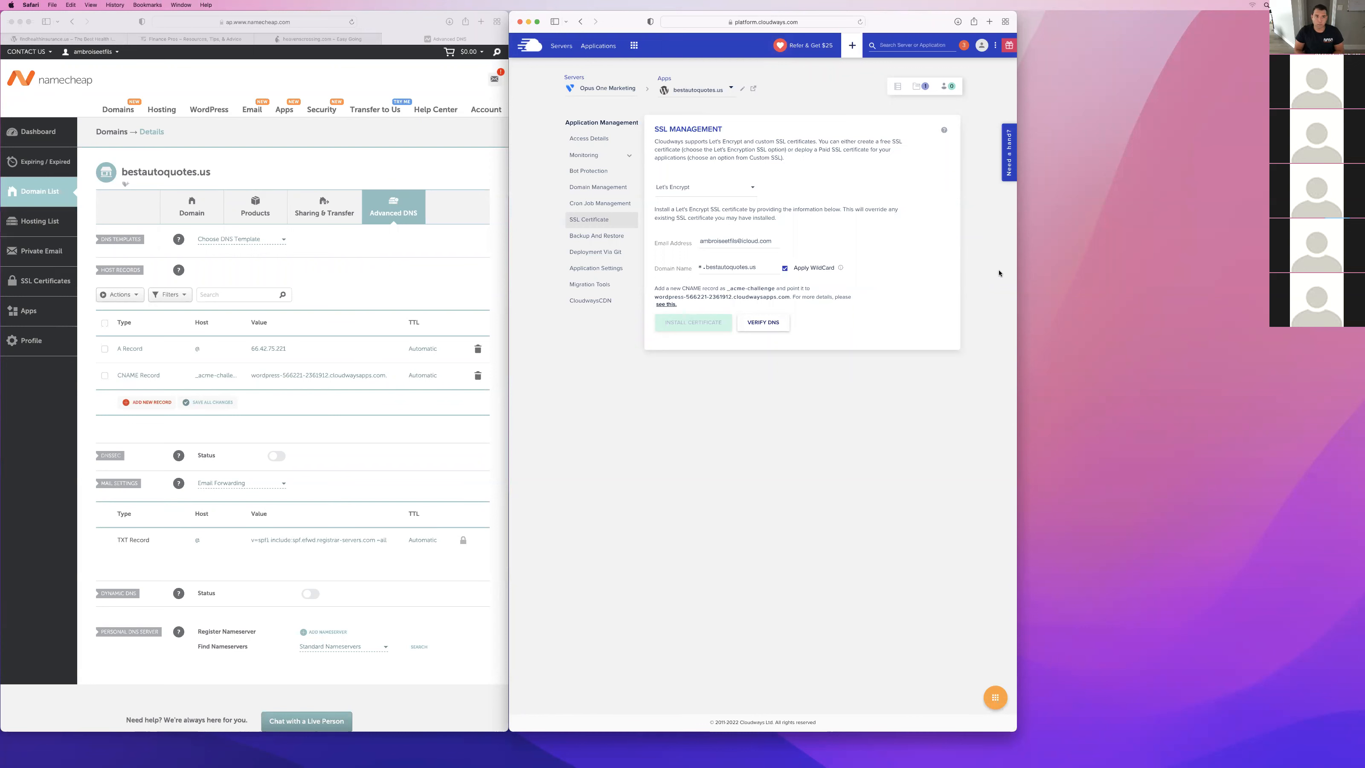
Switch to Facebook Business Suite in a new browser tab and dismiss the Instagram access prompt.
key("super+t")
type("biusin")
key("BackSpace")
key("BackSpace")
key("BackSpace")
key("BackSpace")
key("BackSpace")
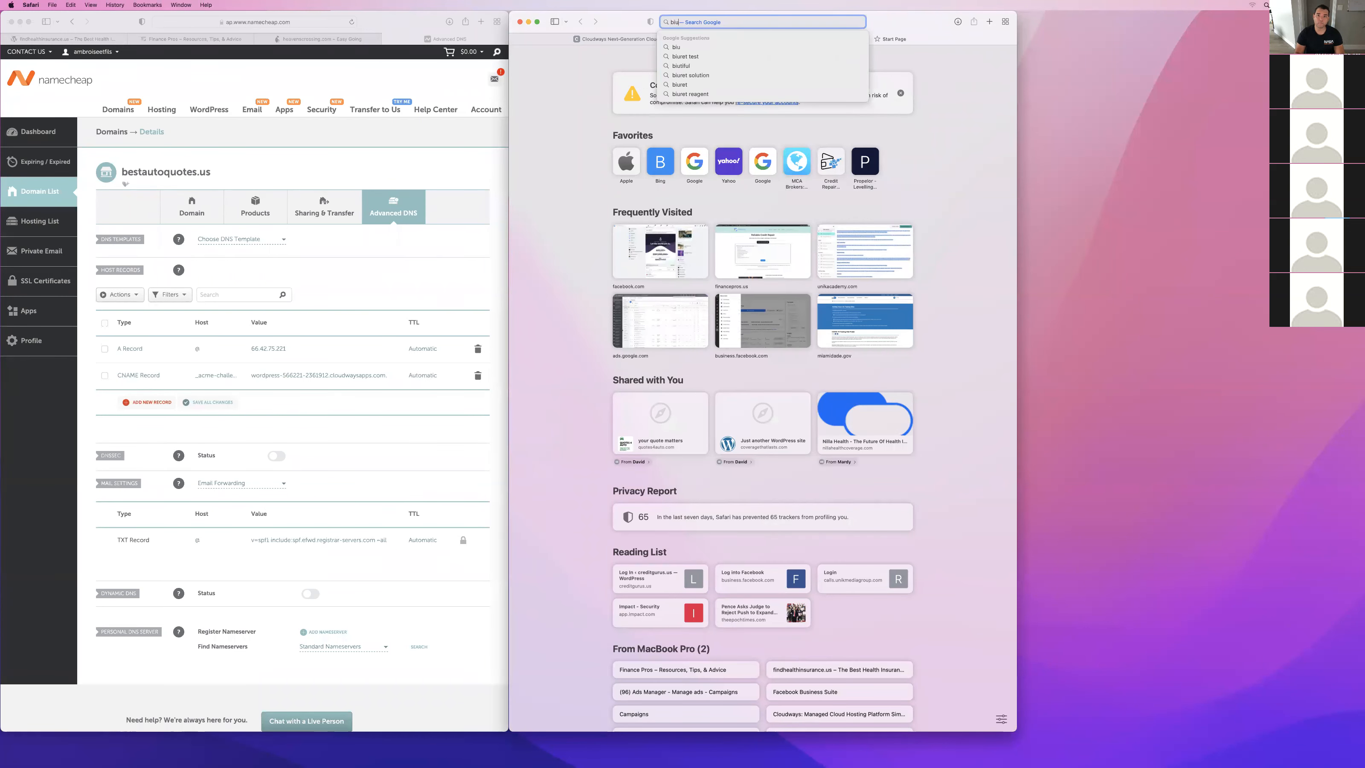
type("usiness.facebook.com")
key("Return")
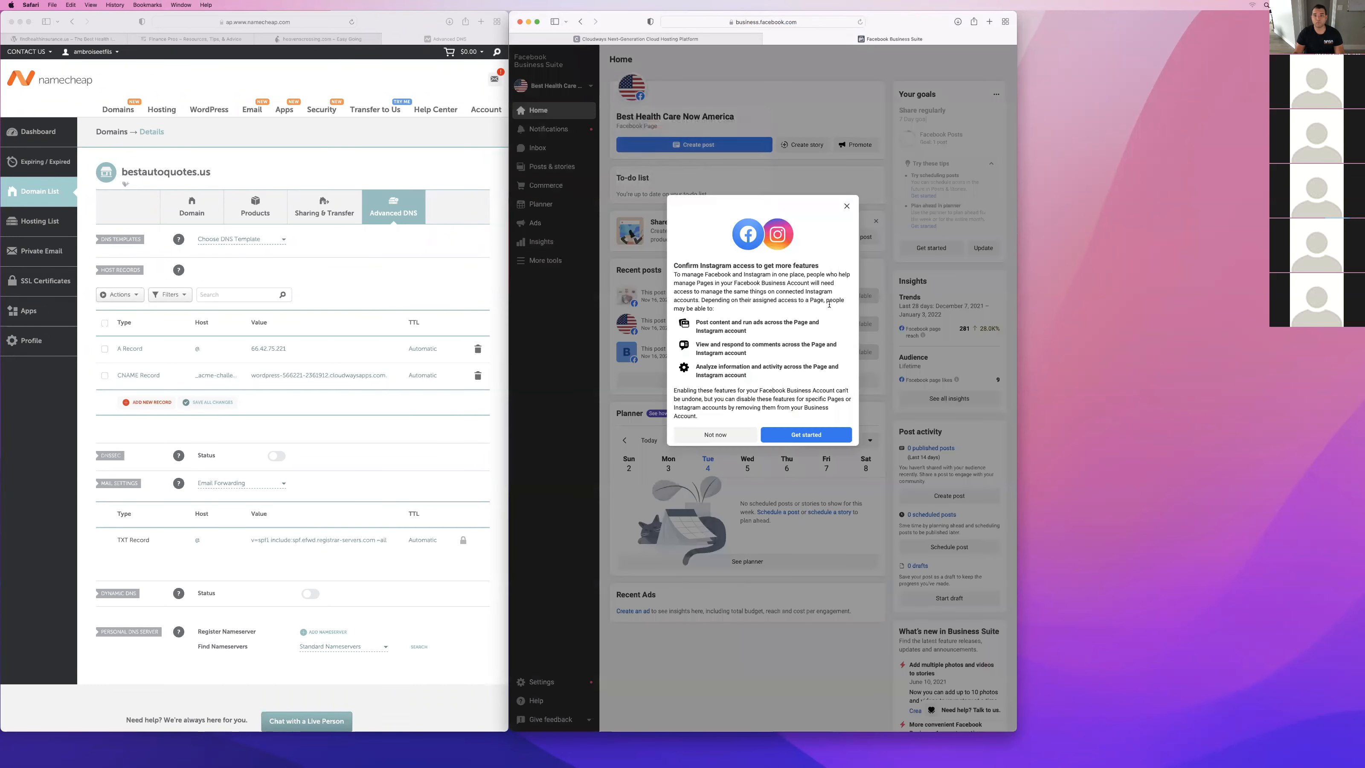
left_click(846, 205)
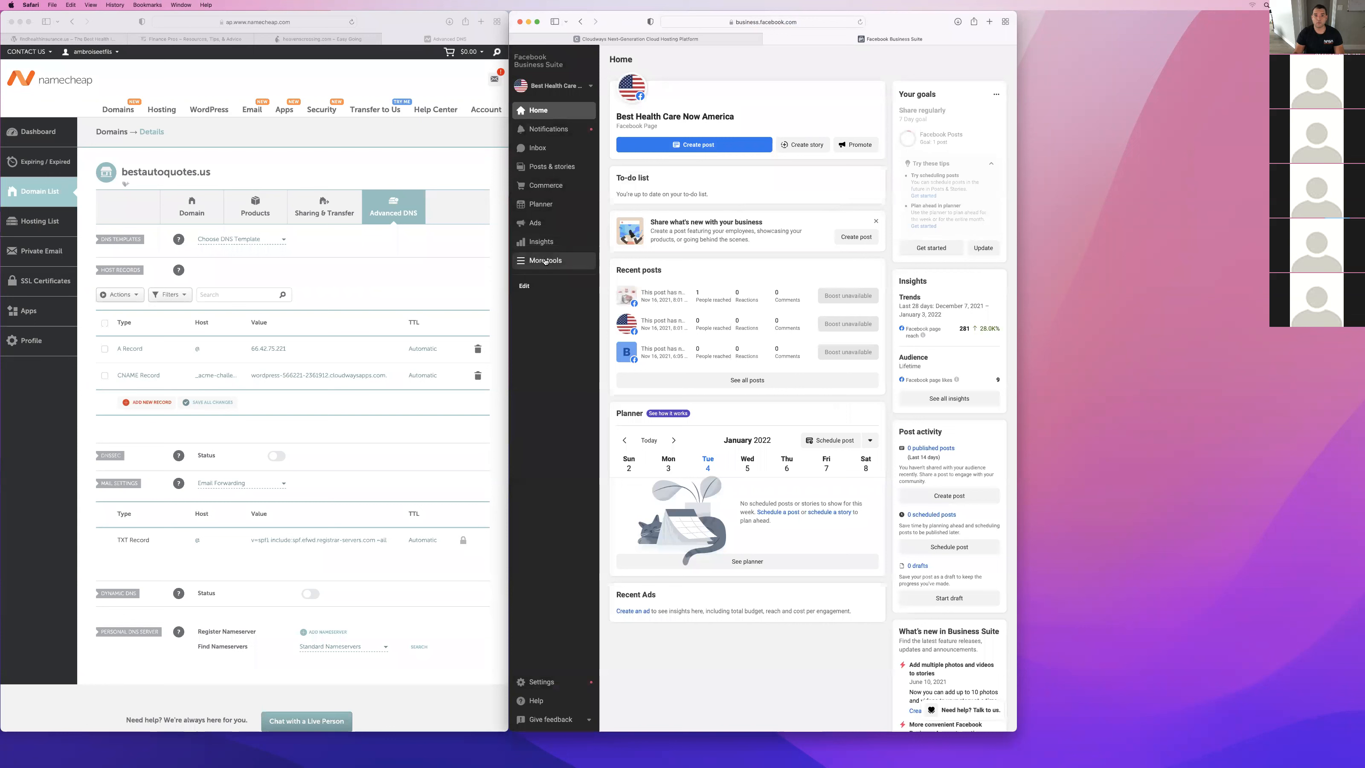
Open Ads Manager from Business Suite and switch to the Solutions Engineering Team finance ad account.
left_click(544, 260)
left_click(575, 82)
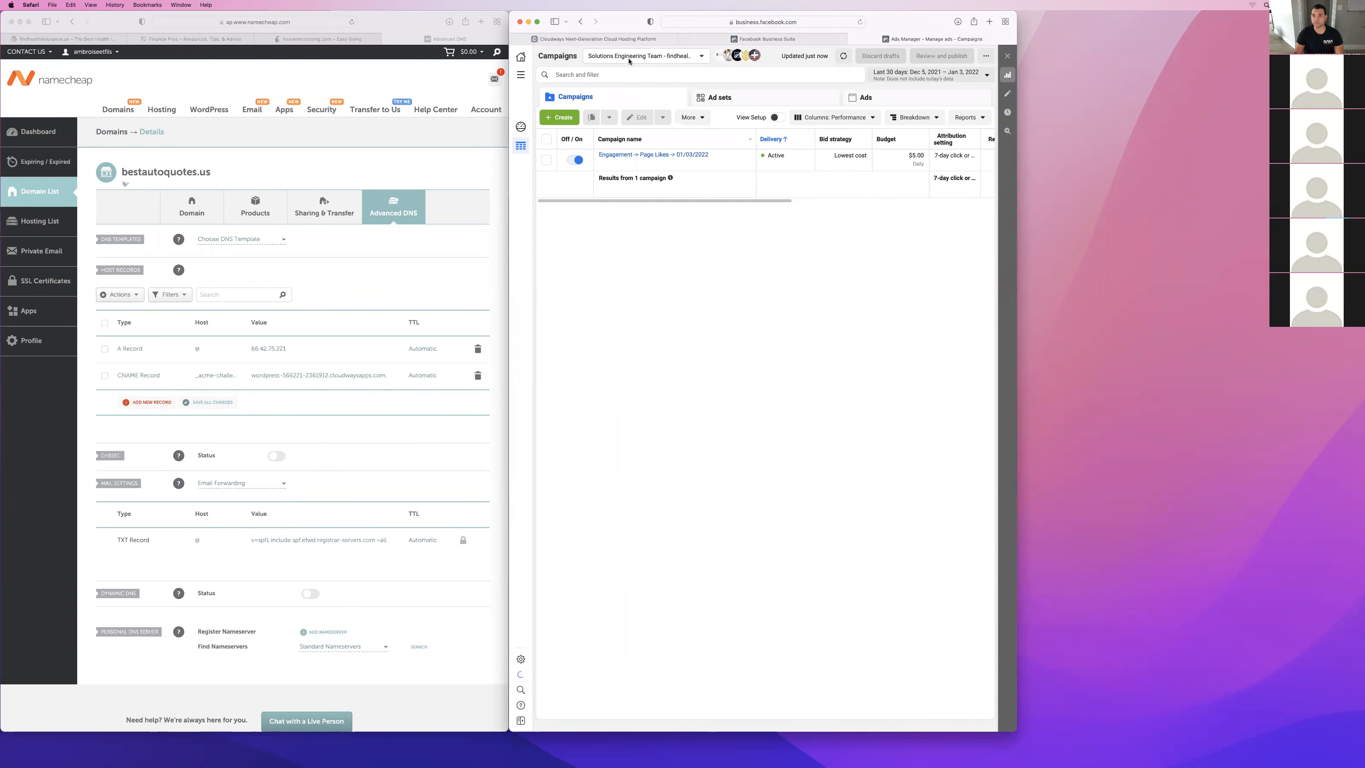
left_click(629, 58)
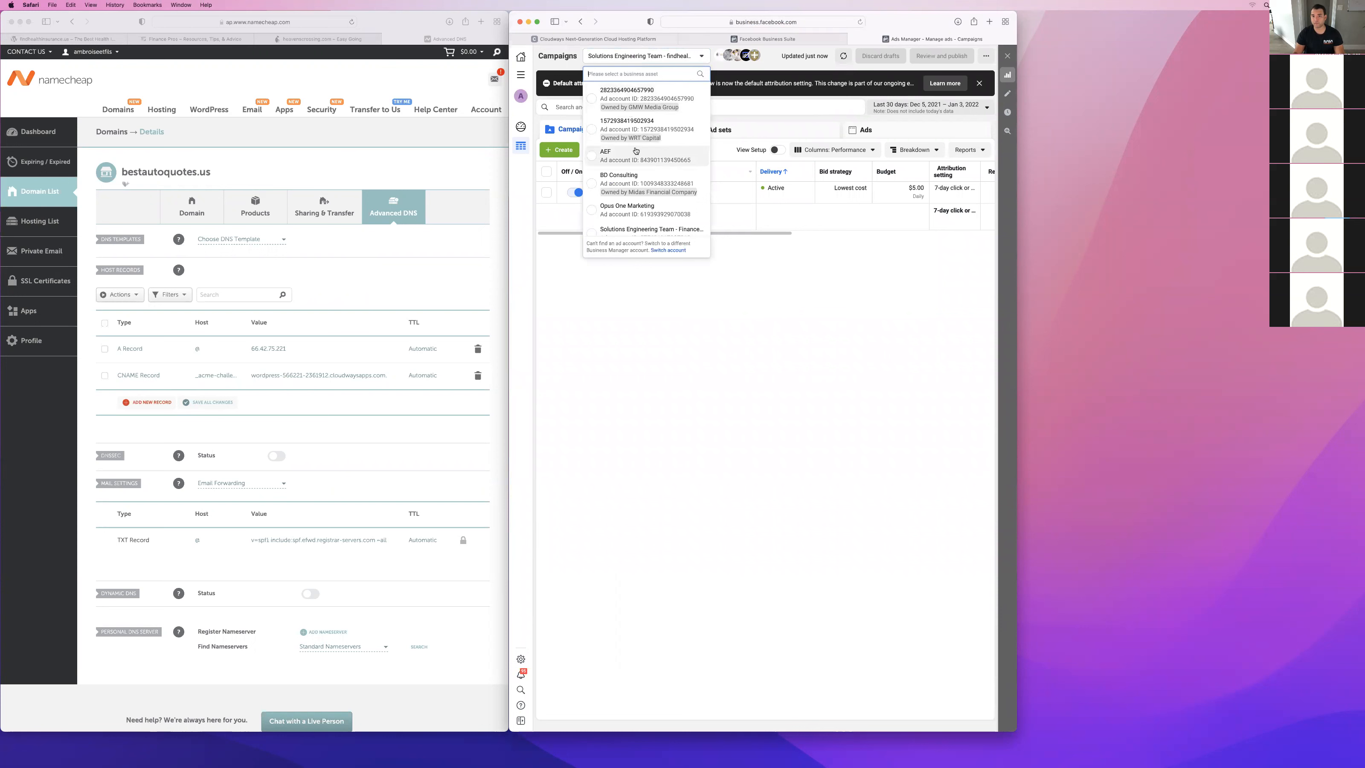
scroll(632, 195, "down", 2)
left_click(669, 189)
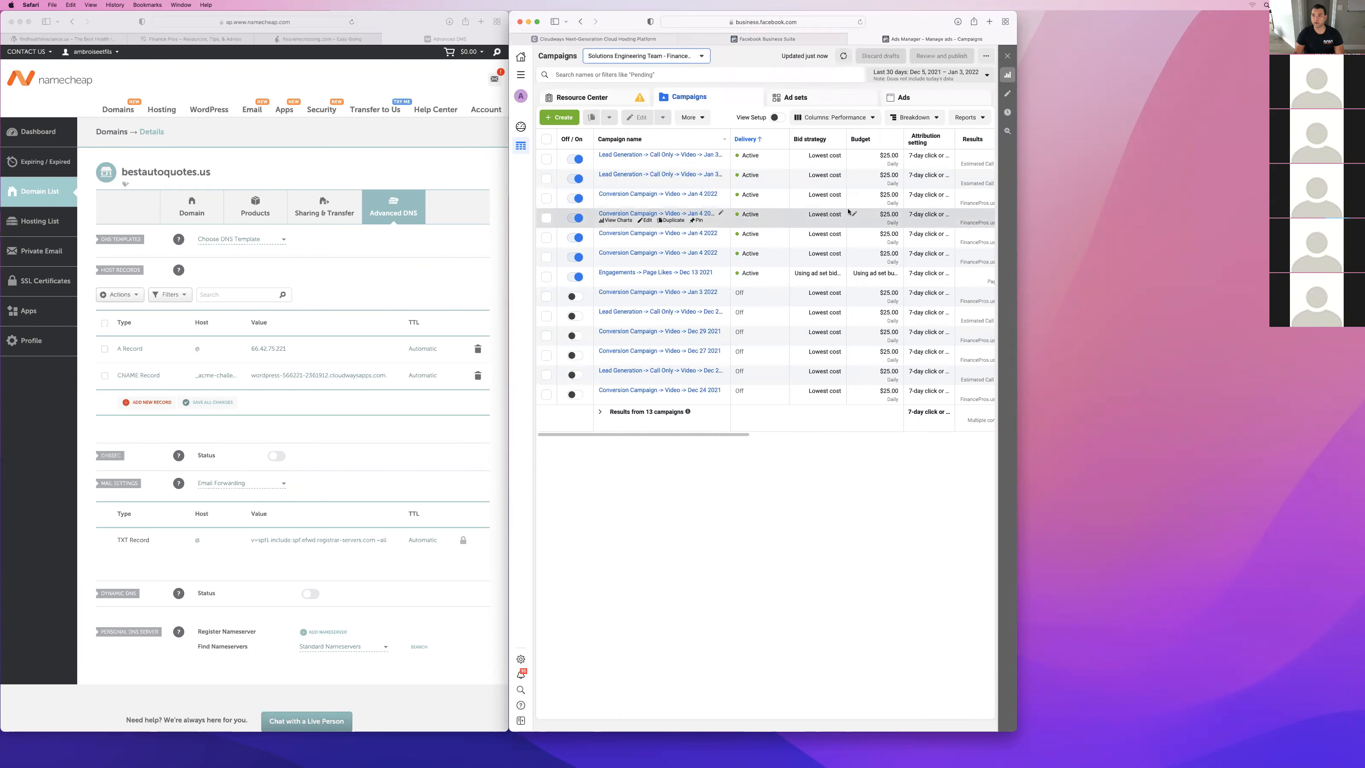
Examine the finance campaigns' budgets, results, reach, impressions, cost per result and amount spent.
scroll(876, 210, "right", 3)
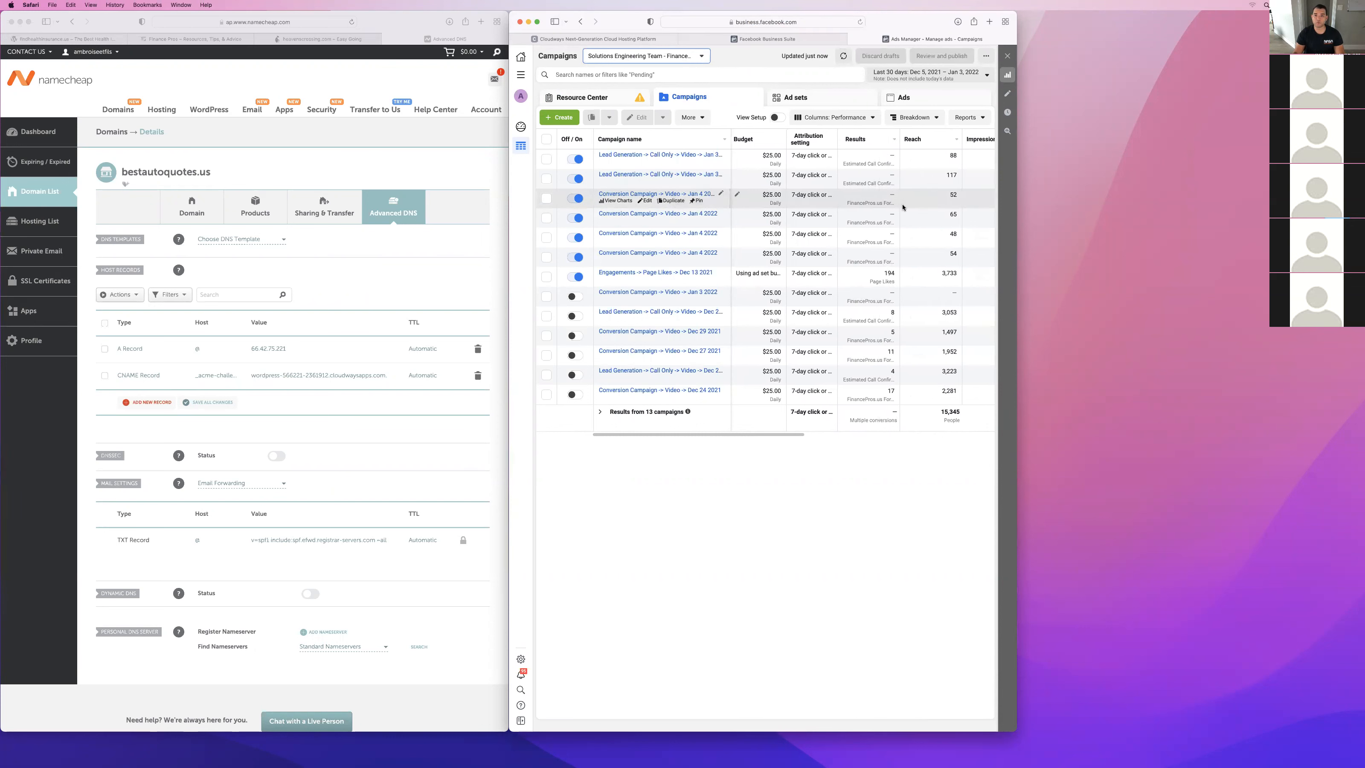
scroll(892, 210, "left", 2)
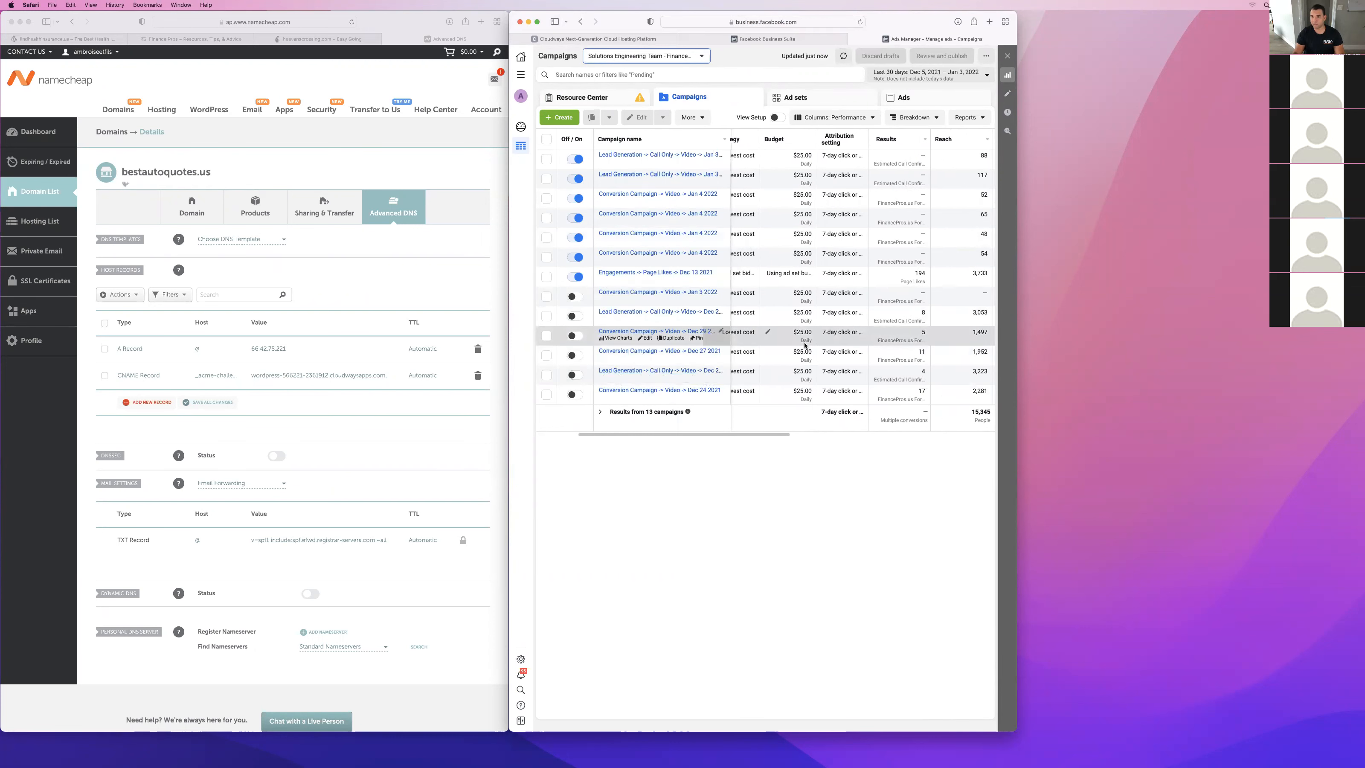
scroll(805, 345, "right", 3)
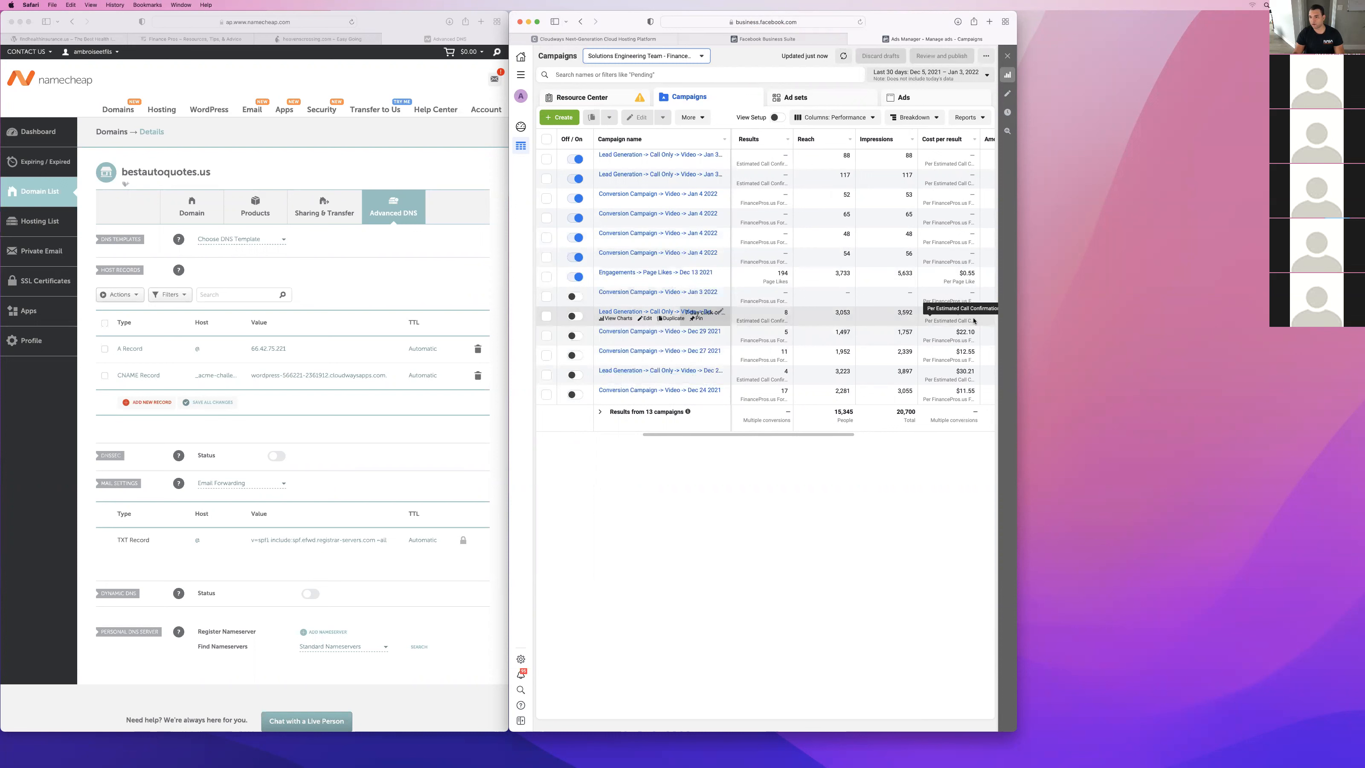
scroll(934, 301, "right", 3)
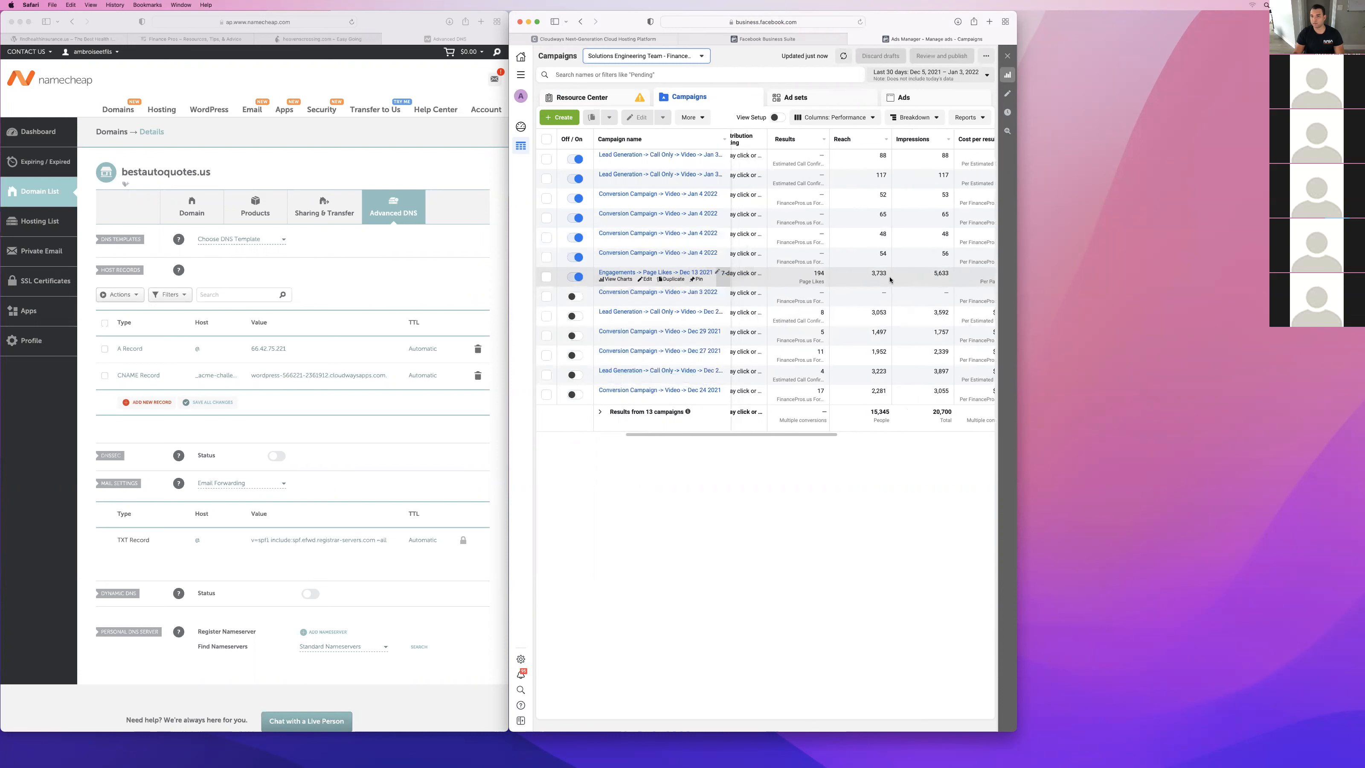
scroll(889, 279, "right", 2)
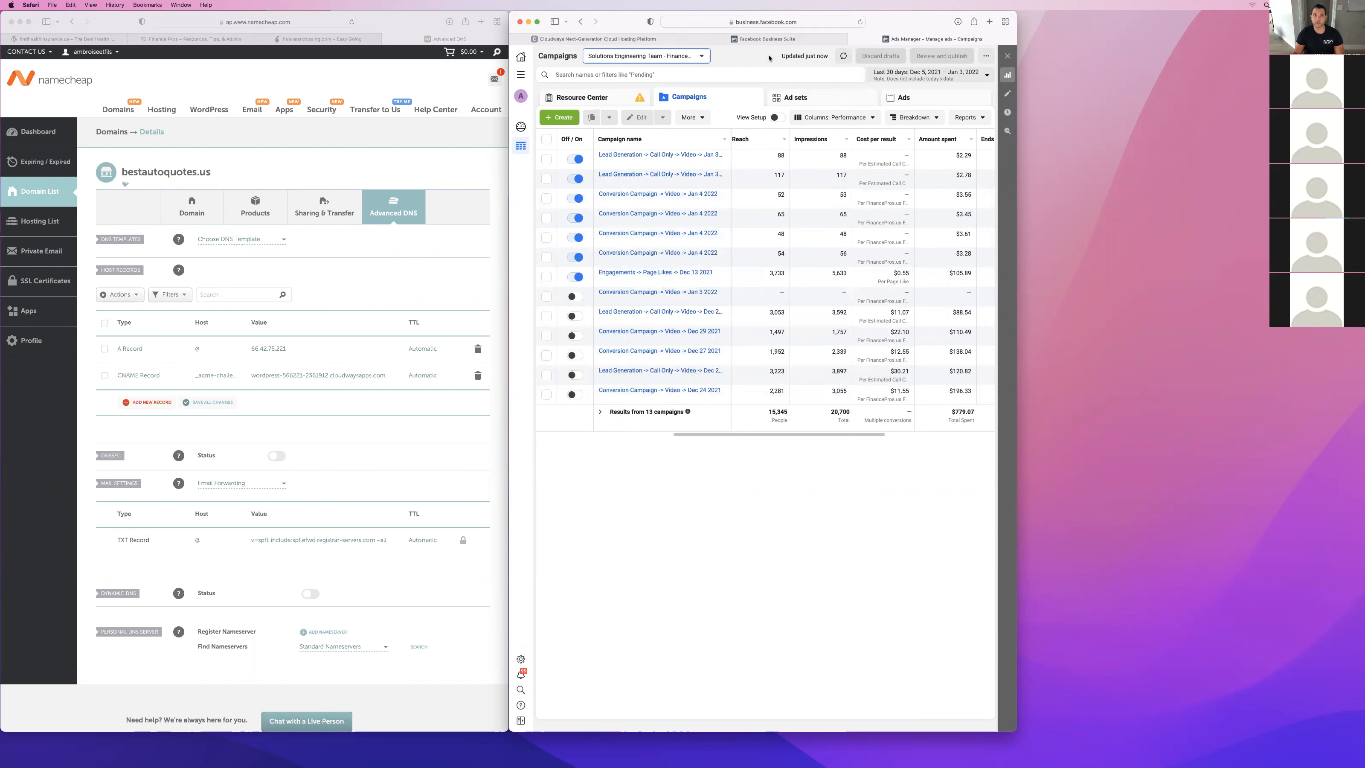
Switch to the Finance Pros page and mark Cell Phone Plan w/o Deposit, Qualifying for a Better Job, Late payments and Child support in the form.
left_click(230, 41)
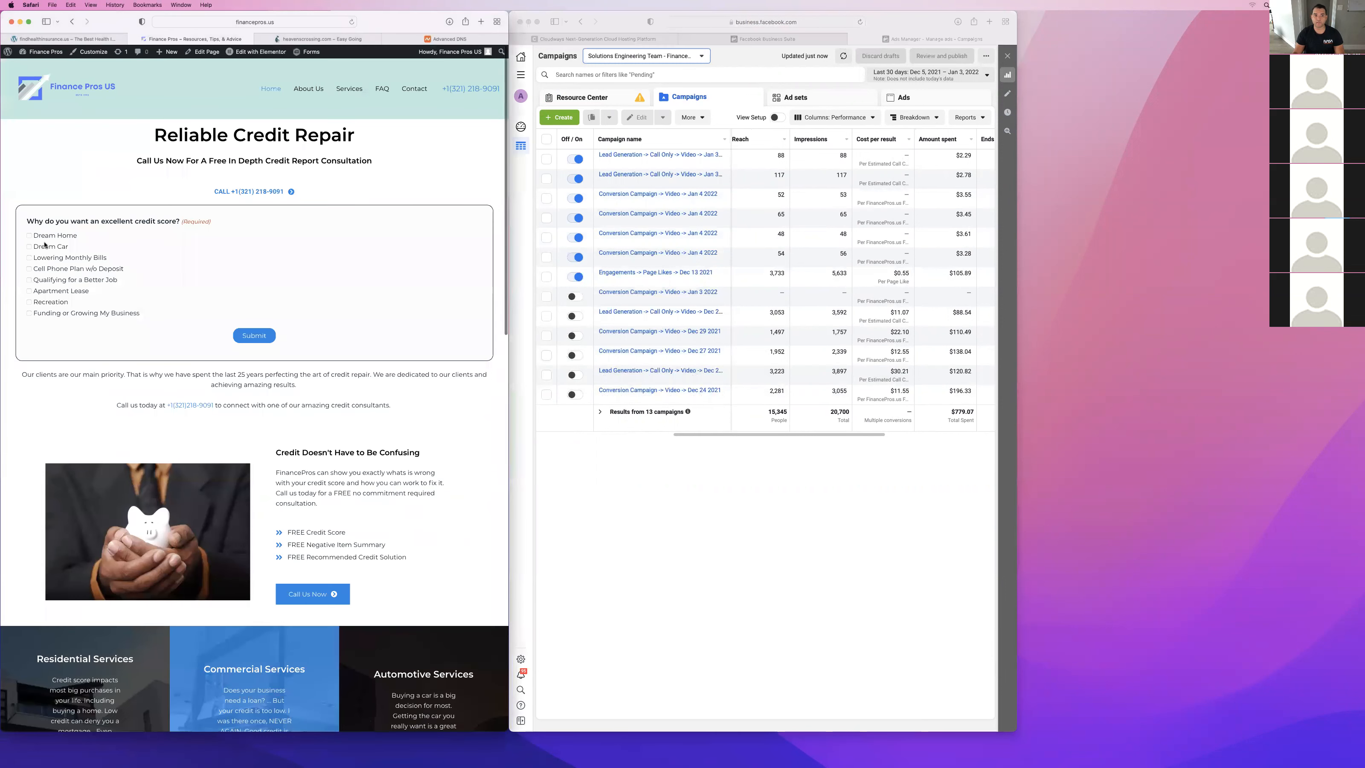
left_click(28, 280)
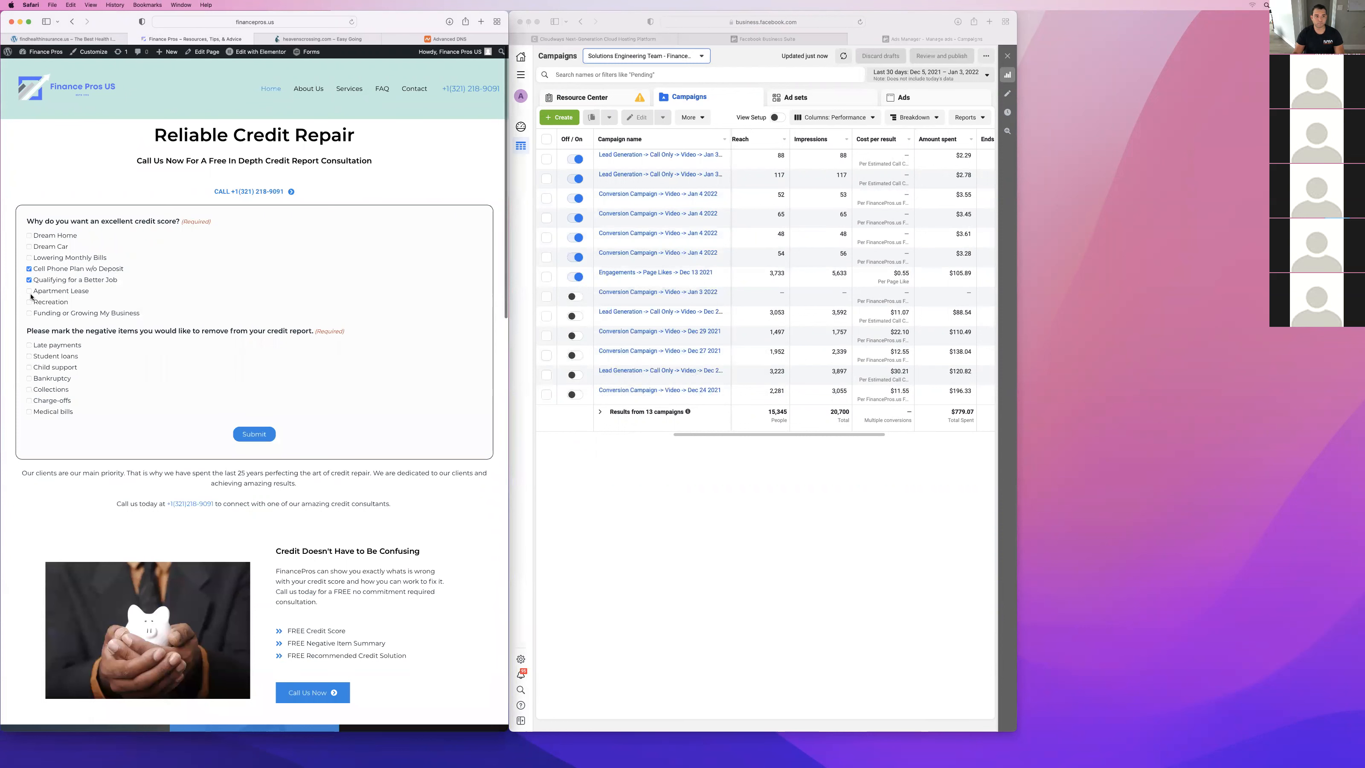
left_click(29, 368)
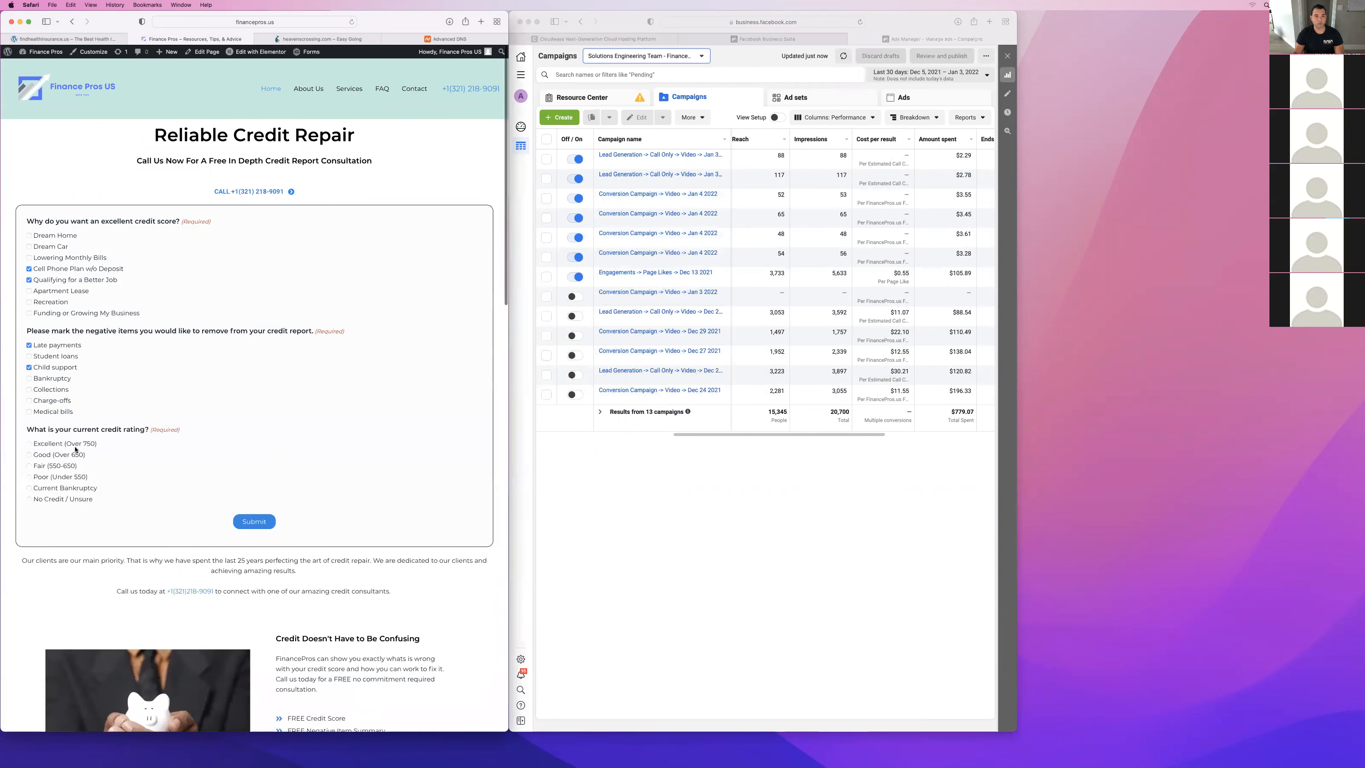
Answer the form with Poor (Under 550) credit, Employed, $75,000 - $100,000 yearly income, and Very Urgent.
left_click(41, 479)
scroll(35, 489, "down", 2)
left_click(30, 501)
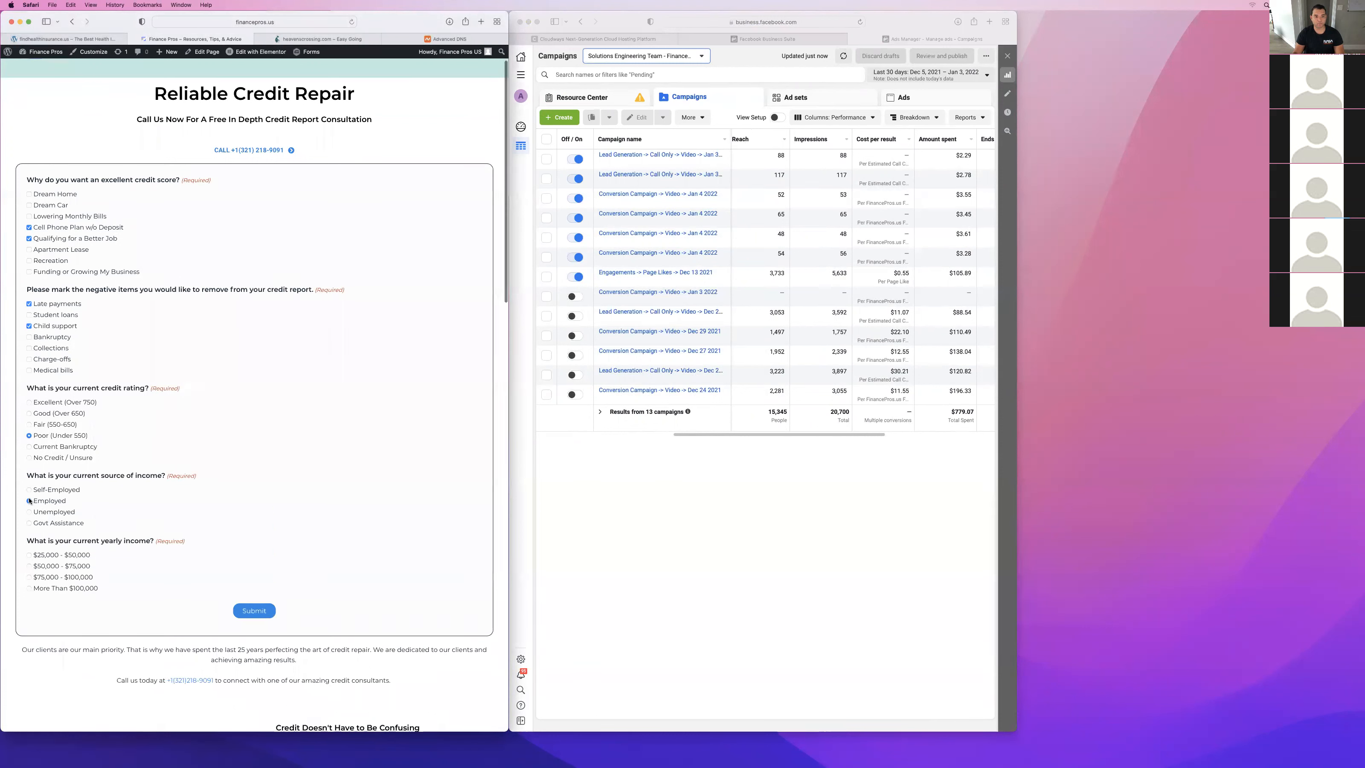
left_click(30, 577)
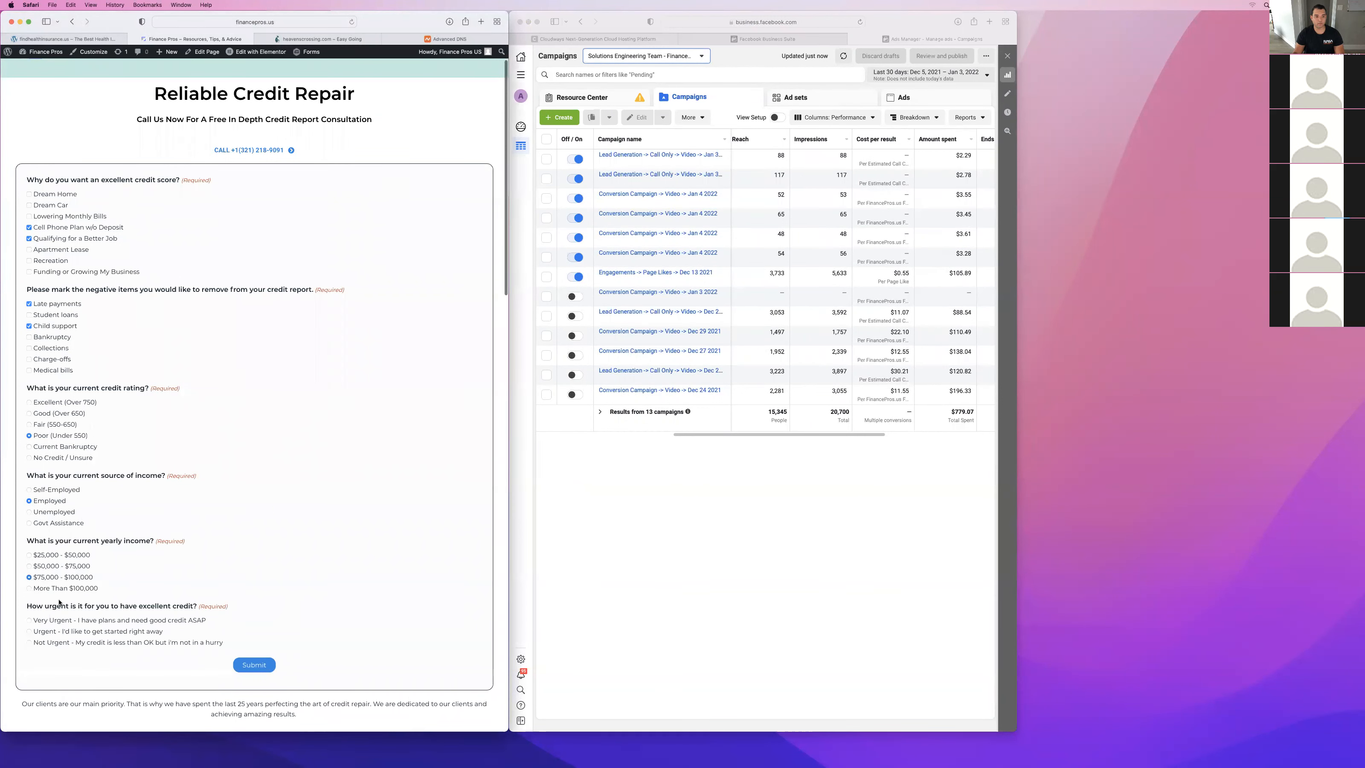
scroll(28, 583, "down", 3)
left_click(31, 561)
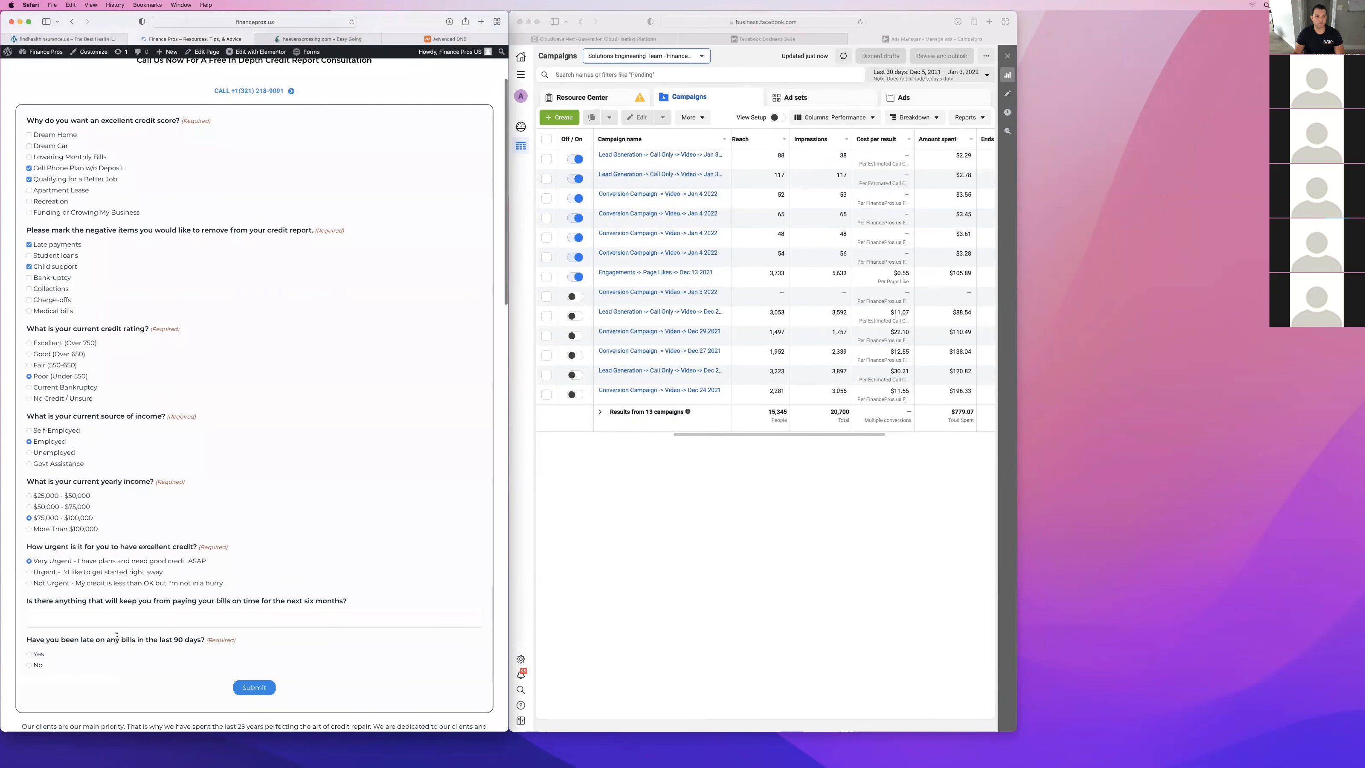
Answer No to late bills, YES! to the free consultation, and Yes to having funds to invest, and review the remaining form fields.
scroll(34, 557, "down", 4)
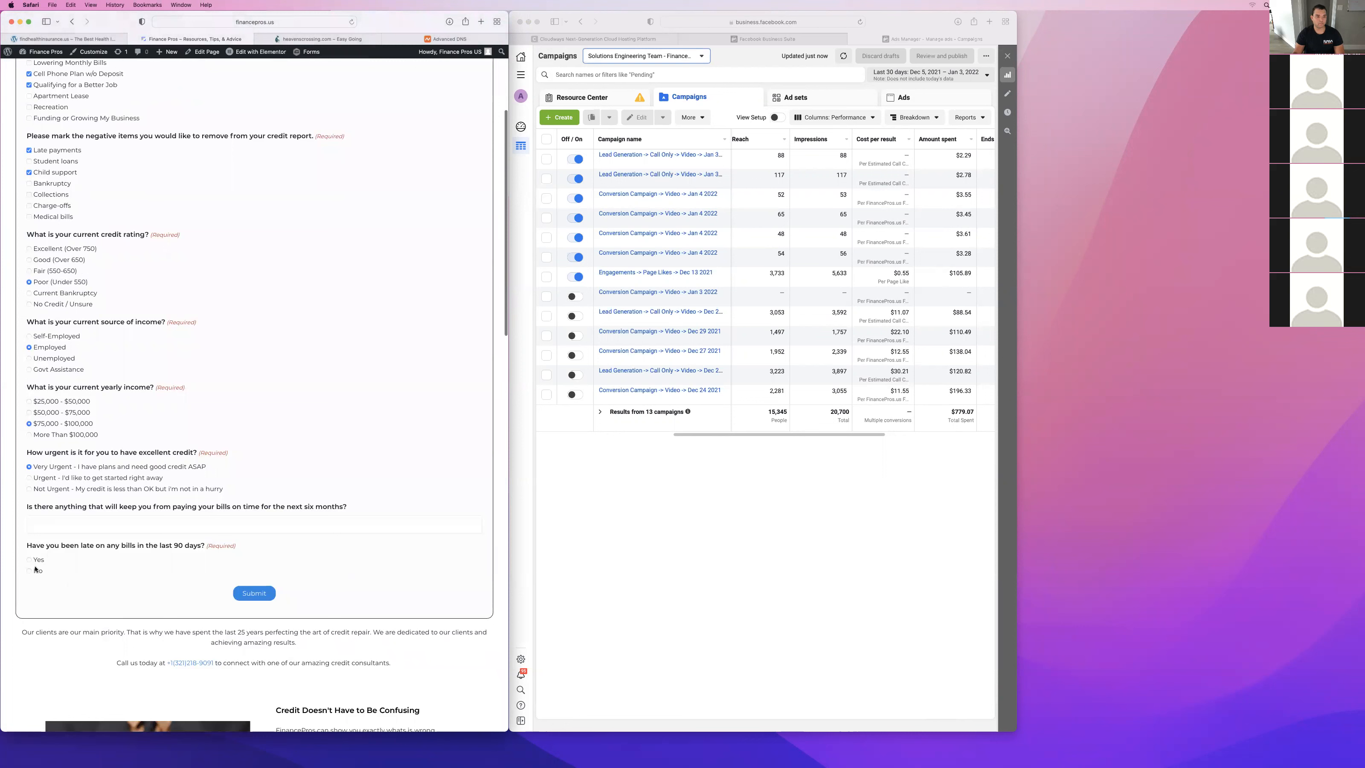
left_click(30, 570)
scroll(49, 573, "down", 3)
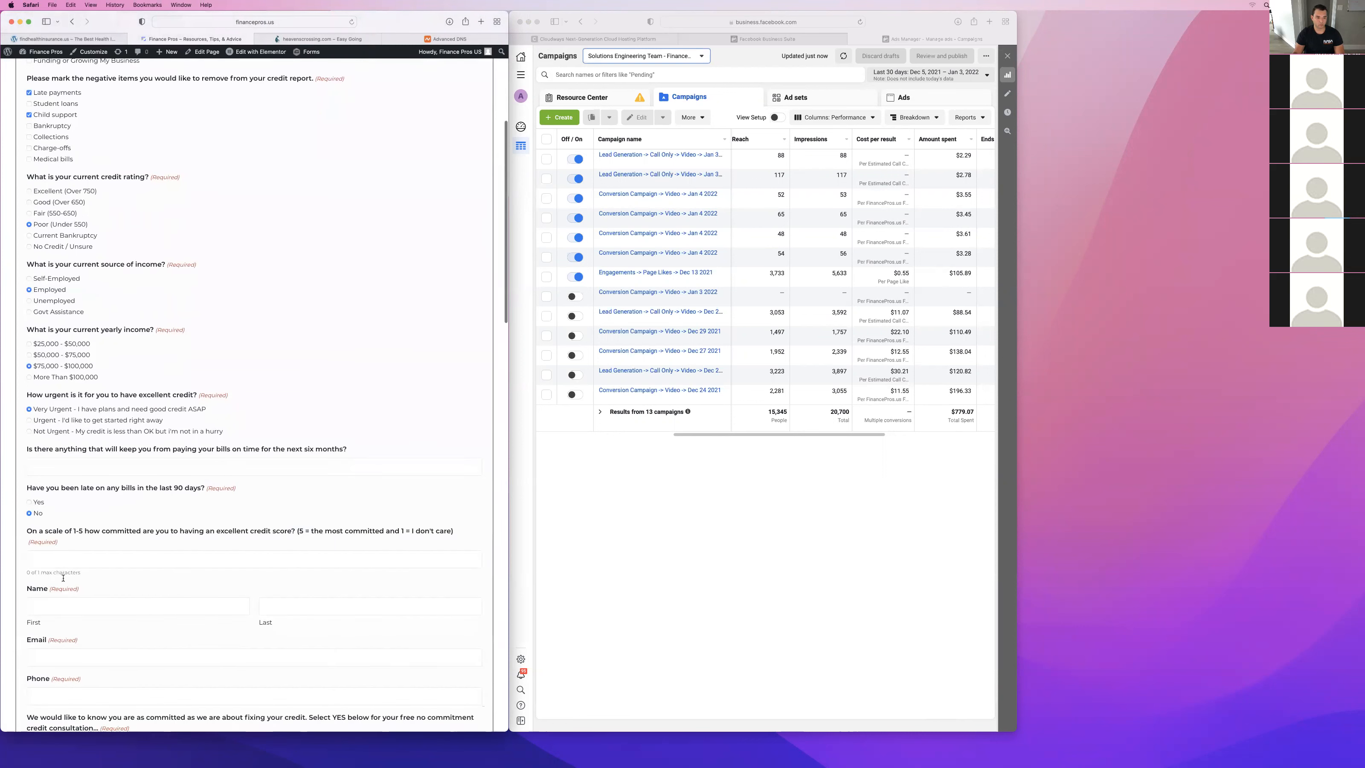
scroll(51, 579, "down", 8)
left_click(29, 571)
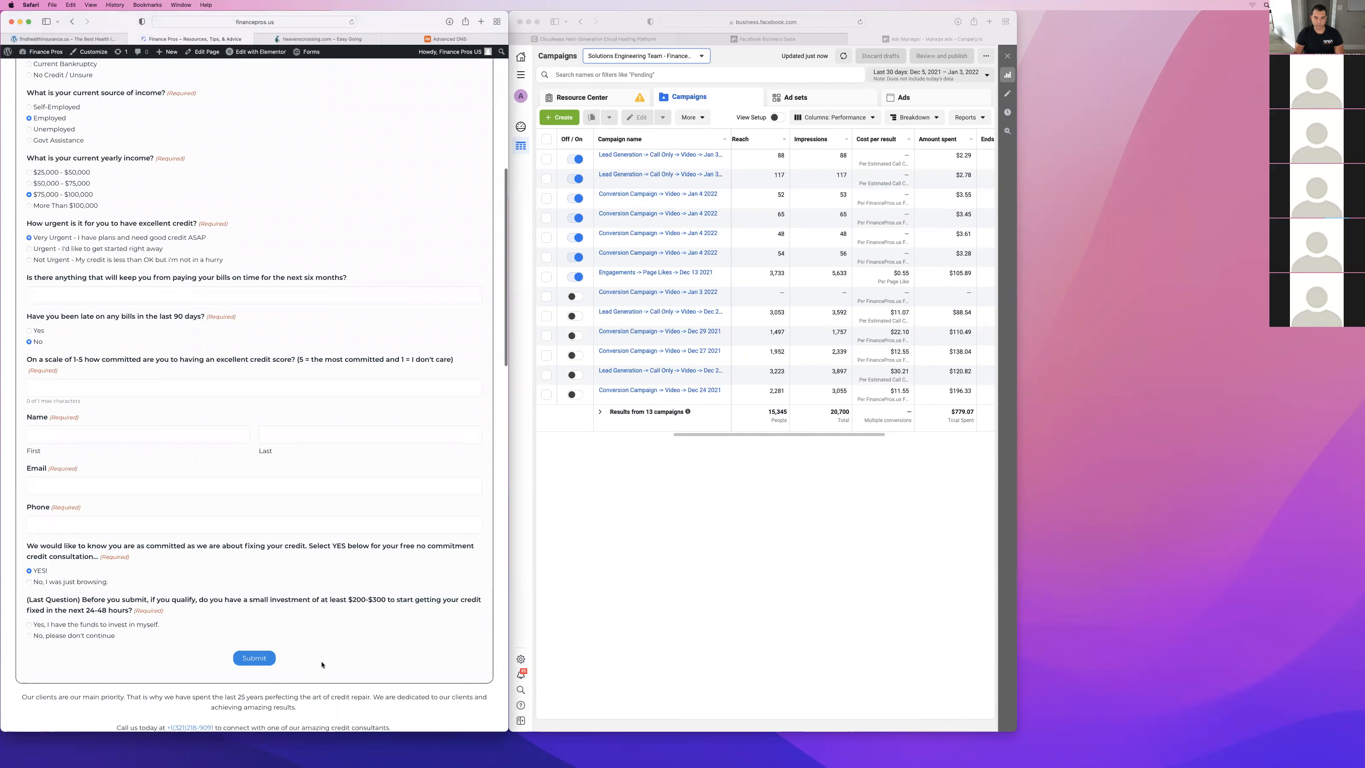
left_click(29, 625)
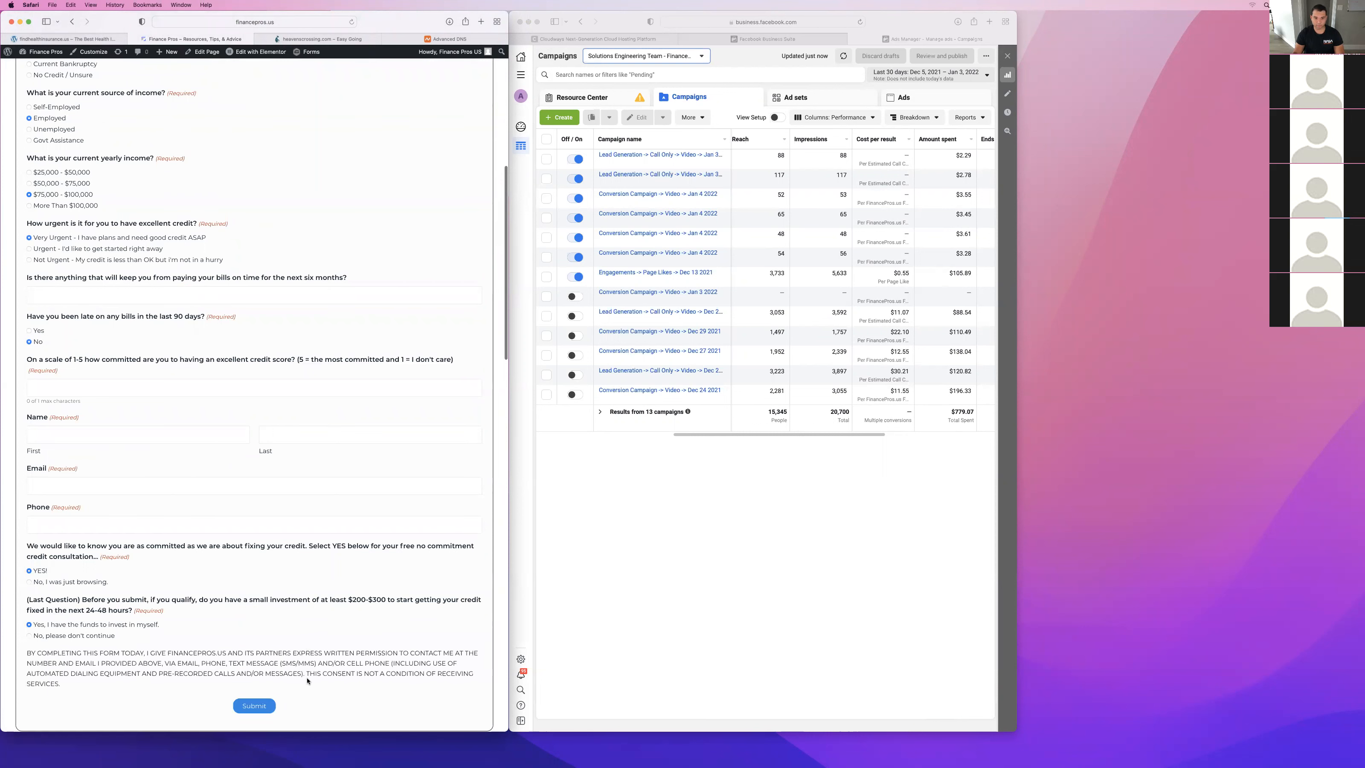
scroll(215, 642, "down", 2)
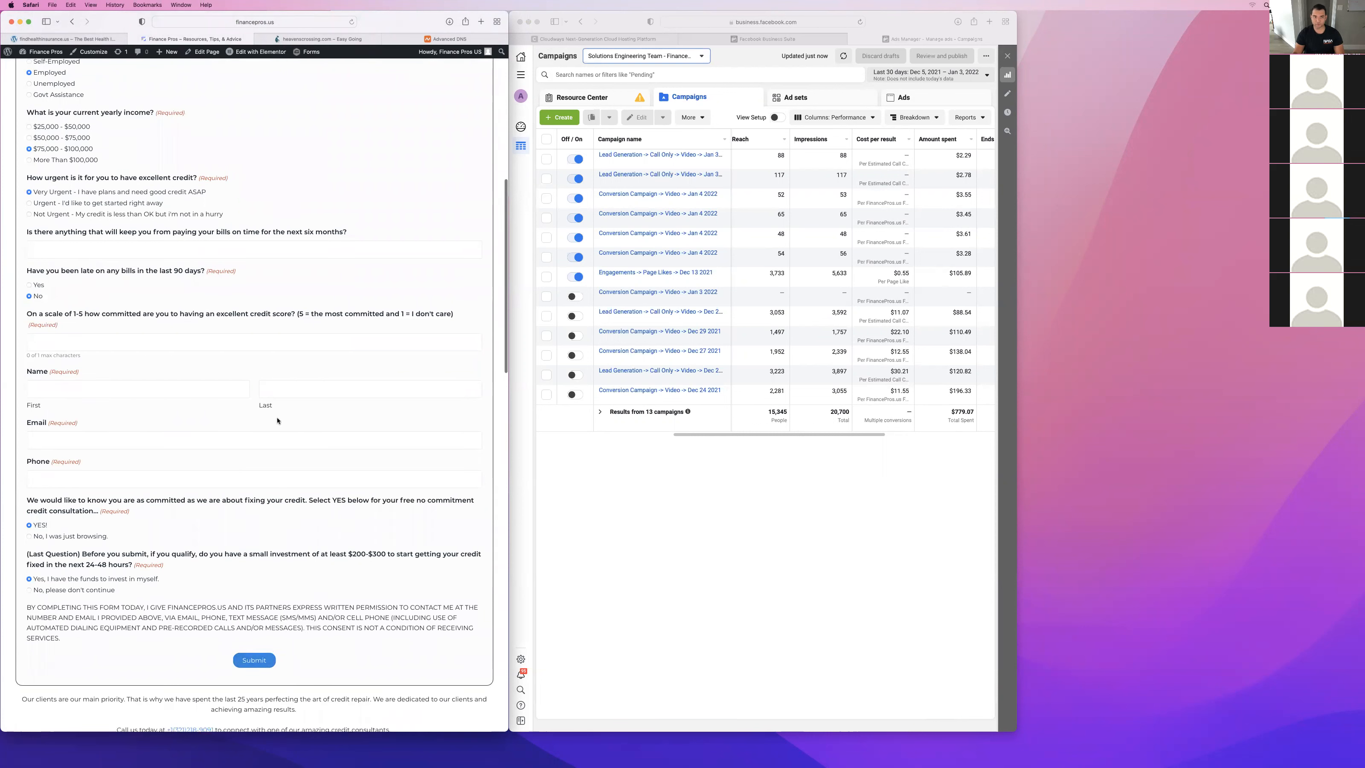
scroll(277, 421, "up", 20)
Load aweber.com in a new browser tab and open the AWeber account dashboard.
key("super+t")
type("awee")
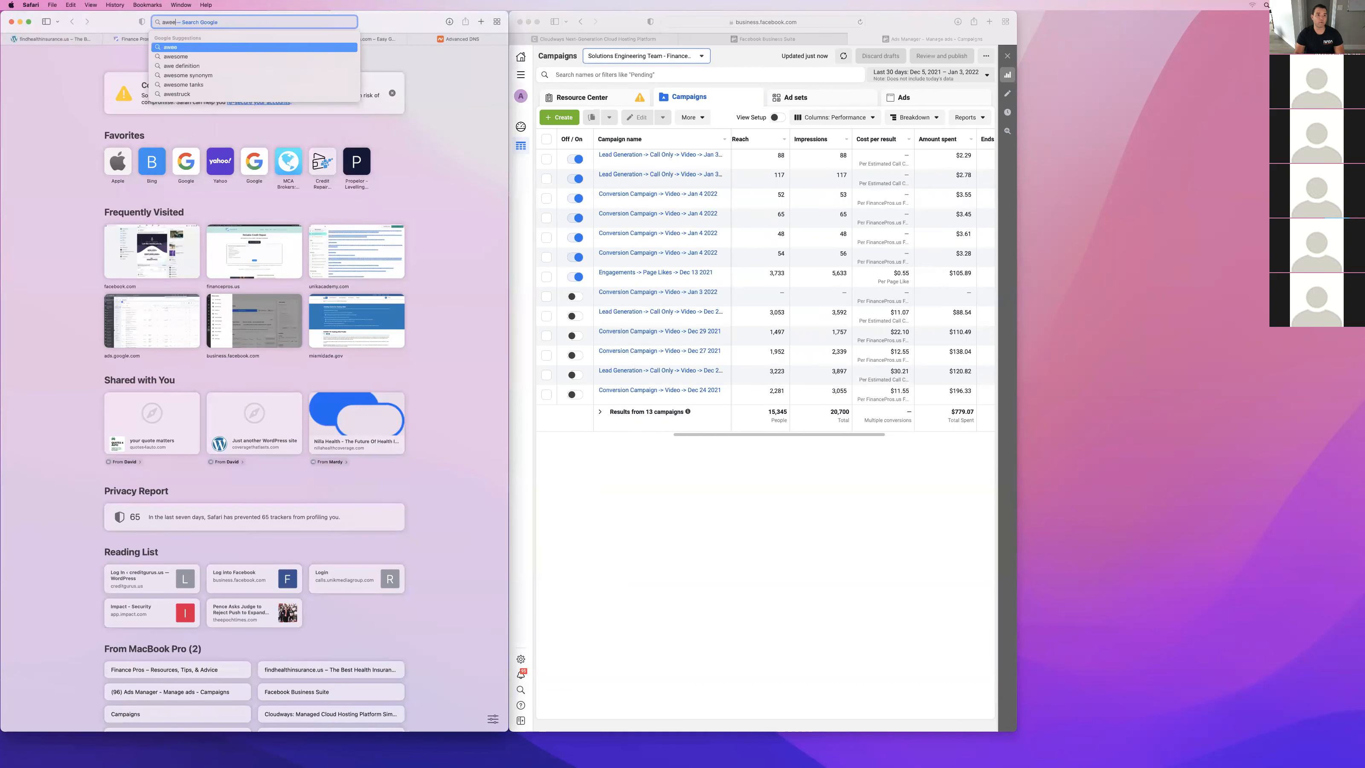
key("BackSpace")
key("BackSpace")
type("eber.com")
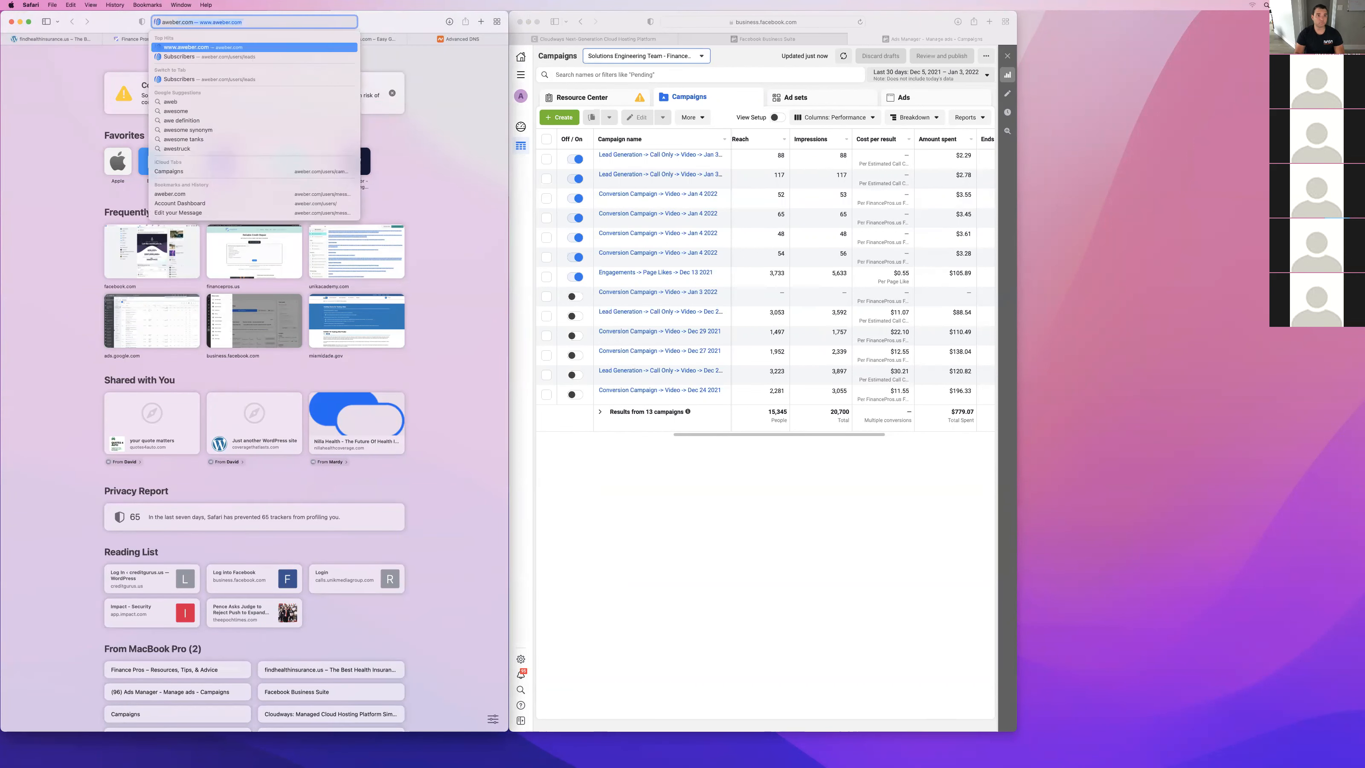
key("Return")
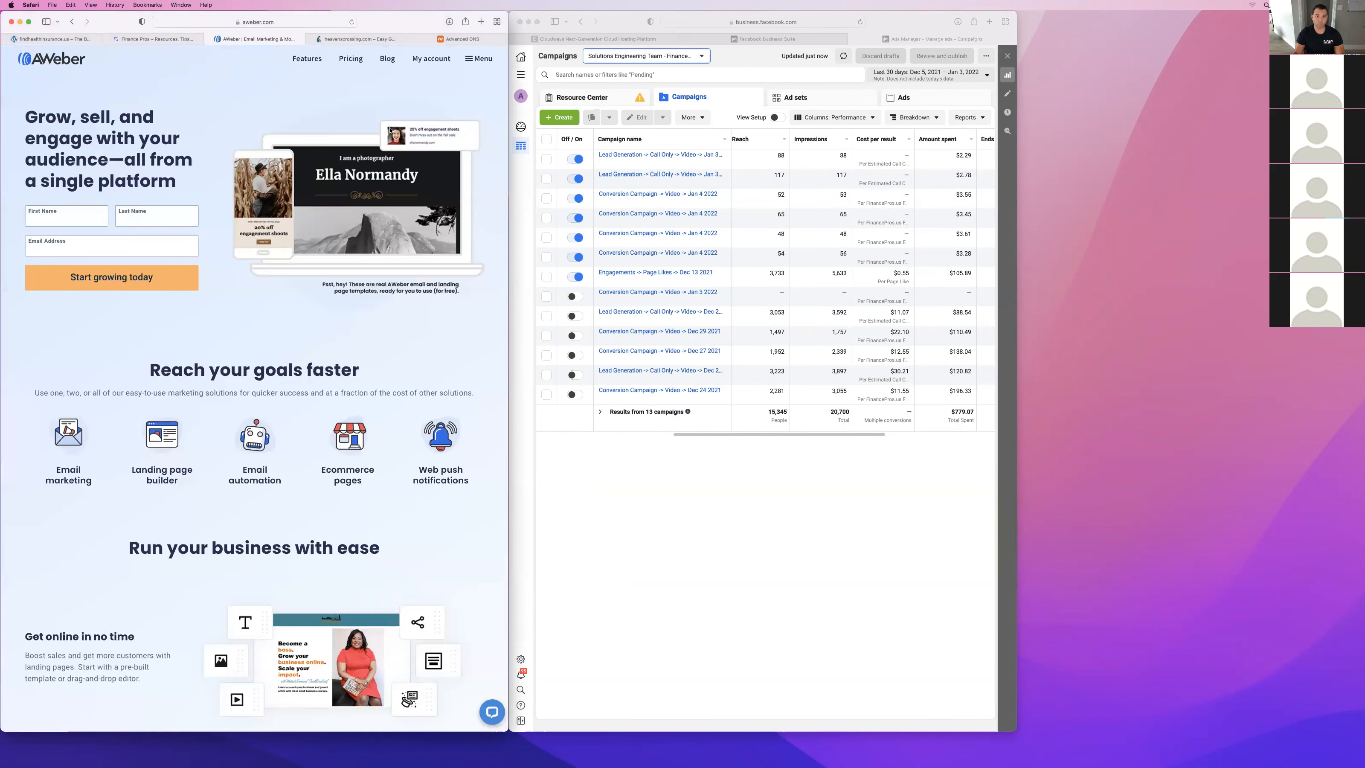
left_click(473, 59)
left_click(430, 68)
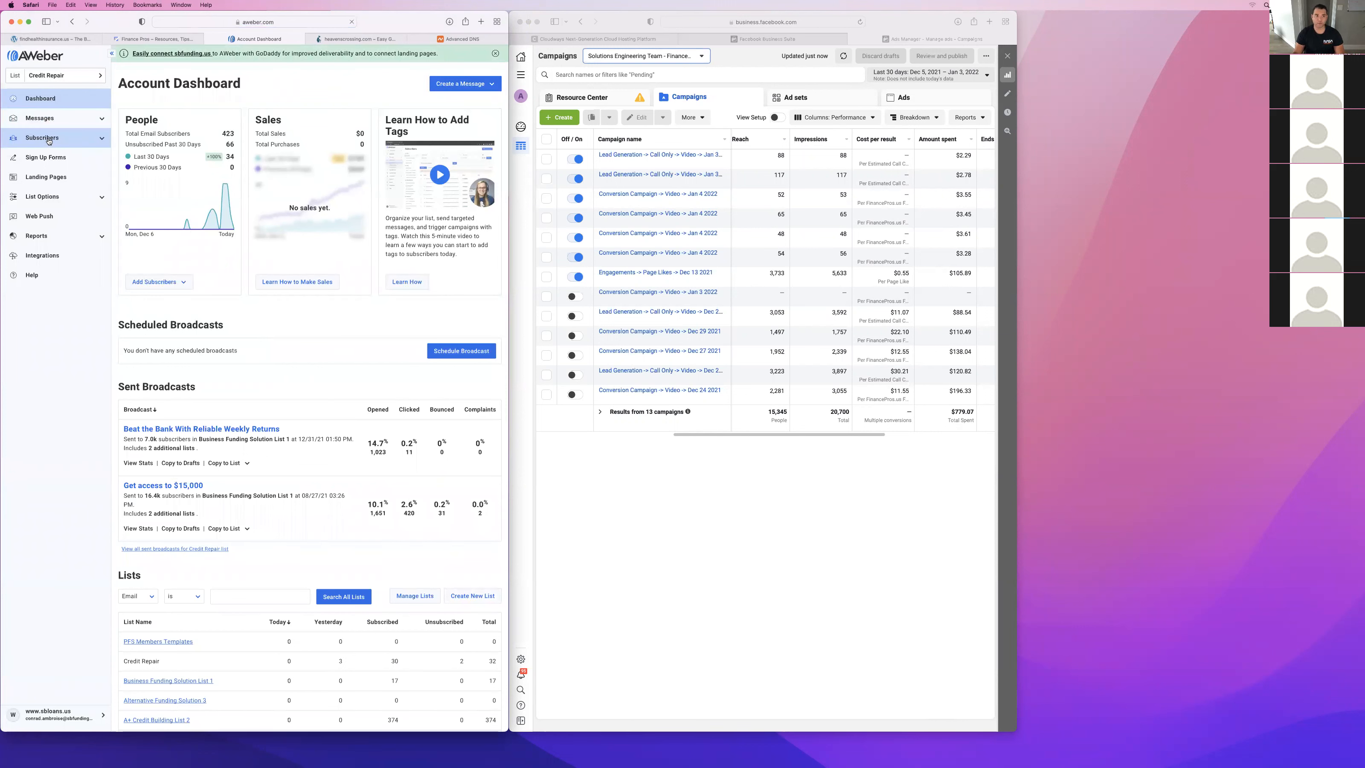
Open the Credit Repair list's campaigns and examine the Credit Builder Series, Debt Solution, Series Credit Monitoring and Lexington Law email sequences.
left_click(41, 118)
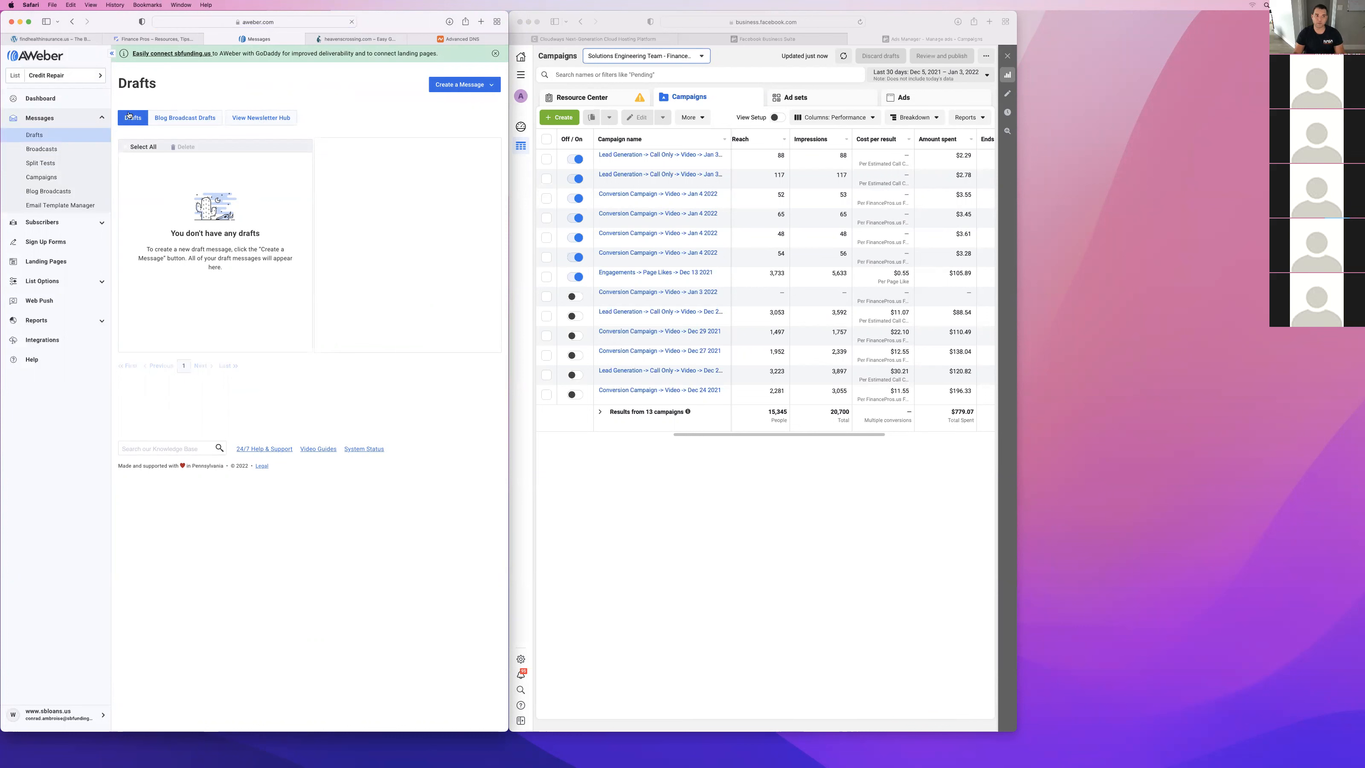
left_click(44, 177)
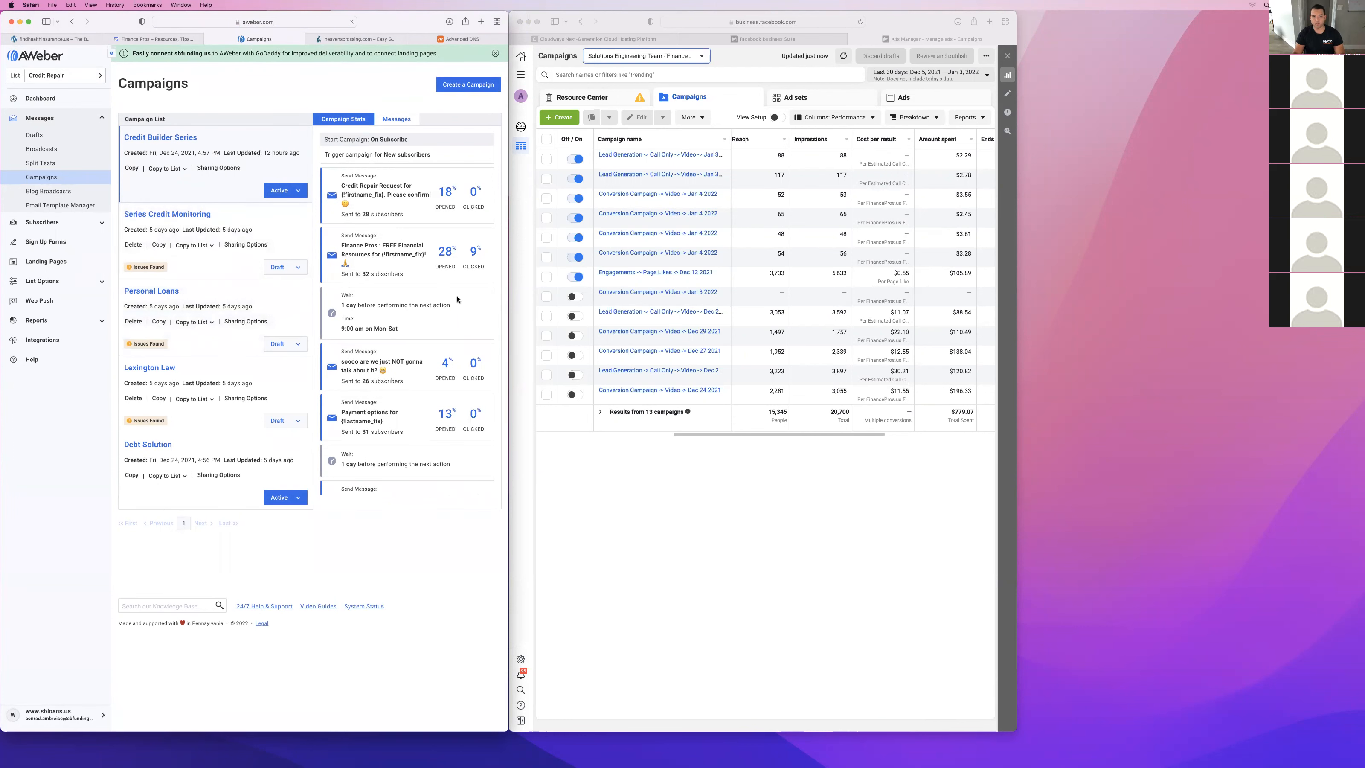
scroll(398, 307, "down", 5)
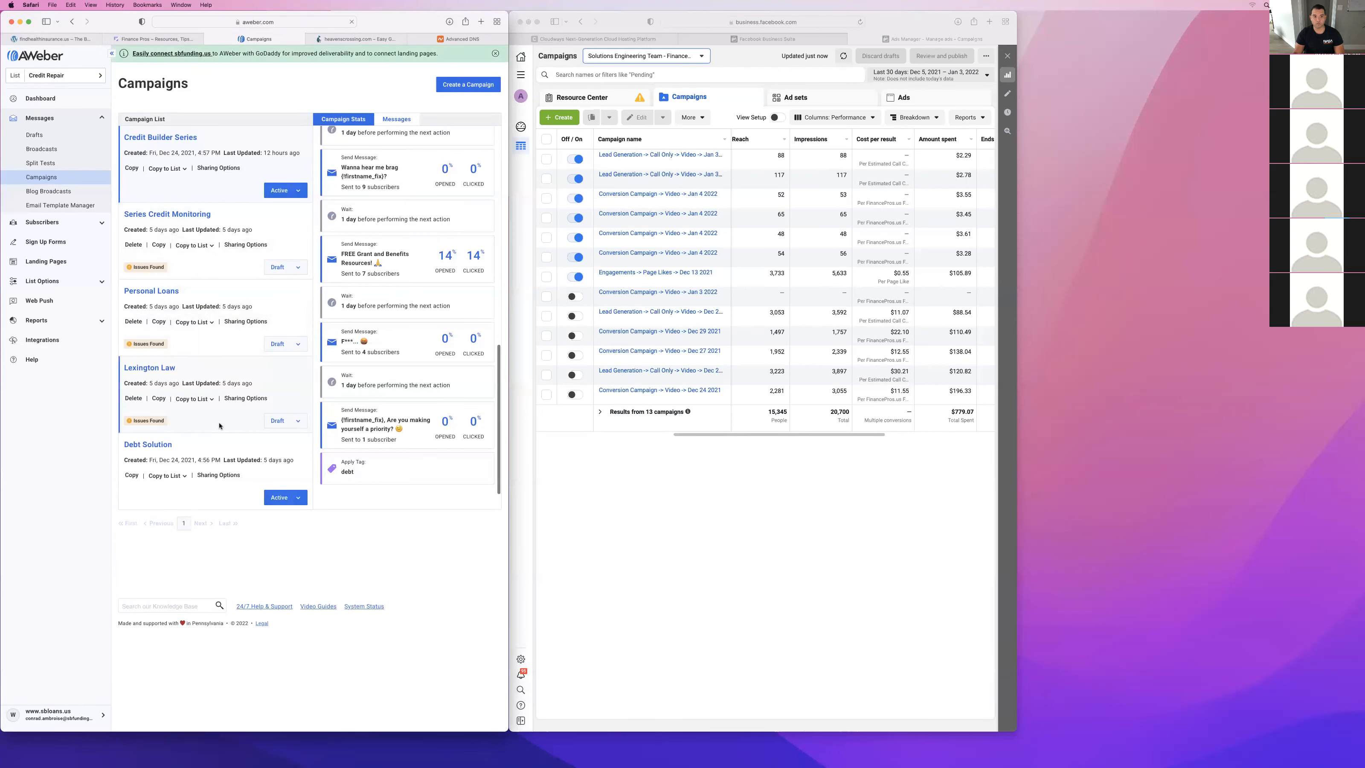
left_click(229, 444)
scroll(374, 297, "down", 1)
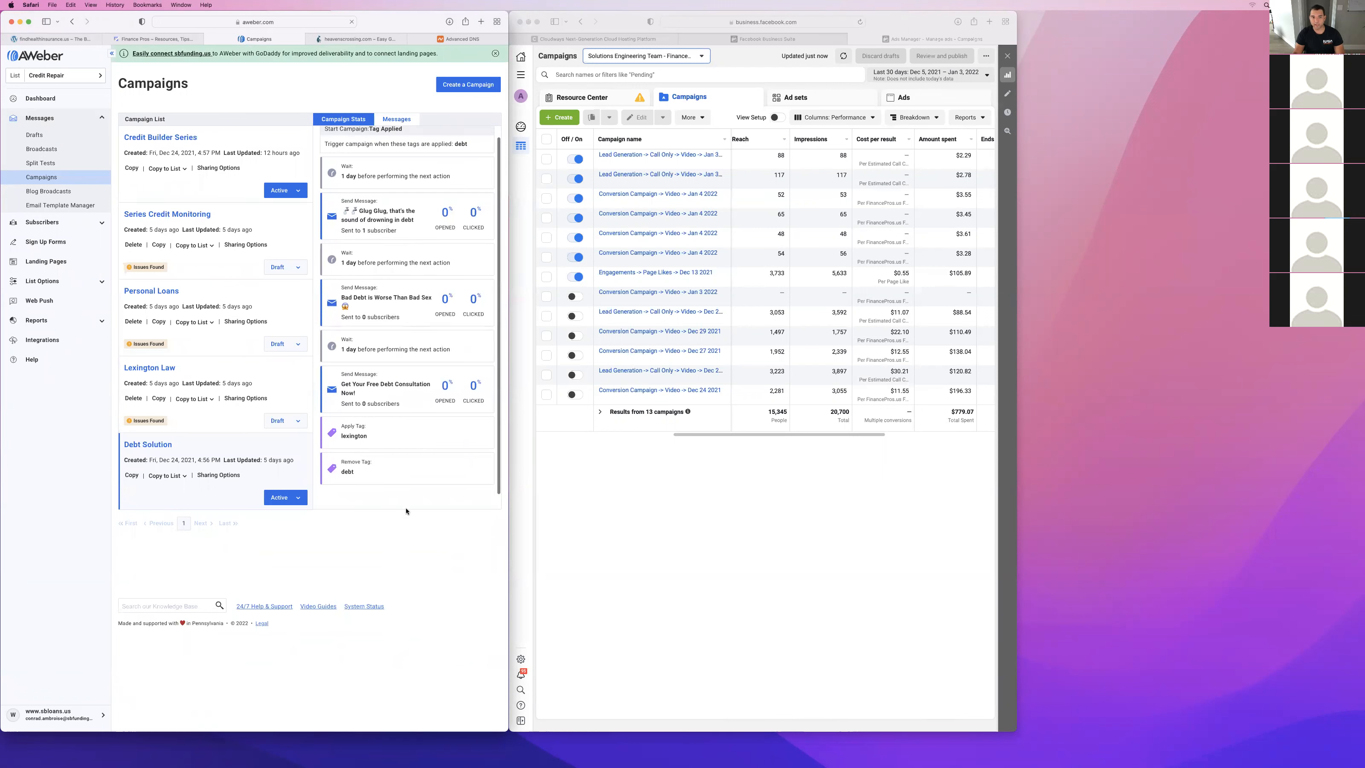
left_click(239, 222)
left_click(232, 371)
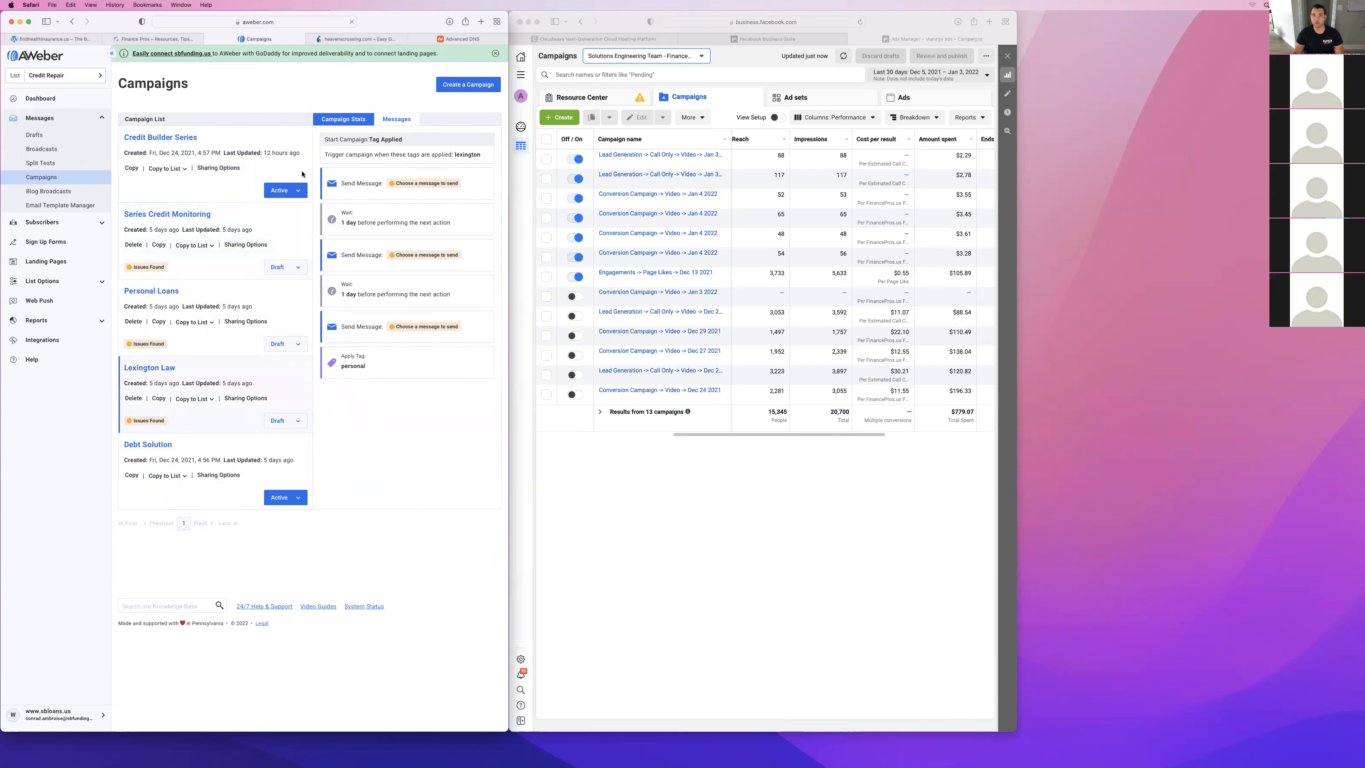
Return to the Finance Pros lead form and review its questions and selected answers.
left_click(133, 37)
scroll(247, 289, "down", 15)
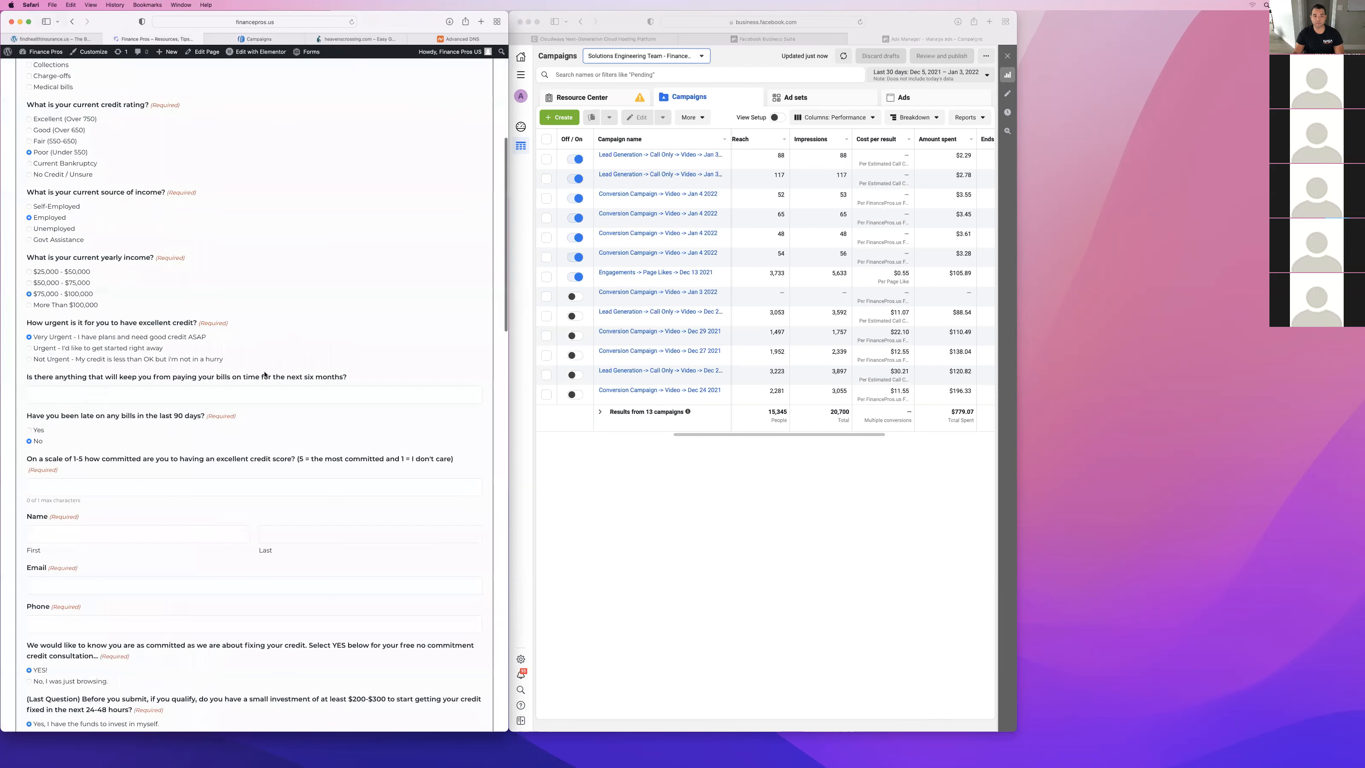
scroll(186, 190, "up", 5)
left_click_drag(25, 181, 103, 215)
scroll(353, 234, "up", 10)
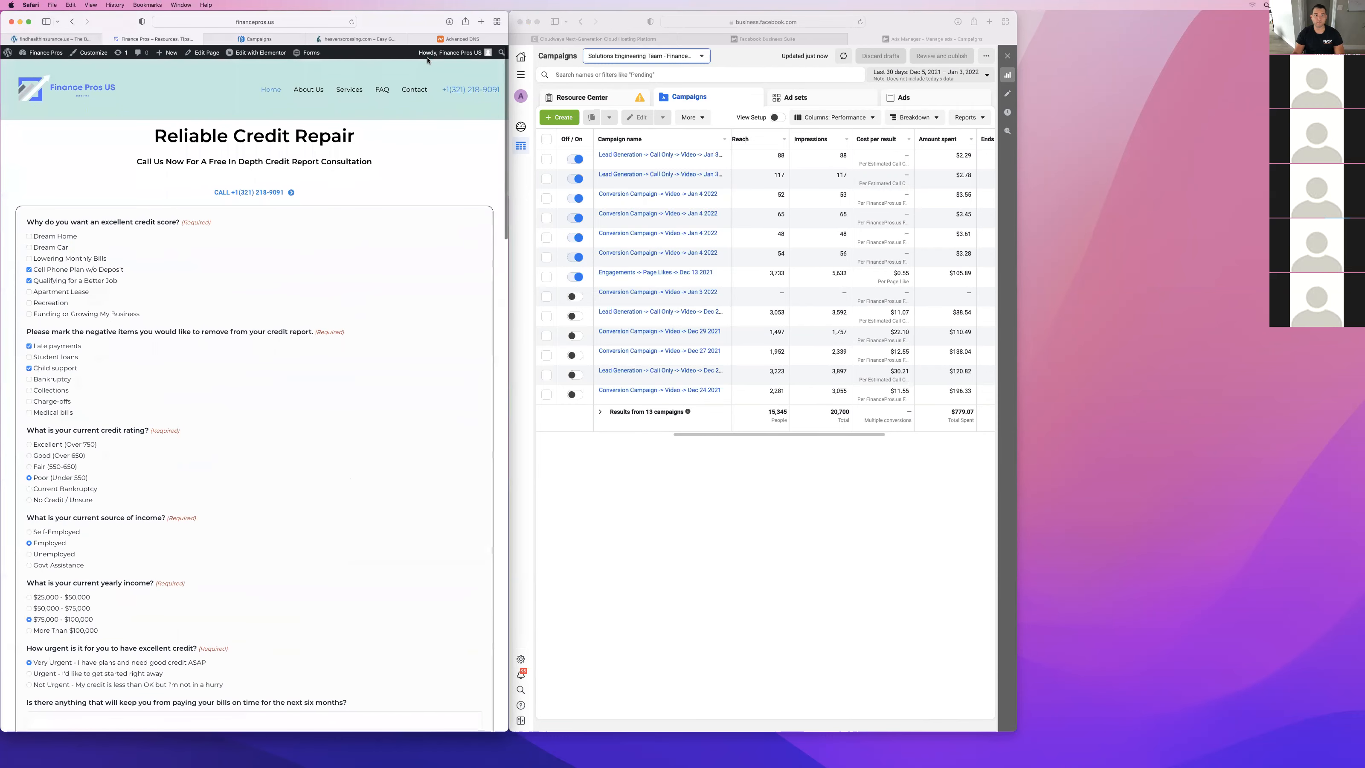
Return to Cloudways SSL management, verify the DNS for bestautoquotes.us, and start installing the Let's Encrypt wildcard certificate.
left_click(499, 40)
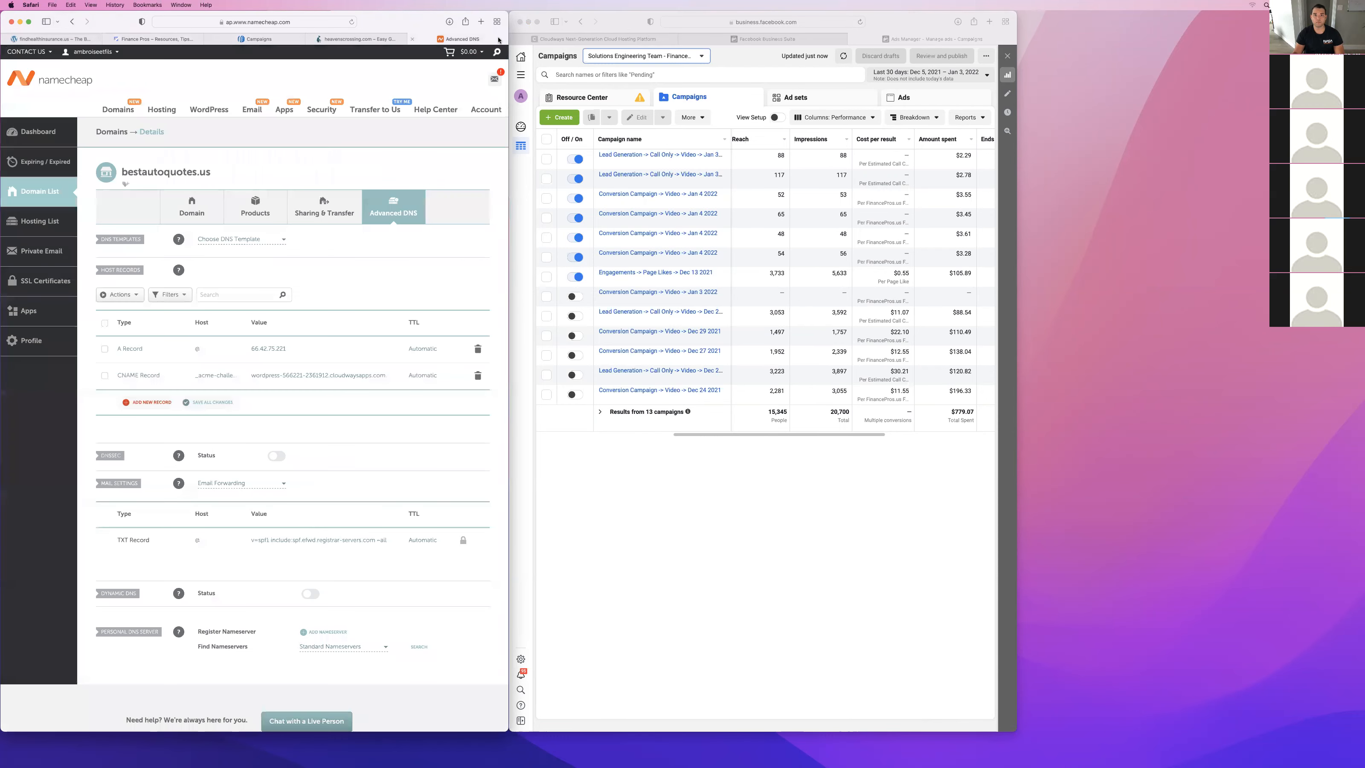
left_click(596, 39)
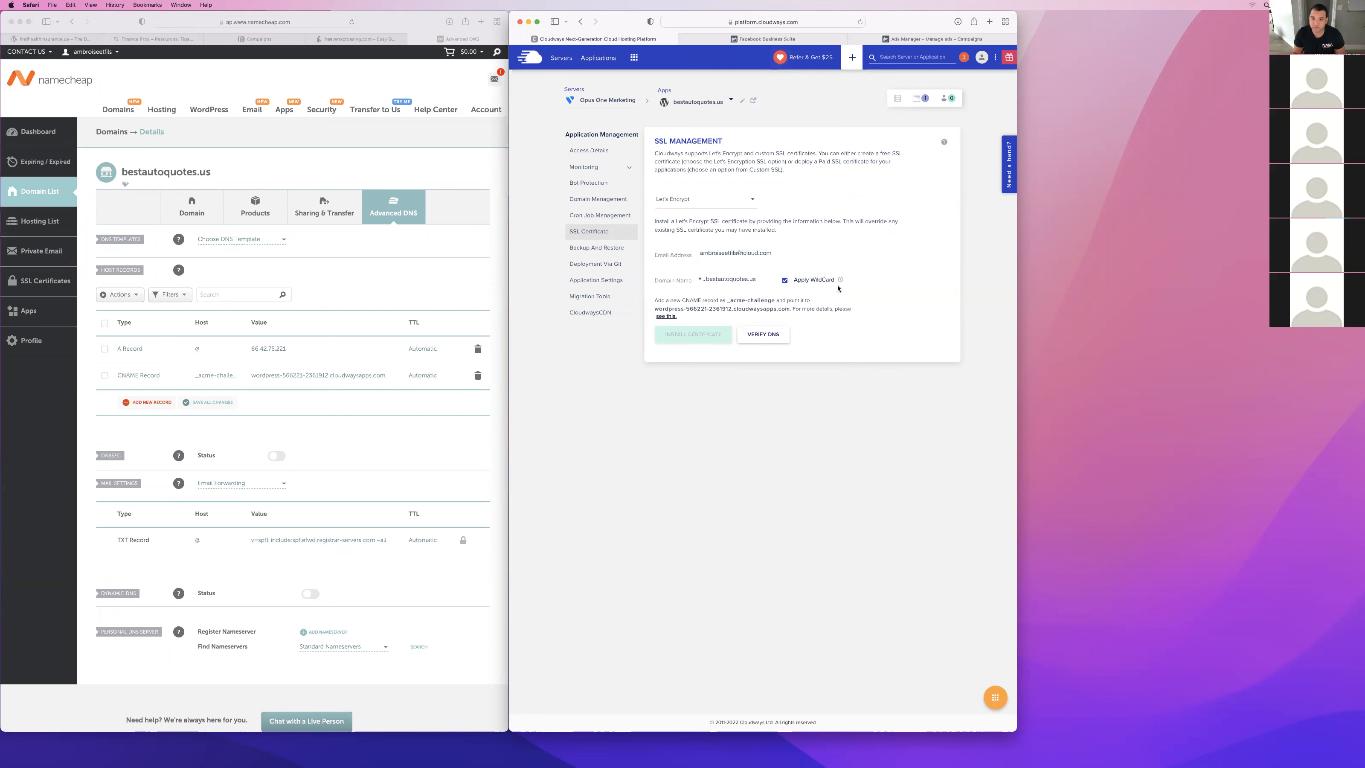
left_click(763, 338)
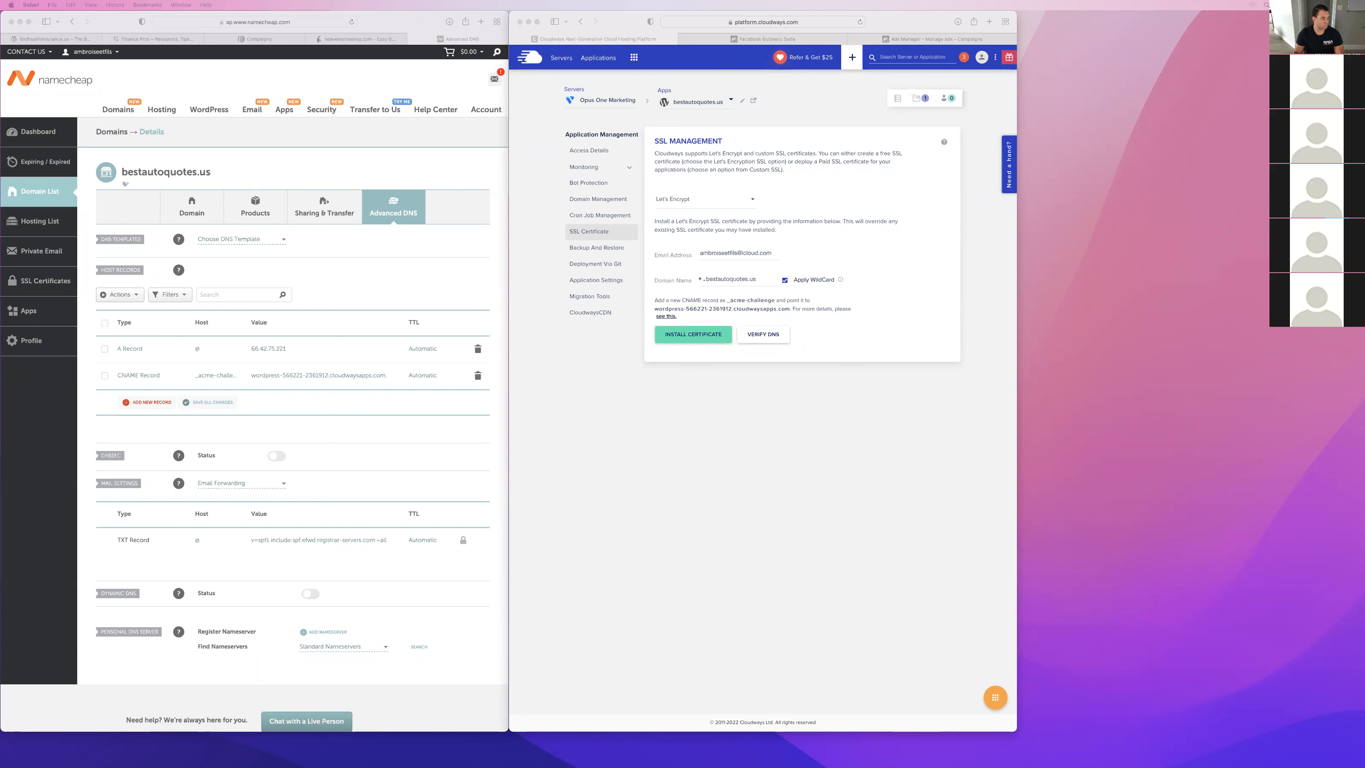
left_click(797, 461)
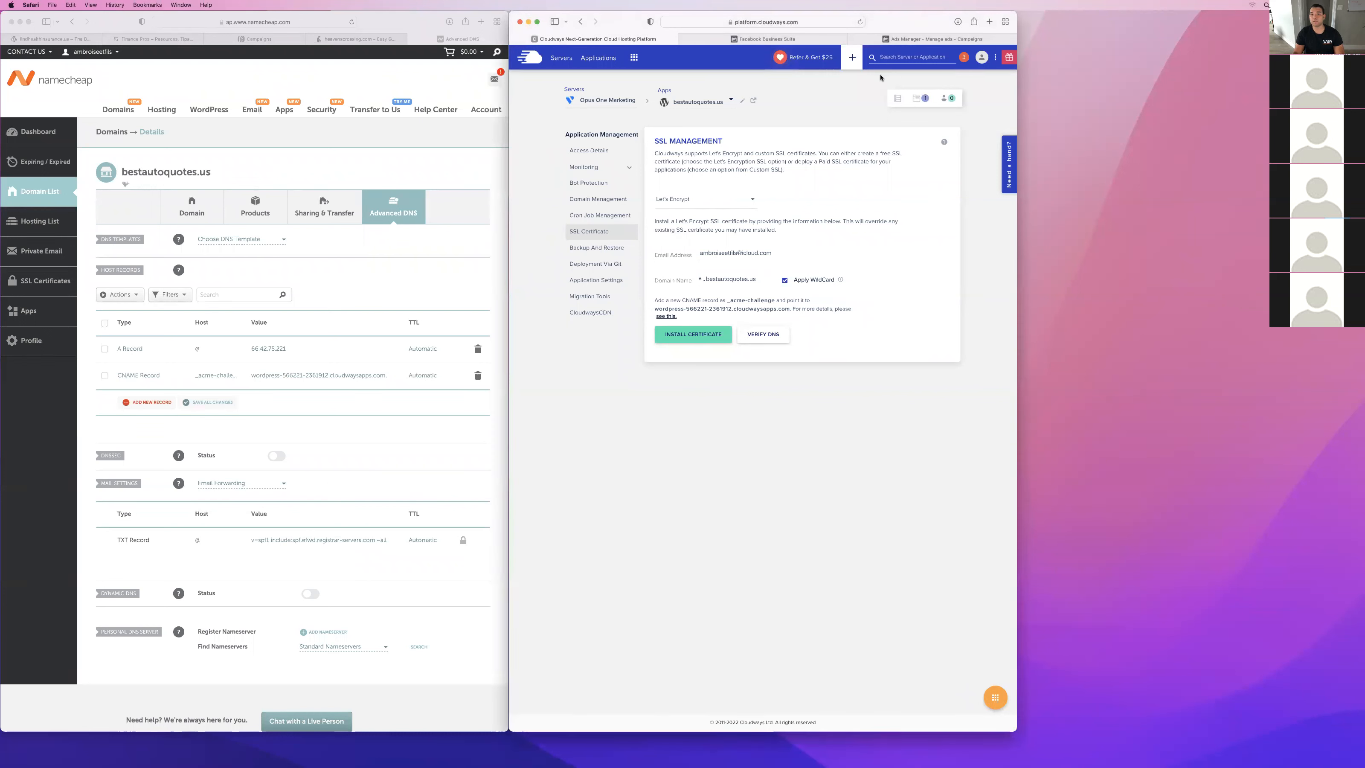
left_click(773, 334)
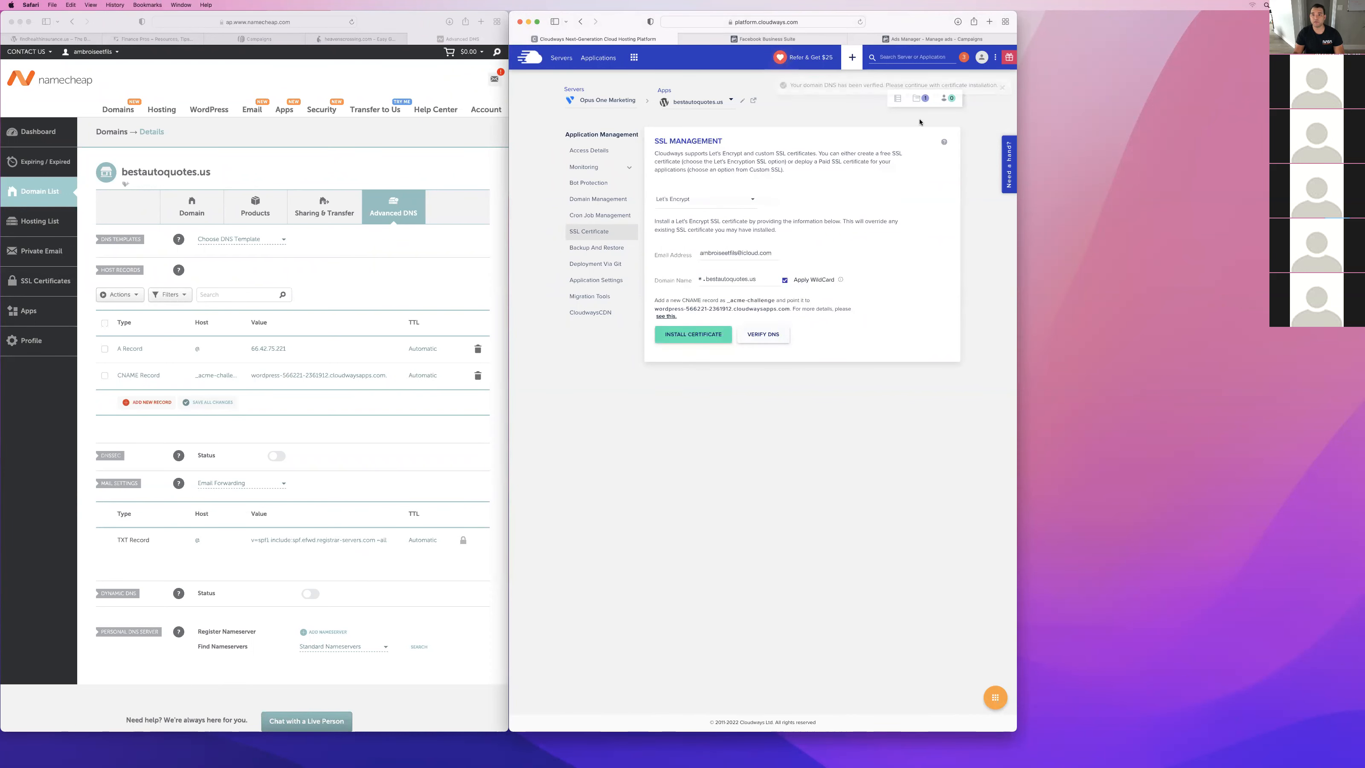
left_click(688, 337)
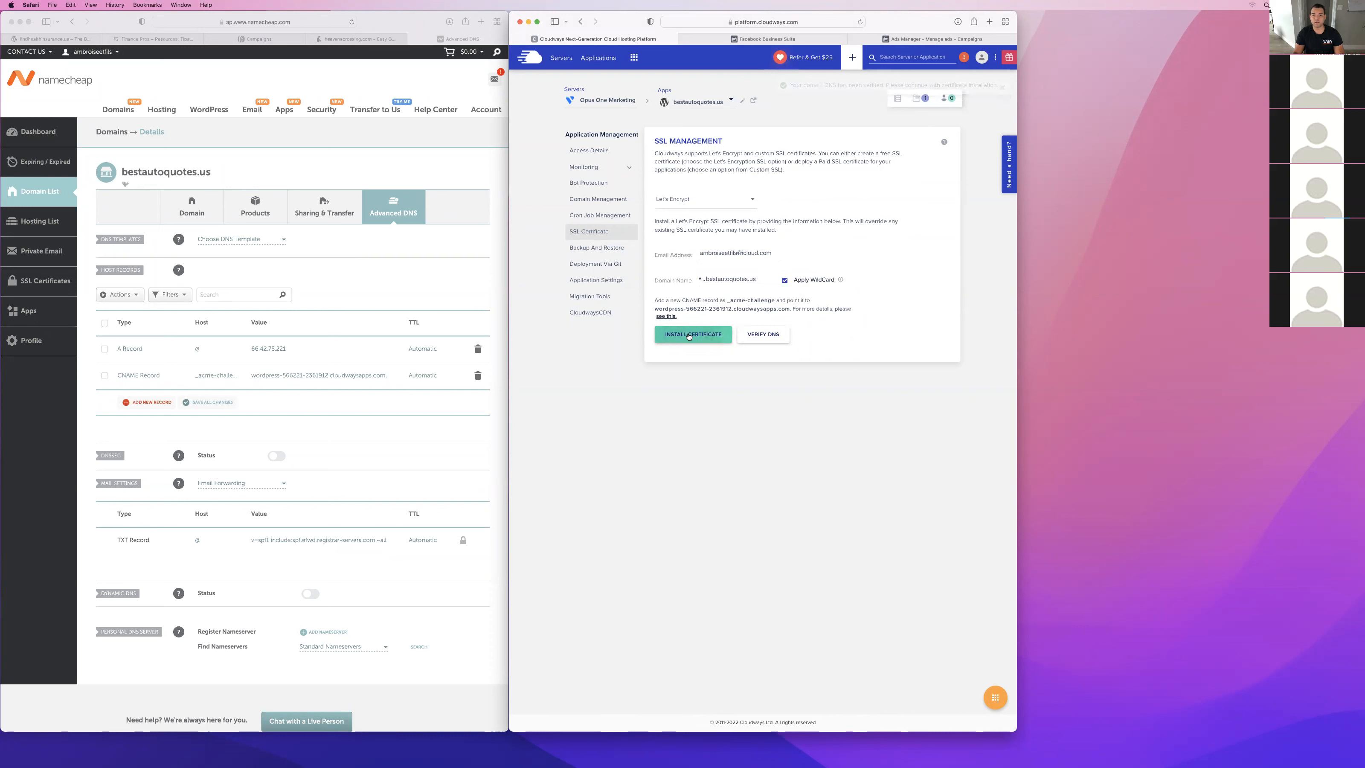
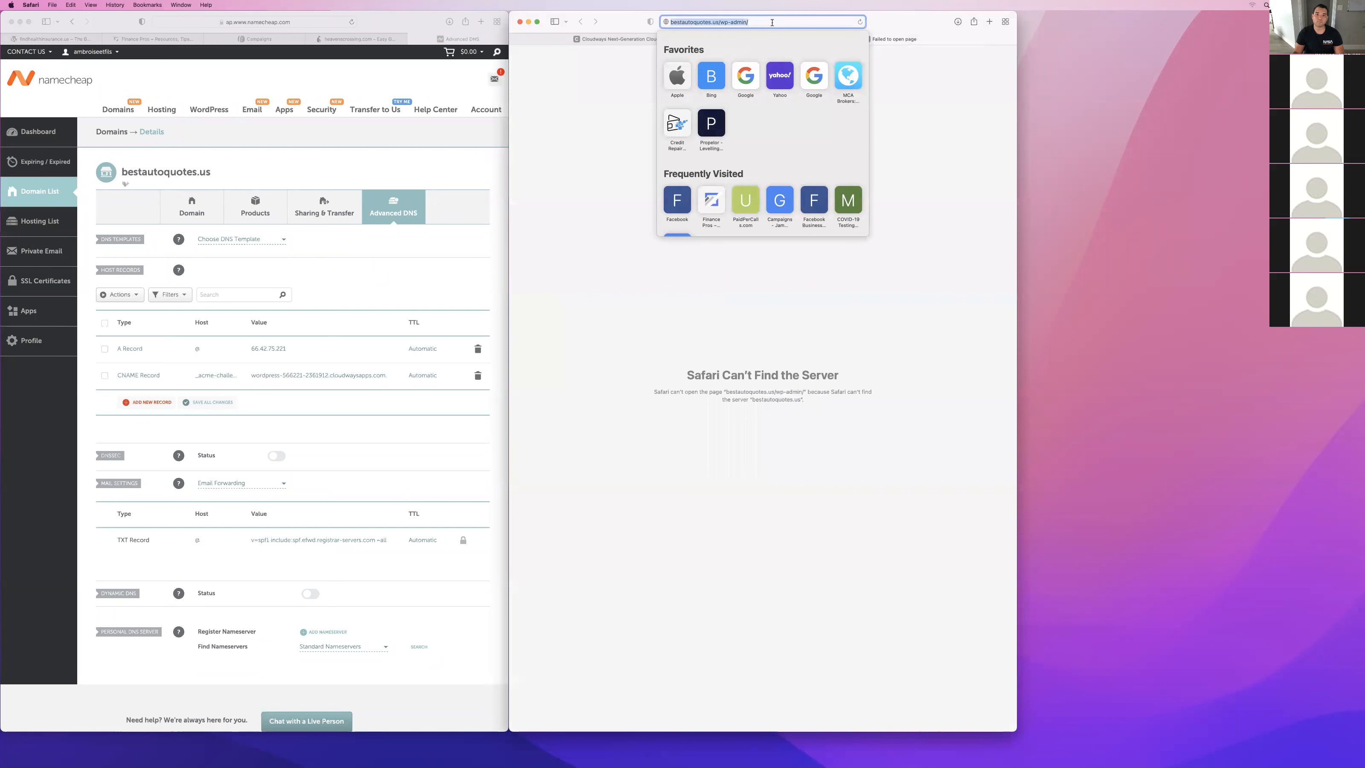
Load the WordPress admin login page of bestautoquotes.us at the wp-admin address.
key("BackSpace")
key("BackSpace")
key("BackSpace")
key("BackSpace")
key("BackSpace")
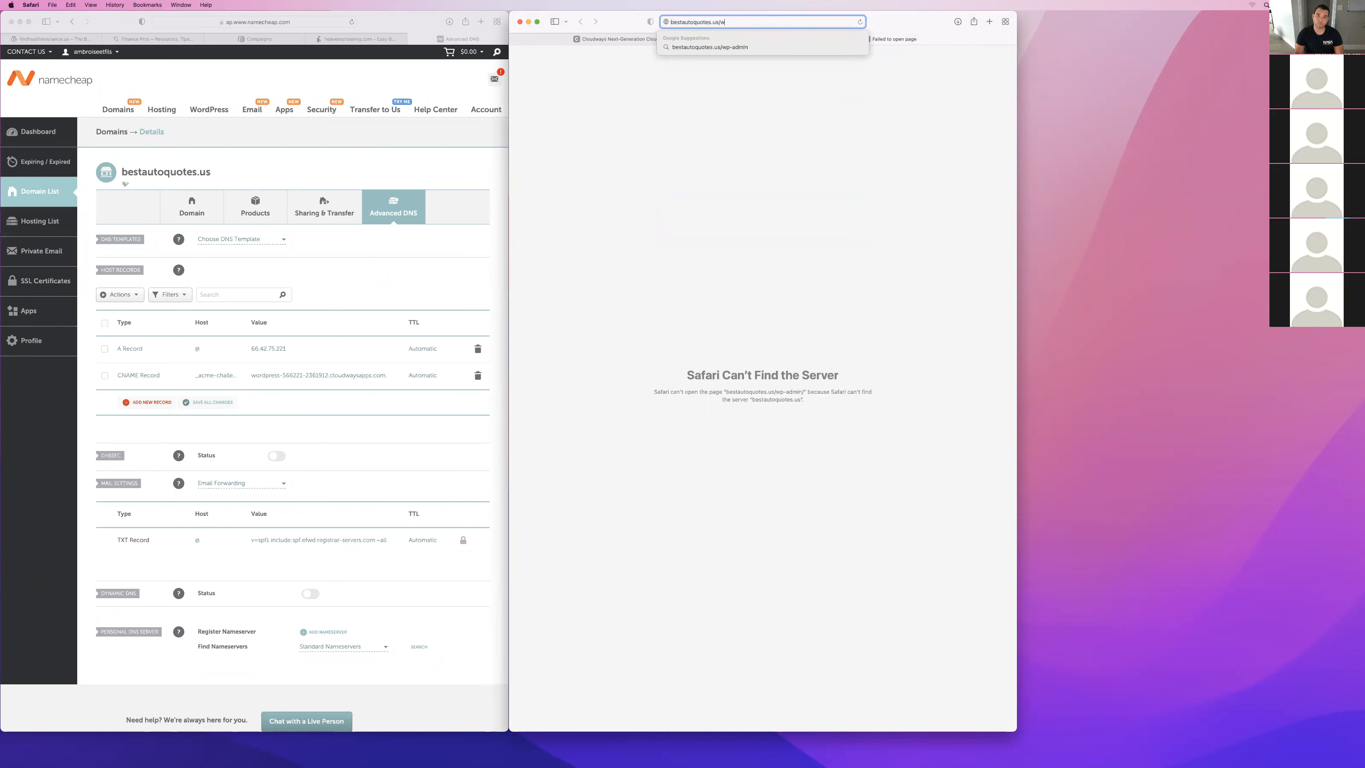
key("BackSpace")
type("admin")
key("Return")
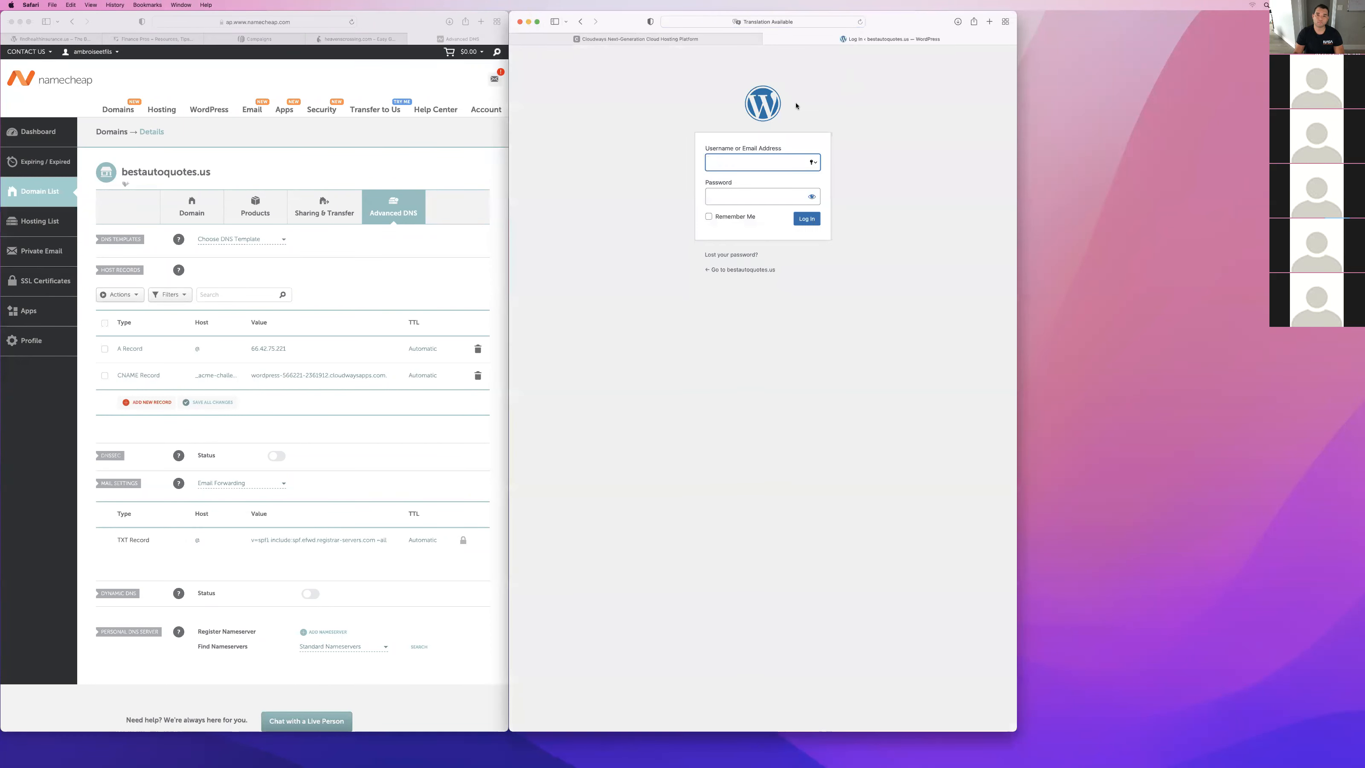
Log in to WordPress with the account's e-mail address and password, and save the password in iCloud Keychain.
left_click(694, 40)
left_click(719, 271)
left_click(882, 41)
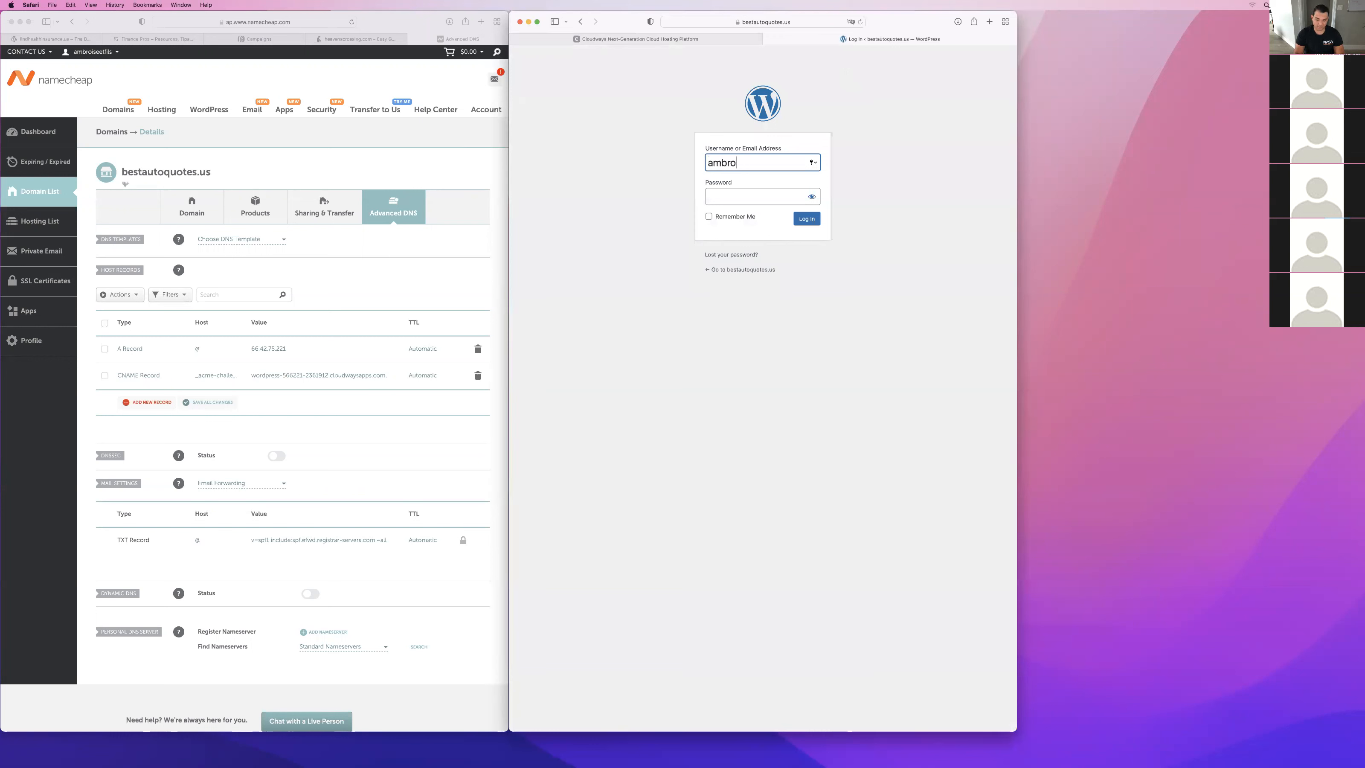
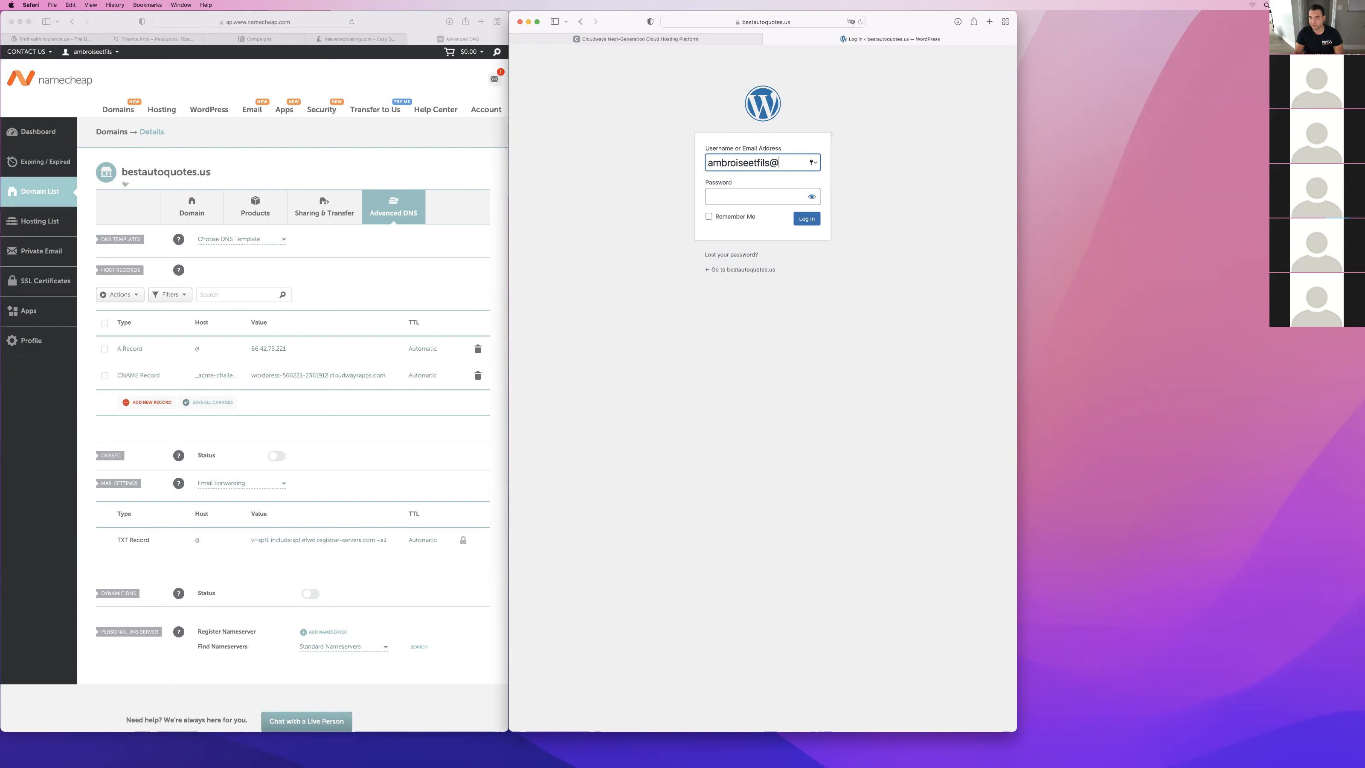
left_click(727, 203)
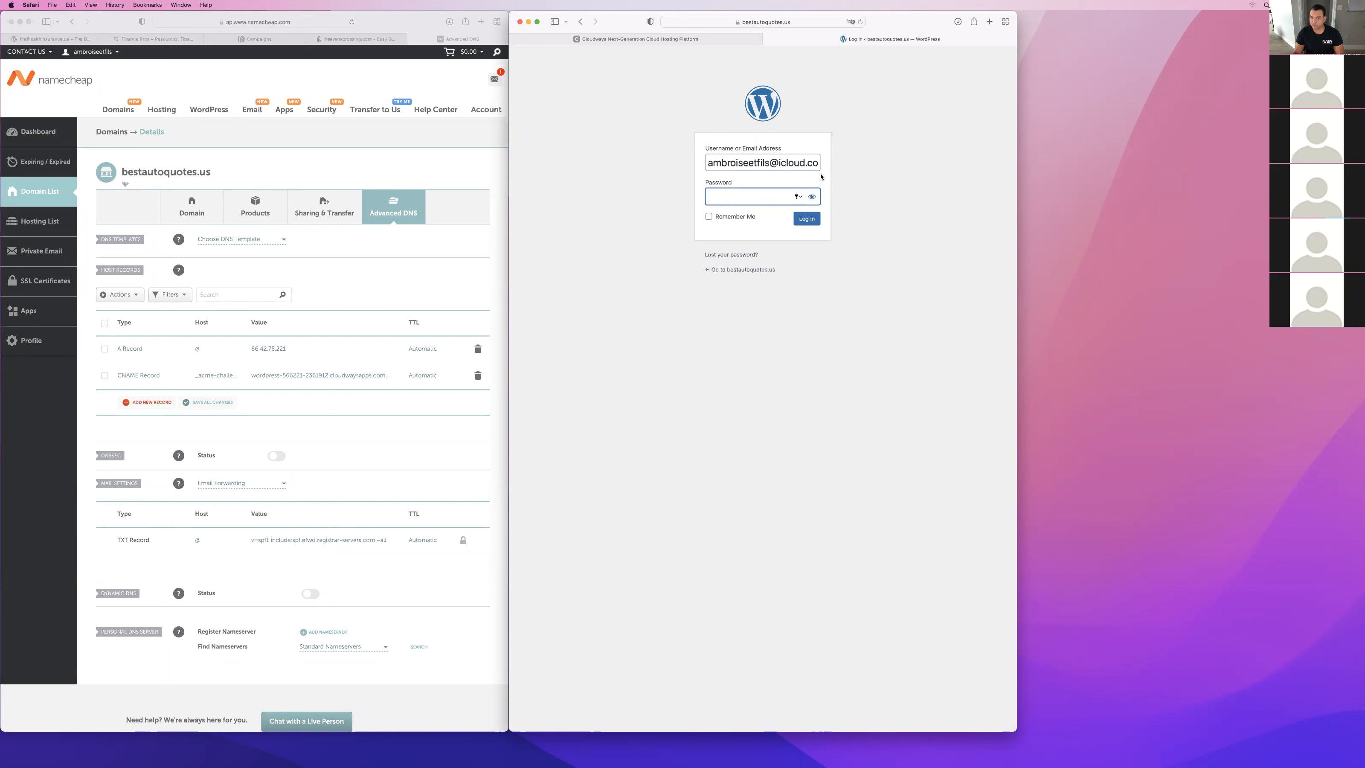
type("**********")
left_click(808, 215)
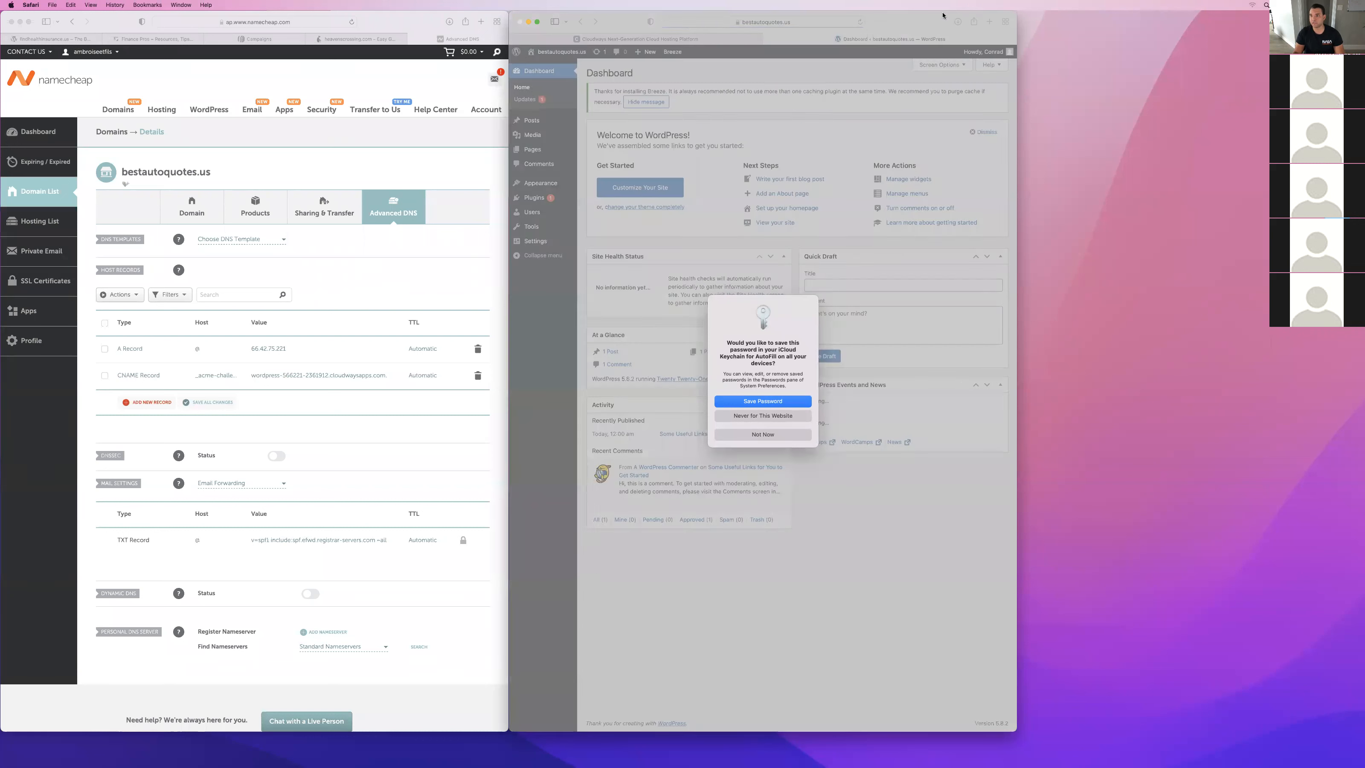
left_click(773, 404)
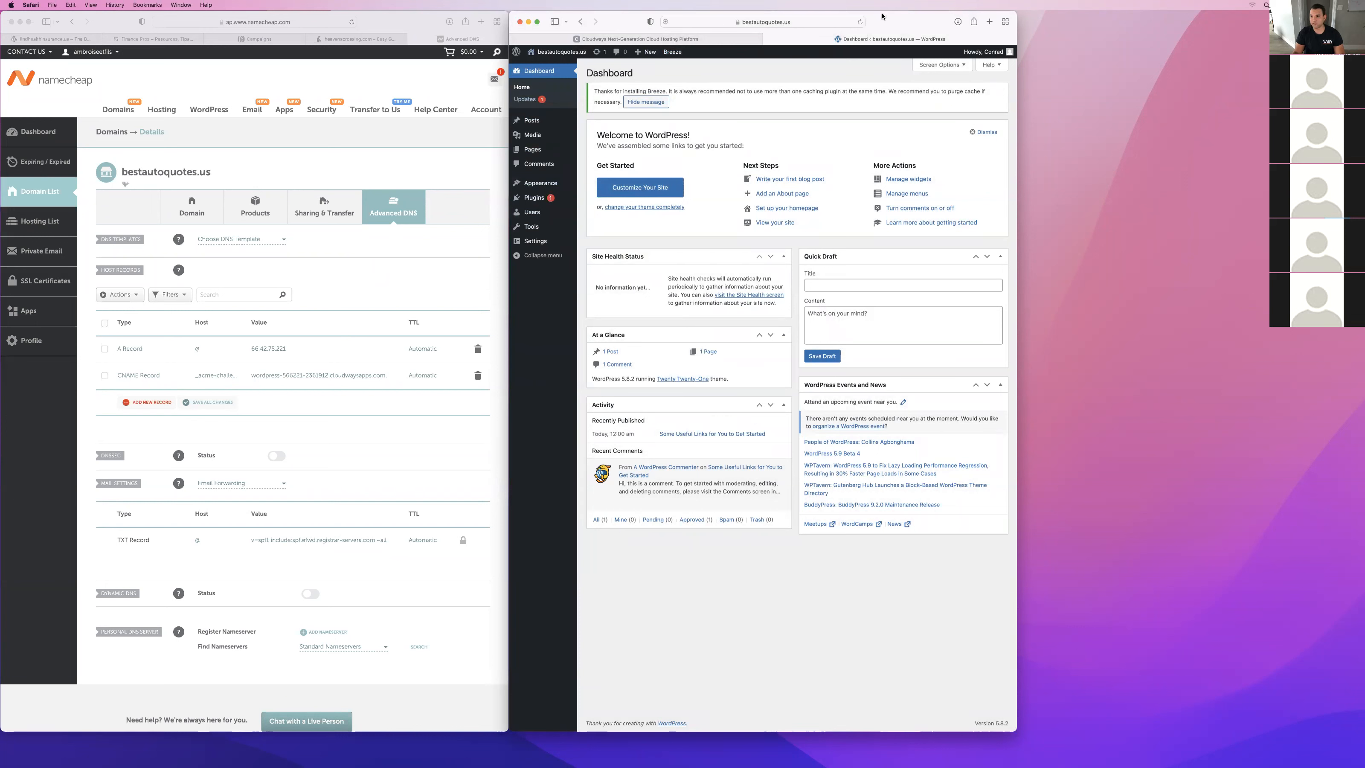
Delete the Akismet Anti-Spam and Hello Dolly plugins, and enable auto-updates for Bot Protection and Breeze.
left_click(536, 199)
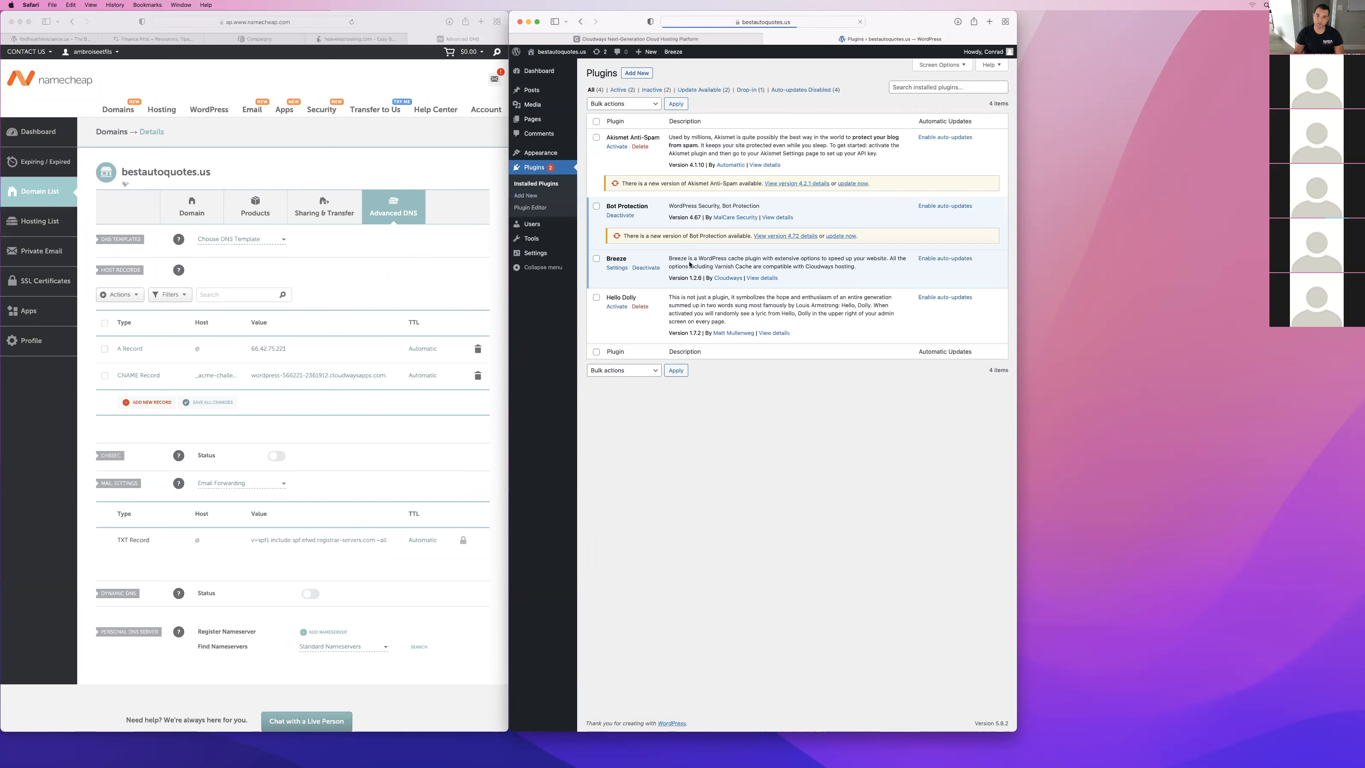
left_click(640, 146)
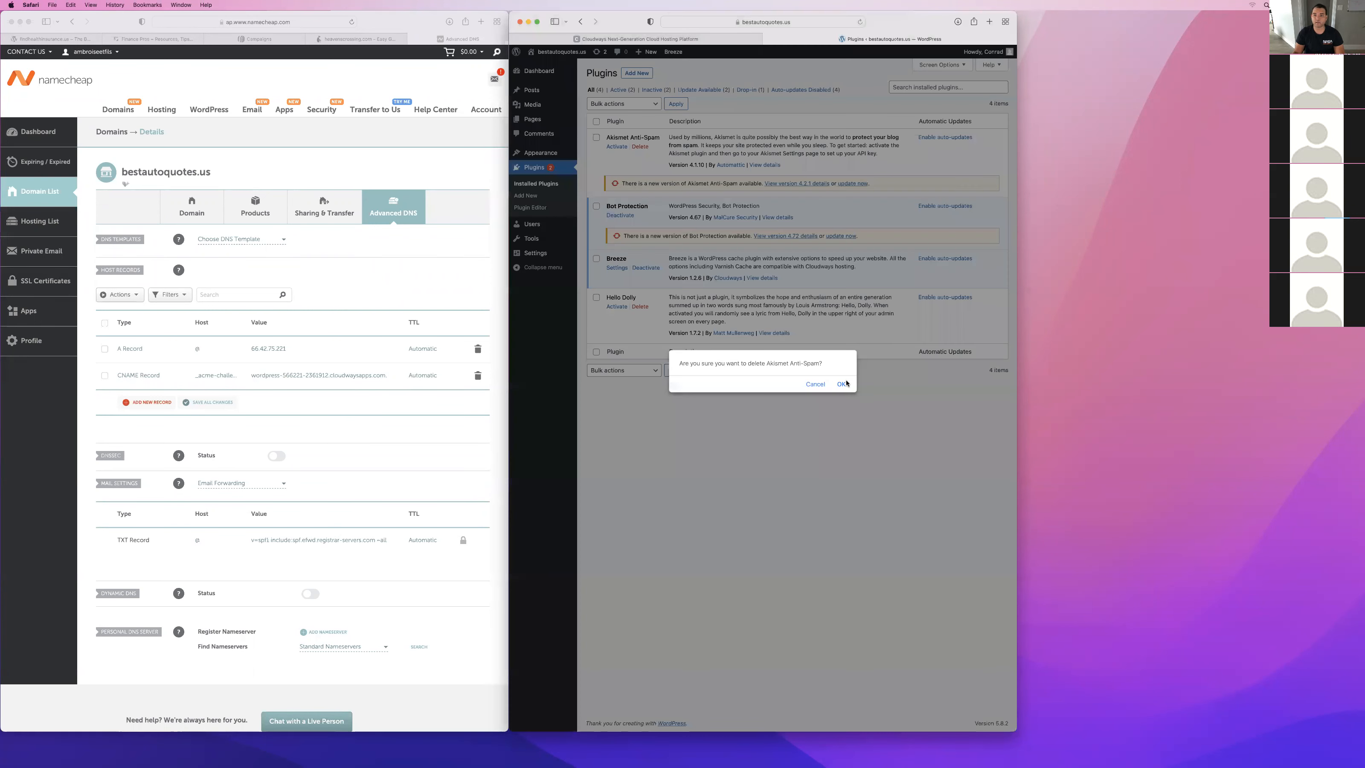
left_click(840, 383)
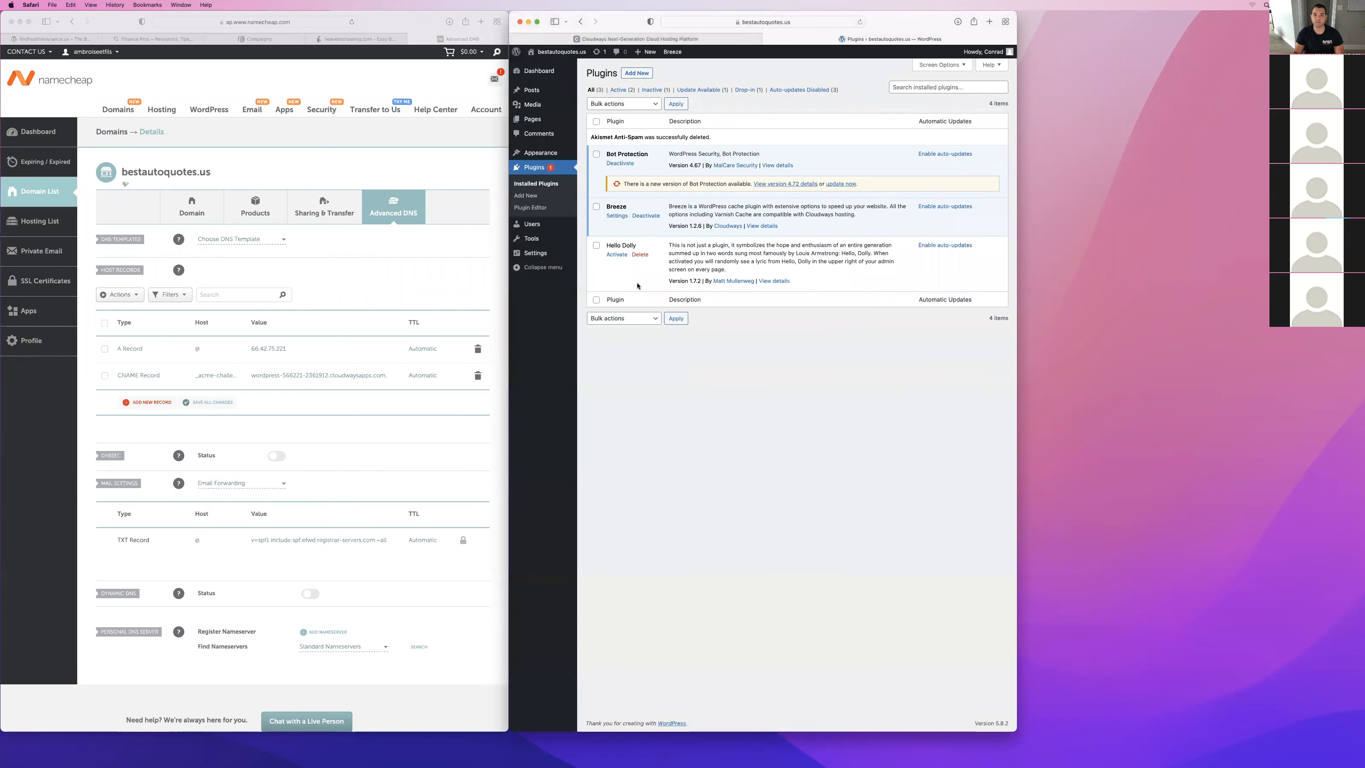
left_click(640, 255)
left_click(844, 385)
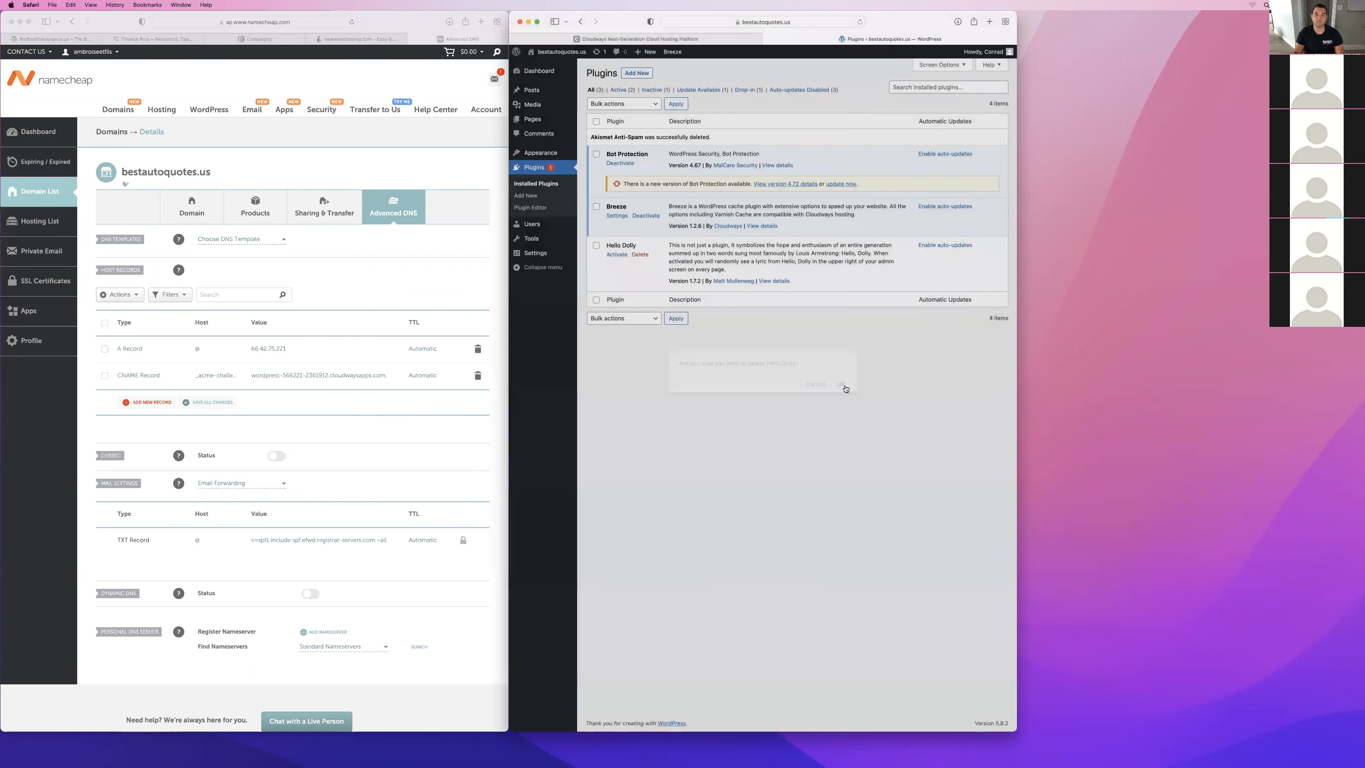
left_click(966, 155)
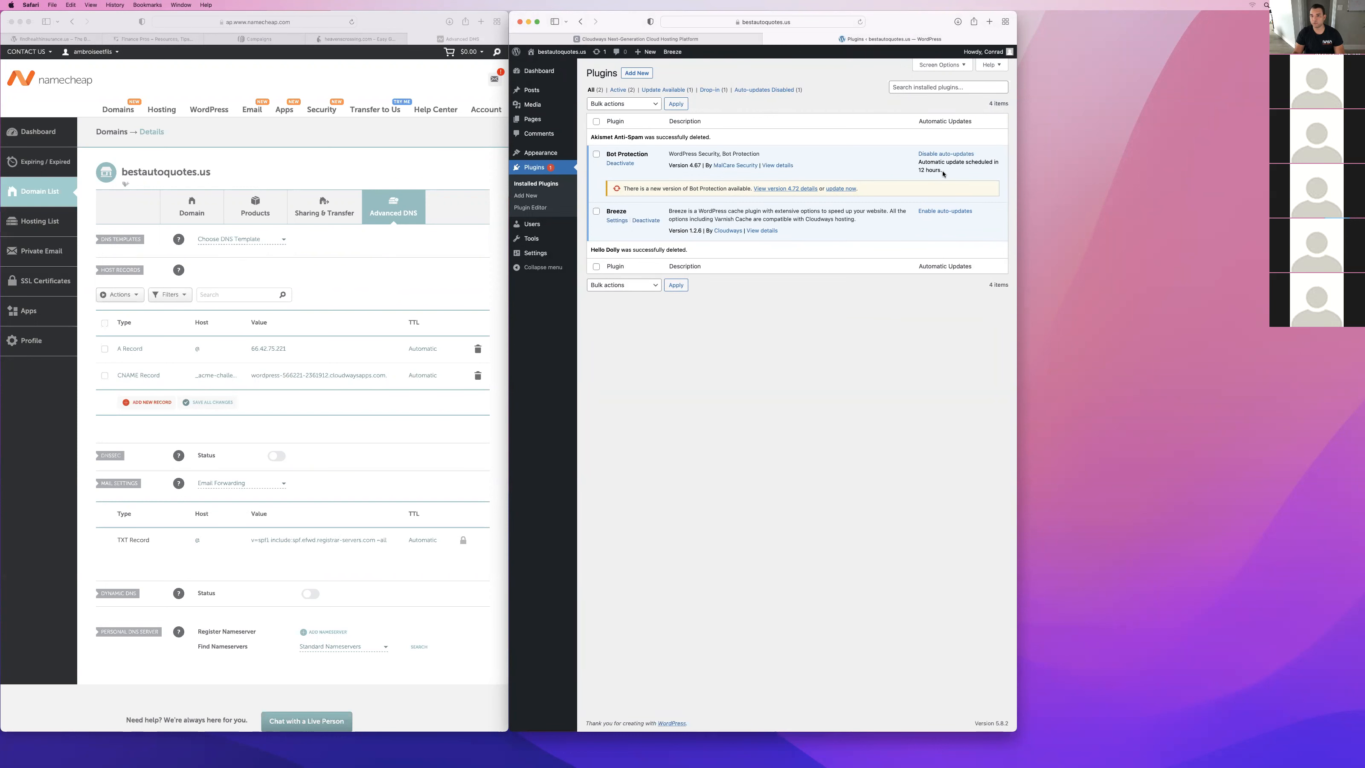
left_click(945, 212)
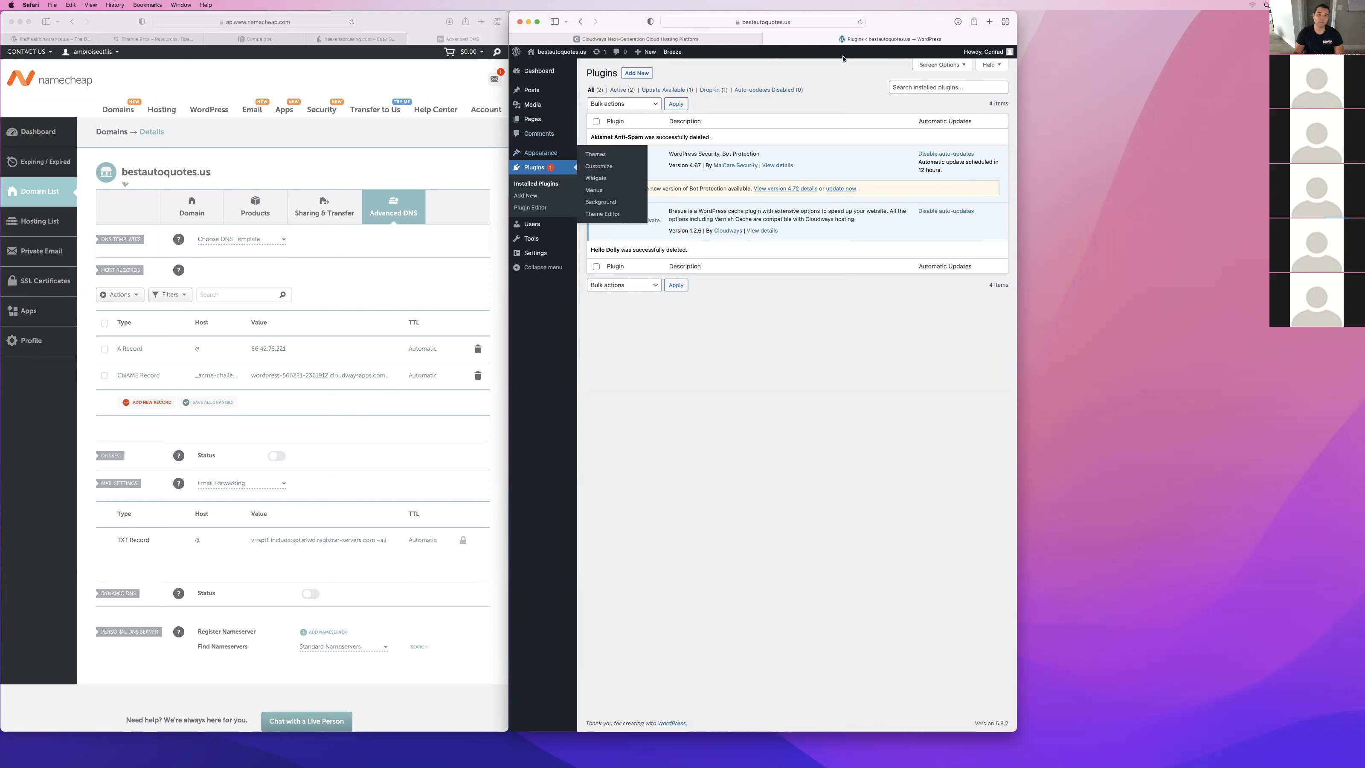
Install the Astra theme from the WordPress theme directory and activate it.
left_click(595, 154)
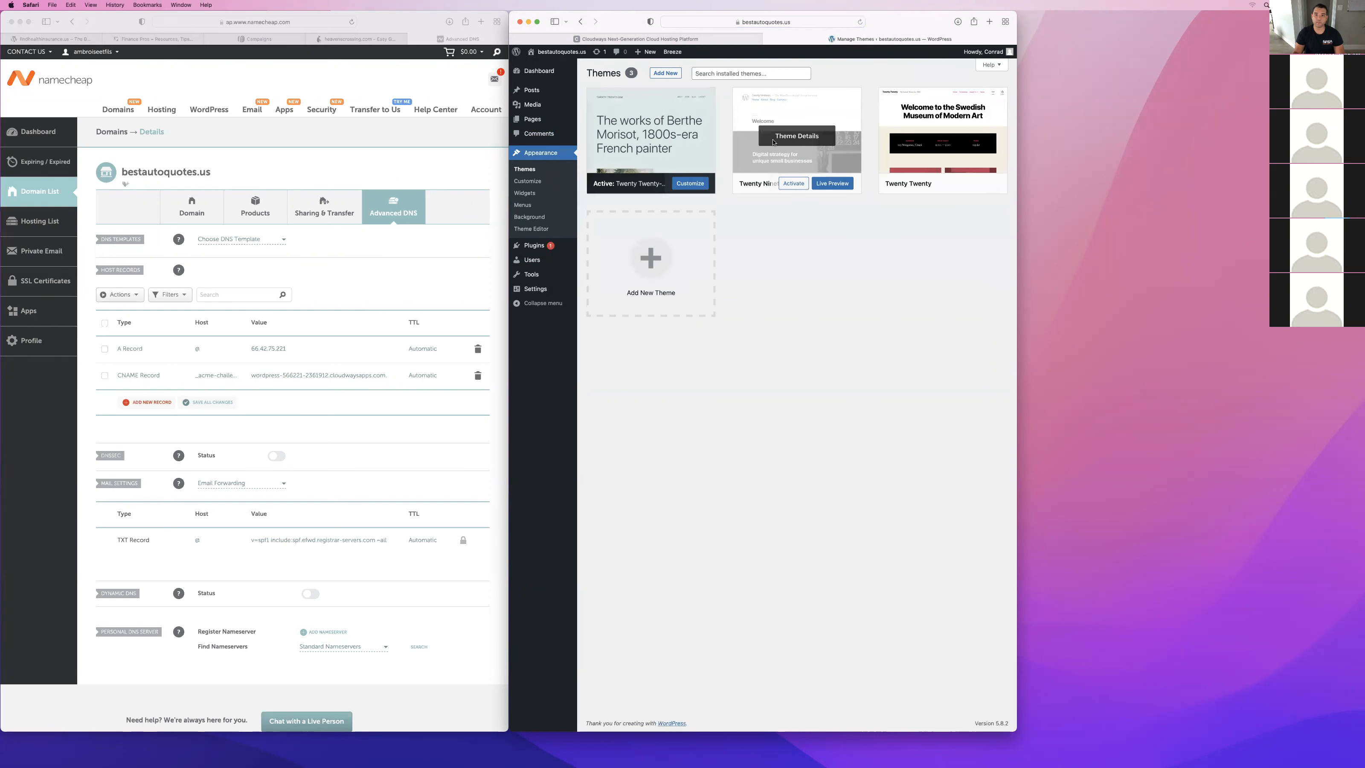
left_click(752, 72)
type("astra")
left_click(678, 74)
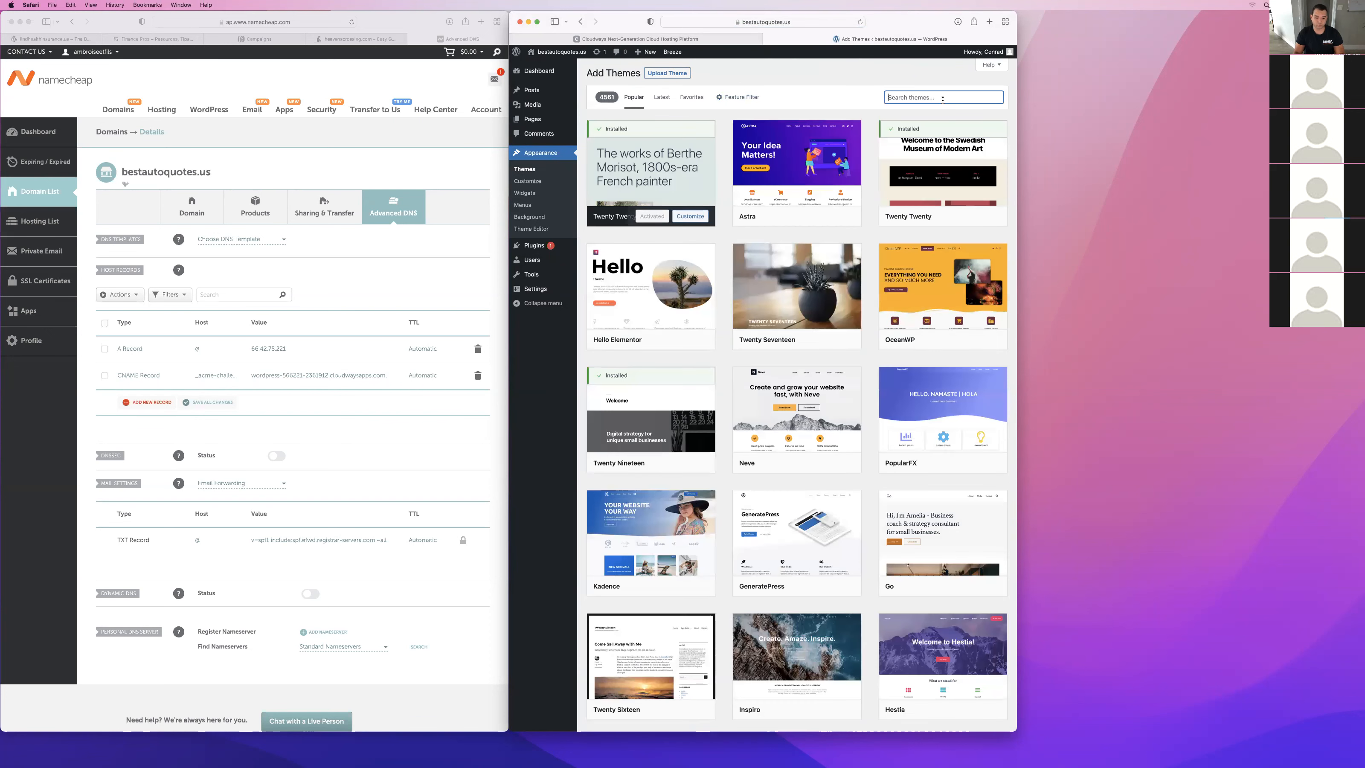
mouse_move(807, 196)
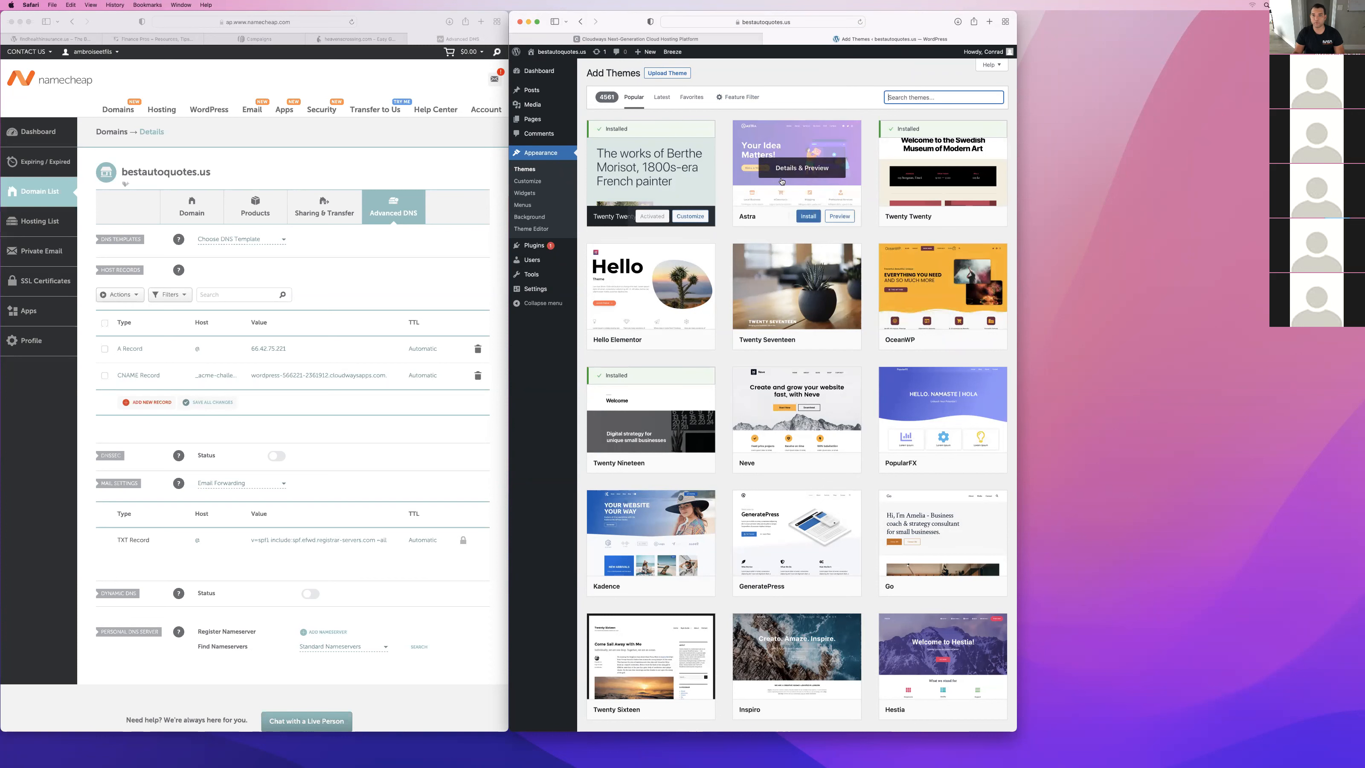
left_click(808, 215)
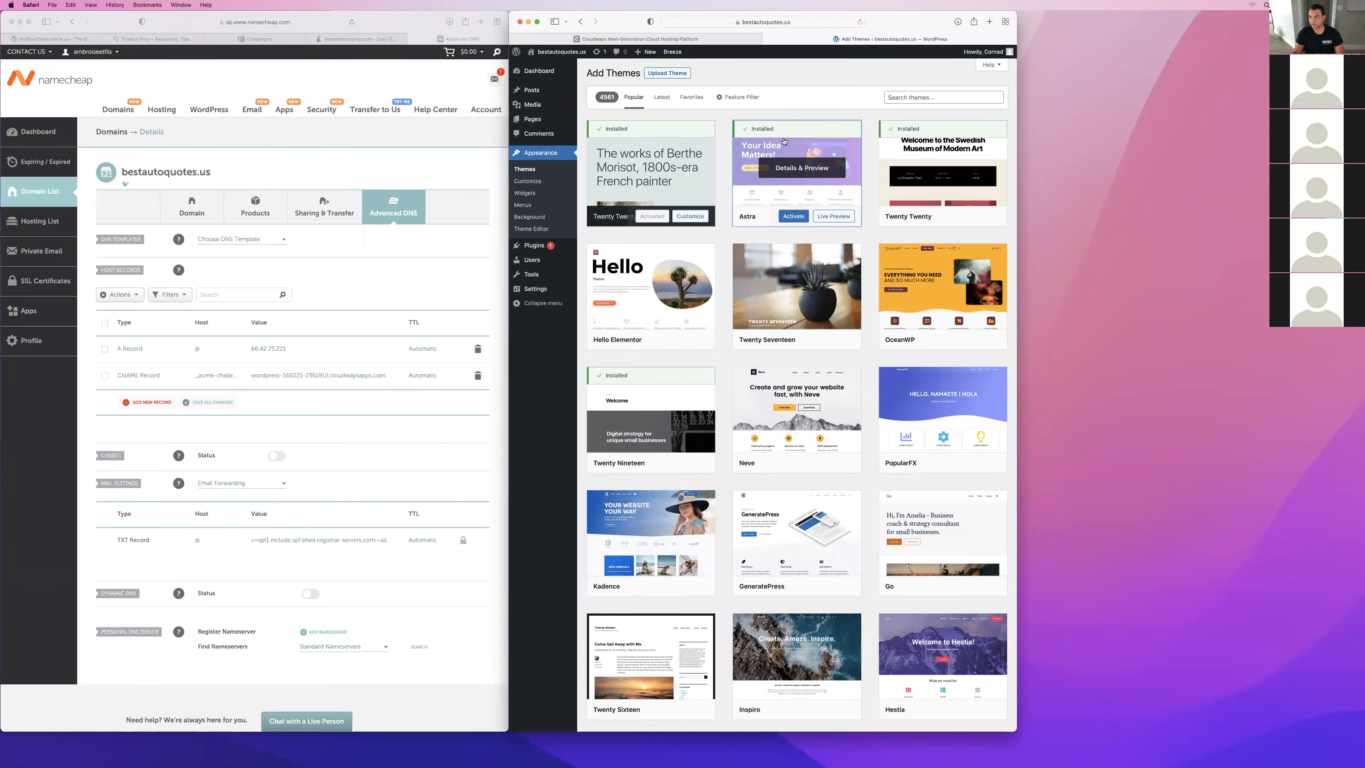
left_click(793, 215)
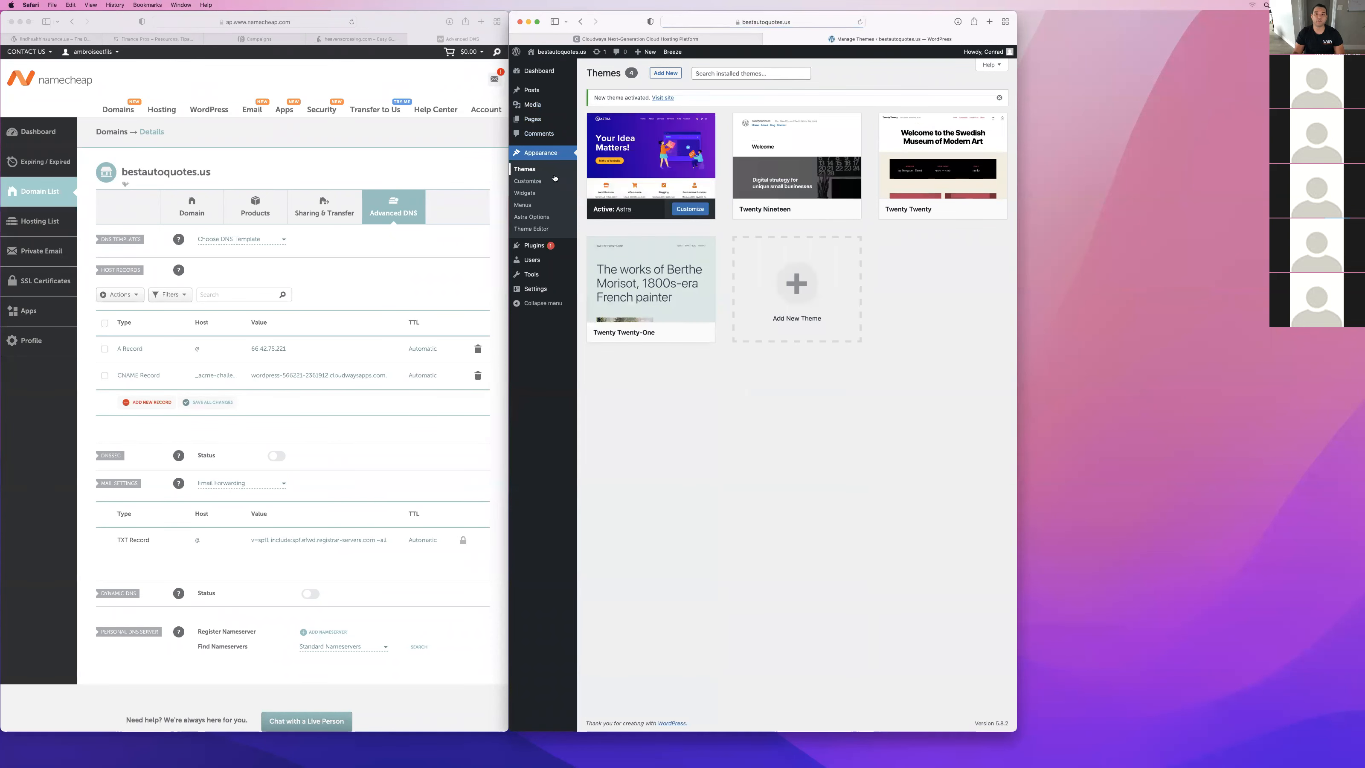
Delete the inactive Twenty Nineteen, Twenty Twenty and Twenty Twenty-One themes.
left_click(801, 163)
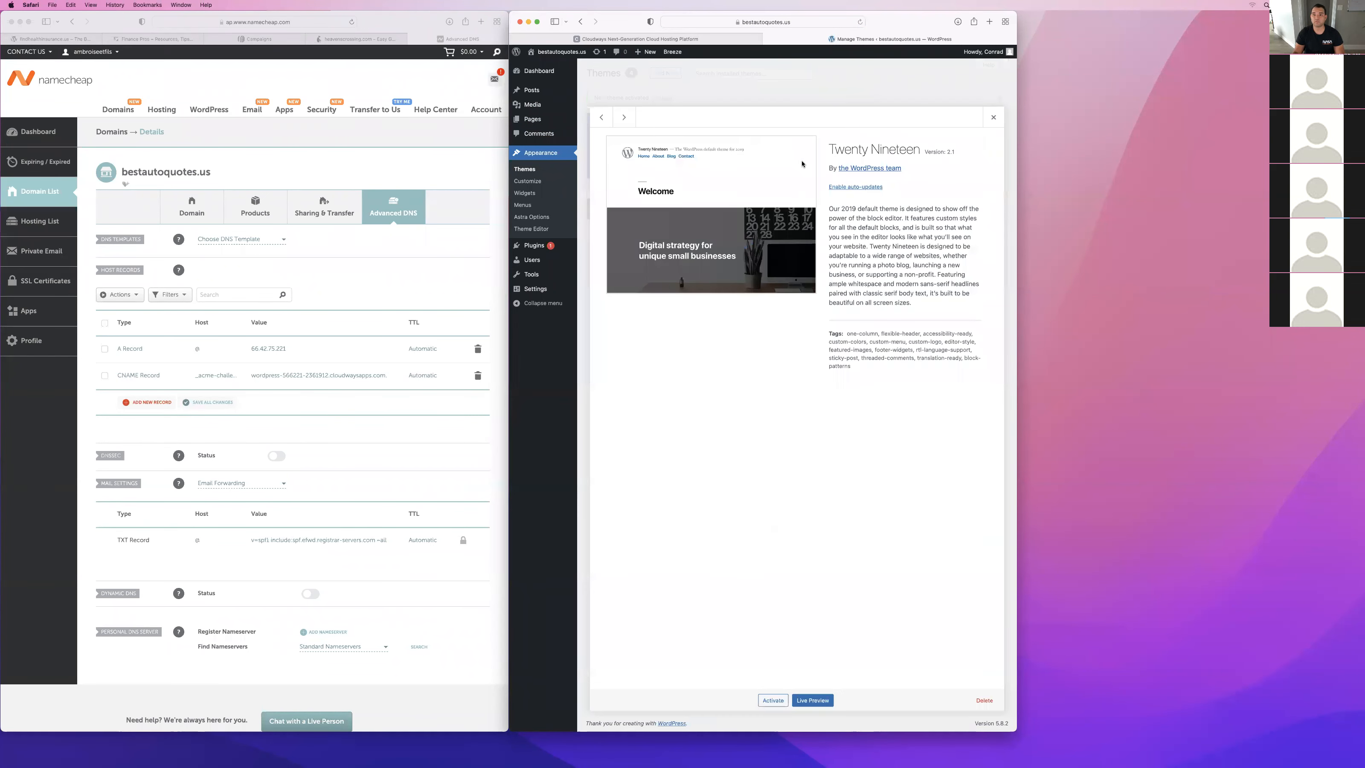
left_click(985, 700)
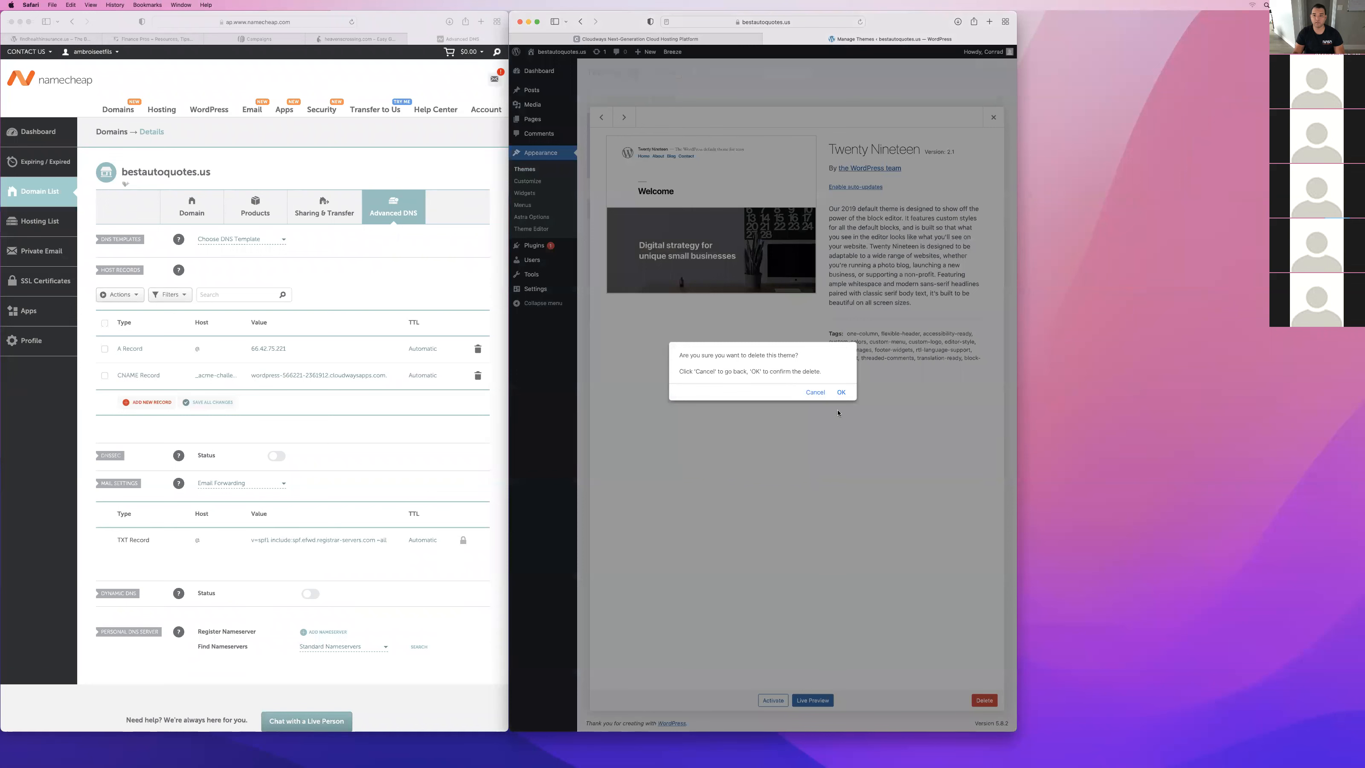
left_click(847, 393)
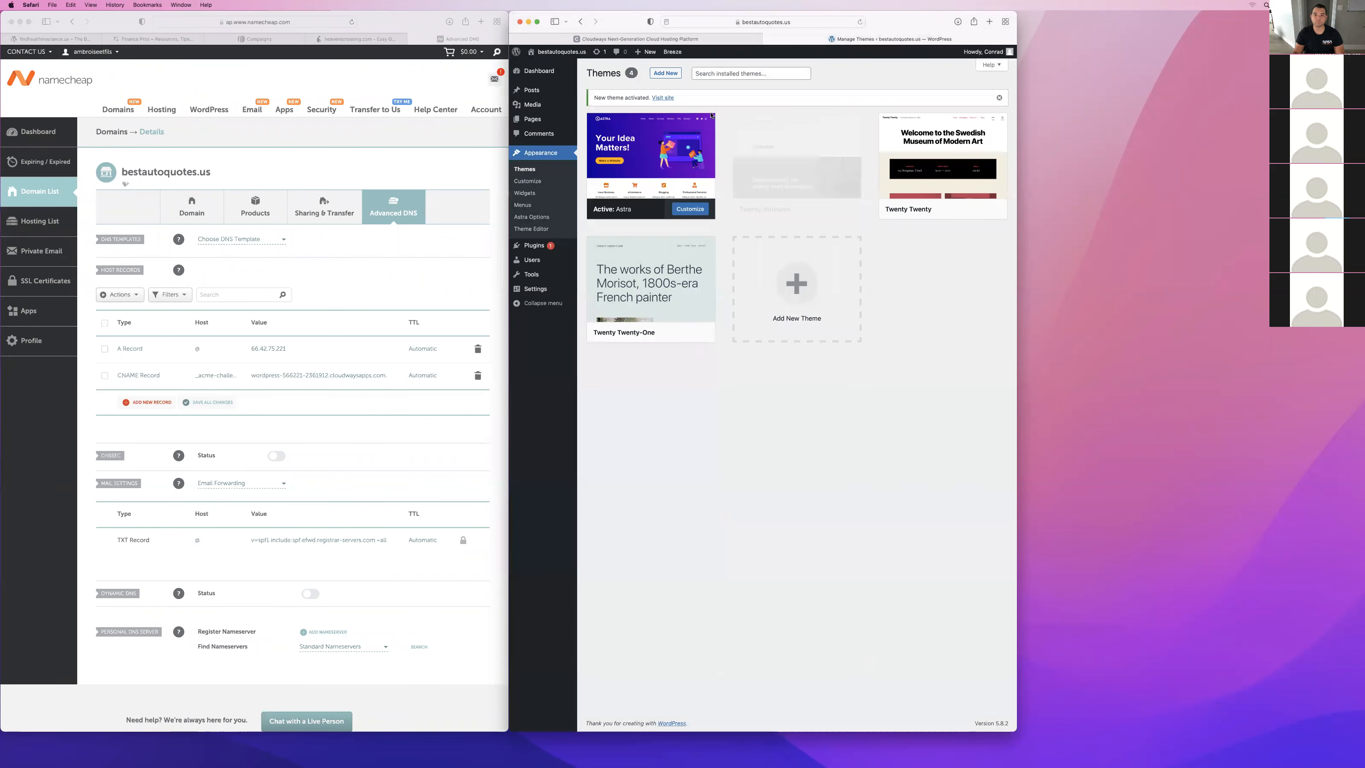
left_click(823, 181)
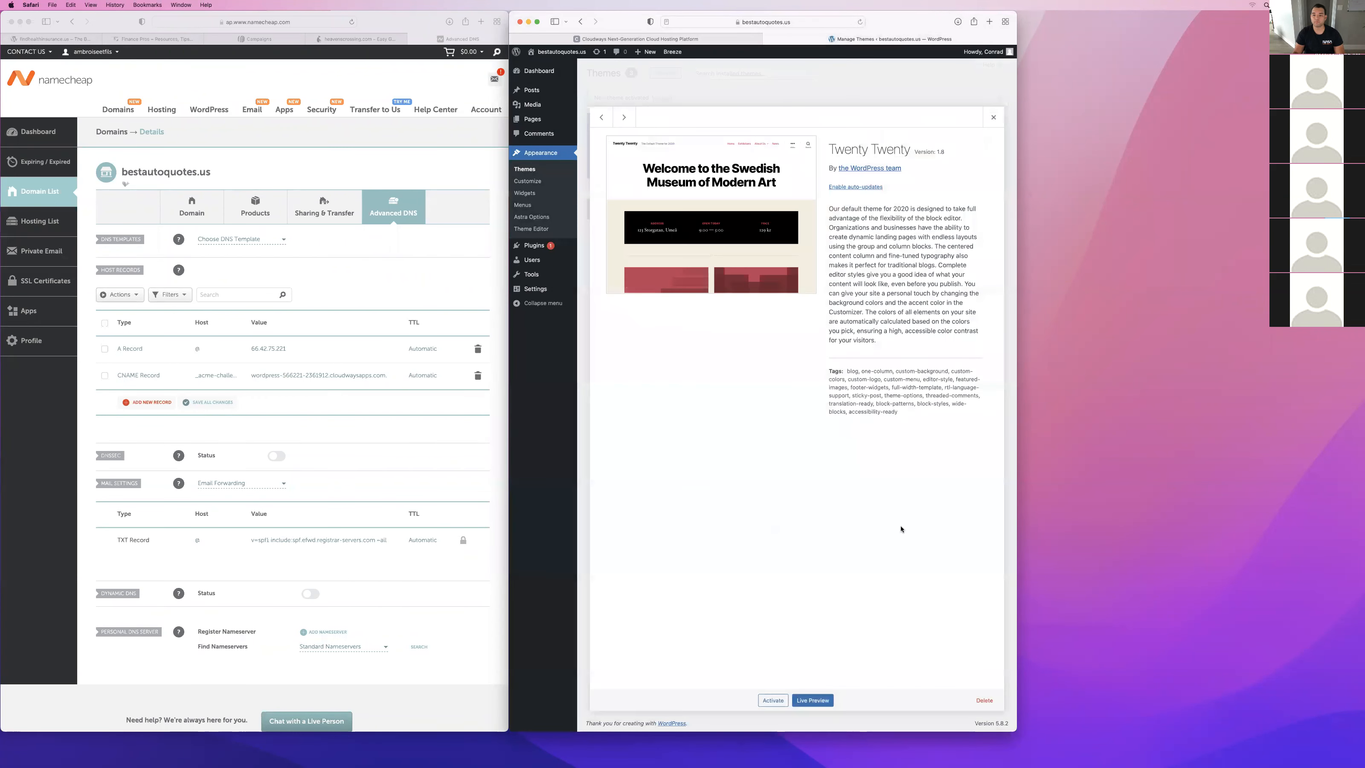
left_click(981, 707)
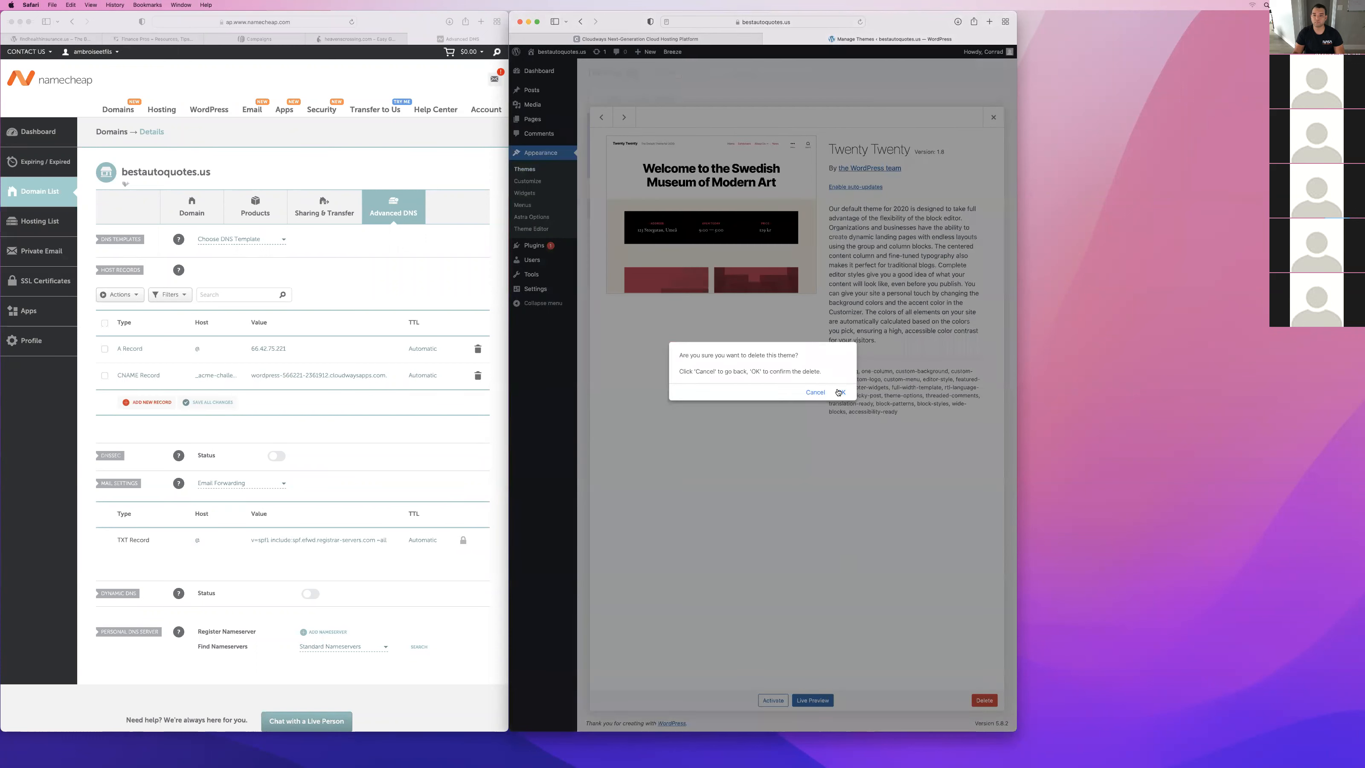
left_click(842, 392)
left_click(796, 231)
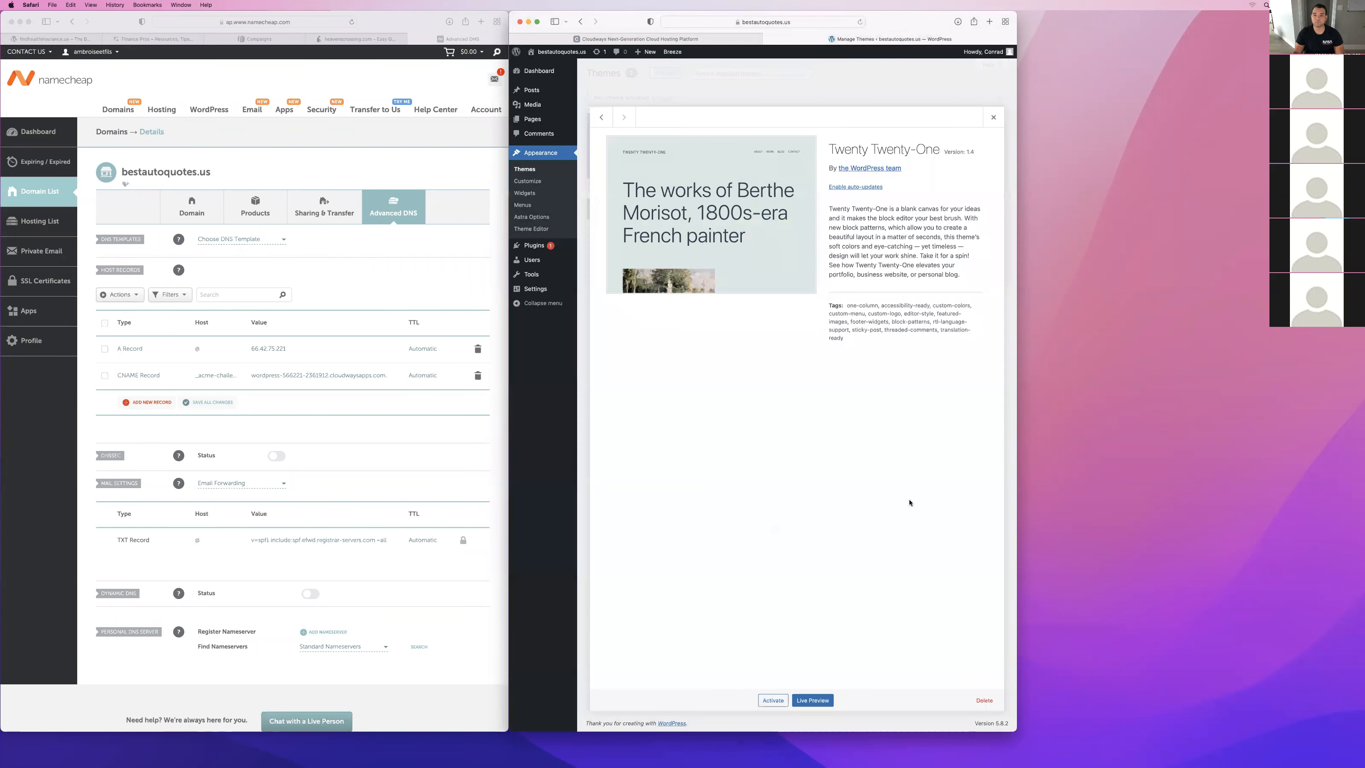
left_click(984, 699)
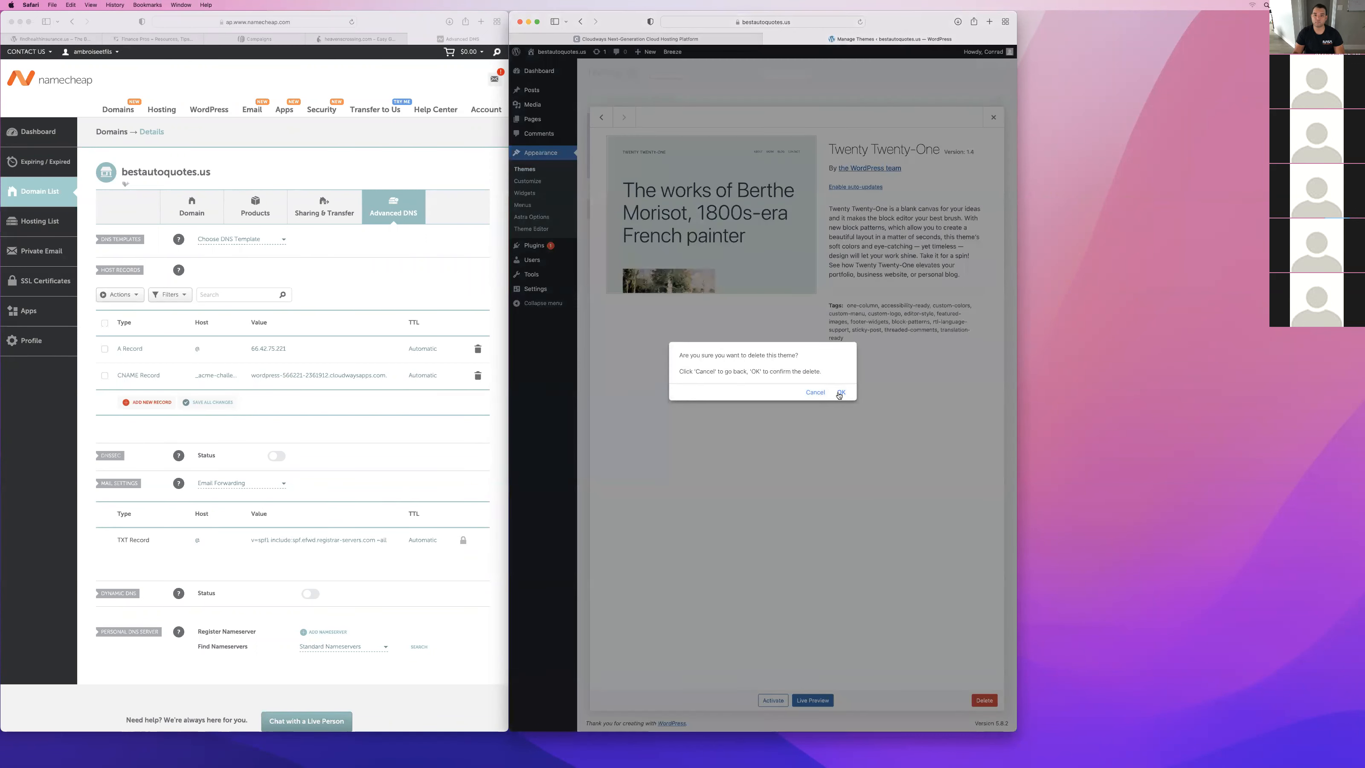
left_click(842, 393)
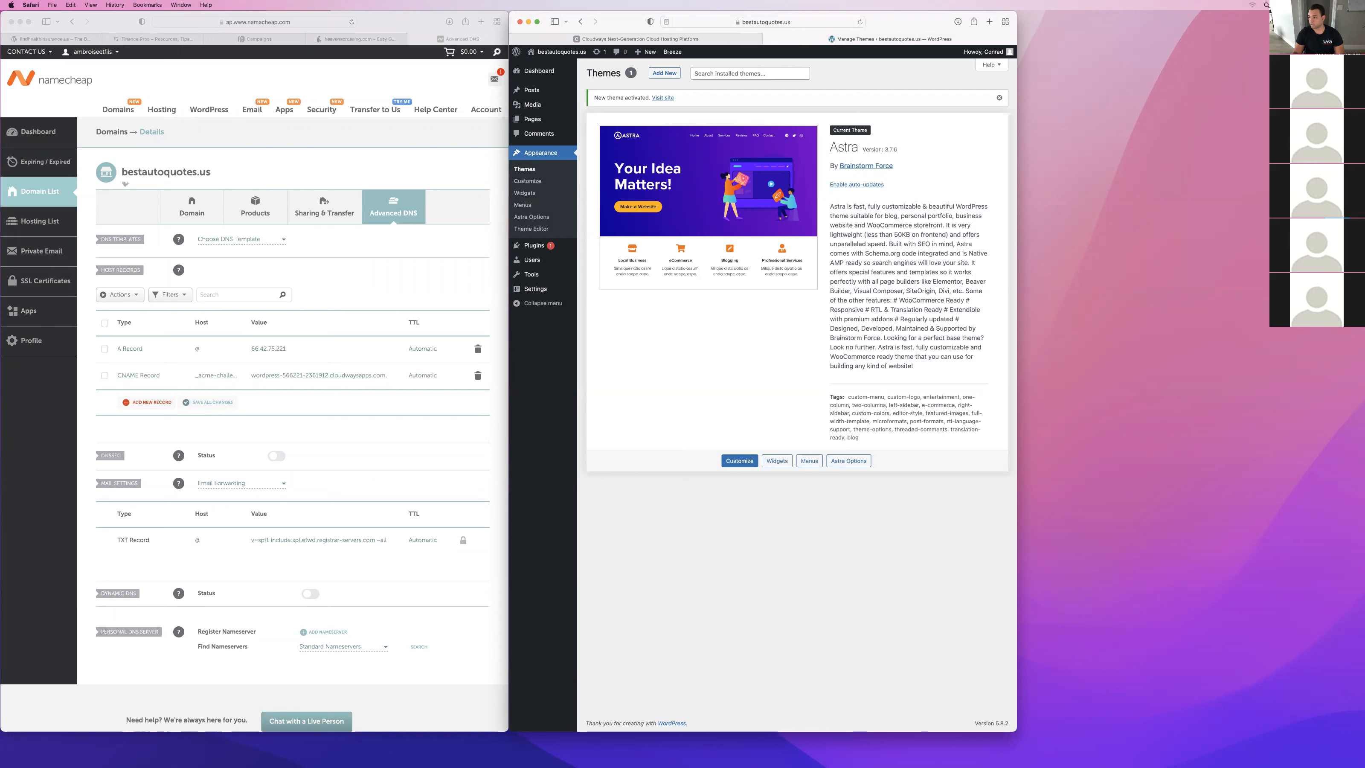
Search the site's installed plugins for elementor.
left_click(535, 245)
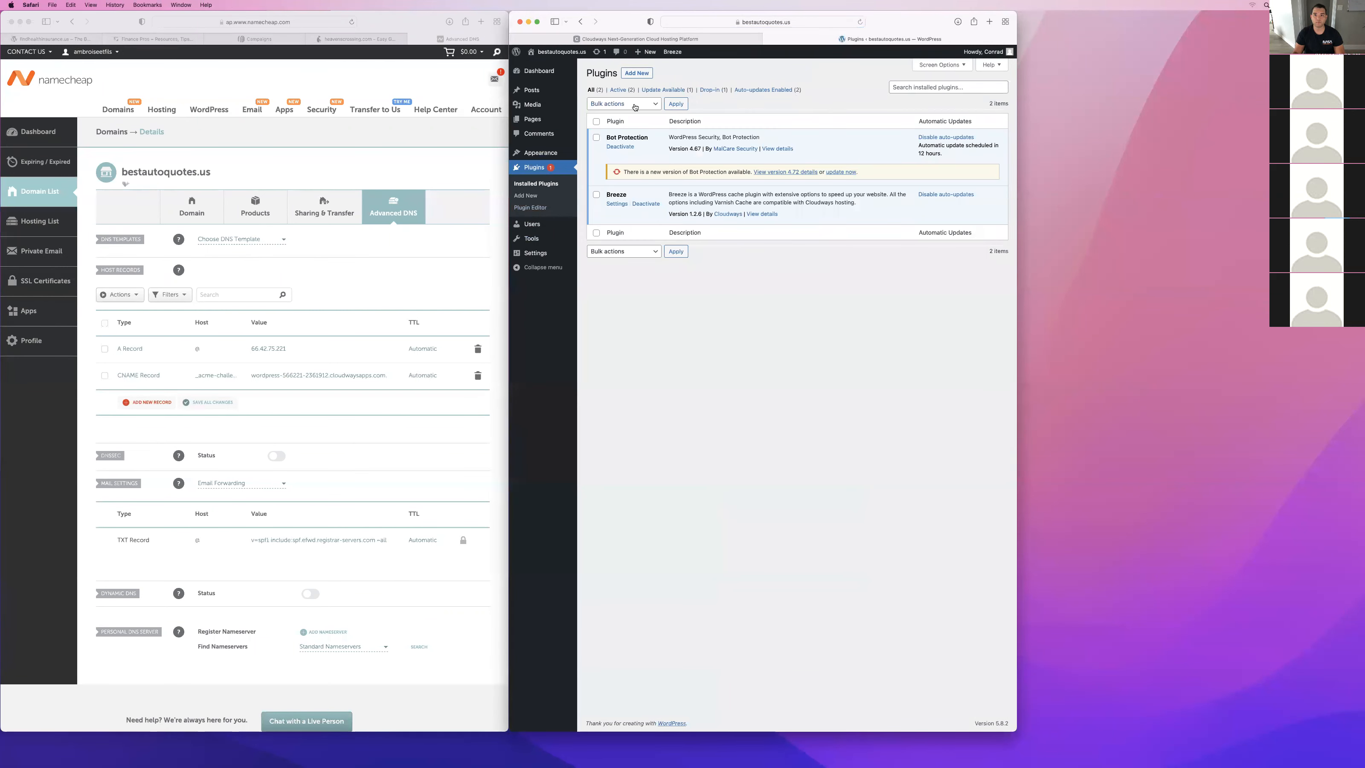
left_click(919, 87)
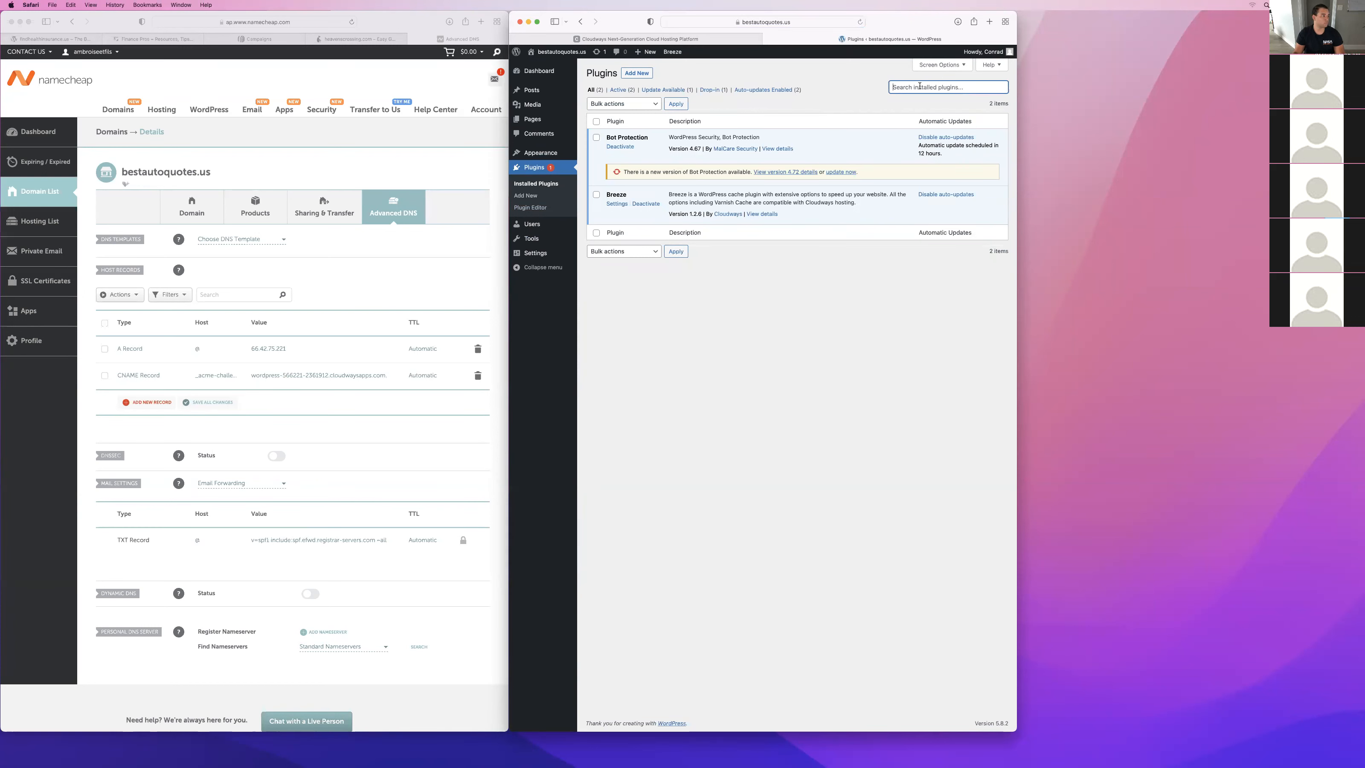
type("elemen")
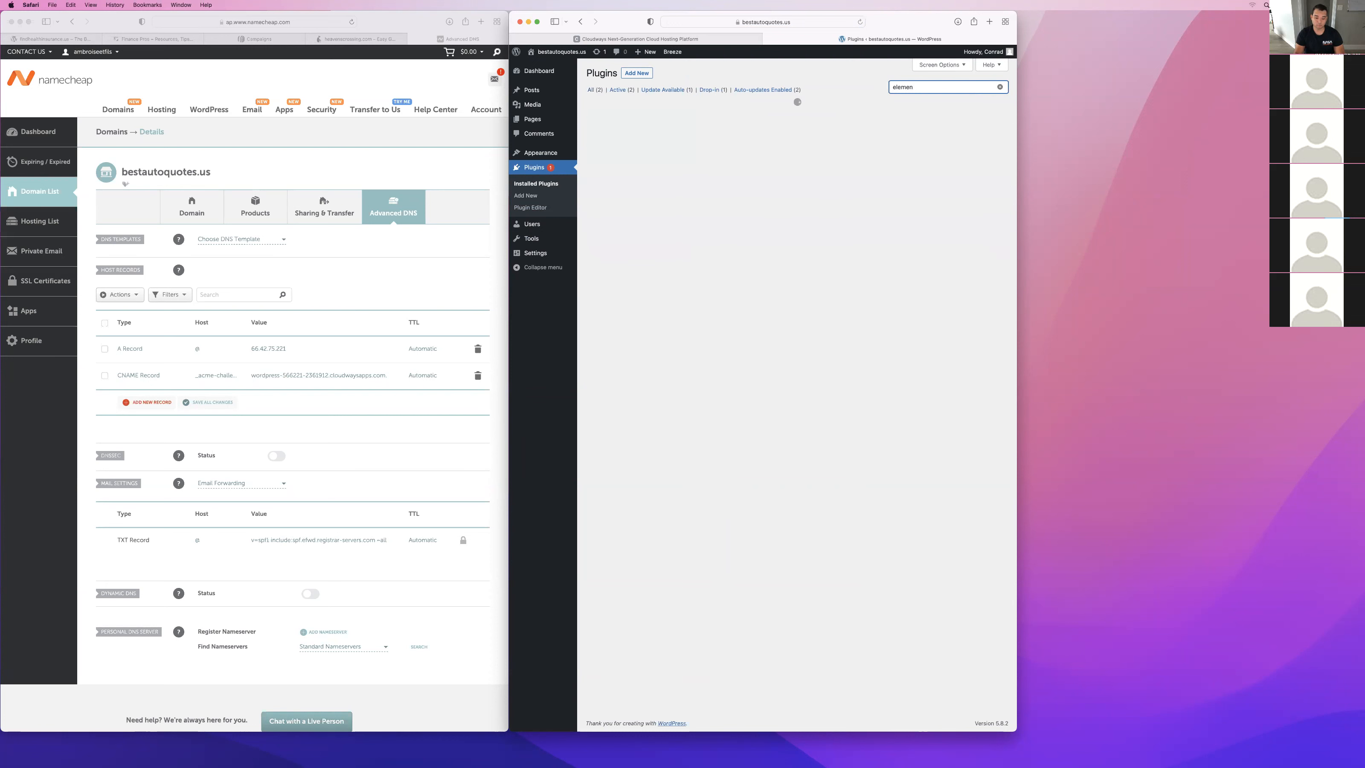
type("tor")
left_click(903, 96)
key("BackSpace")
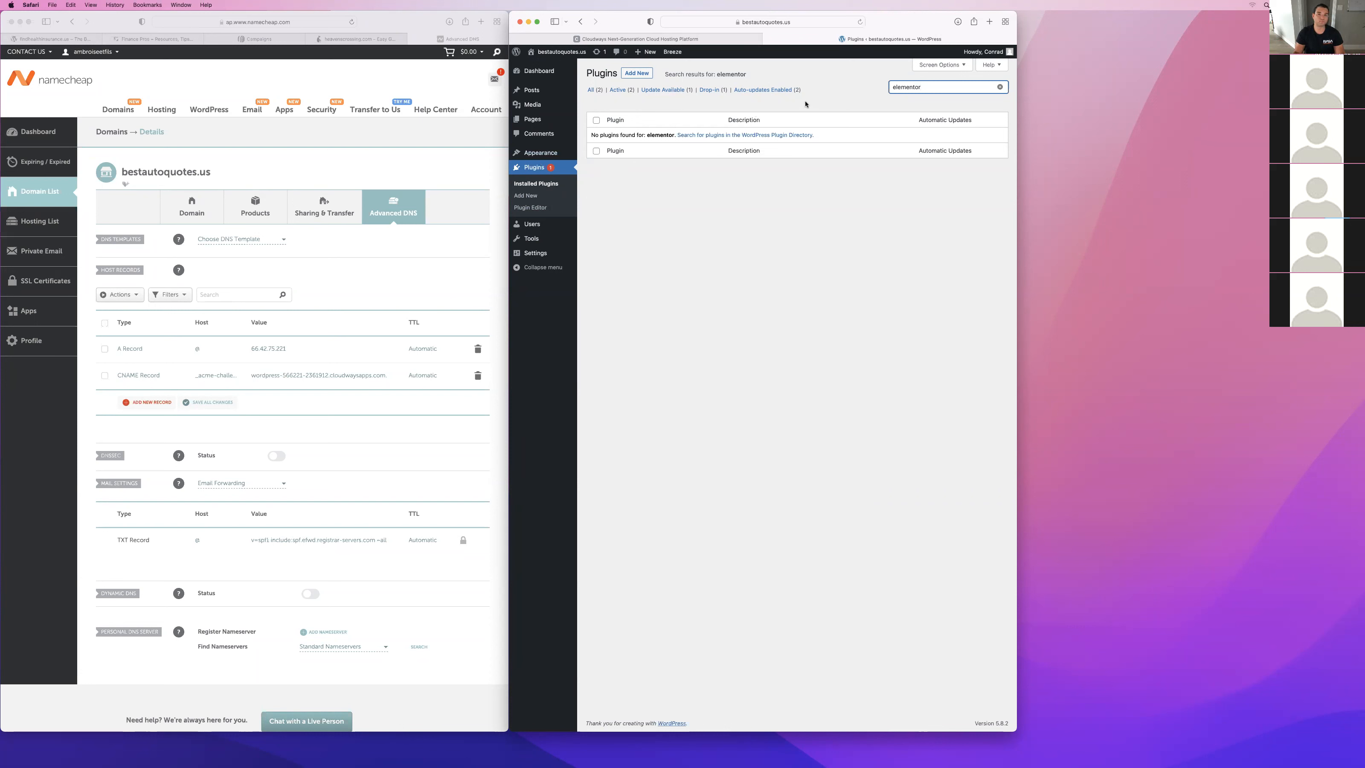
Find and install the Elementor Website Builder and Essential Addons for Elementor plugins from the WordPress plugin directory.
left_click(636, 74)
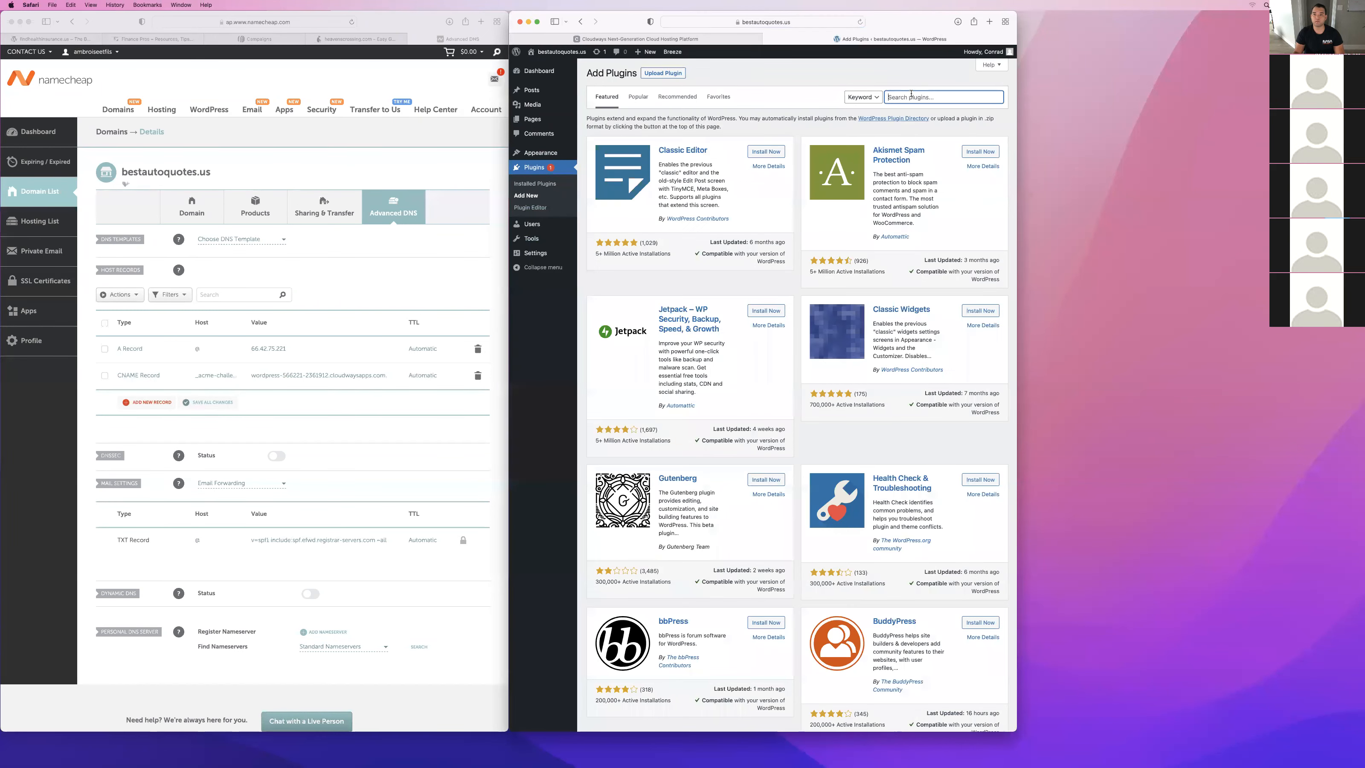
type("elementor")
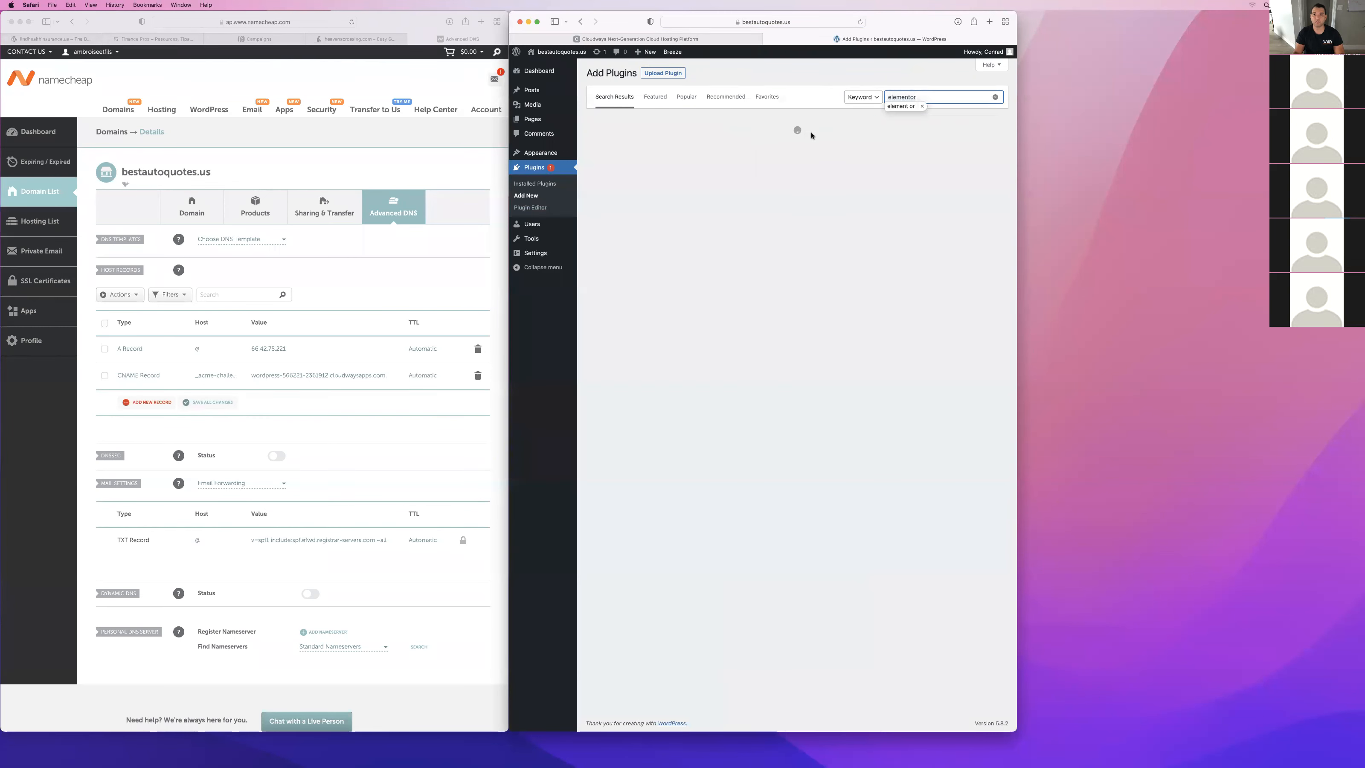
left_click(759, 150)
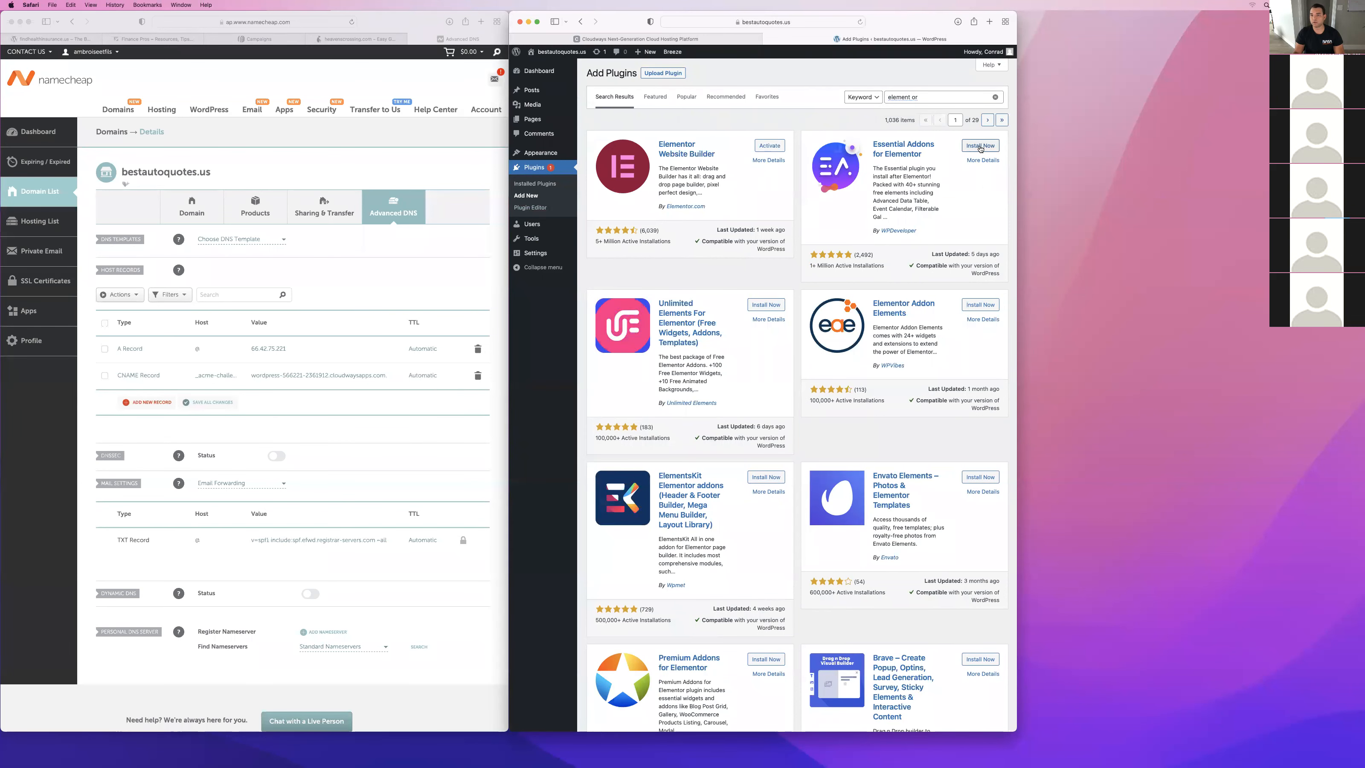
left_click(980, 147)
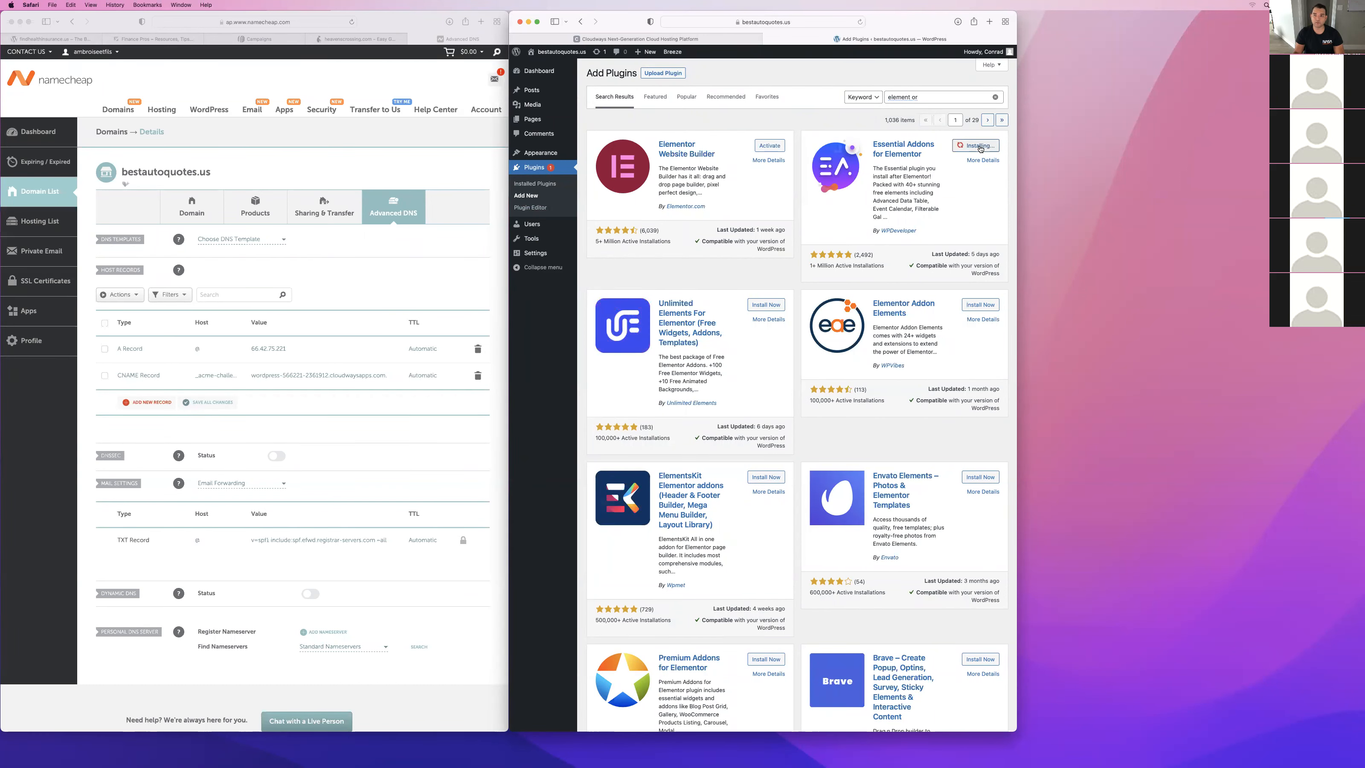
Search the plugin directory for Facebook and install the Facebook for WordPress plugin.
left_click(939, 97)
key("BackSpace")
key("BackSpace")
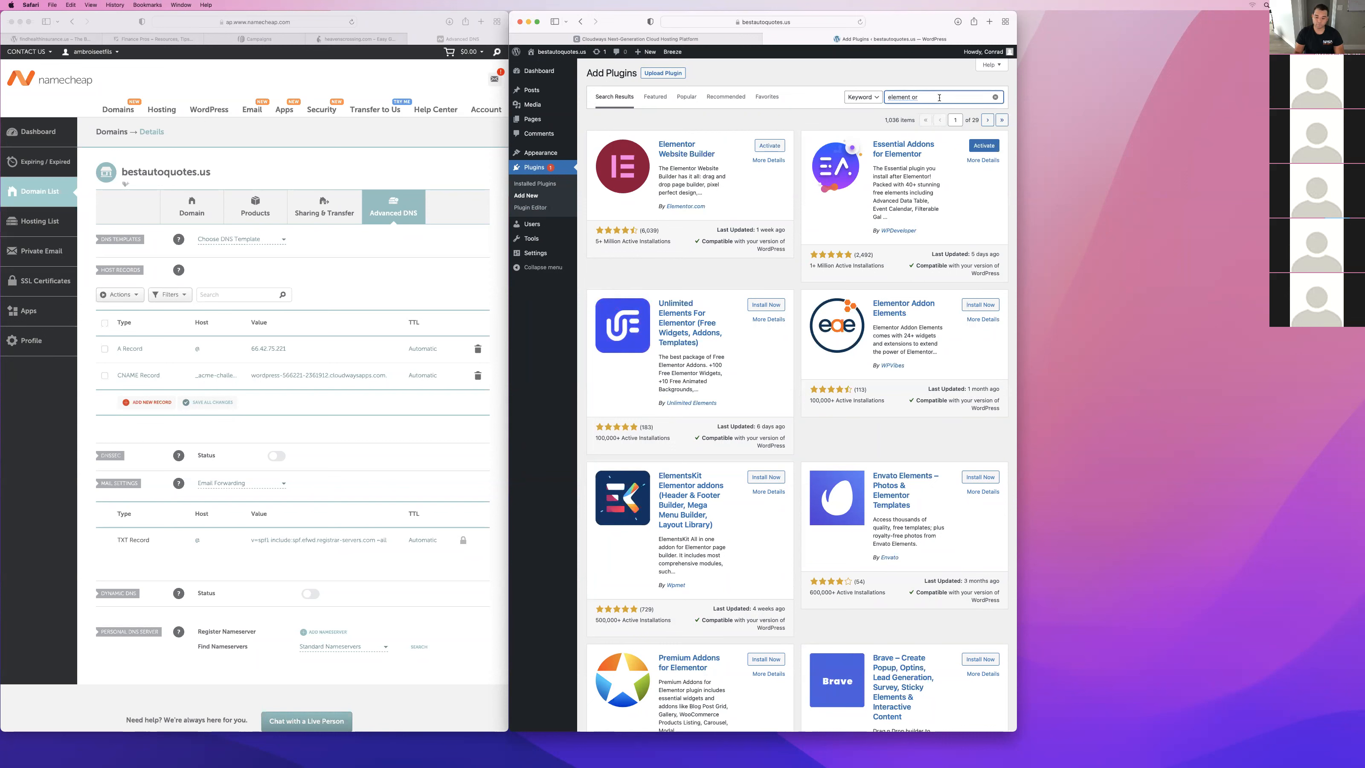
key("super+a")
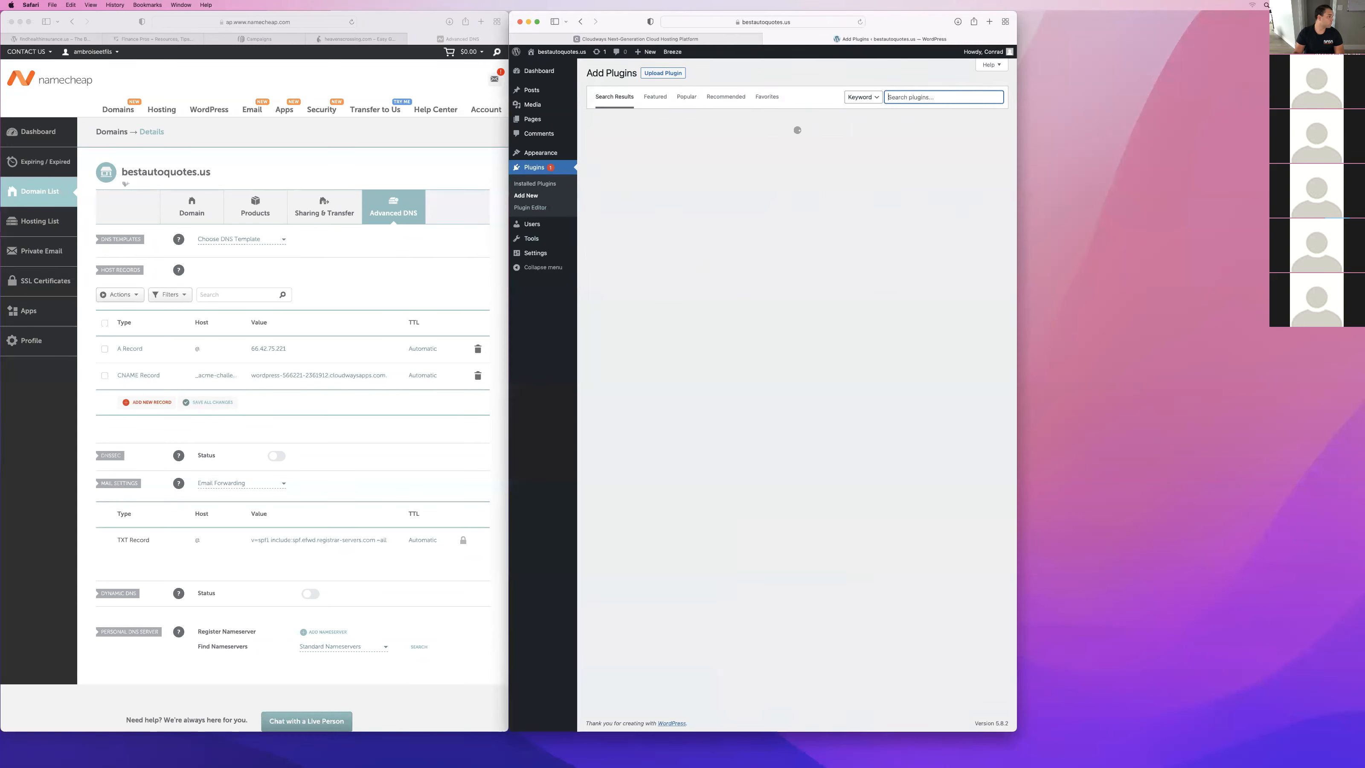
type("facebook for word")
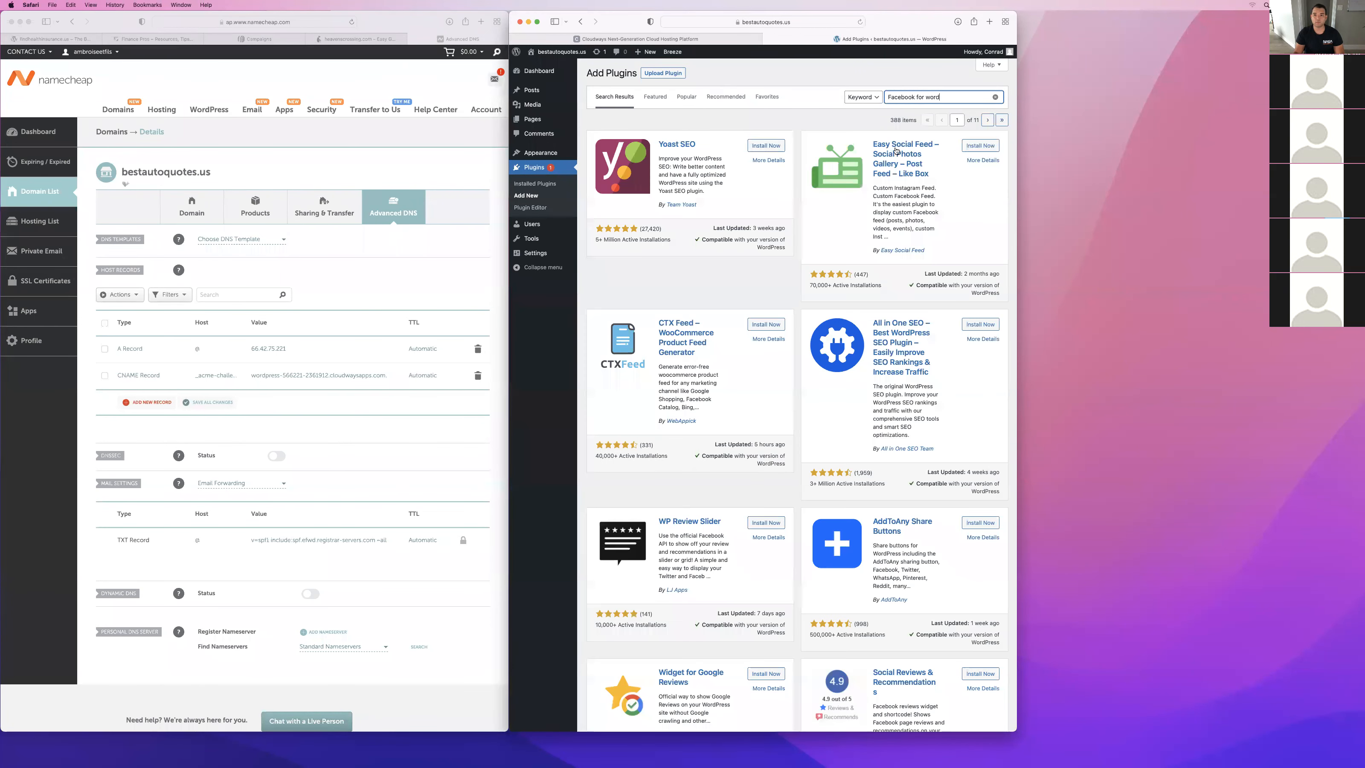
scroll(939, 77, "down", 2)
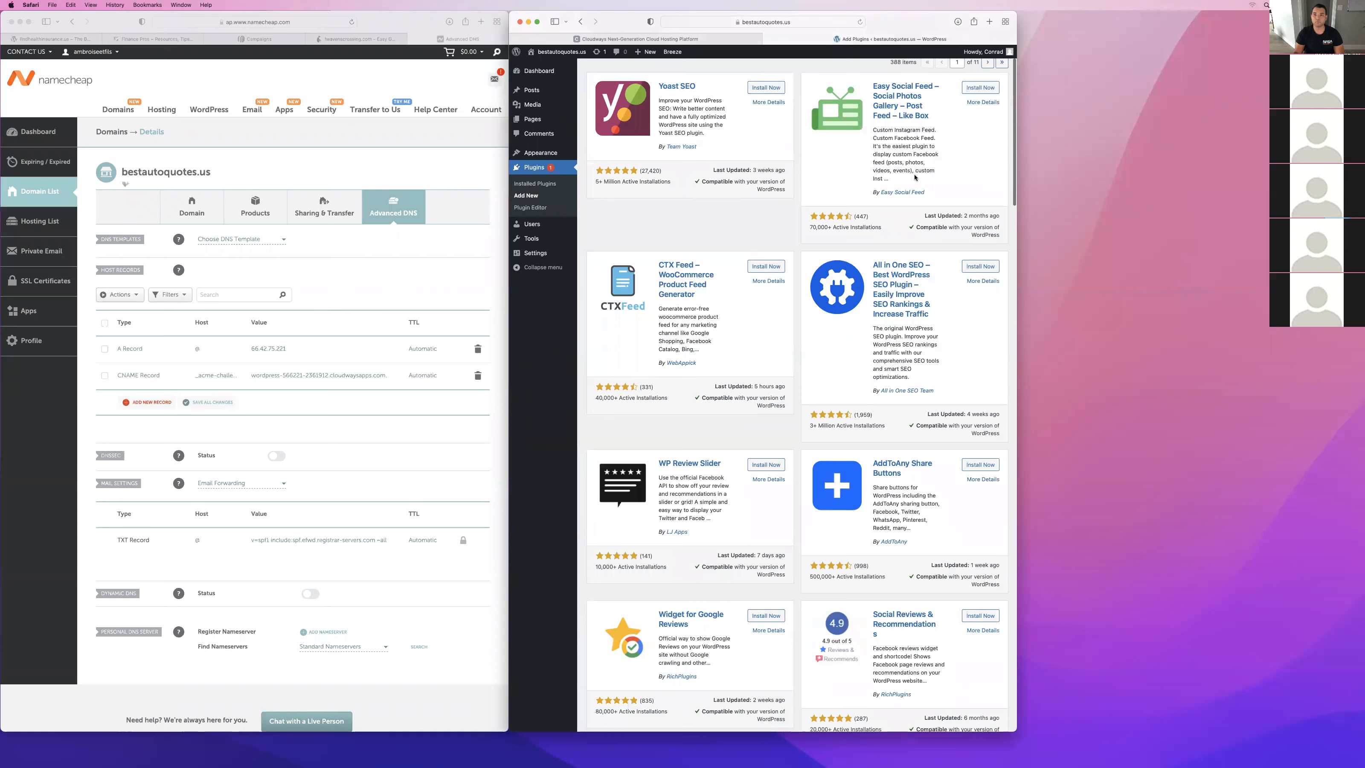
scroll(915, 177, "up", 2)
key("BackSpace")
key("BackSpace")
key("BackSpace")
key("BackSpace")
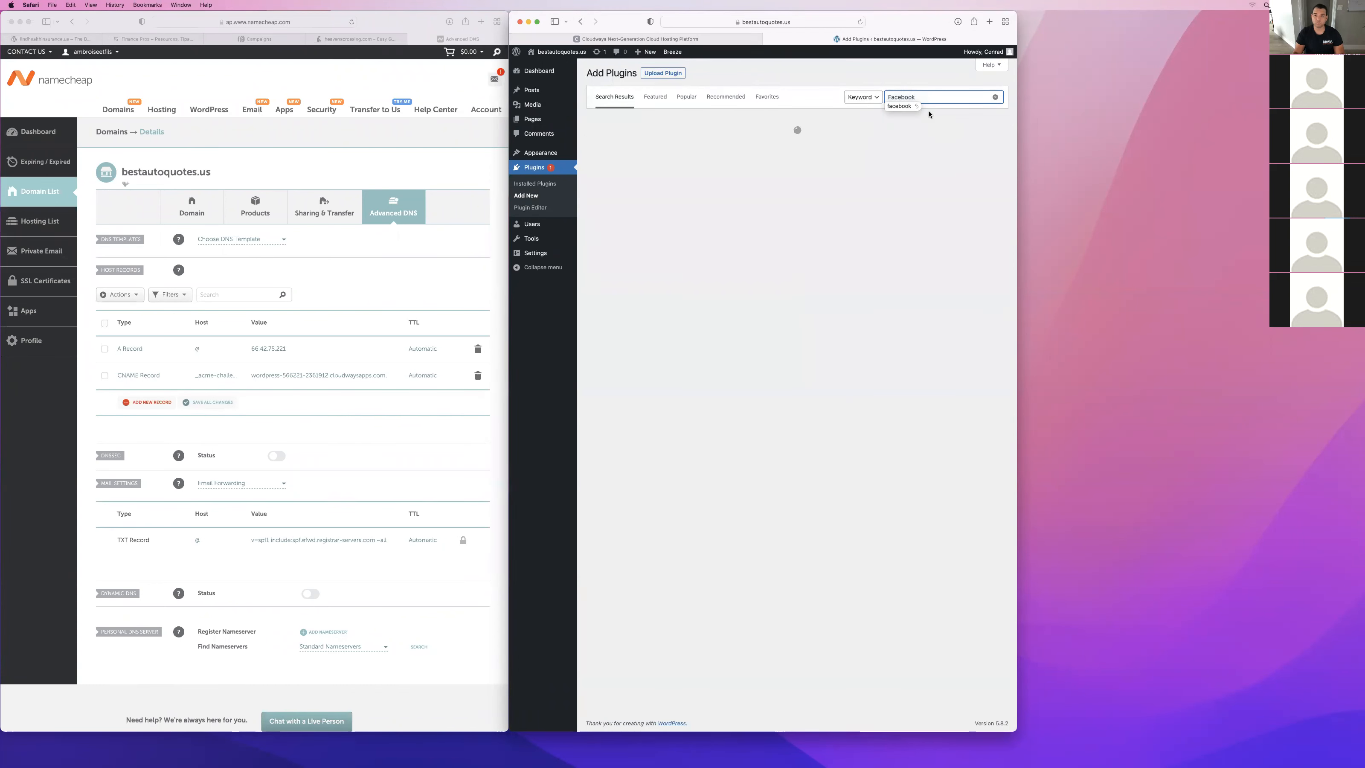
left_click(980, 145)
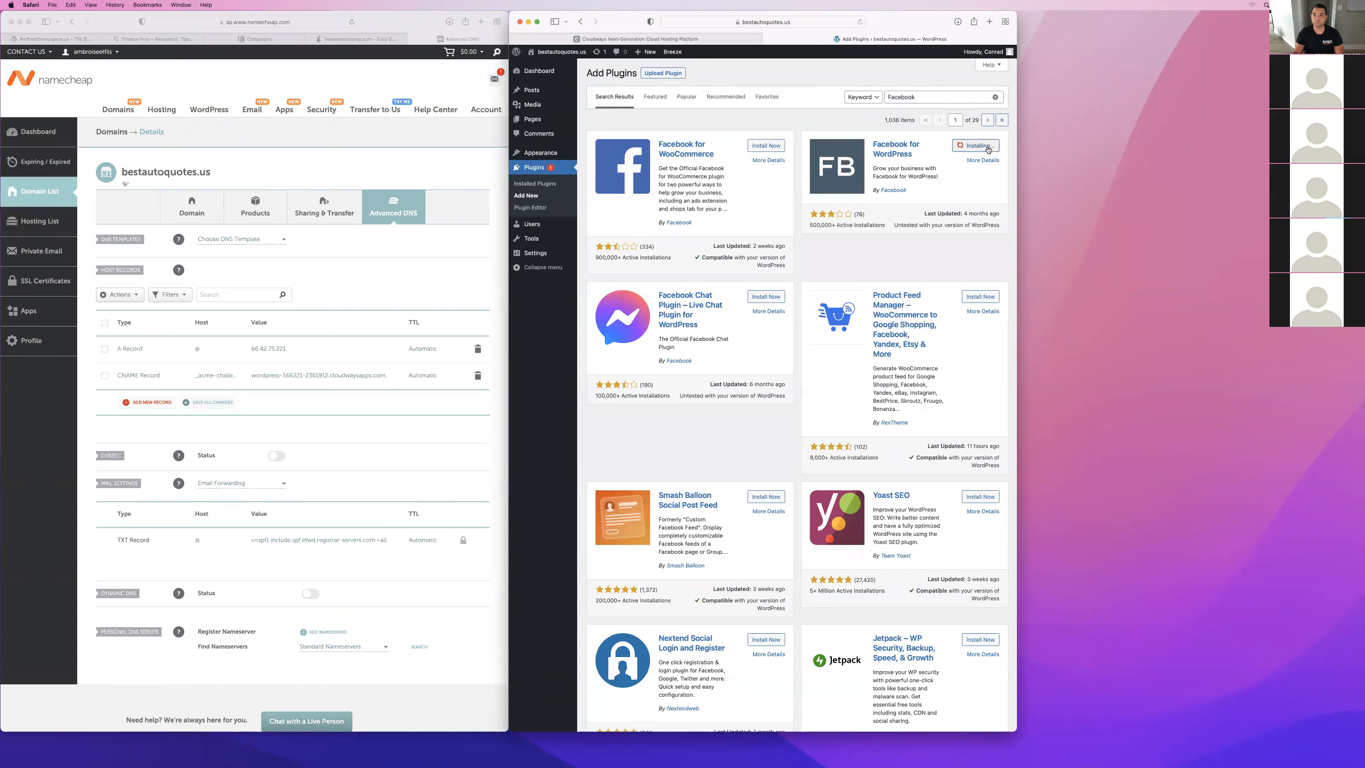
Search the plugin directory for "header footer code" and install Header Footer Code Manager.
left_click(920, 95)
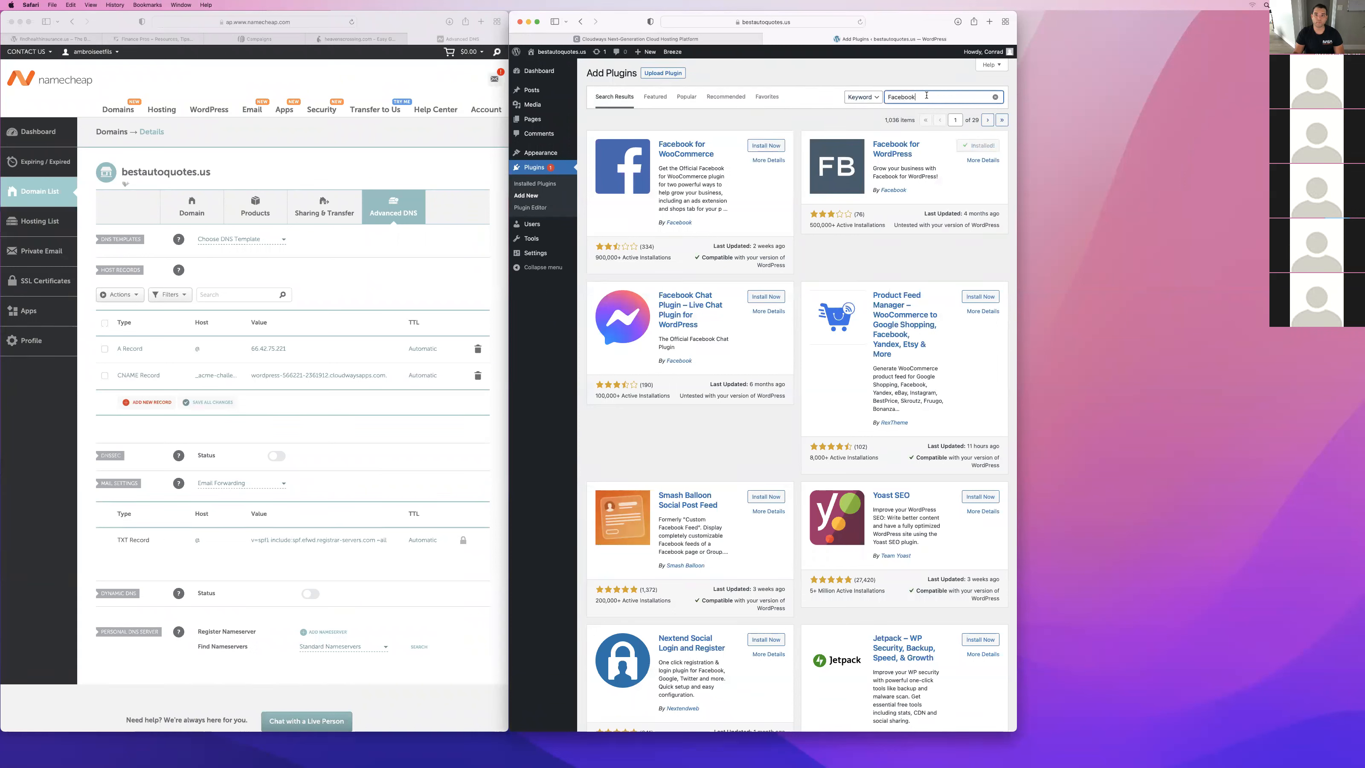
key("super+a")
key("BackSpace")
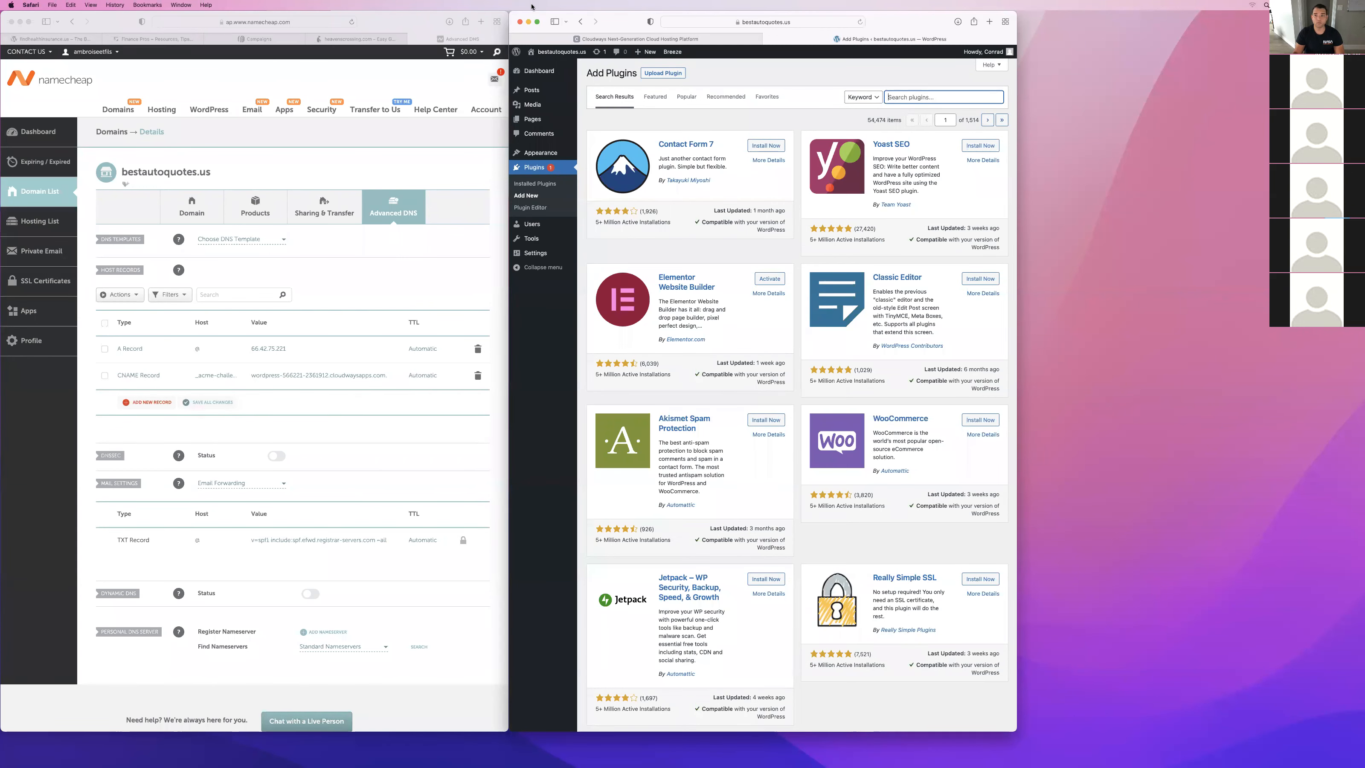
type("header foot")
type("a")
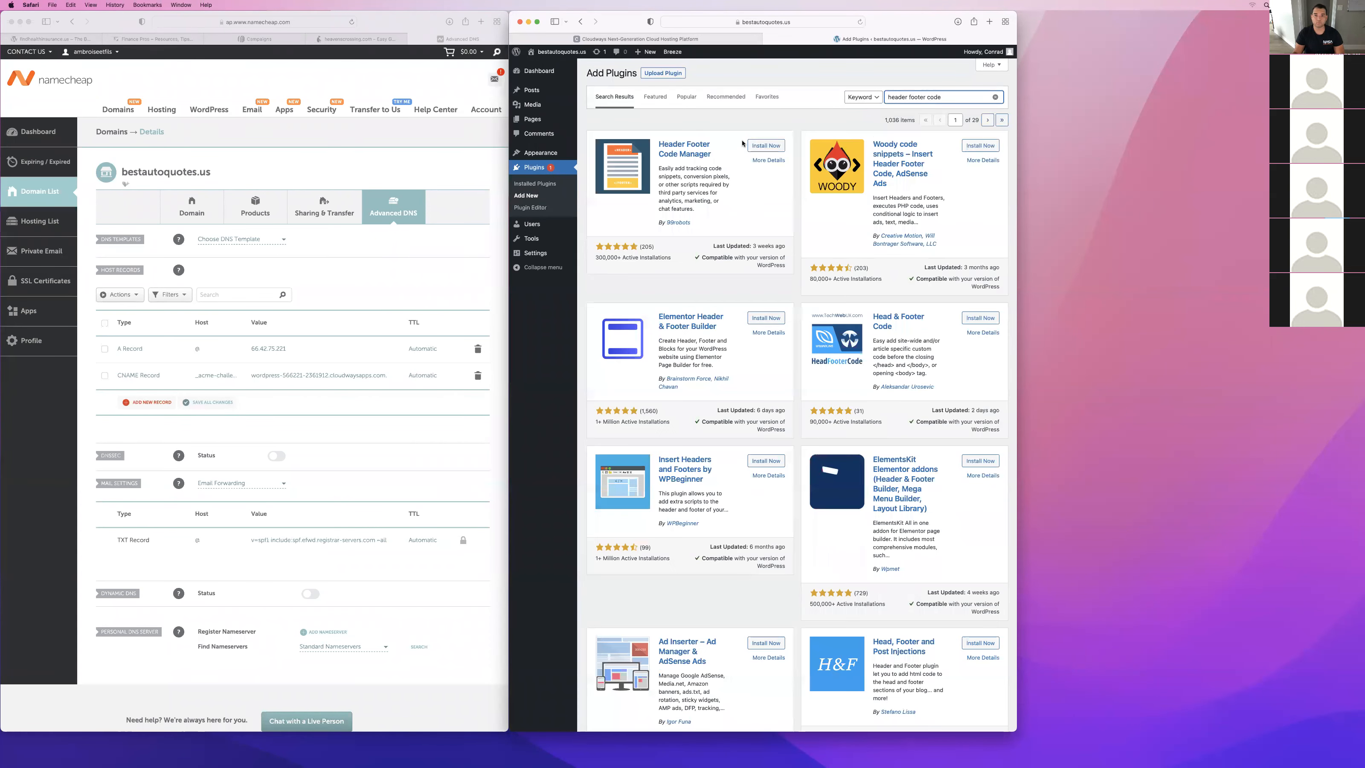
left_click(757, 148)
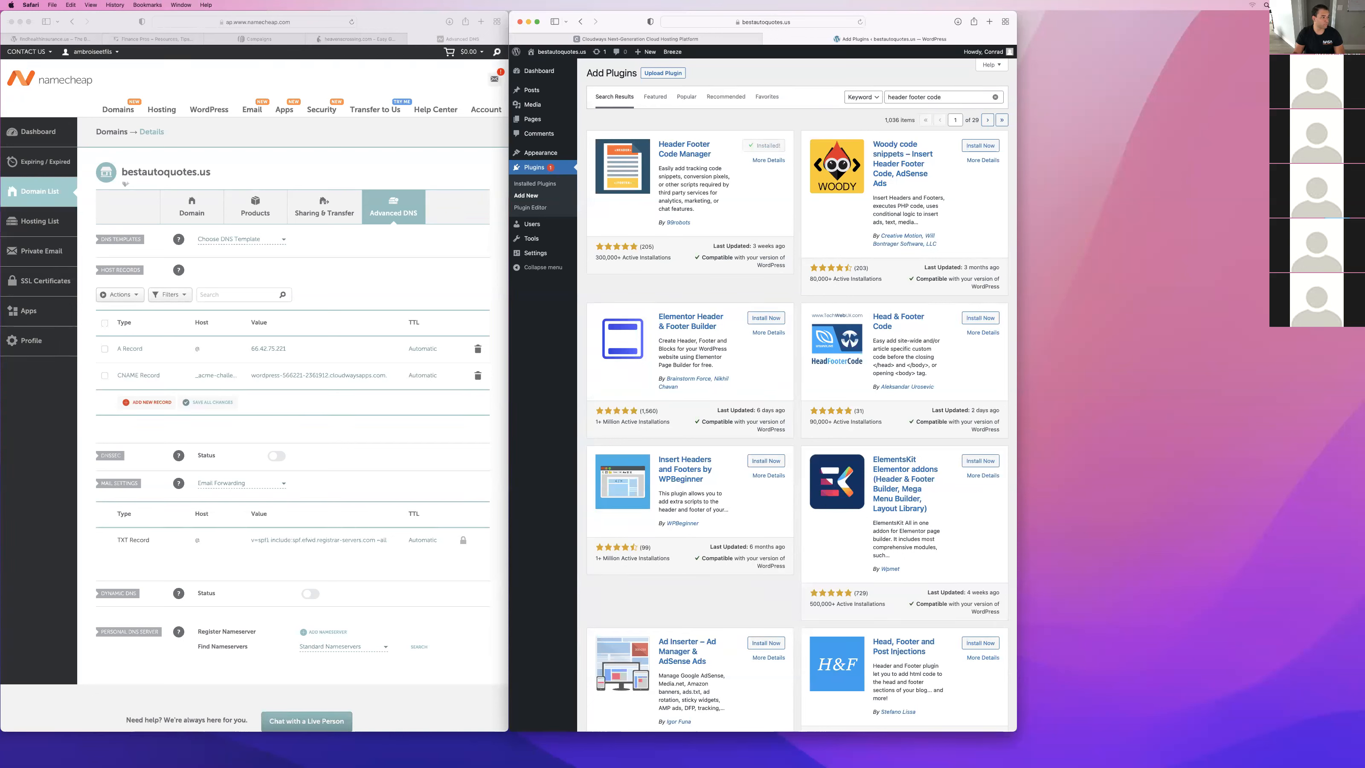
Search the plugin directory for "starter templates" and install the Starter Templates plugin by Brainstorm Force.
left_click(960, 97)
key("super+a")
type("starter templat")
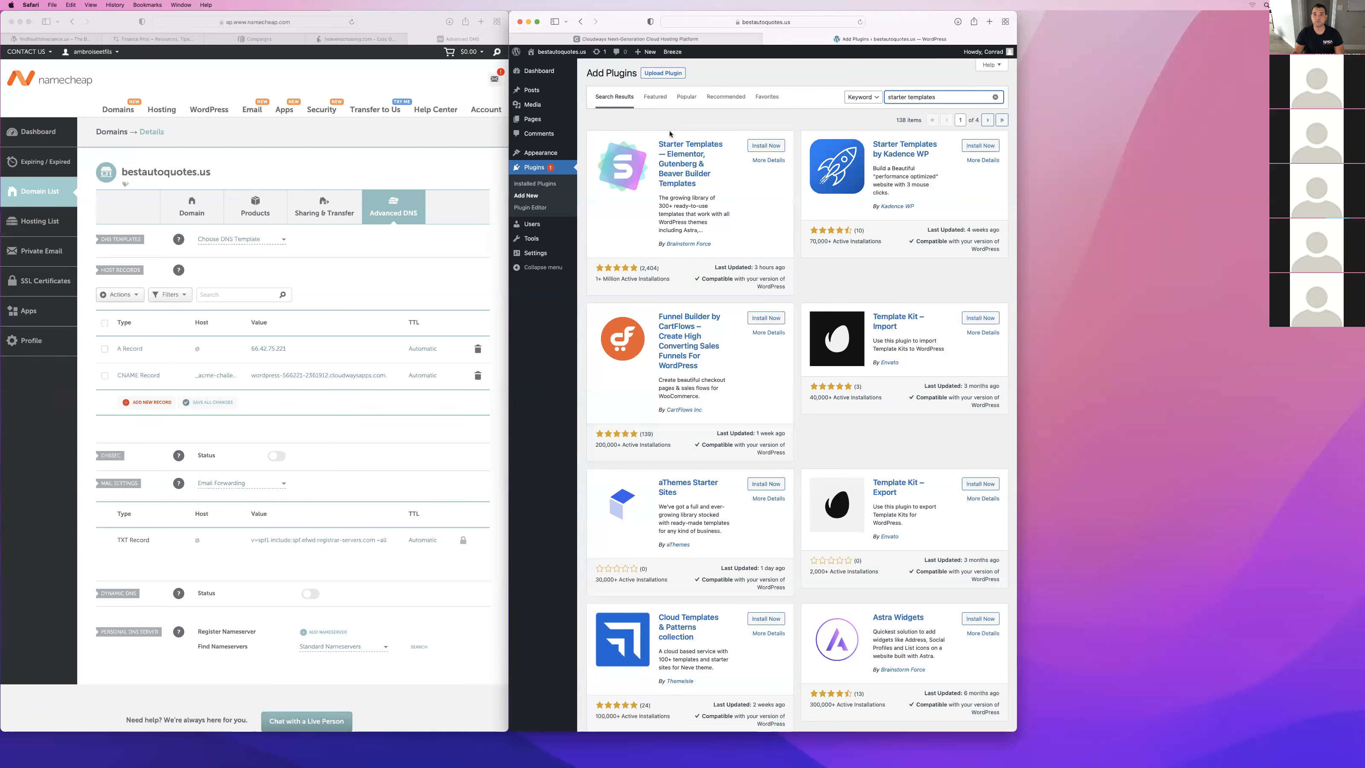
left_click(779, 148)
Upload gravityforms.zip from the Downloads folder as a plugin, then install and activate it.
left_click(680, 74)
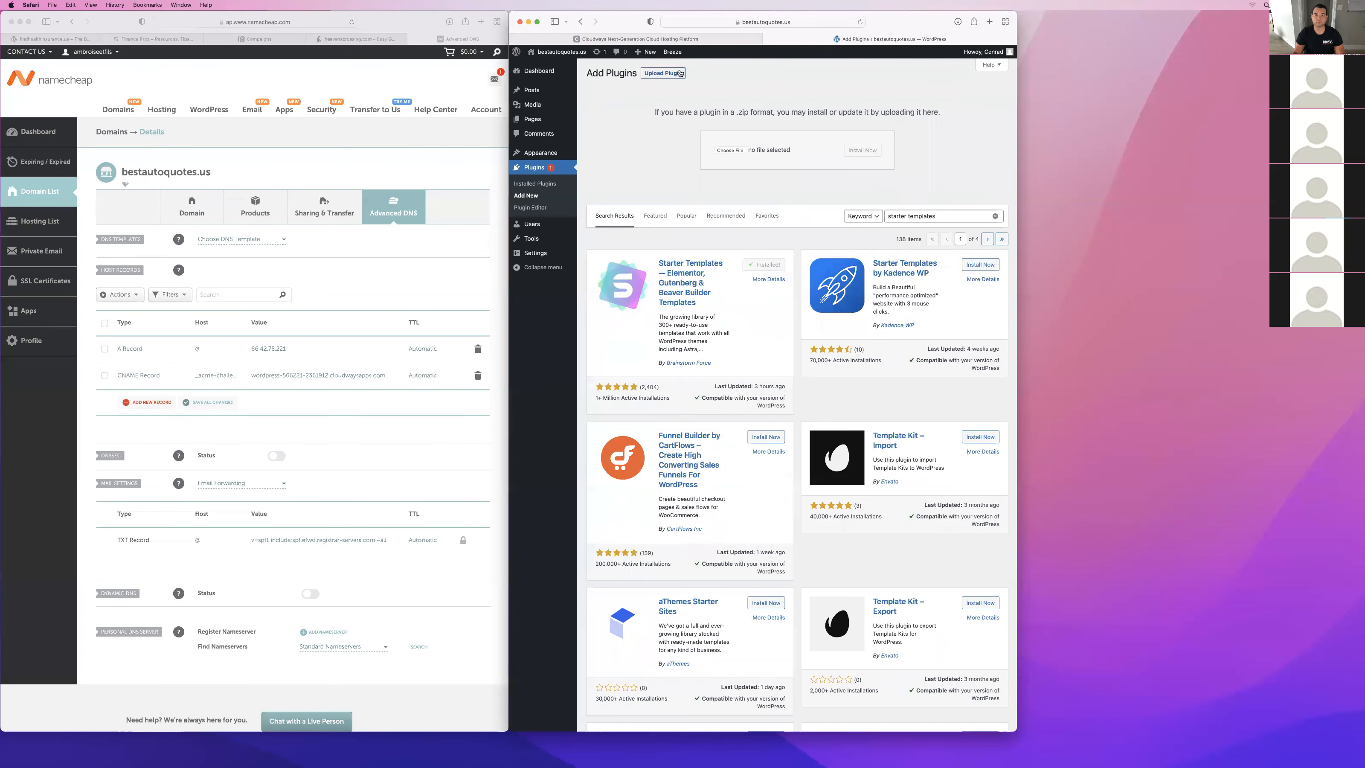
left_click(749, 154)
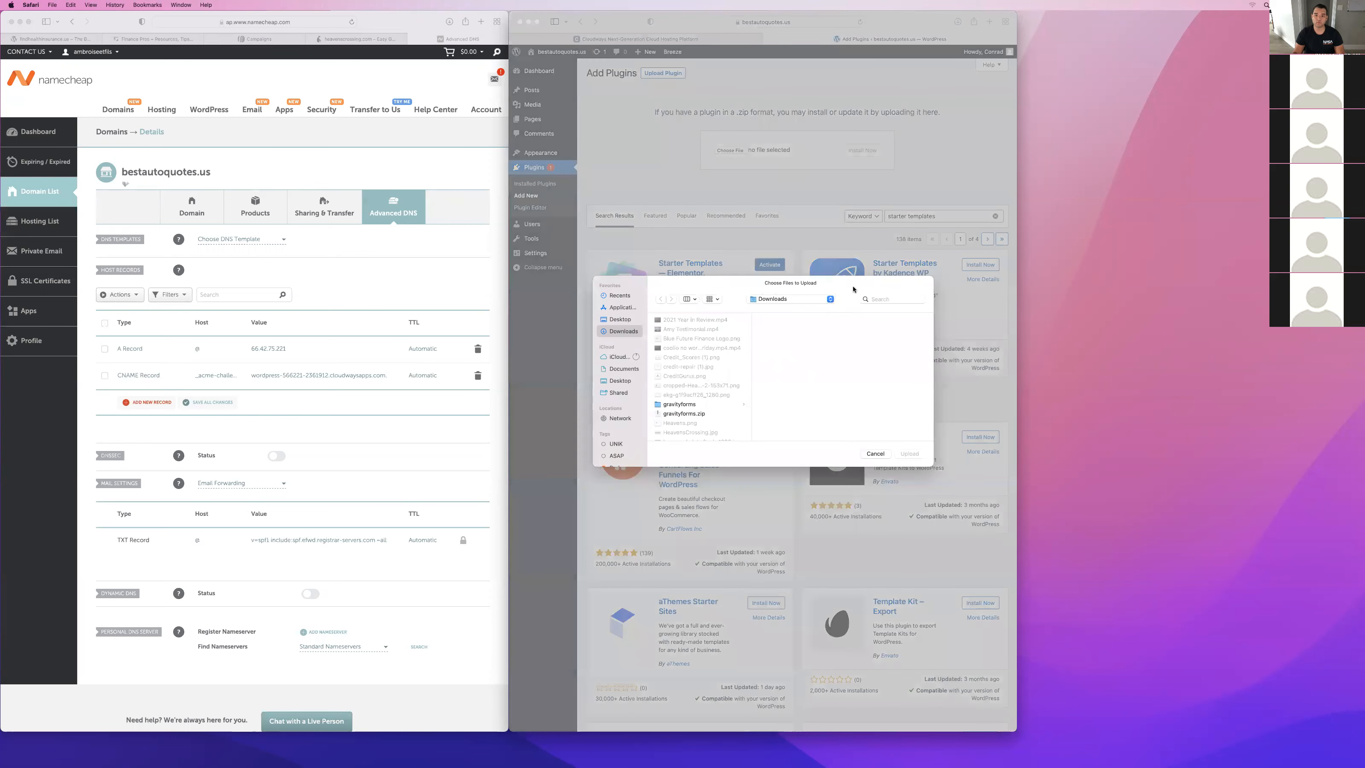
left_click(682, 414)
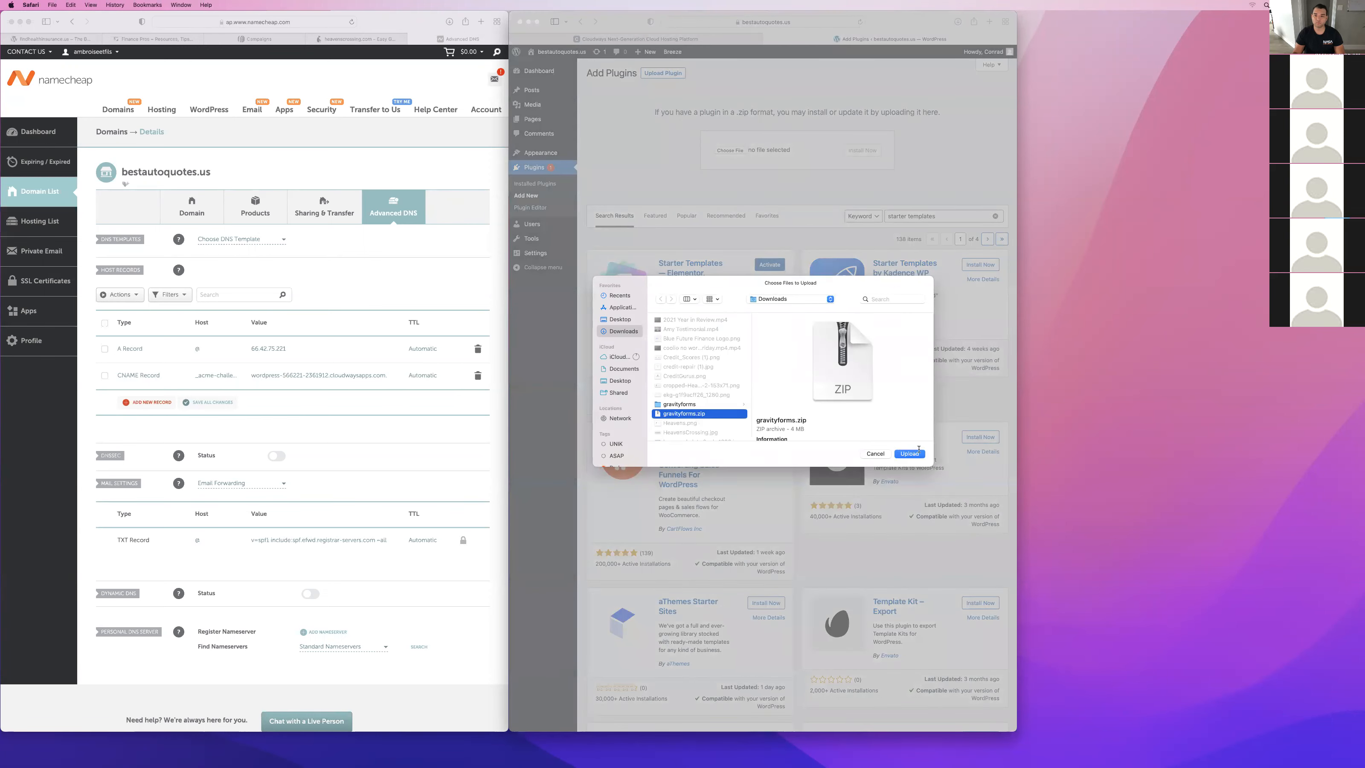
left_click(908, 454)
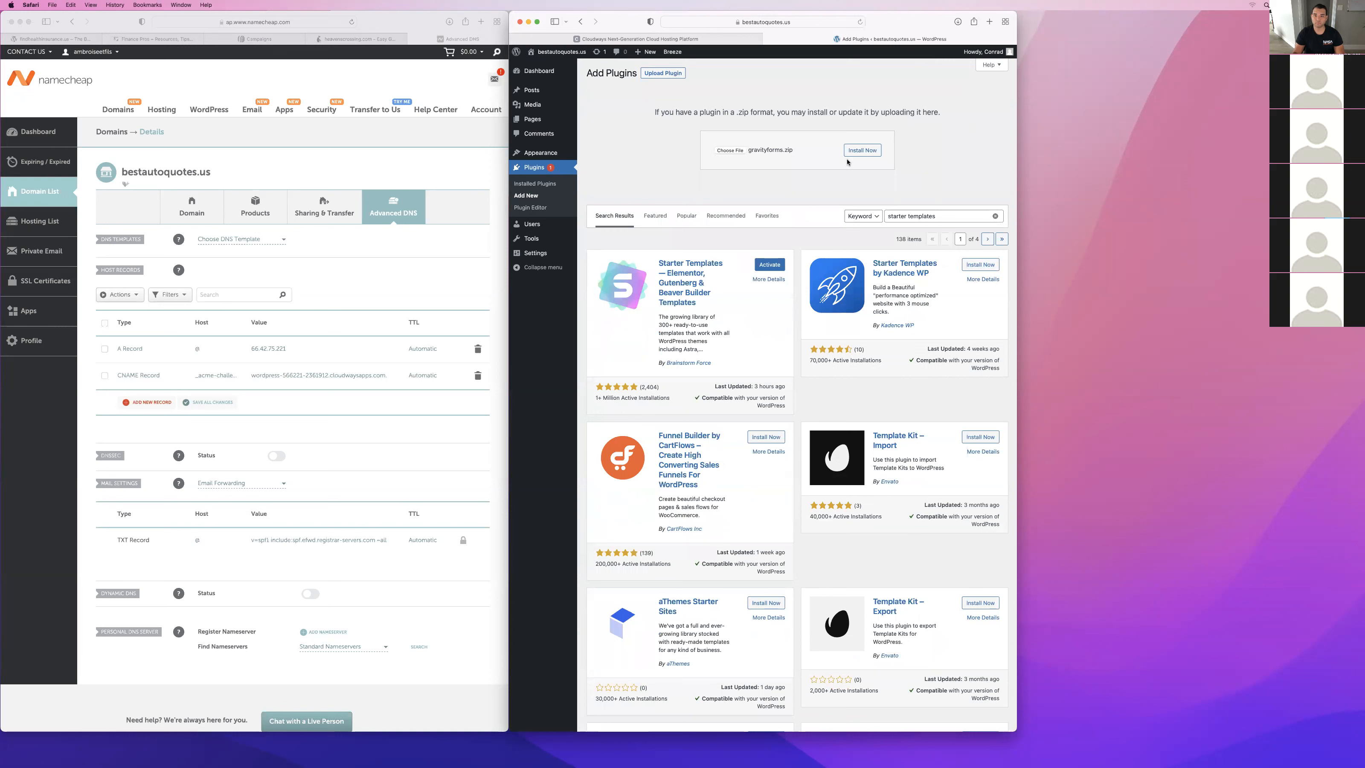
left_click(874, 152)
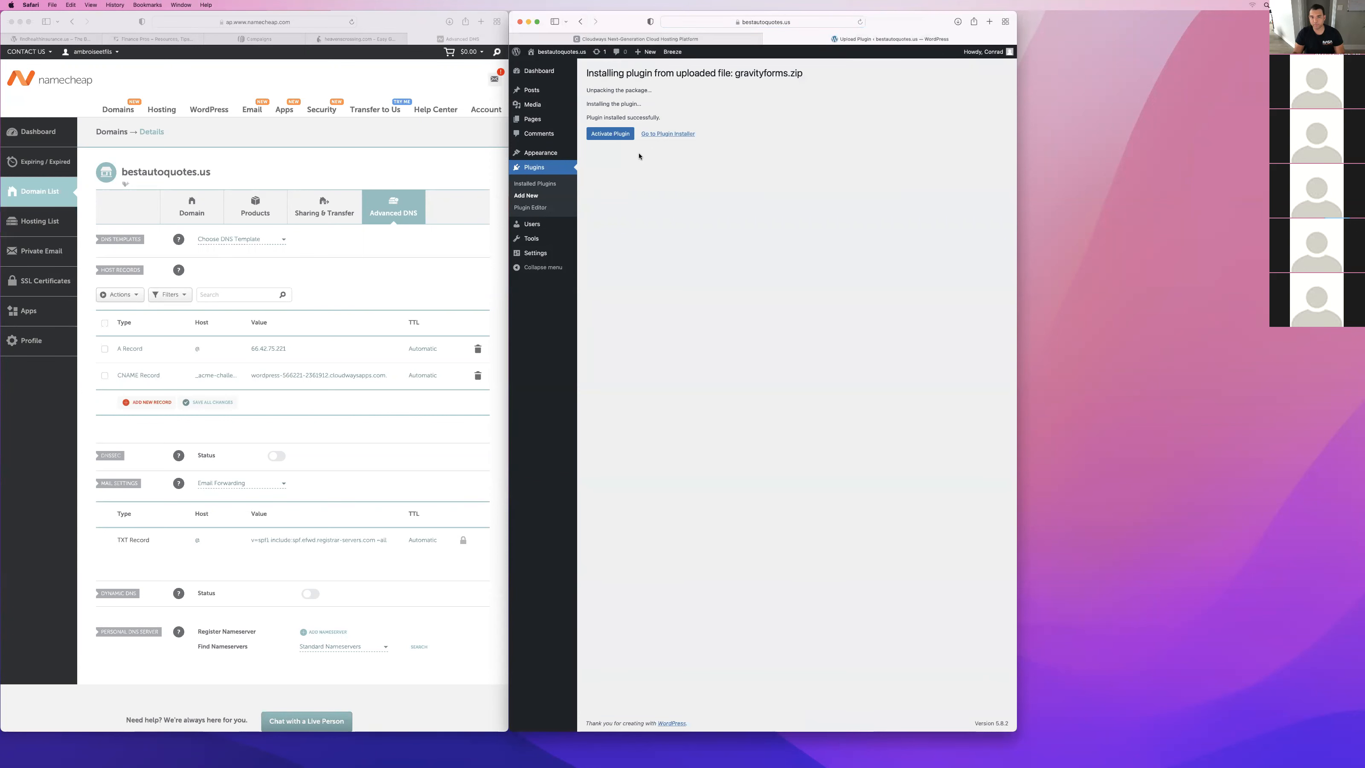
left_click(616, 134)
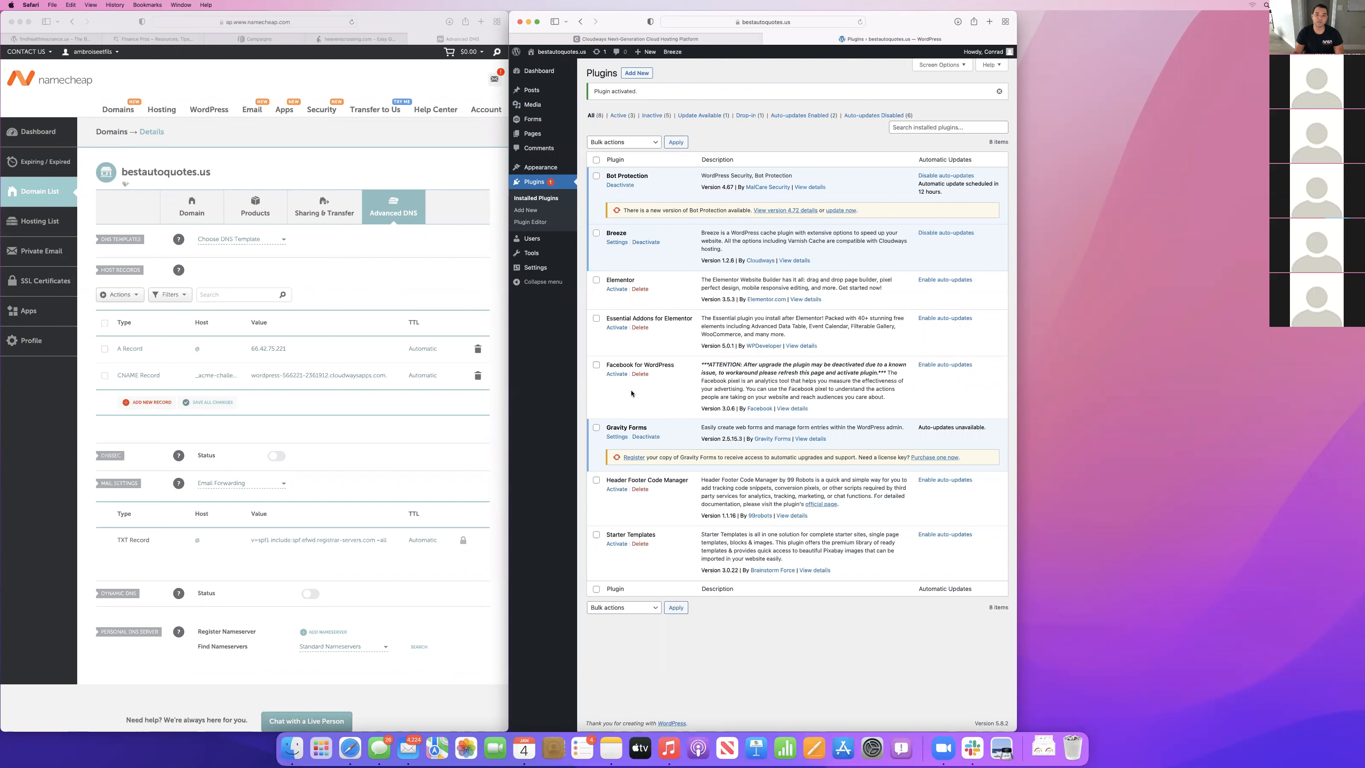
Activate Elementor and Essential Addons, keeping the Basic configuration and enabling the Gravity Form element in the setup wizard.
left_click(617, 290)
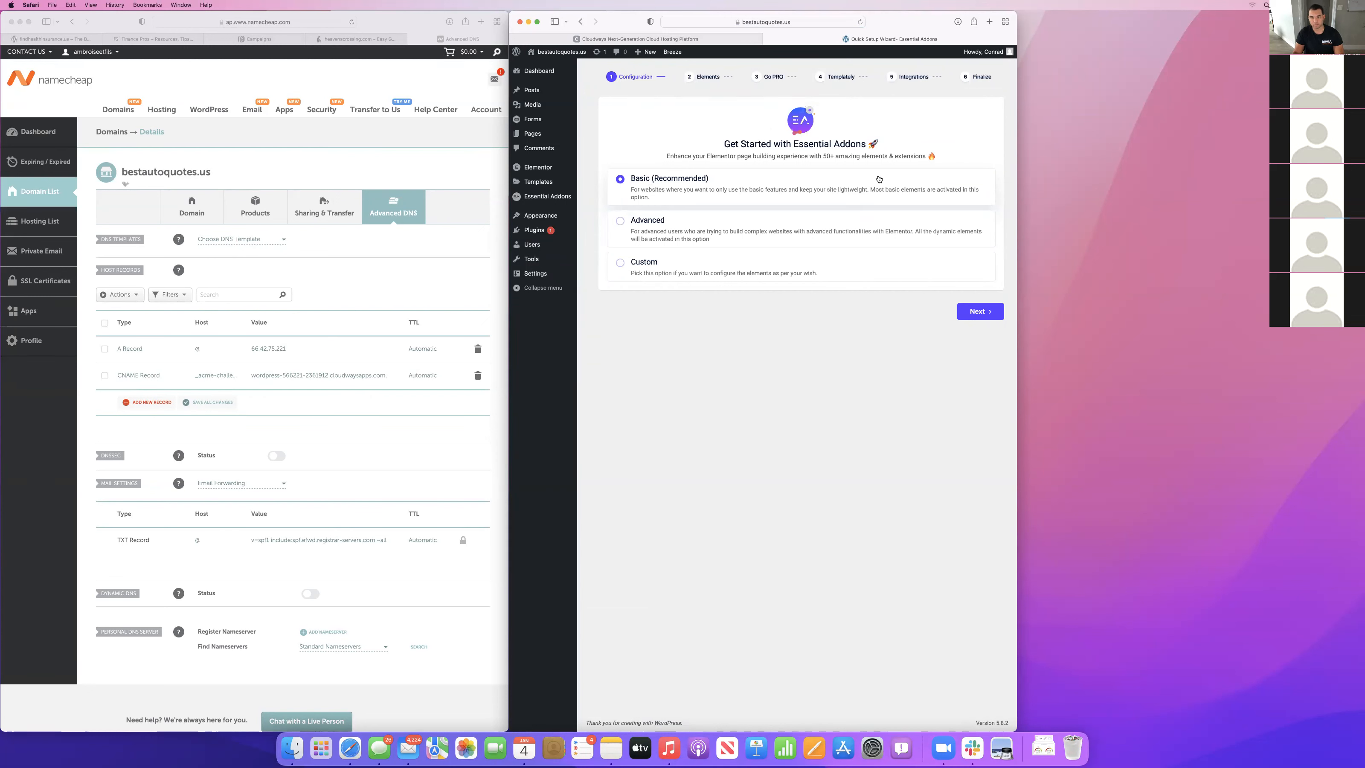
left_click(977, 312)
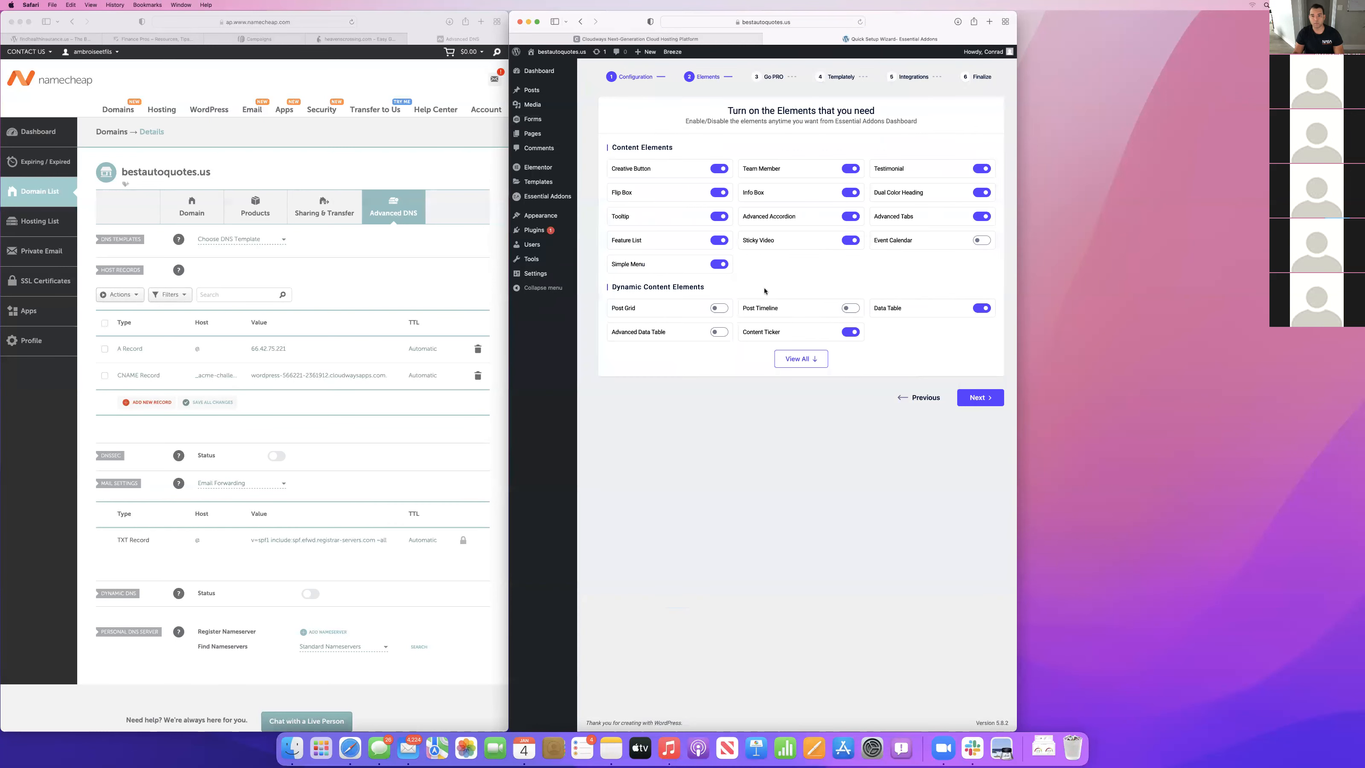
left_click(796, 360)
scroll(850, 421, "down", 2)
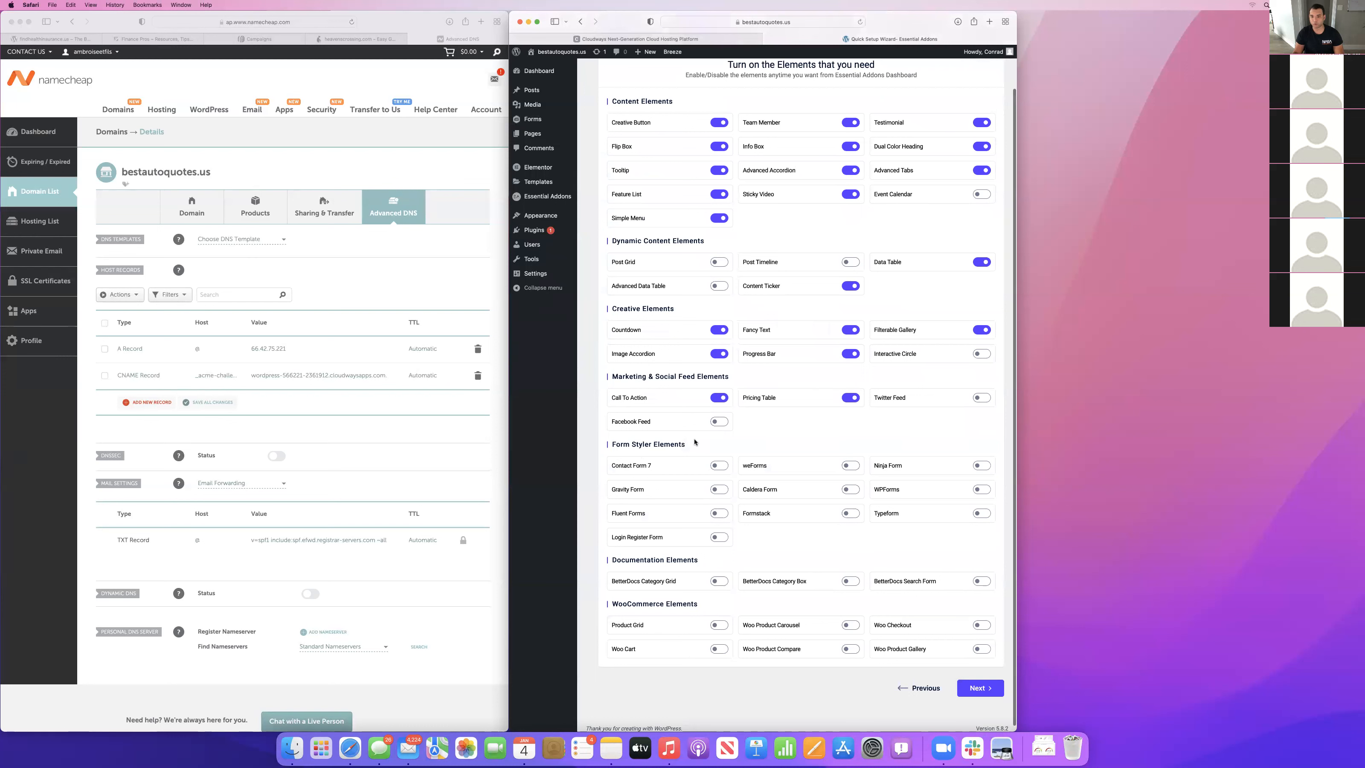
left_click(715, 490)
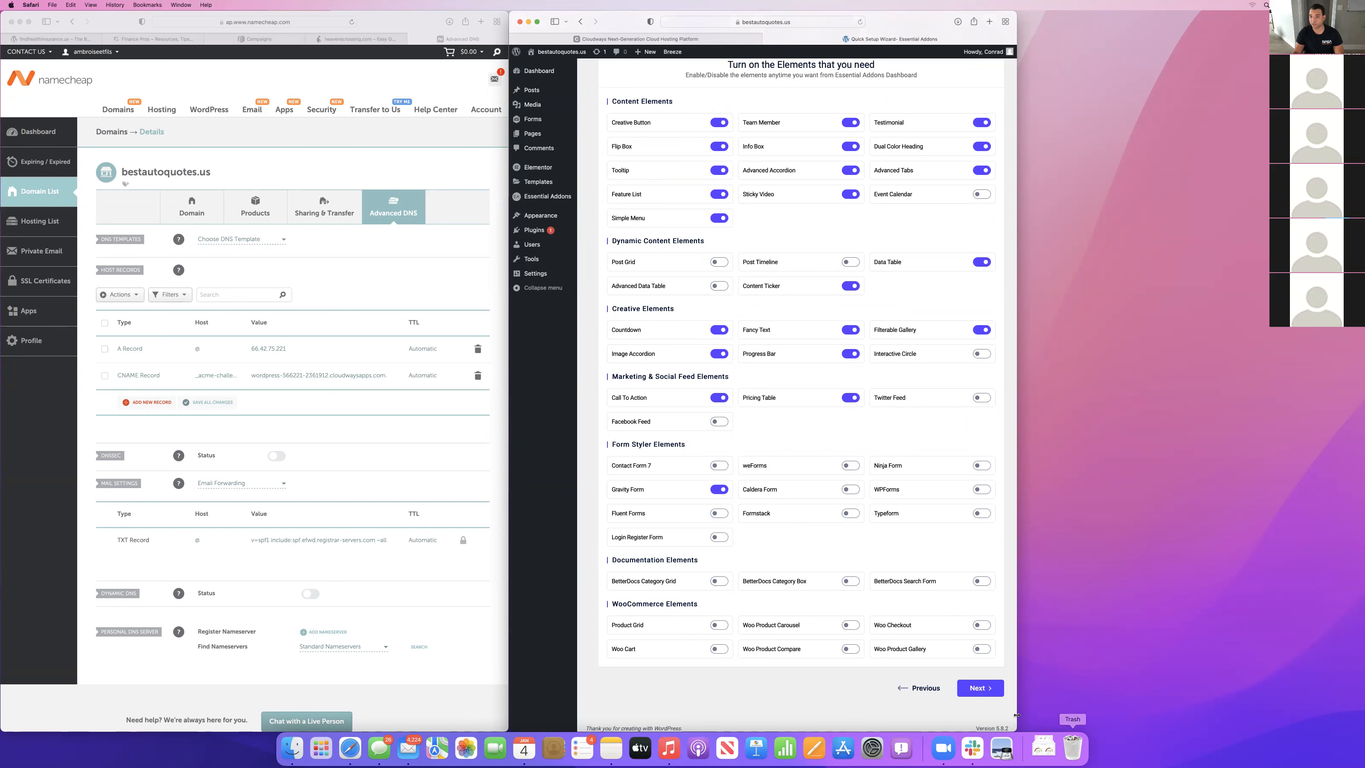
left_click(978, 688)
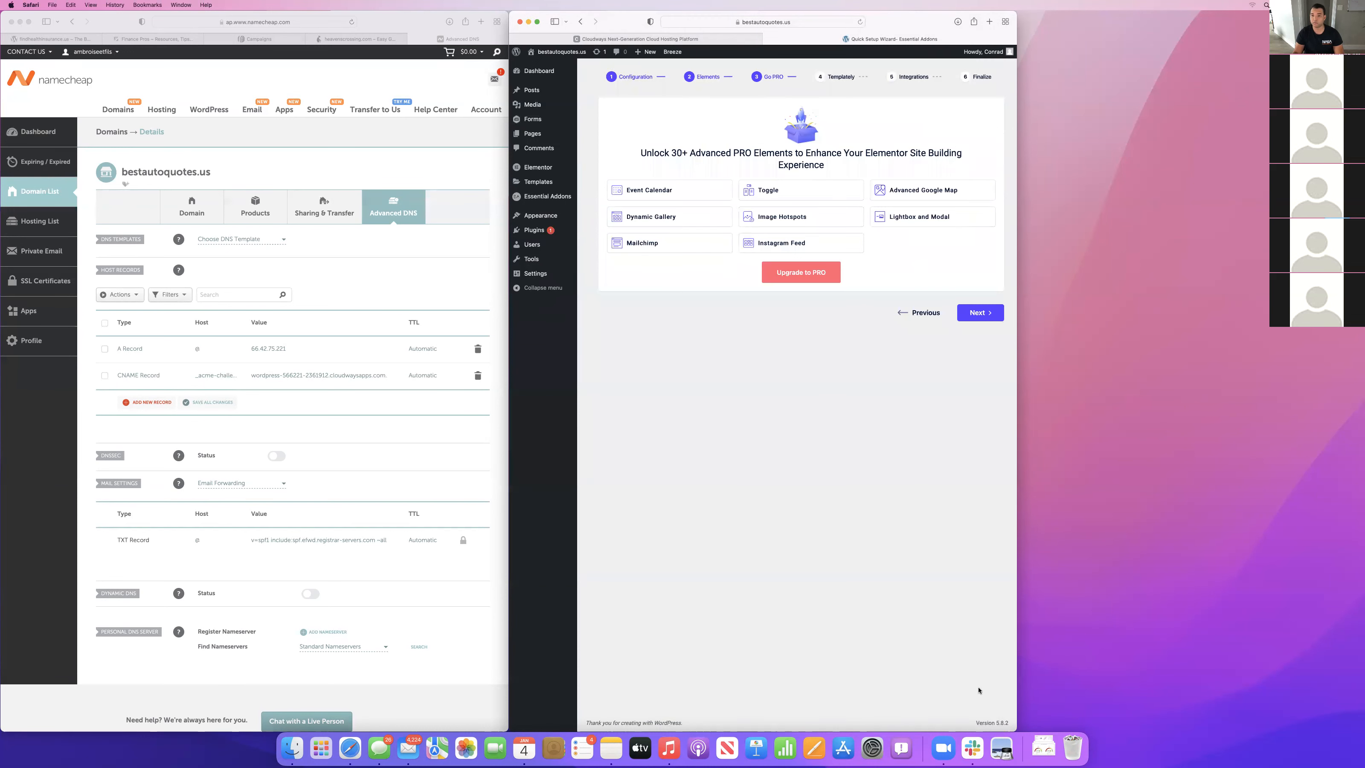
Finish the Essential Addons setup wizard without upgrading to PRO or installing any of the offered integrations.
left_click(980, 315)
left_click(986, 252)
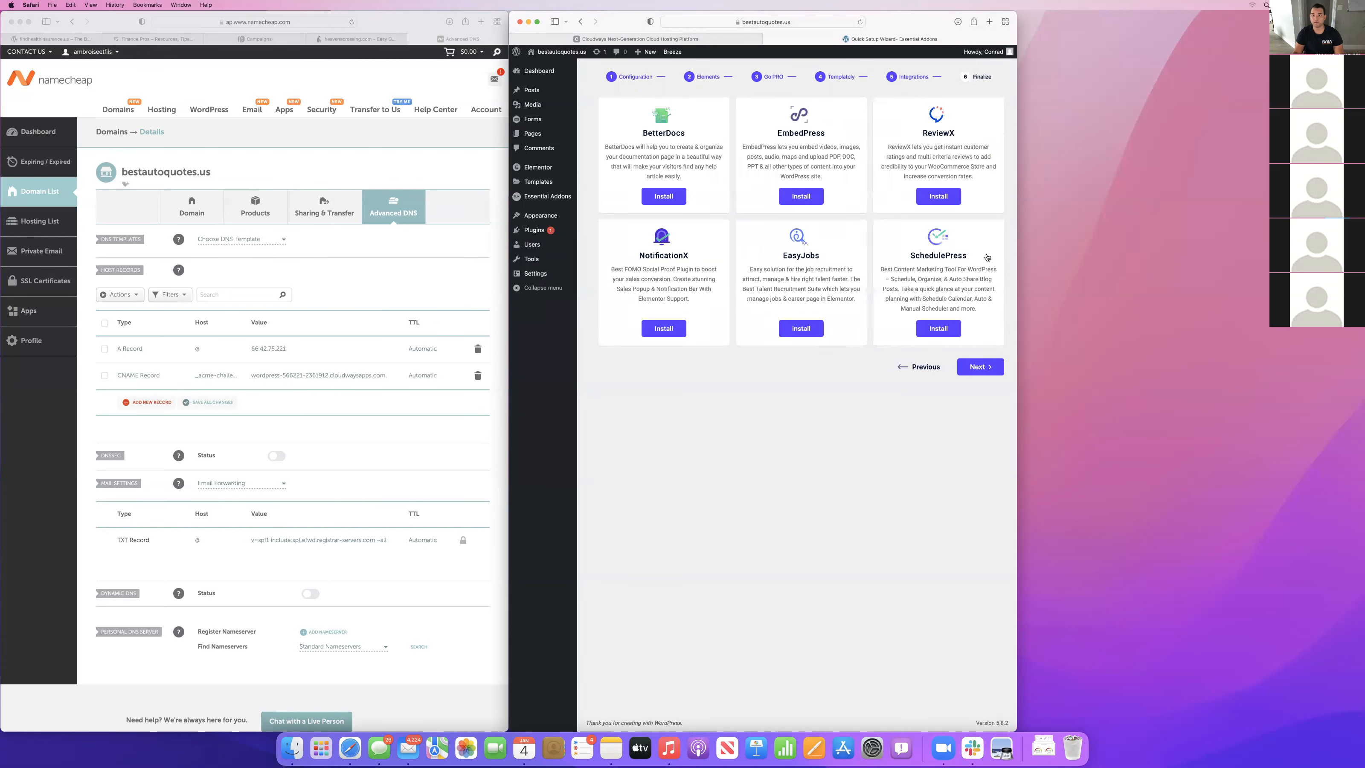
left_click(978, 366)
left_click(806, 446)
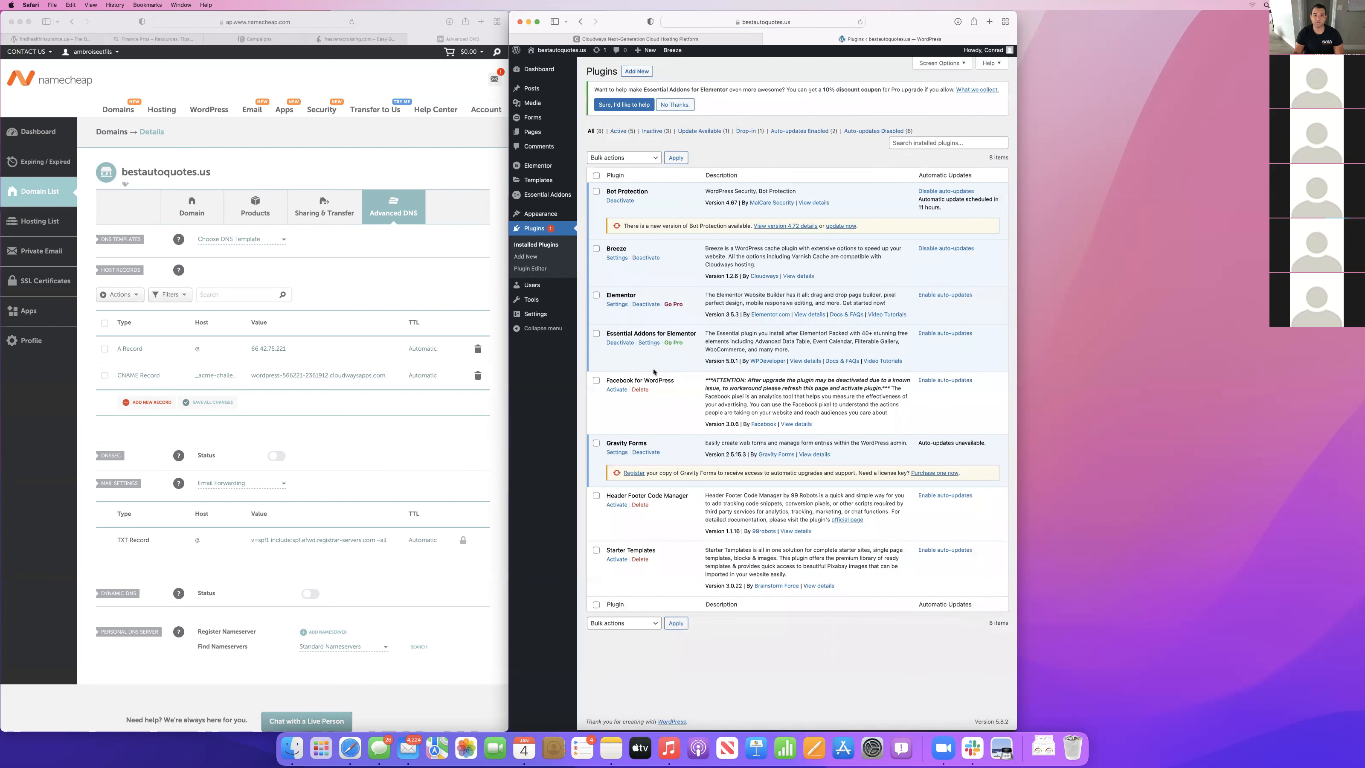
Activate the Facebook for WordPress, Header Footer Code Manager and Starter Templates plugins.
left_click(617, 392)
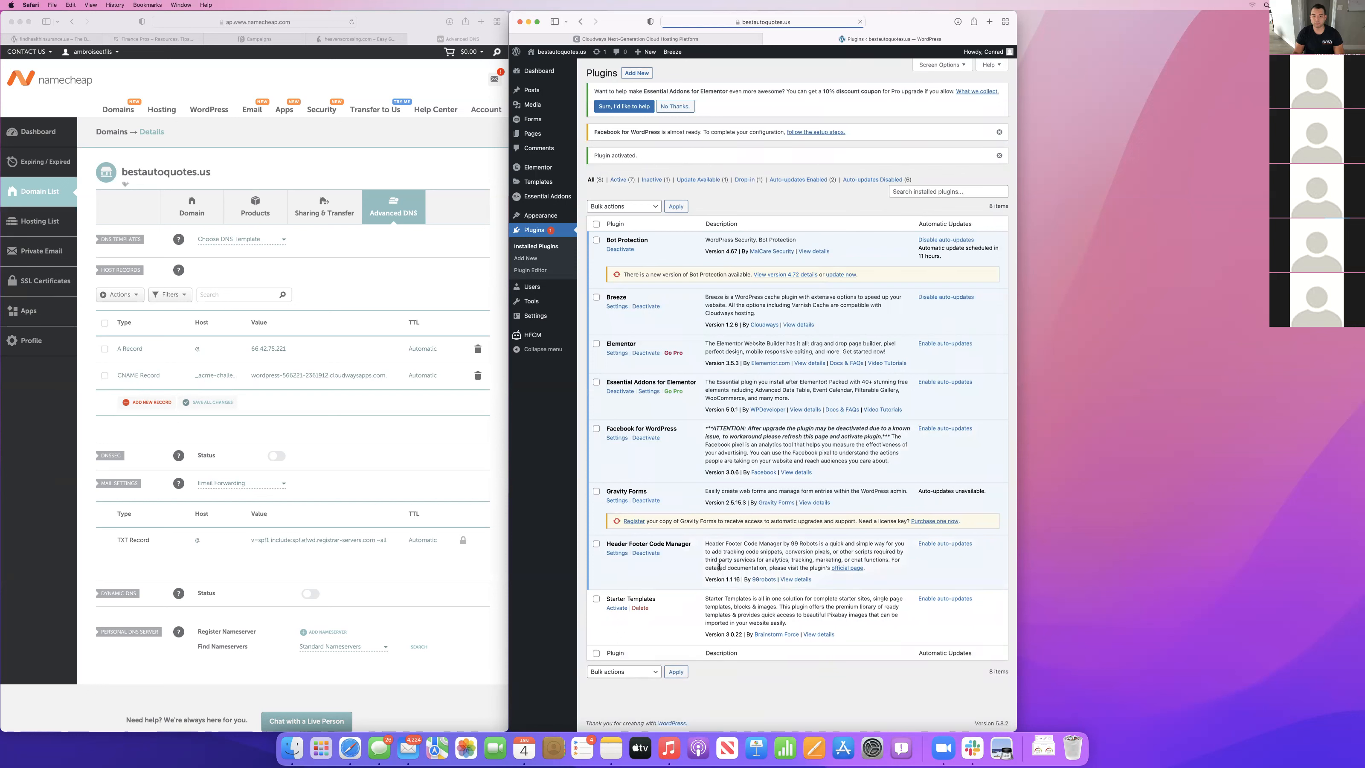
left_click(617, 609)
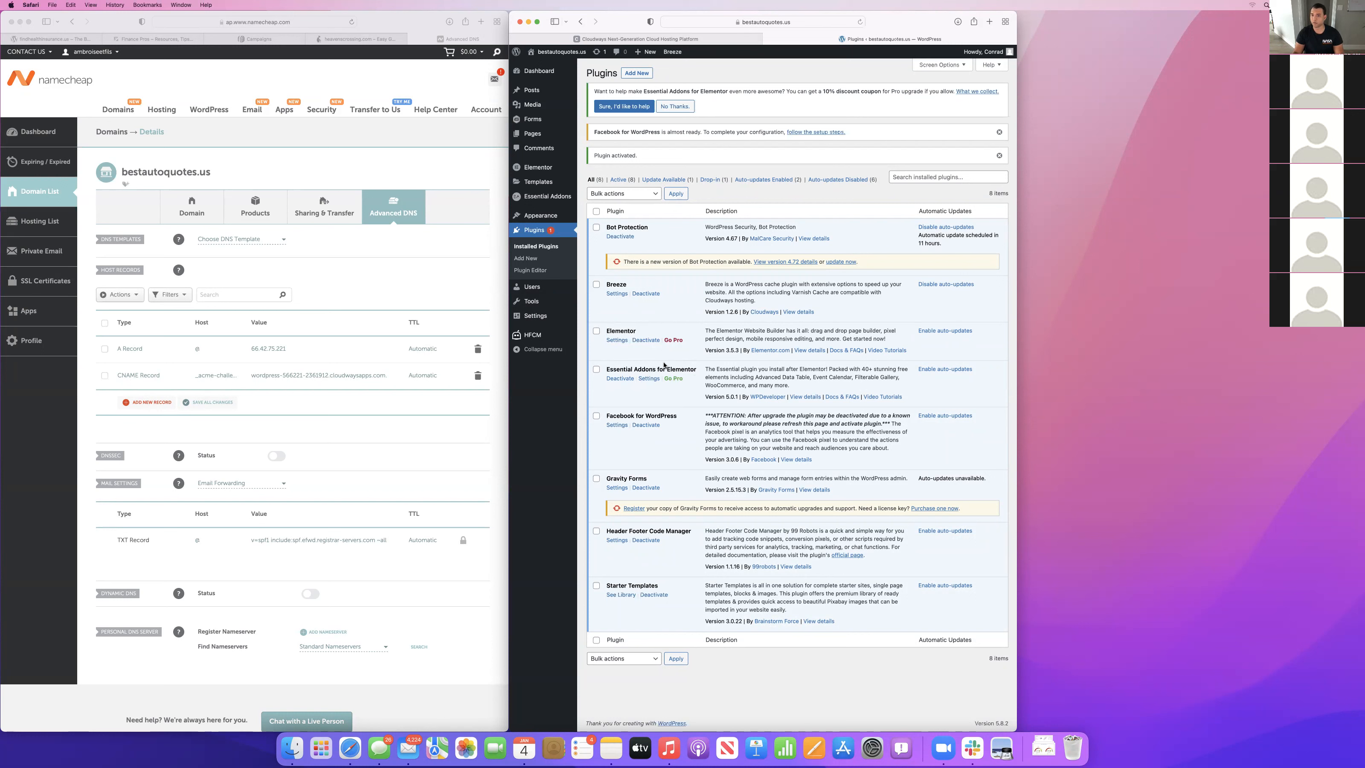
Open the Gravity Forms license registration and copy the license key from the account page on gravityforms.com.
left_click(634, 509)
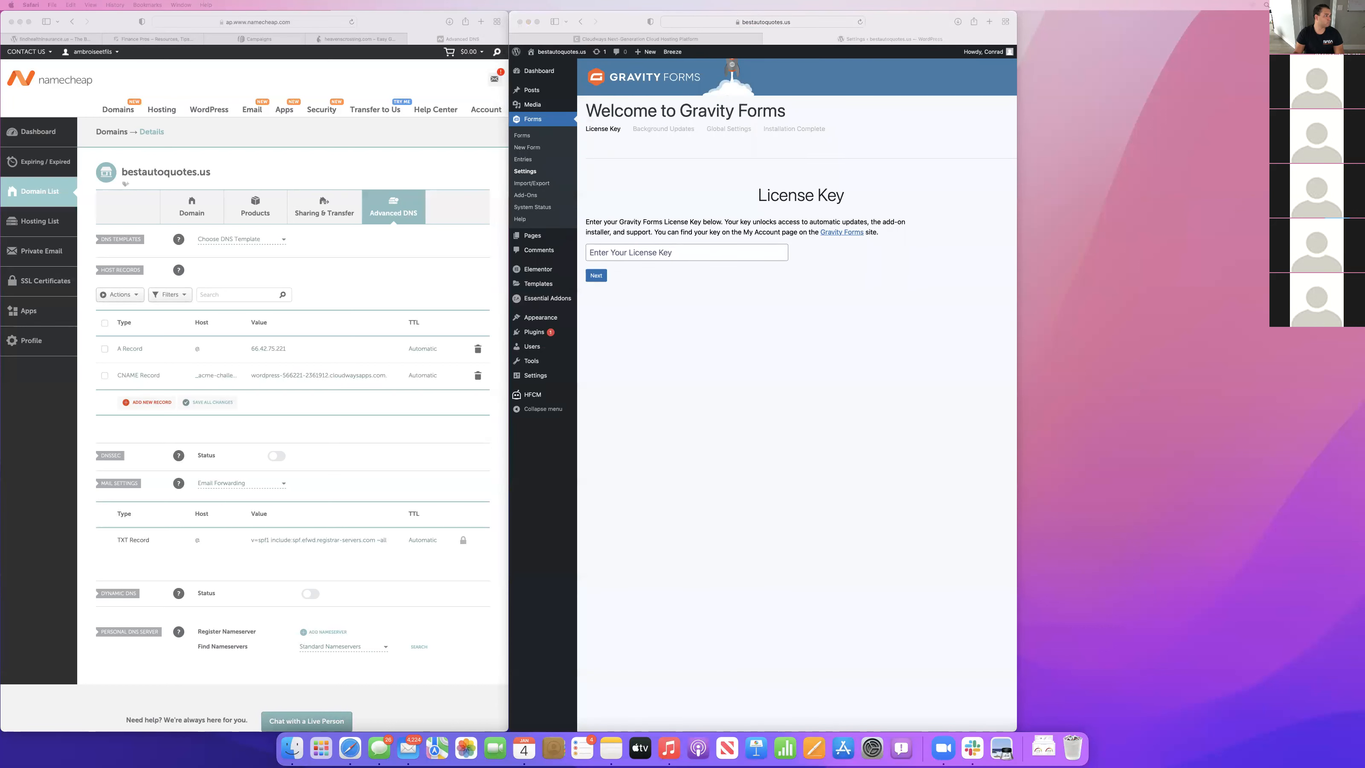
key("ctrl+Up")
left_click(698, 146)
key("super+t")
type("gravityforms.com")
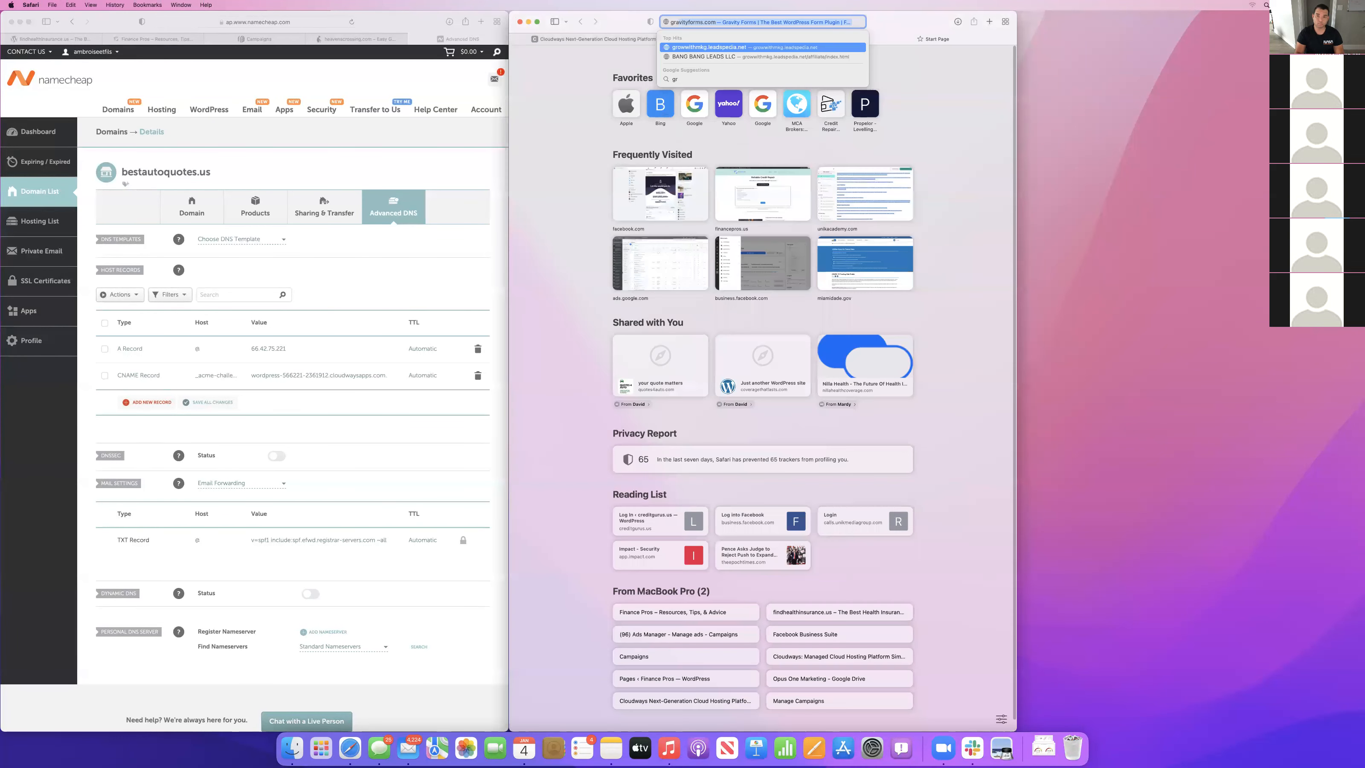
key("Down")
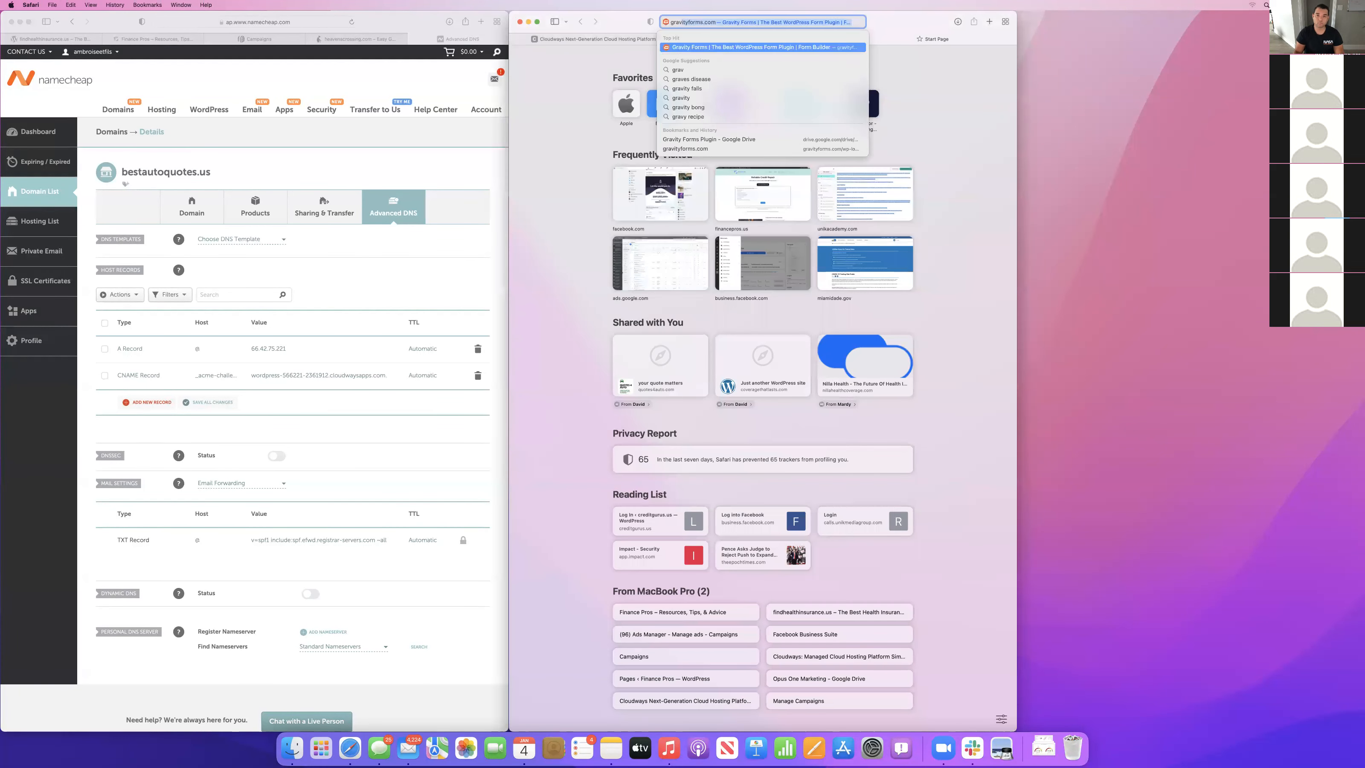
key("Return")
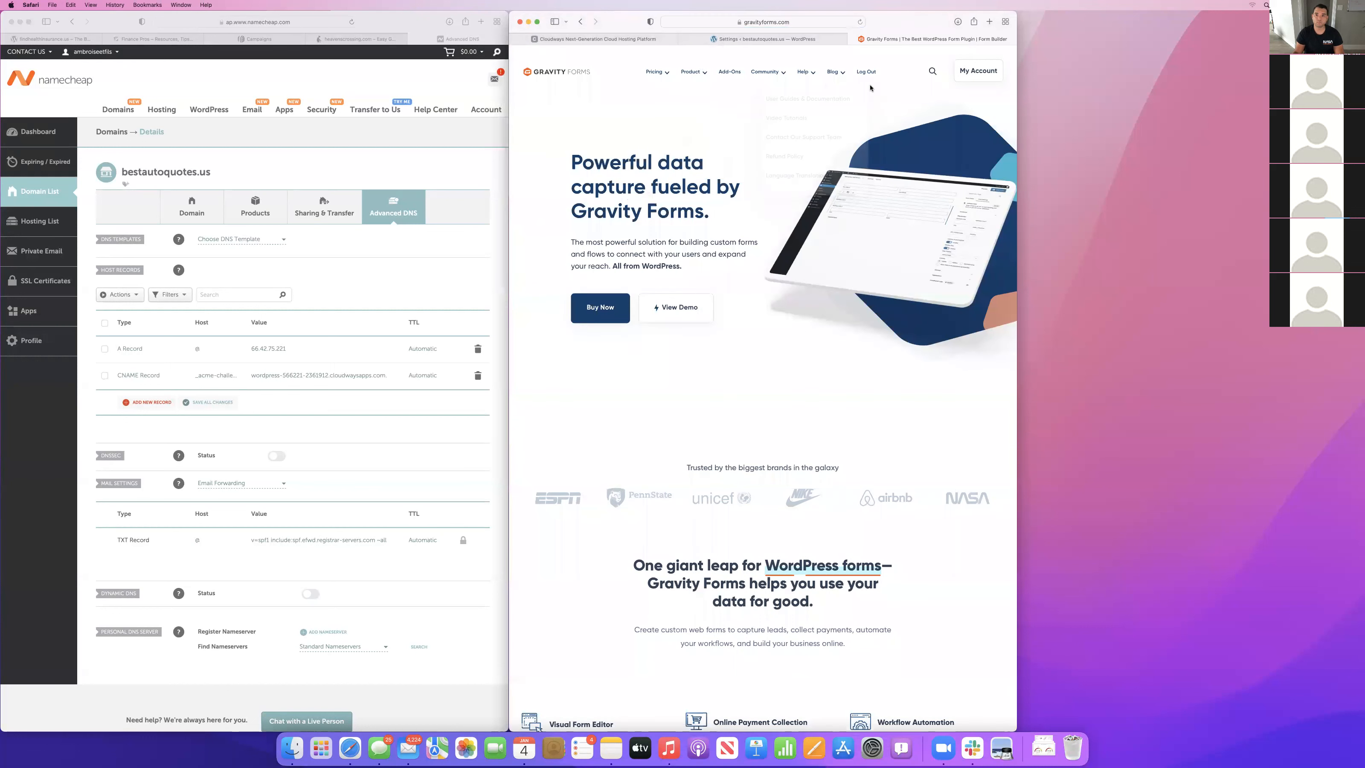
mouse_move(693, 78)
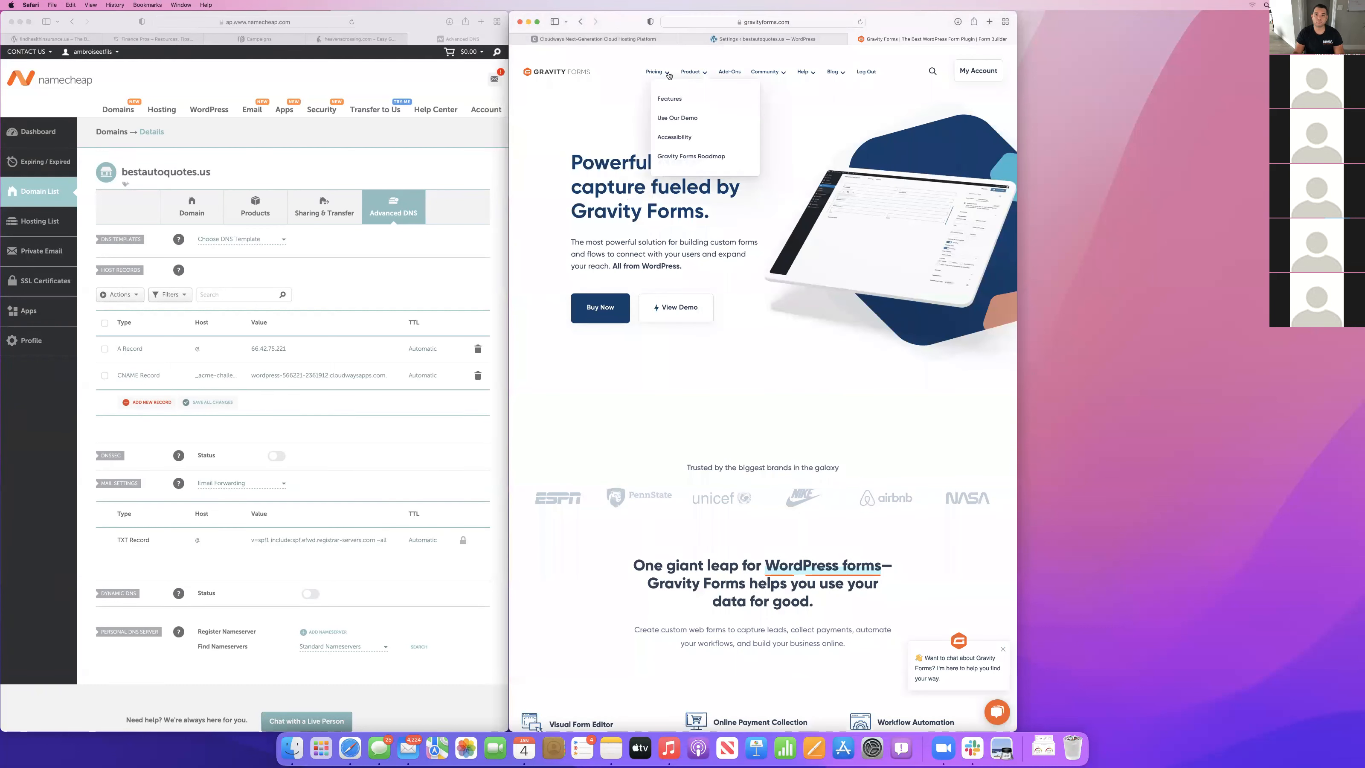
left_click(977, 75)
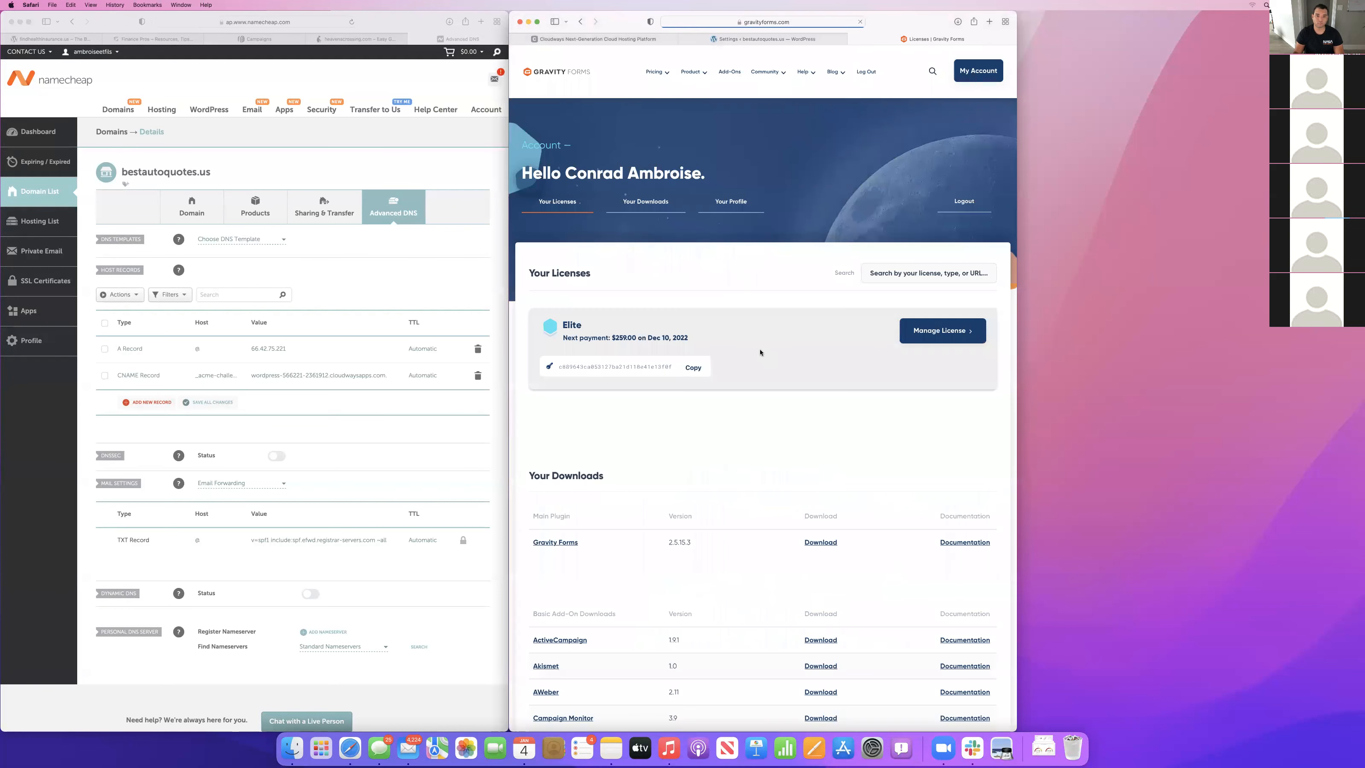
left_click(693, 367)
Paste the license key into the Gravity Forms setup on the WordPress site and complete its installation wizard.
left_click(726, 38)
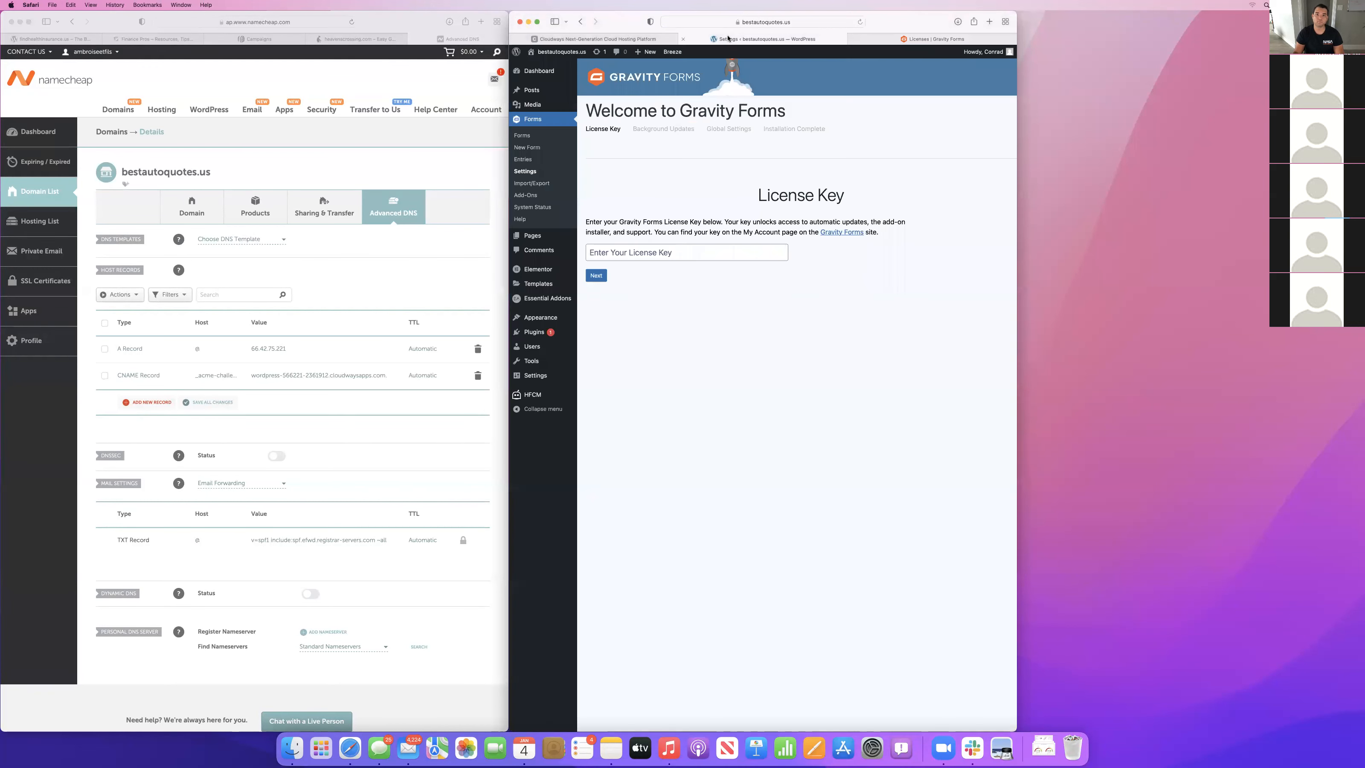
left_click(606, 252)
key("super+v")
left_click(595, 275)
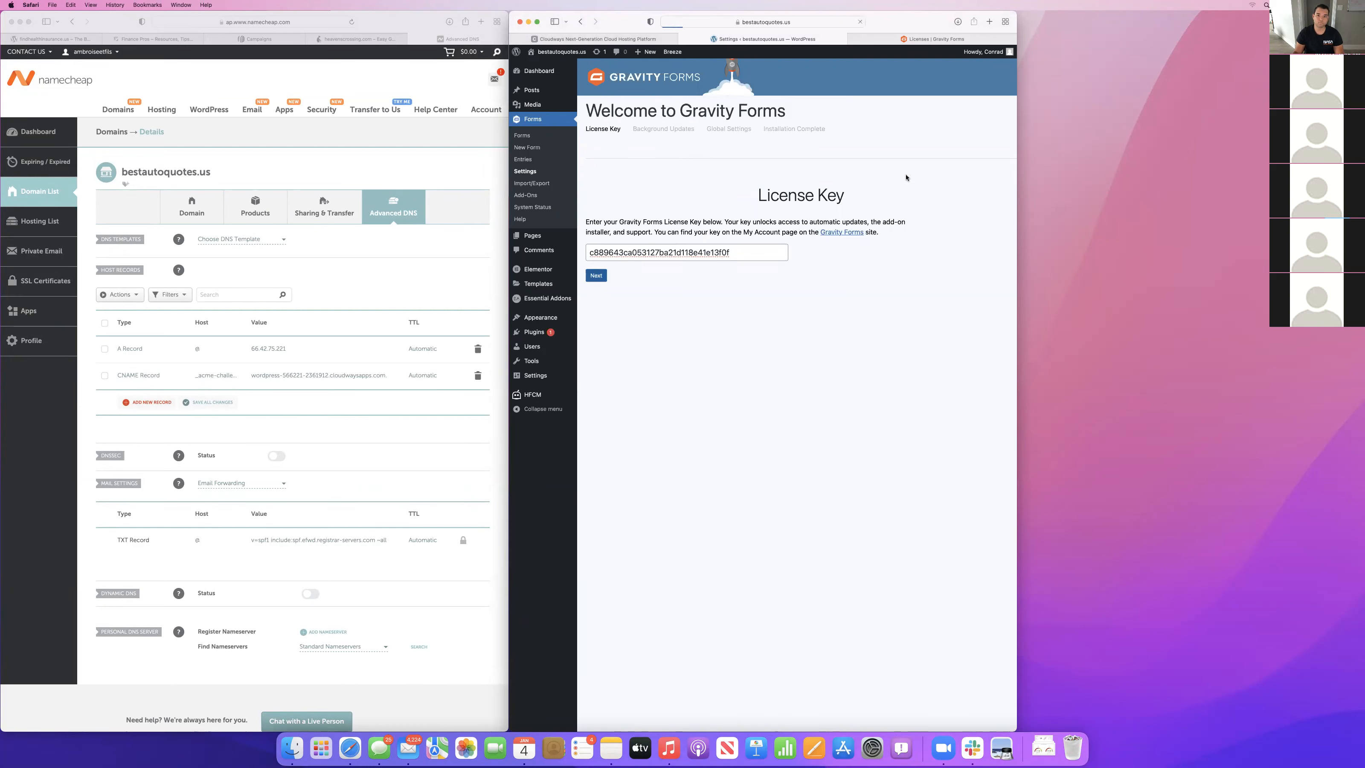
left_click(632, 314)
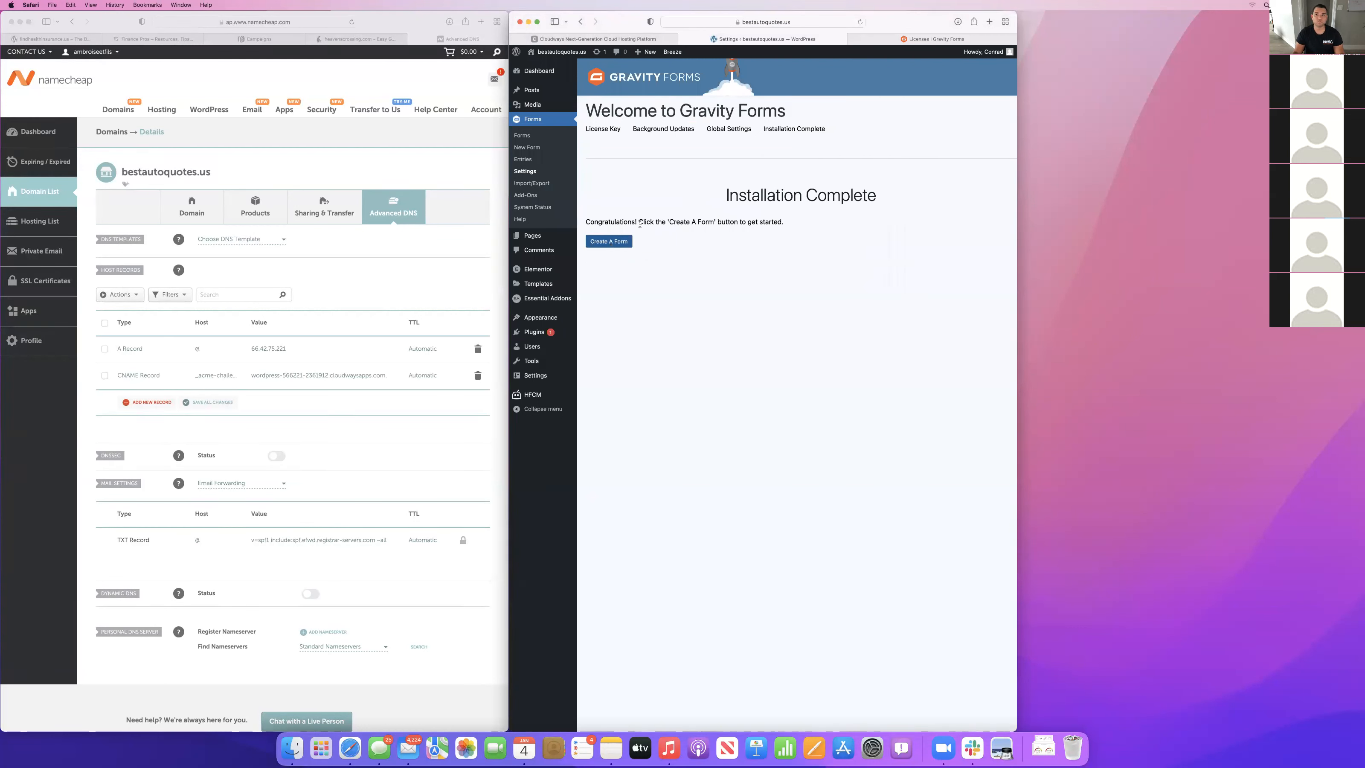
Start building the bestautoquotes.us website with Starter Templates and choose Elementor as the page builder.
left_click(936, 39)
left_click(778, 39)
mouse_move(539, 287)
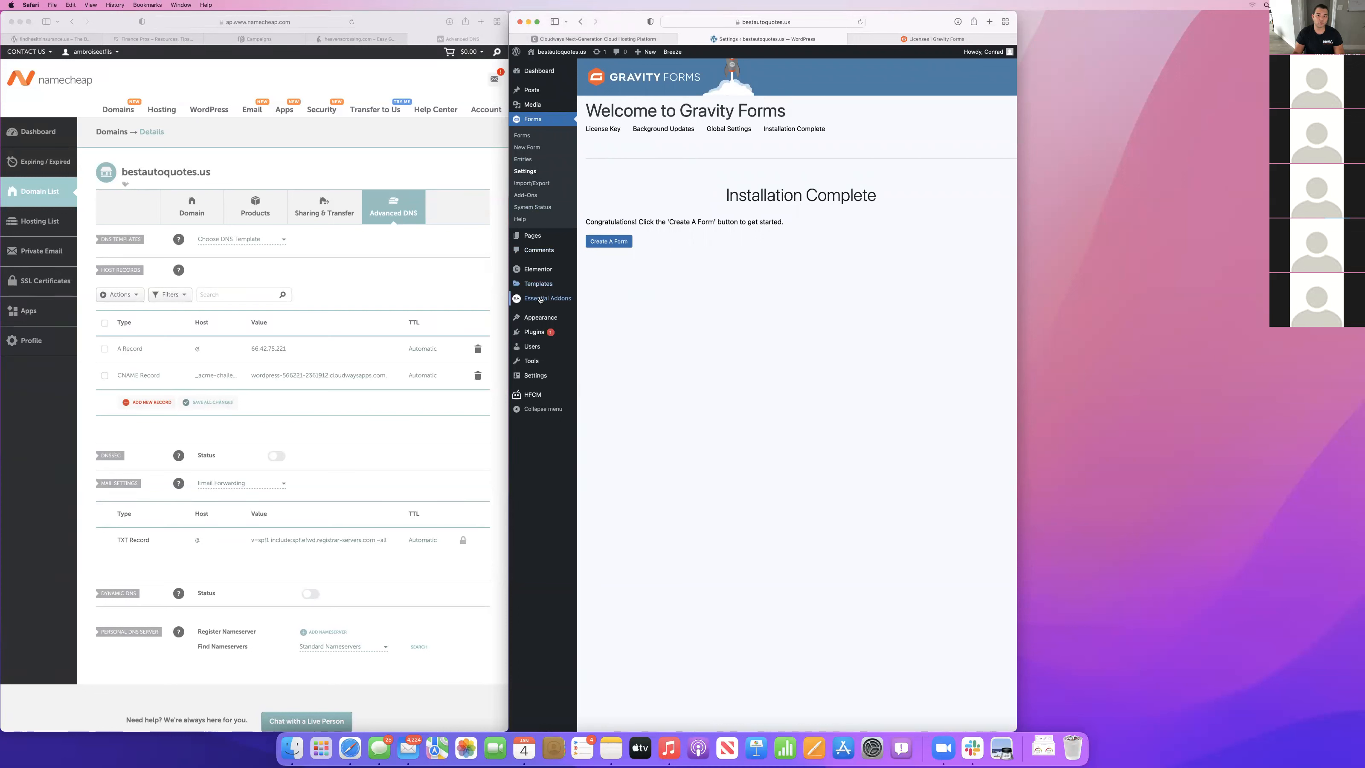
mouse_move(541, 320)
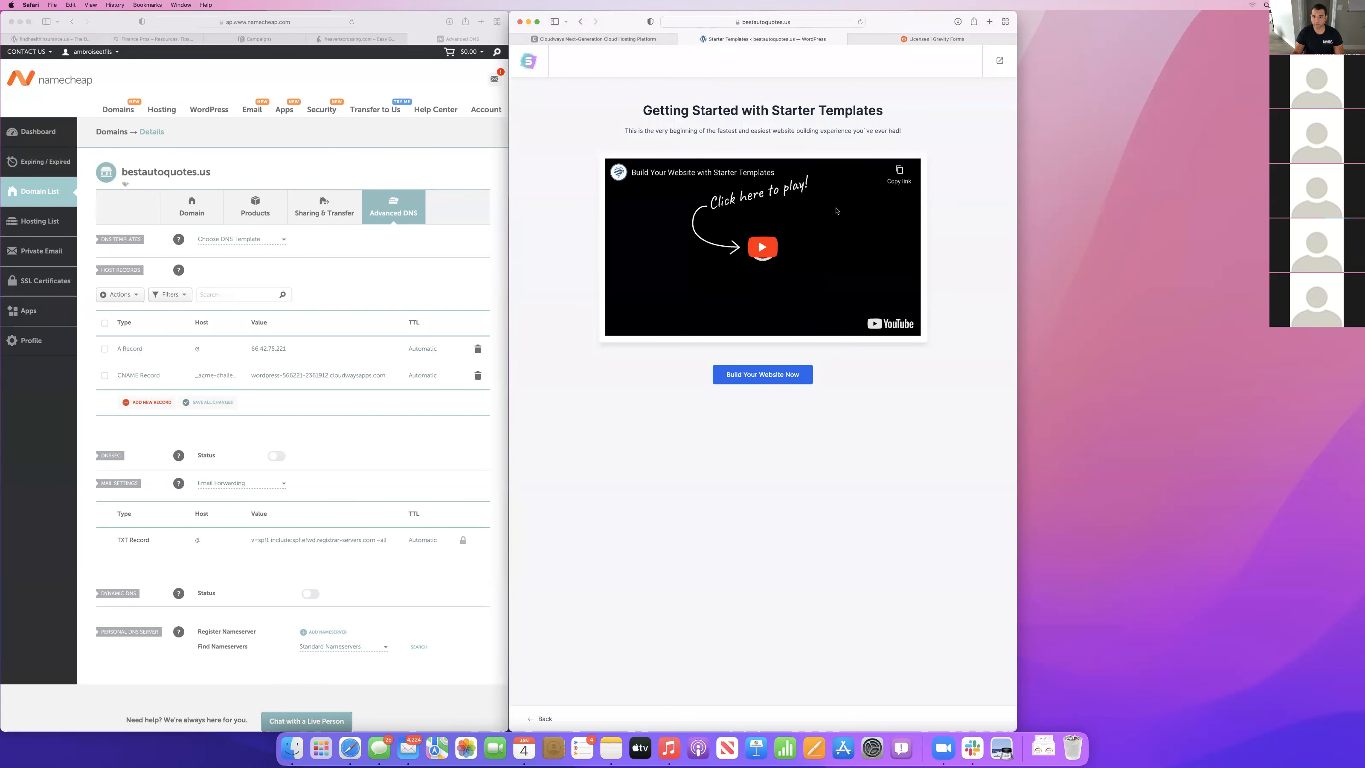
left_click(769, 375)
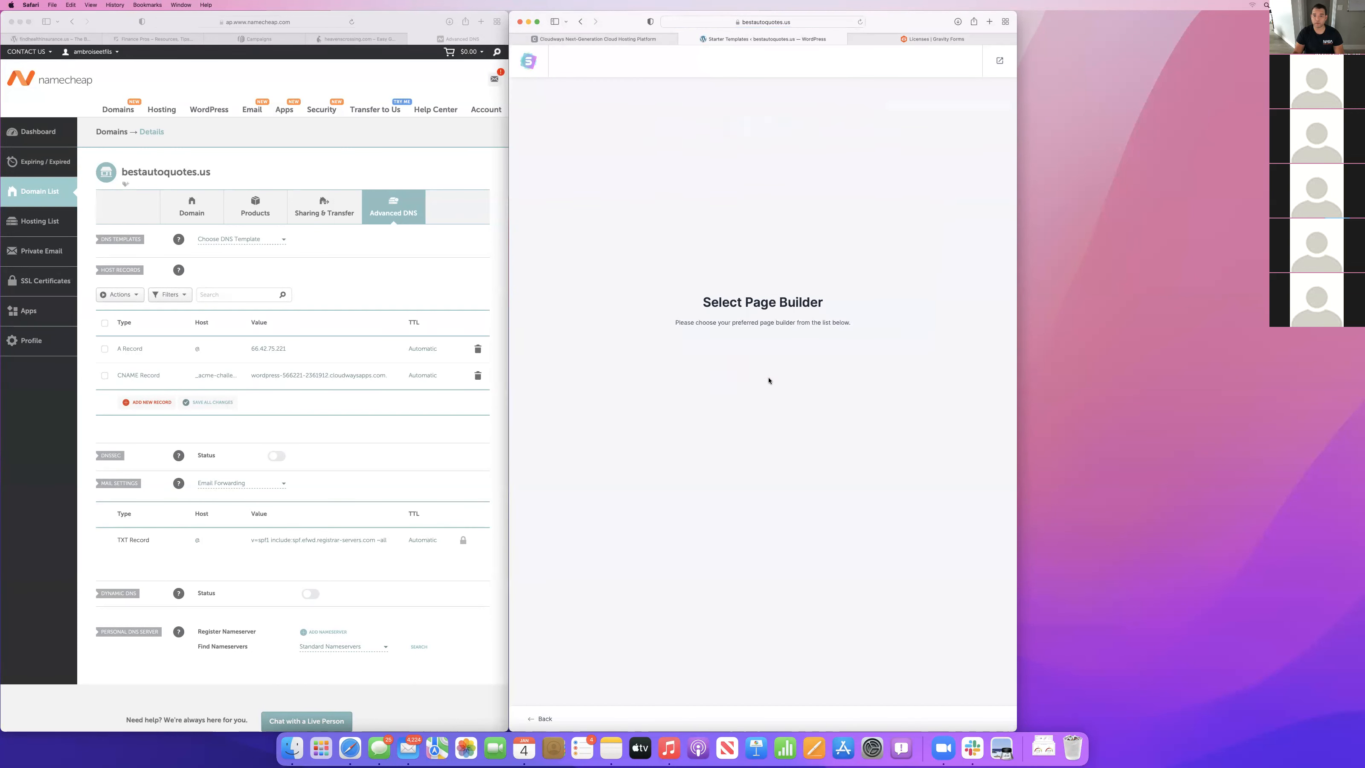
left_click(770, 378)
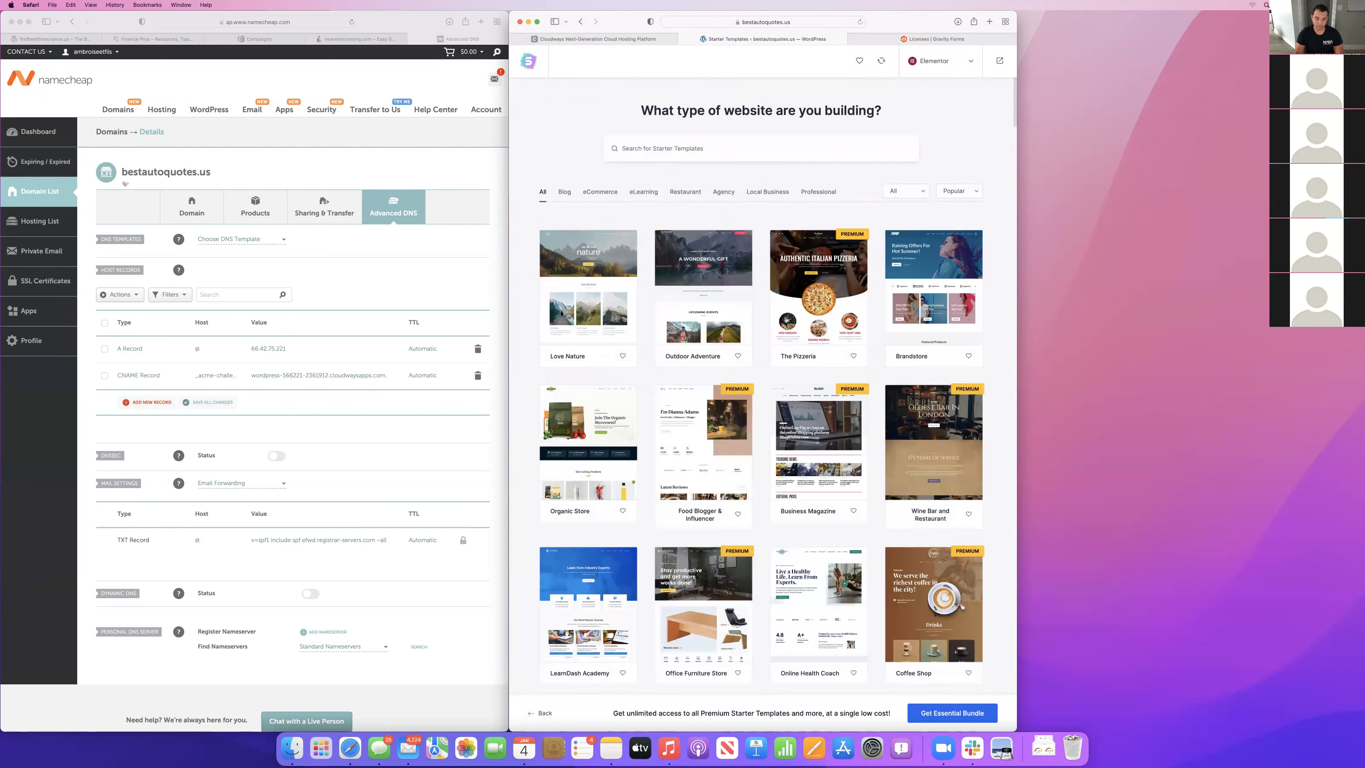
Search the starter templates for "mechanic" and look through the matching designs.
type("mechanic")
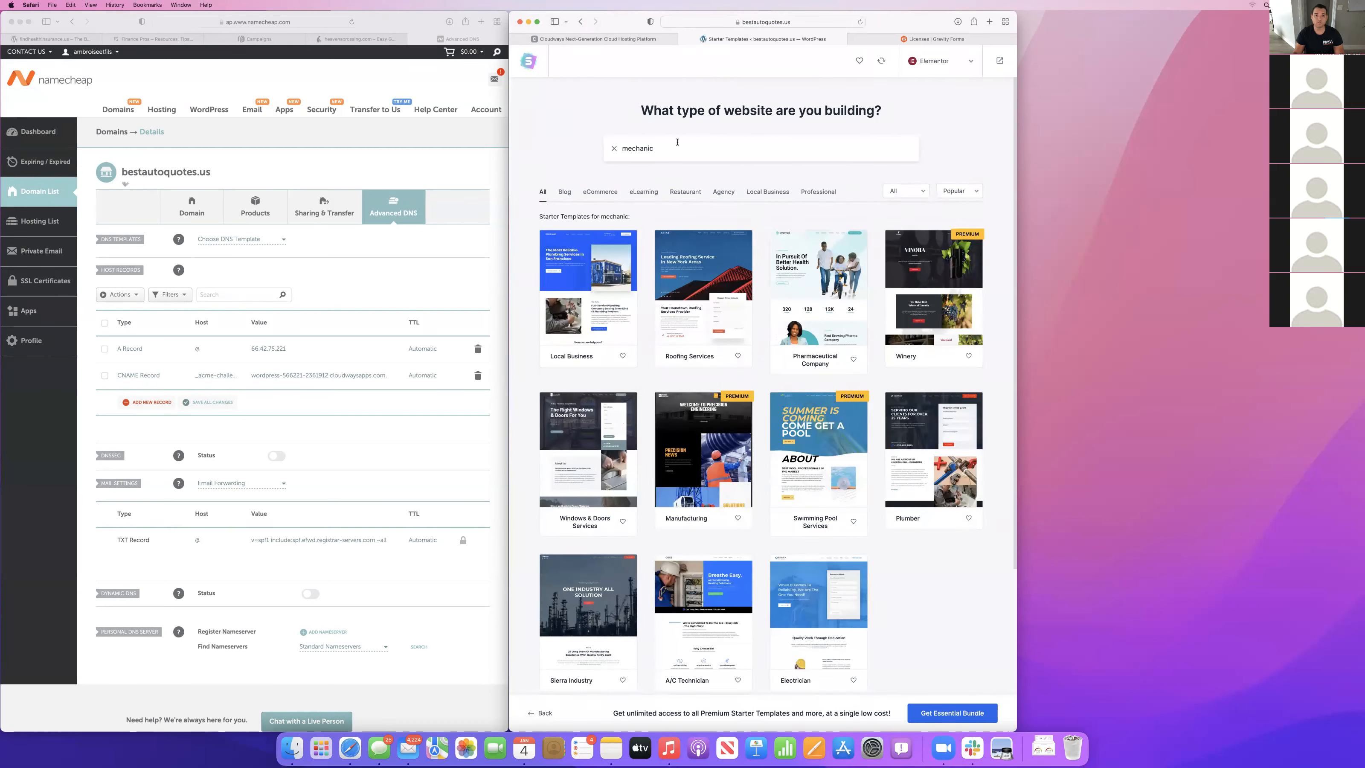
scroll(799, 277, "down", 2)
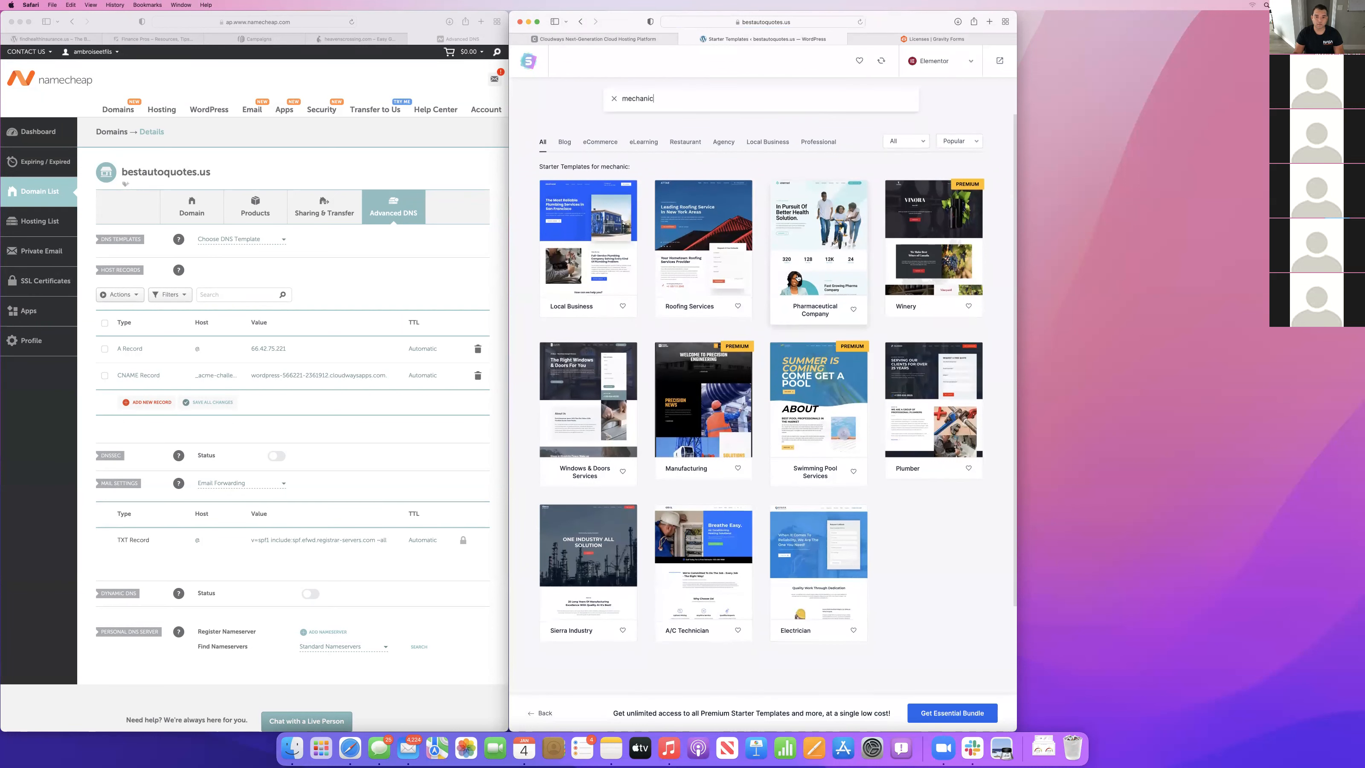
scroll(799, 277, "down", 2)
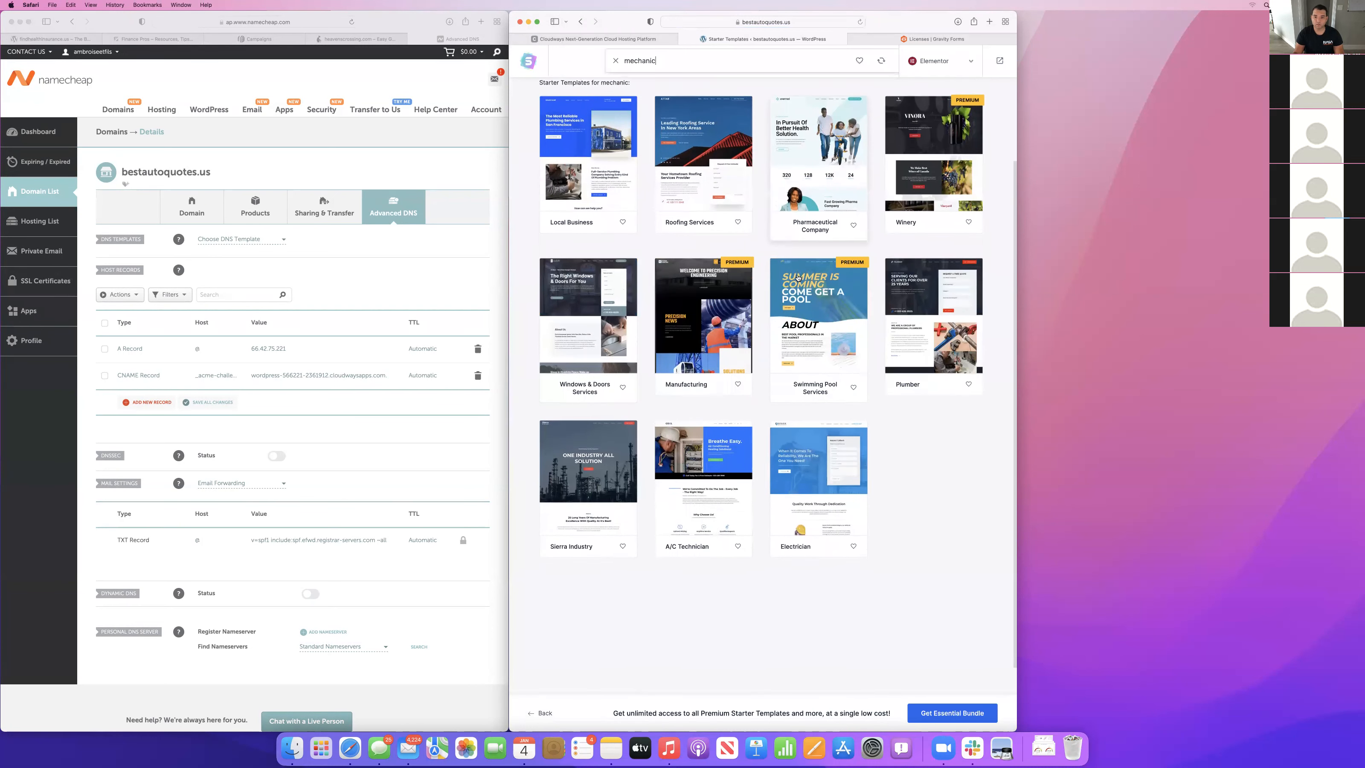
scroll(798, 278, "up", 4)
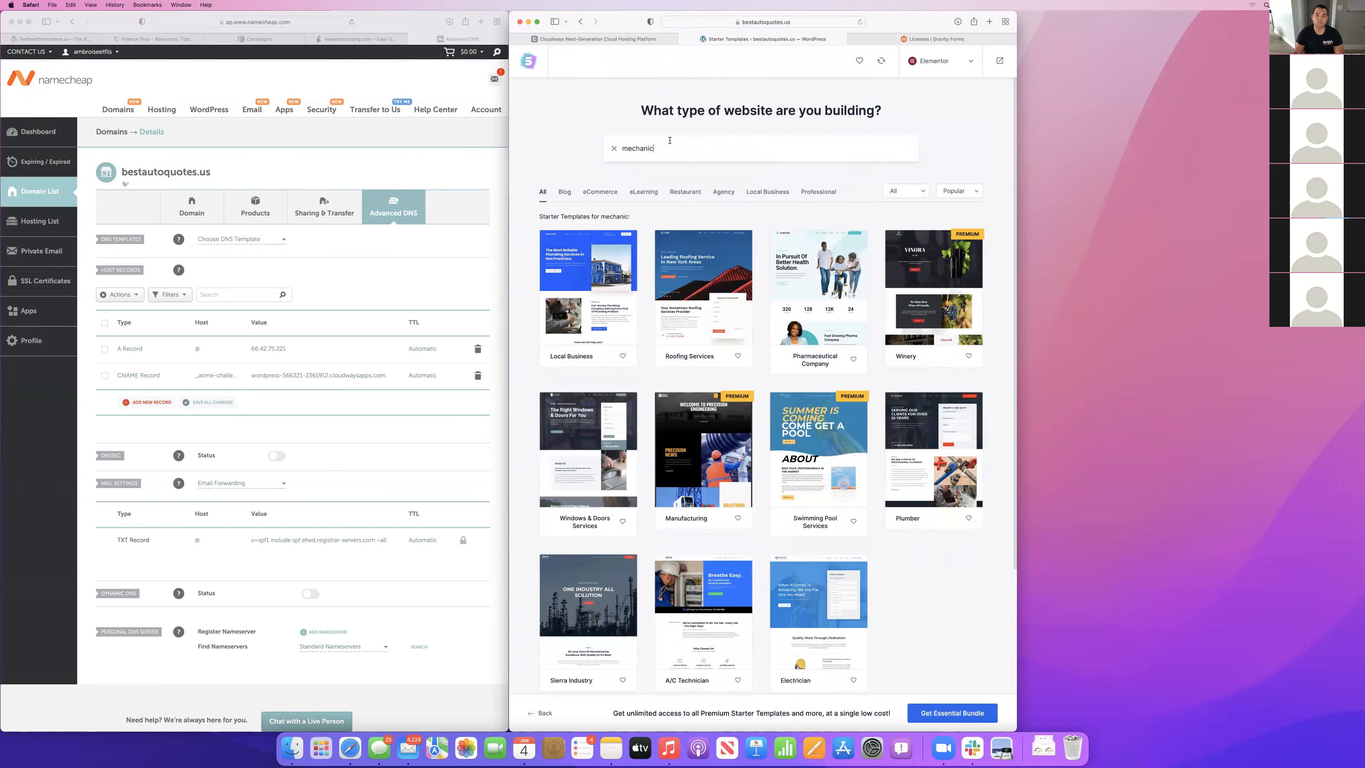
Search the starter templates for "car" and select the Car Repair template.
type("car")
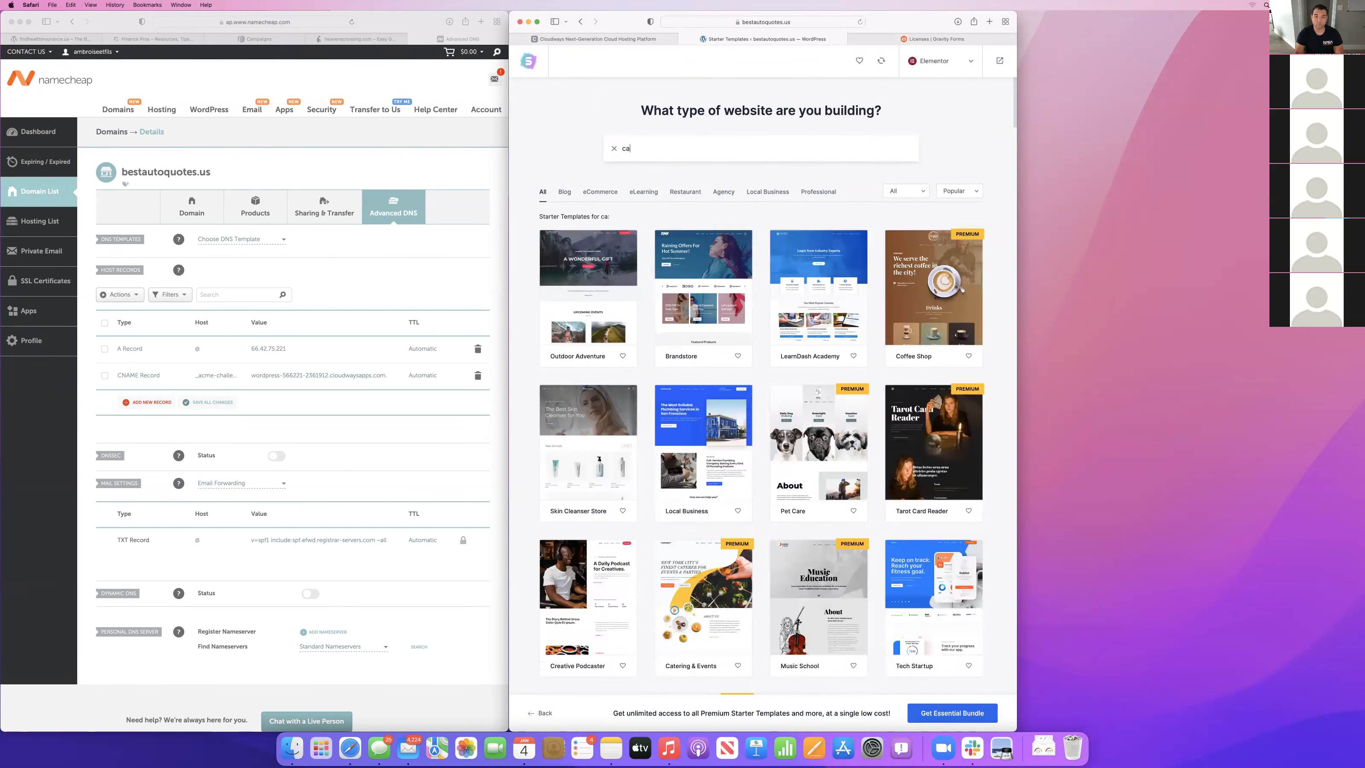
scroll(714, 322, "down", 2)
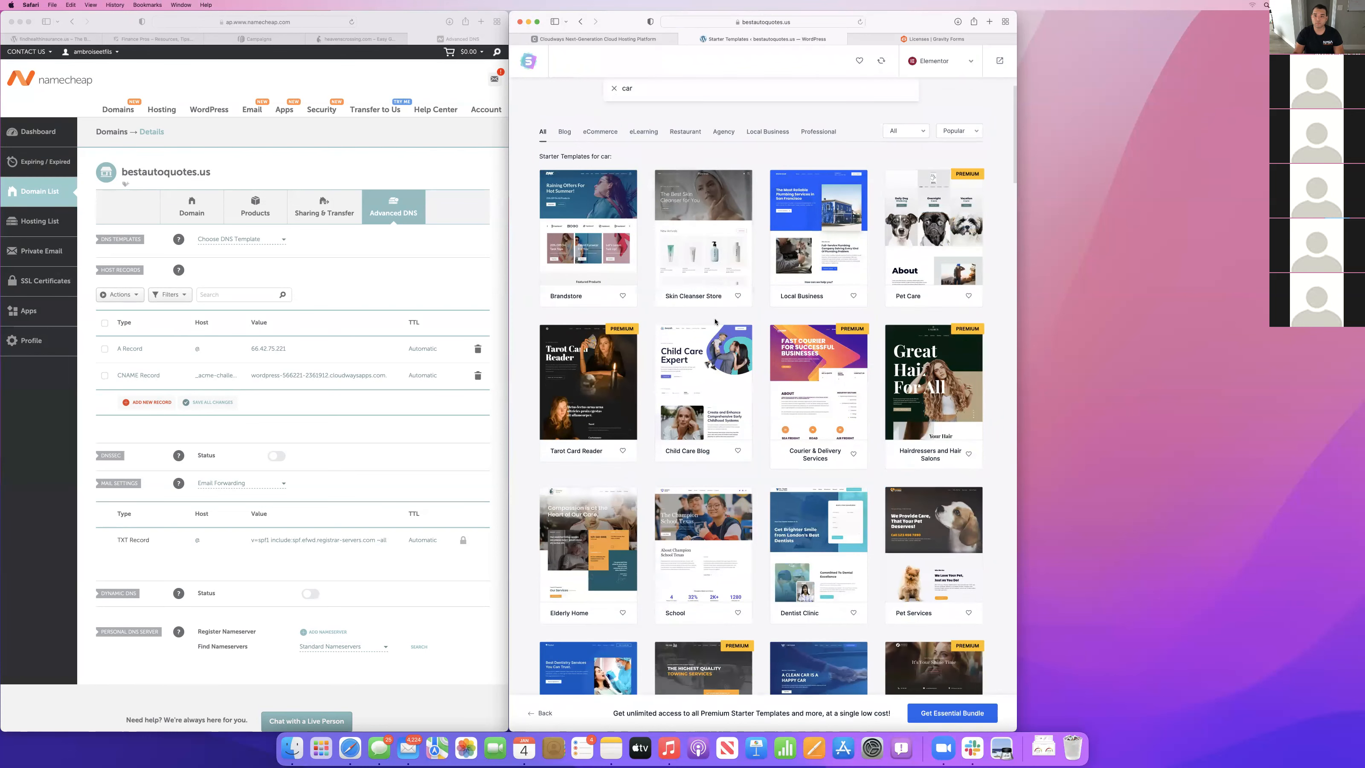
scroll(714, 322, "down", 5)
scroll(714, 321, "down", 3)
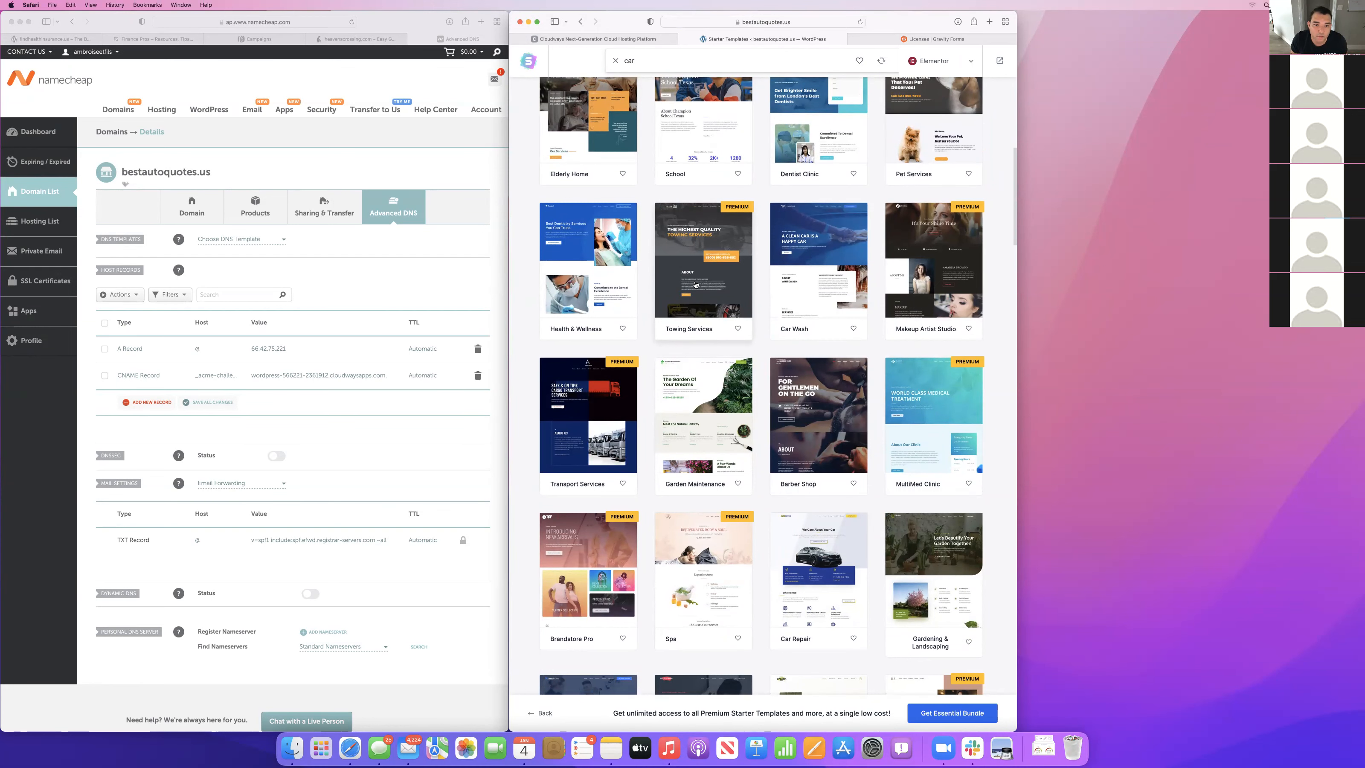
scroll(695, 285, "down", 2)
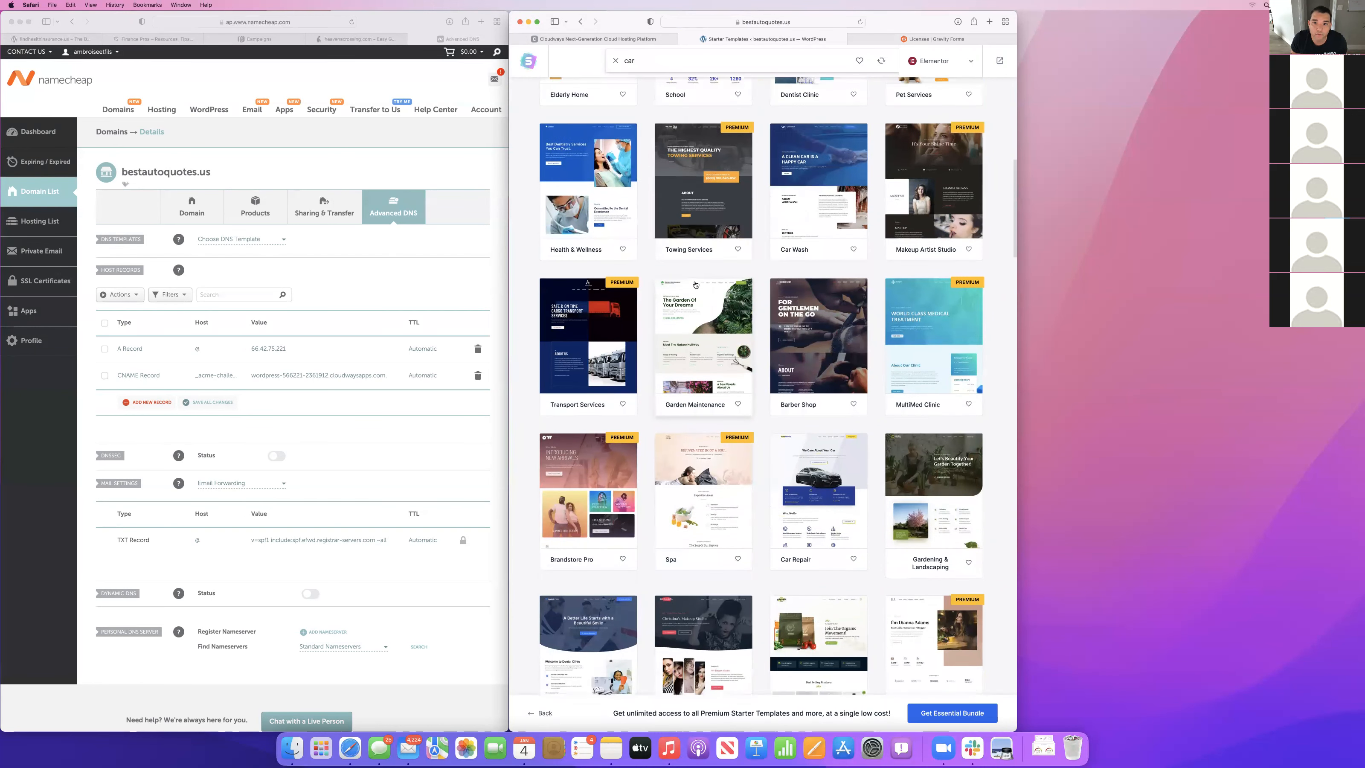
scroll(819, 168, "down", 1)
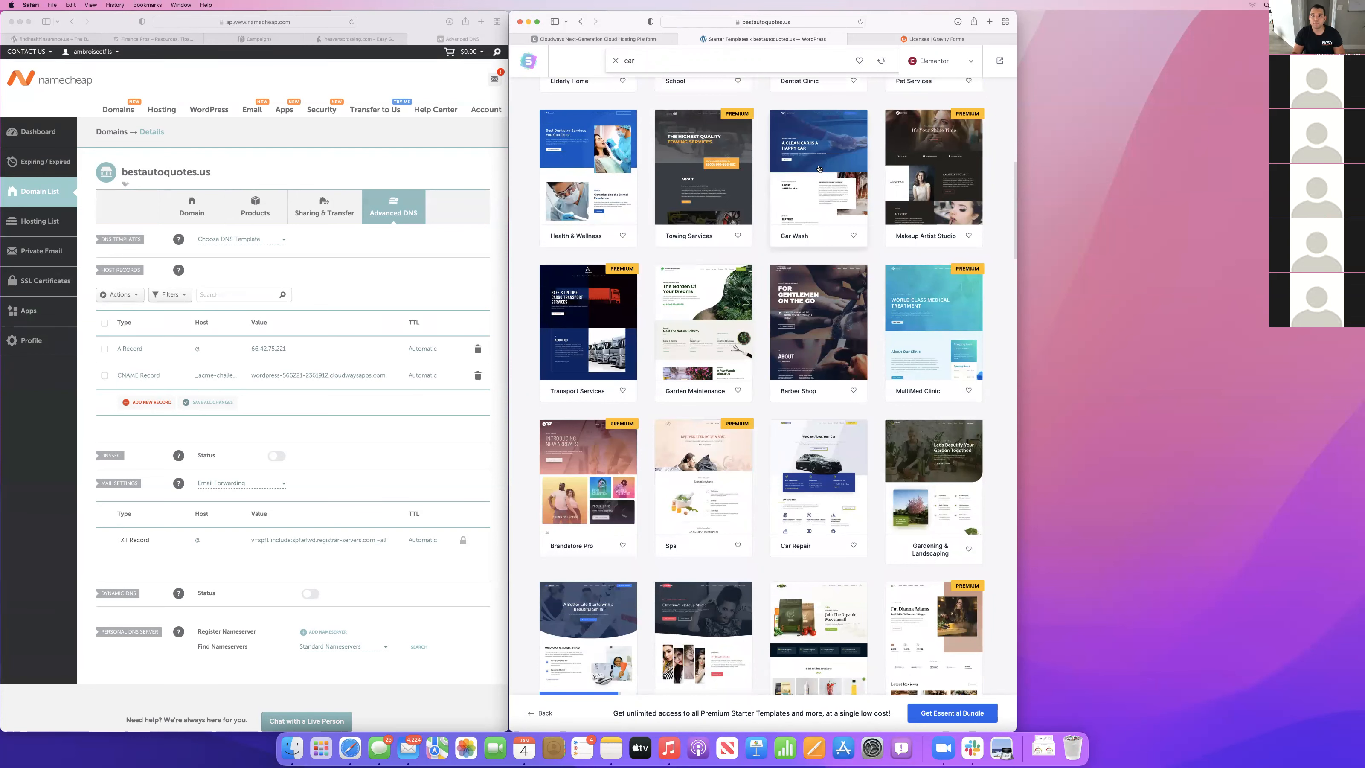
scroll(819, 169, "down", 5)
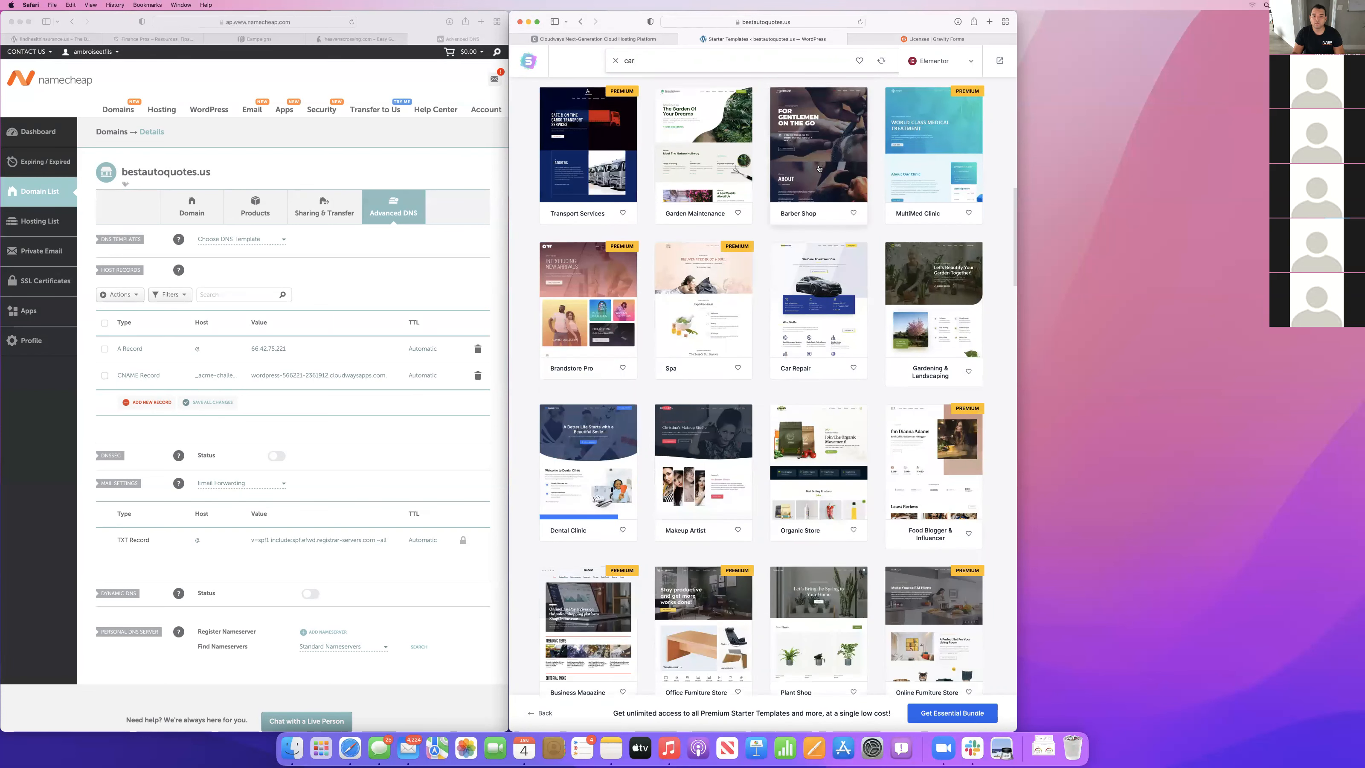
scroll(819, 169, "down", 1)
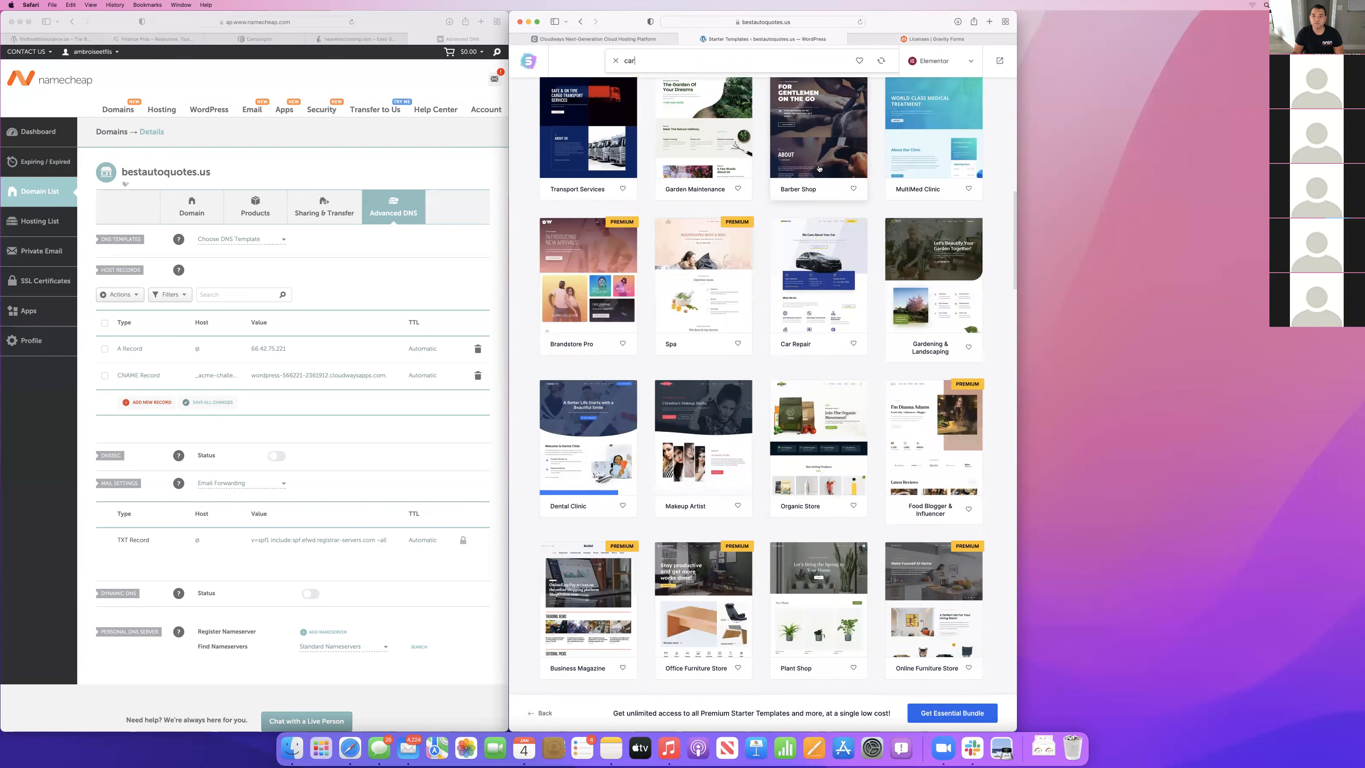
left_click(811, 253)
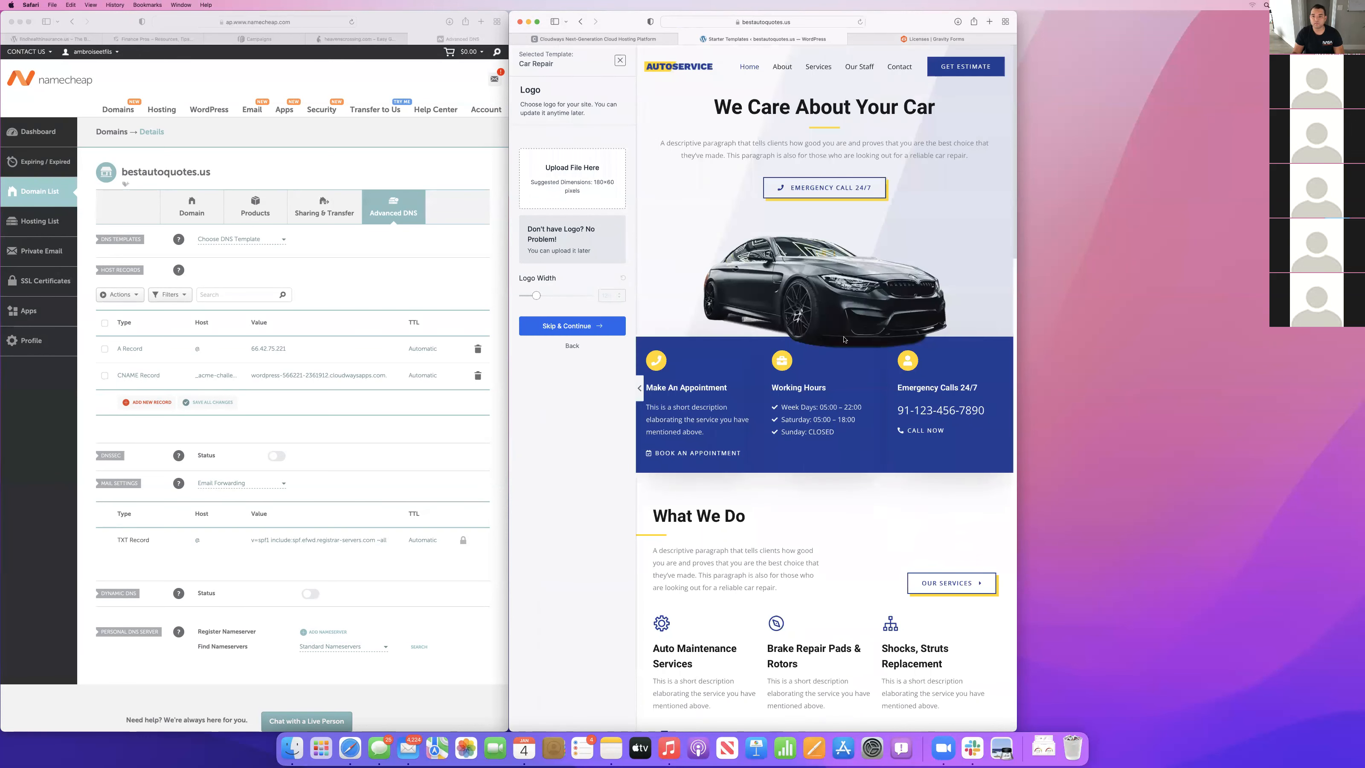
Preview the Car Repair template, skip its logo and continue with the default colors and the Roboto / Open Sans fonts.
scroll(844, 339, "down", 15)
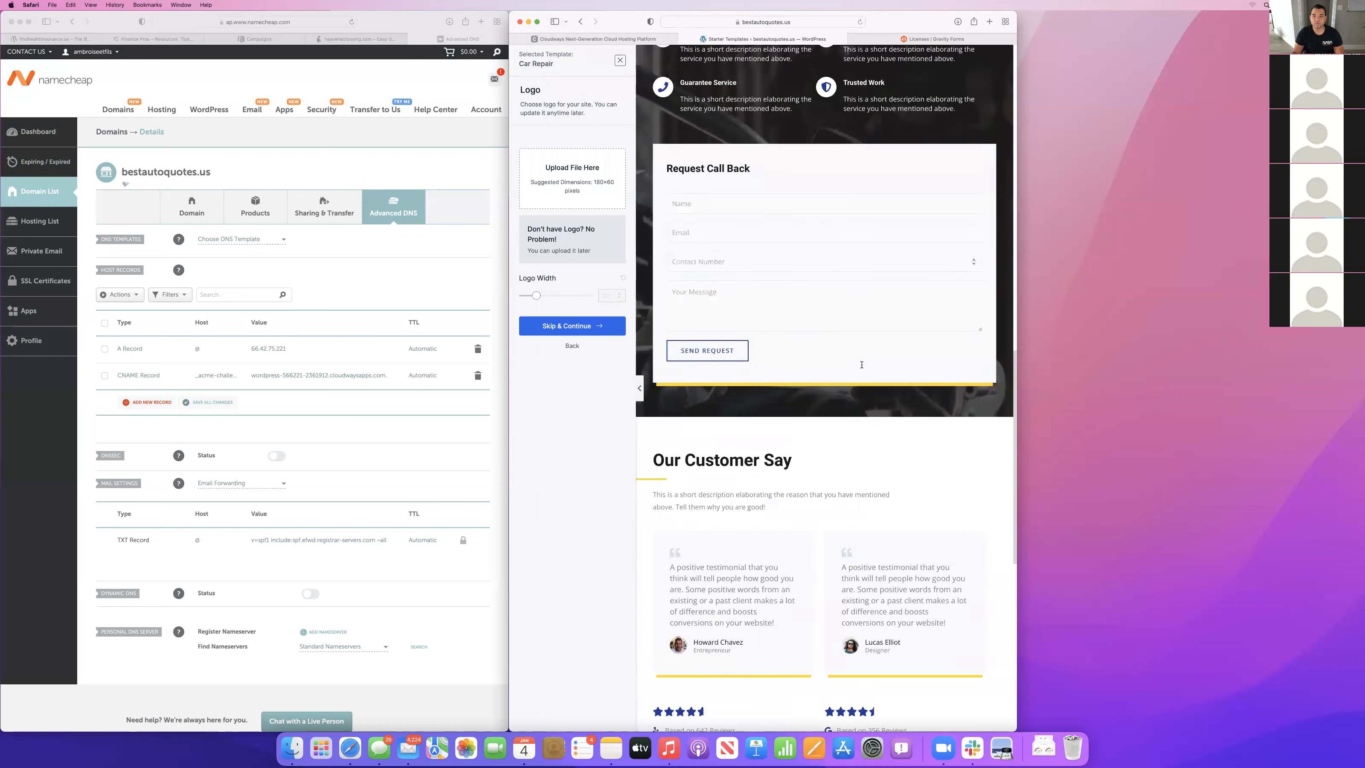
scroll(862, 365, "down", 10)
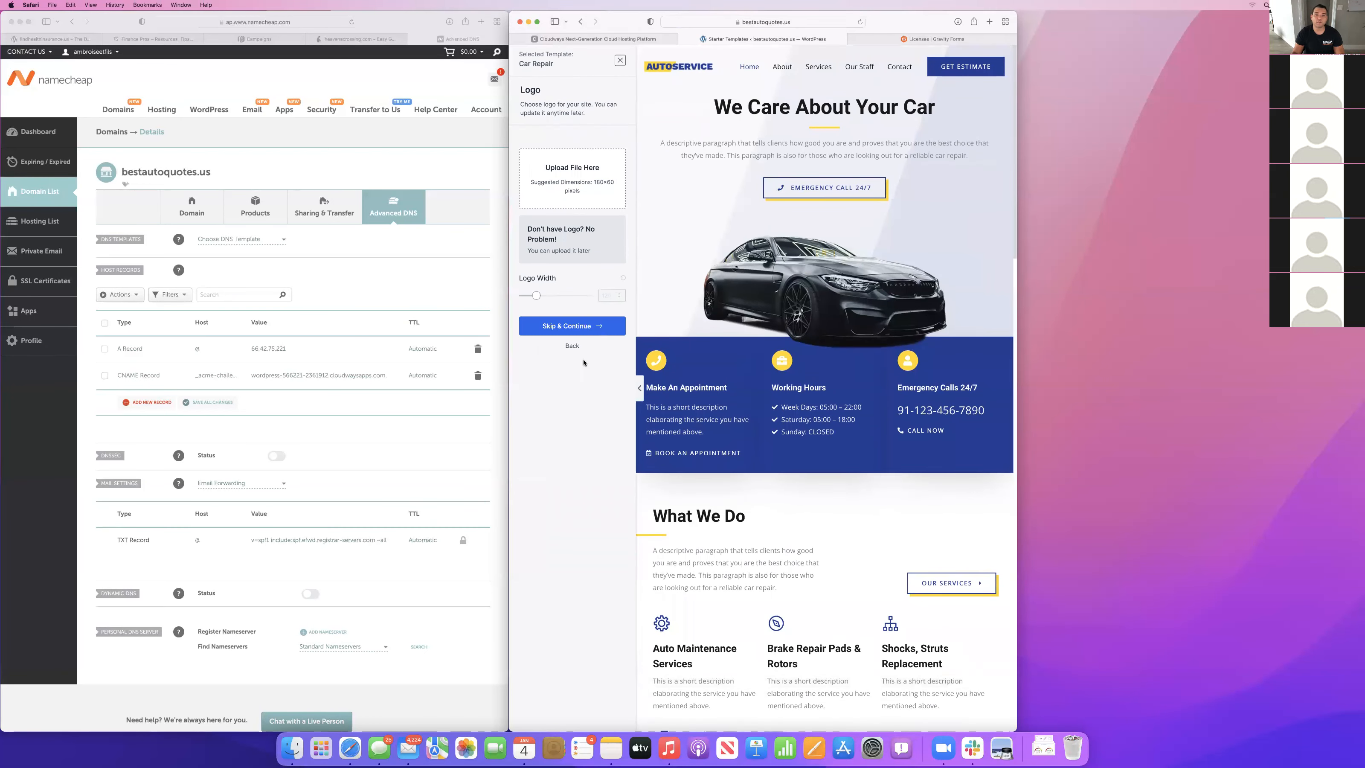
left_click(562, 327)
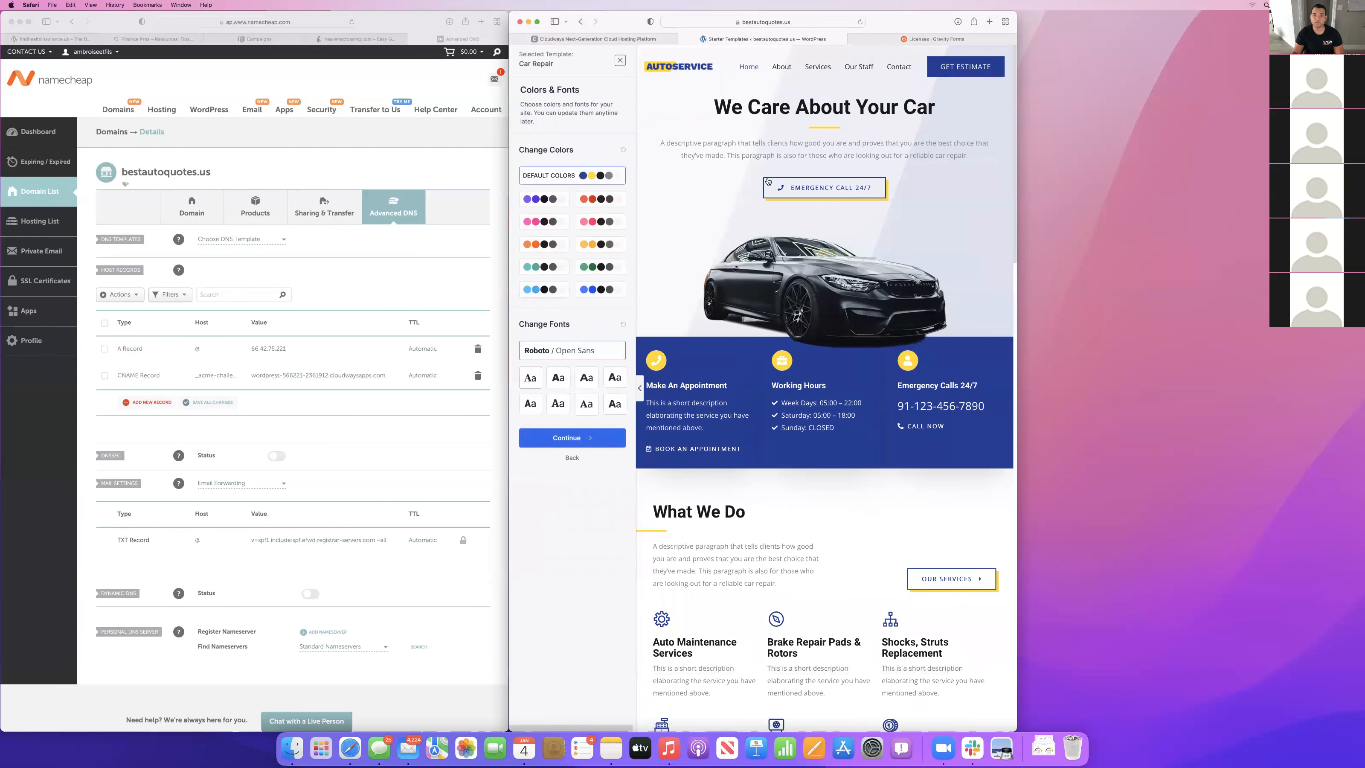
left_click(573, 438)
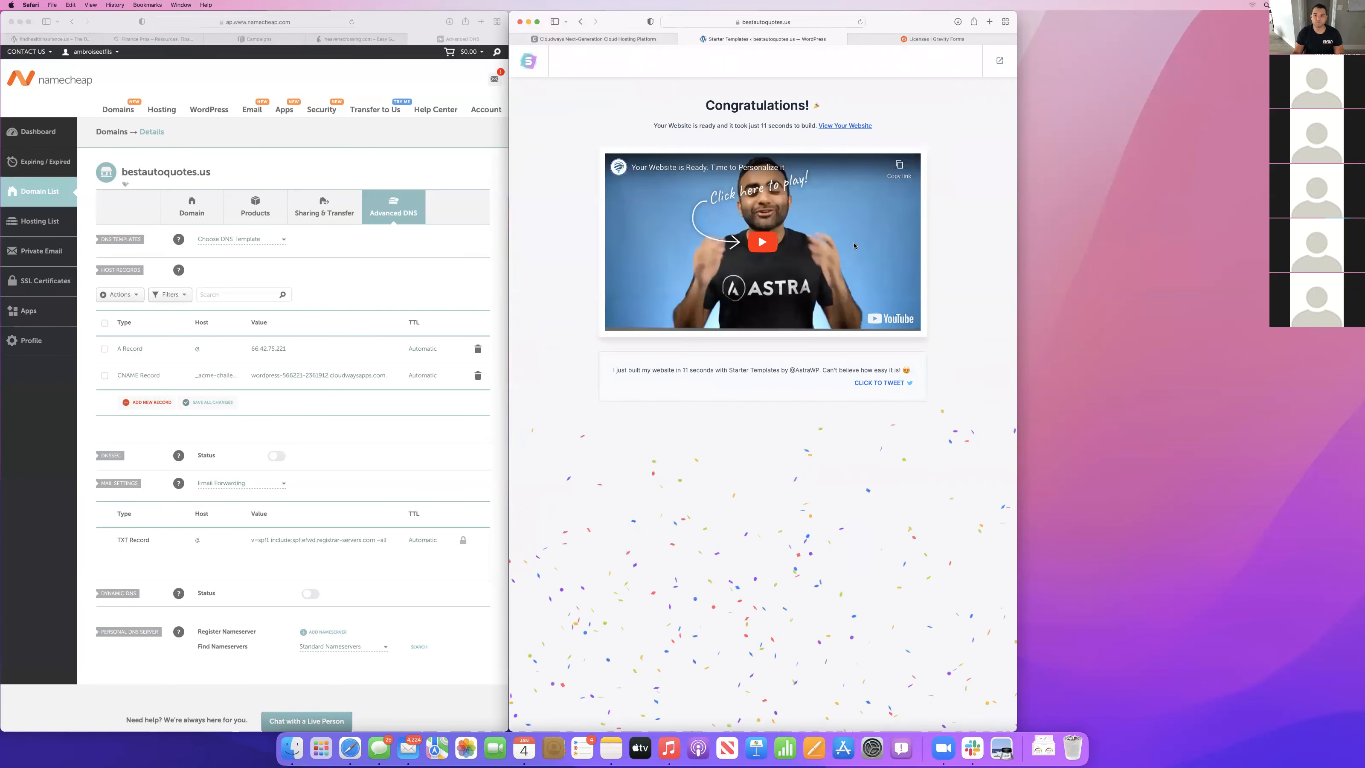
View the newly built website and look over its home page sections.
left_click(841, 127)
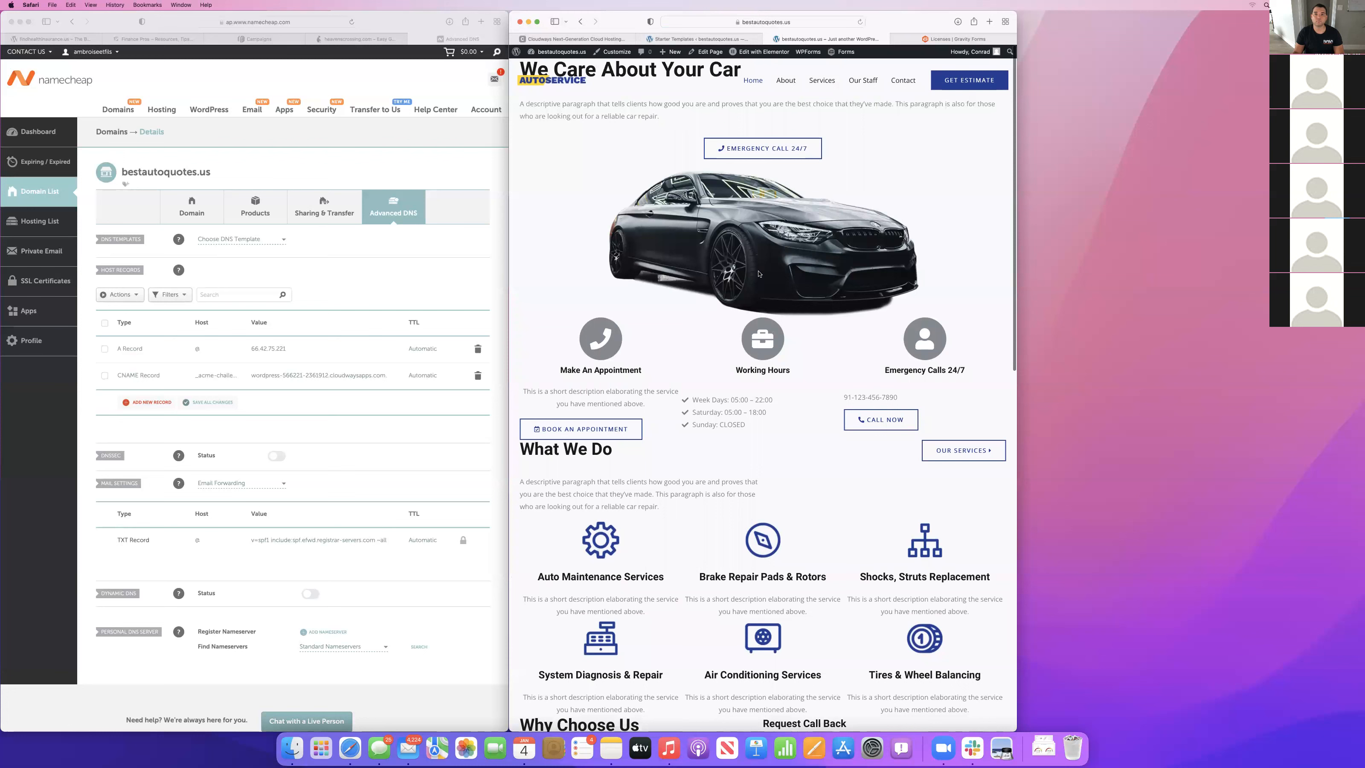
scroll(758, 274, "down", 7)
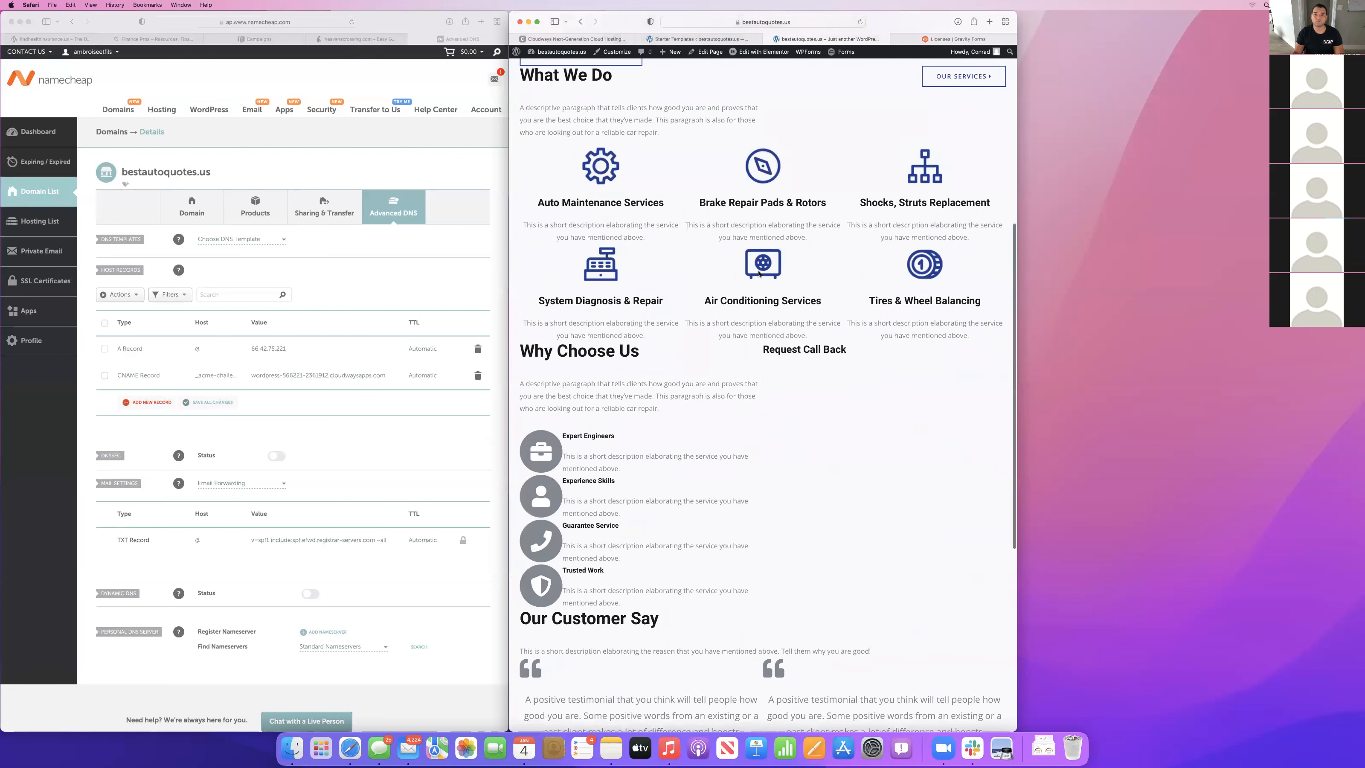
scroll(758, 274, "up", 7)
scroll(758, 269, "up", 2)
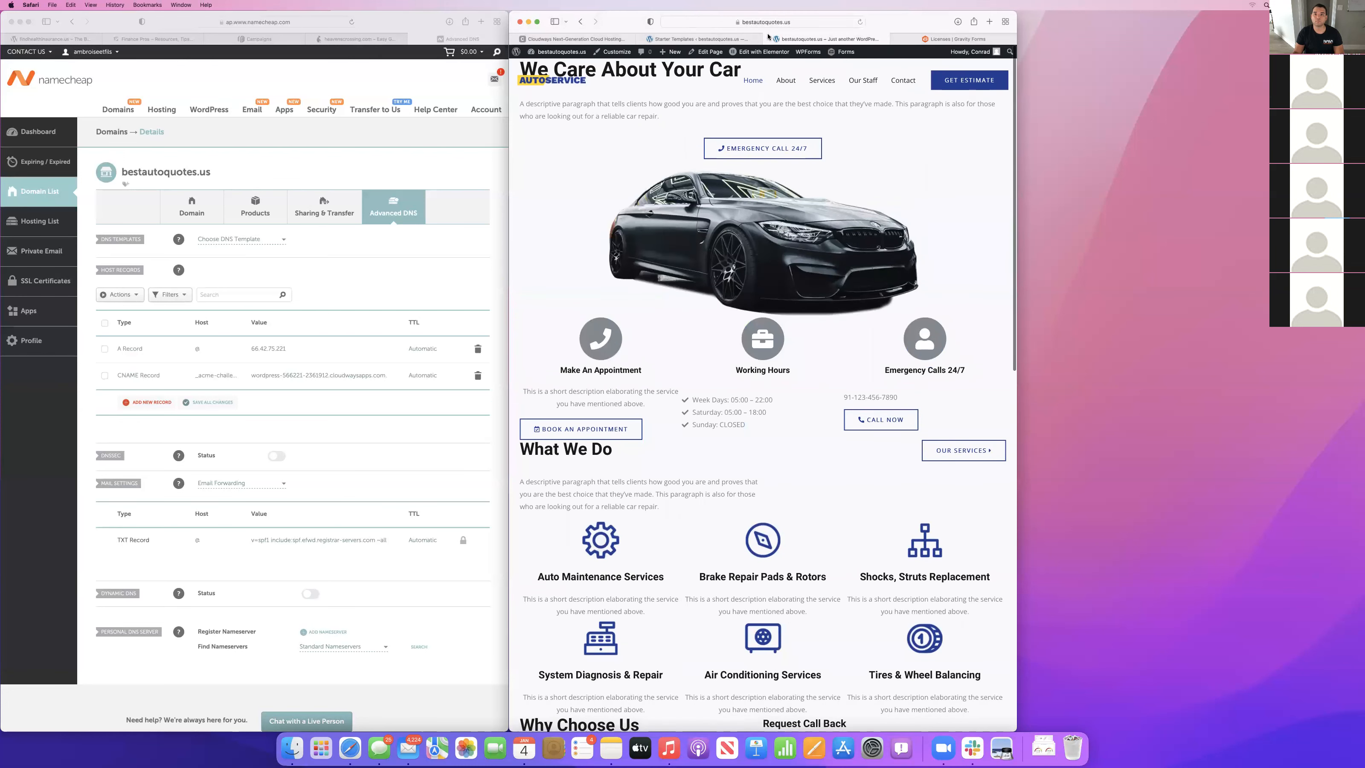
Leave the website view and exit Starter Templates to the WordPress dashboard.
left_click(768, 38)
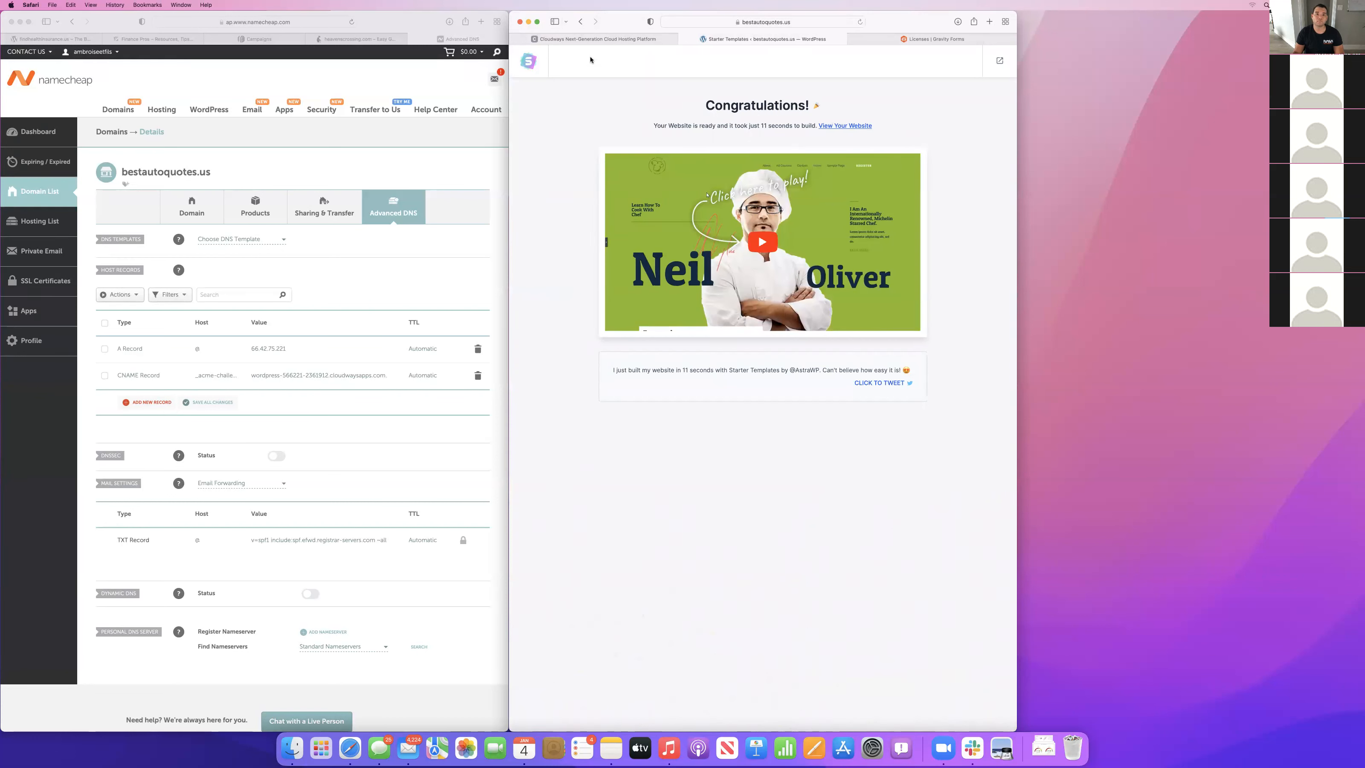
mouse_move(592, 40)
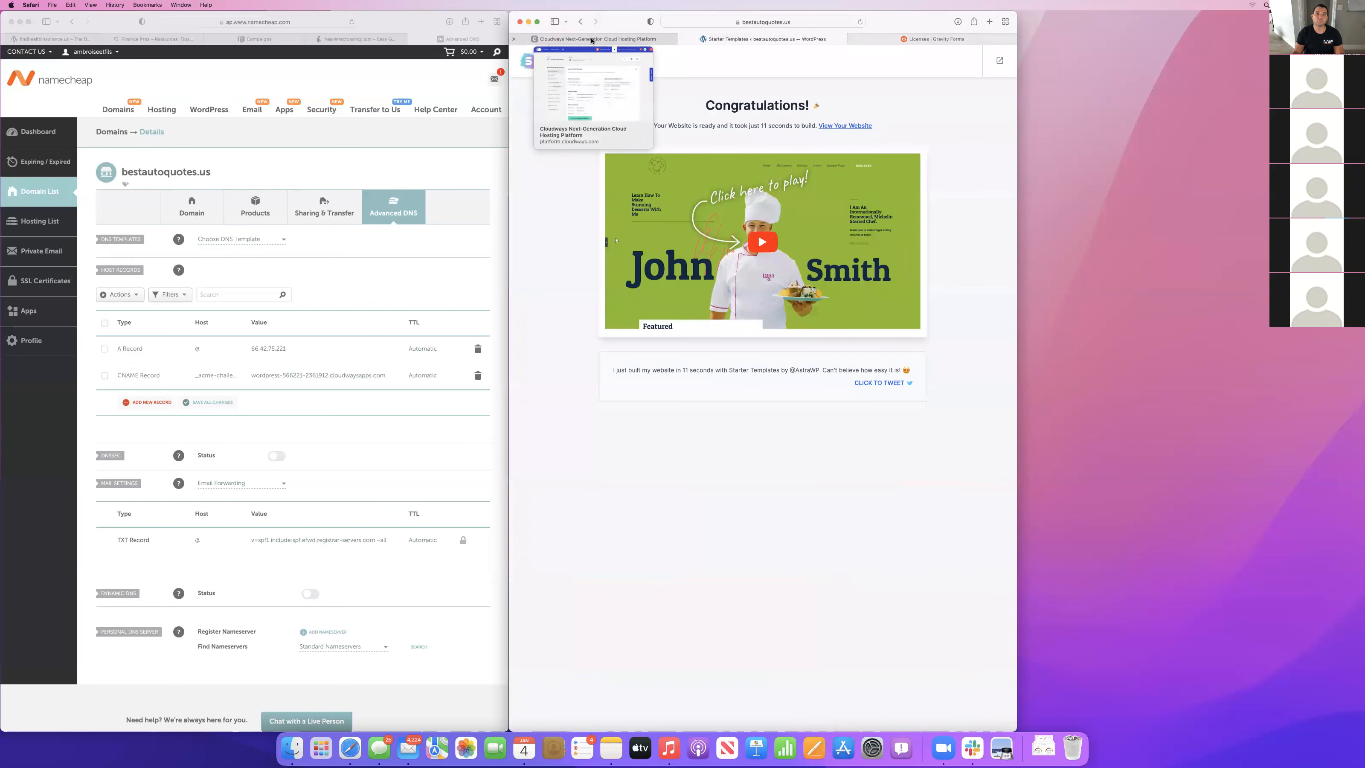
left_click(999, 62)
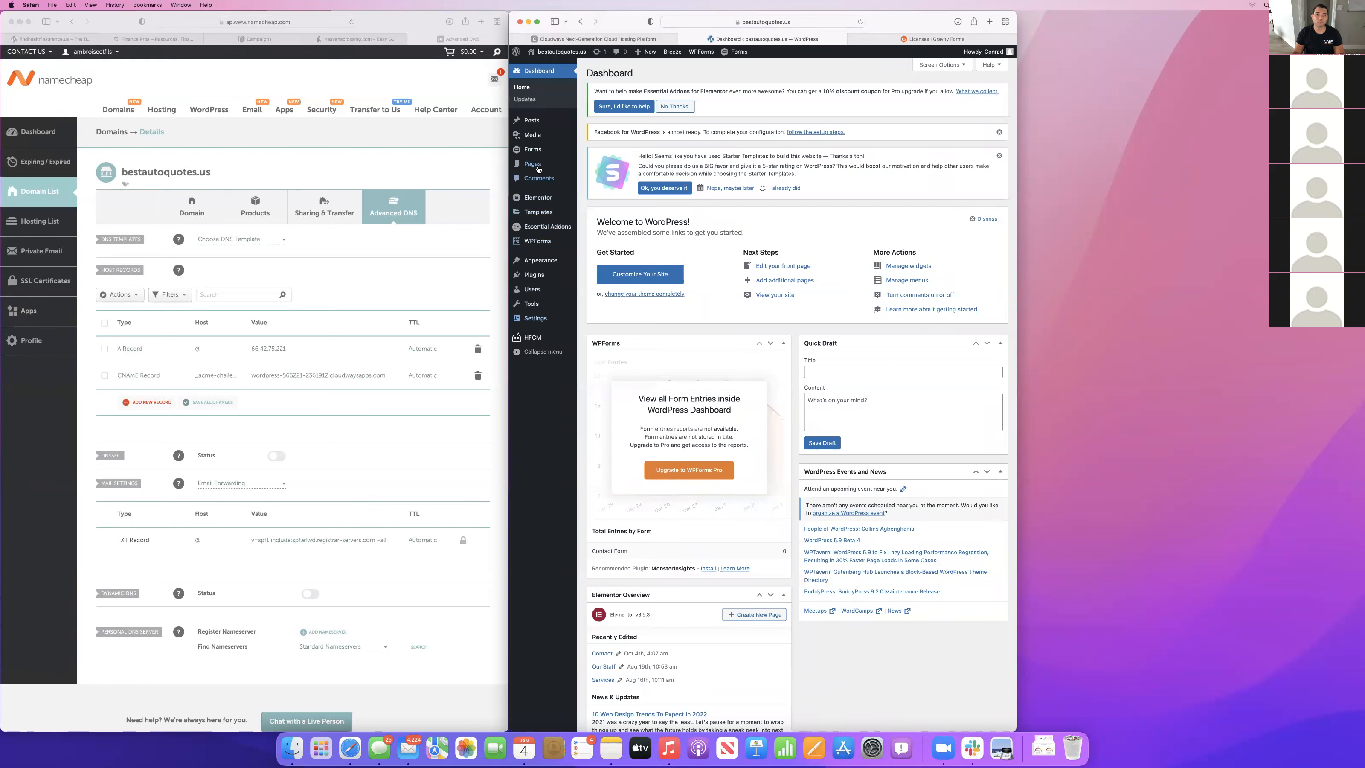
mouse_move(538, 169)
Open canva.com in a new browser tab and search its templates for "logo".
key("super+t")
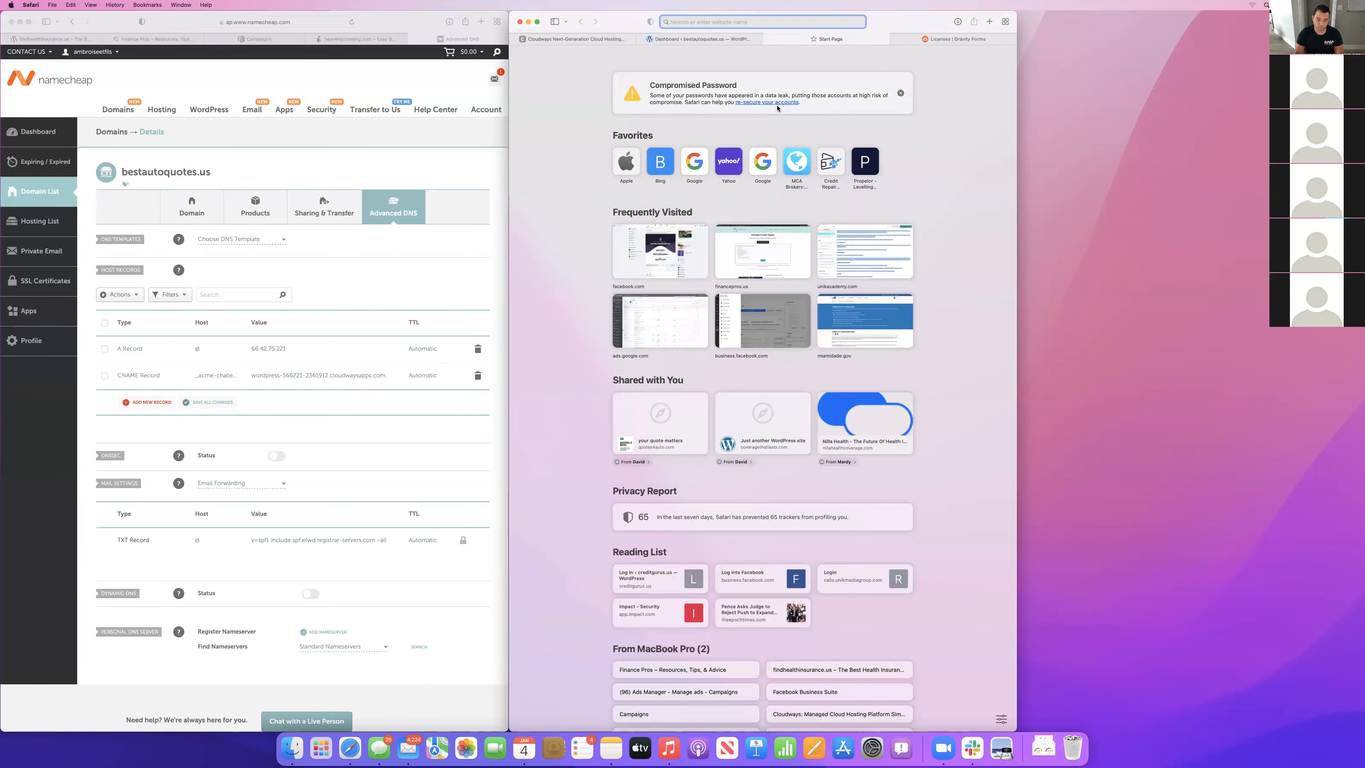
type("canva.com")
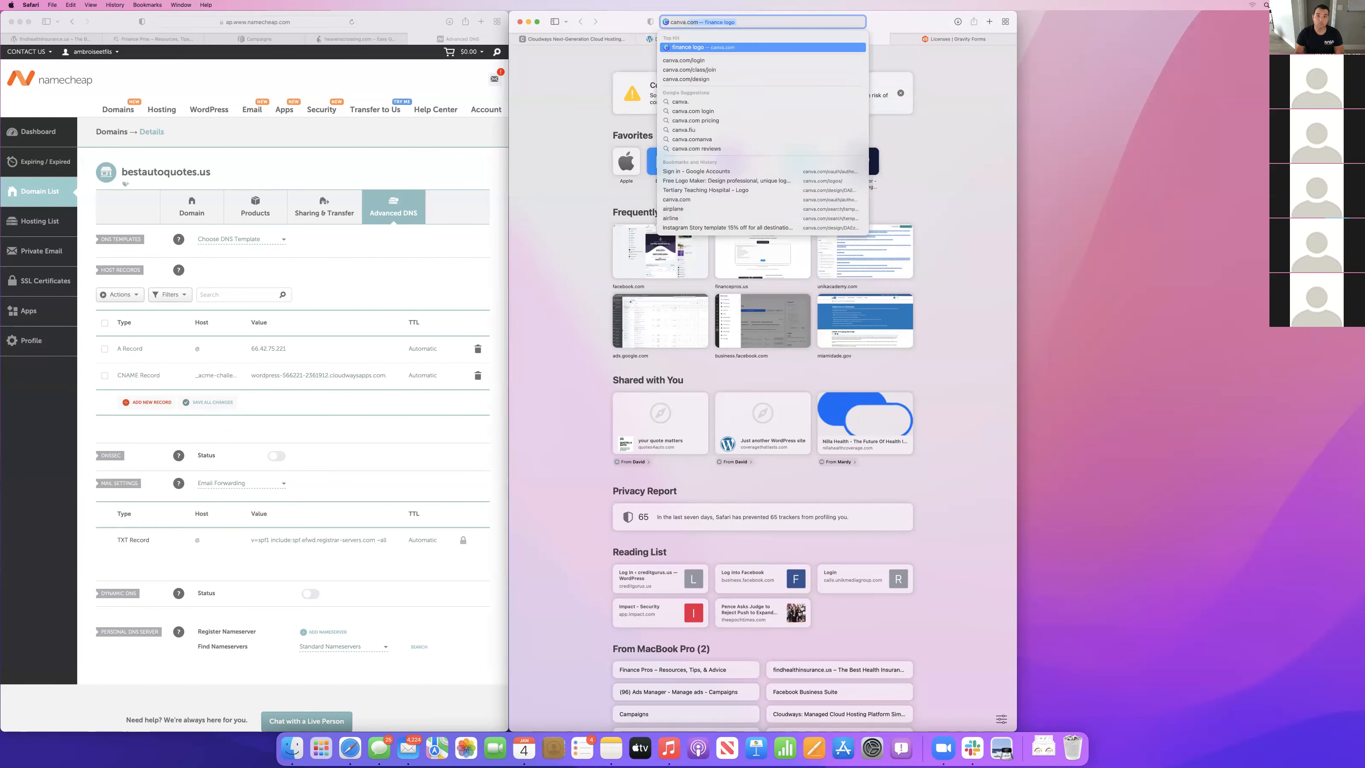
key("Return")
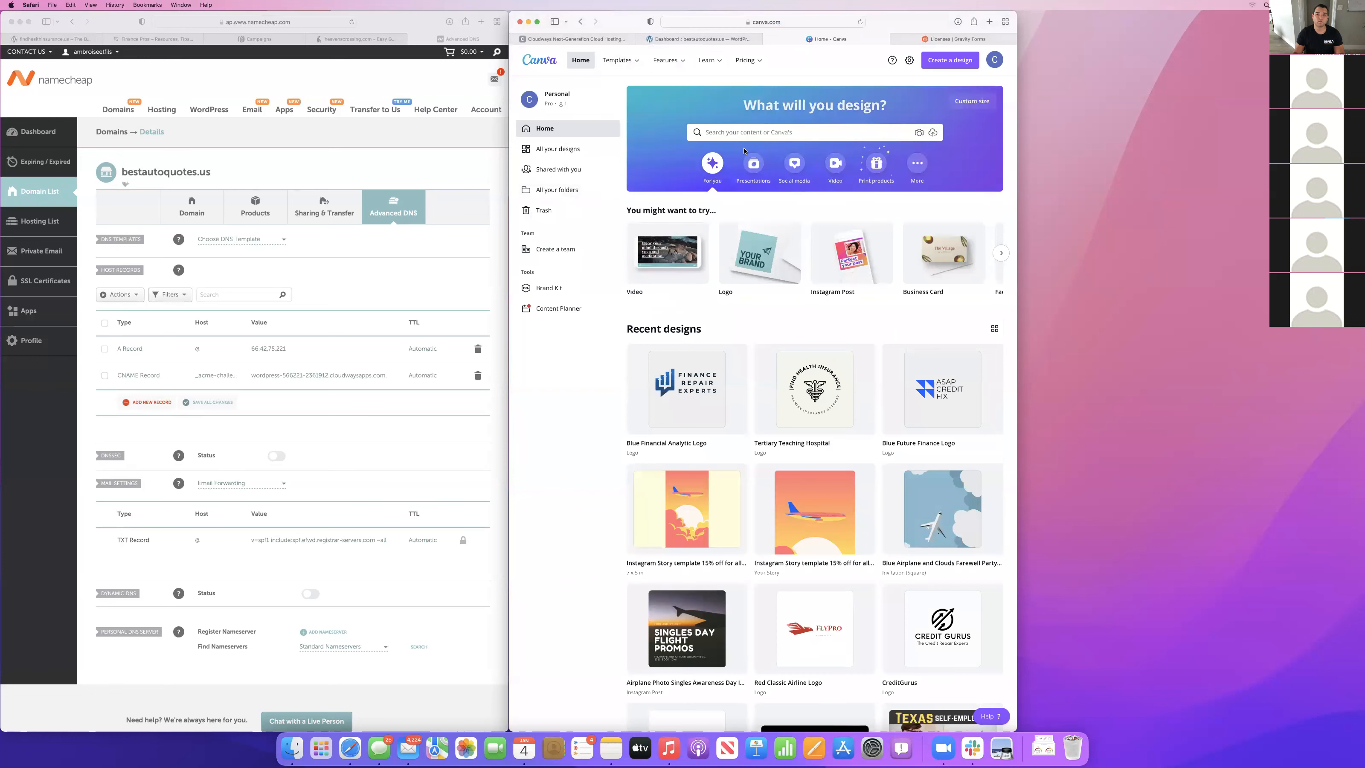
left_click(744, 133)
type("logo")
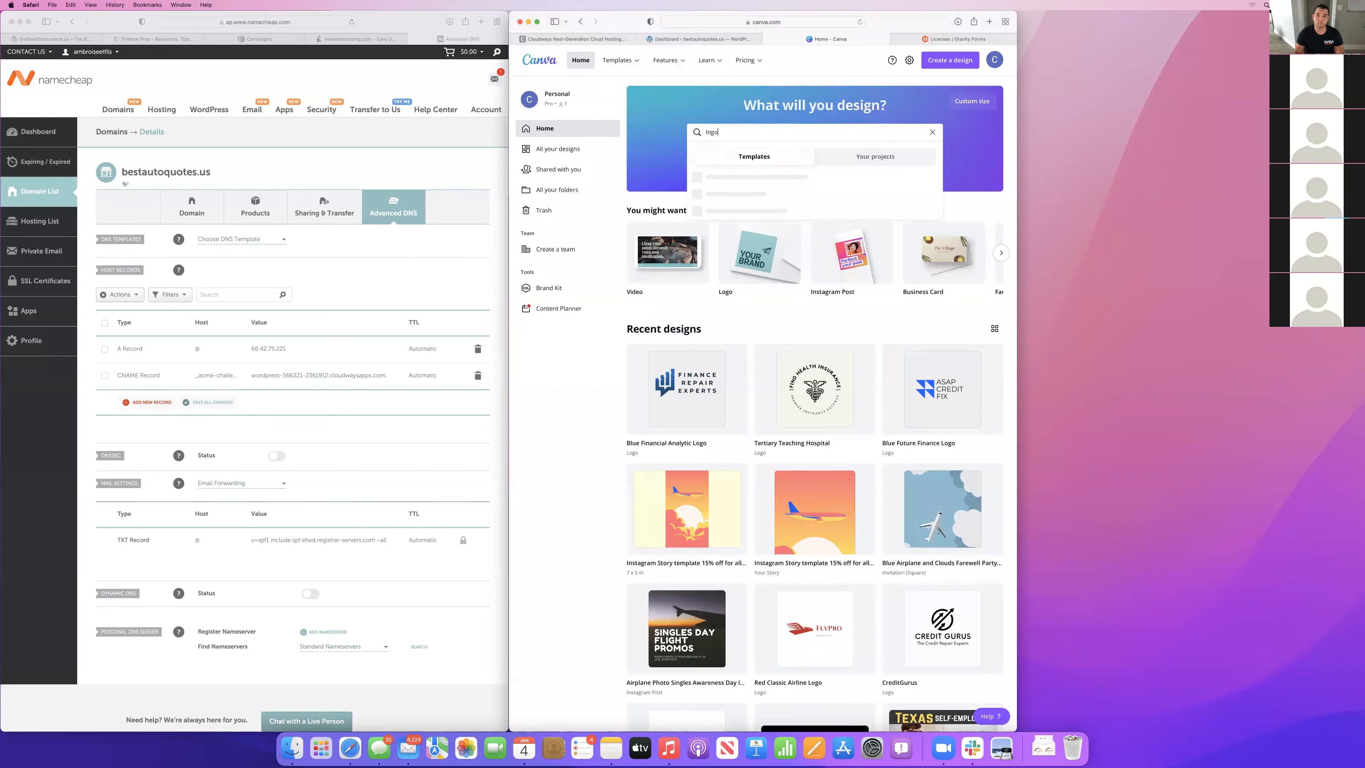
key("Return")
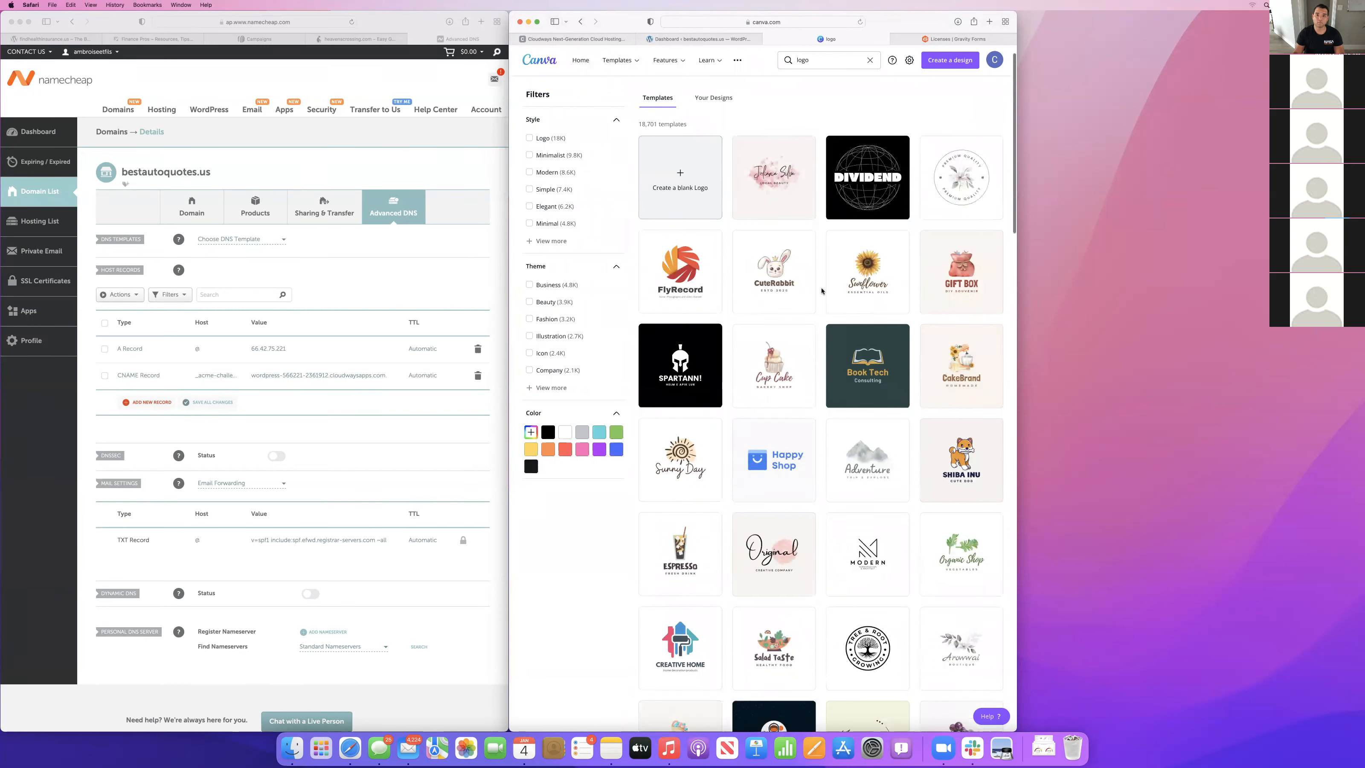
Refine the Canva template search to "logo car" and open the blue Happy Car car wash logo for editing.
left_click(812, 63)
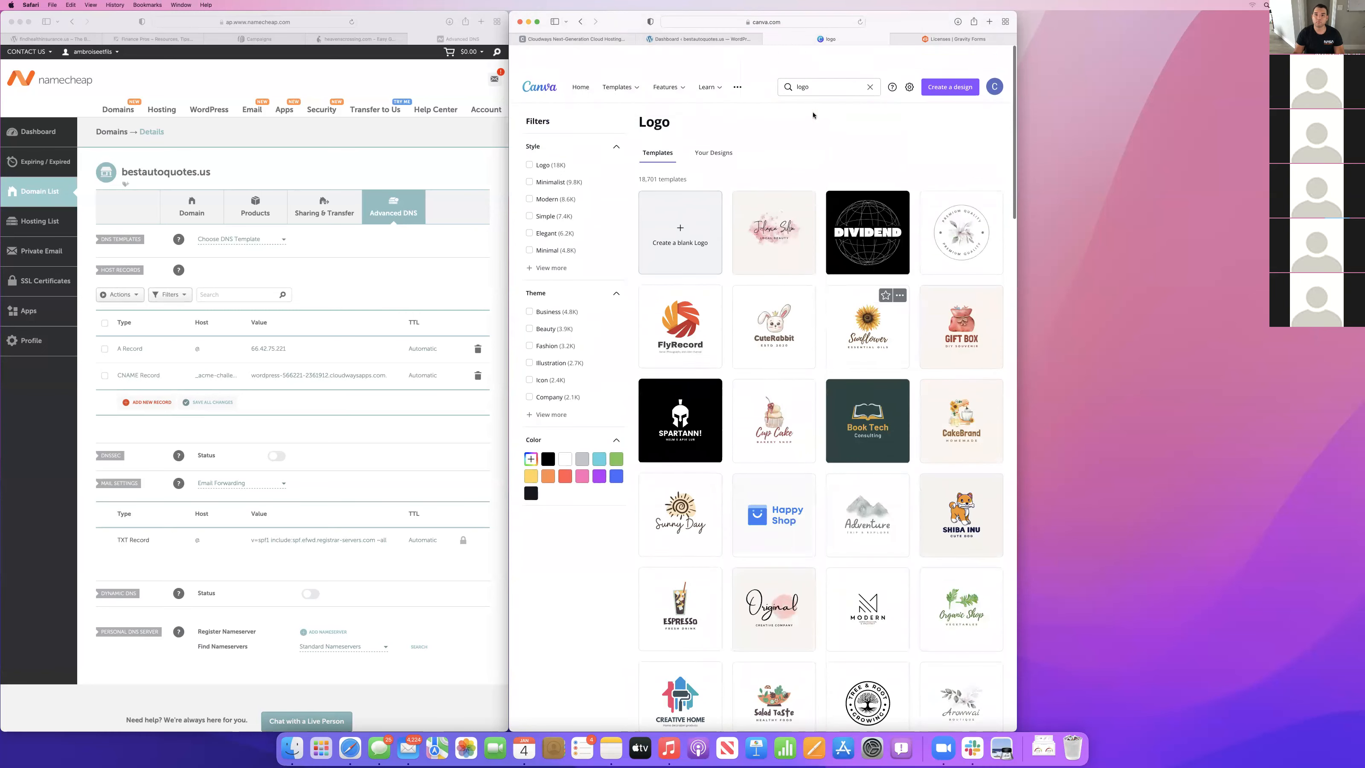
type("car")
key("Return")
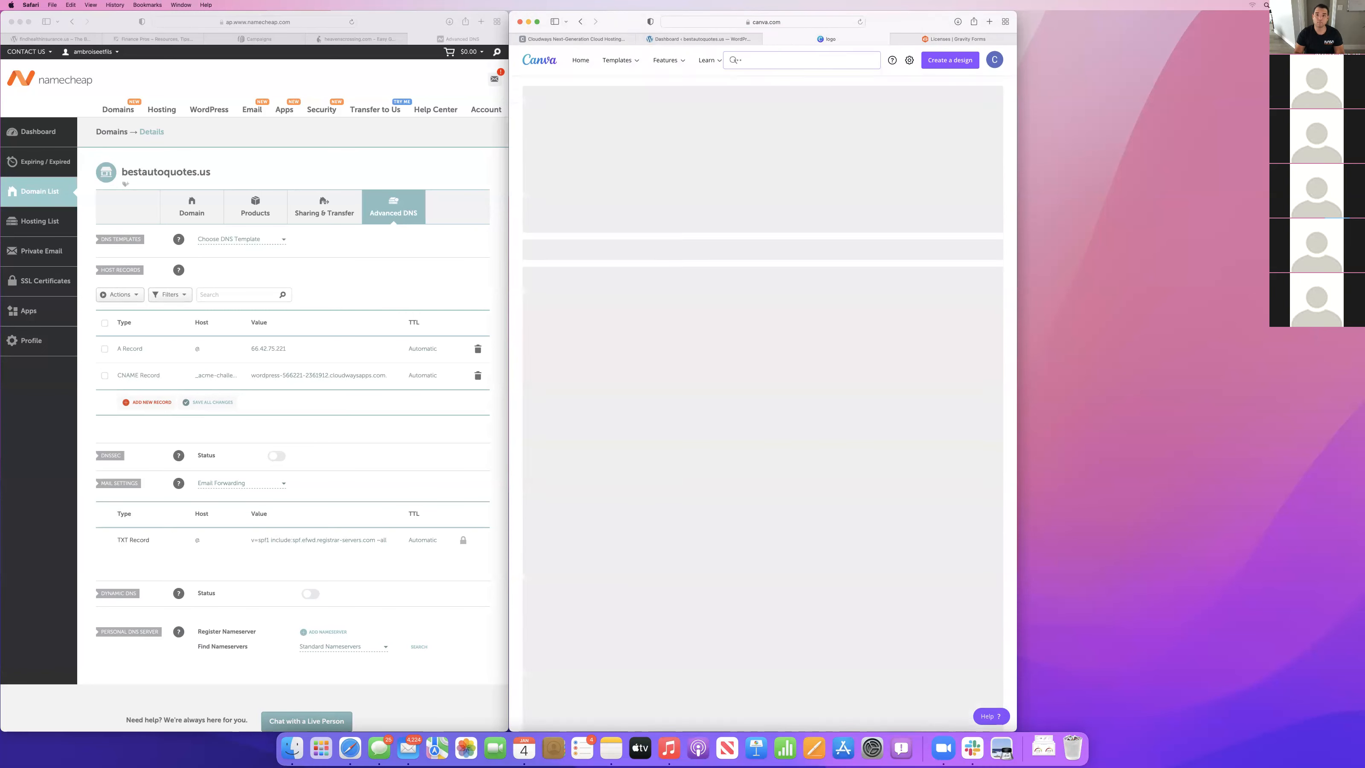
scroll(844, 307, "down", 1)
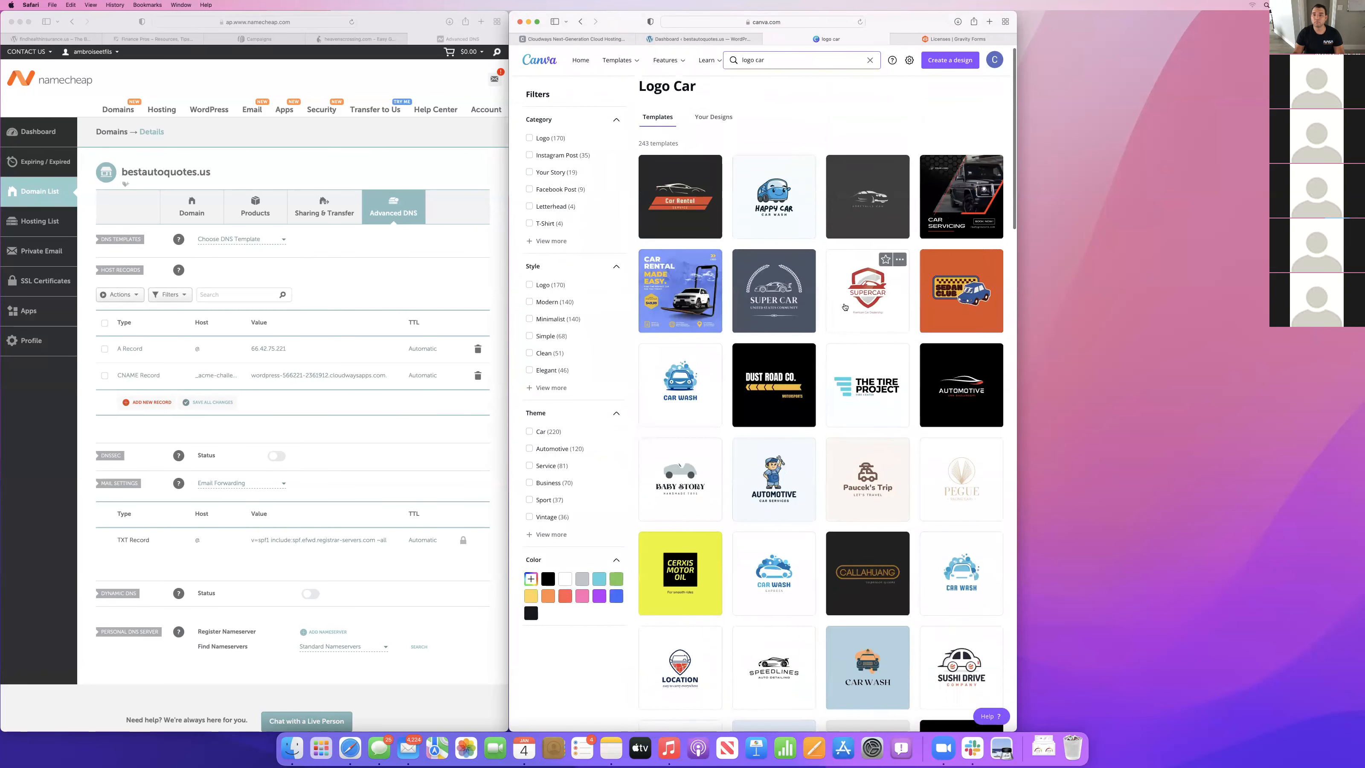
left_click(776, 168)
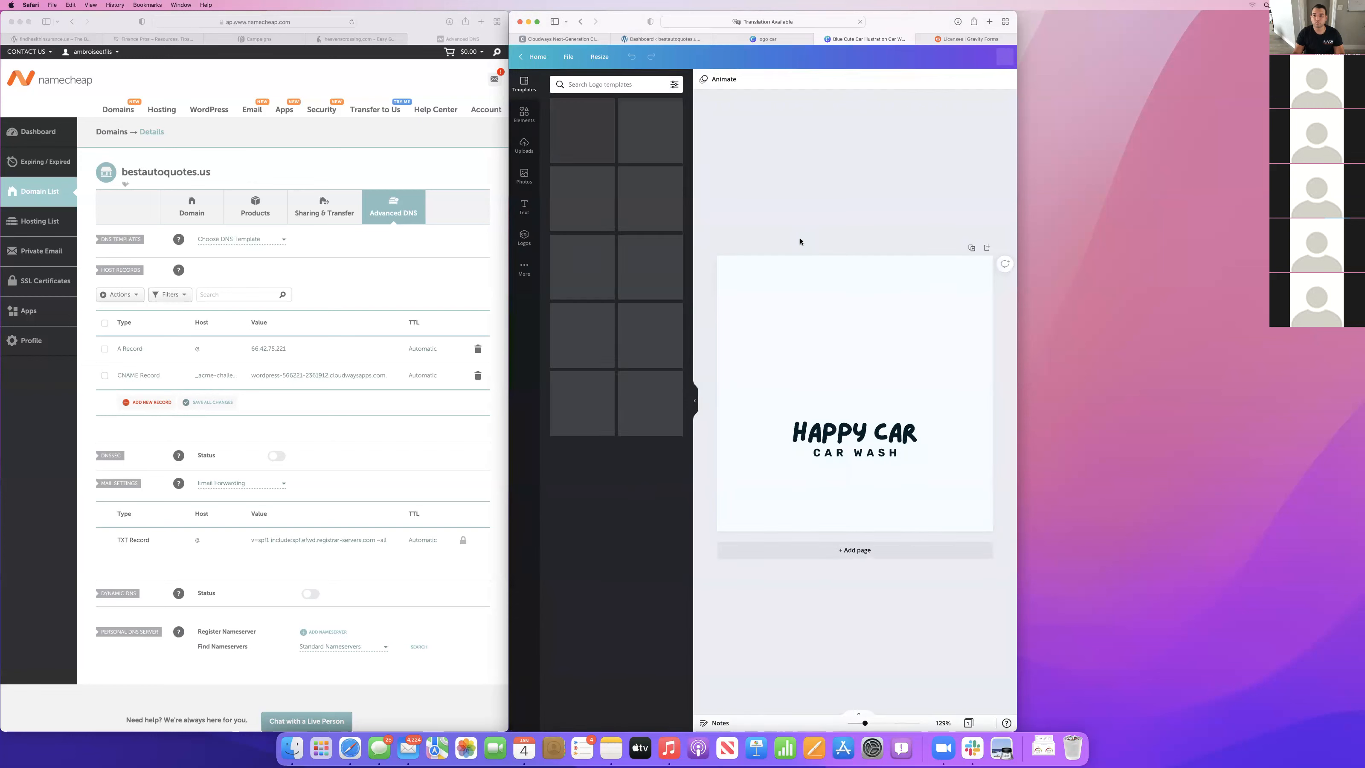
Open the dark grey and silver Super Car logo template instead and replace its "SUPER CAR" heading with "BEST AUTO QUOTES".
scroll(800, 241, "left", 5)
left_click(892, 295)
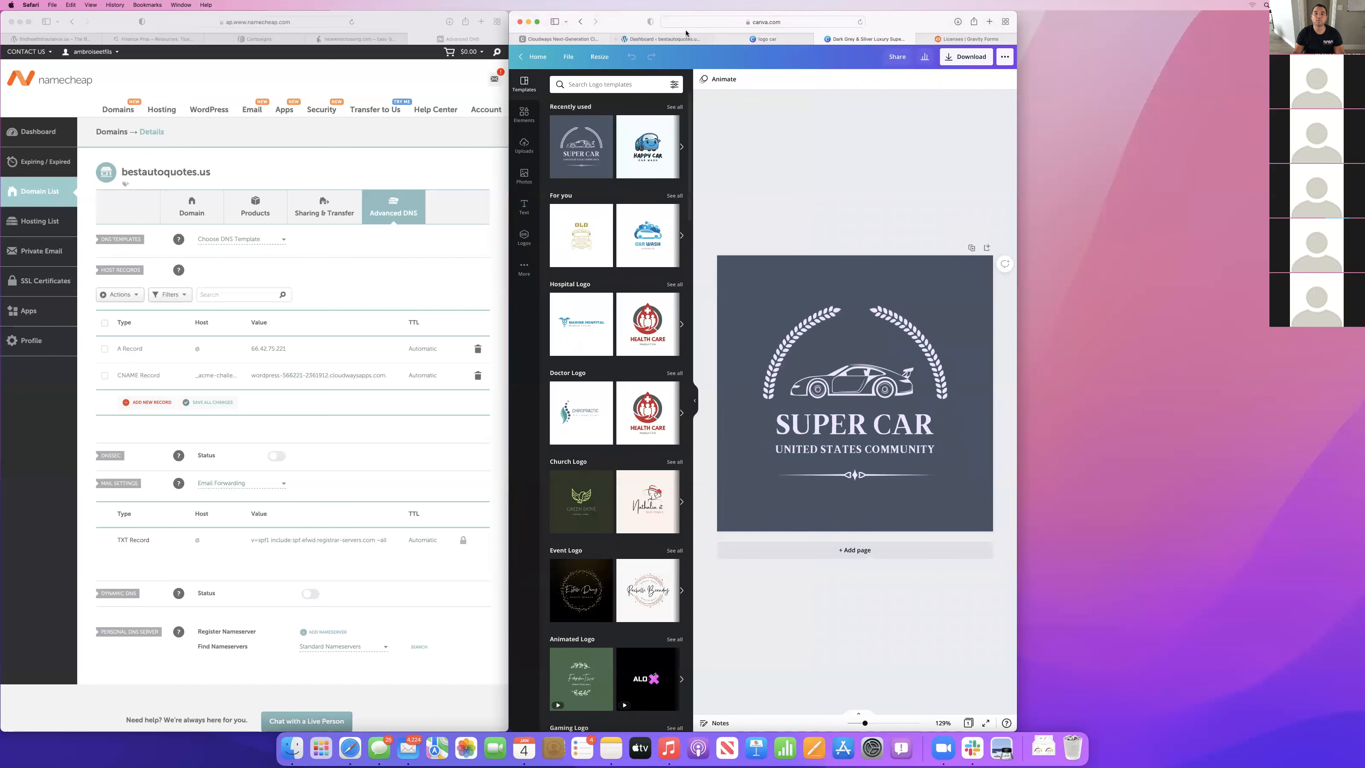
double_click(857, 416)
type("BEST AUTO QUOTES")
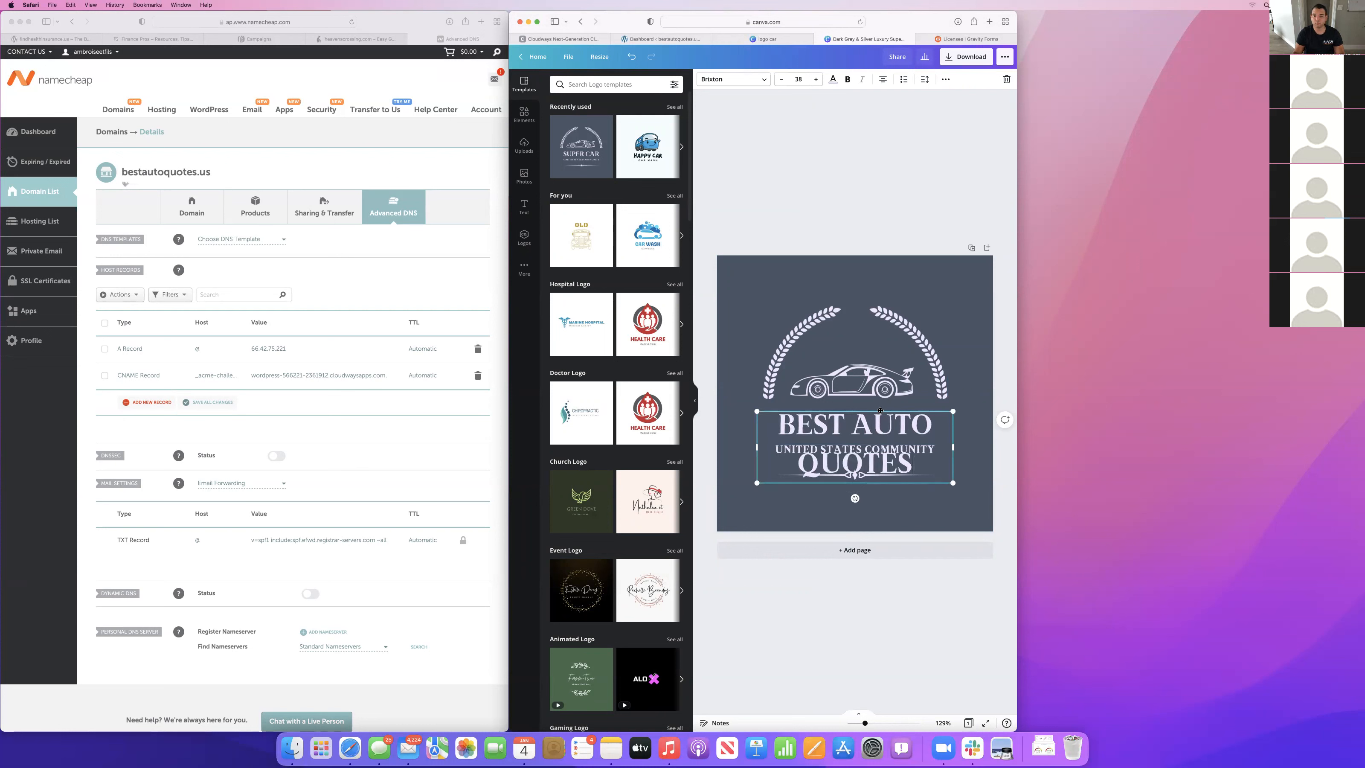
key("super+a")
left_click(968, 371)
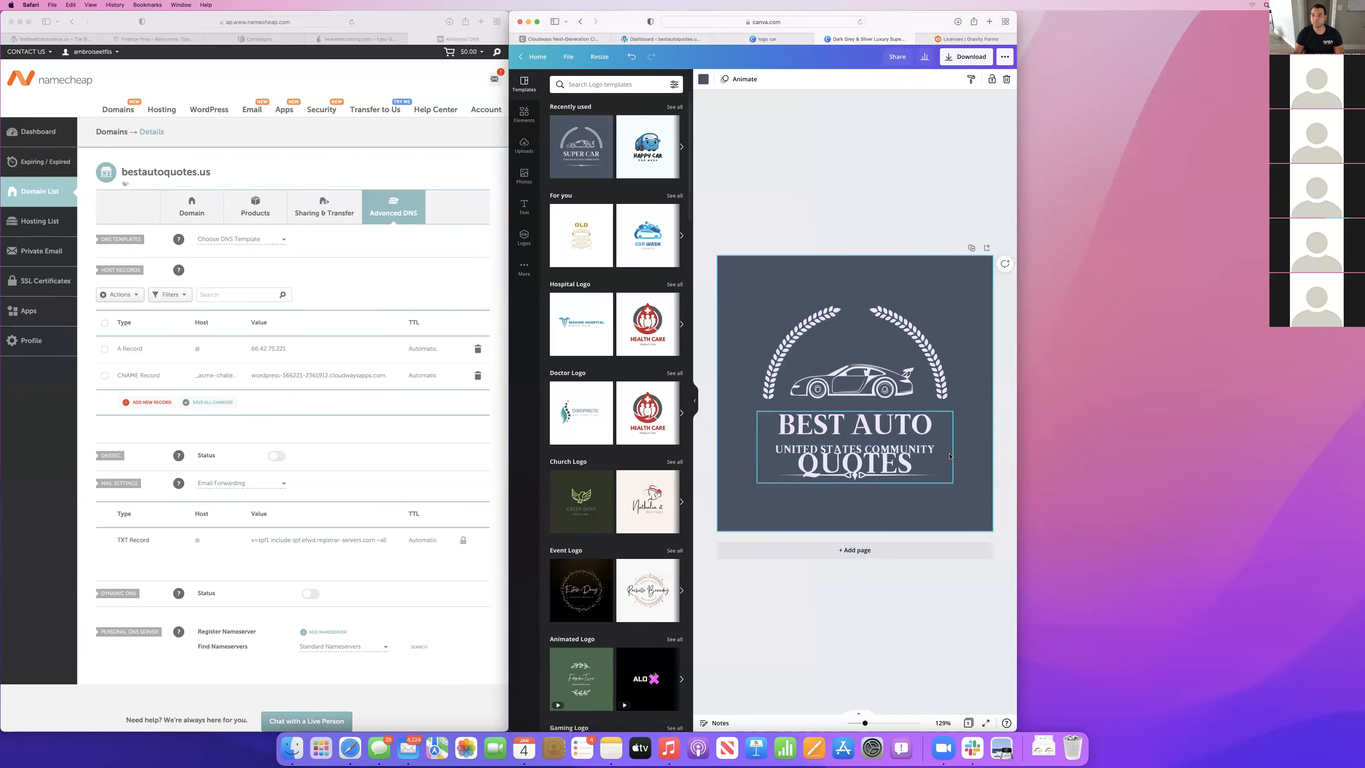
Delete the "UNITED STATES COMMUNITY" line and reduce the heading's font size so it fits above the ornament.
left_click(934, 451)
left_click(931, 454)
left_click(931, 450)
key("Delete")
left_click(851, 458)
left_click(782, 79)
left_click(782, 79)
left_click(782, 79)
left_click(782, 79)
left_click(782, 79)
left_click(782, 78)
left_click(989, 303)
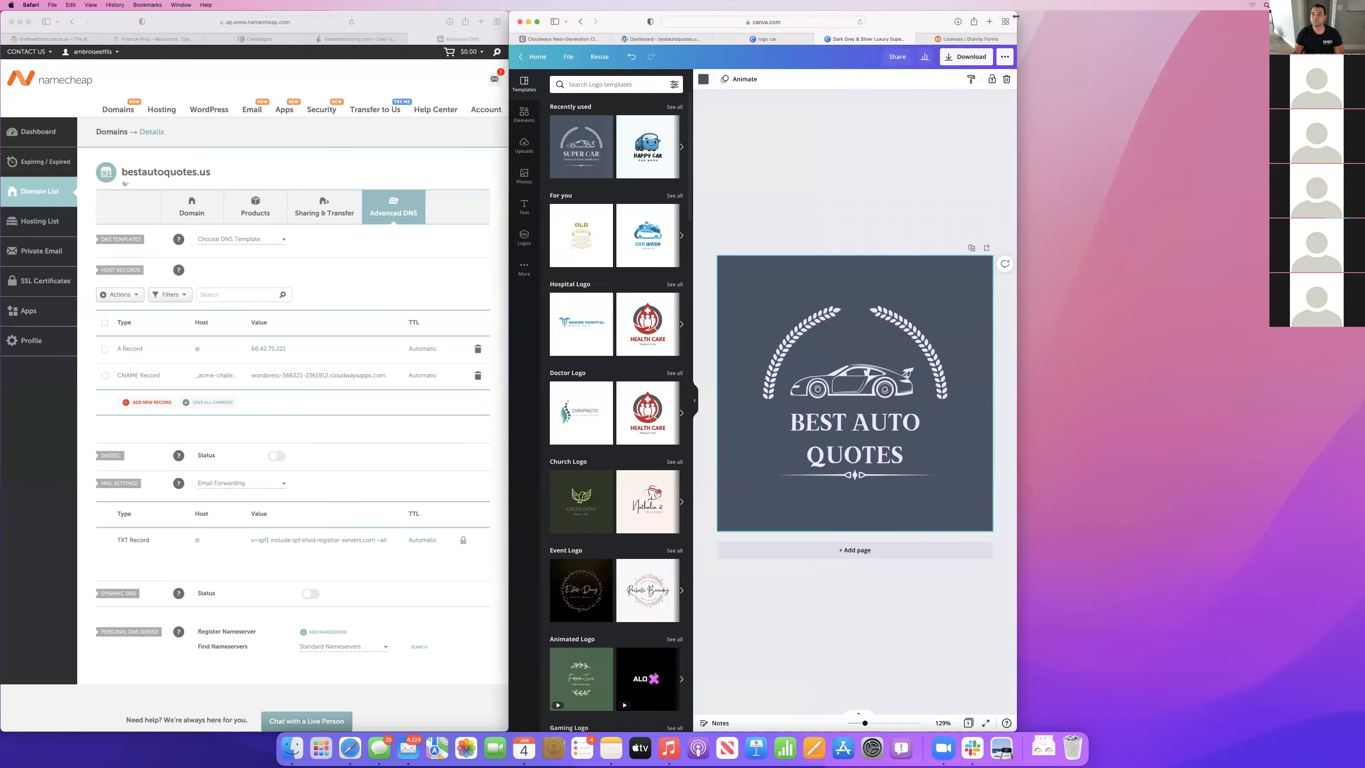
Widen the browser window and download the finished logo as a JPG file.
left_click_drag(1015, 16, 1257, 16)
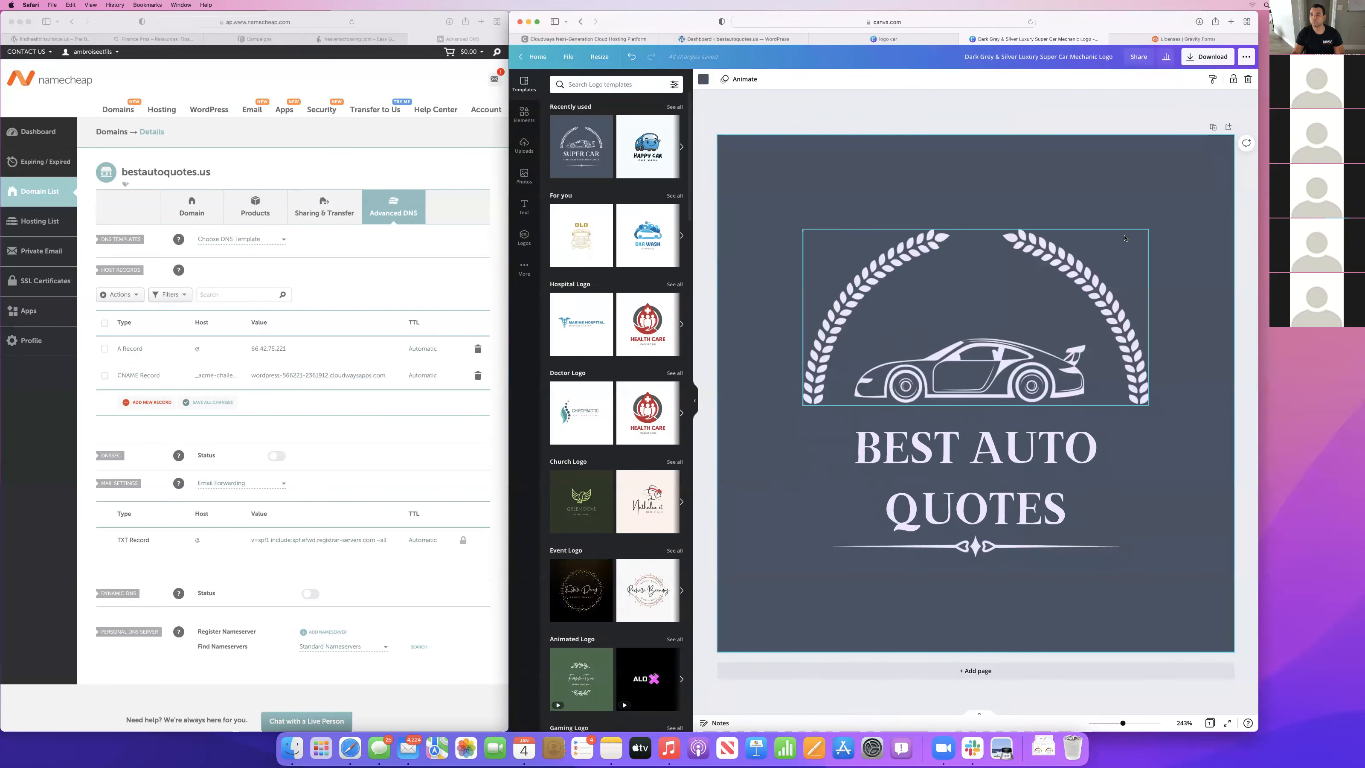
left_click(1224, 62)
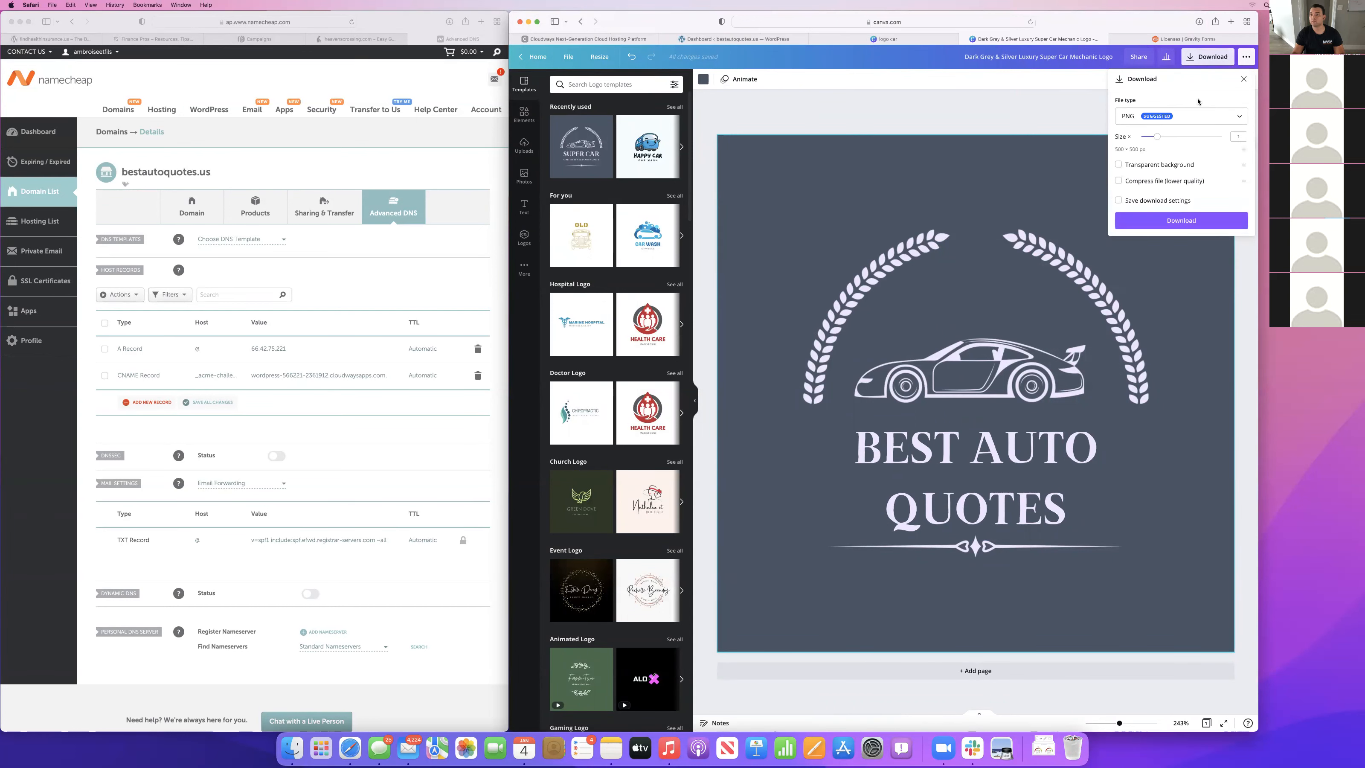
left_click(1185, 119)
left_click(1139, 144)
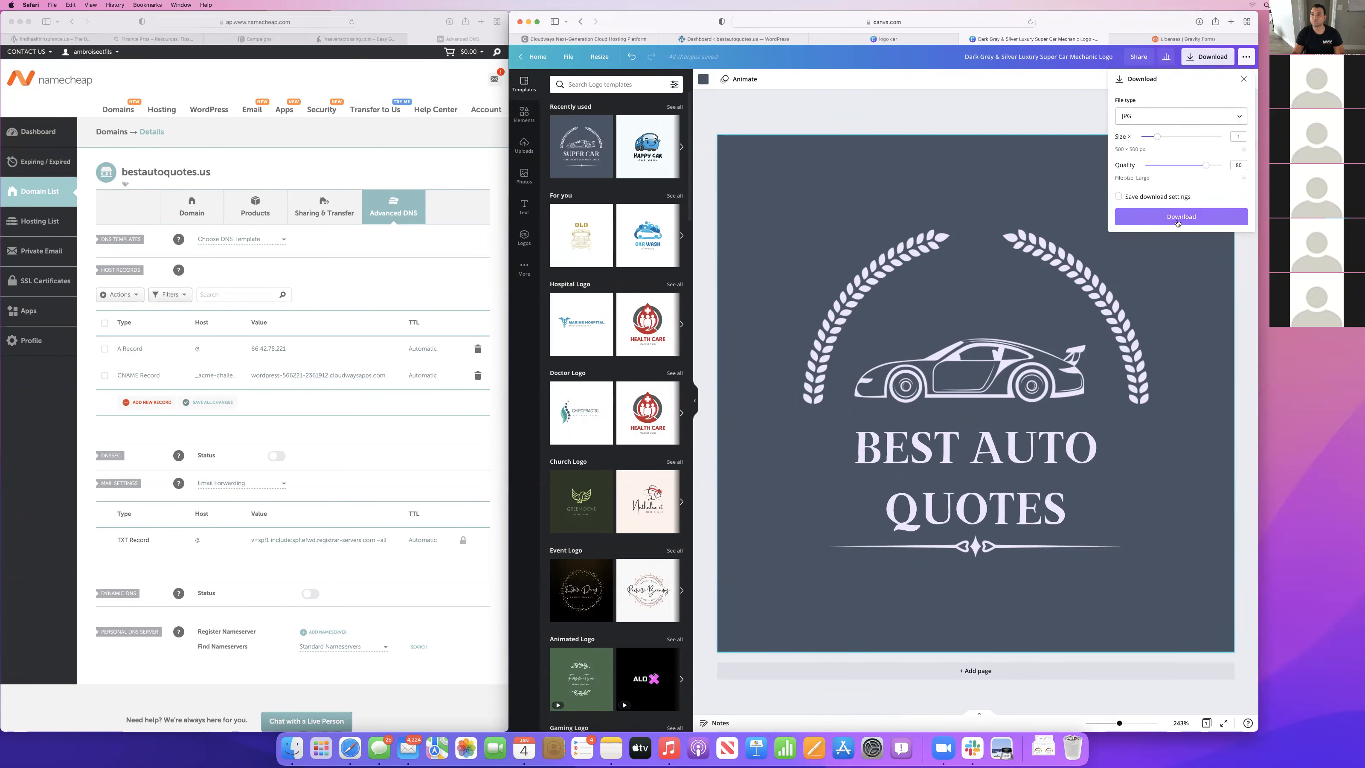
left_click(1182, 221)
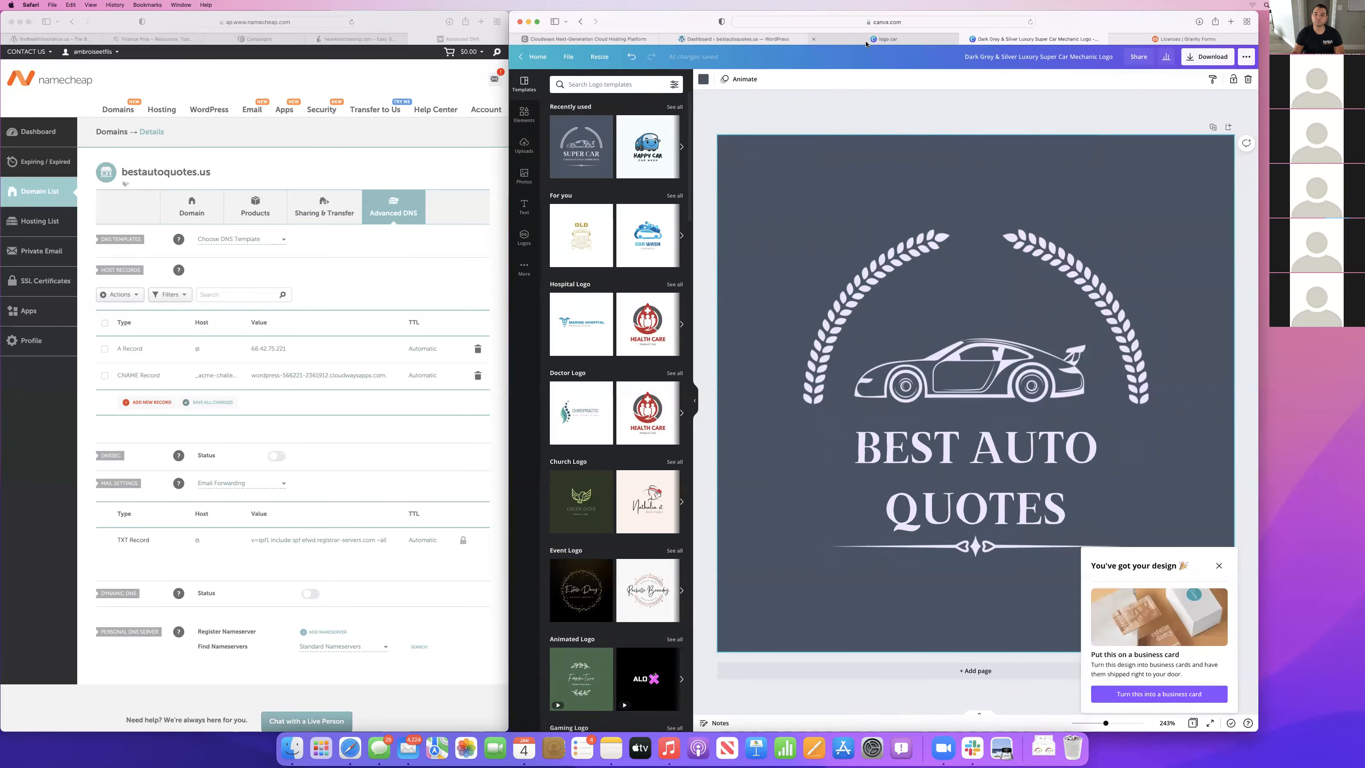
Close the Canva tabs and open the logo settings under Site Identity in the WordPress theme customizer.
left_click(831, 43)
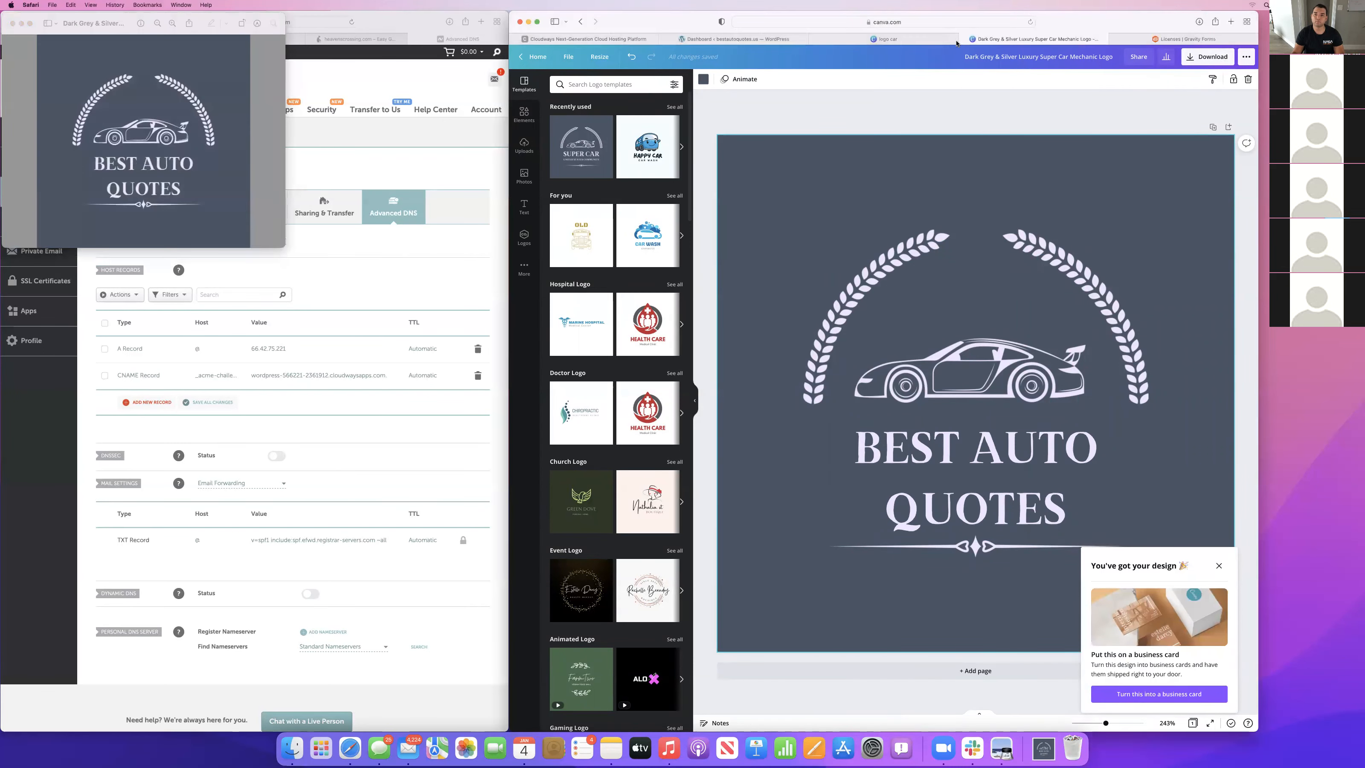
left_click(814, 40)
left_click(736, 39)
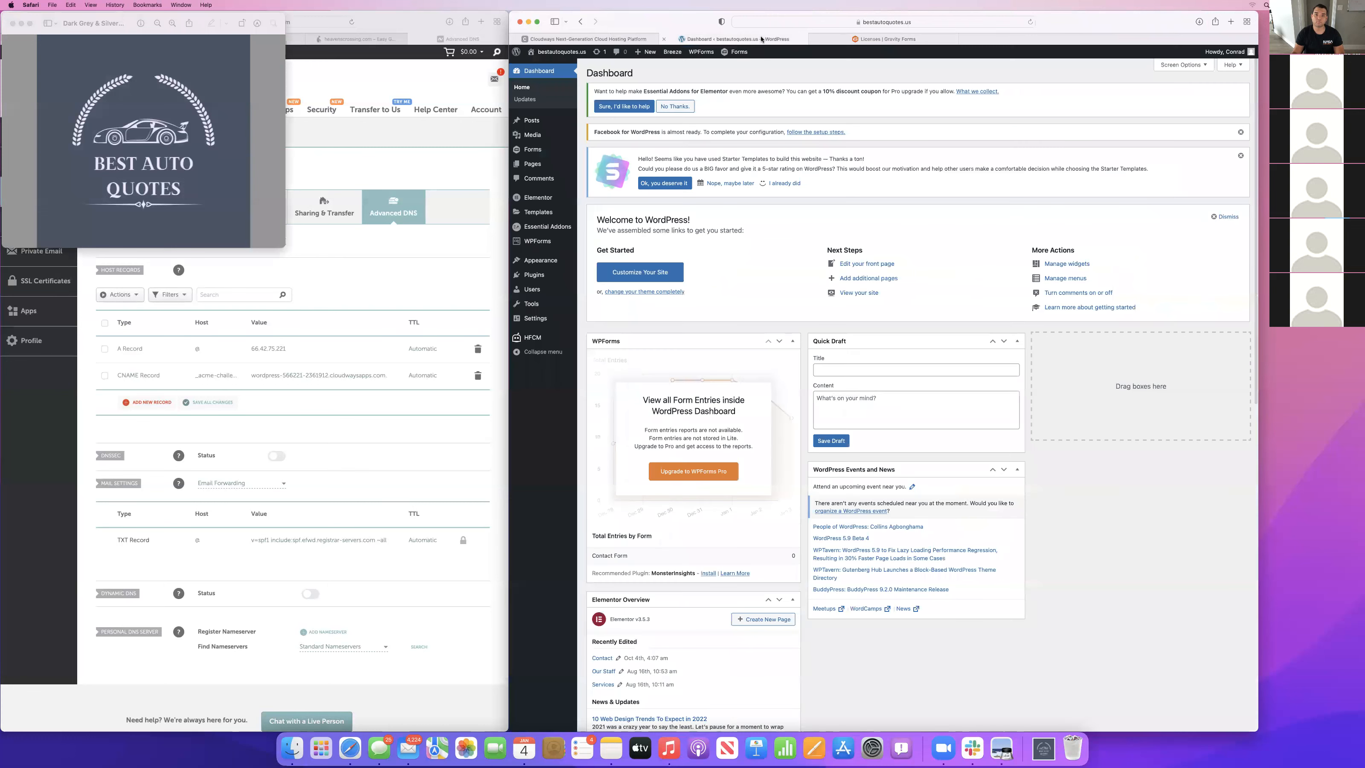
mouse_move(540, 261)
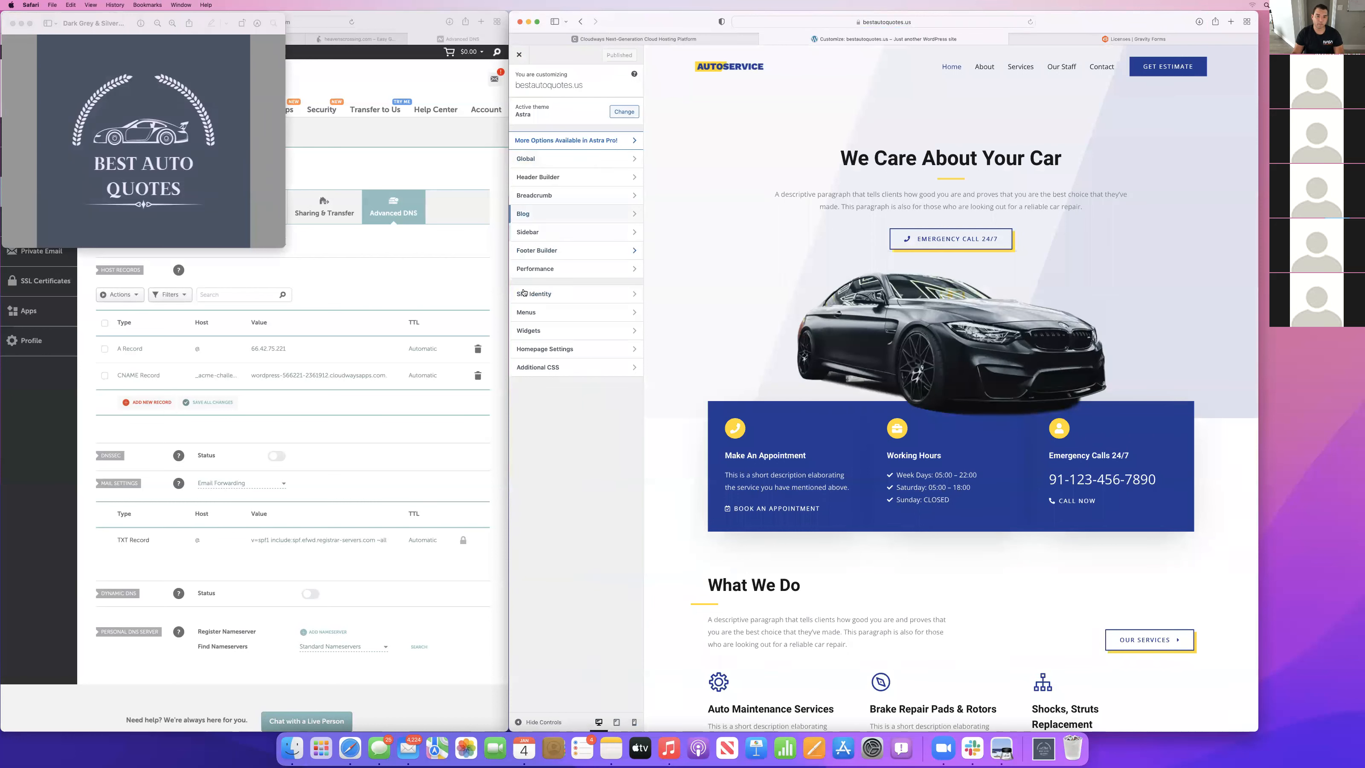
left_click(548, 295)
left_click(579, 113)
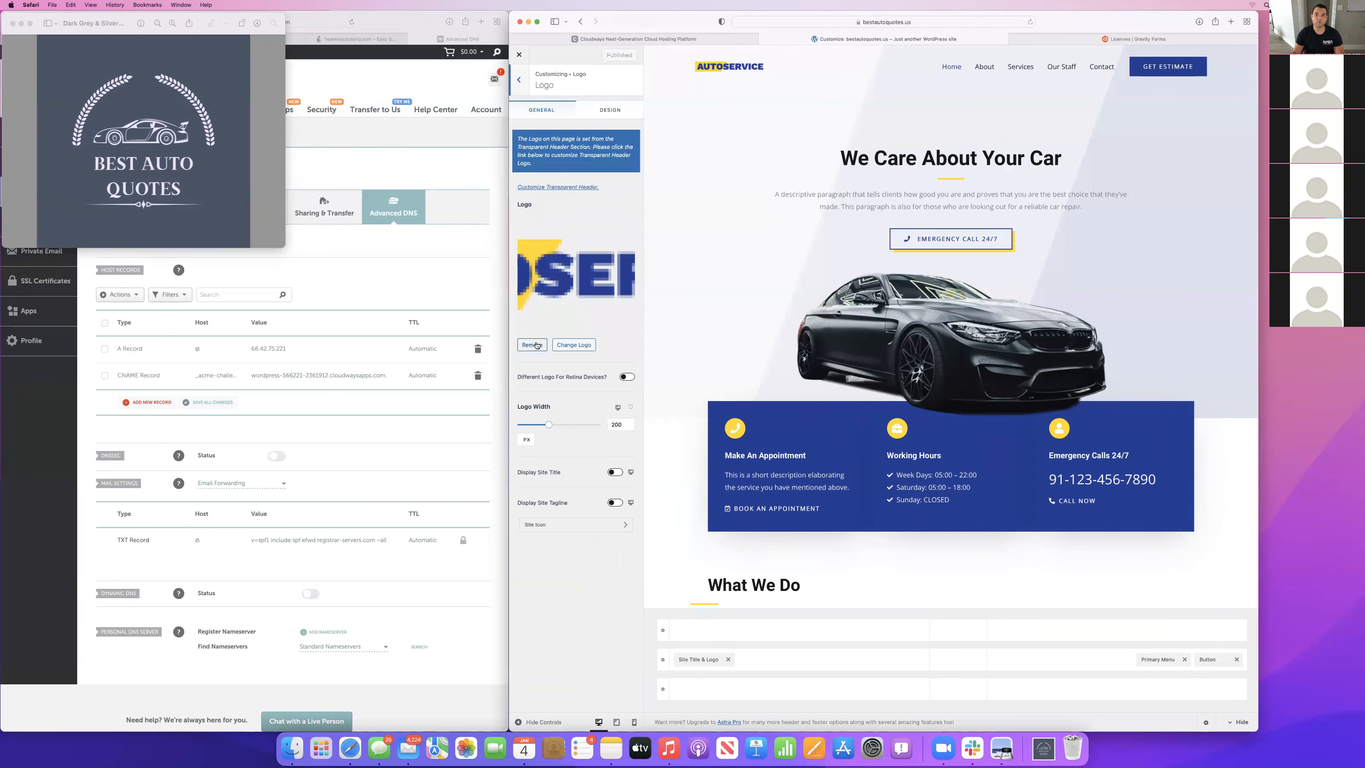
Remove the AutoService logo and upload the Dark Grey & Silver Luxury Super Car Mechanic Logo JPG from Downloads.
left_click(539, 344)
left_click(575, 226)
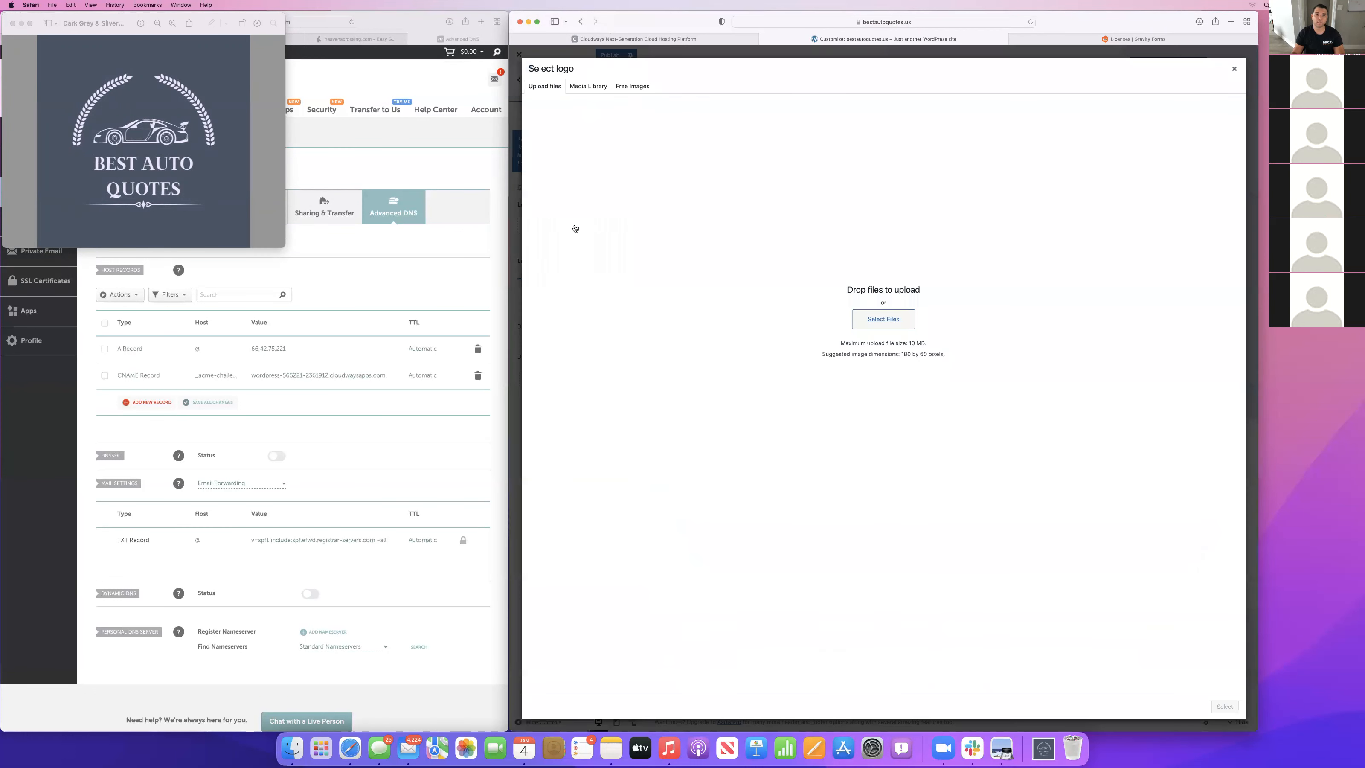
left_click(876, 322)
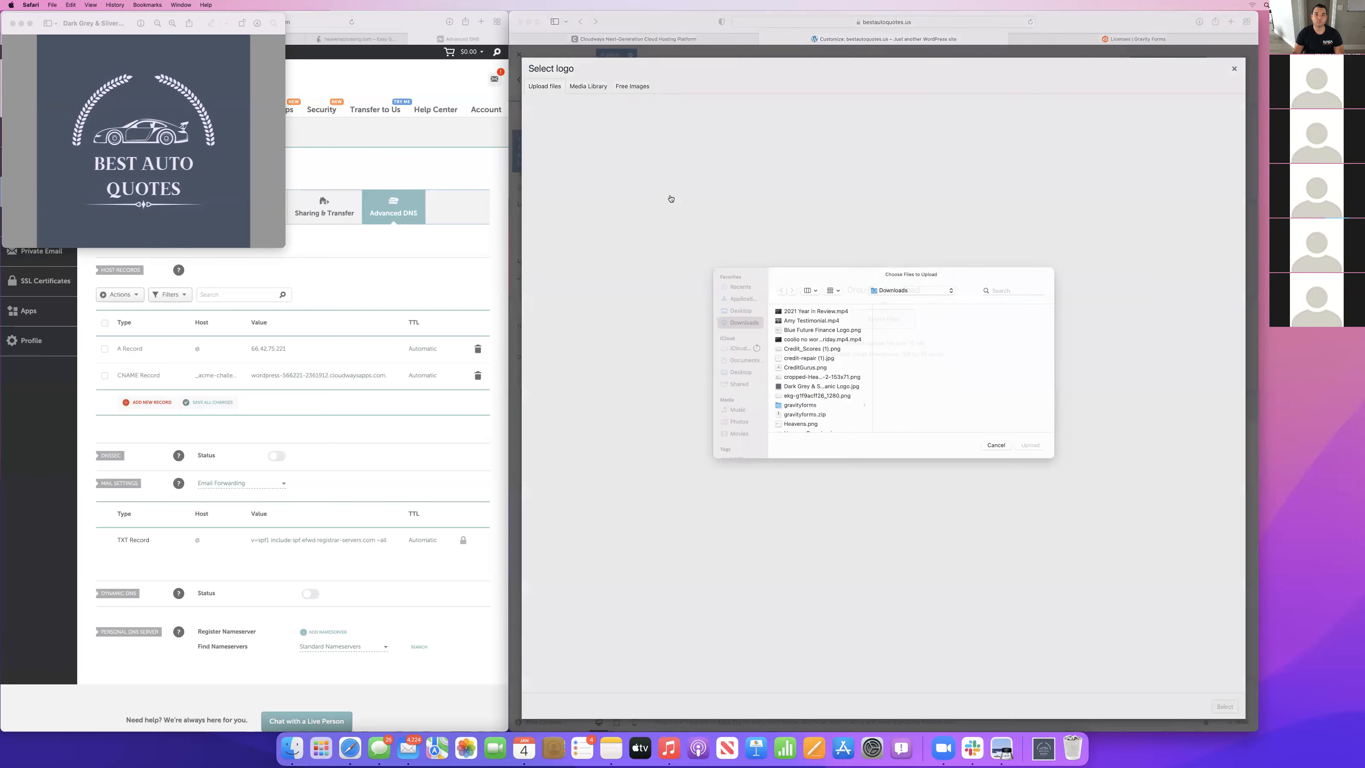
scroll(813, 394, "down", 10)
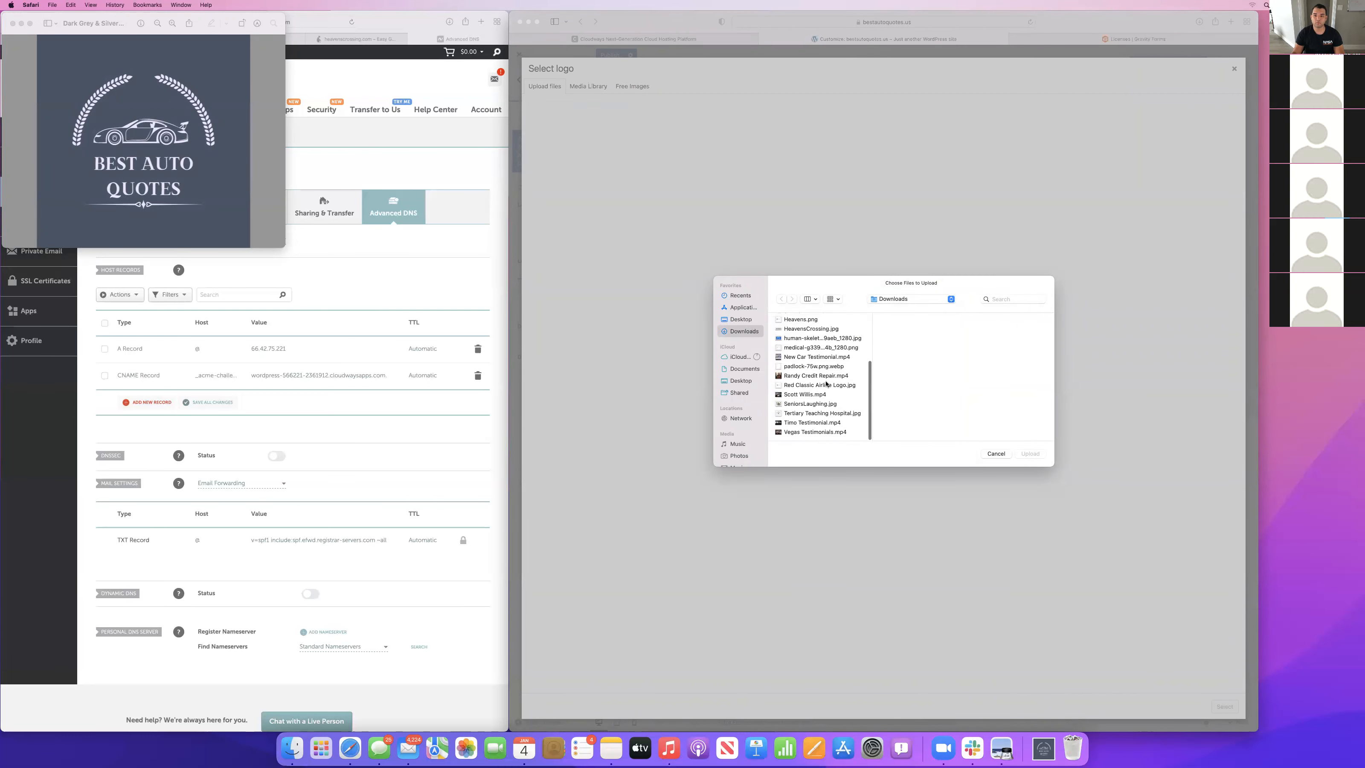
left_click_drag(1052, 277, 1164, 198)
left_click(722, 220)
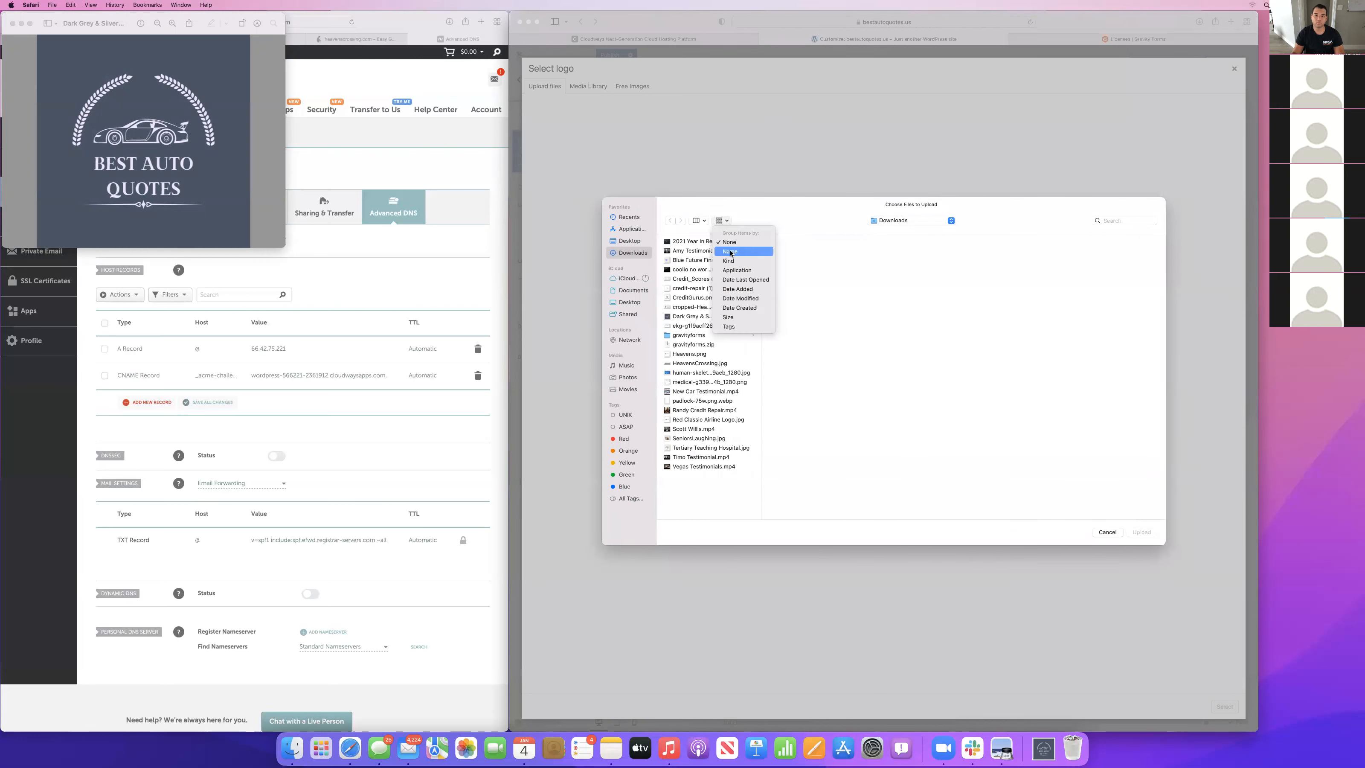
left_click(705, 223)
left_click(705, 255)
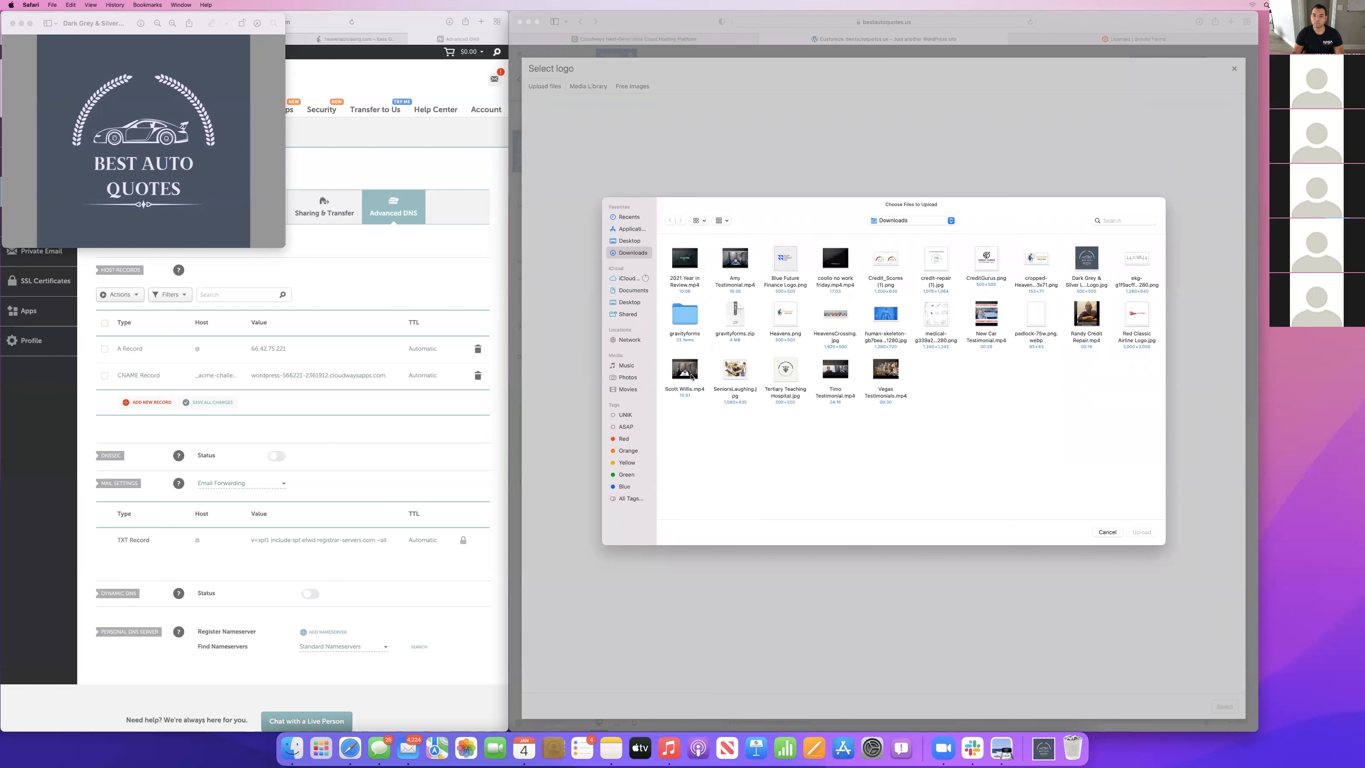
left_click(1096, 260)
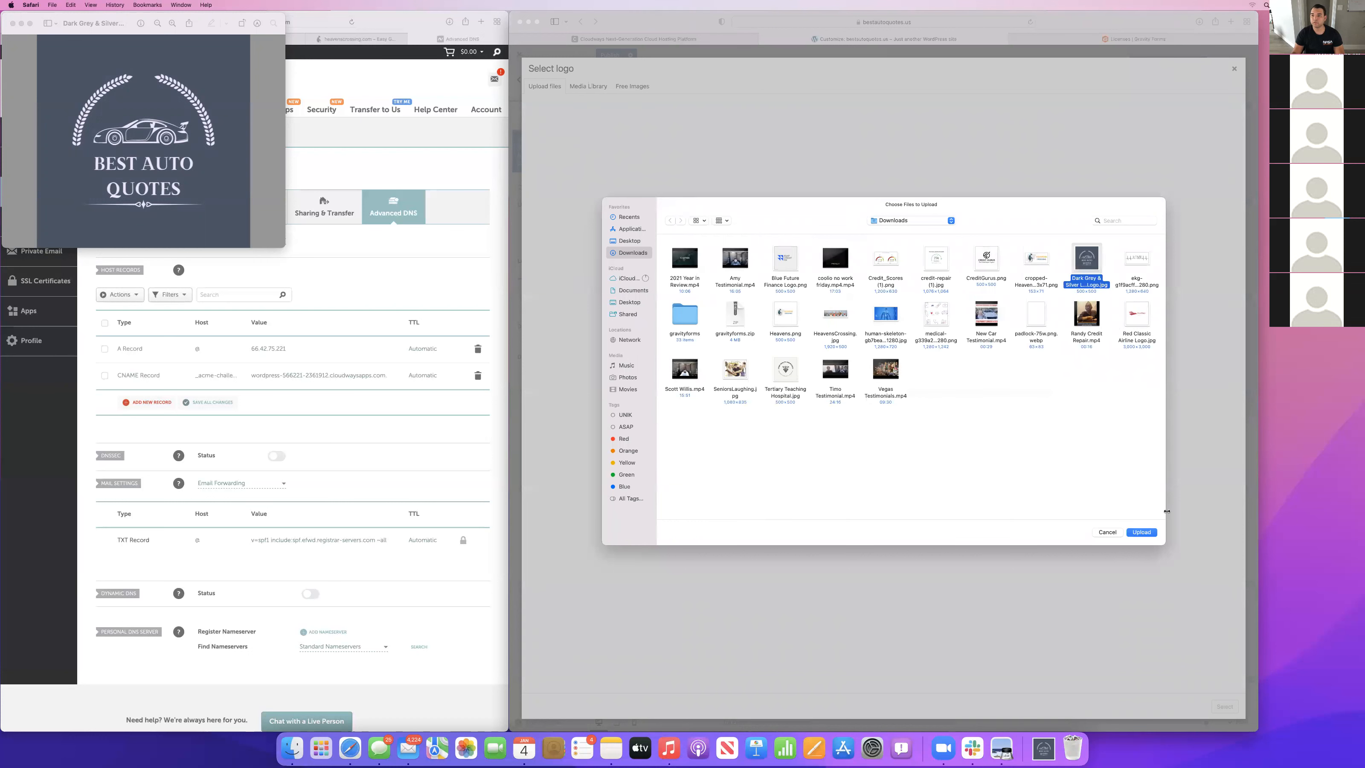
left_click(1142, 532)
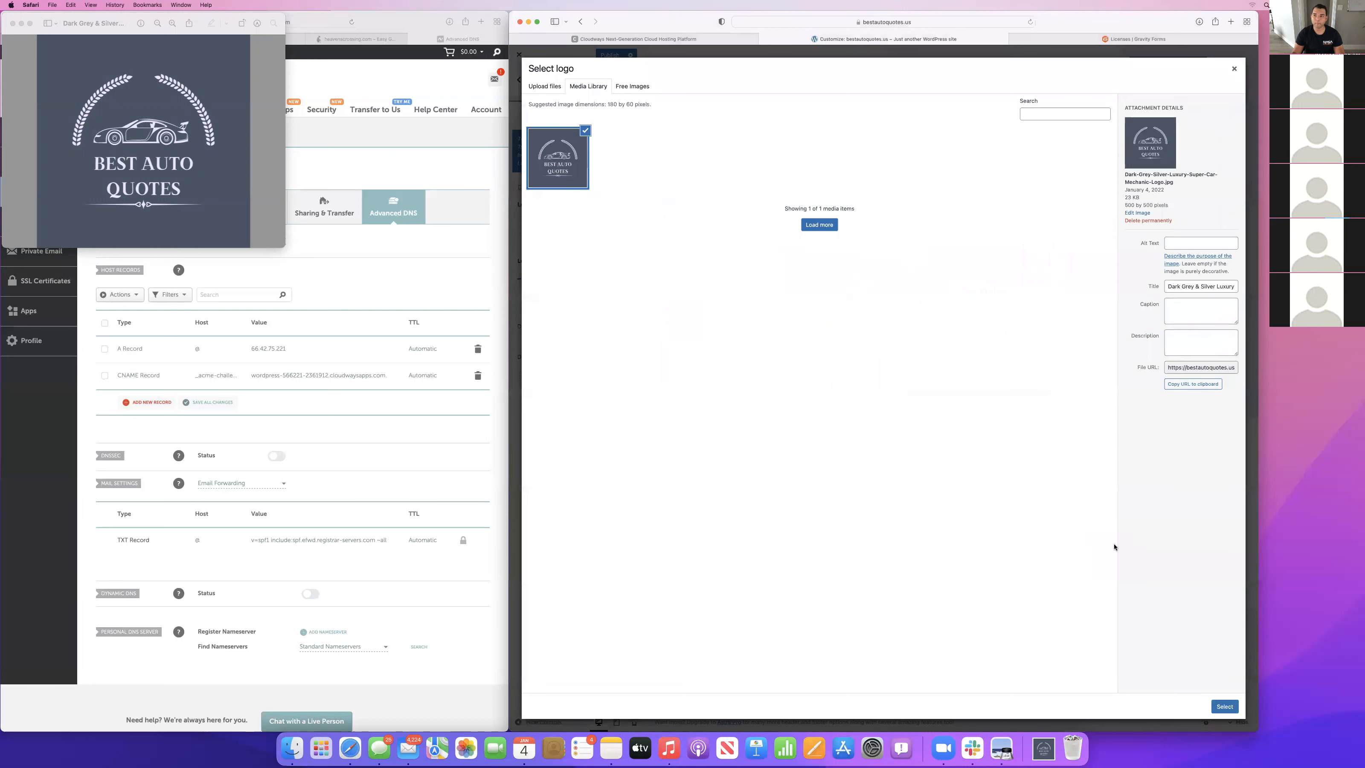
Crop the uploaded logo closely around its wreath, car and lettering, and set the logo width to 104 px.
left_click(1224, 705)
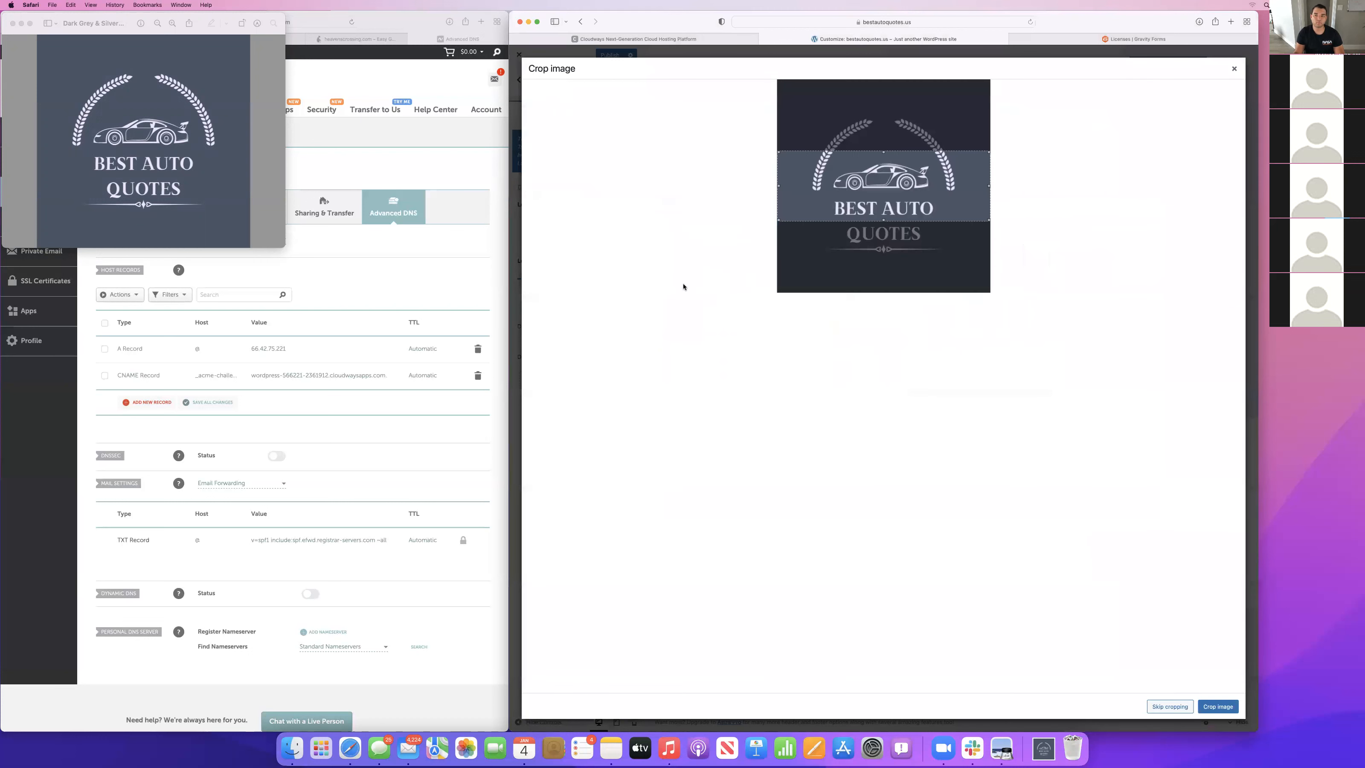
left_click_drag(884, 152, 885, 116)
left_click_drag(884, 221, 882, 258)
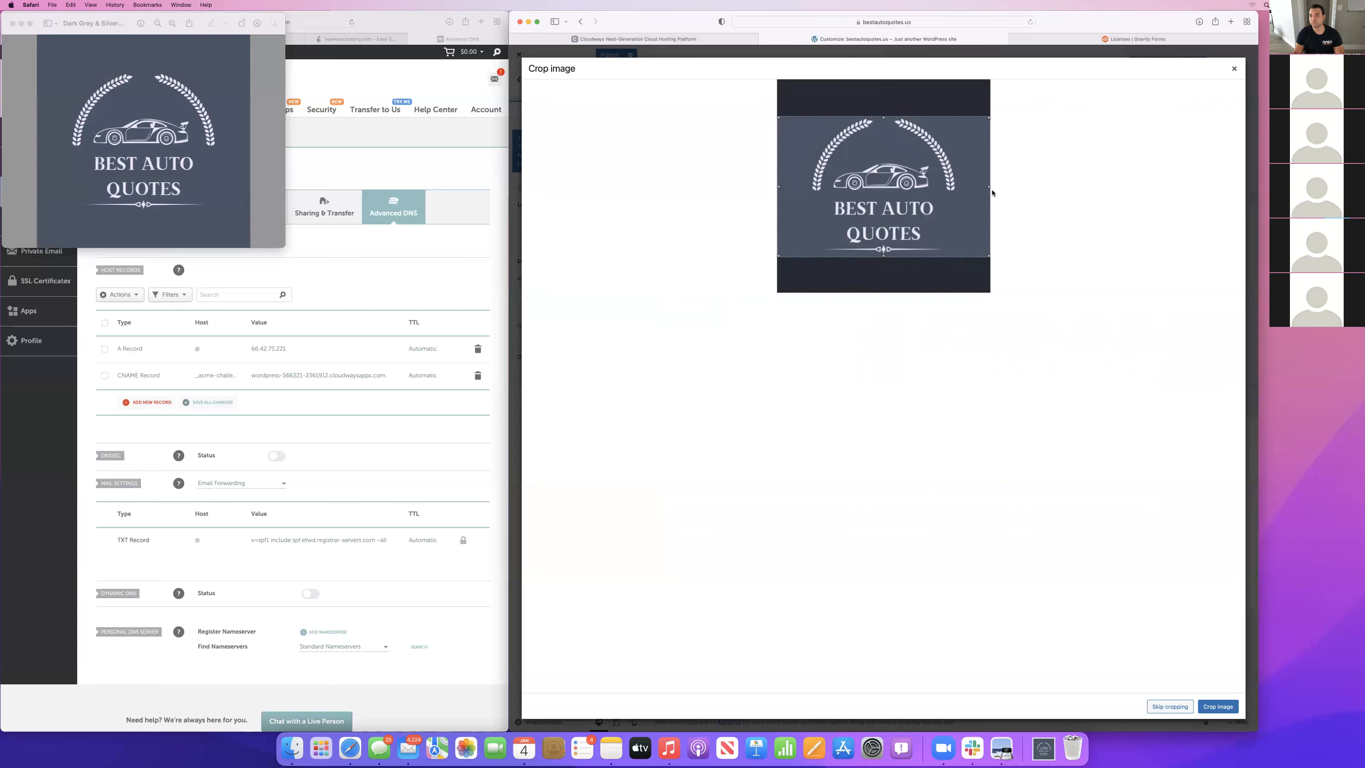
left_click_drag(989, 187, 963, 187)
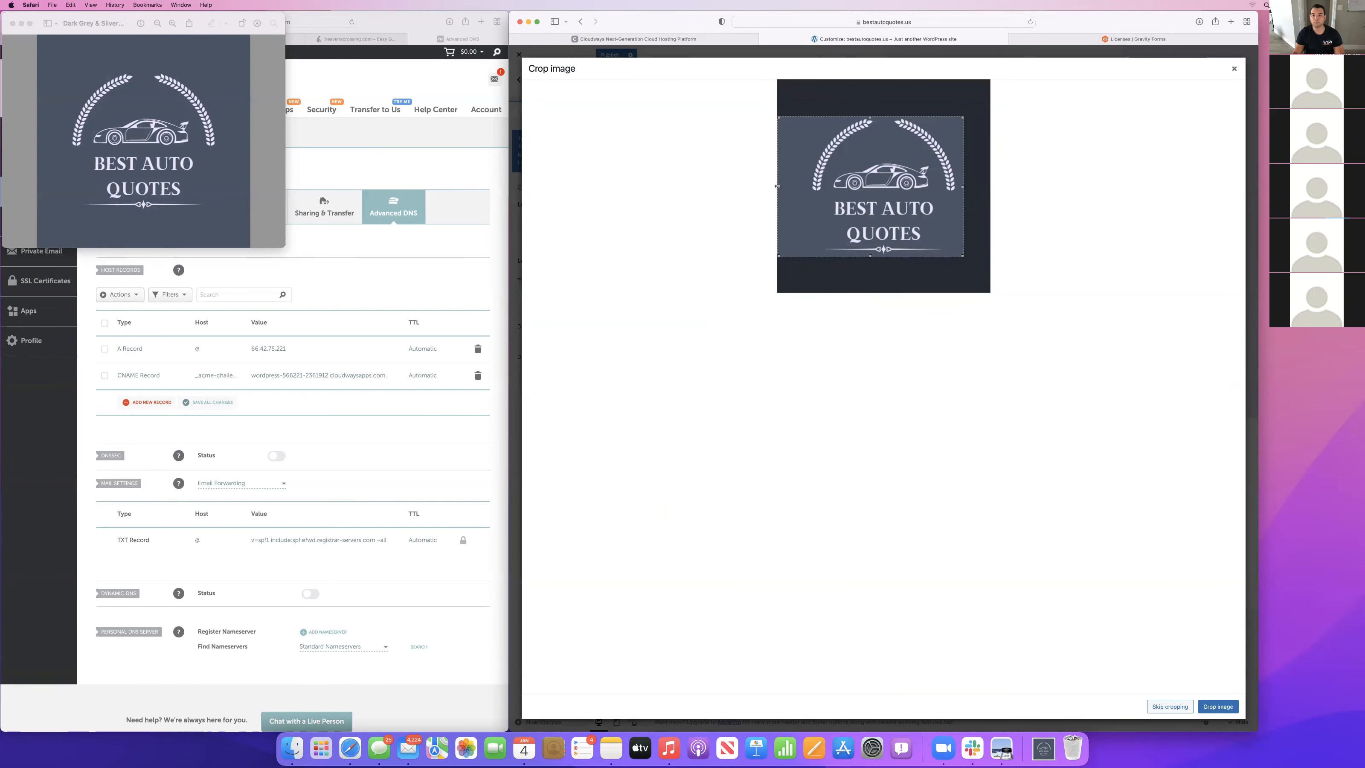
left_click_drag(790, 186, 802, 187)
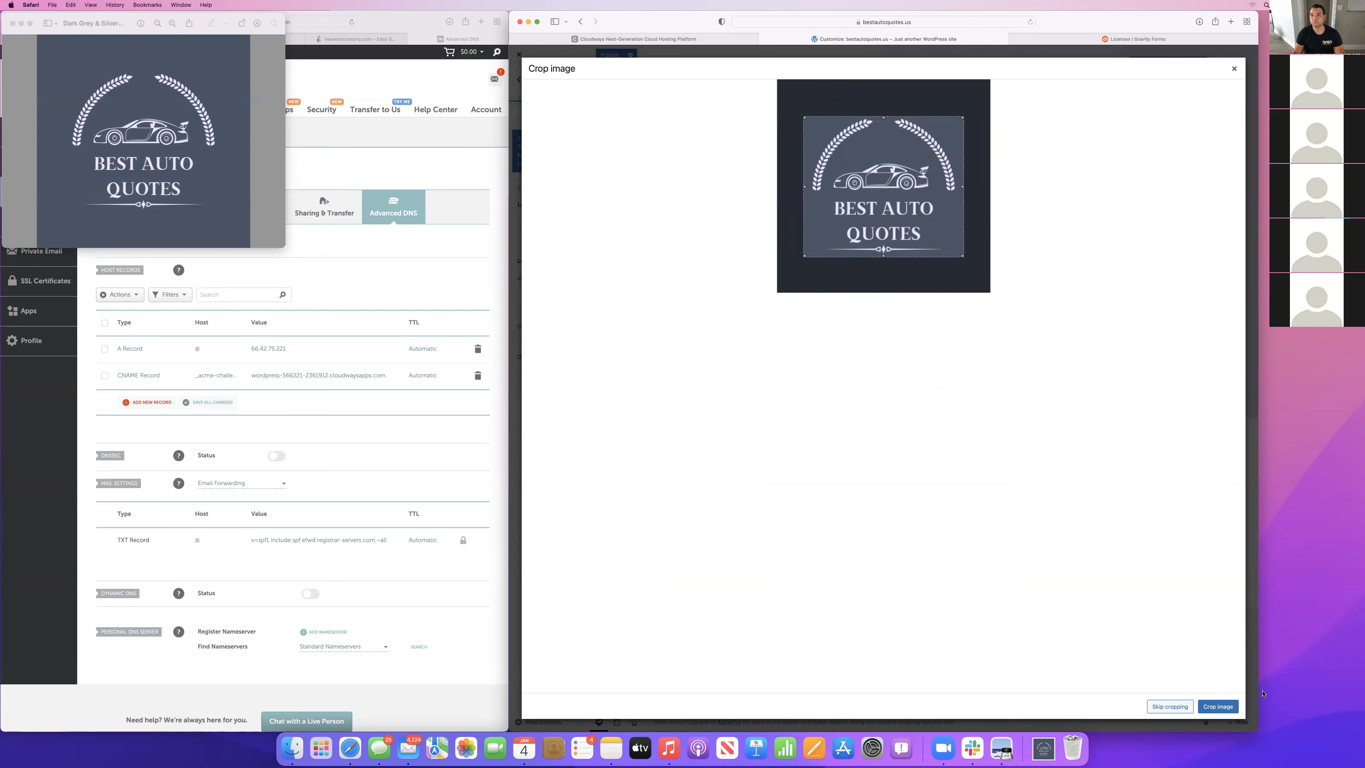
left_click(1218, 706)
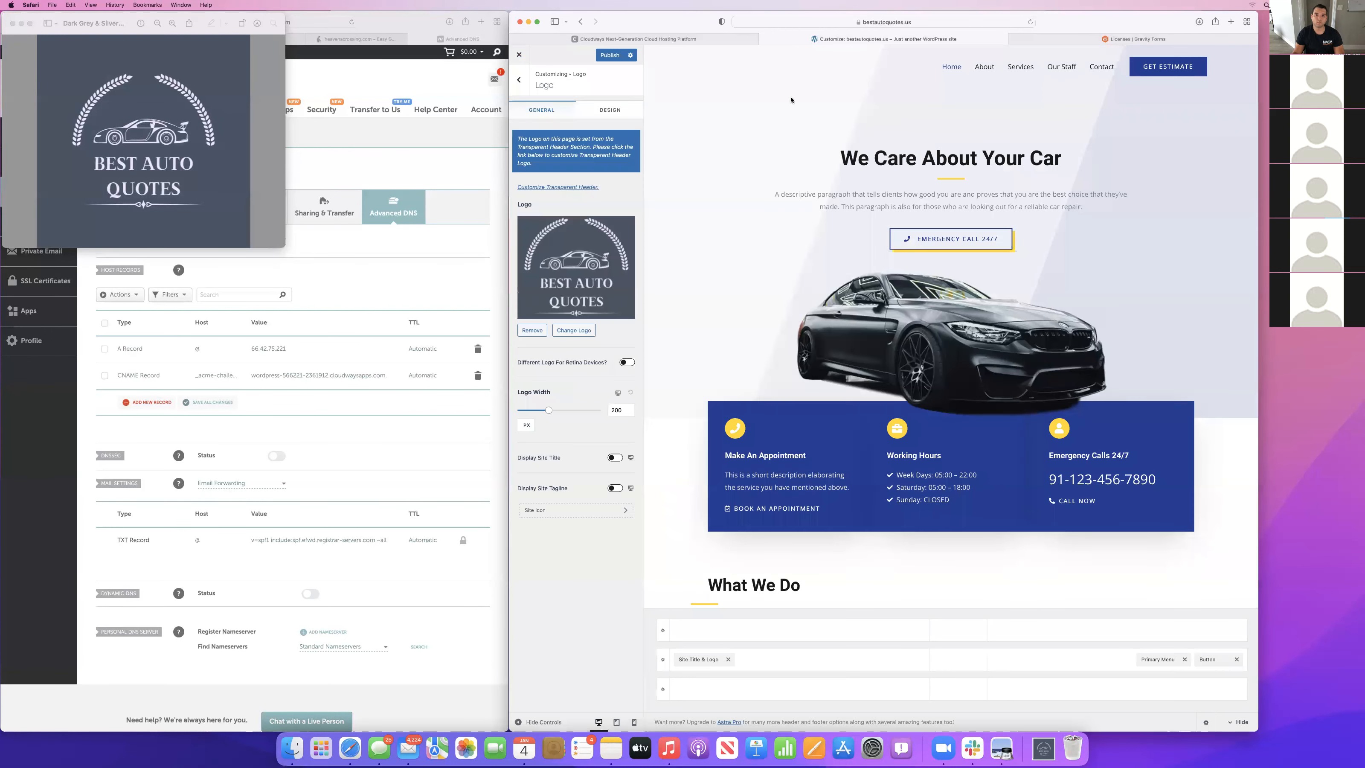
left_click_drag(550, 415, 533, 413)
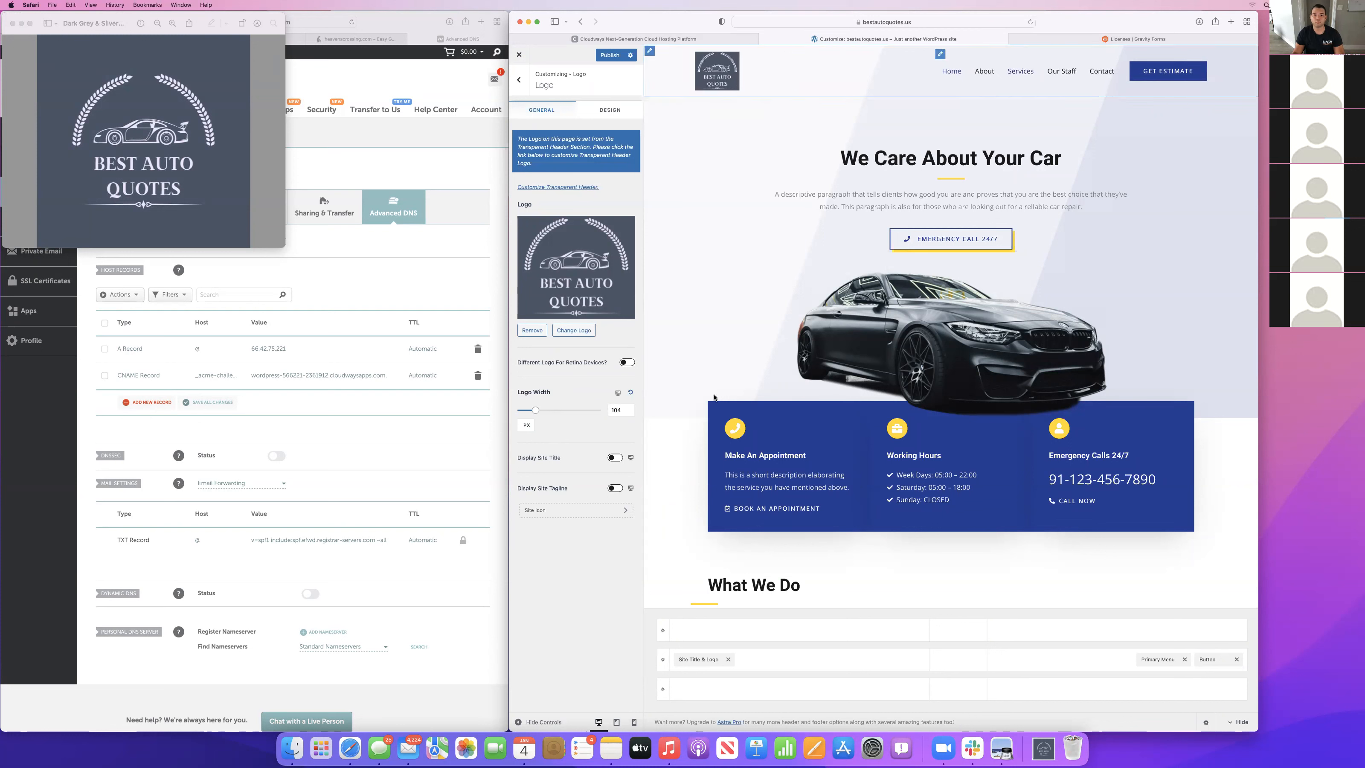
Set the cropped Best Auto Quotes logo as the site icon and publish the customizer changes.
left_click(546, 510)
left_click(591, 169)
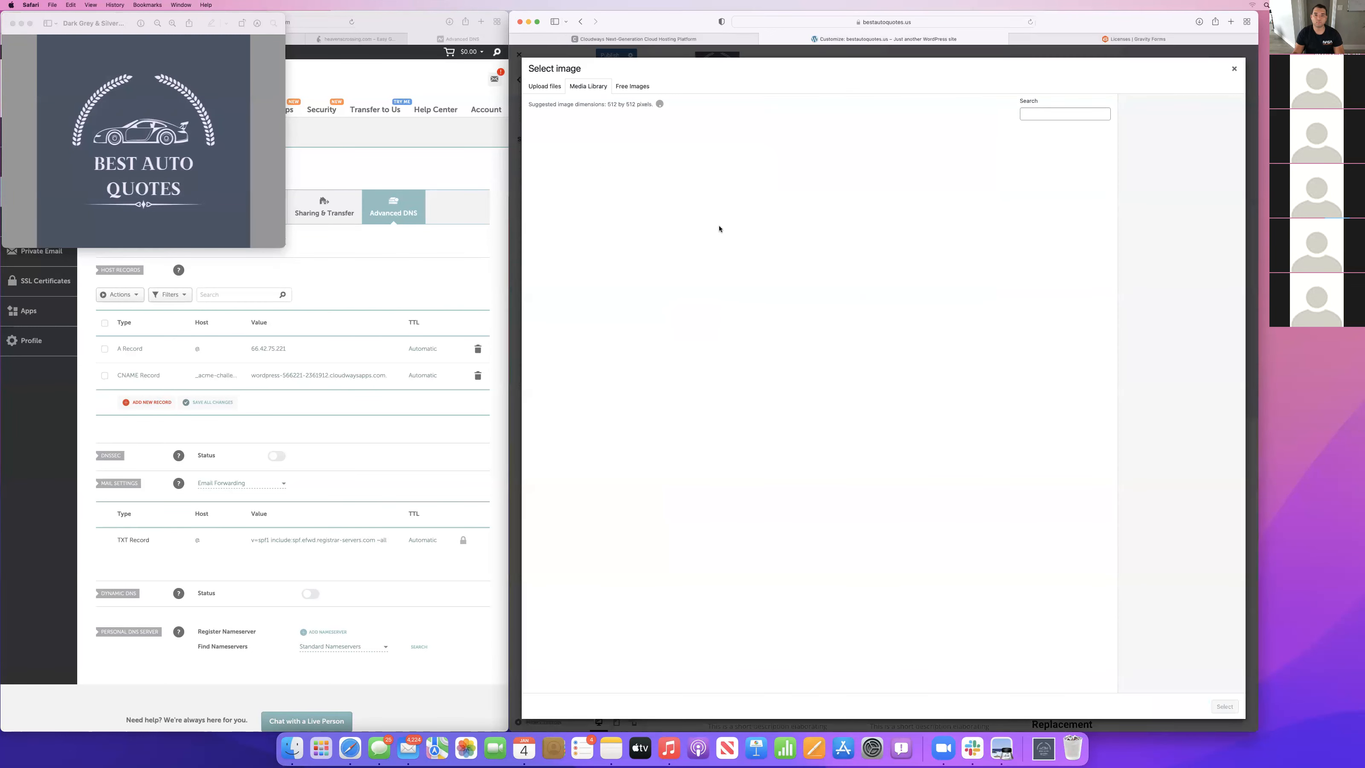
left_click(573, 163)
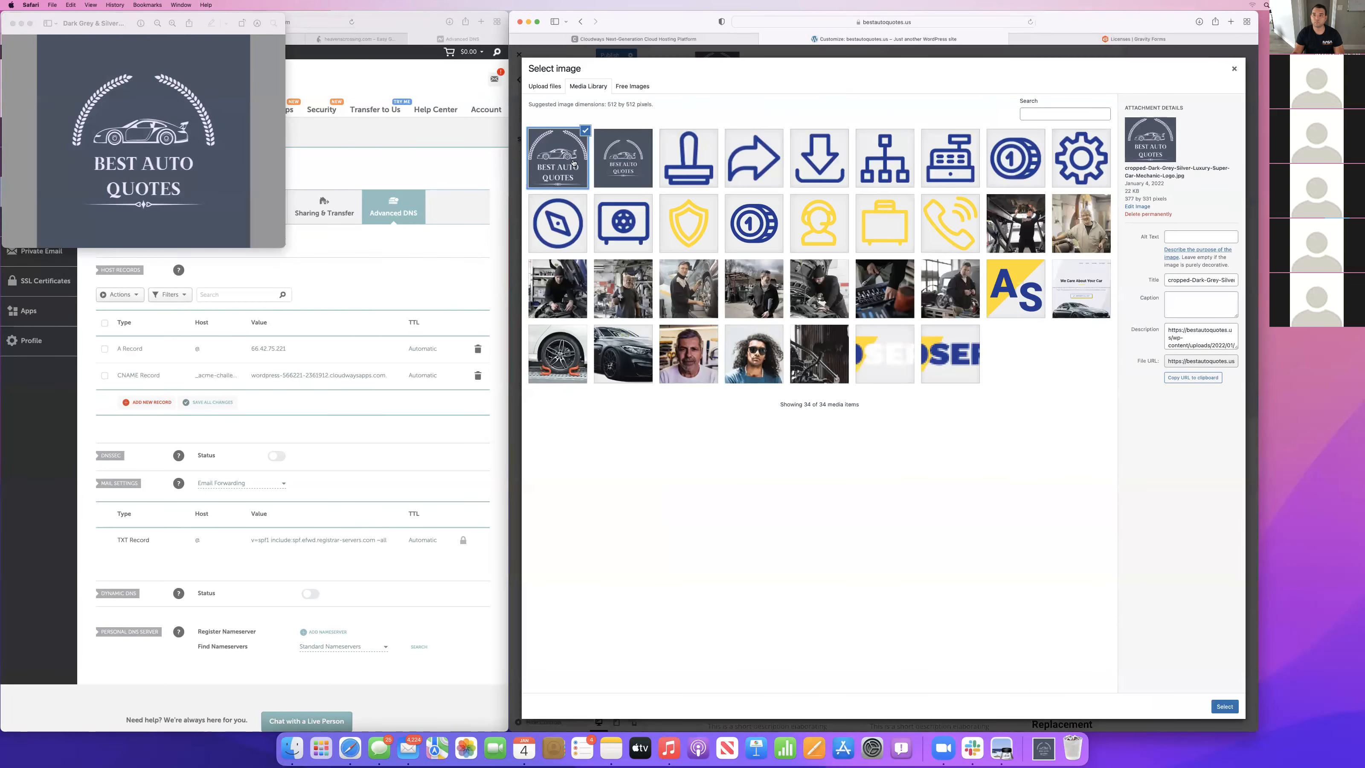
left_click(1224, 706)
left_click(1217, 705)
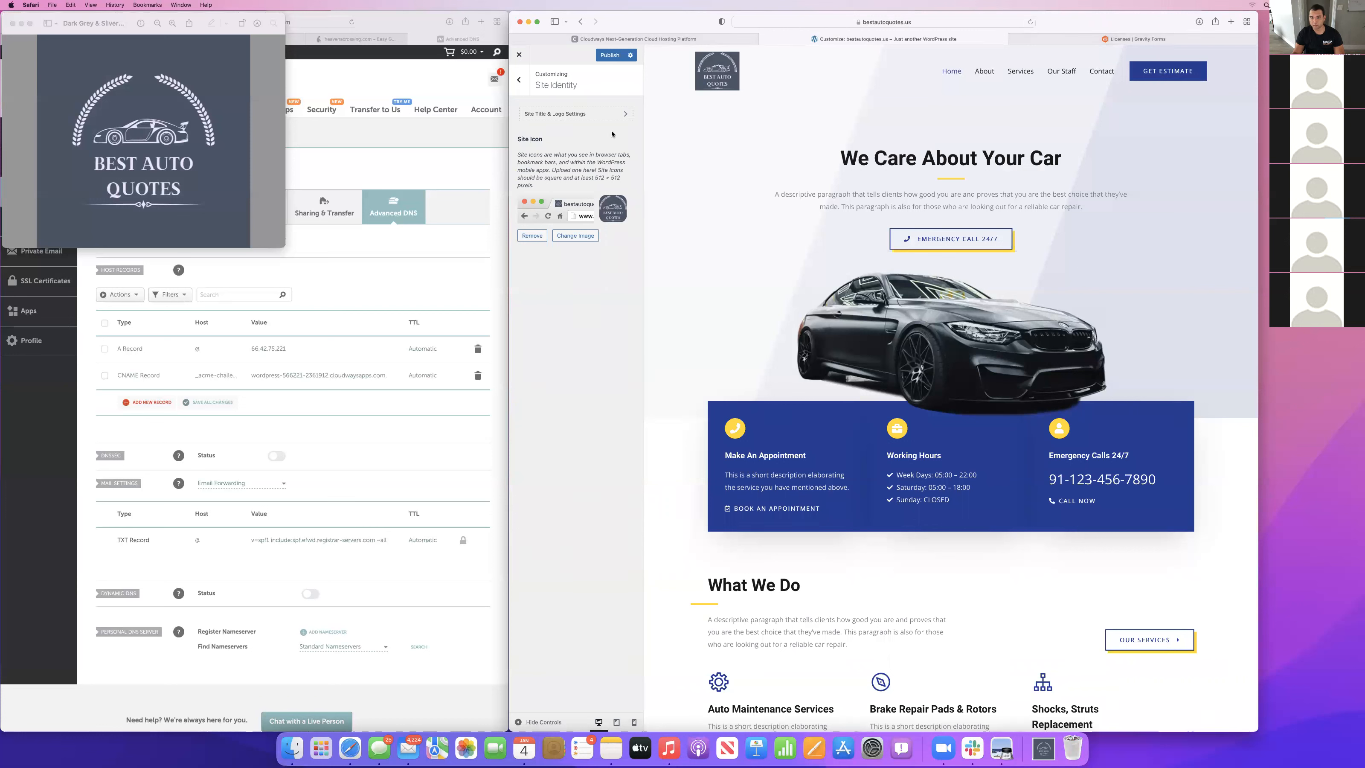
left_click(609, 55)
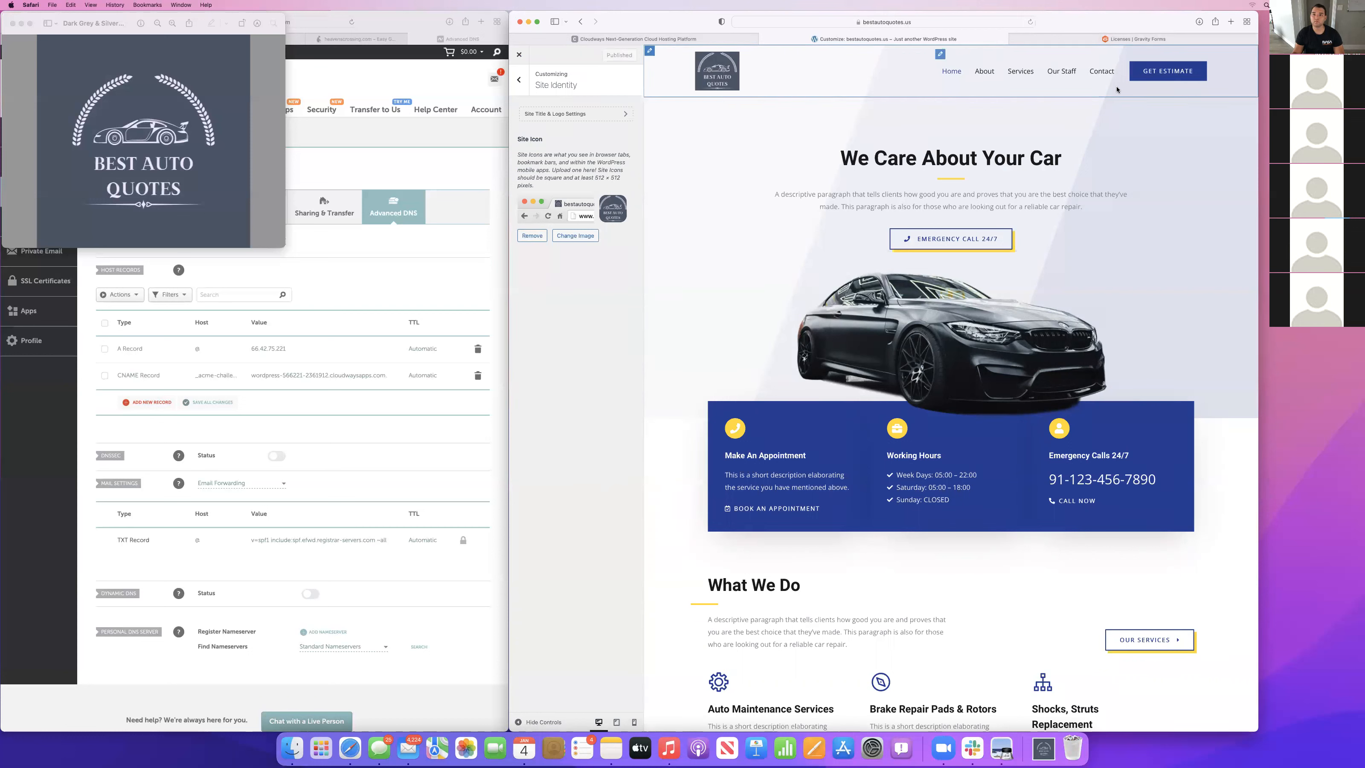
Look over the home page preview from header to footer and return to the customizer's main section list.
scroll(767, 258, "down", 10)
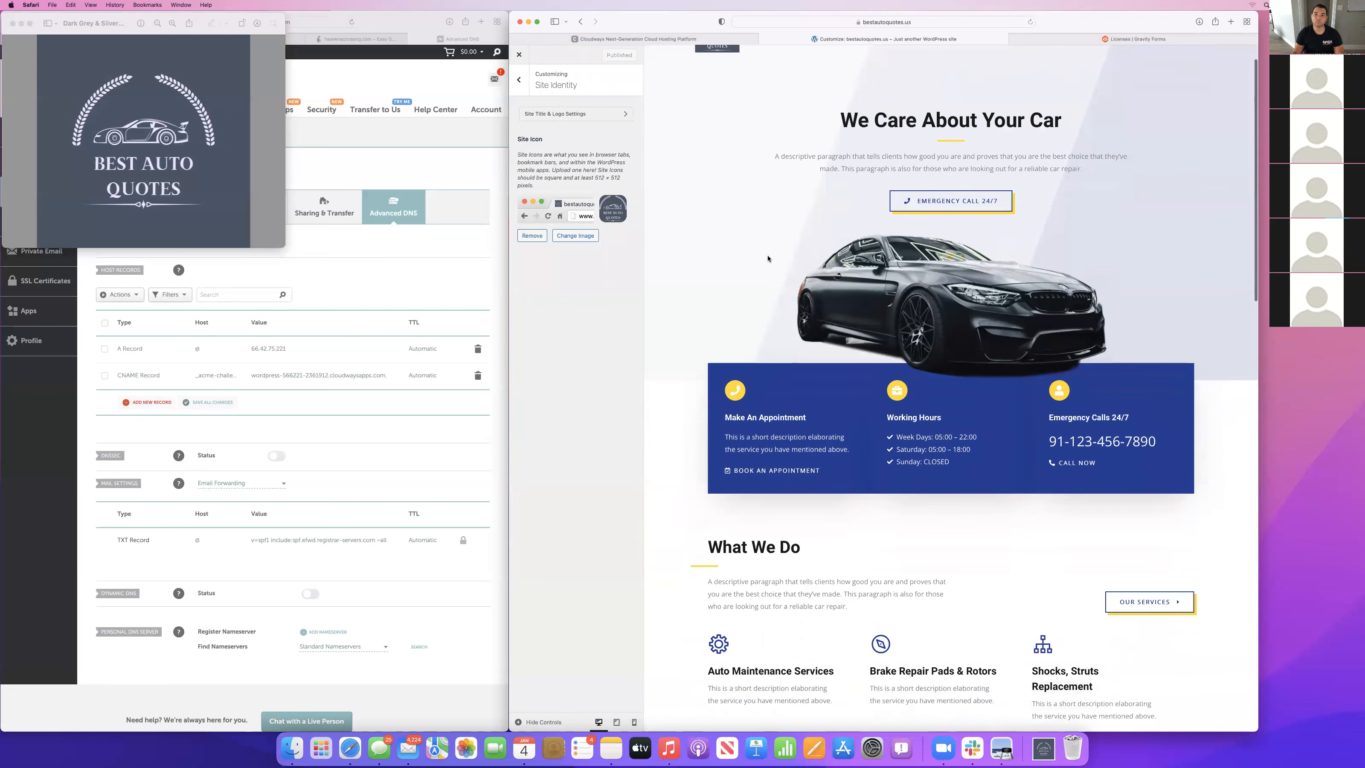
scroll(767, 256, "down", 15)
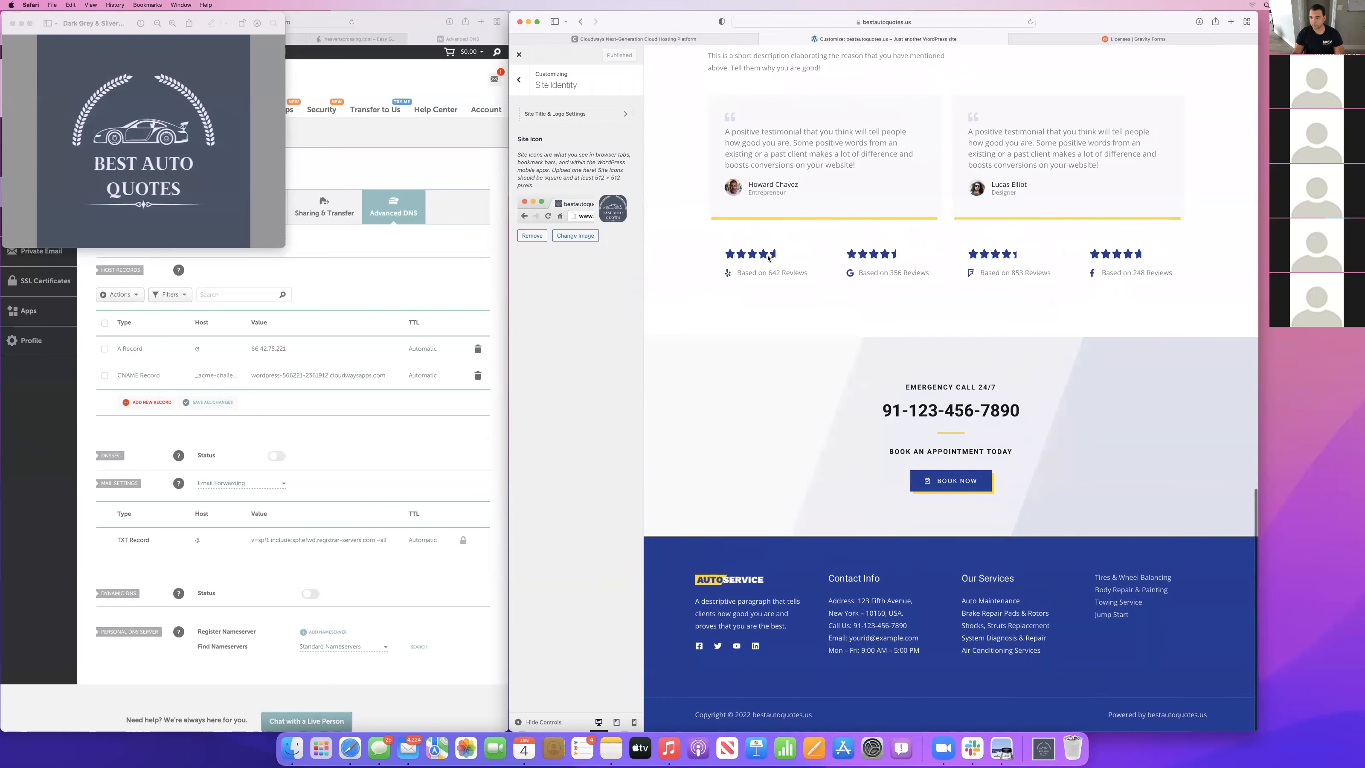
scroll(767, 259, "up", 20)
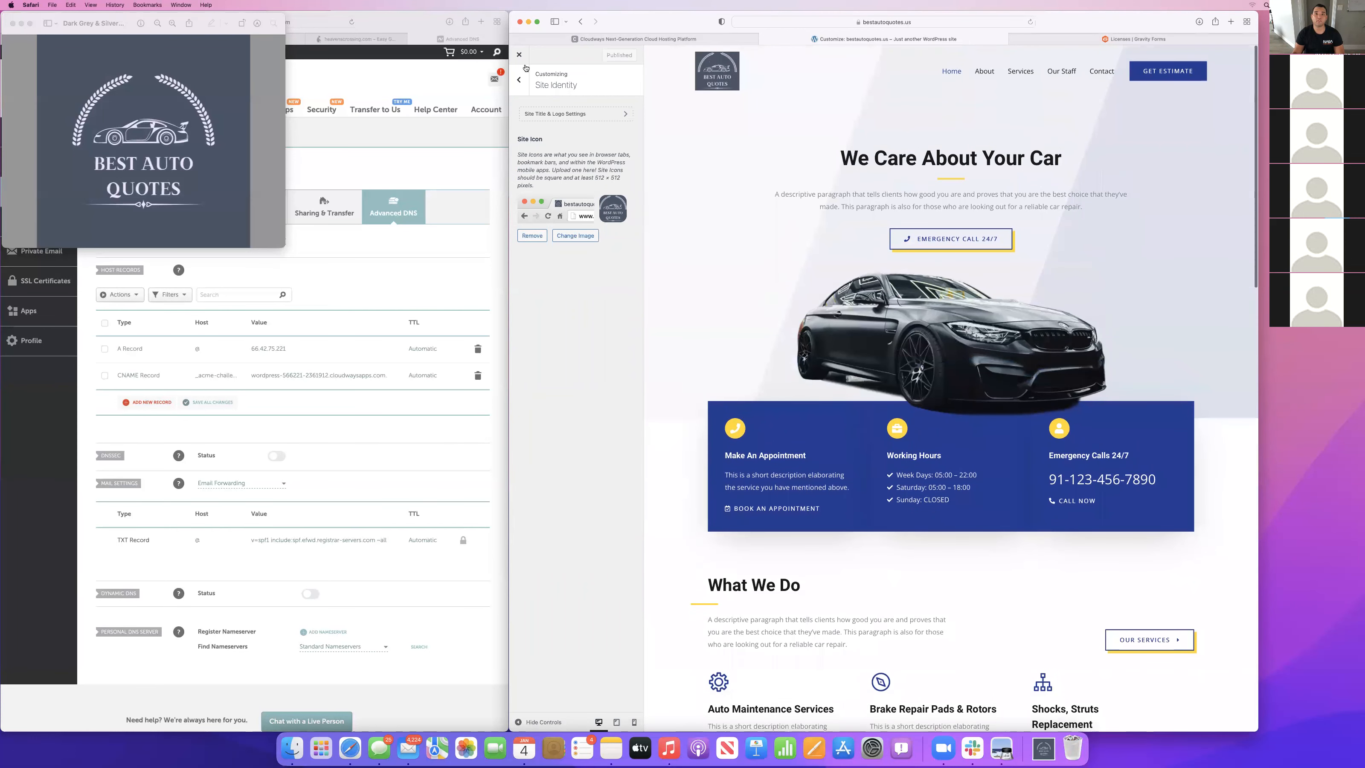
scroll(999, 369, "down", 10)
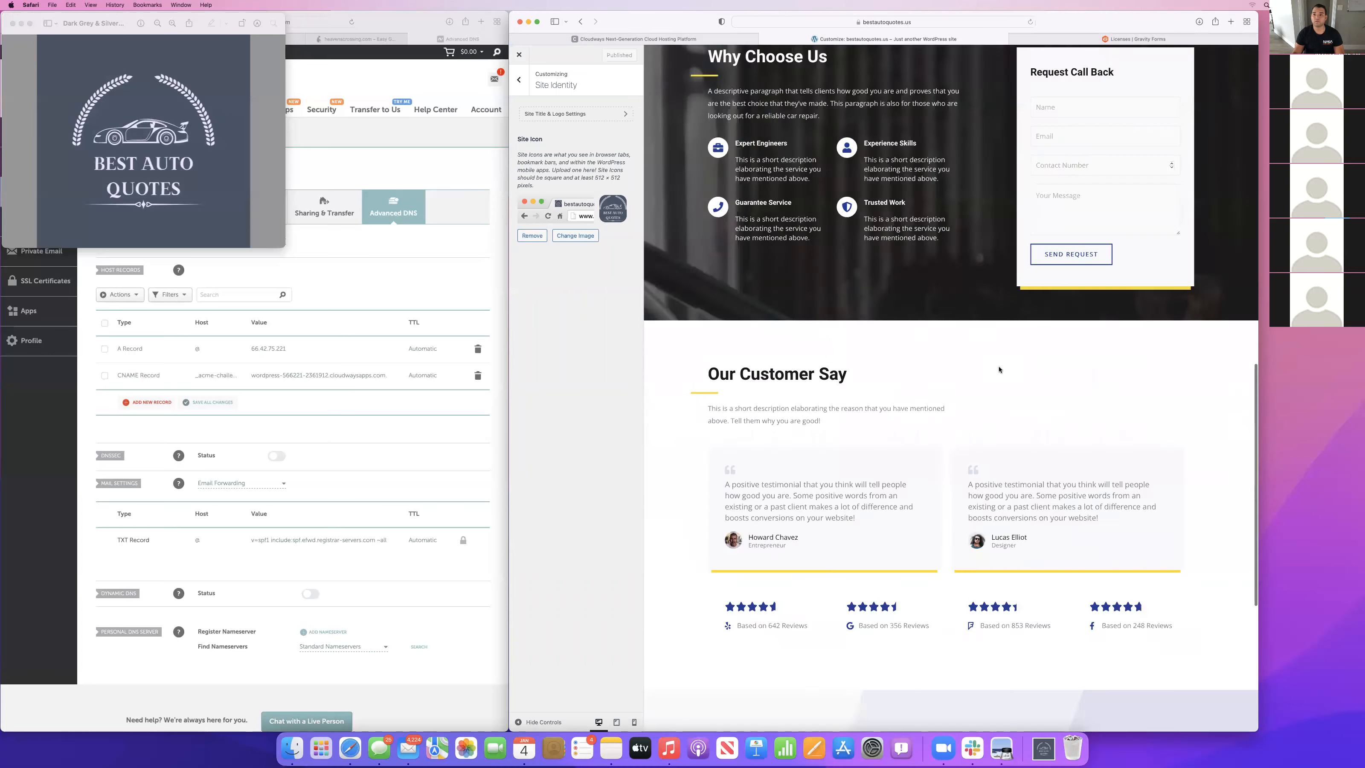
scroll(753, 215, "up", 2)
scroll(703, 169, "up", 2)
scroll(704, 169, "up", 10)
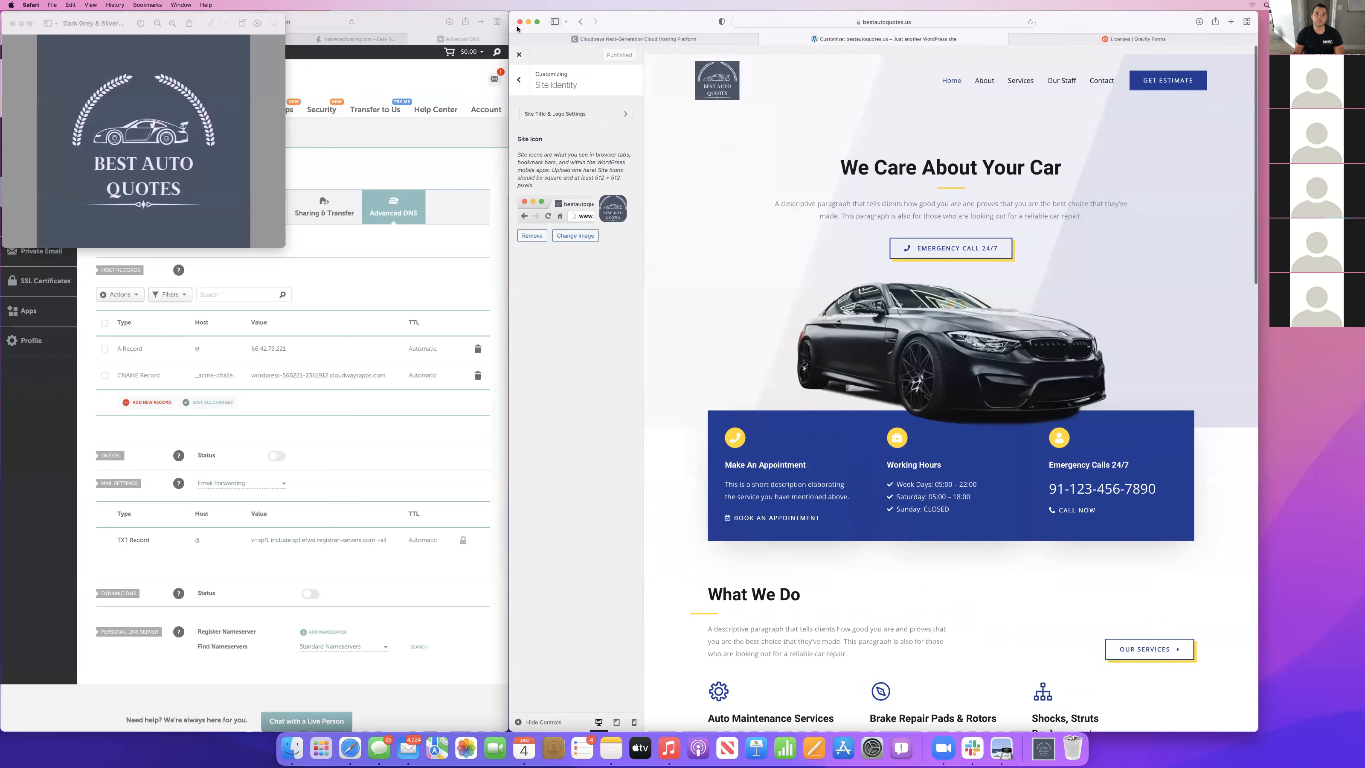
left_click(519, 79)
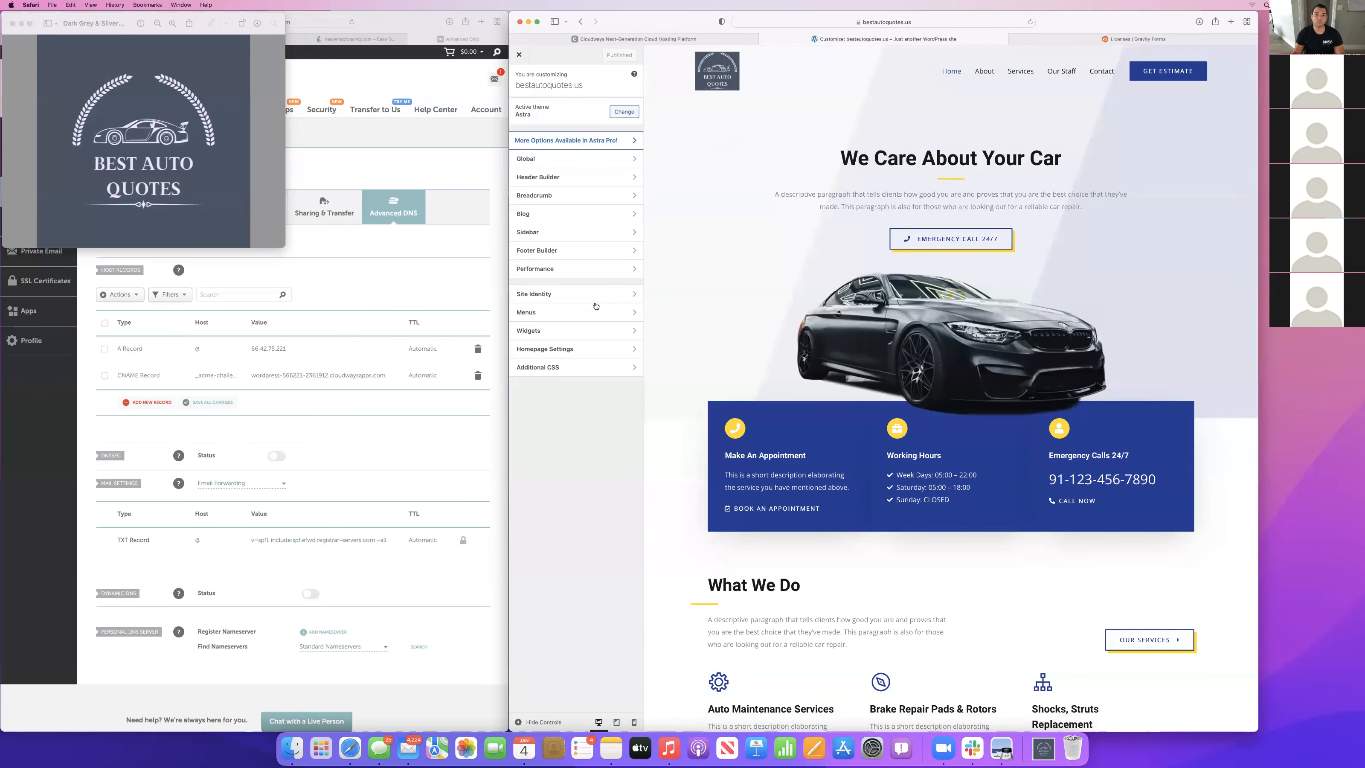
Check the site icon and the logo settings under the customizer's site identity.
left_click(555, 293)
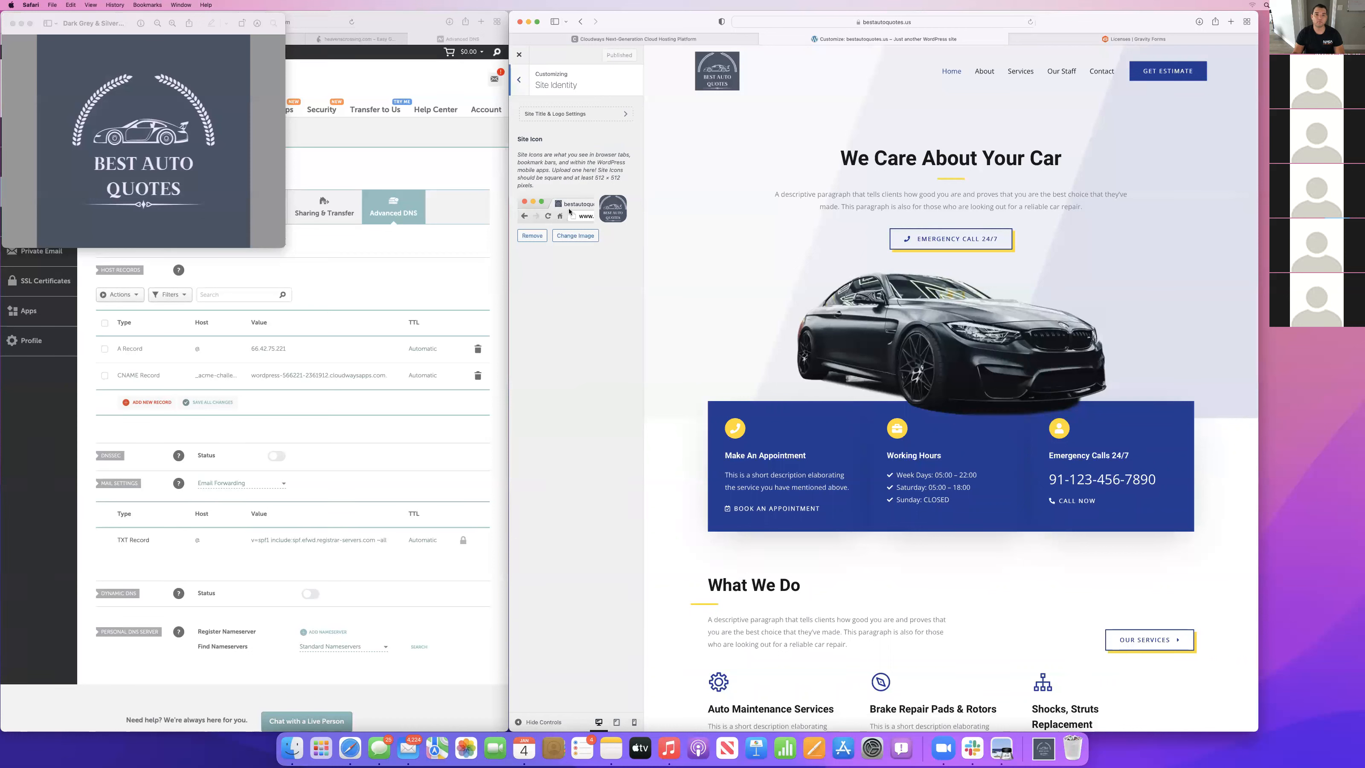
left_click(567, 116)
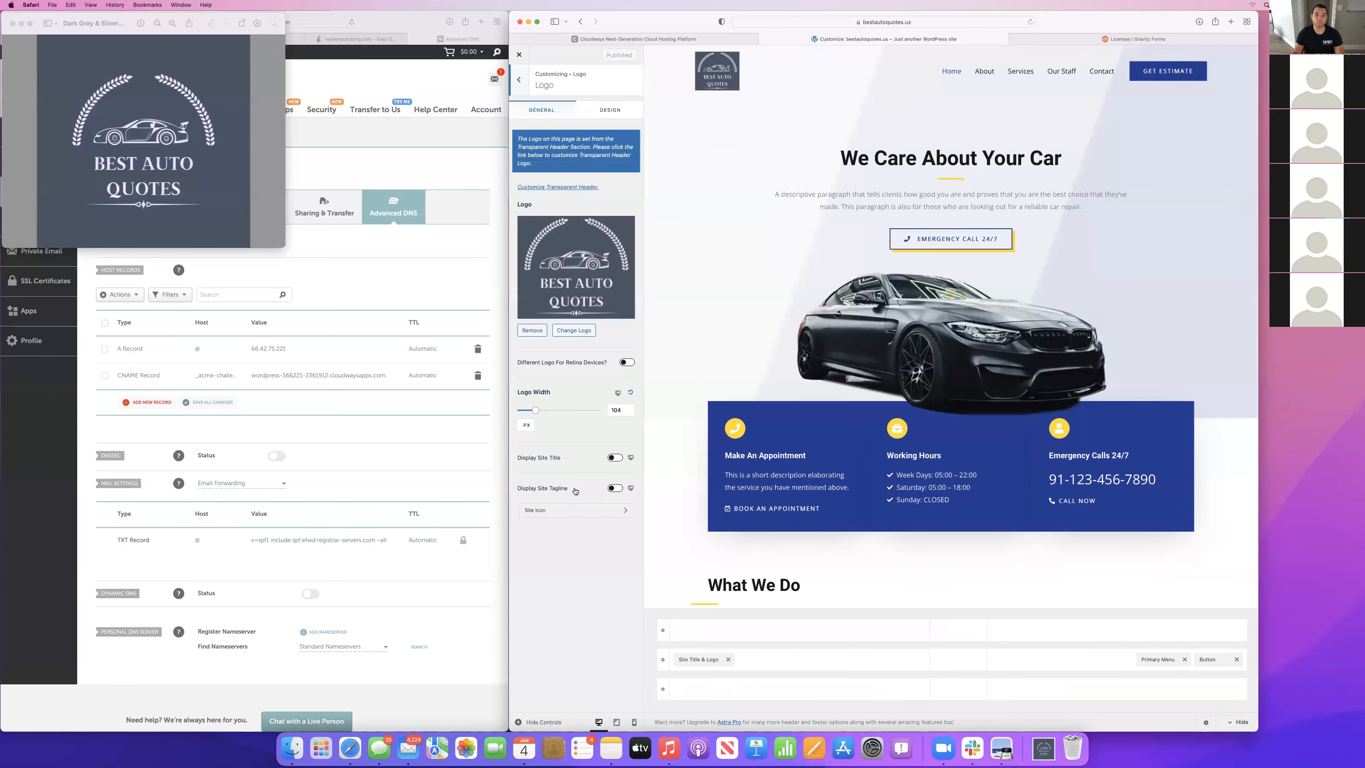
left_click(521, 80)
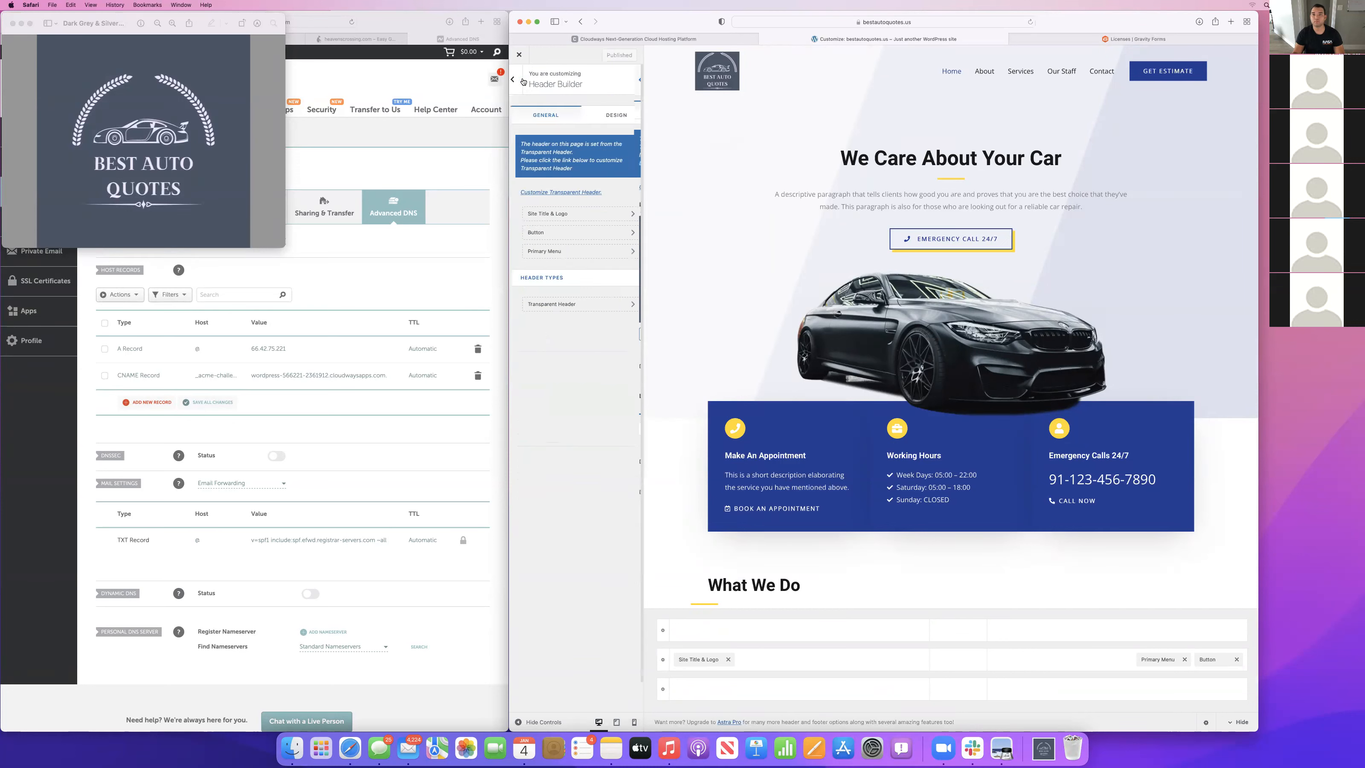
left_click(521, 81)
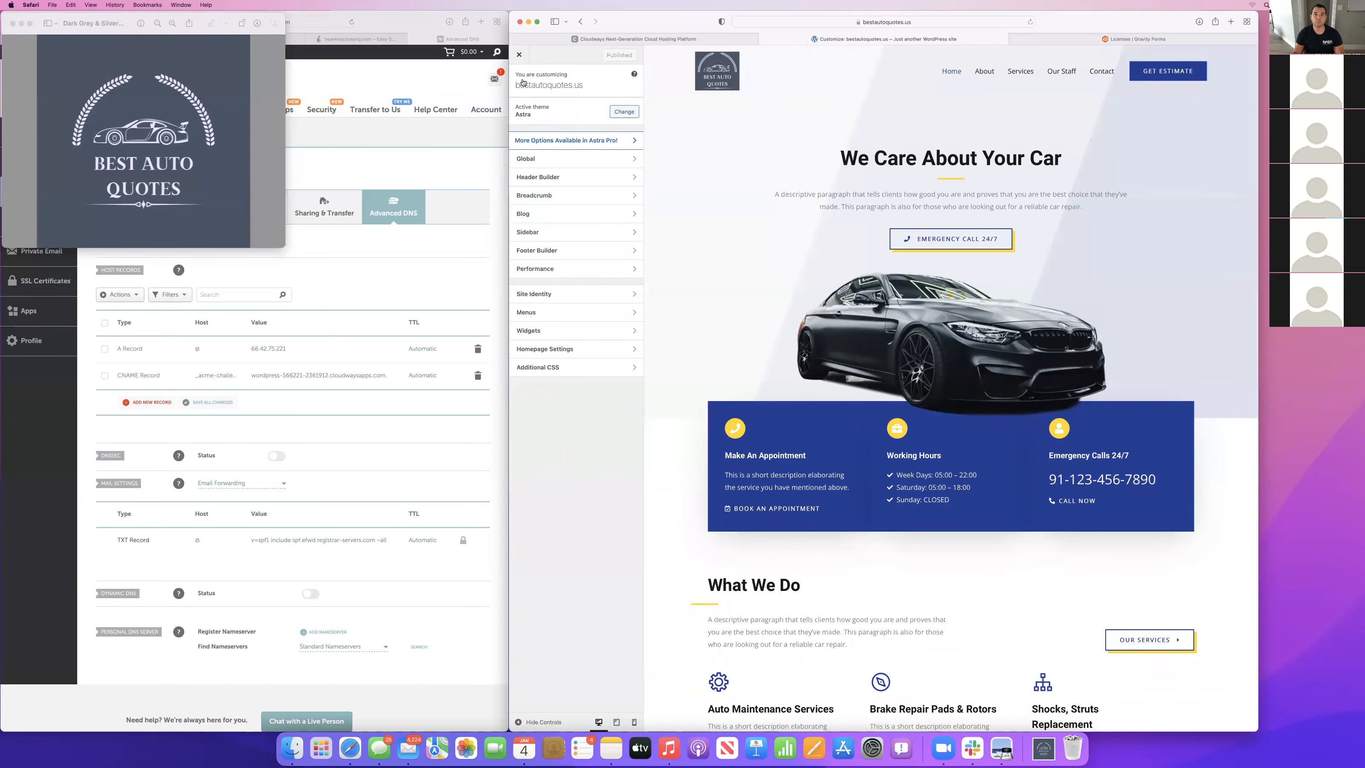
Close the customizer and move the Privacy Policy and Sample Page entries to the trash in the site's page list.
left_click(521, 56)
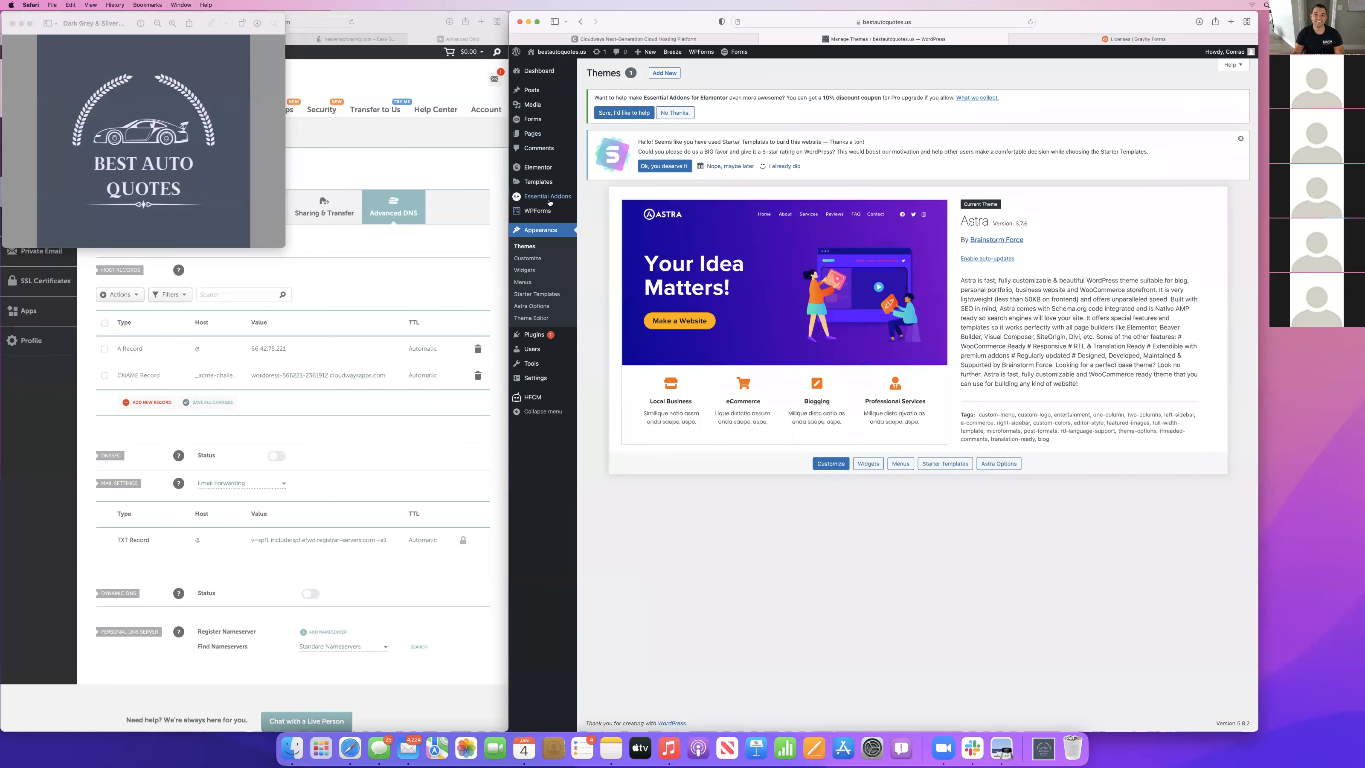
left_click(533, 136)
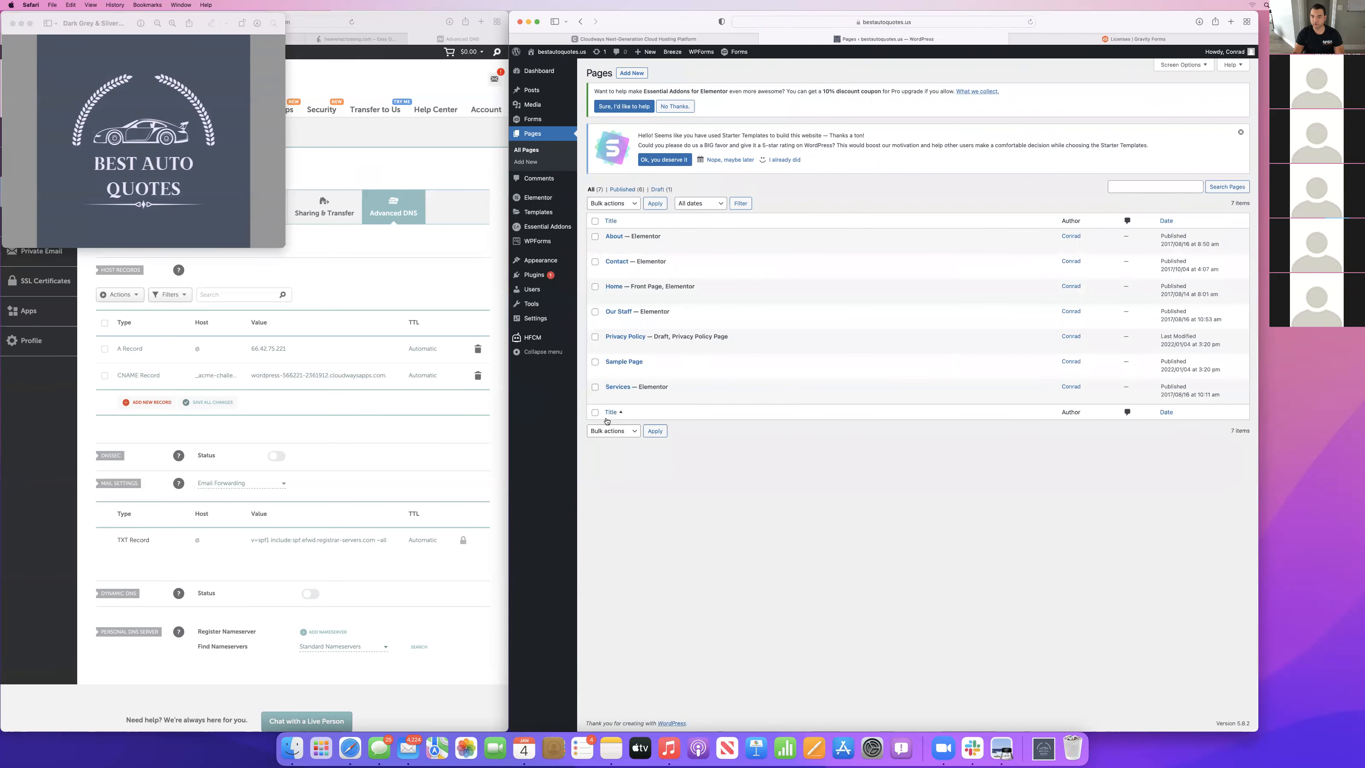
left_click(656, 372)
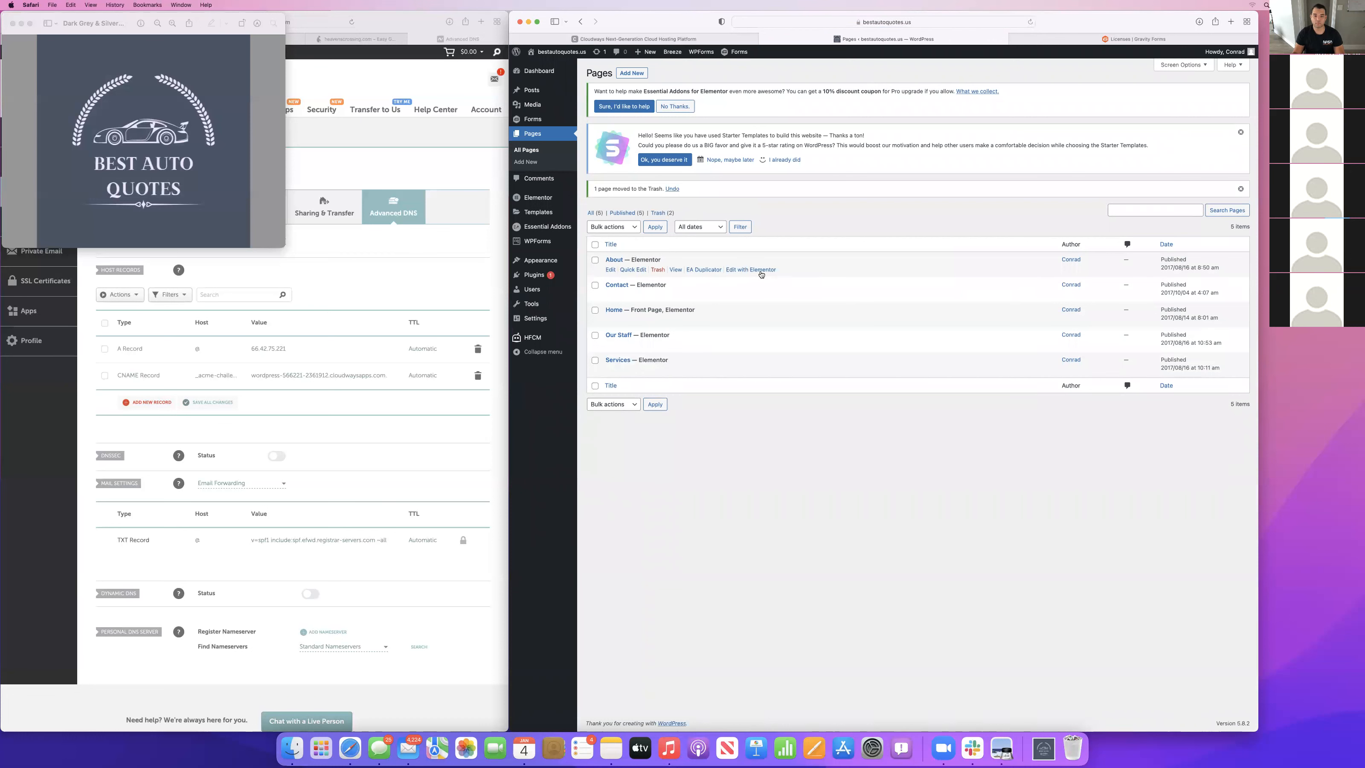
Open the About, Contact, Home, Our Staff and Services pages in Elementor, each in its own browser tab, and view About.
left_click(761, 271, "super")
left_click(735, 295, "super")
left_click(741, 320, "super")
left_click(737, 347, "super")
left_click(746, 371, "super")
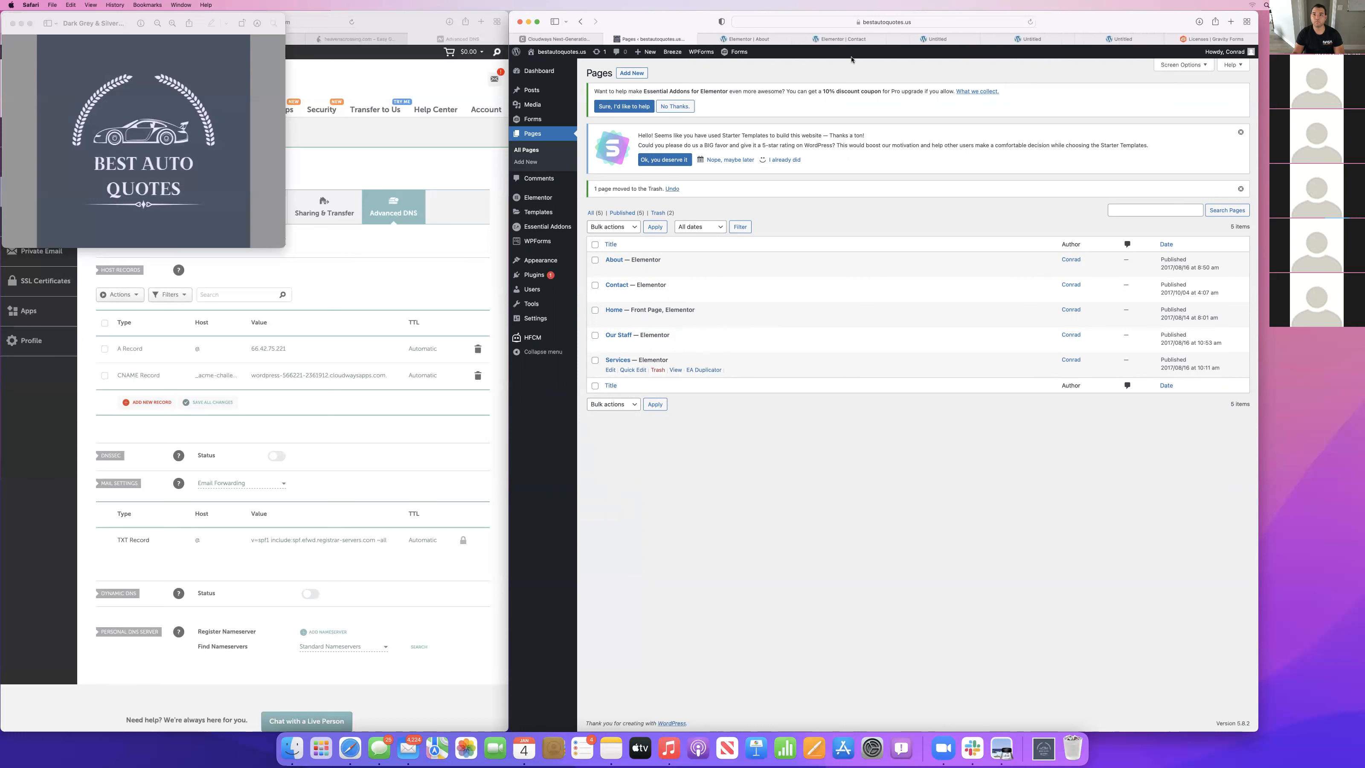
left_click(741, 37)
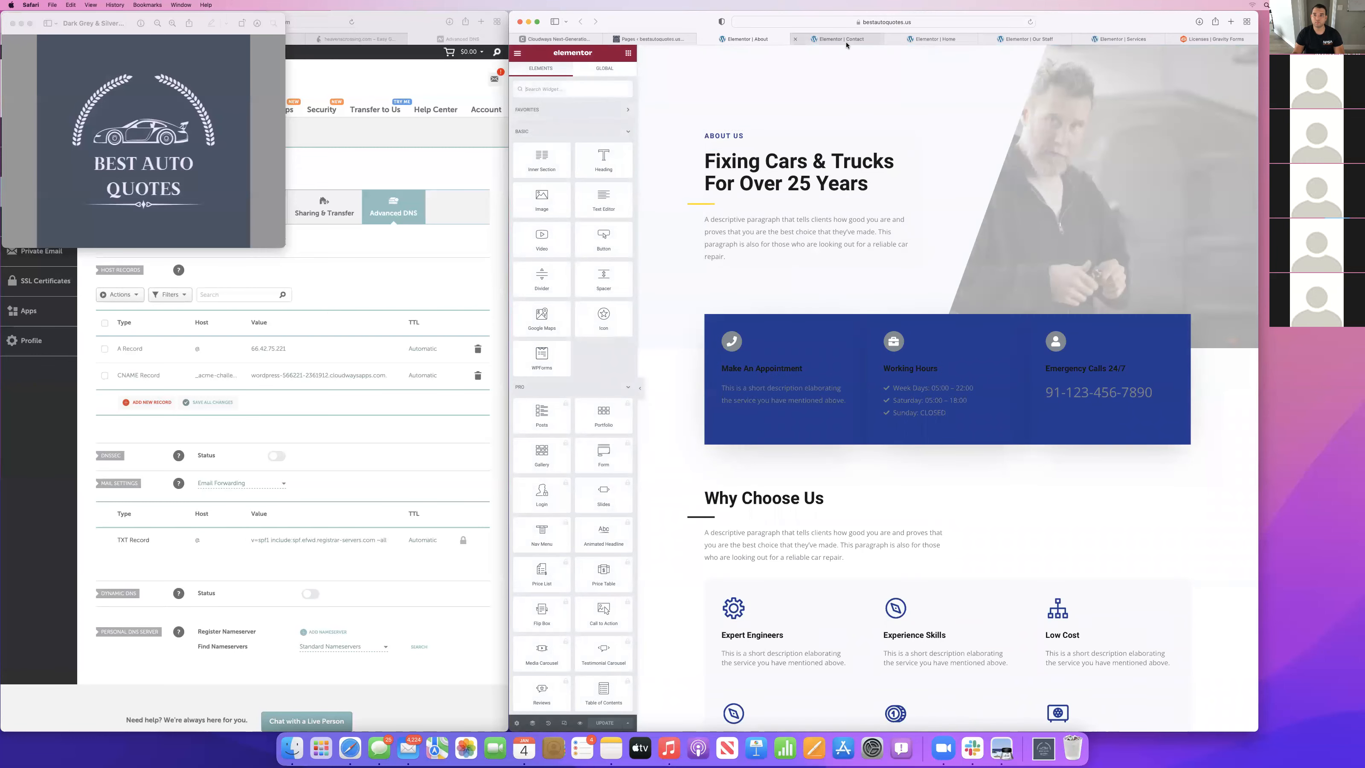
Replace the Home page's hero paragraph with "At Best Auto Quotes we care about your car... and we care about your budget".
left_click(941, 39)
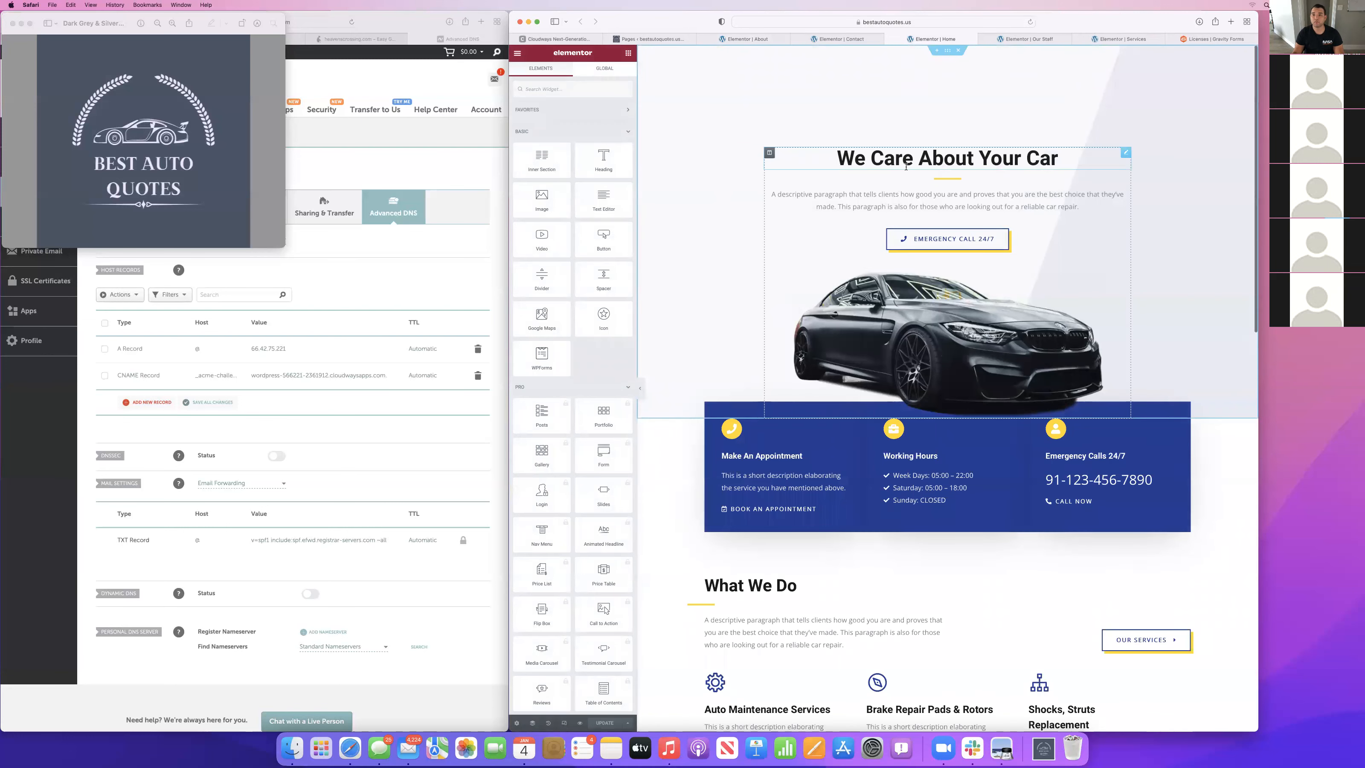
left_click(925, 197)
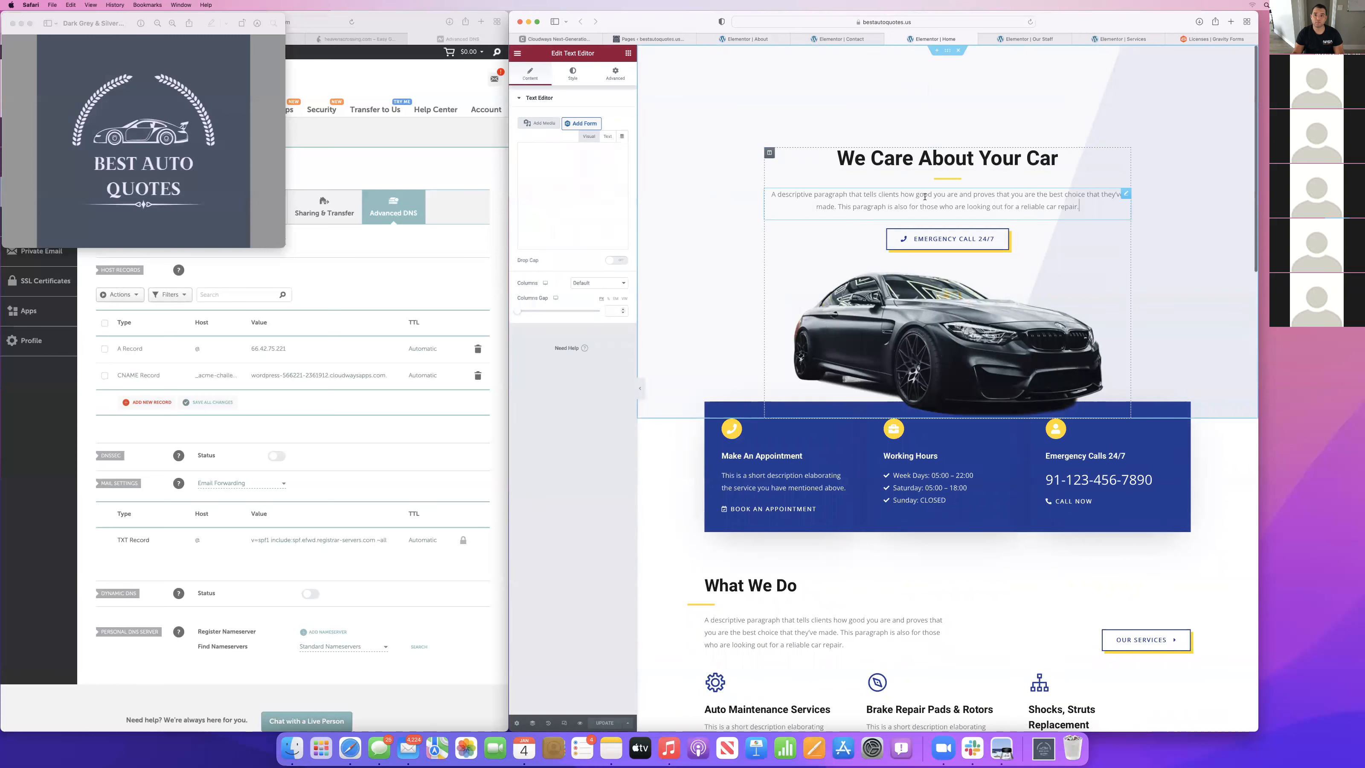
triple_click(592, 213)
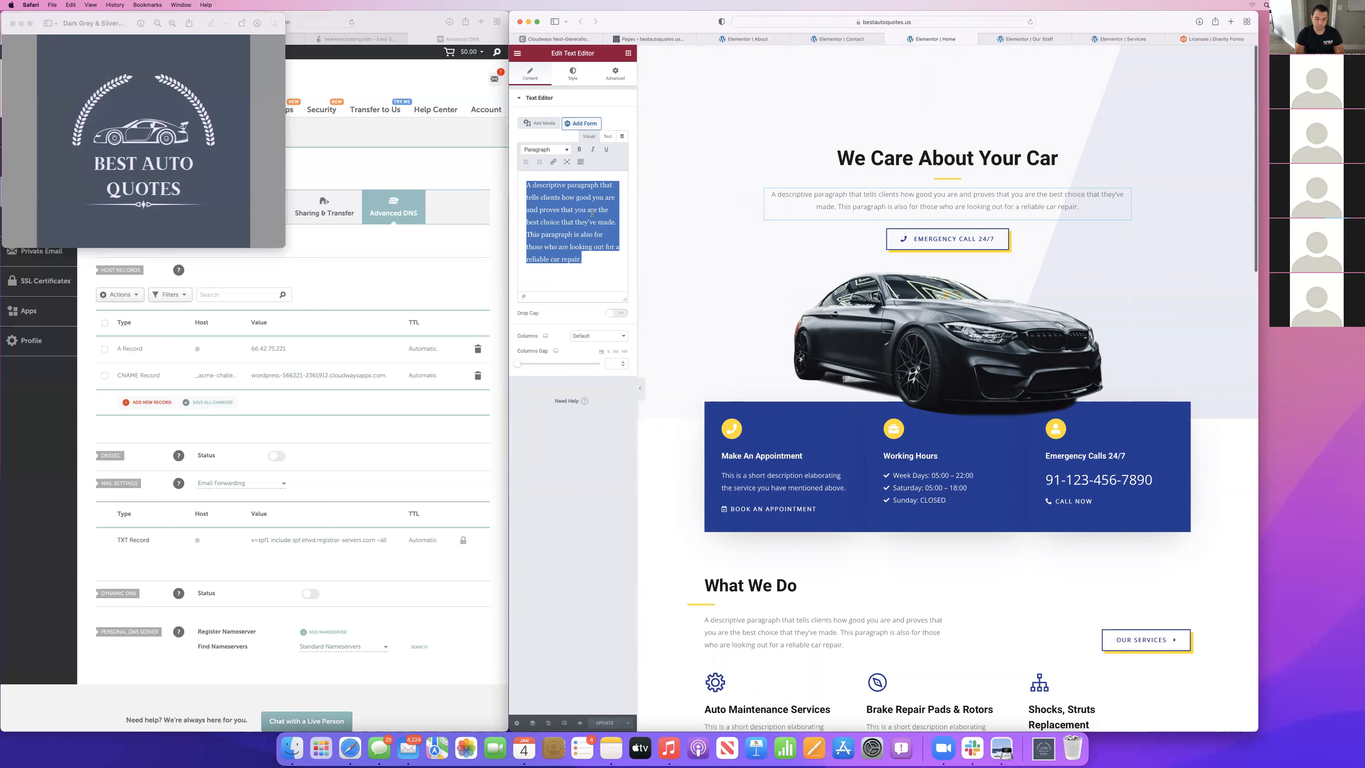
type("At best")
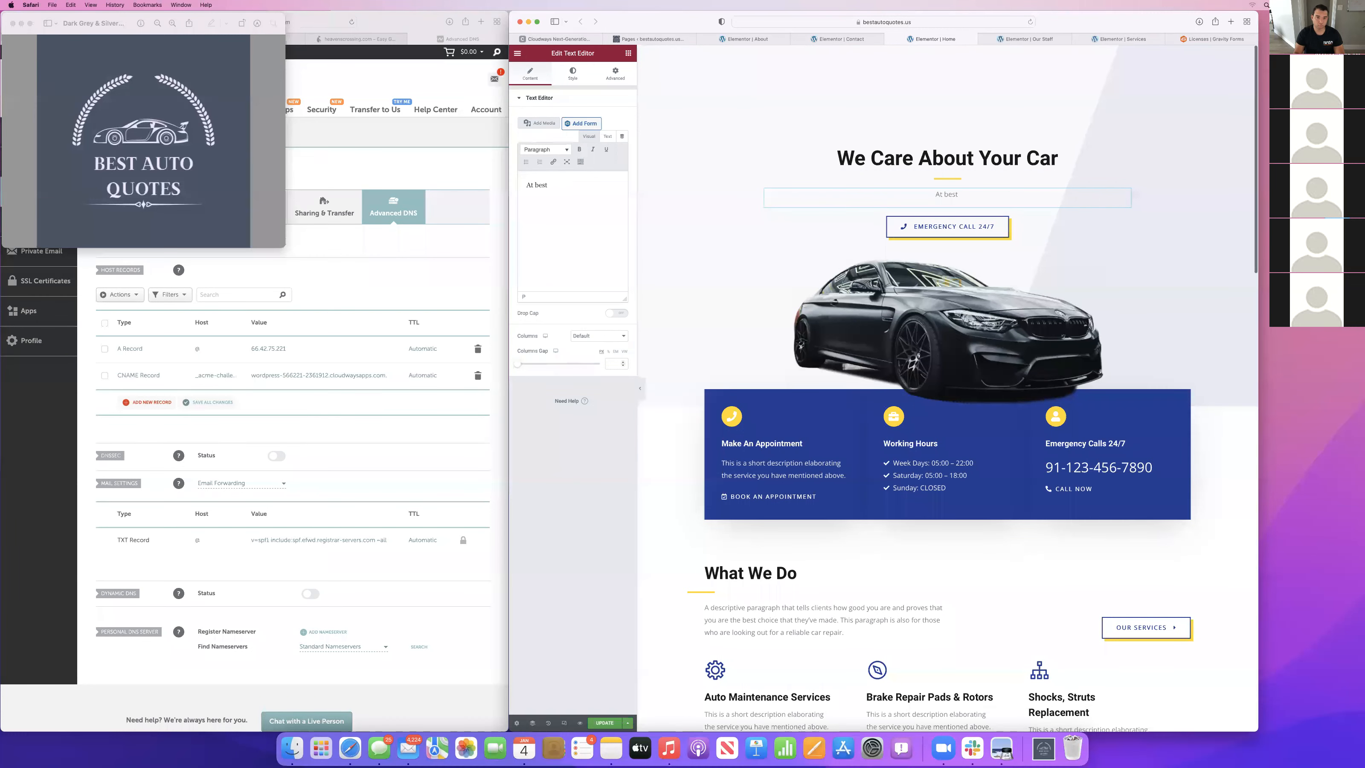
type(" a")
key("BackSpace")
type("Au")
key("BackSpace")
key("BackSpace")
key("BackSpace")
key("BackSpace")
key("BackSpace")
type("Best Auto Quotes we")
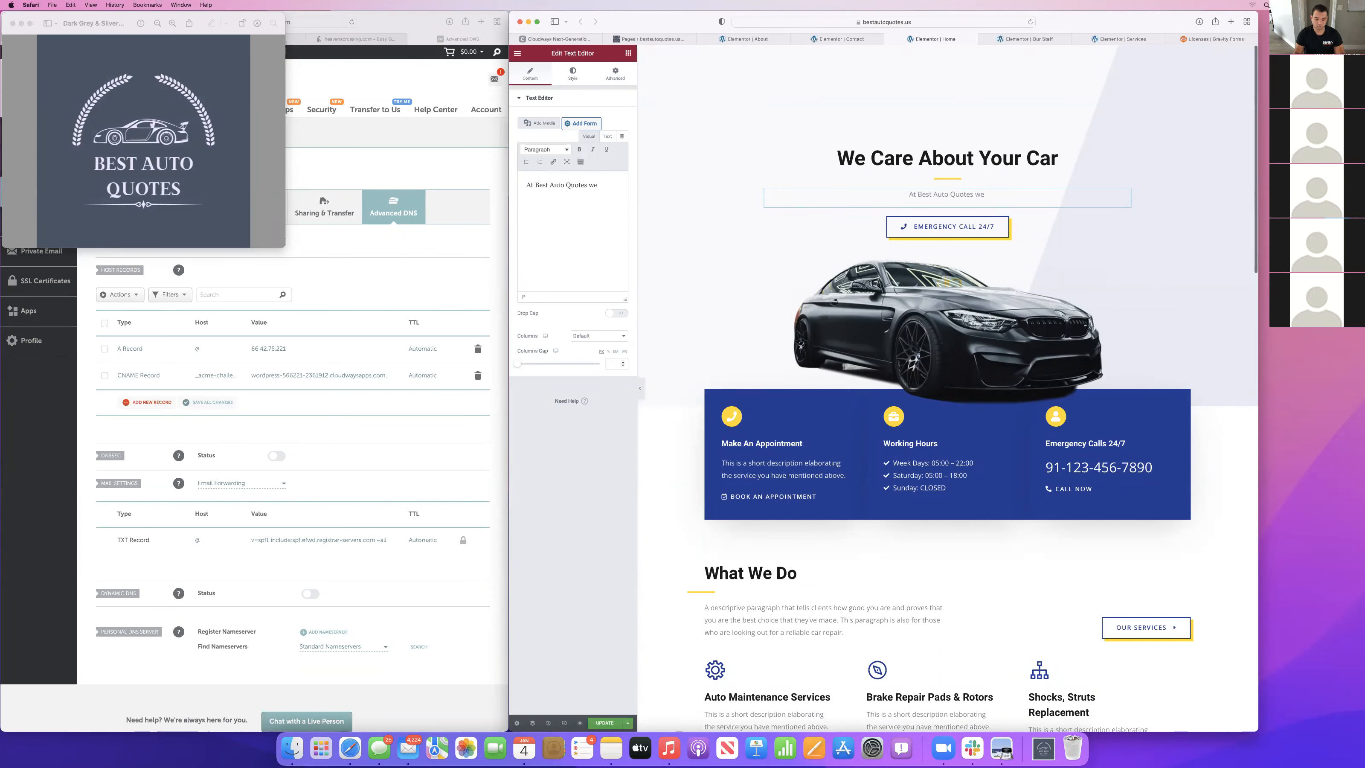
type(" sp")
type("about your car")
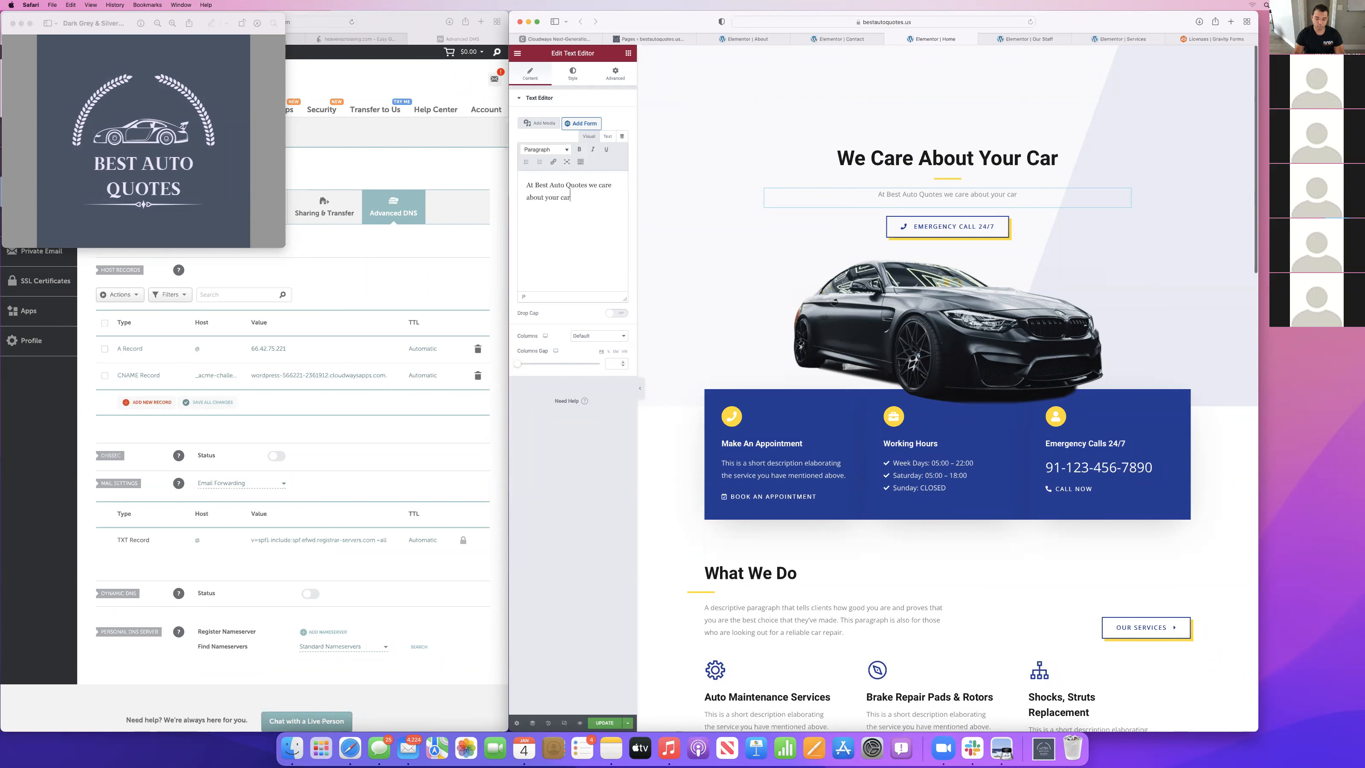
type("... and")
type("we care about your ")
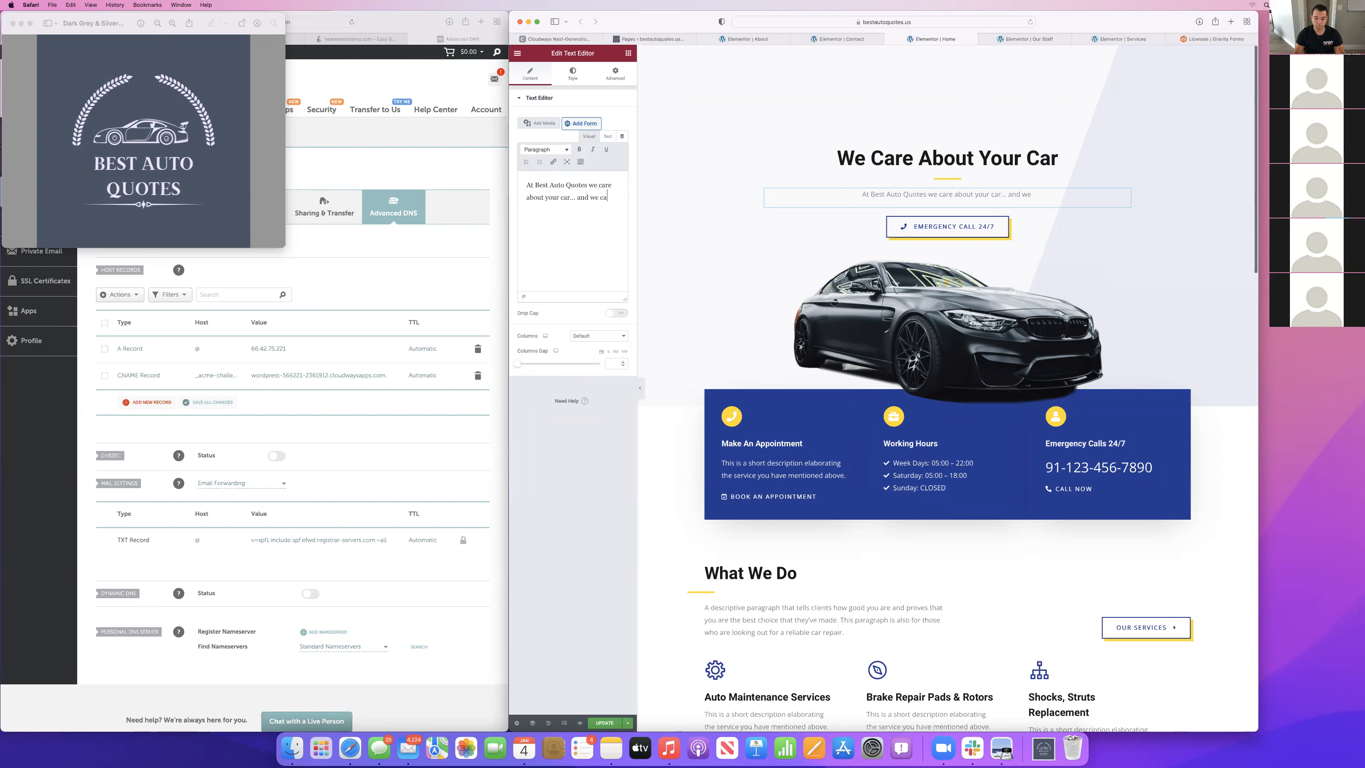
type("budget. We specialize in finding th e best rates a")
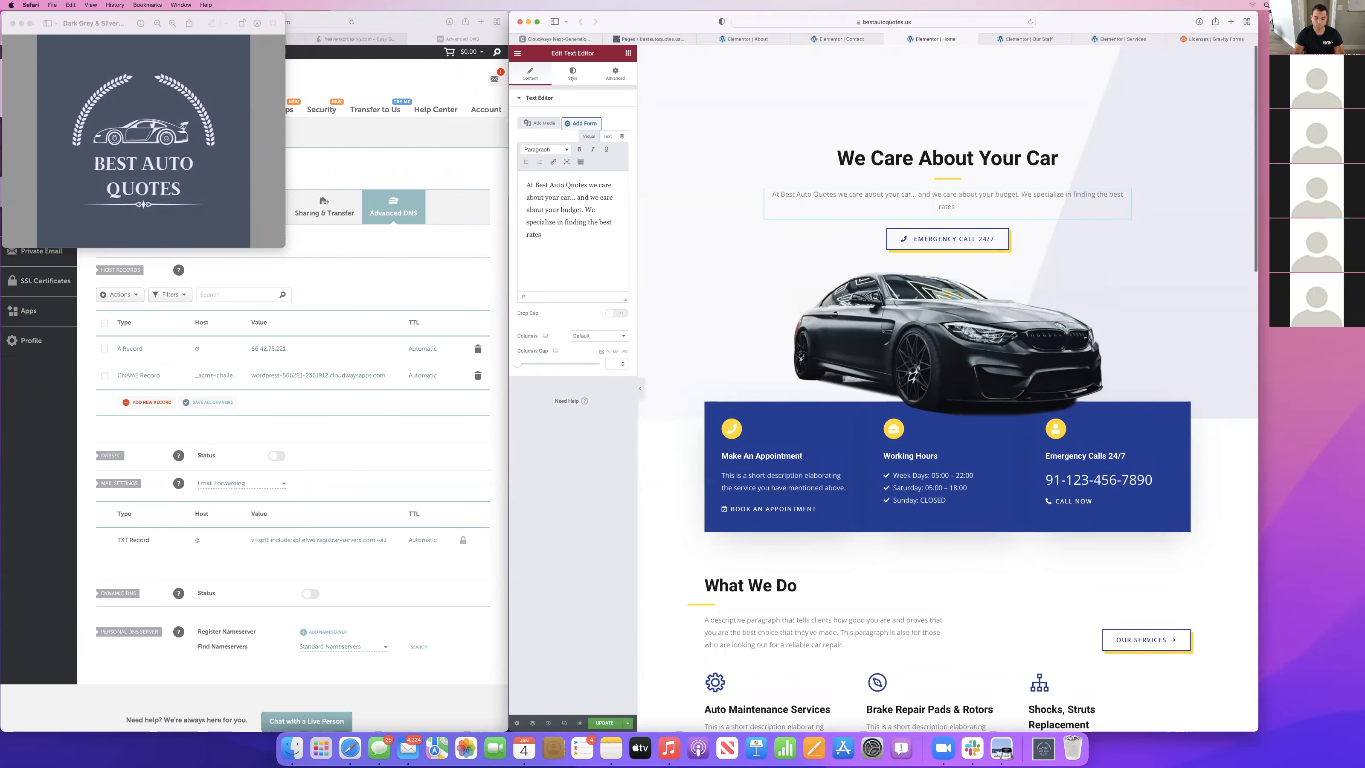
Continue the hero paragraph with "We specialize in finding the best auto insurance rates for any and all cars and clients".
key("BackSpace")
key("BackSpace")
key("BackSpace")
key("BackSpace")
key("BackSpace")
type("auto")
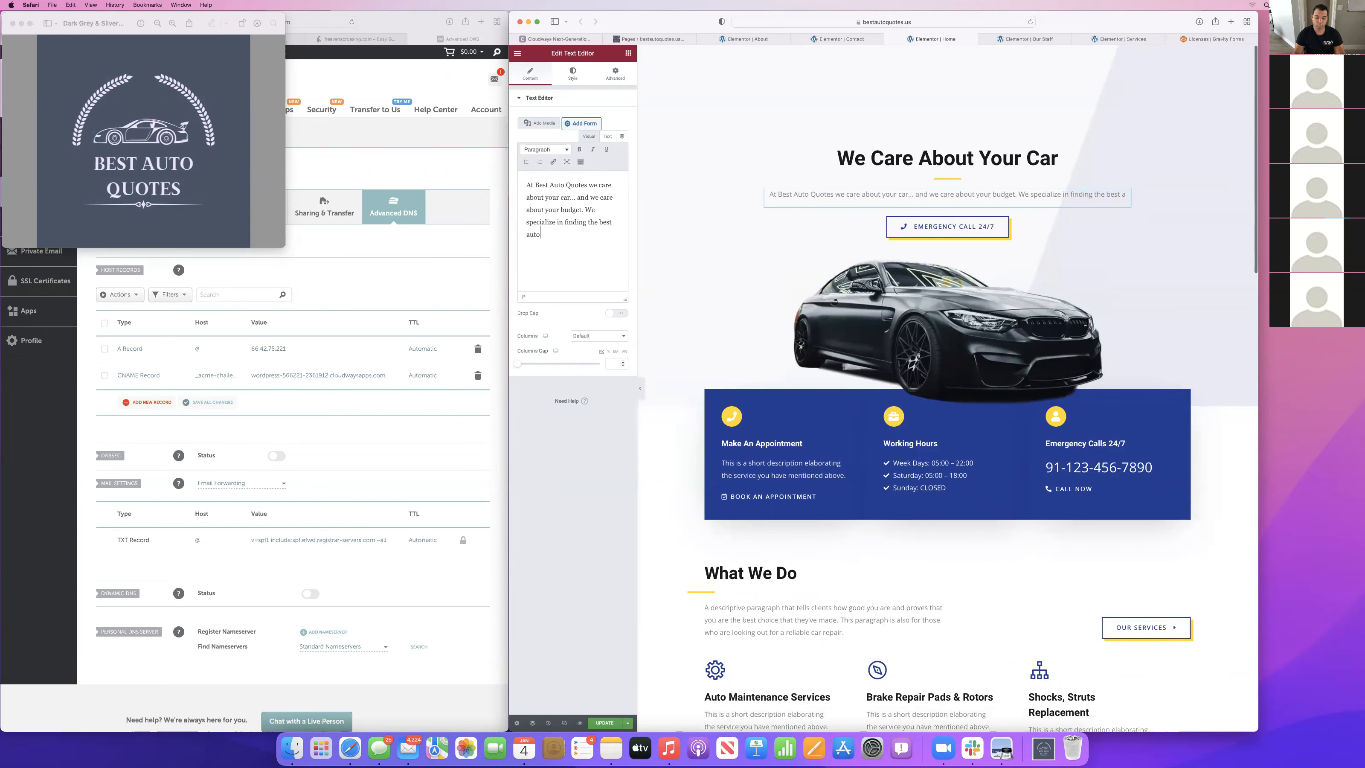
type(" insurance rates for any an")
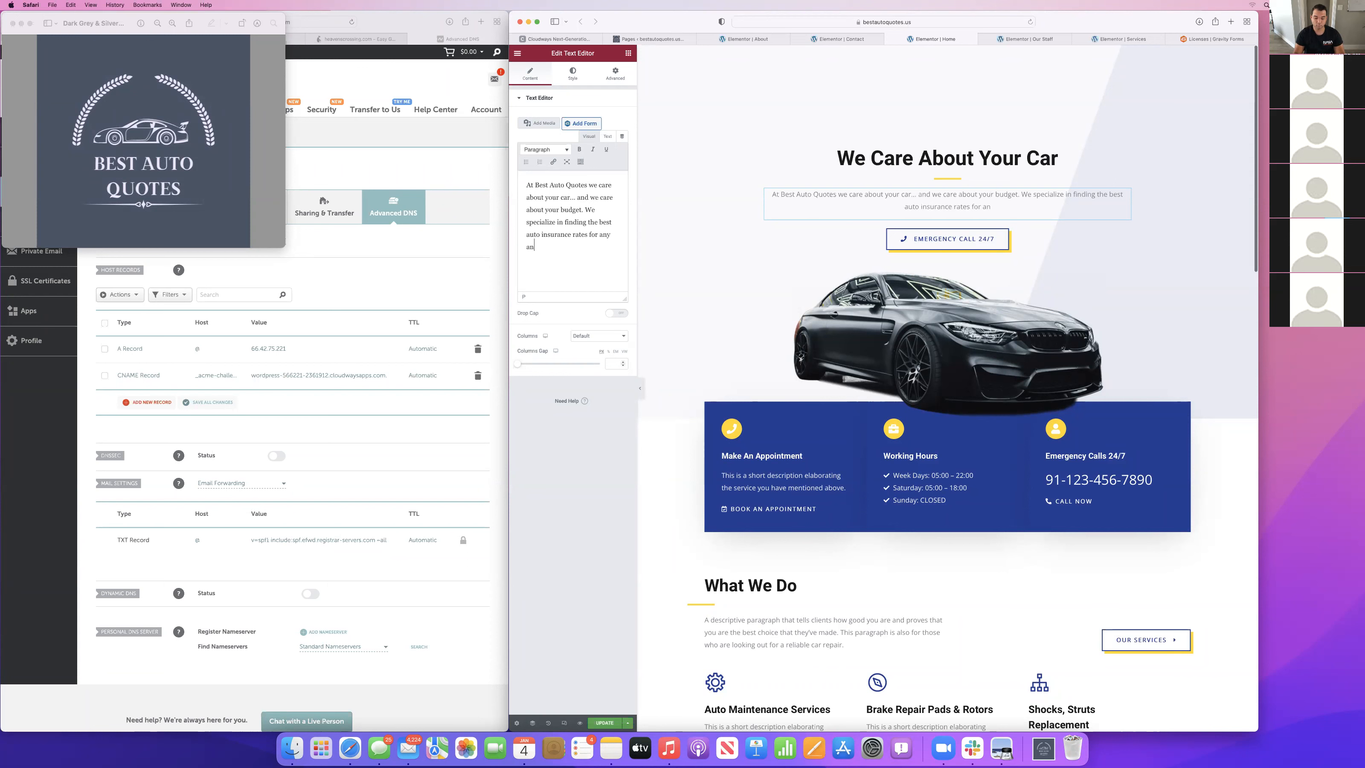
type("d all cars and clients. Call us to day to ")
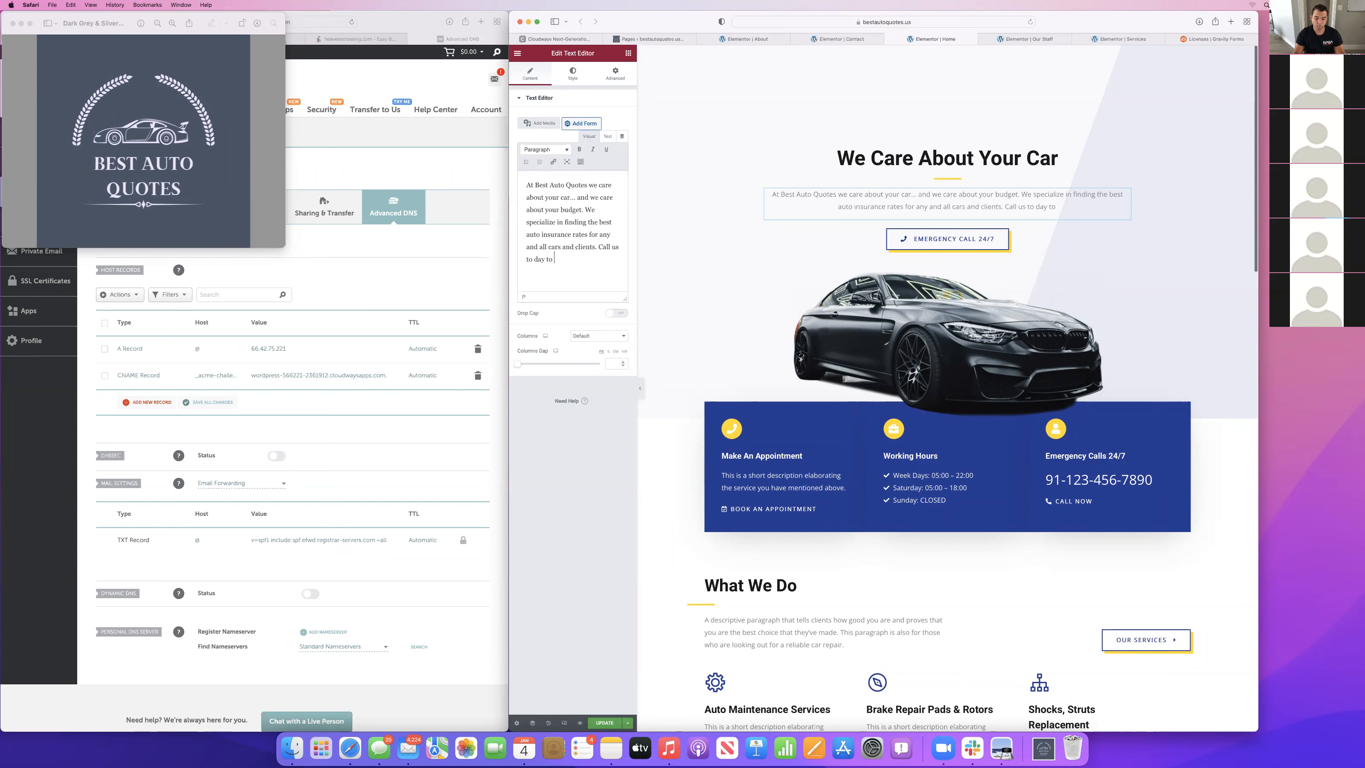
type("get your FREE no hassle auto in")
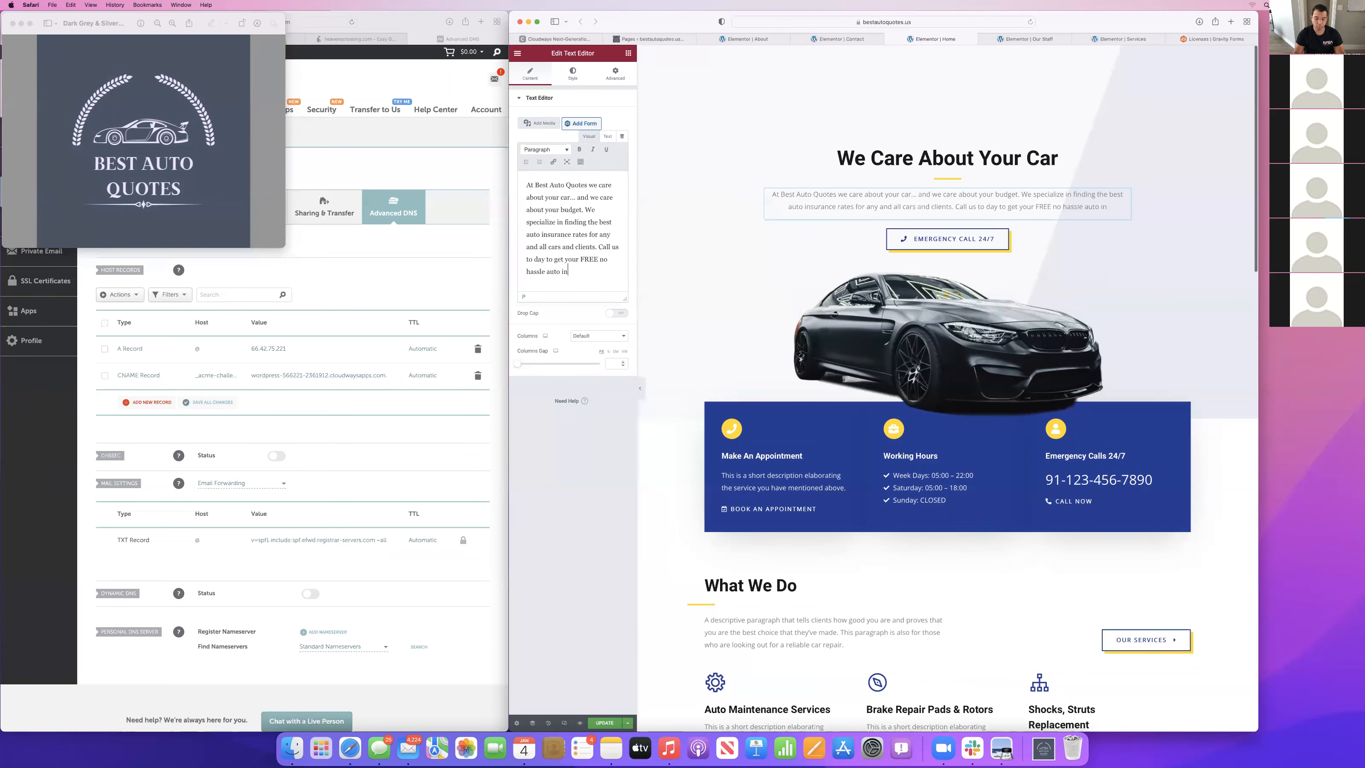
End the hero paragraph with "Call us to day to get your FREE no hassle auto insurance quote.".
type("surance quote.")
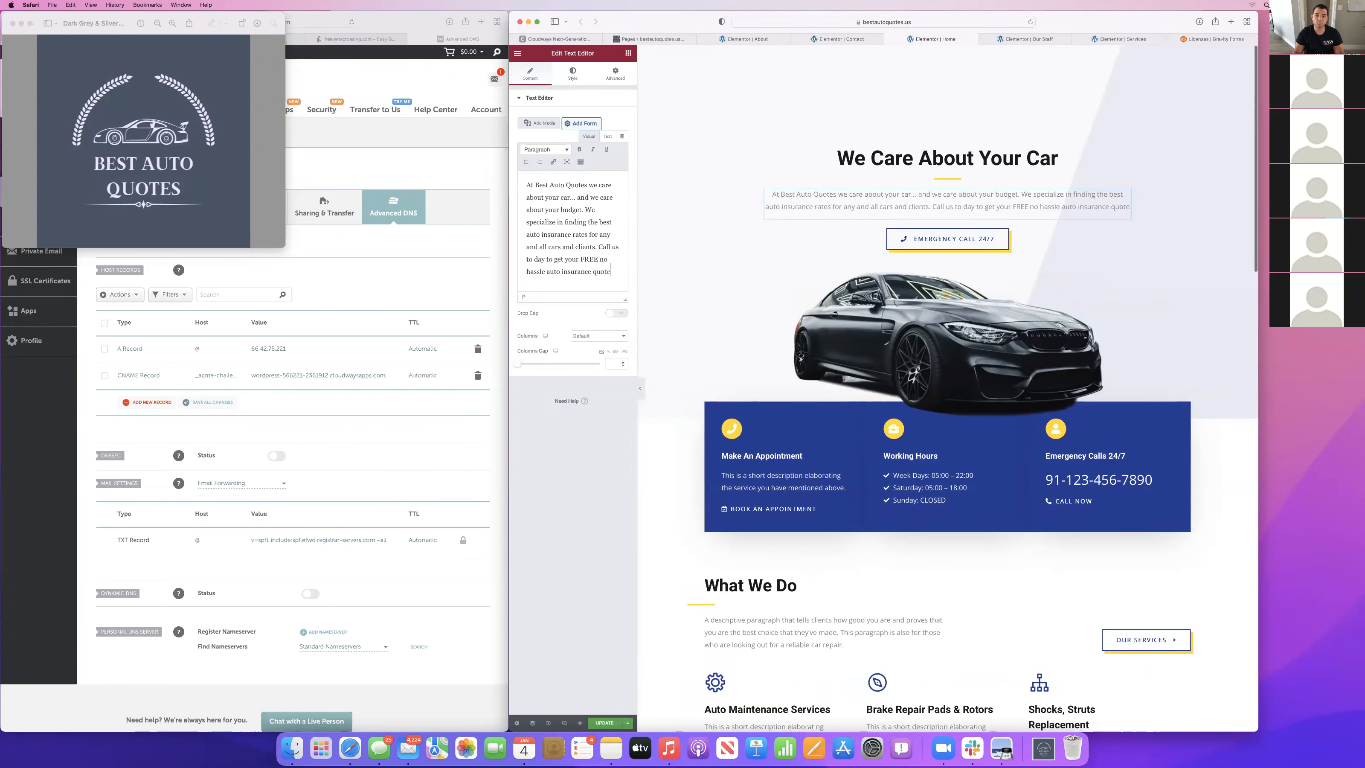
Shorten the hero button's text to "Call 24/7".
left_click(941, 247)
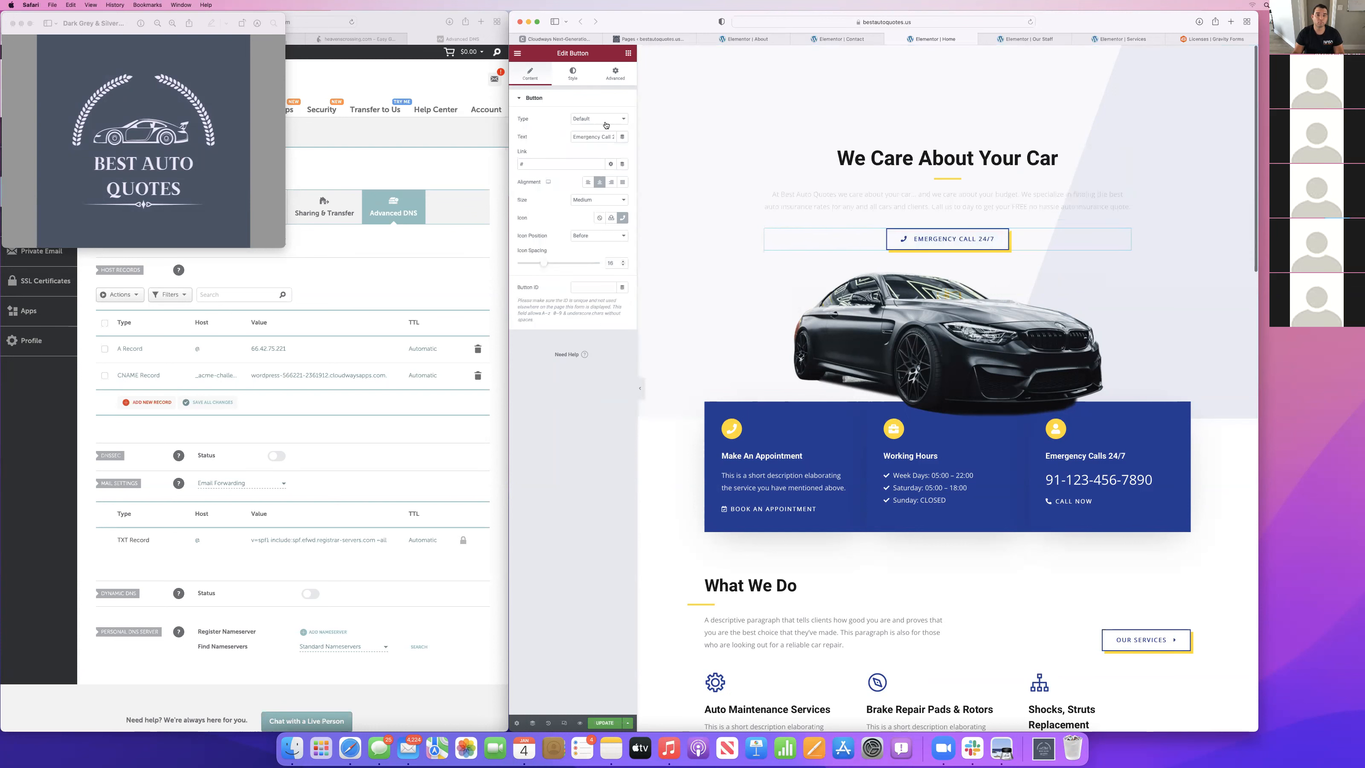
key("BackSpace")
key("BackSpace")
key("BackSpace")
key("BackSpace")
key("BackSpace")
key("BackSpace")
key("BackSpace")
key("BackSpace")
key("BackSpace")
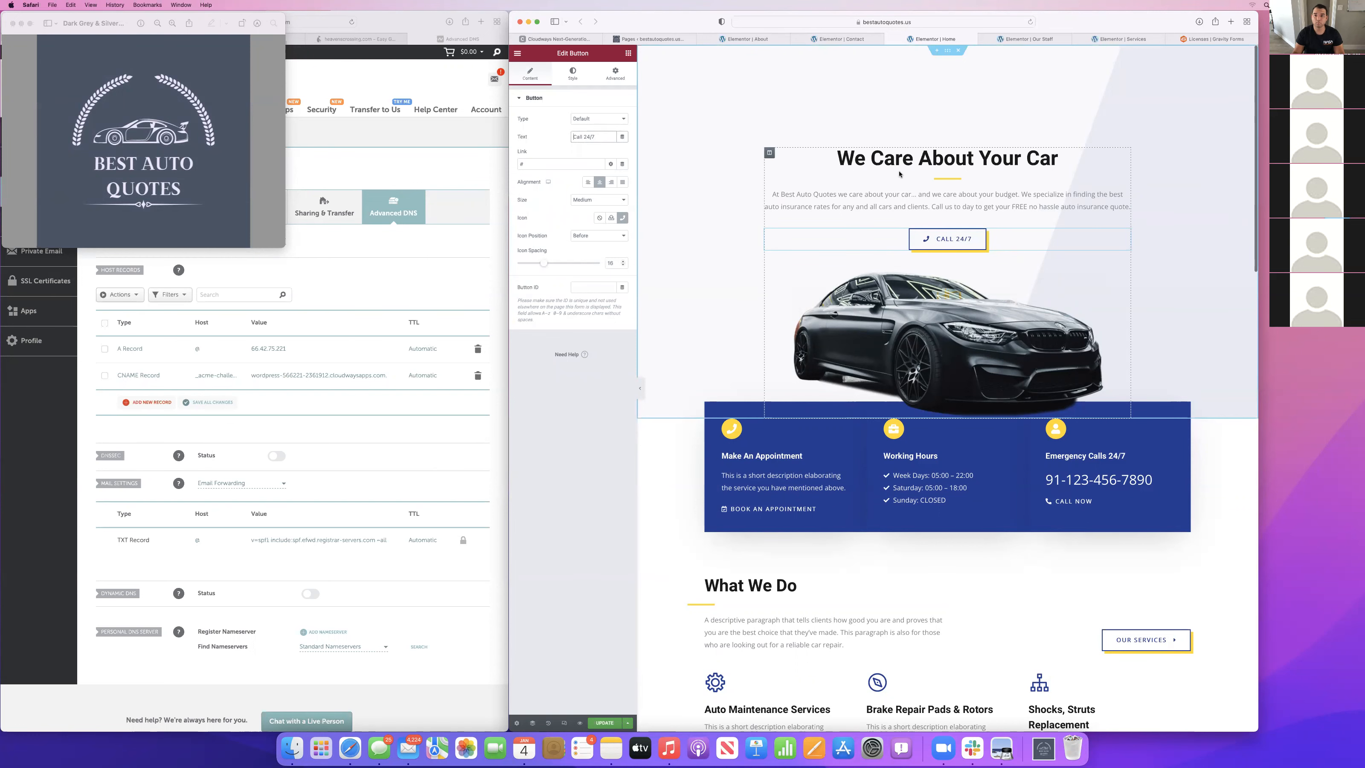
Try moving the hero car image into the Emergency Calls 24/7 column and undo the move.
left_click_drag(1015, 285, 1072, 467)
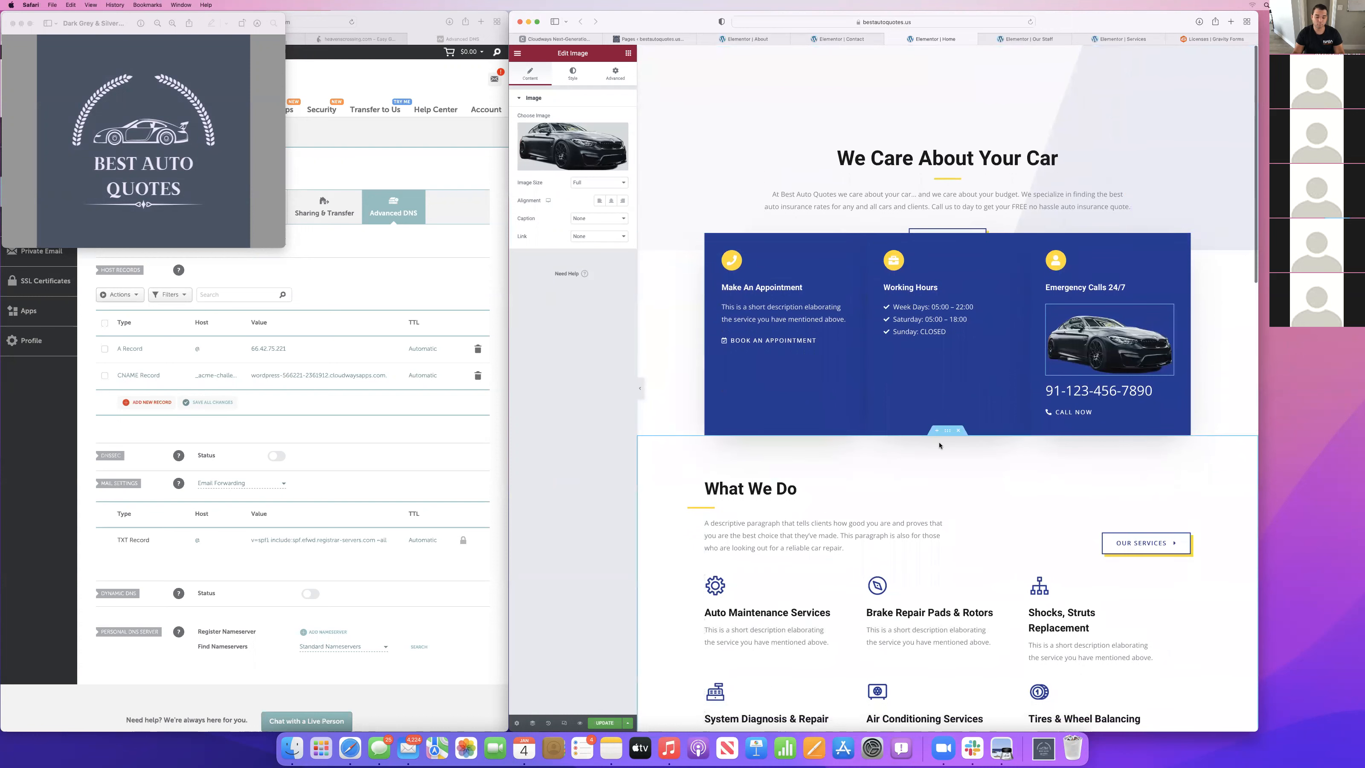
key("super+z")
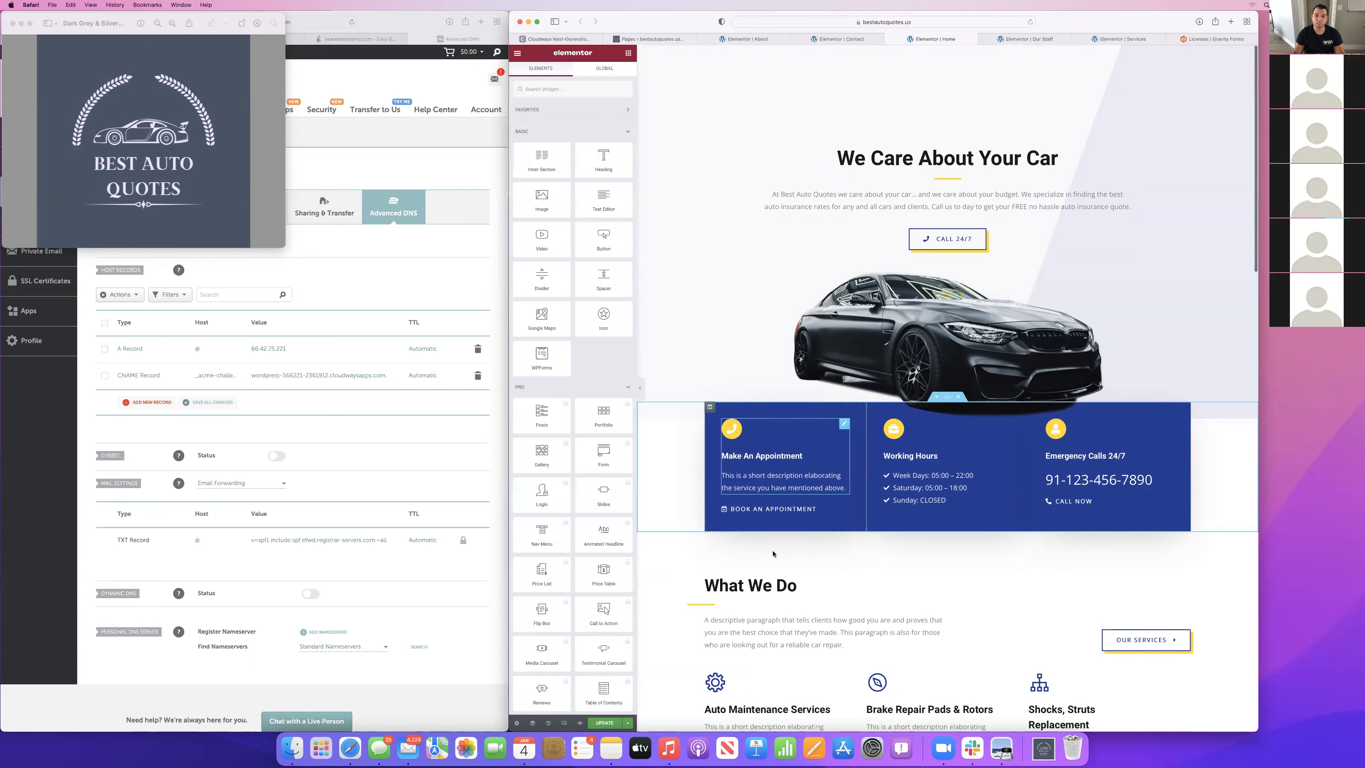
Change the title of the Make An Appointment icon box to "Get a FREE Quote".
scroll(773, 554, "down", 2)
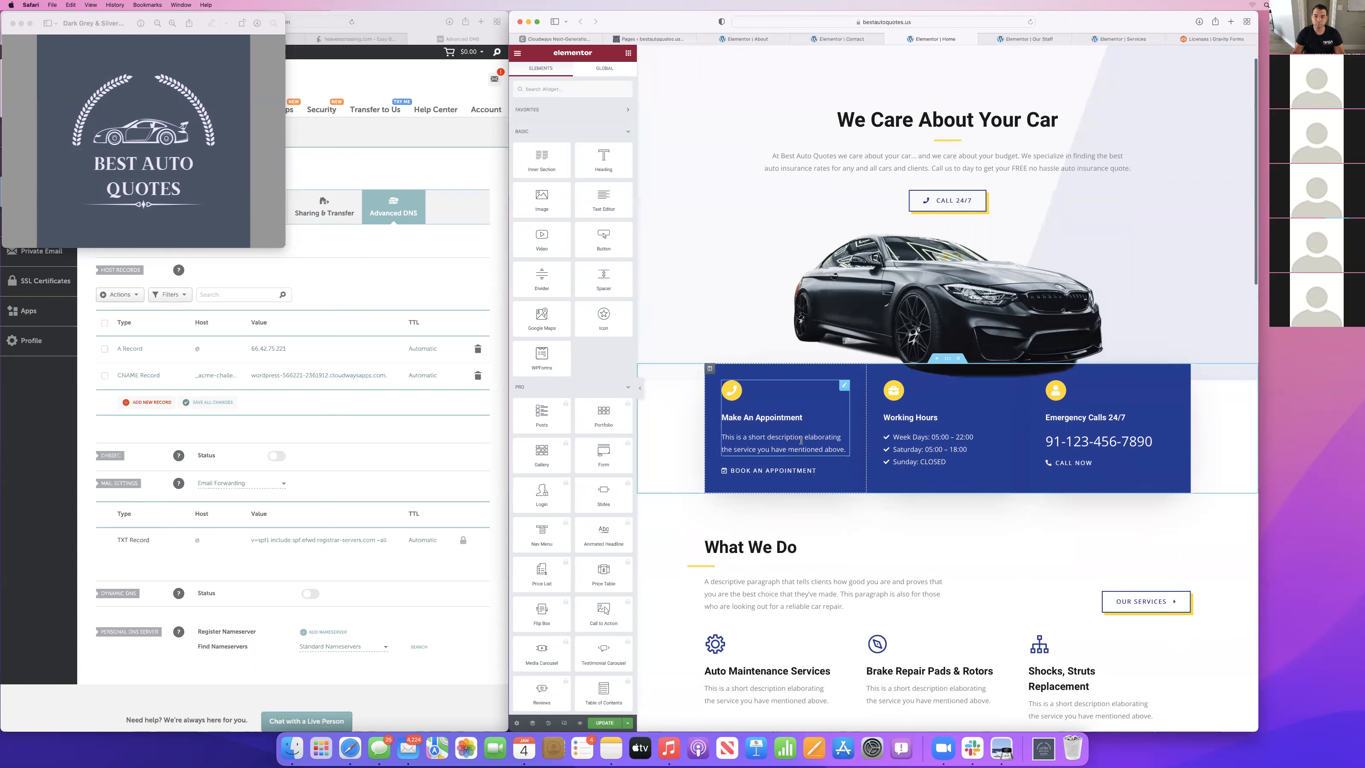
left_click(794, 452)
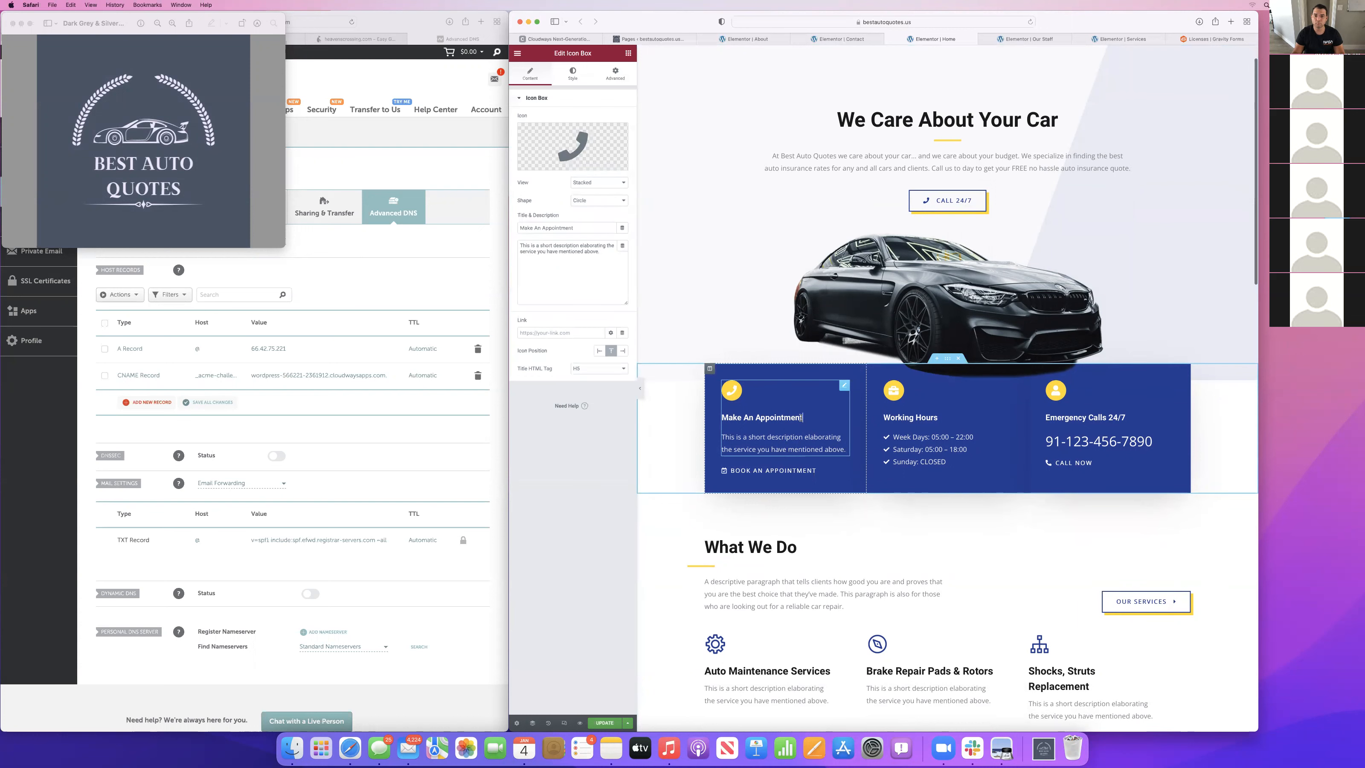
triple_click(584, 228)
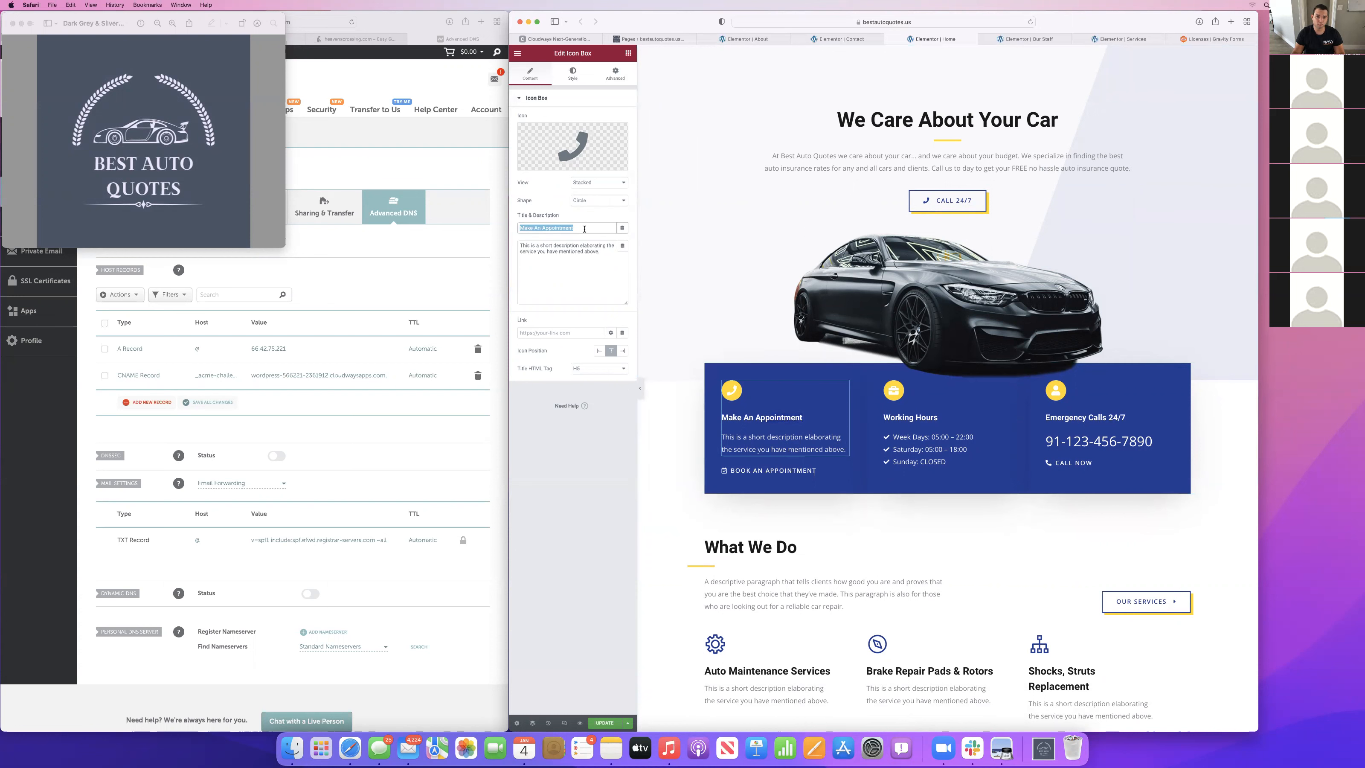
type("Get a FREE Quote")
Replace the Get a FREE Quote box's description with "Call us at anytime to get a free no hassle quote!".
left_click(787, 435)
left_click(607, 280)
key("super+a")
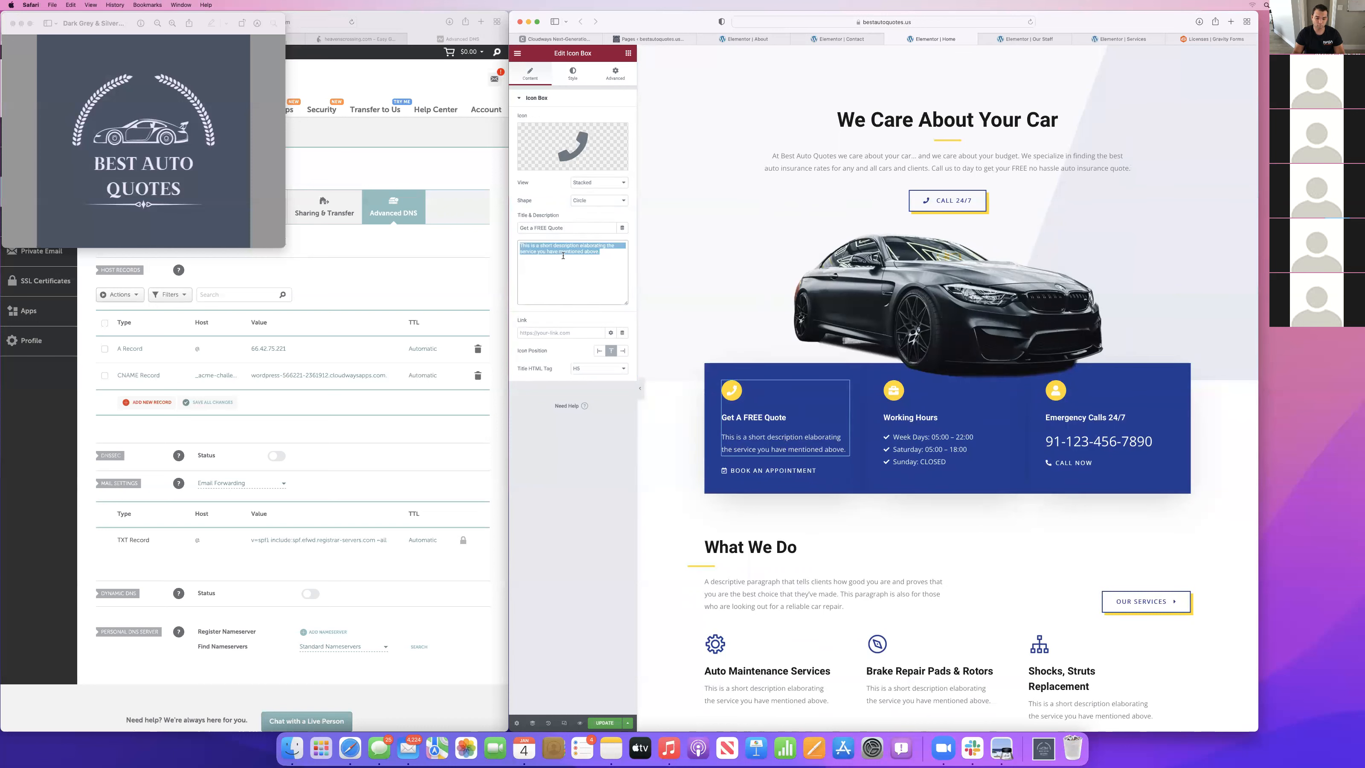
type("Call us")
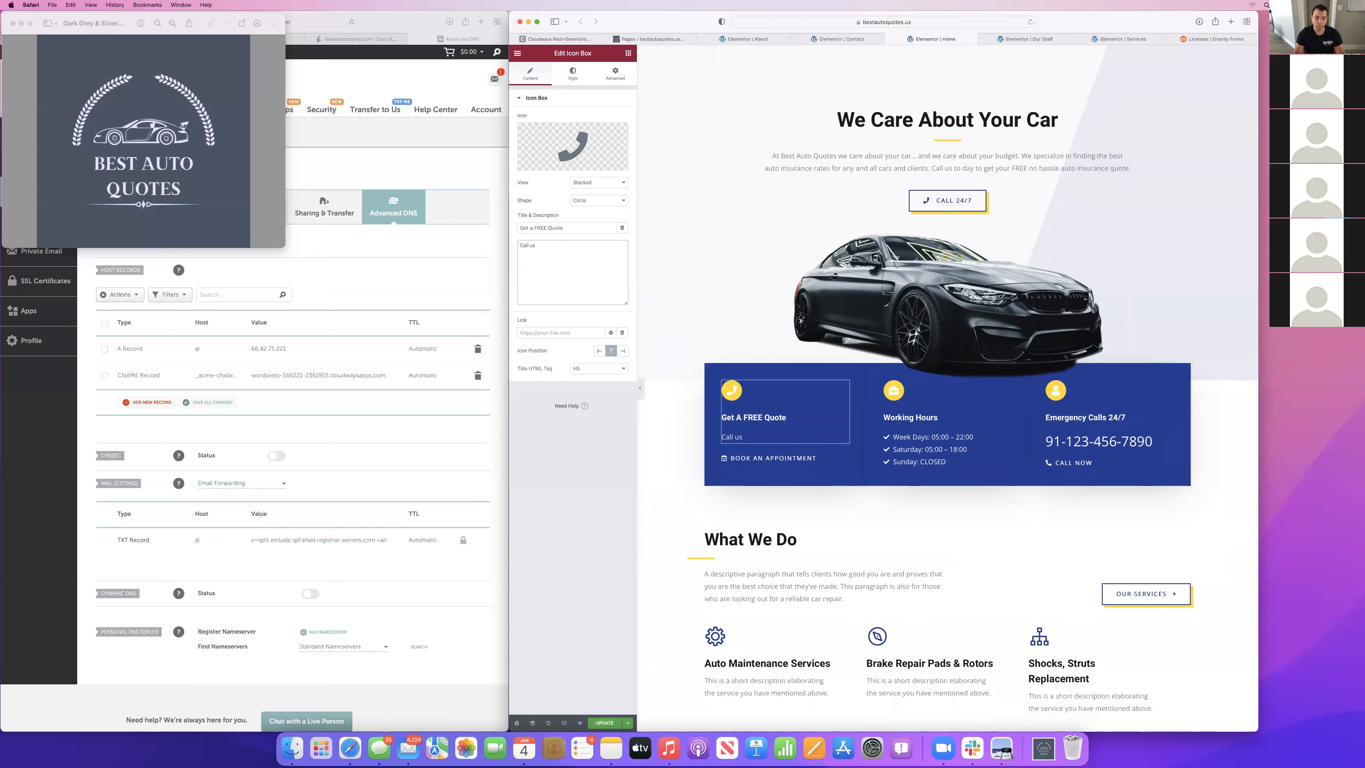
type(" at anytime to get a free no hassle quote")
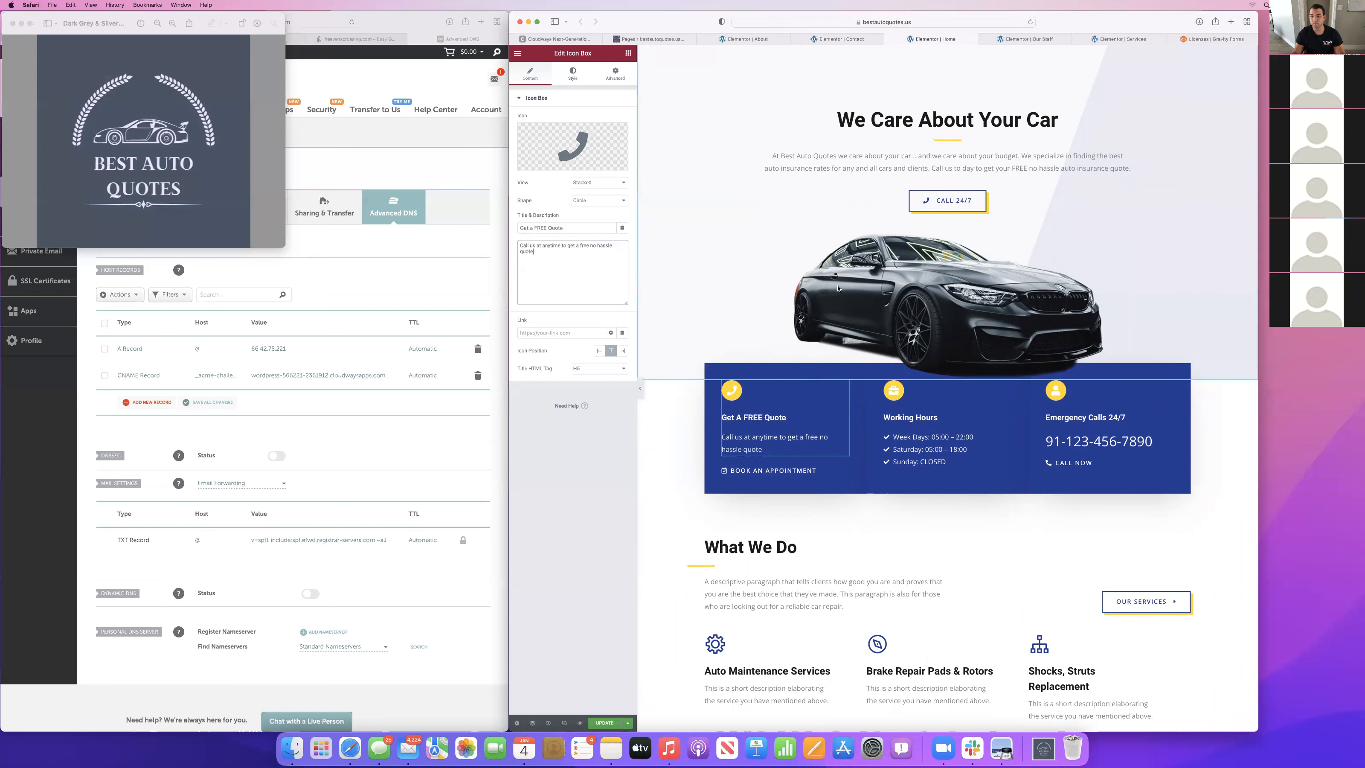
left_click(781, 448)
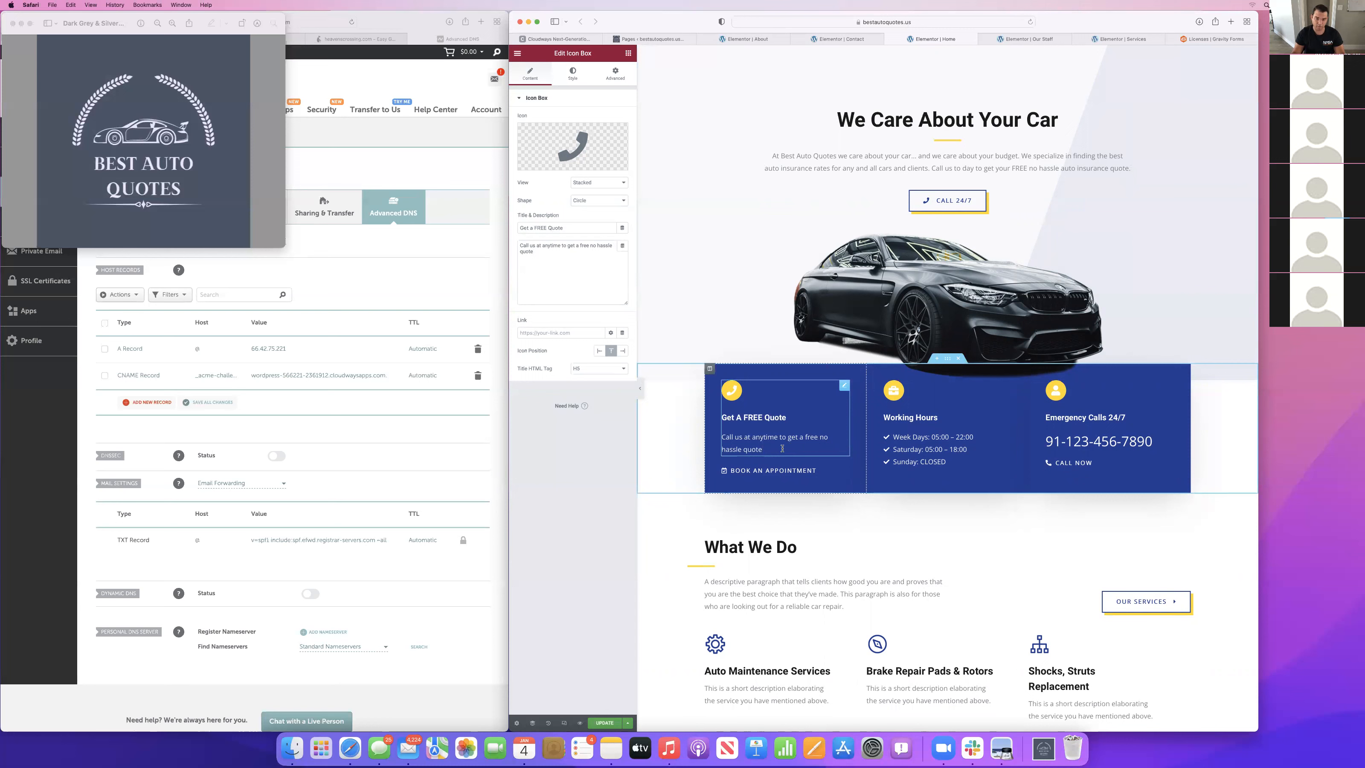
Delete the Book An Appointment button from the Get a FREE Quote column.
left_click(774, 470)
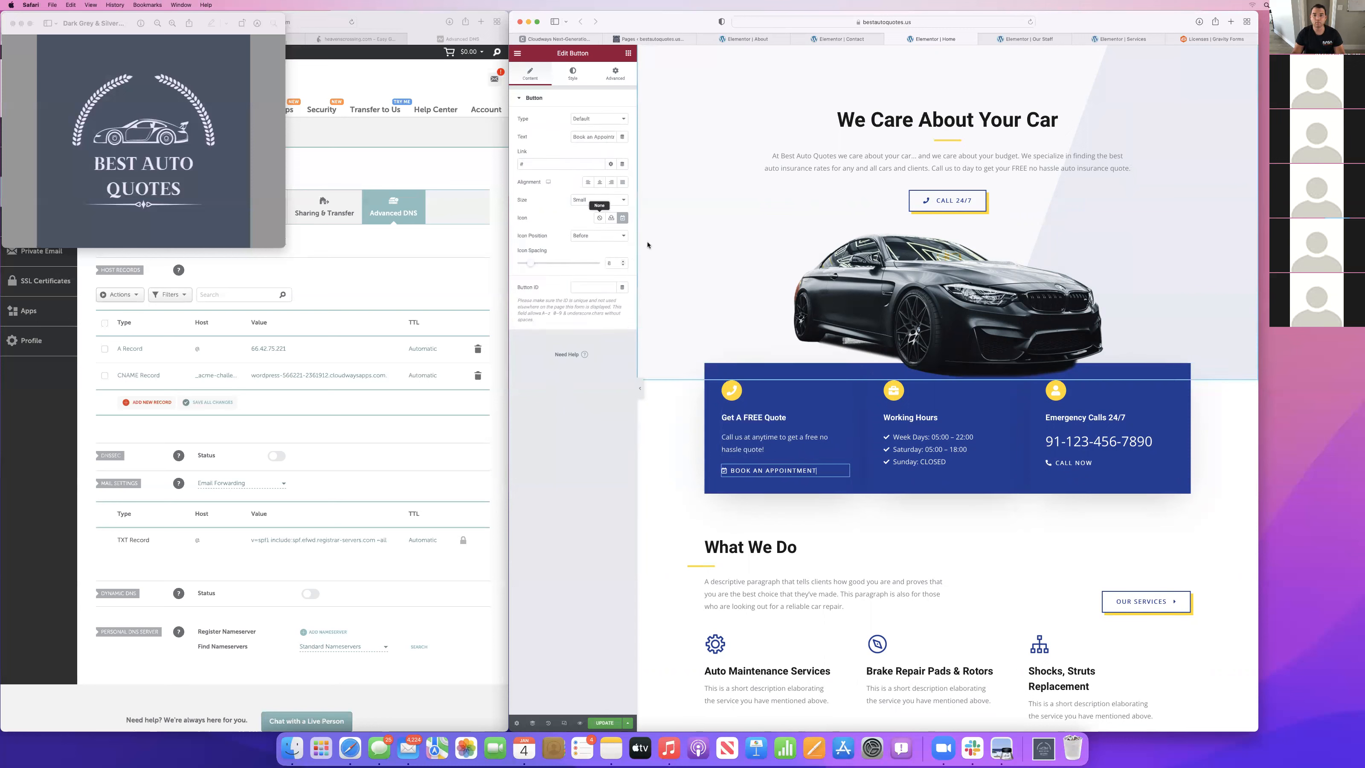
right_click(796, 469)
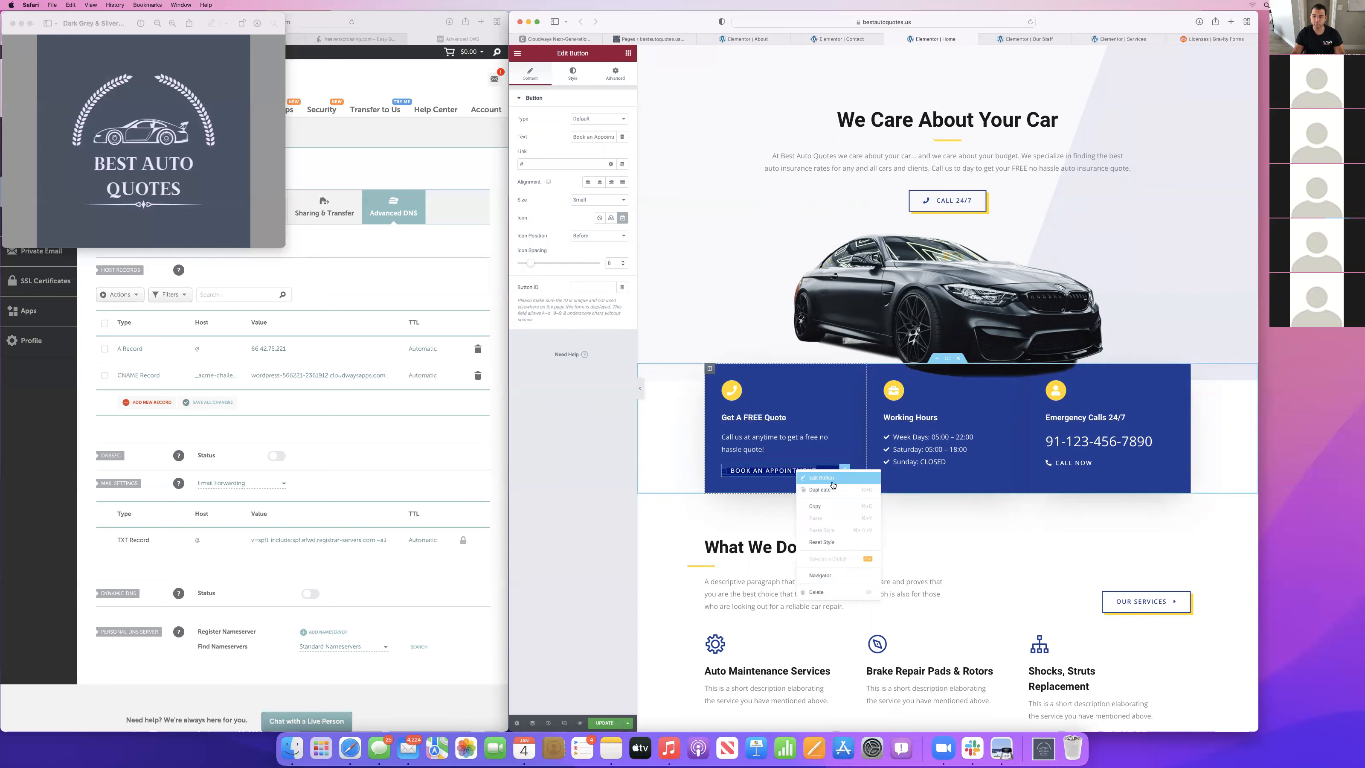
key("Delete")
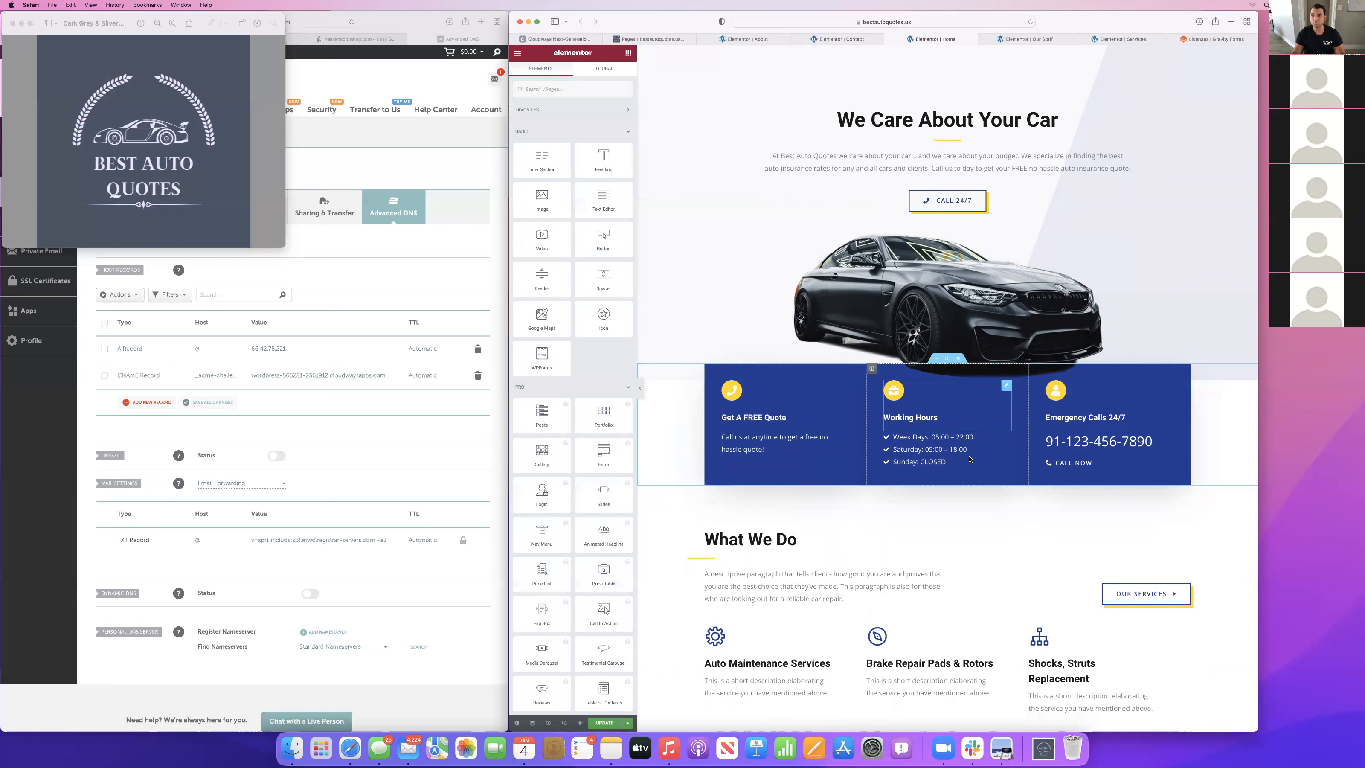
Set the weekday opening time in the Working Hours list to 09:00.
left_click(930, 449)
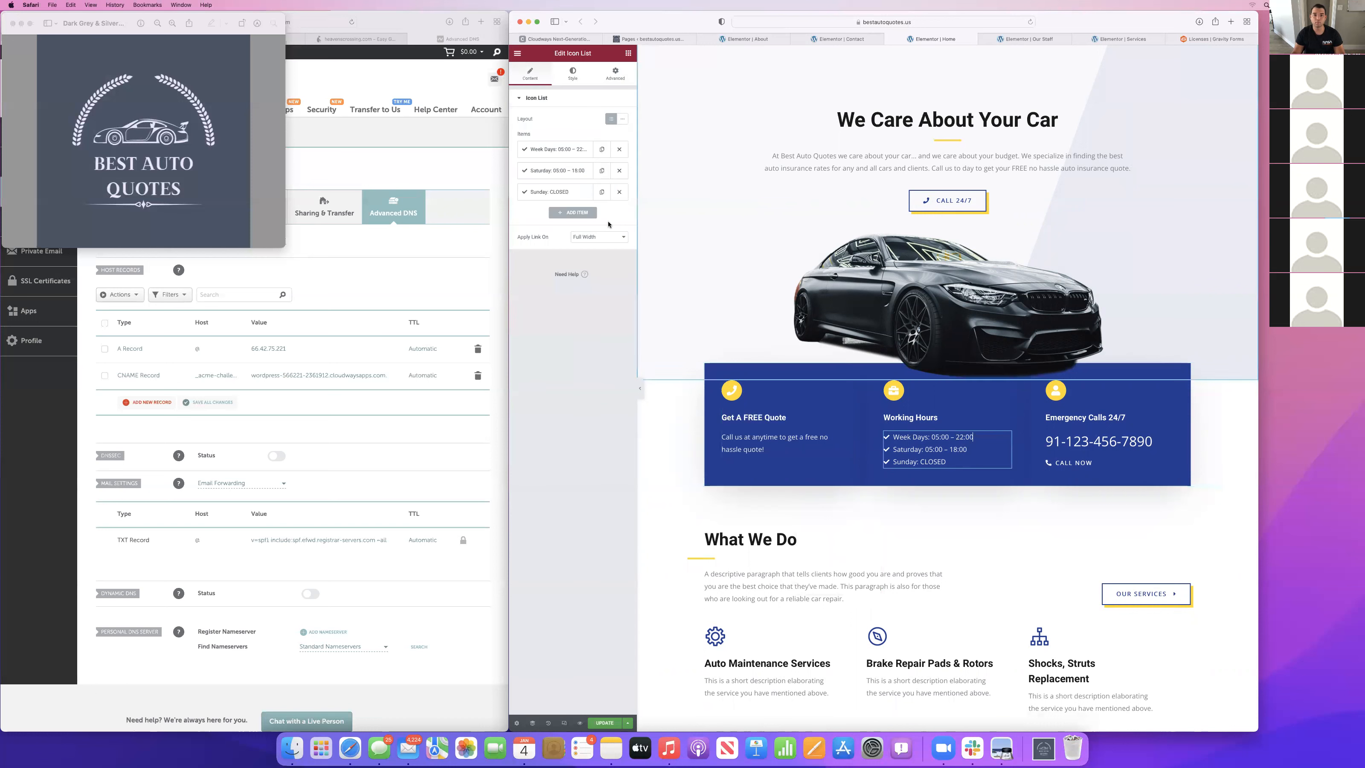
left_click(565, 150)
left_click(559, 179)
key("BackSpace")
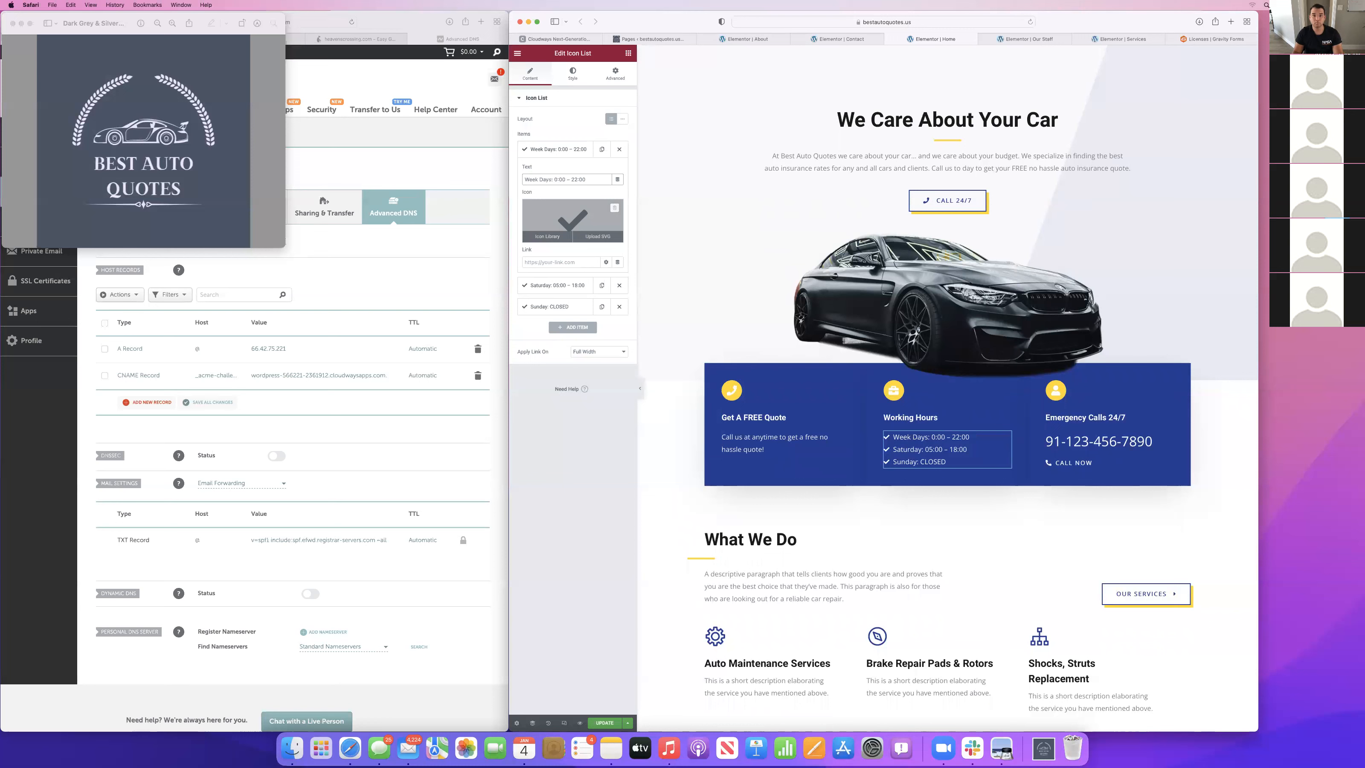
key("Right")
key("Right")
key("Right")
key("Right")
key("Right")
key("Right")
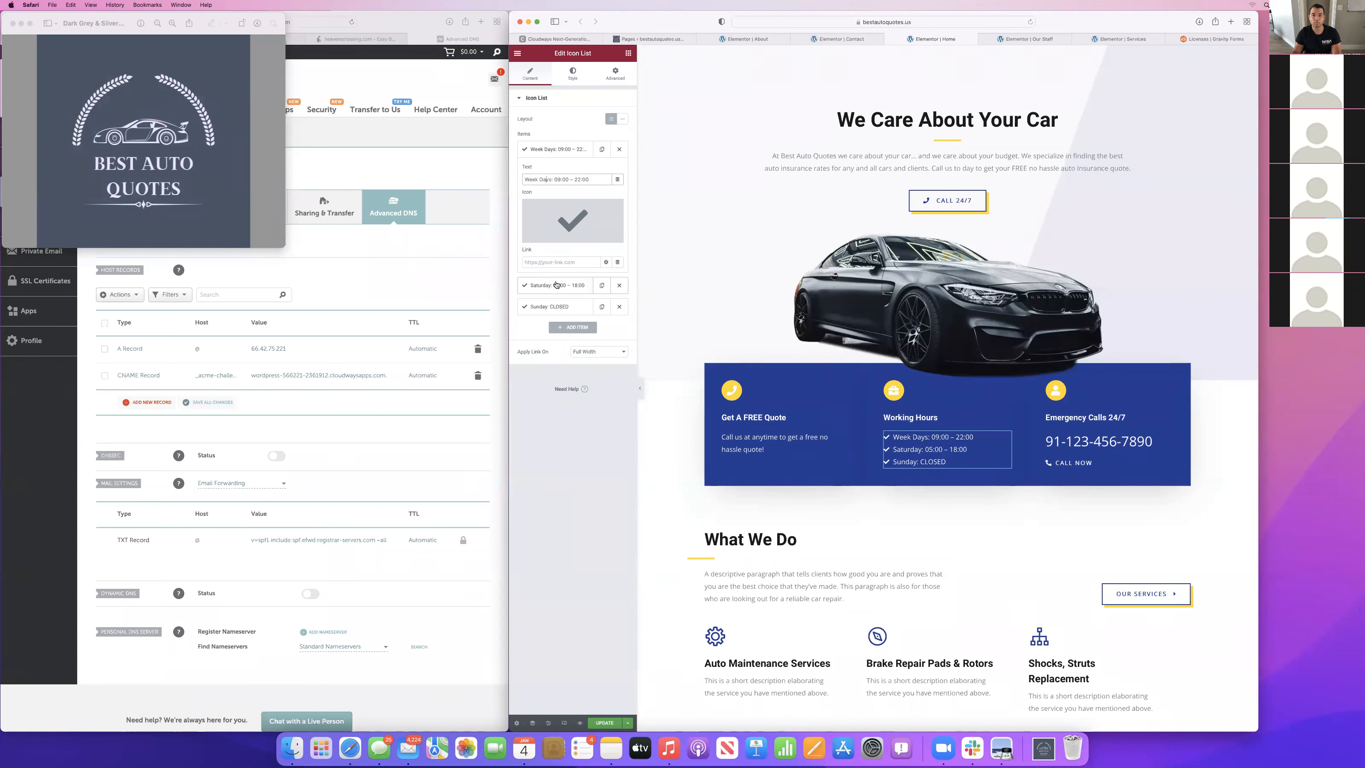
Set the Saturday opening time in the Working Hours list to 09:00.
left_click(557, 285)
left_click(552, 200)
key("BackSpace")
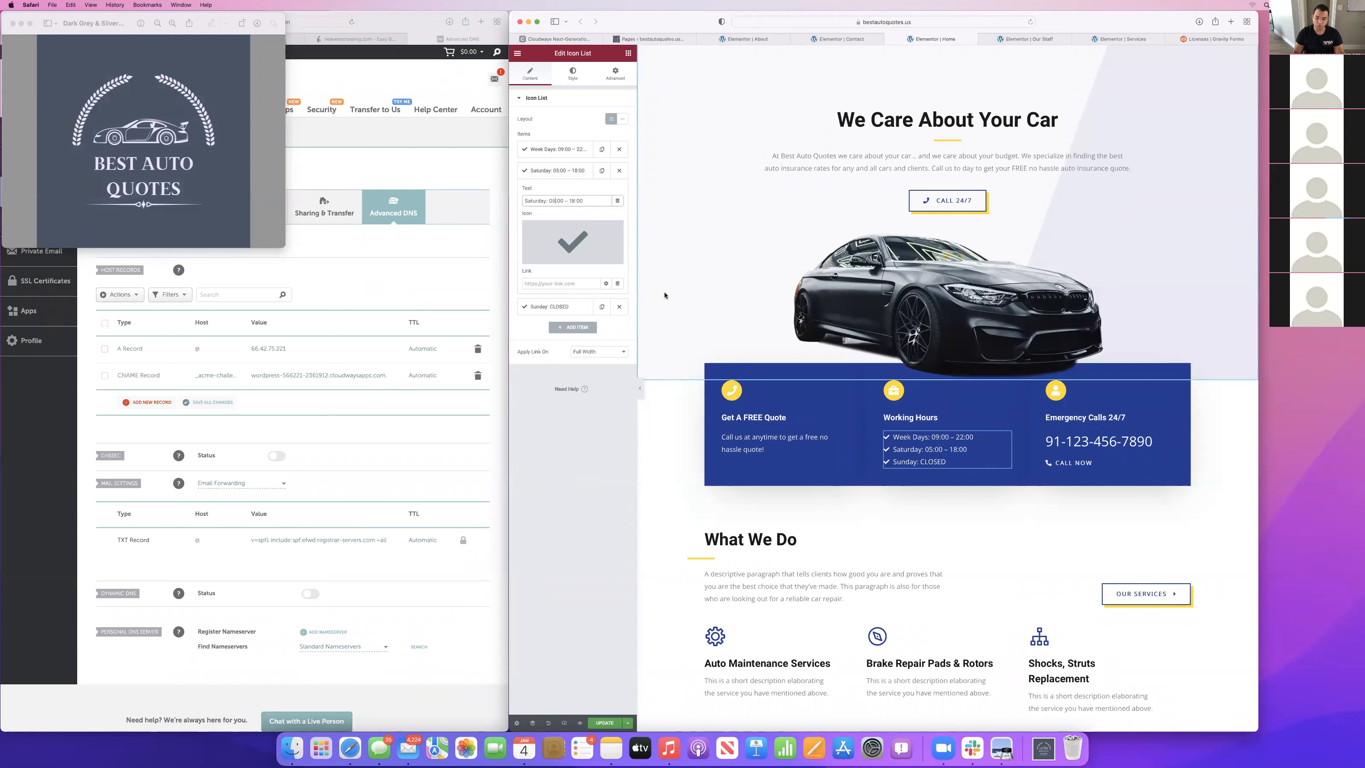
type("9")
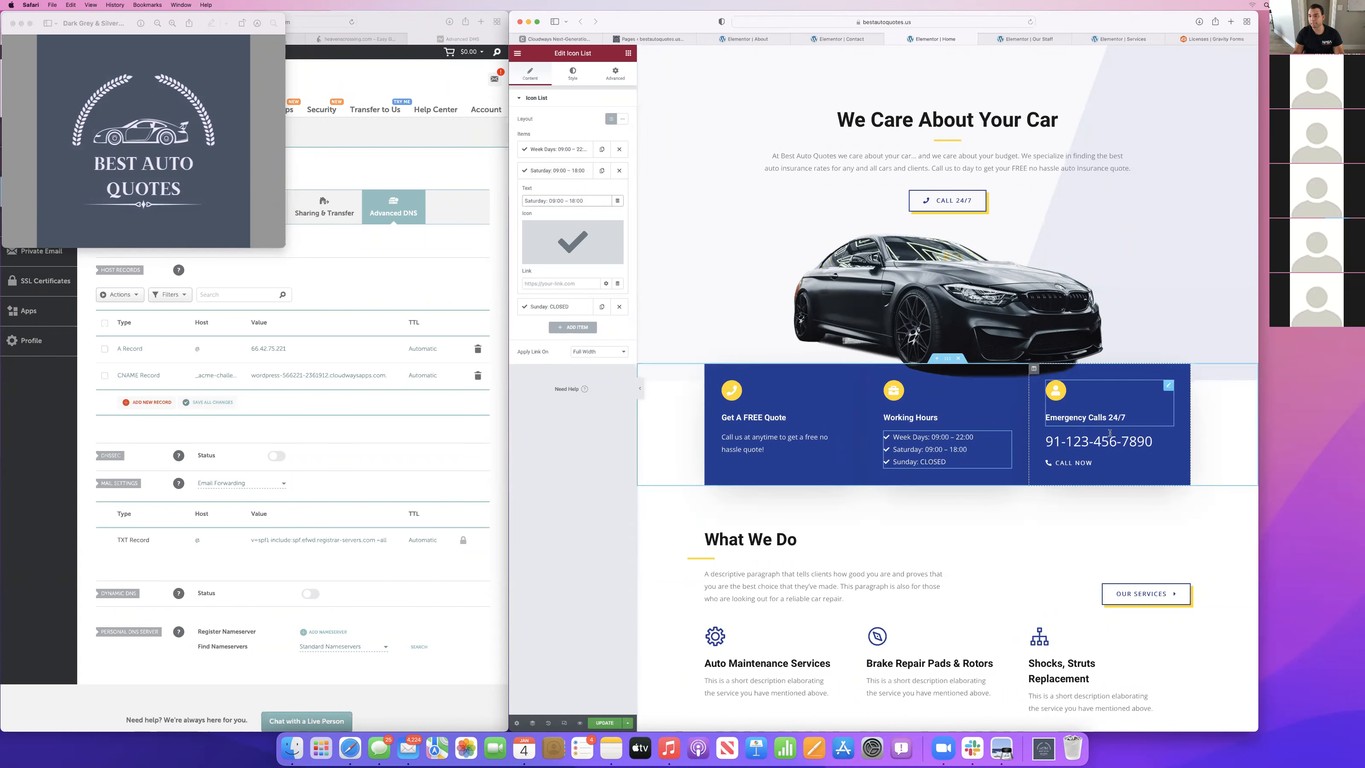
Change the title of the Emergency Calls 24/7 icon box to "Call Us 24/7".
left_click(1123, 418)
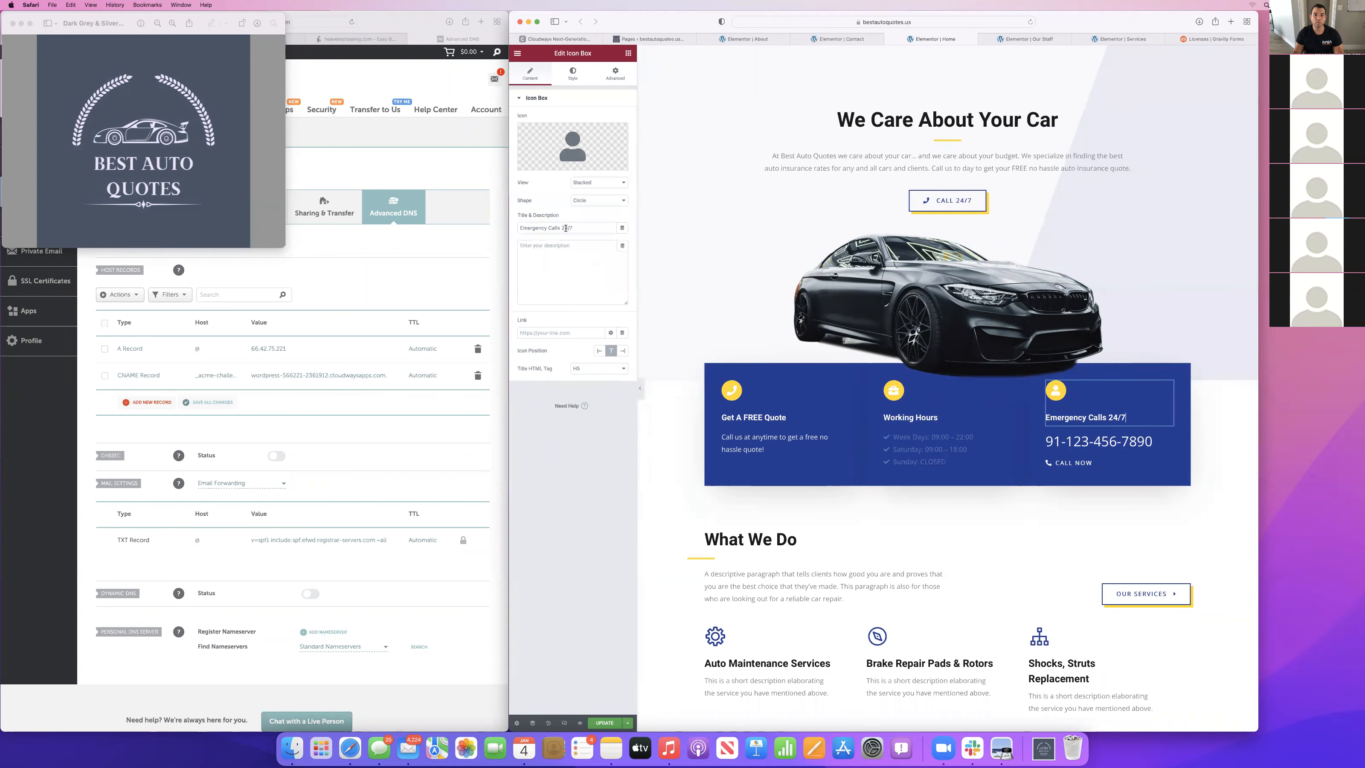
left_click_drag(552, 228, 498, 228)
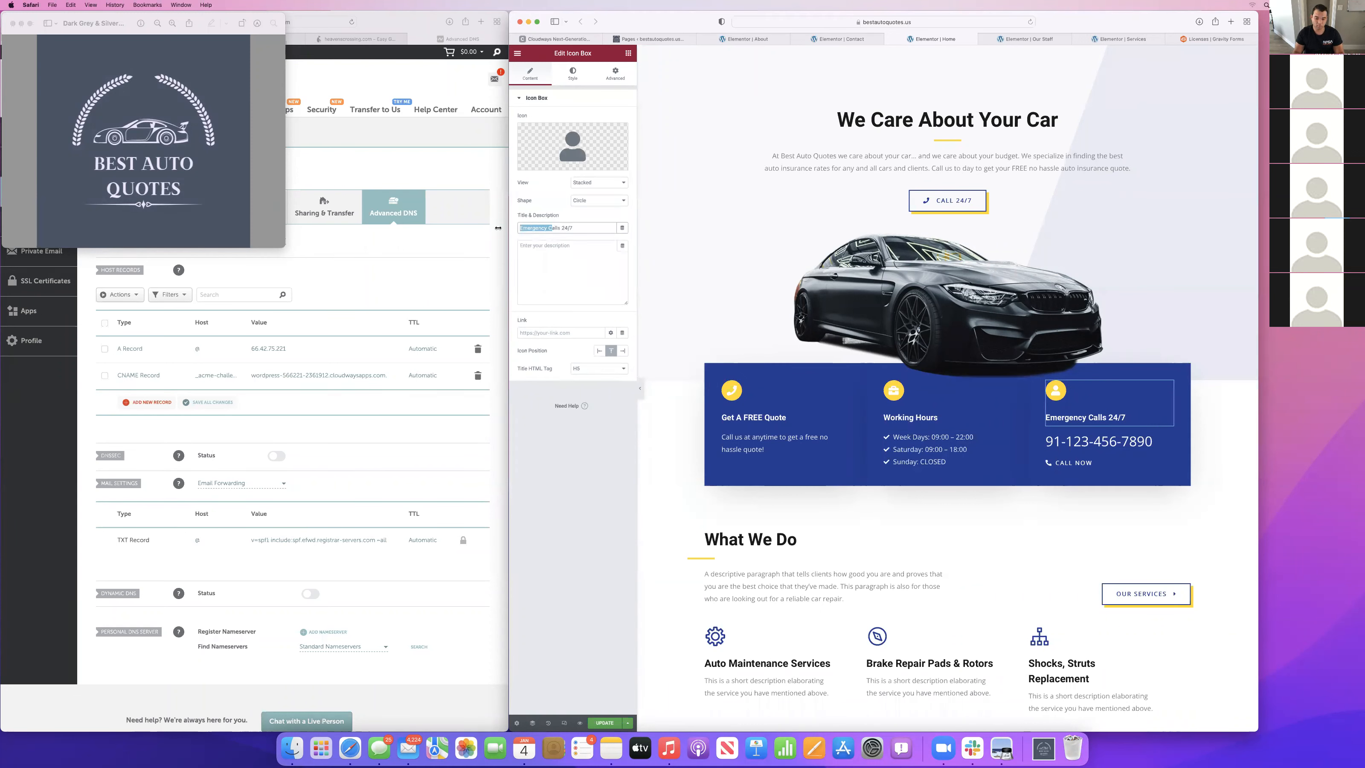
type("C")
key("Right")
key("Right")
key("Right")
key("Right")
key("BackSpace")
type("us")
Replace the What We Do placeholder paragraph with "We are experts in auto insurance".
left_click(779, 589)
scroll(778, 440, "down", 3)
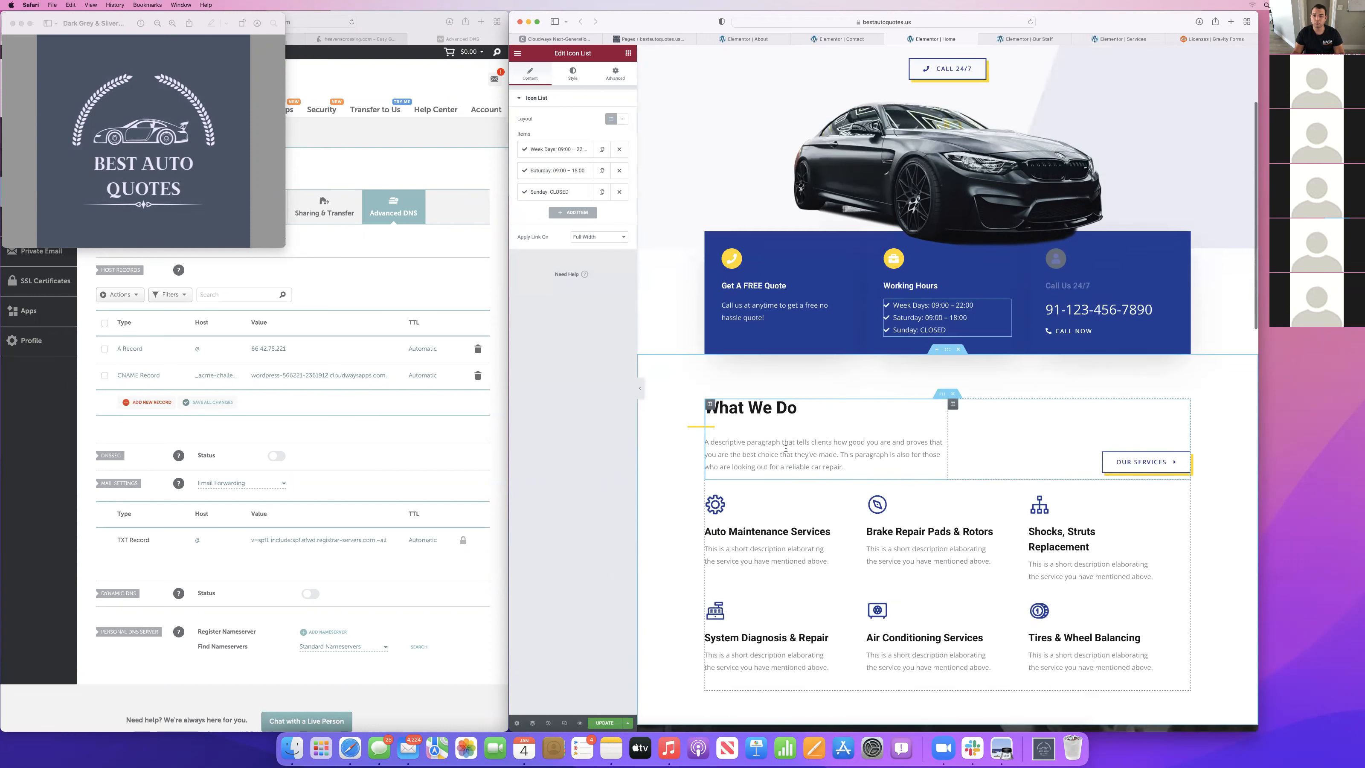
left_click(580, 244)
key("super+a")
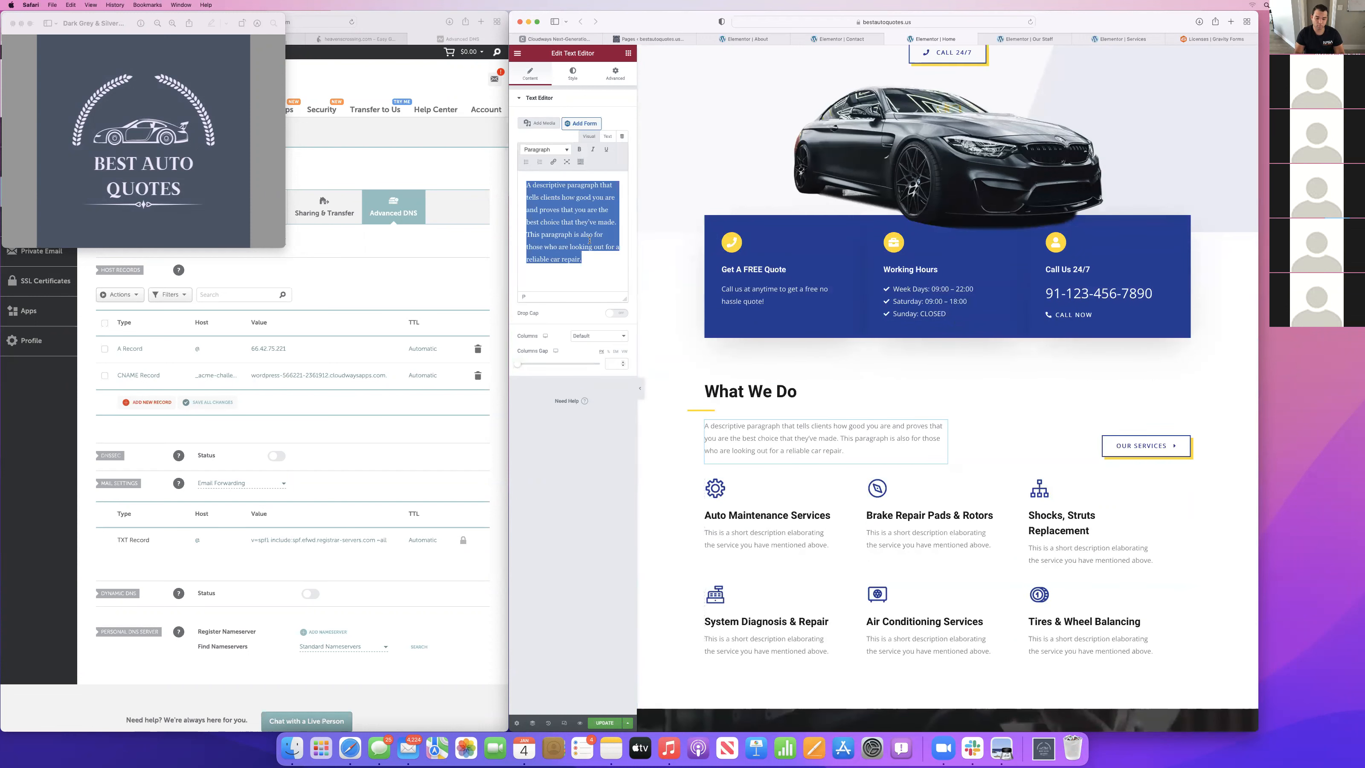
type("We us")
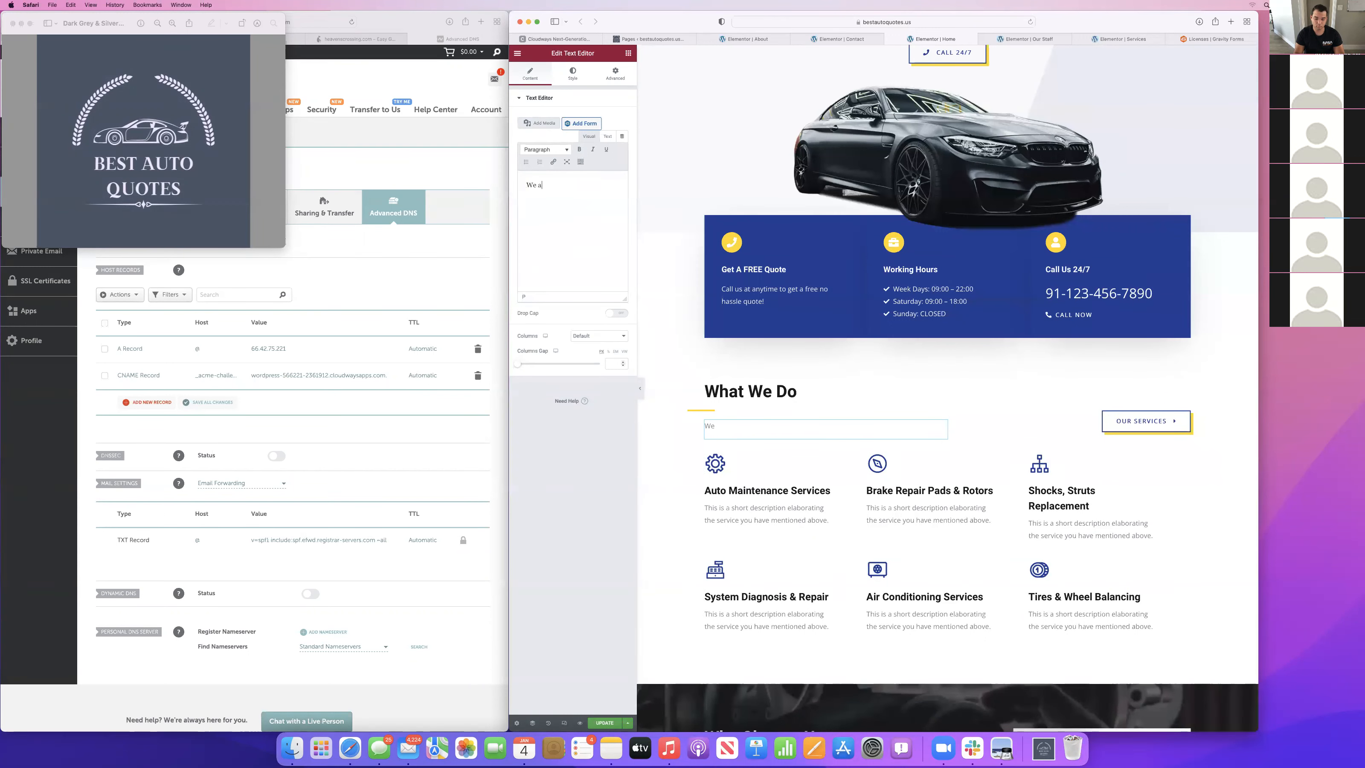
type(" are experts in auto insurance")
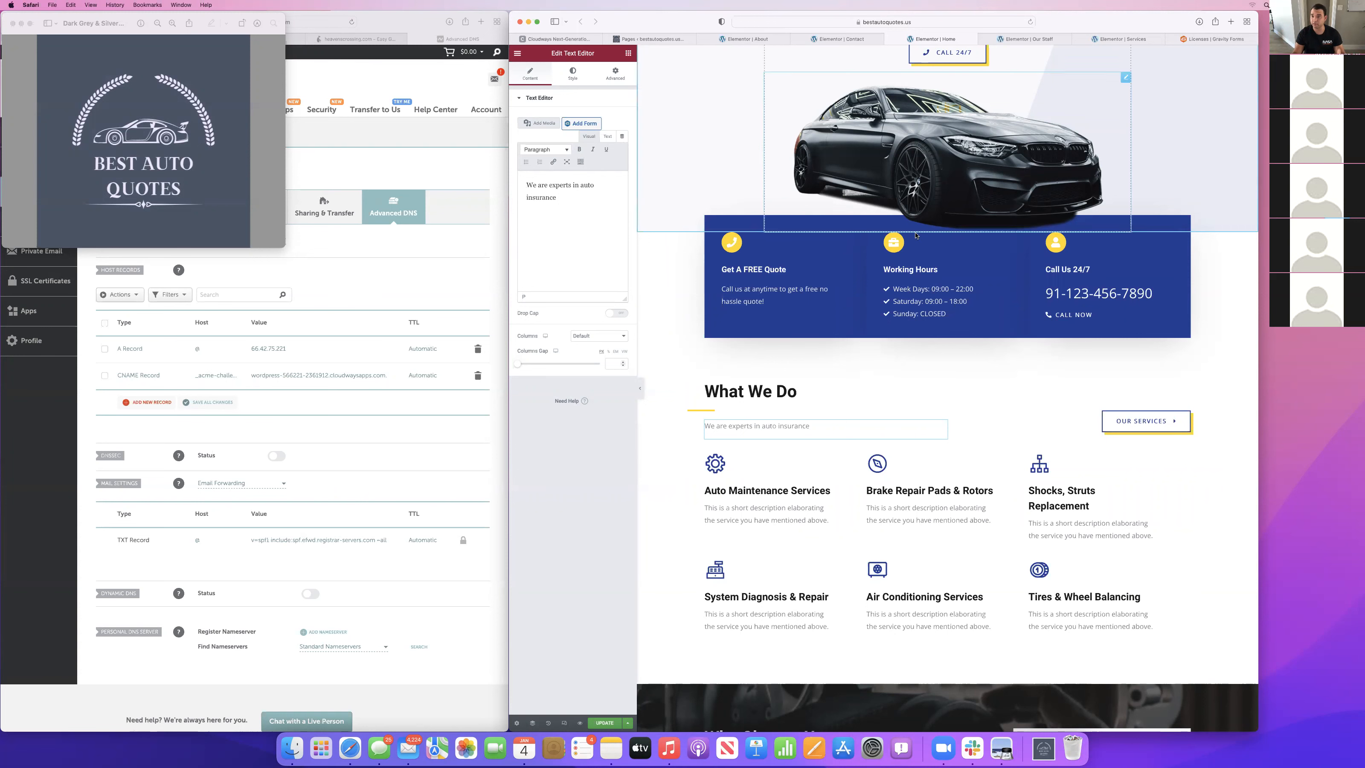
Continue the What We Do paragraph with ". We help you find the best and most affordable quote for your needs".
scroll(916, 236, "up", 5)
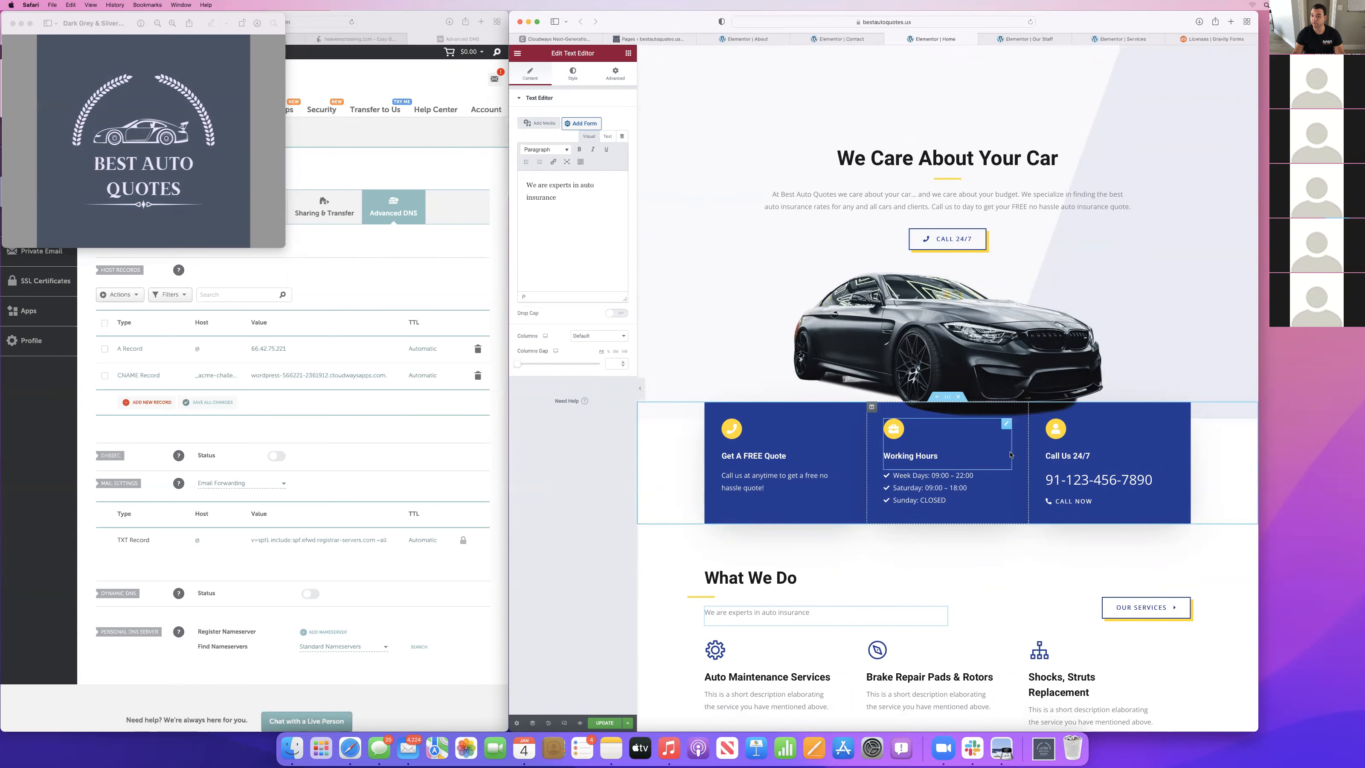
scroll(1011, 454, "down", 3)
type(". We ")
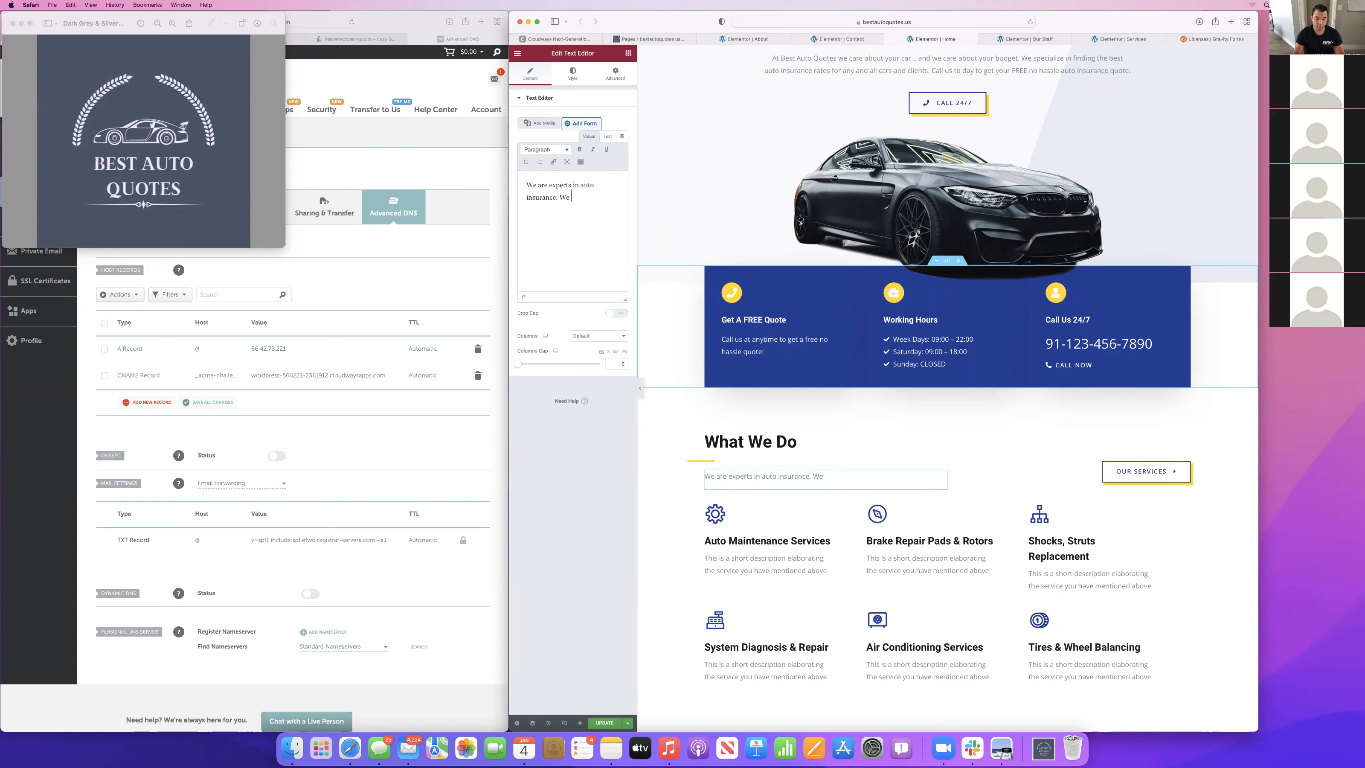
type("help you find the best ")
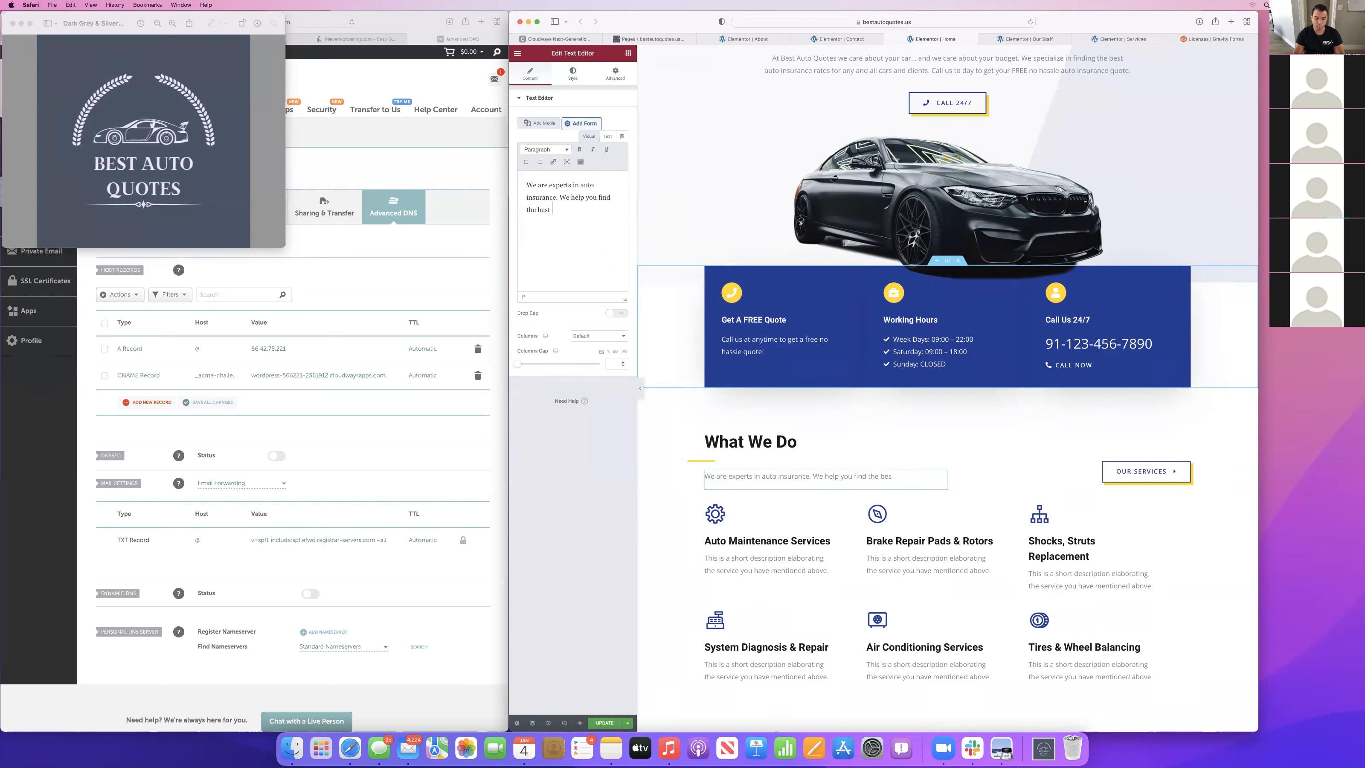
type("and most afforb")
key("BackSpace")
type("dable")
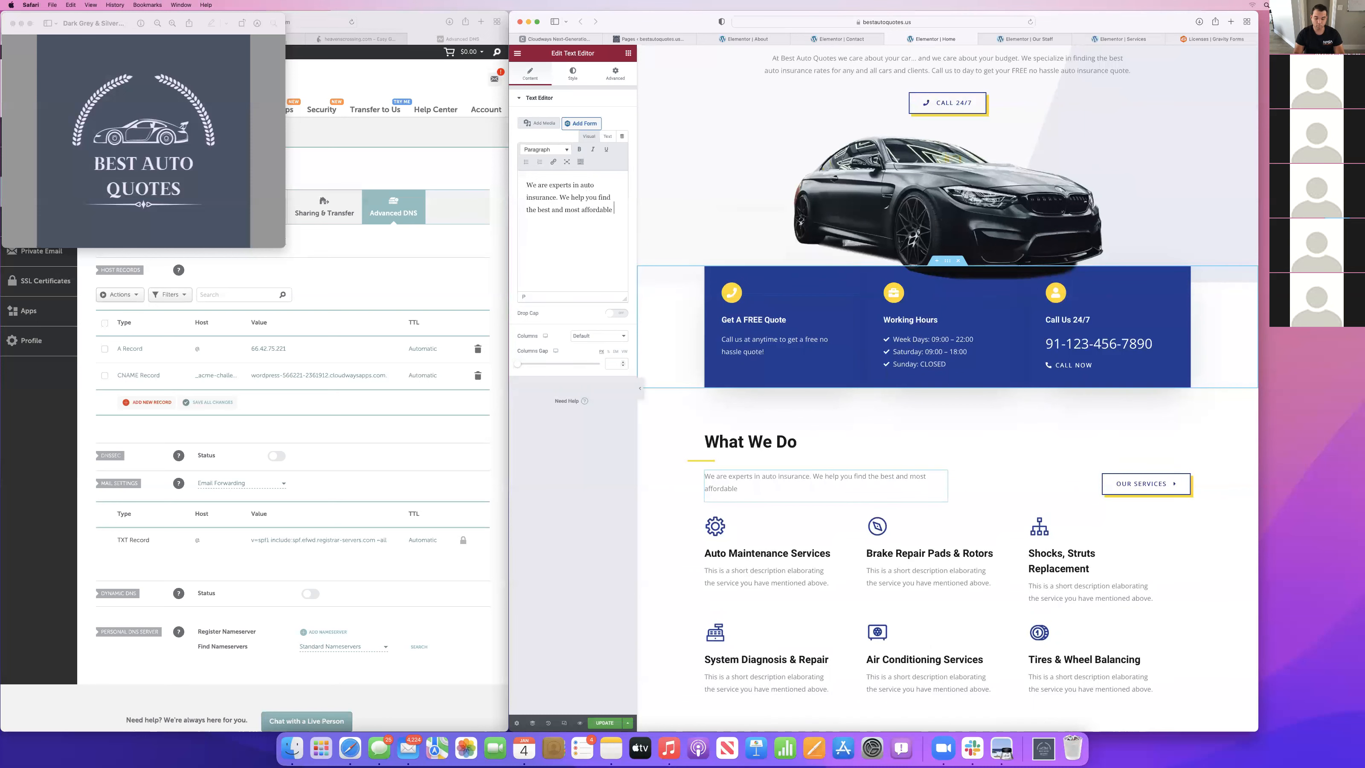
type(" quote for your needs. Call u")
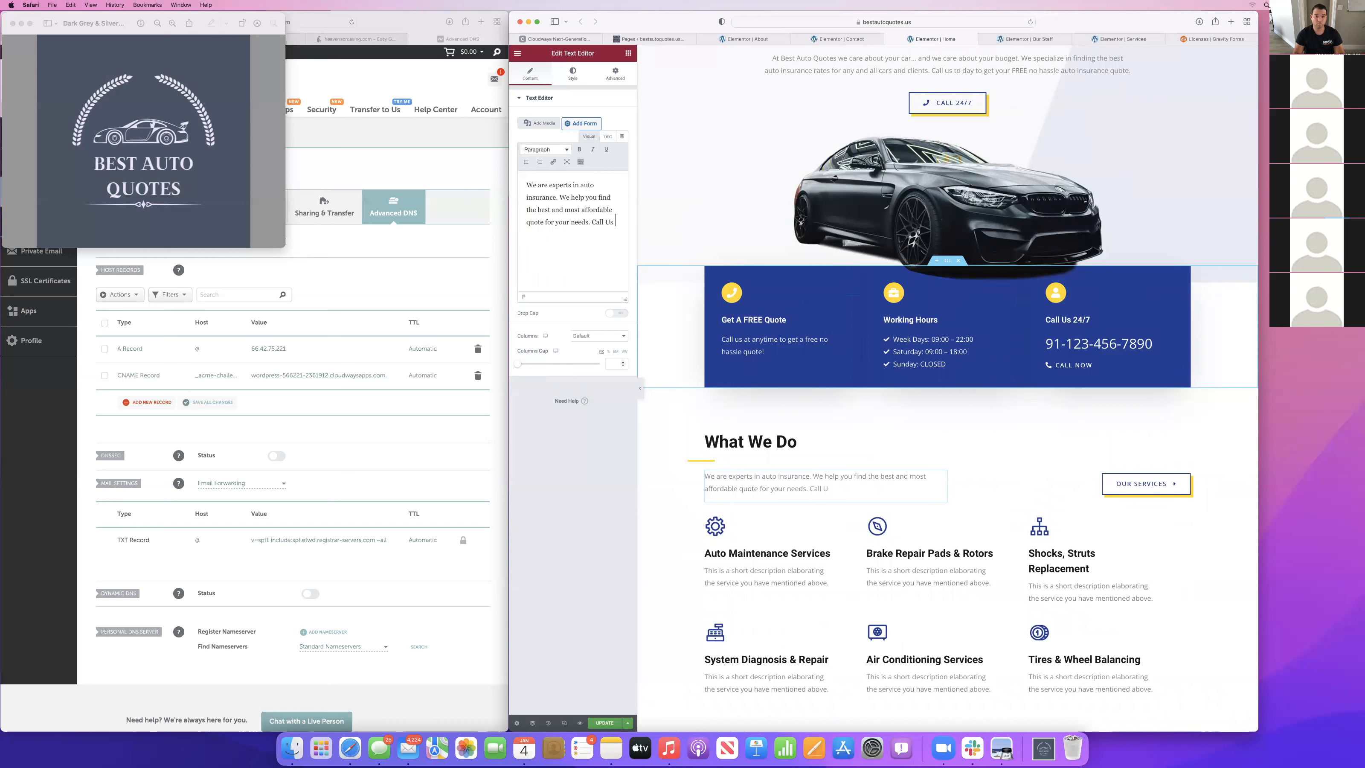
type("s yto")
End the What We Do paragraph with ". Call us to get your free quote!".
key("BackSpace")
key("BackSpace")
key("BackSpace")
key("BackSpace")
type("to get your free quote!")
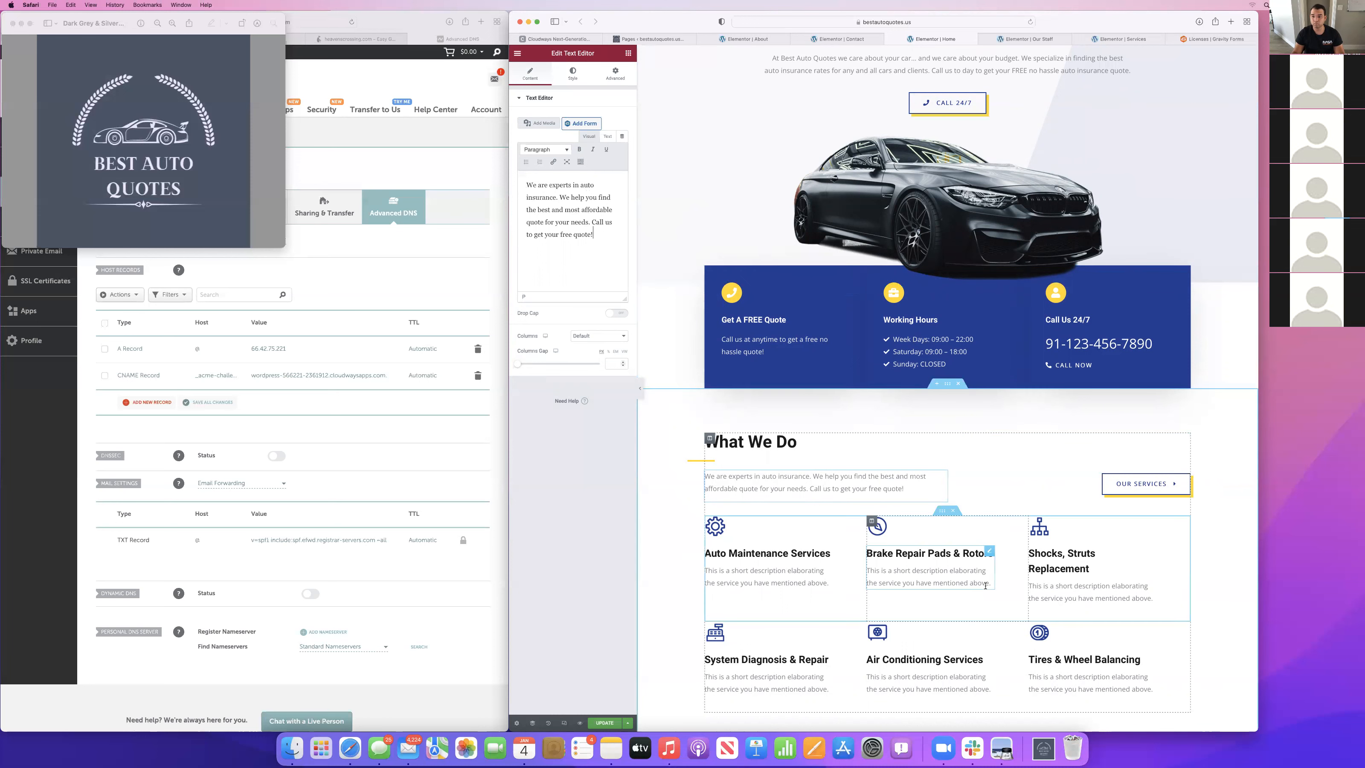
Clear the placeholder descriptions of the Auto Maintenance Services, Brake Repair Pads & Rotors and Shocks, Struts Replacement boxes.
scroll(752, 499, "down", 3)
scroll(725, 507, "down", 3)
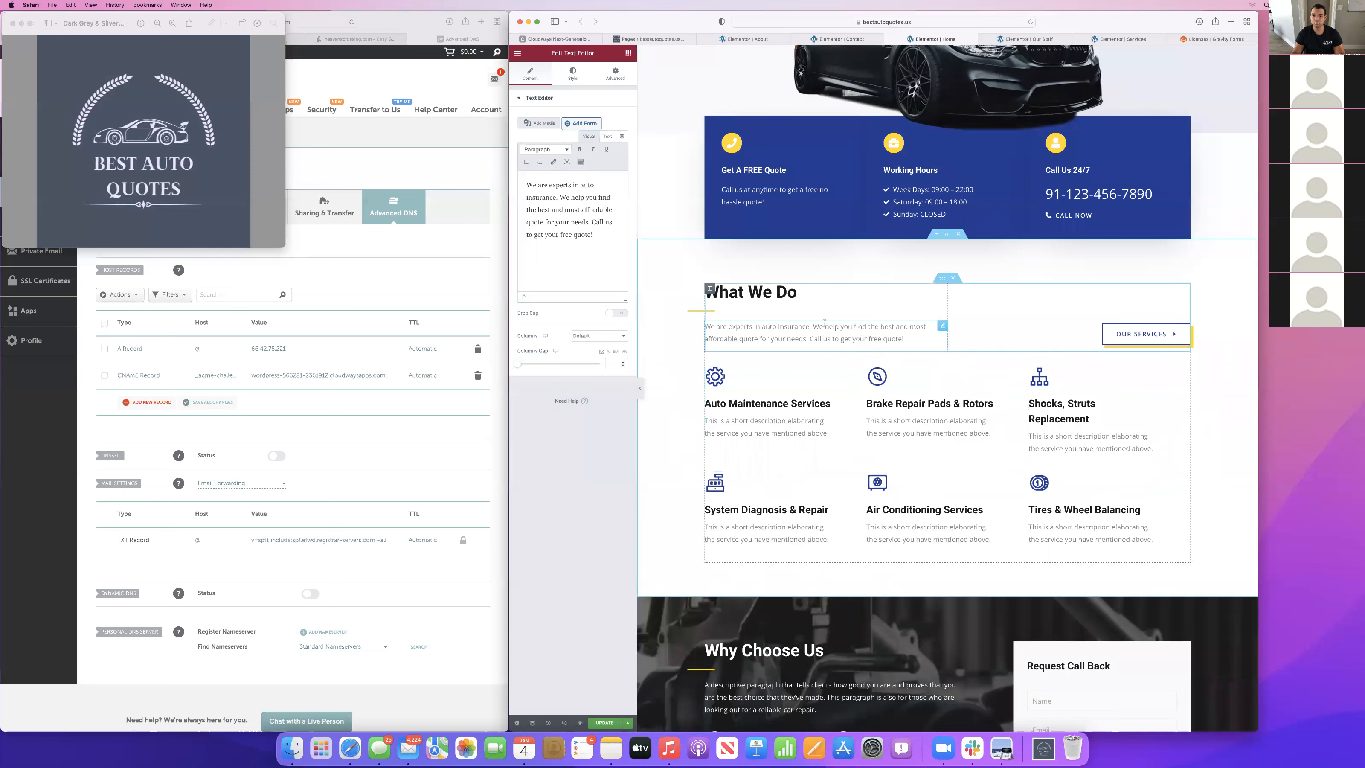
scroll(924, 427, "down", 2)
scroll(925, 417, "down", 3)
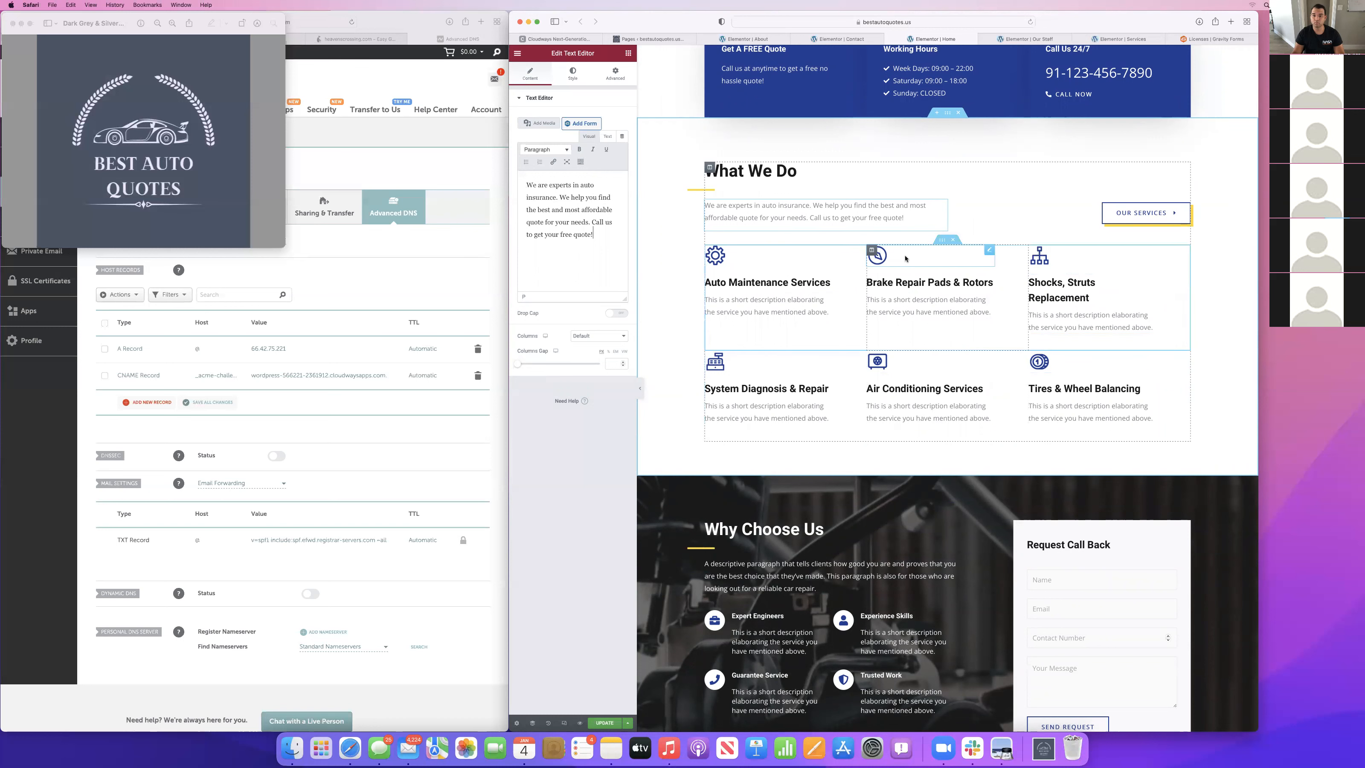
left_click(761, 307)
left_click_drag(520, 227, 603, 241)
key("BackSpace")
left_click(928, 302)
left_click(575, 239)
triple_click(575, 239)
key("BackSpace")
left_click(1082, 324)
triple_click(575, 231)
key("BackSpace")
Clear the placeholder descriptions of the System Diagnosis & Repair, Air Conditioning Services and Tires & Wheel Balancing boxes.
left_click(785, 392)
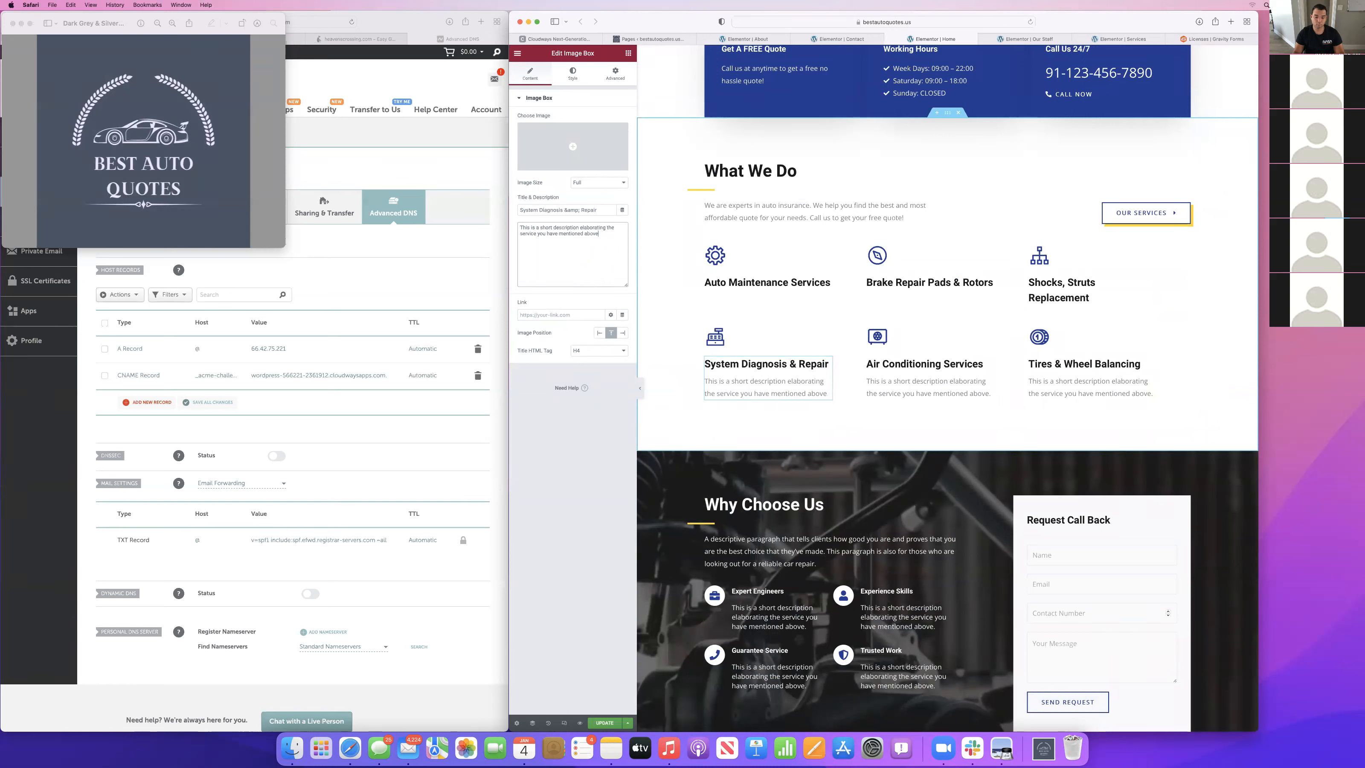
key("BackSpace")
left_click(930, 384)
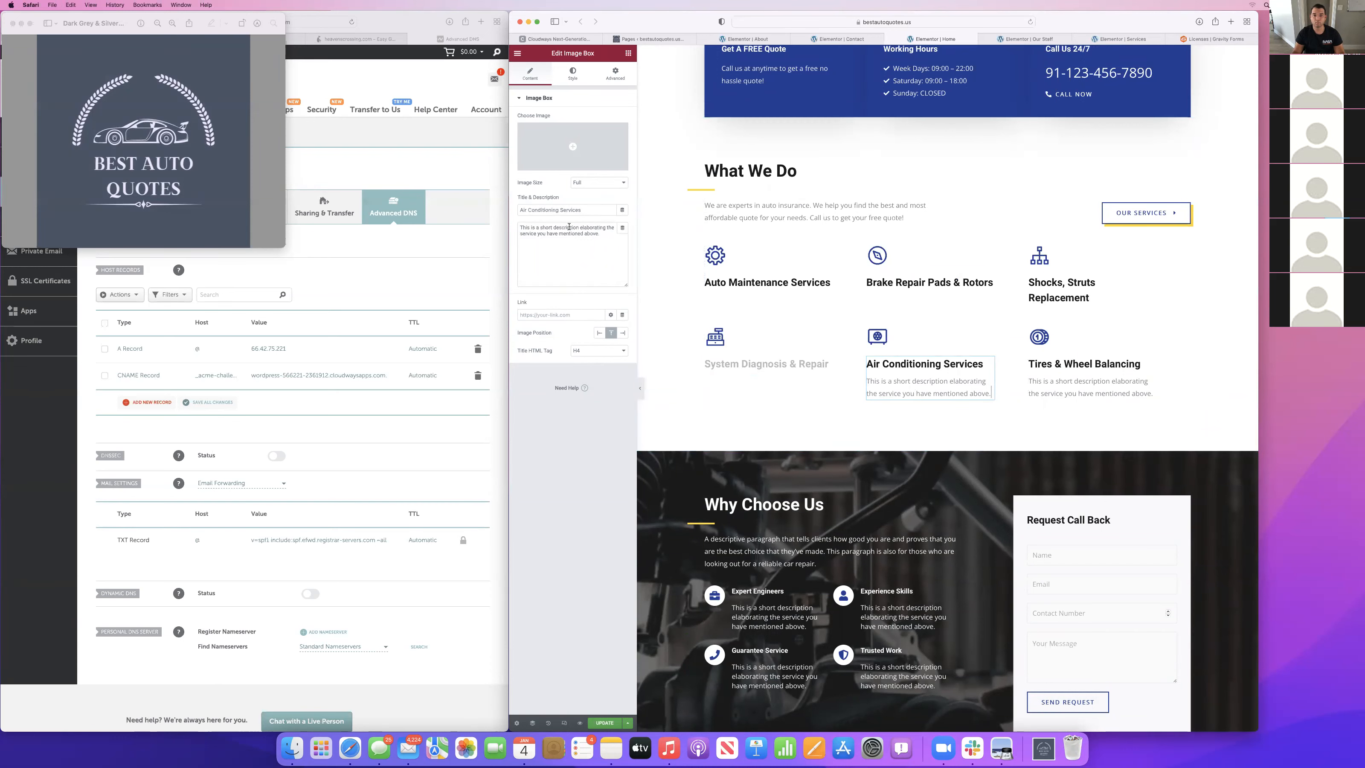
triple_click(570, 228)
key("BackSpace")
left_click(1091, 386)
triple_click(569, 229)
key("BackSpace")
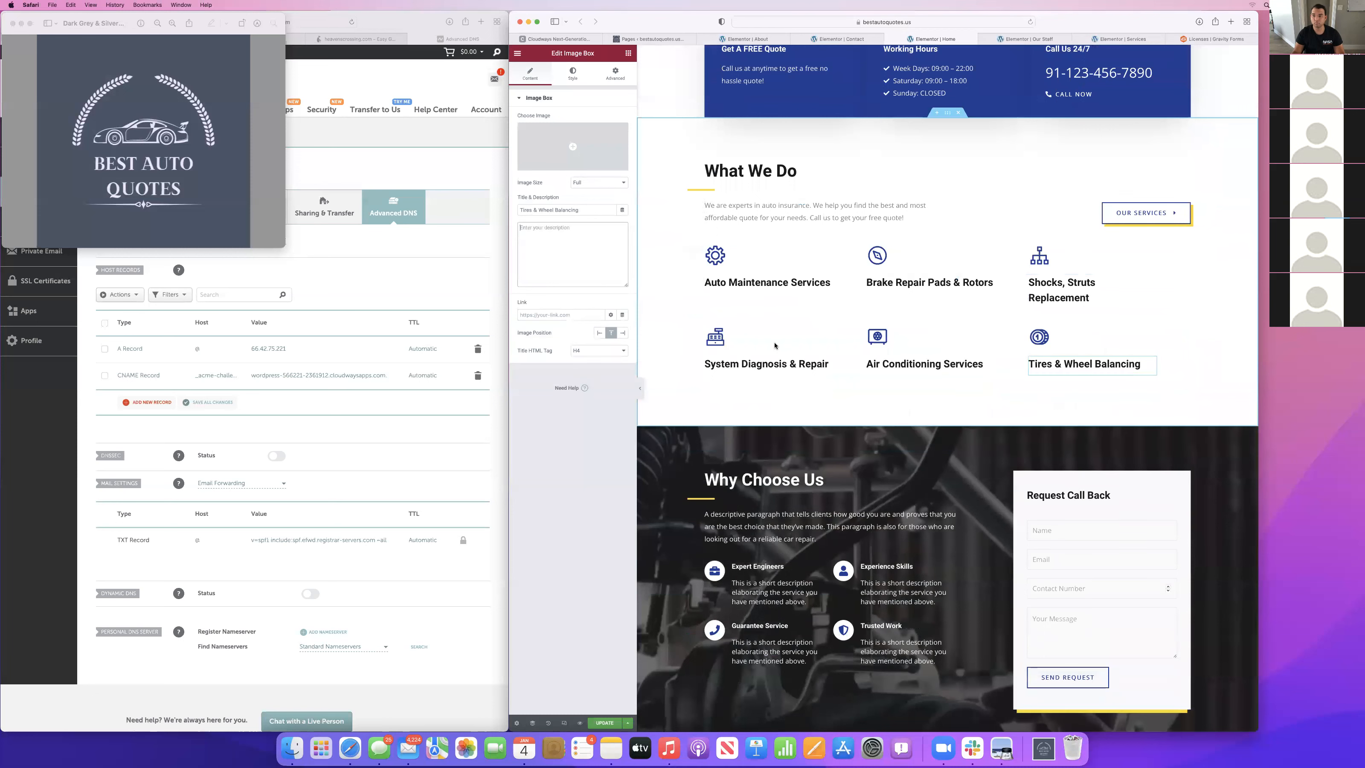
Replace the Why Choose Us placeholder paragraph with "We have been in the auto insurance industry for over 18 years and".
scroll(781, 359, "down", 3)
scroll(779, 355, "down", 3)
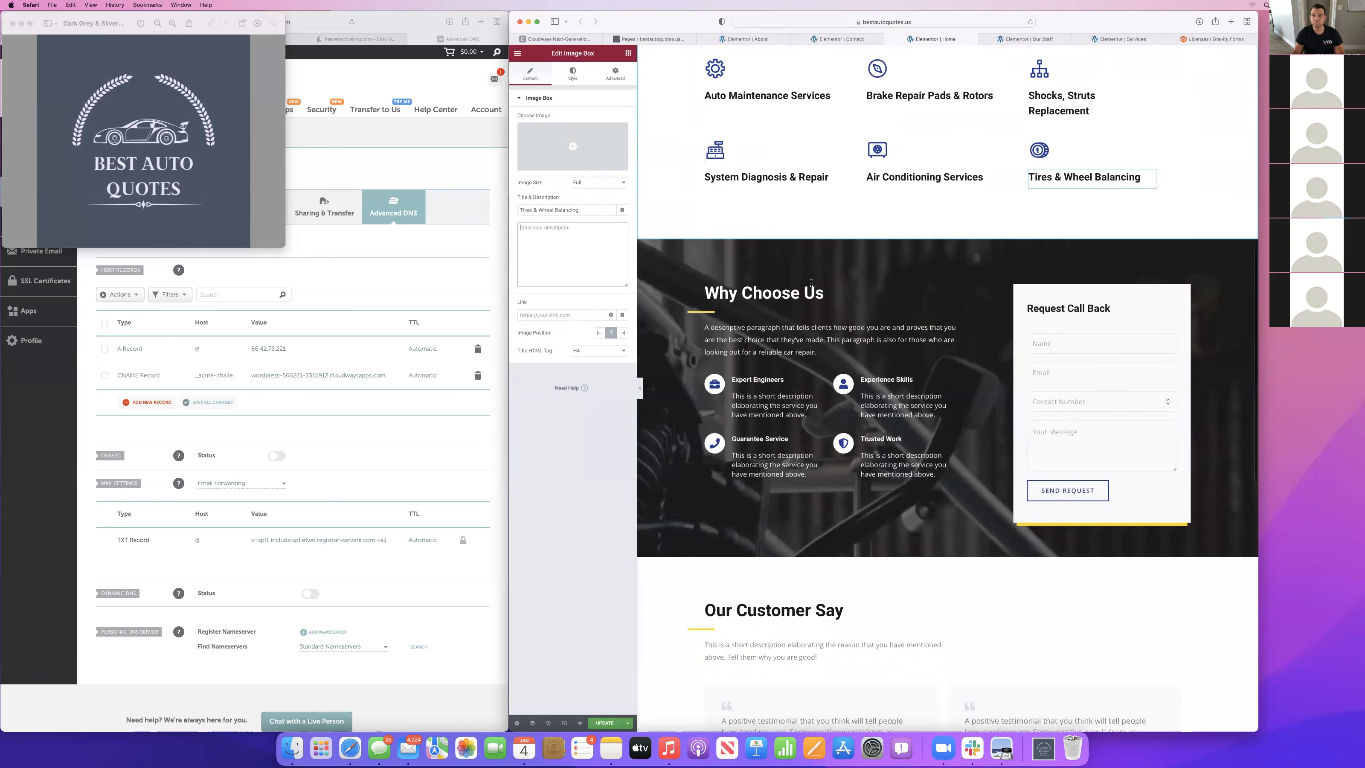
left_click(773, 335)
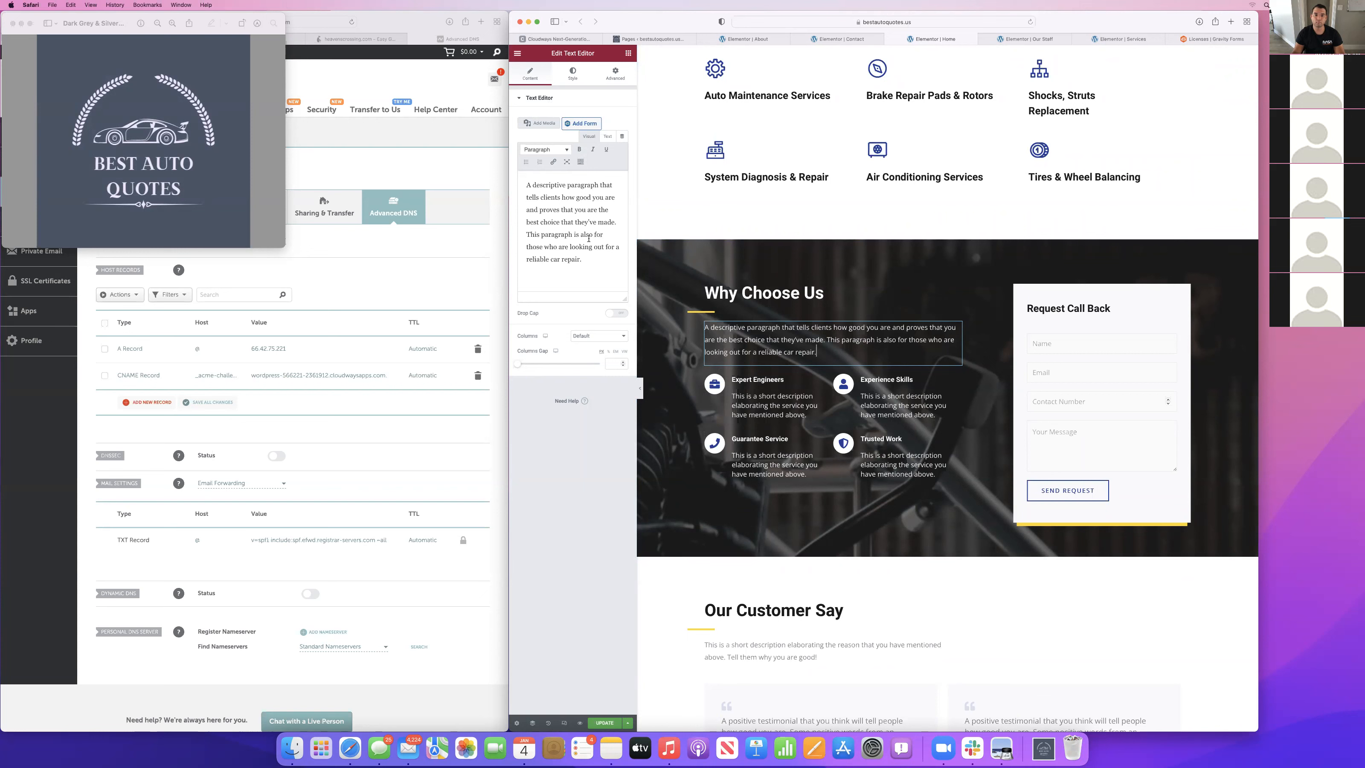
key("super+a")
type("We have been in the insu")
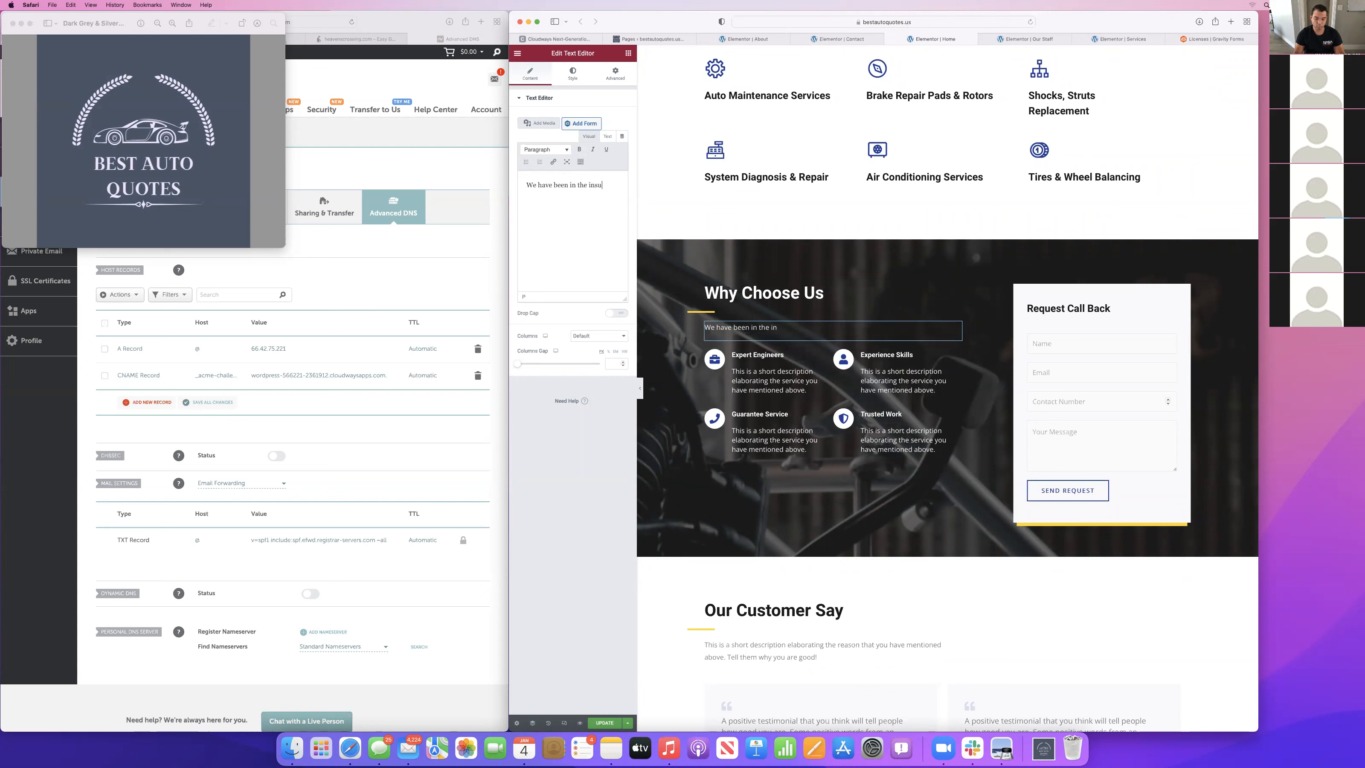
key("BackSpace")
key("BackSpace")
key("BackSpace")
key("BackSpace")
type("auto insurance industry for over 18 year")
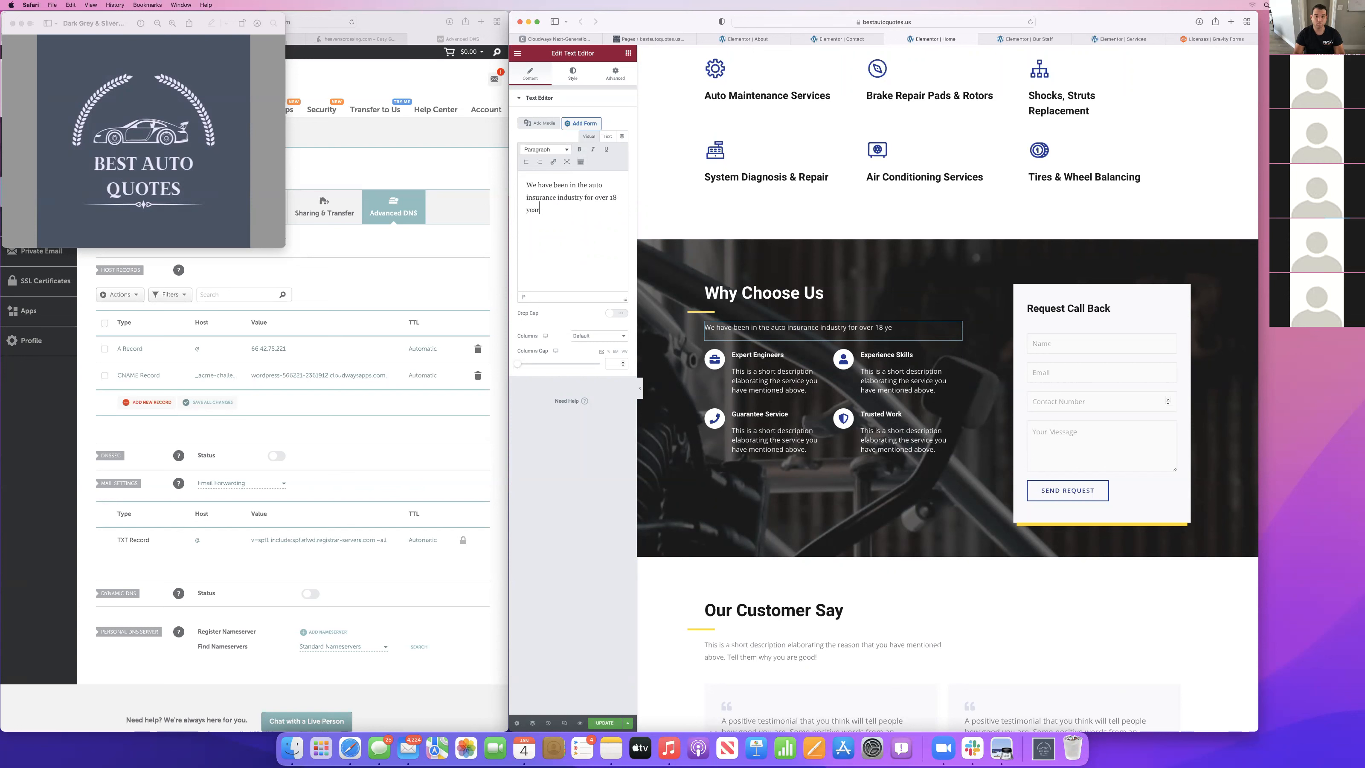
type("s and our expertise allows ")
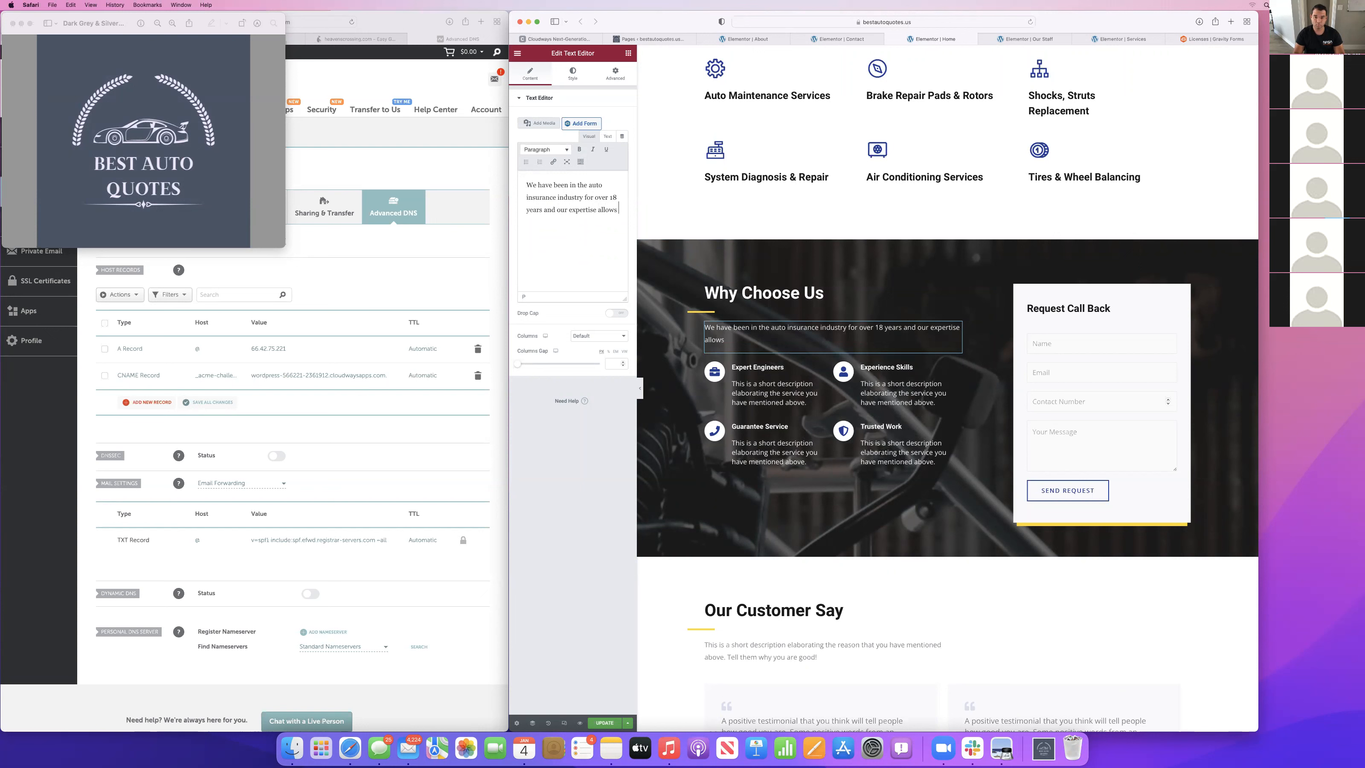
type("us to find you the best auto insurance tates ")
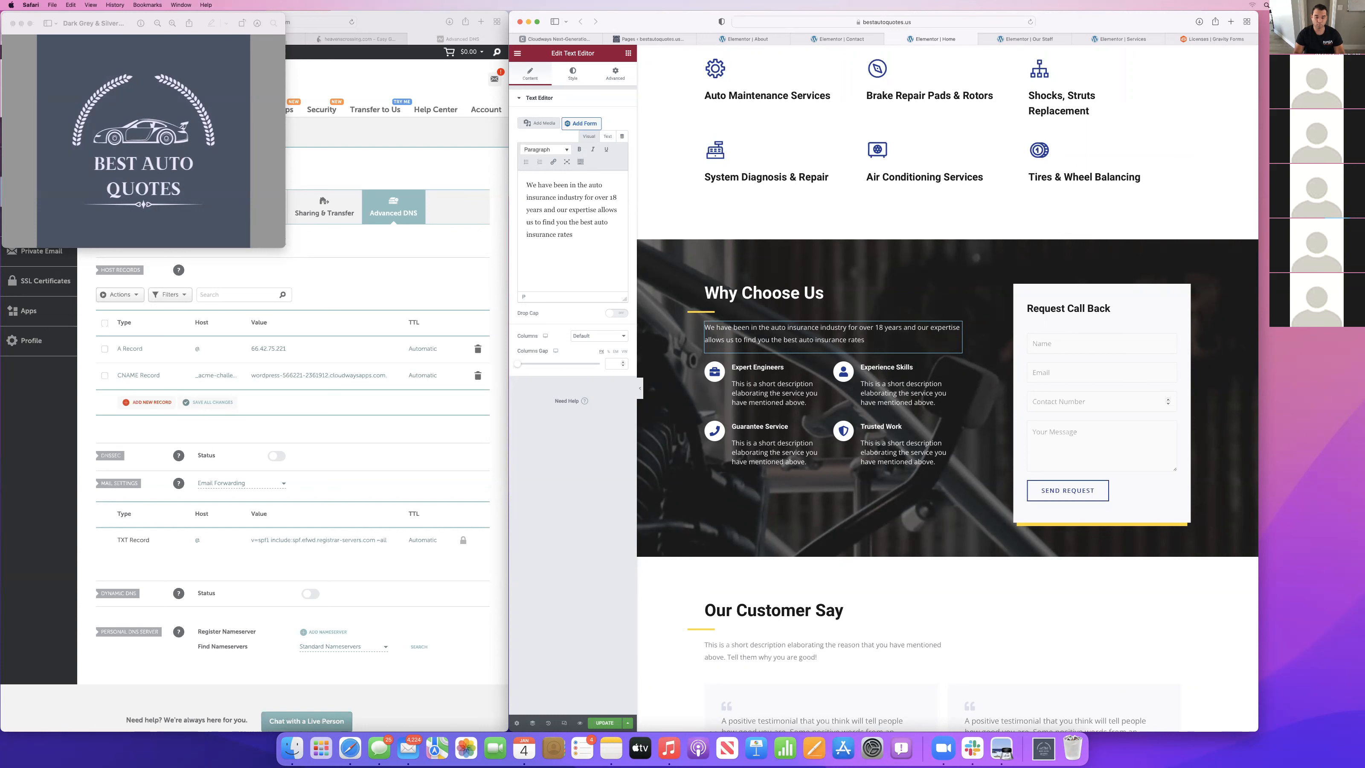
type("while providing the most amount")
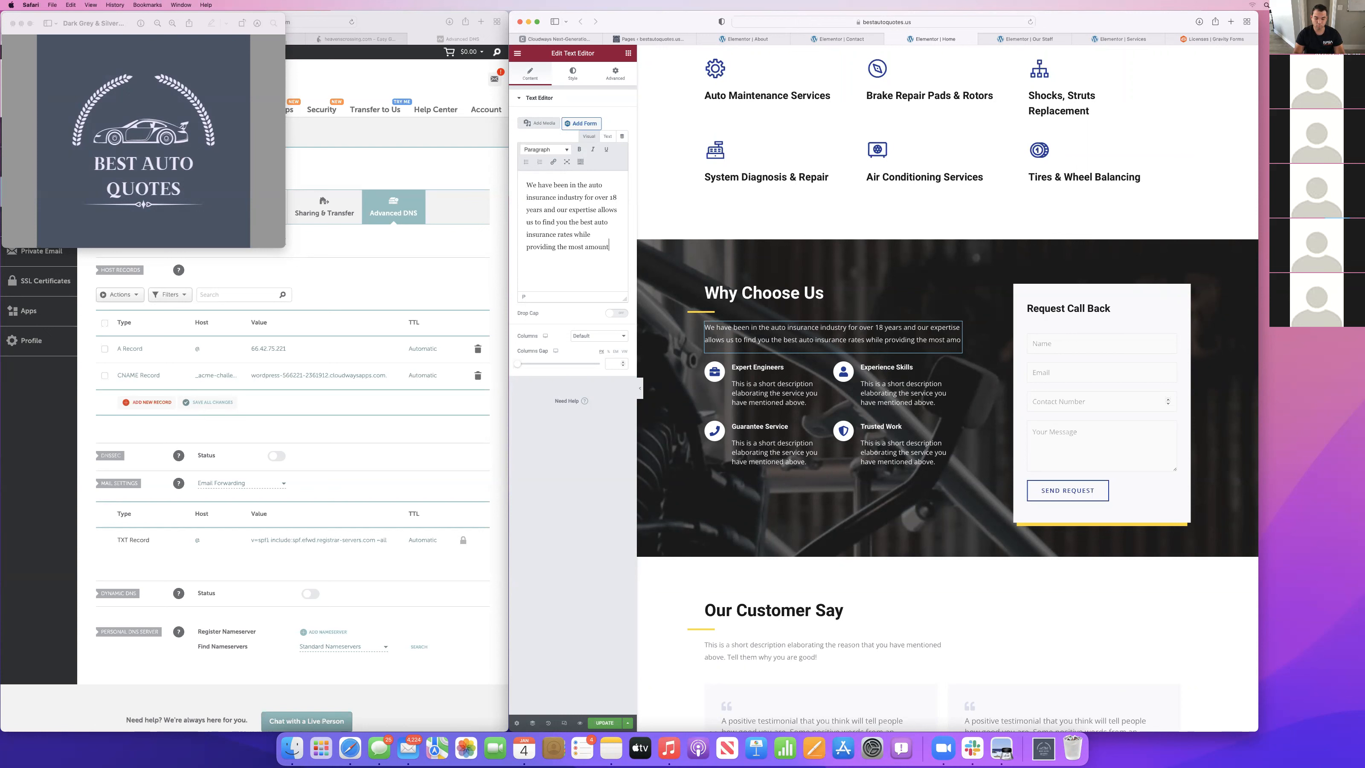
type(" of coverage.")
Change the title of the Expert Engineers icon box to "Expert Support".
left_click(759, 393)
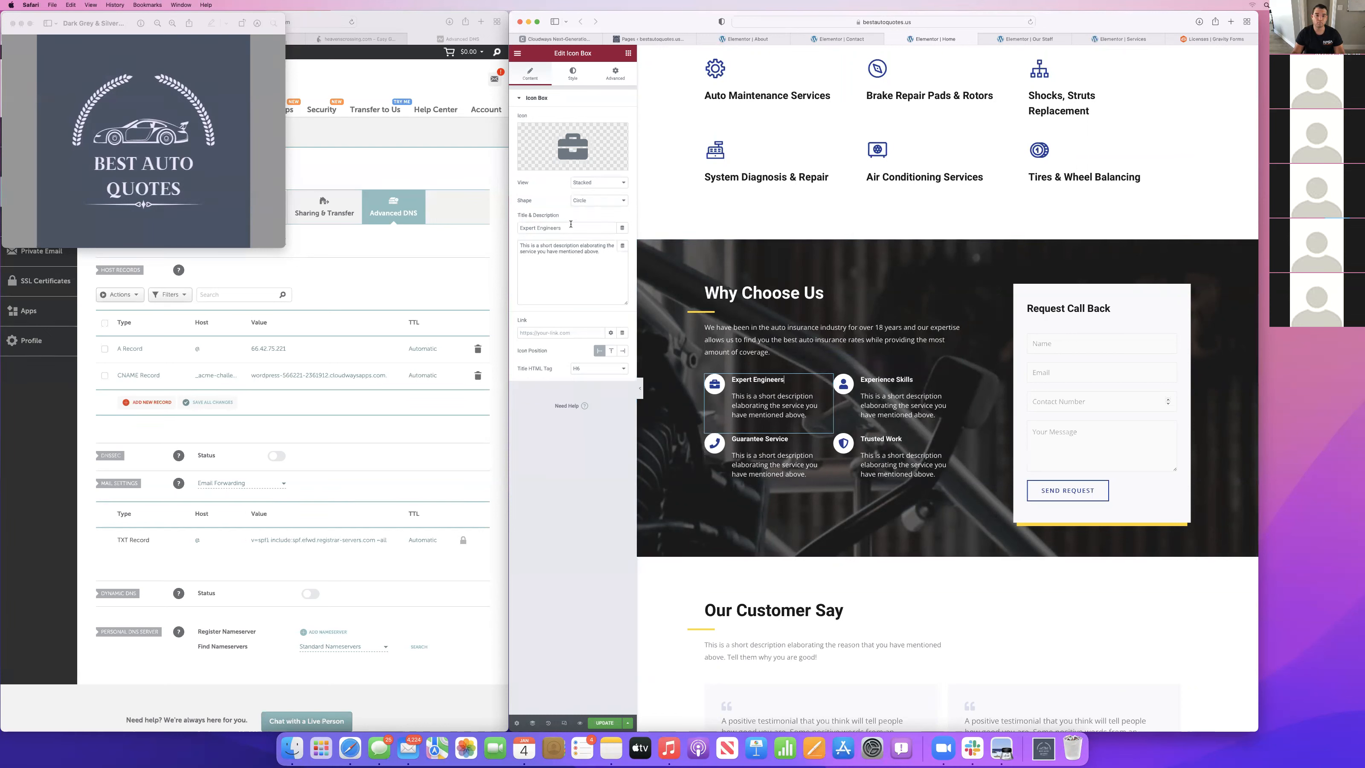
key("BackSpace")
key("BackSpace")
key("BackSpace")
key("BackSpace")
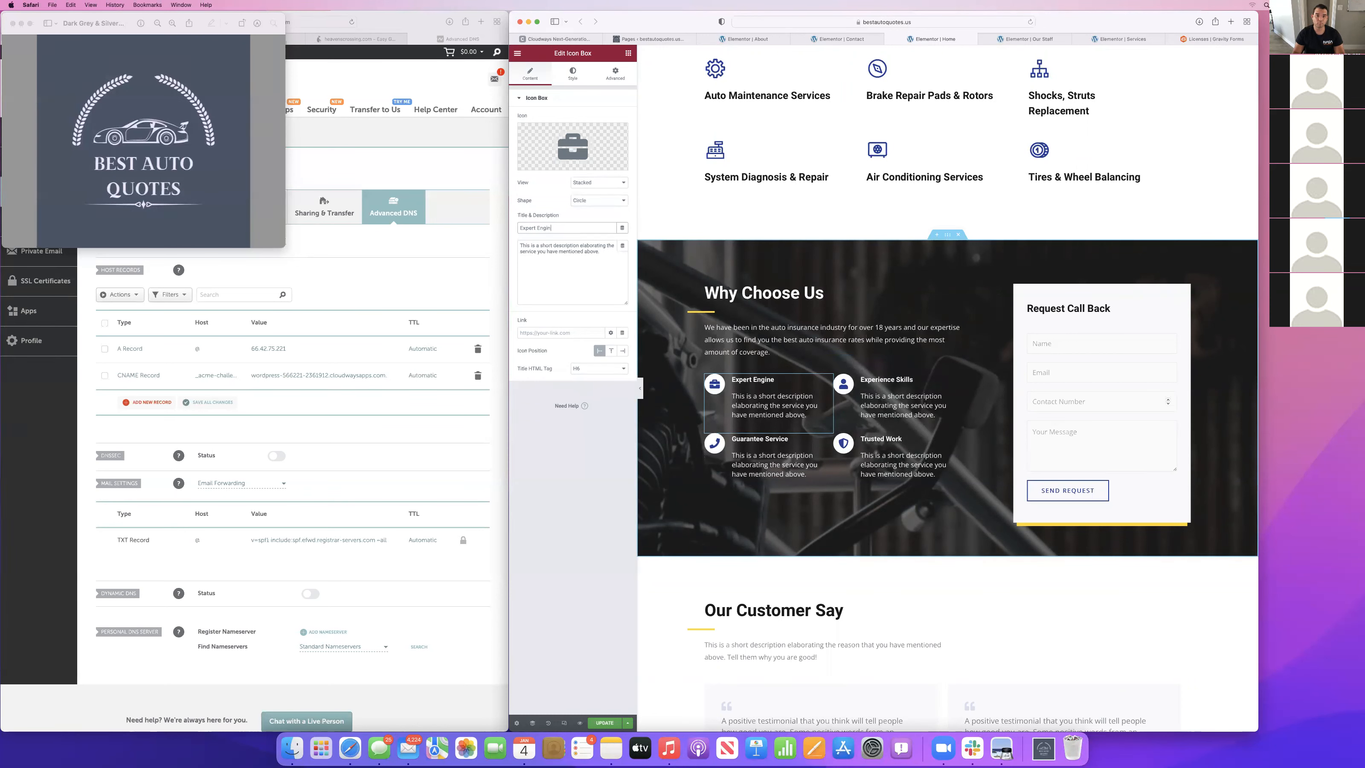
key("BackSpace")
key("BackSpace")
type("Support")
Replace the Expert Support icon box's placeholder description with the opening words "Call us today to".
triple_click(564, 248)
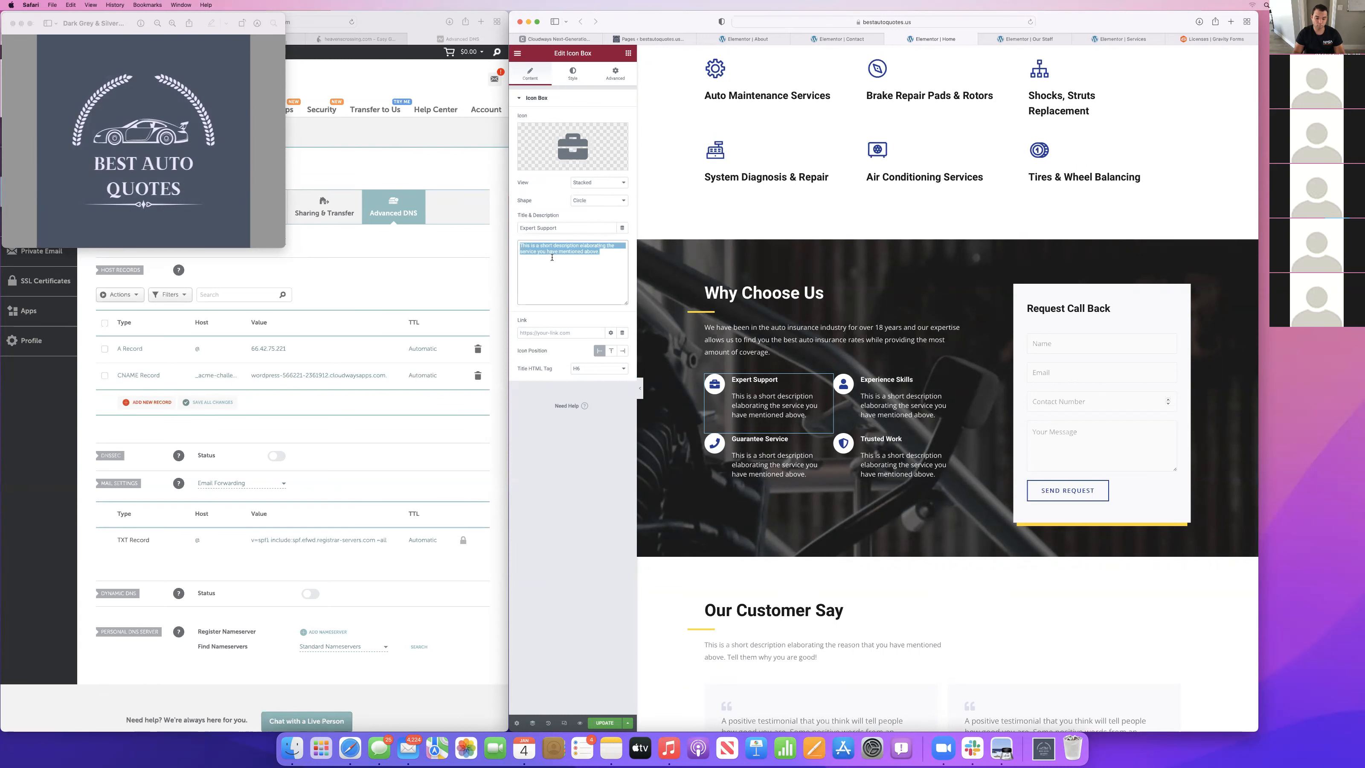
type("Call ")
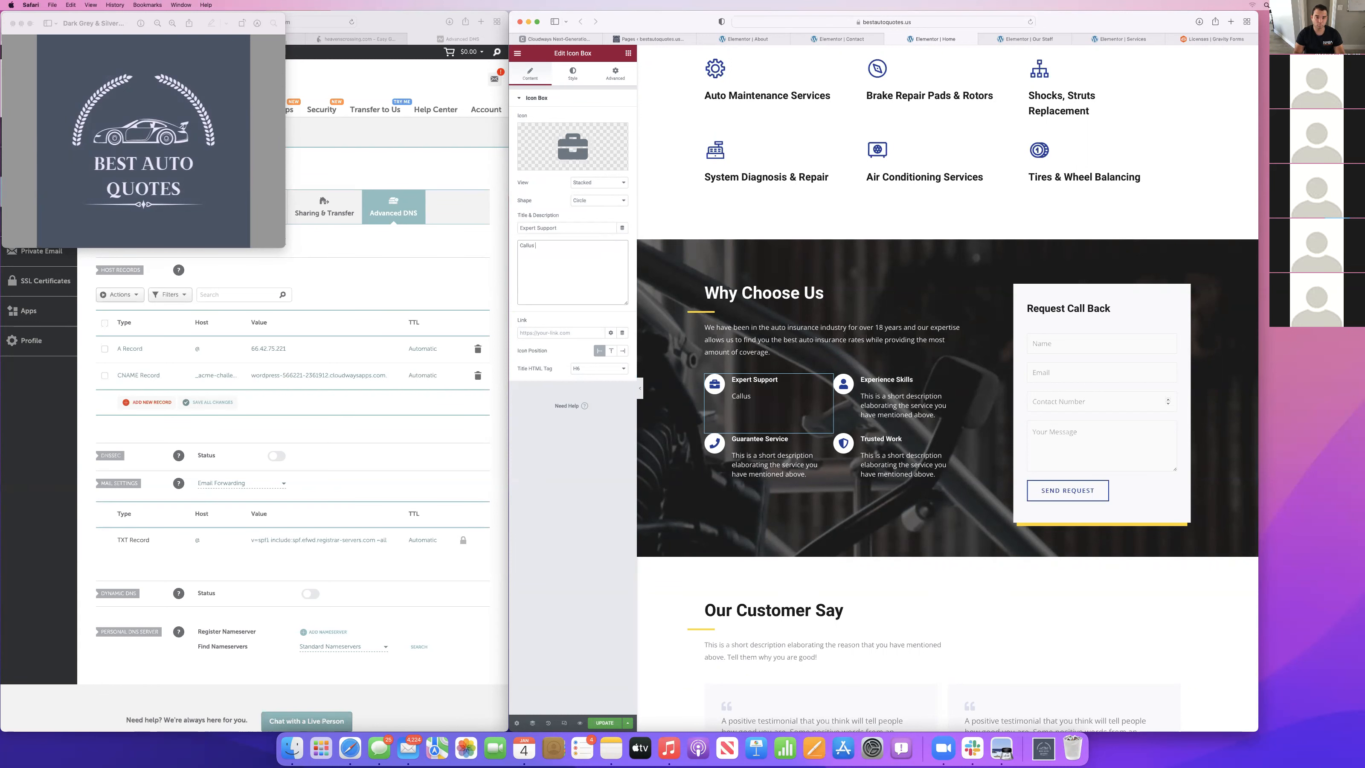
type("us today to help you")
key("BackSpace")
key("BackSpace")
key("BackSpace")
key("BackSpace")
key("BackSpace")
Complete the Expert Support description with "experience the amazing support our agents offer.".
type("eperie")
key("BackSpace")
key("BackSpace")
key("BackSpace")
key("BackSpace")
key("BackSpace")
type("xperience the amazing support our agent")
key("BackSpace")
type("r agents offer. Call us to")
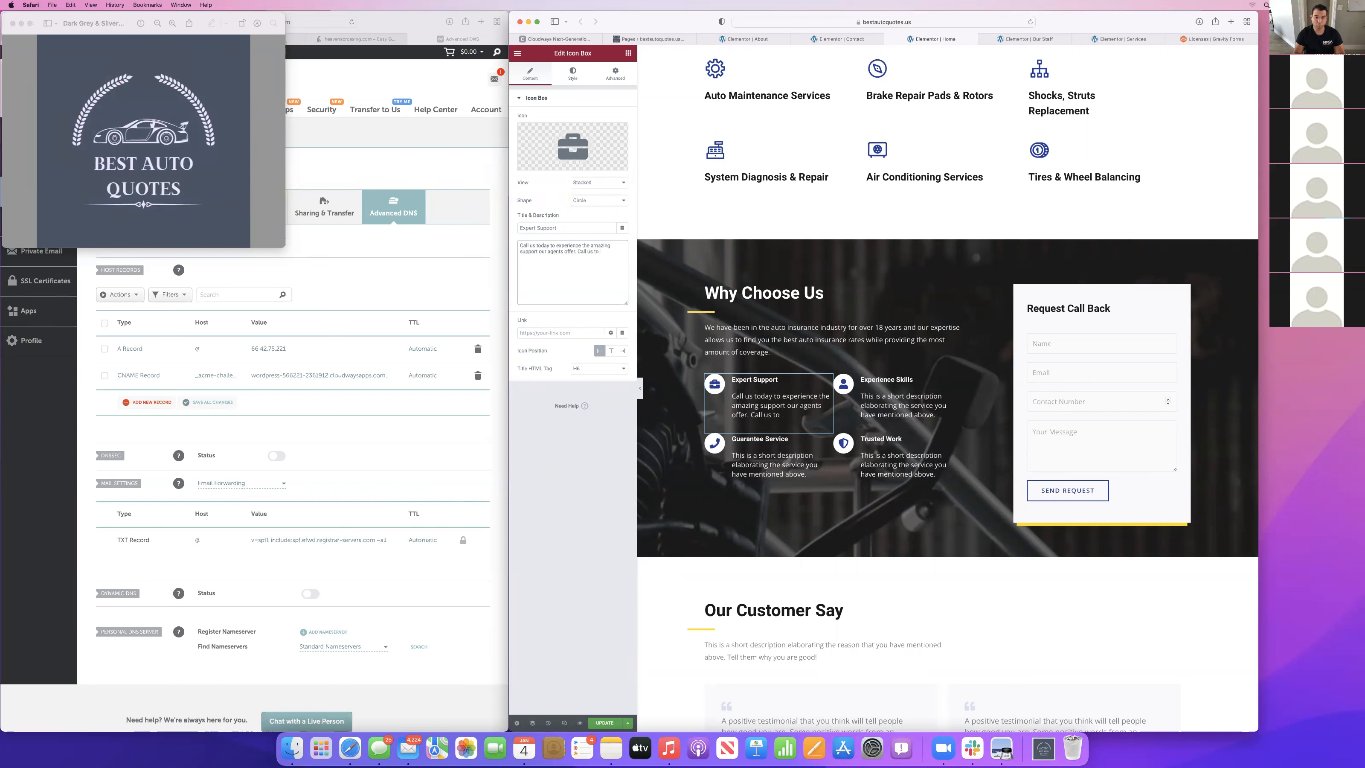
key("BackSpace")
key("BackSpace")
Replace the Experience Skills icon box's placeholder description with "We are knowledgeable in the the auto insurance industry and".
left_click(936, 415)
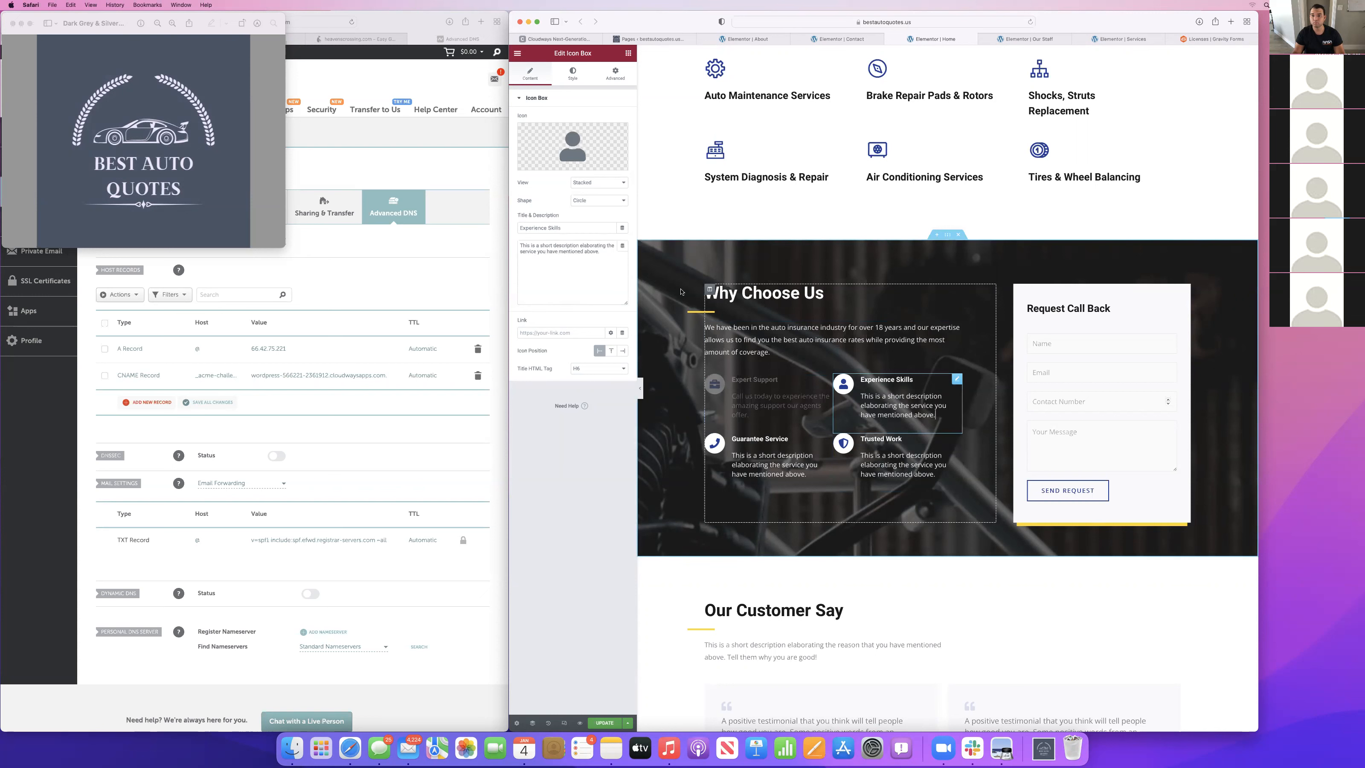
left_click(569, 261)
key("super+a")
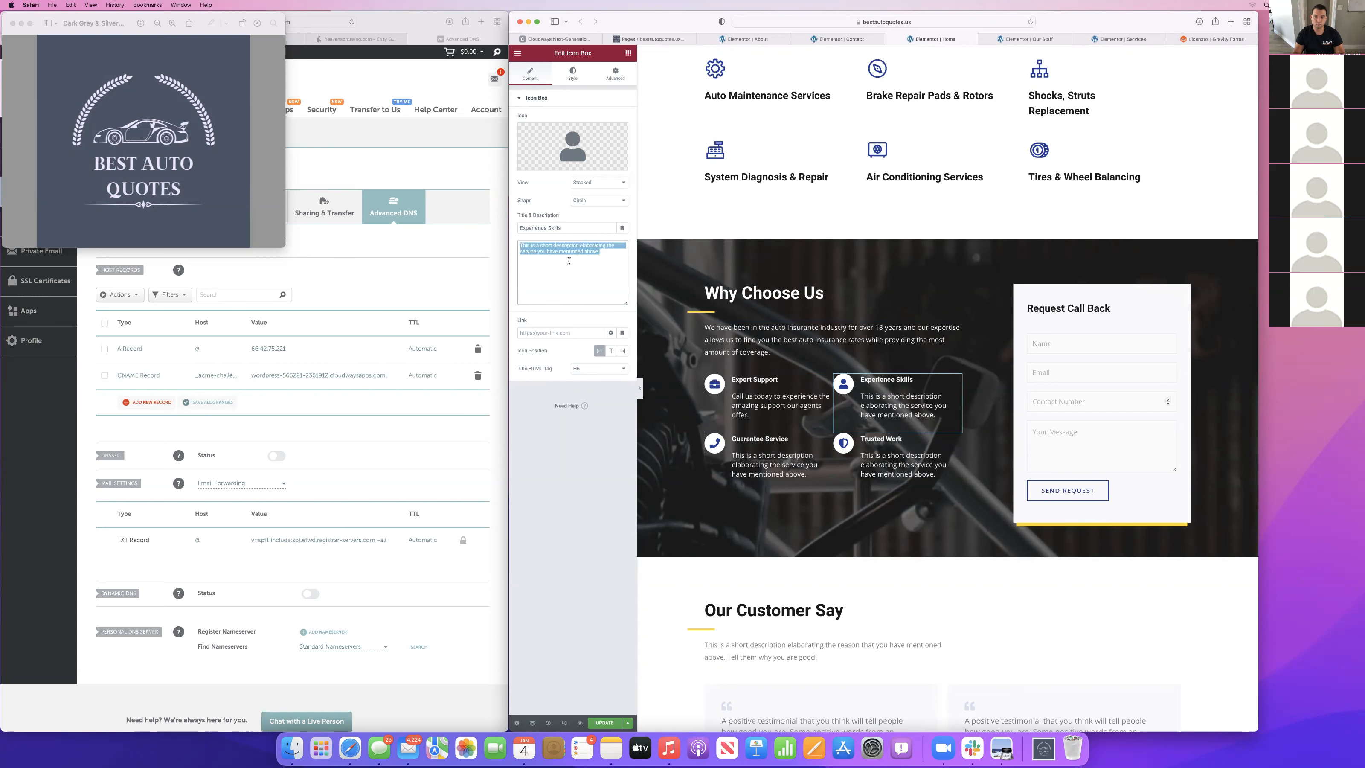
type("We are k")
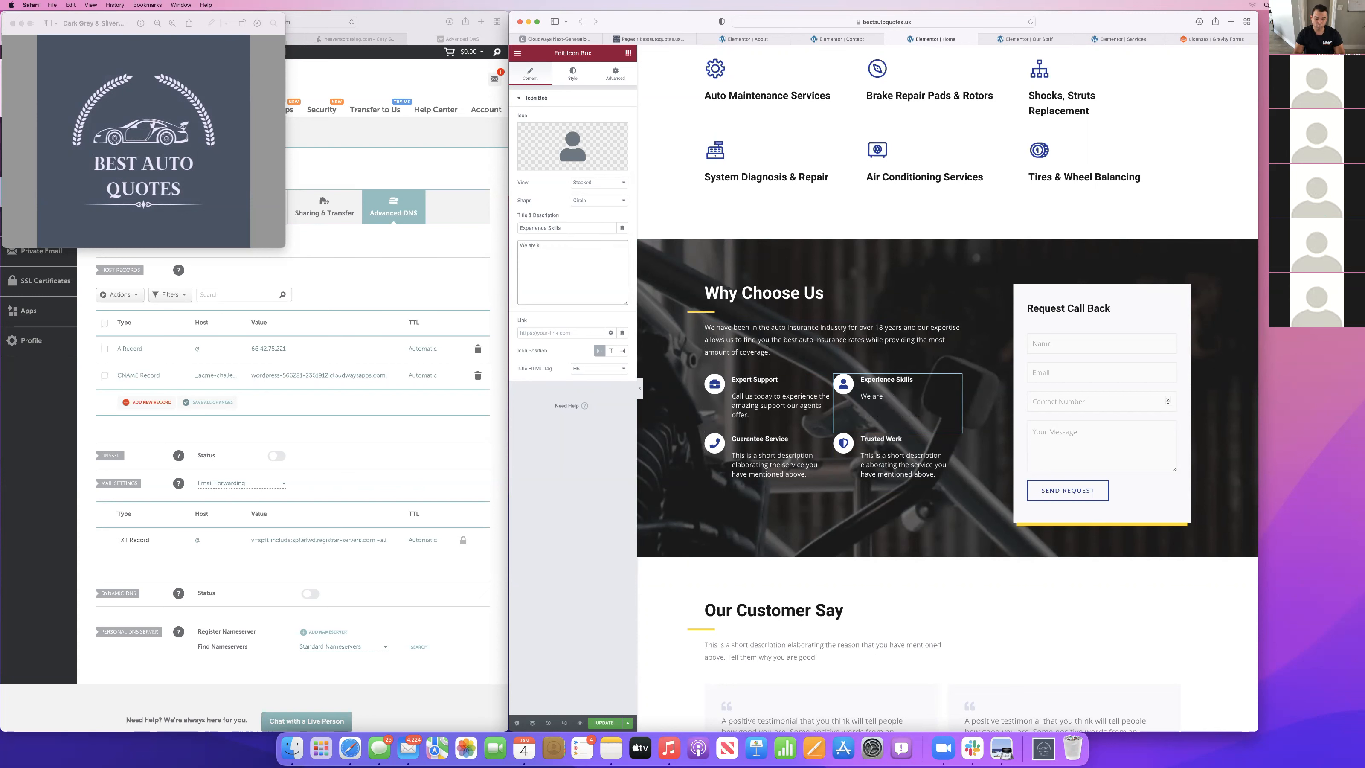
type("nowledgeable in the the auto in")
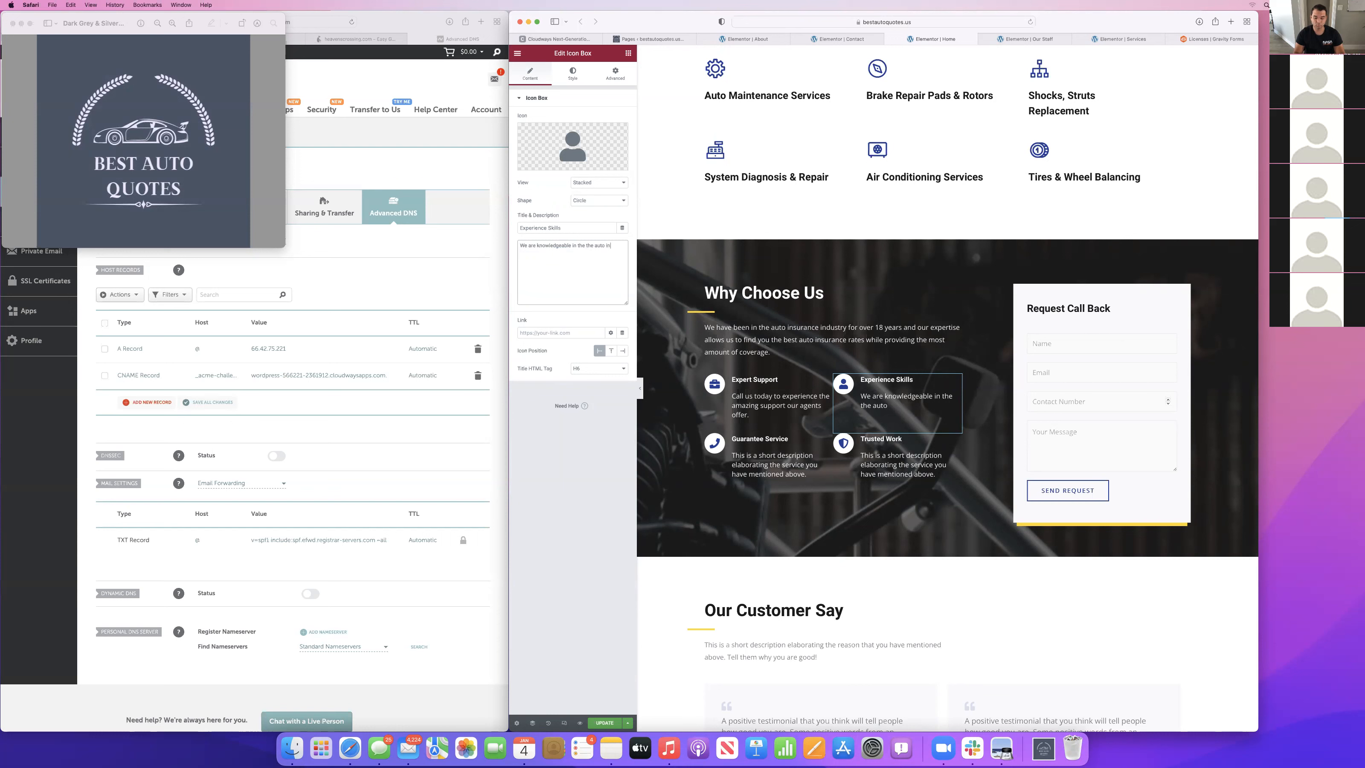
type("surance industry and can celp any one insure the")
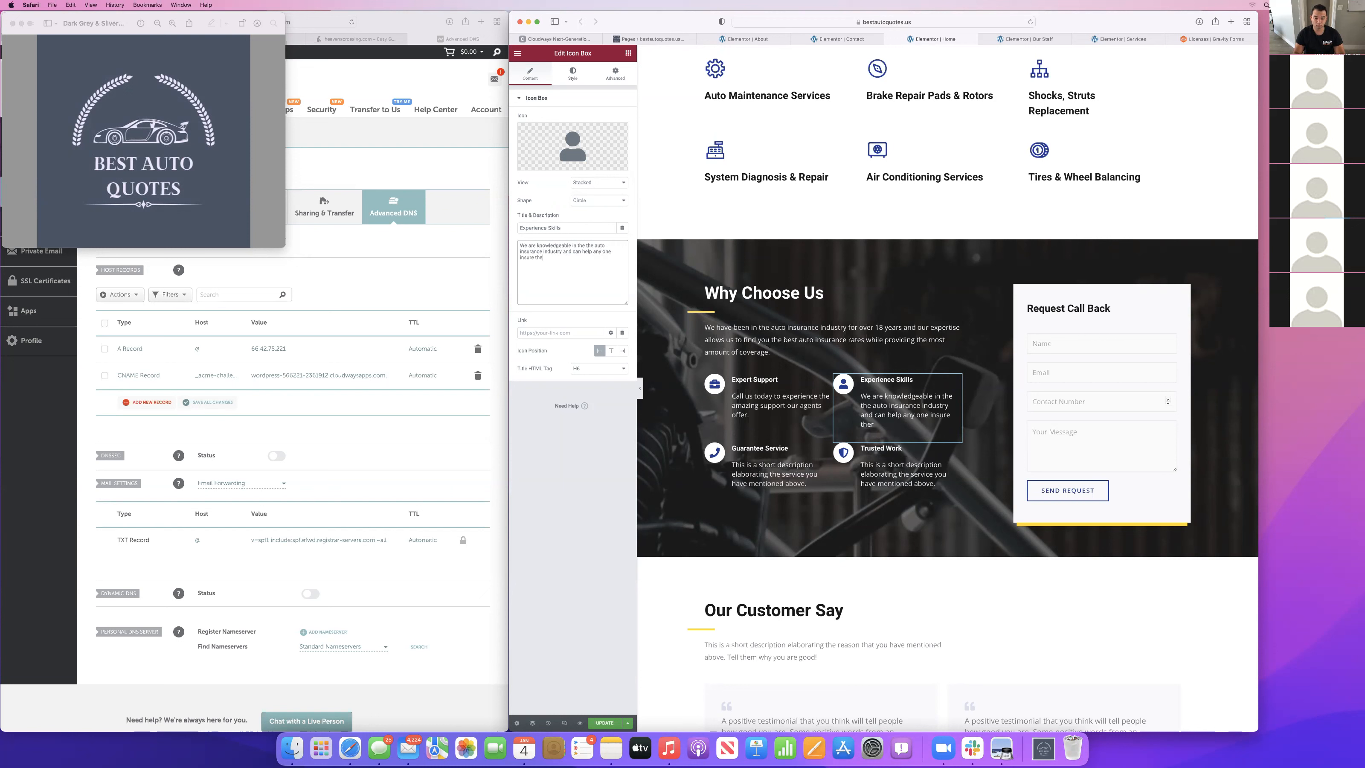
type("ir car at the most affordable price.")
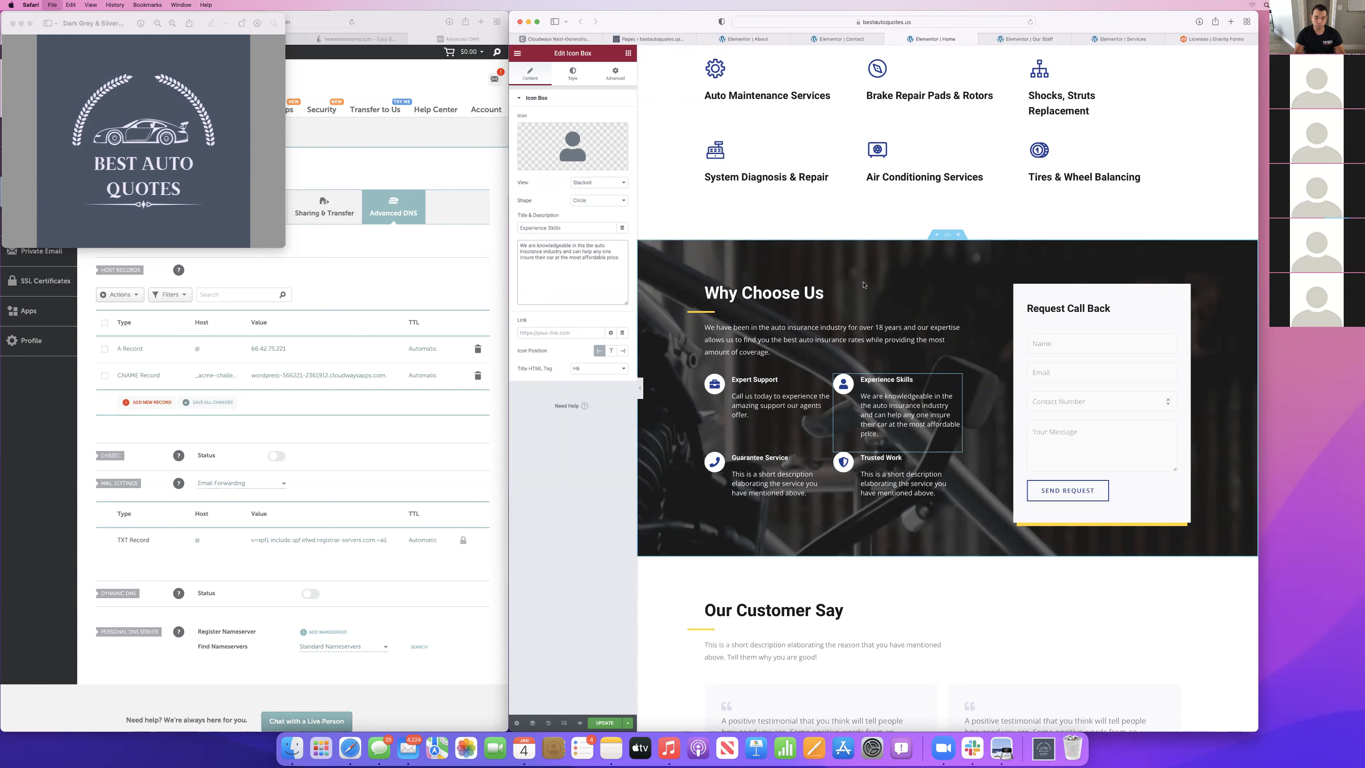
Open the GEICO website in a new browser tab and select Auto as the type to insure.
key("super+t")
type("gei")
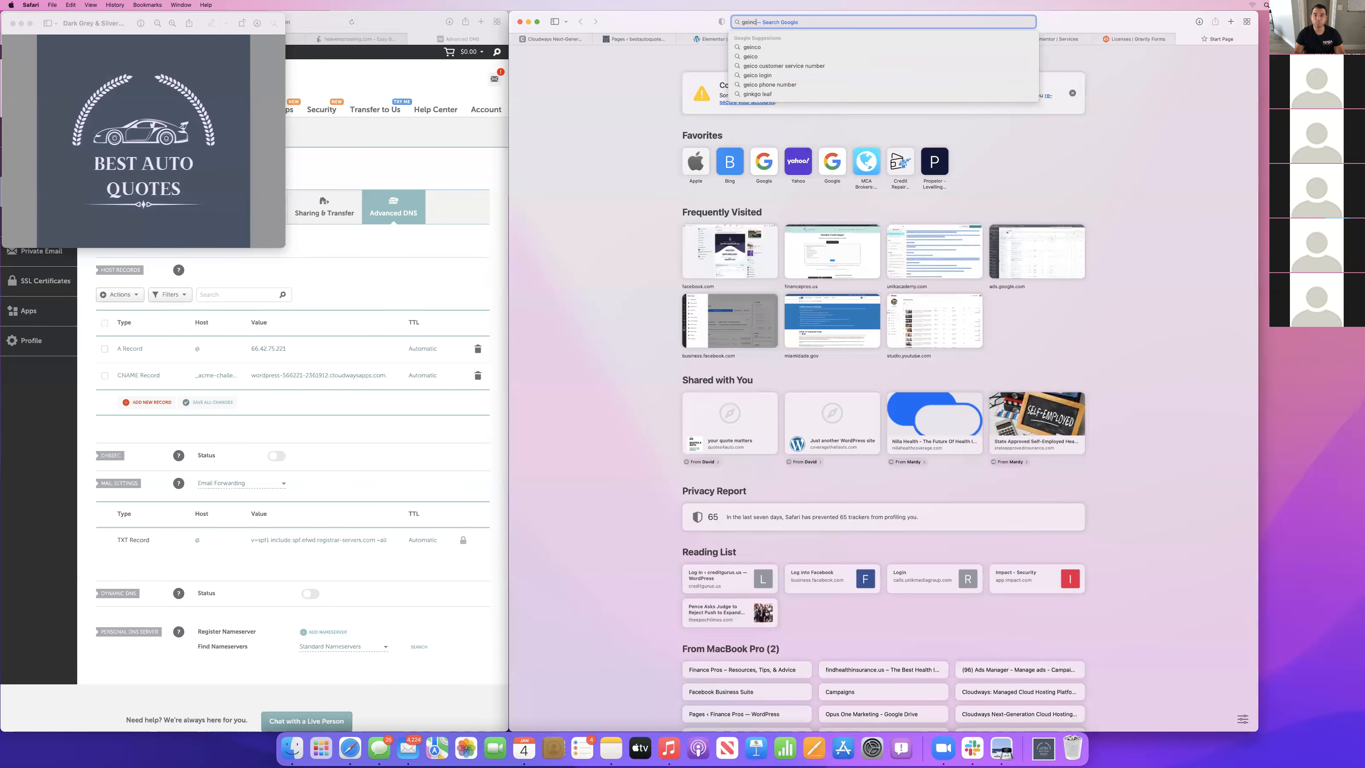
type("com")
key("Return")
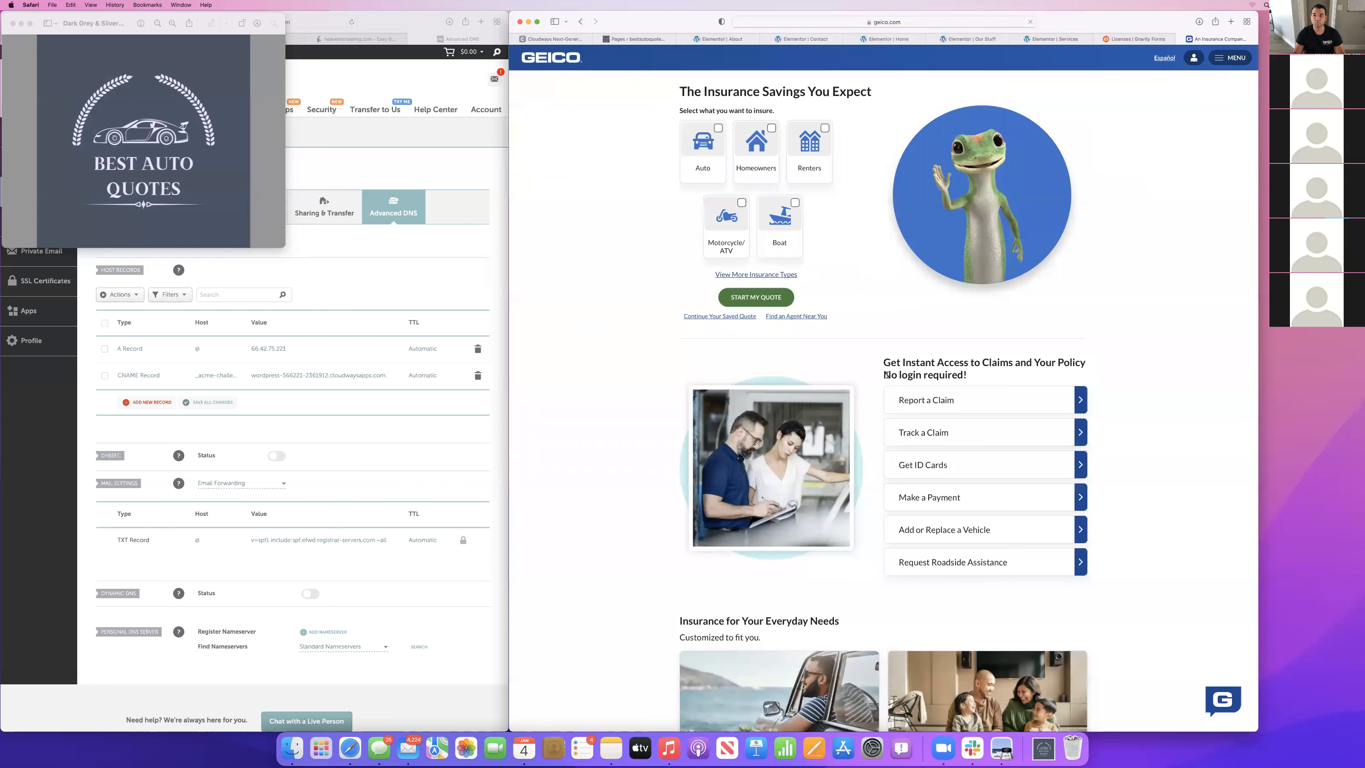
left_click(717, 130)
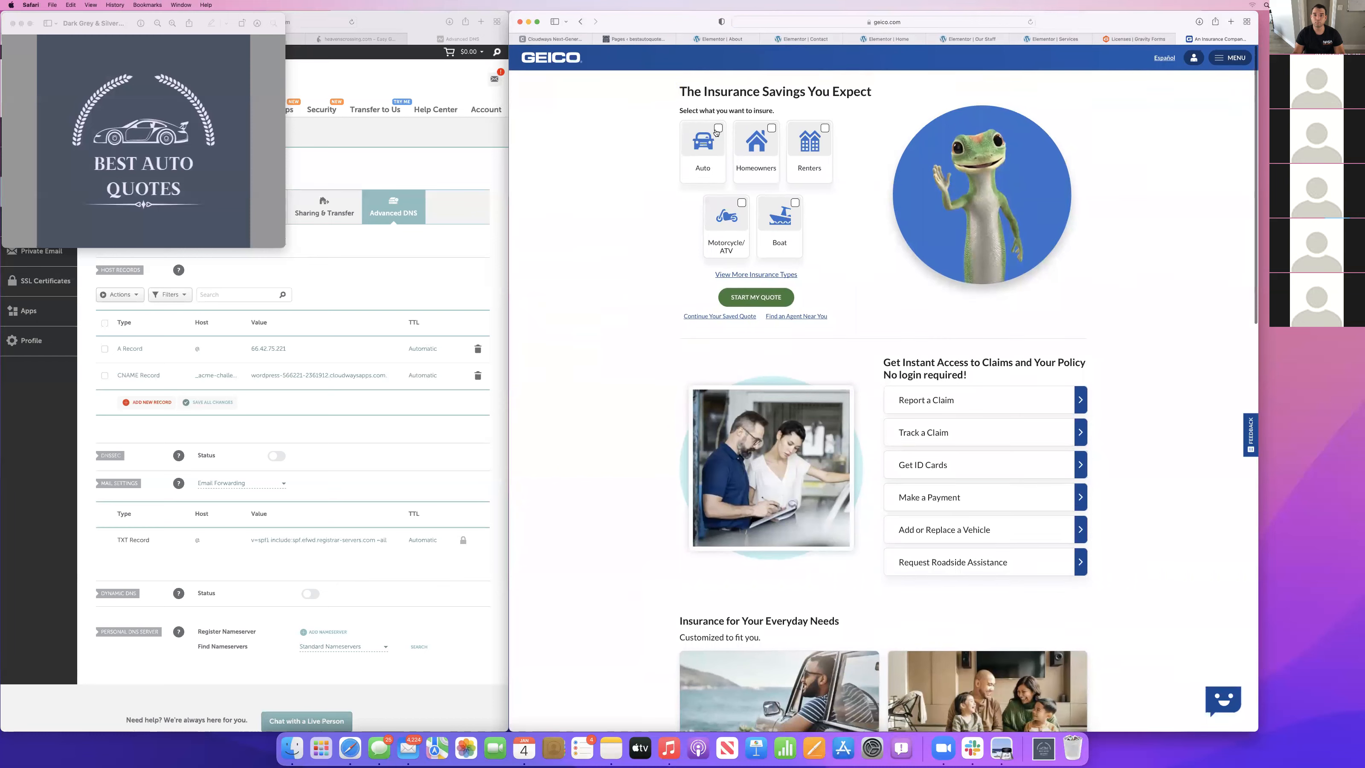
Examine the sections of the GEICO home page as a reference for insurance content and layout.
scroll(847, 270, "down", 2)
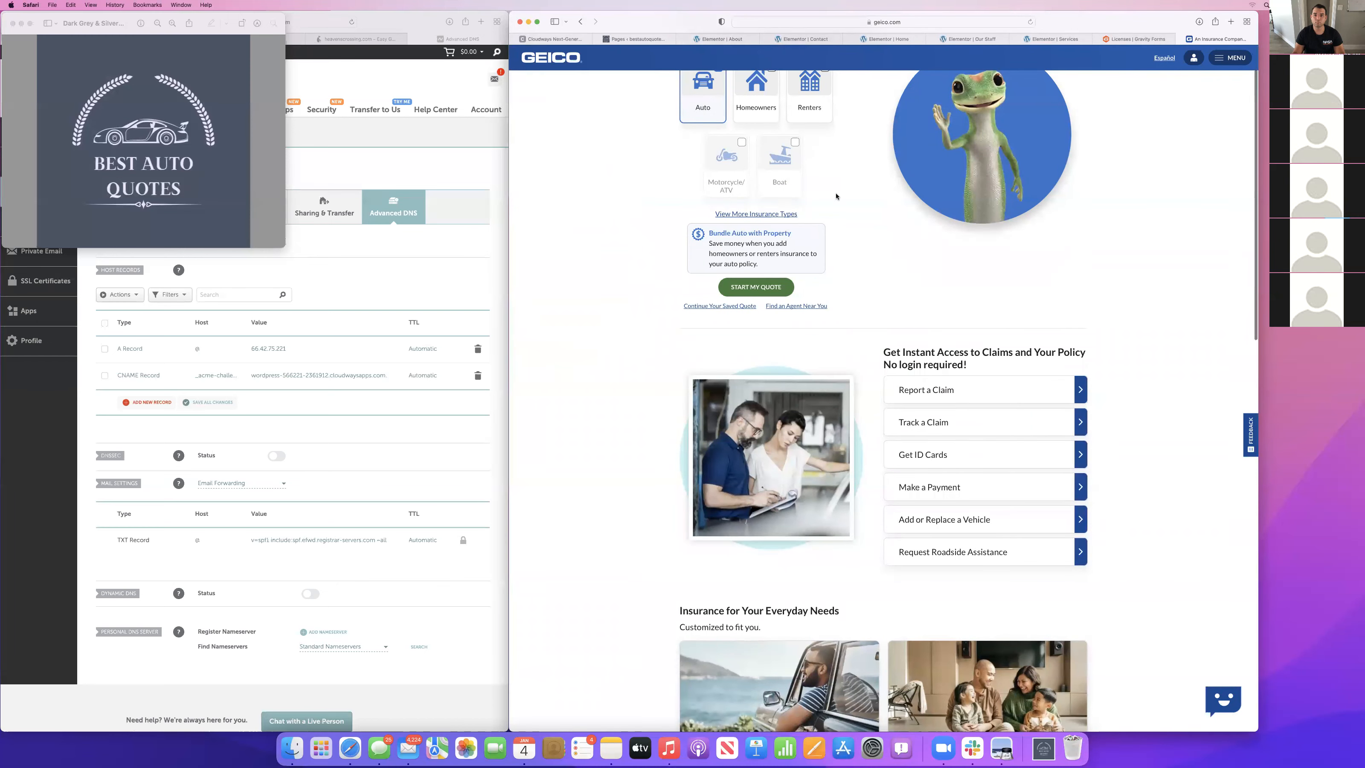
scroll(781, 283, "down", 1)
scroll(895, 306, "down", 10)
scroll(895, 305, "up", 5)
scroll(896, 306, "down", 2)
scroll(896, 305, "down", 8)
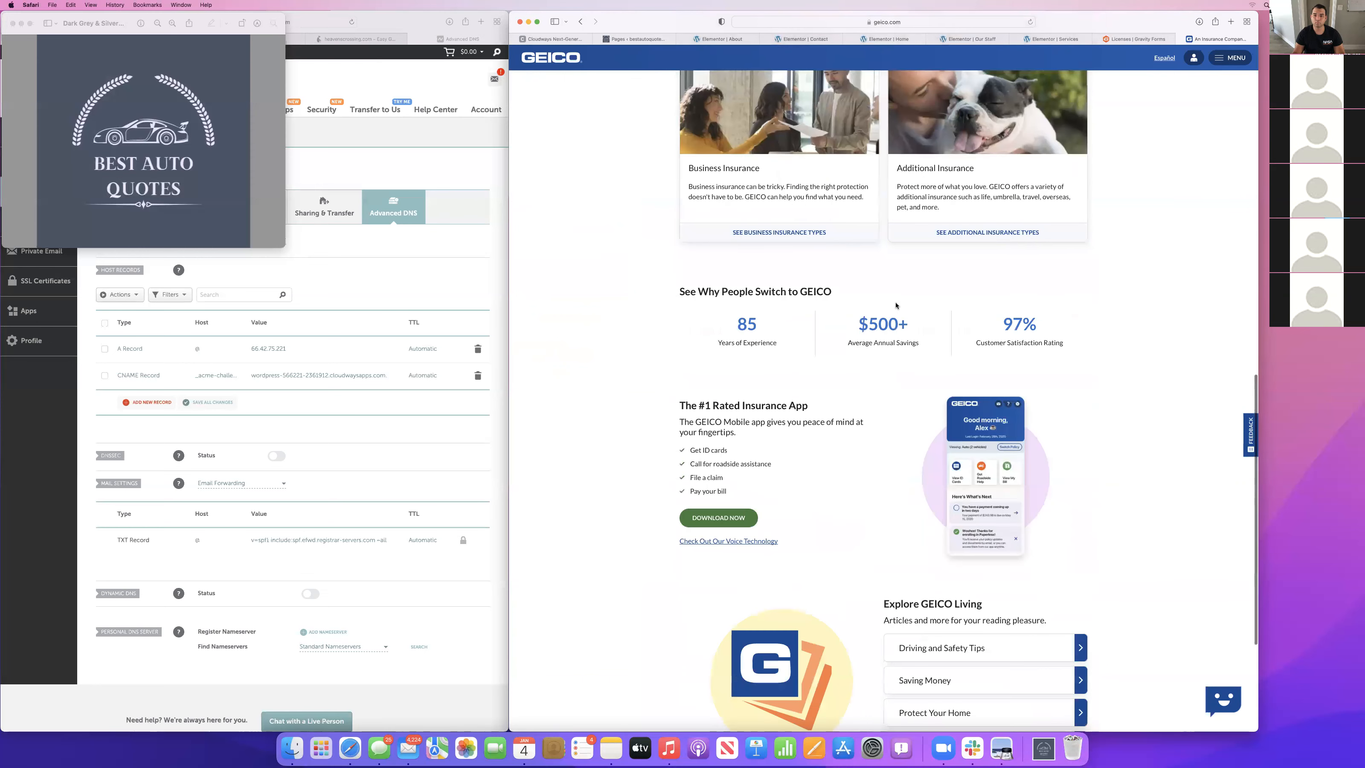
scroll(896, 305, "down", 5)
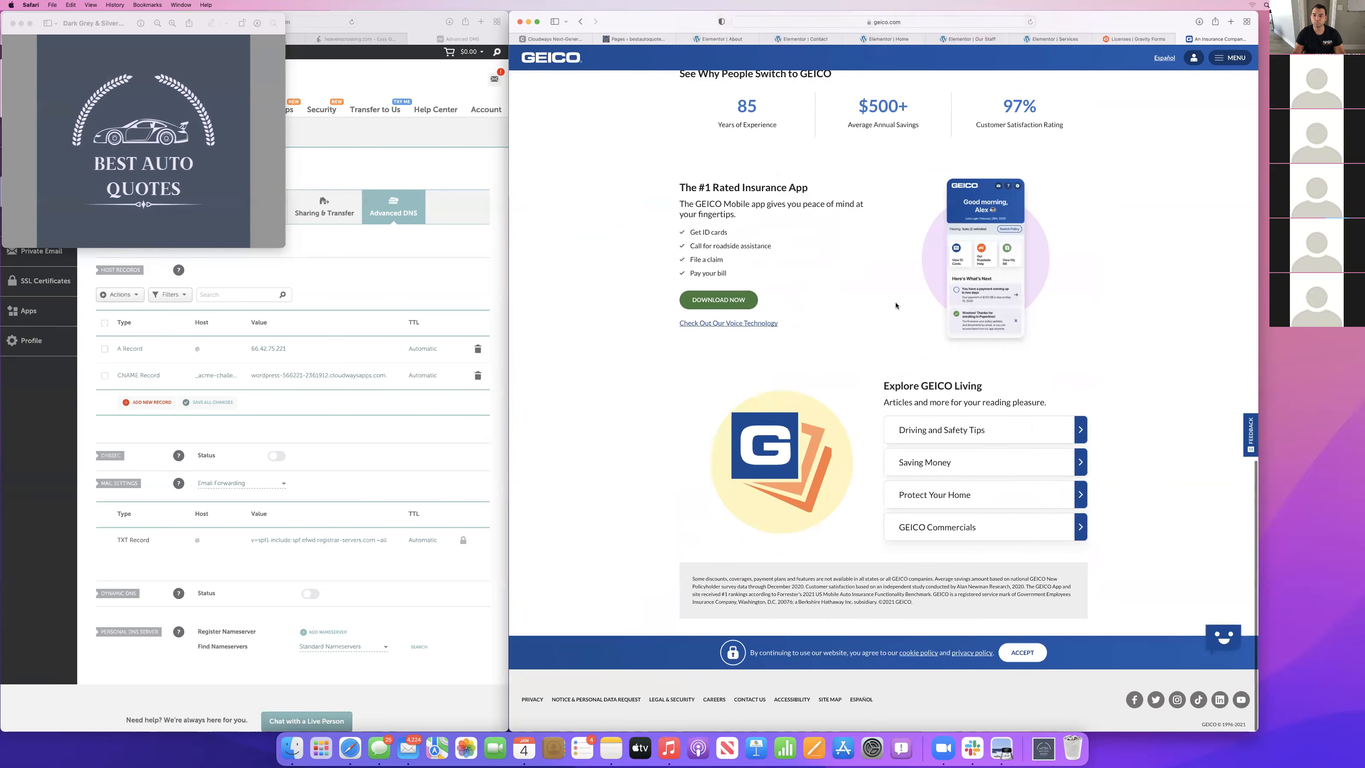
scroll(904, 360, "up", 15)
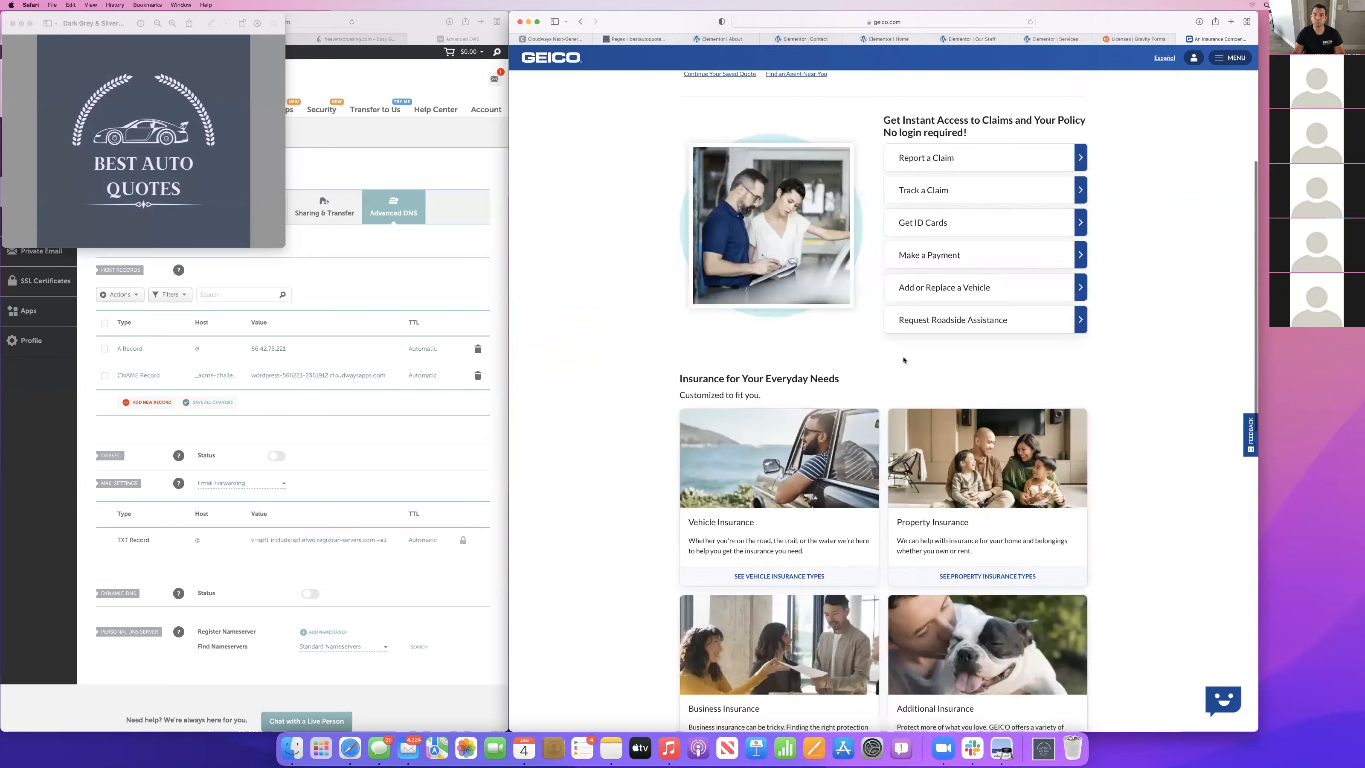
Search the web for Allstate auto insurance and open the sponsored Allstate Auto Insurance result.
left_click(899, 21)
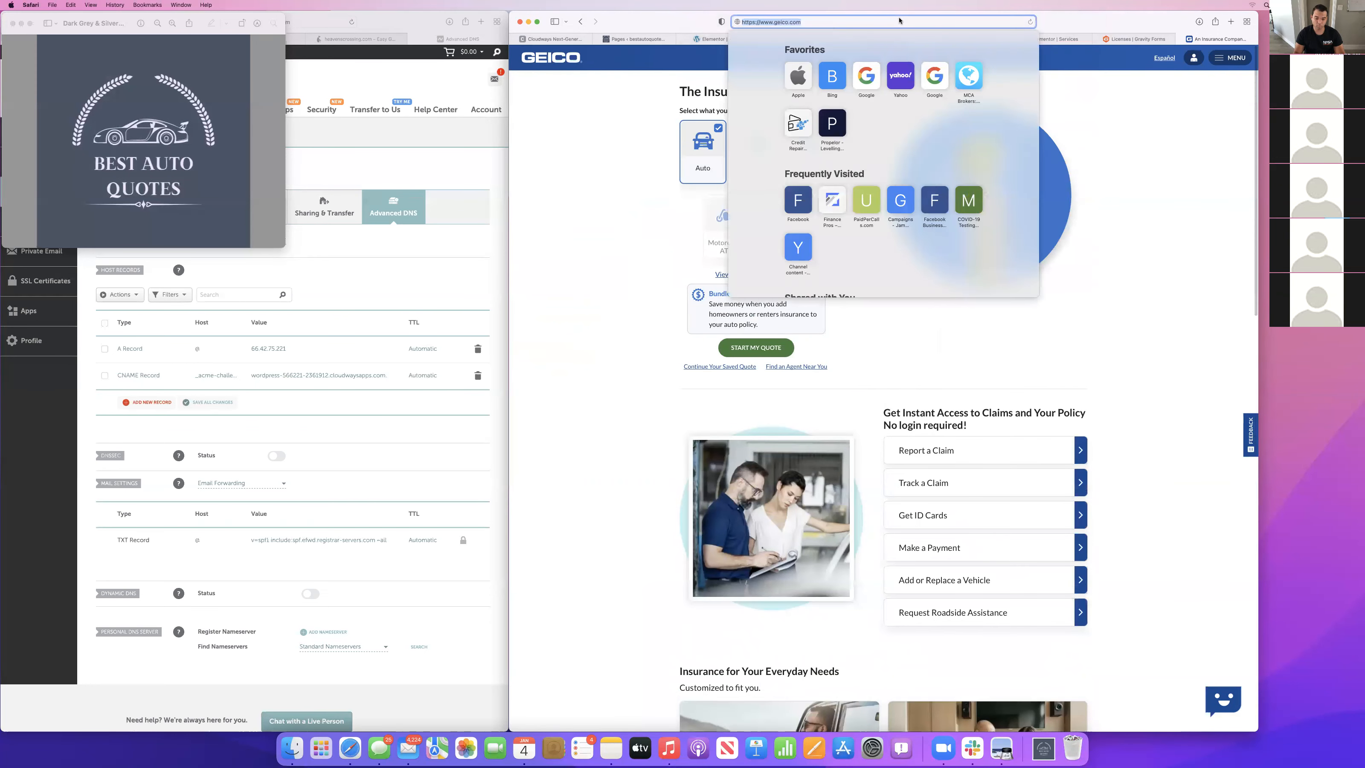
type("al")
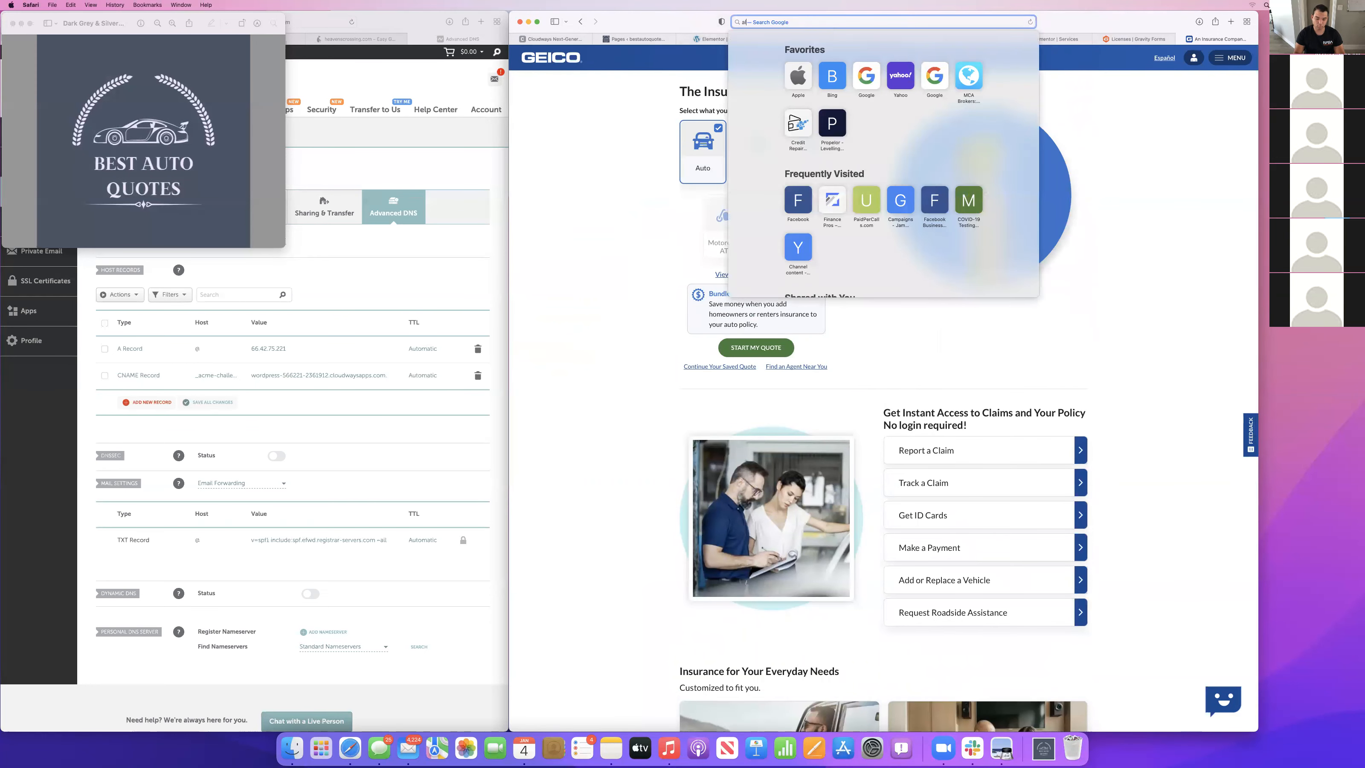
type("lstate auto insurnace")
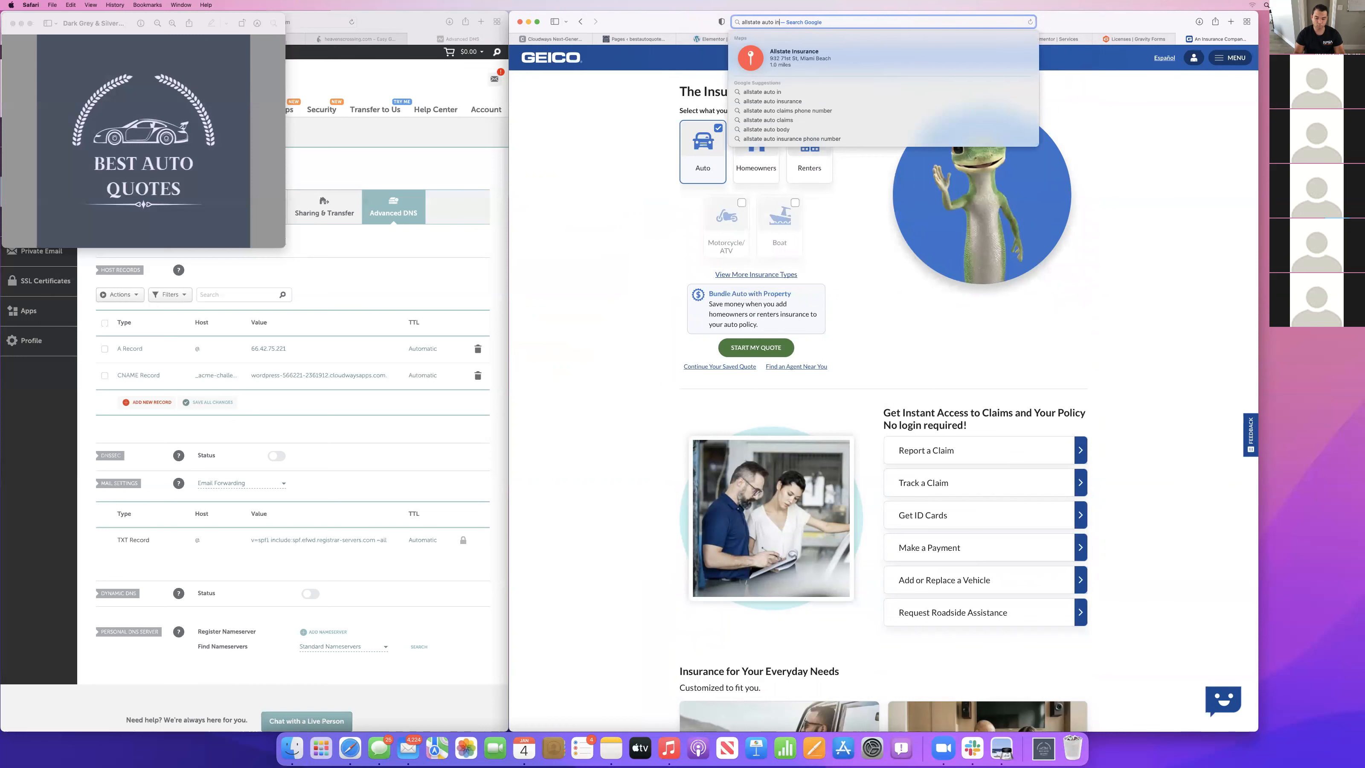
key("Return")
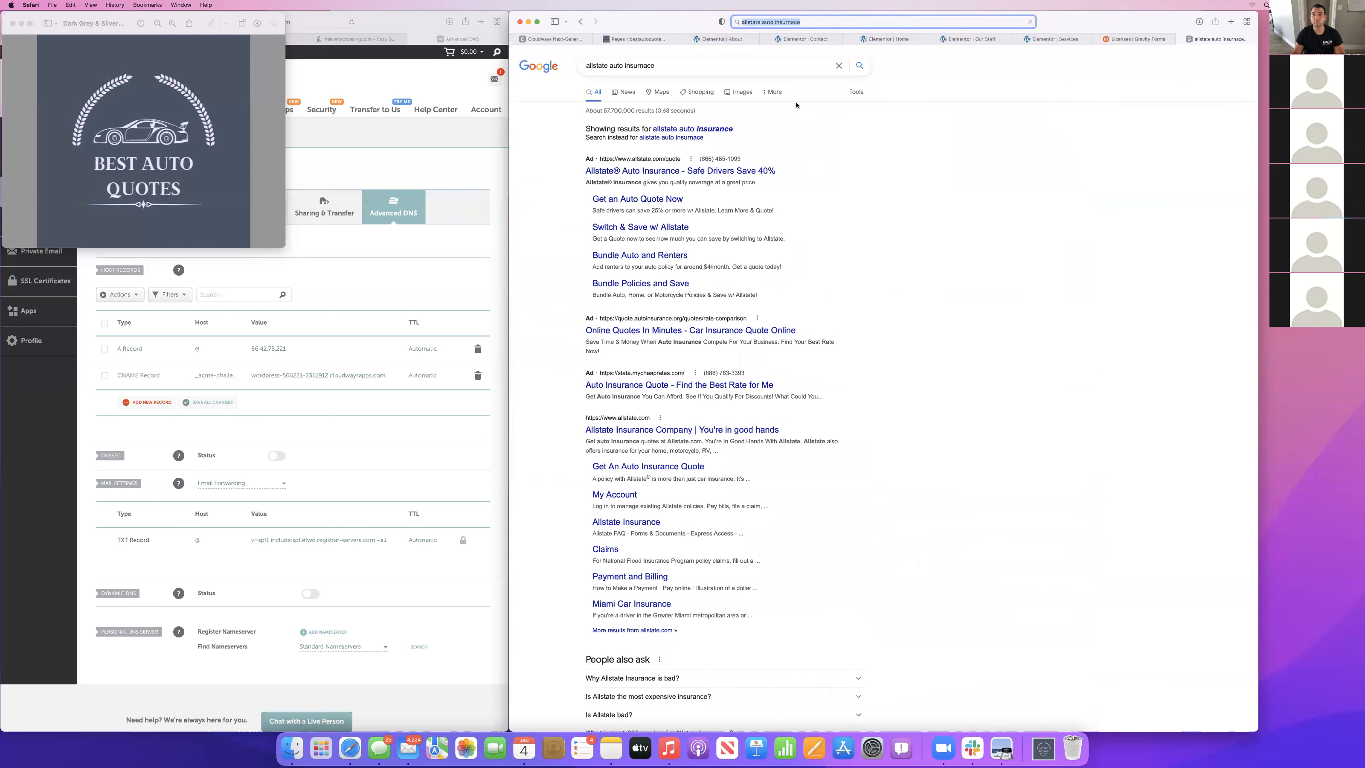
left_click(653, 172)
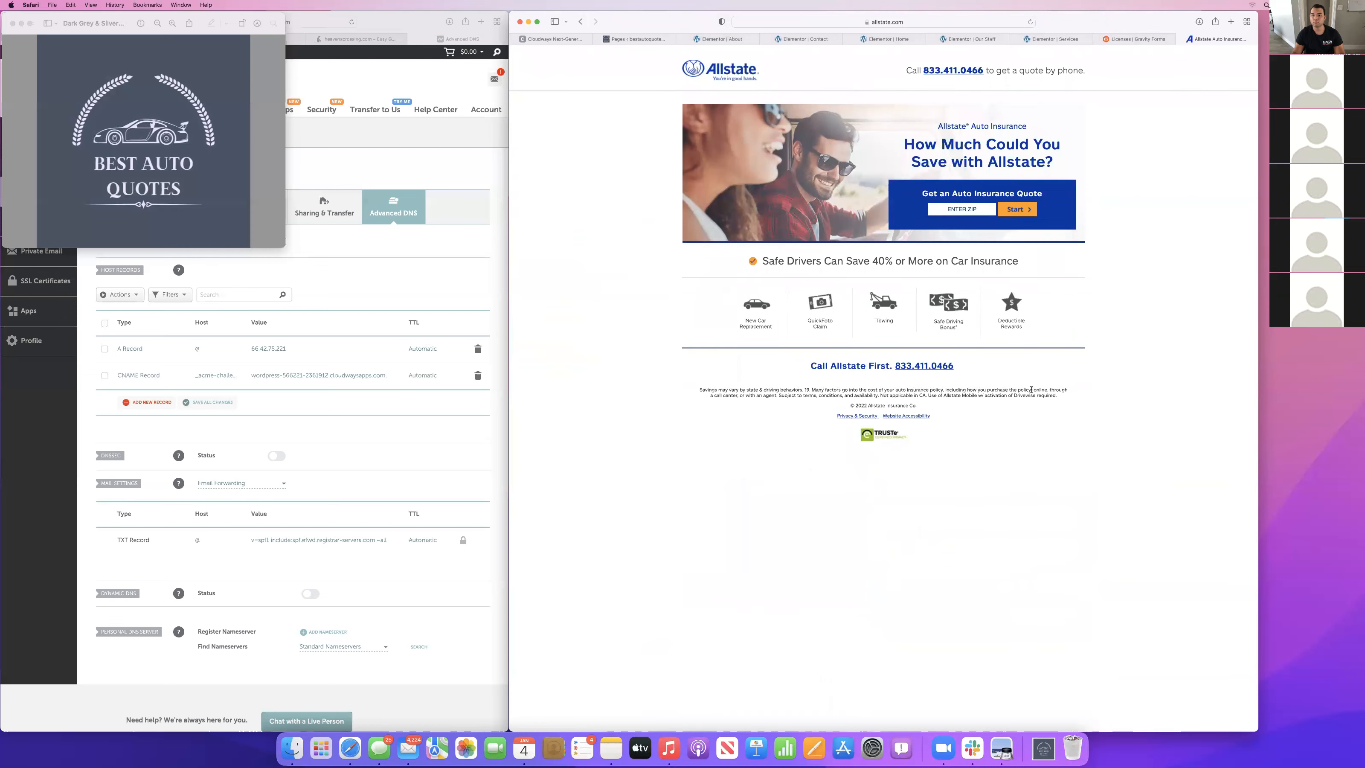
Return to the search results and open the sponsored "Auto Insurance Quote - Find the Best Rate for Me" result.
scroll(1031, 390, "left", 10)
scroll(669, 441, "down", 3)
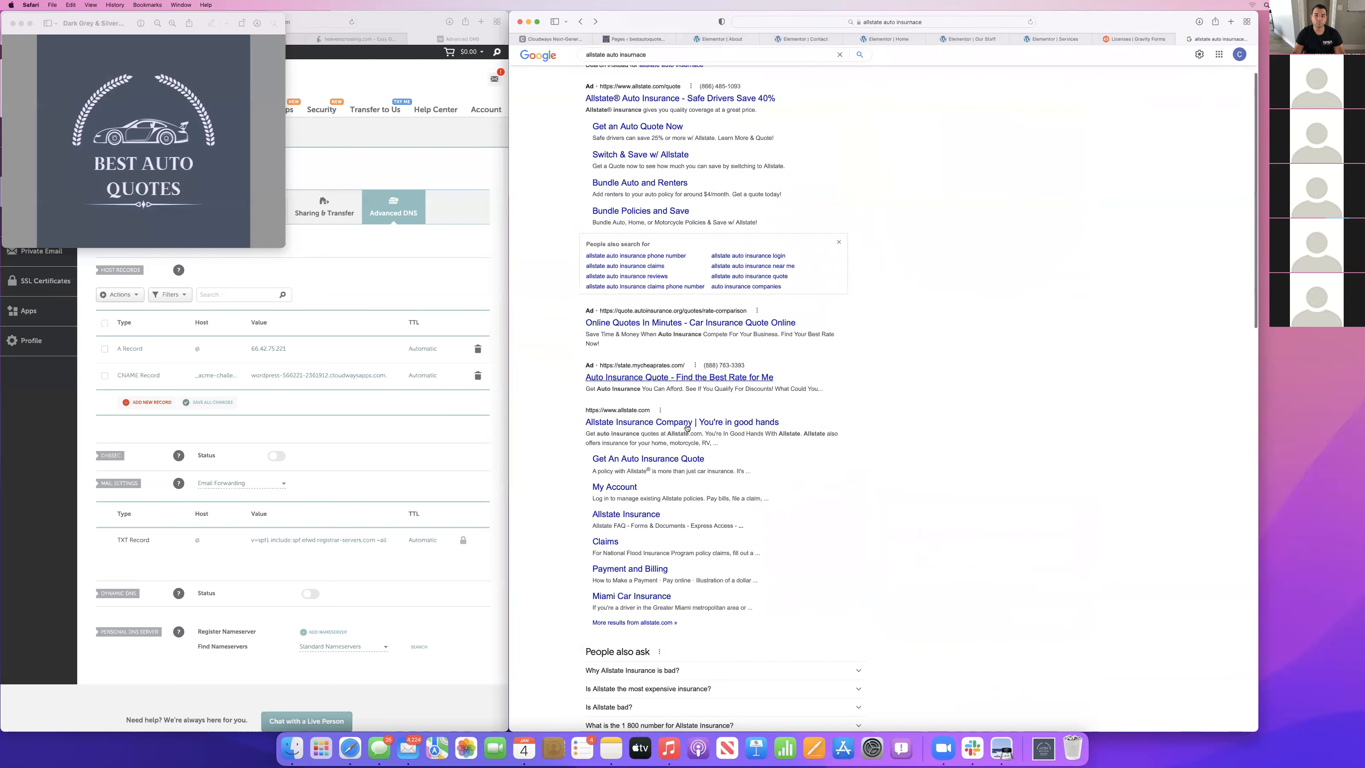
left_click(707, 382)
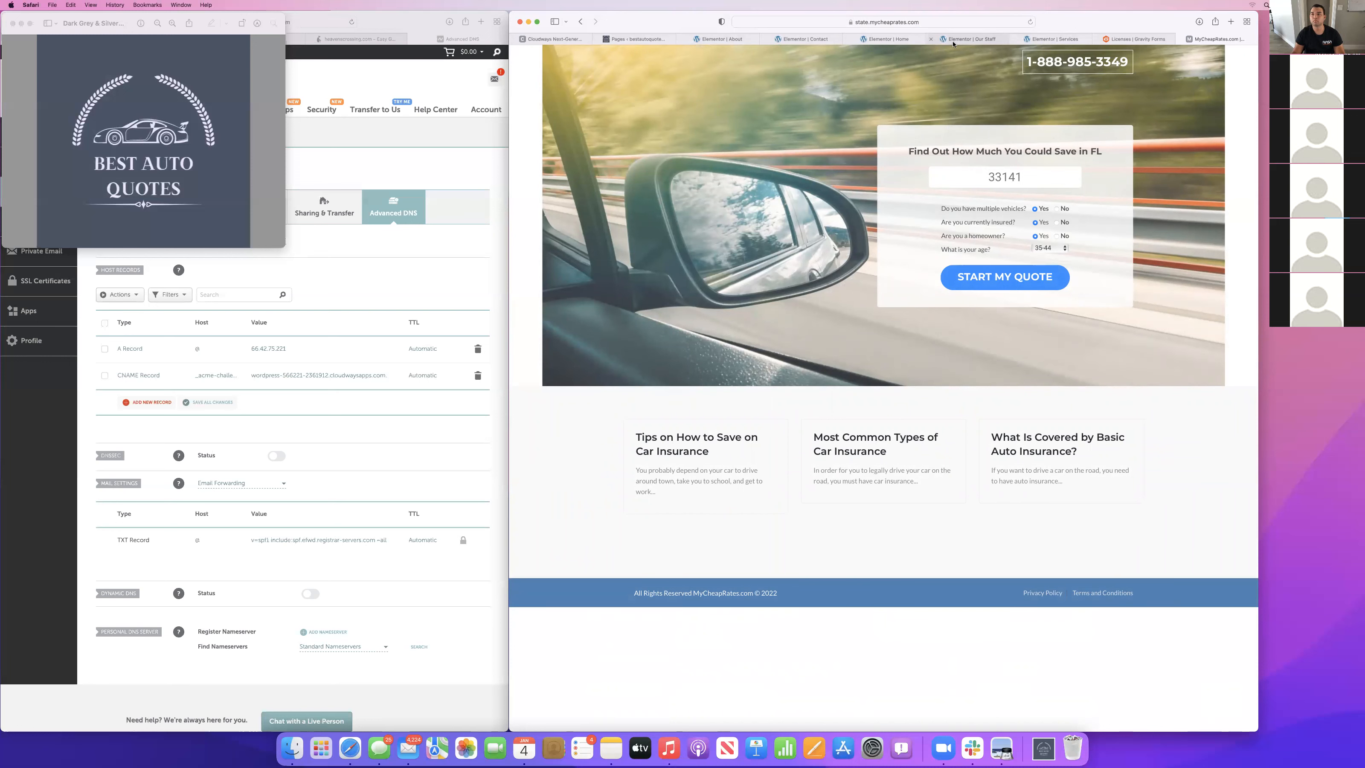
Close the Gravity Forms browser tab and return to the Home page in the Elementor editor.
left_click(1099, 39)
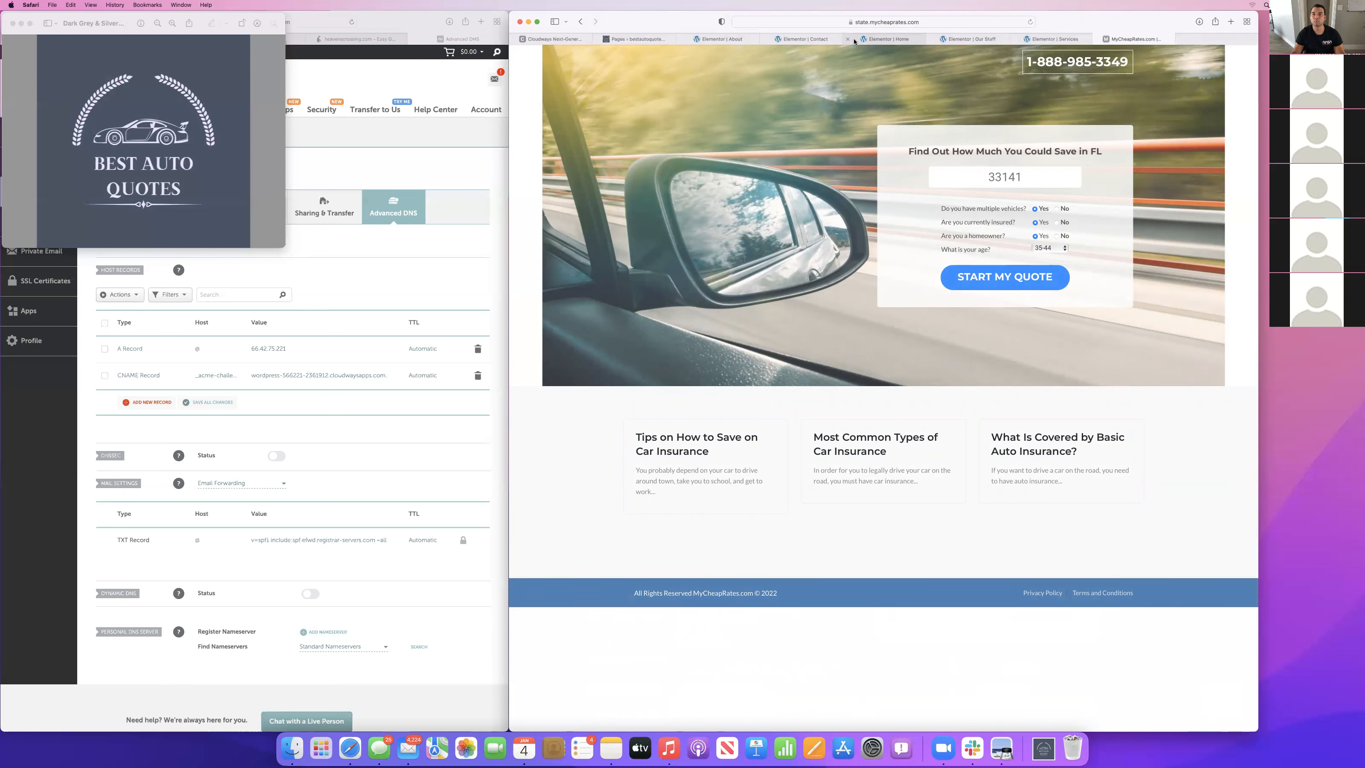
left_click(879, 42)
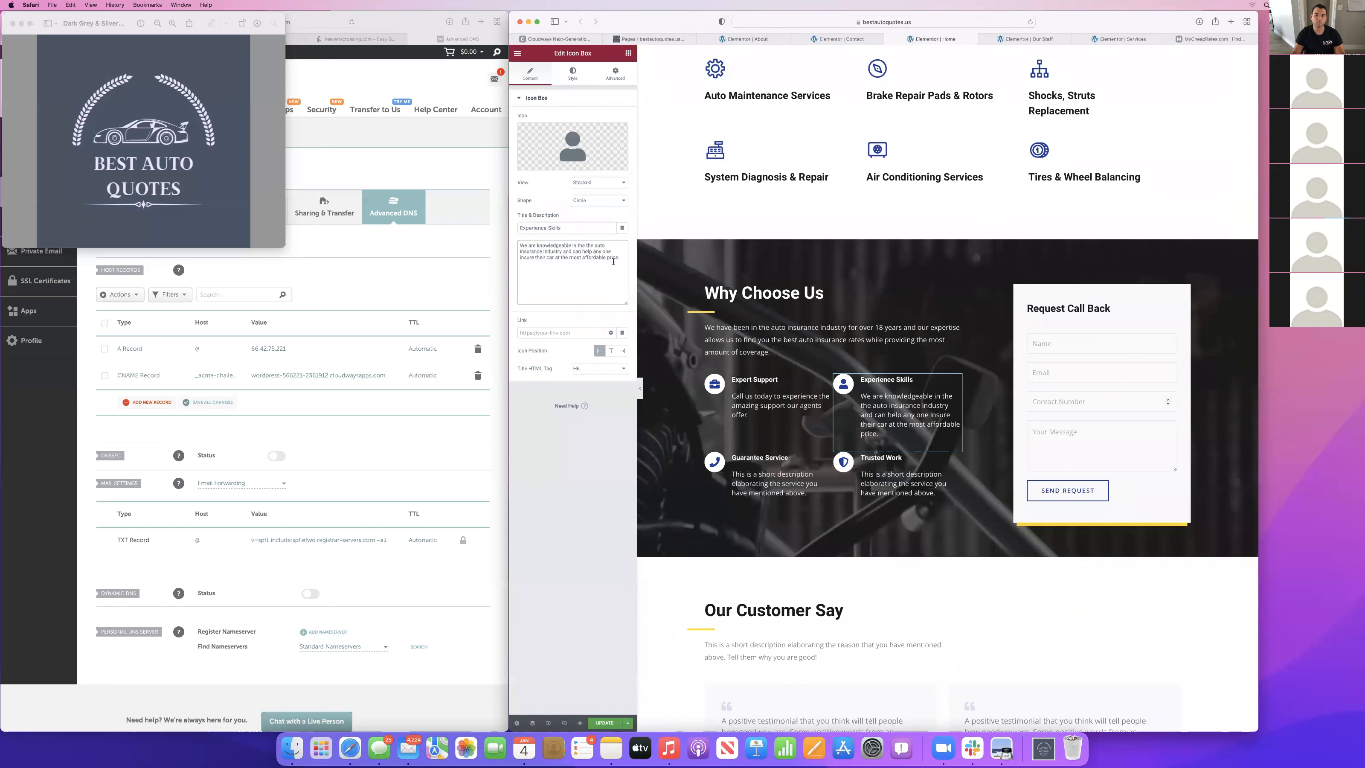
Replace the Guarantee Service icon box's placeholder description with "Quality service is guaranteed. You will not leave unhappy.".
left_click(776, 487)
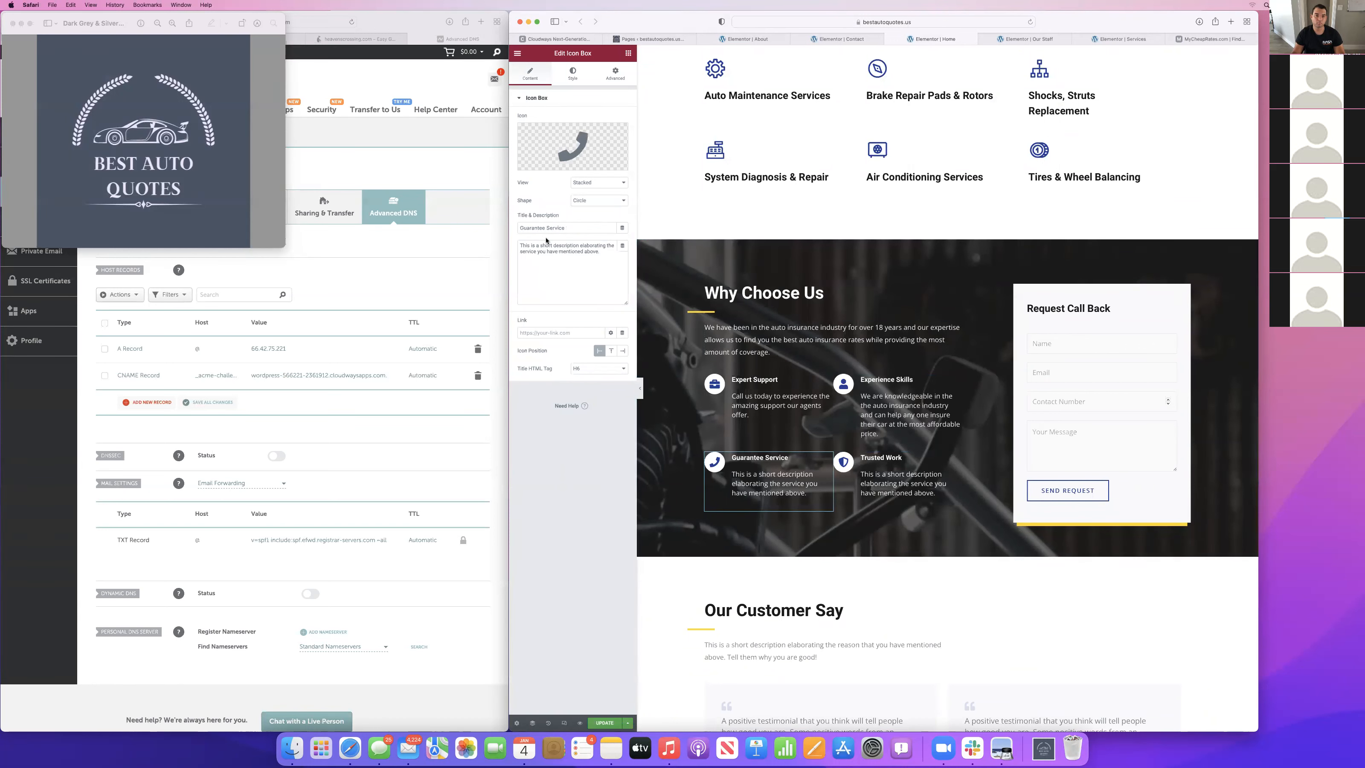
triple_click(546, 244)
type("Our ")
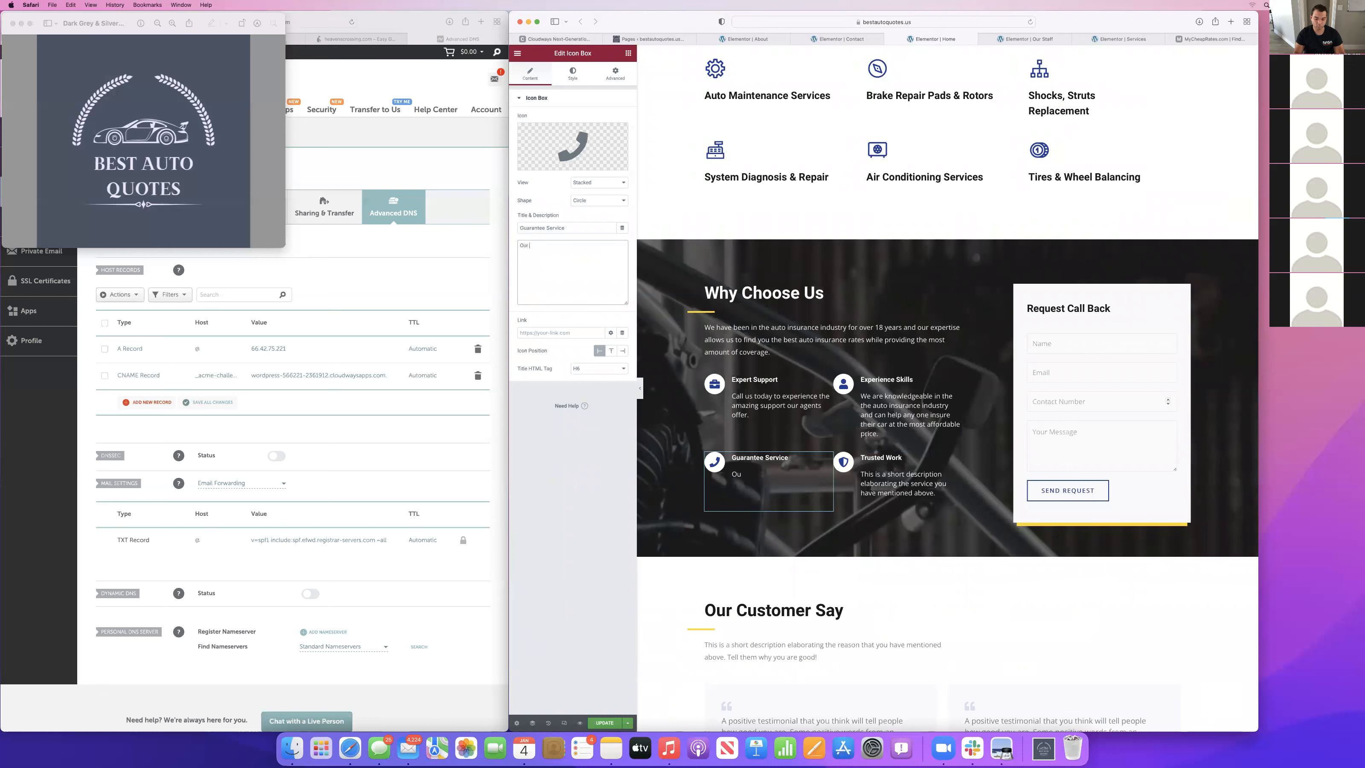
type("service i")
key("super+a")
type("Quality service is quaranteed. You will not leave unhappy")
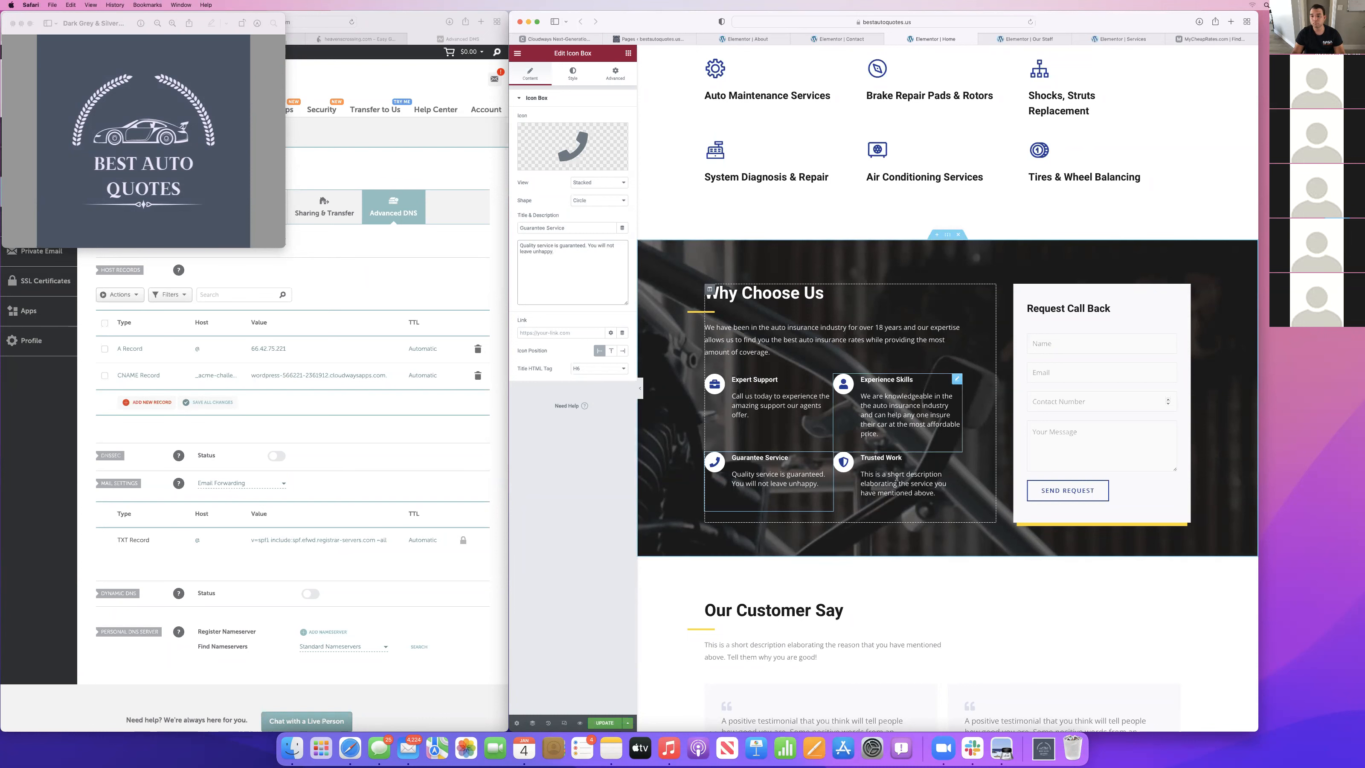
Replace the Trusted Work icon box's placeholder description with the opening words "Our age and experience in the industry".
left_click(937, 492)
left_click(592, 291)
key("cmd+a")
key("BackSpace")
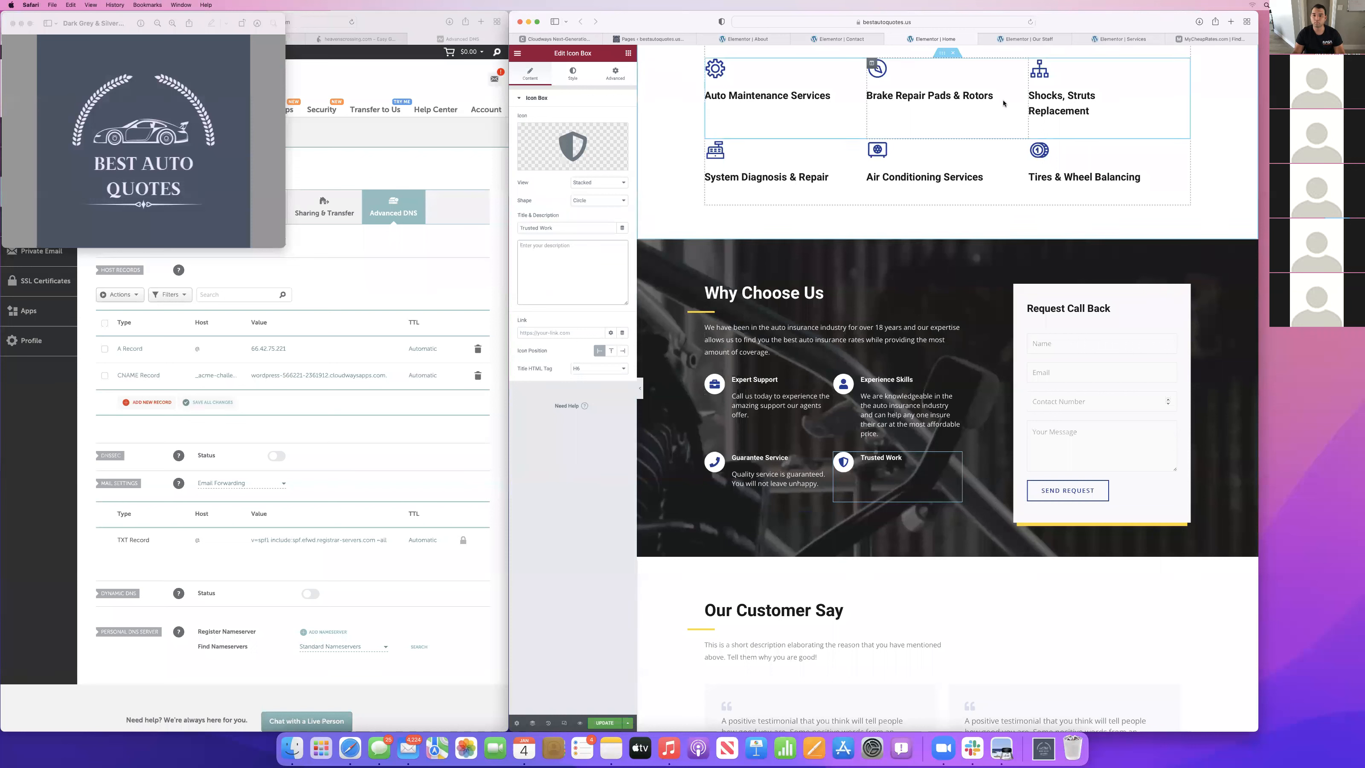
type("Our age and i")
type("xperience in the industry a")
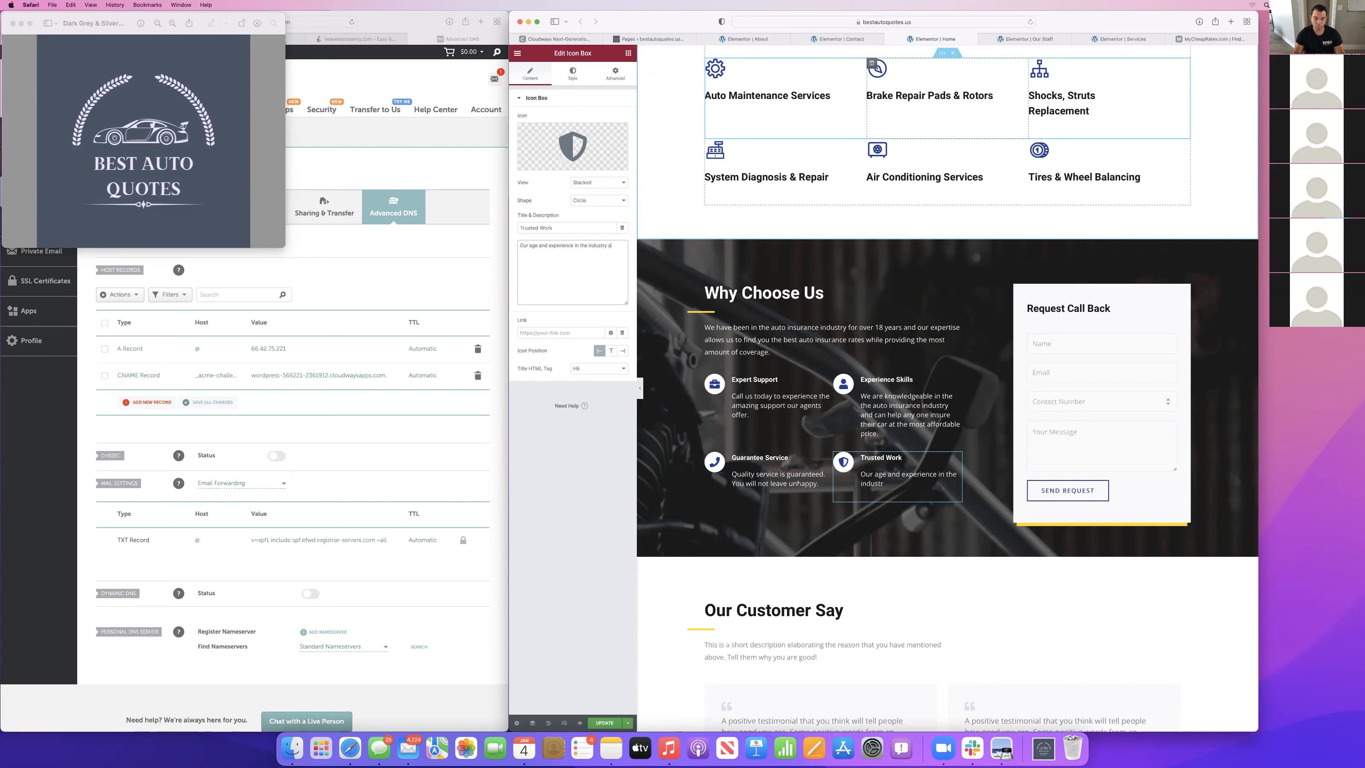
type("llow us to get")
Complete the Trusted Work description with "allow us to get you the most affordable rate... every time.".
key("BackSpace")
key("BackSpace")
type("mso")
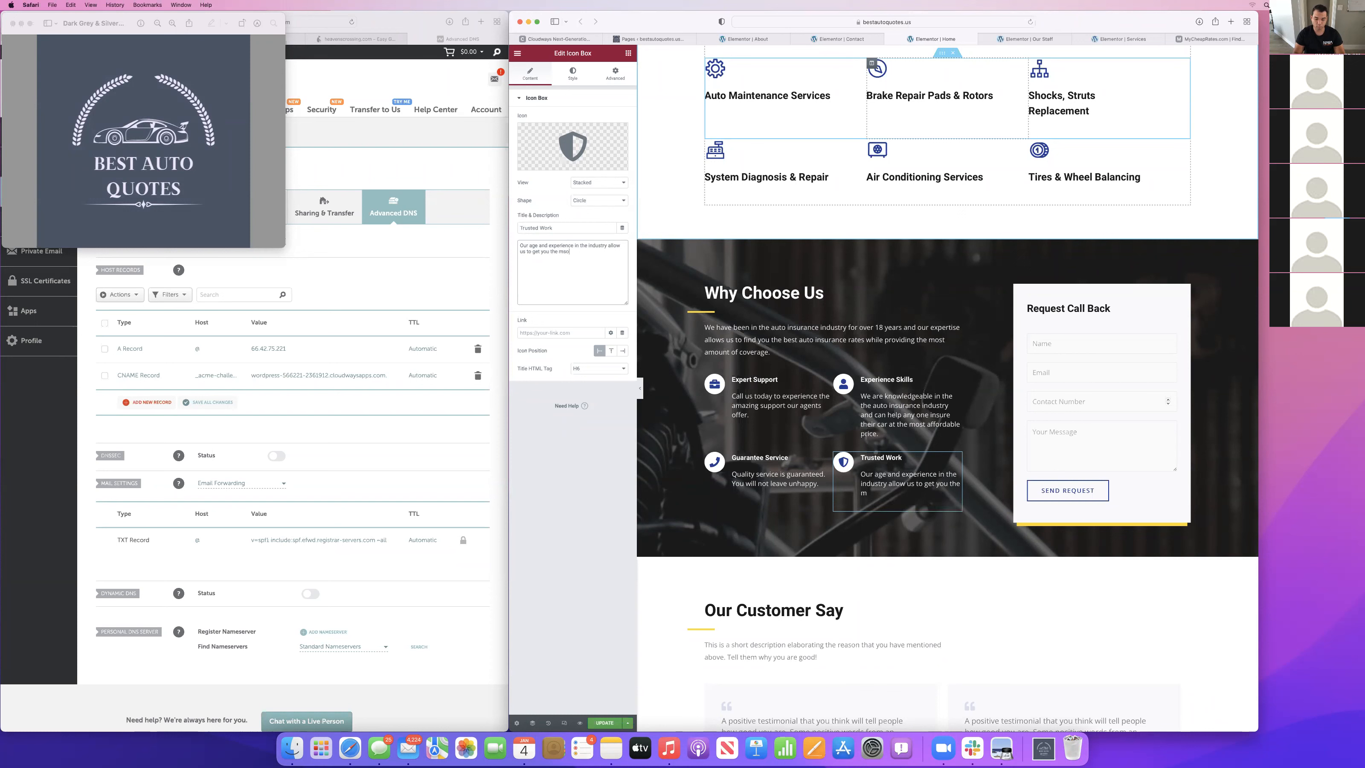
key("BackSpace")
key("BackSpace")
type("ost affordable rate... every time.")
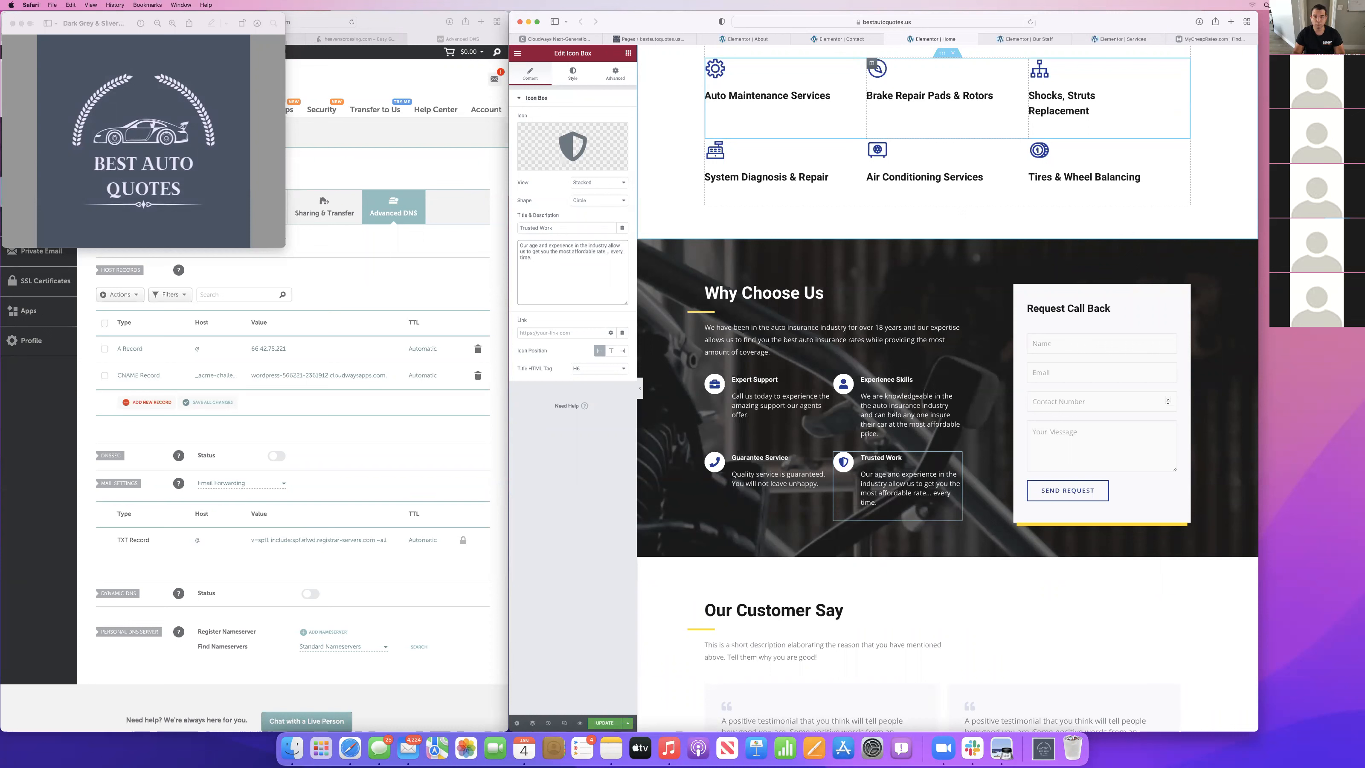
Update the Home page to save the rewritten Why Choose Us section.
left_click(1102, 348)
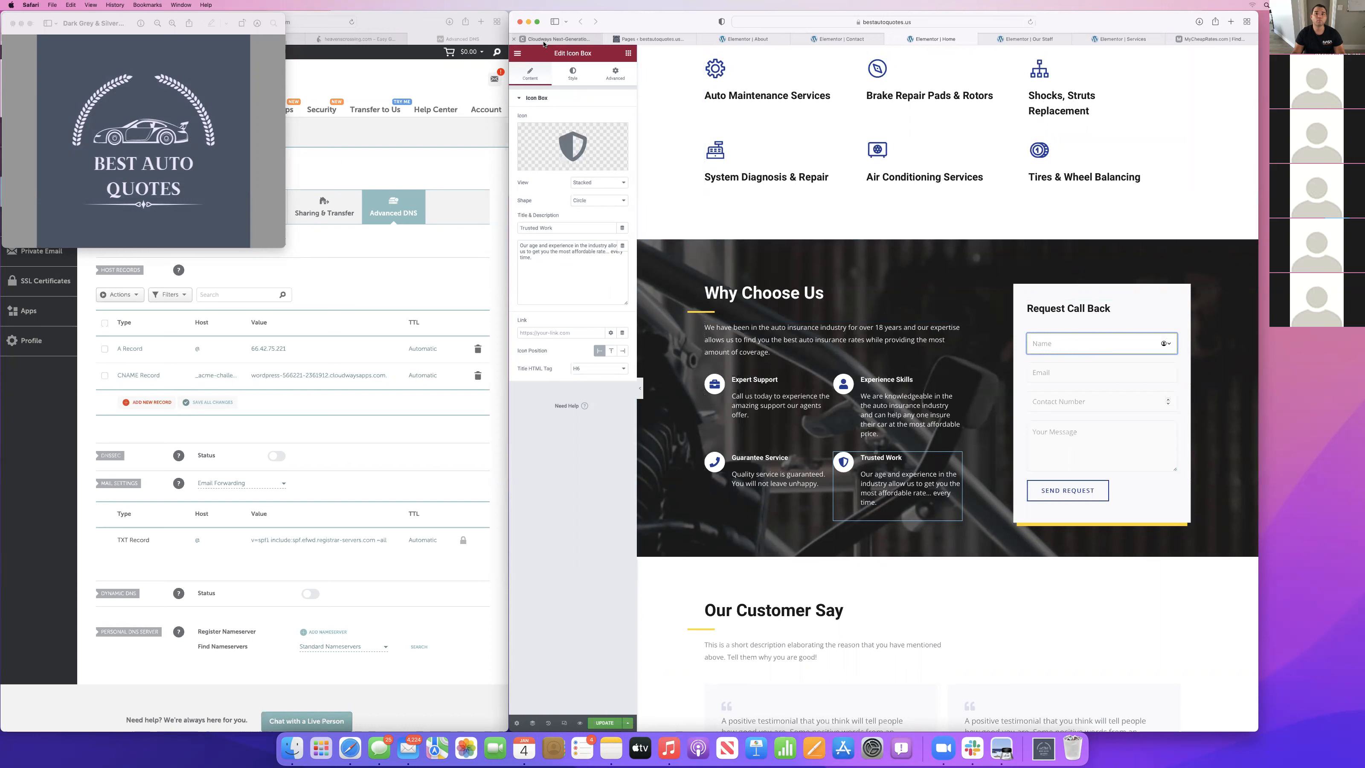
left_click(517, 53)
left_click(605, 723)
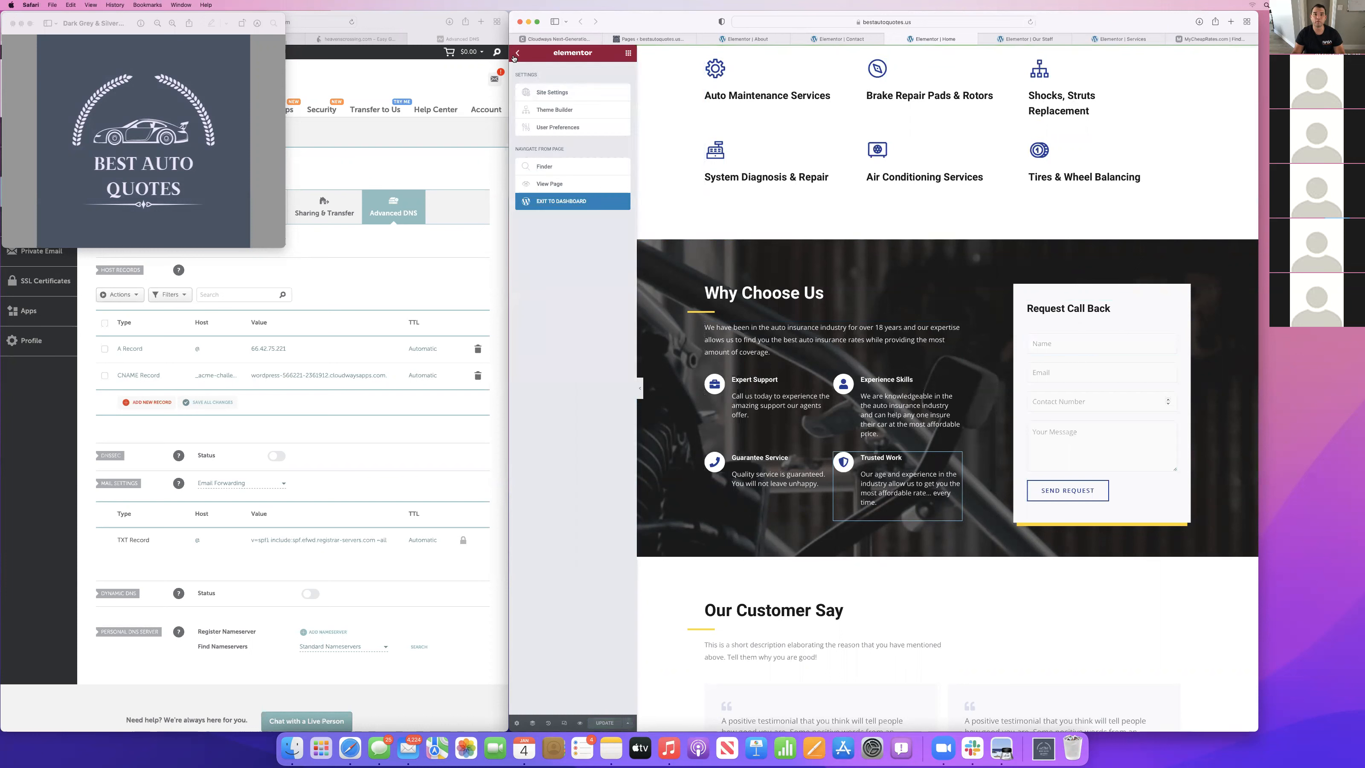
Move the MyCheapRates page into its own window beside the Elementor editor and start an auto insurance quote there.
left_click(1185, 39)
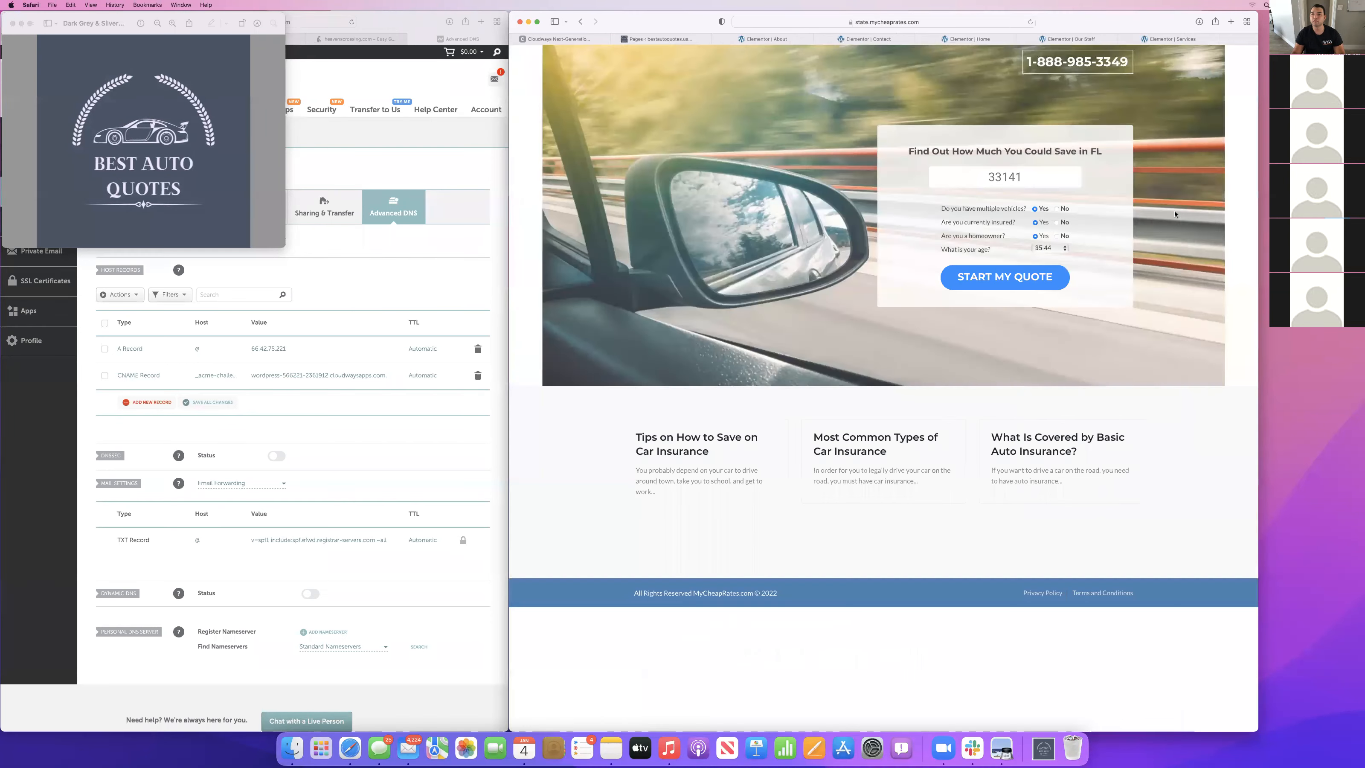
left_click_drag(1176, 212, 1025, 206)
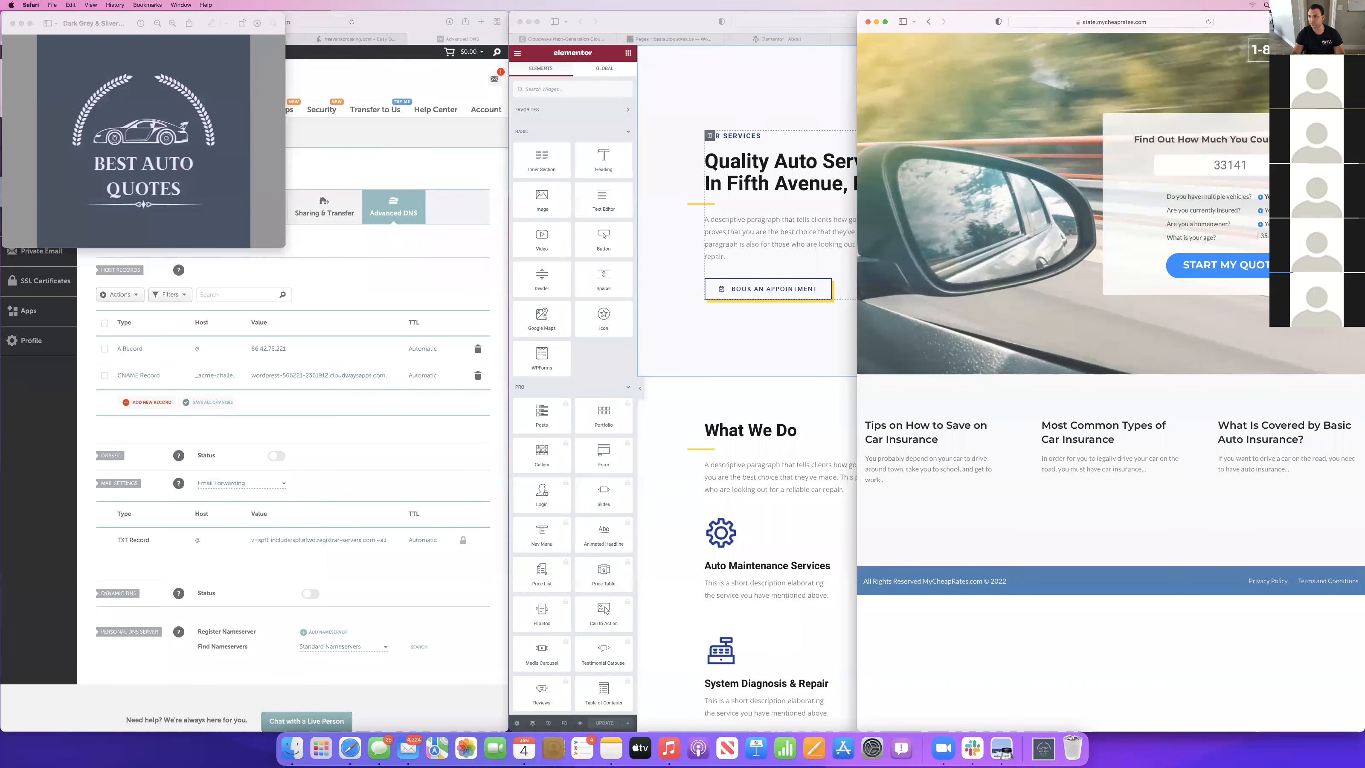
left_click(1236, 268)
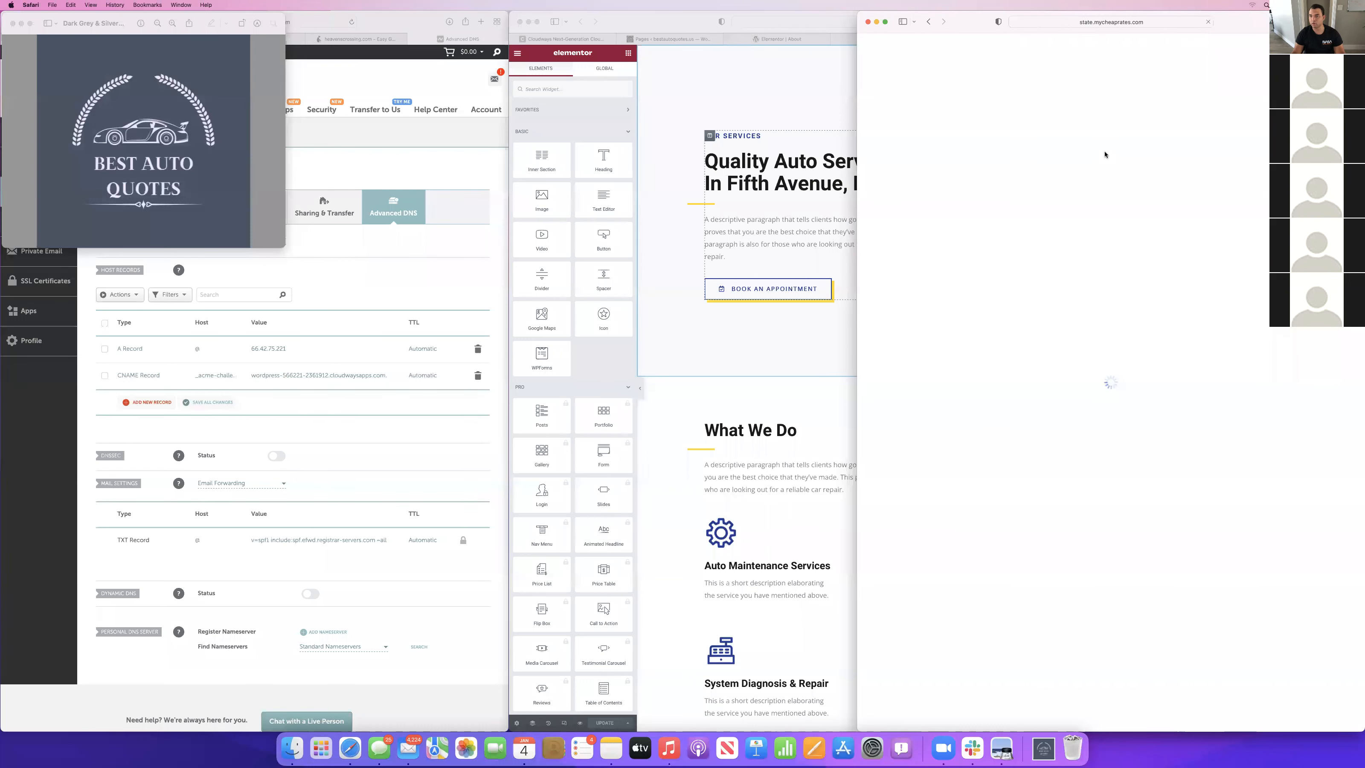
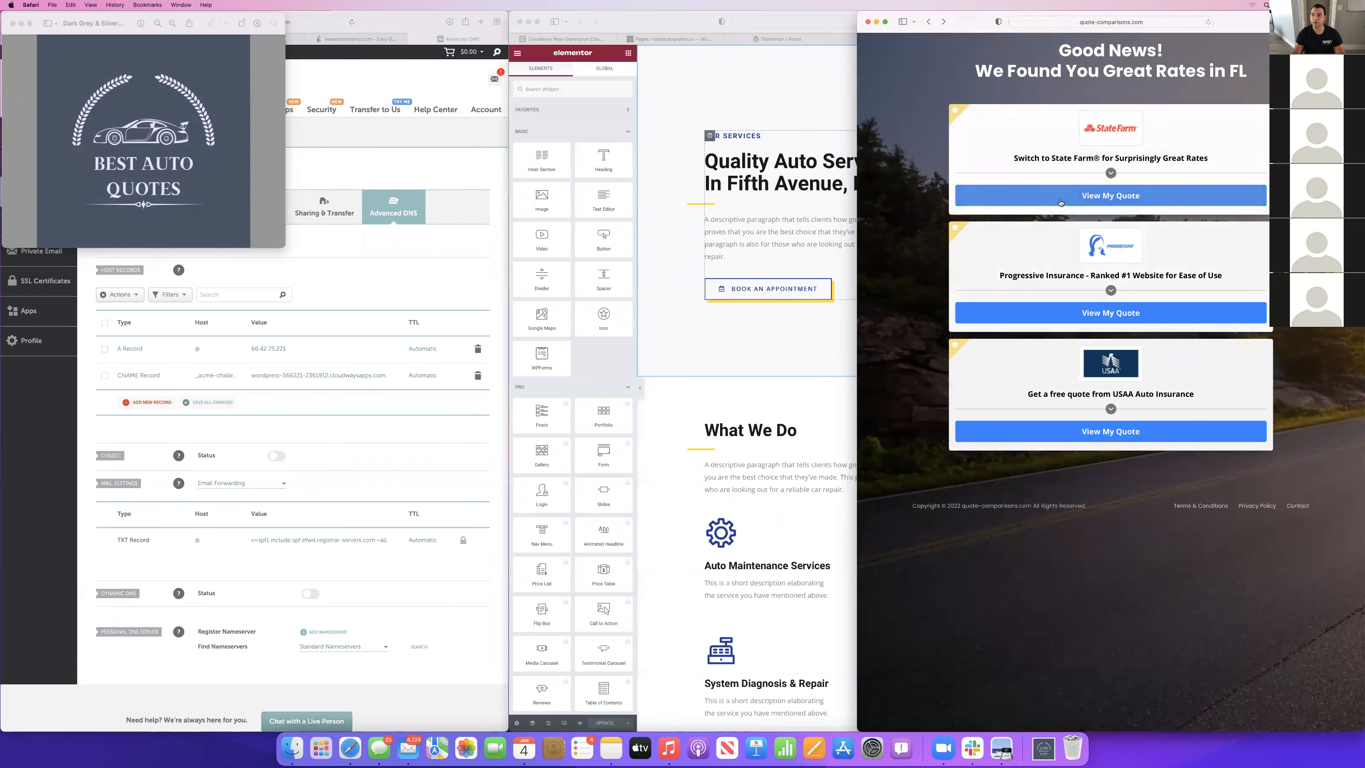
Bring up the MyCheapRates quote questionnaire beside the Services page editor as a reference and close the logo preview.
left_click(1059, 202)
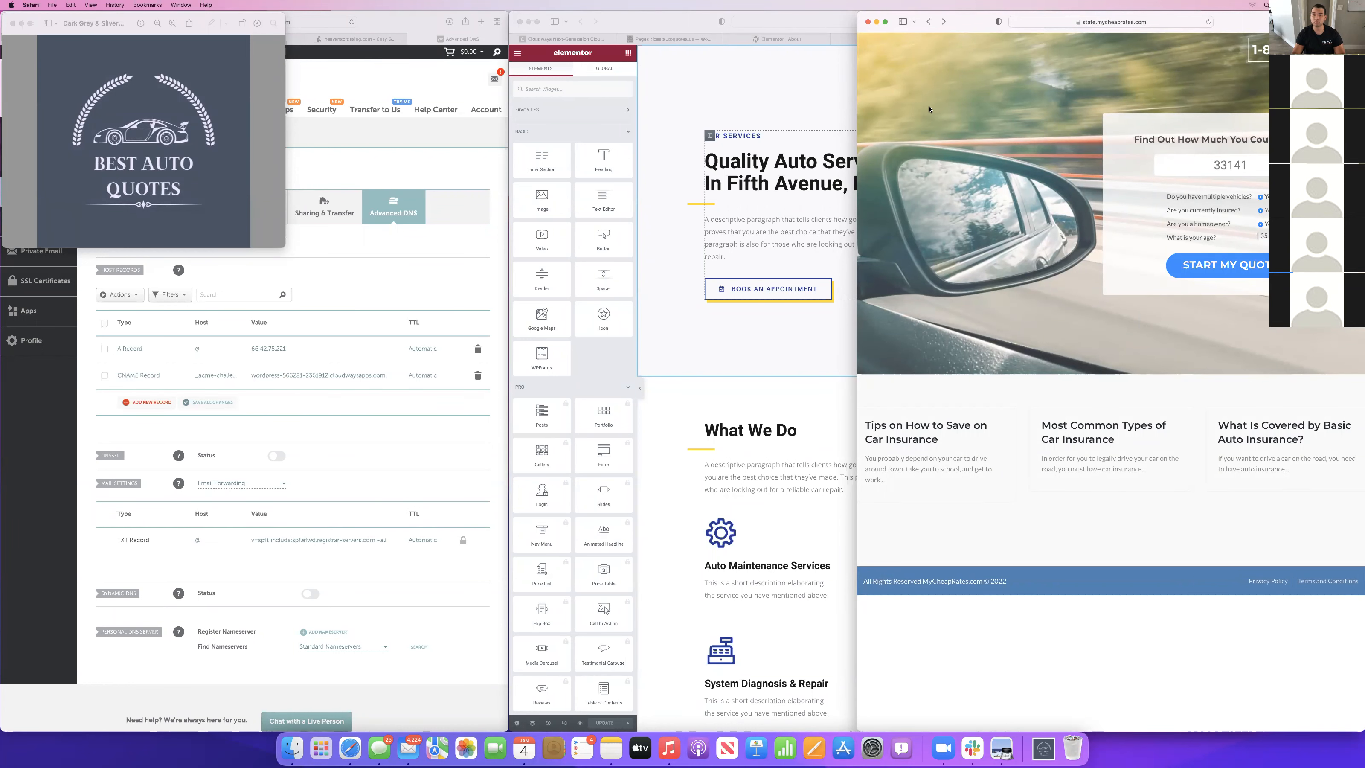
left_click(542, 113)
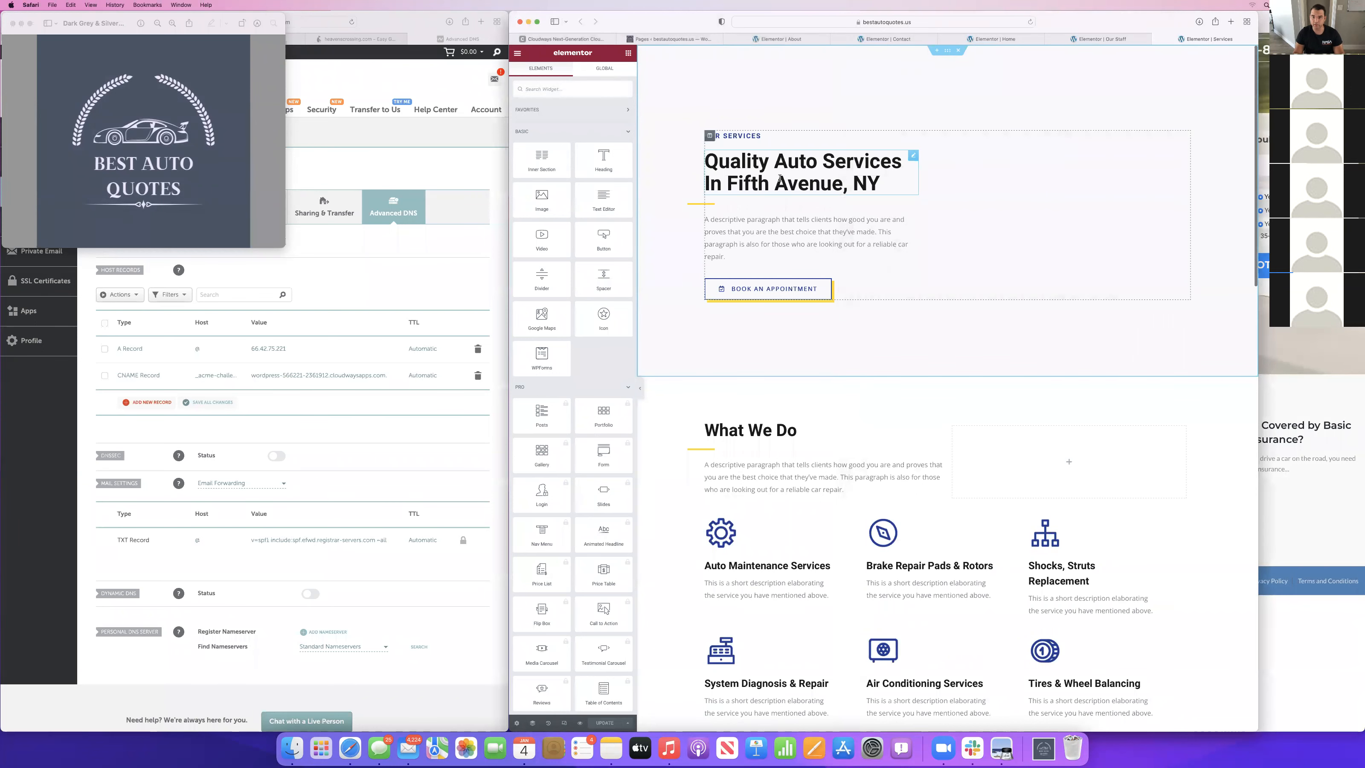
scroll(1005, 325, "down", 5)
scroll(1005, 326, "up", 5)
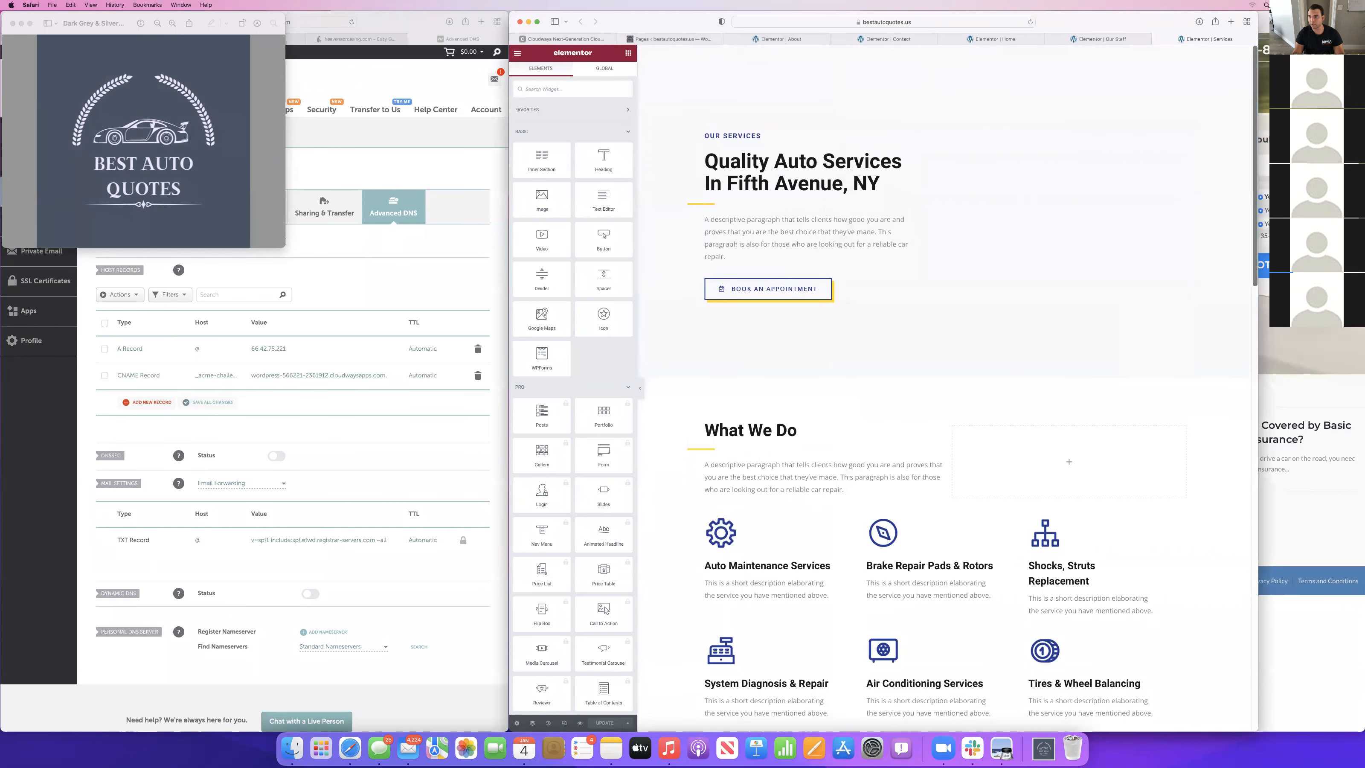
left_click(1303, 344)
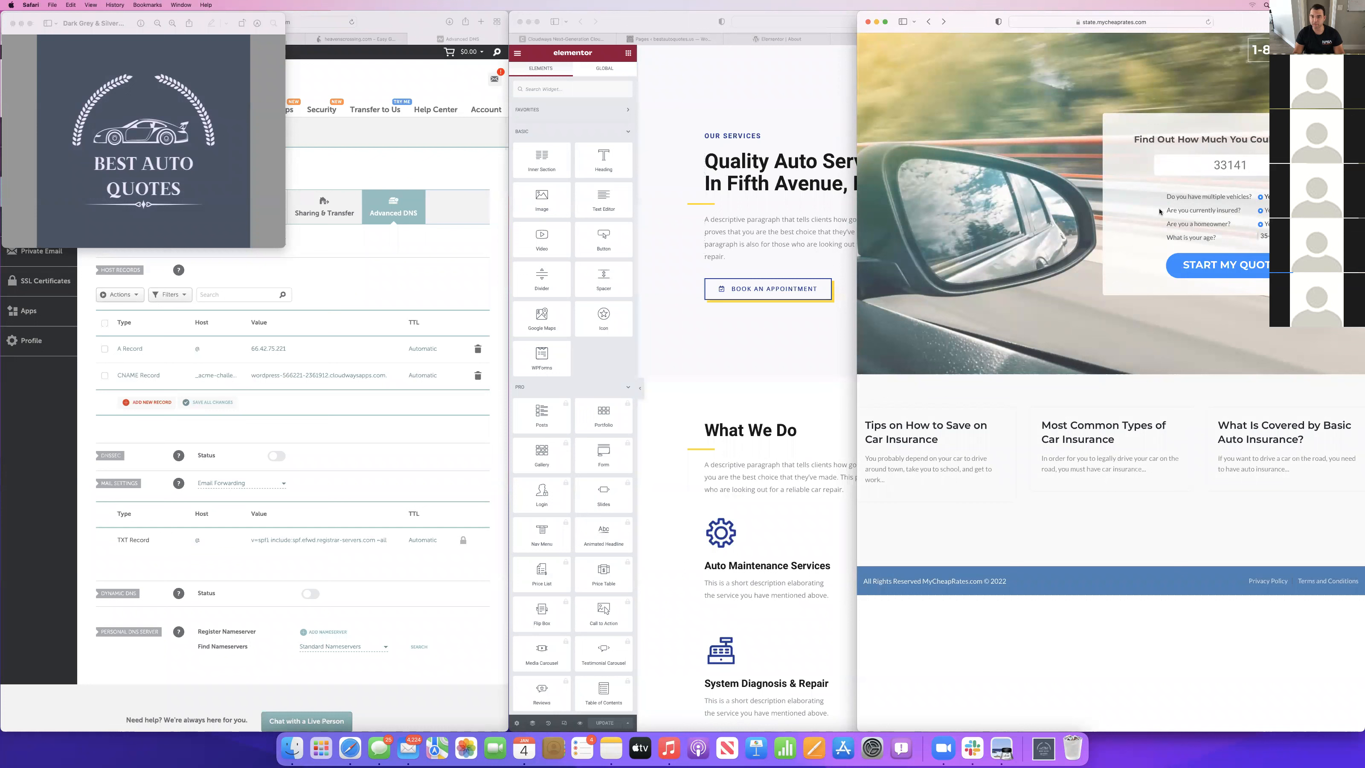
left_click(12, 23)
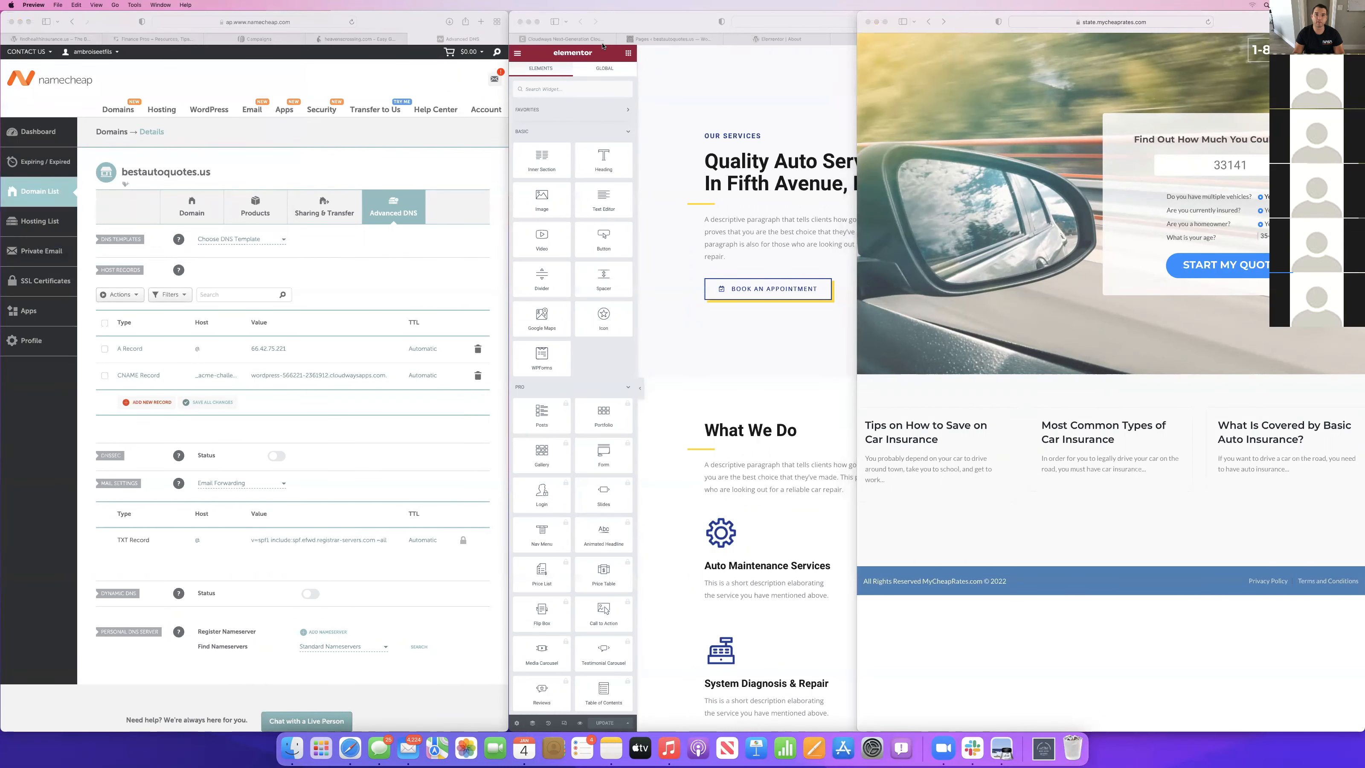
Exit the Services page editor to WordPress in a separate tab, dismiss the block editor welcome guide, and return to the pages list.
left_click(578, 96)
left_click(514, 52)
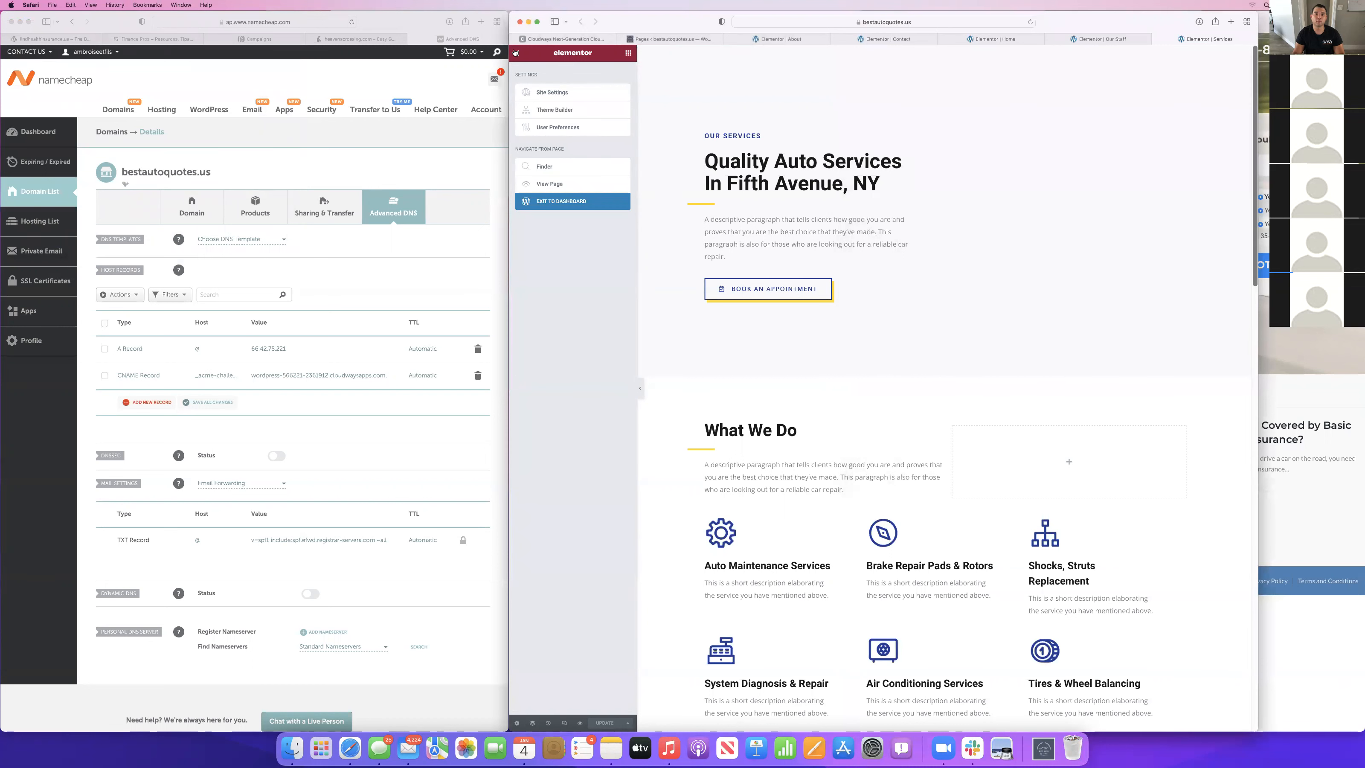
left_click(562, 208, "super")
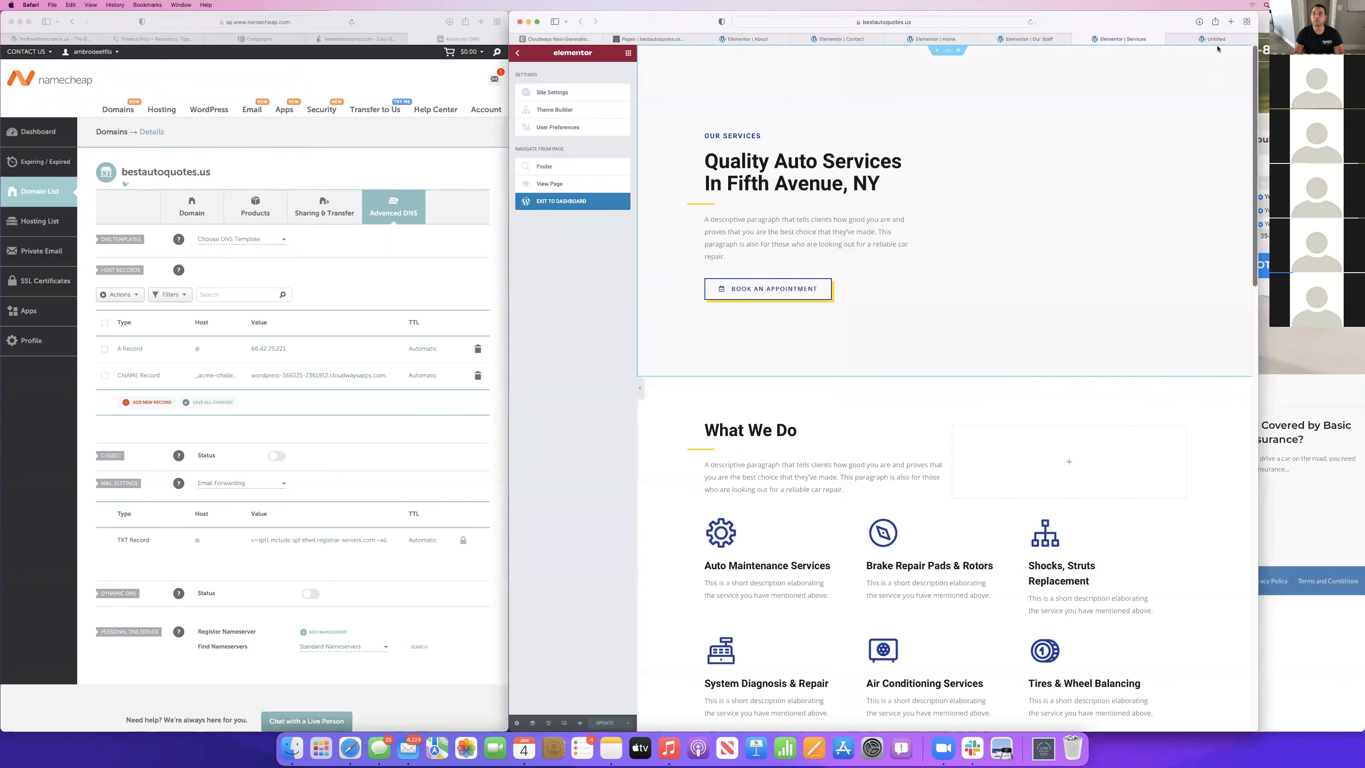
left_click_drag(1211, 45, 607, 48)
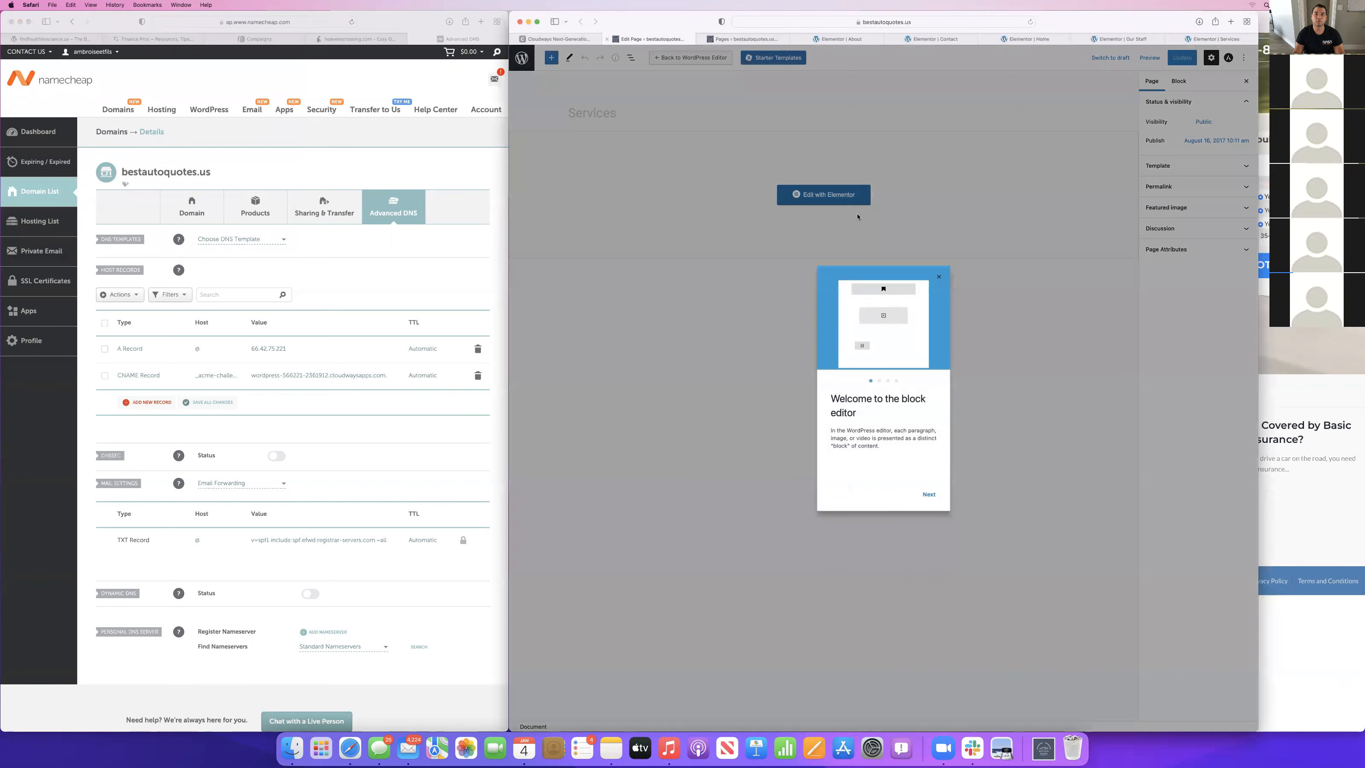
left_click(938, 276)
left_click(526, 60)
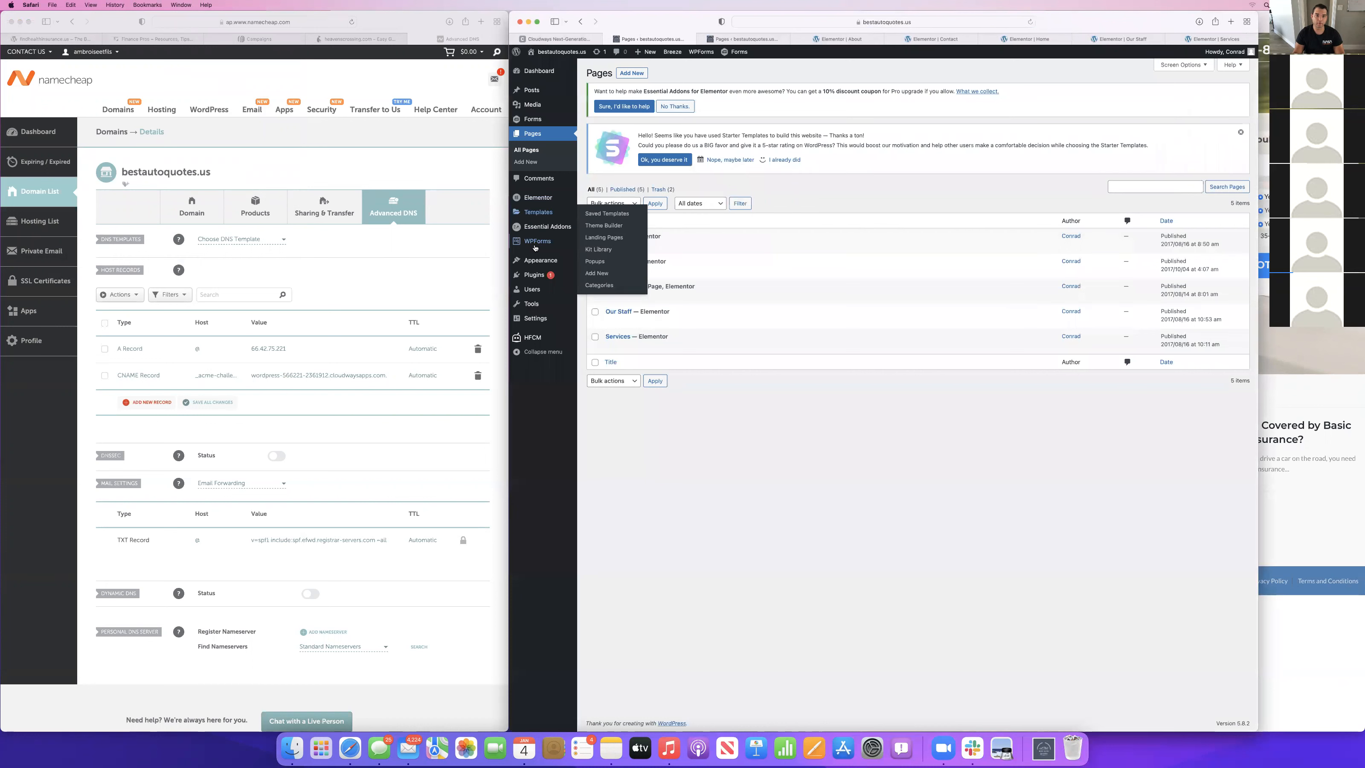
Deactivate the WPForms Lite plugin and delete it together with its data.
left_click(531, 120)
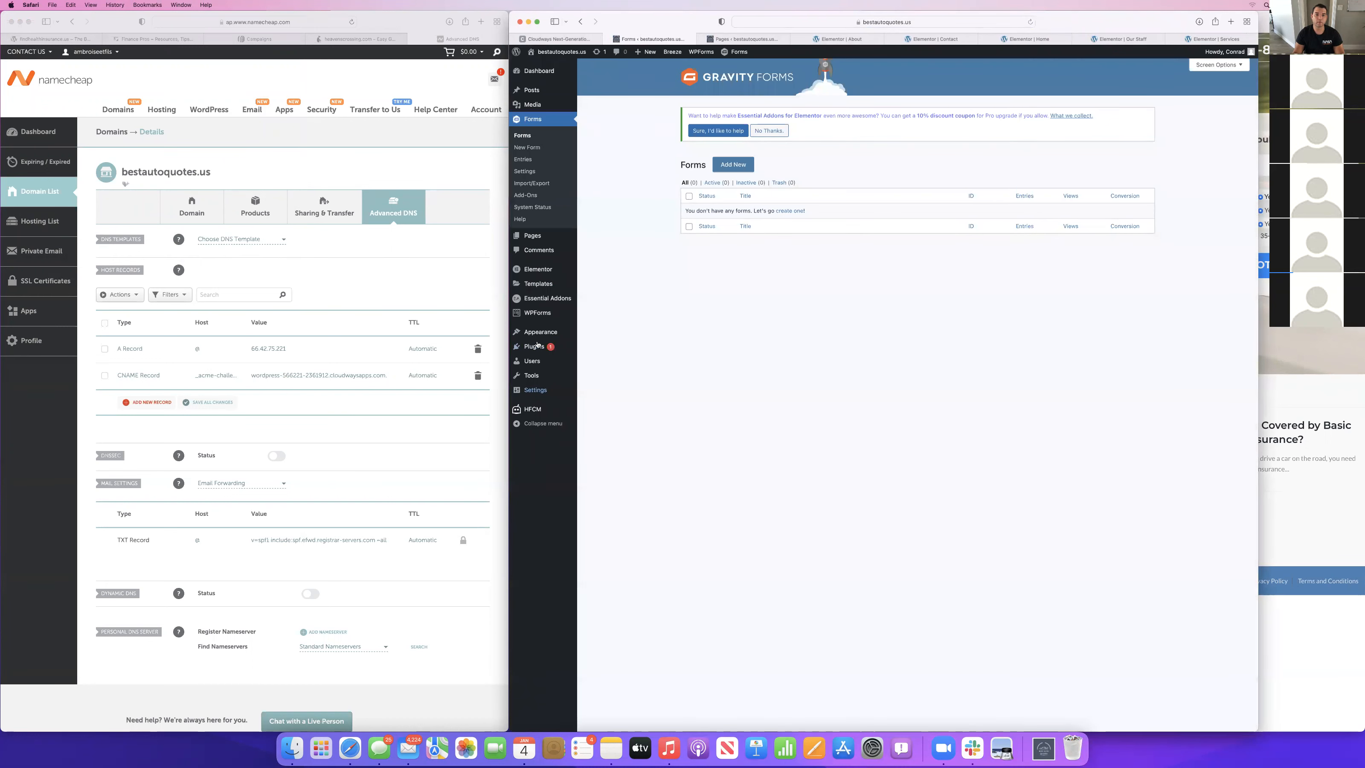
left_click(533, 346)
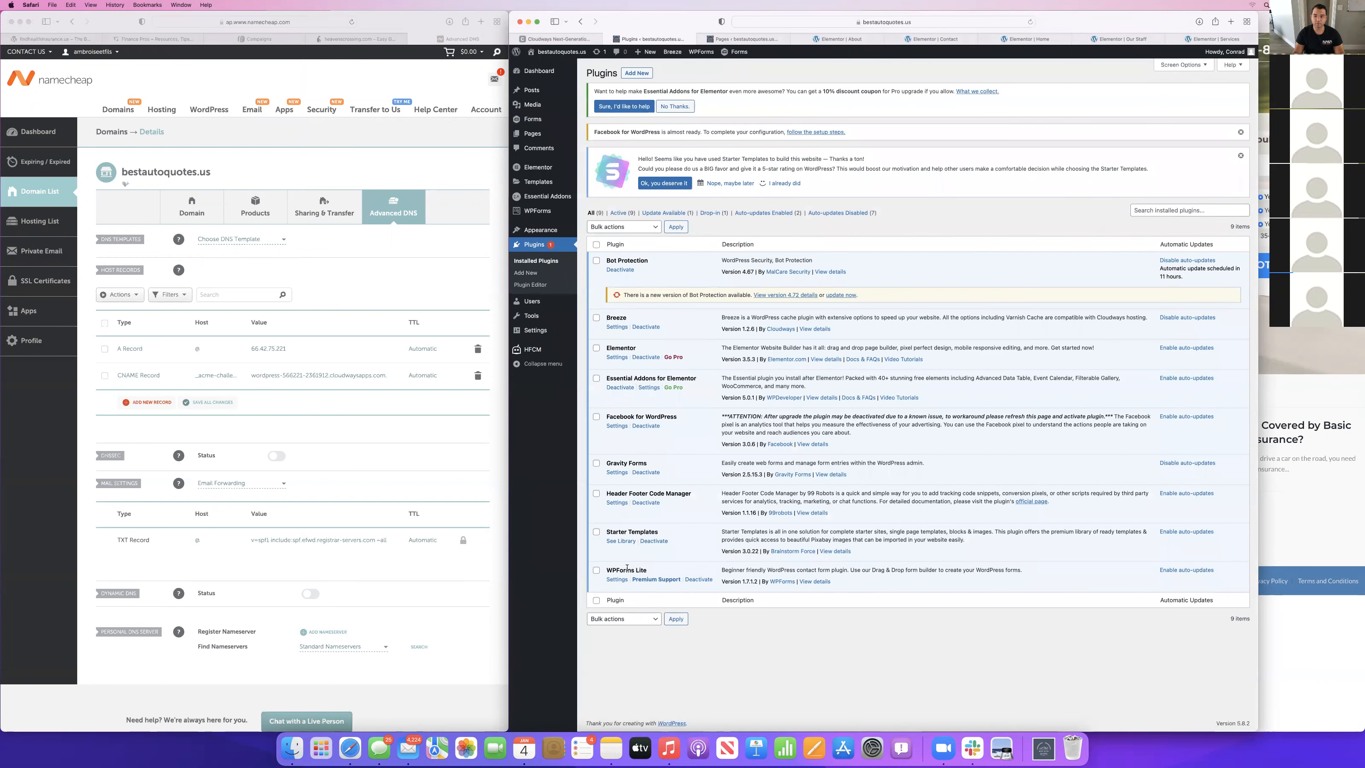
left_click(701, 580)
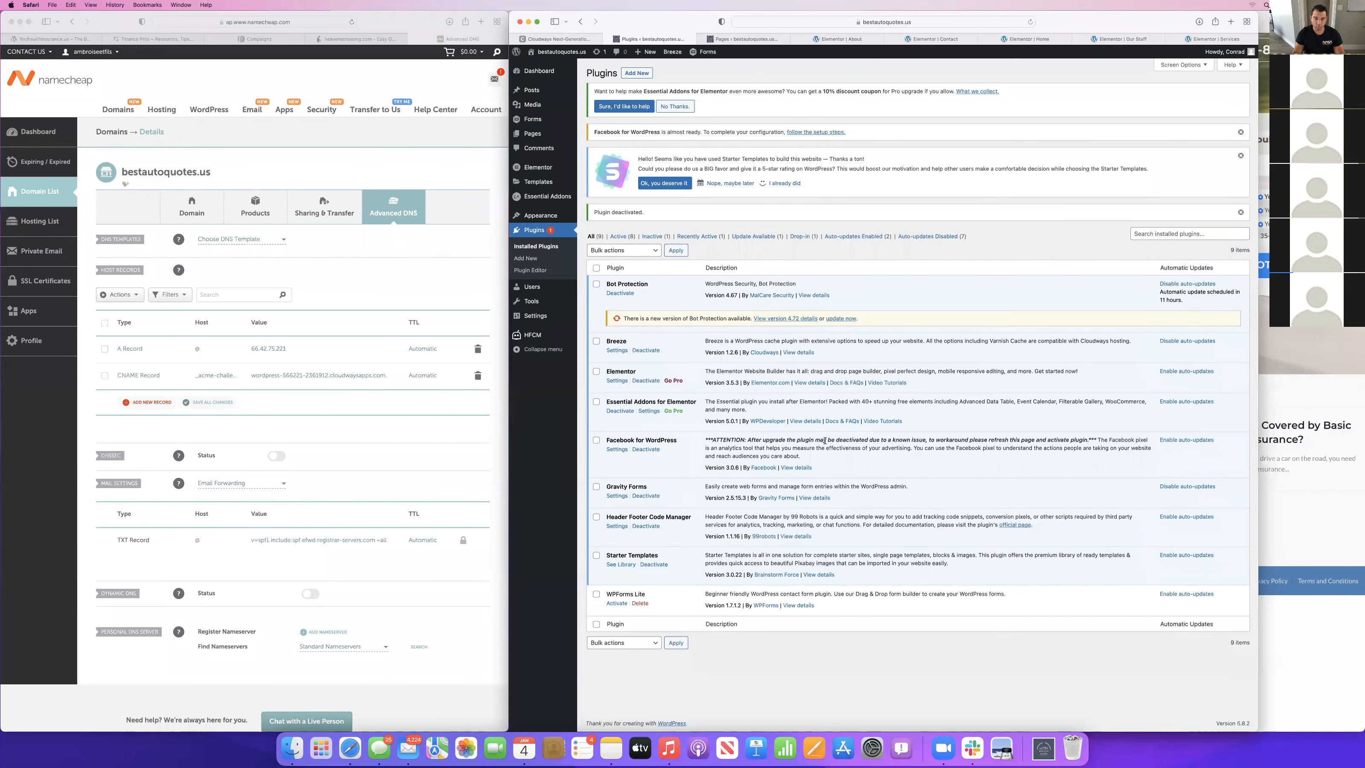
left_click(639, 602)
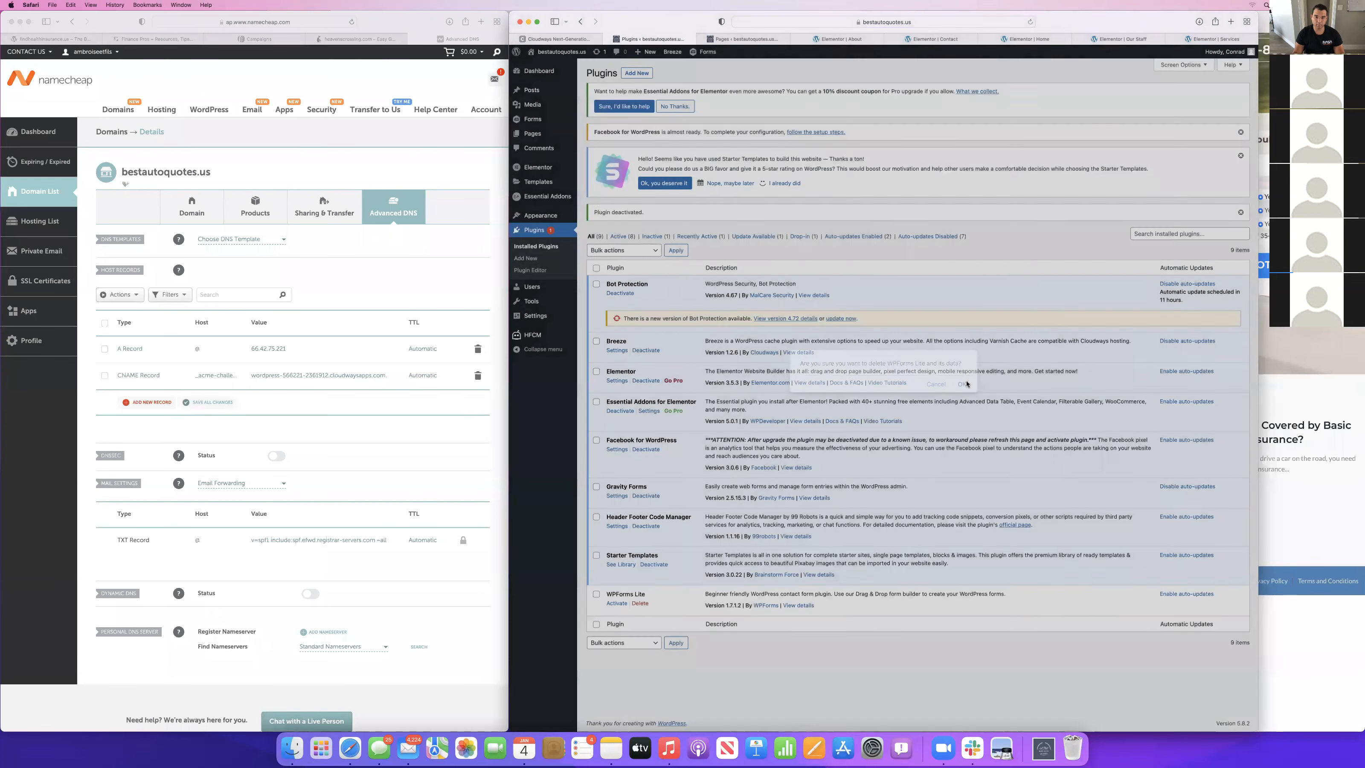
left_click(961, 384)
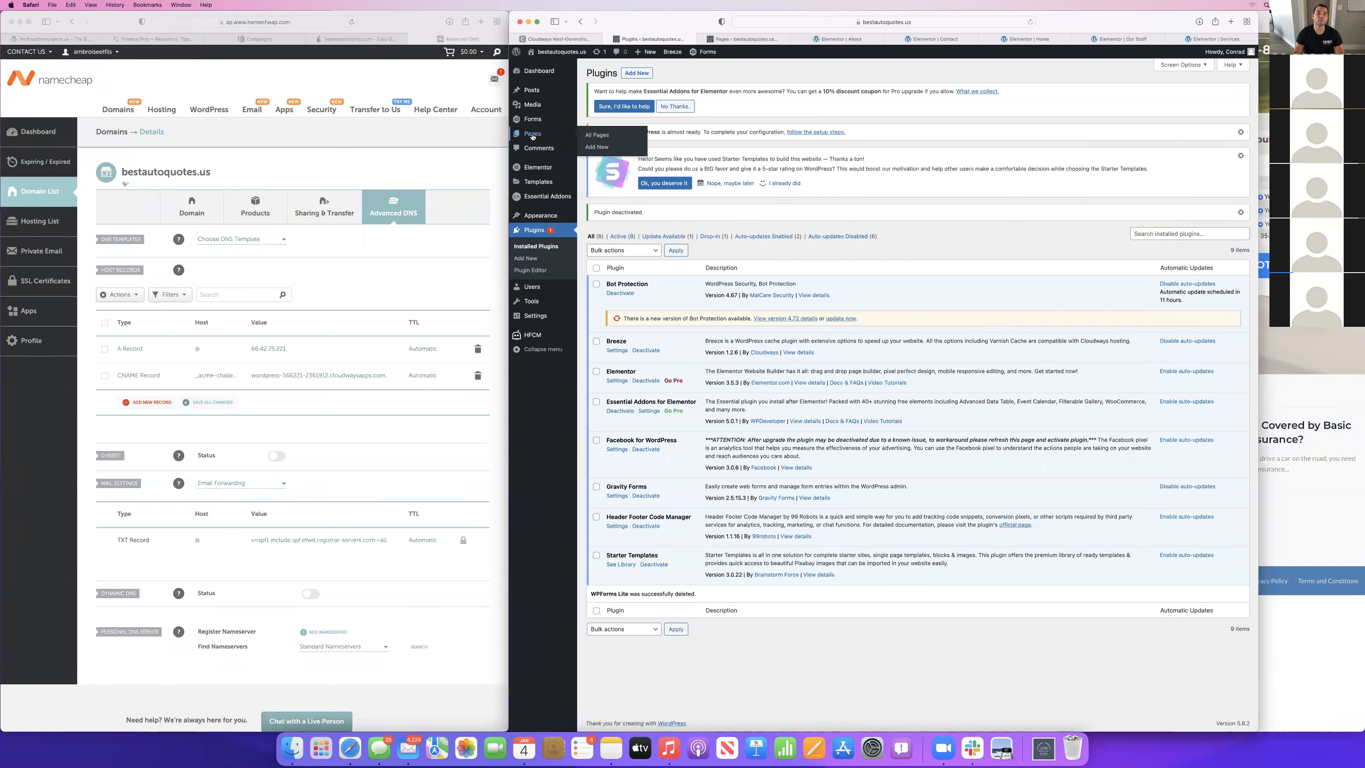
Create a new Gravity Forms form titled "Auto Insurance", with the browser window narrowed to keep the reference questionnaire in view.
left_click(533, 120)
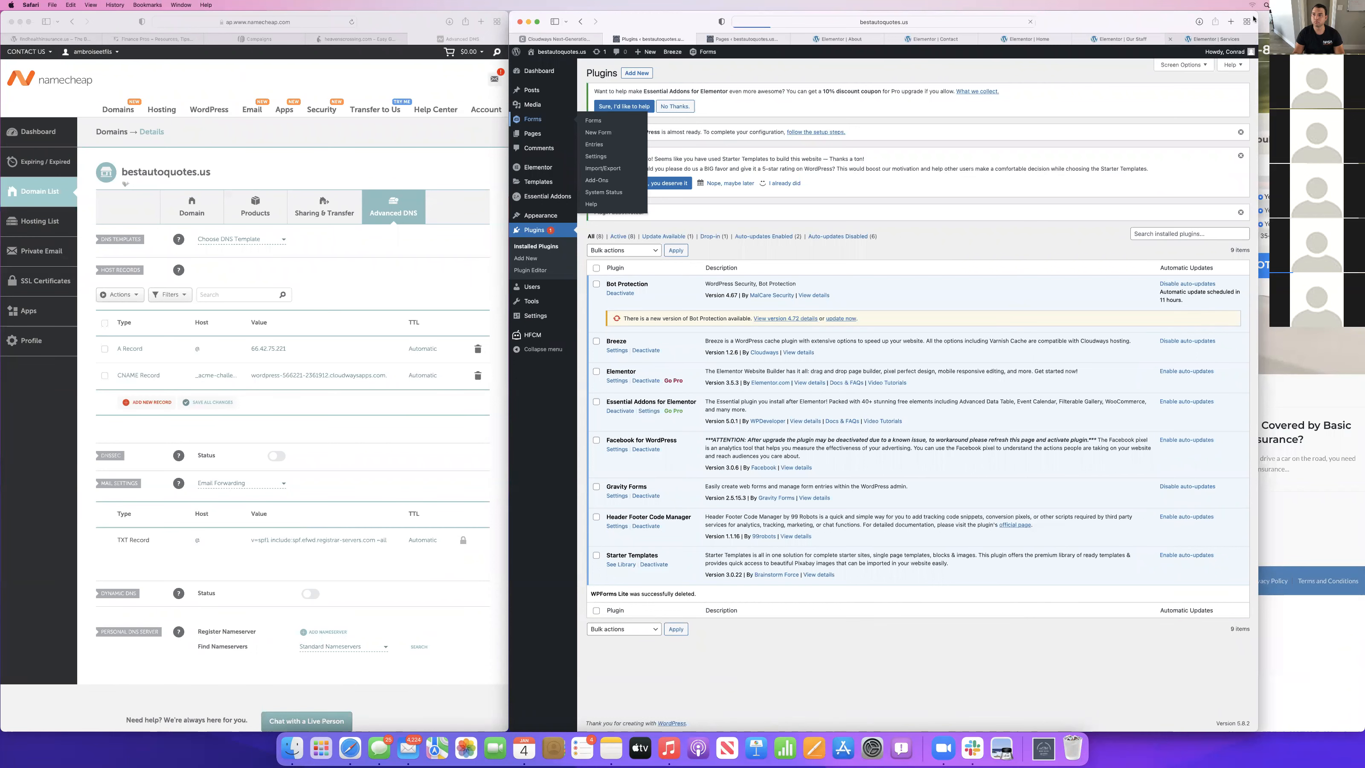
left_click_drag(1247, 12, 1011, 13)
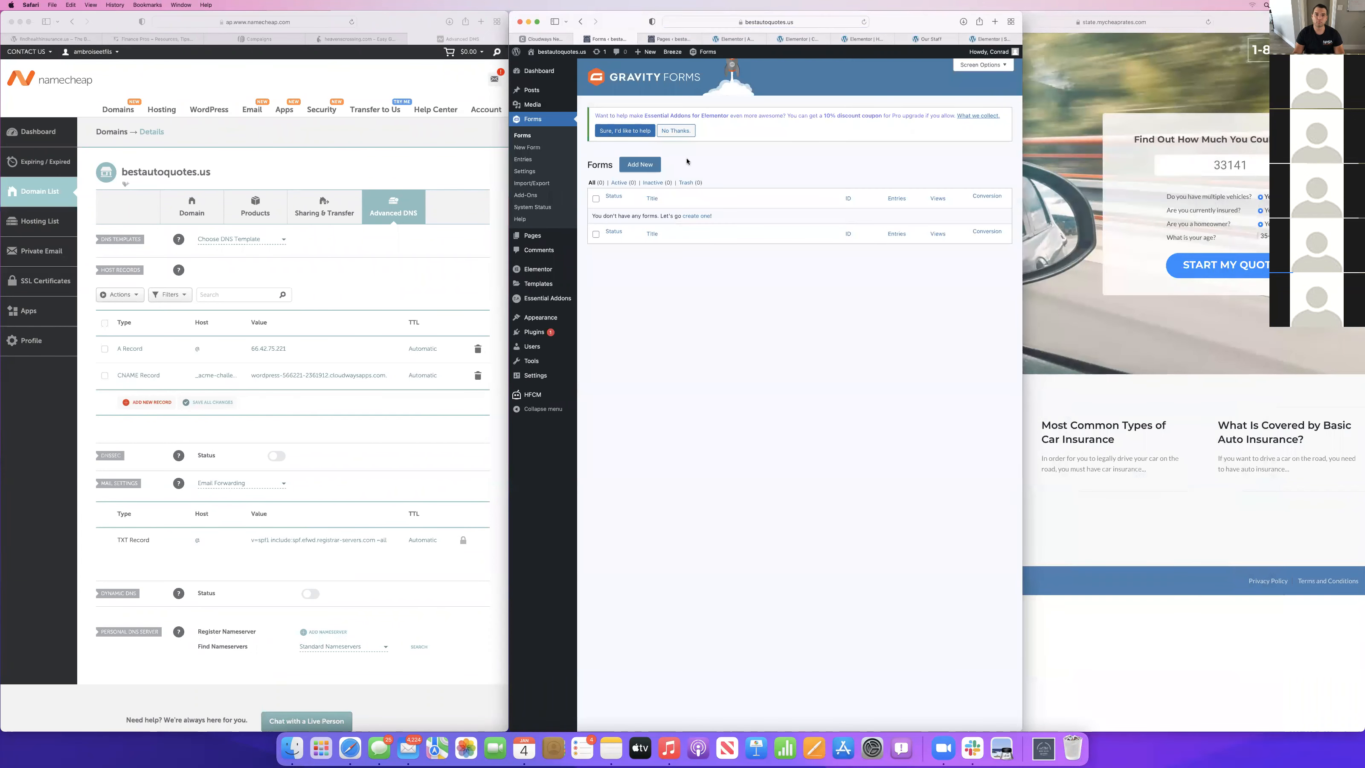
left_click(639, 164)
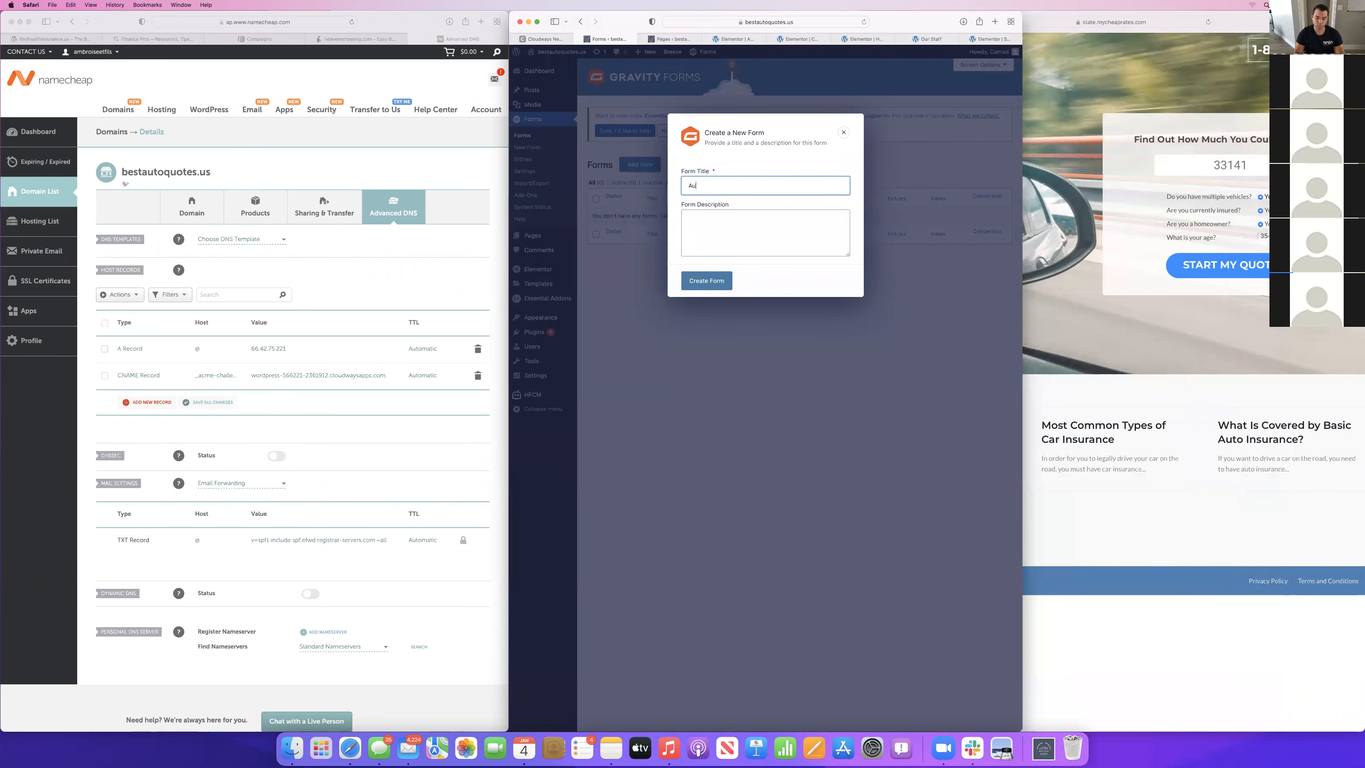
type("Auto Insurance")
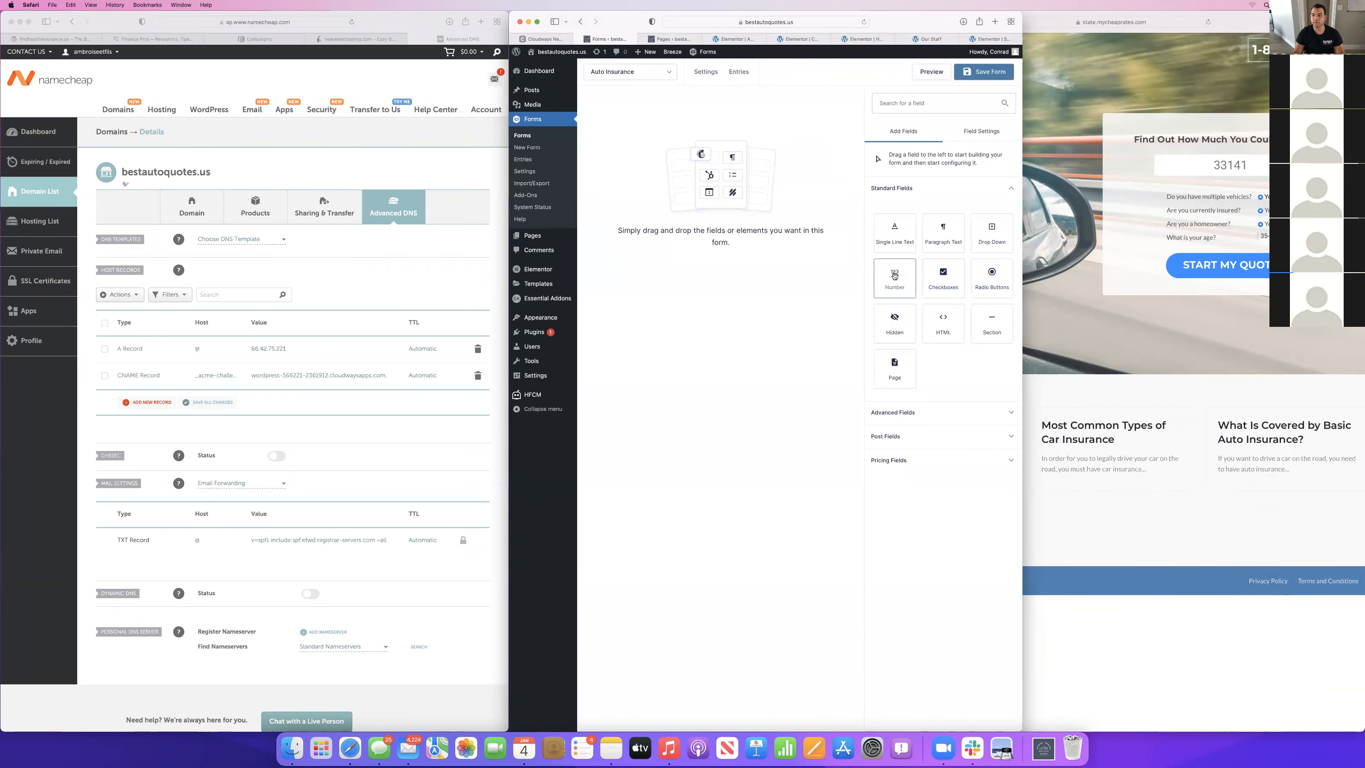
Add a required single-line text field labelled "Zip Code" with a maximum of 5 characters.
left_click_drag(903, 234, 700, 173)
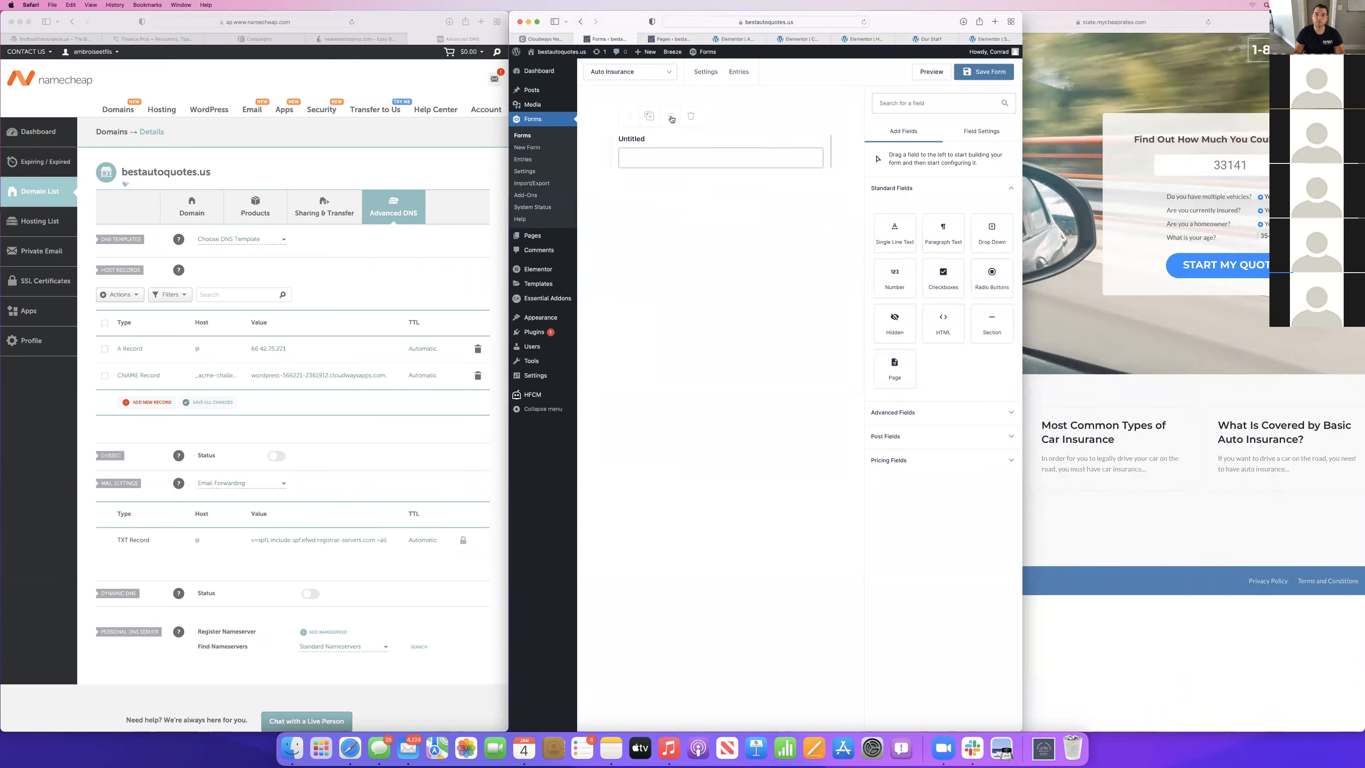
left_click(635, 138)
double_click(919, 235)
type("What")
key("BackSpace")
key("BackSpace")
key("BackSpace")
key("BackSpace")
key("BackSpace")
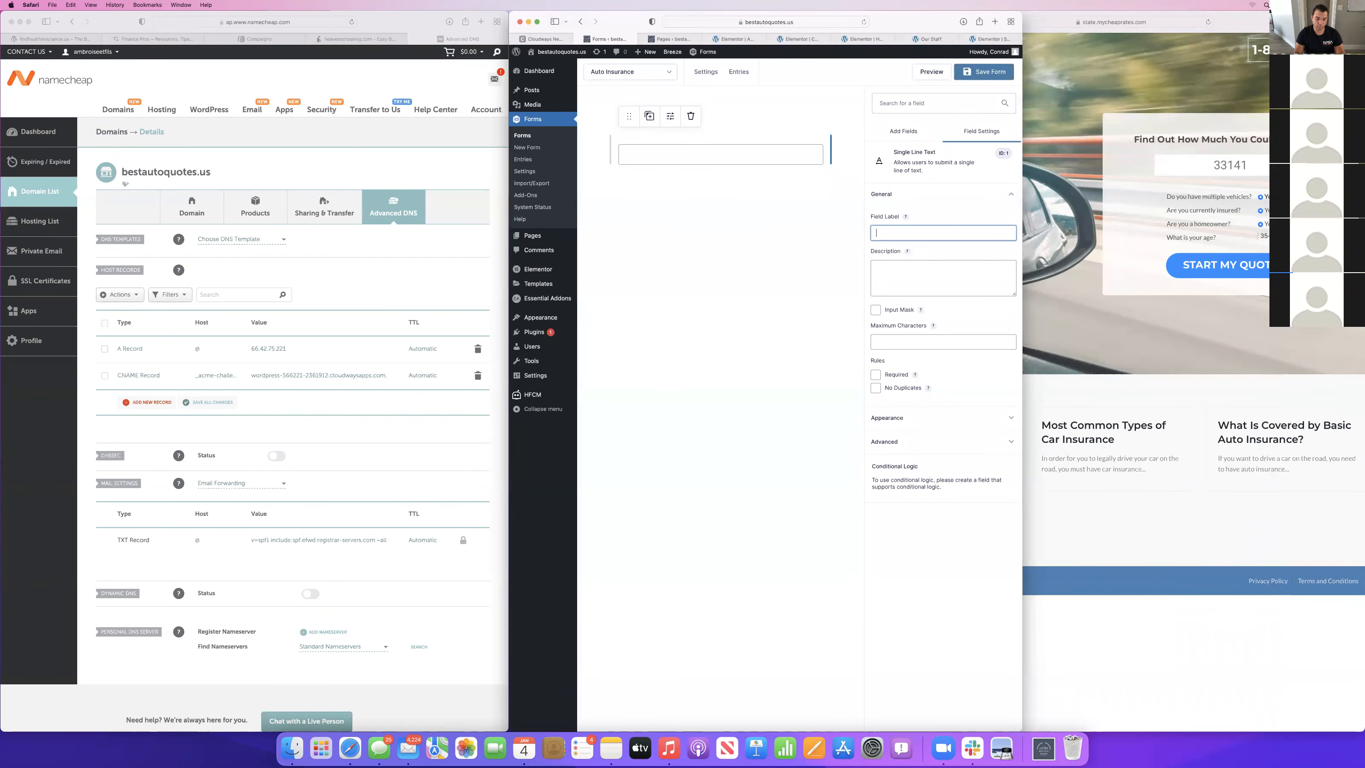
type("Zip COde")
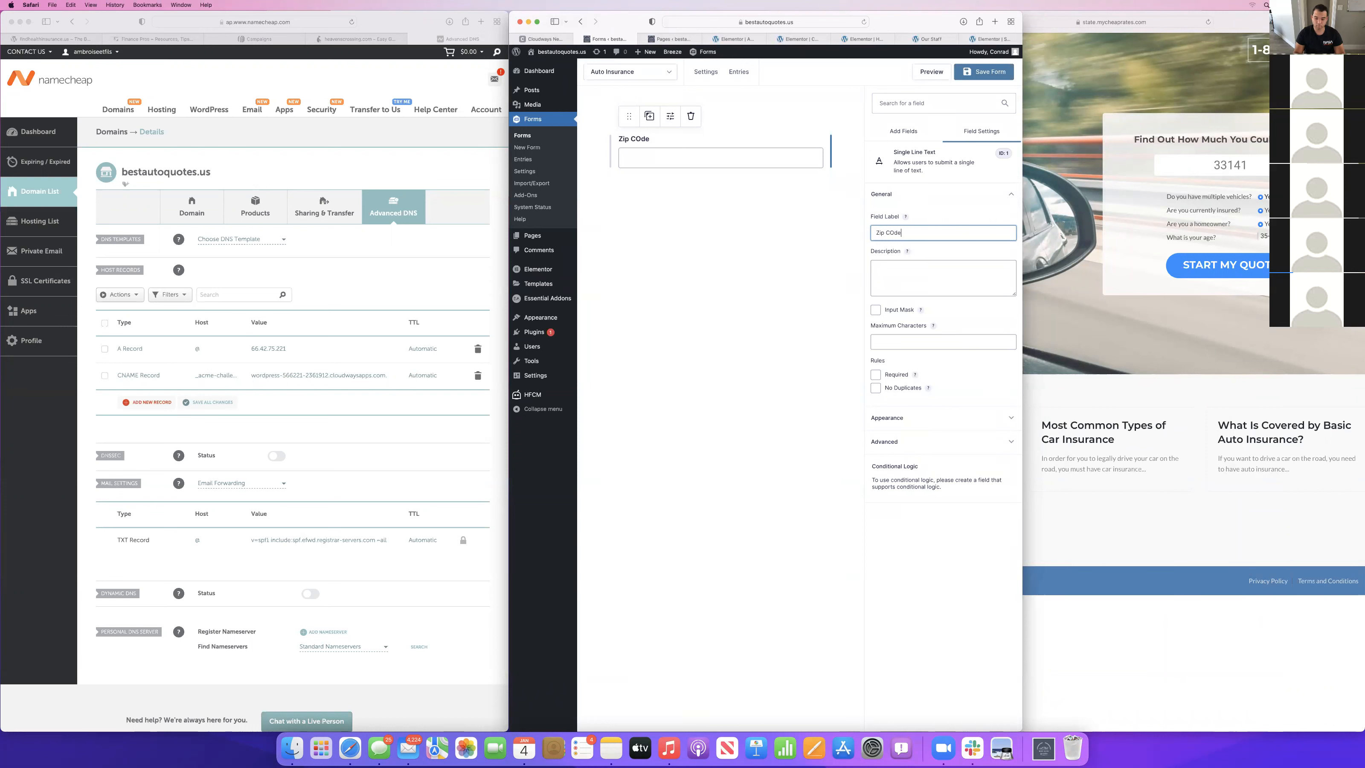
key("BackSpace")
key("BackSpace")
type("ode")
left_click(898, 339)
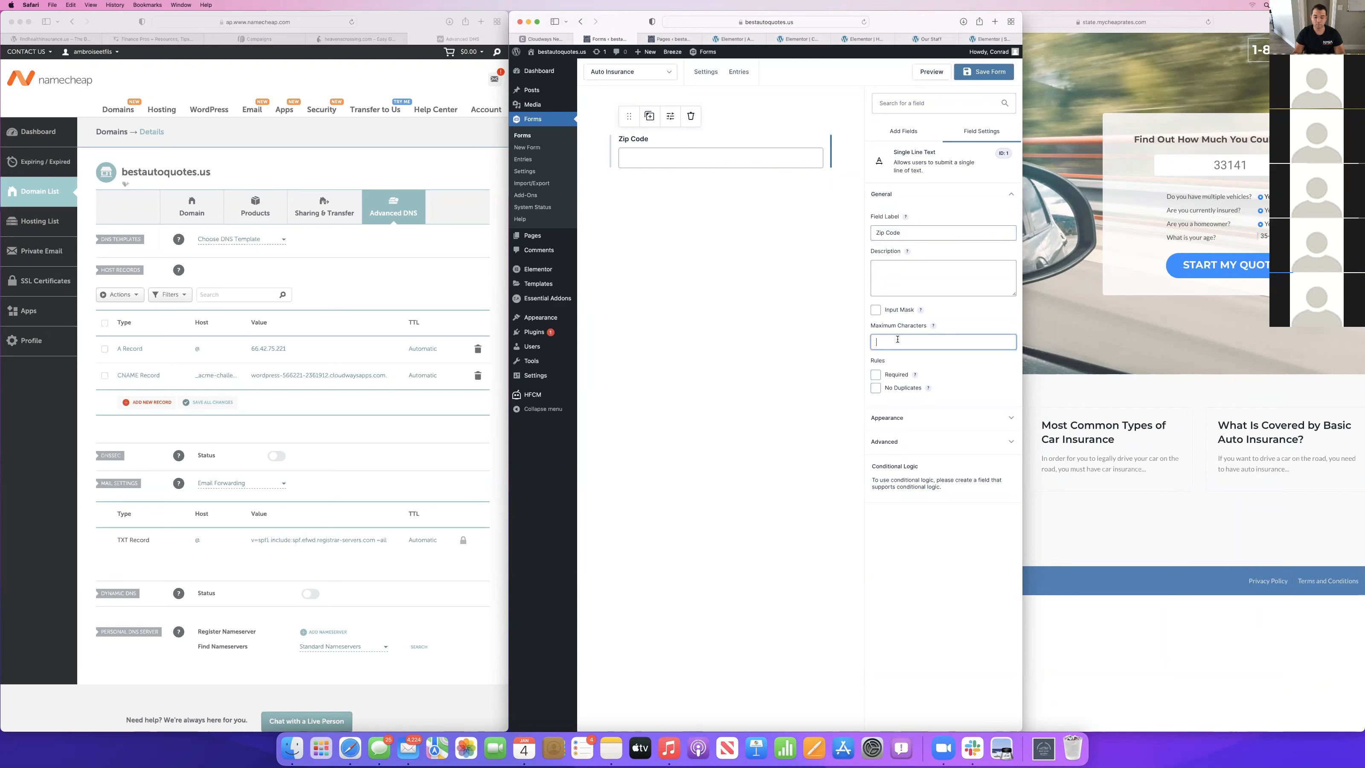
left_click(875, 374)
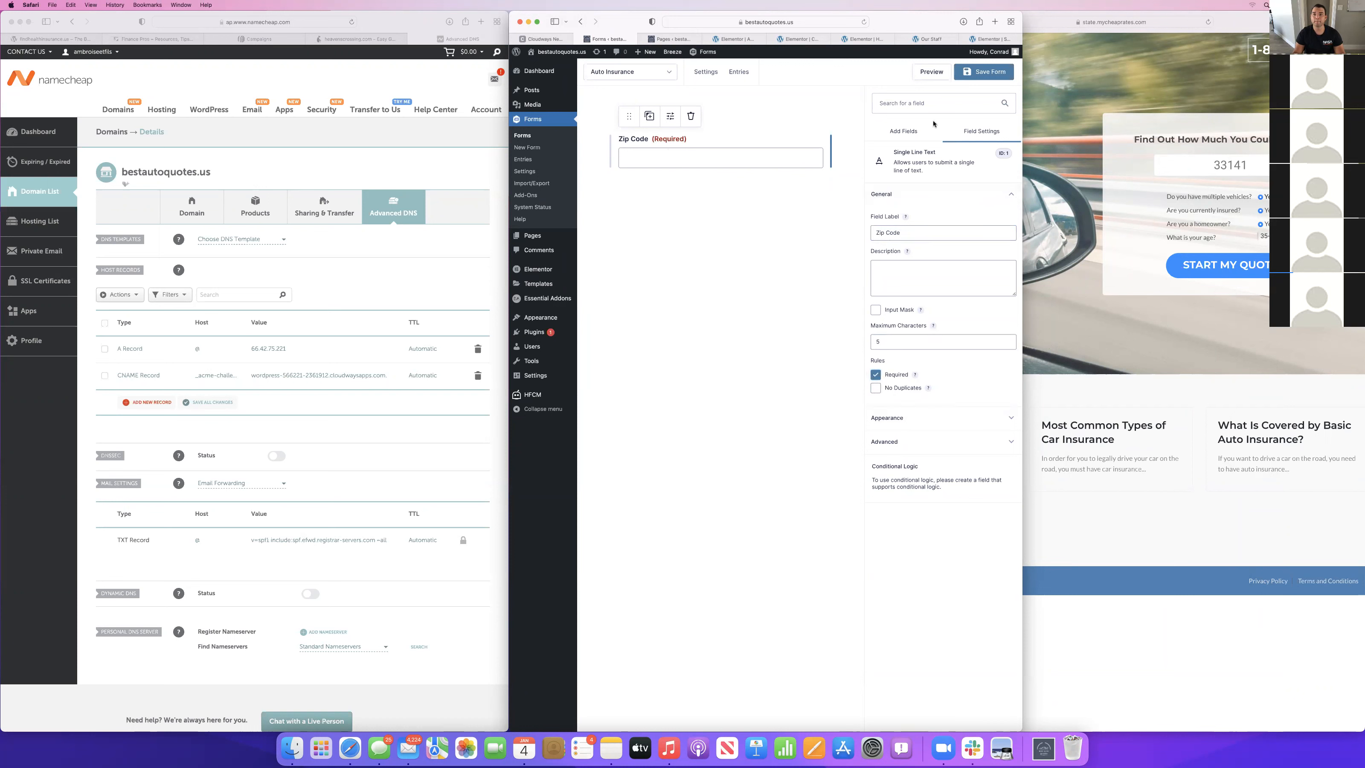
Add a radio buttons field below Zip Code, labelled "Do you own multiple vehicles?".
left_click(915, 131)
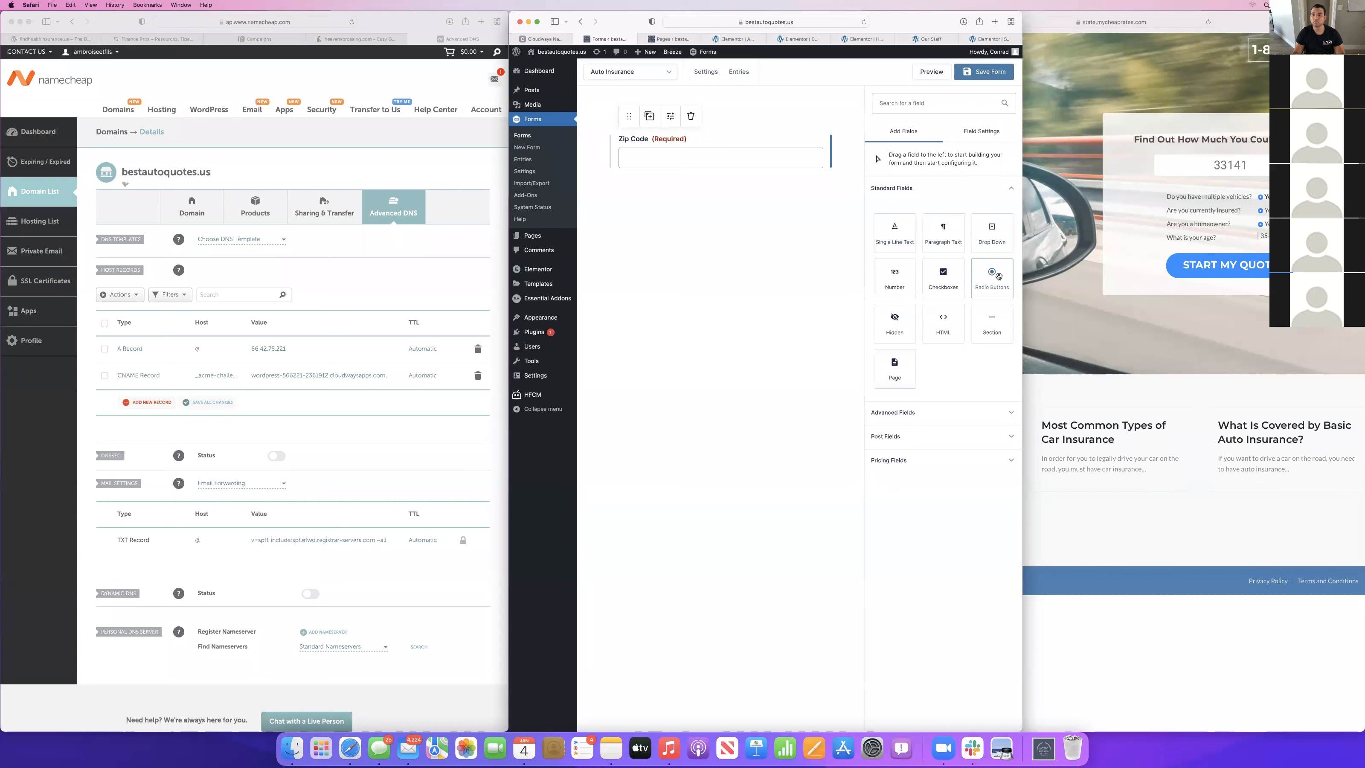
left_click_drag(998, 277, 631, 213)
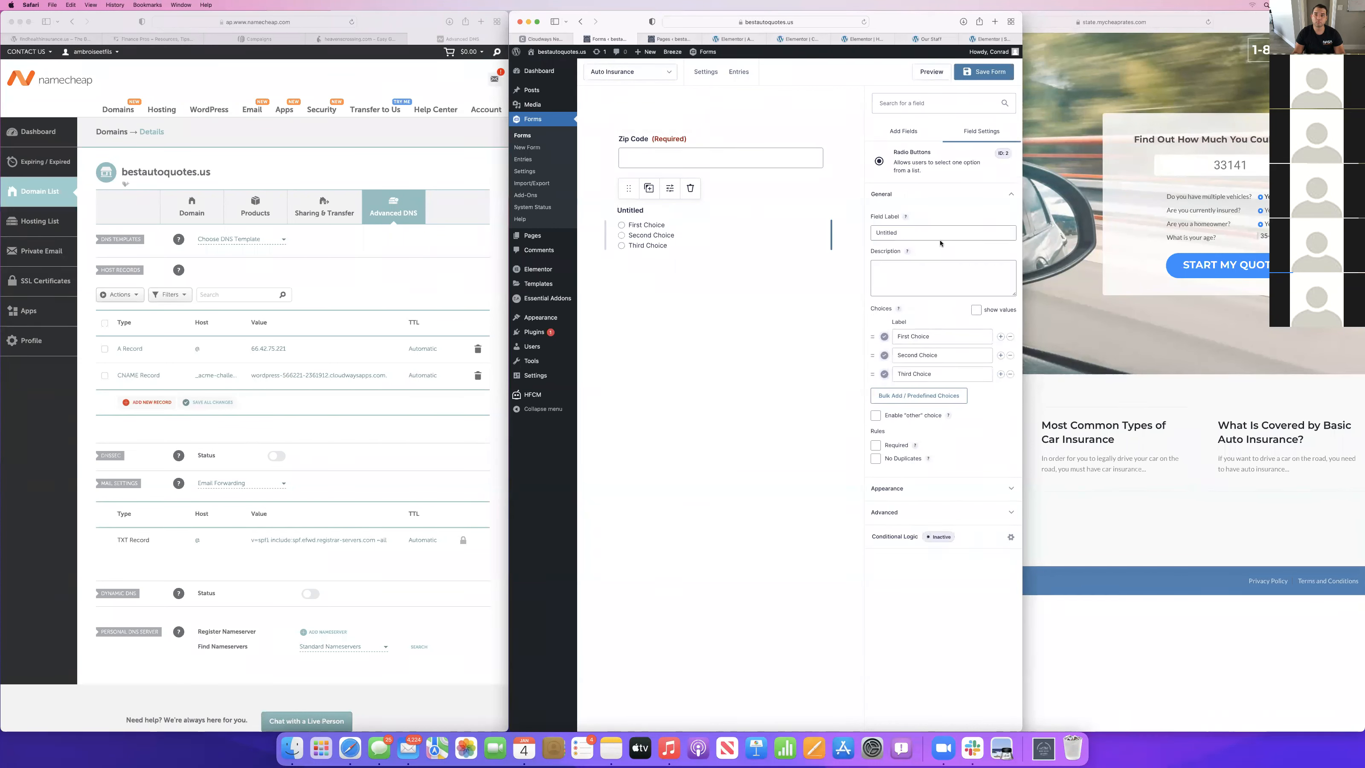
double_click(932, 234)
type("Do you own multiple ")
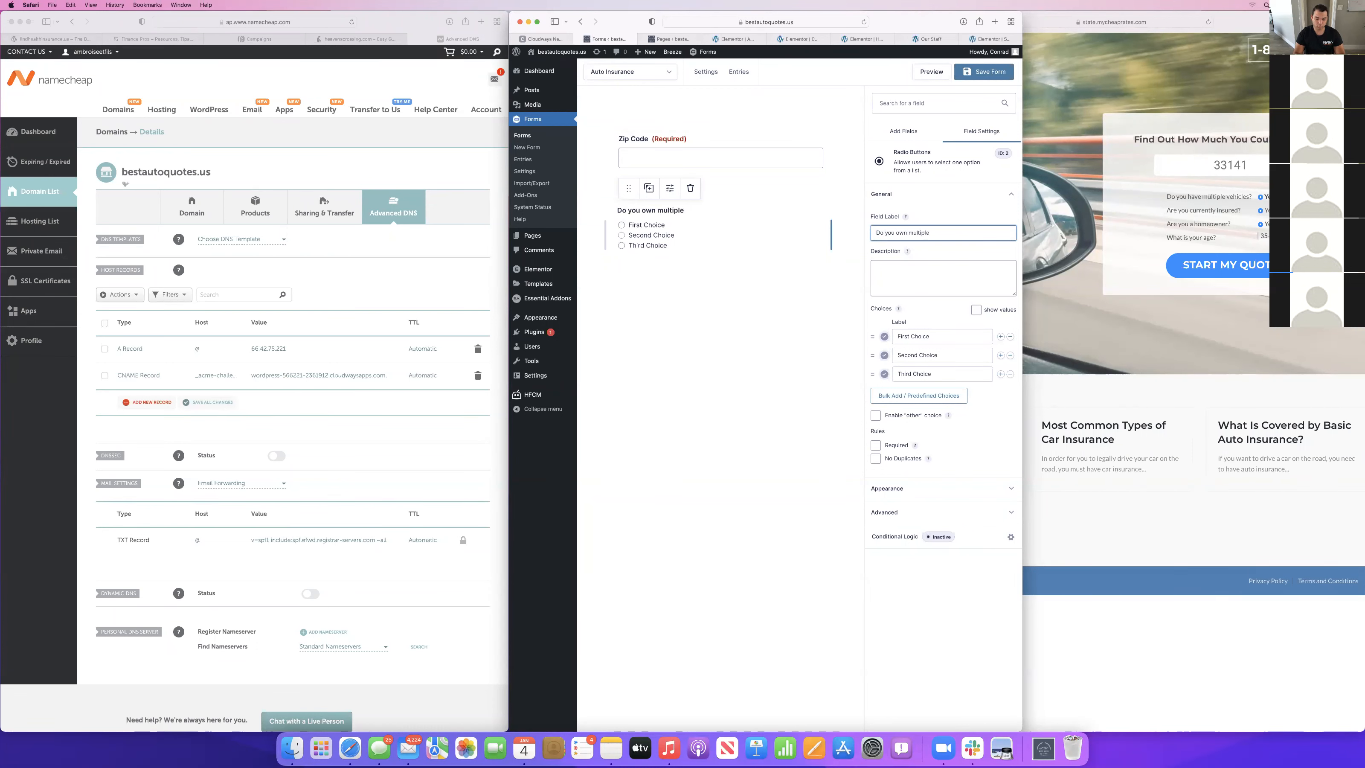
type("vehicles?")
Reduce the multiple vehicles question's choices to "Yes" and "No" and make it required.
left_click(1009, 375)
left_click_drag(930, 336, 896, 353)
type("YesNo")
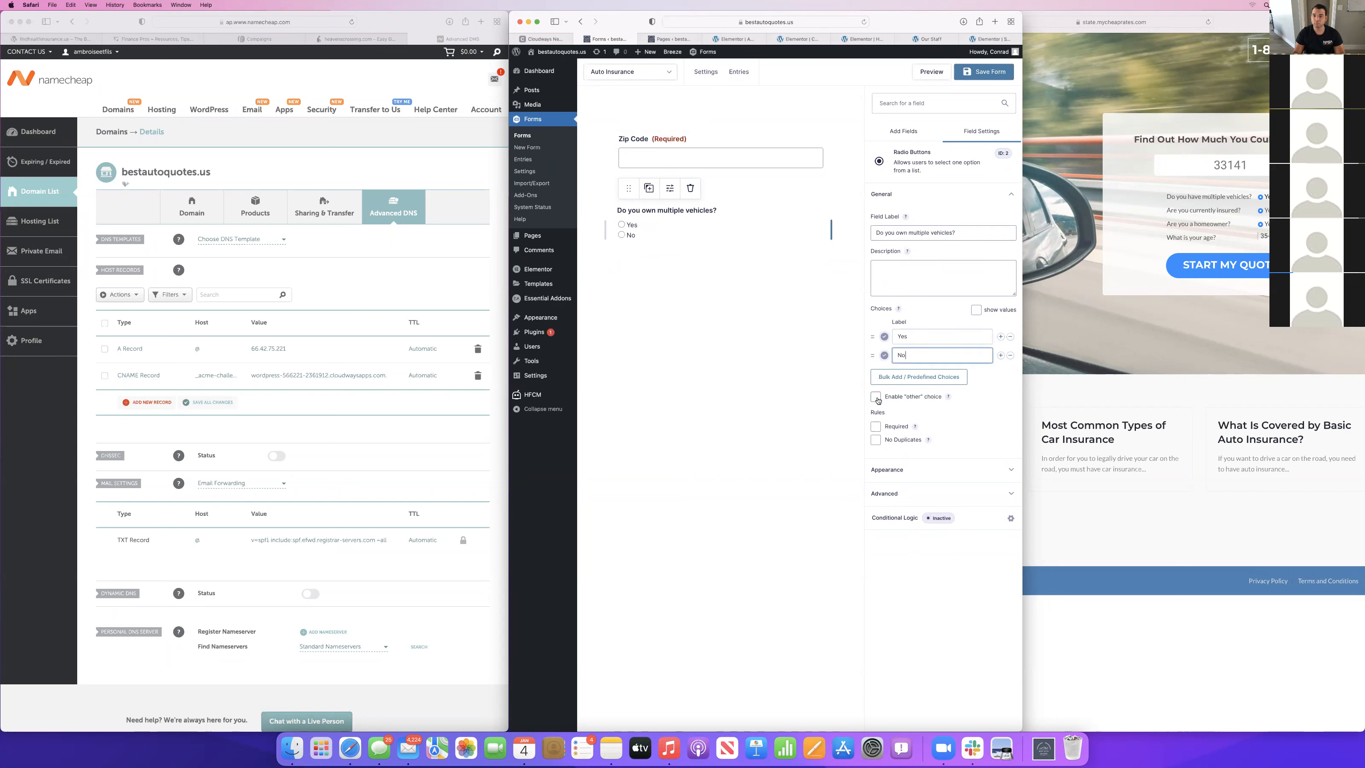
left_click(875, 426)
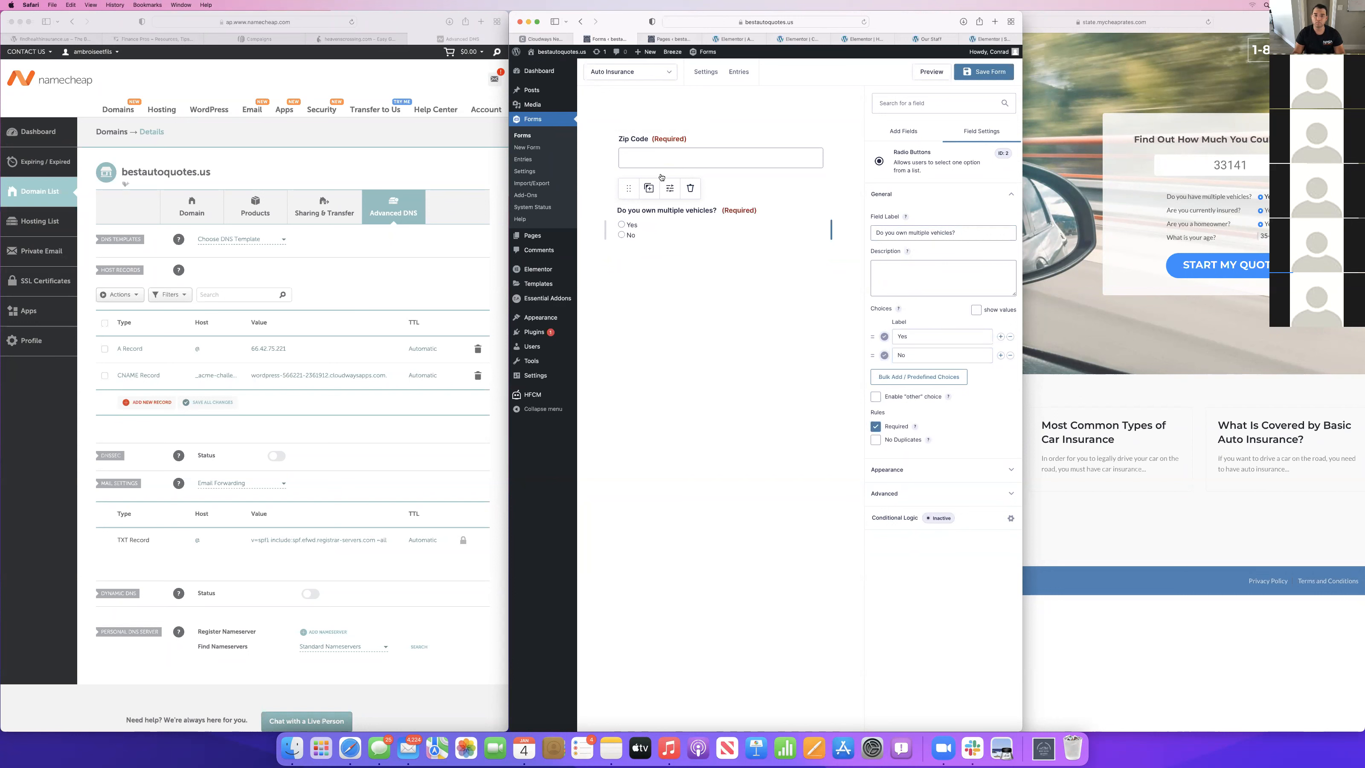
Add a radio buttons field below the vehicles question, labelled "Are you currently insured?".
left_click(910, 132)
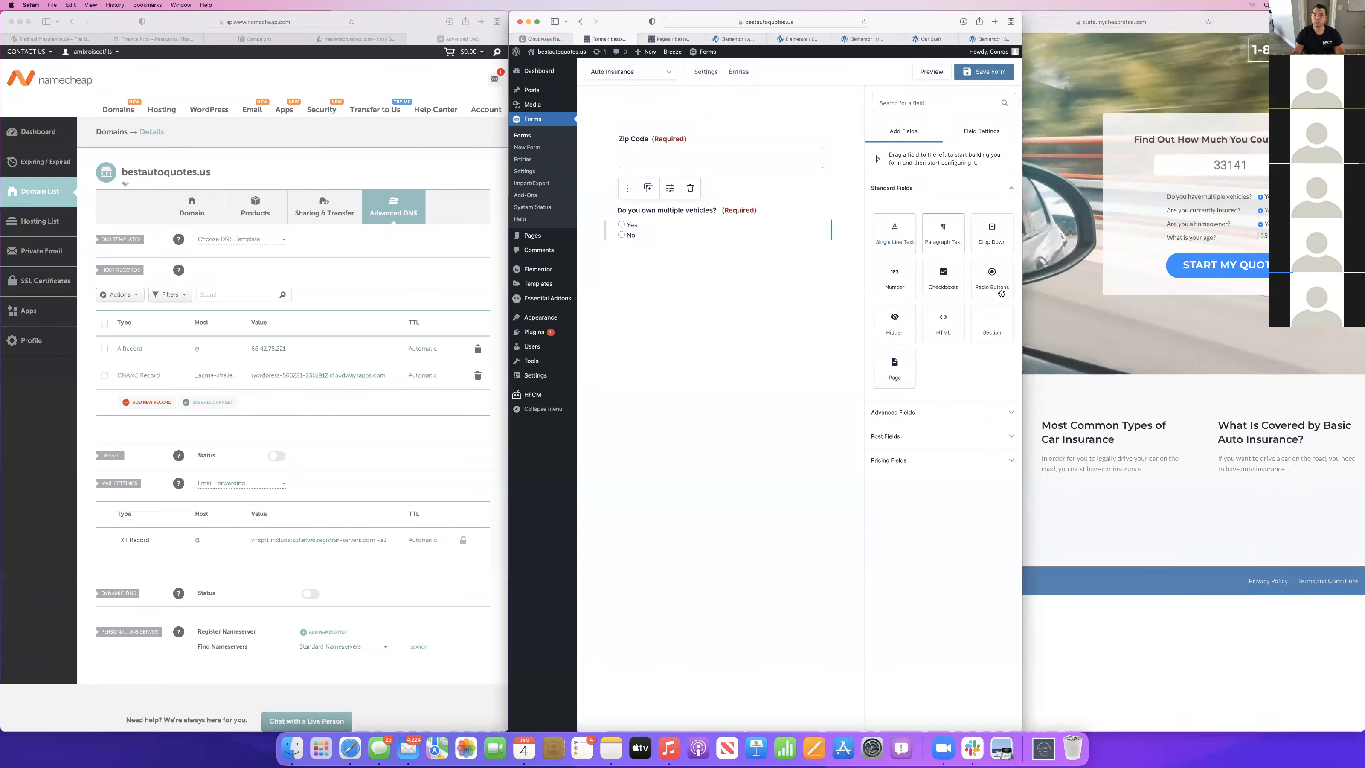
left_click_drag(1001, 284, 631, 283)
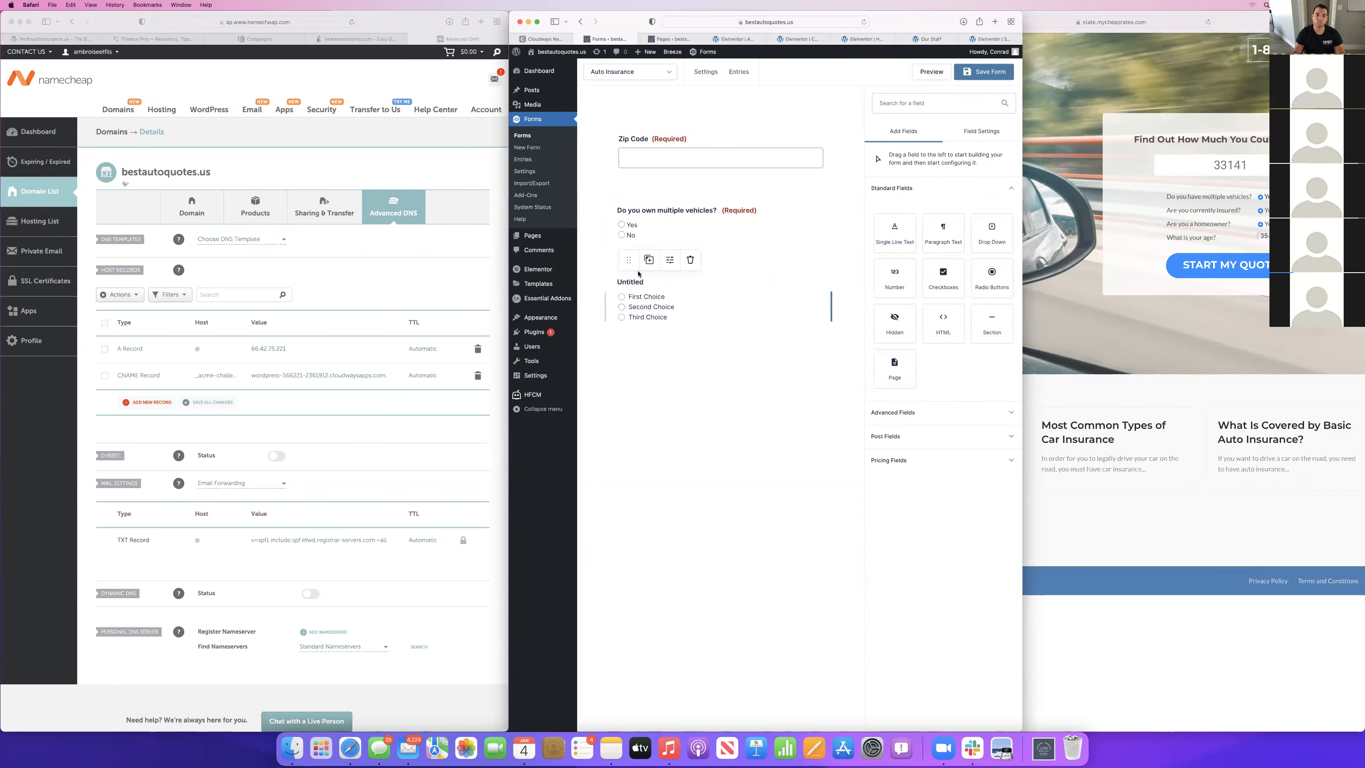
double_click(924, 234)
type("Are you currently insured?")
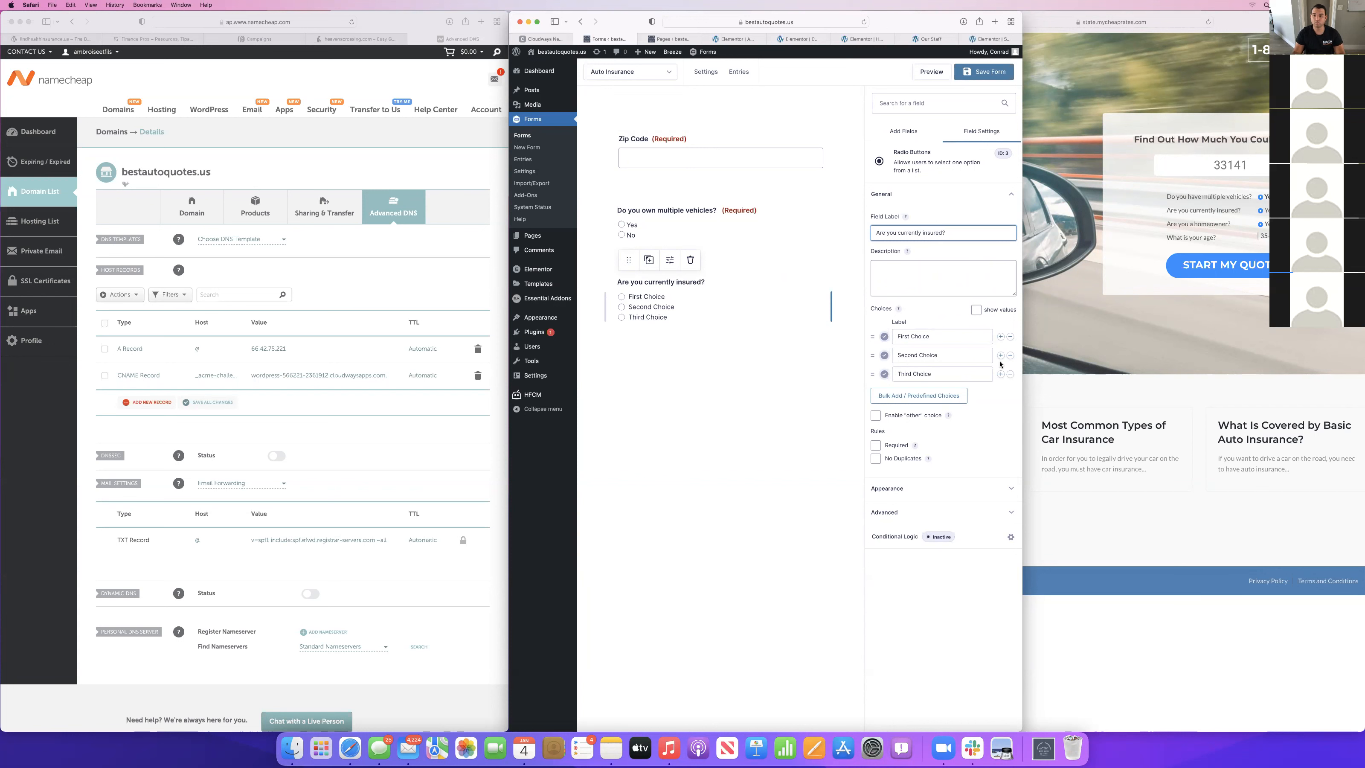
Remove the third choice of the currently insured question, name the other two "Yes" and "No", and make it required.
left_click(1009, 374)
triple_click(924, 336)
type("Yes")
triple_click(924, 355)
type("No")
left_click(875, 426)
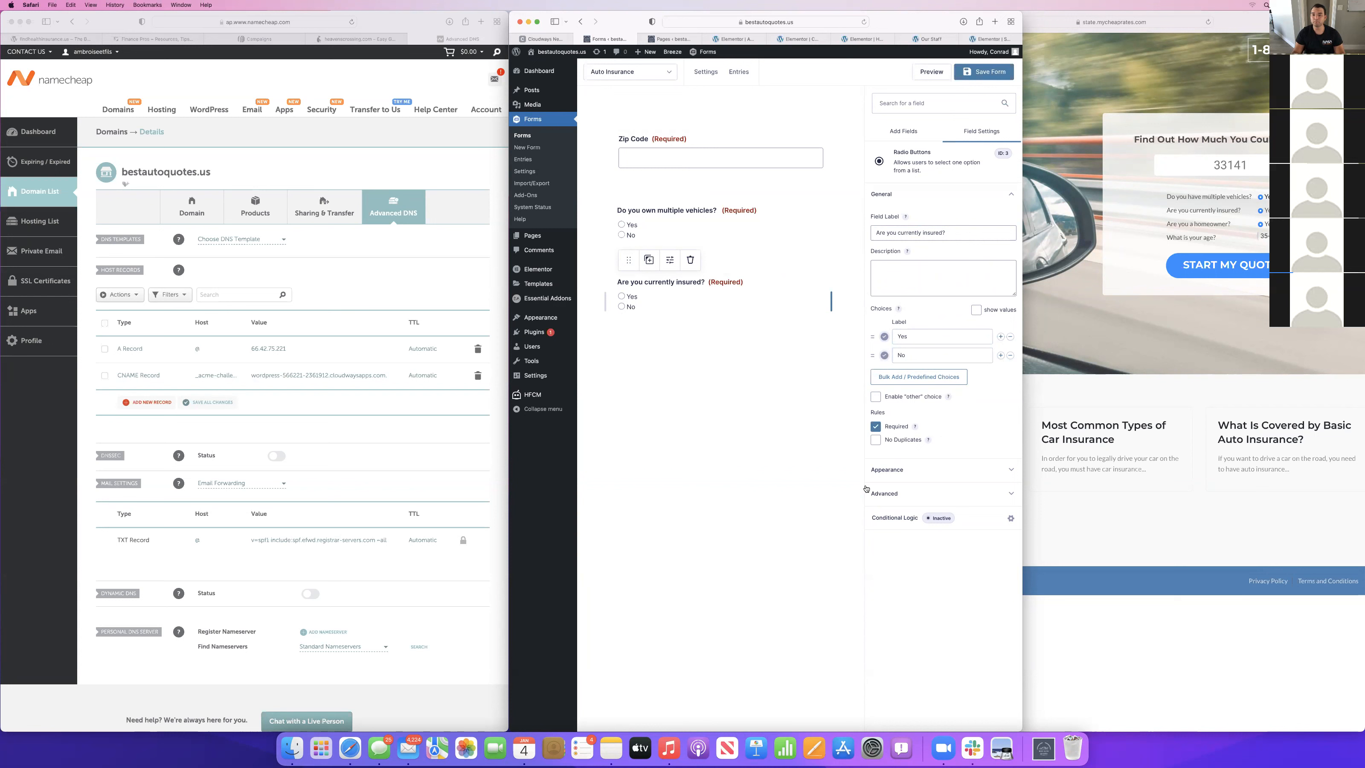
Add a radio buttons field below the currently insured question, labelled "Are you a homeowner?".
left_click(905, 132)
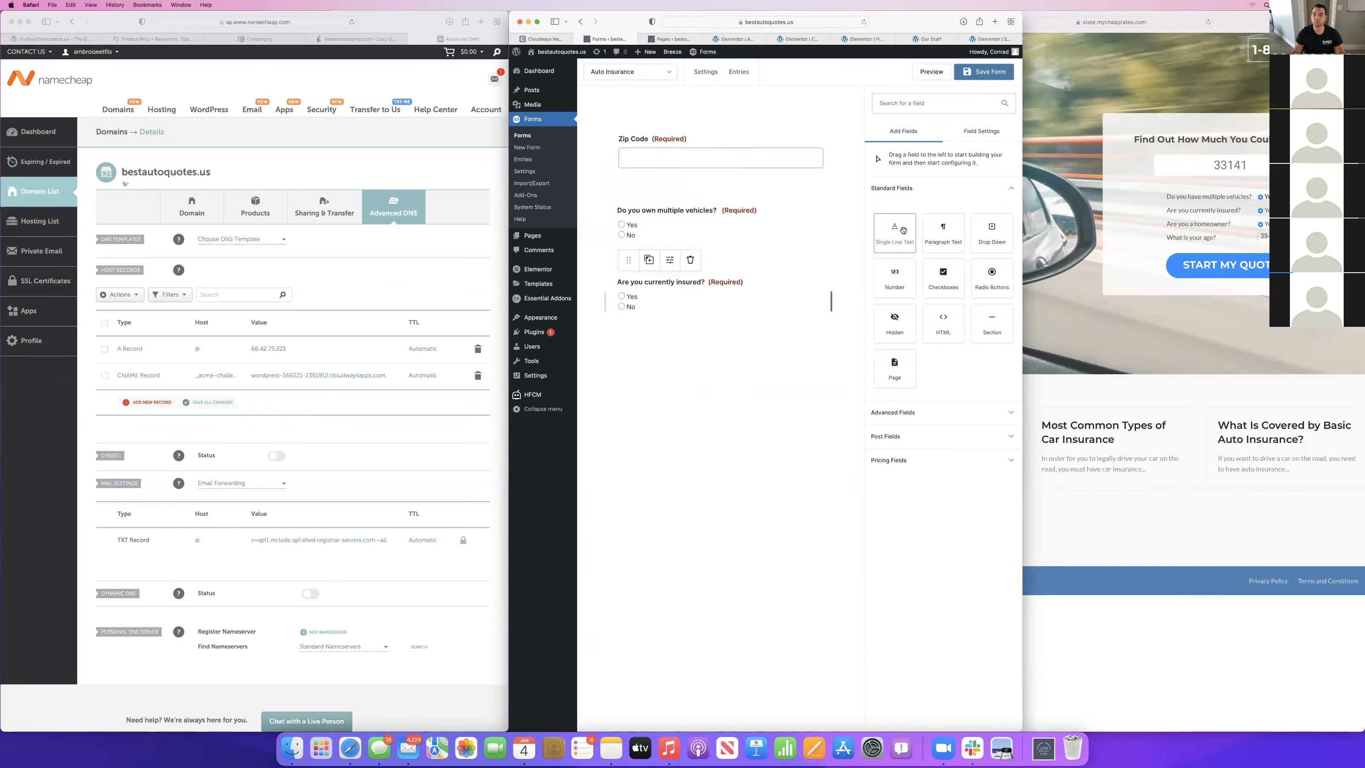
left_click_drag(992, 274, 657, 324)
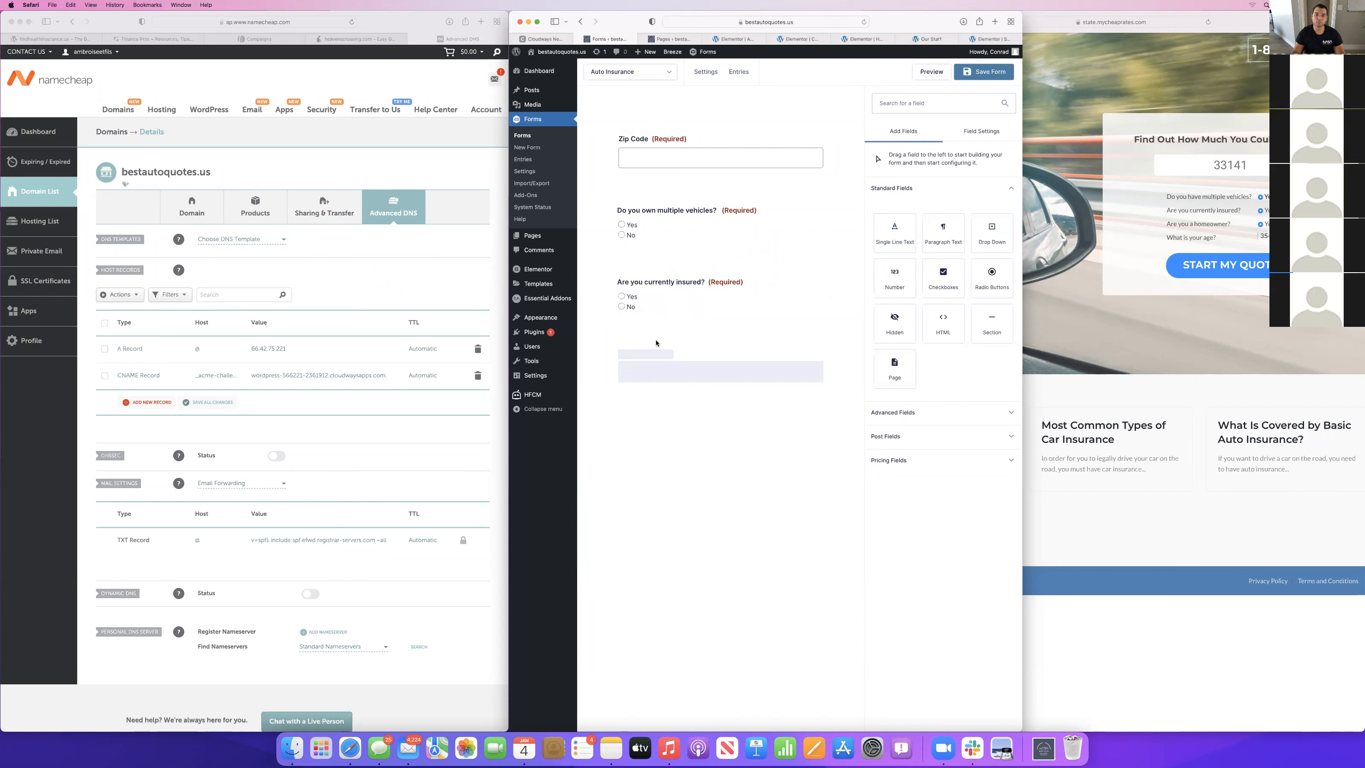
triple_click(927, 240)
type("Are you a homeowner")
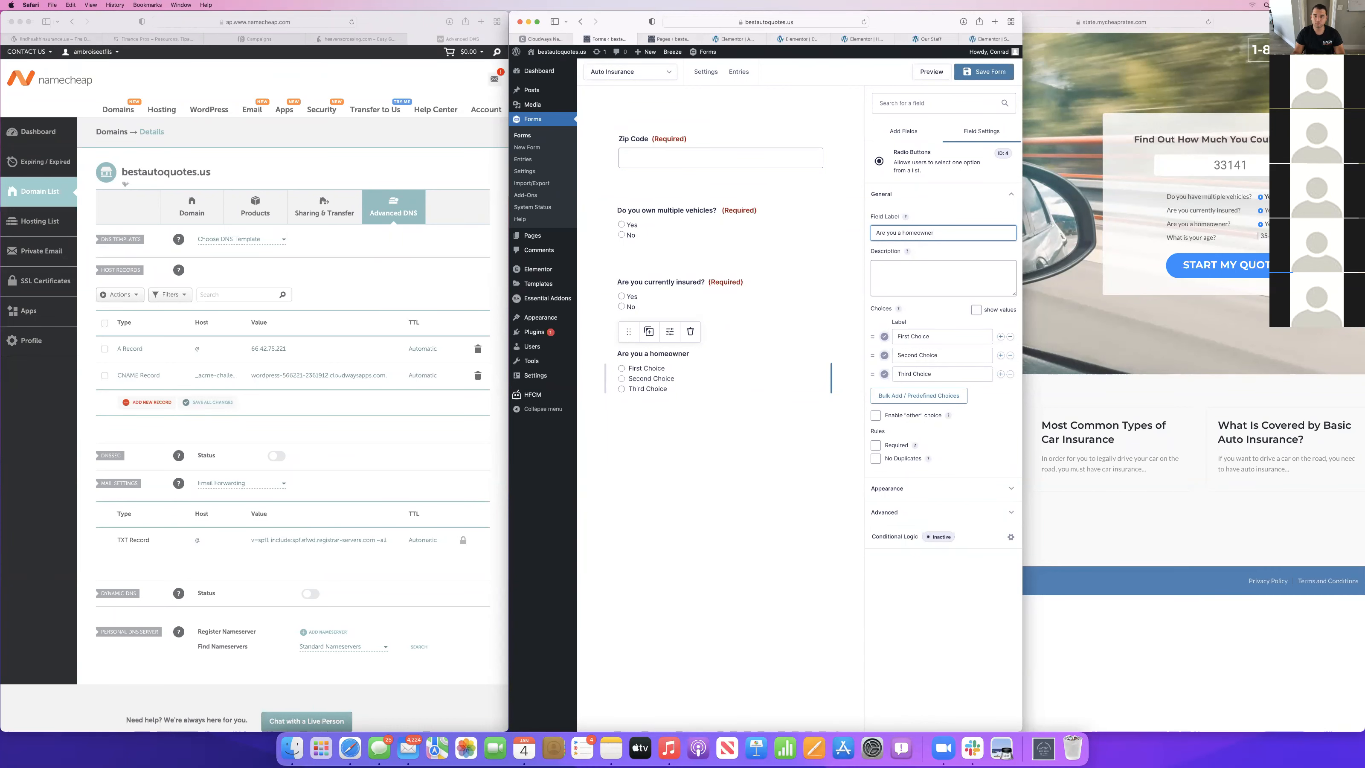
Reduce the homeowner question's choices to "Yes" and "No" and make it required.
triple_click(921, 339)
type("Yes")
left_click(924, 352)
triple_click(924, 352)
type("No")
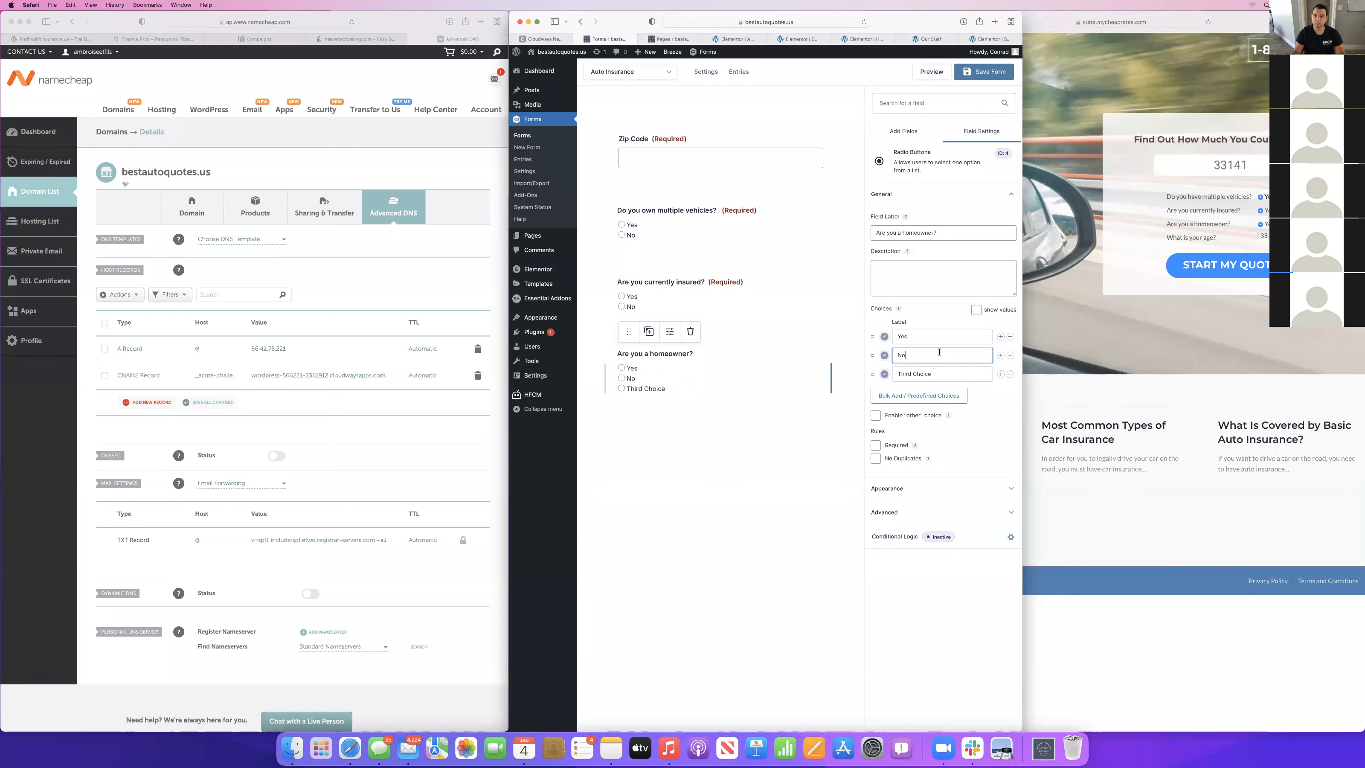
left_click(1010, 374)
left_click(880, 427)
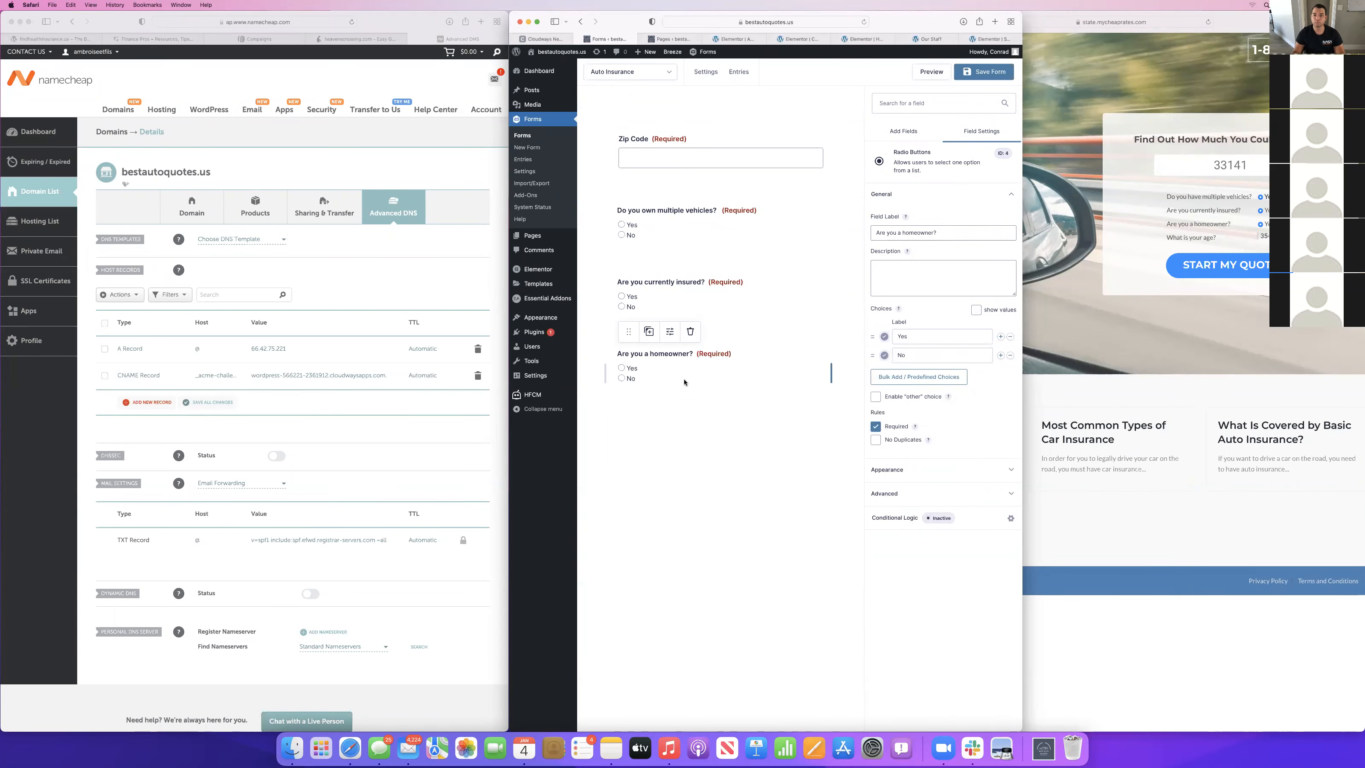
Add a drop down field below the homeowner question, labelled "How old are you?".
left_click(912, 134)
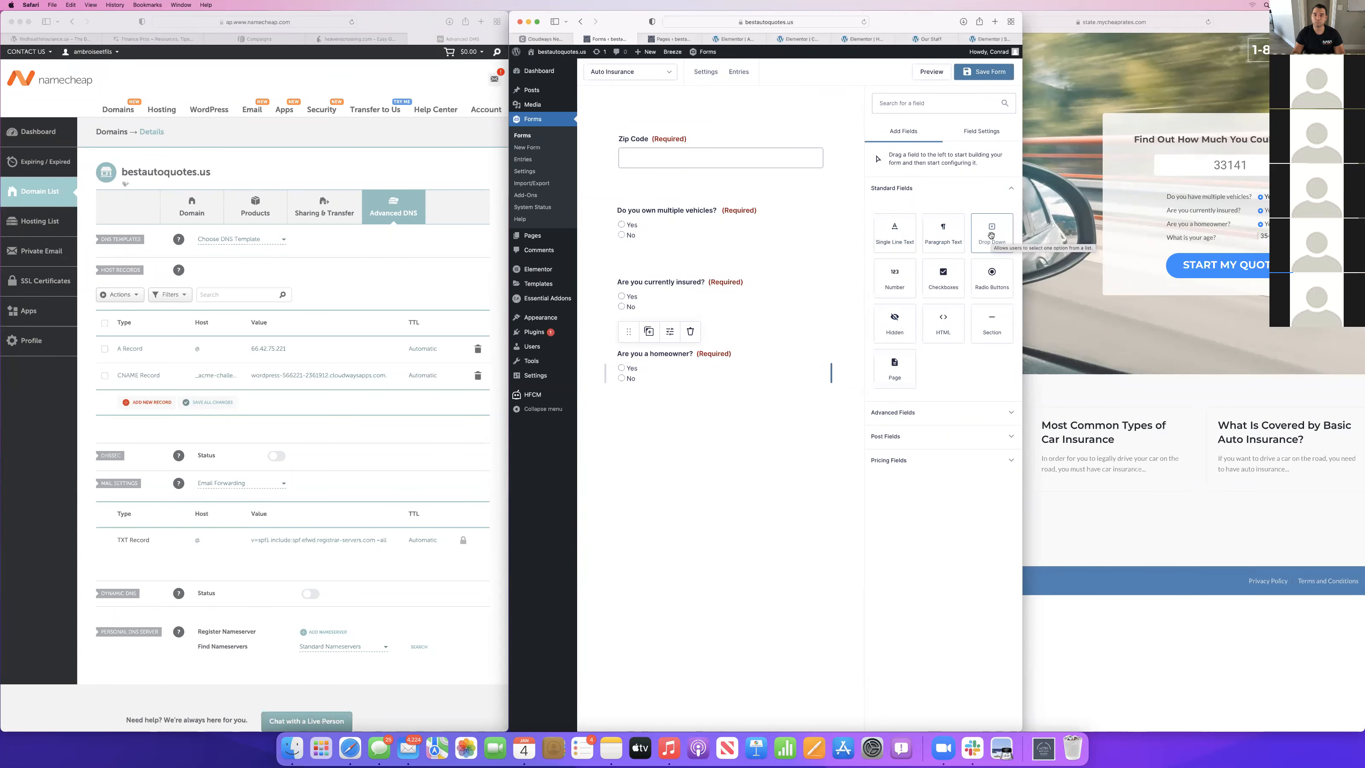
left_click_drag(991, 236, 648, 432)
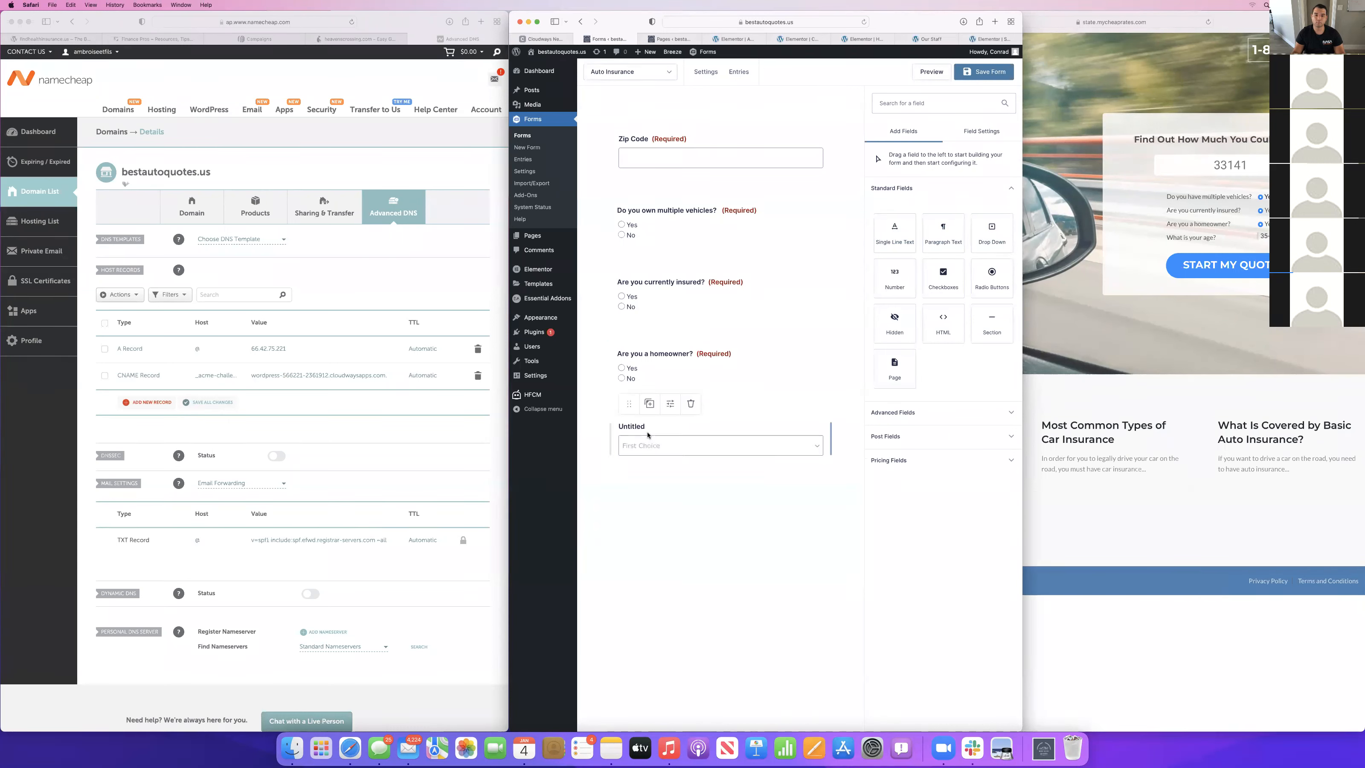
triple_click(897, 231)
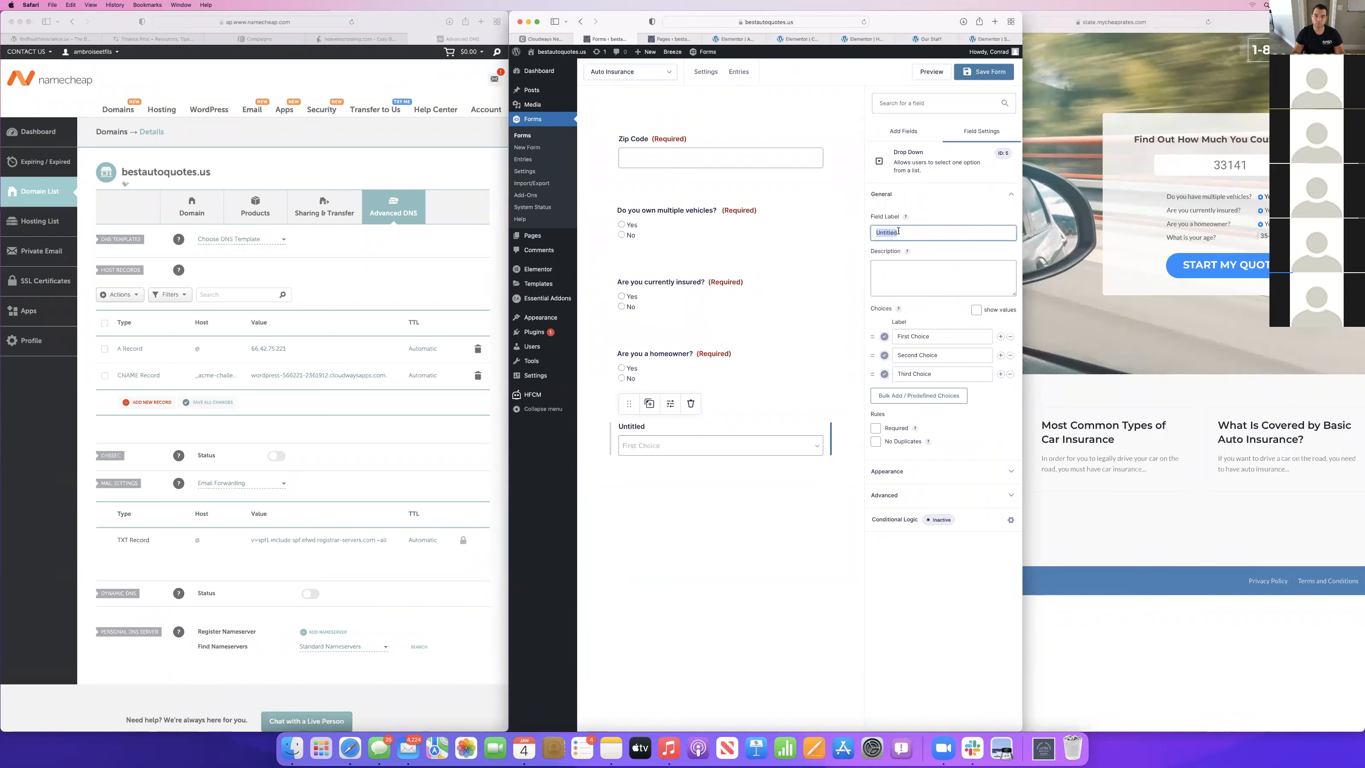
type("How old are you?")
Check the age ranges on the MyCheapRates questionnaire and name the age drop down's first choice "16-24".
triple_click(935, 335)
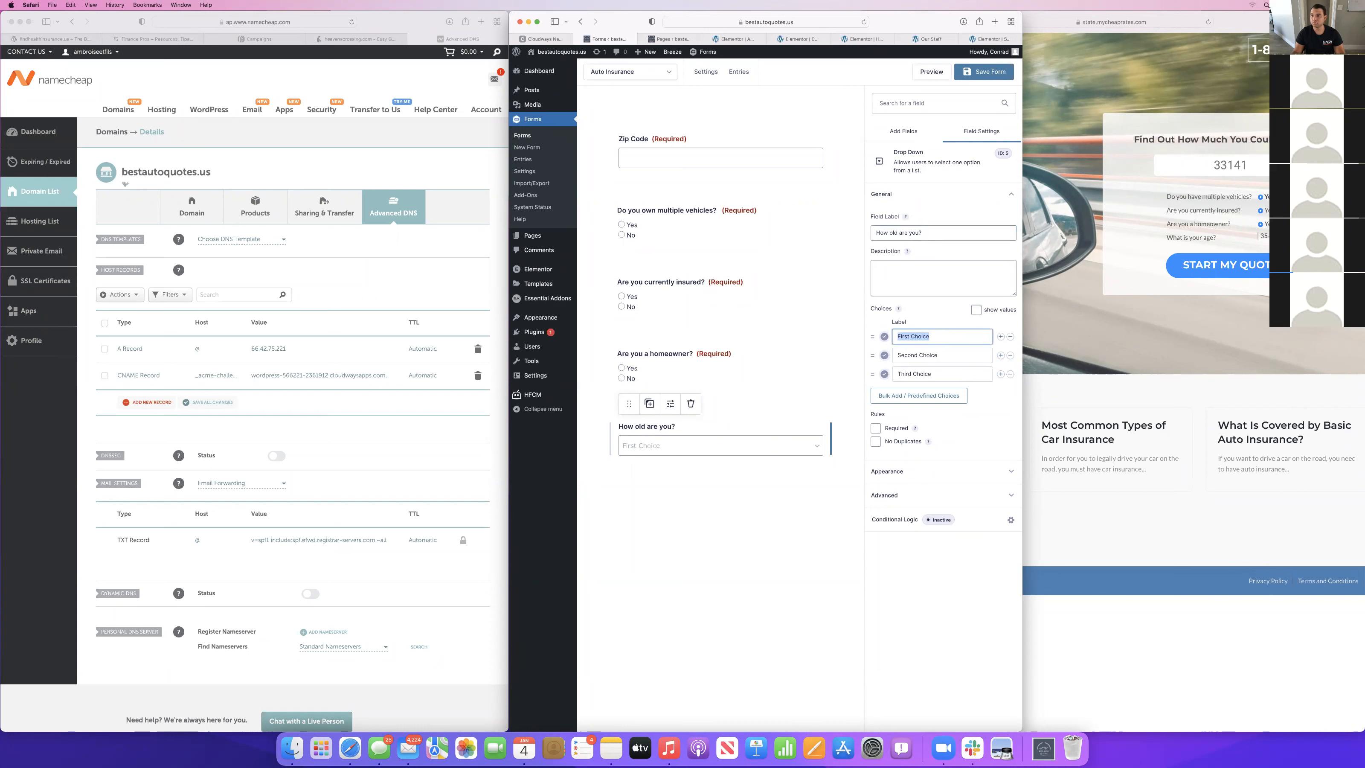
left_click(1270, 237)
left_click(1271, 236)
left_click(774, 388)
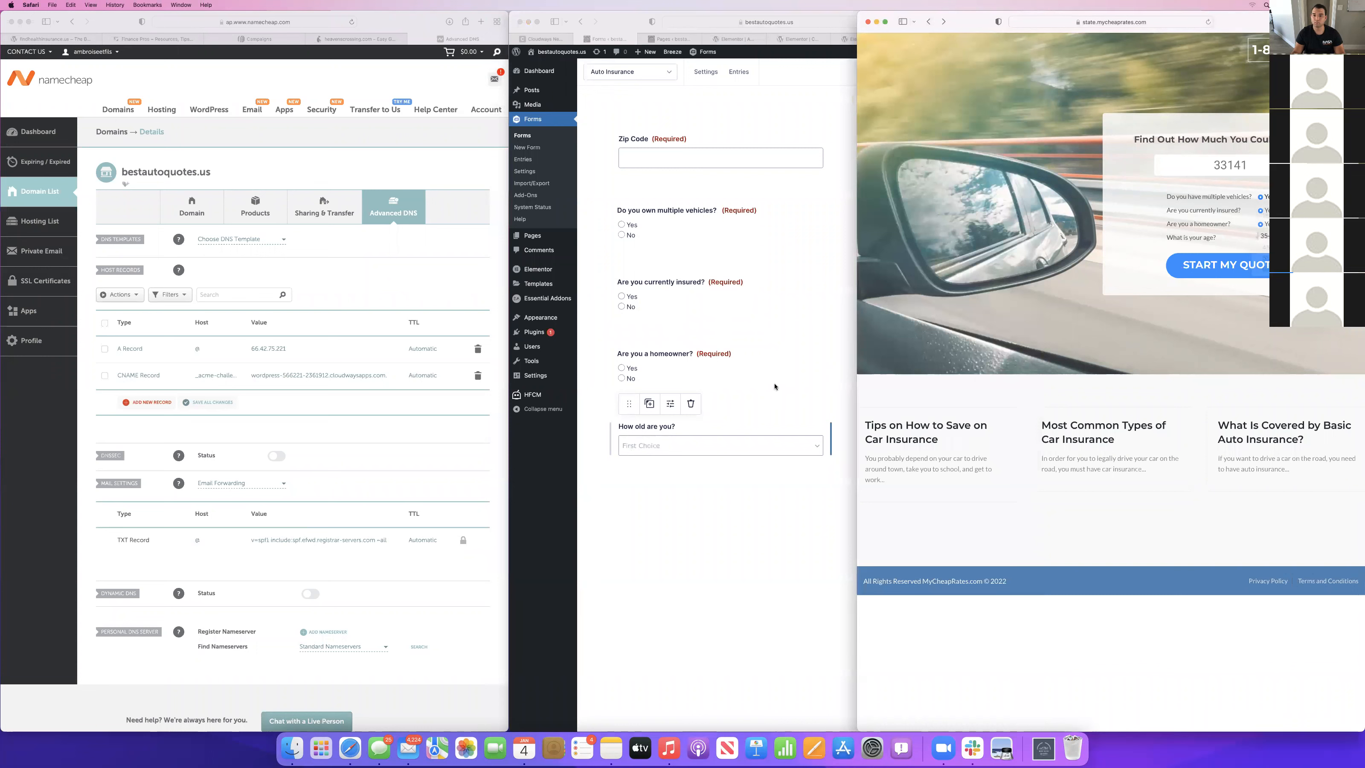
left_click(807, 407)
type("16")
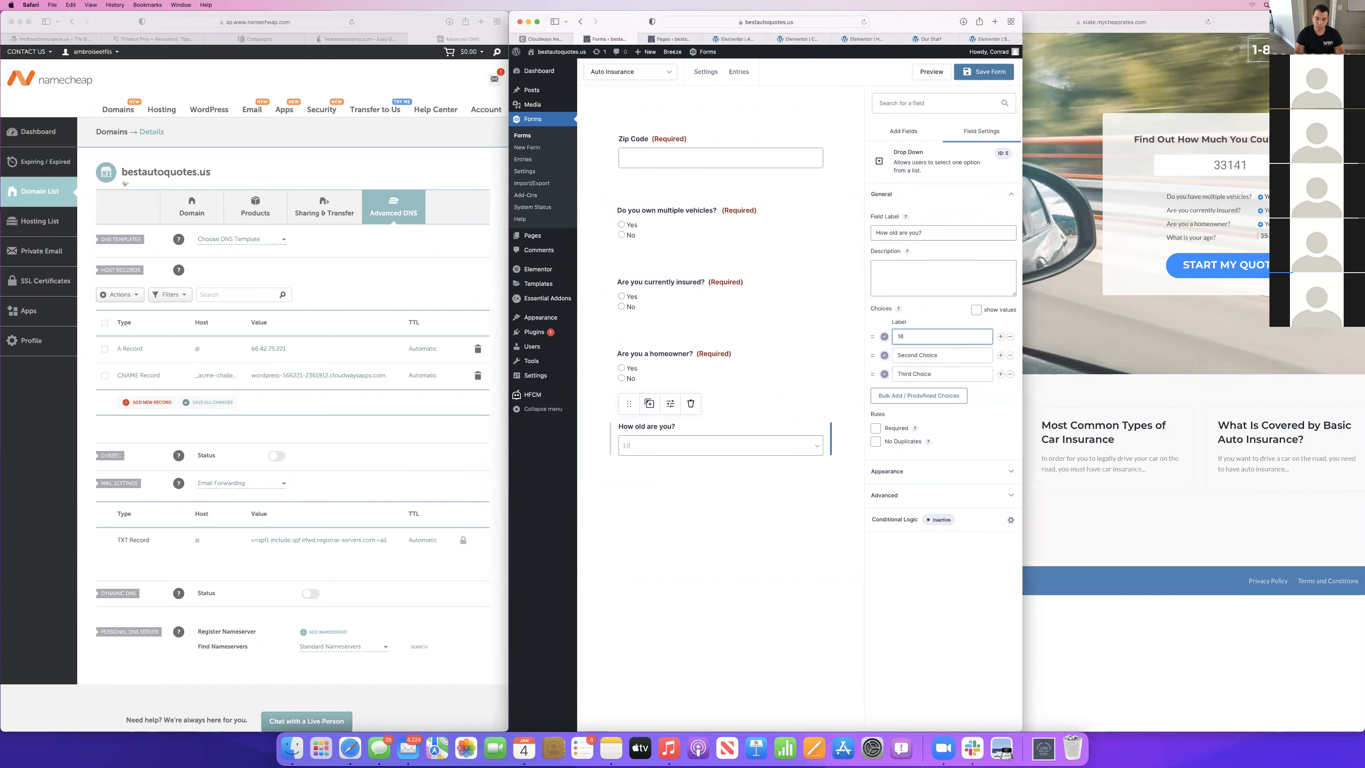
Name the age drop down's second and third choices "25-34" and "35-44", following the MyCheapRates age ranges.
left_click(946, 356)
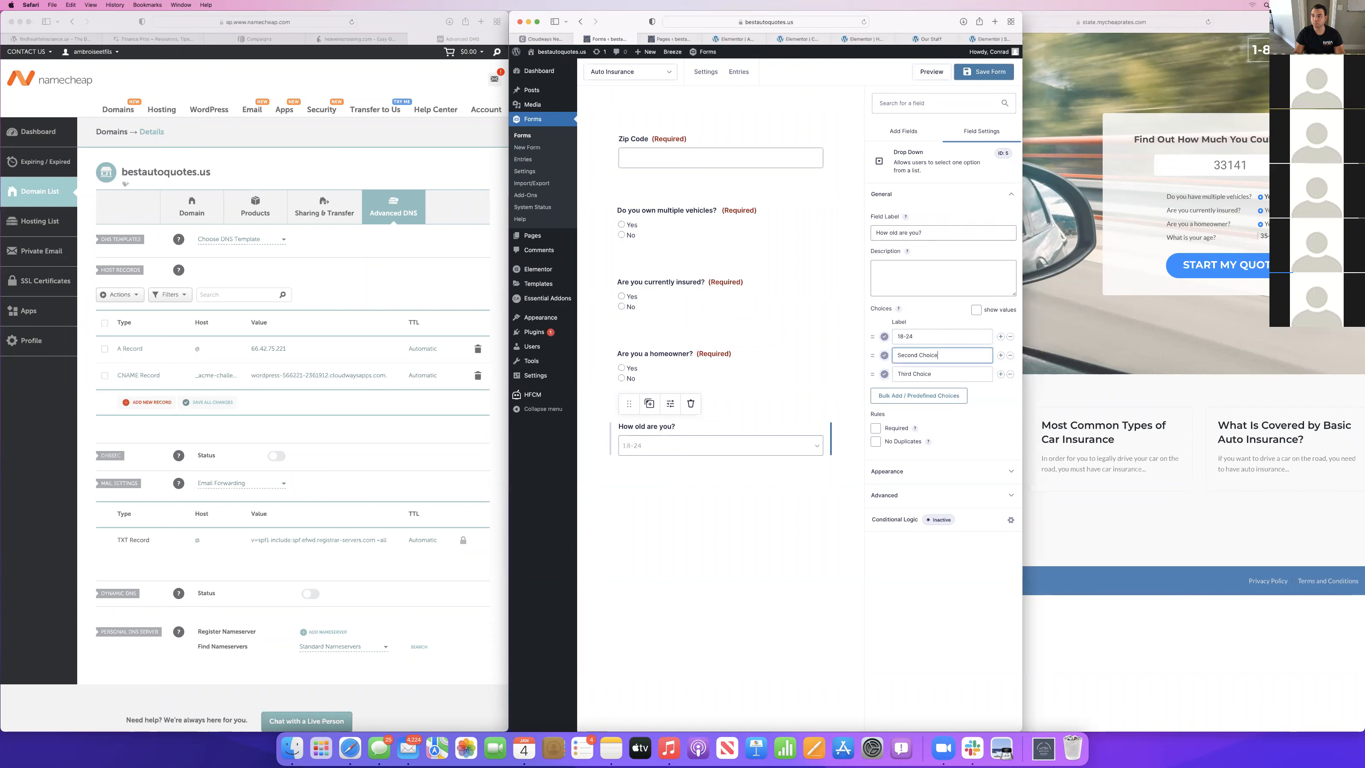
left_click(1266, 234)
left_click(1269, 235)
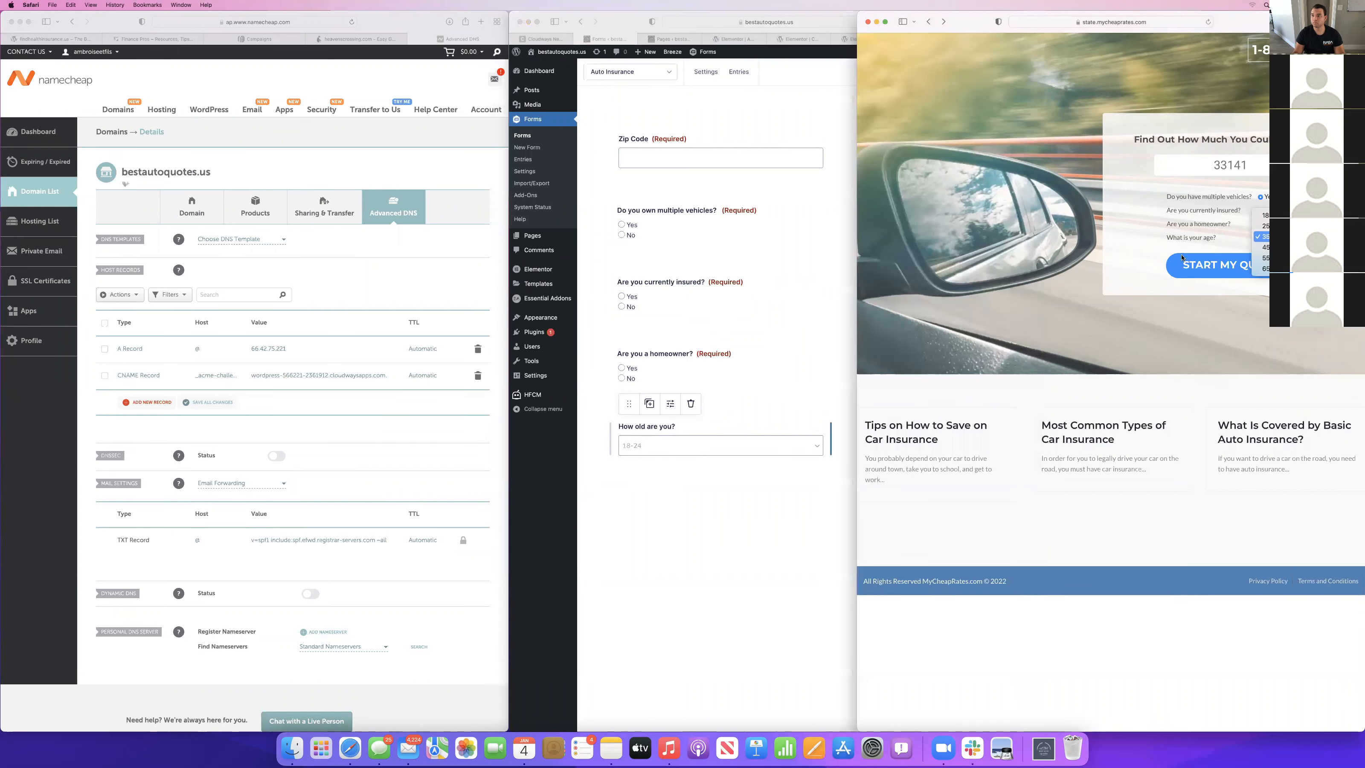
left_click(731, 447)
left_click(731, 447)
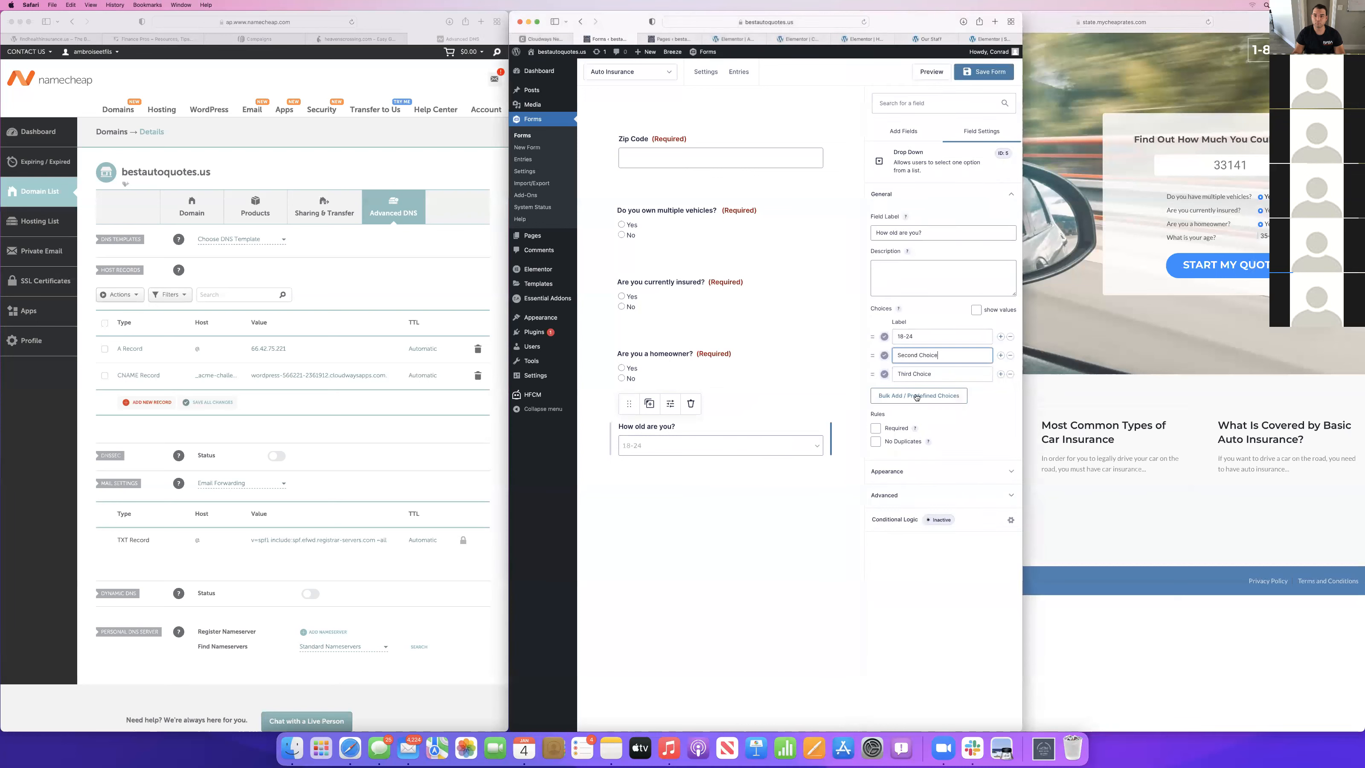
triple_click(922, 354)
type("25-34")
triple_click(959, 375)
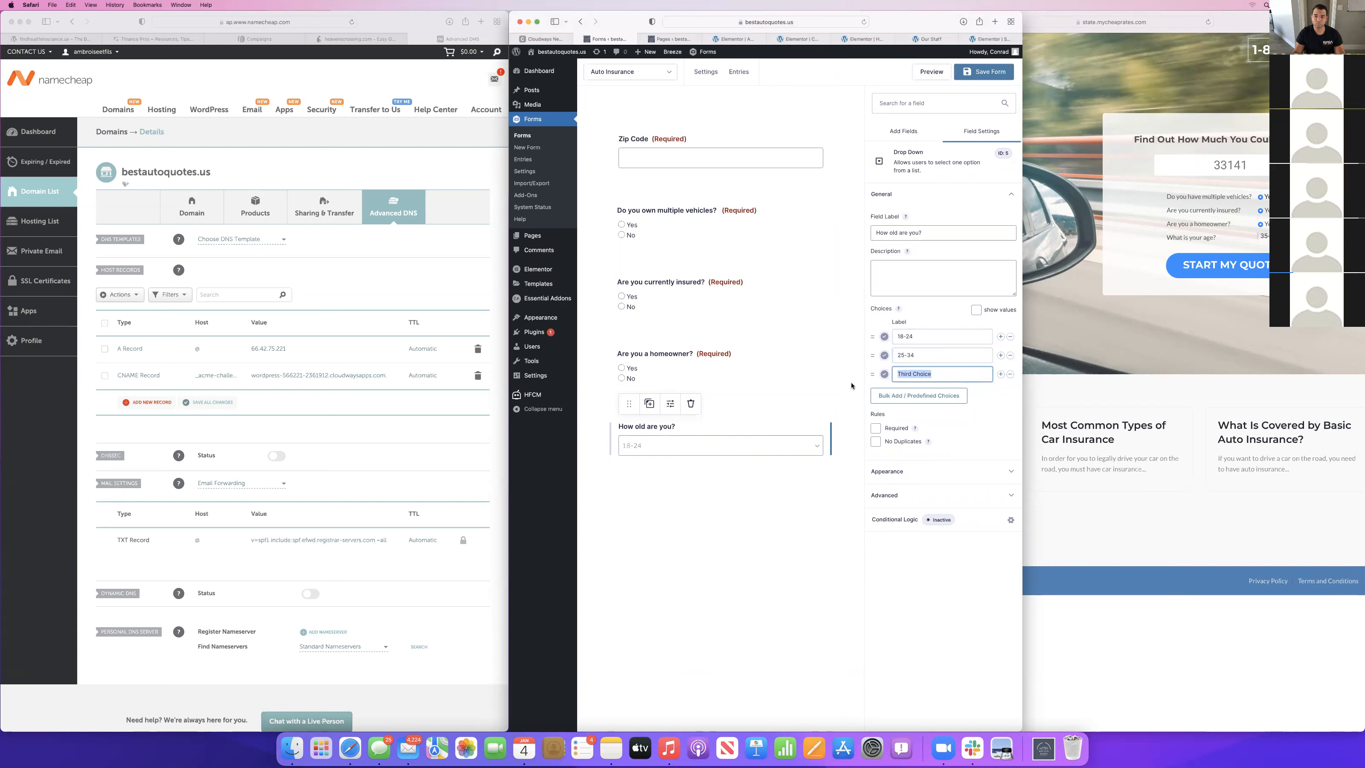
type("3")
Add a fourth choice "45-54" to the age drop down, matching the MyCheapRates age list.
left_click(1000, 375)
left_click(1268, 236)
left_click(1268, 236)
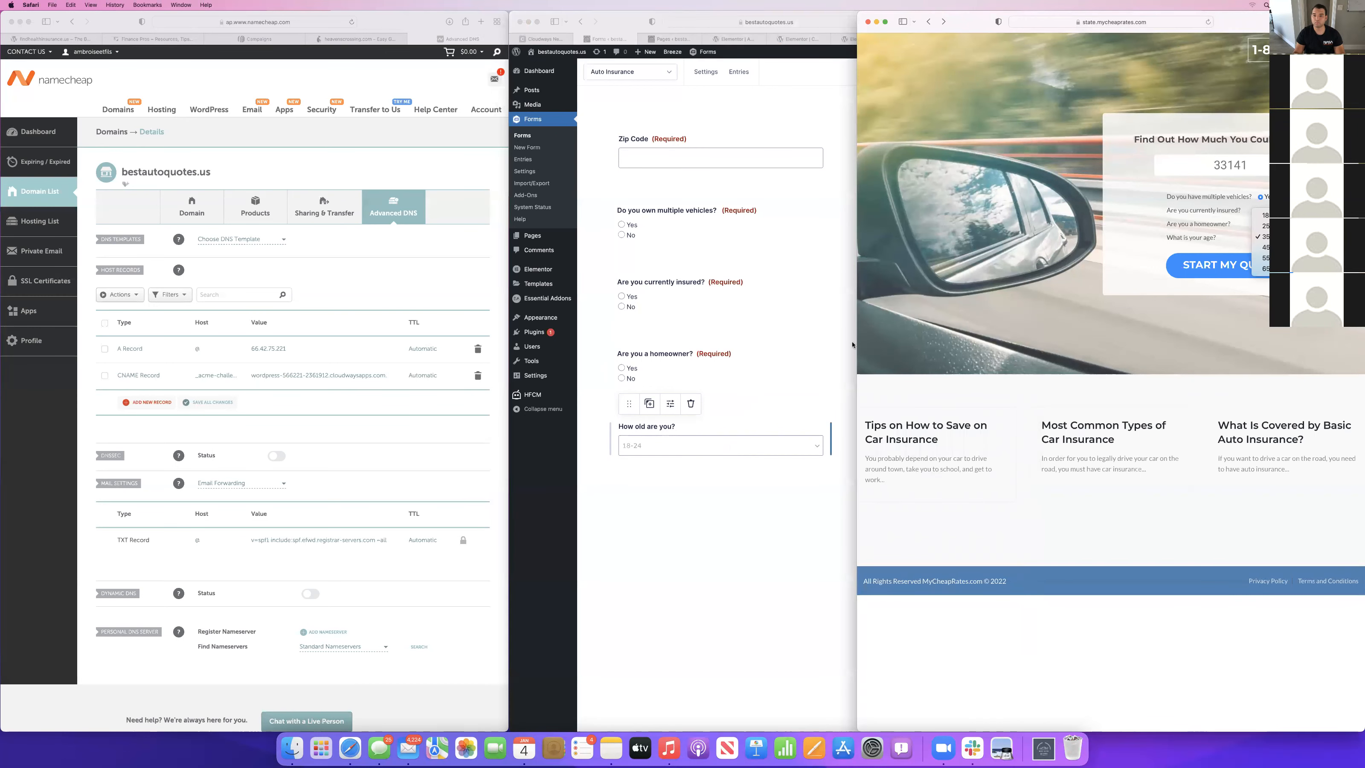
left_click(893, 411)
left_click(801, 484)
left_click(943, 393)
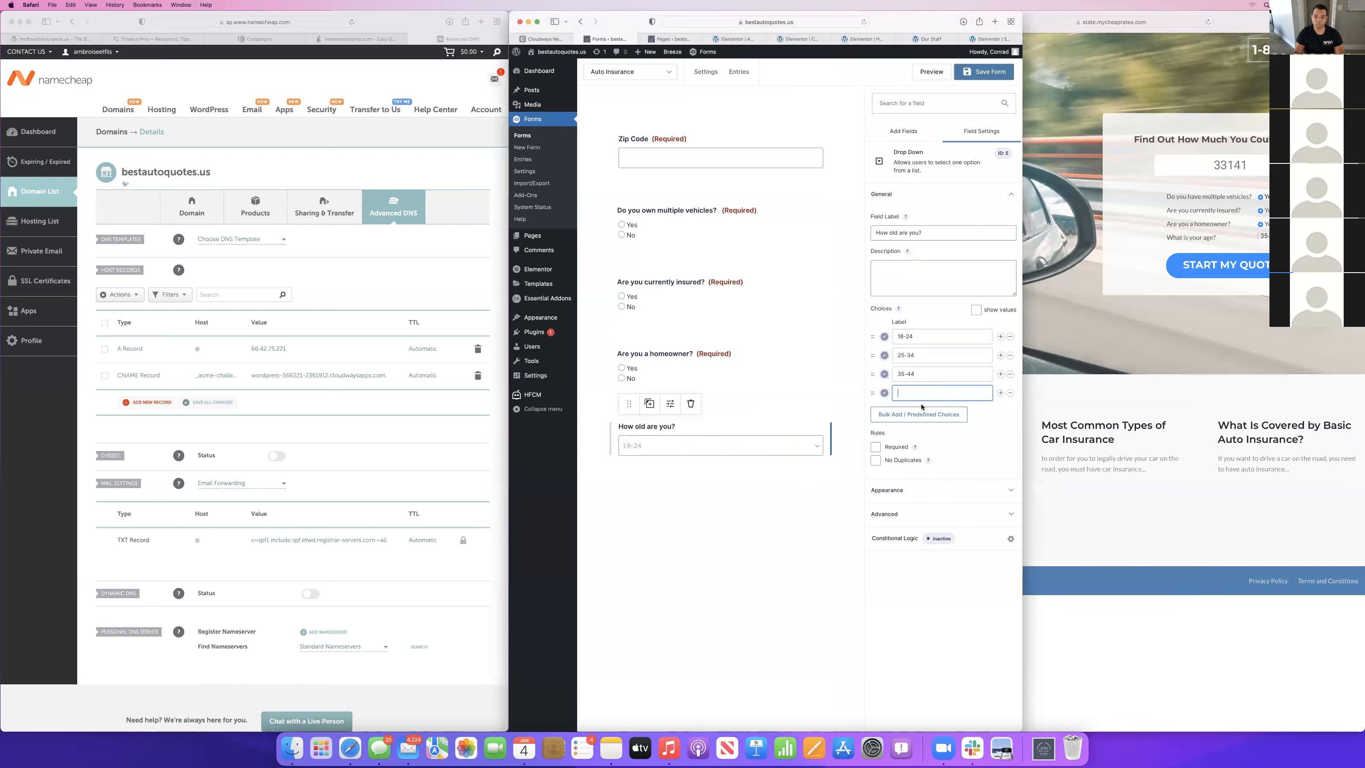
type("45")
Add a fifth choice "55-64" to the age drop down, matching the MyCheapRates age list.
left_click(1000, 393)
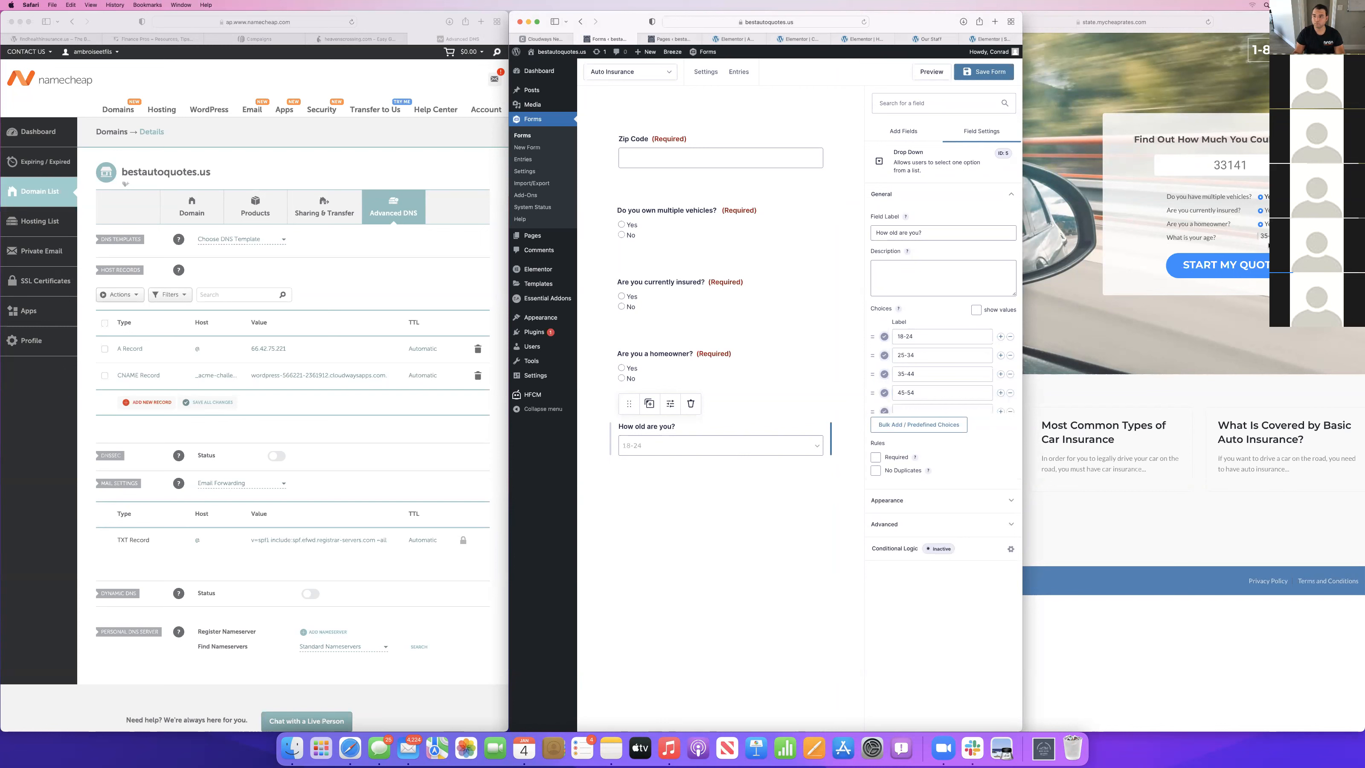
left_click(1269, 244)
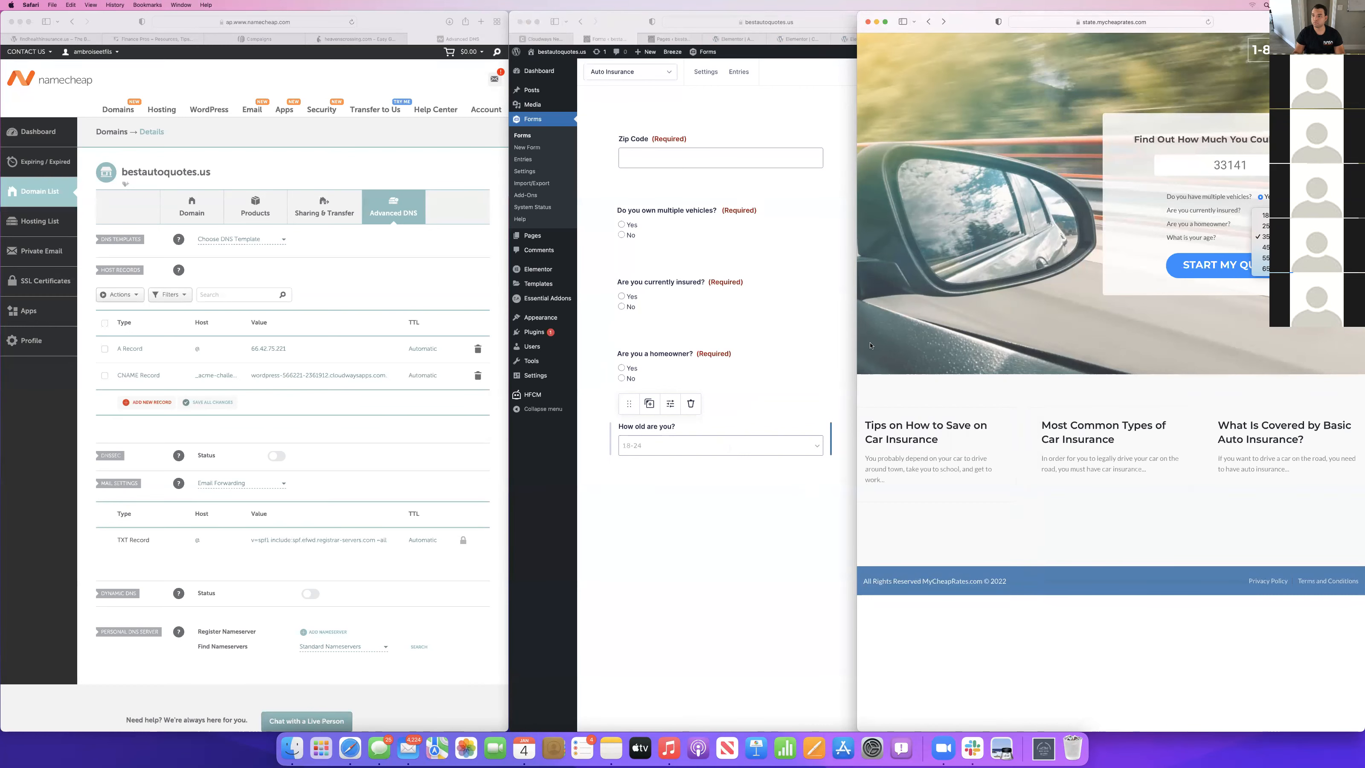
left_click(856, 445)
left_click(917, 412)
type("55-")
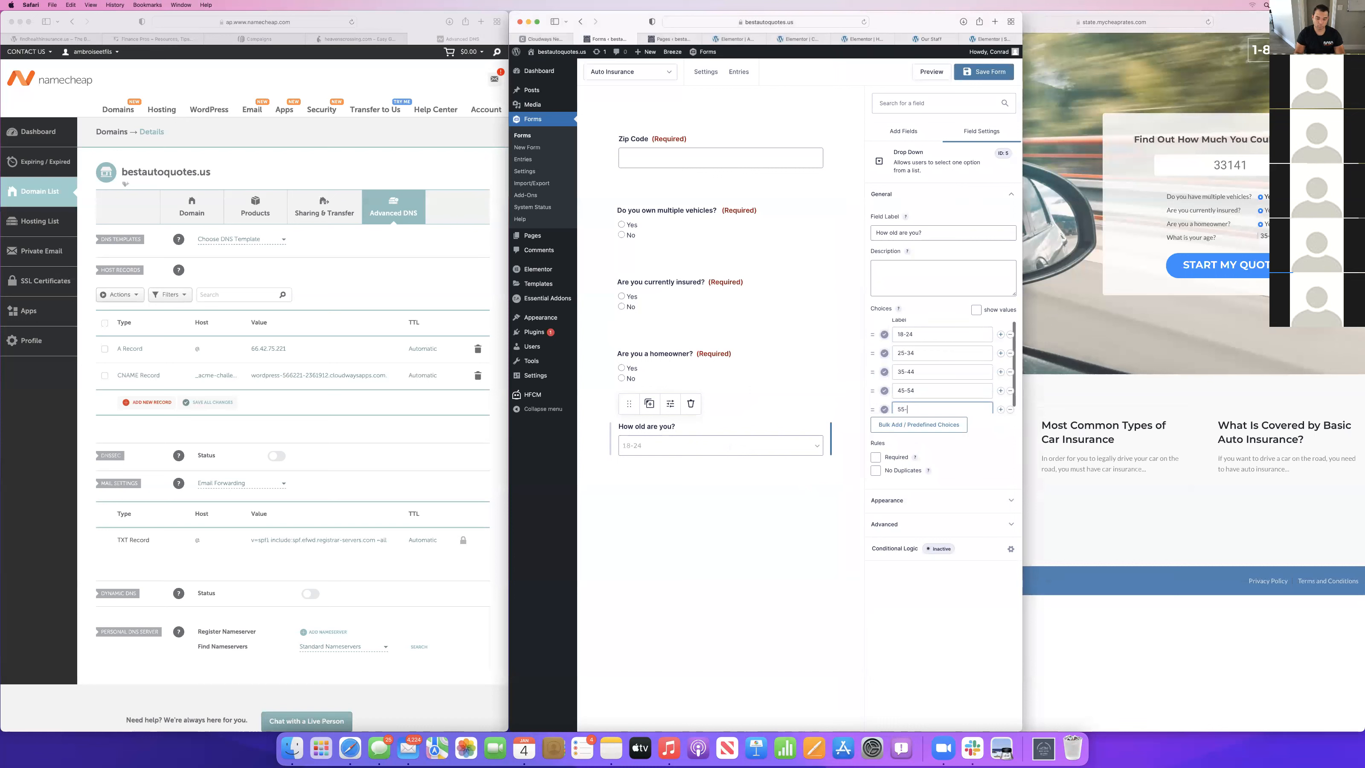
type("64")
Add a last choice "65+" to the age drop down and make the question required.
left_click(1000, 410)
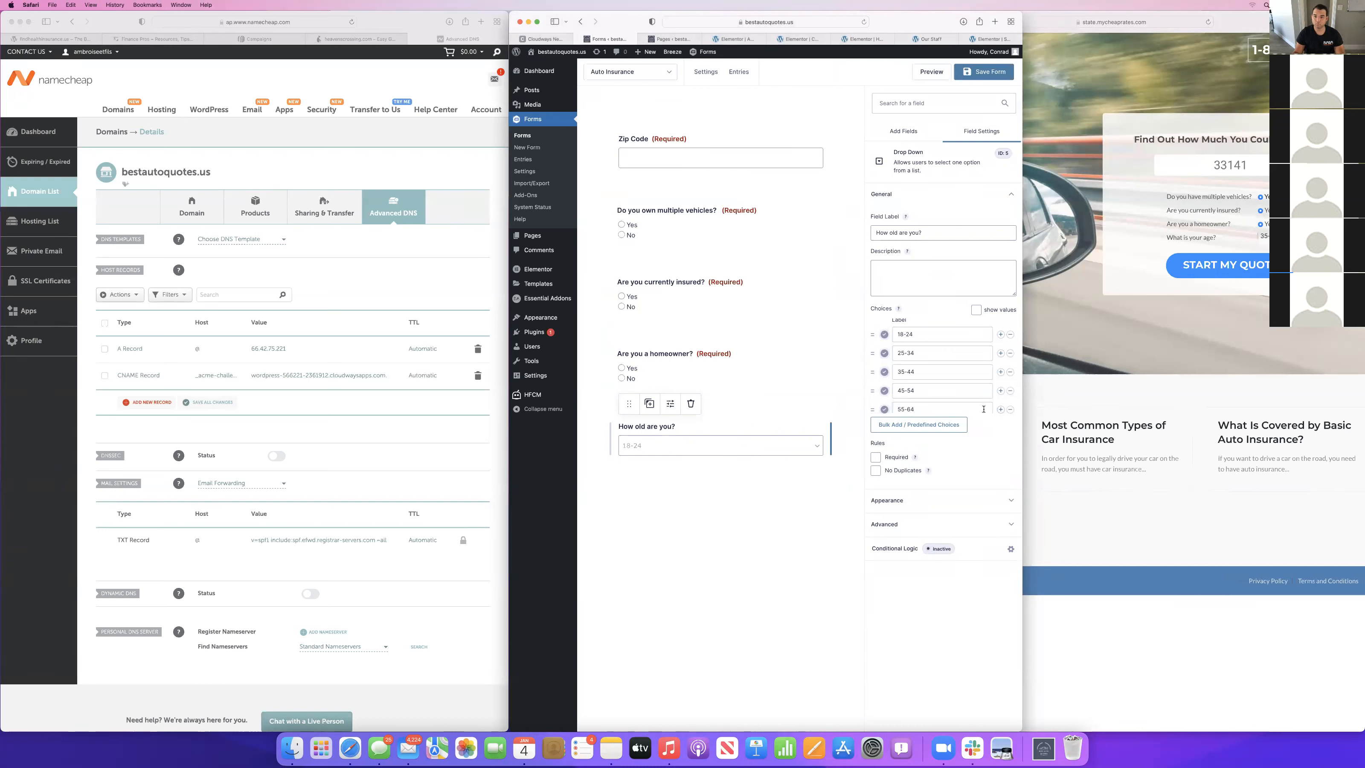
left_click(915, 404)
type("65+")
left_click(876, 456)
left_click(766, 578)
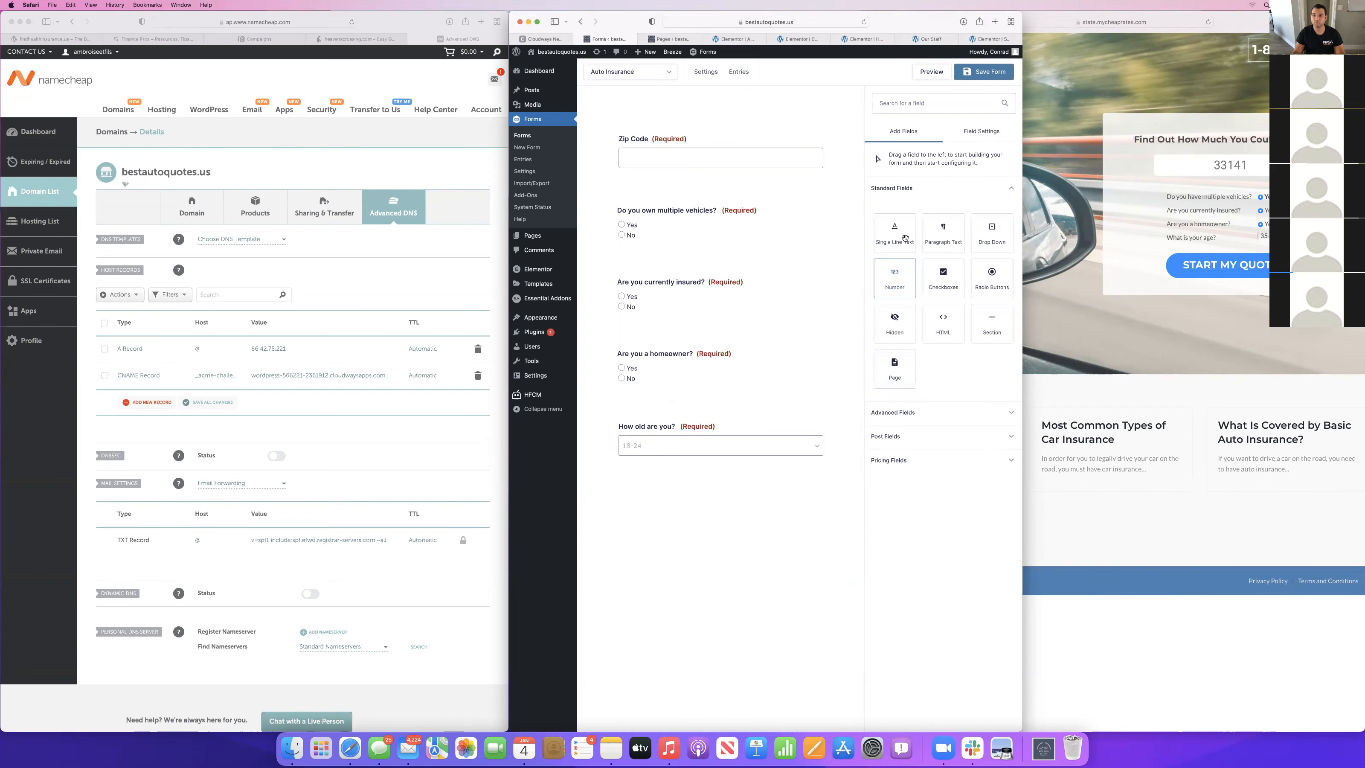
Add Name, Email and Phone fields, in that order, below the age question.
left_click(921, 422)
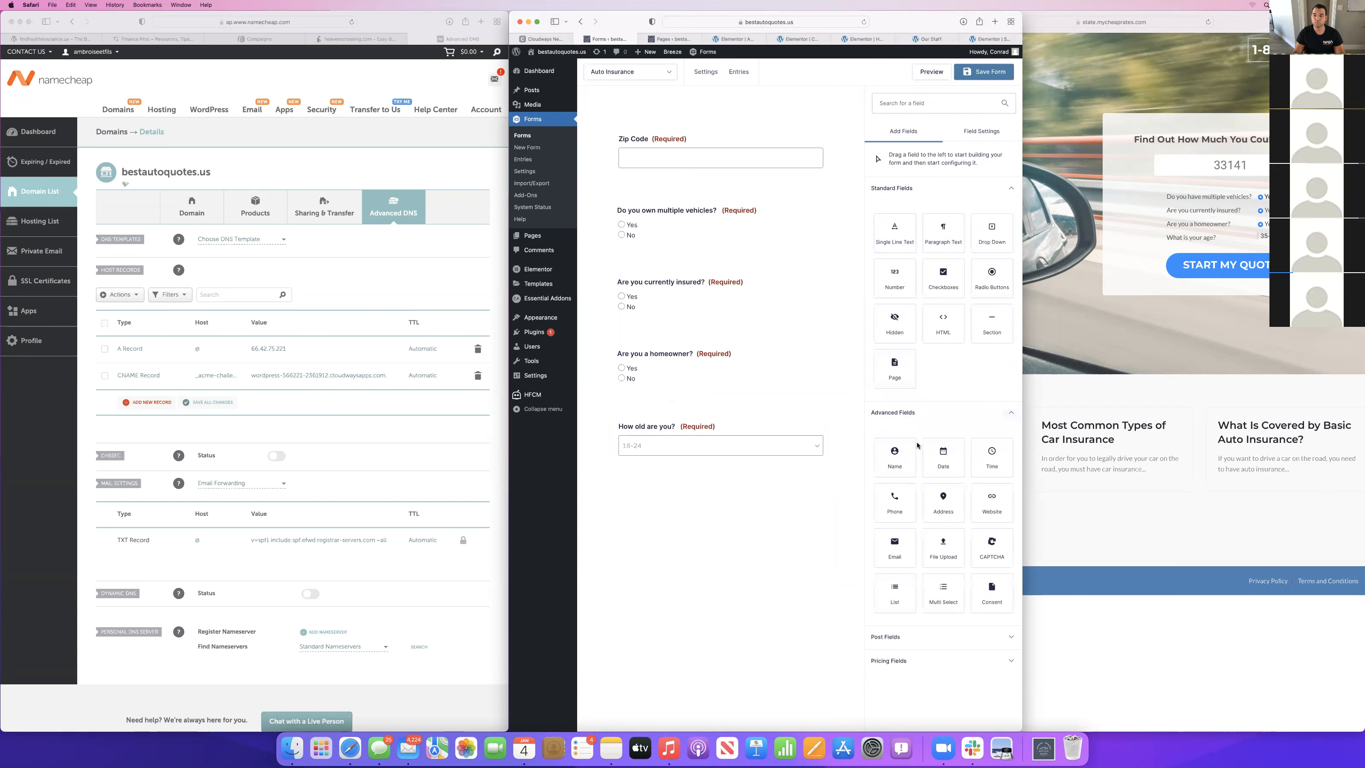
left_click(894, 456)
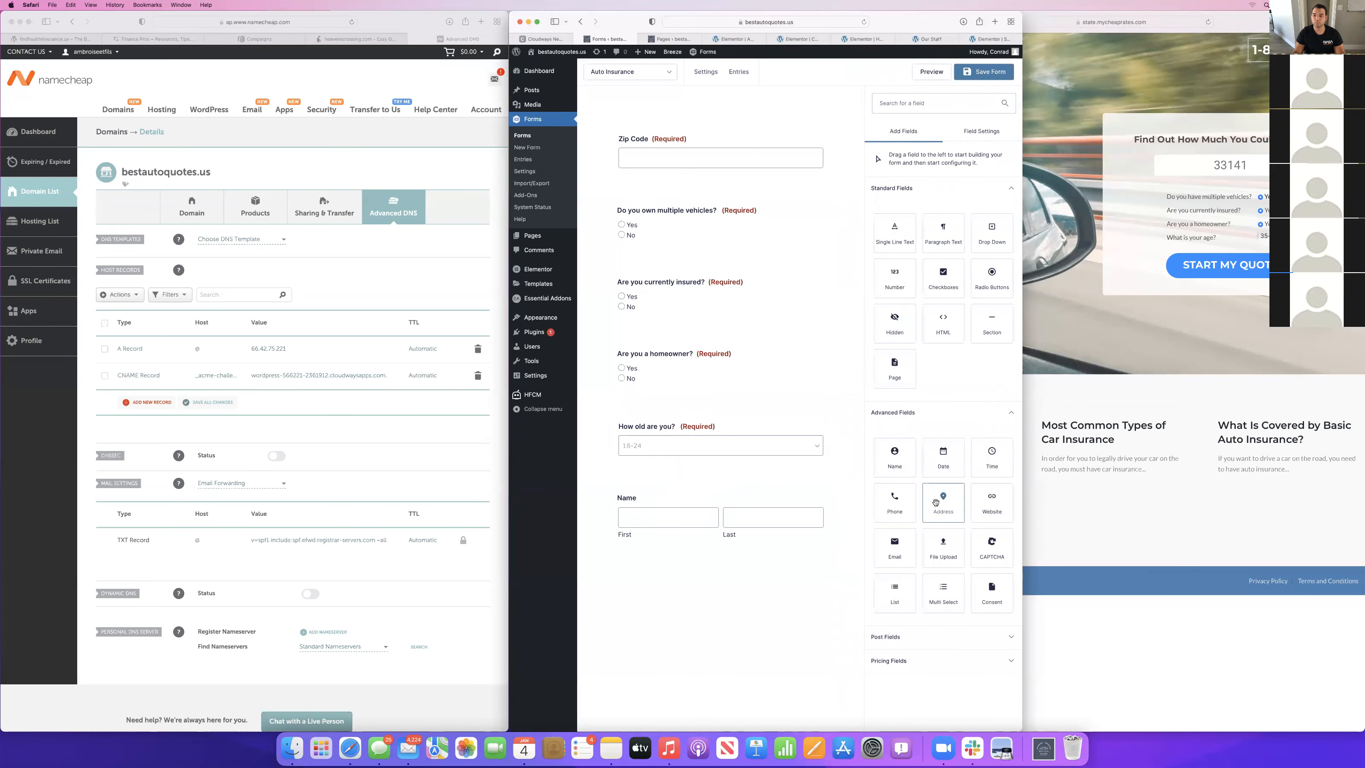
left_click_drag(894, 549, 680, 604)
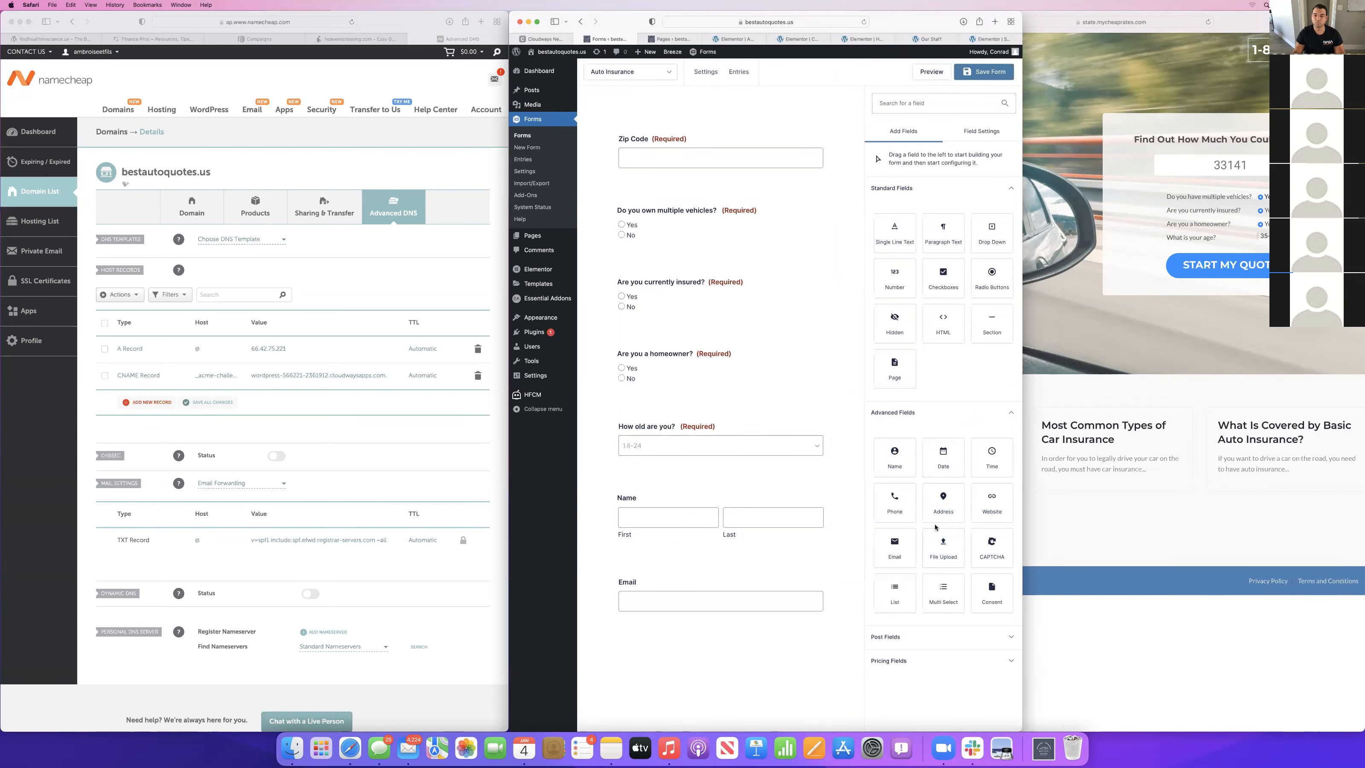
left_click_drag(890, 506, 720, 534)
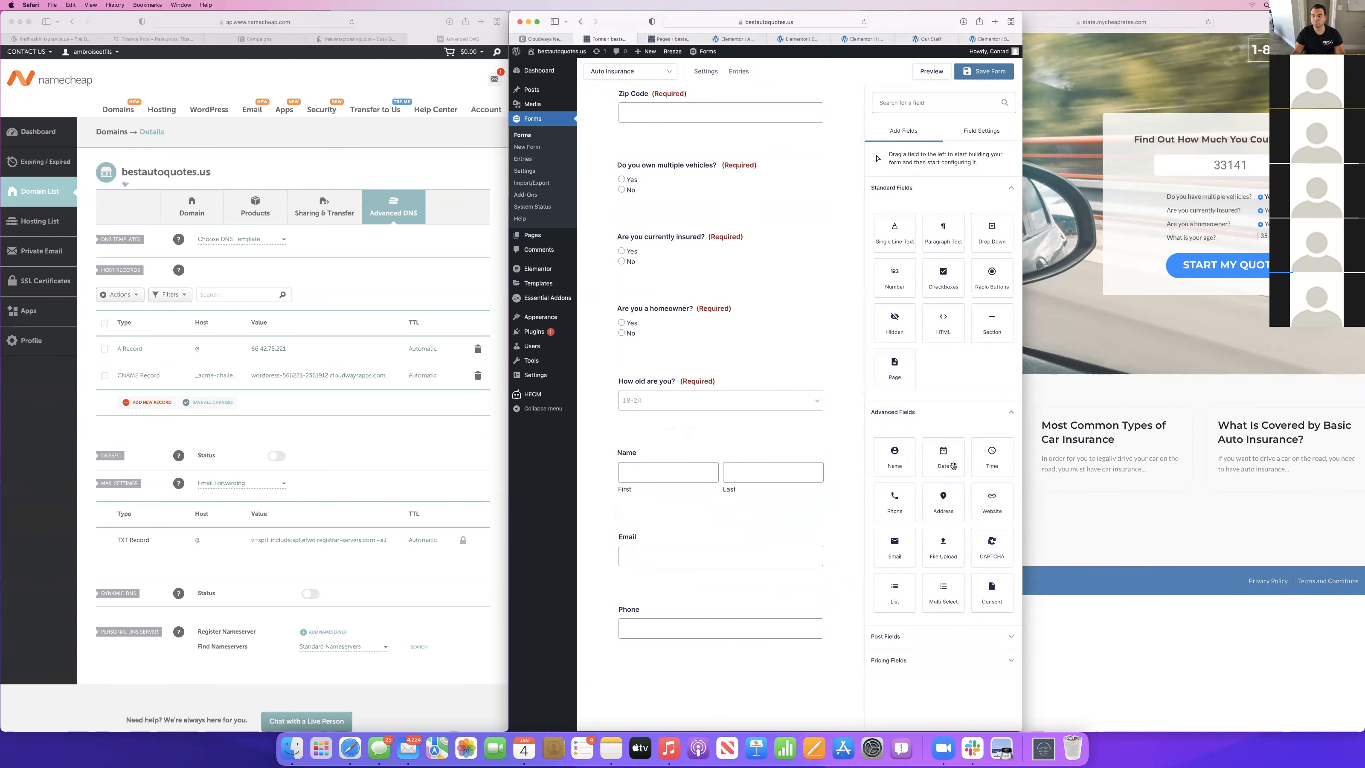
Look through the post and pricing field types and add an HTML block below the Phone field.
left_click(912, 647)
scroll(908, 688, "down", 3)
scroll(904, 721, "down", 2)
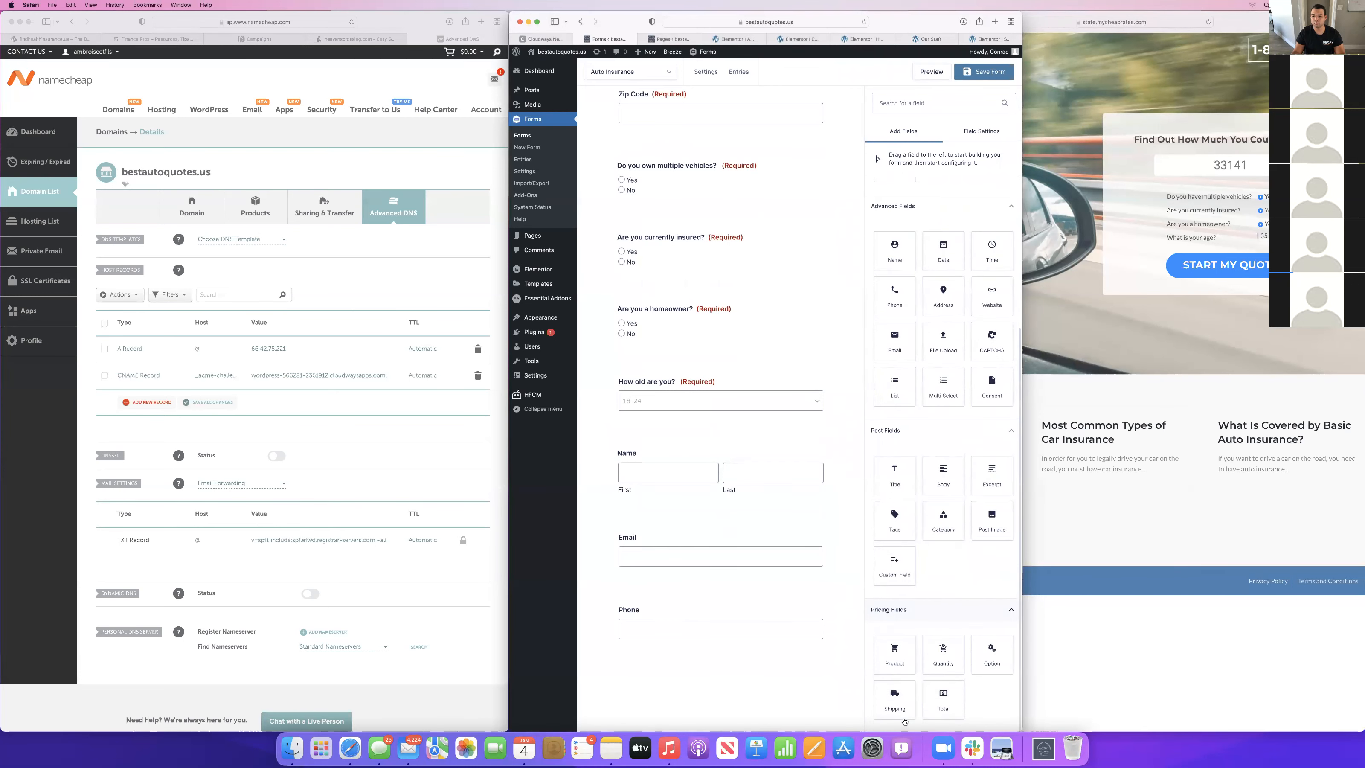
scroll(913, 247, "up", 3)
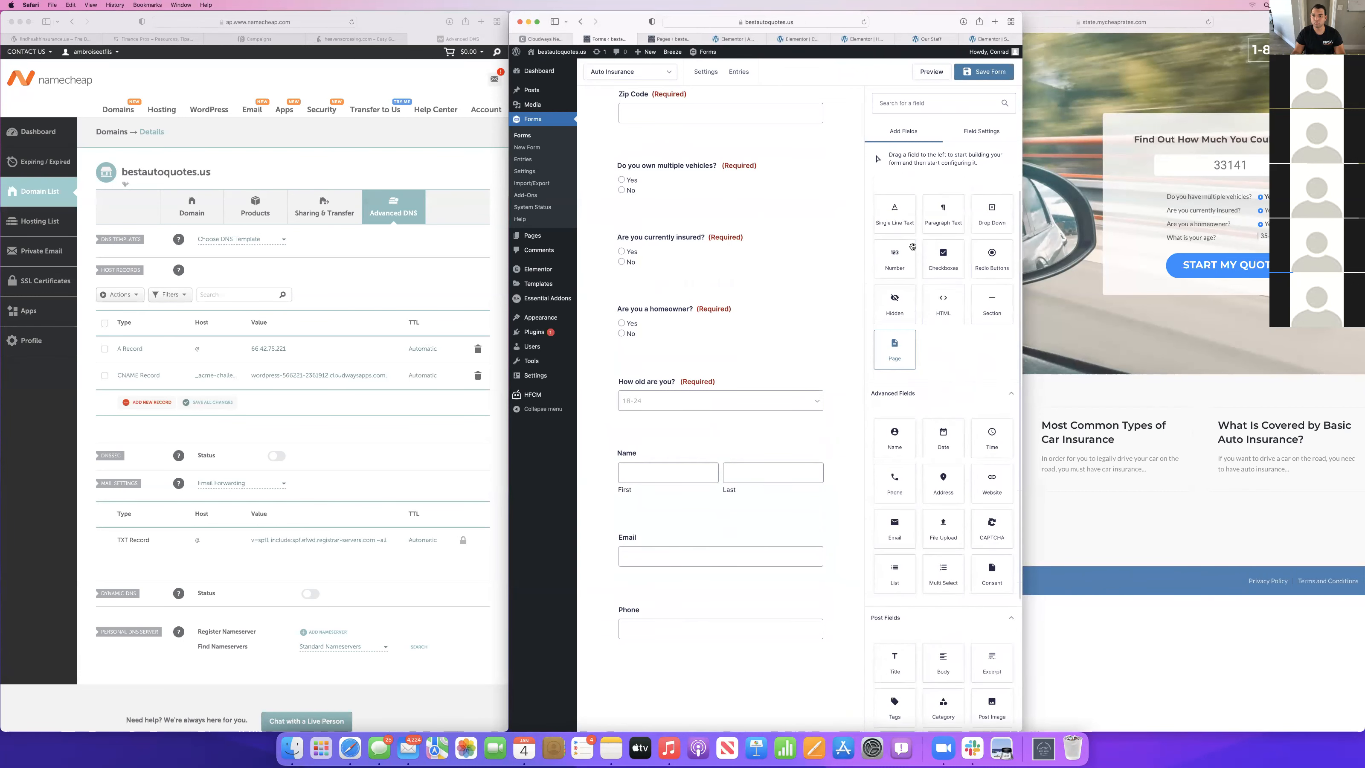
left_click_drag(943, 307, 705, 642)
Try enabling conditional logic on the currently insured question, look at the fields its rule can use, and disable it again.
scroll(674, 341, "up", 1)
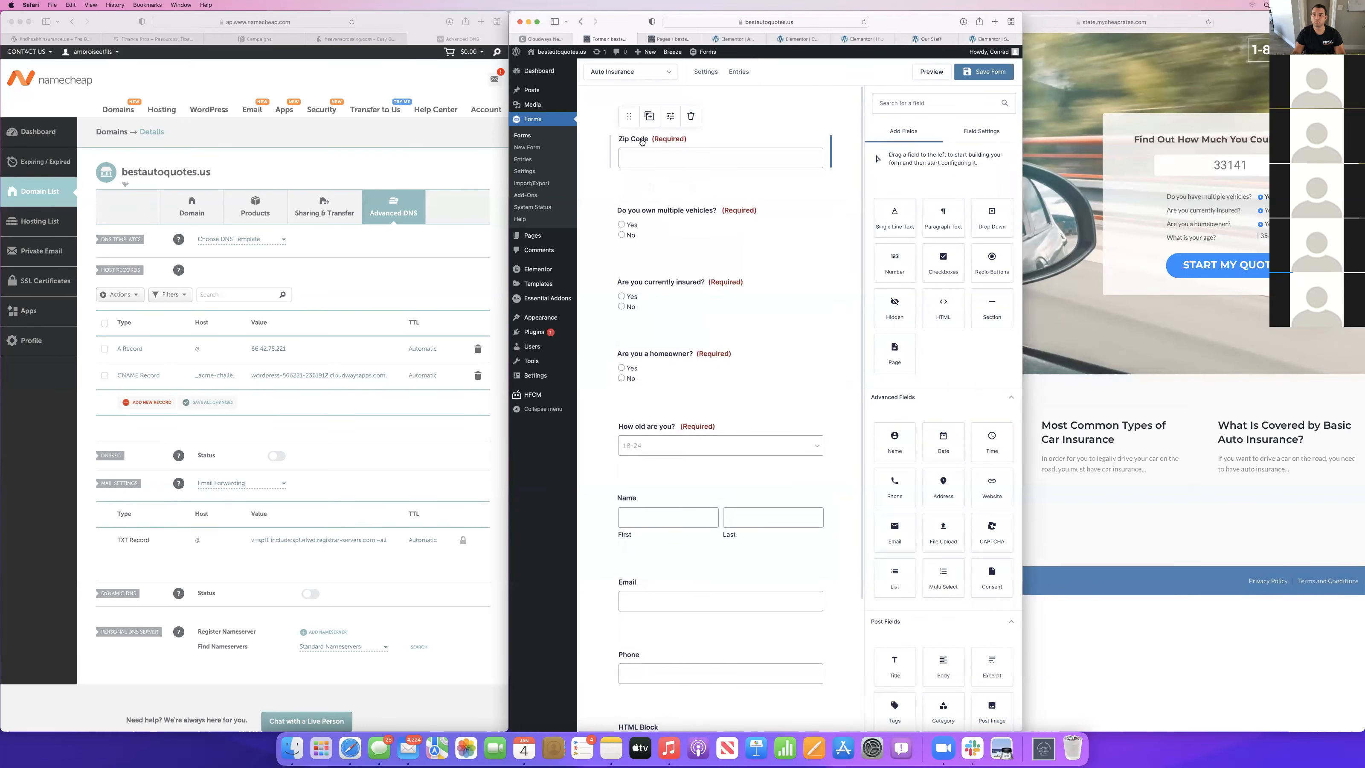
scroll(673, 429, "down", 1)
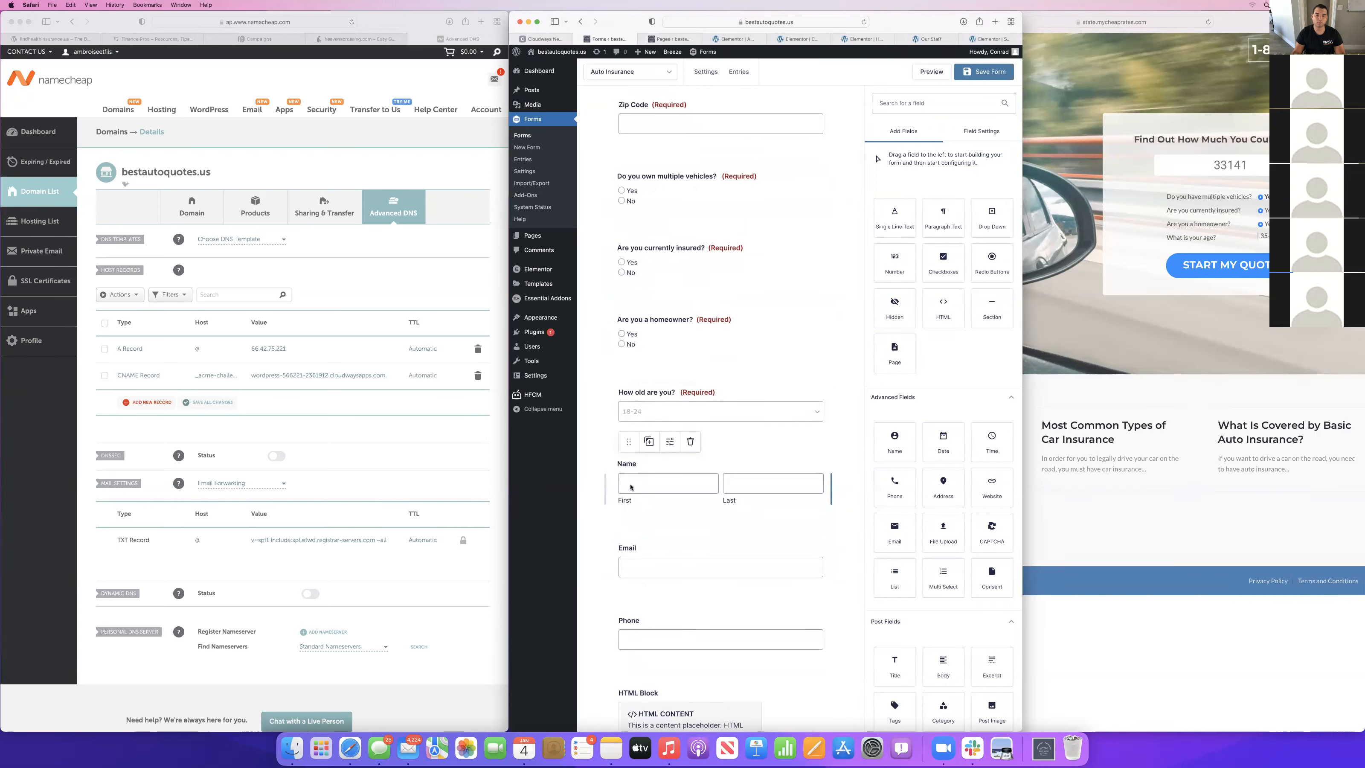
scroll(671, 185, "up", 1)
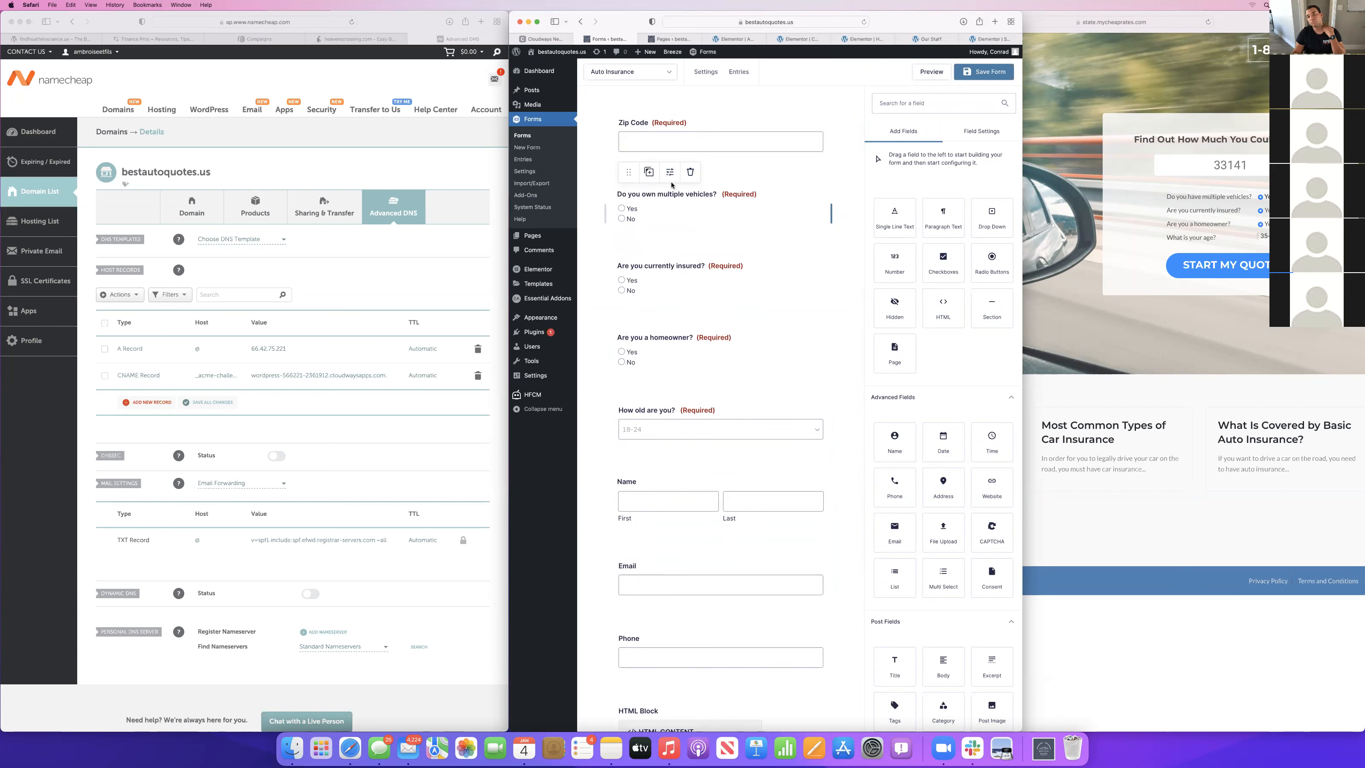
left_click(652, 275)
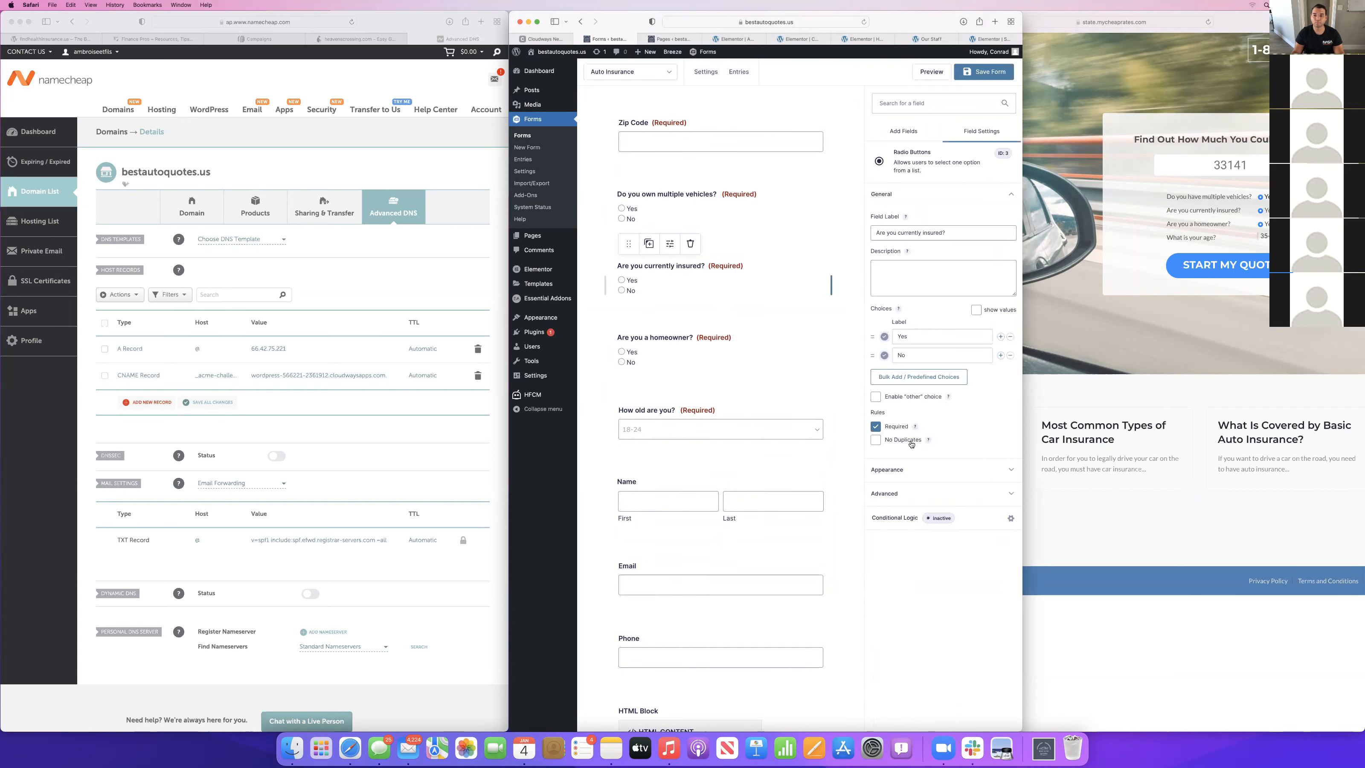
left_click(897, 519)
left_click(607, 150)
left_click(622, 193)
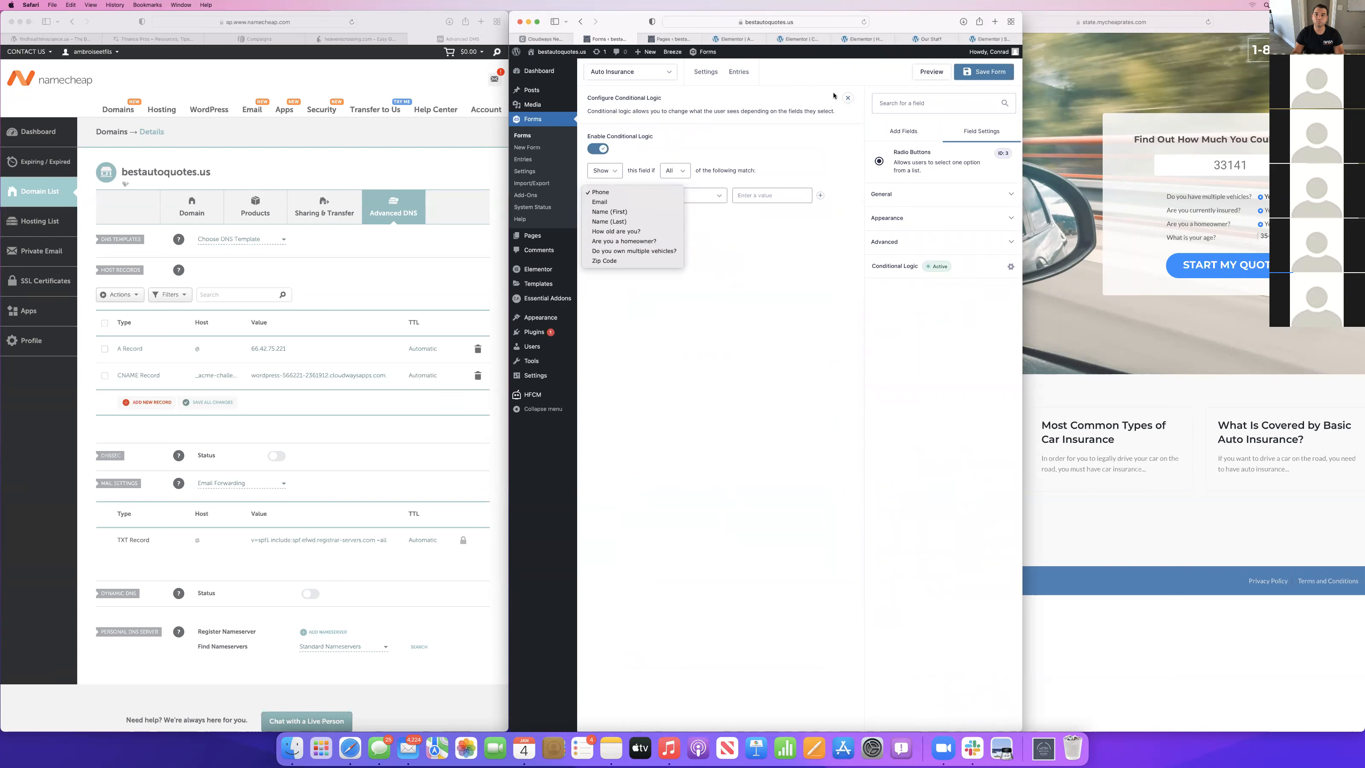
left_click(869, 88)
left_click(602, 150)
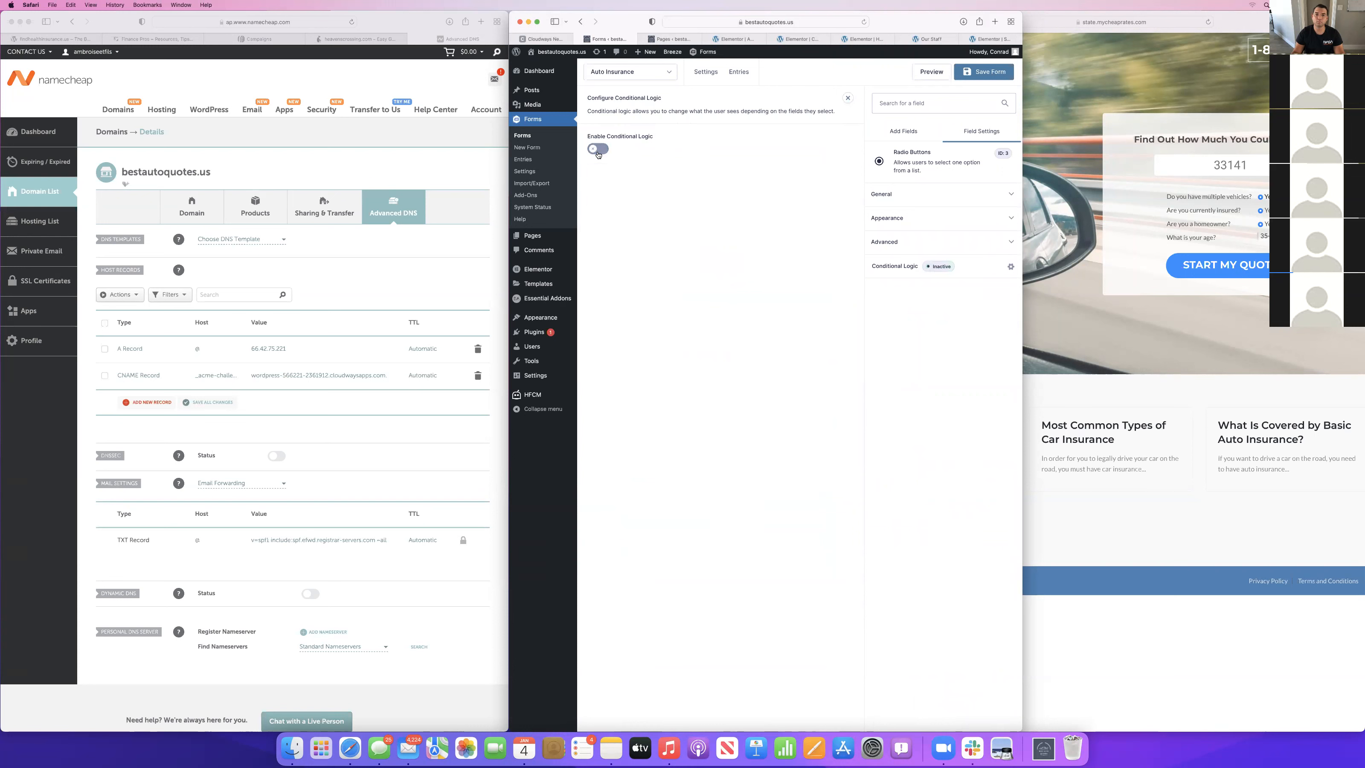
Save the Auto Insurance form.
left_click(986, 77)
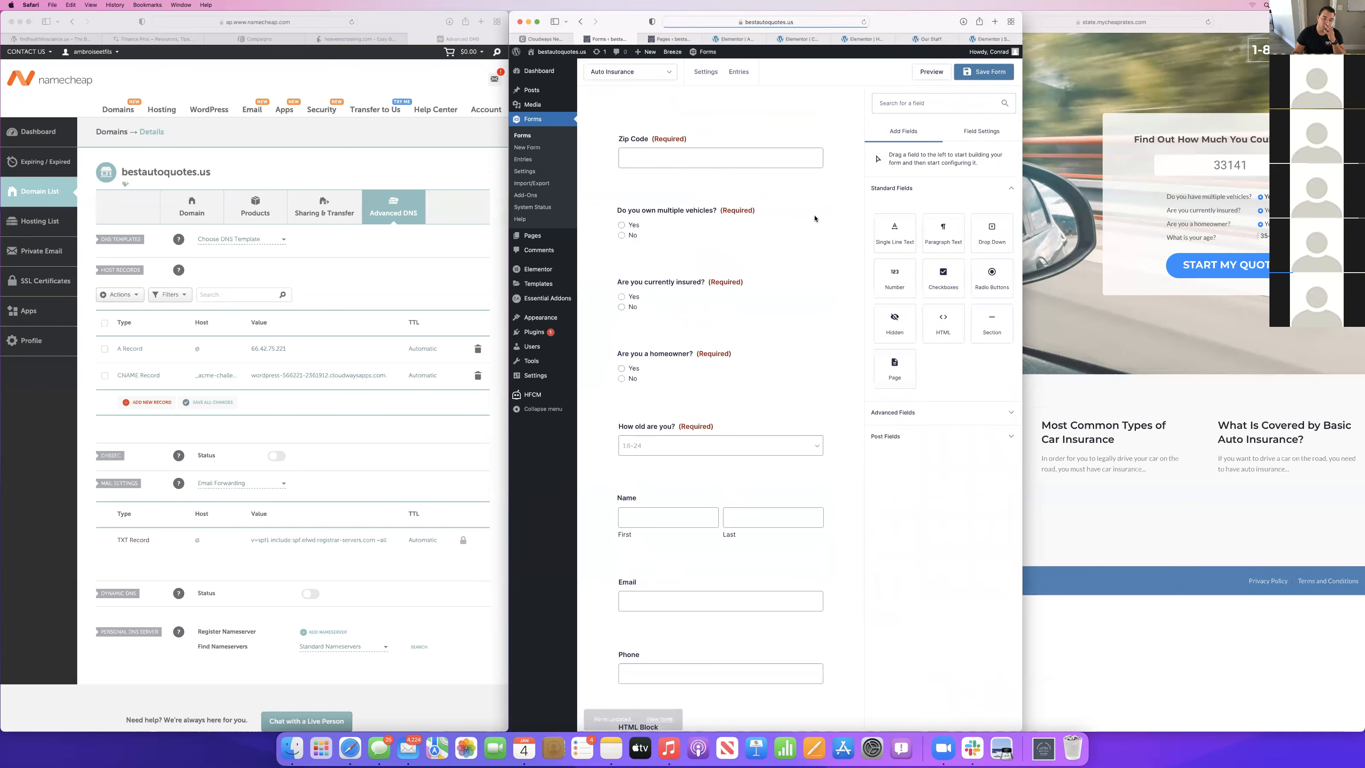
Make the Name, Email and Phone fields of the Auto Insurance form required.
scroll(749, 385, "down", 3)
left_click(769, 377)
left_click(876, 445)
left_click(720, 435)
left_click(875, 339)
left_click(718, 489)
left_click(875, 357)
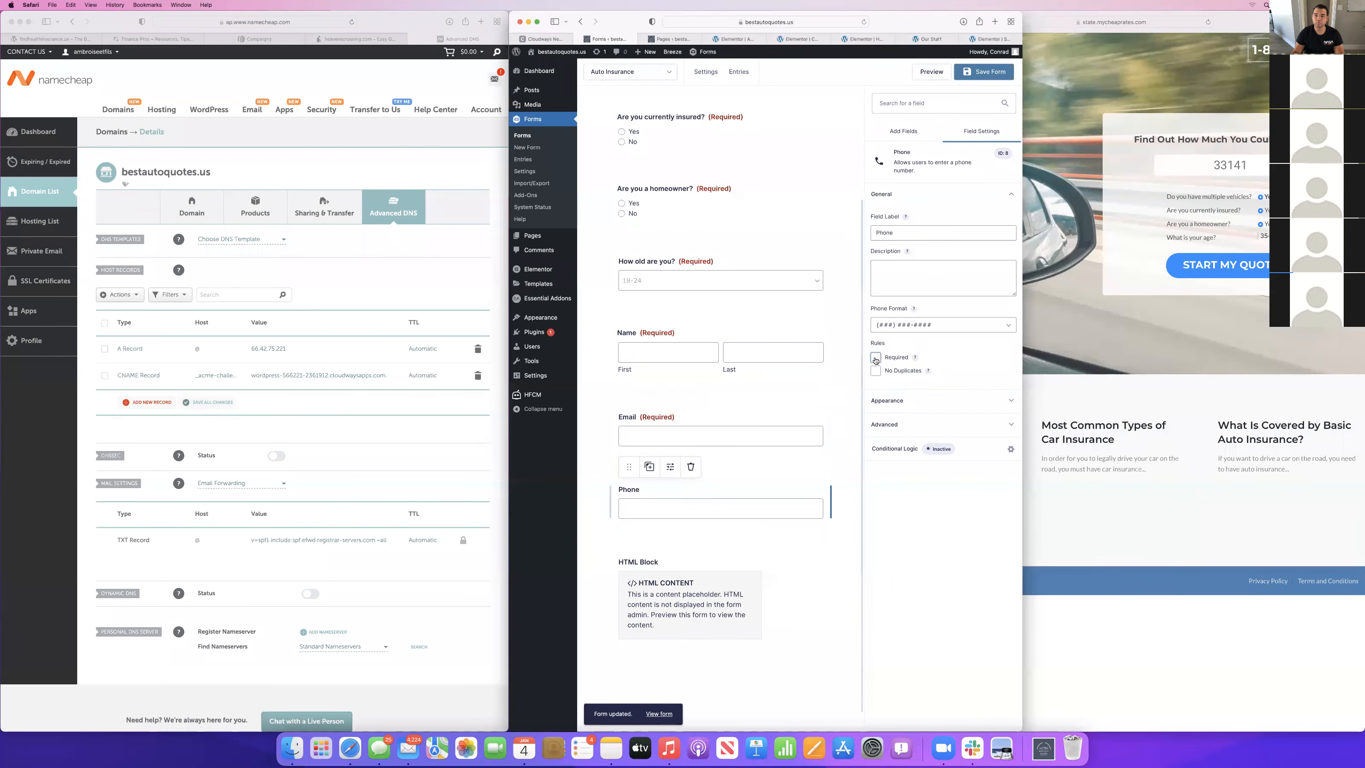
Copy the contact consent disclaimer from the form on the financepros.us page into the HTML block's content.
left_click(628, 640)
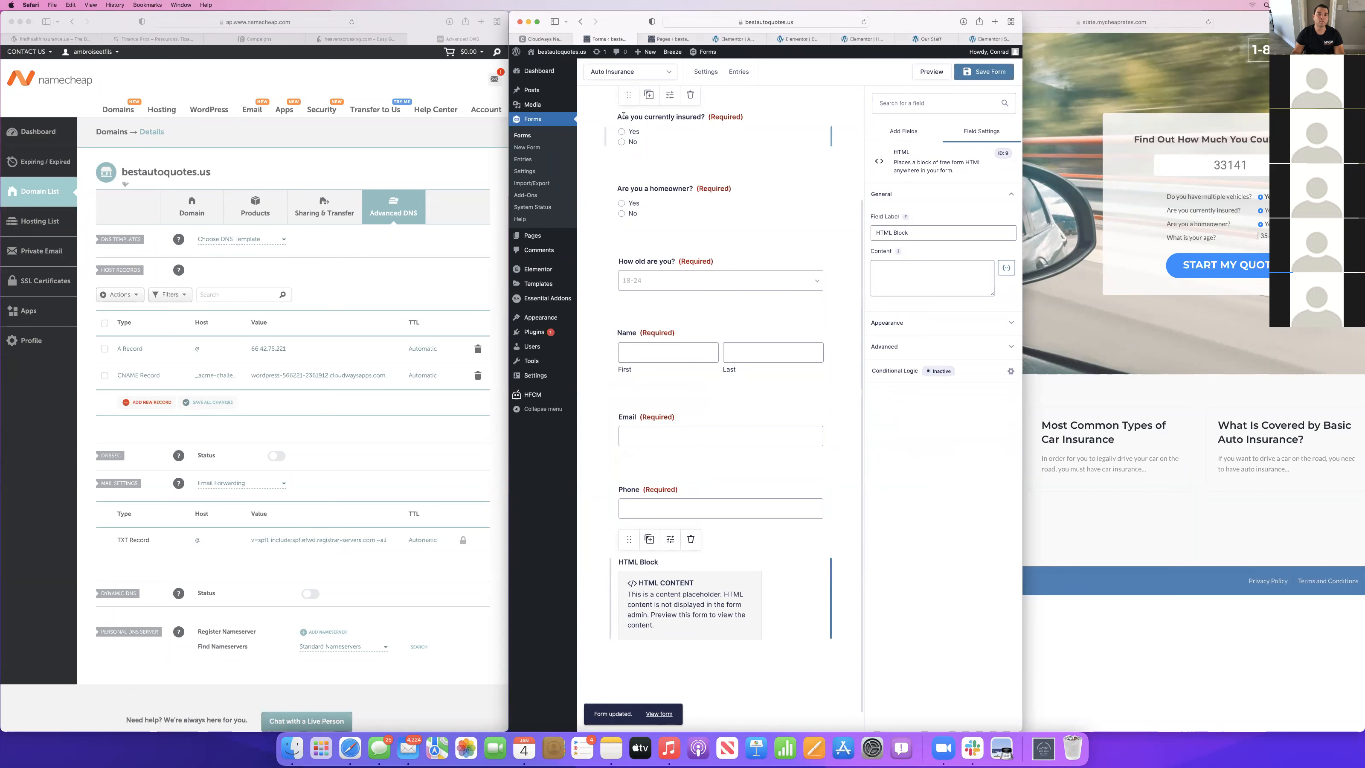
left_click(357, 38)
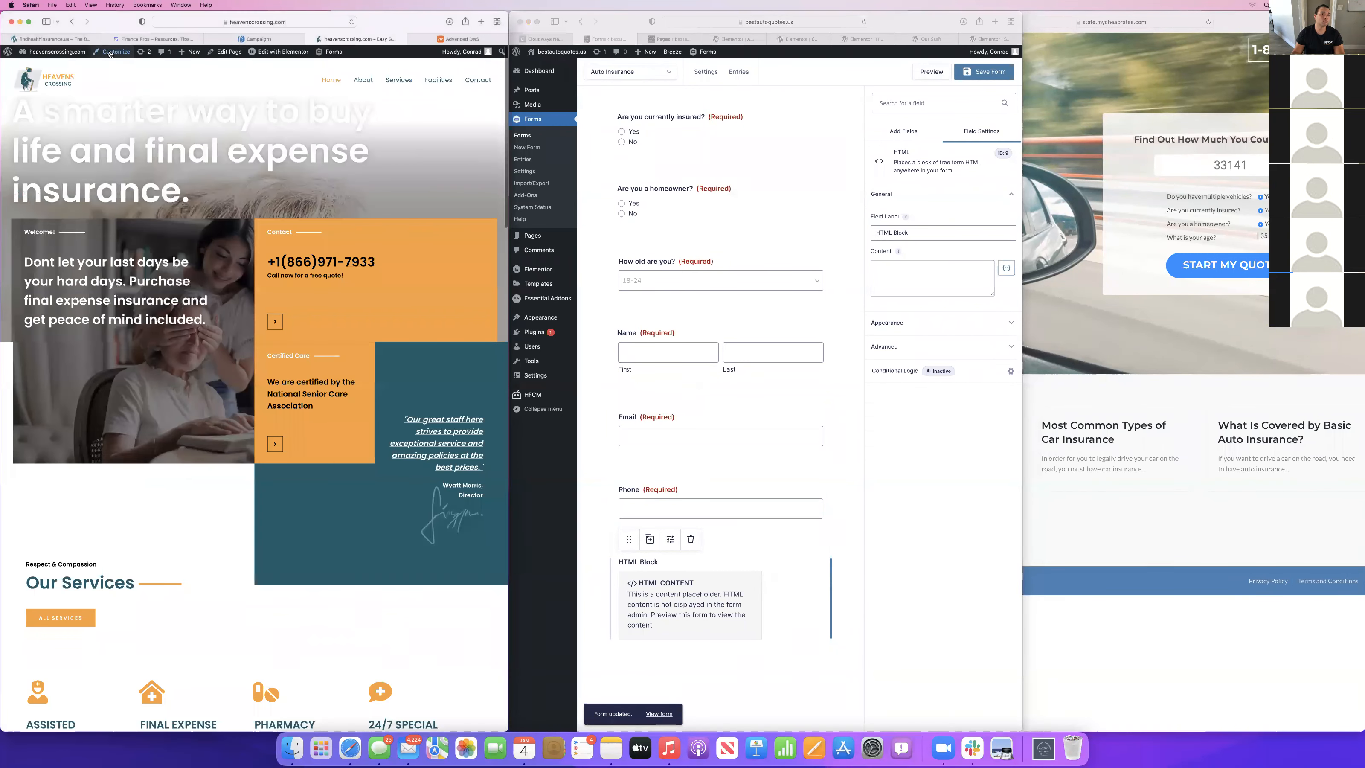
left_click(61, 39)
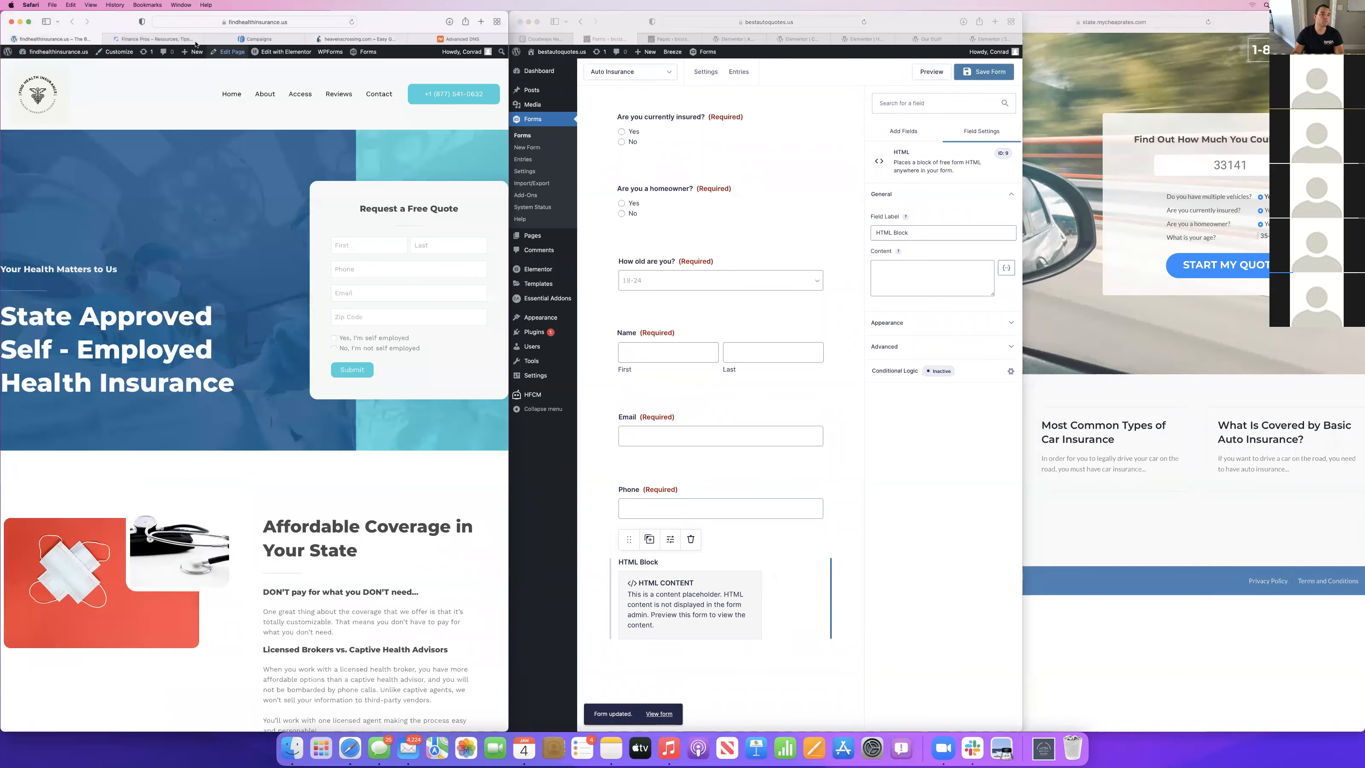
left_click(154, 38)
scroll(221, 483, "down", 15)
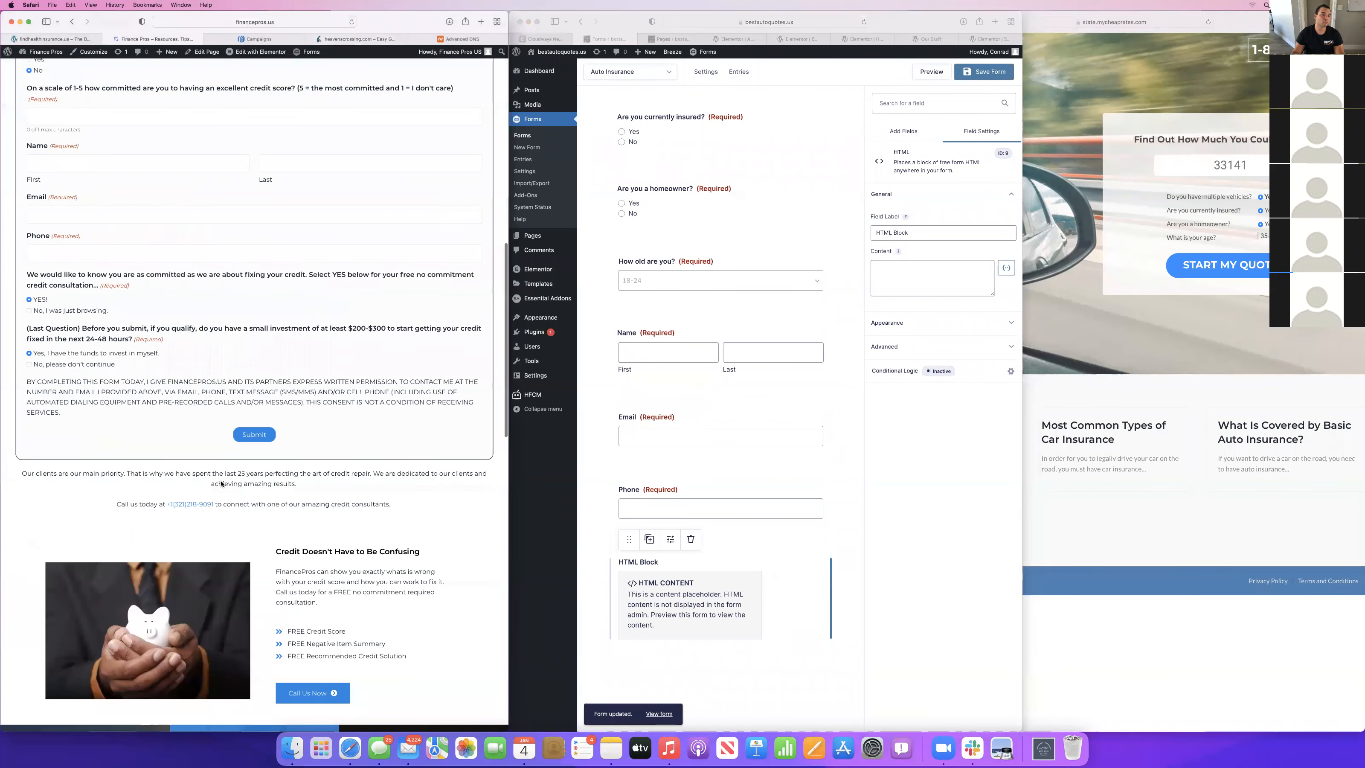
left_click_drag(27, 147, 80, 182)
key("super+c")
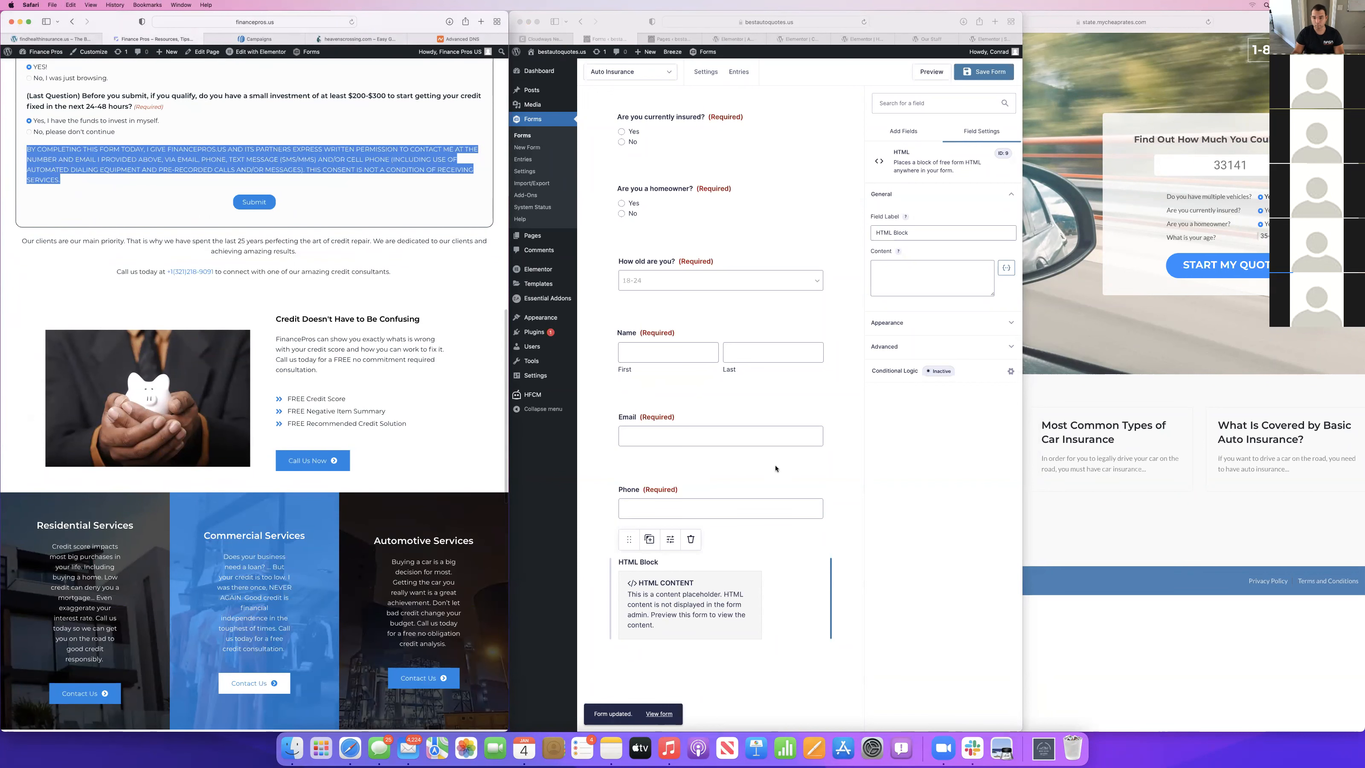
left_click(895, 292)
key("super+v")
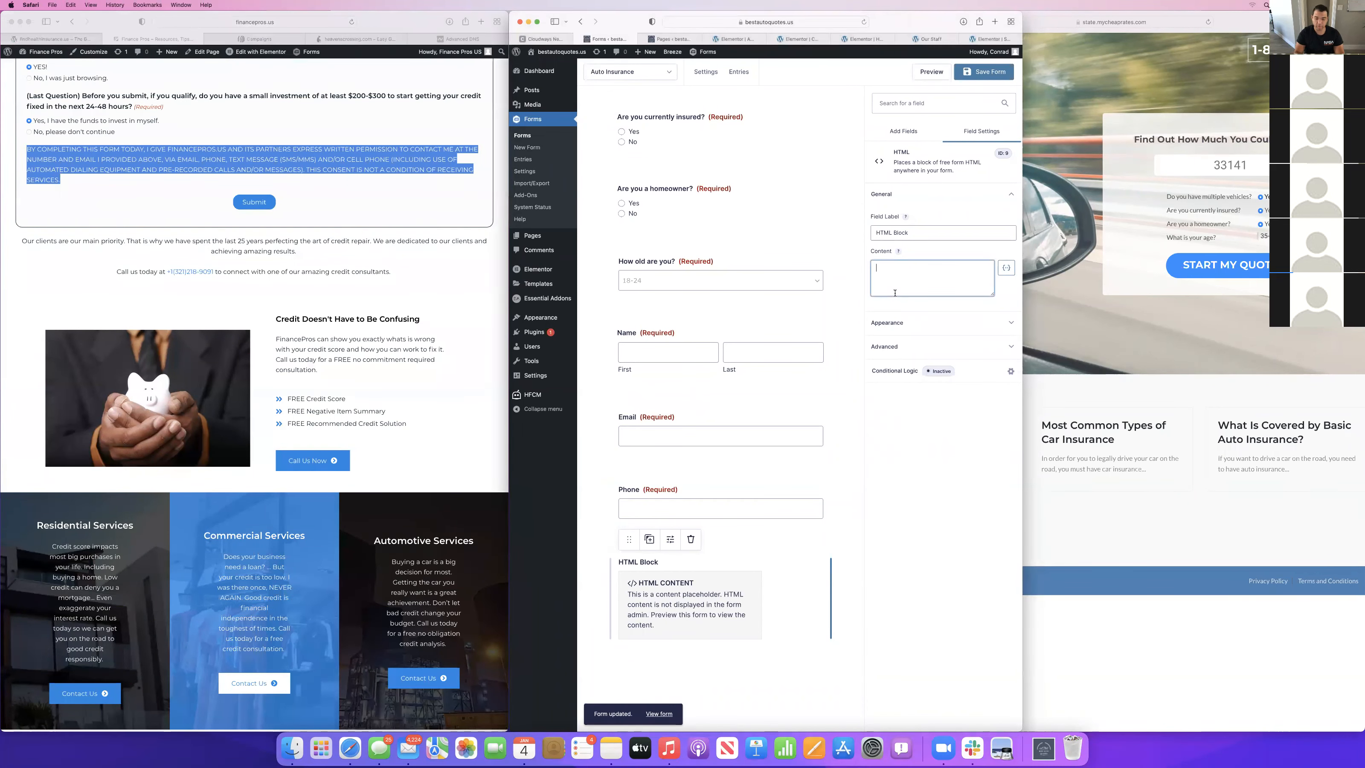
Replace FINANCEPROS.US with BESTAUTOQUOTES.US in the HTML block's disclaimer and save the form.
scroll(896, 276, "up", 5)
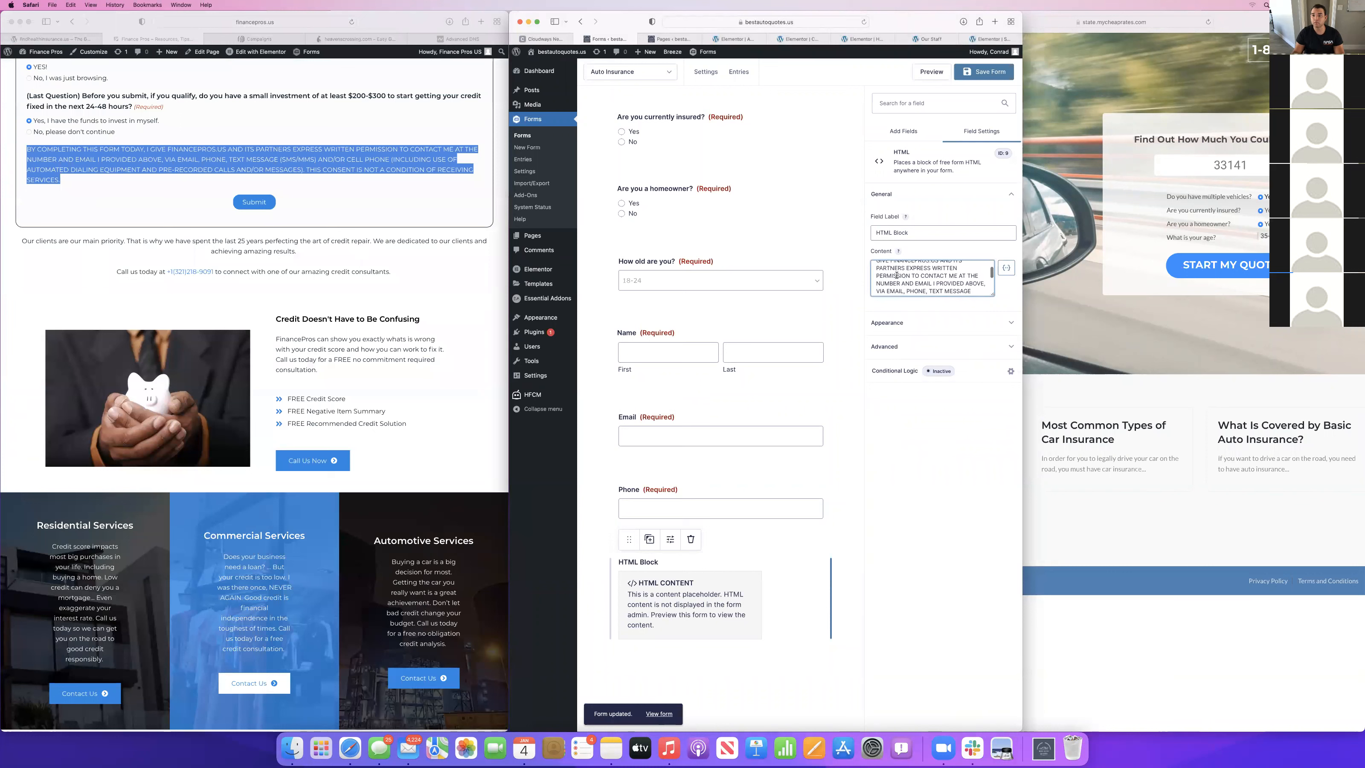
left_click_drag(937, 275, 893, 275)
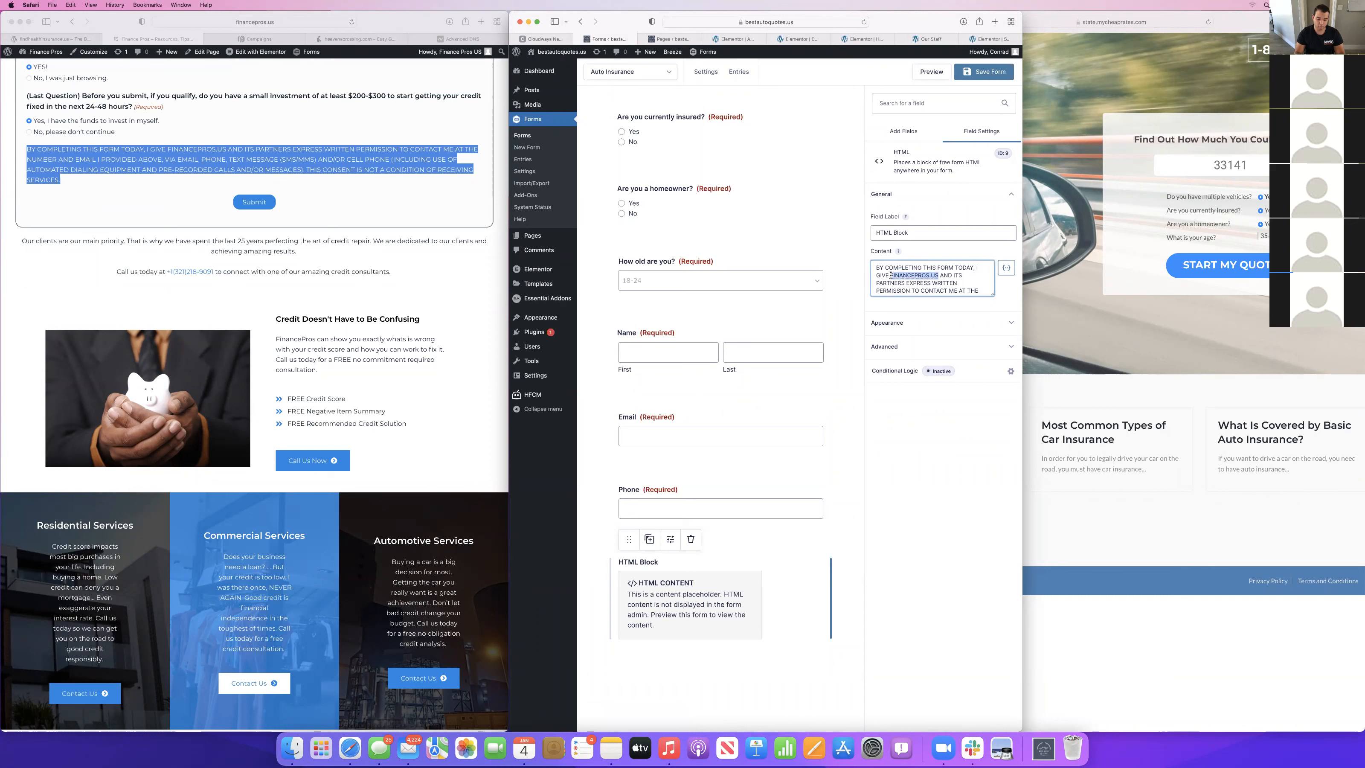
type("BESTAUTOQU")
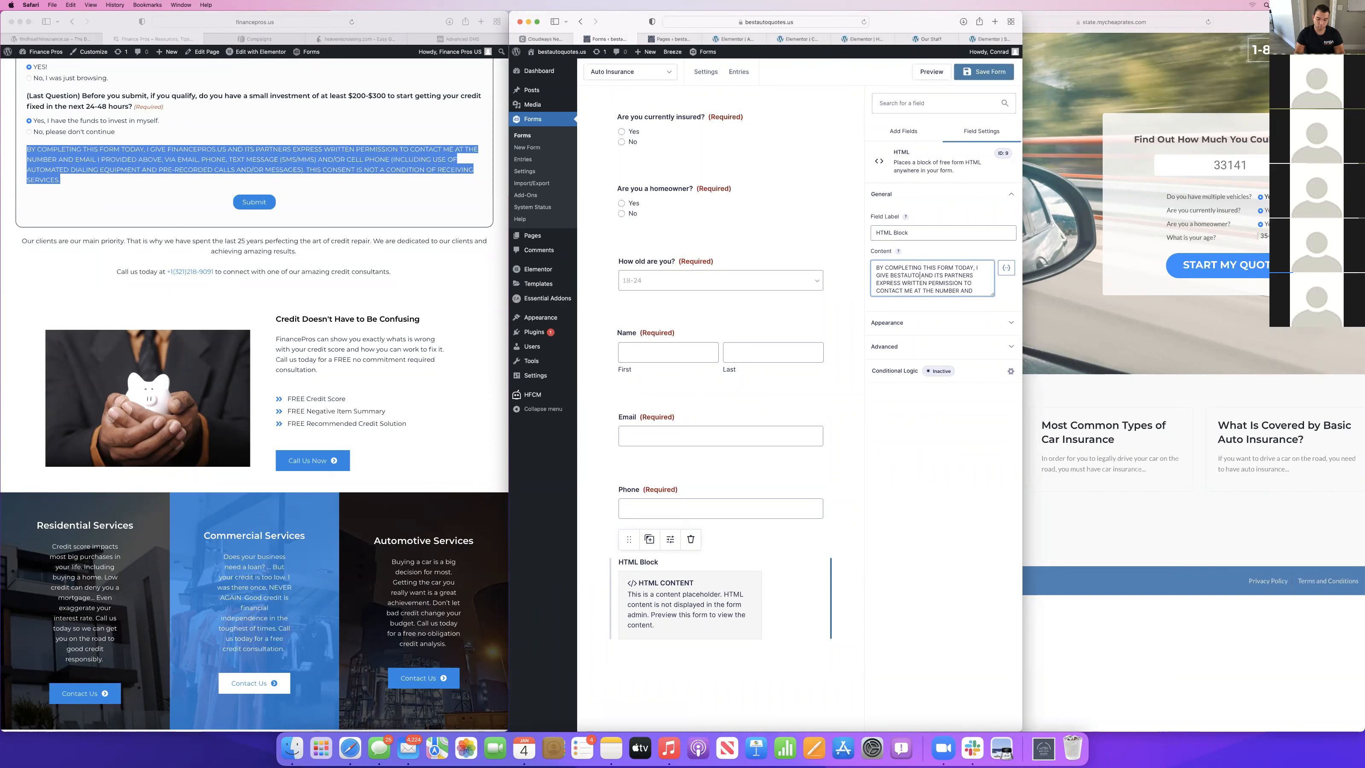
type("OTES>")
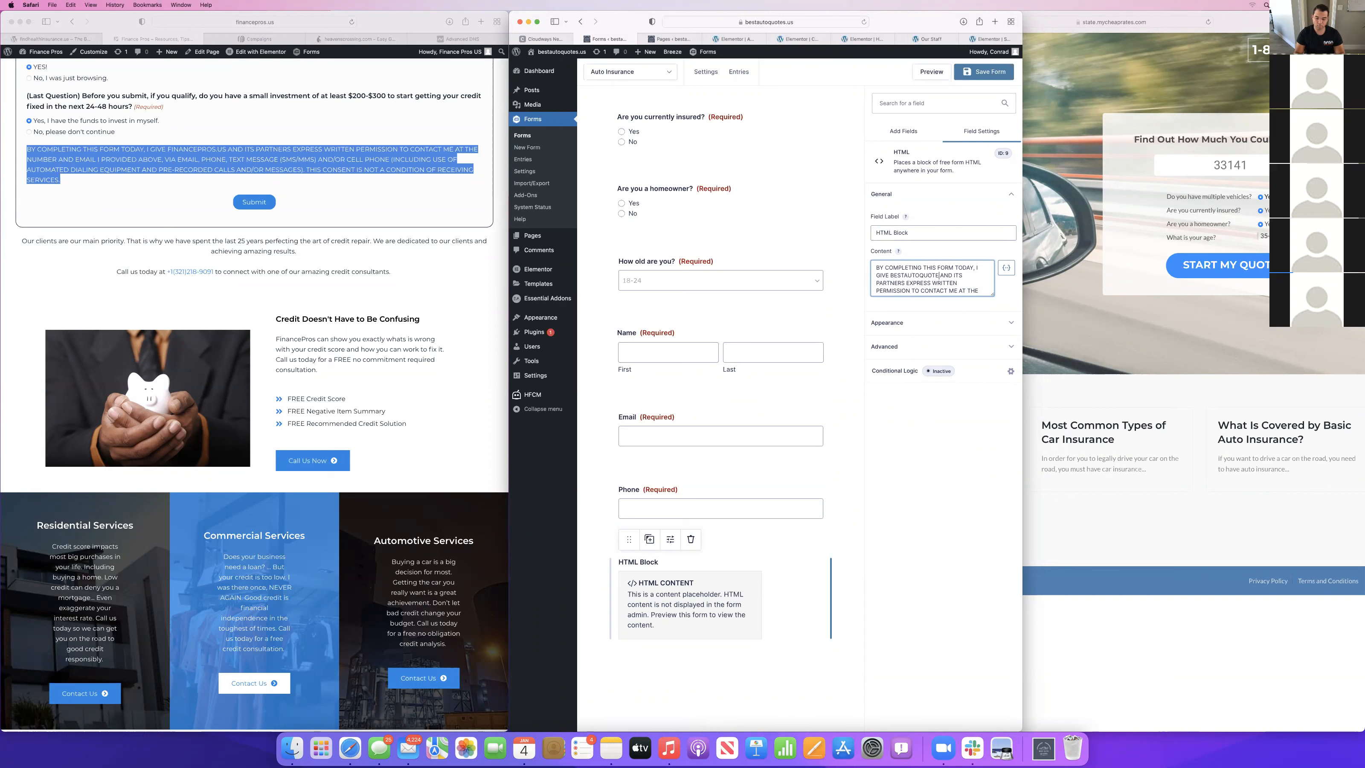
key("BackSpace")
key("BackSpace")
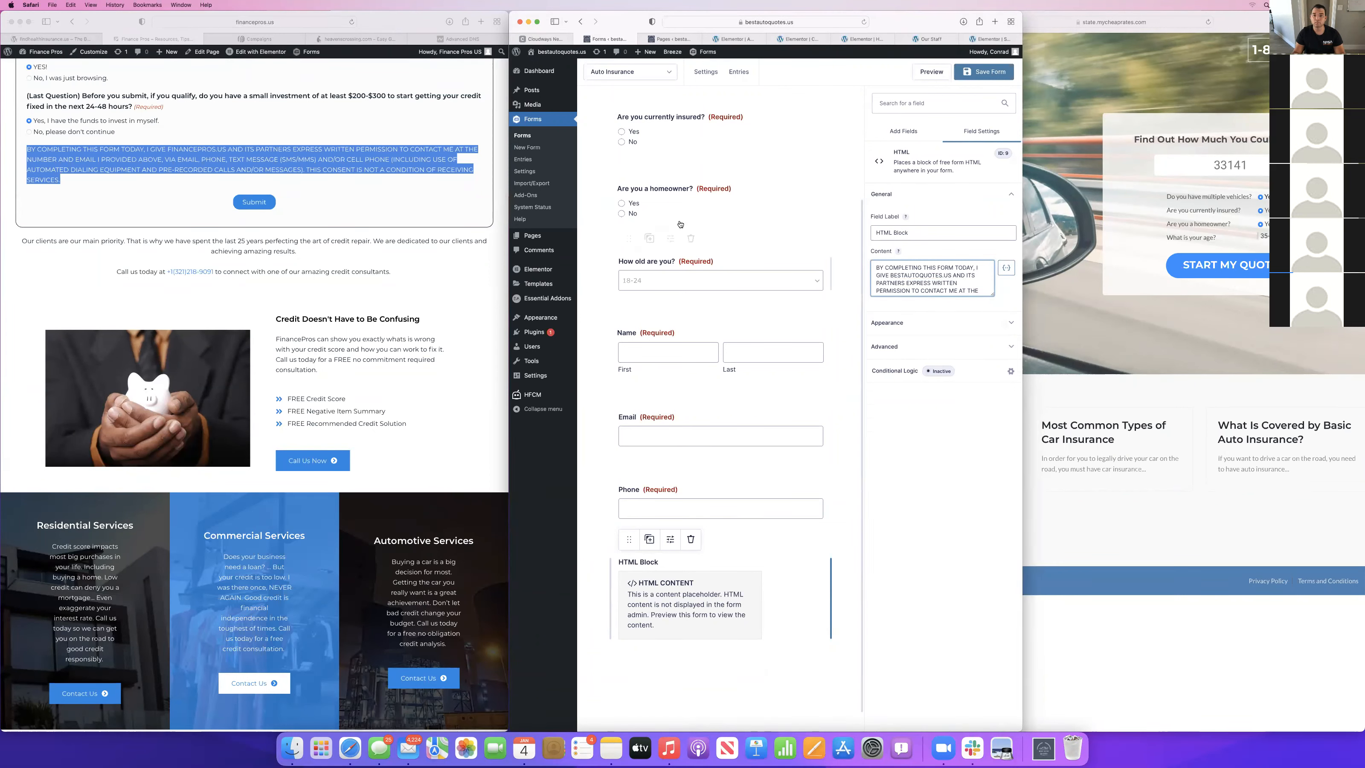
left_click(981, 73)
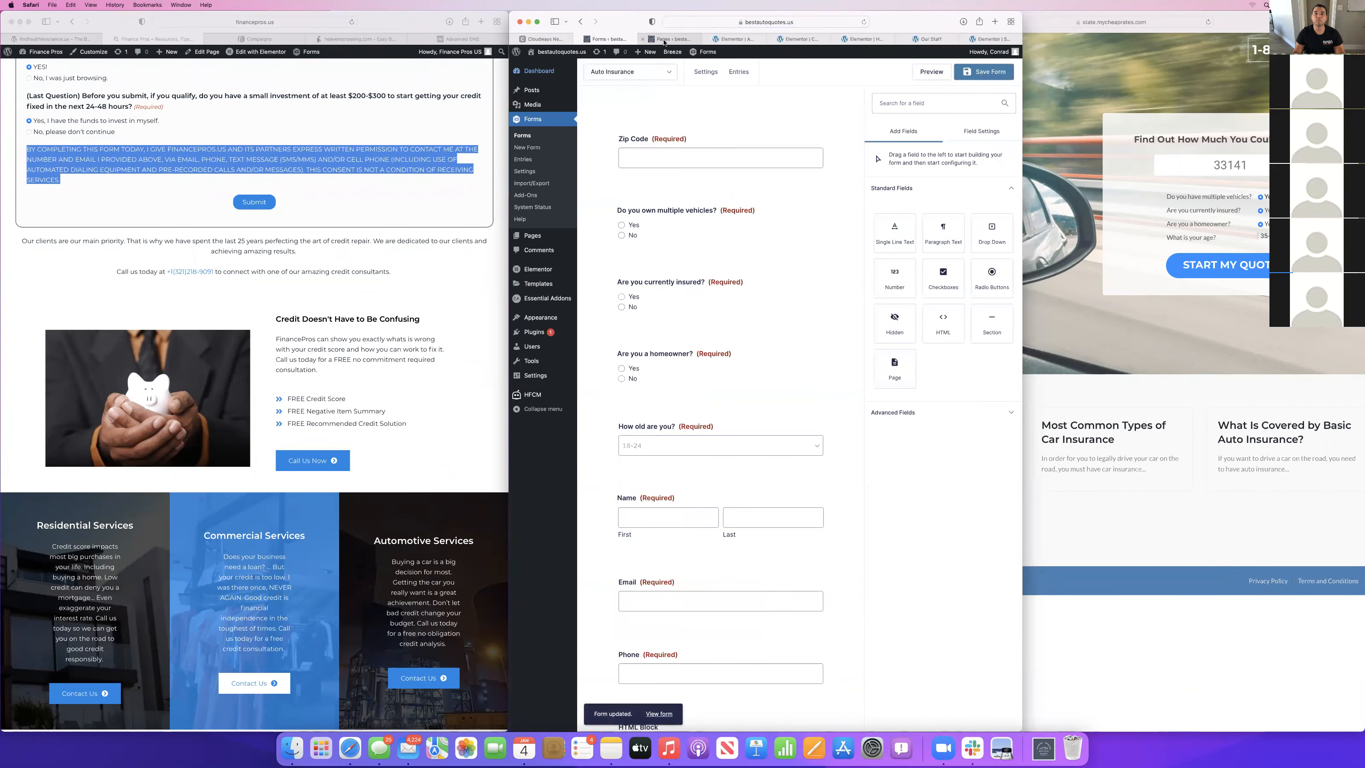
Glance over the About page in Elementor, switch to the Contact page's editor and widen the browser window.
left_click(733, 39)
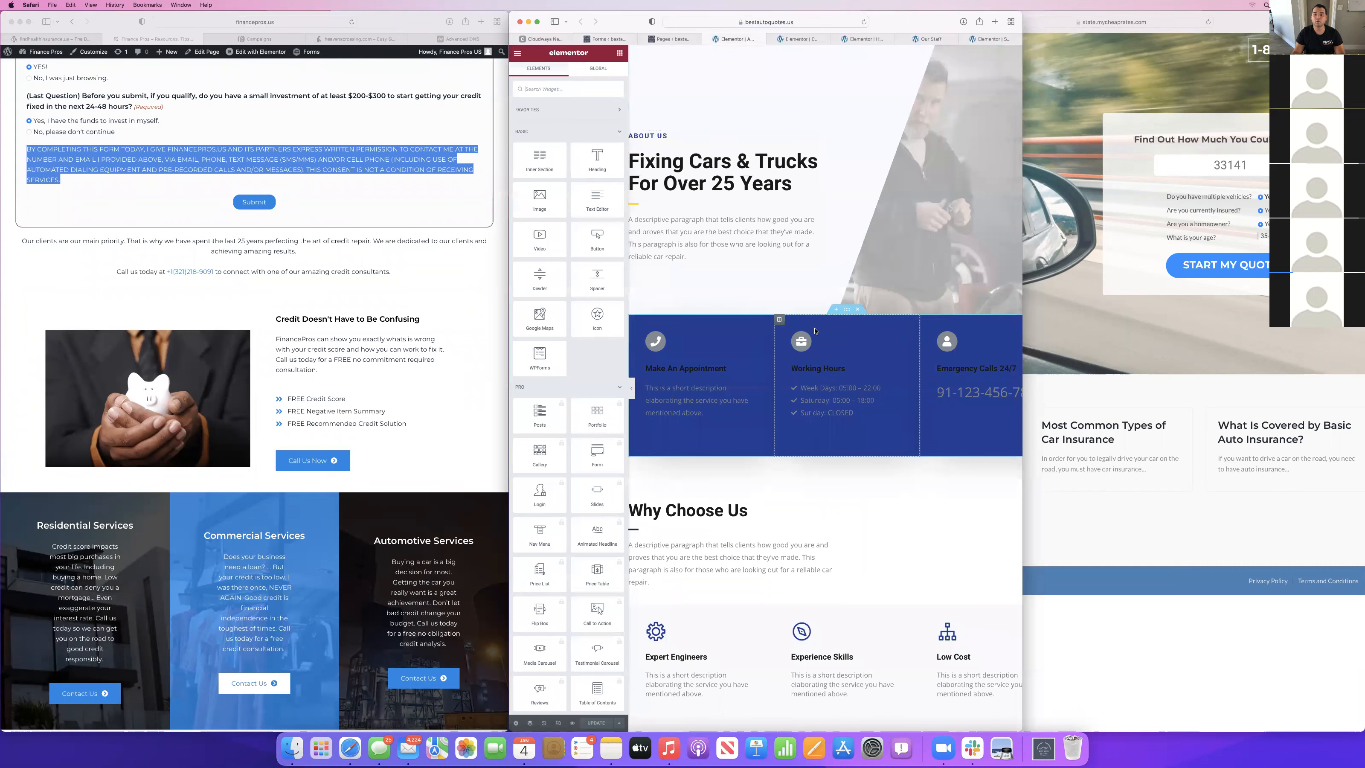
scroll(814, 330, "down", 10)
scroll(815, 330, "up", 10)
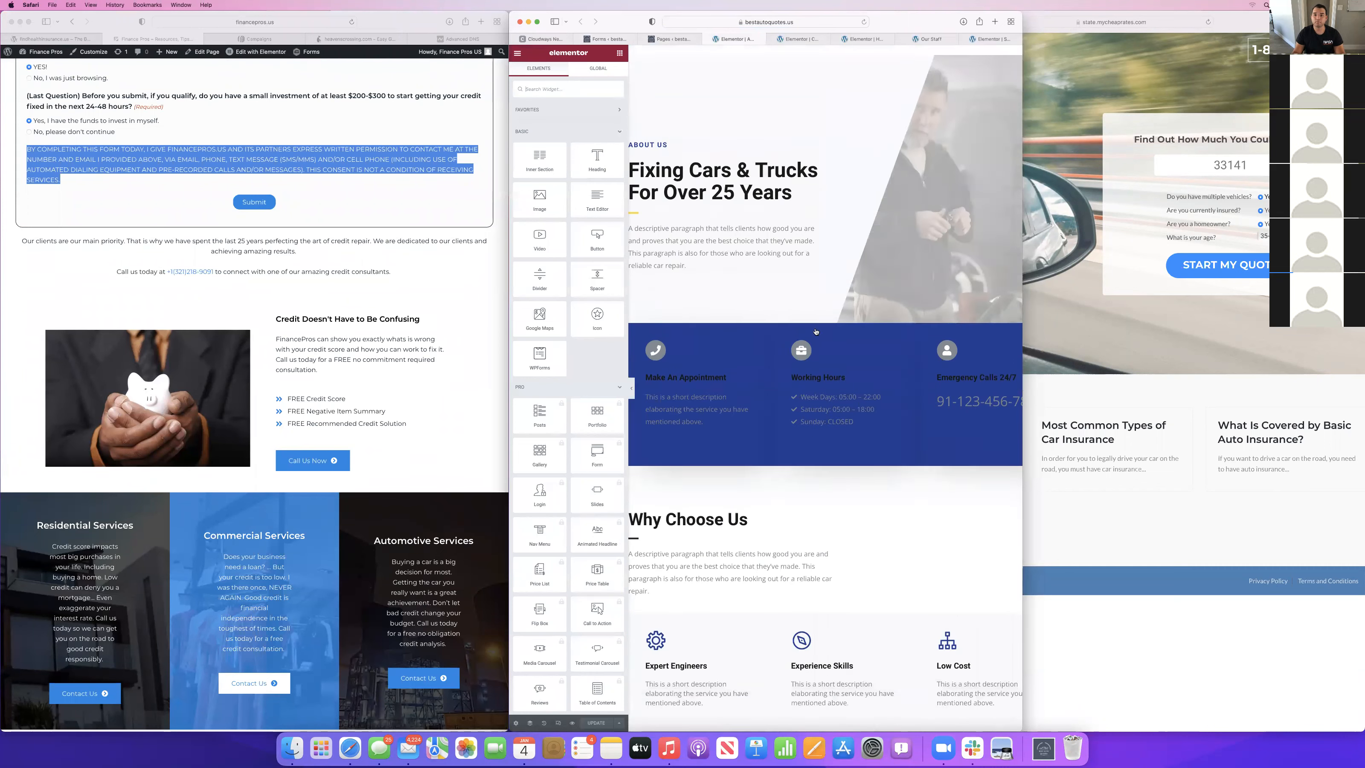
left_click(821, 38)
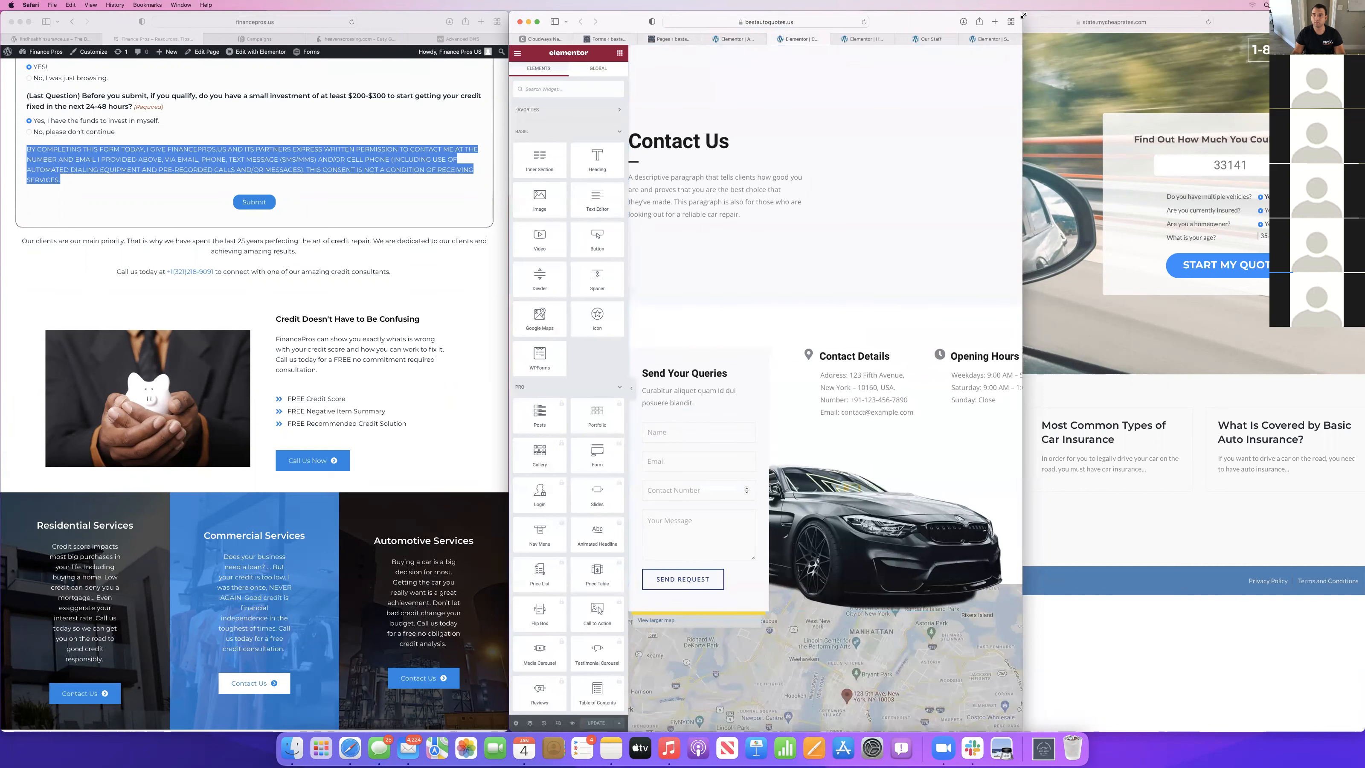
left_click_drag(1022, 15, 1268, 14)
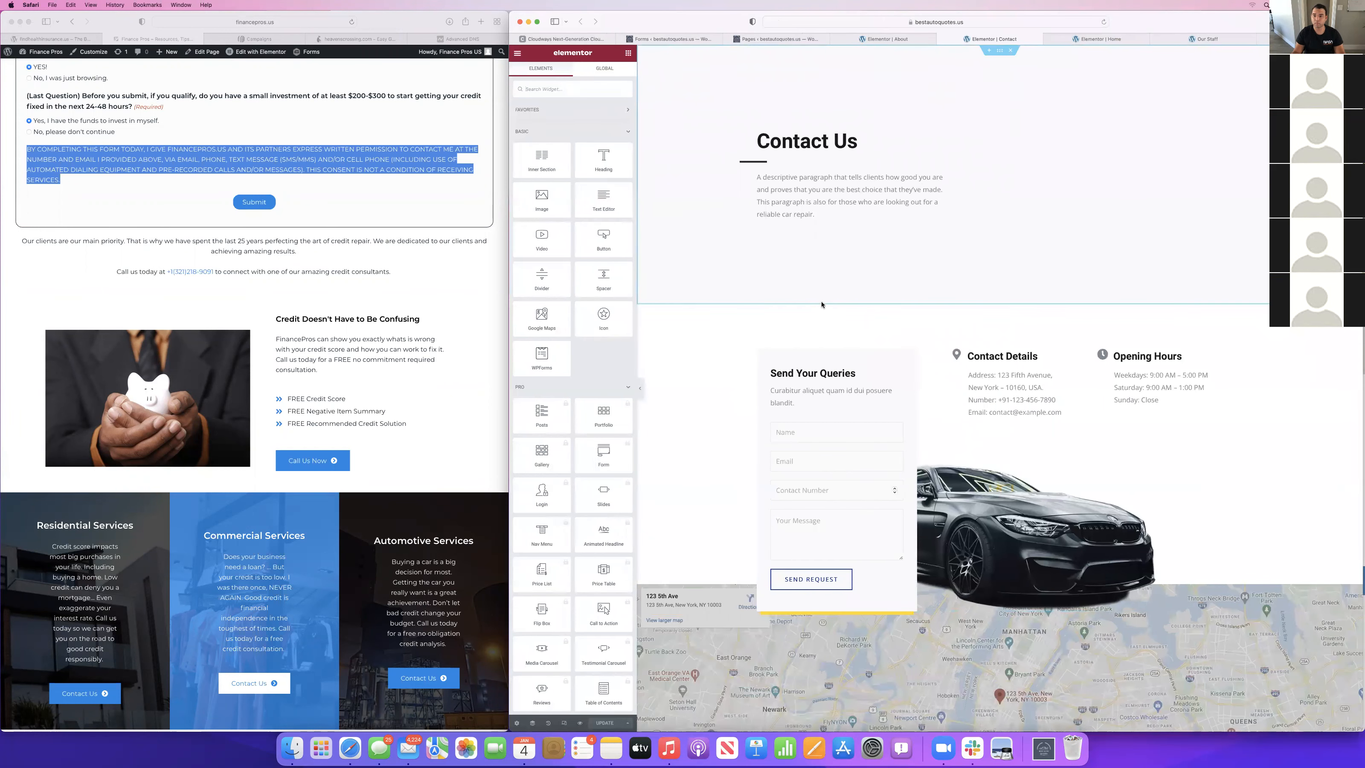
Delete the contact form shortcode widget below the Send Your Queries heading and clear the heading's placeholder description.
left_click(856, 430)
right_click(881, 423)
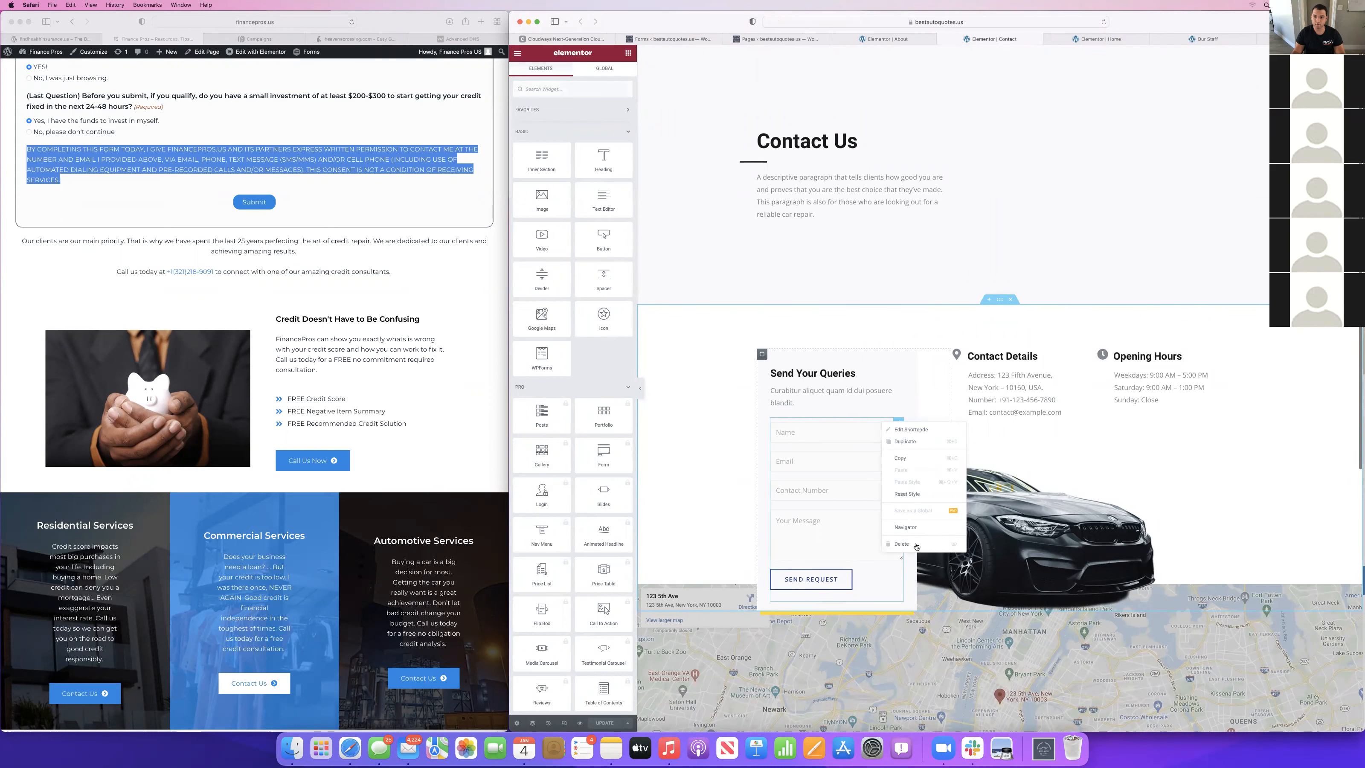
left_click(913, 545)
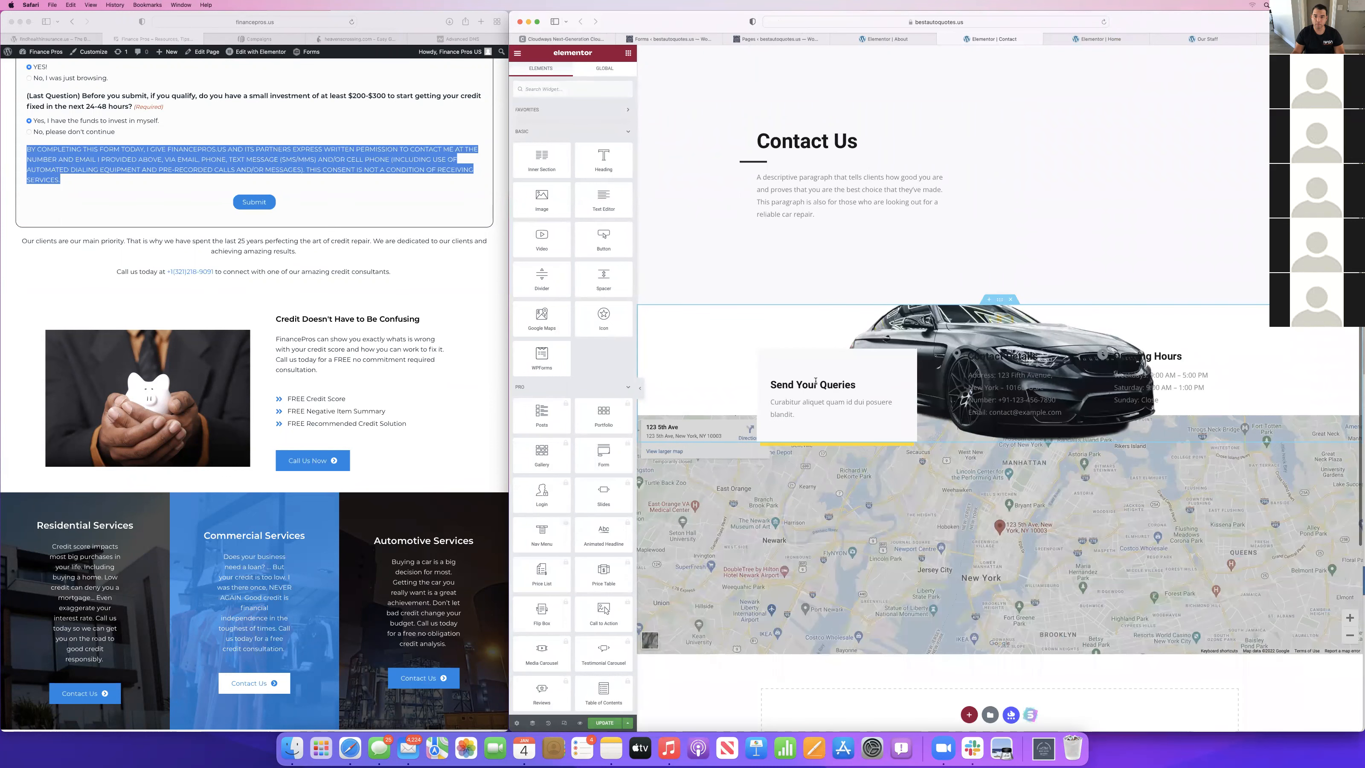
left_click(791, 412)
triple_click(565, 234)
key("BackSpace")
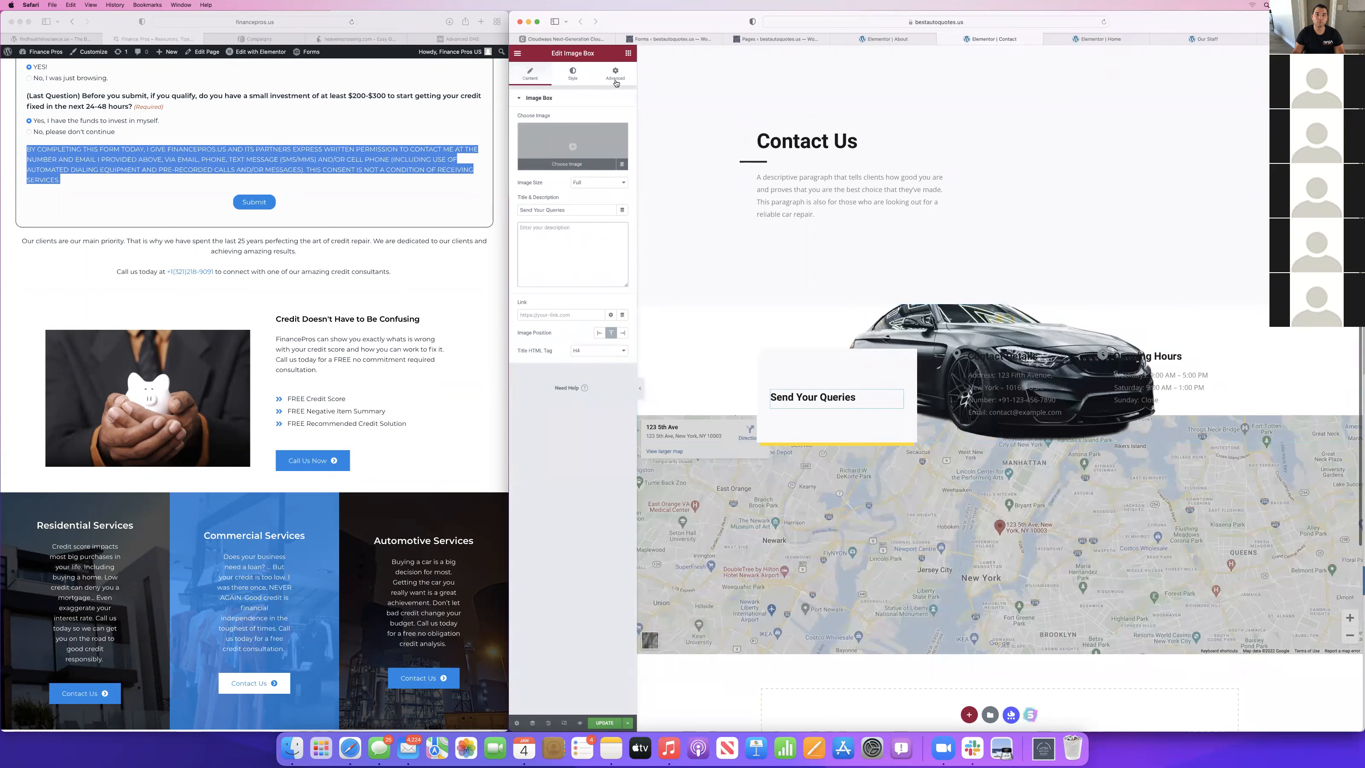
Try to add a Gravity Forms widget under Send Your Queries and choose a form for it.
left_click(627, 54)
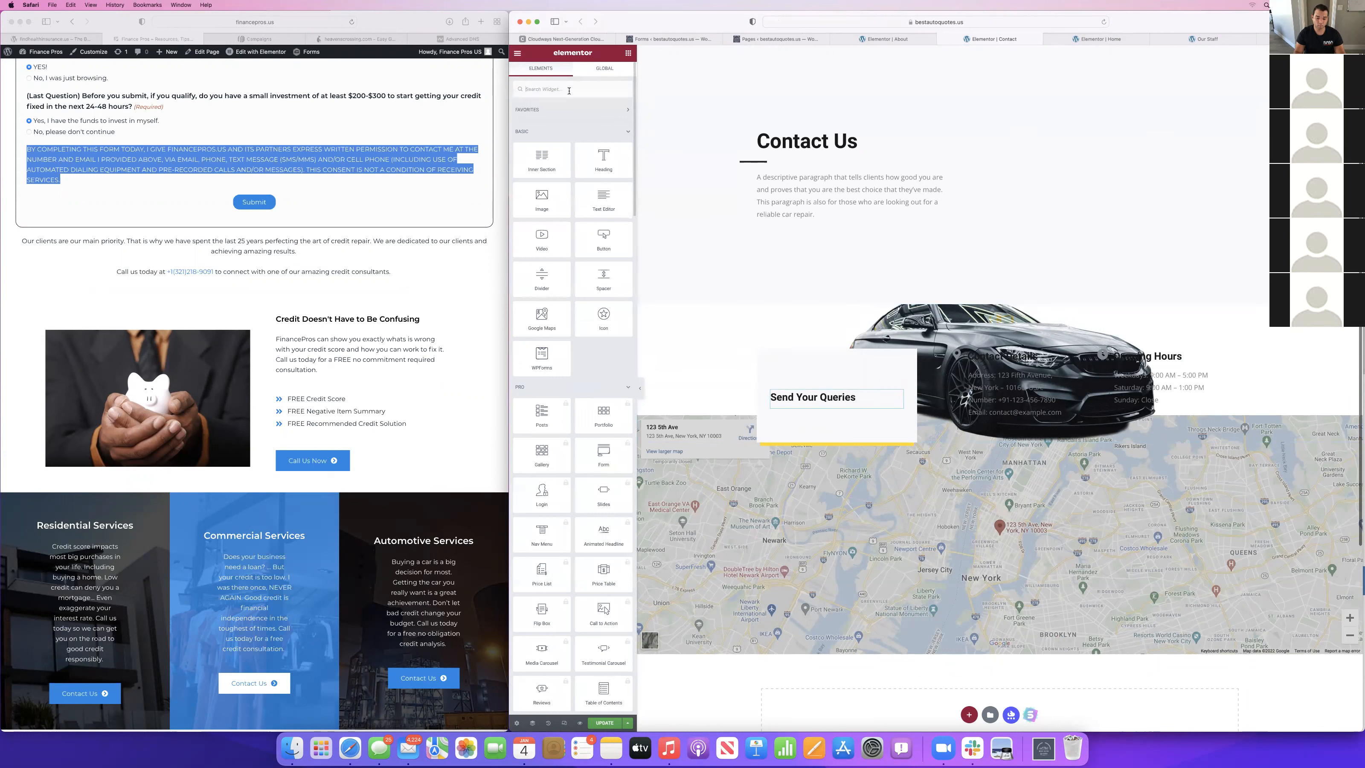
type("gra")
left_click_drag(539, 138, 839, 402)
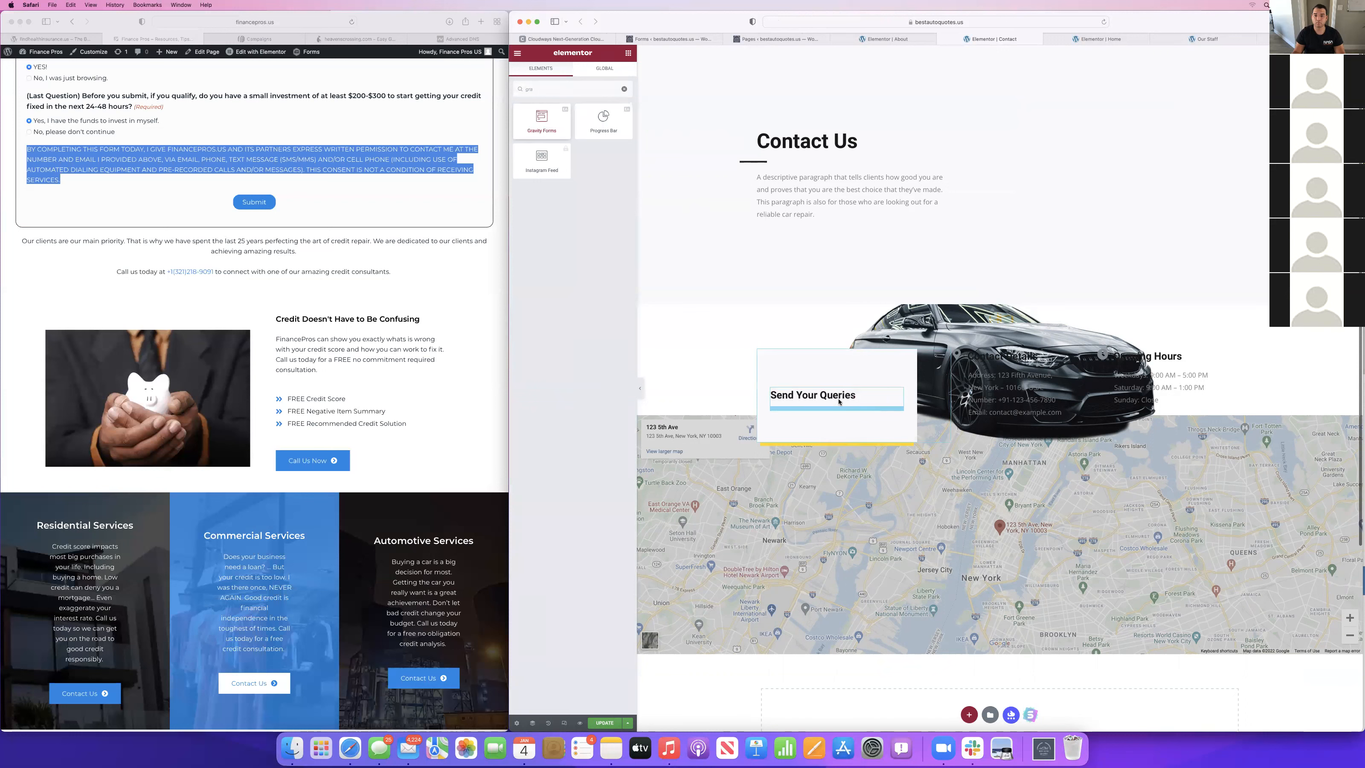
left_click(561, 128)
left_click(562, 132)
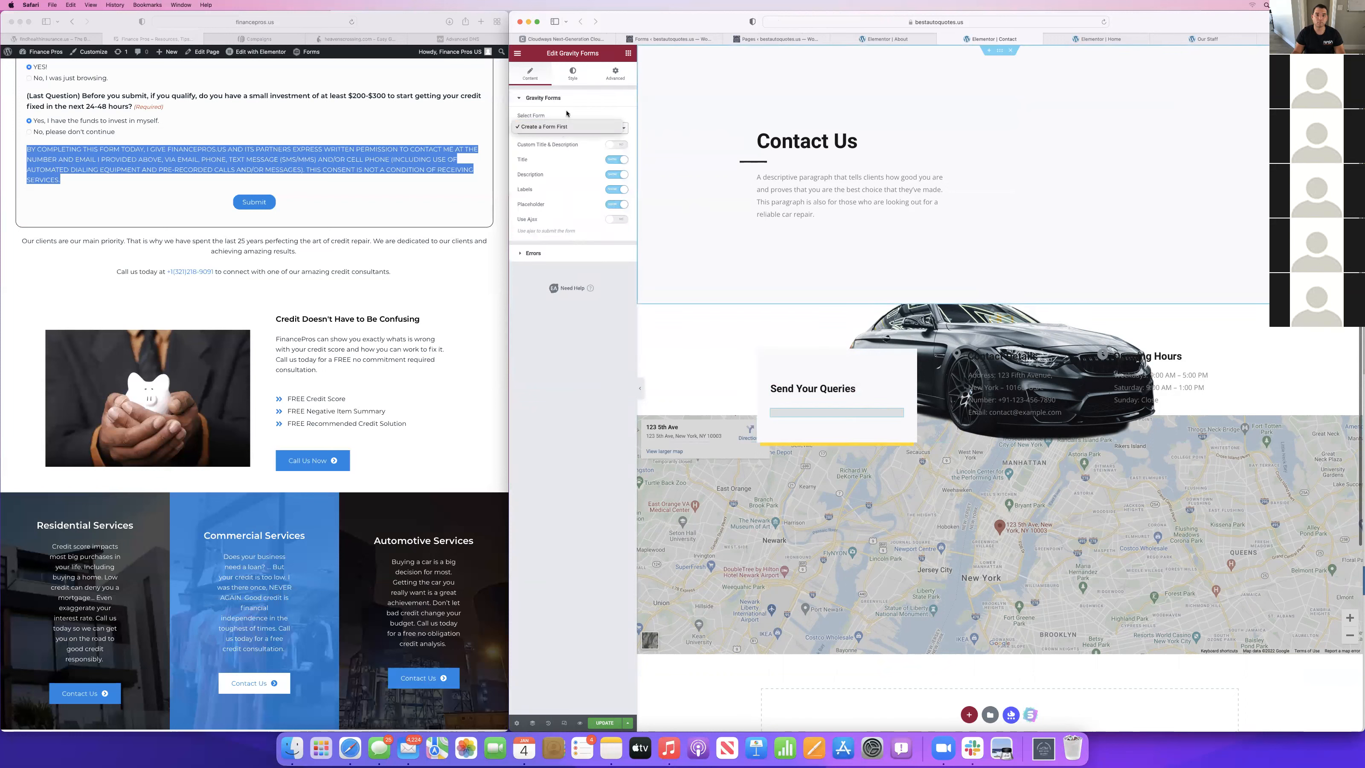
Reload the Contact page editor without keeping the unsaved changes and delete the WPForms shortcode widget under Send Your Queries.
left_click(1102, 24)
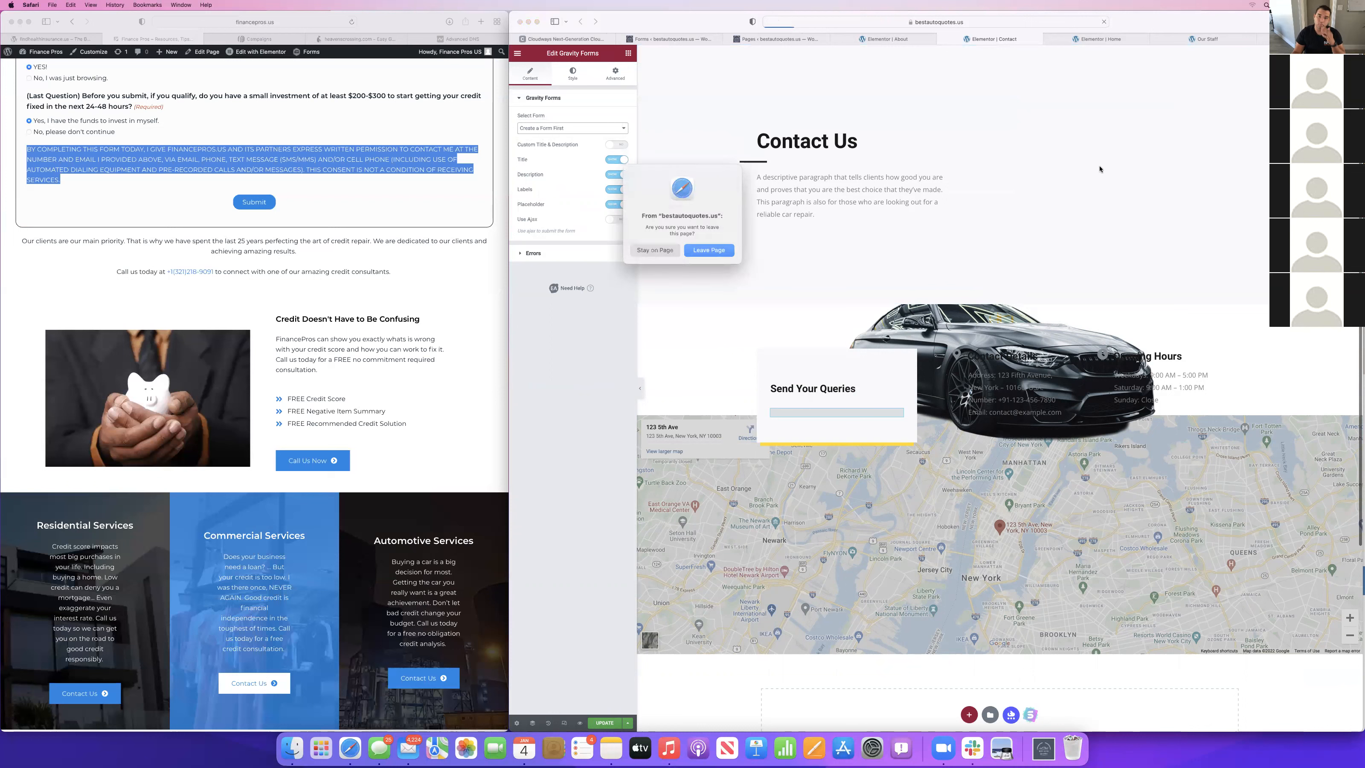
left_click(700, 249)
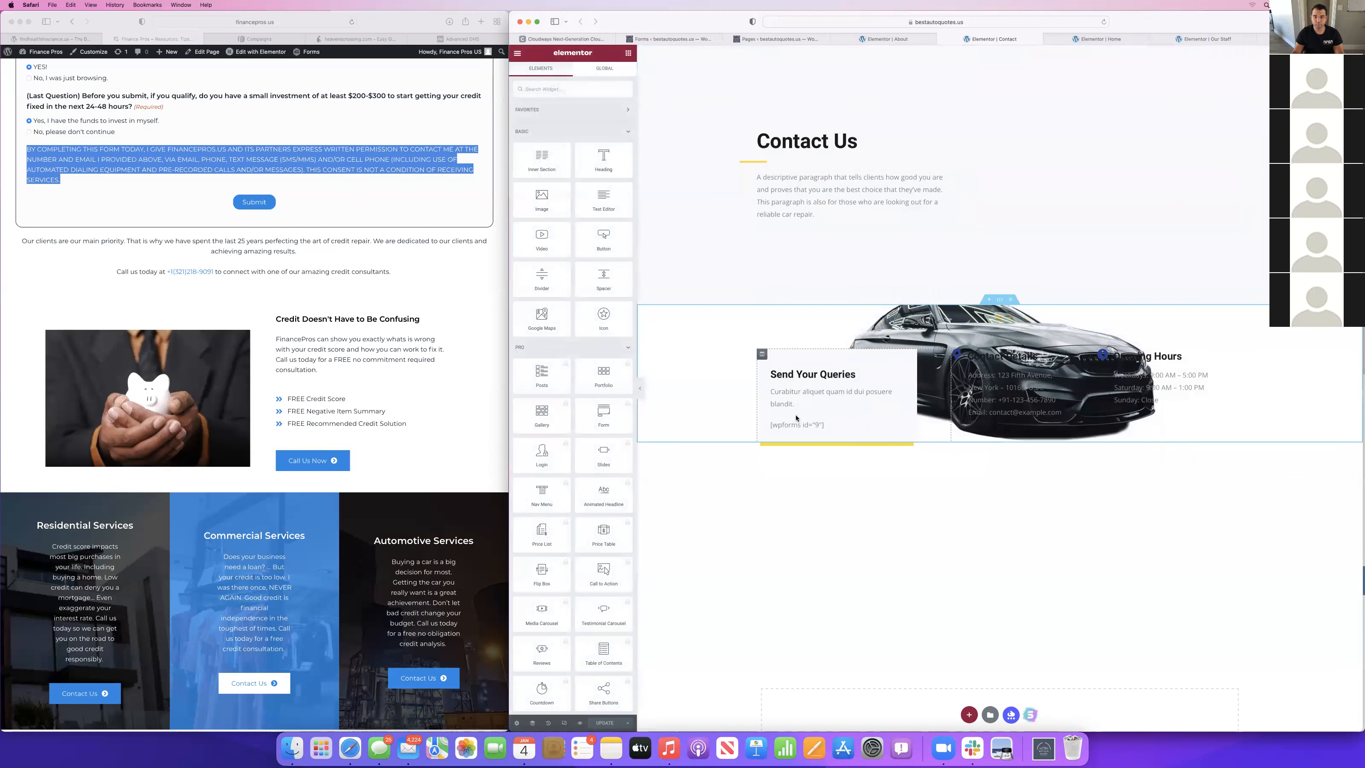
left_click(792, 425)
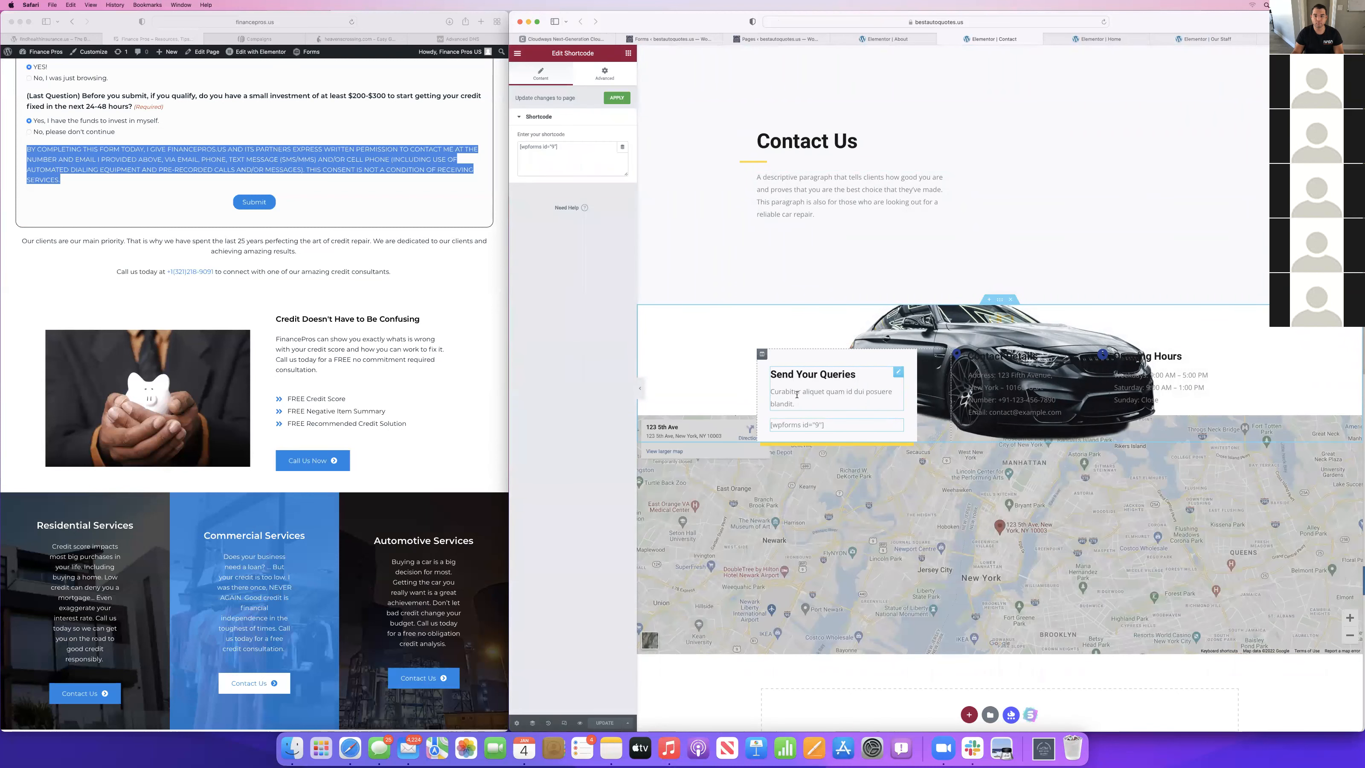
right_click(843, 426)
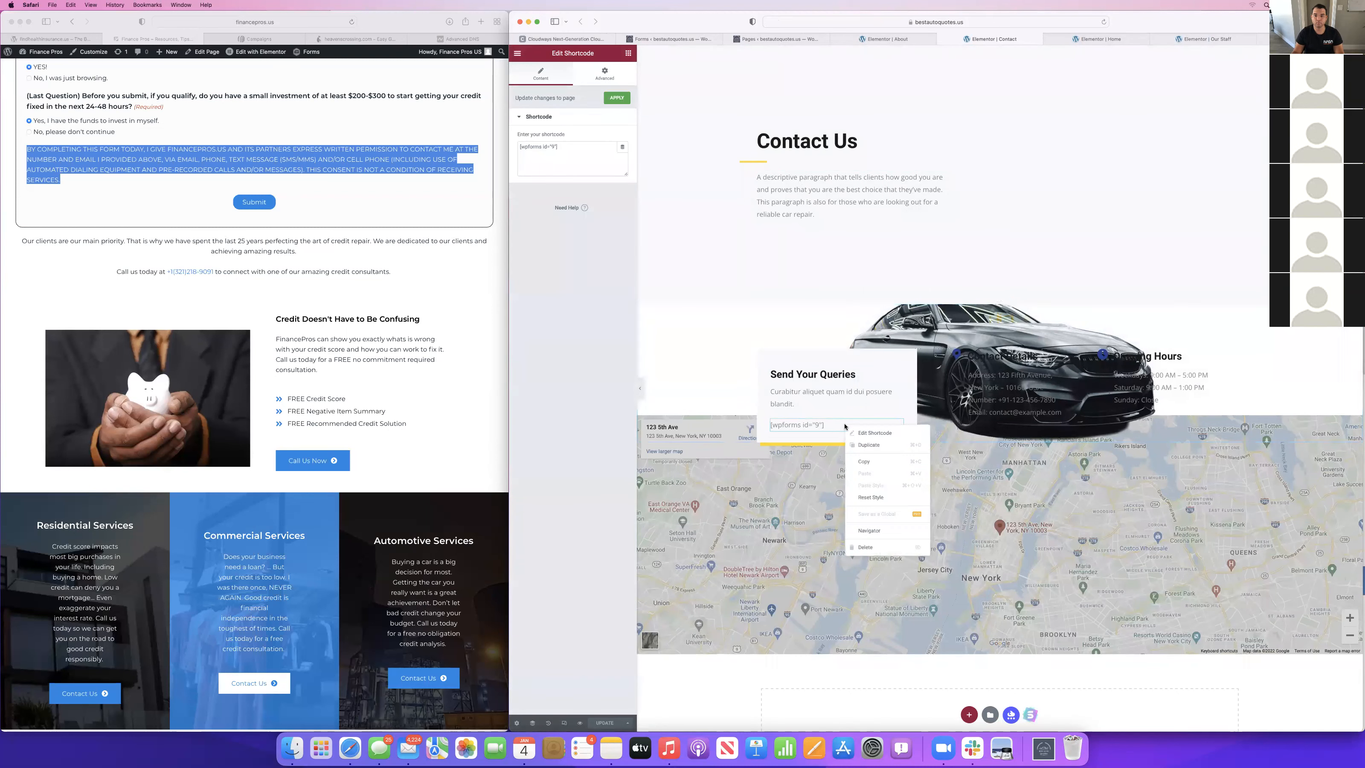
left_click(871, 546)
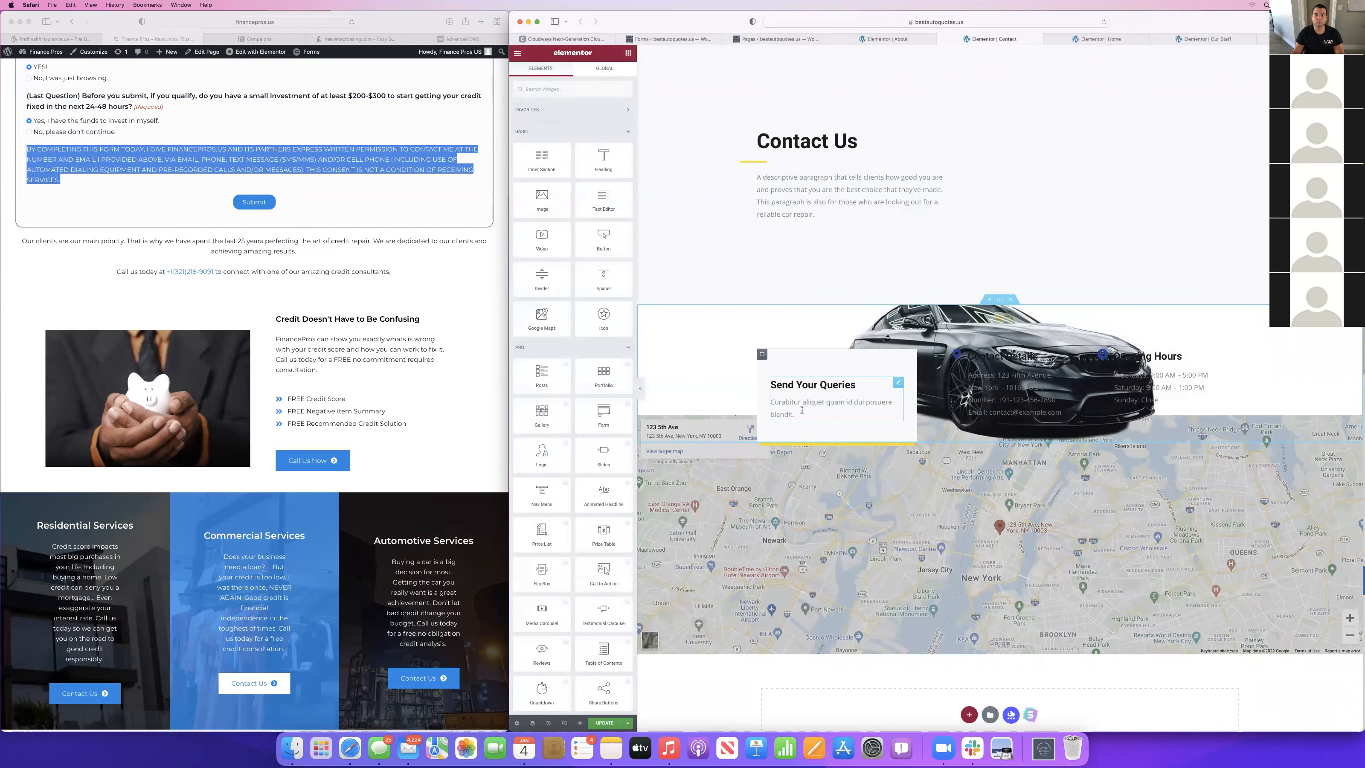
Clear the placeholder description from the Send Your Queries image box.
left_click(807, 411)
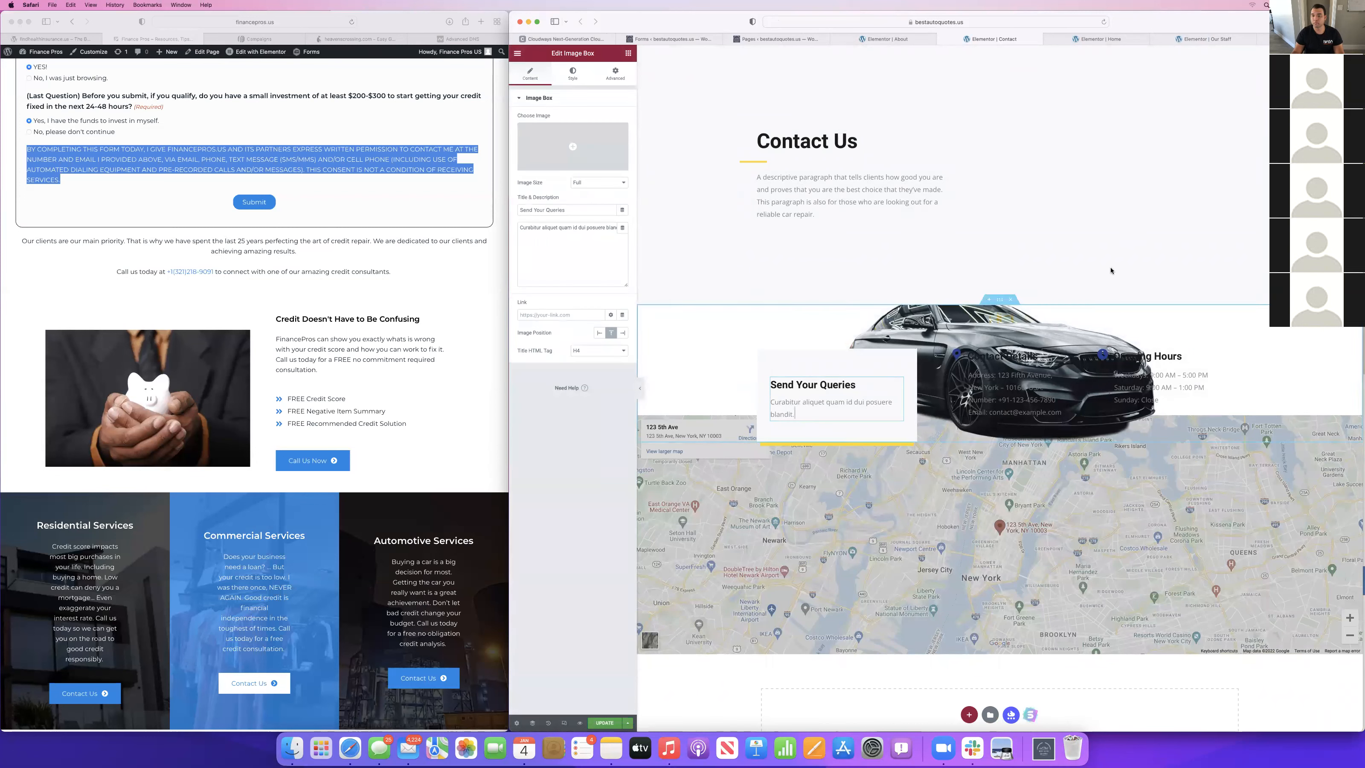
left_click(548, 249)
key("super+a")
key("BackSpace")
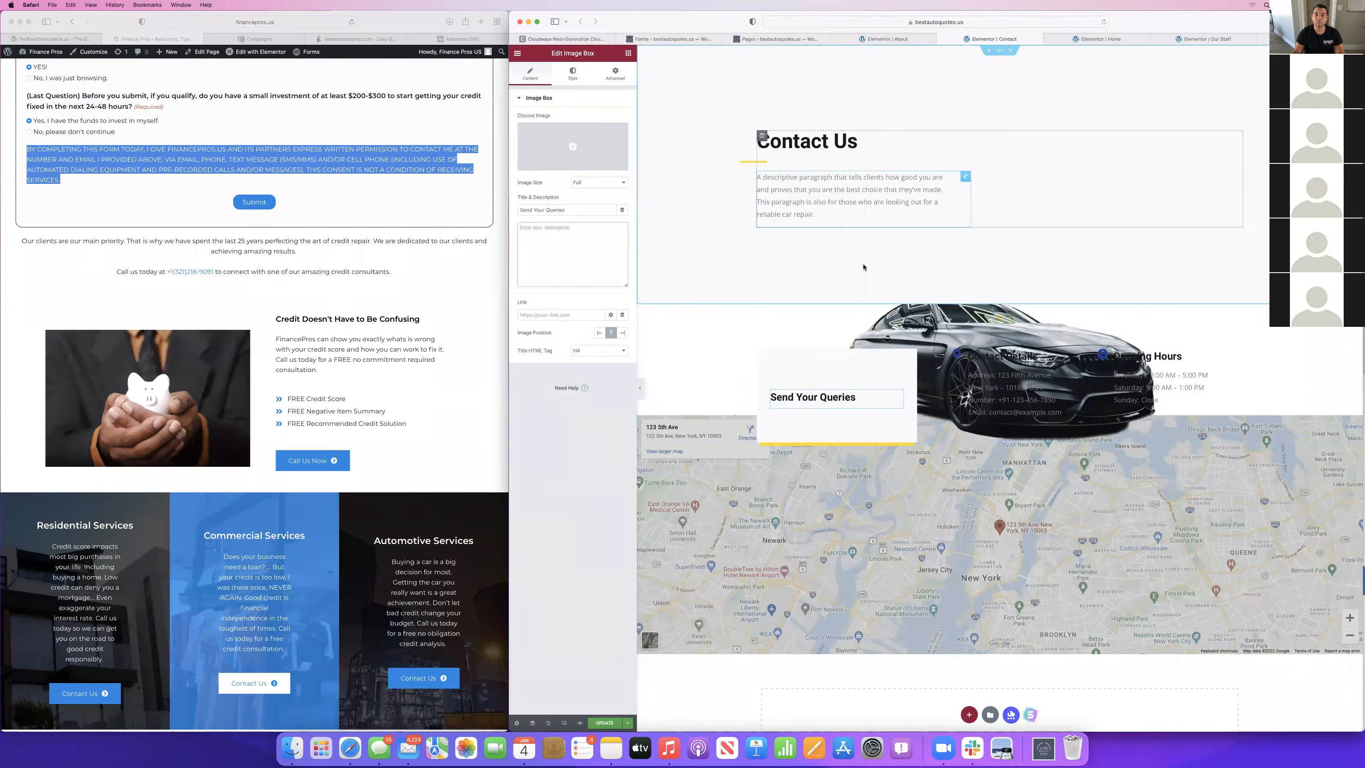
Add a Gravity Forms widget below Send Your Queries, assign the Auto Insurance form to it, and review the embedded form.
left_click(630, 55)
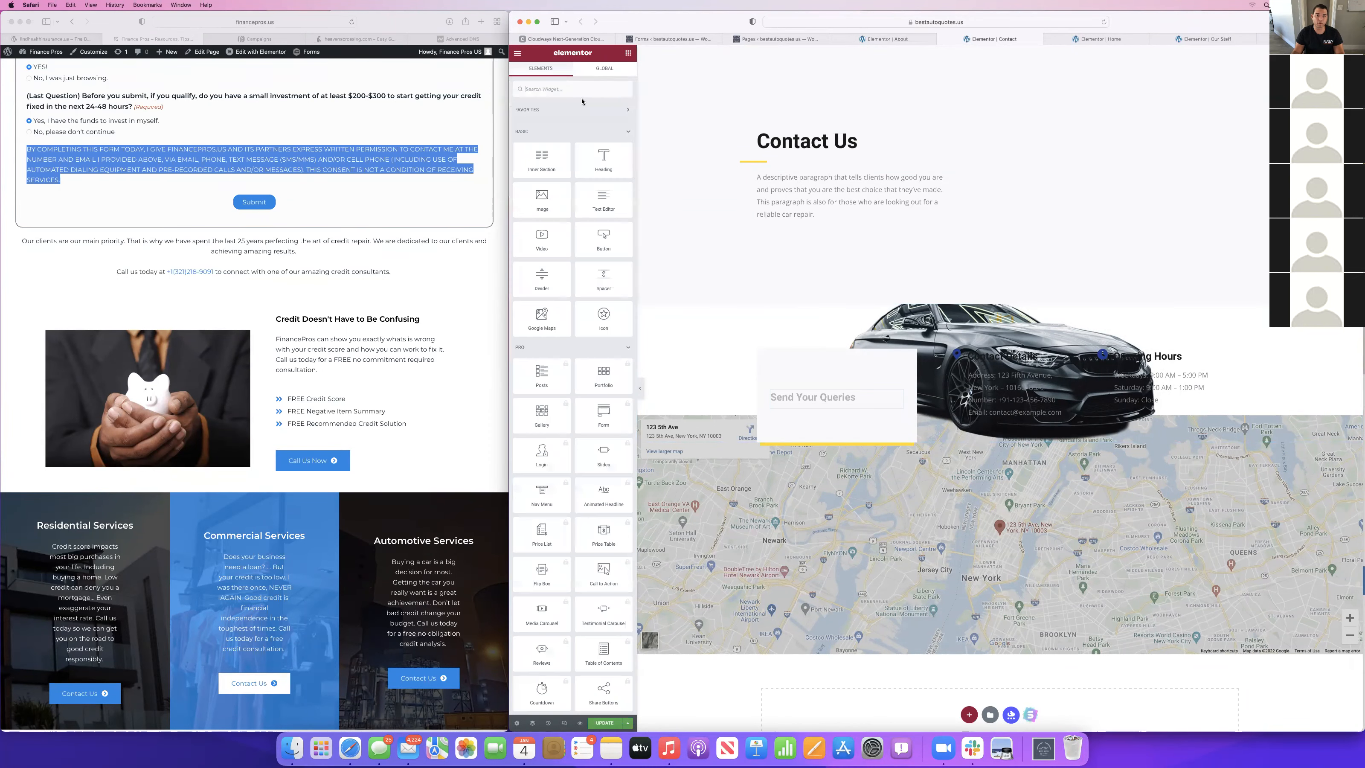
type("gravi")
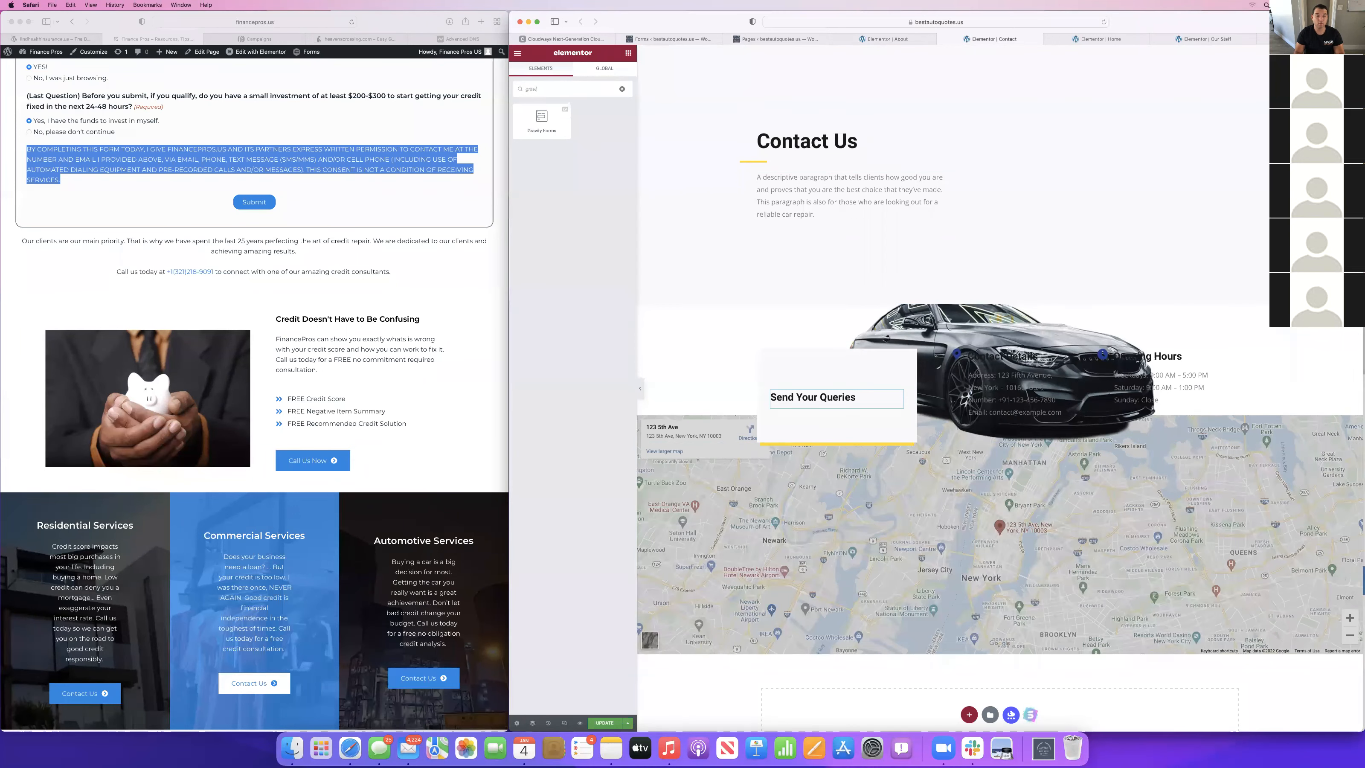
left_click_drag(530, 129, 815, 409)
left_click(572, 128)
left_click(548, 138)
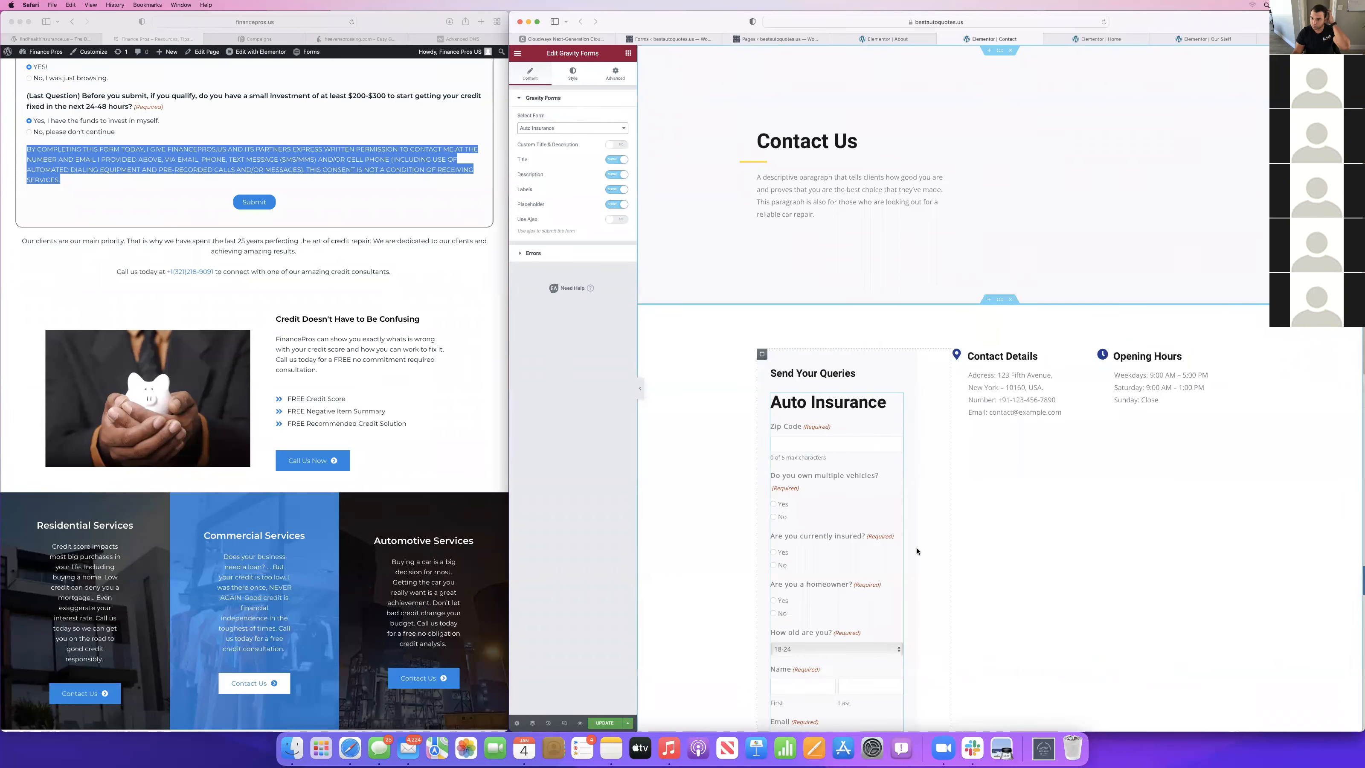
scroll(917, 551, "down", 10)
scroll(917, 551, "up", 10)
scroll(918, 551, "down", 2)
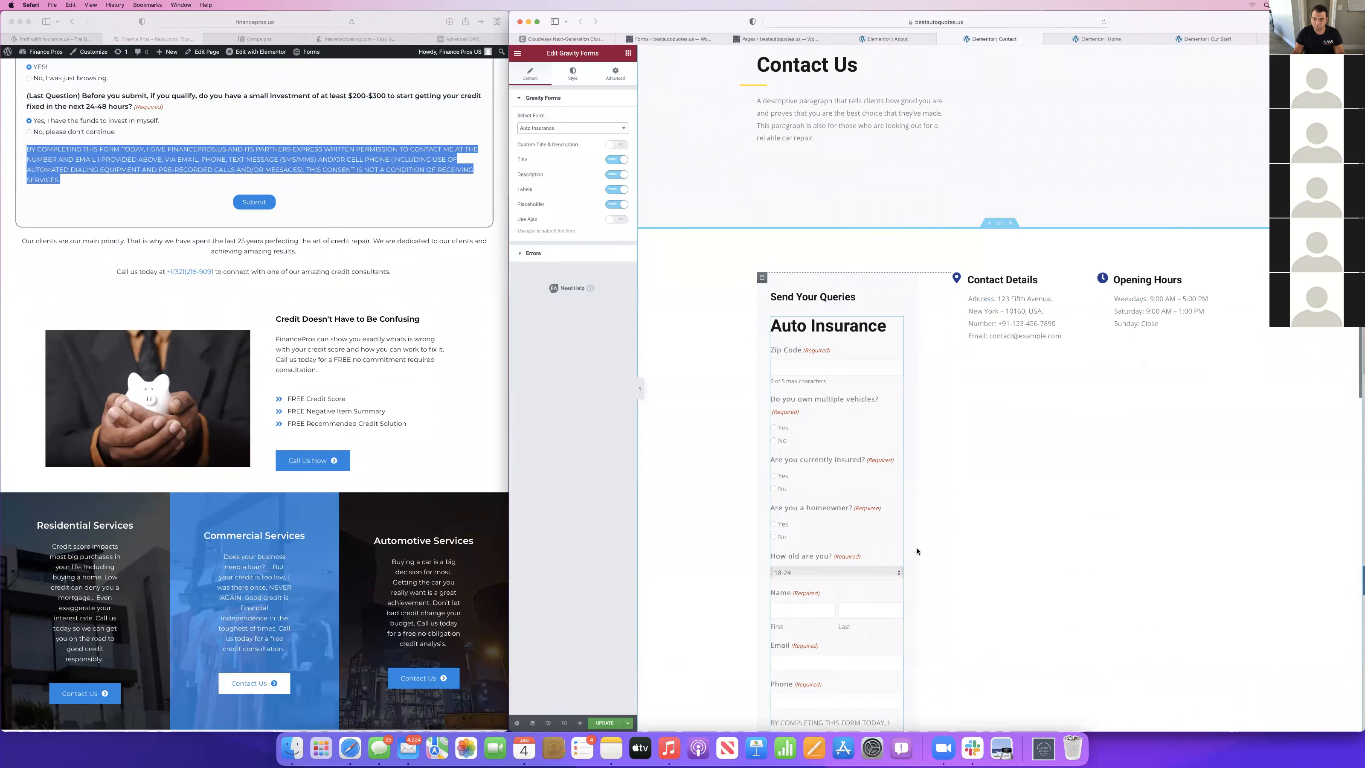
scroll(917, 551, "down", 1)
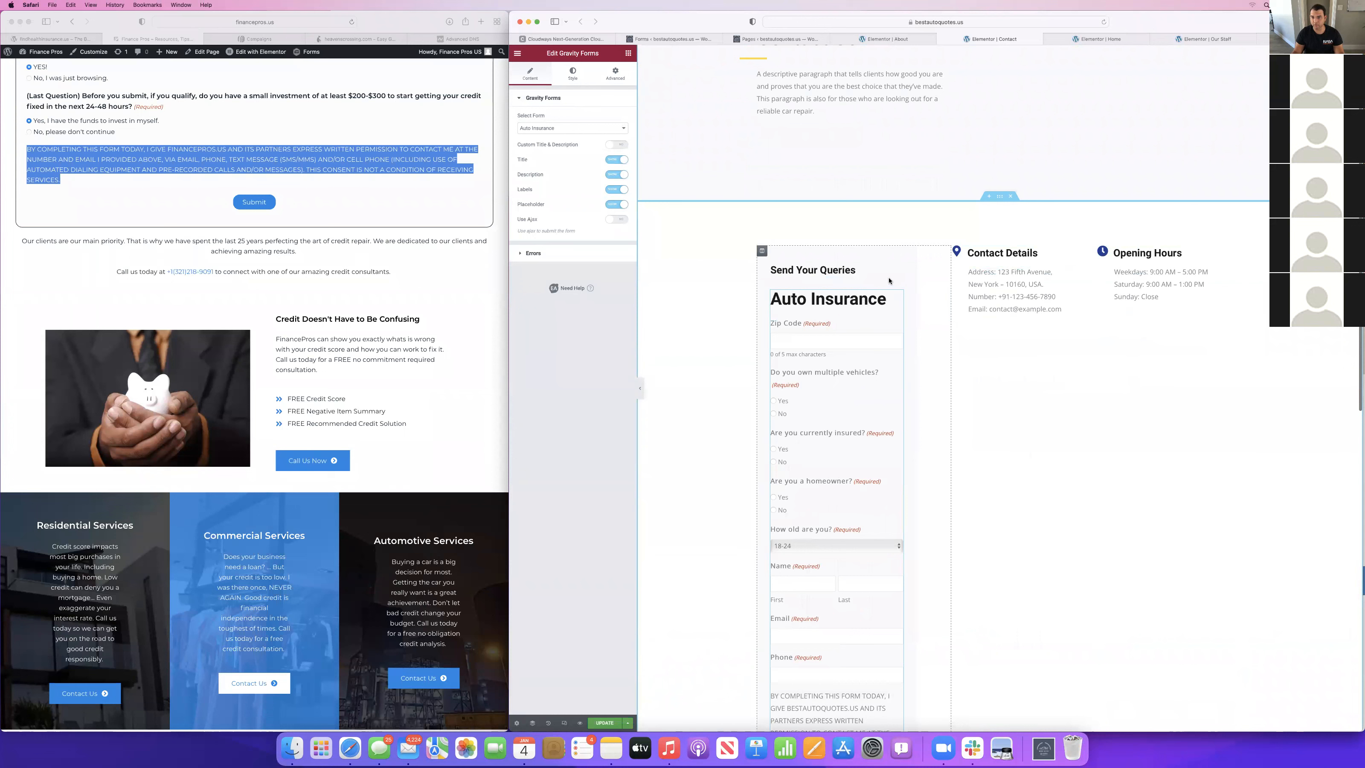
Hide the embedded Gravity Form's title and change the Send Your Queries heading to Get Your Free Quote.
left_click(614, 159)
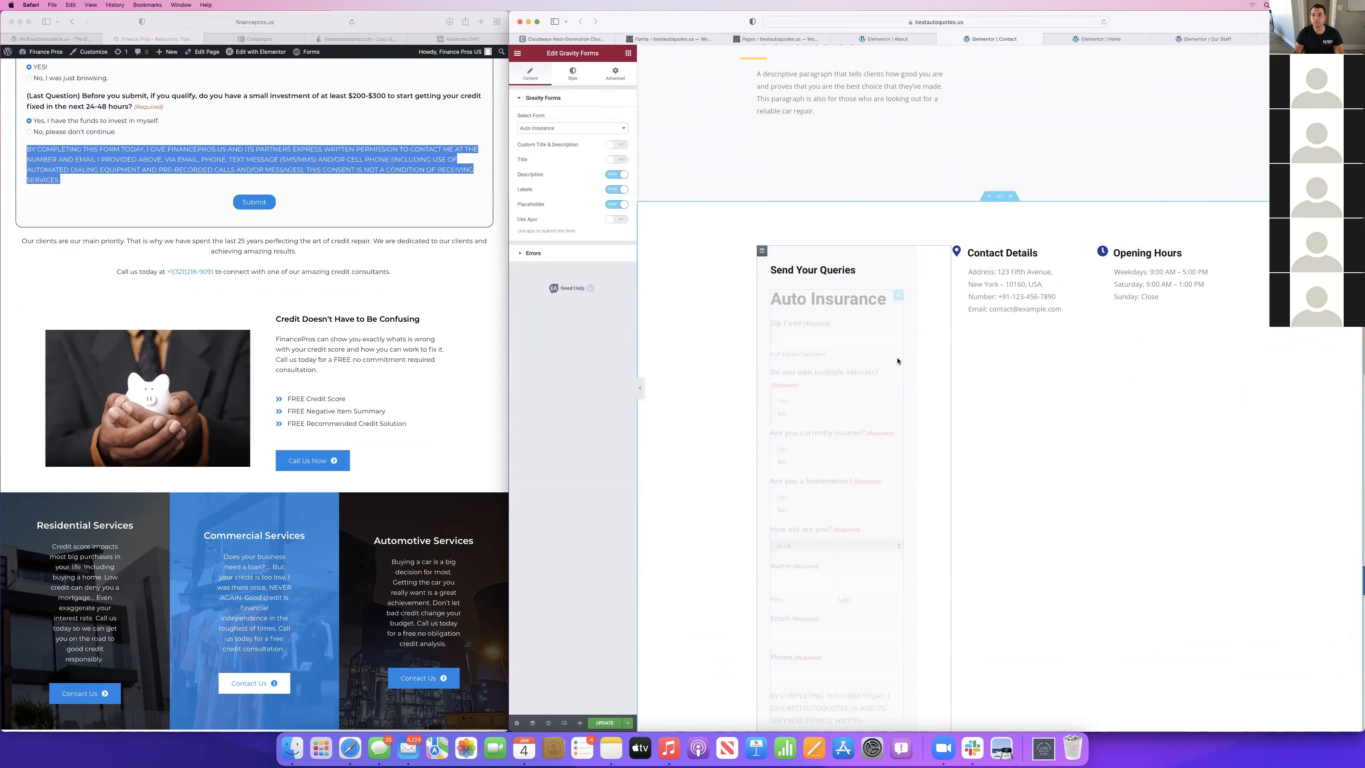
scroll(924, 322, "down", 2)
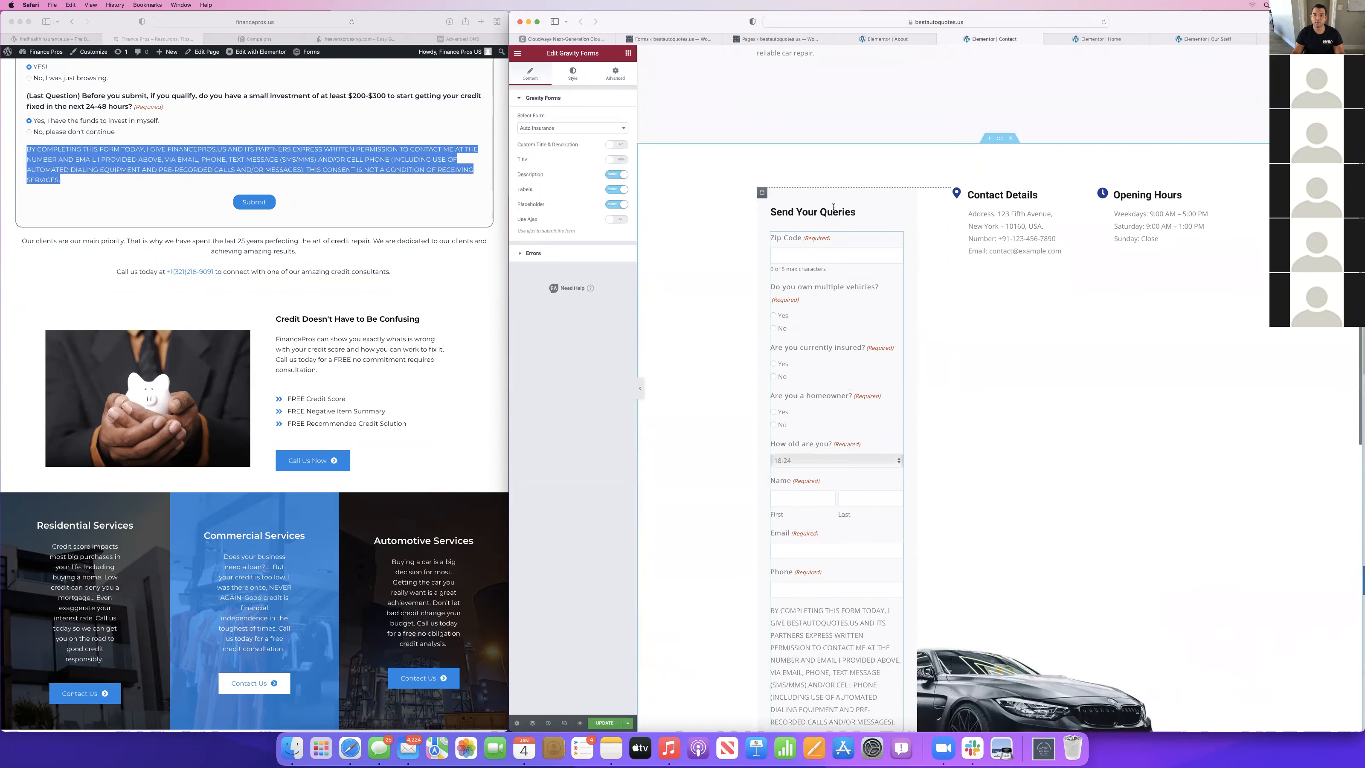
left_click(833, 207)
triple_click(834, 206)
type("Get")
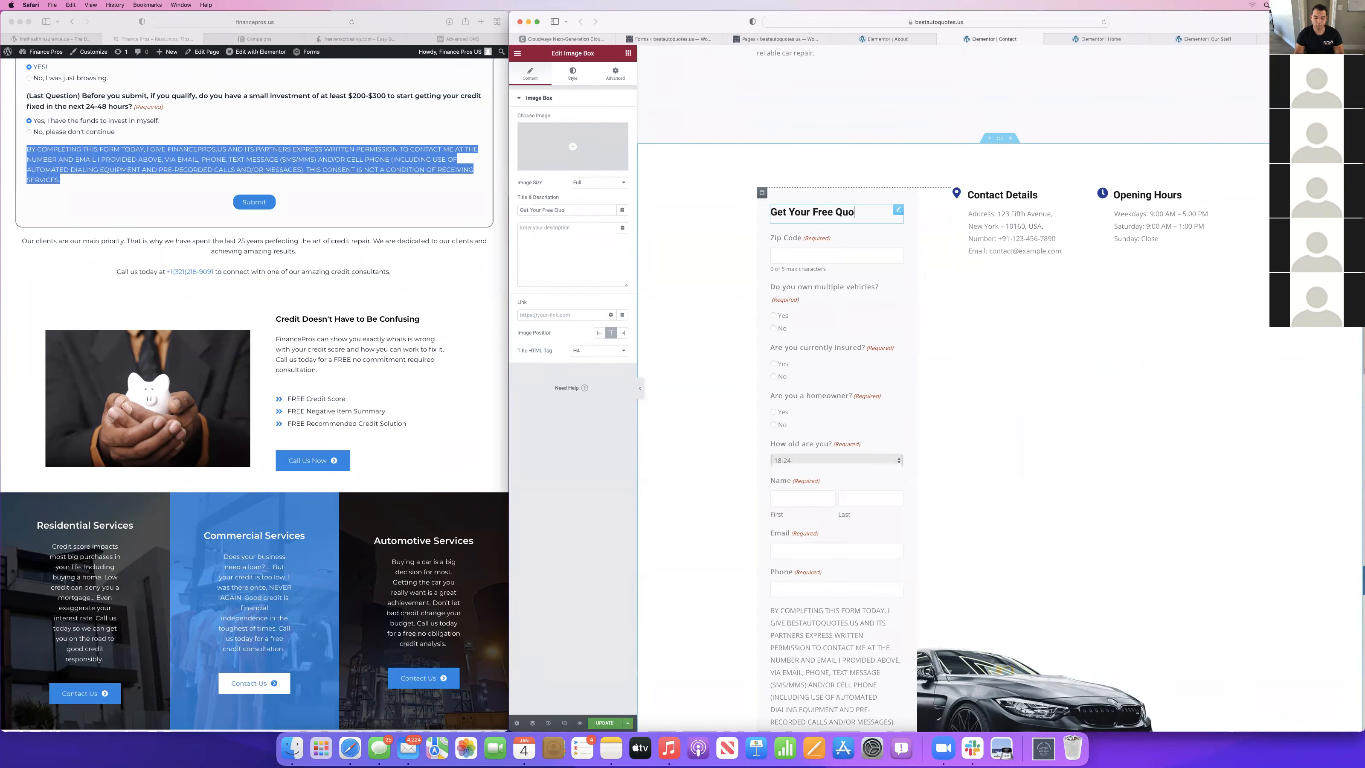
scroll(947, 333, "down", 3)
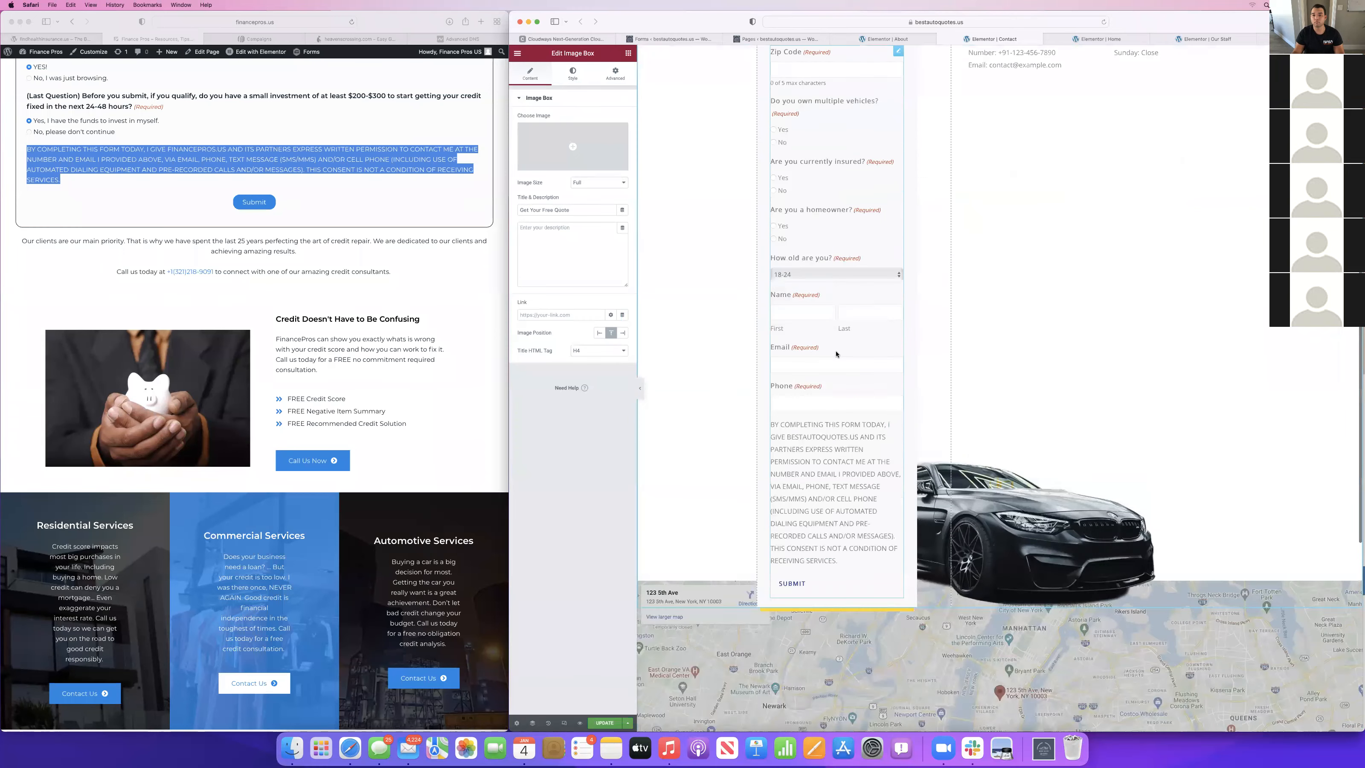
scroll(1063, 351, "up", 5)
scroll(947, 217, "up", 3)
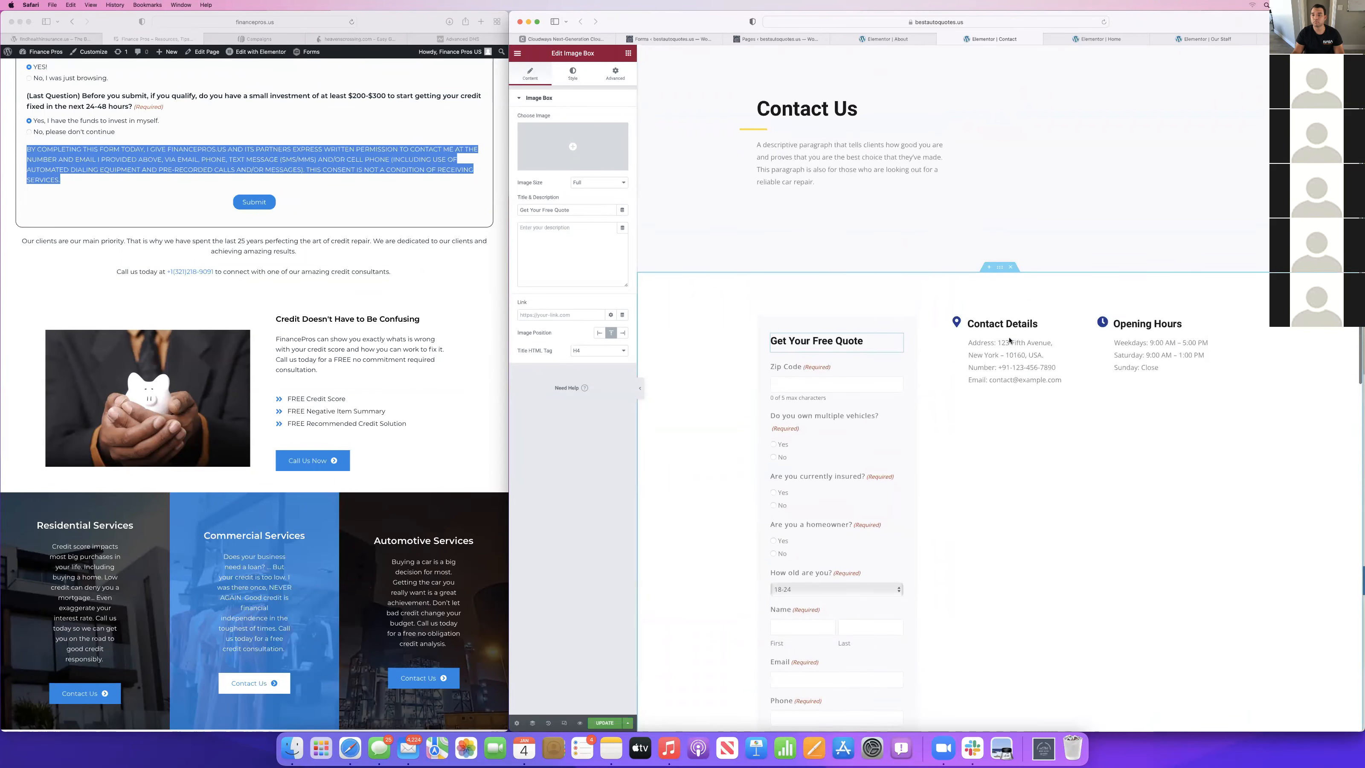
left_click(1011, 368)
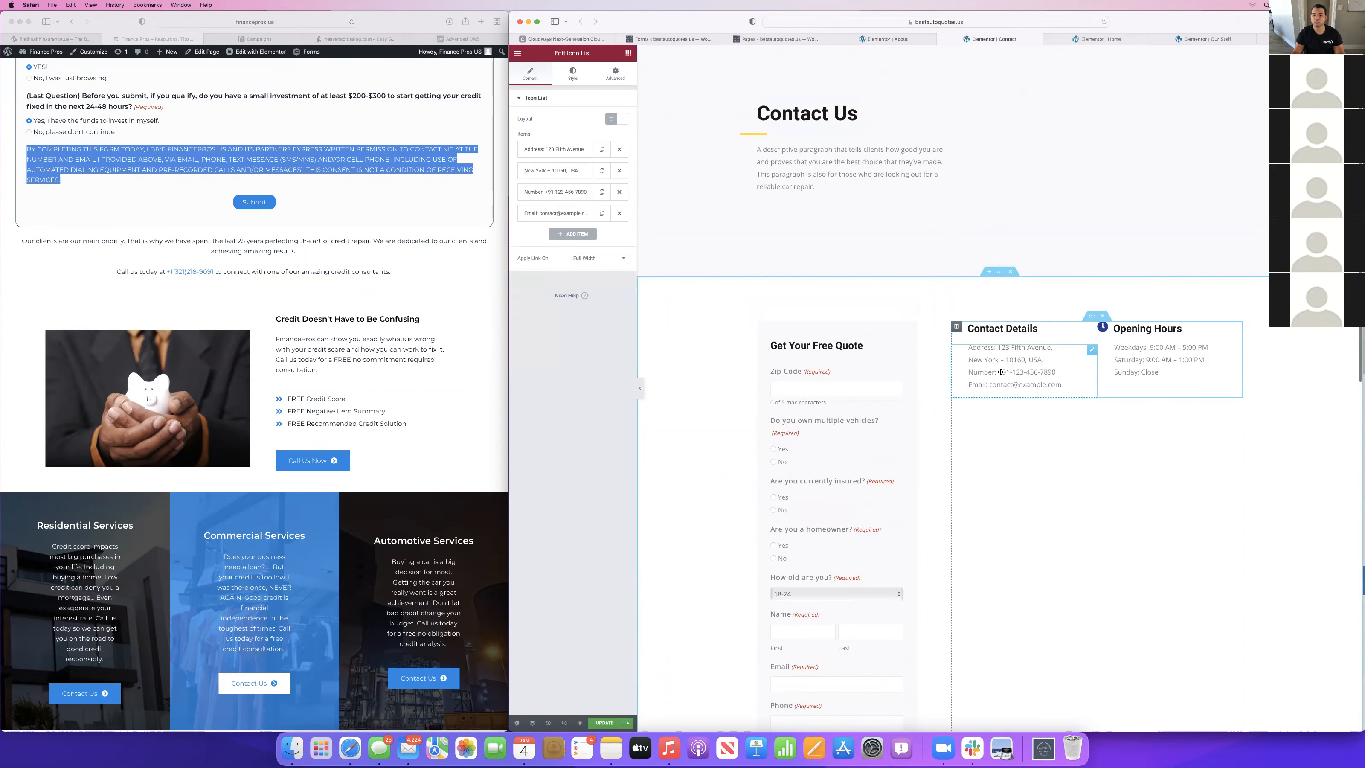
right_click(975, 356)
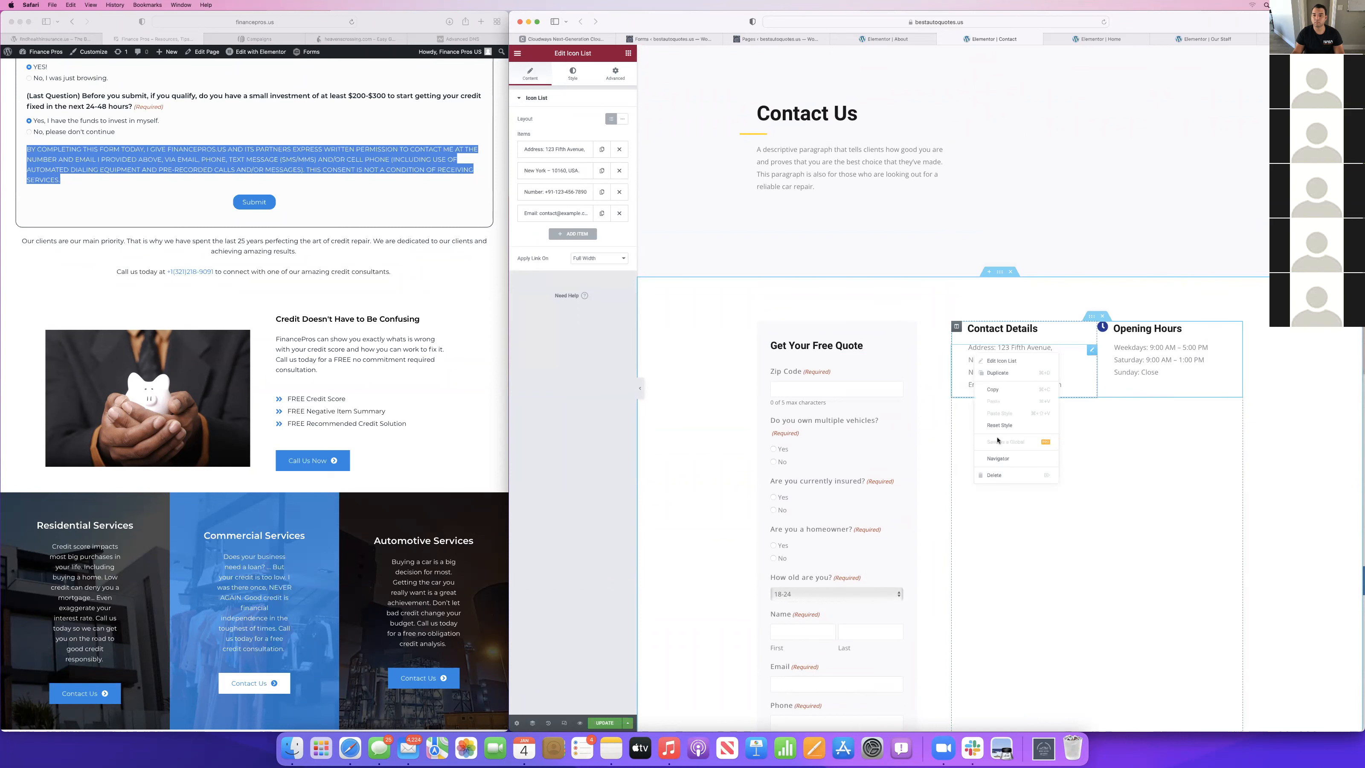
left_click(988, 475)
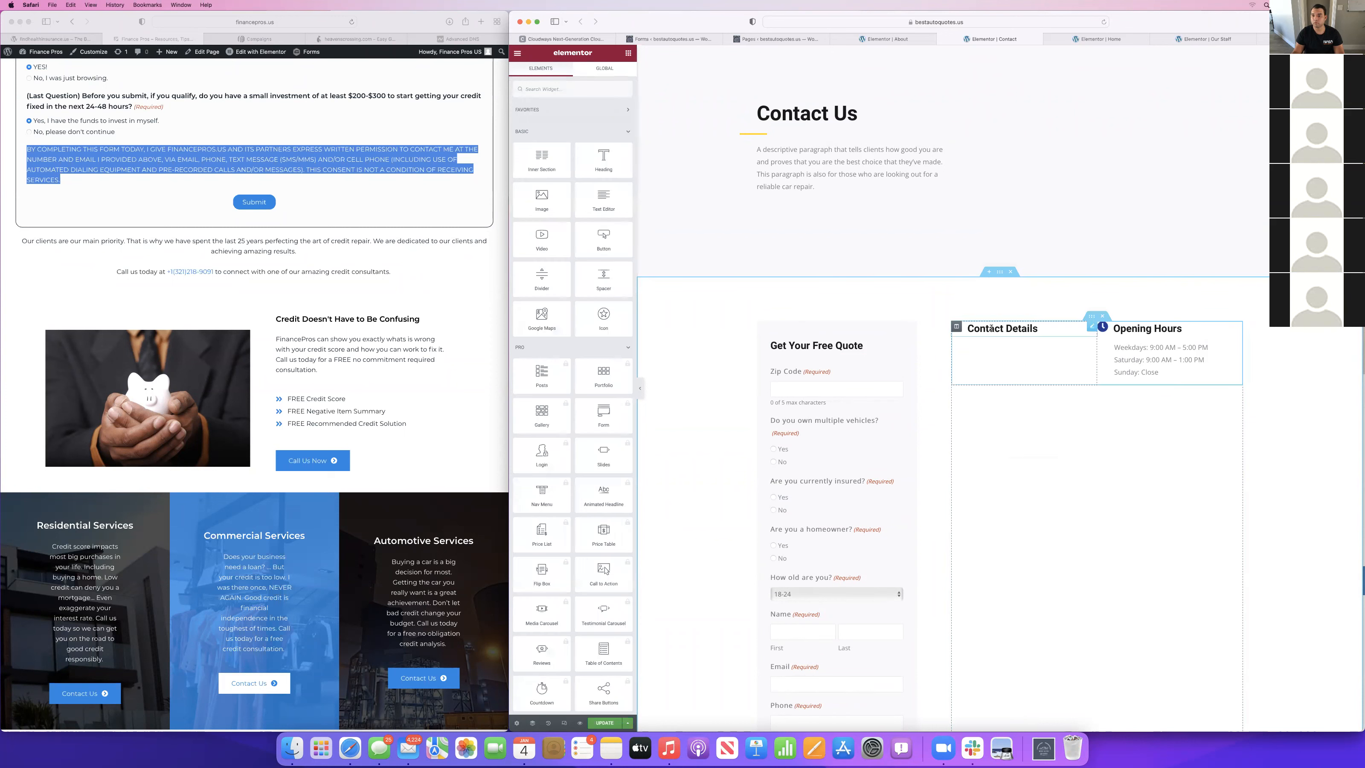
key("super+z")
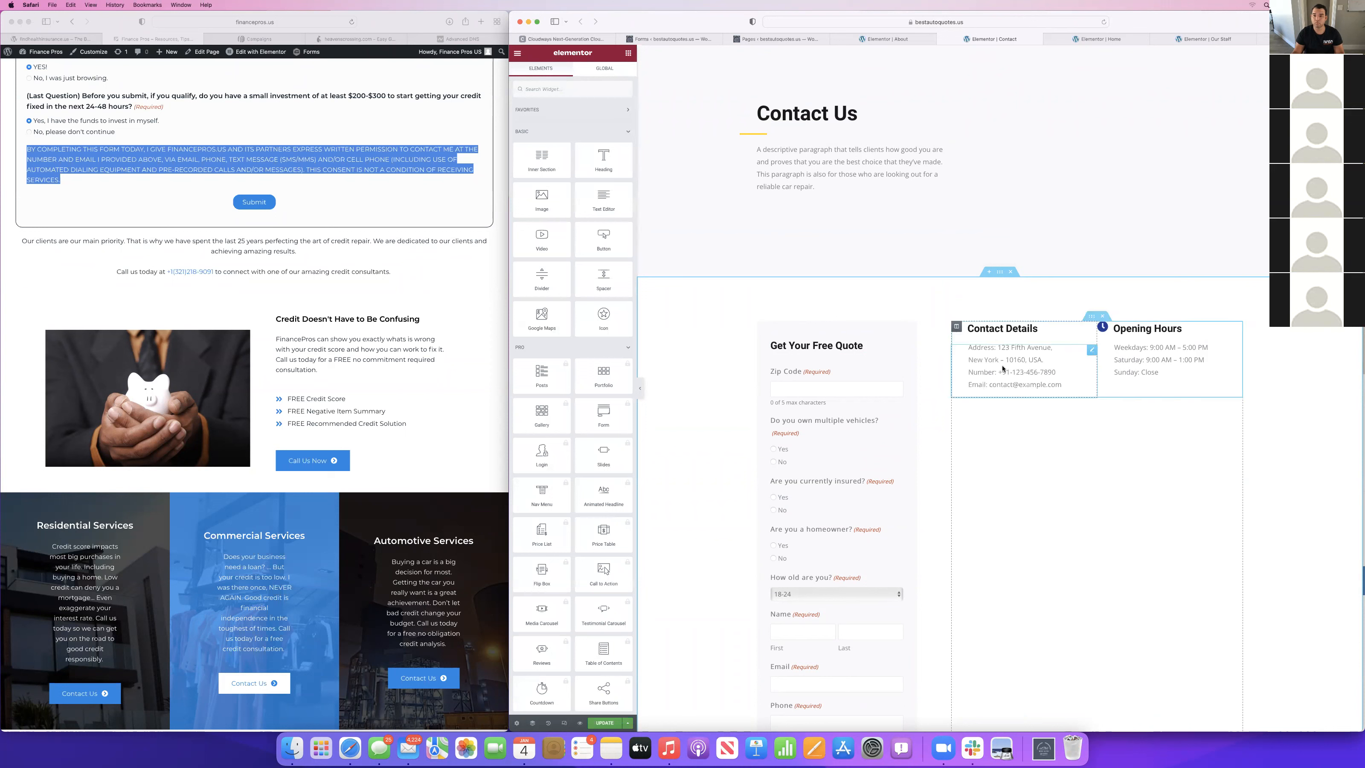
Remove both address lines and the email entry from the Contact Details list, keeping the number, and update the page.
left_click(618, 149)
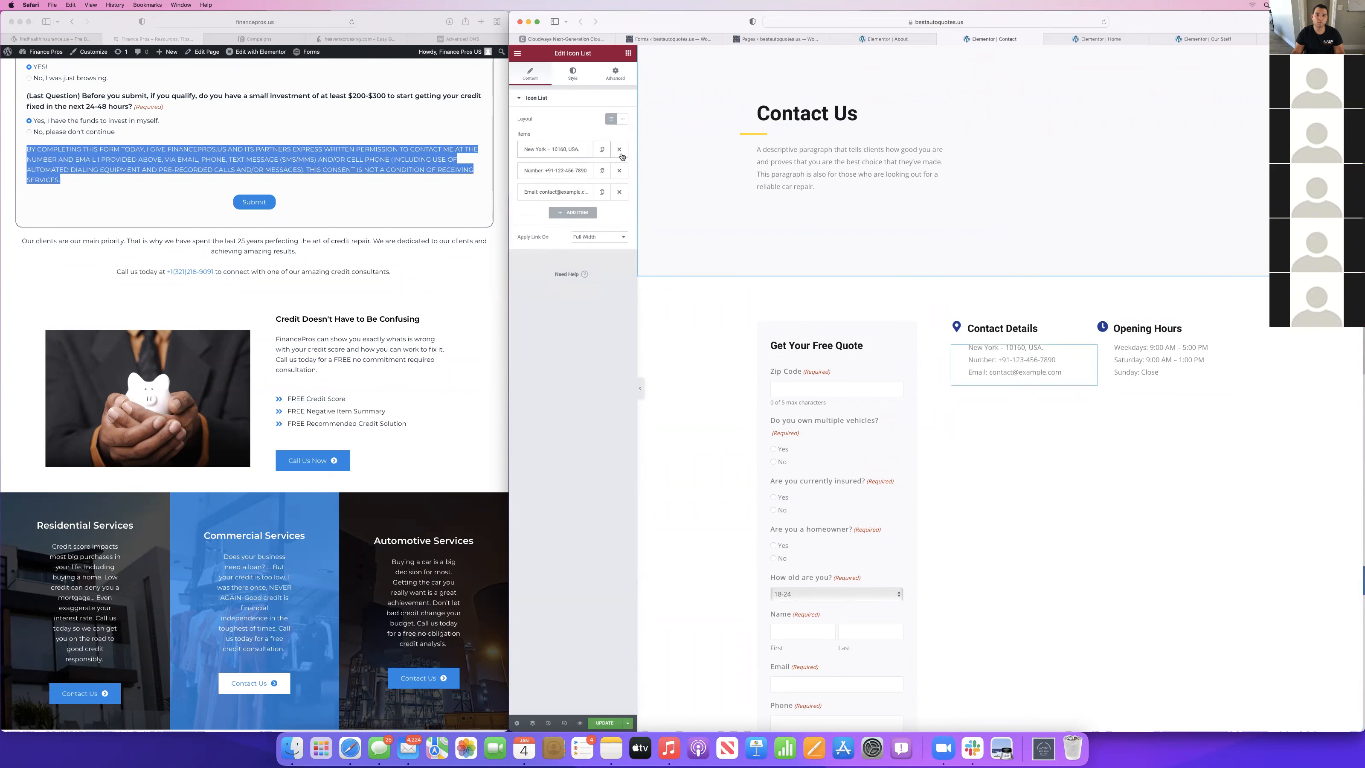
left_click(619, 149)
left_click(619, 171)
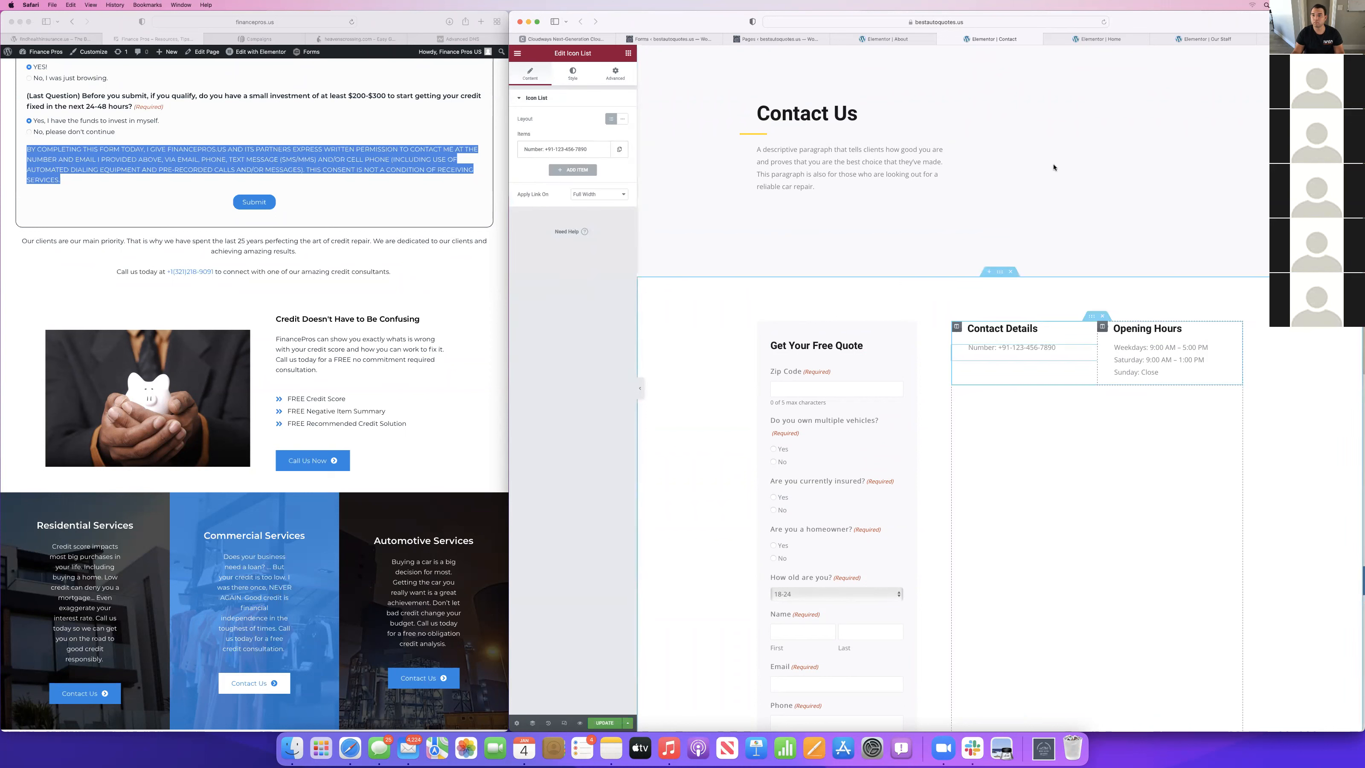
scroll(1053, 167, "down", 15)
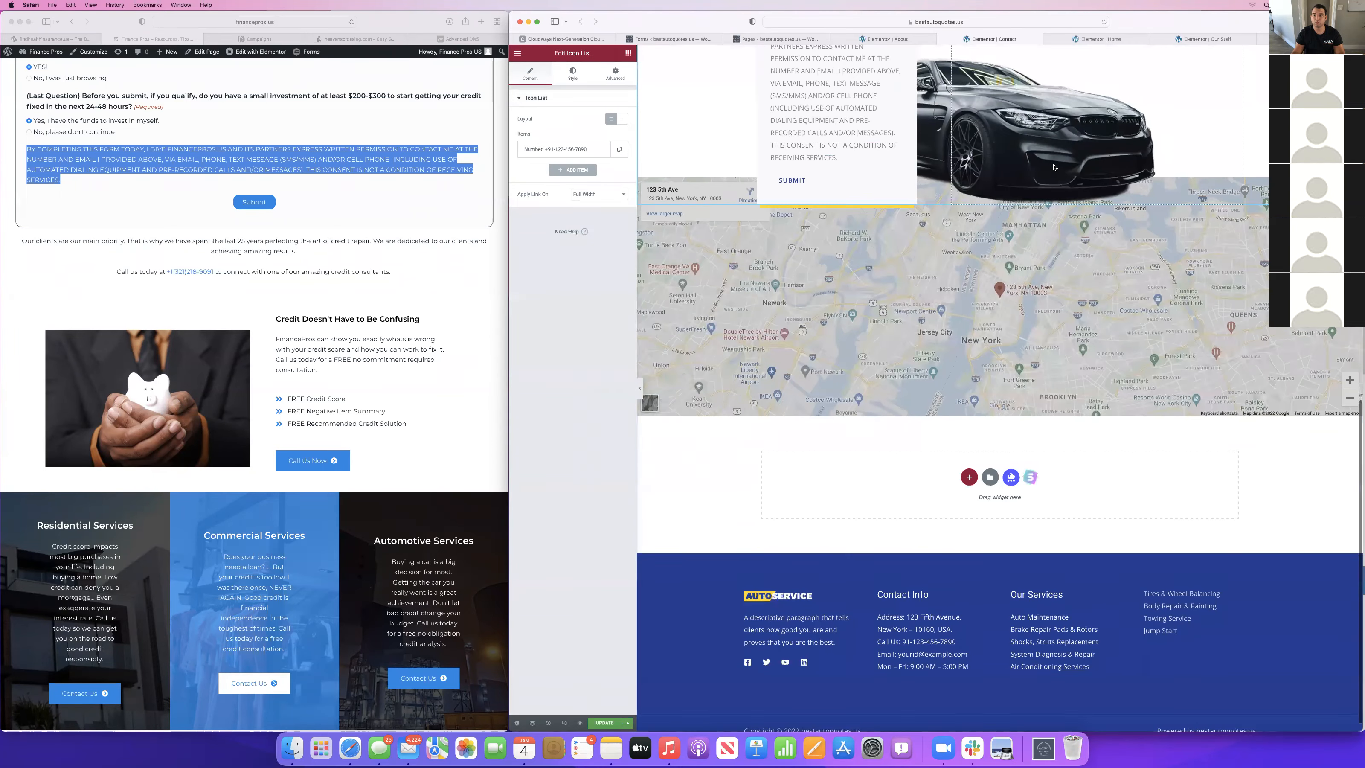
scroll(1053, 167, "up", 15)
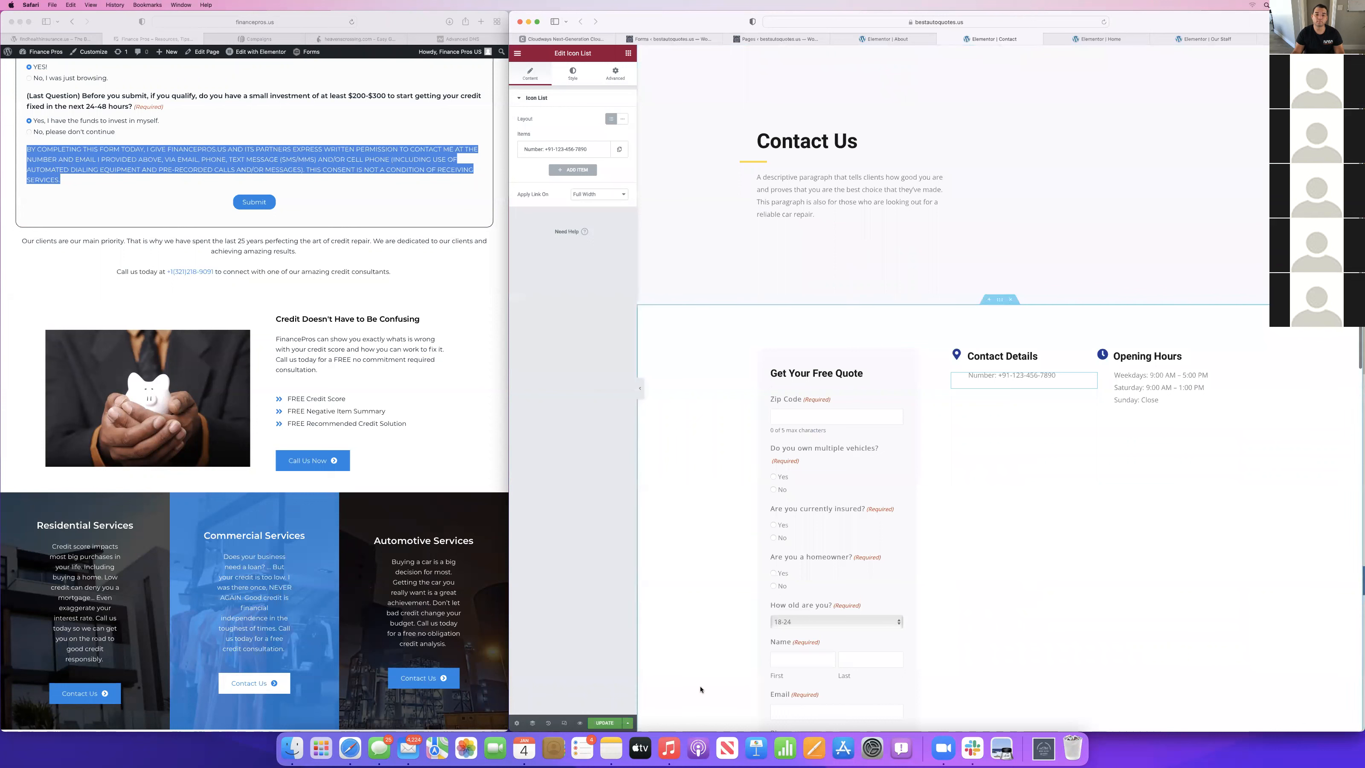
left_click(606, 723)
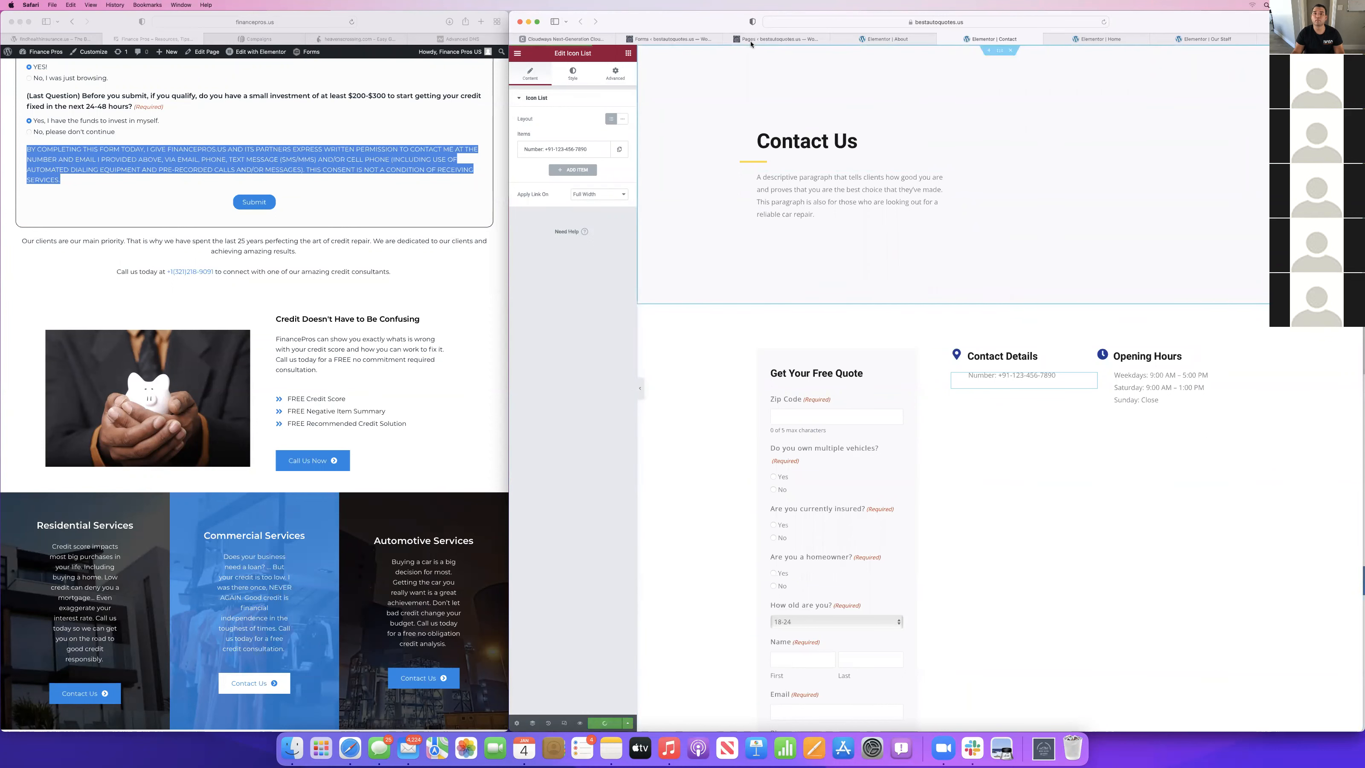
In the Auto Insurance form, enable conditional logic on "Are you currently insured?" to show it if "Do you own multiple vehicles?" is Yes.
left_click(908, 38)
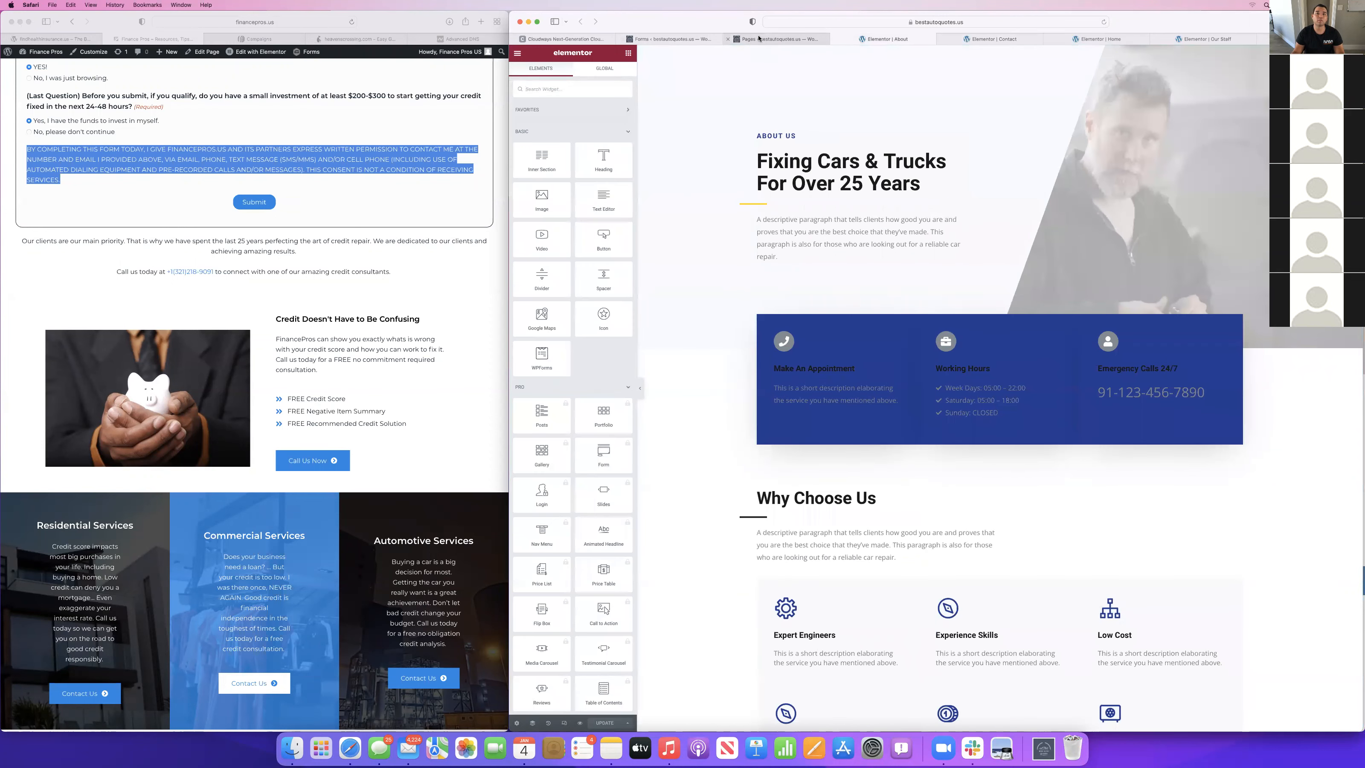
left_click(648, 39)
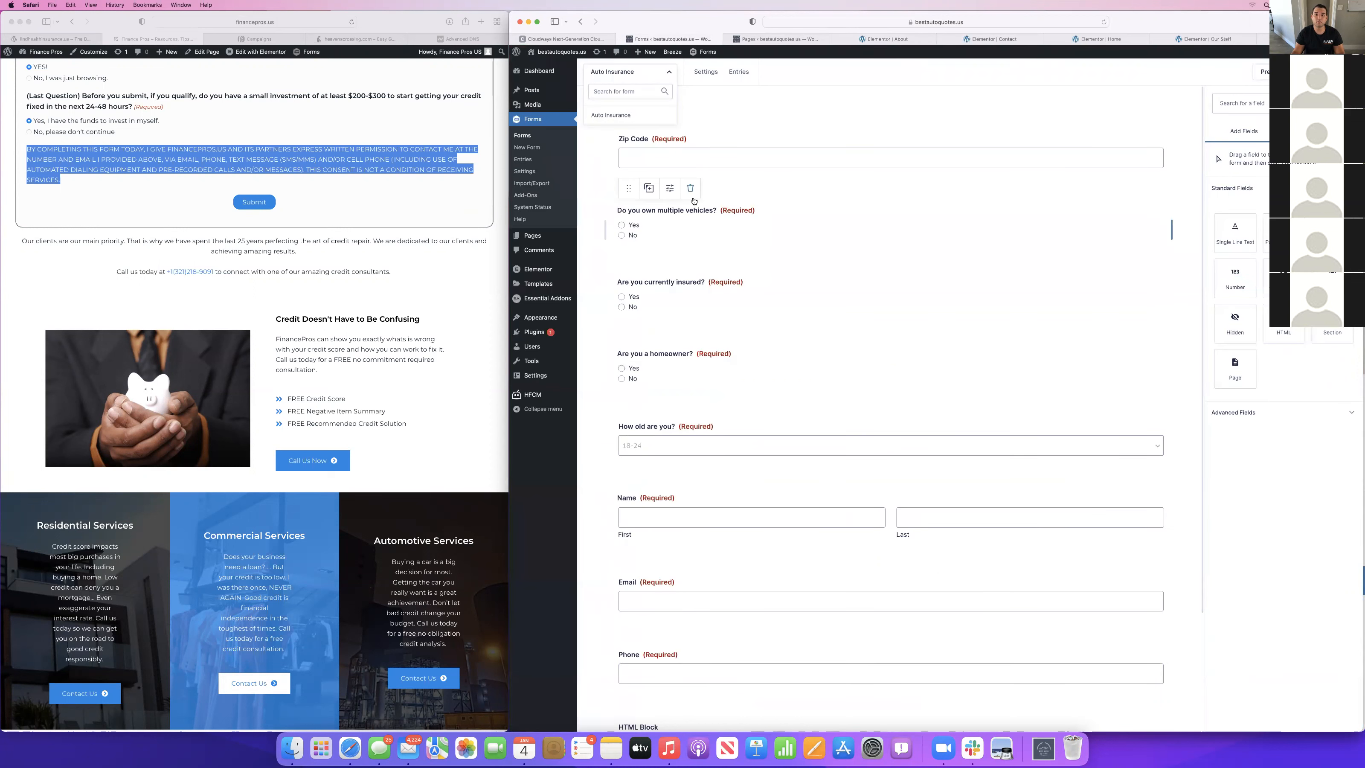
left_click(658, 307)
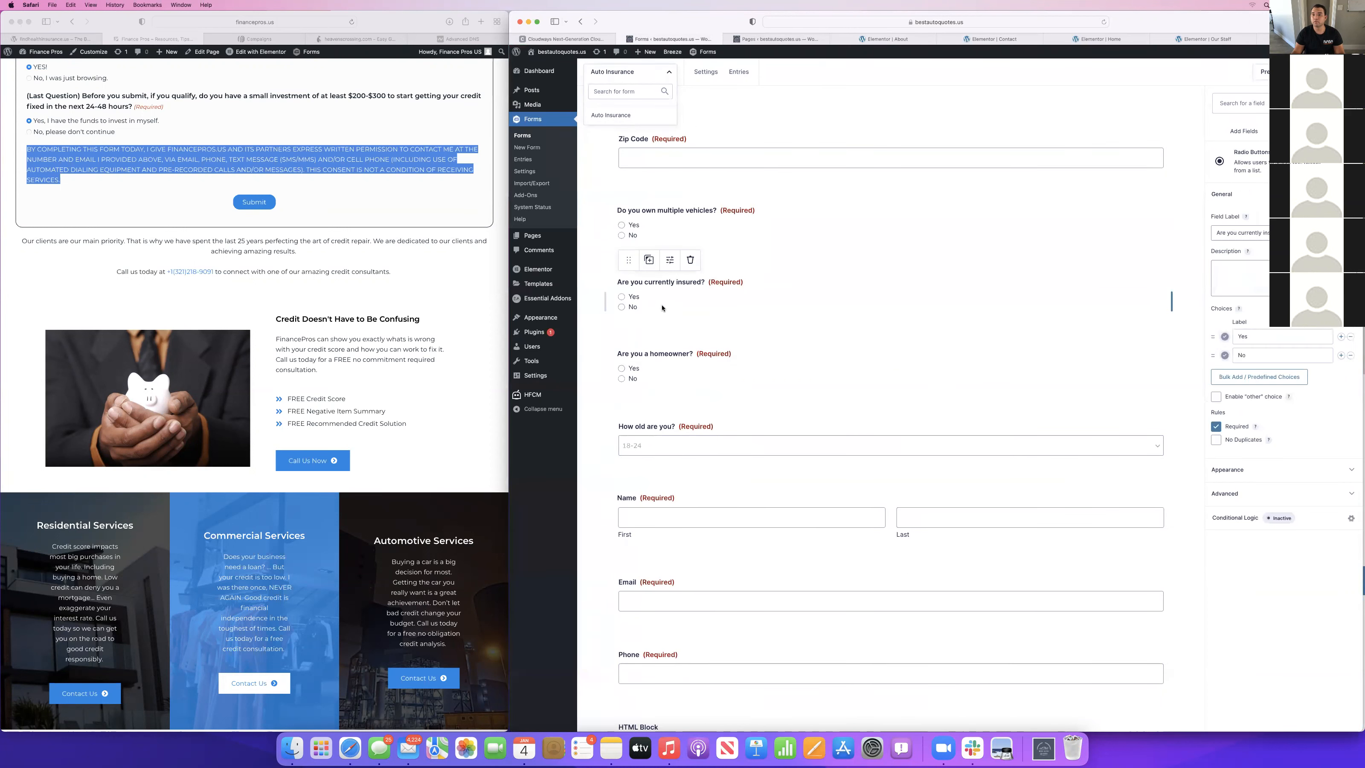
left_click(1235, 517)
left_click(949, 149)
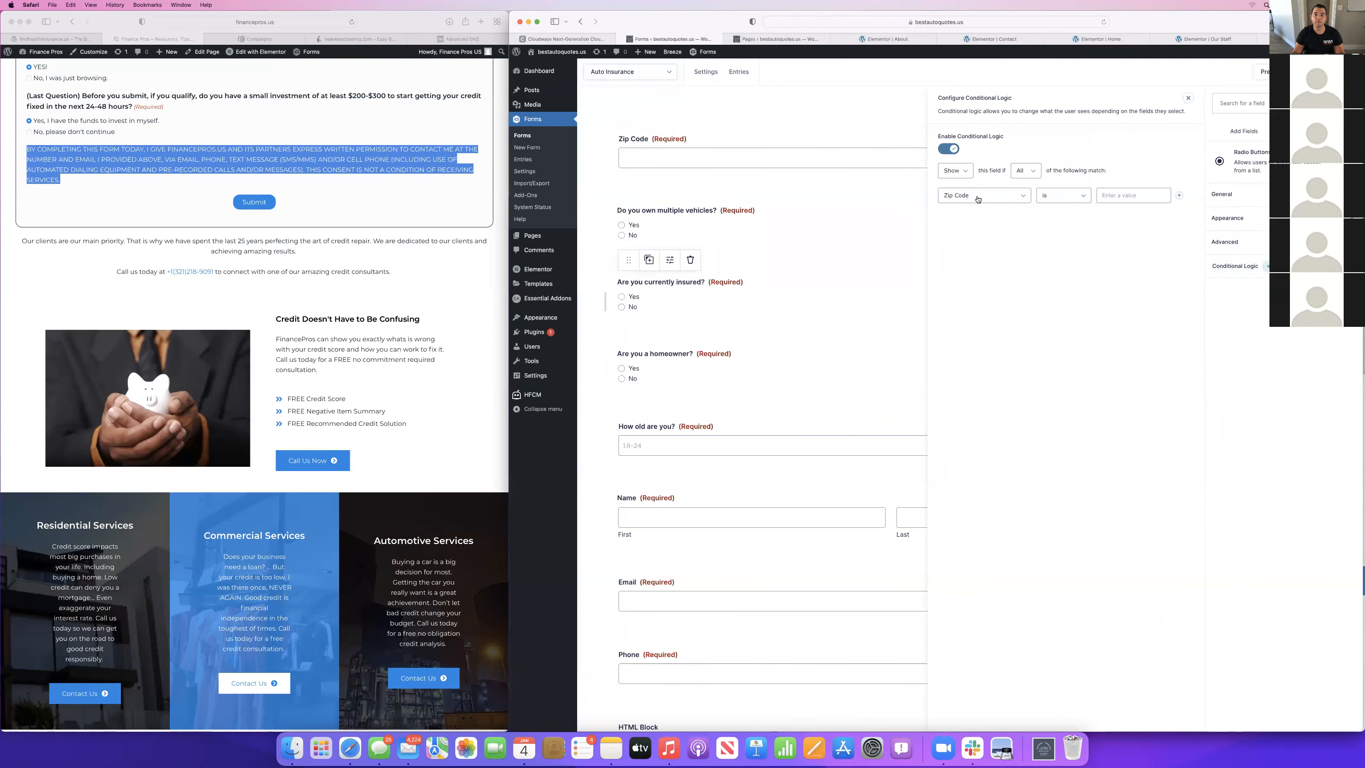
left_click(978, 199)
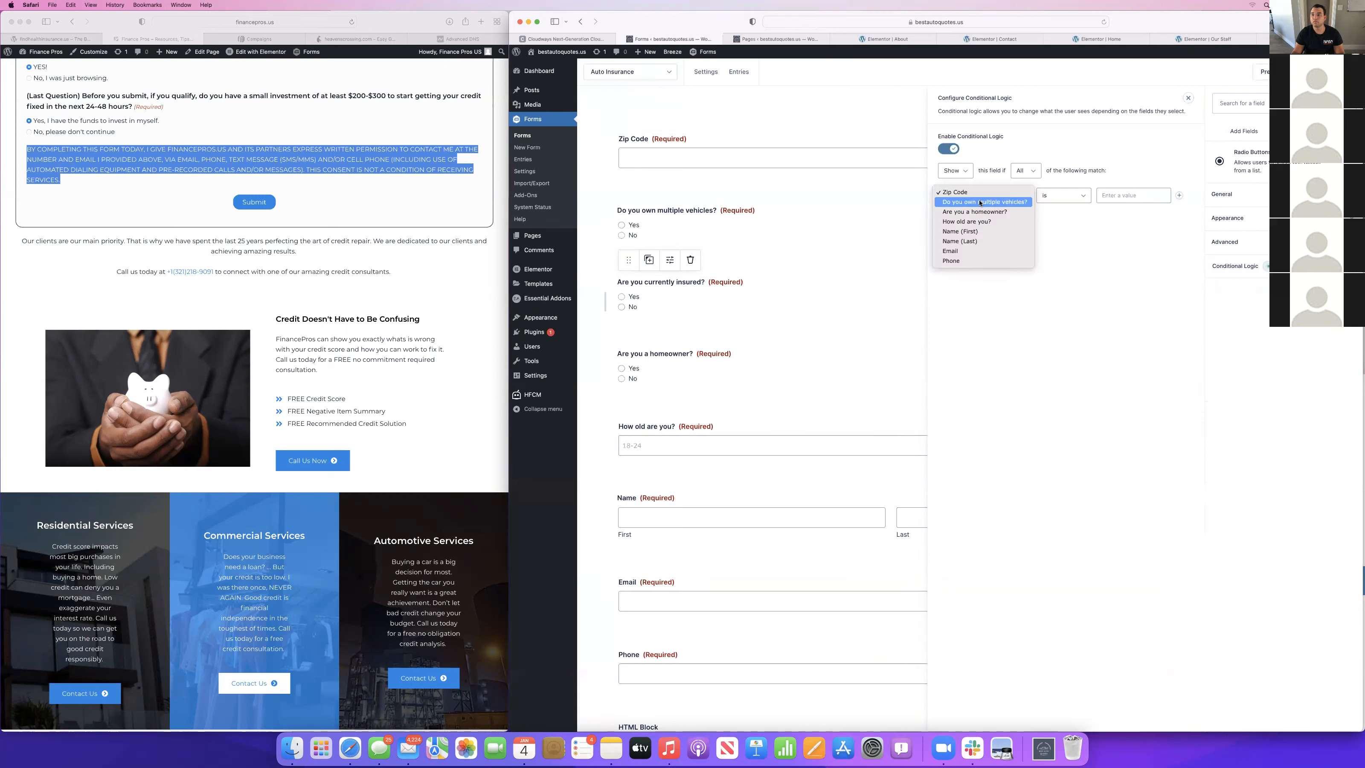
left_click(978, 210)
left_click(1123, 195)
left_click(1118, 203)
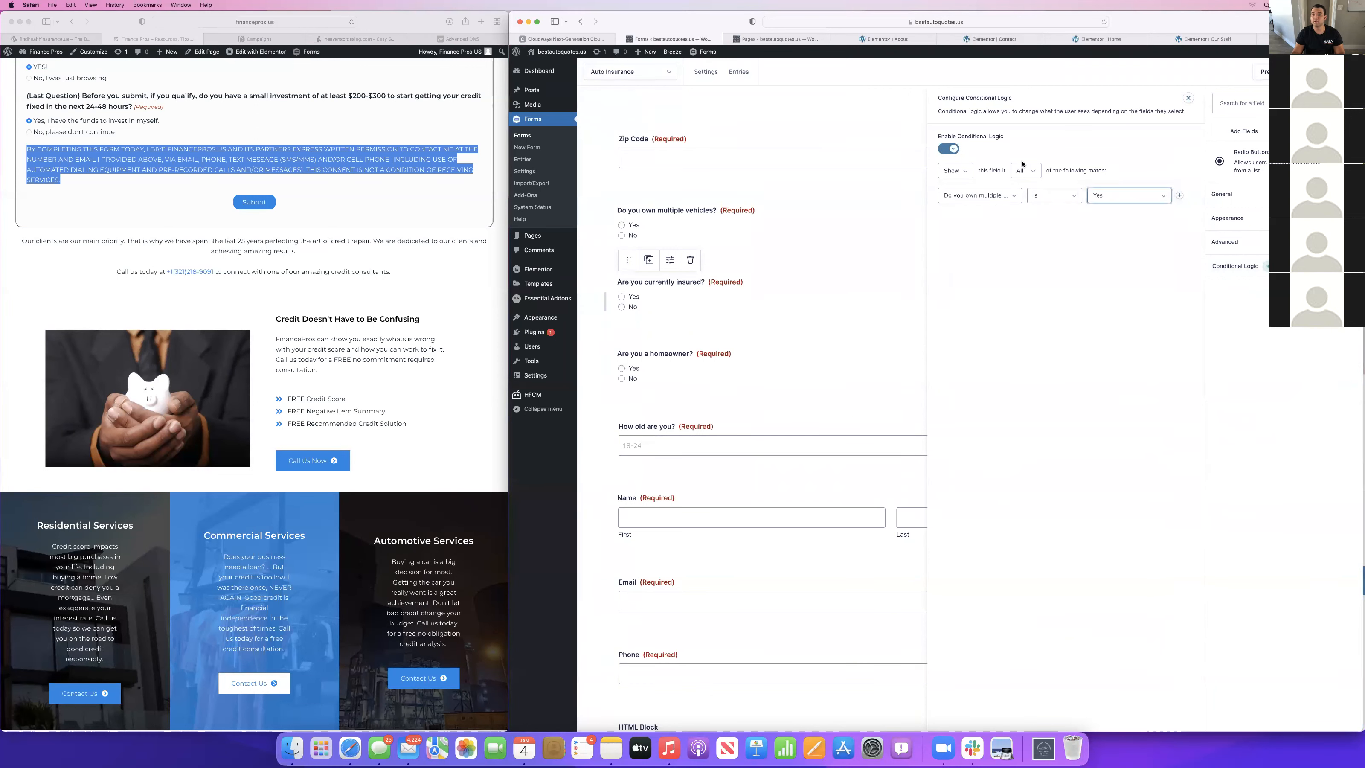
Set the match condition to Any, add a rule that "Do you own multiple vehicles?" is No, and save the form.
left_click(1024, 169)
key("Return")
left_click(1180, 196)
left_click(987, 216)
left_click(983, 223)
left_click(1123, 215)
left_click(1116, 231)
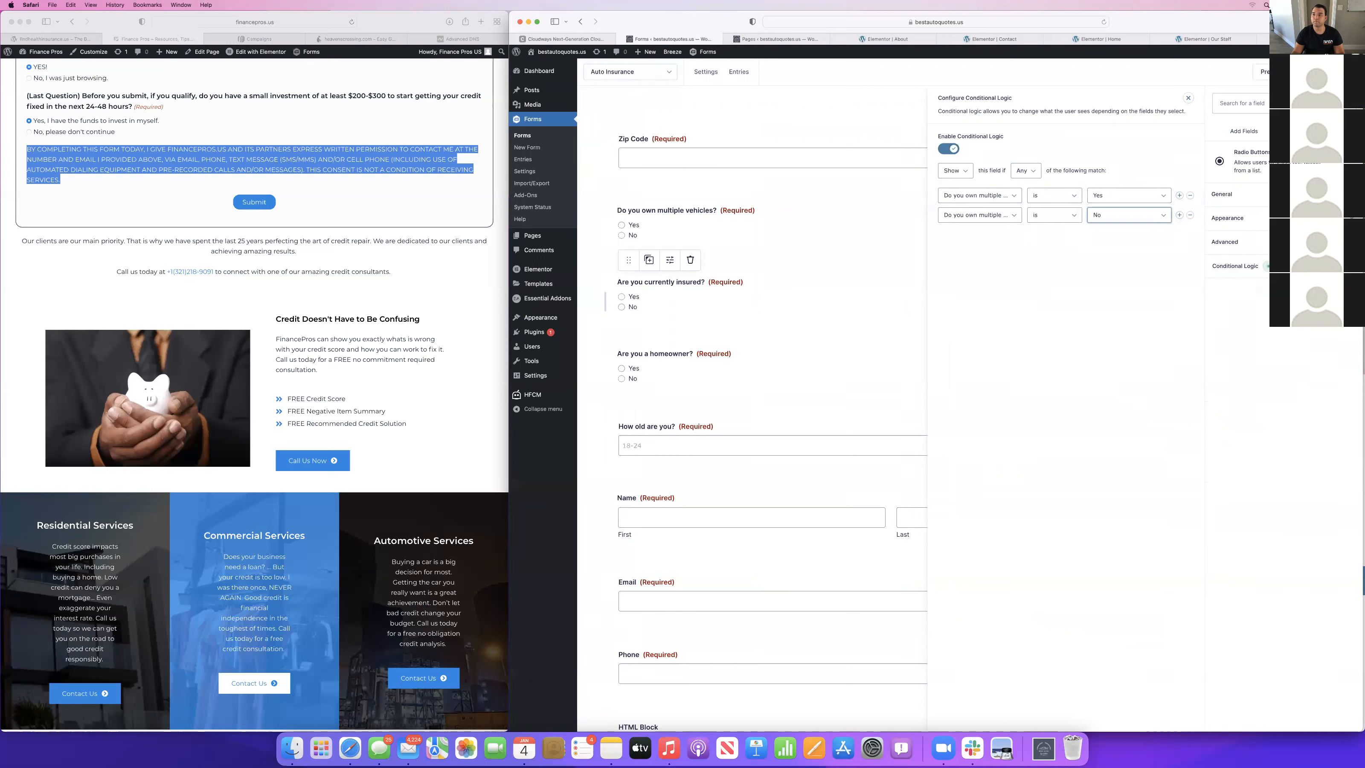
left_click(1330, 71)
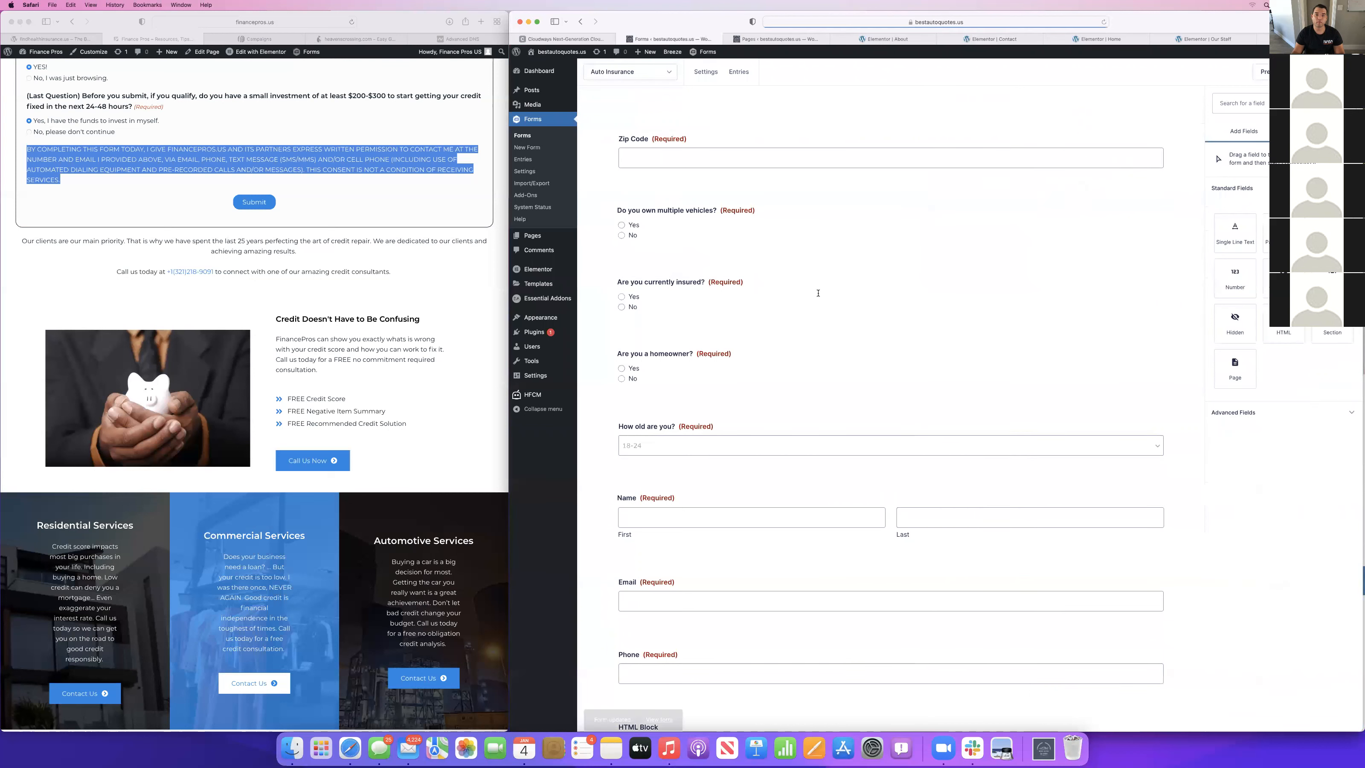
Enable conditional logic on "Are you a homeowner?" to show it if "Are you currently insured?" is No.
left_click(656, 371)
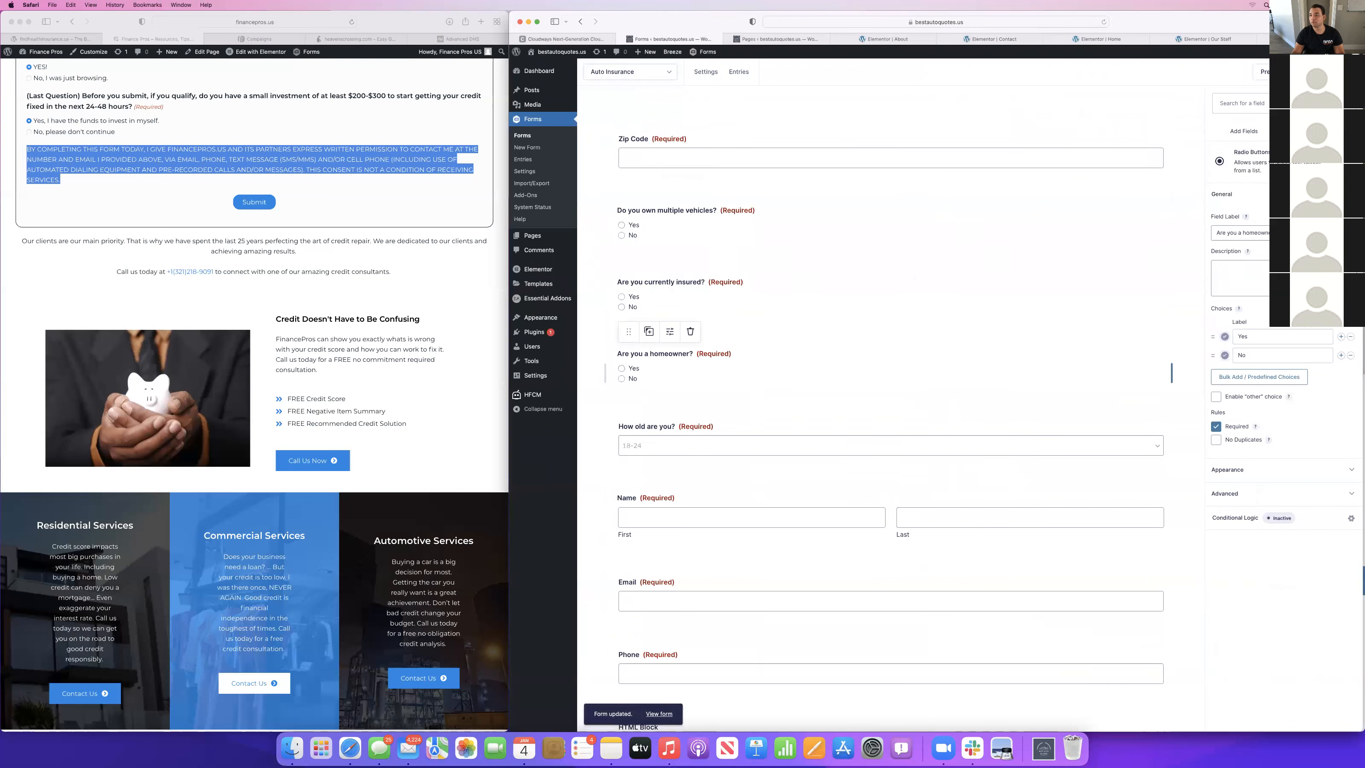
left_click(1235, 519)
left_click(949, 149)
left_click(969, 197)
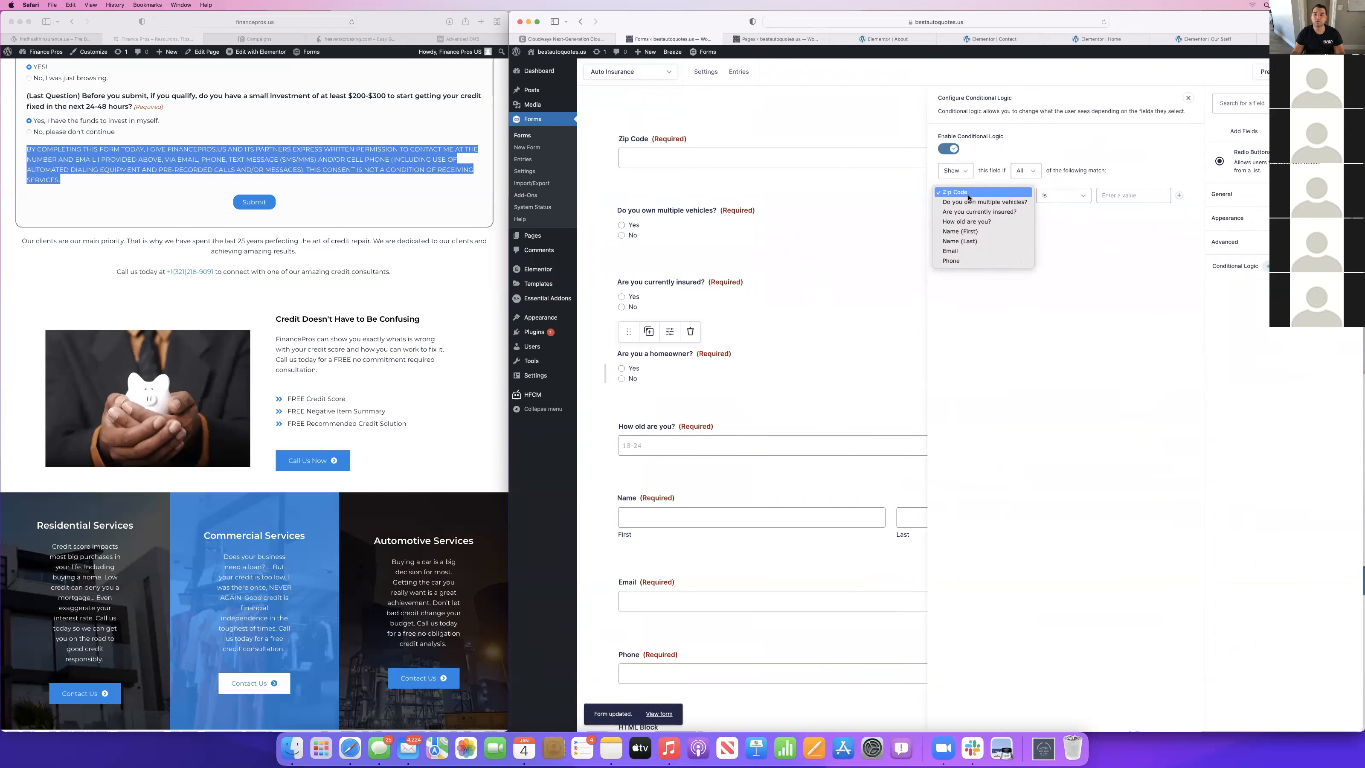
left_click(968, 212)
left_click(1129, 196)
left_click(1117, 213)
Add a second homeowner rule that "Are you currently insured?" is Yes and set the match condition to Any.
left_click(1179, 196)
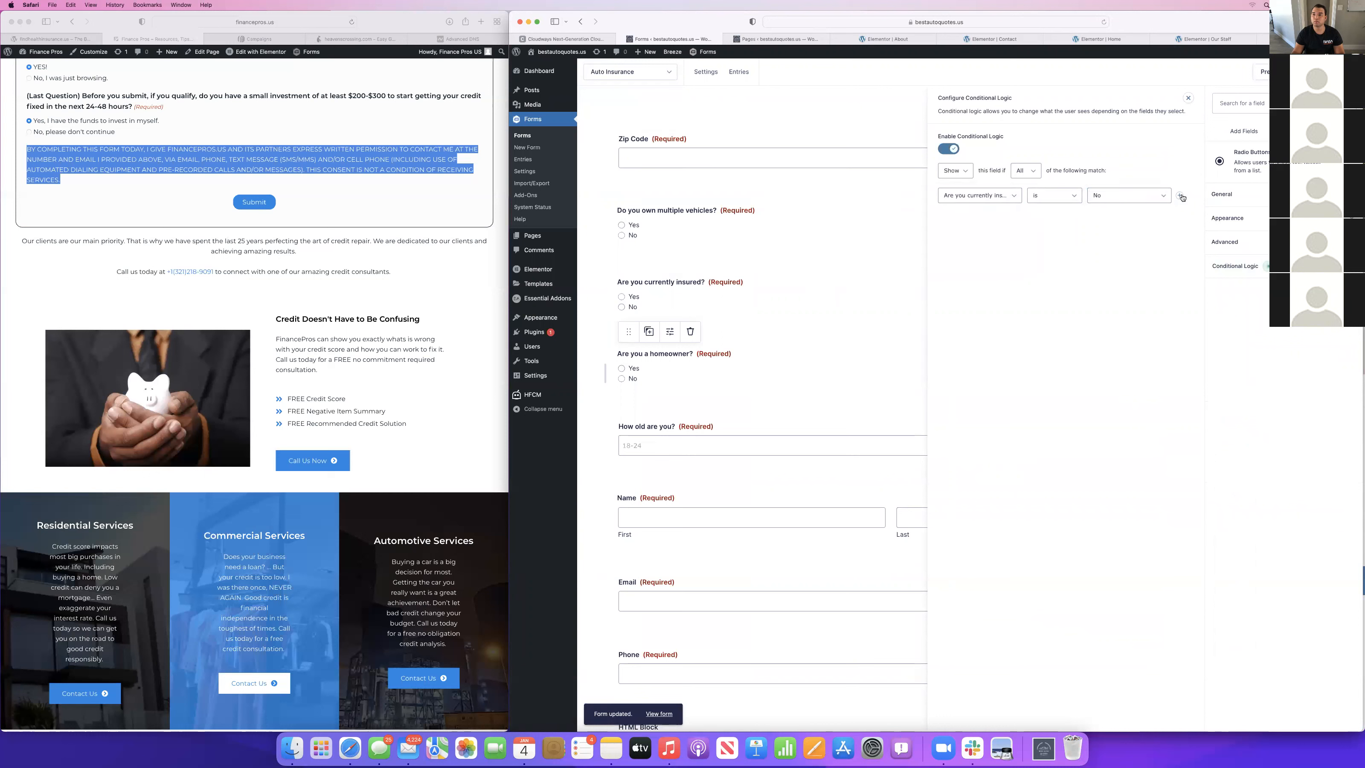
left_click(963, 214)
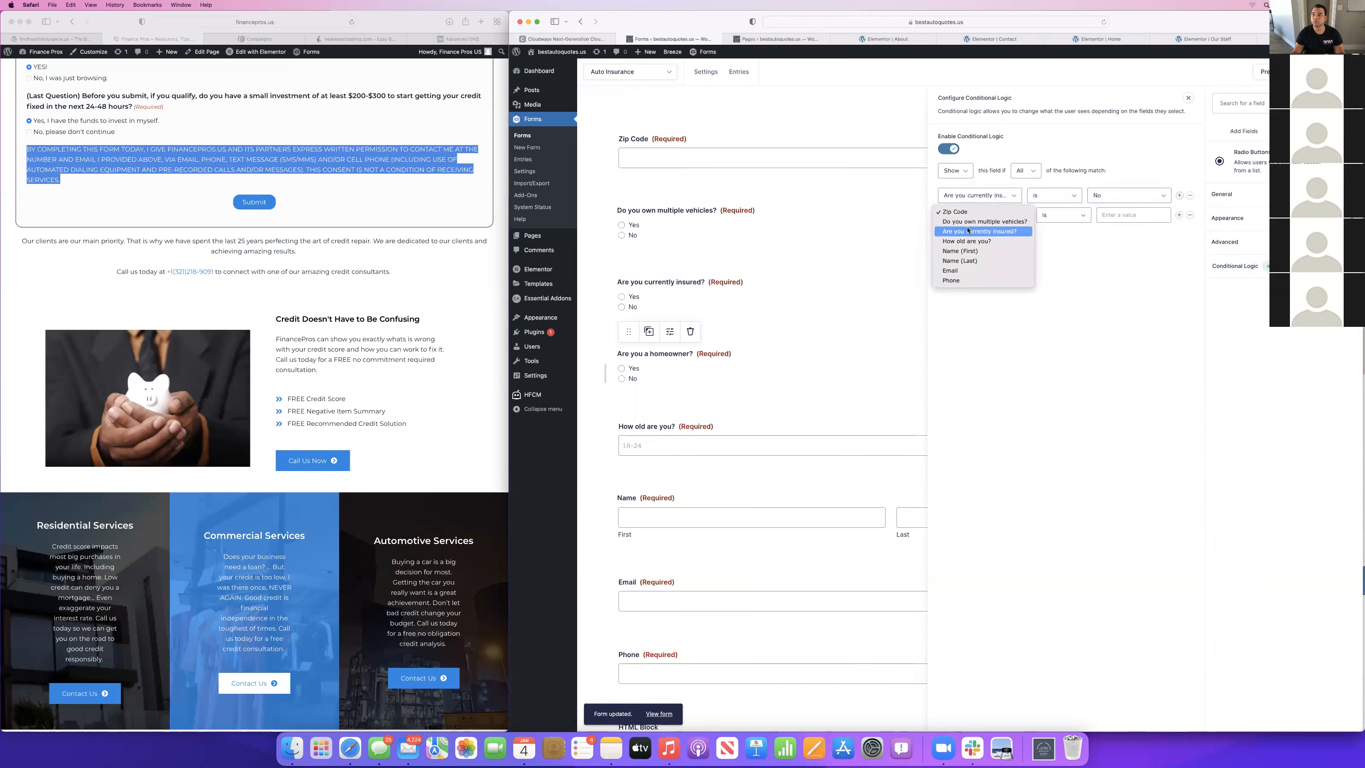
left_click(968, 231)
left_click(1108, 215)
left_click(1097, 222)
left_click(1020, 172)
left_click(1019, 177)
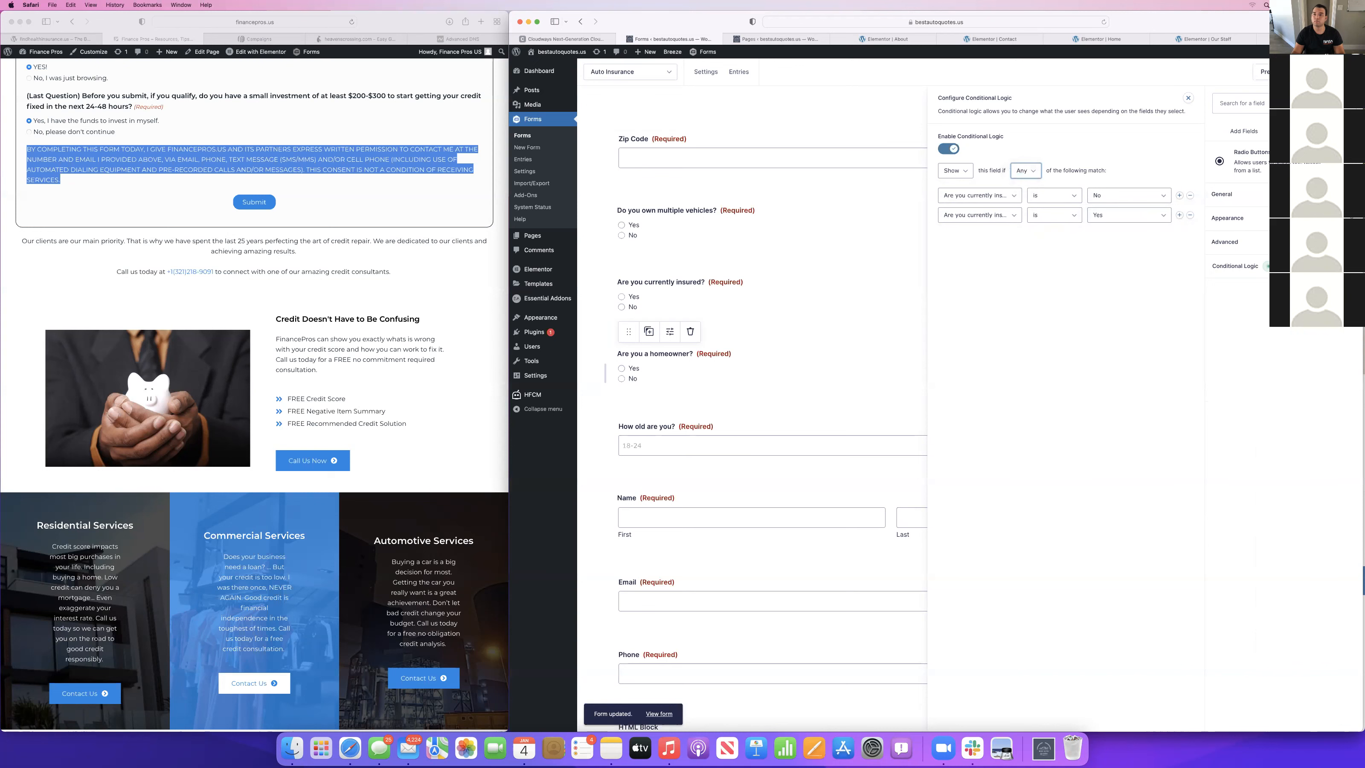
left_click(791, 368)
Enable conditional logic on "How old are you?" to show it if "Are you a homeowner?" is Yes.
scroll(768, 395, "down", 2)
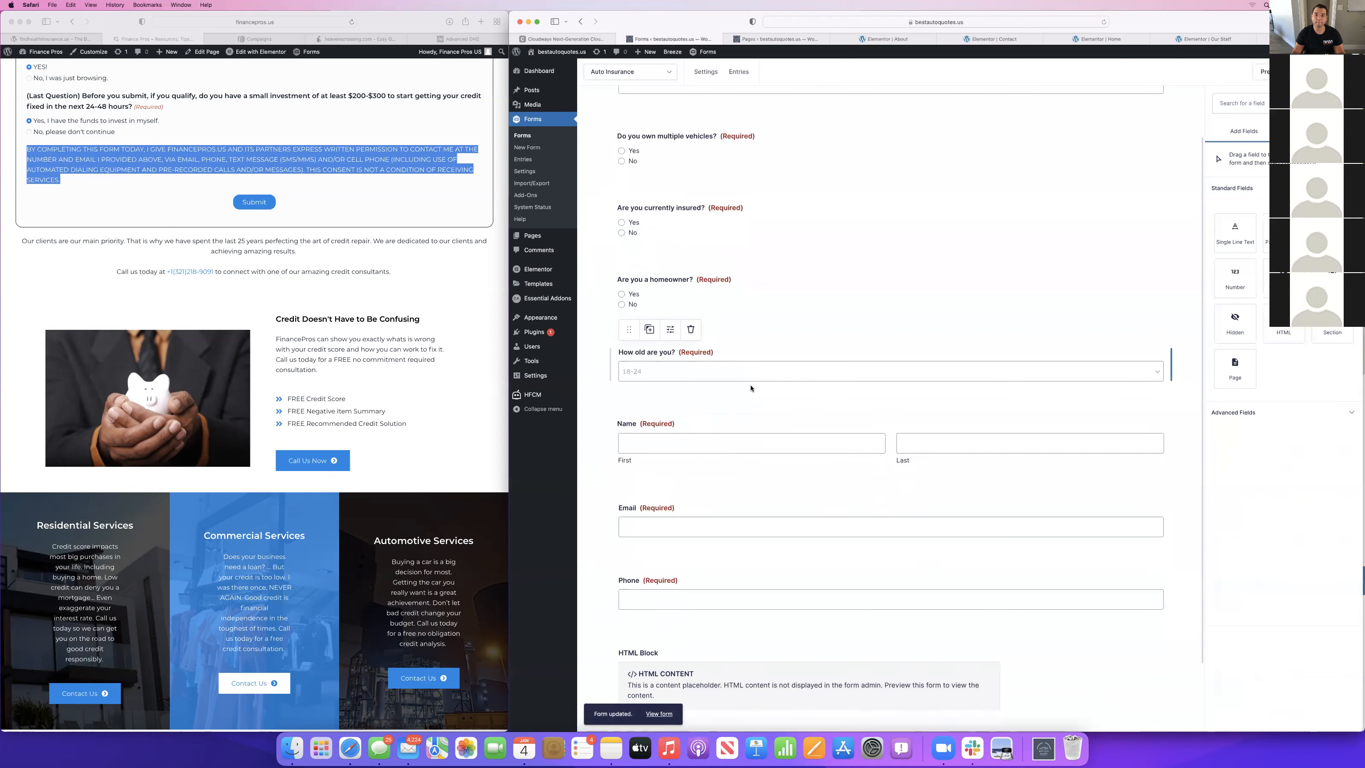
left_click(751, 388)
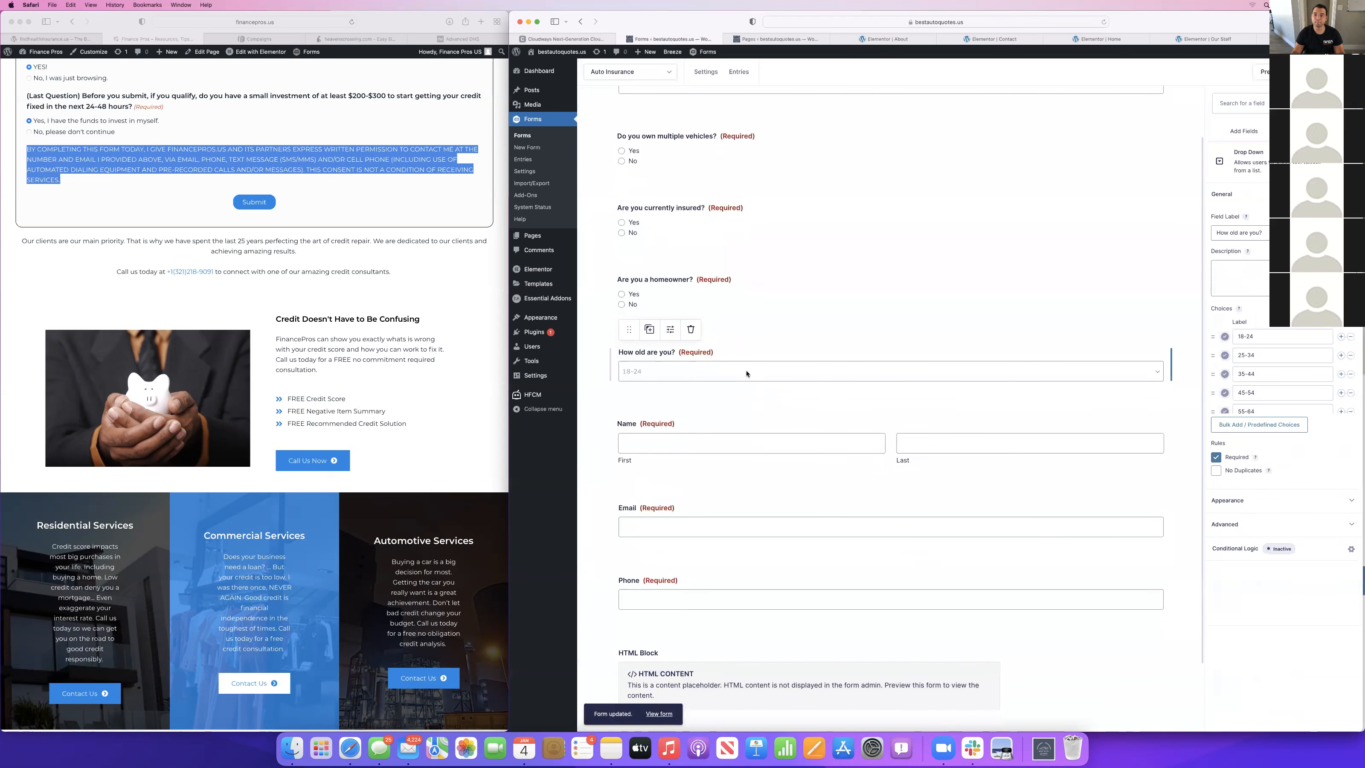
left_click(1236, 548)
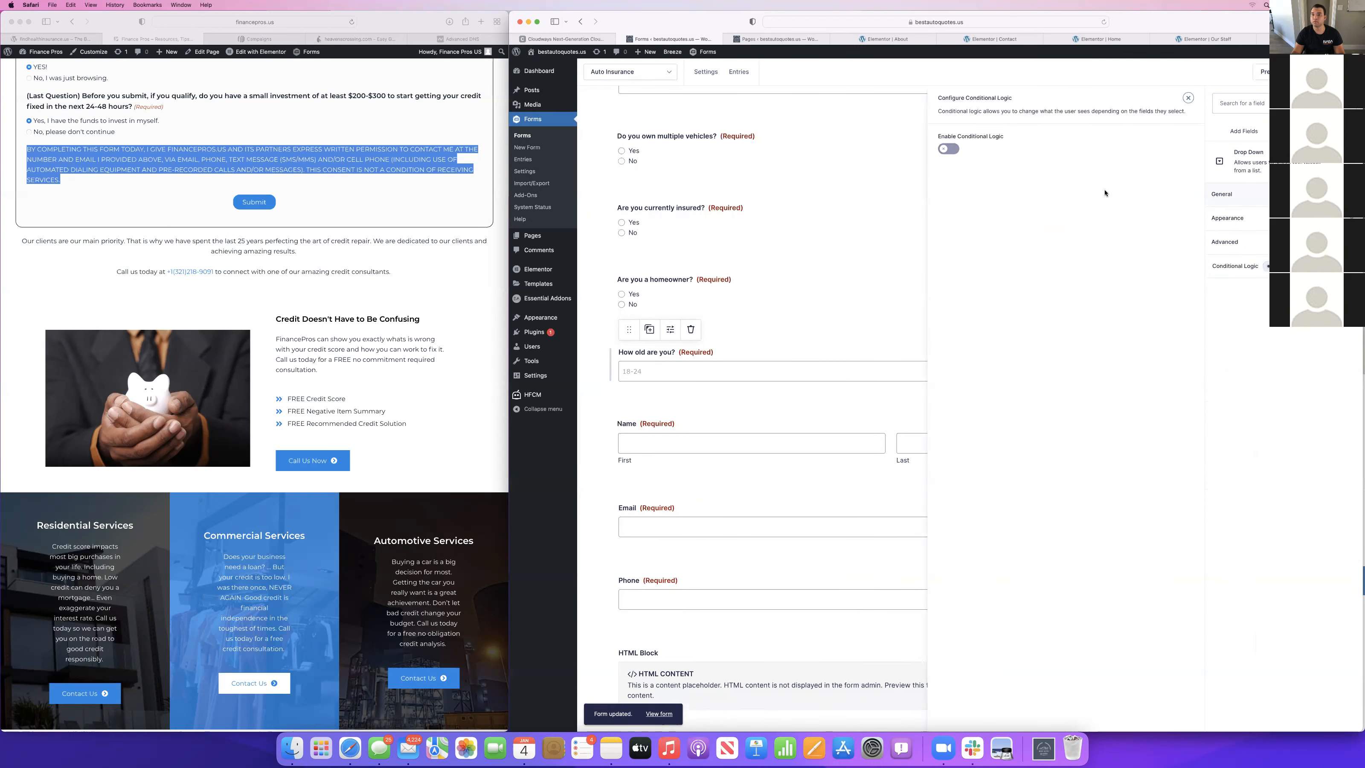
left_click(942, 151)
left_click(975, 201)
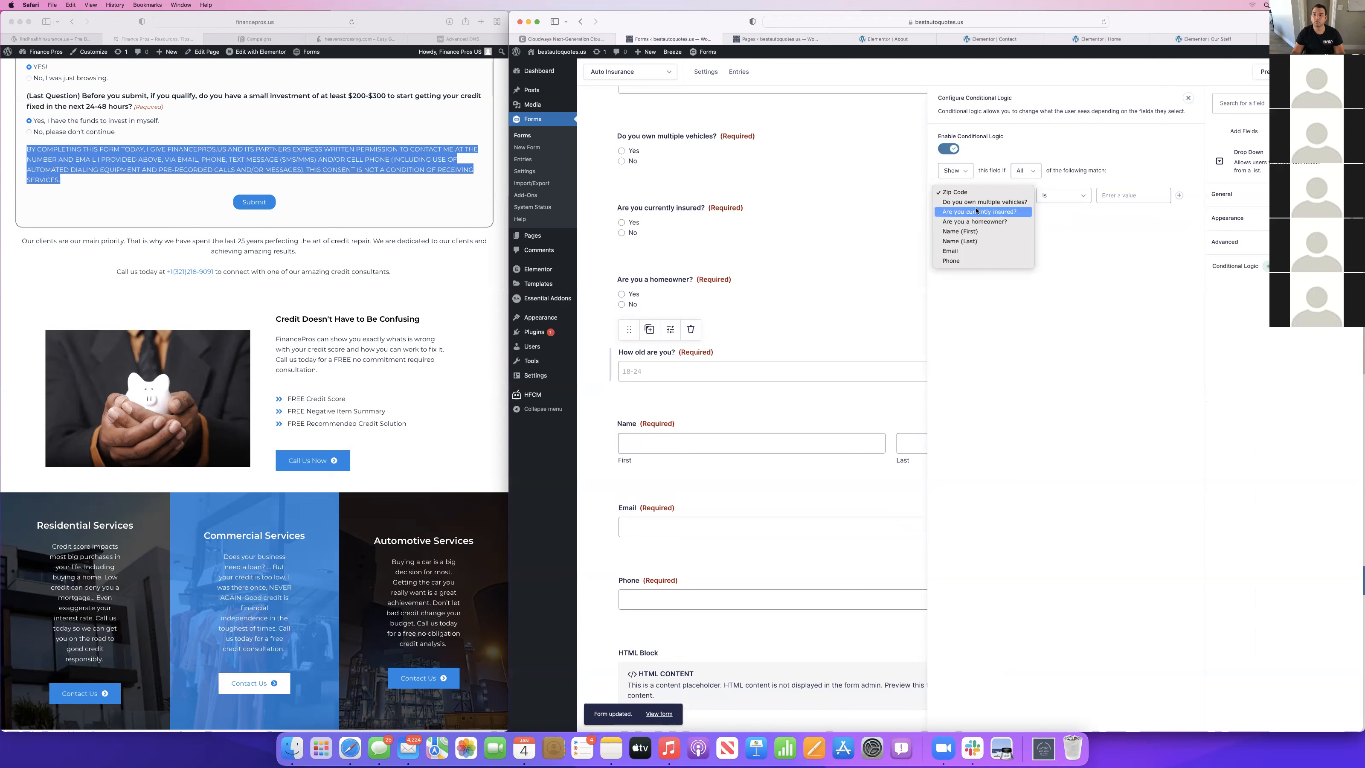
left_click(987, 220)
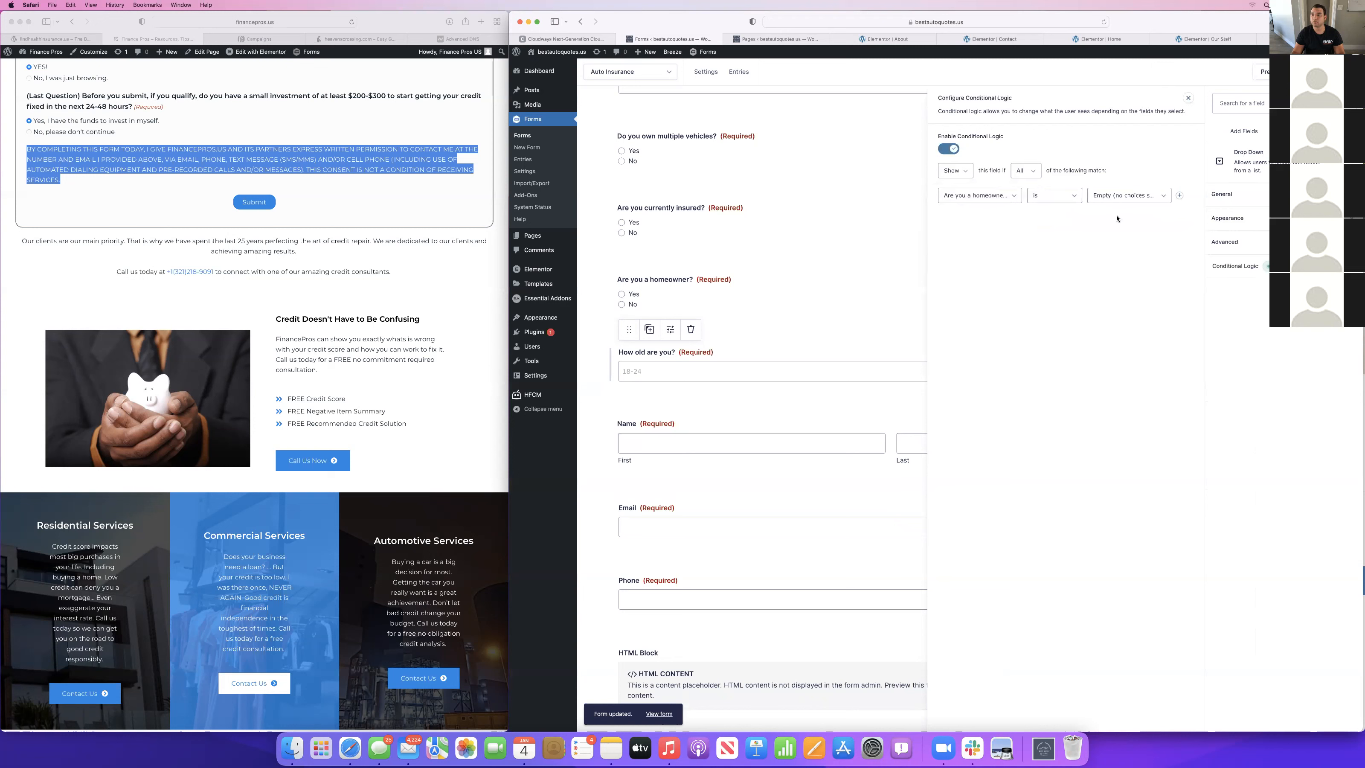
left_click(1120, 194)
left_click(1150, 203)
Add a second age-question rule that "Are you a homeowner?" is No, set the match condition to Any, and save the form.
left_click(1179, 196)
left_click(1011, 215)
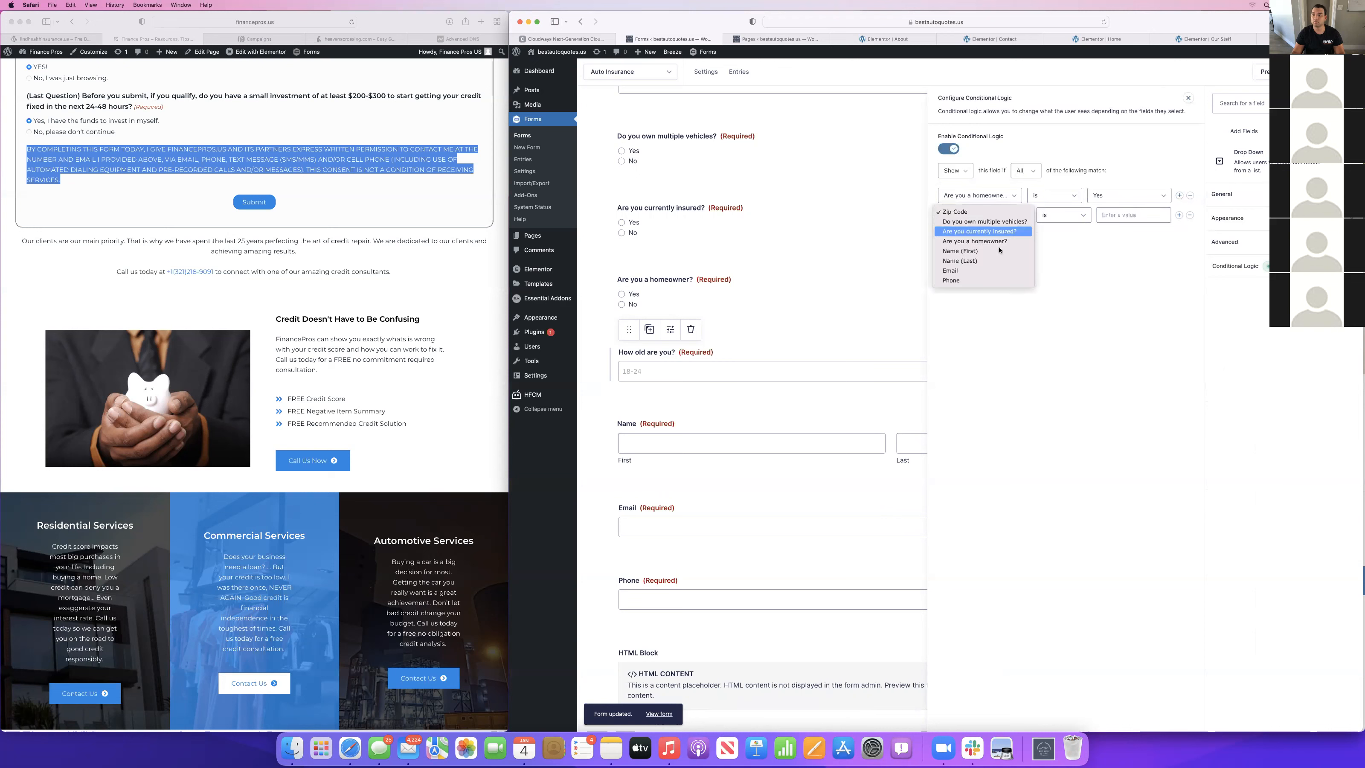
left_click(1000, 242)
left_click(1128, 215)
left_click(1113, 234)
left_click(1023, 171)
left_click(1023, 170)
left_click(1329, 71)
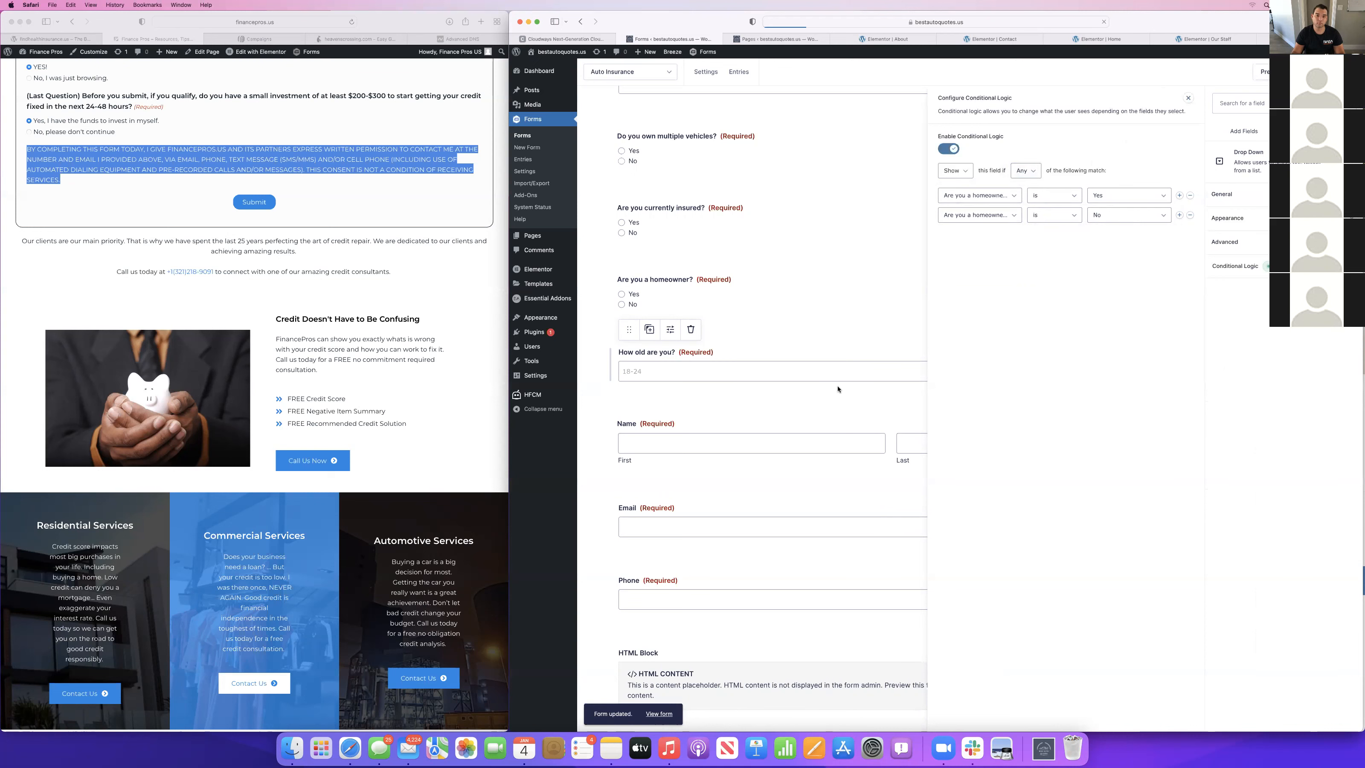
Enable conditional logic on the Name field and base its first rule on "How old are you?".
scroll(838, 389, "down", 3)
left_click(668, 357)
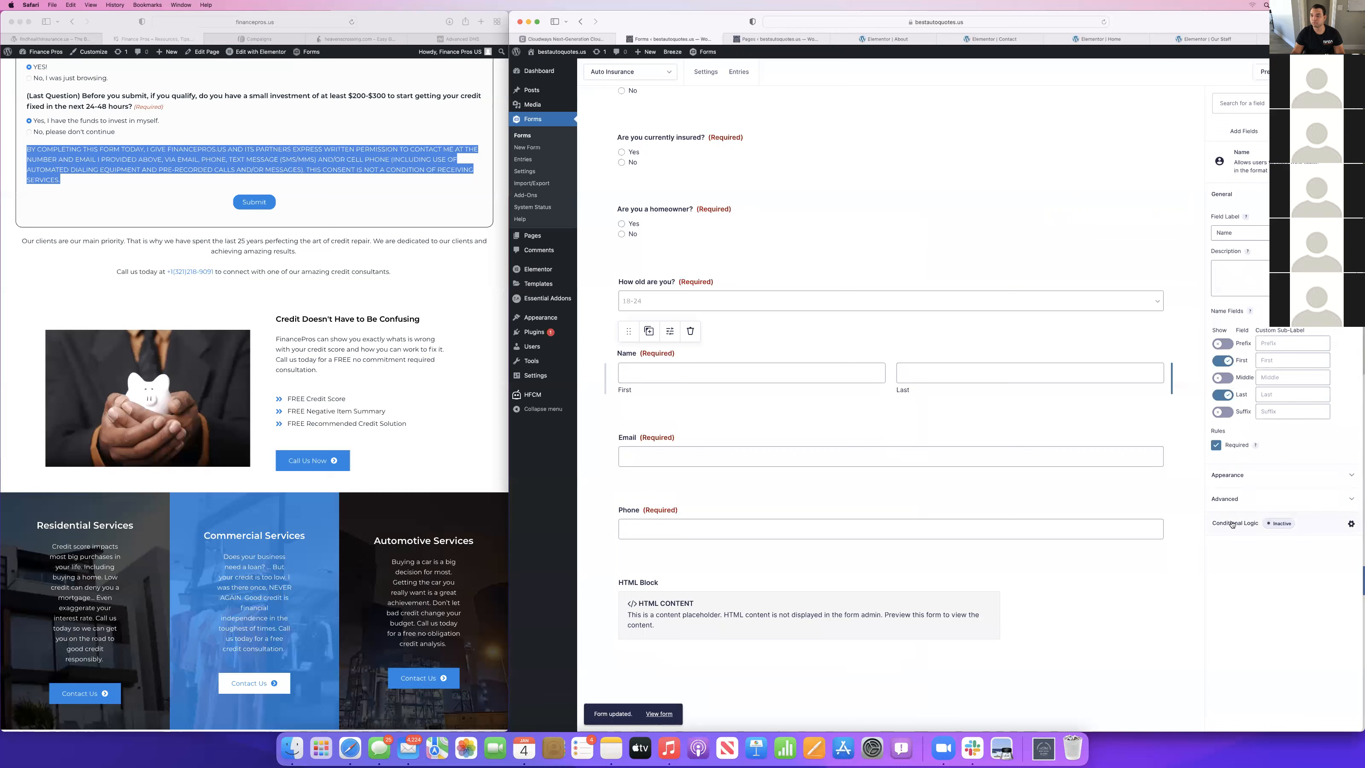
left_click(1232, 523)
left_click(952, 150)
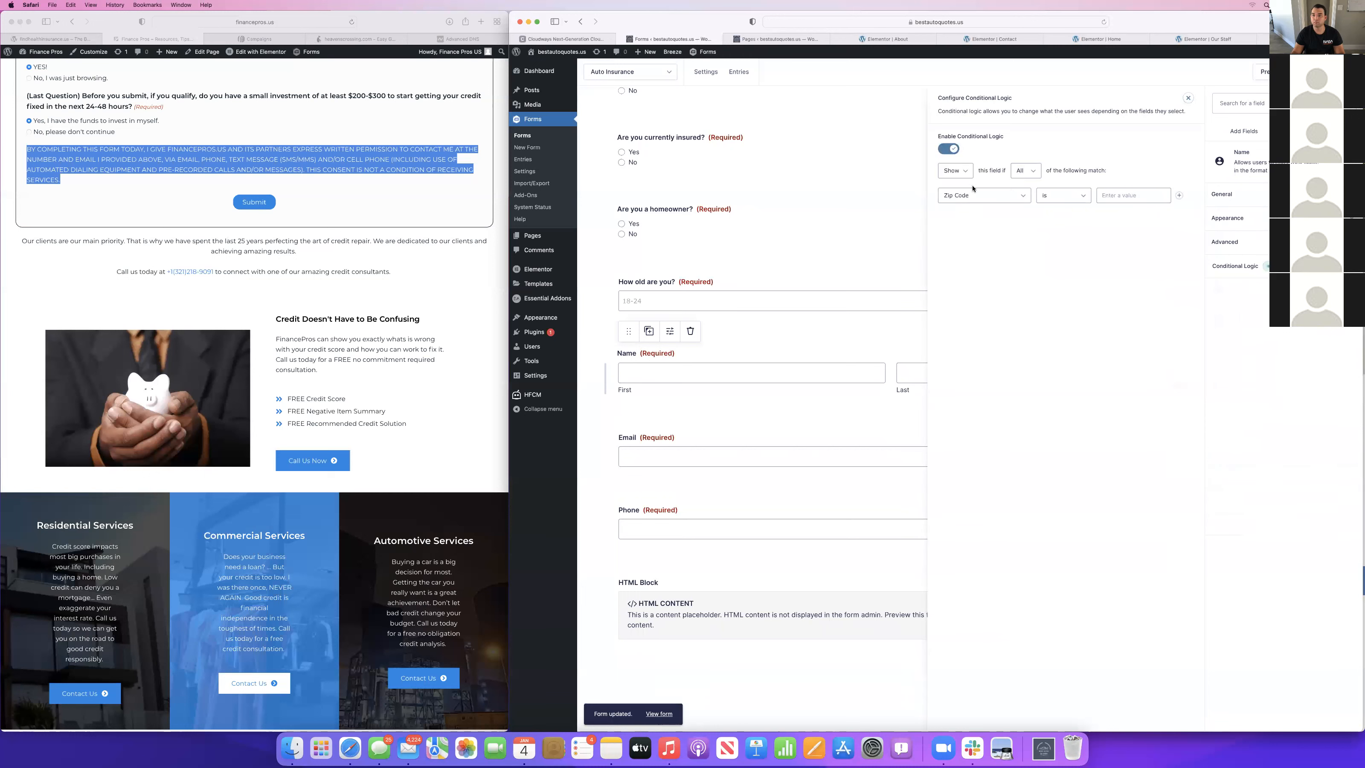
left_click(962, 194)
left_click(1128, 194)
left_click(1129, 193)
left_click(1131, 193)
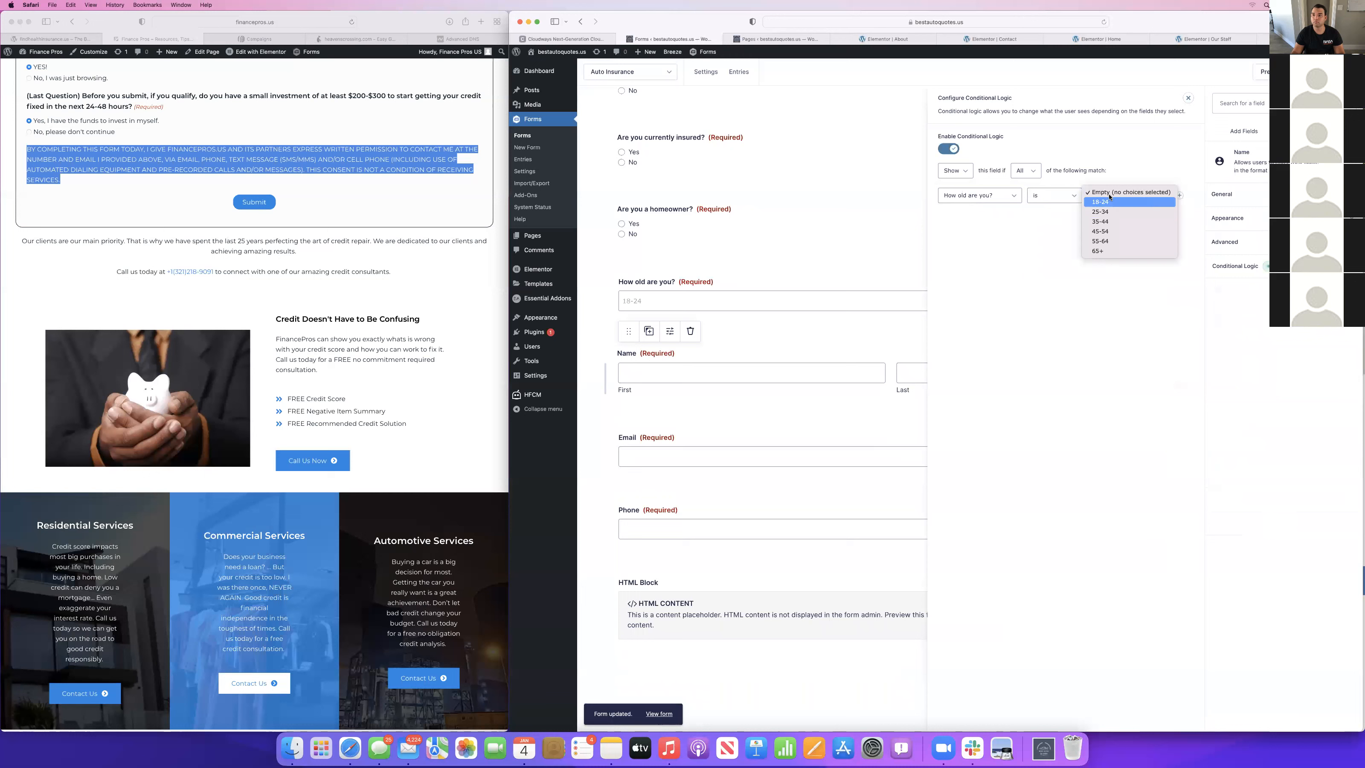
Add five more rules to the Name field's conditional logic.
left_click(1177, 188)
double_click(1179, 196)
left_click(1179, 195)
left_click(1179, 195)
left_click(1179, 195)
Base the five added Name rules on "How old are you?".
left_click(967, 217)
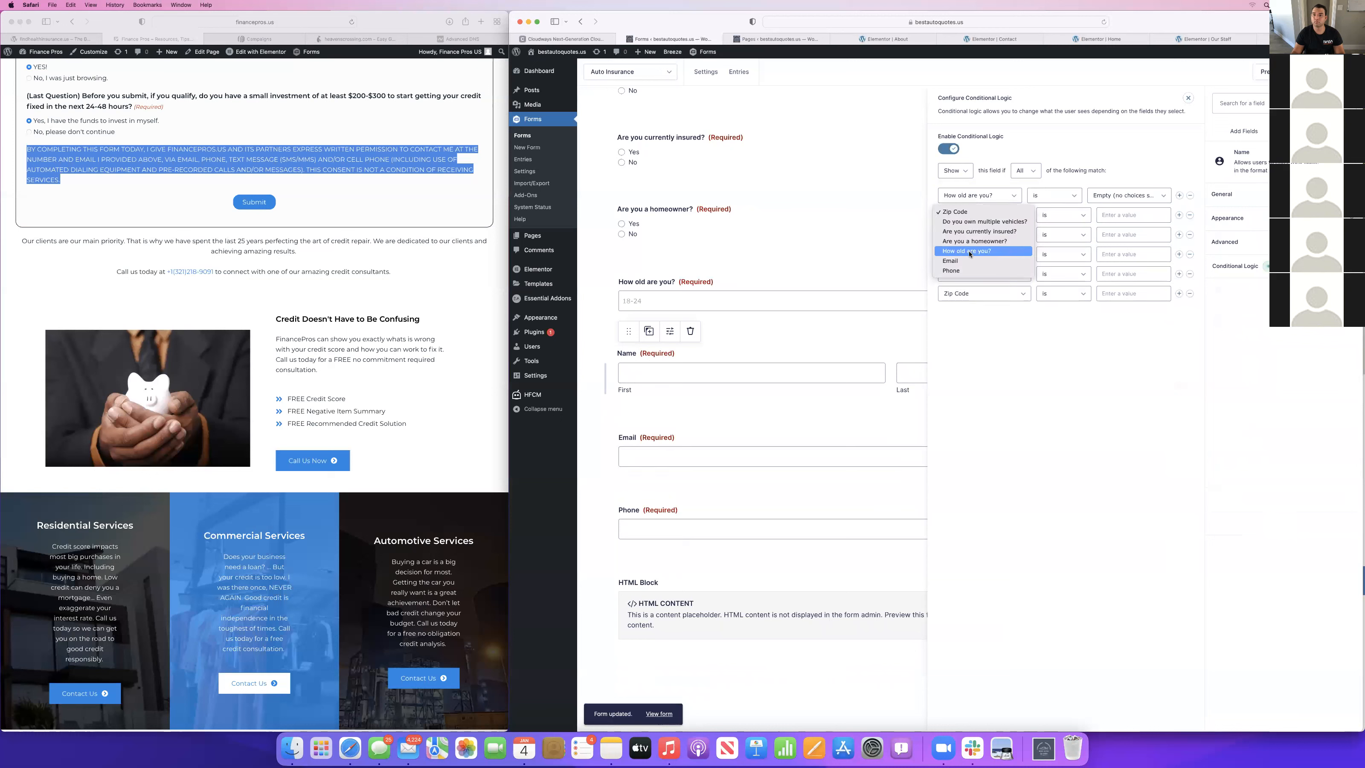
left_click(967, 253)
left_click(964, 235)
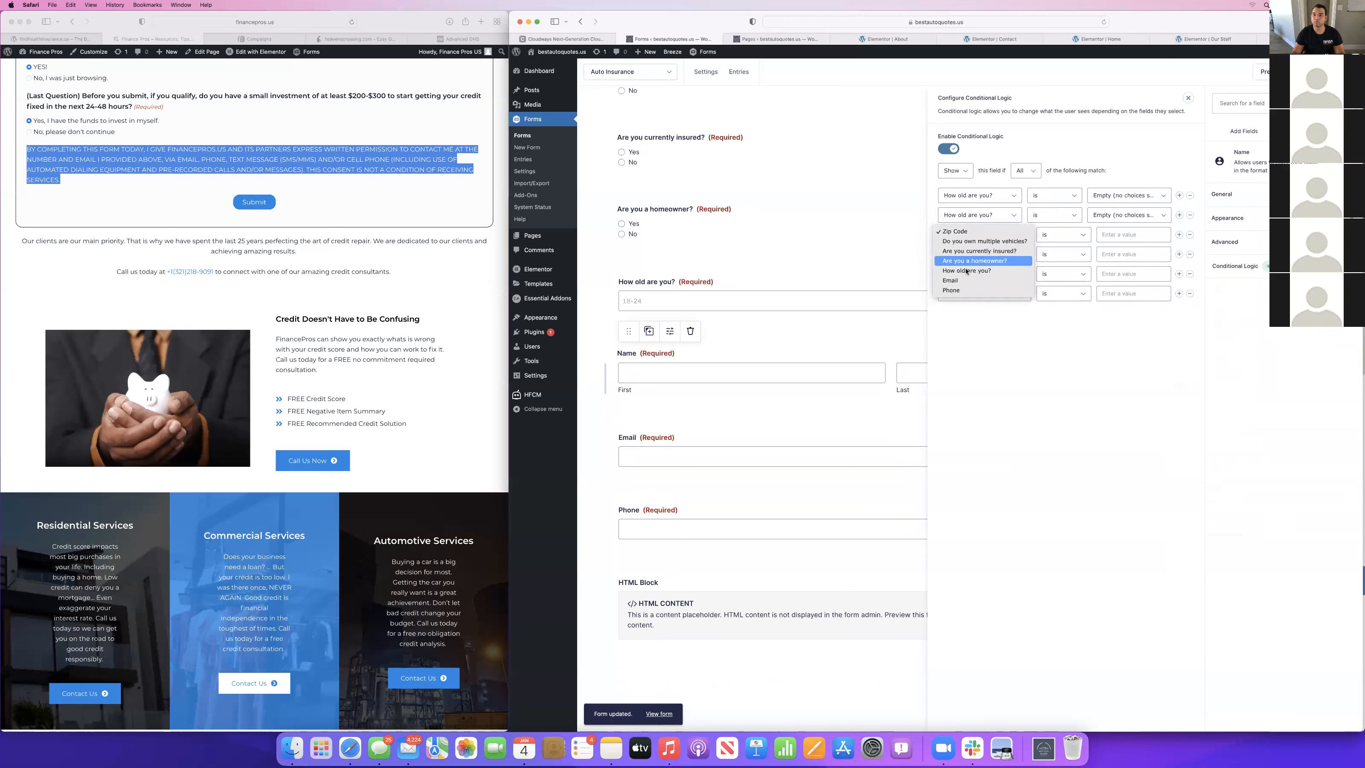
left_click(964, 257)
left_click(963, 257)
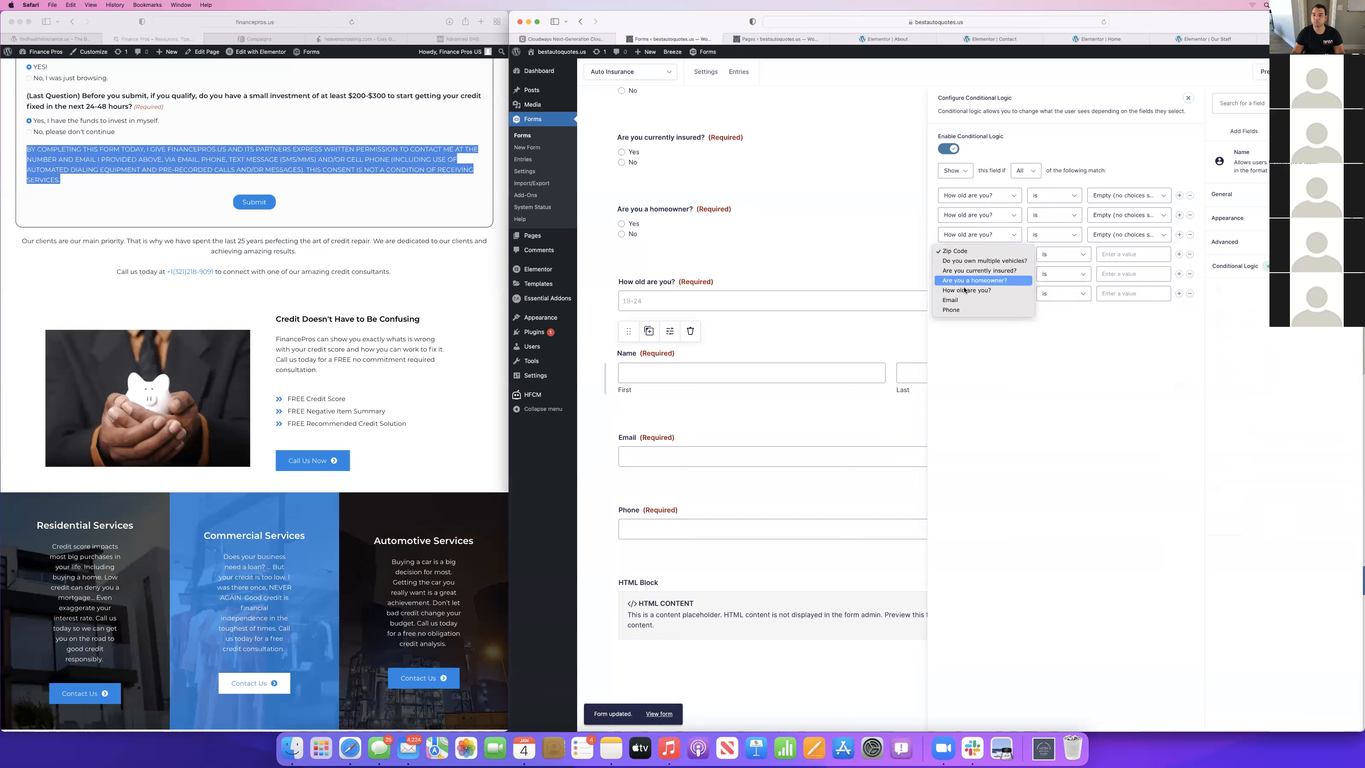
left_click(972, 274)
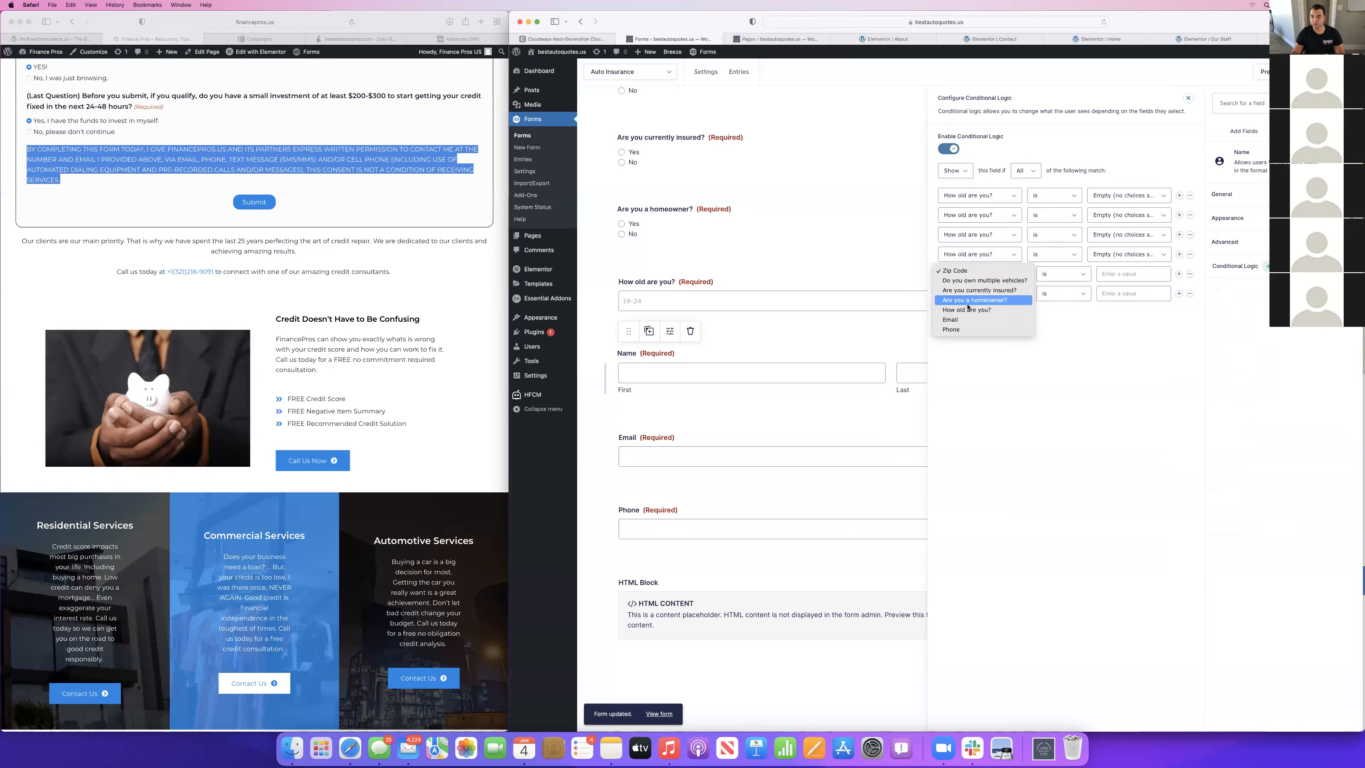
left_click(967, 310)
left_click(972, 293)
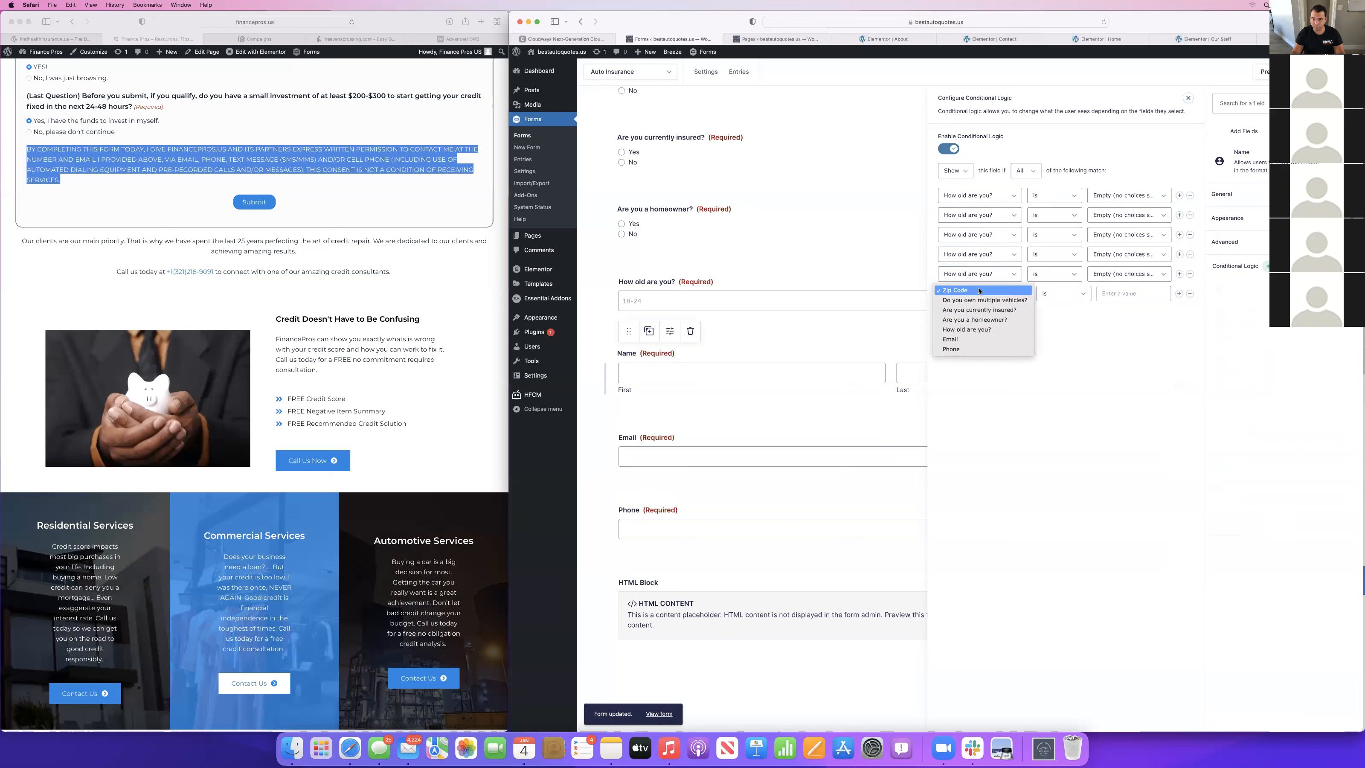
left_click(967, 328)
Set the Name field's match condition to Any and its first three rules to 18-24, 25-34 and 35-44.
left_click(1028, 171)
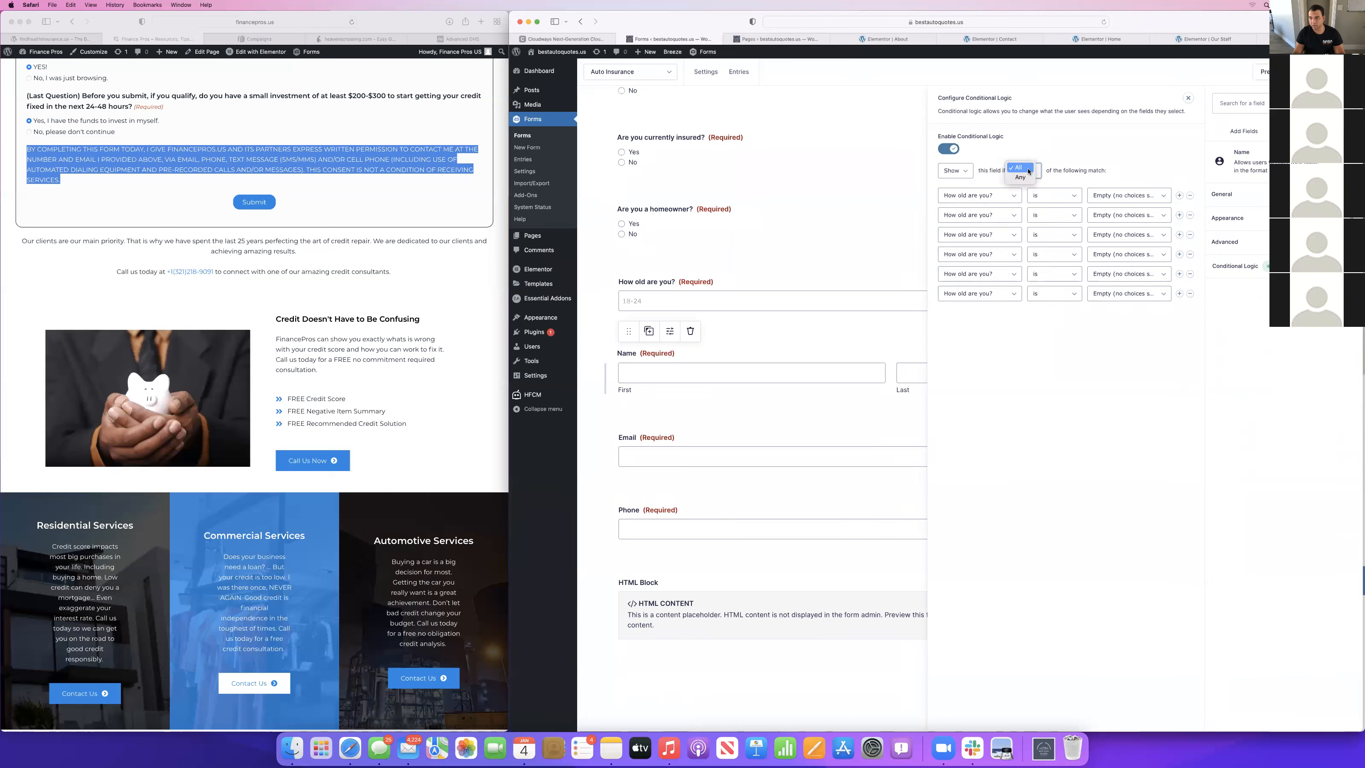
left_click(1027, 178)
left_click(1129, 197)
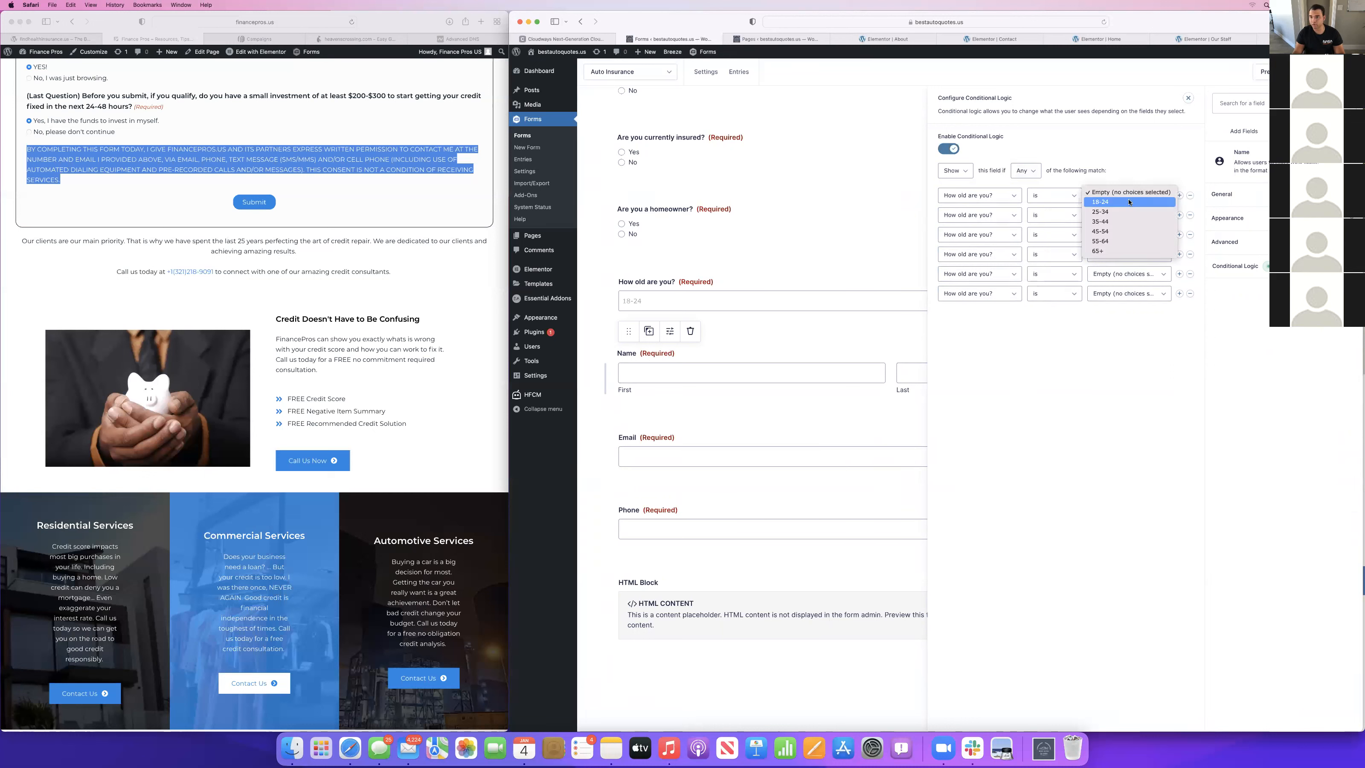
left_click(1120, 203)
left_click(1117, 215)
left_click(1114, 235)
left_click(1114, 238)
left_click(1100, 260)
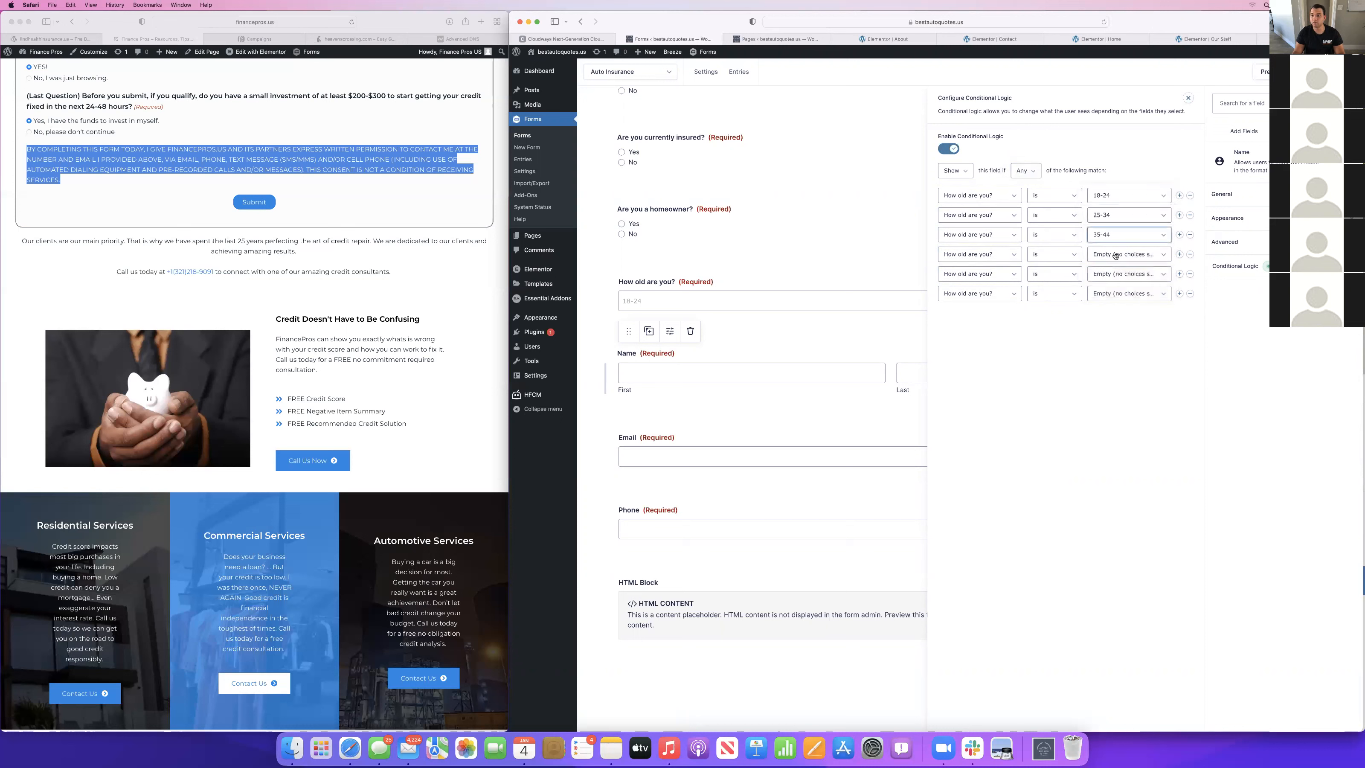
Set the Name field's last three age rules to 45-54, 55-64 and 65+.
left_click(1106, 254)
left_click(1106, 291)
left_click(1106, 274)
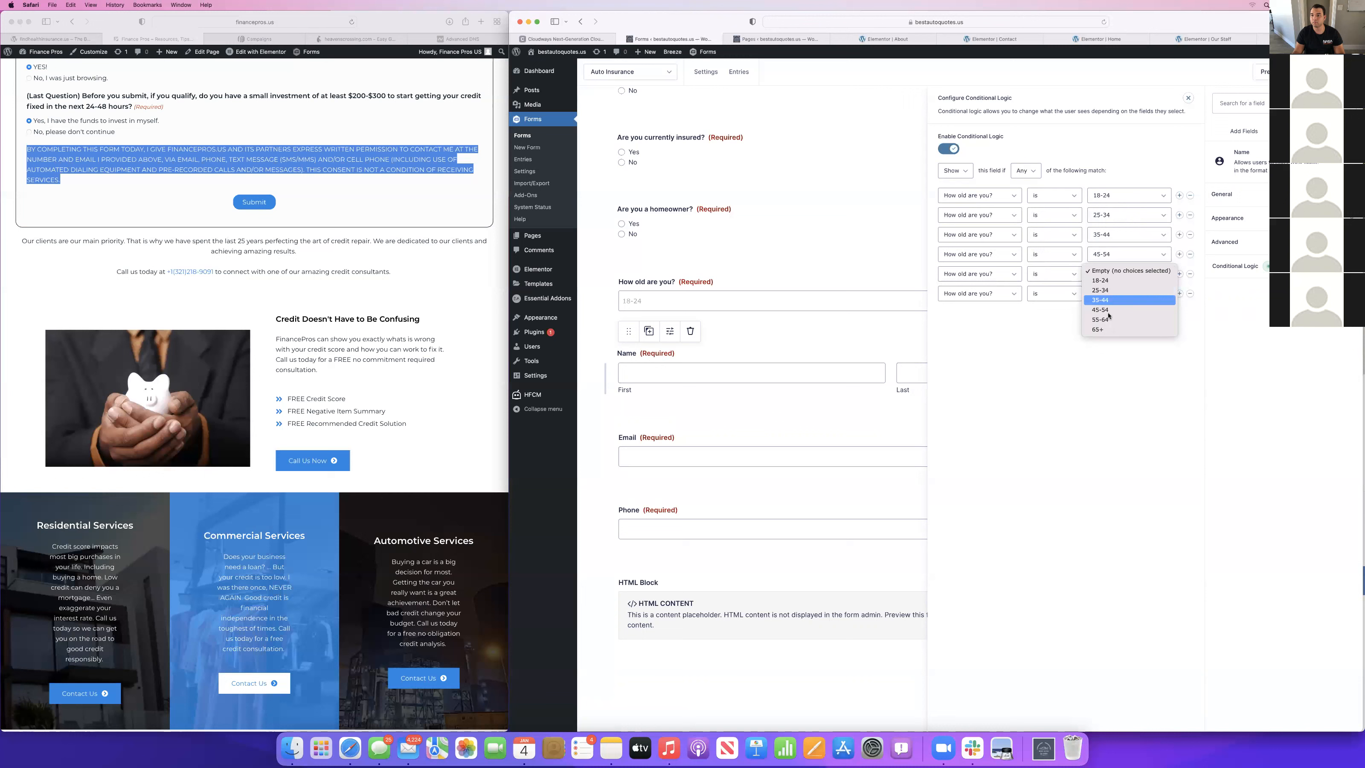
left_click(1107, 320)
left_click(1115, 294)
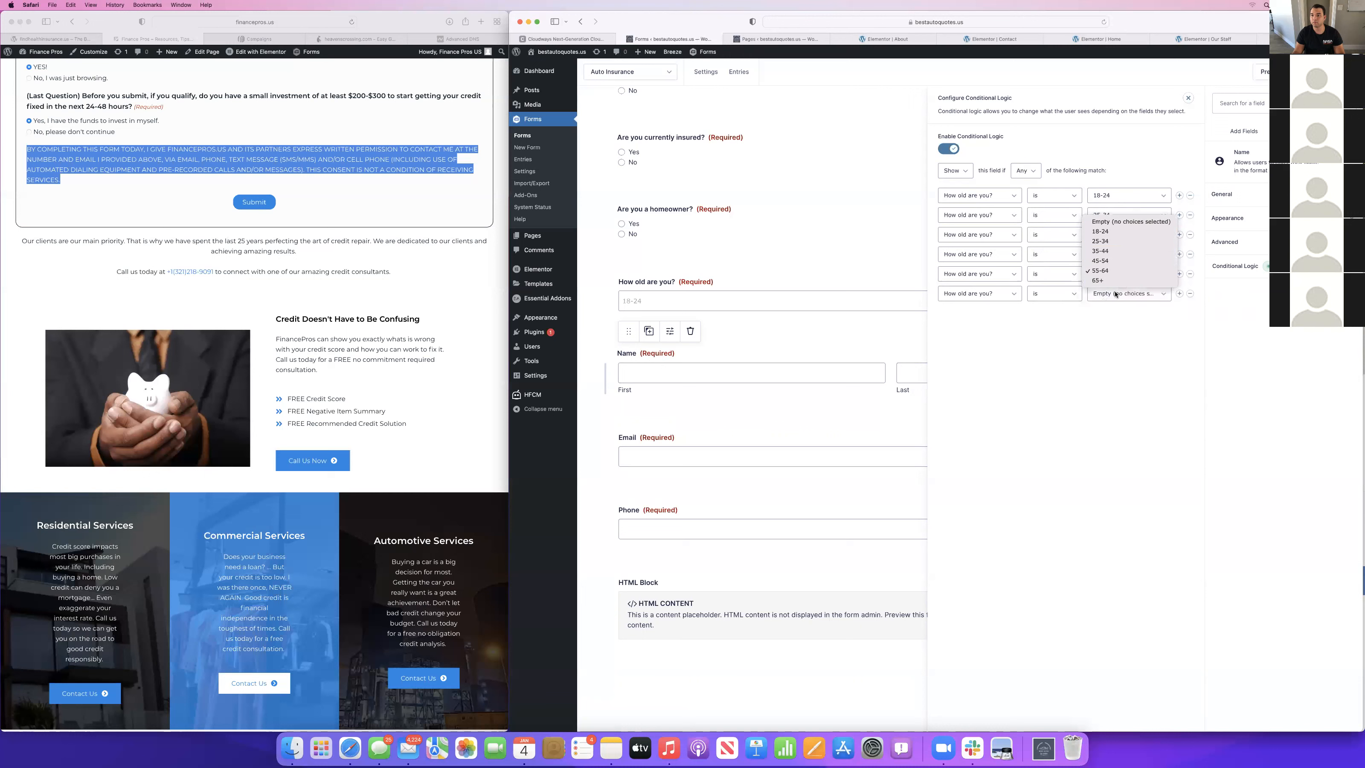
left_click(1110, 293)
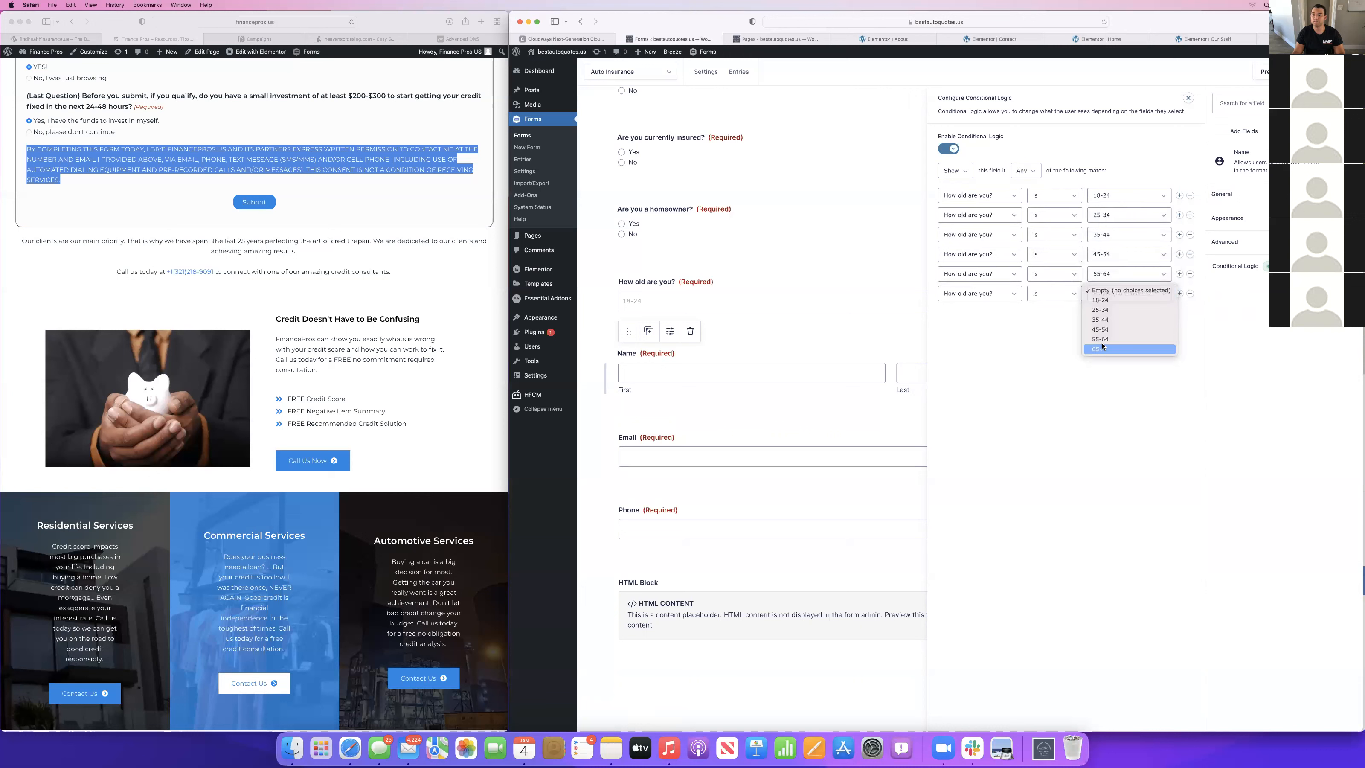
left_click(1098, 349)
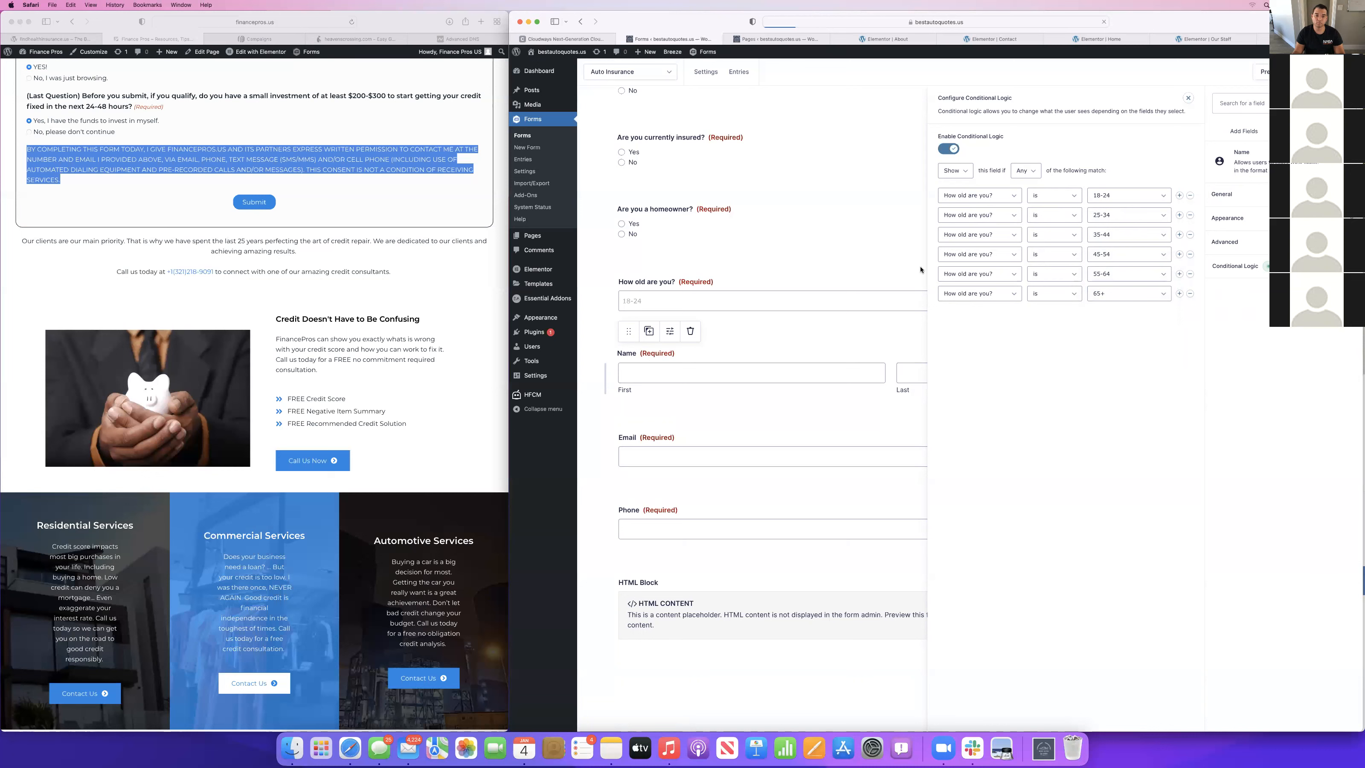
Enable conditional logic on the Email field, base its first rule on "How old are you?" and add five more rules.
left_click(676, 427)
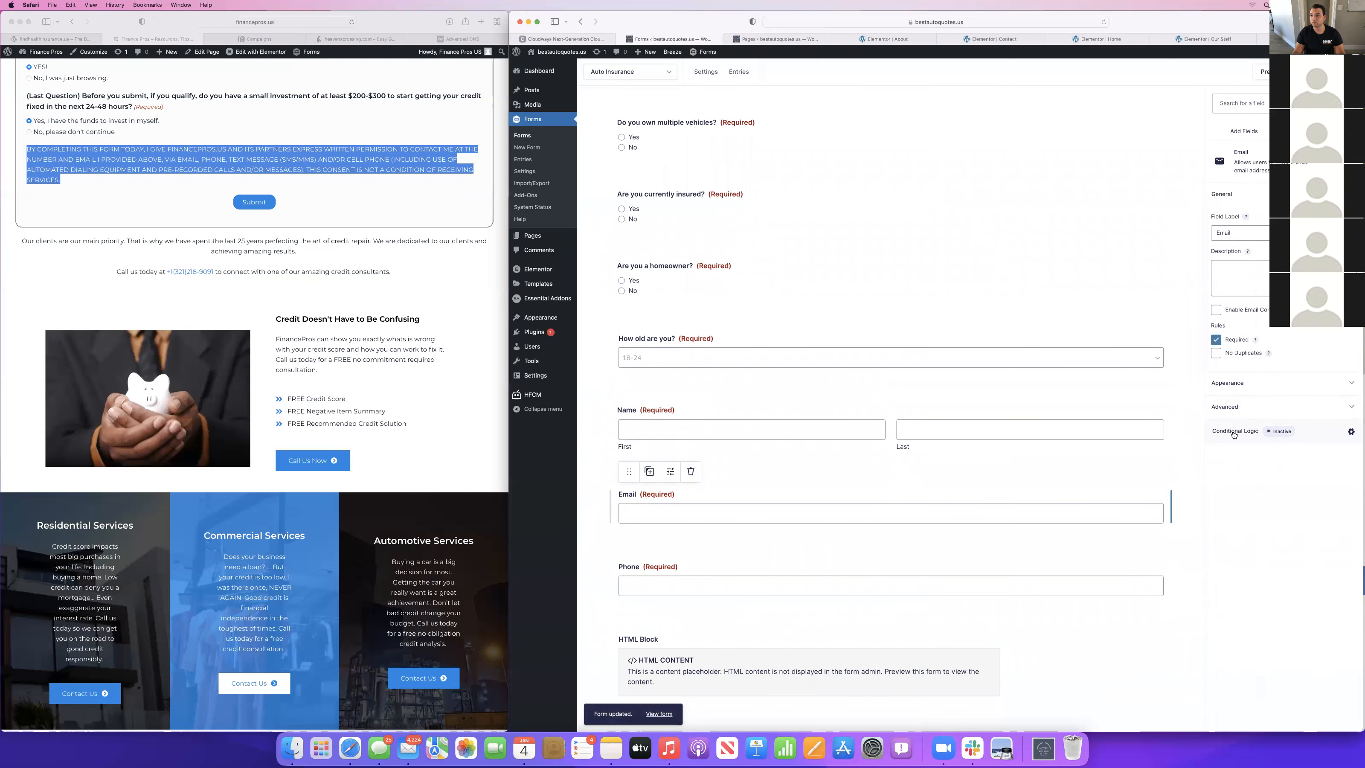
left_click(1234, 432)
left_click(949, 149)
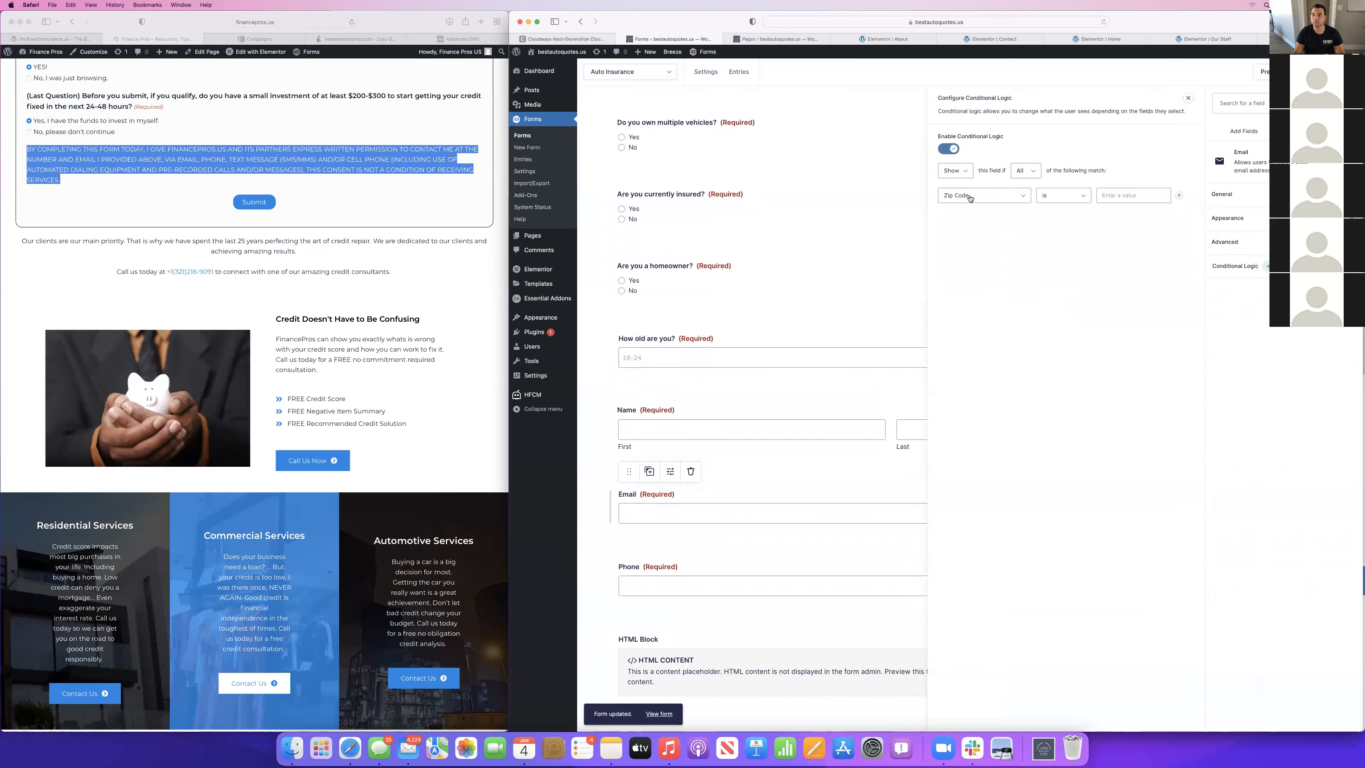
left_click(971, 197)
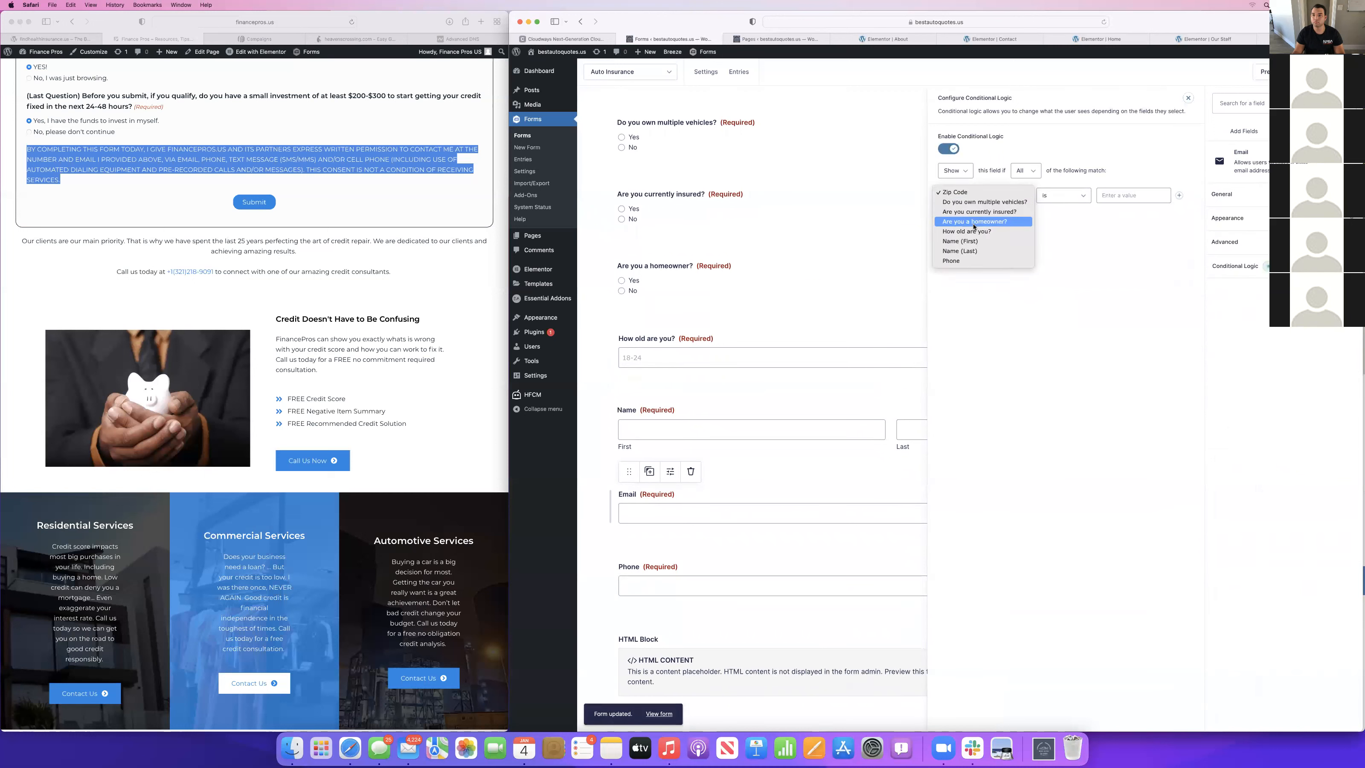
left_click(974, 232)
left_click(1178, 196)
left_click(1178, 196)
left_click(1178, 196)
left_click(1178, 196)
left_click(1179, 195)
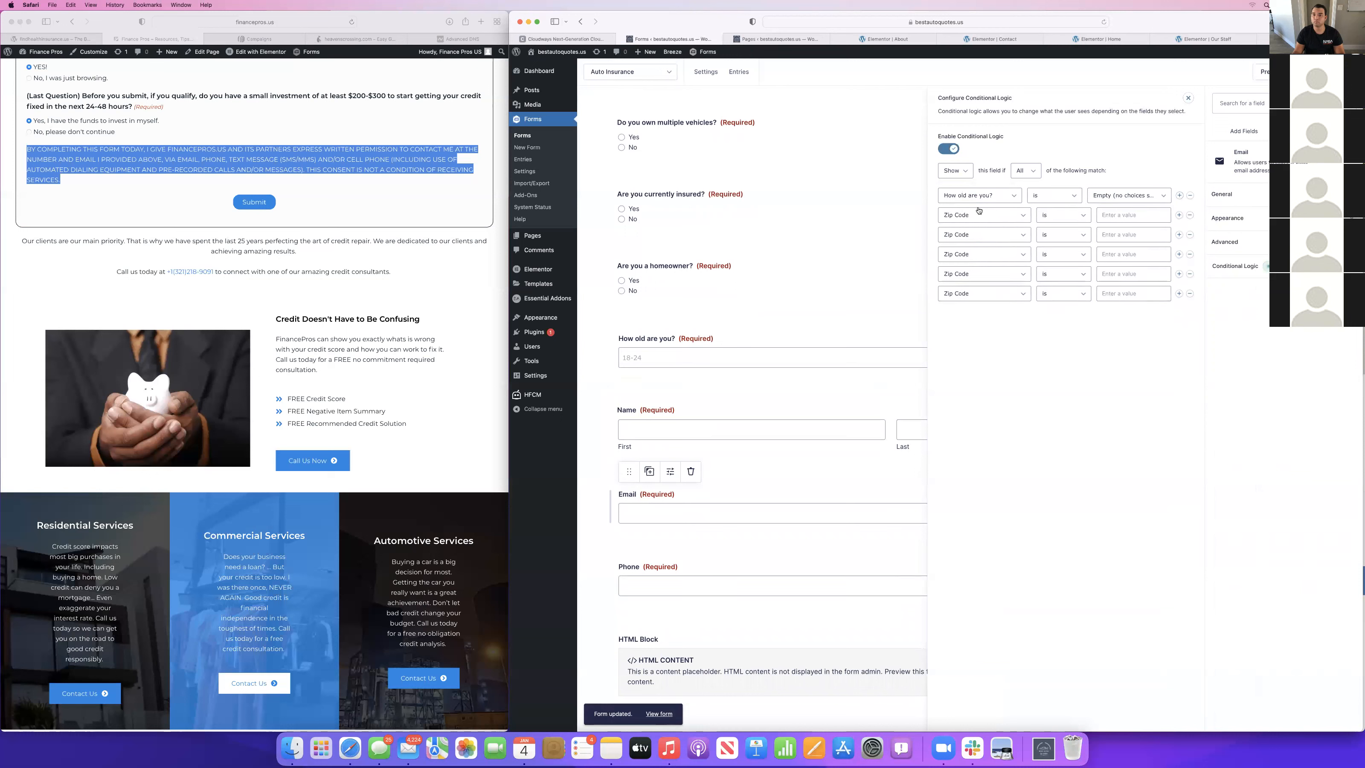
Base the five added Email rules on "How old are you?".
left_click(978, 213)
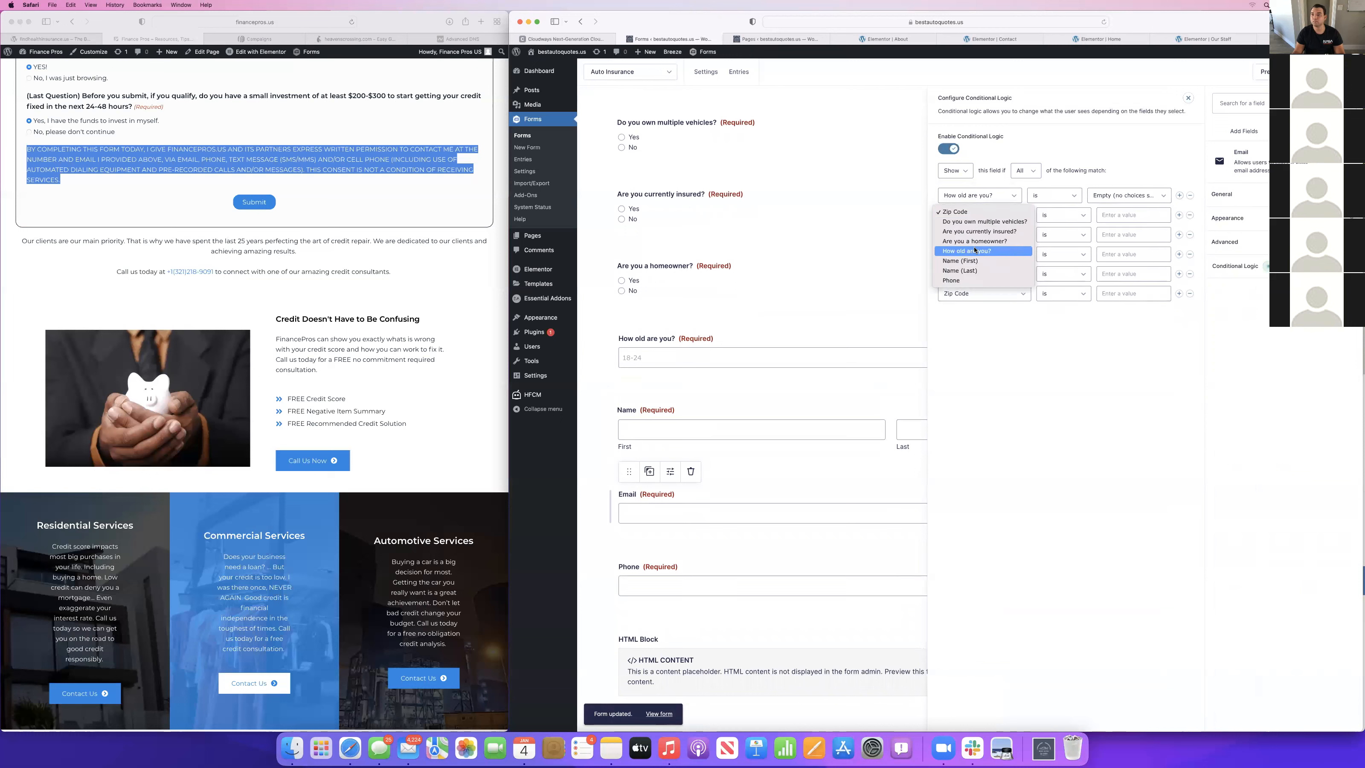
left_click(976, 250)
left_click(978, 235)
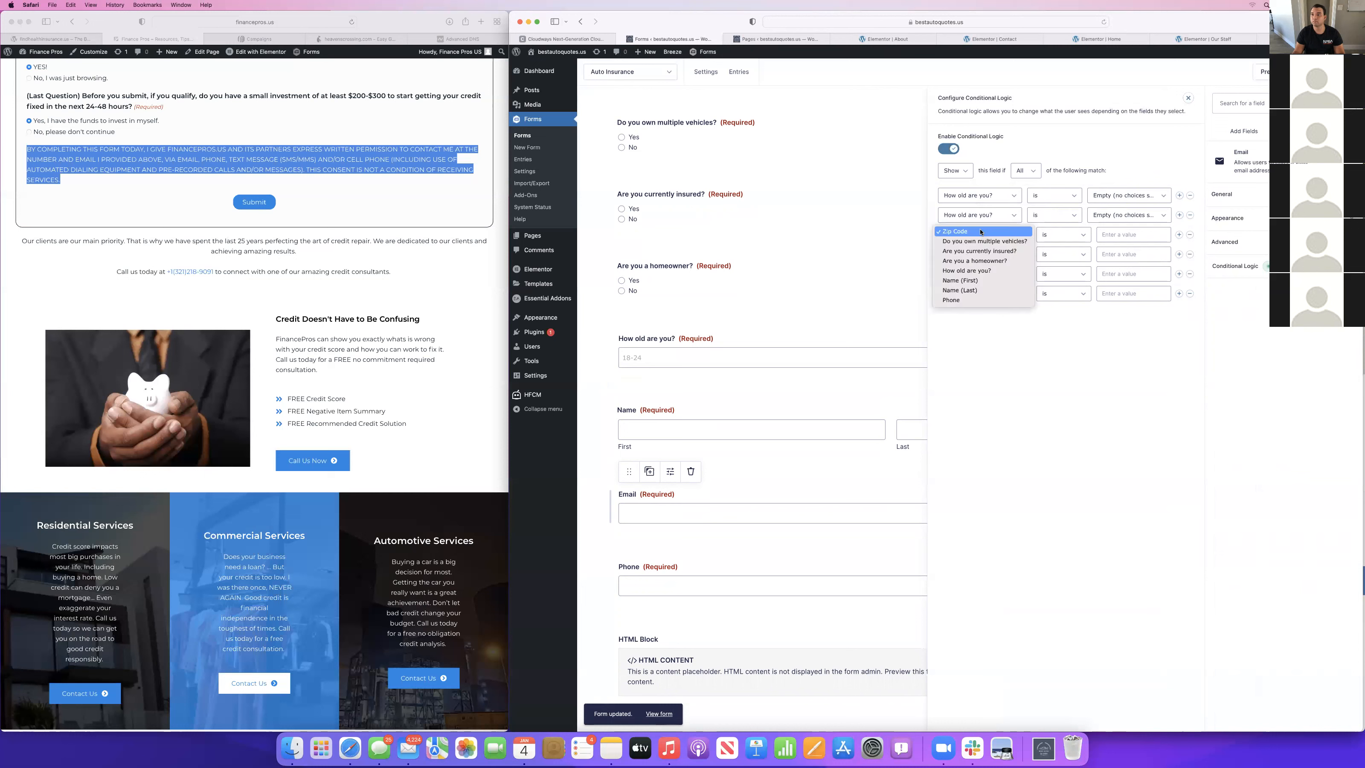
left_click(966, 270)
left_click(961, 254)
left_click(966, 289)
left_click(962, 274)
left_click(965, 310)
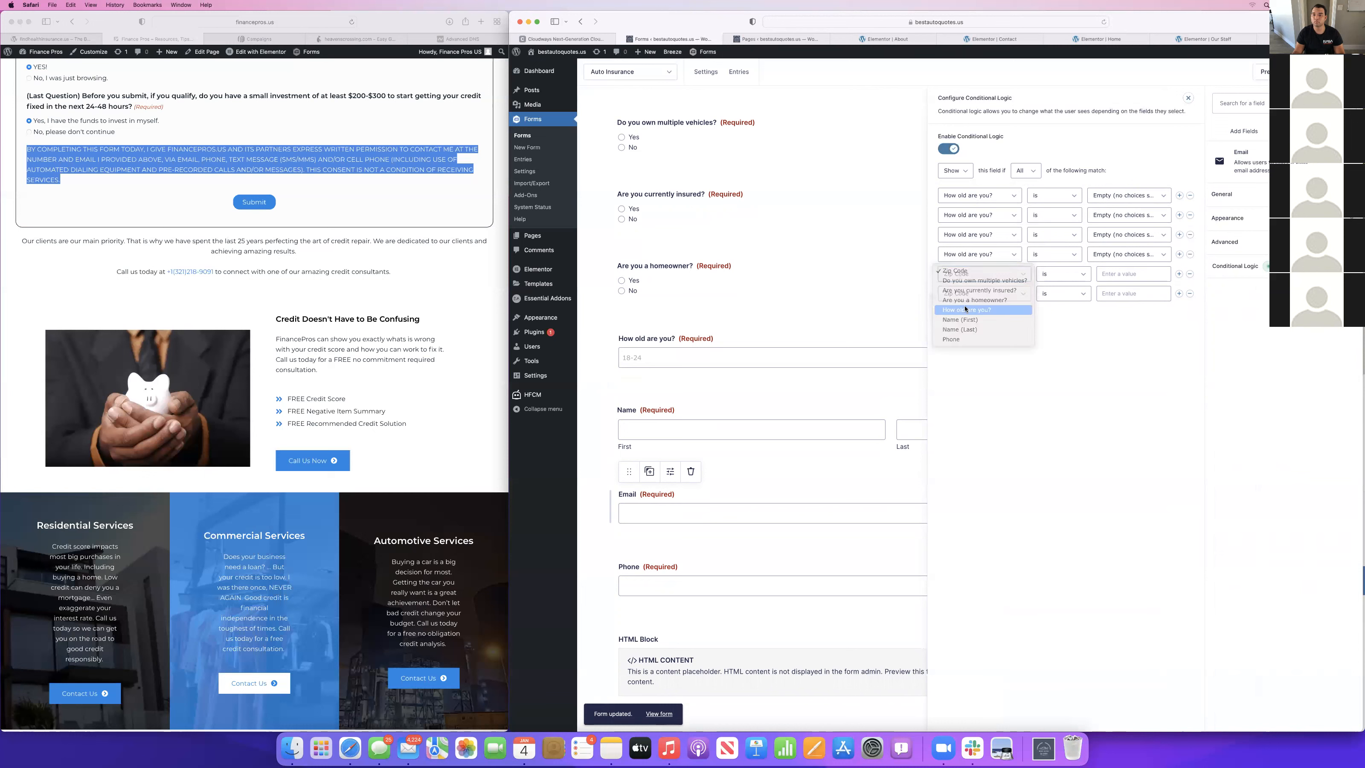
left_click(967, 294)
left_click(1056, 211)
Set the Email field's first three age rules to 18-24, 25-34 and 35-44.
left_click(1129, 195)
left_click(1101, 202)
left_click(1115, 215)
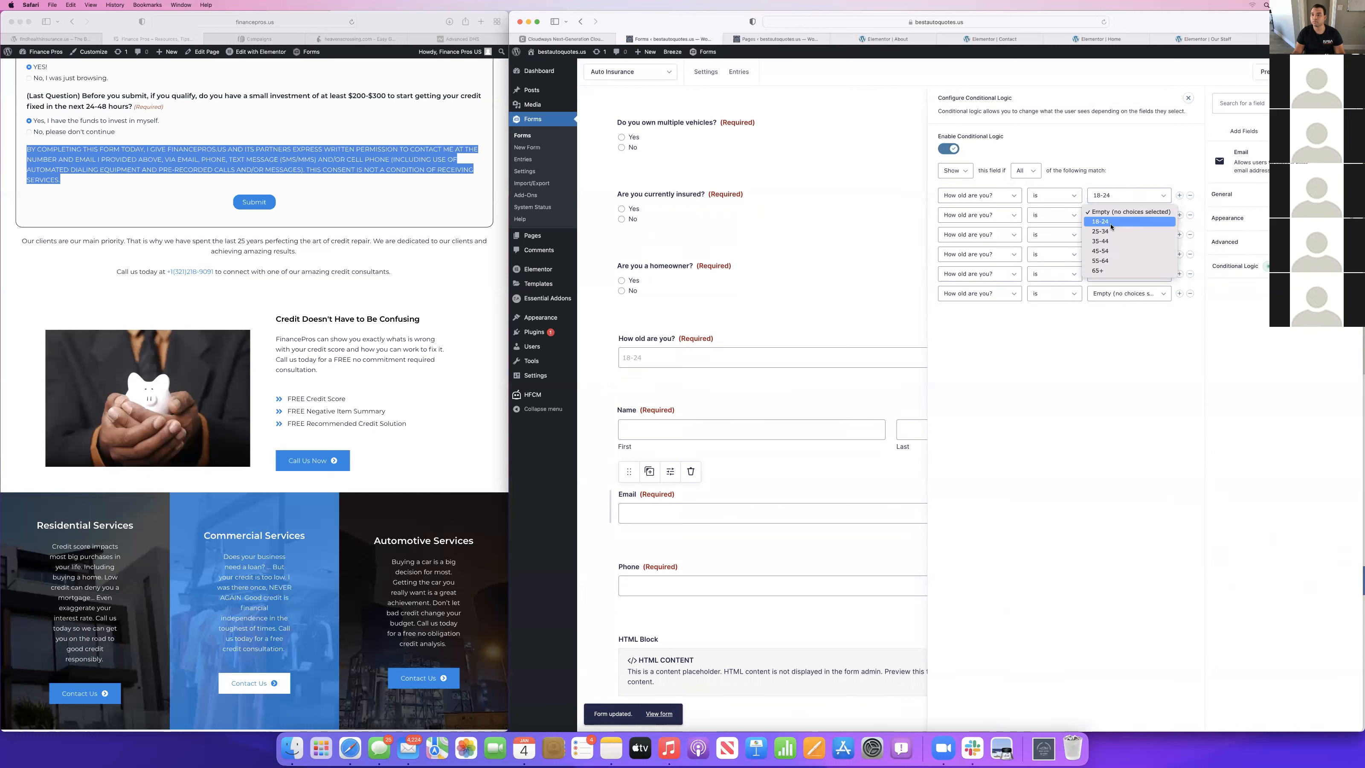
left_click(1110, 231)
left_click(1113, 235)
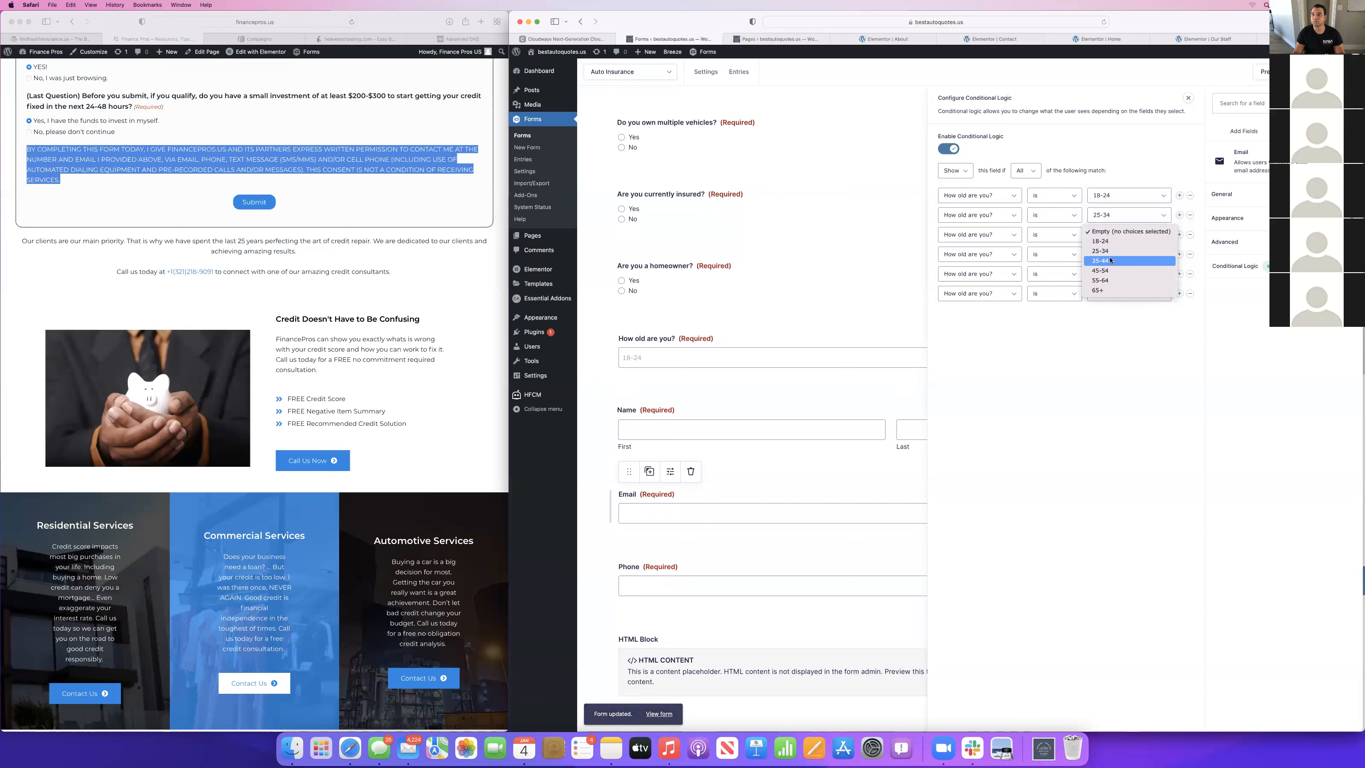
left_click(1112, 261)
Set the Email field's last three age rules to 45-54, 55-64 and 65+, with the match condition on Any.
left_click(1116, 257)
left_click(1108, 290)
left_click(1112, 274)
left_click(1113, 319)
left_click(1113, 293)
key("Return")
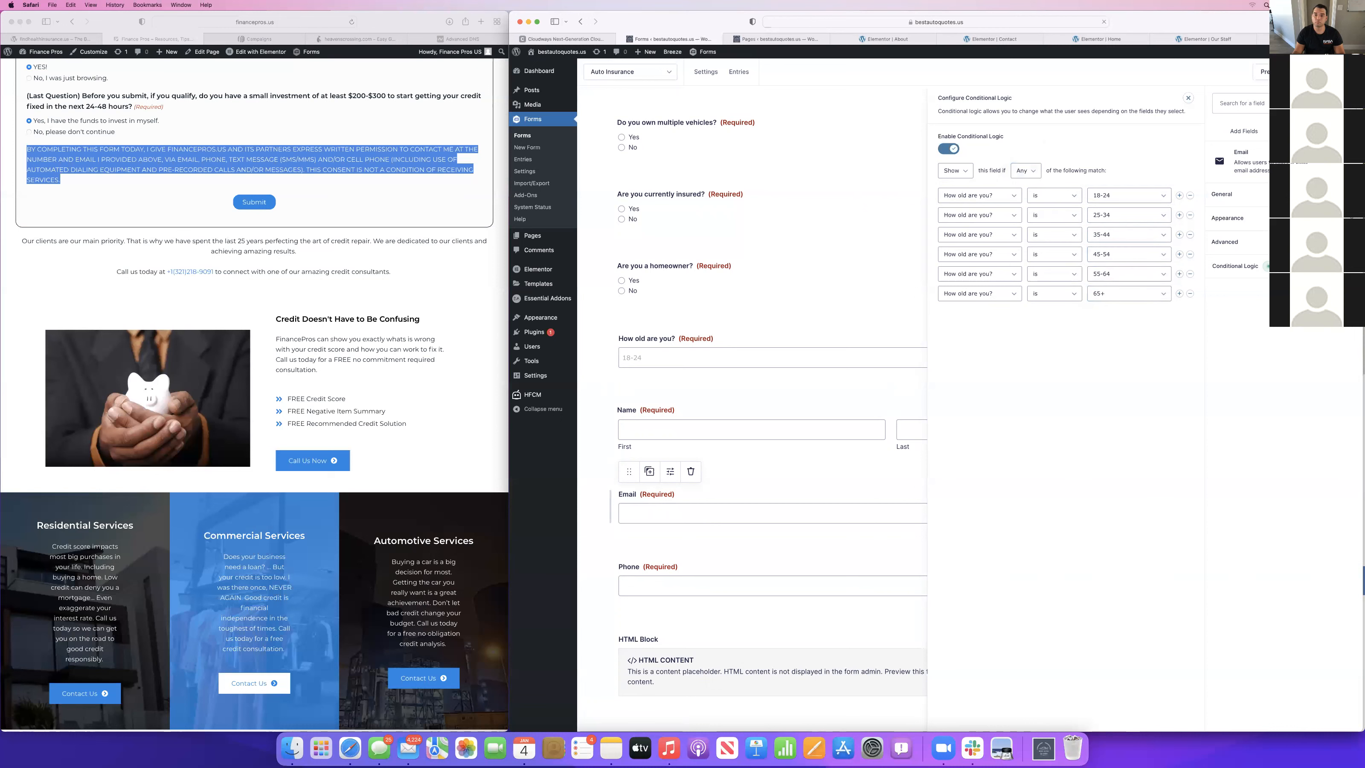
Enable conditional logic on the Phone field and add five extra rules for a total of six.
scroll(660, 617, "down", 4)
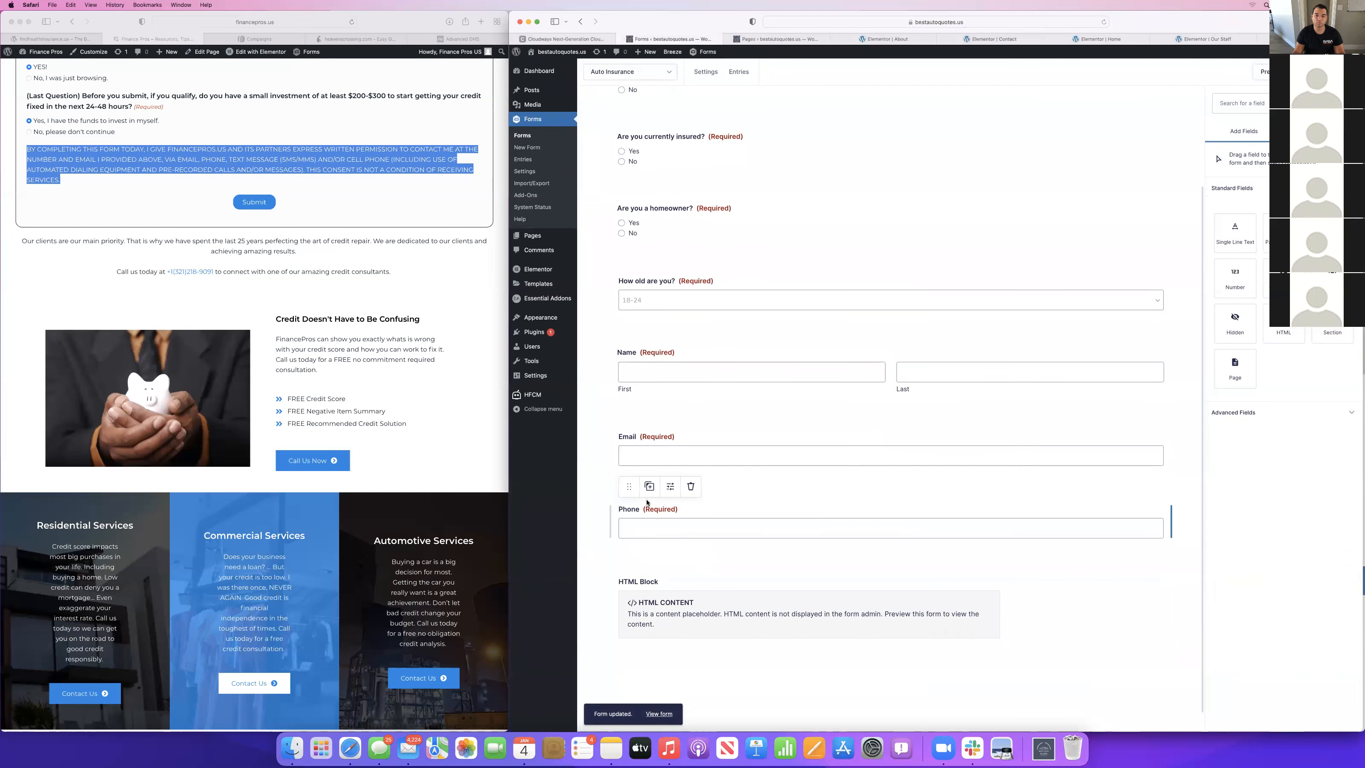
left_click(638, 533)
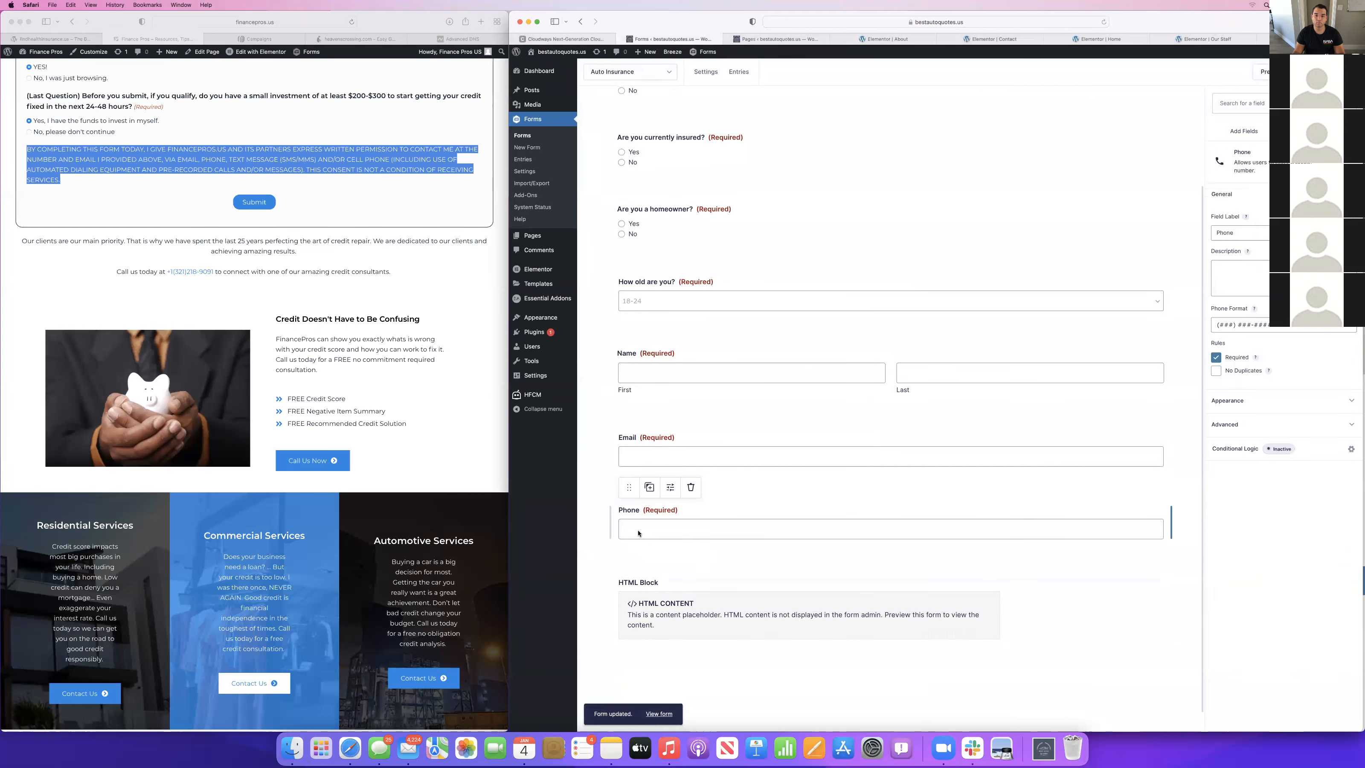
left_click(1239, 460)
left_click(949, 149)
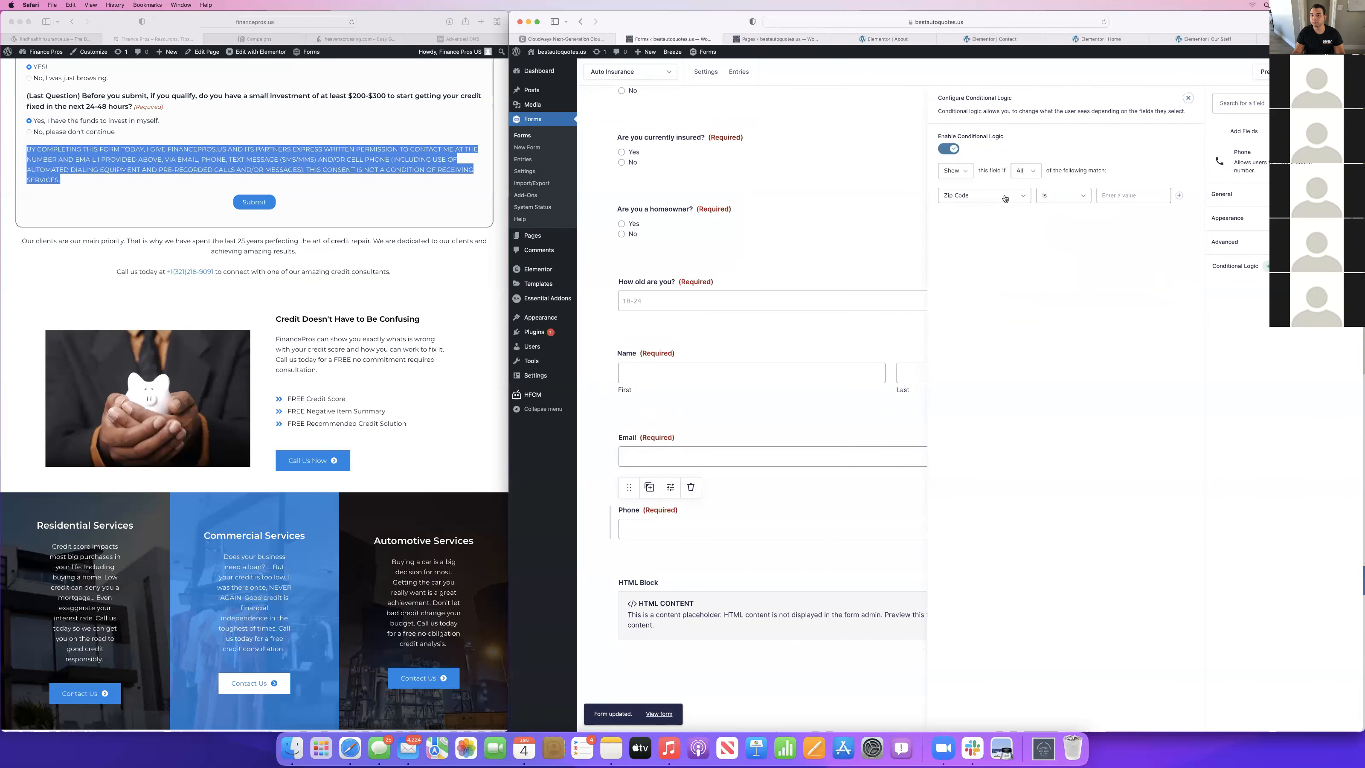
left_click(1179, 196)
left_click(1179, 195)
left_click(1179, 196)
left_click(1179, 195)
left_click(1178, 196)
Base the first three Phone rules on "How old are you?".
left_click(961, 200)
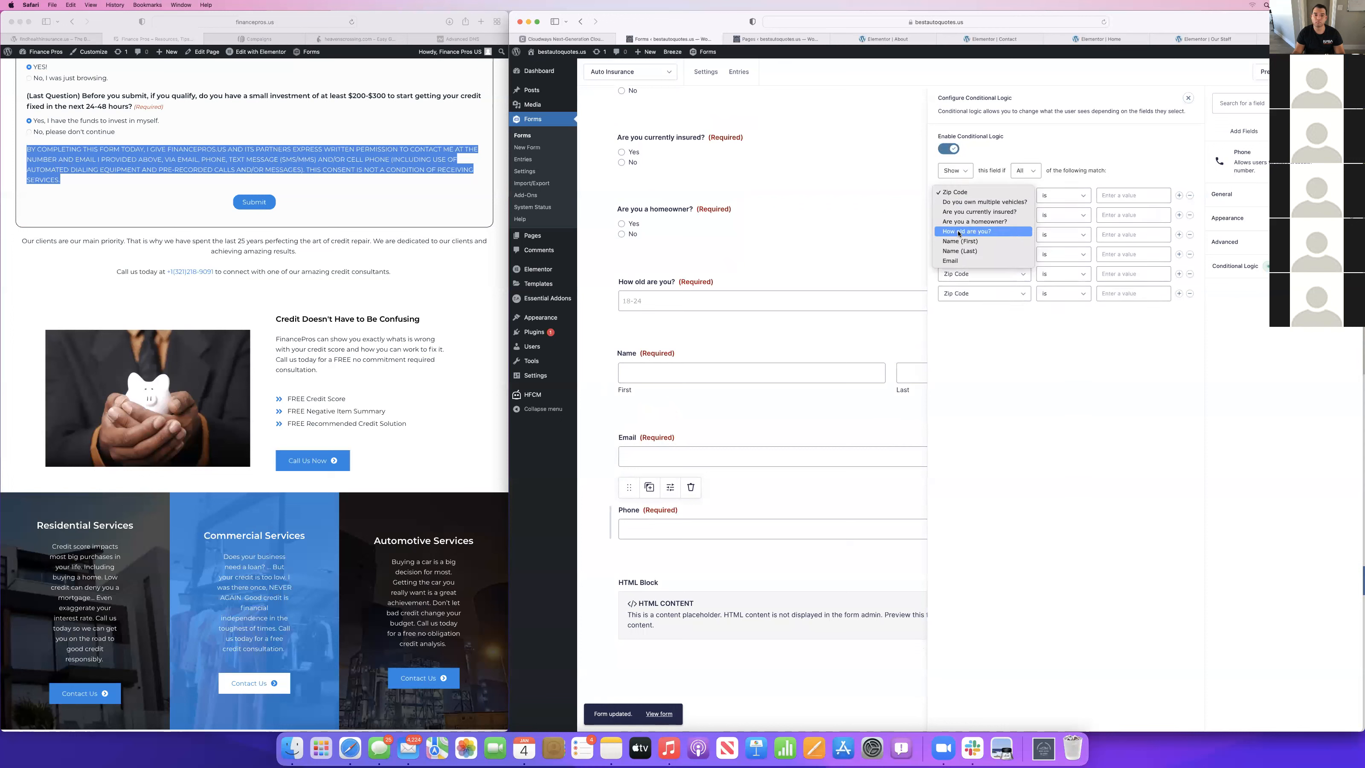
left_click(959, 232)
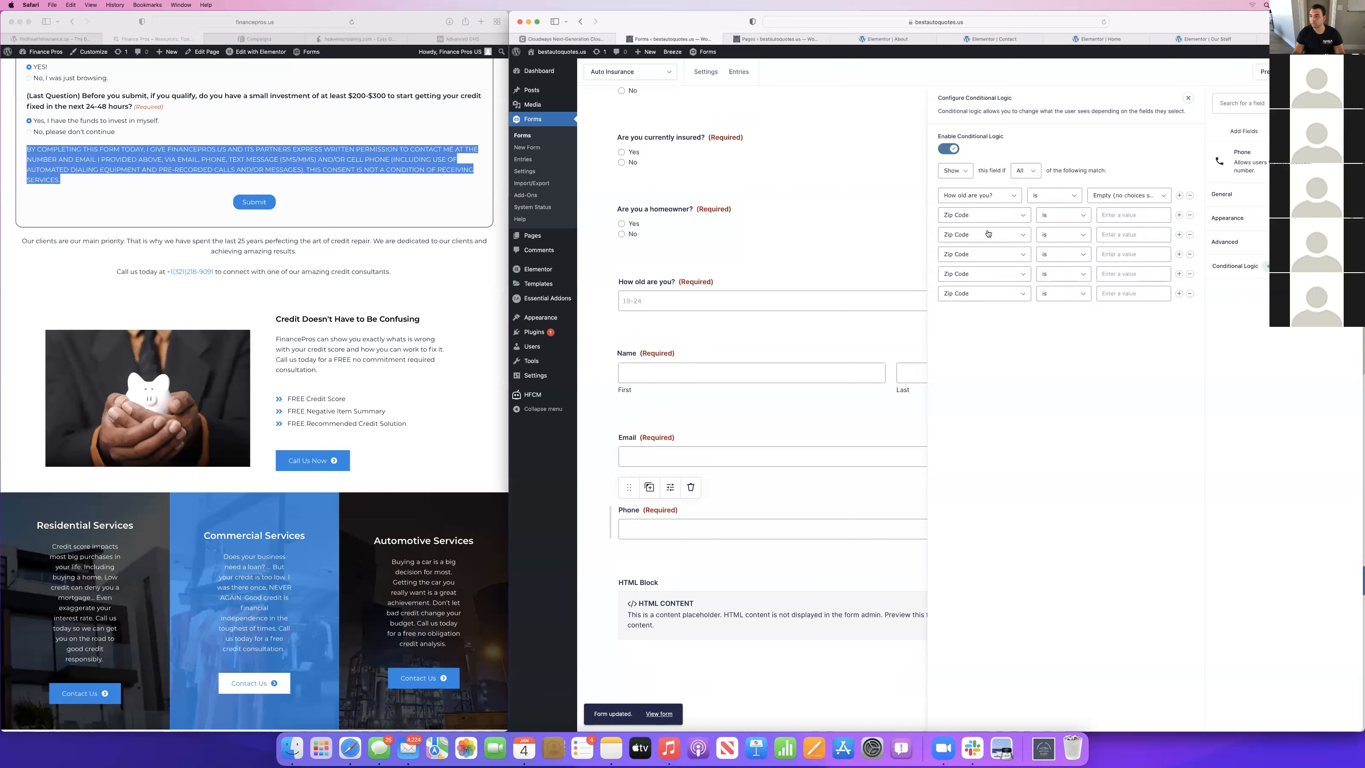
left_click(973, 213)
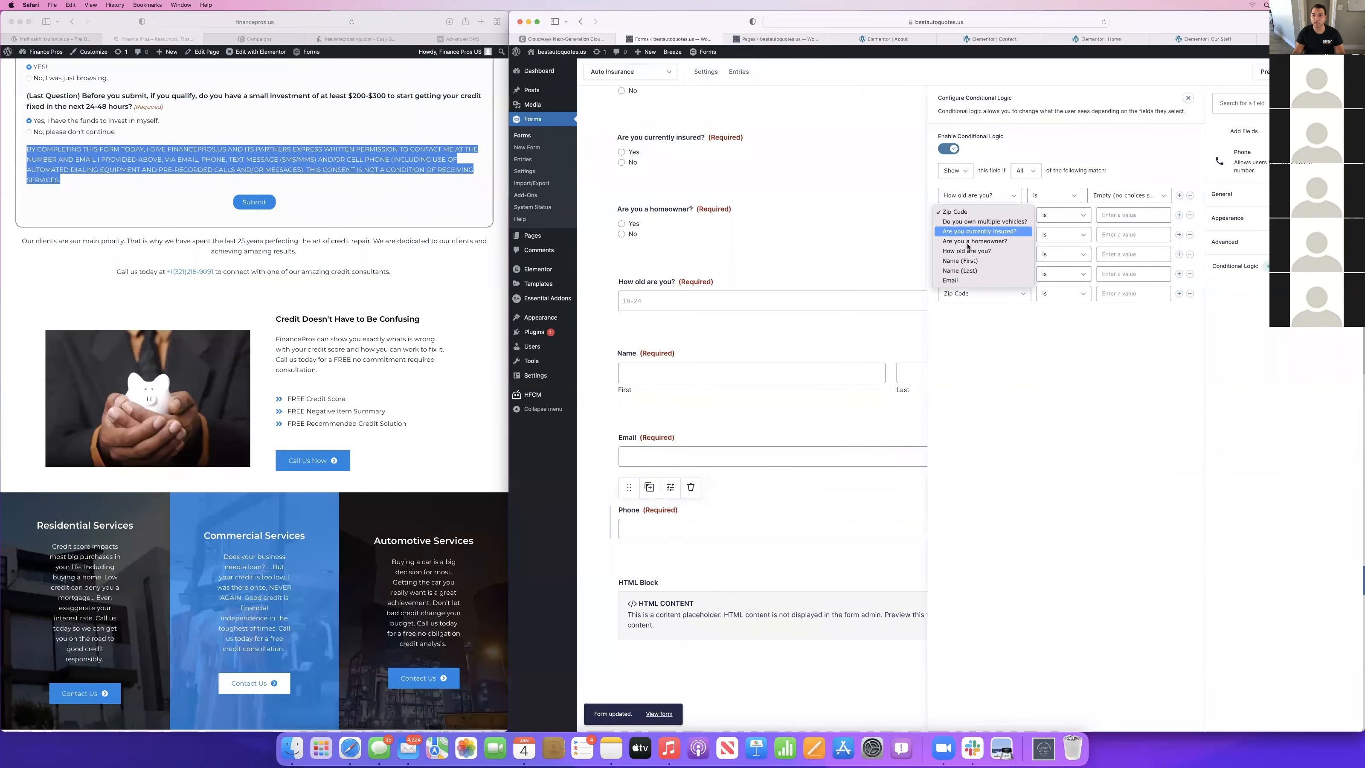
left_click(970, 252)
left_click(979, 231)
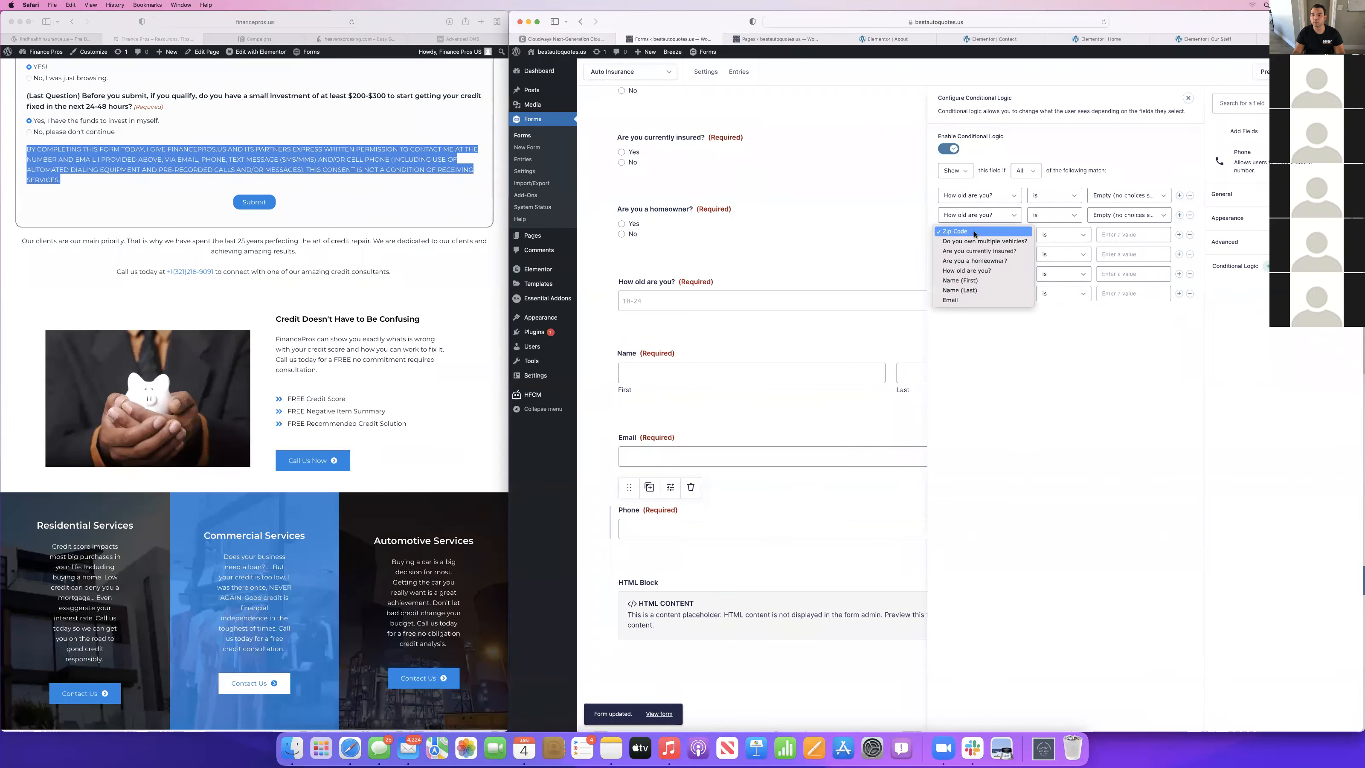
left_click(964, 281)
left_click(964, 237)
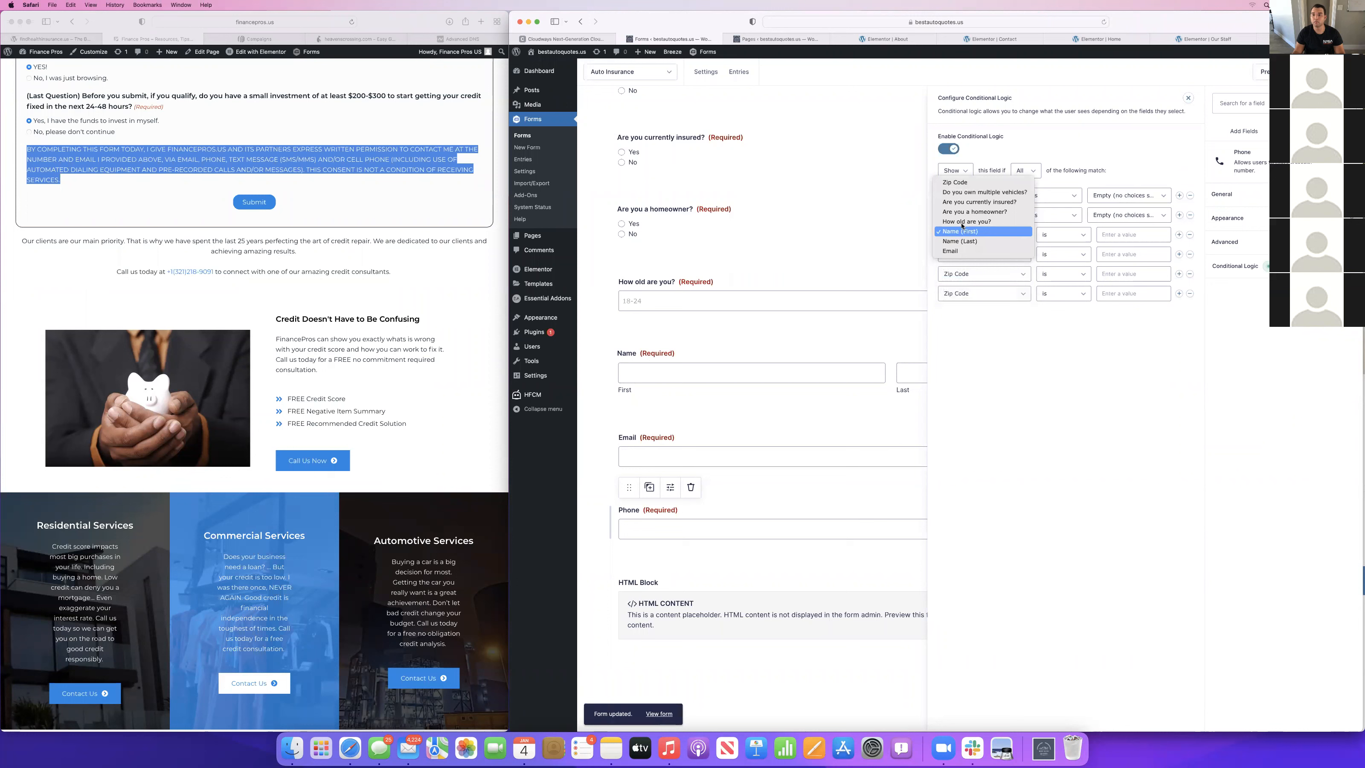
left_click(967, 221)
Base the last three Phone rules on "How old are you?".
left_click(967, 254)
left_click(965, 290)
left_click(968, 274)
left_click(962, 310)
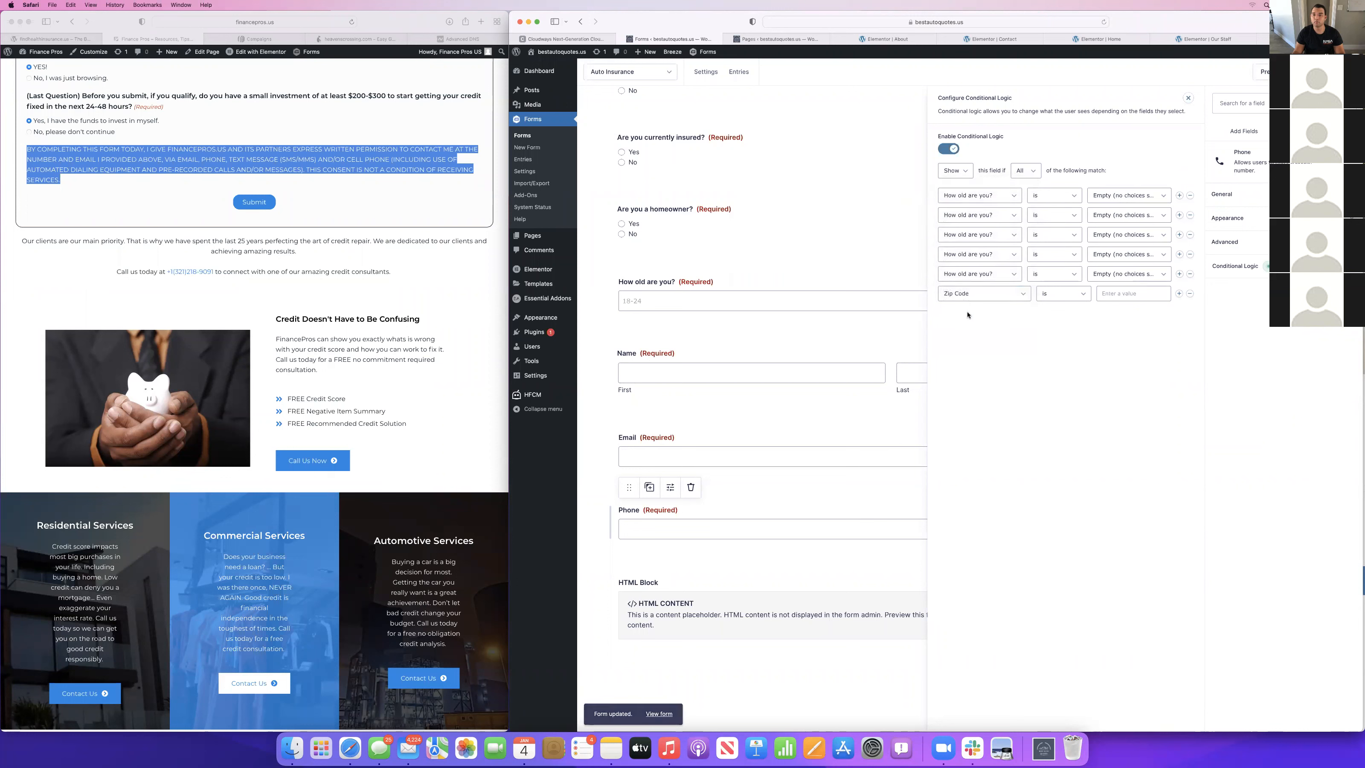
left_click(968, 293)
left_click(968, 330)
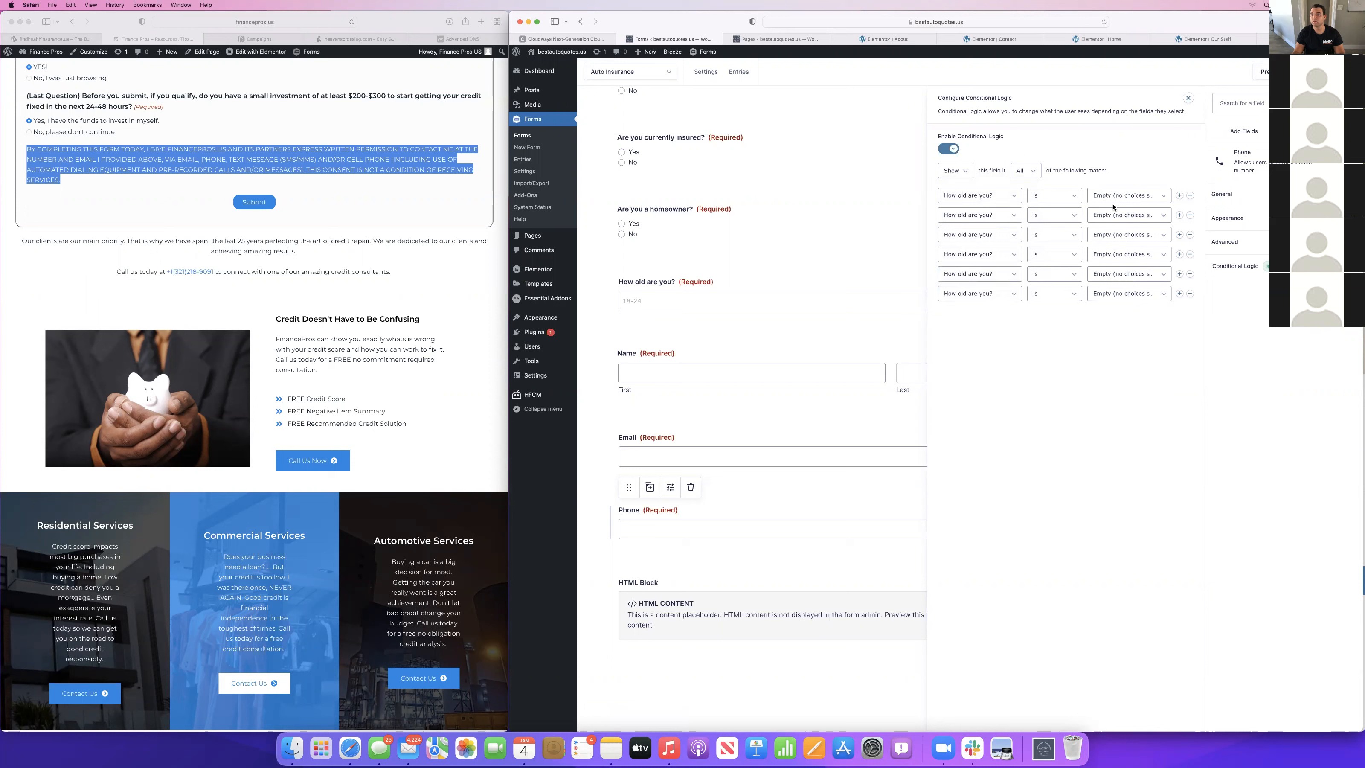
Set the Phone field's first three age rules to 18-24, 25-34 and 35-44.
left_click(1118, 201)
left_click(1116, 202)
left_click(1114, 215)
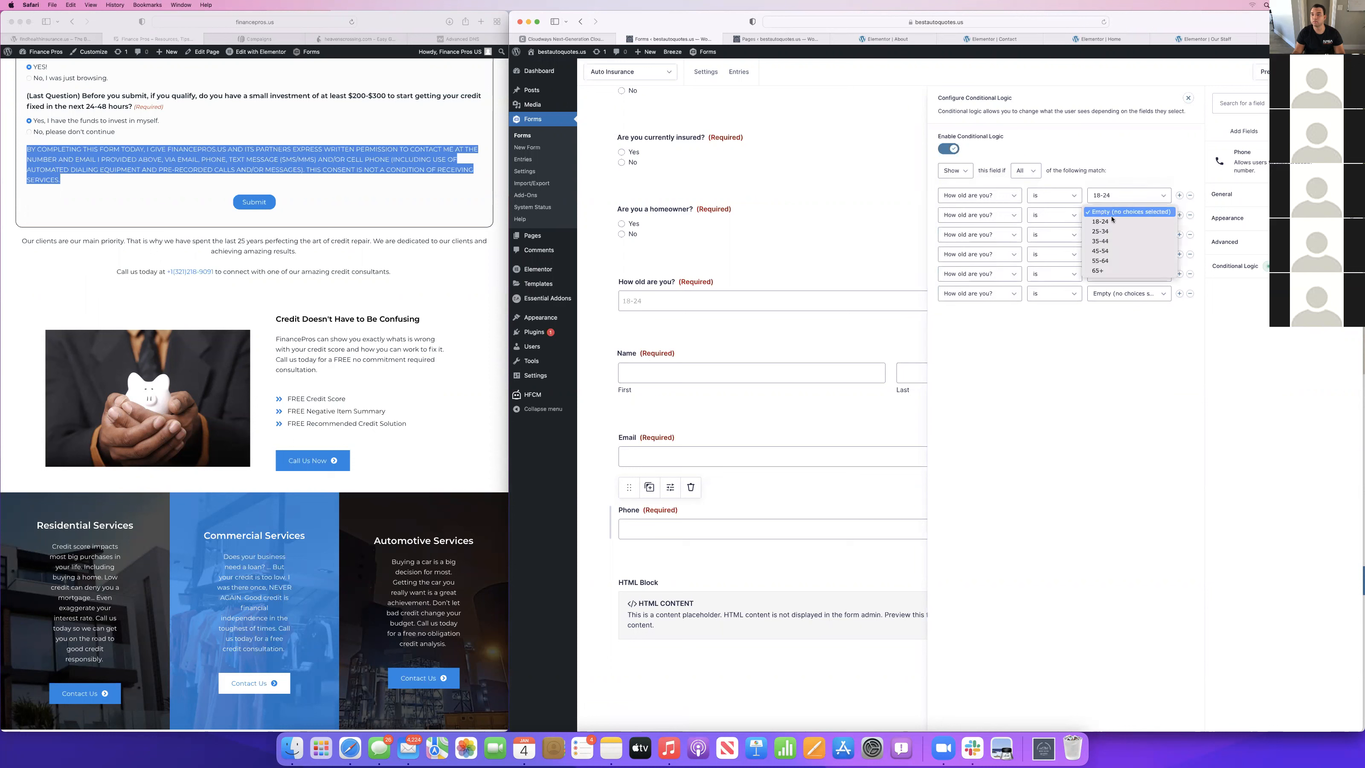
left_click(1105, 230)
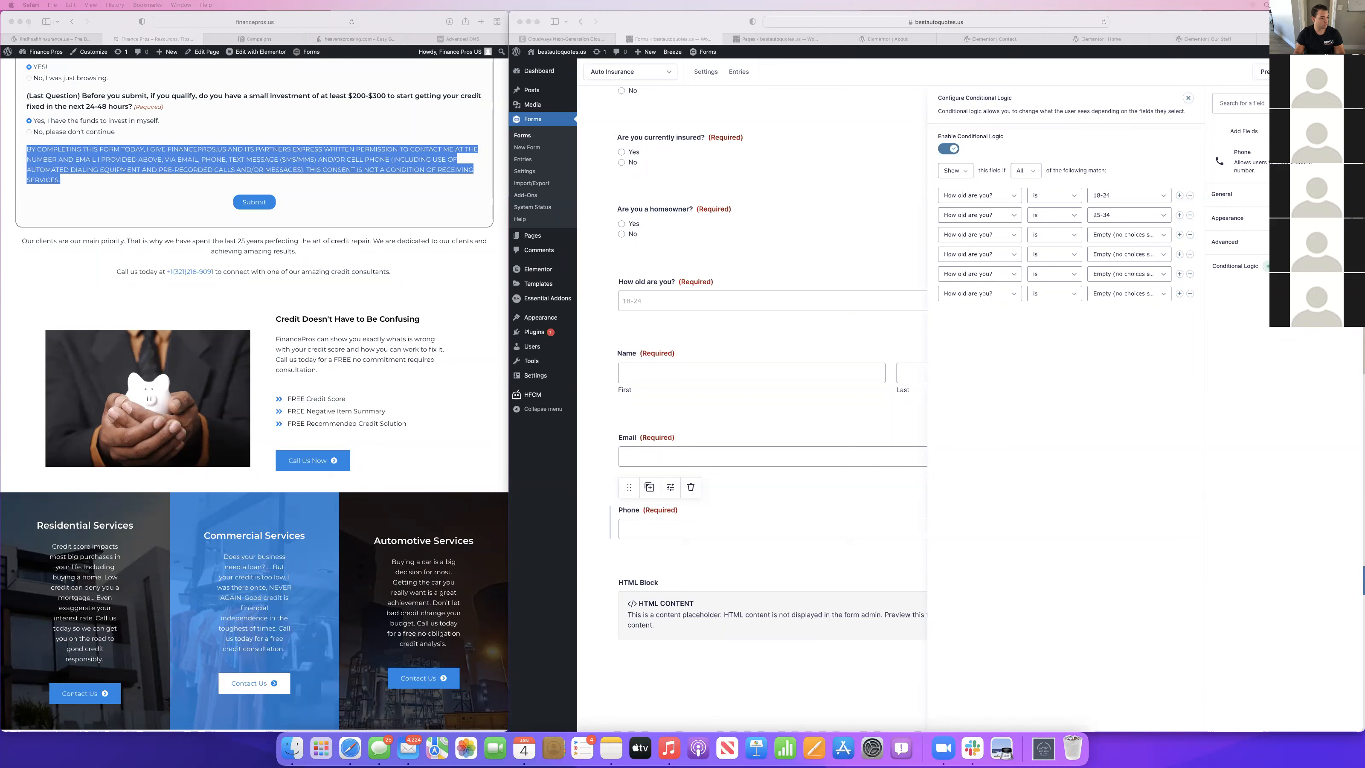
left_click(1069, 304)
left_click(1111, 242)
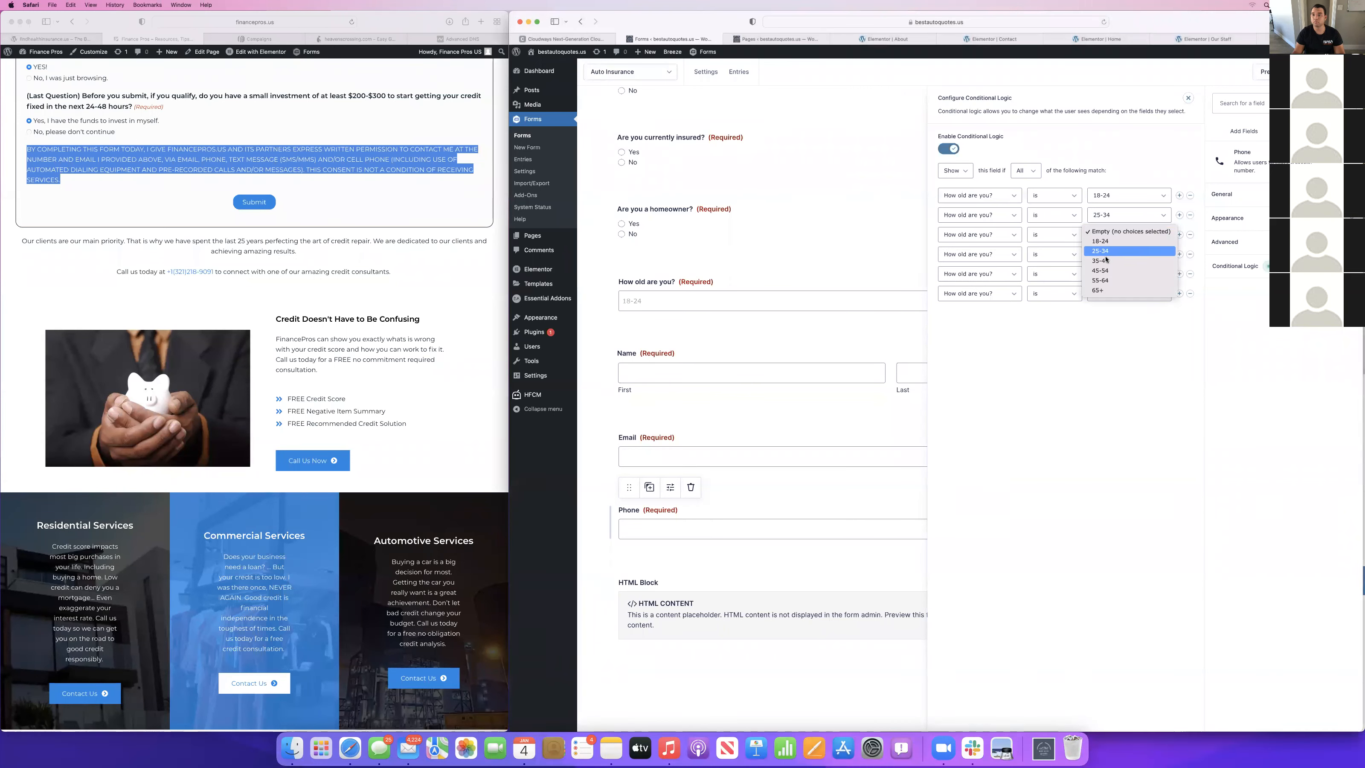
left_click(1111, 255)
Set the Phone field's last three age rules to 45-54, 55-64 and 65+, with the match condition on Any.
left_click(1111, 254)
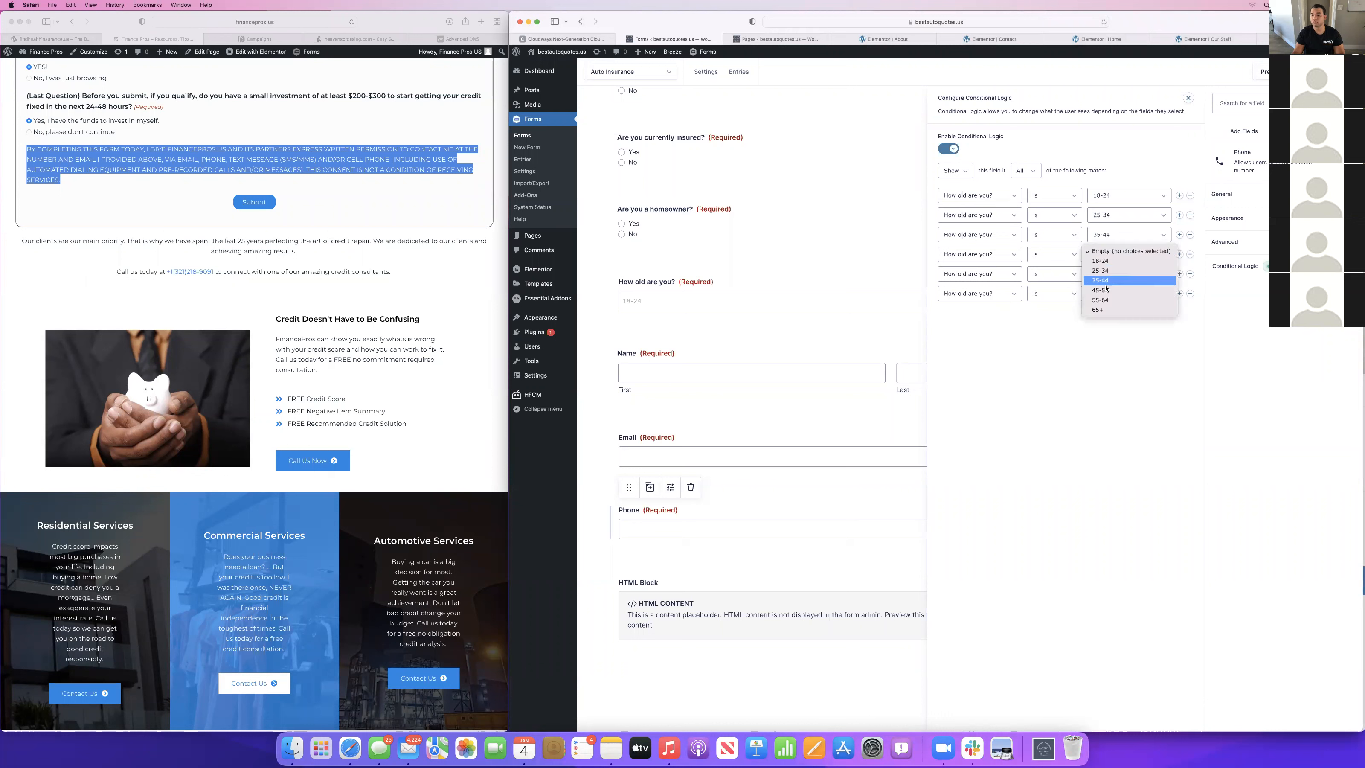
left_click(1106, 275)
left_click(1106, 273)
left_click(1106, 320)
left_click(1108, 293)
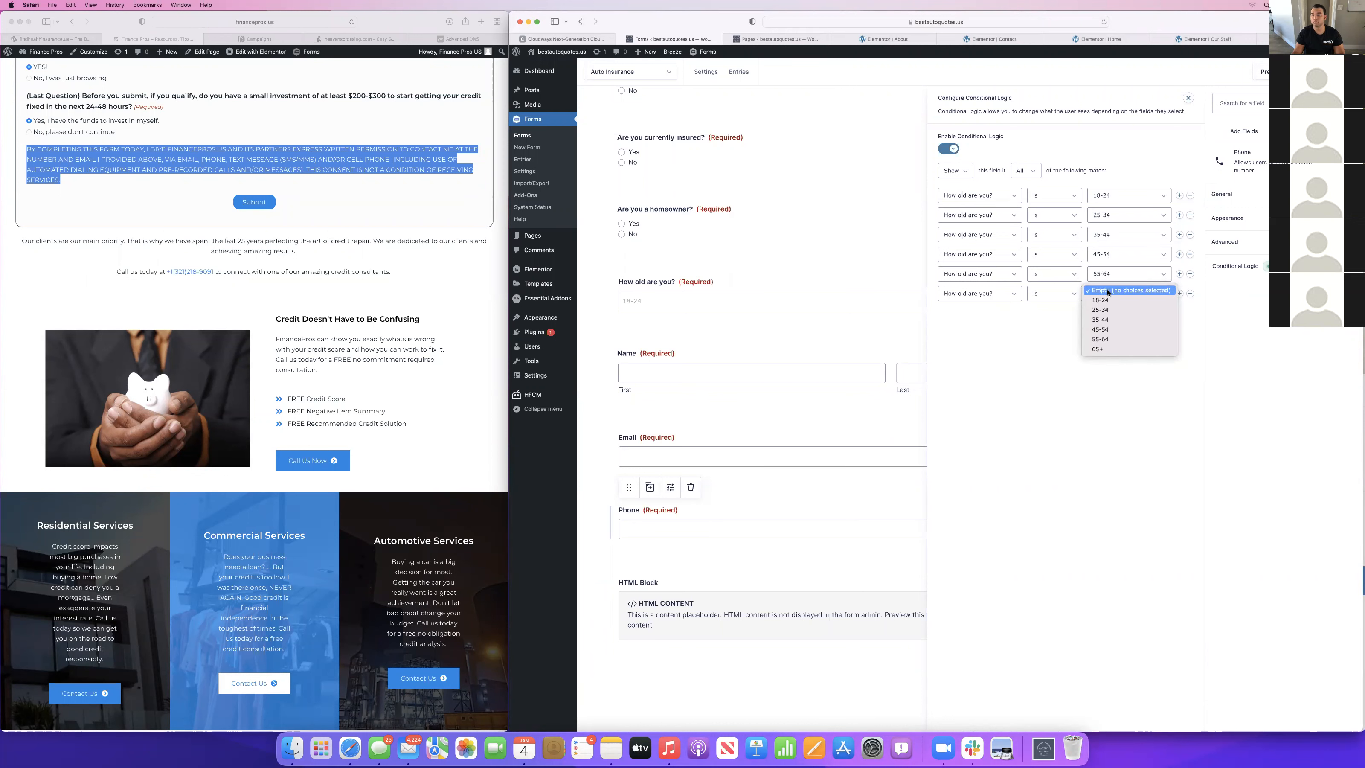
left_click(1098, 349)
left_click(1022, 174)
left_click(1020, 177)
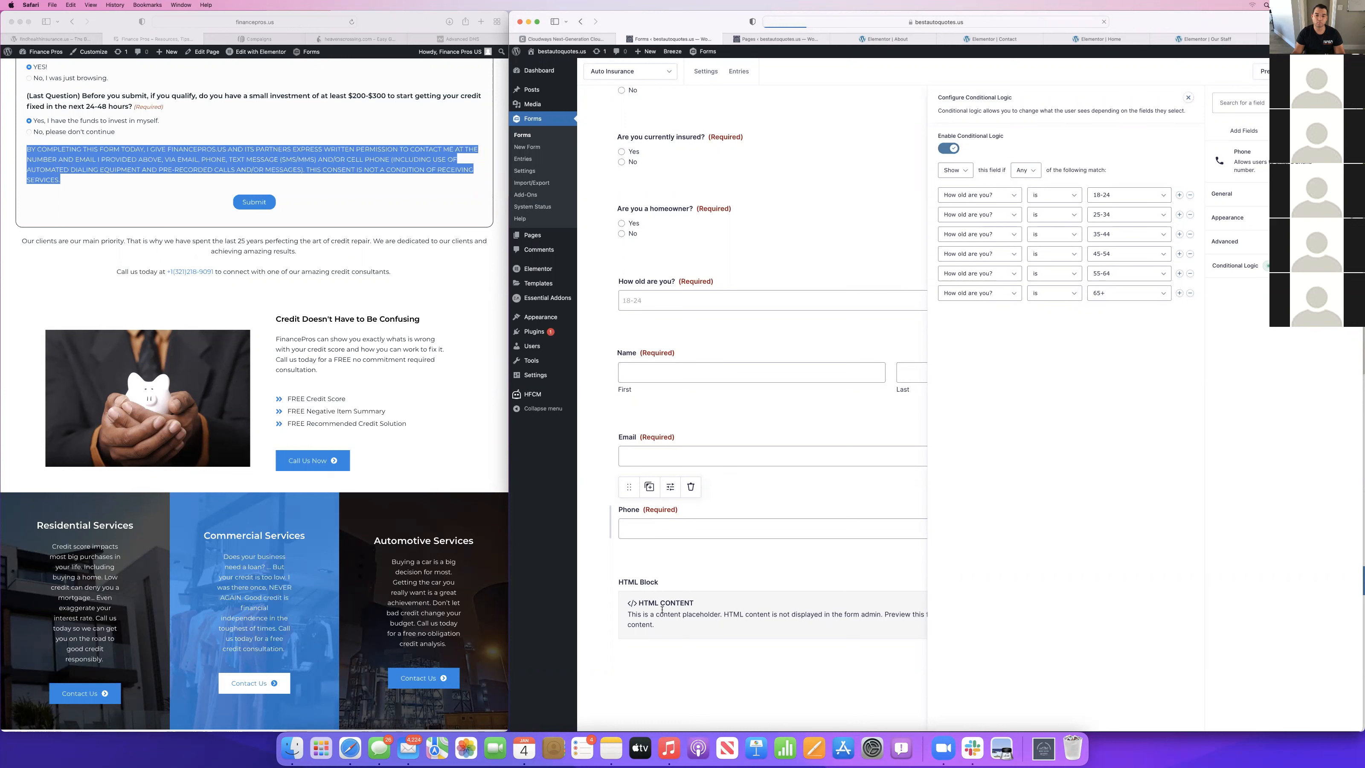
Enable conditional logic on the HTML Block, base its first rule on "How old are you?" and add five extra rules.
left_click(629, 627)
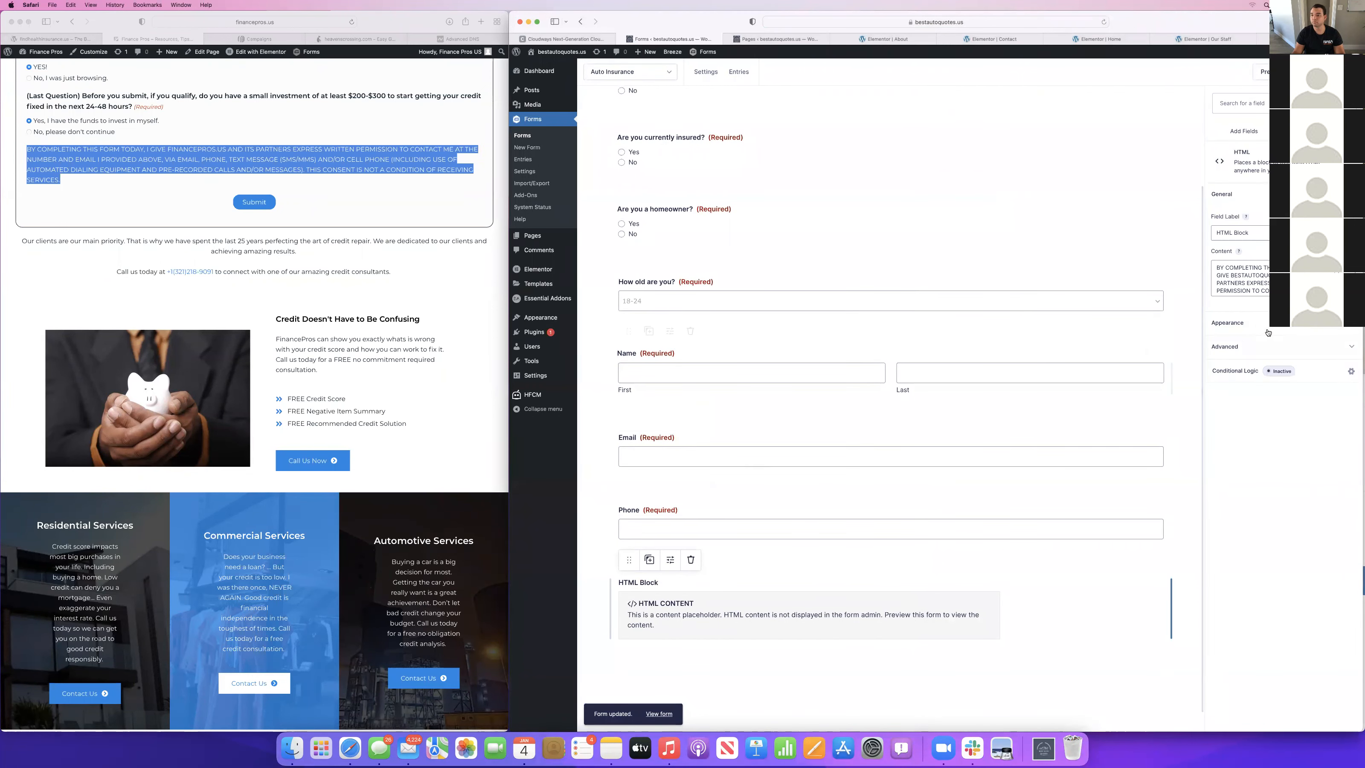
left_click(1241, 370)
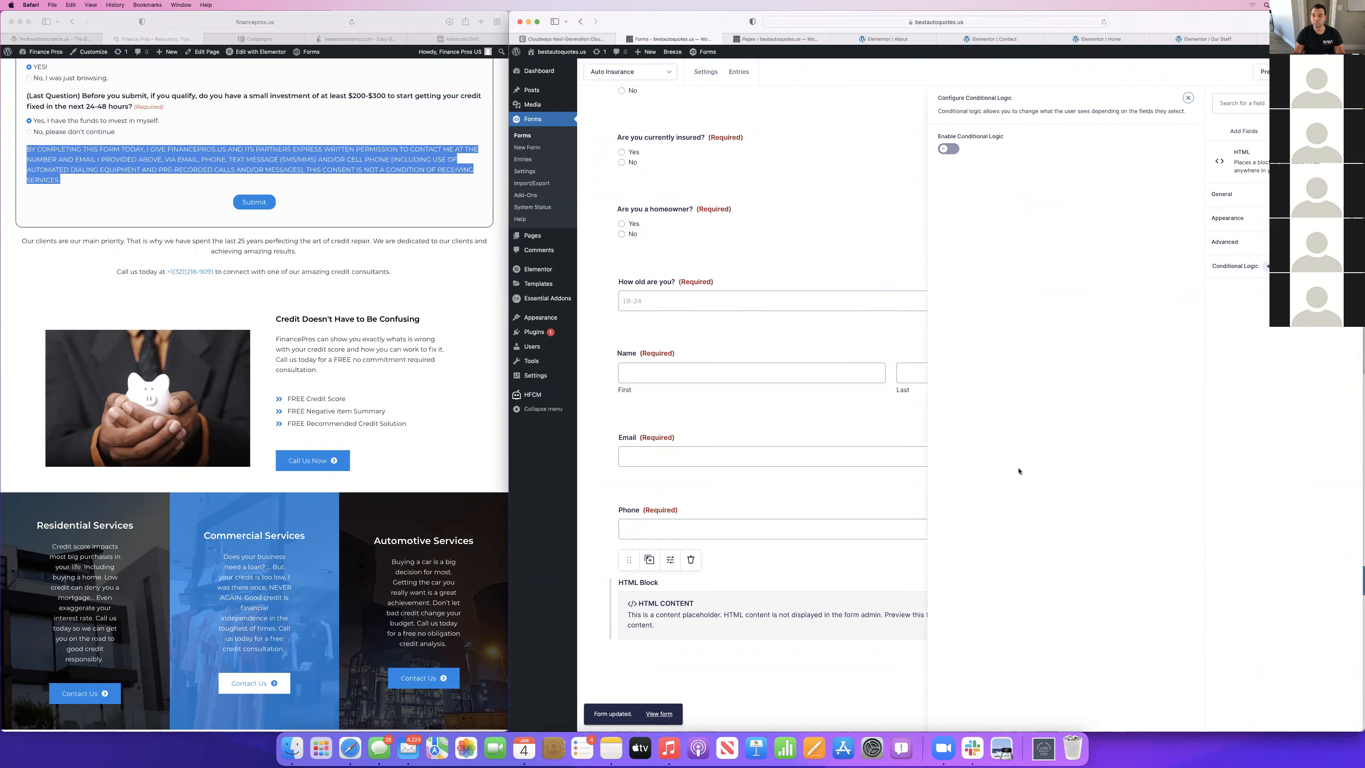
left_click(1245, 270)
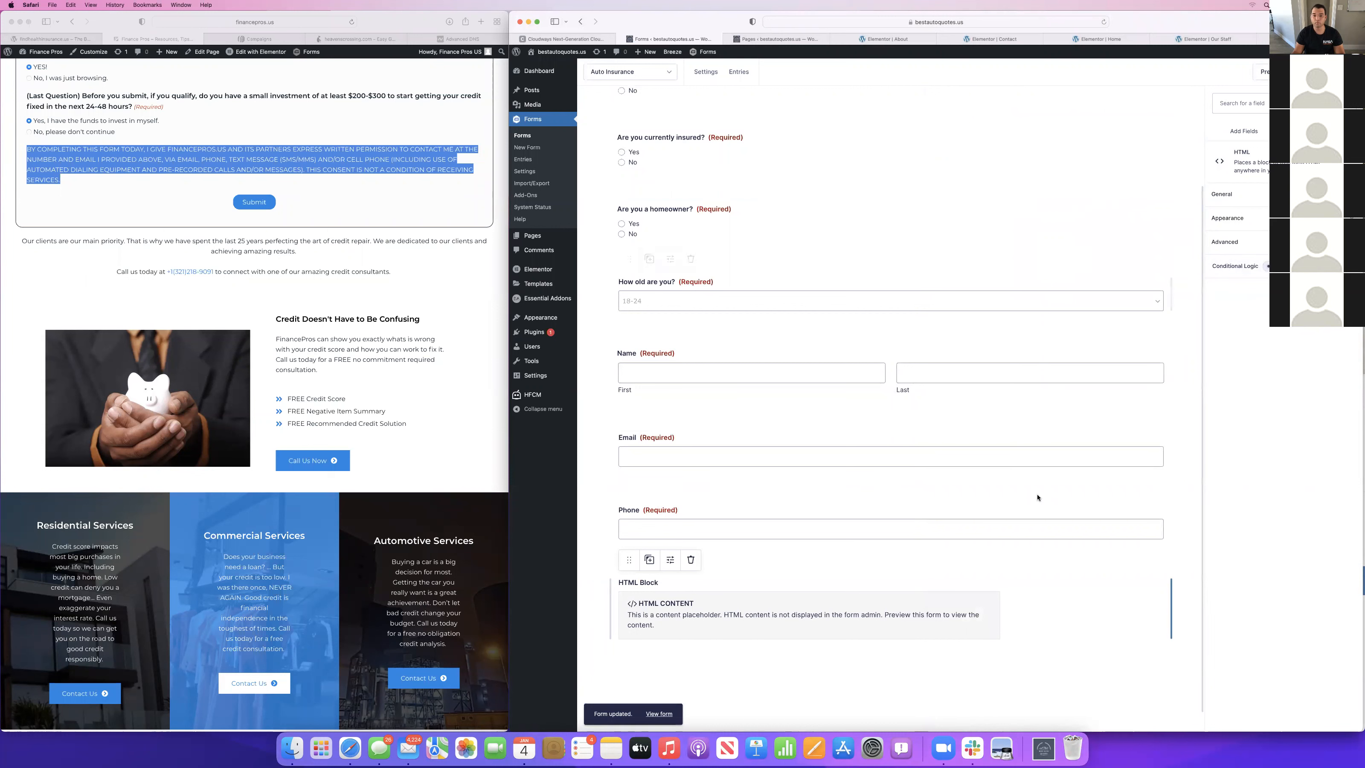
left_click(1235, 269)
left_click(947, 149)
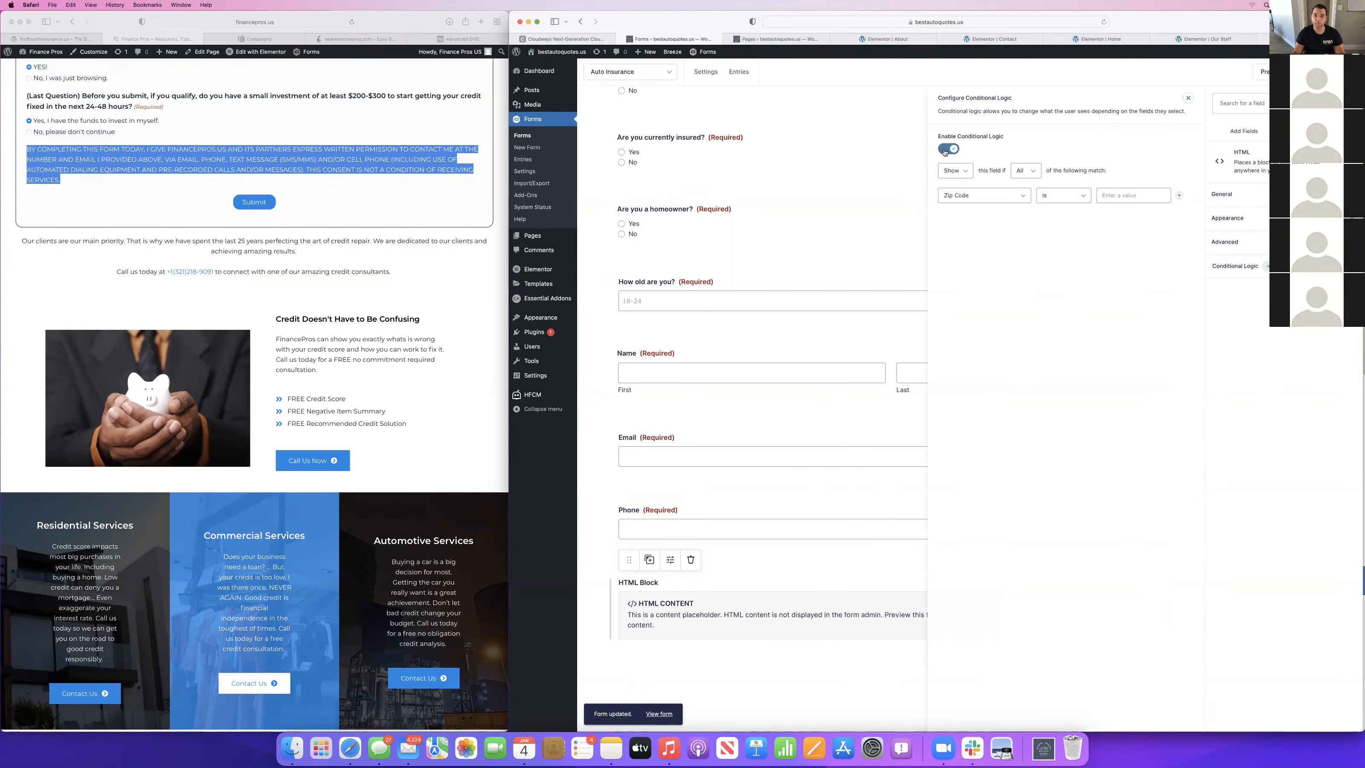
left_click(981, 195)
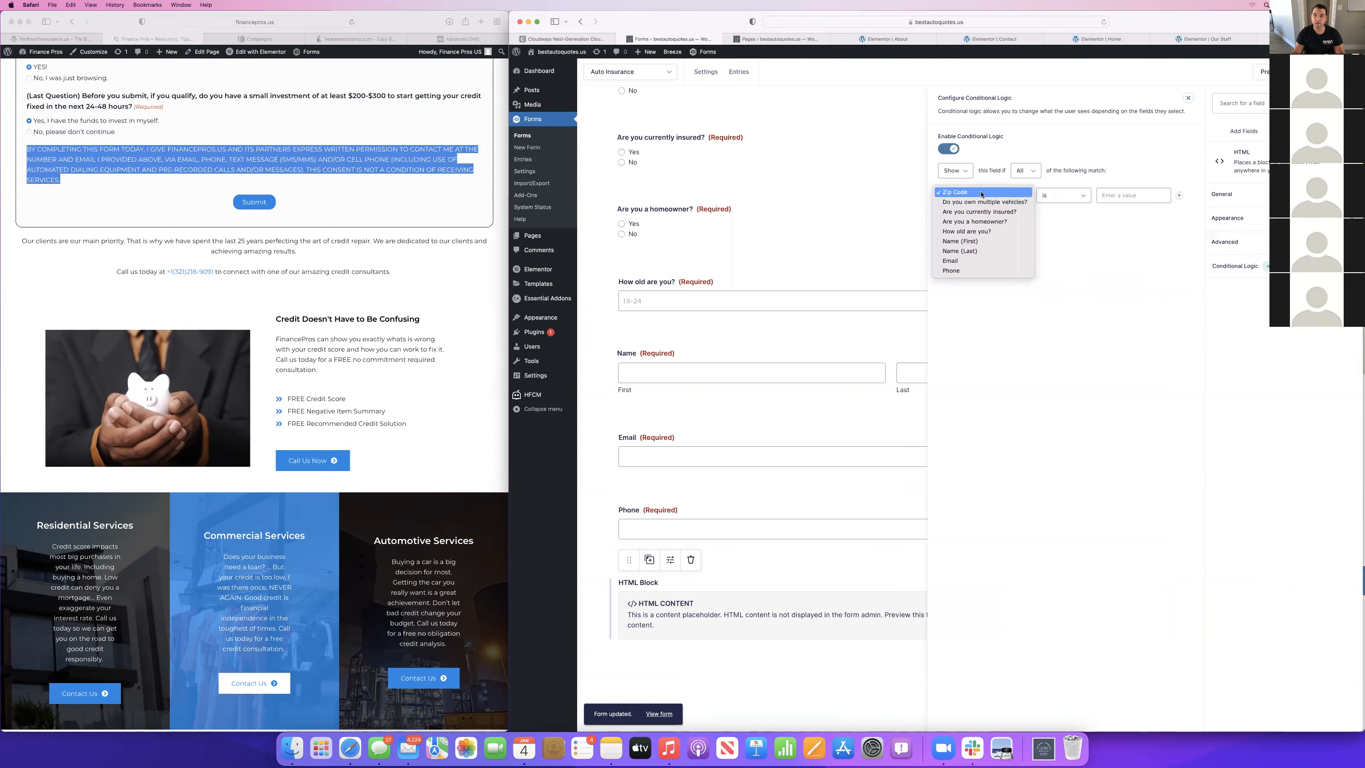
left_click(968, 232)
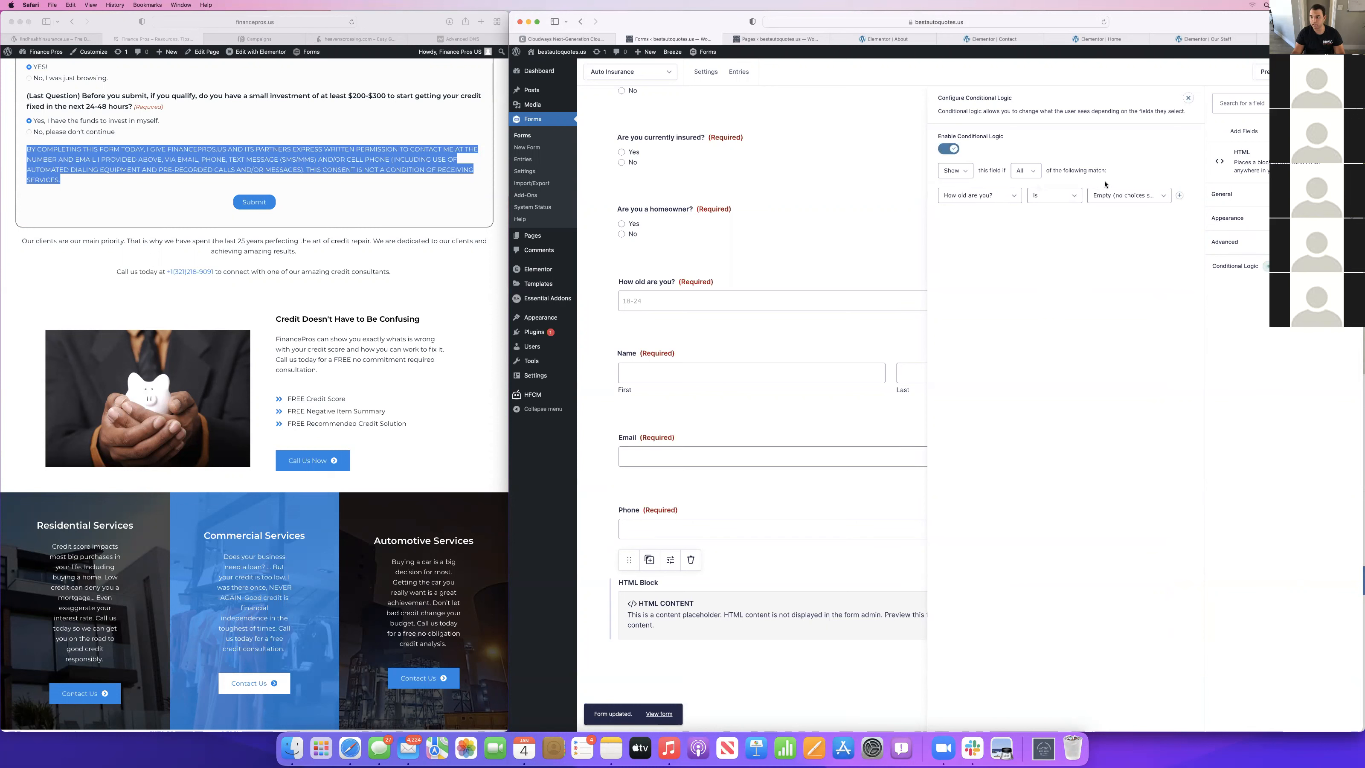
left_click(1179, 195)
left_click(1180, 196)
left_click(1179, 195)
left_click(1180, 195)
left_click(1179, 195)
Base the HTML Block's remaining five rules on "How old are you?".
left_click(954, 221)
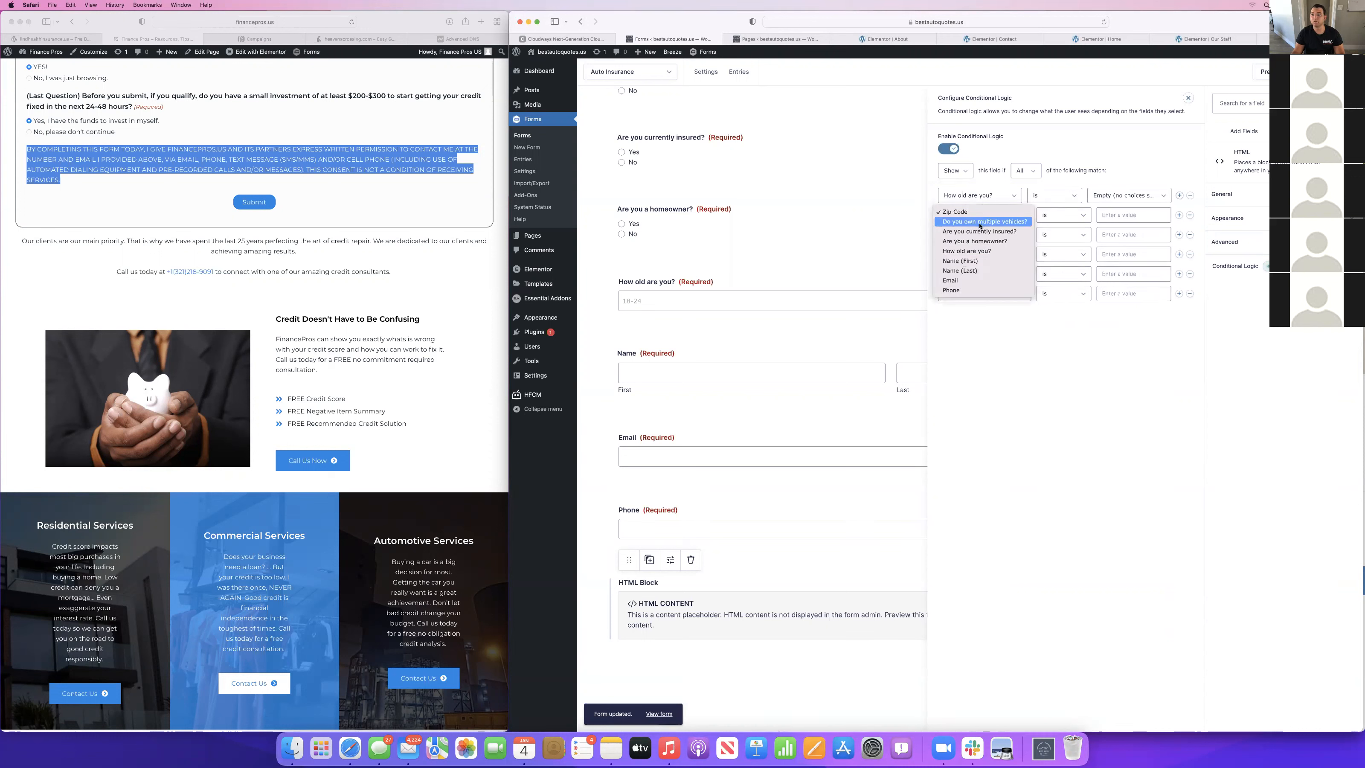
left_click(966, 251)
left_click(963, 236)
left_click(966, 270)
left_click(965, 254)
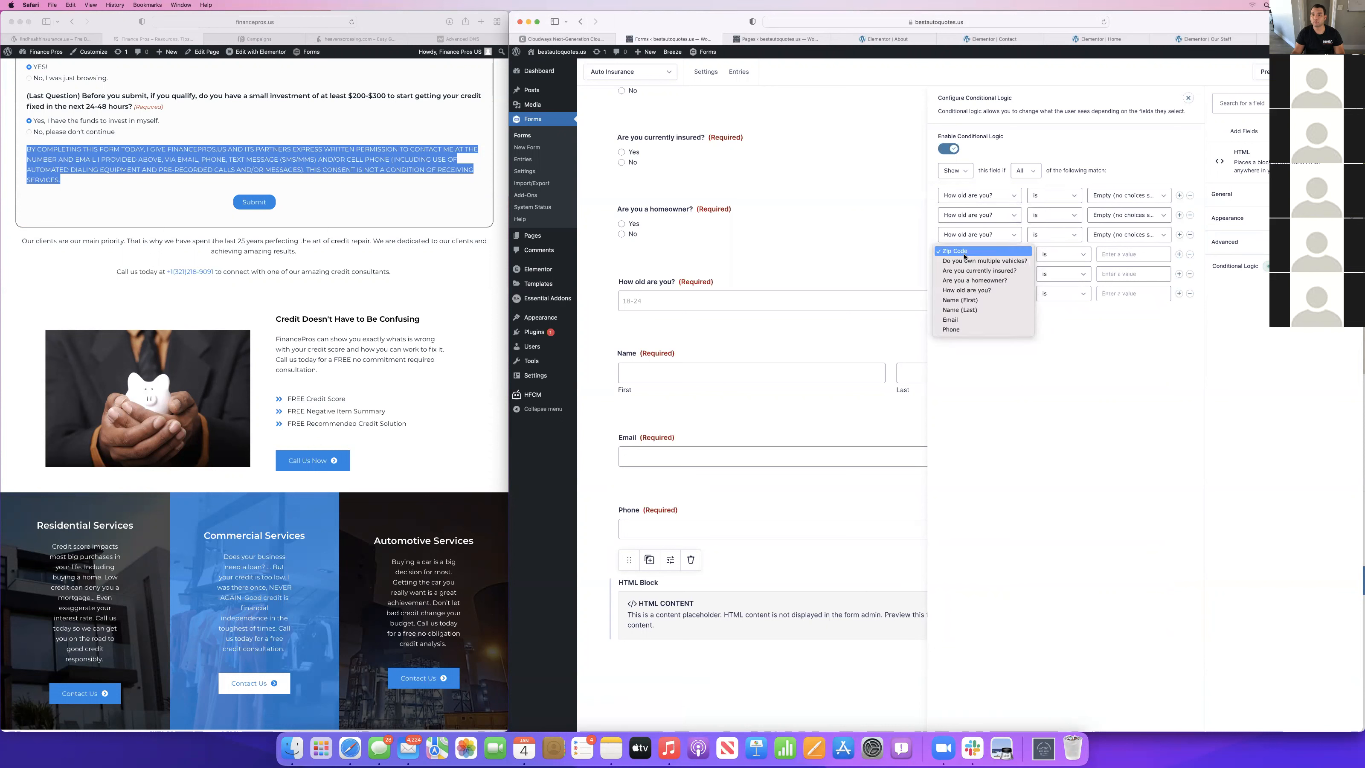
left_click(966, 289)
left_click(970, 274)
left_click(966, 310)
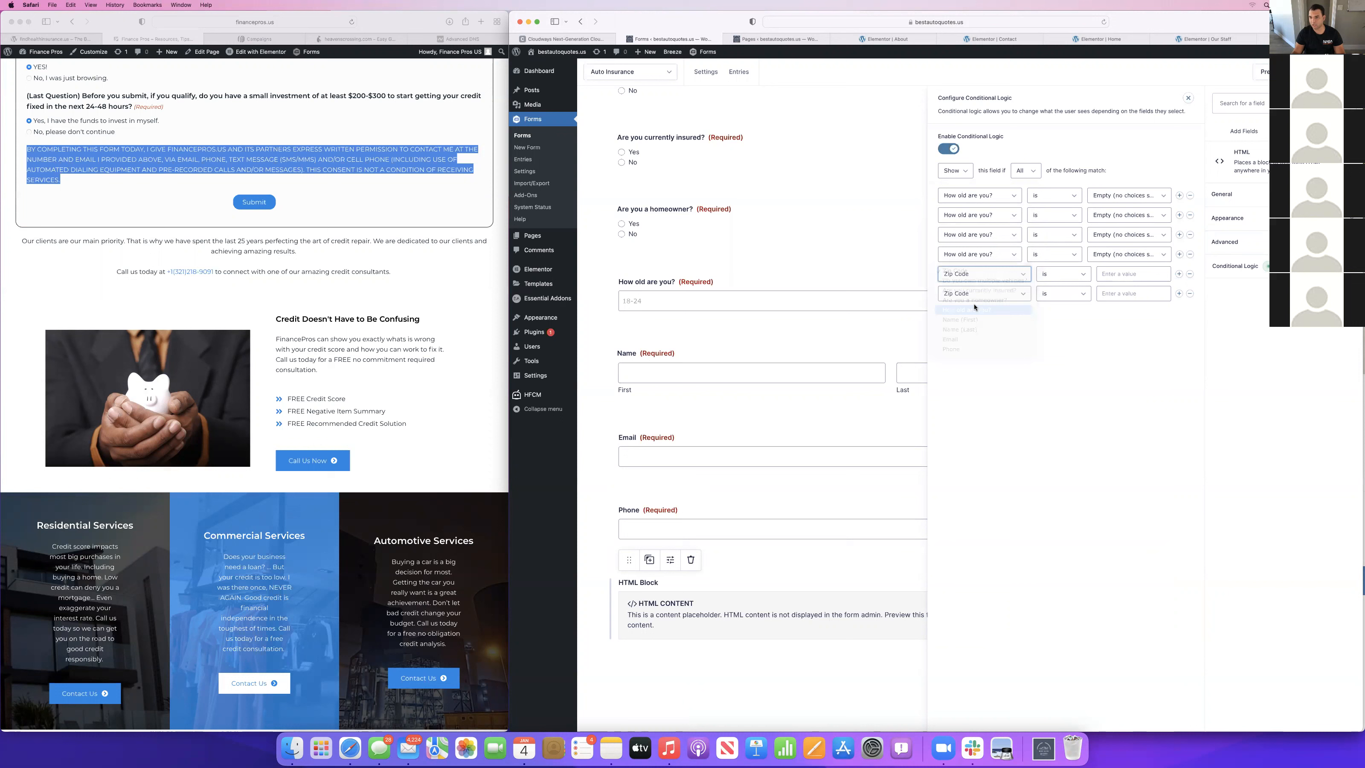
left_click(969, 293)
left_click(967, 329)
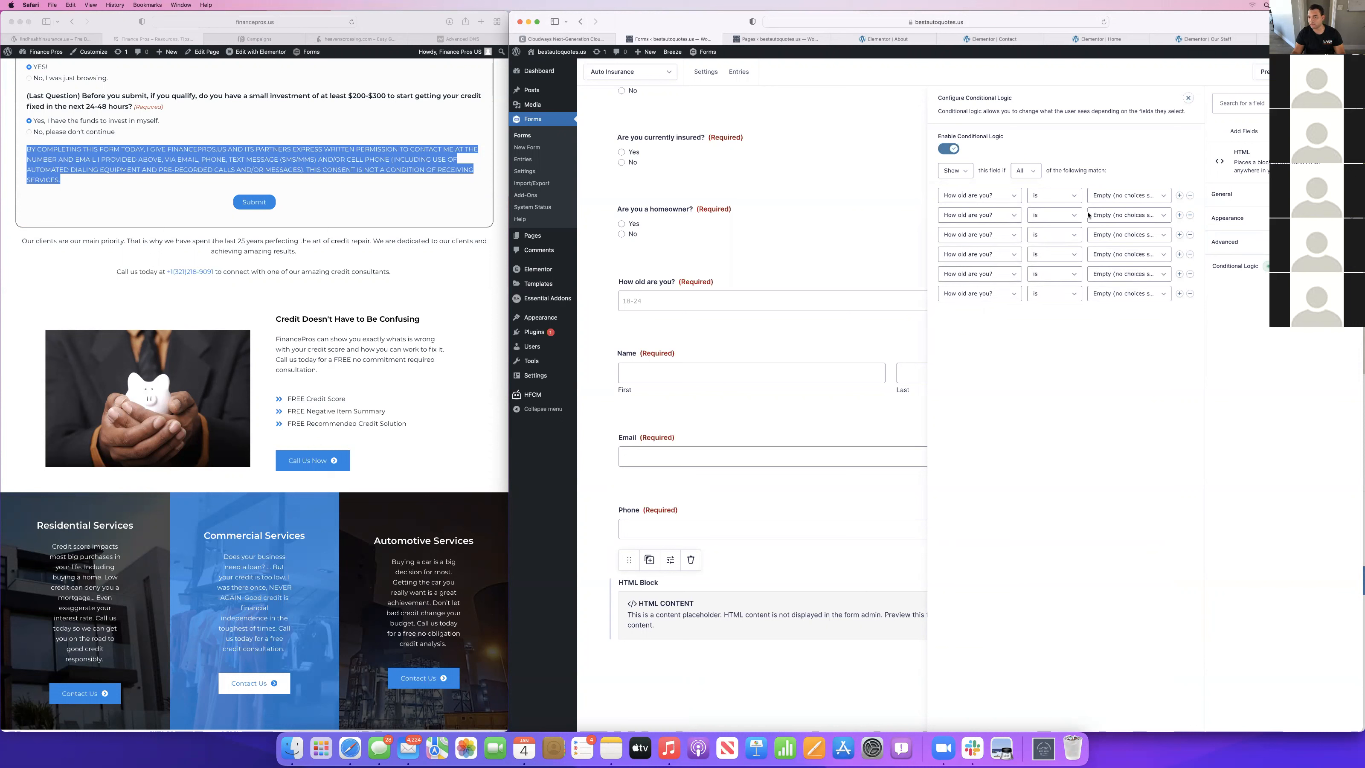
Set the HTML Block's first age rule to 18-24.
left_click(1126, 195)
left_click(1100, 202)
left_click(1127, 215)
left_click(1047, 197)
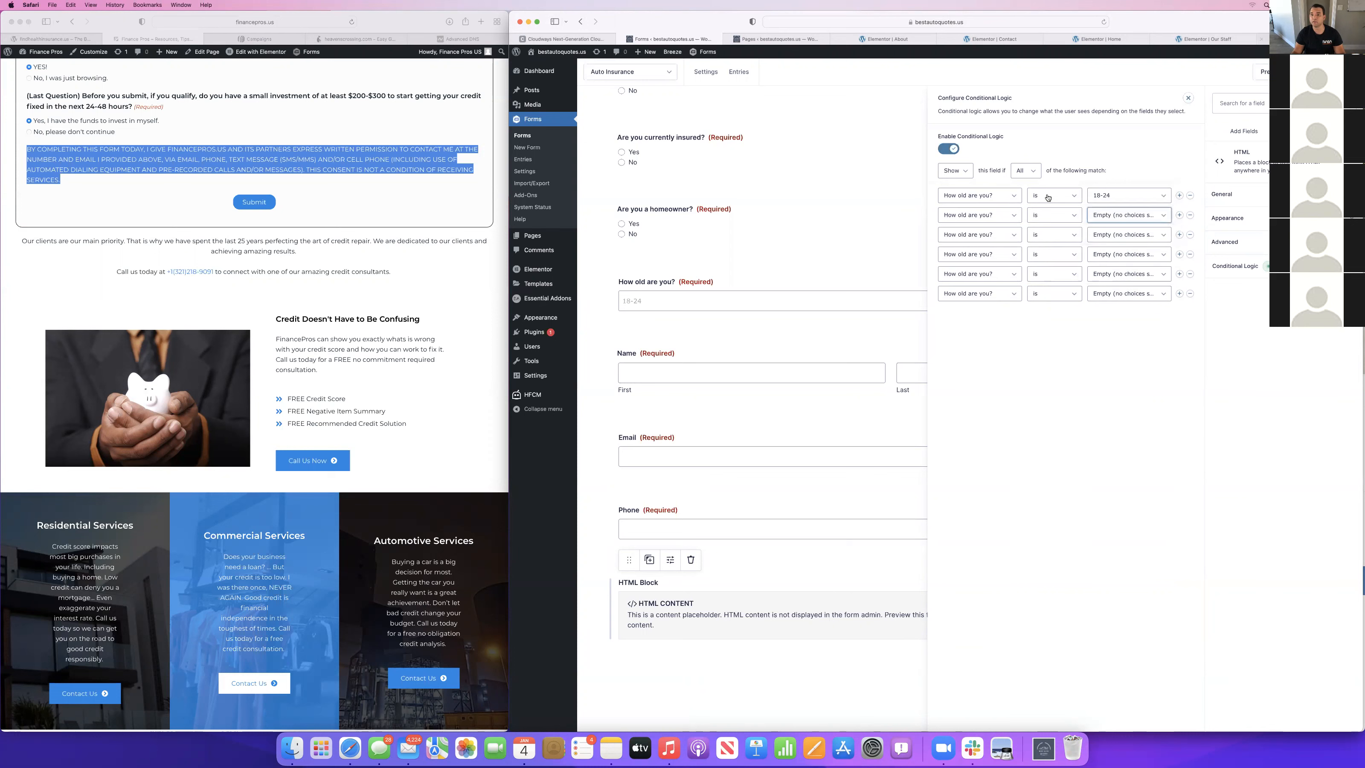
Look over the Our Staff, Home and Contact pages in Elementor, including the quote form embedded on the Contact page.
left_click(1290, 39)
scroll(895, 430, "down", 20)
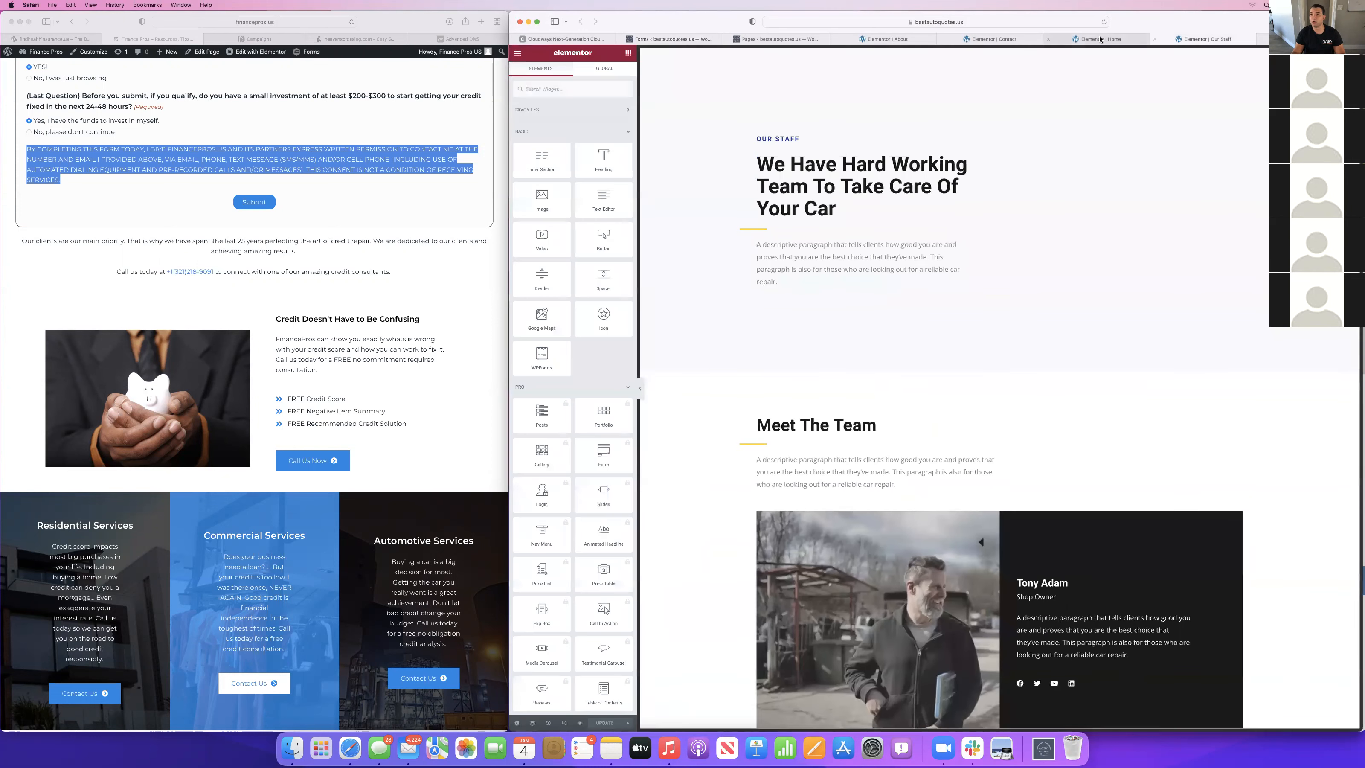
scroll(1125, 136, "down", 20)
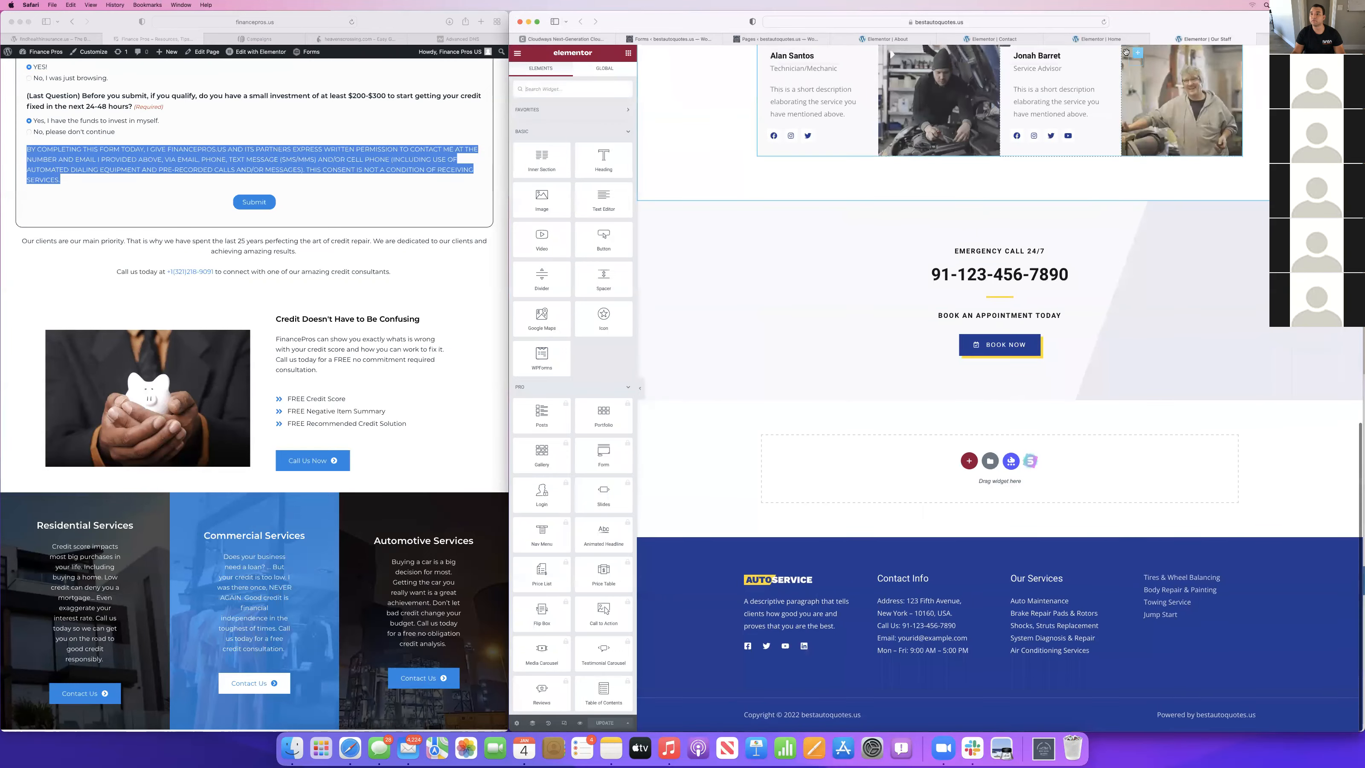
left_click(1108, 41)
scroll(980, 318, "down", 10)
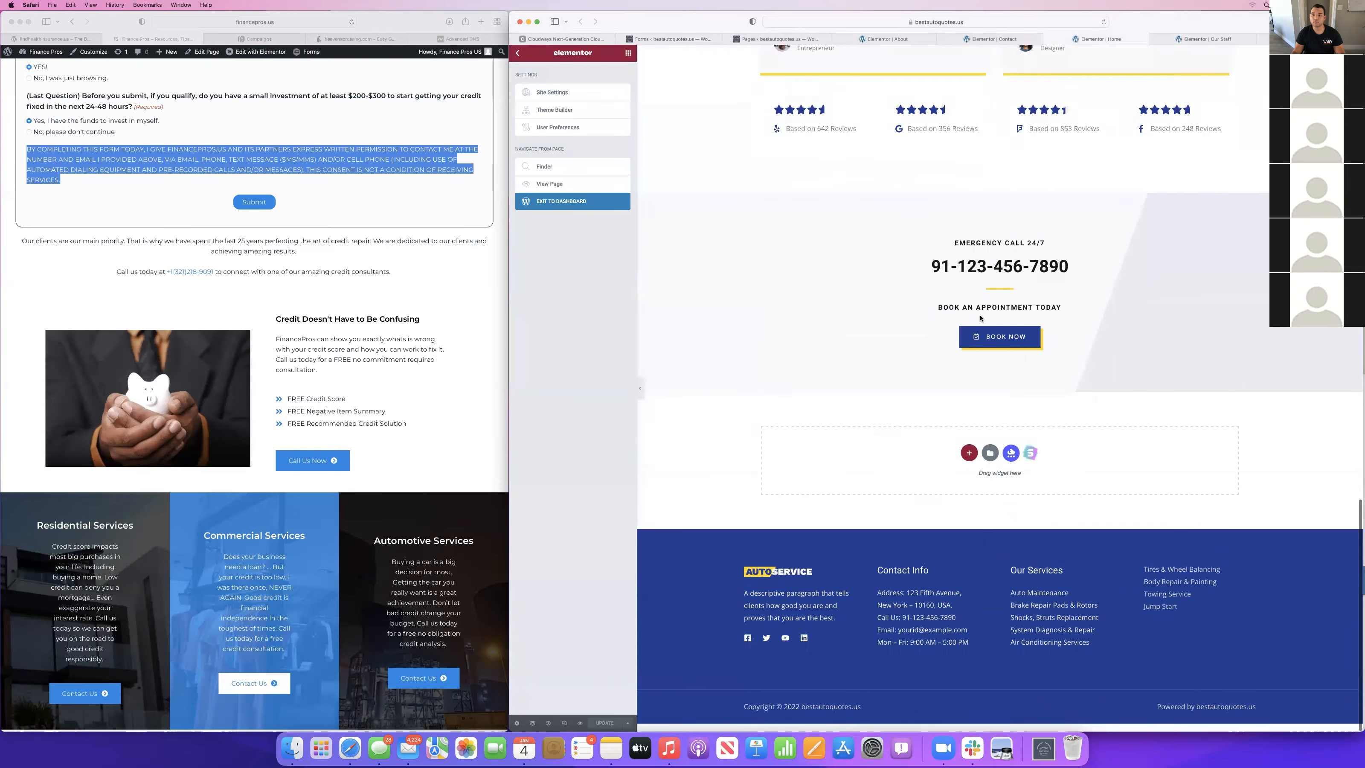
scroll(980, 318, "up", 5)
scroll(980, 318, "up", 4)
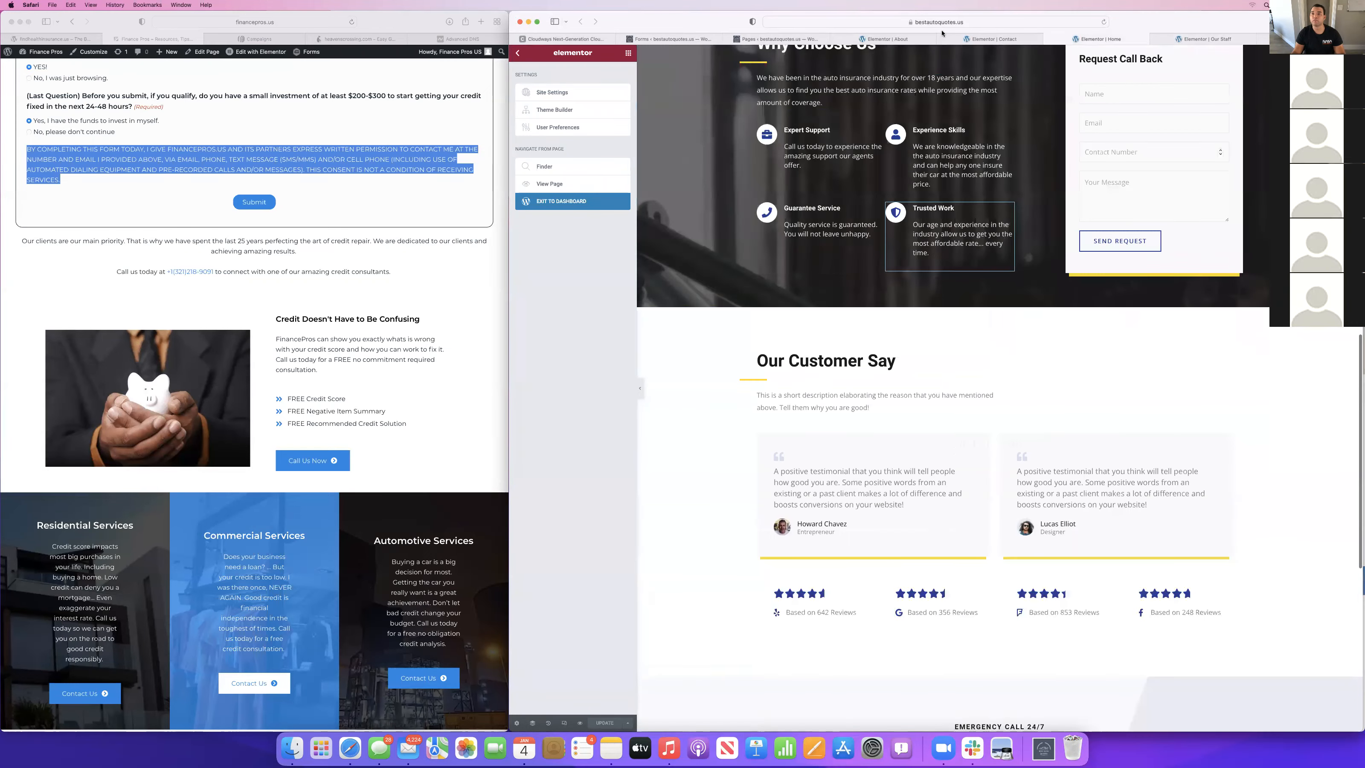
left_click(991, 39)
scroll(913, 457, "down", 6)
scroll(985, 595, "up", 2)
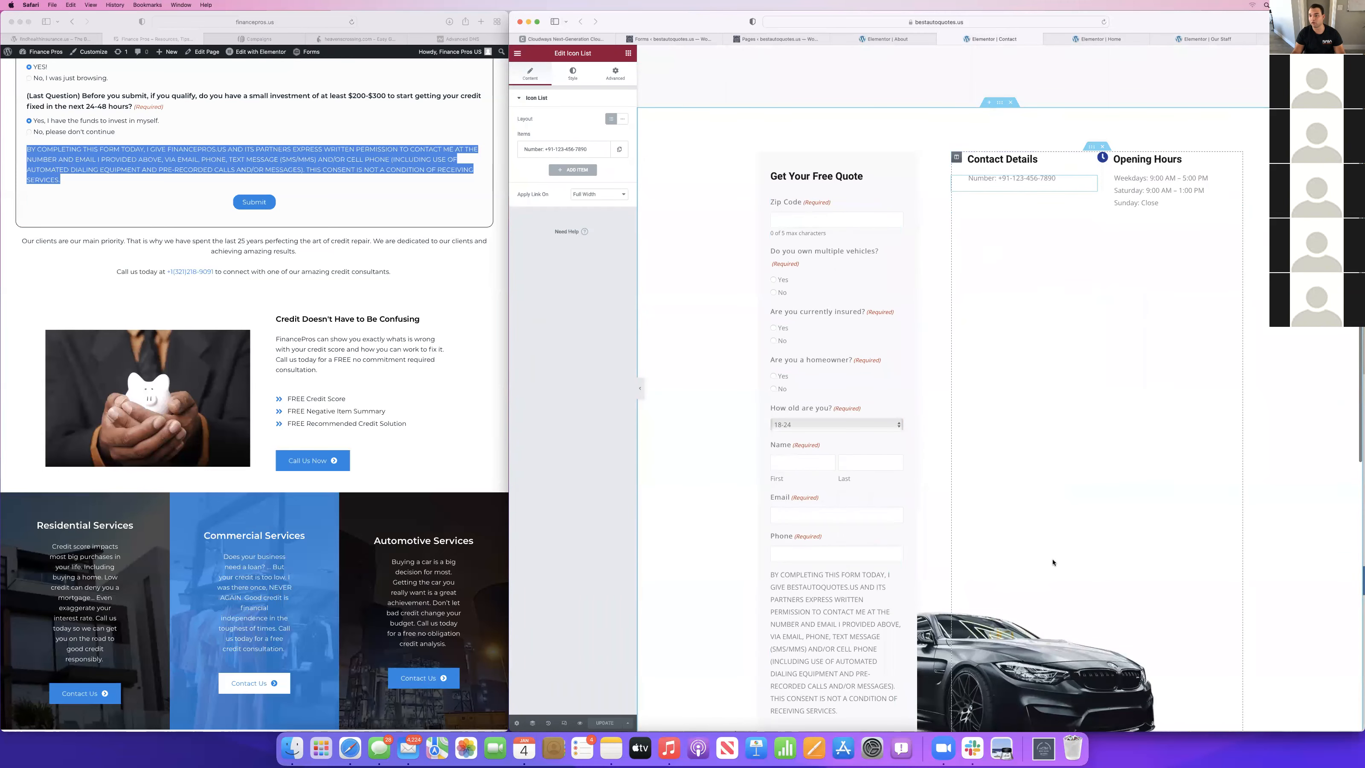
scroll(985, 594, "down", 3)
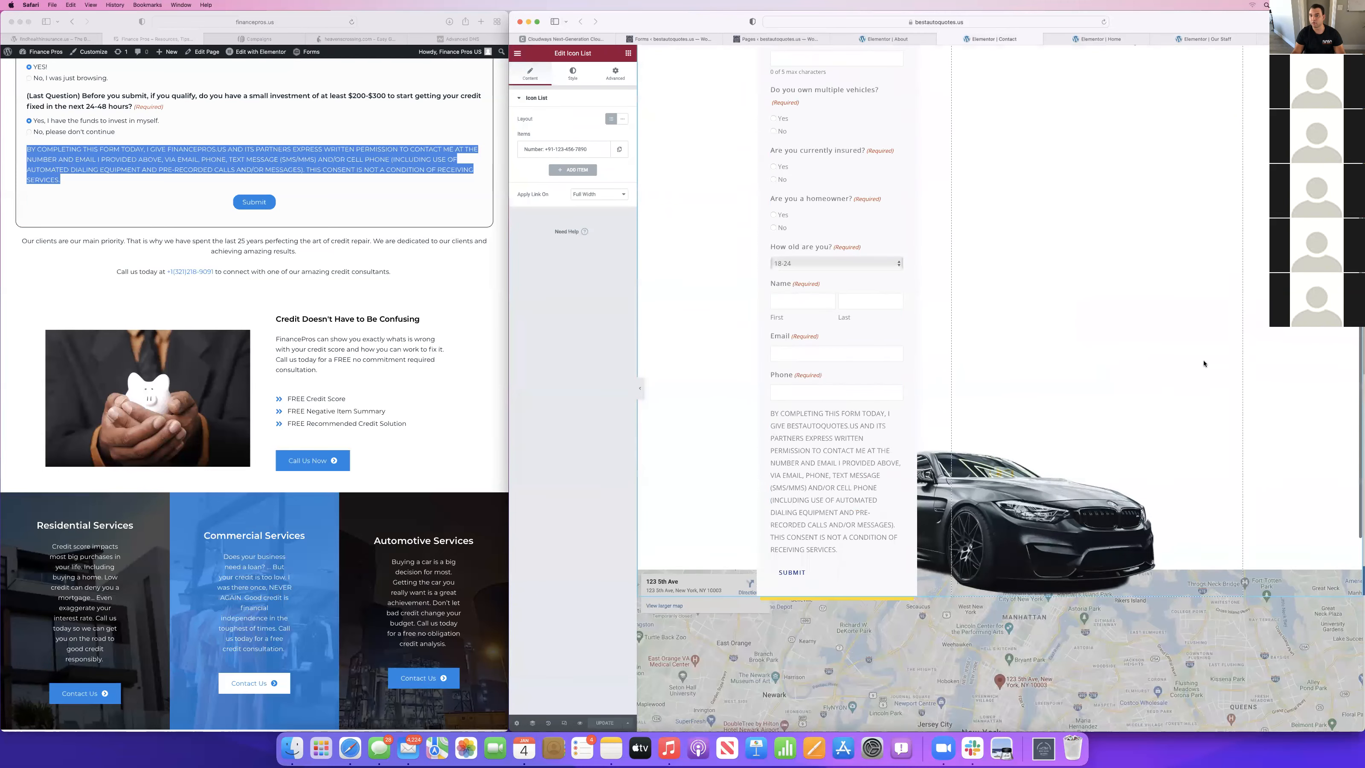
Return to the form editor and set the HTML Block's second and third age rules to 25-34 and 35-44.
left_click(673, 39)
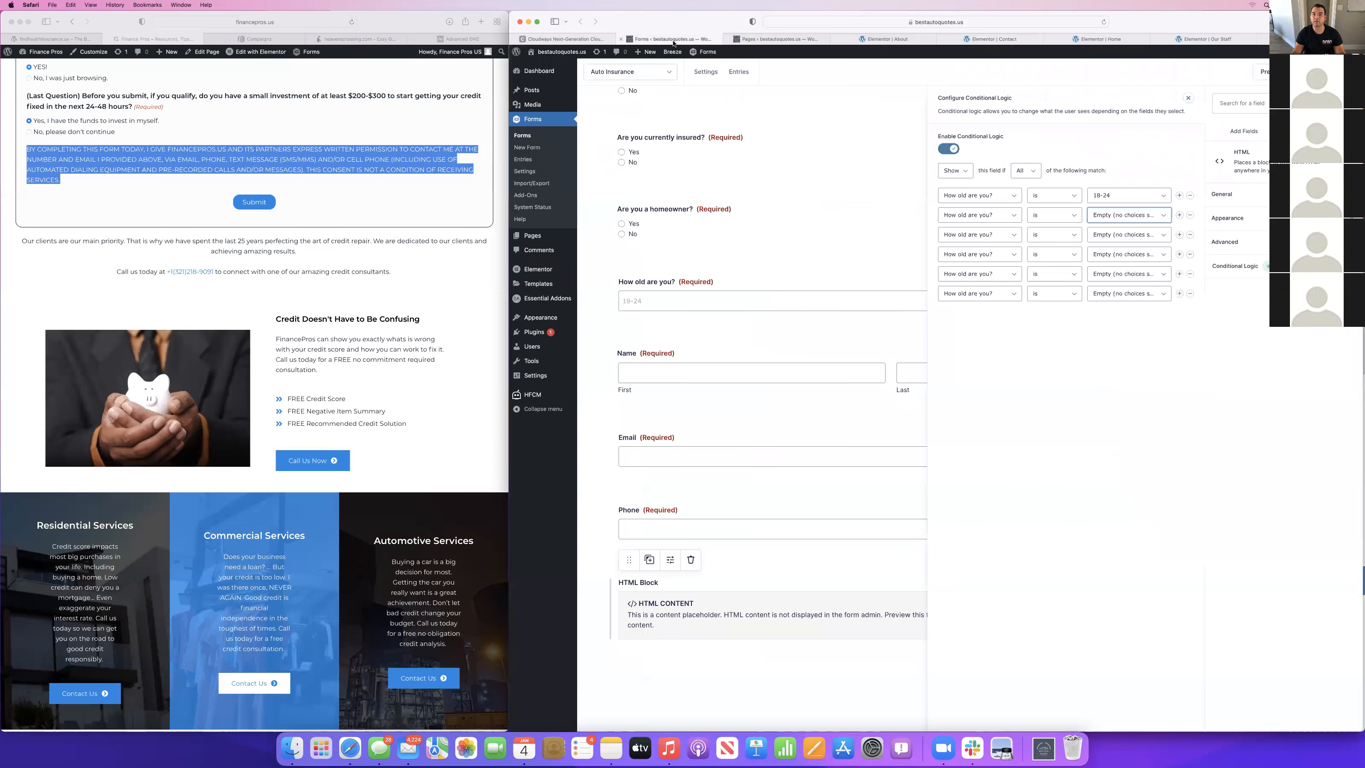
left_click(1116, 219)
left_click(1118, 237)
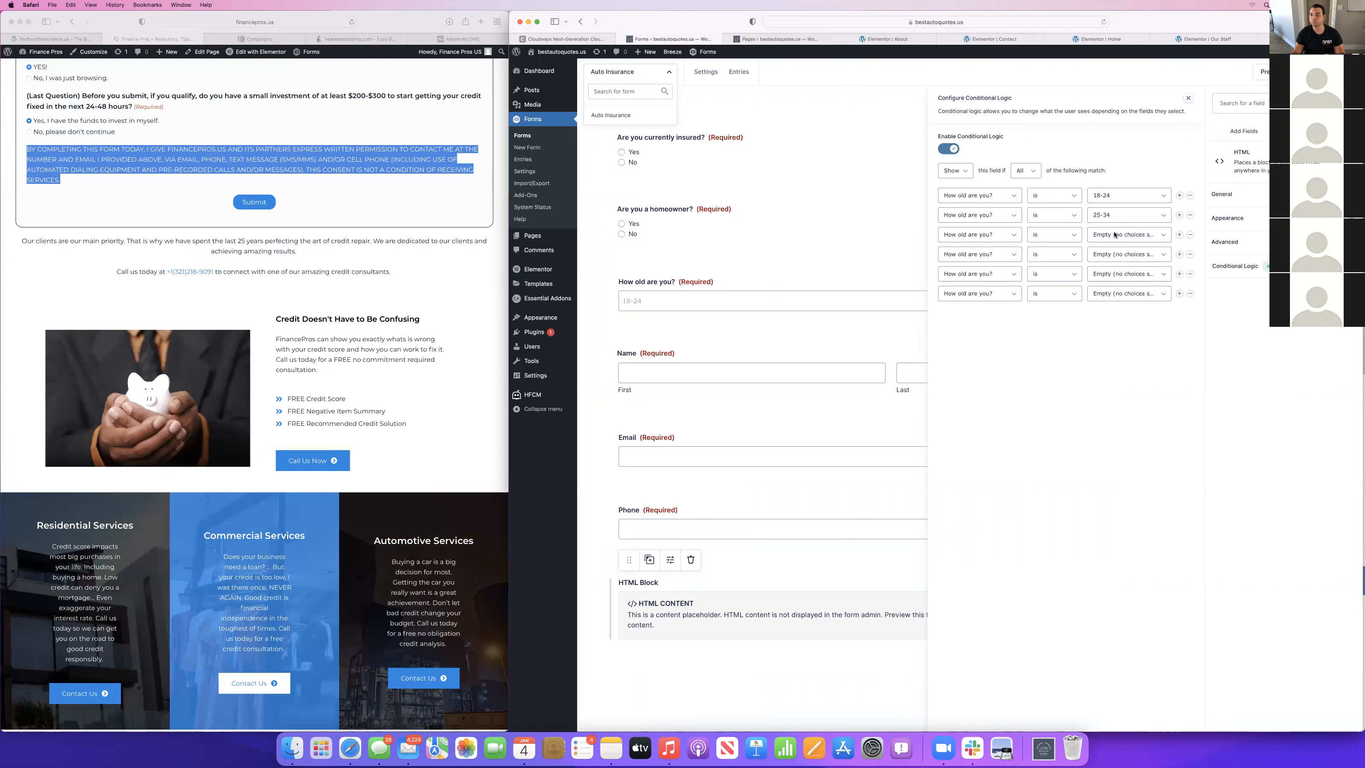
left_click(1114, 235)
left_click(1115, 262)
Set the HTML Block's last three age rules to 45-54, 55-64 and 65+, and save the form.
left_click(1114, 255)
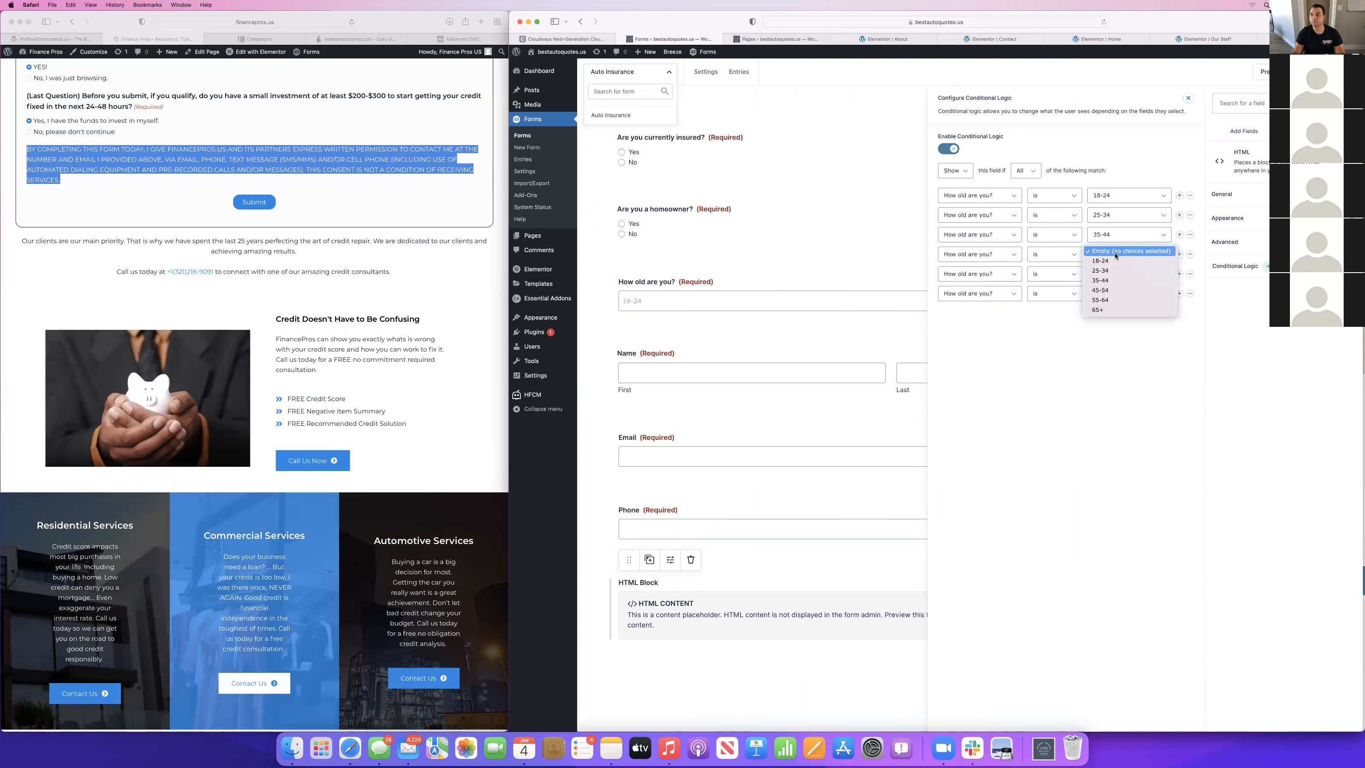
left_click(1102, 289)
left_click(1109, 274)
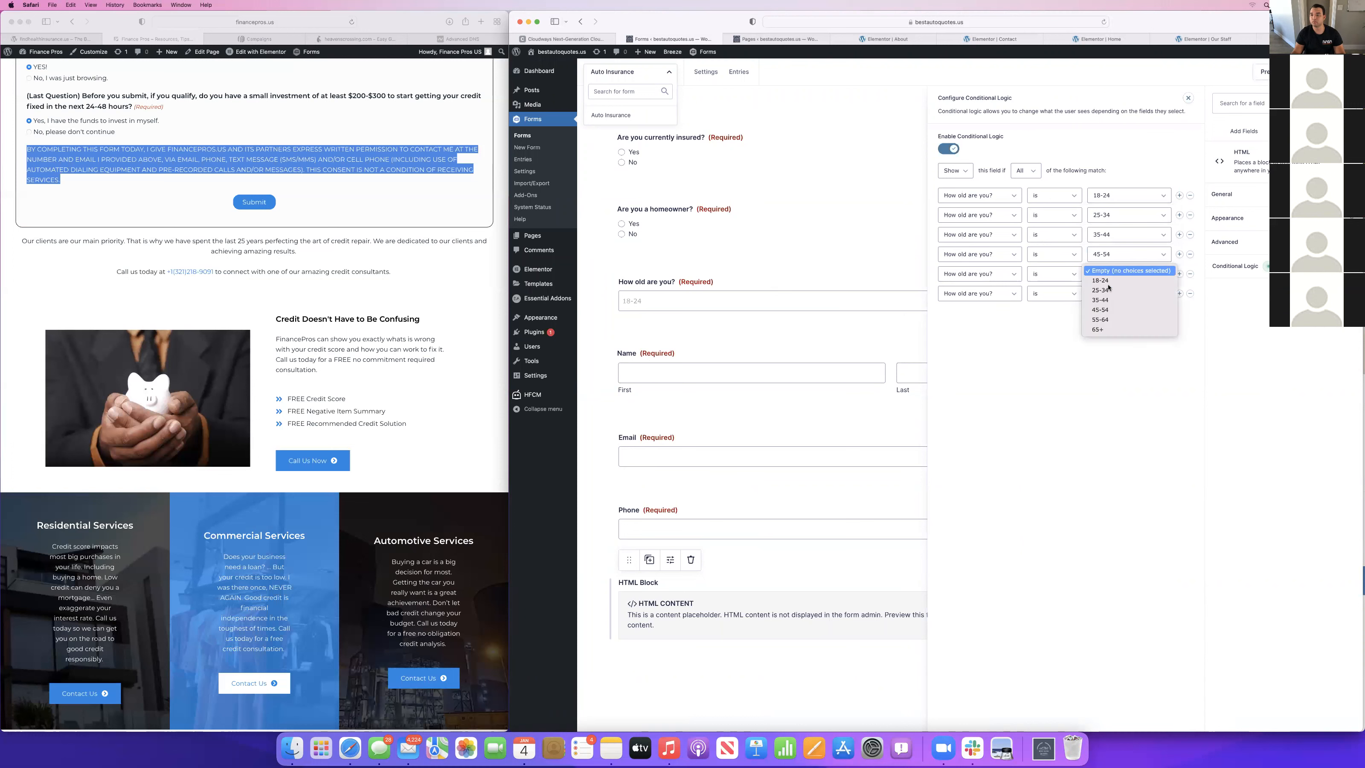
left_click(1099, 320)
left_click(1106, 293)
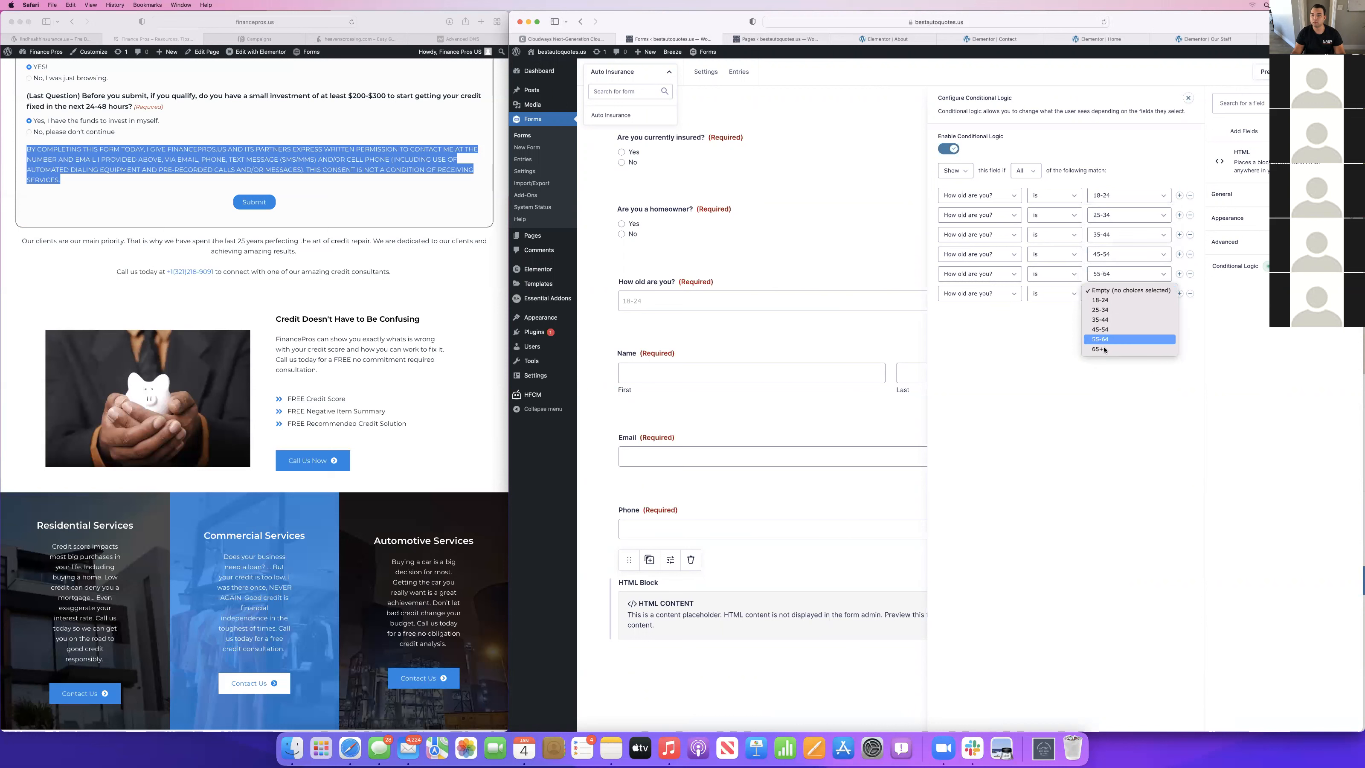
left_click(1100, 349)
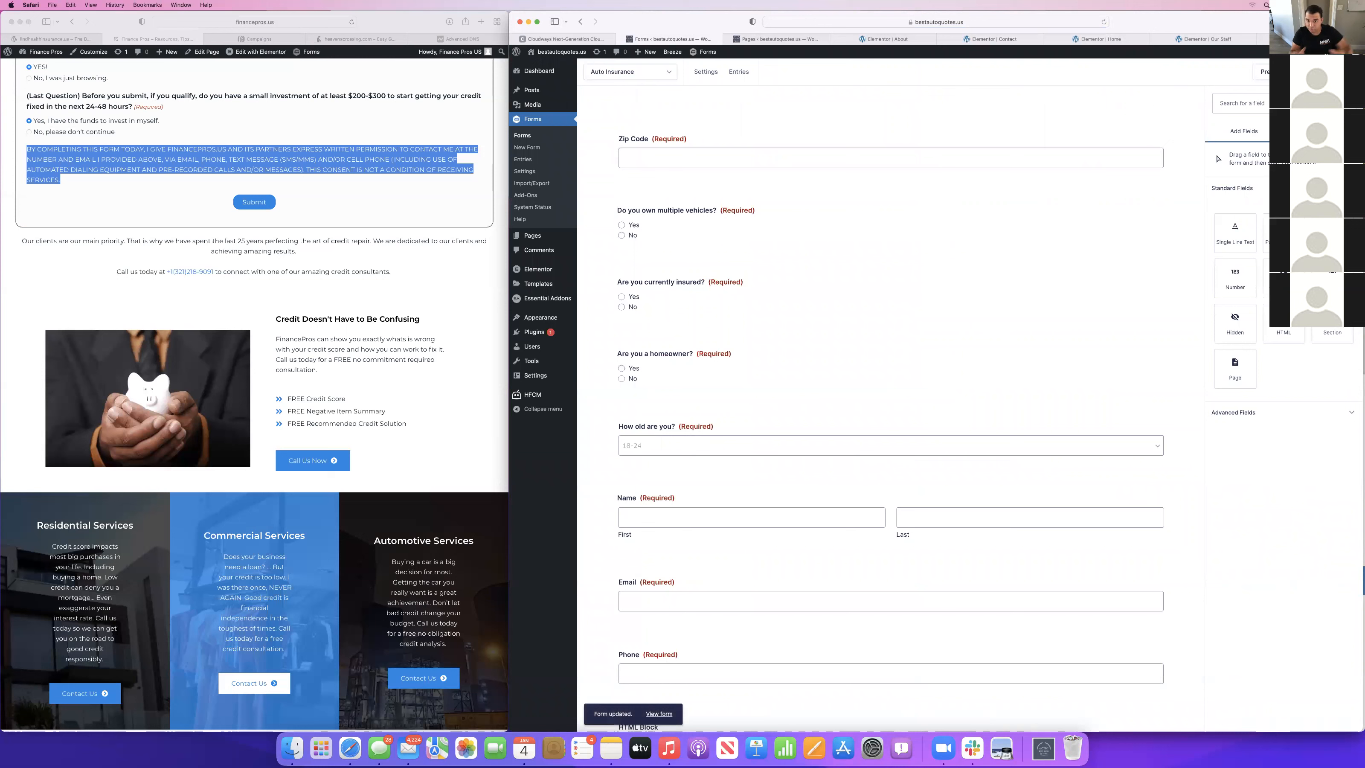
Preview the Auto Insurance form and answer Yes to "Do you own multiple vehicles?" to test the conditional logic.
scroll(767, 374, "down", 5)
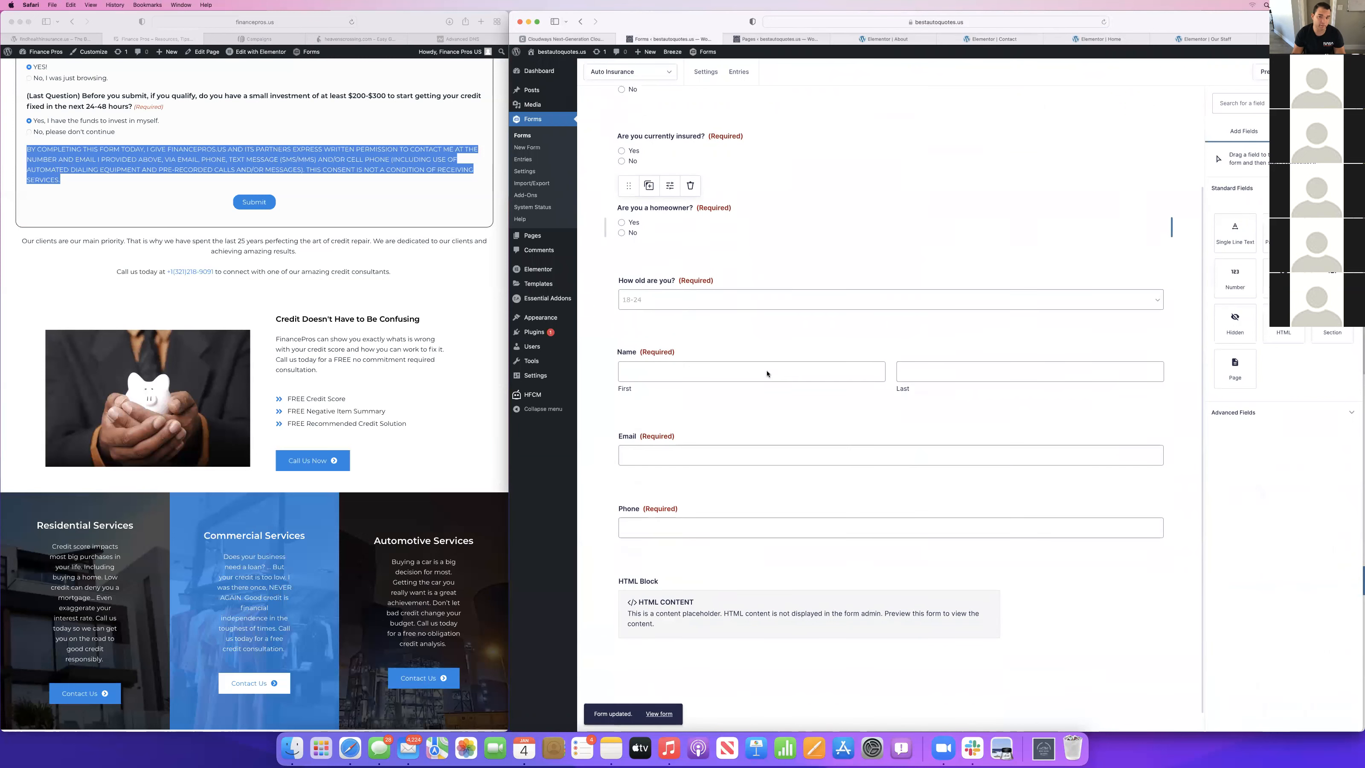
scroll(768, 374, "up", 5)
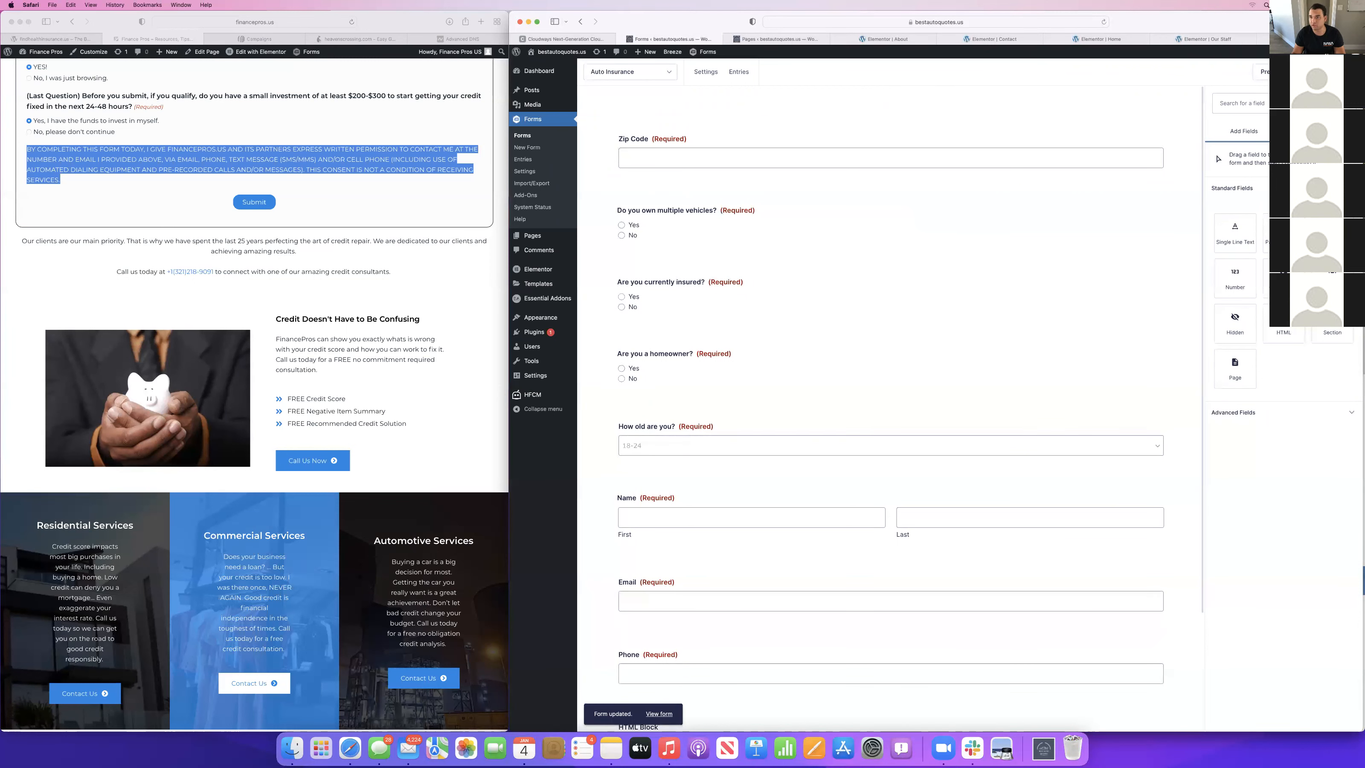
scroll(863, 289, "down", 4)
scroll(858, 287, "up", 1)
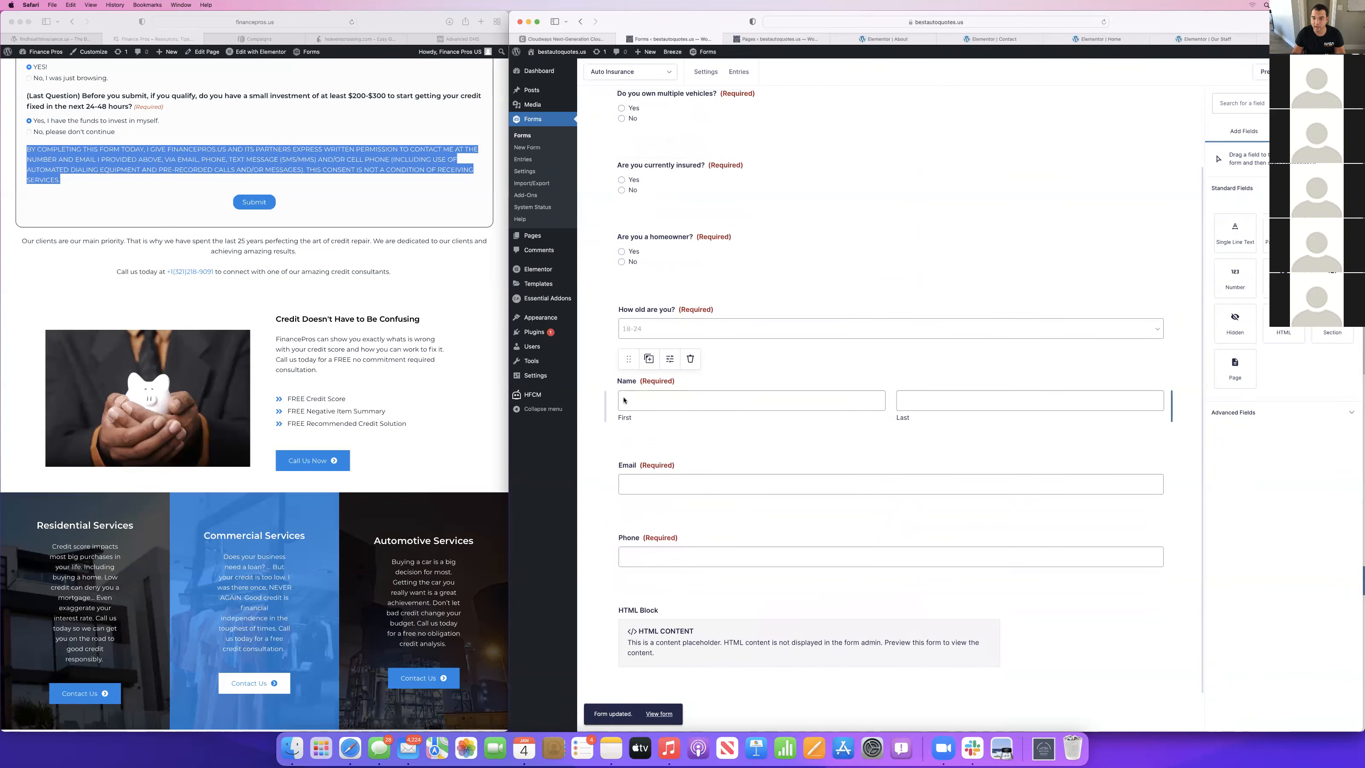
scroll(650, 515, "up", 4)
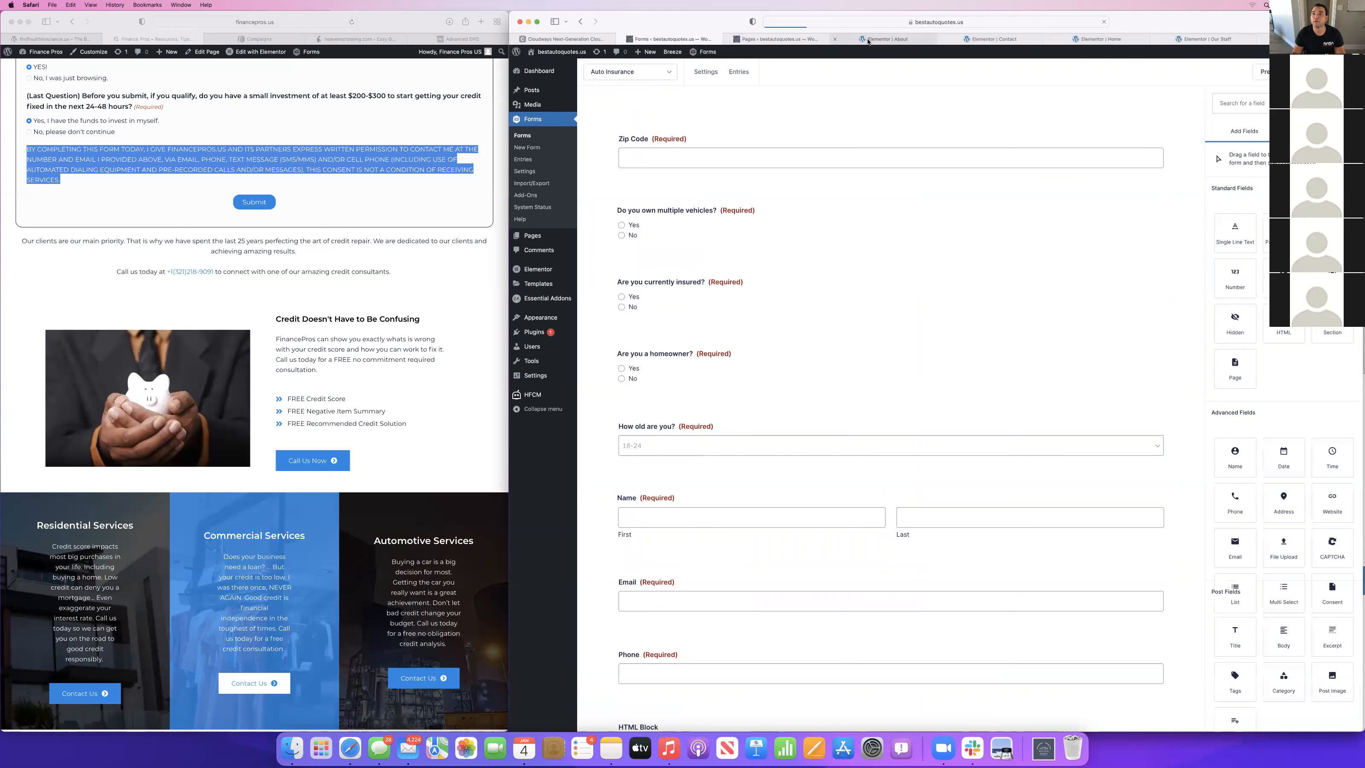
left_click(974, 38)
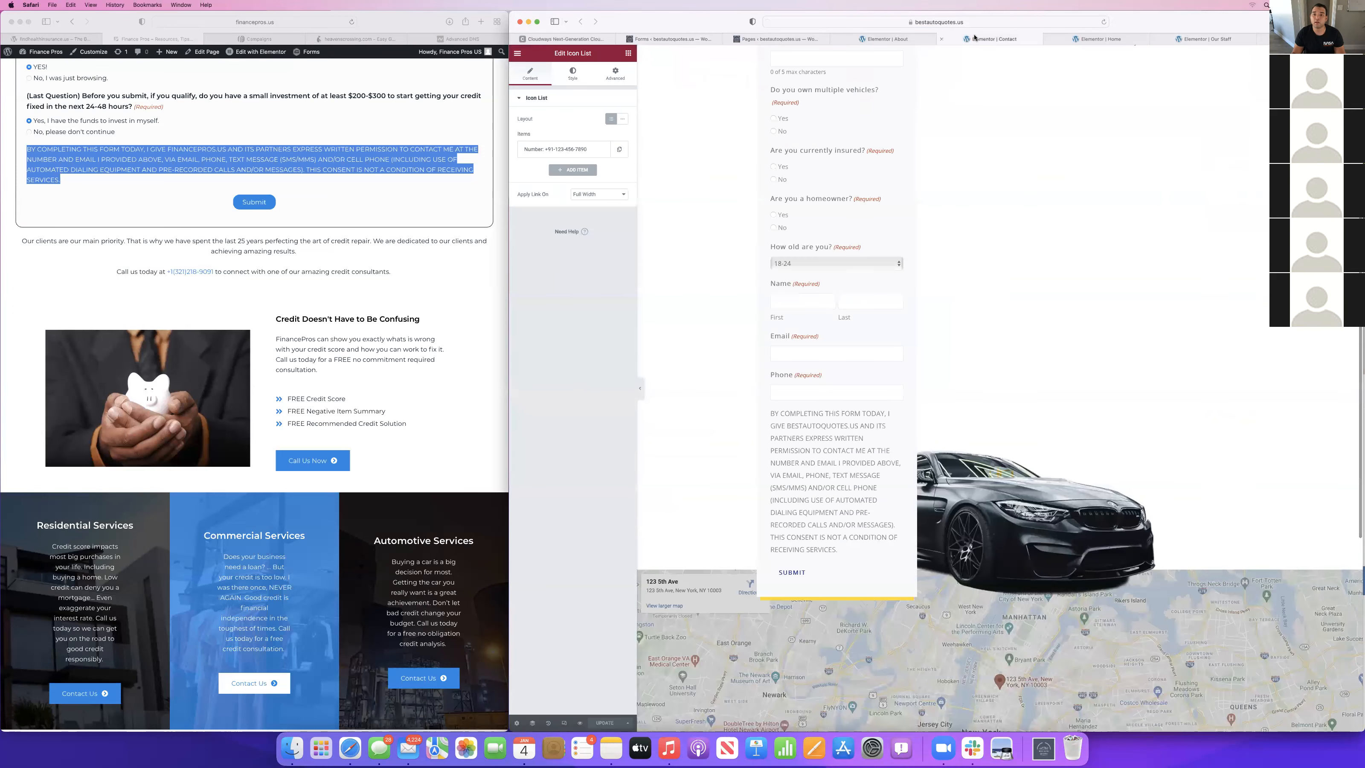
left_click(702, 40)
left_click(1282, 68)
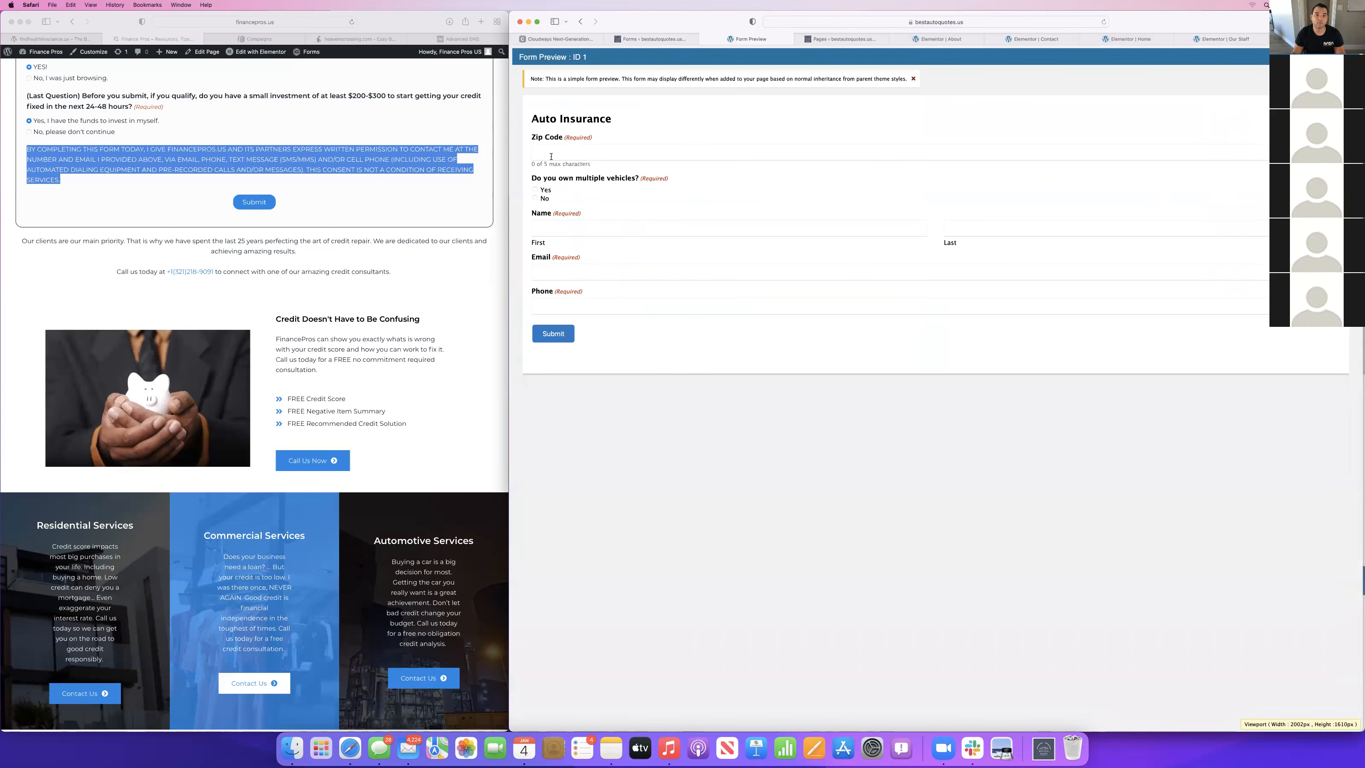
left_click(535, 190)
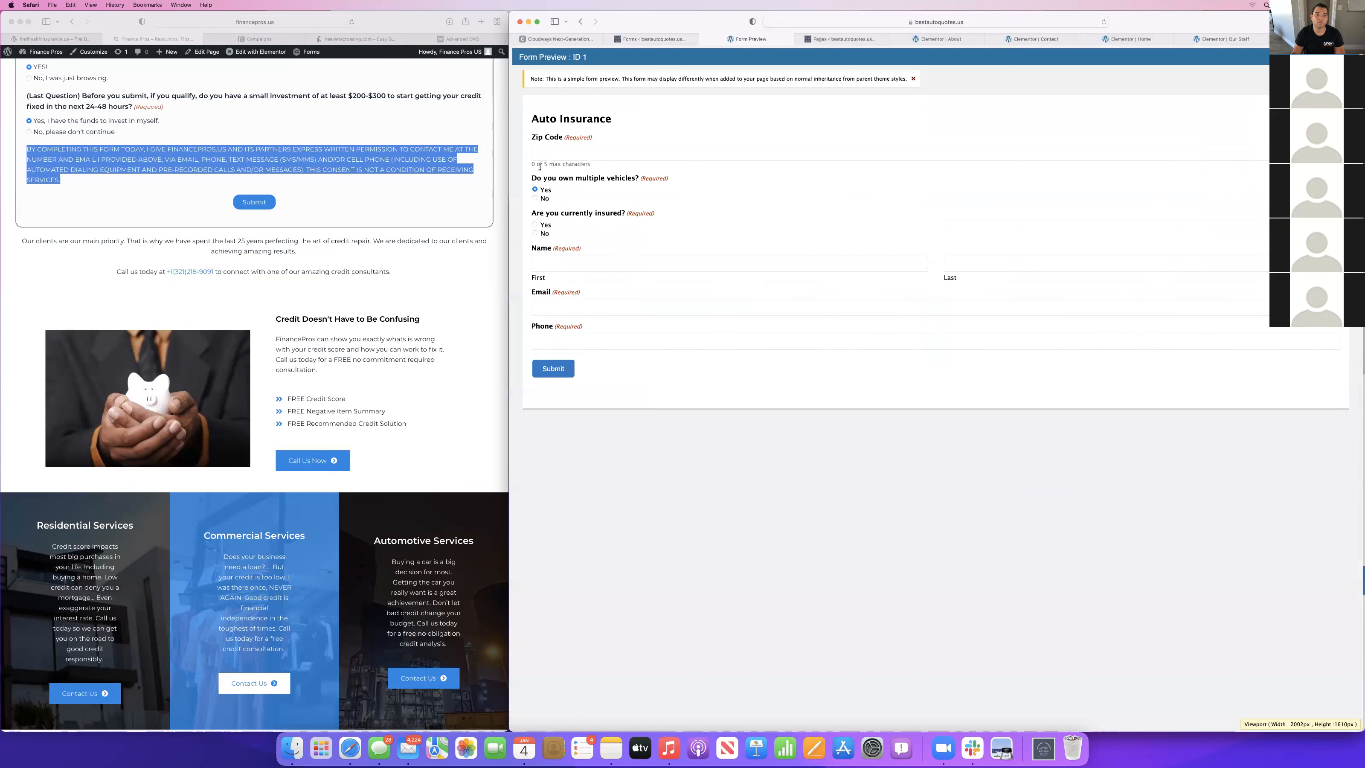
Answer Yes to "Are you currently insured?" and "Are you a homeowner?" and choose the 25-34 age range in the form preview.
left_click(535, 224)
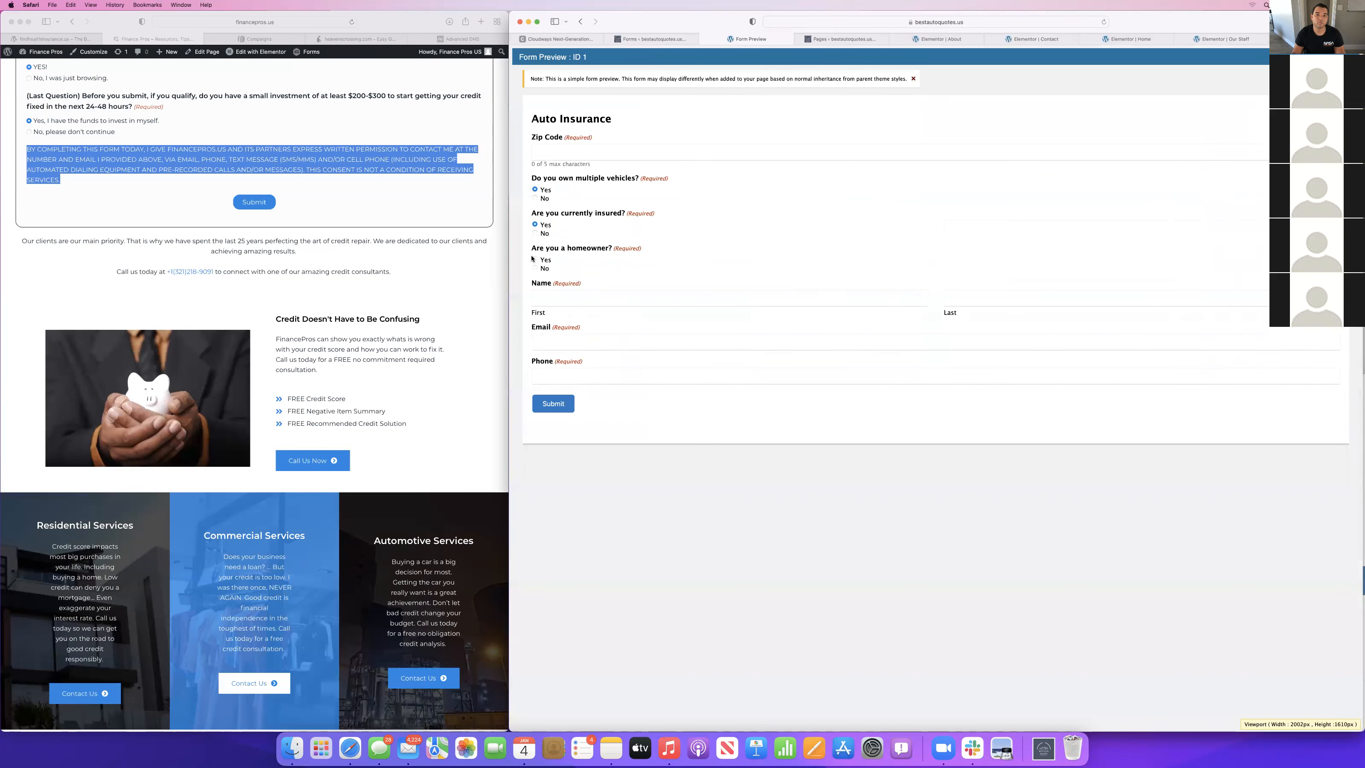
left_click(535, 260)
left_click(538, 299)
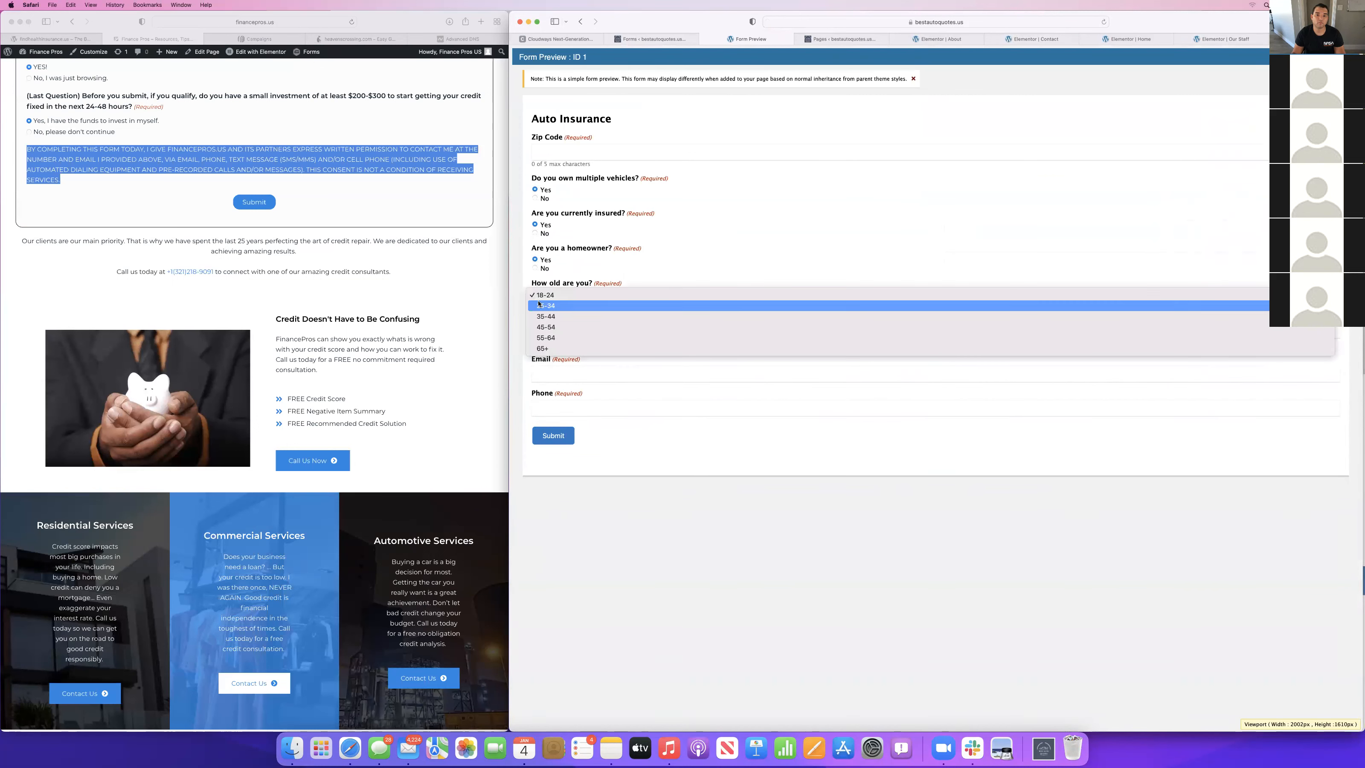
left_click(539, 305)
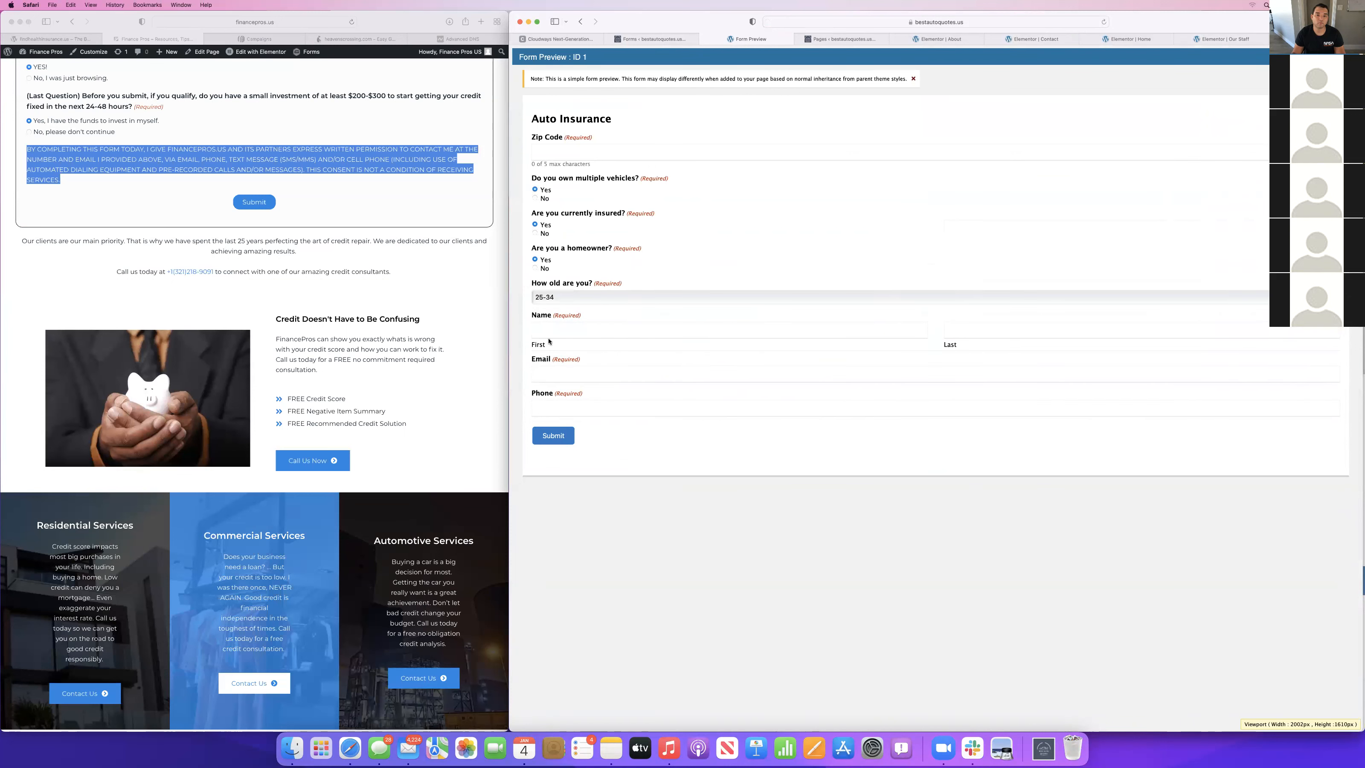
Check the Name field's conditional logic in the form editor and reload the form preview.
left_click(651, 40)
scroll(708, 350, "down", 5)
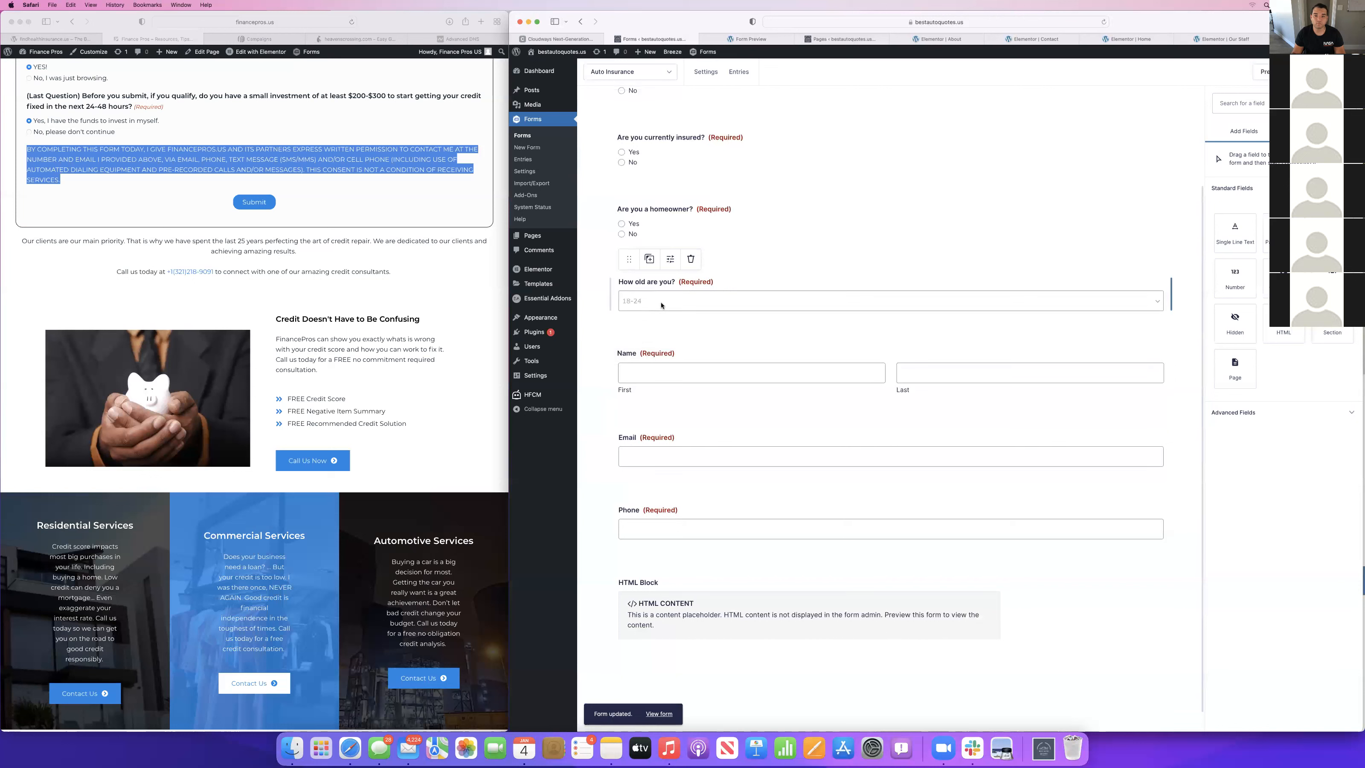
left_click(660, 379)
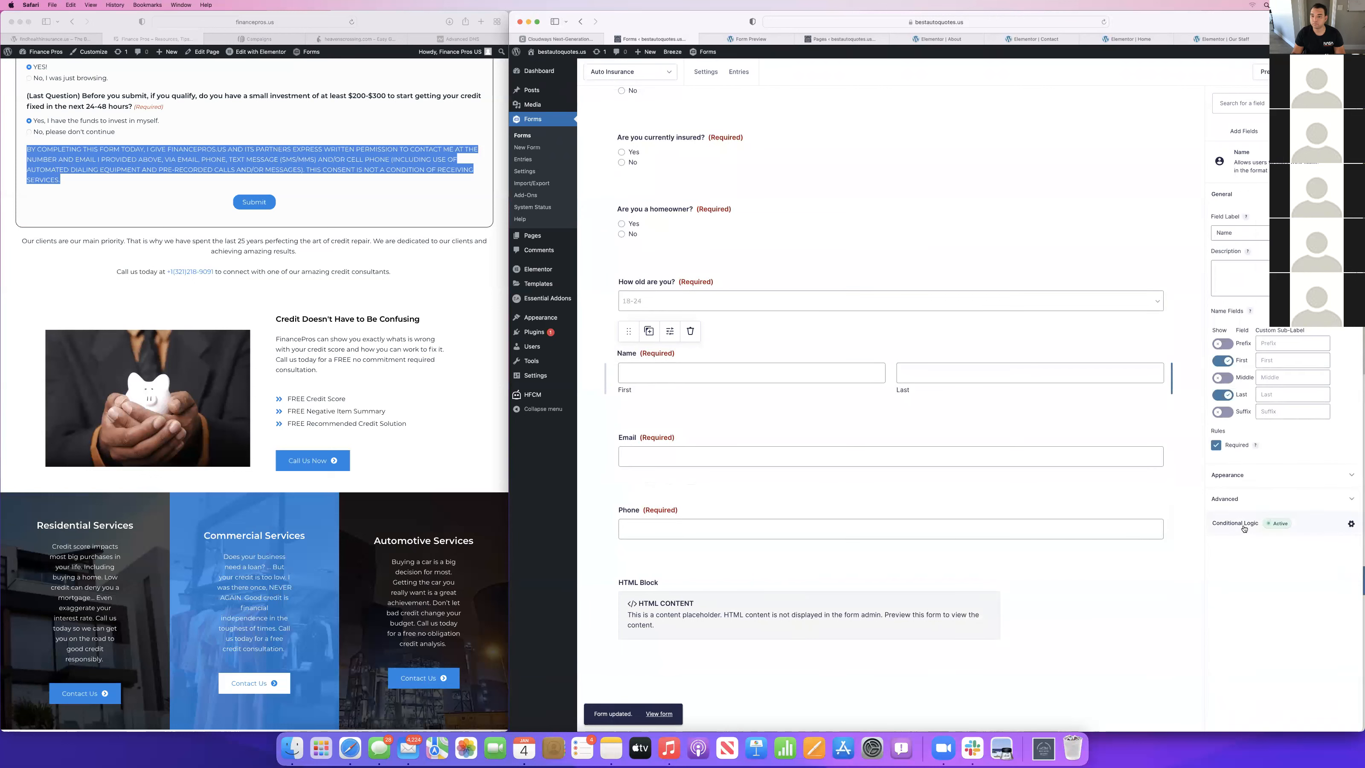
left_click(1351, 523)
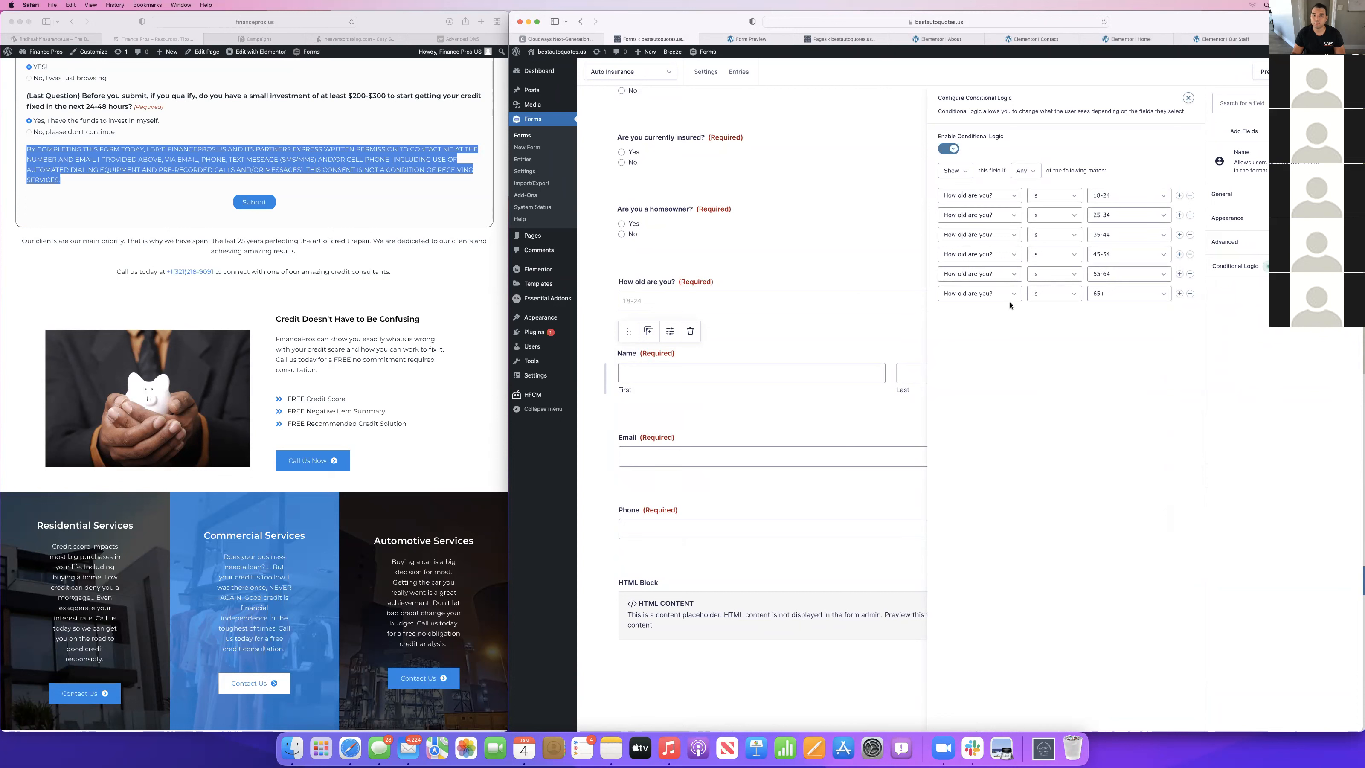
left_click(789, 292)
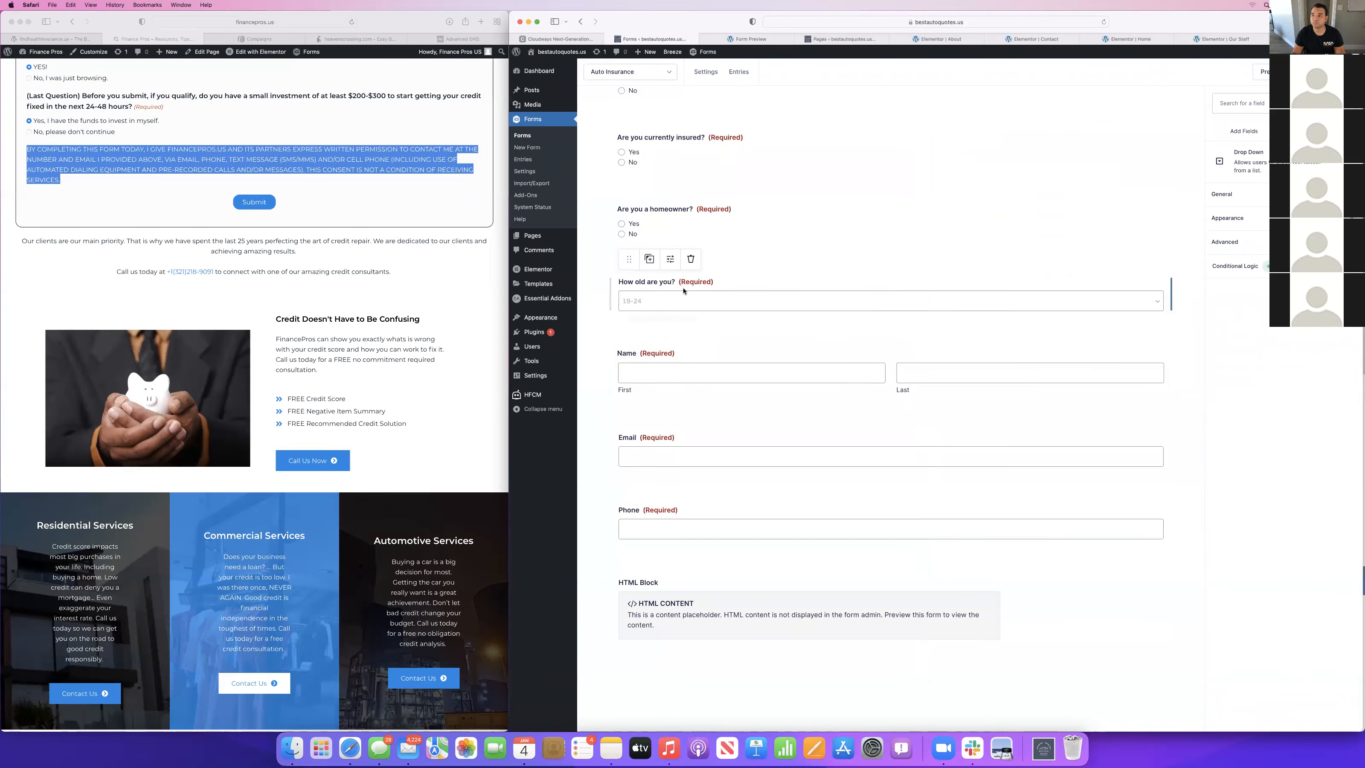
left_click(743, 40)
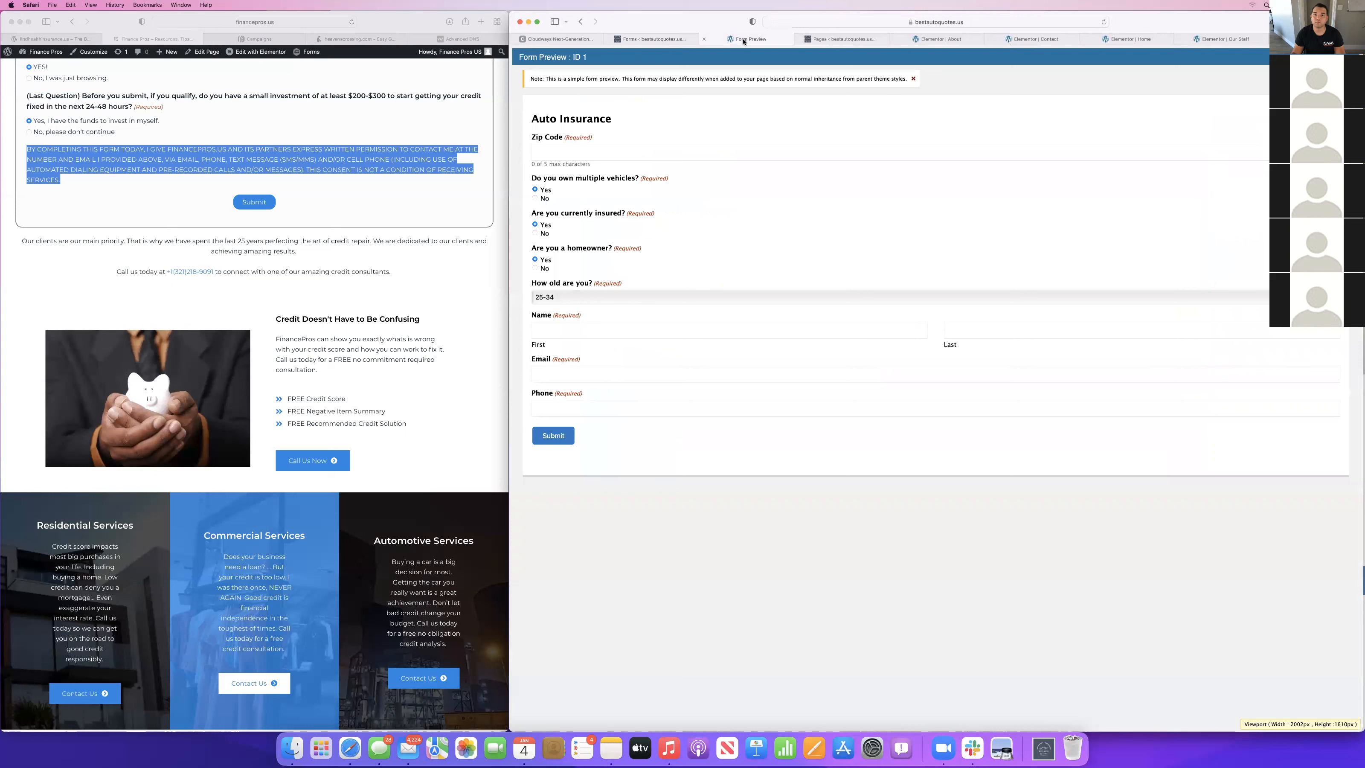
left_click(1102, 22)
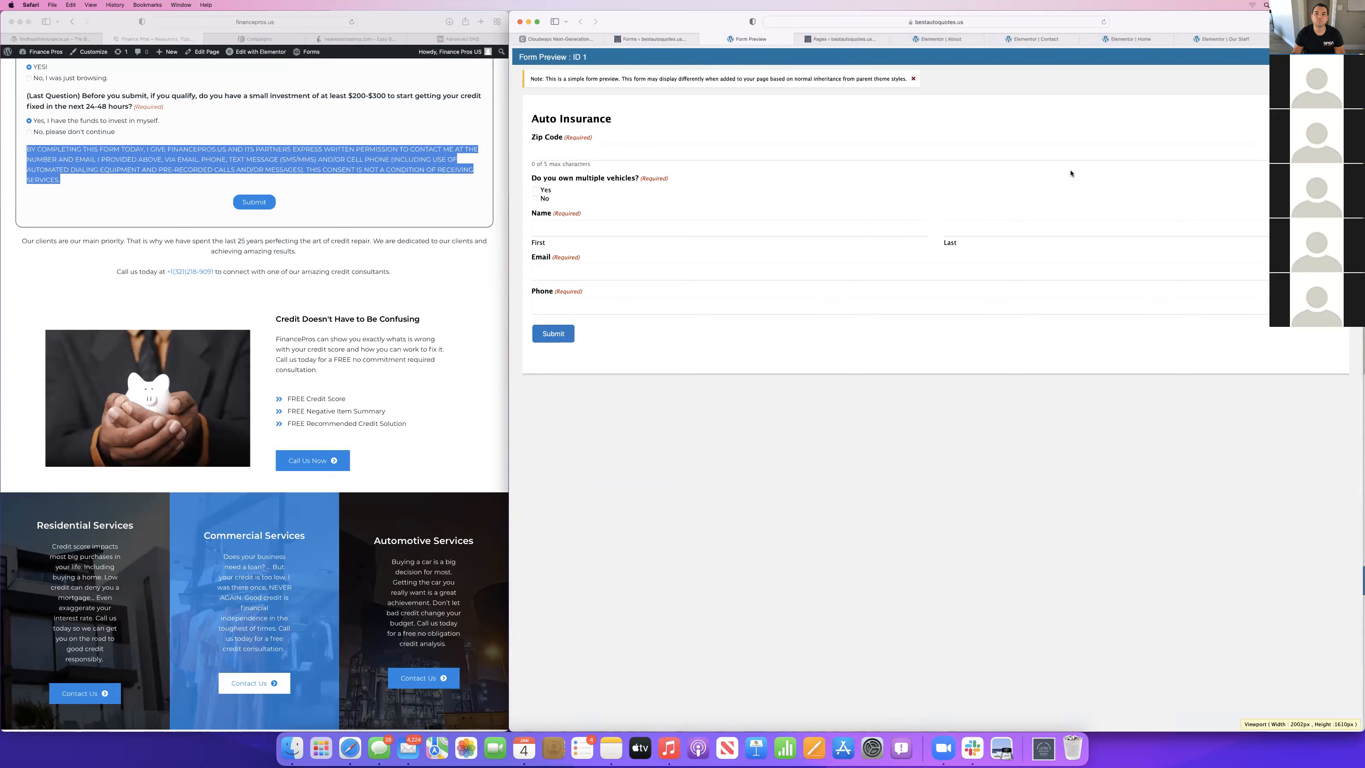
Return to the form editor and inspect the conditional logic of the Email and "How old are you?" fields.
left_click(661, 40)
left_click(733, 345)
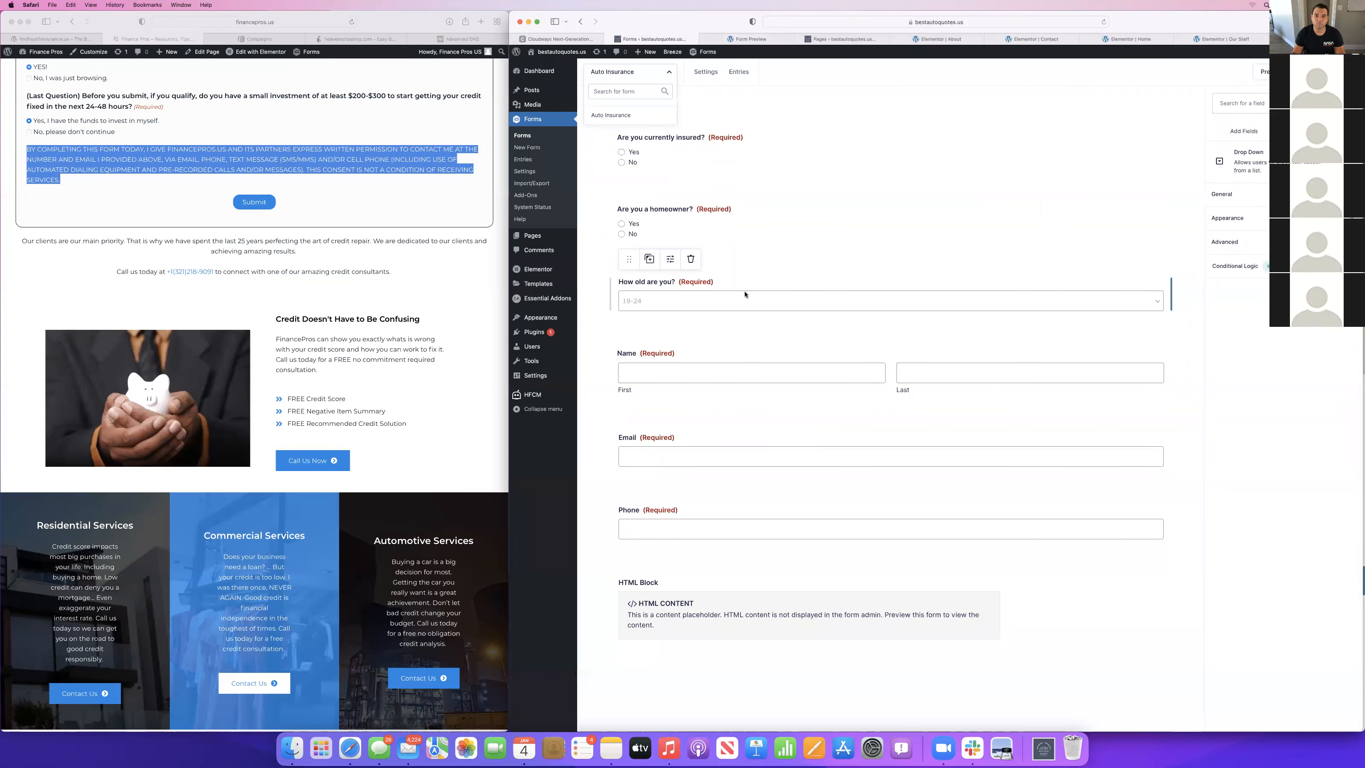
left_click(1231, 267)
left_click(705, 444)
left_click(1262, 271)
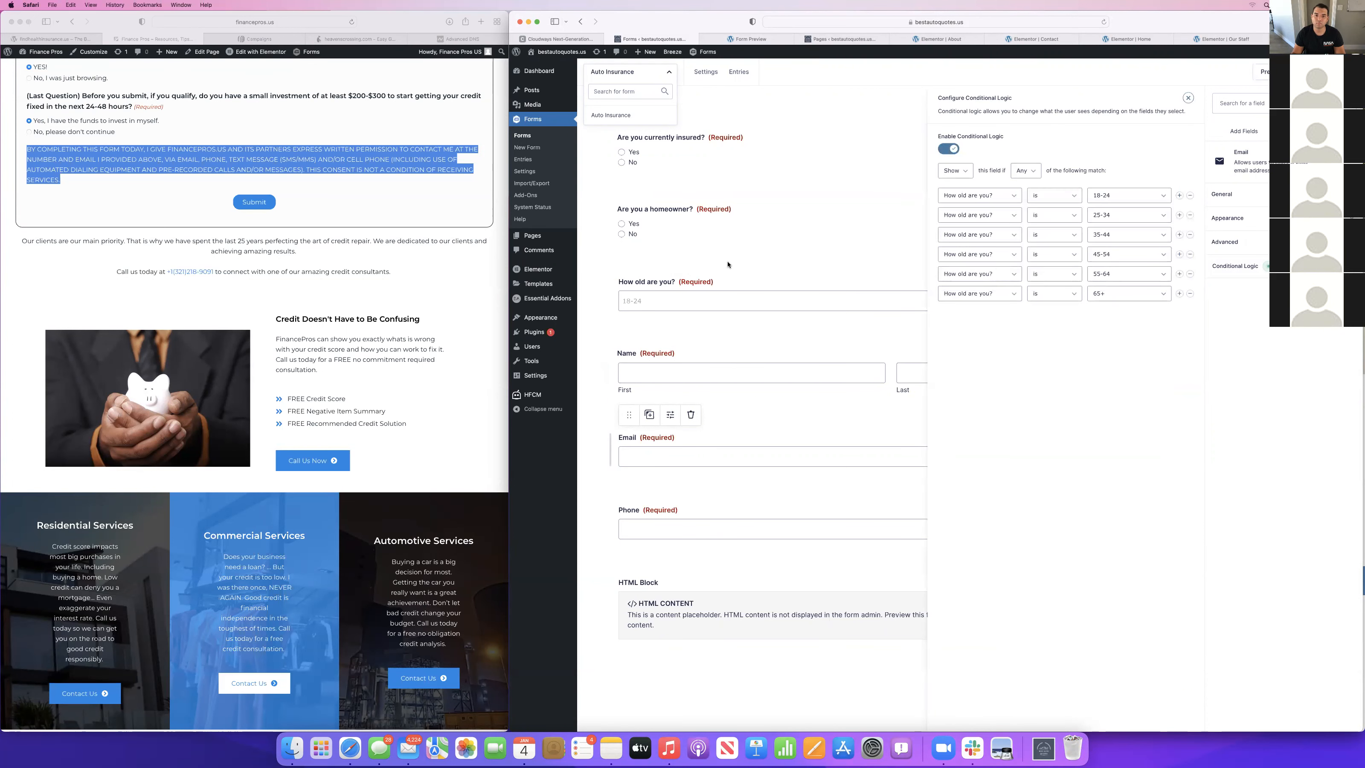
left_click(683, 284)
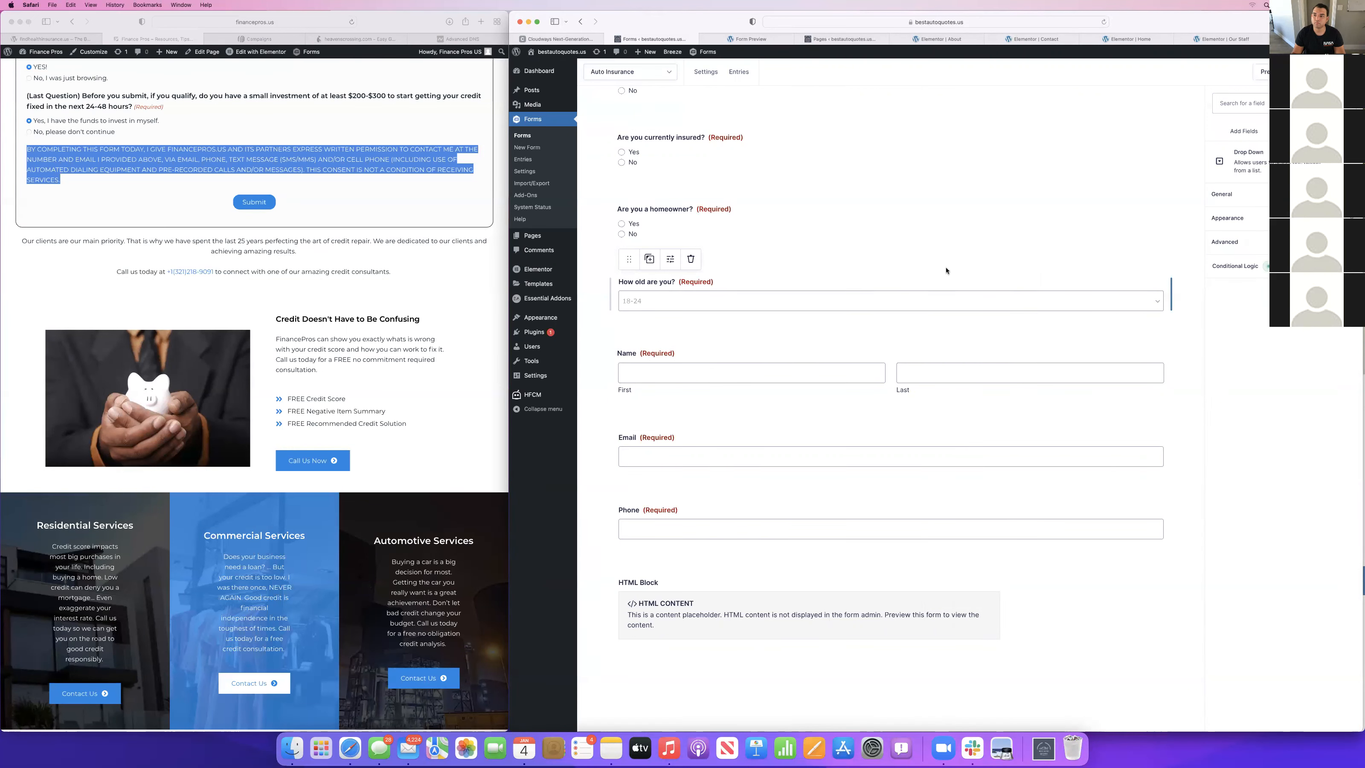
left_click(1209, 276)
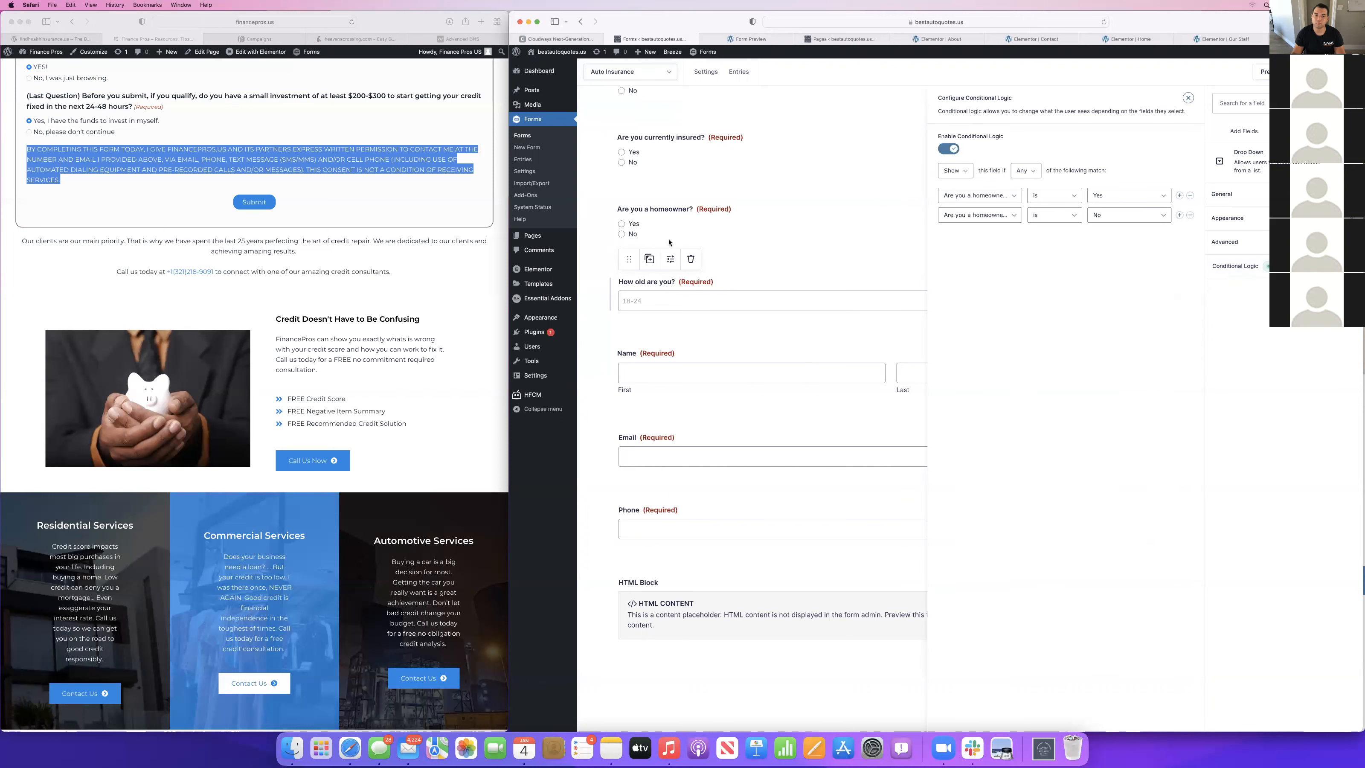
left_click(649, 259)
left_click(654, 231)
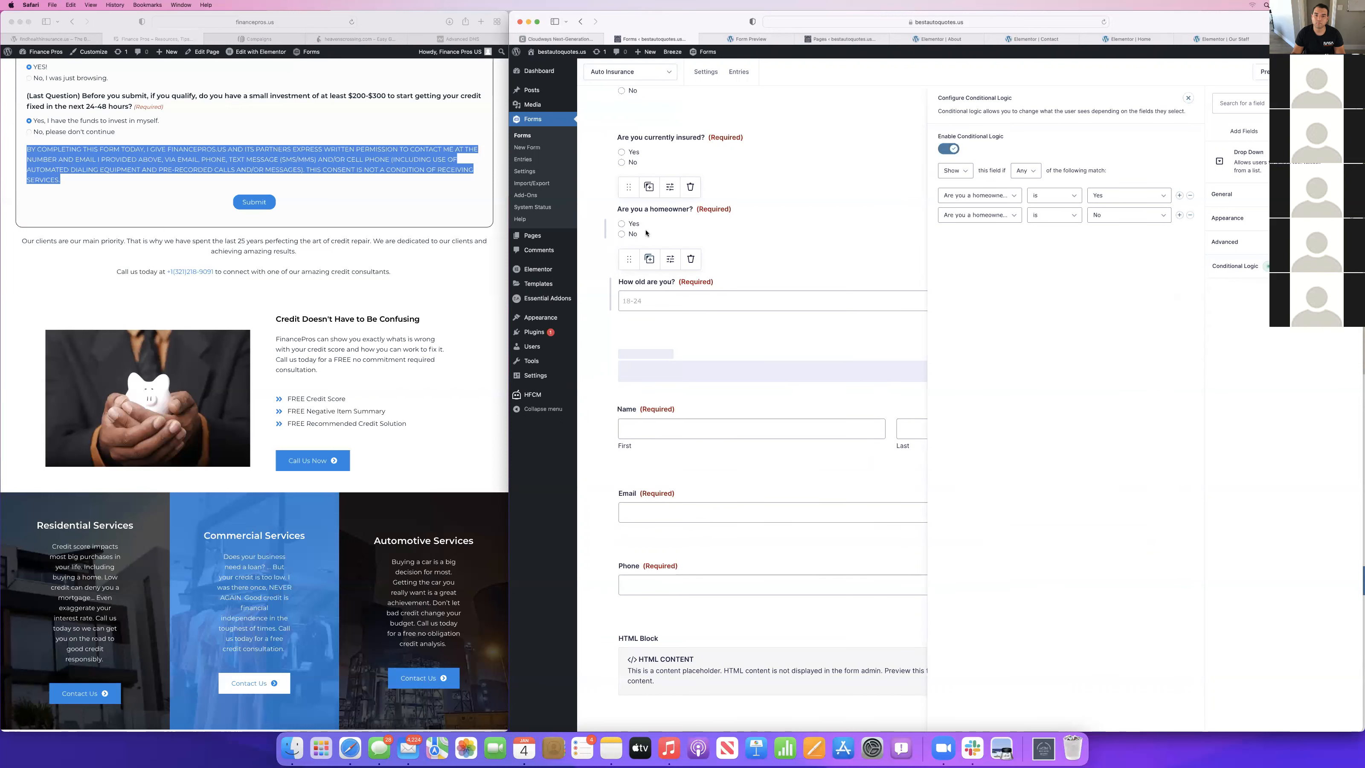
left_click(688, 333)
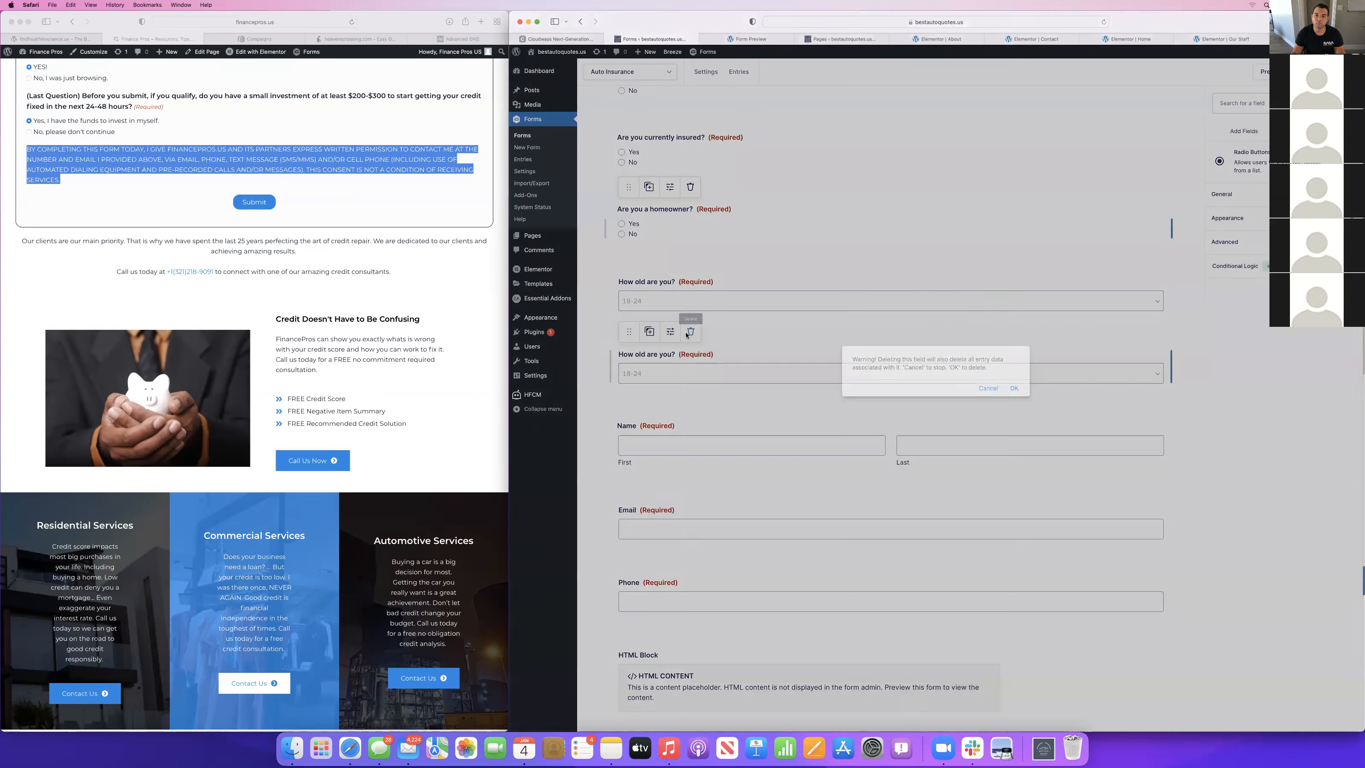
left_click(1015, 388)
Review the conditional logic rules of the "Are you currently insured?" and "Are you a homeowner?" fields.
left_click(1008, 295)
left_click(682, 236)
scroll(688, 208, "up", 2)
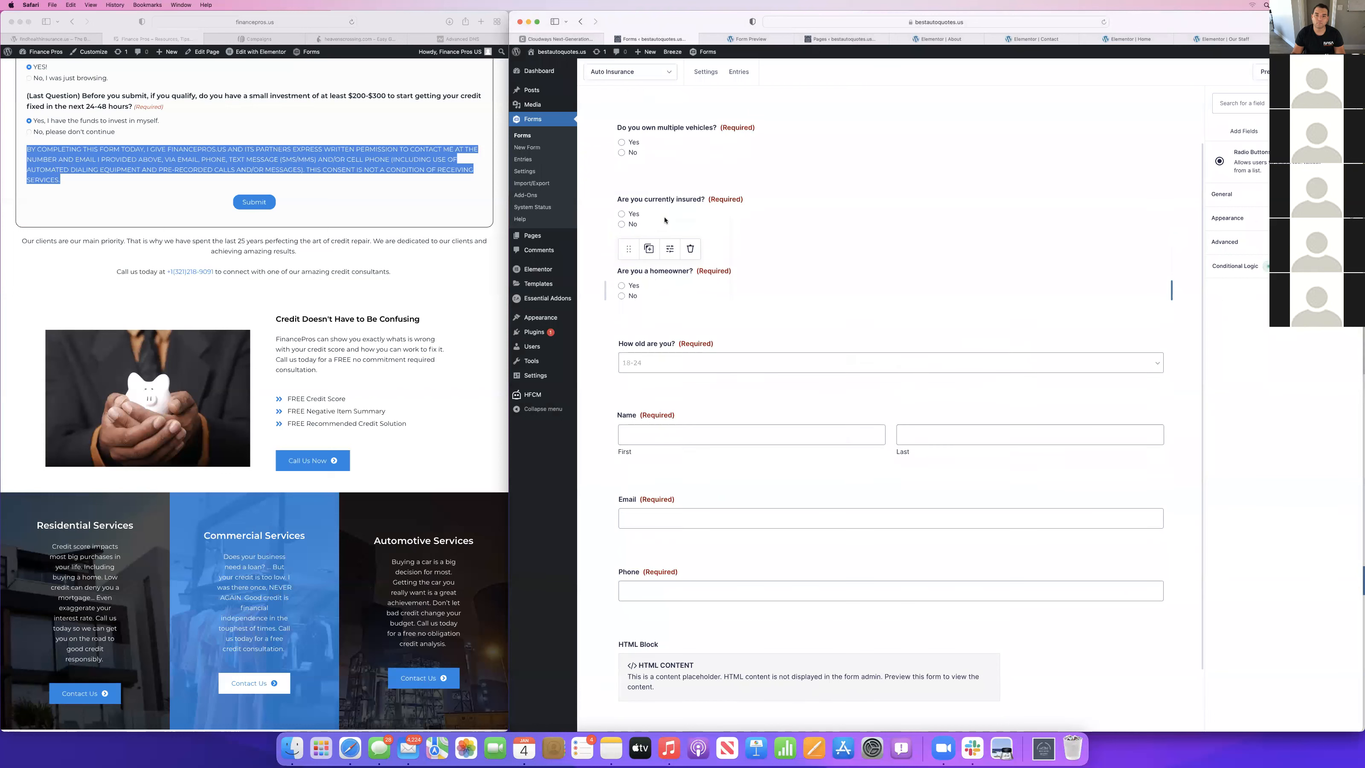
scroll(688, 208, "up", 2)
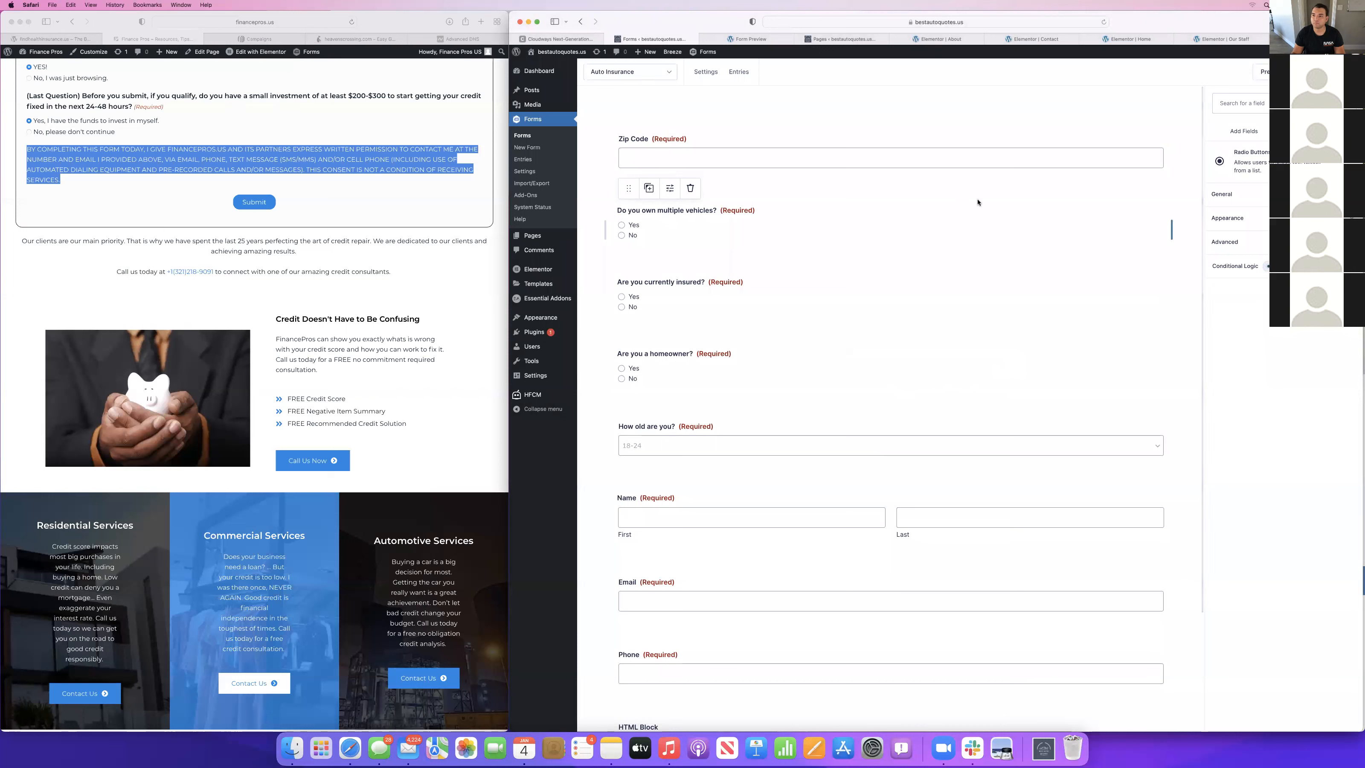
left_click(1233, 267)
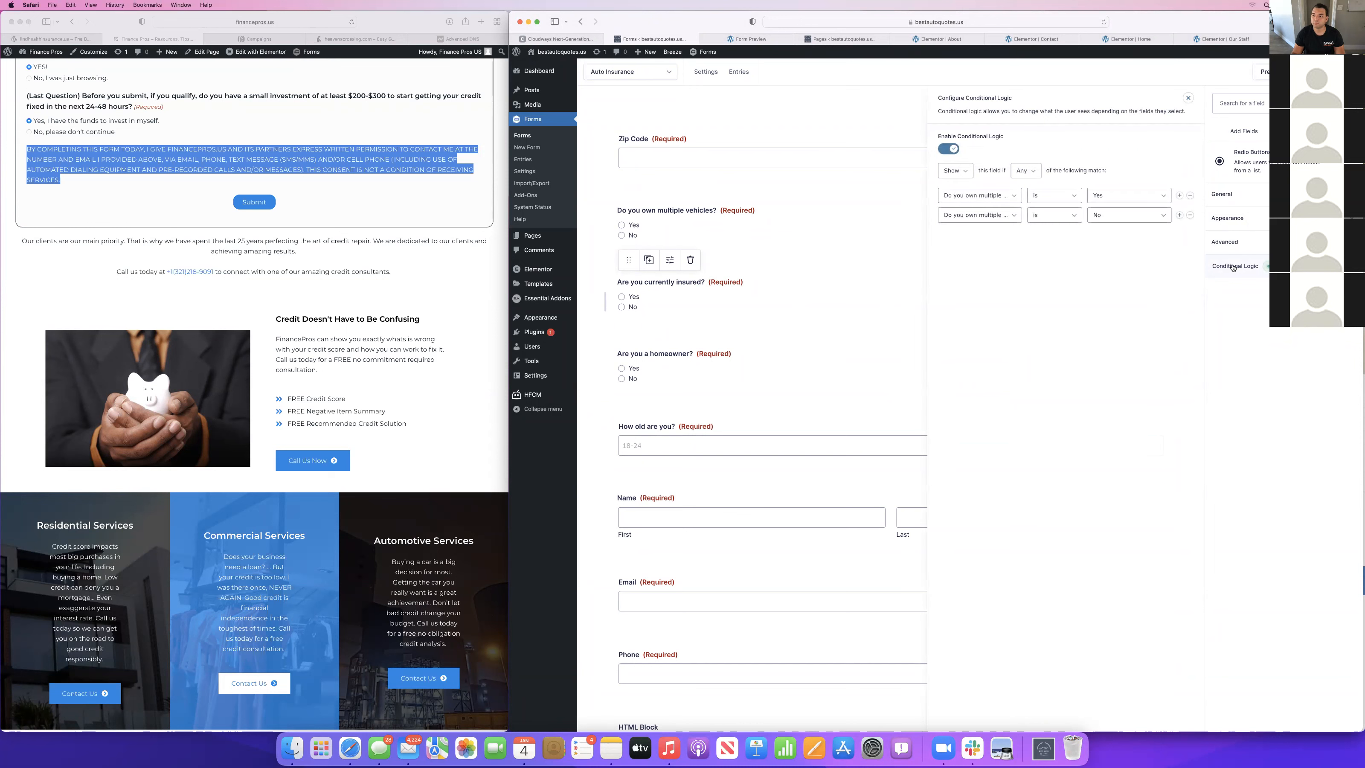
left_click(651, 359)
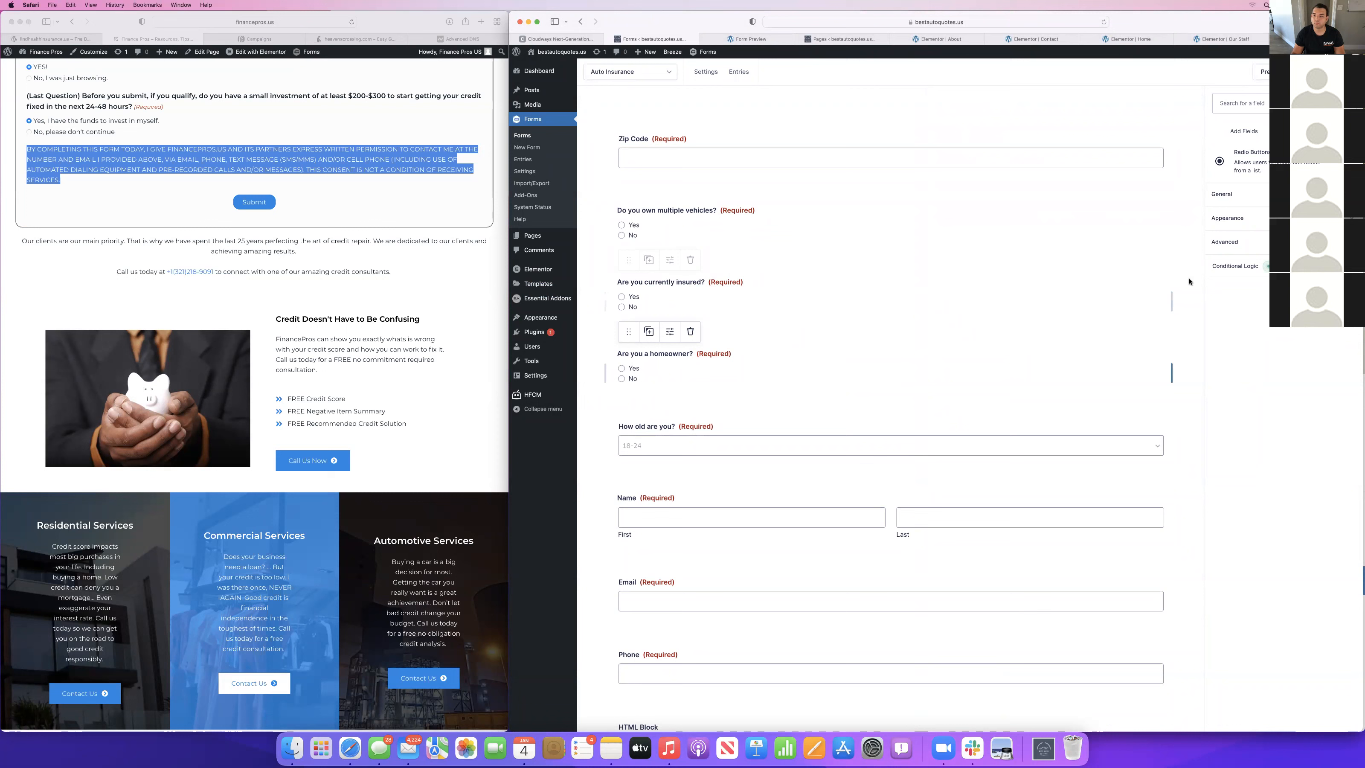
left_click(1229, 272)
scroll(754, 385, "down", 2)
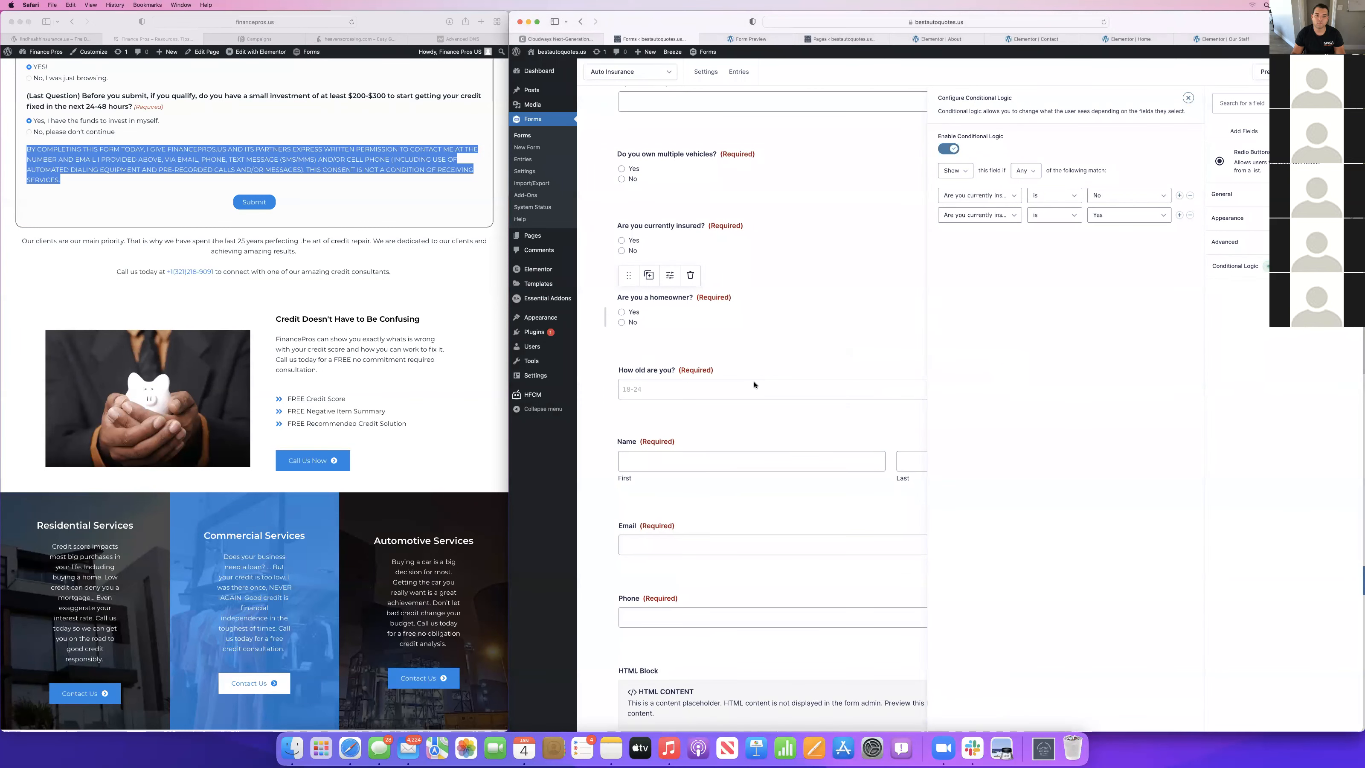
Review the conditional logic rules of the "How old are you?", Name, Email and Phone fields.
left_click(728, 365)
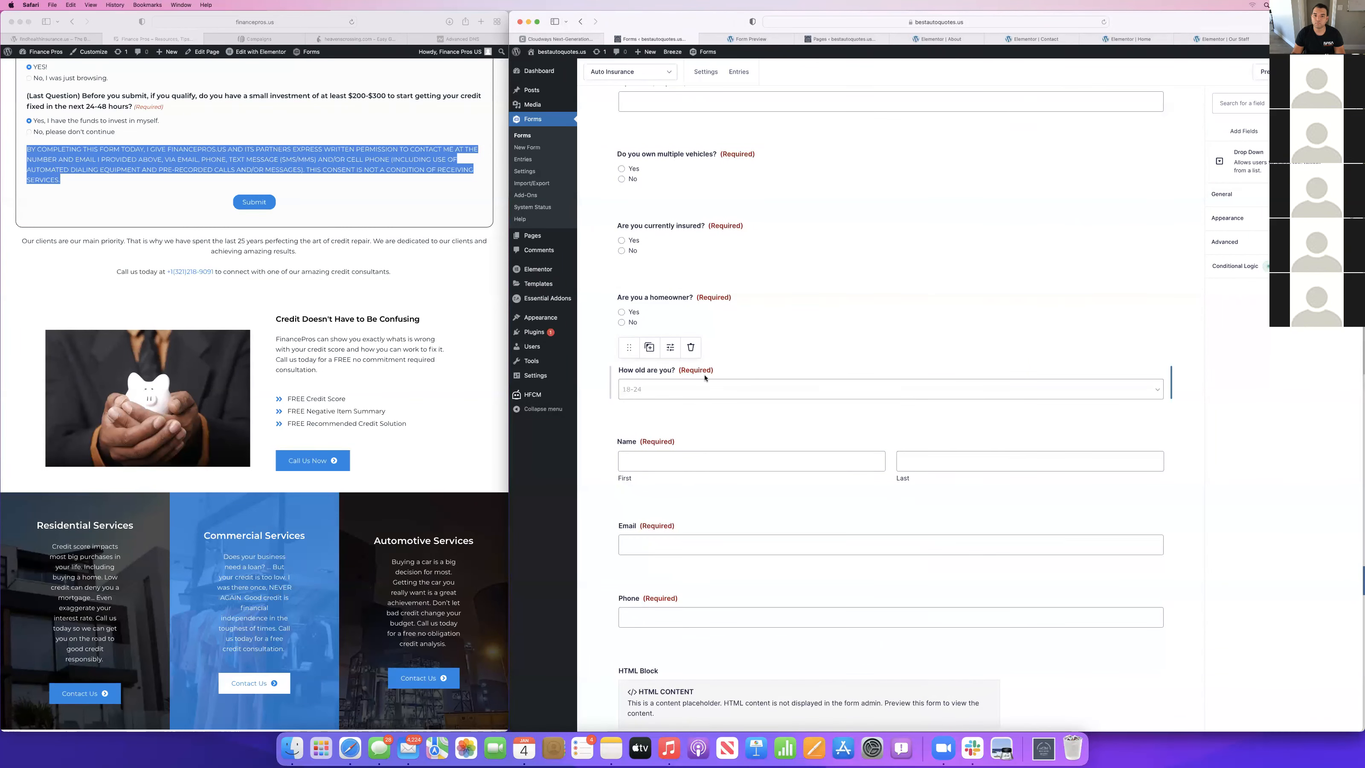
left_click(1244, 270)
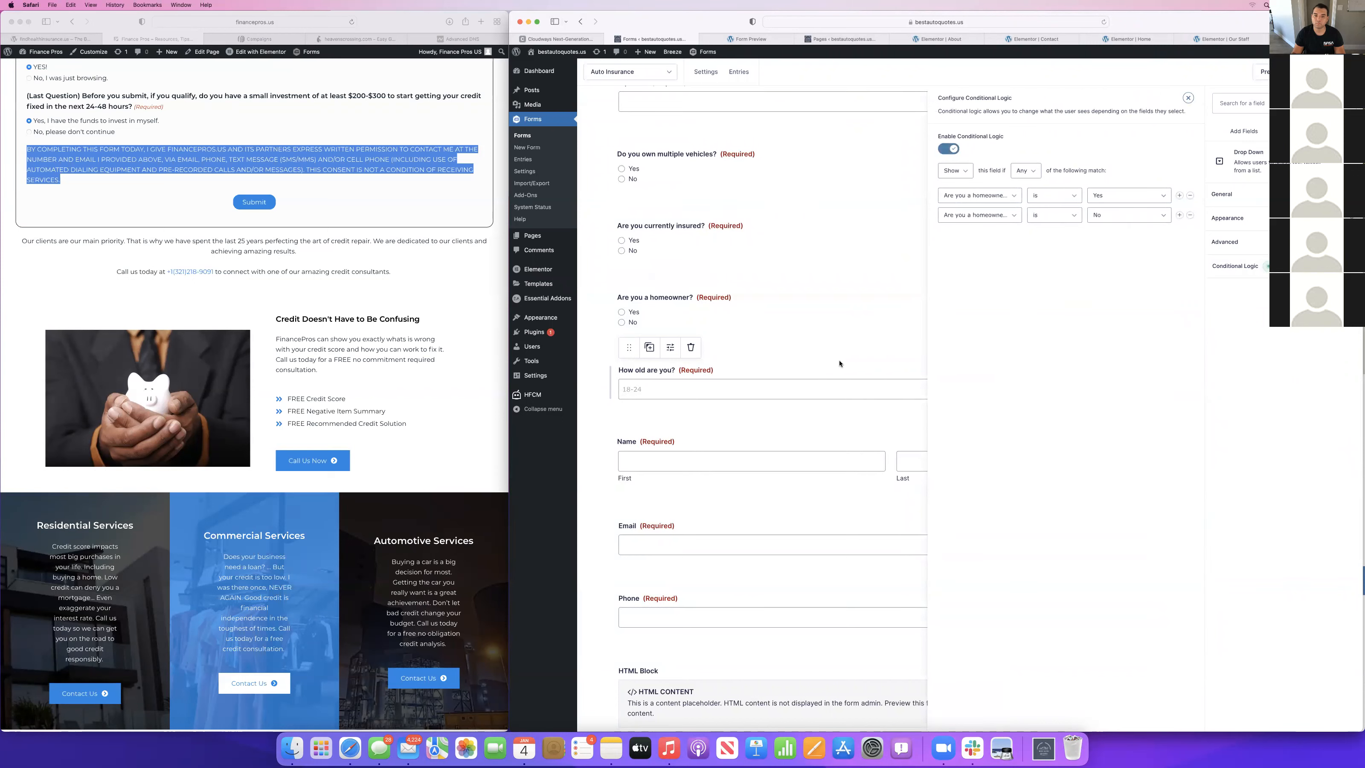
left_click(777, 454)
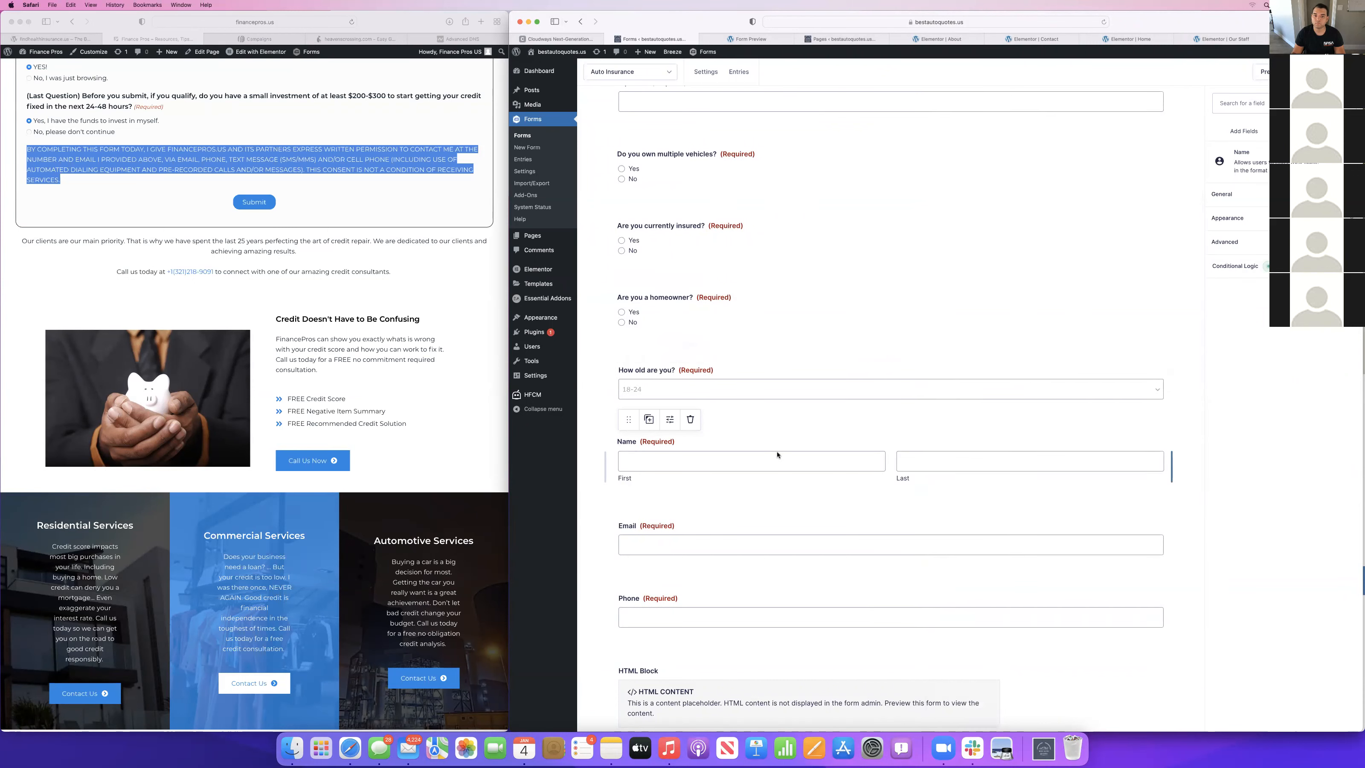
left_click(1232, 264)
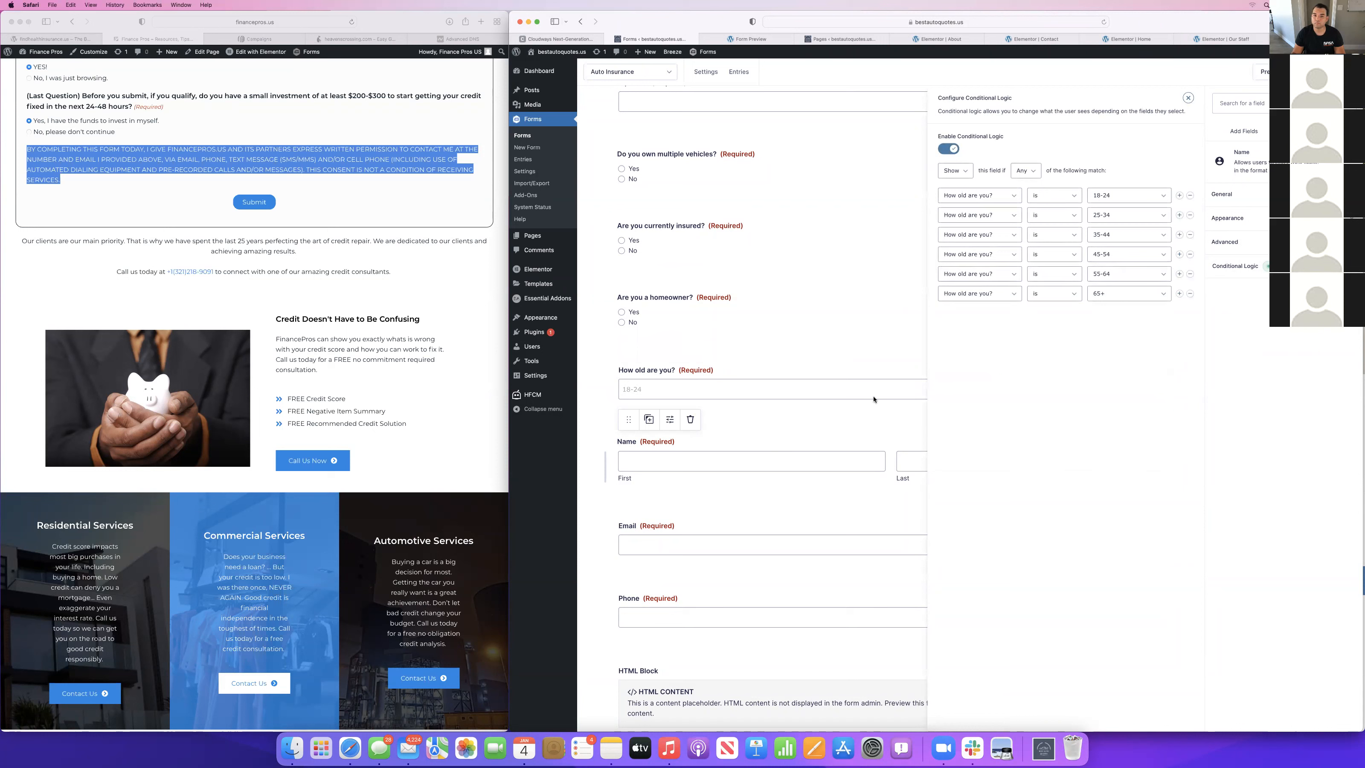
left_click(725, 521)
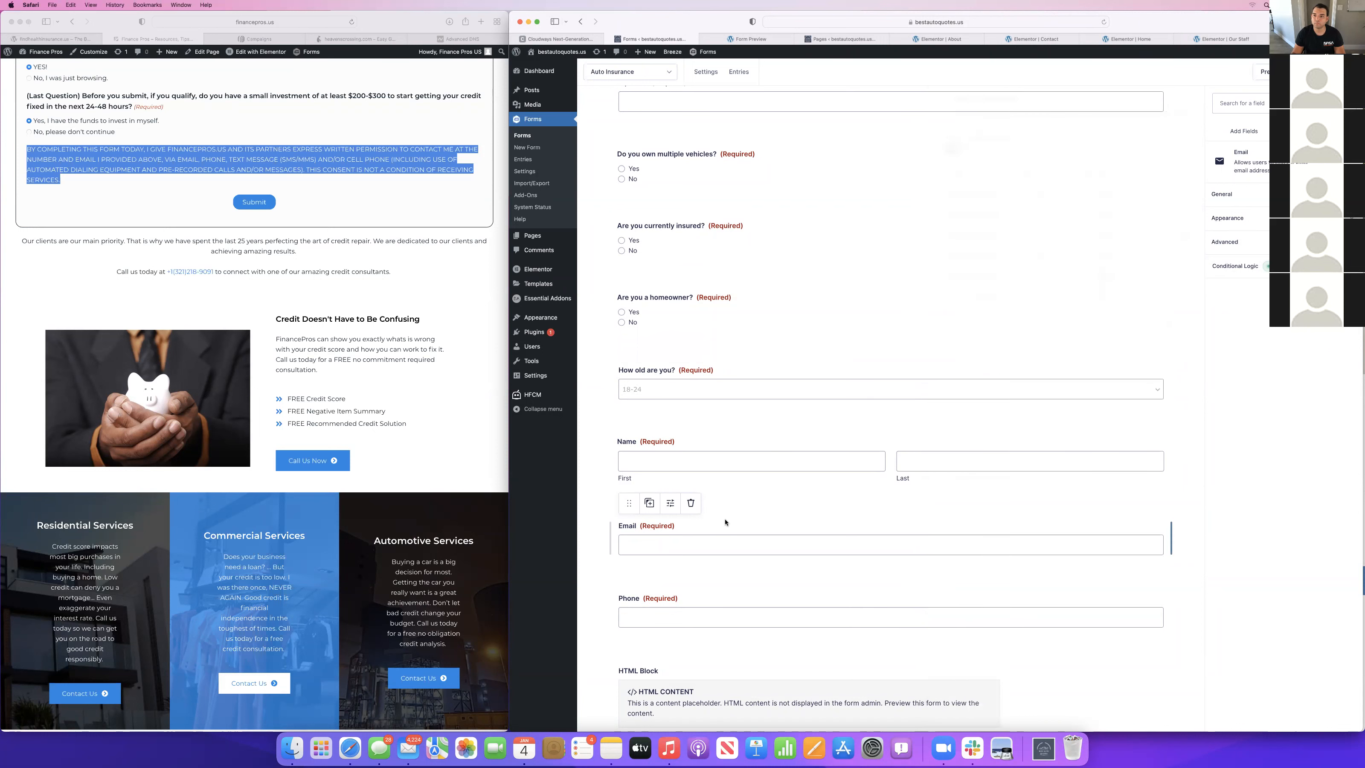
left_click(1235, 264)
left_click(794, 593)
left_click(1247, 273)
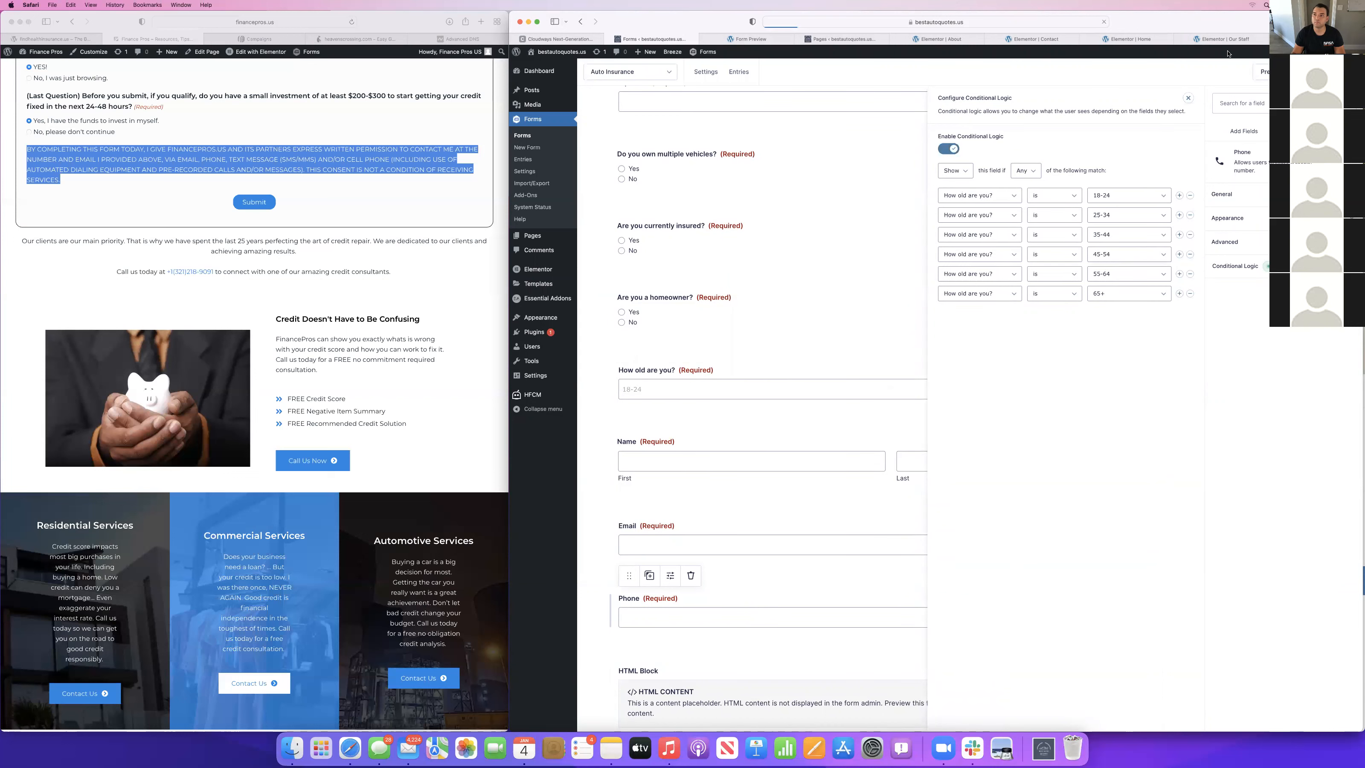
Open a fresh preview of the Auto Insurance form and close both form previews.
left_click(1263, 71)
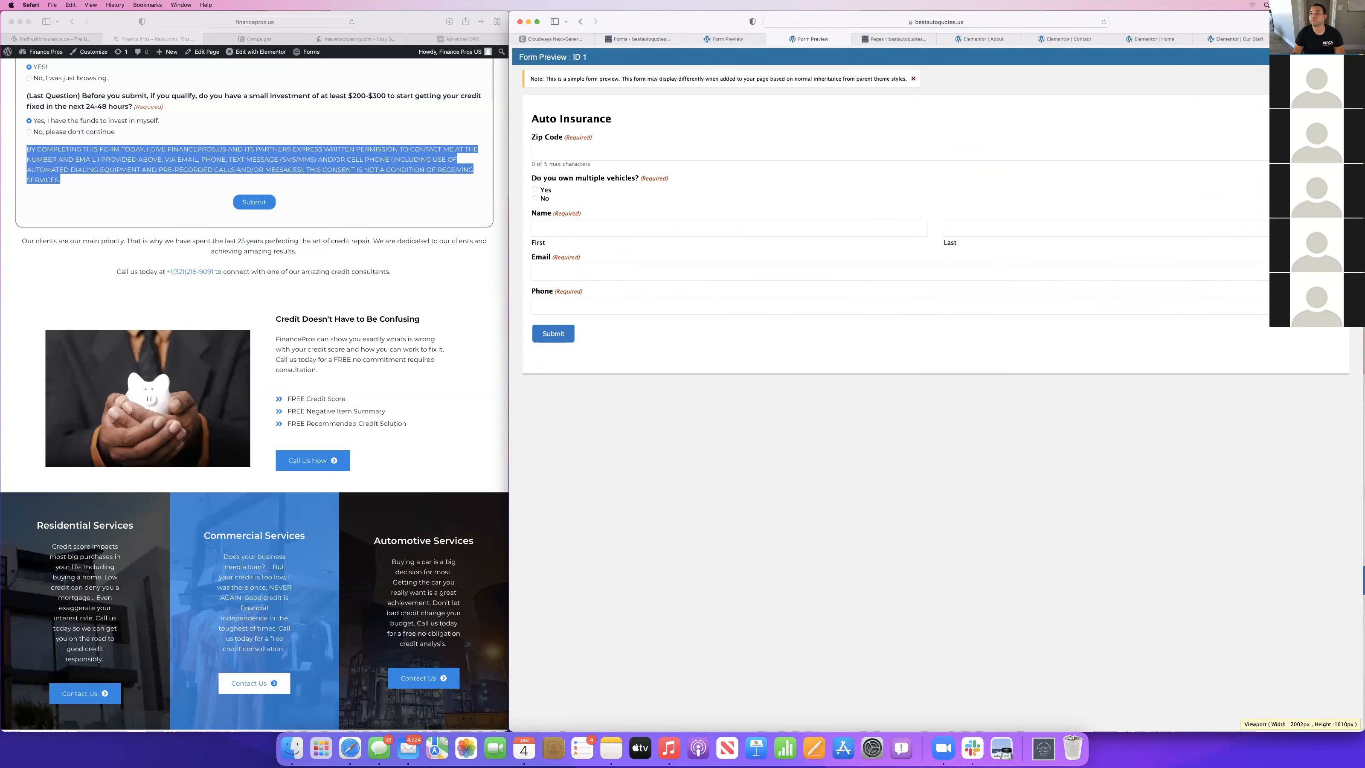
left_click(772, 39)
left_click(714, 39)
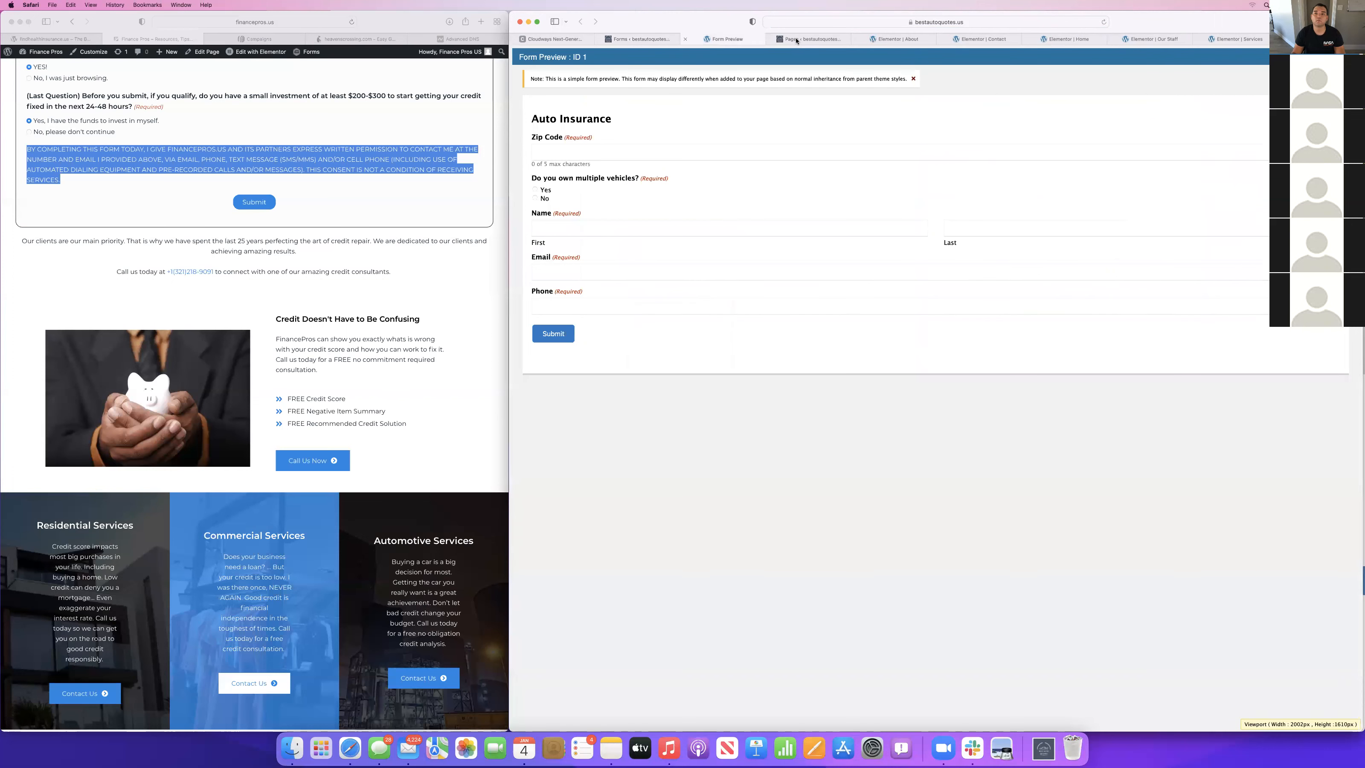
left_click(684, 40)
left_click(715, 40)
Look over the About page's sections in the Elementor editor.
left_click(813, 39)
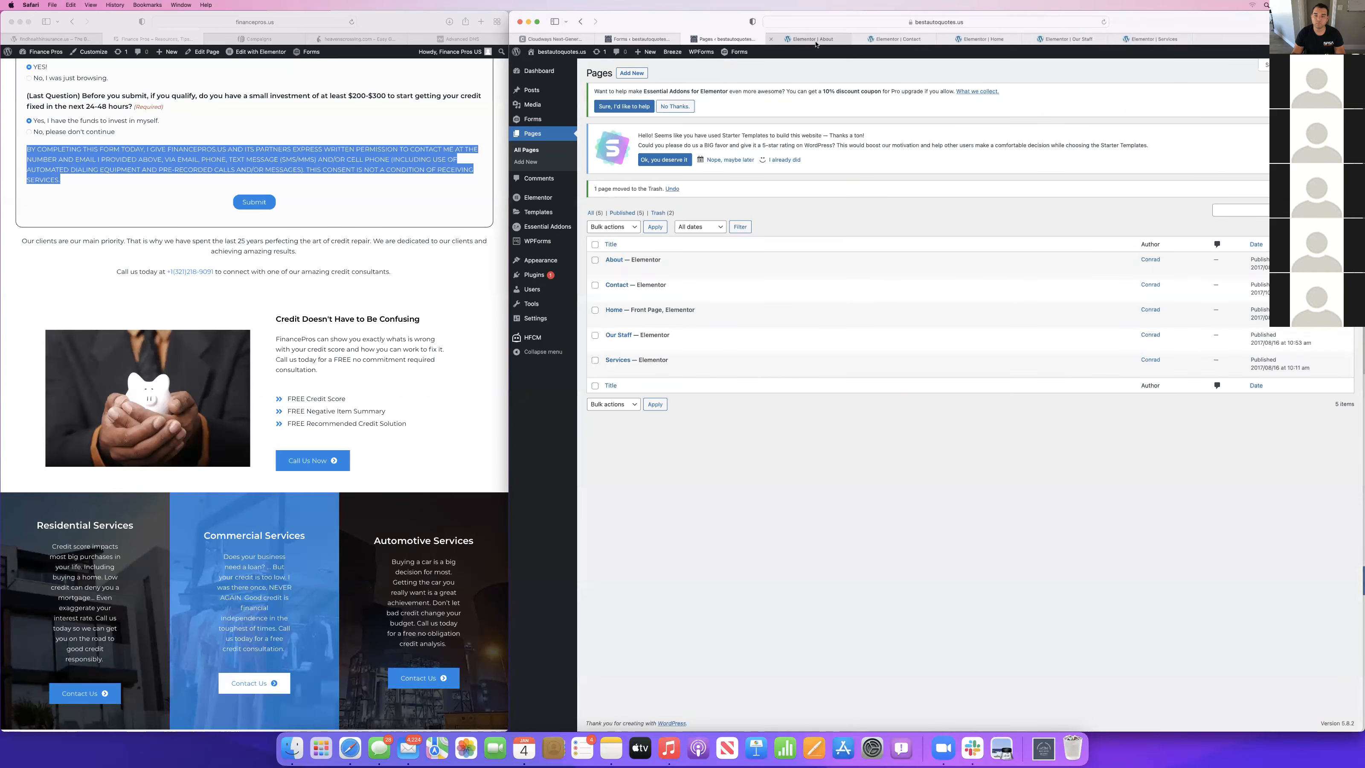
scroll(974, 479, "down", 5)
scroll(974, 480, "up", 1)
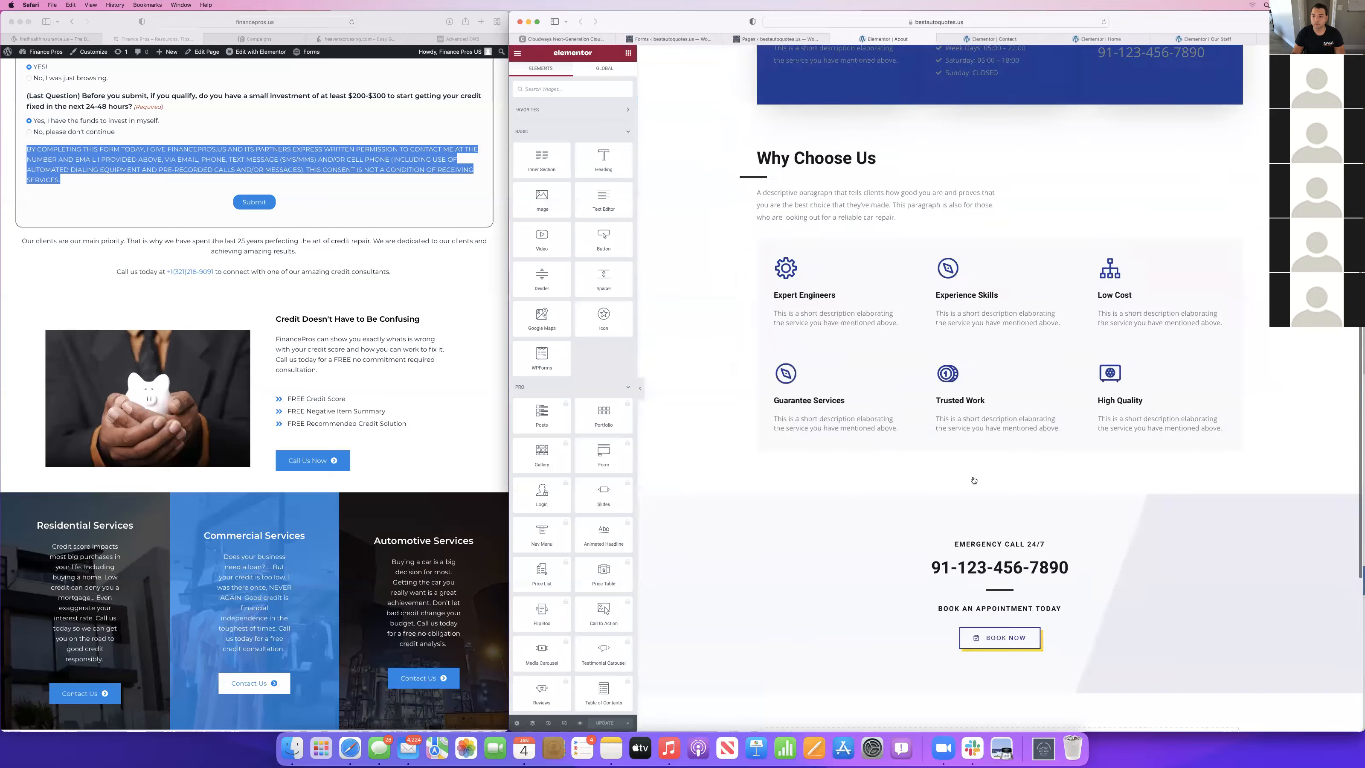
scroll(974, 479, "down", 4)
scroll(974, 479, "up", 10)
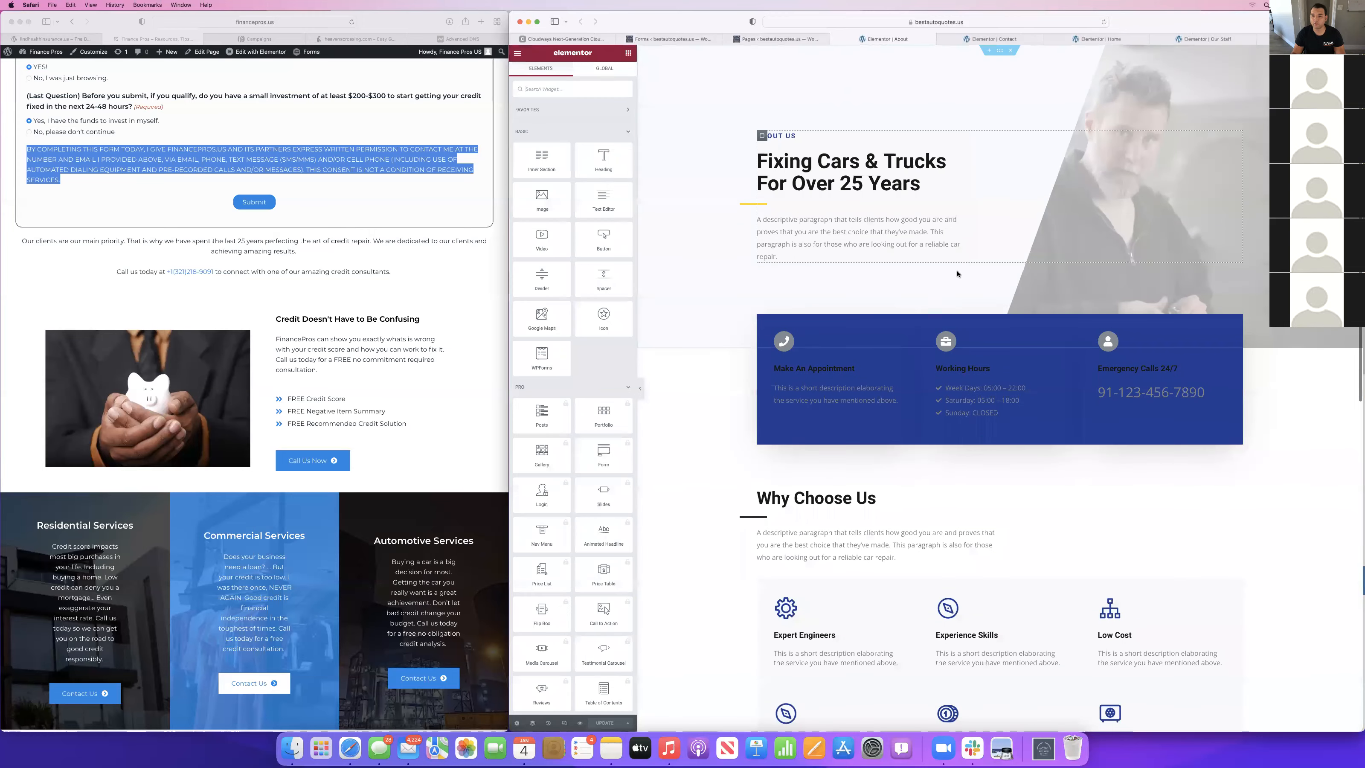
scroll(934, 355, "down", 5)
scroll(934, 355, "up", 5)
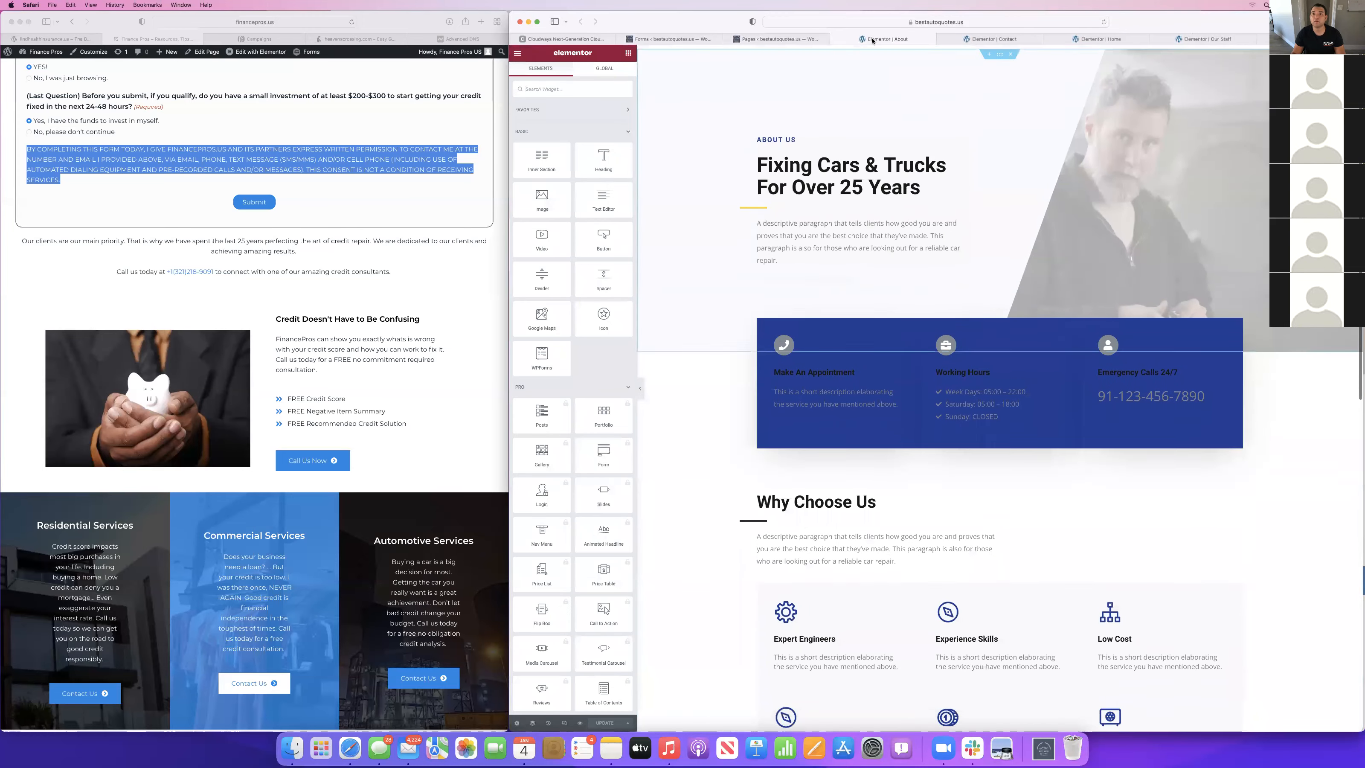
Reload the Contact page in Elementor and switch the quote form widget's Use Ajax option on and back off.
left_click(990, 38)
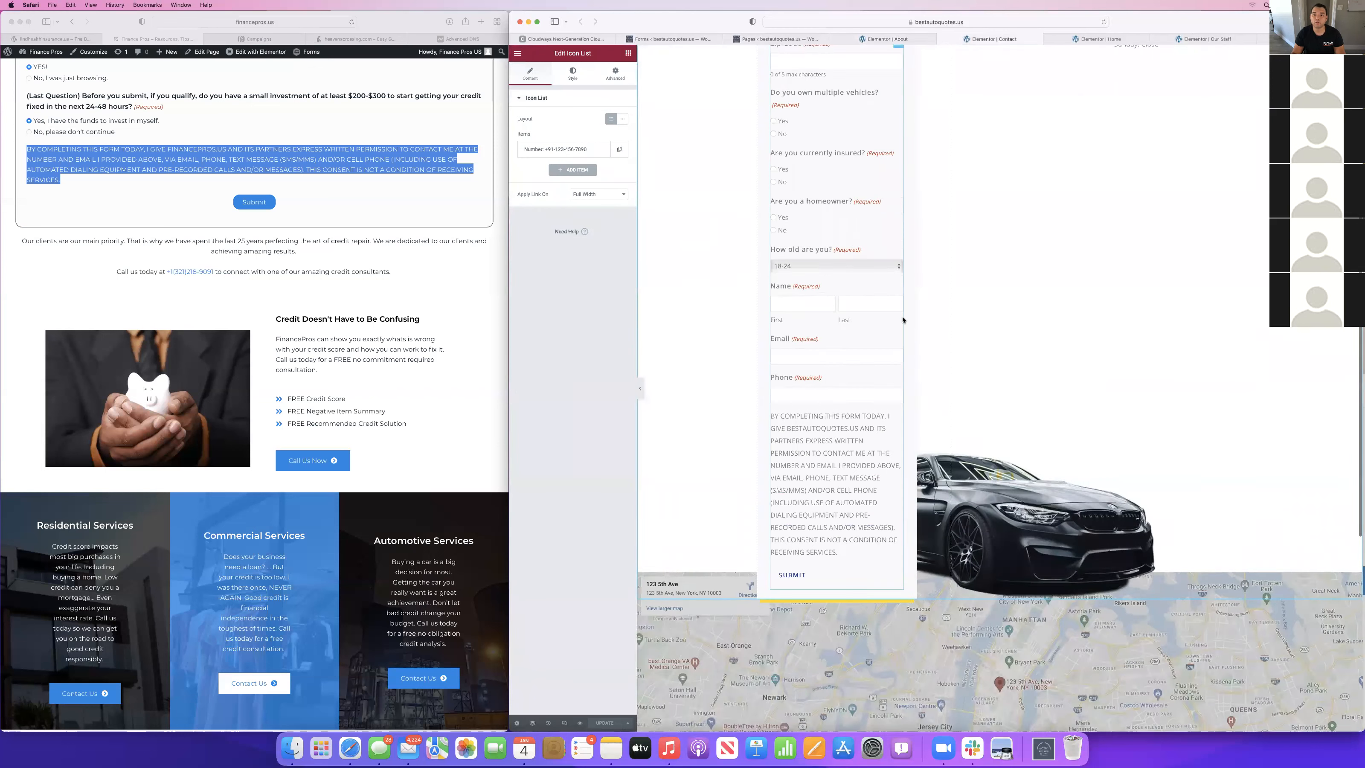
left_click(1104, 22)
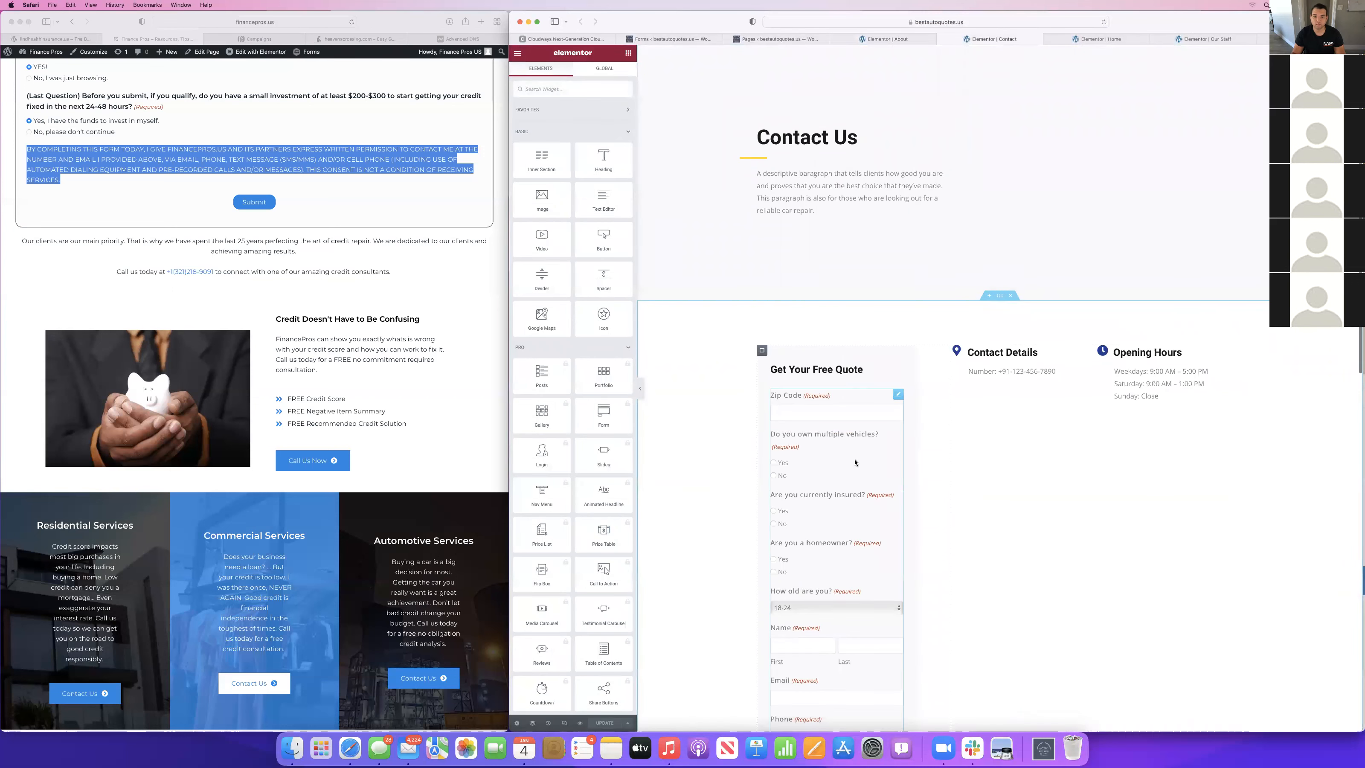
scroll(860, 484, "down", 3)
left_click(810, 233)
left_click(612, 219)
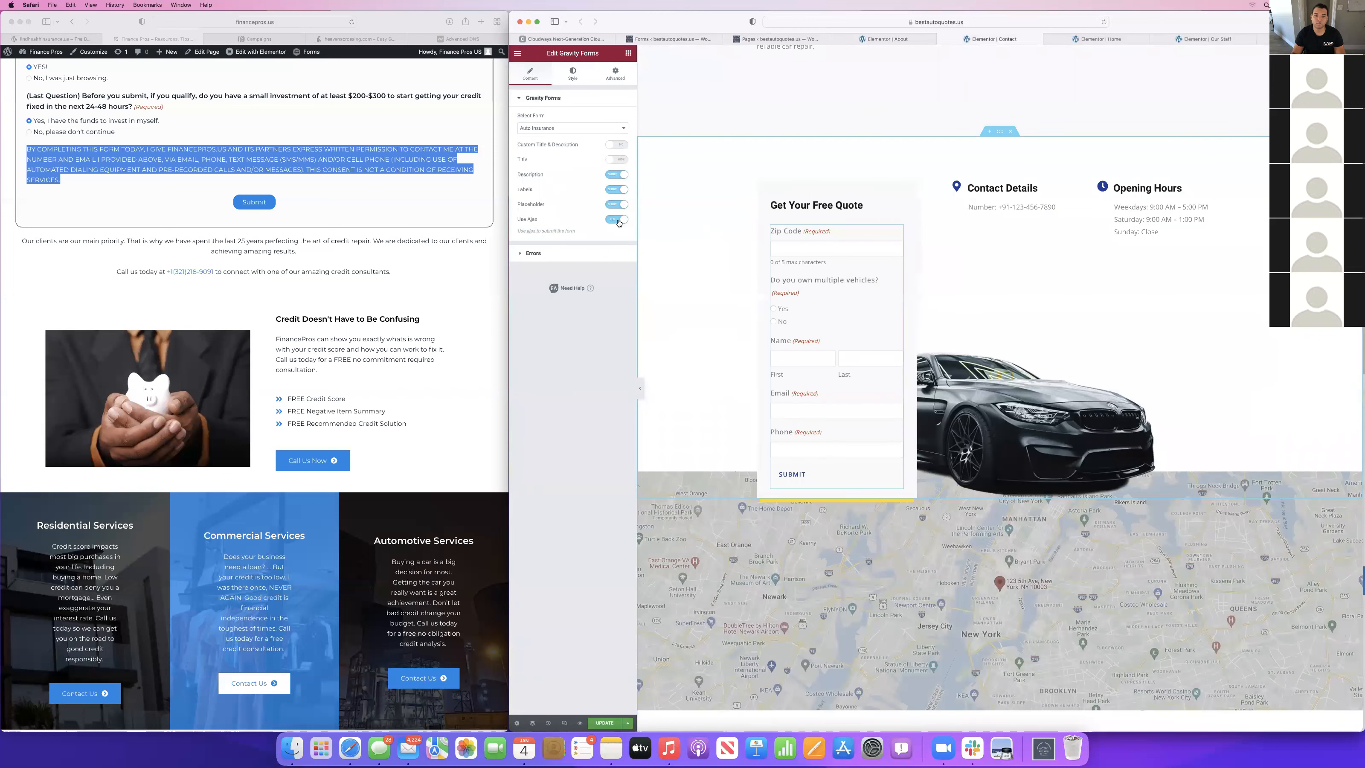
left_click(618, 221)
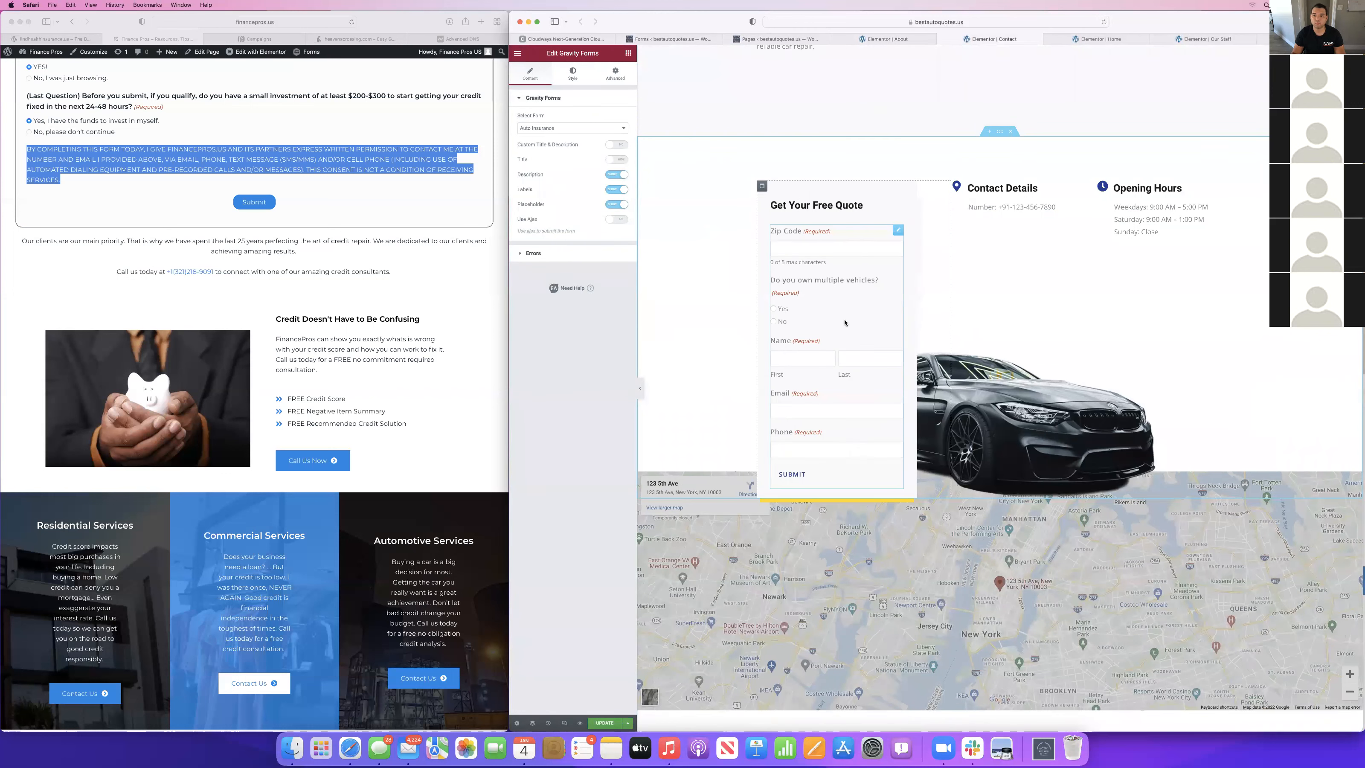
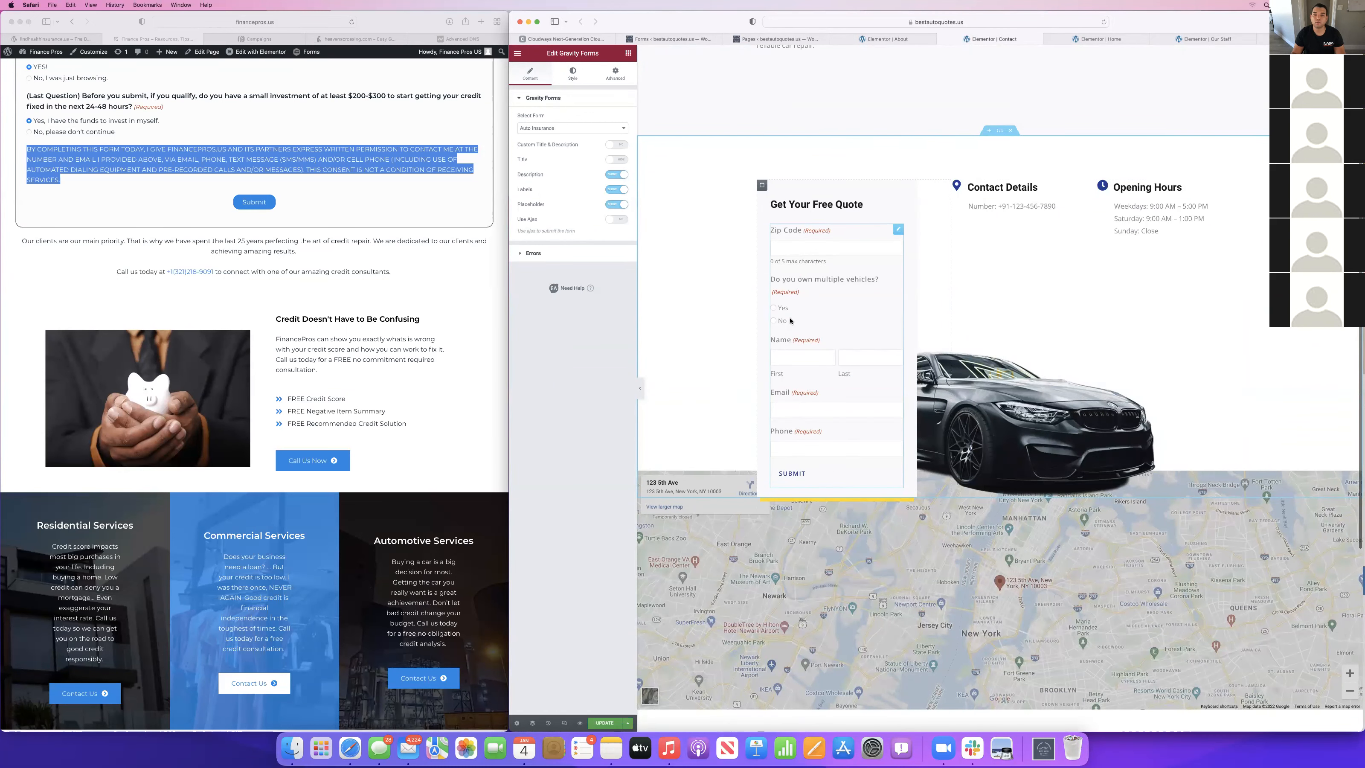
Check the Name and "How old are you?" fields in the Auto Insurance form editor.
left_click(669, 38)
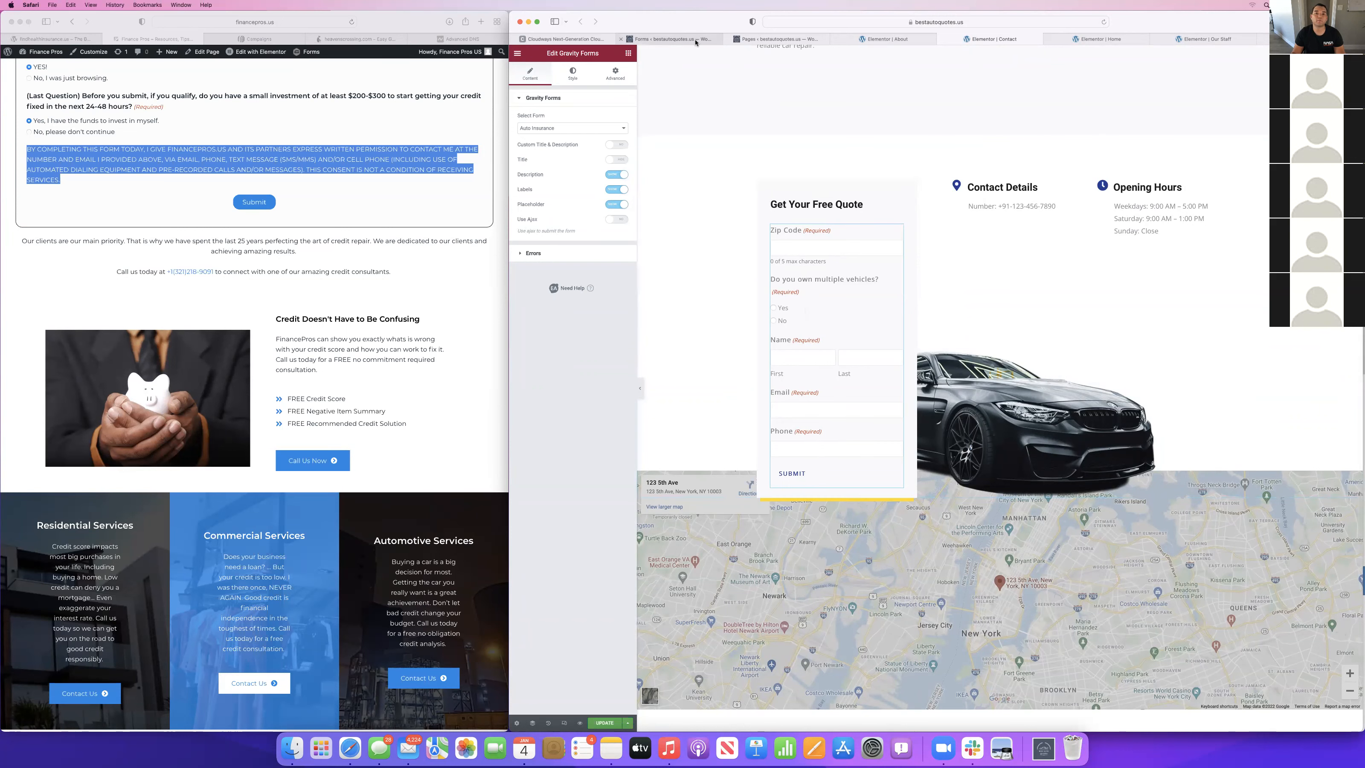
scroll(743, 476, "down", 5)
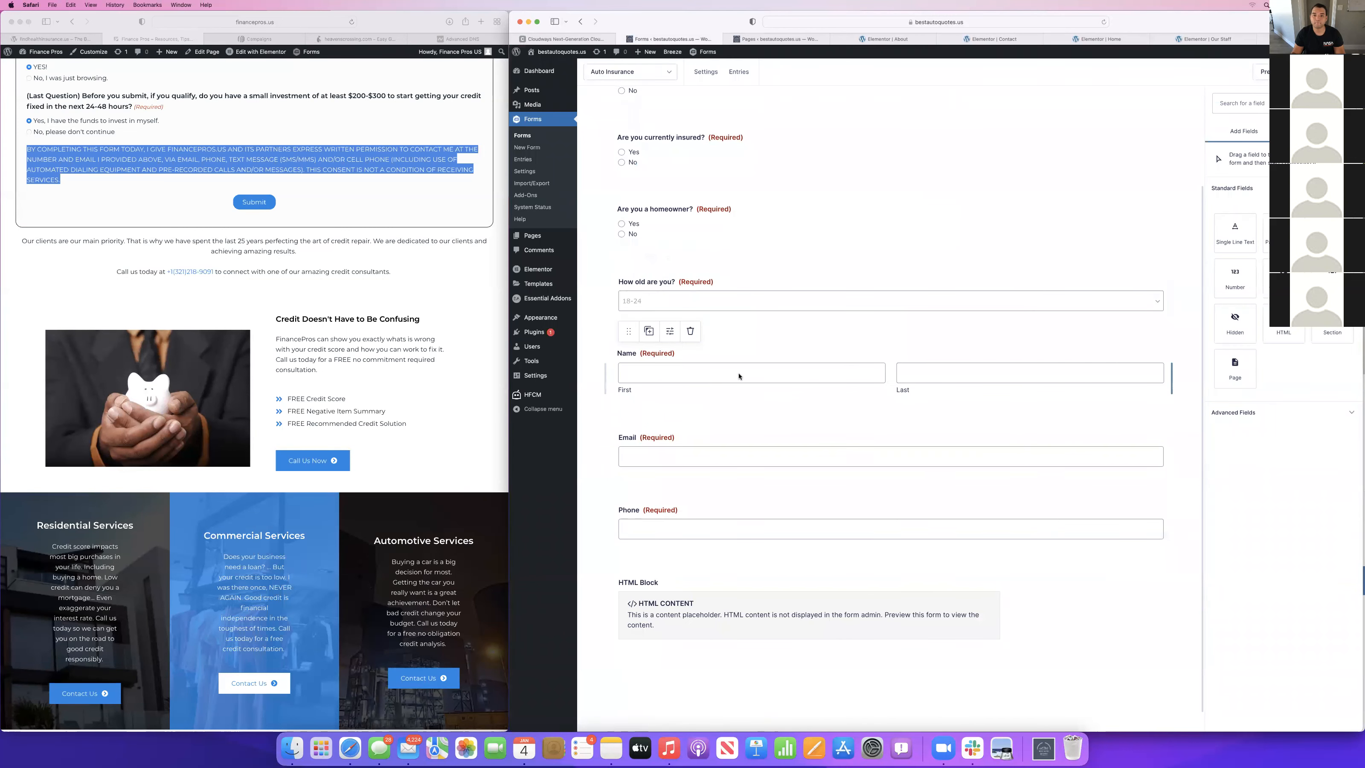
left_click(736, 375)
left_click(736, 299)
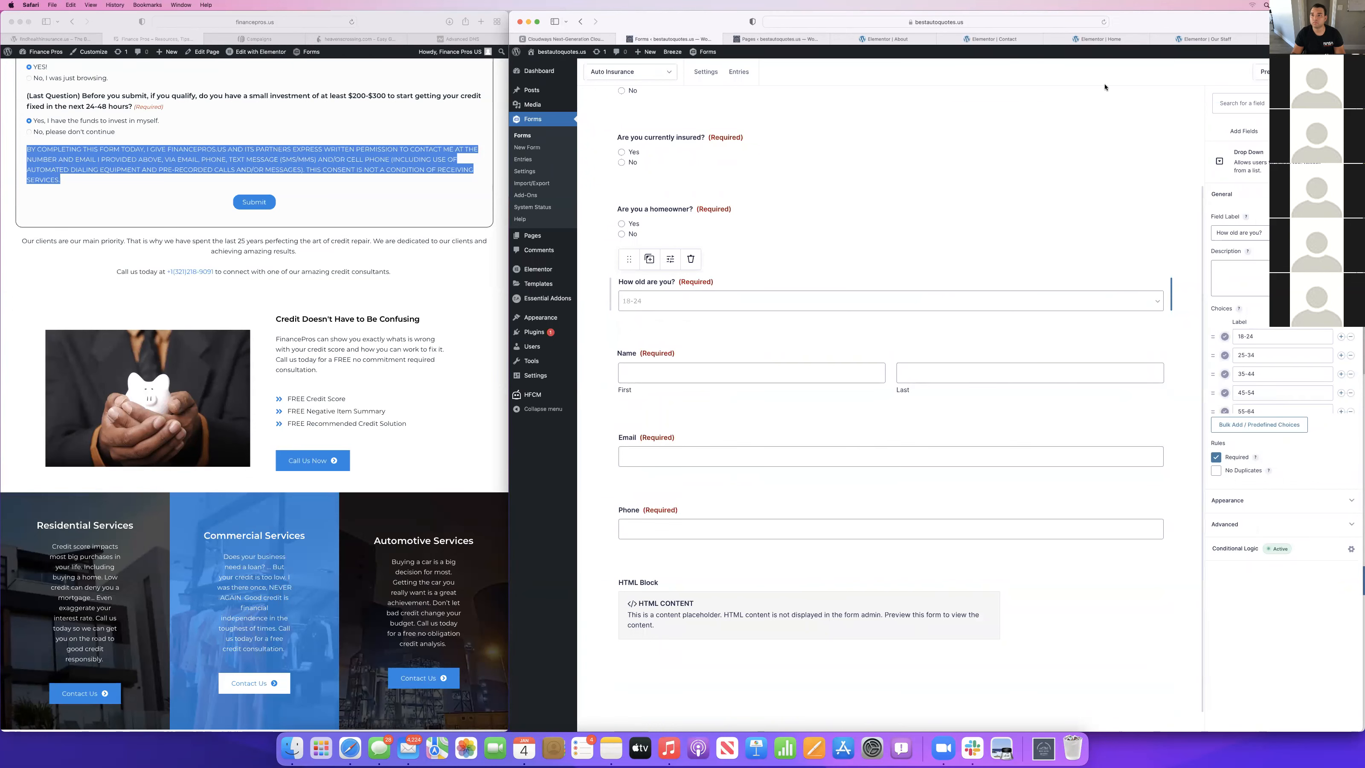
Extend the main heading on the Our Staff page to "We Have Hard Working Team To Take Care Of Your Car Insurance Quotes".
left_click(1224, 42)
scroll(974, 236, "up", 15)
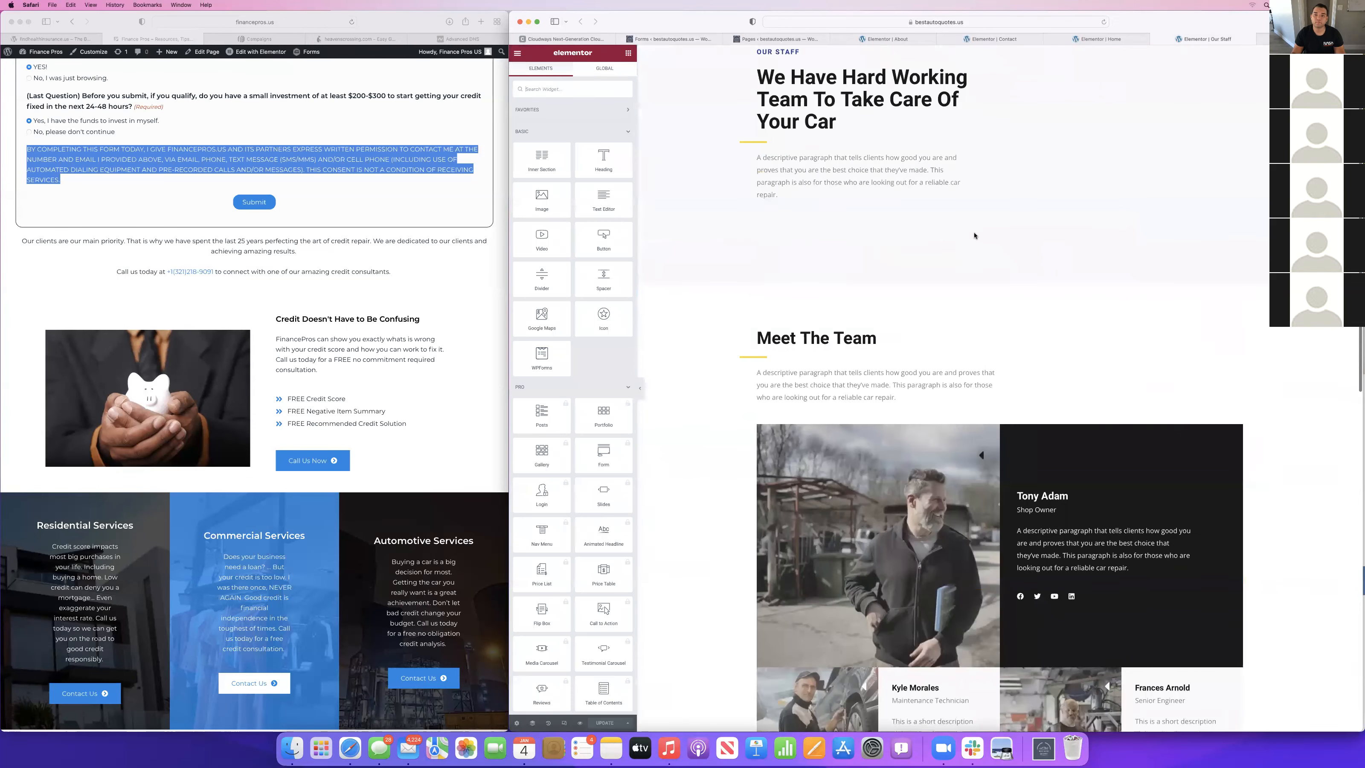
scroll(974, 235, "down", 3)
scroll(958, 214, "up", 3)
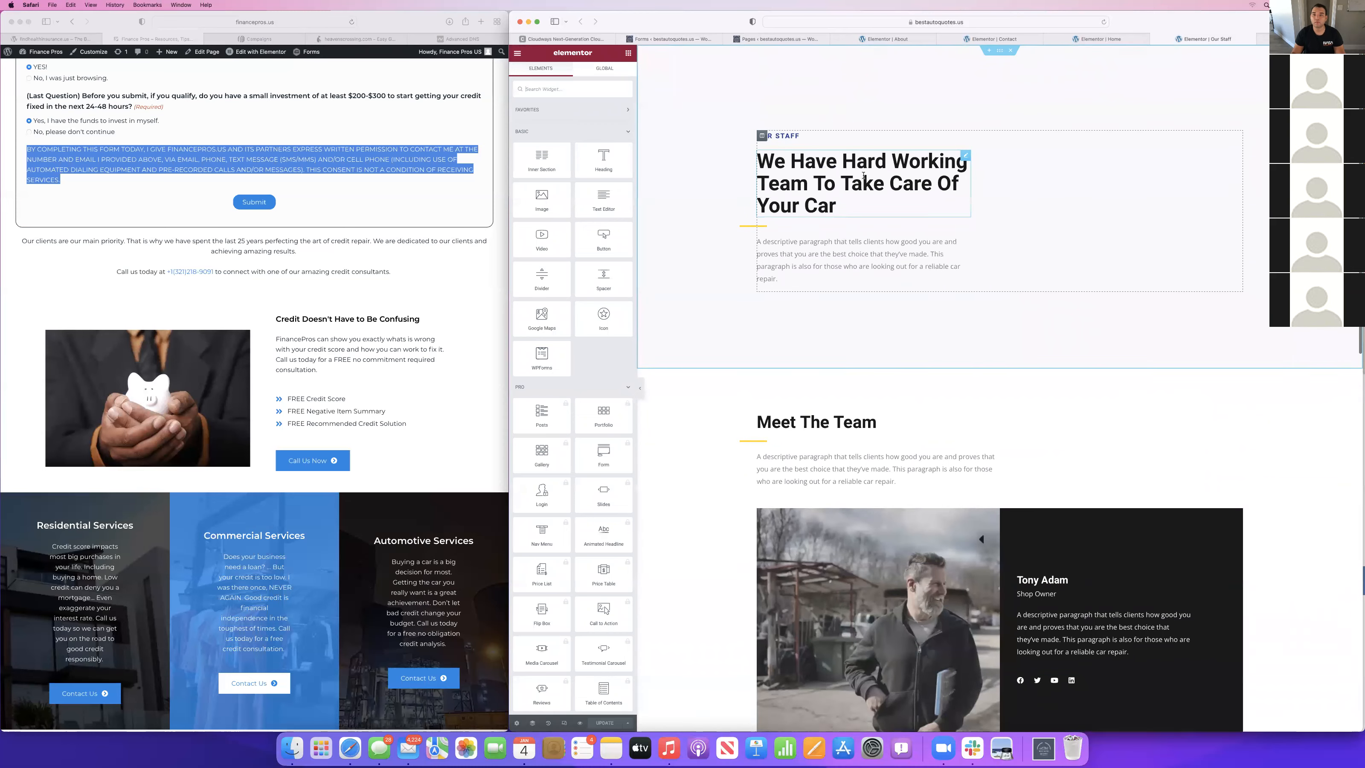
left_click(846, 197)
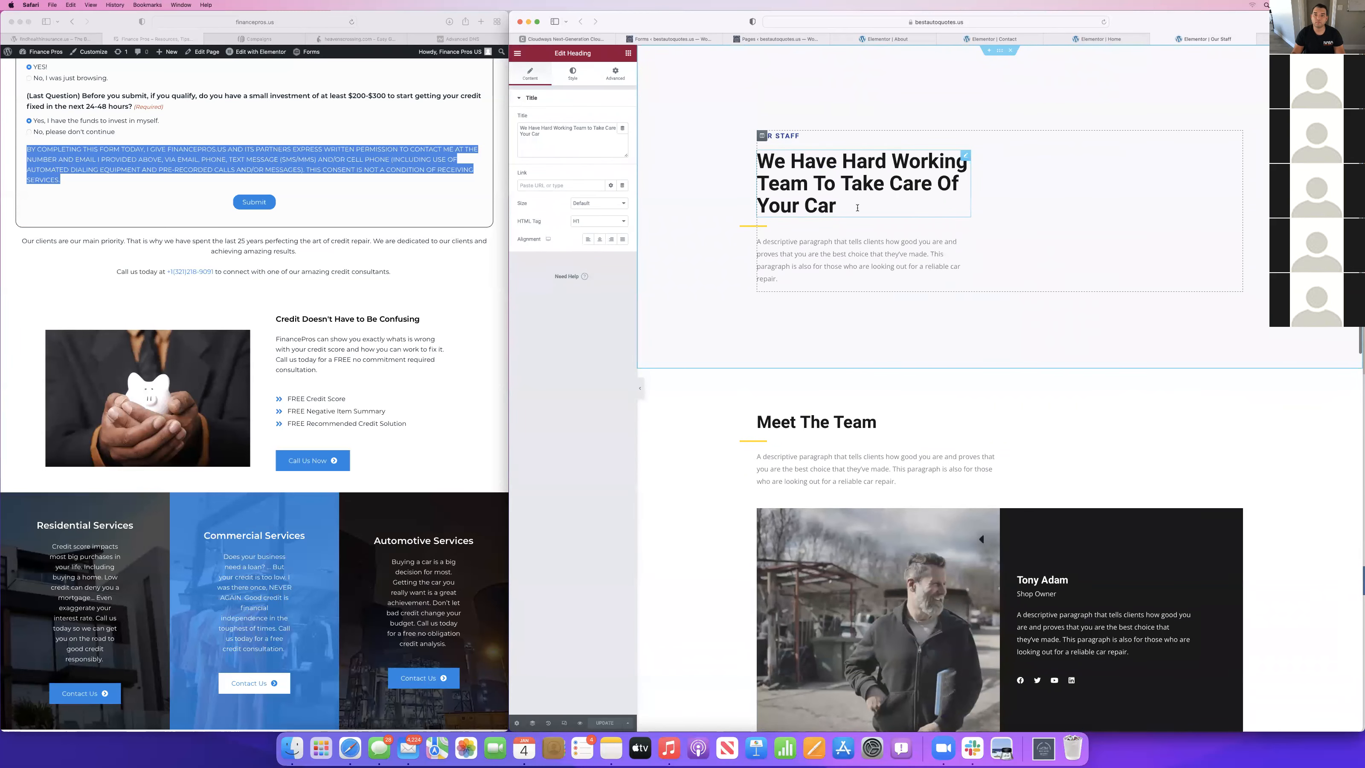
type("Insur")
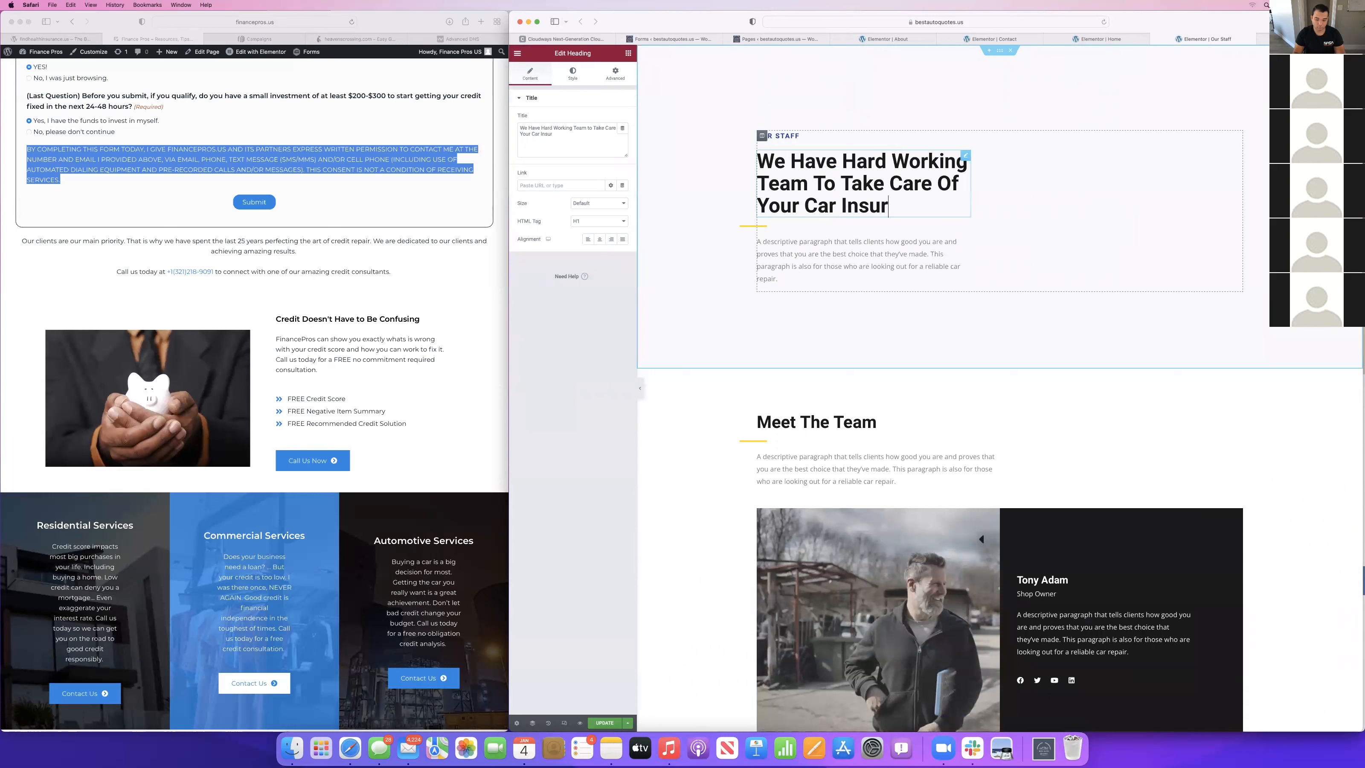
type("ance Quotes")
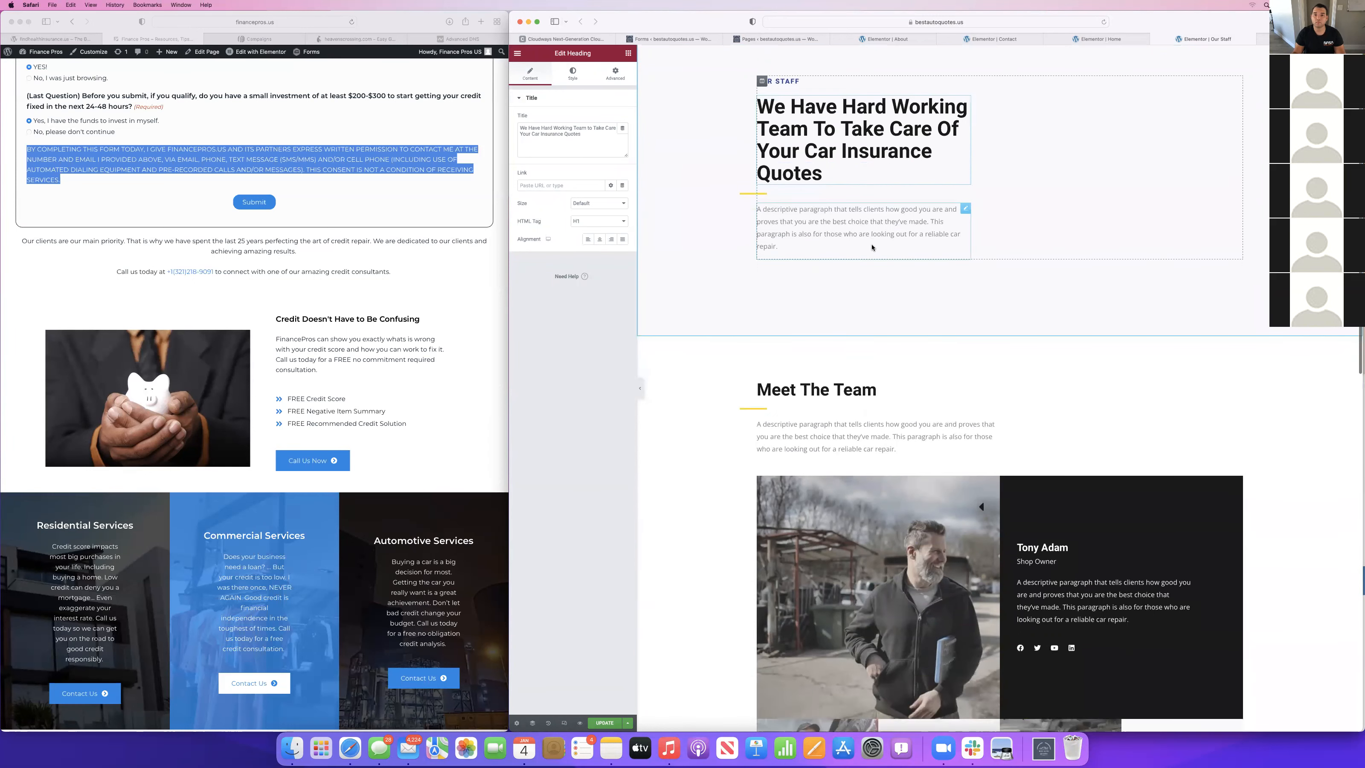
Replace the paragraph under the Our Staff heading with "Our team is at the ready to help you find the best auto insurance quotes.".
left_click(874, 244)
triple_click(601, 219)
type("O")
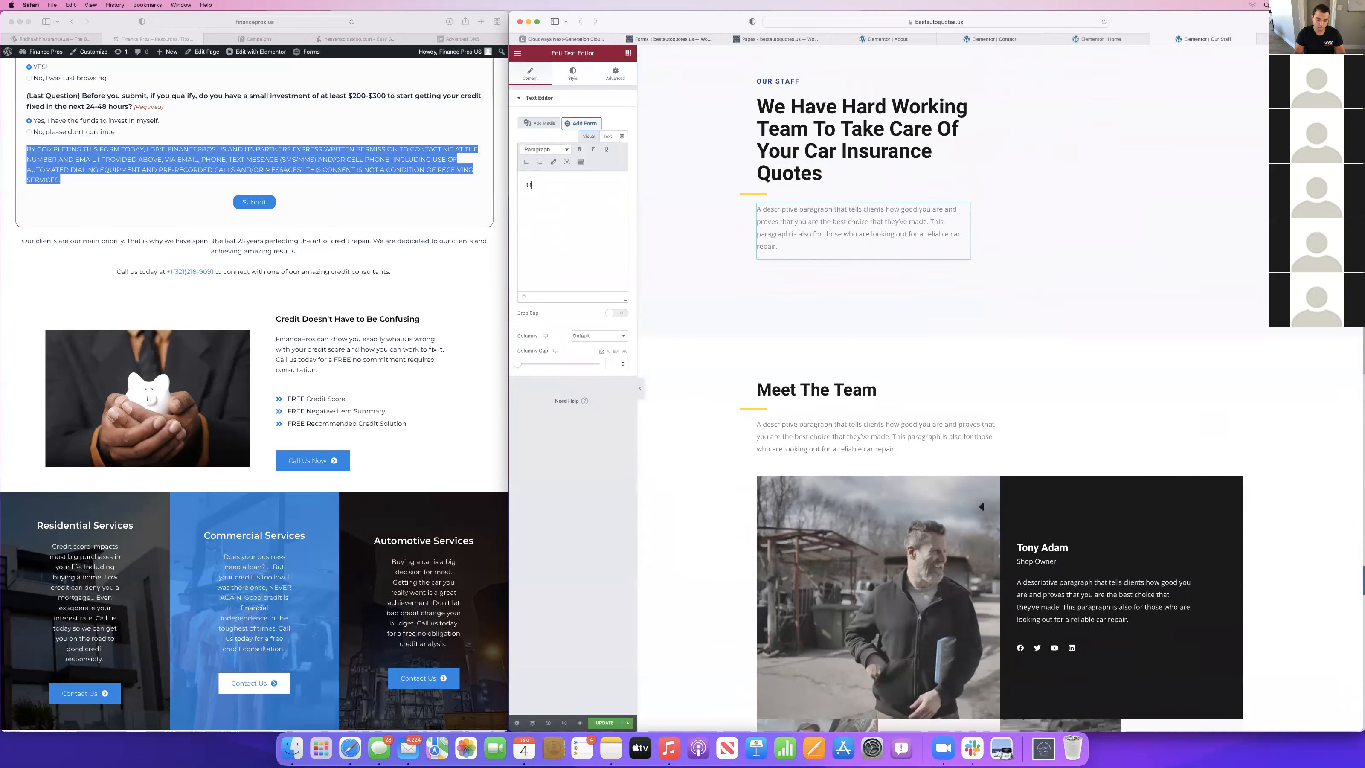
type("ur team is at the ready")
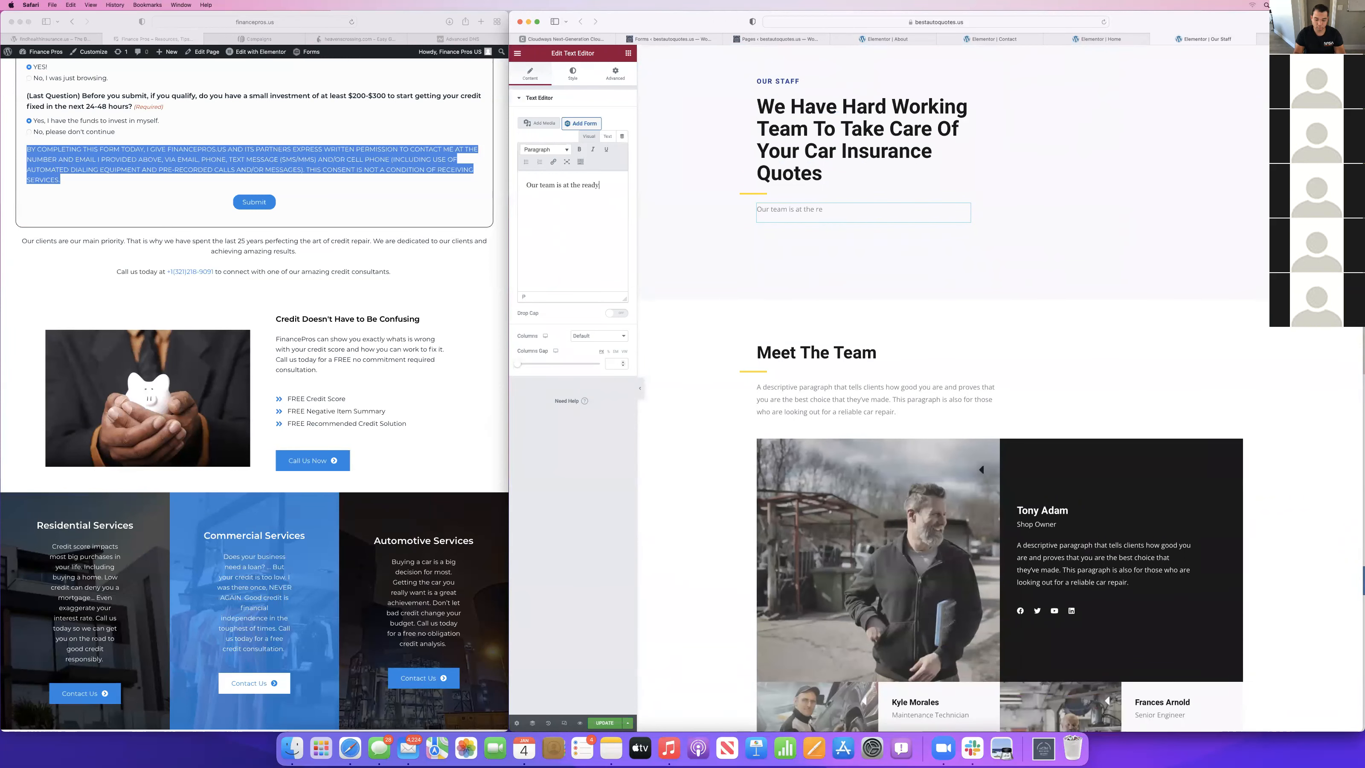
type(" to help you find the best auto o in")
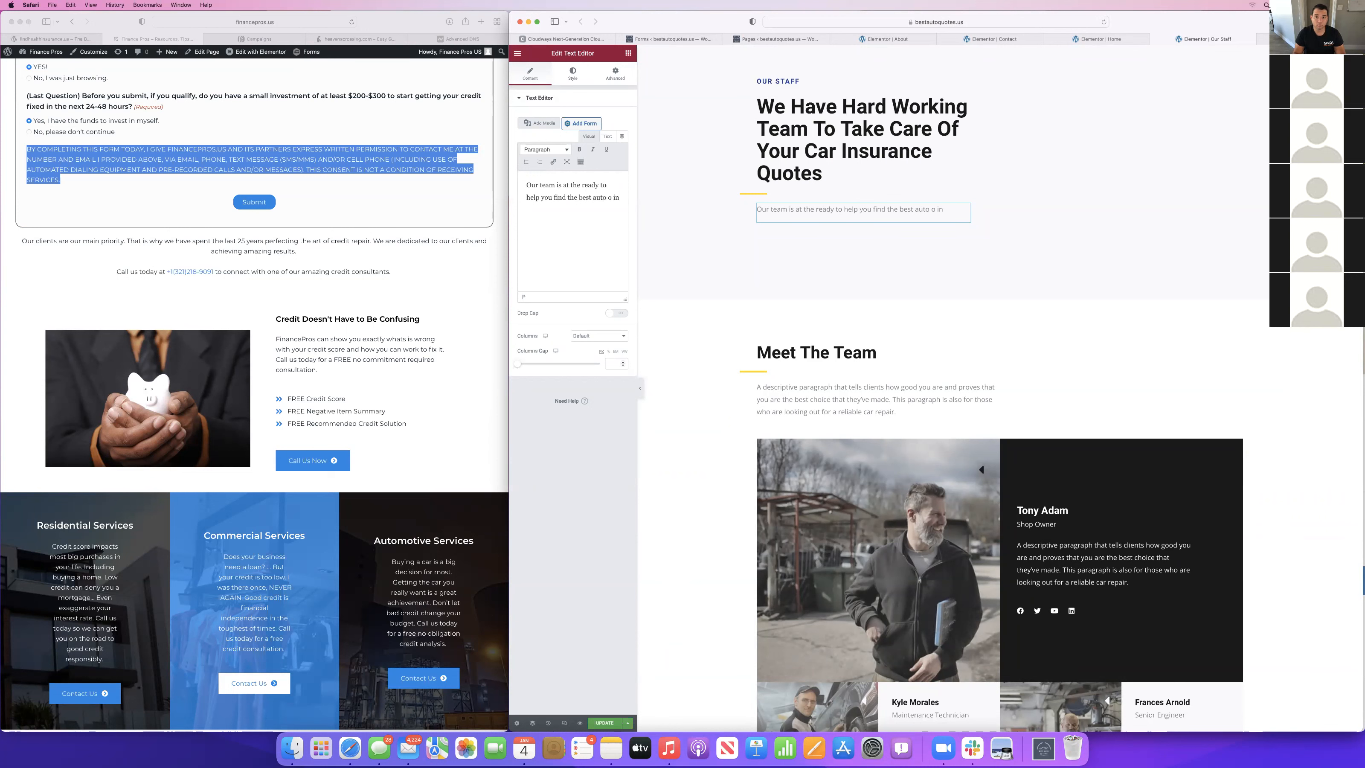
type("surance qupotes")
key("BackSpace")
key("BackSpace")
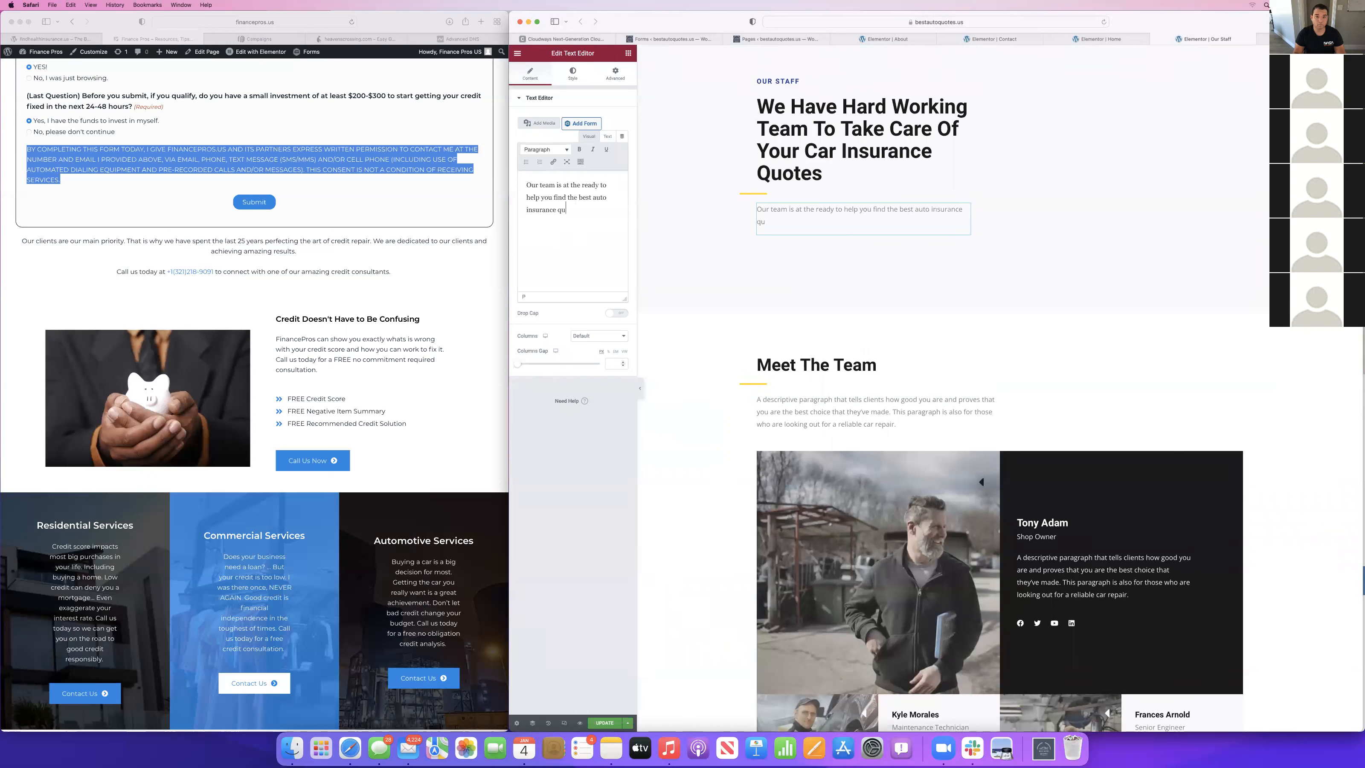
key("BackSpace")
type("otes. No hesistat")
Complete the Our Staff paragraph with "No hesitation. Call us today for a free no hassle auto insurance quote.".
key("BackSpace")
key("BackSpace")
key("BackSpace")
key("BackSpace")
key("BackSpace")
type("itation. Call us today ")
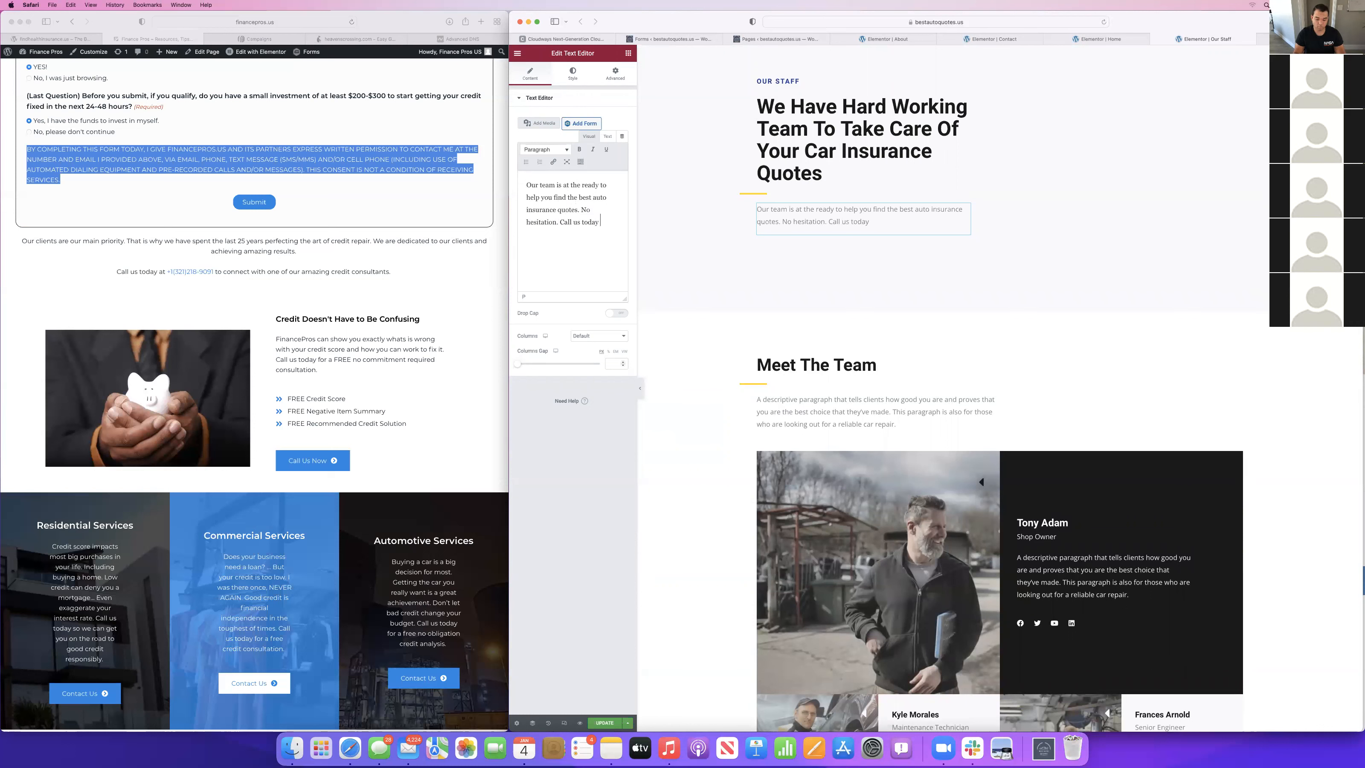
type("for a no hassle ")
type("free ")
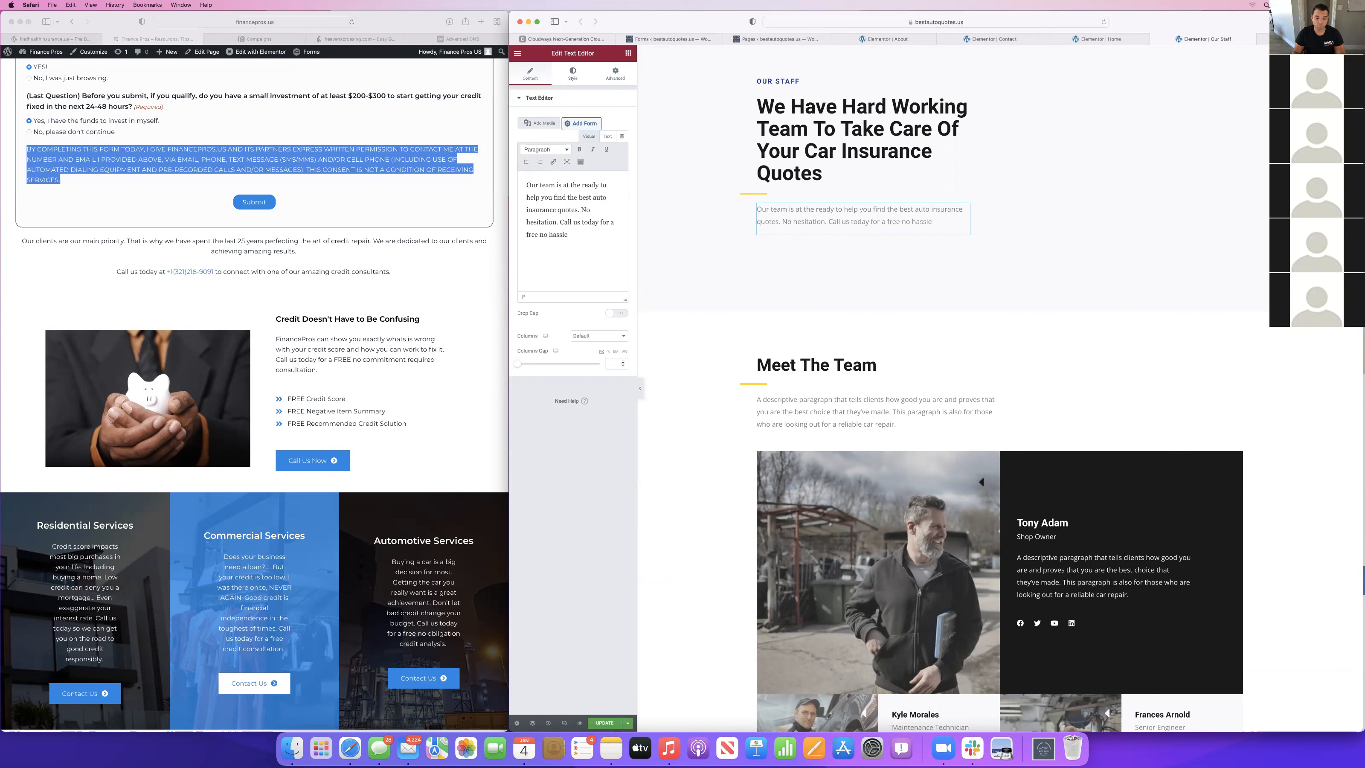
type("insurance")
left_click(570, 234)
type("auto insurance quote.")
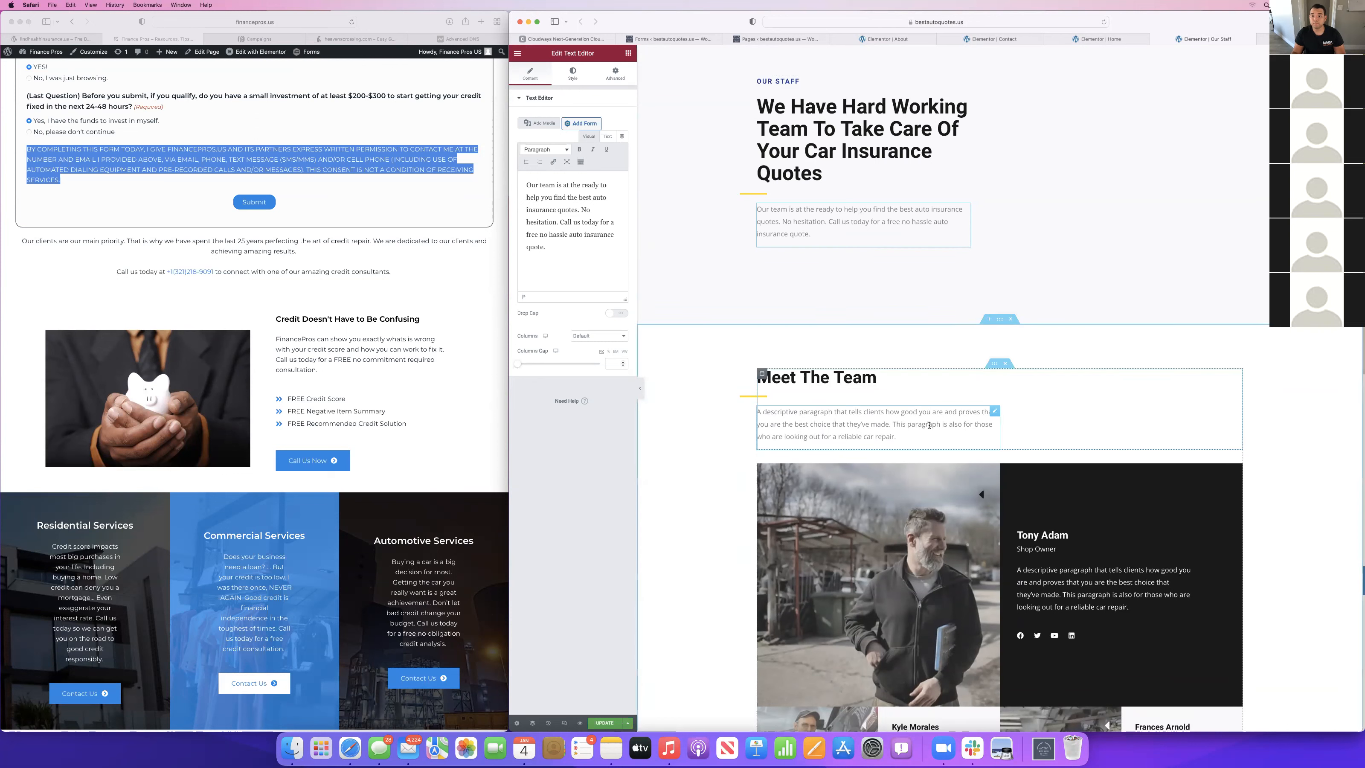
Delete the description paragraph under the Meet The Team heading and look over the team members' cards.
scroll(881, 337, "down", 3)
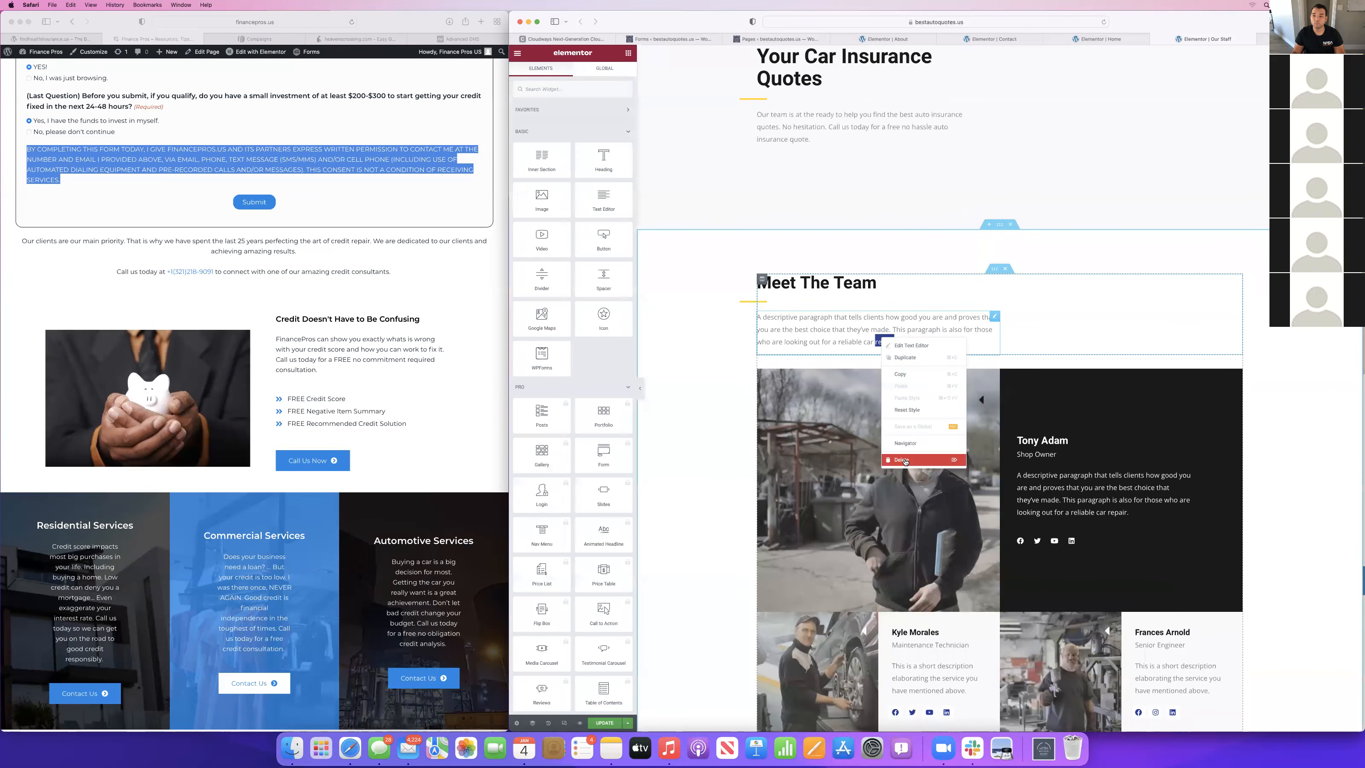
left_click(901, 459)
scroll(1072, 366, "down", 2)
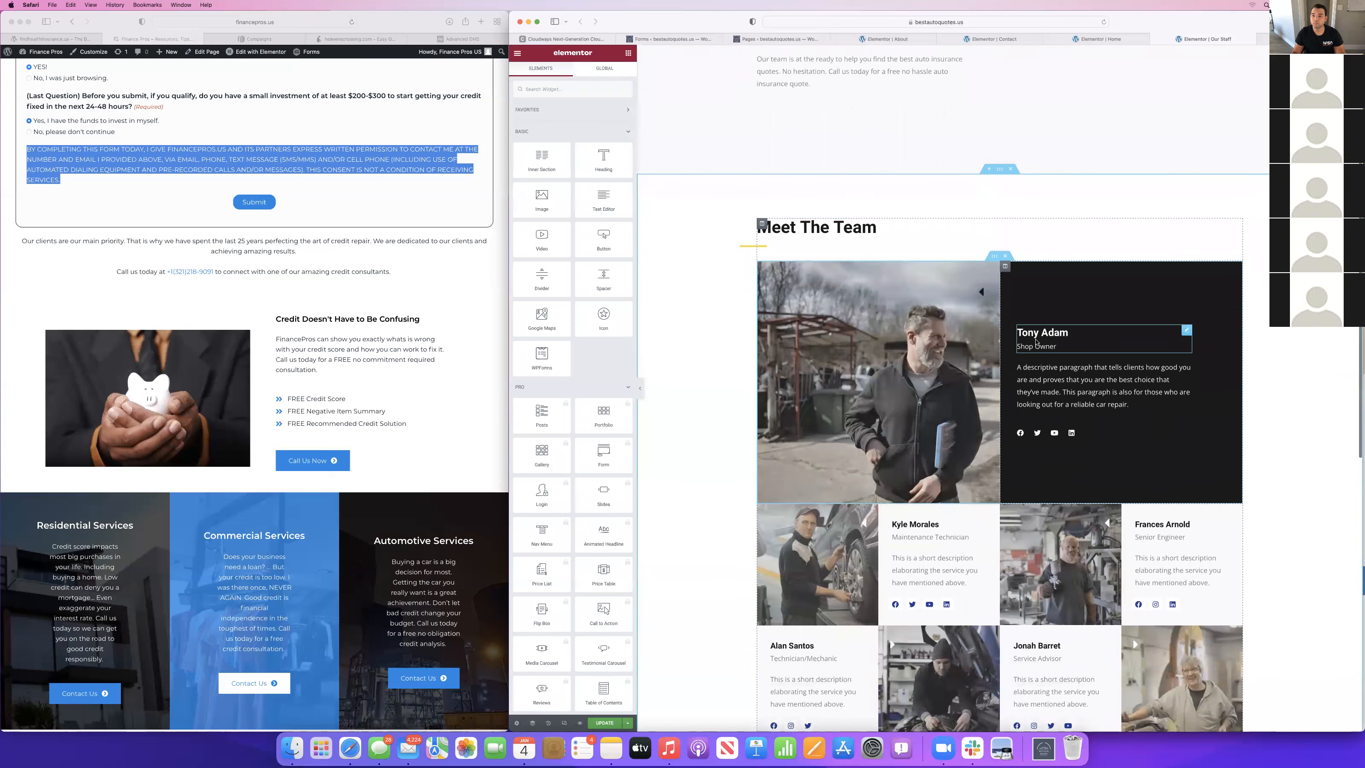
scroll(1046, 343, "down", 1)
scroll(1010, 414, "up", 5)
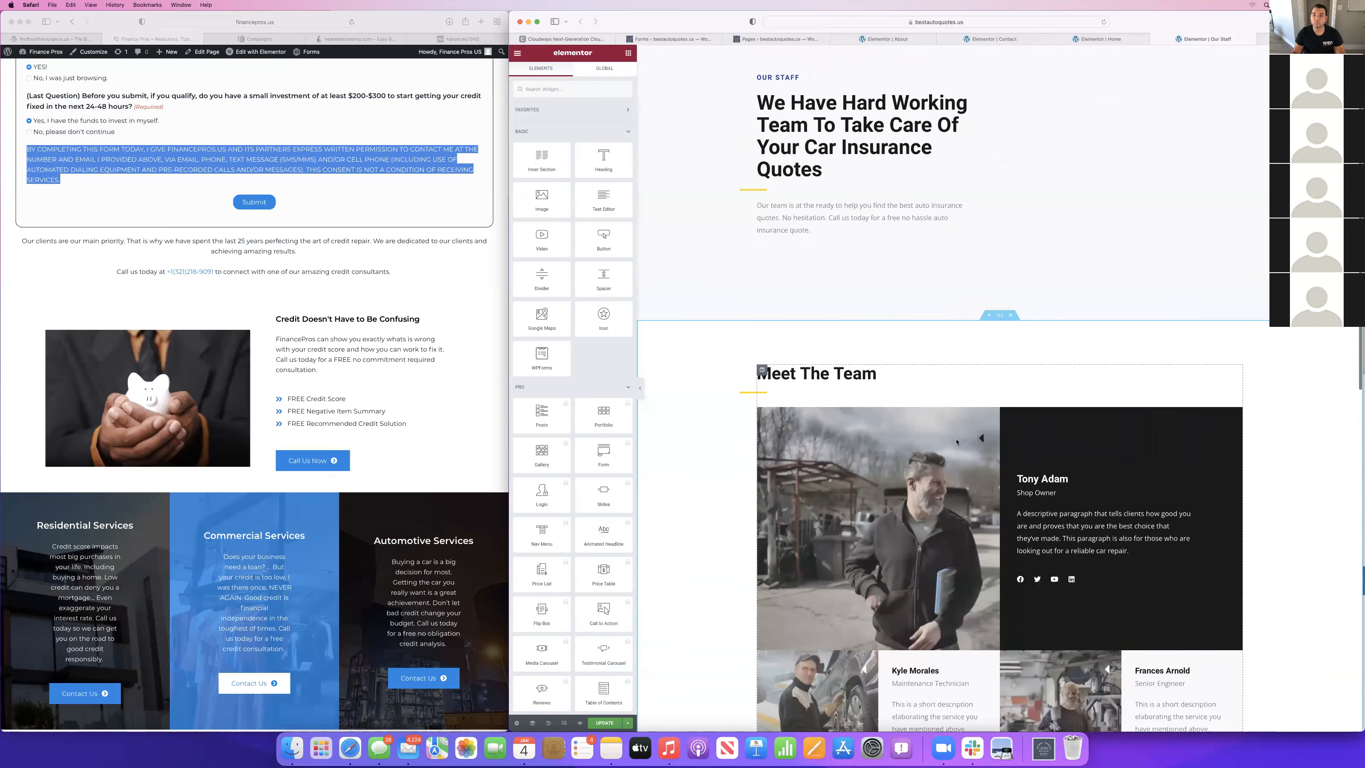
scroll(971, 488, "down", 8)
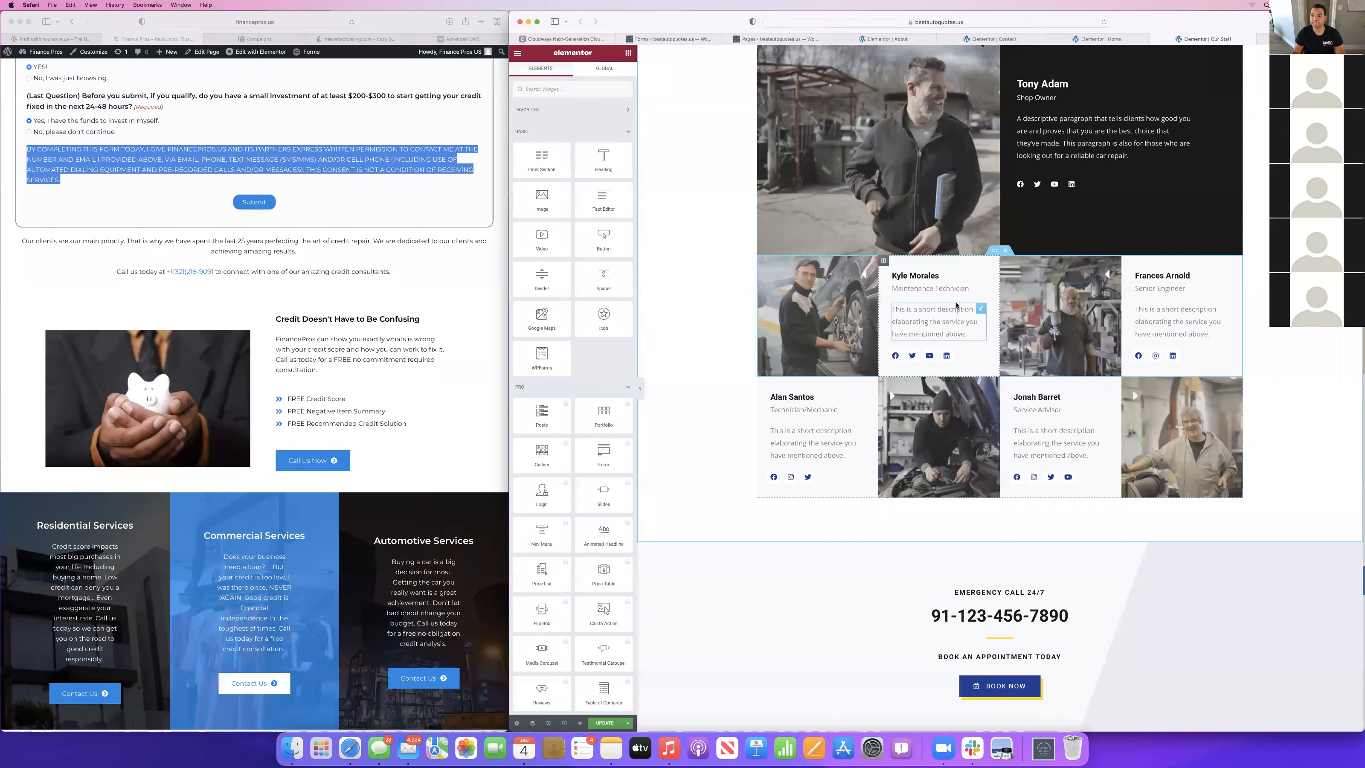
scroll(956, 305, "up", 10)
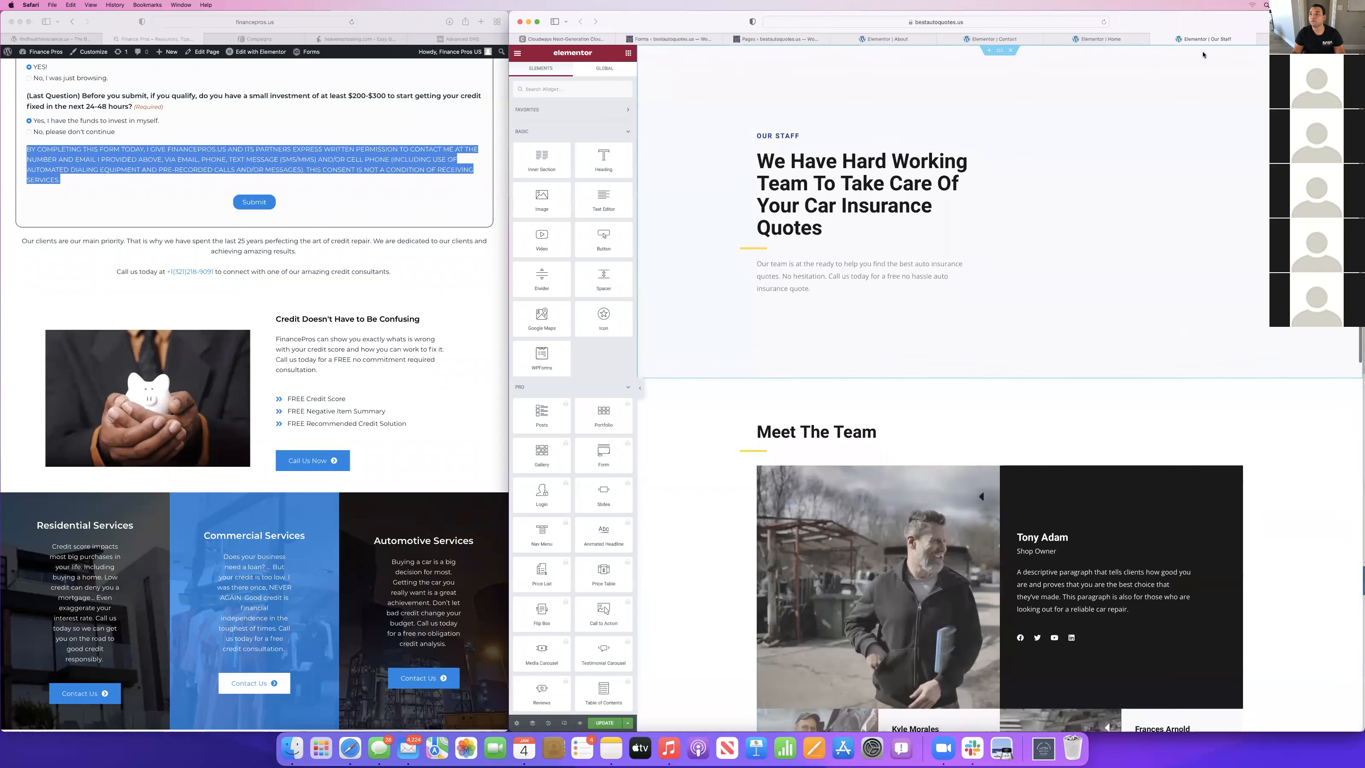
Close the Our Staff page editor and reload the Home page in Elementor.
left_click(1155, 40)
left_click(707, 247)
scroll(928, 331, "up", 5)
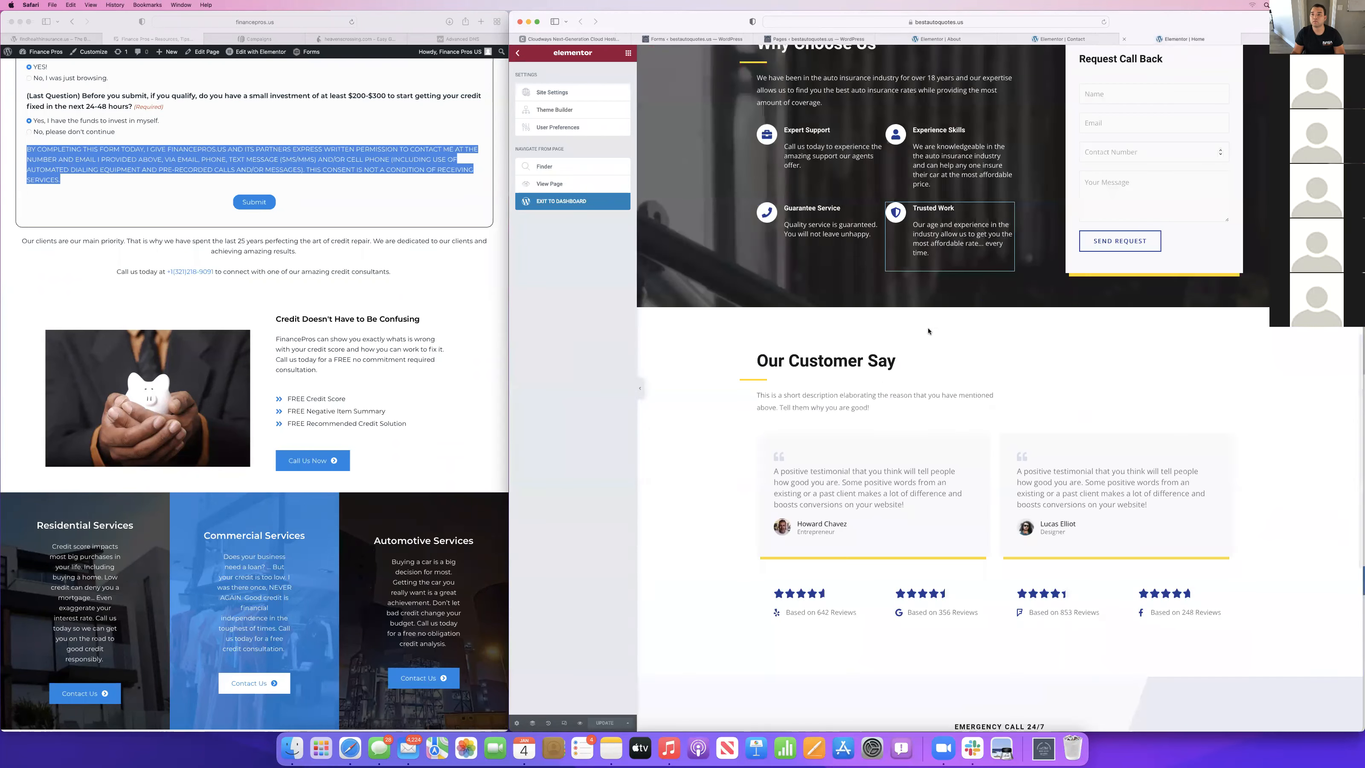
scroll(928, 331, "up", 10)
scroll(1159, 305, "down", 8)
left_click(1159, 305)
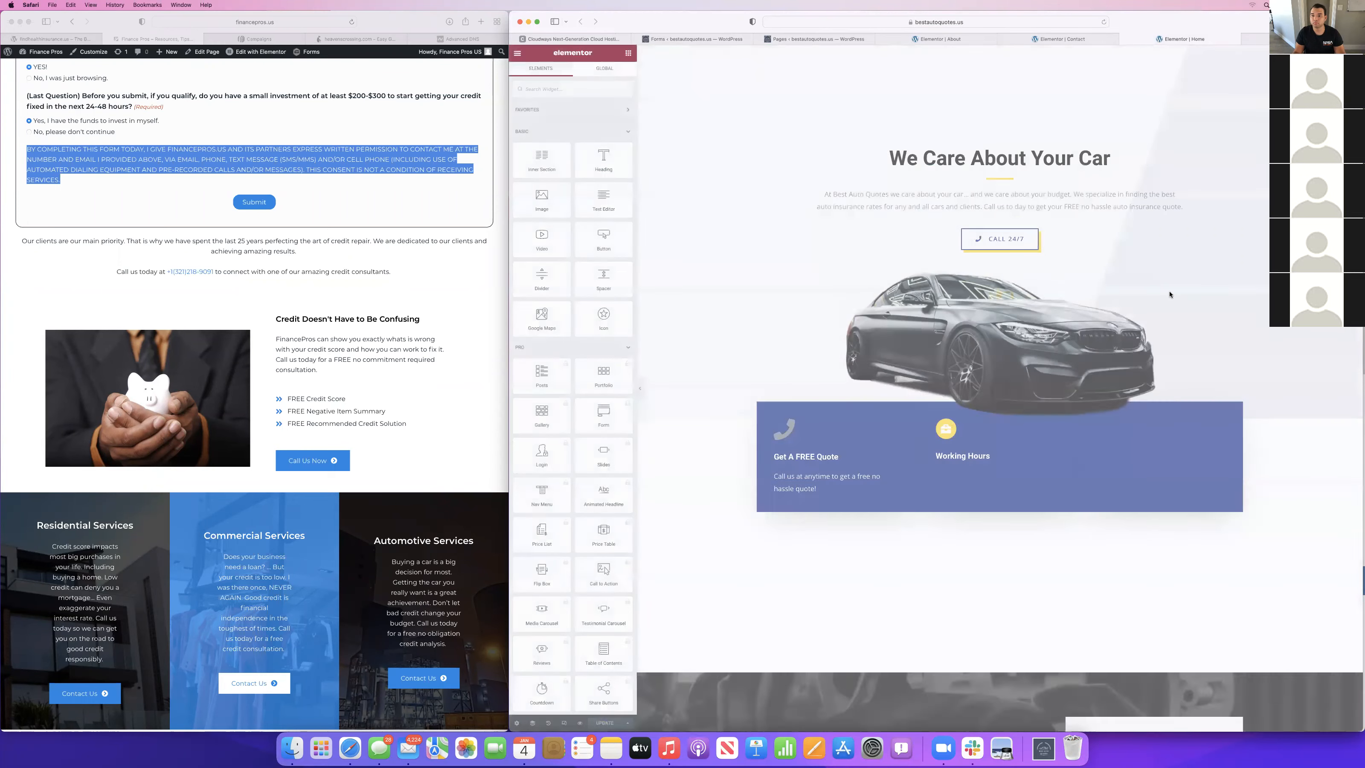
Delete the WPForms shortcode widget from the Request Call Back box on the Home page.
scroll(996, 391, "down", 10)
scroll(996, 392, "down", 2)
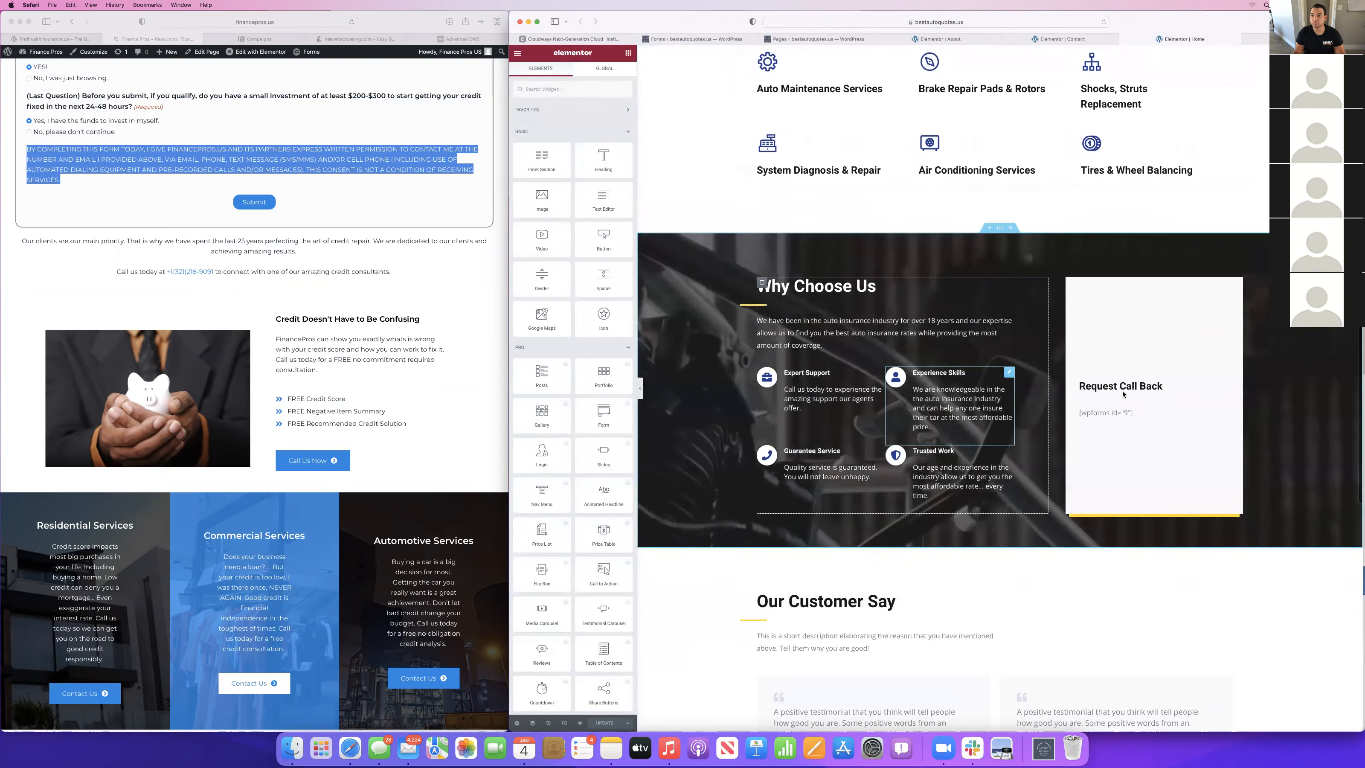
scroll(1115, 580, "up", 8)
scroll(1115, 580, "down", 8)
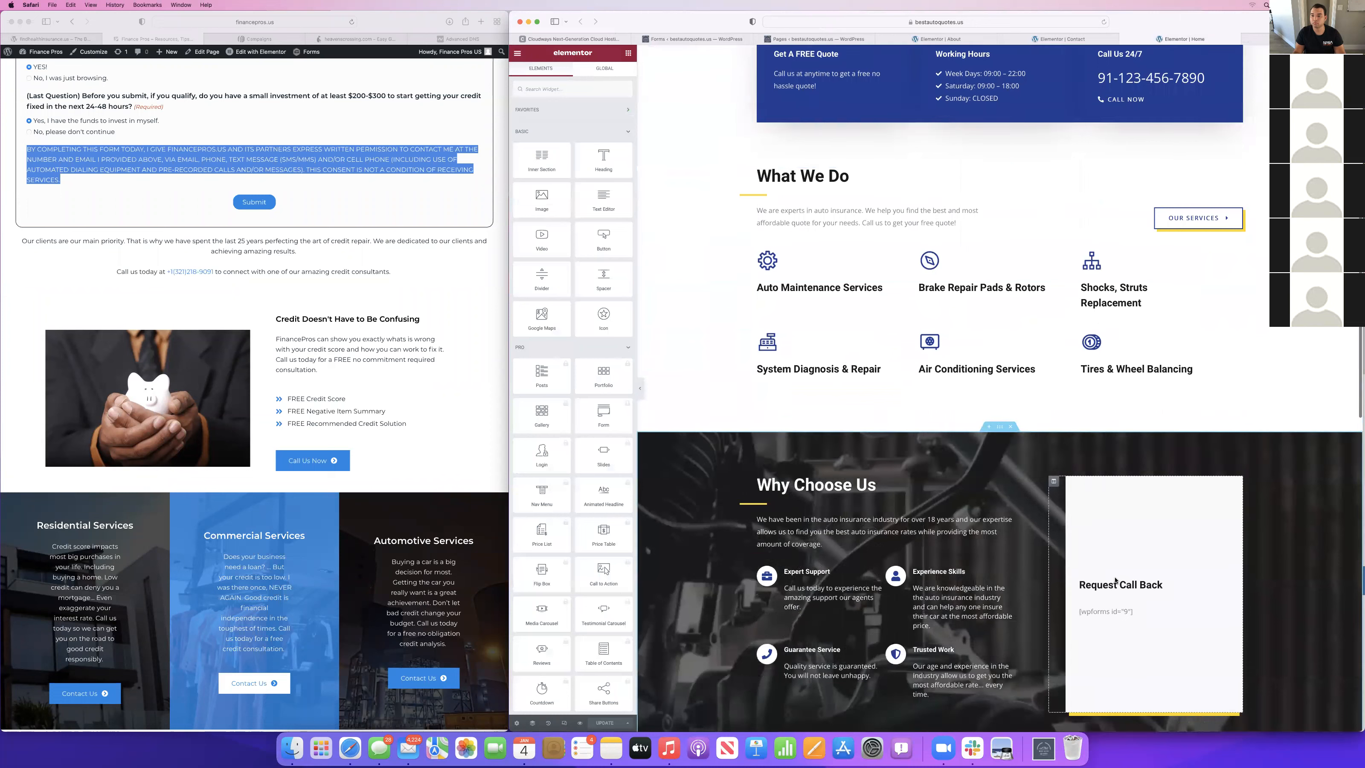
left_click(1110, 571)
right_click(1110, 572)
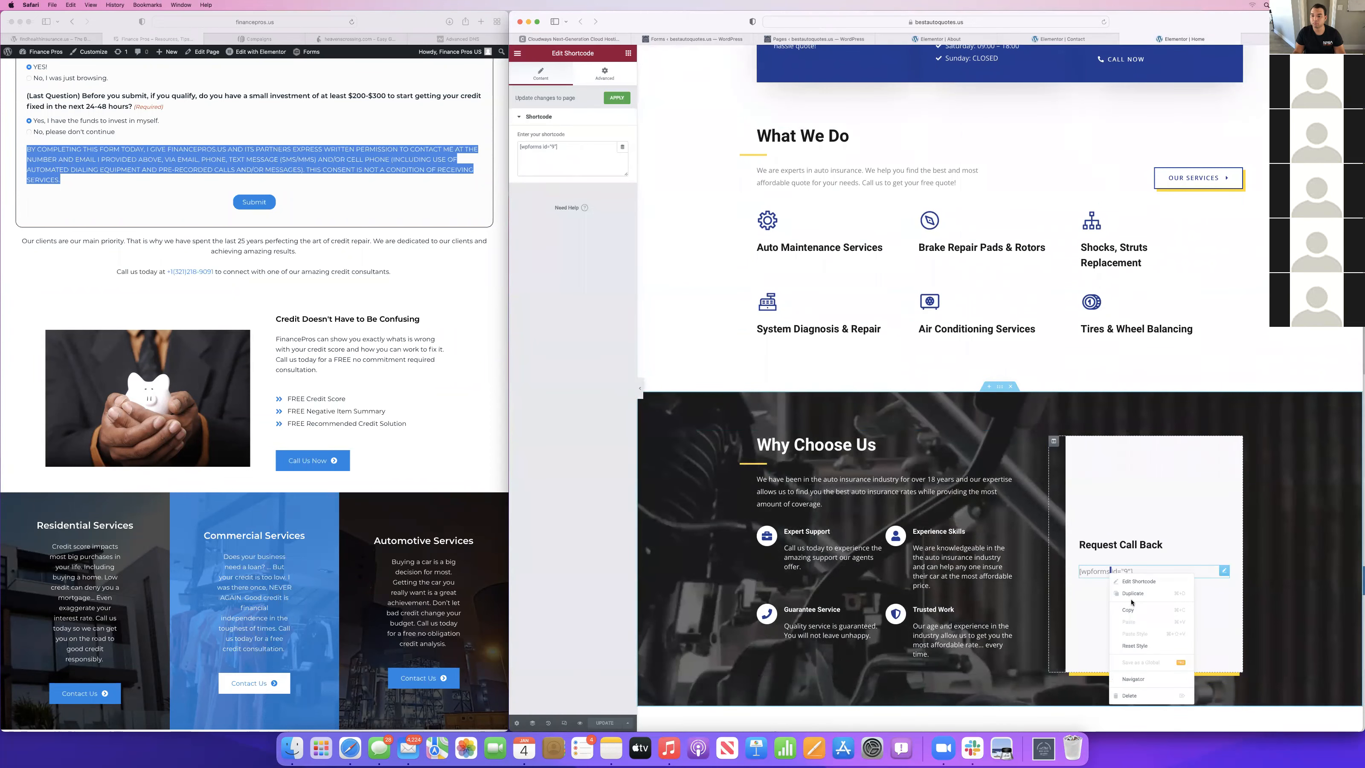
left_click(1129, 695)
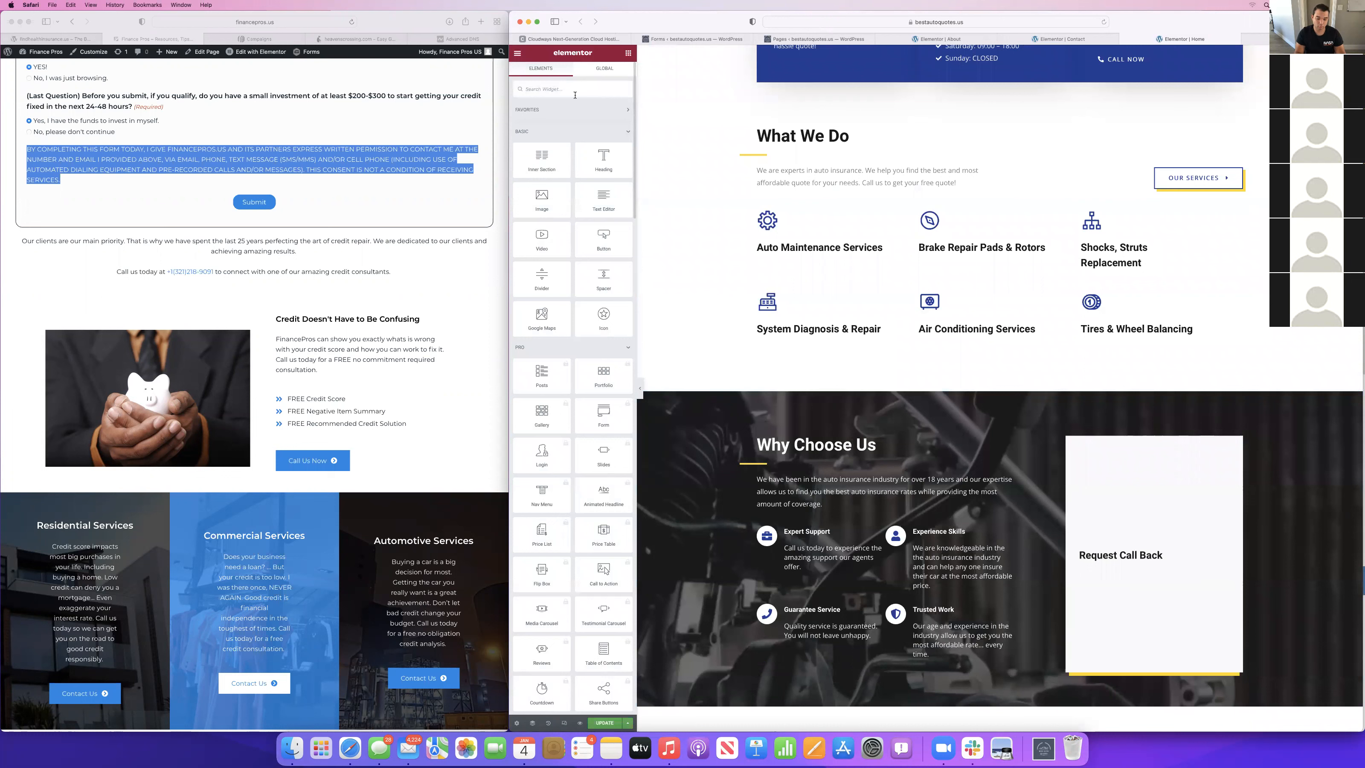
Add a Gravity Forms widget under the Request Call Back heading, showing the Auto Insurance form with its title turned off.
type("gravit")
left_click_drag(541, 121, 1086, 551)
left_click(569, 128)
left_click(542, 139)
scroll(1191, 429, "down", 4)
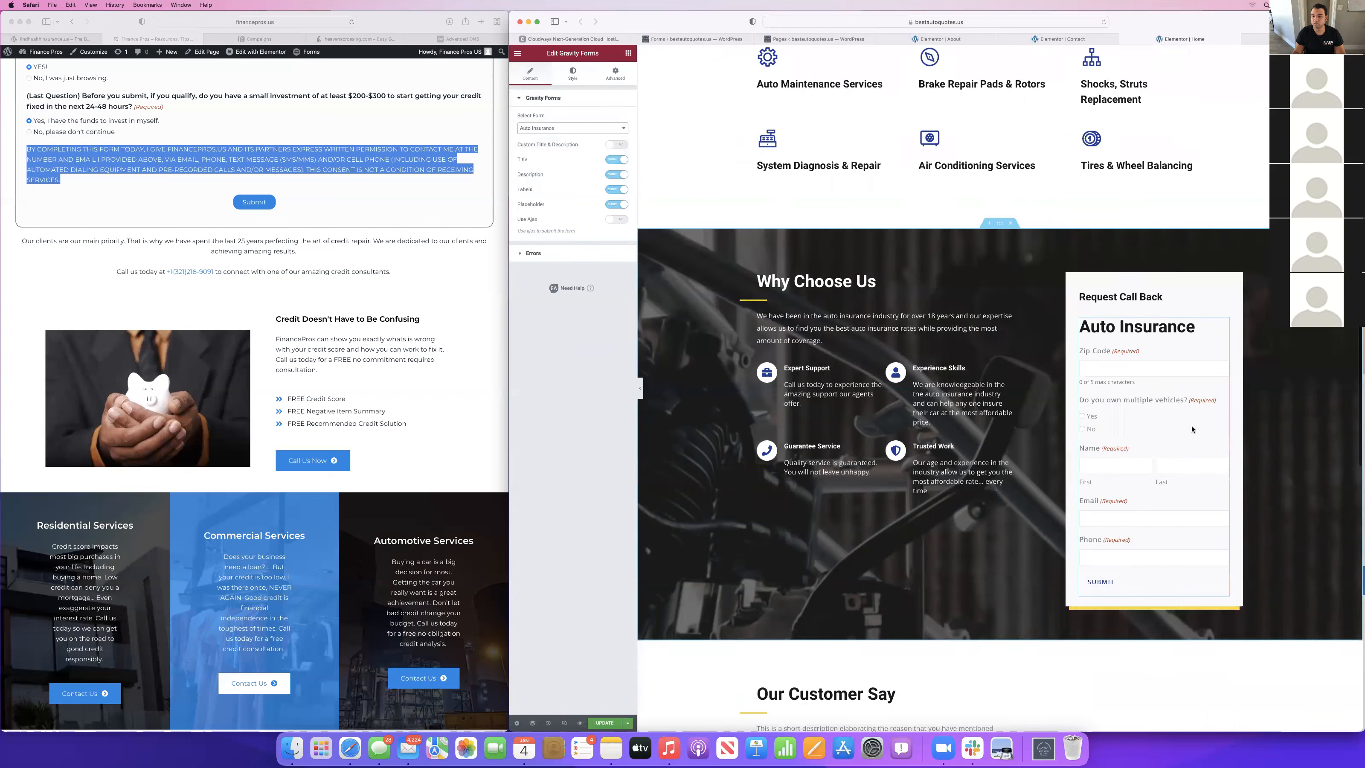
scroll(1192, 429, "up", 1)
left_click(618, 160)
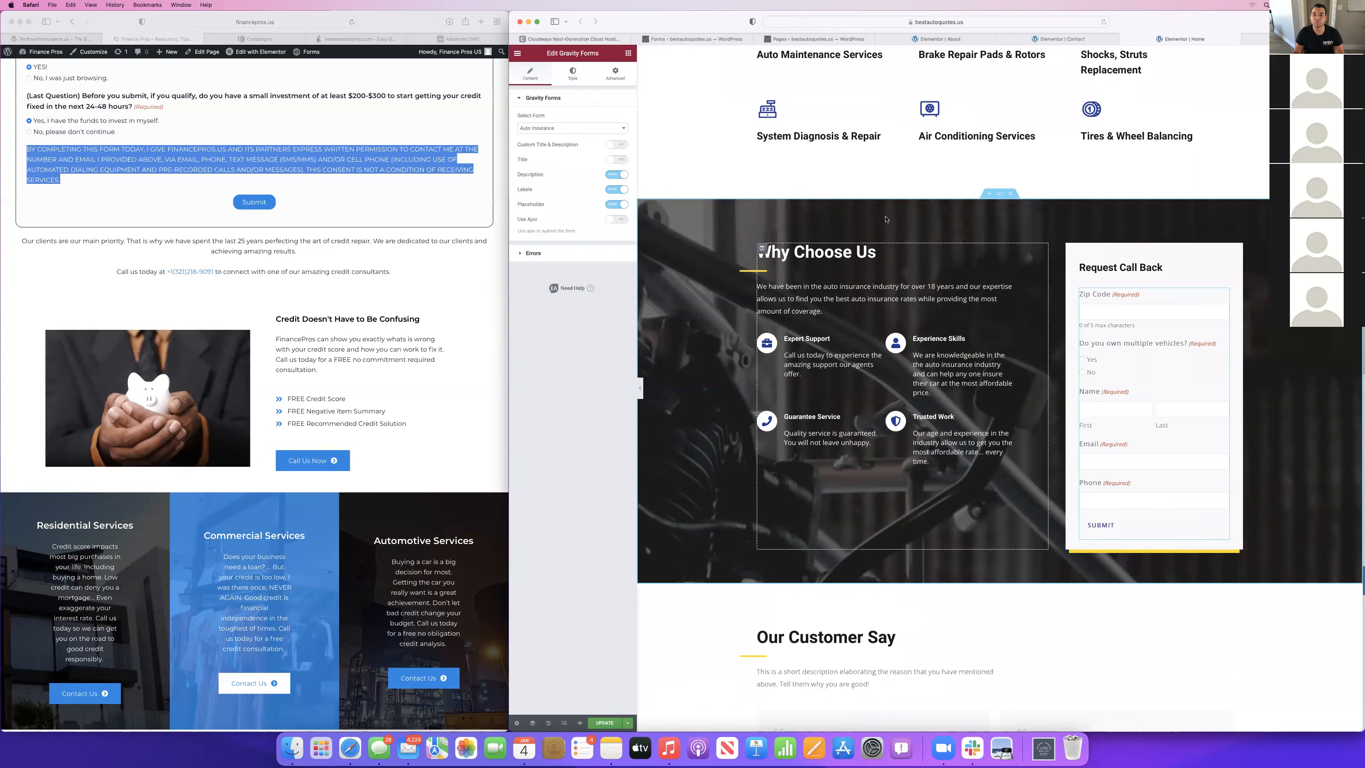
Update the Home page and look over its sections from the opening banner to the customer reviews.
scroll(876, 215, "up", 3)
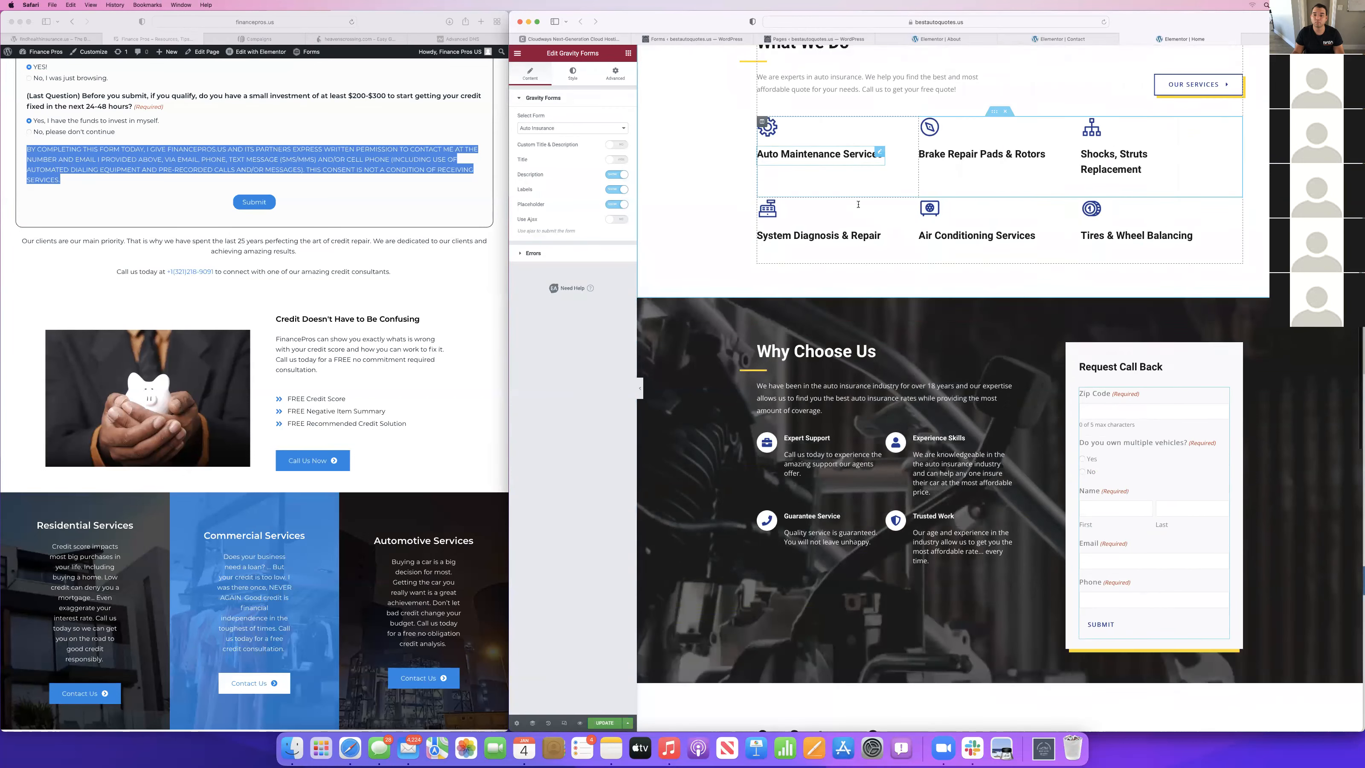
scroll(858, 204, "down", 10)
scroll(858, 207, "down", 5)
scroll(858, 207, "up", 15)
scroll(858, 207, "up", 10)
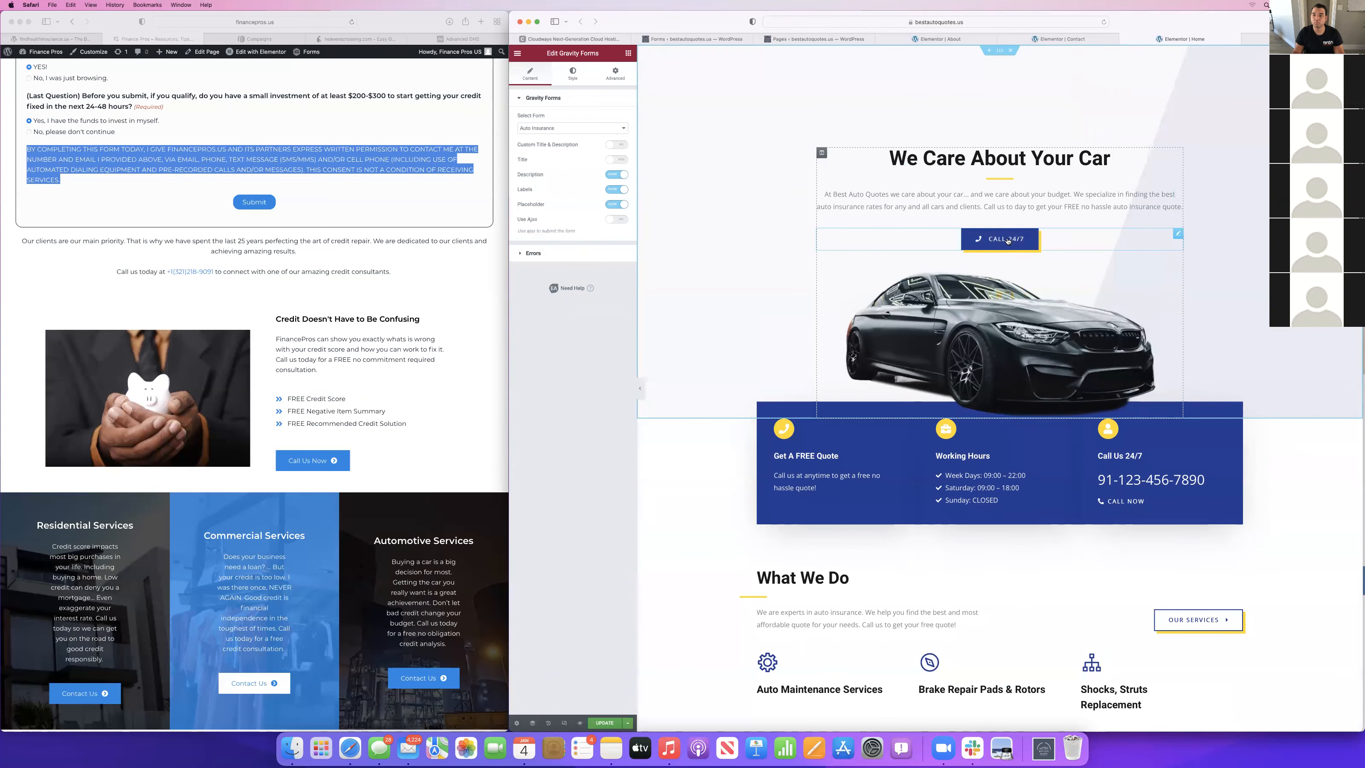
scroll(1257, 313, "down", 4)
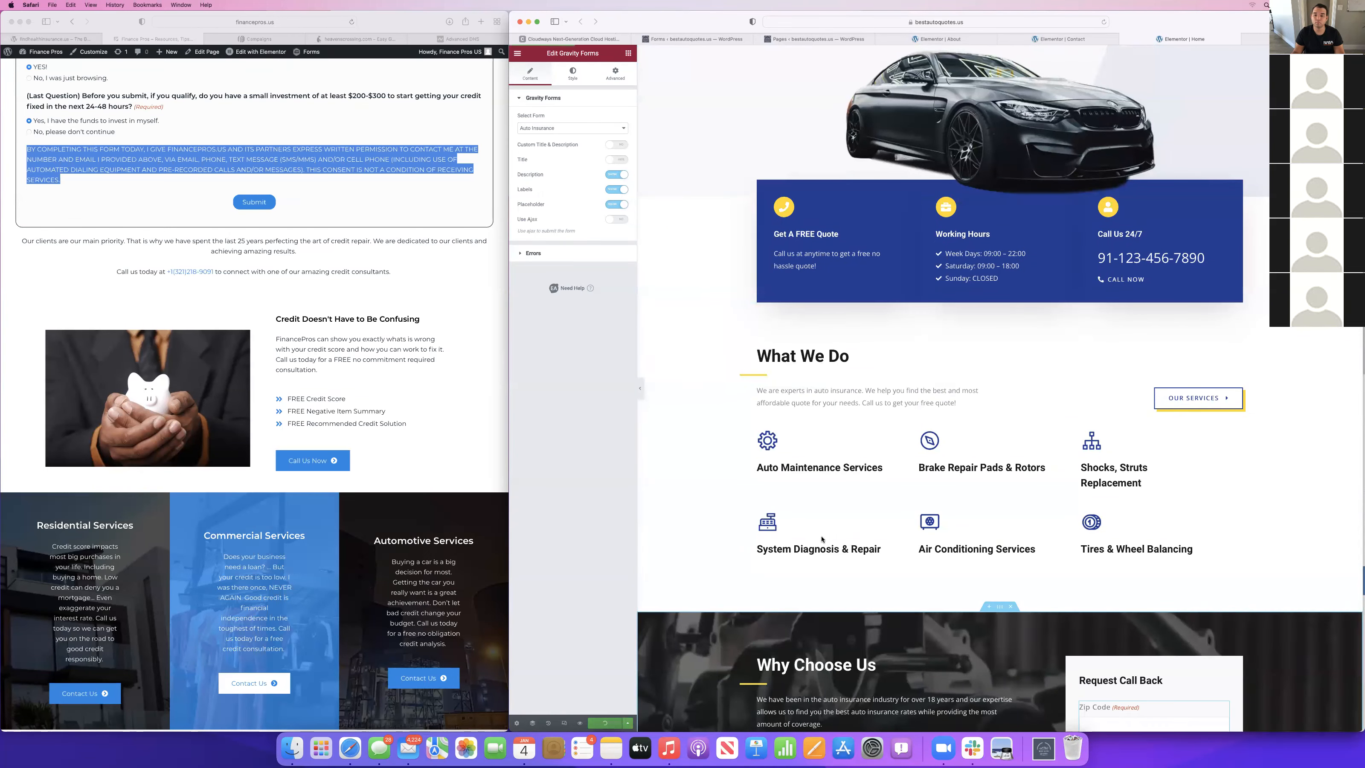
scroll(821, 539, "down", 15)
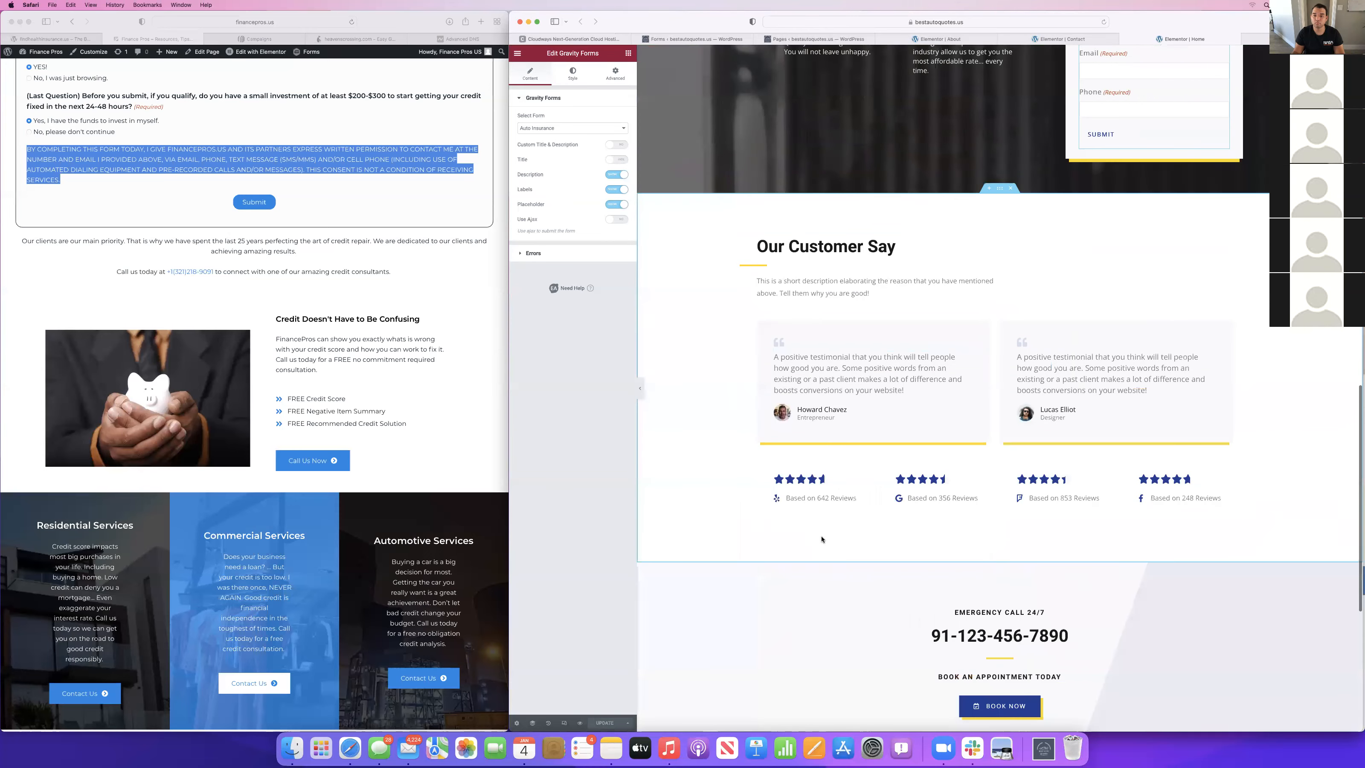
Open the first testimonial under Our Customer Say for editing and search Google for "geico" in a new tab.
left_click(848, 386)
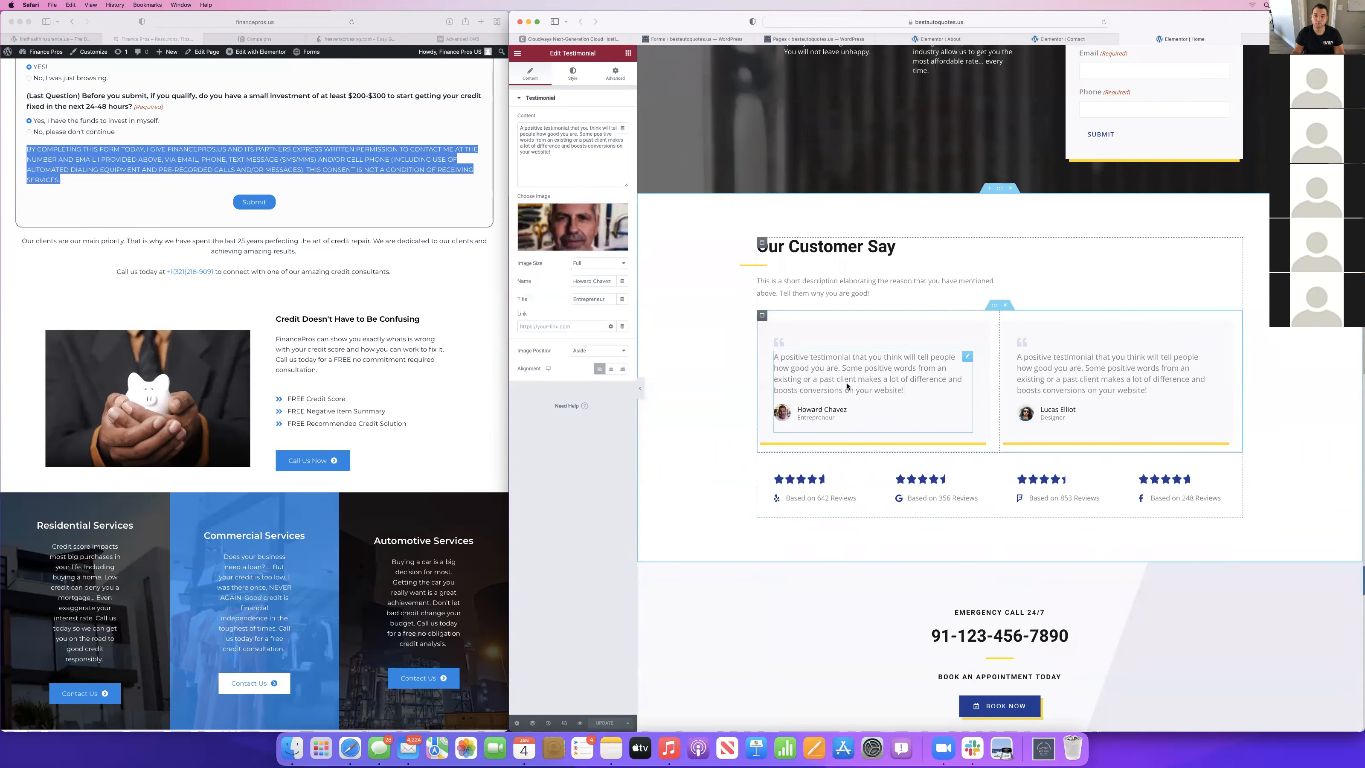
key("super+t")
type("geico")
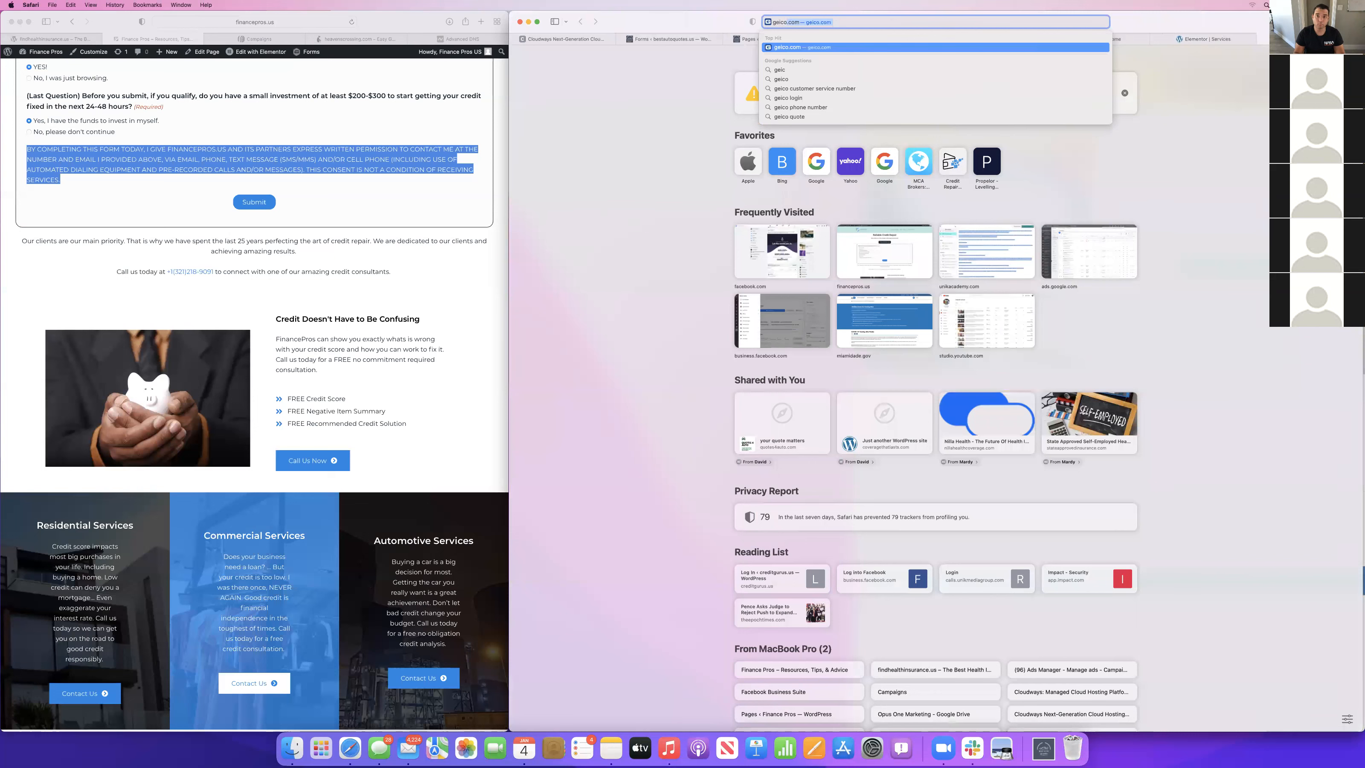
key("Return")
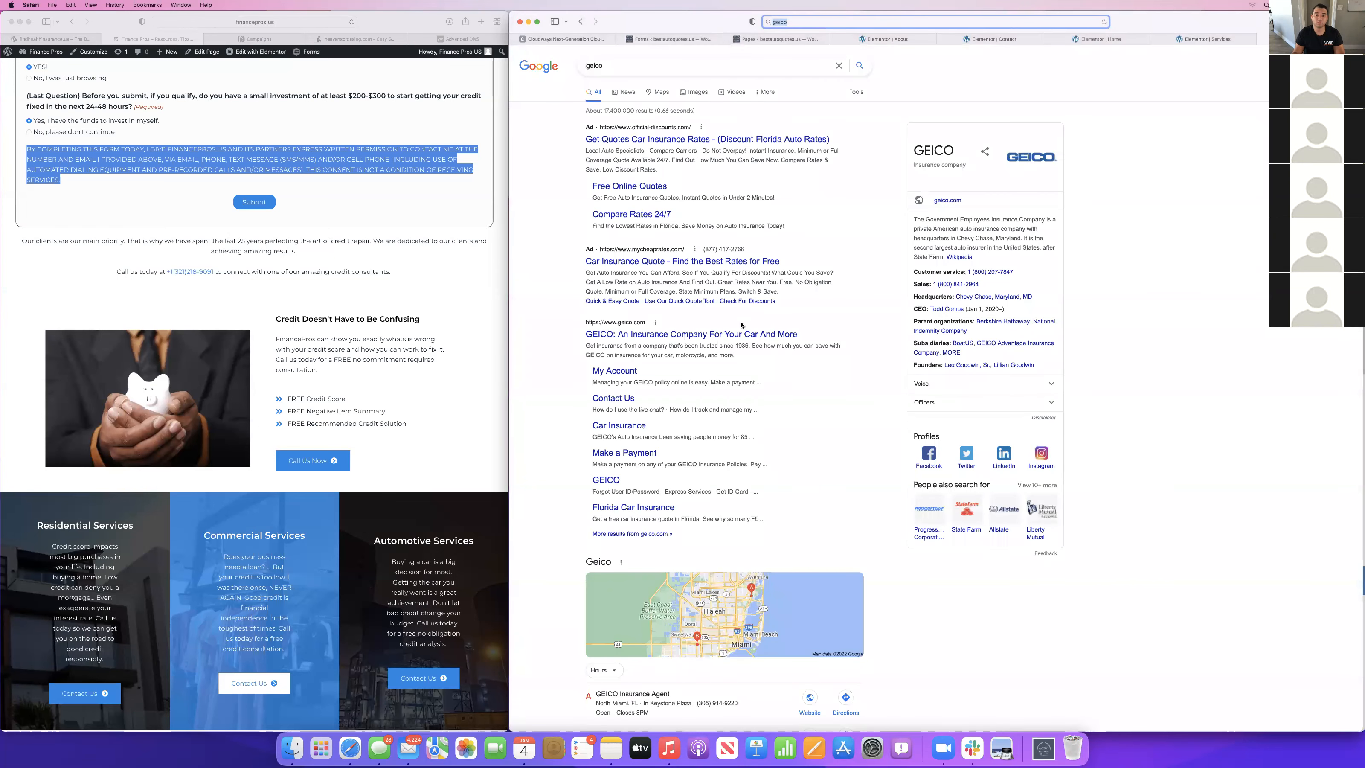
Search Google for "geico auto insurance" and open the Google reviews of the GEICO Insurance Agent listing.
scroll(741, 325, "down", 15)
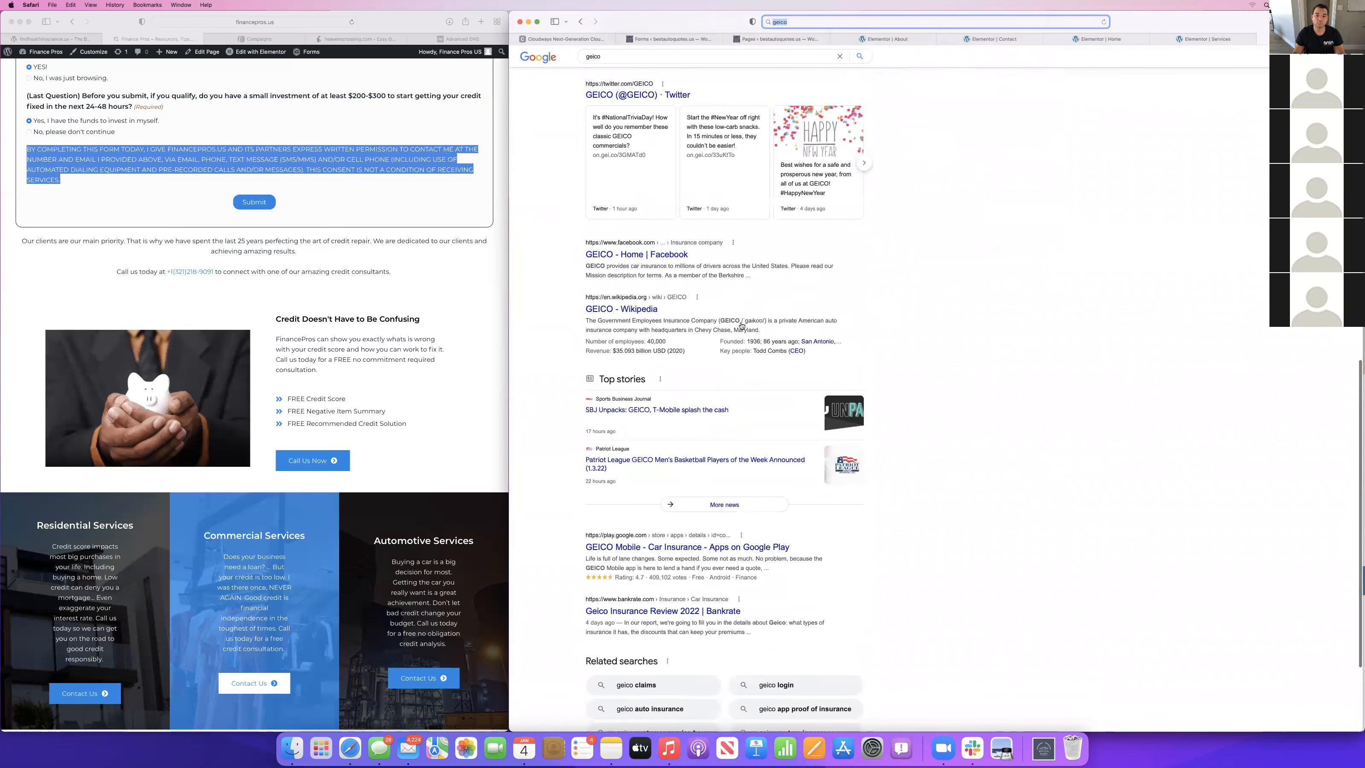
scroll(742, 324, "down", 3)
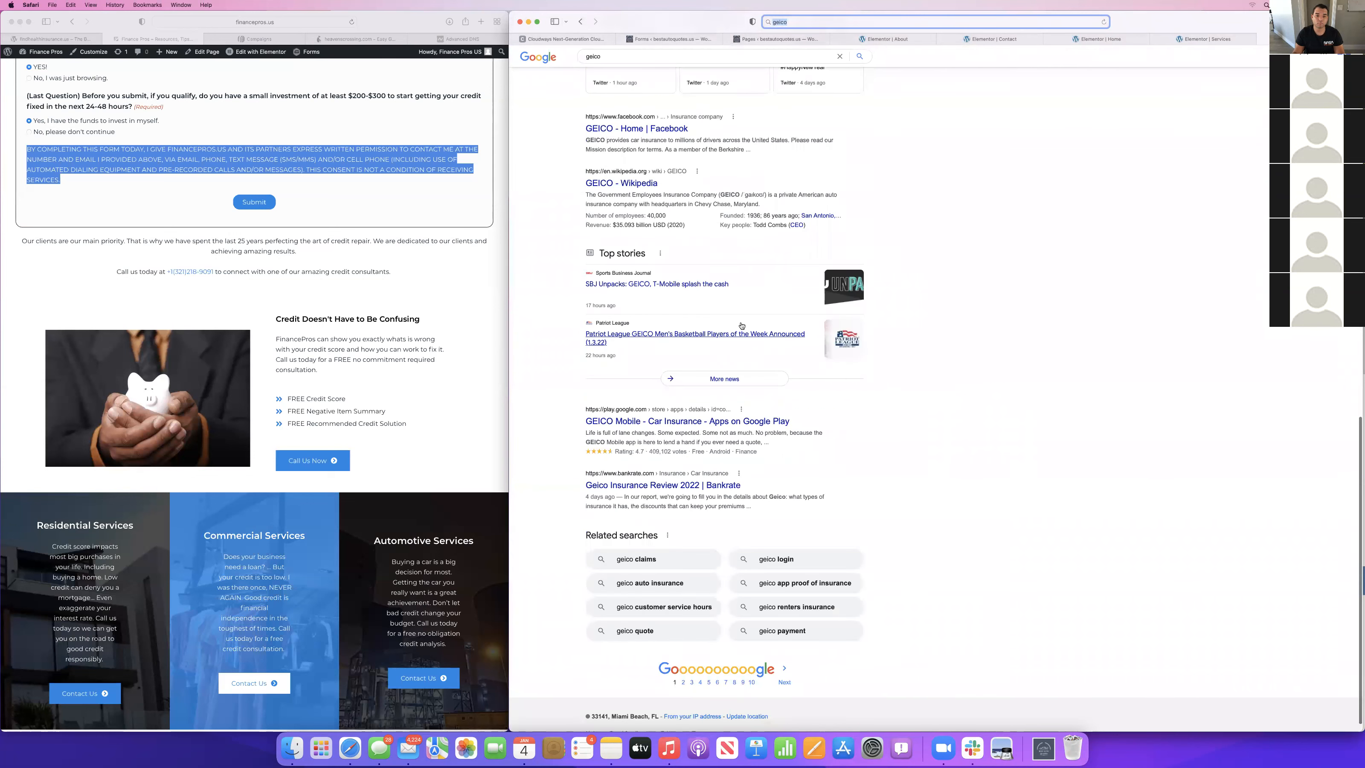
scroll(742, 324, "up", 20)
double_click(618, 63)
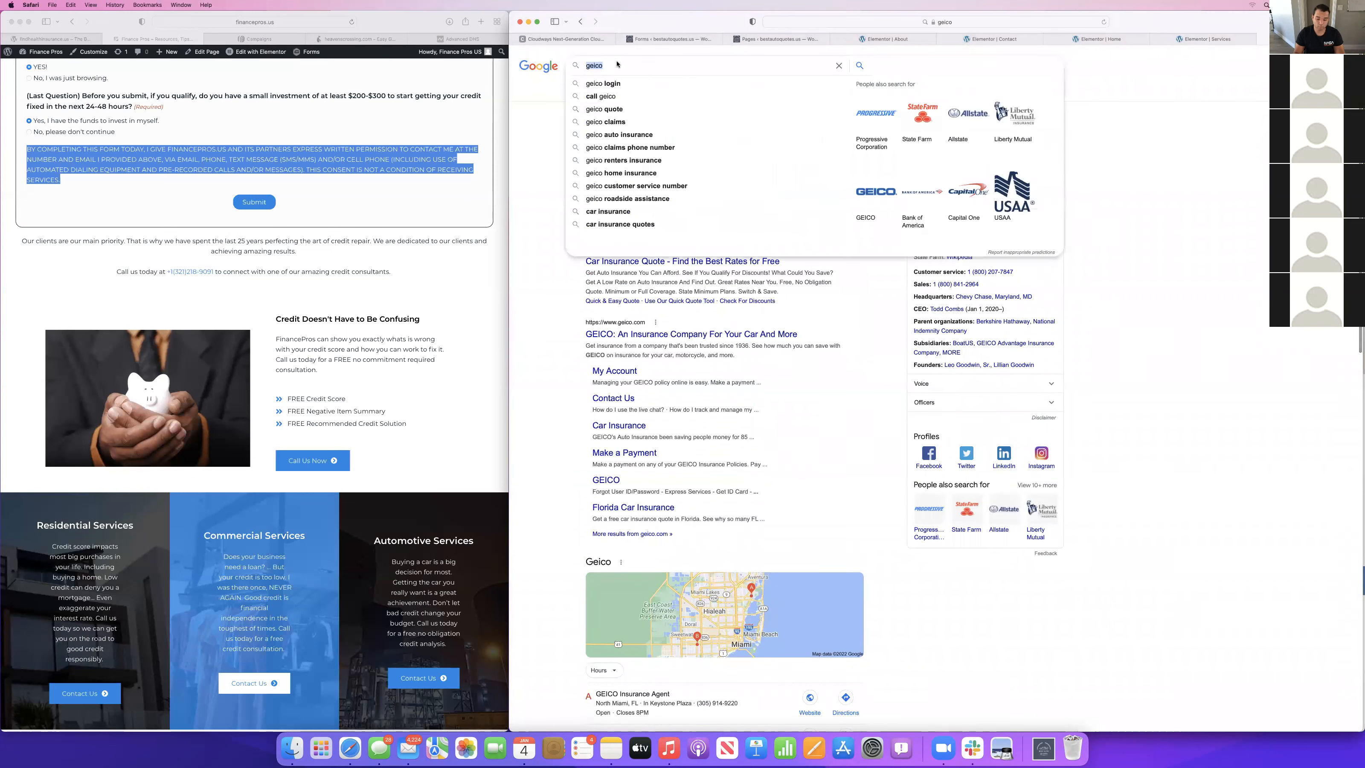
type("geico auto ")
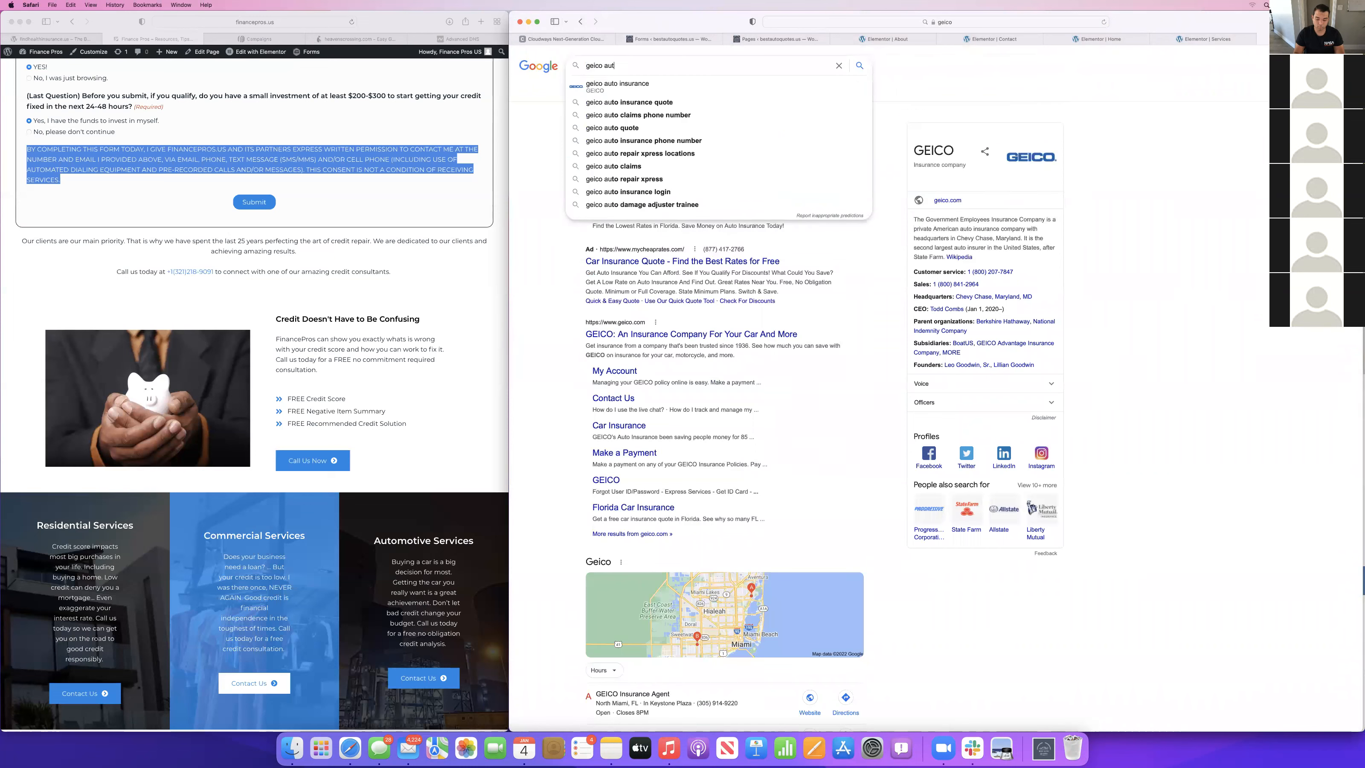
type("insurance")
key("Return")
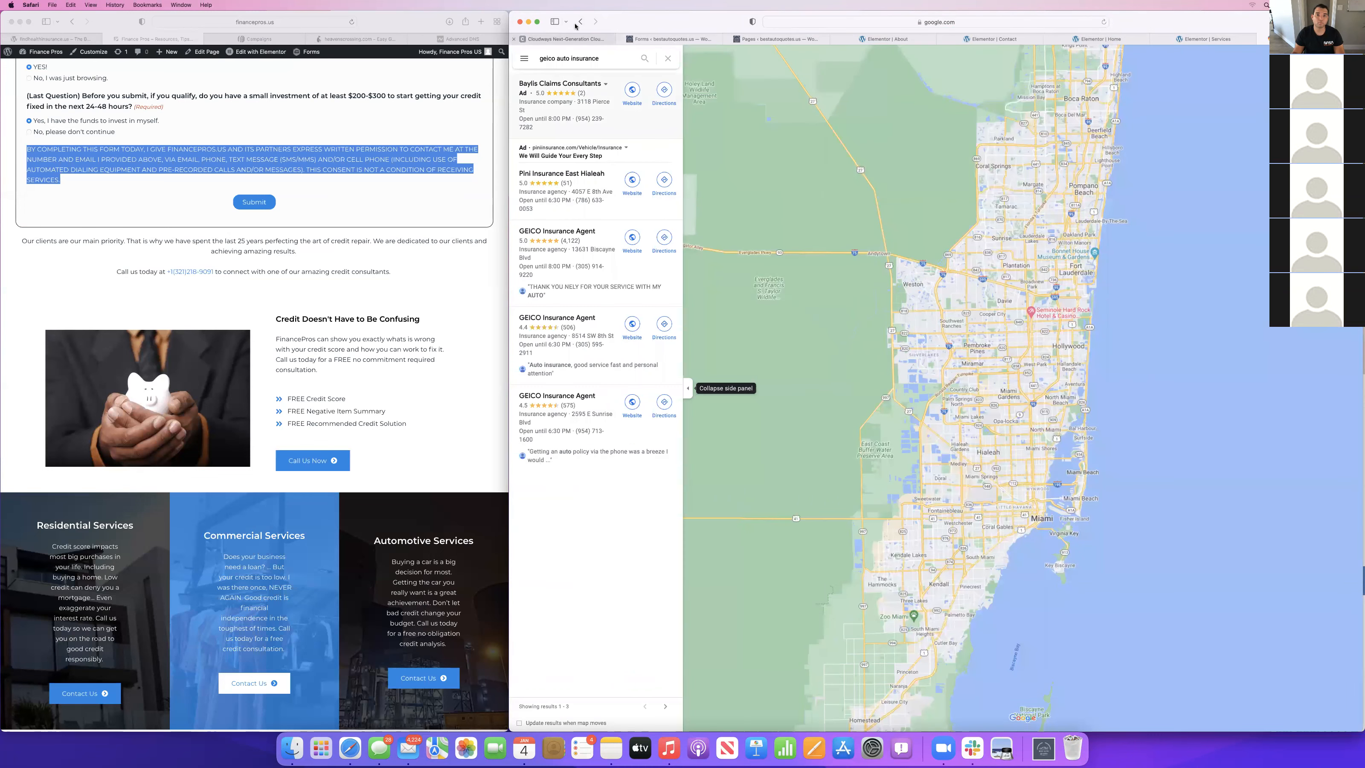
left_click(579, 23)
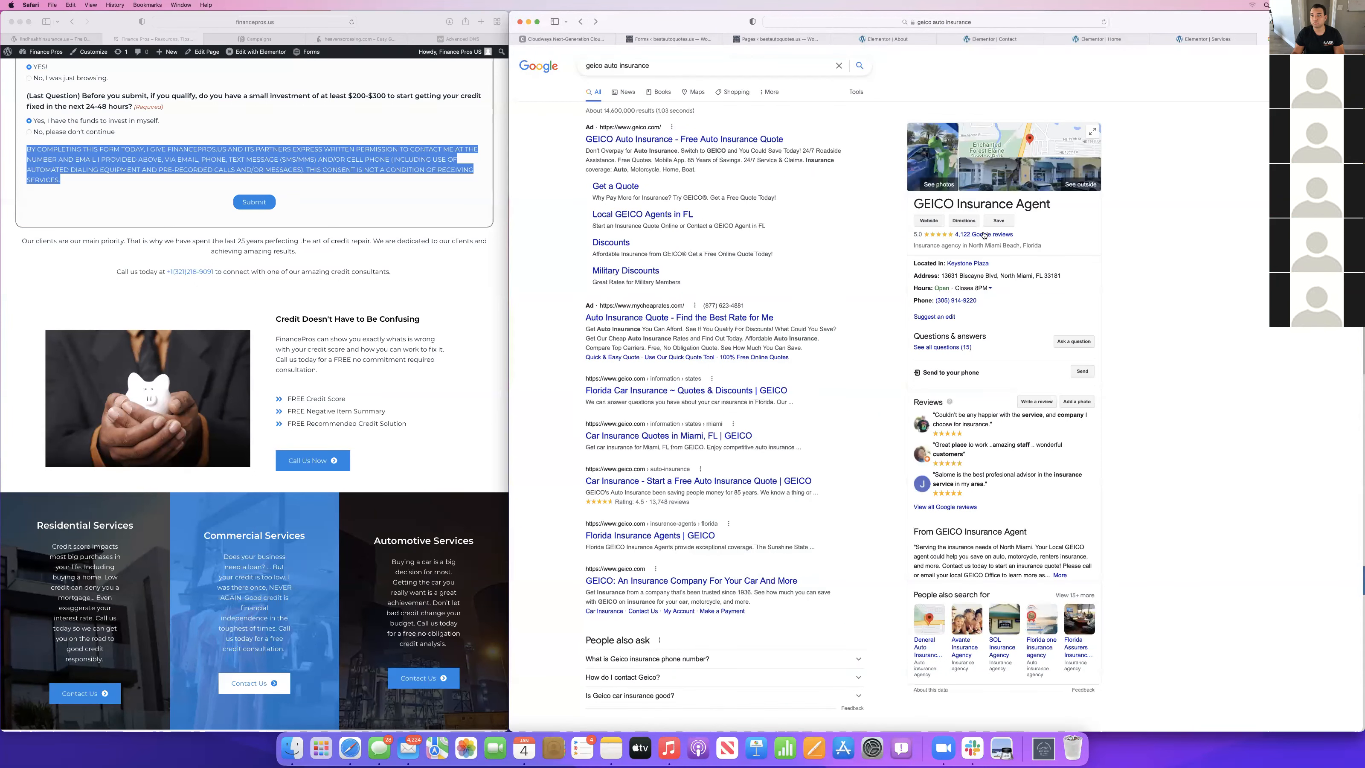
left_click(983, 234)
scroll(844, 339, "down", 1)
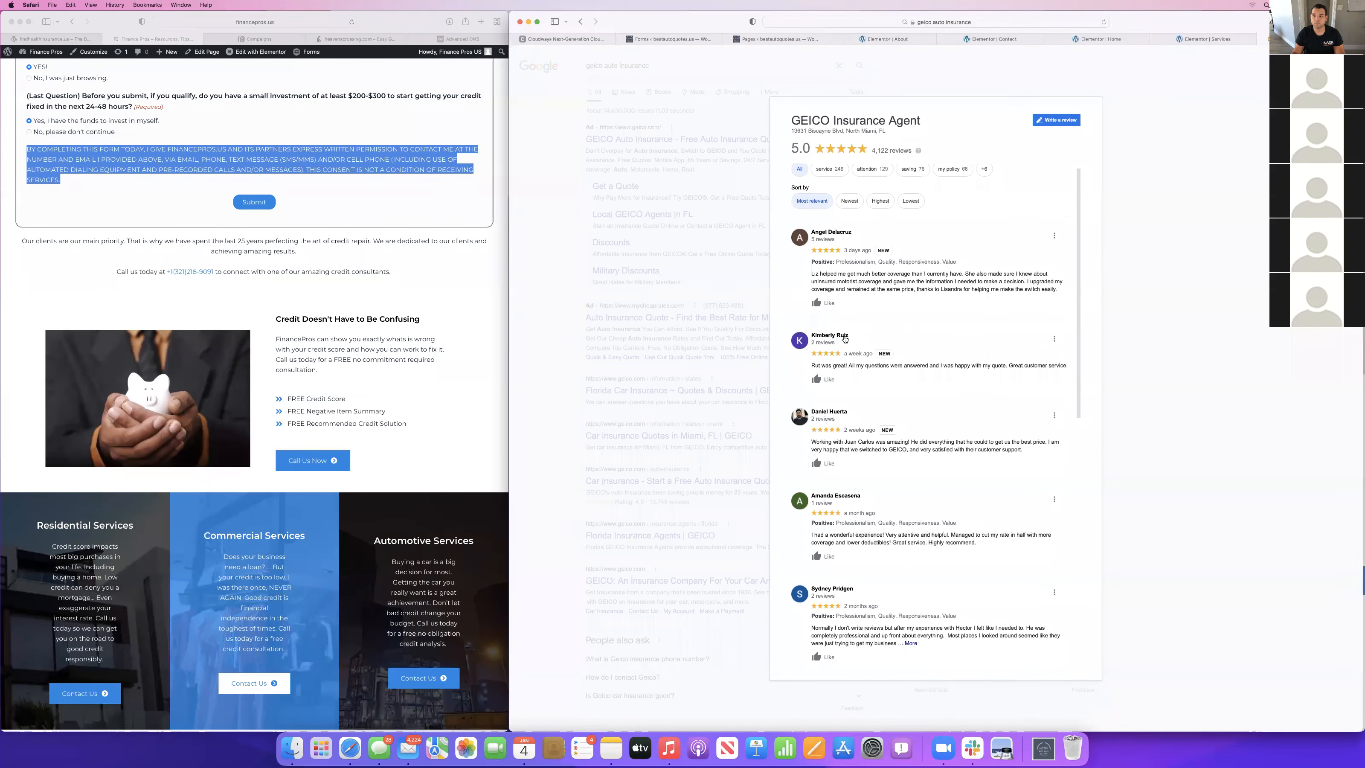
Replace the first Our Costumer Say testimonial's text on the Services page with the copied Google review about getting much better coverage.
left_click_drag(811, 278, 1061, 289)
key("super+c")
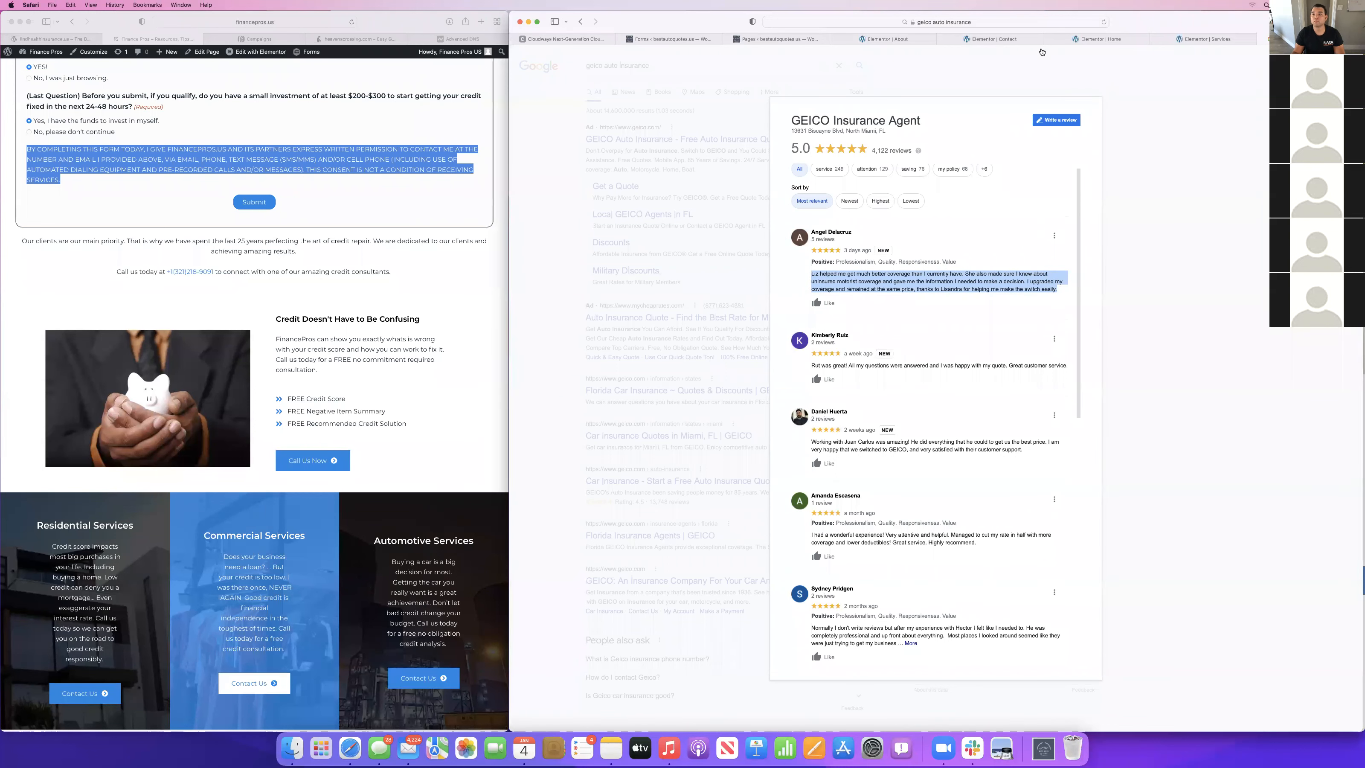
left_click(1203, 39)
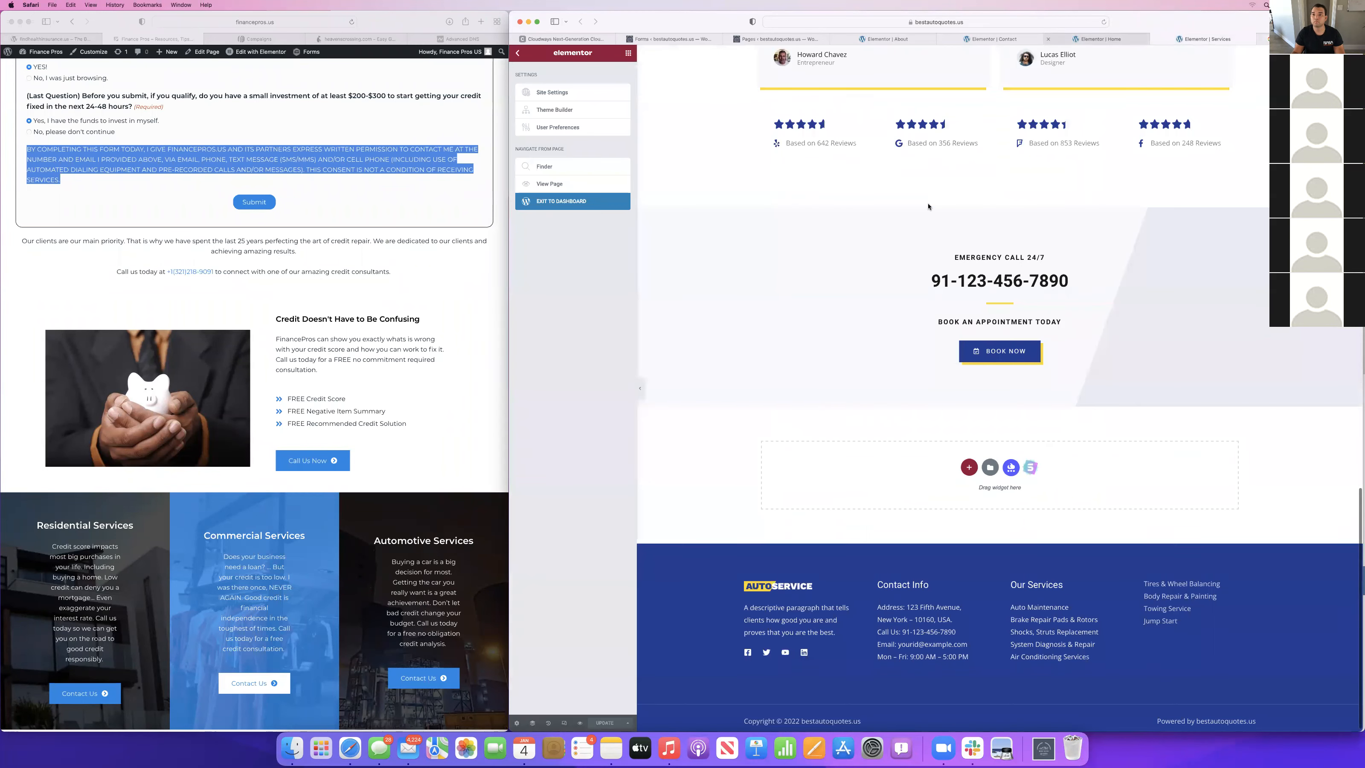
scroll(928, 207, "up", 5)
left_click(870, 252)
left_click(574, 146)
key("super+a")
key("super+v")
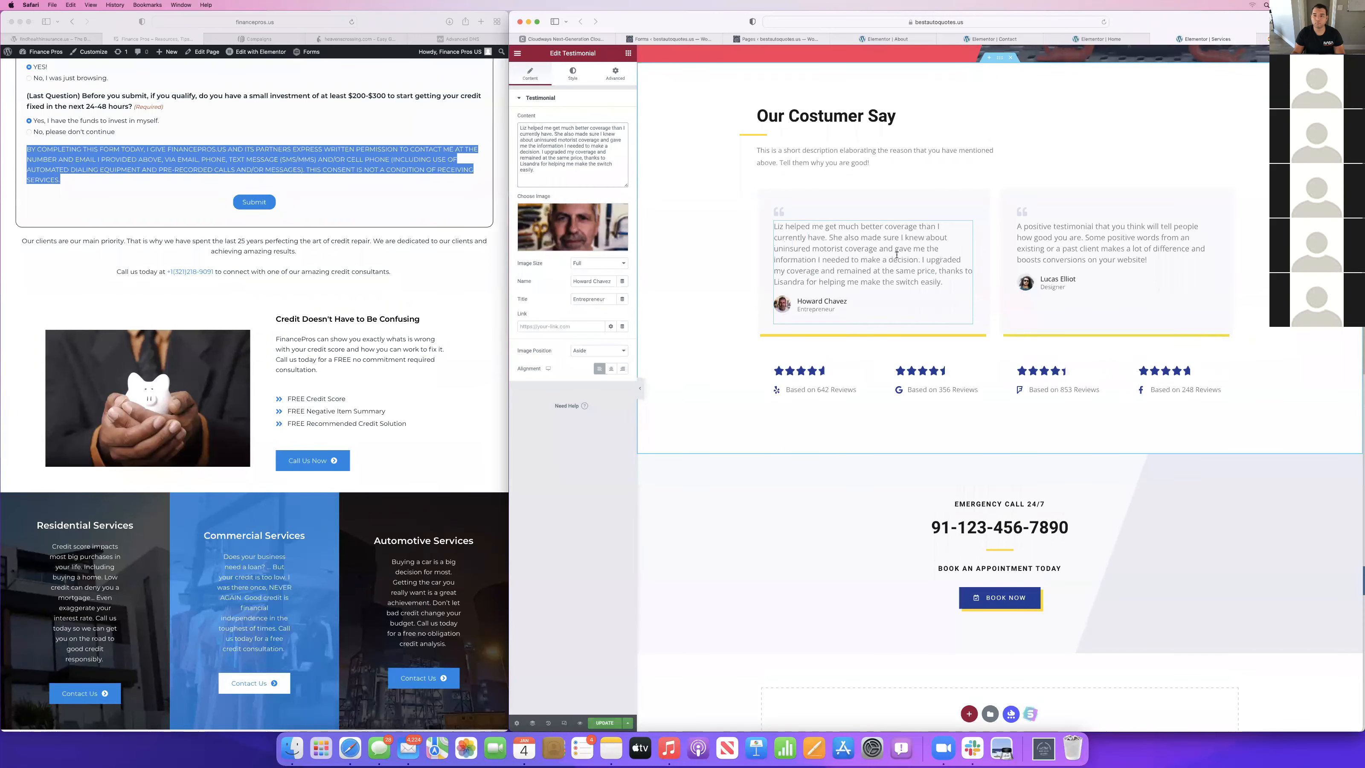
Replace the second testimonial's text with the copied Google review about getting the best price and switching to GEICO.
left_click(1096, 242)
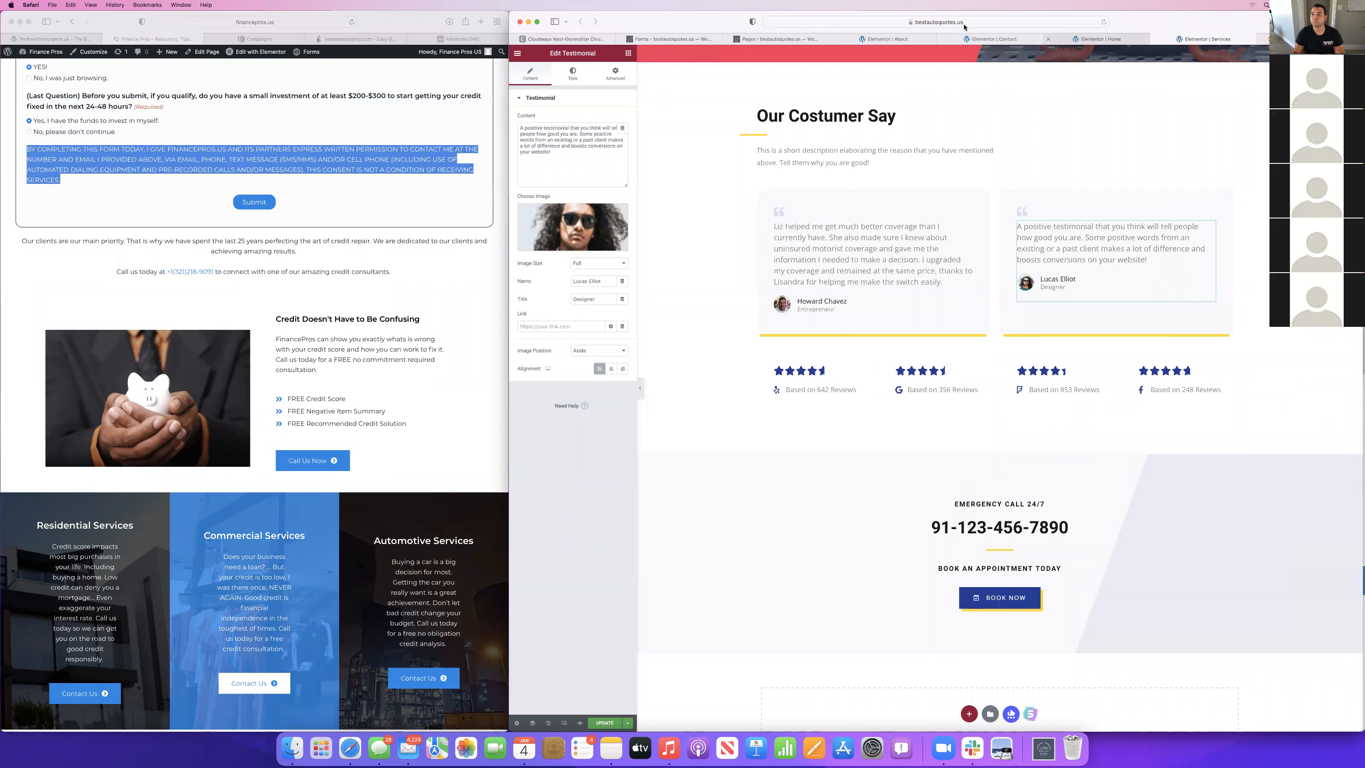
left_click(1289, 39)
left_click(878, 390)
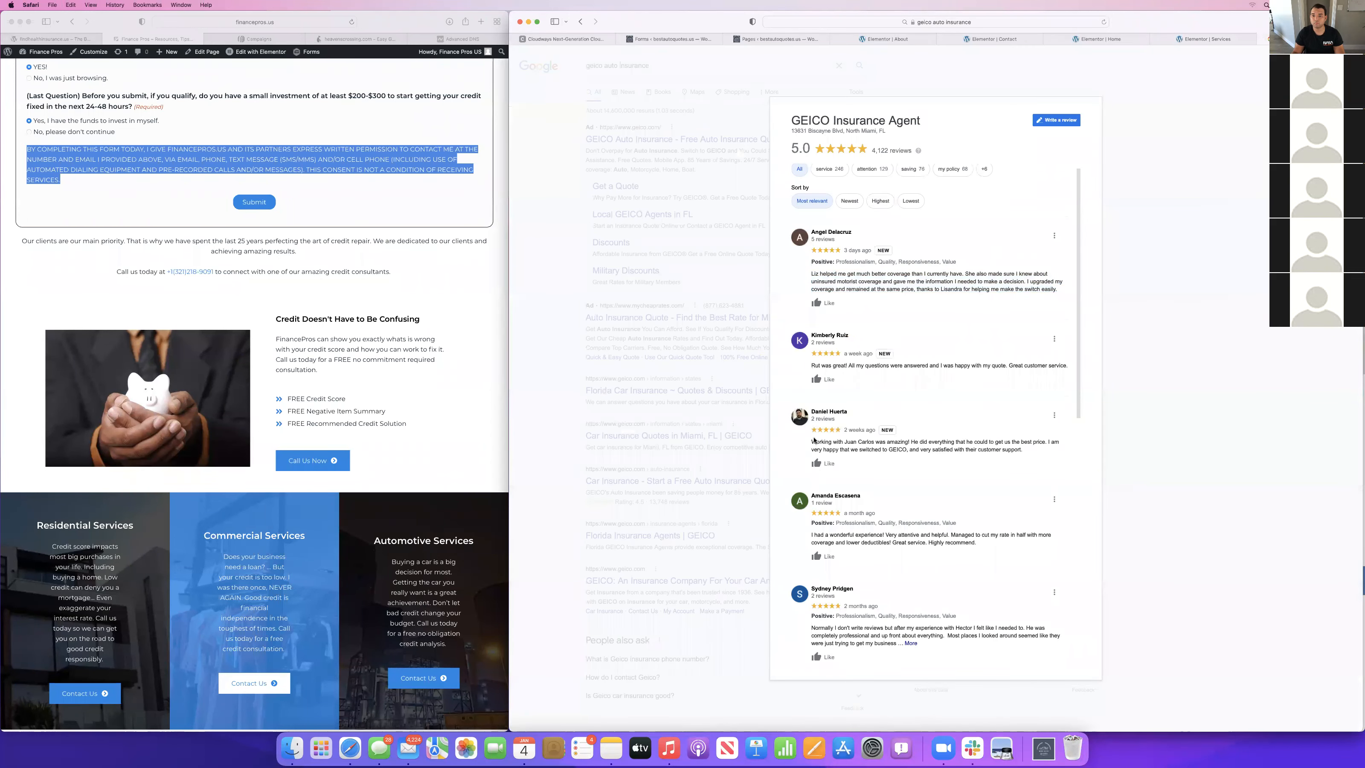
left_click_drag(812, 443, 1031, 448)
key("super+c")
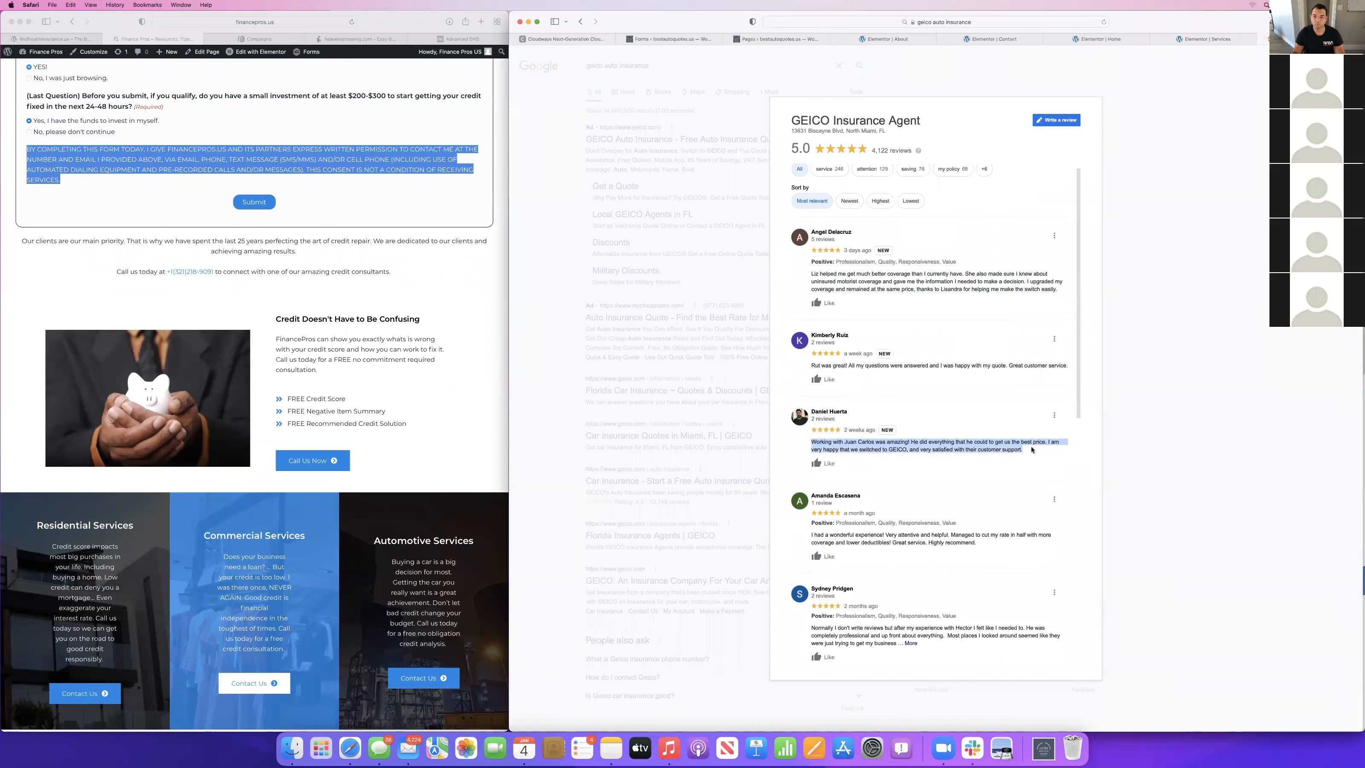
left_click(1207, 40)
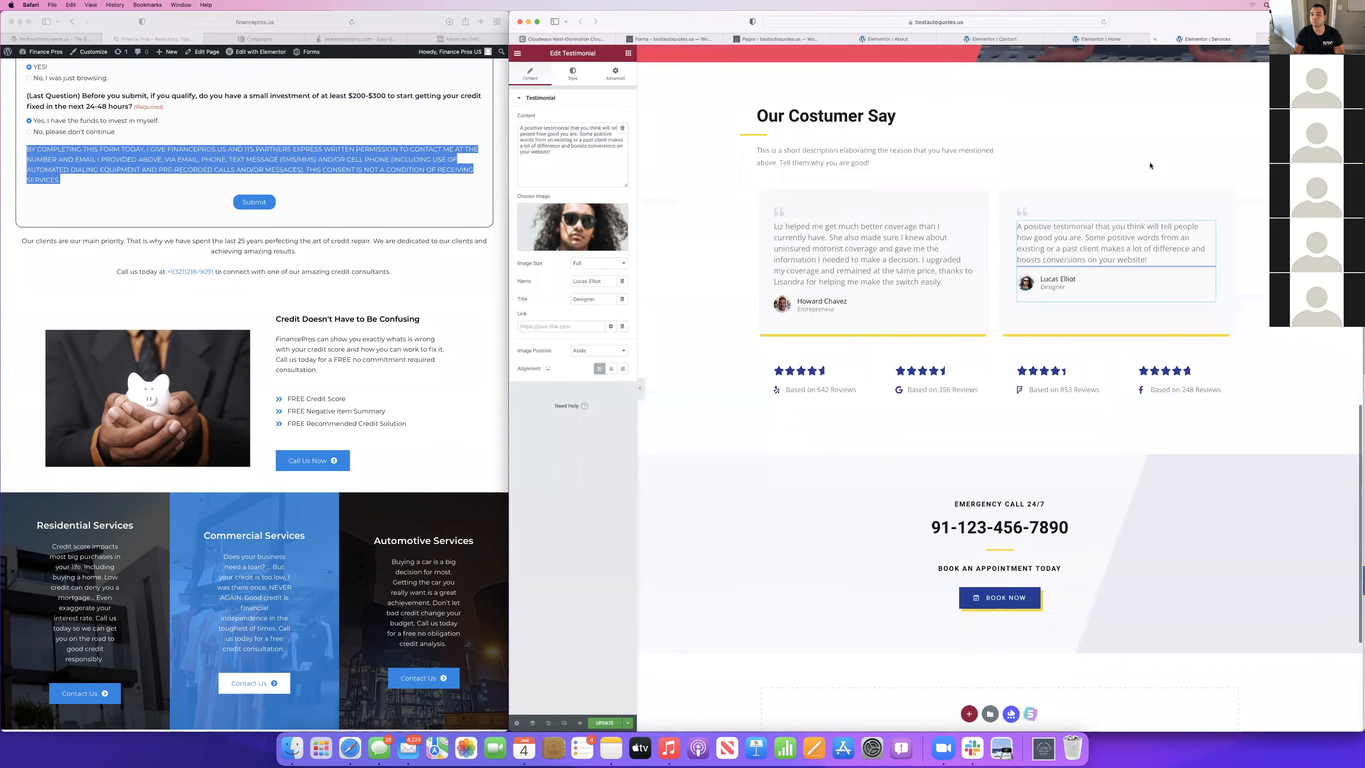
triple_click(559, 141)
key("super+v")
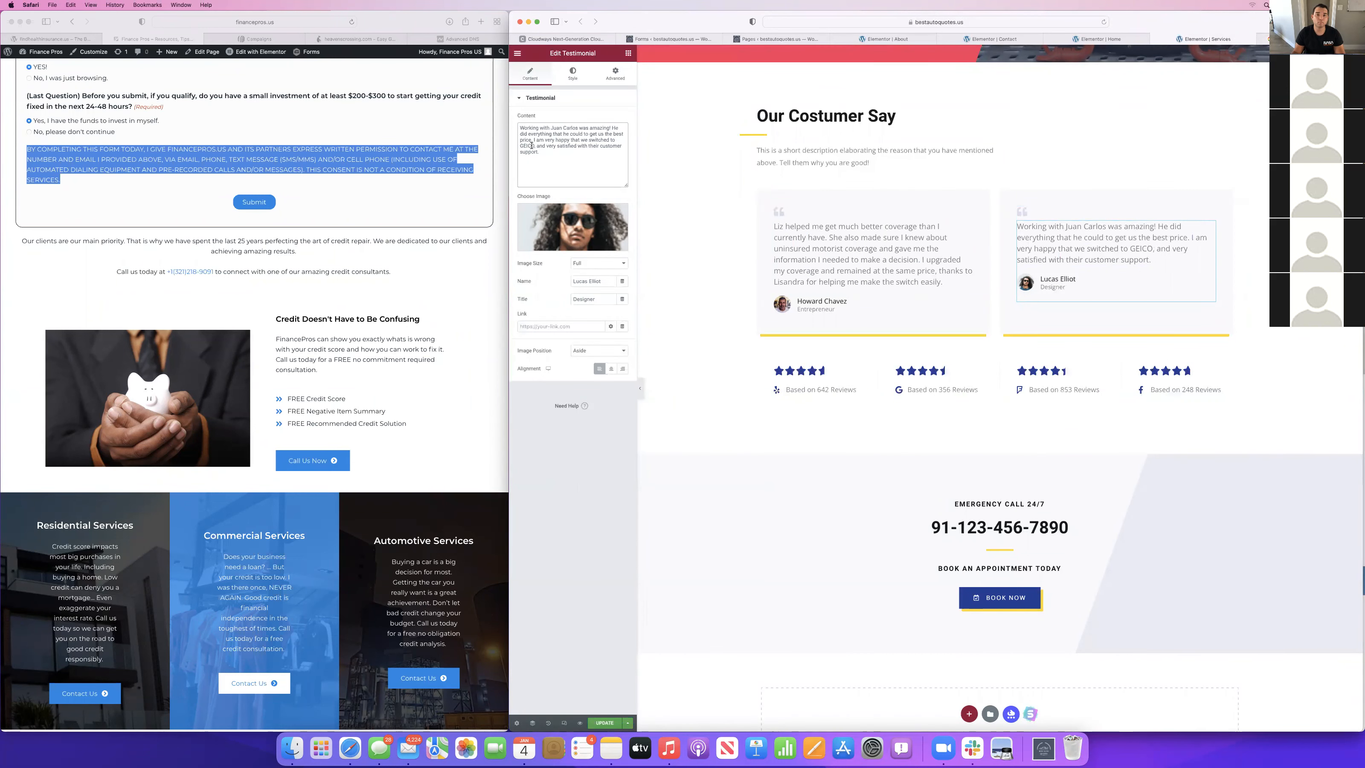
Replace the company name GEICO in the second testimonial's text with "BestAutoQuotes".
key("BackSpace")
key("BackSpace")
key("BackSpace")
key("BackSpace")
key("BackSpace")
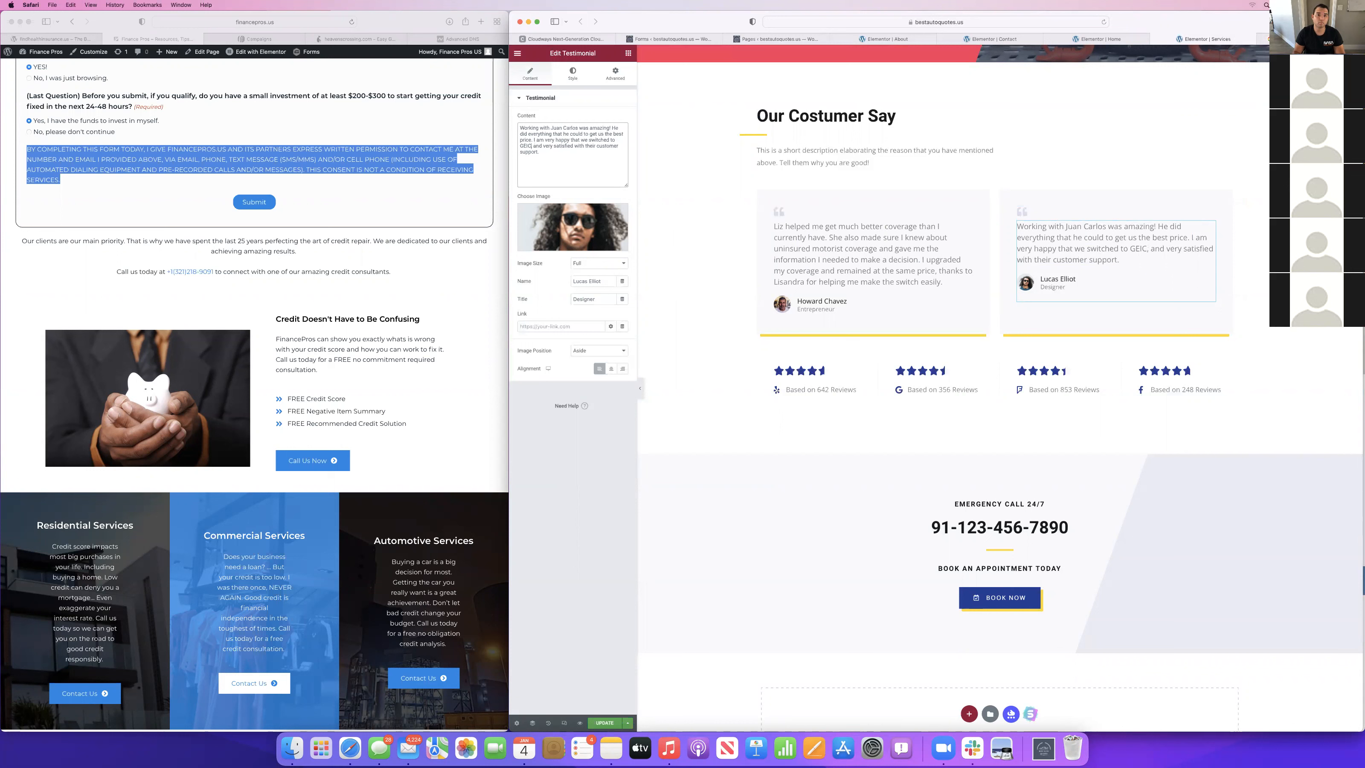
type("Be")
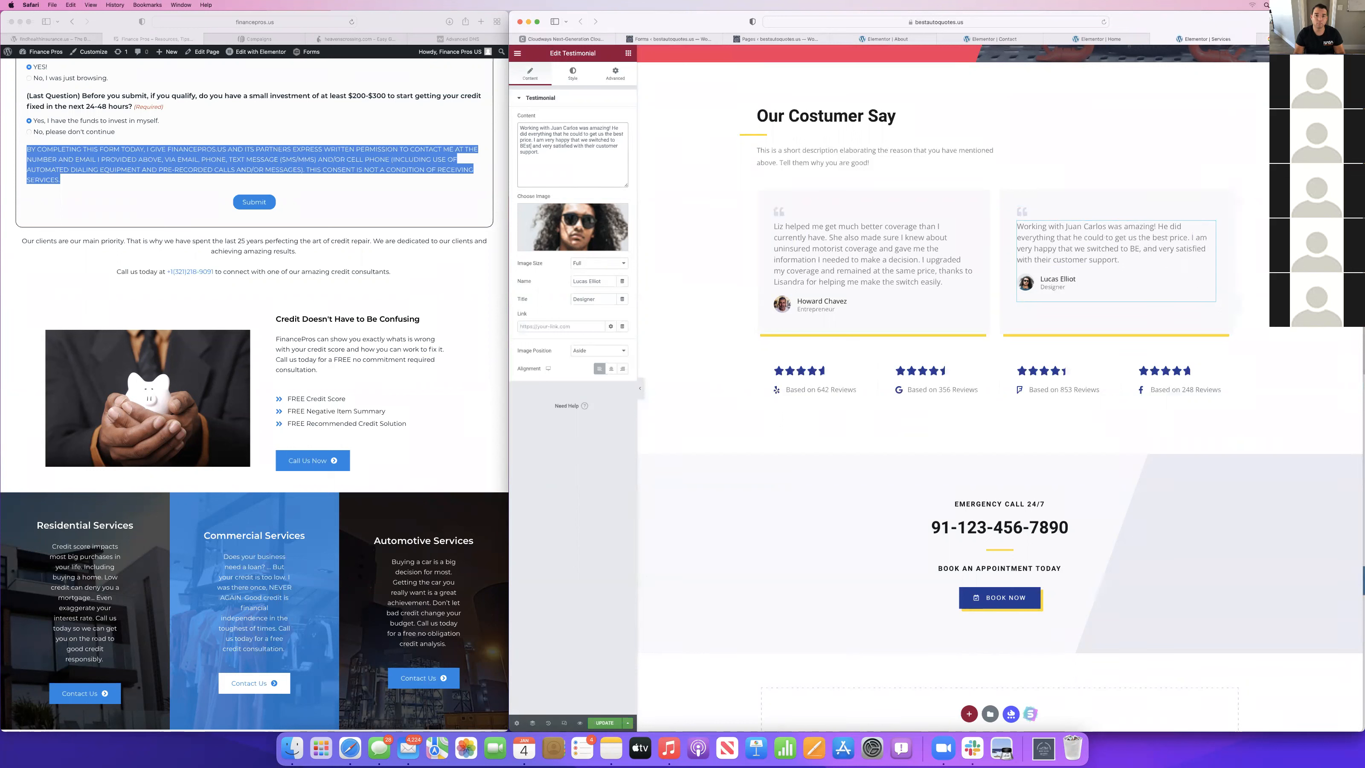
type("stAutoQupt")
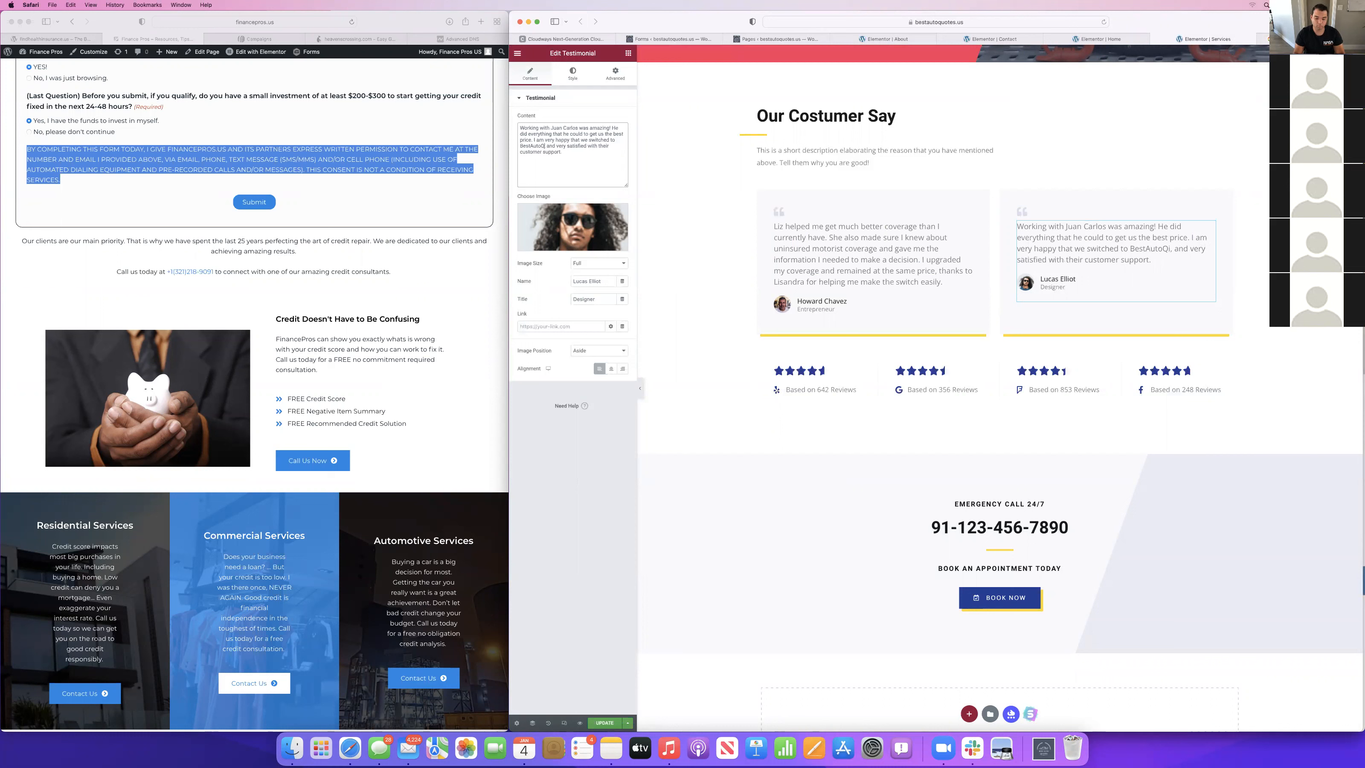
key("BackSpace")
key("BackSpace")
type("otes")
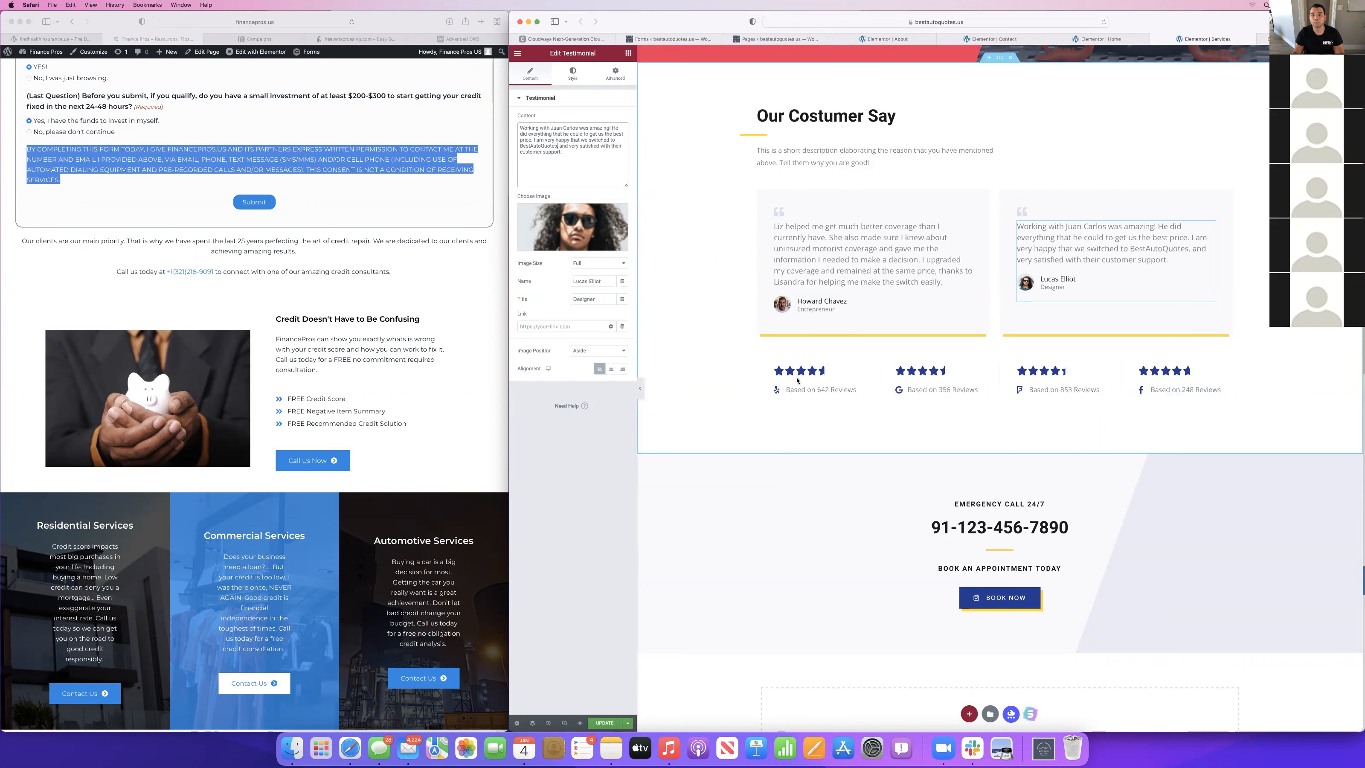
Shorten the heading above the phone number in the call section to "CALL 24/7".
scroll(977, 377, "down", 2)
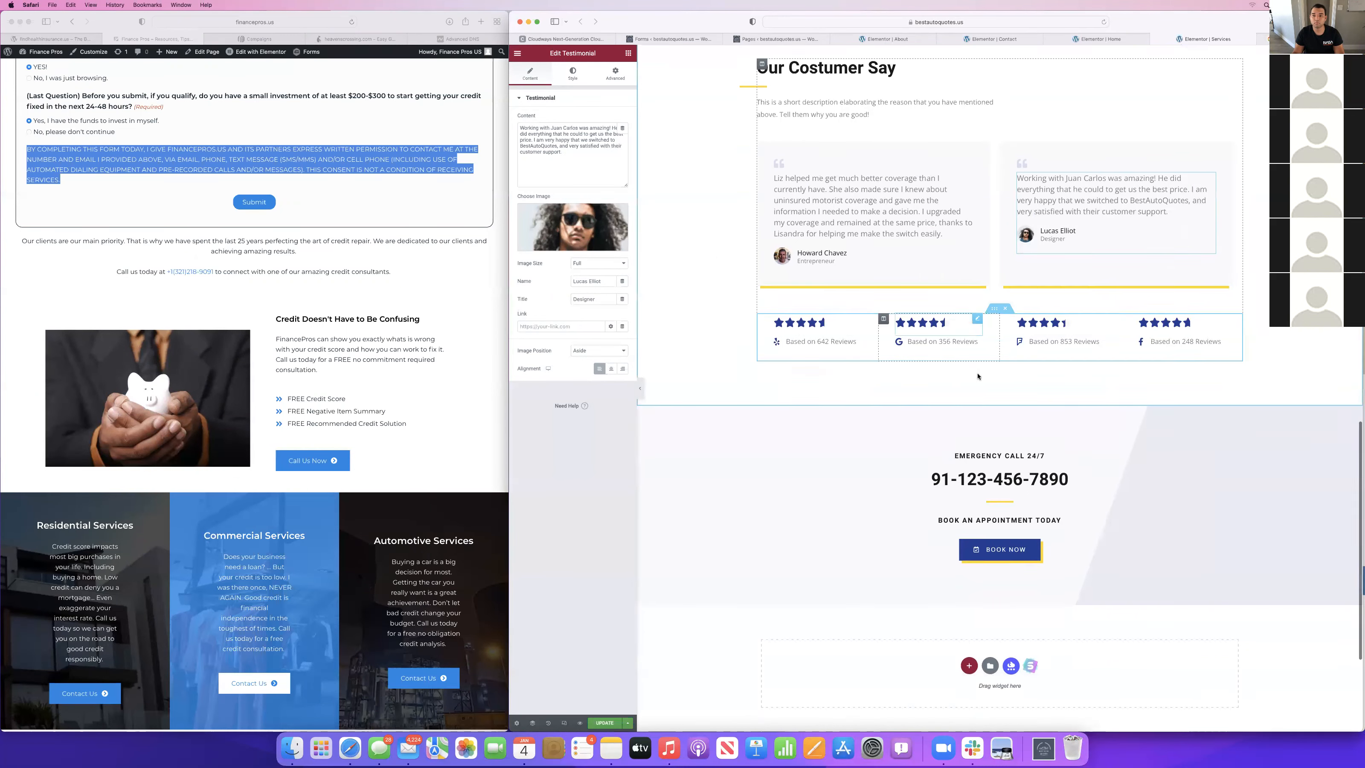
scroll(998, 512, "down", 3)
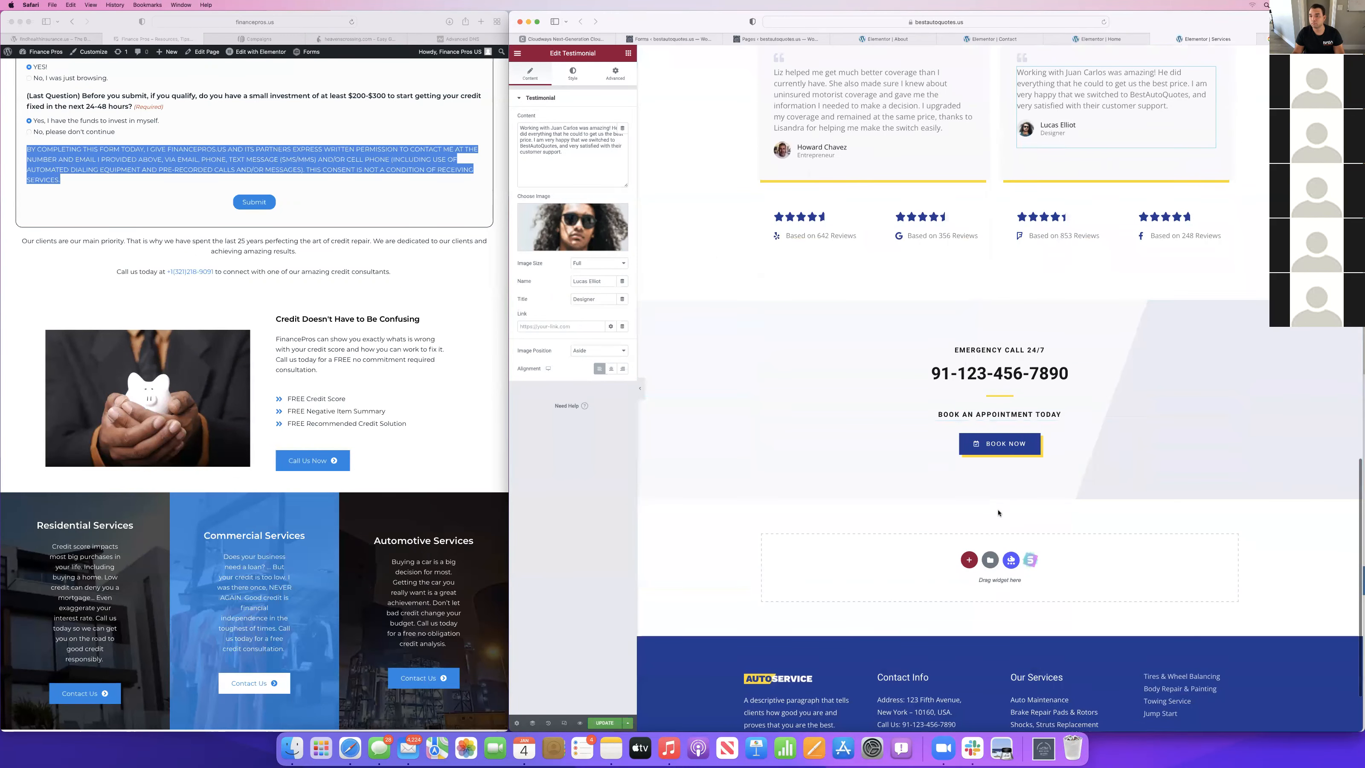
scroll(998, 513, "down", 2)
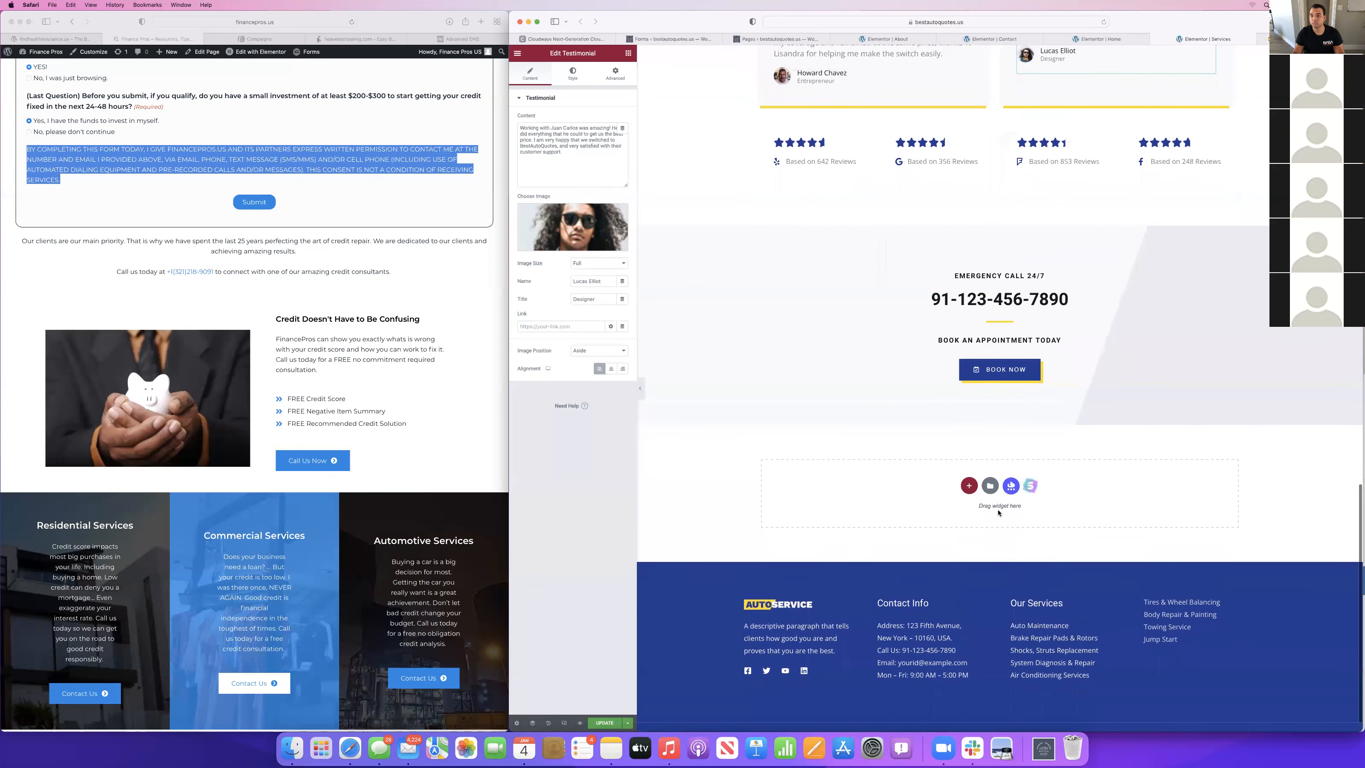
left_click(1005, 341)
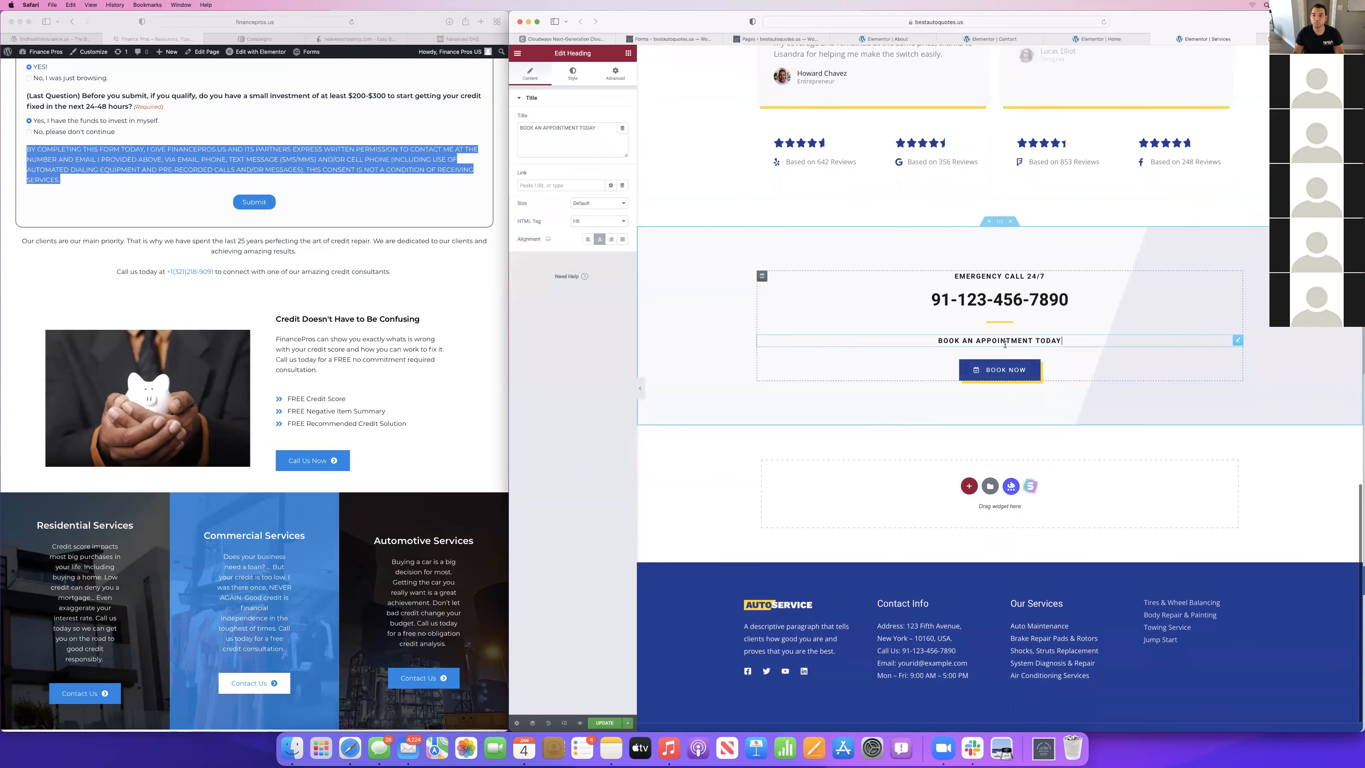
left_click(999, 276)
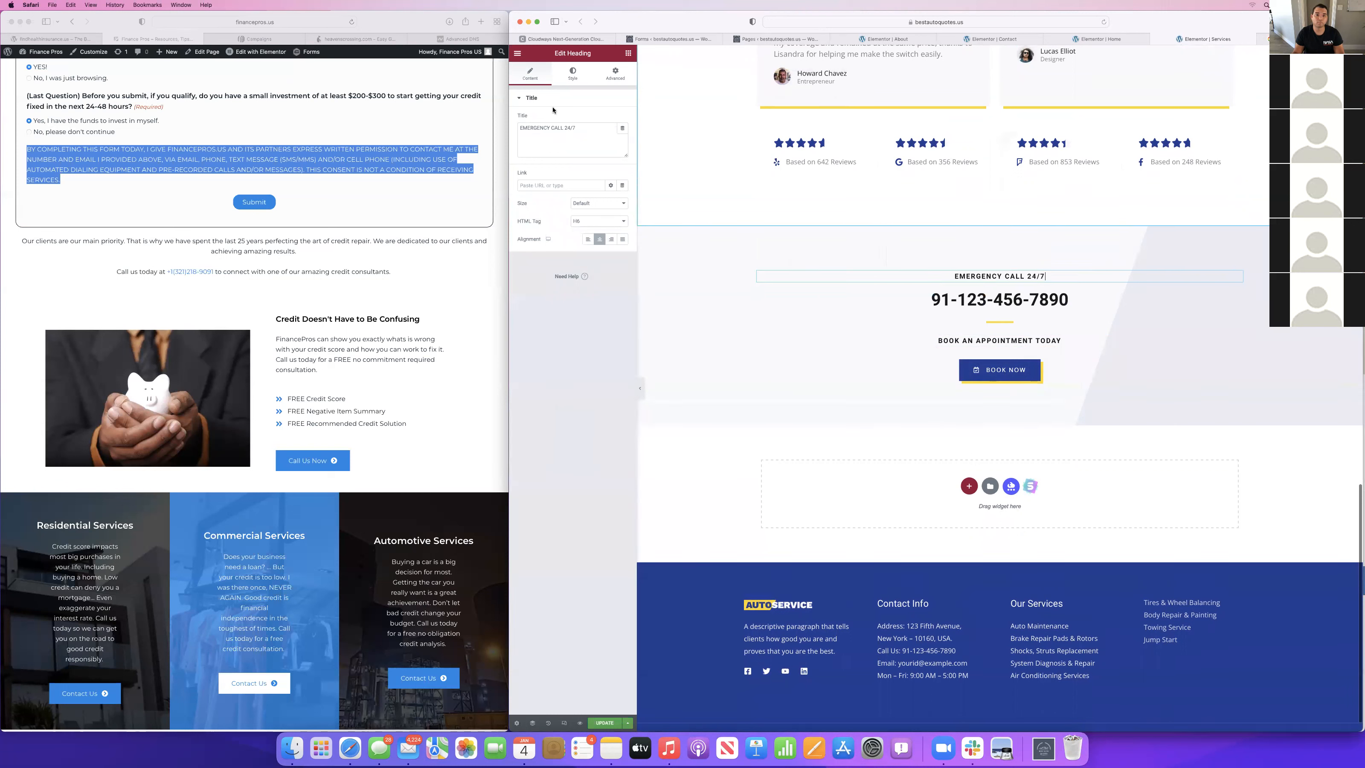
key("BackSpace")
Change the "BOOK AN APPOINTMENT TODAY" heading to "Get a FREE Quote Today".
left_click(999, 340)
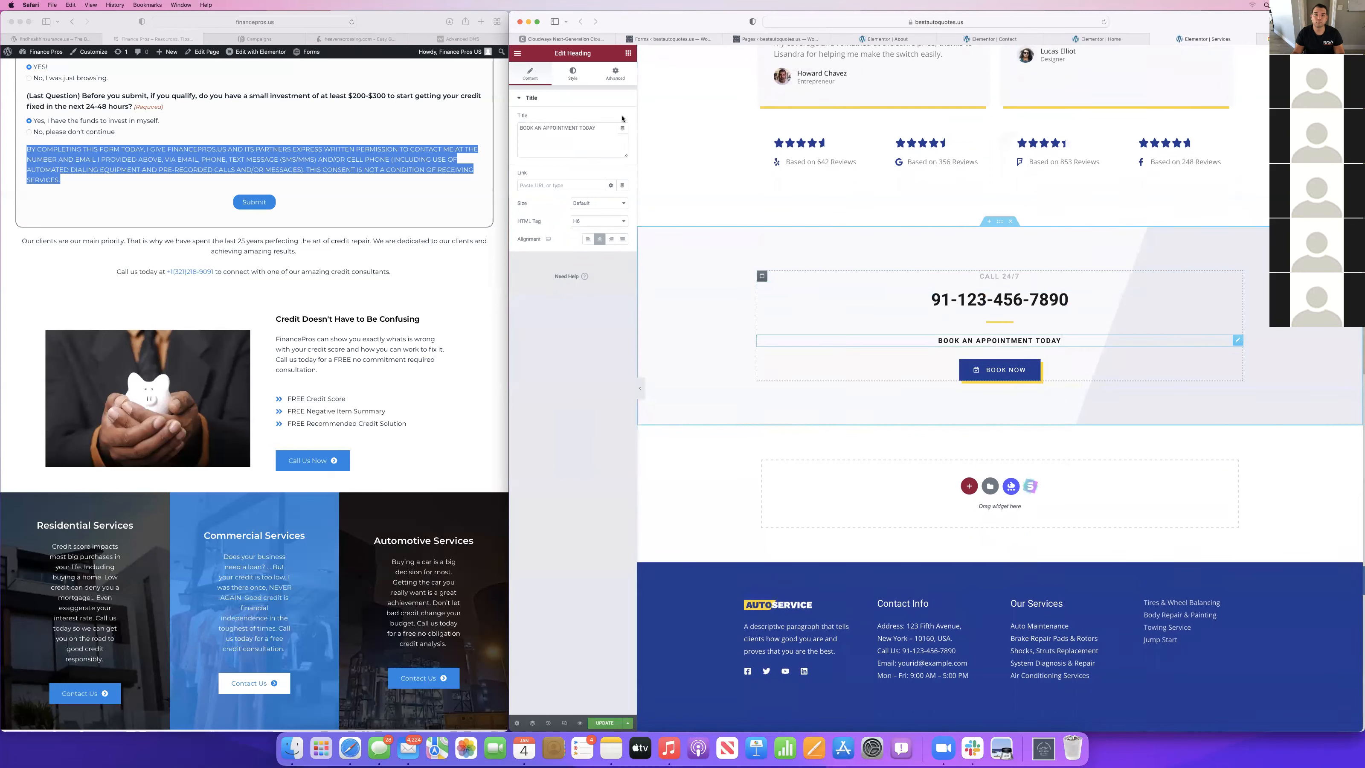
triple_click(565, 131)
type("Get a Fre")
key("BackSpace")
key("BackSpace")
type("REE ")
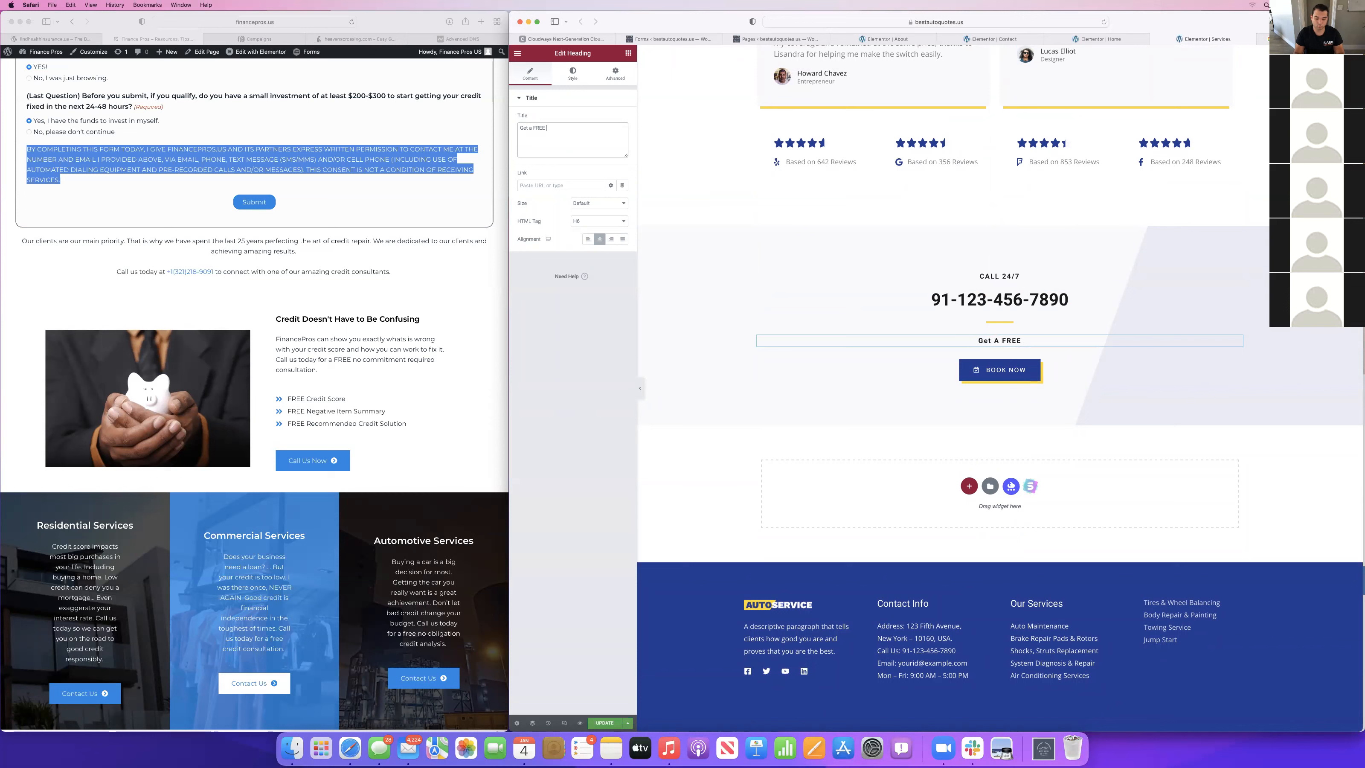
type("Quote Today")
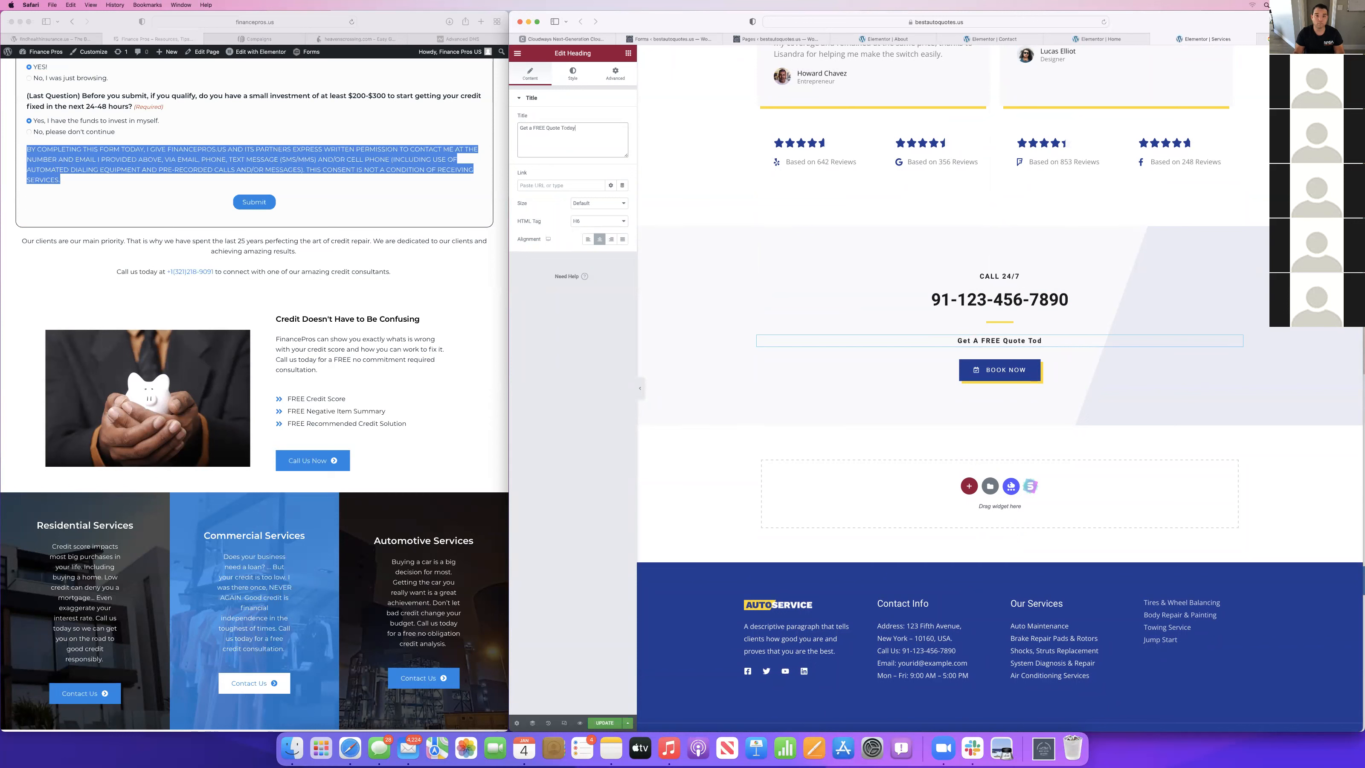
Change the Book Now button's icon to a phone from the icon library and its text to "Call Now".
left_click(1005, 370)
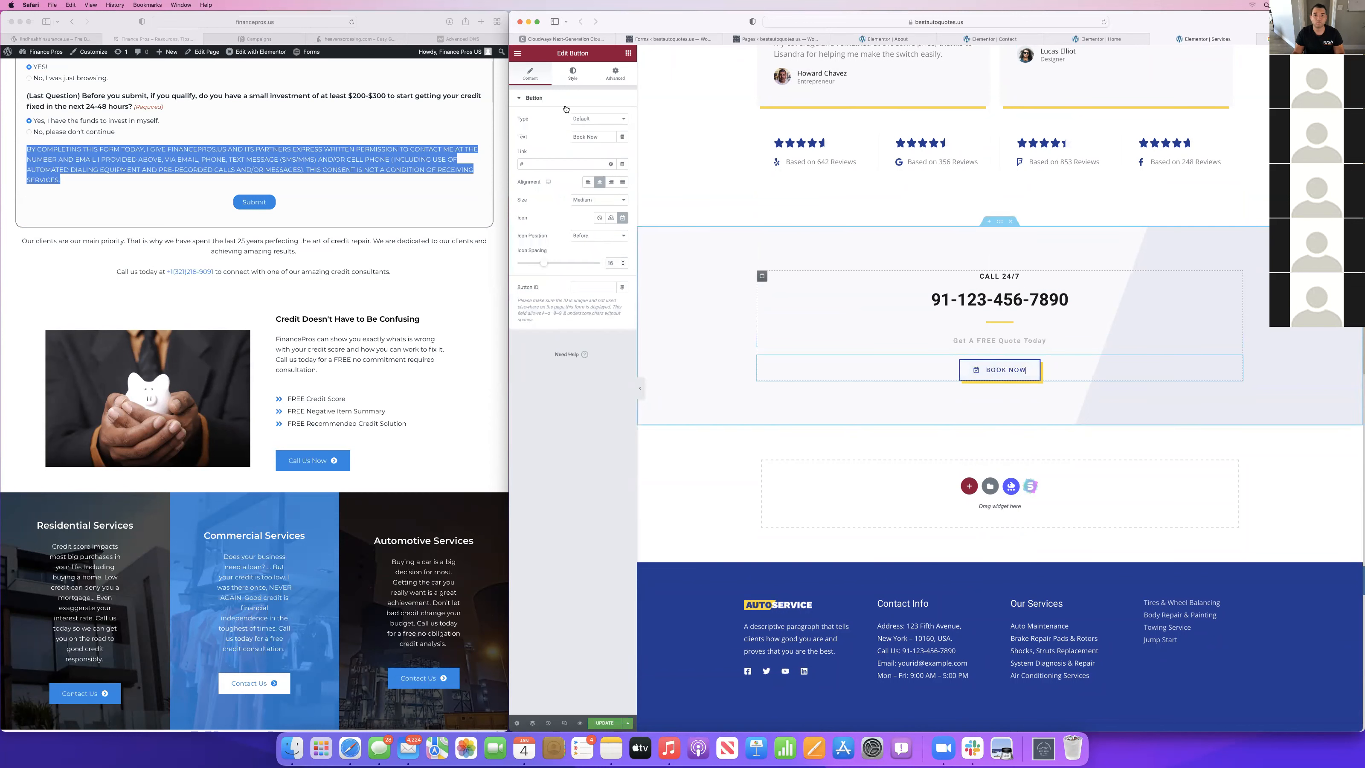
left_click(607, 220)
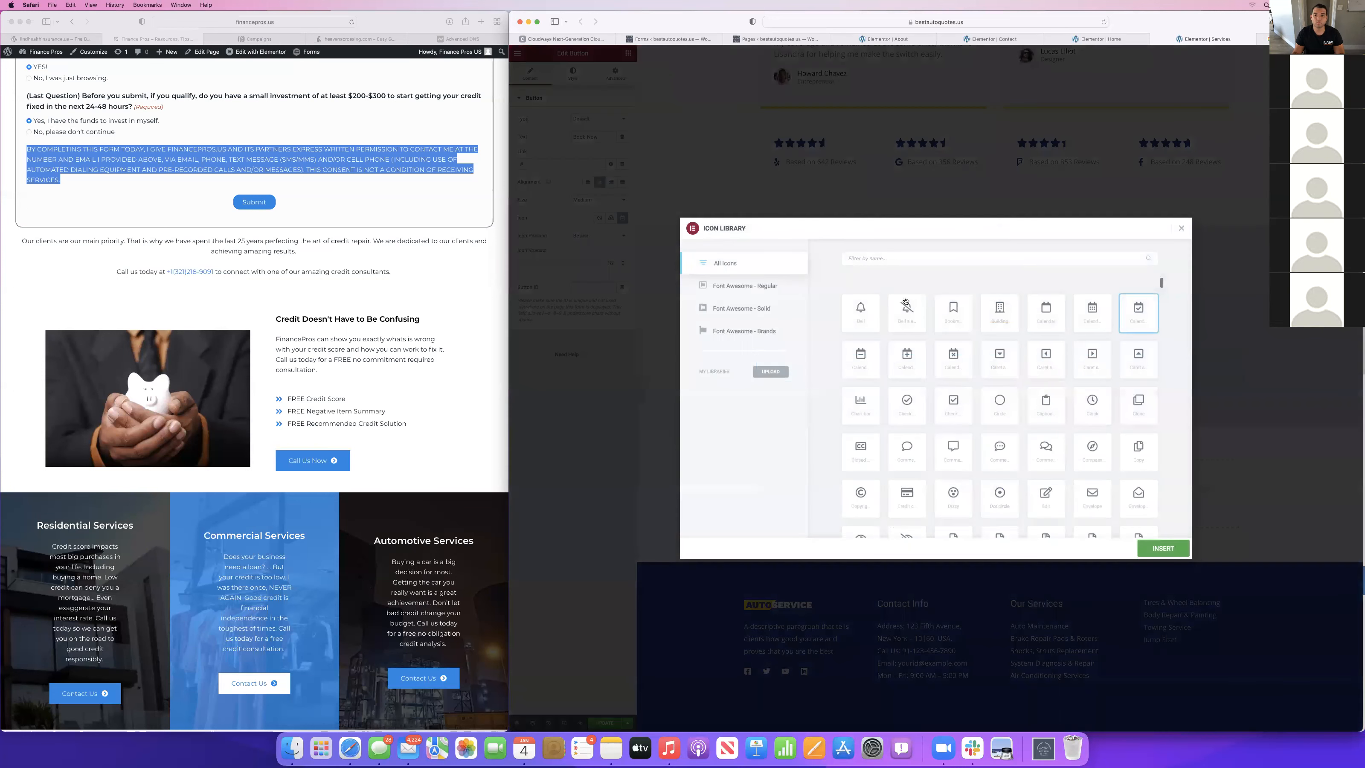
type("phone")
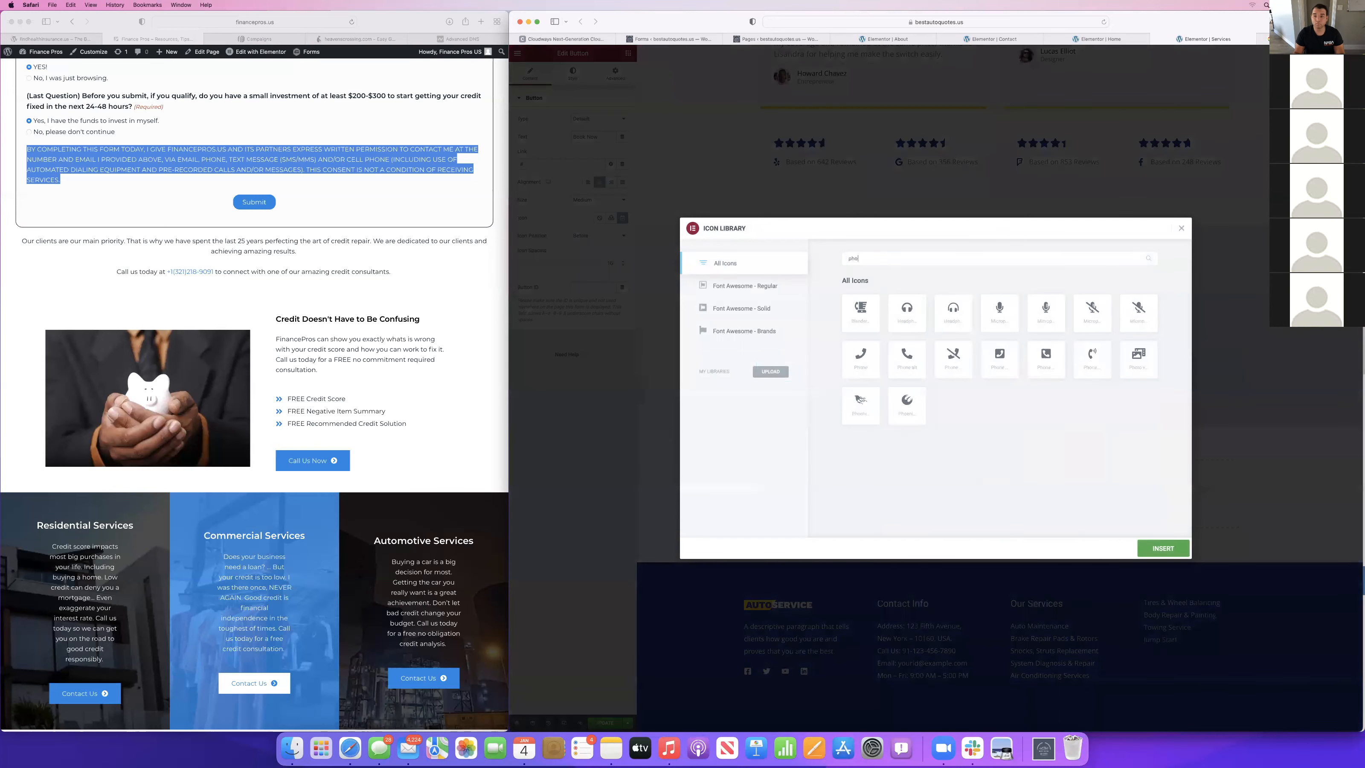
left_click(870, 367)
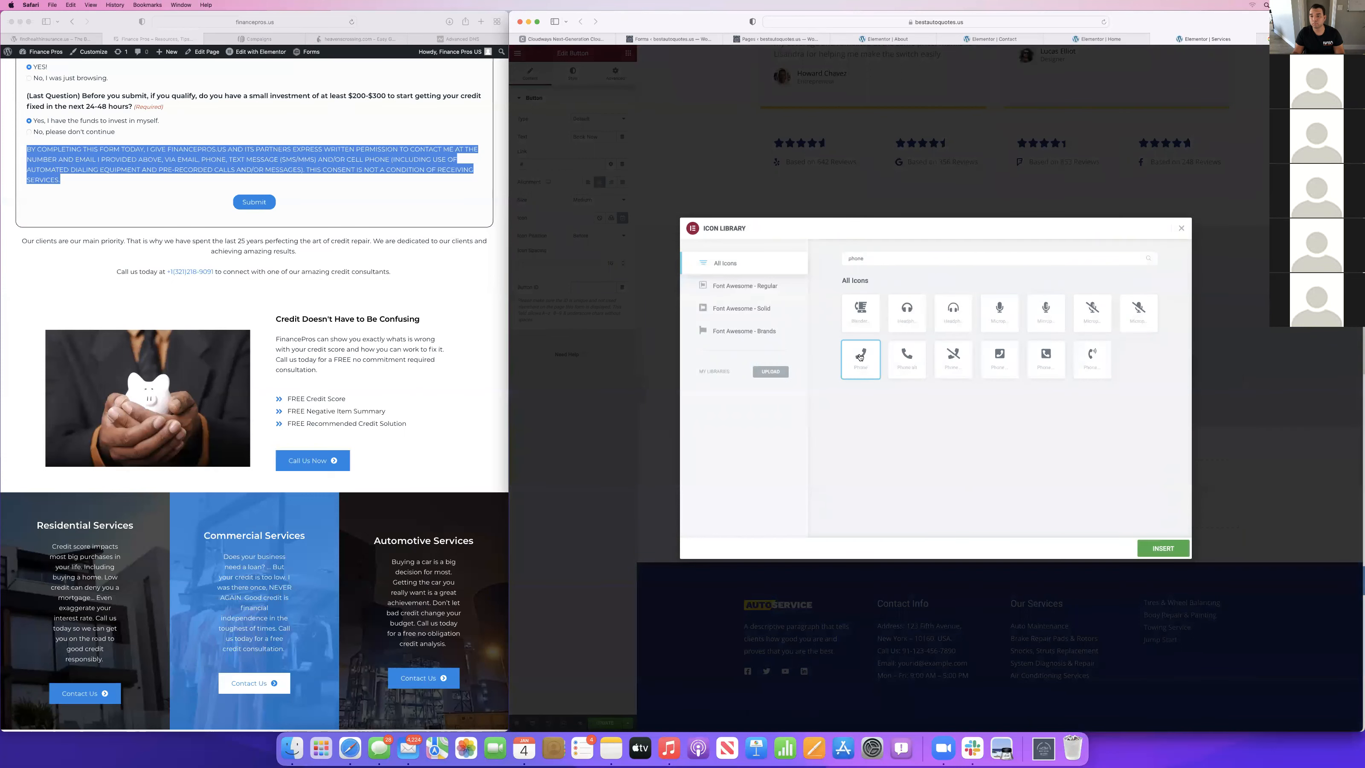
left_click(1164, 554)
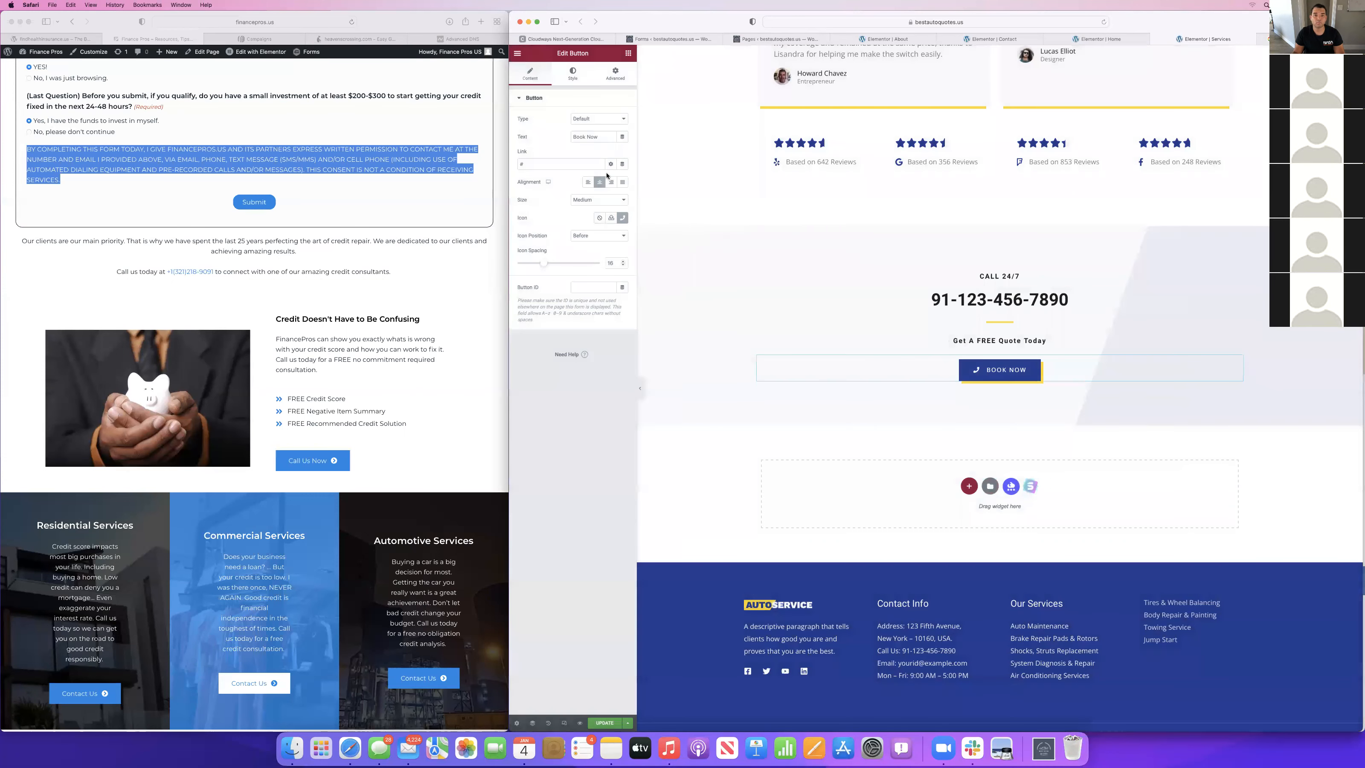
type("Ca")
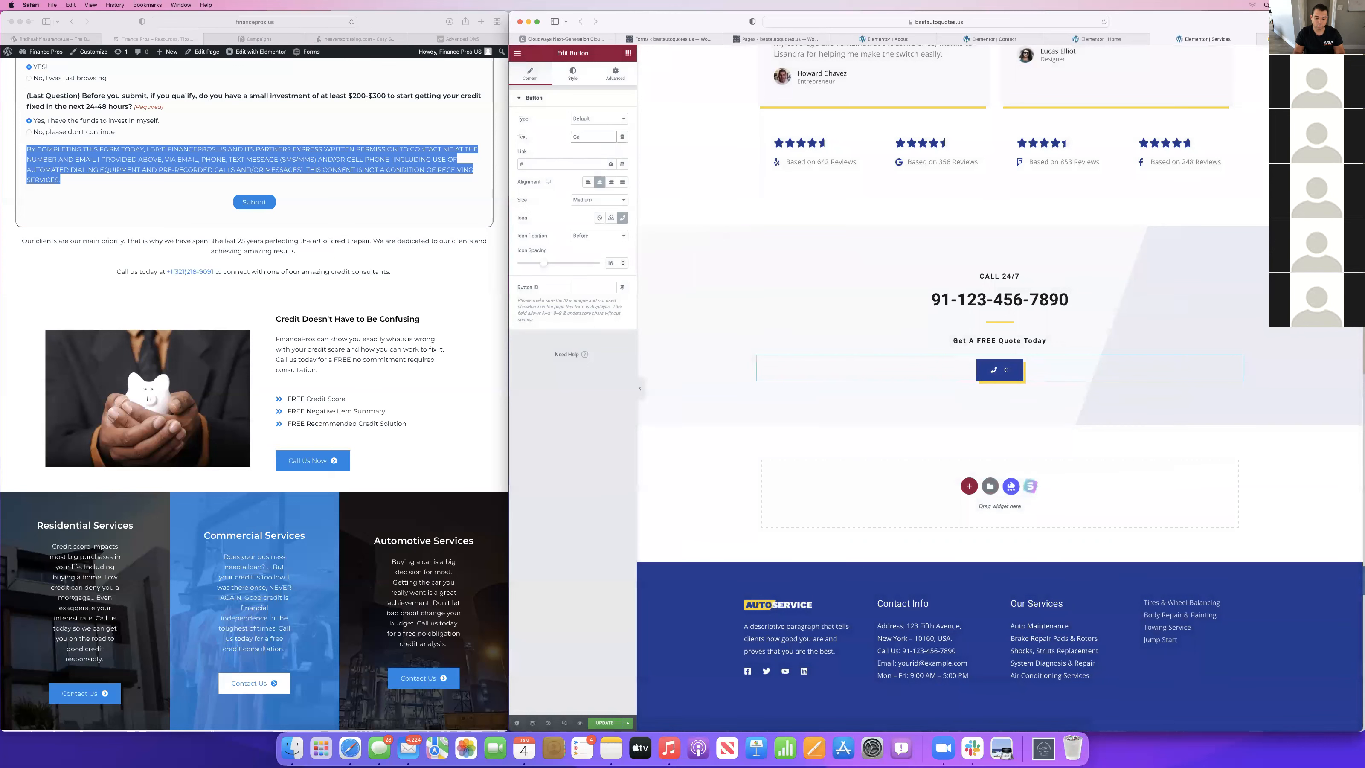
type("ll Now")
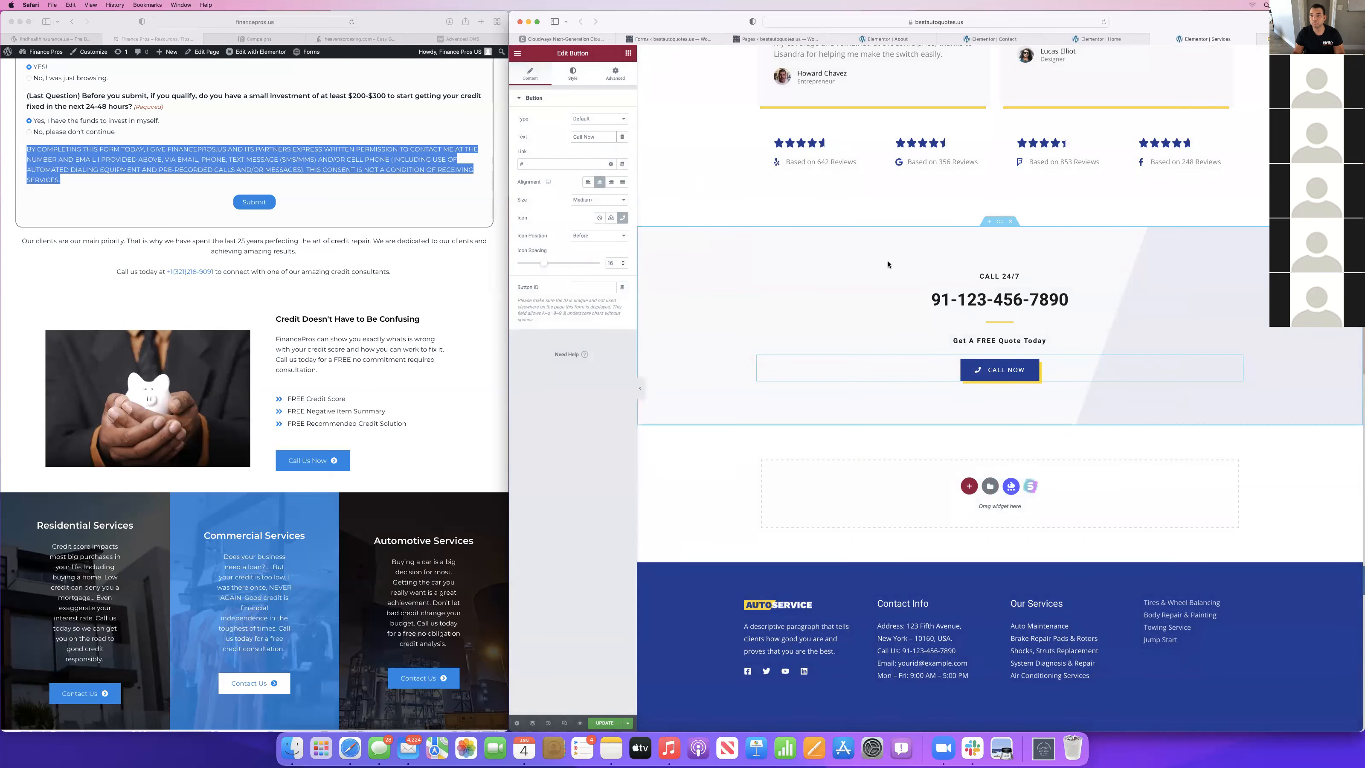
scroll(887, 264, "up", 15)
scroll(887, 264, "down", 3)
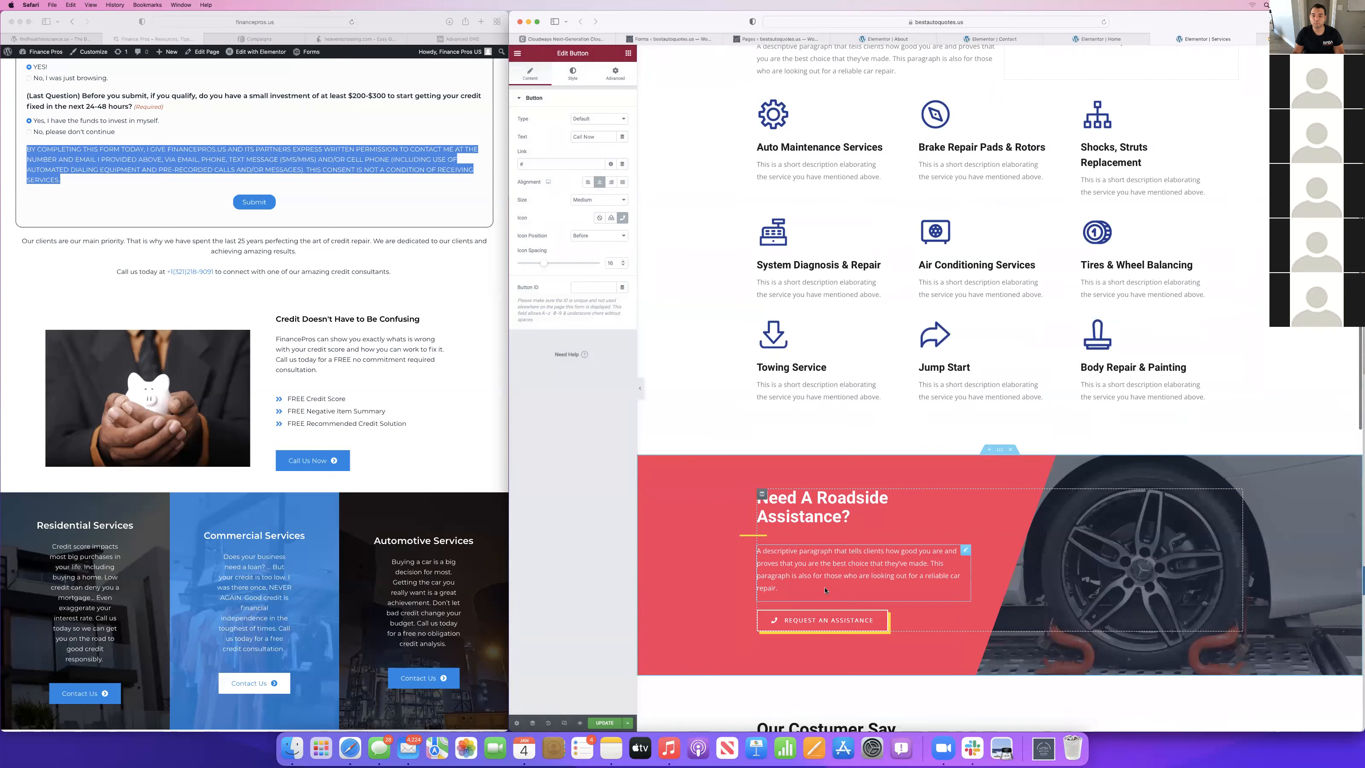
Replace the paragraph under "Need A Roadside Assistance?" with "We have the plan for you. Whether you need full coverage or just PIP.".
left_click(860, 569)
key("super+a")
type("We have the plan for you")
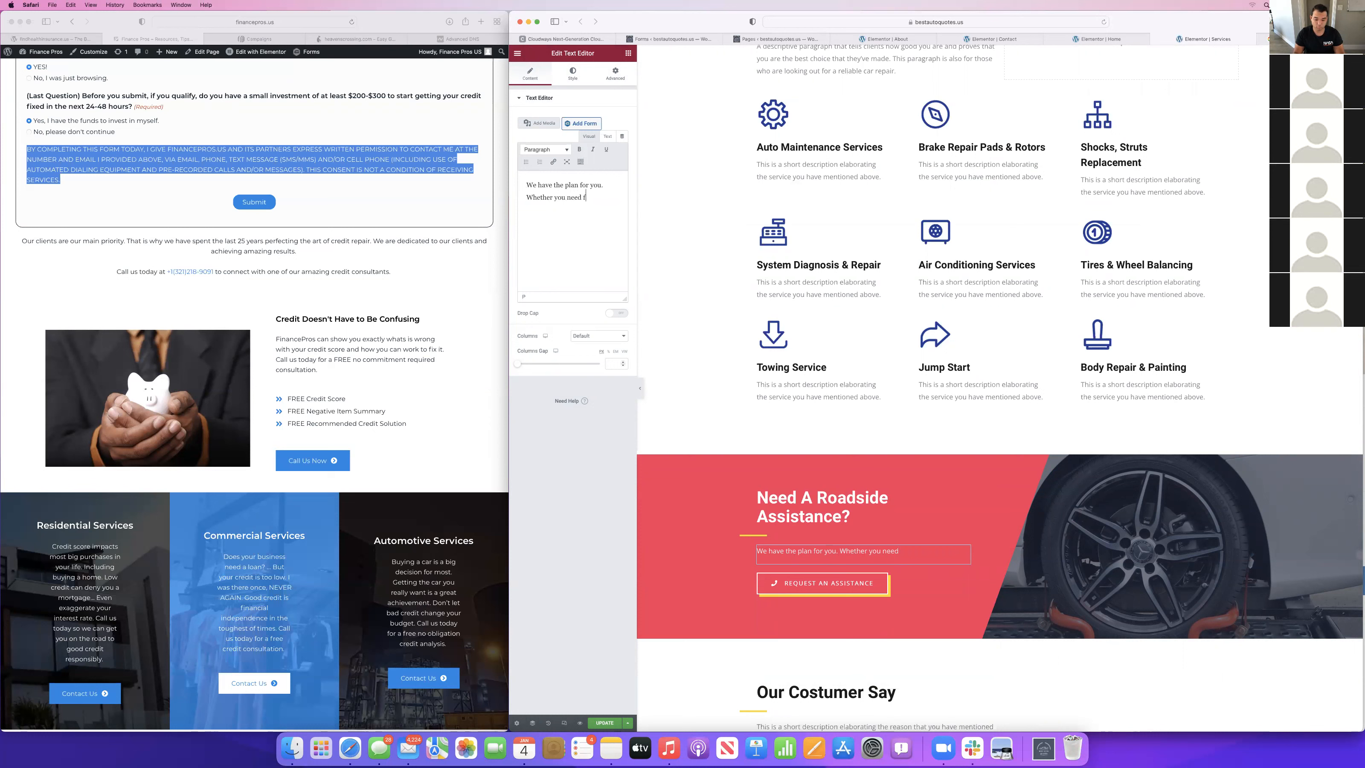
type("age or just PIP. We have all the plans to get you")
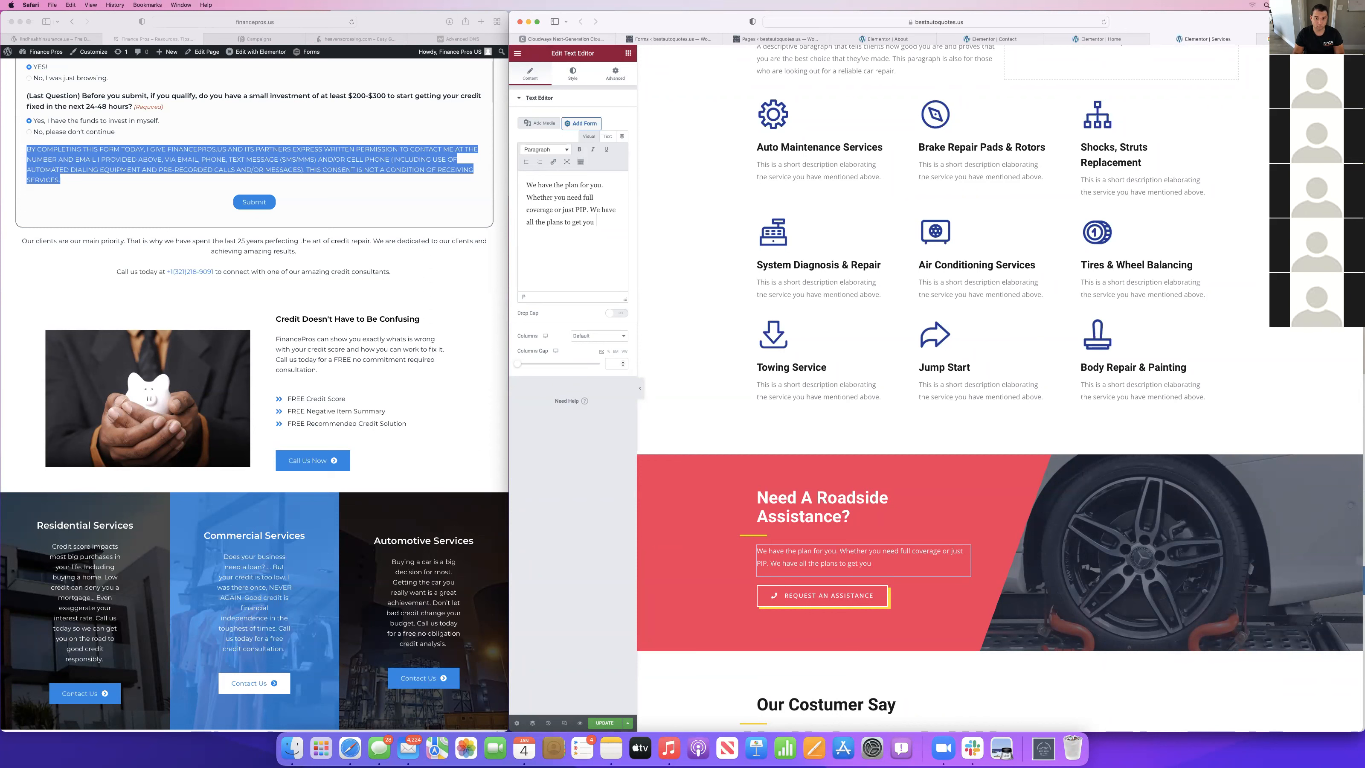
type(" on the road safely")
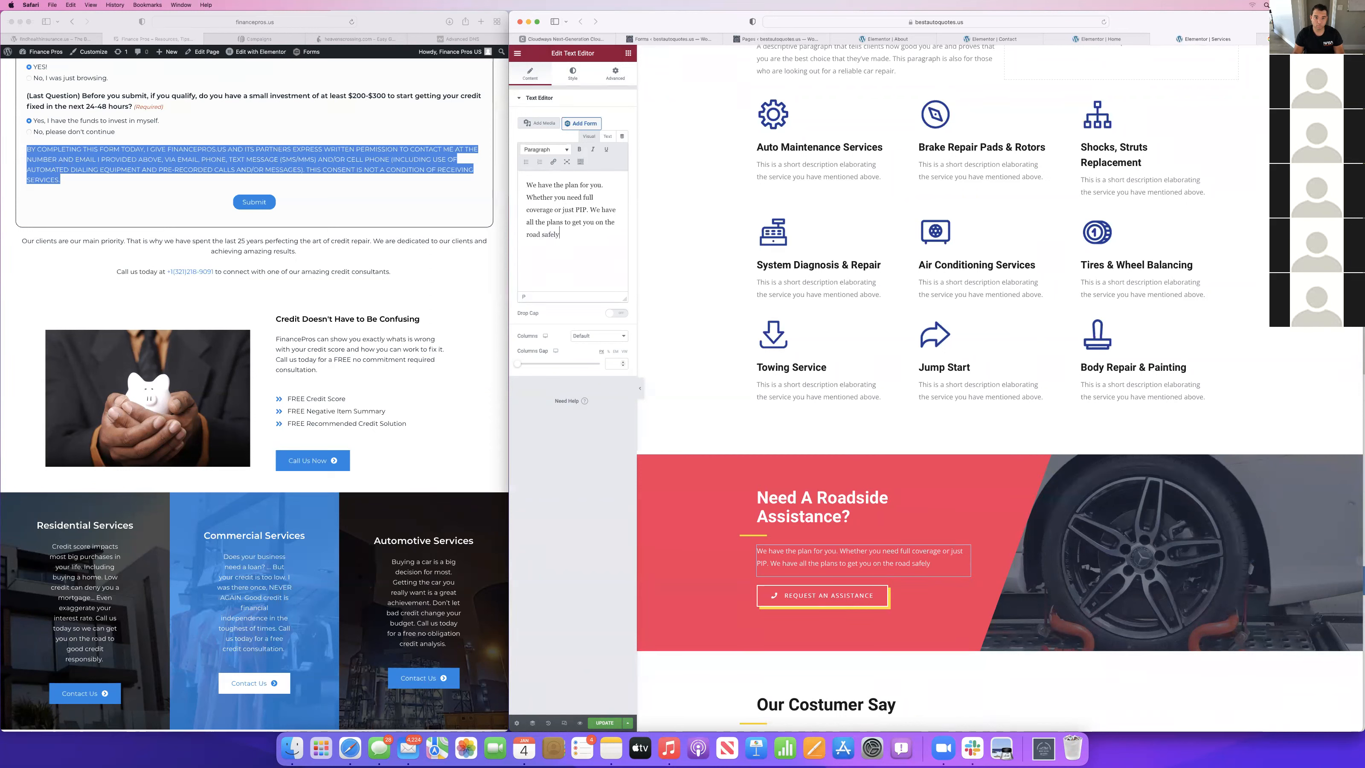
type(" and affordably.")
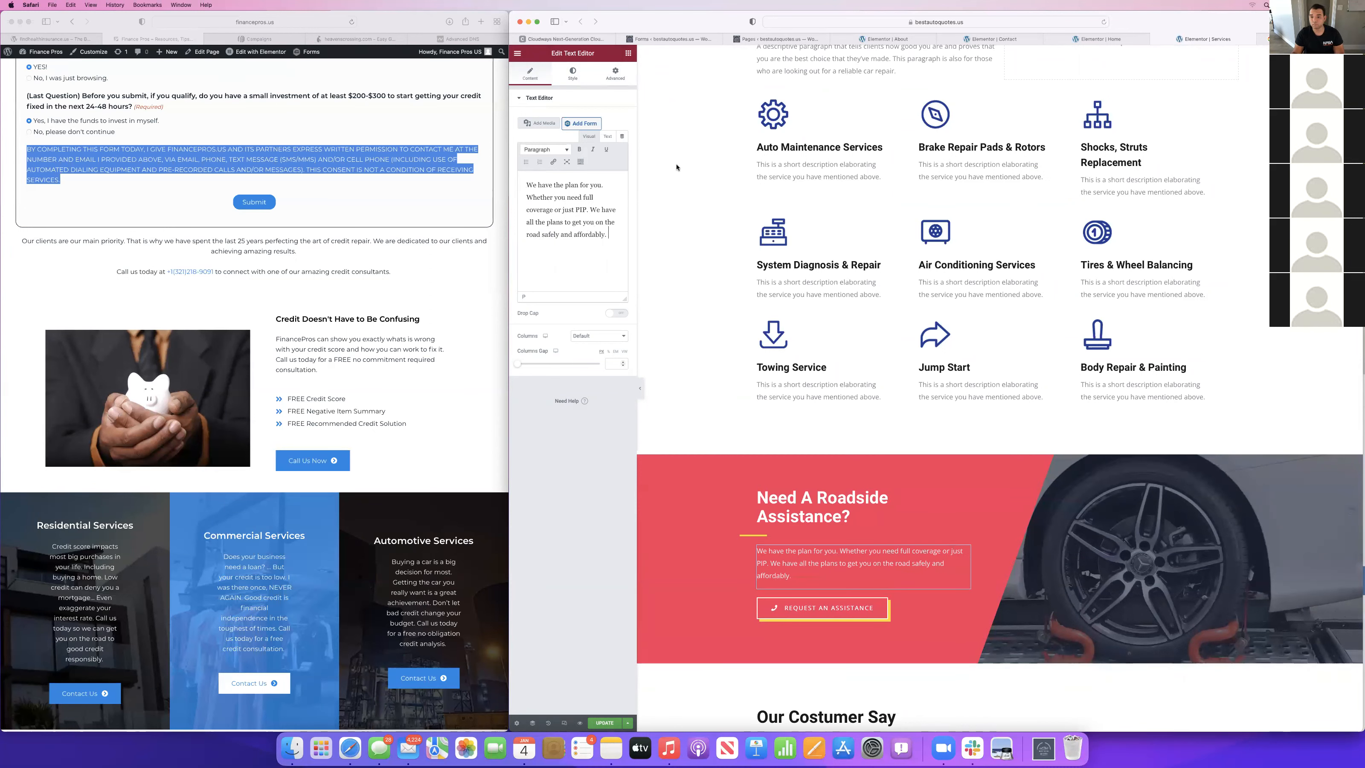
Change the text of the roadside section's "Request an Assistance" button to "Get My Free Quote".
left_click(823, 610)
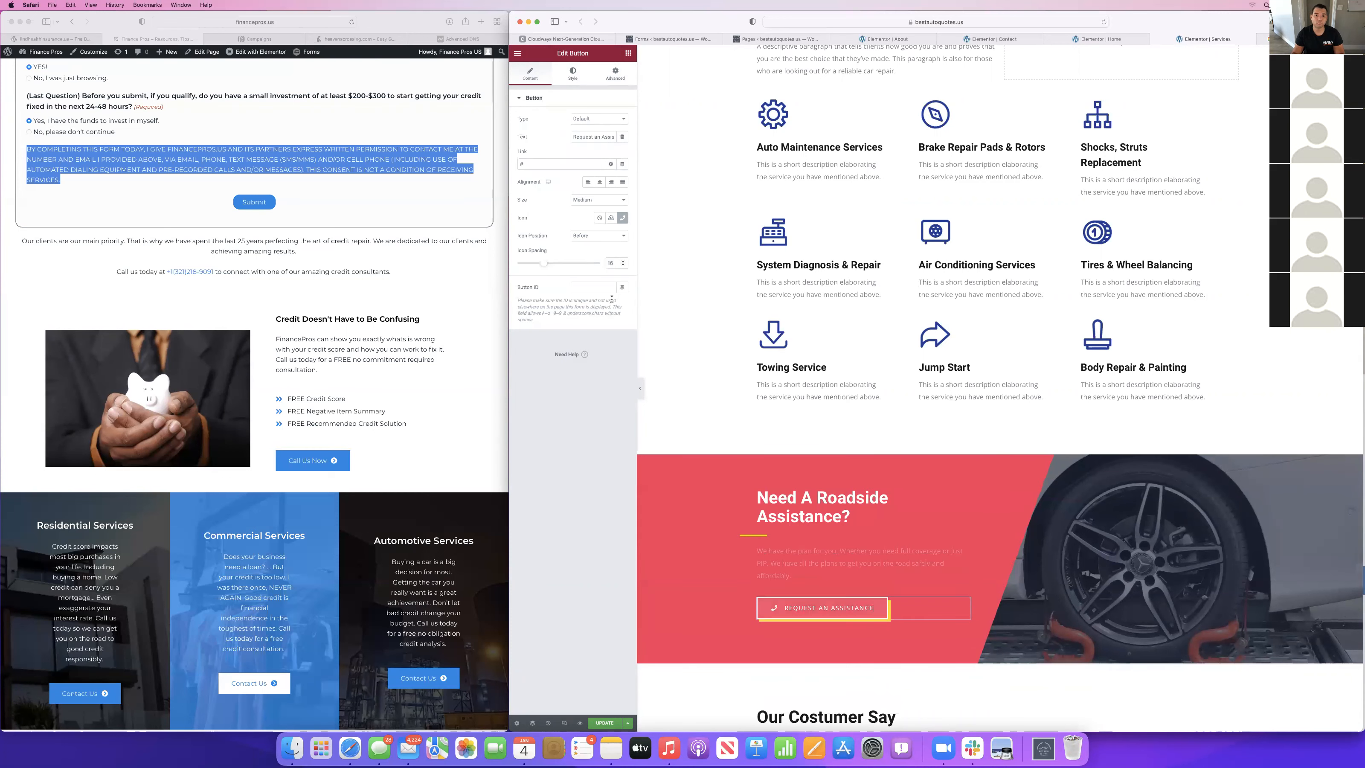
triple_click(598, 137)
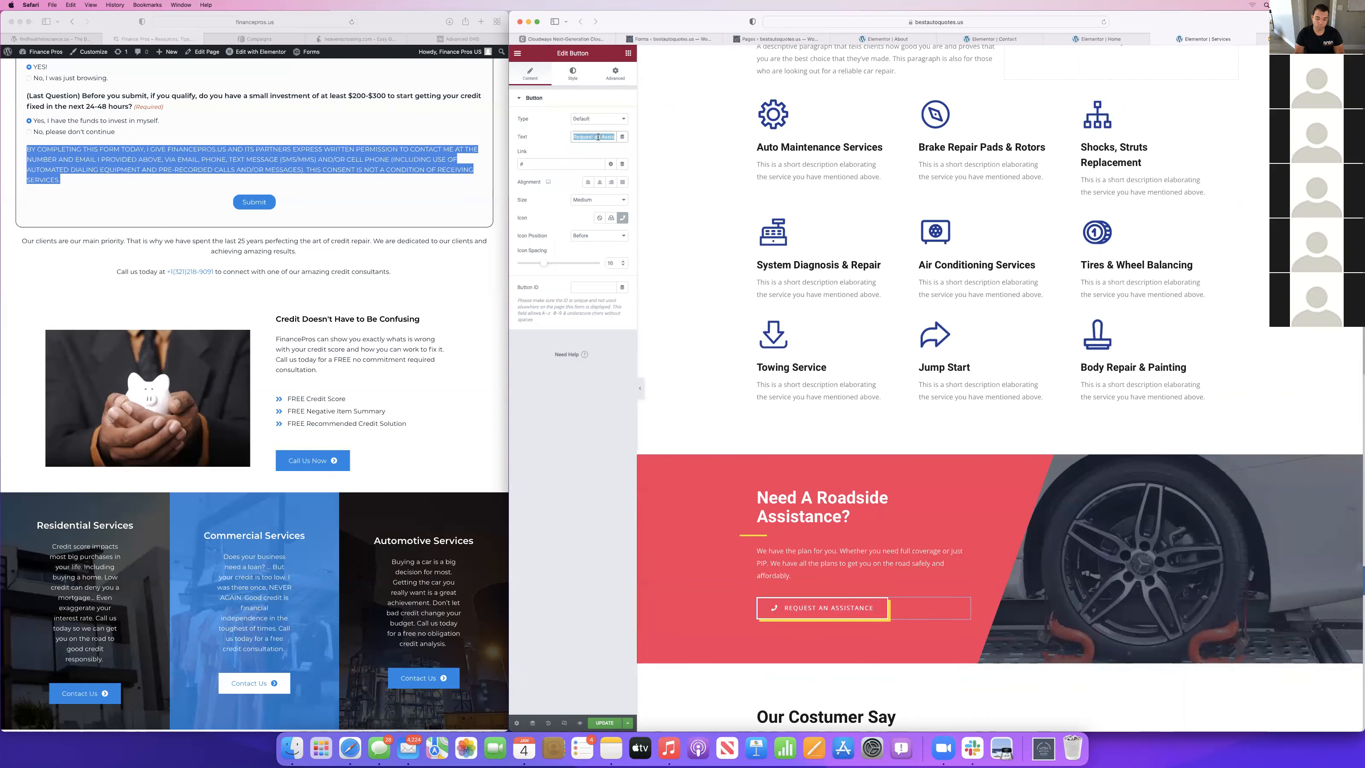
type("Get My Free Quote")
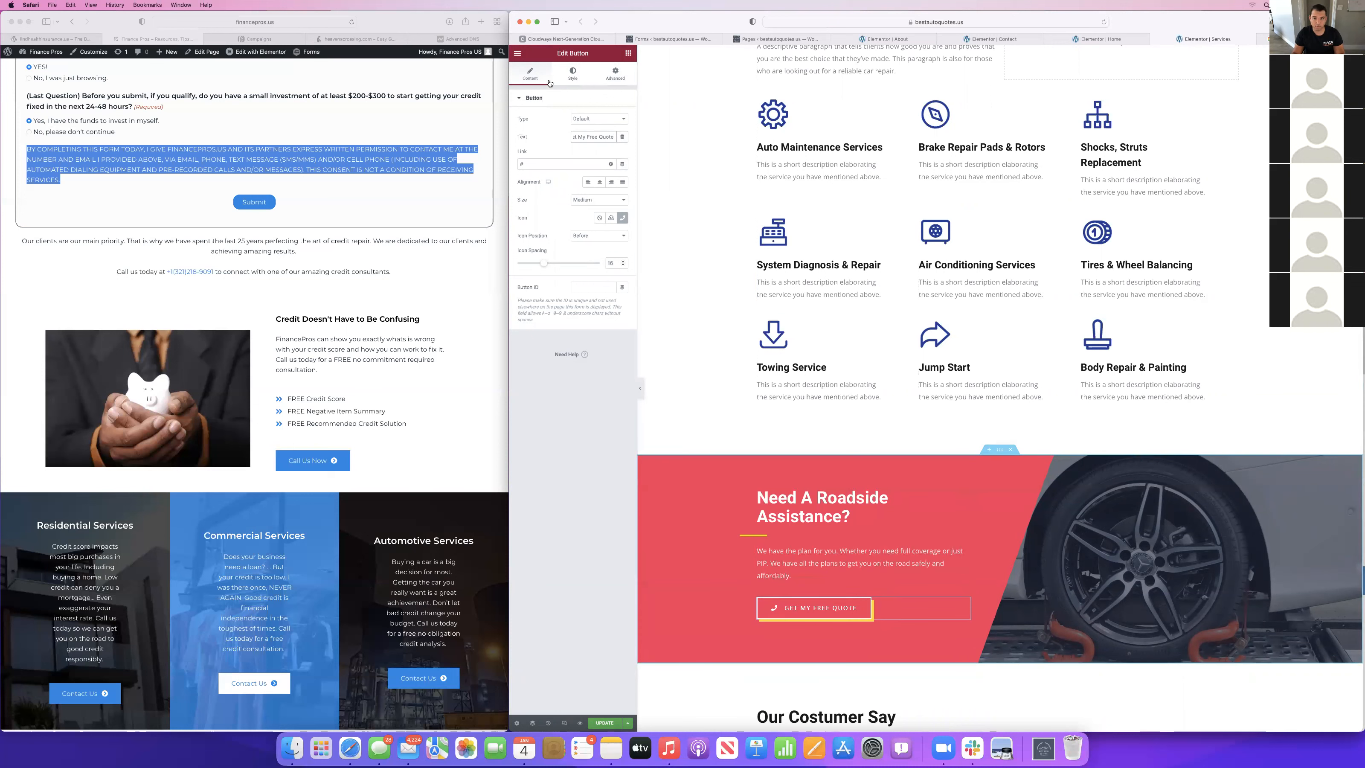
scroll(997, 388, "up", 3)
scroll(997, 394, "up", 1)
left_click(902, 223)
triple_click(570, 221)
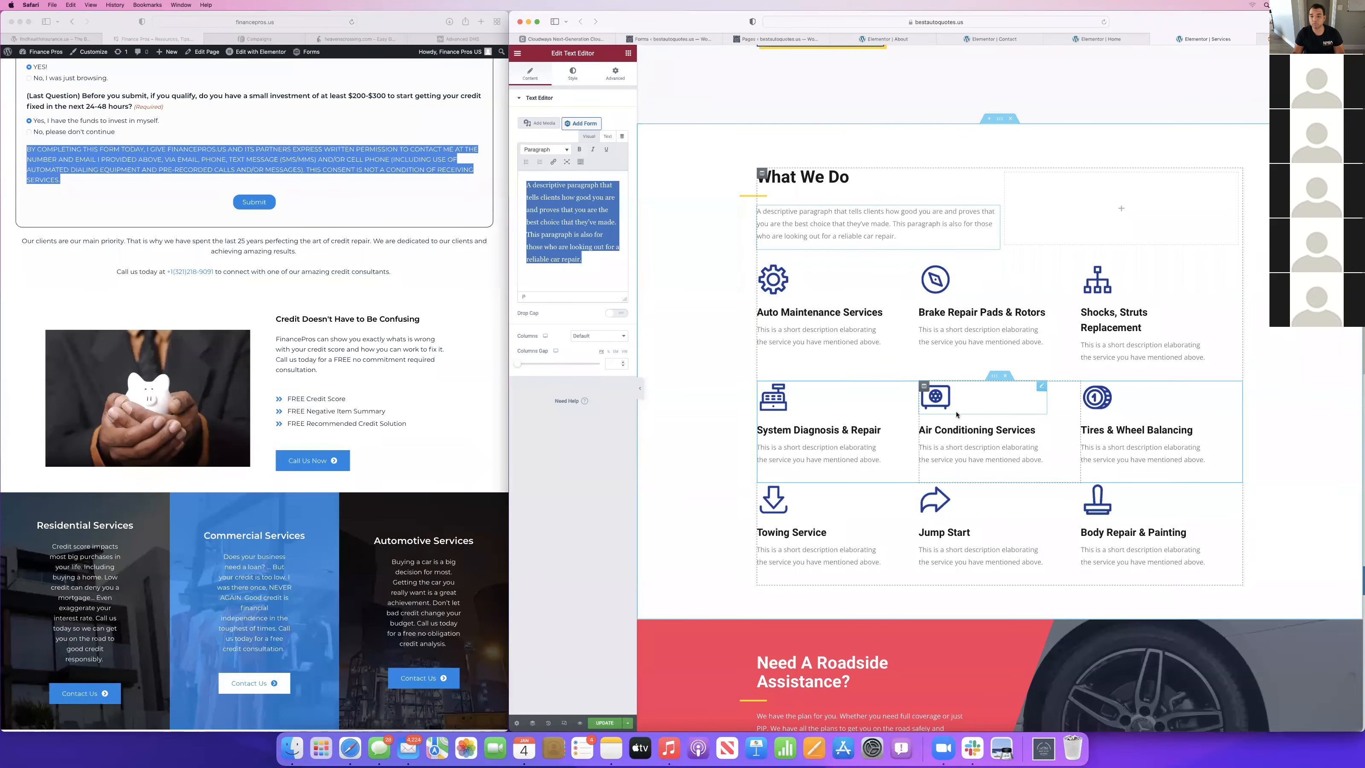
scroll(834, 538, "down", 2)
scroll(834, 538, "up", 6)
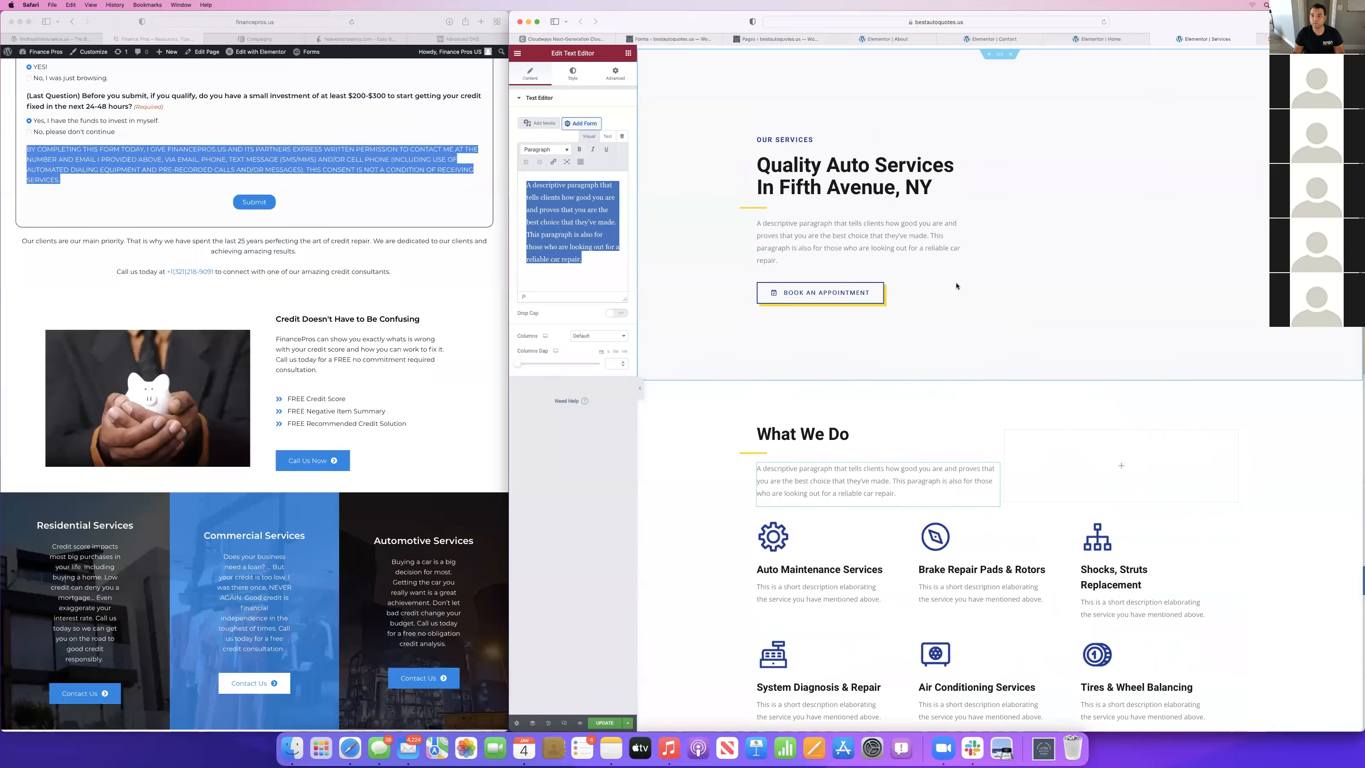
Change the "Quality Auto Services In Fifth Avenue, NY" heading to "Quality Nationwide Auto Insurance".
left_click(852, 161)
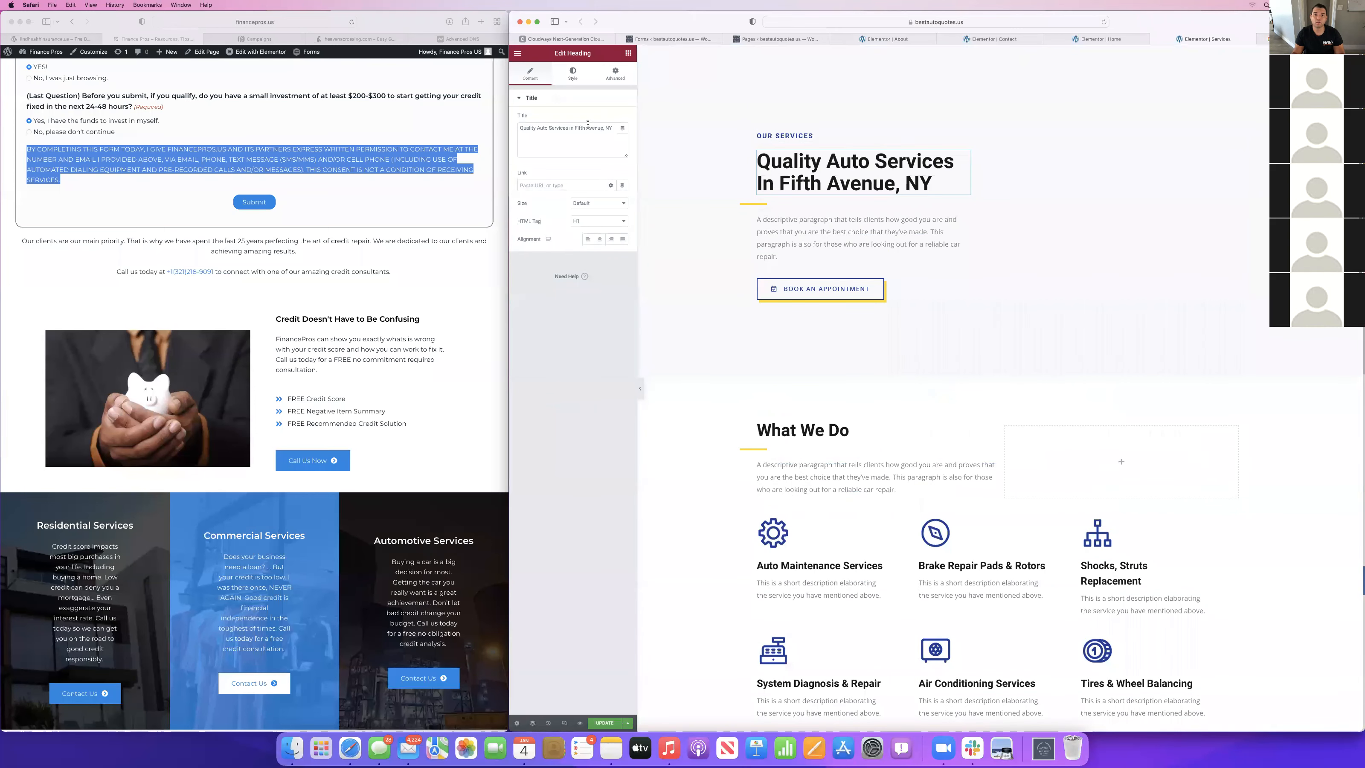
left_click_drag(586, 126, 693, 138)
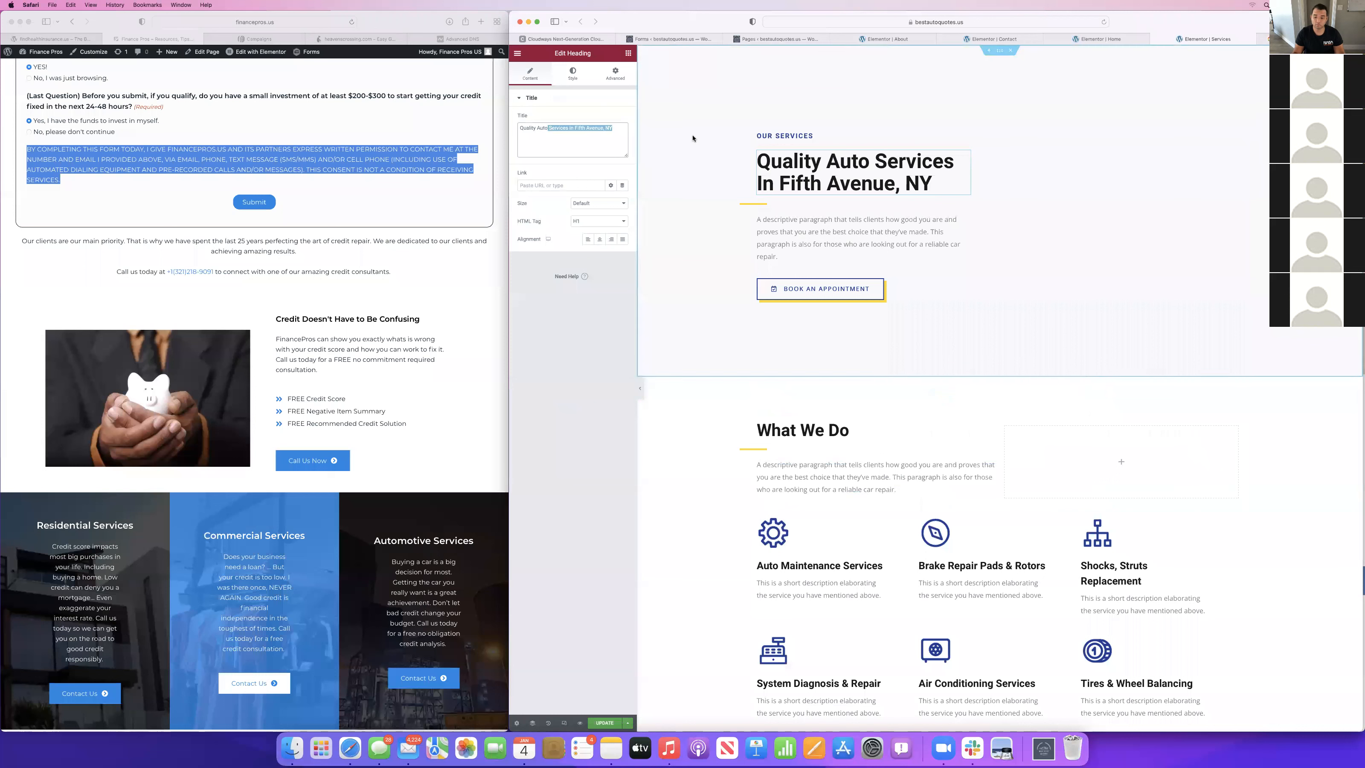
key("BackSpace")
type("lnsurnace I")
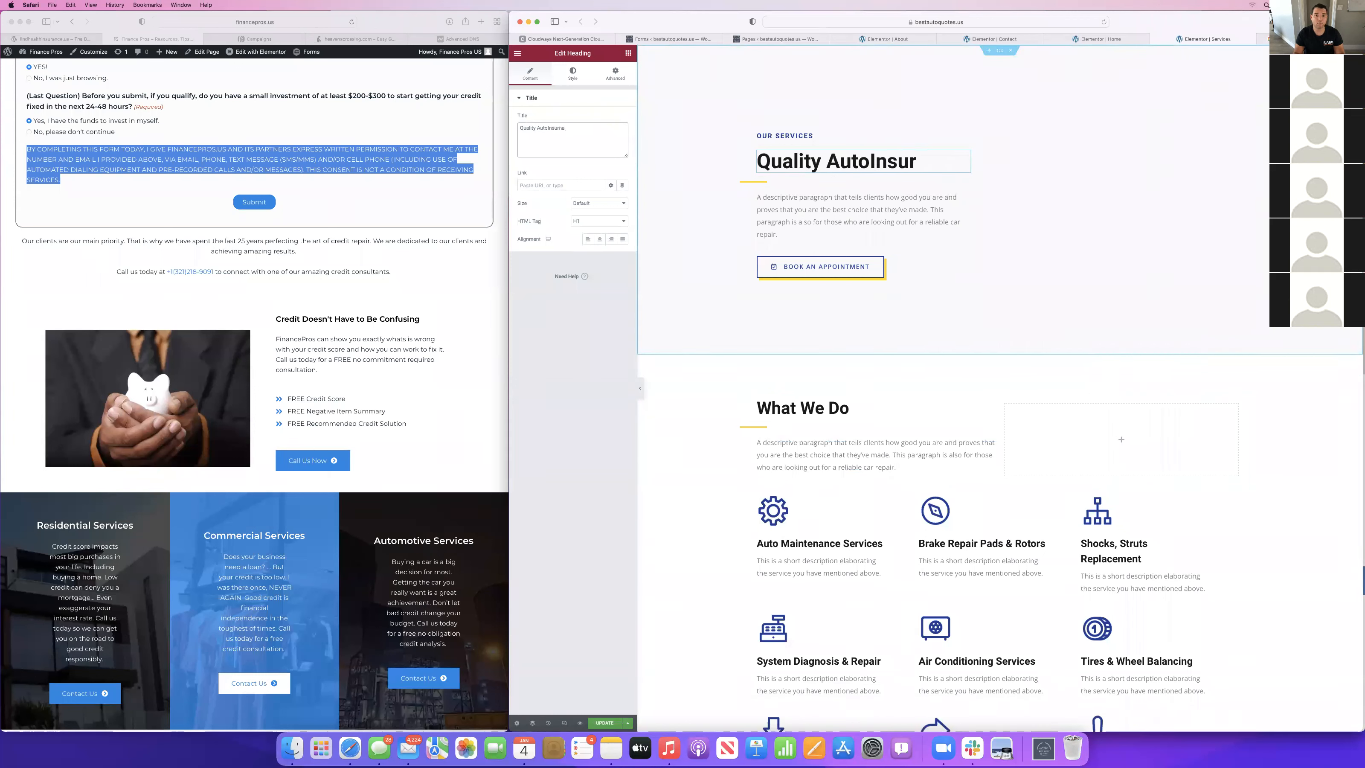
key("BackSpace")
key("BackSpace")
key("BackSpace")
key("BackSpace")
key("BackSpace")
key("BackSpace")
key("BackSpace")
key("BackSpace")
key("BackSpace")
key("BackSpace")
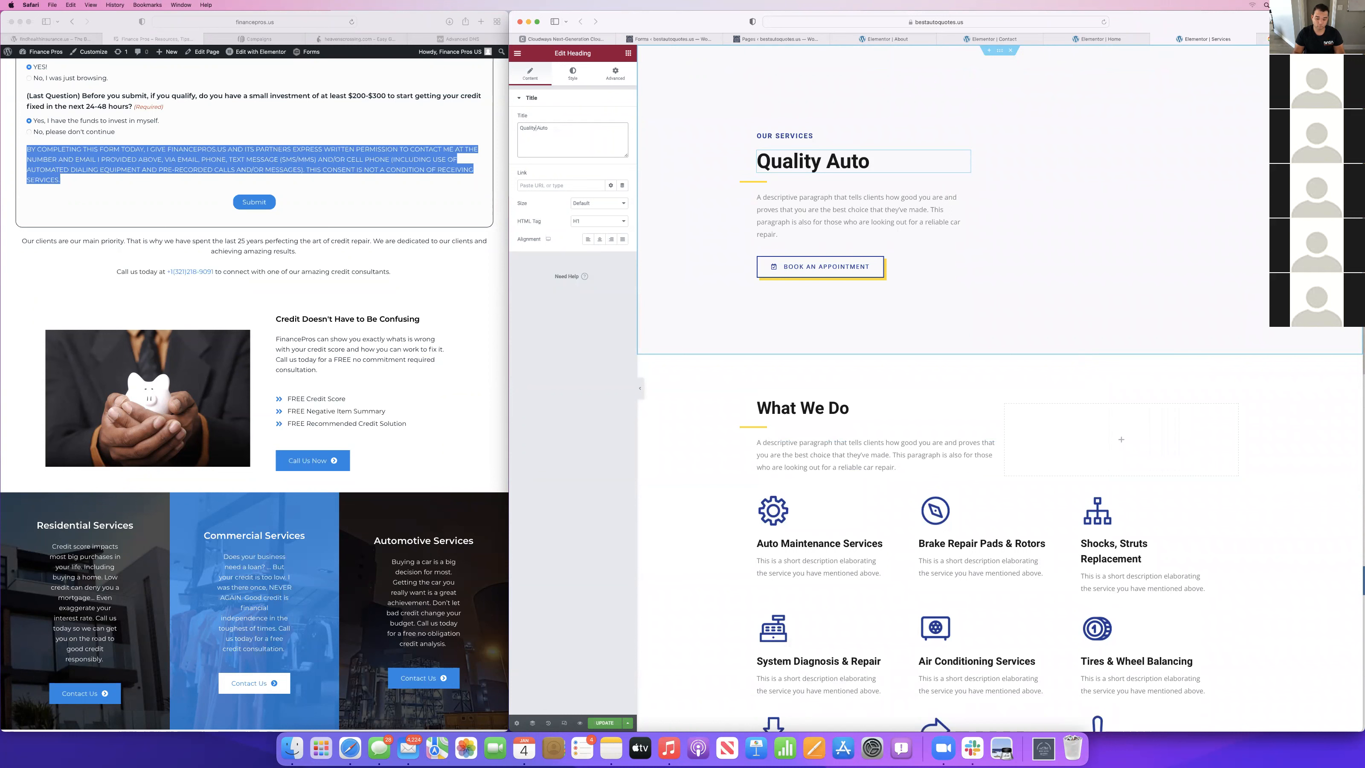
type("ationwide")
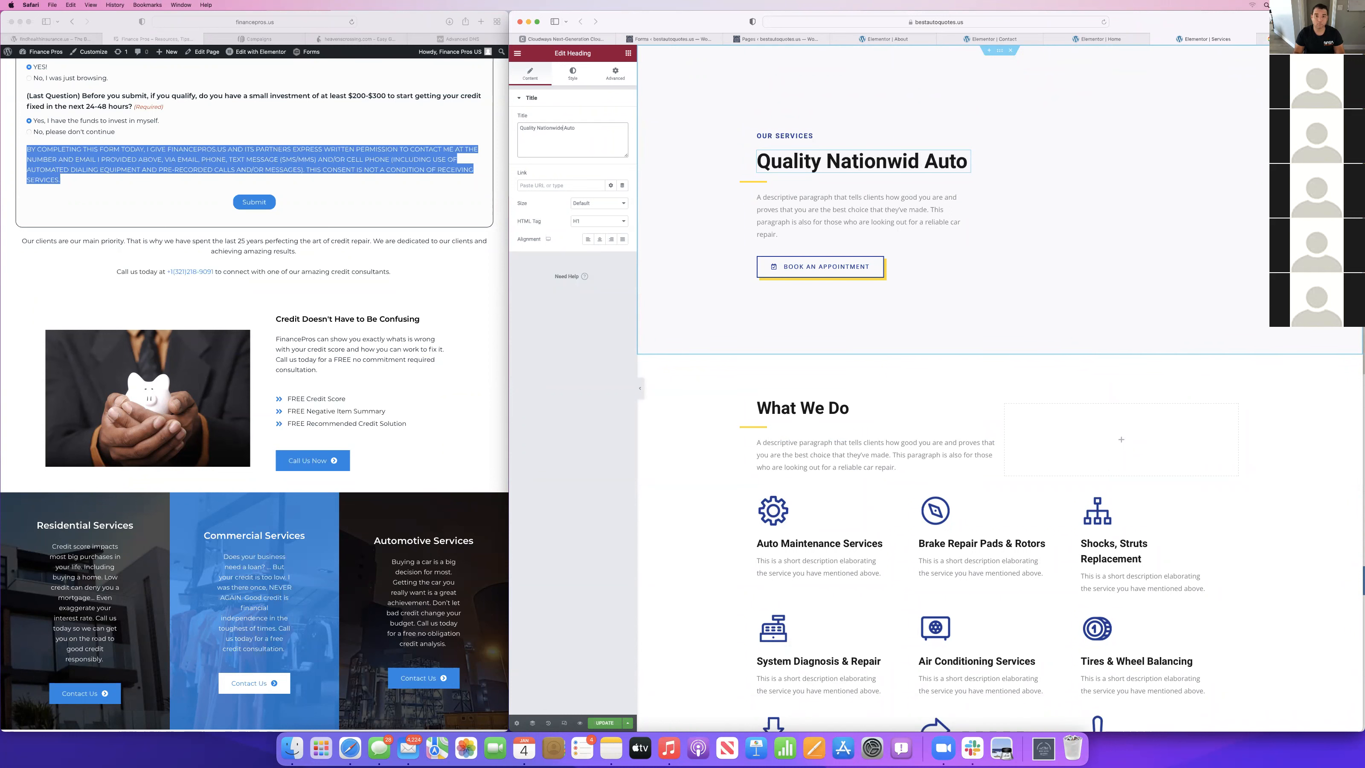
key("BackSpace")
key("BackSpace")
type("Auto")
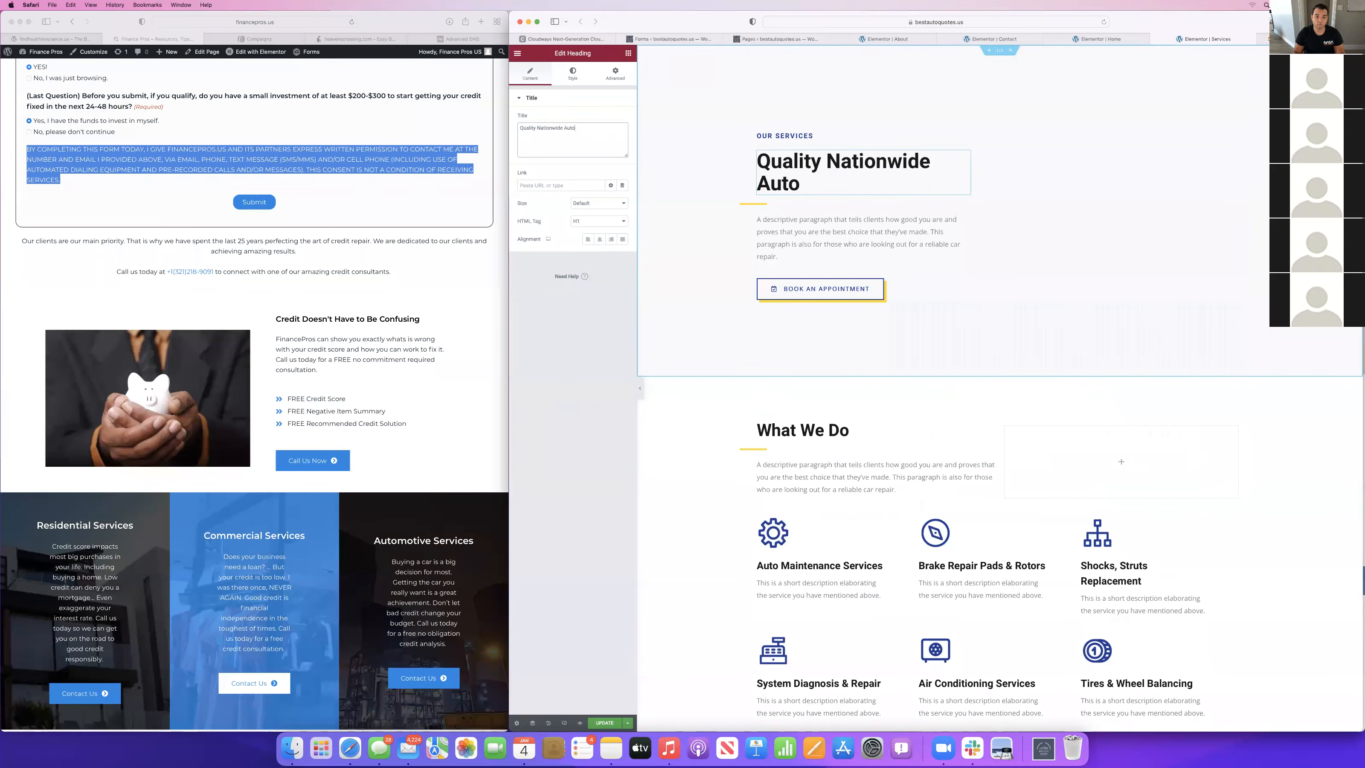
type(" Insurance")
Delete the placeholder paragraph below the "Quality Nationwide Auto Insurance" heading.
left_click(778, 257)
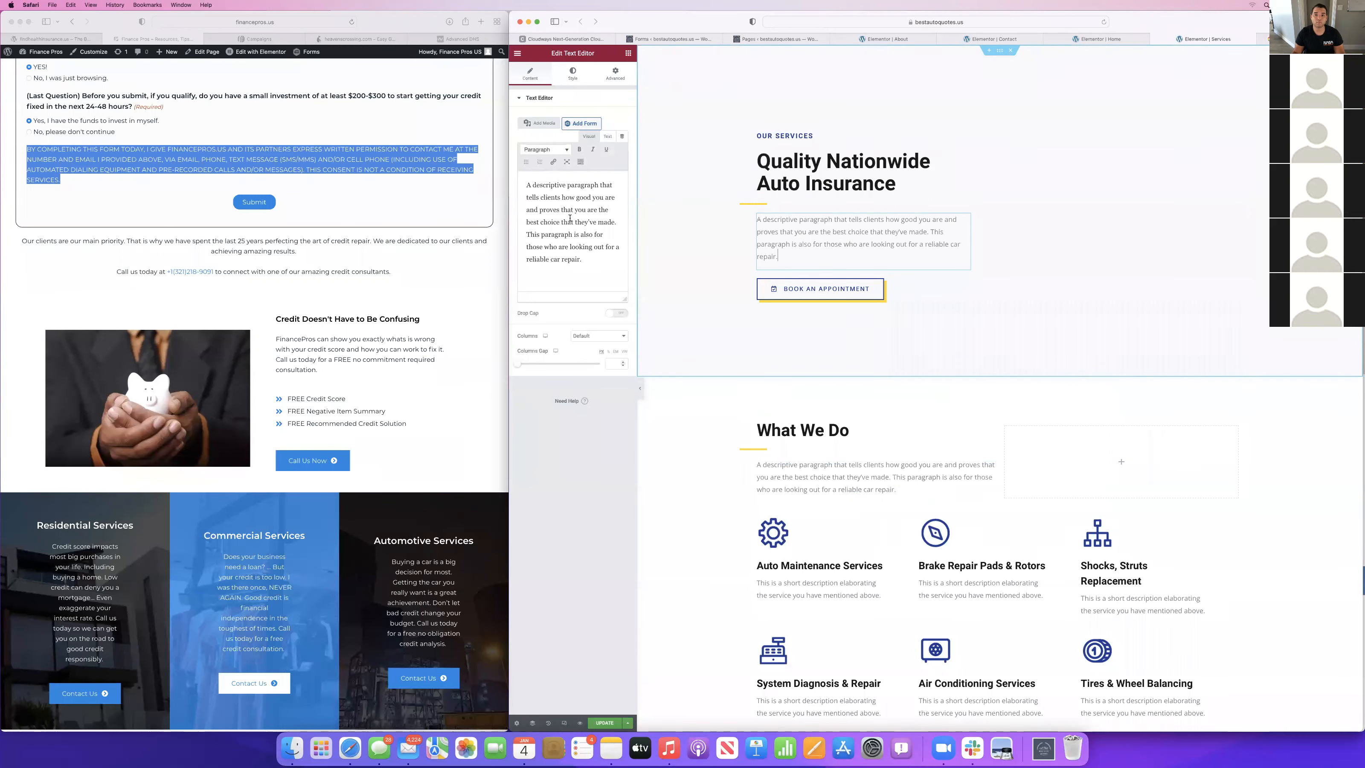
right_click(799, 258)
left_click(822, 382)
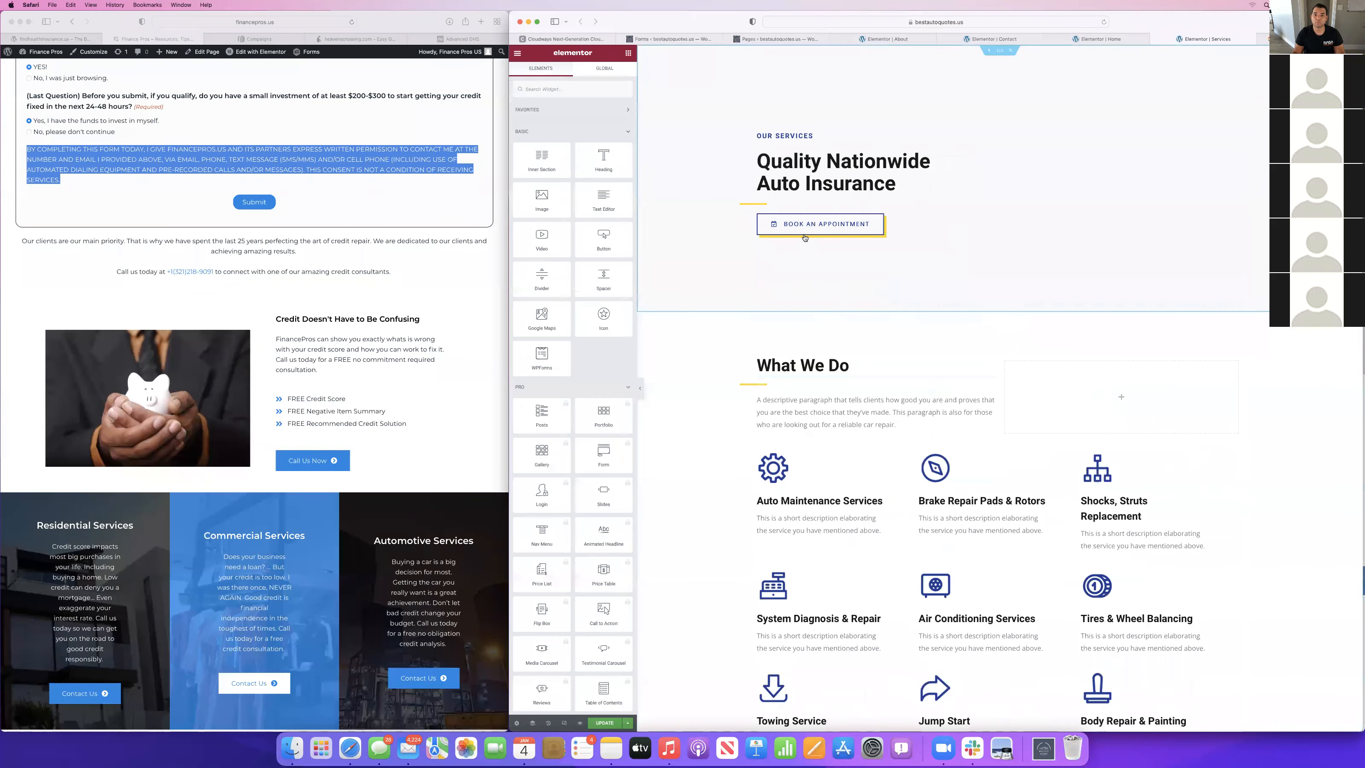
Try to replace the "Book an Appointment" button with a copy of the roadside section's "Get My Free Quote" button.
scroll(887, 408, "down", 8)
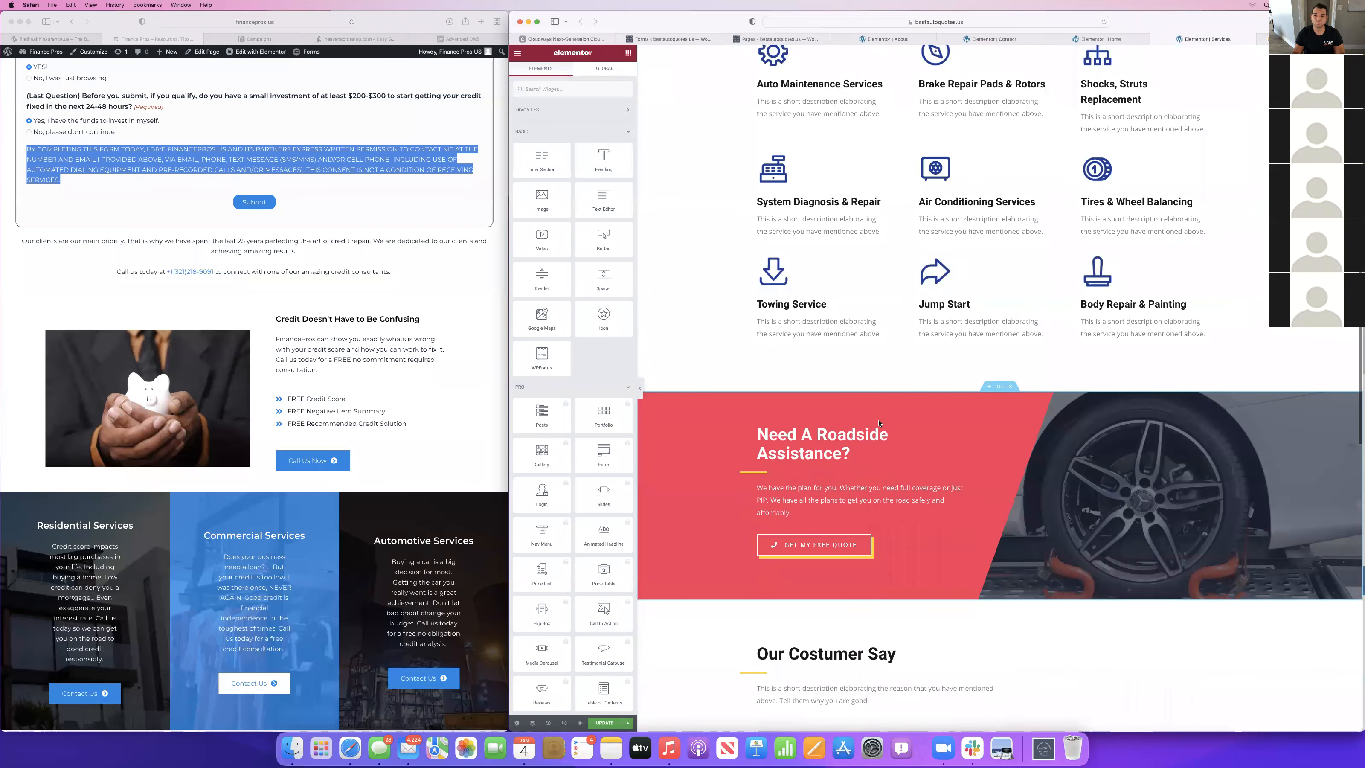
right_click(795, 550)
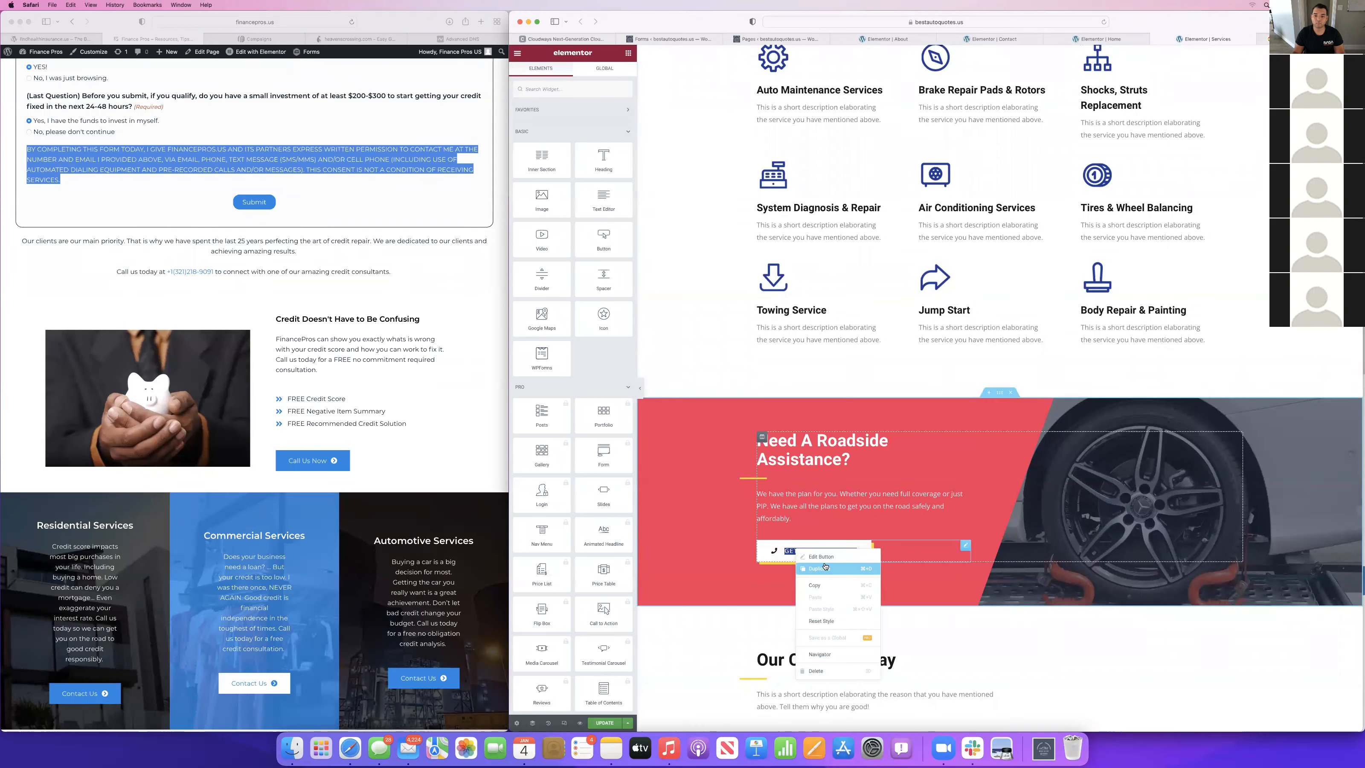
left_click(814, 585)
scroll(812, 235, "up", 6)
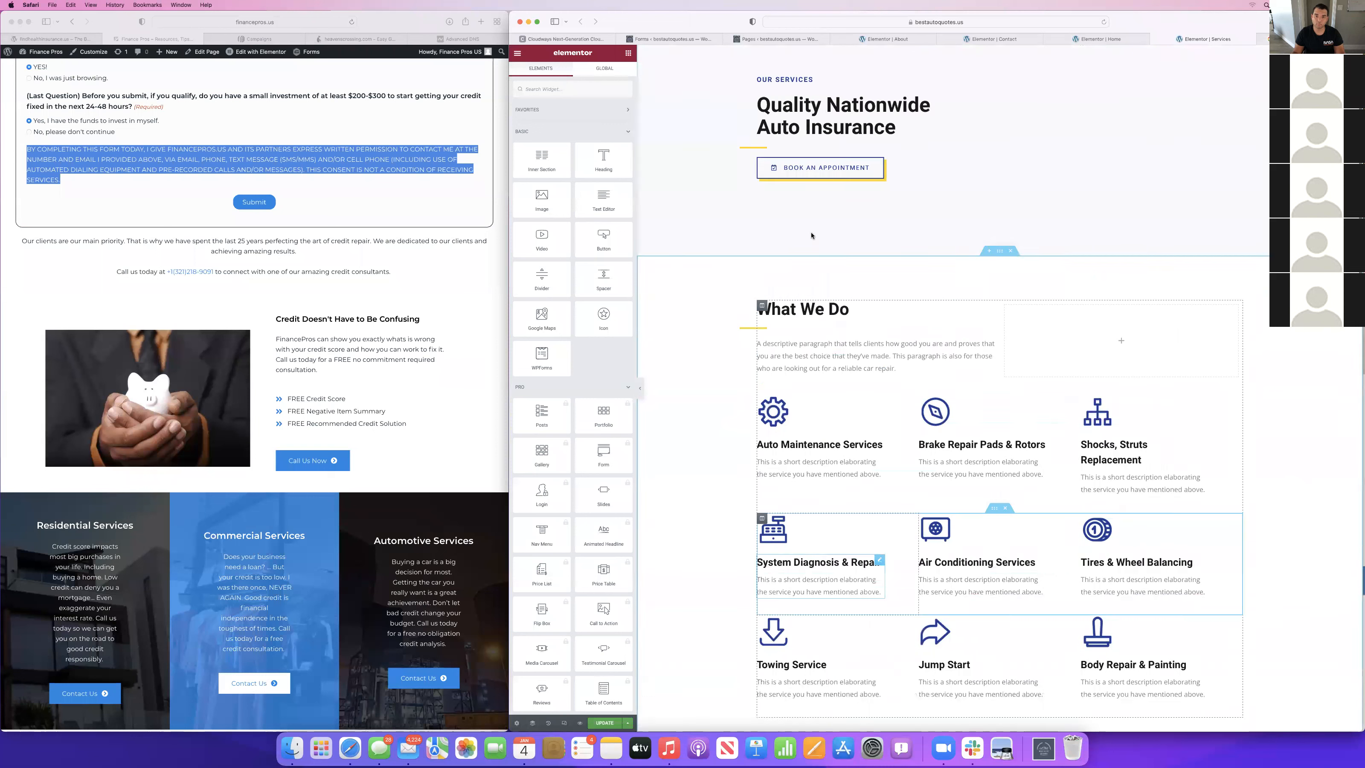
right_click(799, 170)
left_click(818, 218)
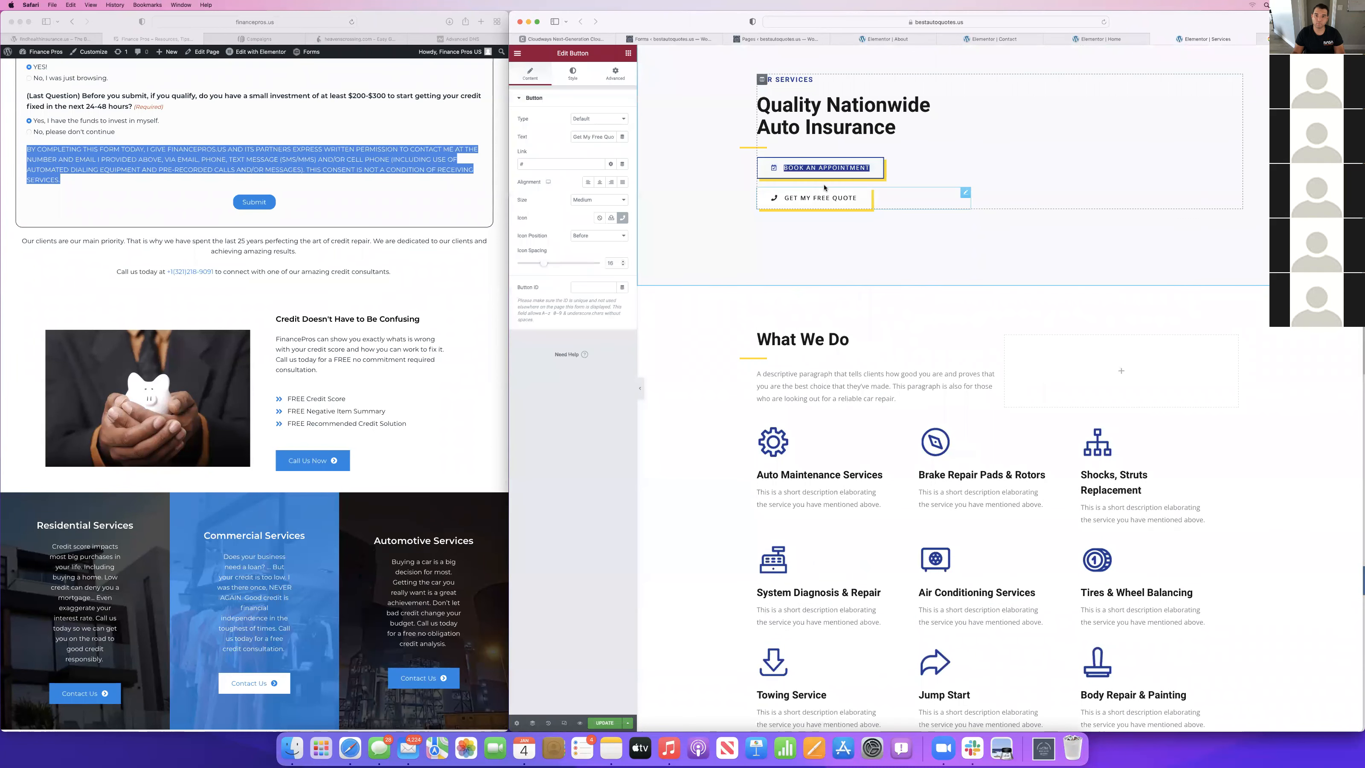
right_click(821, 171)
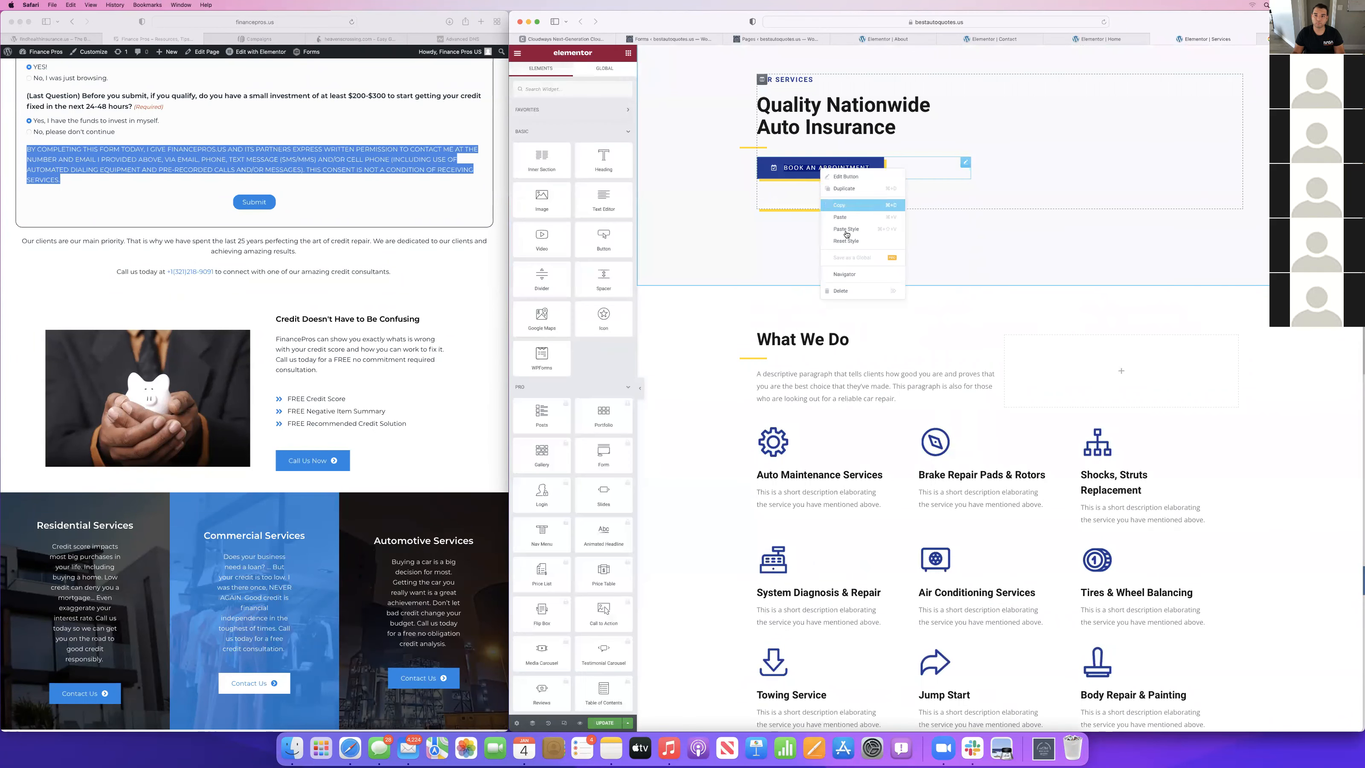
left_click(849, 291)
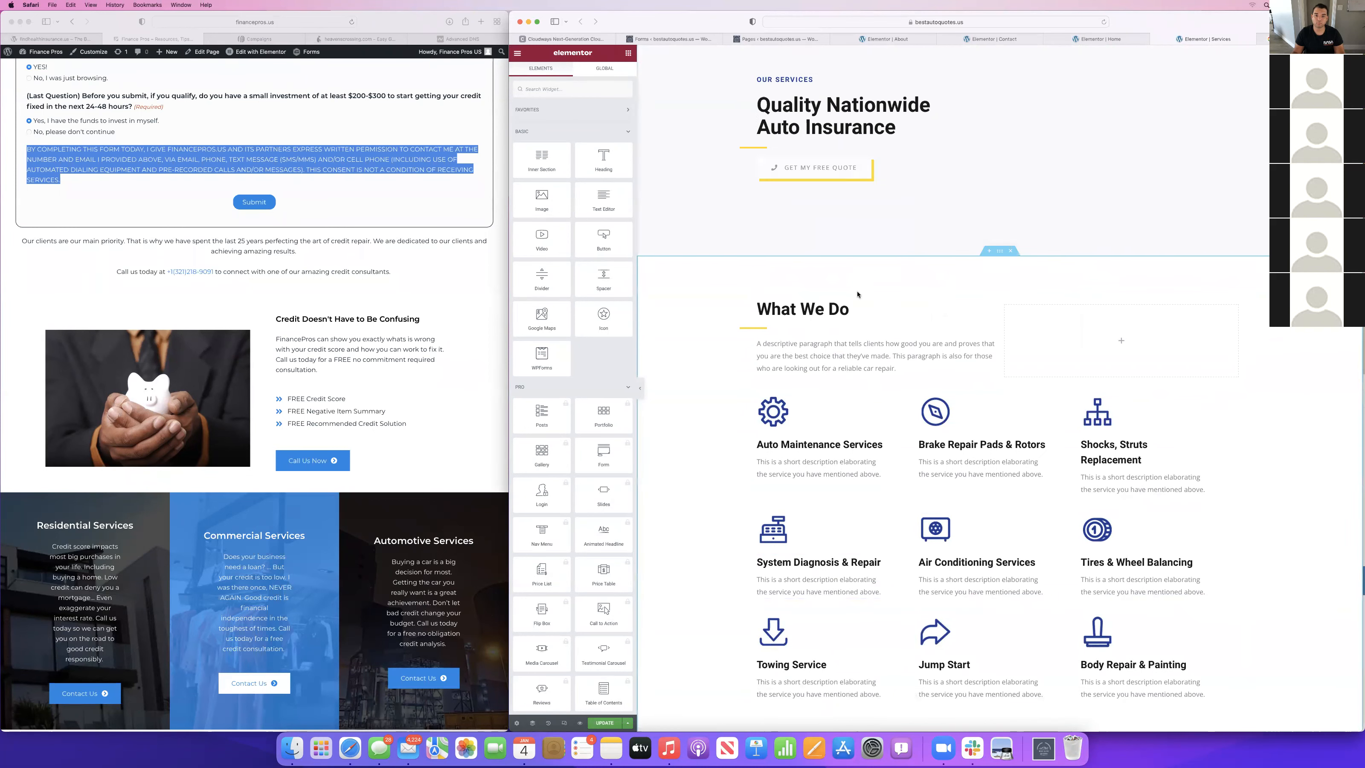
key("ctrl+z")
right_click(825, 209)
left_click(844, 332)
Change the "Book an Appointment" button's text to "Get My Free Quote" and its icon to a phone from the icon library.
left_click(838, 167)
triple_click(571, 140)
type("Get My Free Quote")
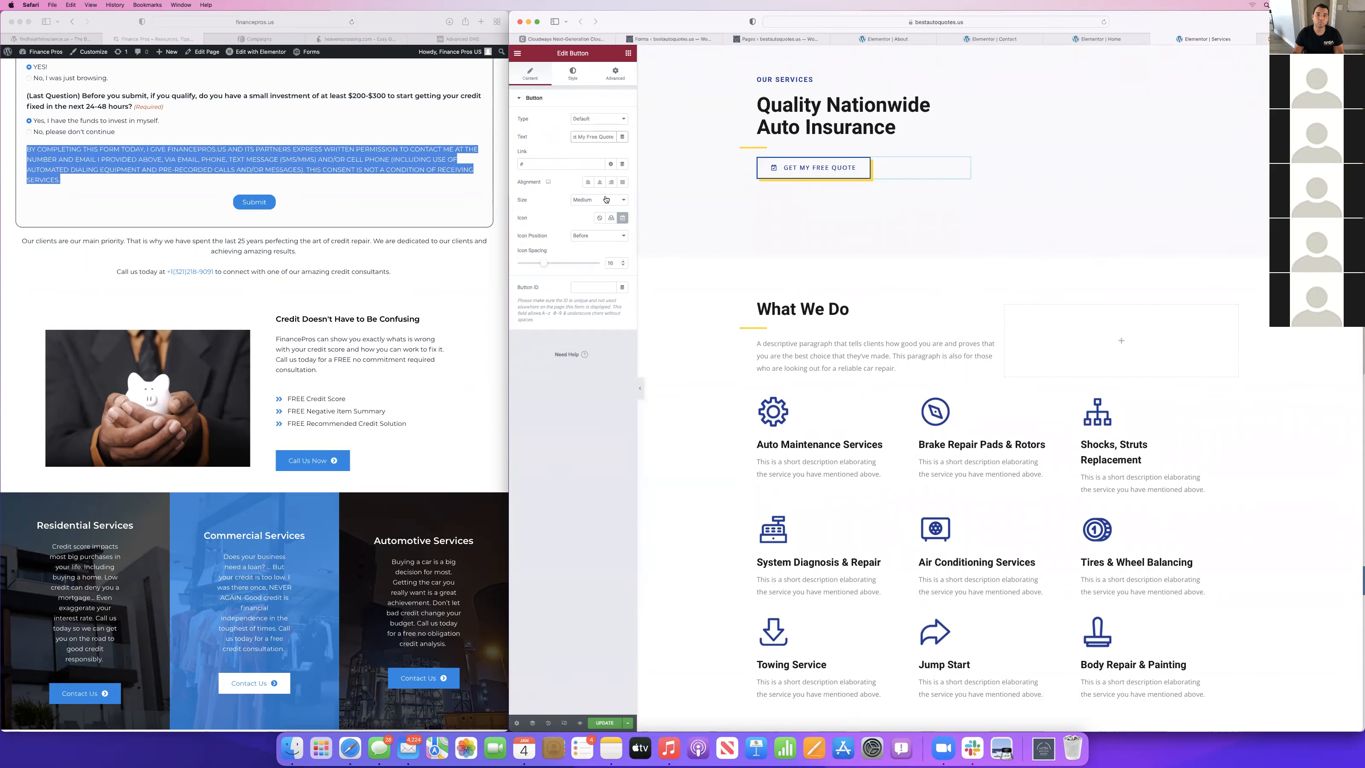
left_click(622, 217)
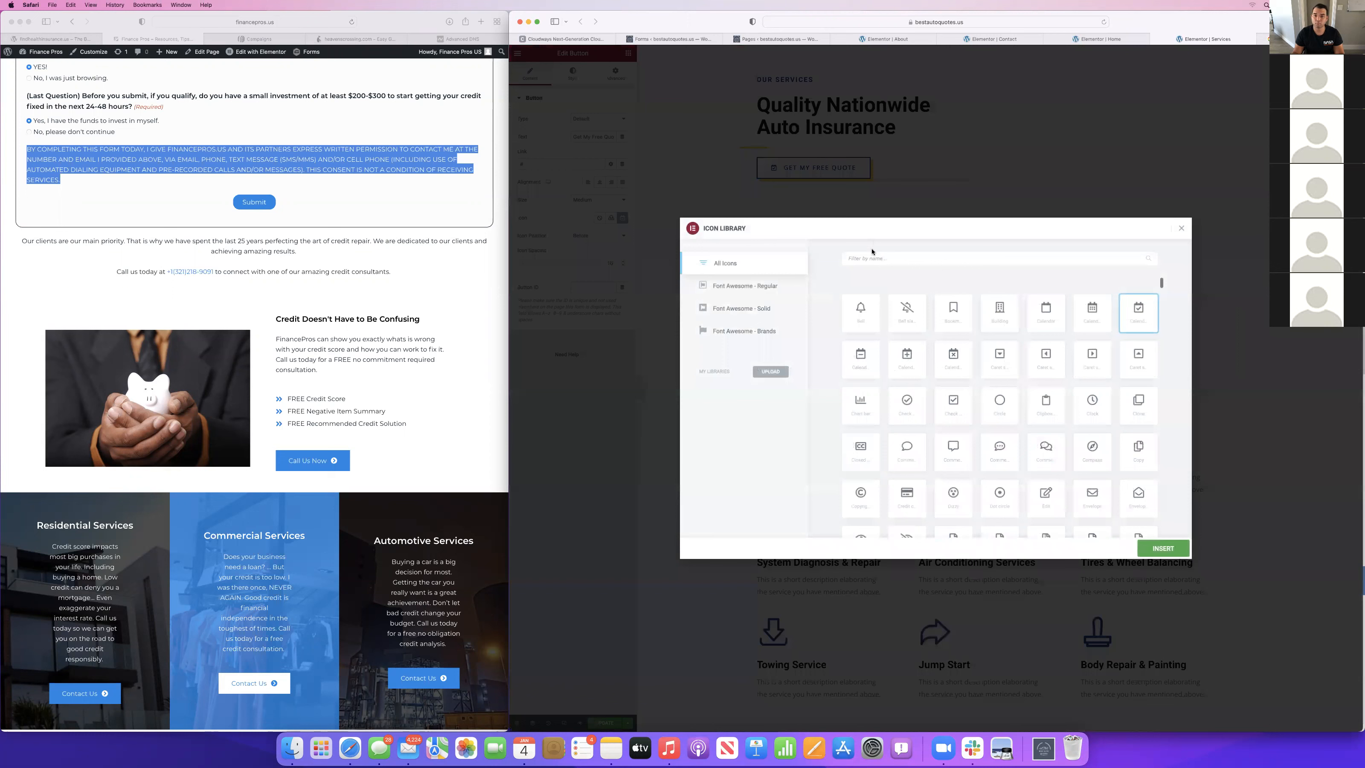
type("phon")
left_click(860, 355)
left_click(1163, 547)
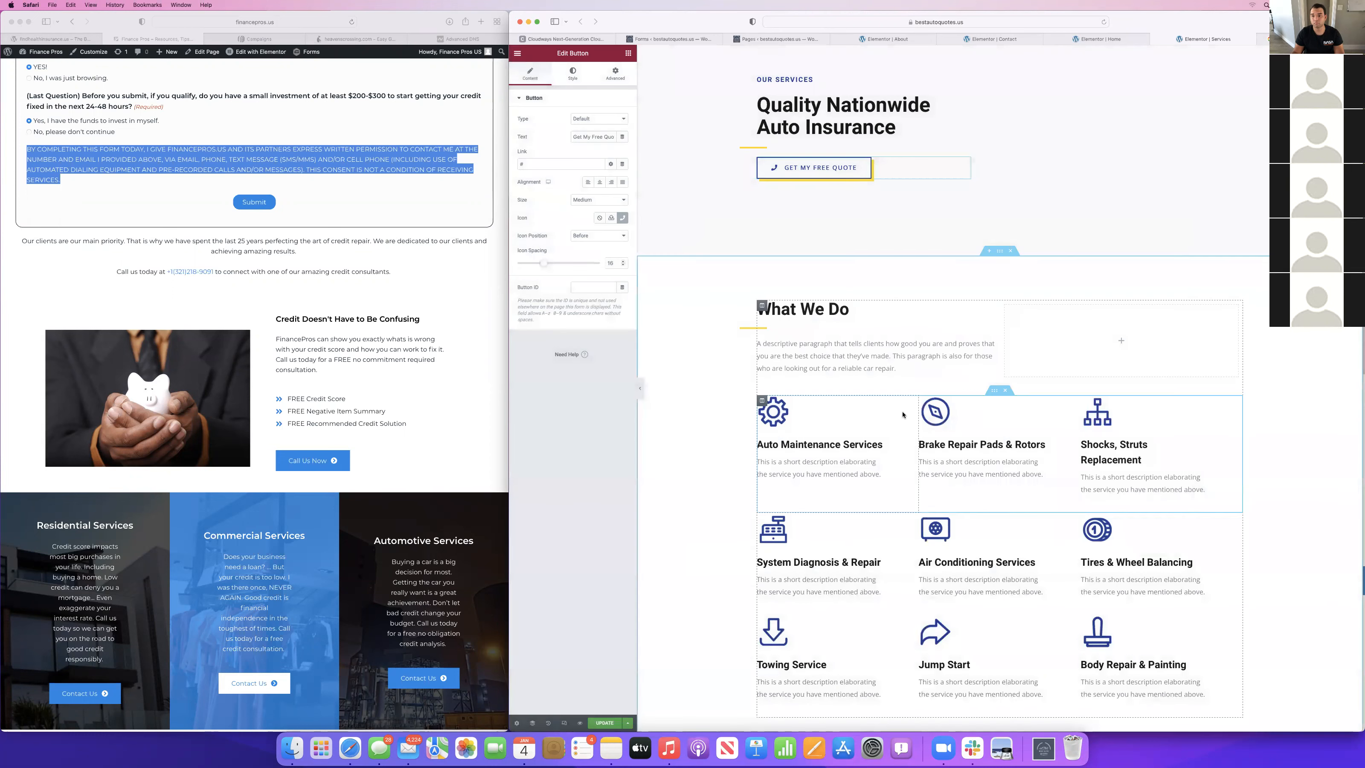
Replace the What We Do paragraph with "We are here to help you get the coverage you want to cover what is most important to your car.".
scroll(903, 415, "down", 2)
right_click(836, 293)
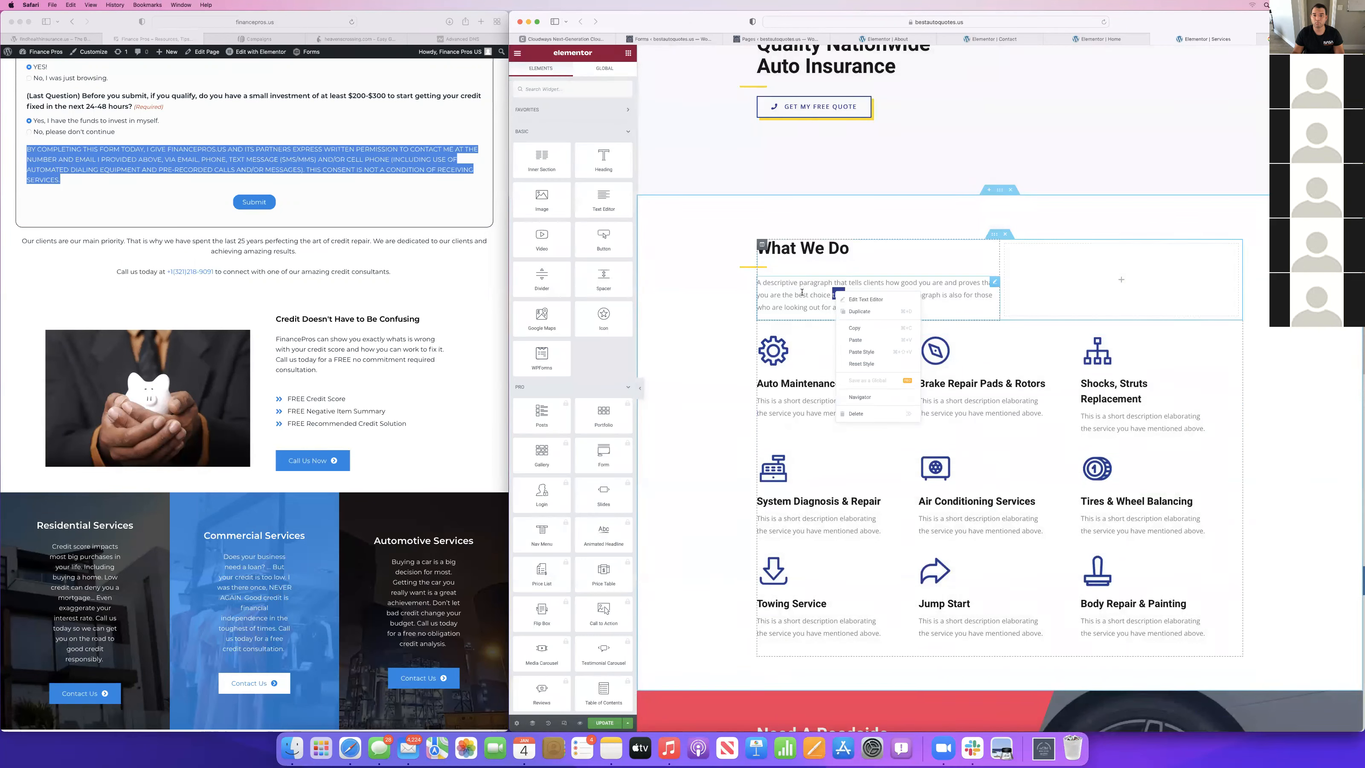
left_click(865, 299)
triple_click(577, 232)
type("we are")
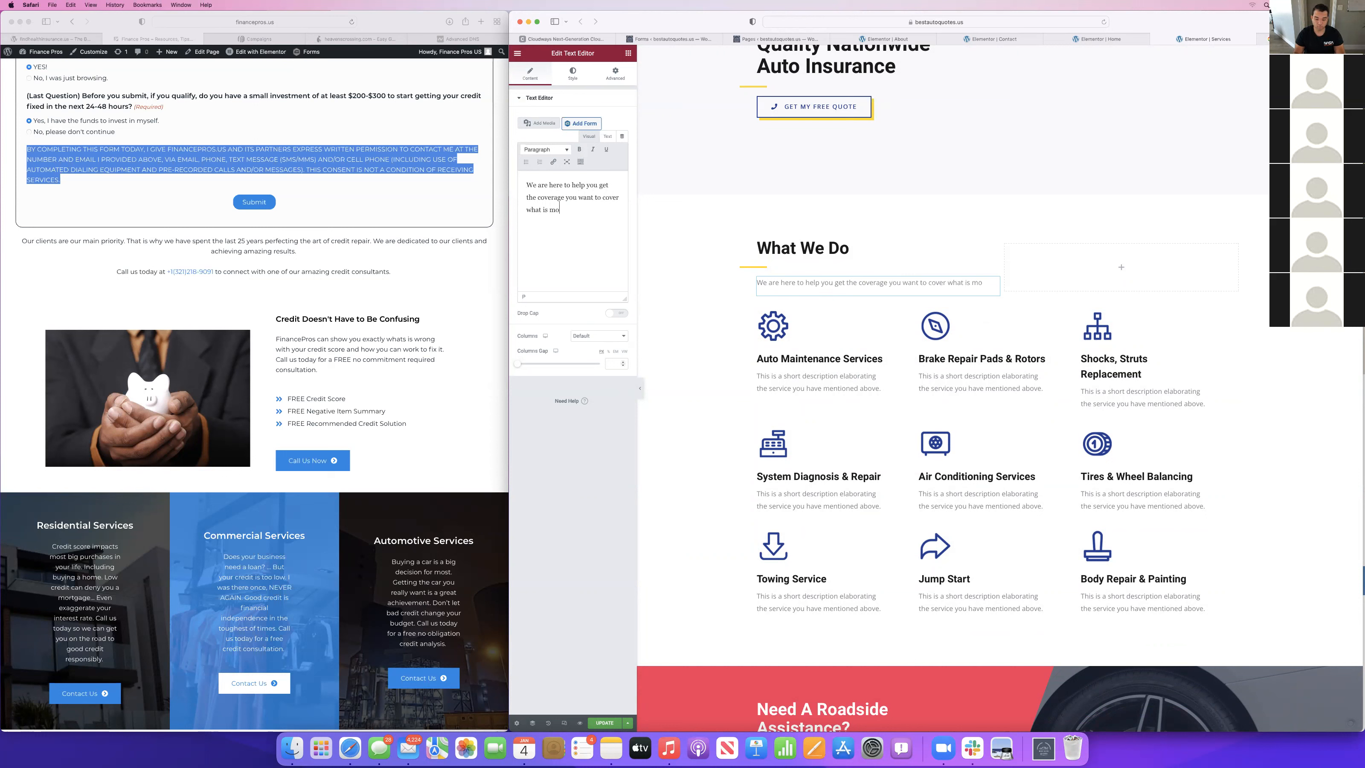
type("ant to your car.")
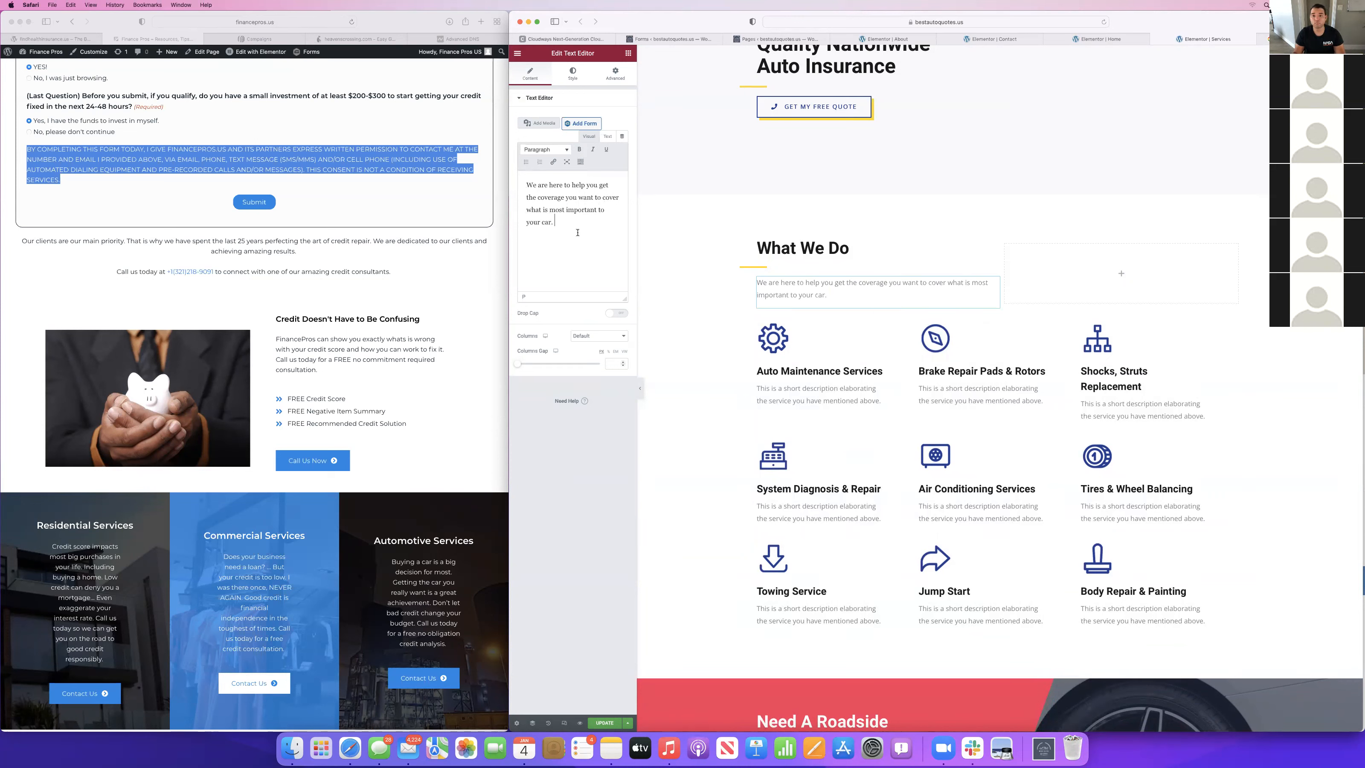
Clear the descriptions of the Auto Maintenance Services, Brake Repair Pads & Rotors, and Shocks, Struts Replacement boxes.
left_click(881, 400)
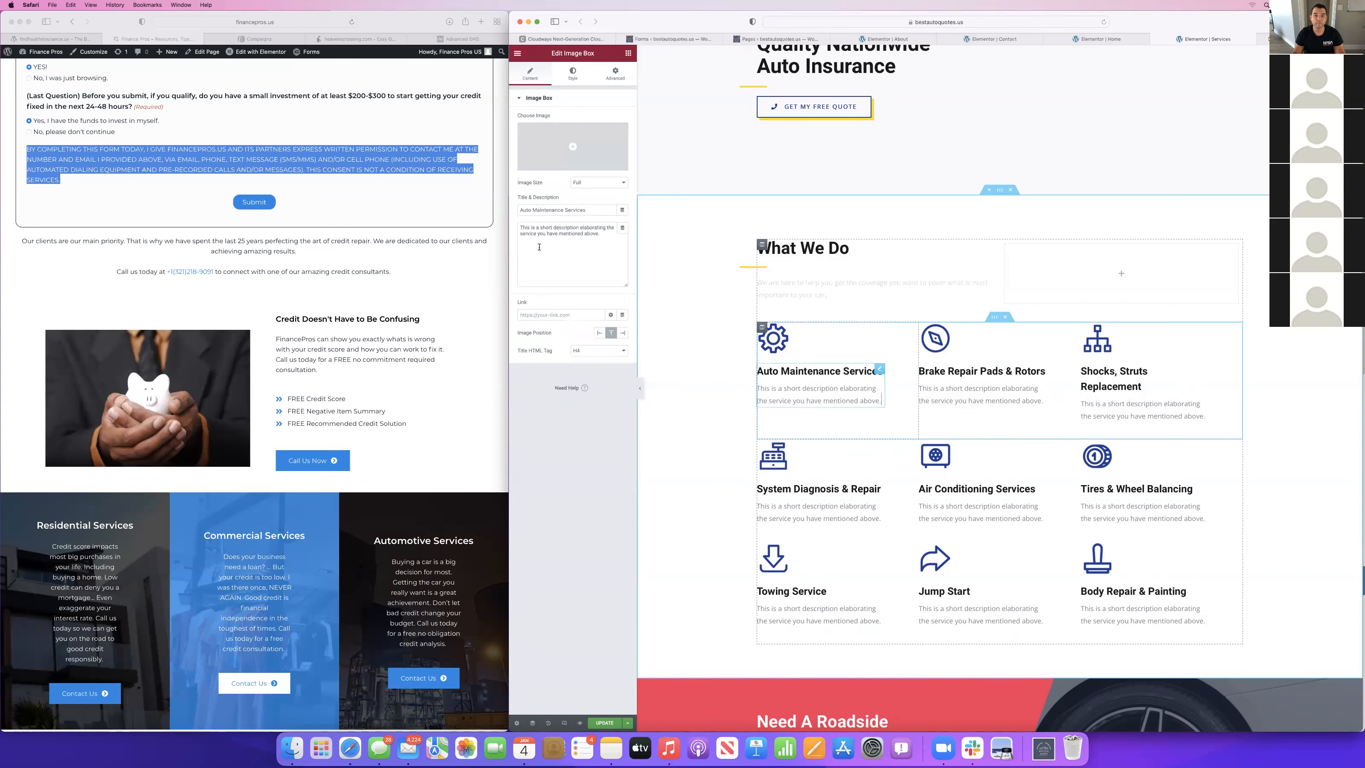
left_click(539, 247)
key("super+a")
key("BackSpace")
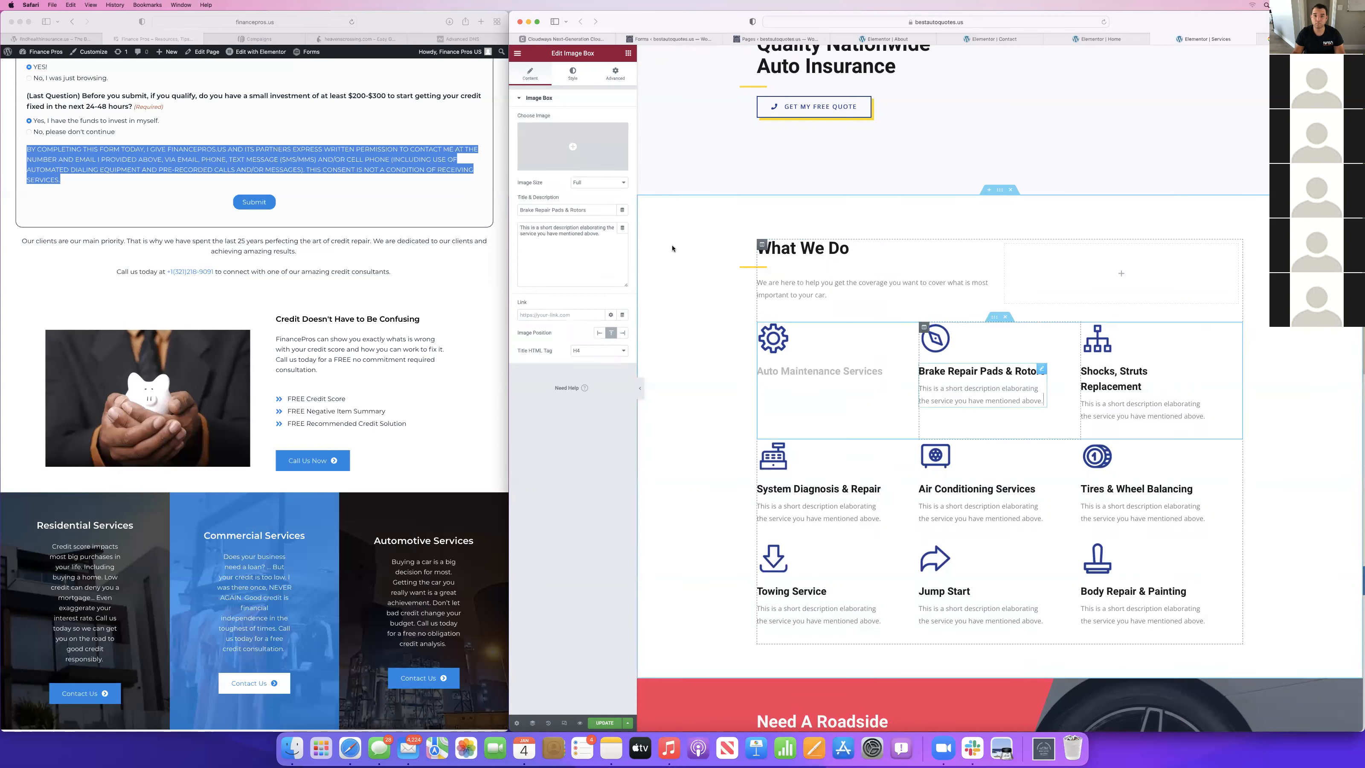
left_click(1021, 389)
left_click(570, 237)
key("super+a")
key("BackSpace")
left_click(1078, 419)
left_click(592, 247)
key("super+a")
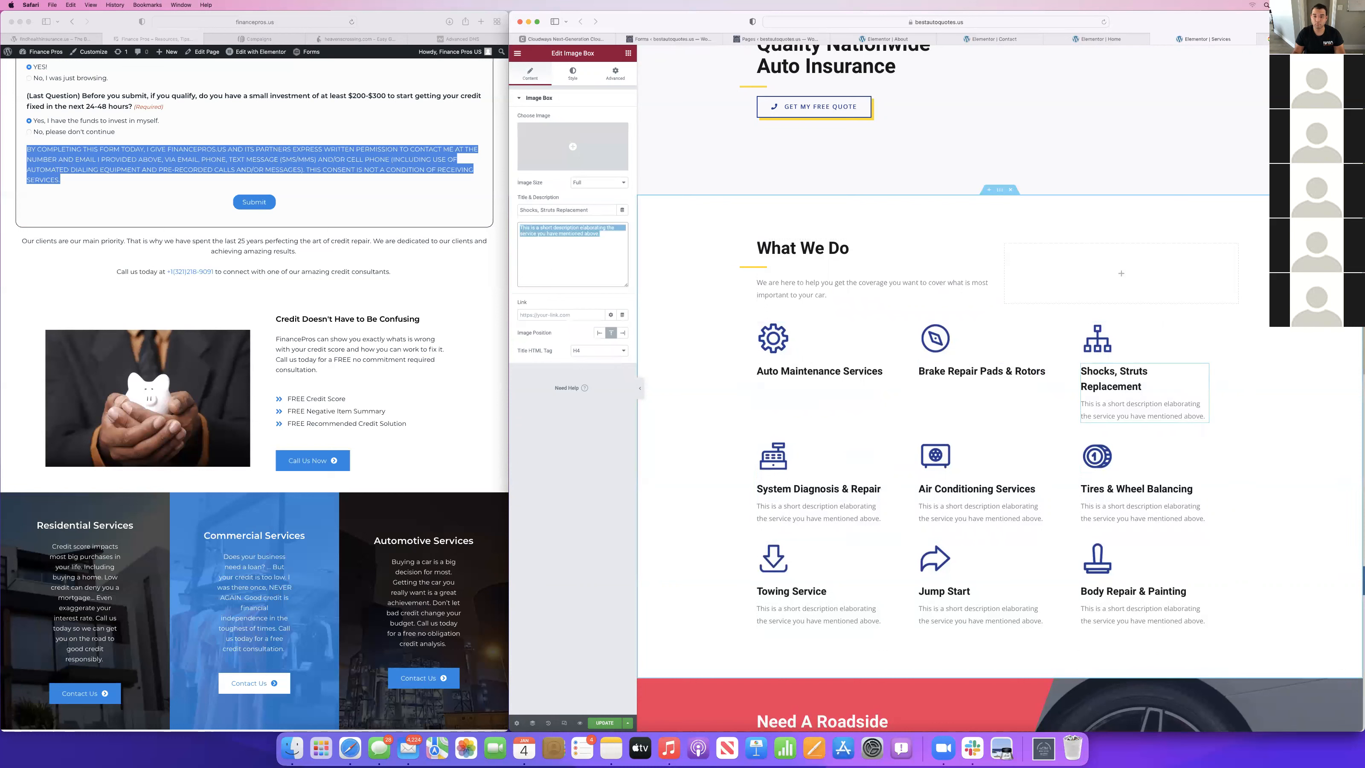
key("BackSpace")
Clear the descriptions of the System Diagnosis & Repair, Air Conditioning Services, and Tires & Wheel Balancing boxes.
left_click(849, 468)
key("super+a")
key("BackSpace")
left_click(1029, 464)
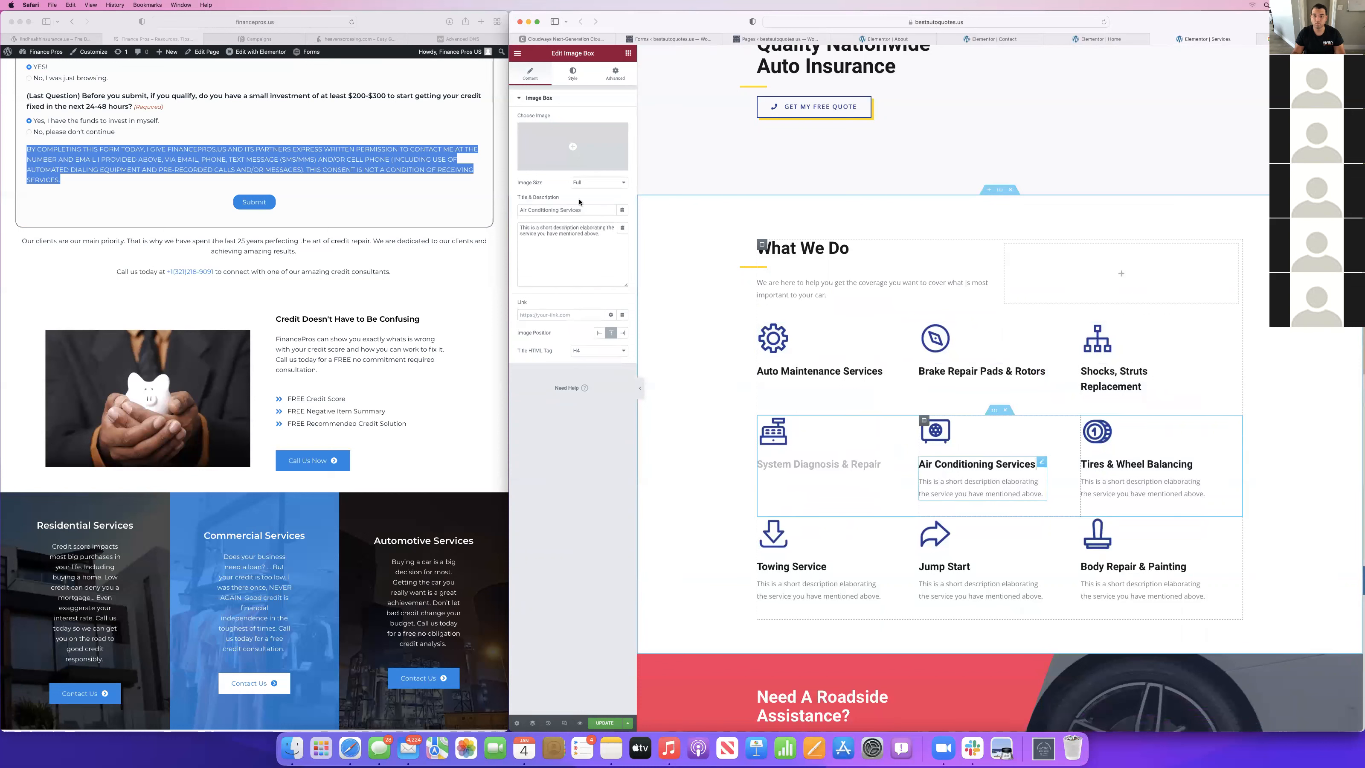
left_click(592, 247)
key("super+a")
key("BackSpace")
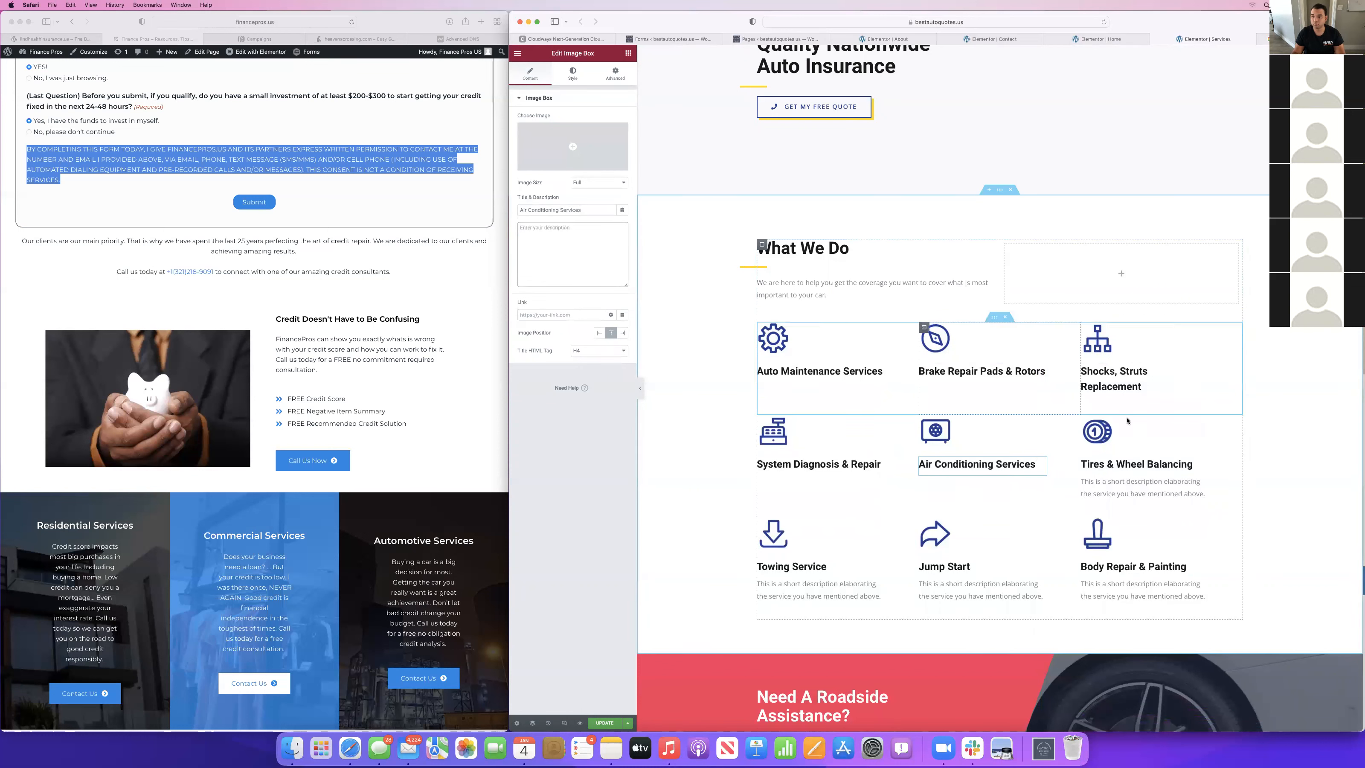
left_click(1155, 464)
left_click(572, 249)
key("super+a")
key("BackSpace")
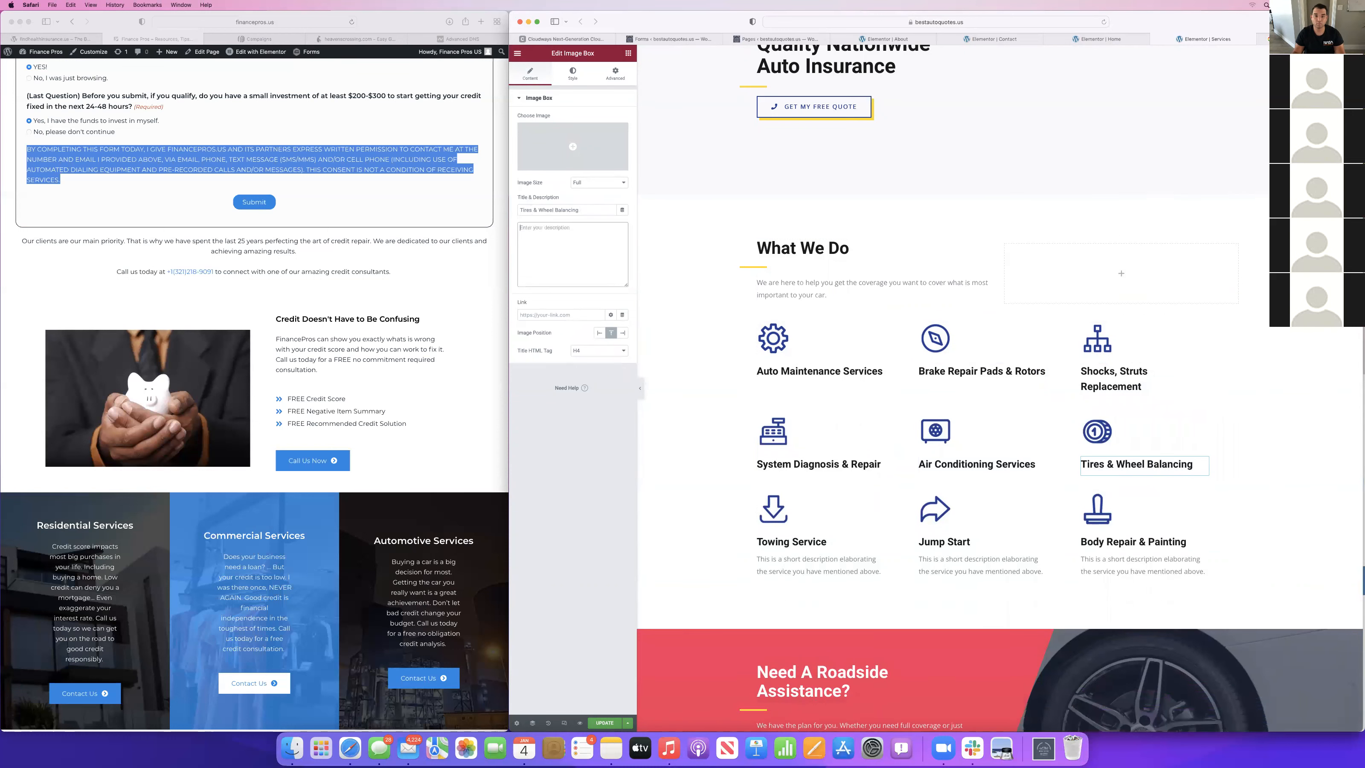
Clear the descriptions of the Towing Service, Jump Start, and Body Repair & Painting boxes.
left_click(792, 541)
left_click(565, 237)
key("super+a")
key("BackSpace")
left_click(944, 542)
left_click(617, 259)
key("super+a")
key("BackSpace")
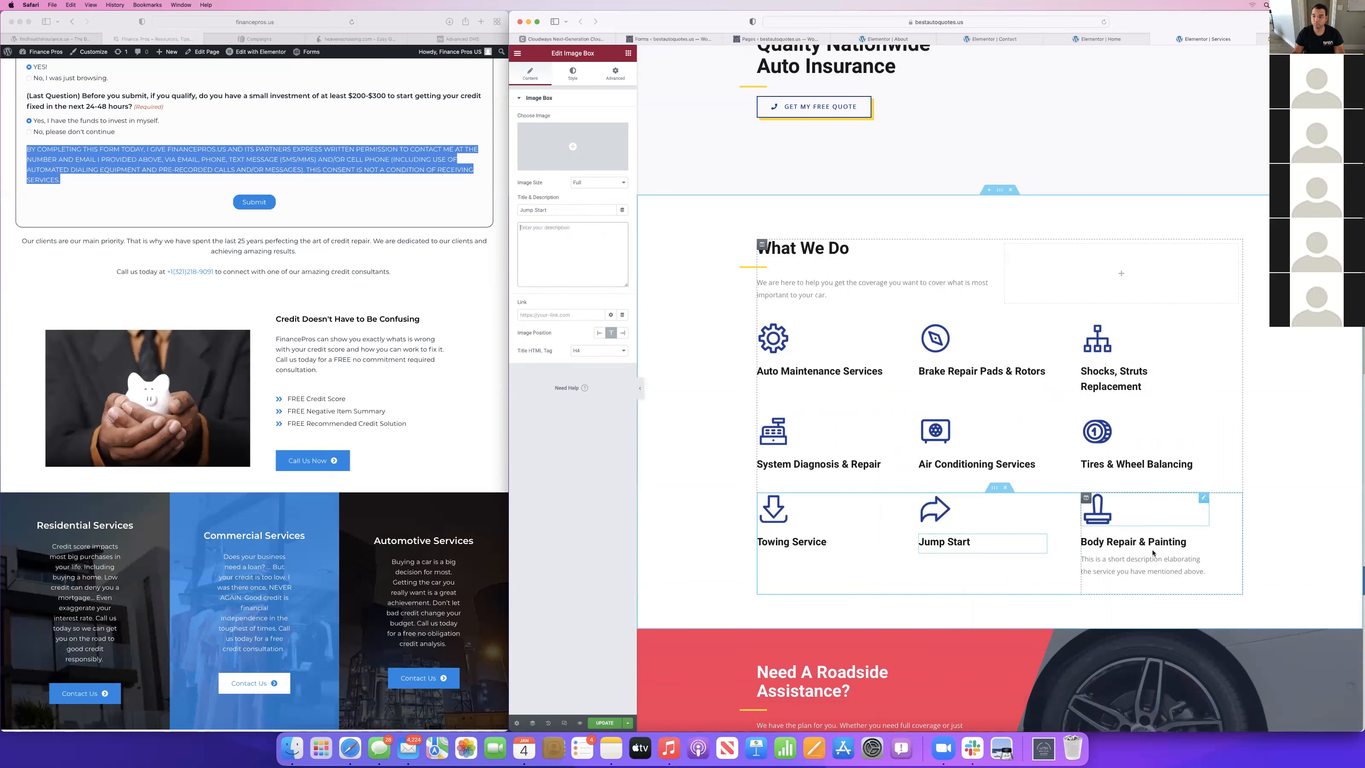
left_click(1134, 543)
left_click(591, 253)
key("super+a")
key("BackSpace")
Delete the short description under the Our Costumer Say heading on the Services page.
scroll(946, 487, "down", 10)
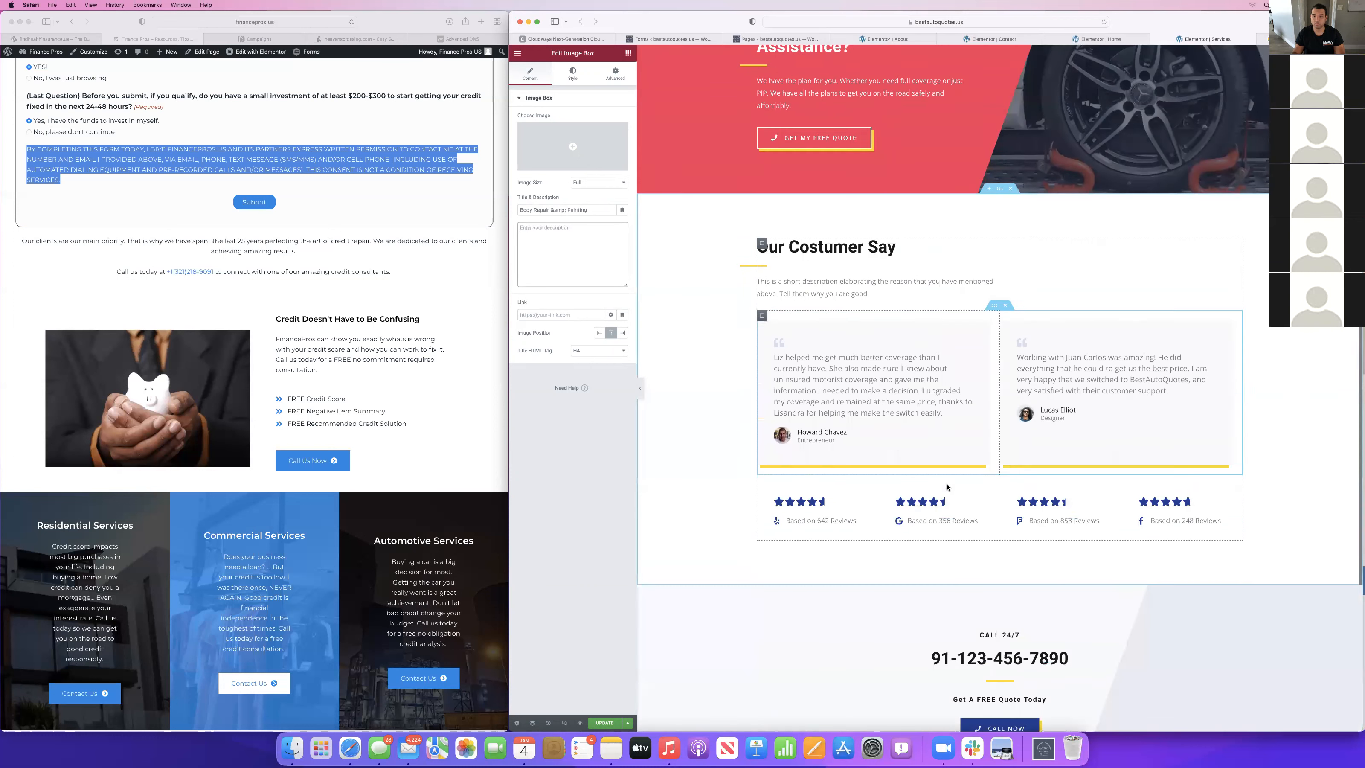
right_click(842, 293)
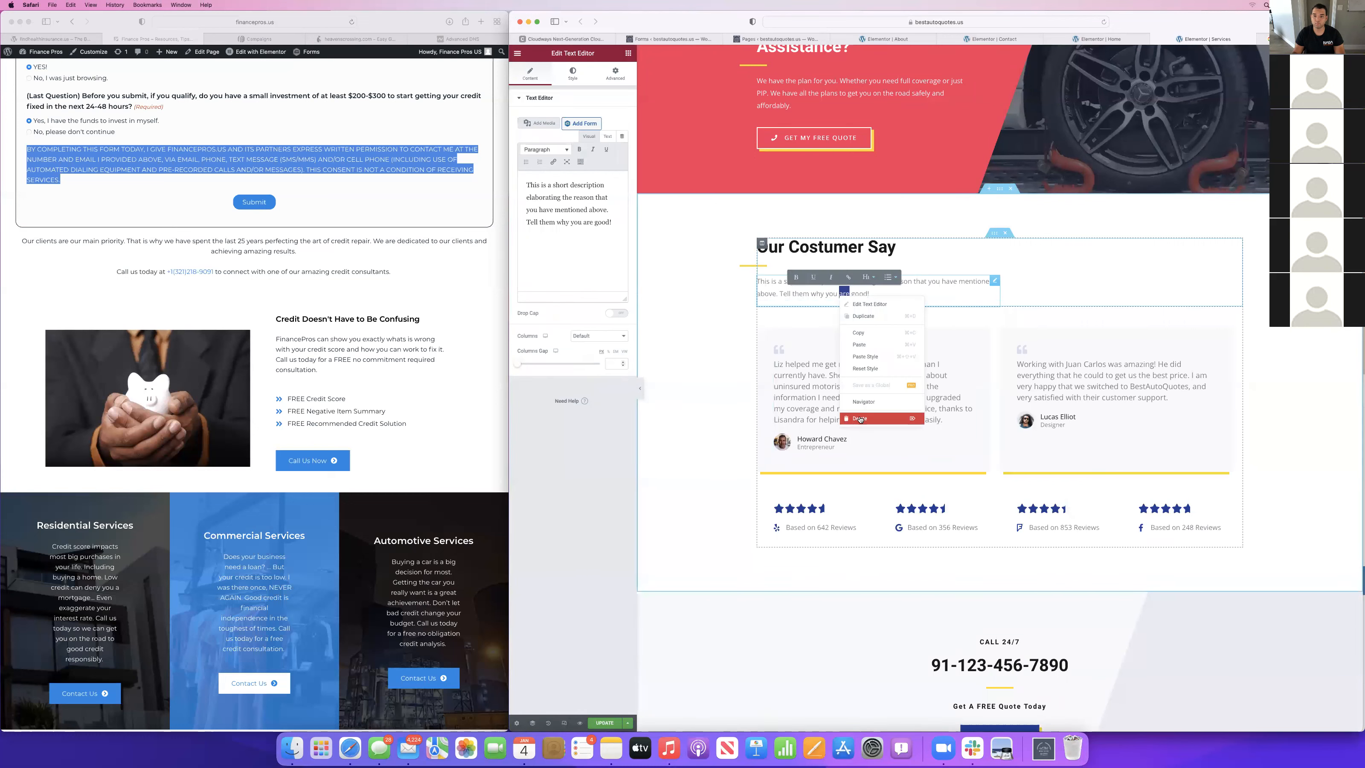
left_click(860, 419)
scroll(934, 394, "down", 6)
scroll(934, 395, "up", 10)
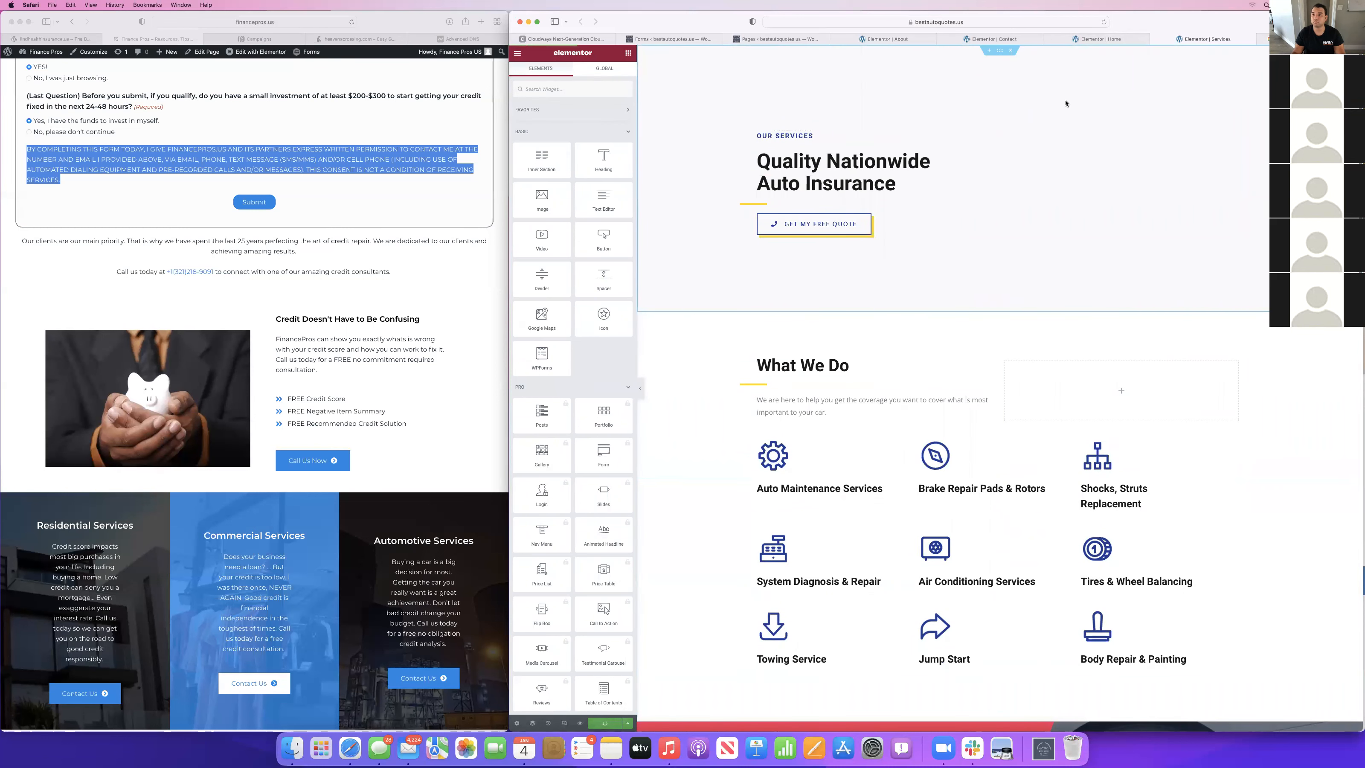
Review the Home page's sections from the hero down to the booking call-to-action, and close the Home and Services editor tabs.
left_click(1096, 37)
scroll(947, 275, "up", 10)
scroll(946, 275, "down", 3)
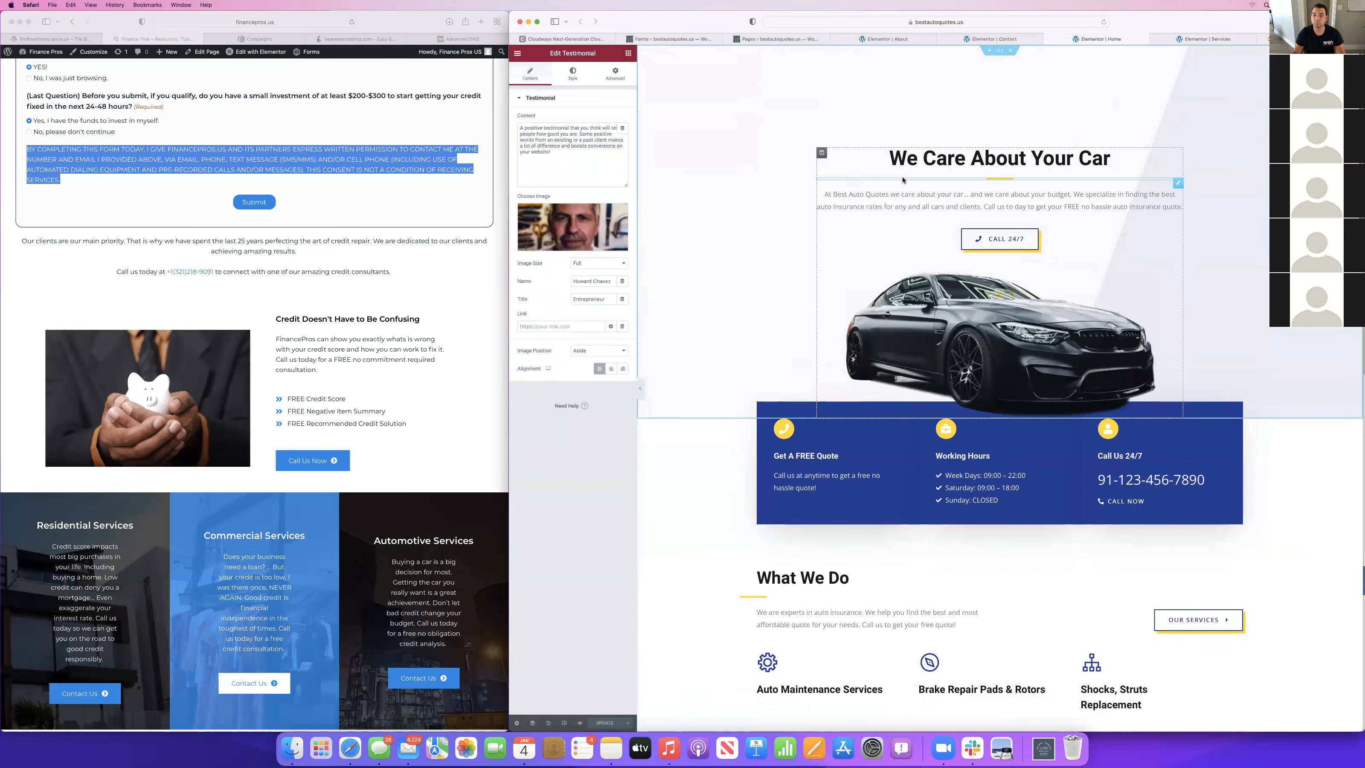
scroll(985, 695, "down", 10)
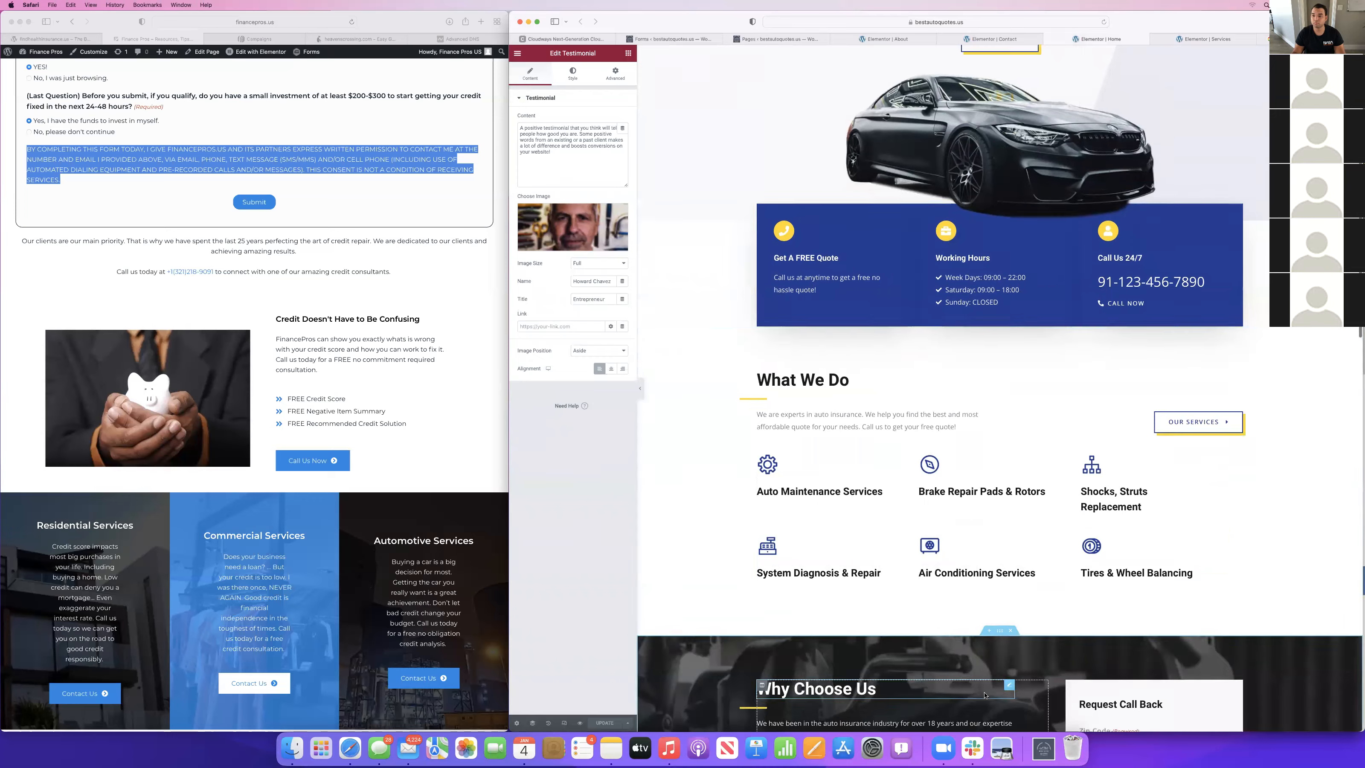
scroll(985, 695, "down", 3)
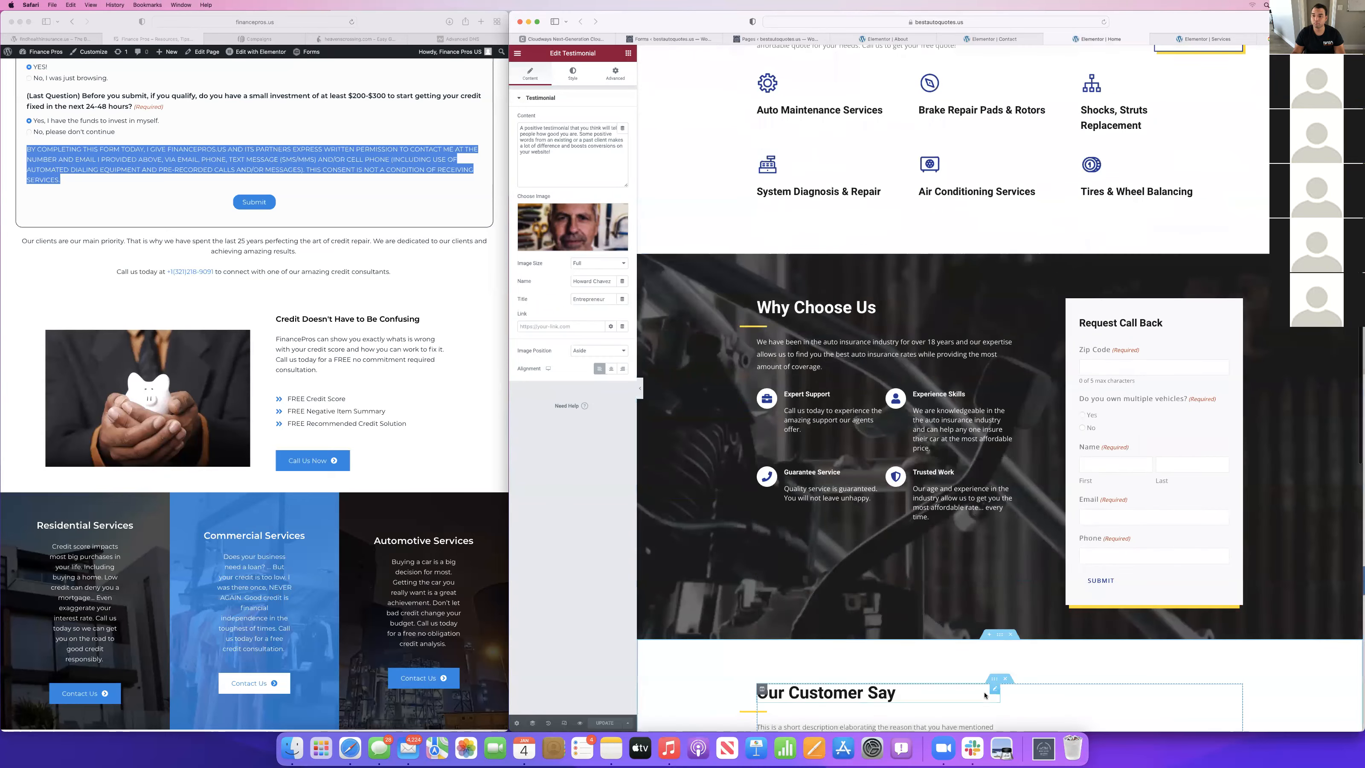
scroll(912, 455, "down", 7)
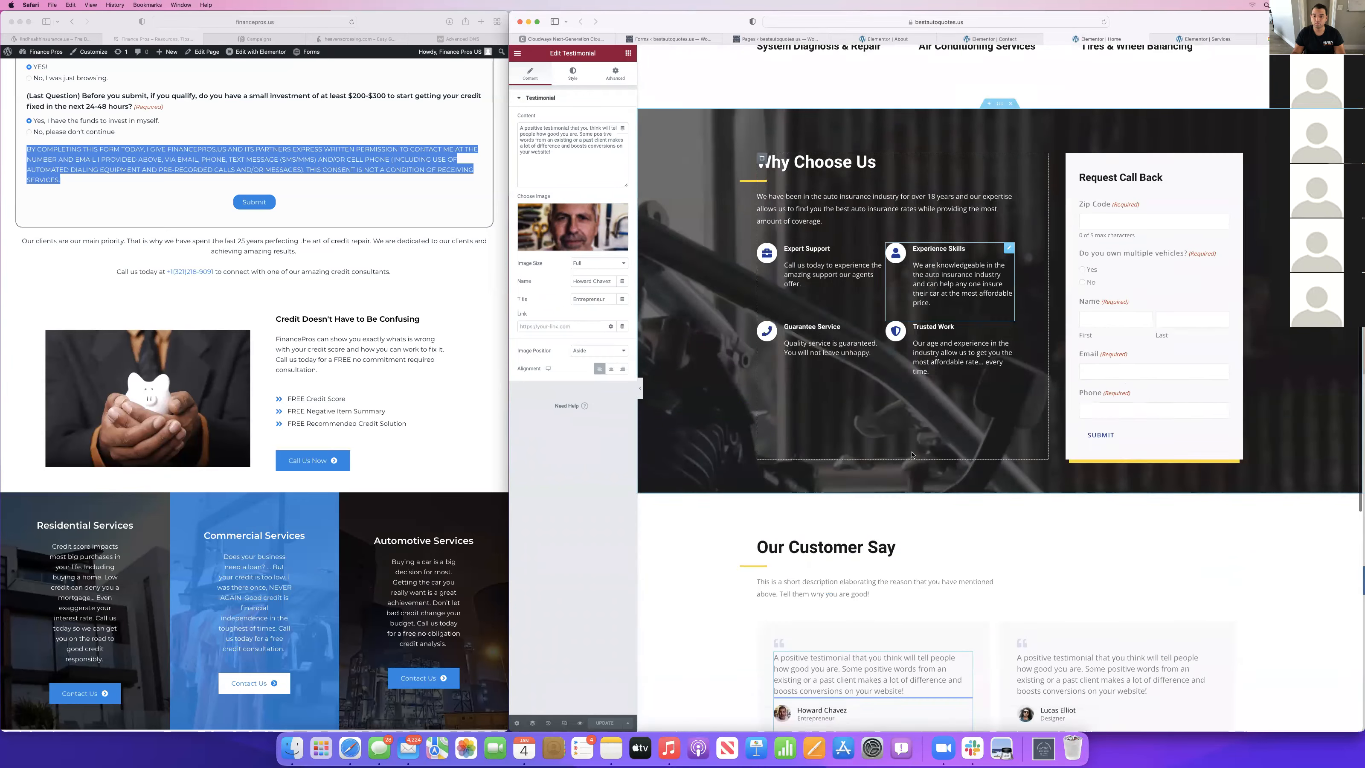
scroll(912, 455, "down", 9)
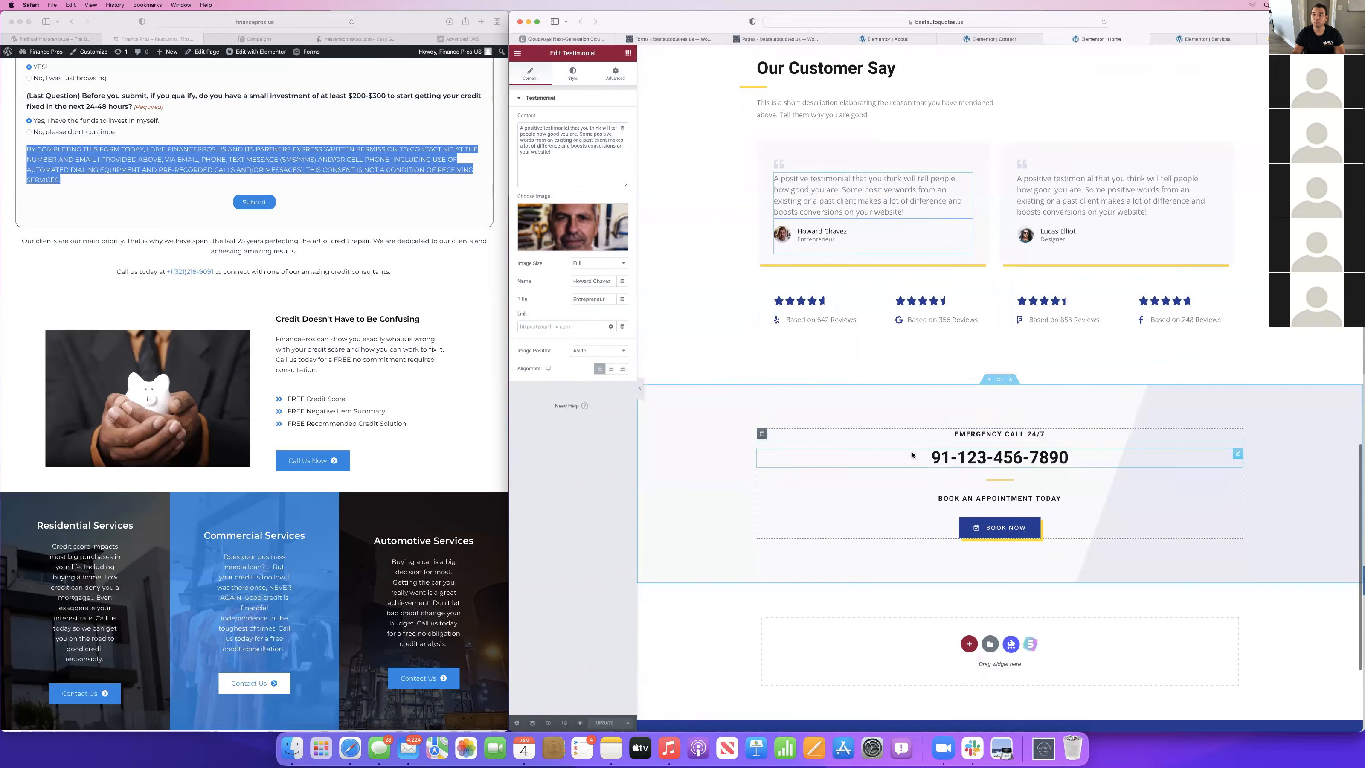
scroll(911, 455, "up", 20)
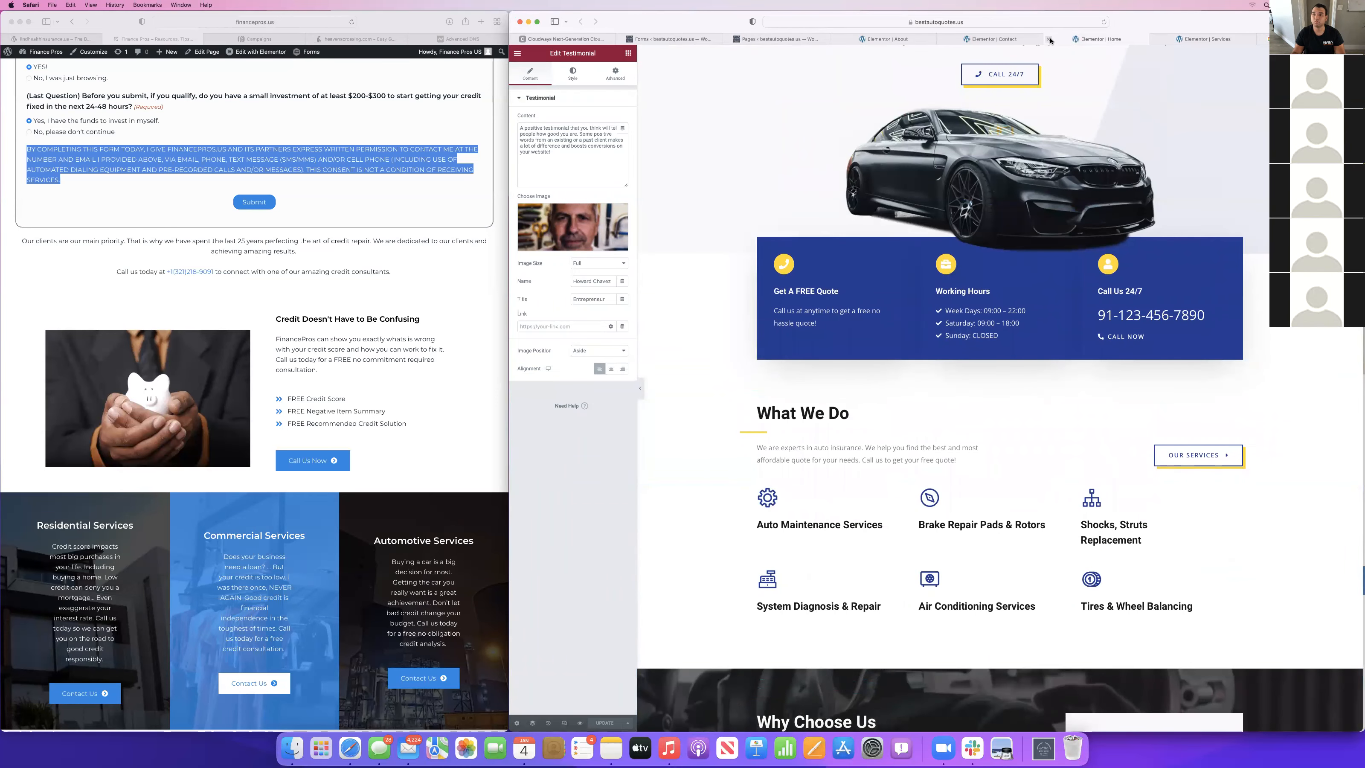
left_click(1049, 39)
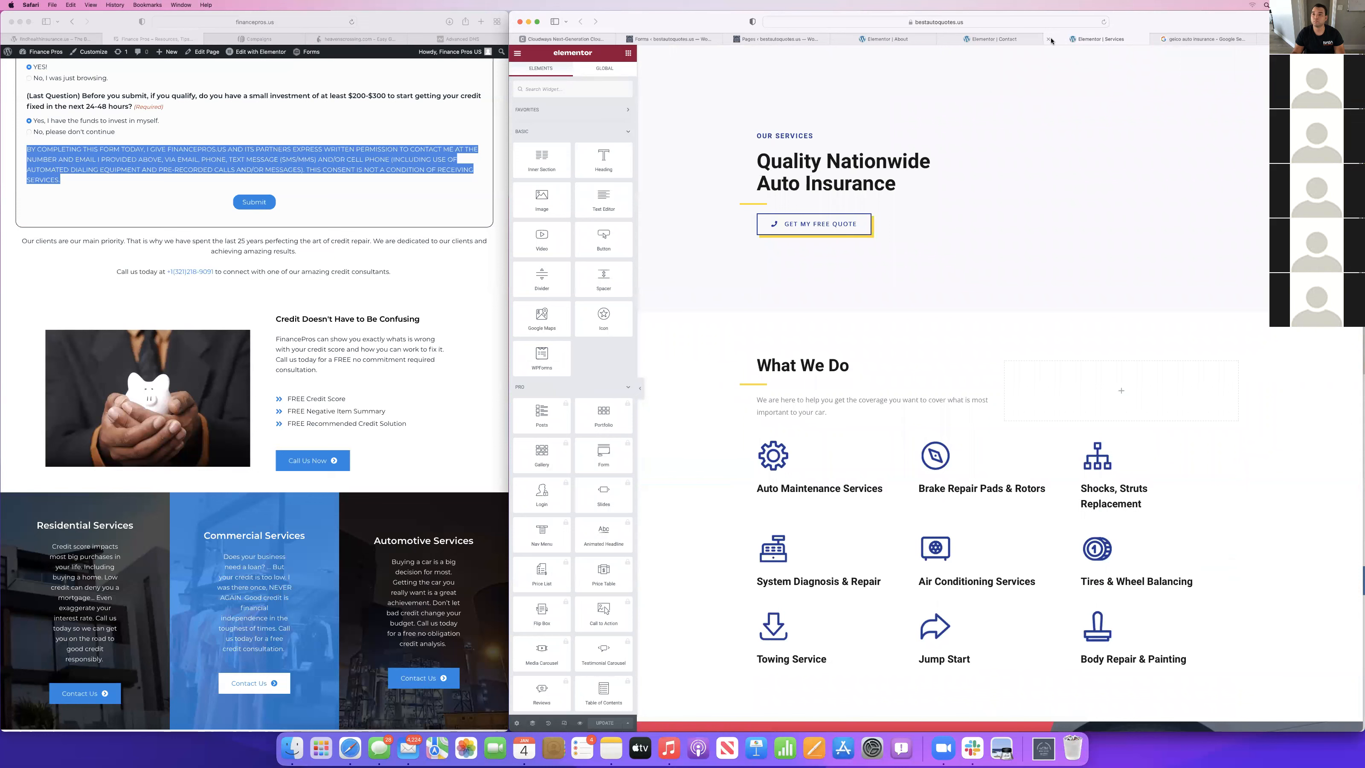
left_click(1046, 39)
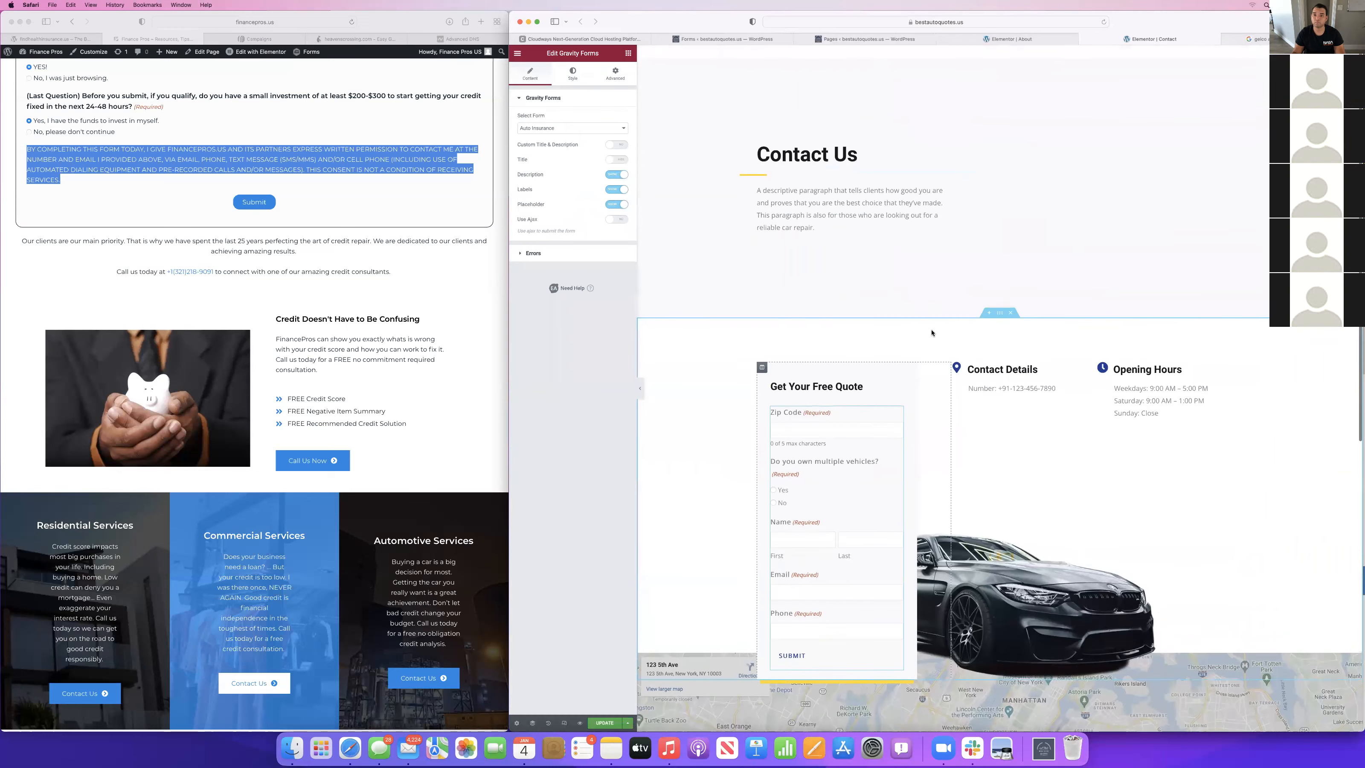
Delete the descriptive paragraph under the Contact Us heading.
right_click(842, 190)
left_click(871, 314)
scroll(978, 275, "down", 7)
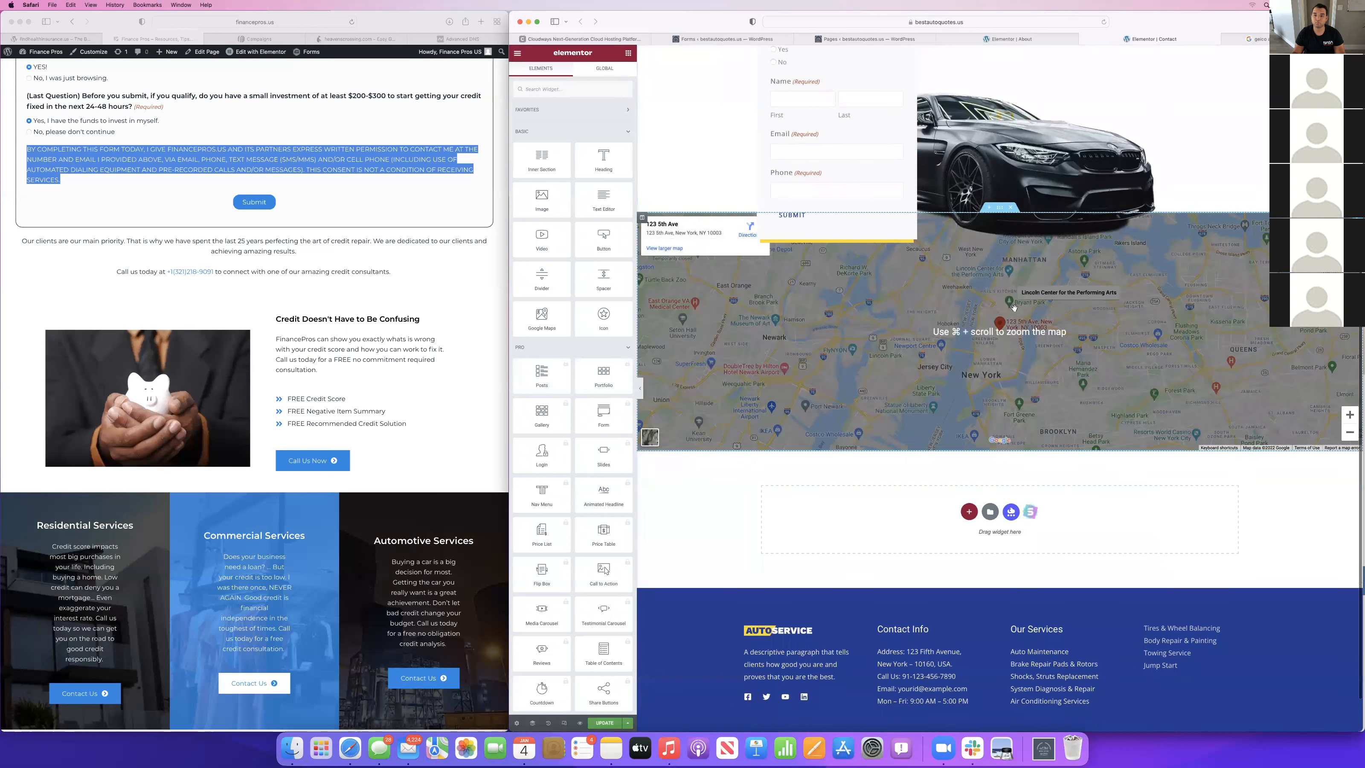
scroll(998, 319, "up", 3)
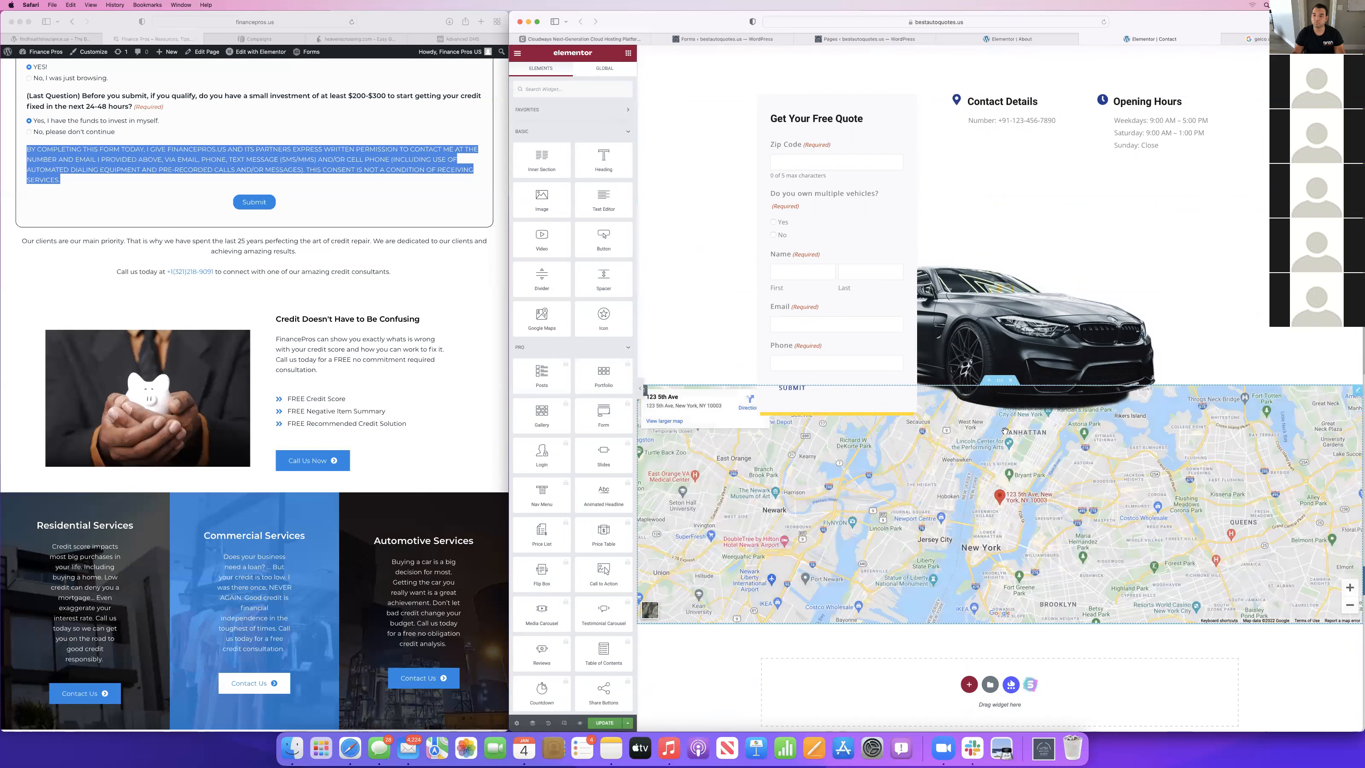
left_click(1009, 474)
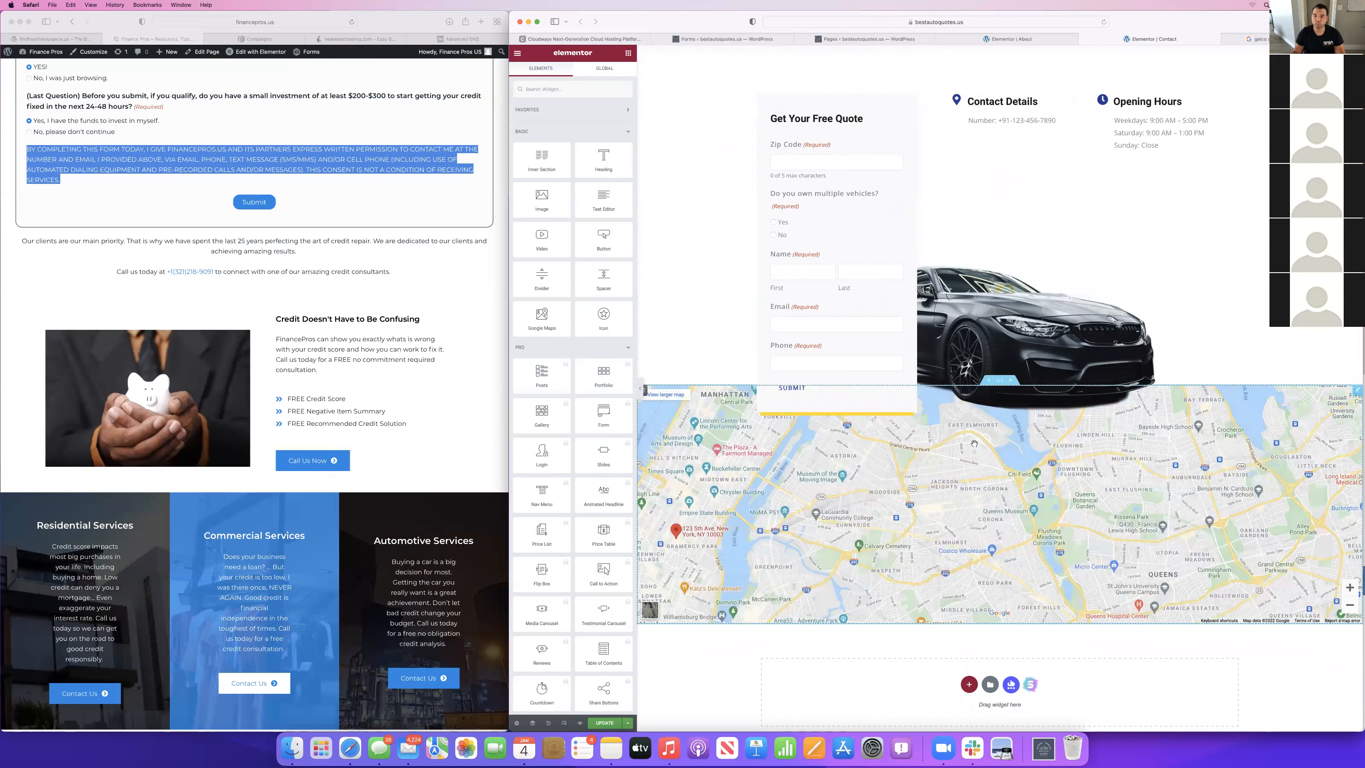
scroll(974, 443, "up", 4)
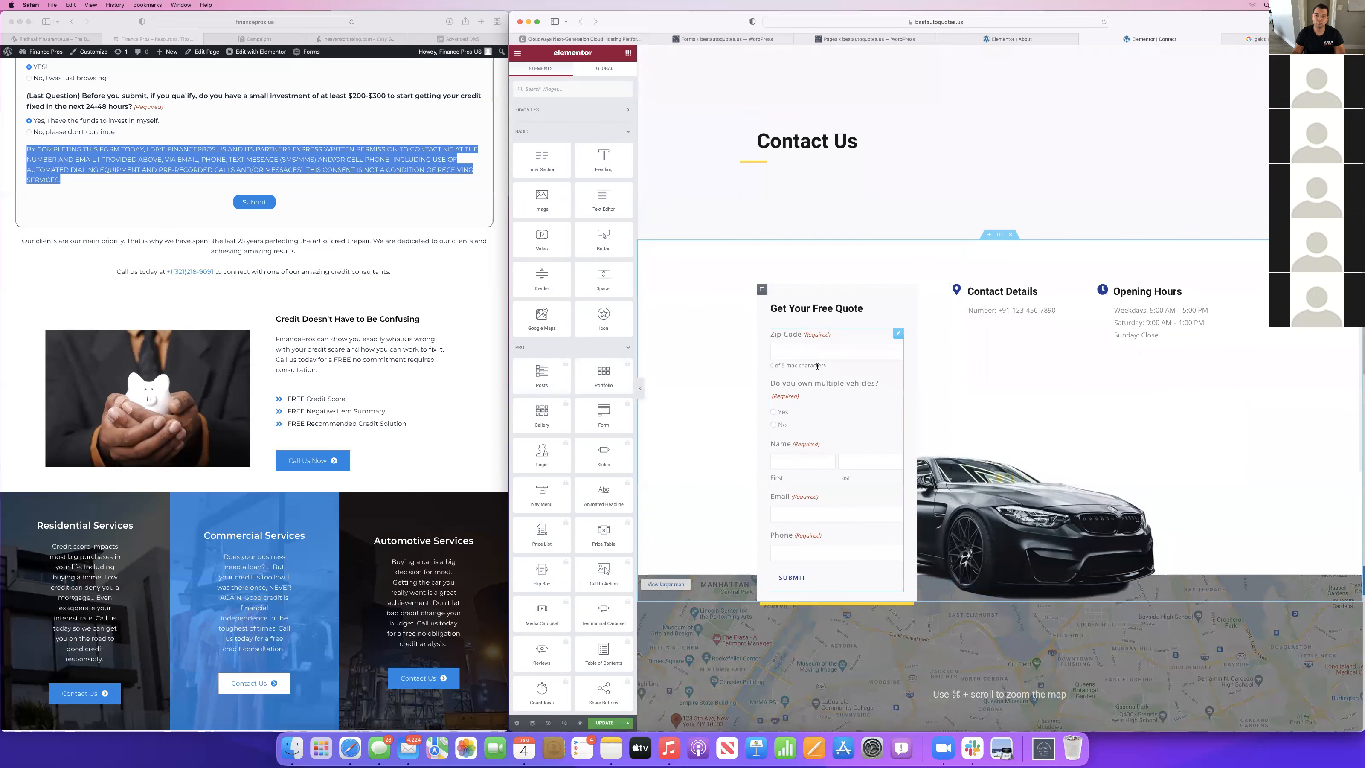
right_click(817, 366)
left_click(857, 494)
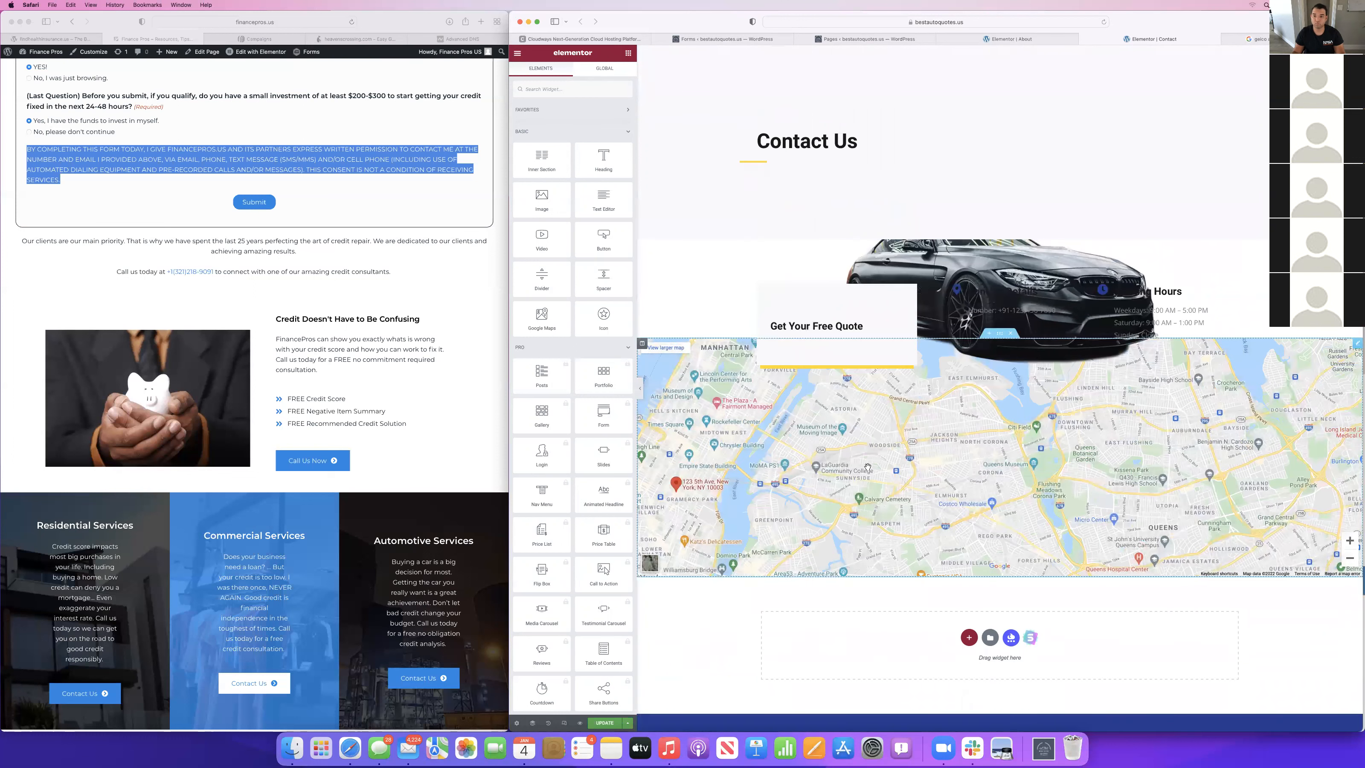
key("super+z")
Update the Contact page and close its editor tab.
scroll(1054, 565, "down", 3)
scroll(1054, 565, "up", 3)
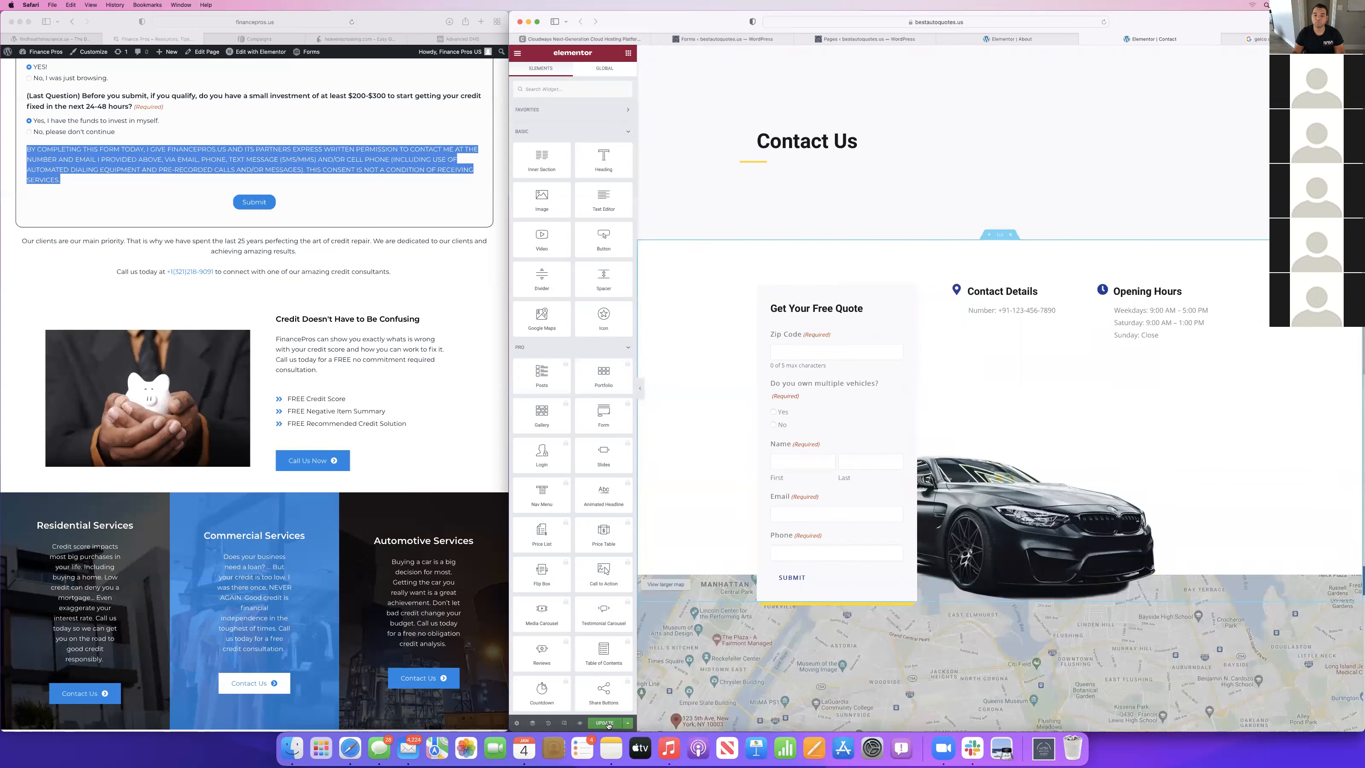
left_click(604, 722)
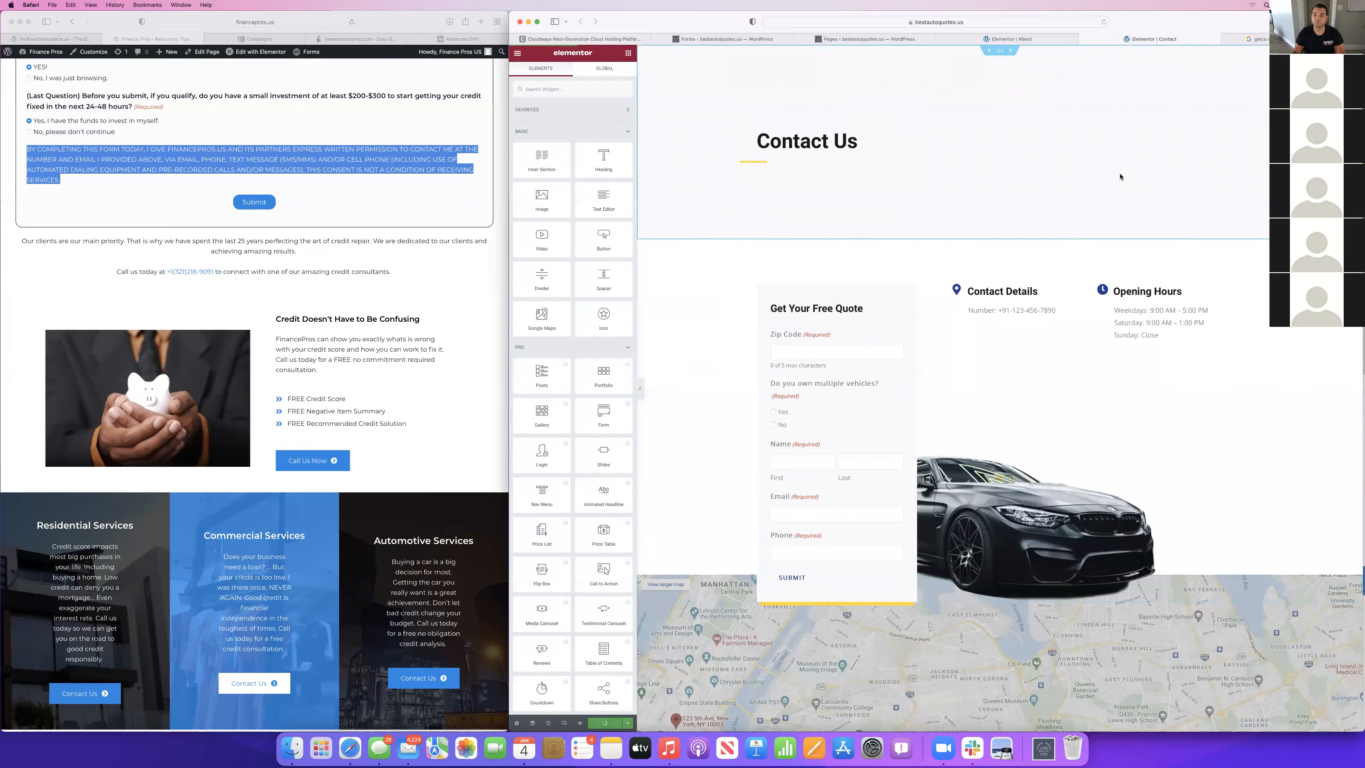
left_click(1084, 39)
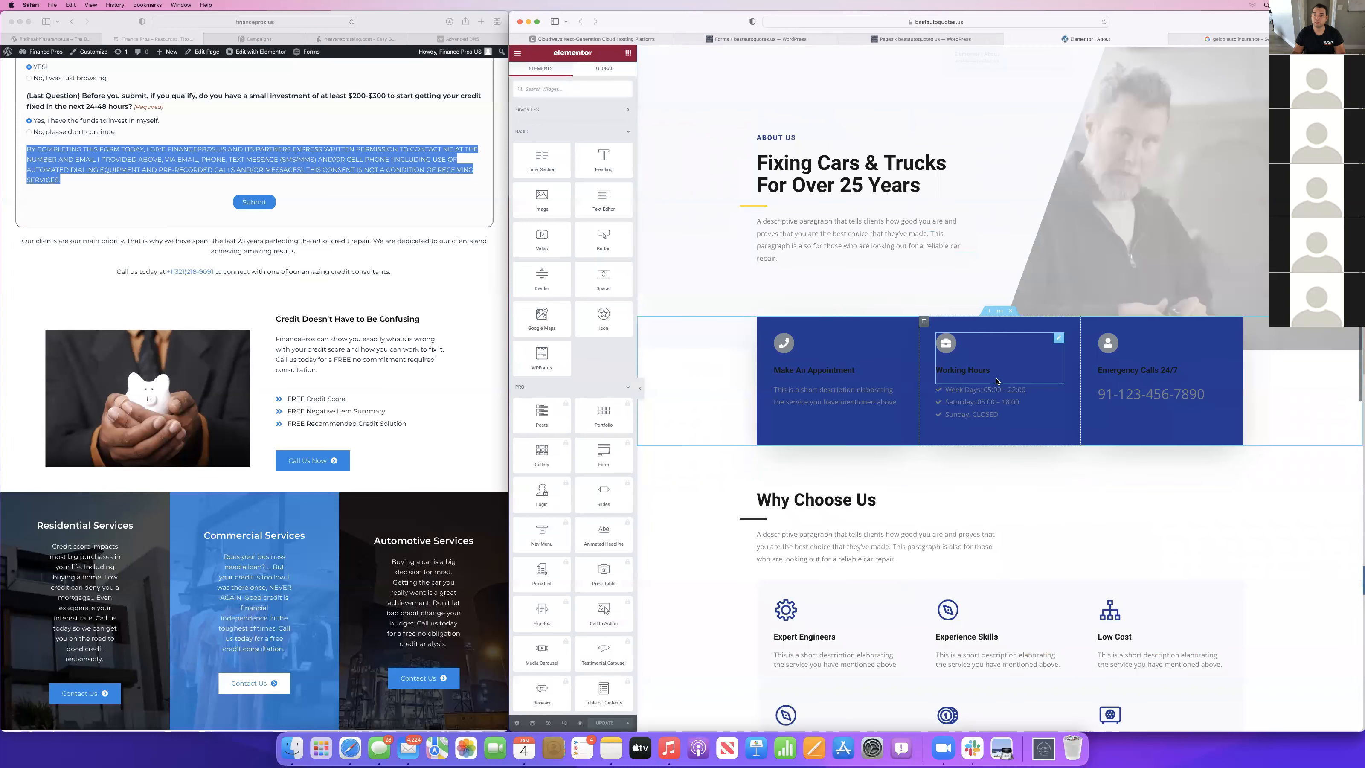
Replace the word "Fixing" with "Insuring" in the About page's main heading.
left_click(827, 160)
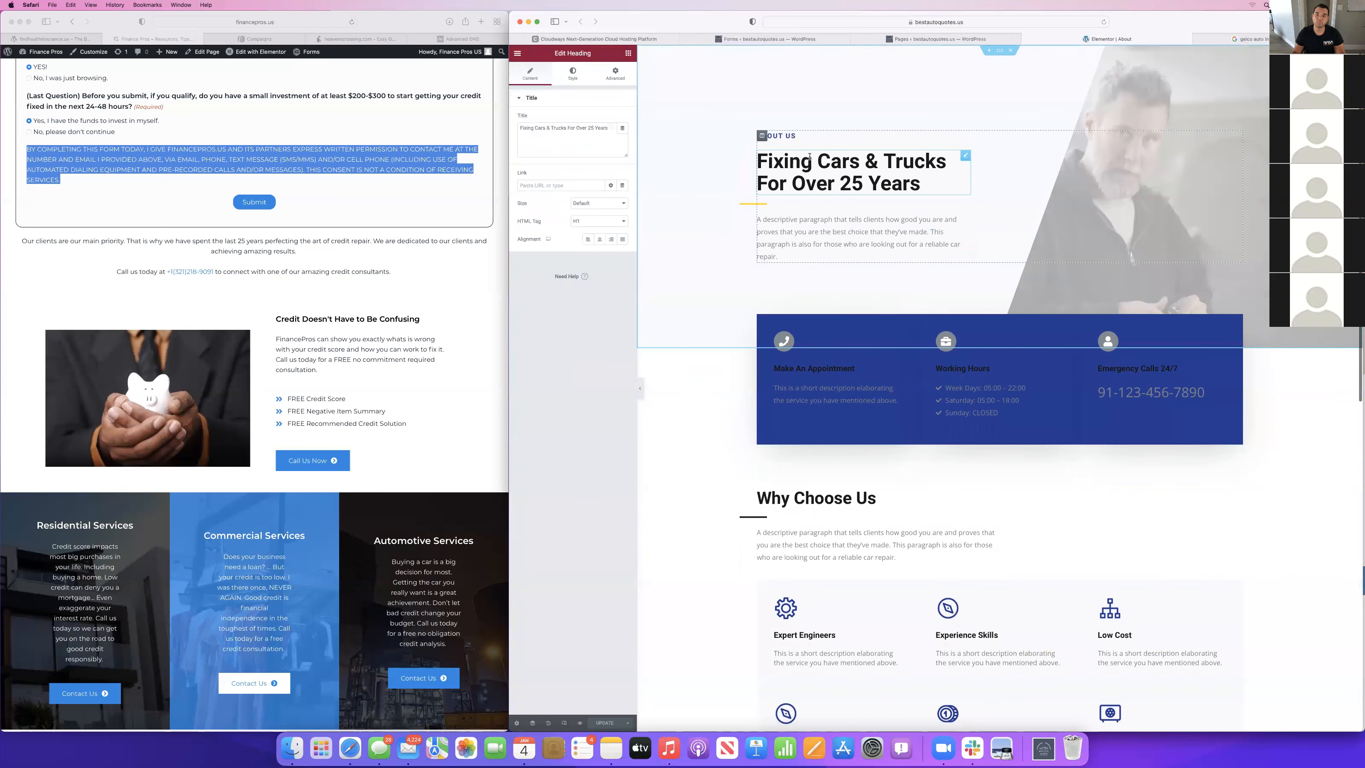
left_click_drag(812, 161, 757, 162)
type("Insur")
type("ance")
key("BackSpace")
key("BackSpace")
key("BackSpace")
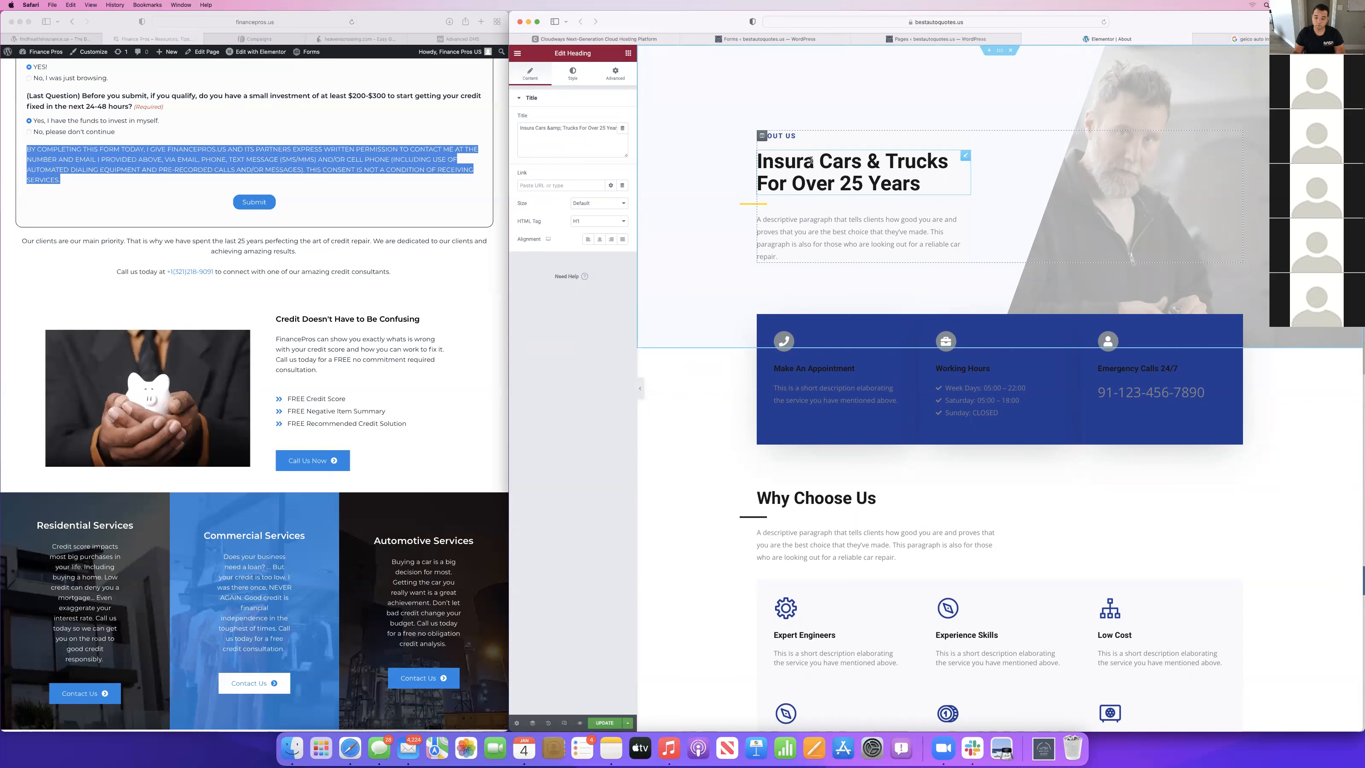
key("BackSpace")
type("ing")
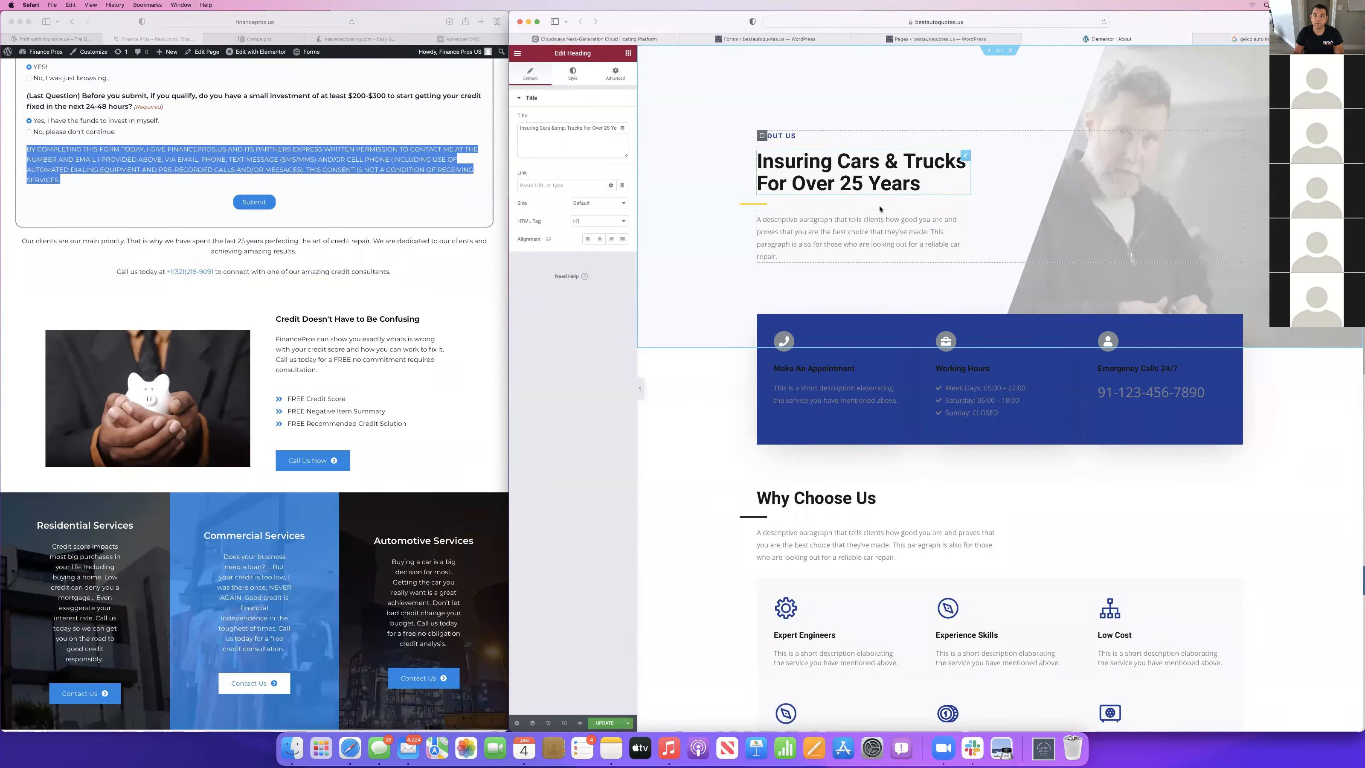
Delete the descriptive paragraph below the About page's main heading.
left_click(855, 234)
right_click(850, 234)
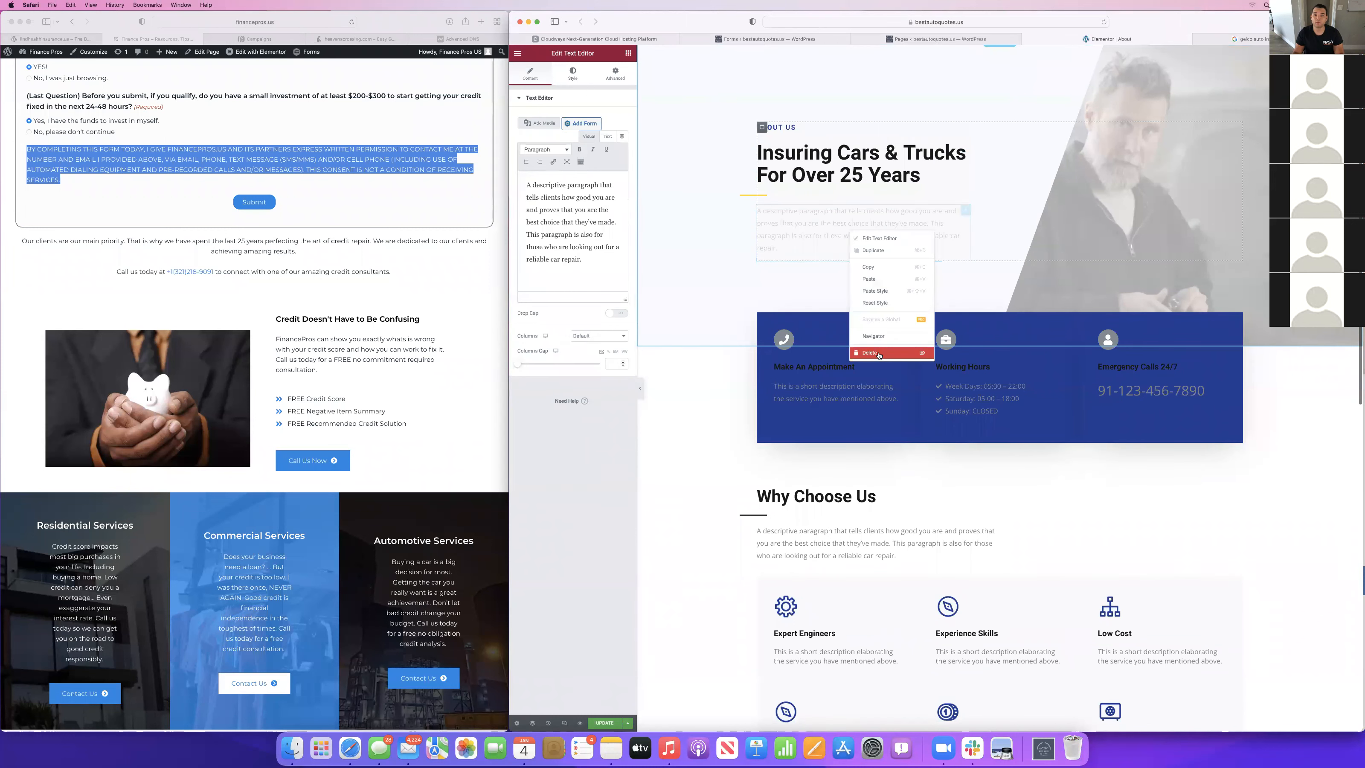
left_click(879, 353)
Change the number of years in the About page's main heading to 18.
left_click(859, 183)
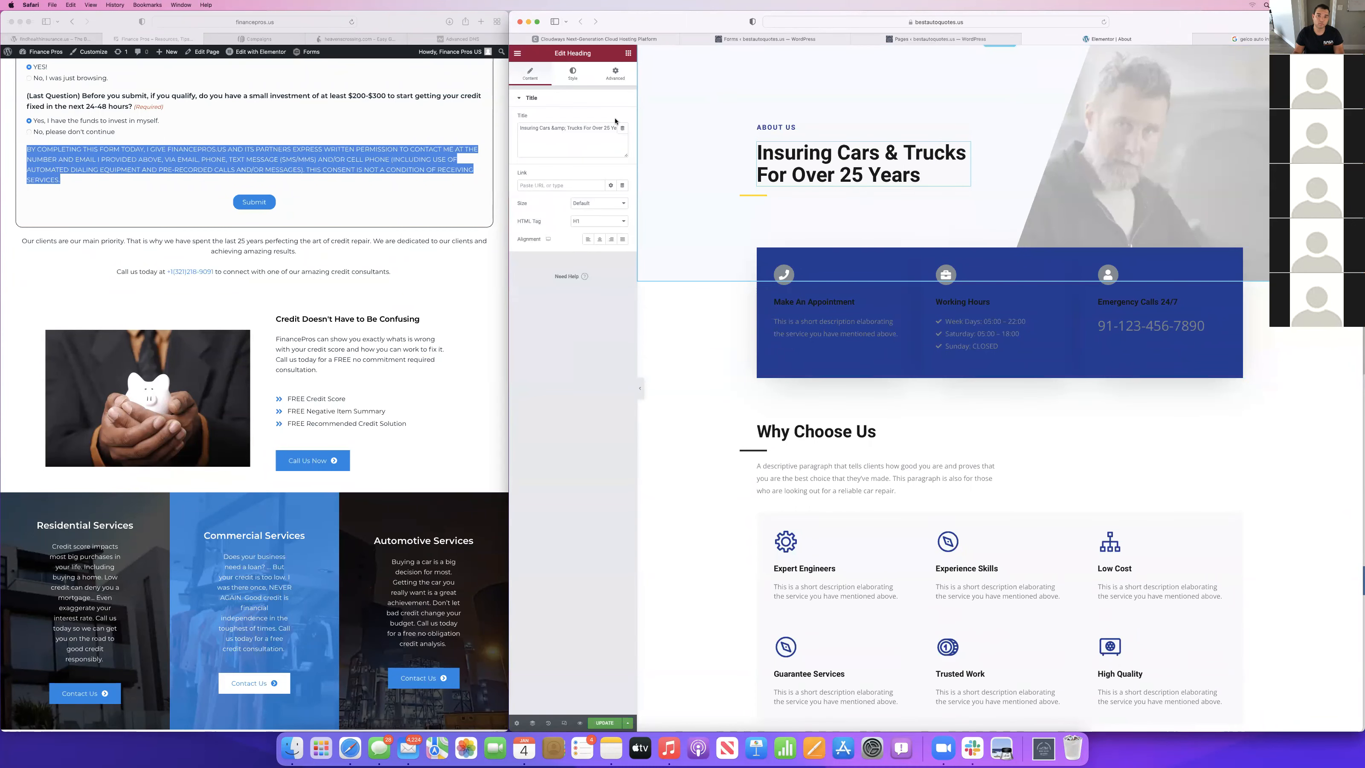
left_click(610, 129)
key("BackSpace")
key("BackSpace")
key("BackSpace")
type("18")
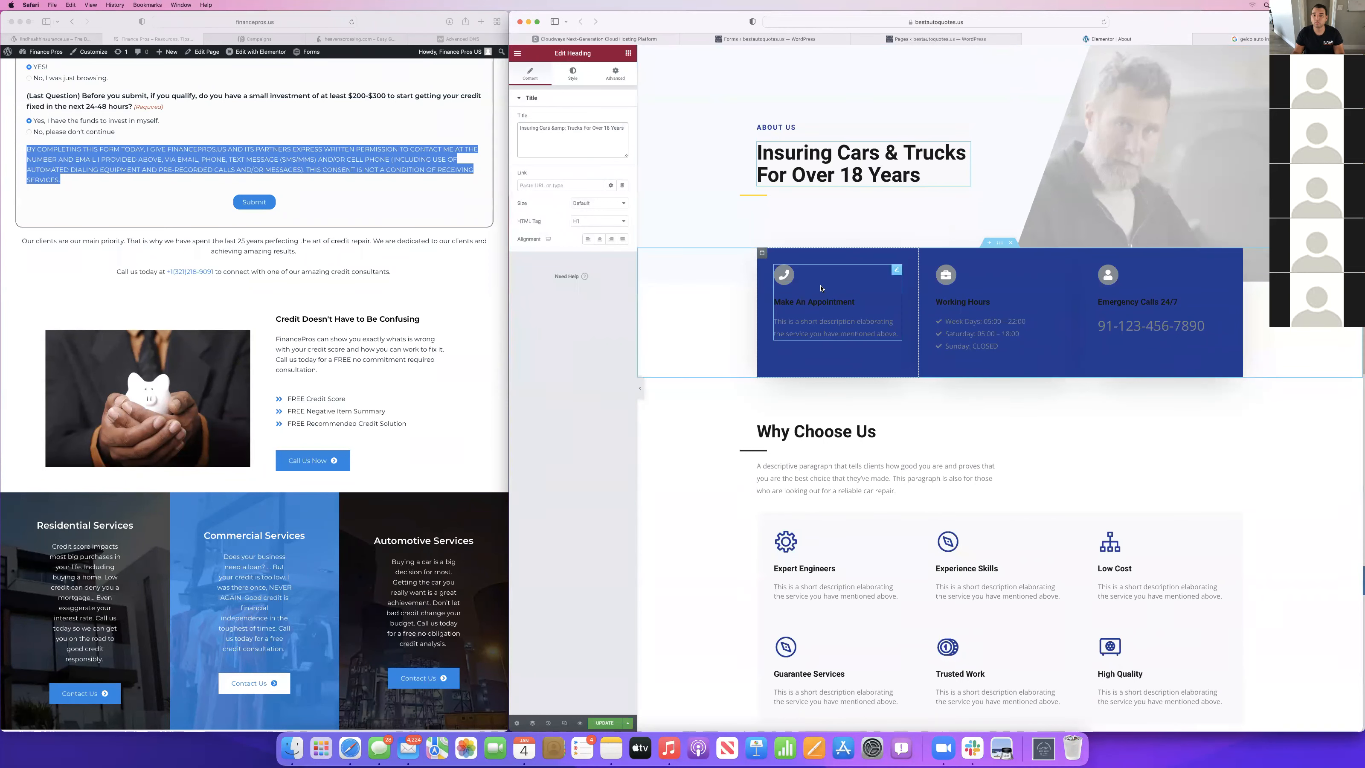
Change the Make An Appointment box's title to "Get a Free Quote".
left_click(854, 301)
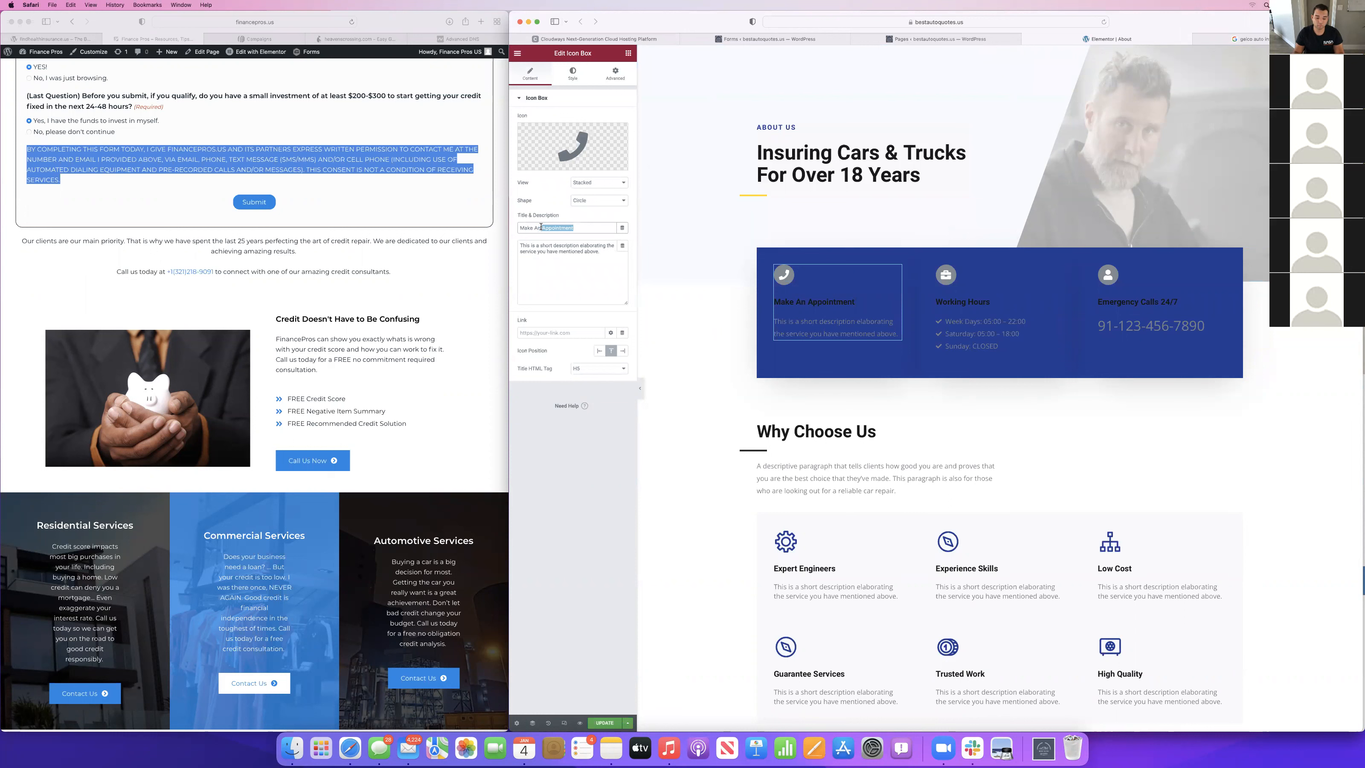
left_click_drag(541, 226, 519, 228)
key("BackSpace")
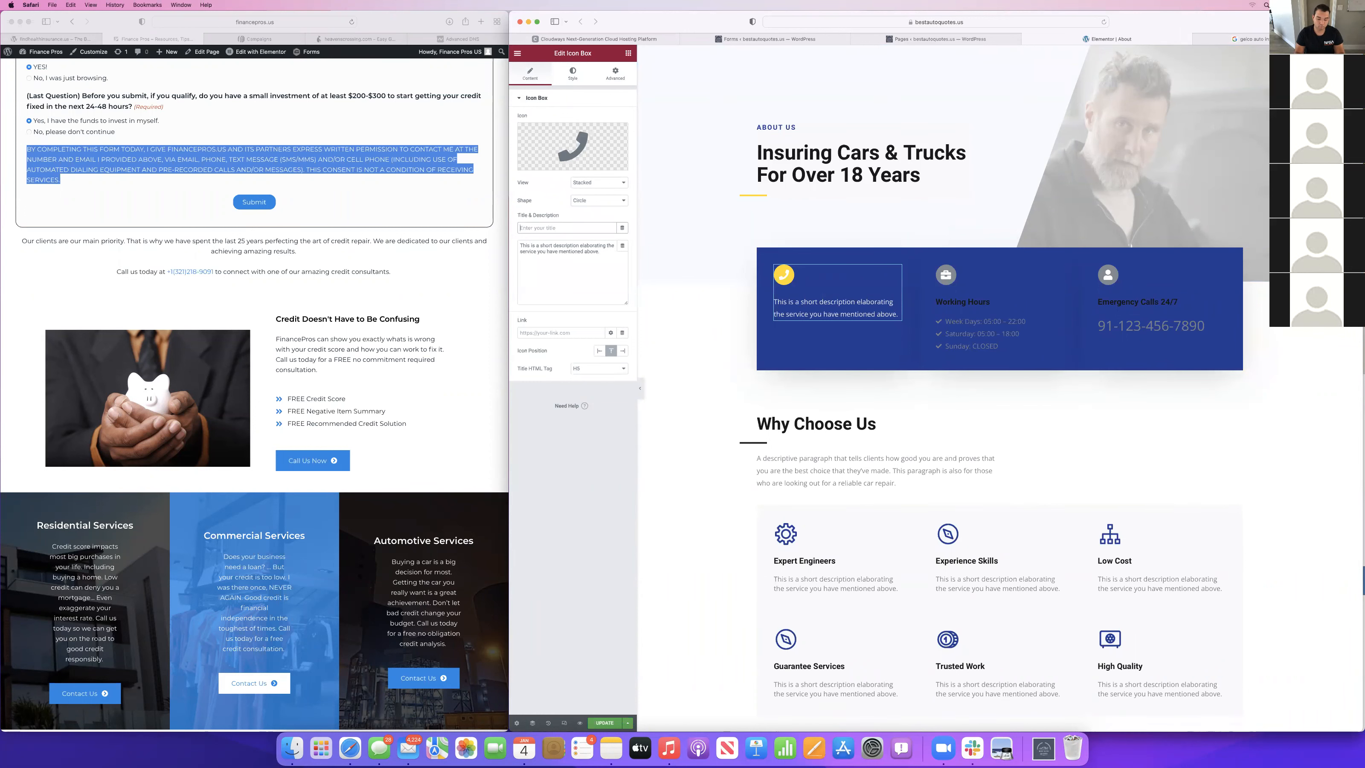
type("M")
key("BackSpace")
type("Get a Free Quote")
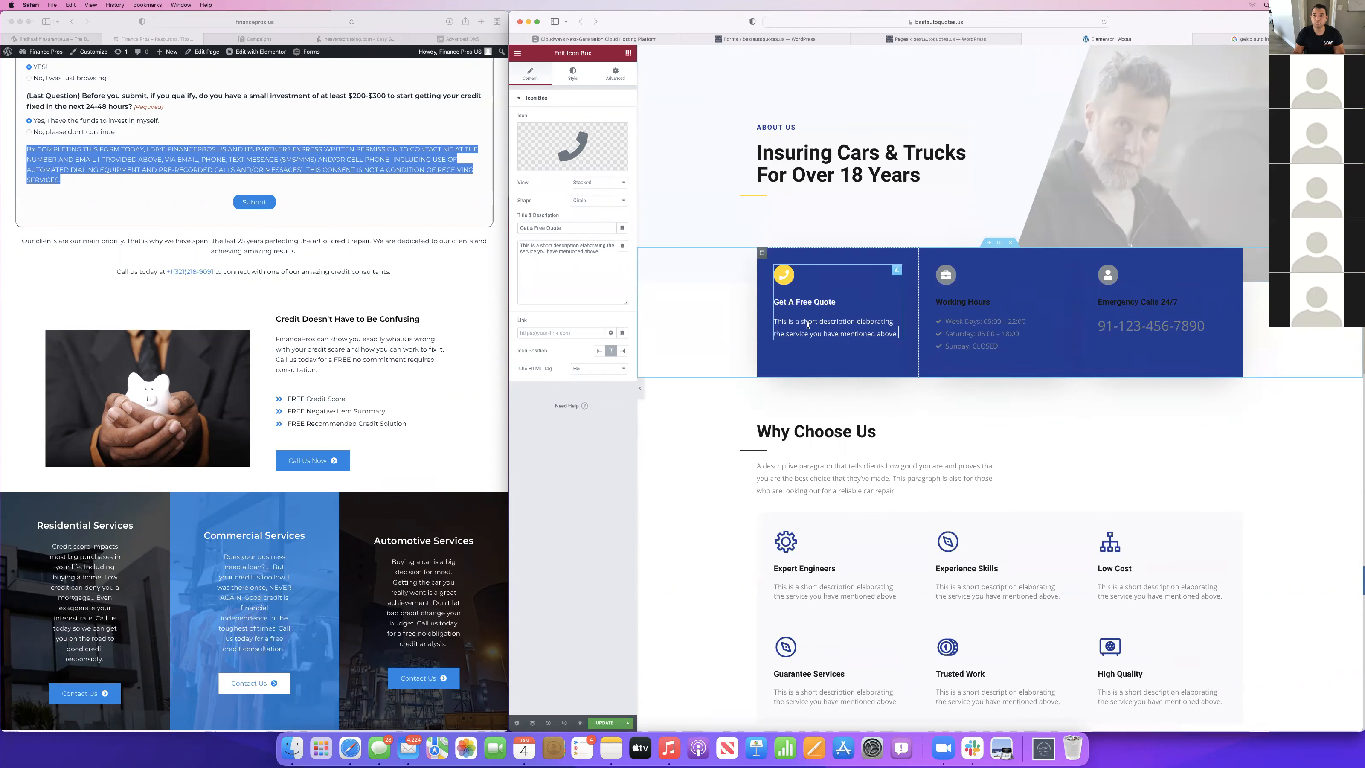
Delete the Get A Free Quote icon box from the blue information strip.
right_click(807, 325)
left_click(839, 449)
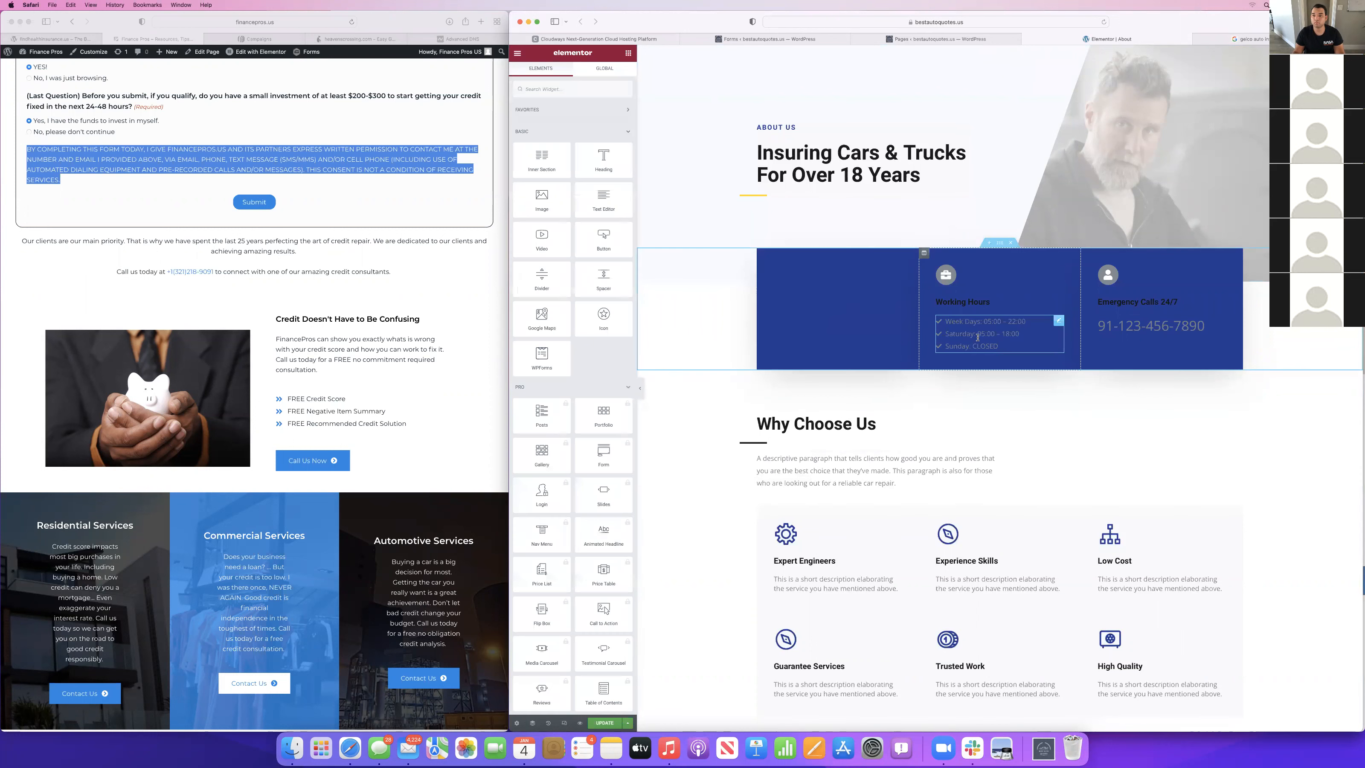
Set the Working Hours list to "Week Days: 09:00 – 22:00" and "Saturday: 09:00 – 18:00".
left_click(978, 337)
left_click(557, 150)
left_click(562, 179)
key("BackSpace")
type("9:00 – 22:00")
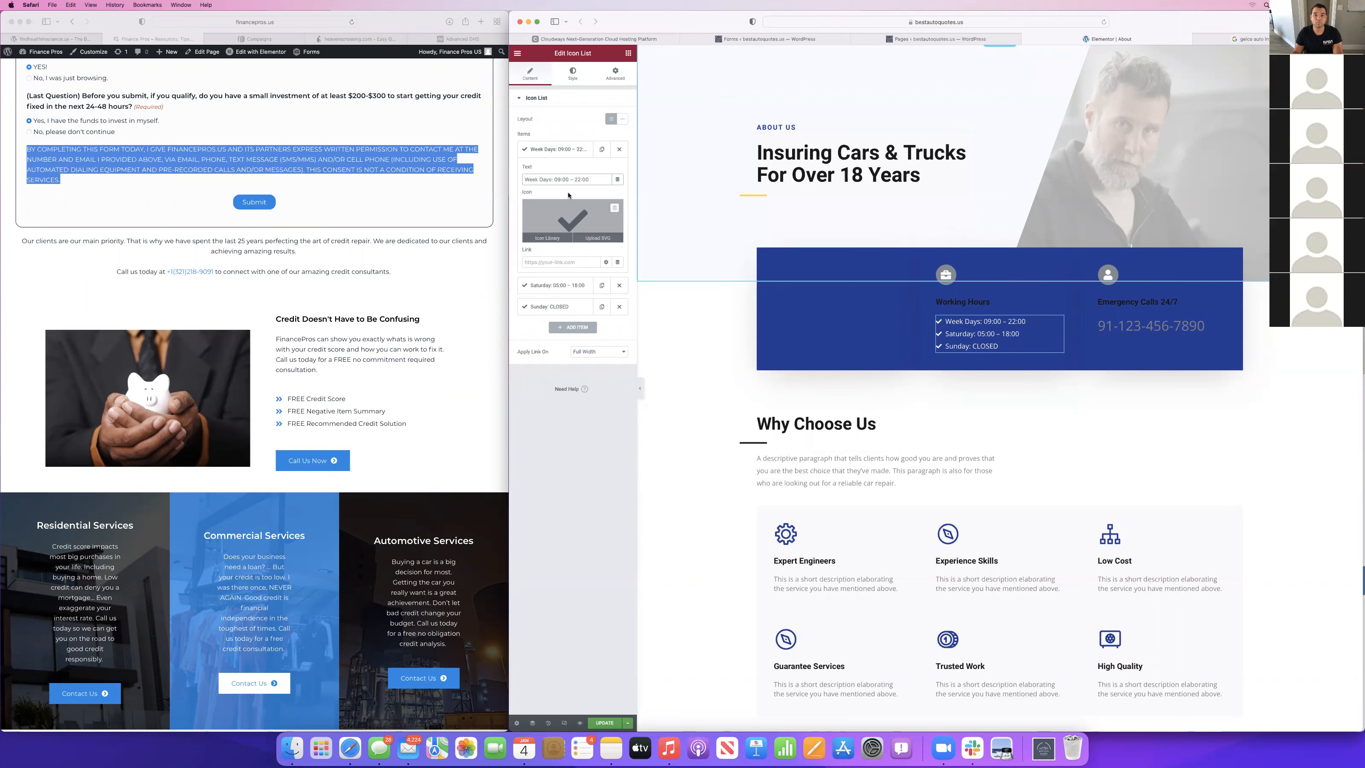
left_click(547, 287)
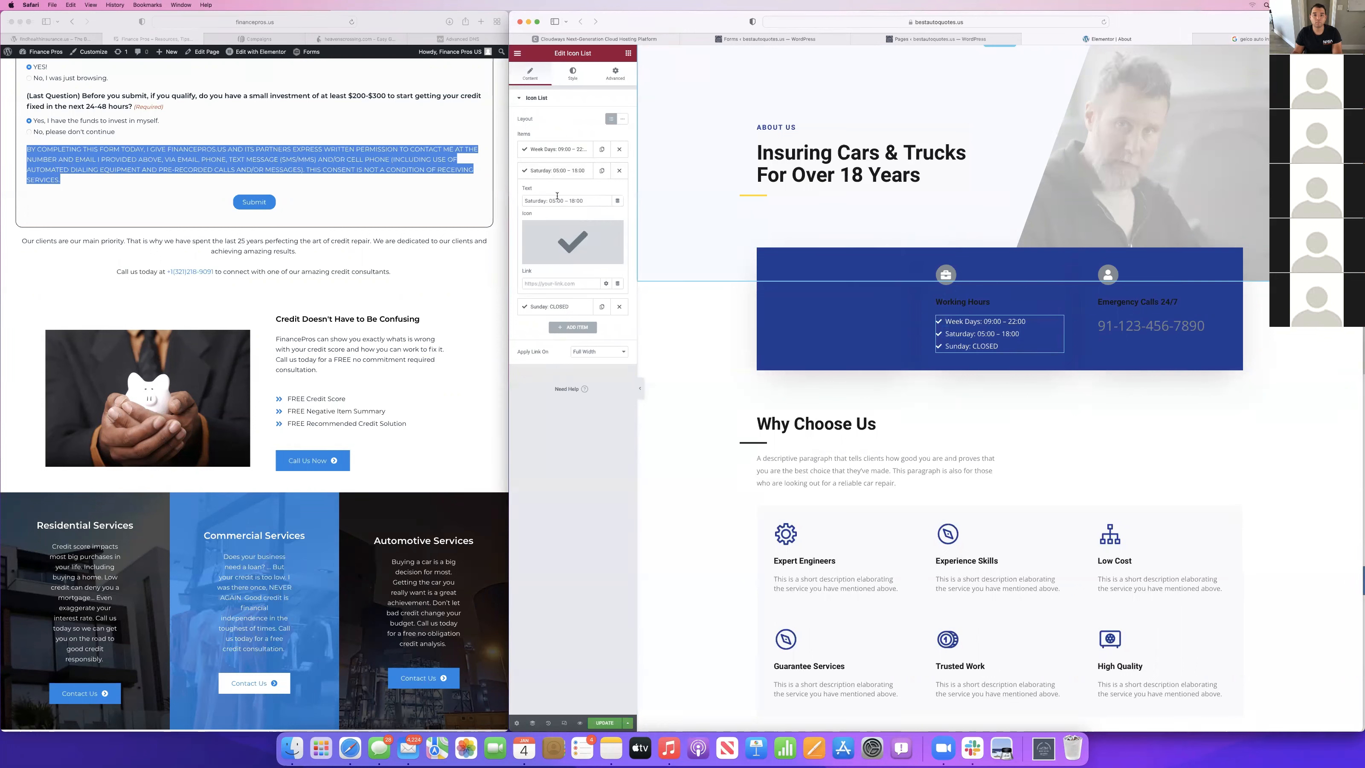
left_click(555, 200)
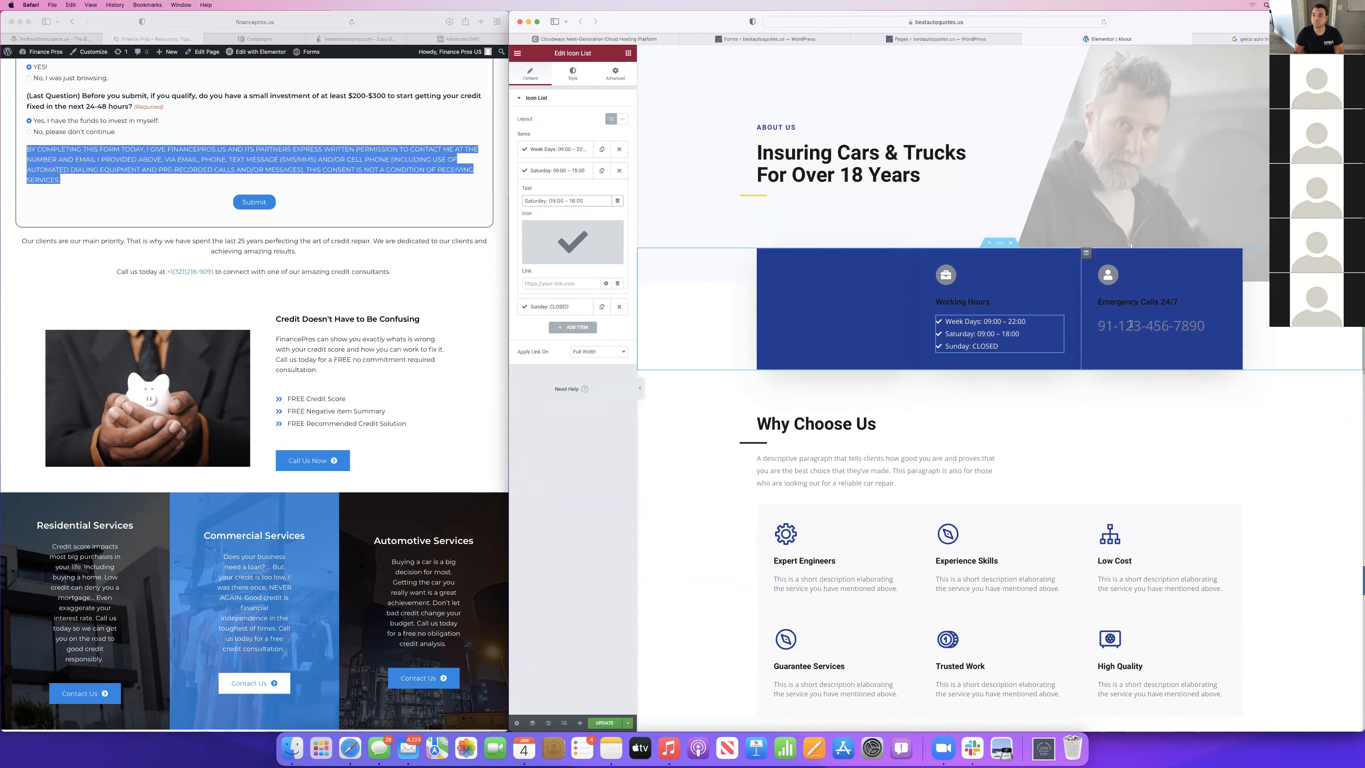
Change the title of the Emergency Calls 24/7 box in the blue strip to "Call Us 24/7".
left_click(1147, 312)
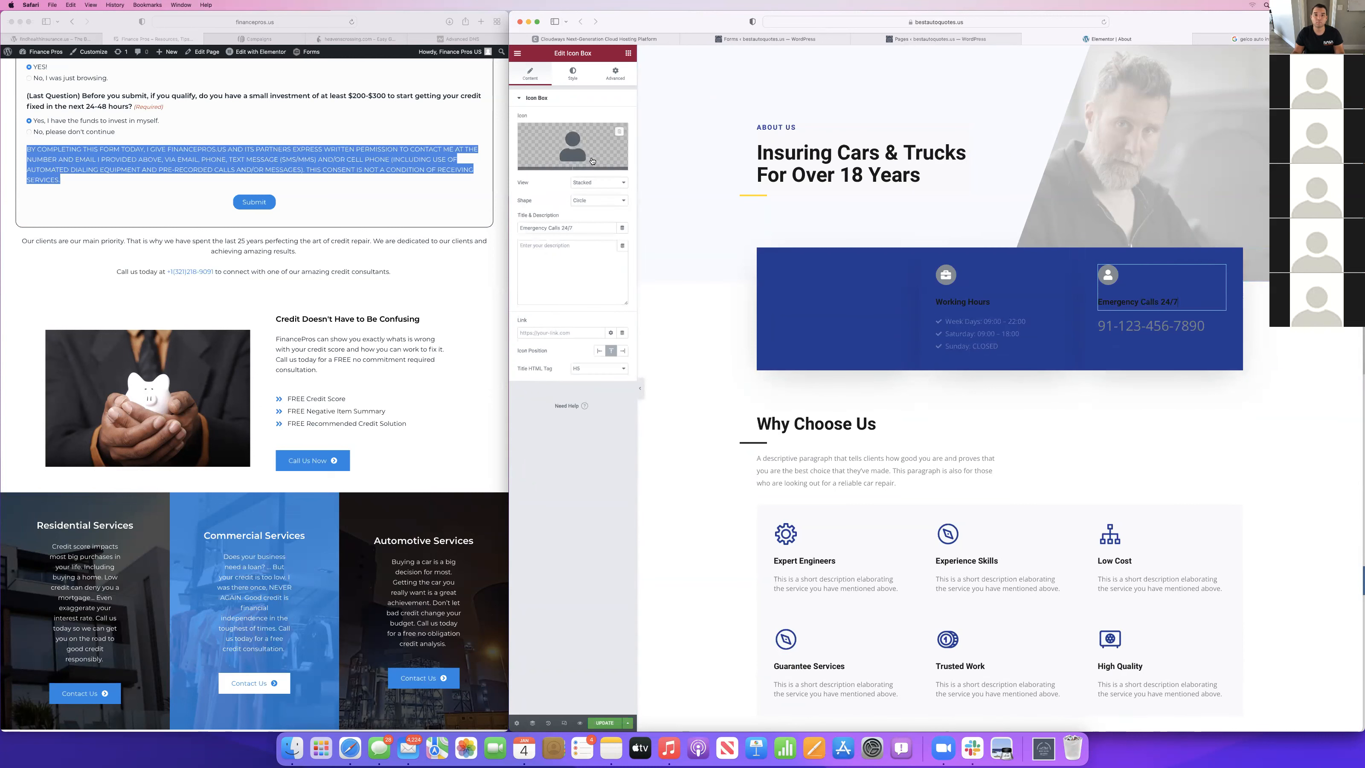
left_click(518, 227, "shift")
key("BackSpace")
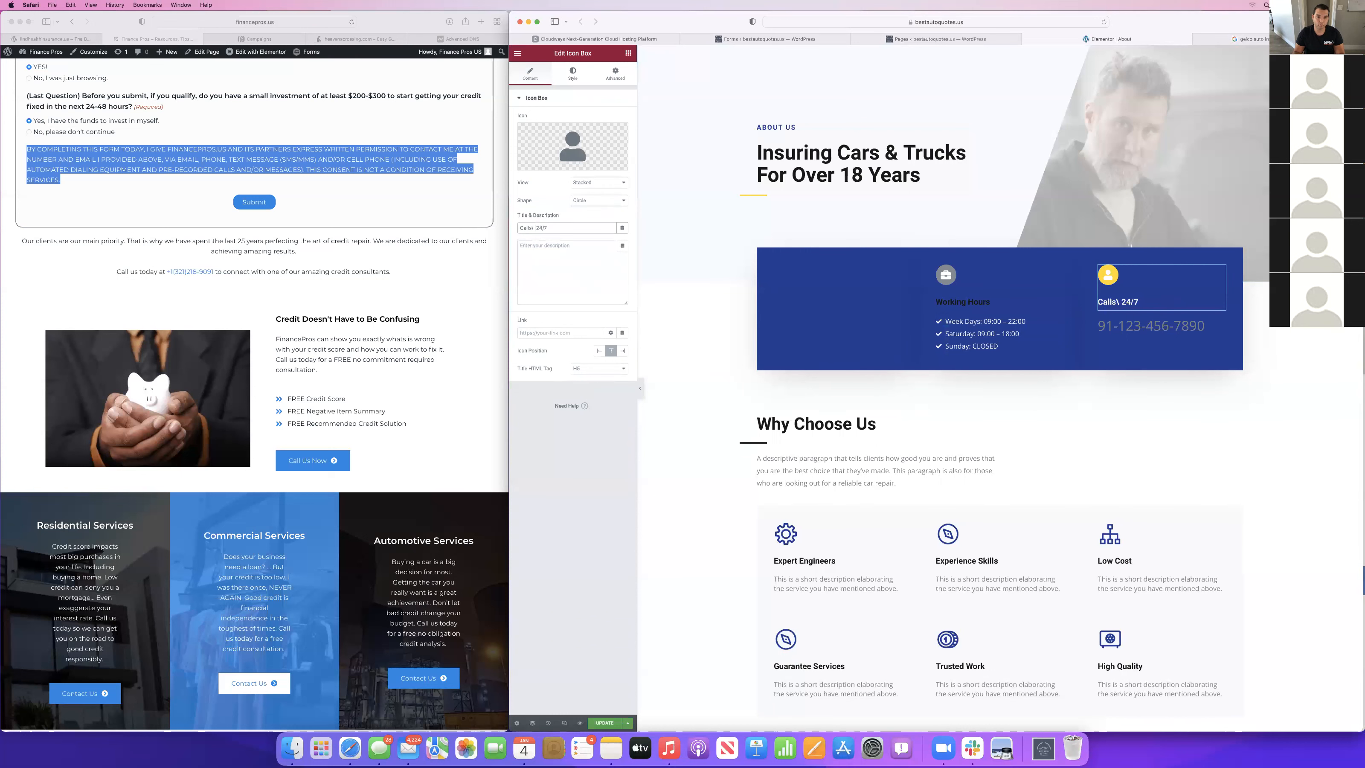
type("U")
Clear the placeholder descriptions of the Expert Engineers, Experience Skills and Low Cost boxes under Why Choose Us.
scroll(830, 497, "down", 2)
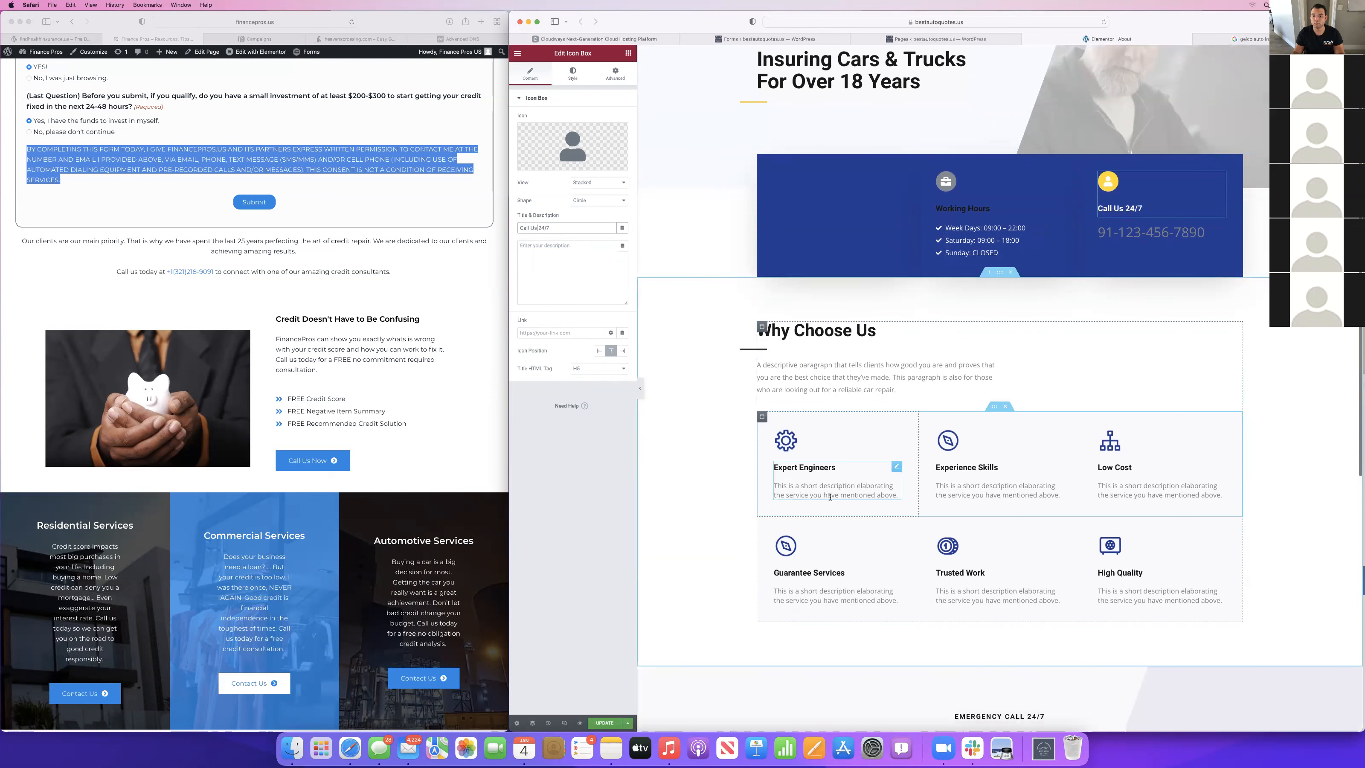
left_click(830, 497)
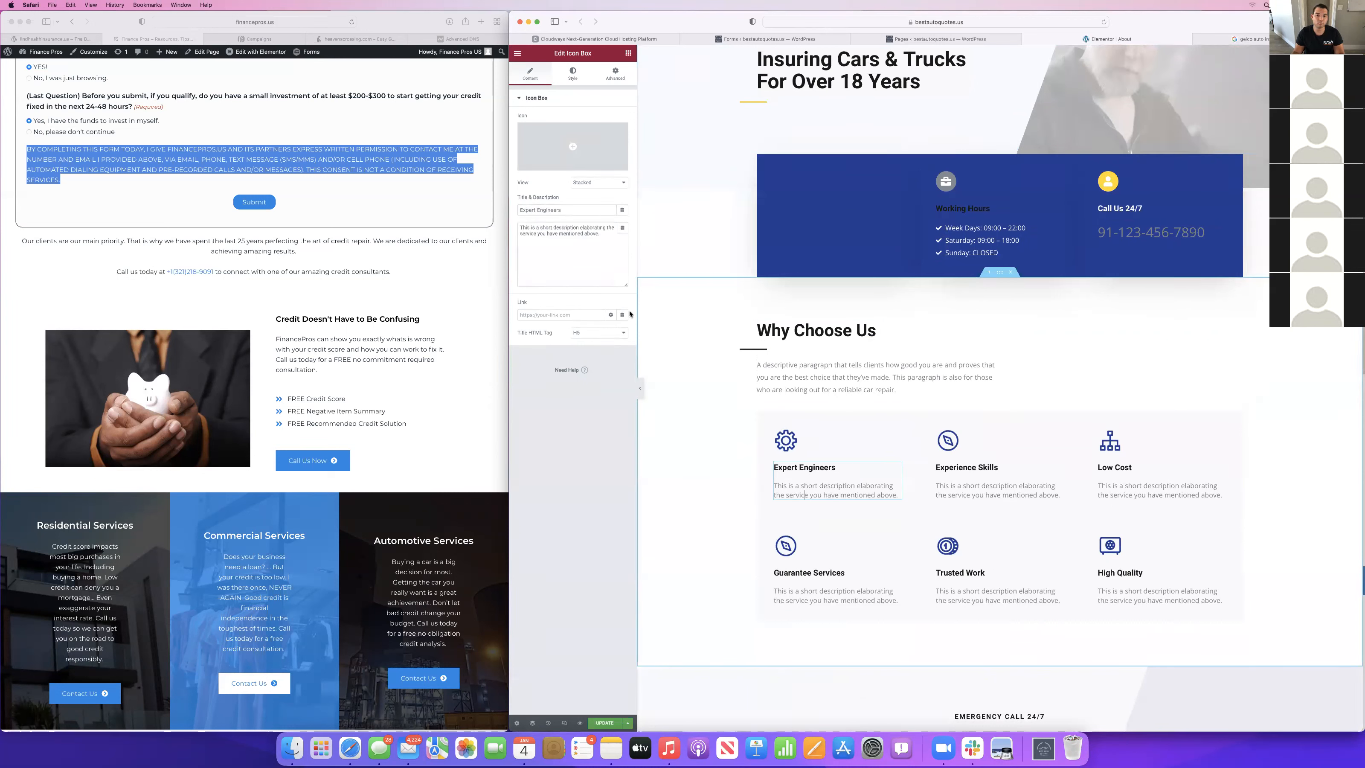
left_click(997, 489)
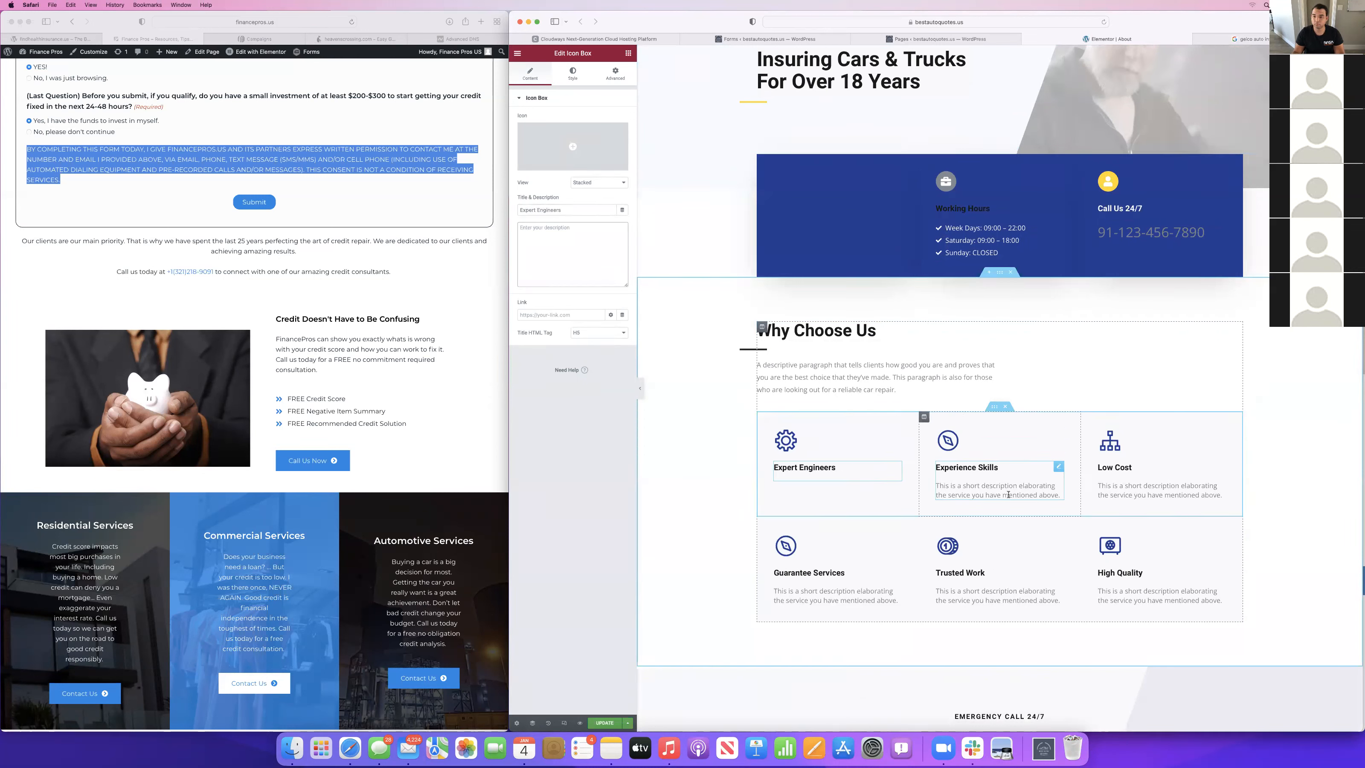
left_click(570, 243)
key("super+a")
key("BackSpace")
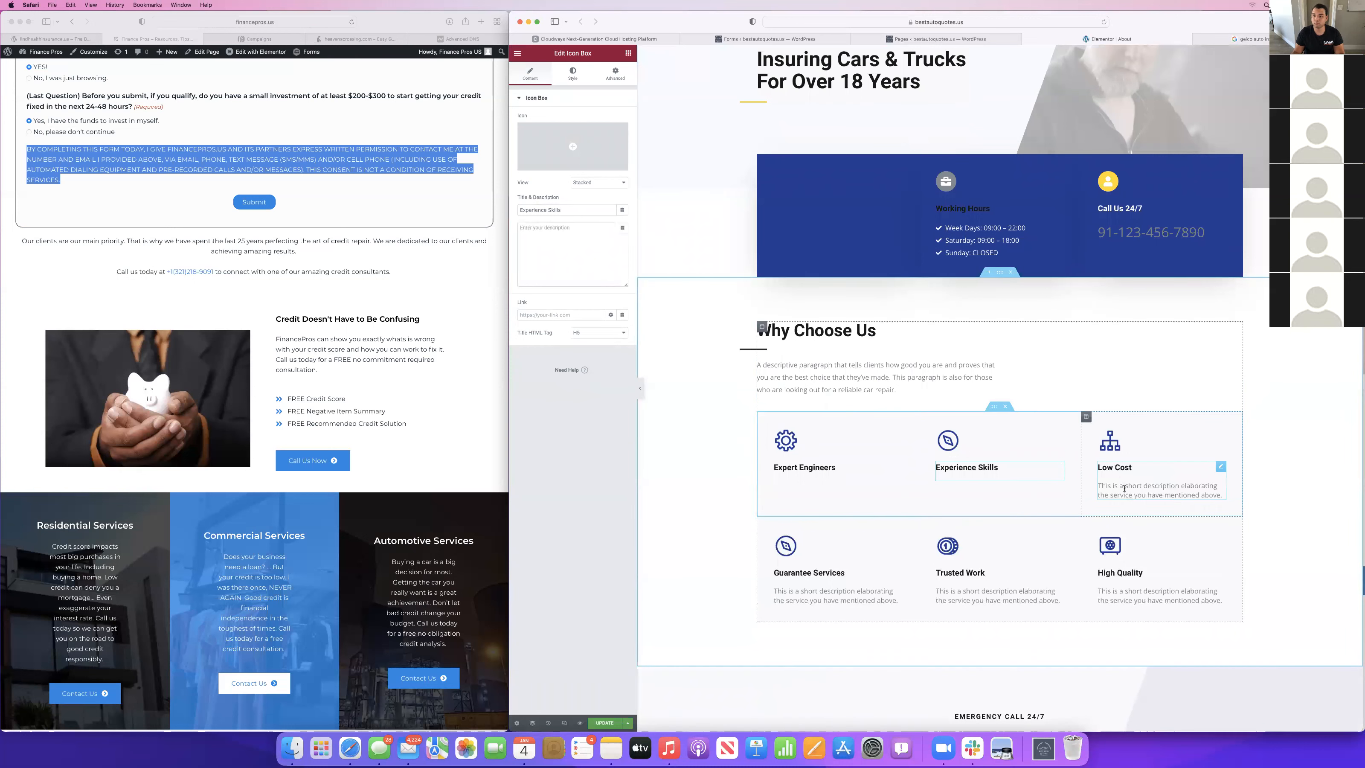
left_click(1124, 489)
left_click(558, 235)
key("super+a")
key("BackSpace")
Clear the placeholder descriptions of the Guarantee Services, Trusted Work and High Quality boxes.
left_click(895, 581)
key("super+a")
key("BackSpace")
left_click(988, 569)
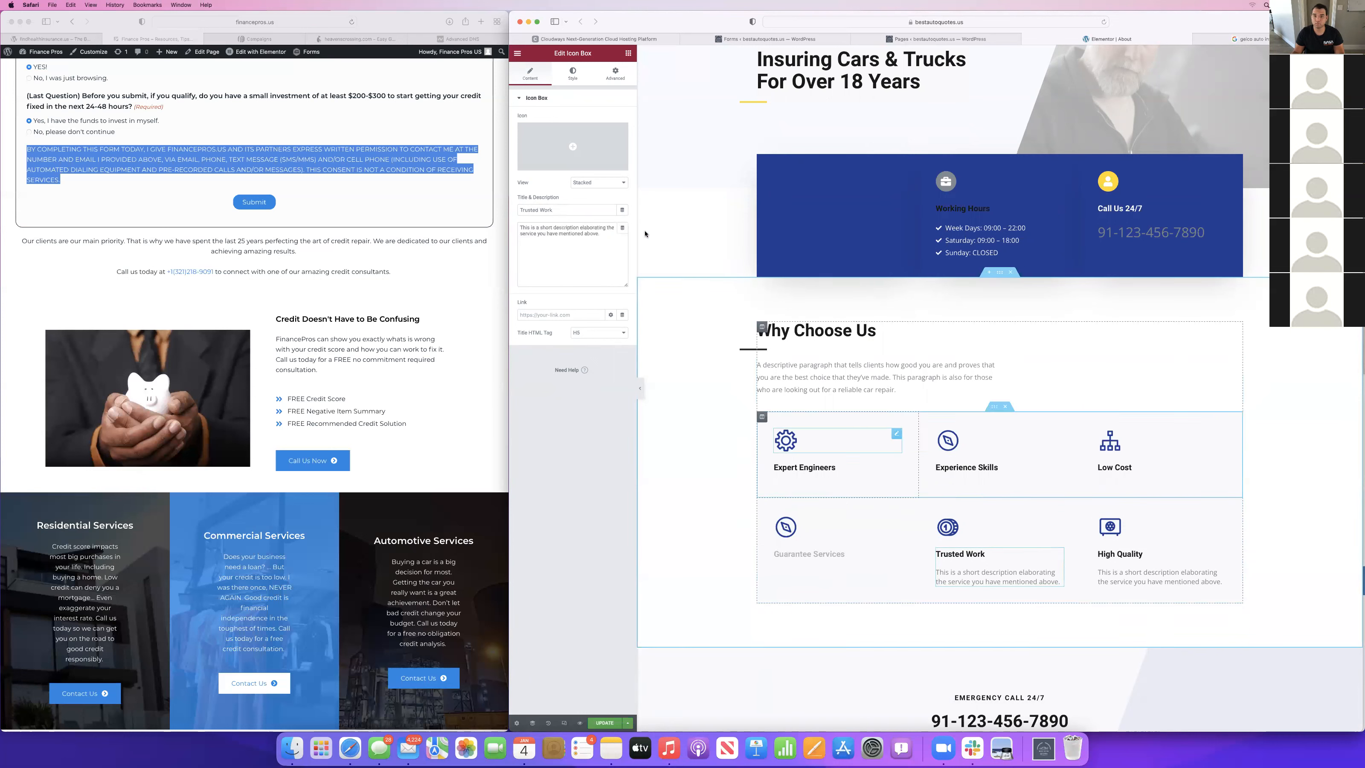
left_click(573, 232)
key("super+a")
key("BackSpace")
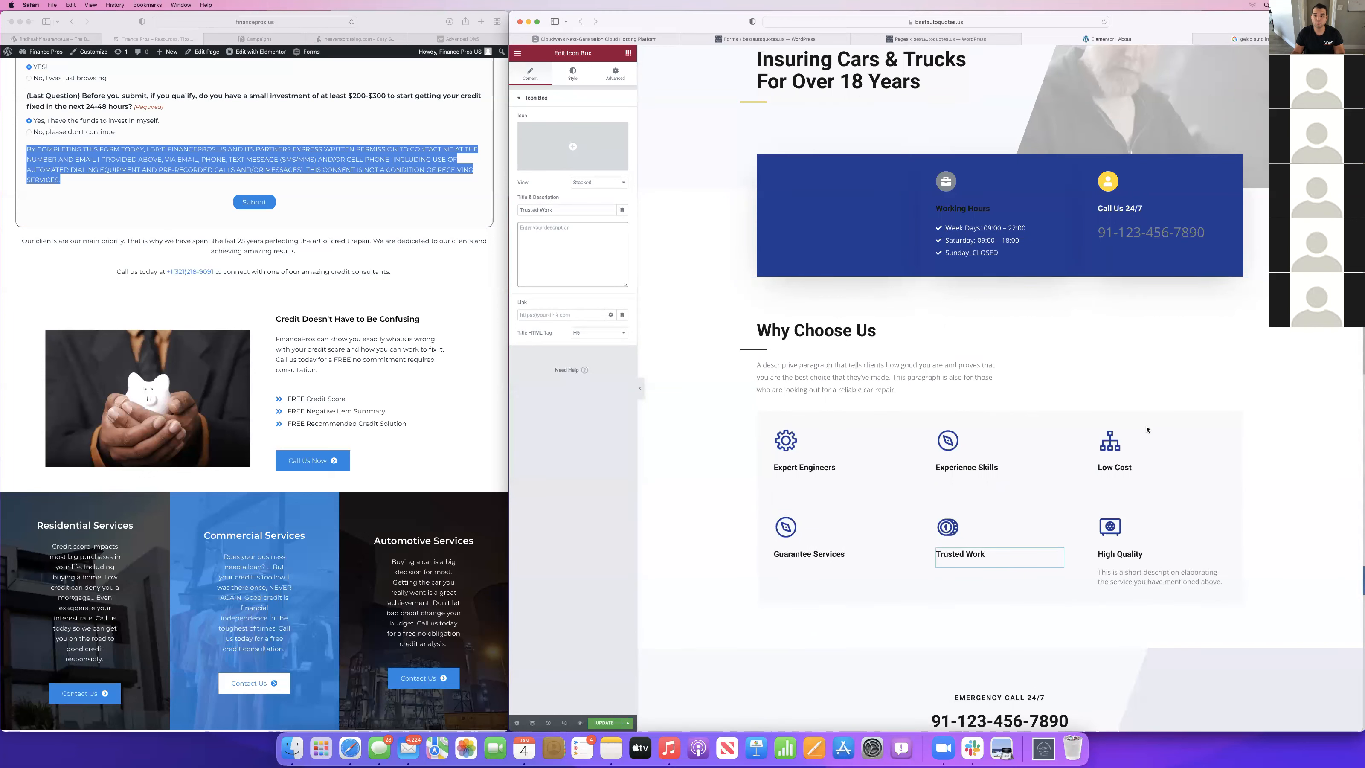
left_click(1220, 581)
left_click(591, 230)
key("super+a")
key("BackSpace")
Delete the descriptive paragraph below the About page's Why Choose Us heading.
scroll(851, 216, "up", 3)
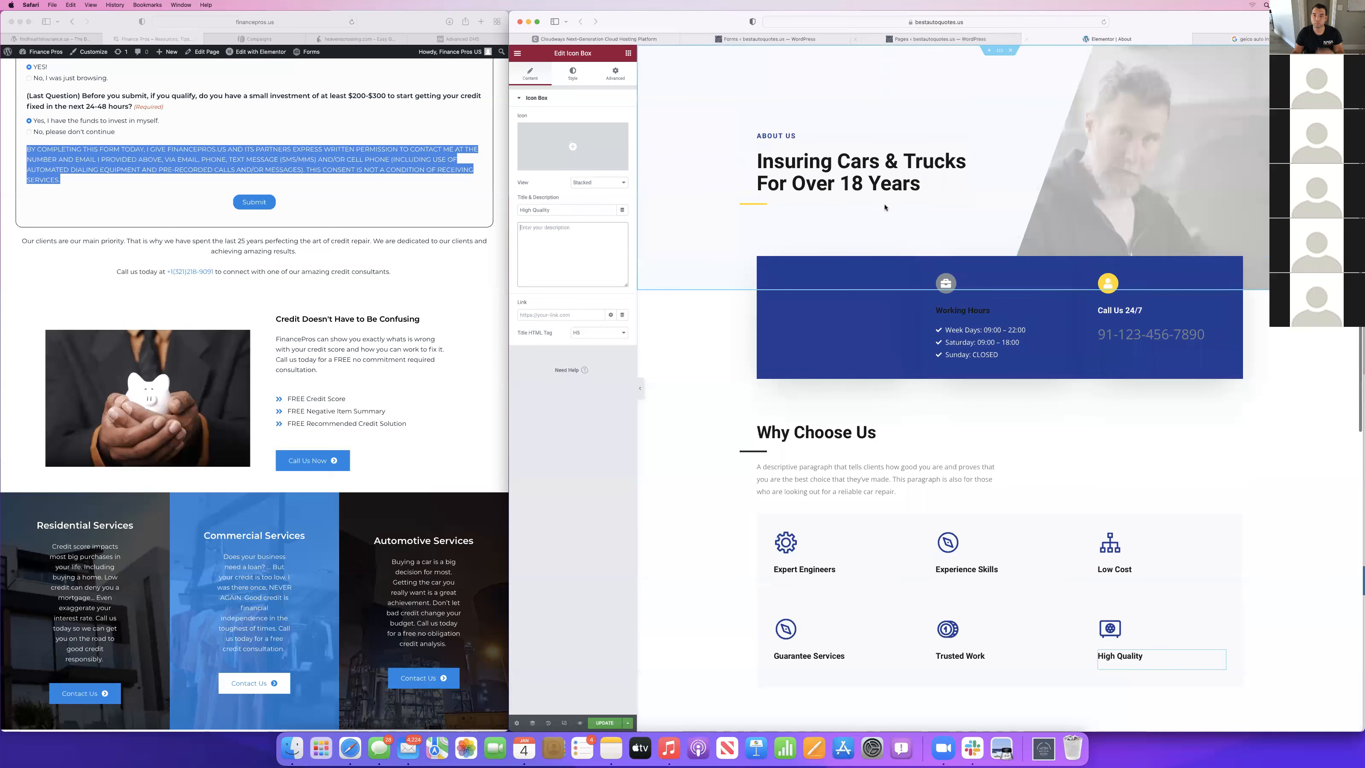
scroll(835, 266, "down", 5)
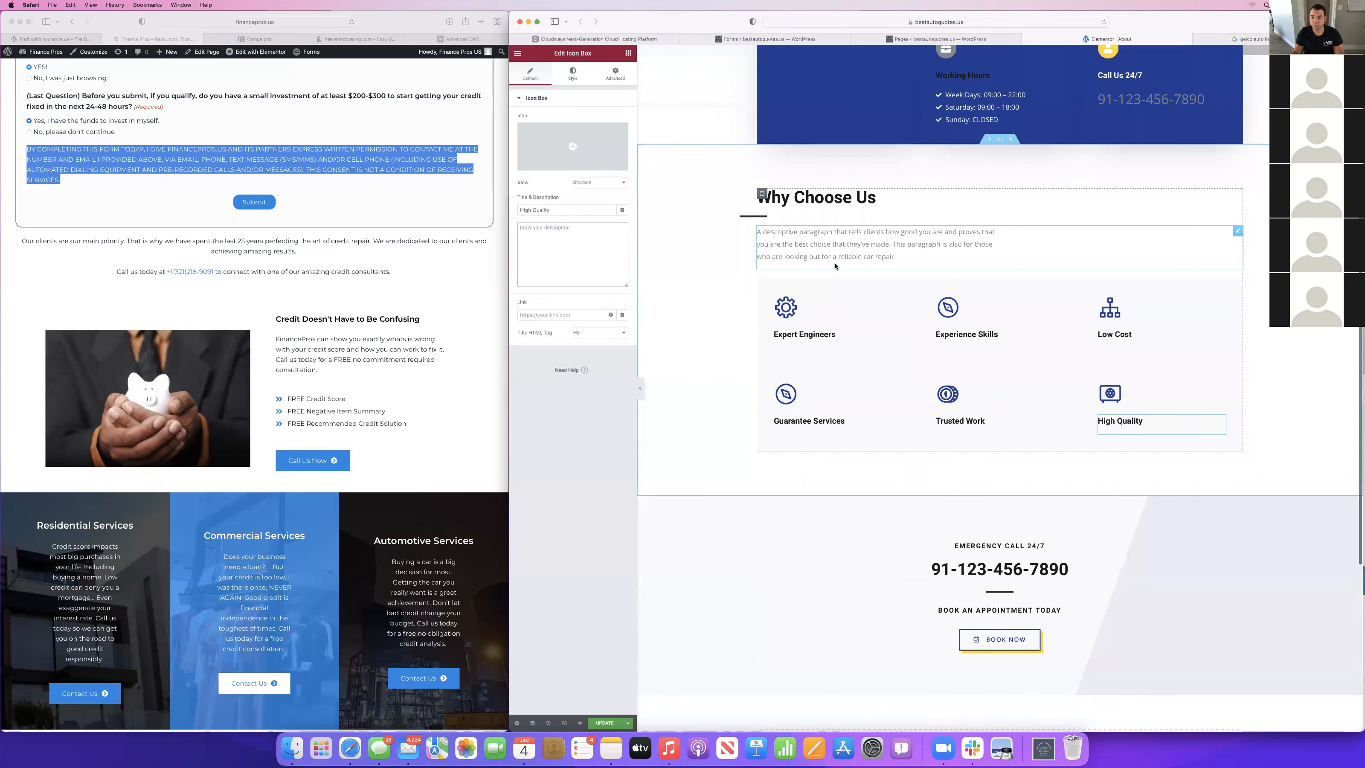
left_click(829, 245)
right_click(830, 245)
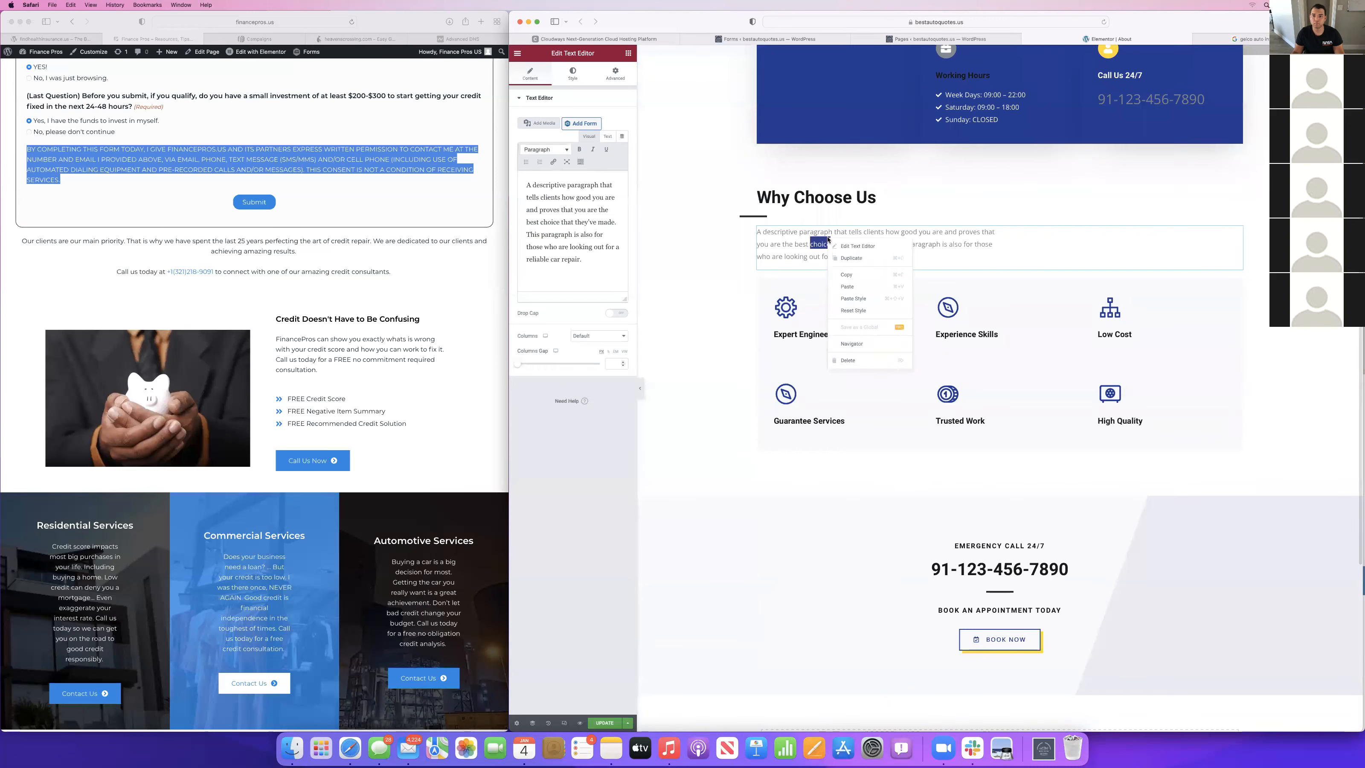
left_click(858, 361)
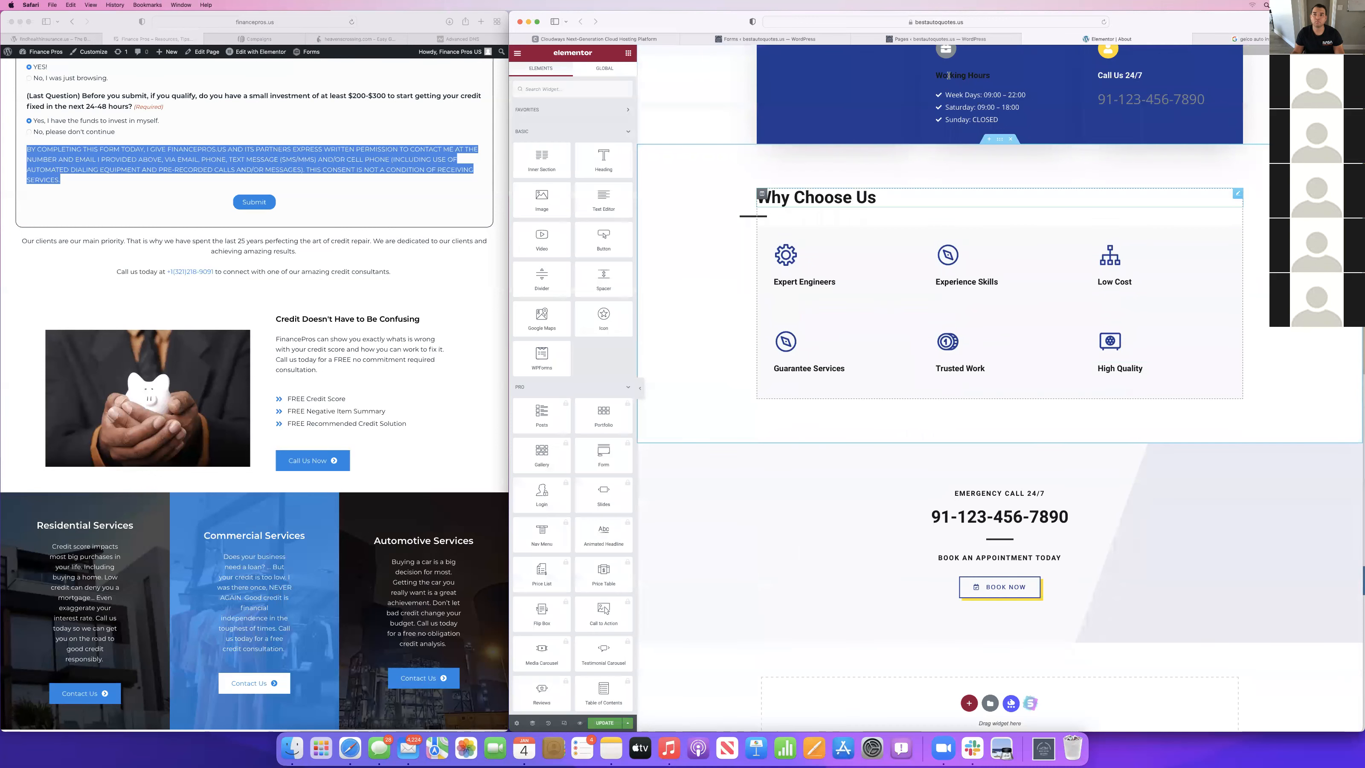
Open the Home page for editing in Elementor and go to its Why Choose Us section.
left_click(940, 42)
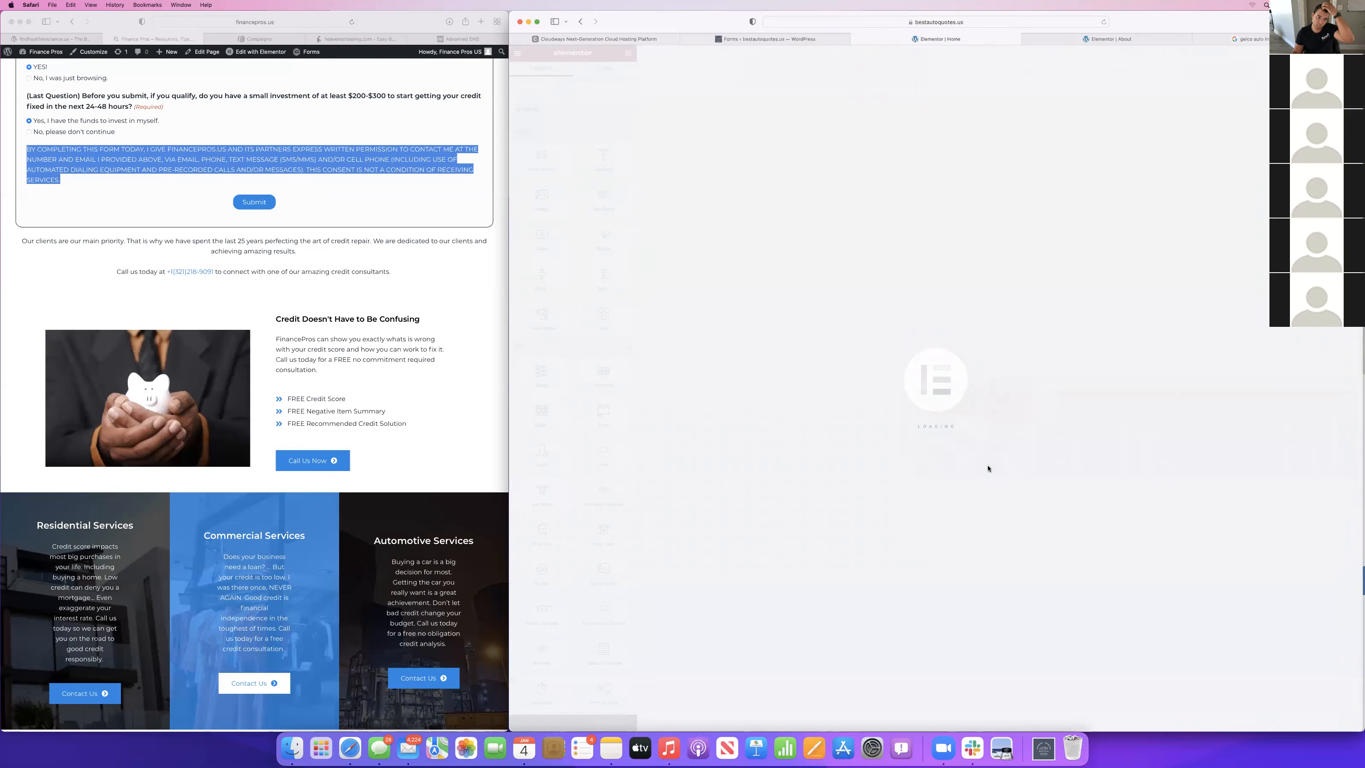
scroll(987, 468, "down", 10)
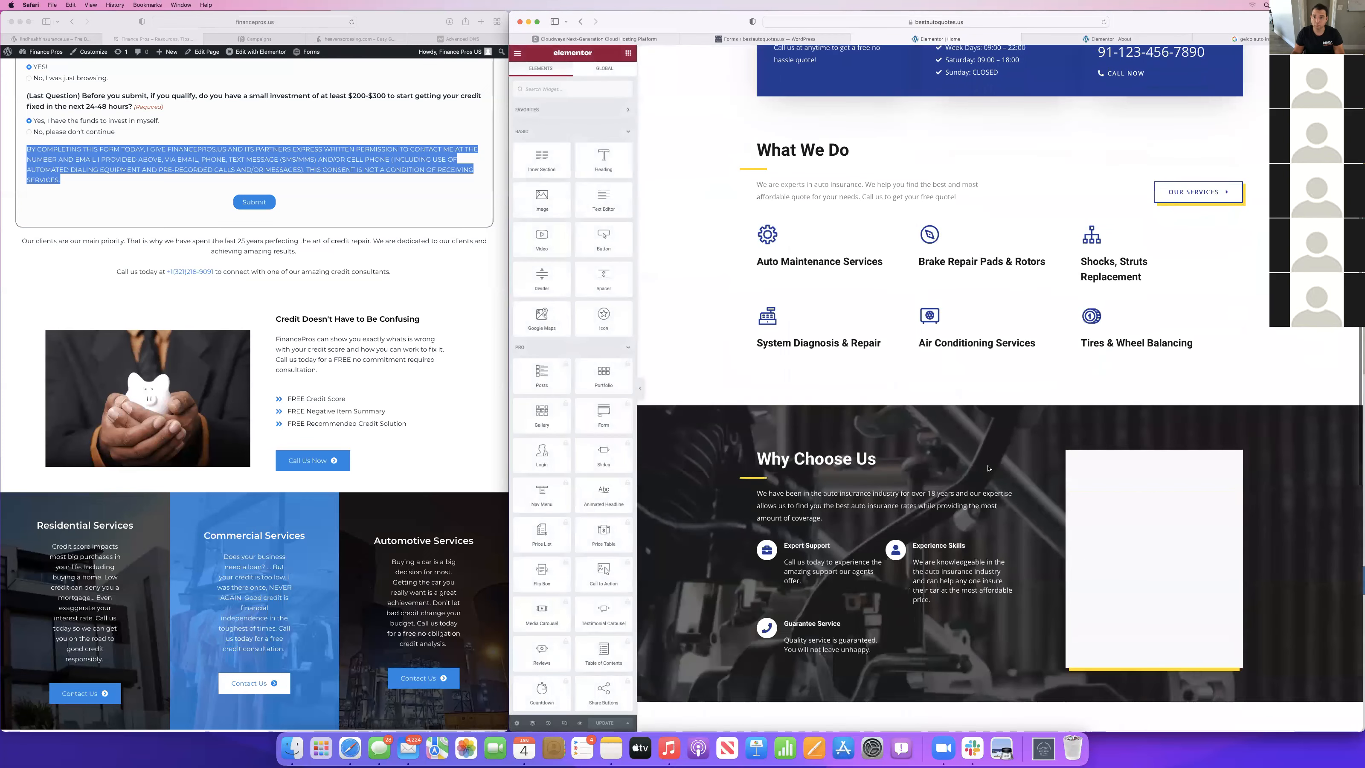
scroll(971, 428, "up", 10)
scroll(971, 428, "down", 10)
scroll(971, 427, "down", 4)
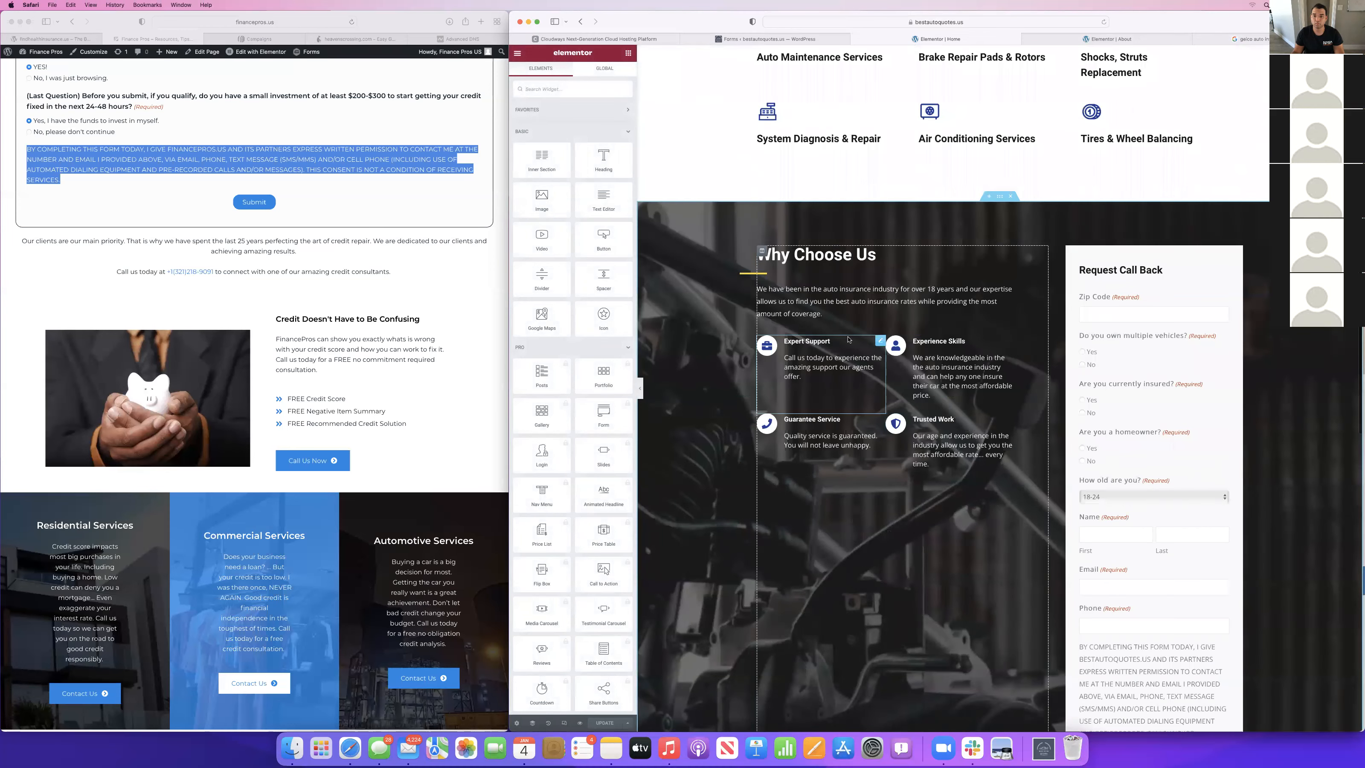
Try to reuse the Home page's Expert Support description in the About page's Why Choose Us boxes.
left_click(806, 407)
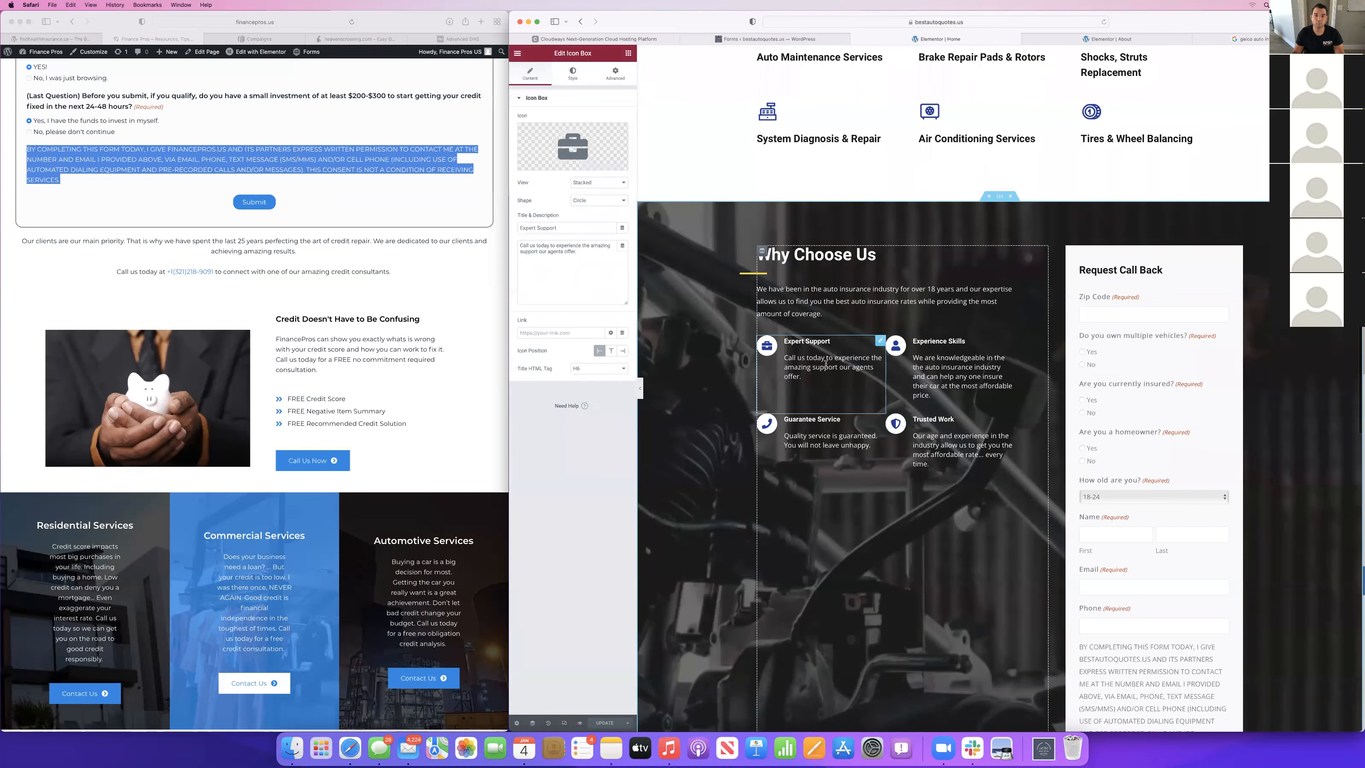
left_click(585, 273)
left_click(1098, 39)
left_click(941, 39)
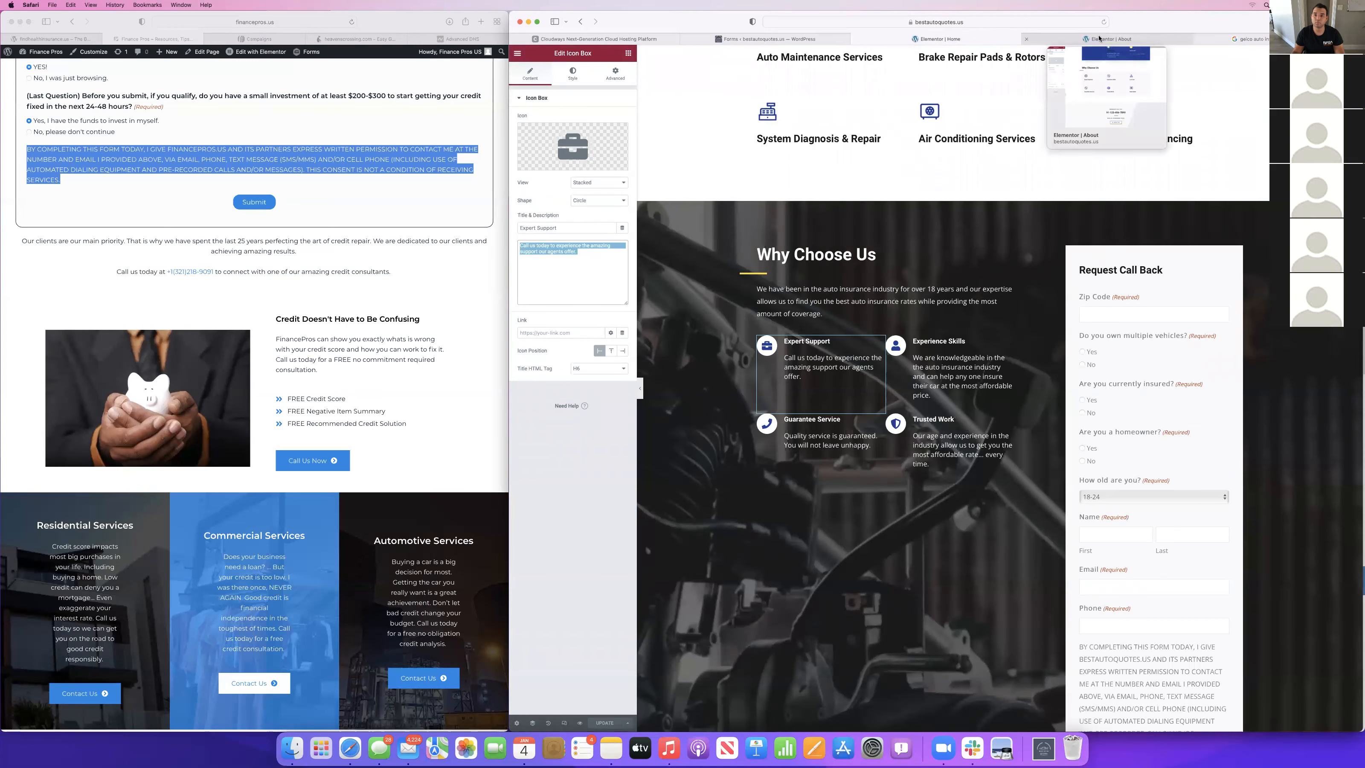
left_click(1098, 39)
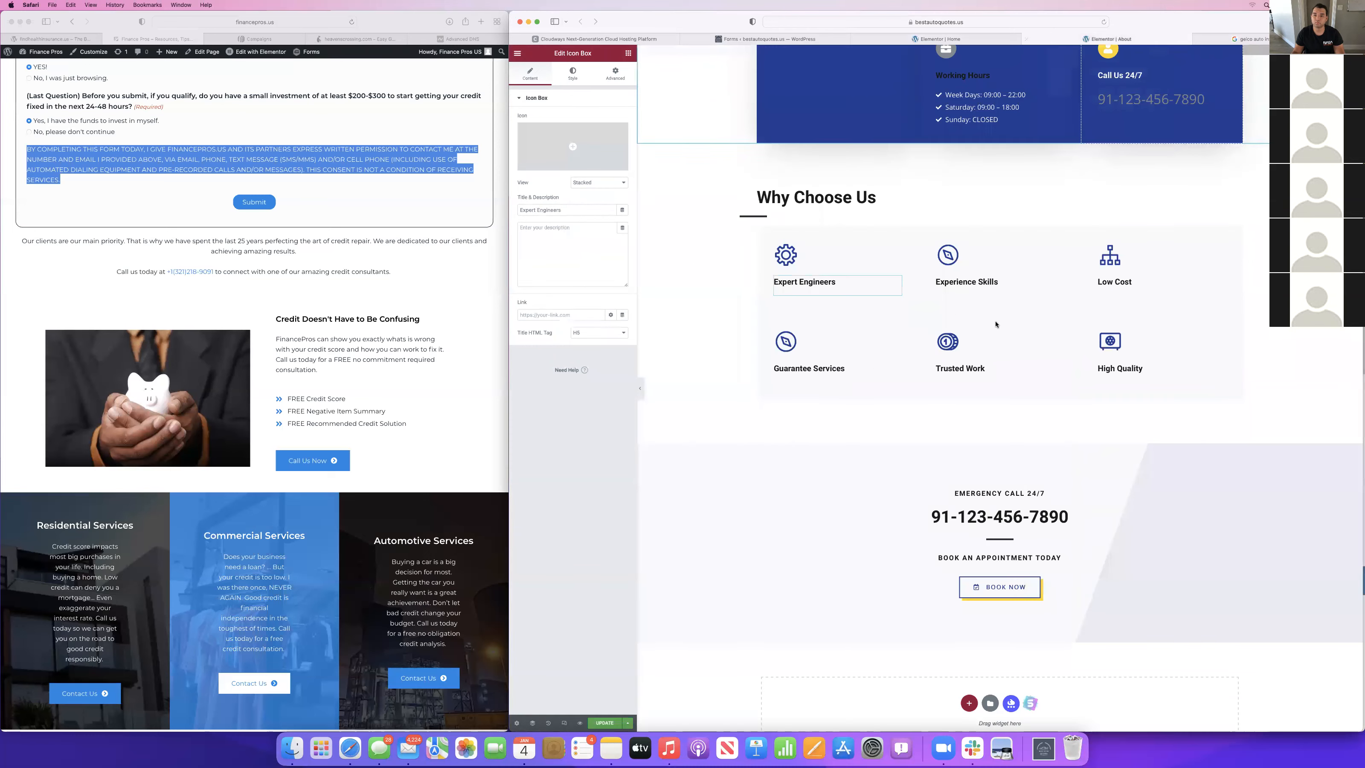
left_click(848, 372)
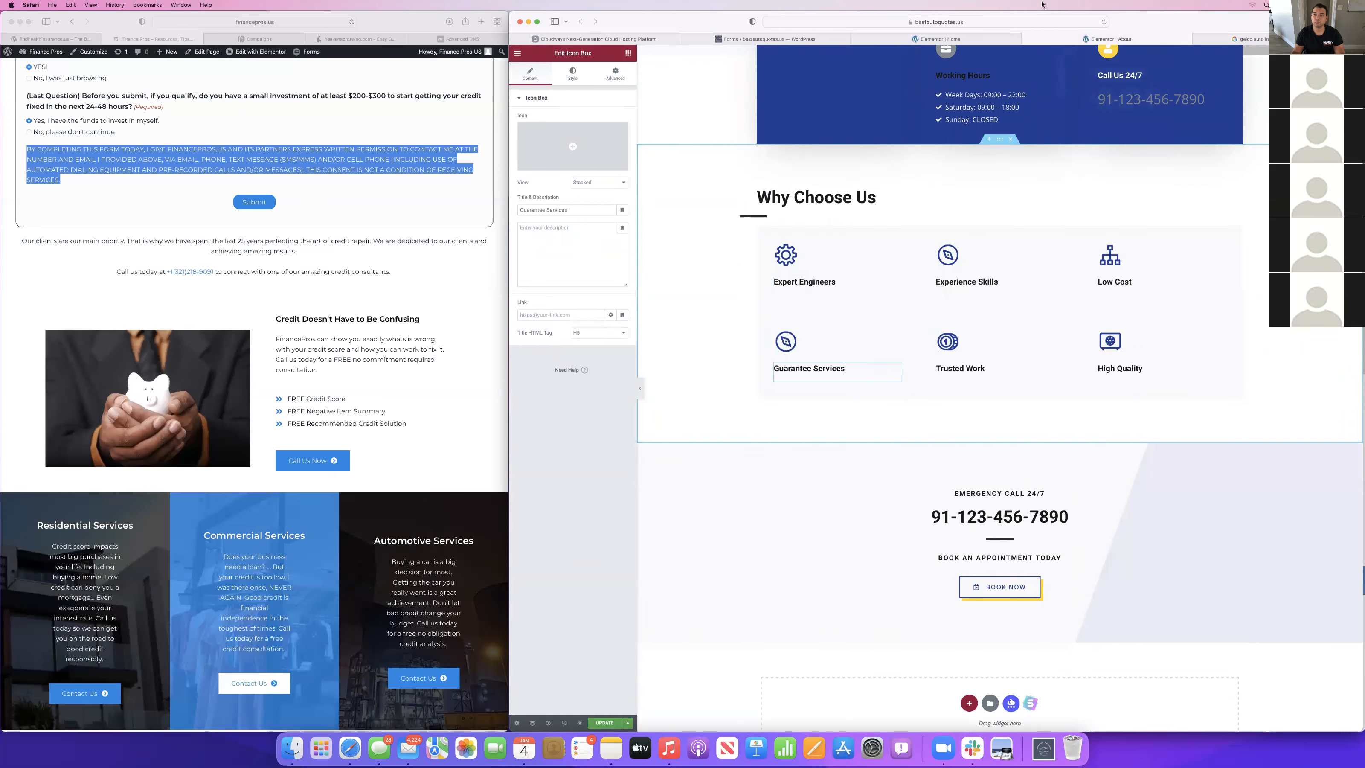
Copy the Home page's Experience Skills description into the About page's Experience Skills box.
left_click(960, 39)
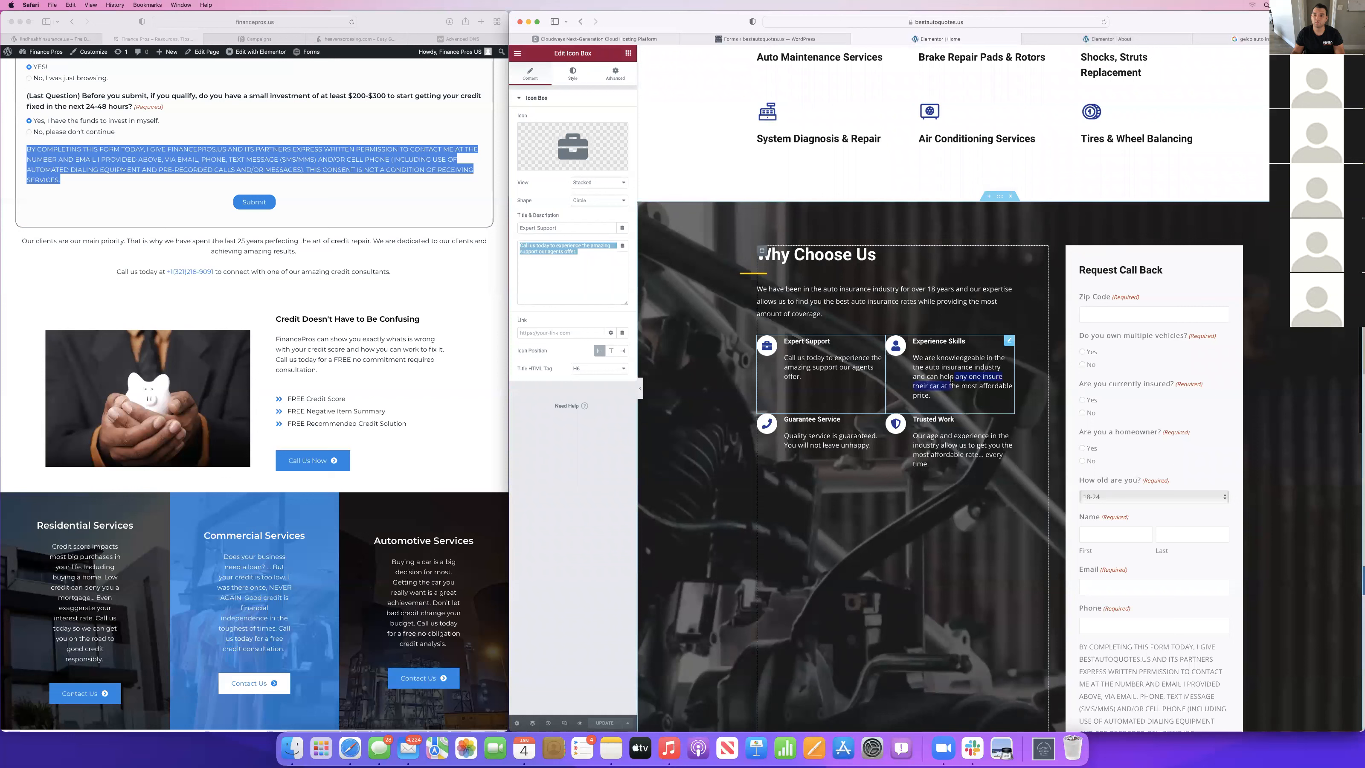
left_click(559, 280)
key("super+a")
key("super+c")
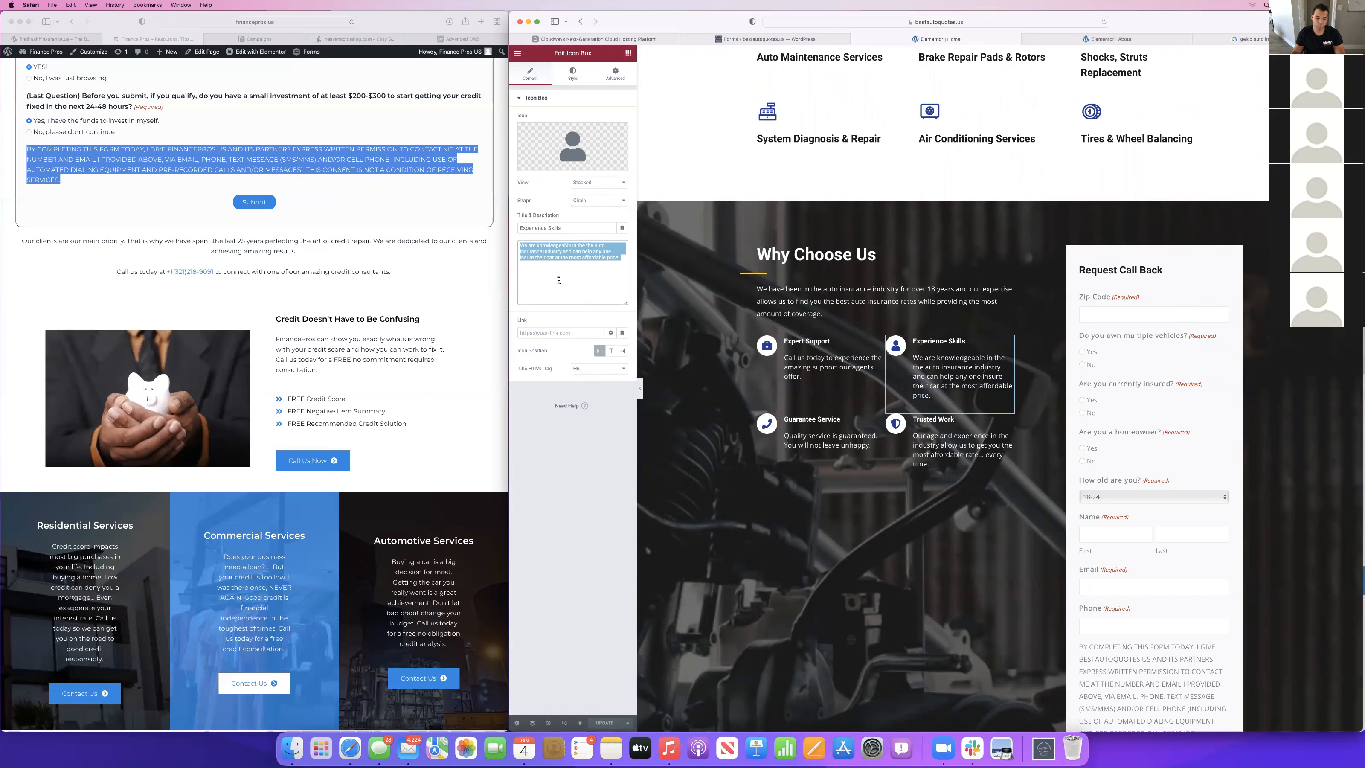
left_click(1106, 39)
left_click(970, 282)
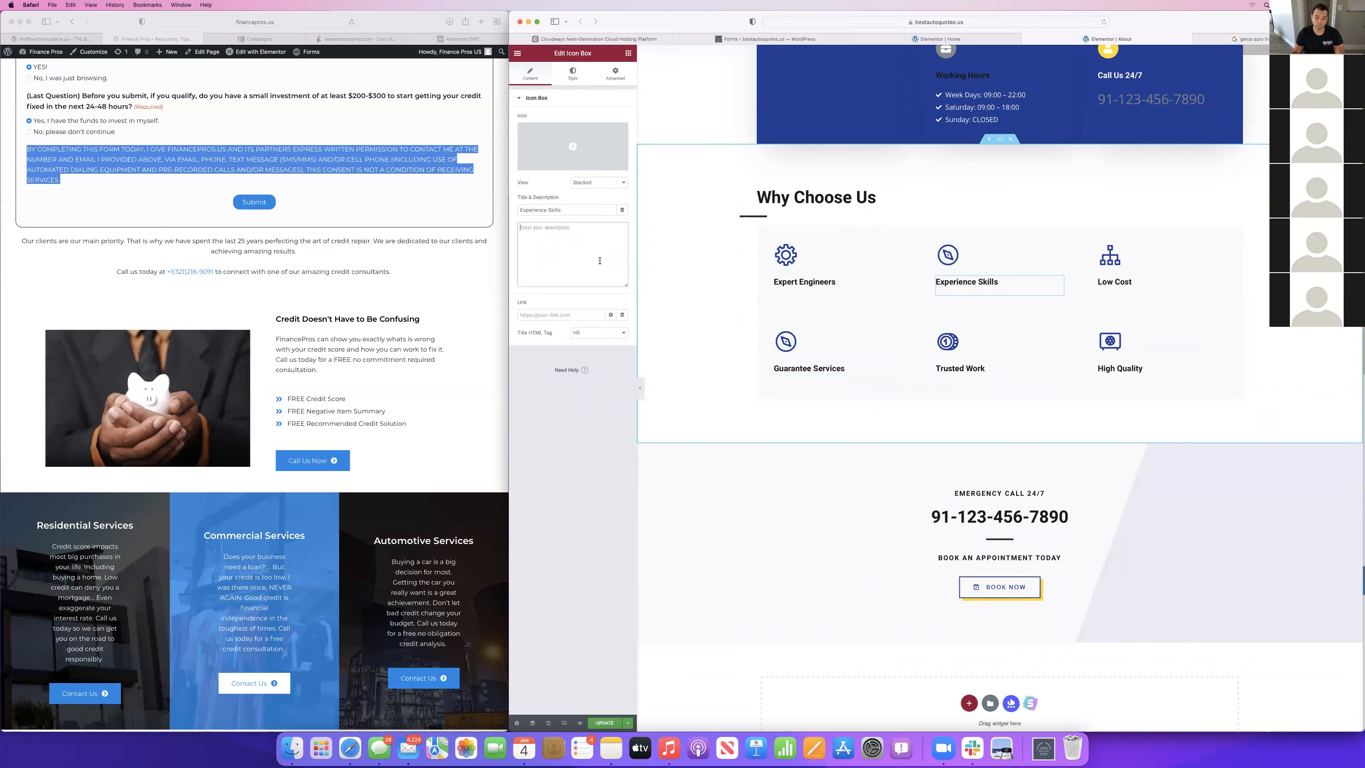
key("super+v")
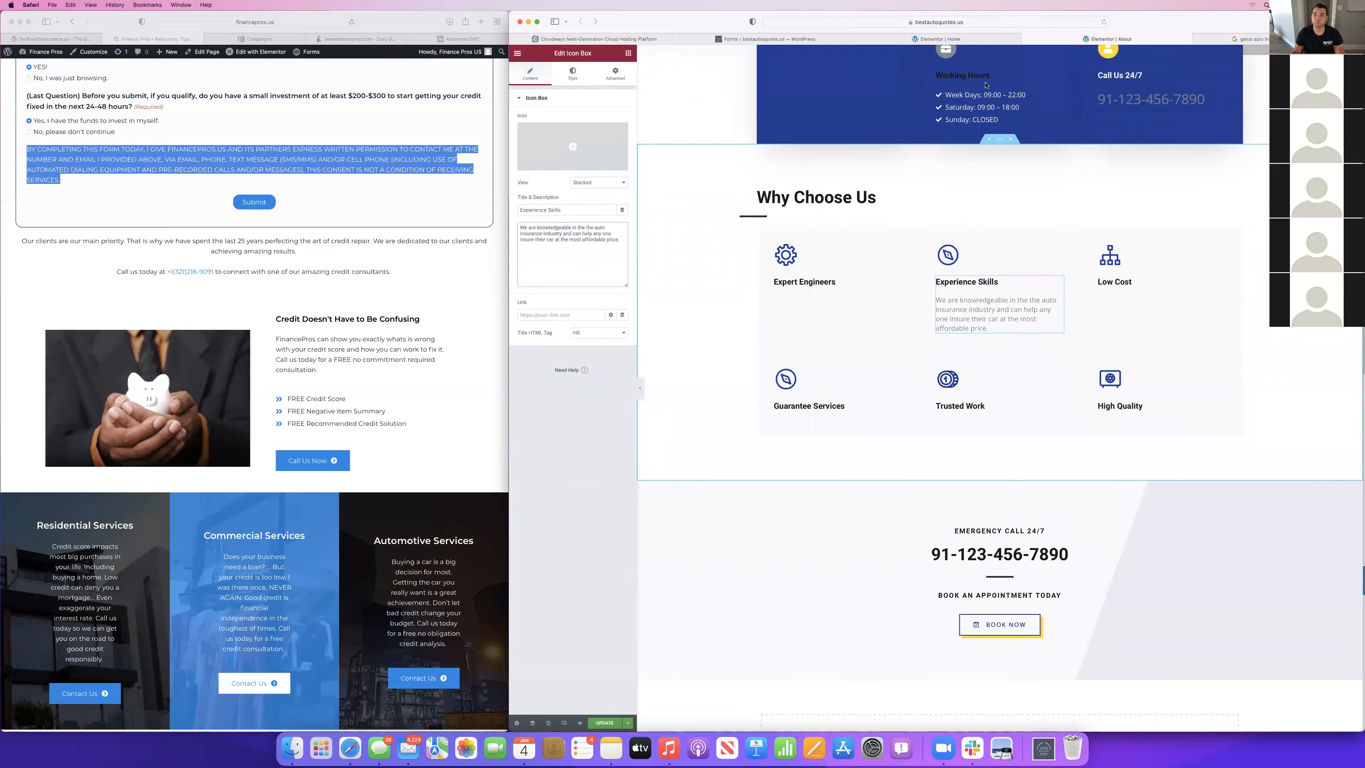
Copy the Home page's Guarantee Service description into the About page's Guarantee Services box.
left_click(989, 37)
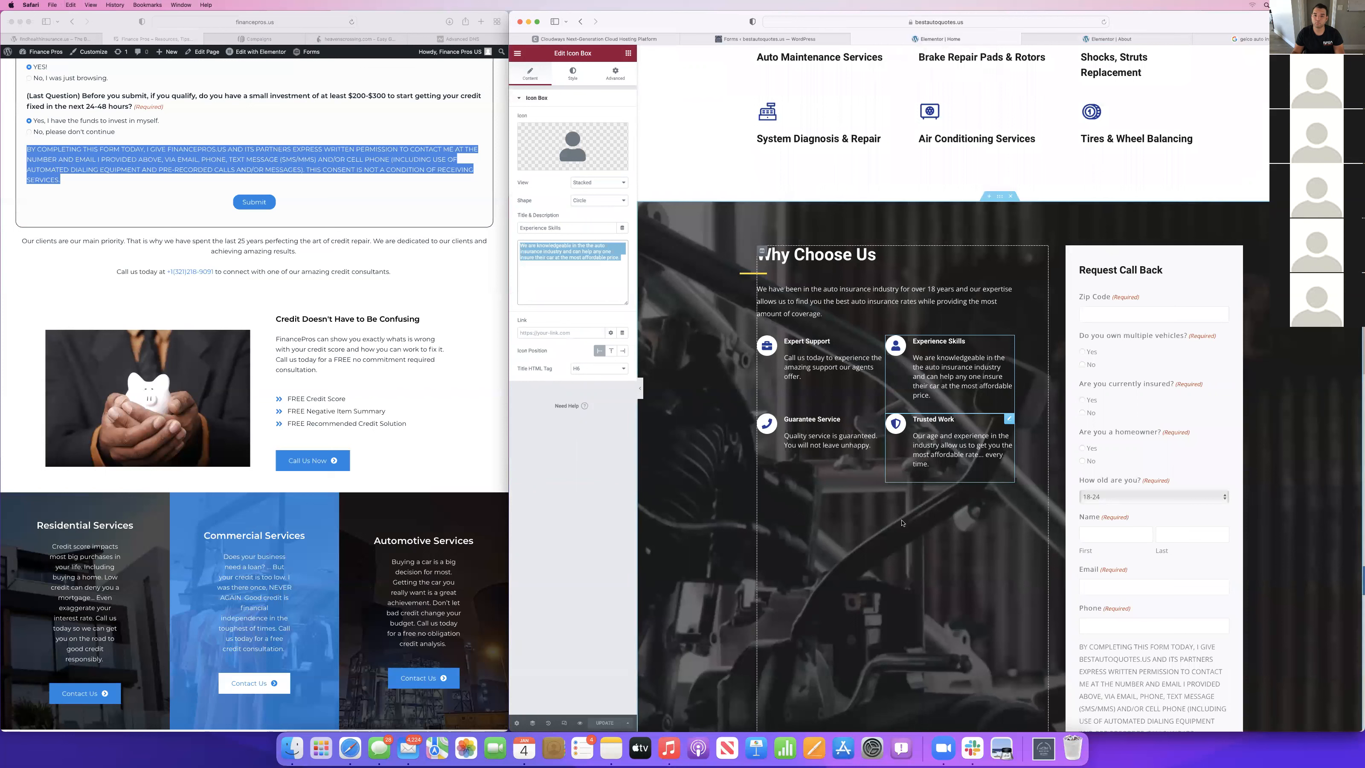
left_click(825, 438)
left_click(582, 258)
key("super+a")
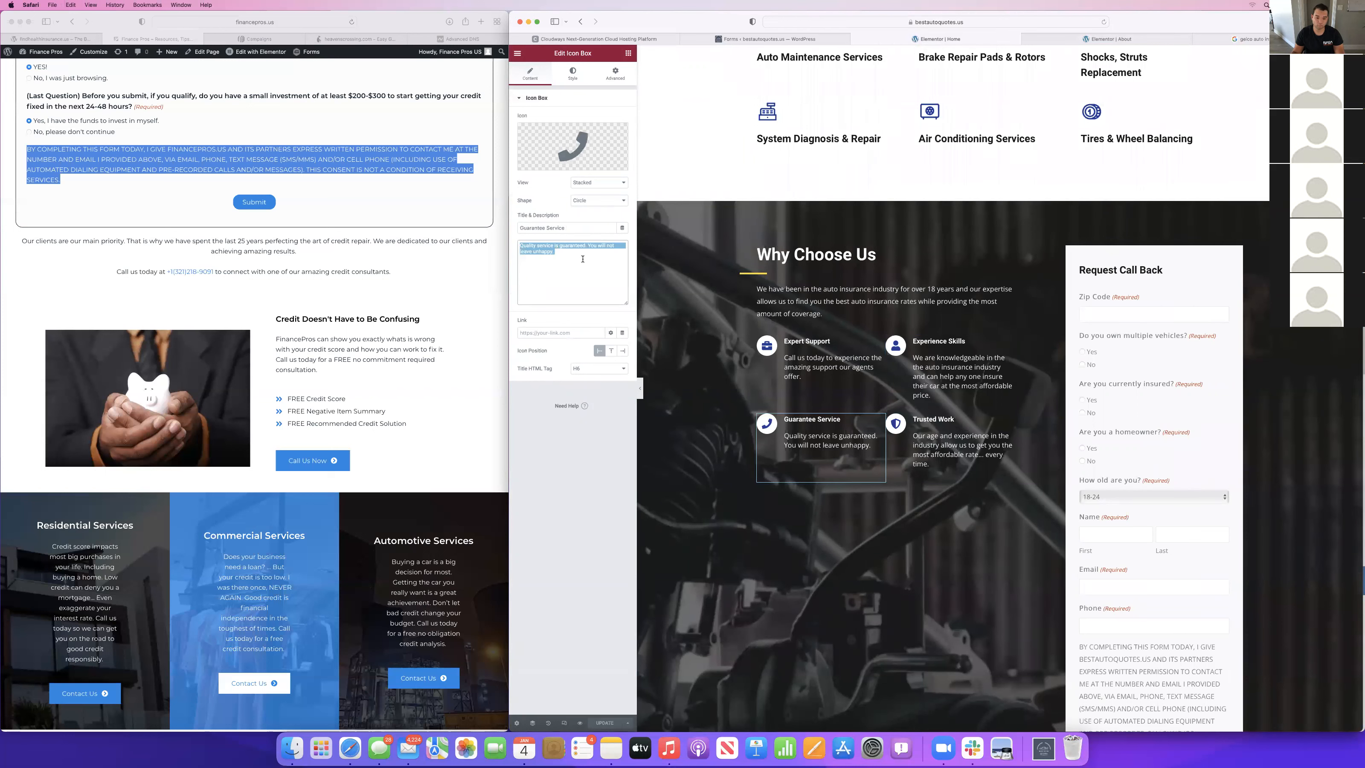
left_click(1106, 39)
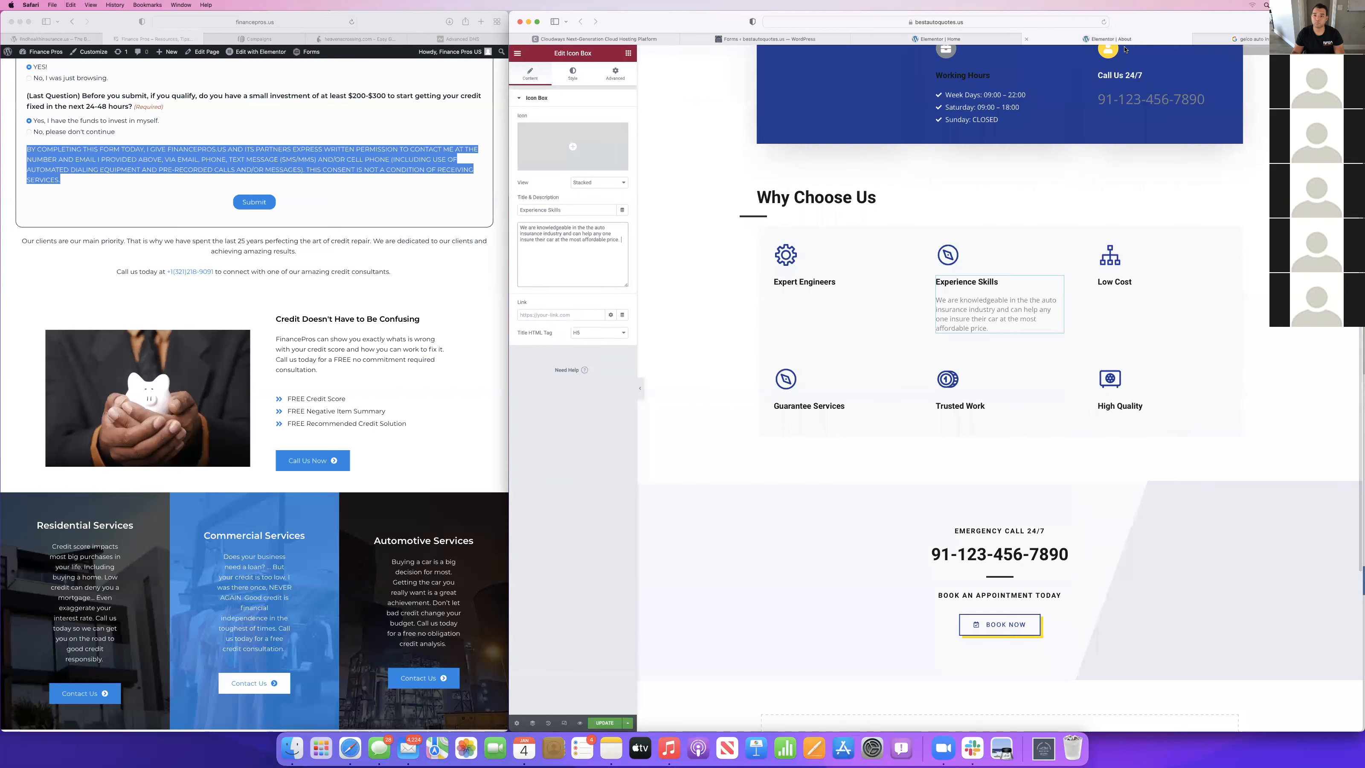
left_click(857, 400)
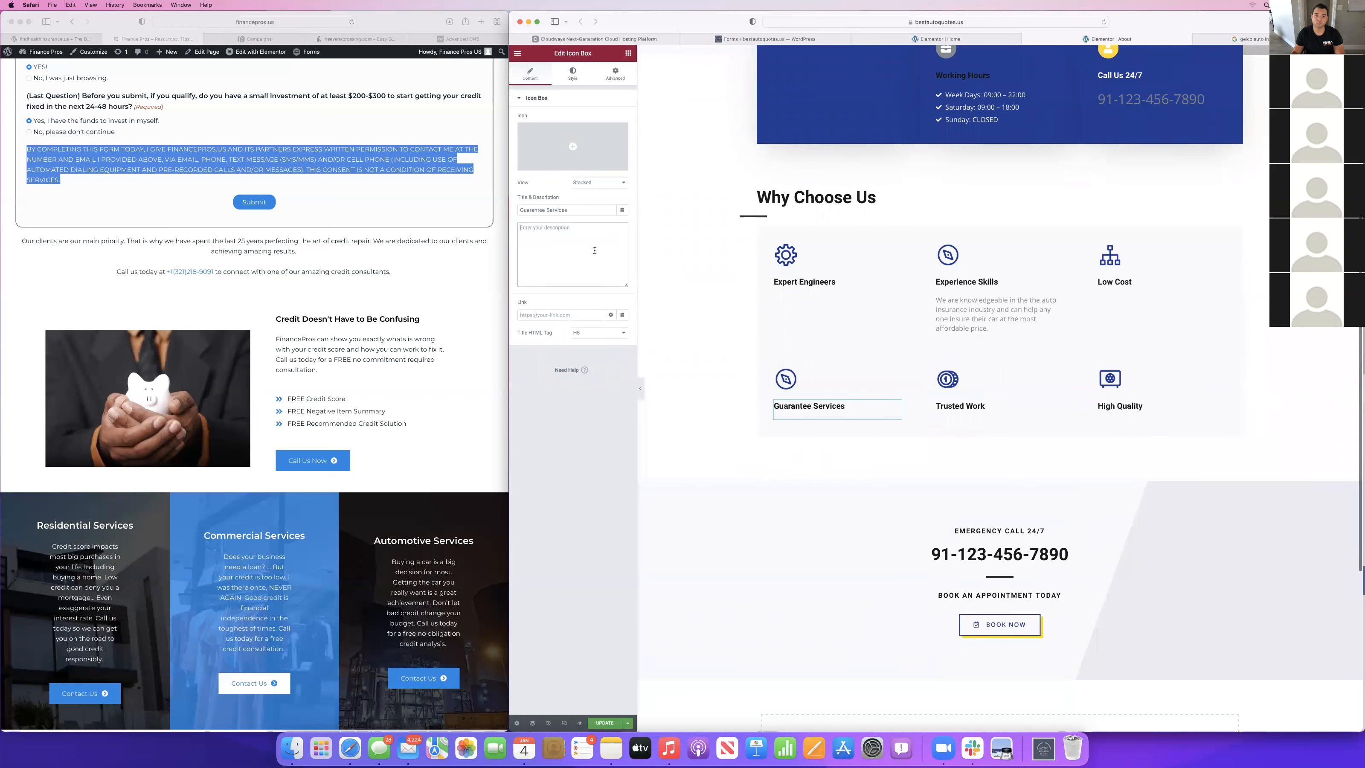
Copy the Home page's Trusted Work description into the About page's Trusted Work box.
left_click(941, 39)
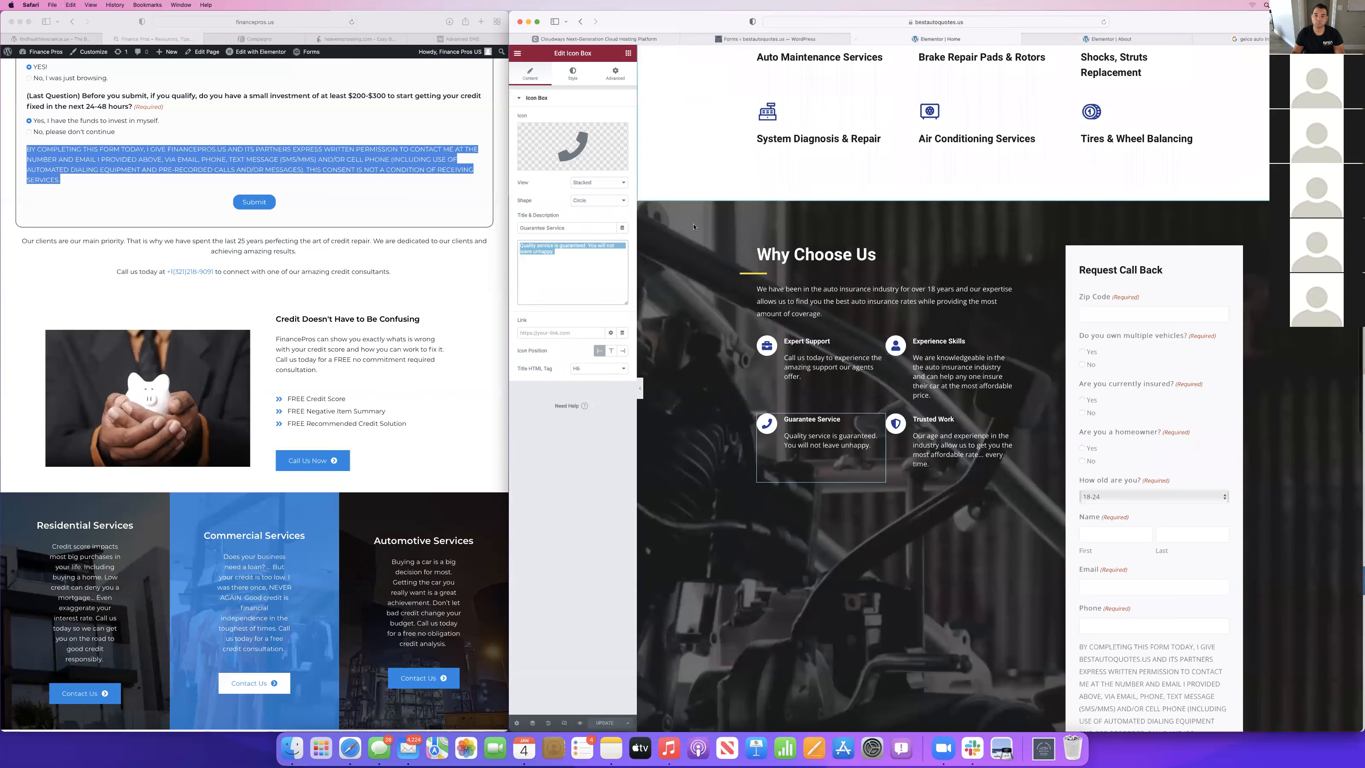
left_click(947, 439)
triple_click(954, 459)
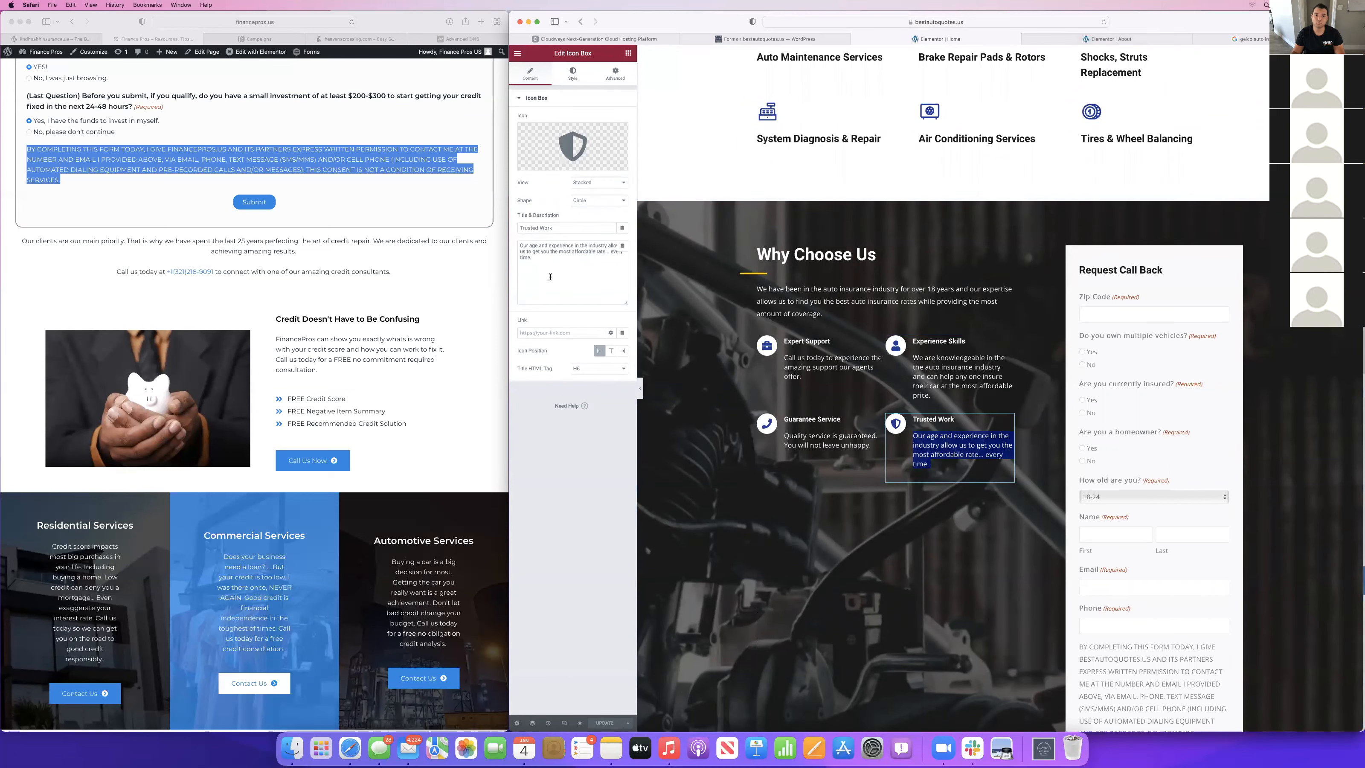
triple_click(551, 278)
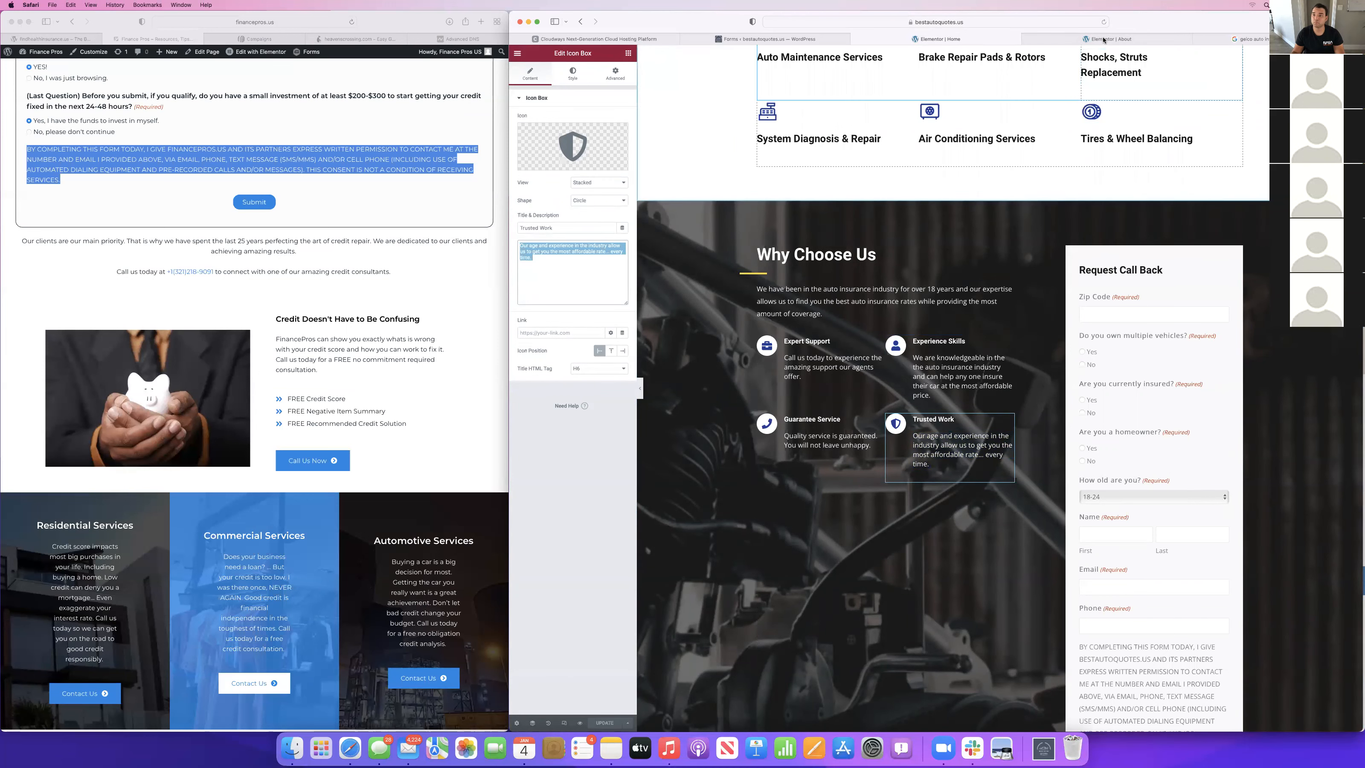
left_click(1106, 40)
left_click(947, 413)
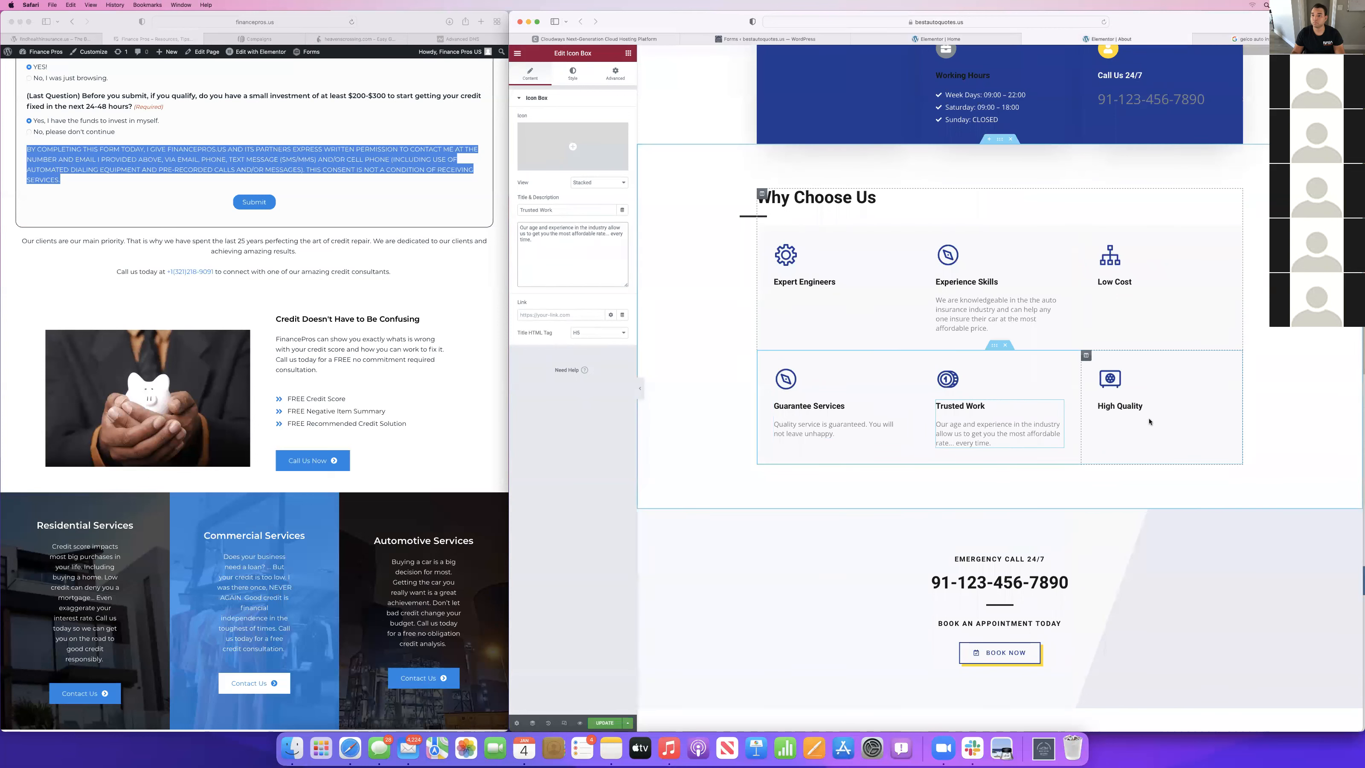
Copy the Home page's Expert Support description into the About page's Expert Engineers box and retitle that box Expert Support.
left_click(957, 39)
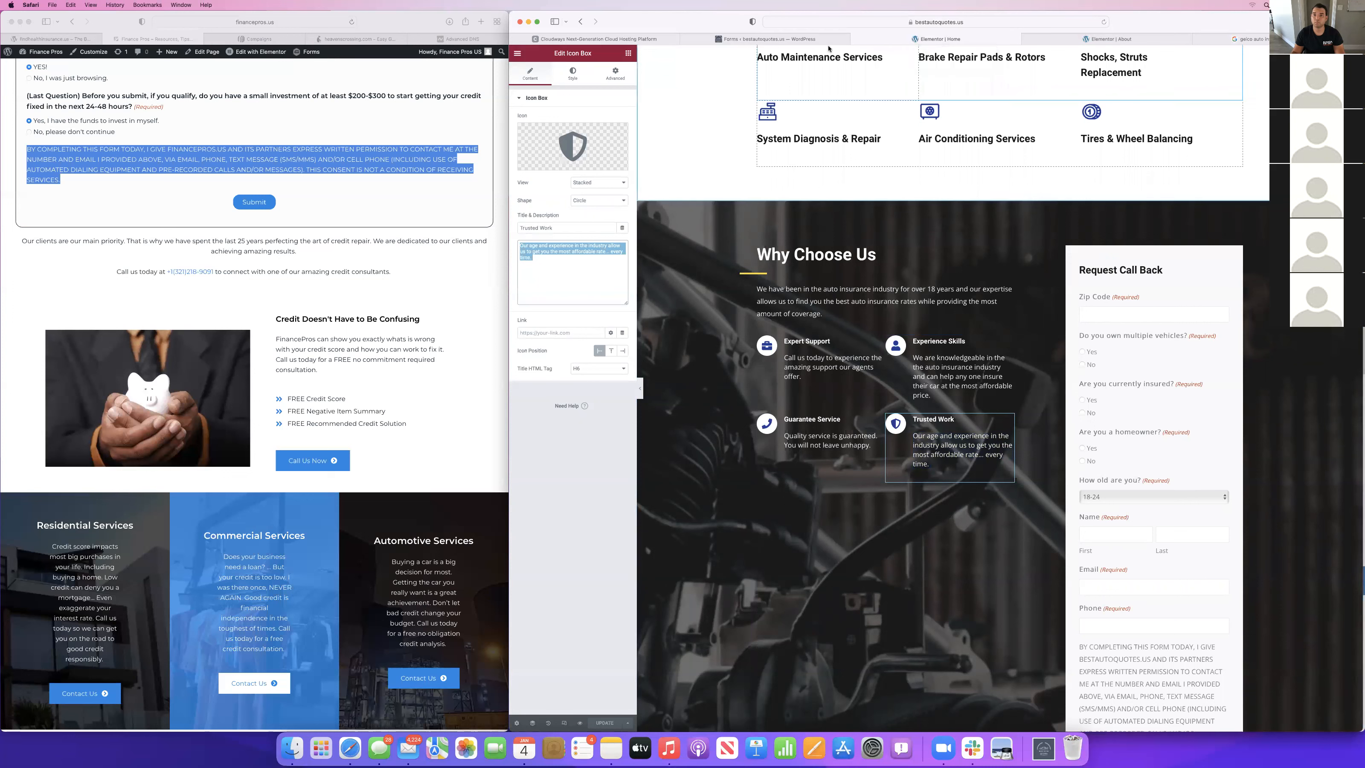
left_click(1099, 39)
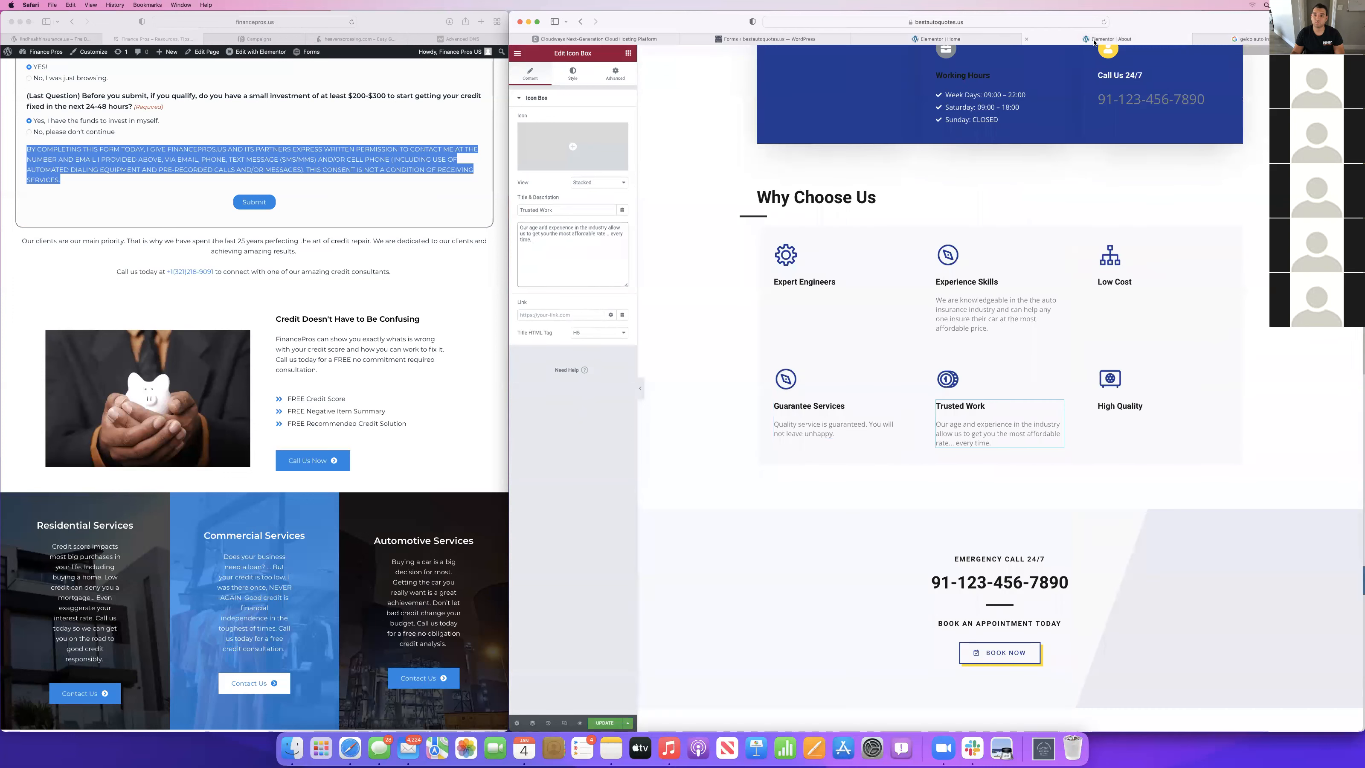
left_click(912, 42)
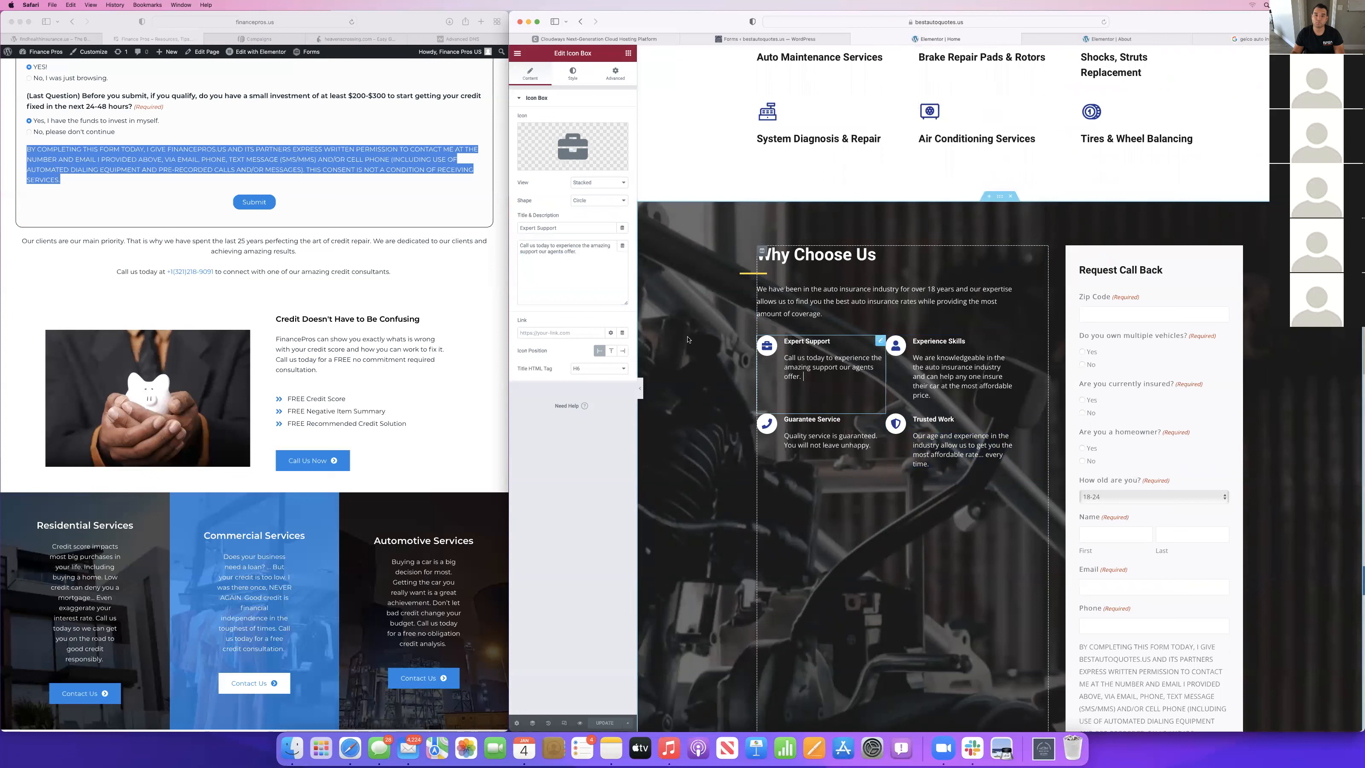
left_click(565, 266)
key("super+a")
key("super+c")
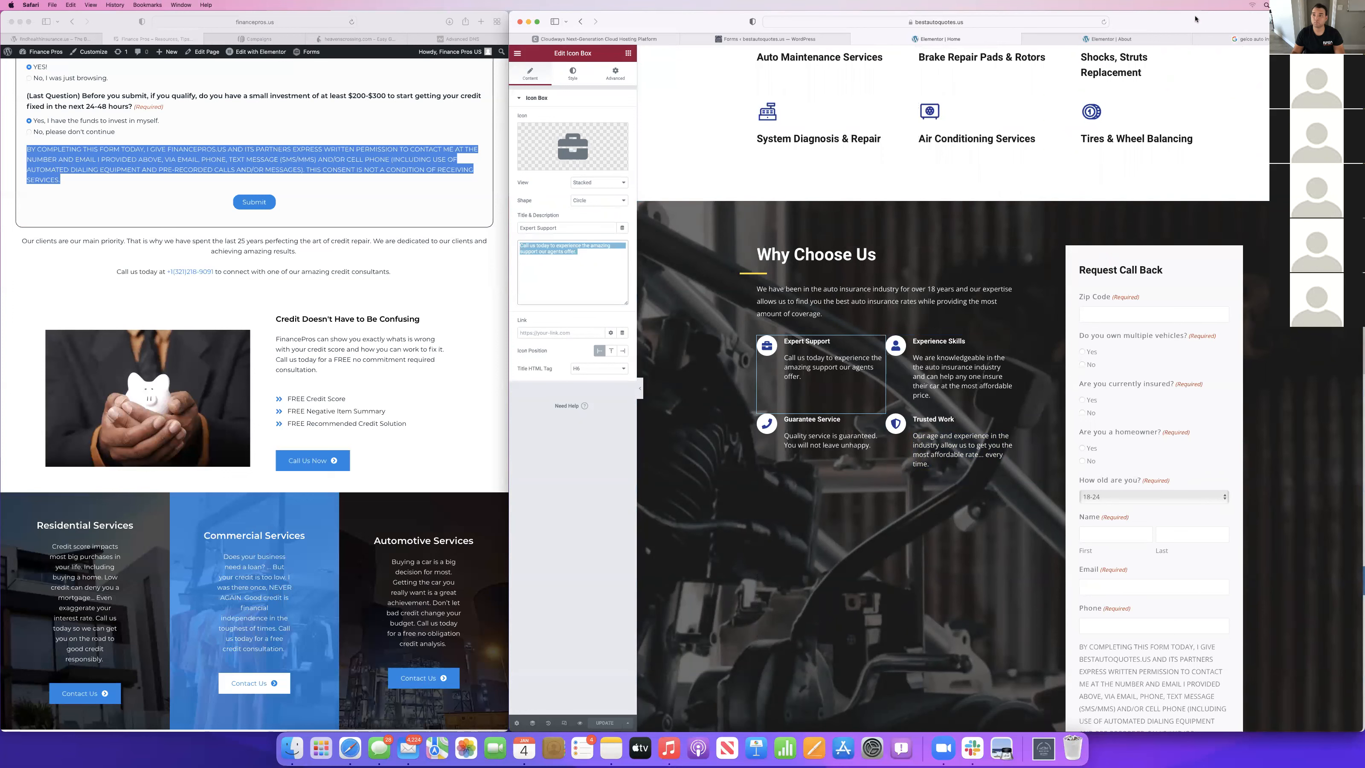
key("ctrl+Tab")
left_click(804, 282)
key("super+v")
left_click(575, 210)
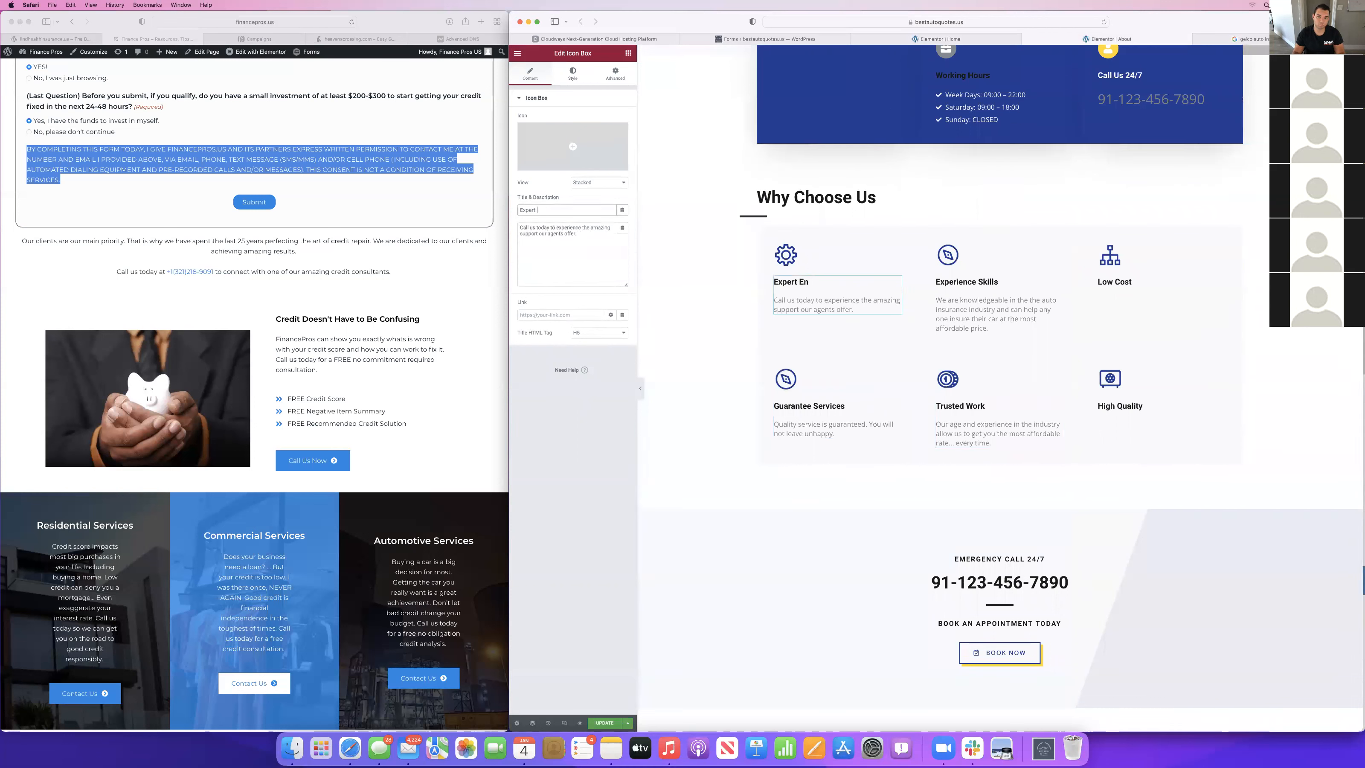
type("Support")
Enter the Low Cost box's description: "We are the low cost specialists. Call us today to bundle you cars together and get the best deal!".
left_click(1111, 281)
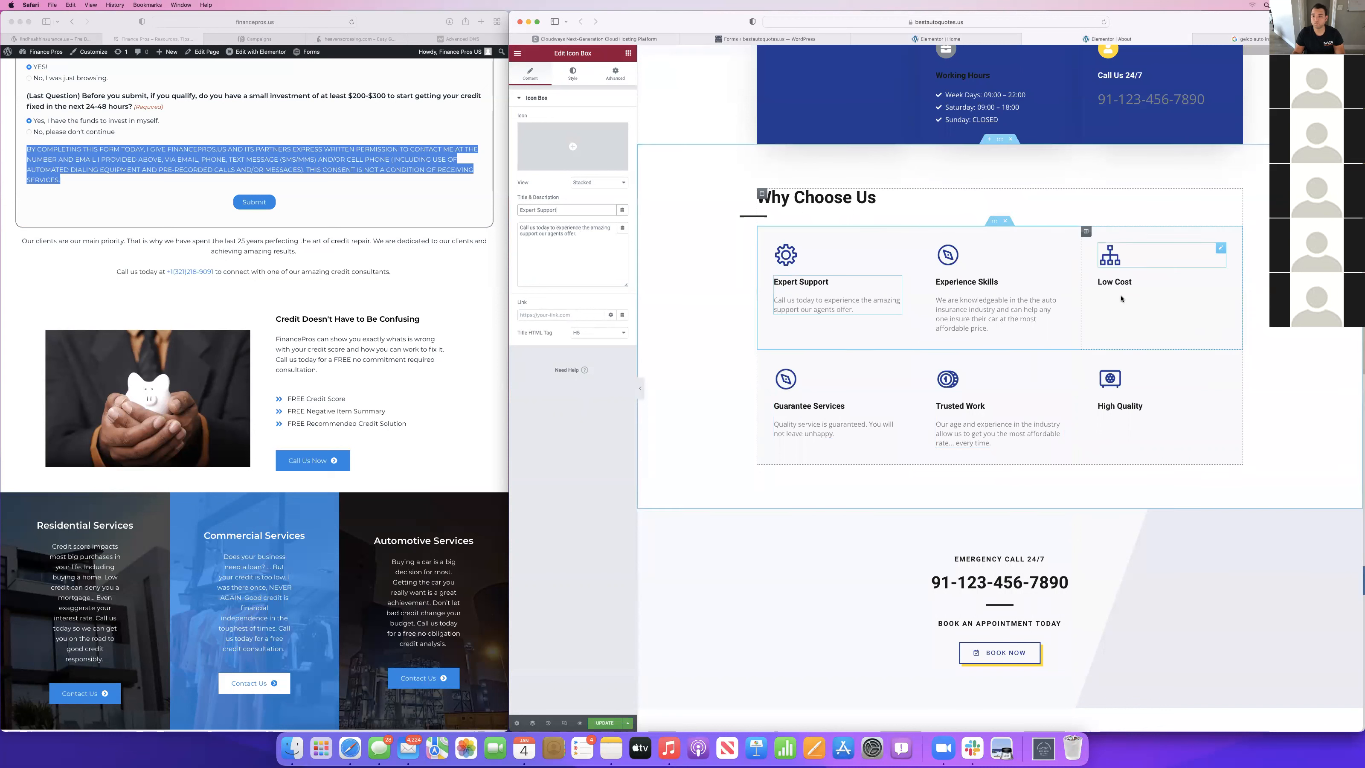
left_click(592, 228)
type("W")
key("BackSpace")
type("We are the low cxo")
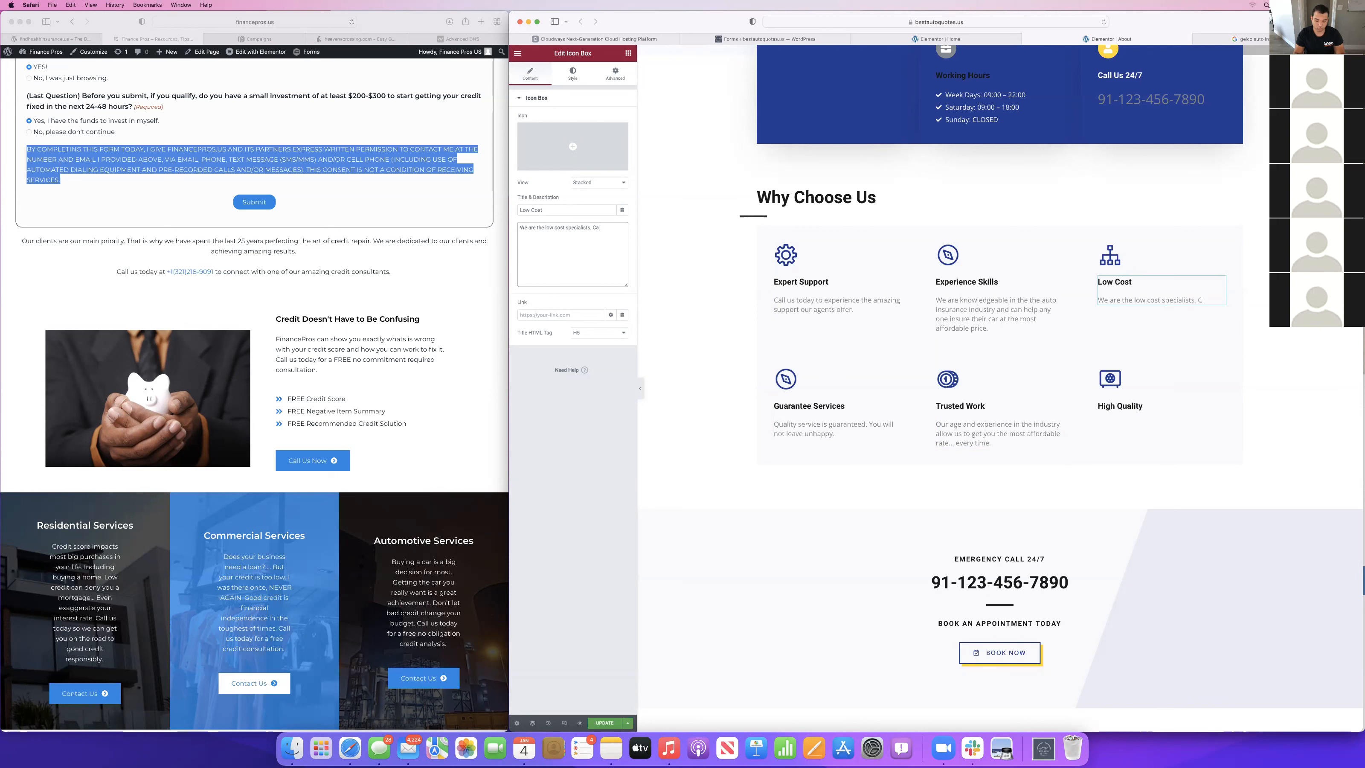
type("day to bundle you cars toge")
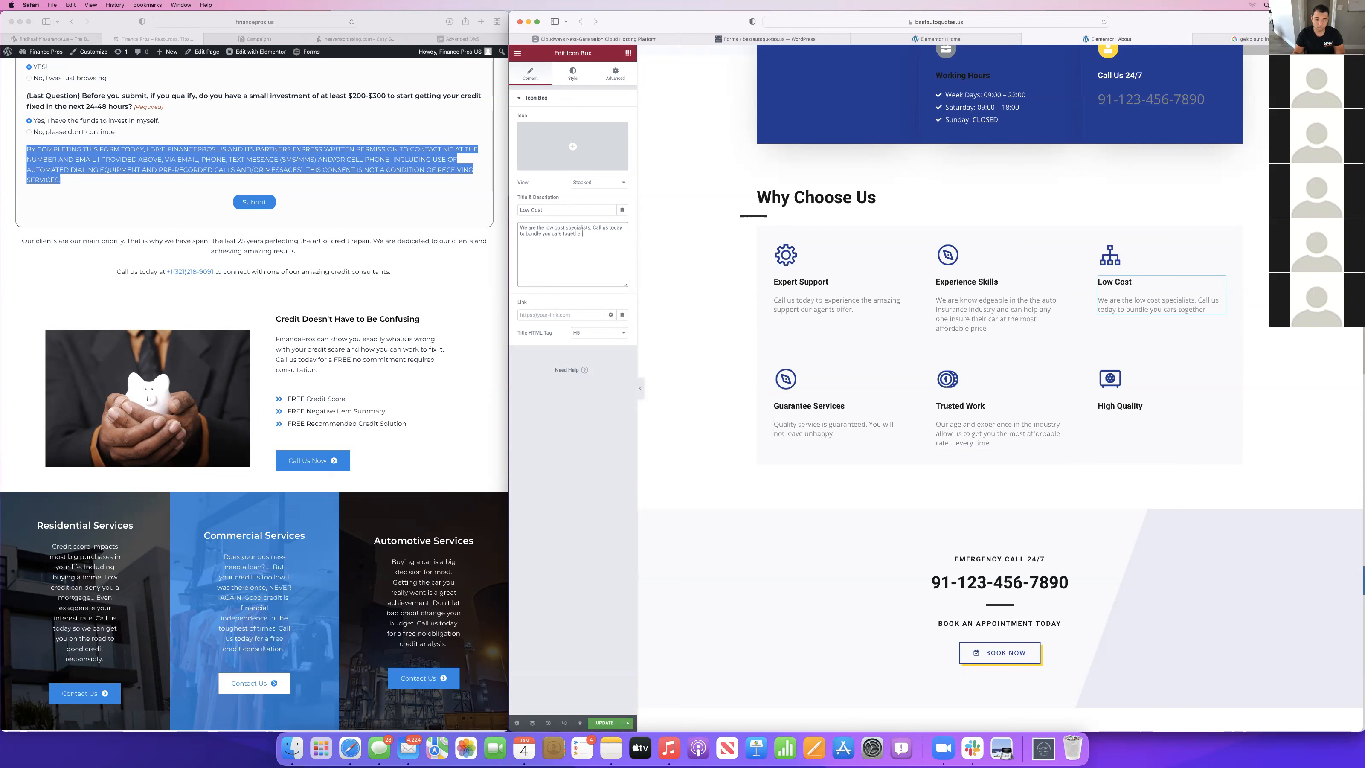
type("the best deal!")
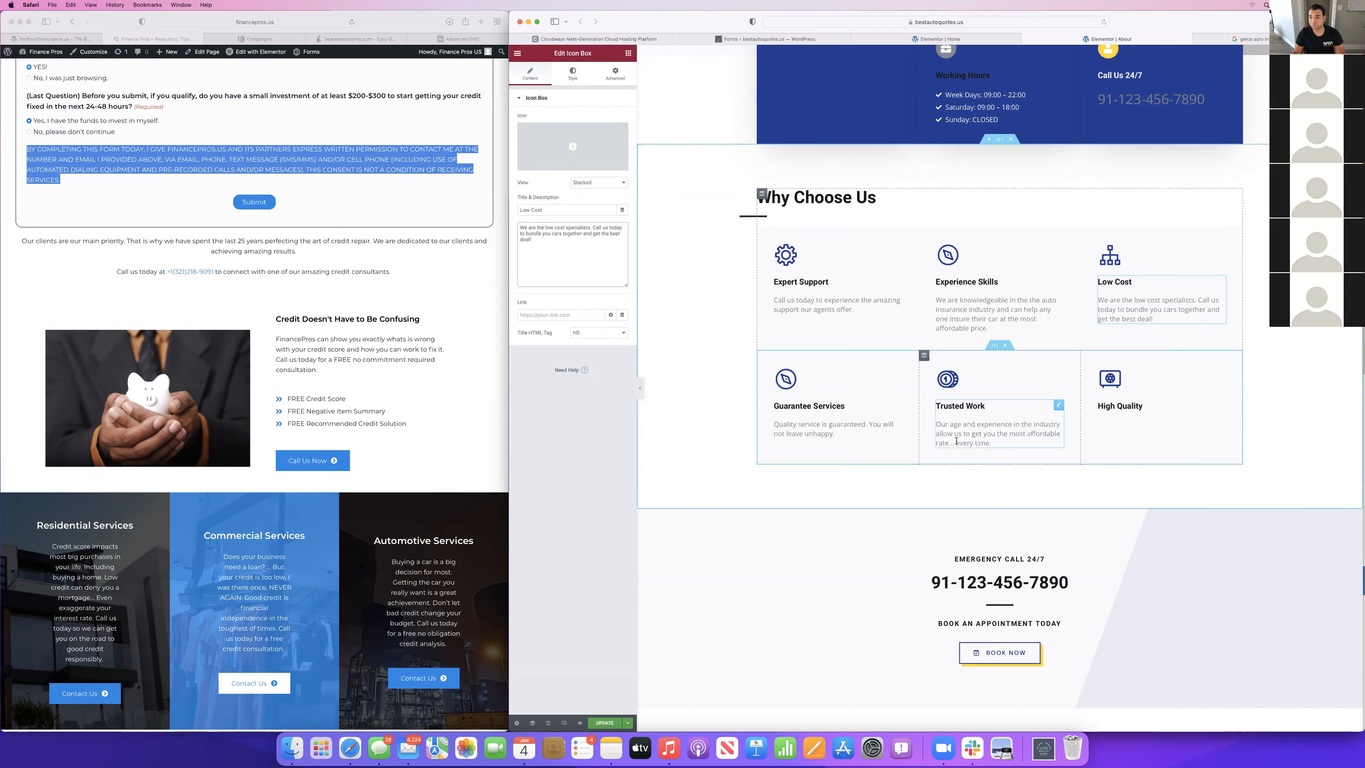
Describe High Quality as "We only partner with high quality insurance companies to ensure you get the best coverage that WILL NOT LET YOU DOWN.".
left_click(1133, 407)
left_click(589, 261)
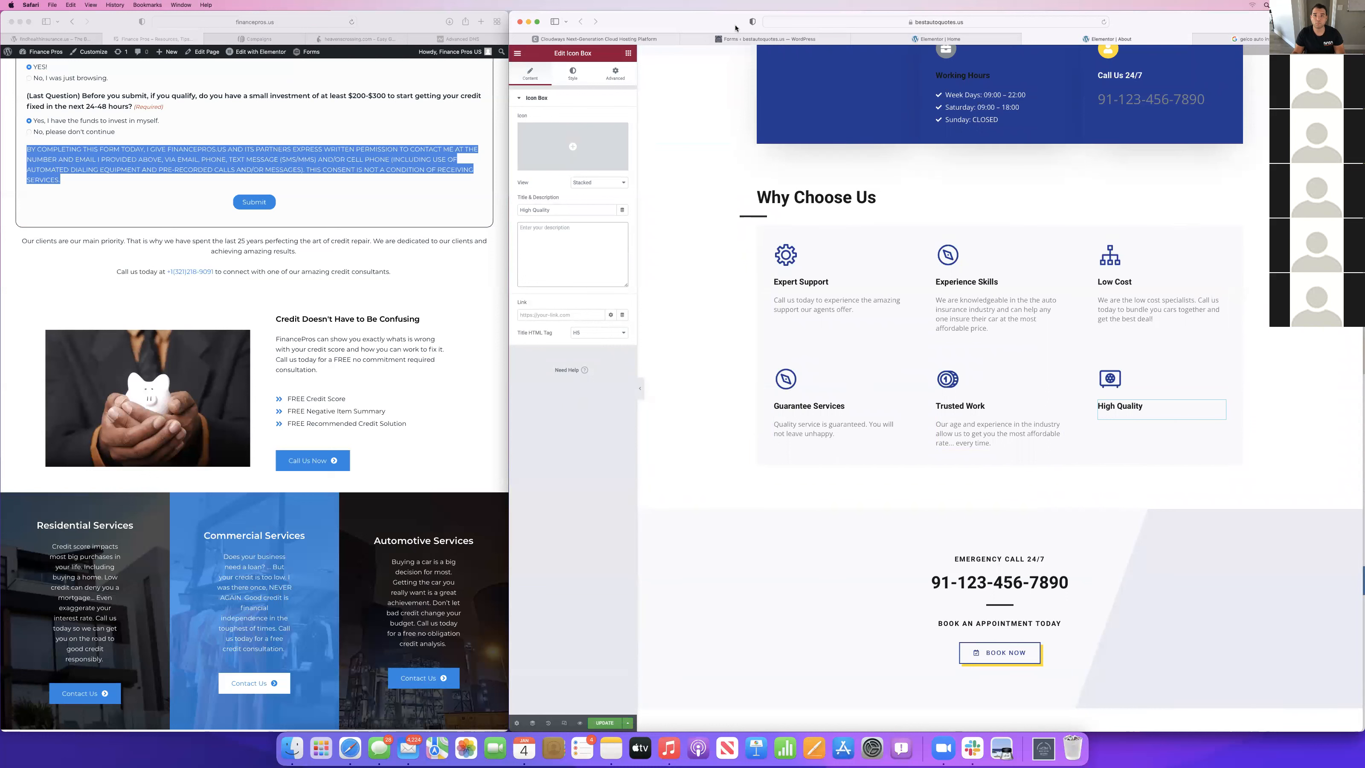
type("We only")
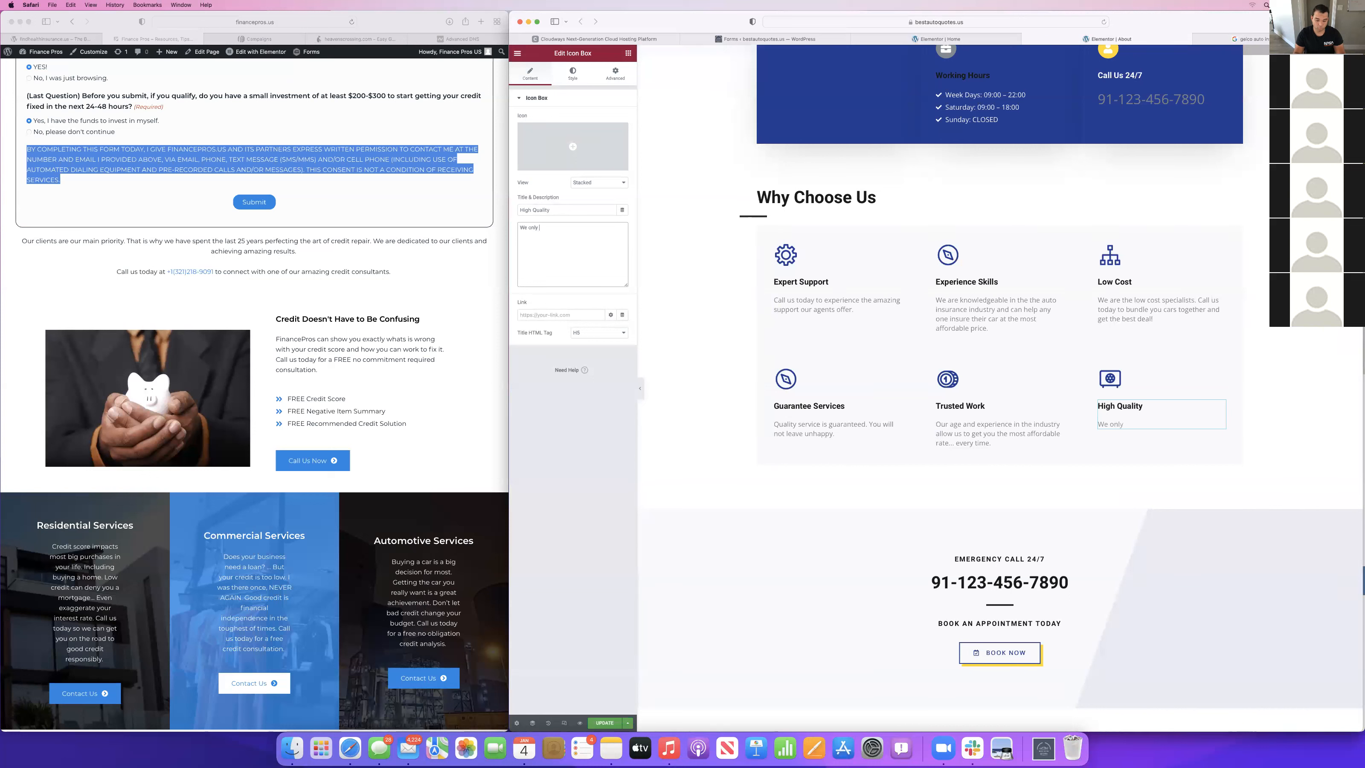
type(" partner with high quality insurance compan")
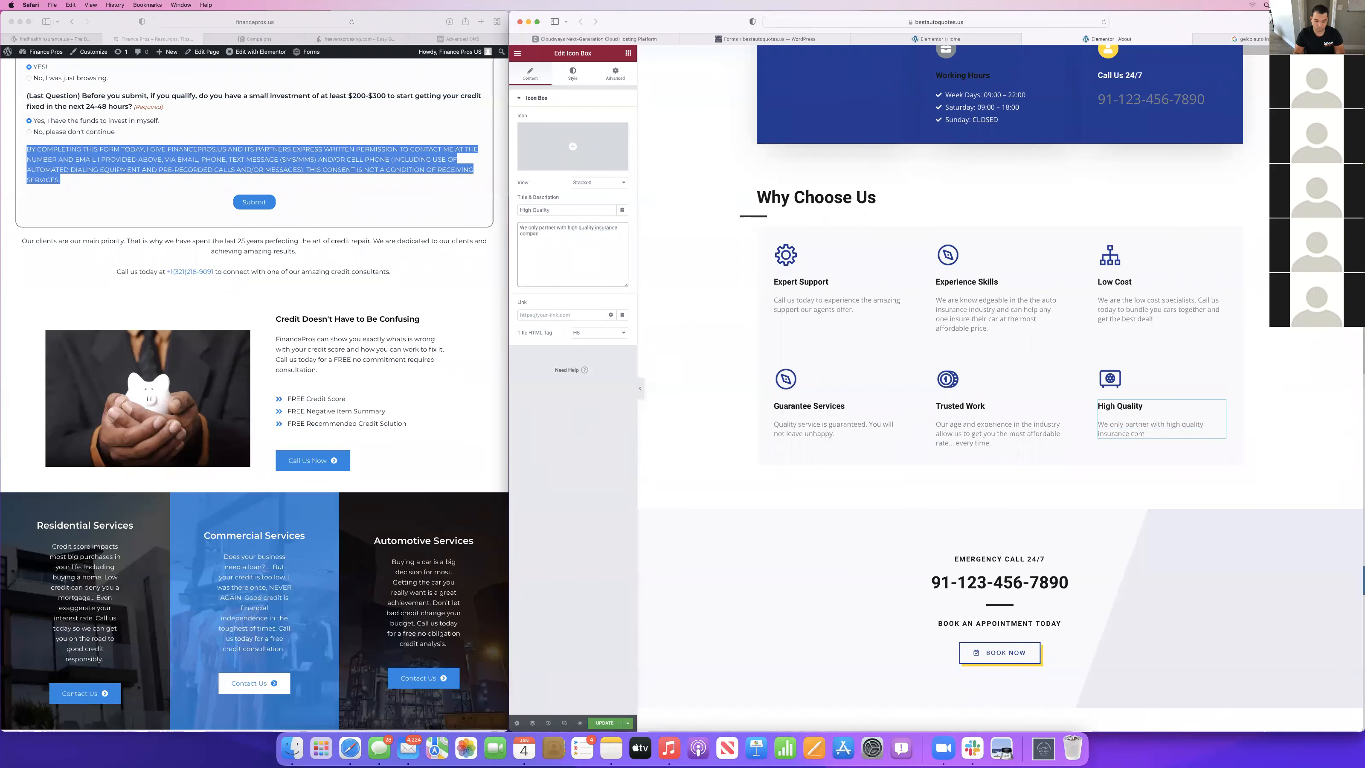
type("ies to ensure you get the best coverage that")
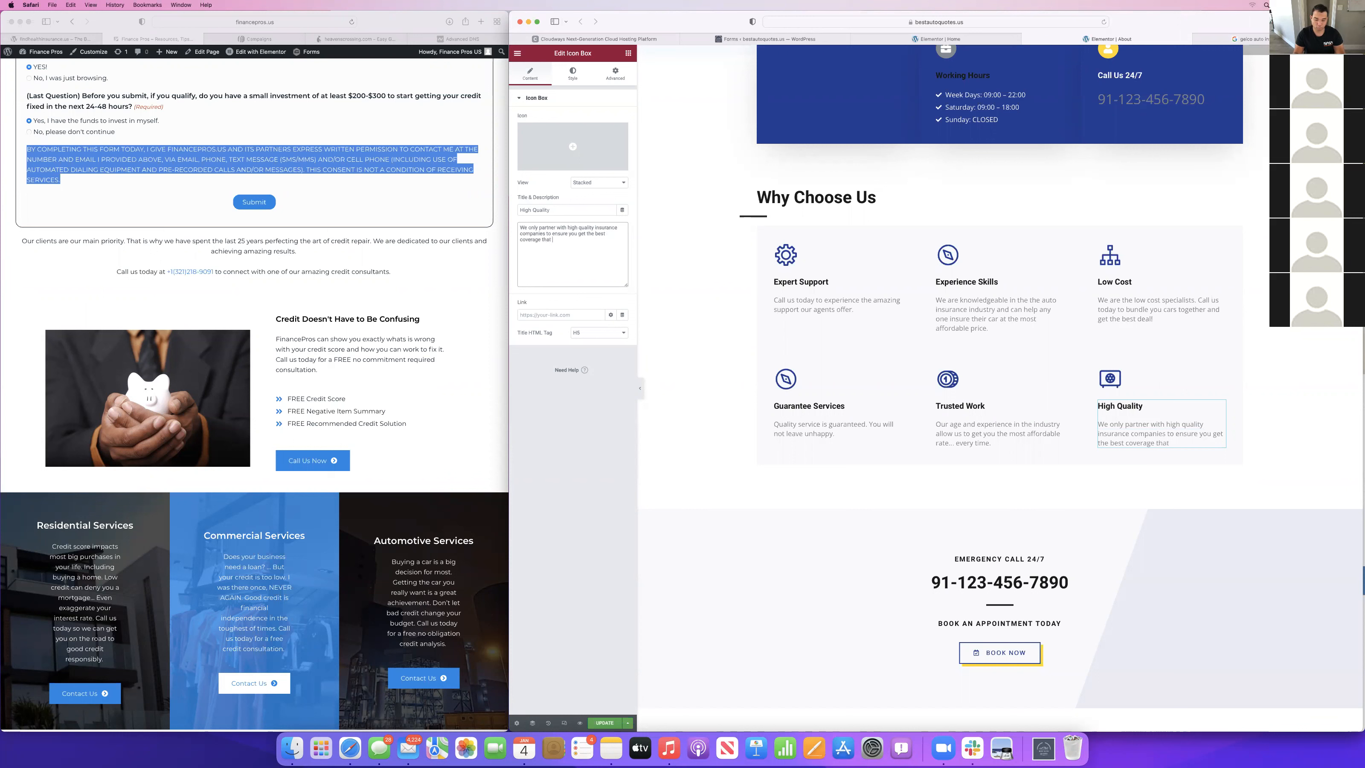
type(" WILL NOT LET YOU DOWN.")
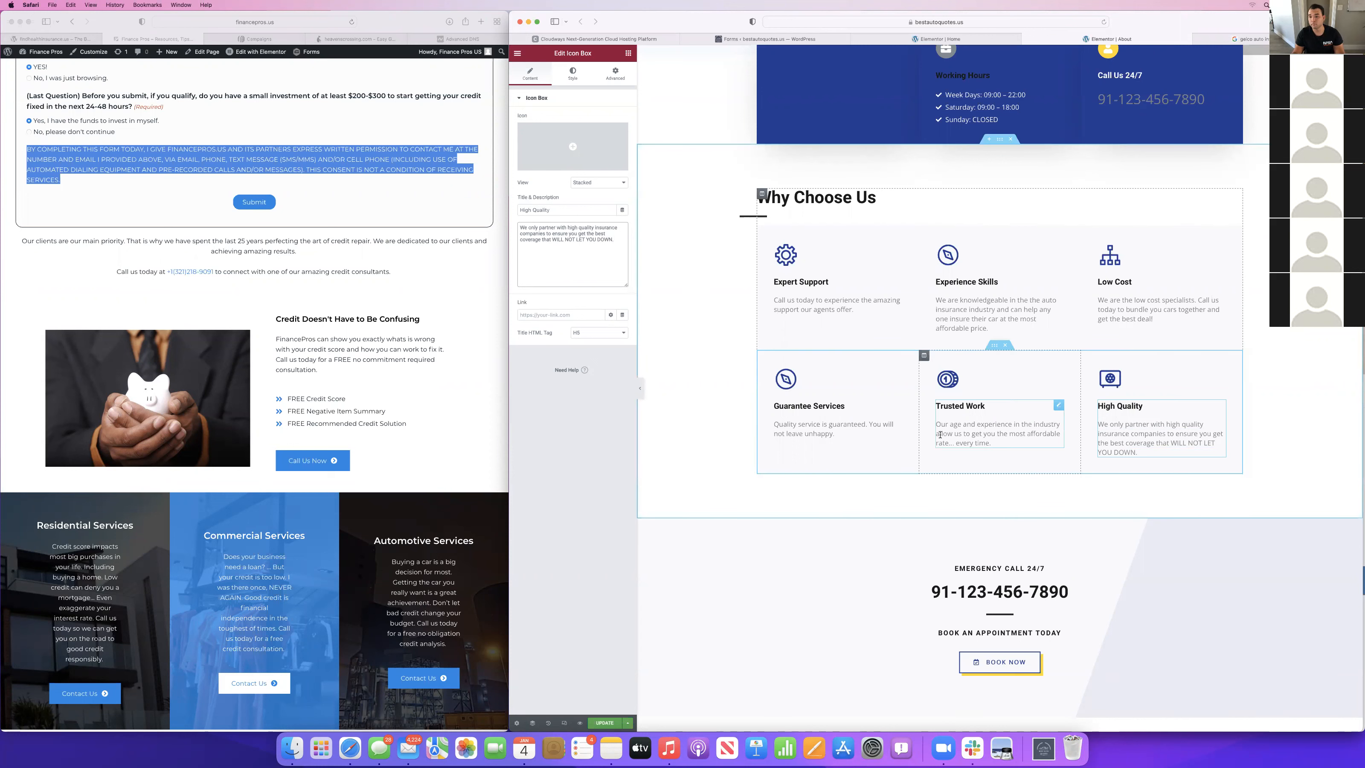
Change the Book an Appointment Today heading in the About page's emergency call section to "Get Your Free Quote Today".
scroll(940, 435, "down", 3)
left_click(1053, 485)
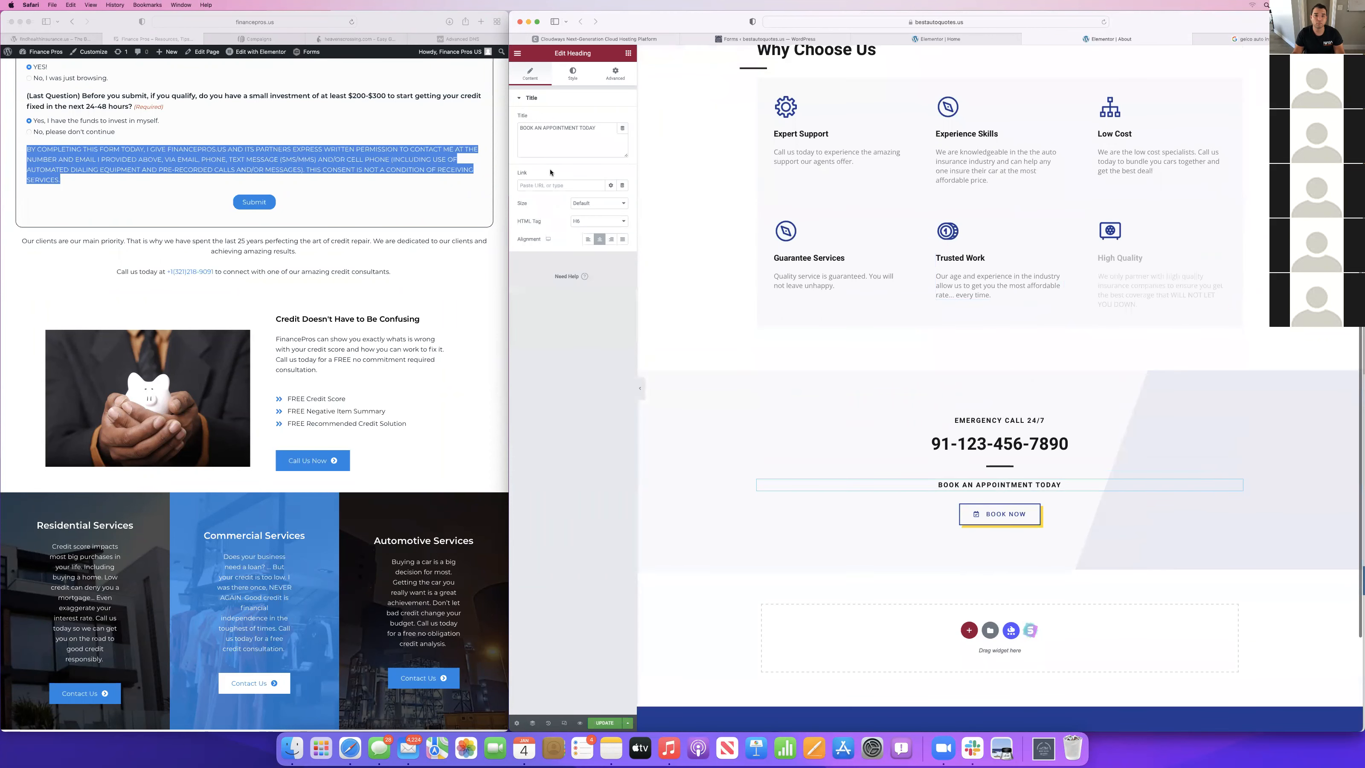
triple_click(557, 136)
type("Get ")
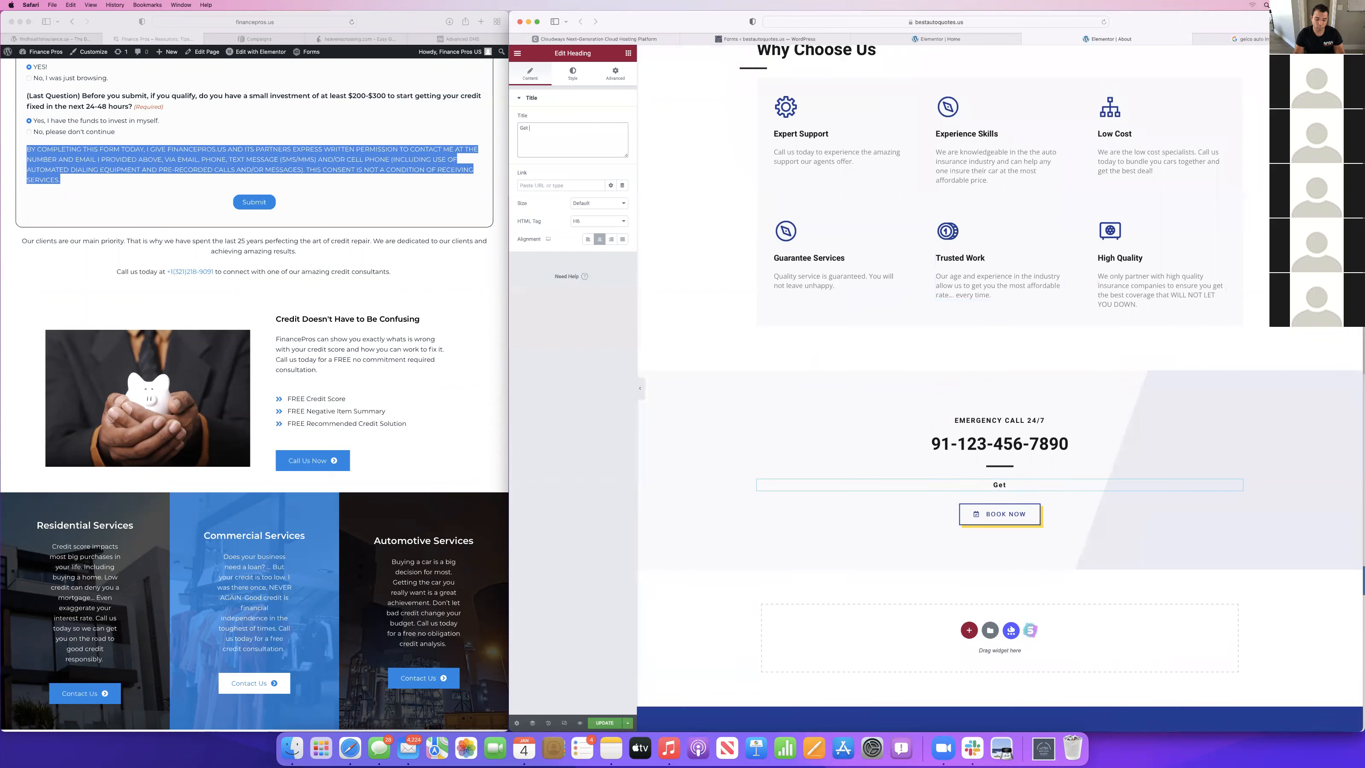
type("Your Free Quote Today")
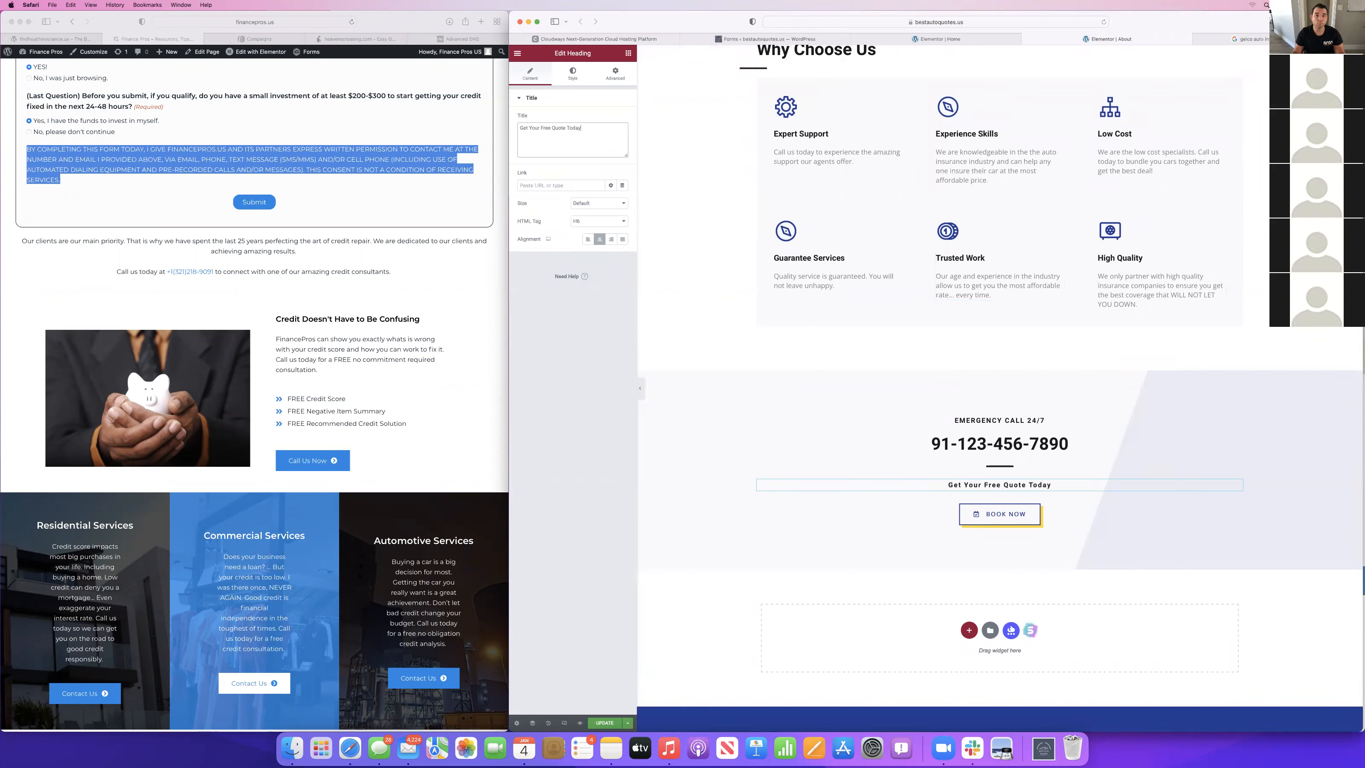
Relabel the Book Now button below the quote heading as "Call Now" and replace its icon with the phone icon.
left_click(999, 513)
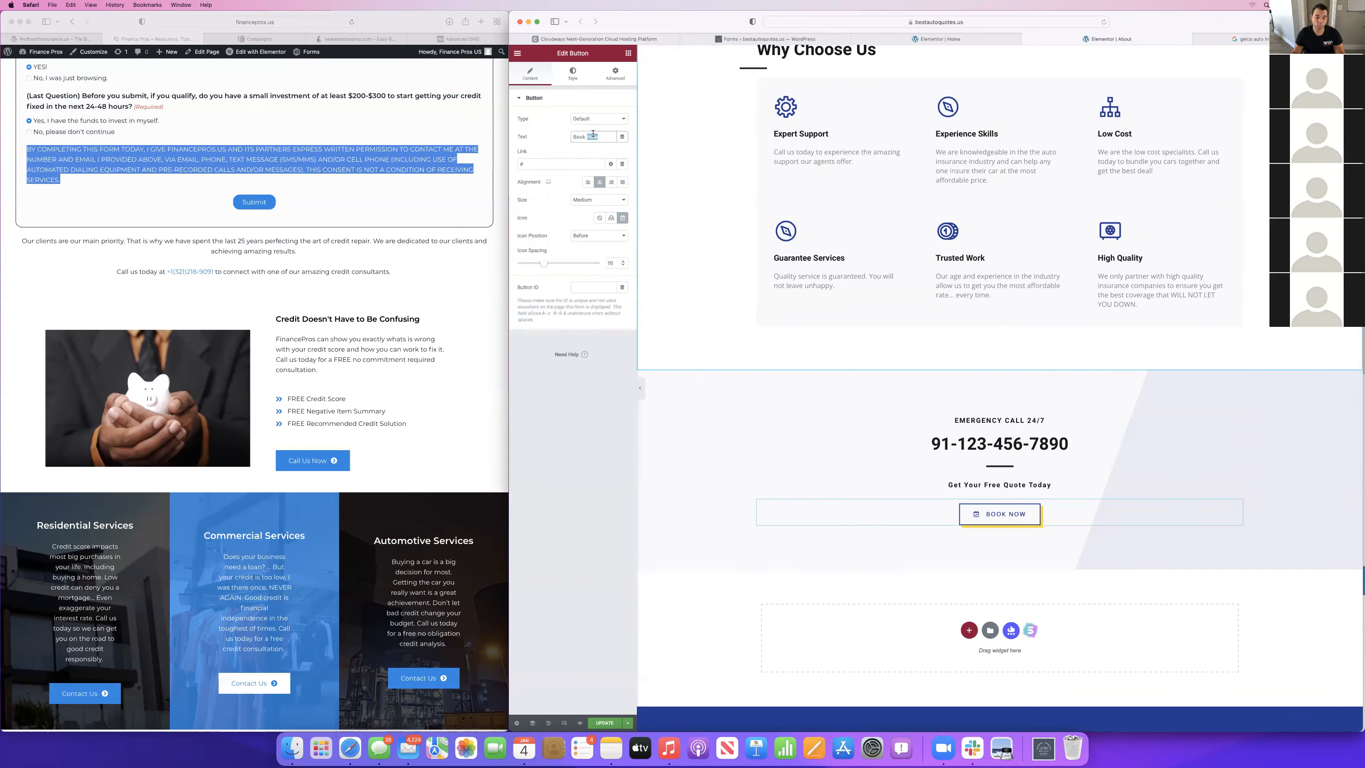
type("Call Now")
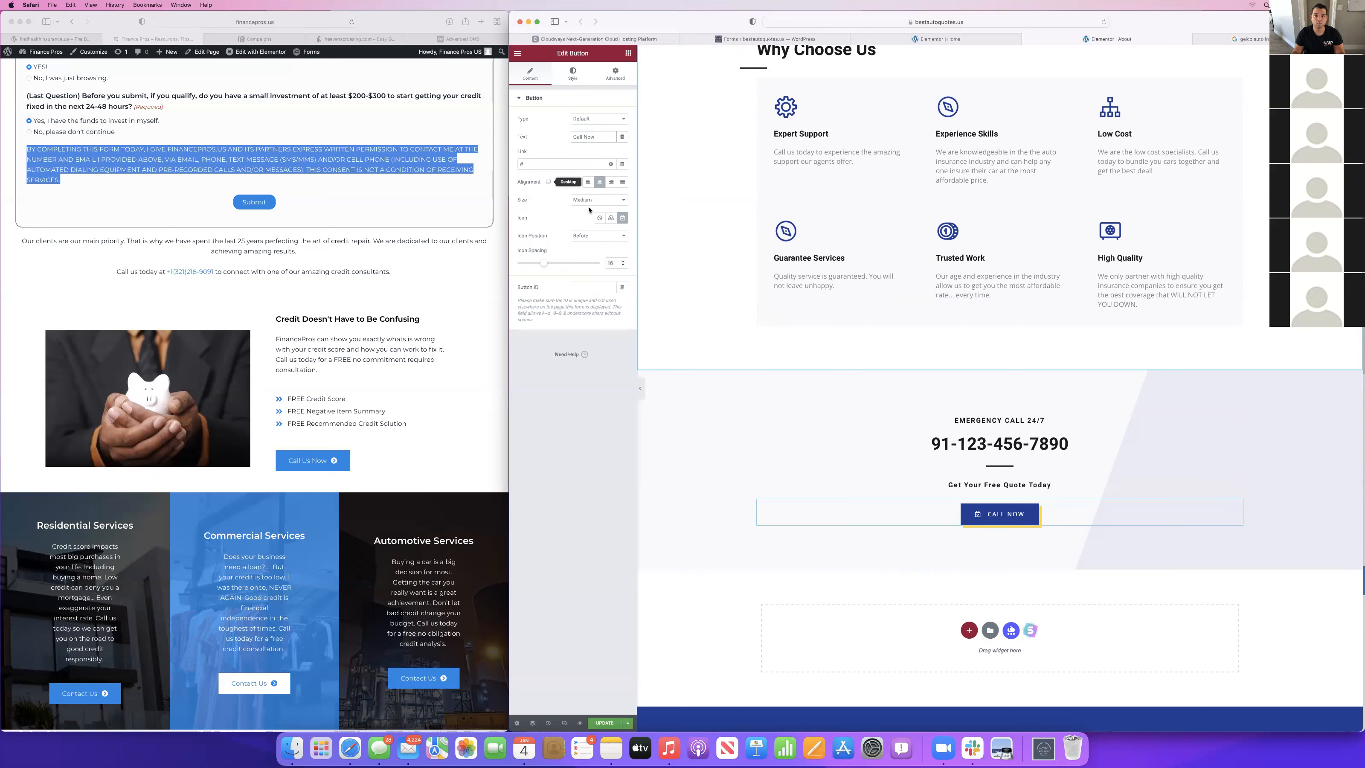
left_click(623, 218)
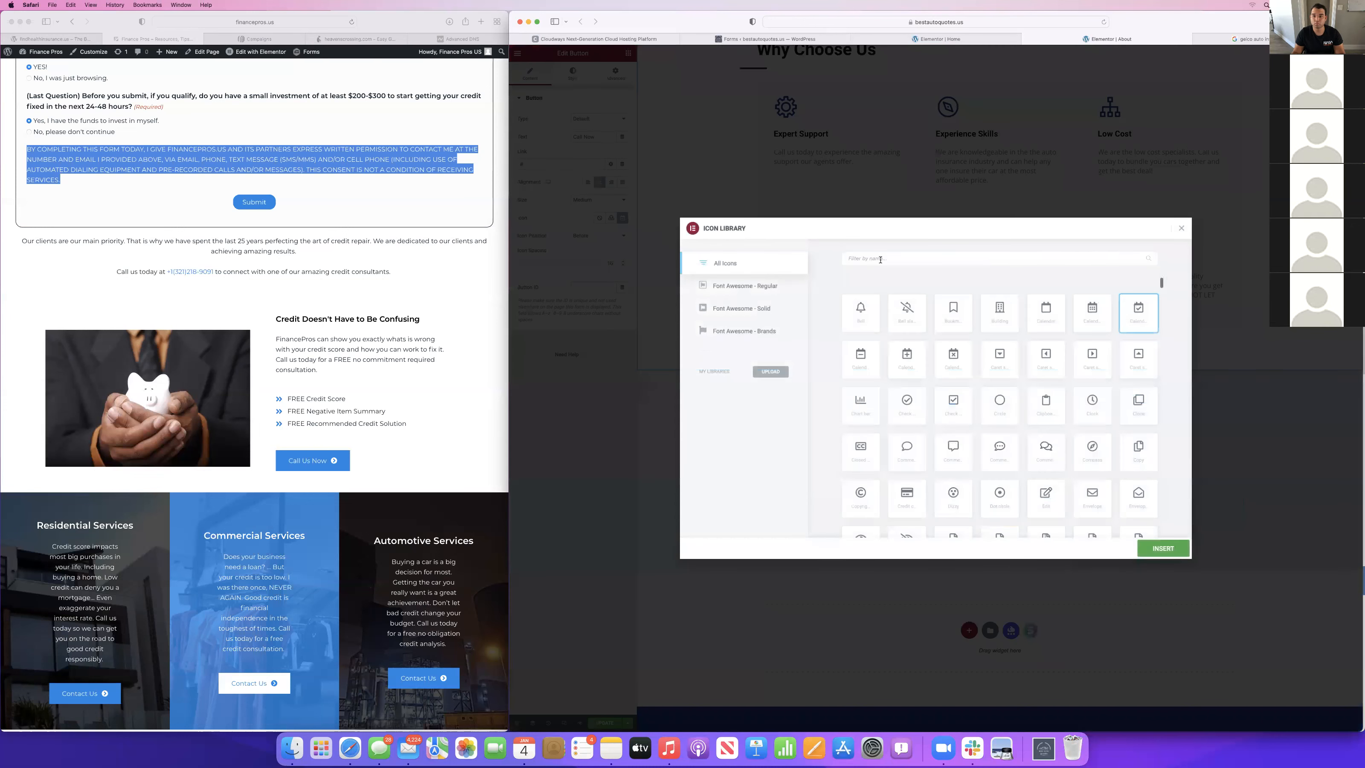
type("call")
key("BackSpace")
key("BackSpace")
key("BackSpace")
key("BackSpace")
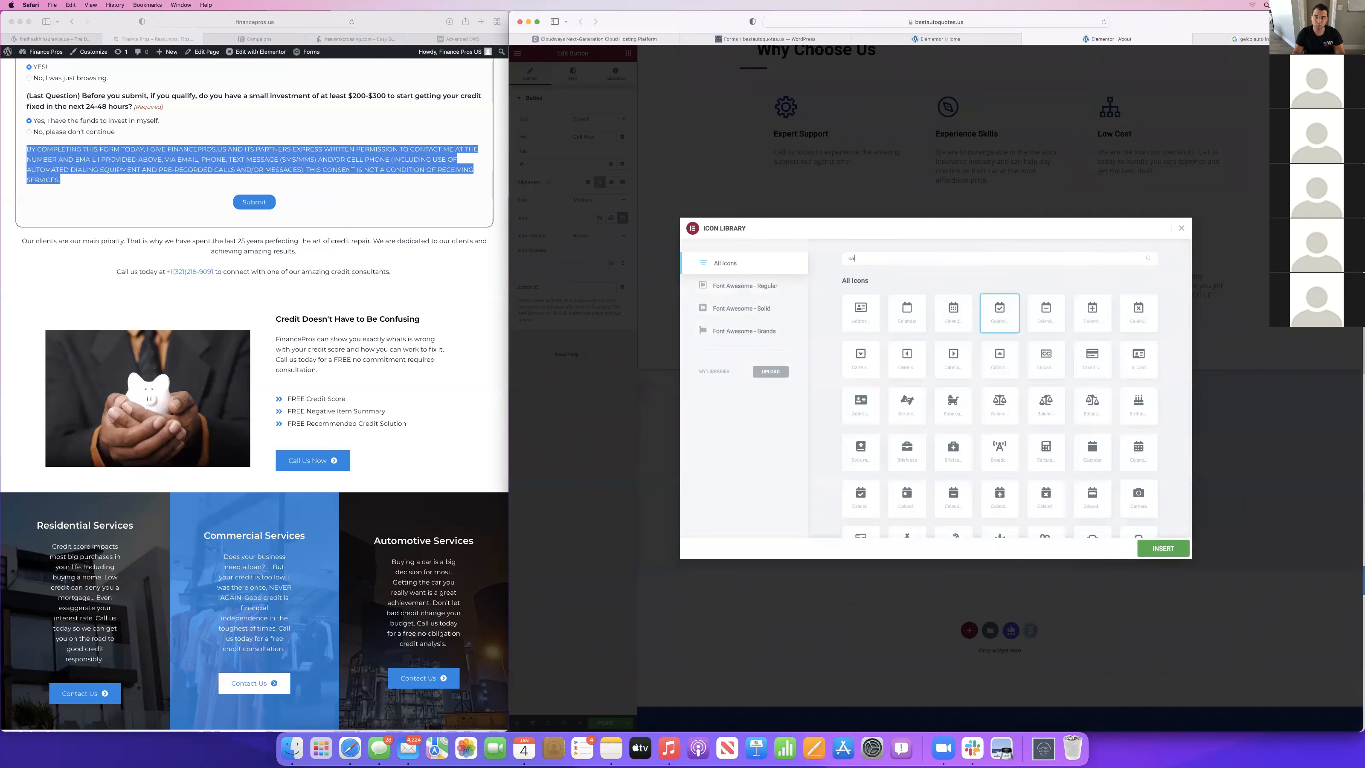
type("p")
key("BackSpace")
type("phone")
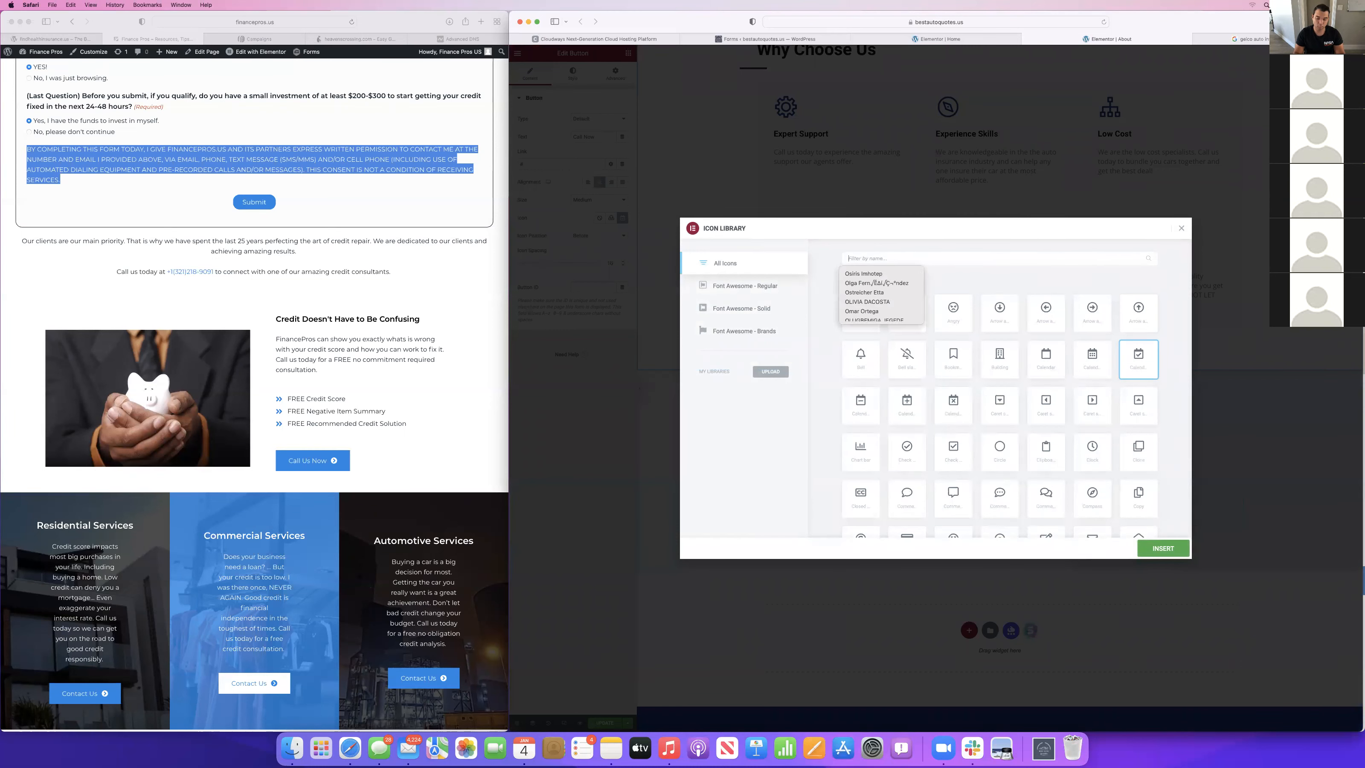
left_click(860, 357)
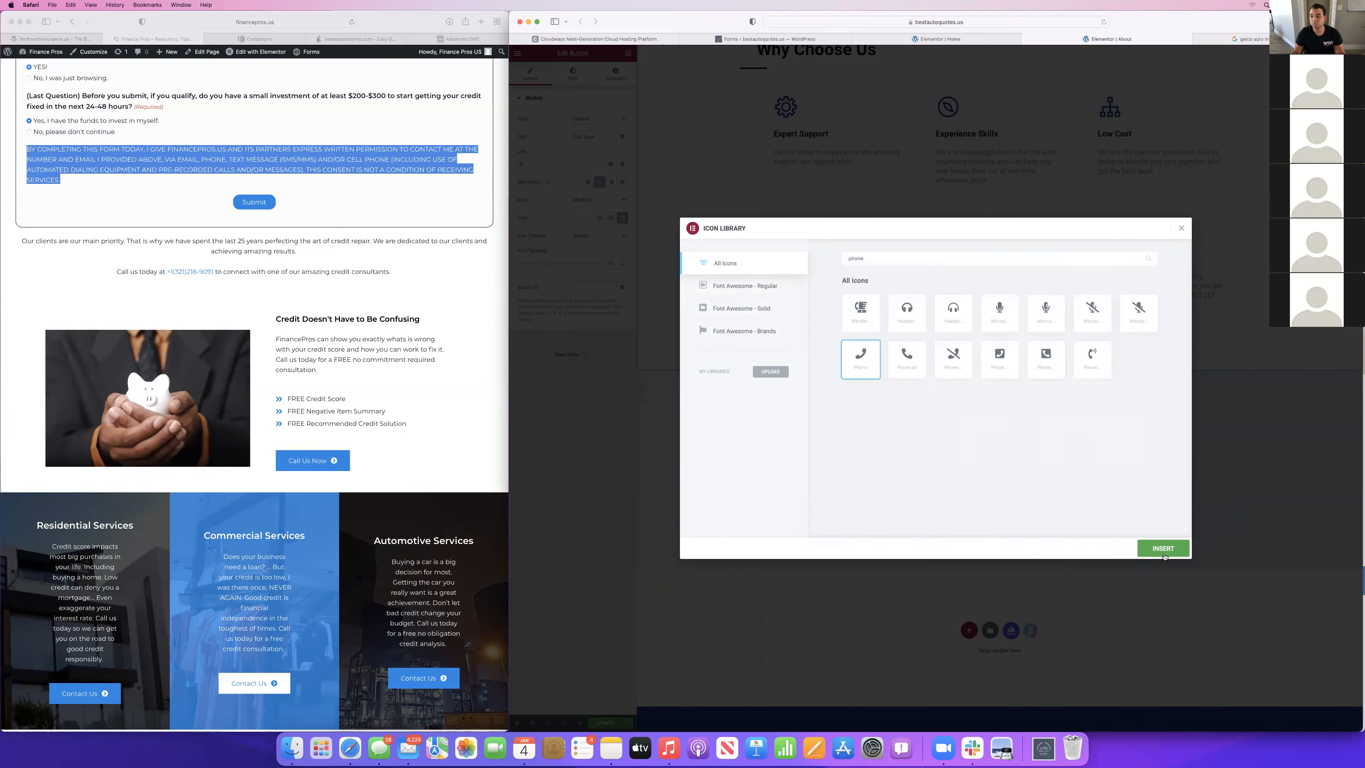
left_click(1162, 548)
Review the About page from header to footer and the Home page's sections in the editor.
scroll(967, 289, "up", 5)
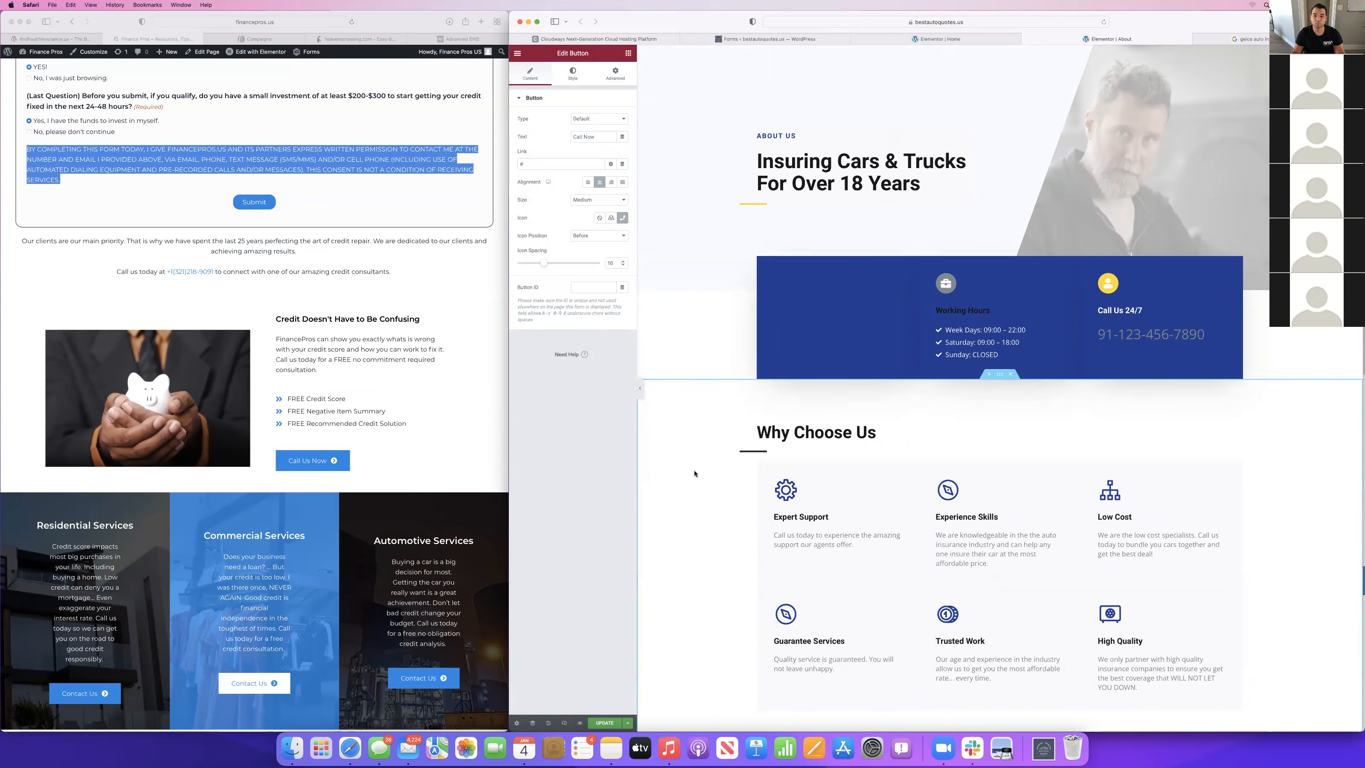
scroll(898, 521, "down", 10)
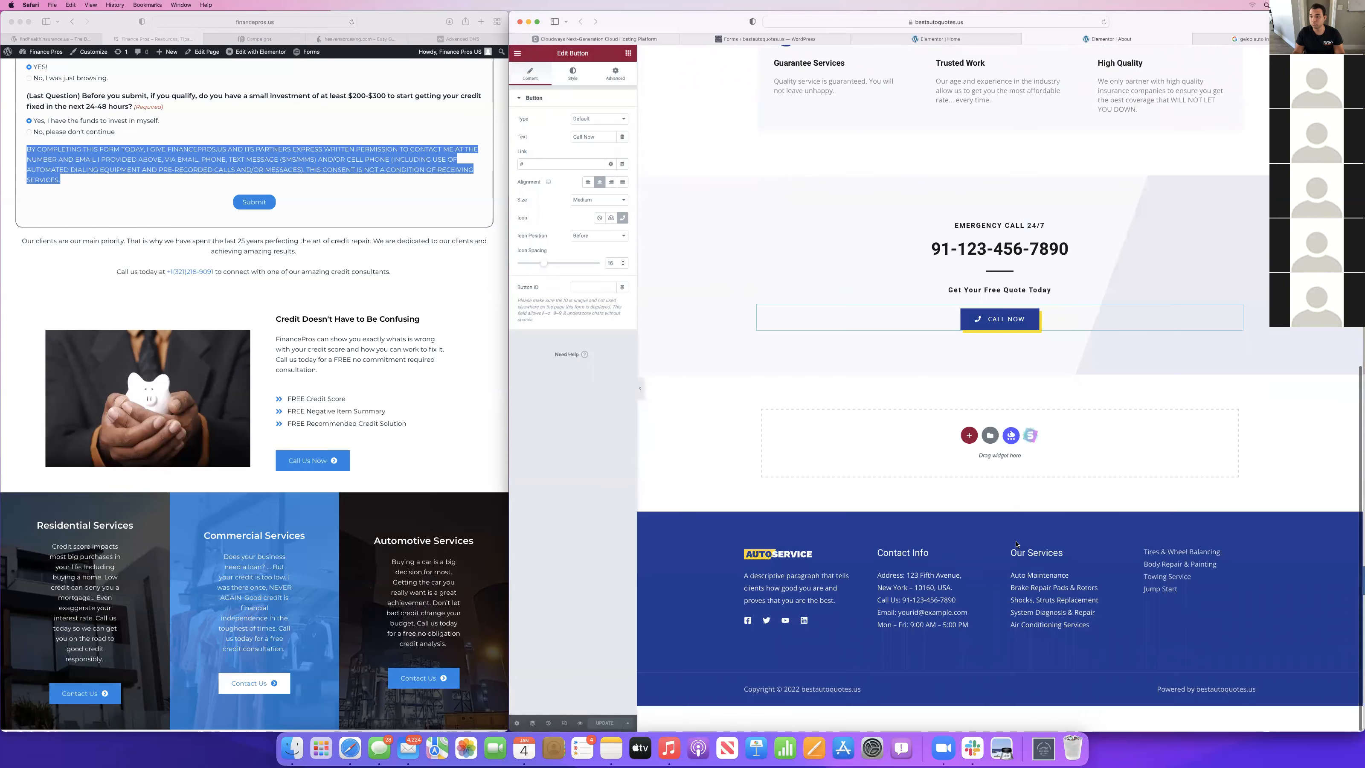
scroll(1016, 543, "up", 10)
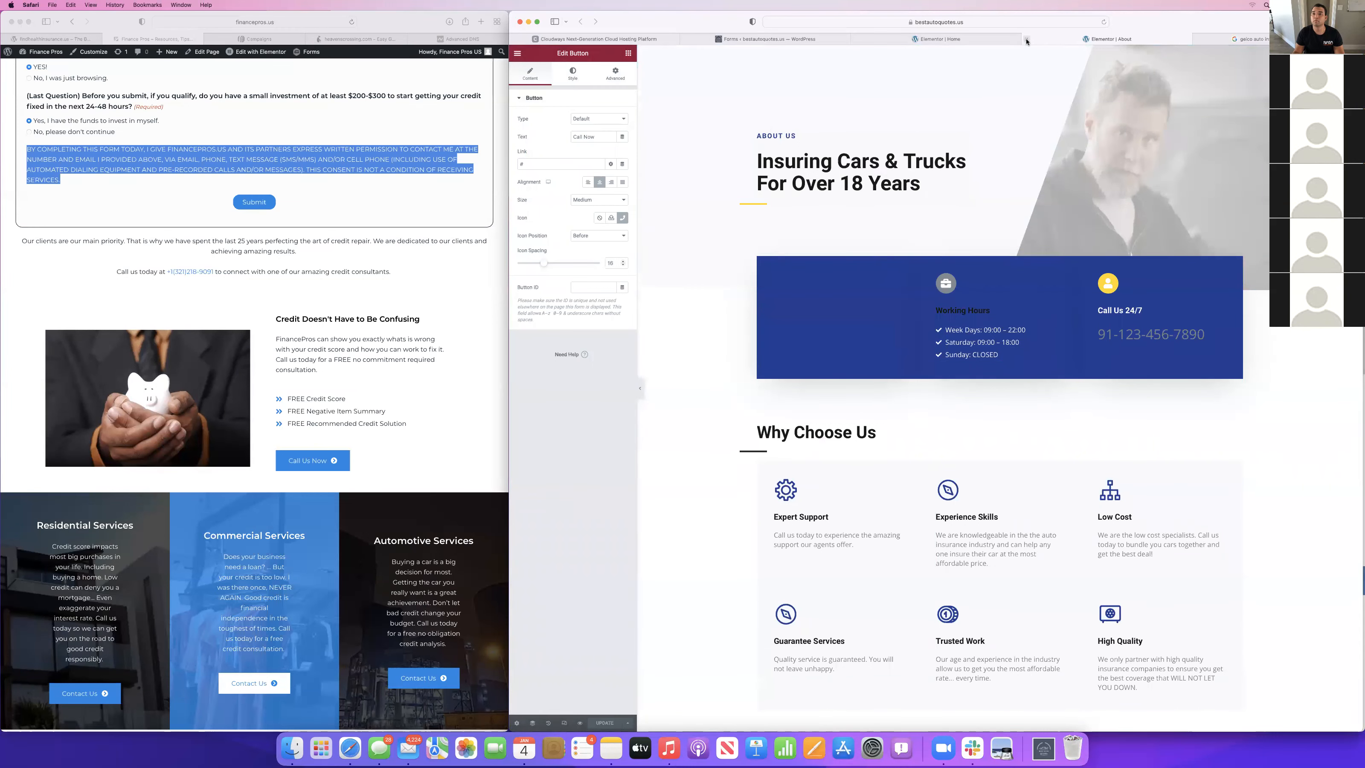
left_click(940, 39)
scroll(1000, 352, "up", 5)
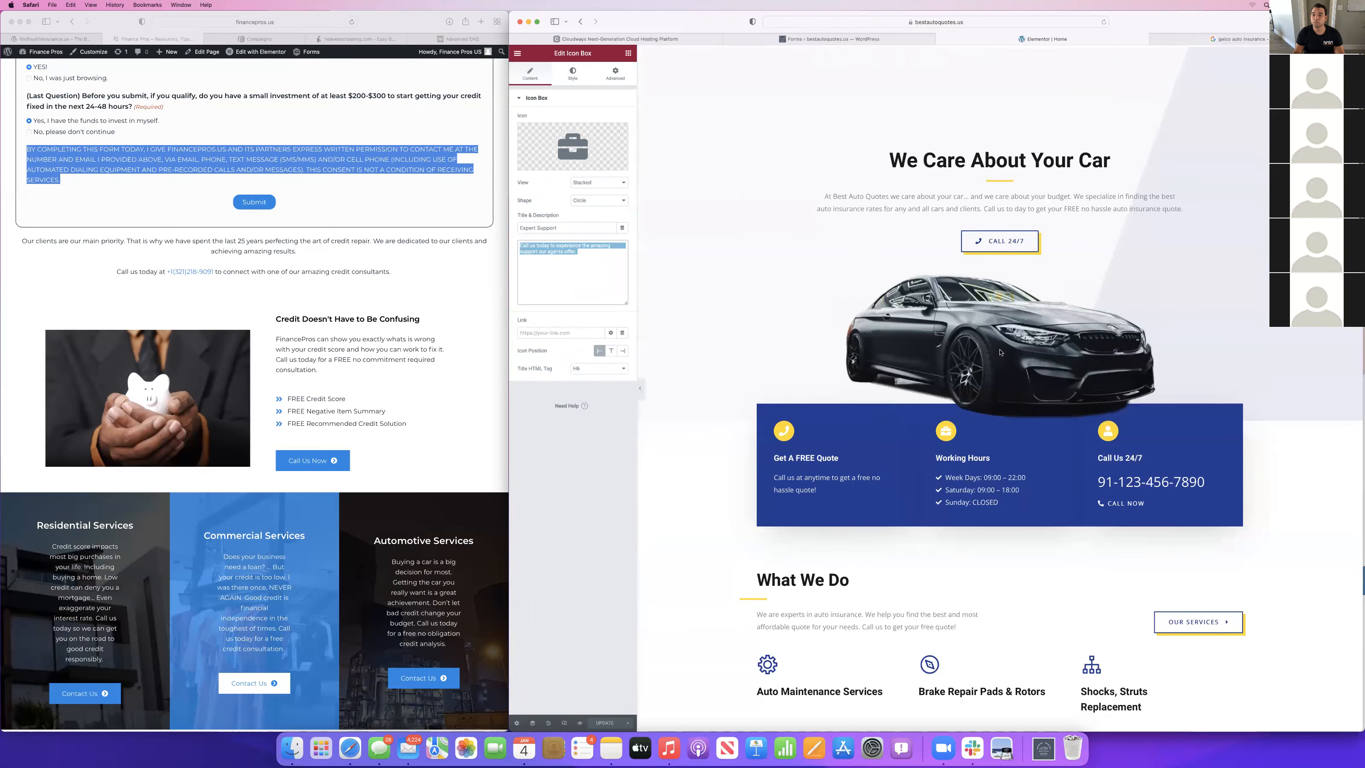
scroll(1000, 352, "down", 20)
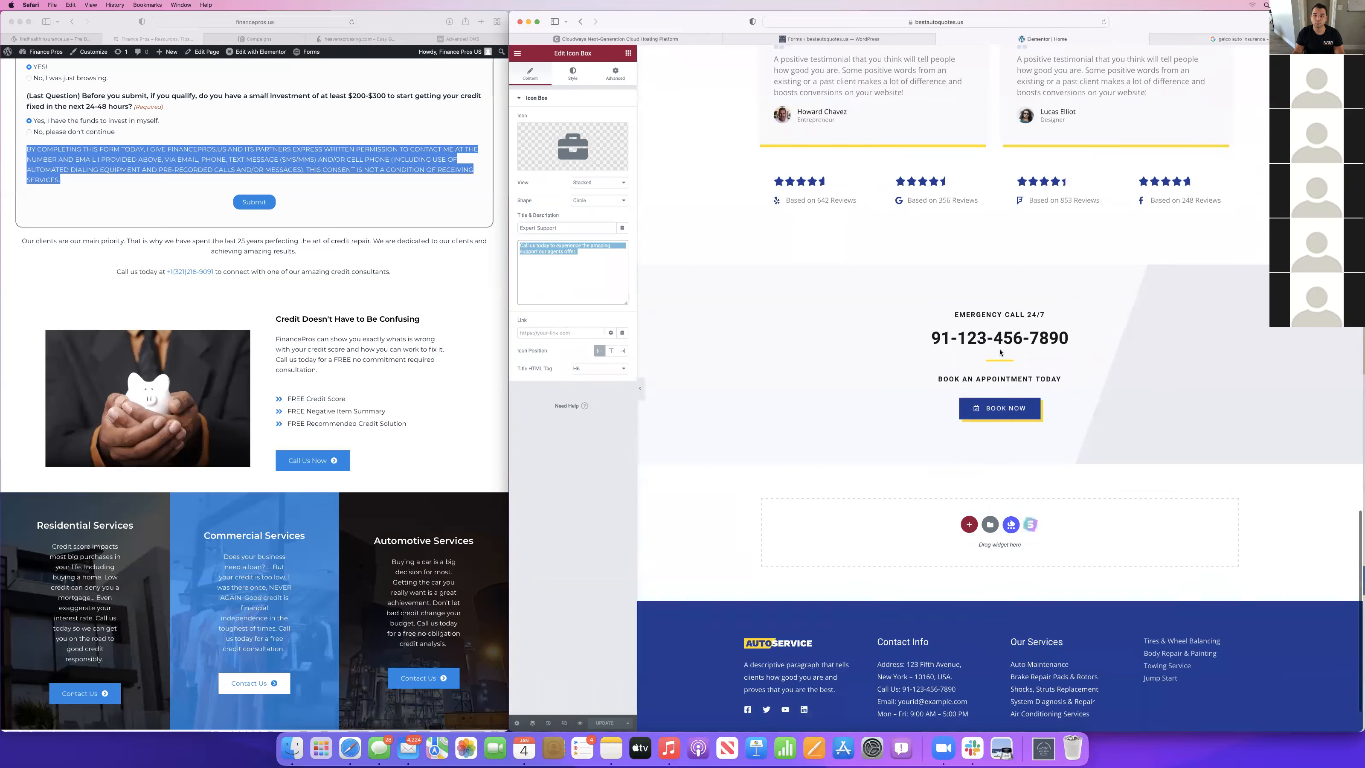
scroll(892, 289, "up", 20)
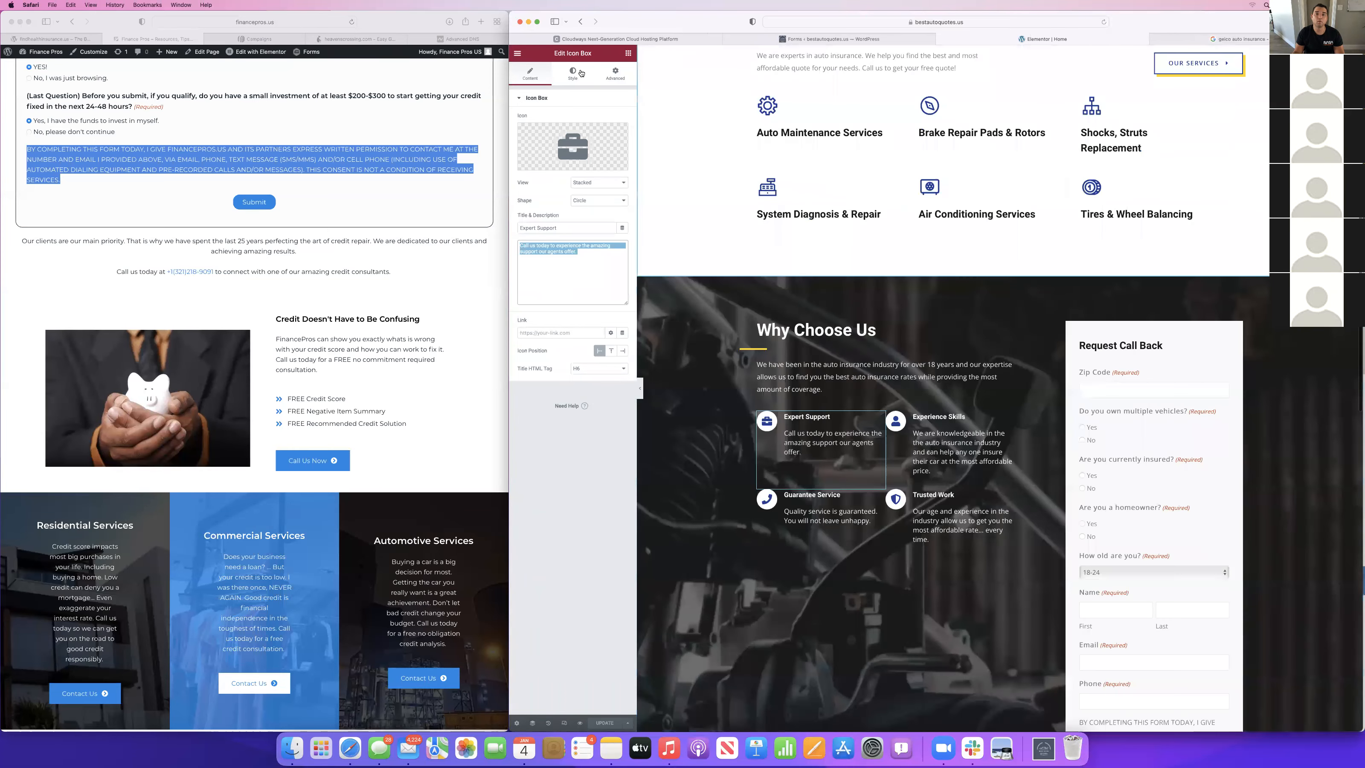
Exit the Home page editor and return to the bestautoquotes.us WordPress dashboard.
left_click(517, 54)
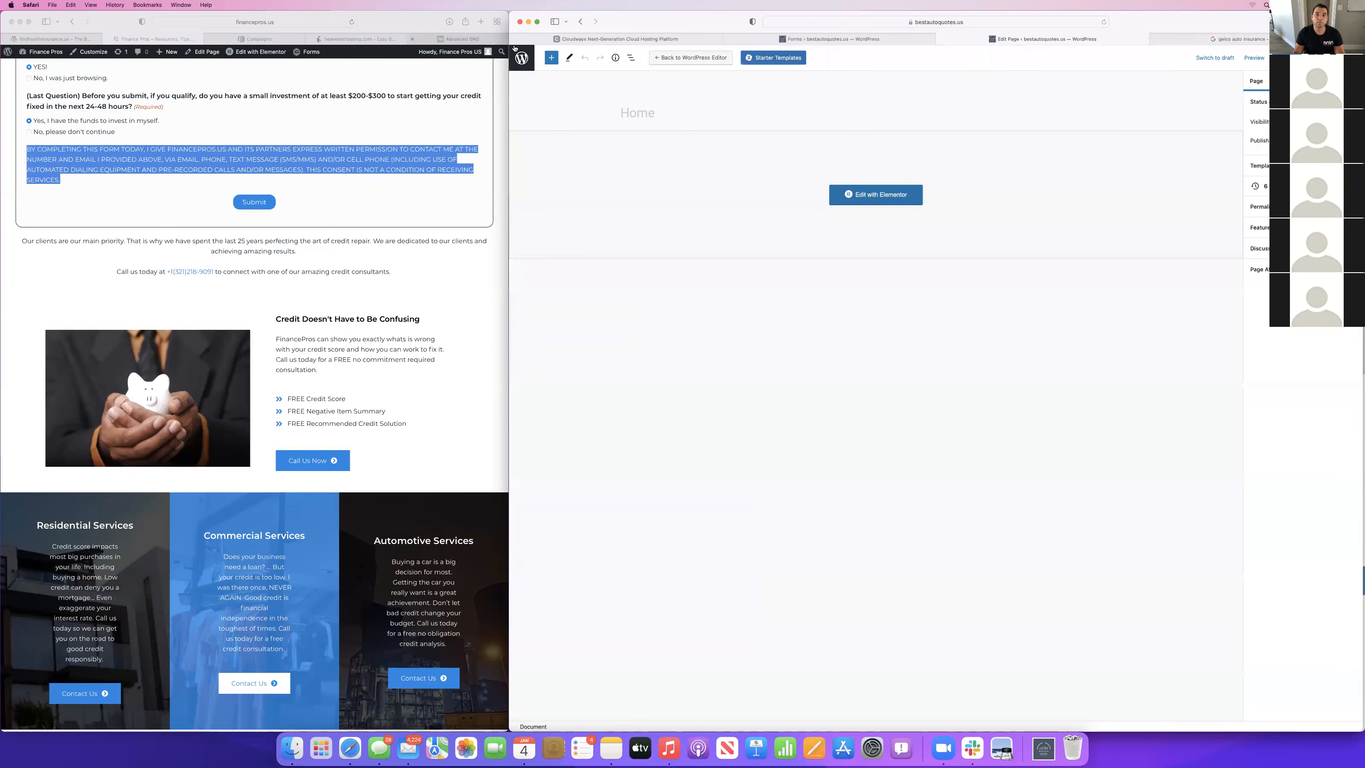
left_click(515, 52)
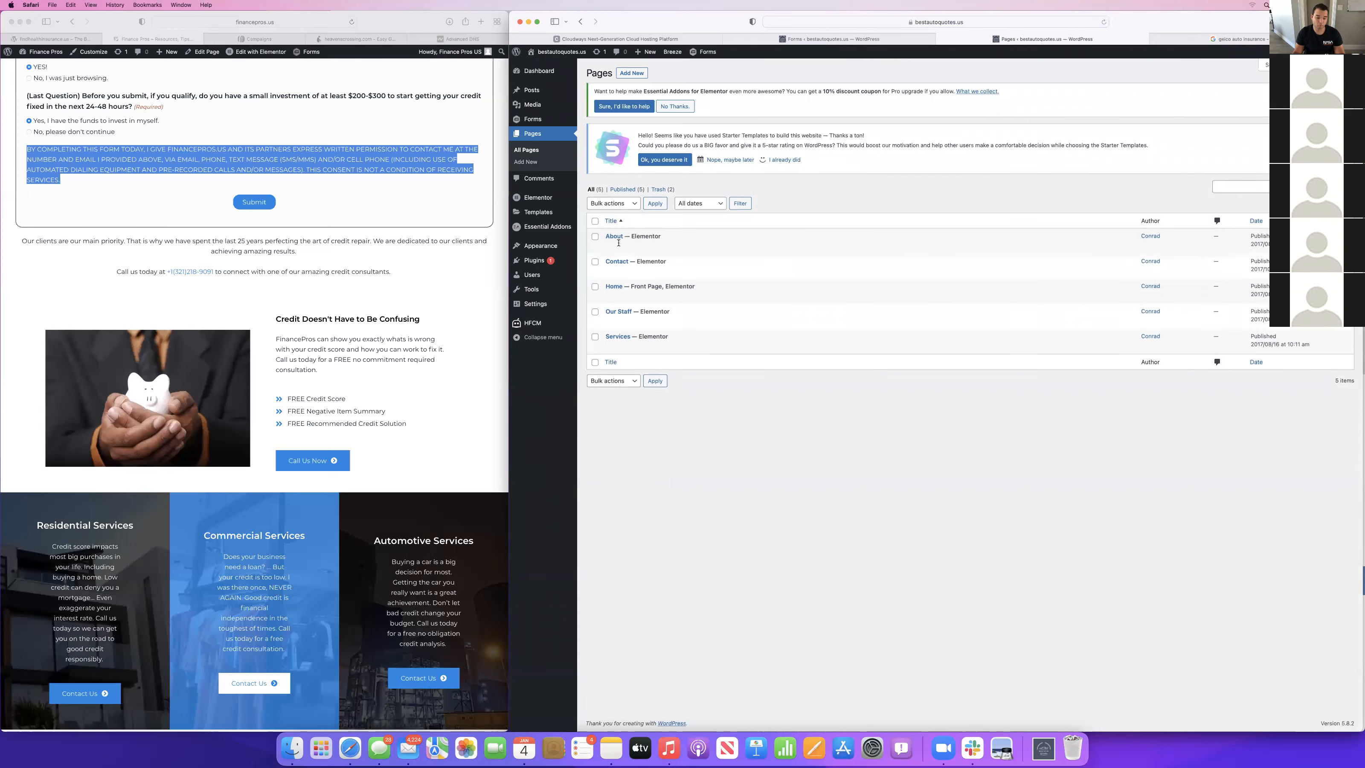
left_click(941, 39)
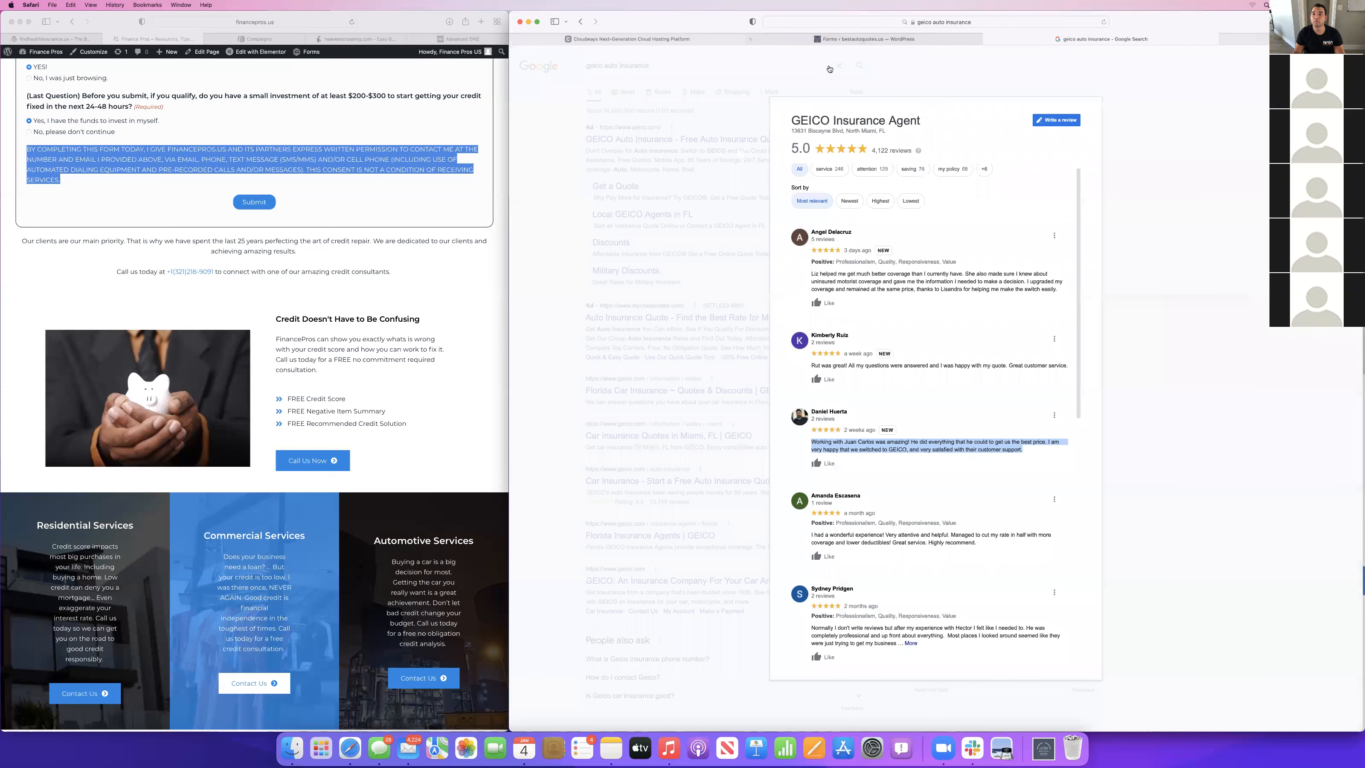
left_click(903, 38)
left_click(738, 75)
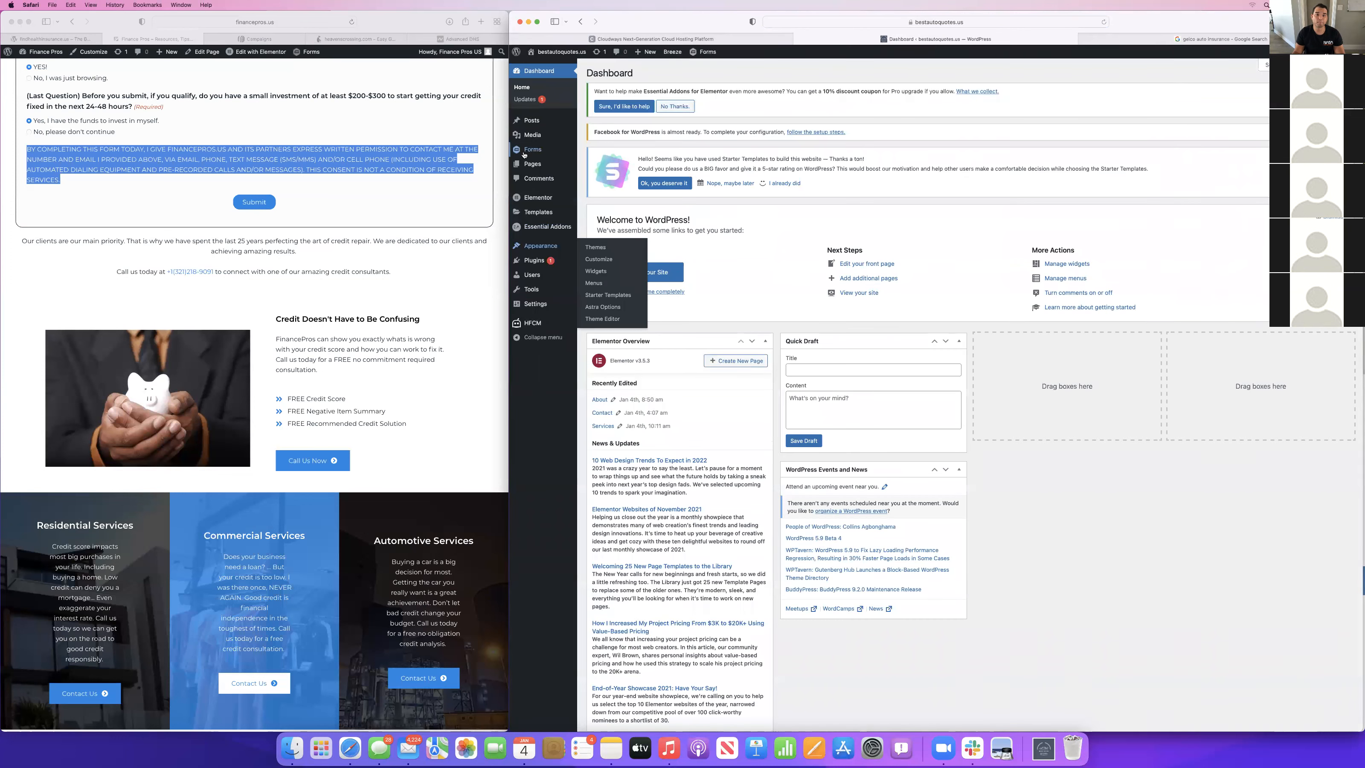
Open the live bestautoquotes.us site in a new tab and examine its home page, including the Request Call Back form.
mouse_move(532, 165)
key("super+t")
type("bestautoquotes.us")
key("Return")
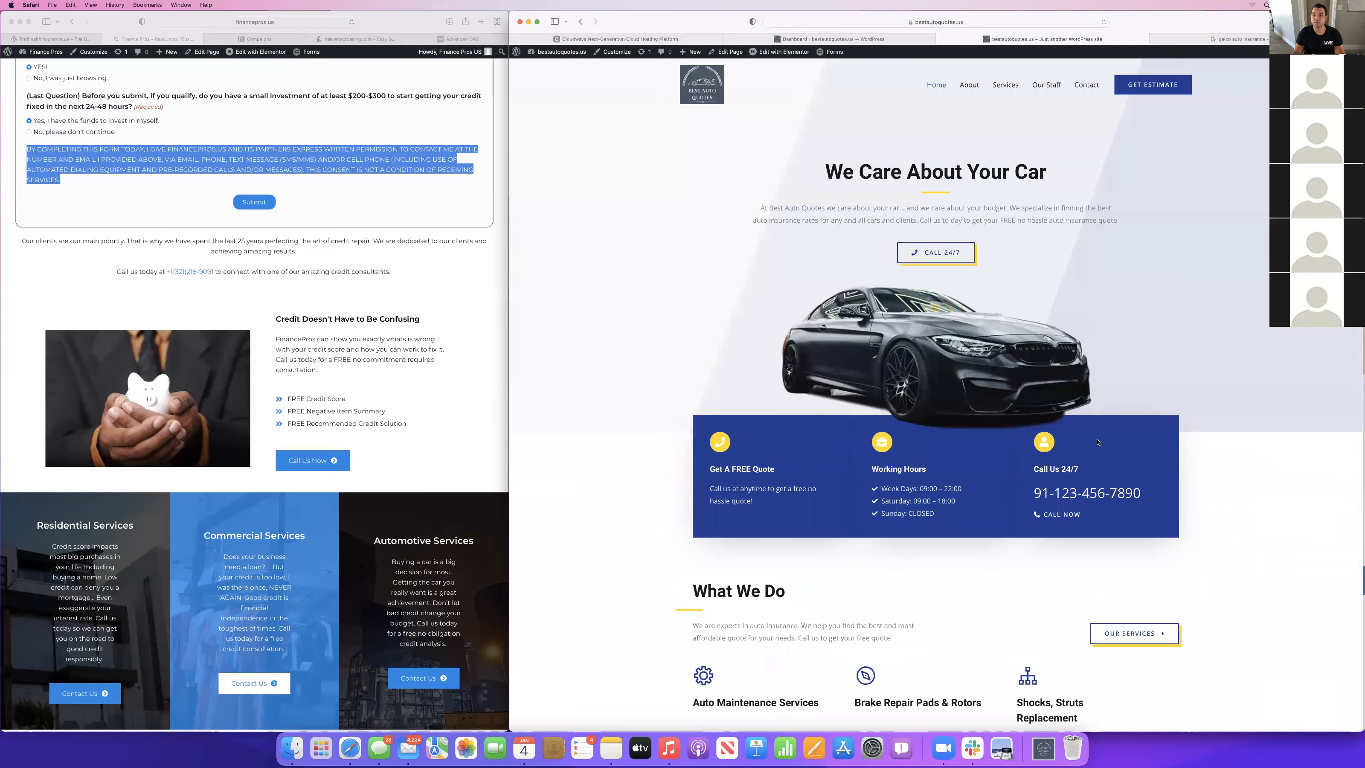
scroll(1098, 442, "down", 3)
scroll(1097, 442, "down", 10)
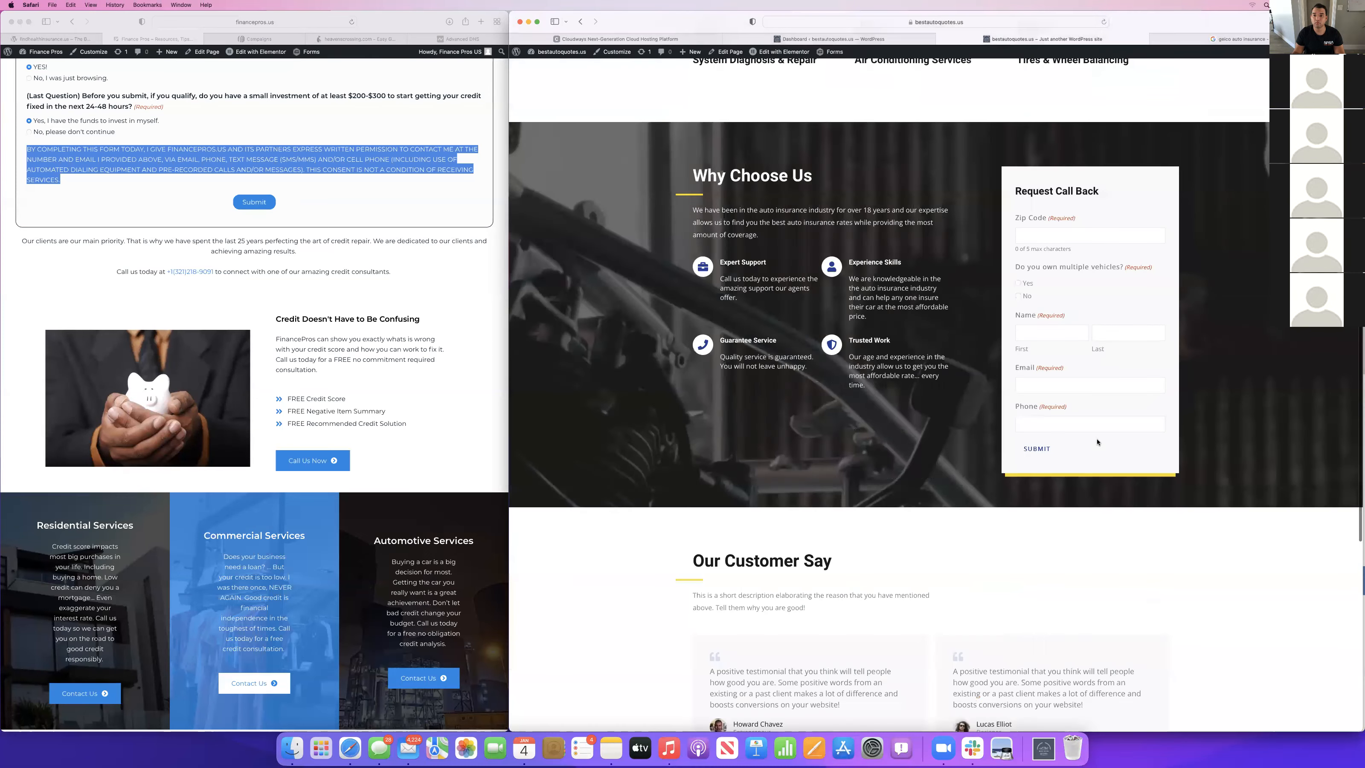
Review the rest of the live home page, from the testimonials and emergency call section to the footer.
scroll(1097, 441, "down", 6)
scroll(1097, 442, "down", 4)
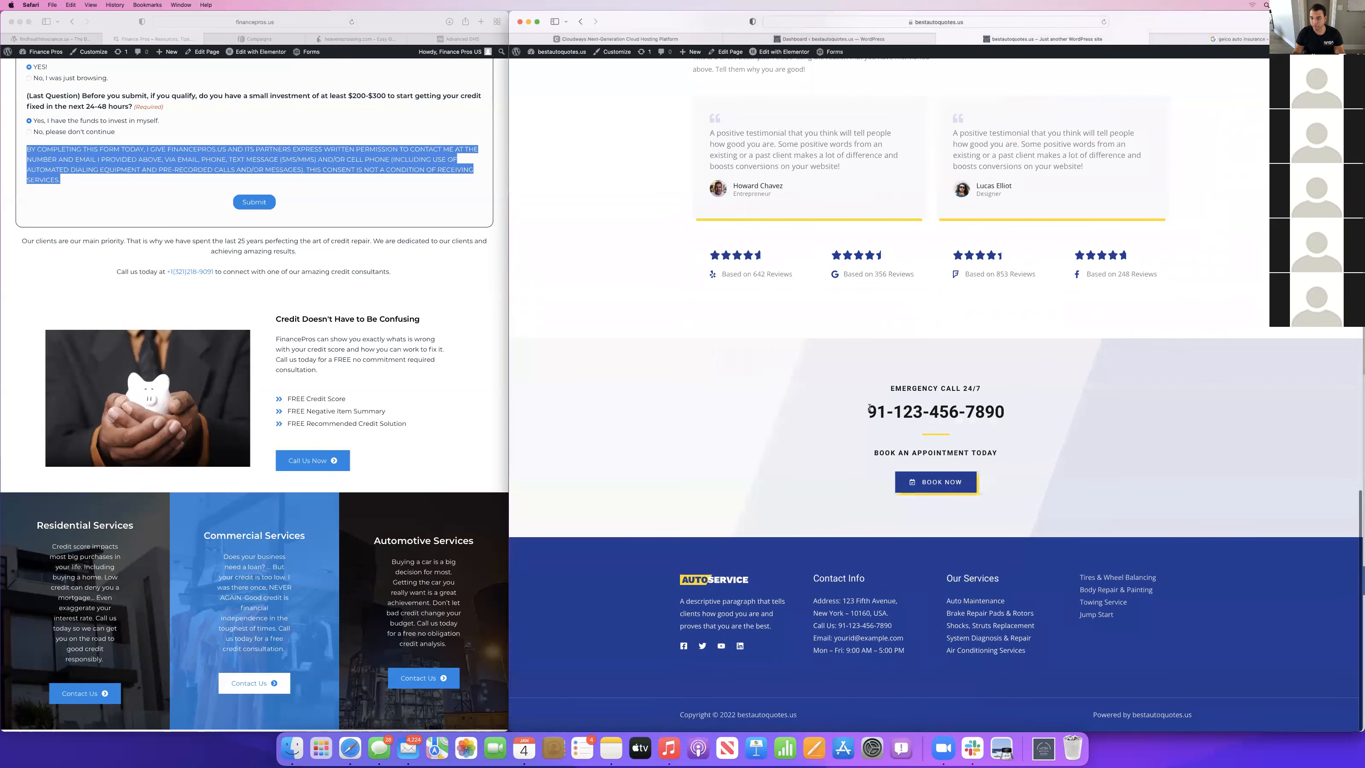
triple_click(1018, 408)
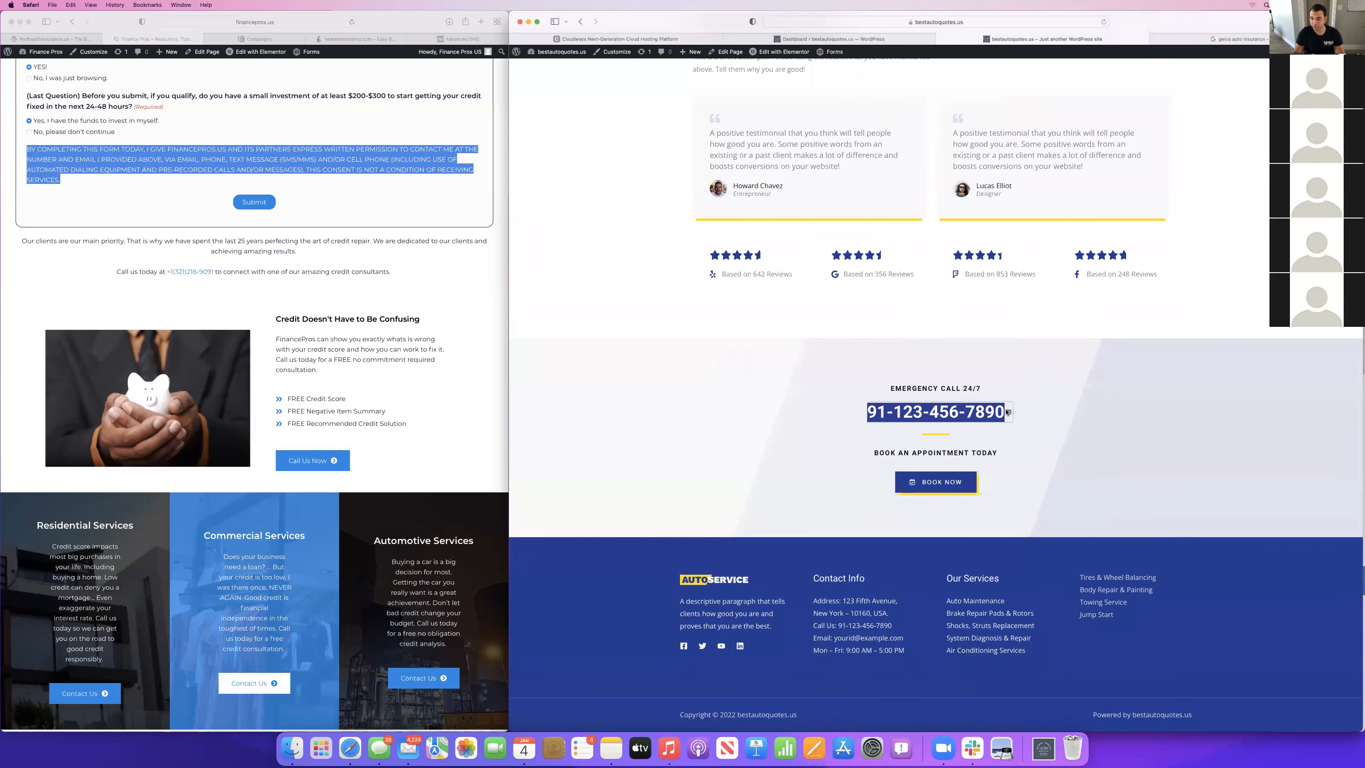
scroll(989, 293, "up", 15)
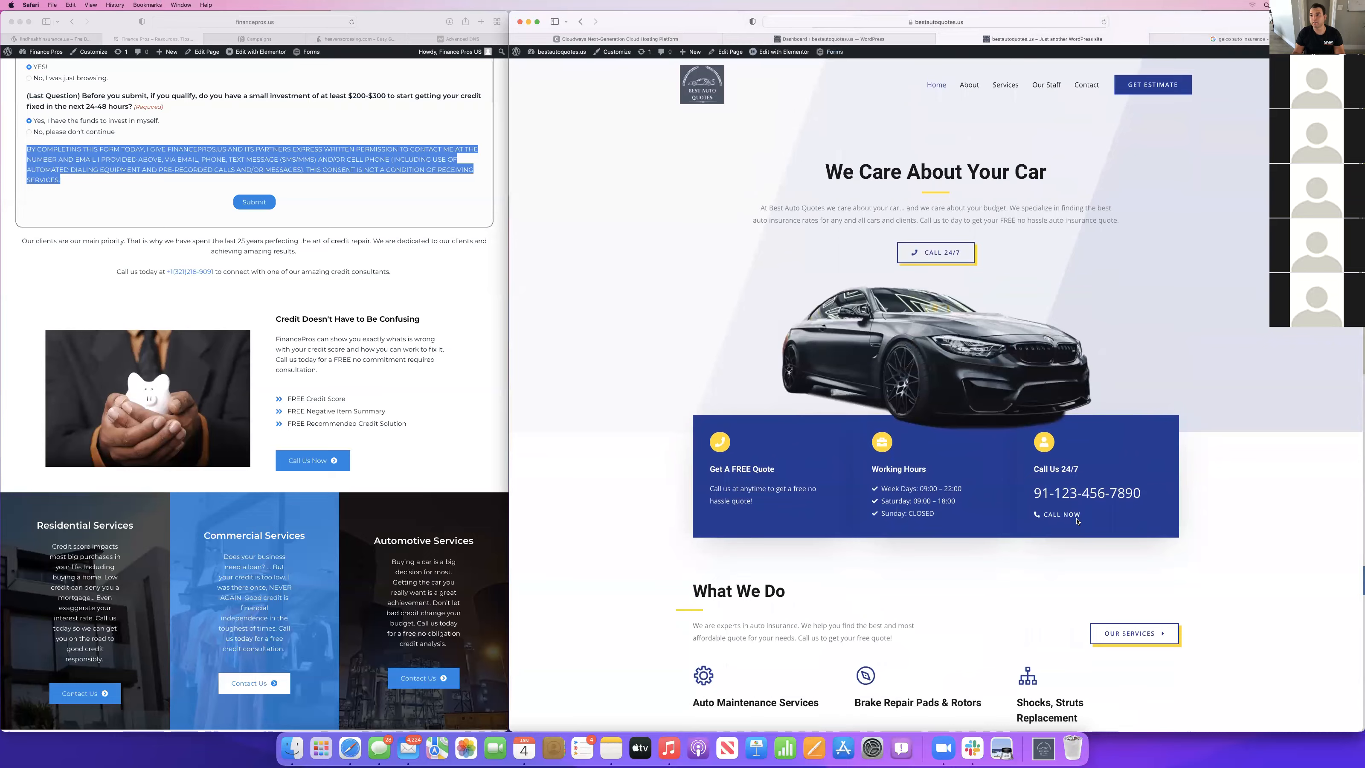
scroll(836, 593, "down", 11)
scroll(755, 672, "down", 4)
scroll(994, 322, "up", 15)
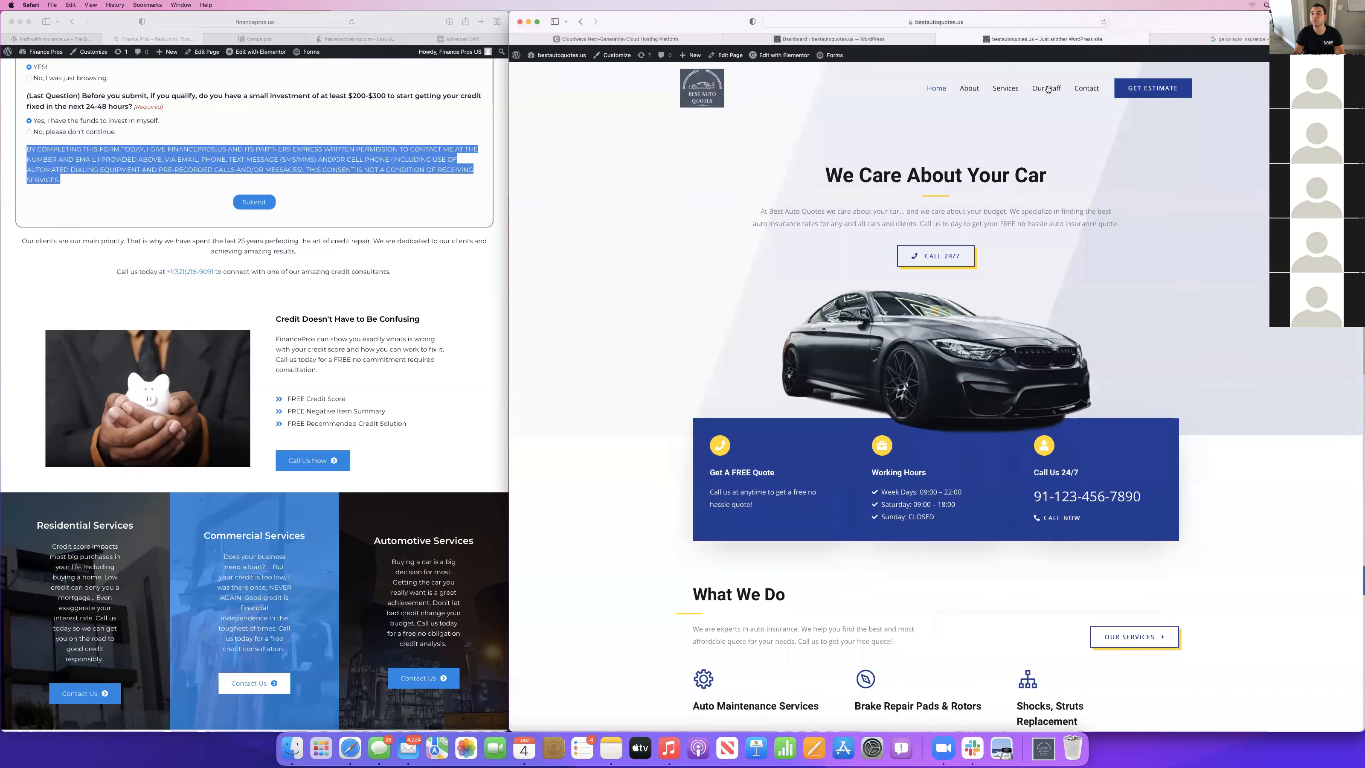
Open the live About page and examine it from the header down to the footer.
left_click(1048, 90)
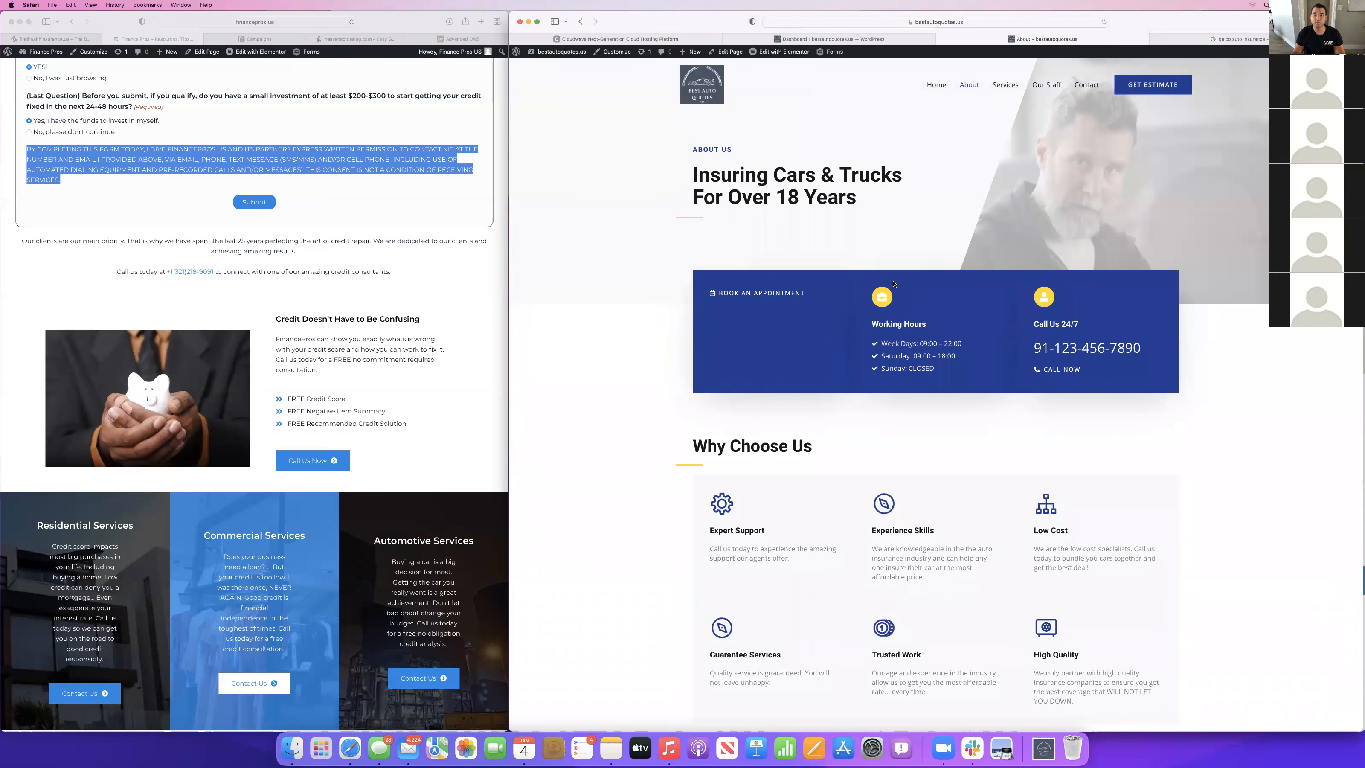
scroll(1050, 410, "down", 7)
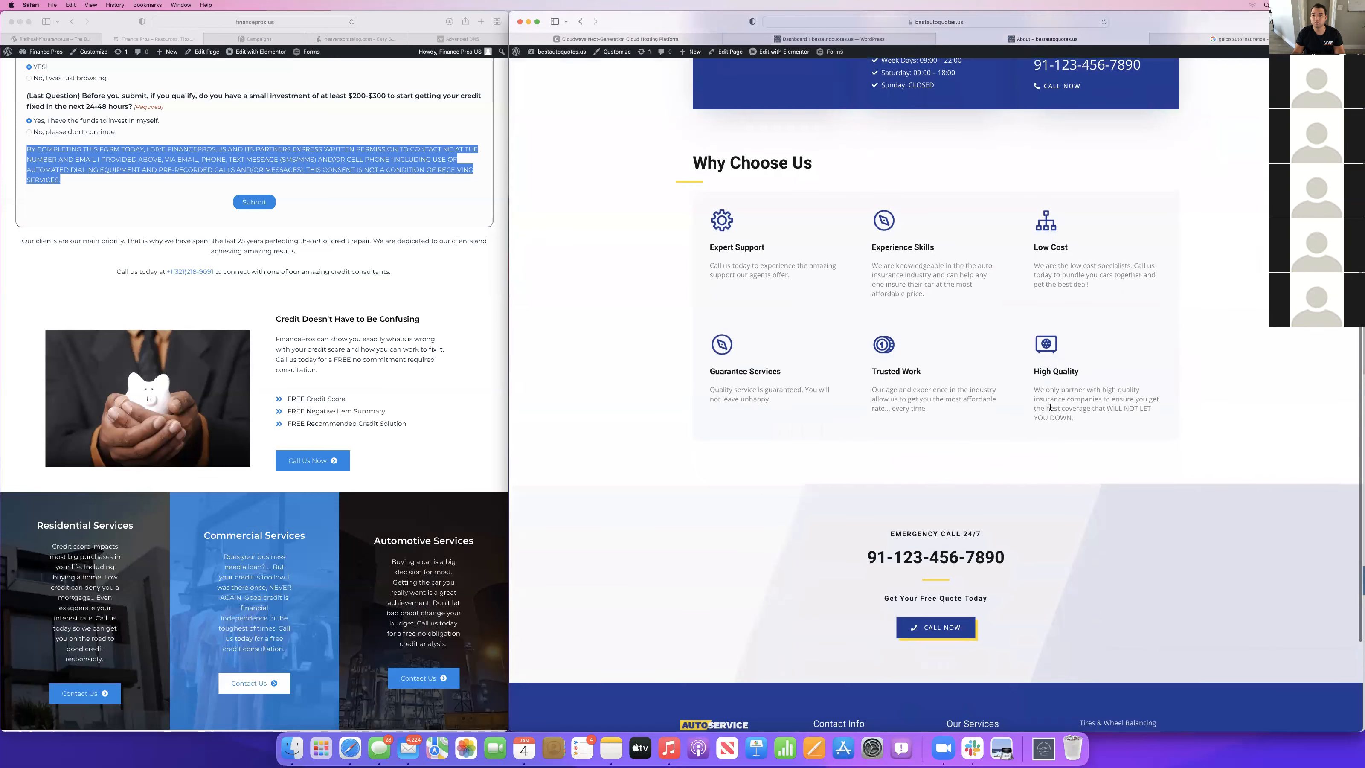
scroll(1051, 408, "up", 15)
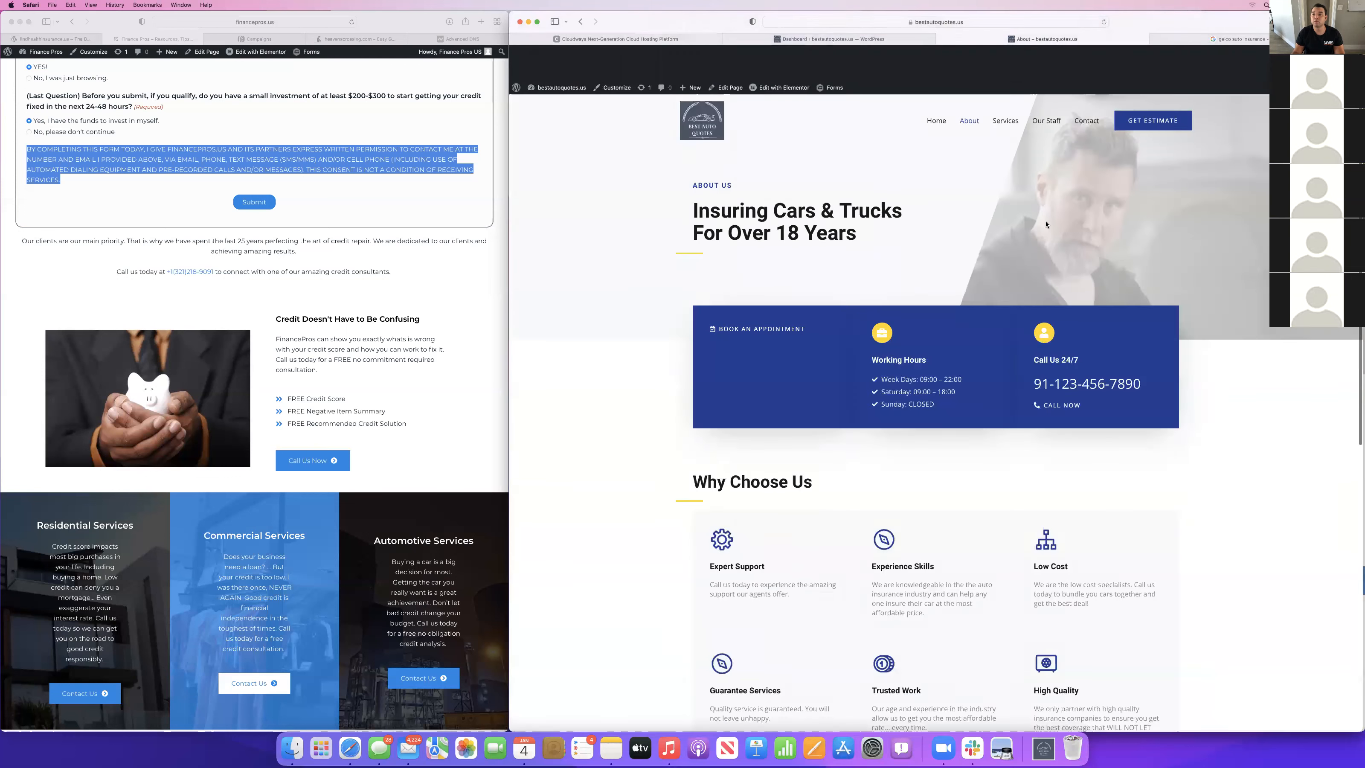
scroll(976, 542, "down", 10)
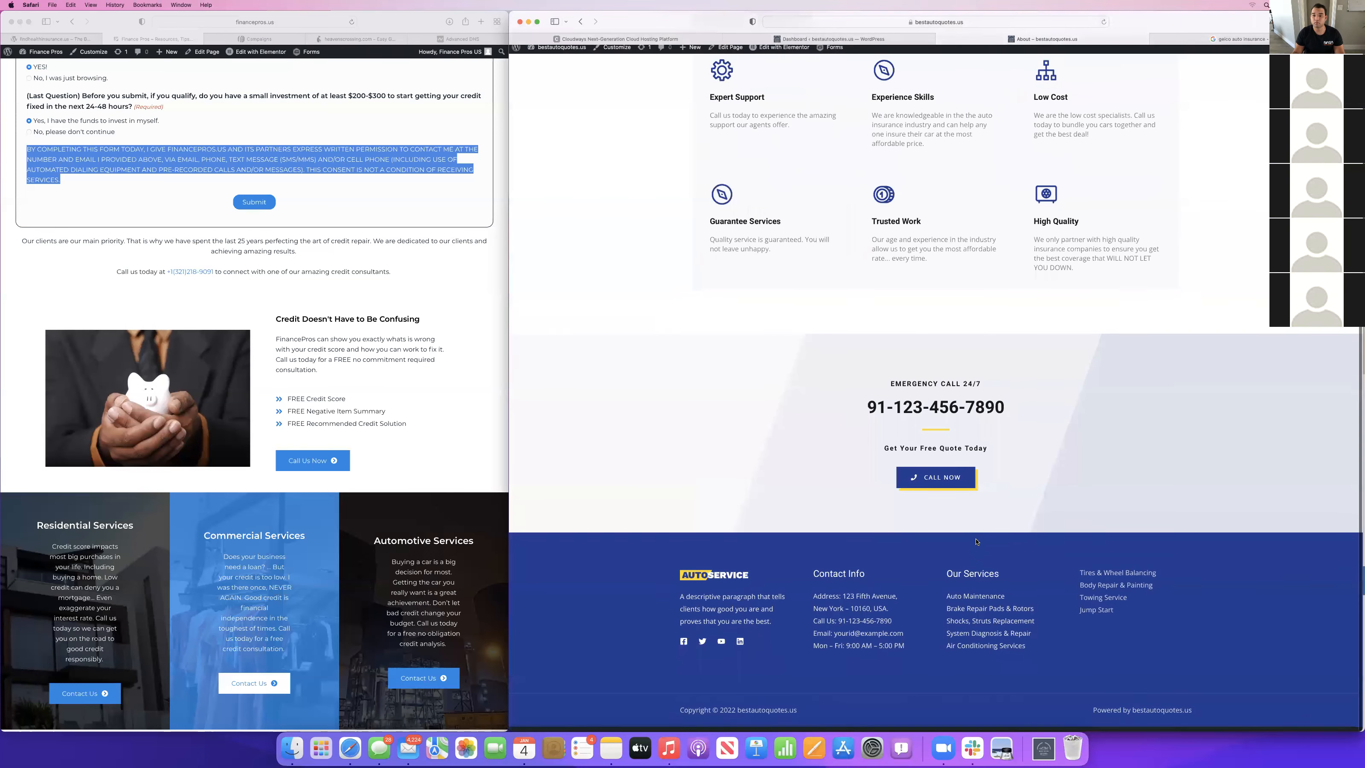
scroll(863, 393, "up", 10)
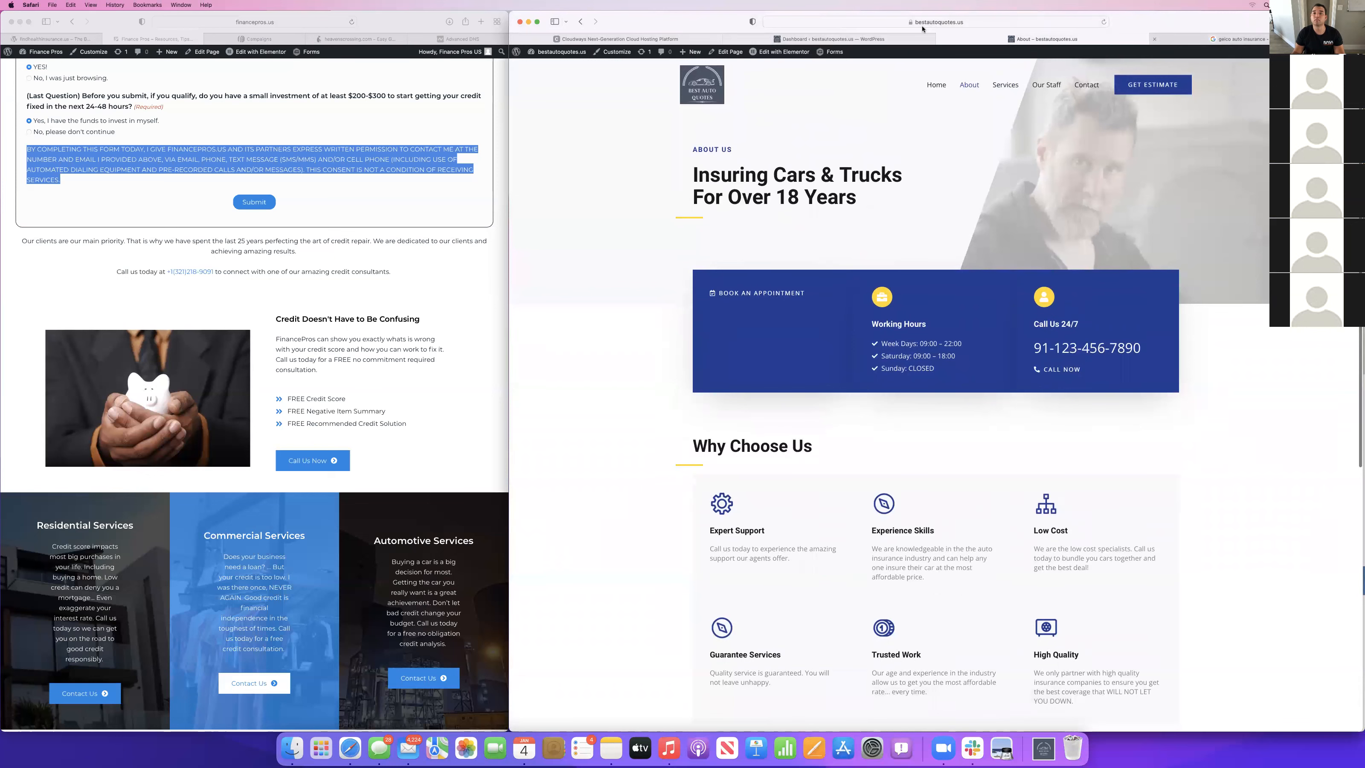
Open Canva in a new browser tab.
key("super+t")
type("canvca")
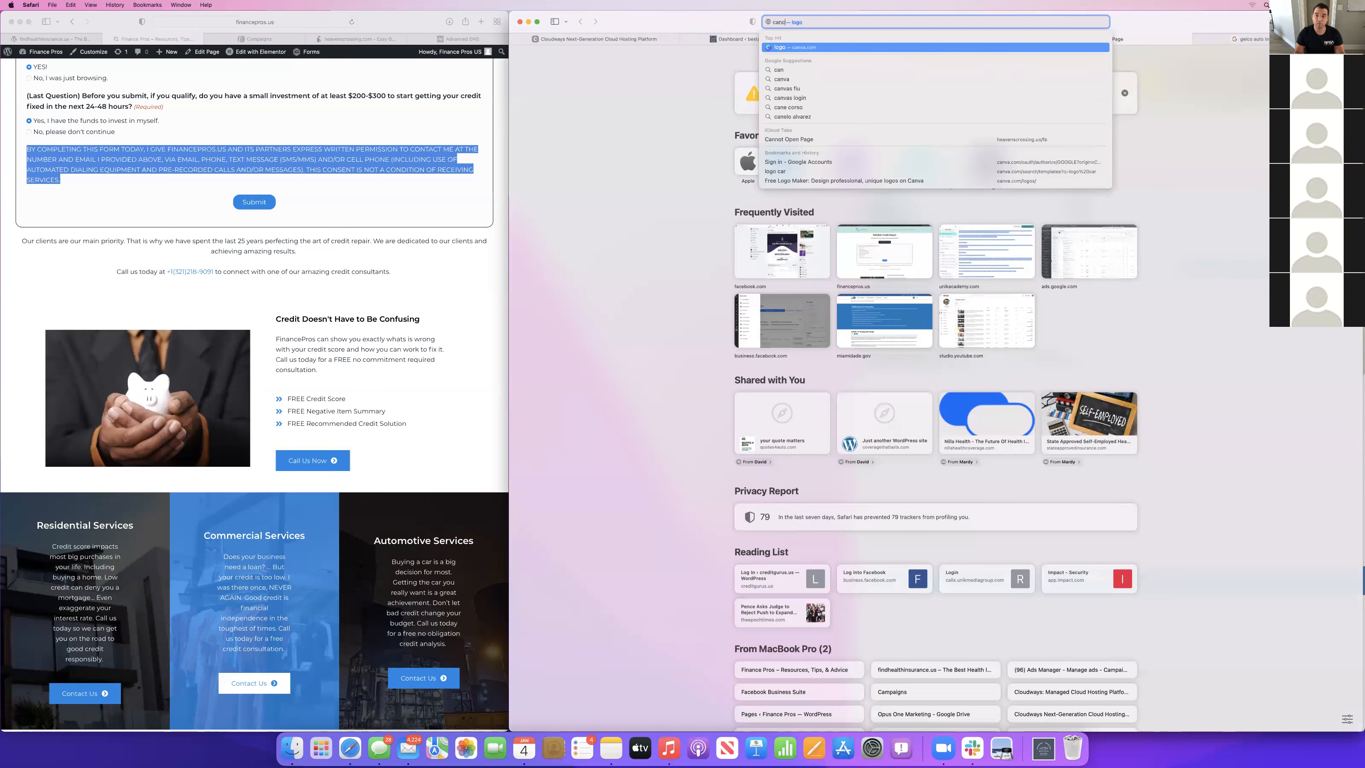
key("BackSpace")
type("a")
key("Return")
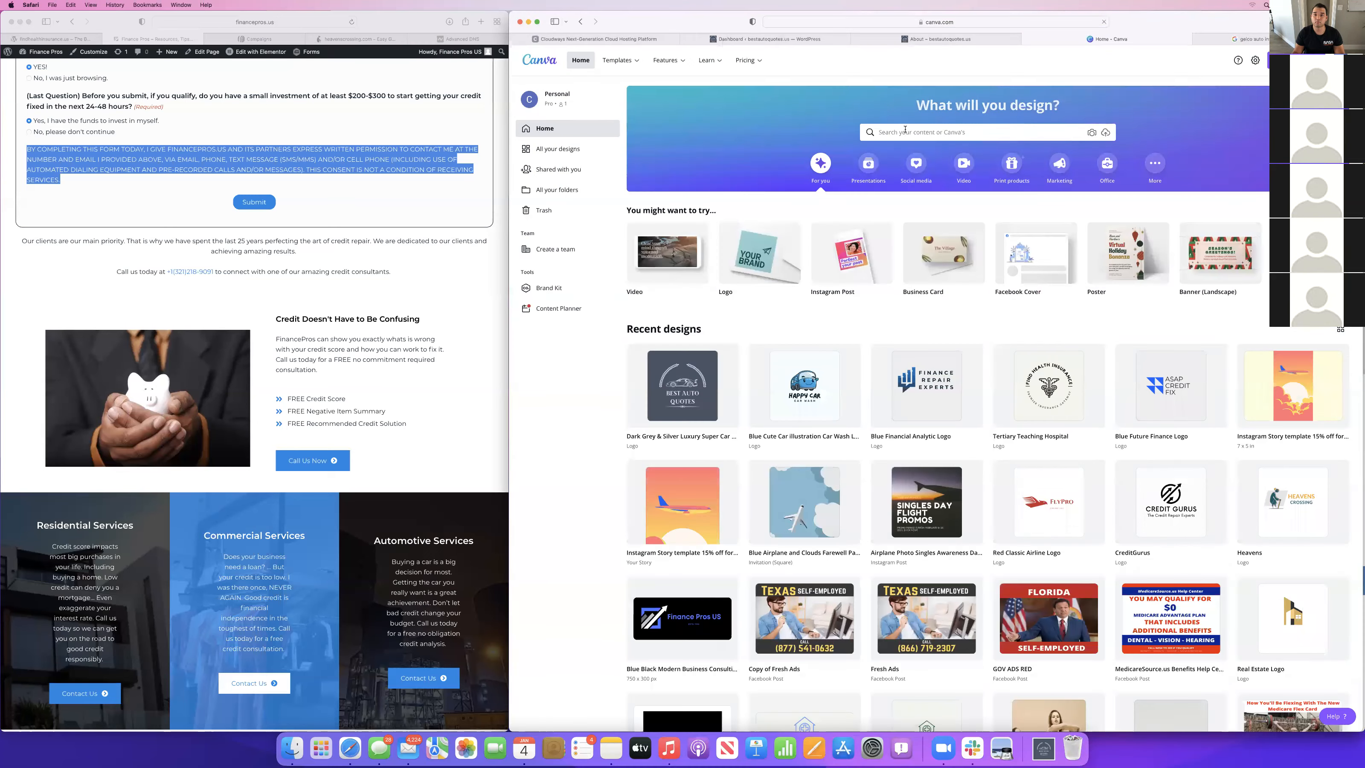
Search Canva for "auto logo" and open the black and turquoise "The Tire Project" logo template.
left_click(905, 131)
type("auto logo")
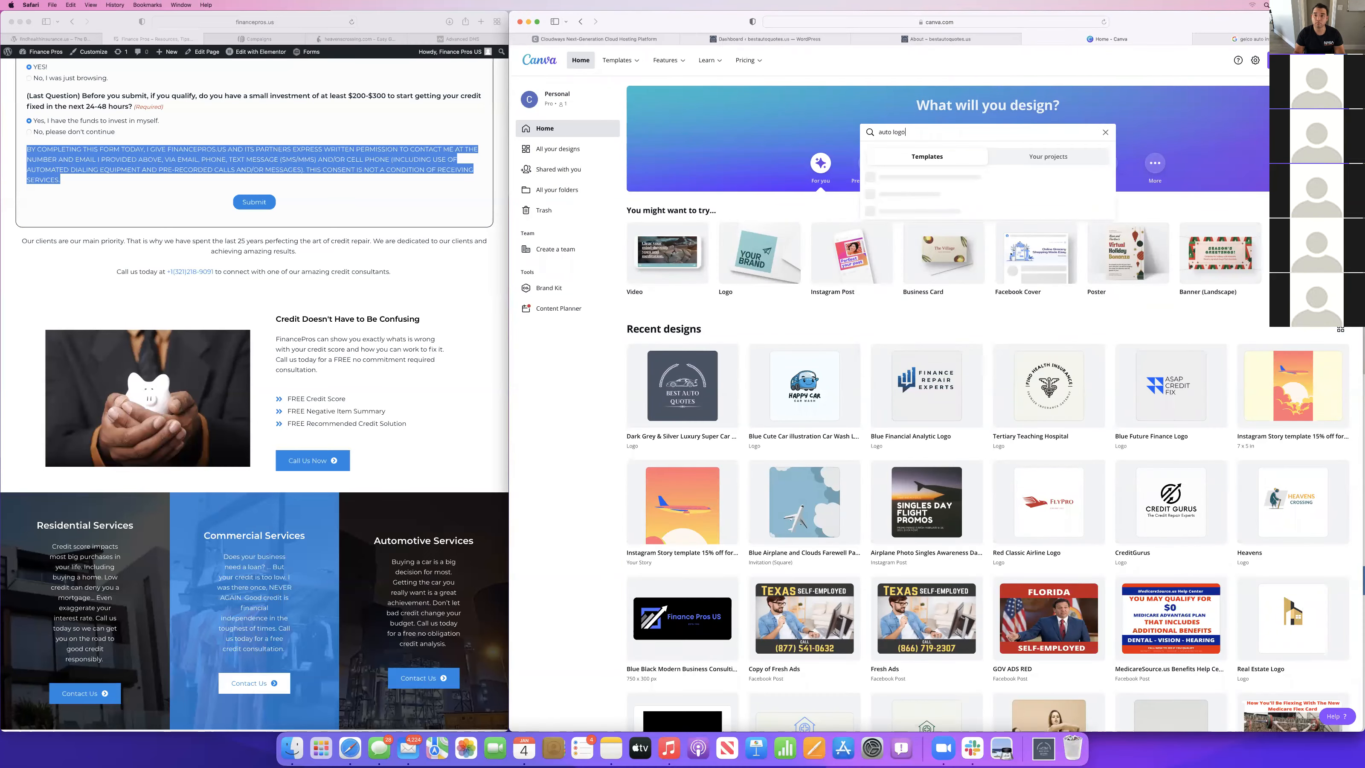
key("Return")
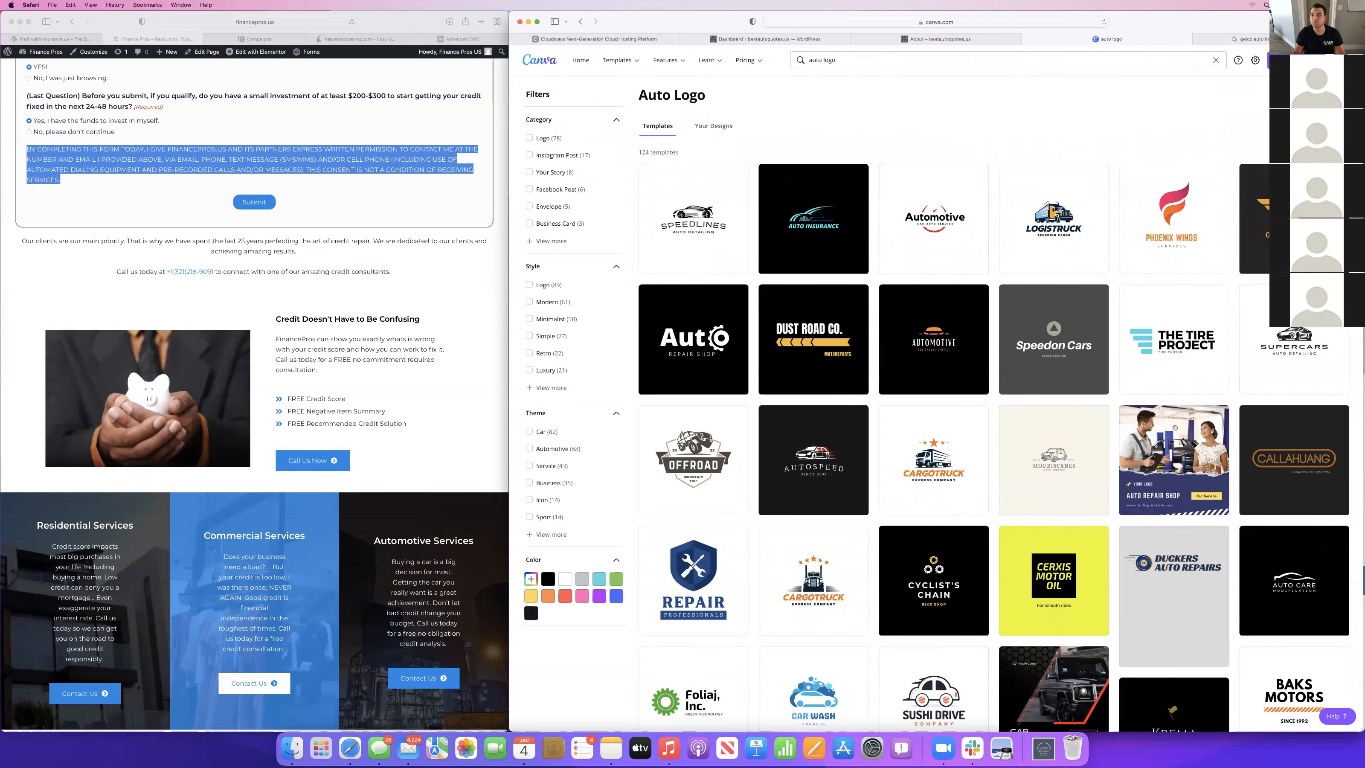
scroll(1169, 252, "down", 2)
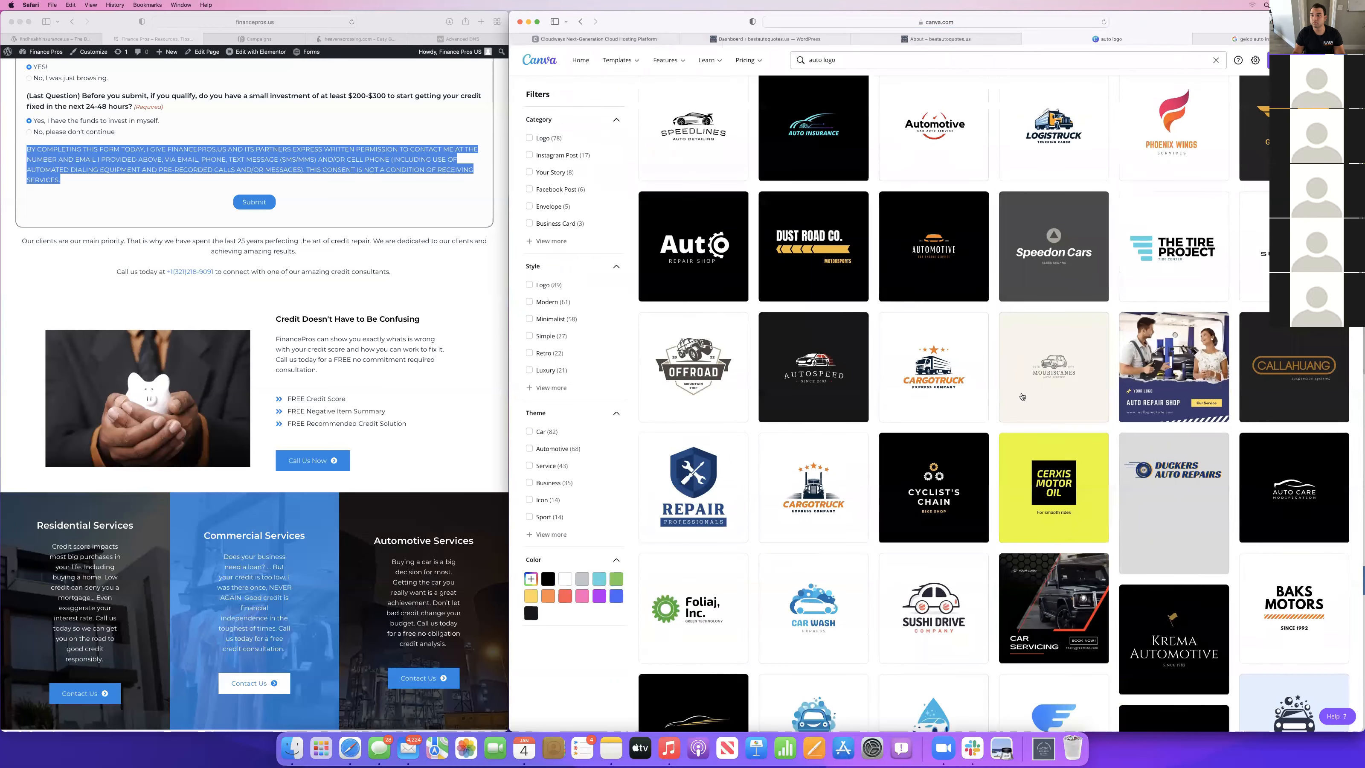
left_click(1169, 257)
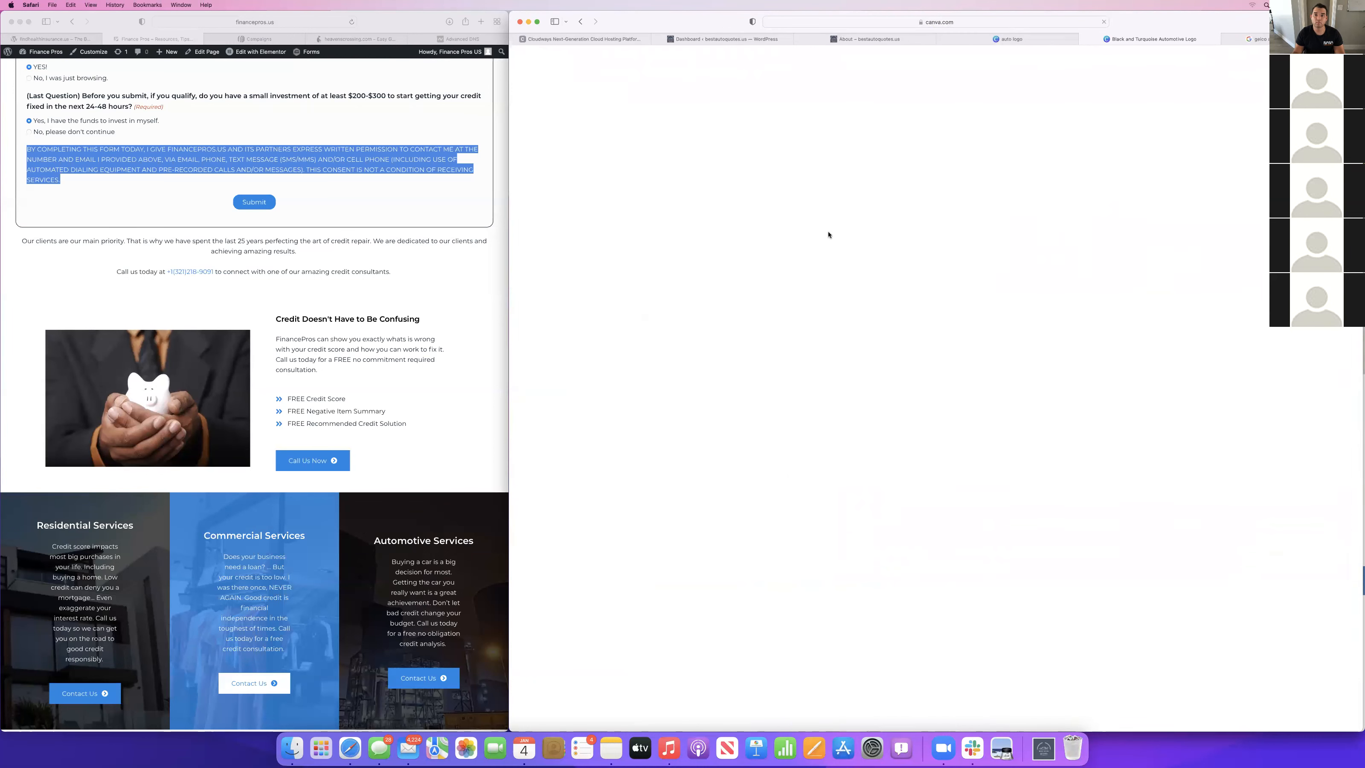
Replace the logo's "THE TIRE PROJECT" heading with "BEST AUTO QUOTES".
left_click(1064, 390)
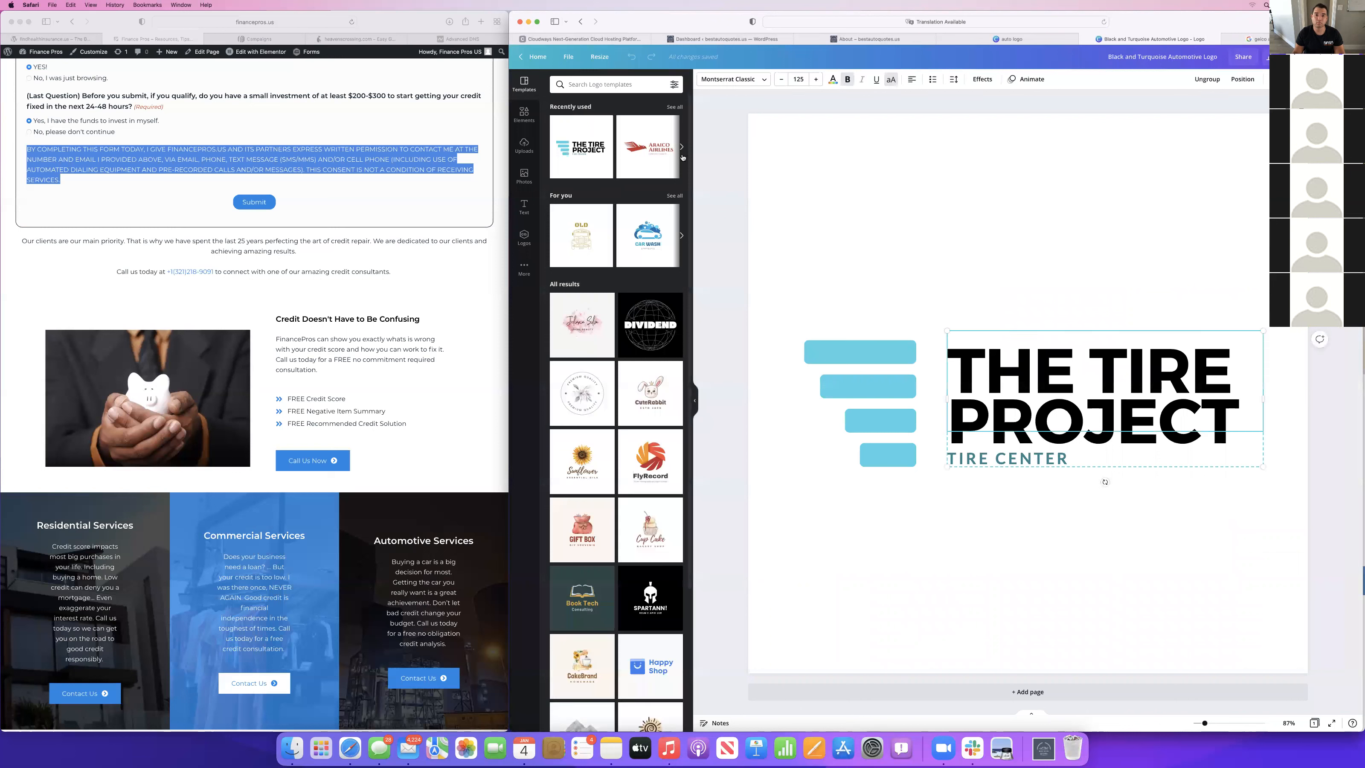
double_click(1063, 391)
left_click(1075, 353)
key("super+a")
key("BackSpace")
type("BEST")
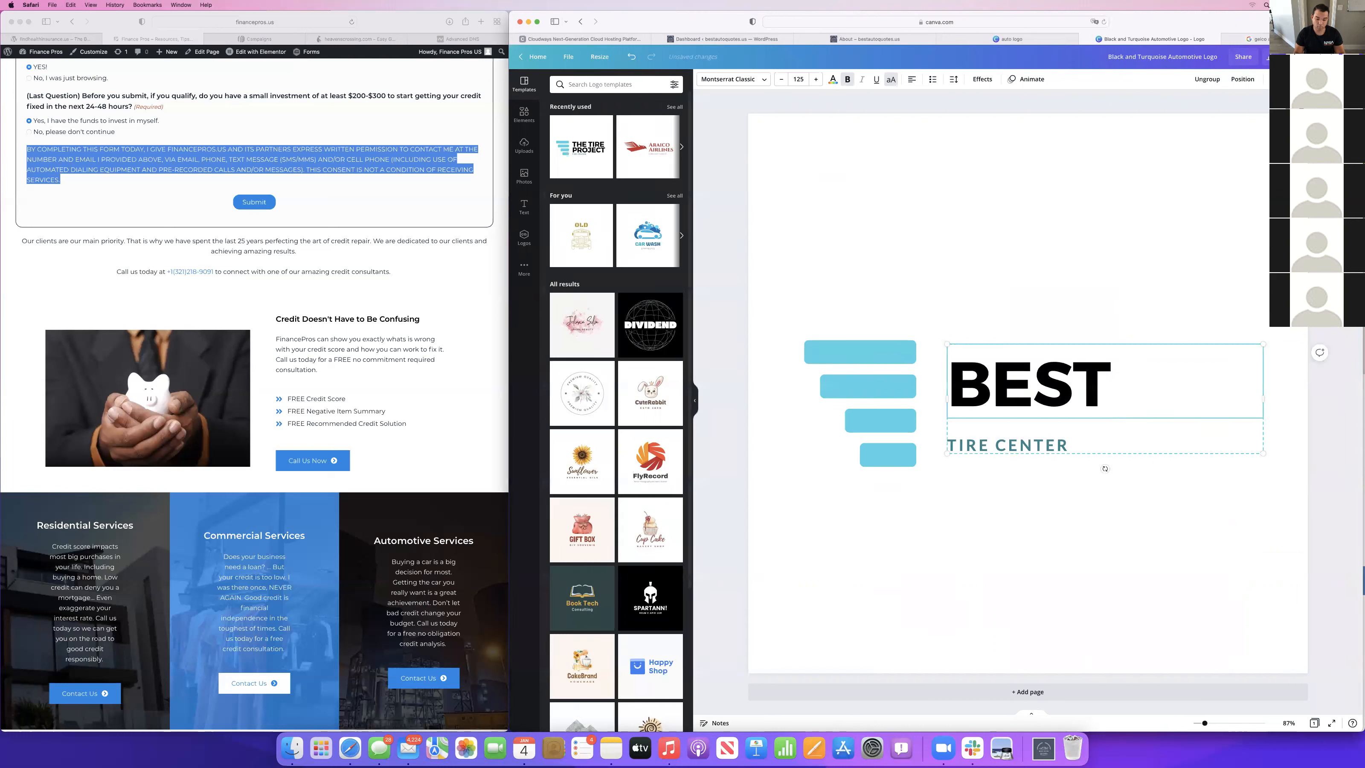
type(" AUTO QUOTES")
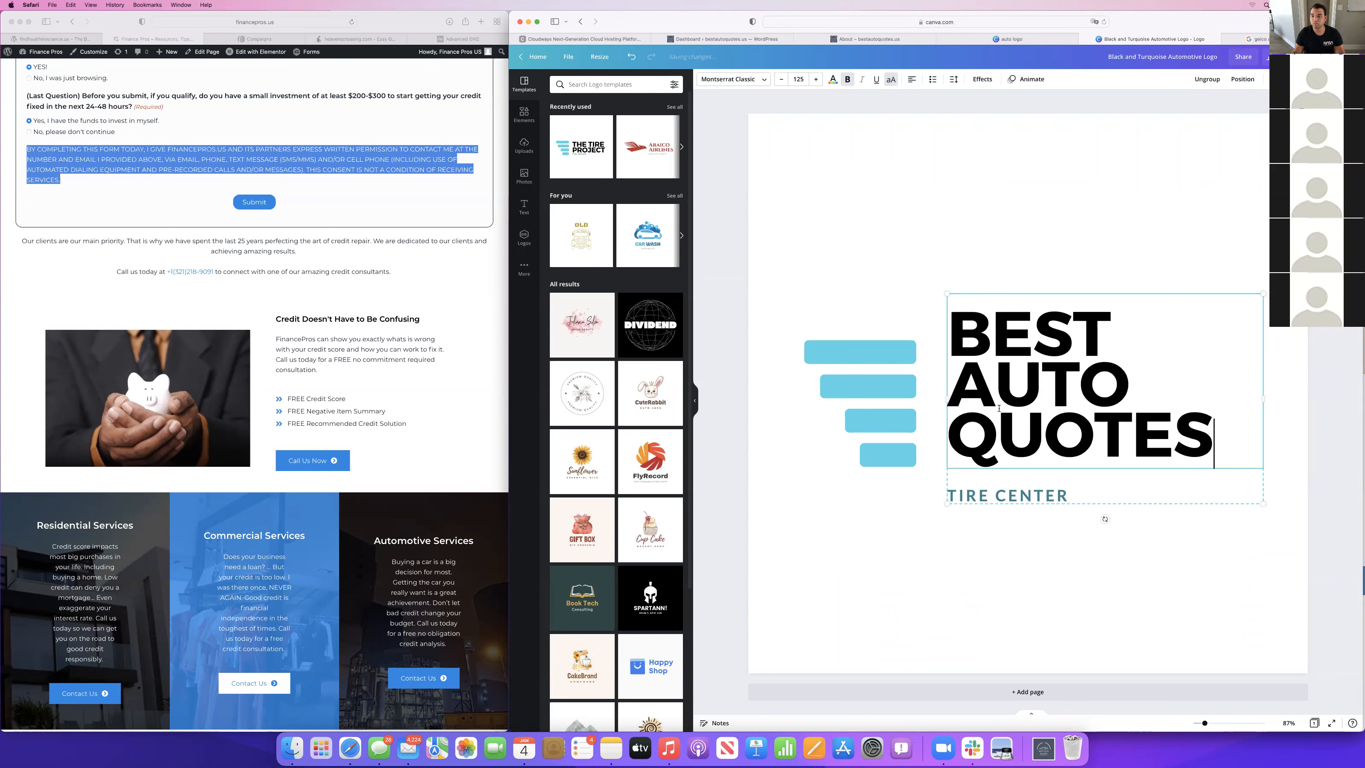
Reduce the logo heading's font size to 106 to fit the text on two lines.
left_click(780, 79)
left_click(780, 80)
left_click(780, 80)
left_click(780, 79)
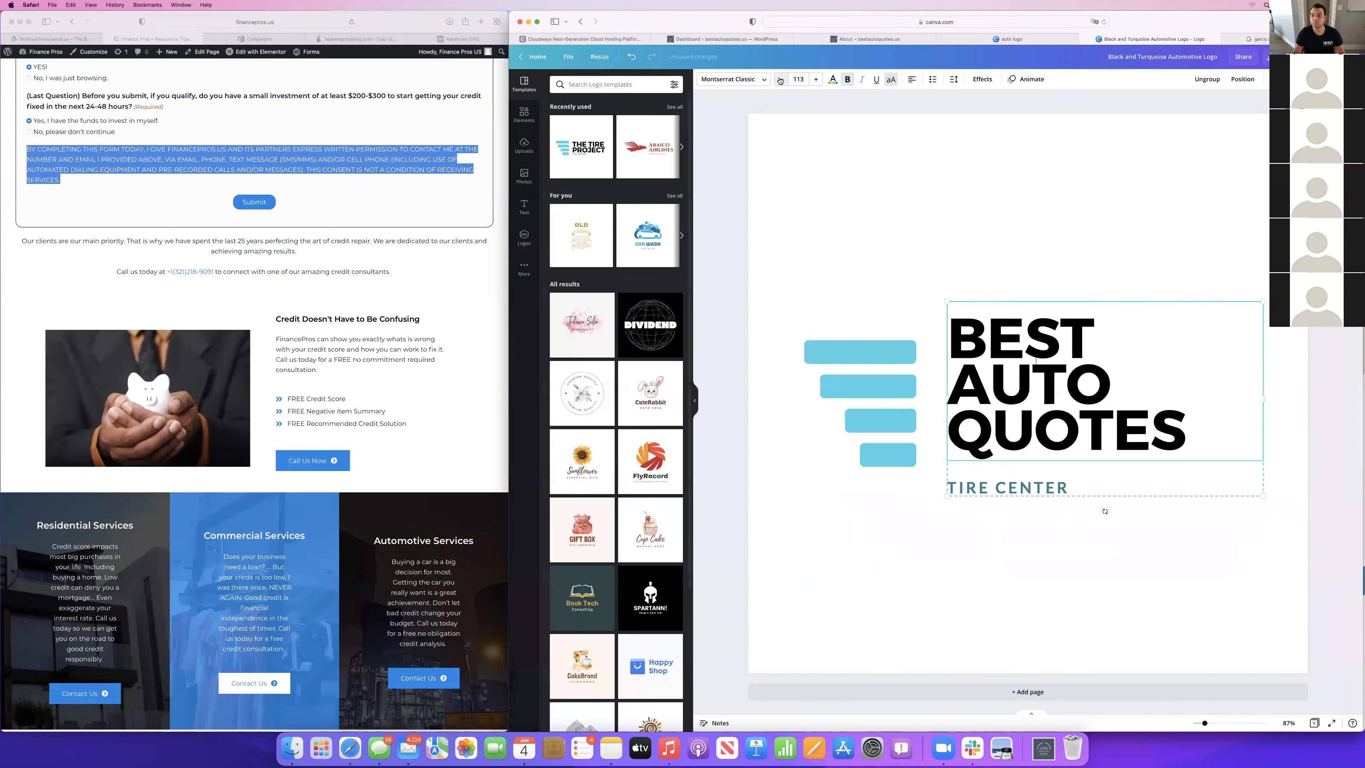
left_click(780, 79)
left_click(781, 80)
left_click(780, 79)
left_click(780, 80)
left_click(780, 80)
left_click(780, 80)
left_click(780, 79)
Replace the "TIRE CENTER" tagline with "AFFORDABLE AUTO INSURANCE FOR OVER 18 YEARS".
left_click(1046, 453)
double_click(1043, 454)
type("AFFORV")
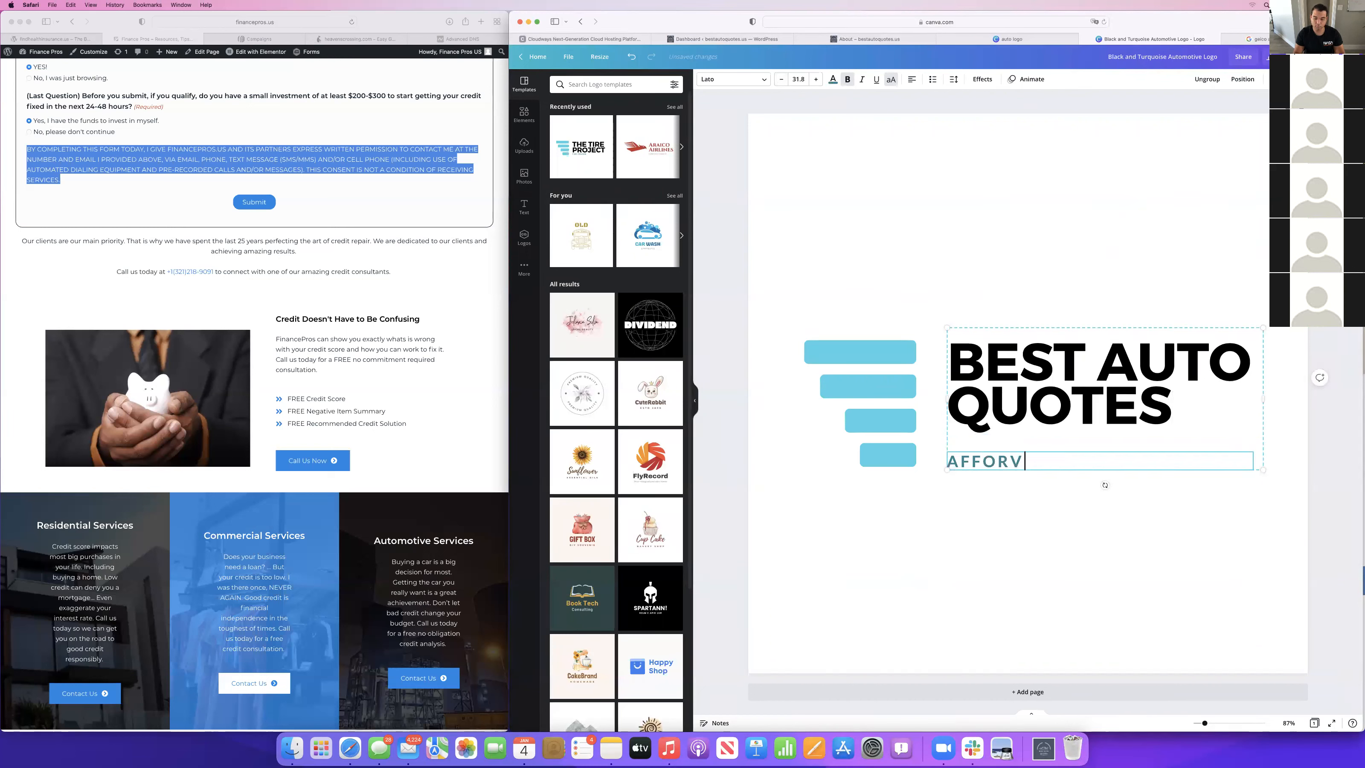
key("BackSpace")
type("CA")
type("DABLE ")
type("AUTO INSURANCE")
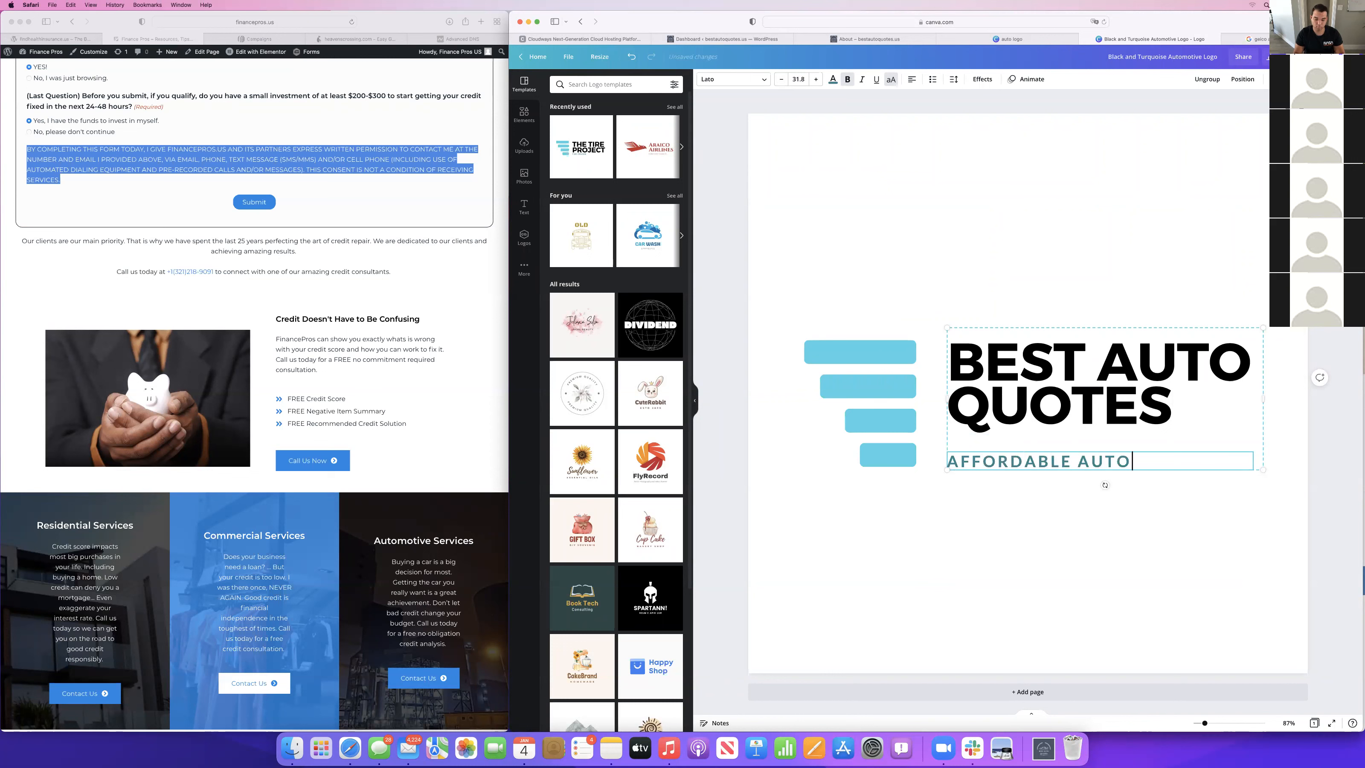
key("Return")
type("D")
key("BackSpace")
type("FOR OVER ")
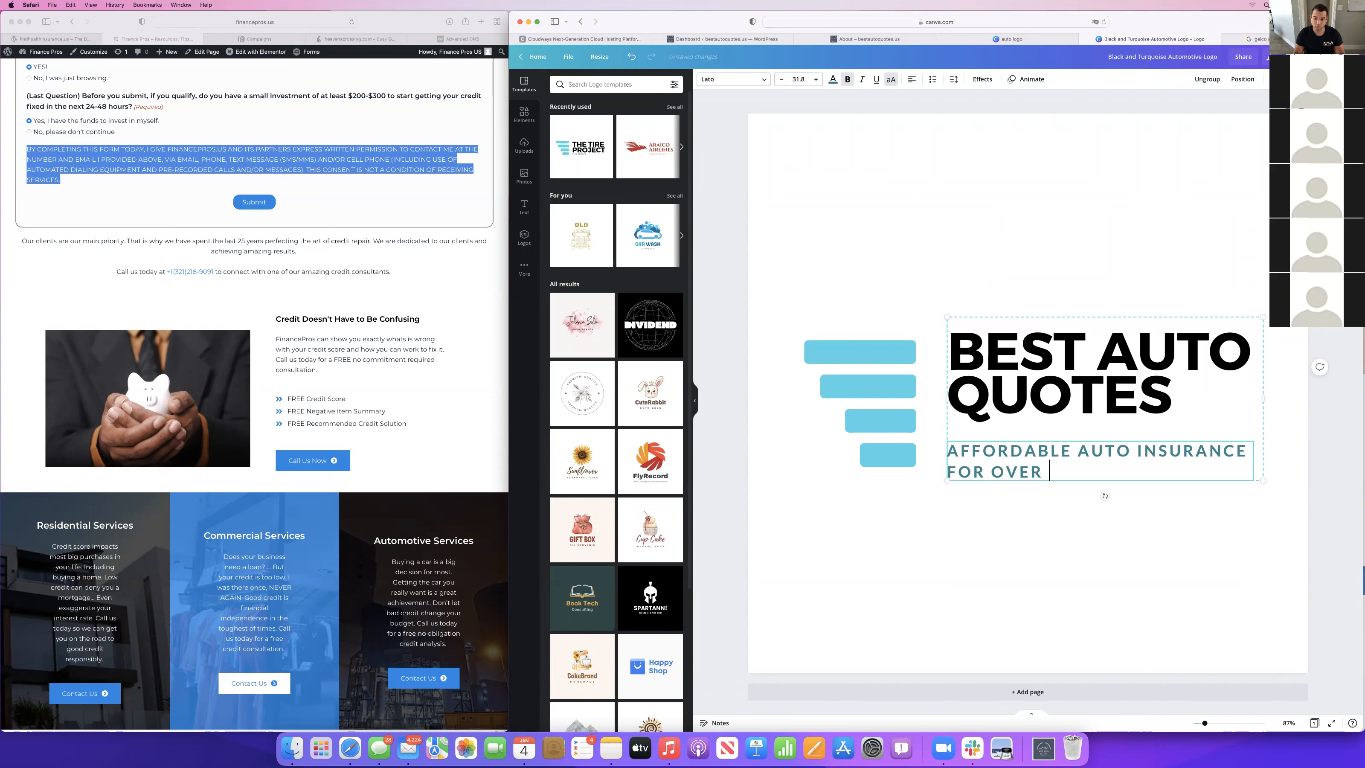
type("18 YESRS")
key("BackSpace")
key("BackSpace")
key("BackSpace")
key("BackSpace")
type("EARS")
Reduce the tagline's font size to fit it on a single line below the heading.
left_click(783, 78)
left_click(784, 79)
left_click(783, 79)
left_click(784, 79)
left_click(784, 79)
left_click(783, 79)
left_click(784, 79)
left_click(783, 79)
left_click(783, 79)
left_click(783, 79)
left_click(783, 78)
left_click(783, 78)
left_click(783, 79)
left_click(816, 79)
left_click(815, 79)
Append ".US" to the logo heading and capture a screenshot of the logo area.
left_click(1166, 382)
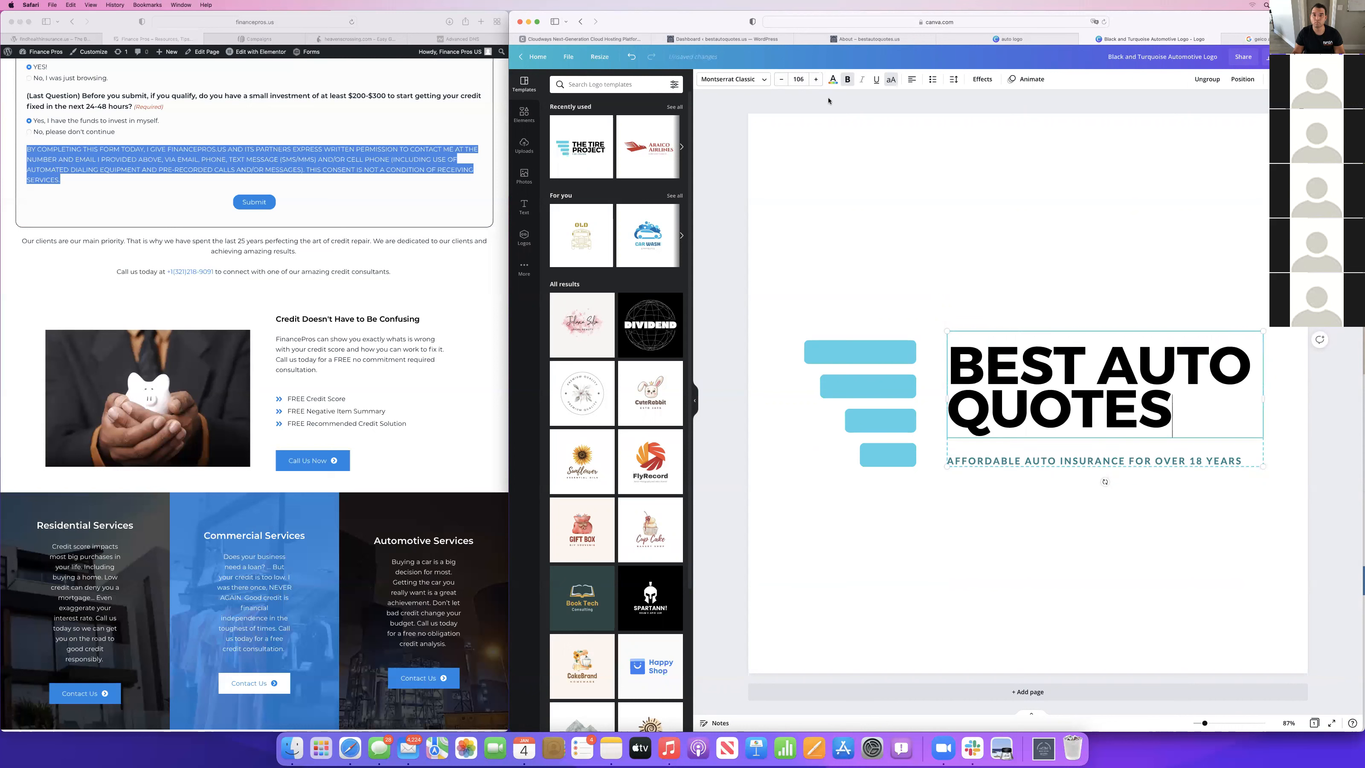
type(".US")
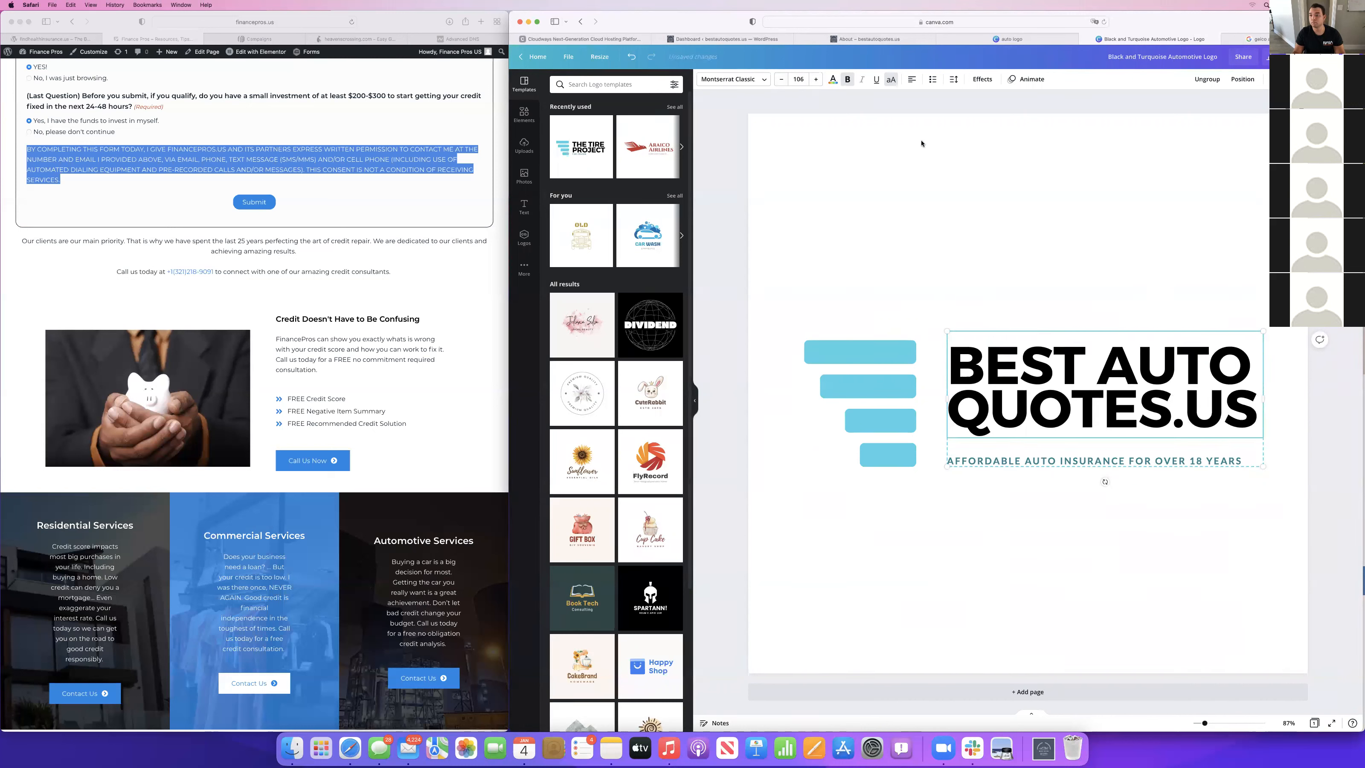
left_click(1002, 260)
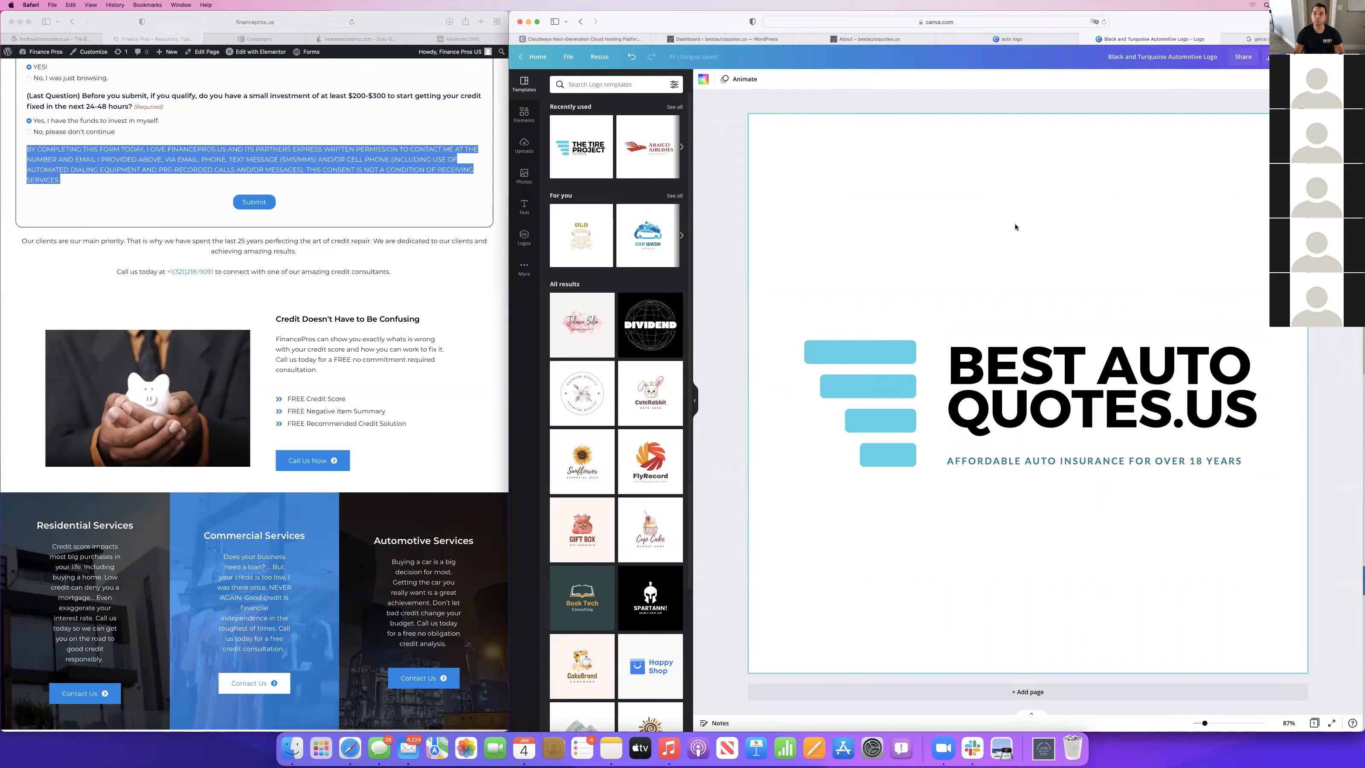
key("super+shift+4")
left_click_drag(757, 314, 1291, 493)
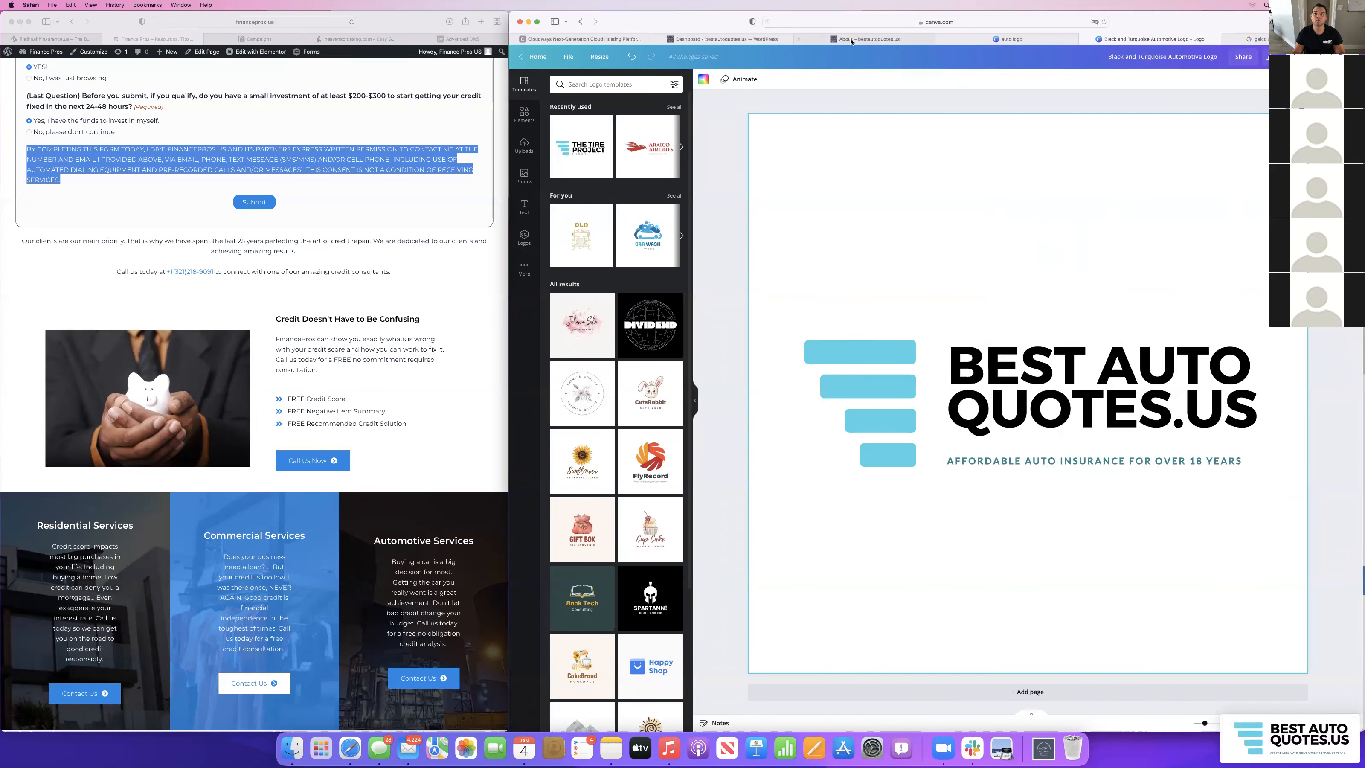
Close the live About page and Canva search results, and open the Astra theme customizer from the WordPress dashboard.
left_click(811, 39)
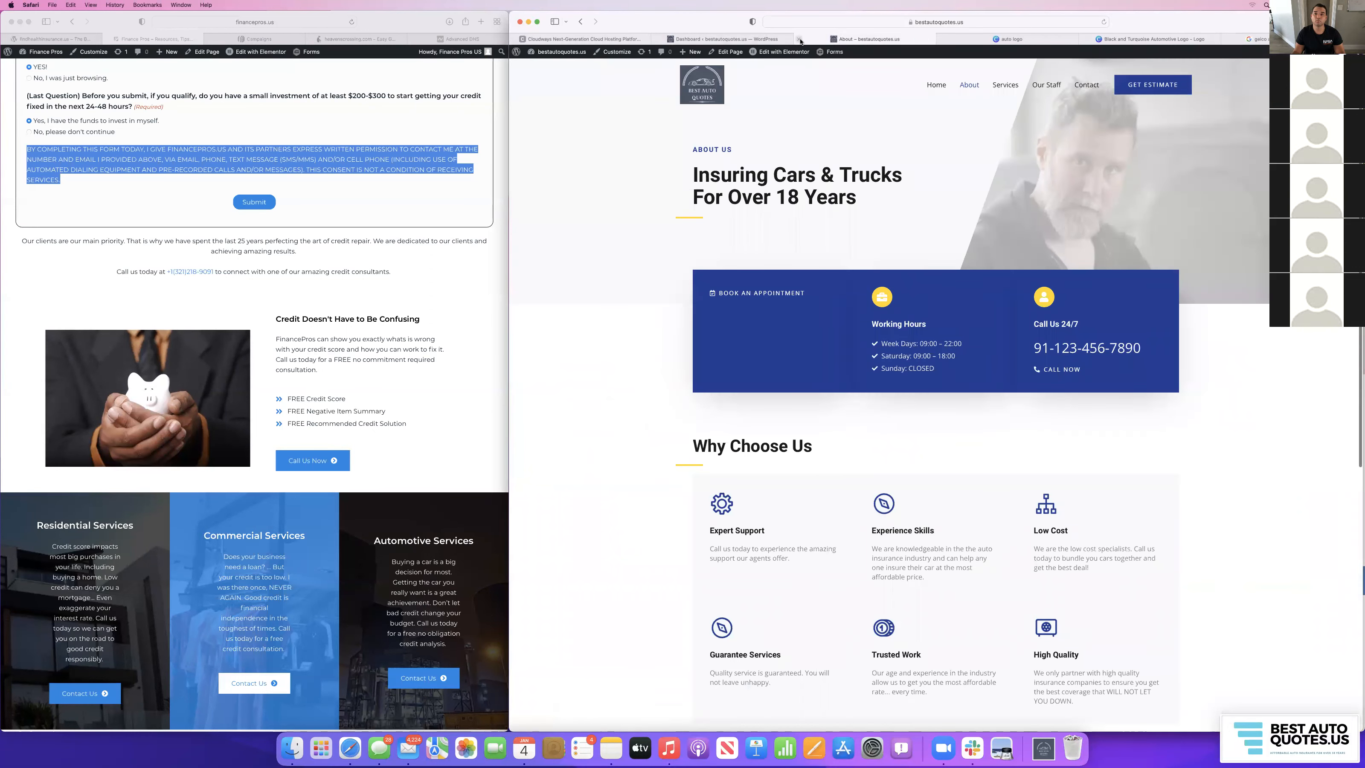
left_click(800, 39)
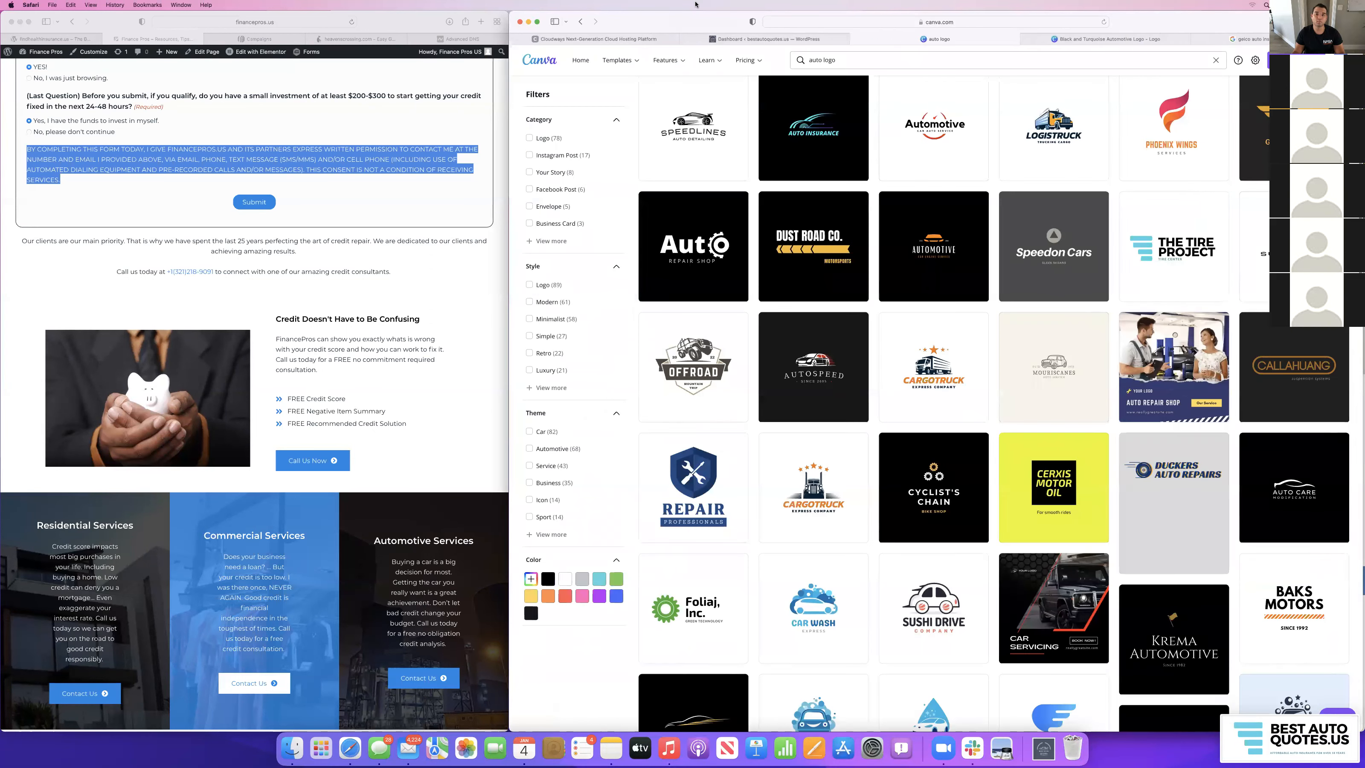
left_click(855, 39)
left_click(768, 39)
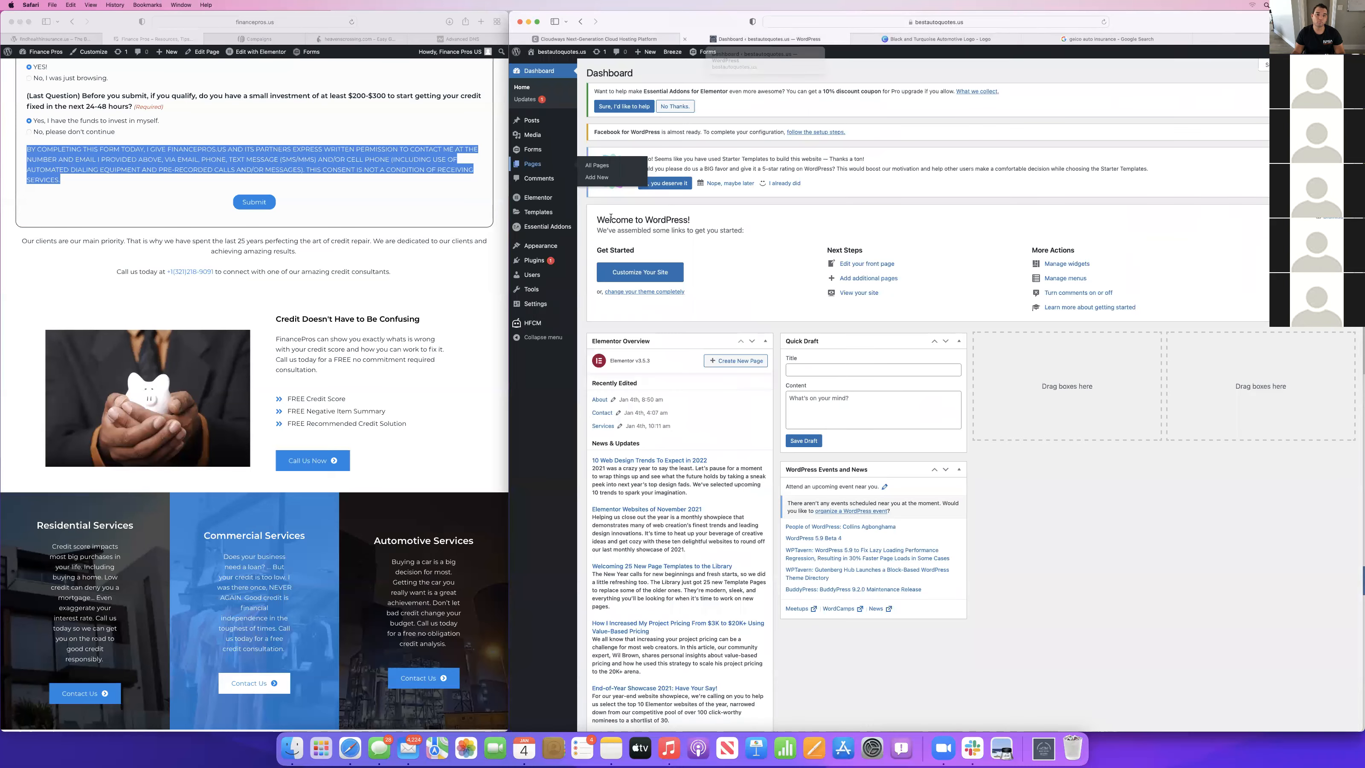
mouse_move(539, 249)
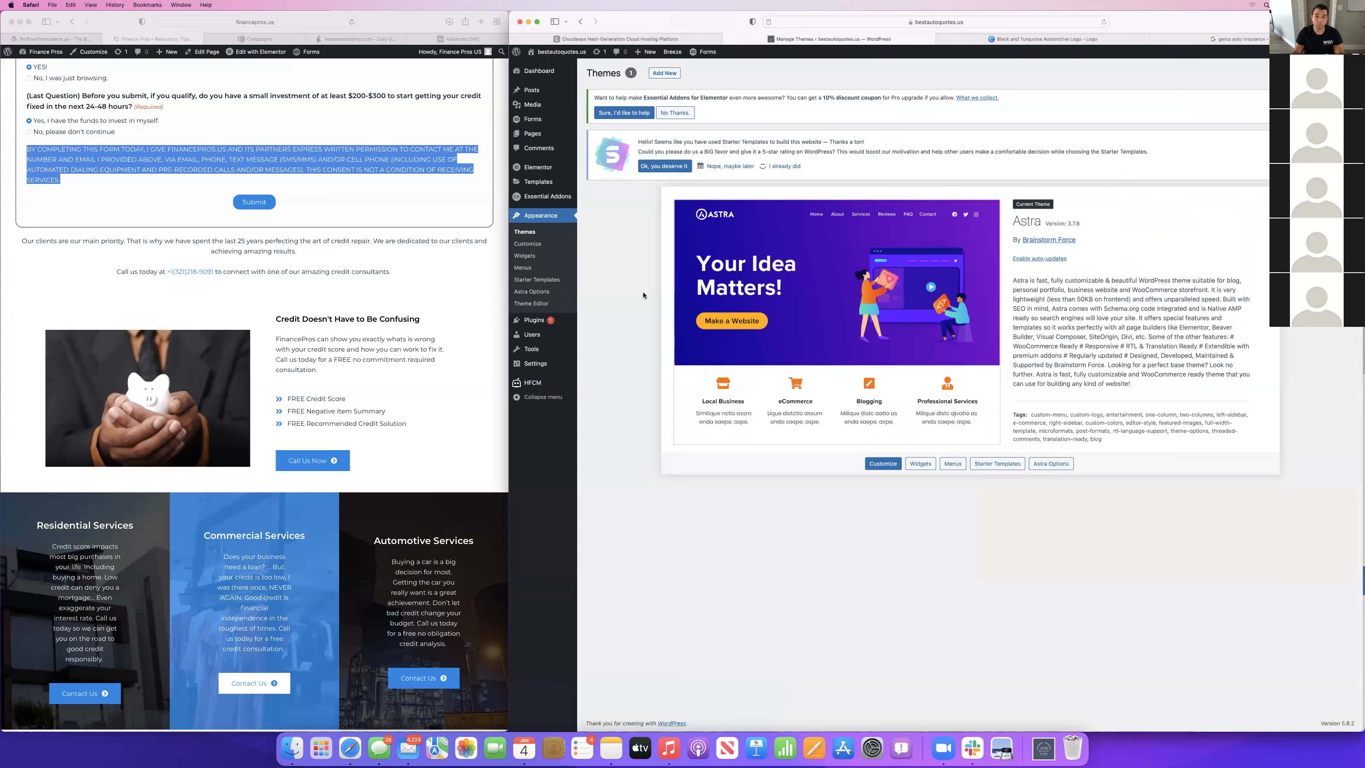
left_click(883, 464)
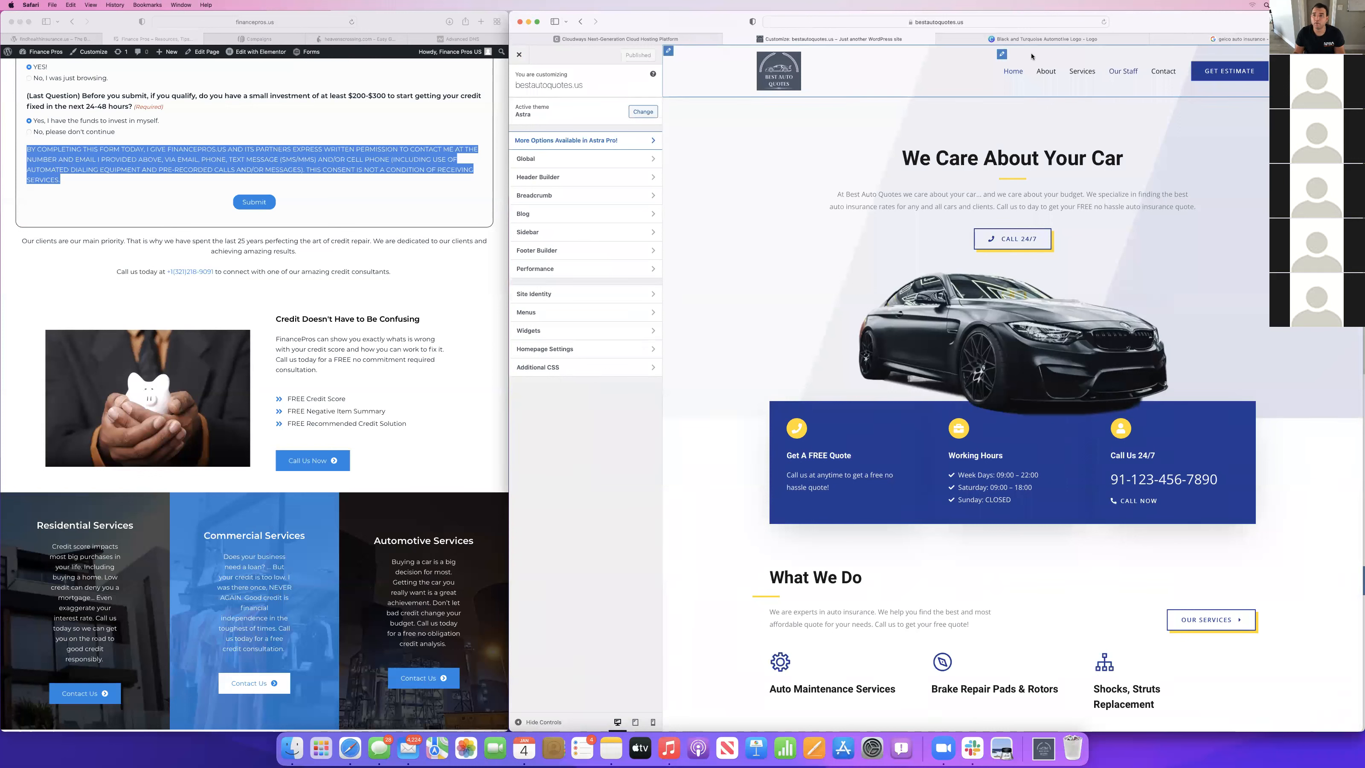
Remove the "Our Staff" item from the Primary menu and publish the change.
left_click(1001, 54)
left_click(568, 139)
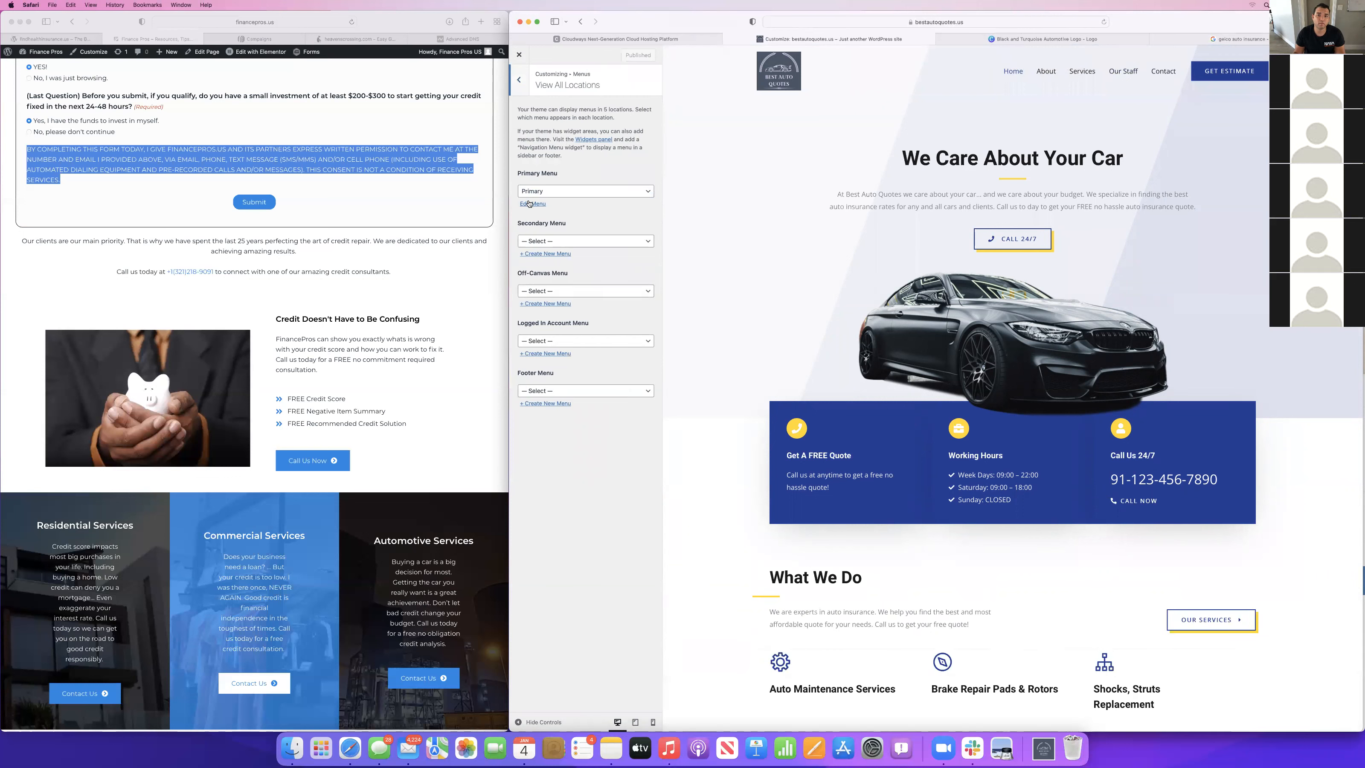
left_click(529, 204)
left_click(622, 211)
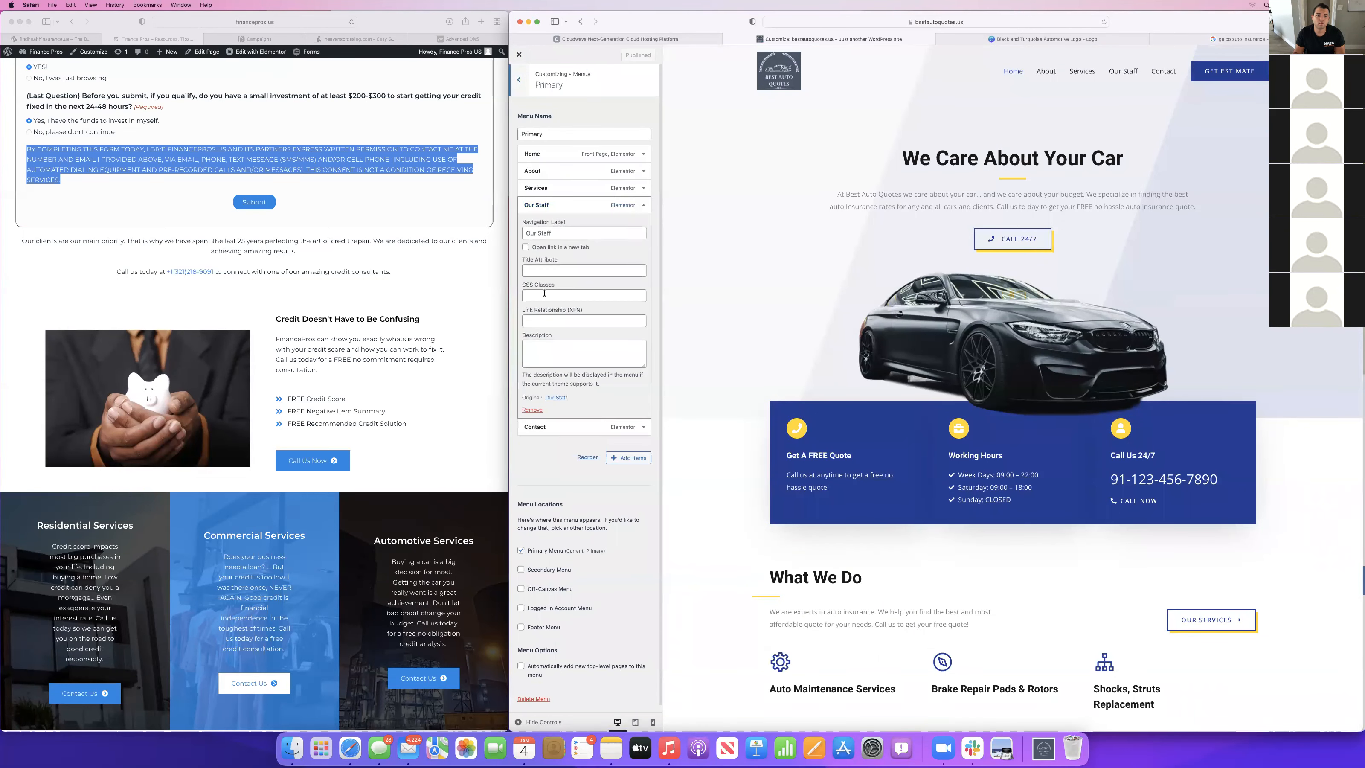
left_click(532, 409)
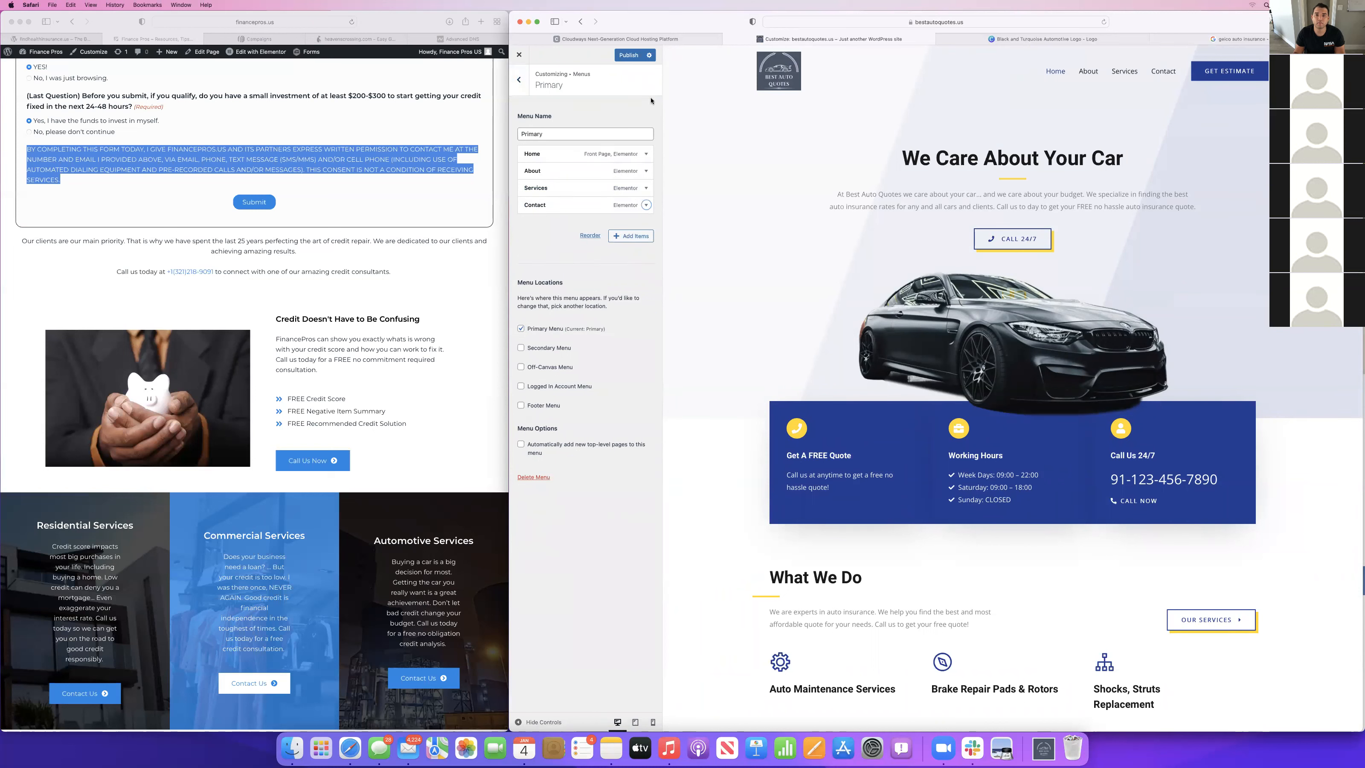
left_click(624, 58)
Remove the current header logo and upload the 2022 screenshot from the Desktop folder as its replacement.
left_click(763, 64)
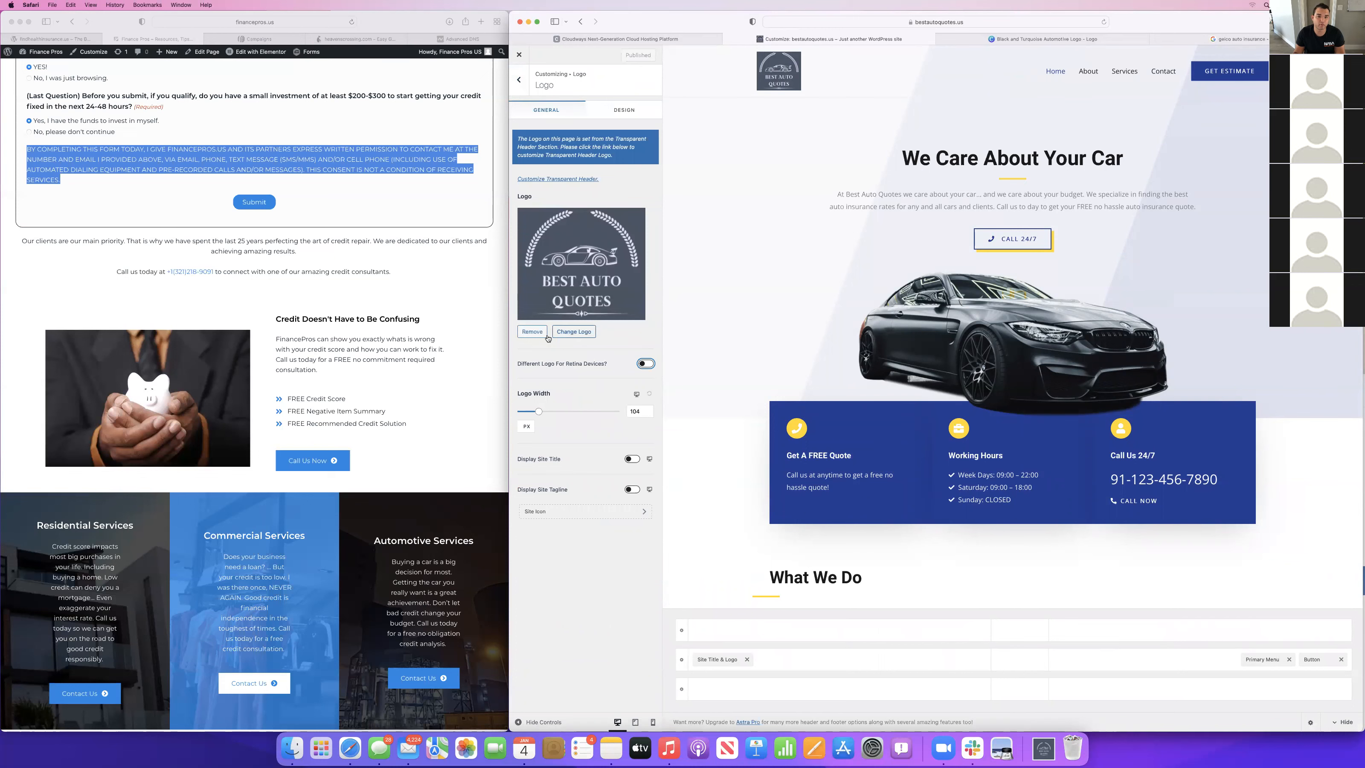
left_click(532, 332)
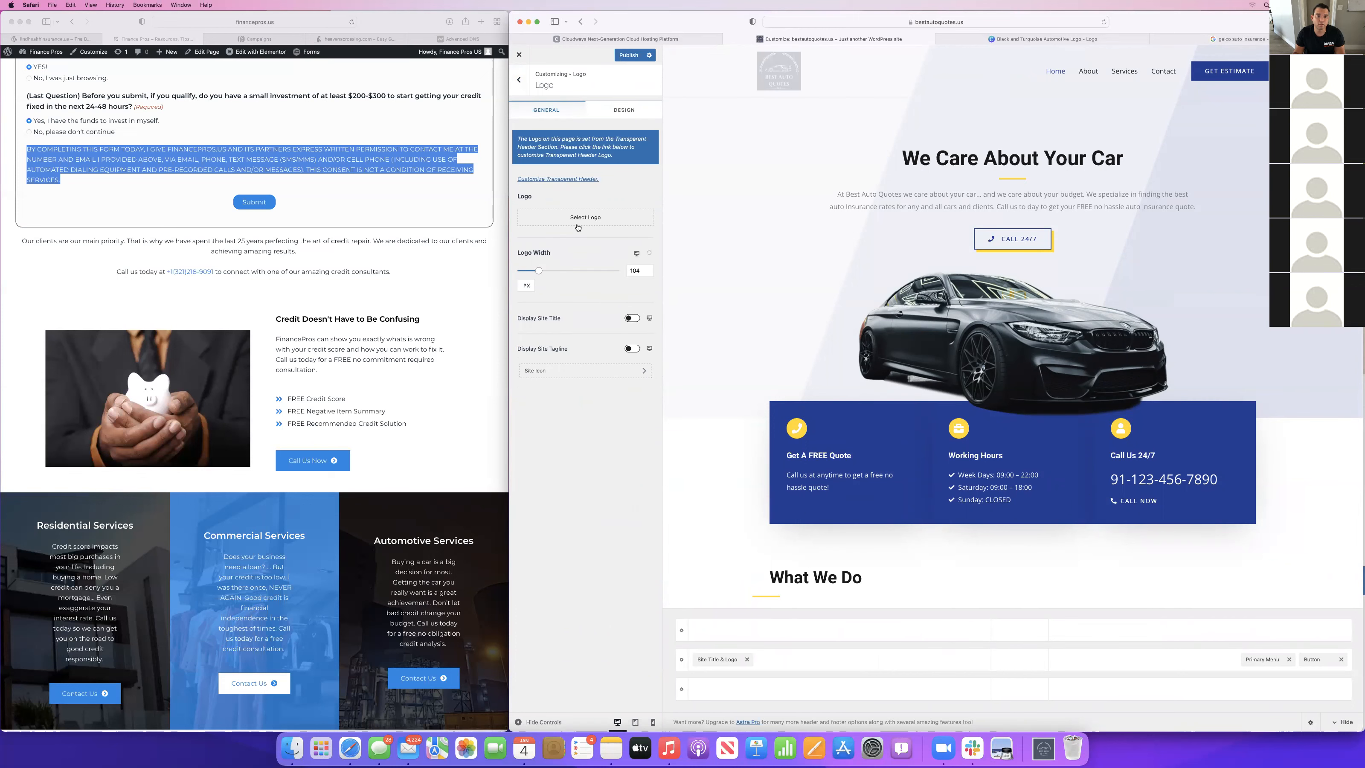
left_click(577, 226)
left_click(543, 87)
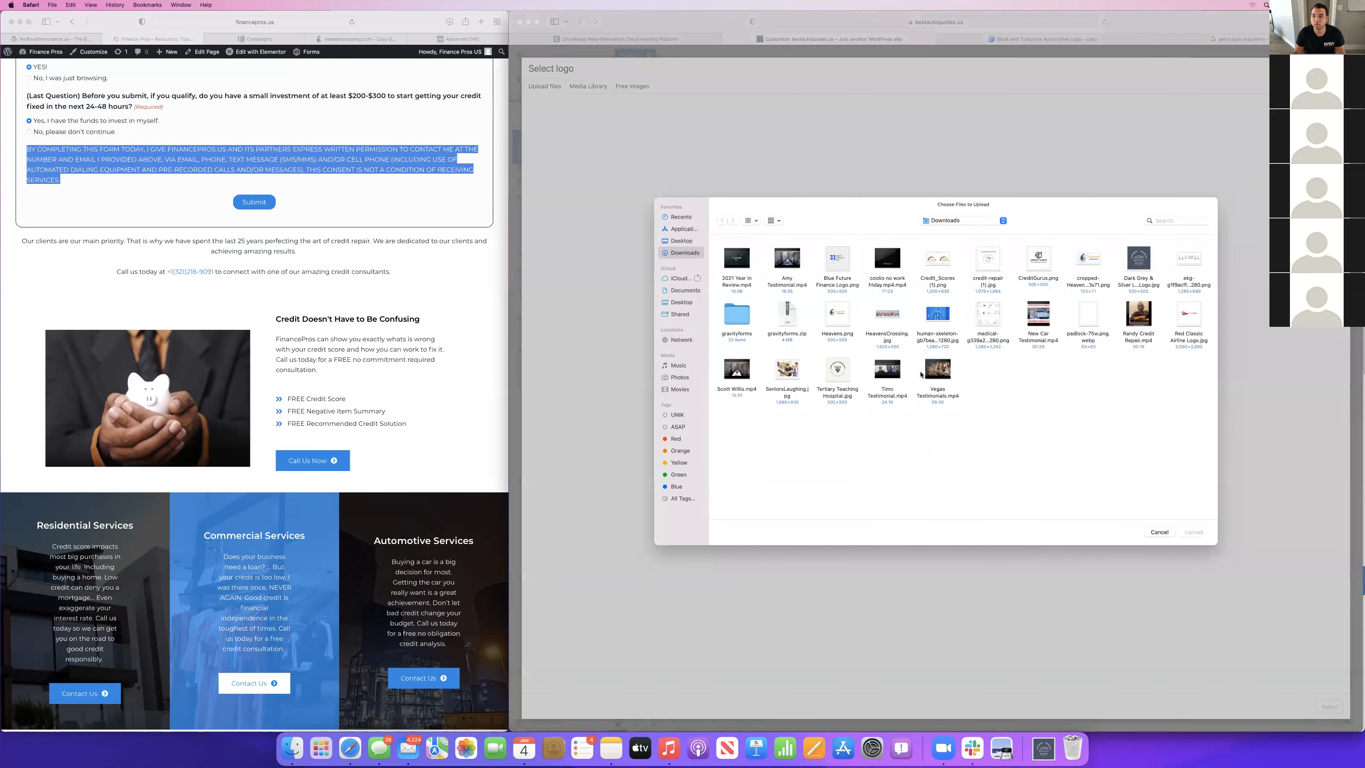
left_click(681, 240)
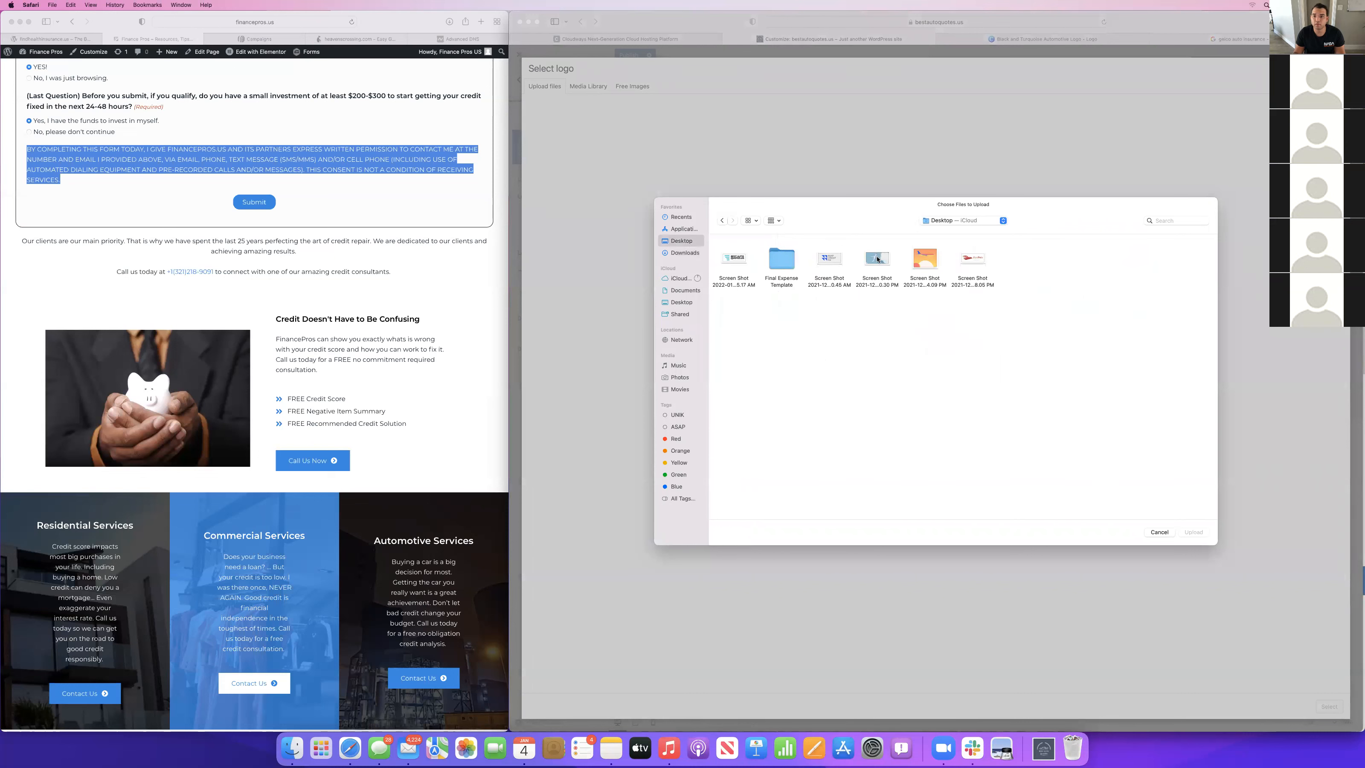
left_click(740, 265)
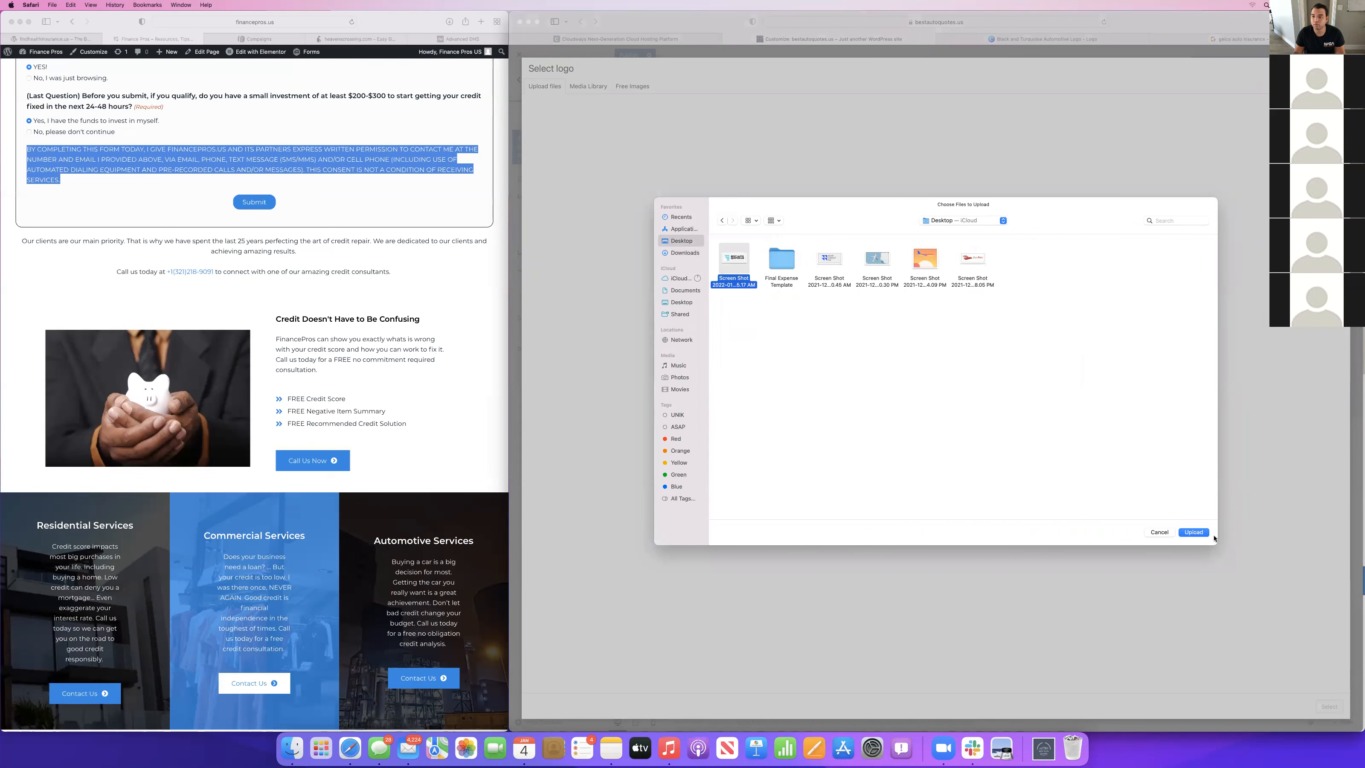
left_click(1194, 532)
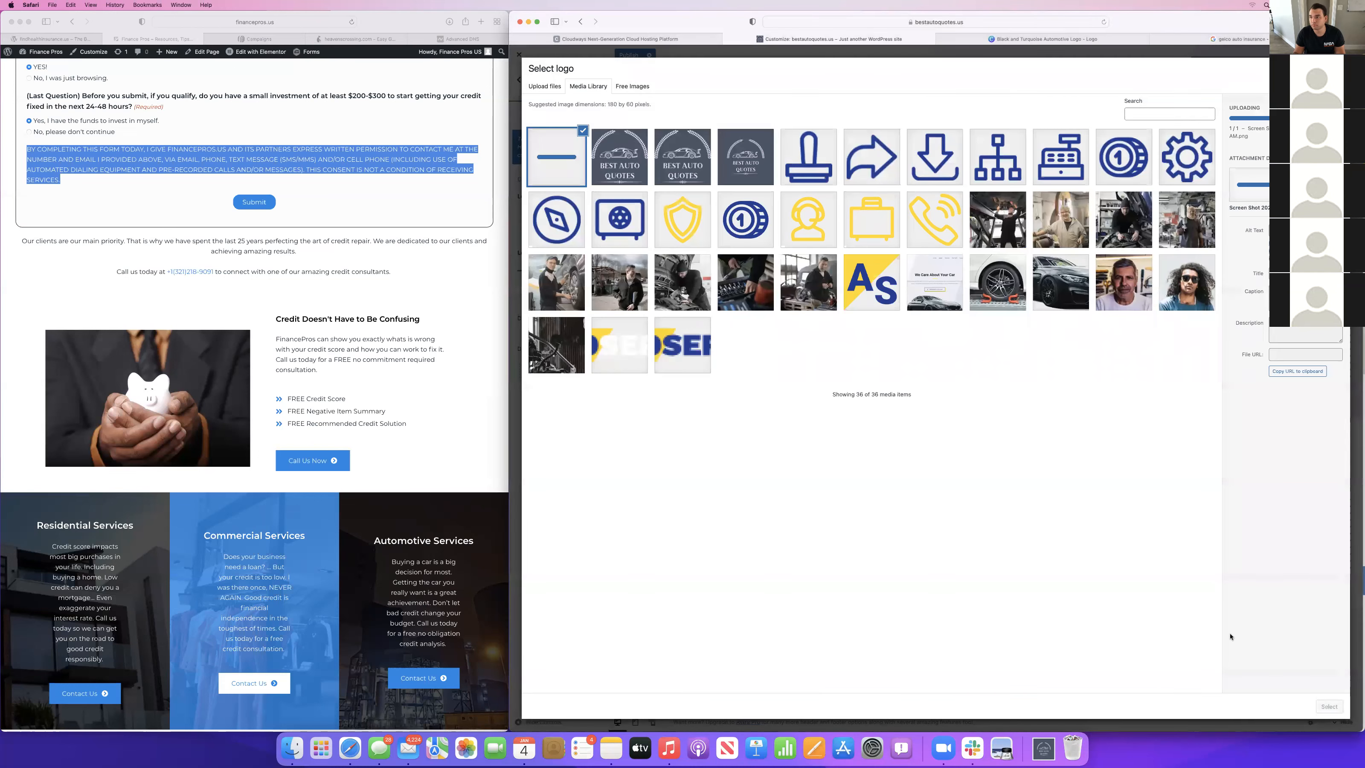
Apply the uploaded Best Auto Quotes.US image as the header logo with the default crop and set the logo width to 227 px.
left_click(1329, 706)
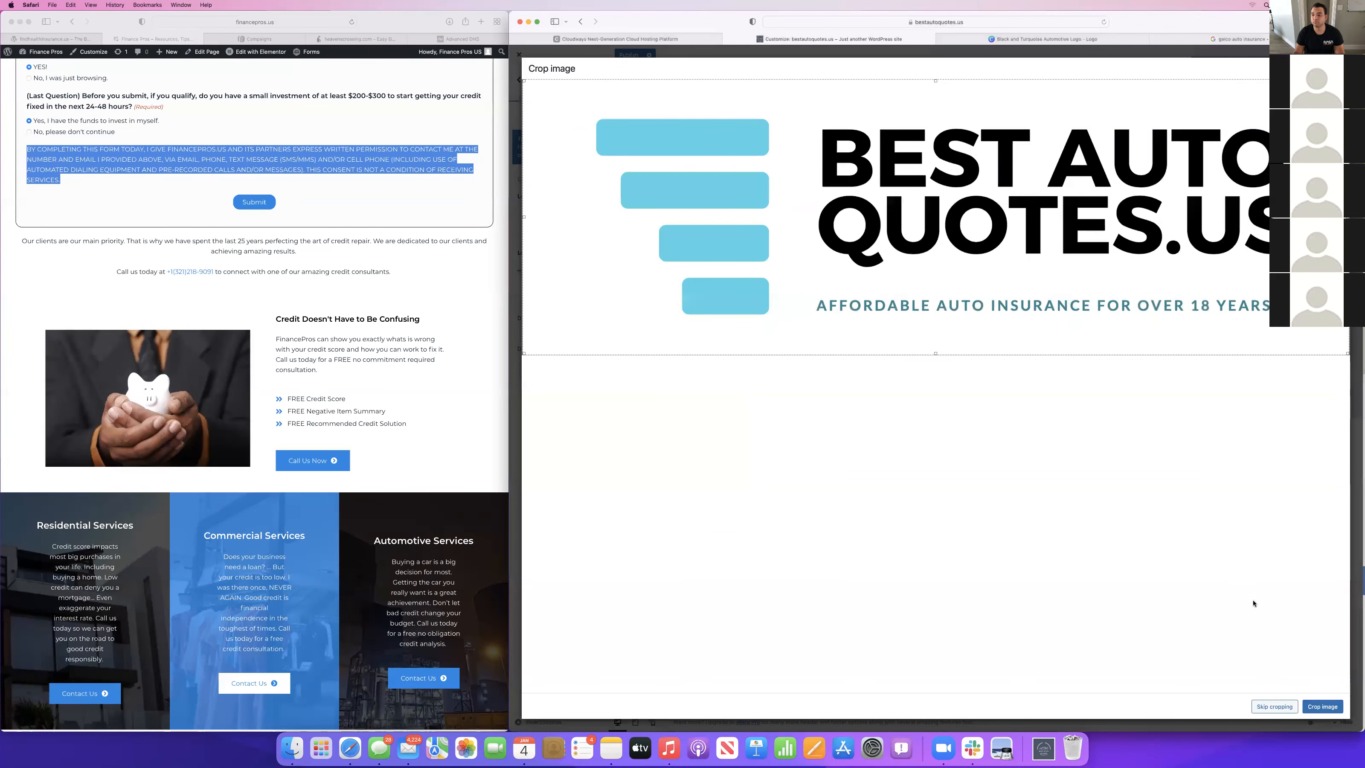
left_click(1321, 706)
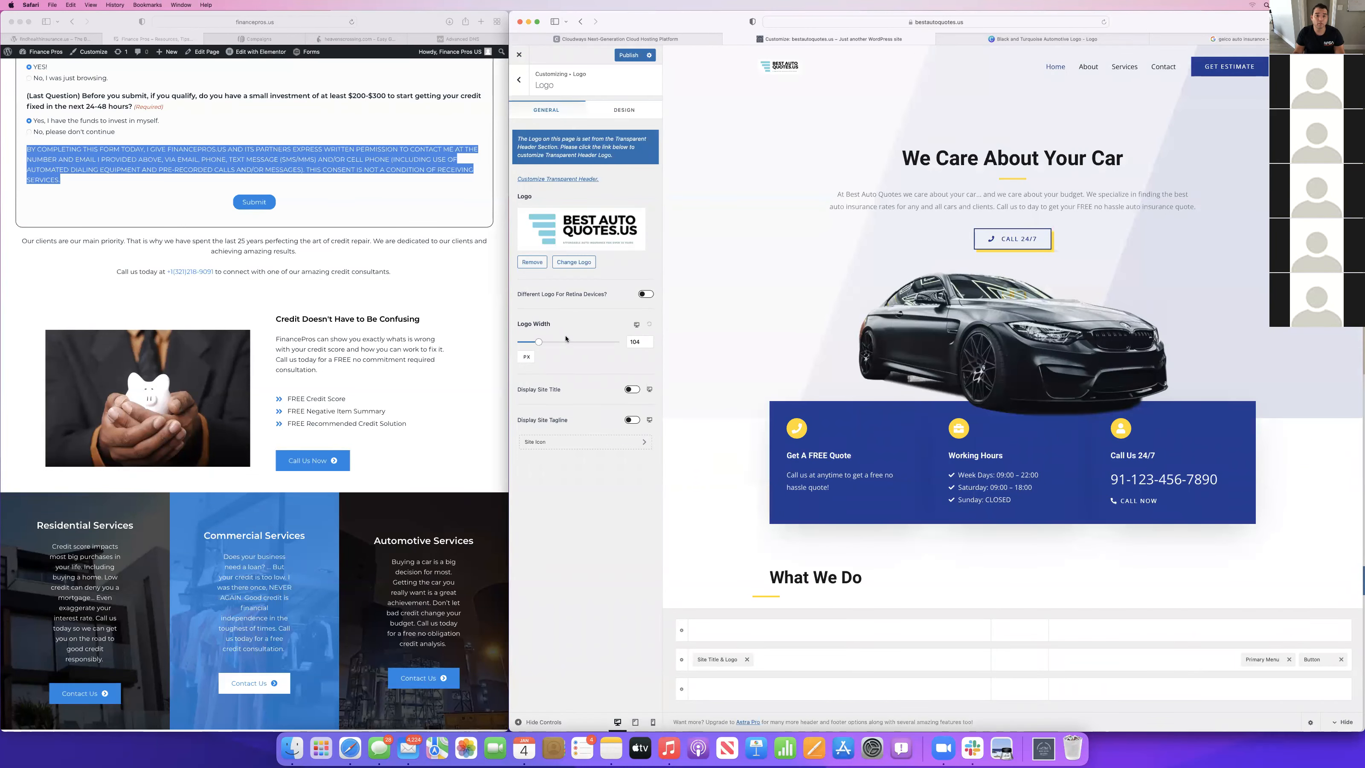
left_click_drag(539, 342, 557, 346)
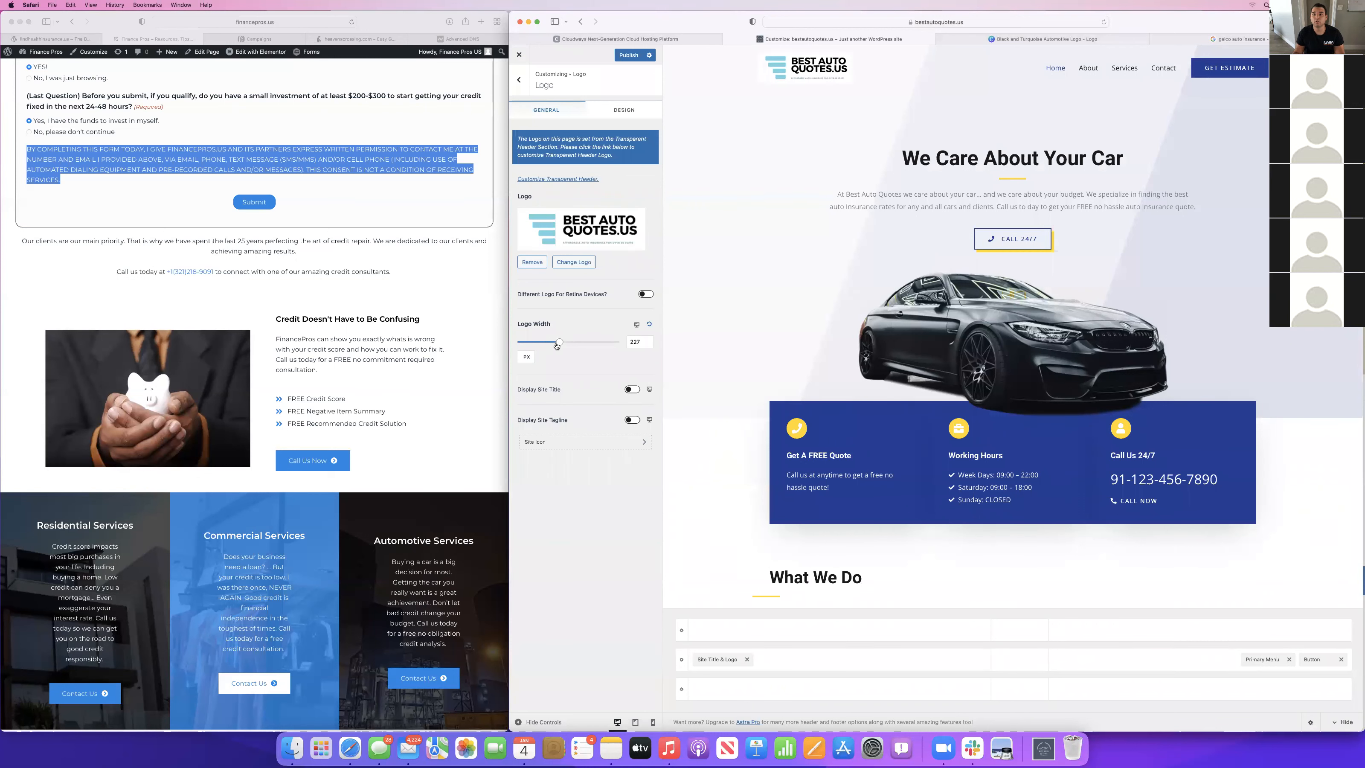
Open the footer's Footer Builder Widget 1 containing the AutoService logo and dismiss the block widgets welcome guide.
scroll(920, 271, "down", 3)
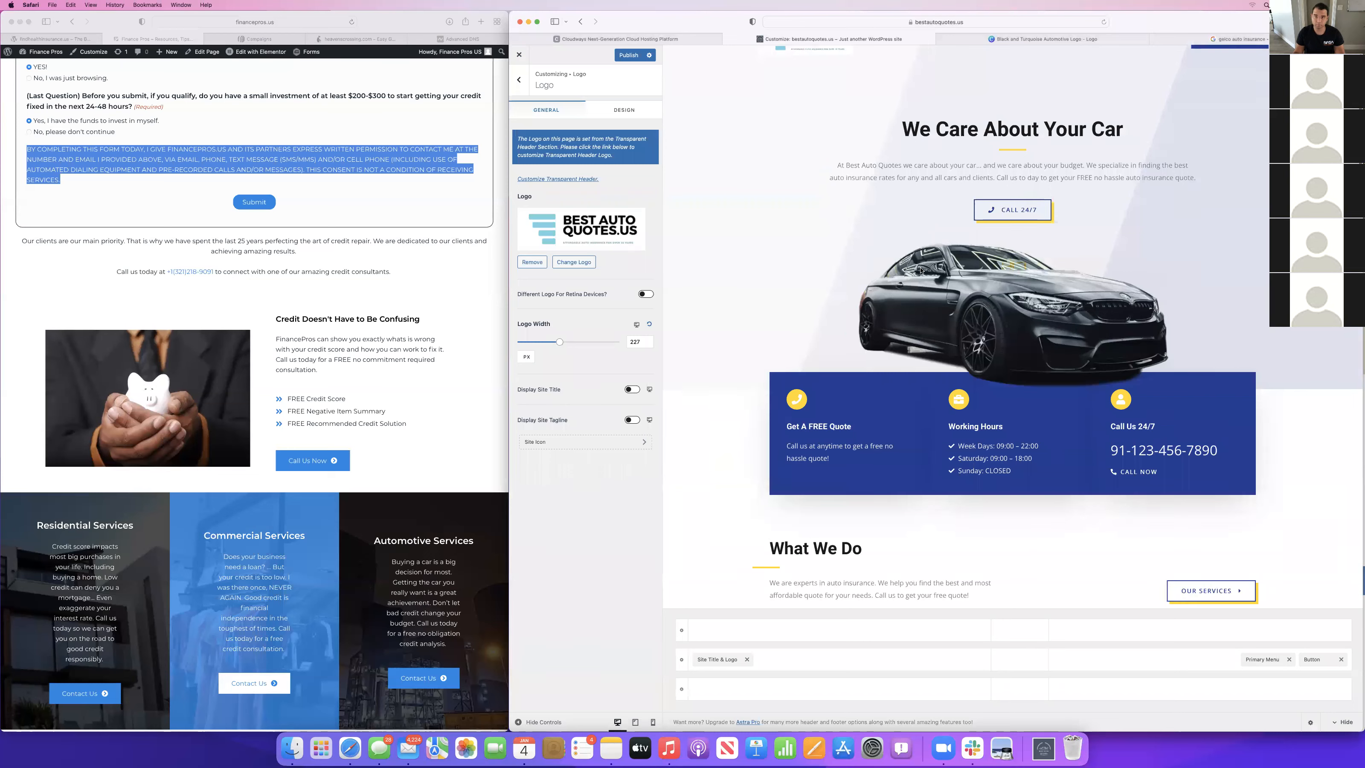
scroll(920, 271, "down", 20)
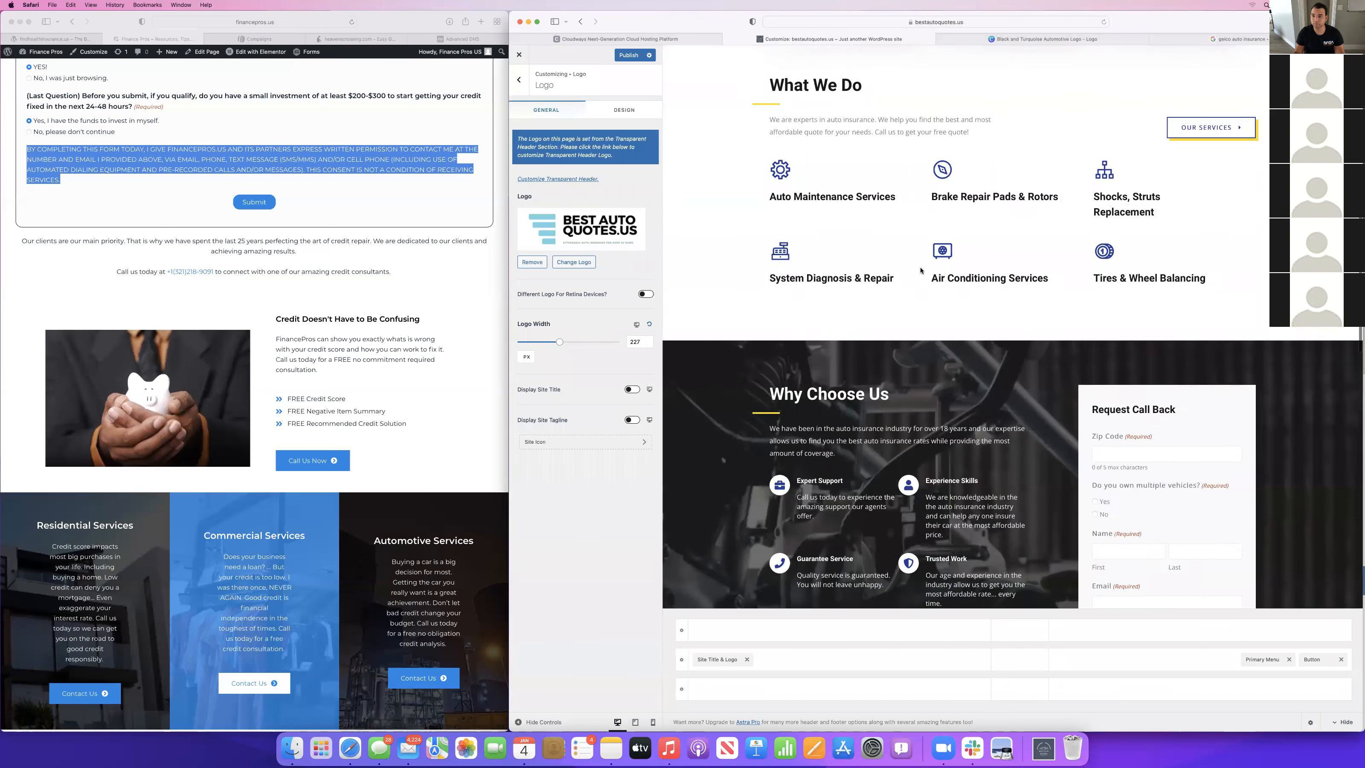
scroll(920, 271, "up", 20)
scroll(921, 271, "down", 20)
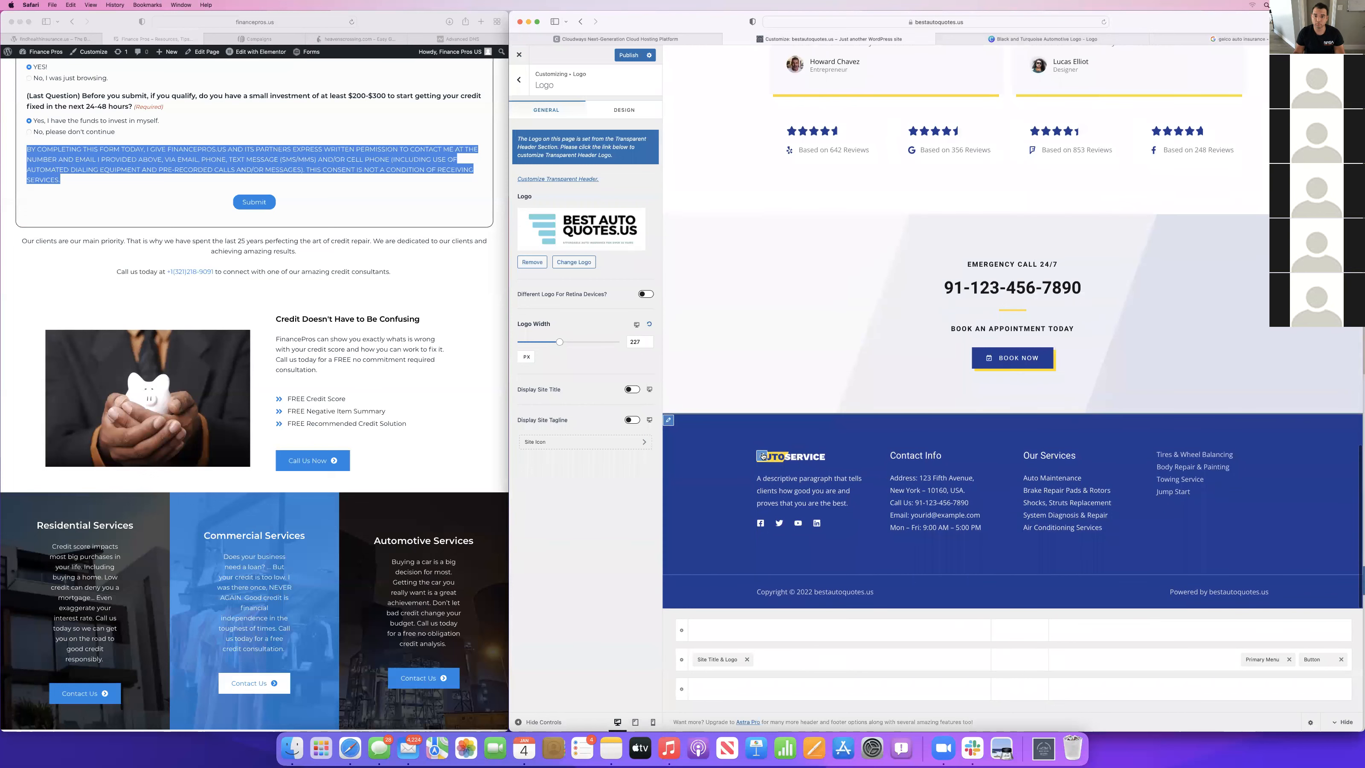
left_click(763, 456)
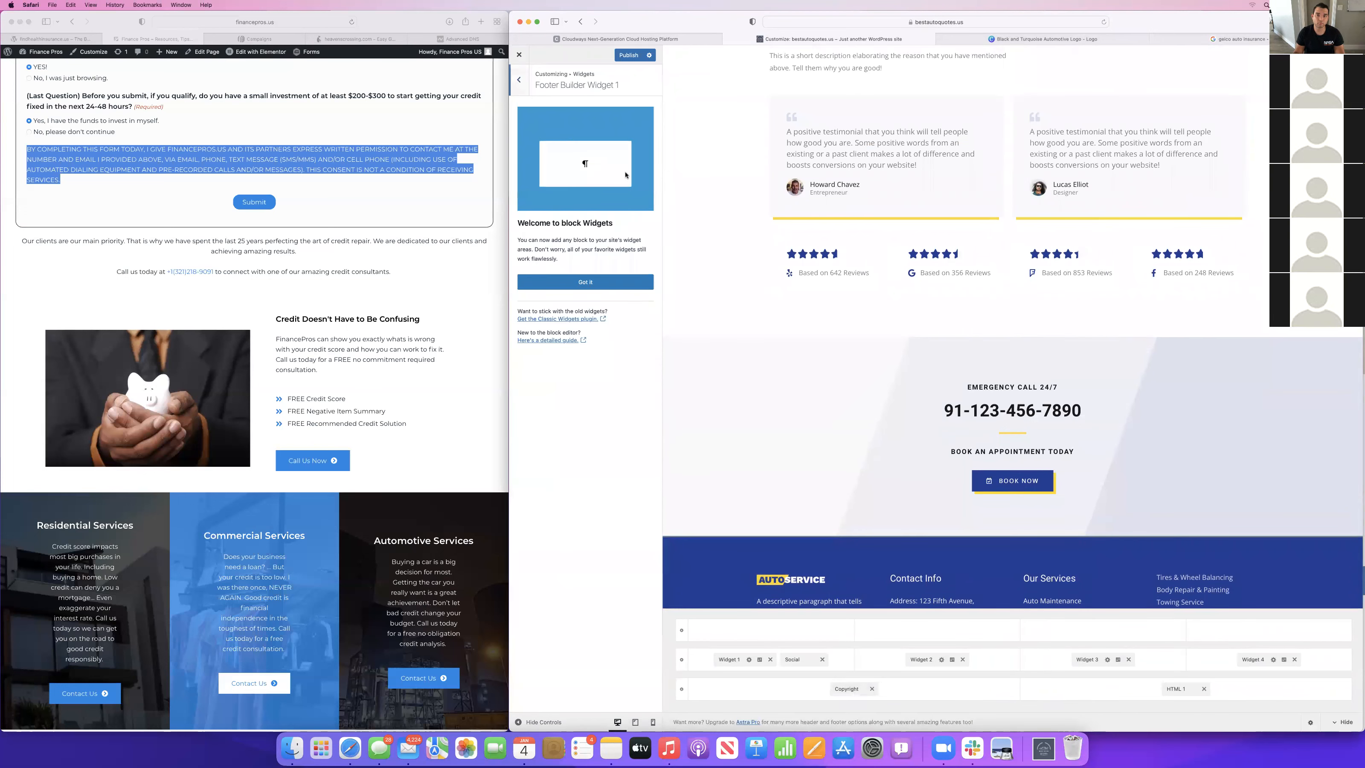
left_click(585, 281)
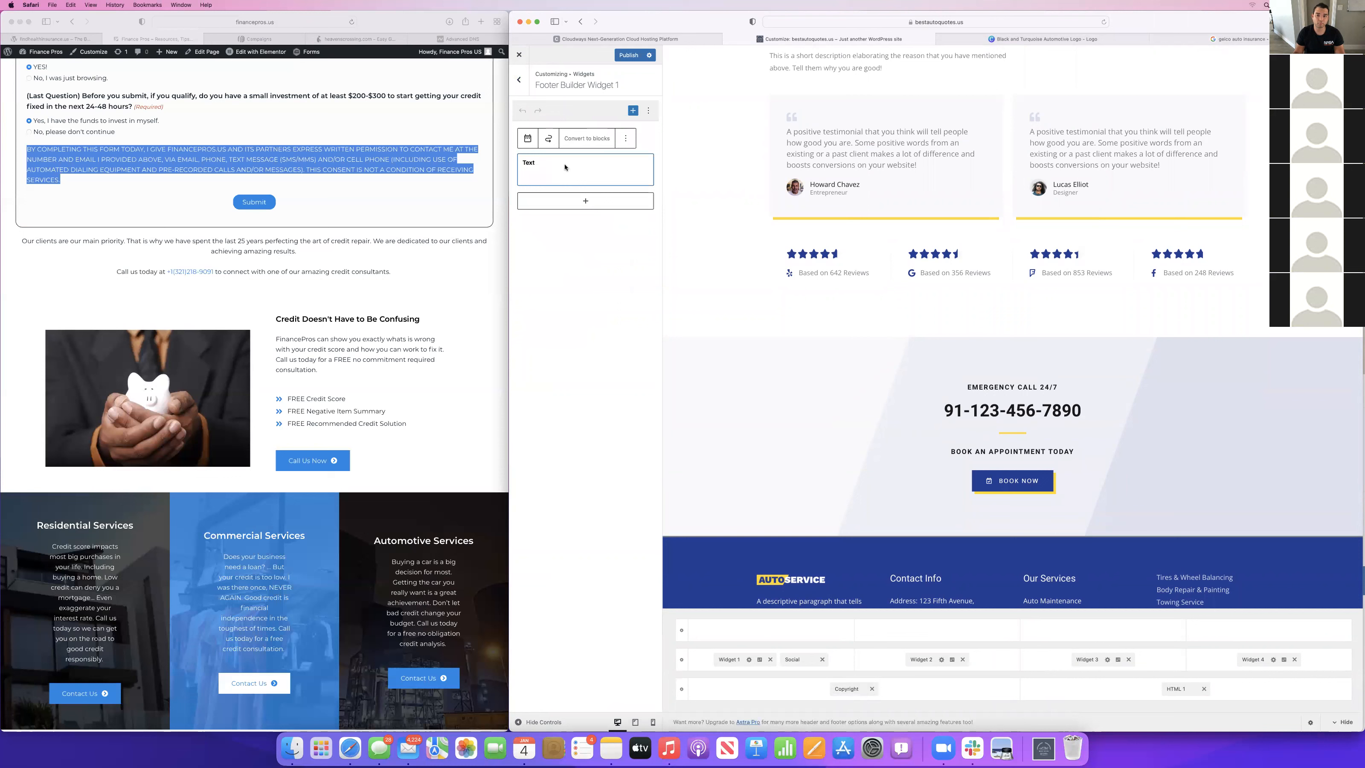
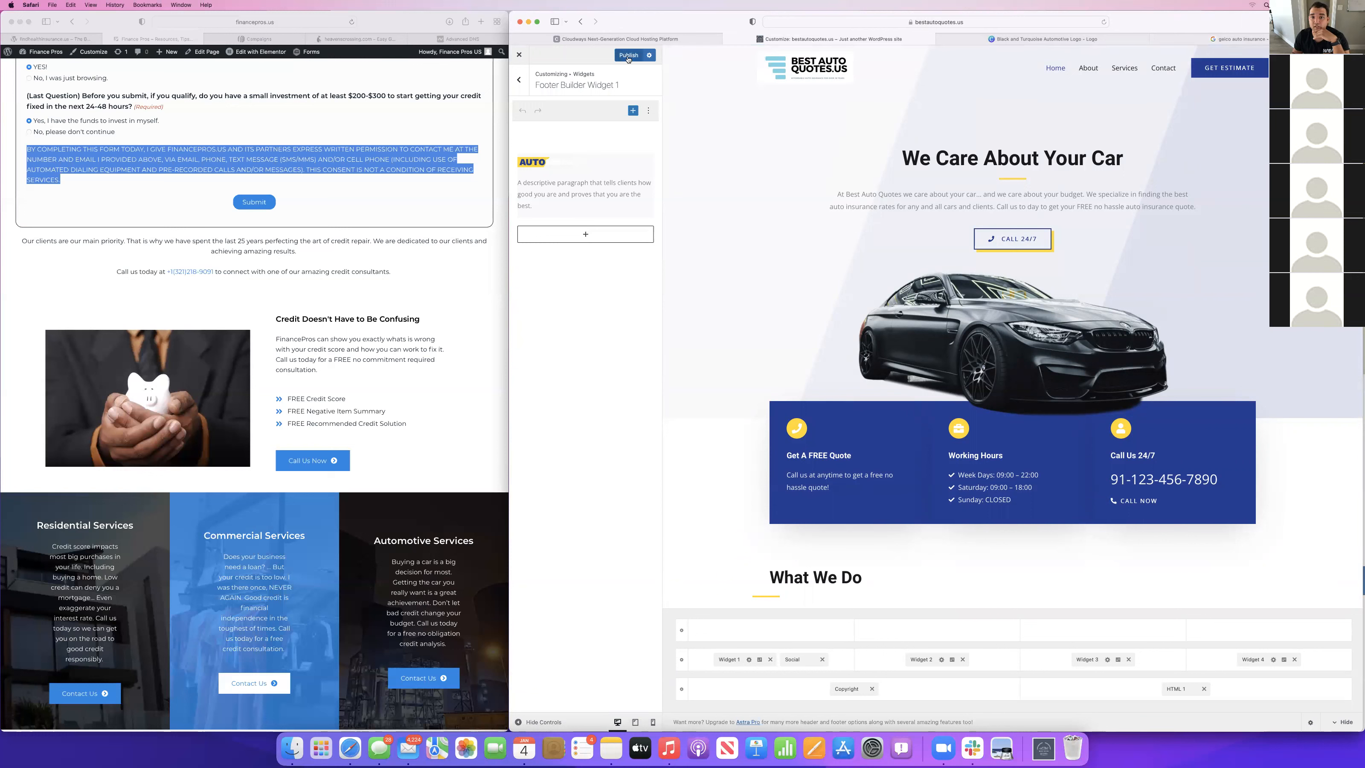
Replace the AUTO logo in the first footer text widget with the Best Auto Quotes logo image.
left_click(548, 171)
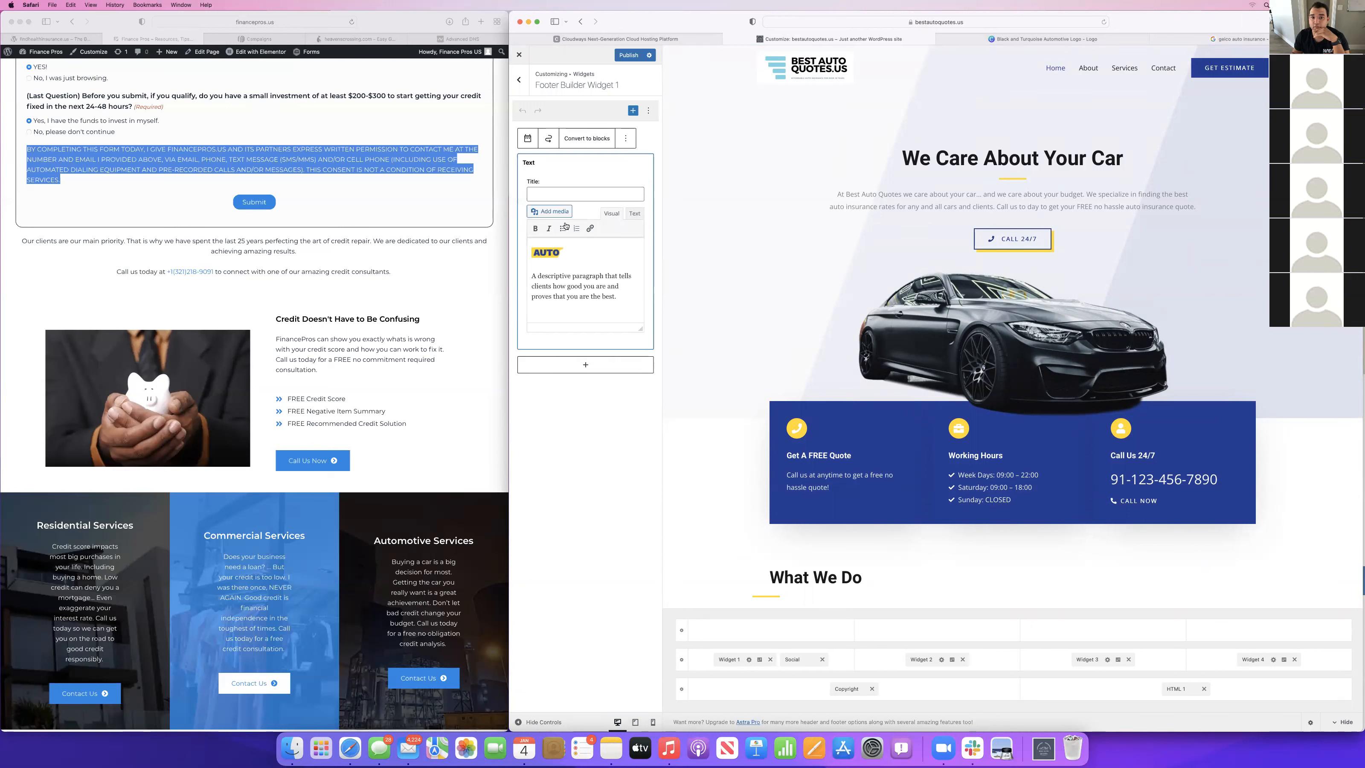
left_click(571, 249)
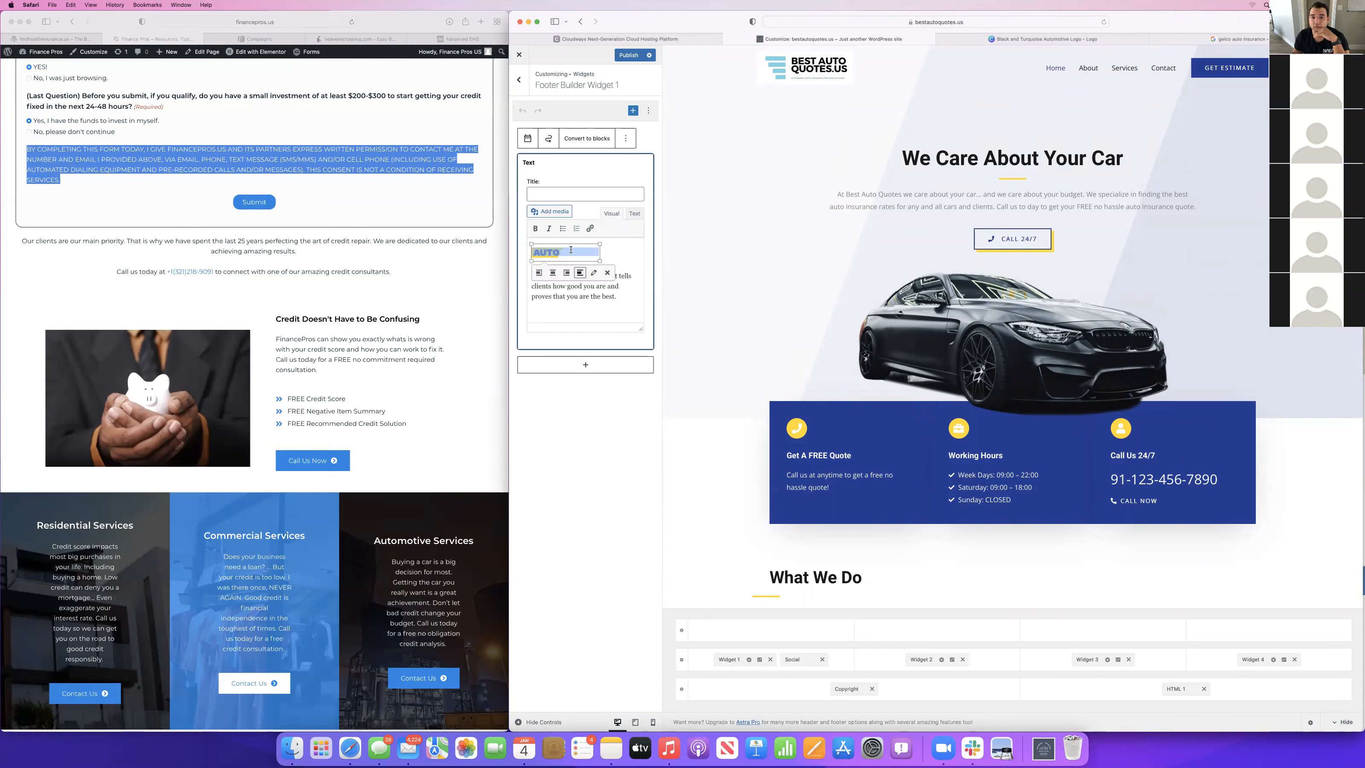
left_click(607, 273)
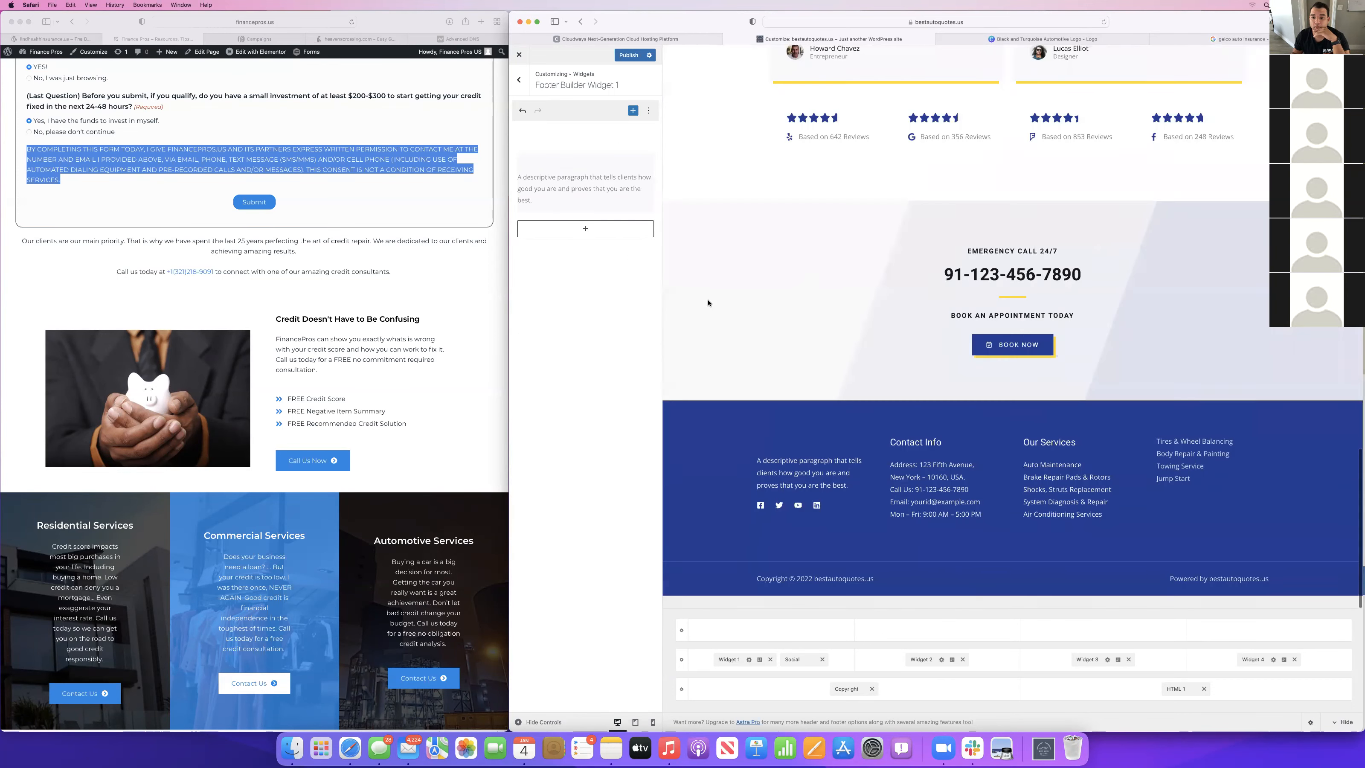
left_click(579, 187)
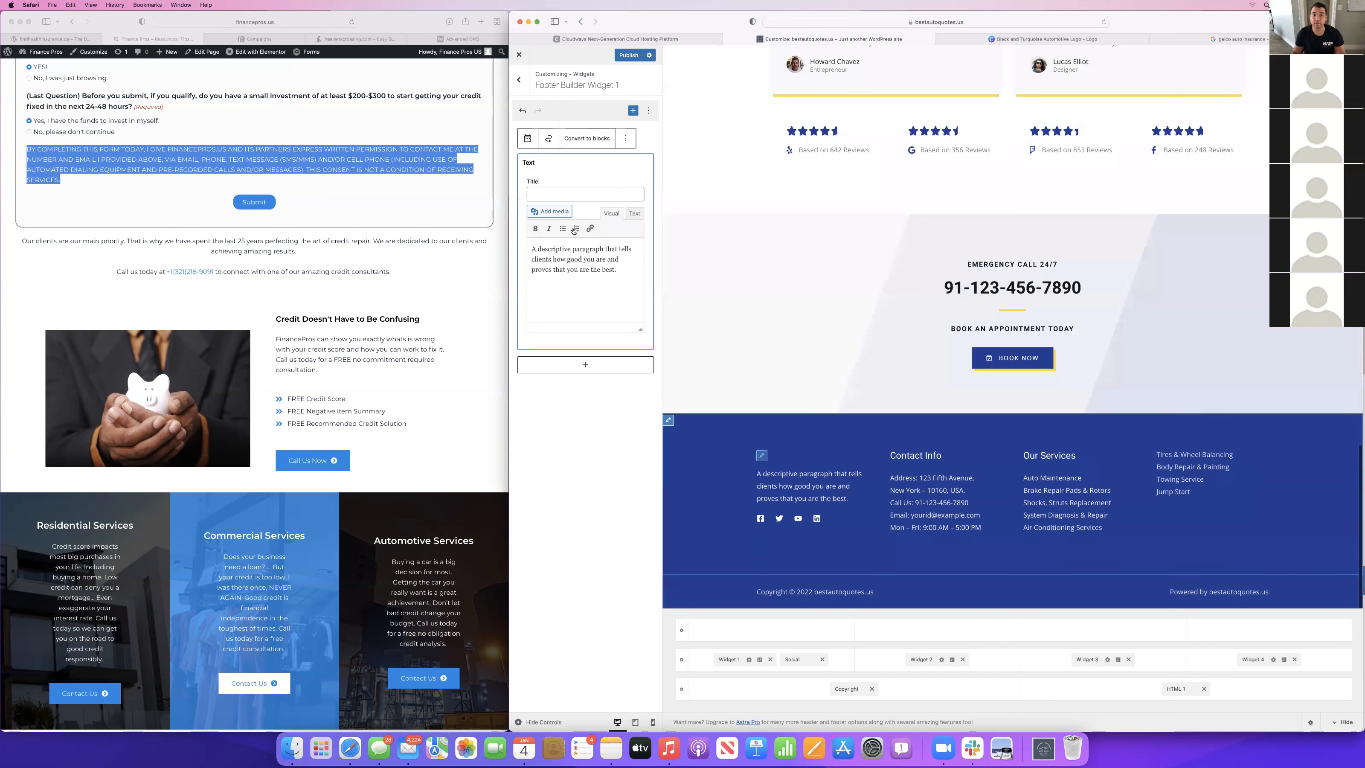
left_click(531, 245)
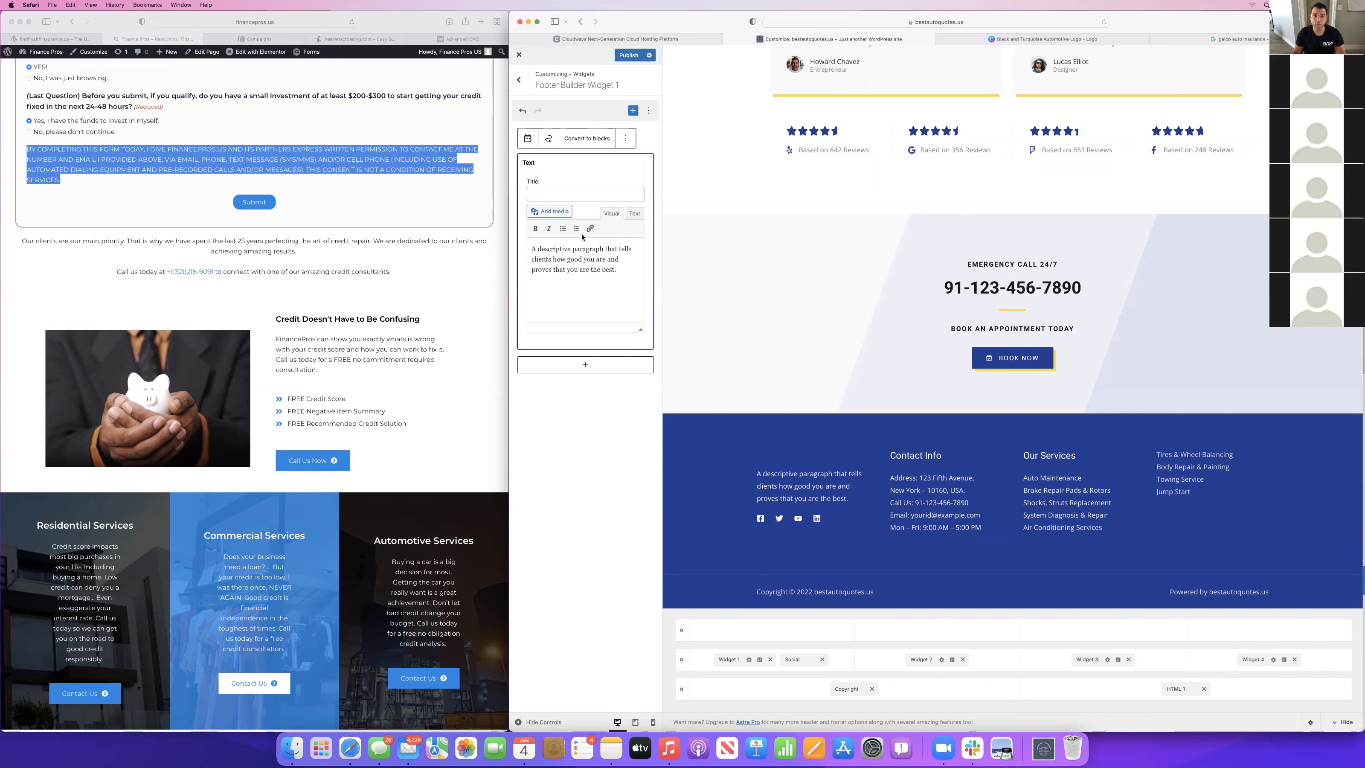
left_click(535, 213)
left_click(641, 155)
left_click(1318, 705)
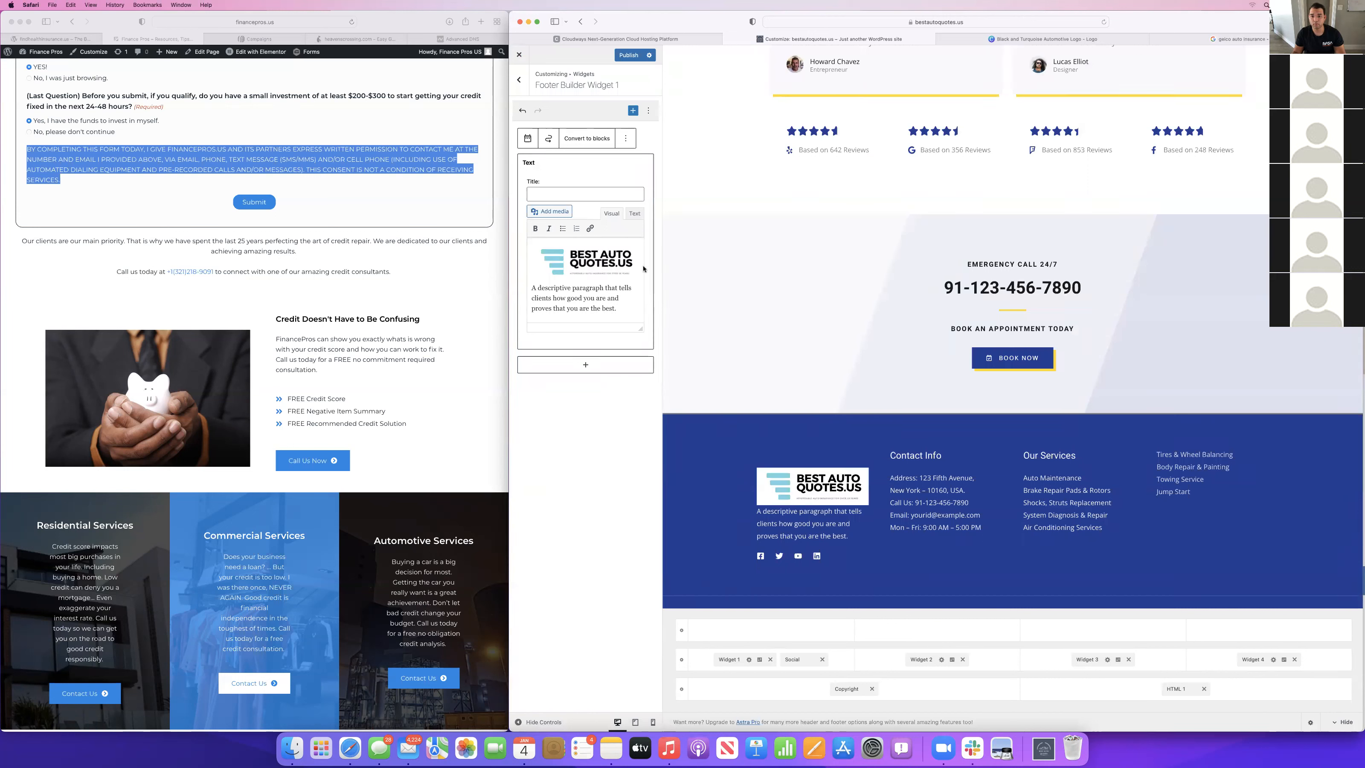
Delete the descriptive paragraph beneath the logo in the first footer text widget.
key("super+a")
left_click_drag(617, 309, 524, 291)
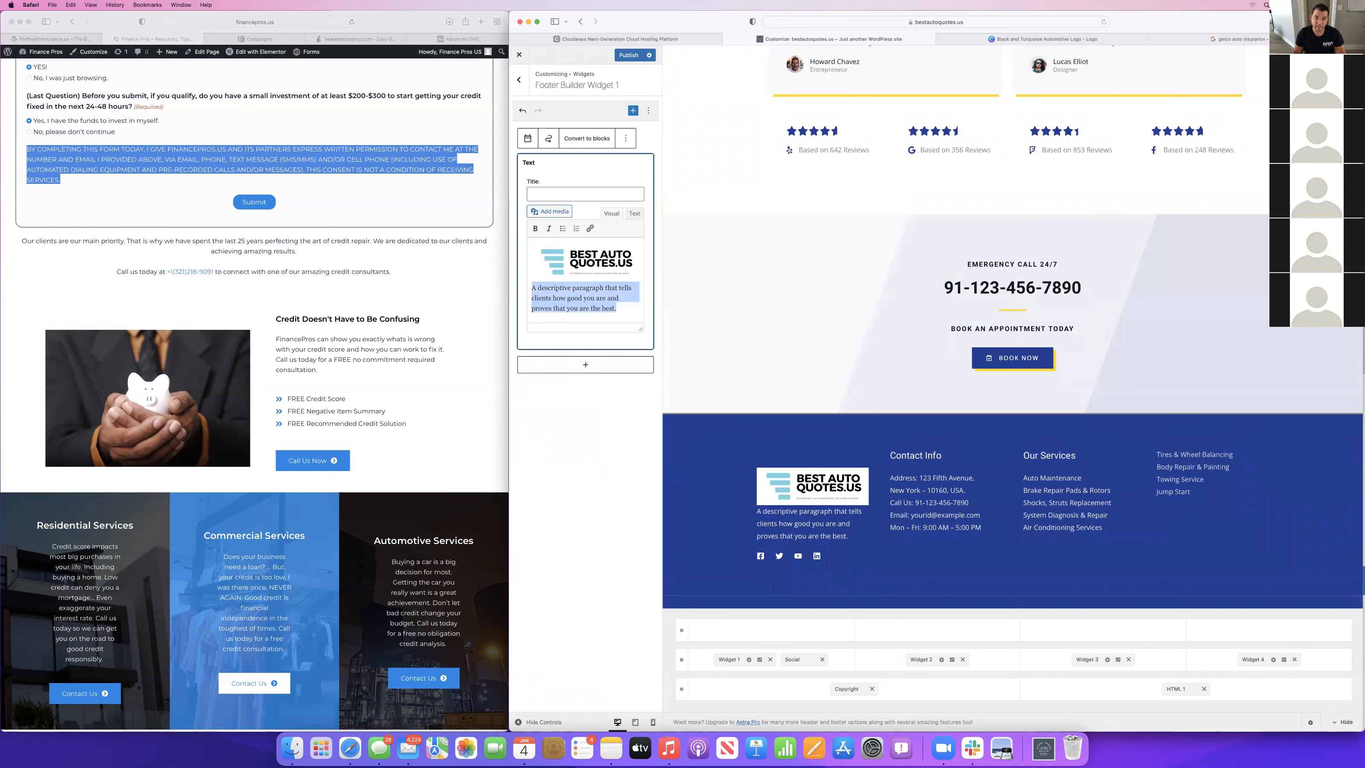
key("BackSpace")
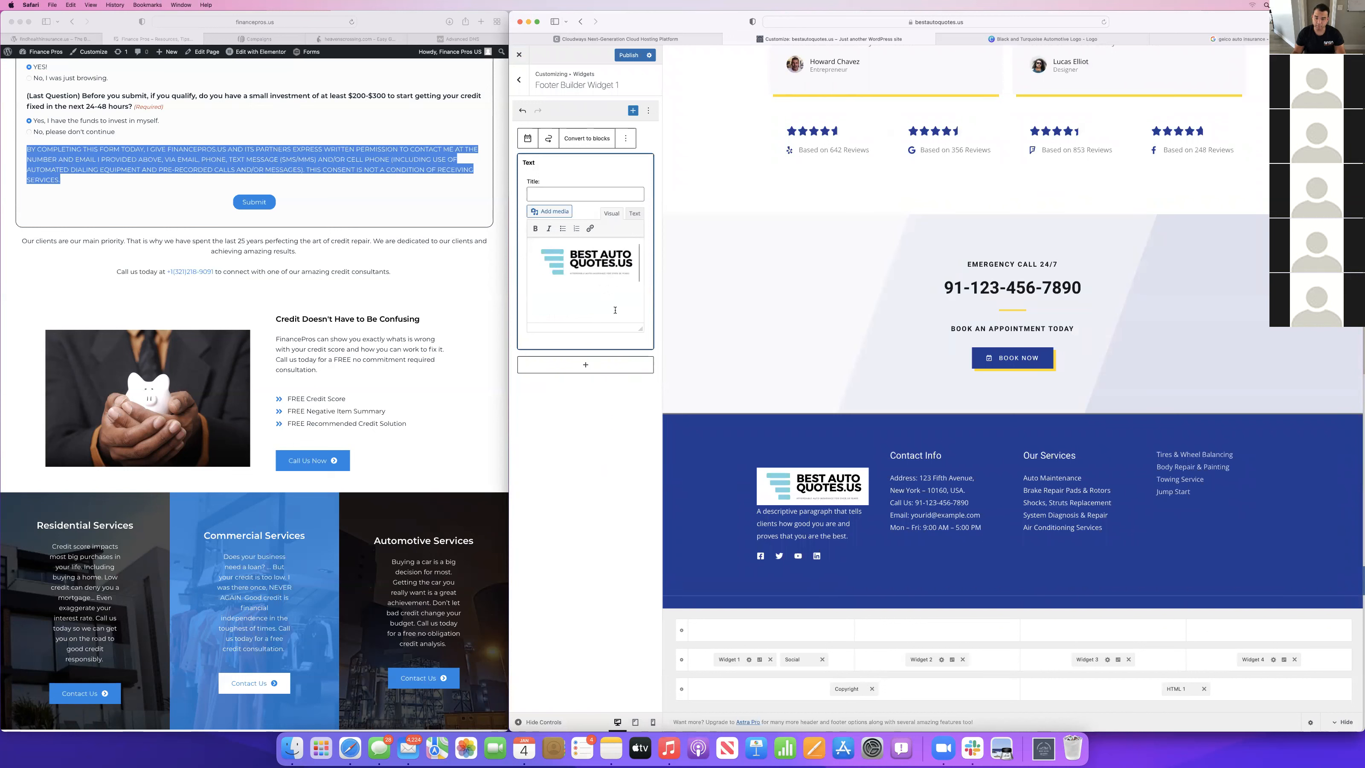
left_click(780, 307)
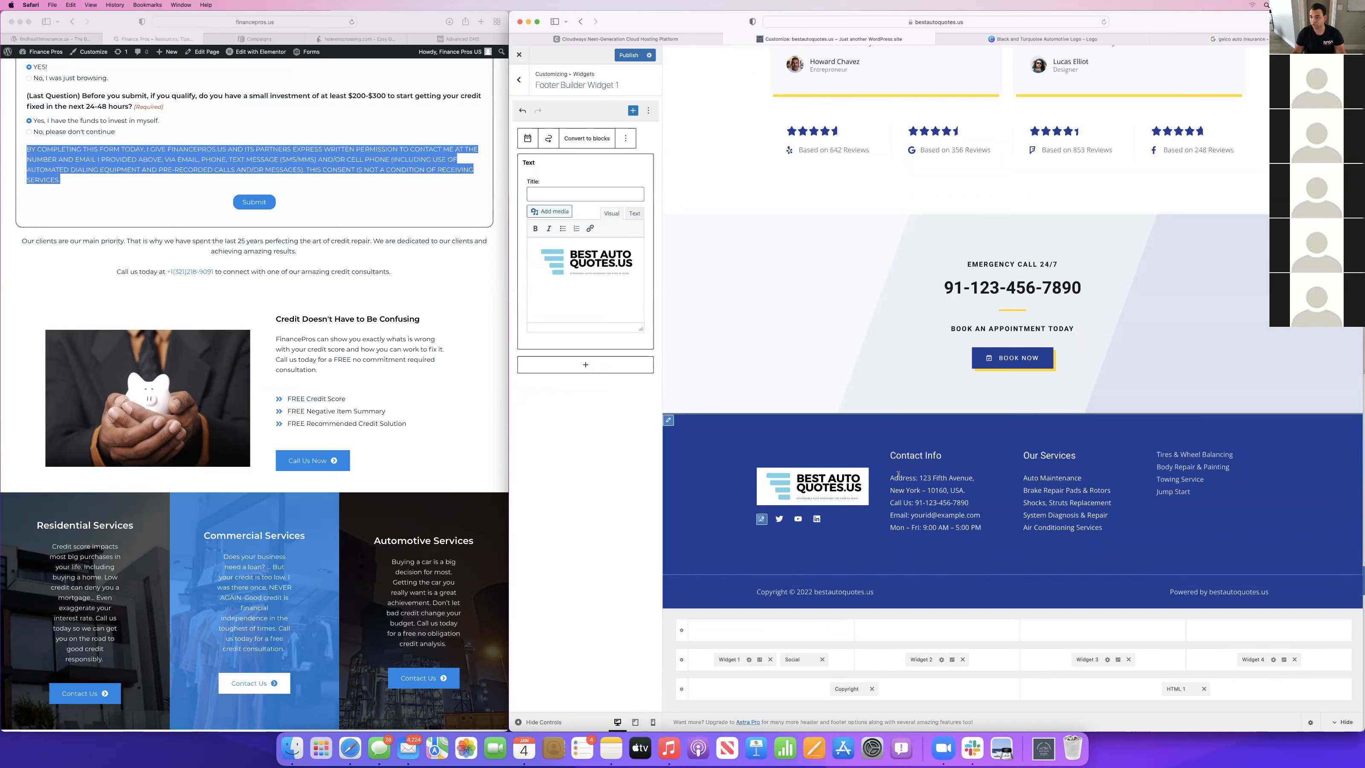
Delete the two address lines from the footer's Contact Info widget, leaving no blank line above the phone entry.
left_click(893, 456)
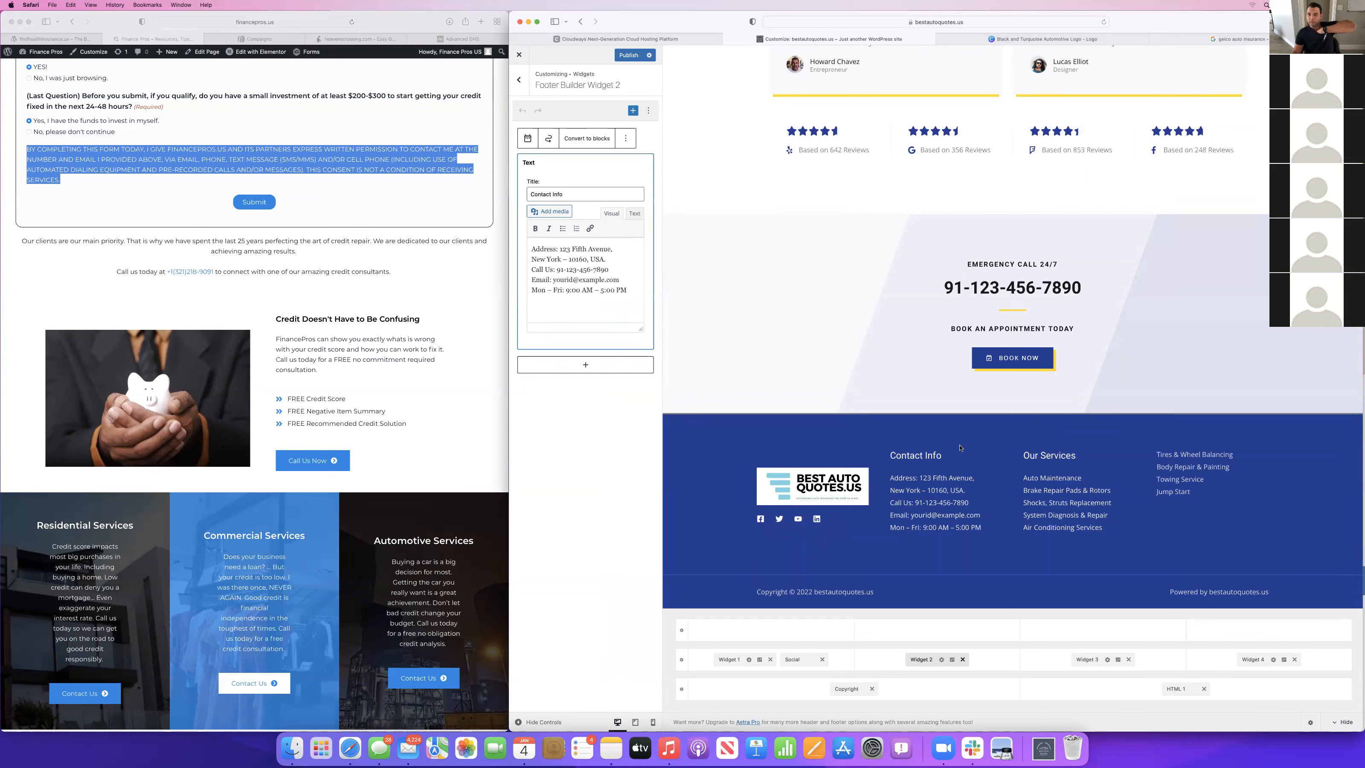
left_click(896, 458)
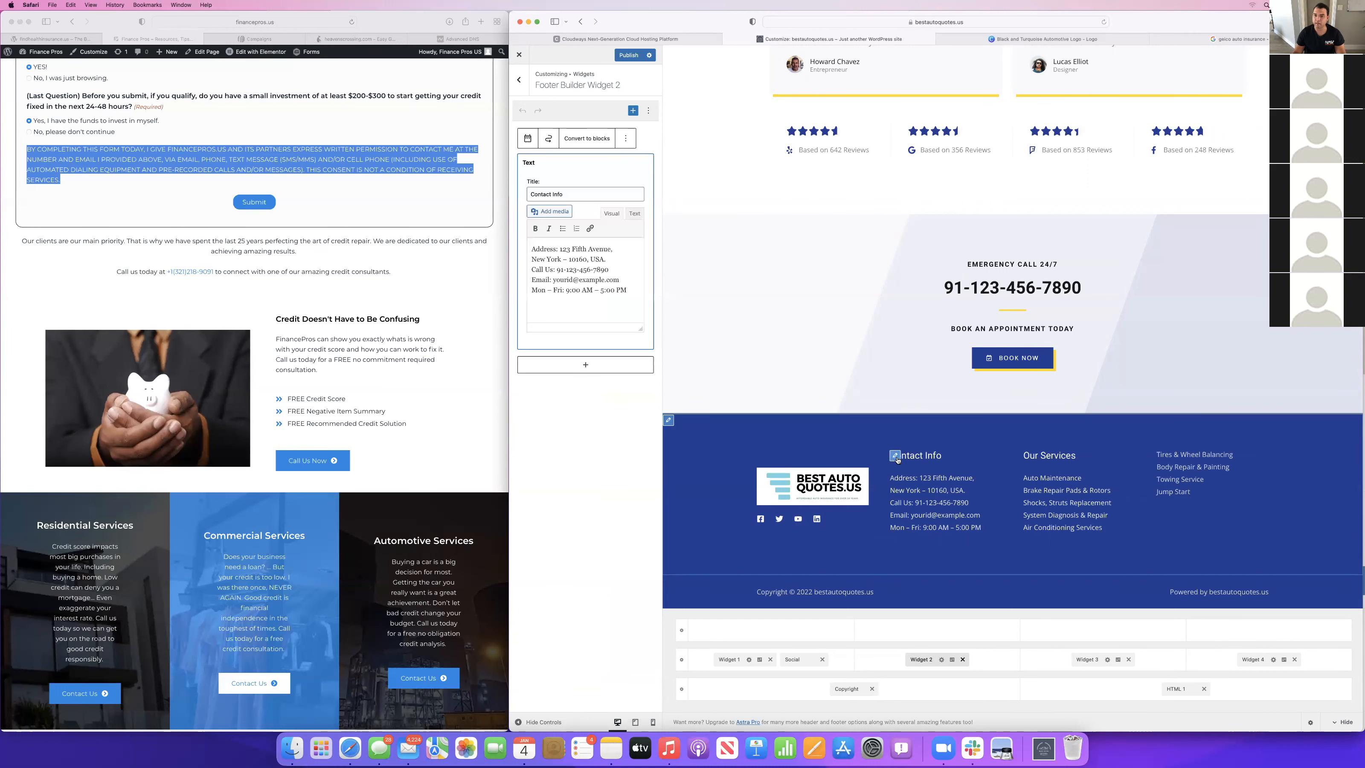
left_click_drag(619, 271, 530, 248)
left_click(643, 287)
key("BackSpace")
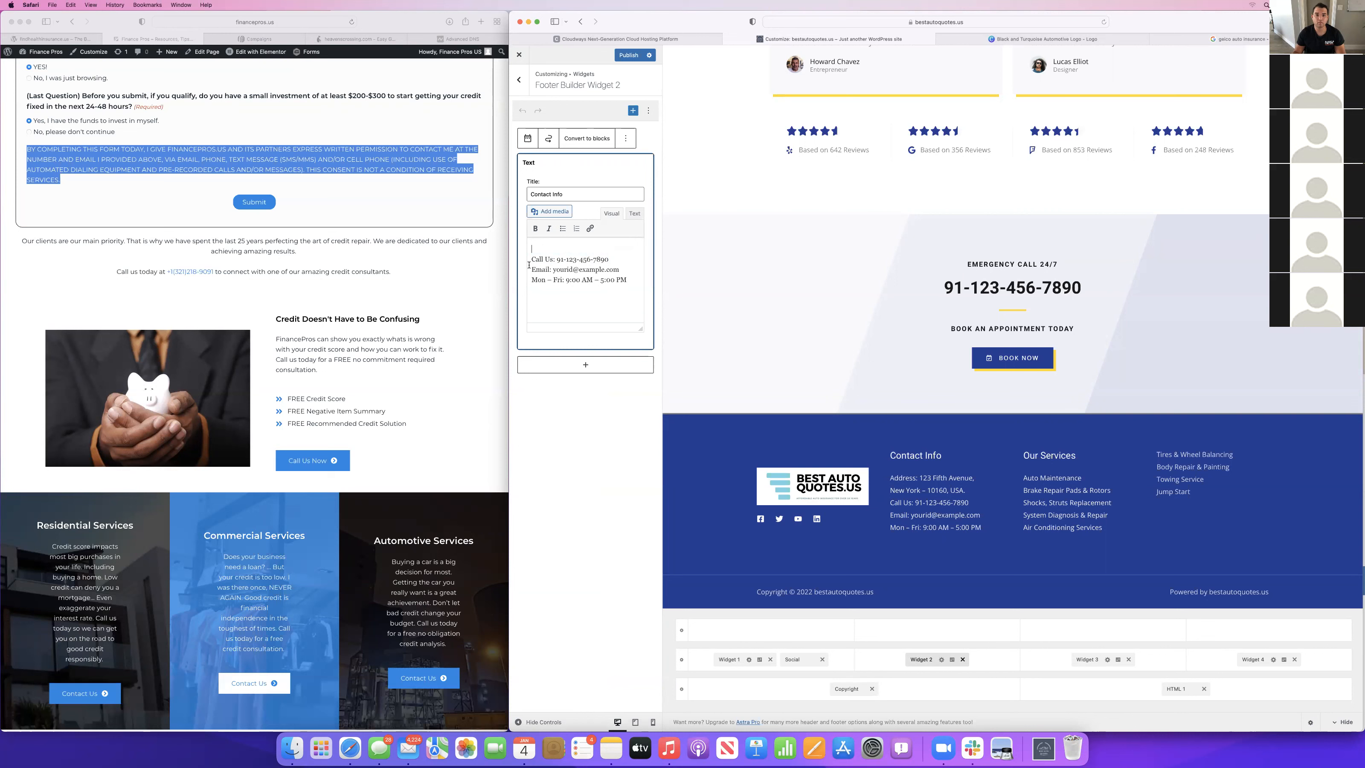
key("Delete")
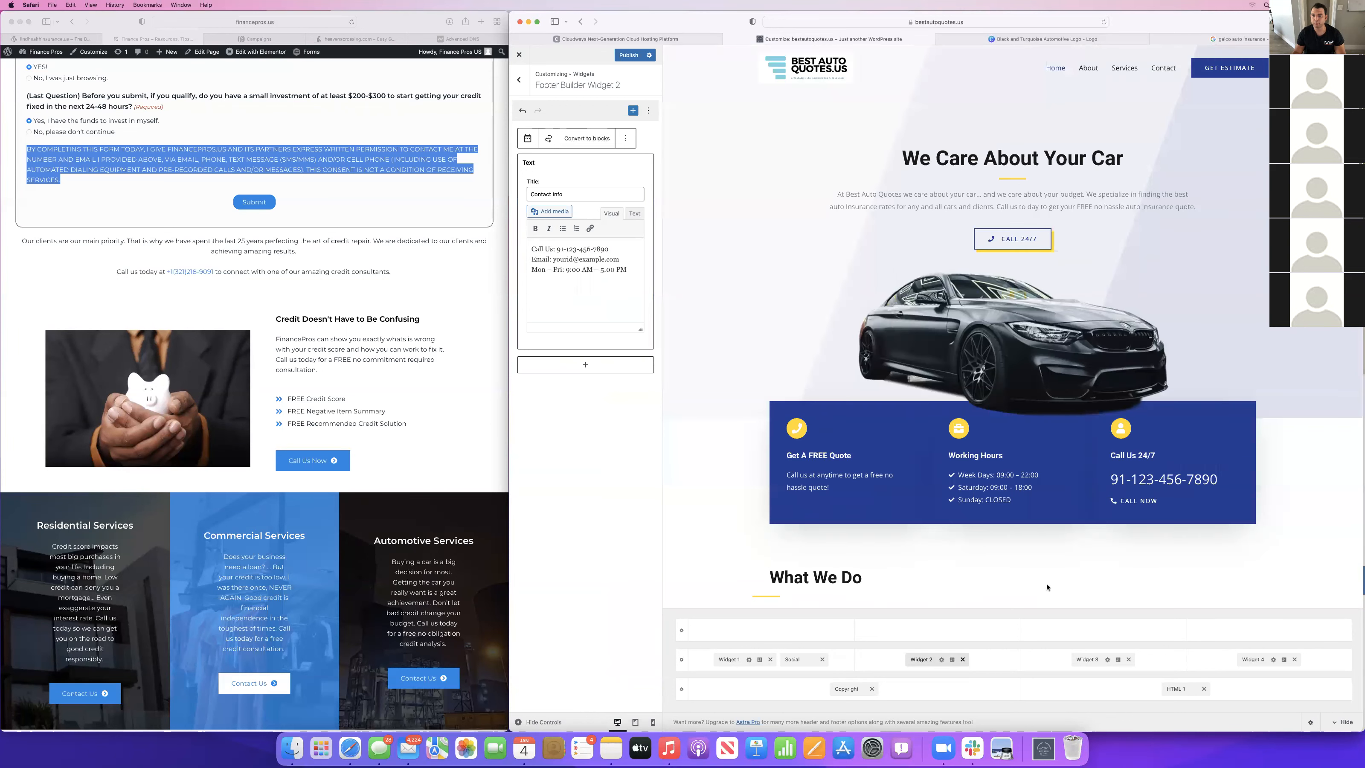
Remove the Auto Maintenance item from the footer's Our Services menu.
scroll(1046, 586, "down", 20)
scroll(908, 431, "down", 20)
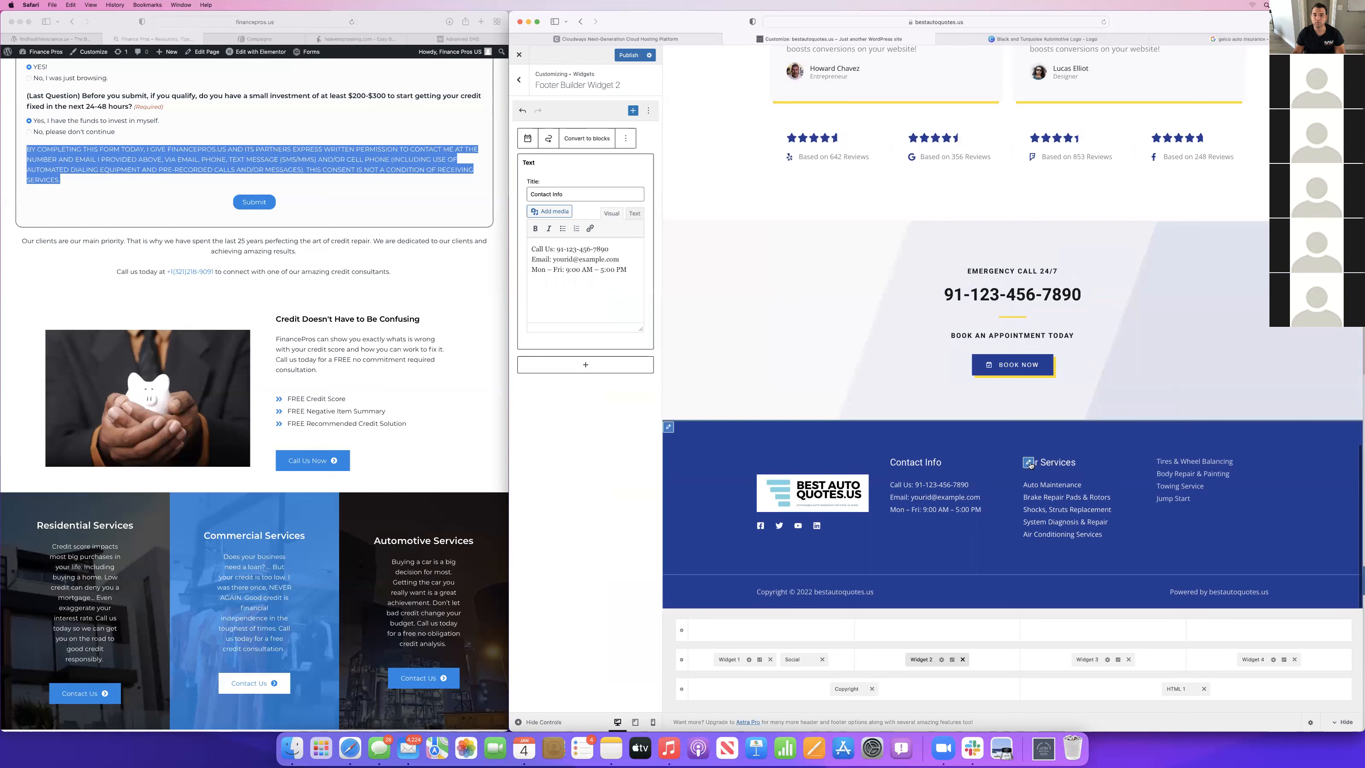
left_click(1028, 462)
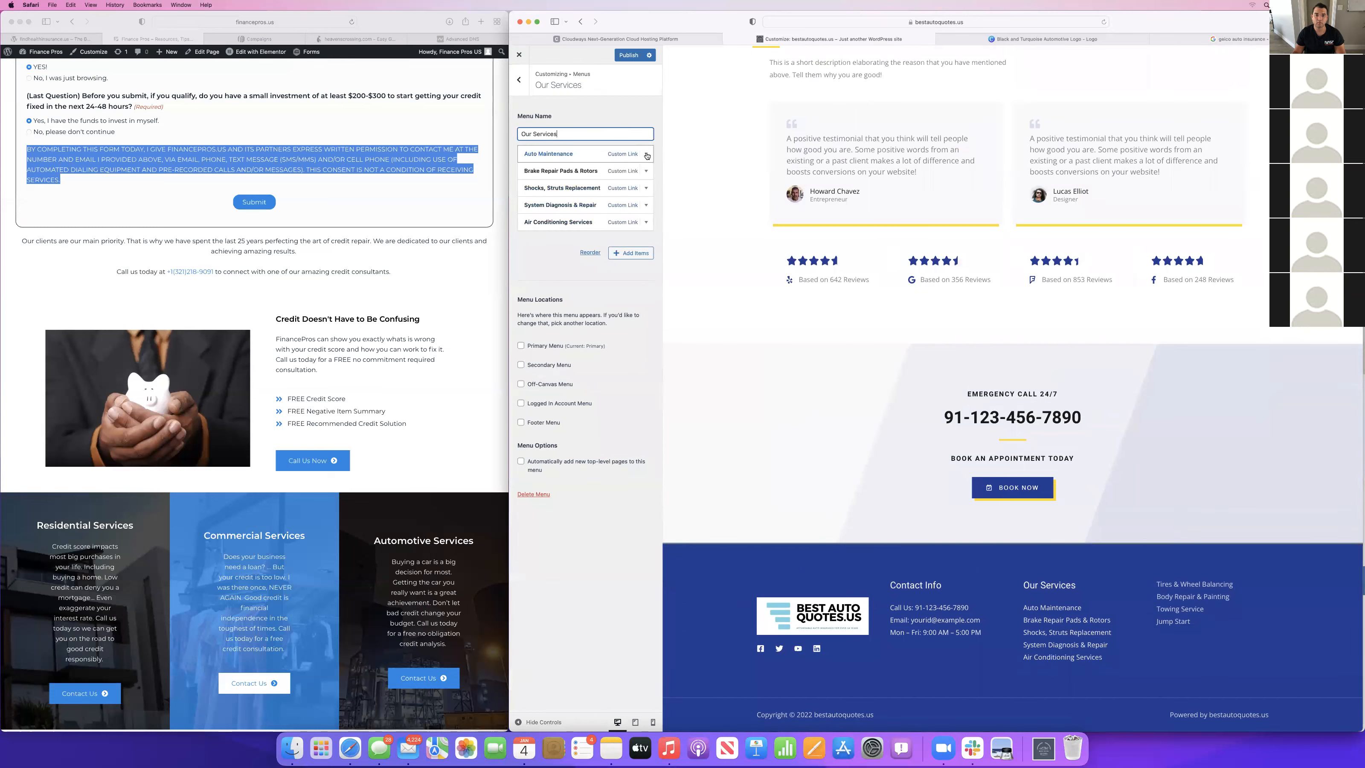
left_click(646, 155)
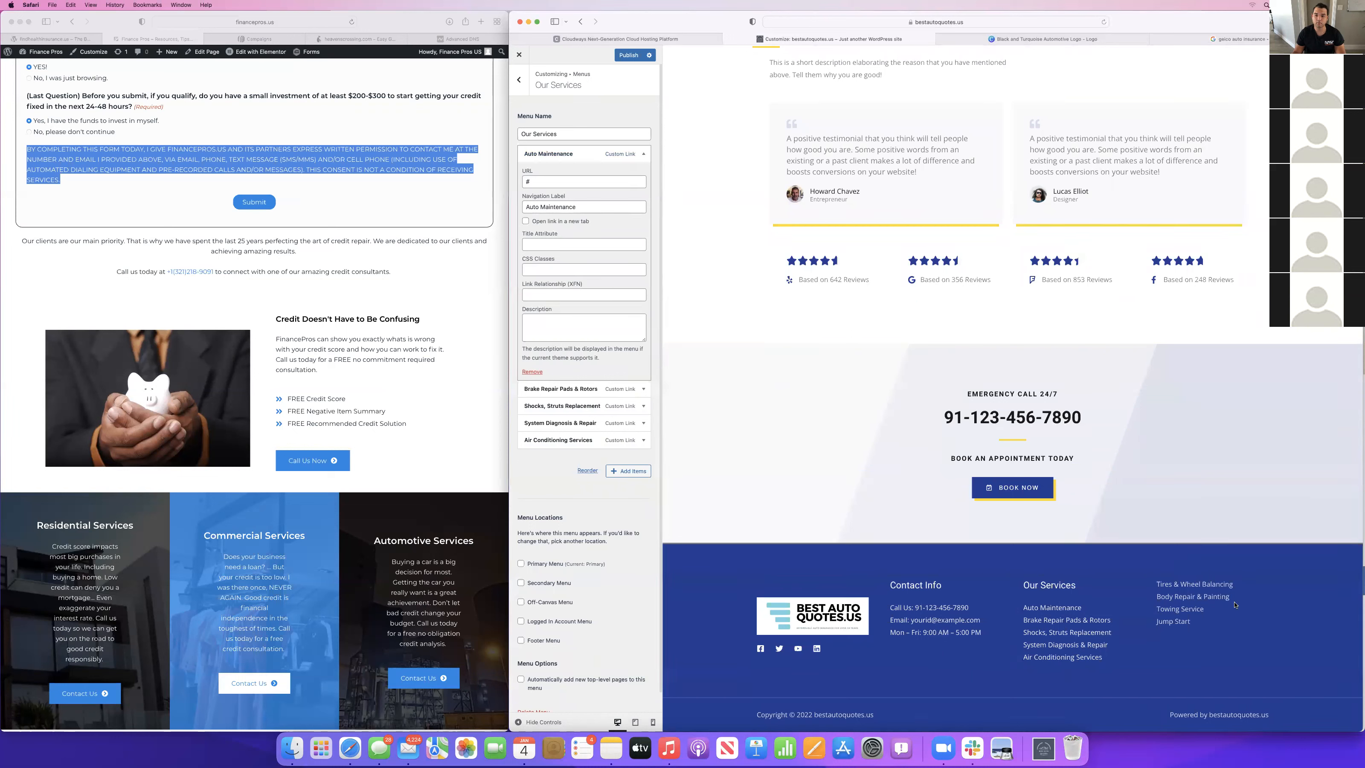
right_click(1022, 590)
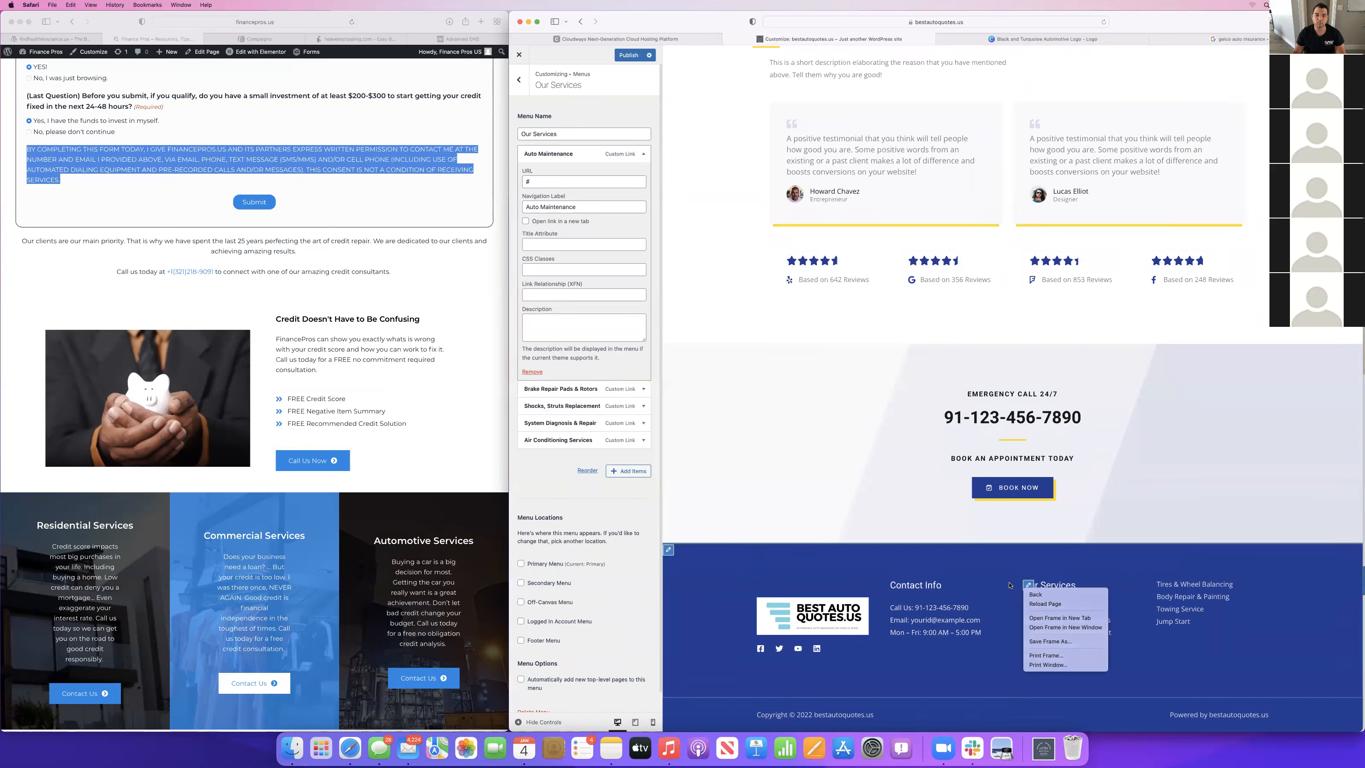
left_click(1009, 584)
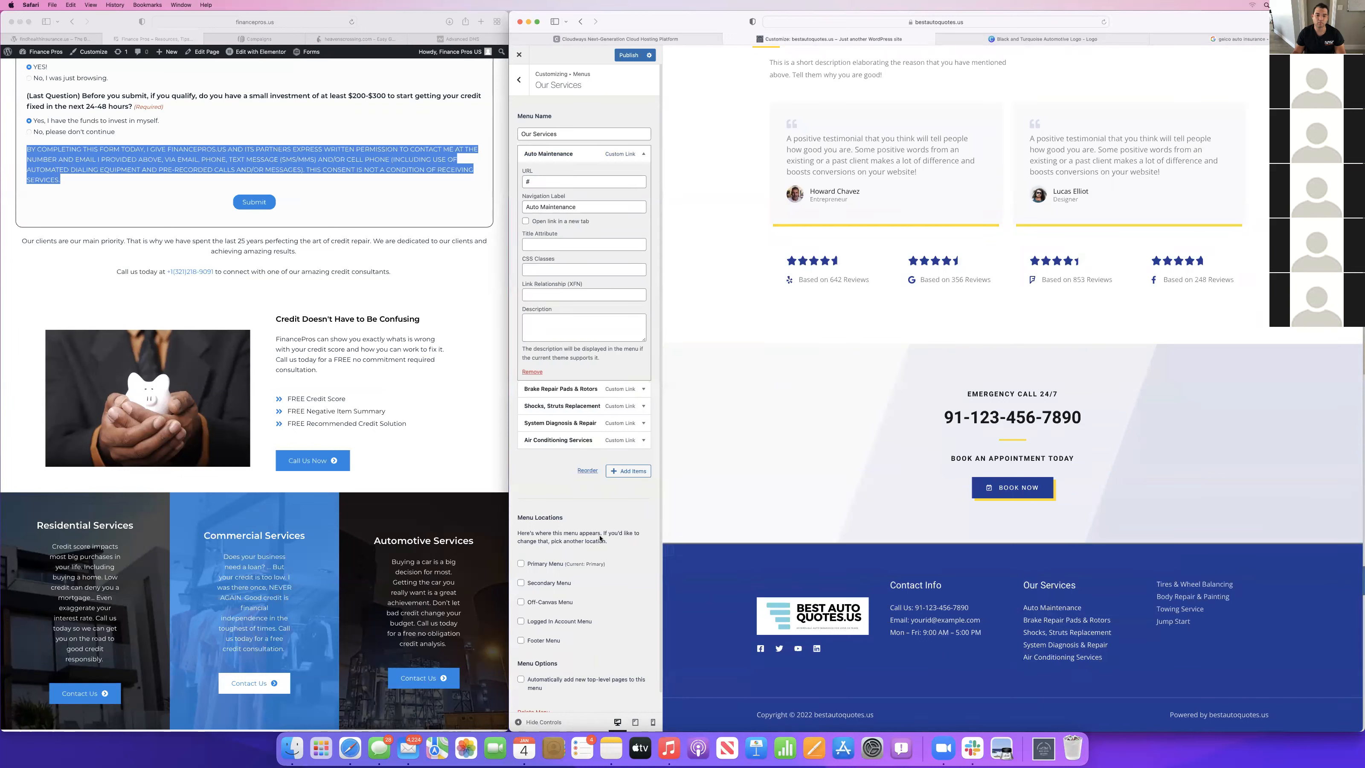
left_click(520, 79)
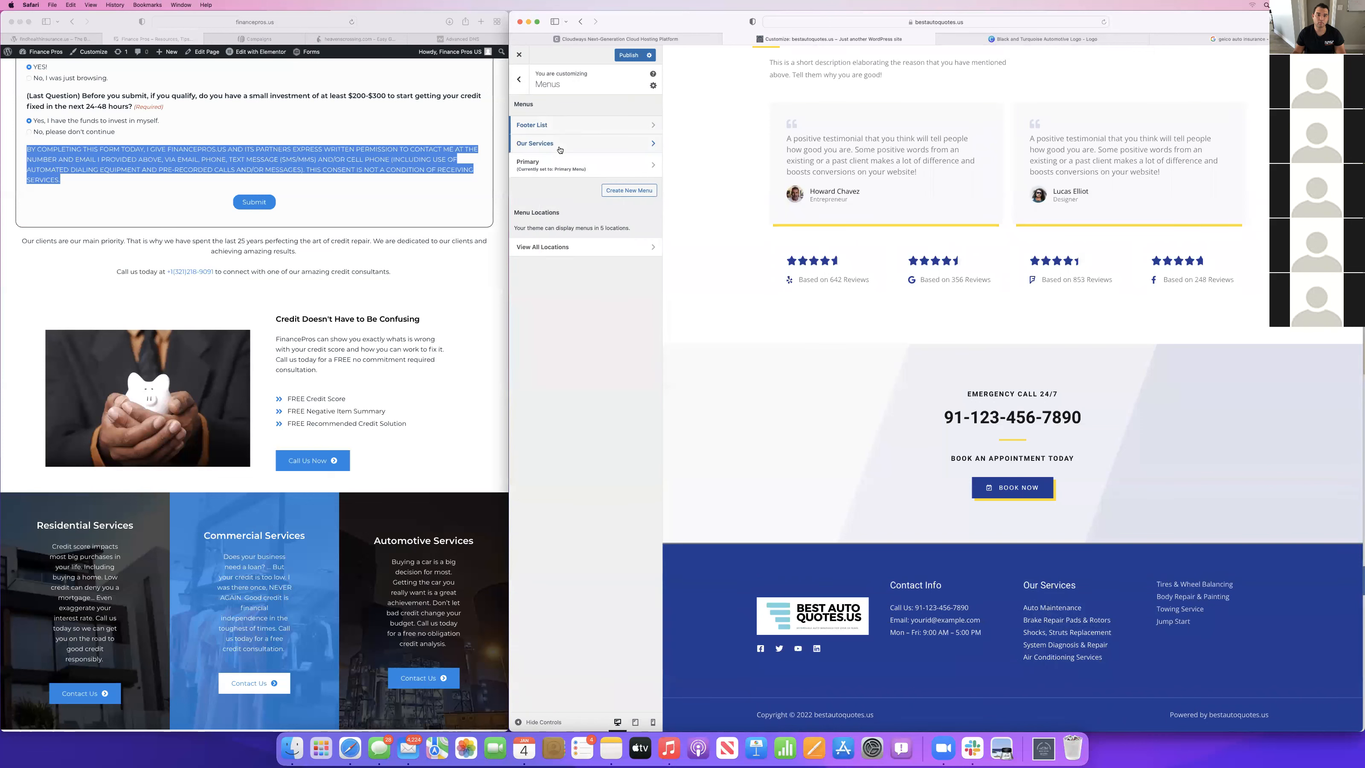
left_click(647, 146)
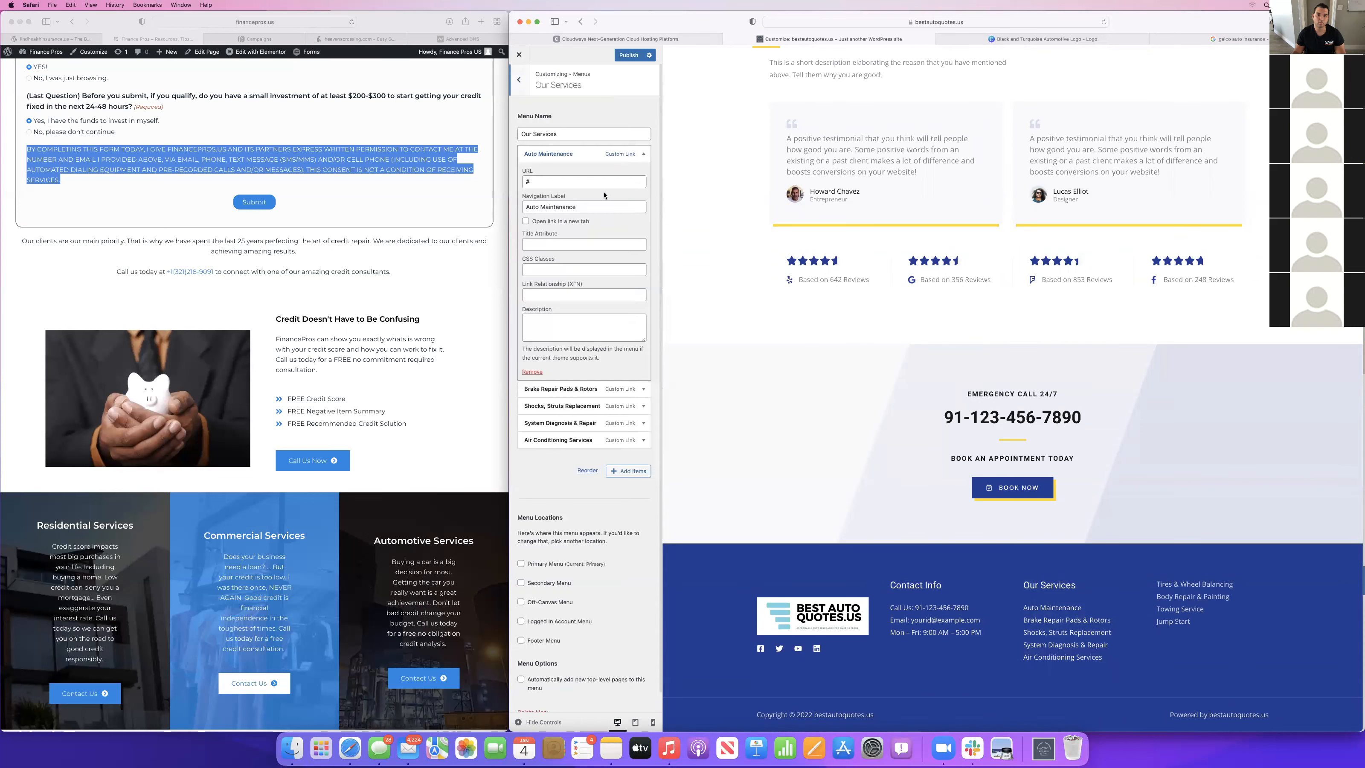
left_click(534, 372)
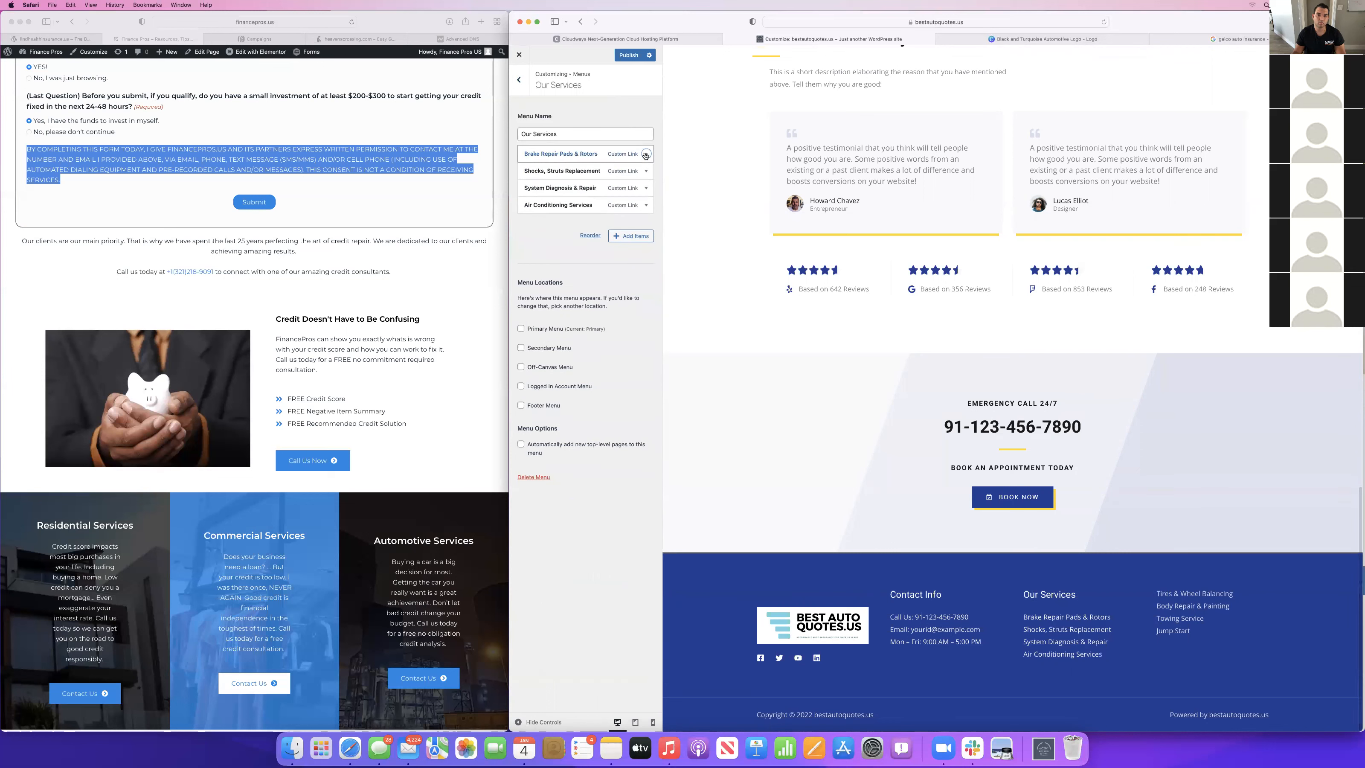
Remove Brake Repair Pads & Rotors, Shocks, Struts Replacement and System Diagnosis & Repair from the Our Services menu.
left_click(570, 154)
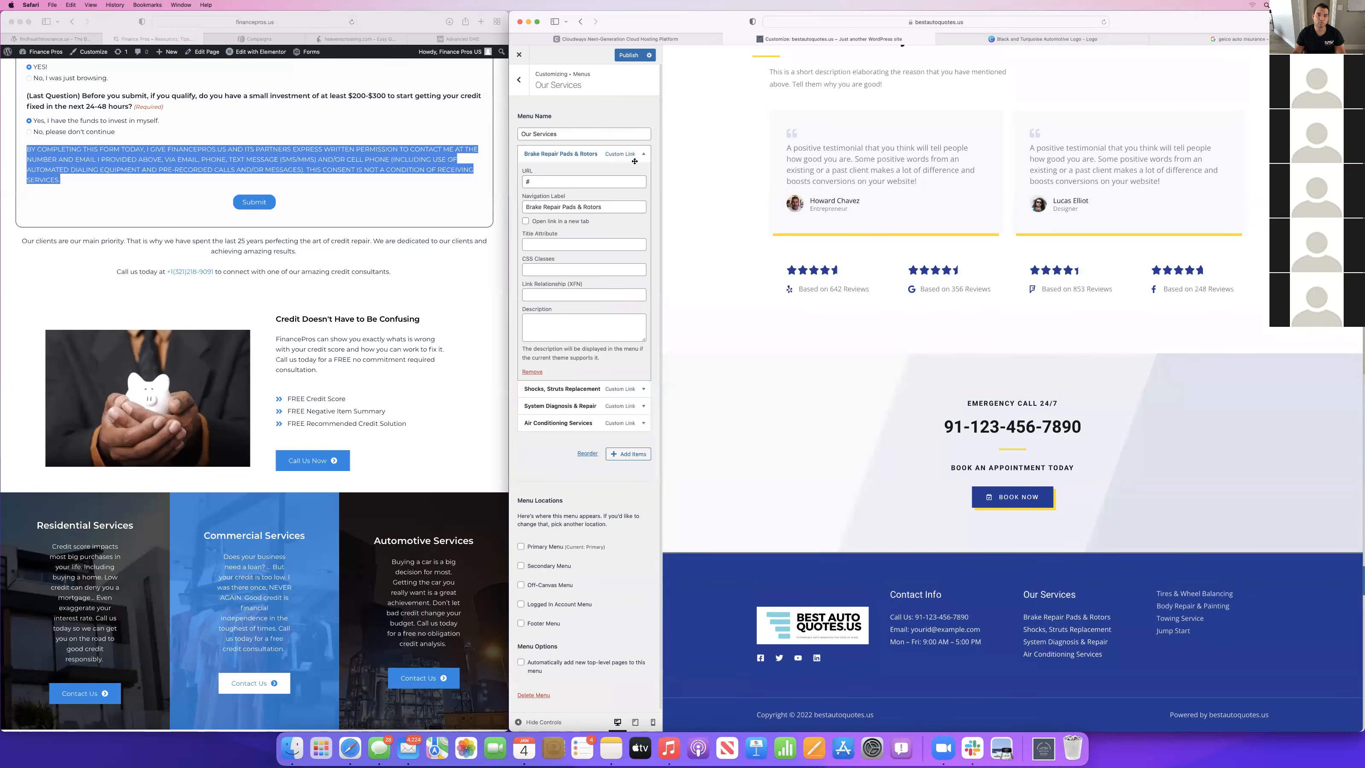
left_click(532, 371)
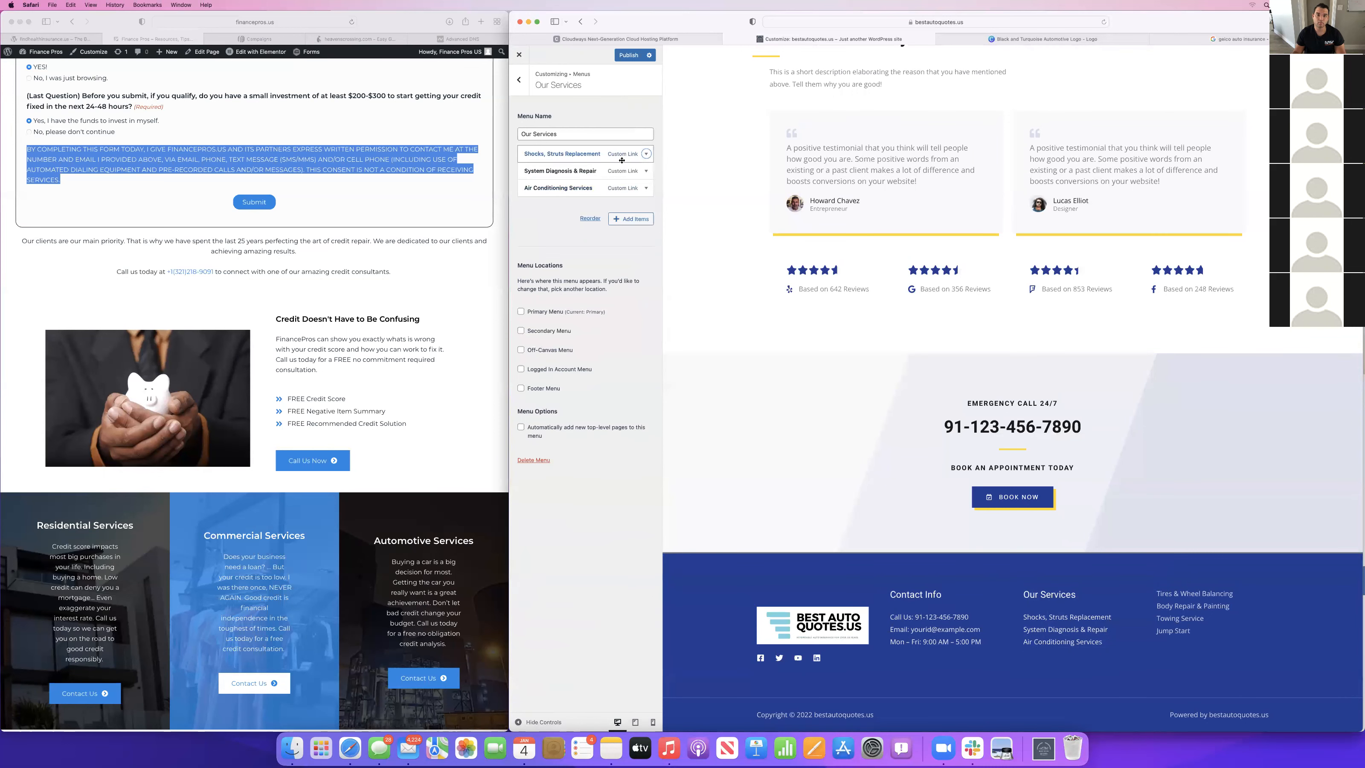
left_click(644, 154)
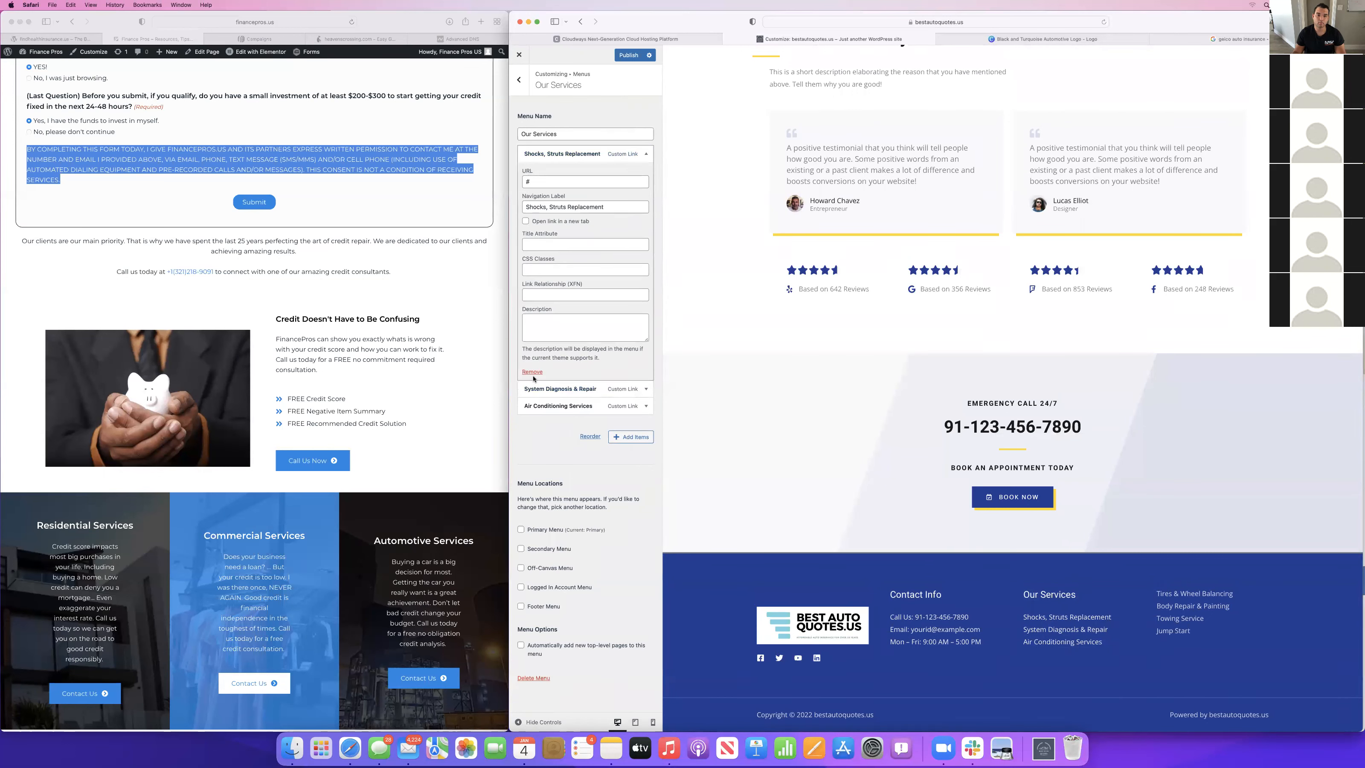
left_click(645, 154)
left_click(533, 372)
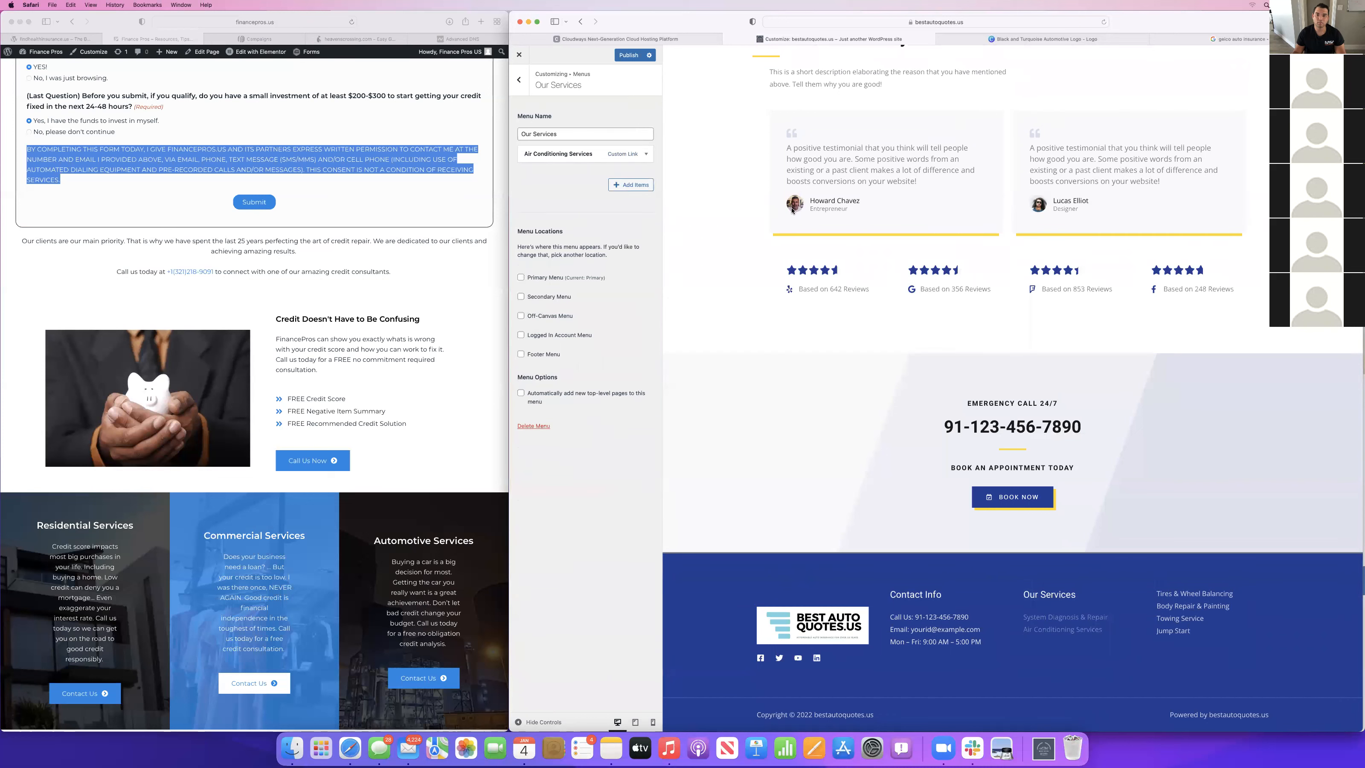
Relabel the Air Conditioning Services menu item as Services with the URL #services, and publish the changes.
scroll(716, 157, "down", 16)
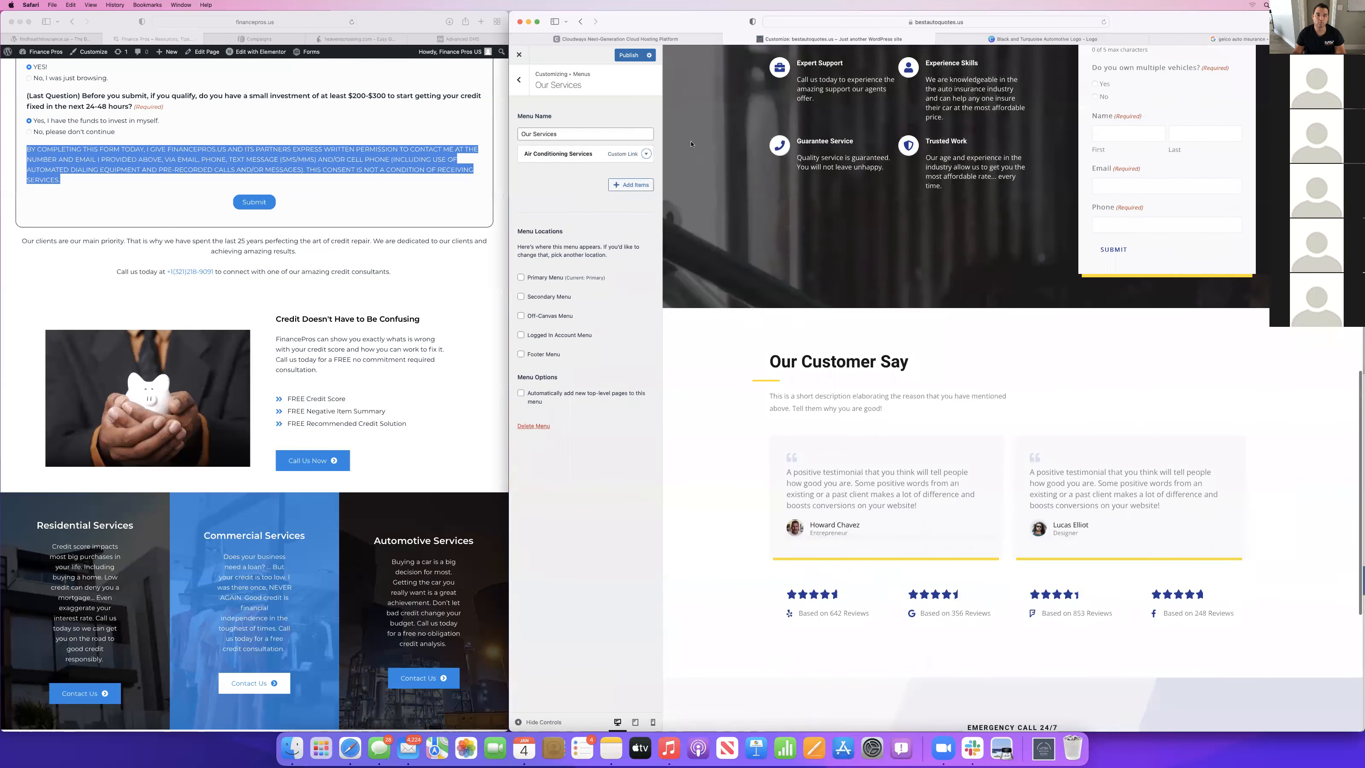
left_click(634, 152)
triple_click(561, 208)
type("Services")
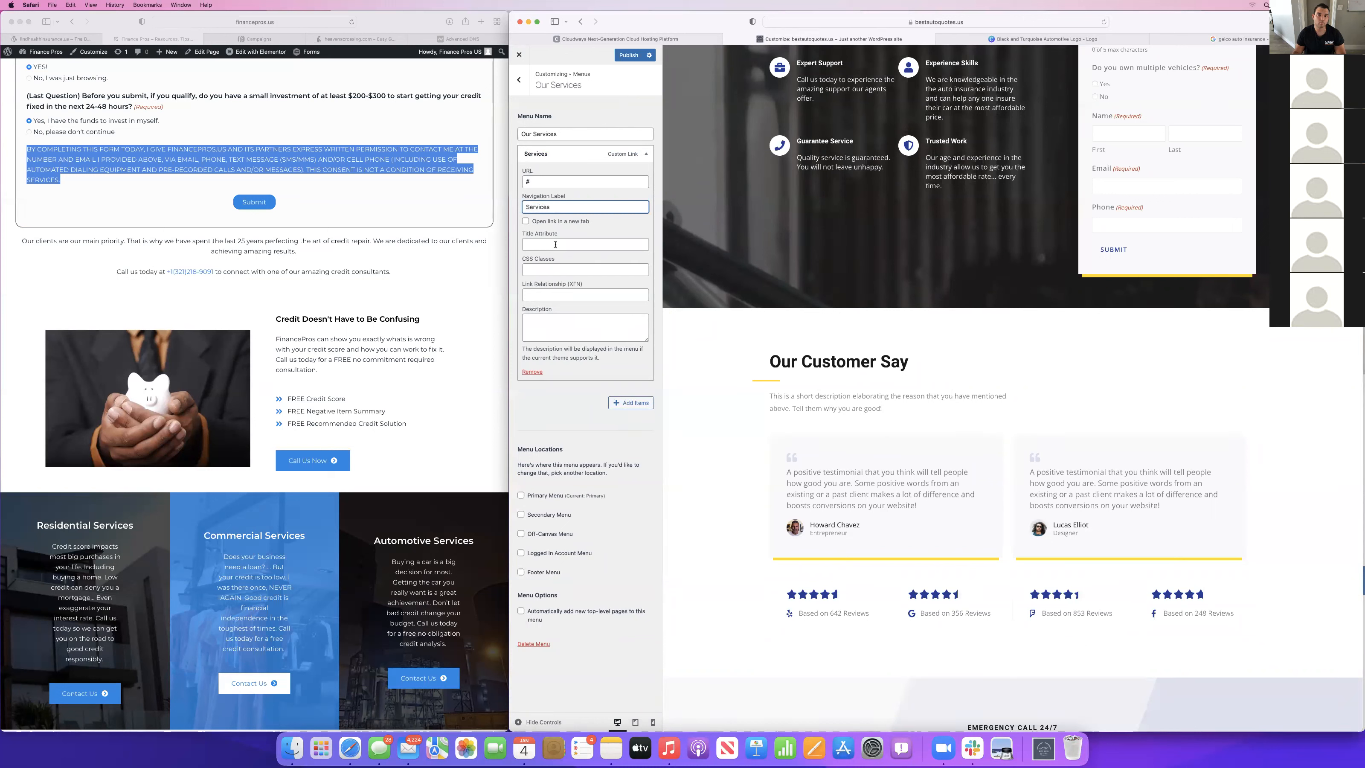
left_click(536, 181)
type("services")
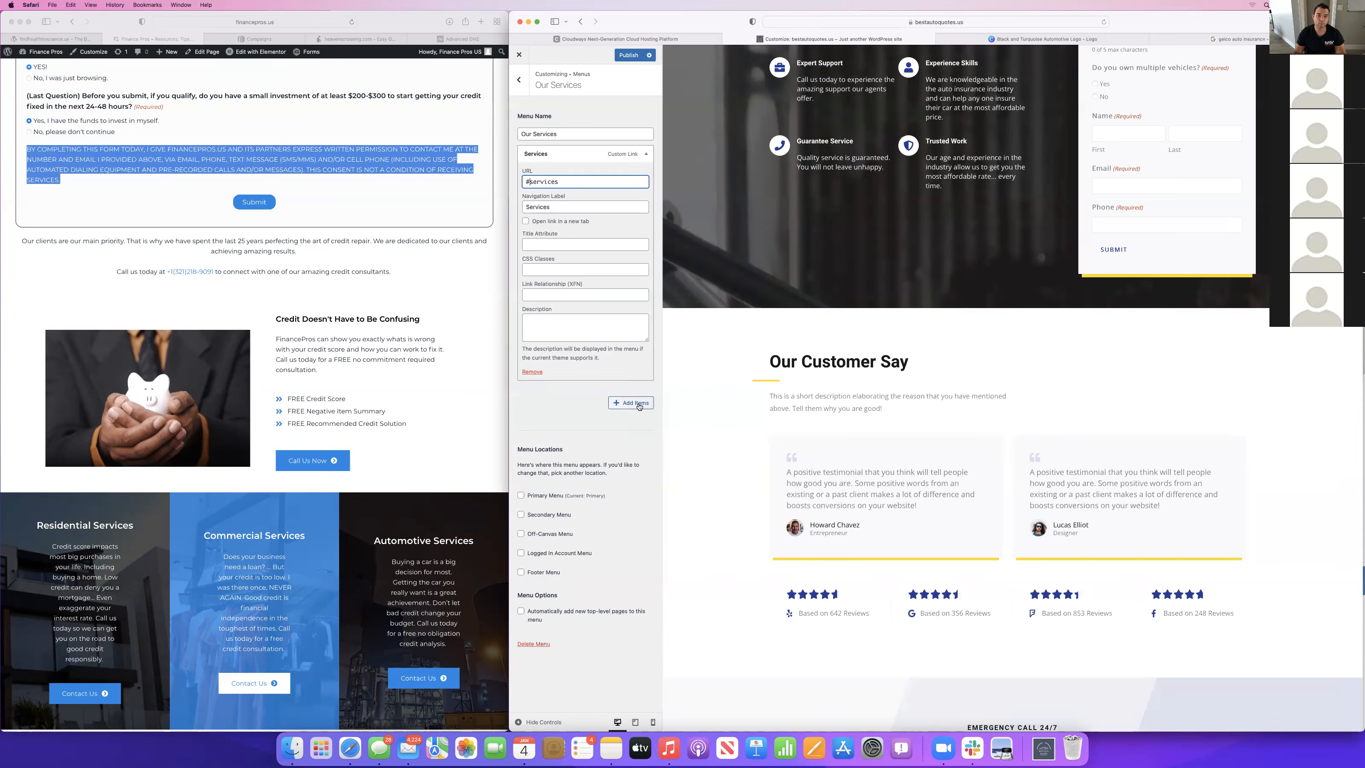
left_click(627, 56)
Remove Tires & Wheel Balancing, Body Repair & Painting, Towing Service and Jump Start from the Footer List menu.
scroll(1125, 554, "down", 6)
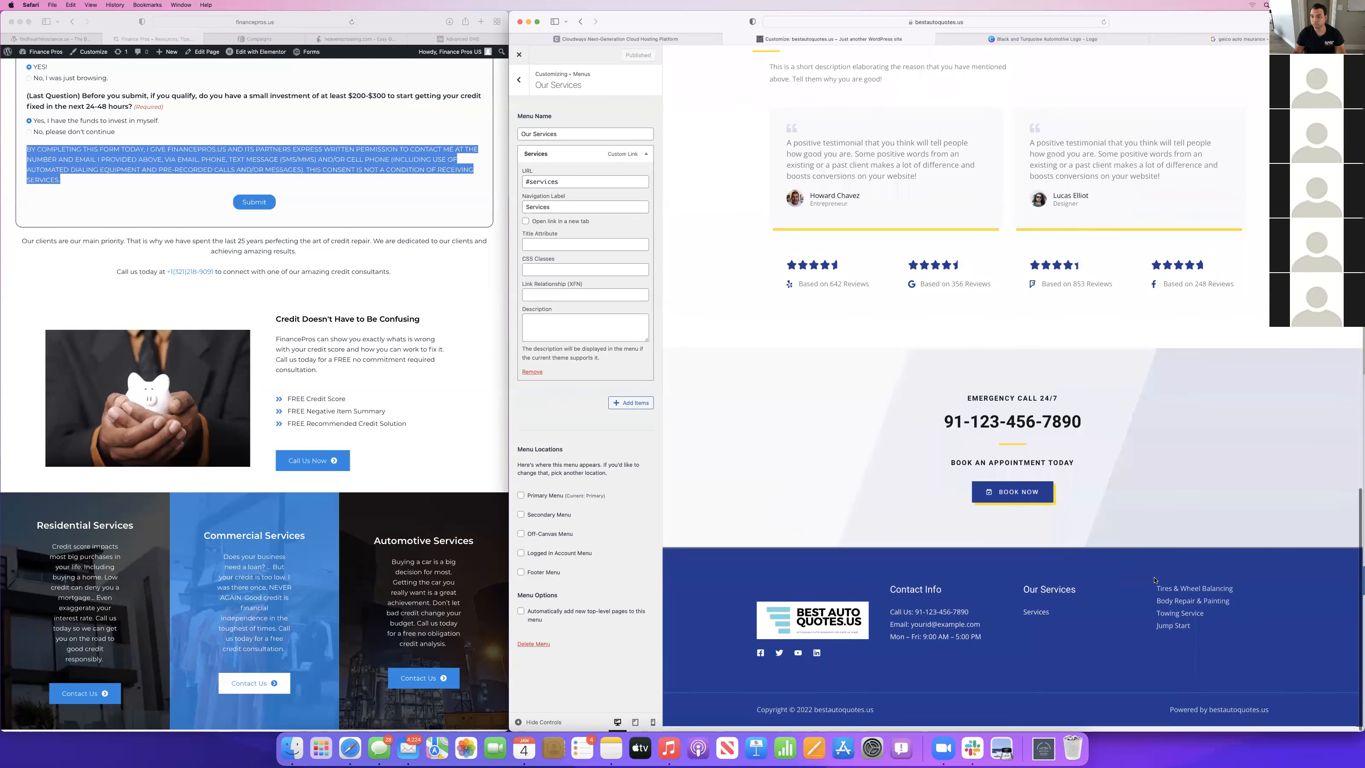
left_click(1162, 595)
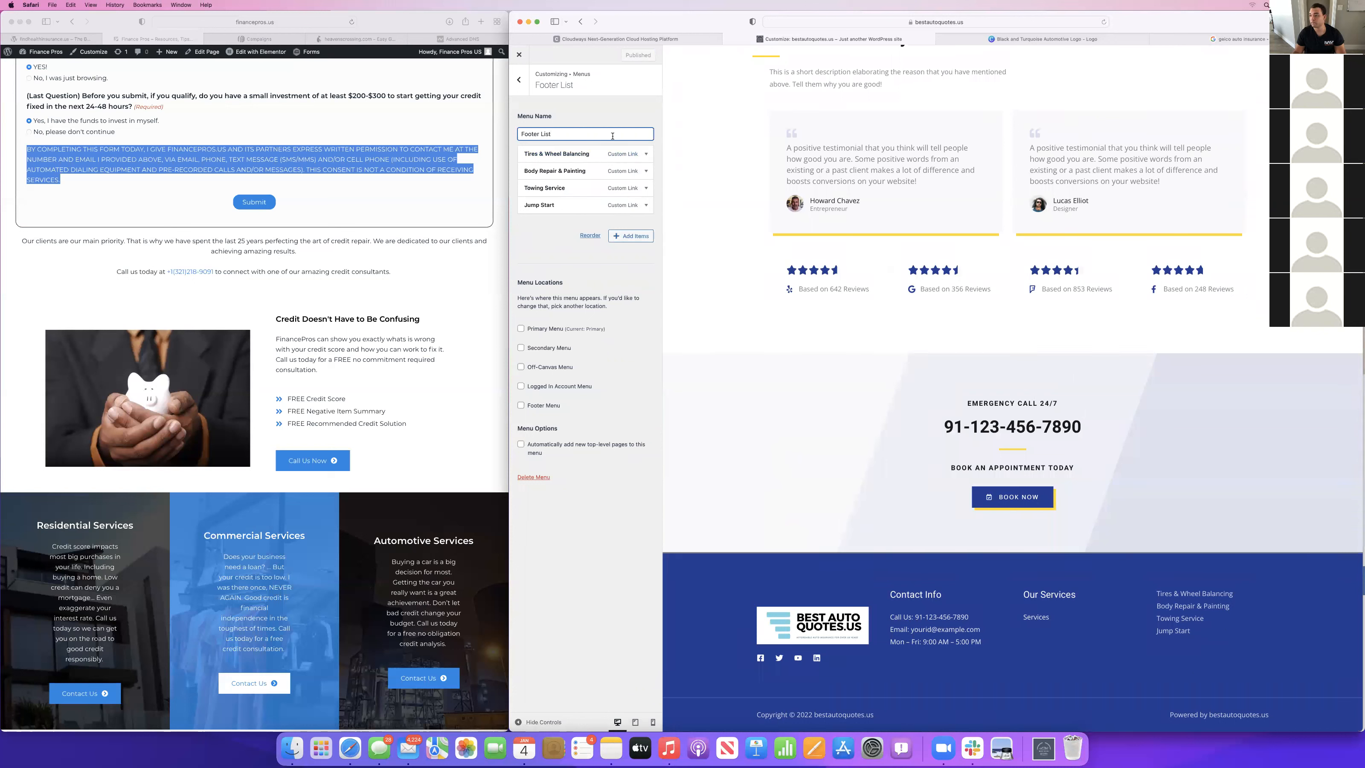
left_click(645, 154)
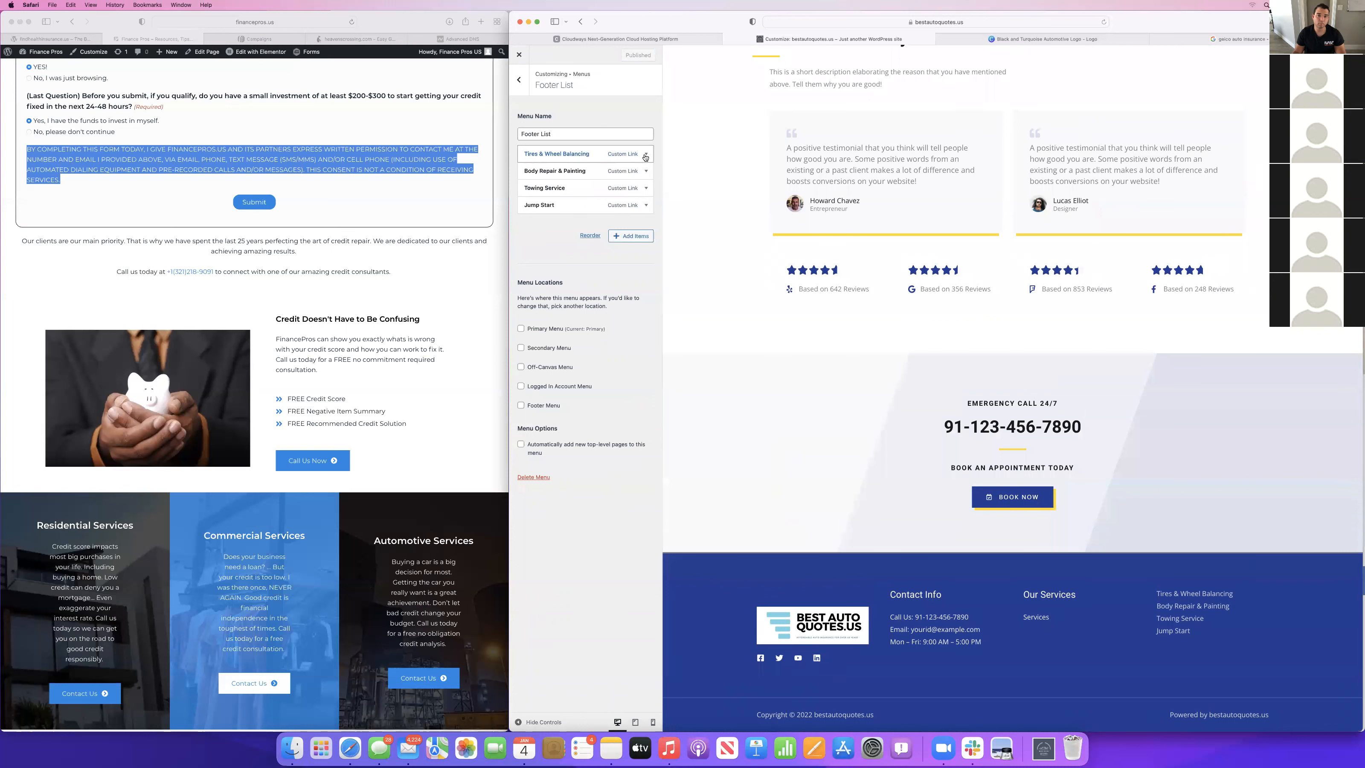
left_click(530, 372)
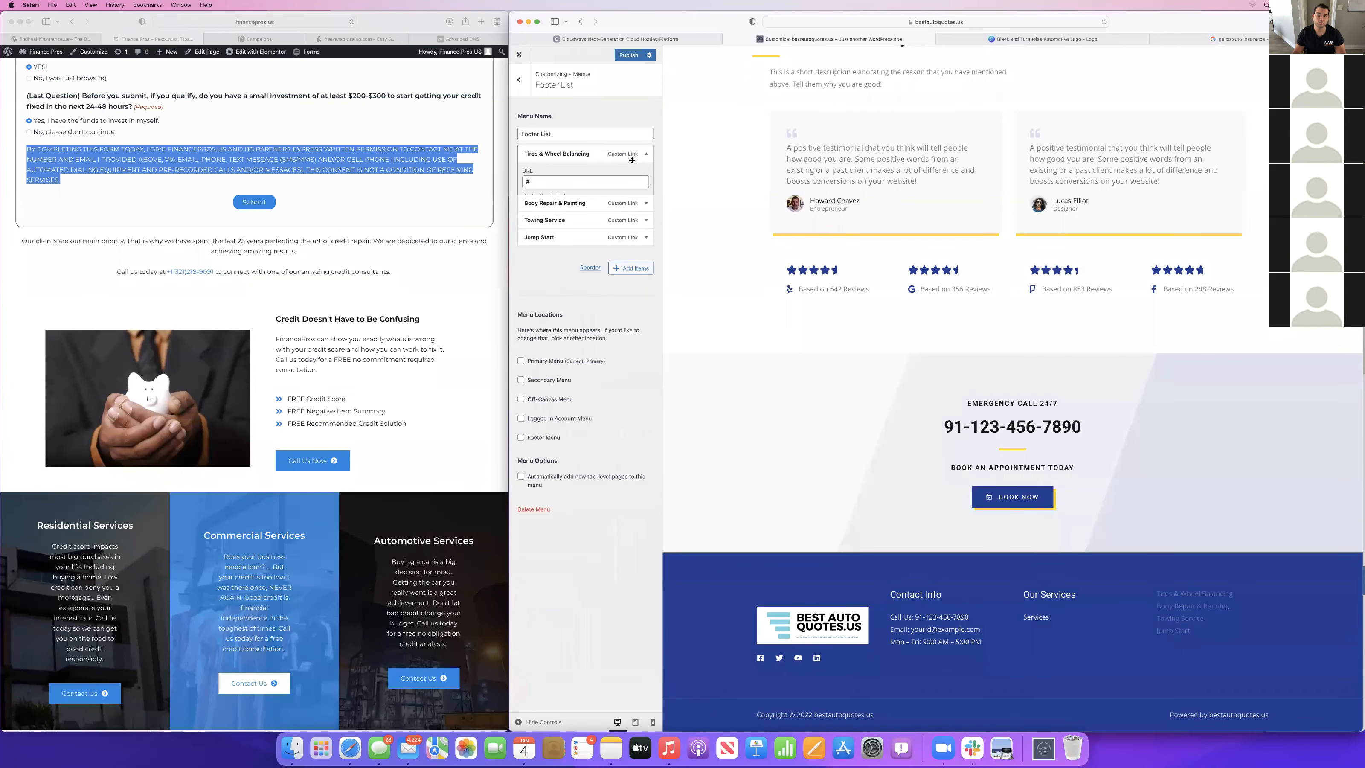
left_click(530, 372)
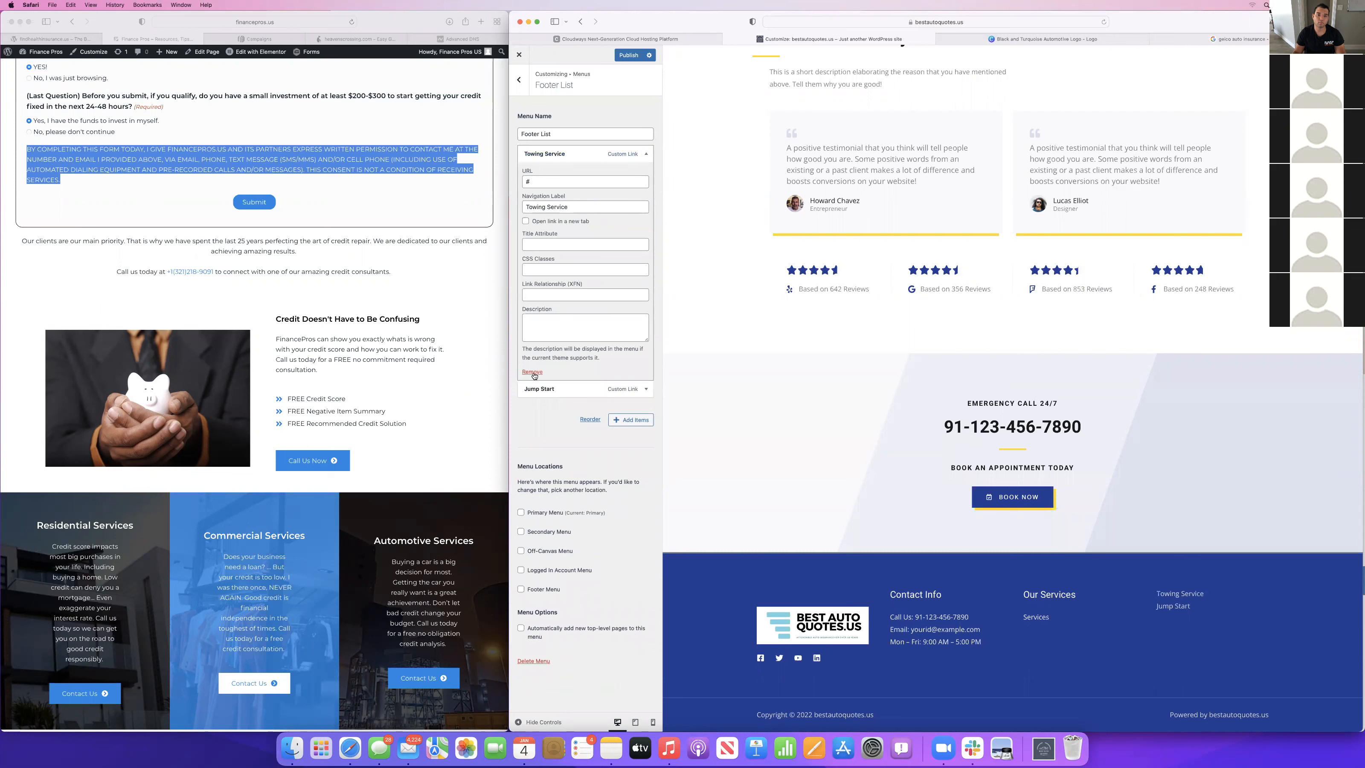
left_click(532, 373)
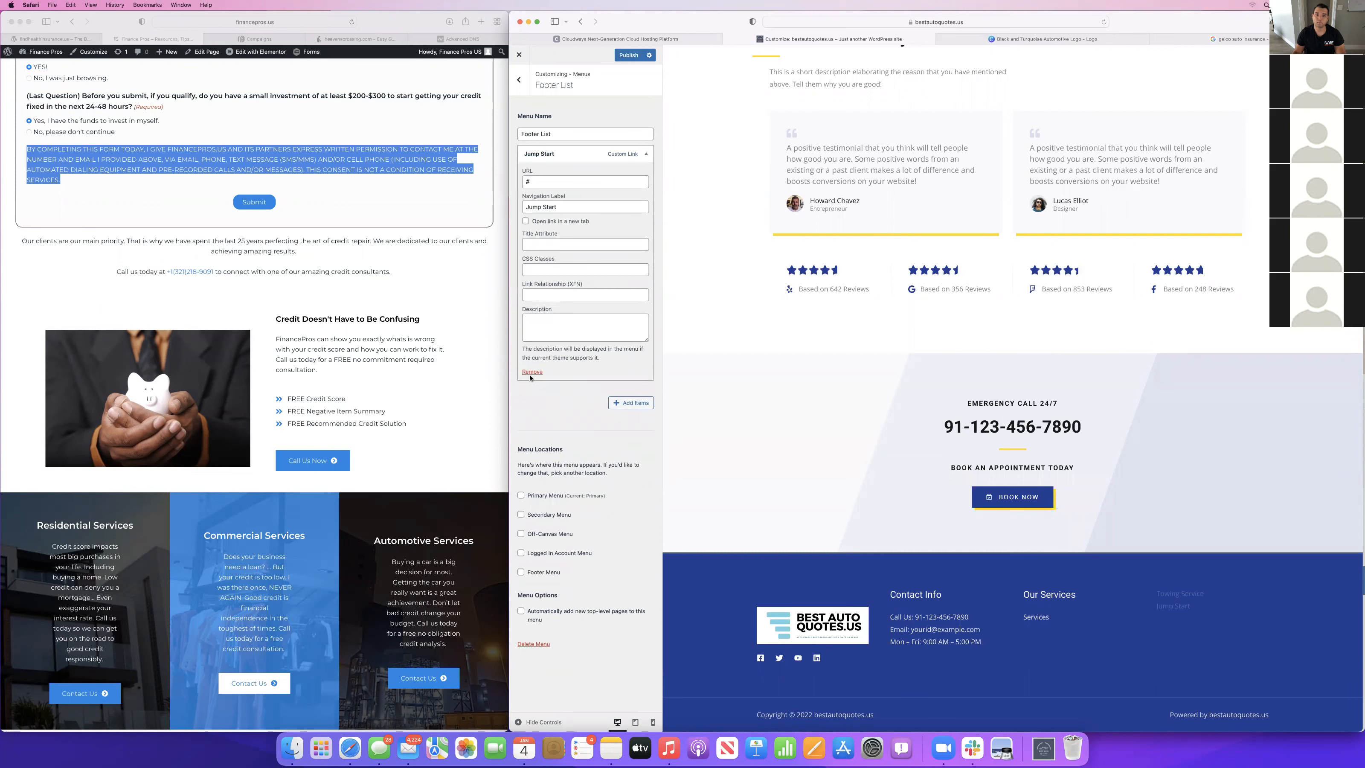
left_click(532, 372)
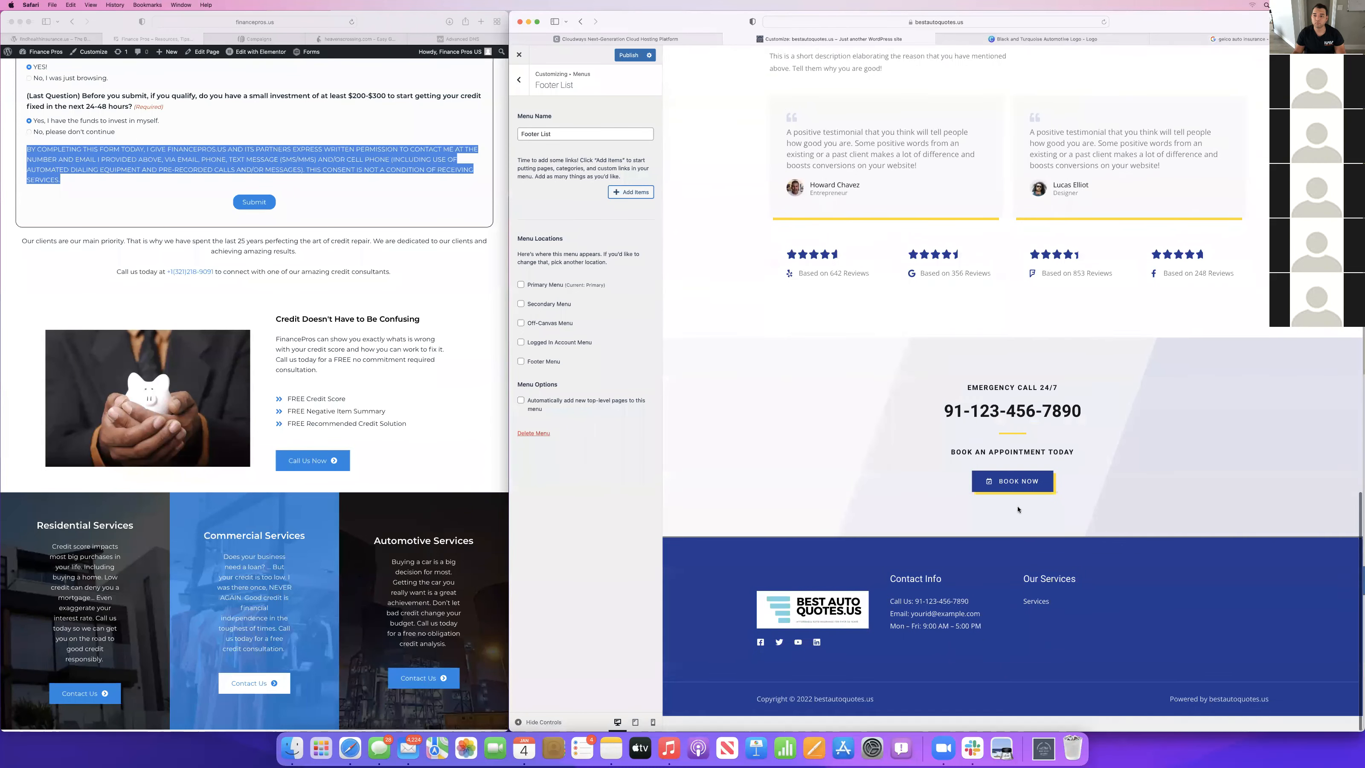
Open the footer's Our Services menu for editing and delete the whole menu.
left_click(1030, 596)
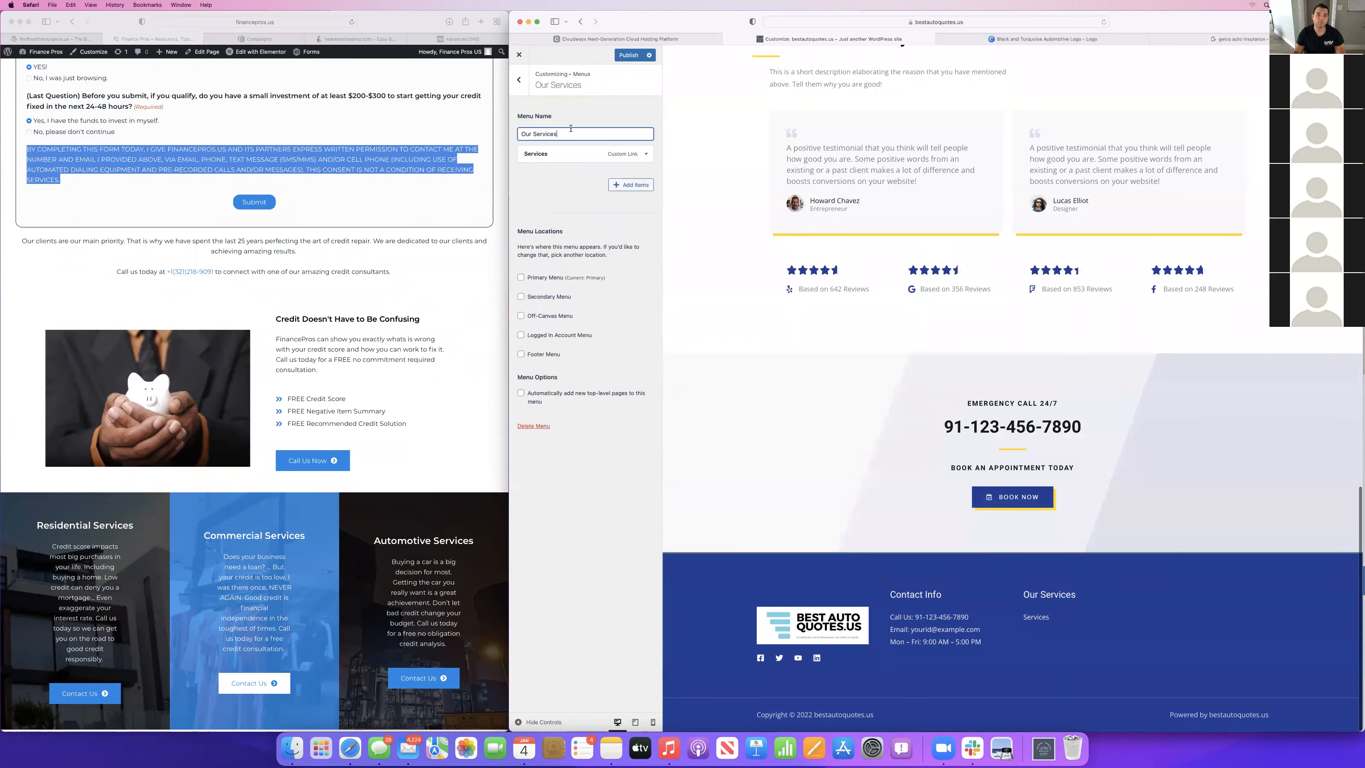
left_click_drag(623, 159, 625, 160)
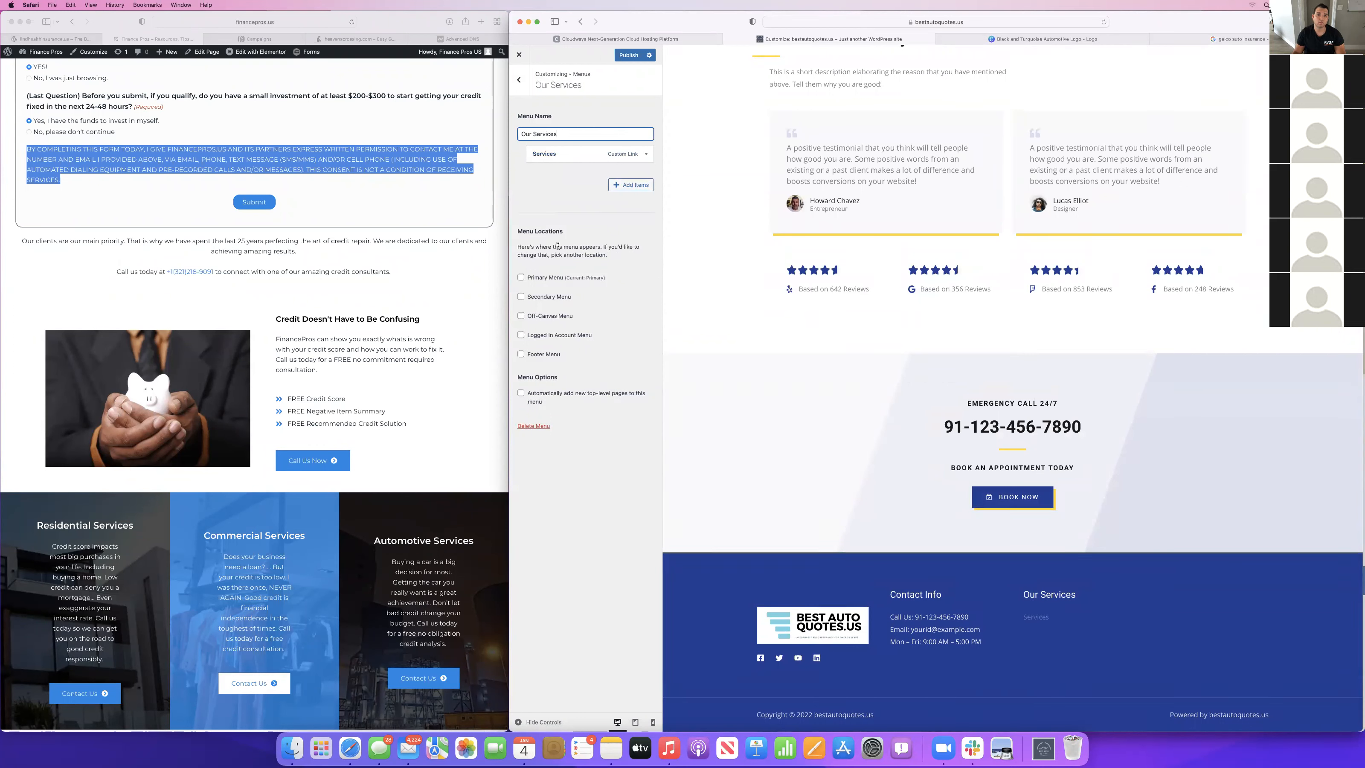
left_click(526, 426)
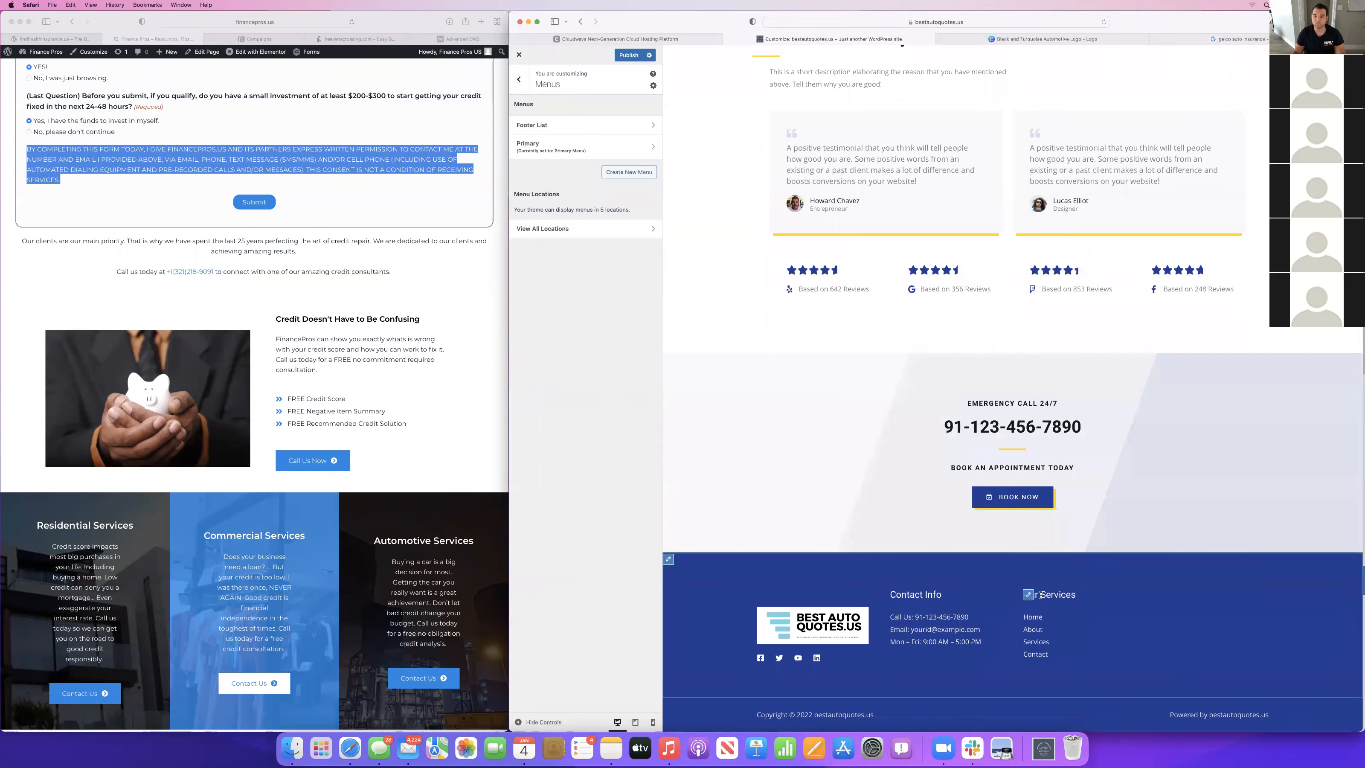
Check the items in the remaining Primary and Footer List menus.
left_click(547, 148)
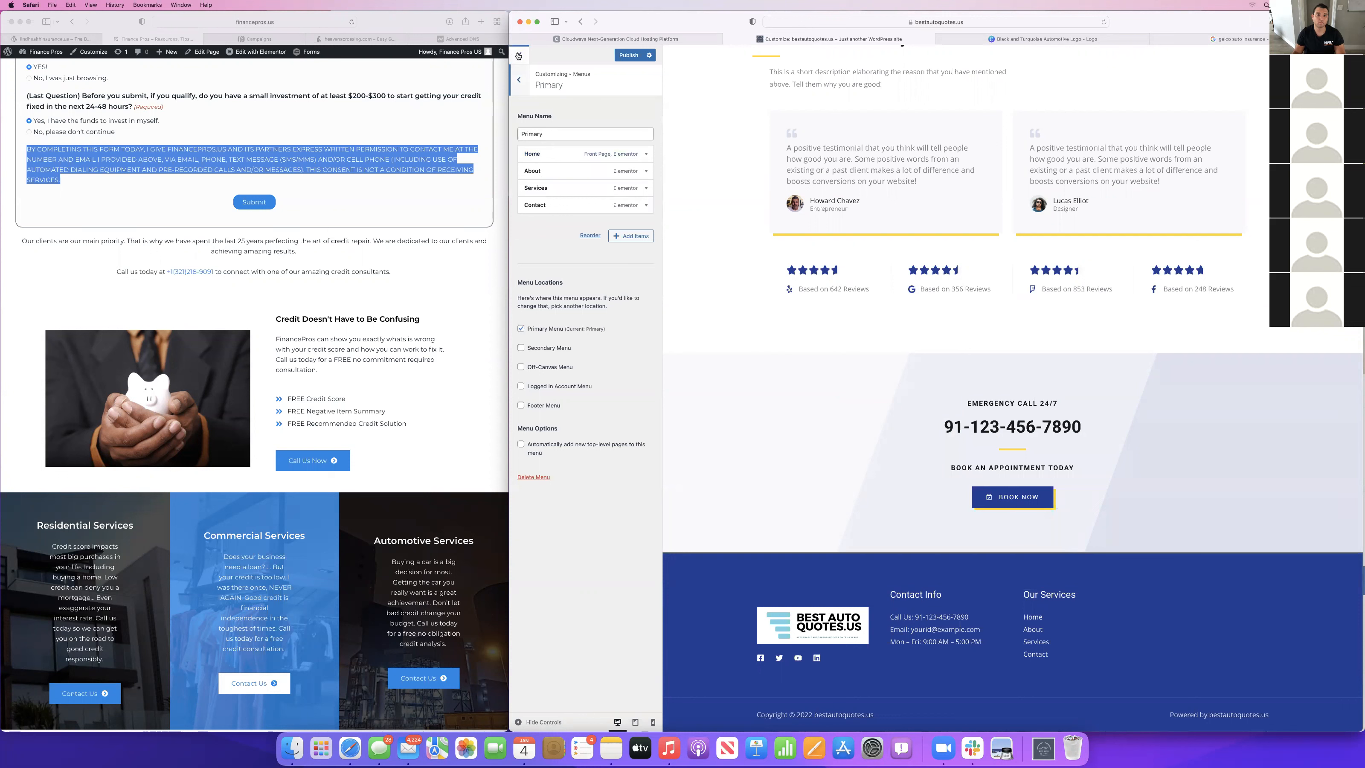
left_click(519, 75)
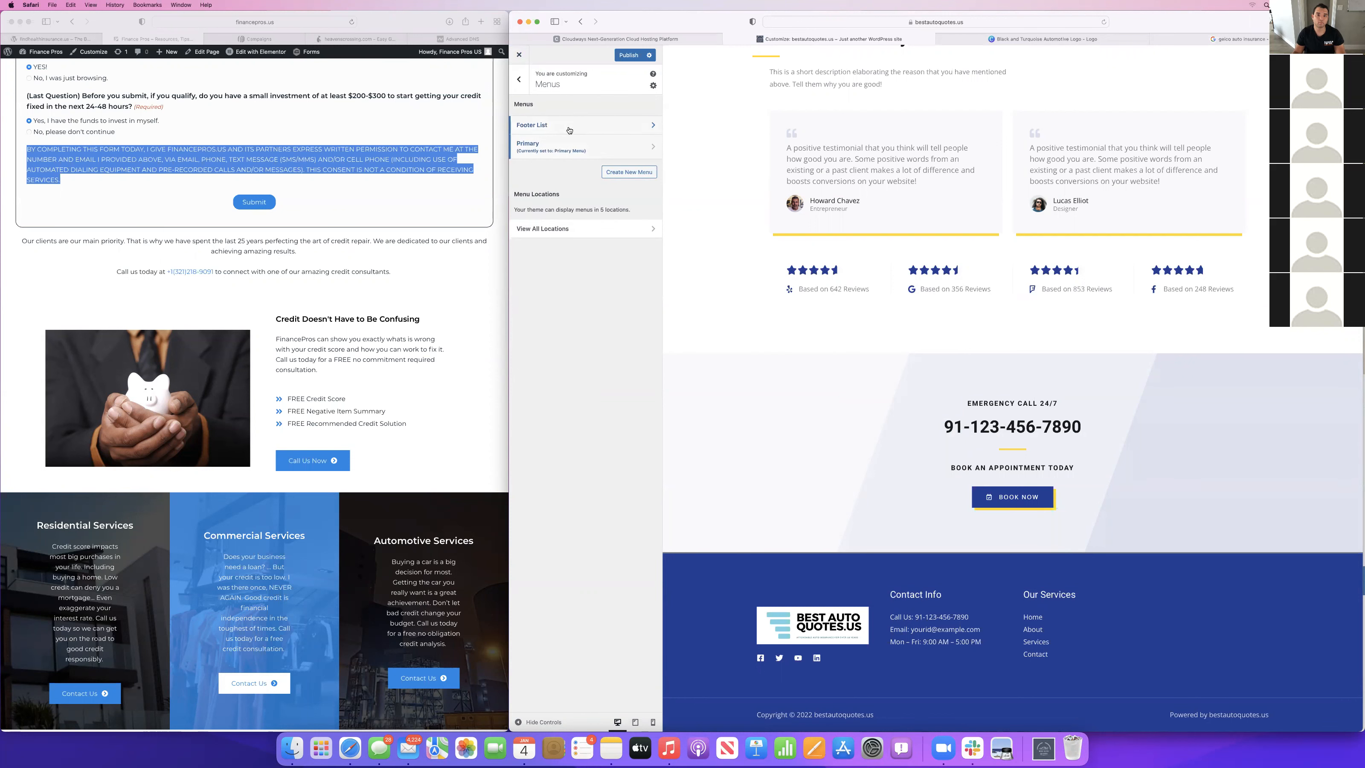
left_click(569, 130)
left_click(520, 79)
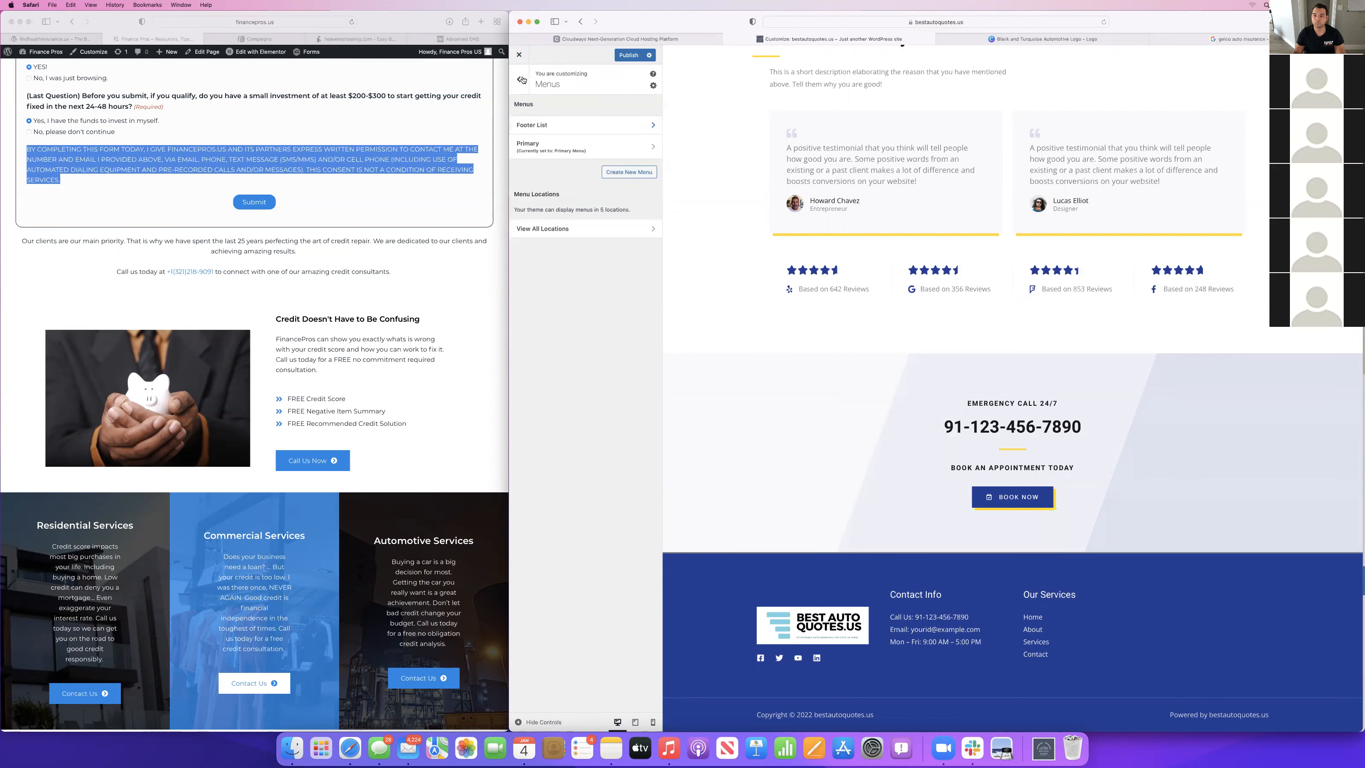
scroll(830, 430, "up", 20)
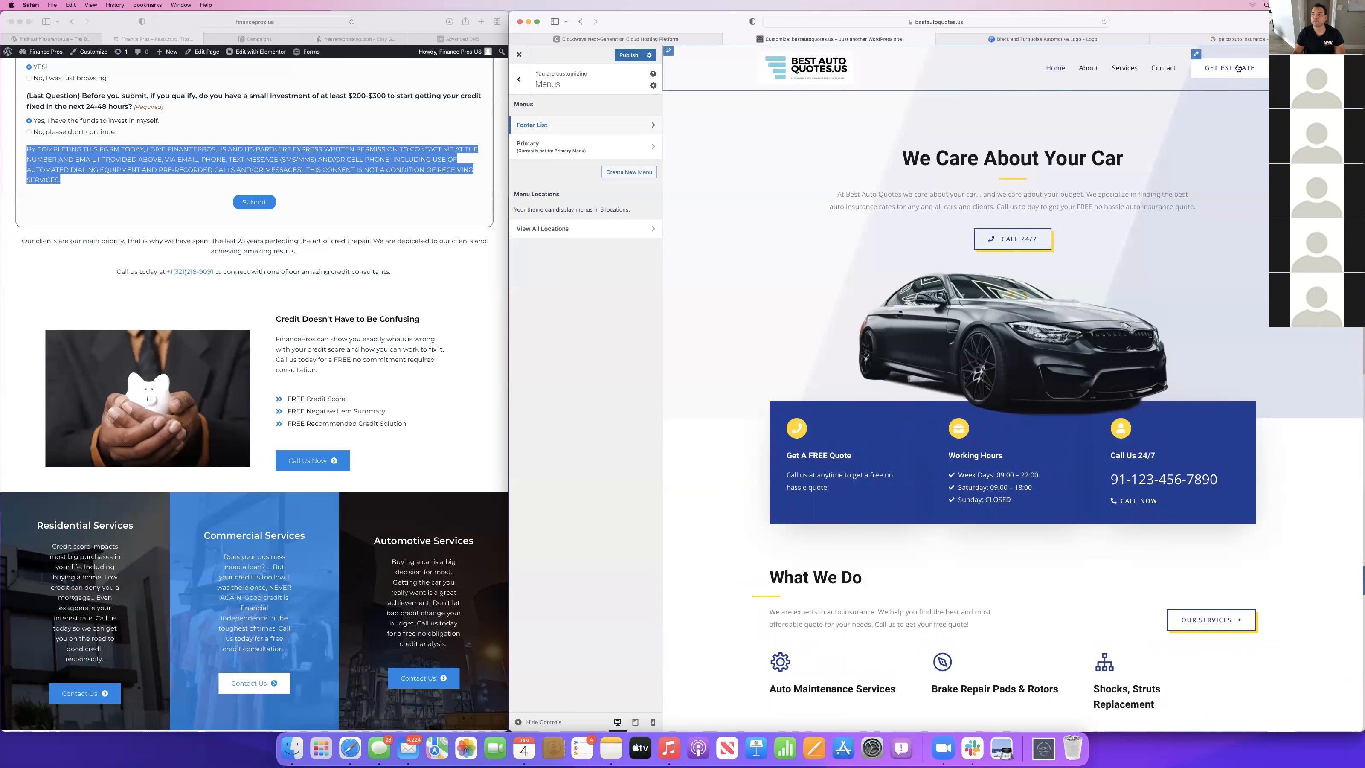
Publish the menu changes and close the customizer.
left_click(629, 55)
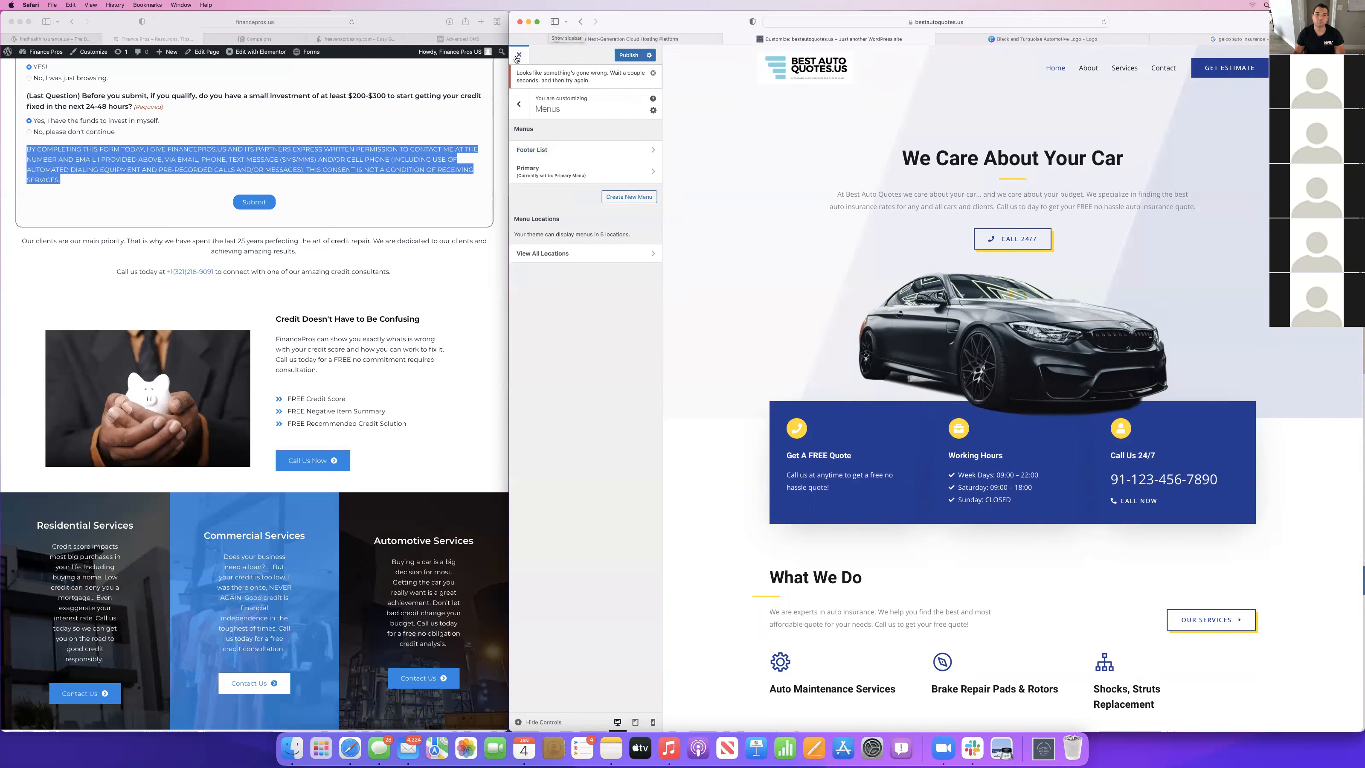
left_click(653, 74)
scroll(871, 343, "down", 15)
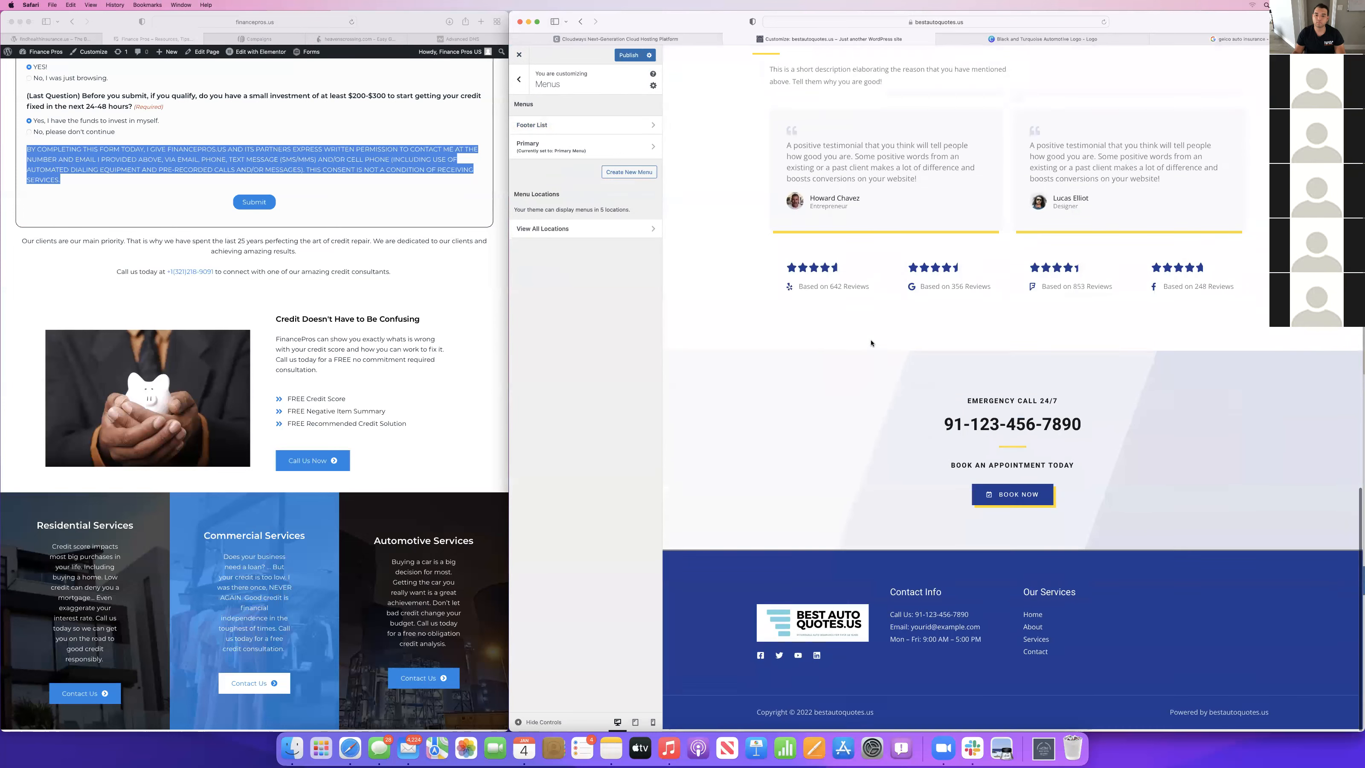
scroll(871, 342, "up", 15)
left_click(626, 59)
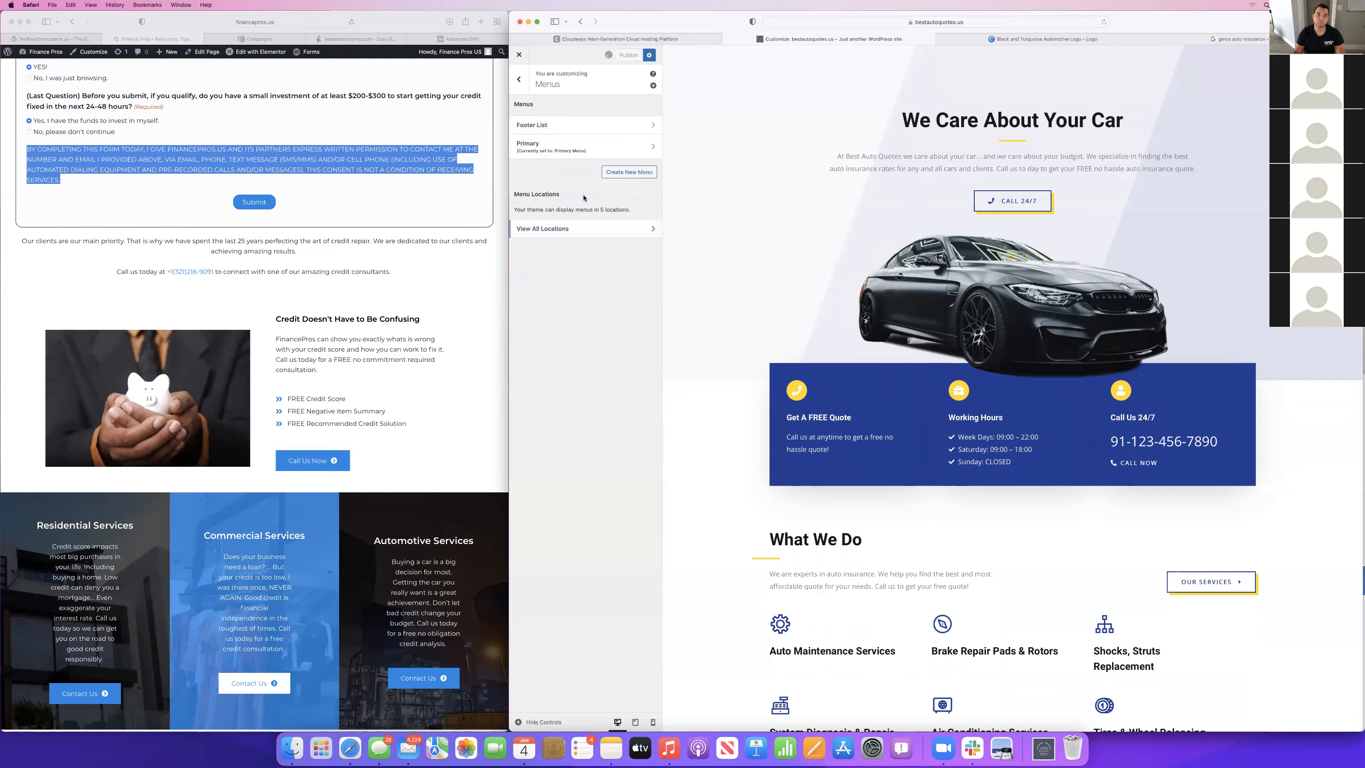
left_click(519, 54)
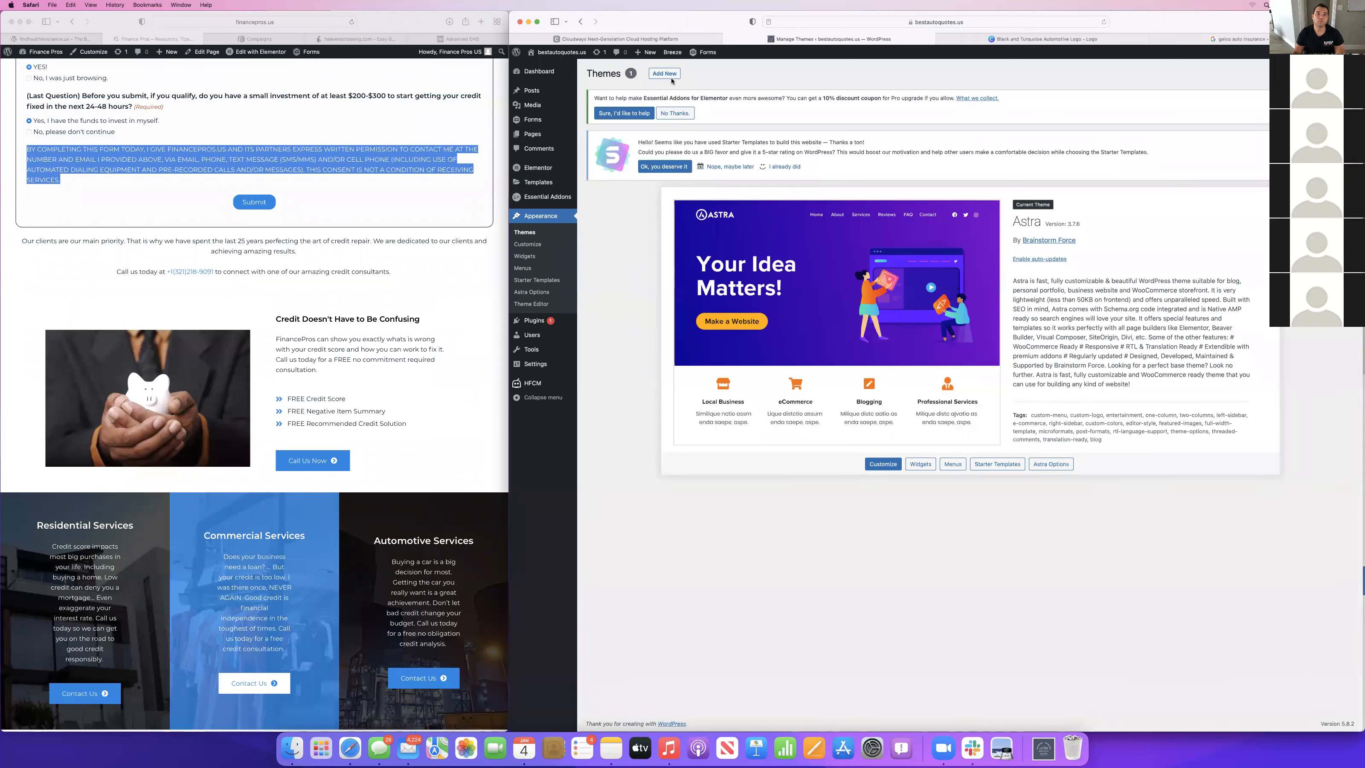
Move the Our Staff page to the trash in the site's pages list.
mouse_move(543, 137)
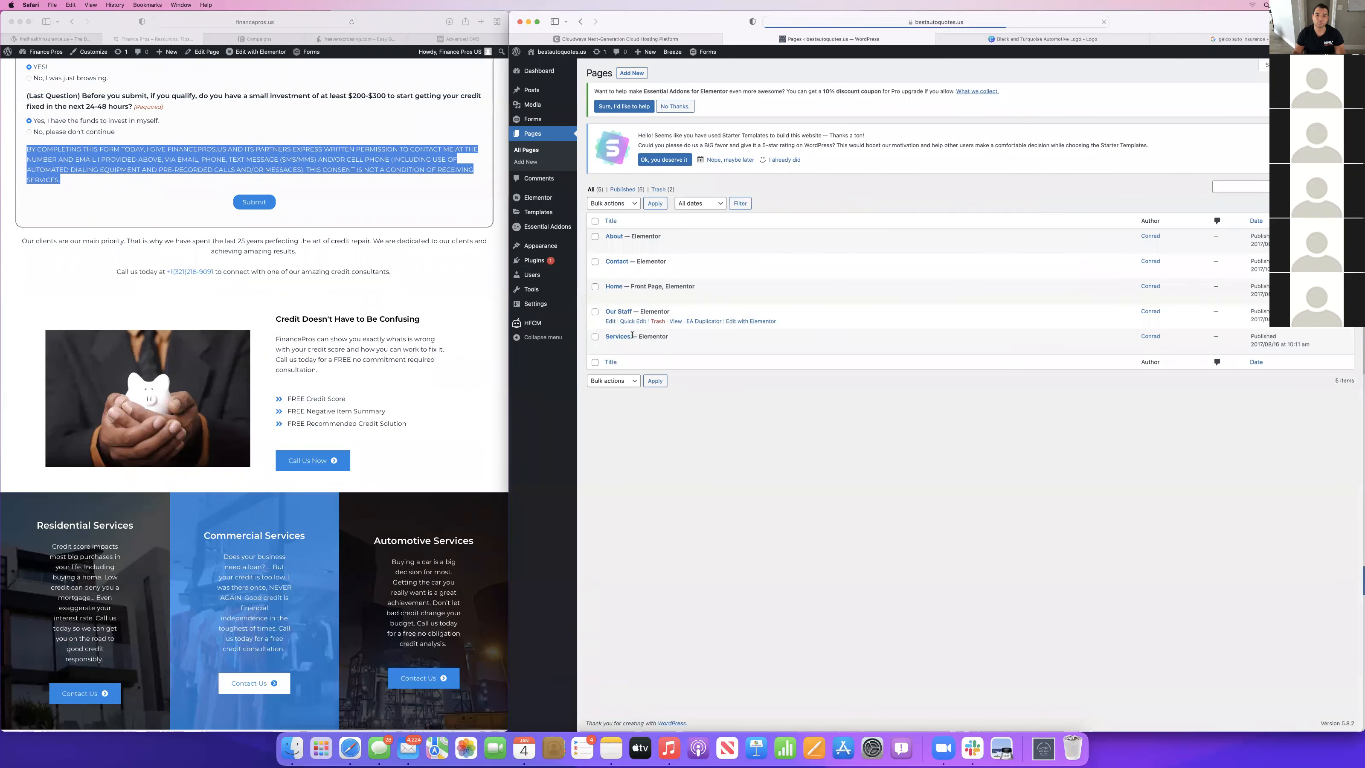
left_click(656, 321)
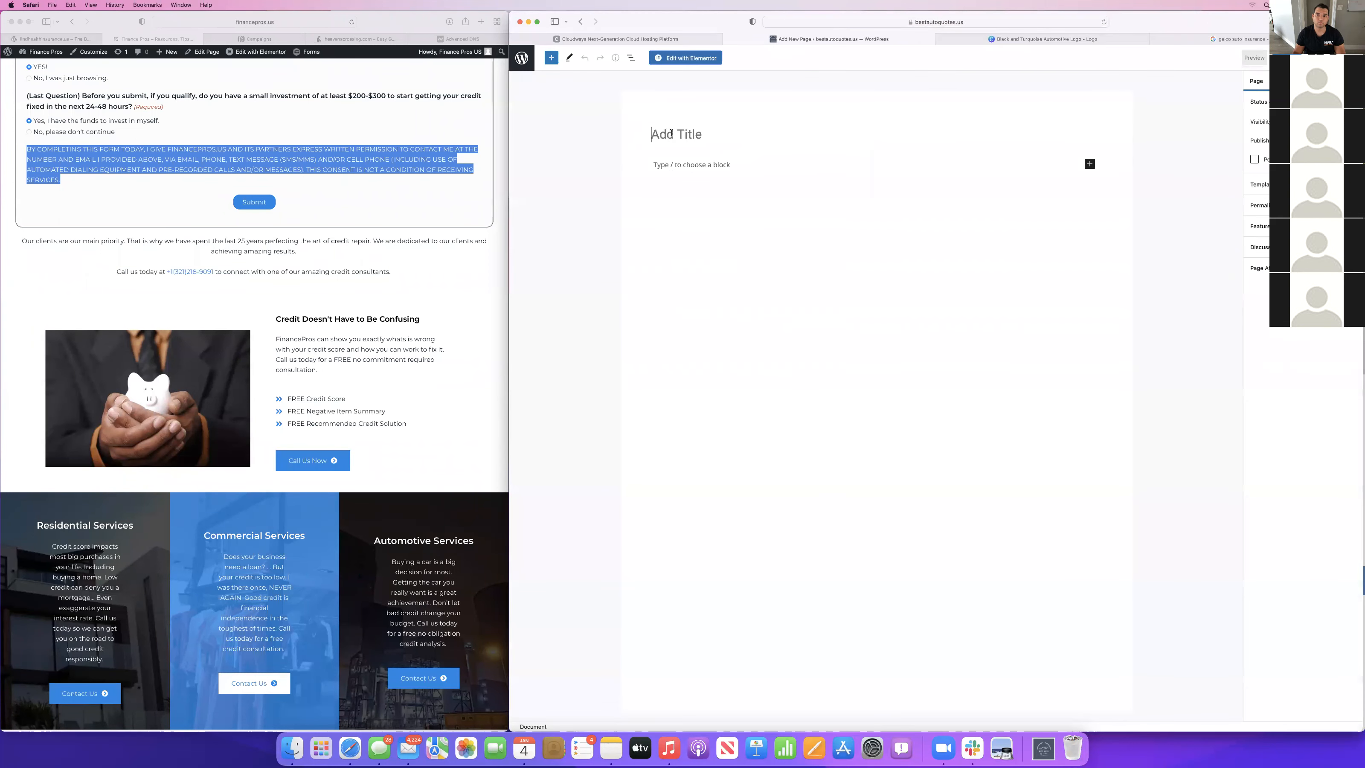
Publish a new page titled Privacy Policy and open it for editing with Elementor.
type("Priva")
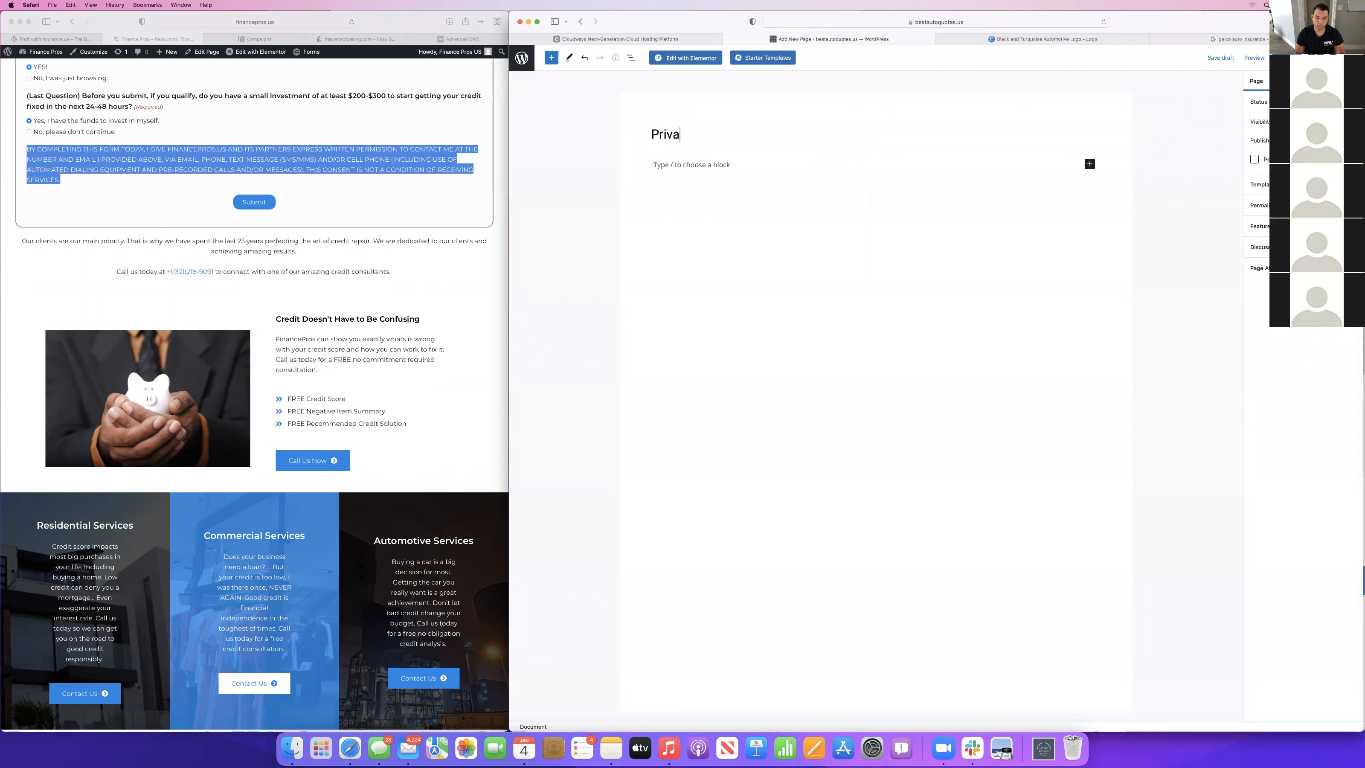
type("cy Policy")
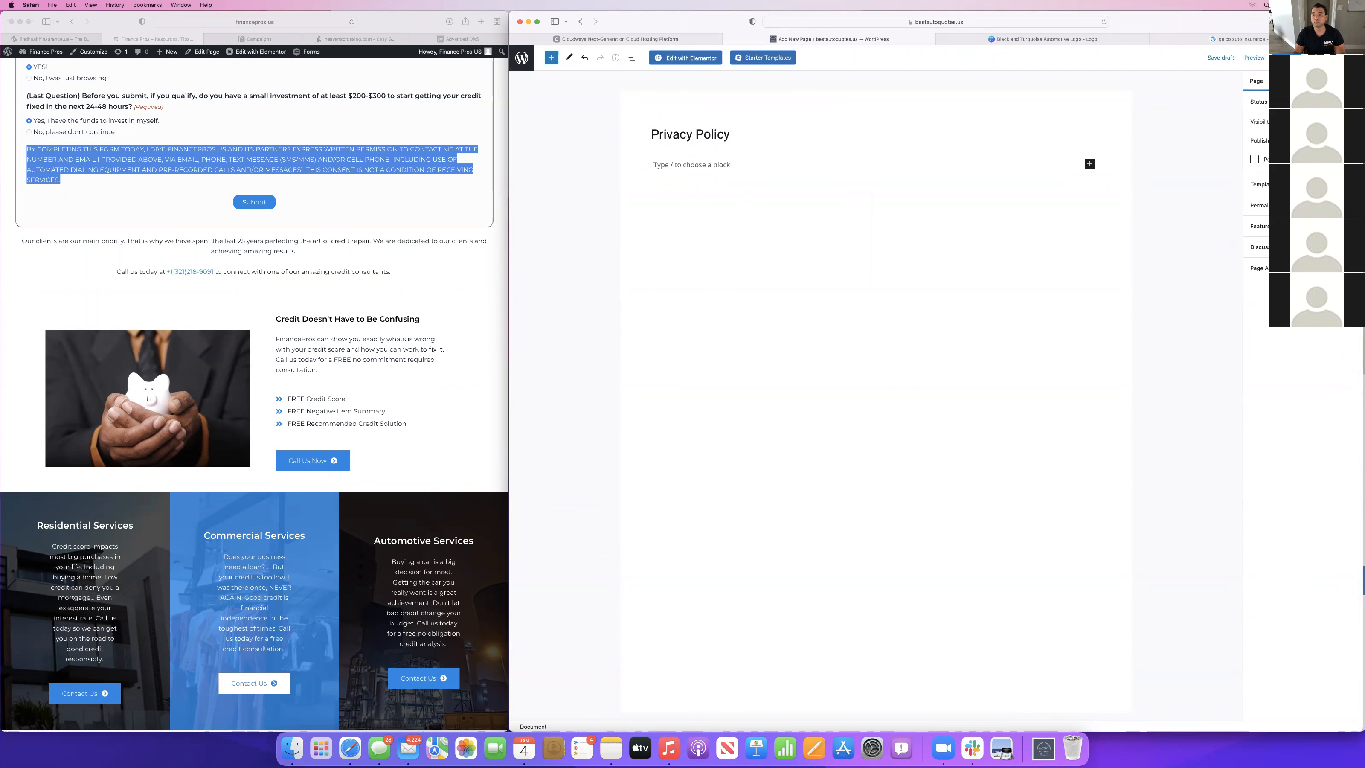
left_click(1286, 58)
left_click(1284, 57)
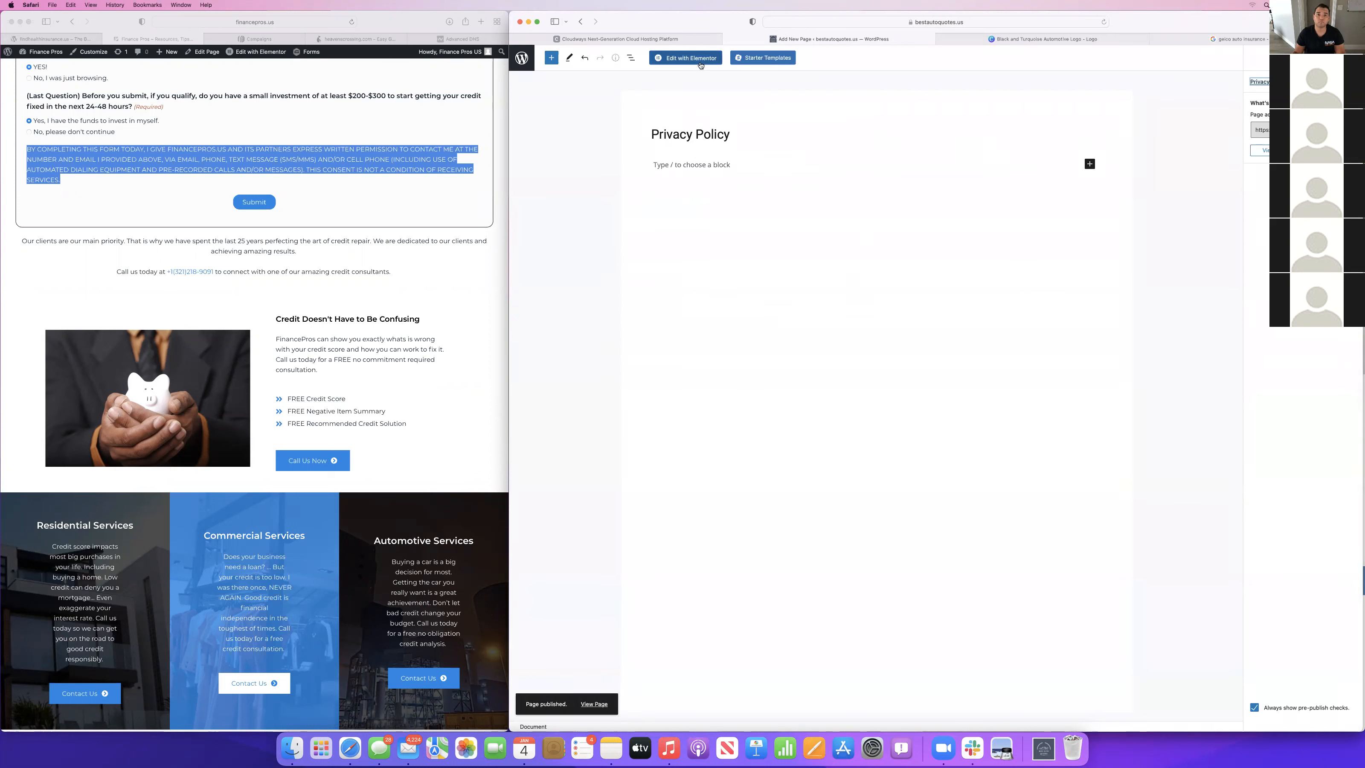
left_click(700, 64)
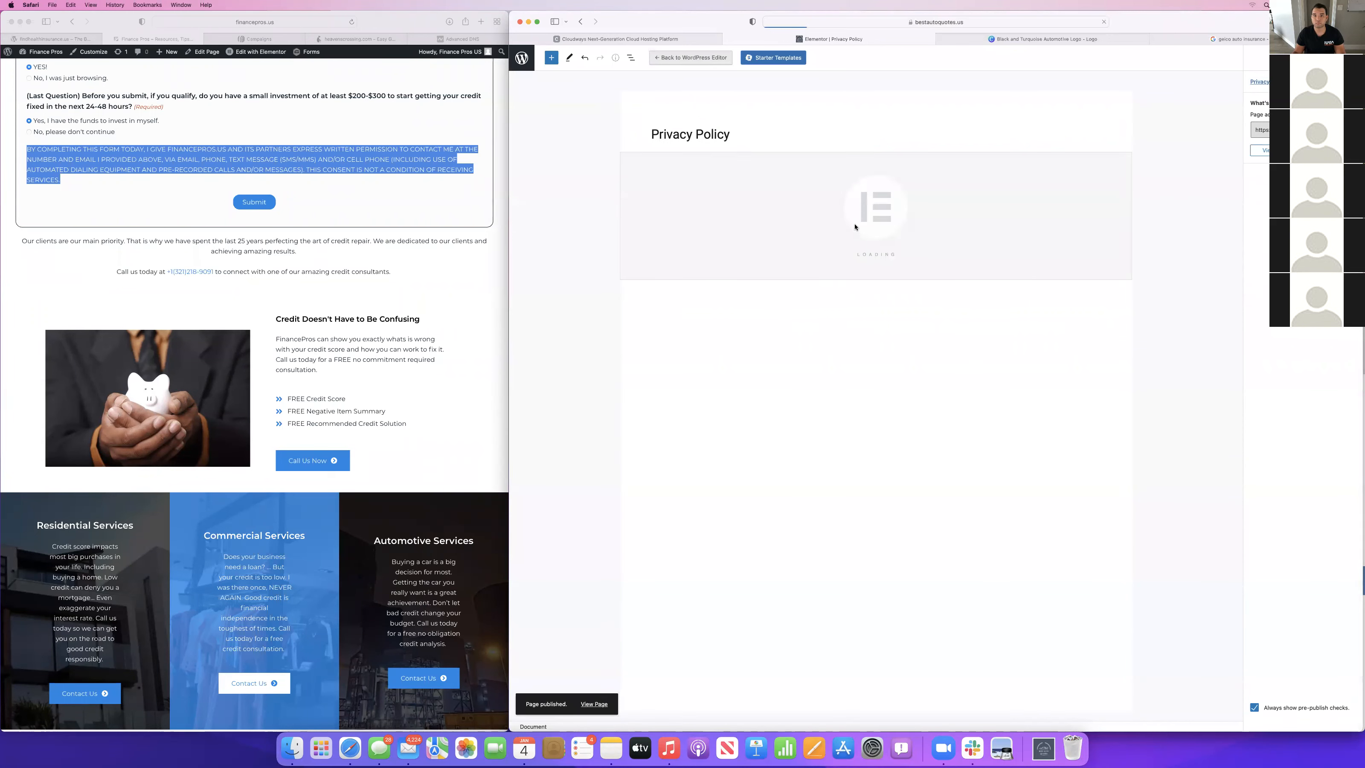
Load the privacy policy page of the financepros.us site in the other browser window.
scroll(141, 182, "up", 15)
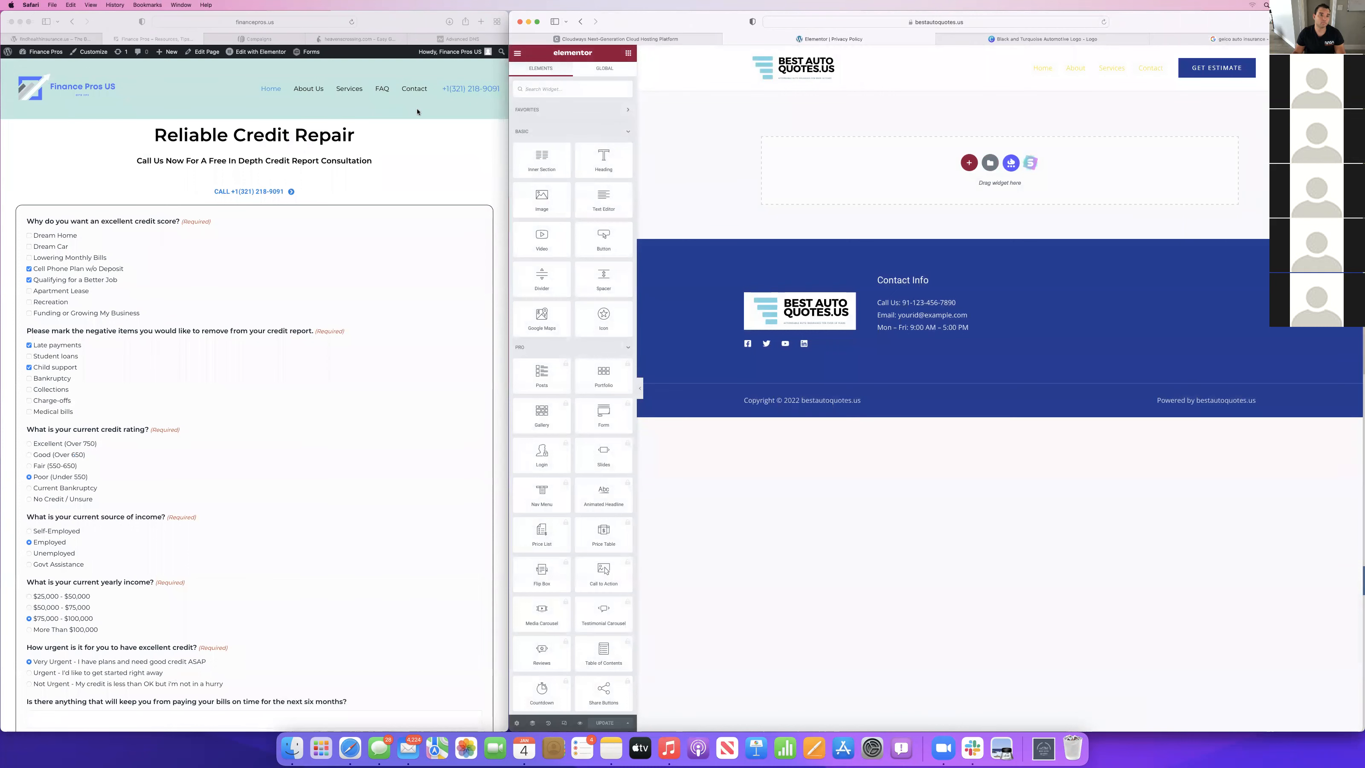
left_click(286, 21)
left_click(285, 21)
type("/priv")
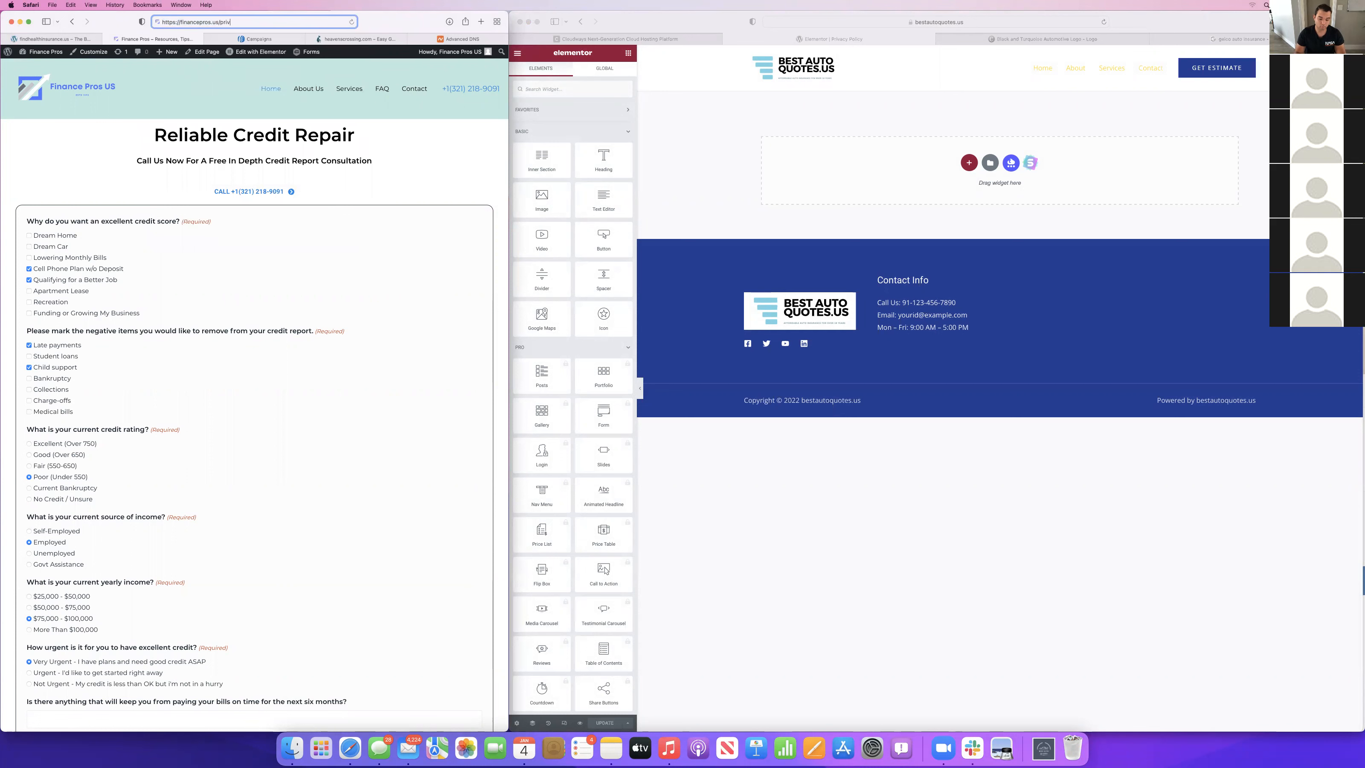
type("acy-poli")
key("Return")
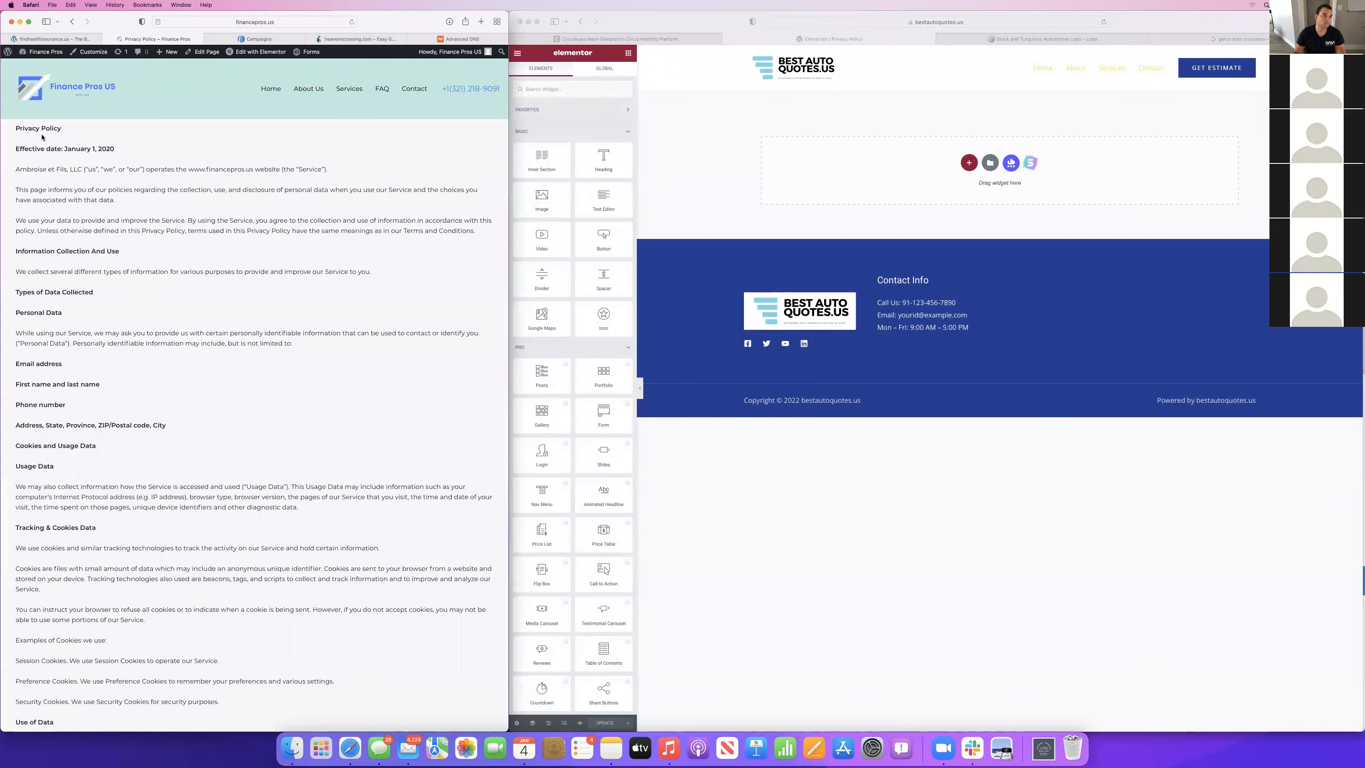
Copy the full Finance Pros privacy policy text, from its heading down to the Contact Us section.
key("cmd+a")
scroll(208, 345, "down", 20)
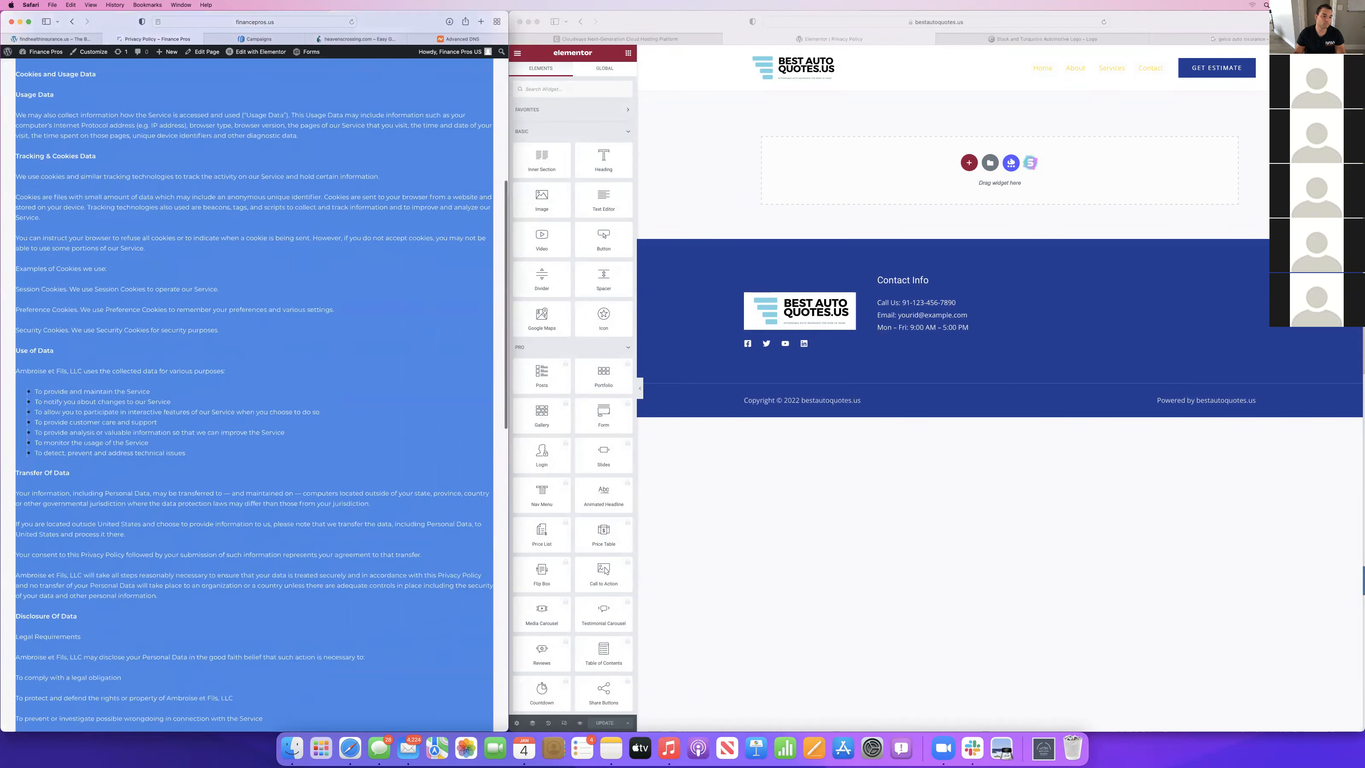
scroll(370, 609, "down", 1)
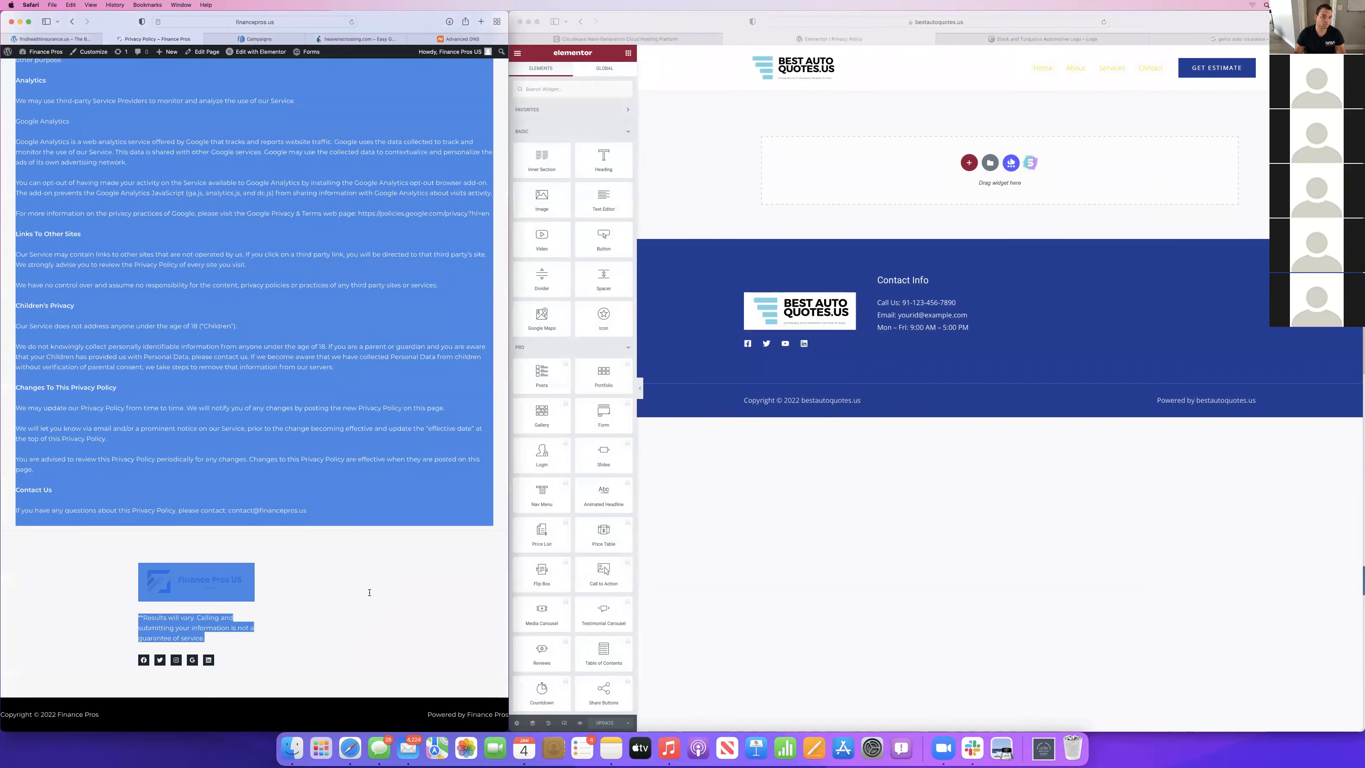
left_click(368, 542, "shift")
key("super+c")
left_click(993, 173)
scroll(347, 213, "up", 20)
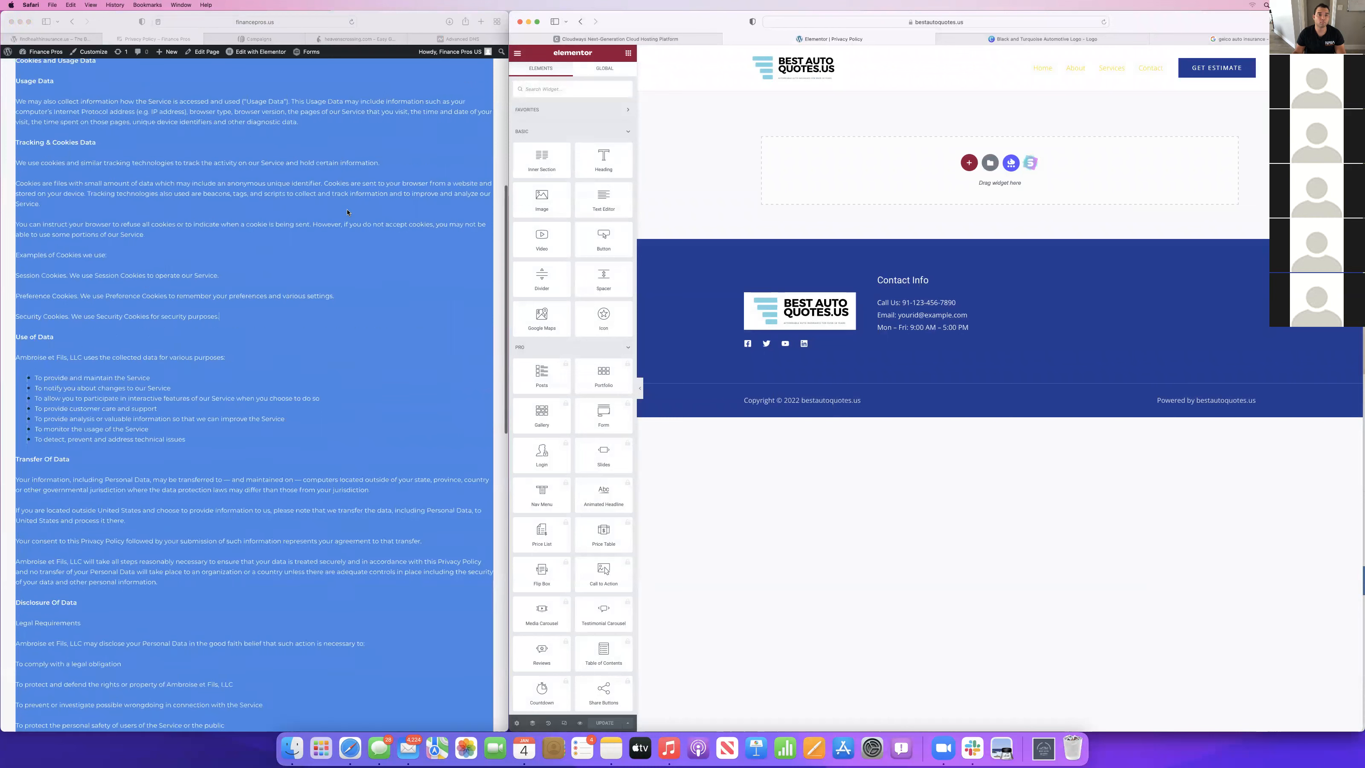
Add a new single-column section to the empty Privacy Policy page.
left_click(991, 161)
left_click(1181, 228)
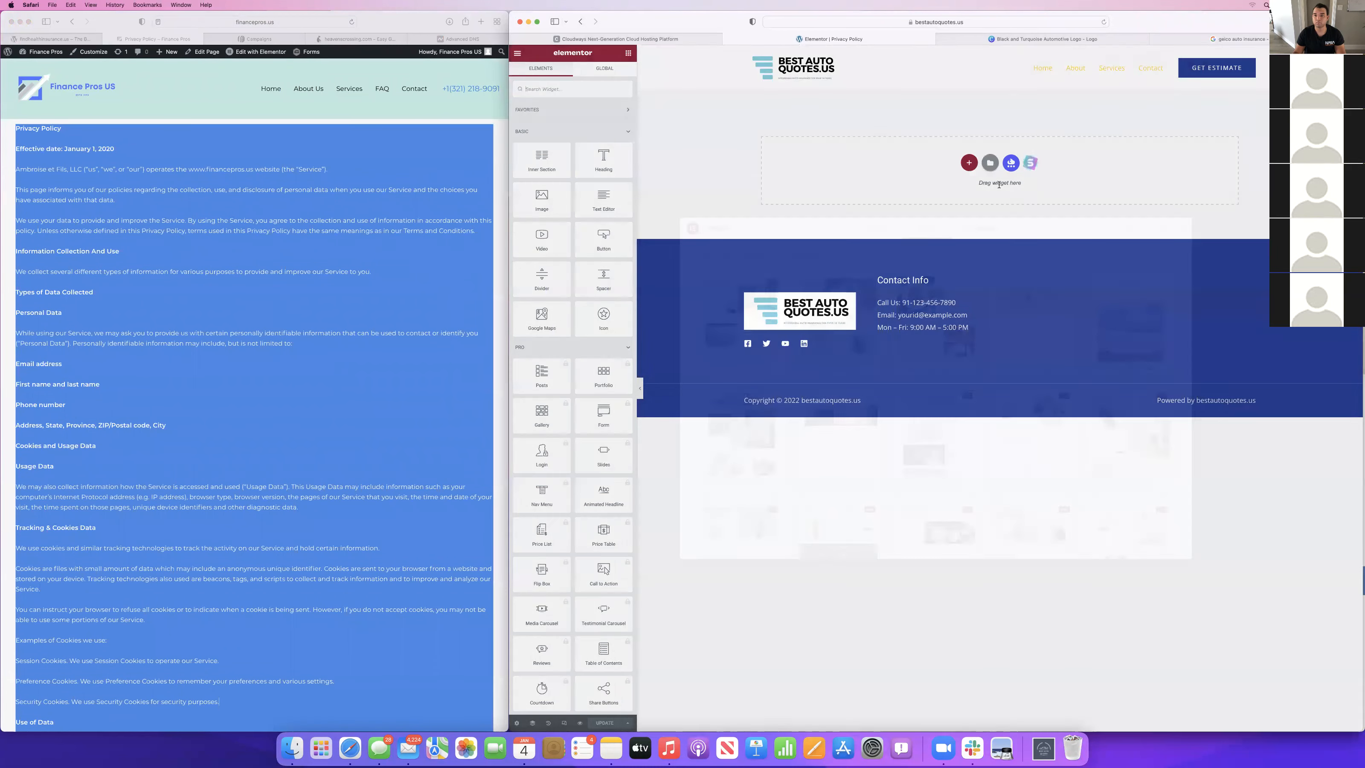
left_click(969, 163)
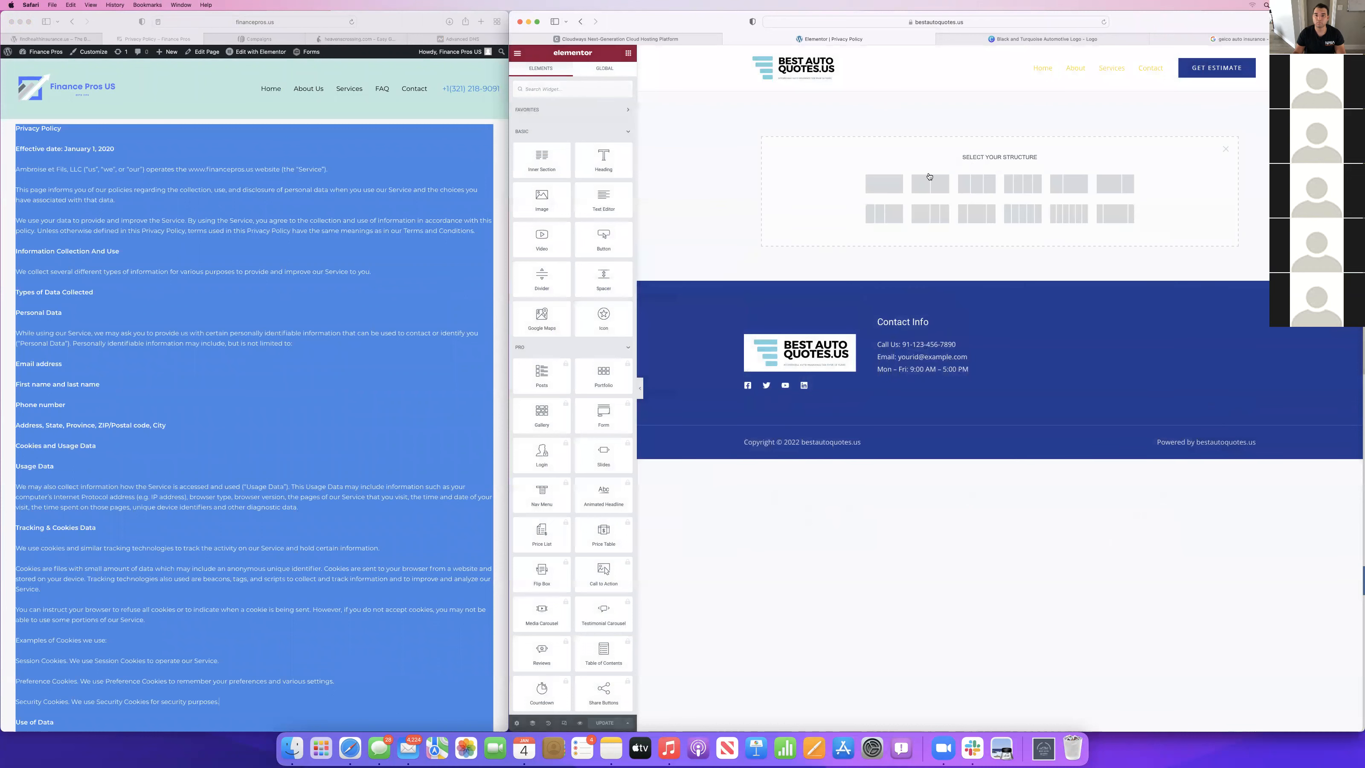
left_click(881, 183)
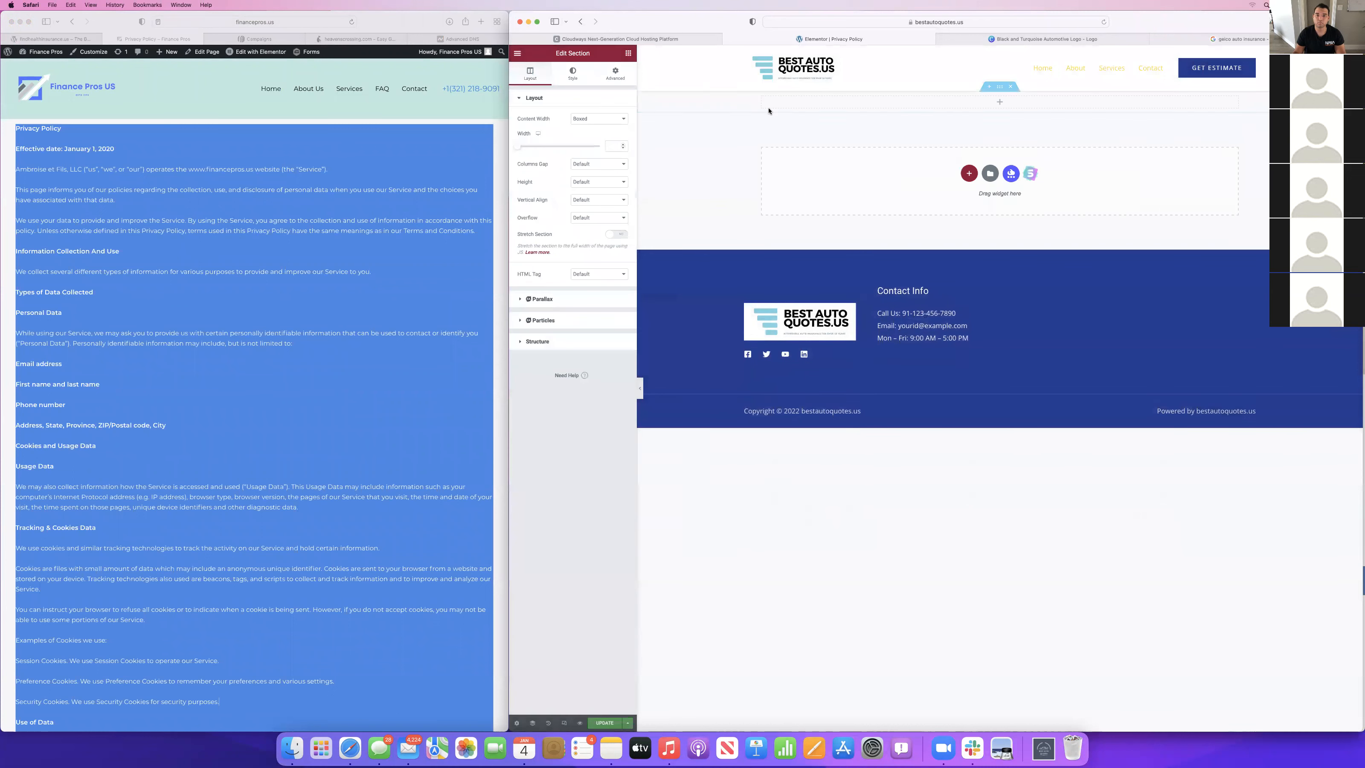
Place a Text Editor widget in the new section and replace its placeholder text with the copied privacy policy.
left_click(628, 54)
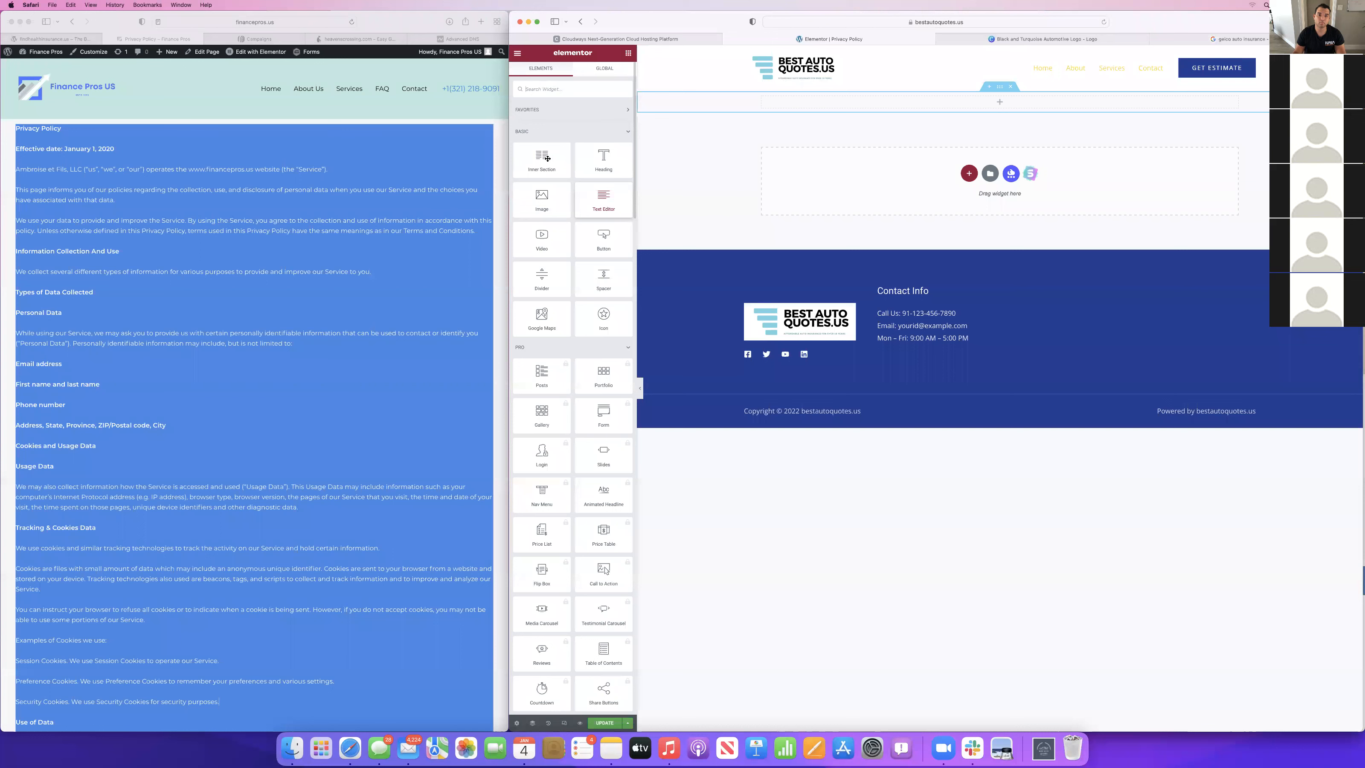
left_click_drag(603, 208, 819, 124)
triple_click(592, 183)
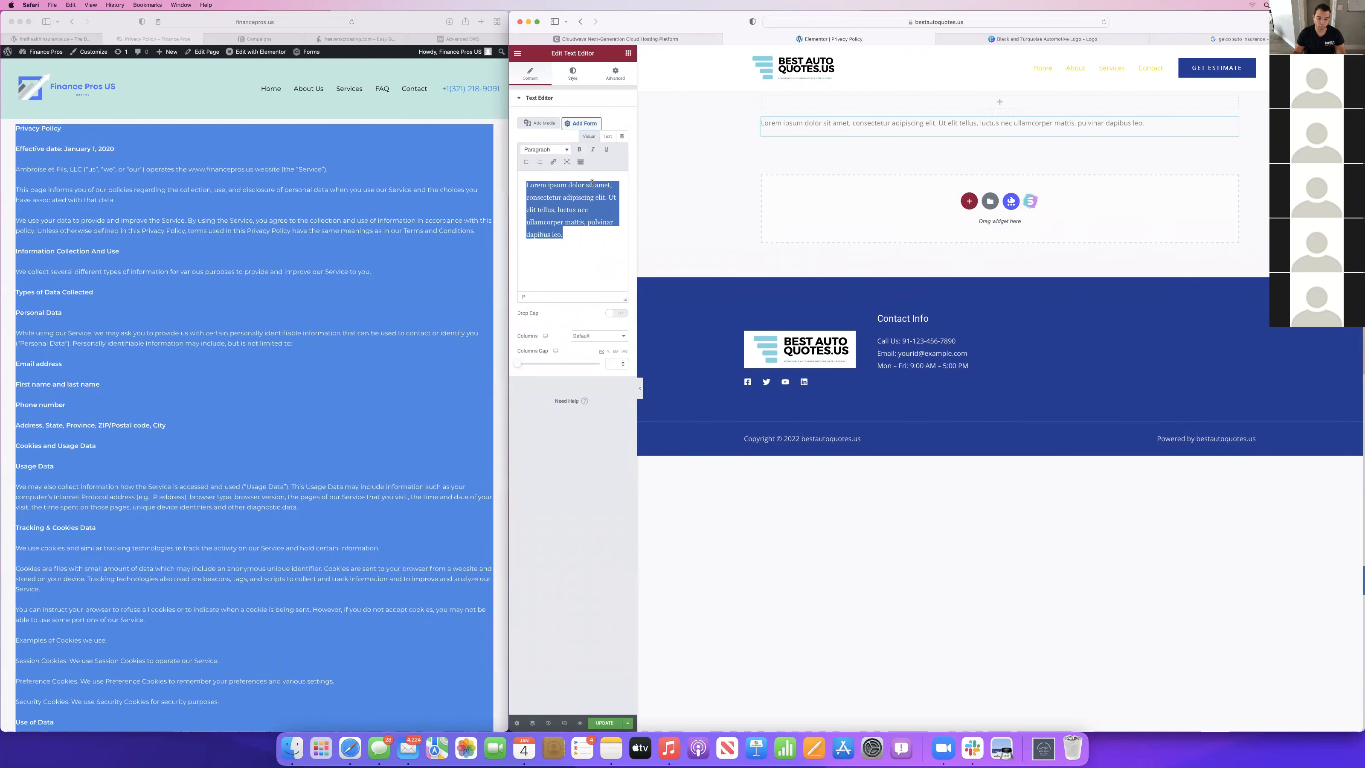
key("super+v")
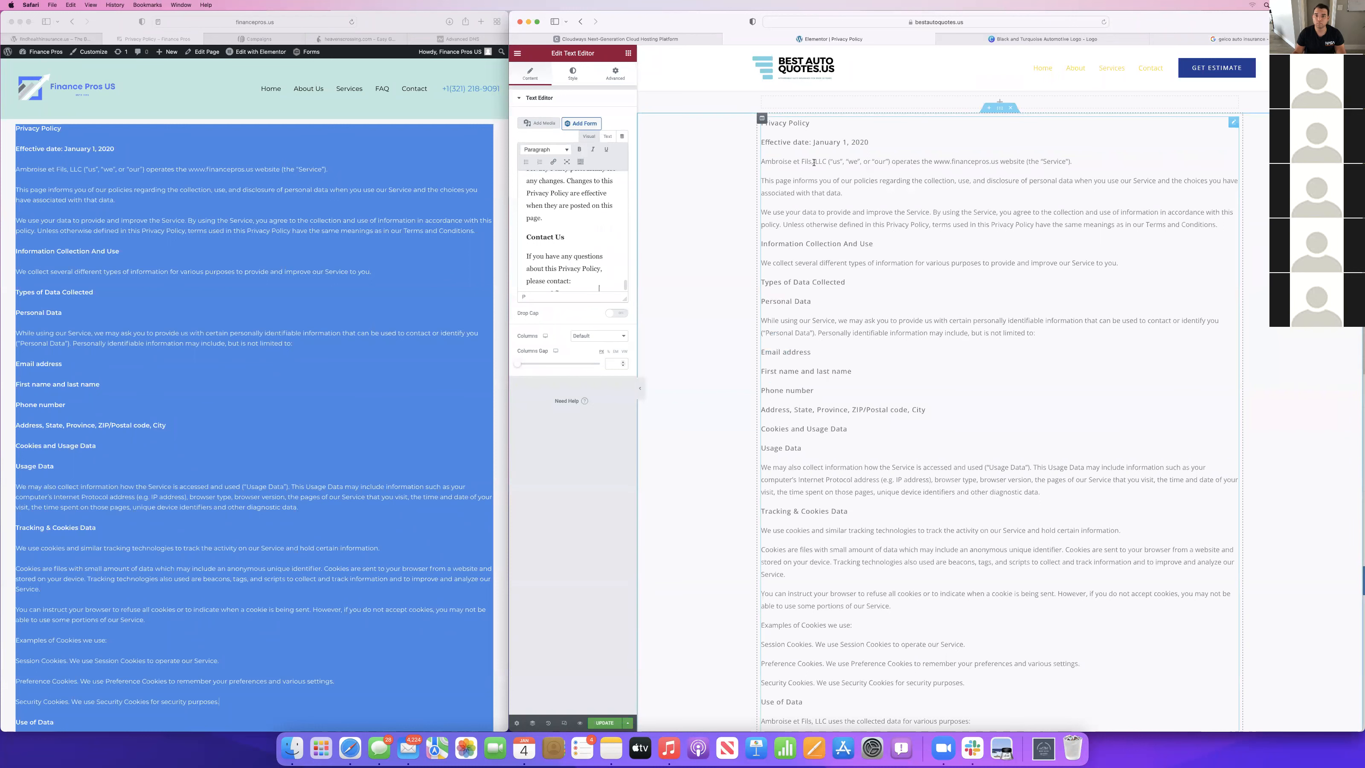
Review the pasted policy to its end and delete the trailing blank space after the contact e-mail in the text editor.
scroll(966, 403, "down", 3)
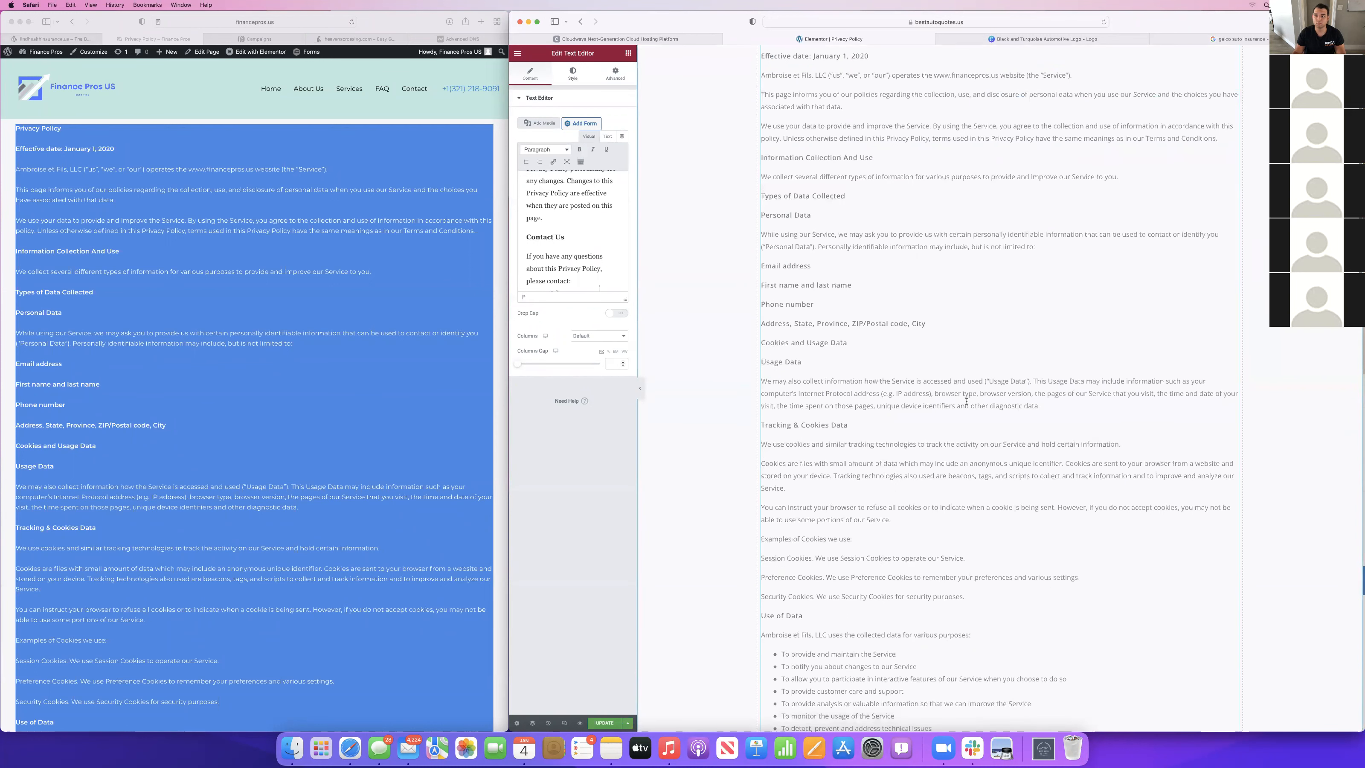
scroll(966, 401, "up", 1)
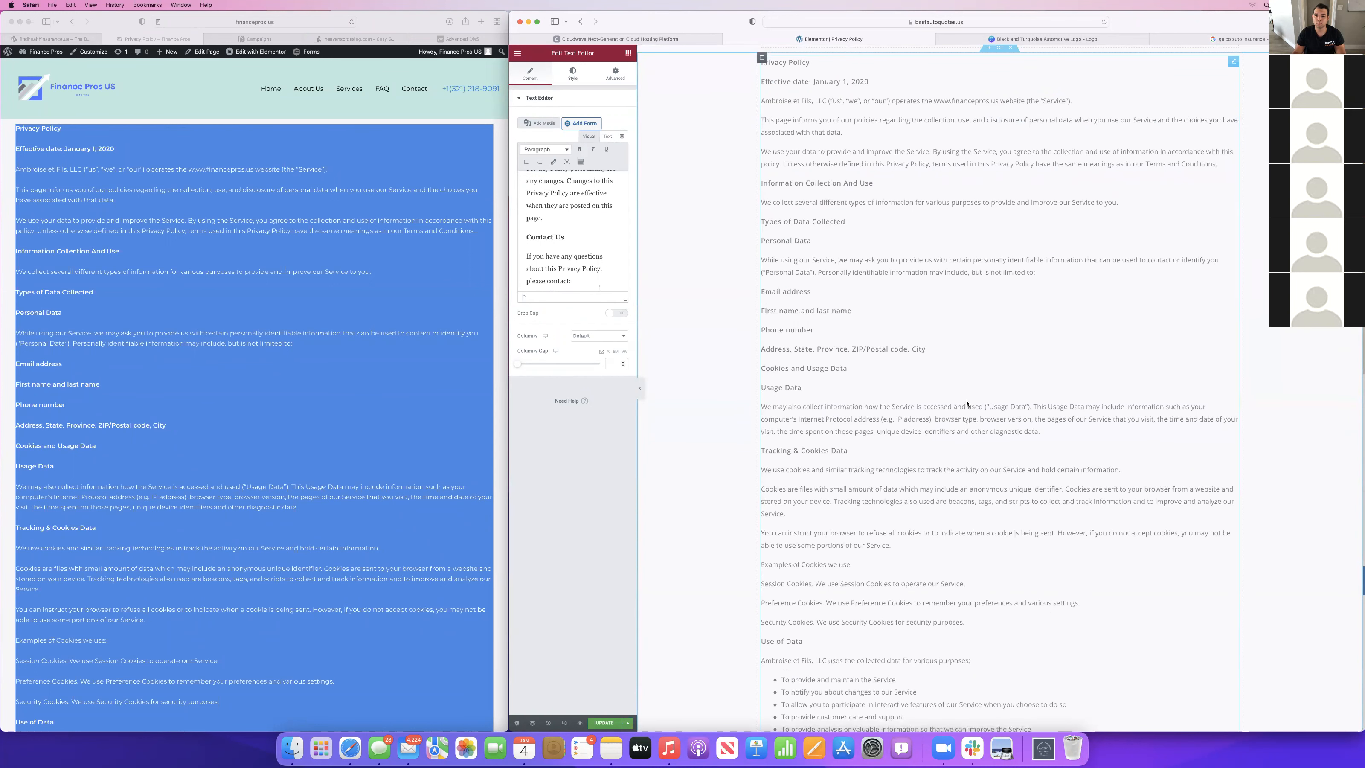
scroll(941, 410, "down", 5)
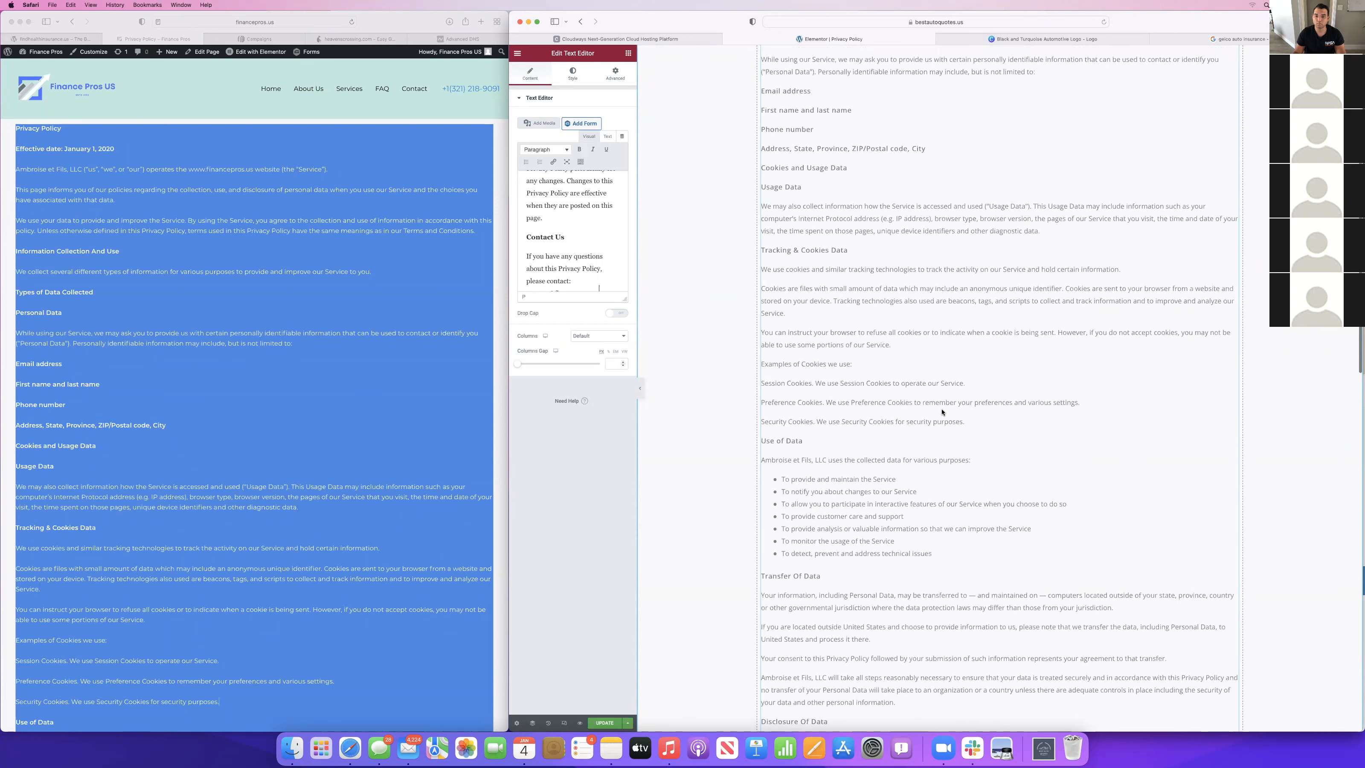
scroll(941, 412, "down", 5)
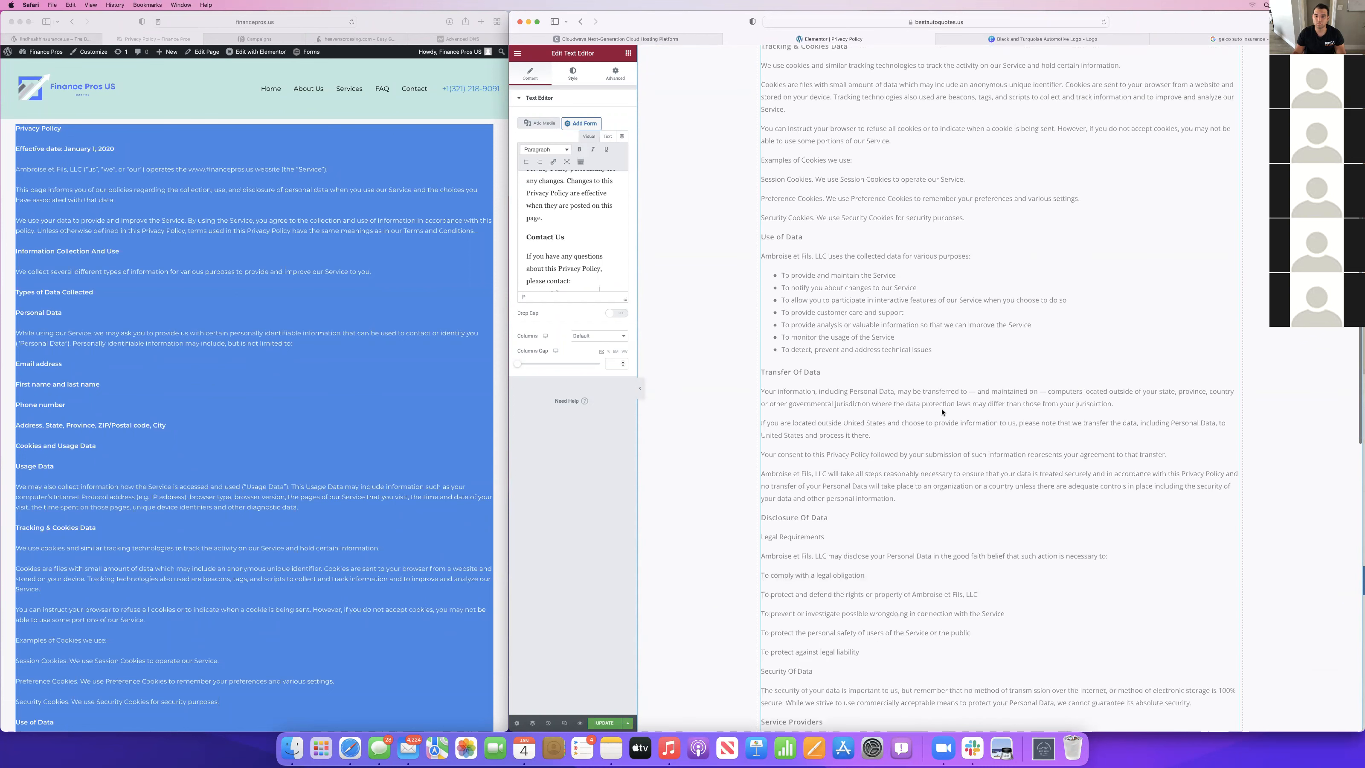
scroll(941, 412, "down", 20)
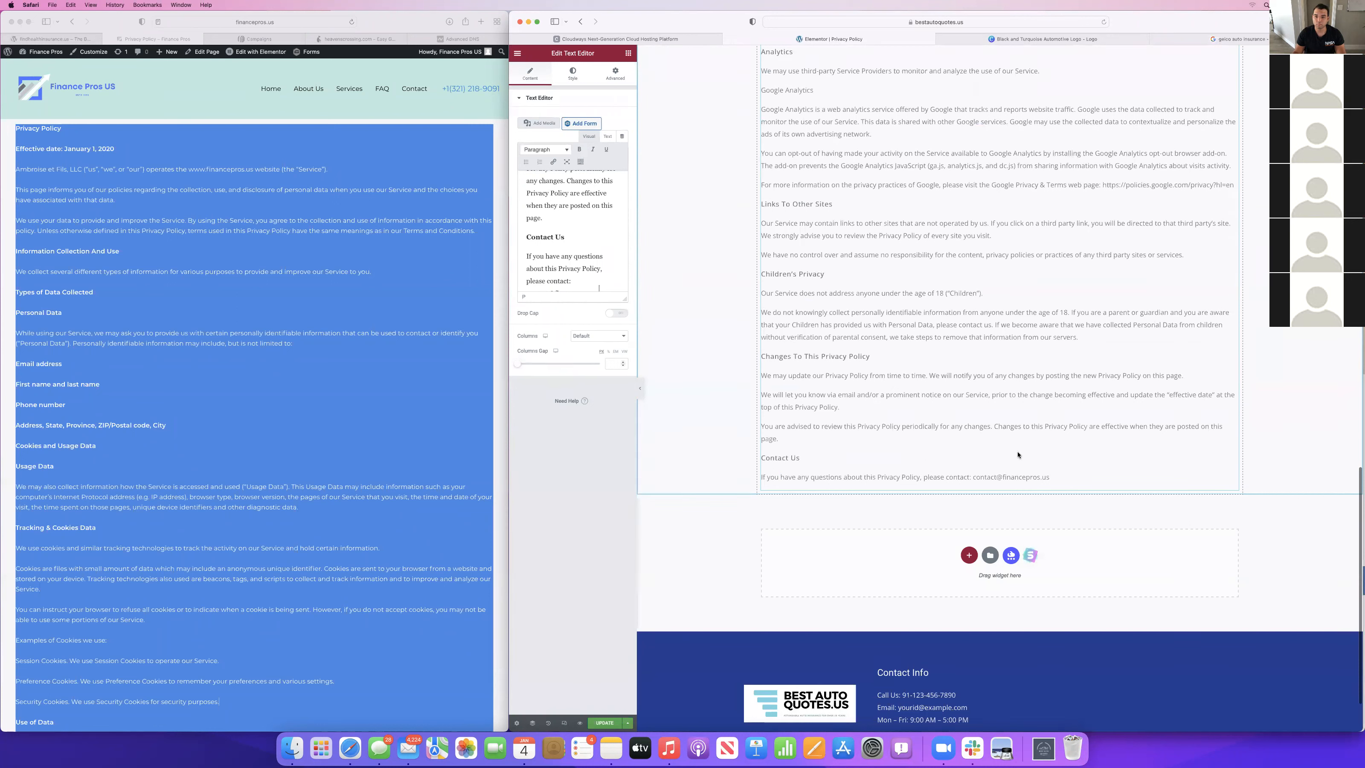
scroll(585, 275, "down", 2)
left_click(585, 275)
key("BackSpace")
key("BackSpace")
key("BackSpace")
key("BackSpace")
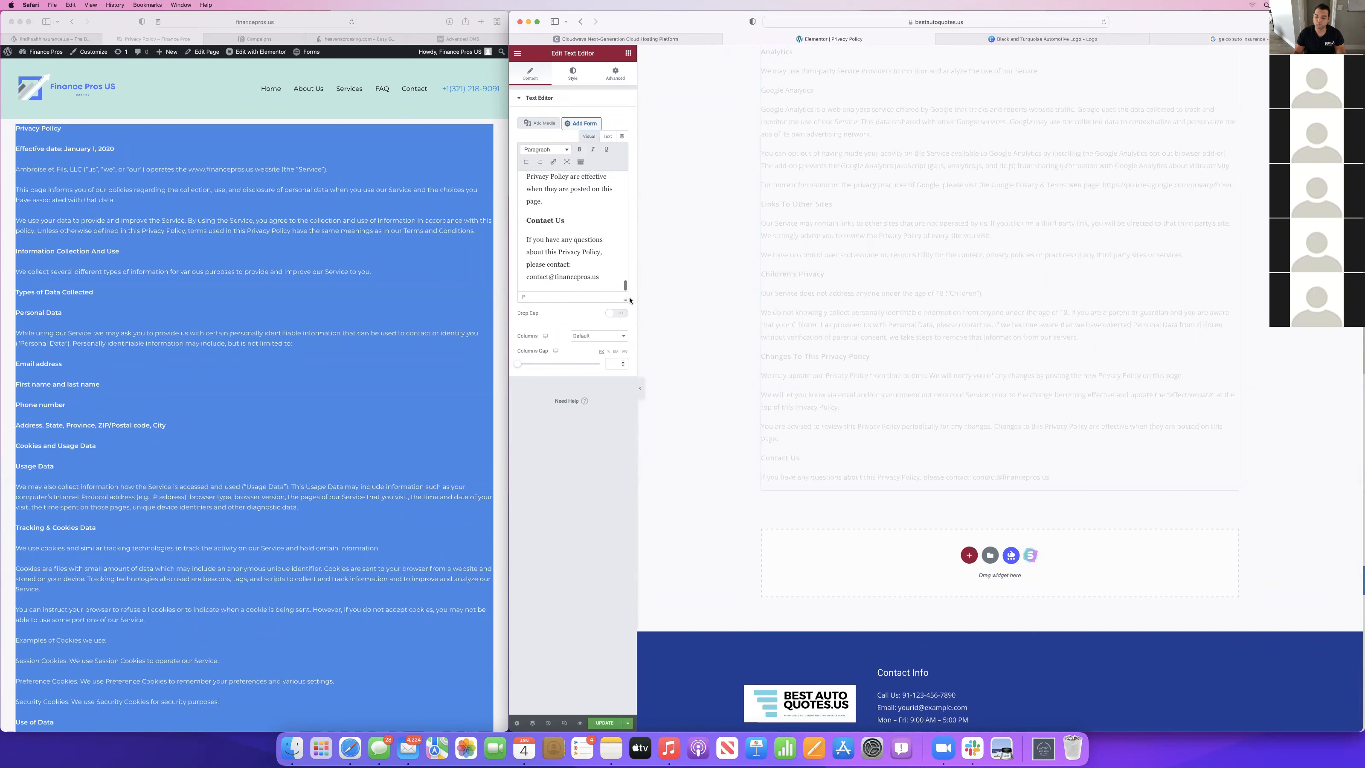
Change the contact e-mail's domain at the end of the privacy policy to bestautoquotes.us and update the page.
key("BackSpace")
key("BackSpace")
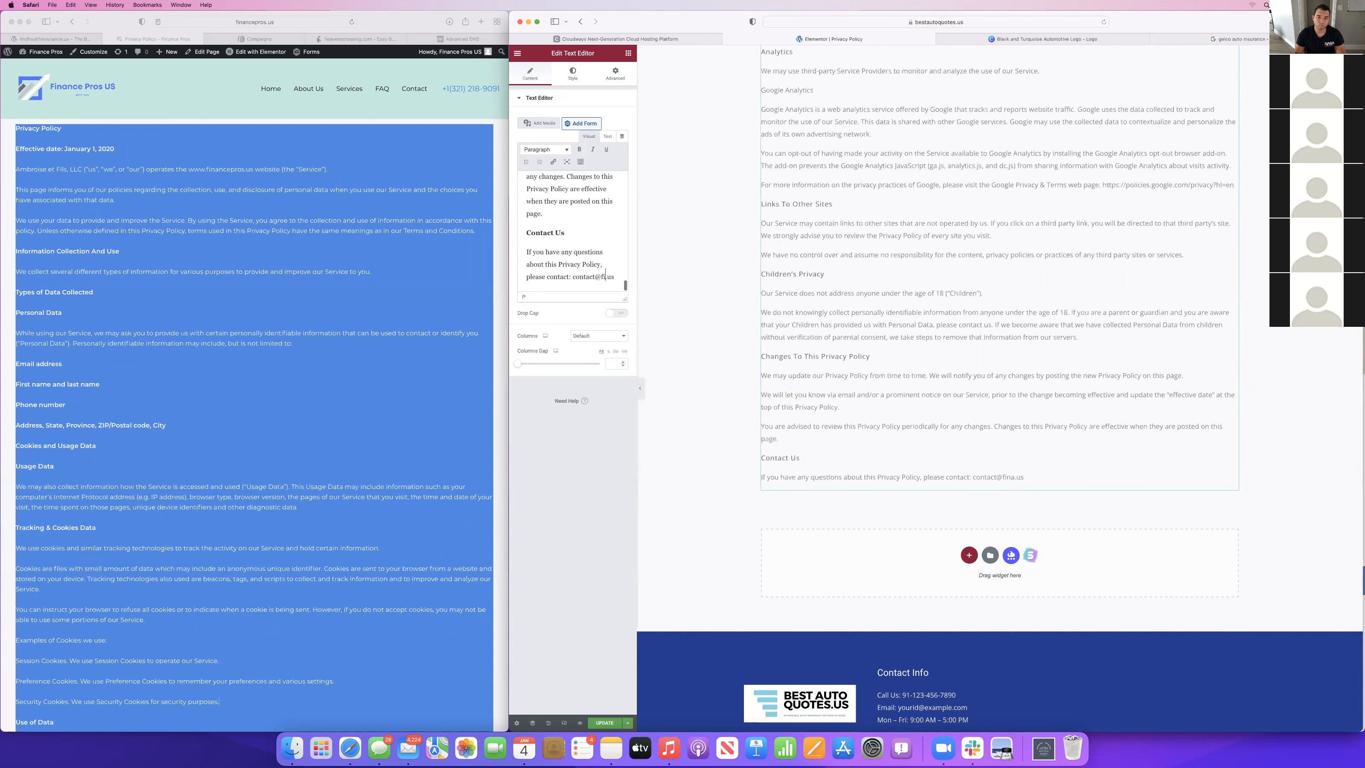
type("bestau")
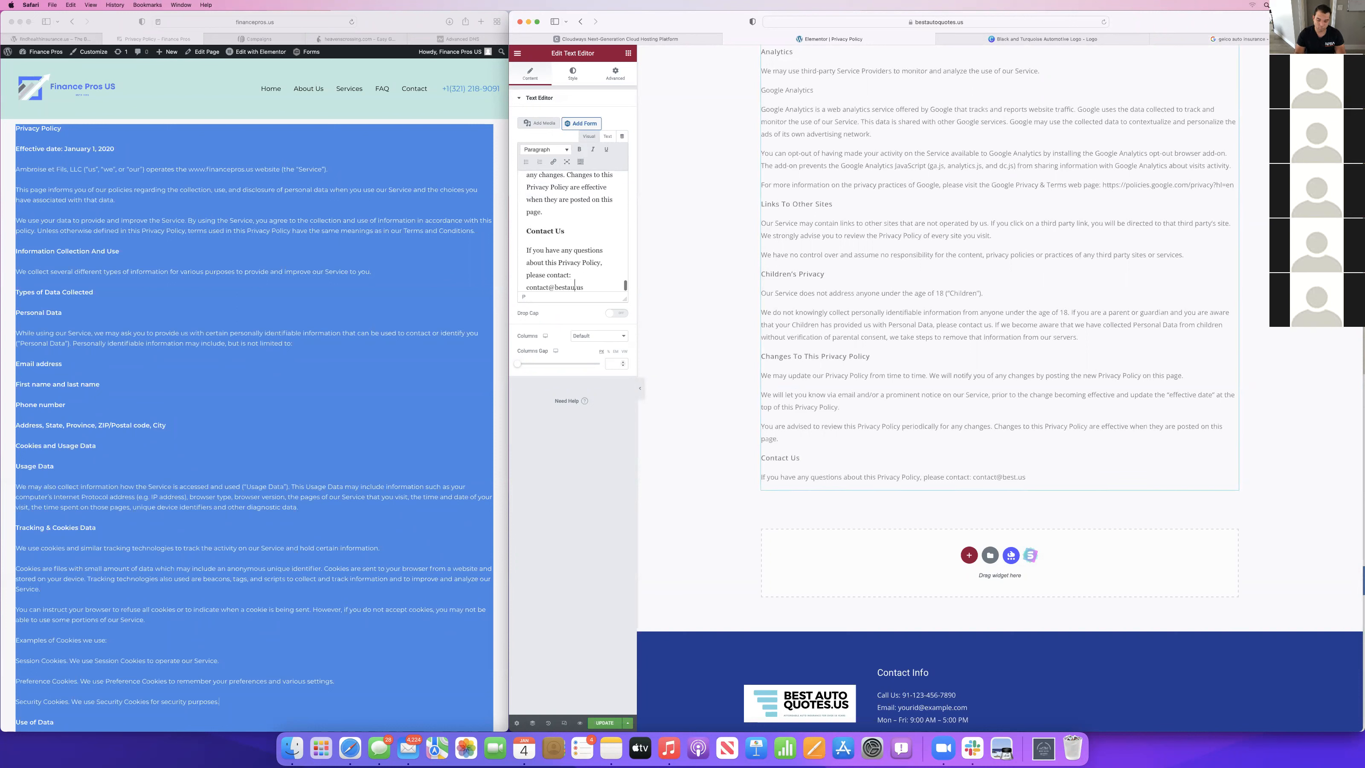
type("toquotes.")
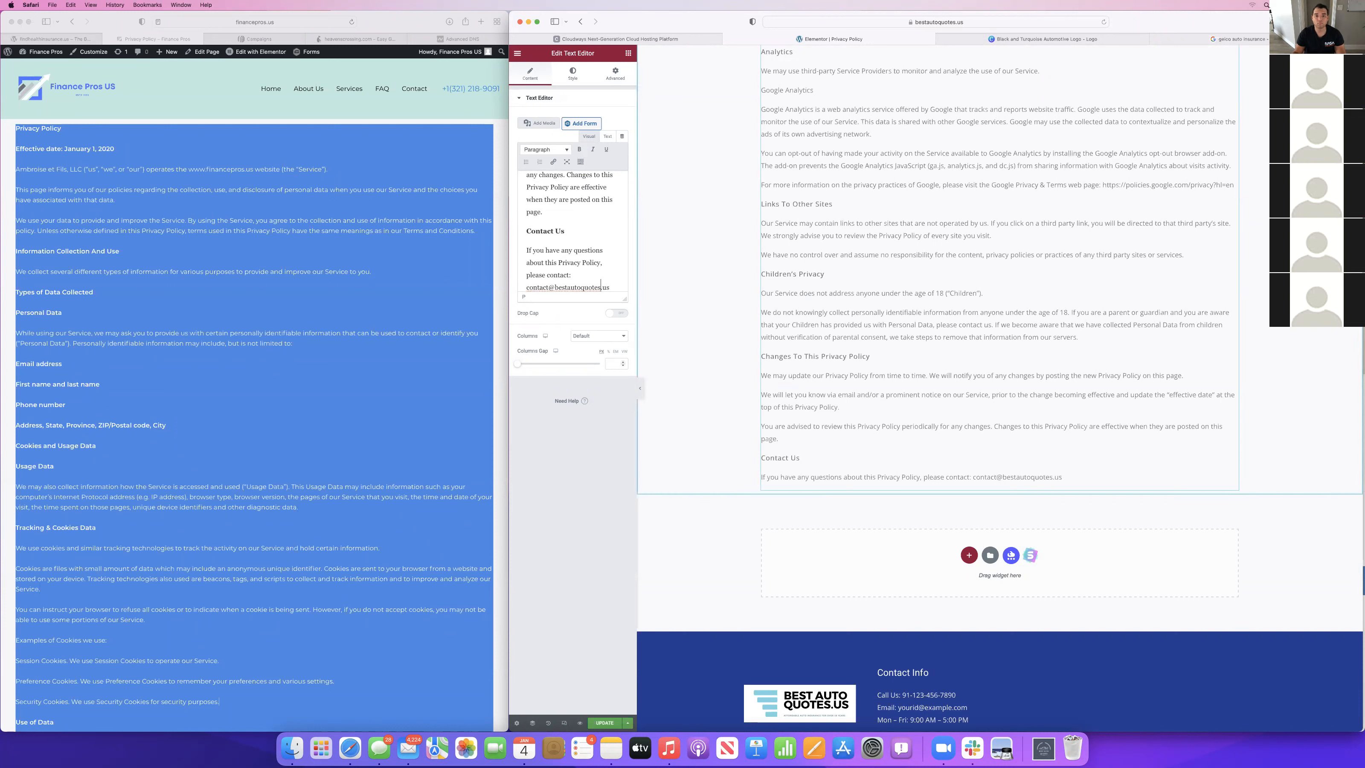
left_click(604, 722)
scroll(1027, 212, "up", 1)
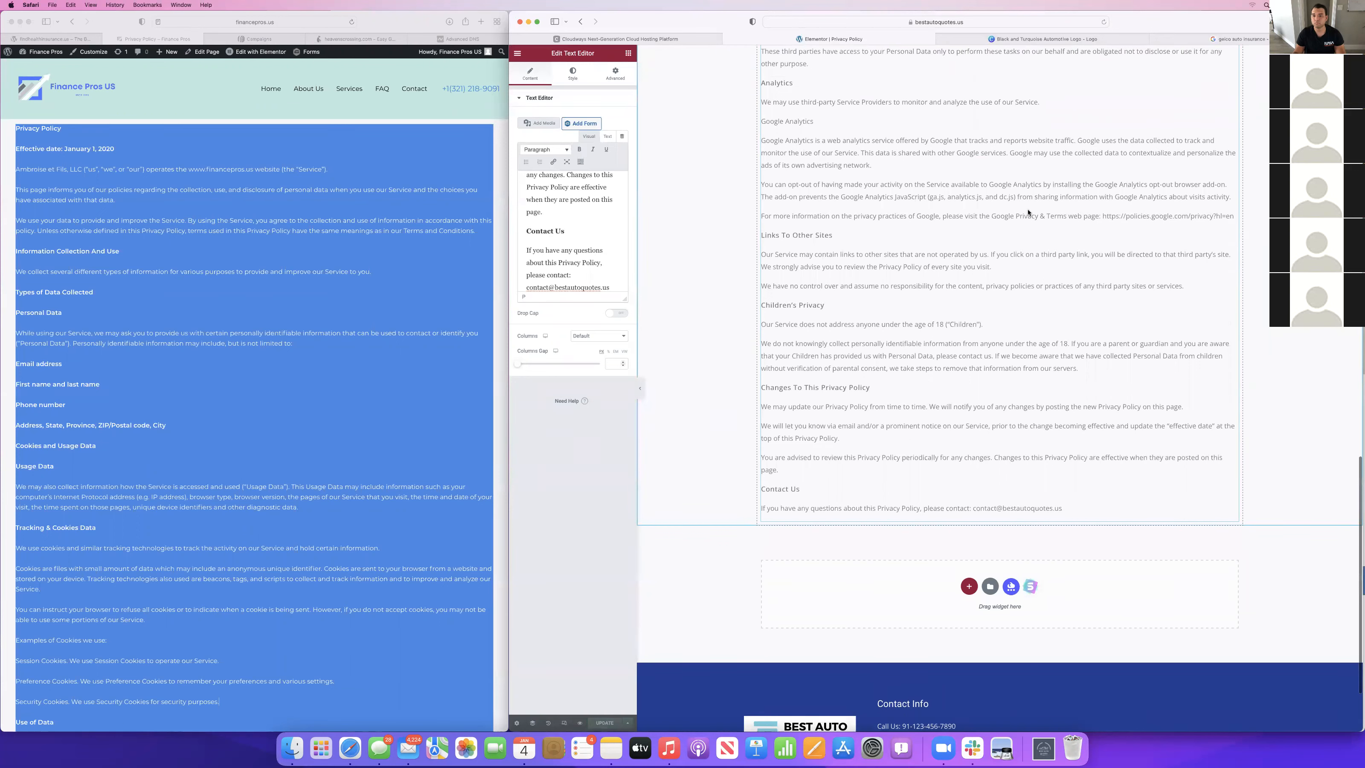
scroll(1027, 213, "up", 20)
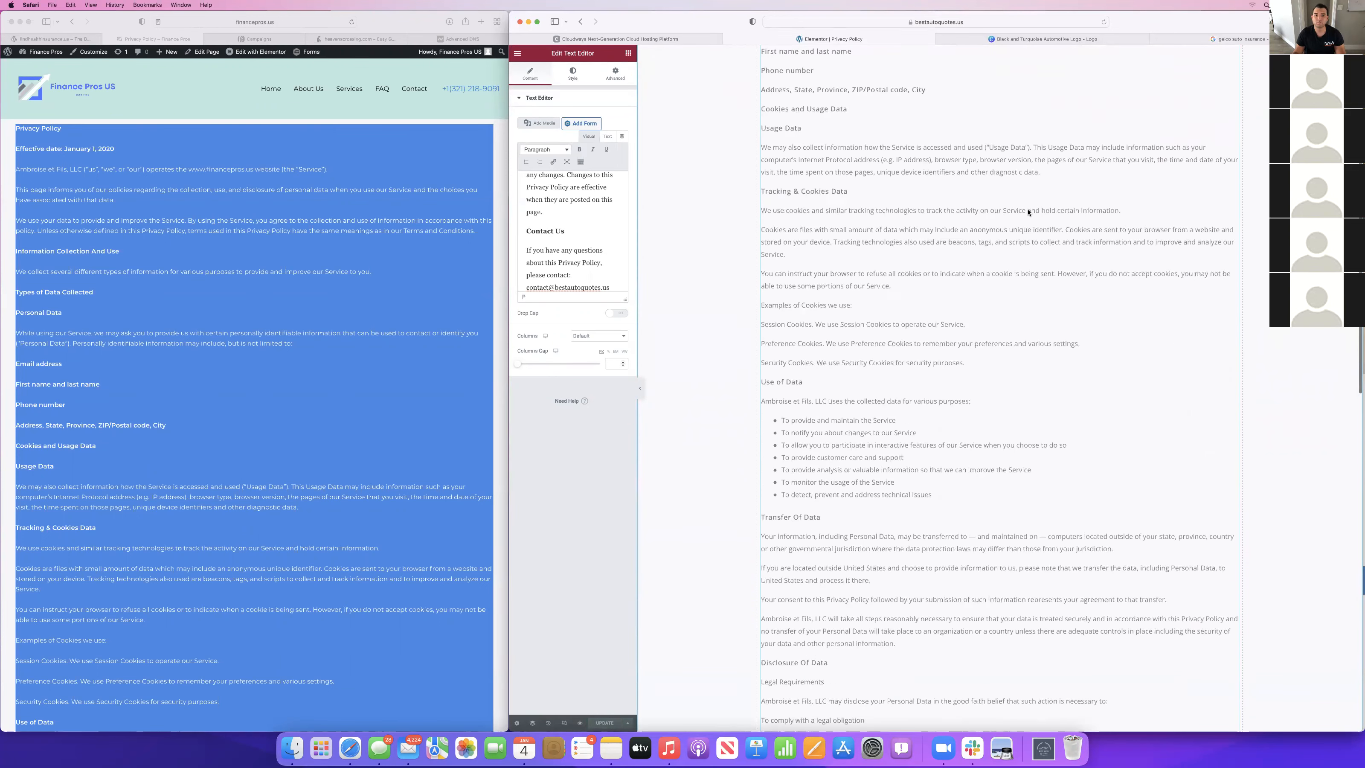
Exit the Privacy Policy editor to the site's Pages list and close the Canva logo and Google search tabs.
left_click(517, 53)
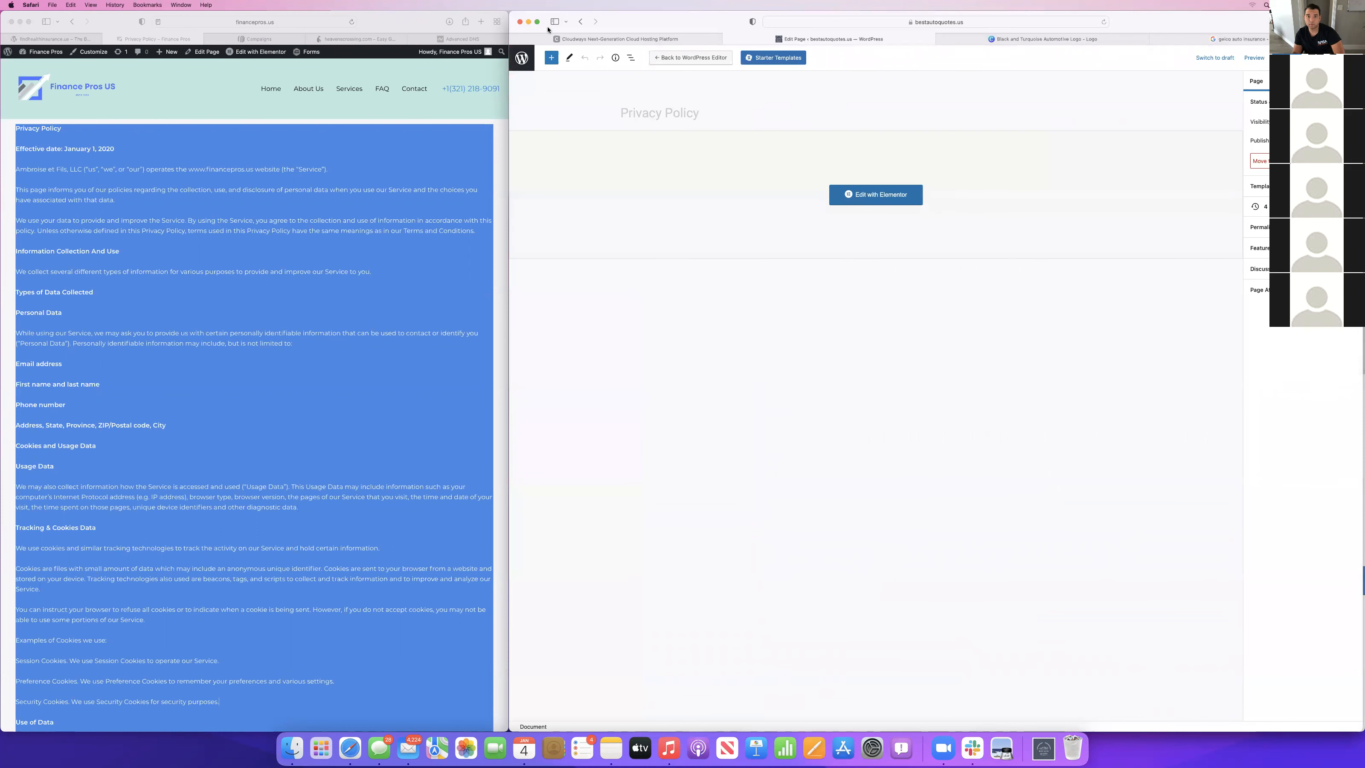
left_click(521, 58)
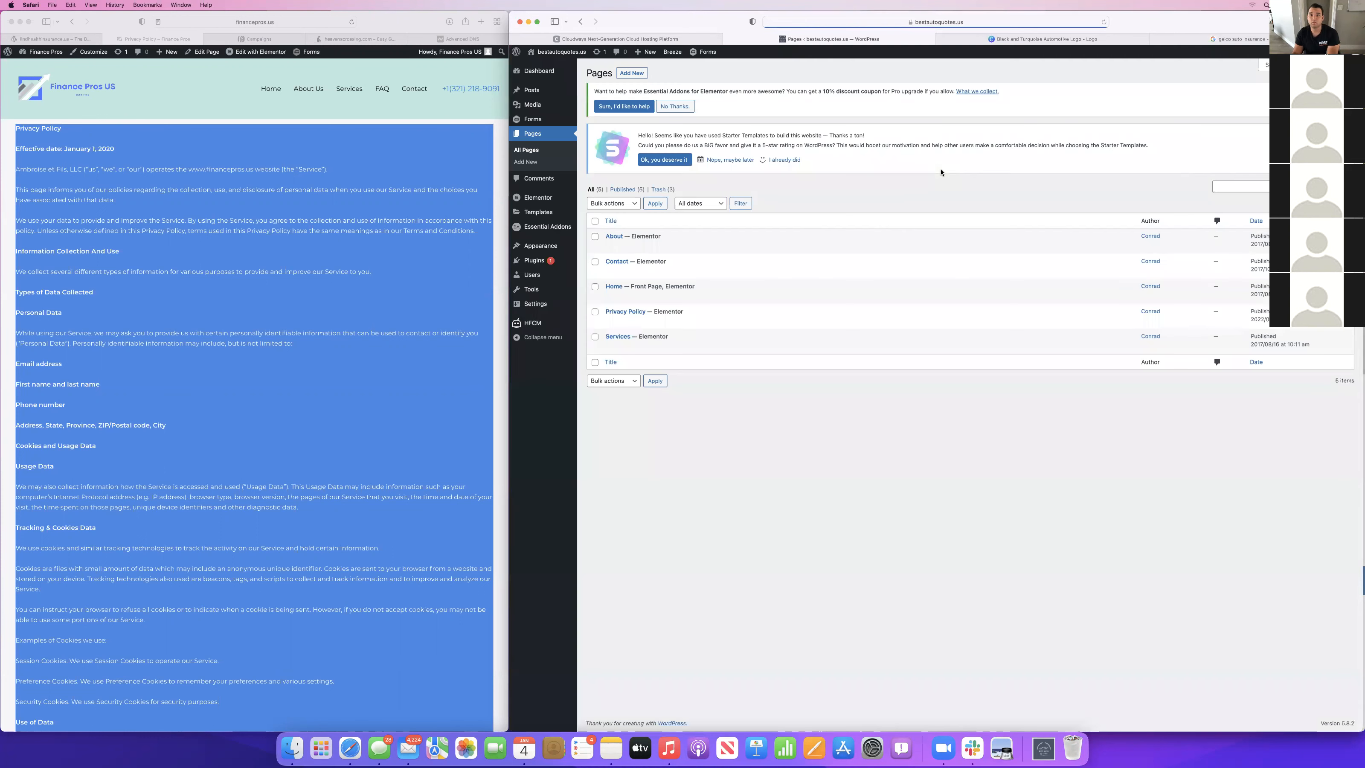
left_click(1077, 42)
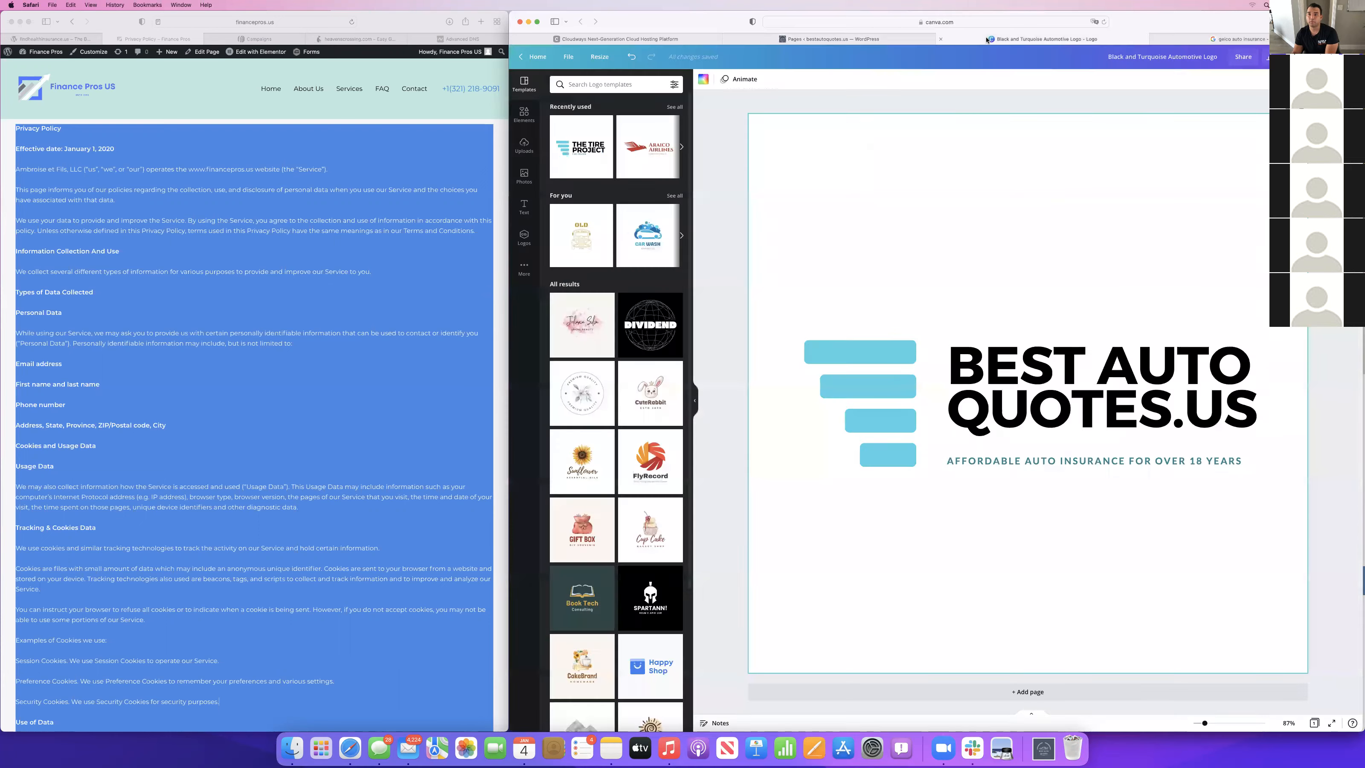
left_click(939, 39)
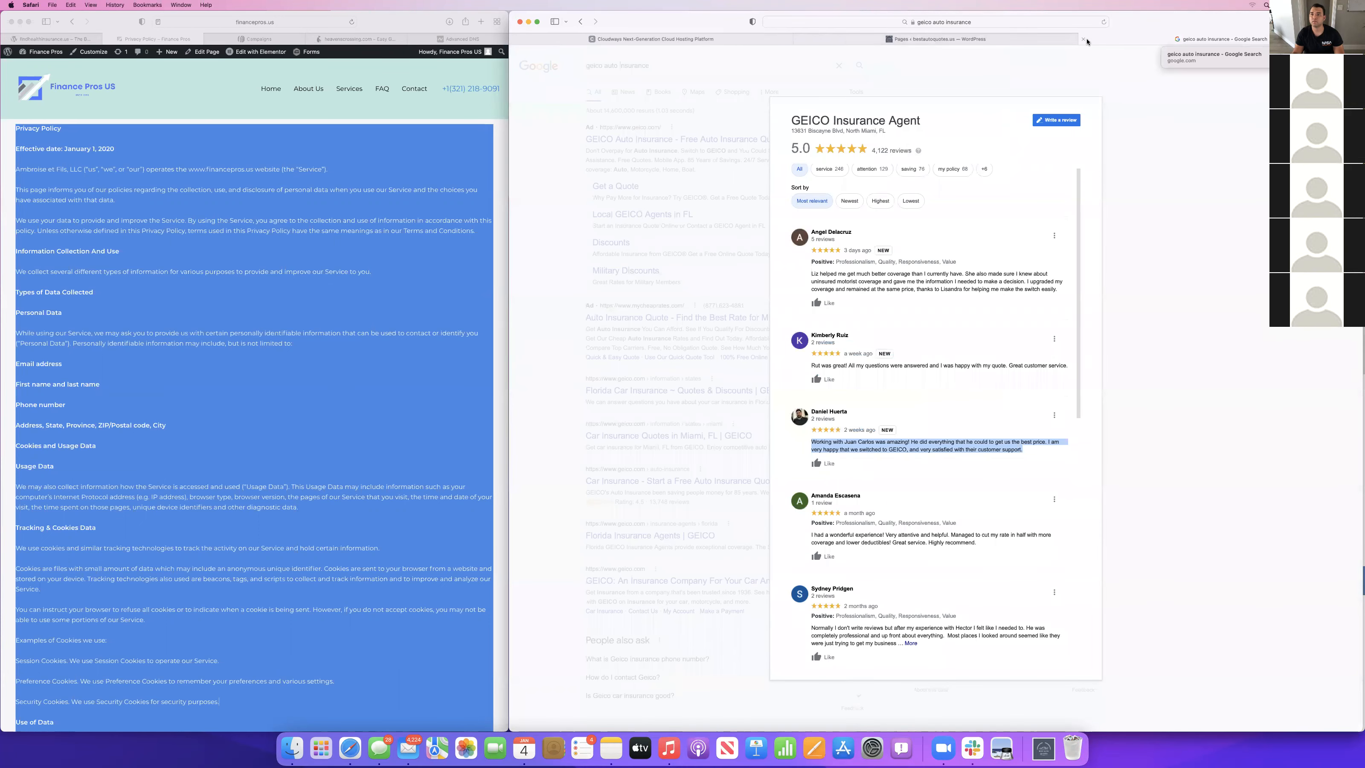
left_click(1086, 41)
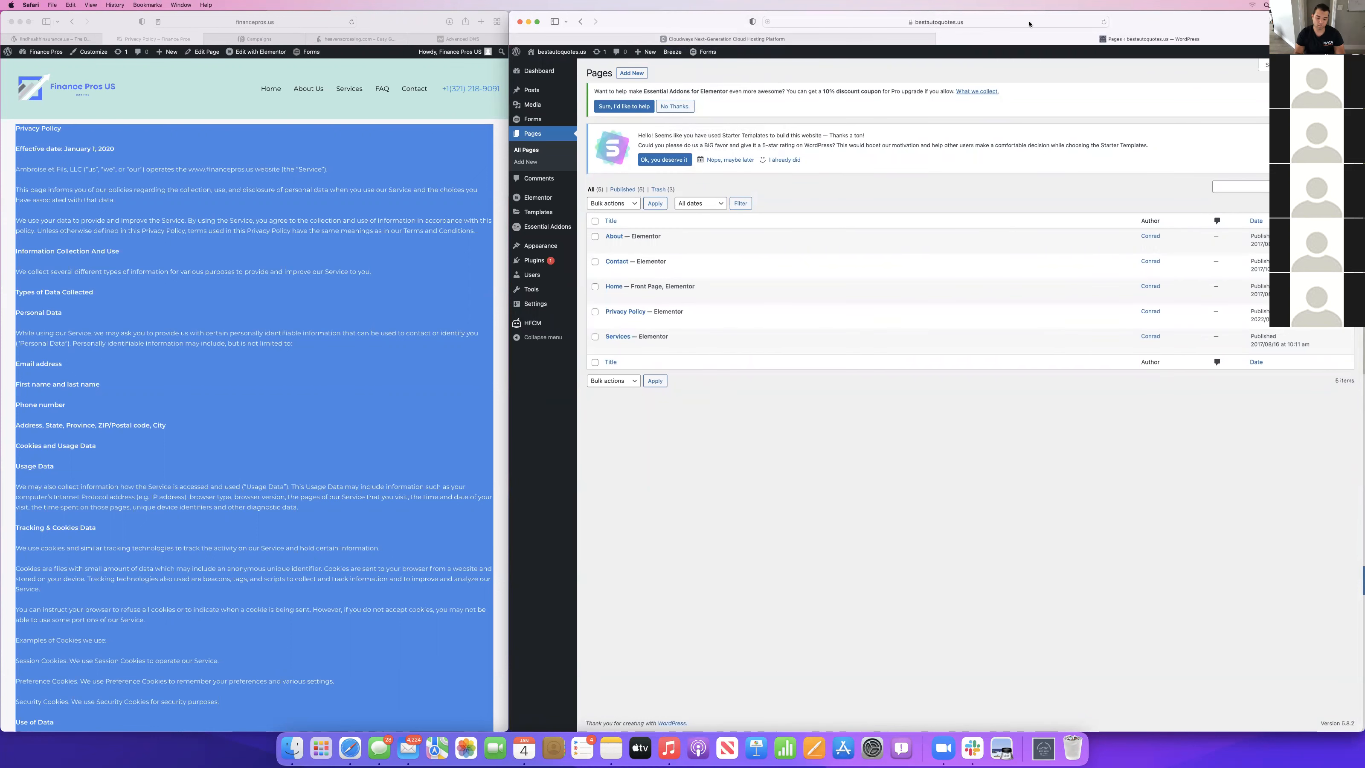
Open the live site bestautoquotes.us in a new browser tab.
key("super+t")
type("bestautoquotes.us")
key("Return")
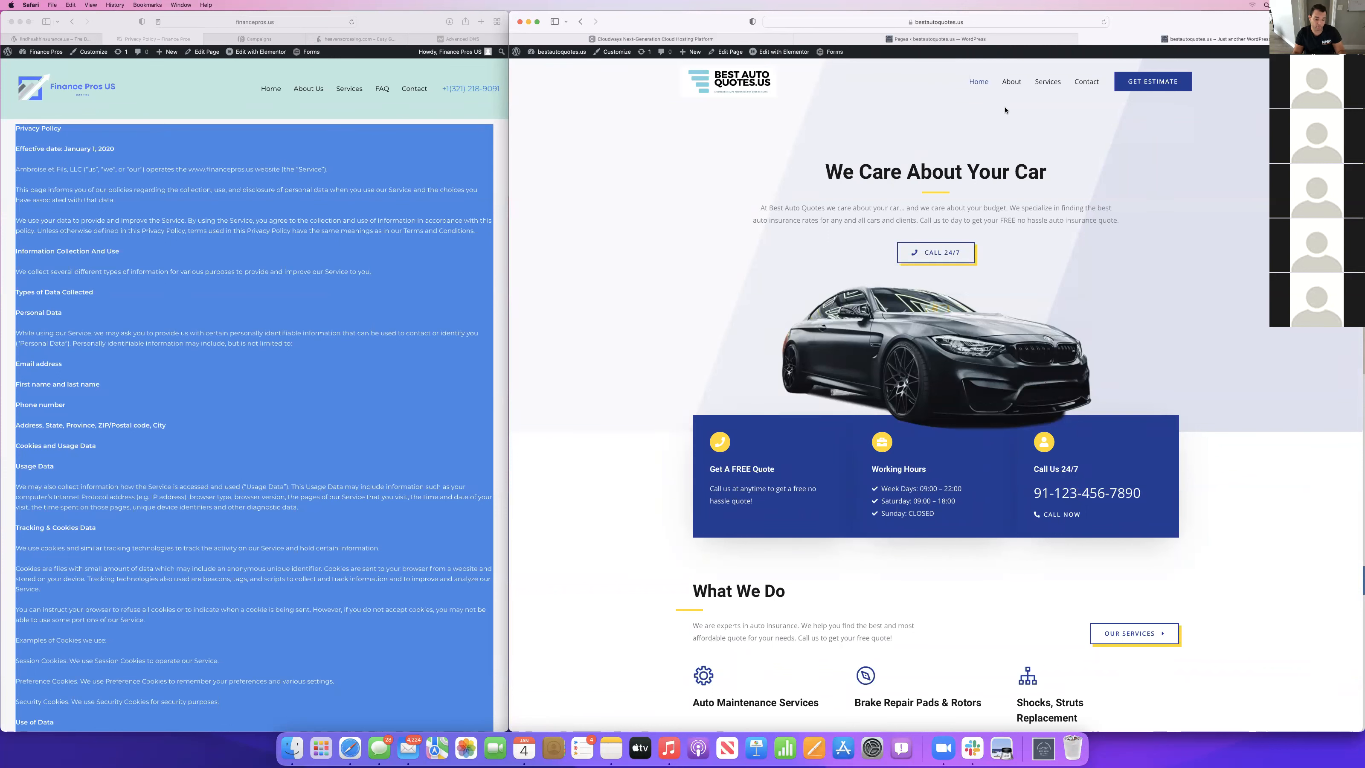
Open the Unik Media Group site in a new tab, look at the client portal's campaign list, and close the tab.
key("super+t")
type("unikm")
key("Return")
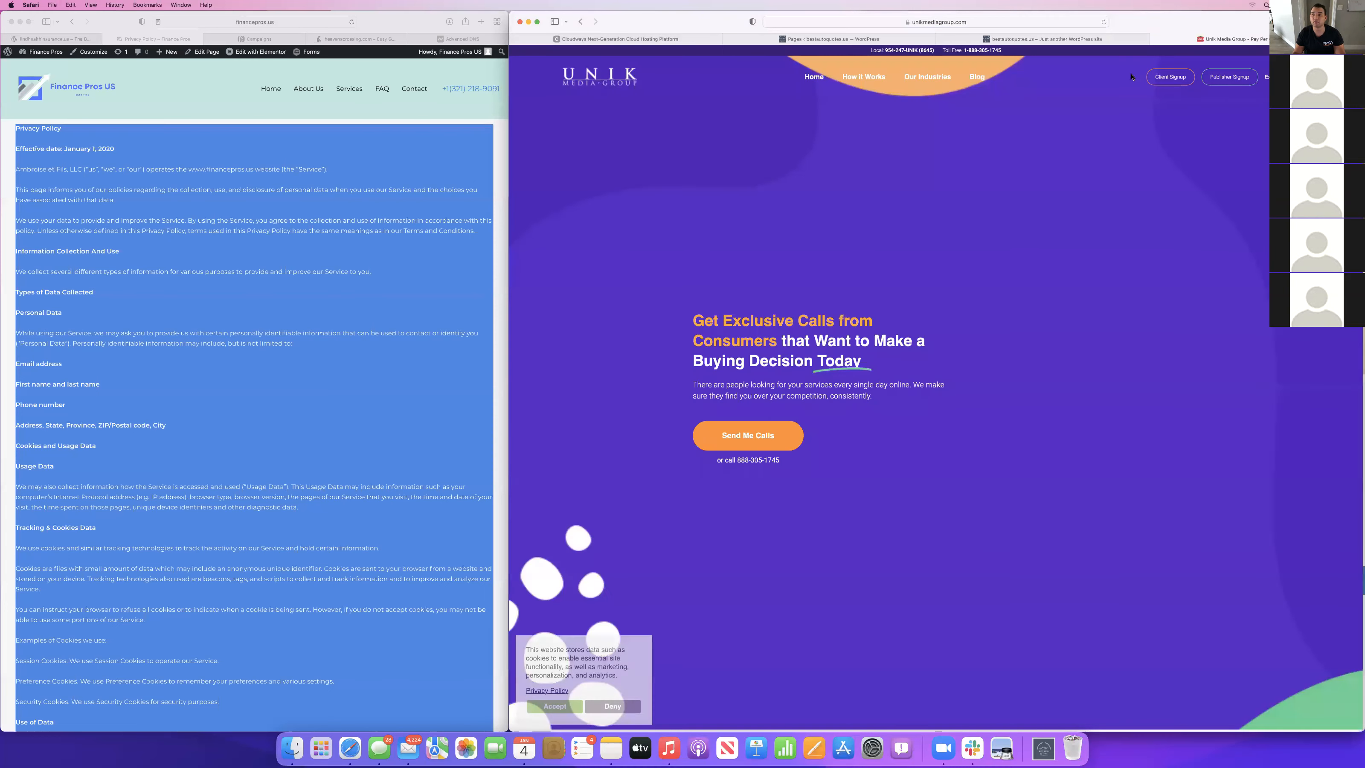
left_click(1171, 77)
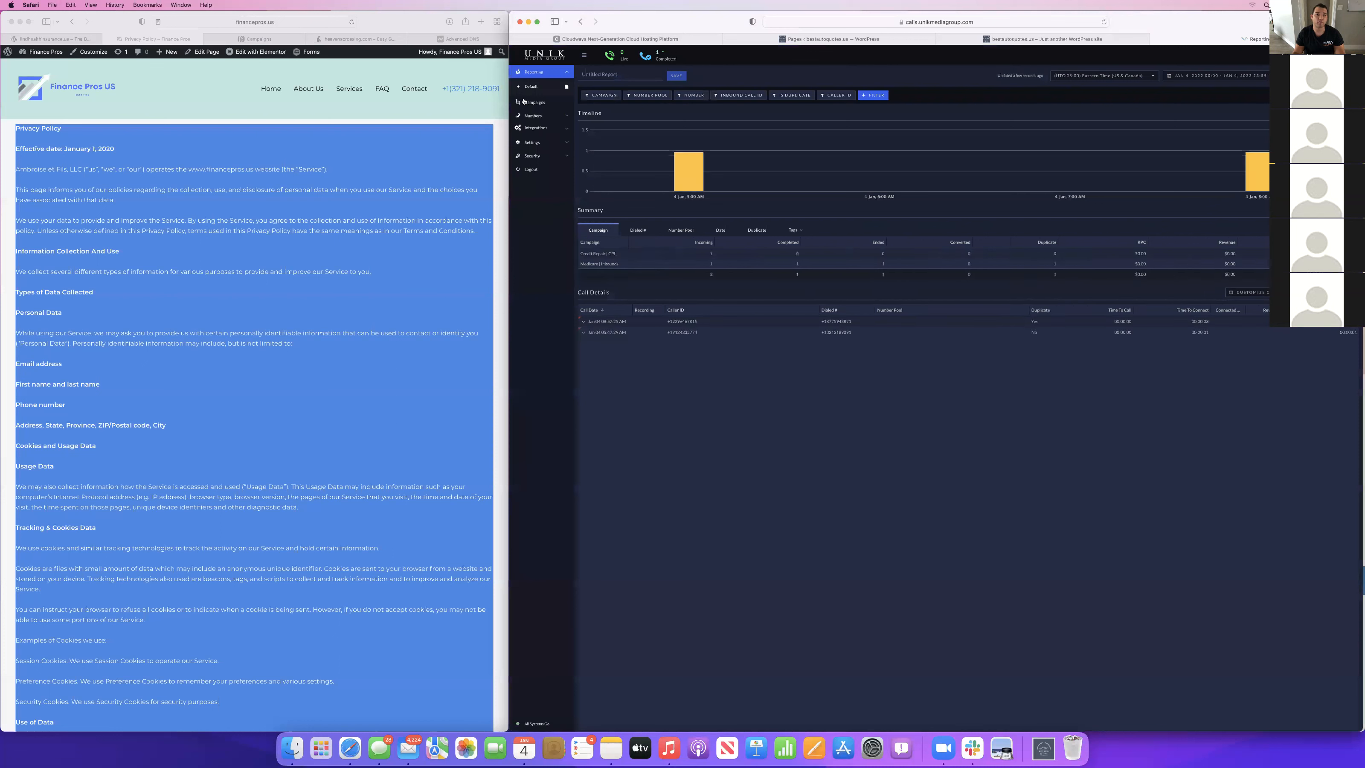
left_click(523, 102)
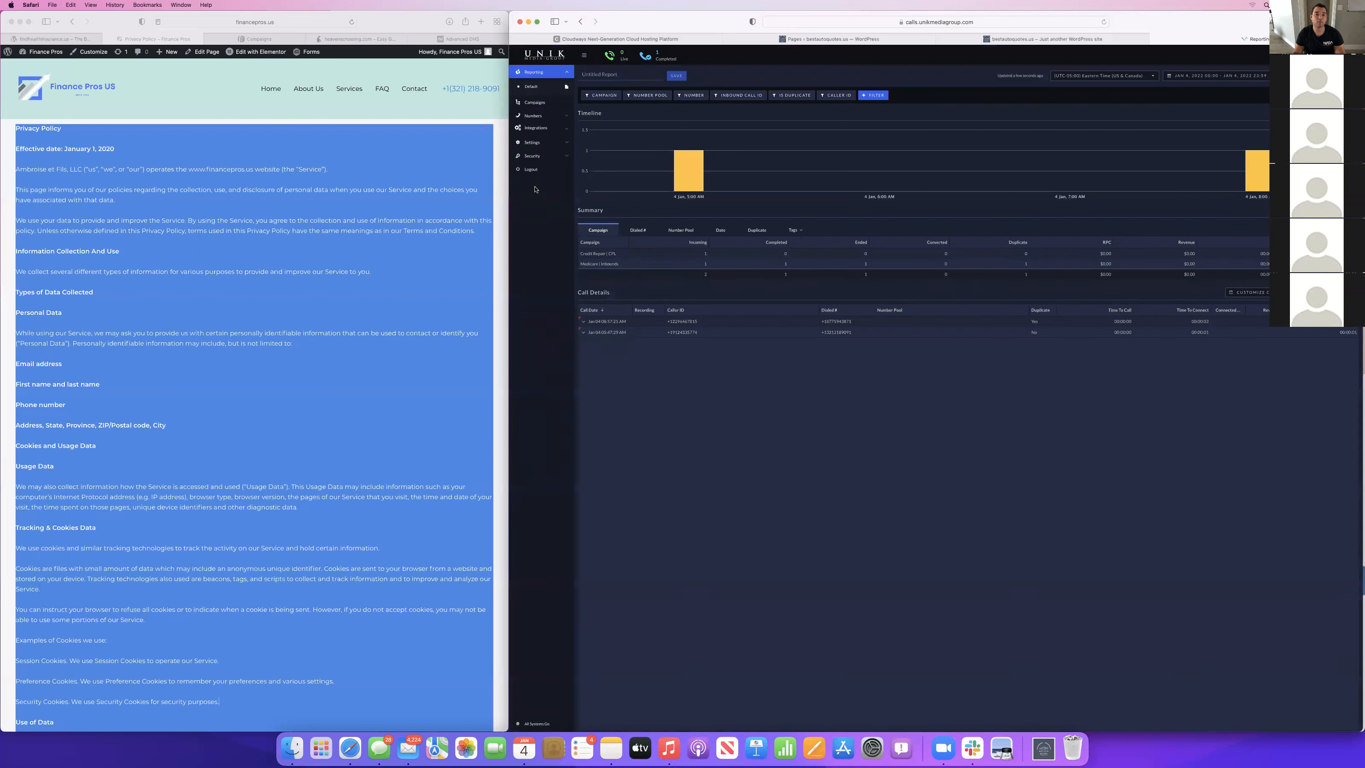
left_click(534, 102)
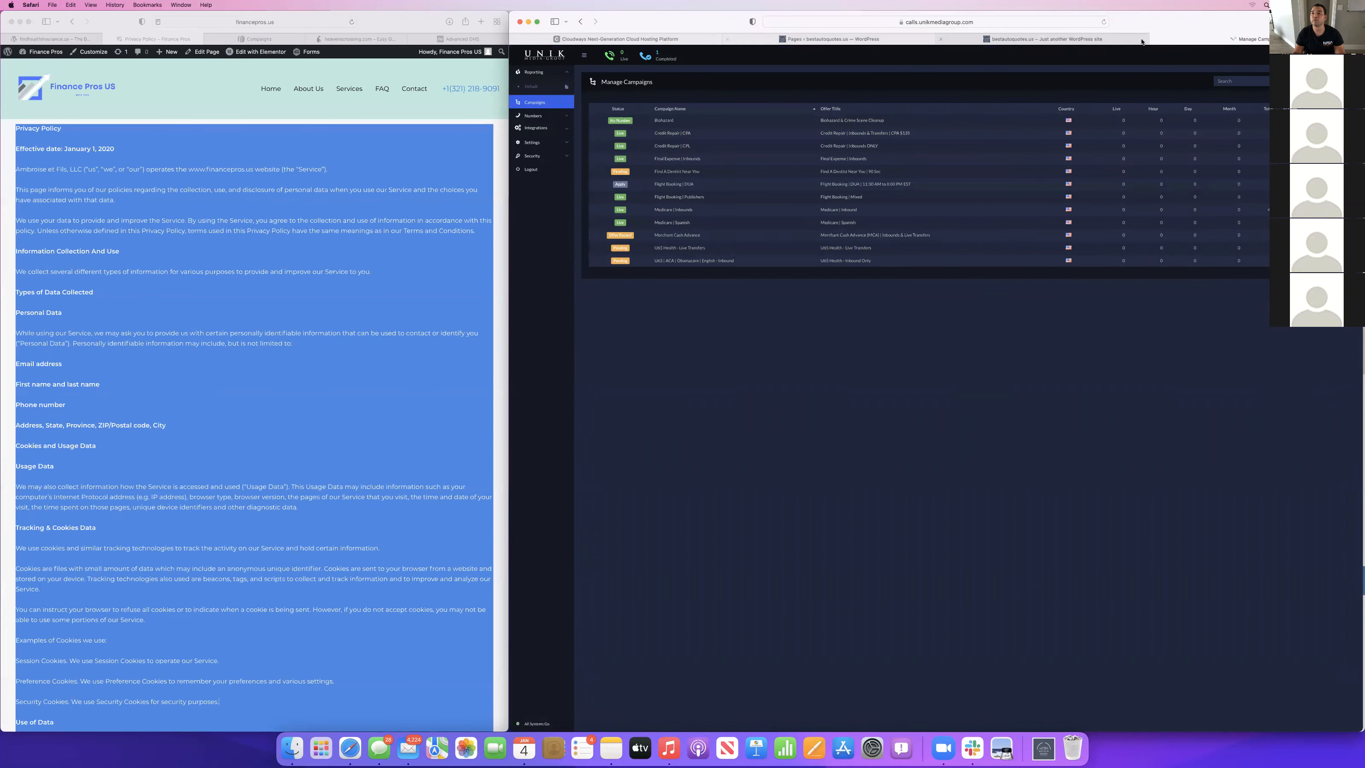
left_click(1156, 40)
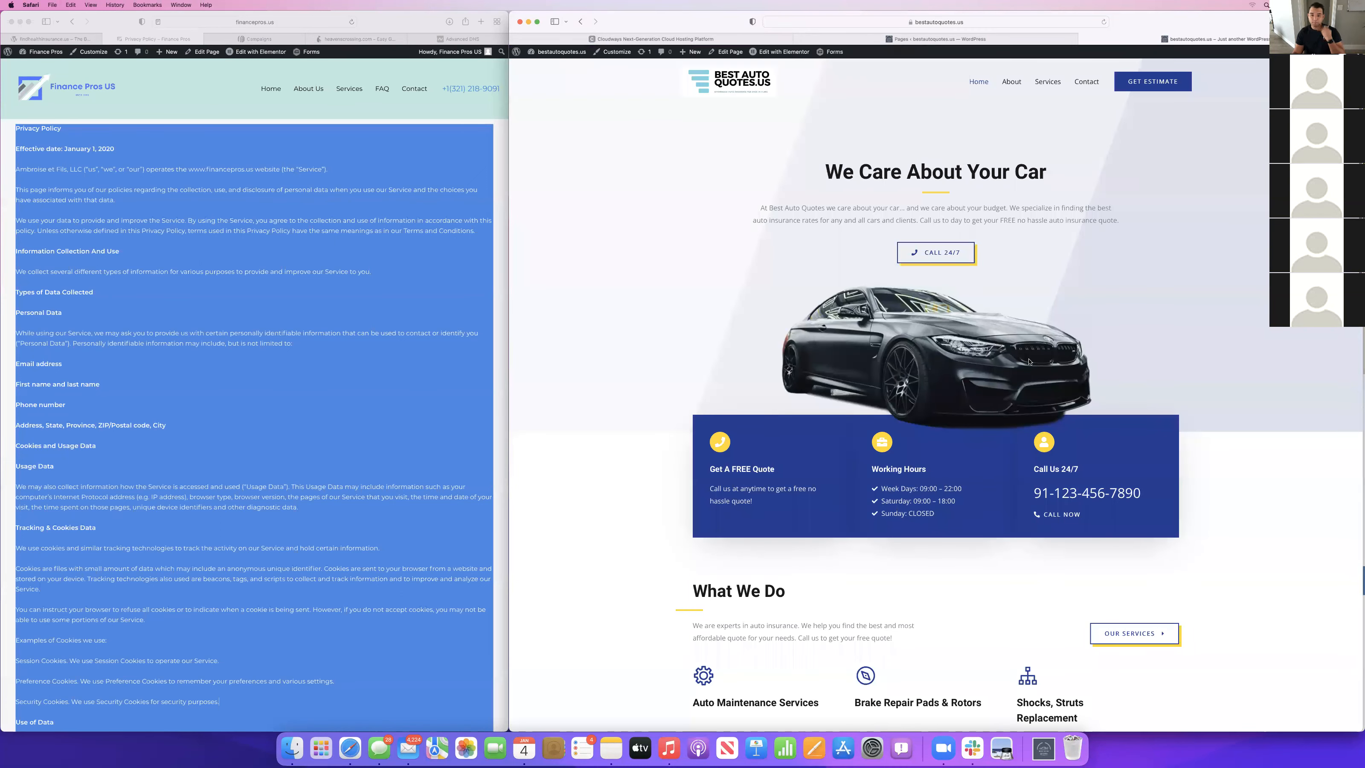
Review the live site's Home, Services, Contact and About pages for their layout and content.
scroll(975, 592, "down", 20)
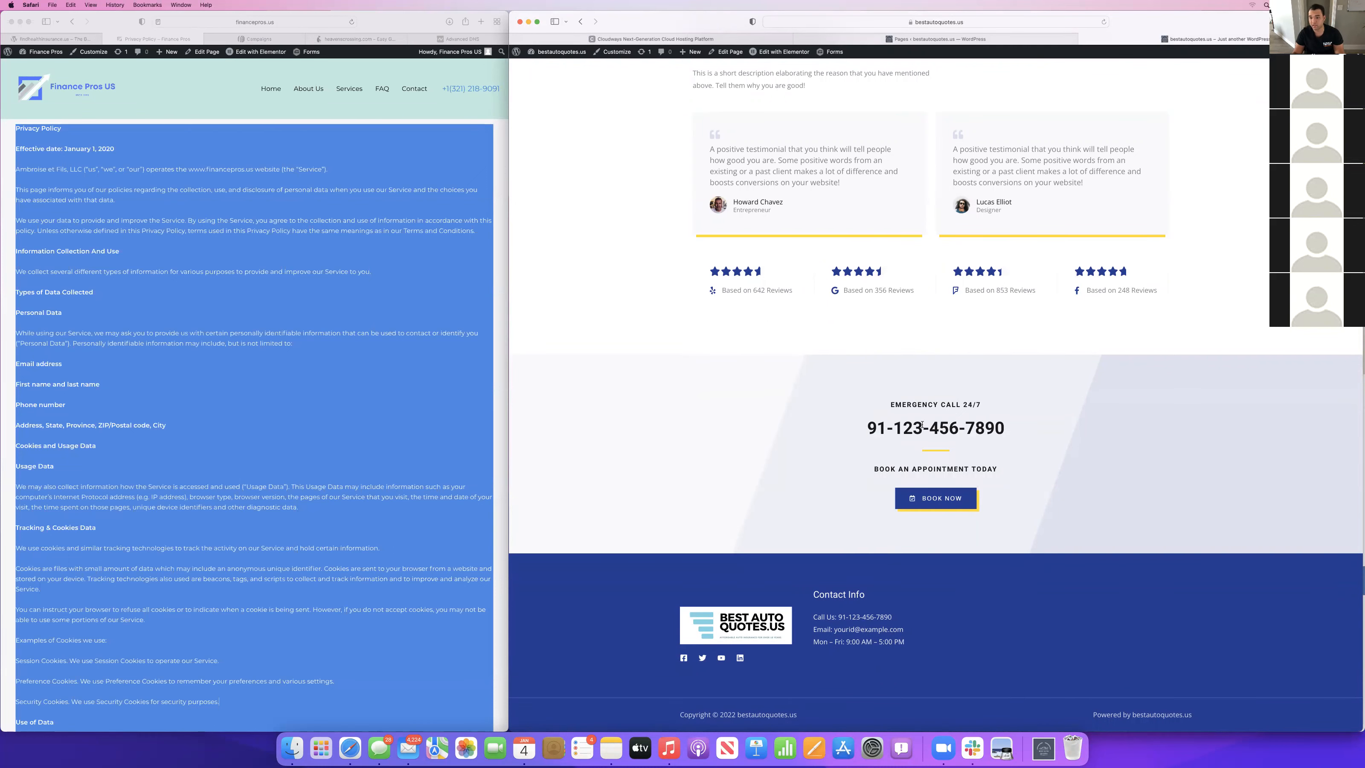
scroll(921, 425, "up", 20)
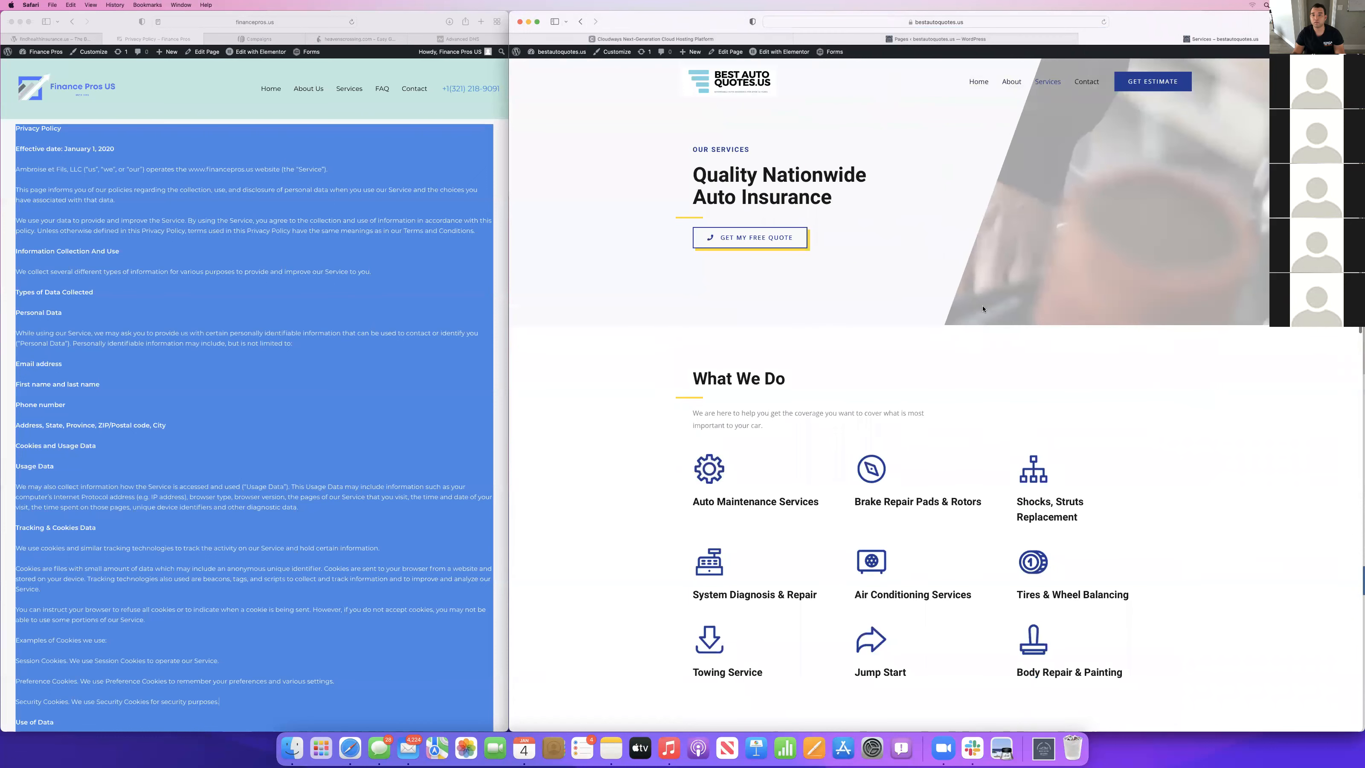
left_click(1087, 82)
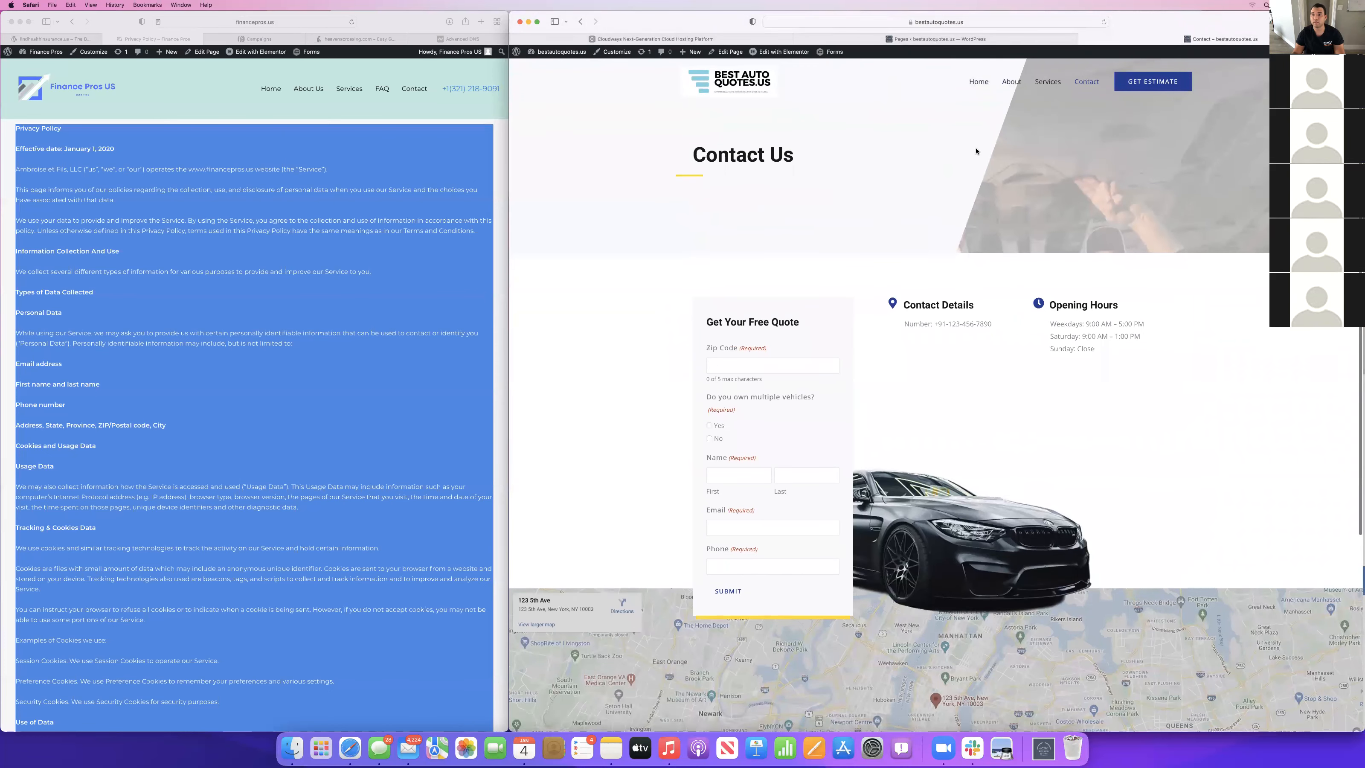
left_click(976, 90)
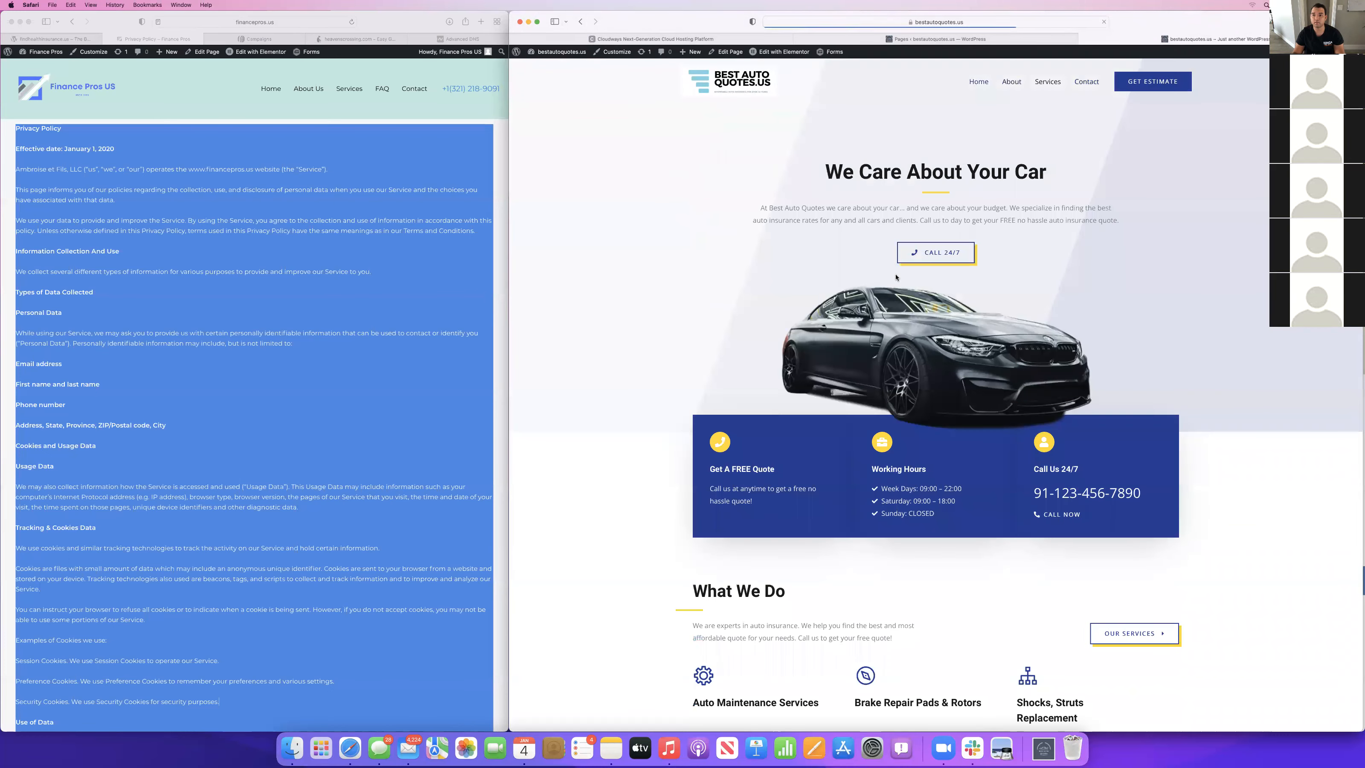
scroll(943, 433, "down", 5)
scroll(942, 434, "up", 5)
scroll(942, 434, "down", 5)
scroll(943, 434, "down", 10)
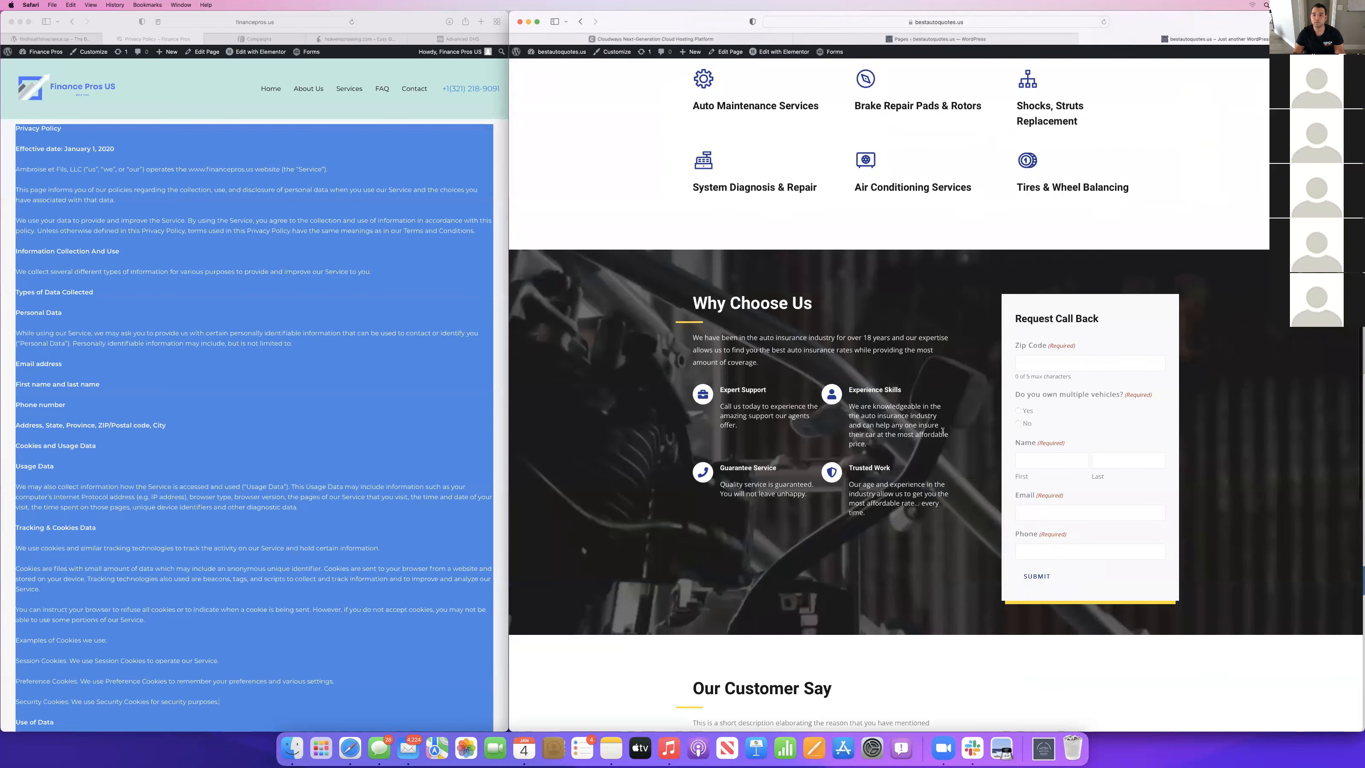
key("super+r")
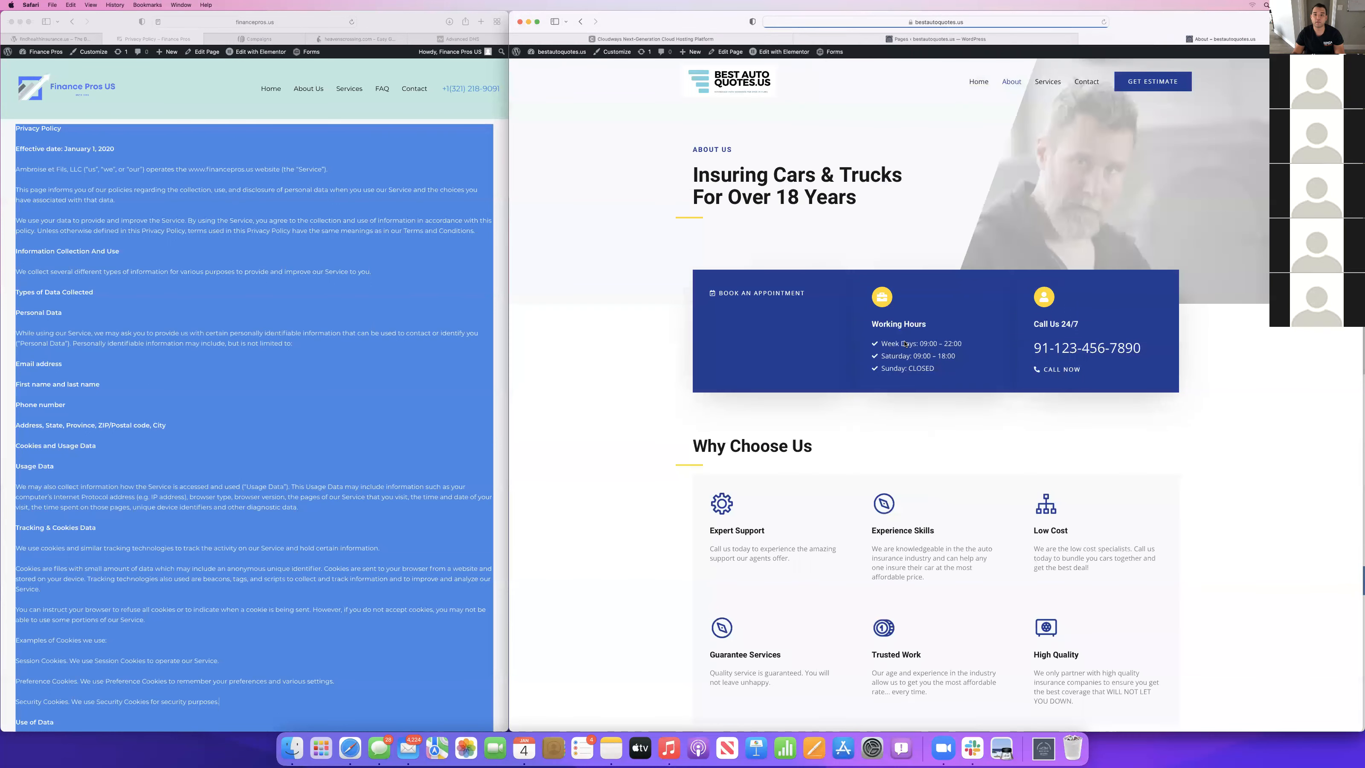
scroll(904, 344, "down", 6)
scroll(904, 344, "up", 6)
scroll(905, 344, "up", 2)
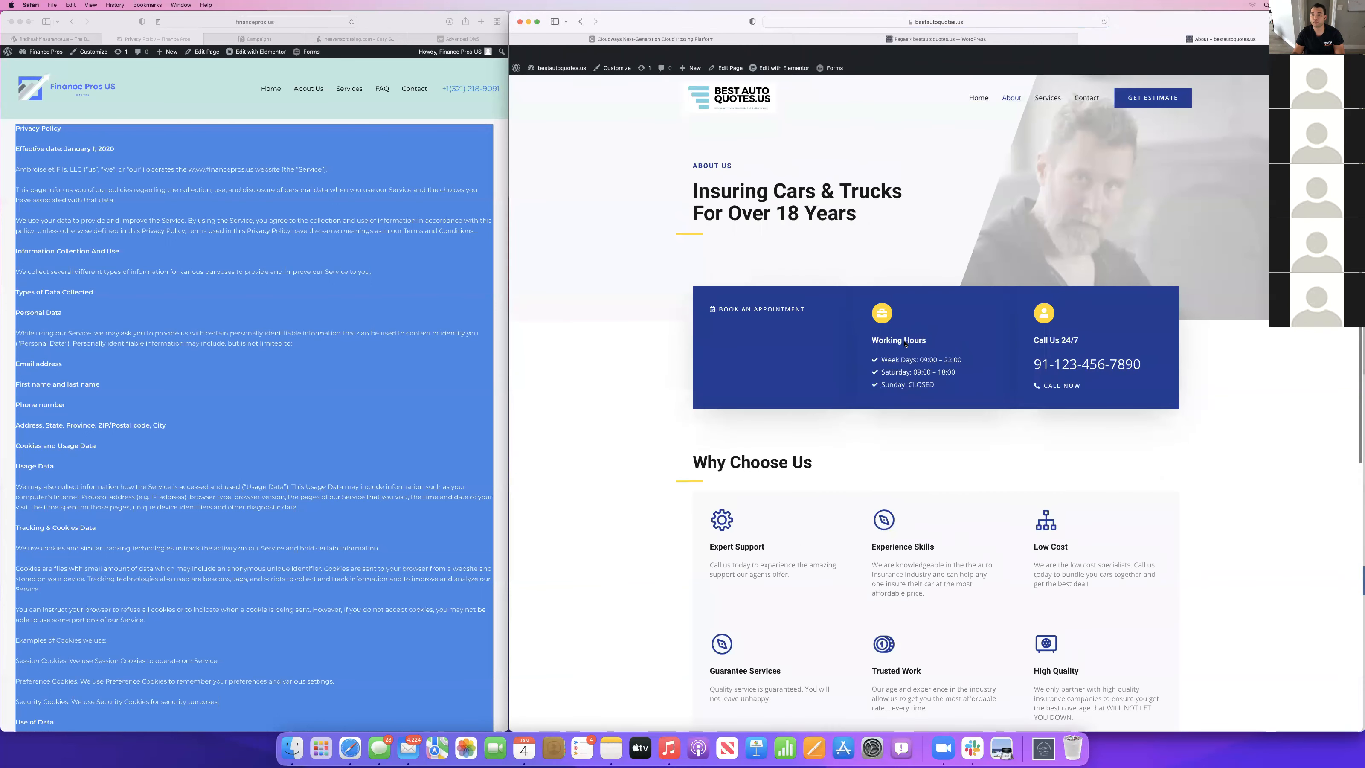
Return to the home page and examine its sections from the hero banner to the customer testimonials.
left_click(977, 82)
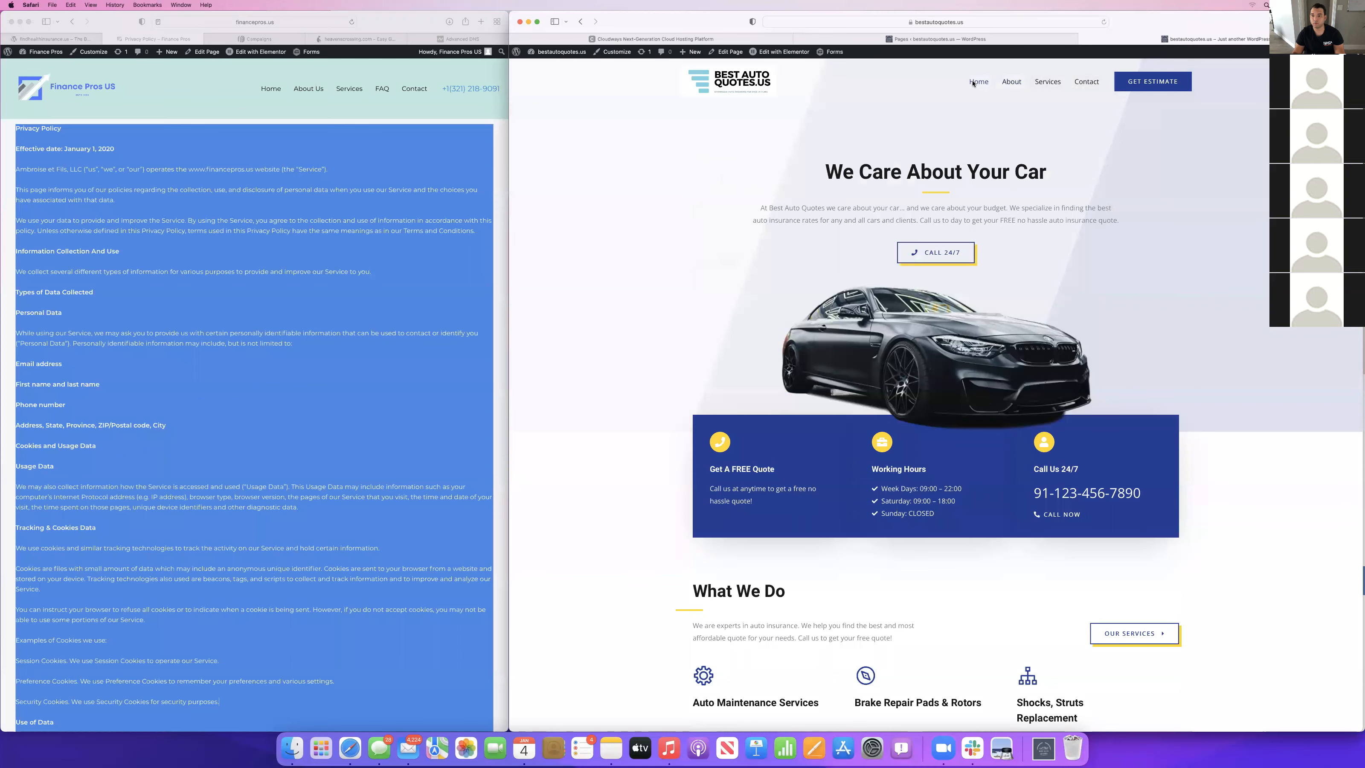
scroll(932, 561, "down", 5)
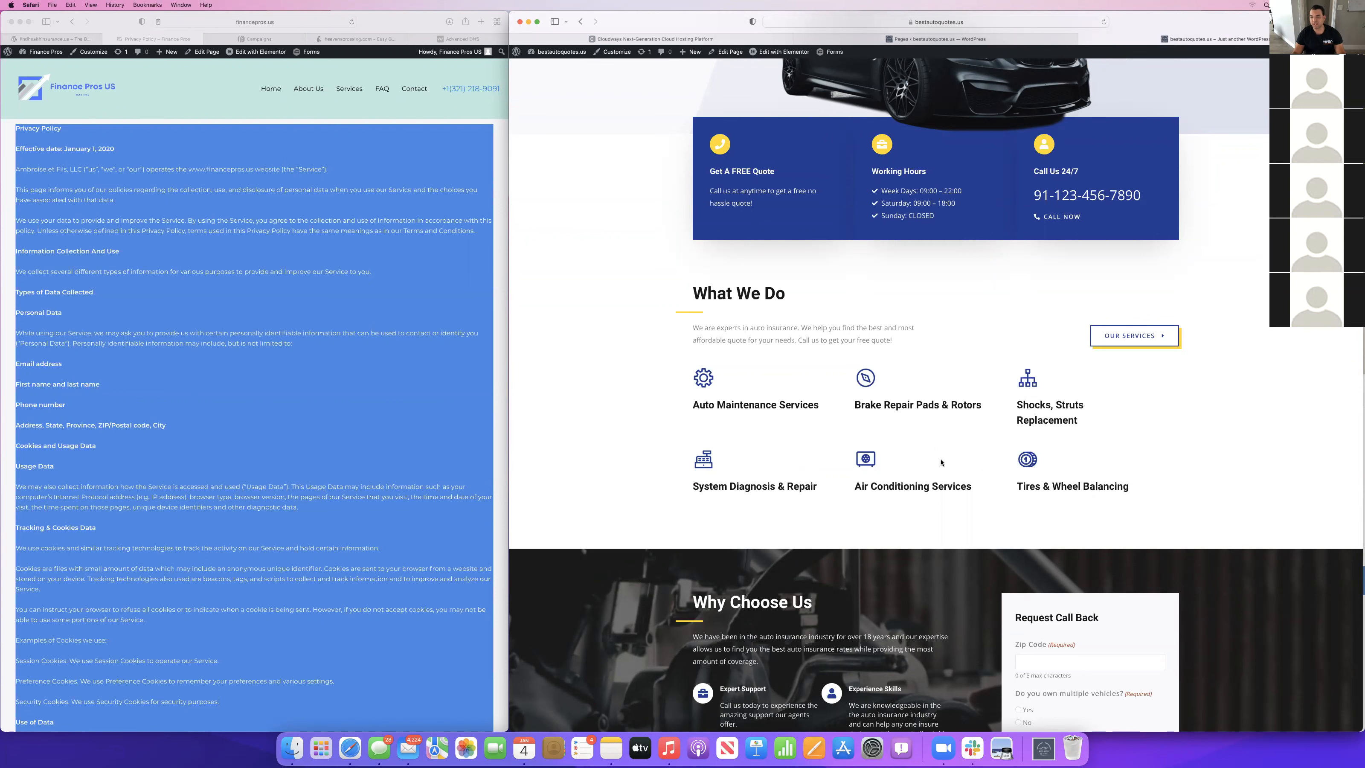
scroll(941, 463, "down", 5)
scroll(941, 461, "up", 5)
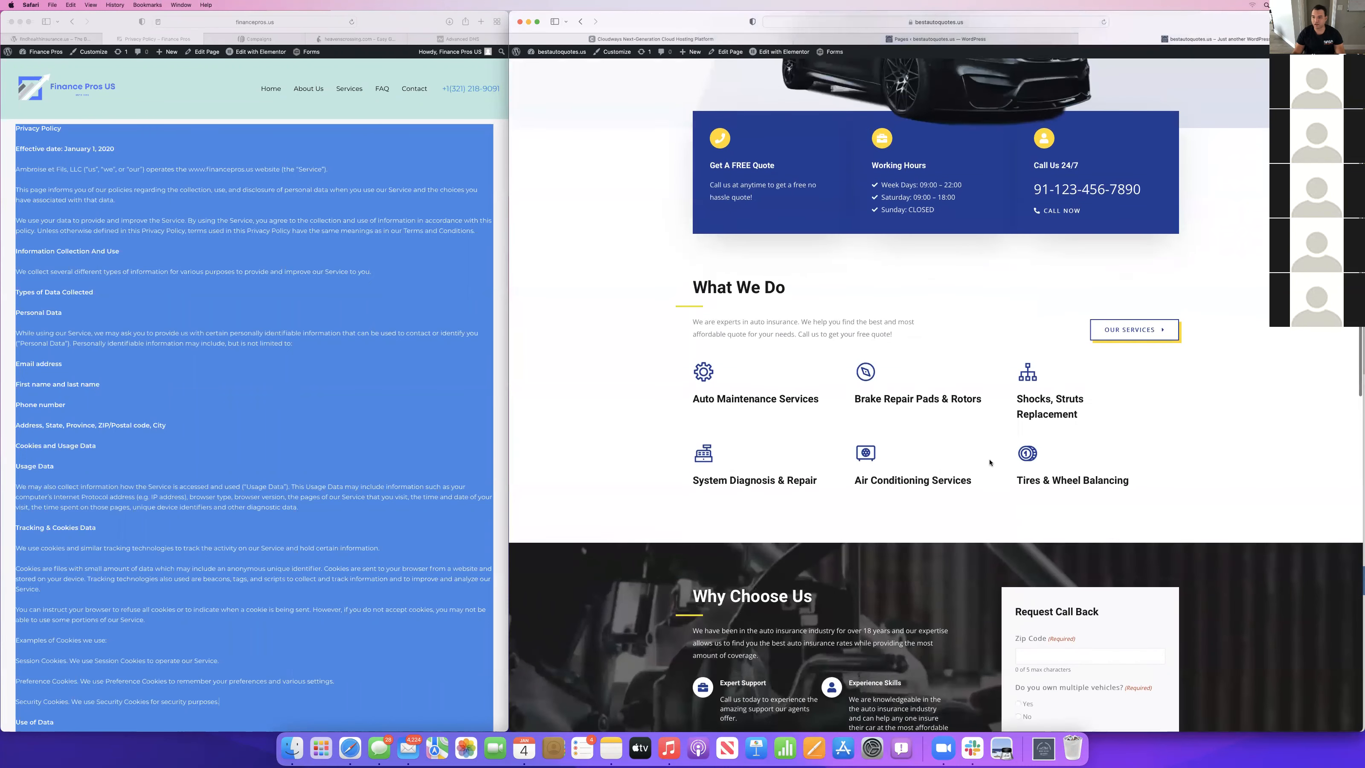
scroll(835, 311, "up", 7)
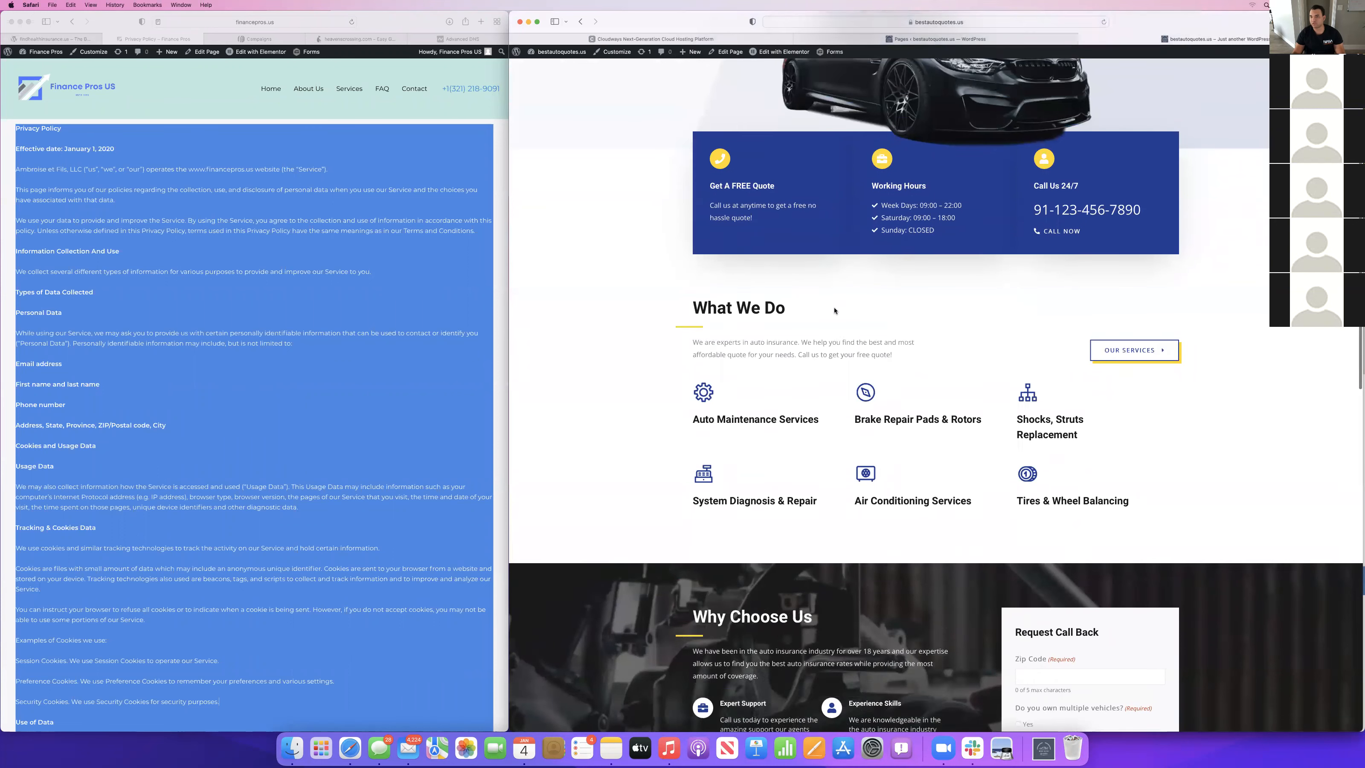
scroll(746, 473, "down", 6)
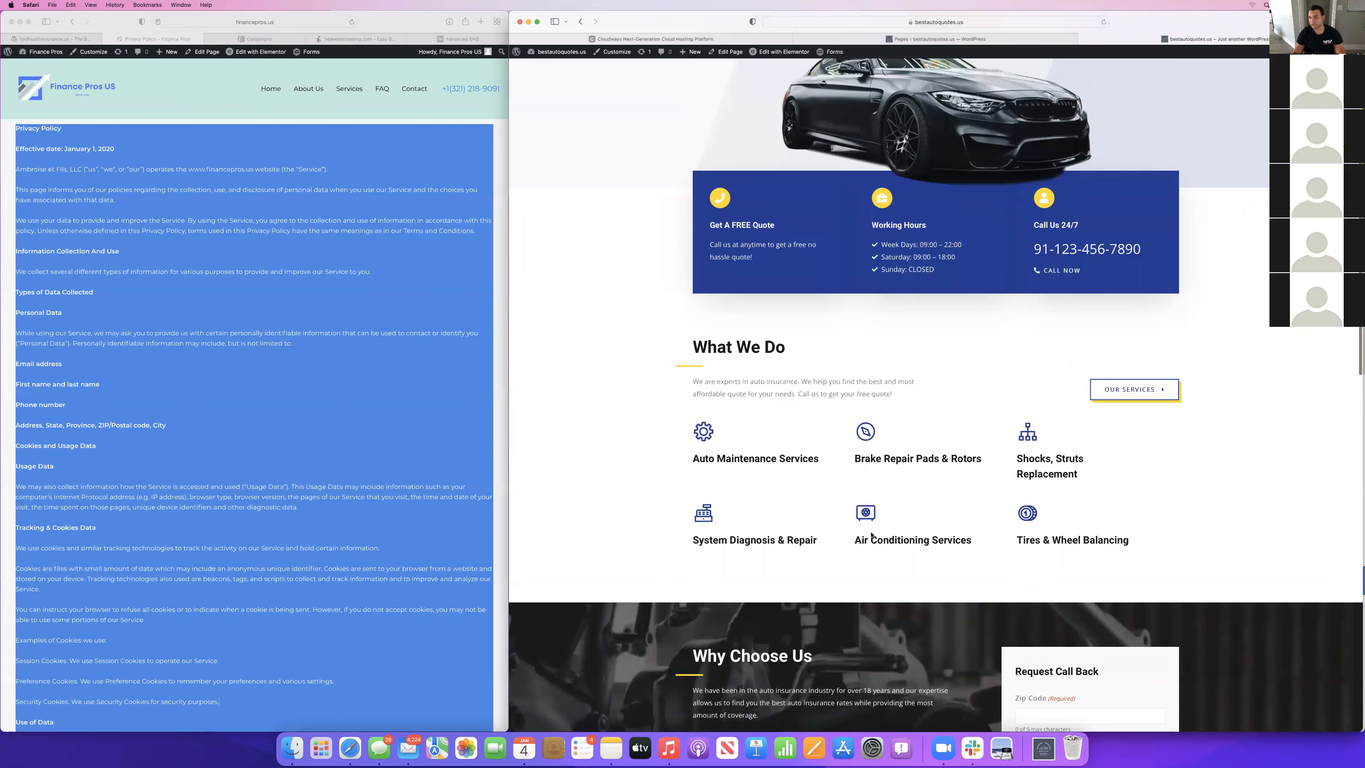
scroll(874, 535, "down", 5)
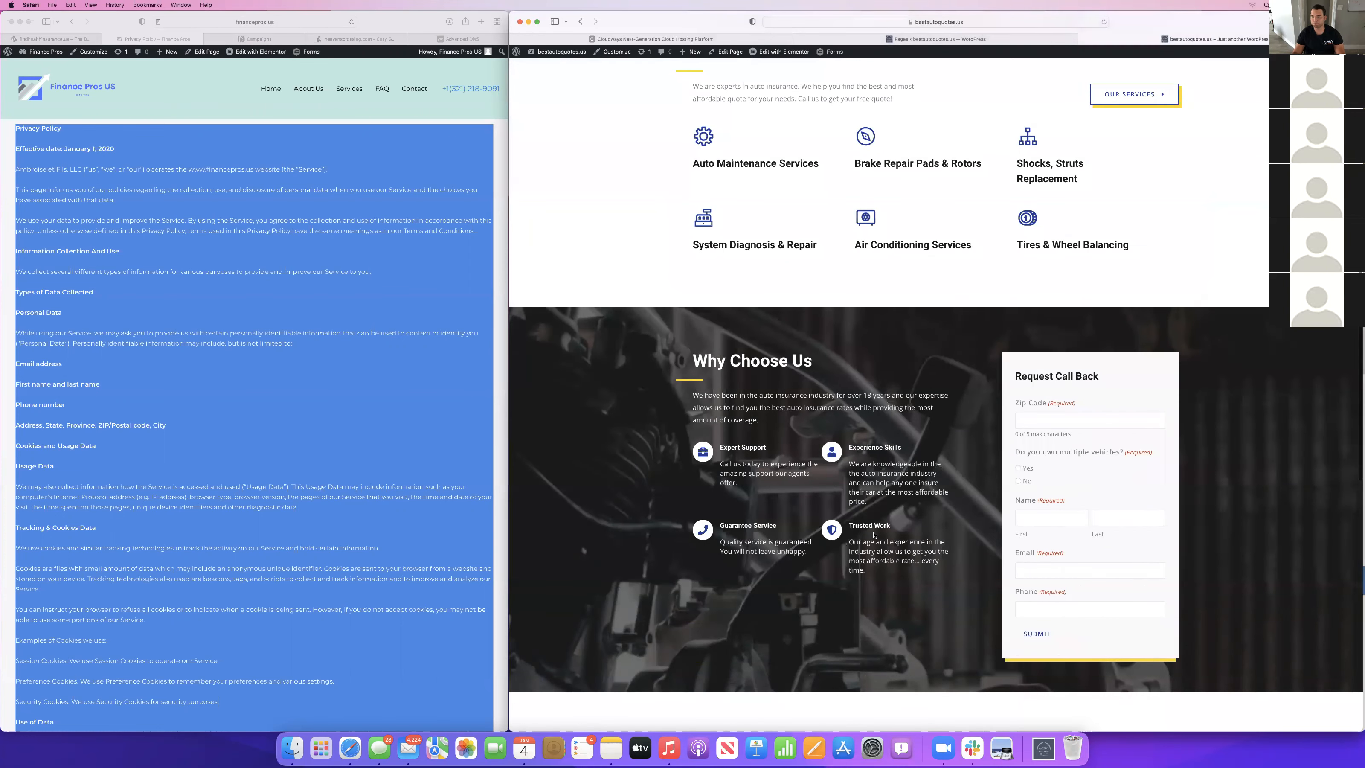
scroll(874, 535, "down", 6)
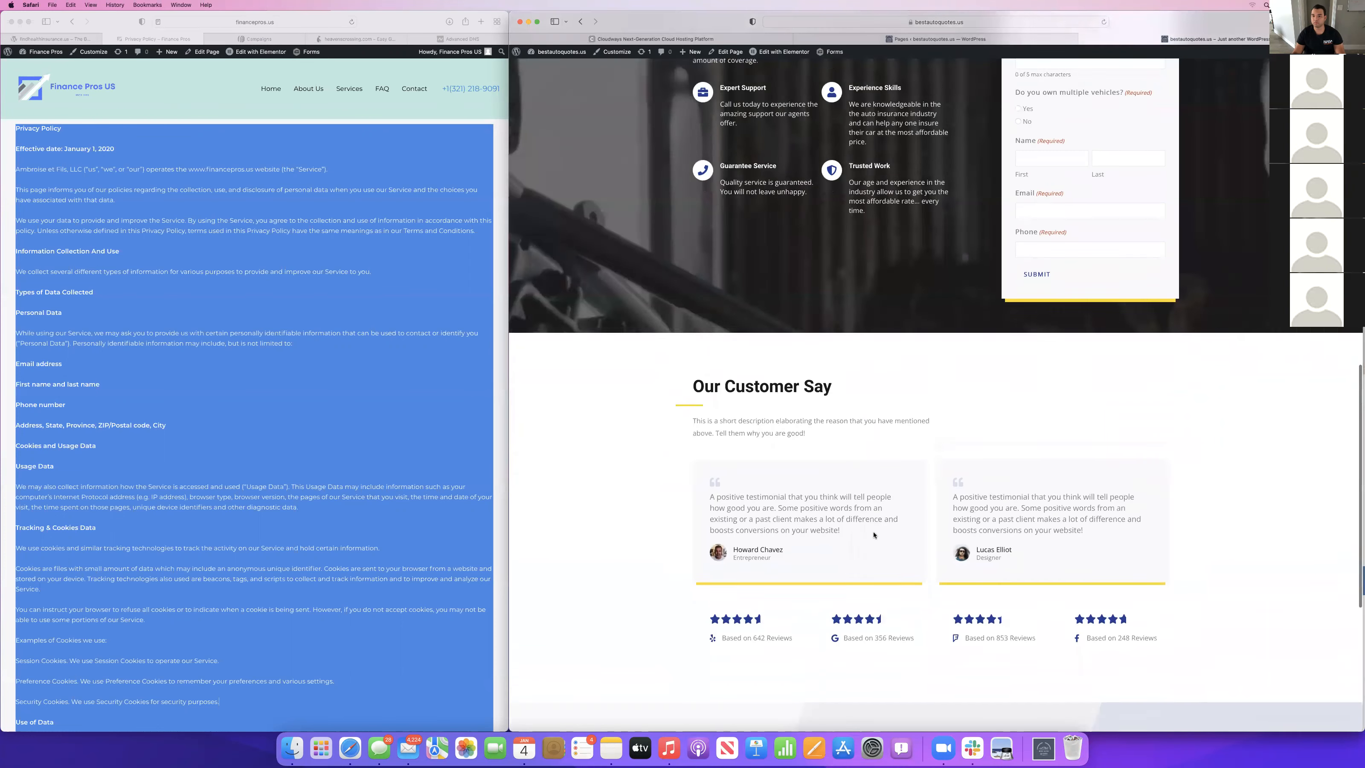
scroll(904, 422, "up", 10)
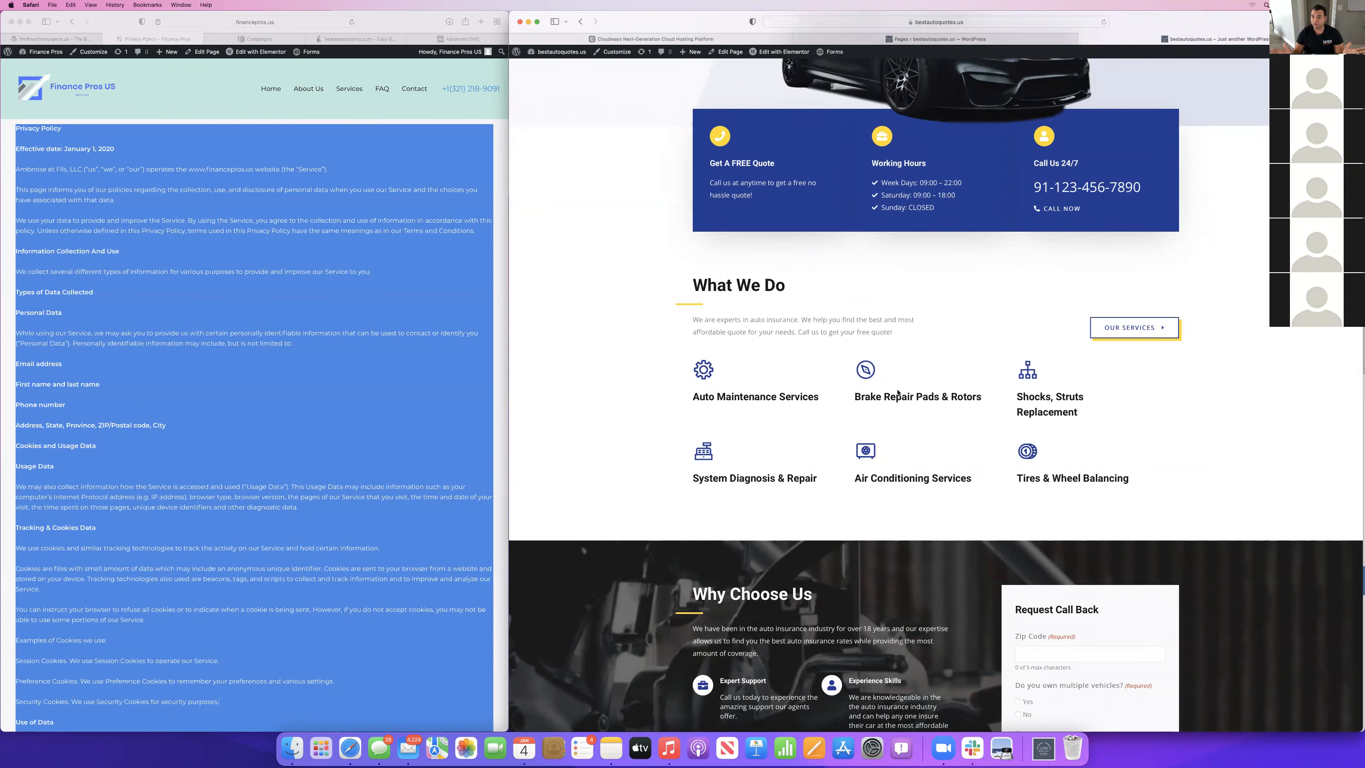
scroll(897, 392, "up", 6)
scroll(897, 392, "down", 3)
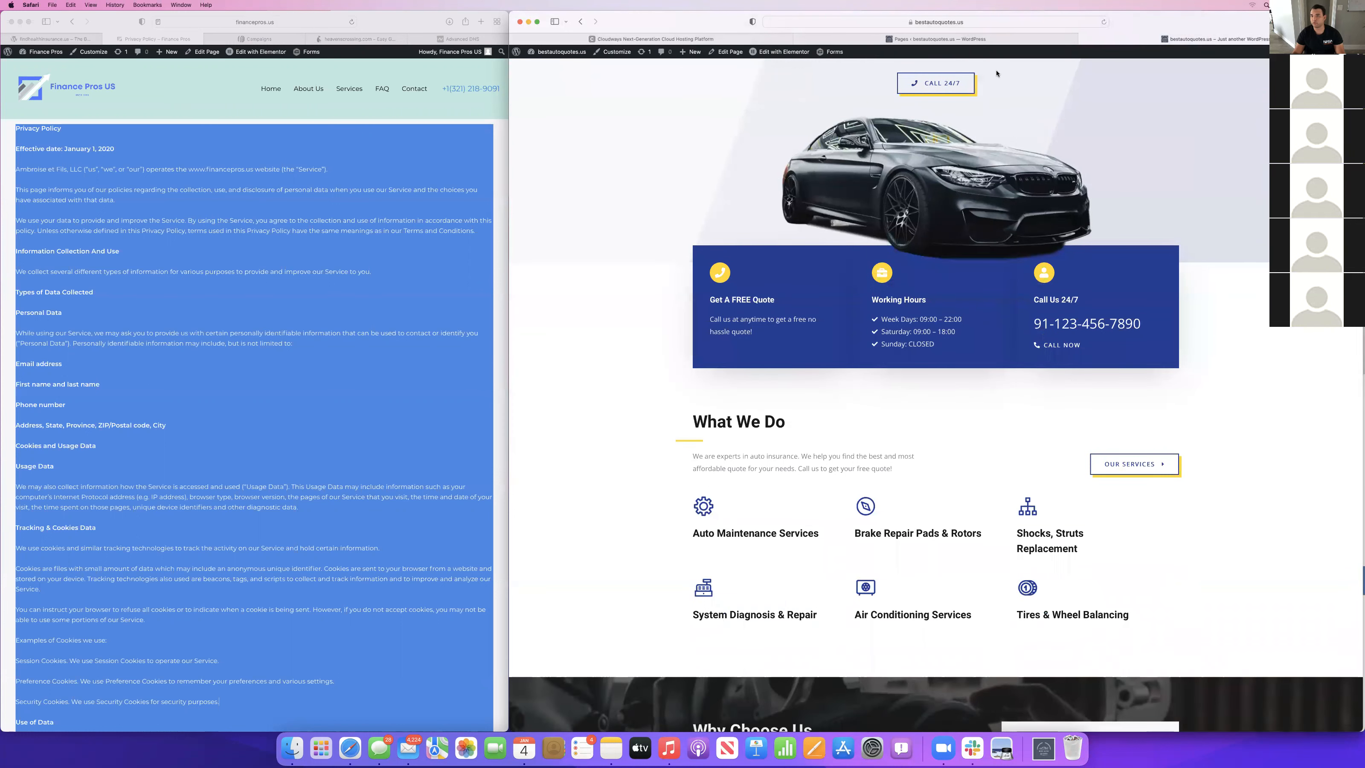
scroll(997, 74, "up", 3)
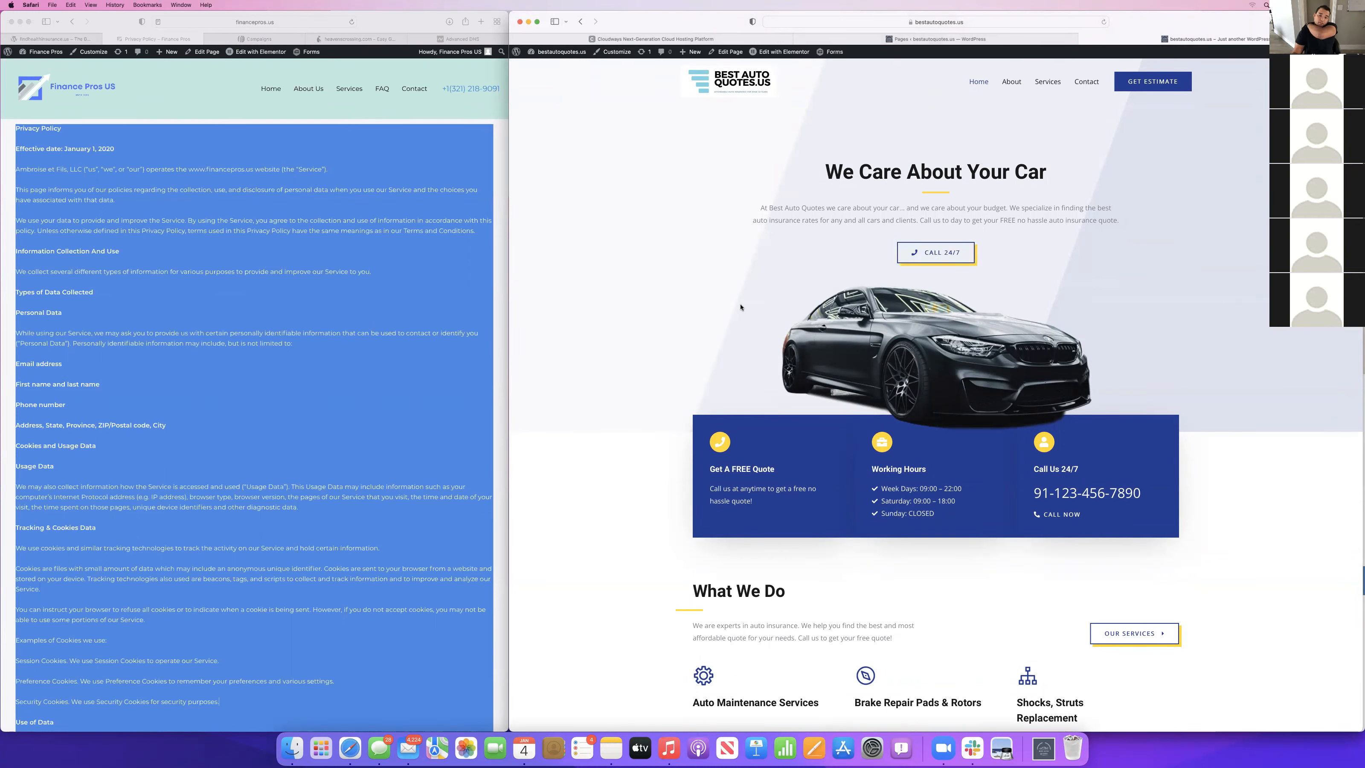
scroll(978, 387, "down", 20)
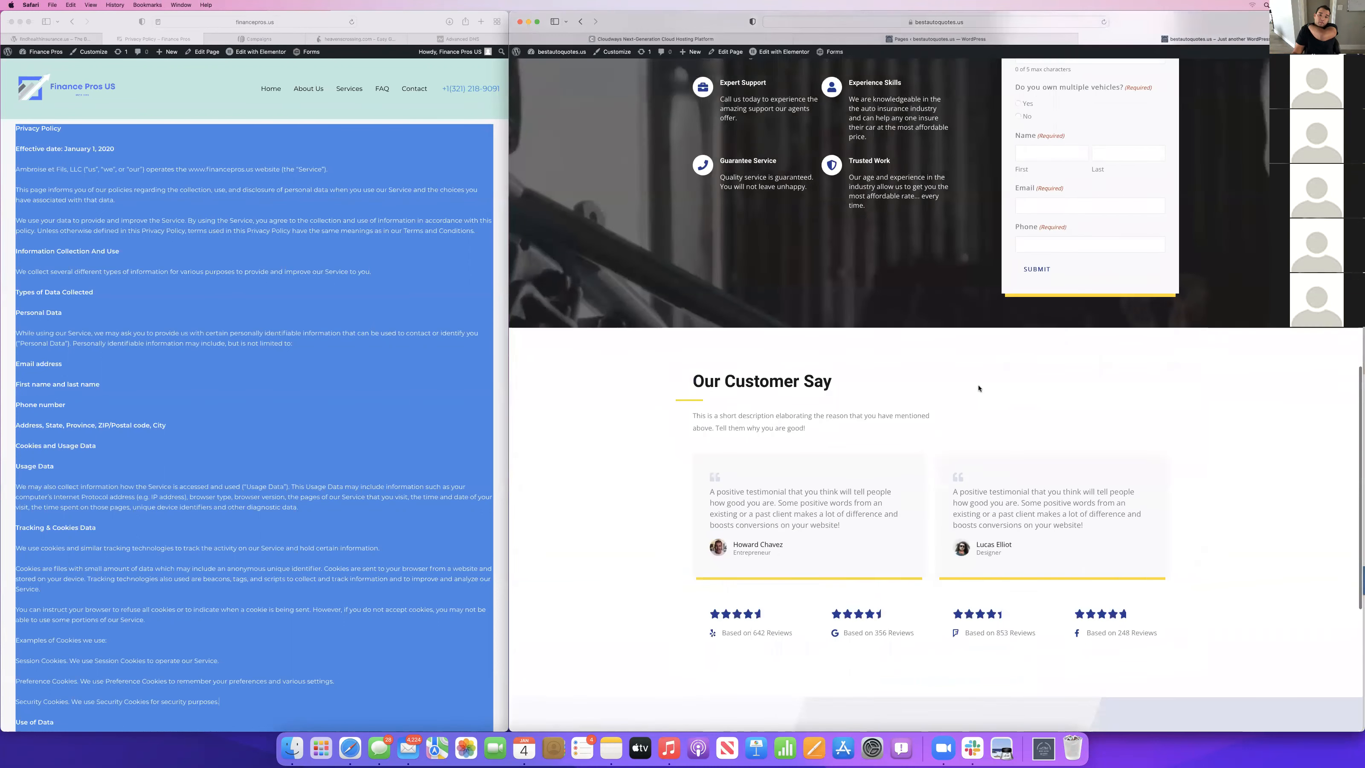
scroll(978, 388, "up", 20)
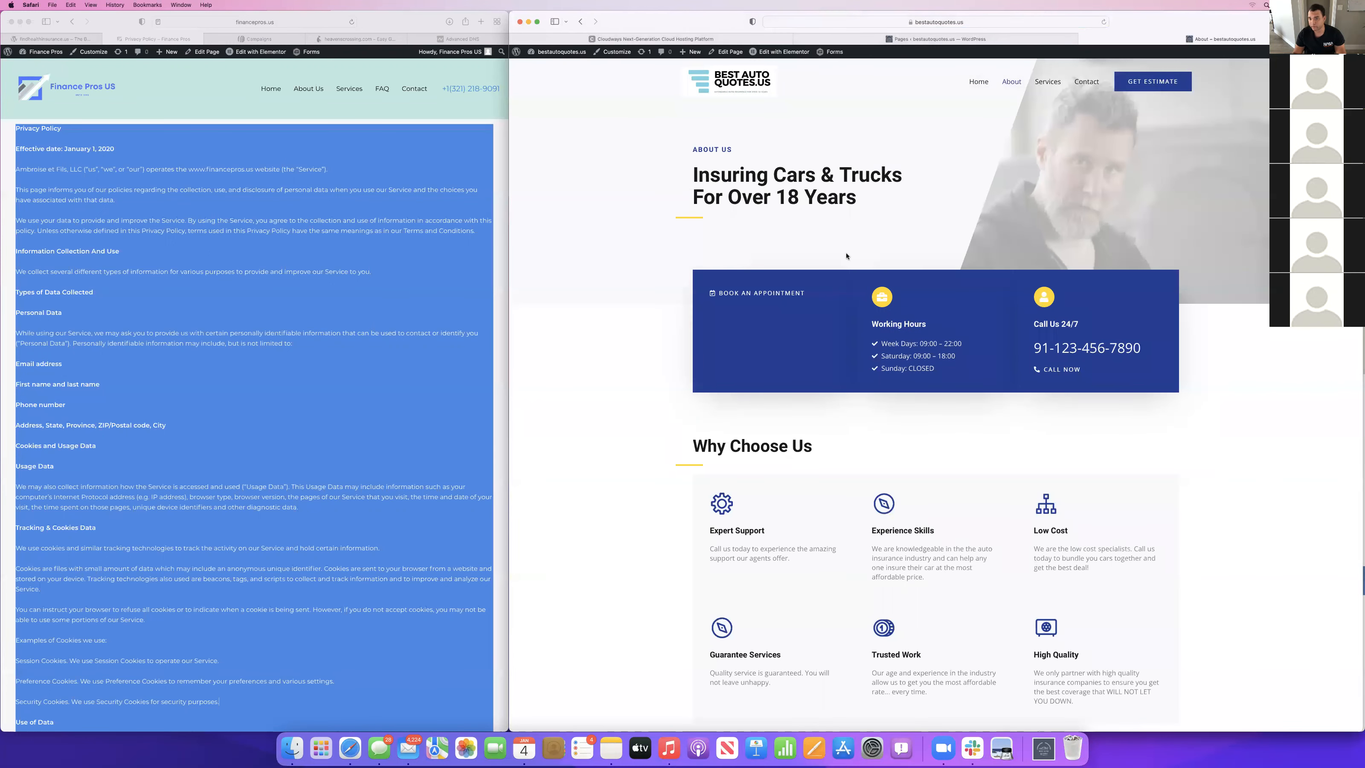
Examine the live Services page from the What We Do list through the testimonials to the footer.
scroll(1063, 547, "down", 10)
scroll(1062, 547, "up", 10)
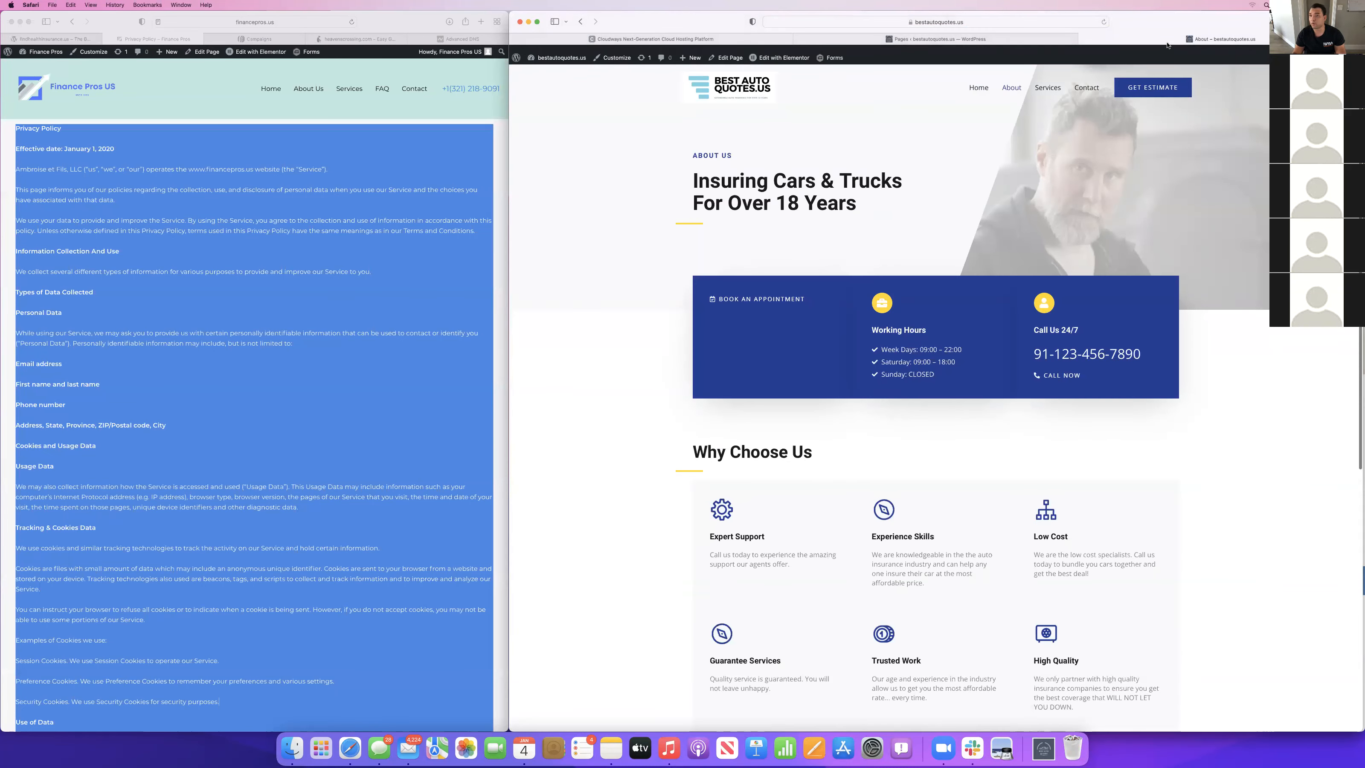
left_click(1047, 81)
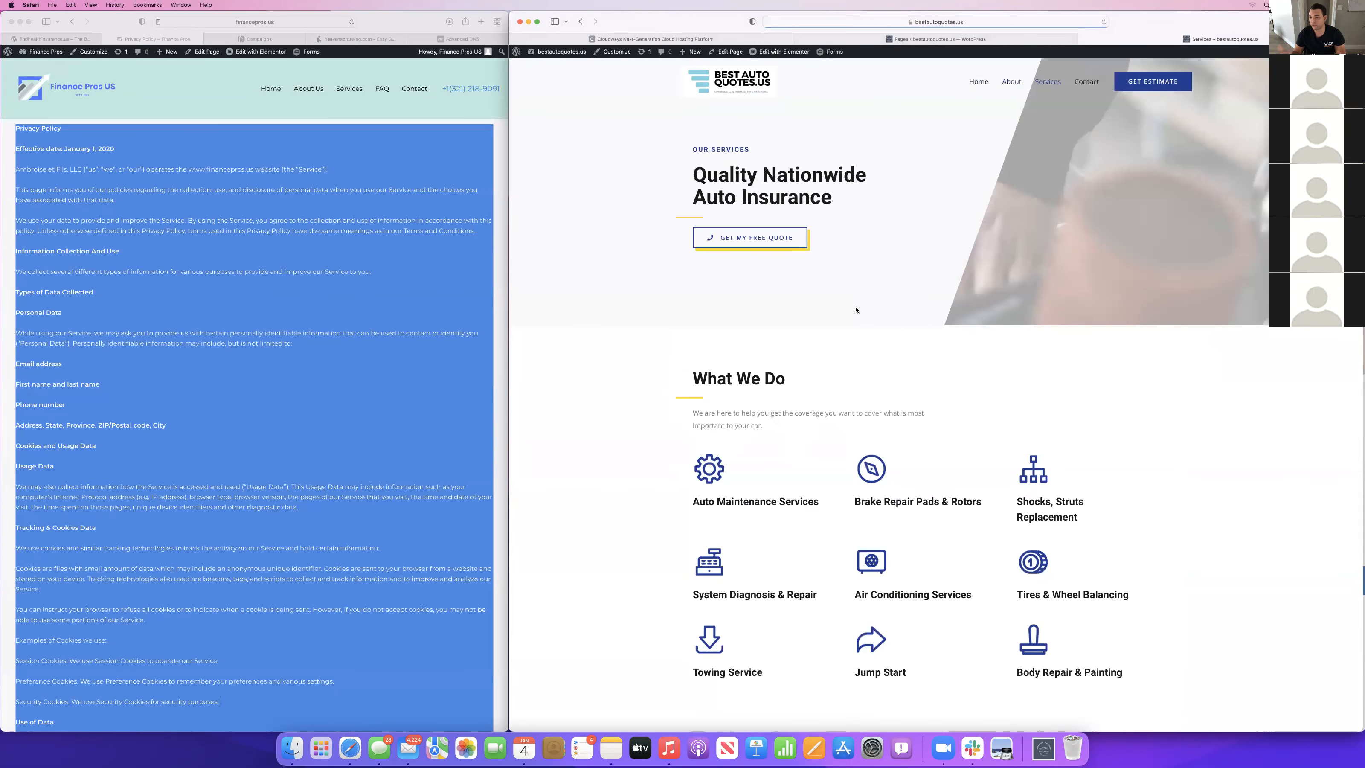
scroll(882, 483, "down", 5)
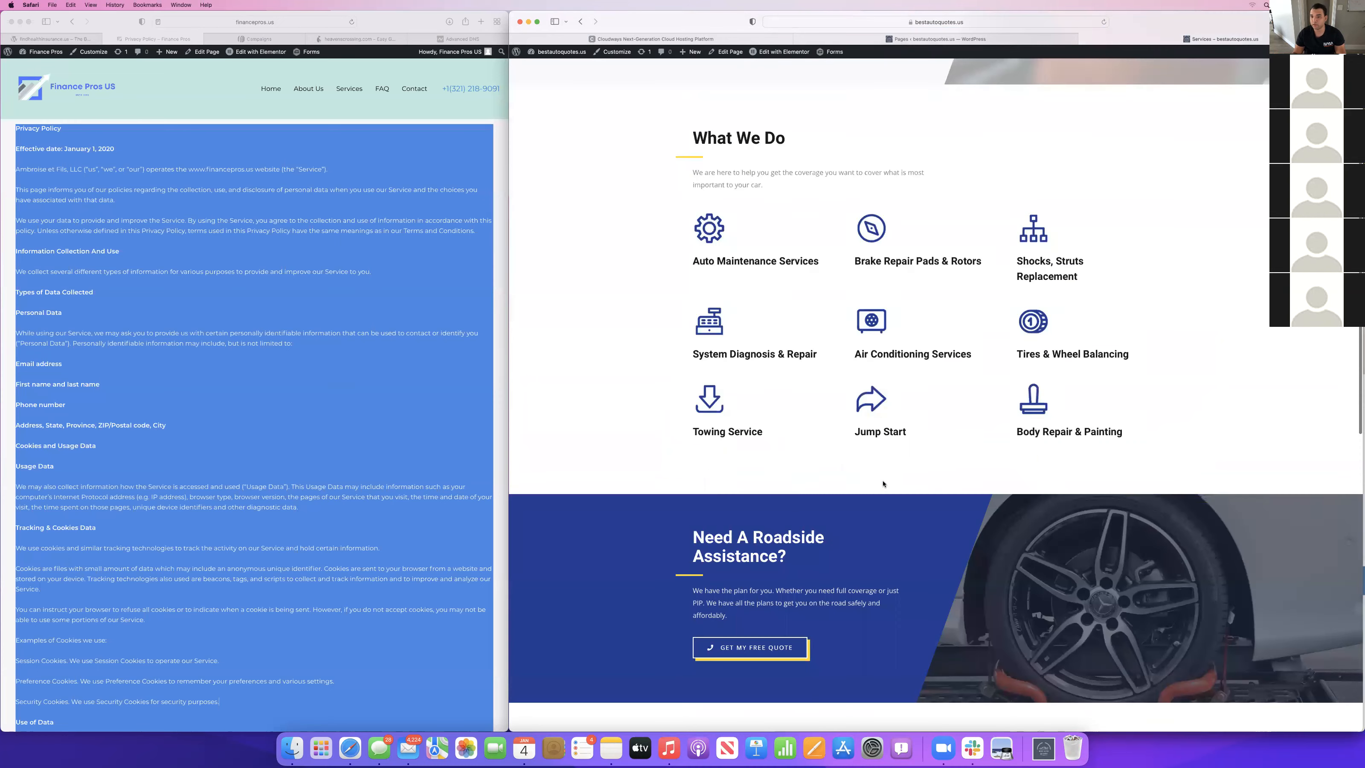
scroll(883, 483, "down", 2)
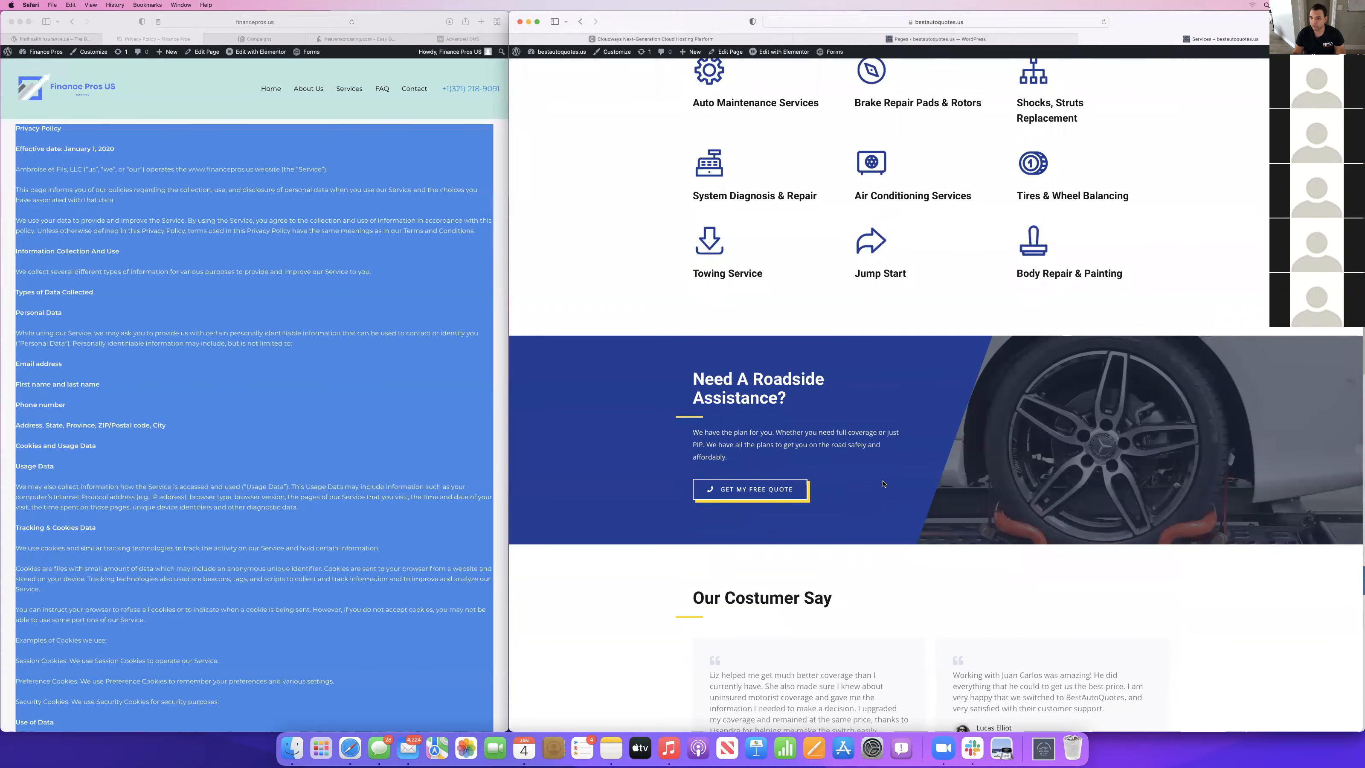
scroll(883, 483, "down", 2)
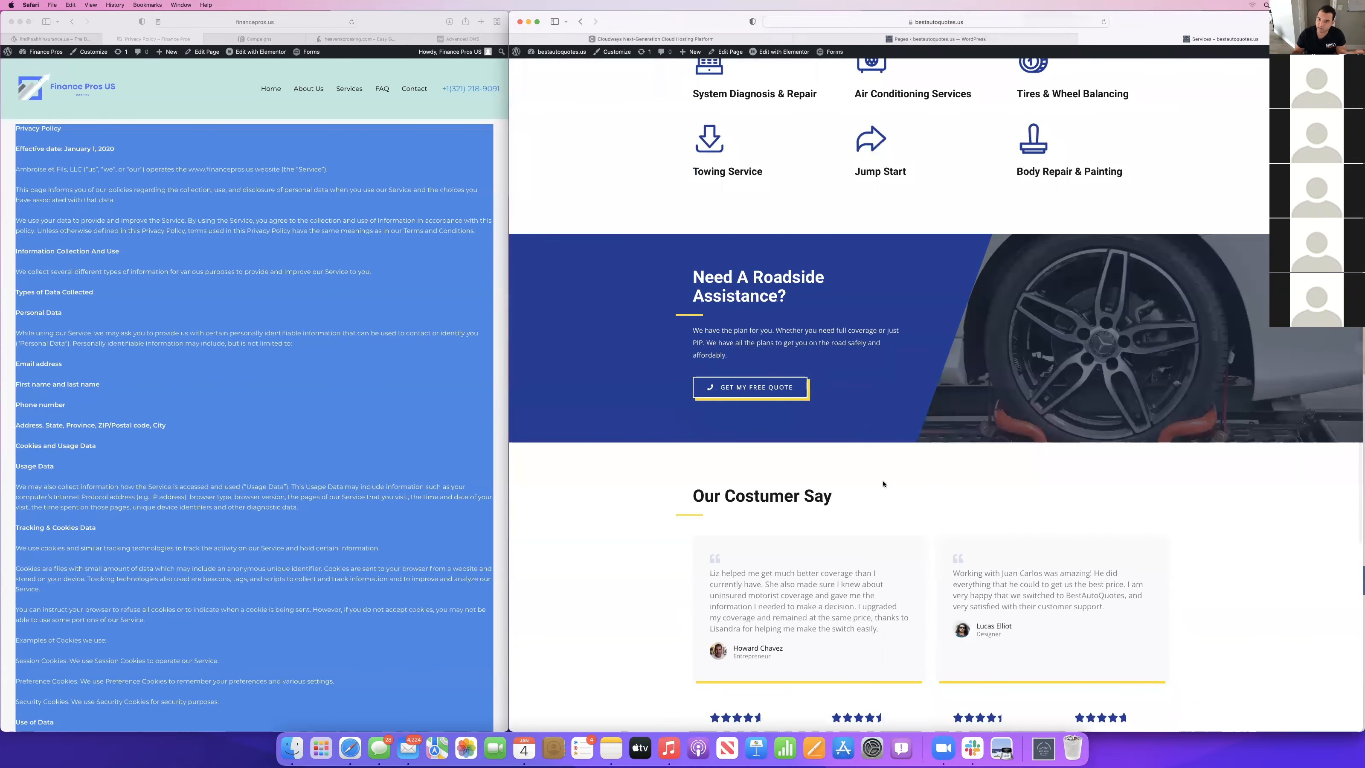
scroll(883, 483, "down", 5)
scroll(883, 482, "down", 3)
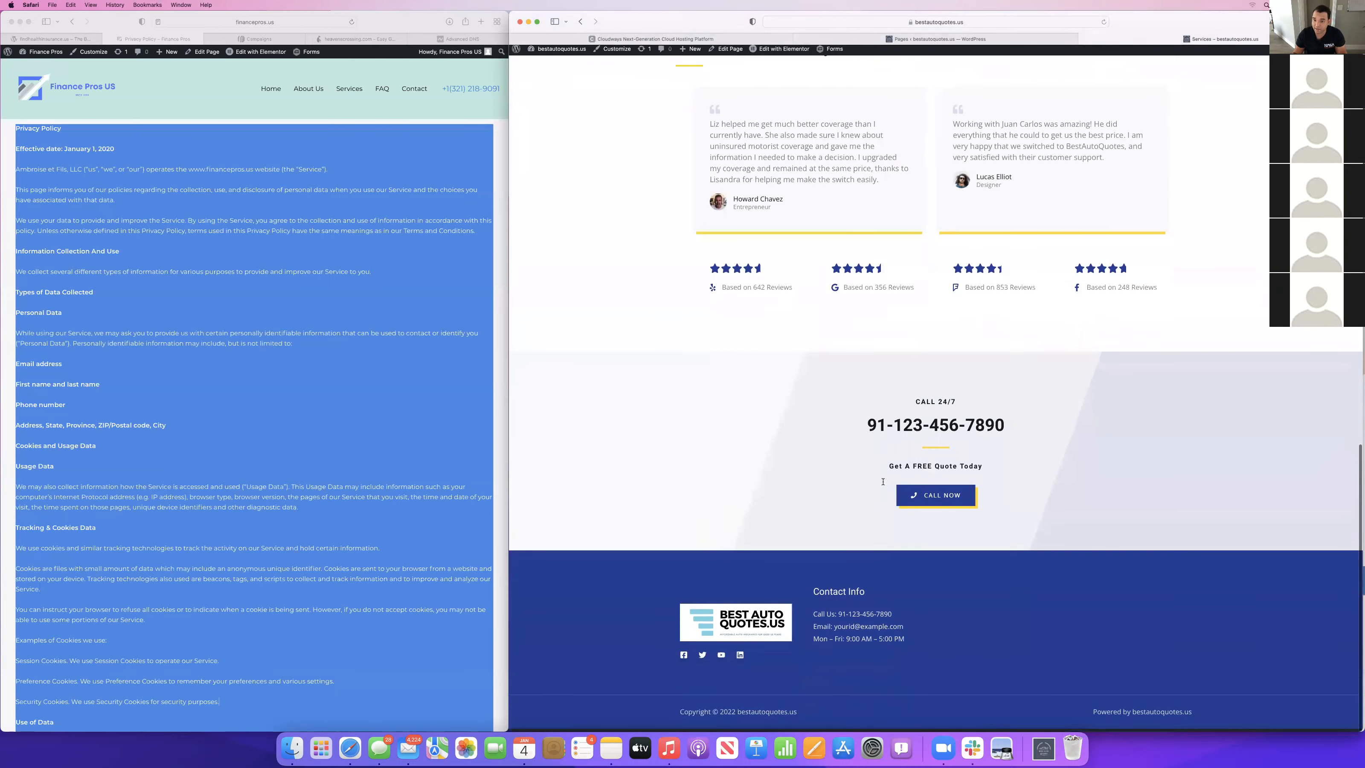
scroll(883, 484, "up", 2)
scroll(883, 483, "down", 2)
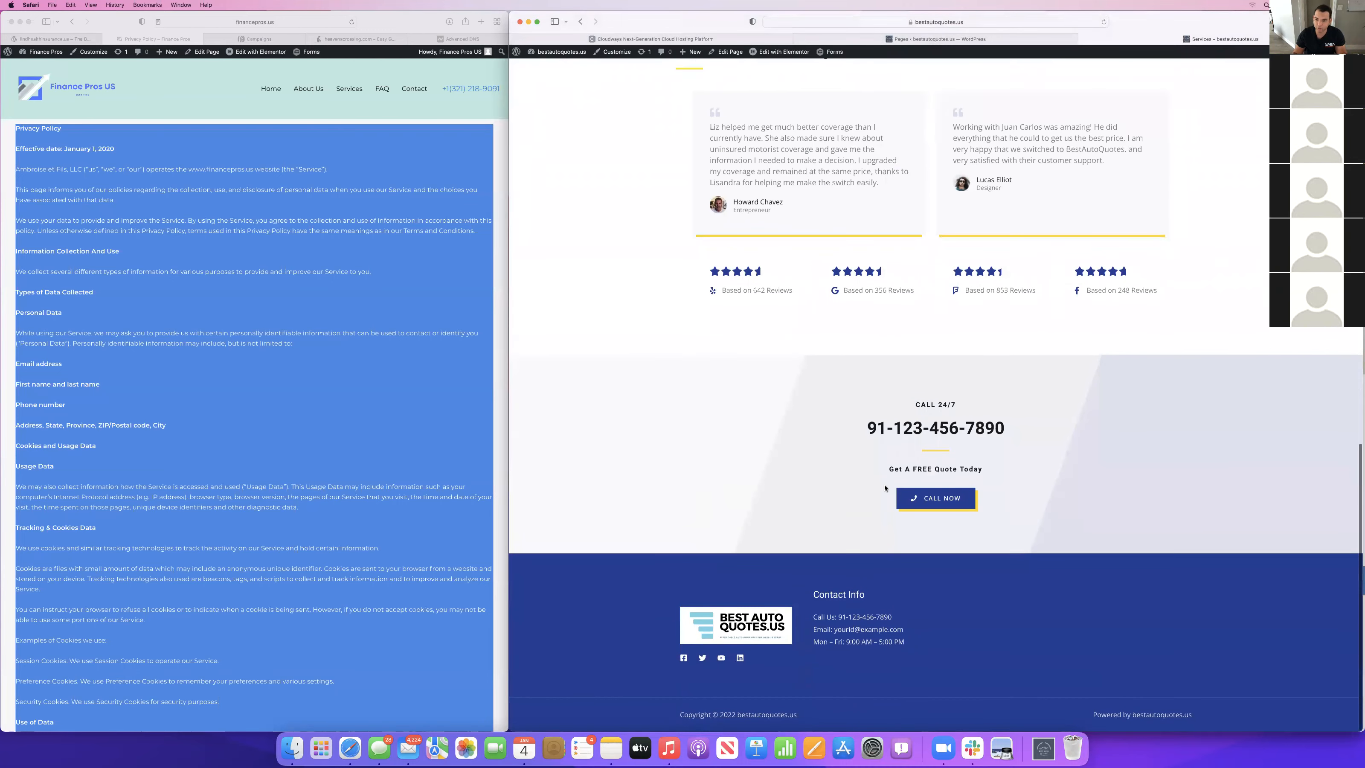
scroll(1063, 223, "up", 12)
scroll(1063, 223, "up", 5)
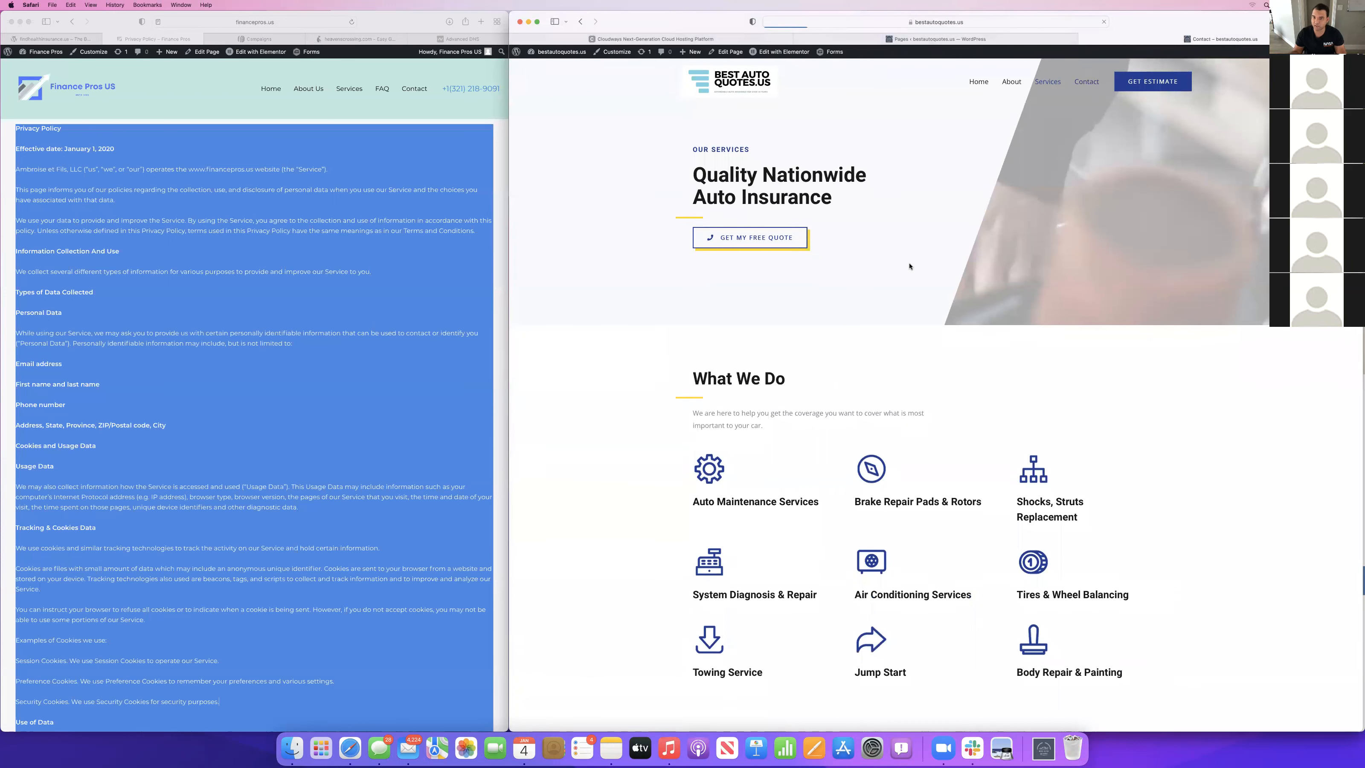
Look over the live Contact page's quote form and map, and open the page for editing in Elementor.
scroll(903, 480, "down", 1)
scroll(904, 481, "down", 5)
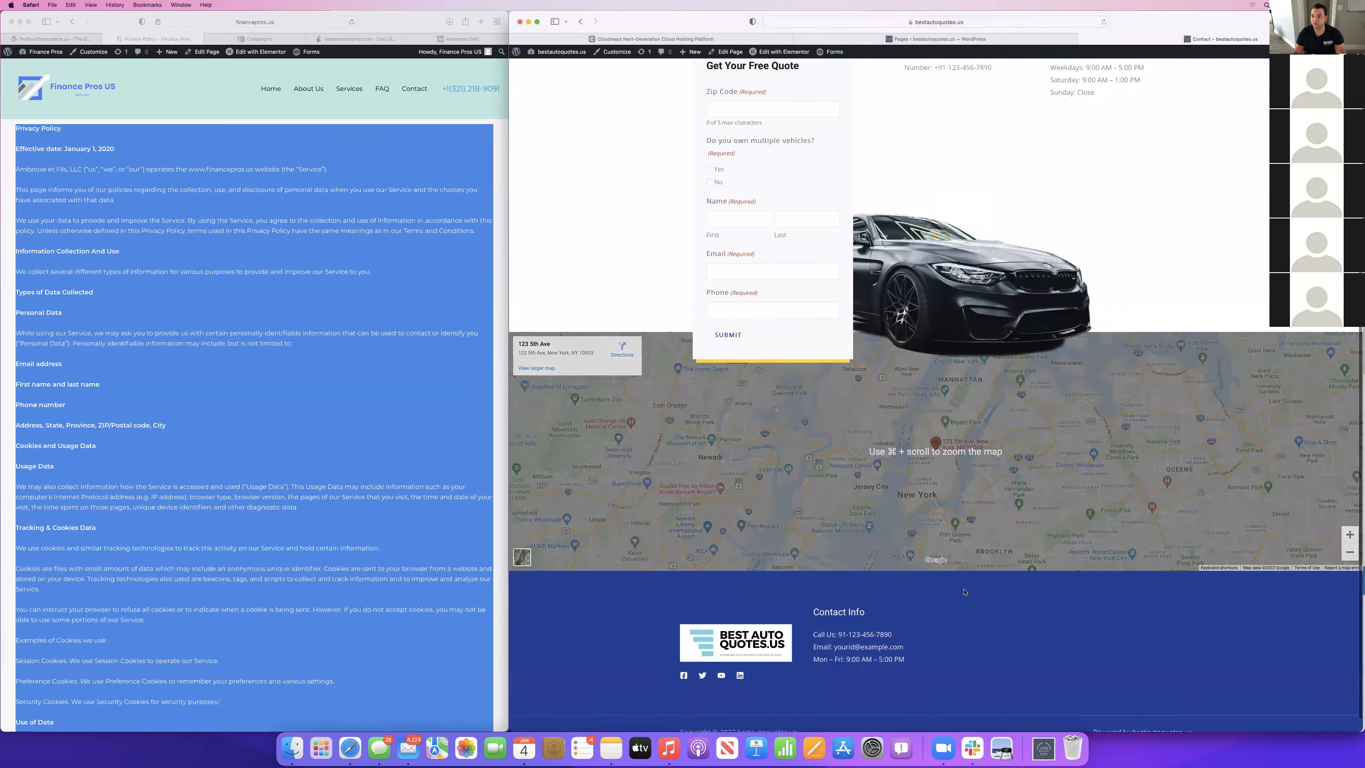
scroll(964, 591, "up", 1)
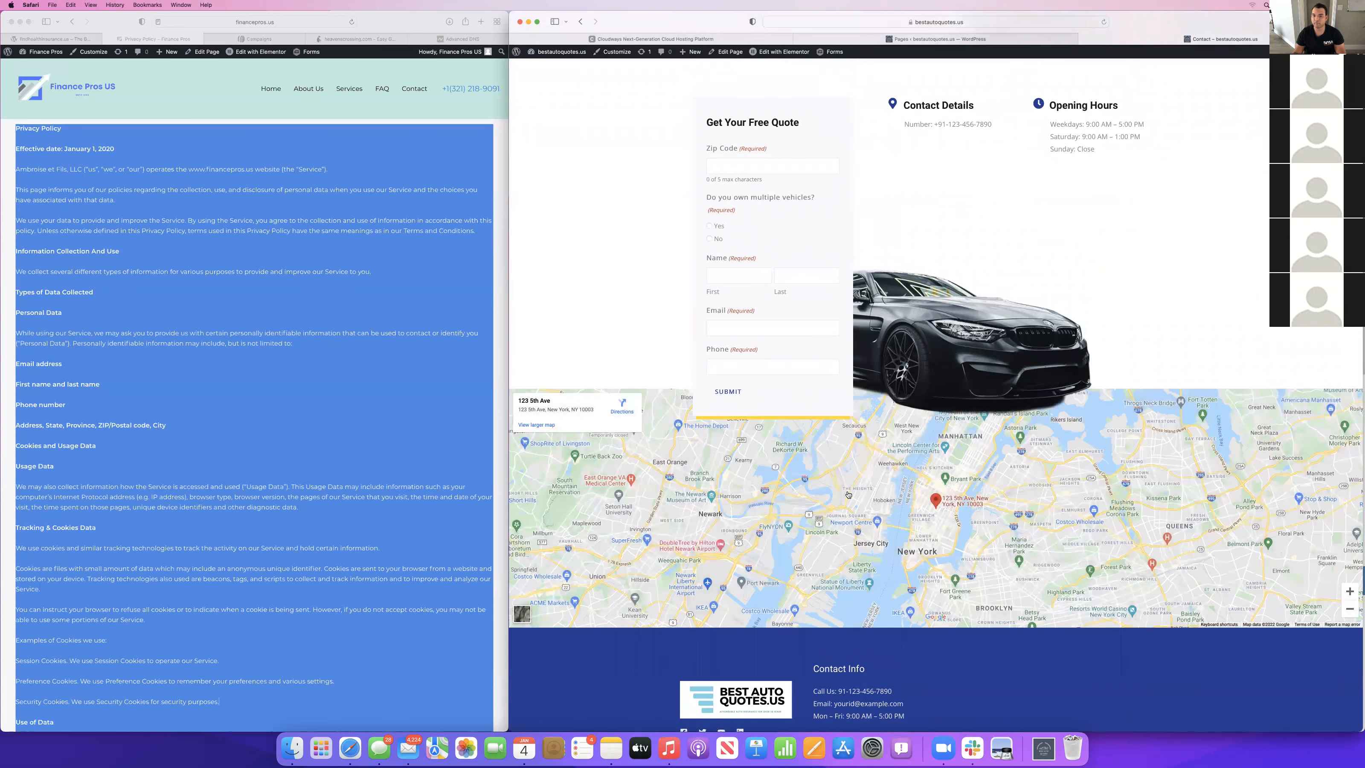
left_click(1240, 452)
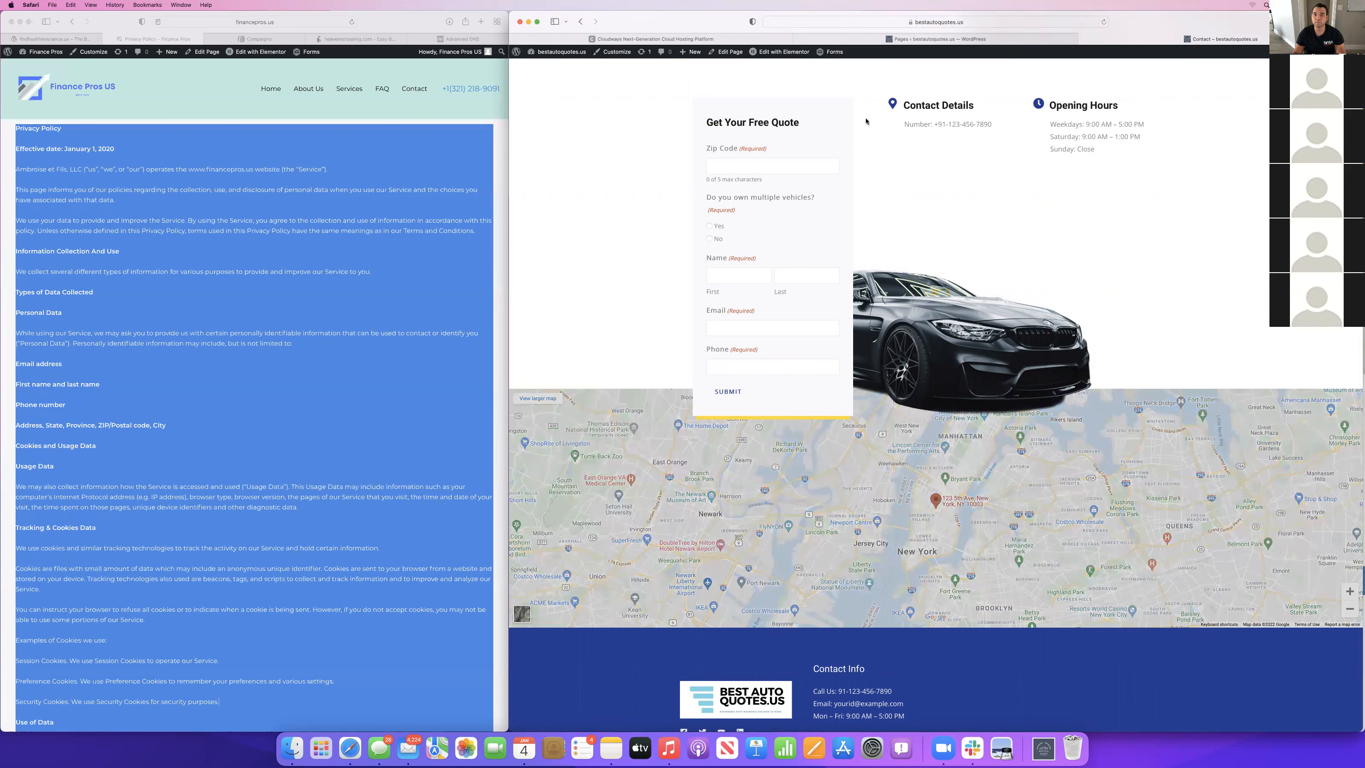
left_click(784, 52)
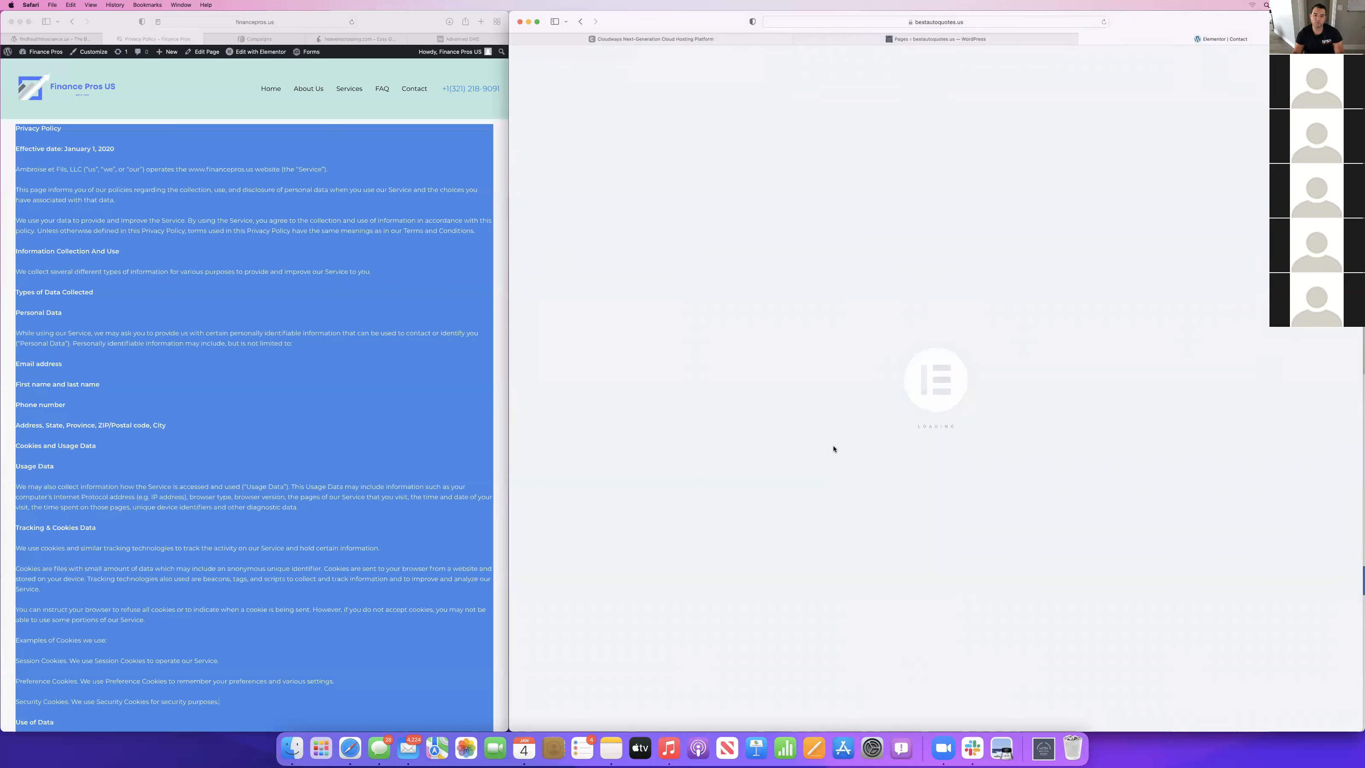
scroll(986, 452, "down", 10)
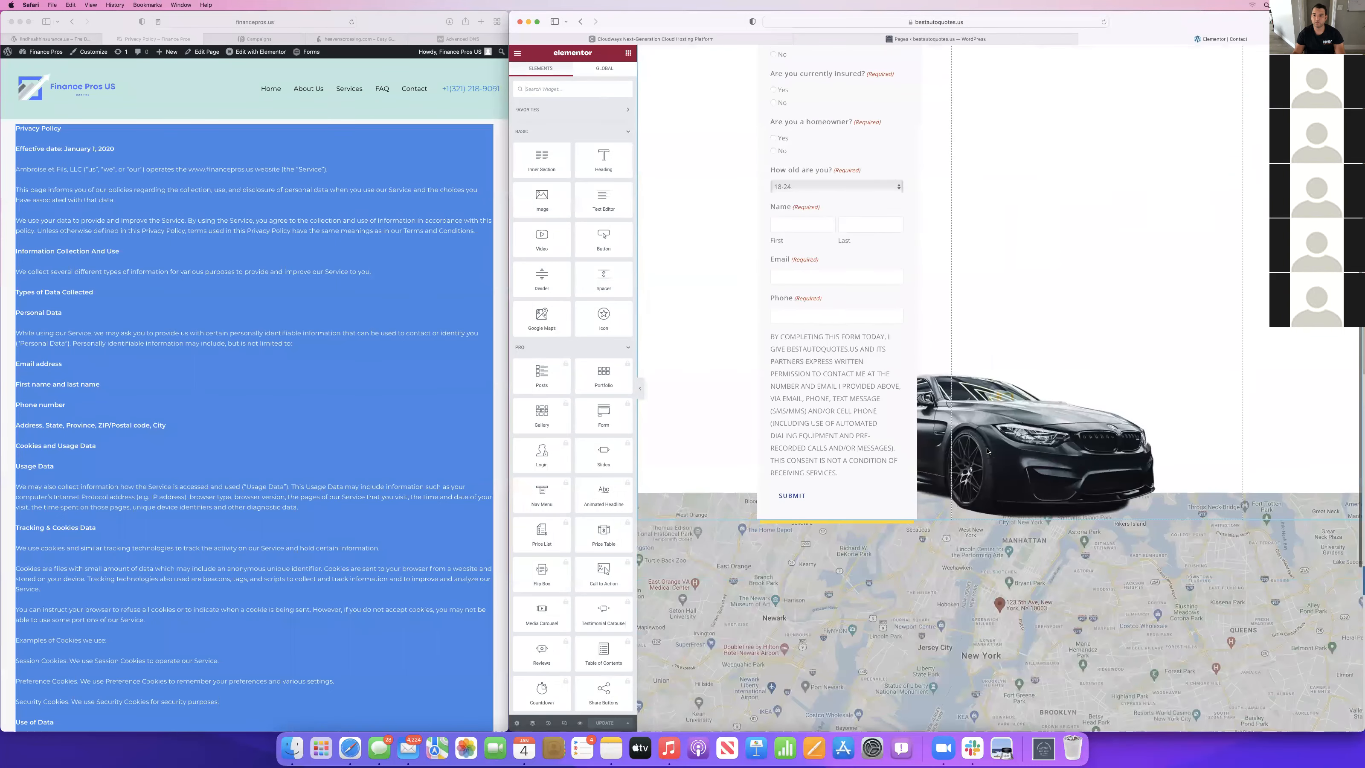
Delete the Google map from the Contact page's last section using the Navigator, and check the remaining layout.
left_click(531, 723)
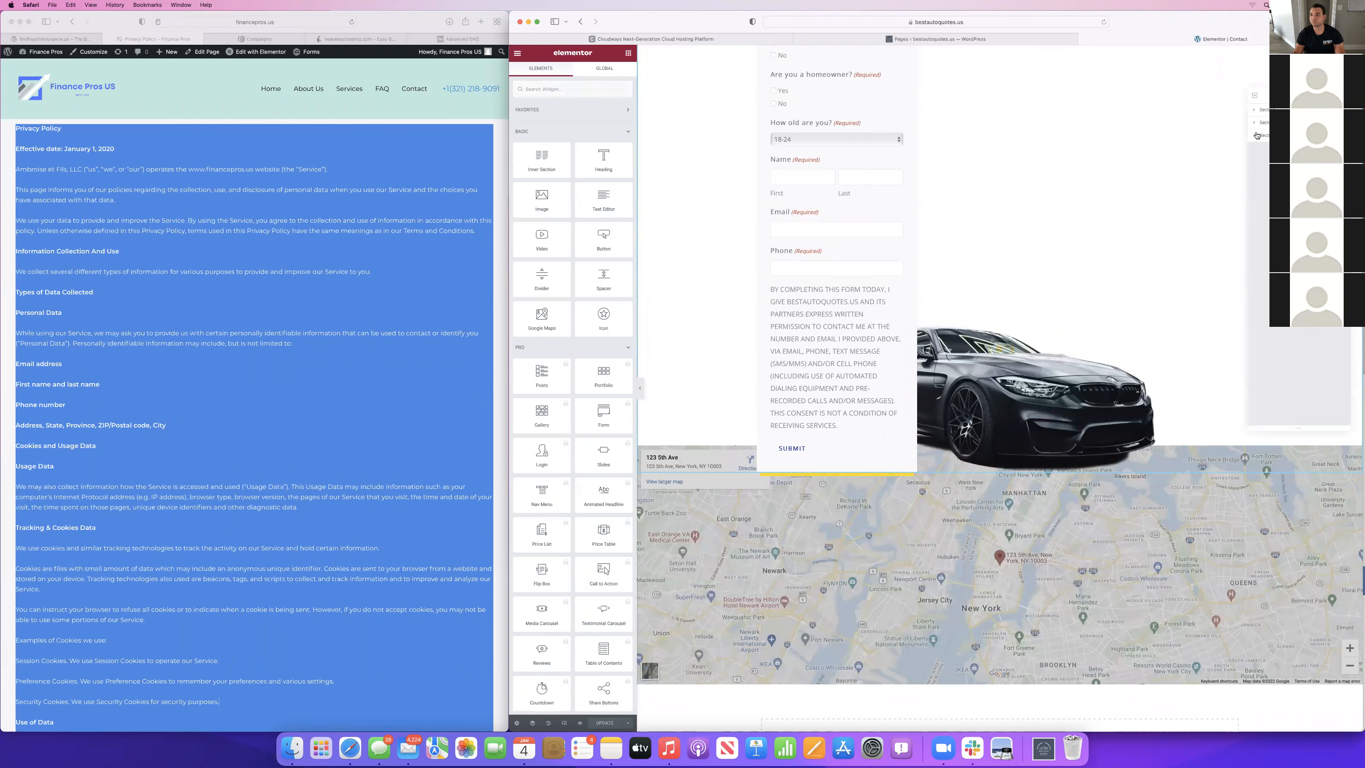
left_click(1259, 136)
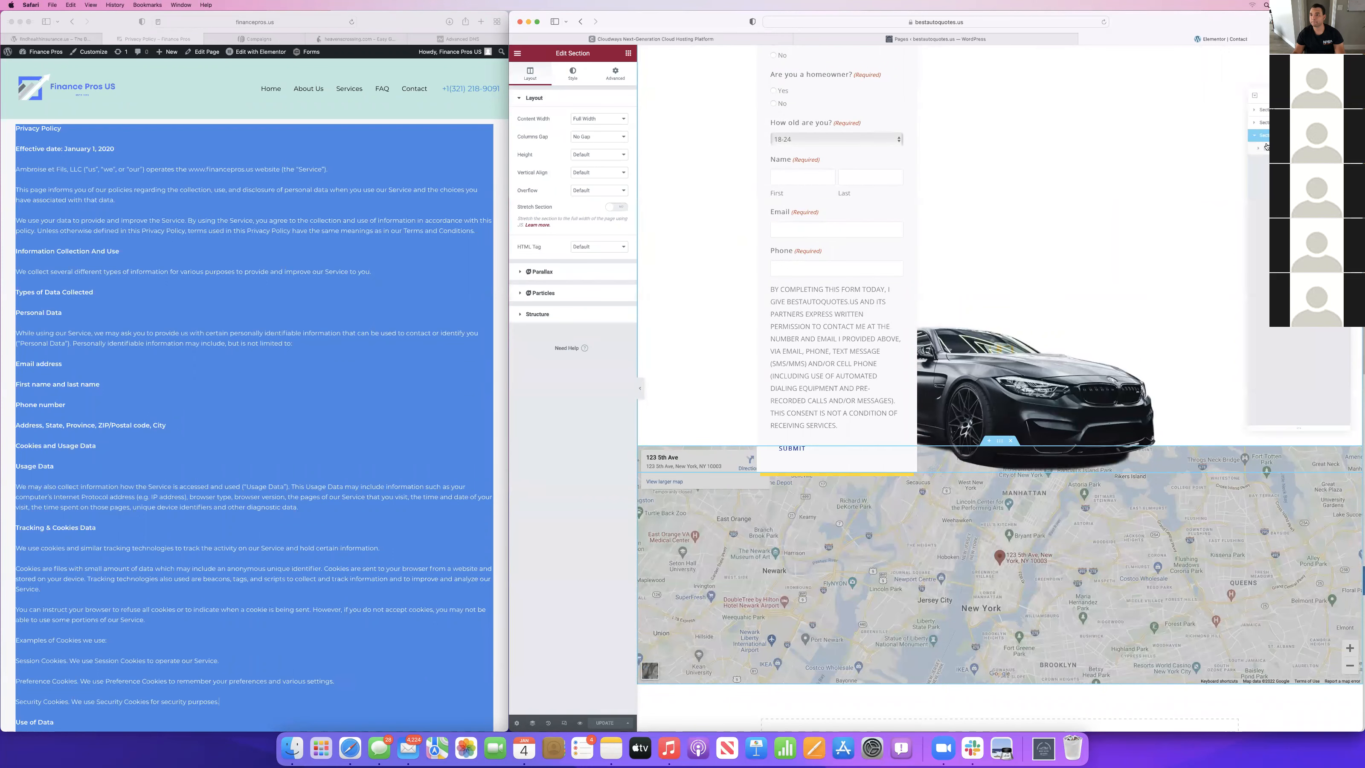
left_click(1258, 151)
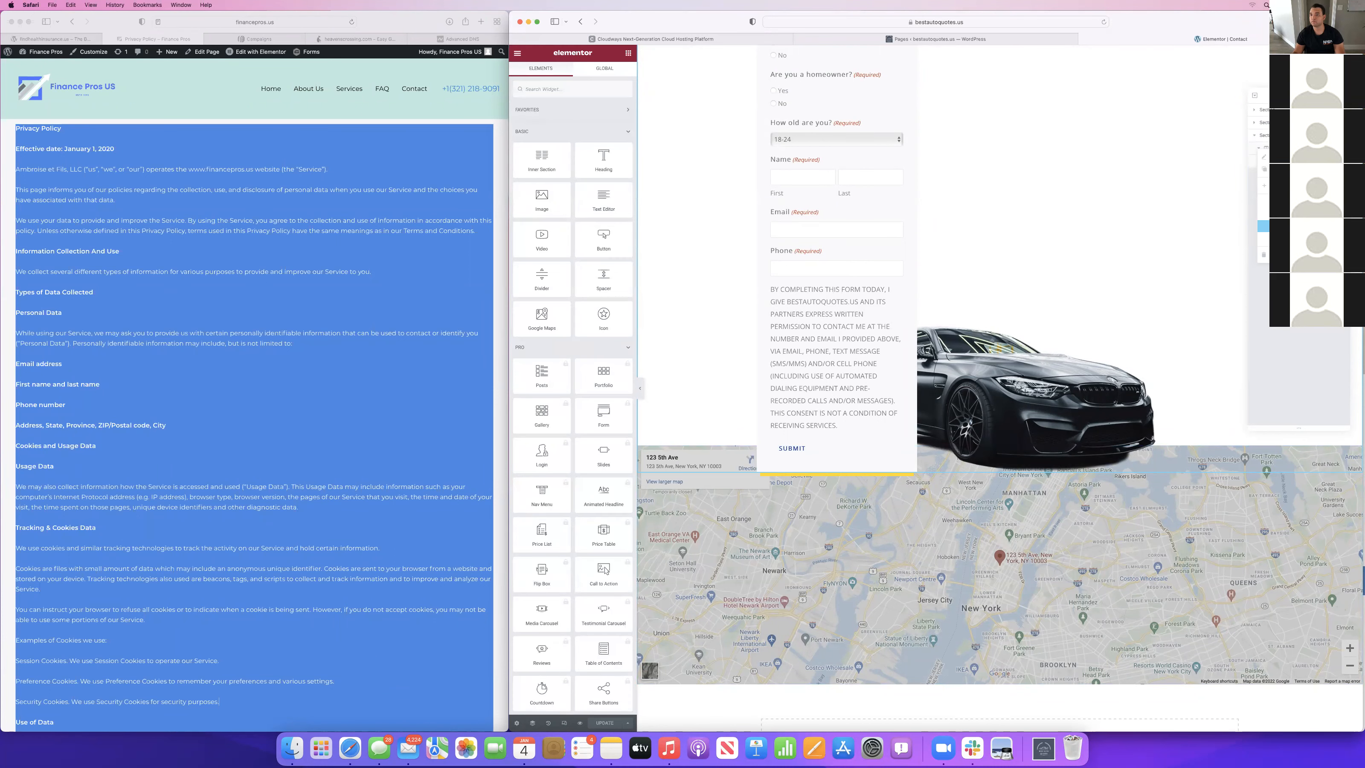
left_click(1263, 255)
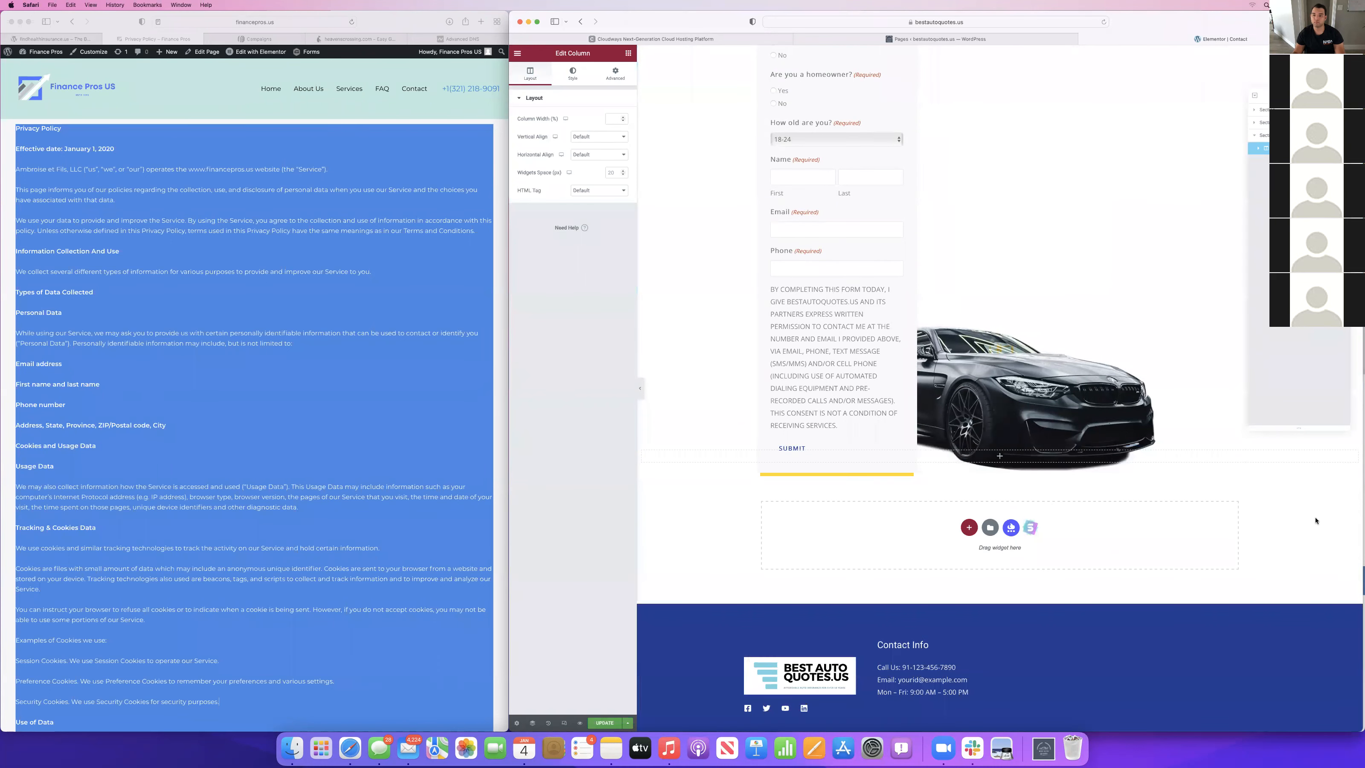
scroll(744, 390, "up", 8)
scroll(744, 390, "down", 5)
scroll(744, 390, "up", 5)
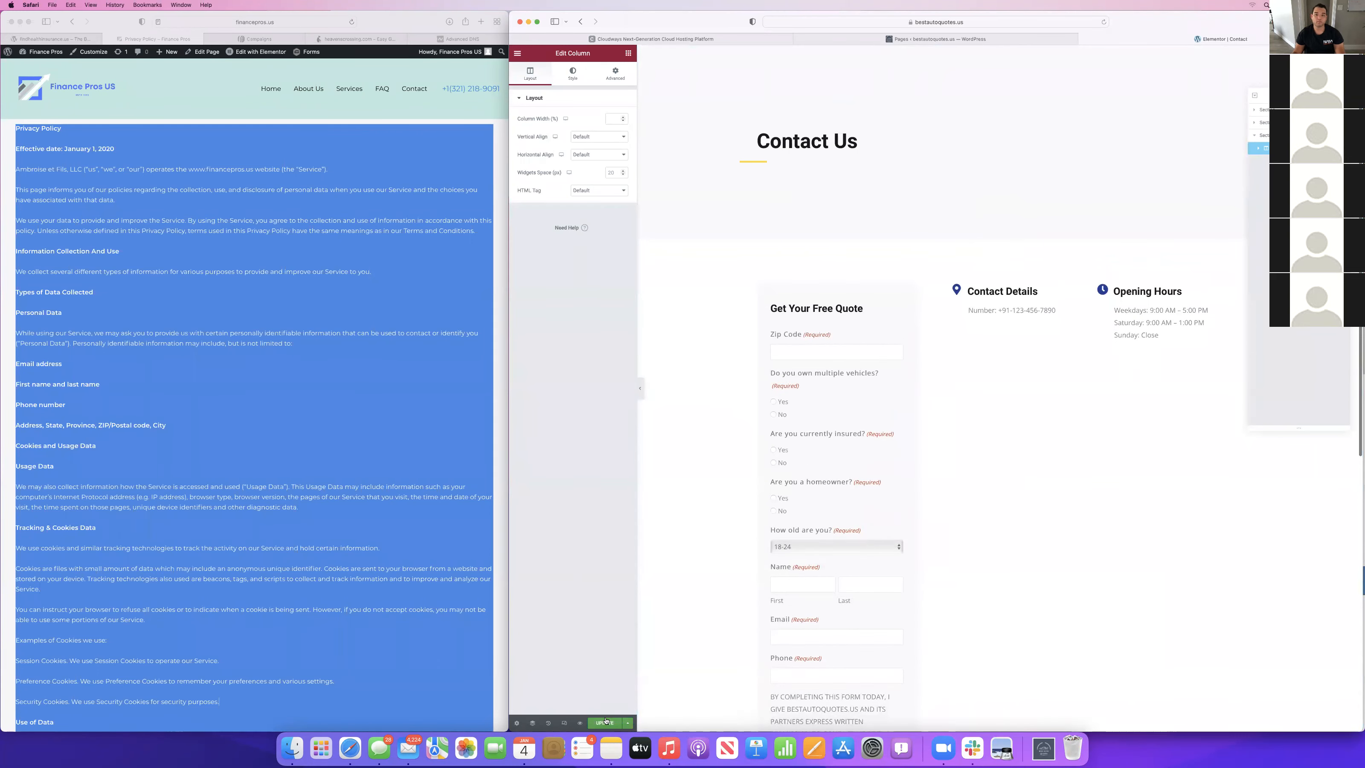
Update the Contact page and exit Elementor to the WordPress page editor.
left_click(604, 722)
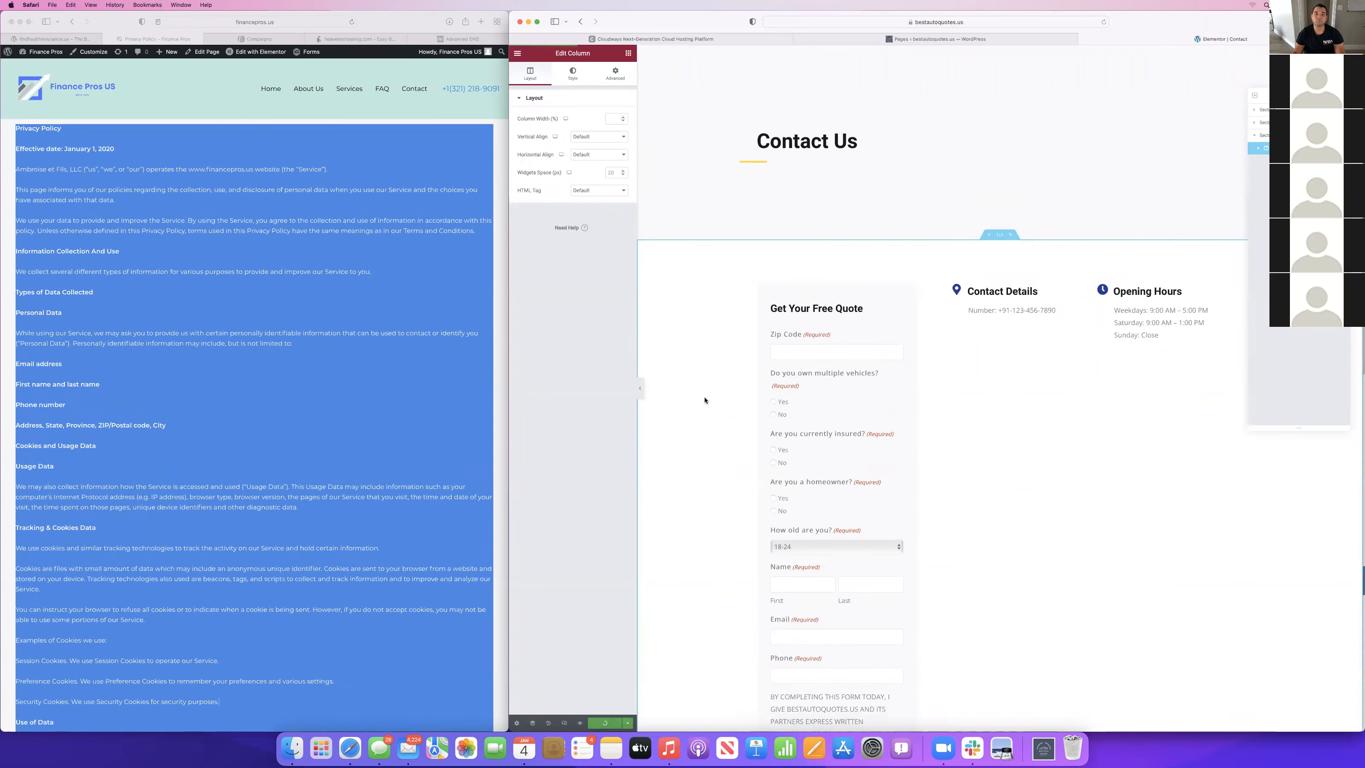
left_click(519, 52)
left_click(539, 200)
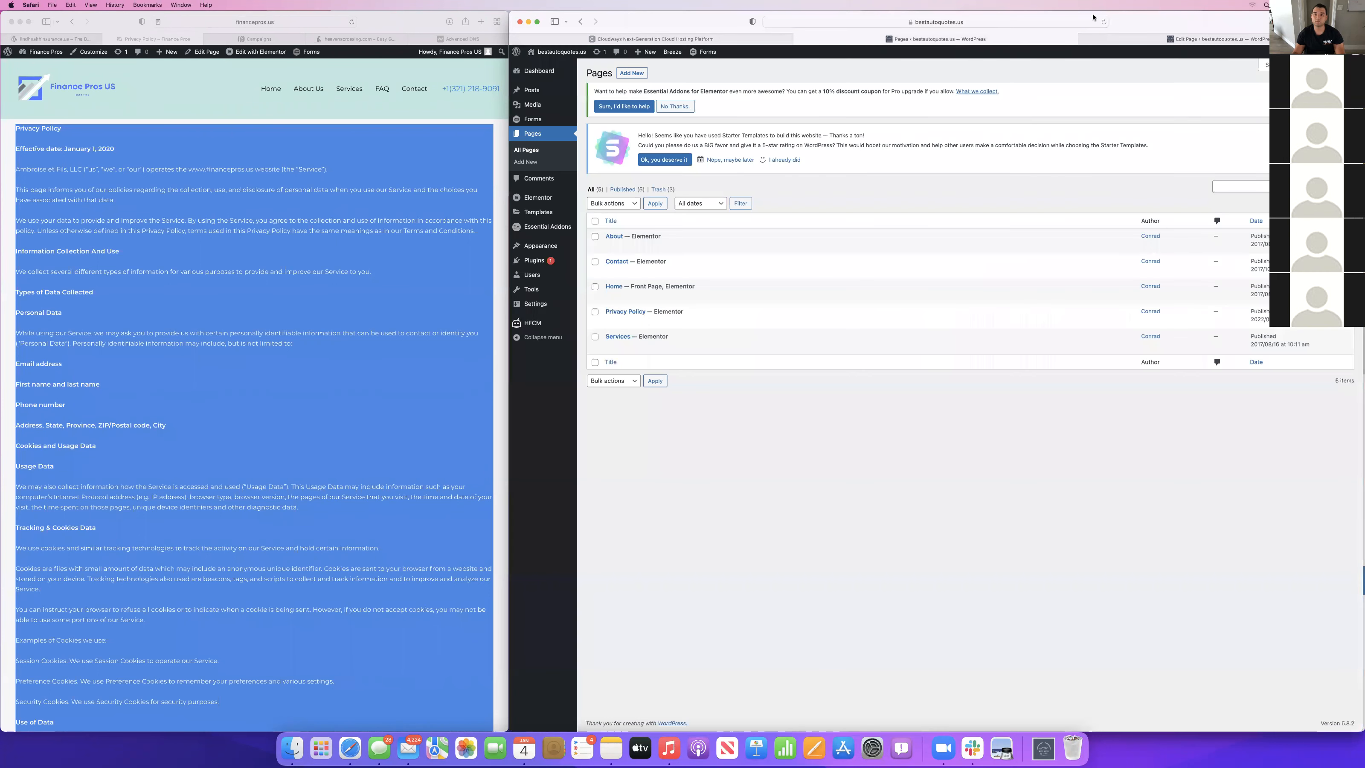
left_click(1156, 39)
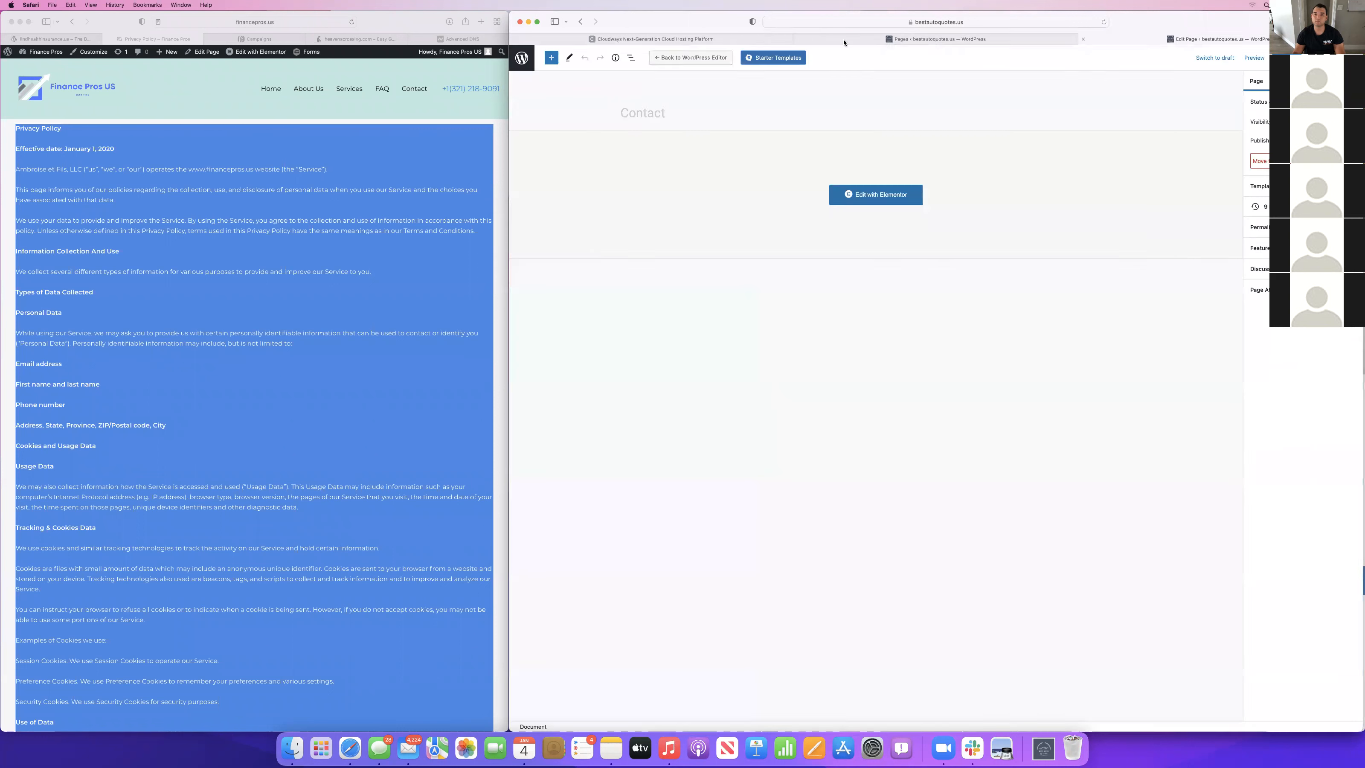
left_click(965, 22)
left_click_drag(954, 23, 858, 23)
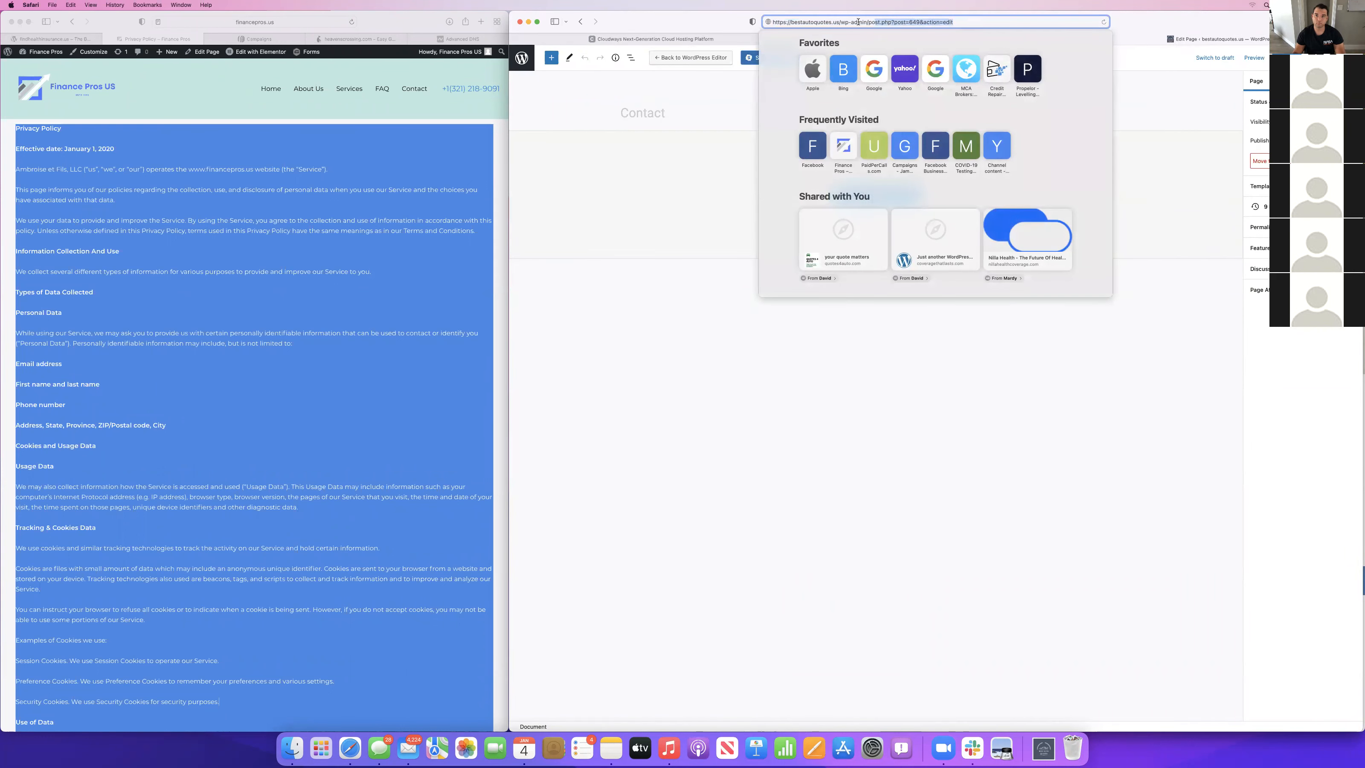
key("BackSpace")
key("Return")
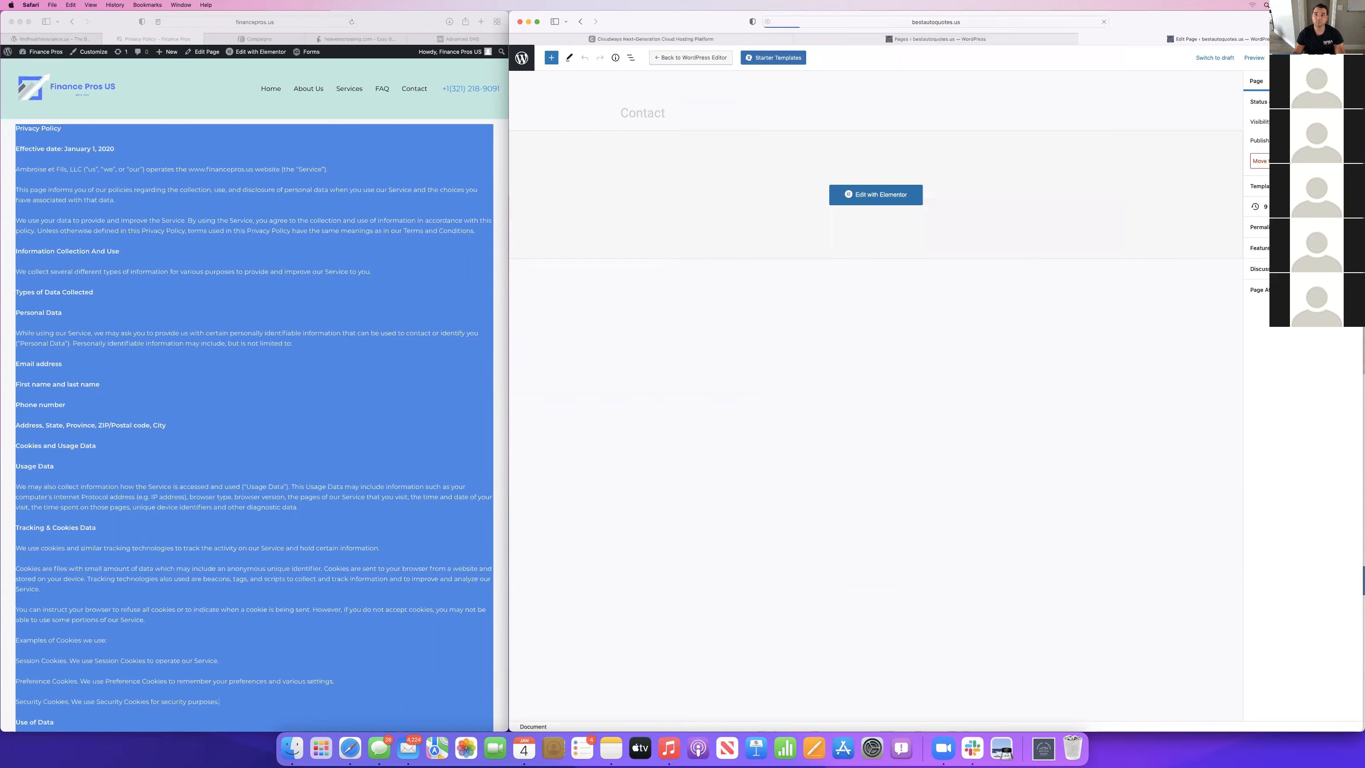
left_click(945, 22)
left_click_drag(953, 22, 839, 22)
key("BackSpace")
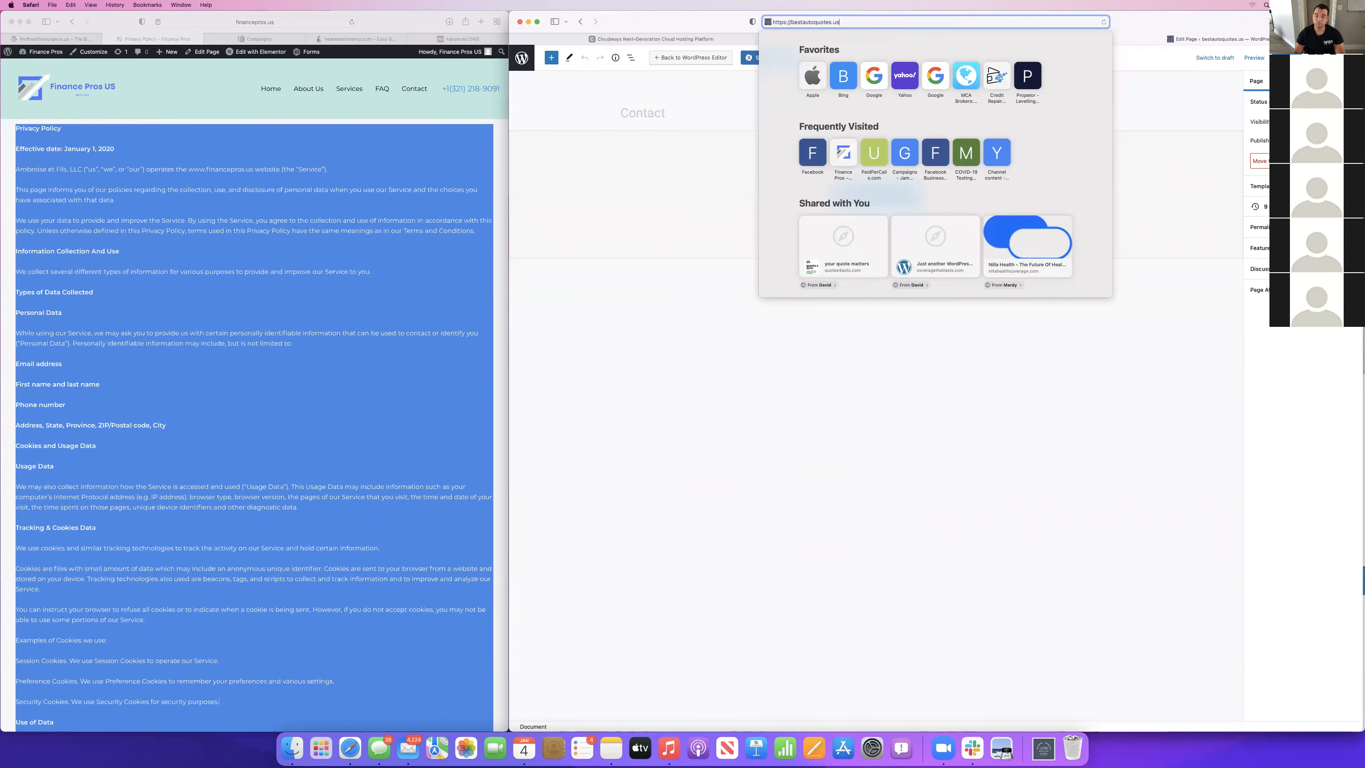
key("Return")
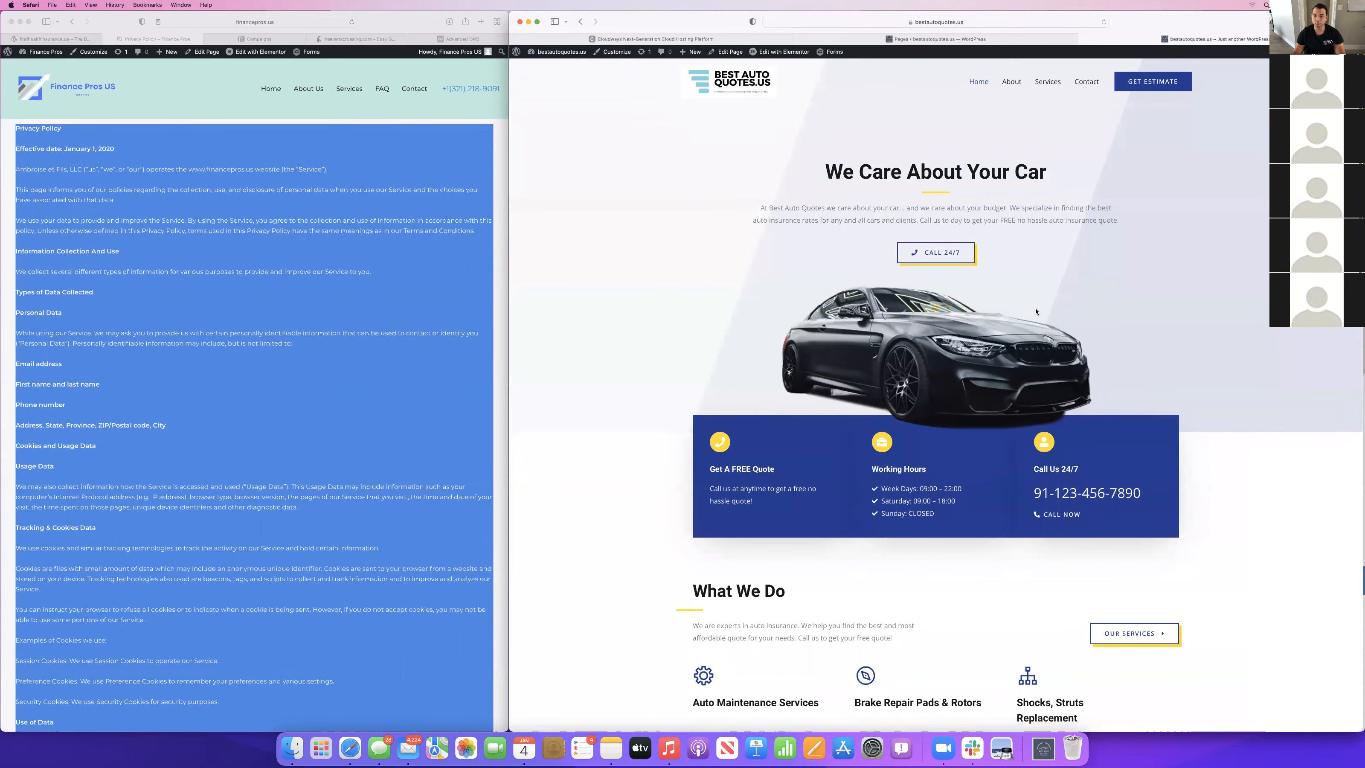
Review the live home page's opening sections and the Services page's services list and roadside assistance section.
scroll(1035, 312, "down", 6)
scroll(1035, 312, "up", 6)
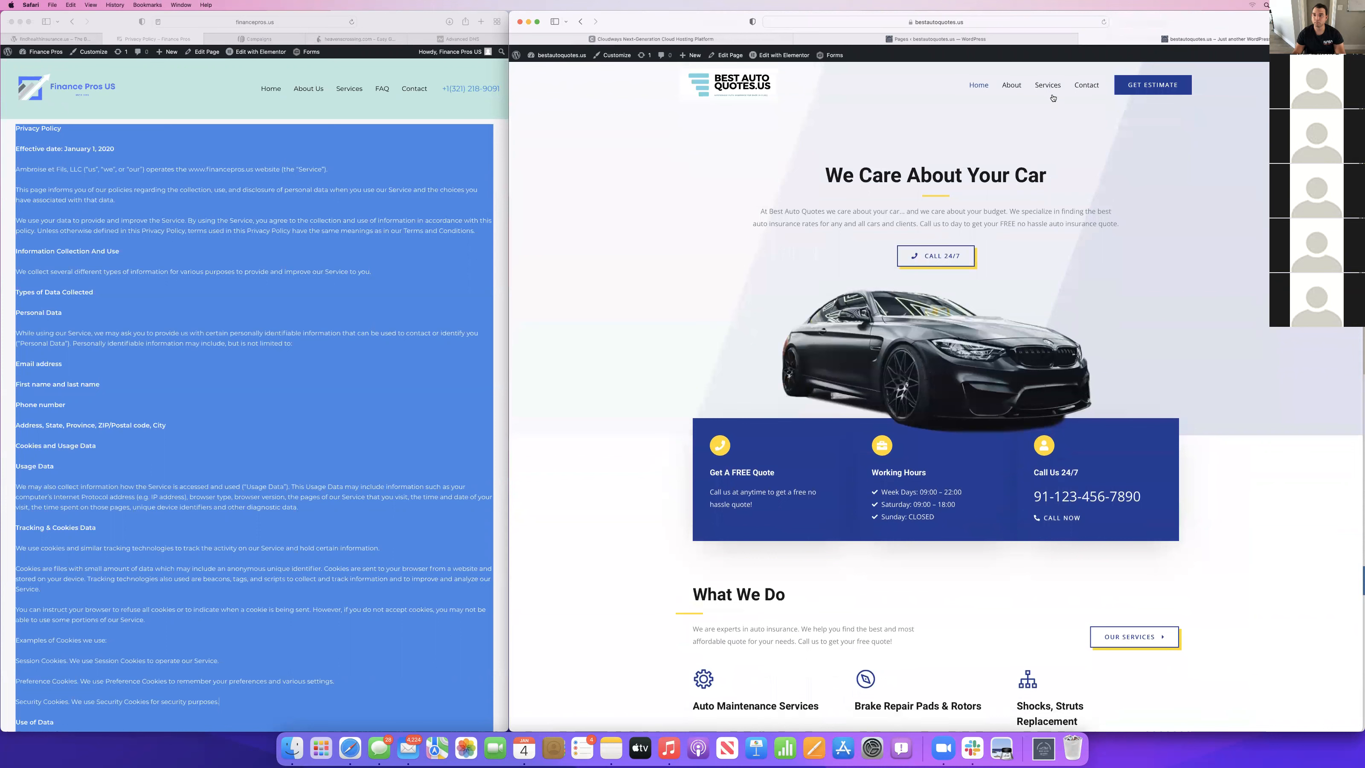
left_click(1048, 81)
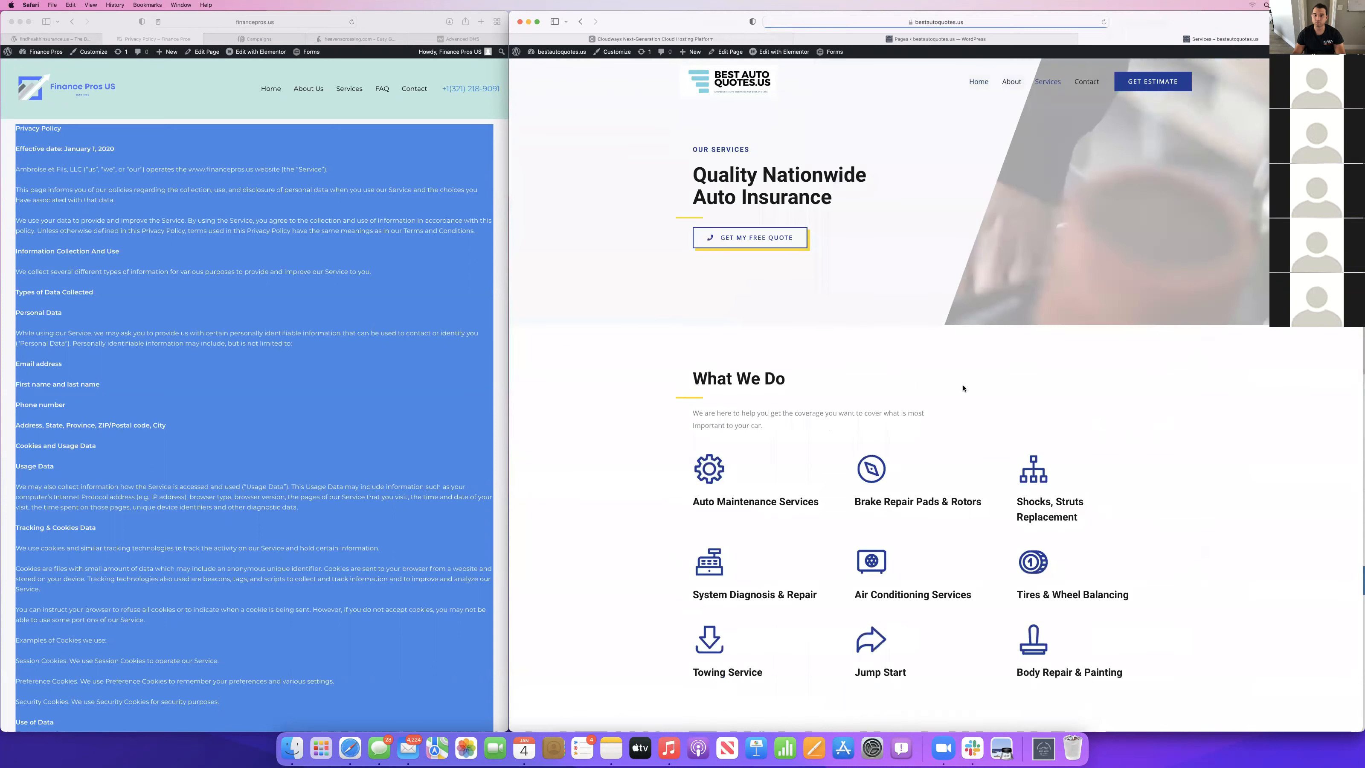
scroll(957, 394, "down", 2)
scroll(957, 394, "up", 3)
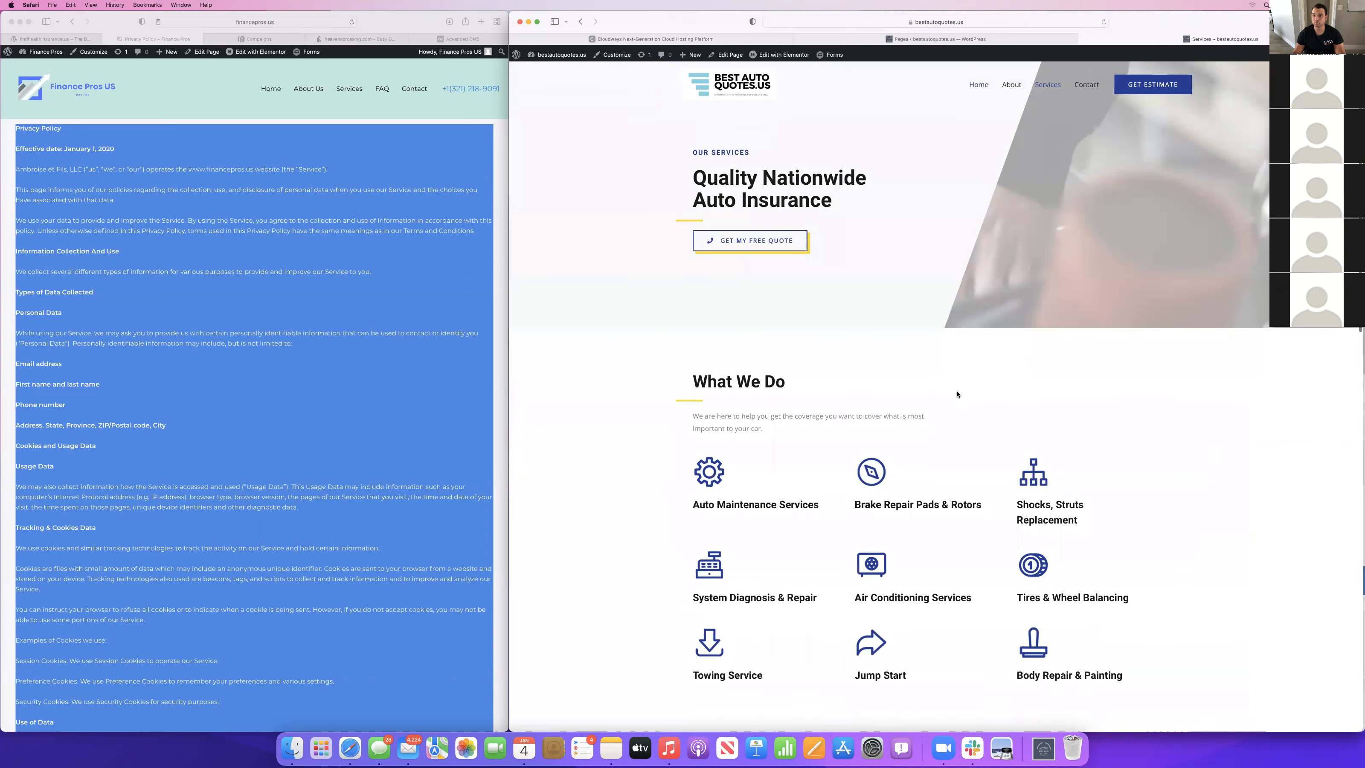
scroll(957, 394, "down", 15)
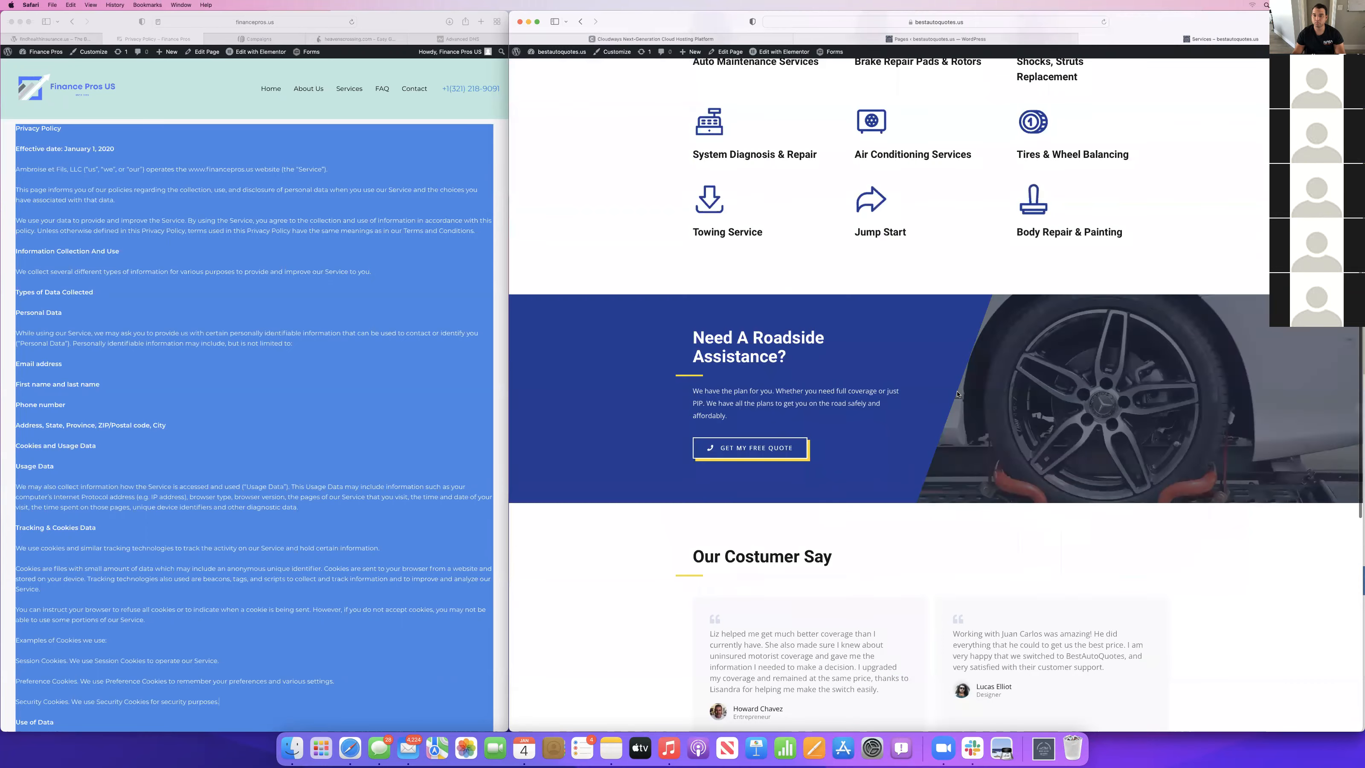
scroll(957, 394, "up", 14)
scroll(957, 394, "up", 2)
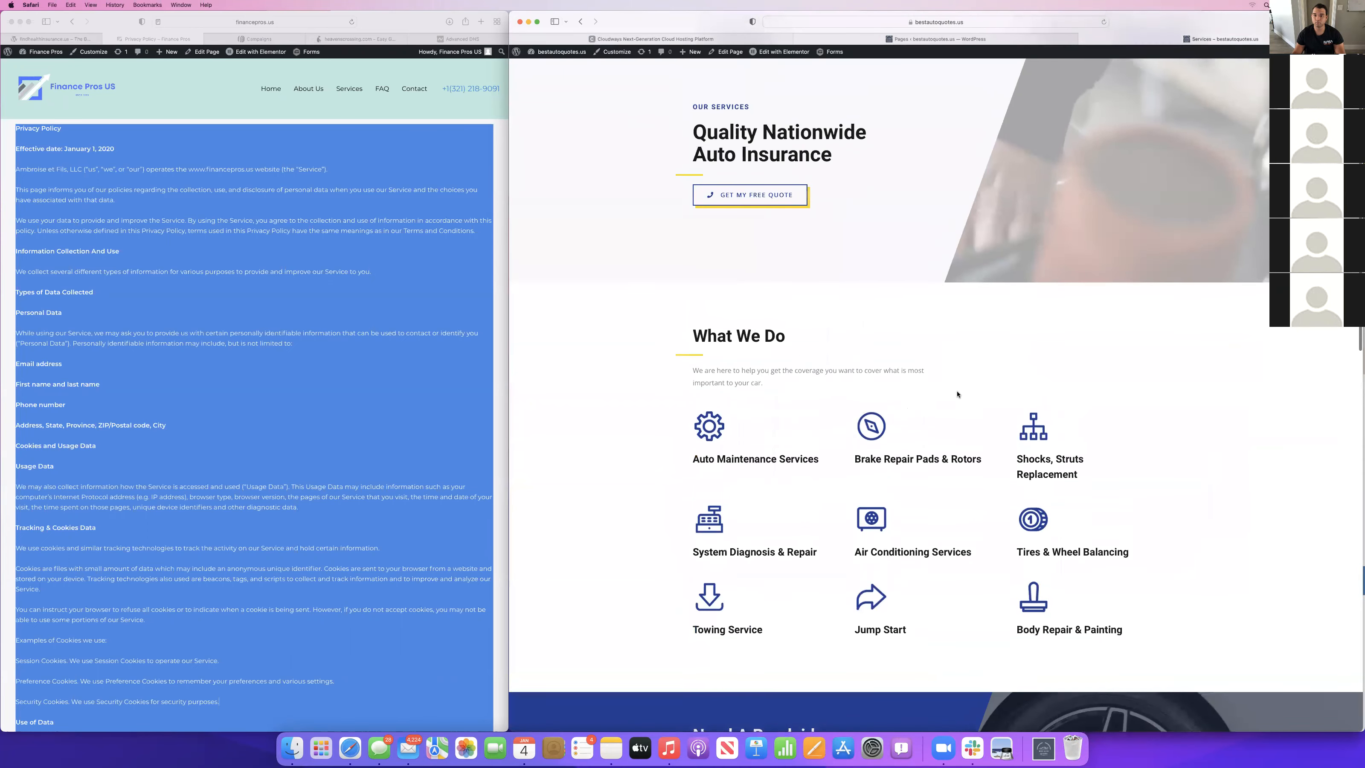
Open the live Contact page and check the quote form, car image and footer layout with the map removed.
left_click(1087, 81)
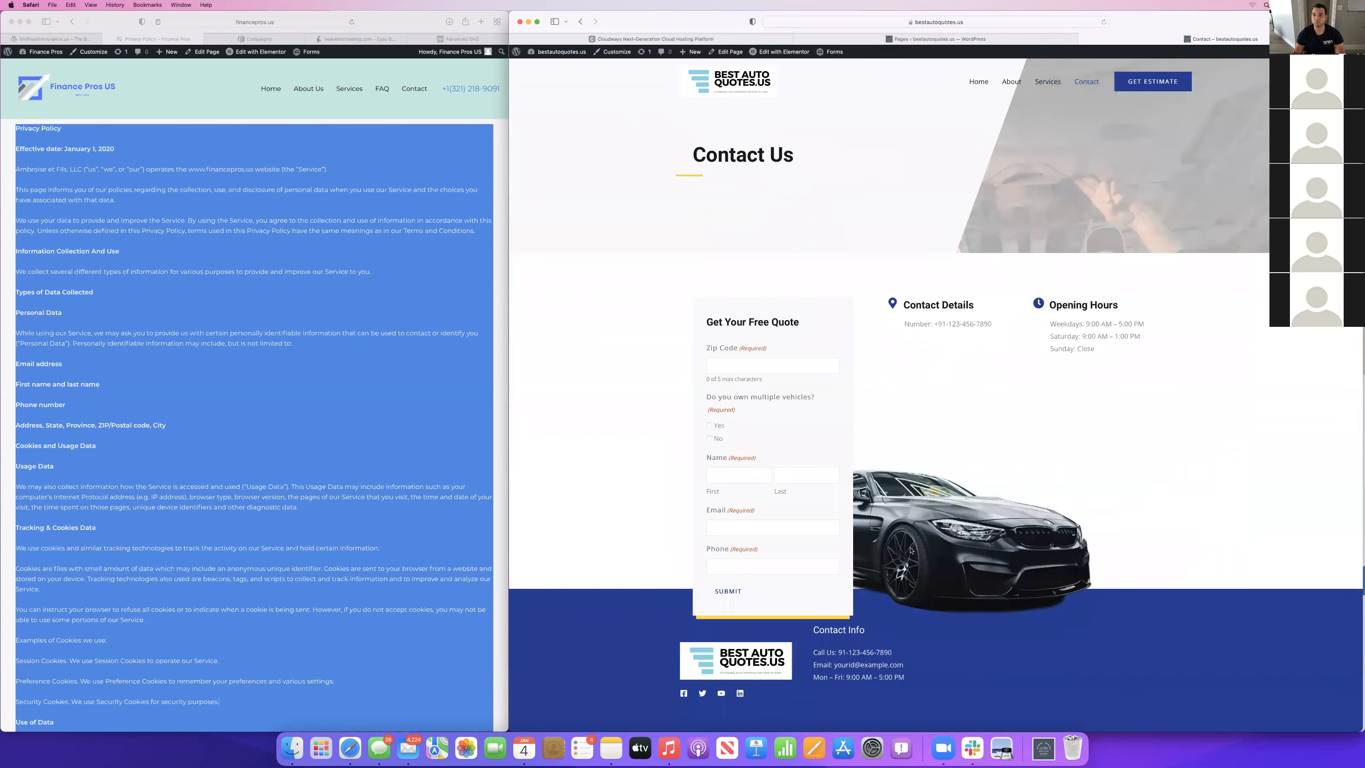
scroll(910, 549, "down", 3)
scroll(910, 549, "up", 2)
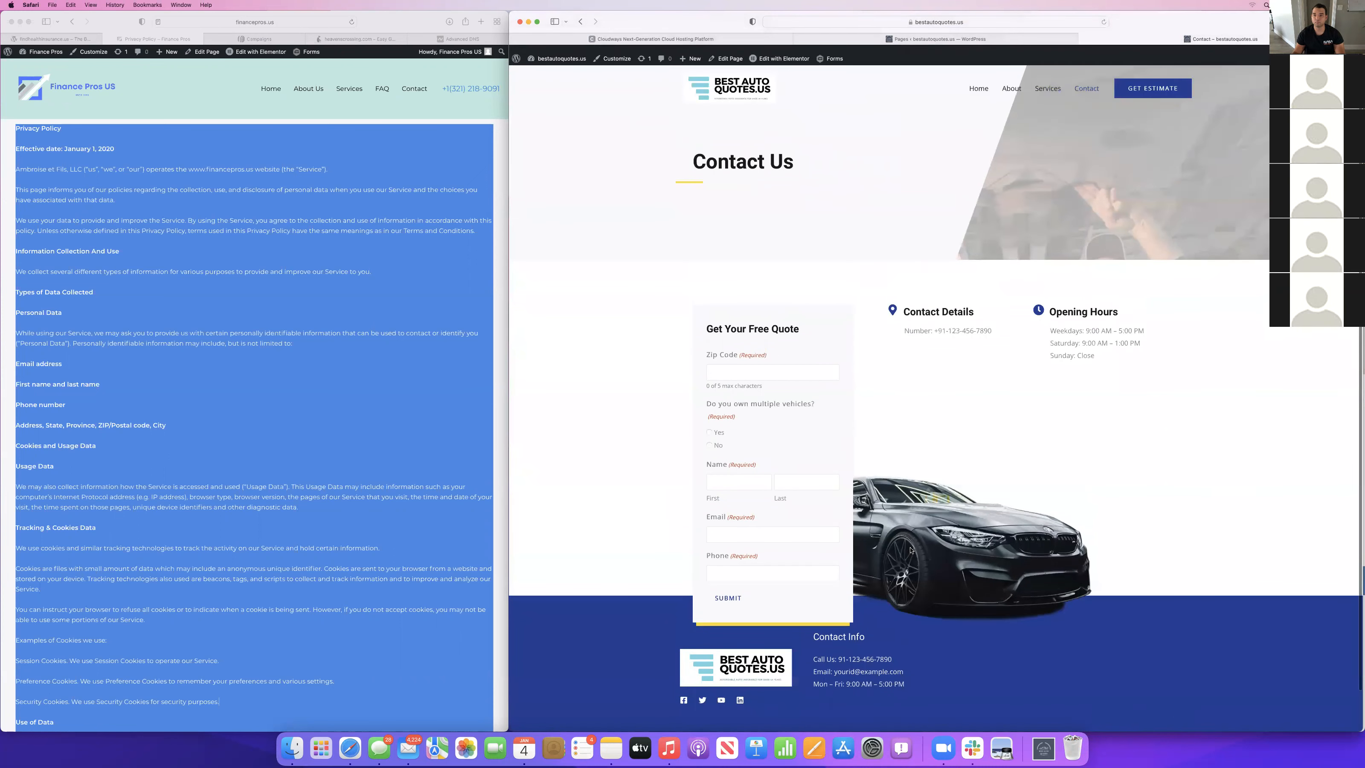
scroll(911, 549, "down", 2)
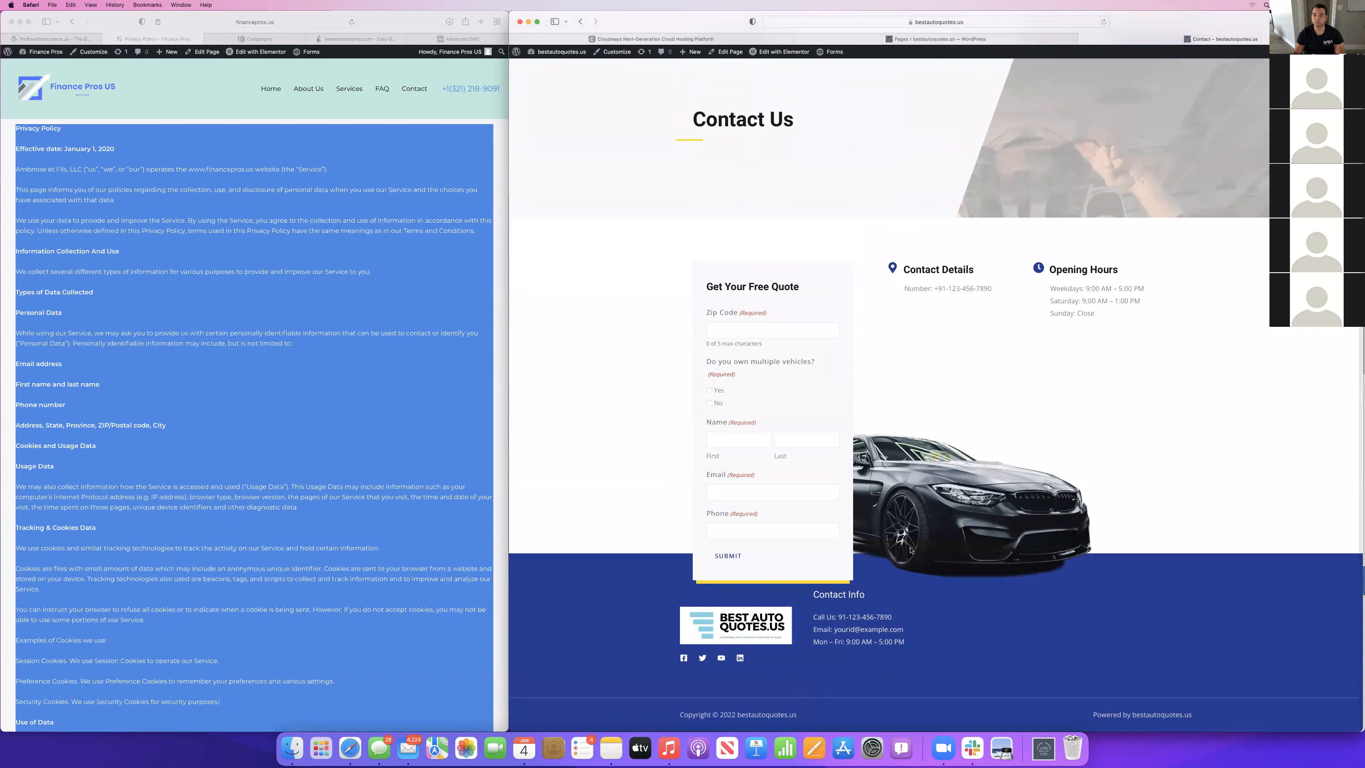
scroll(910, 549, "up", 1)
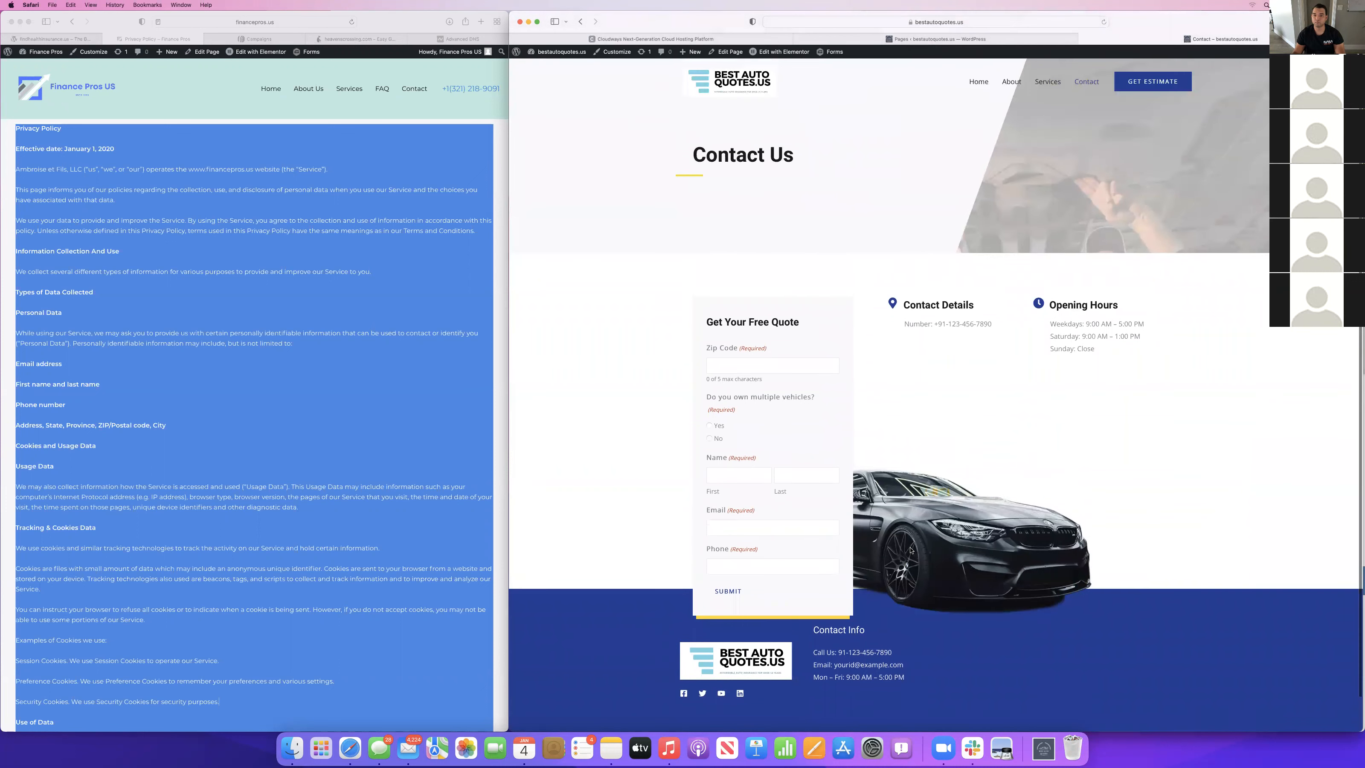
scroll(878, 275, "up", 1)
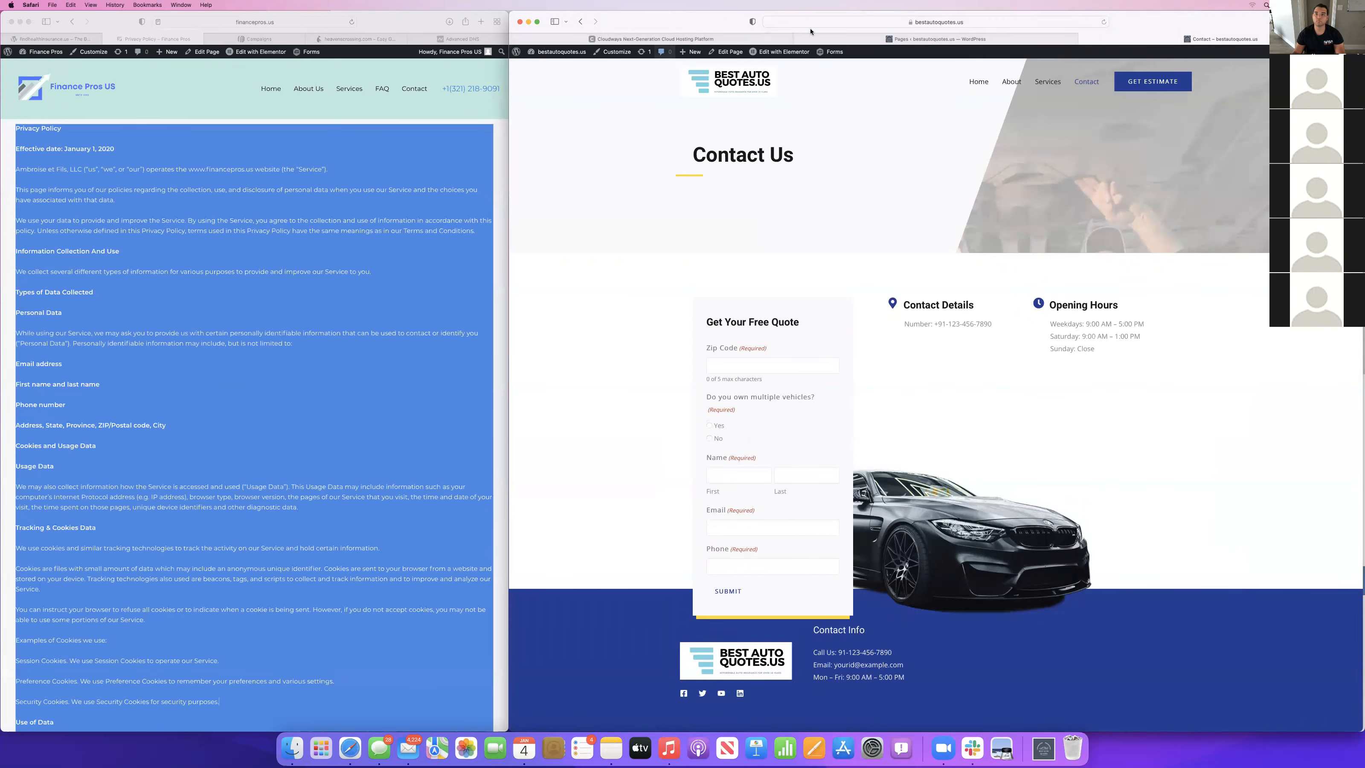
Open the Contact page in the Elementor editor and check its form content down to the car image.
left_click(927, 39)
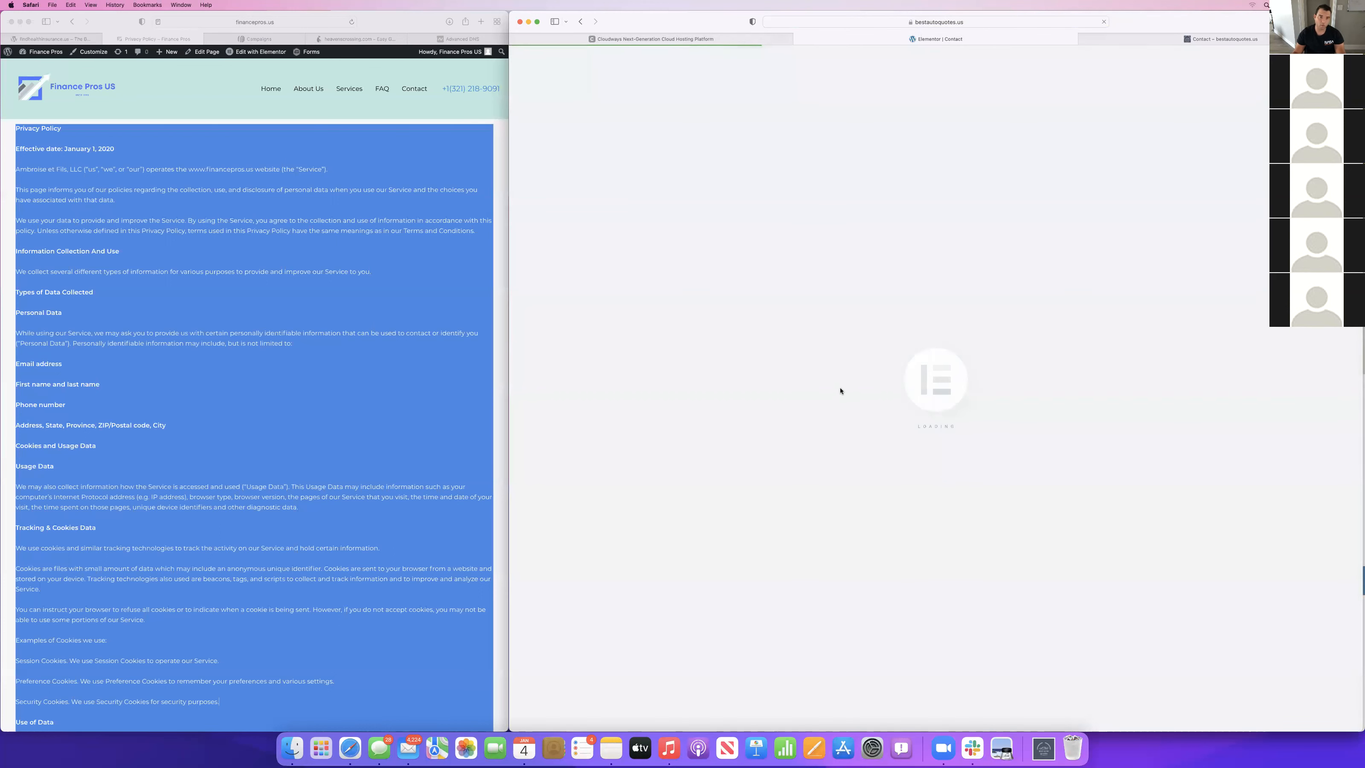
scroll(556, 415, "down", 6)
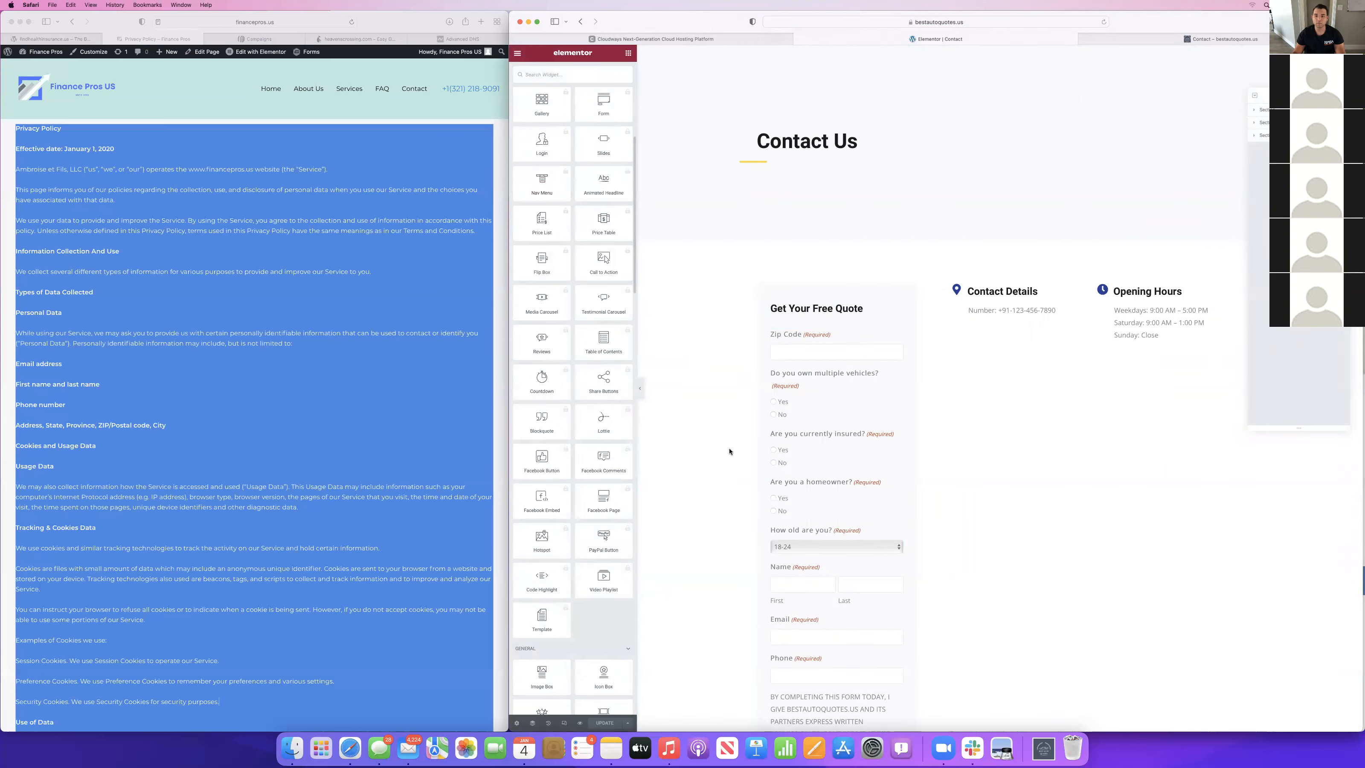
scroll(1015, 327, "down", 8)
scroll(1015, 327, "up", 8)
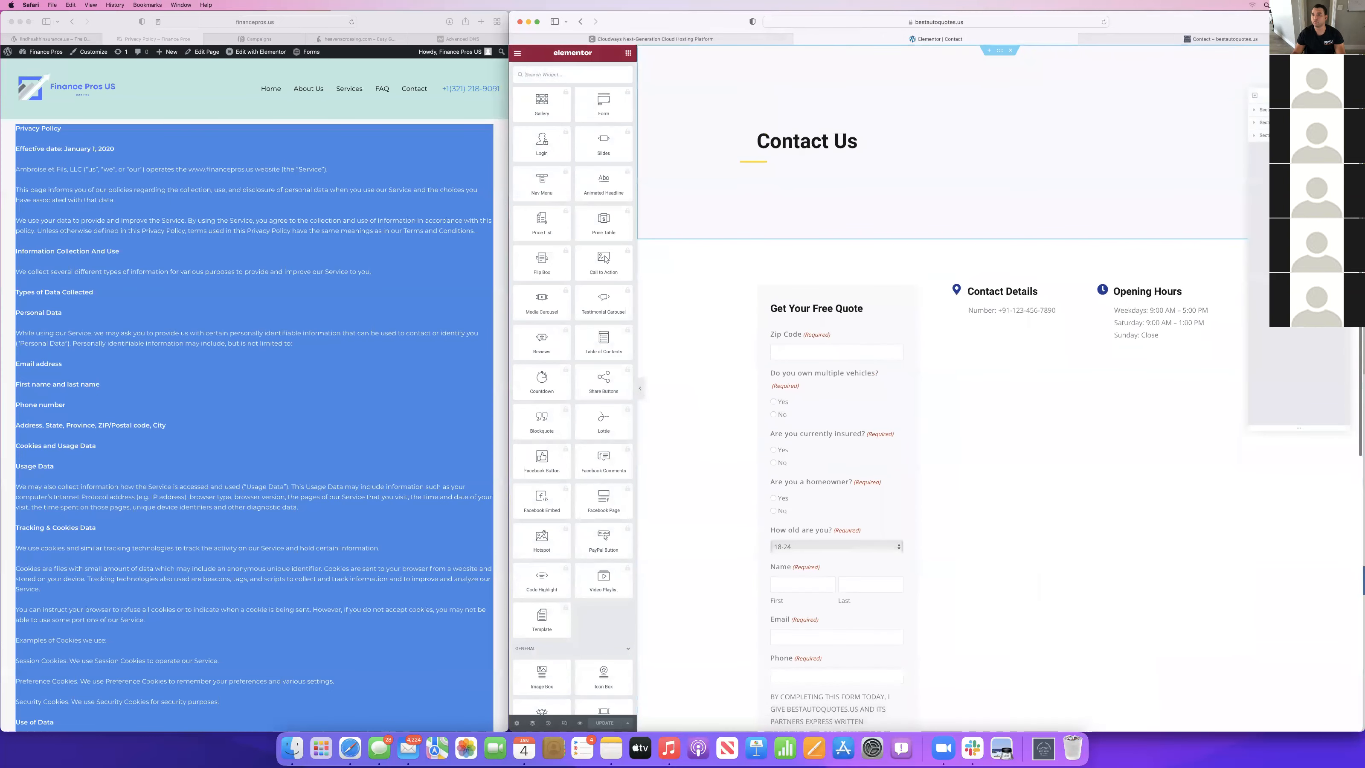
scroll(999, 387, "down", 5)
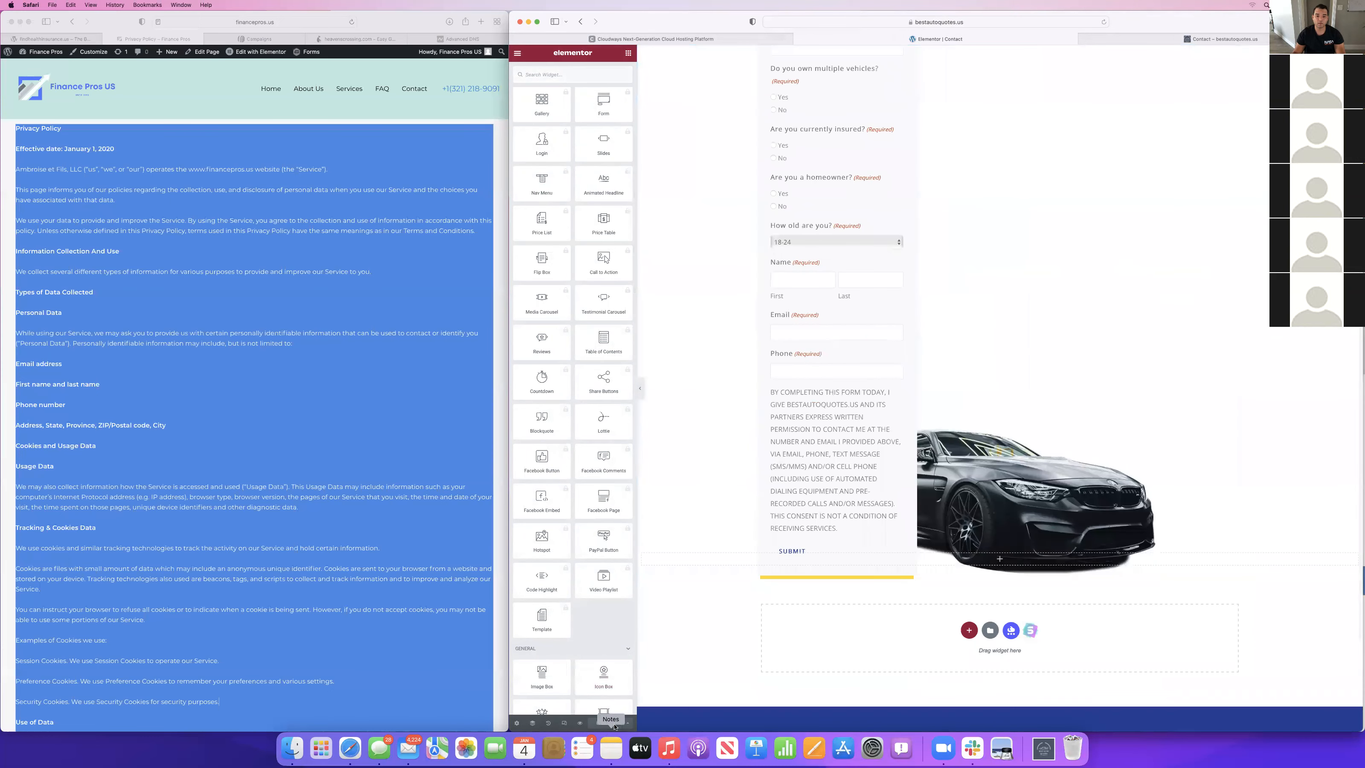
Save the Contact page design to the Elementor library as a template named "Landing page" and close the library.
left_click(627, 722)
left_click(560, 703)
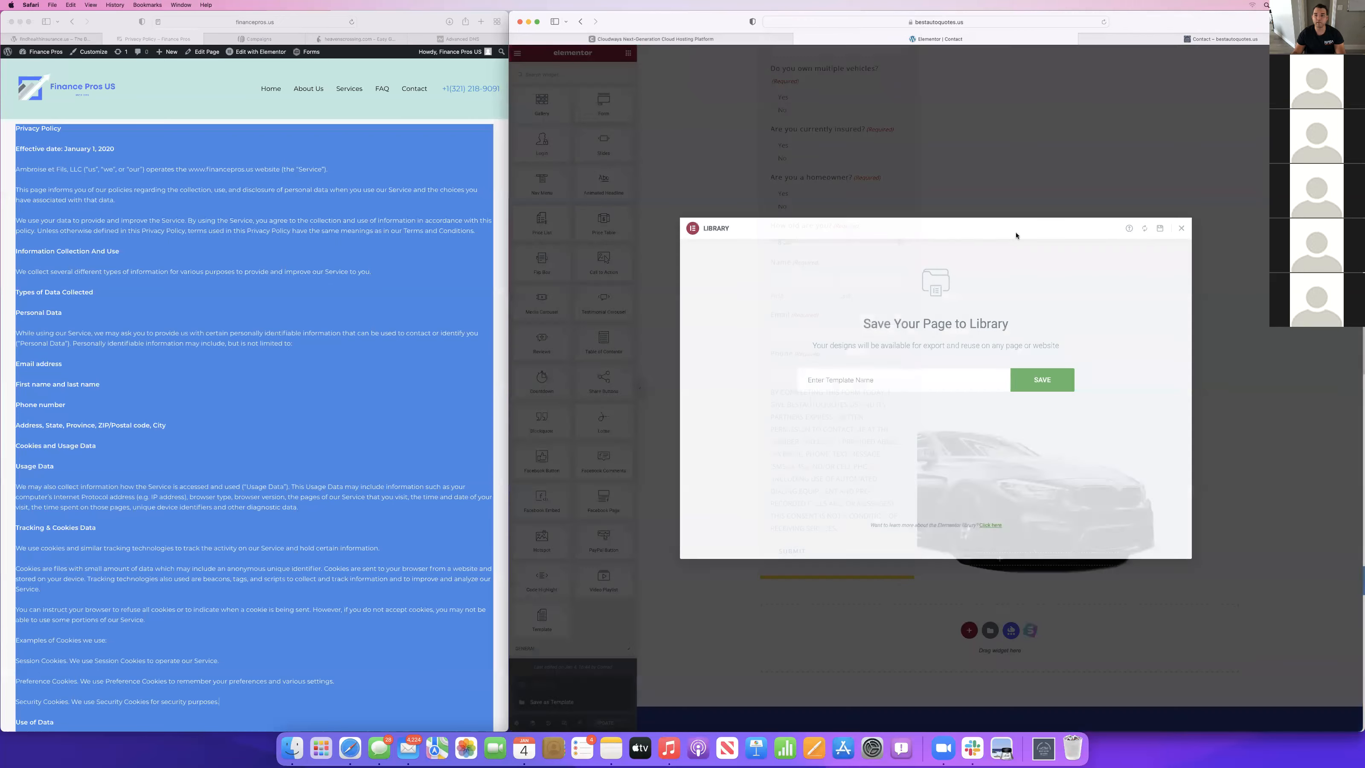
left_click(939, 380)
type("Landing page")
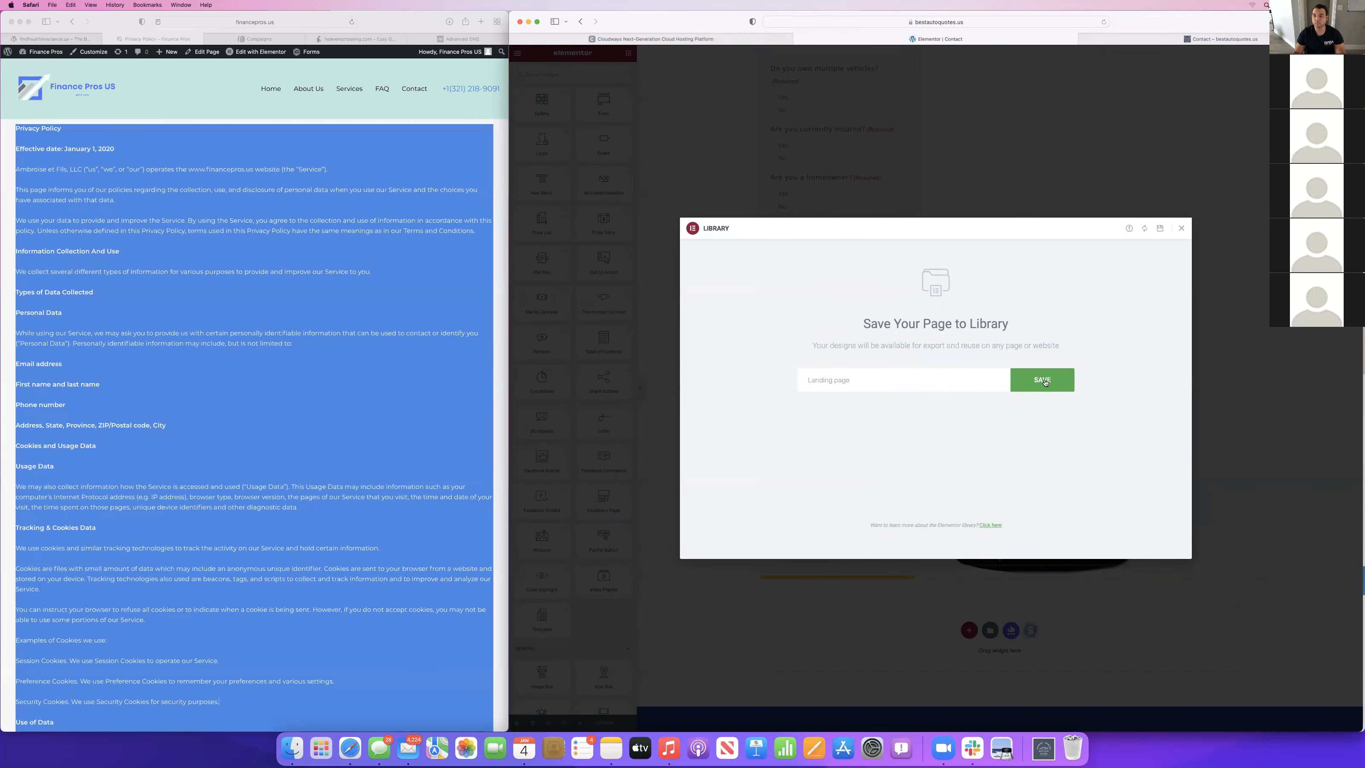
left_click(1044, 383)
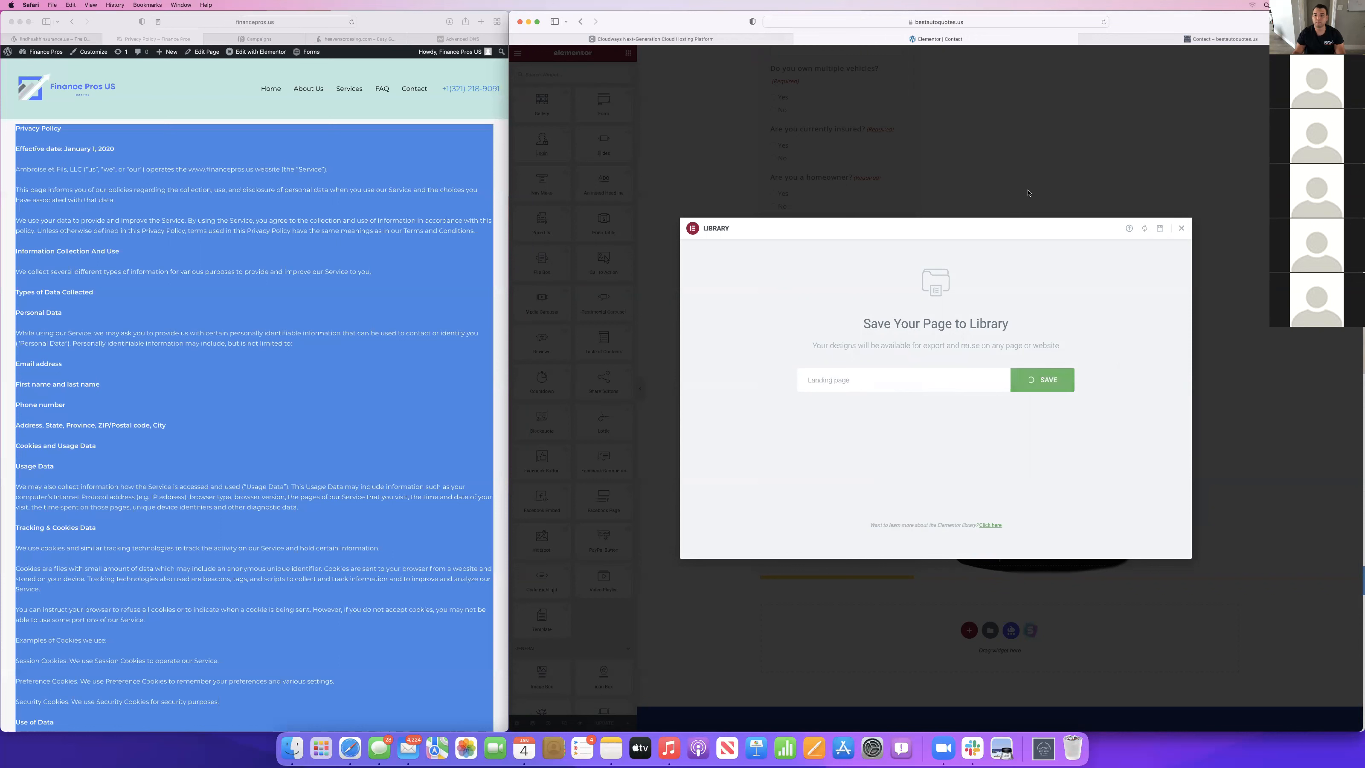
left_click(1182, 229)
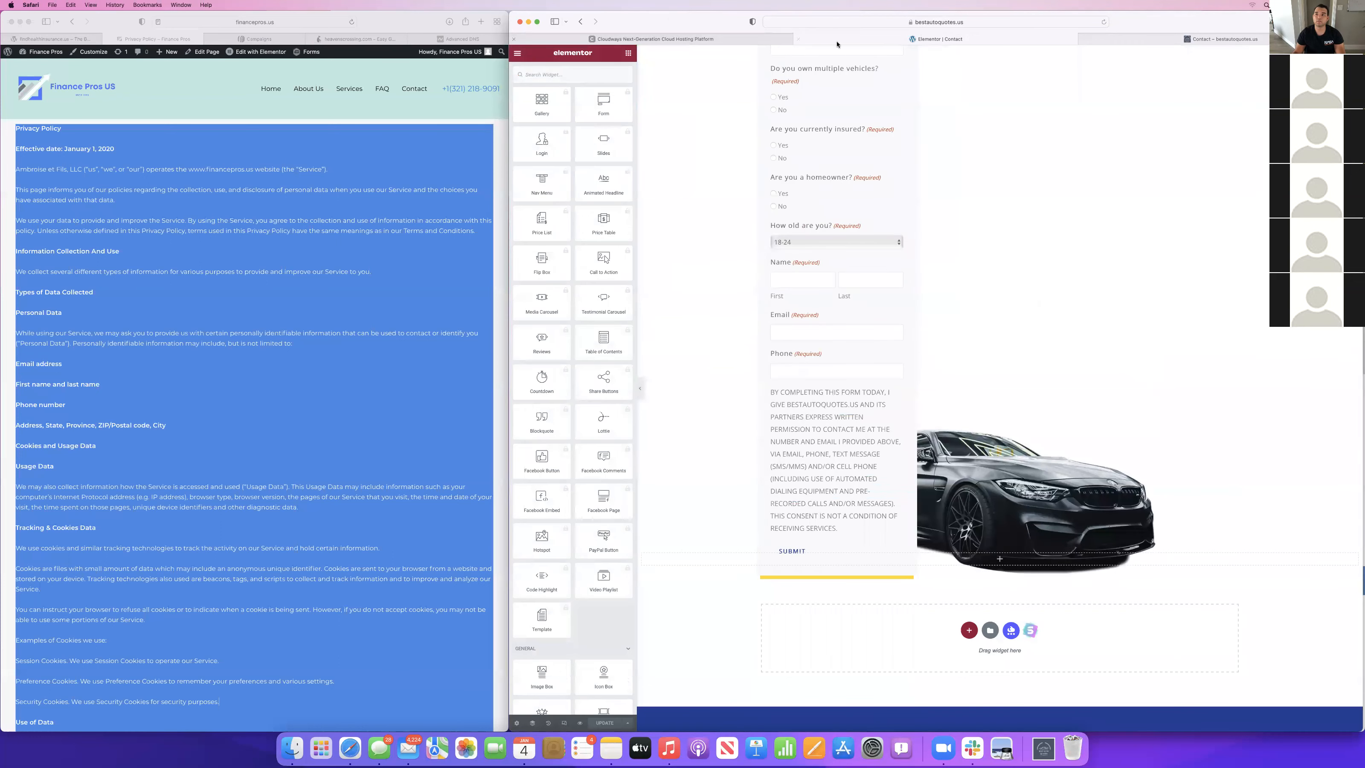
Create a new page titled "Act Now", choose its page template, publish it and open it in Elementor.
left_click(1220, 39)
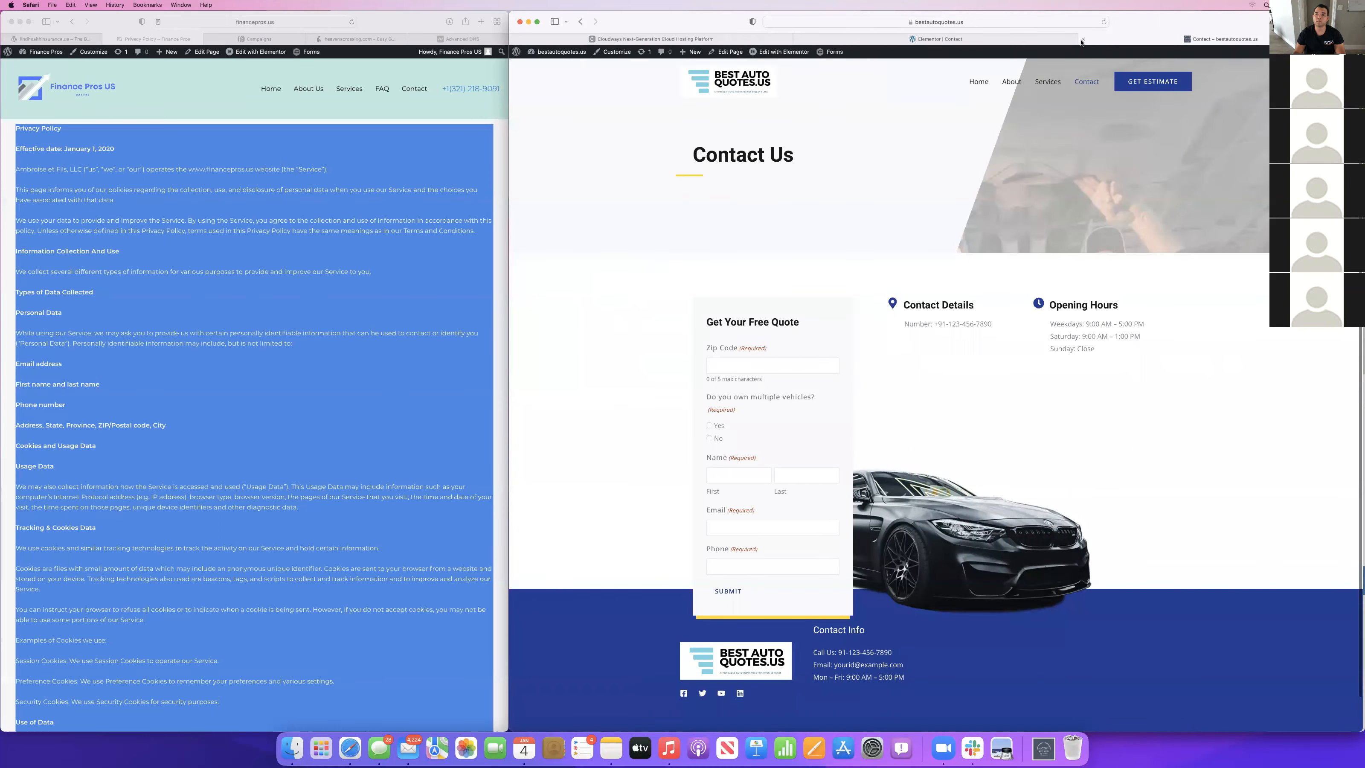
left_click(1083, 38)
left_click(516, 53)
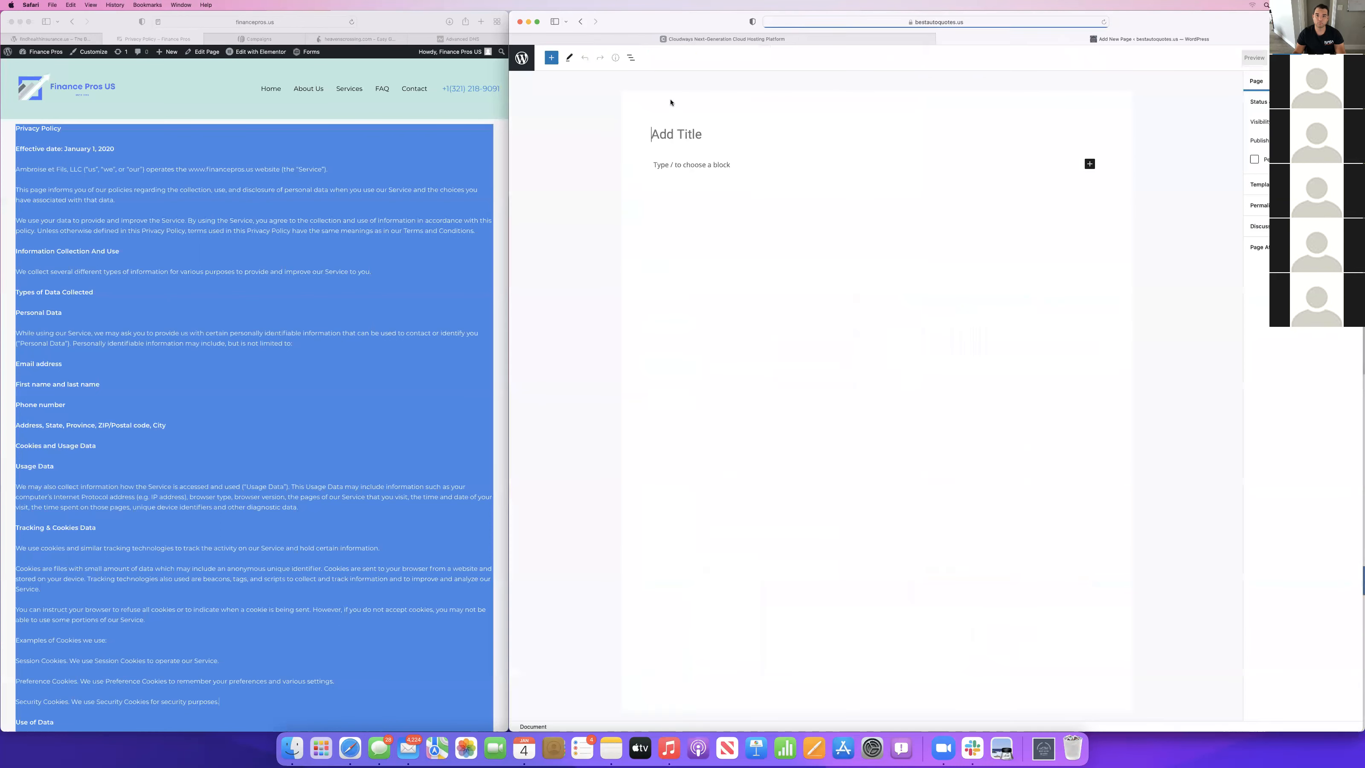
type("Act Now")
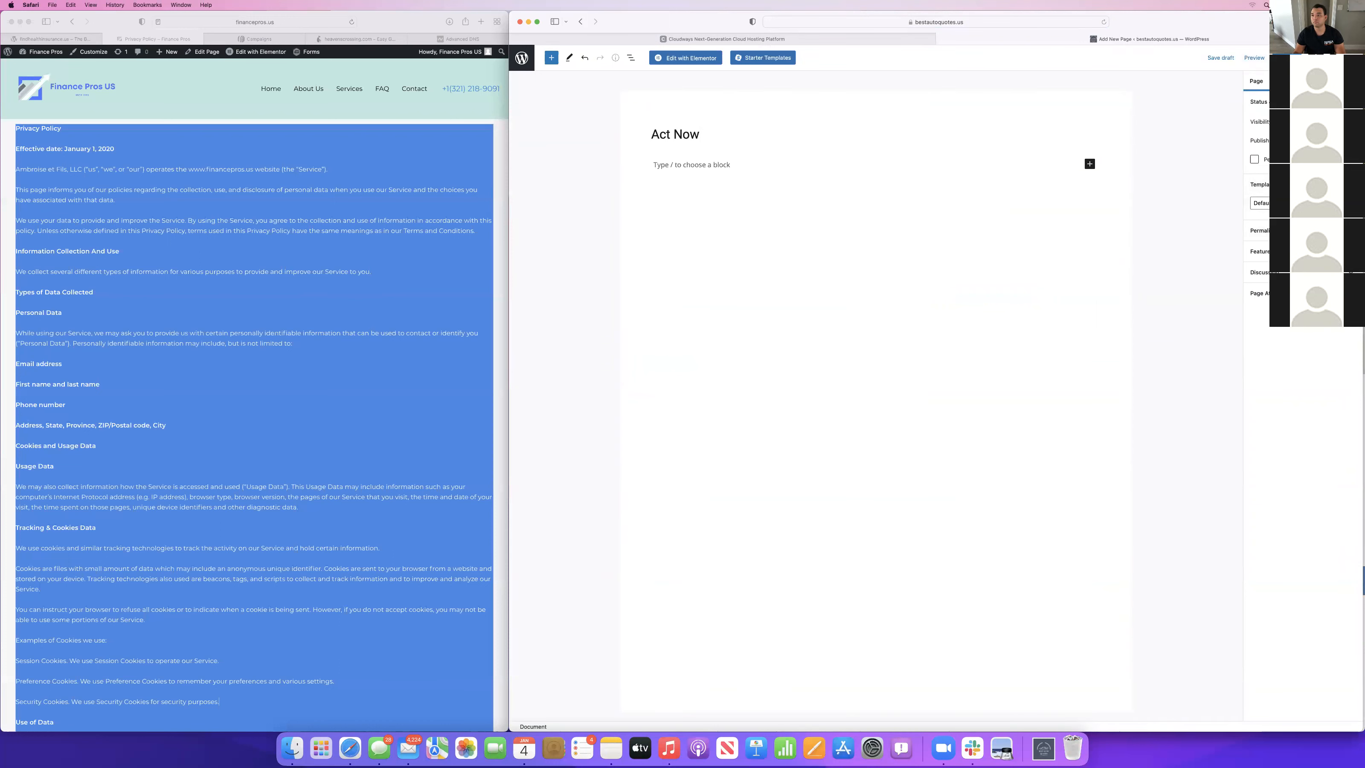
left_click(1260, 202)
left_click(1261, 210)
left_click(1288, 58)
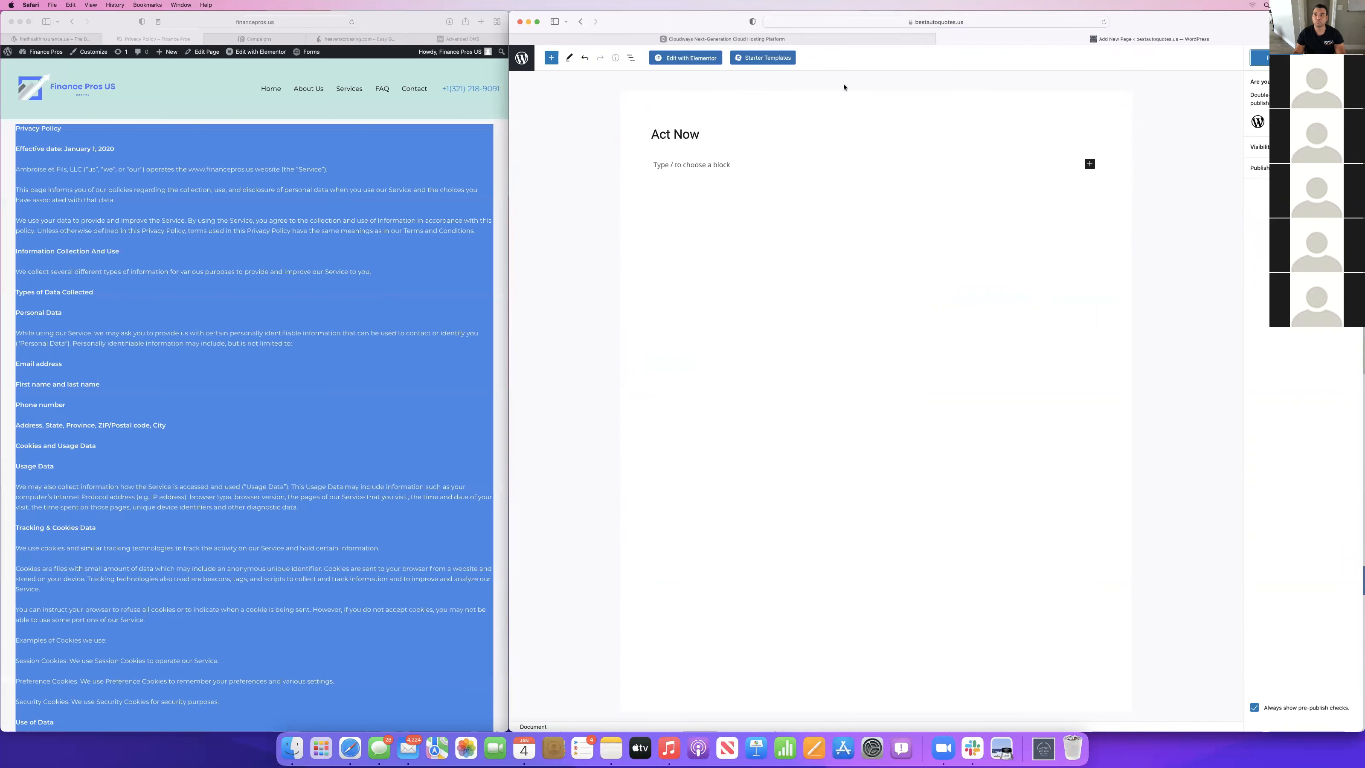
left_click(1257, 57)
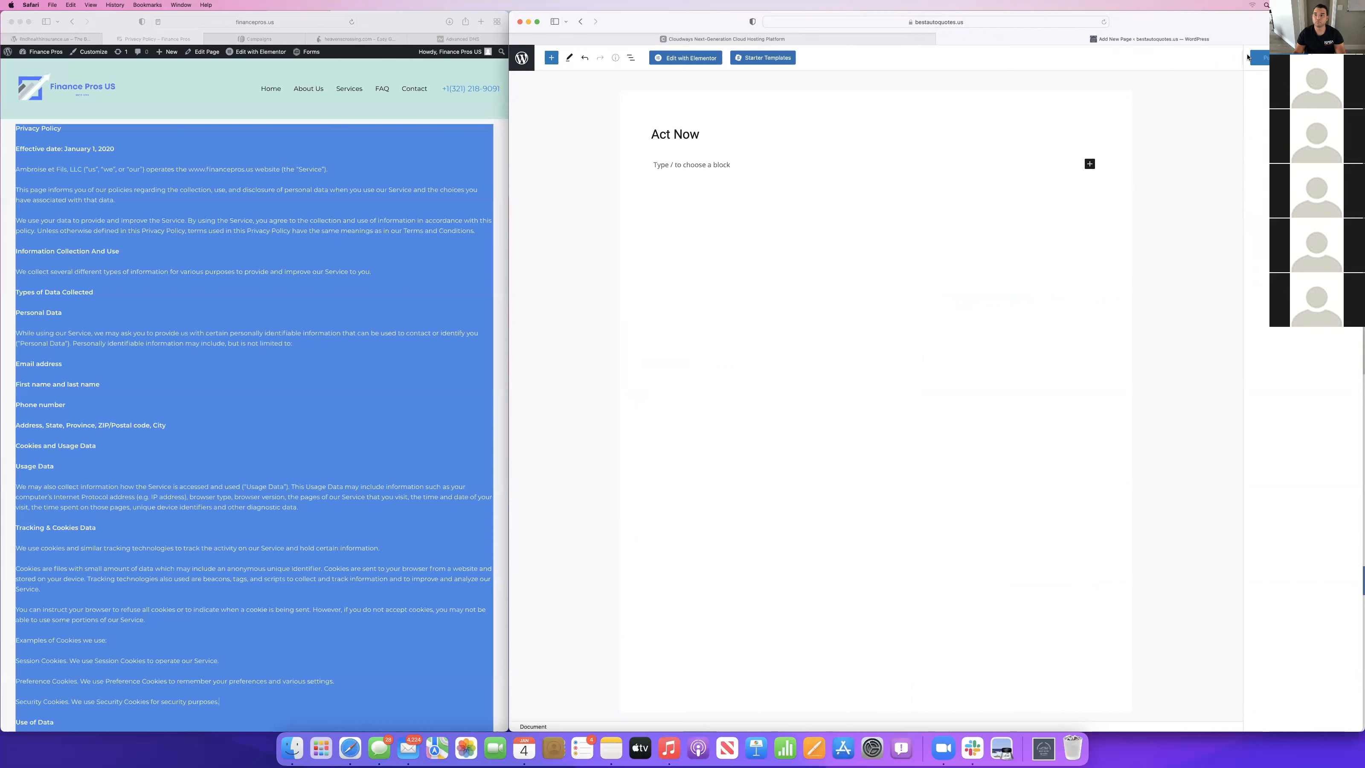
left_click(697, 59)
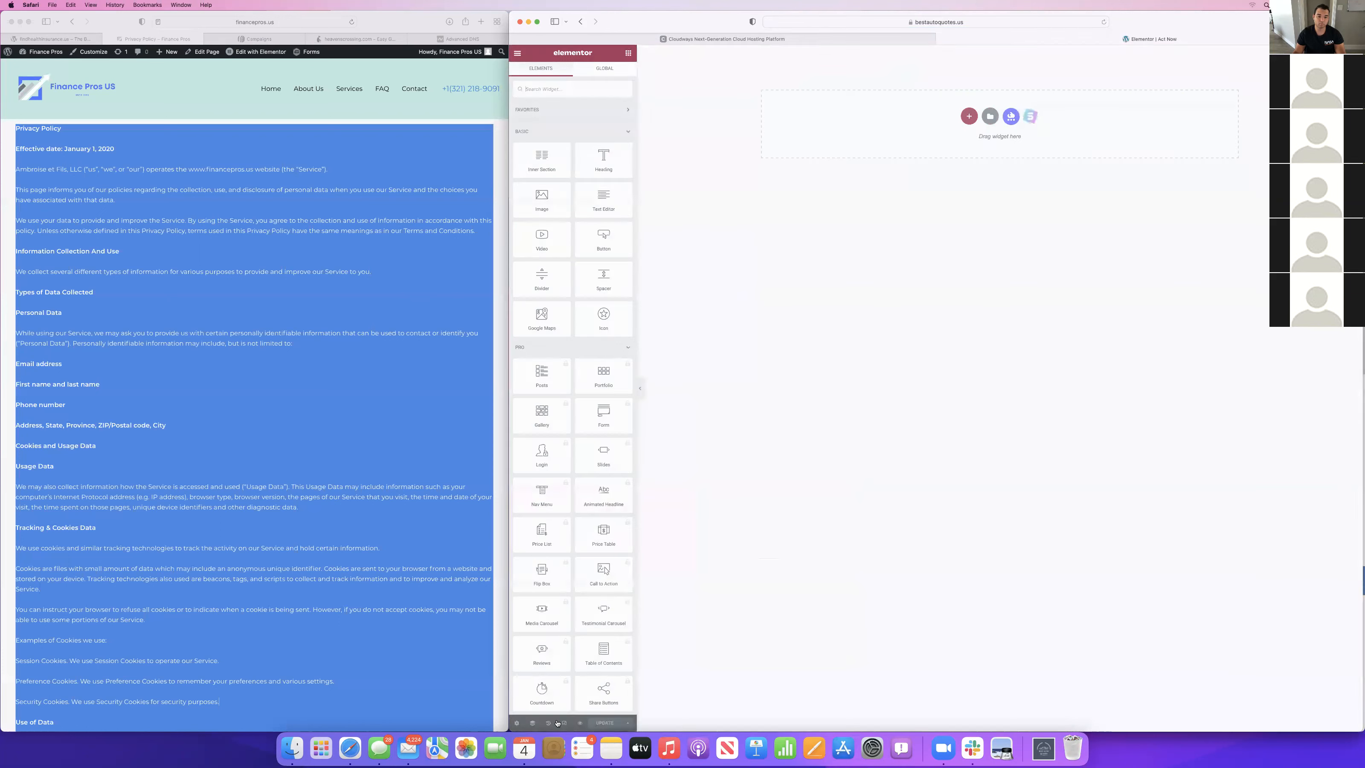
left_click(631, 723)
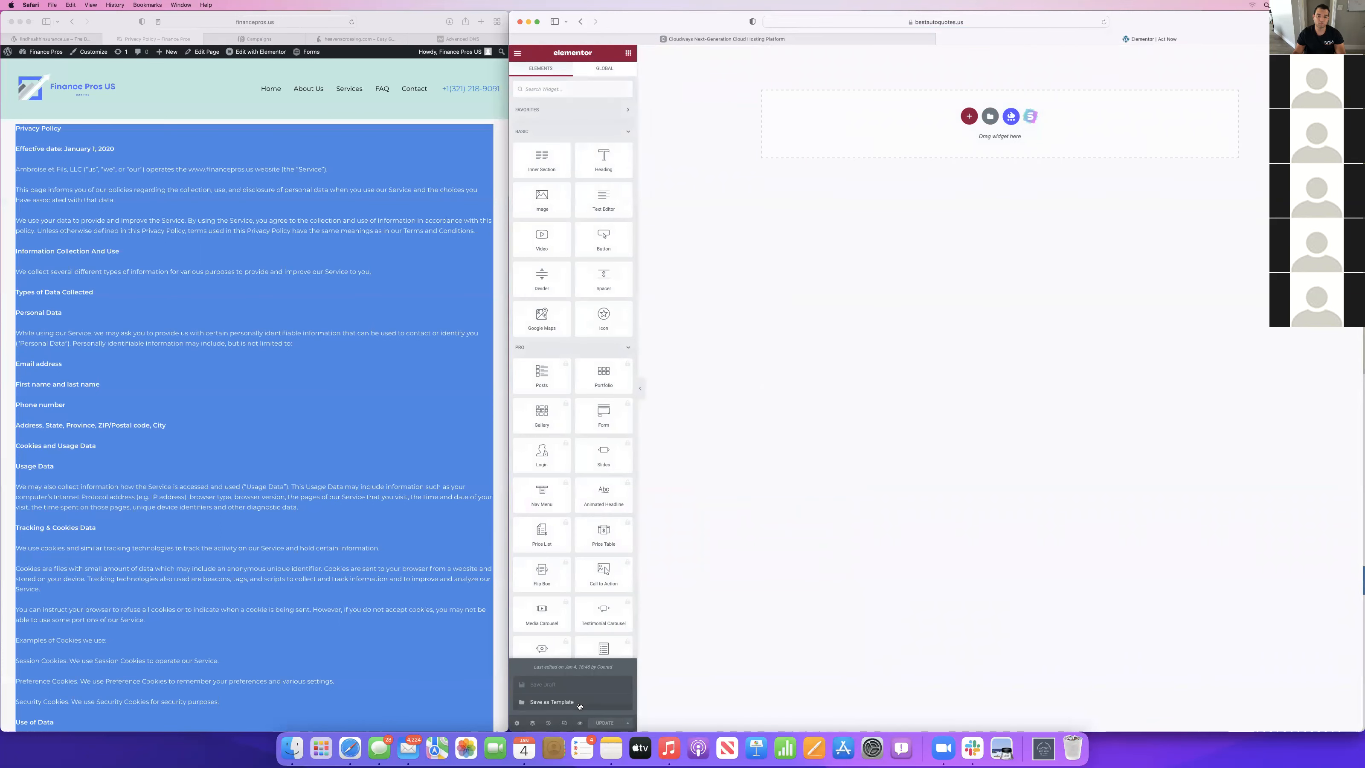
left_click(618, 701)
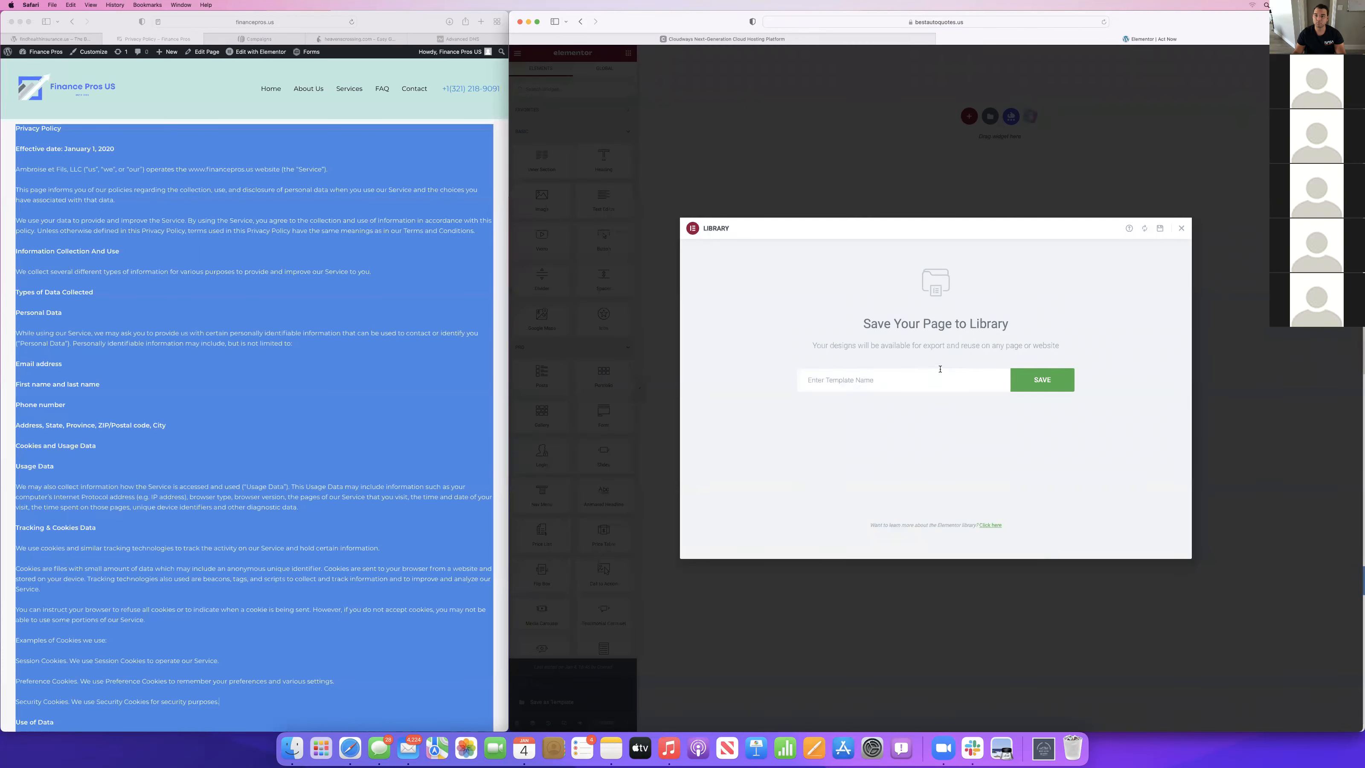
left_click(1183, 227)
Insert the saved "Landing page" template into the Act Now page, importing its document settings as well.
left_click(990, 117)
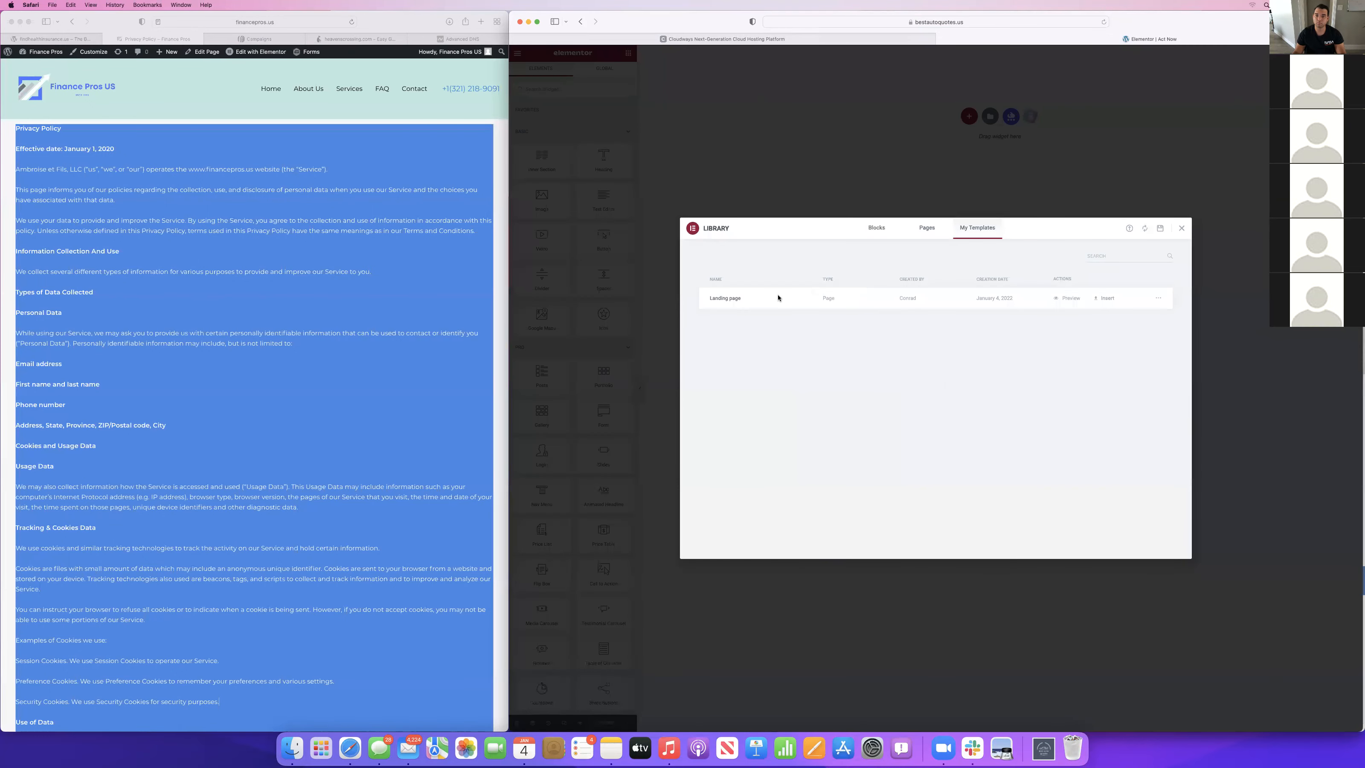
left_click(1100, 299)
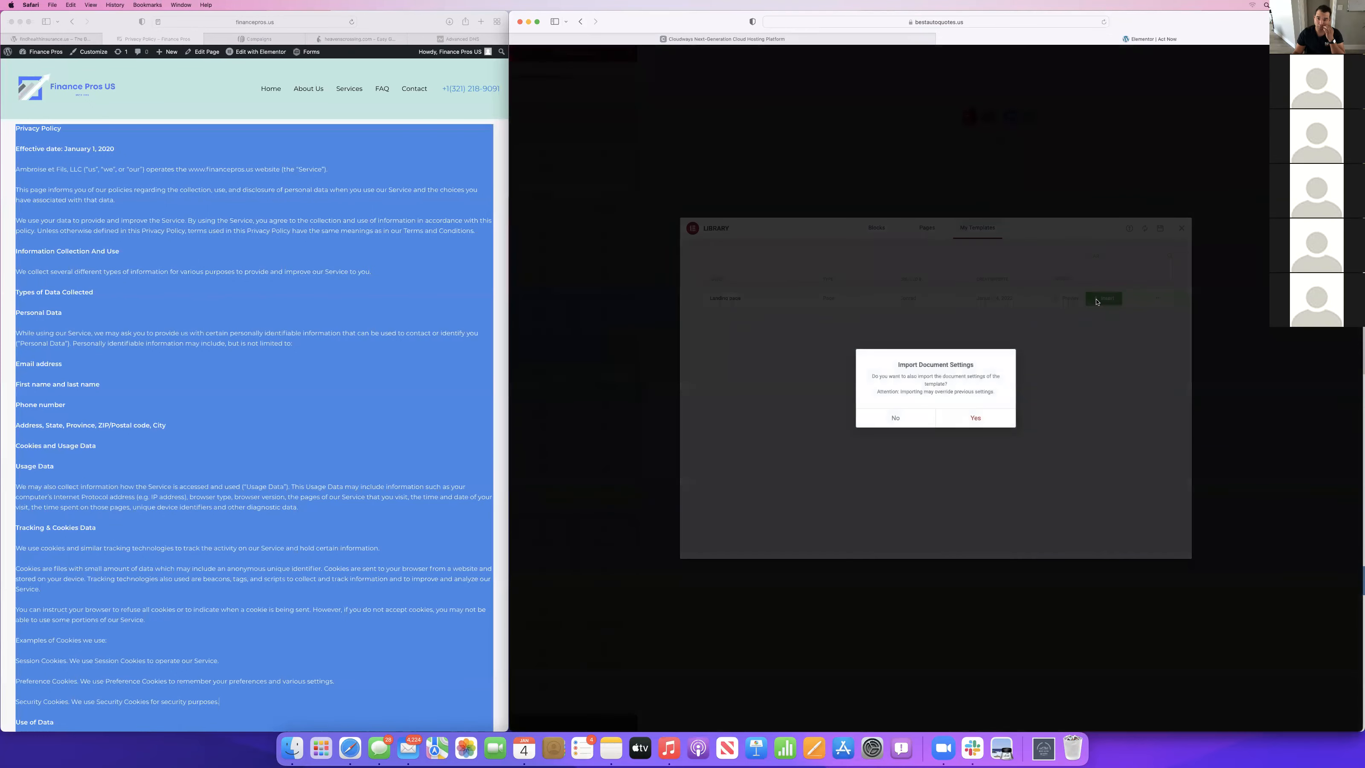
left_click(977, 418)
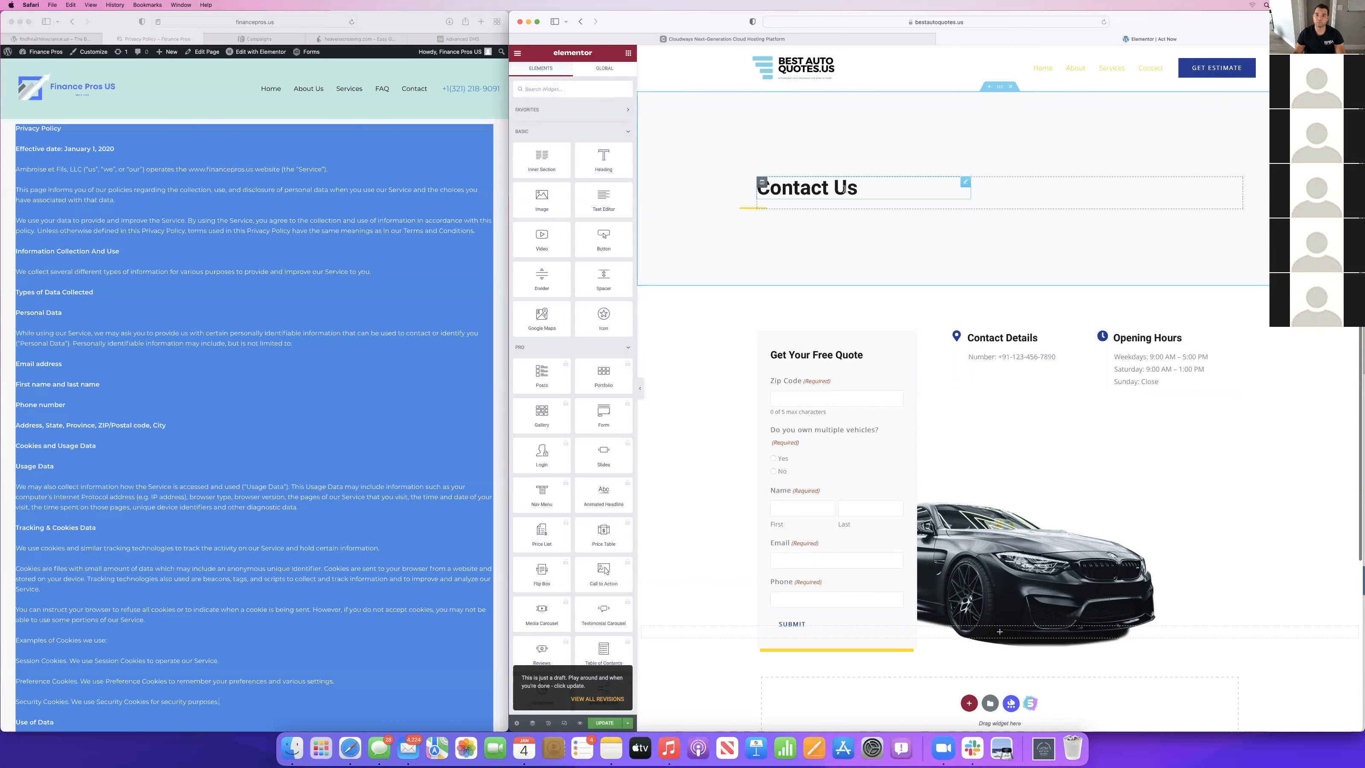
Delete the "Contact Us" heading and the banner section that holds it.
left_click(795, 187)
right_click(912, 184)
left_click(870, 235)
right_click(871, 195)
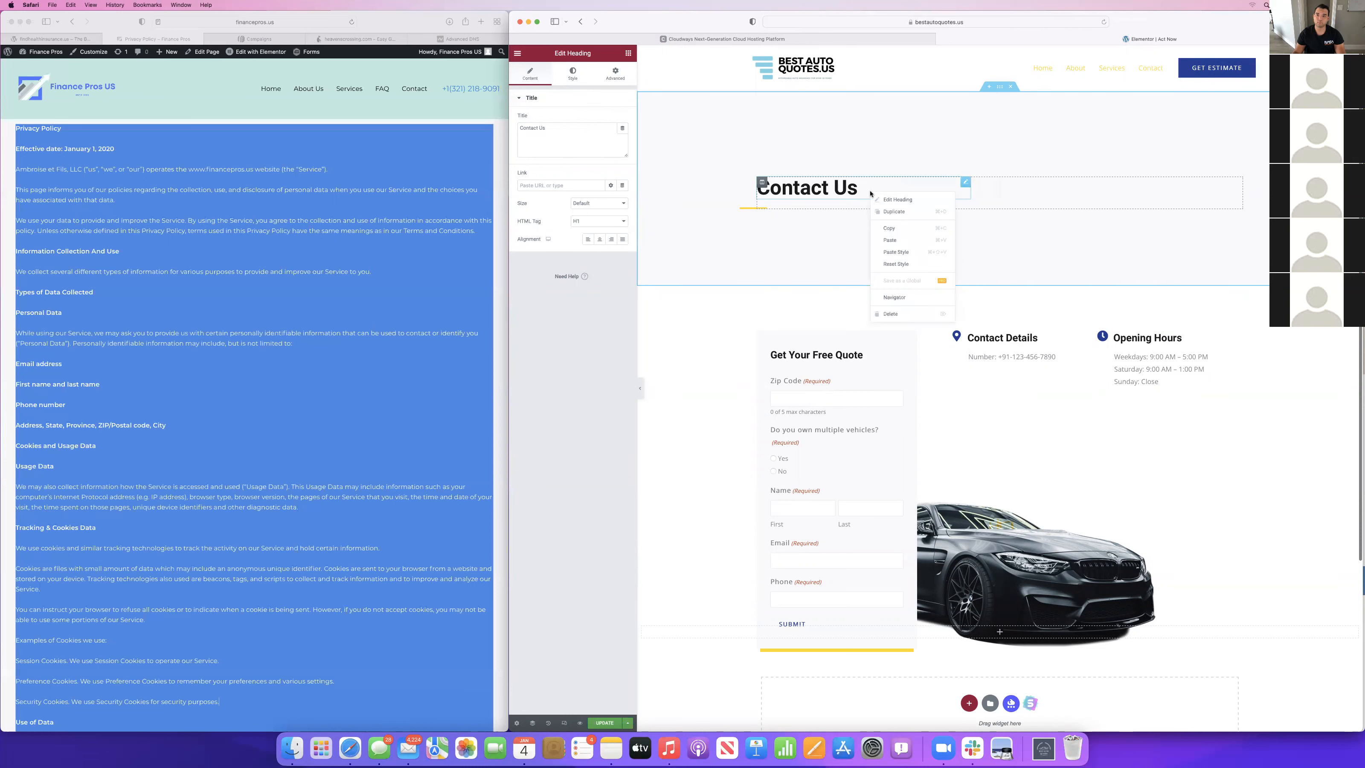
left_click(892, 313)
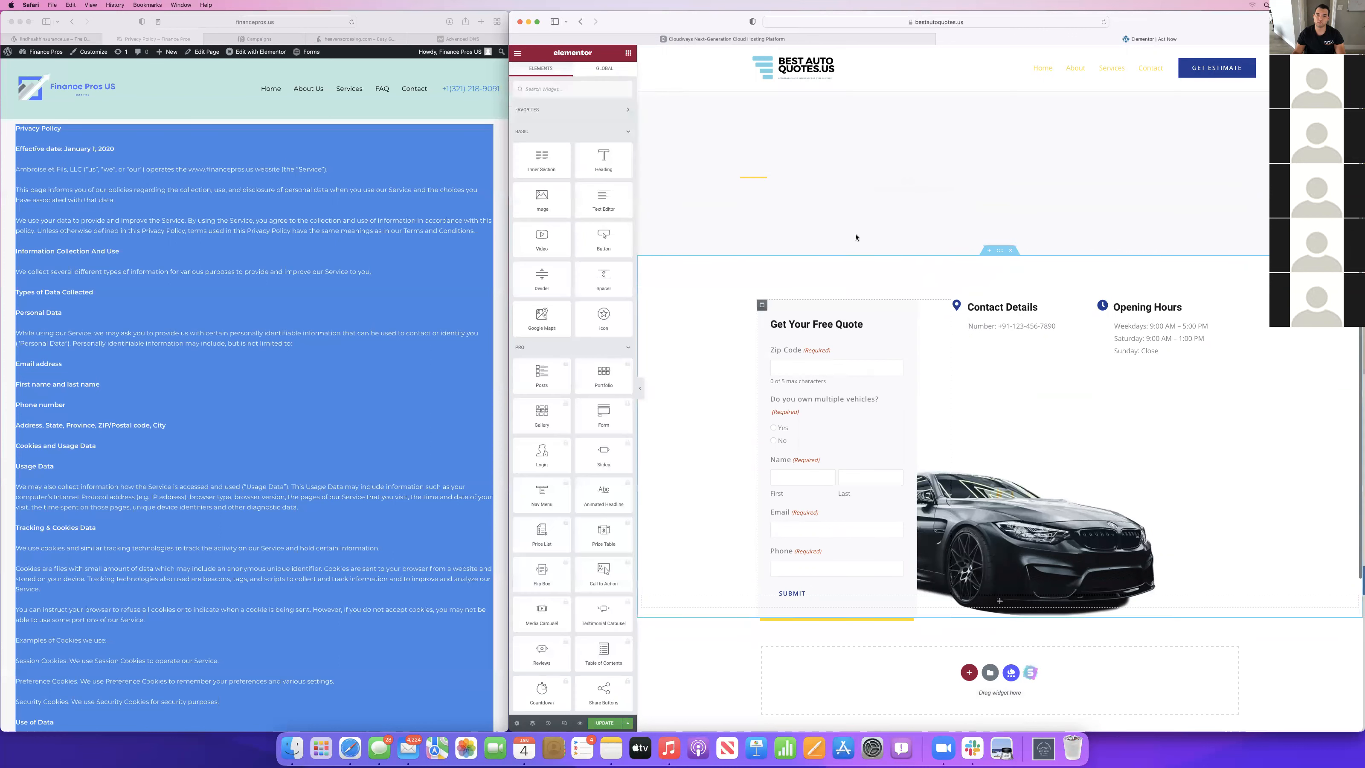
left_click(759, 181)
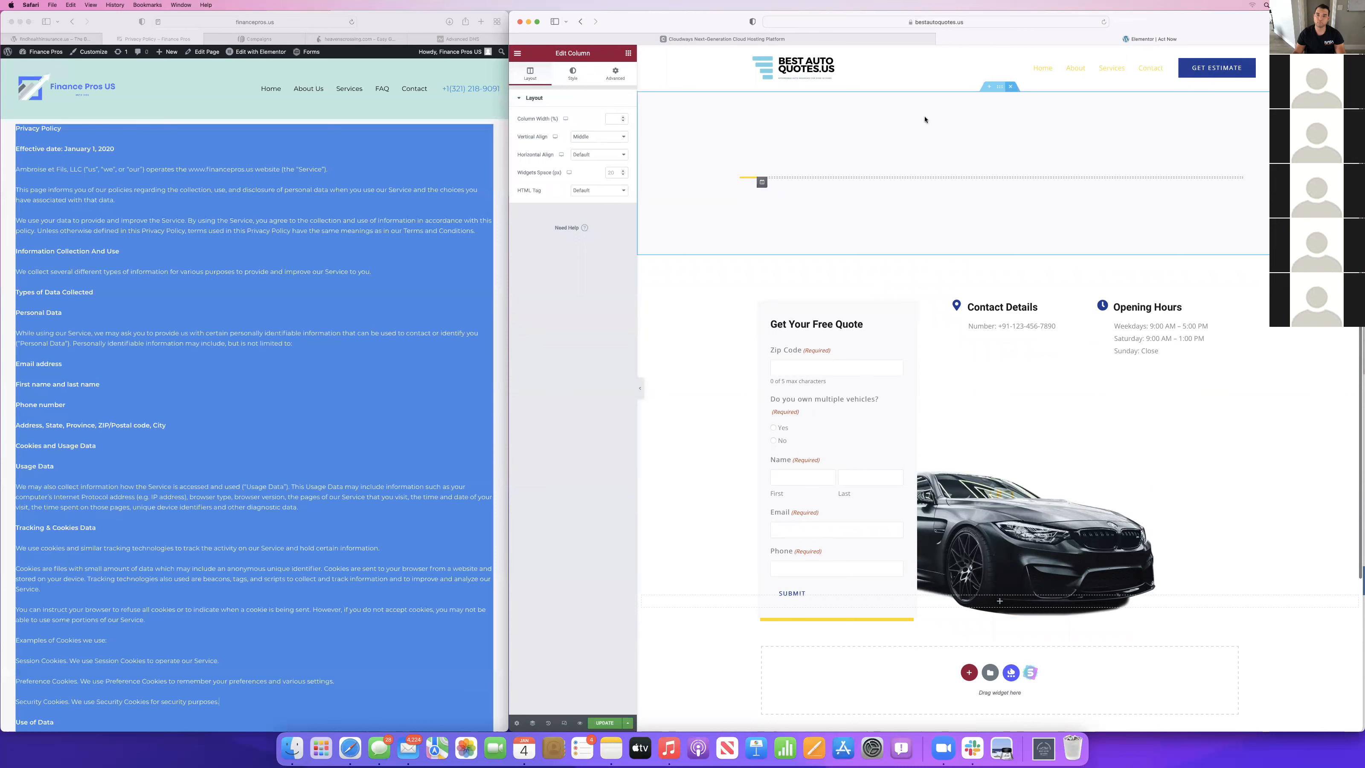
left_click(1012, 86)
Add a single-column section below the quote form section and place an Image widget in it.
left_click_drag(609, 164, 907, 102)
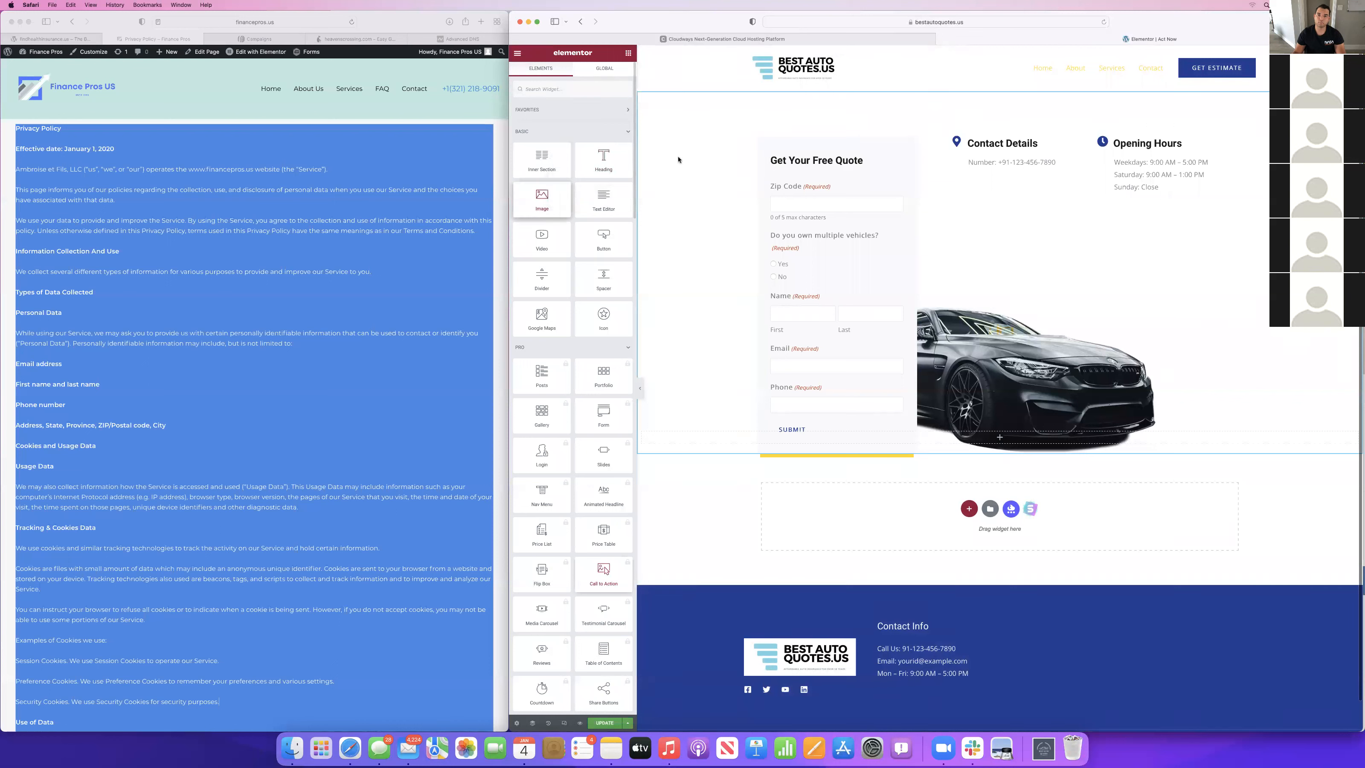
mouse_move(1004, 425)
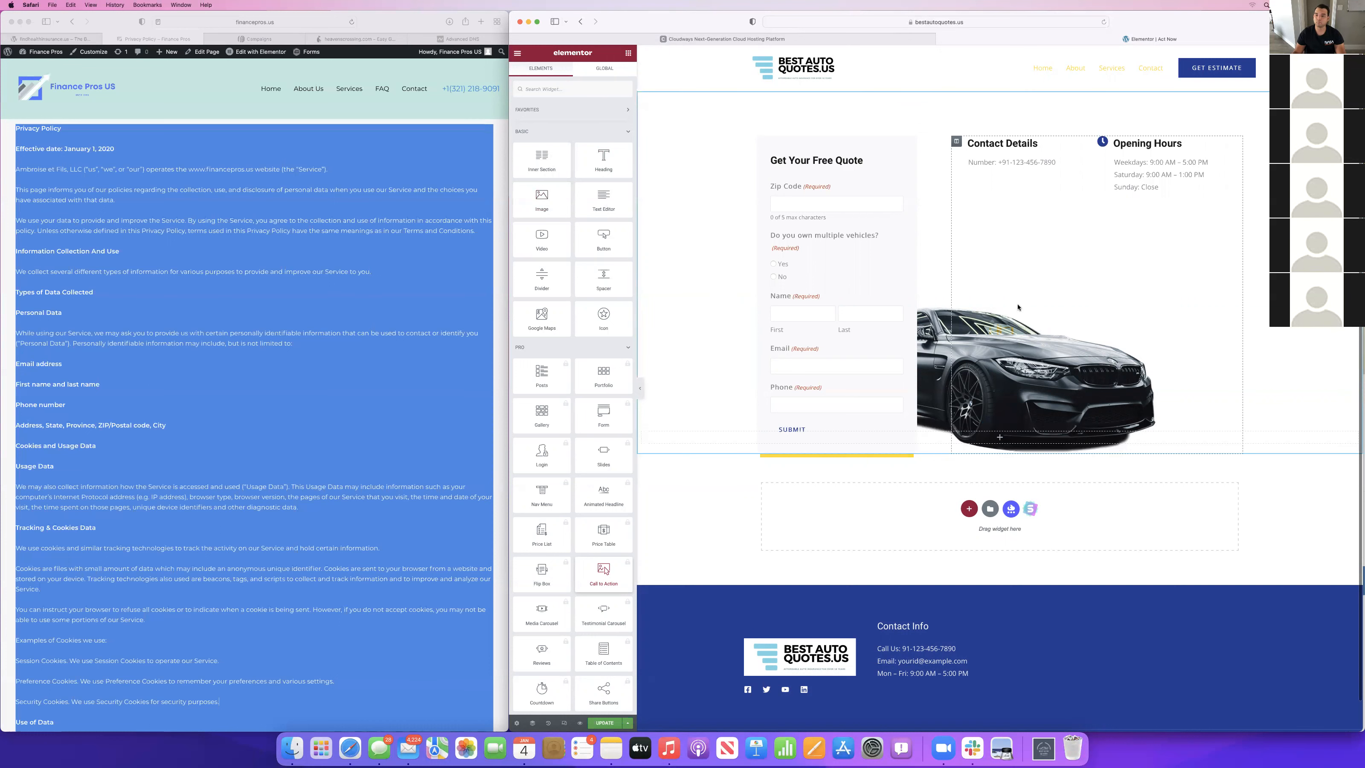
left_click(969, 508)
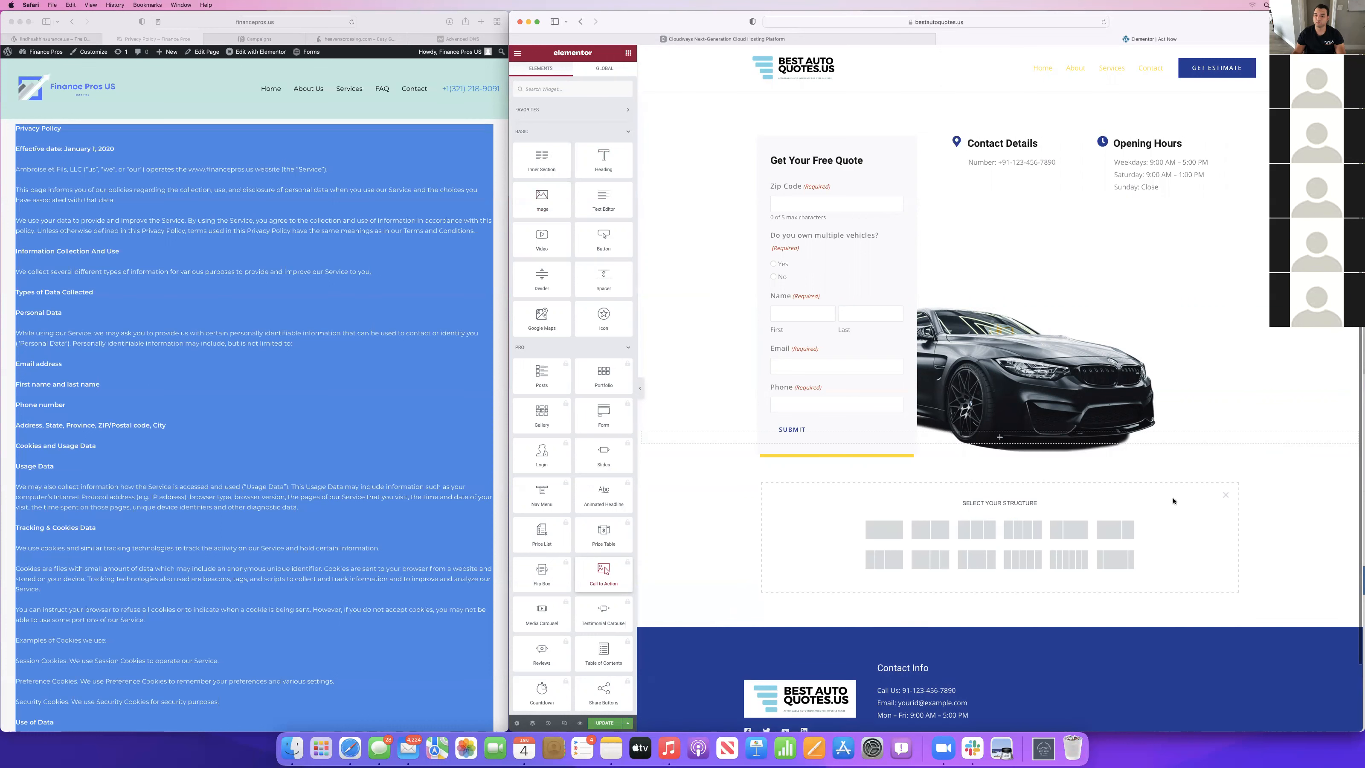
left_click(883, 530)
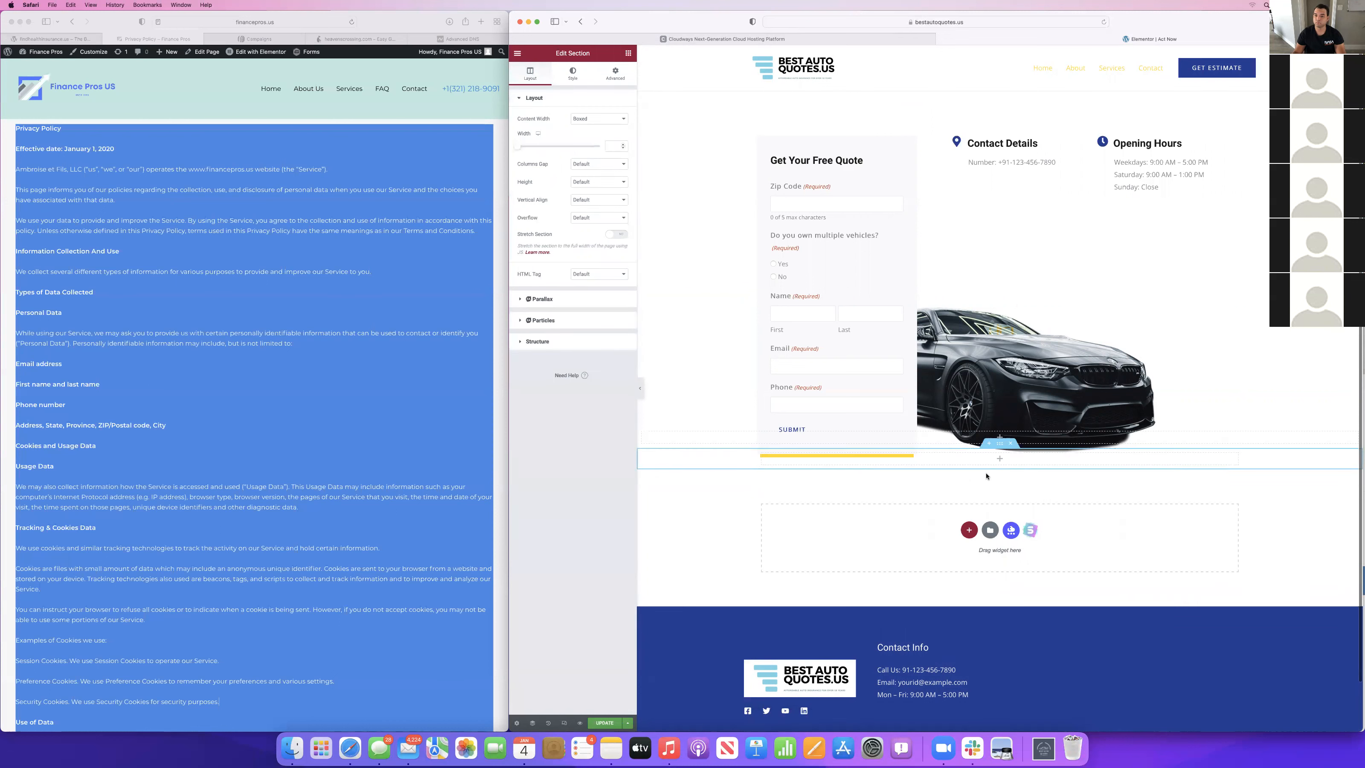
left_click(999, 458)
left_click_drag(541, 199, 991, 466)
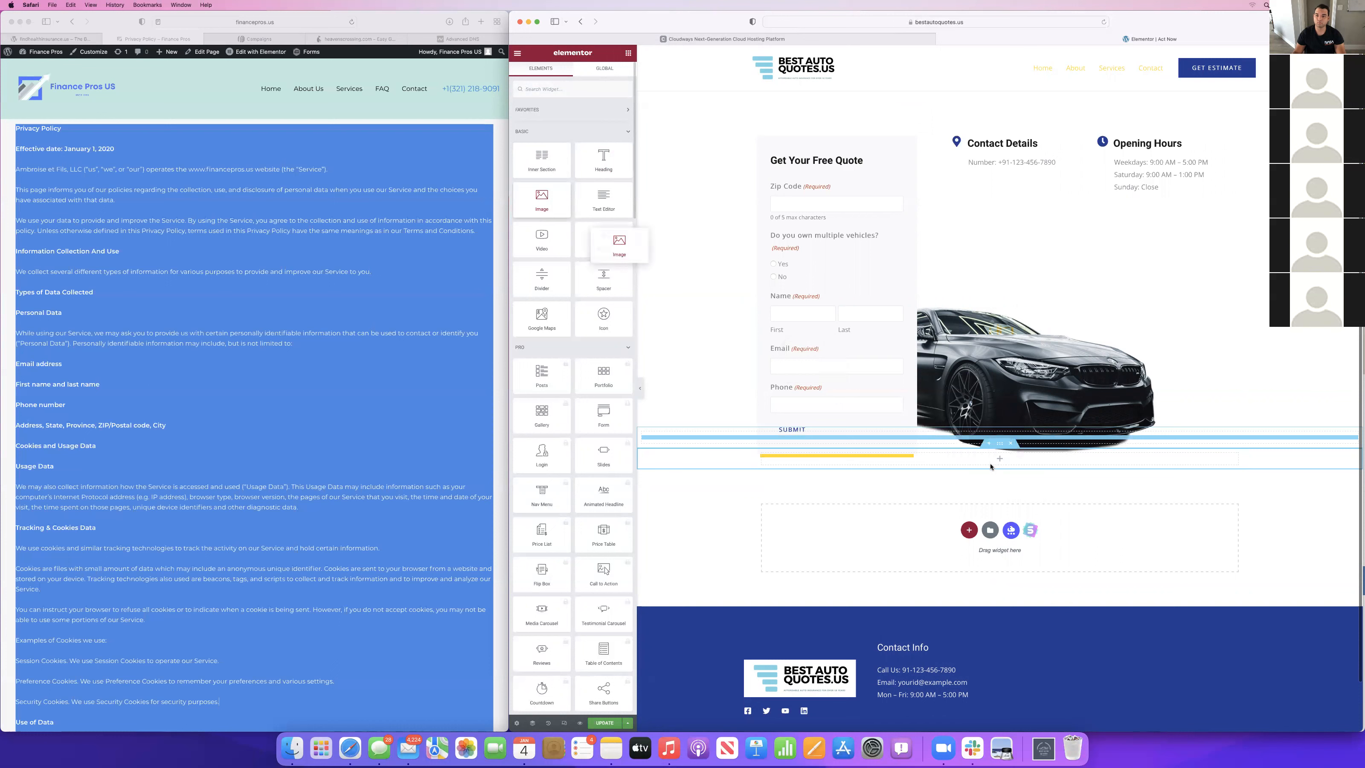
left_click_drag(541, 199, 982, 466)
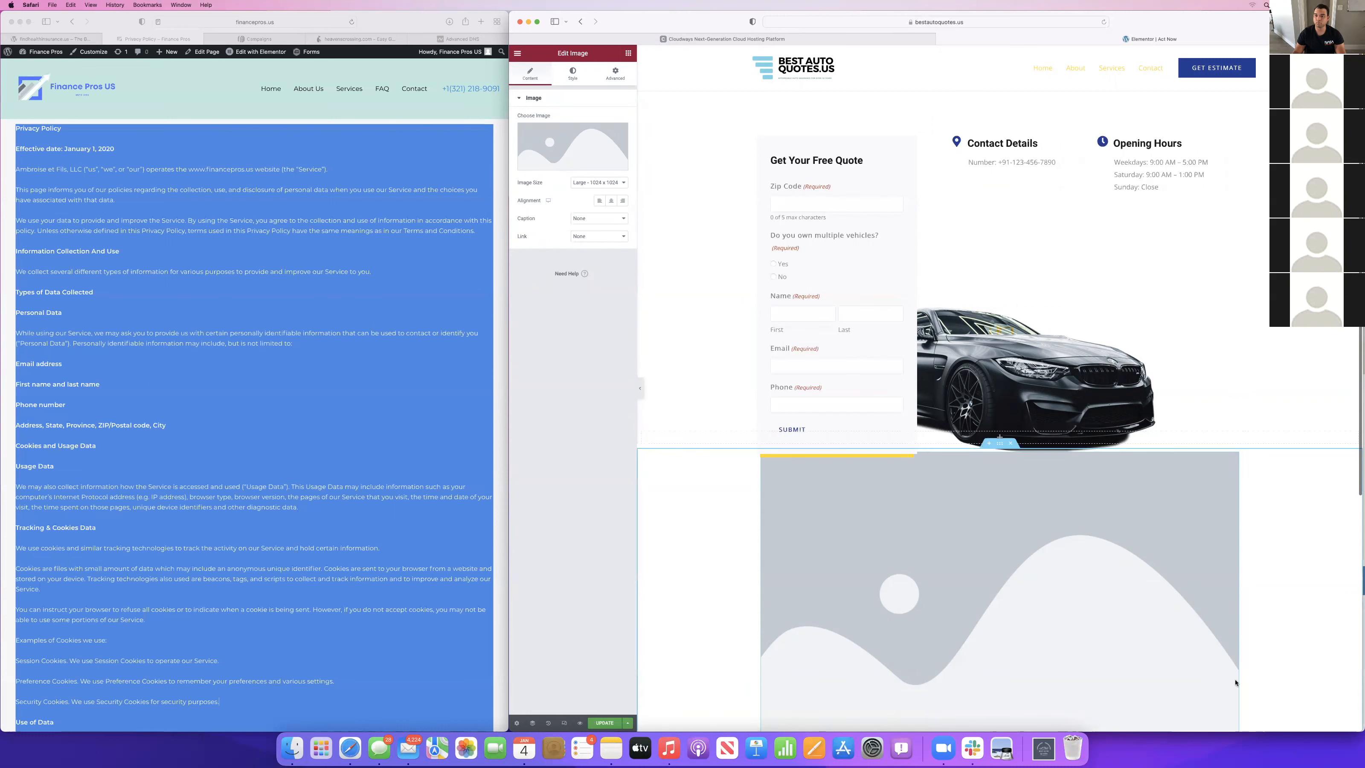
Move the image section above the quote form section, keeping the Image widget inside its own section.
left_click(532, 722)
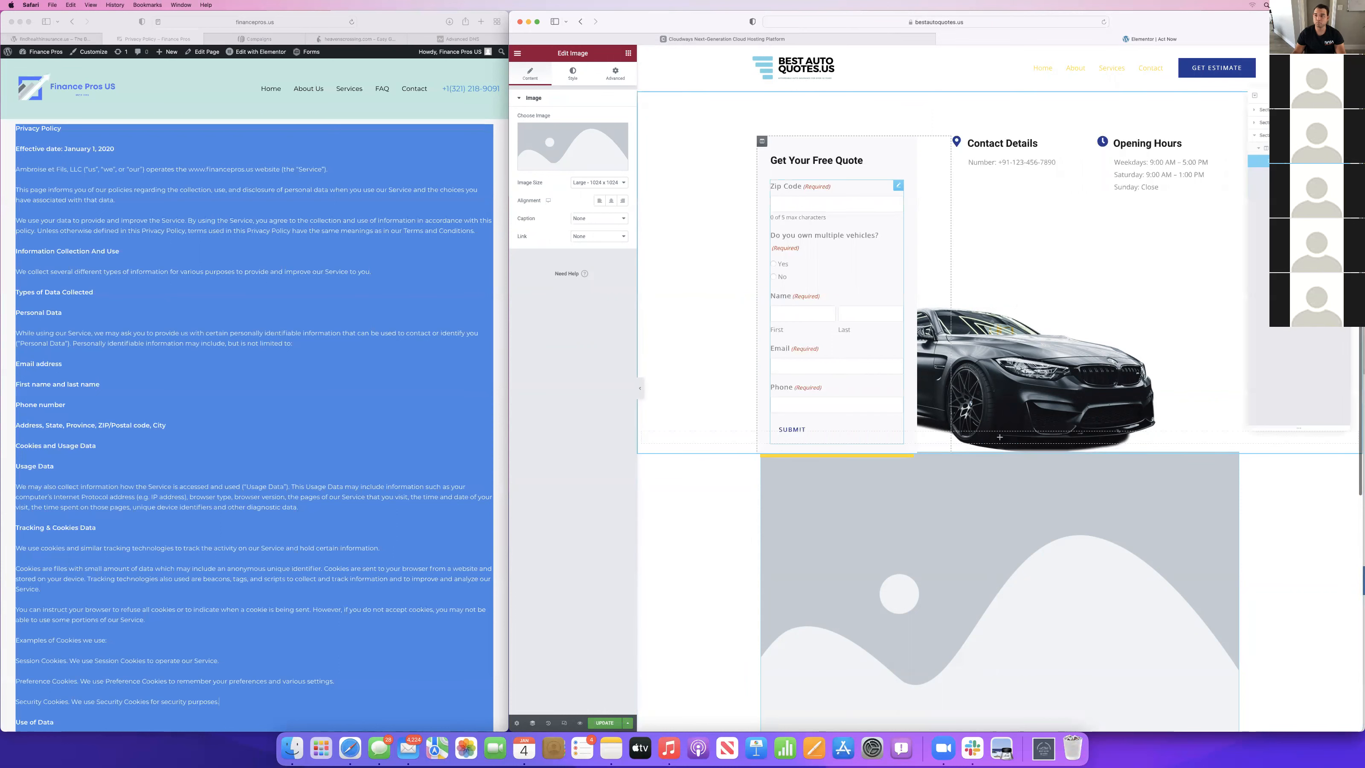
left_click_drag(1262, 138, 1260, 107)
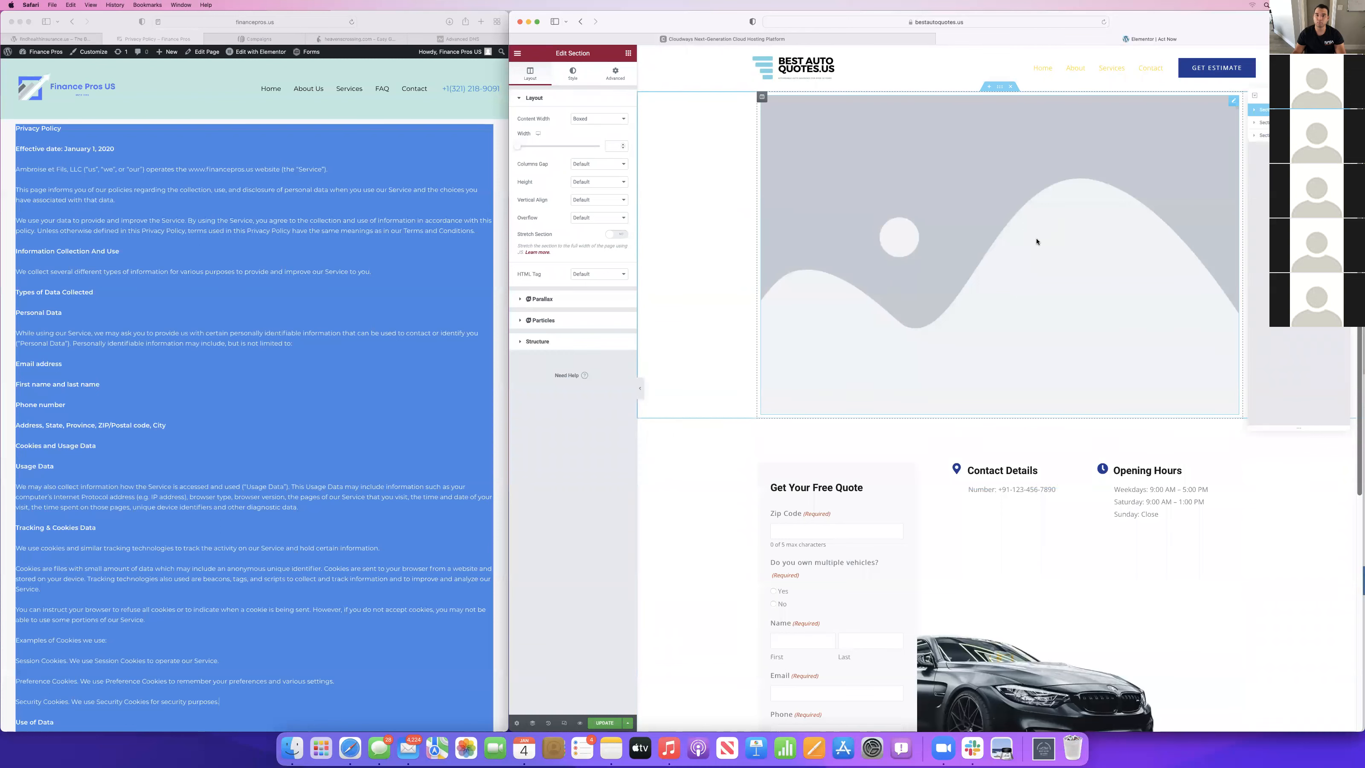
left_click_drag(1037, 241, 954, 299)
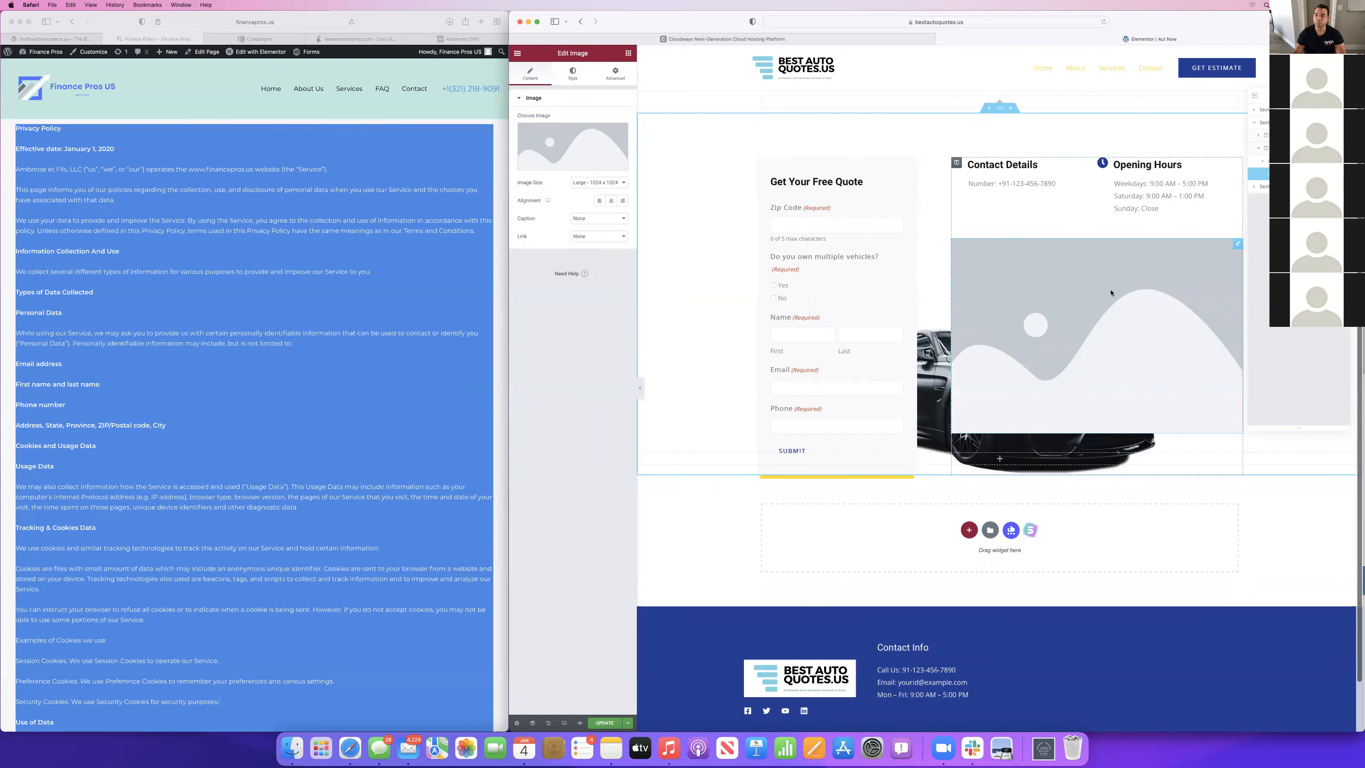
key("super+z")
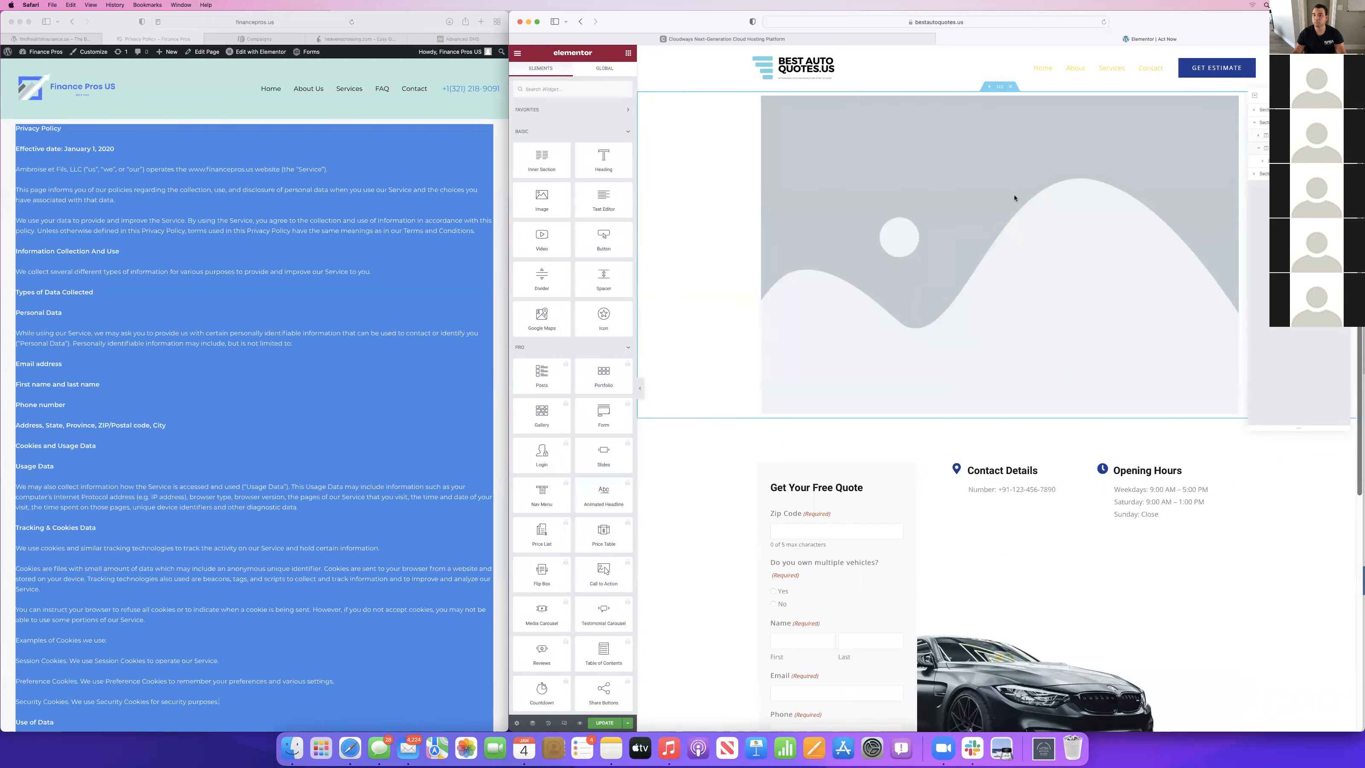
Insert the transparent-margin "Best Auto Quotes.us" logo screenshot from the media library into the Image widget above the quote form.
left_click(1015, 198)
left_click(573, 146)
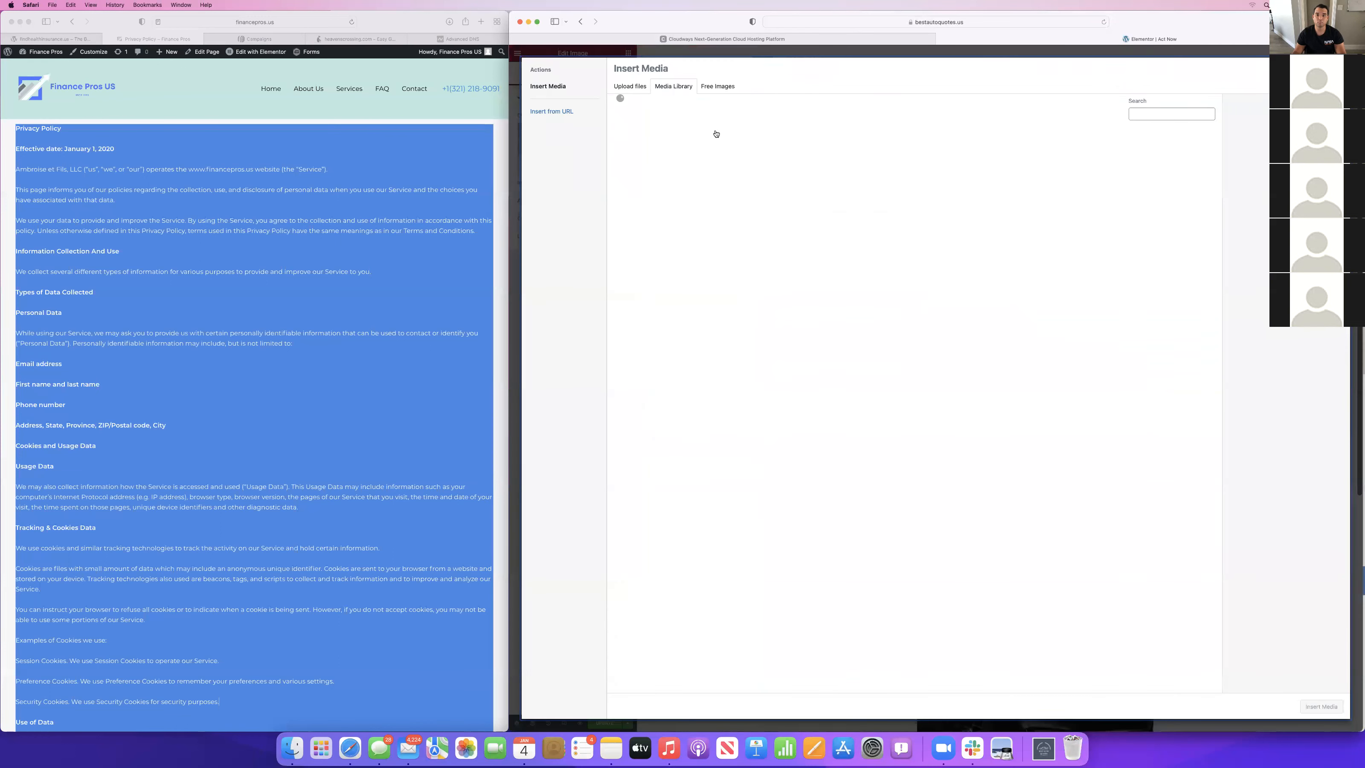
left_click(632, 156)
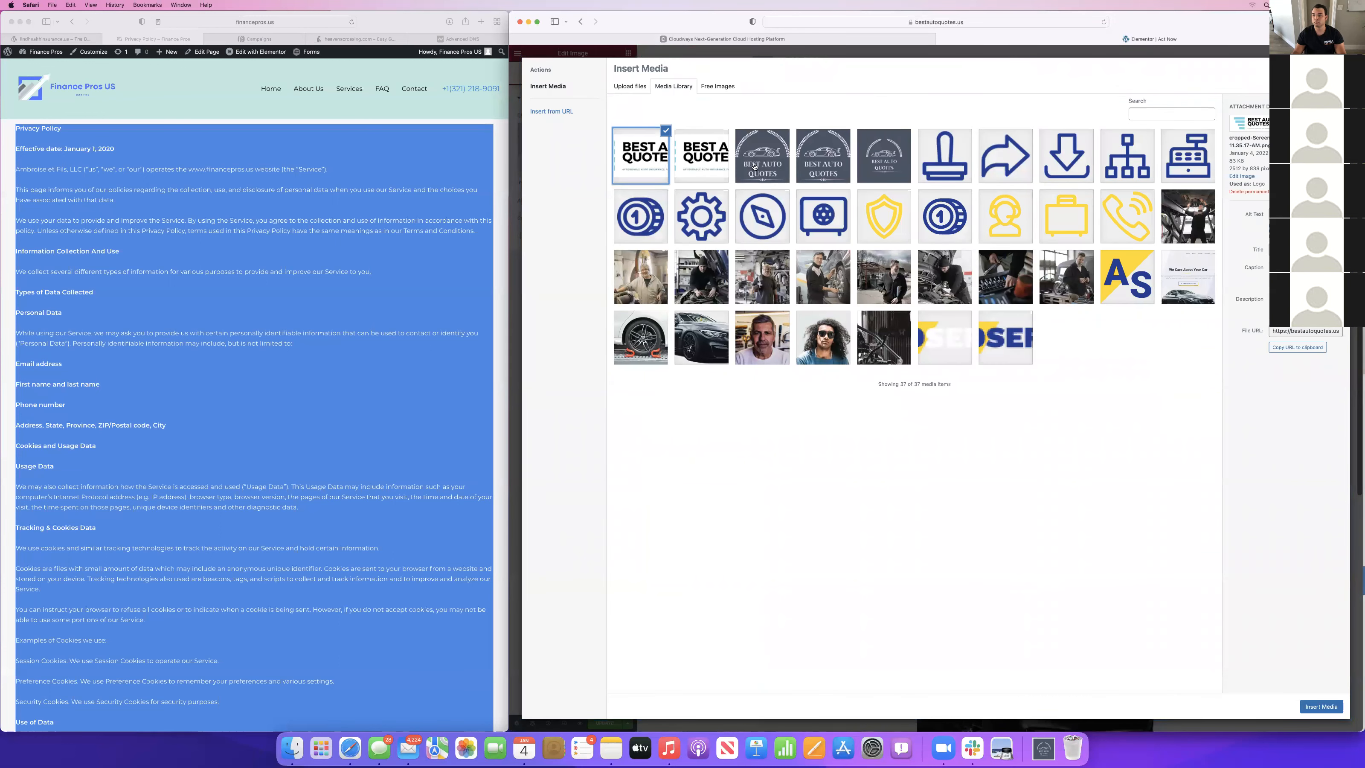
left_click(720, 160)
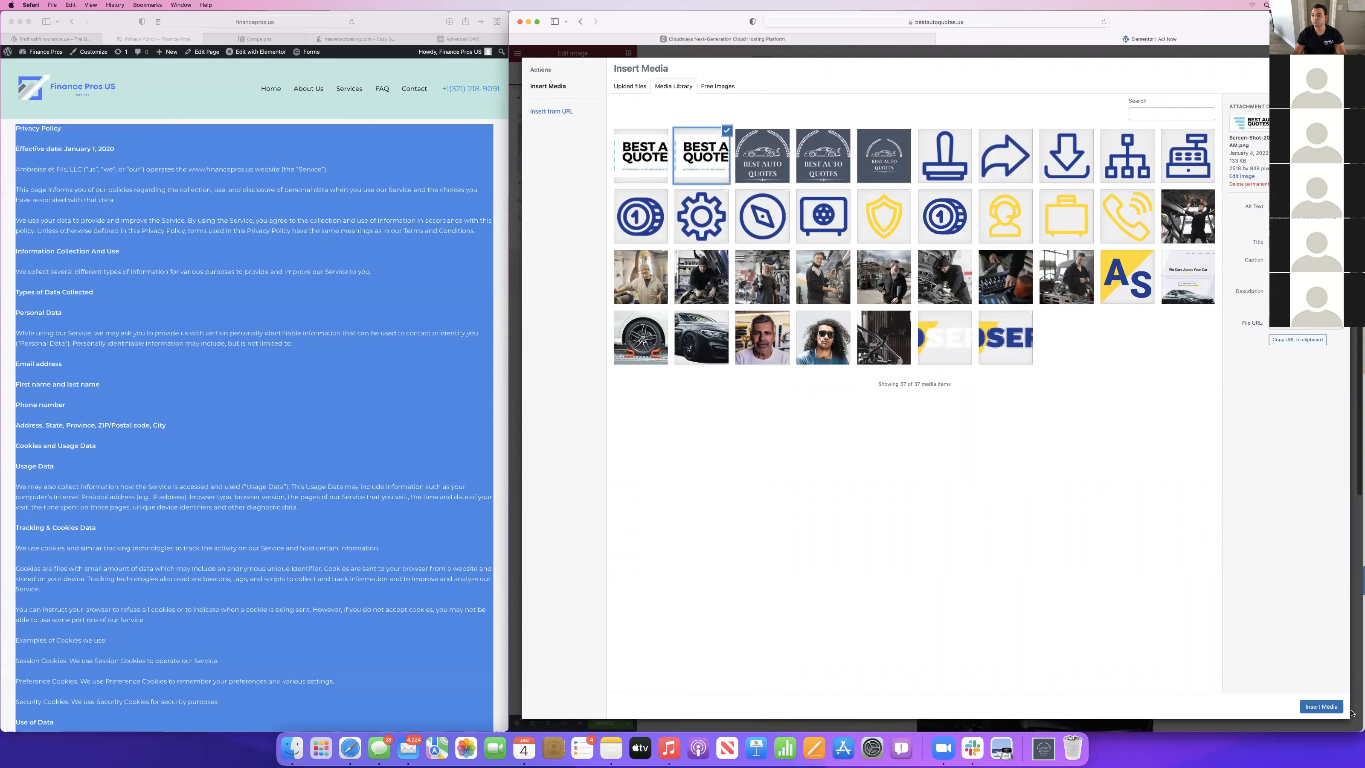
left_click(1328, 706)
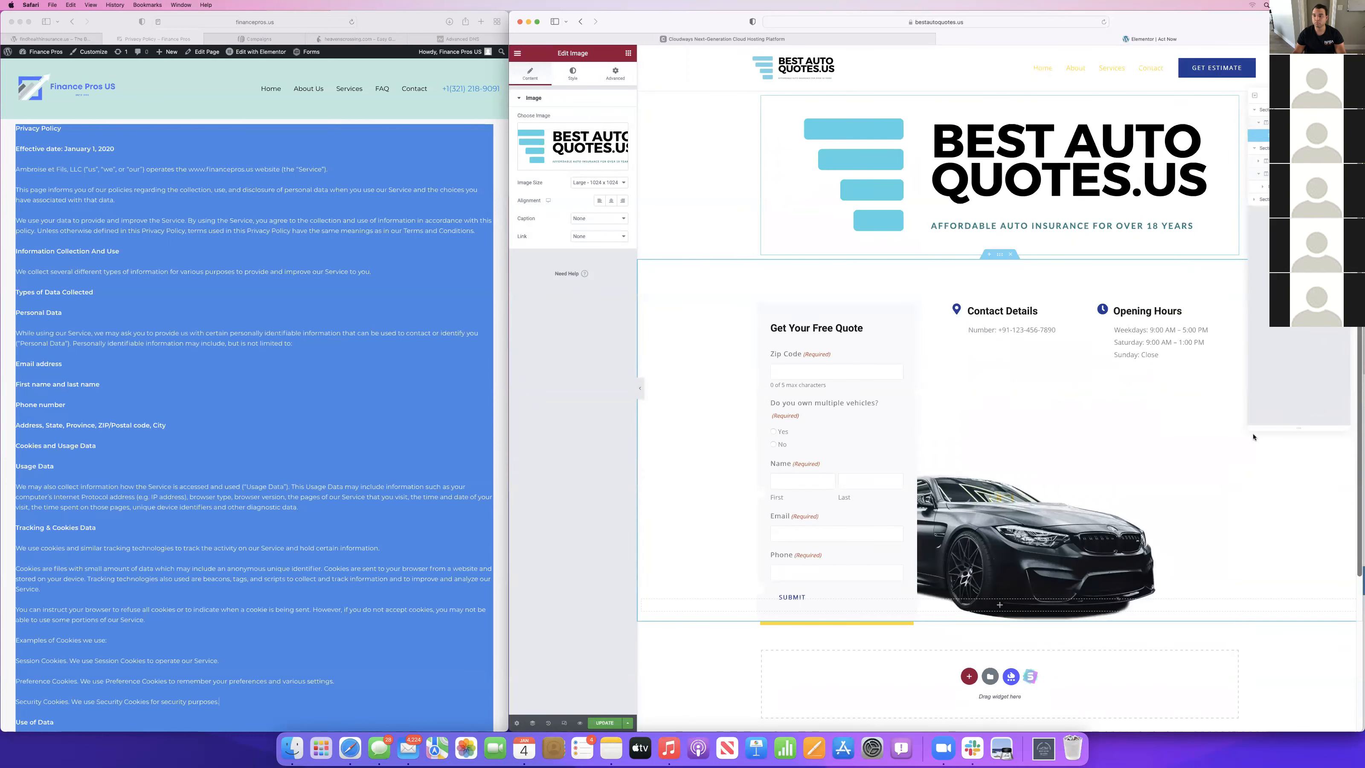
Delete the Contact Details and Opening Hours block beside the quote form and the empty full-width section at the form's lower edge.
left_click(1102, 299)
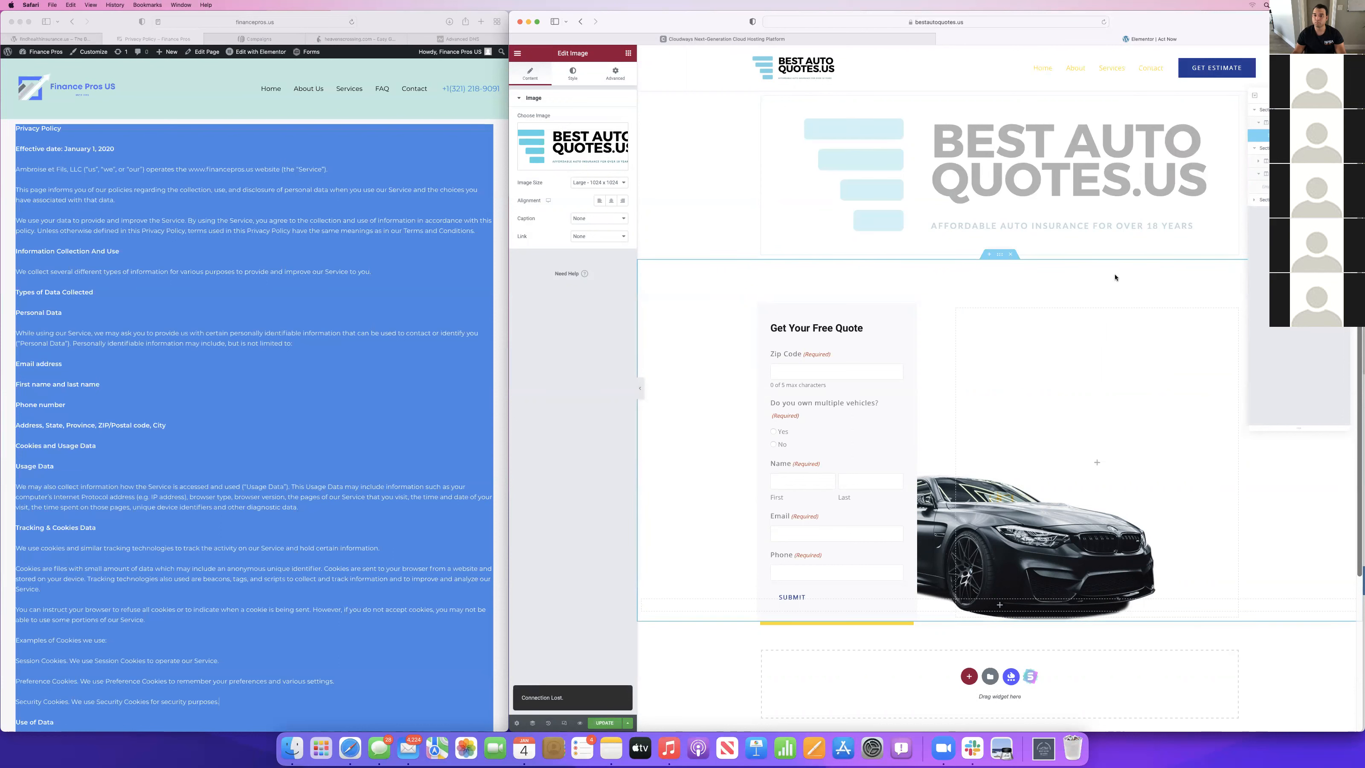
scroll(846, 442, "down", 5)
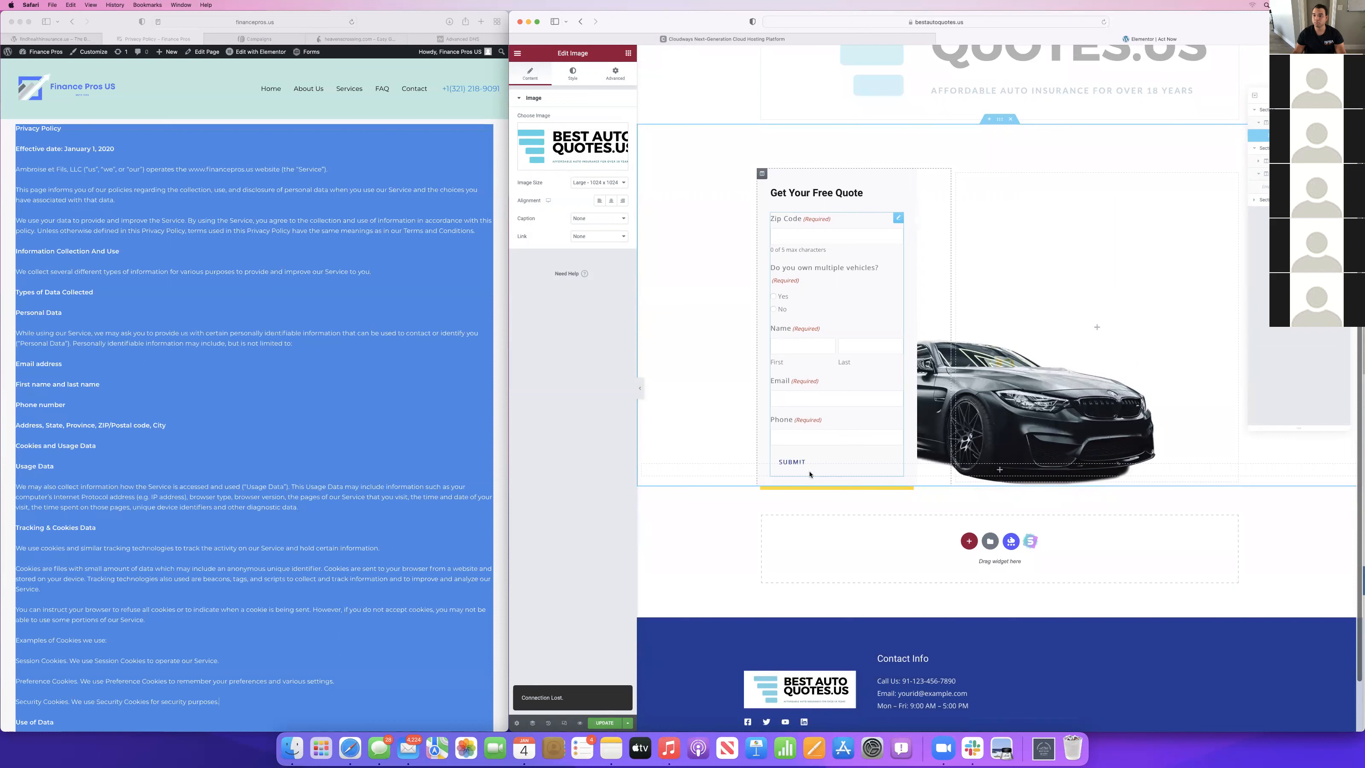
left_click(1001, 469)
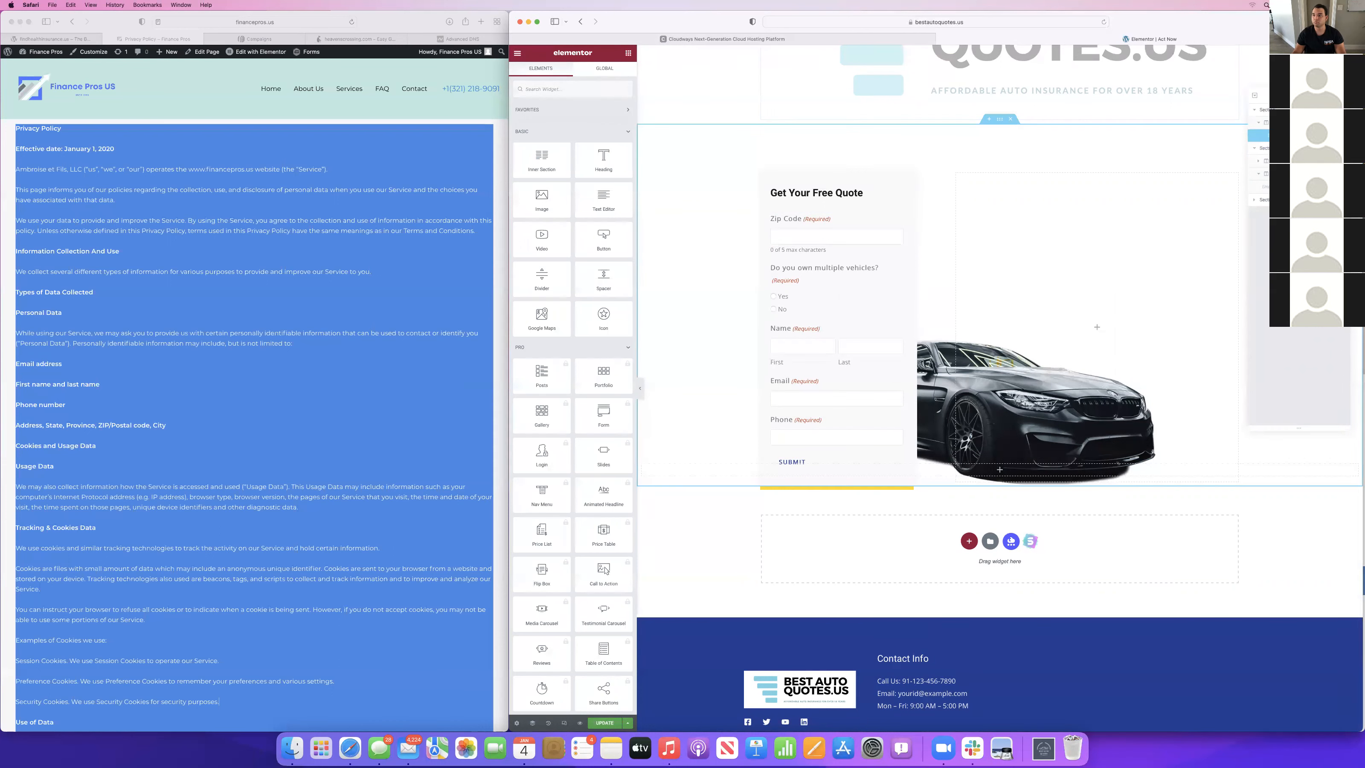
left_click(1266, 204)
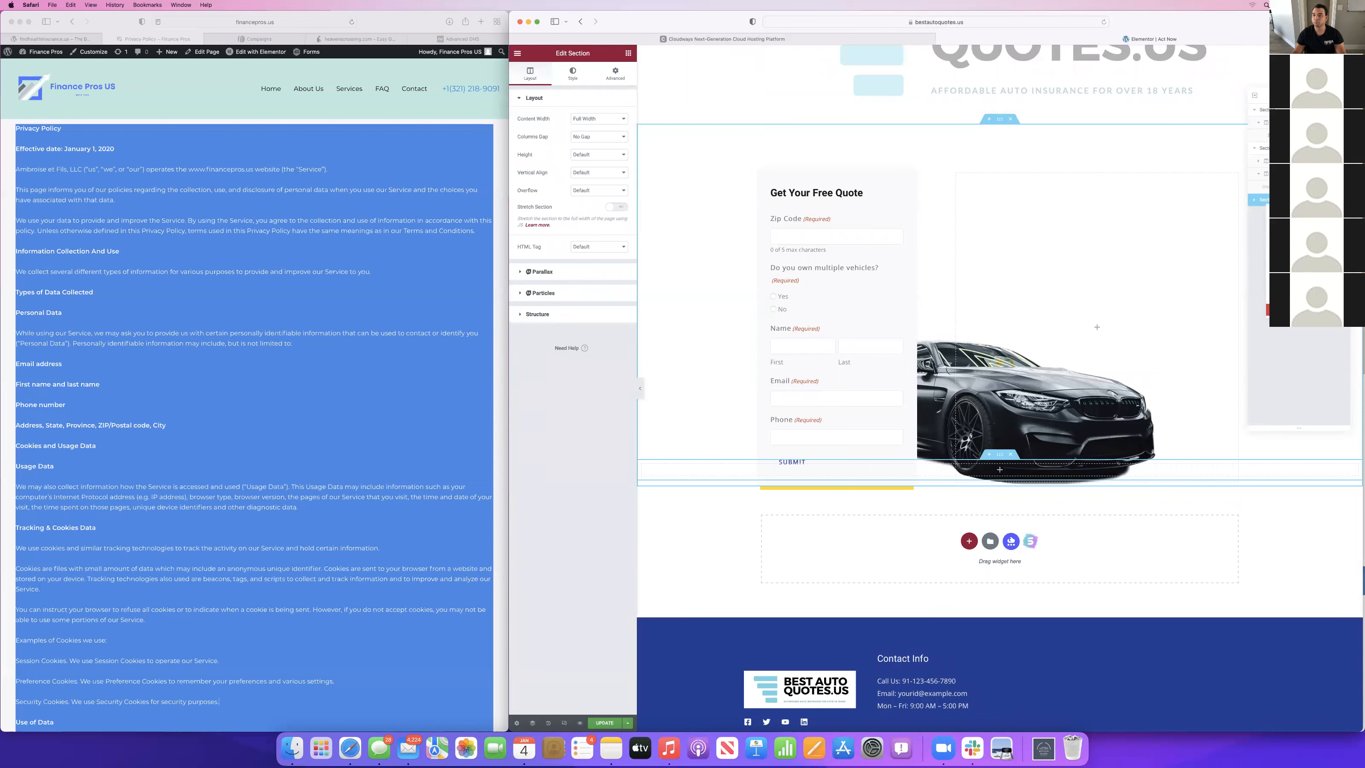
left_click(1279, 309)
Try the Medium Large image size on the logo above the quote form.
left_click(1276, 173)
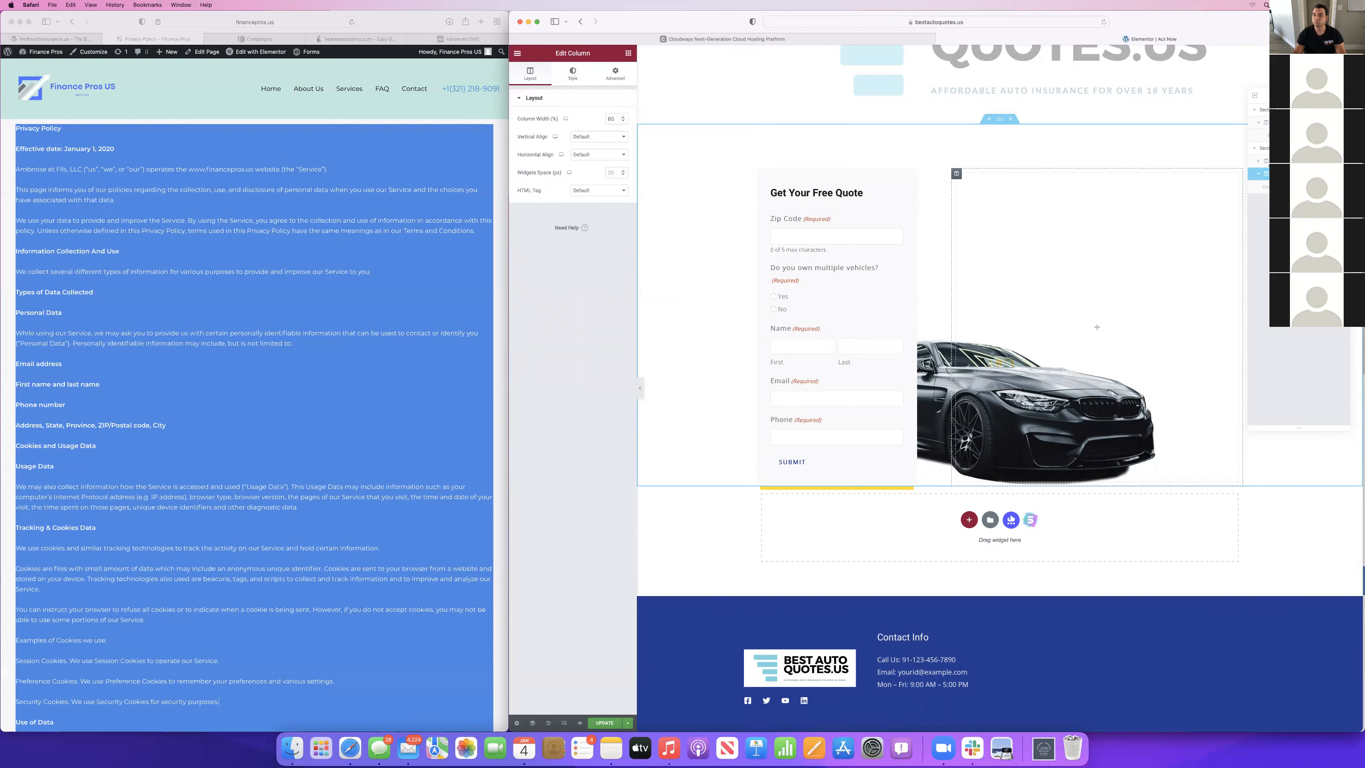
left_click(1267, 161)
left_click(1266, 123)
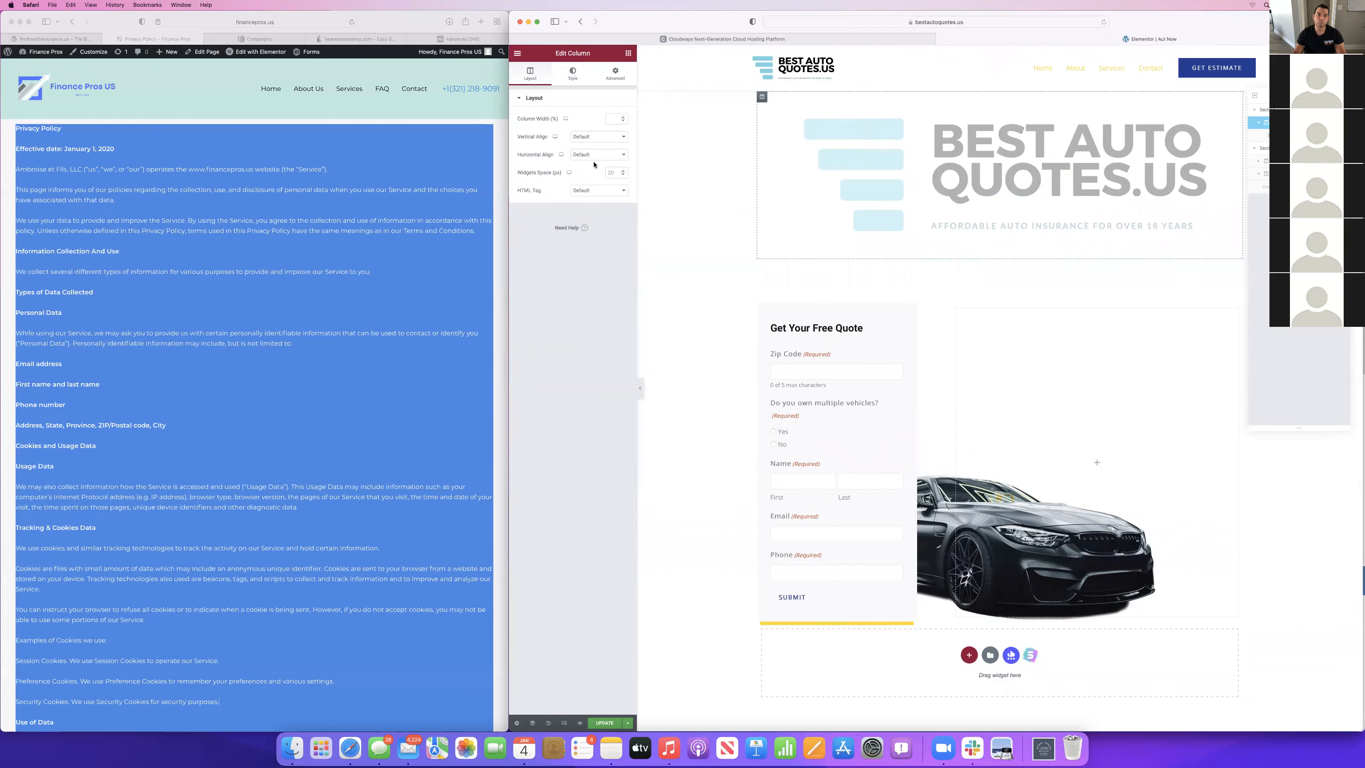
left_click(874, 115)
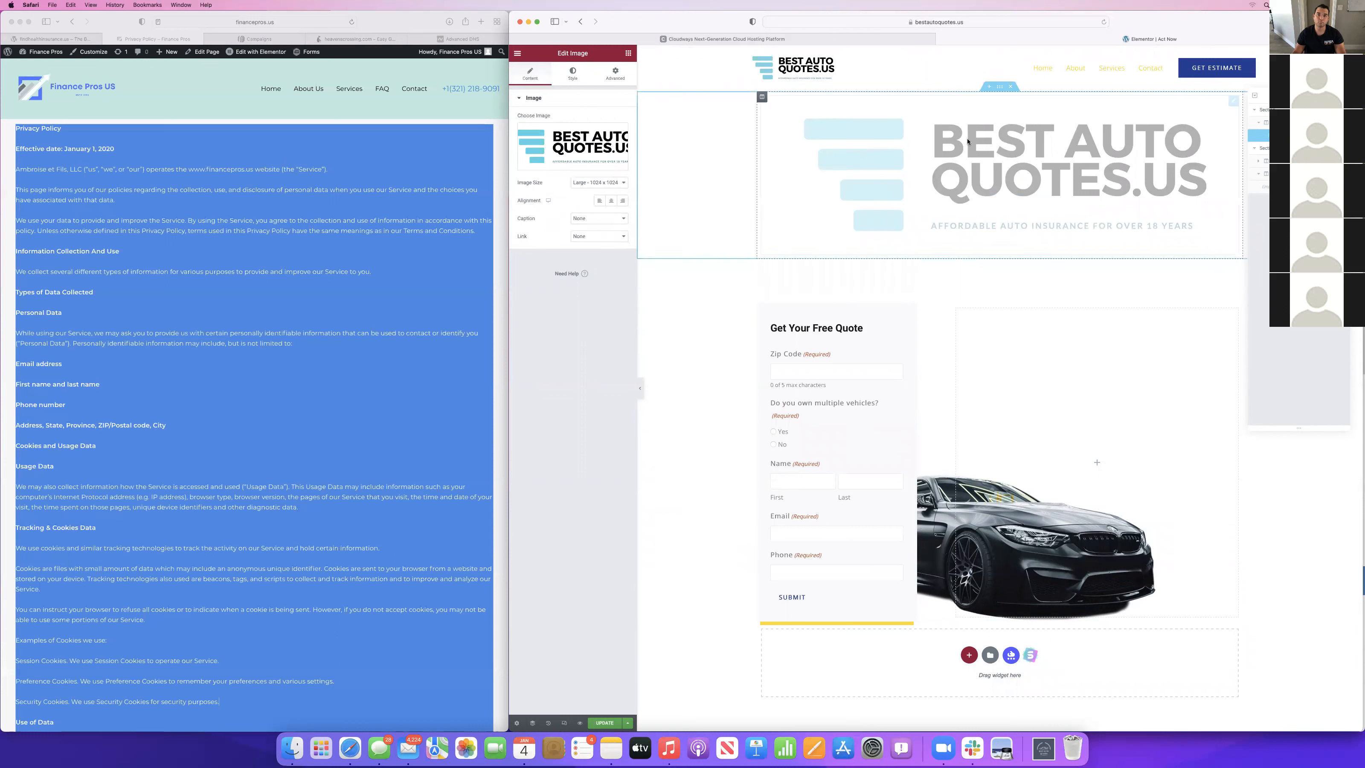
left_click(587, 179)
left_click(586, 172)
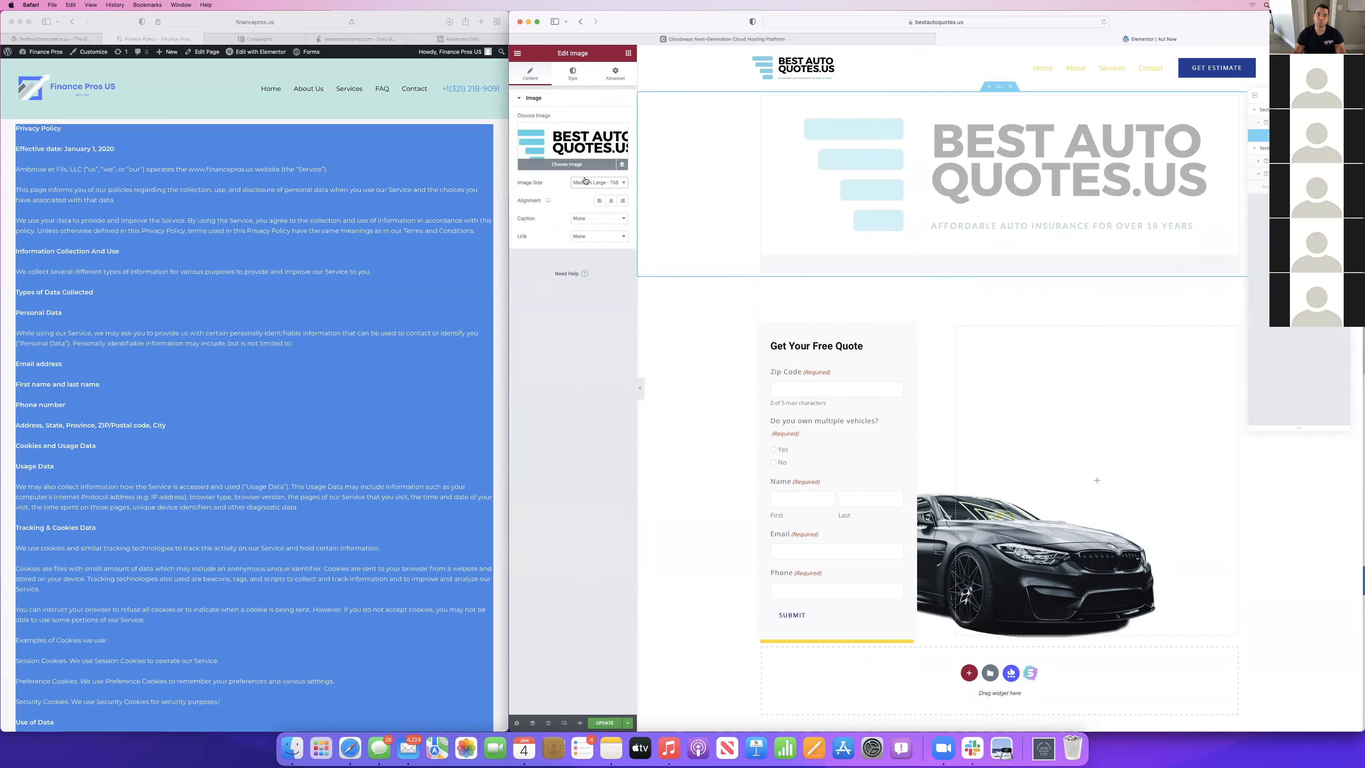
left_click(585, 183)
left_click(585, 181)
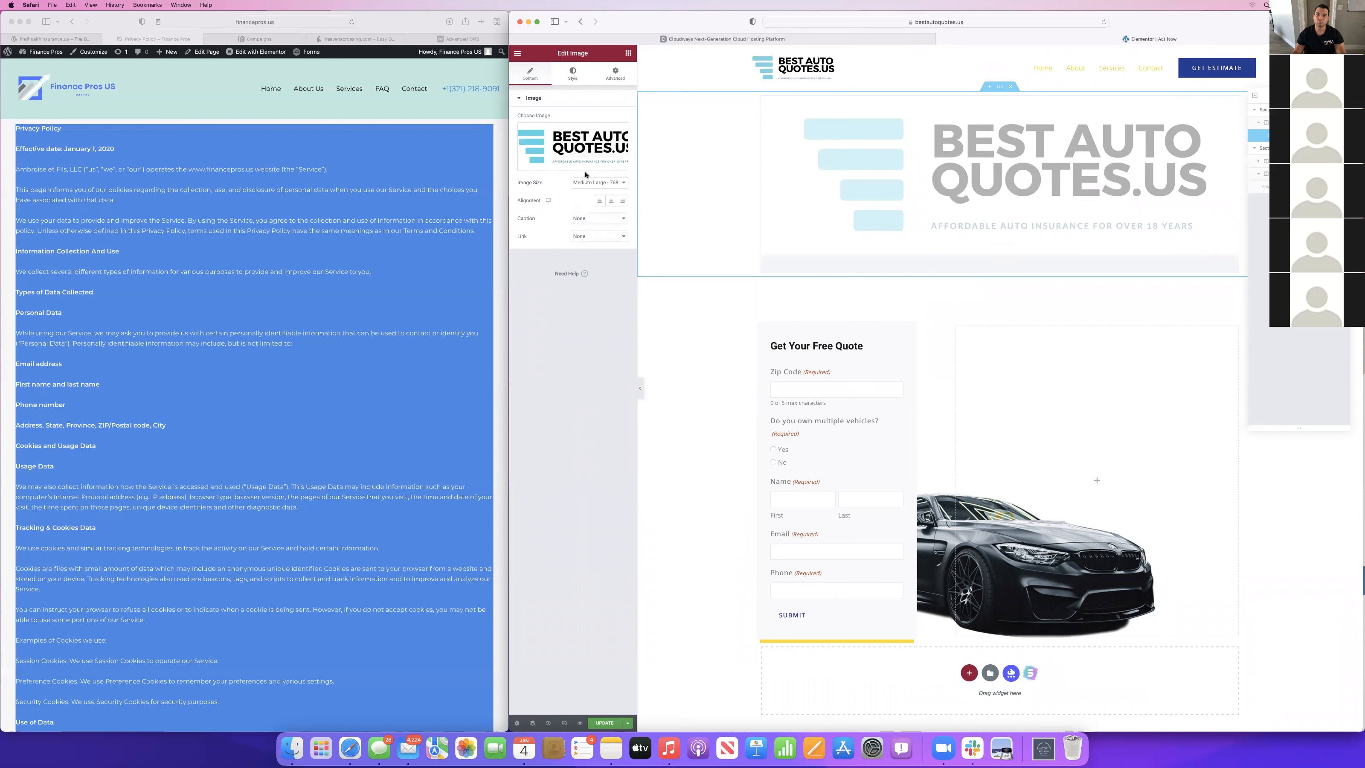
Give the logo above the quote form a custom image size of 300 × 75 and update the page.
left_click(589, 183)
left_click(587, 173)
left_click(589, 186)
left_click(588, 234)
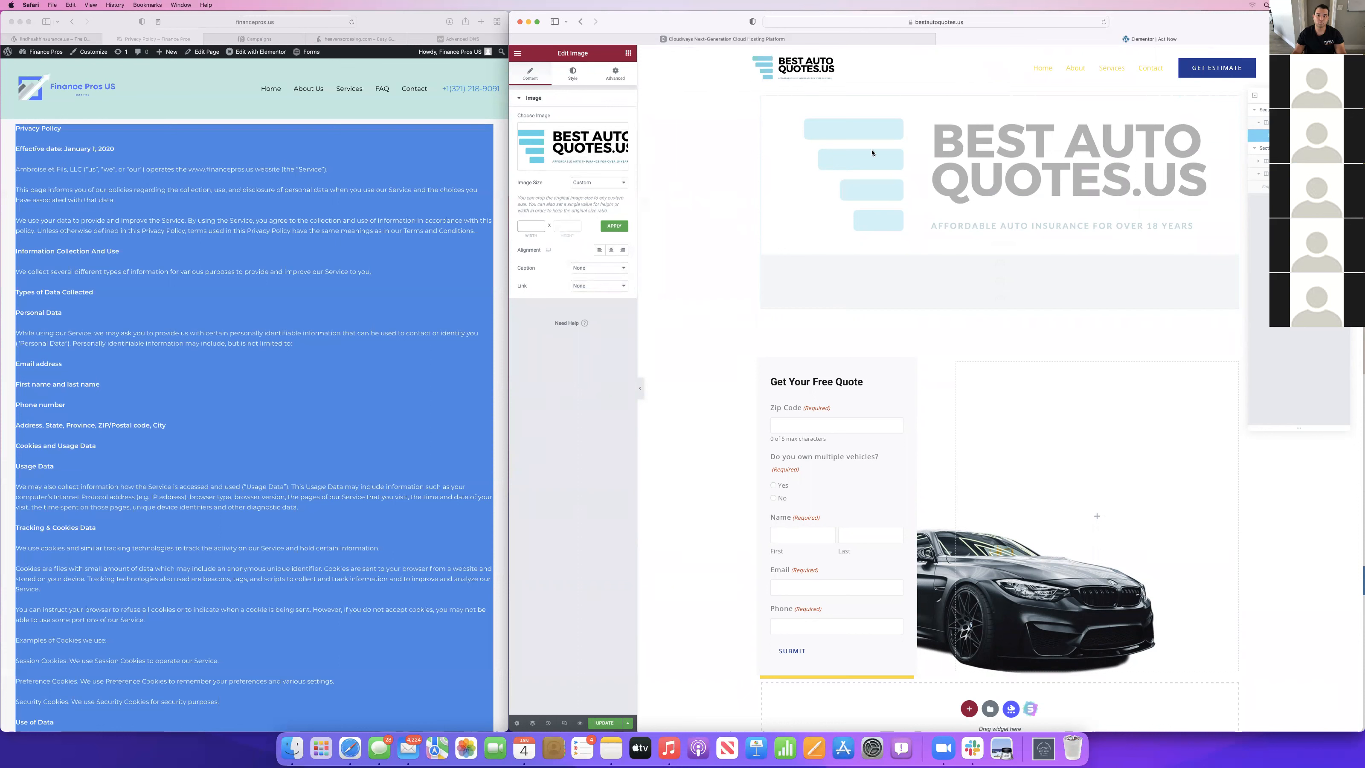
left_click(999, 403)
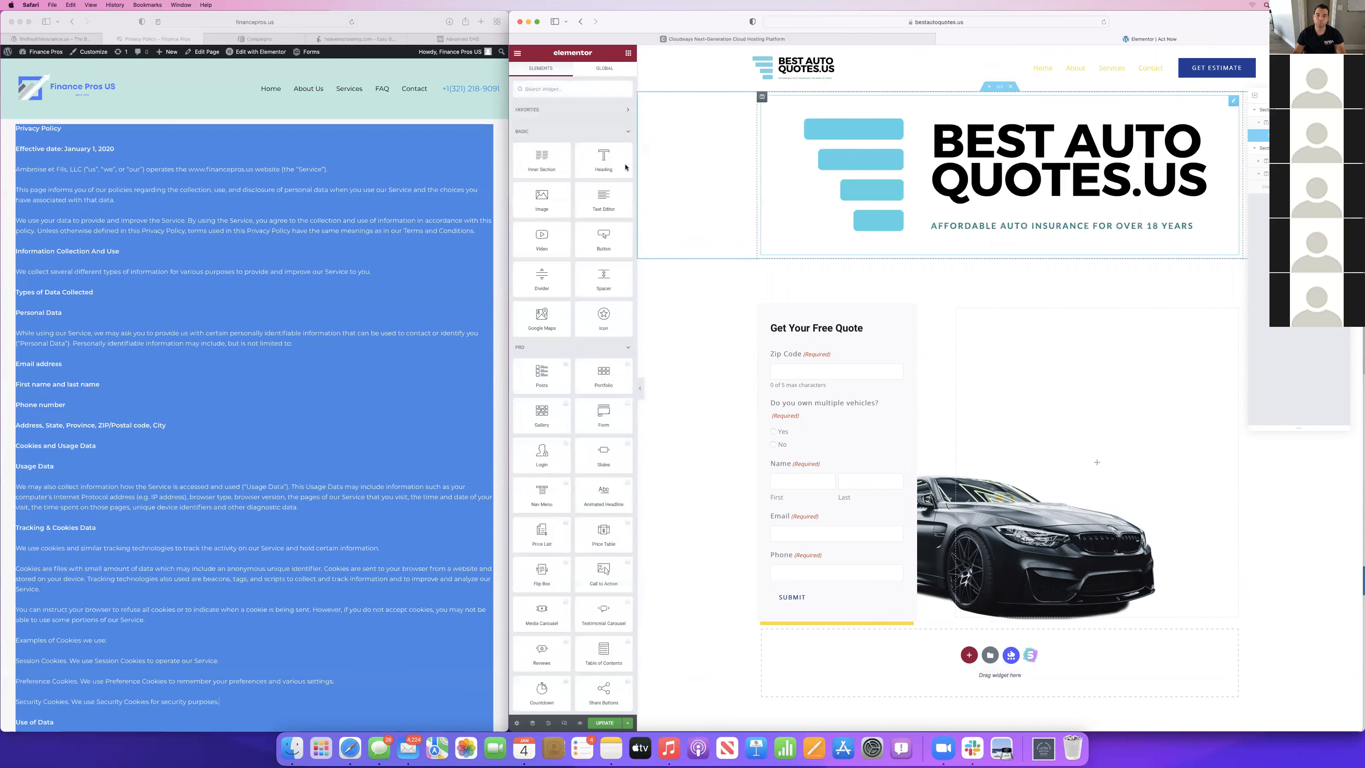
left_click(937, 166)
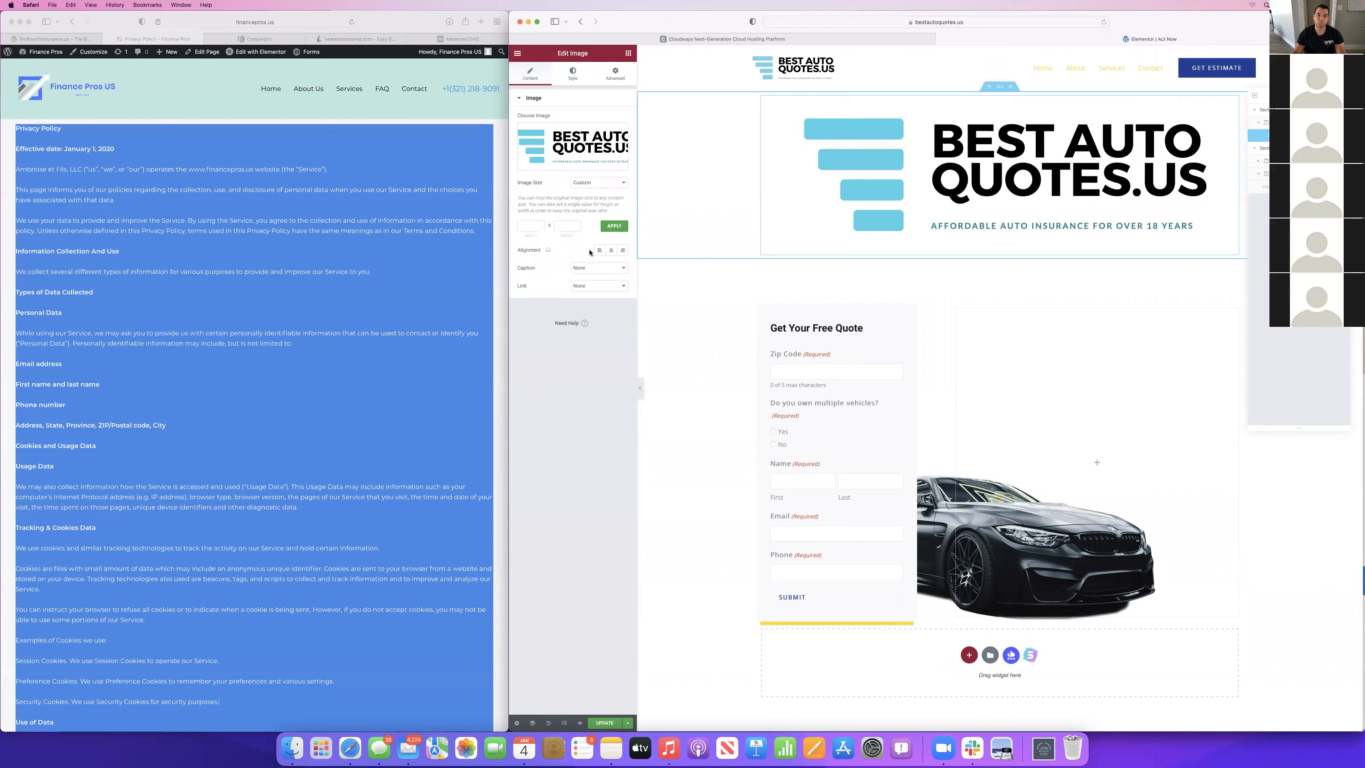
left_click(535, 222)
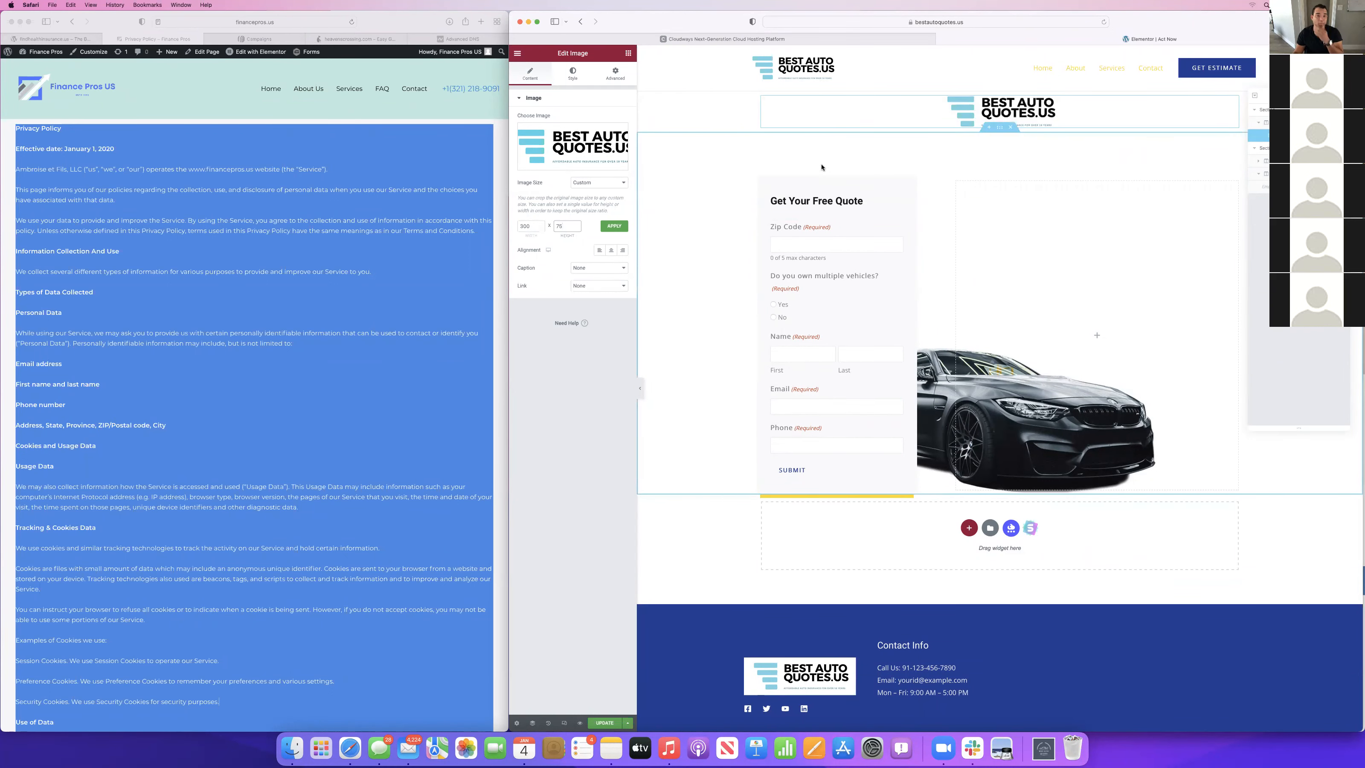
left_click(604, 722)
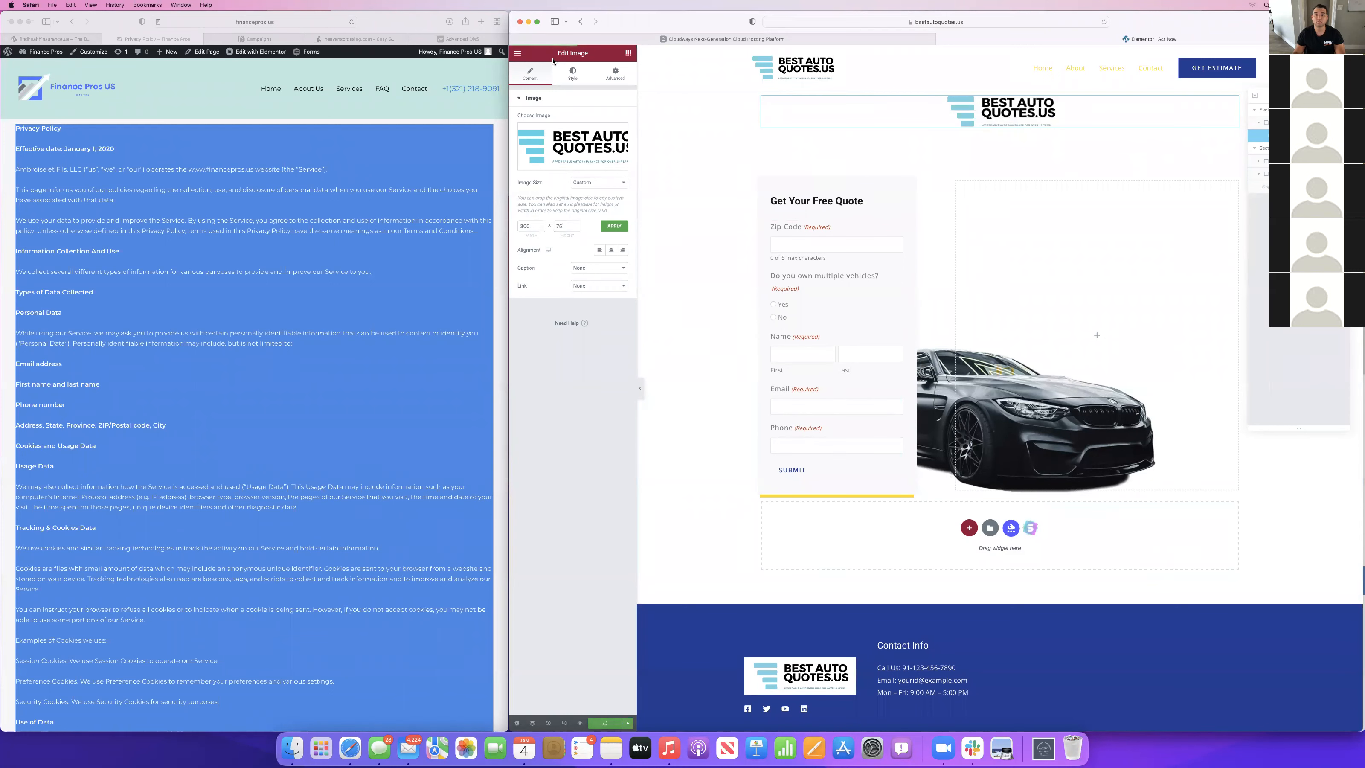
Switch the Act Now page to an Elementor template without the site header, update it and reopen it in Elementor.
left_click(517, 54)
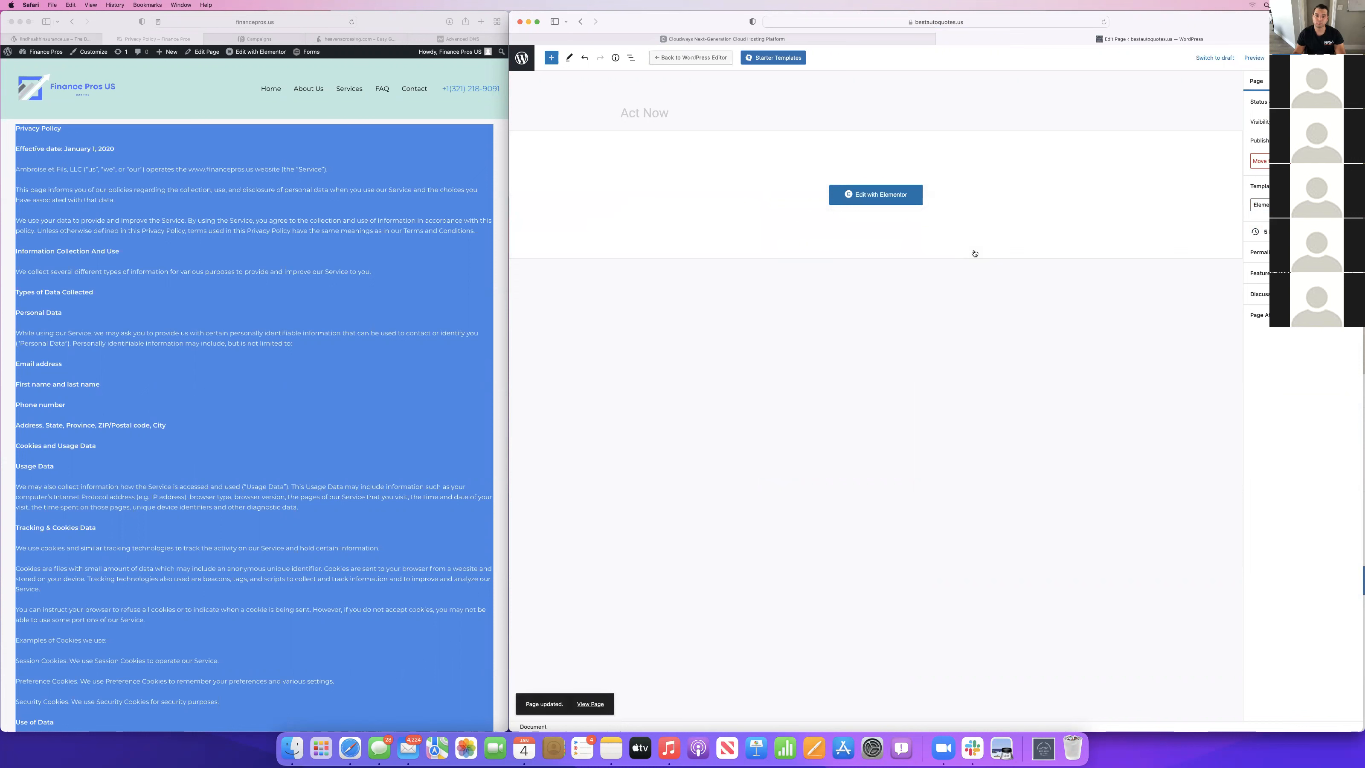
left_click(859, 196)
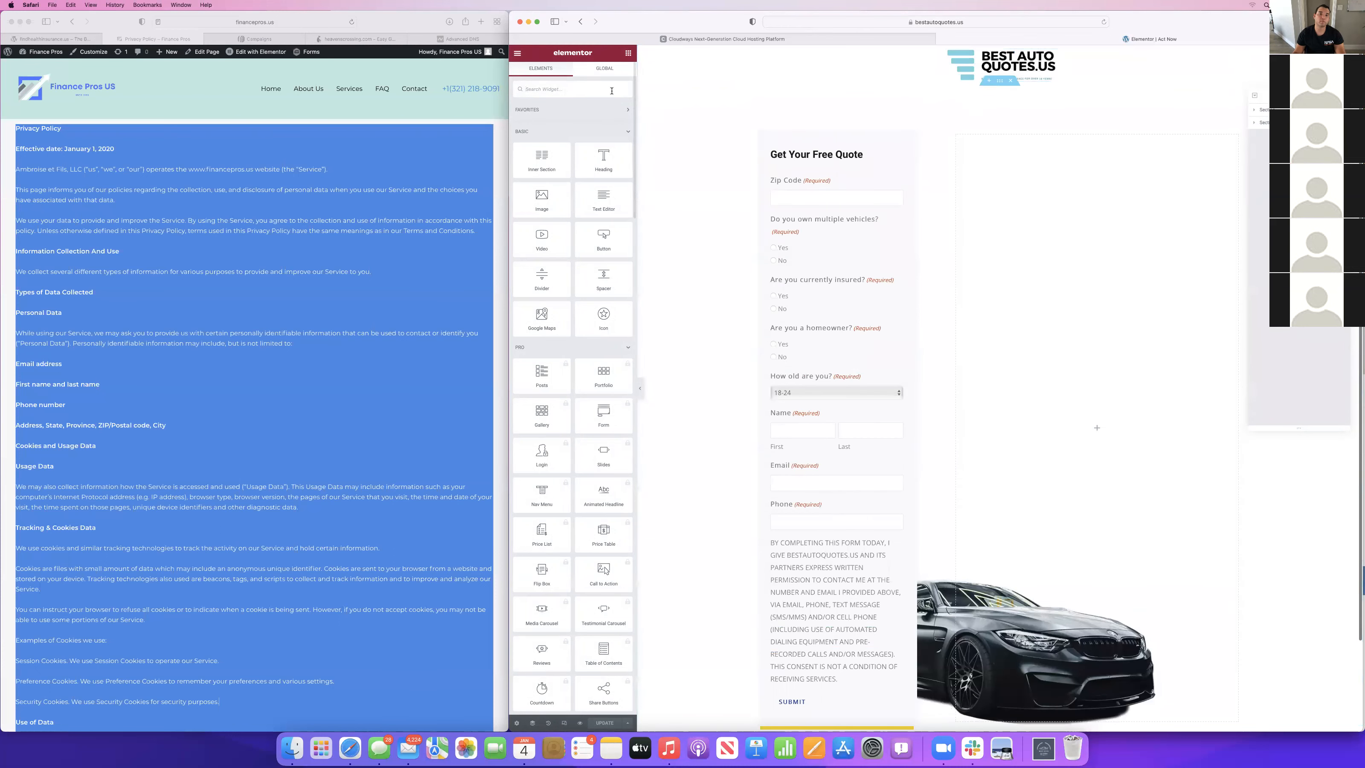
Leave the Act Now page editor and add a new page titled "Thank You".
left_click(518, 54)
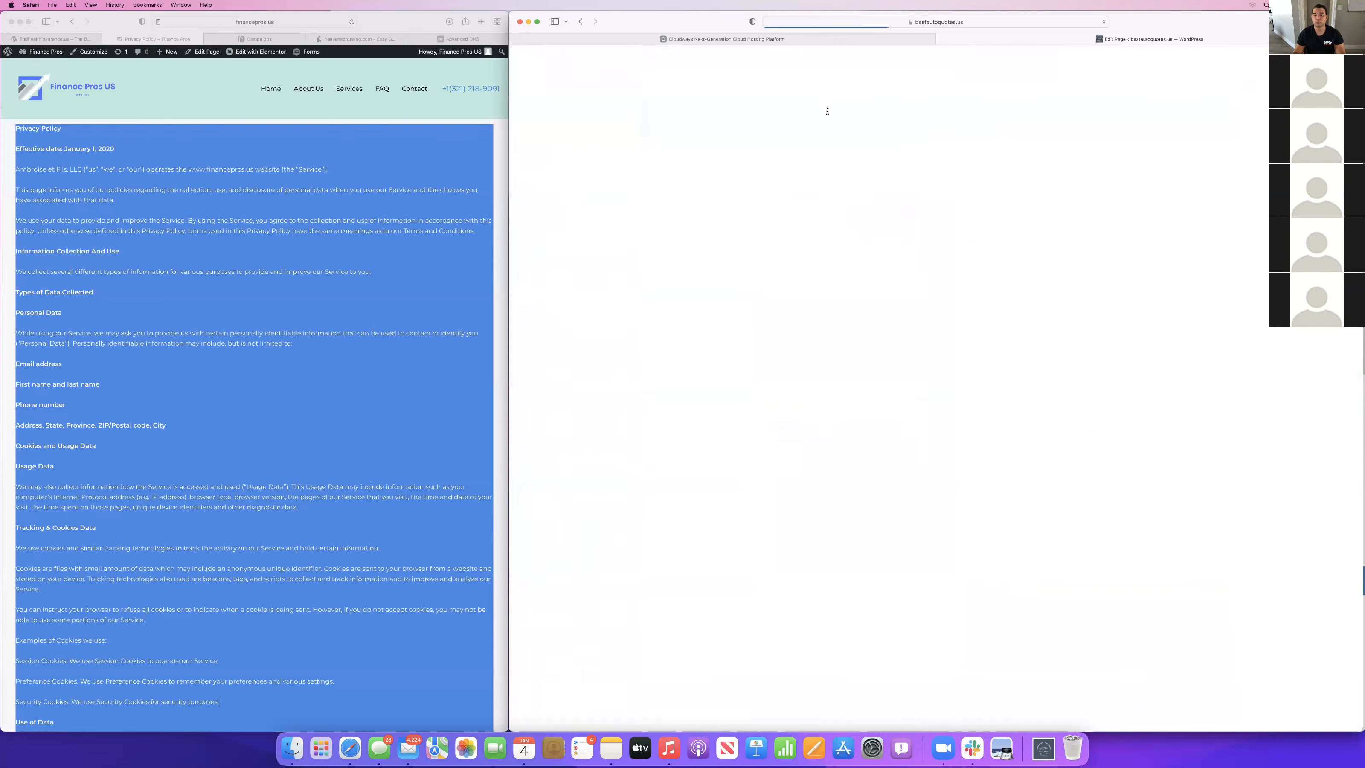
left_click(521, 60)
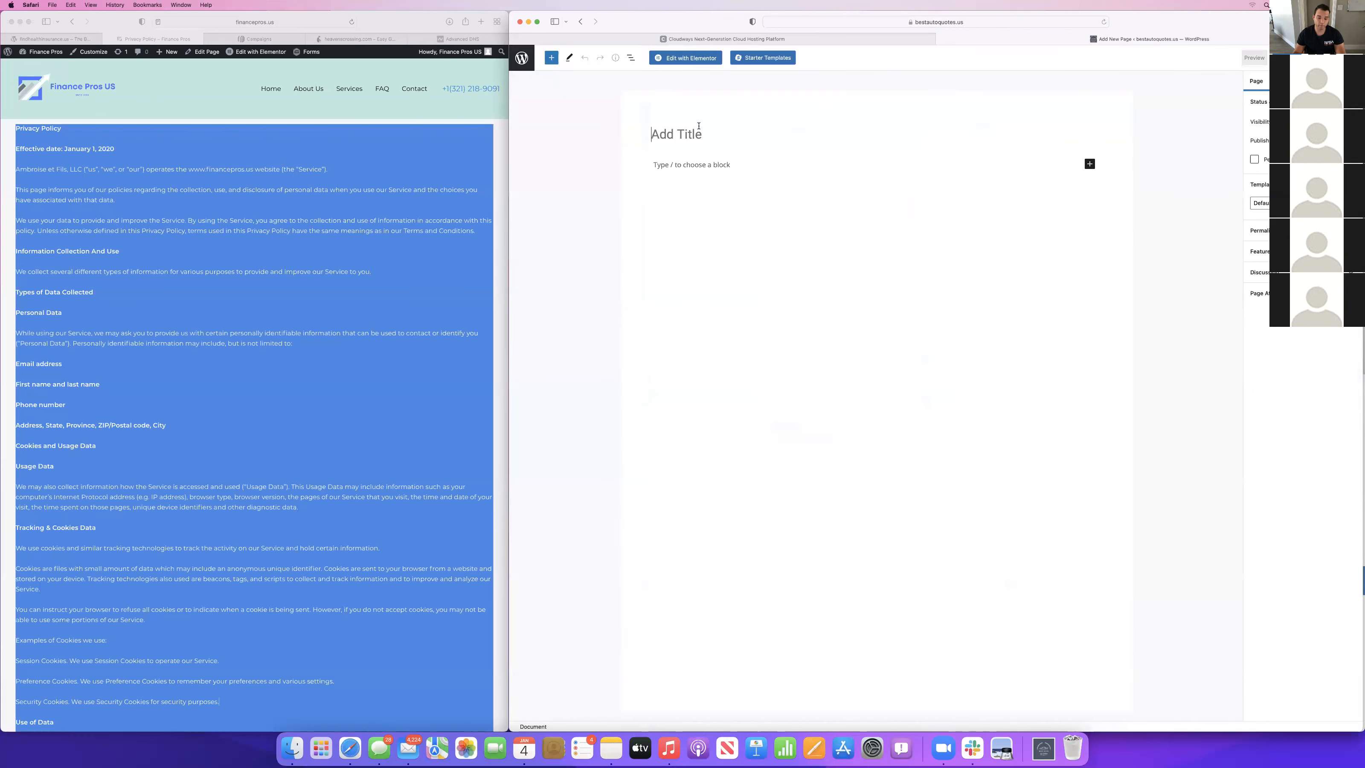
type("Thank You")
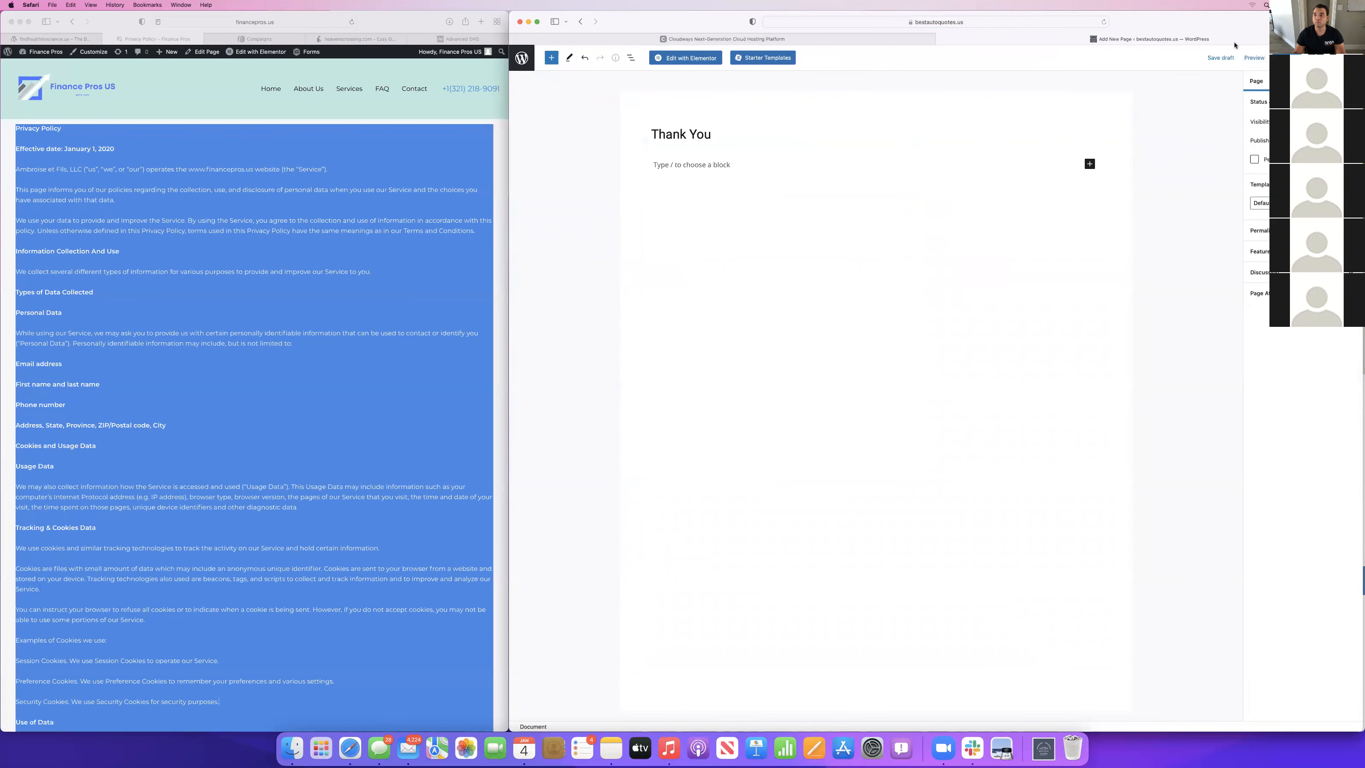
Assign an Elementor page template to the Thank You page and publish it.
left_click(1260, 202)
left_click(1278, 210)
left_click(1288, 58)
left_click(1284, 58)
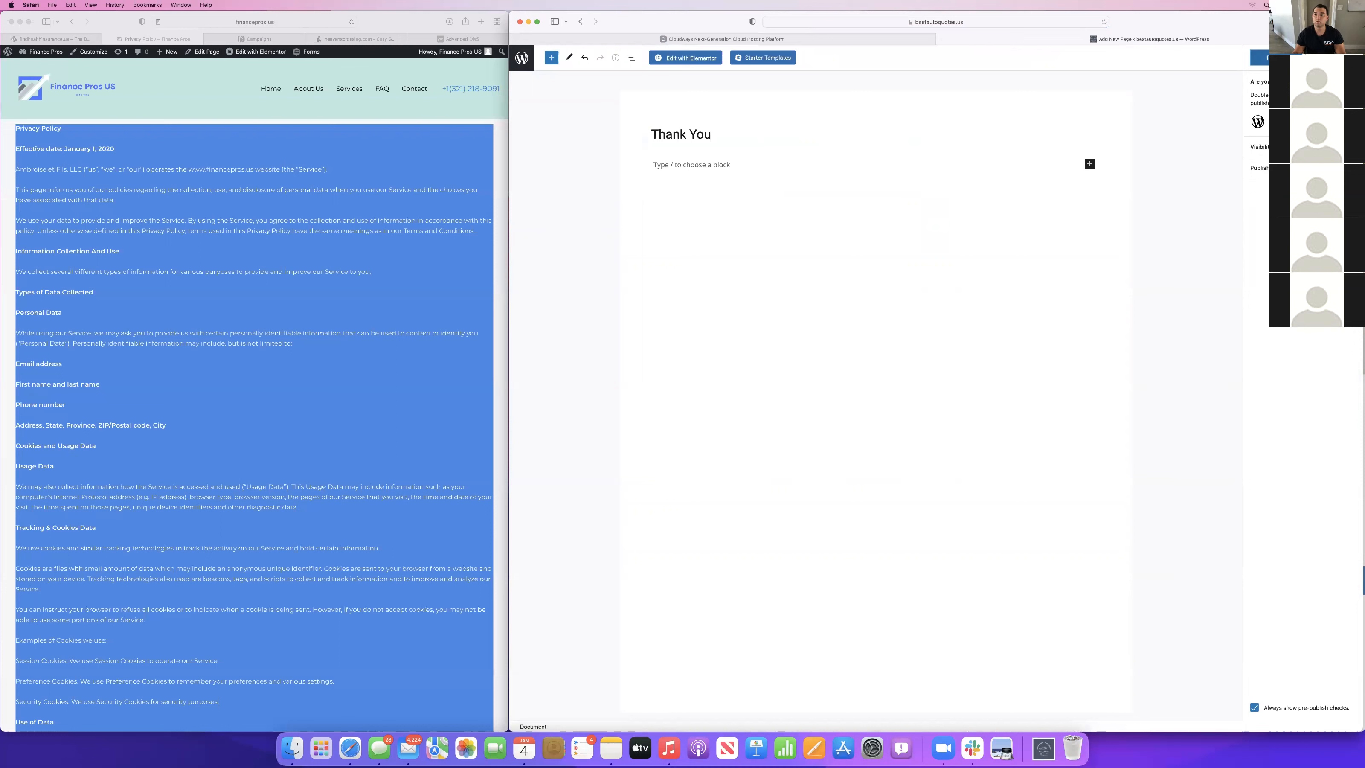
Open the Thank You page in Elementor and check the template library for a way to bring in a template.
left_click(707, 60)
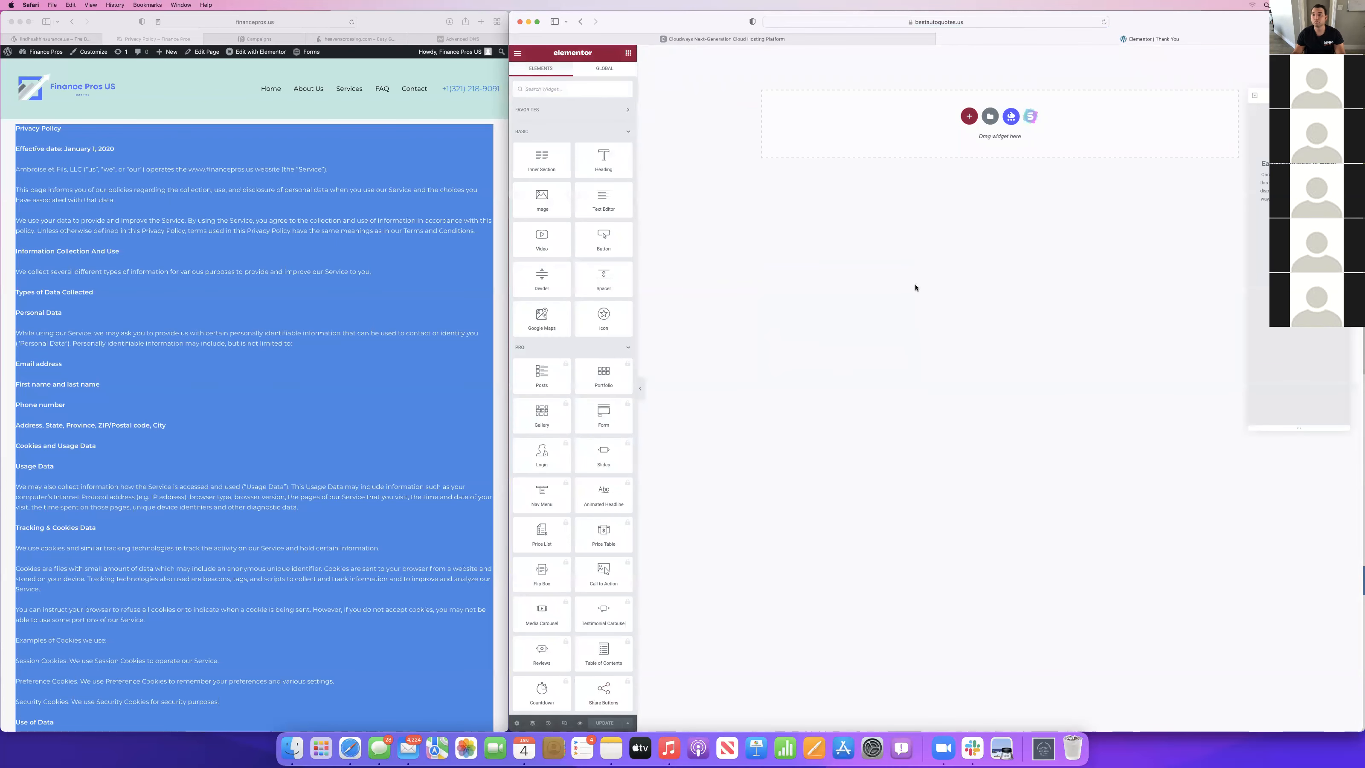
left_click(991, 117)
left_click(974, 229)
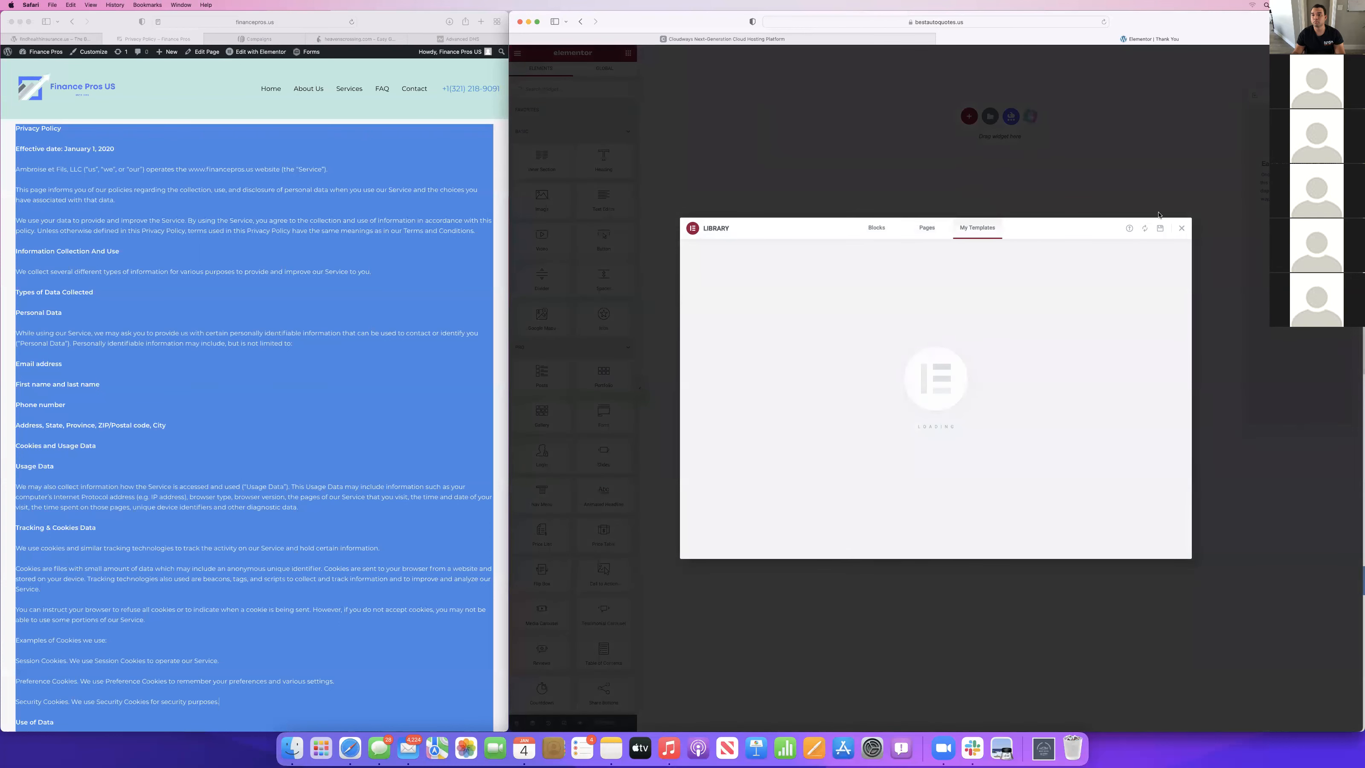
left_click(1160, 229)
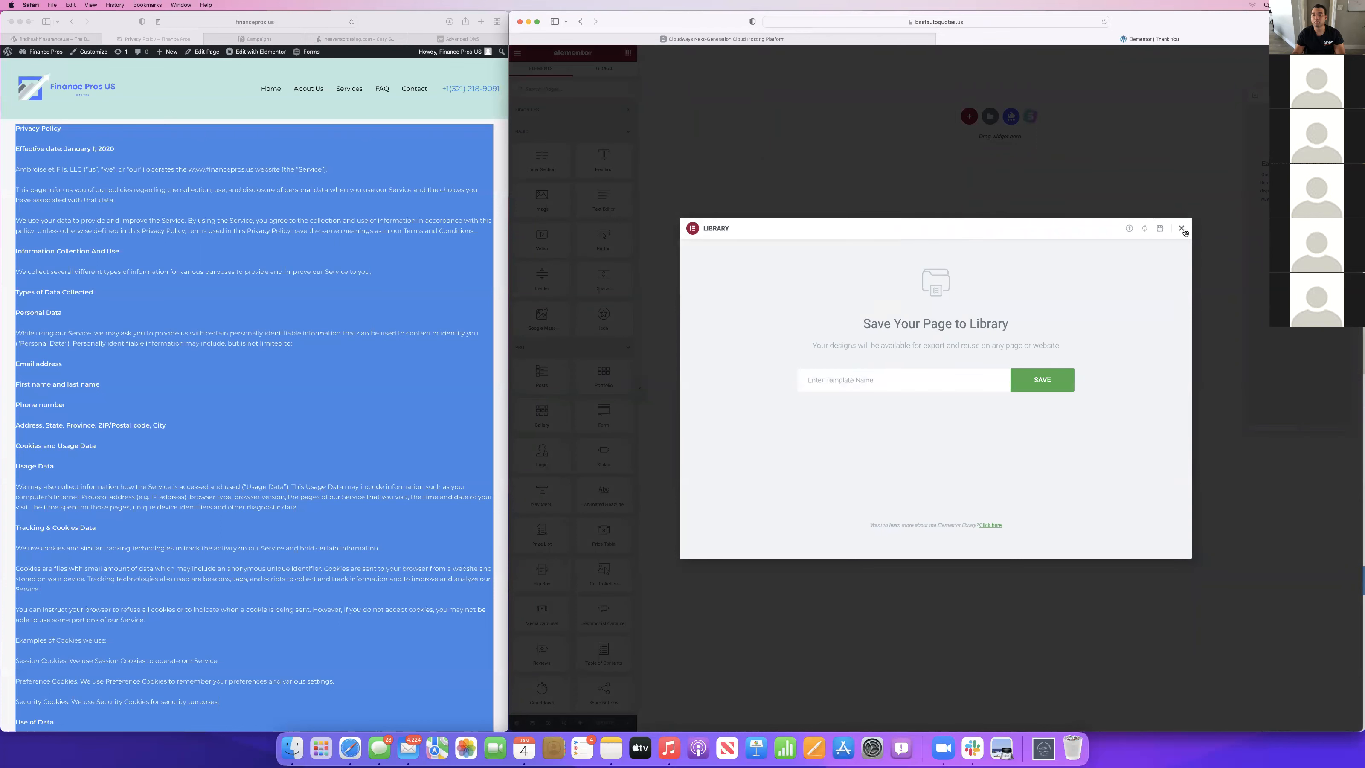
left_click(1181, 228)
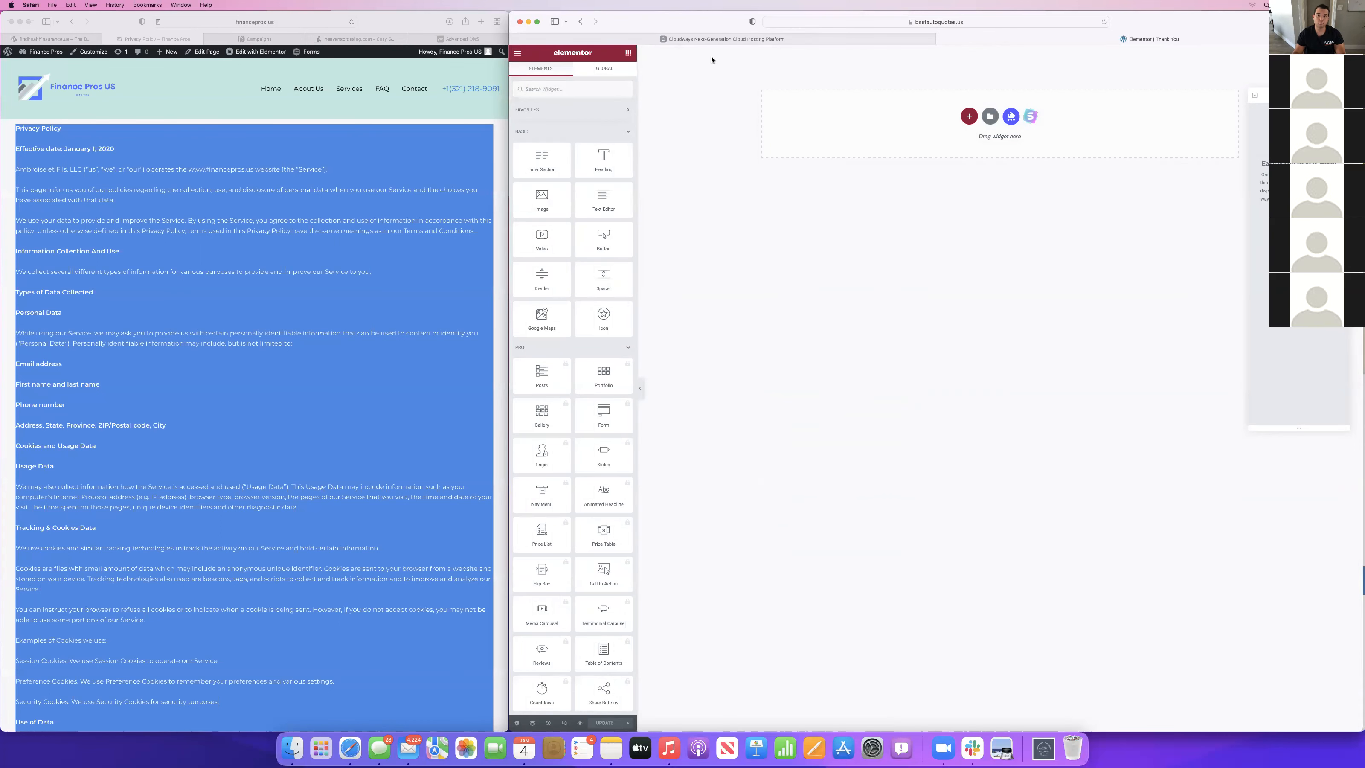
Go back to the WordPress dashboard and open the template import form on the Saved Templates page.
left_click(517, 52)
left_click(573, 202)
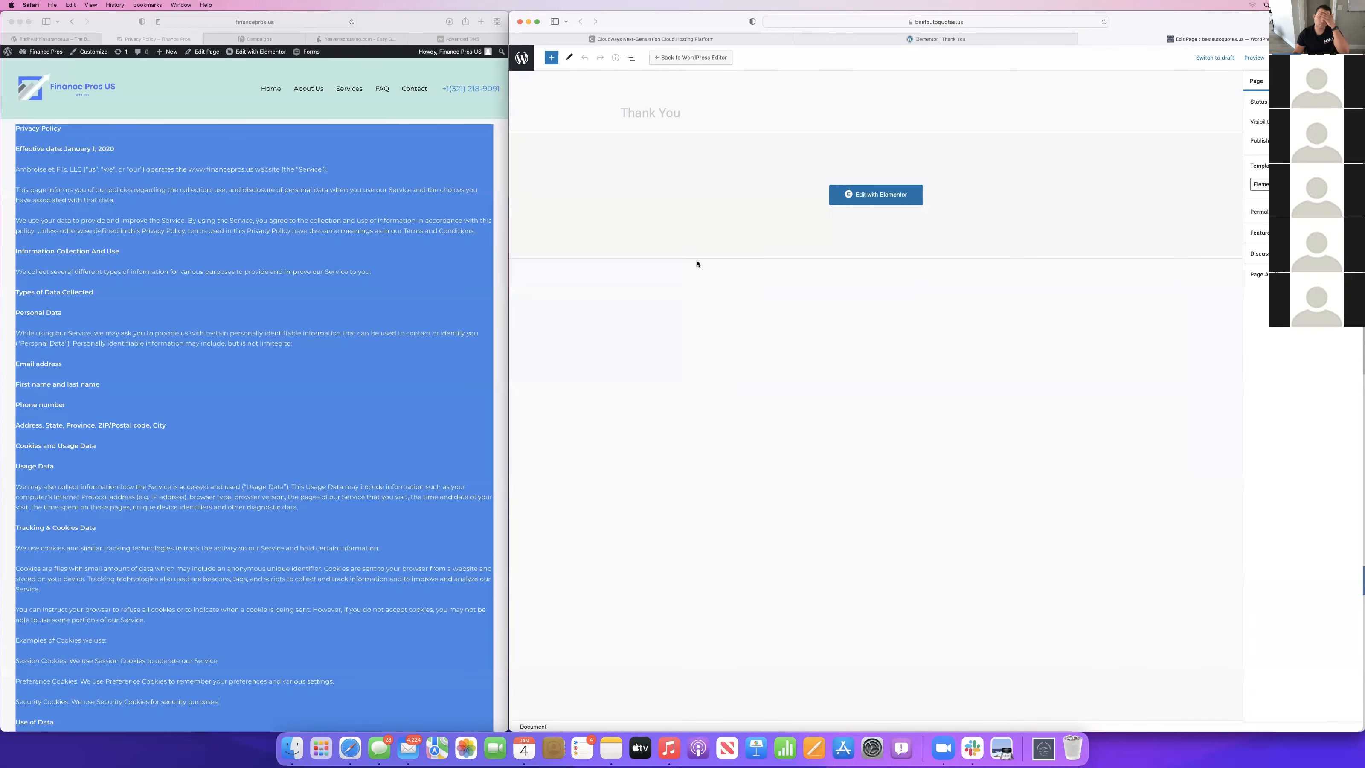
left_click(519, 63)
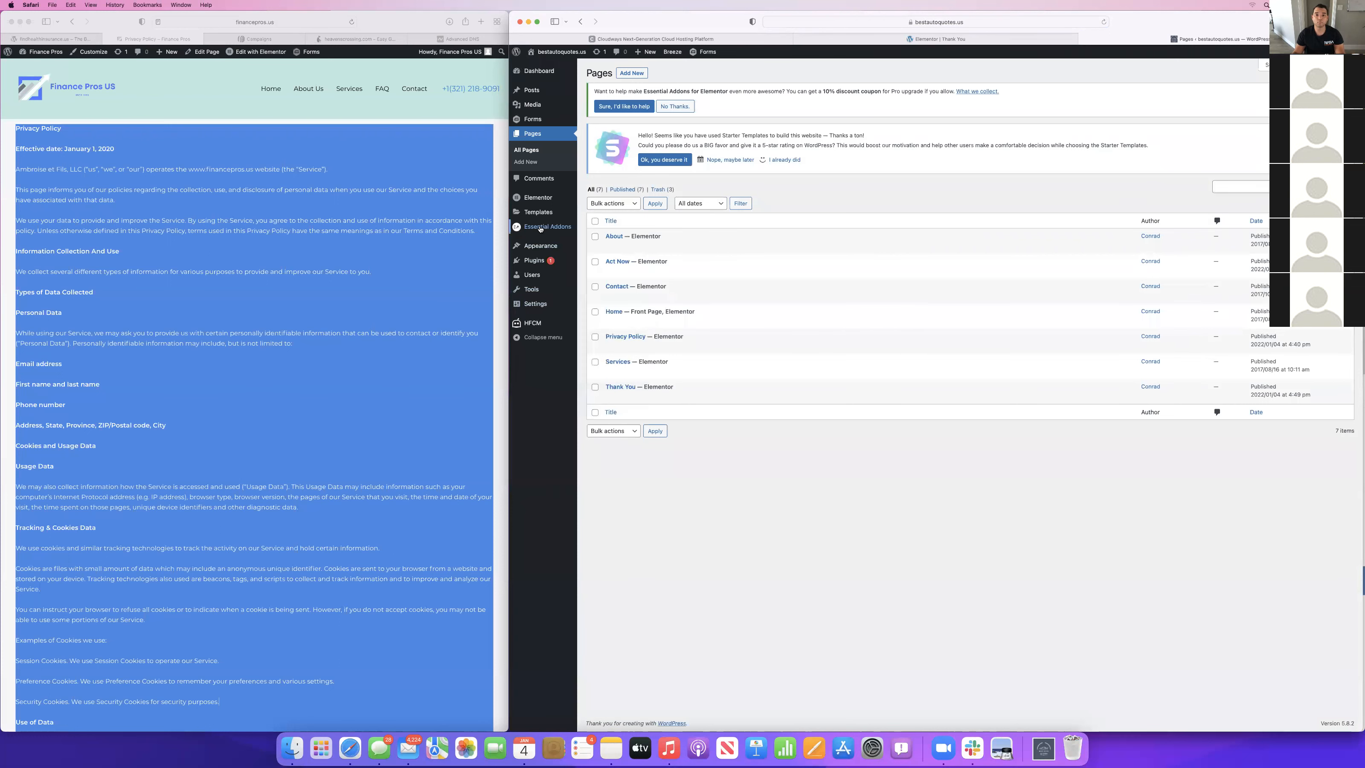
left_click(537, 215)
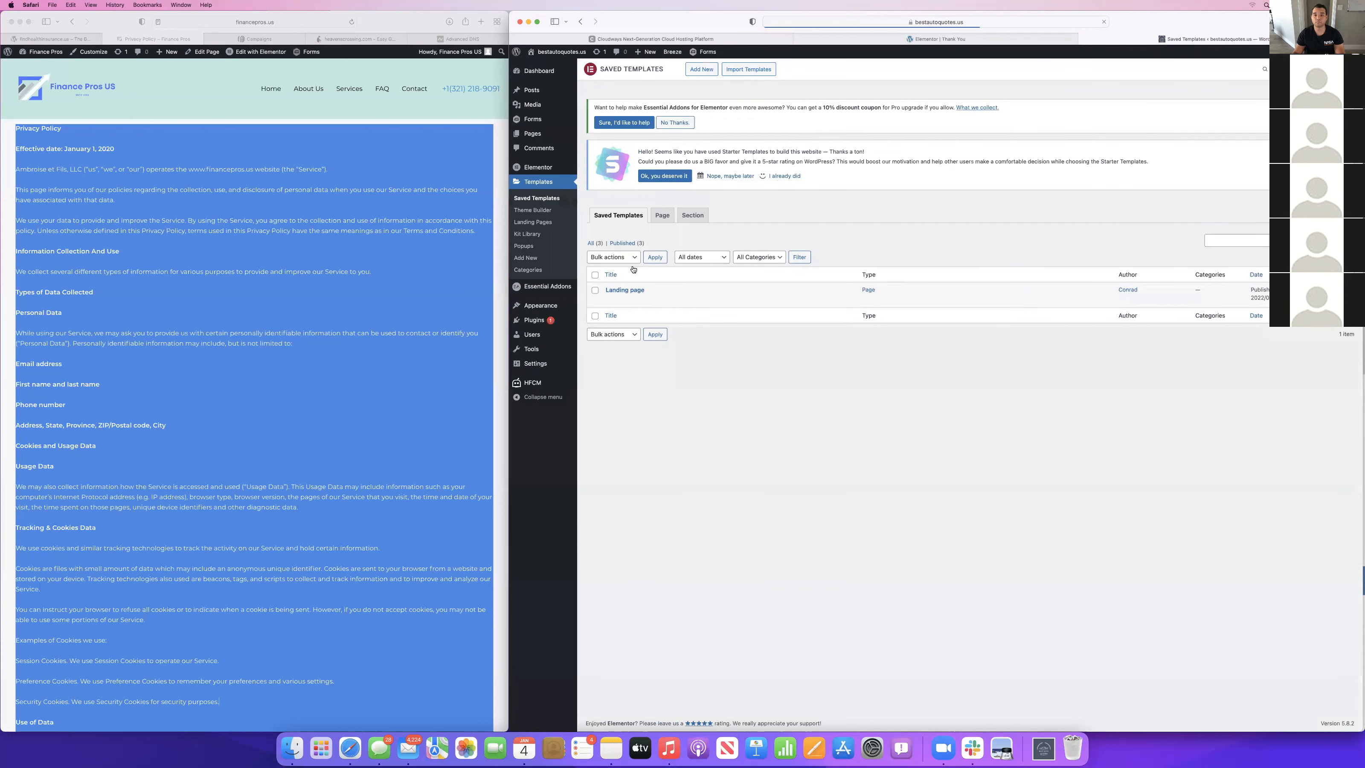
left_click(750, 73)
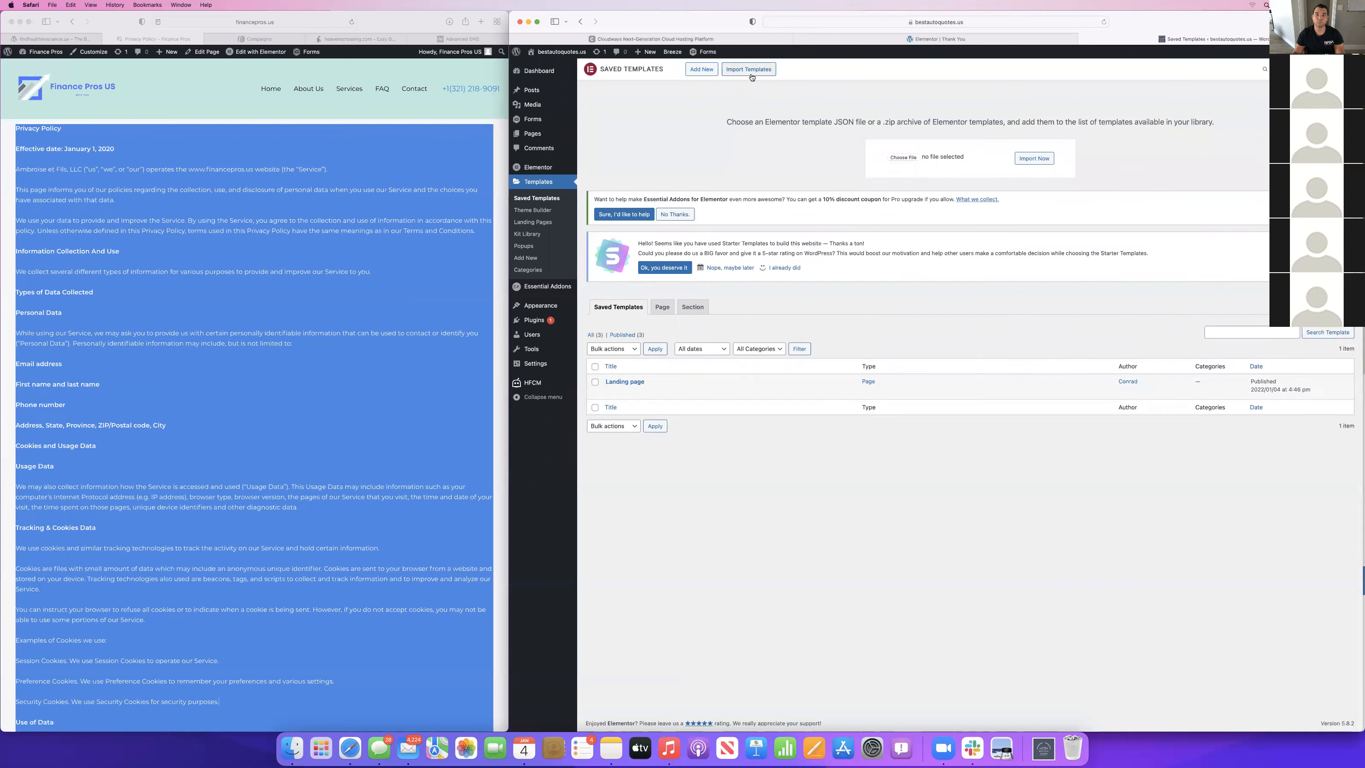
Find "Credit Repair Thank You Page.json" by searching the Mac for "thank" and import it into the saved templates.
left_click(893, 156)
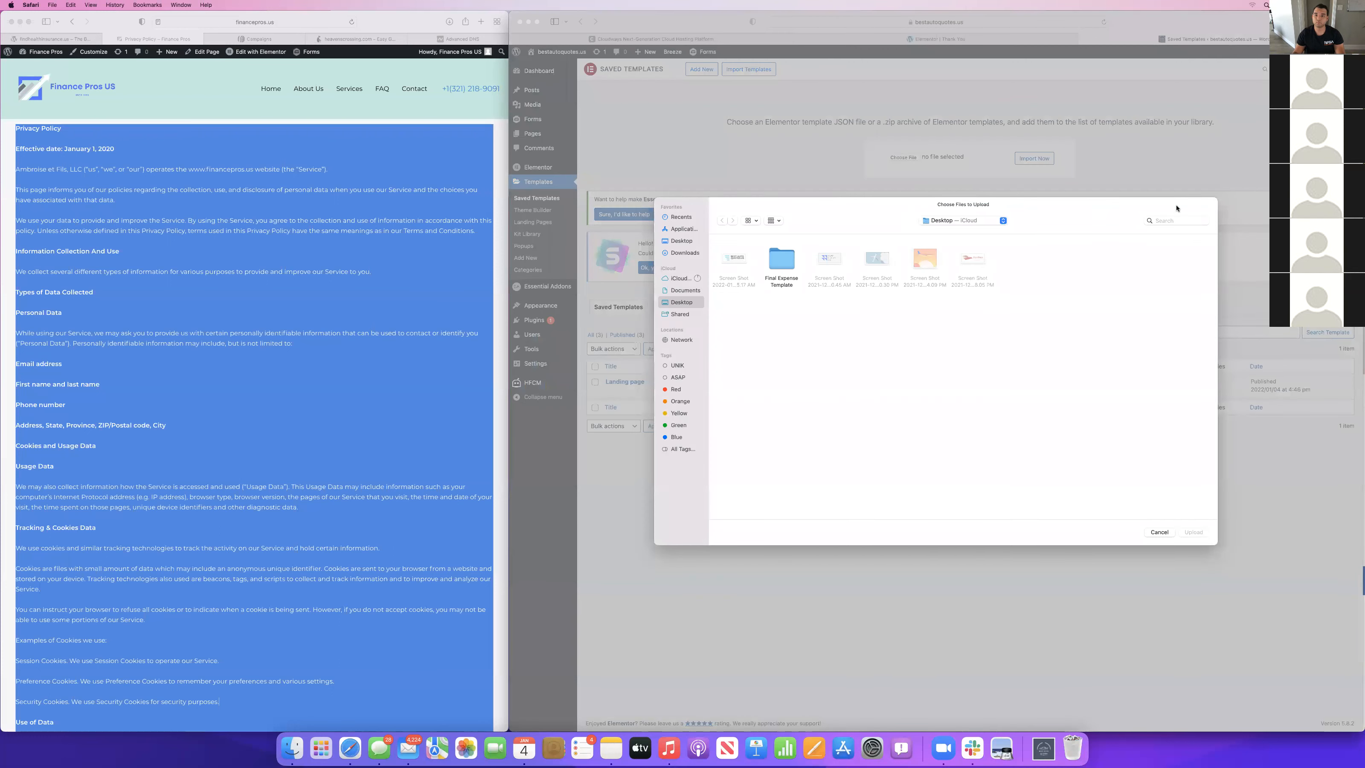
double_click(782, 260)
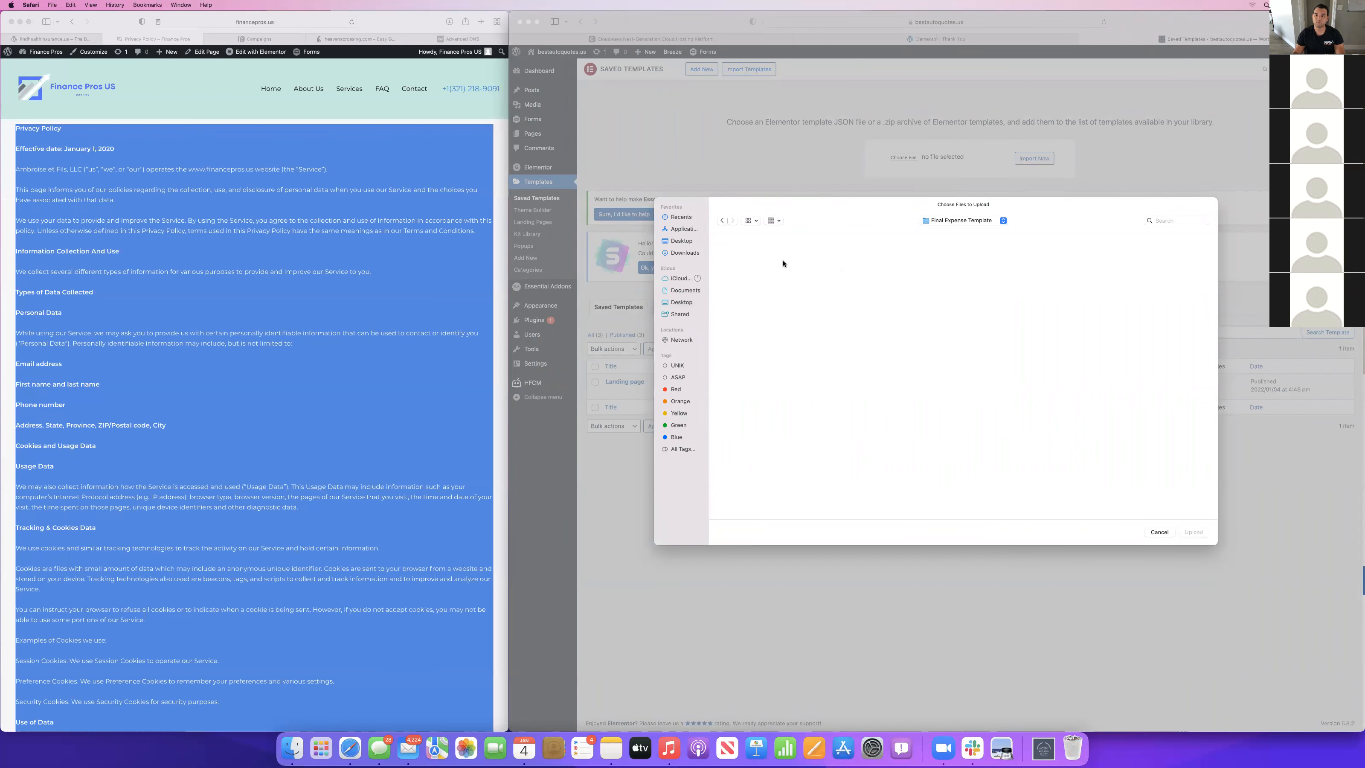
left_click(721, 221)
left_click(1174, 220)
type("than")
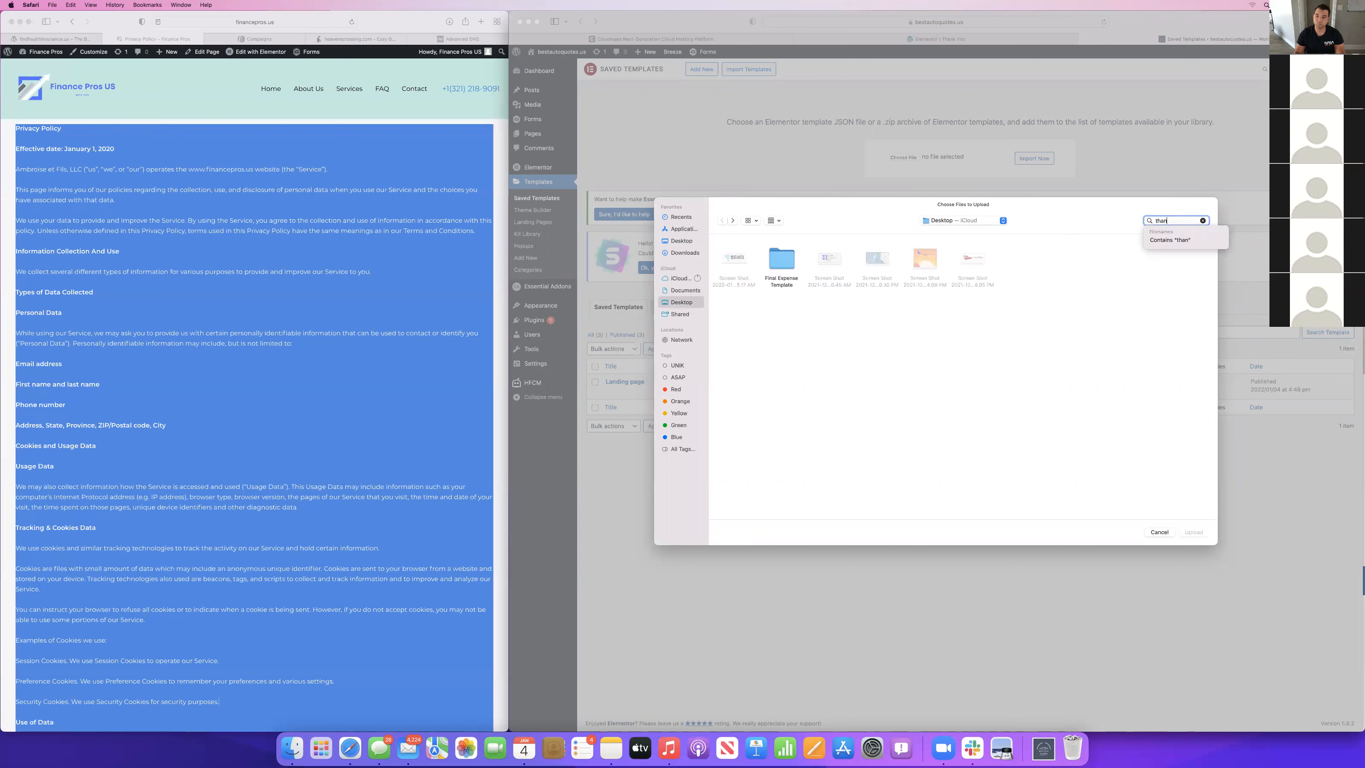
type("k")
left_click(752, 241)
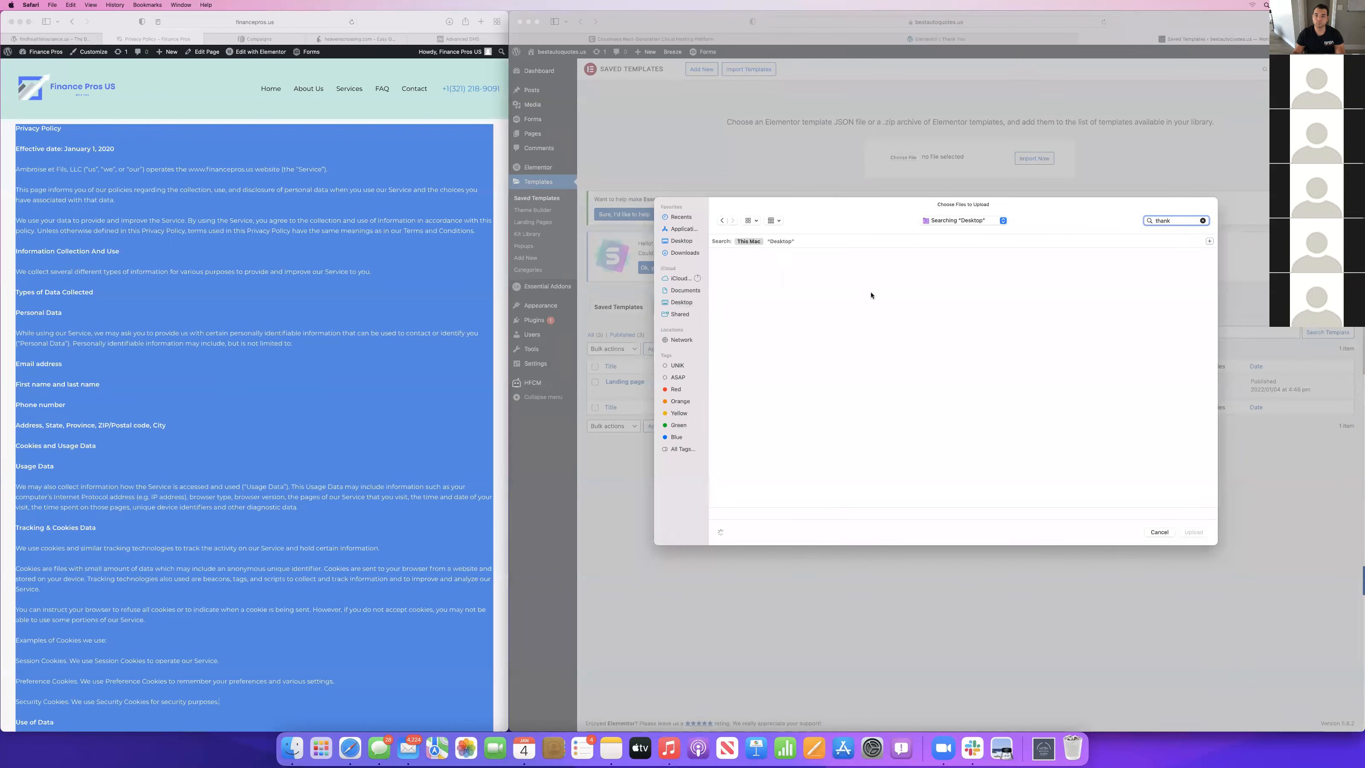
left_click(732, 283)
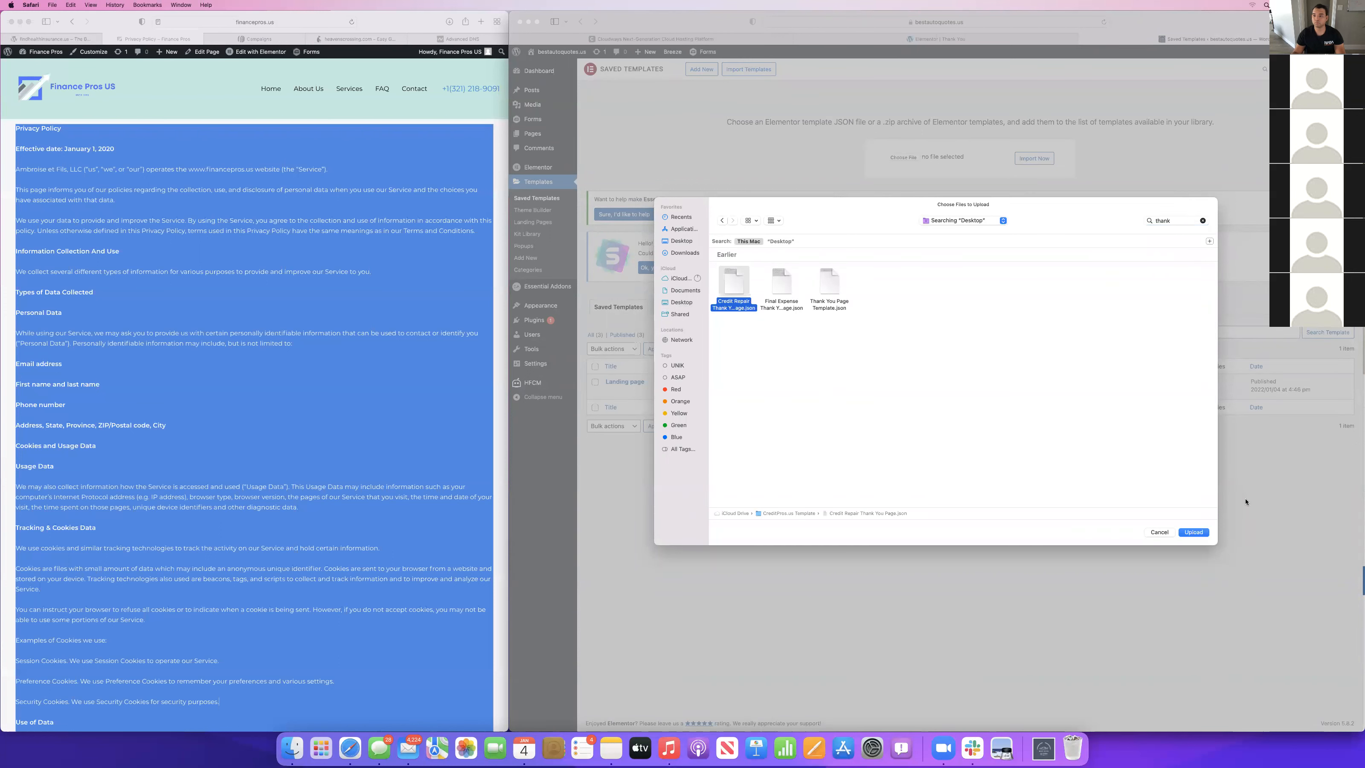
left_click(1194, 532)
left_click(1032, 161)
Reload the Thank You page's Elementor editor and insert the imported Thank You Page template together with its document settings.
left_click(848, 39)
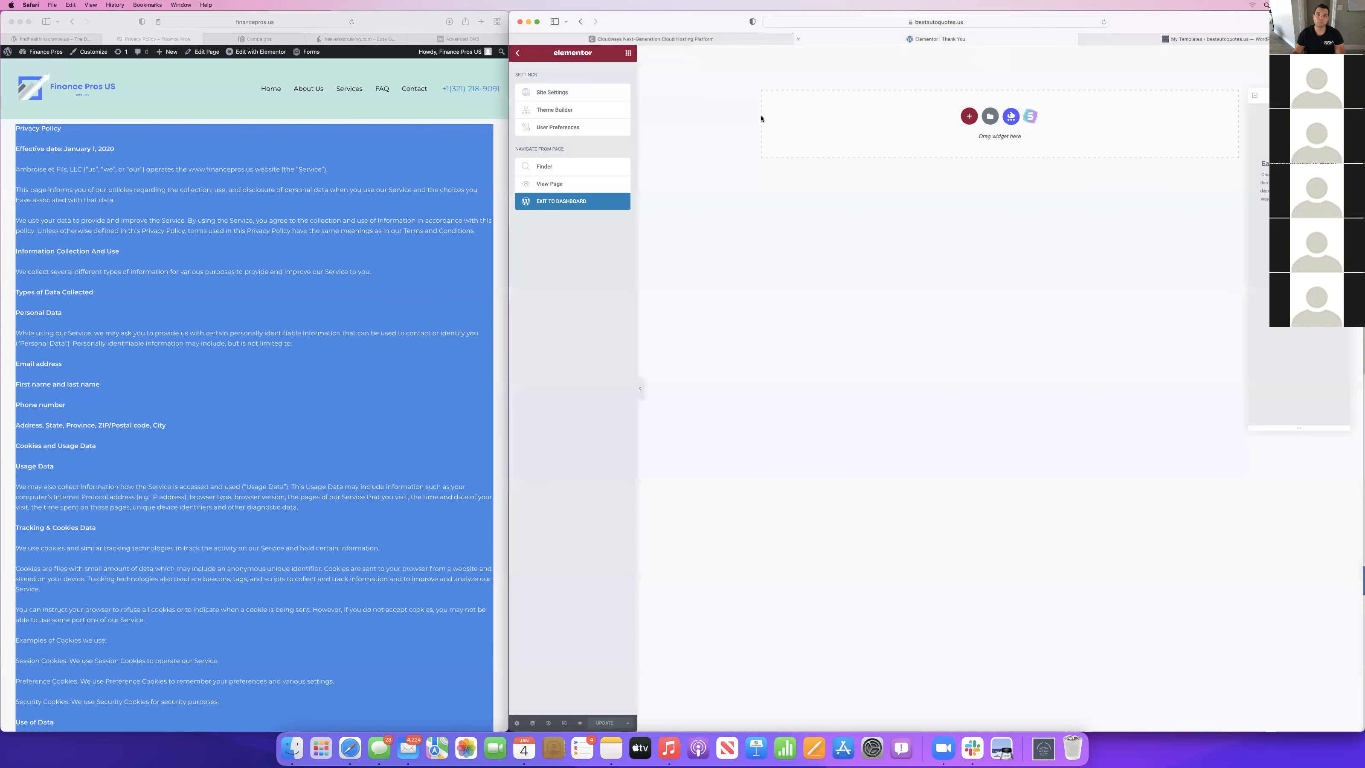
left_click(1094, 23)
key("Return")
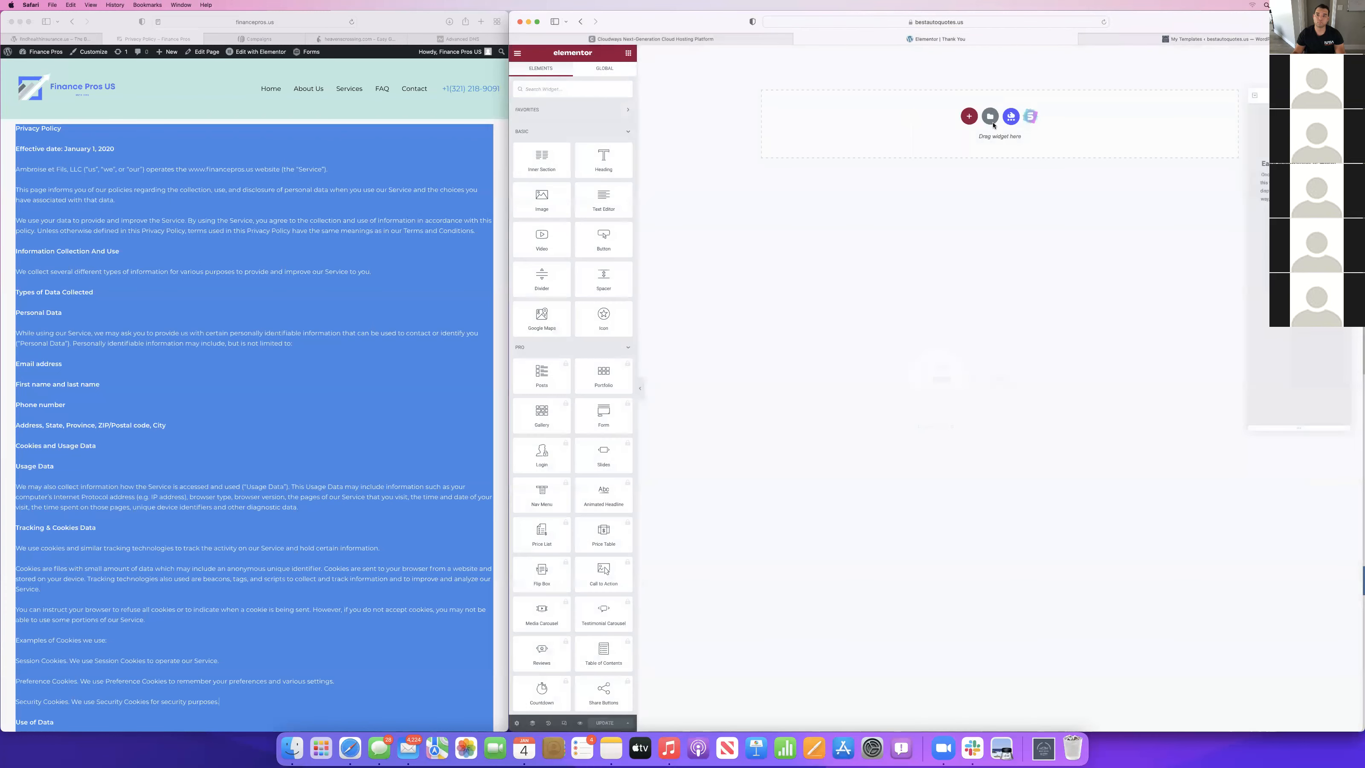
left_click(990, 116)
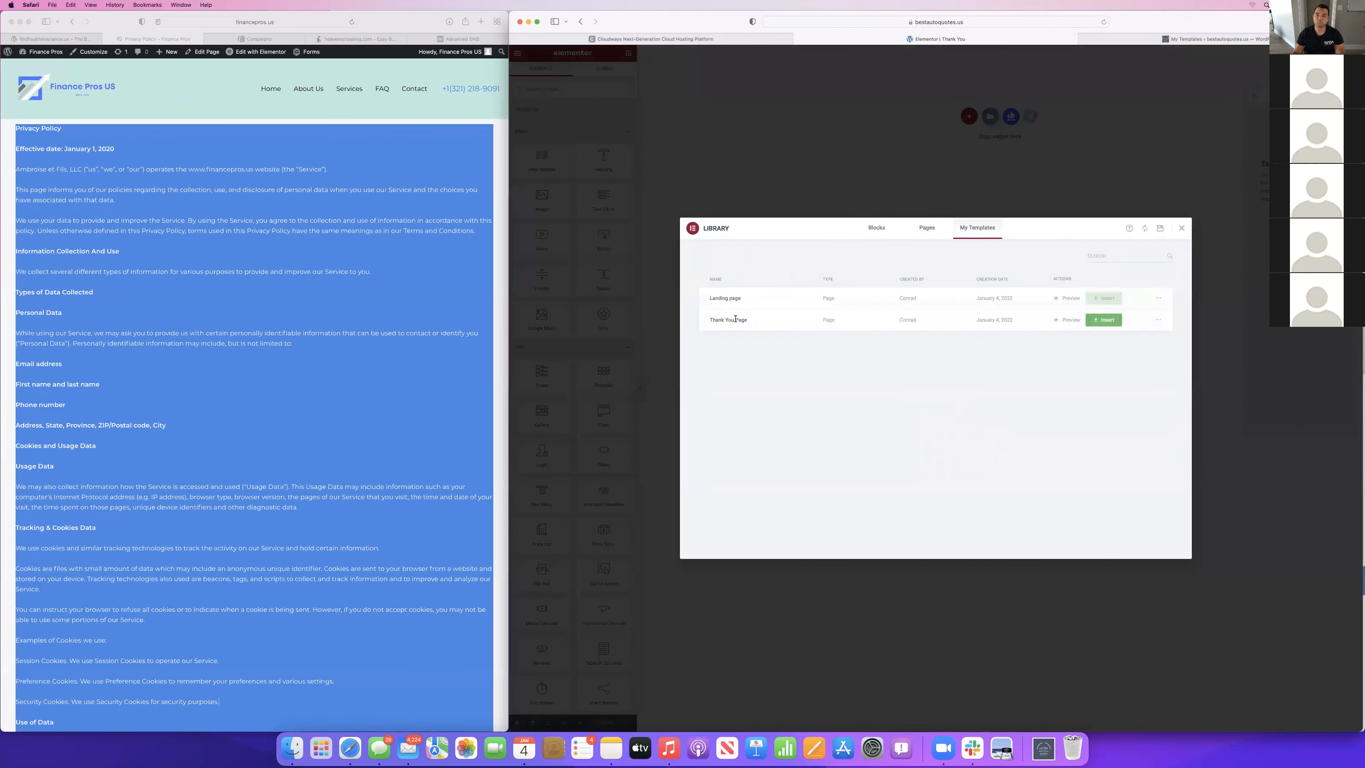
left_click(1107, 320)
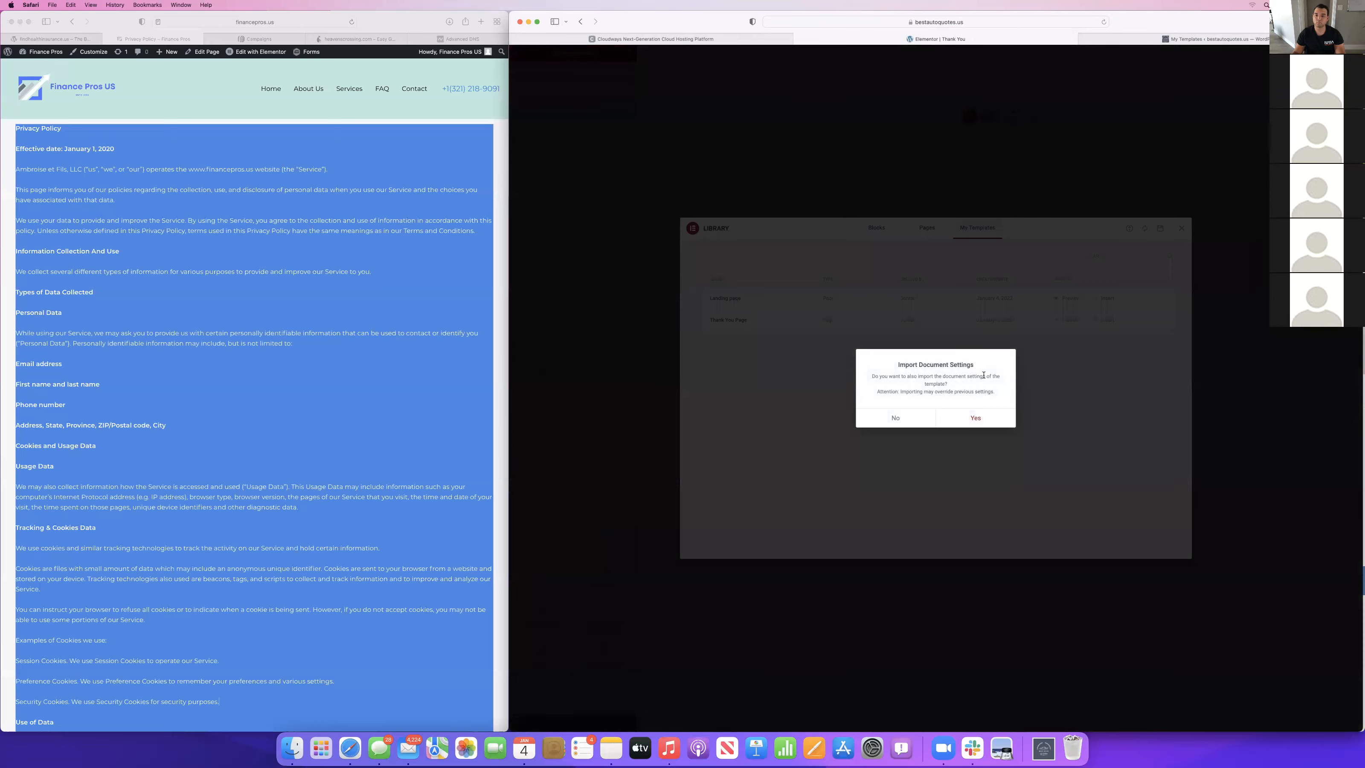
left_click(975, 417)
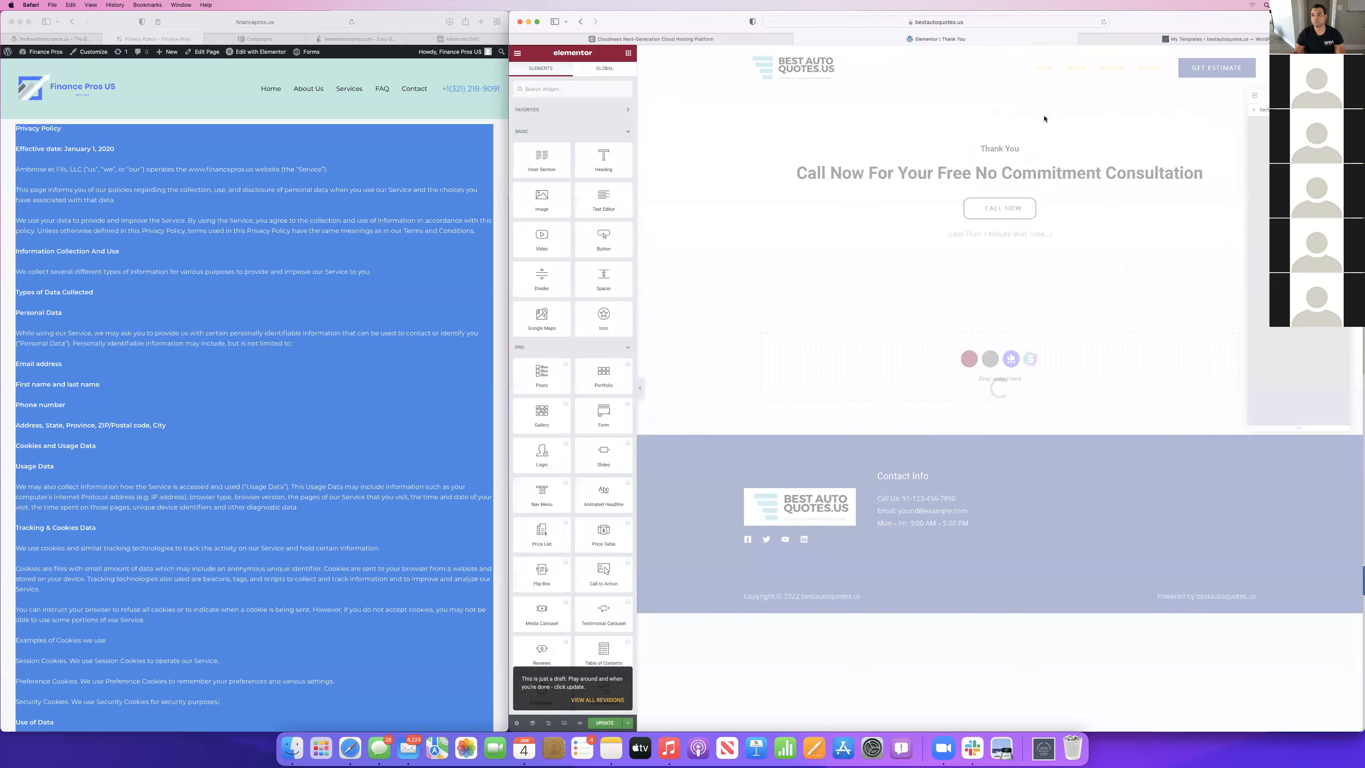
Change the main heading to "Call Now For Your Free No Commitment Auto Quote", update the page and exit the Elementor editor.
left_click(982, 171)
left_click_drag(1203, 173, 1104, 173)
type("Auto Quote")
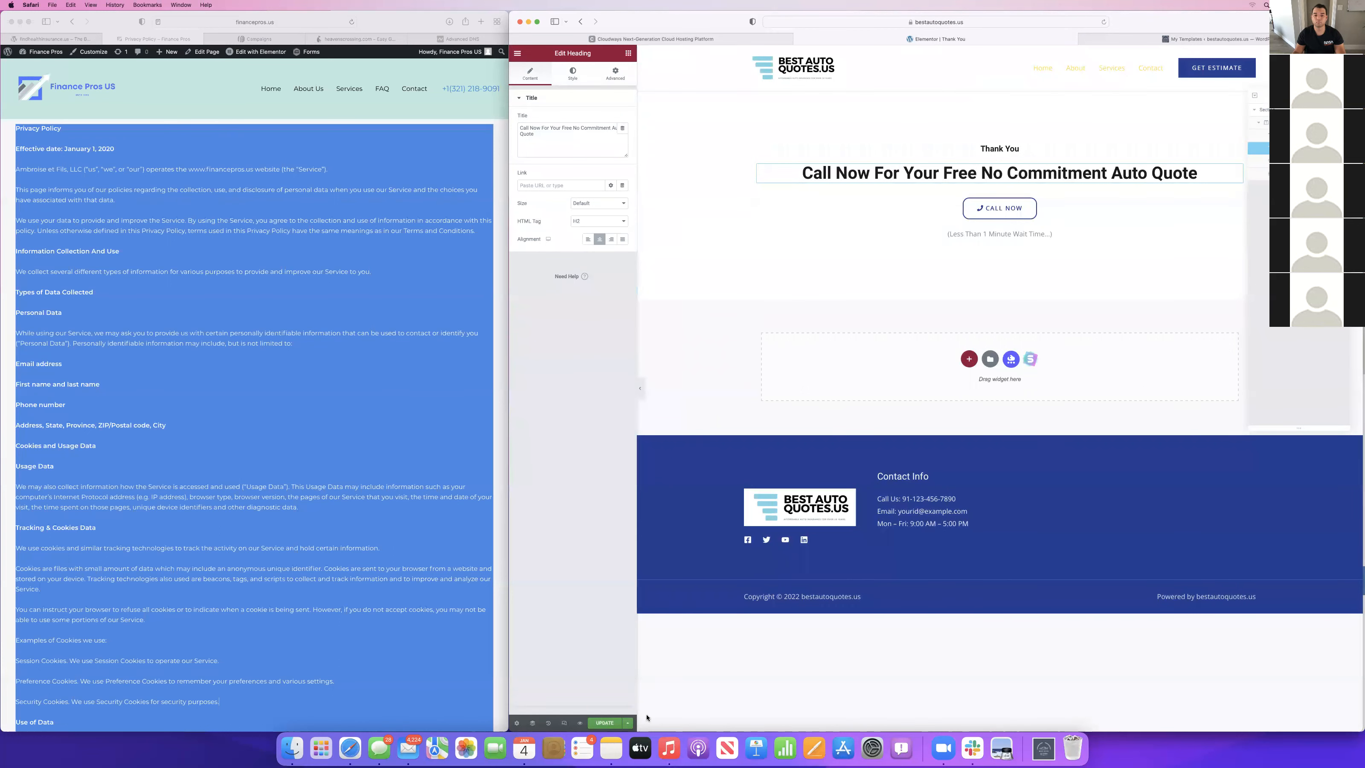
left_click(604, 722)
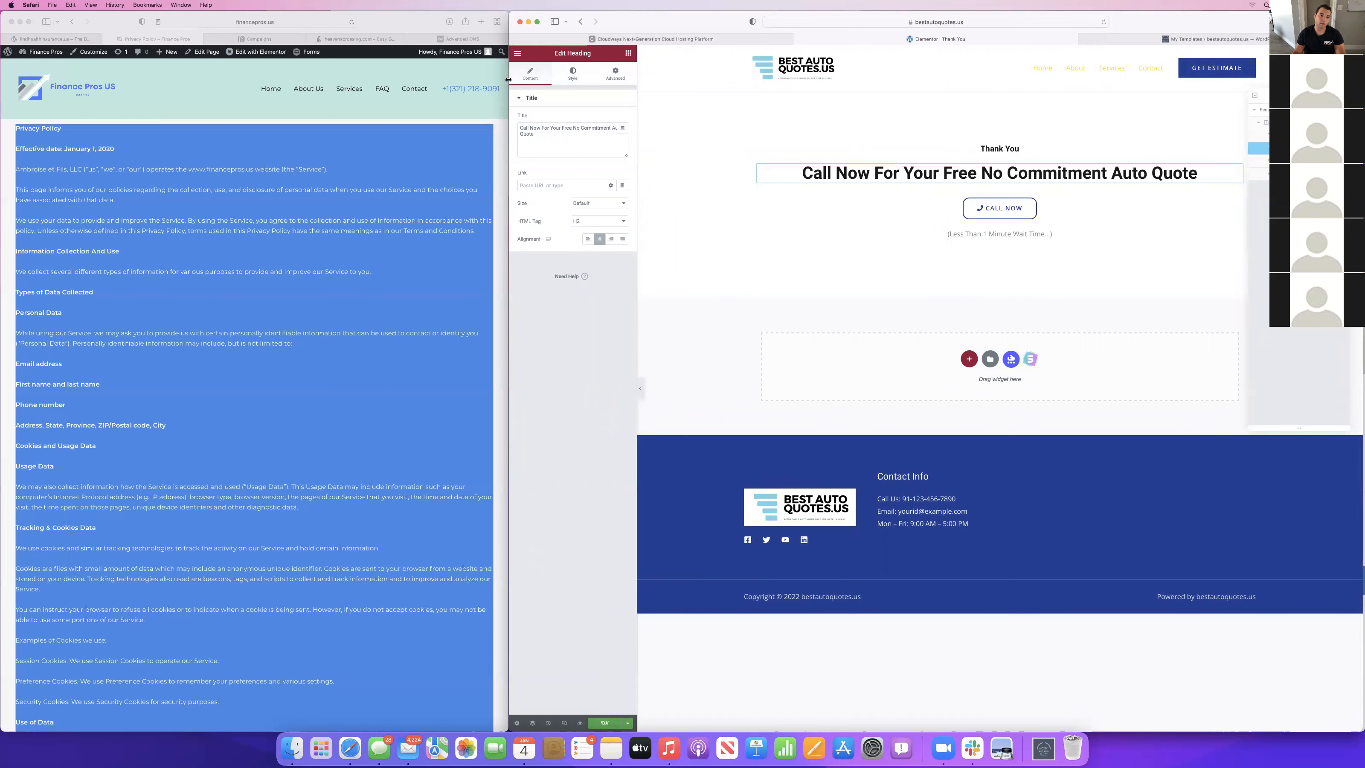
left_click(518, 54)
left_click(539, 200)
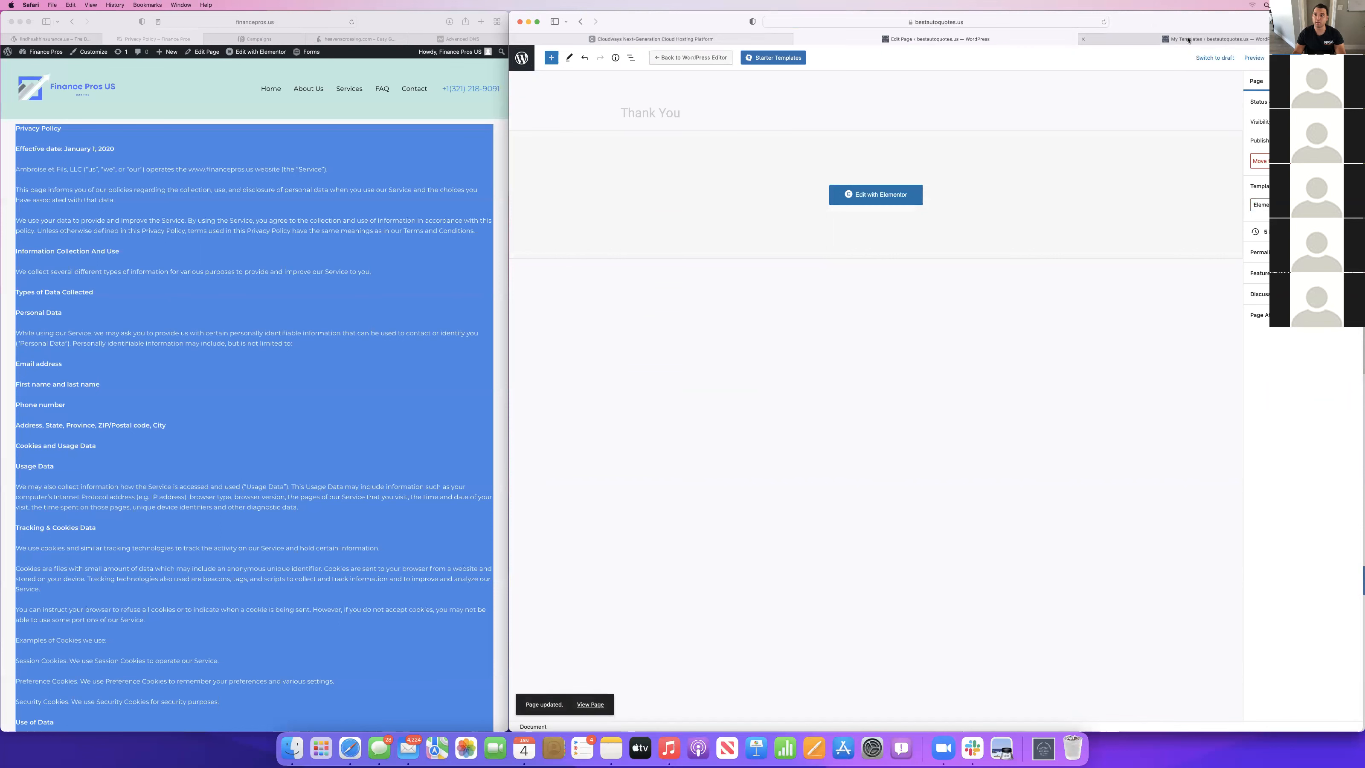
Reopen the Thank You page in Elementor to check its content, and close that editor tab.
left_click(1160, 39)
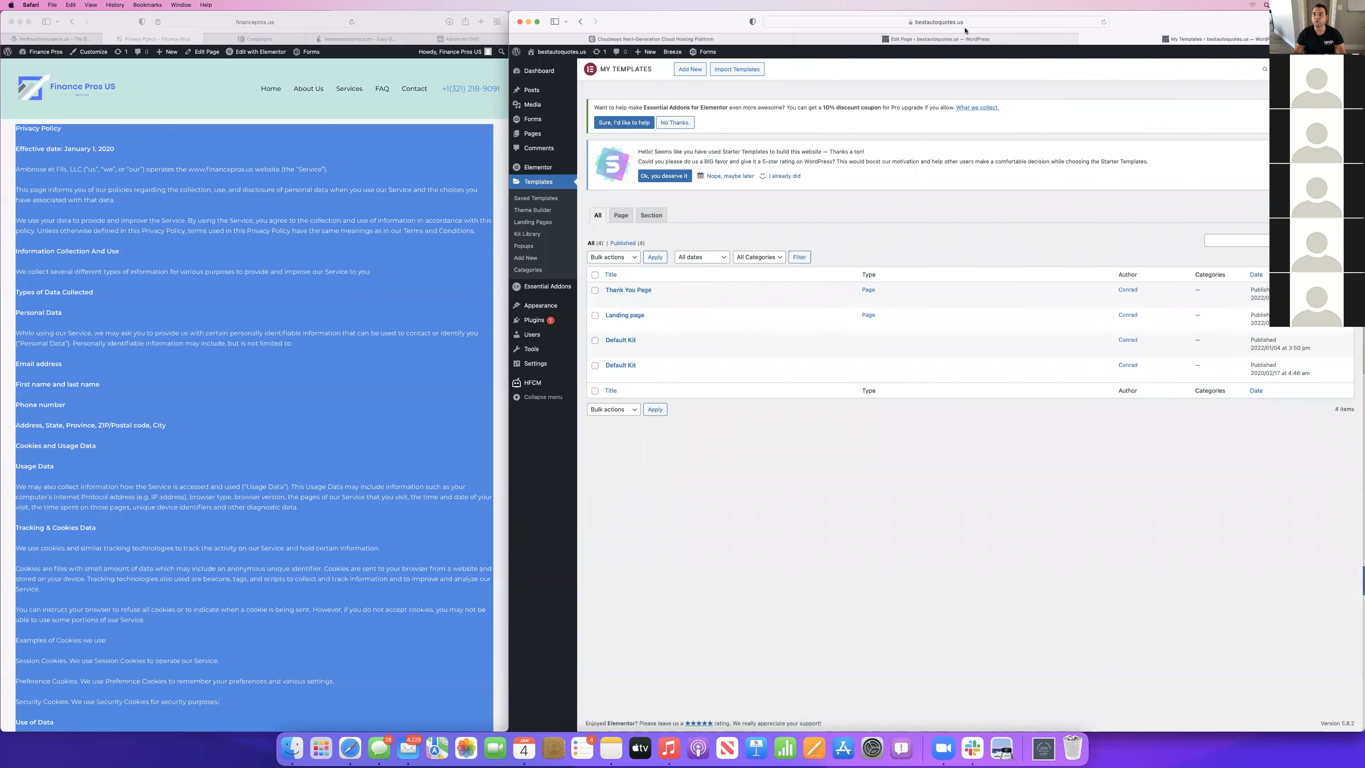
left_click(933, 38)
left_click(873, 193)
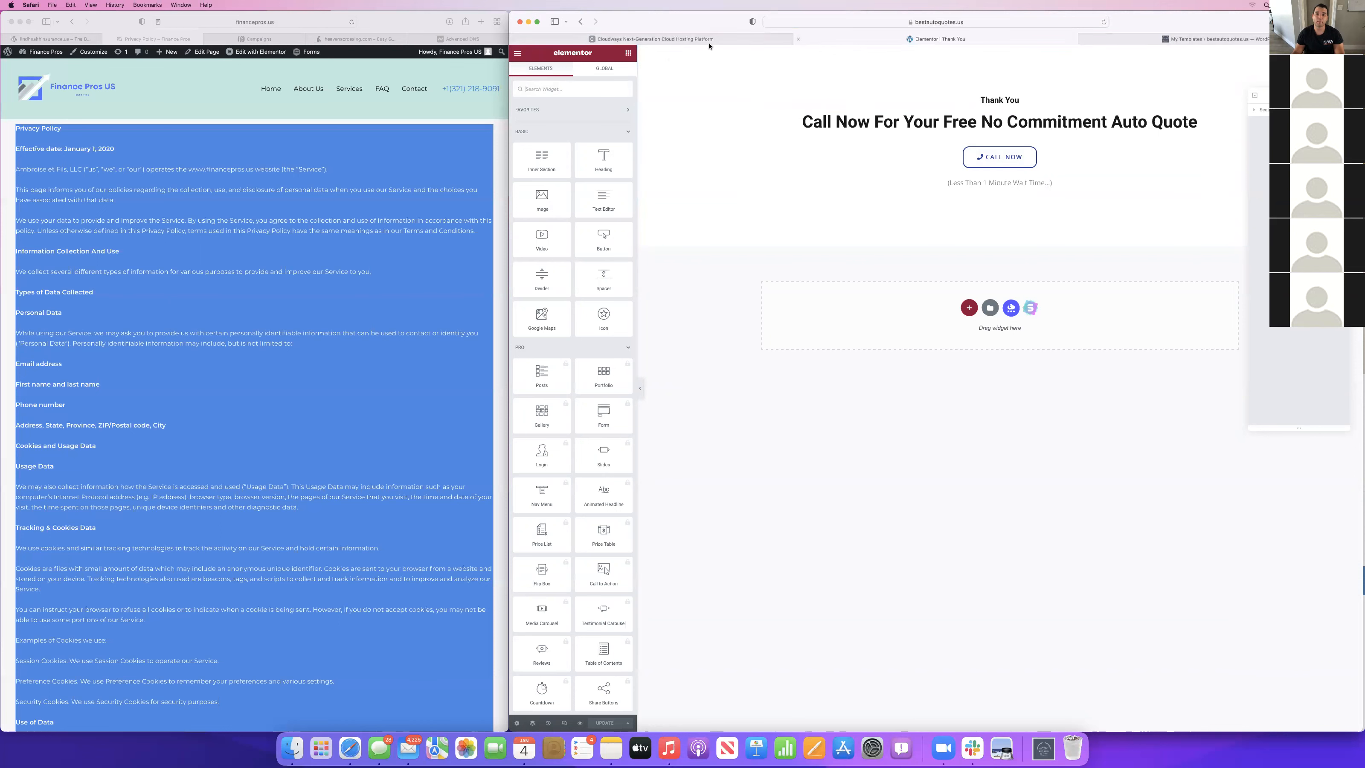
left_click(1188, 39)
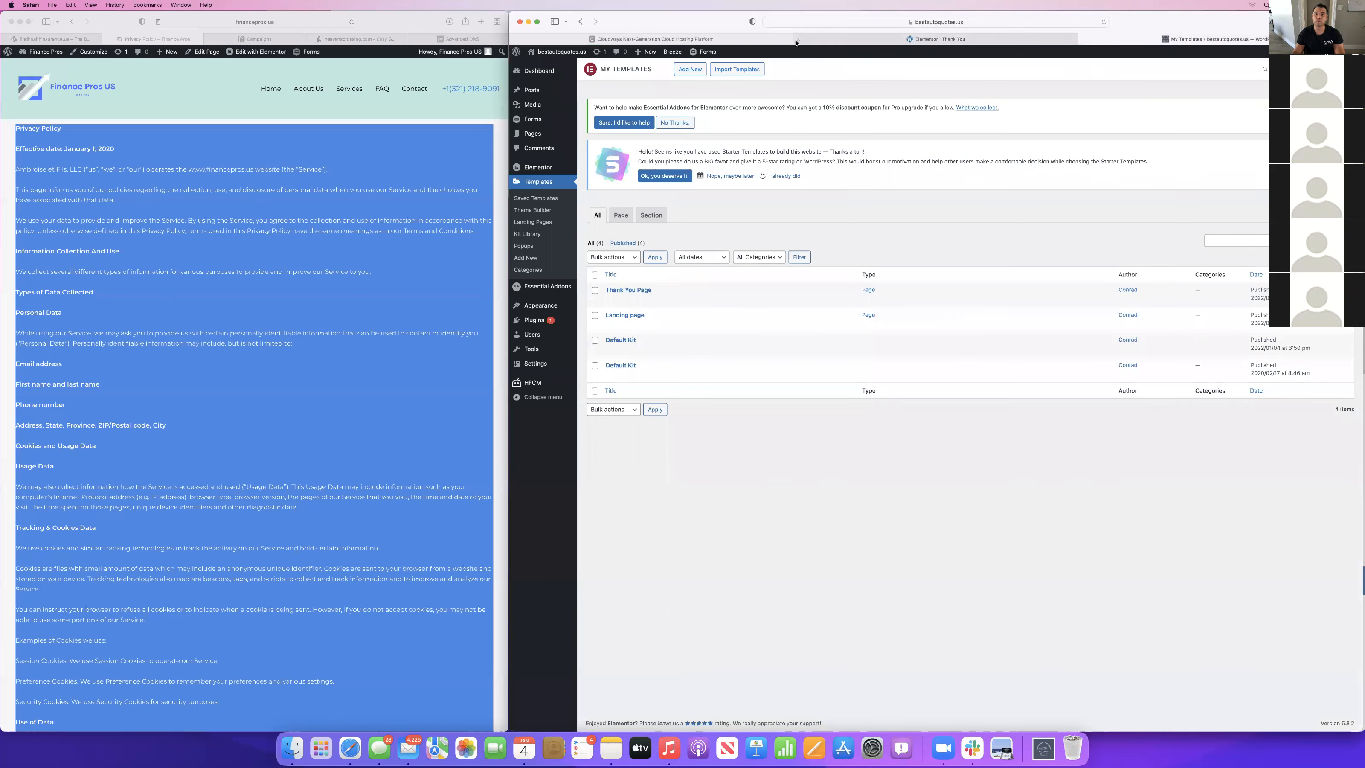
left_click(809, 41)
left_click(798, 39)
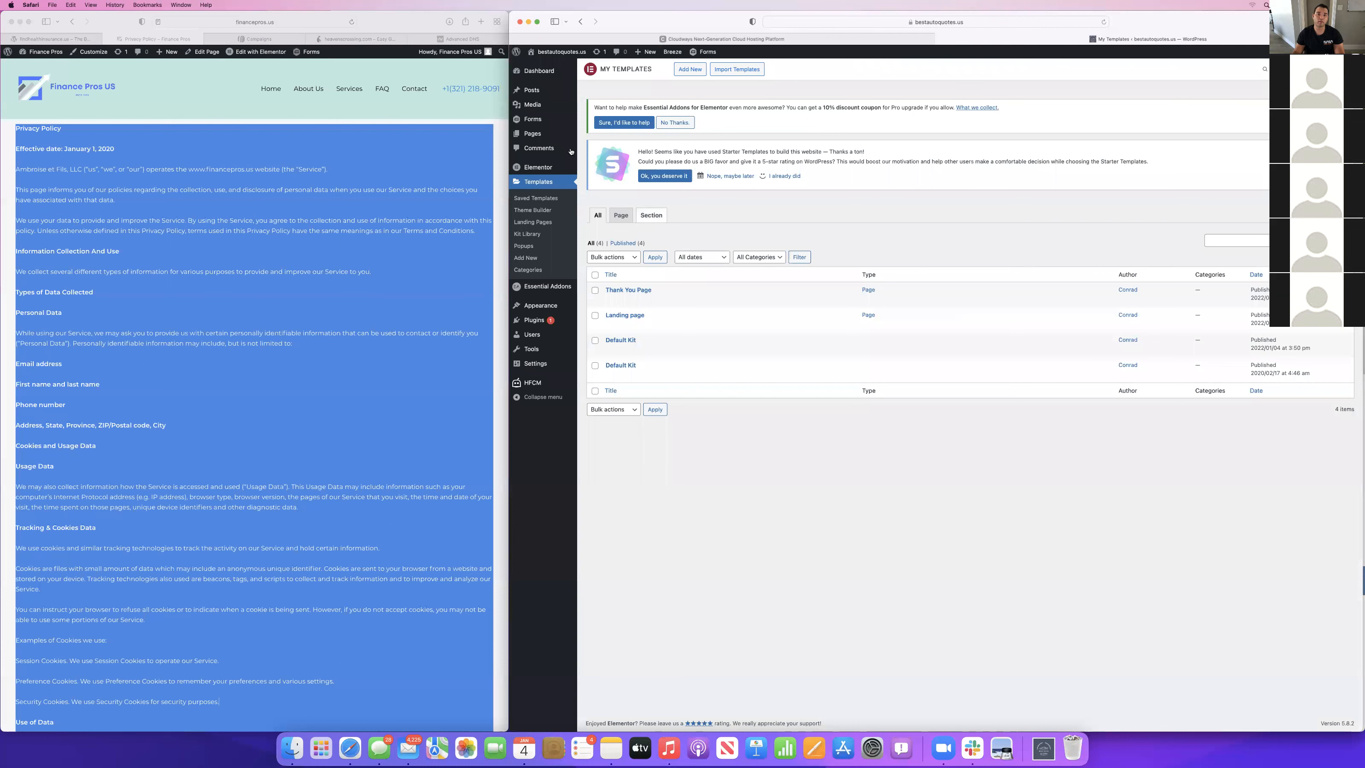
Set the Auto Insurance form's default confirmation to the Page type with the Thank You page, and save it.
left_click(536, 122)
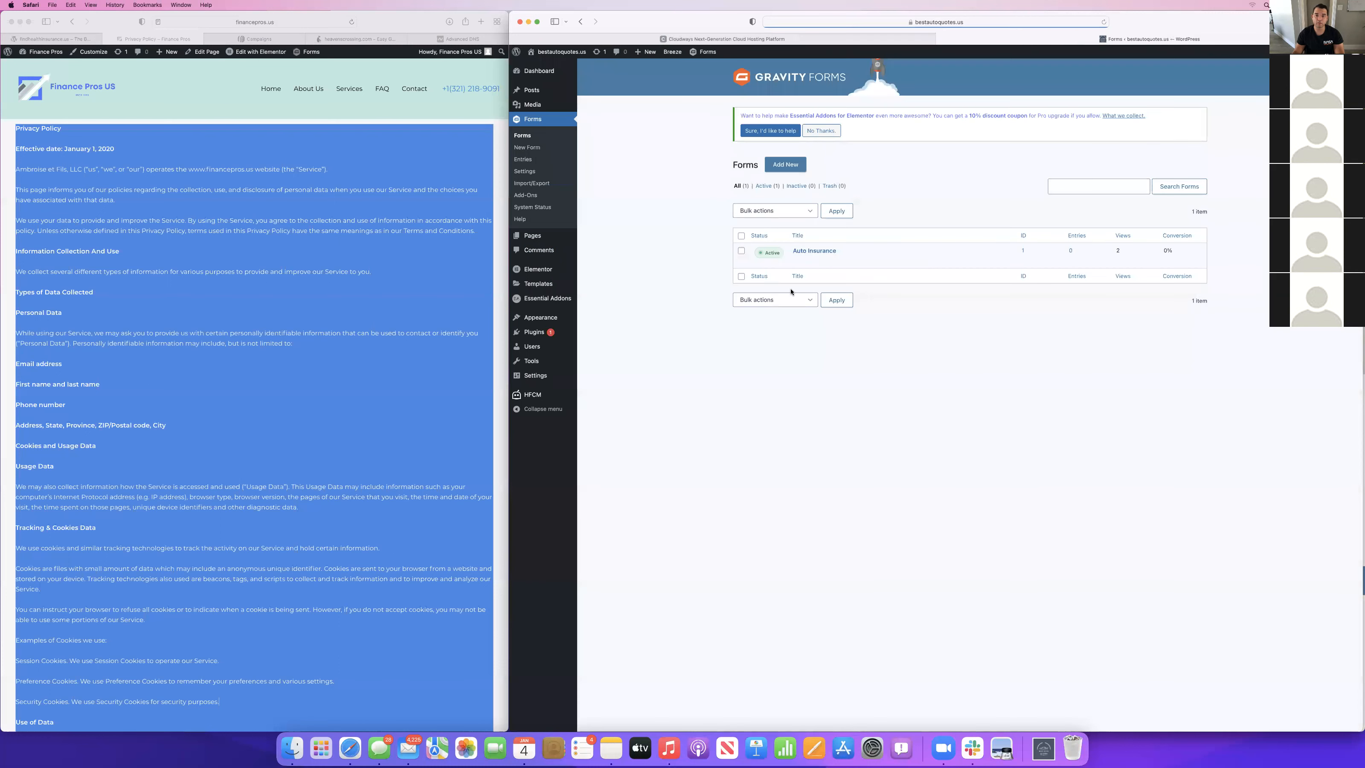
mouse_move(815, 264)
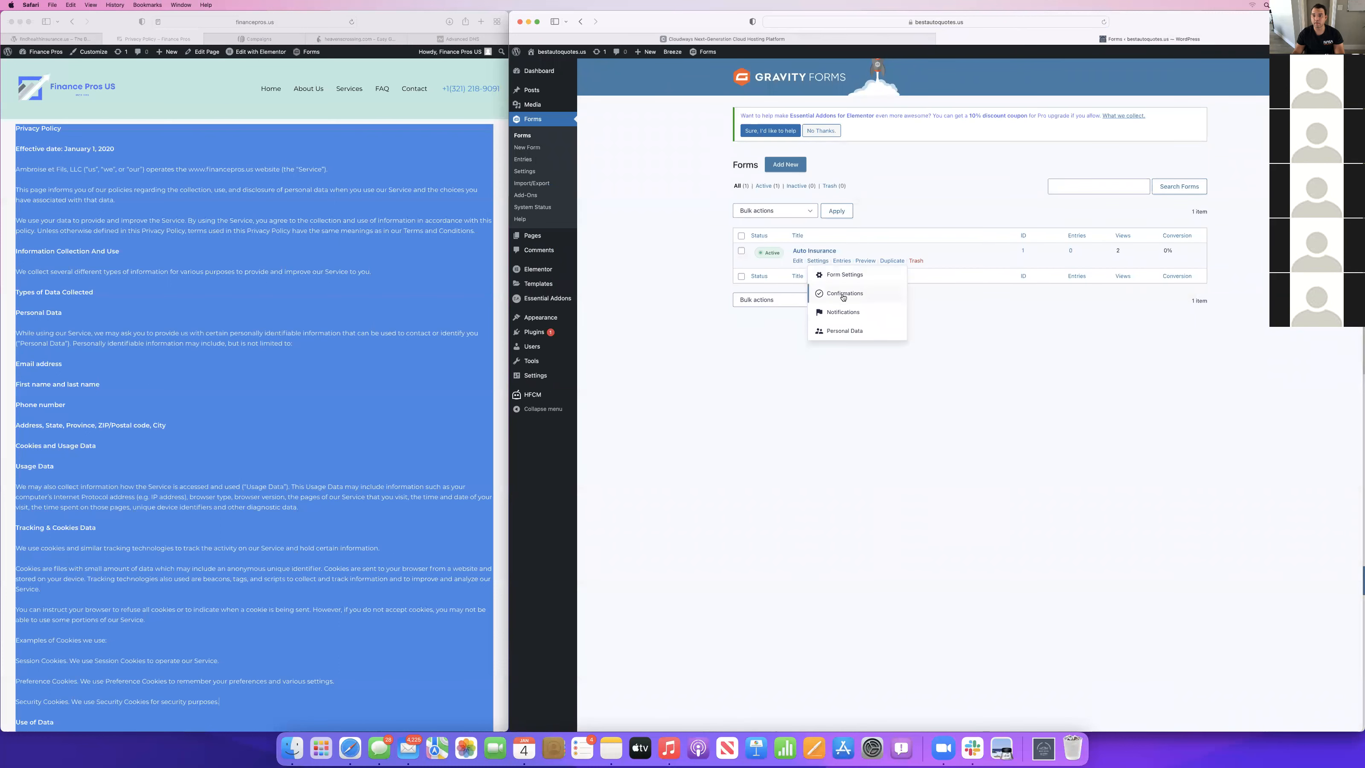
left_click(843, 294)
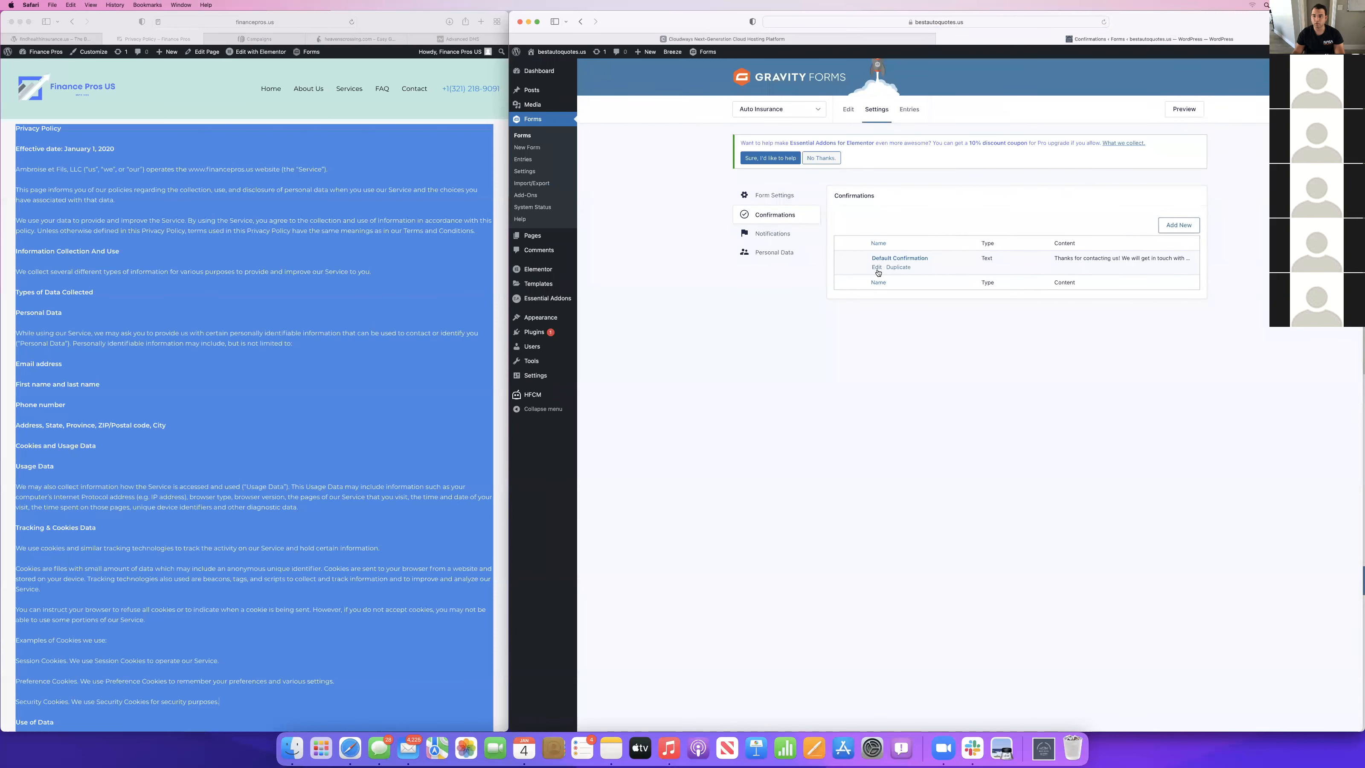
left_click(877, 267)
left_click(870, 229)
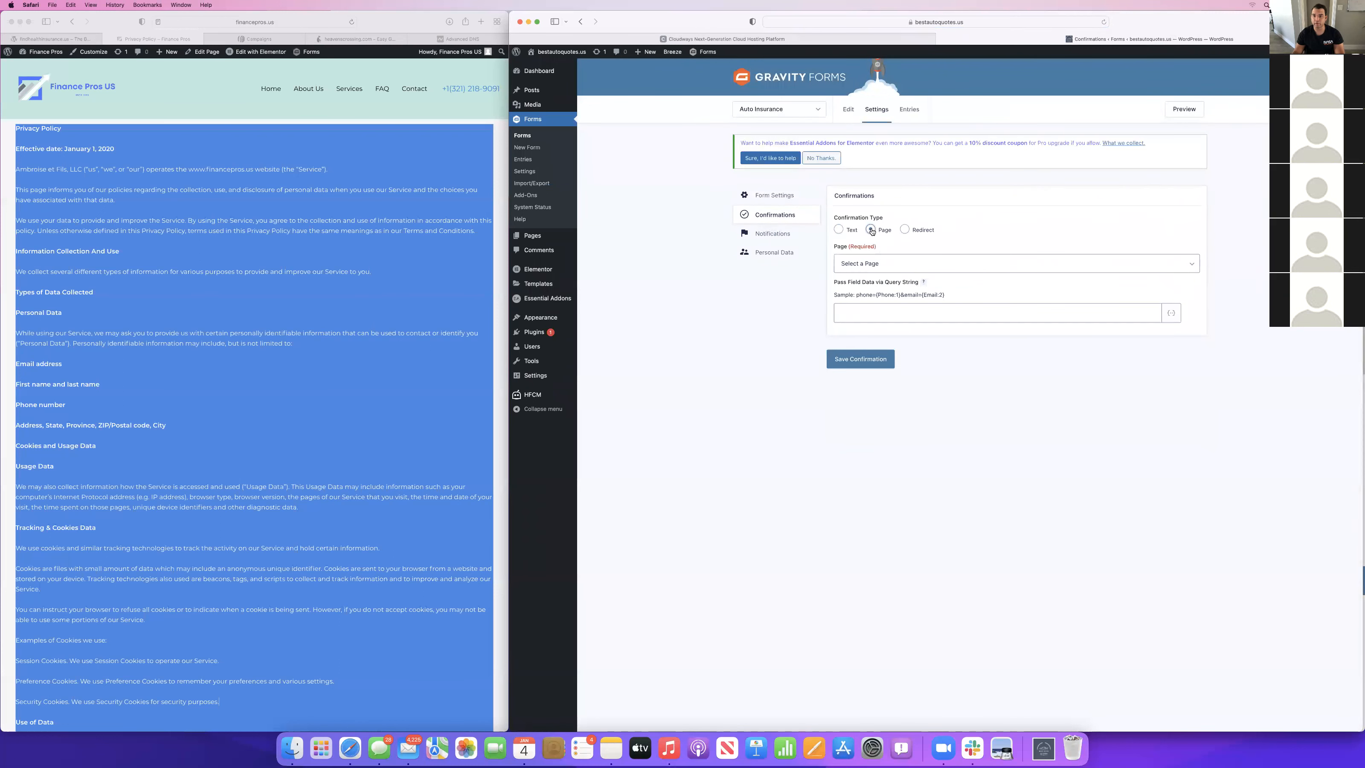
left_click(859, 263)
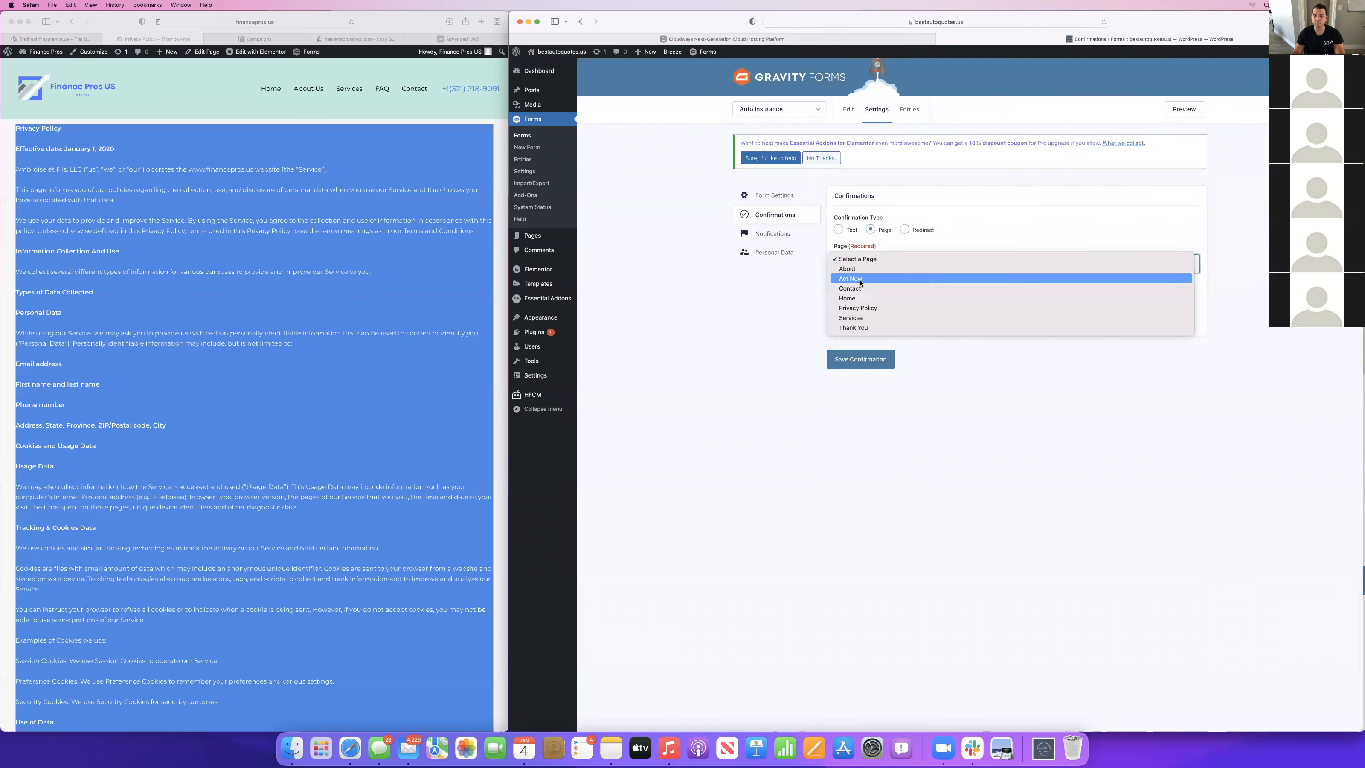
left_click(856, 328)
left_click(865, 359)
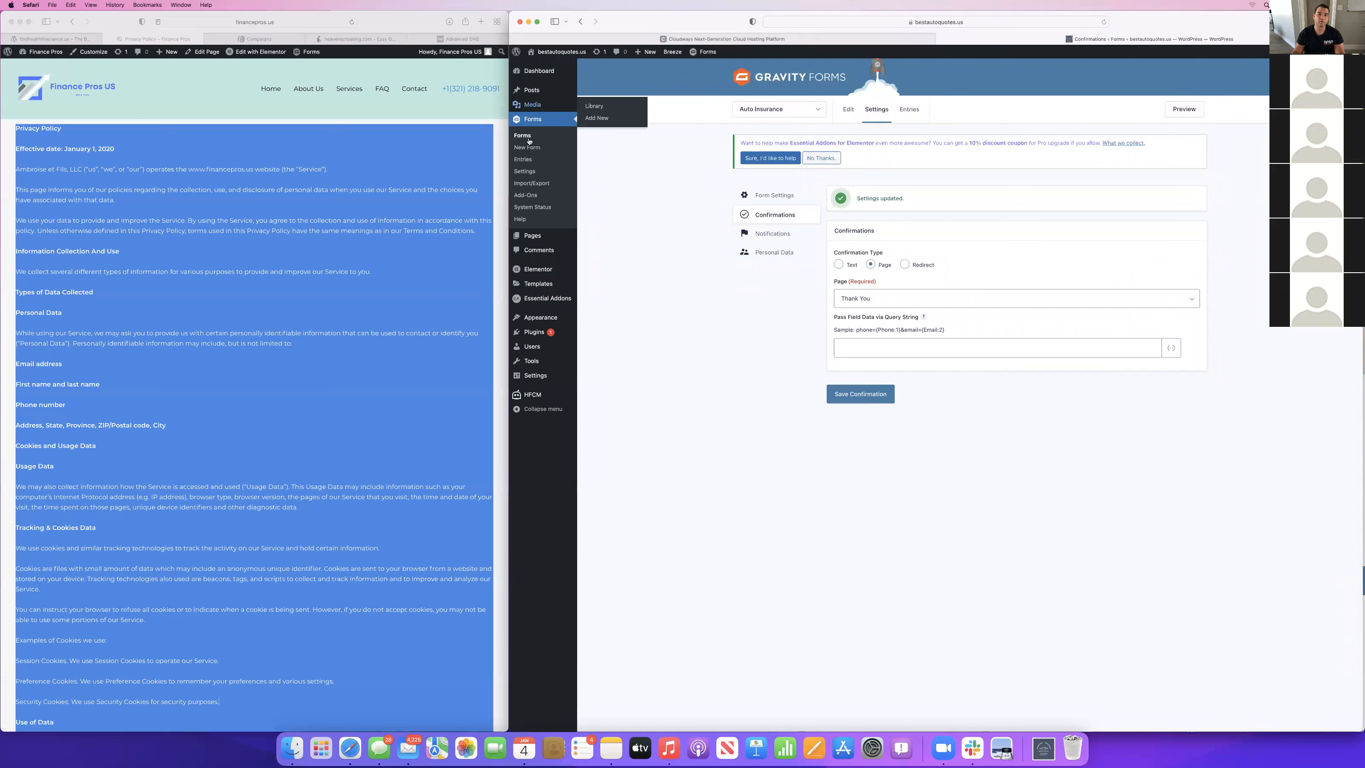
left_click(1000, 21)
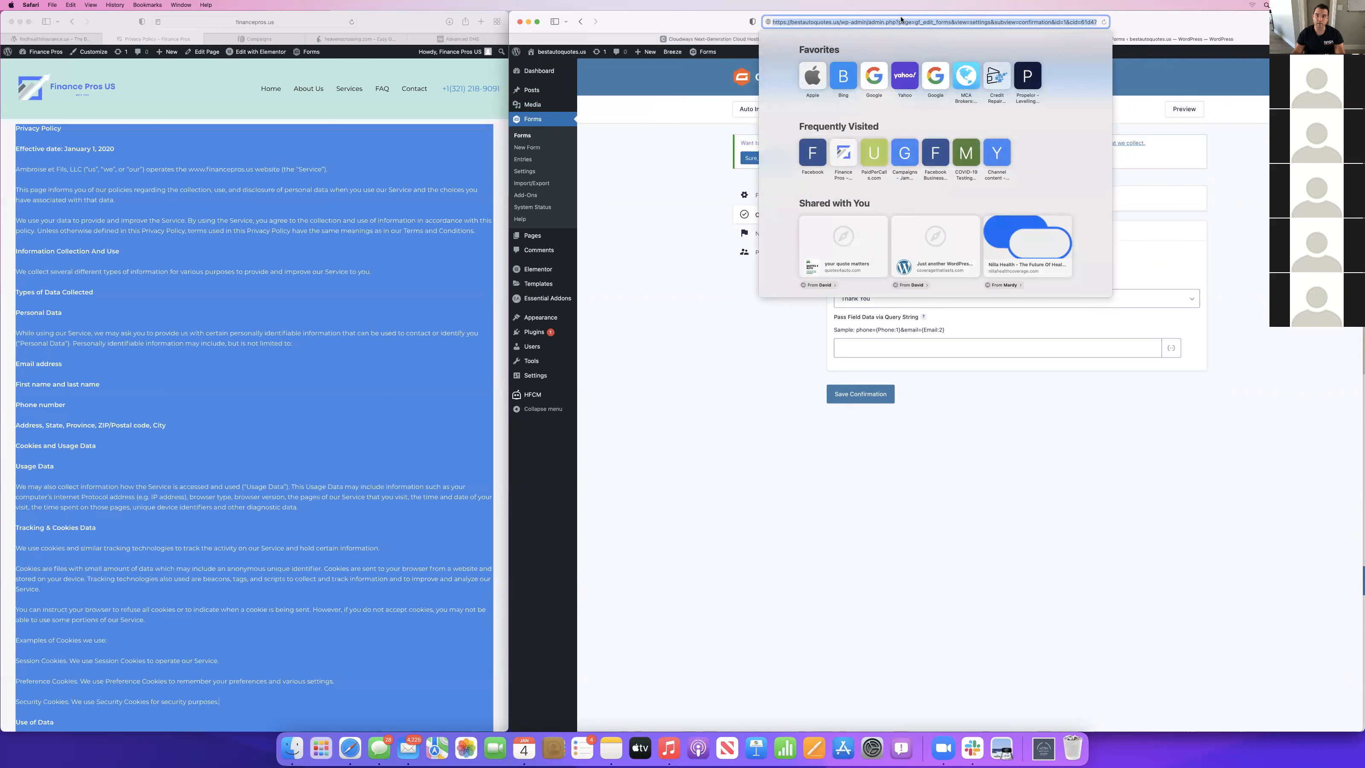
key("Return")
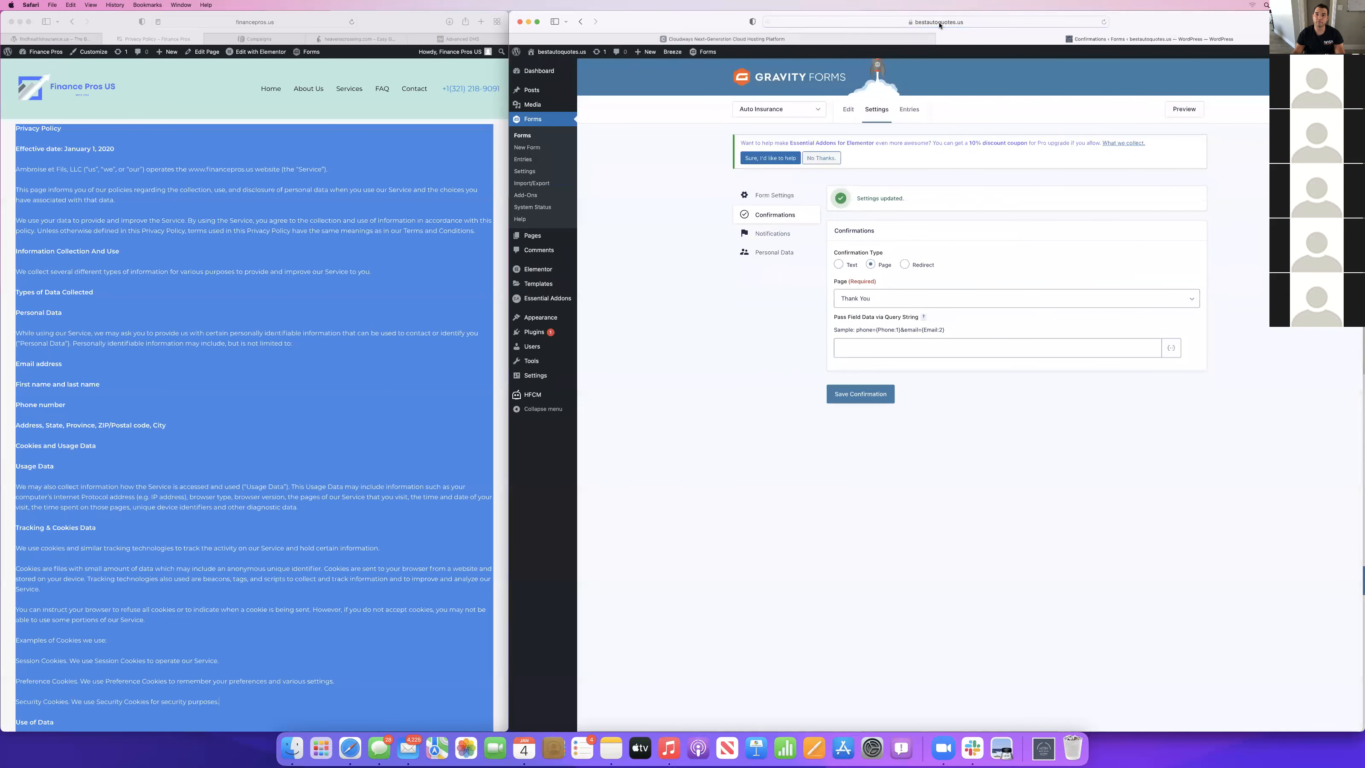
left_click(827, 21)
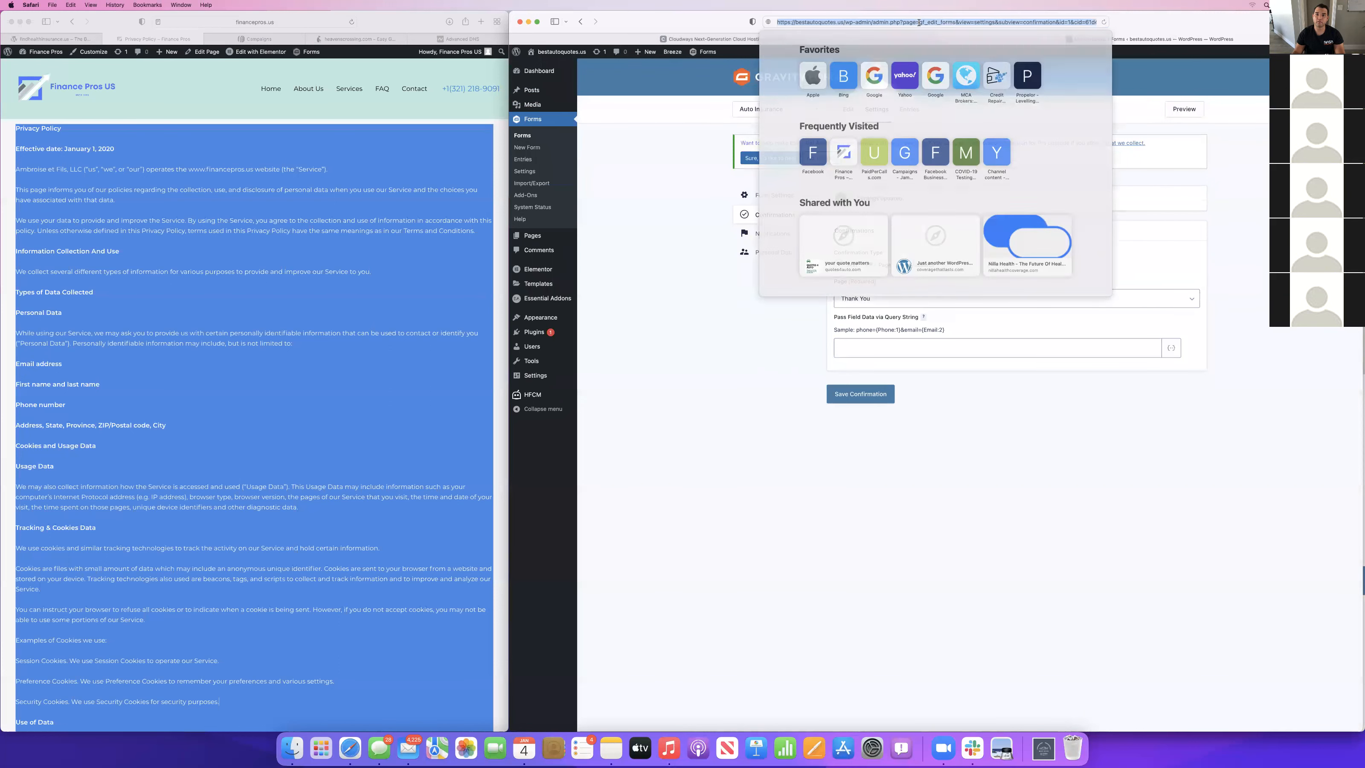
key("Return")
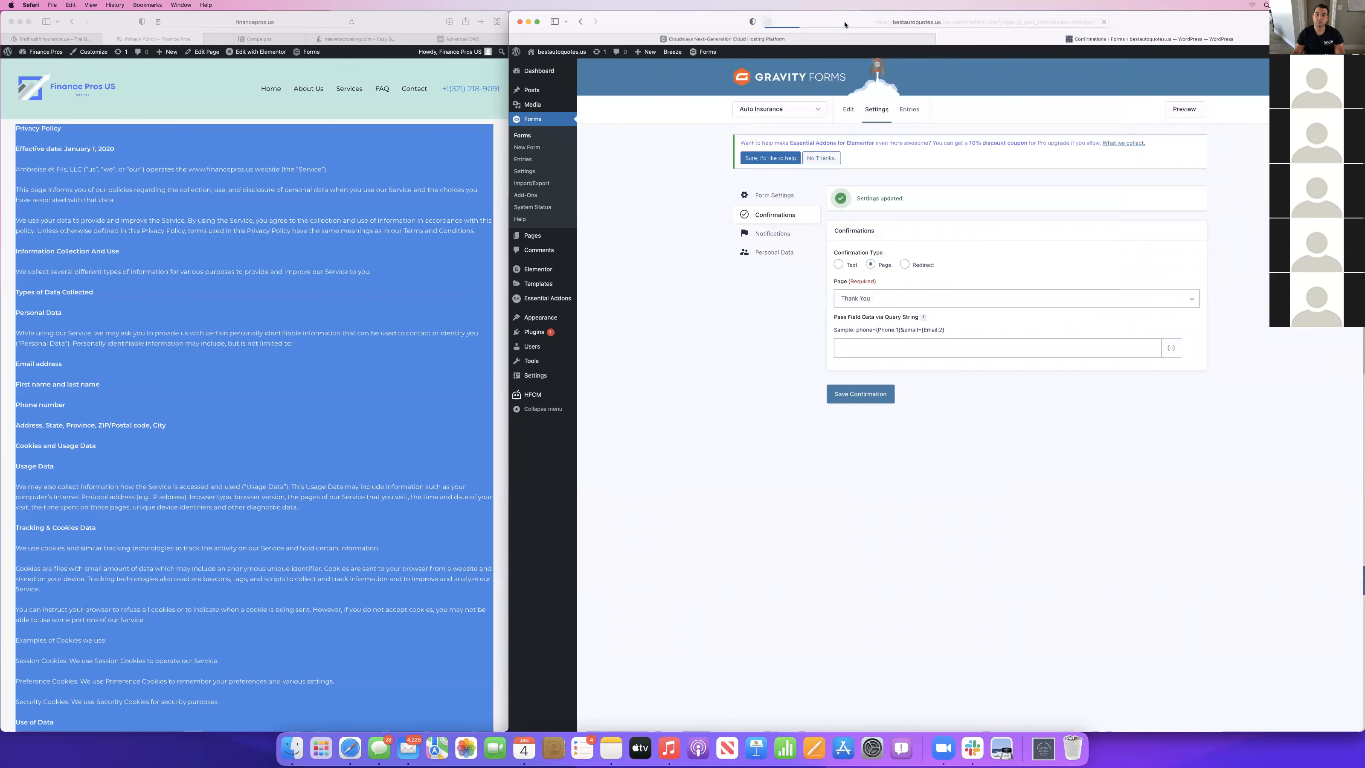
left_click(875, 21)
left_click(840, 21)
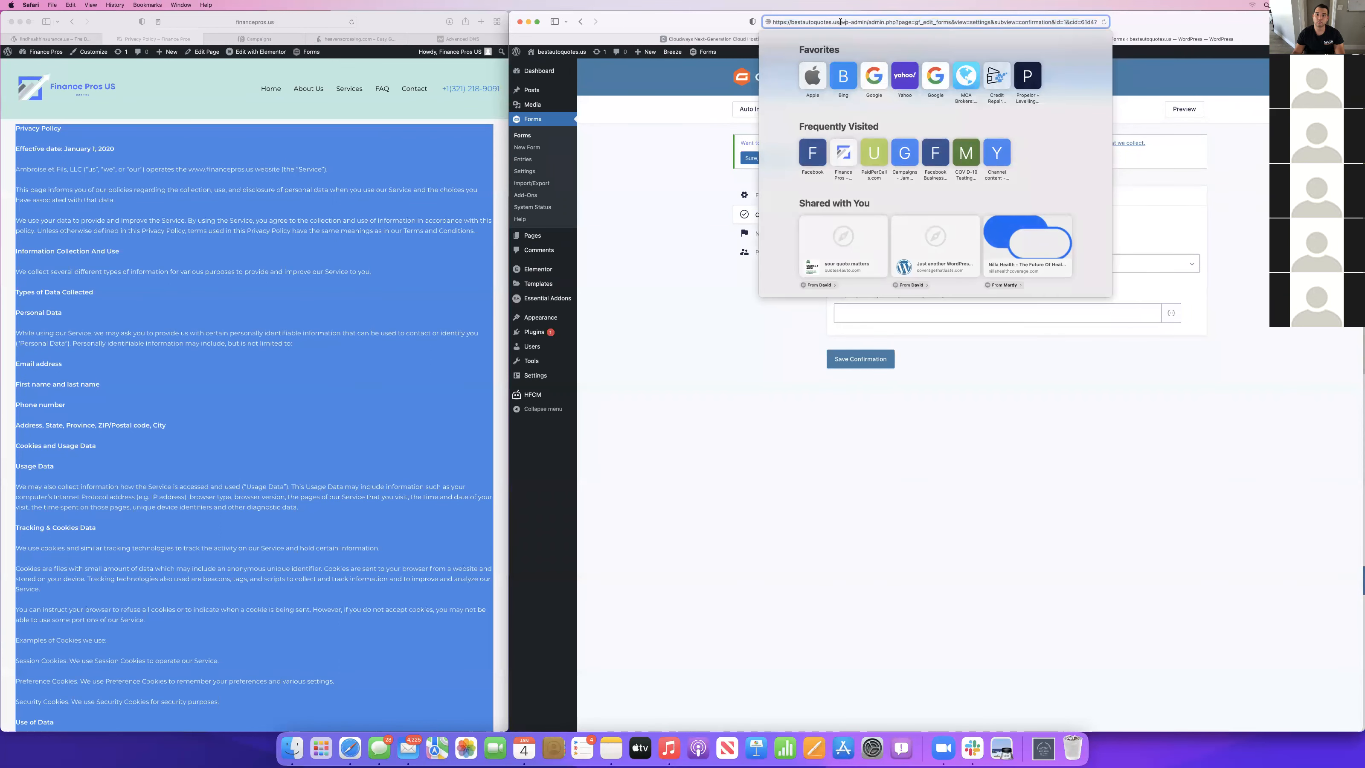
key("super+shift+Right")
key("BackSpace")
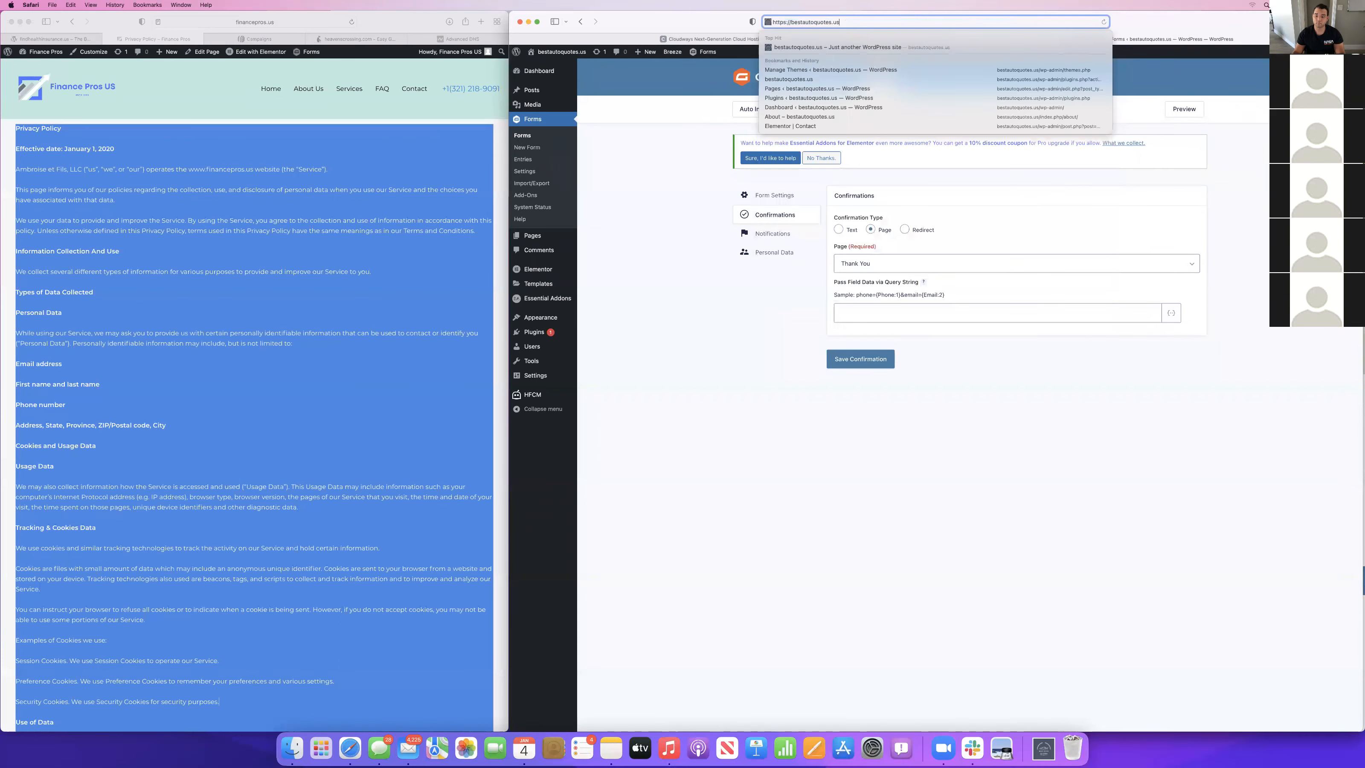
key("Return")
scroll(1068, 230, "down", 15)
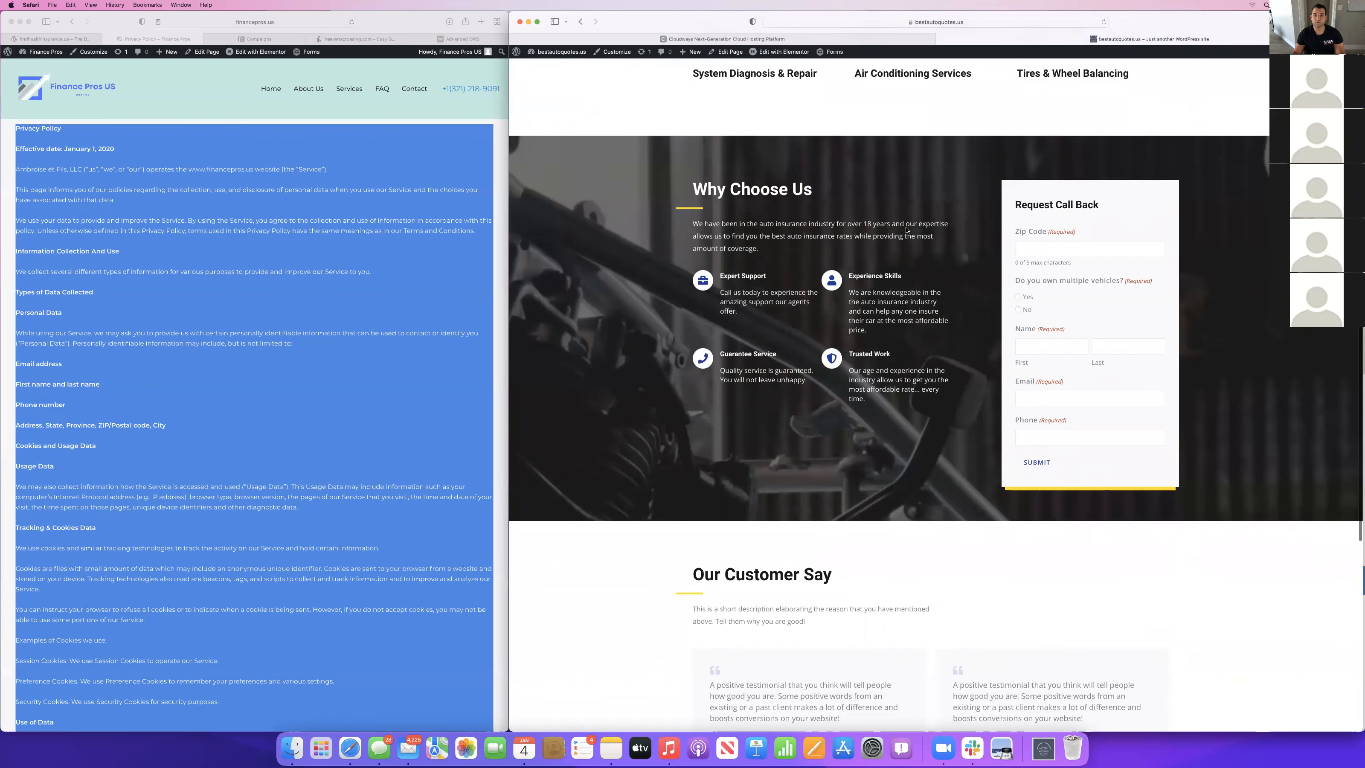
scroll(906, 230, "down", 9)
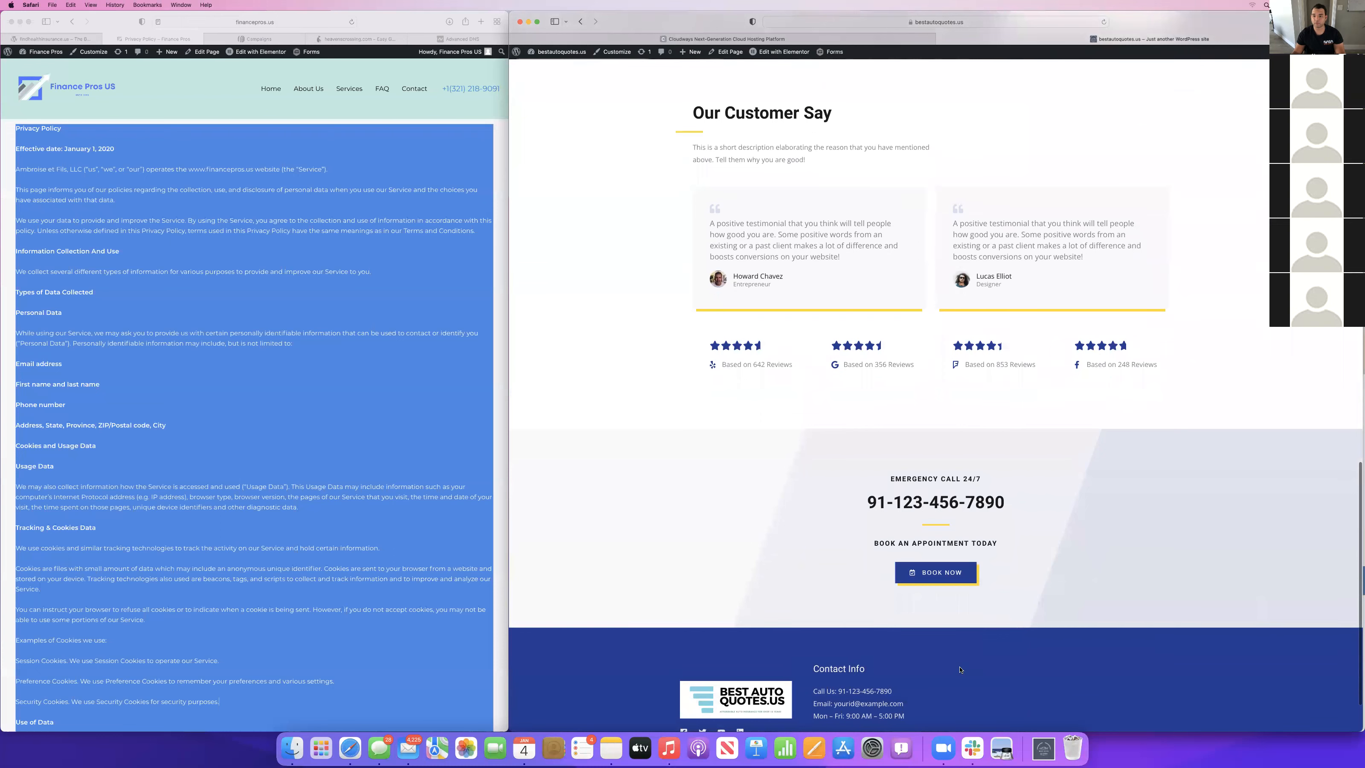
scroll(917, 347, "up", 15)
scroll(916, 346, "up", 3)
scroll(1015, 447, "down", 12)
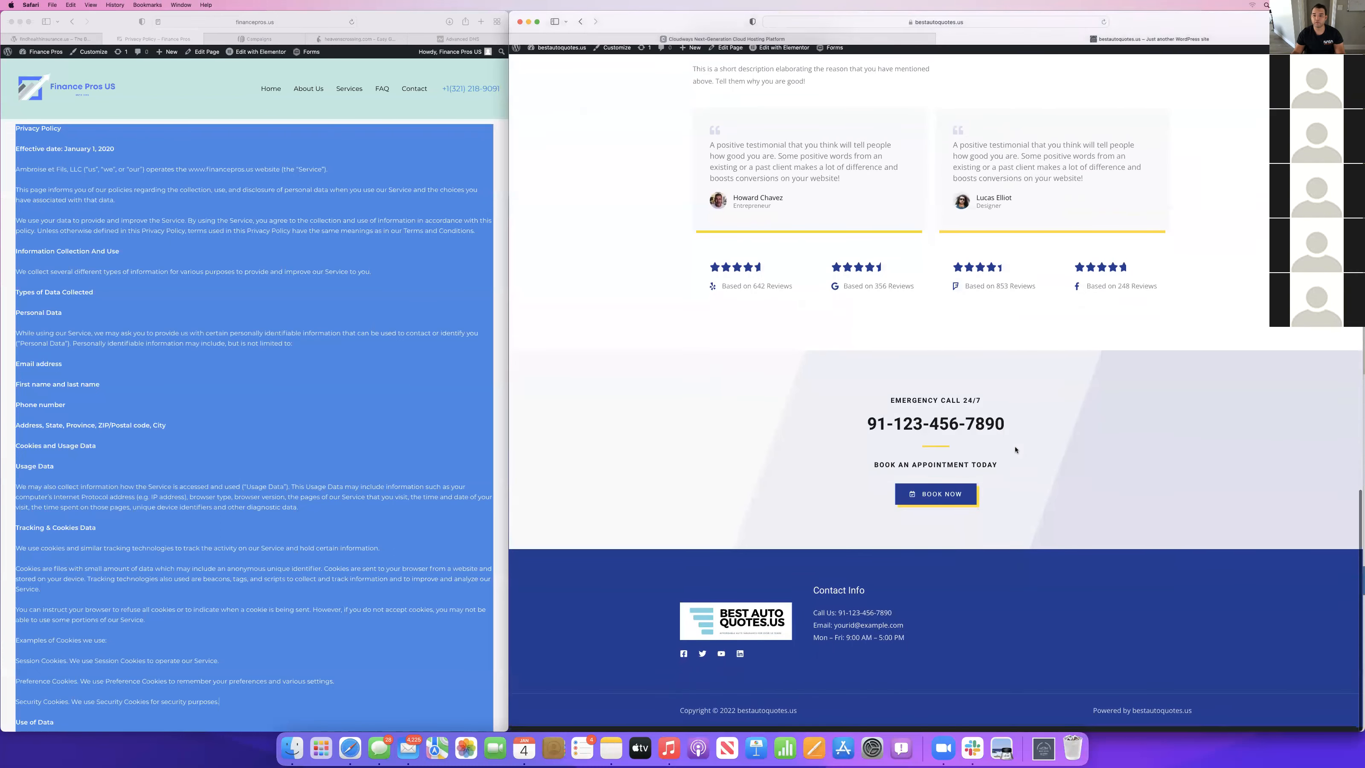
scroll(1016, 449, "up", 15)
Open the live About page and review its working hours, Why Choose Us and call sections.
left_click(1016, 81)
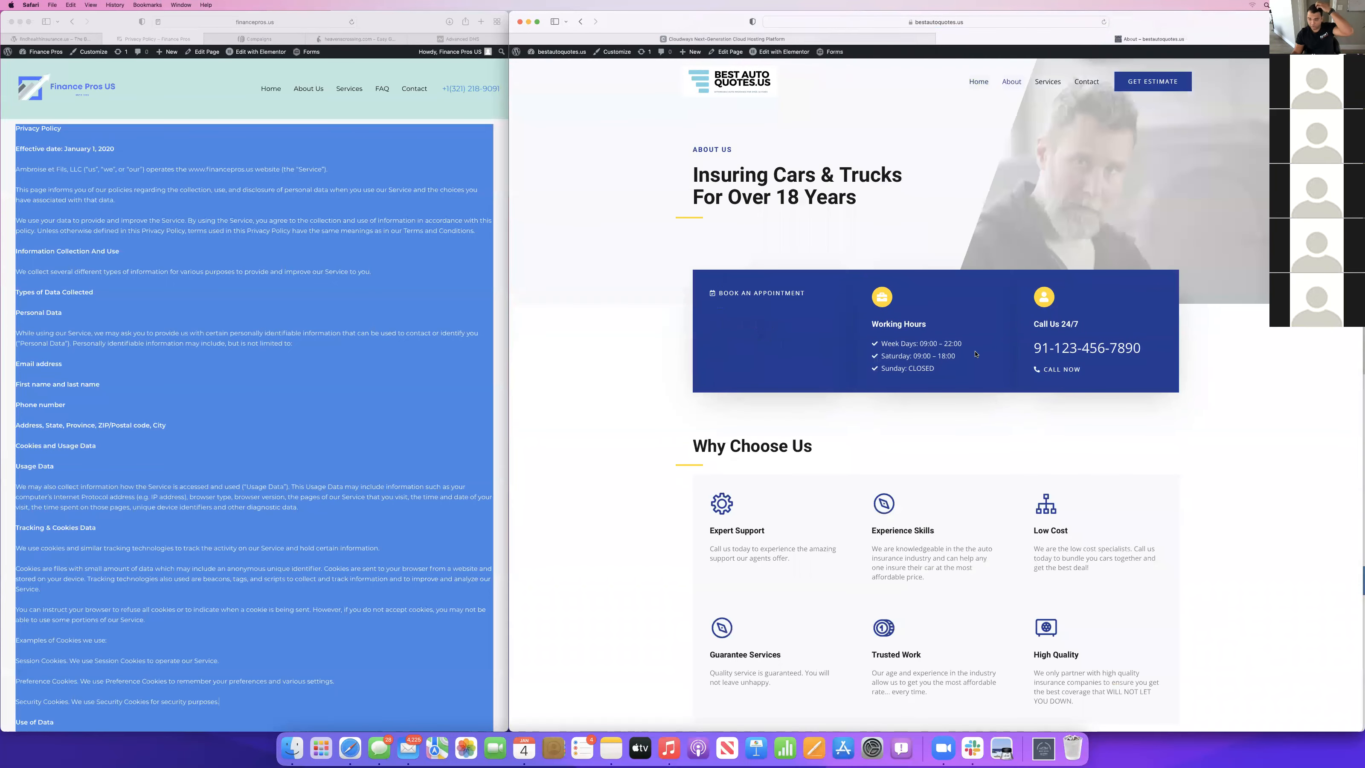
scroll(976, 354, "down", 2)
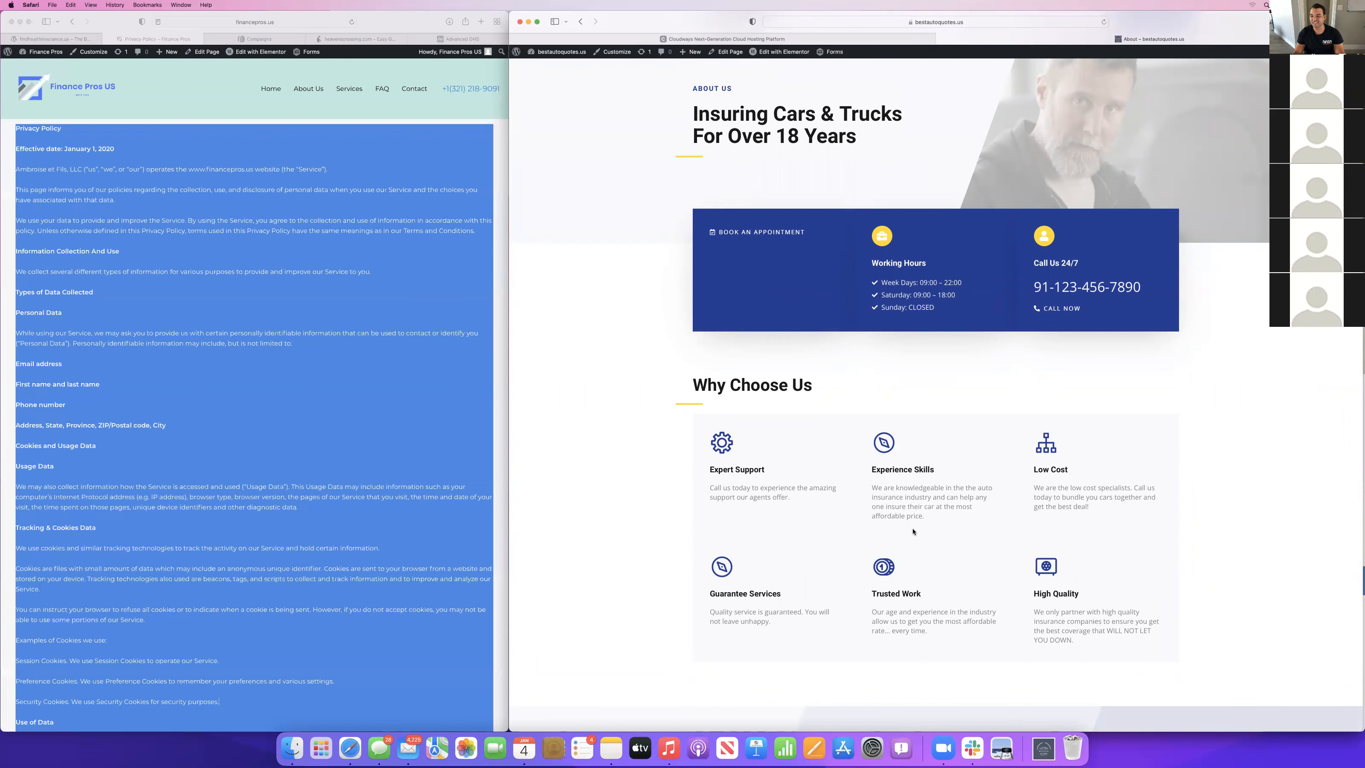
scroll(1036, 353, "down", 2)
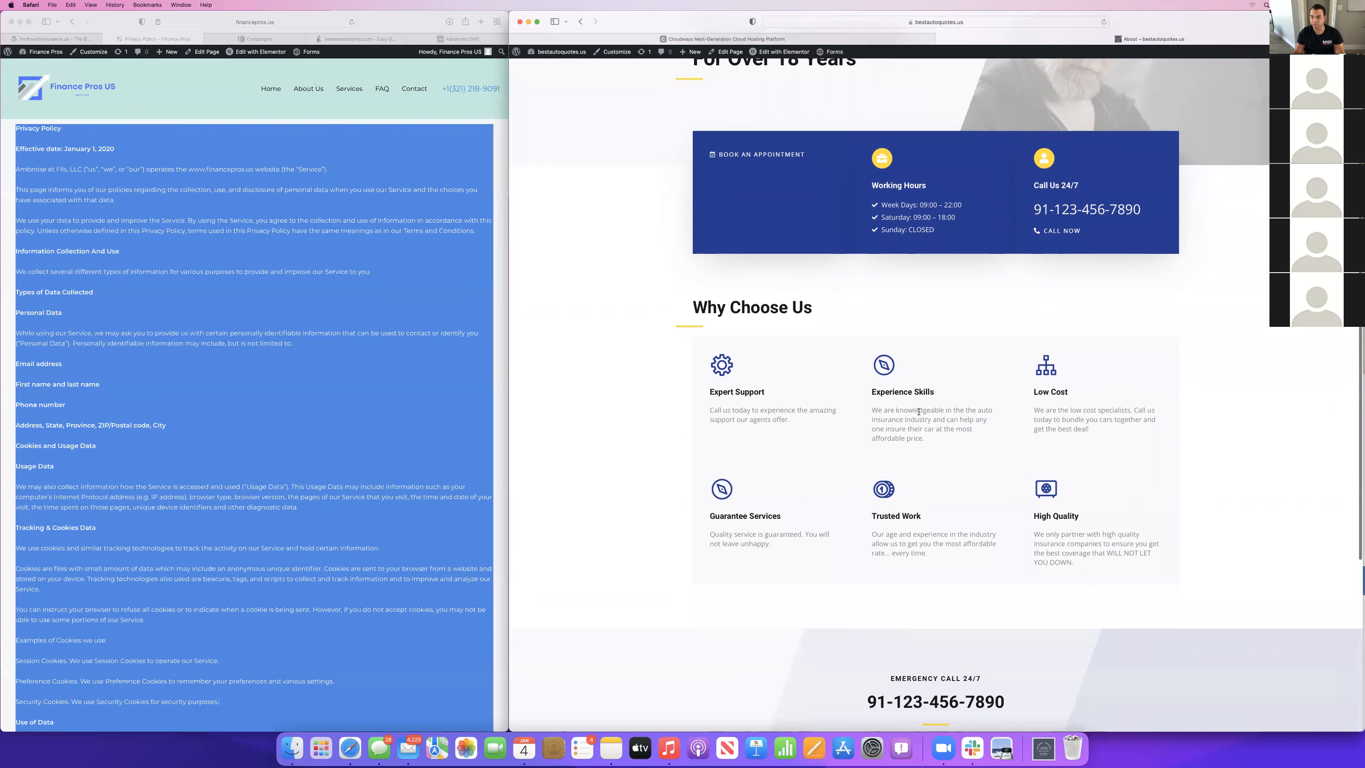
scroll(945, 428, "down", 2)
scroll(919, 414, "up", 4)
scroll(919, 414, "down", 4)
scroll(917, 409, "up", 2)
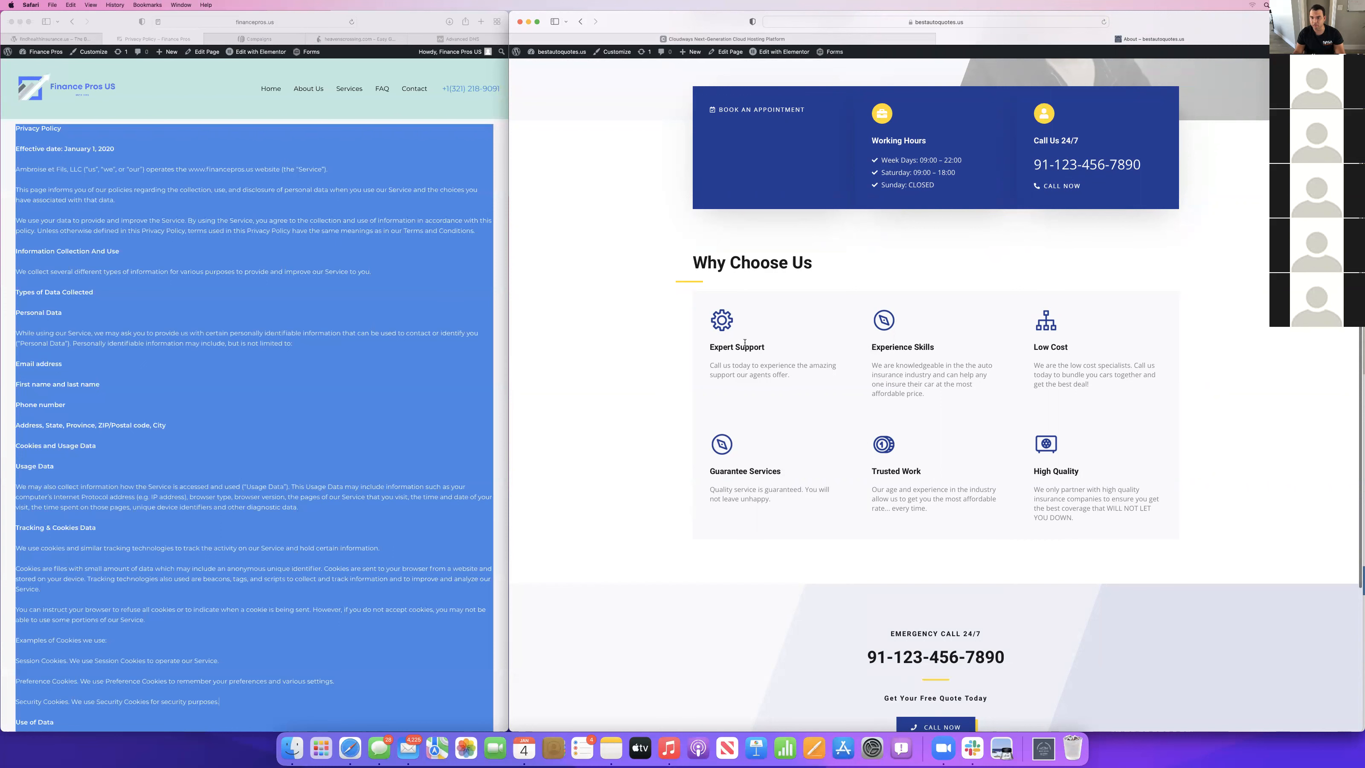
scroll(939, 262, "up", 3)
Open the live Services page and review its list of services.
left_click(1047, 82)
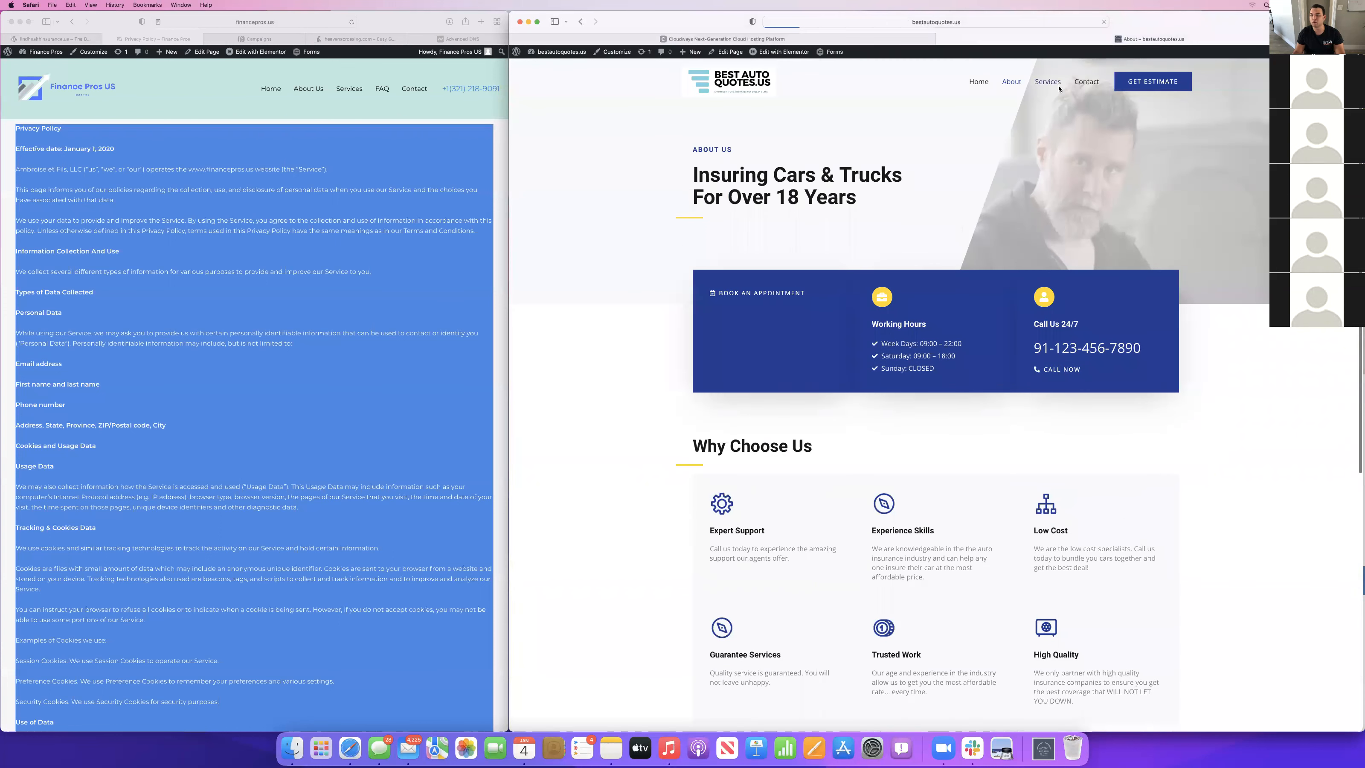
scroll(590, 274, "down", 5)
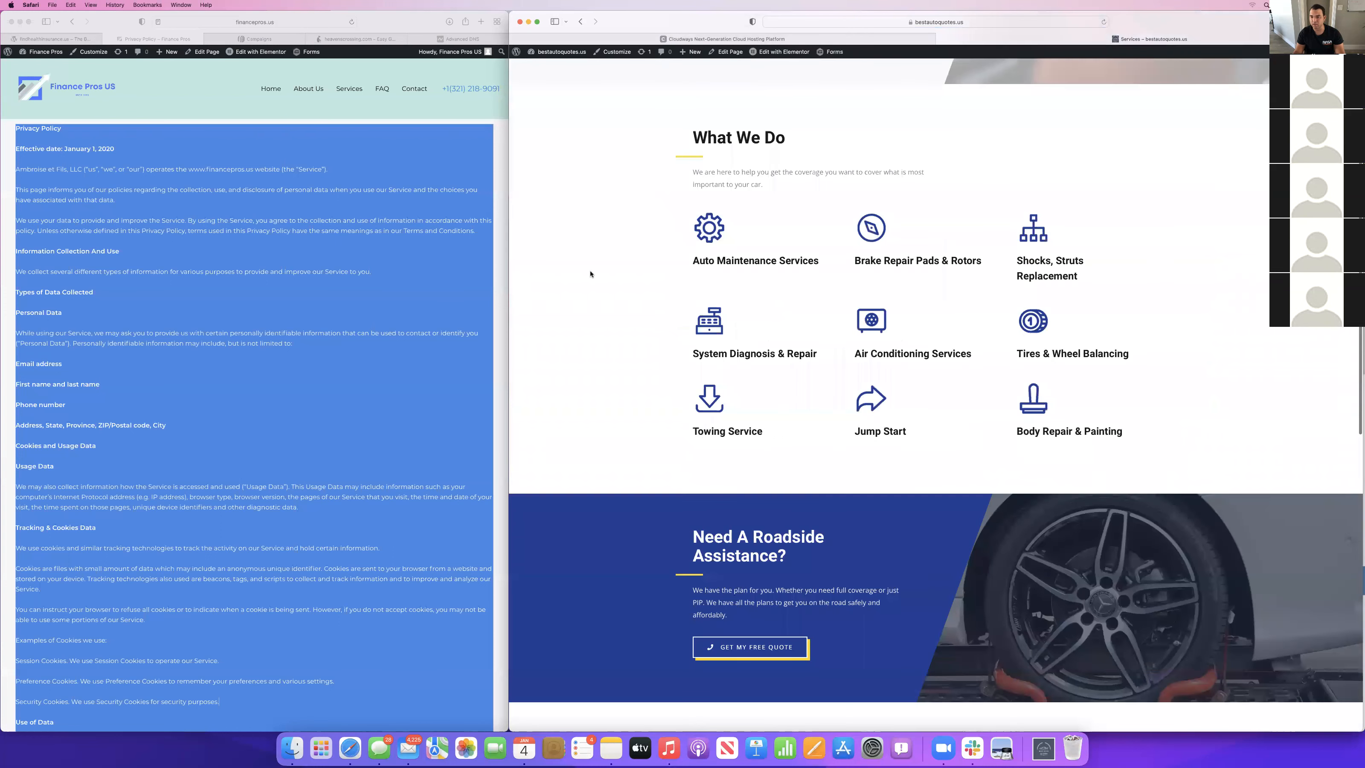
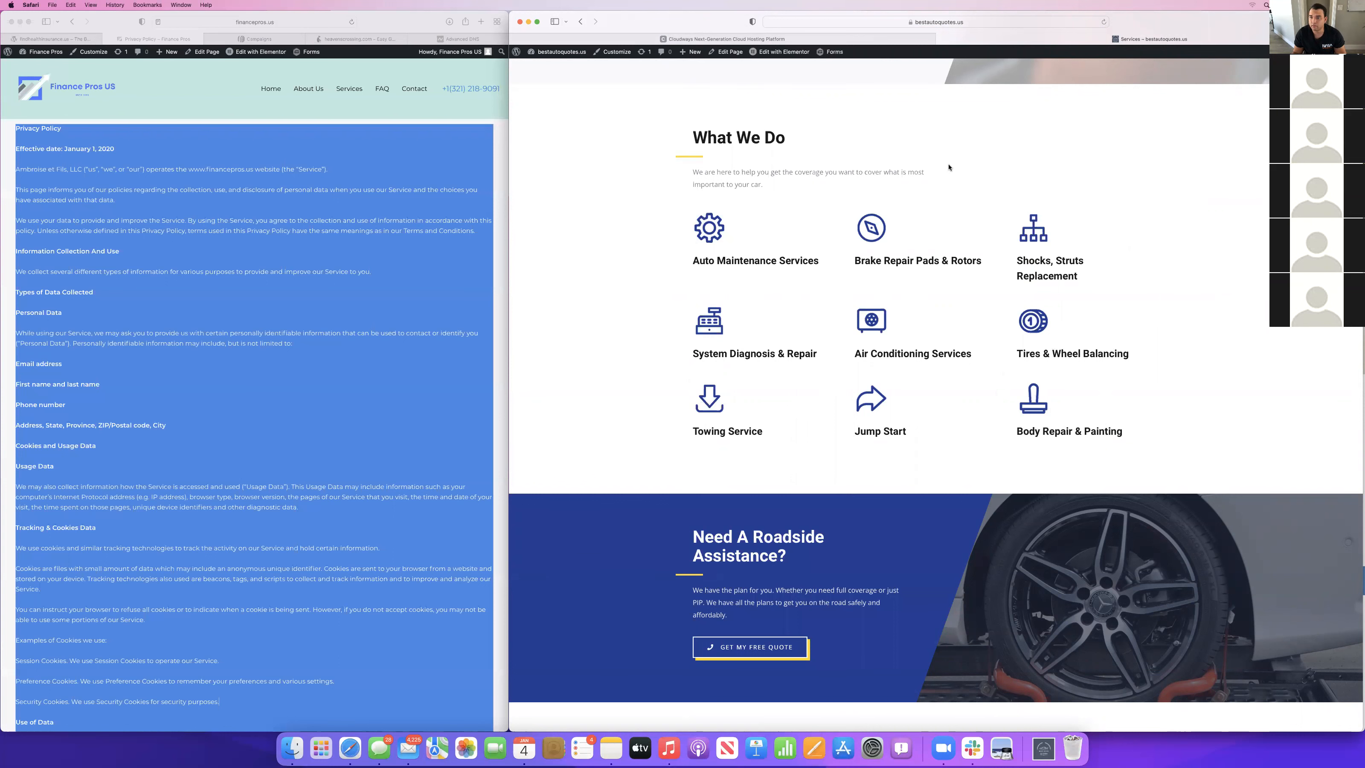
Open the live Contact page and review its quote form, contact details and footer.
scroll(948, 167, "up", 5)
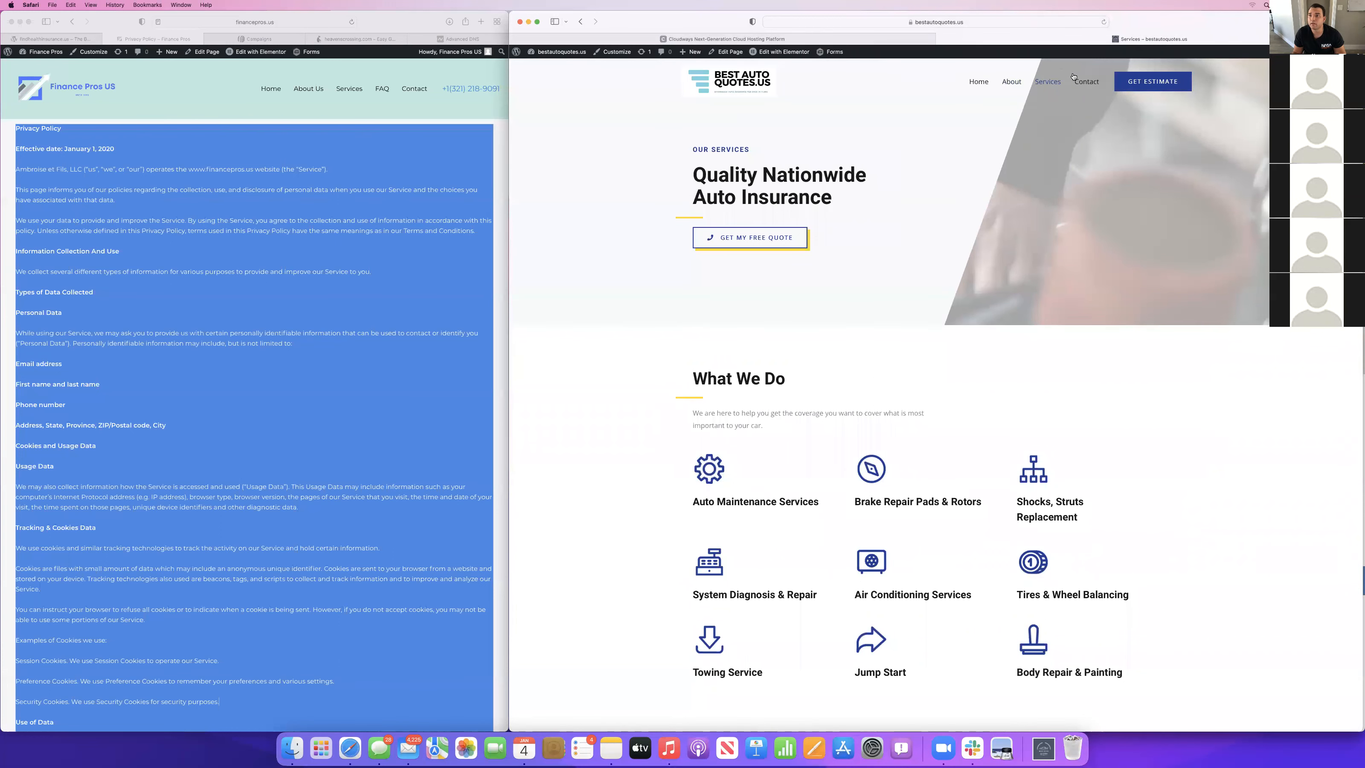
left_click(1086, 82)
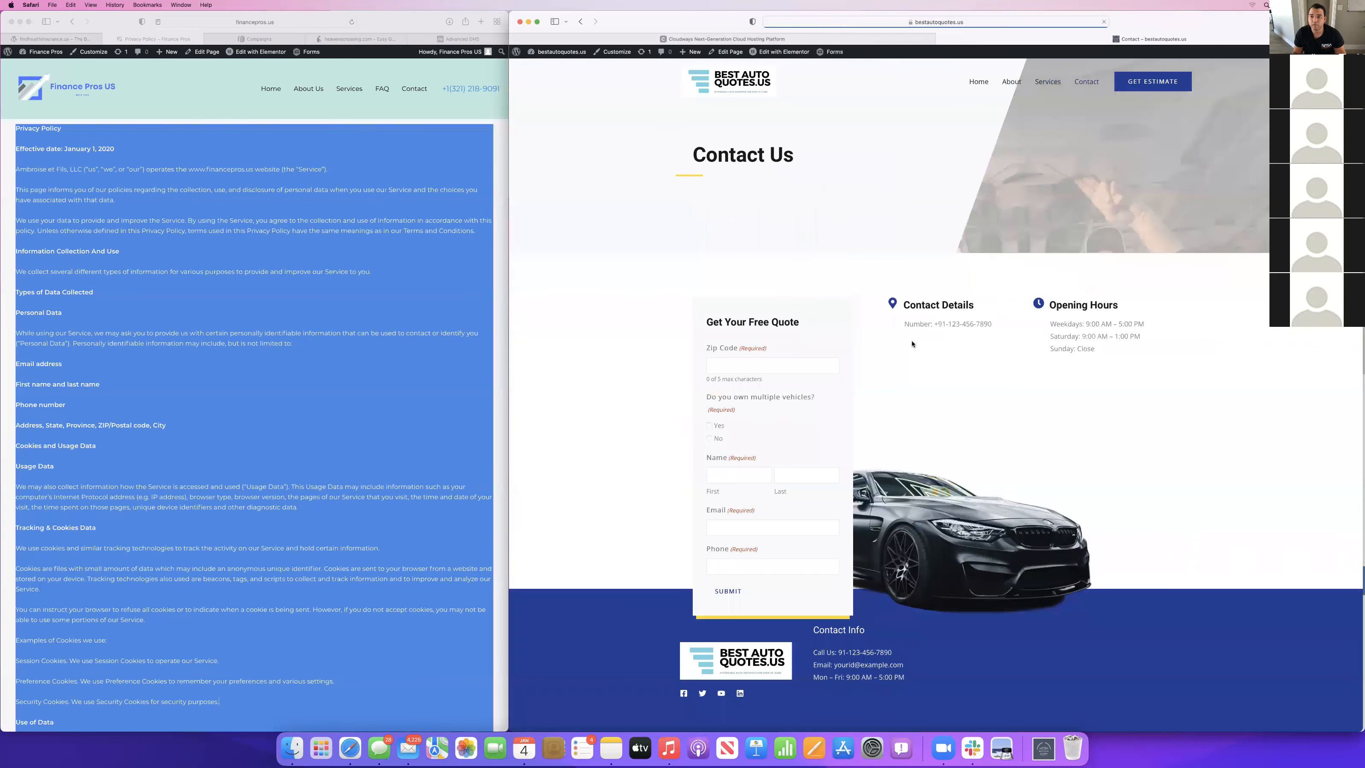
scroll(912, 344, "down", 1)
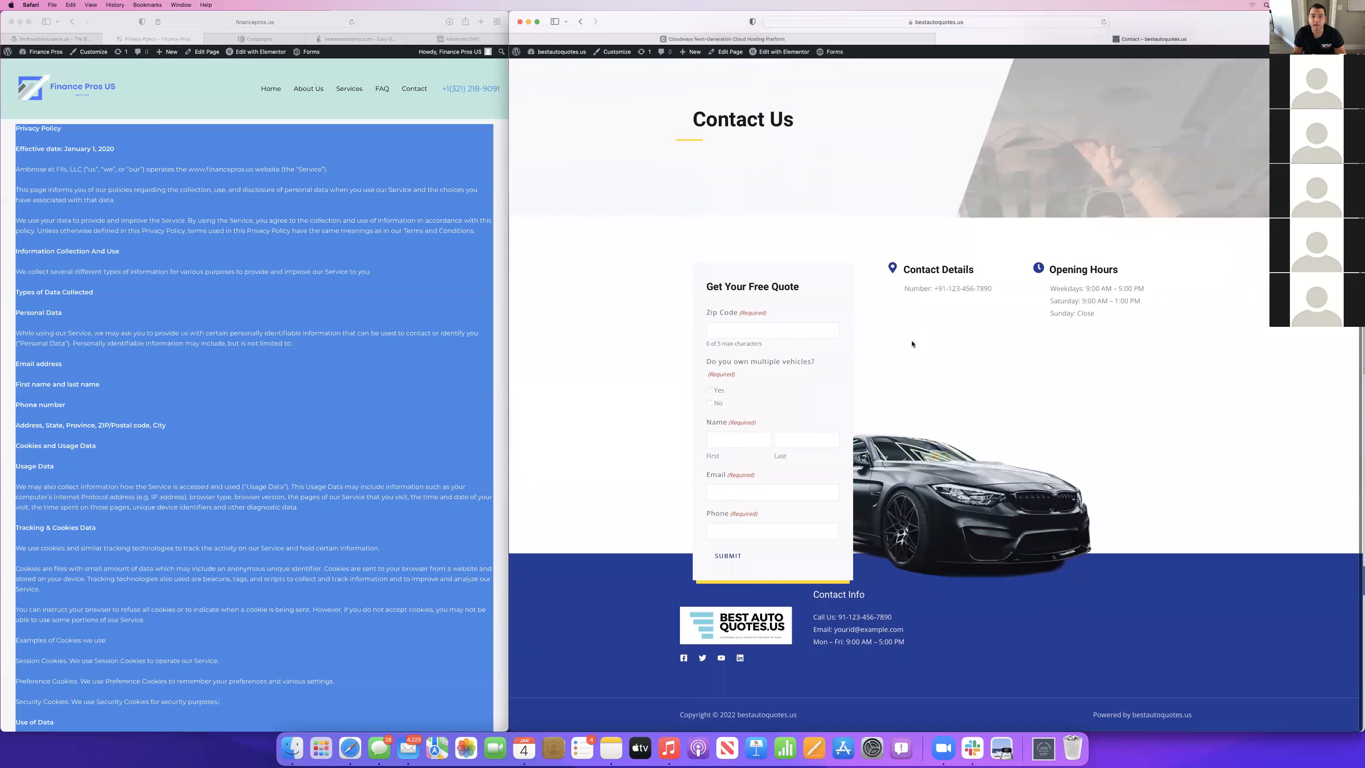
scroll(912, 345, "up", 1)
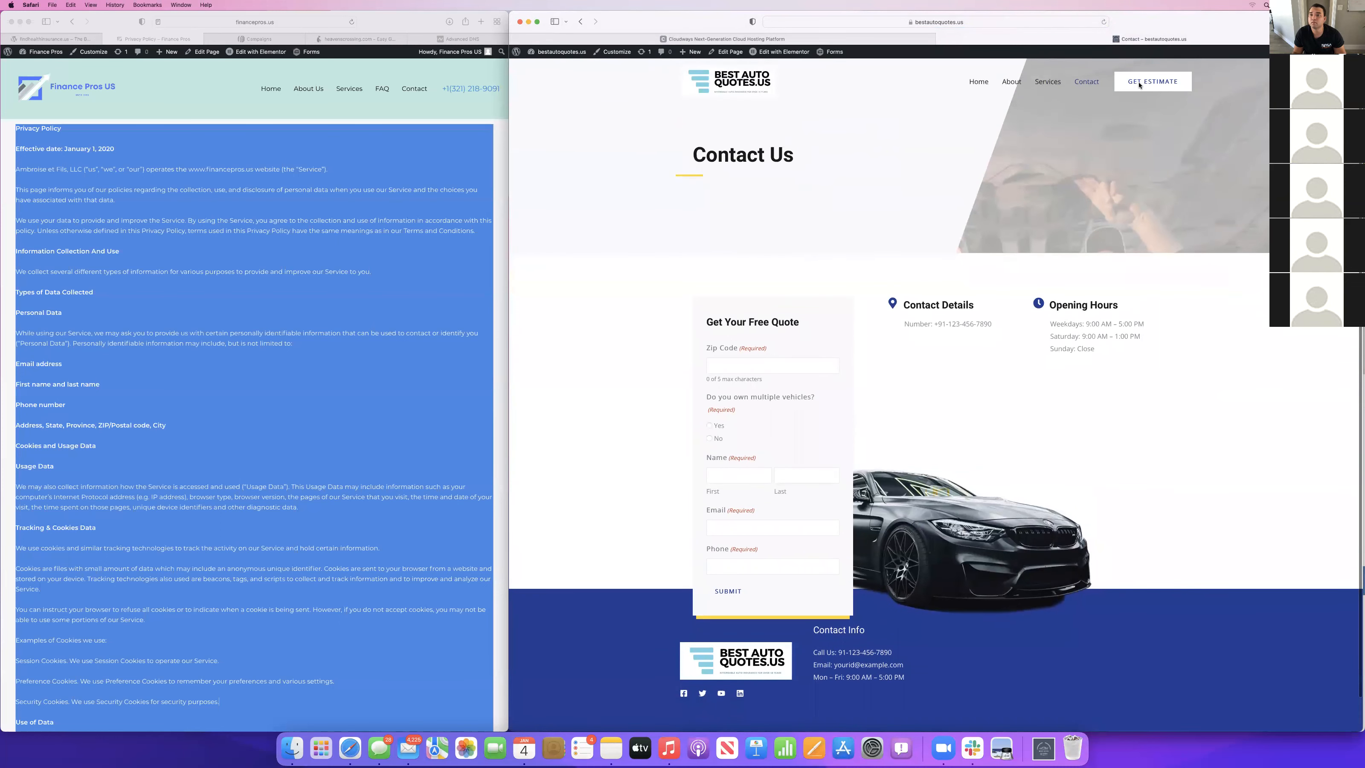
Return to the live homepage and review its header and top sections.
left_click(1050, 83)
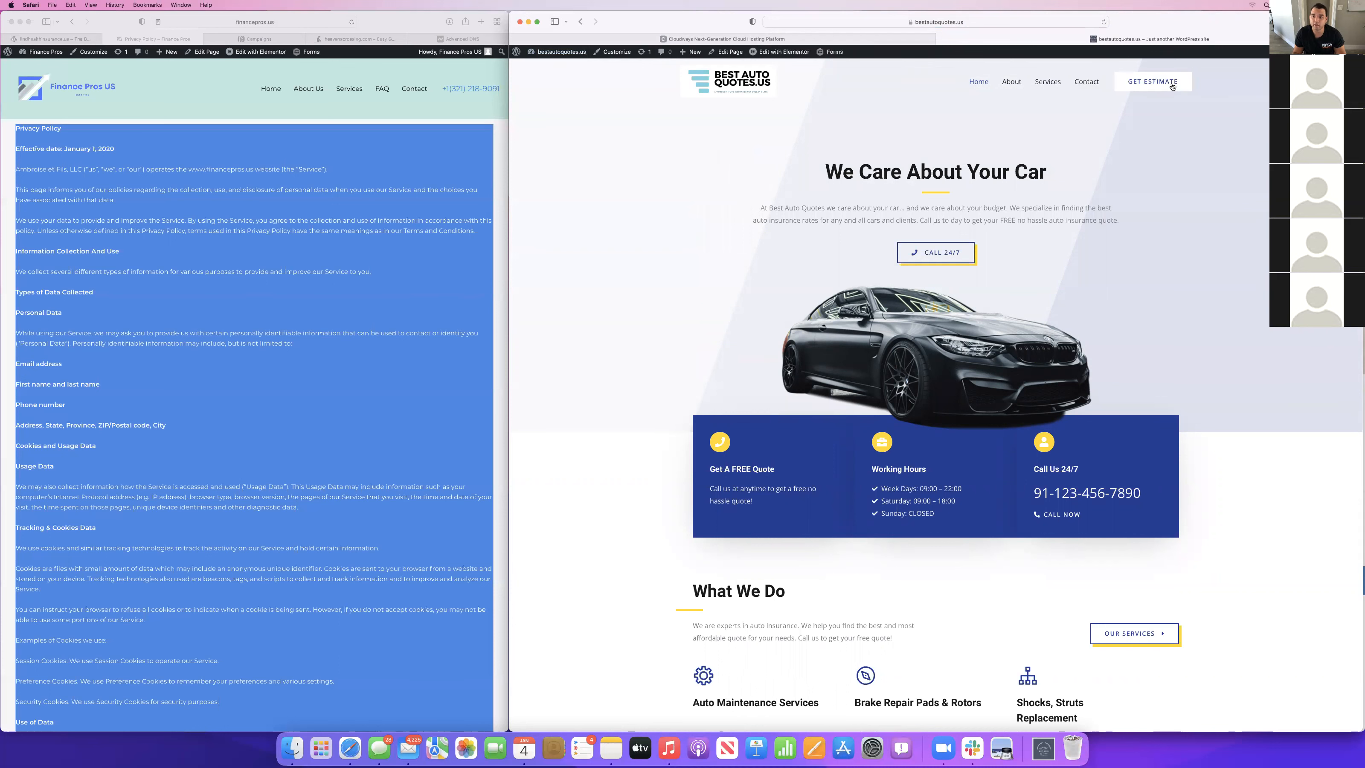
scroll(939, 451, "down", 4)
scroll(938, 451, "up", 4)
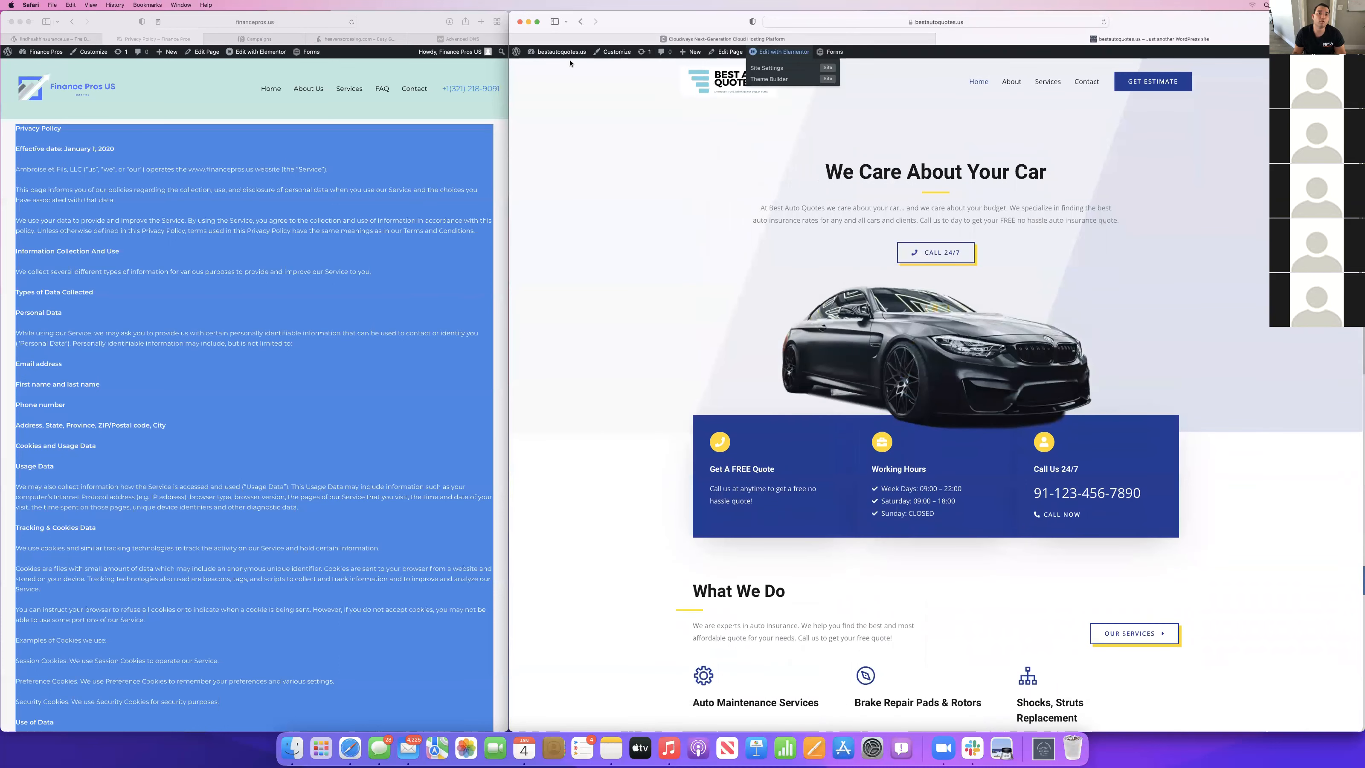
Update the Bot Protection plugin and enable auto-updates for Elementor, Essential Addons, Facebook for WordPress, Header Footer Code Manager and Starter Templates.
left_click(515, 52)
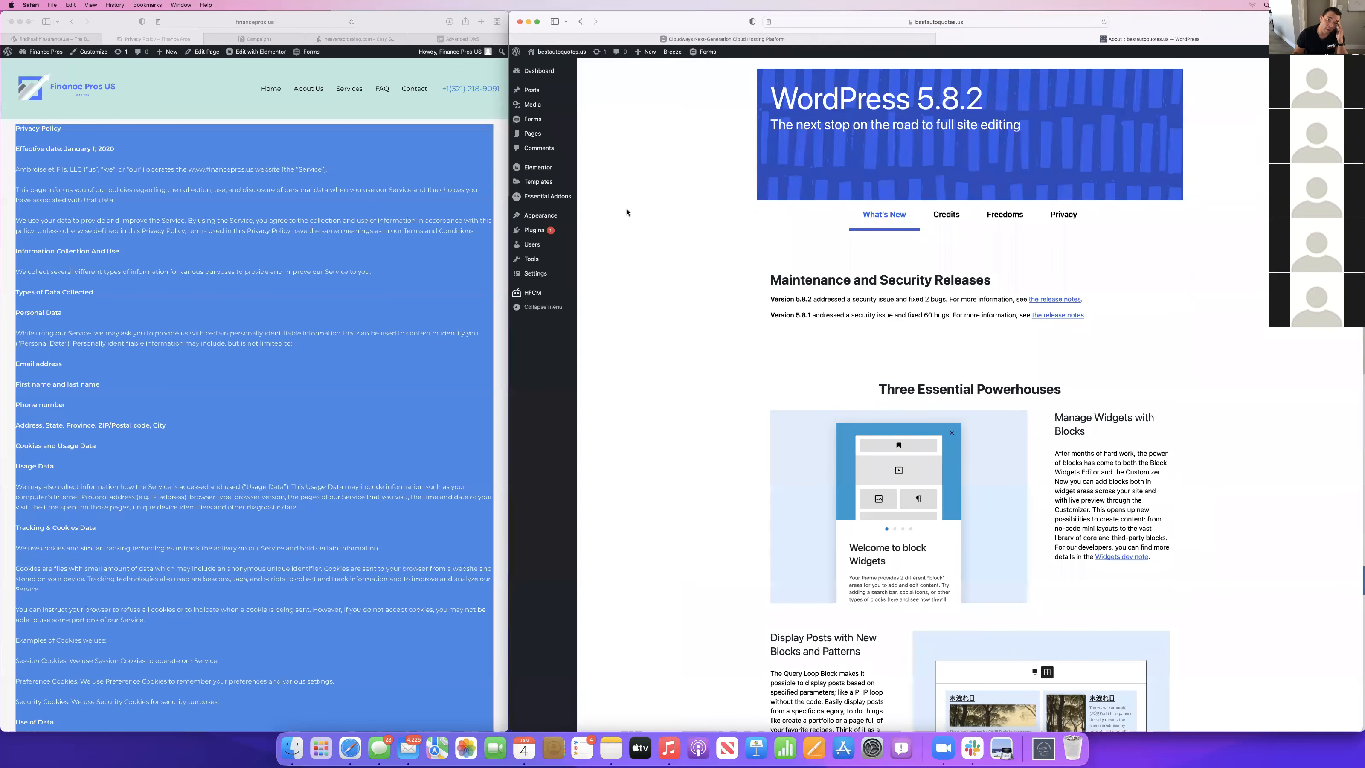
scroll(941, 310, "down", 4)
scroll(940, 310, "up", 5)
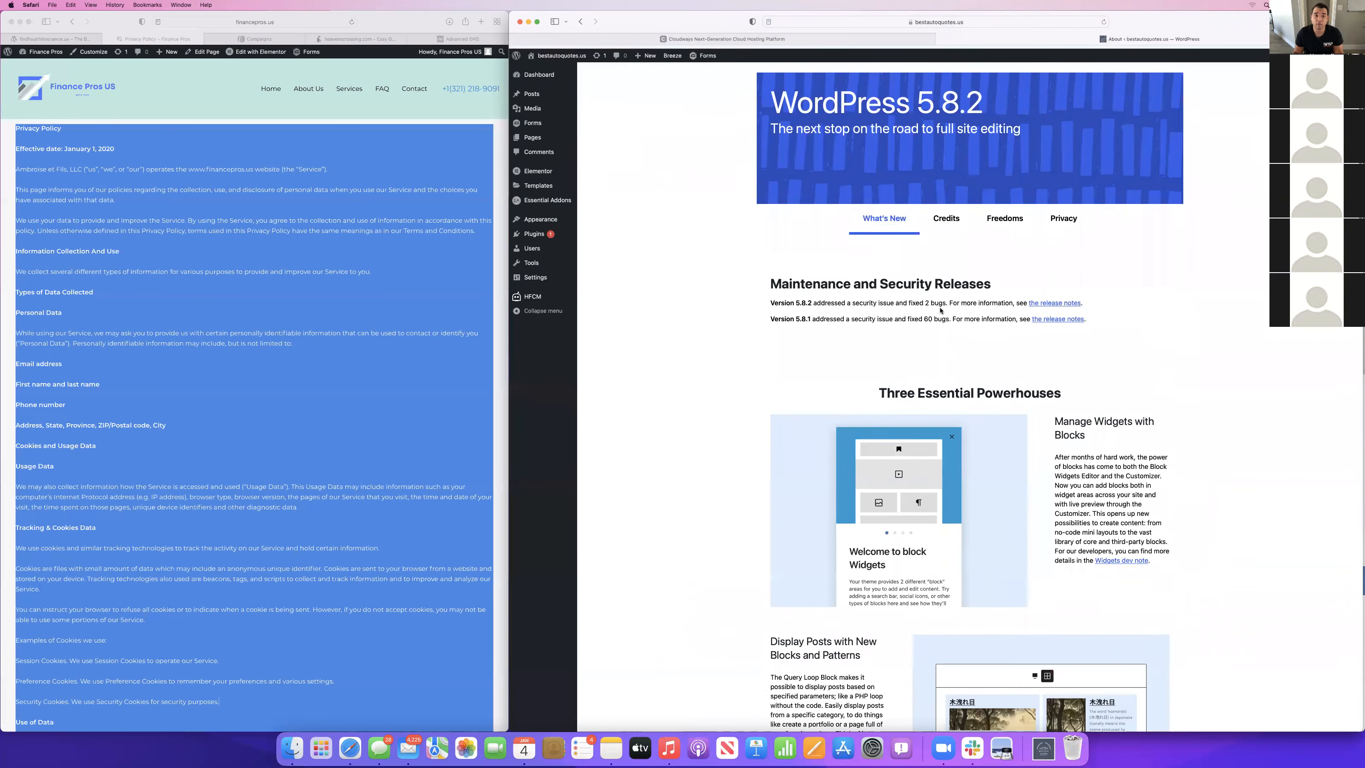
left_click(538, 230)
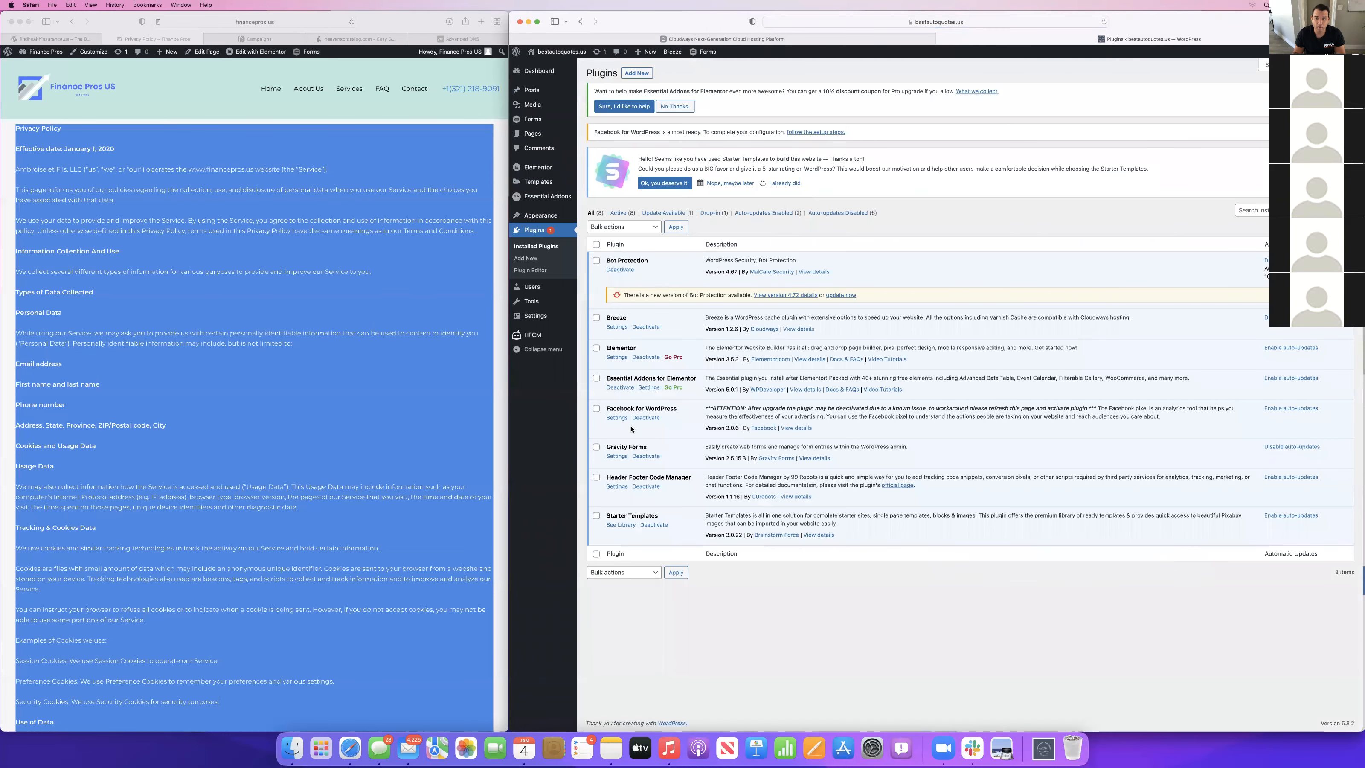
left_click(845, 295)
left_click(1285, 344)
left_click(1288, 374)
left_click(1286, 405)
left_click(1286, 473)
left_click(1287, 511)
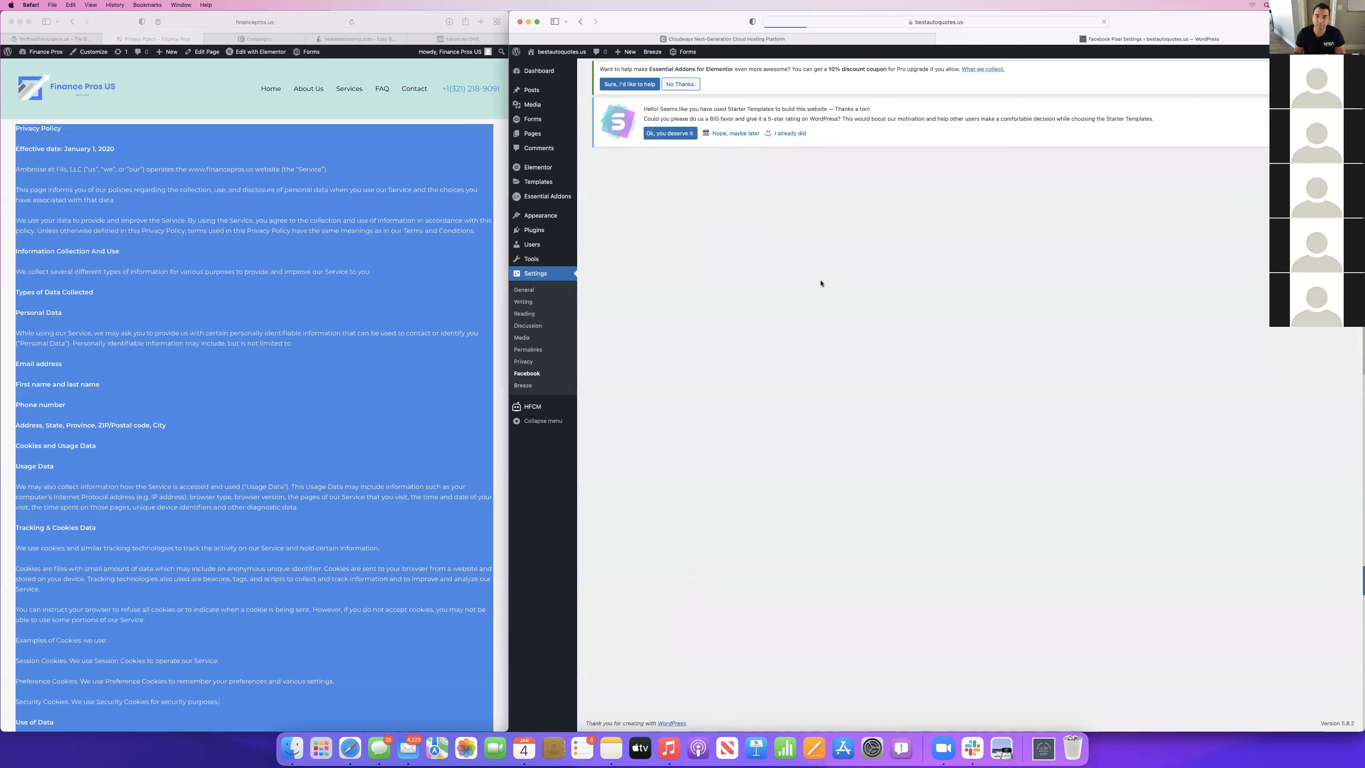
Start connecting the site to Facebook from the Facebook plugin's settings and proceed to the connection's settings confirmation.
left_click(670, 254)
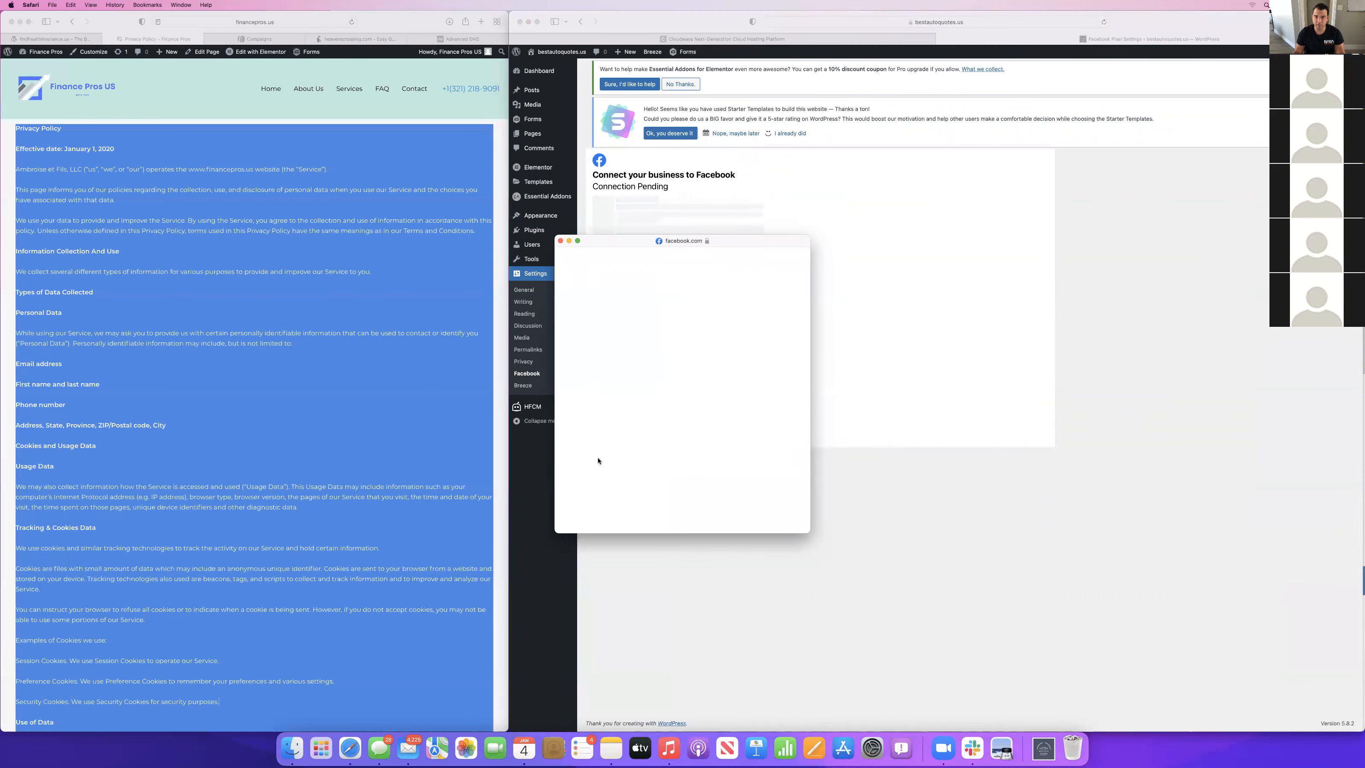
left_click(763, 352)
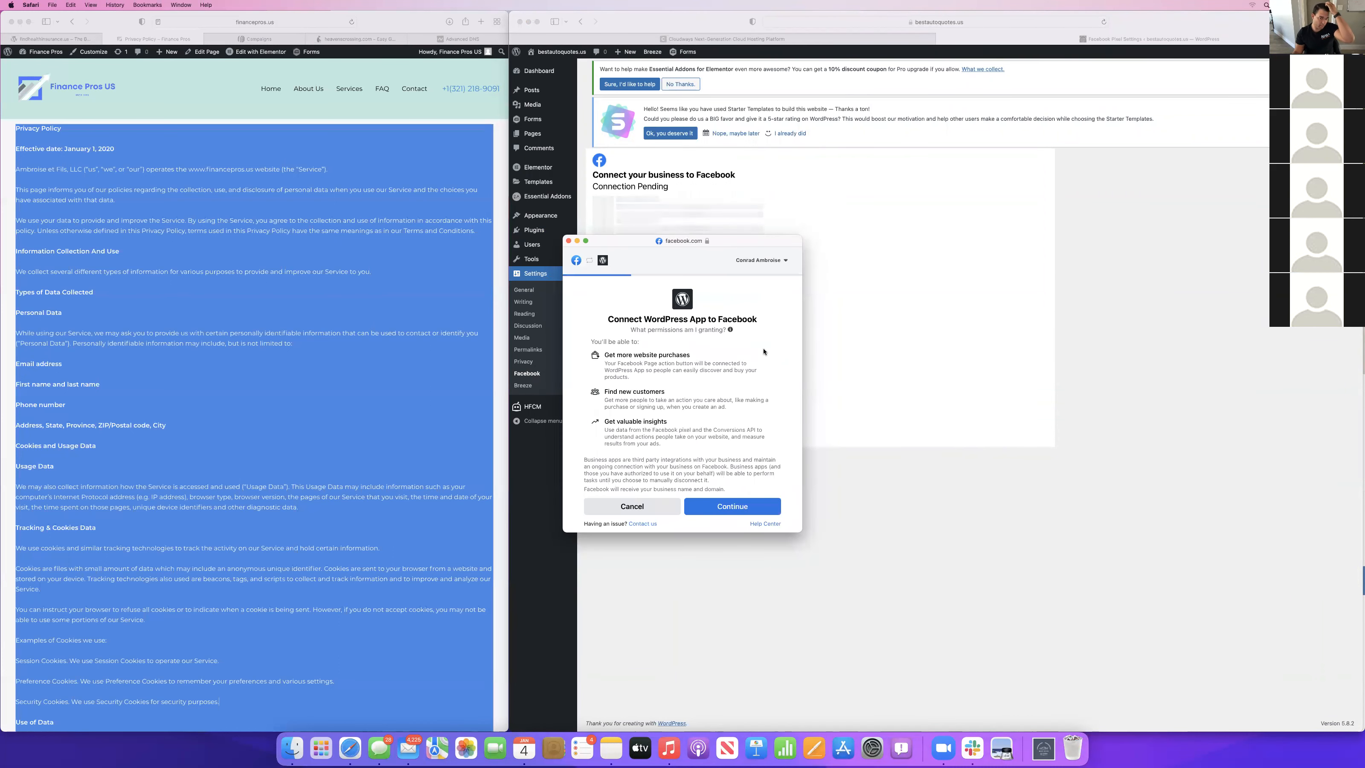
left_click(732, 506)
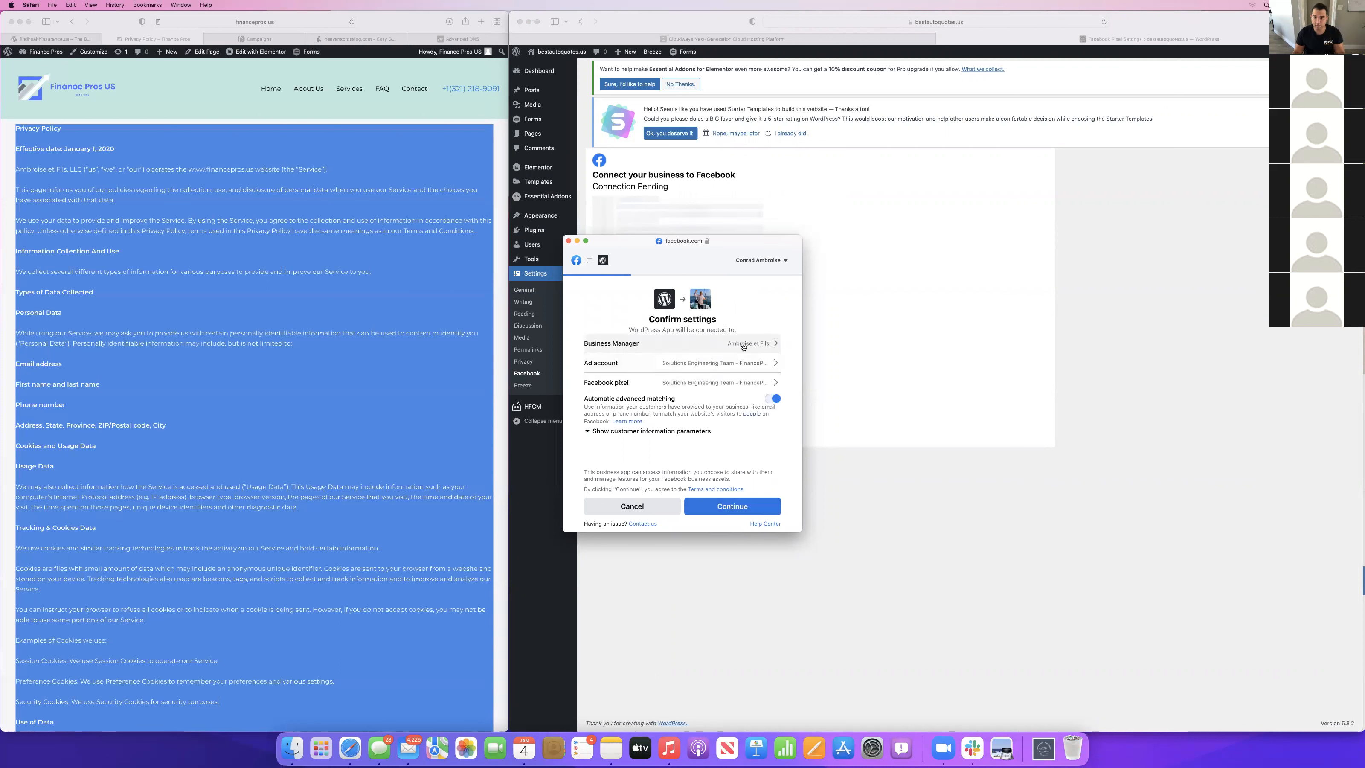
Create an ad account named "Solutions Engineering Team - BestAutoQuotes.us Ad account" and use it for the connection.
left_click(744, 363)
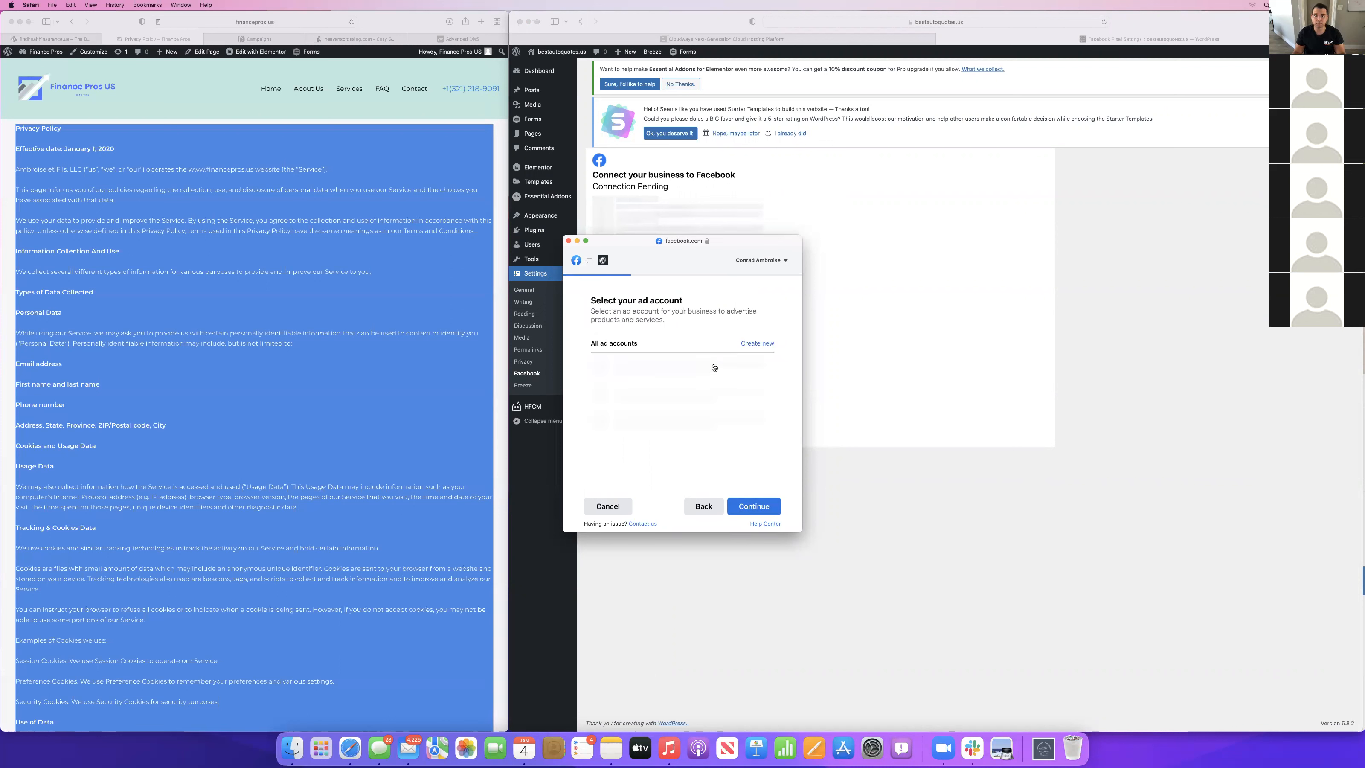
left_click(761, 346)
left_click(675, 357)
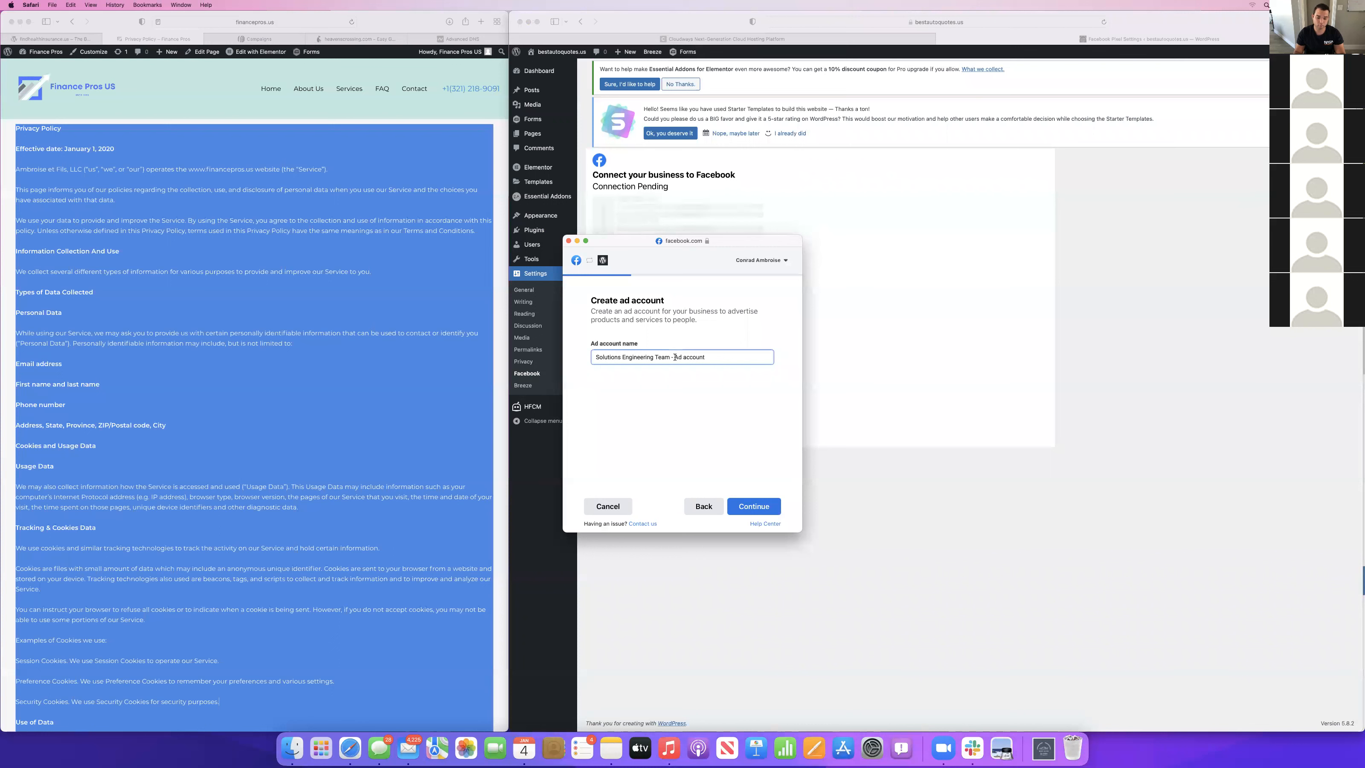
type("BestAutoQUotes.us")
key("BackSpace")
type("u")
left_click(755, 508)
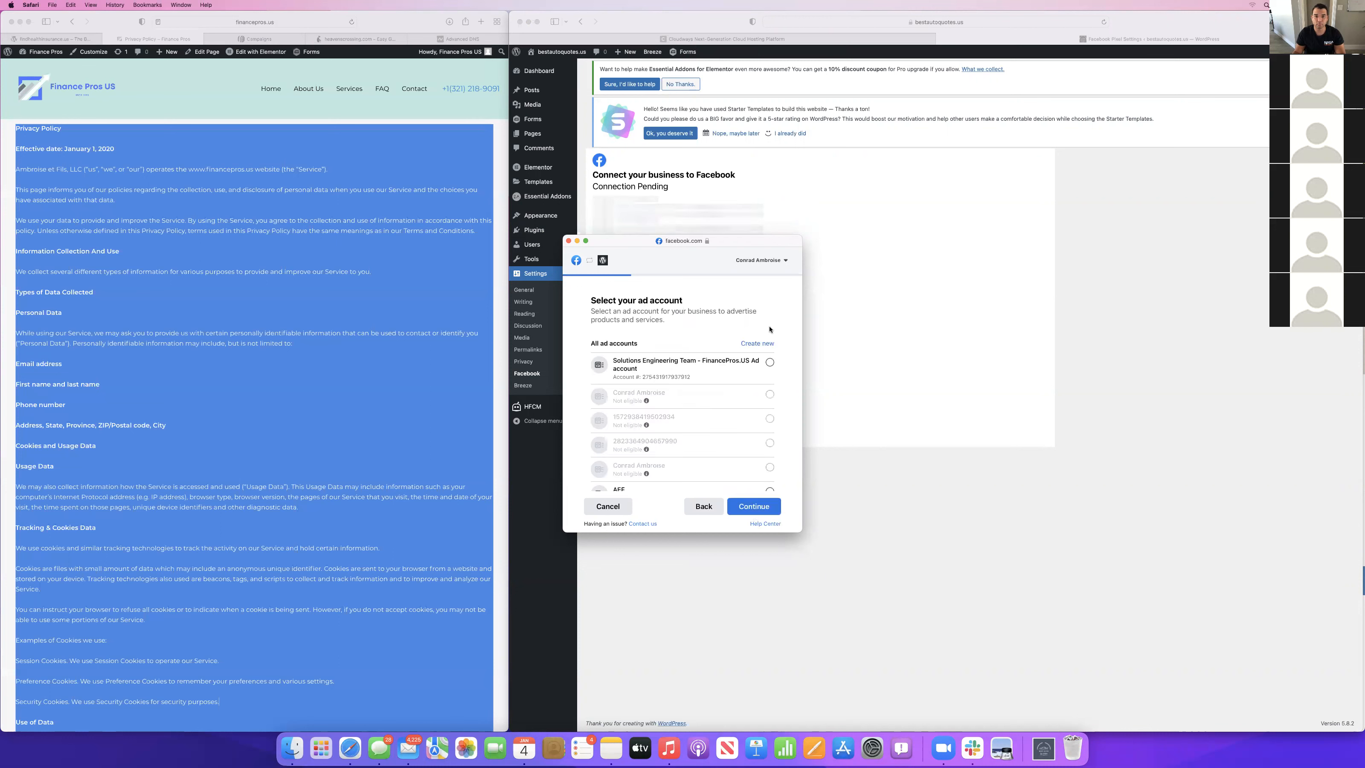
scroll(713, 407, "down", 5)
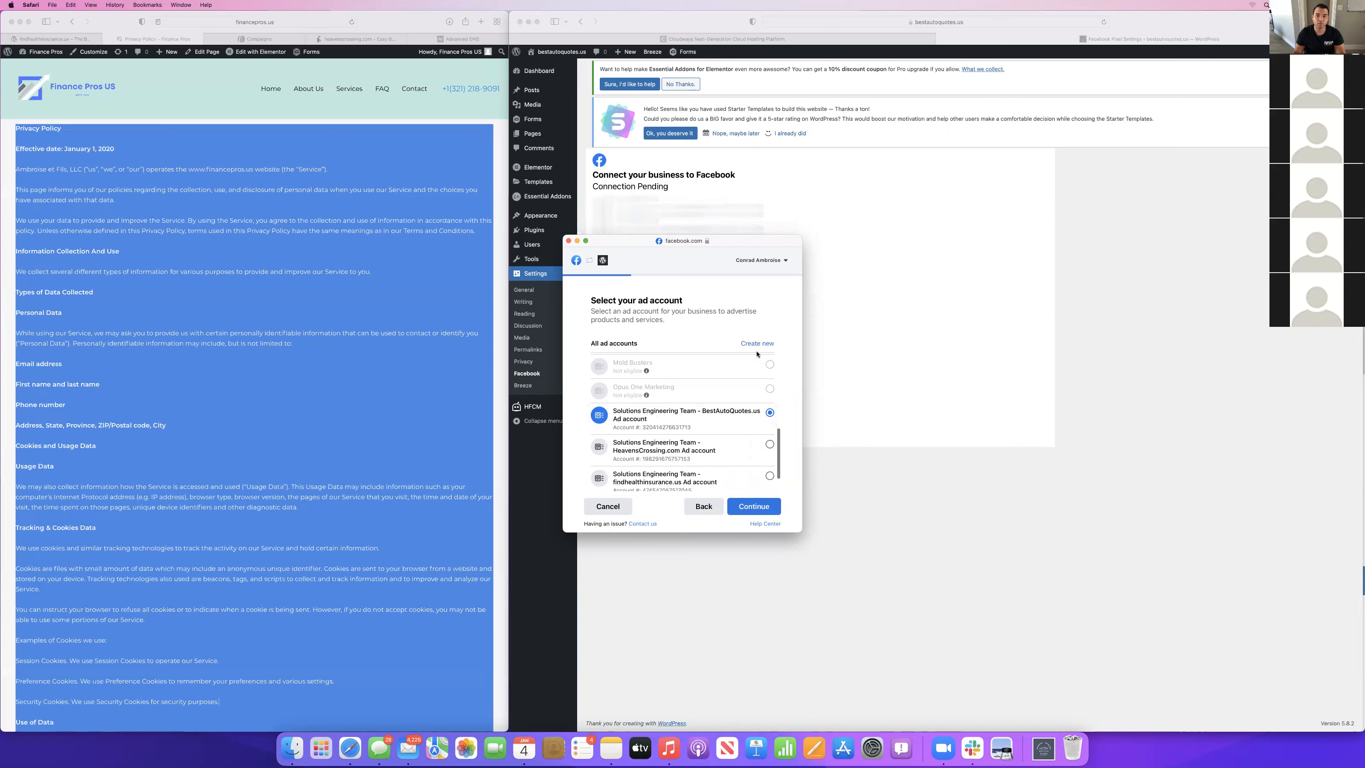
left_click(753, 506)
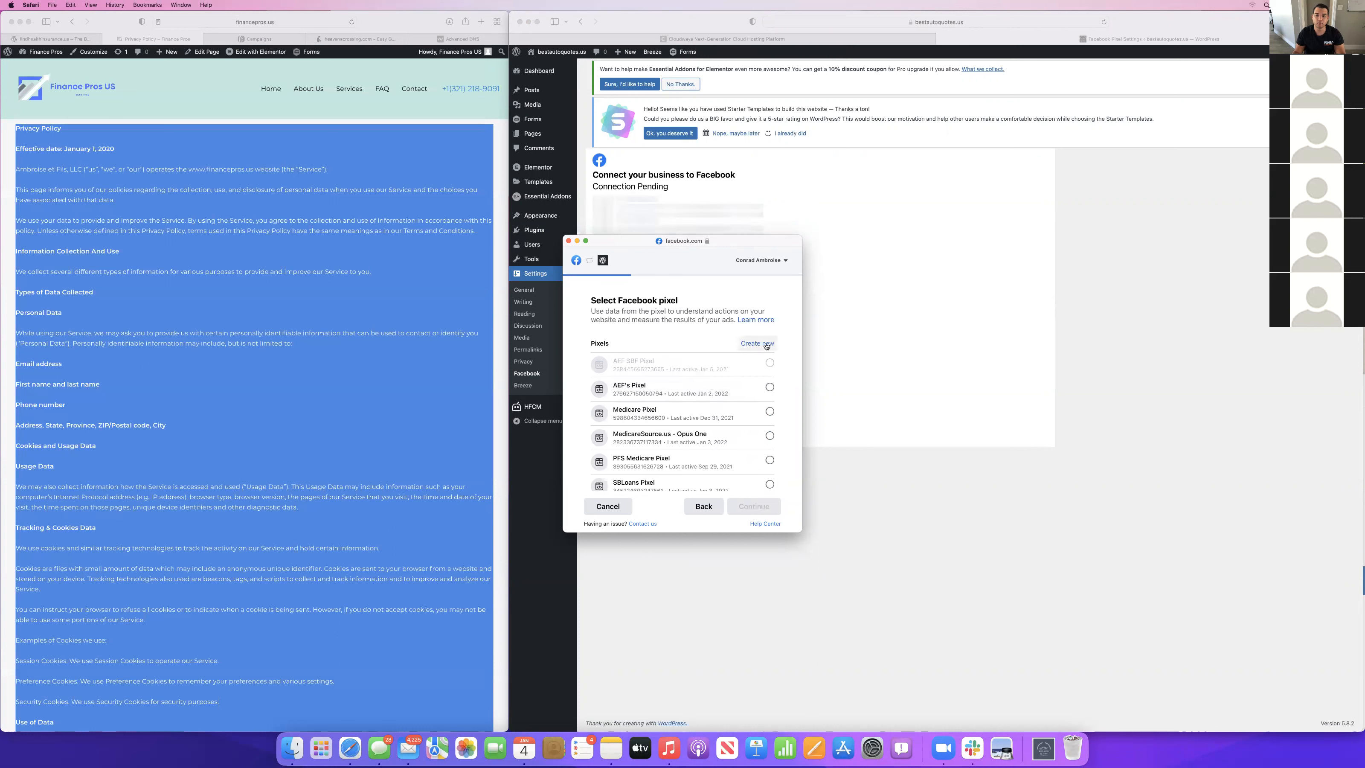
Create a pixel named "Solutions Engineering Team - BestAutoQuotes.us Facebook pixel" and use it for the connection.
left_click(763, 344)
left_click(674, 357)
type("BestAutoQuotes.us Facebook pixel")
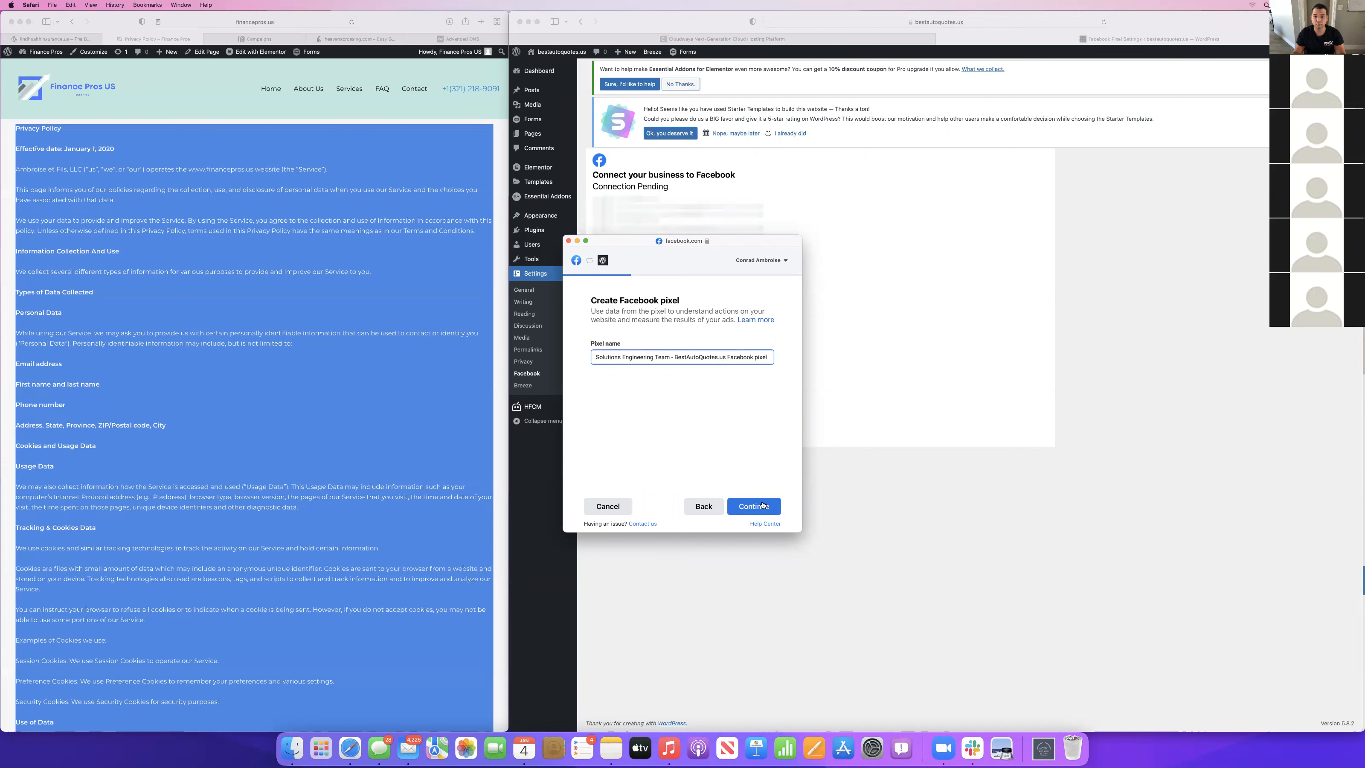
left_click(754, 508)
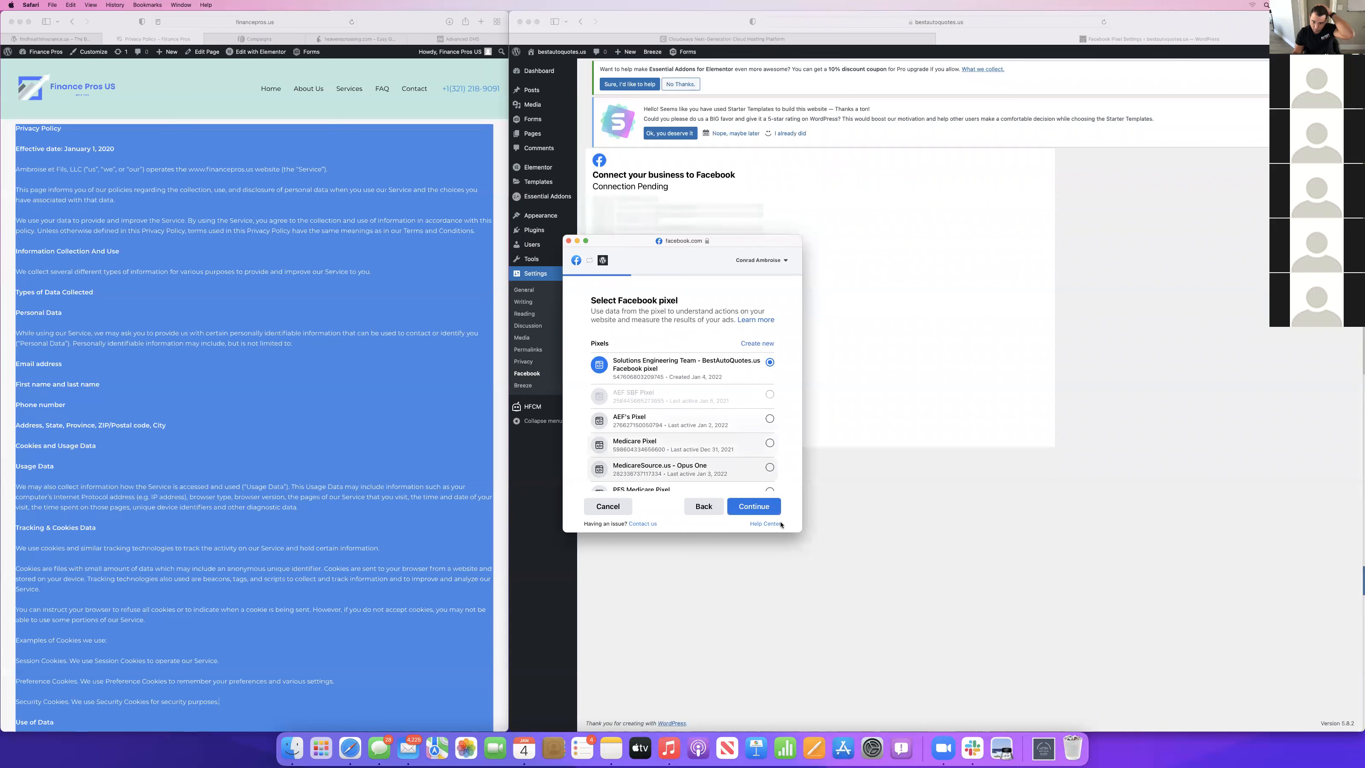
left_click(759, 510)
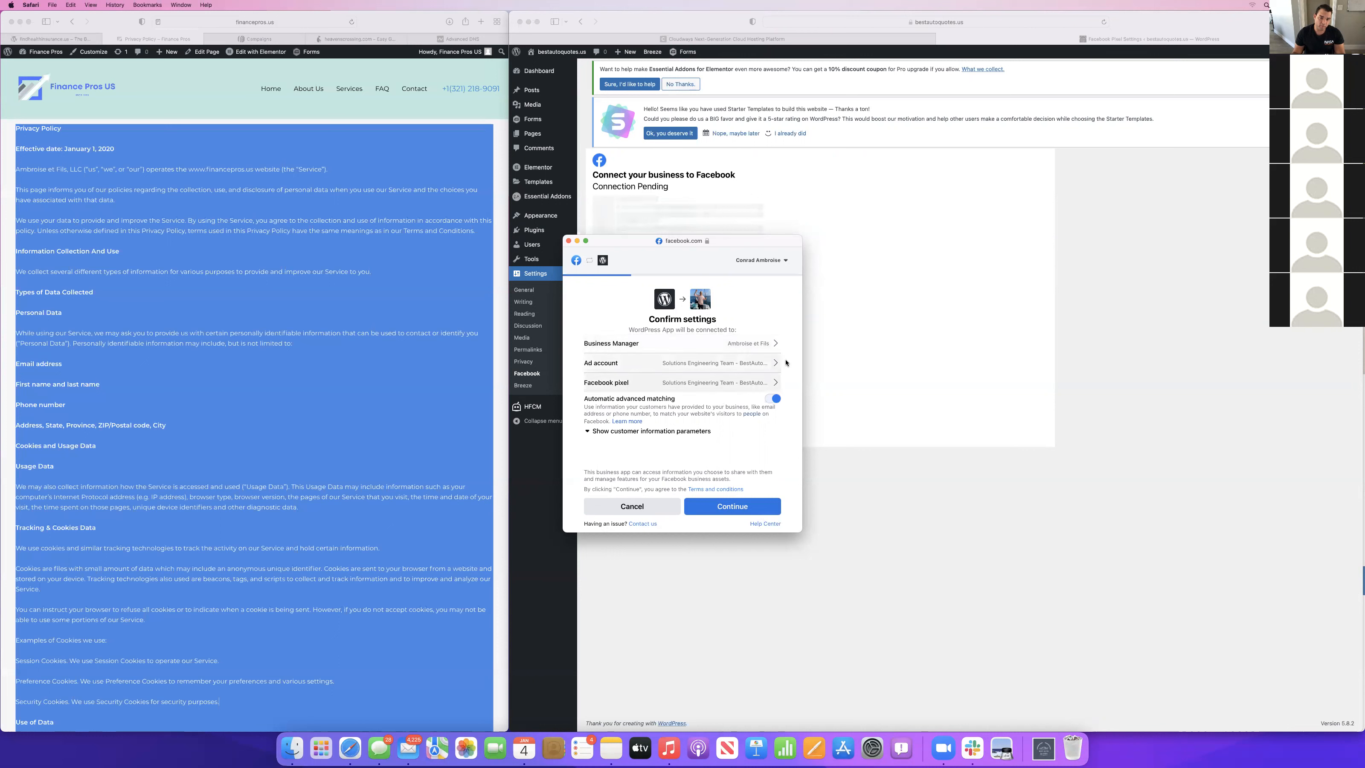
Review the customer information parameters, accept the connection settings and grant the WordPress App its permissions.
left_click(590, 433)
scroll(671, 441, "down", 3)
left_click(737, 508)
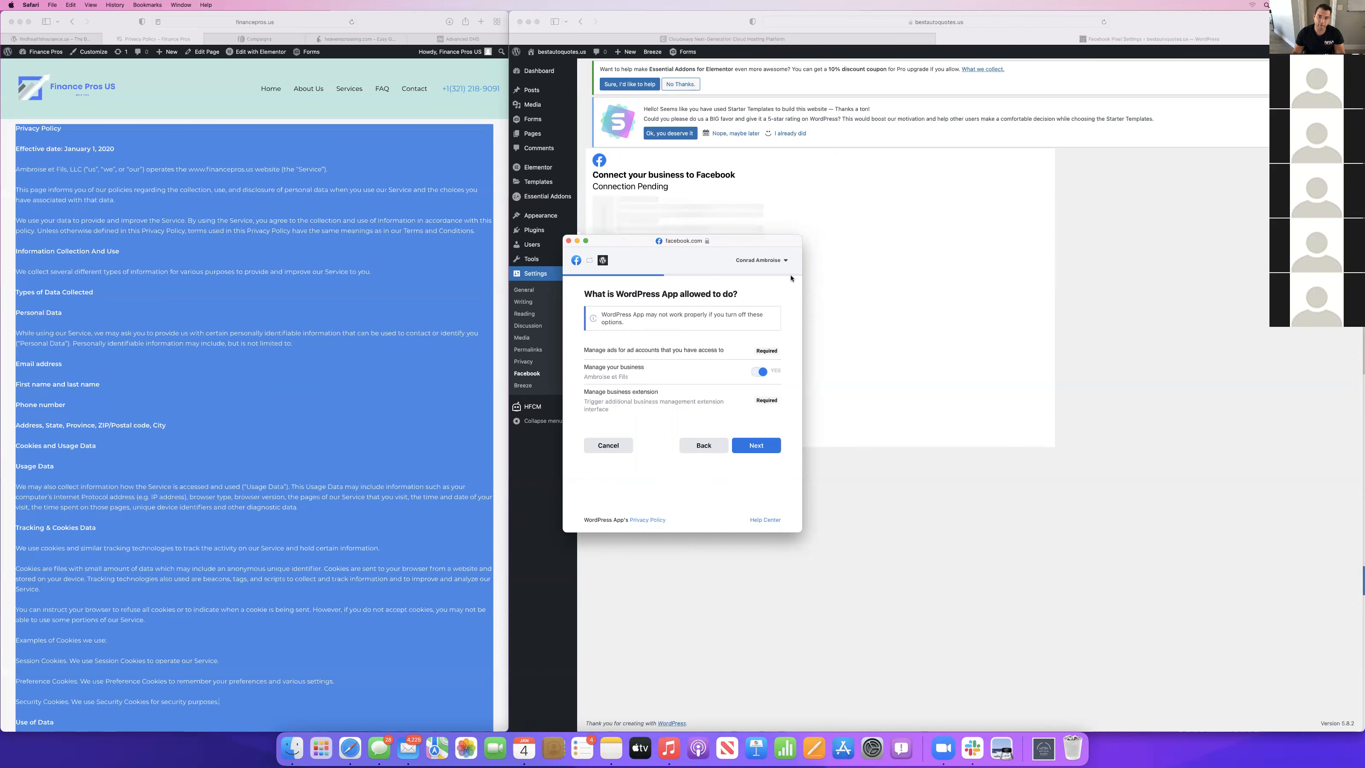
left_click(747, 445)
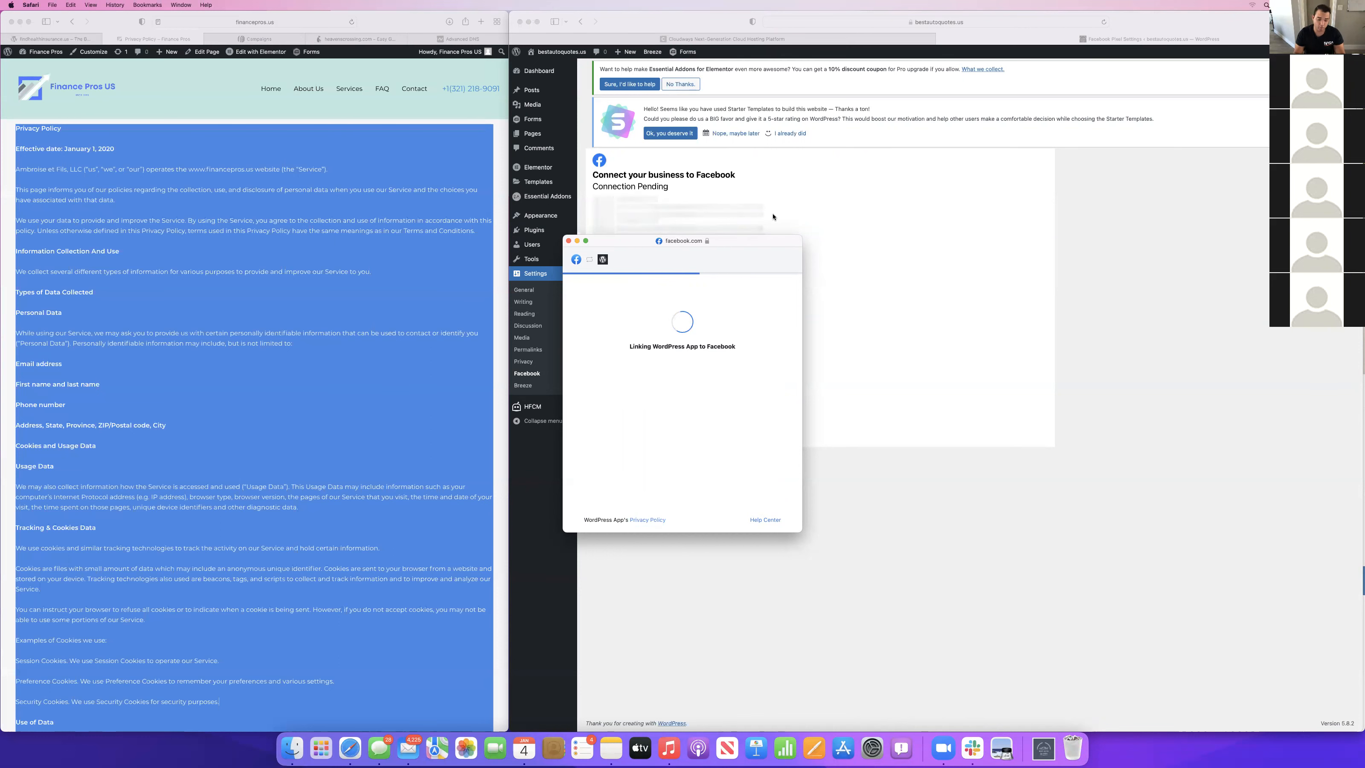
Open Facebook Business Suite at business.facebook.com in a new browser tab.
key("super+t")
type("facebook.com")
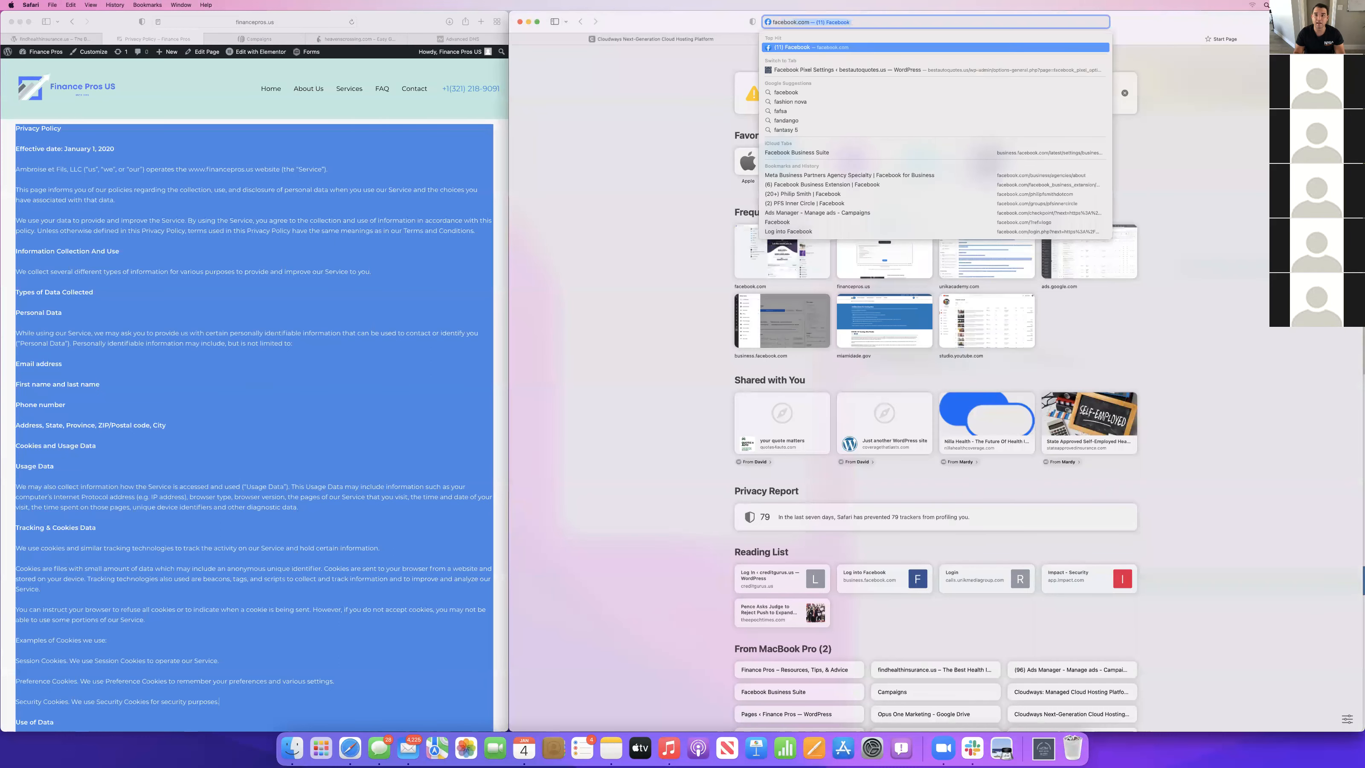
key("Return")
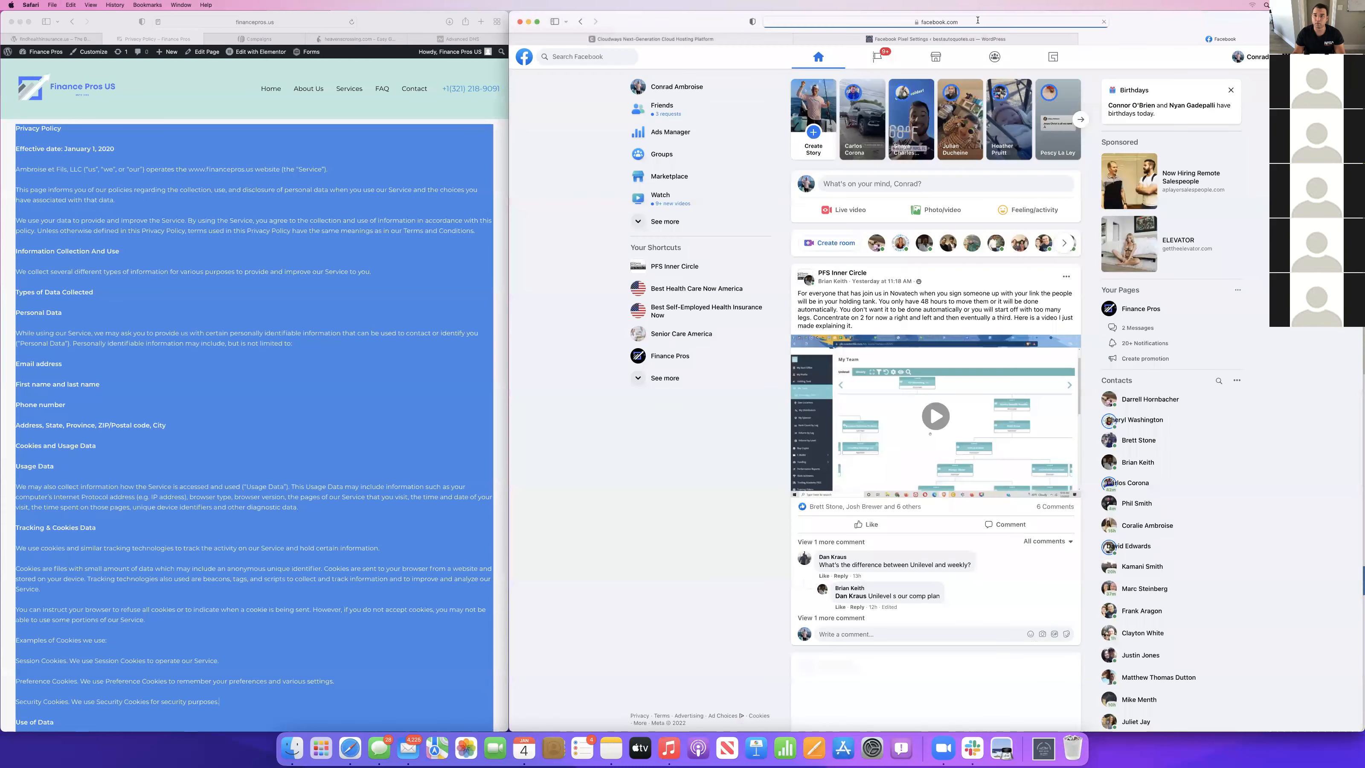
left_click(1006, 21)
type("baus")
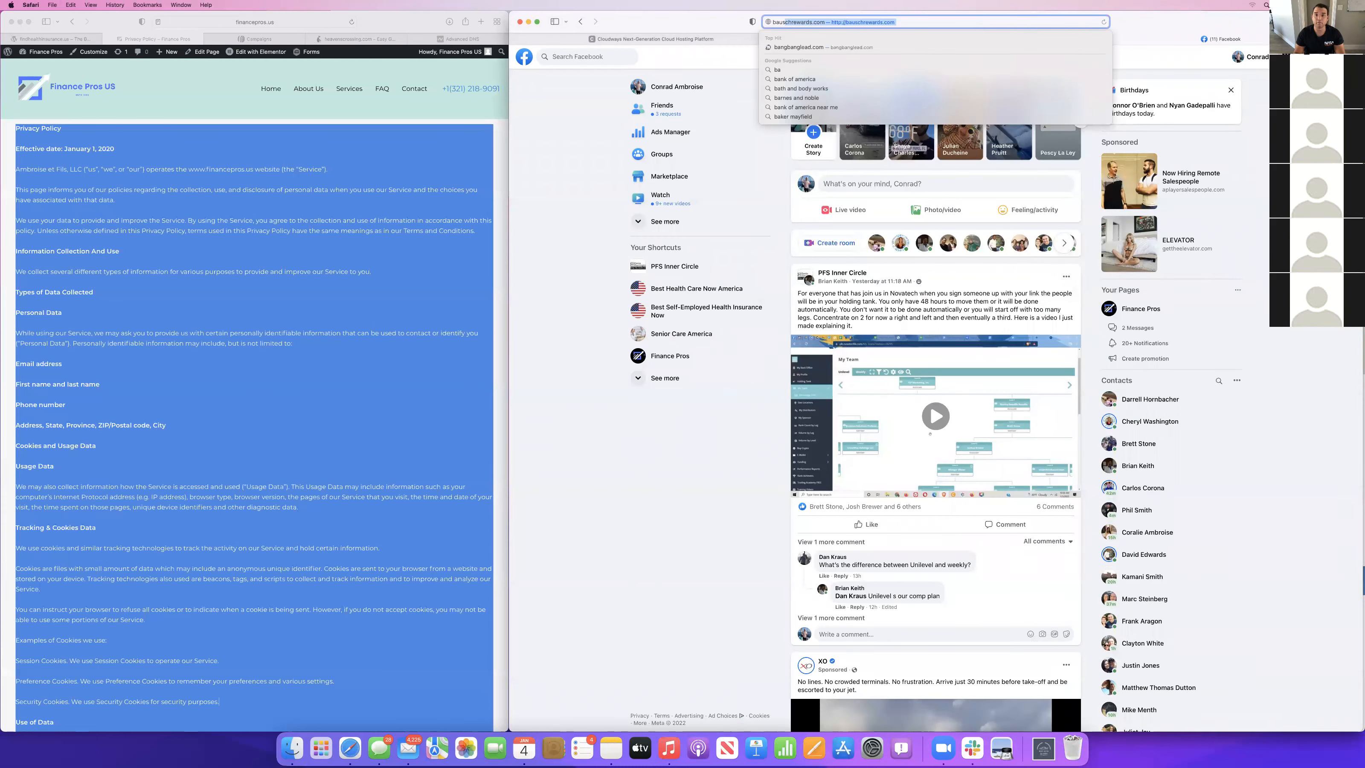
key("BackSpace")
key("BackSpace")
key("BackSpace")
type("usi")
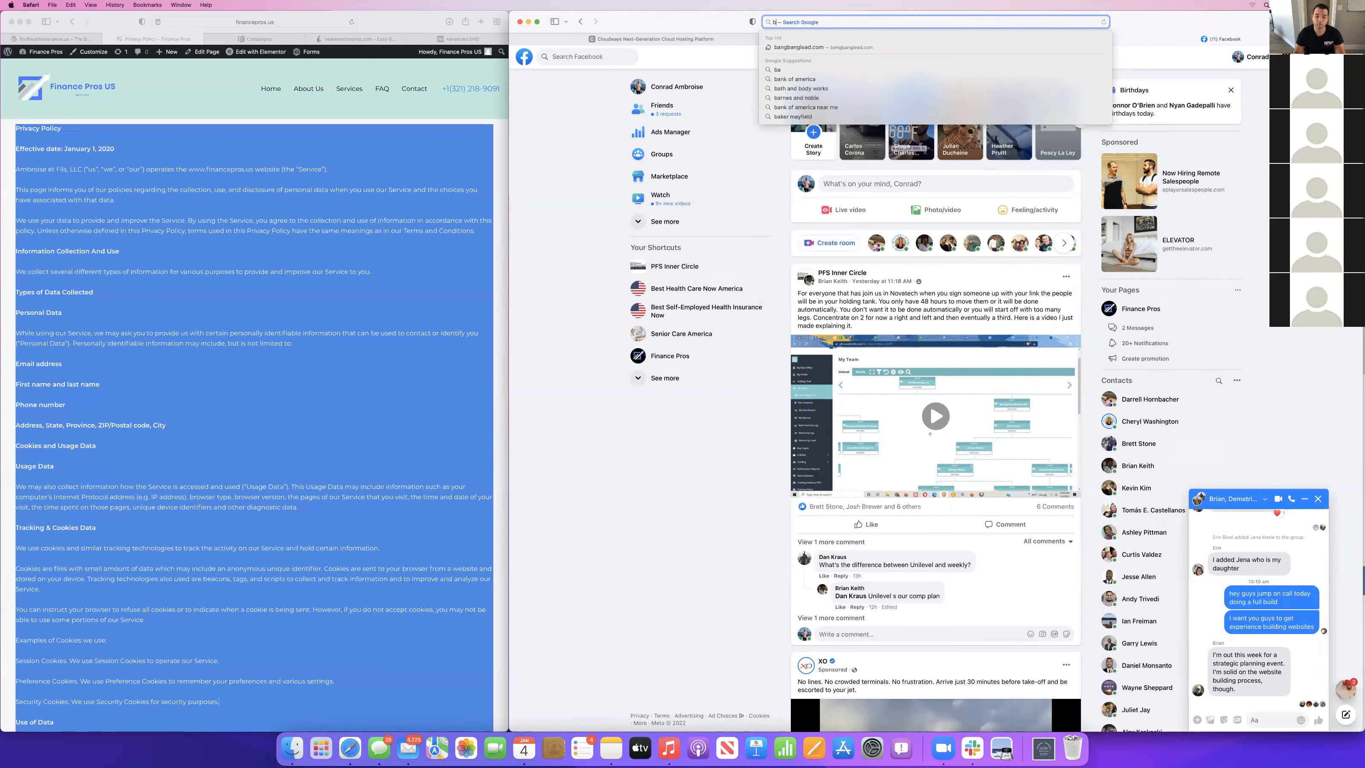
key("Down")
key("Return")
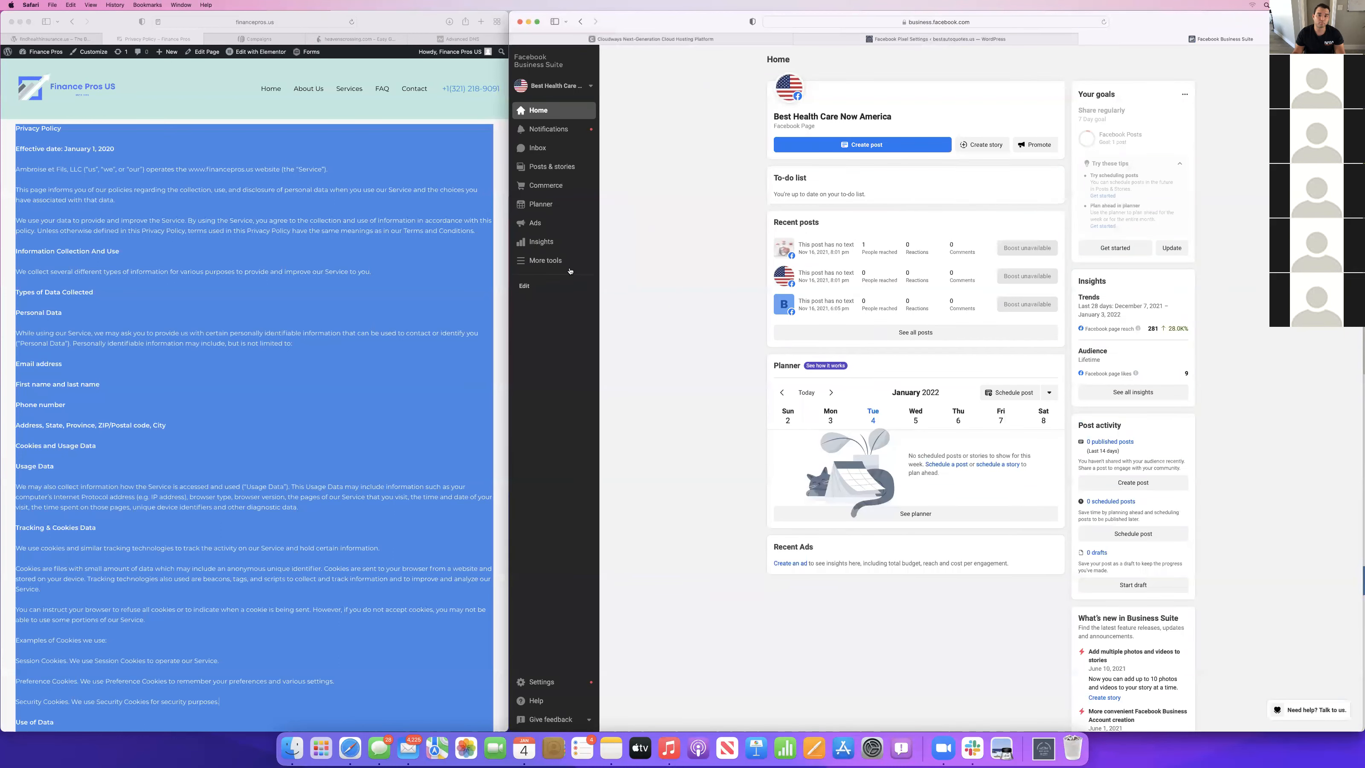
Open Ads Manager, close the Business Suite tab, and check the list of available ad accounts.
left_click(558, 261)
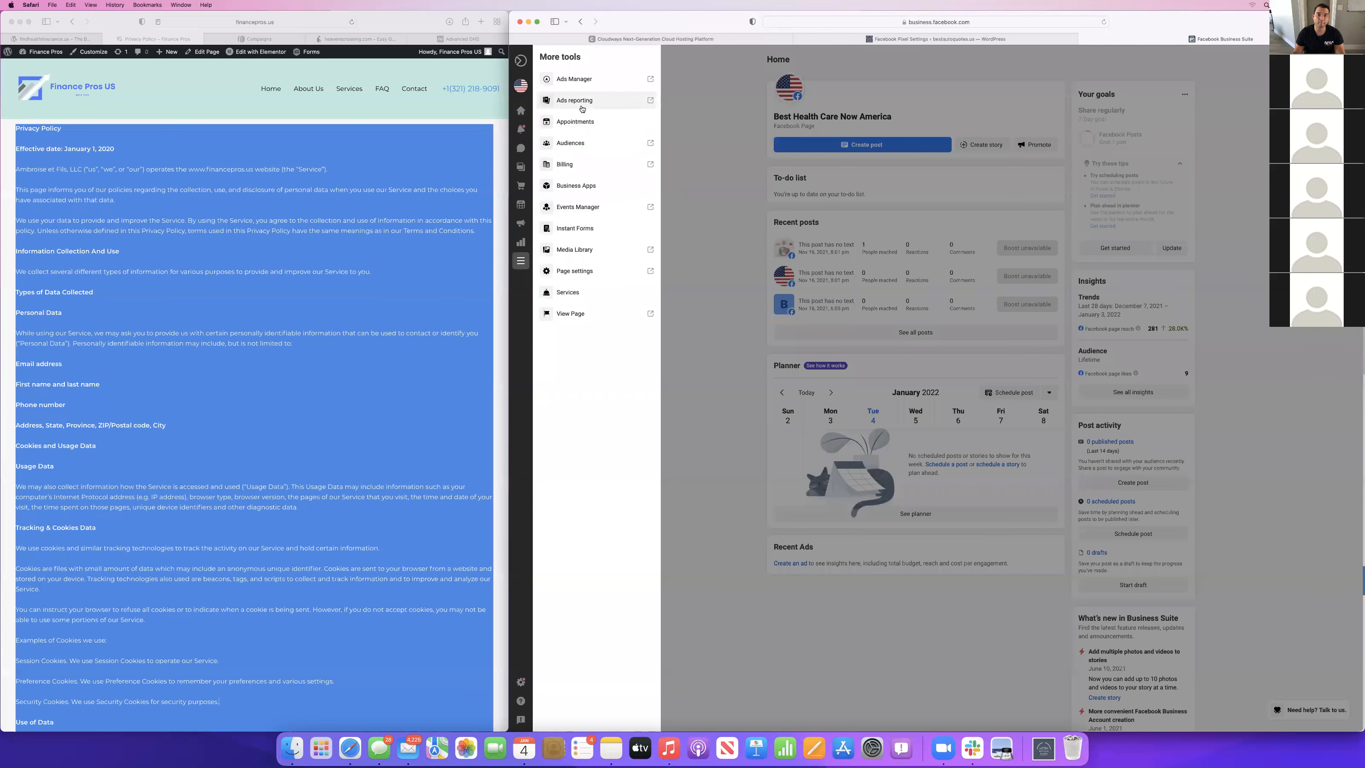
left_click(584, 86)
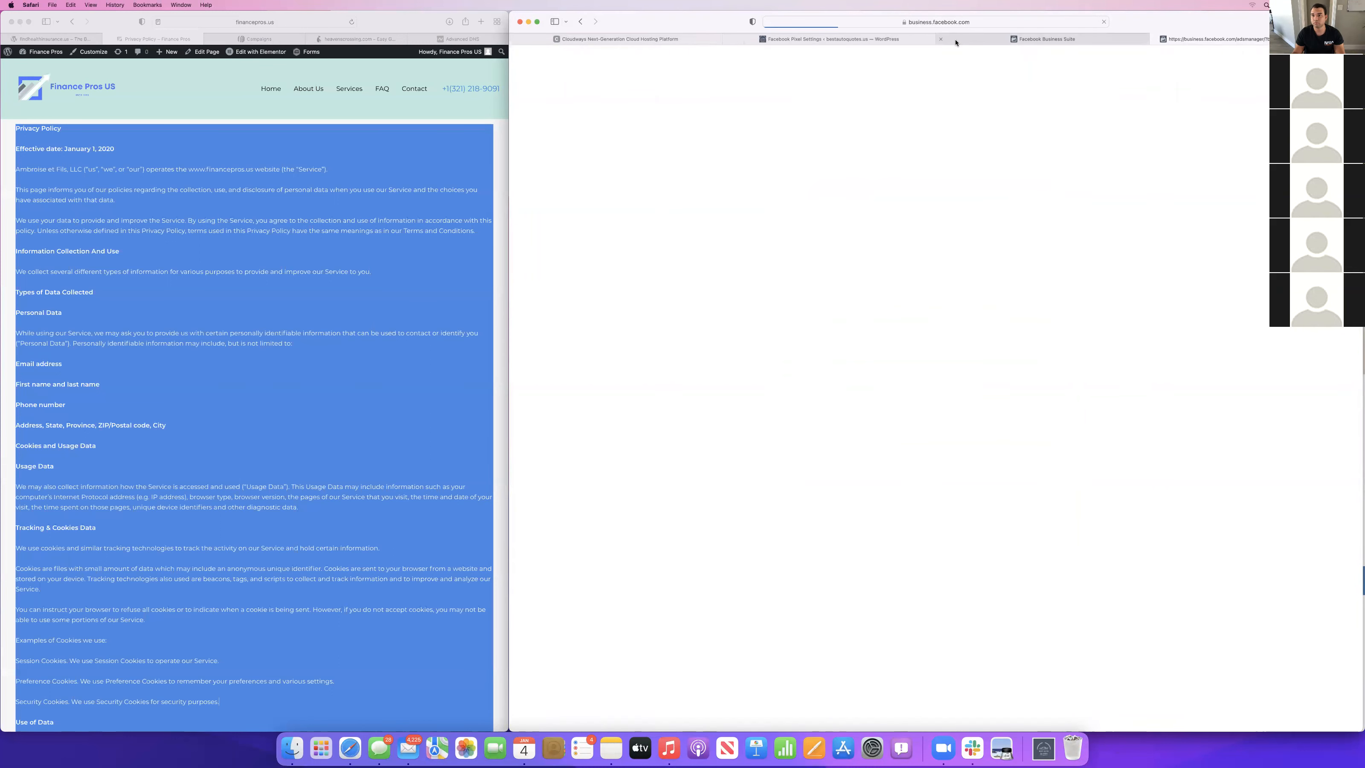
left_click(941, 40)
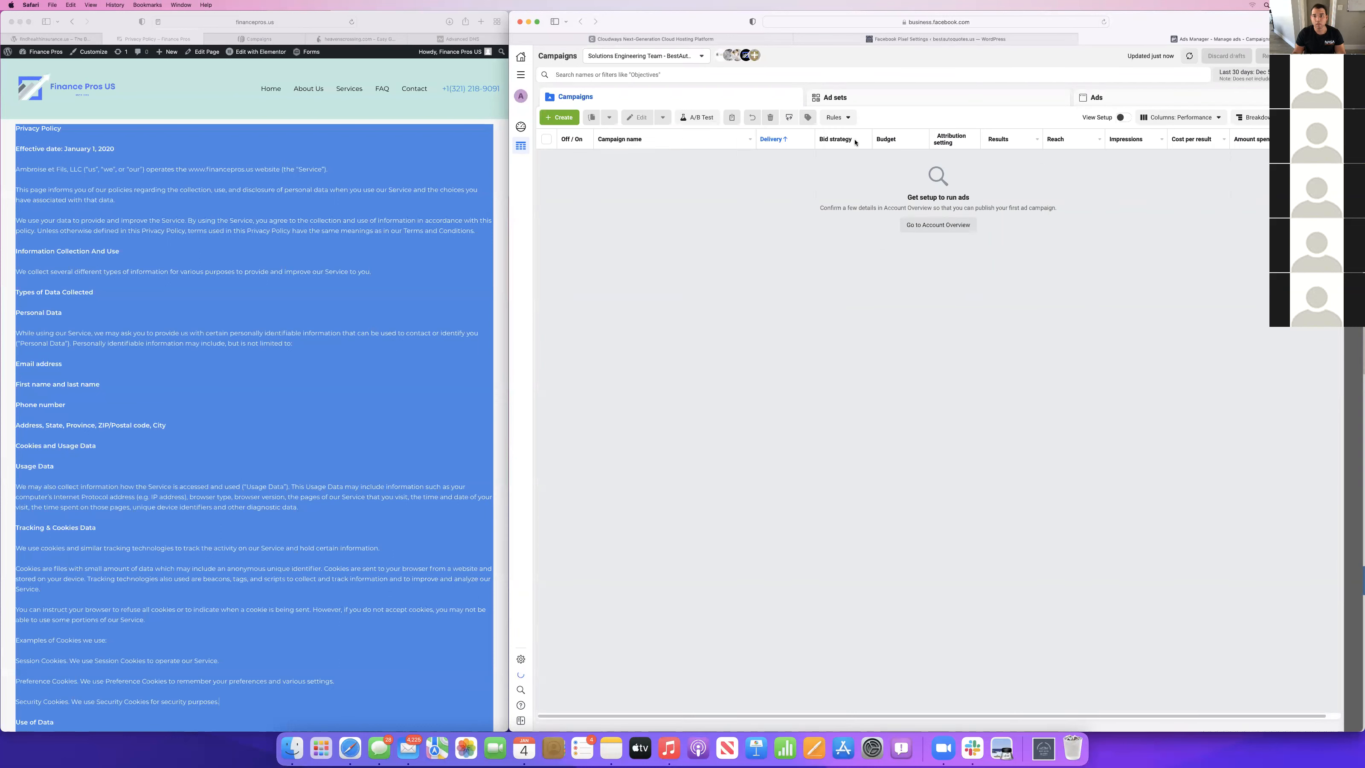
left_click(669, 58)
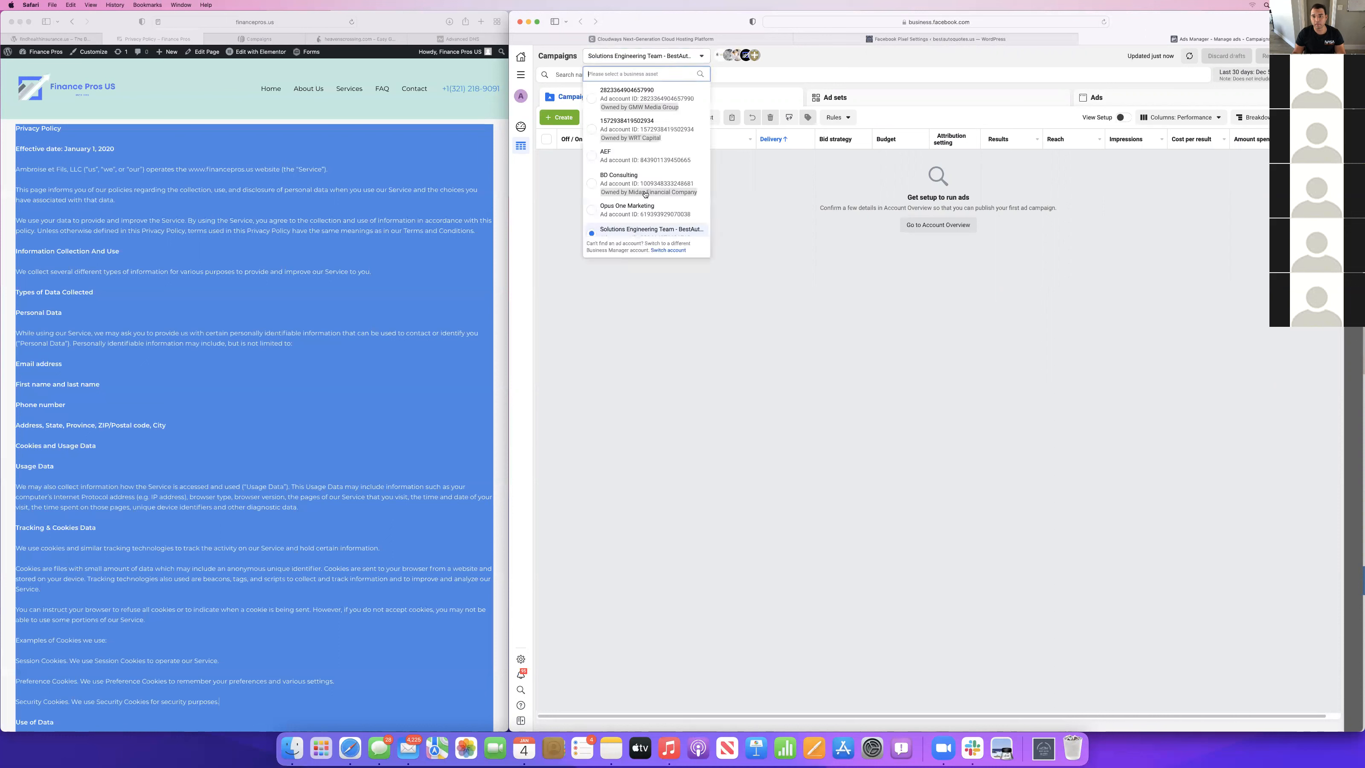
scroll(645, 195, "down", 1)
left_click(807, 237)
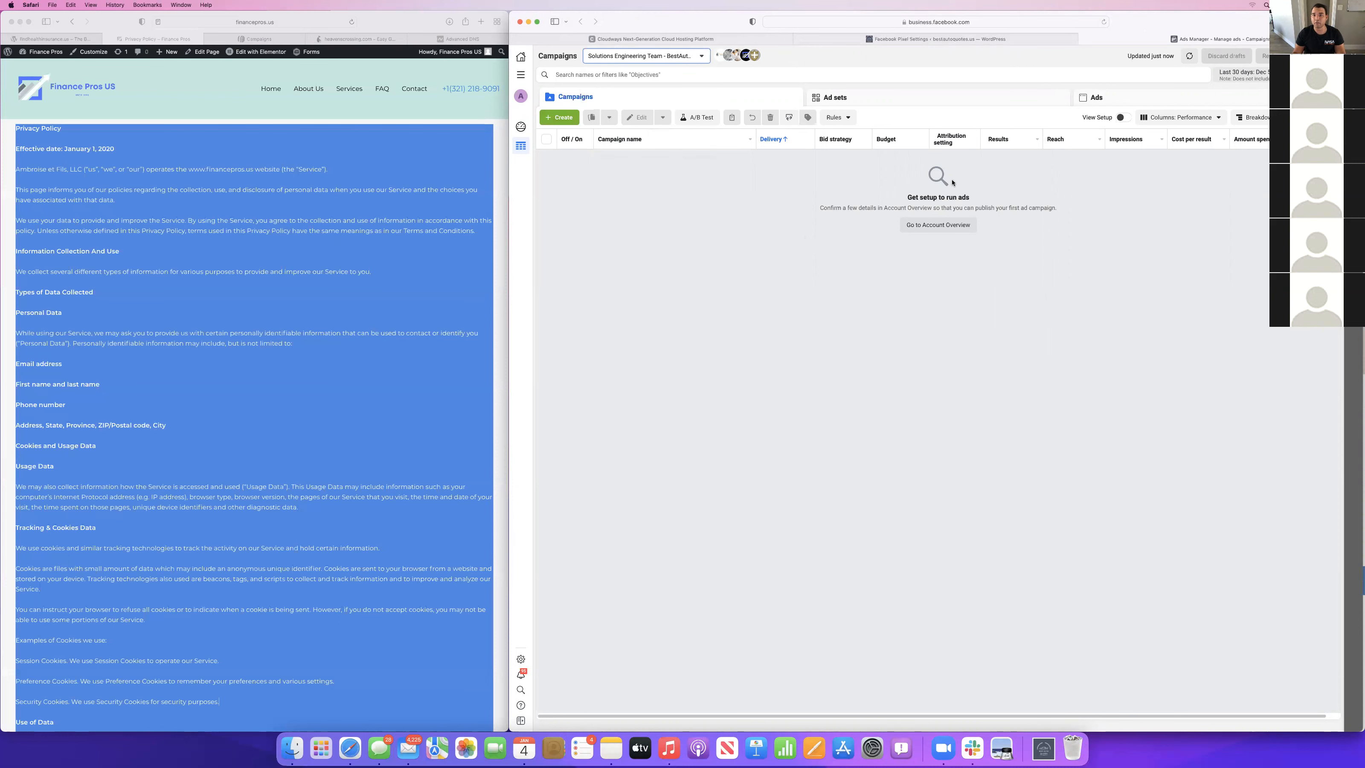
Go to the new ad account's setup overview and confirm Facebook Page access for running ads.
left_click(564, 118)
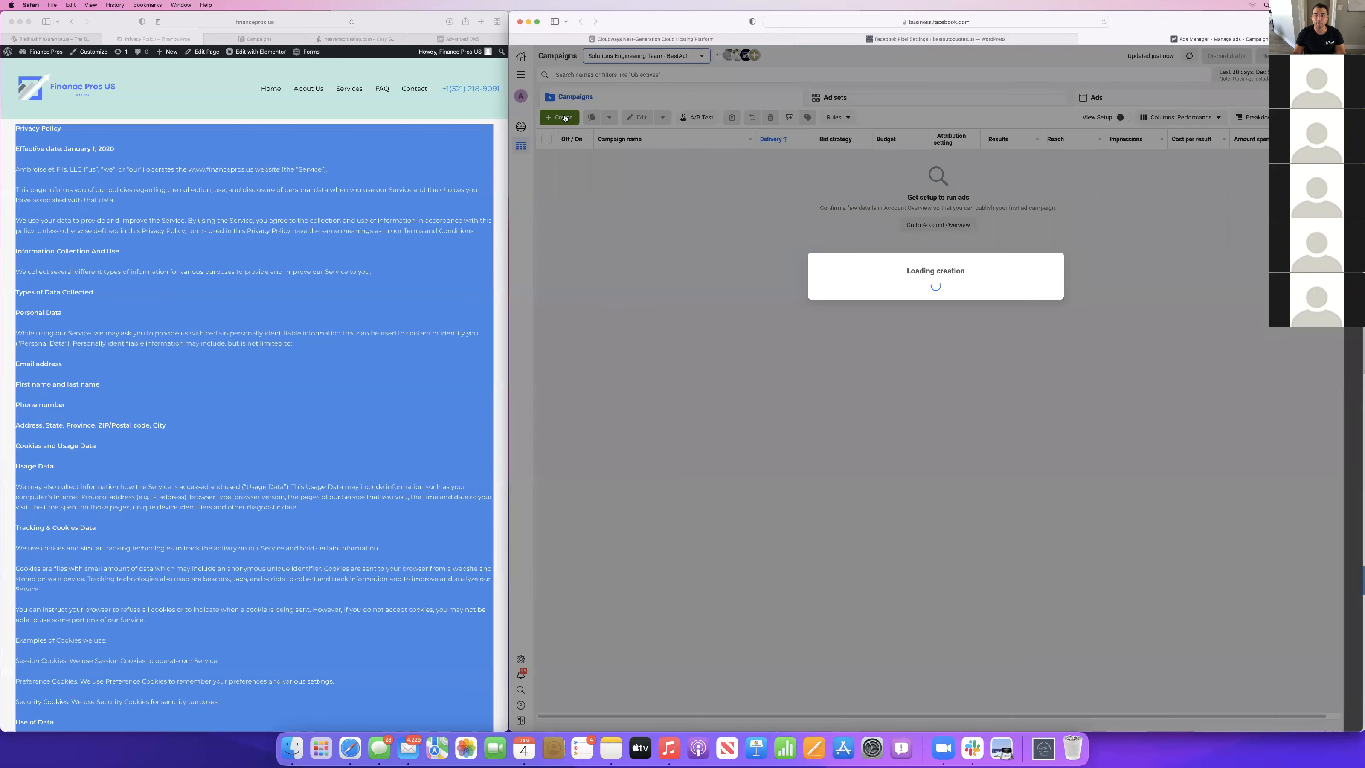
left_click(871, 254)
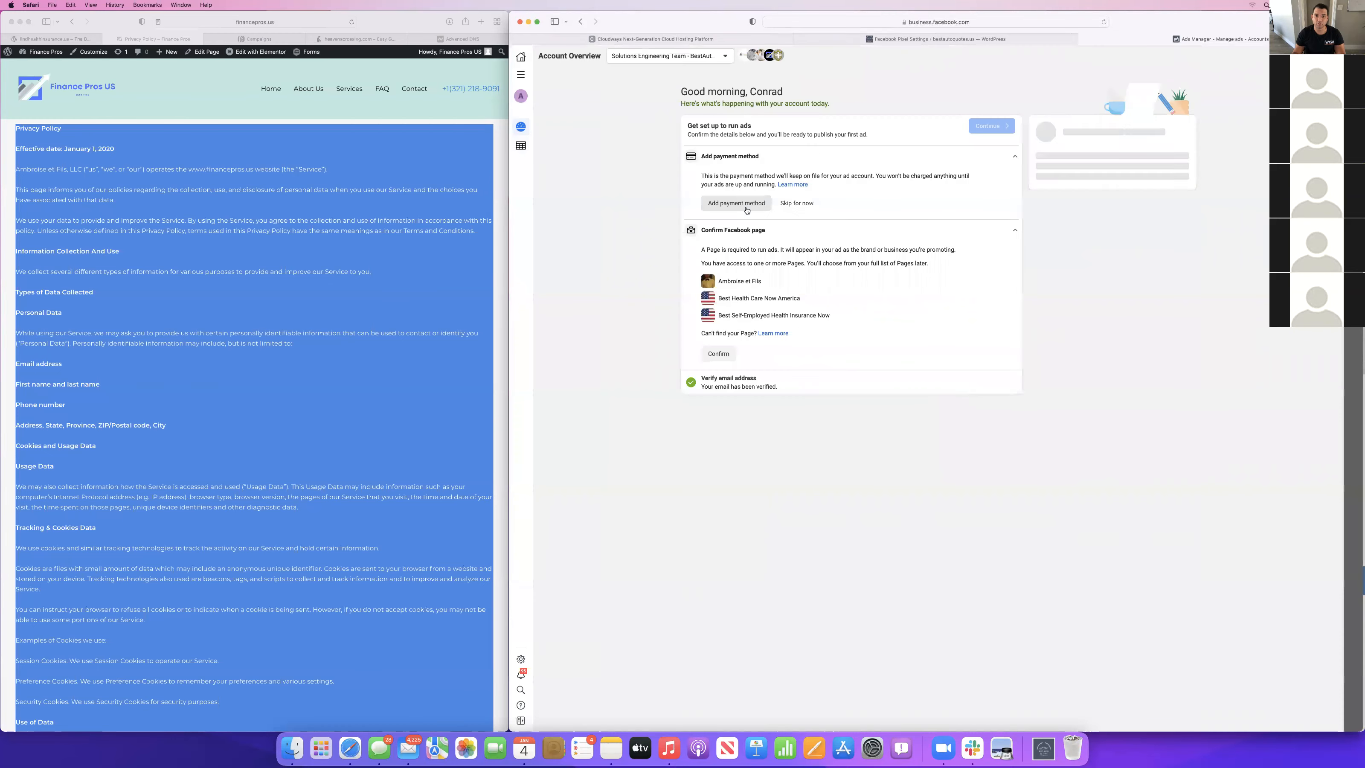
left_click(718, 354)
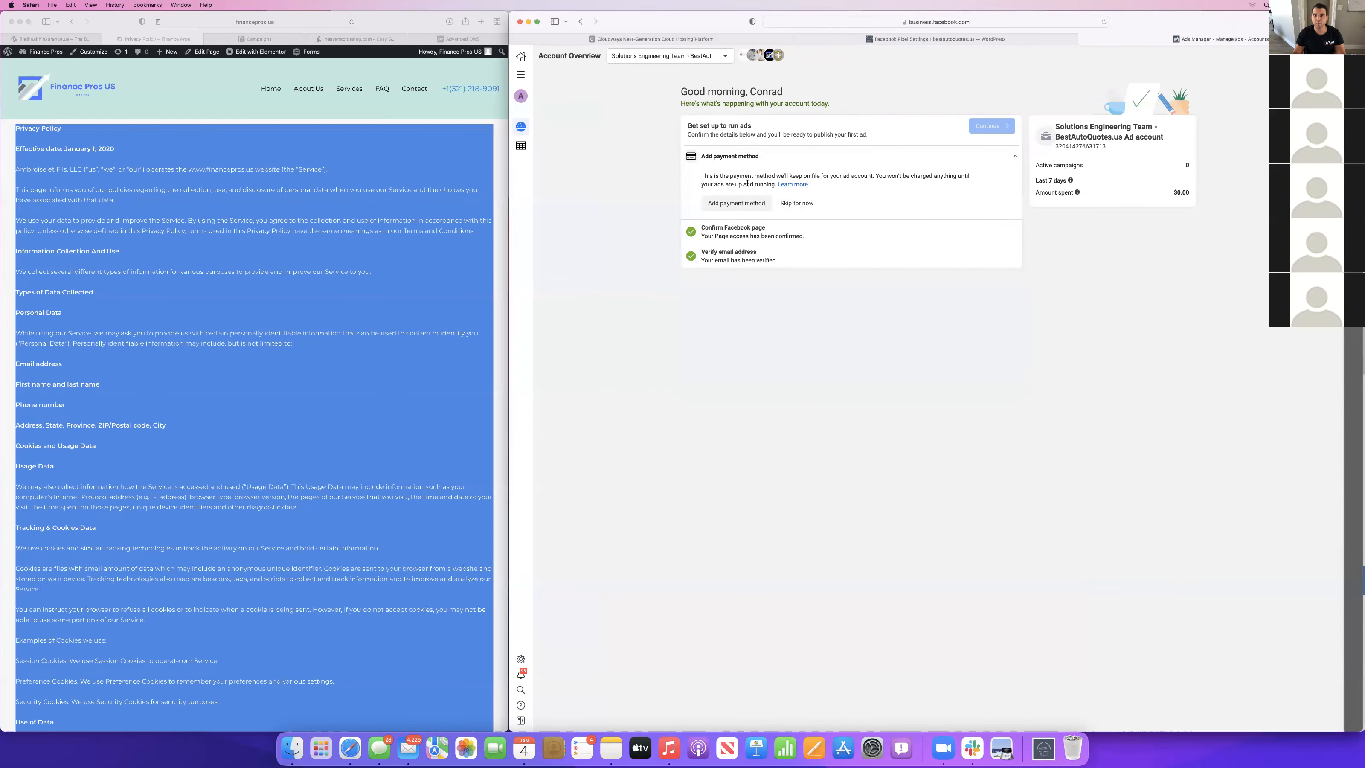
Start adding a payment method and save the ad account's location settings with the time zone (GMT -05:00) Eastern Time.
left_click(751, 203)
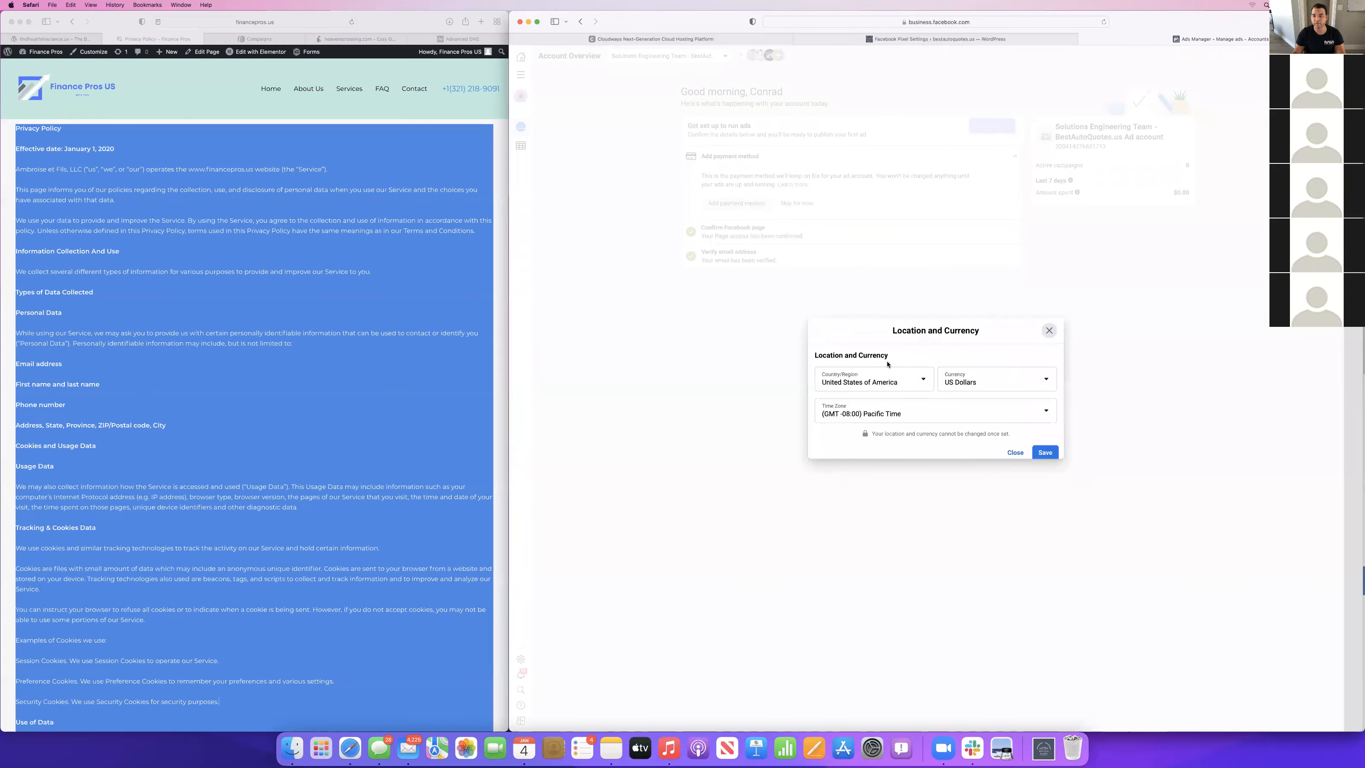
left_click(908, 410)
scroll(863, 485, "down", 20)
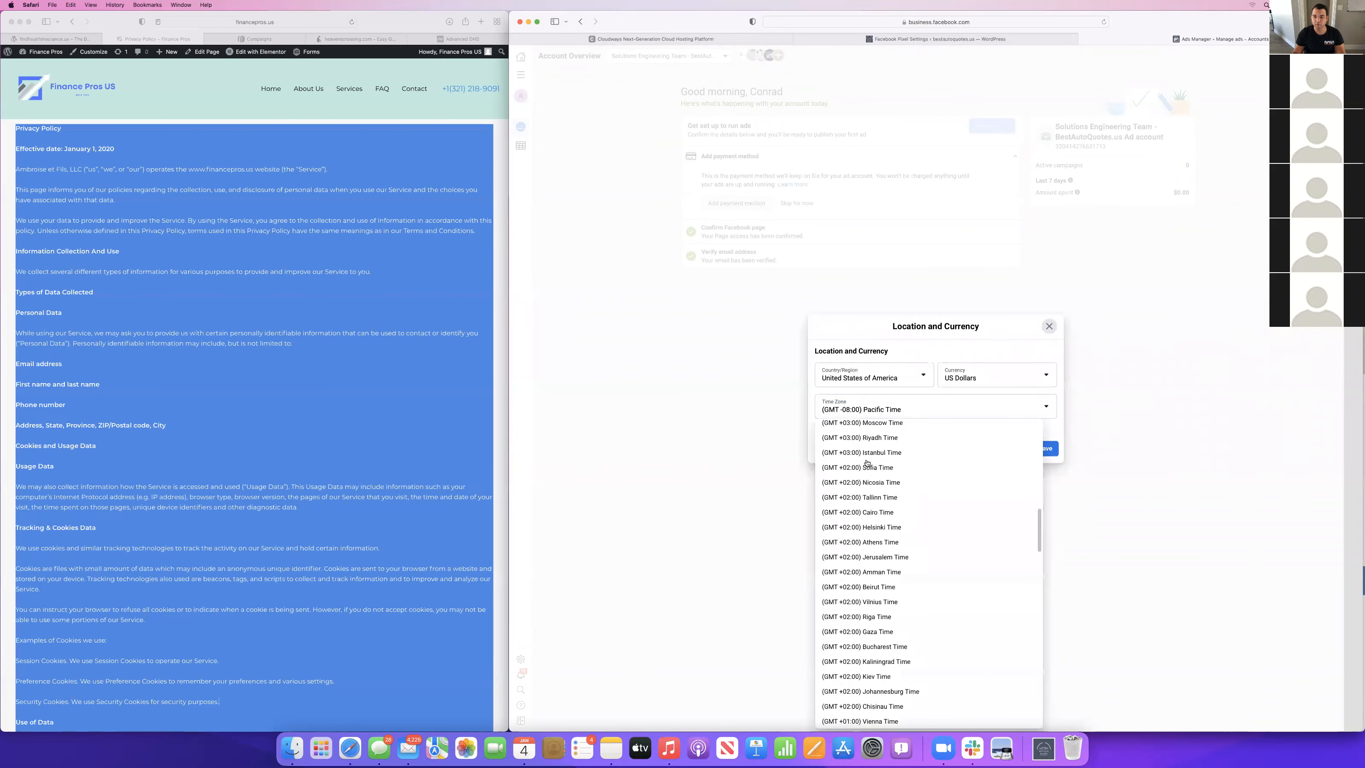
scroll(866, 462, "up", 5)
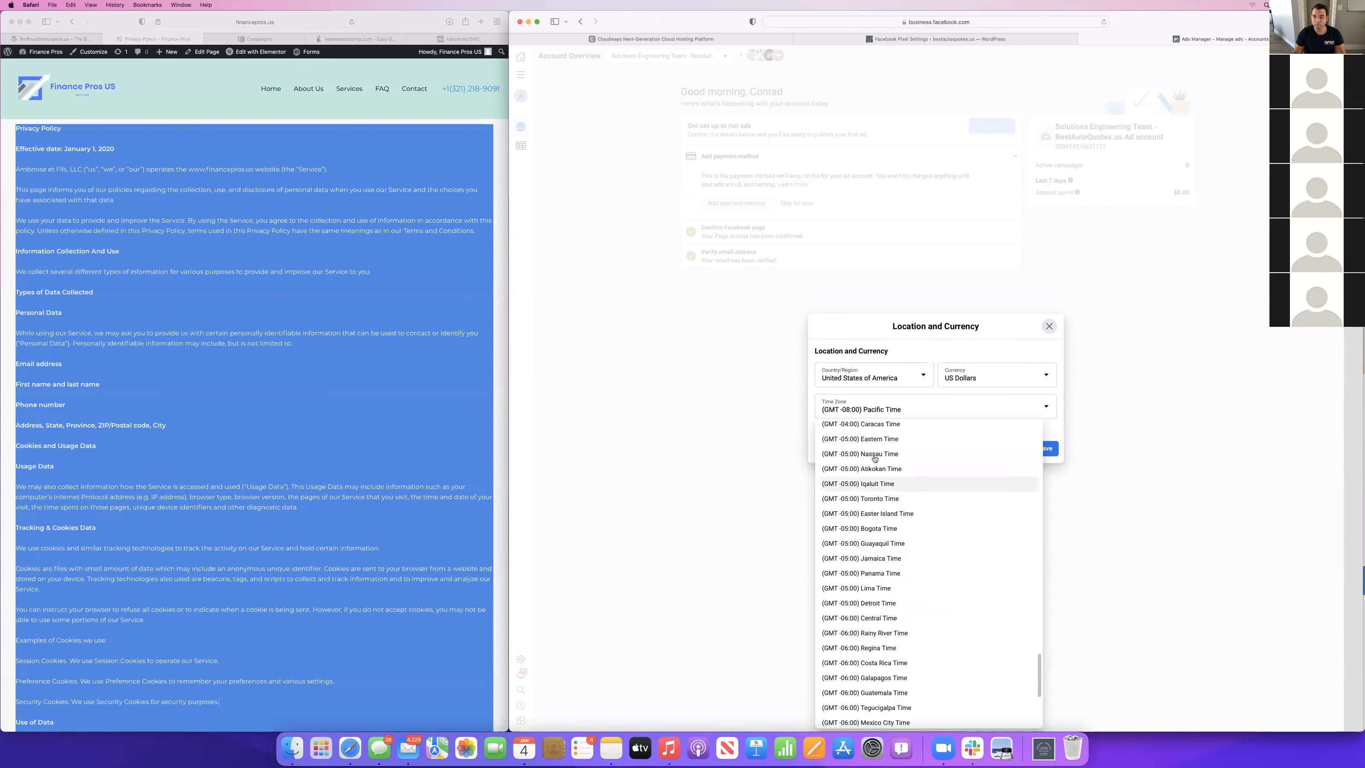
left_click(868, 428)
left_click(866, 418)
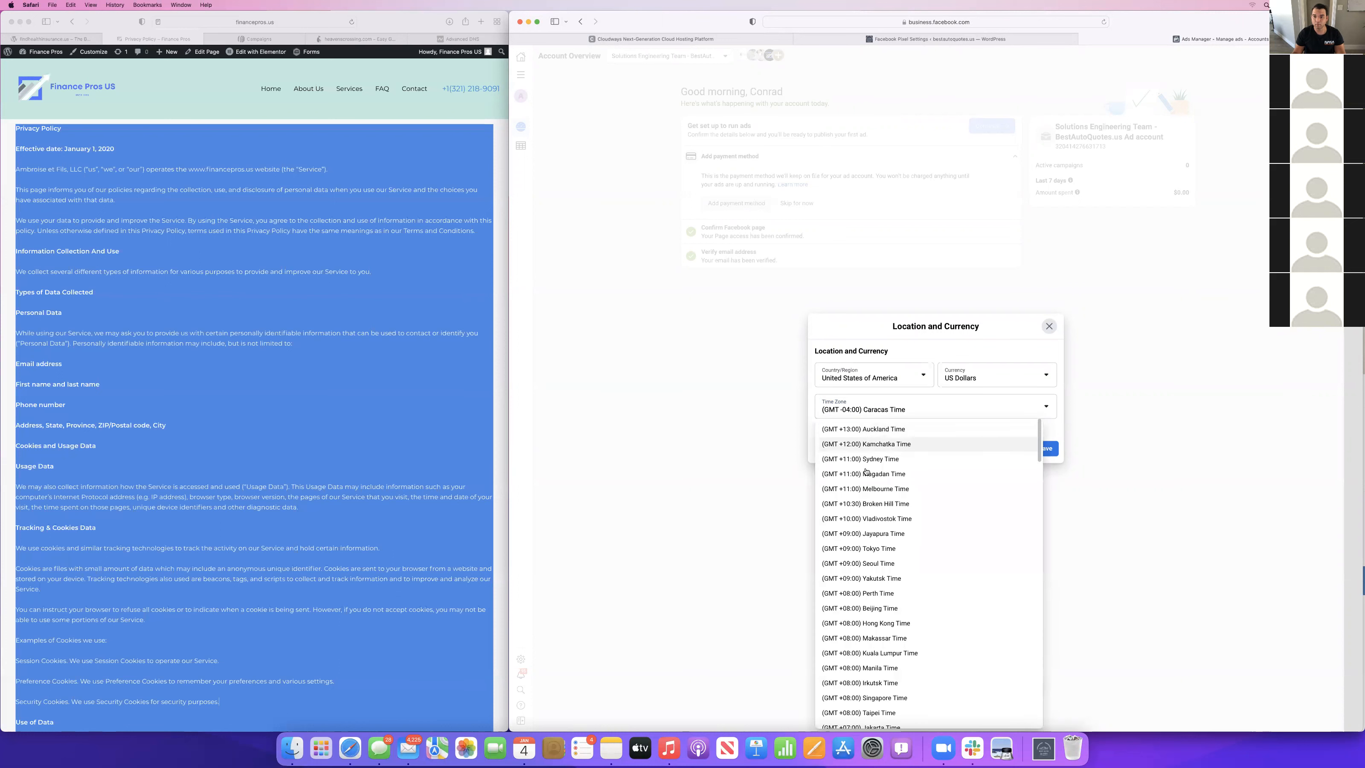
scroll(867, 508, "down", 15)
scroll(867, 506, "down", 5)
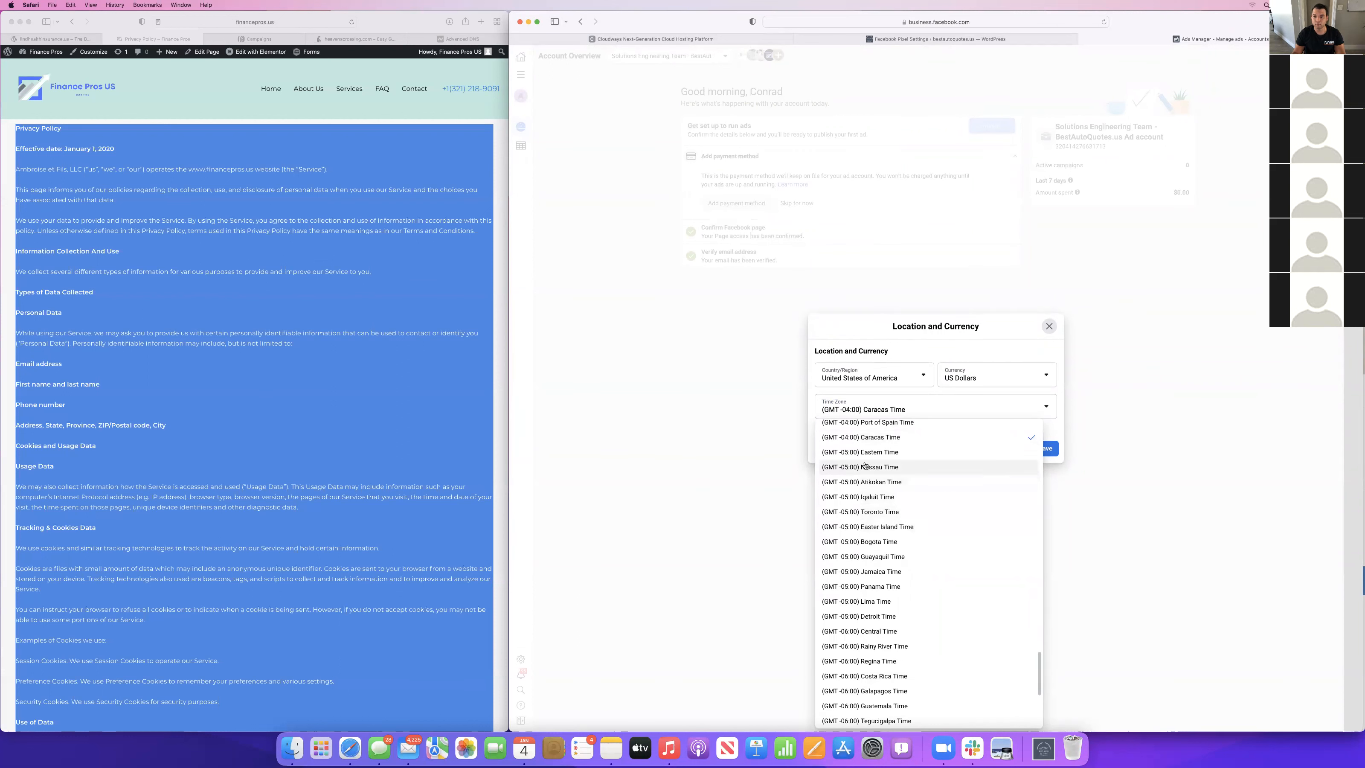
left_click(860, 452)
left_click(1045, 448)
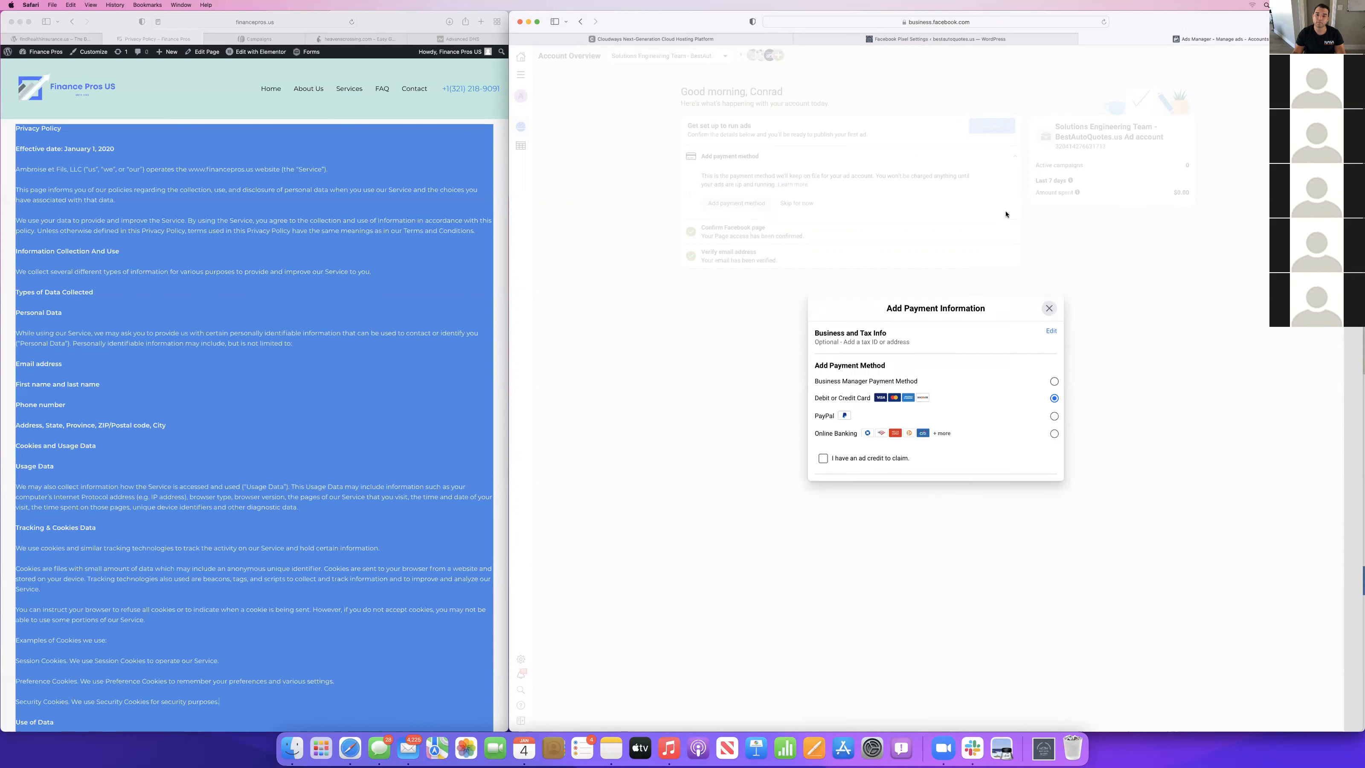
Back out of the Business Manager payment option and enter "Ambroise et Fils, llc" as the business name in the business and tax info.
left_click(1038, 364)
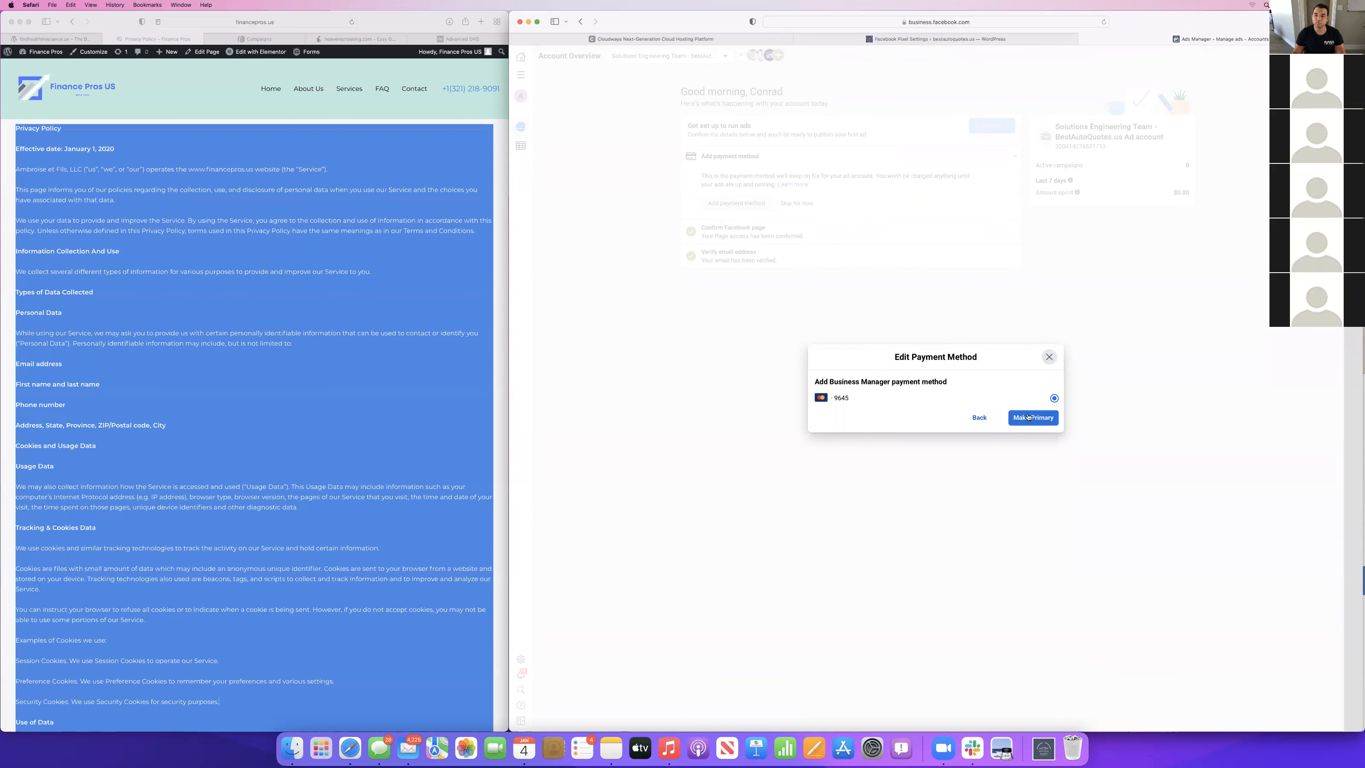
left_click(978, 419)
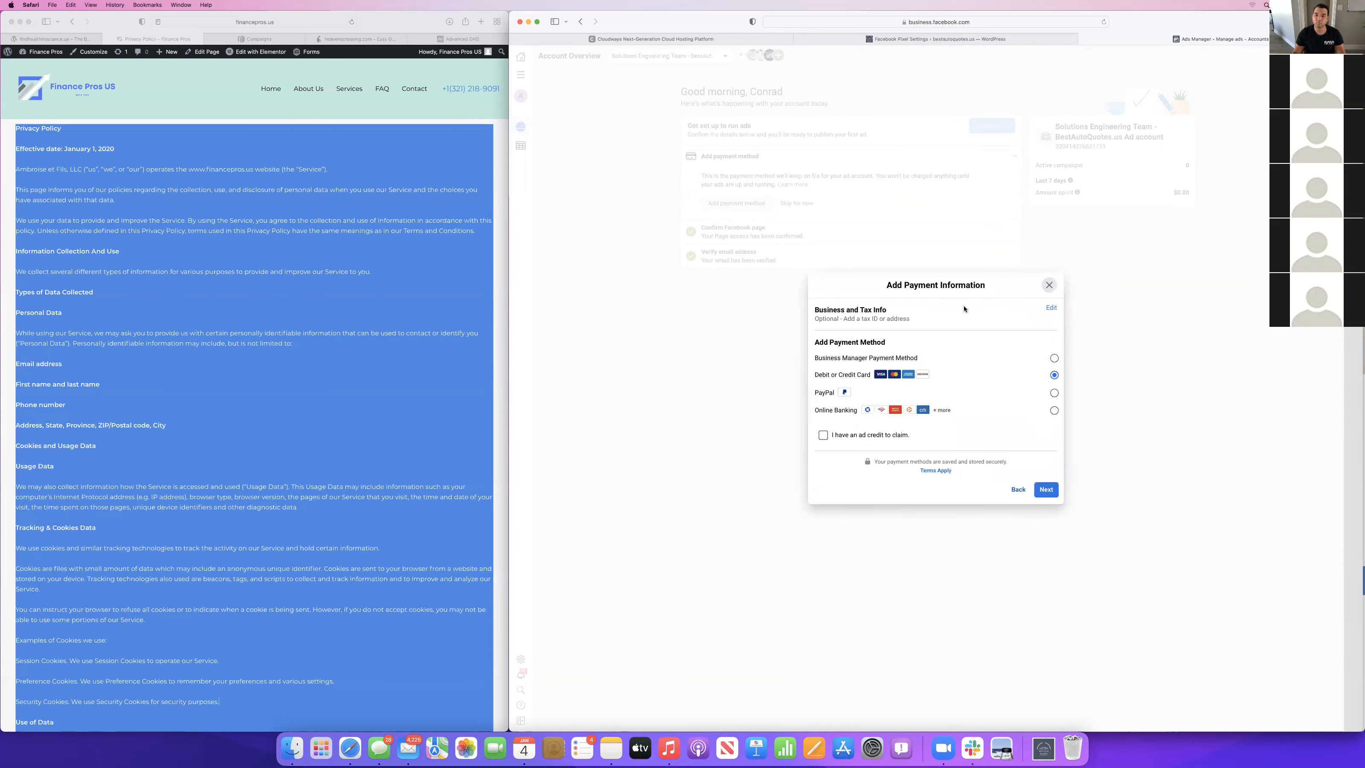
left_click(1052, 309)
left_click(843, 302)
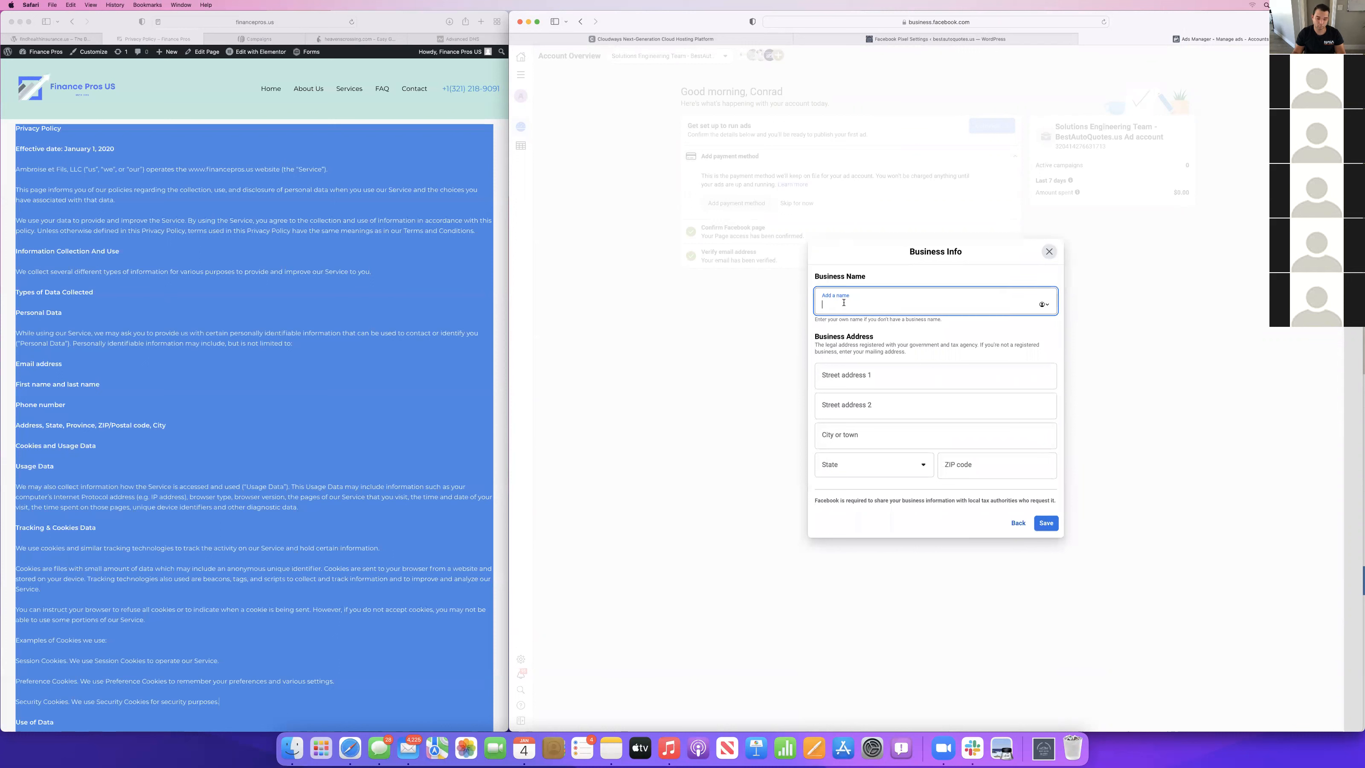
type("Ambroiseeet Fils, llc")
Fill in the business street address, city, state and ZIP code, and save the business info.
left_click(847, 369)
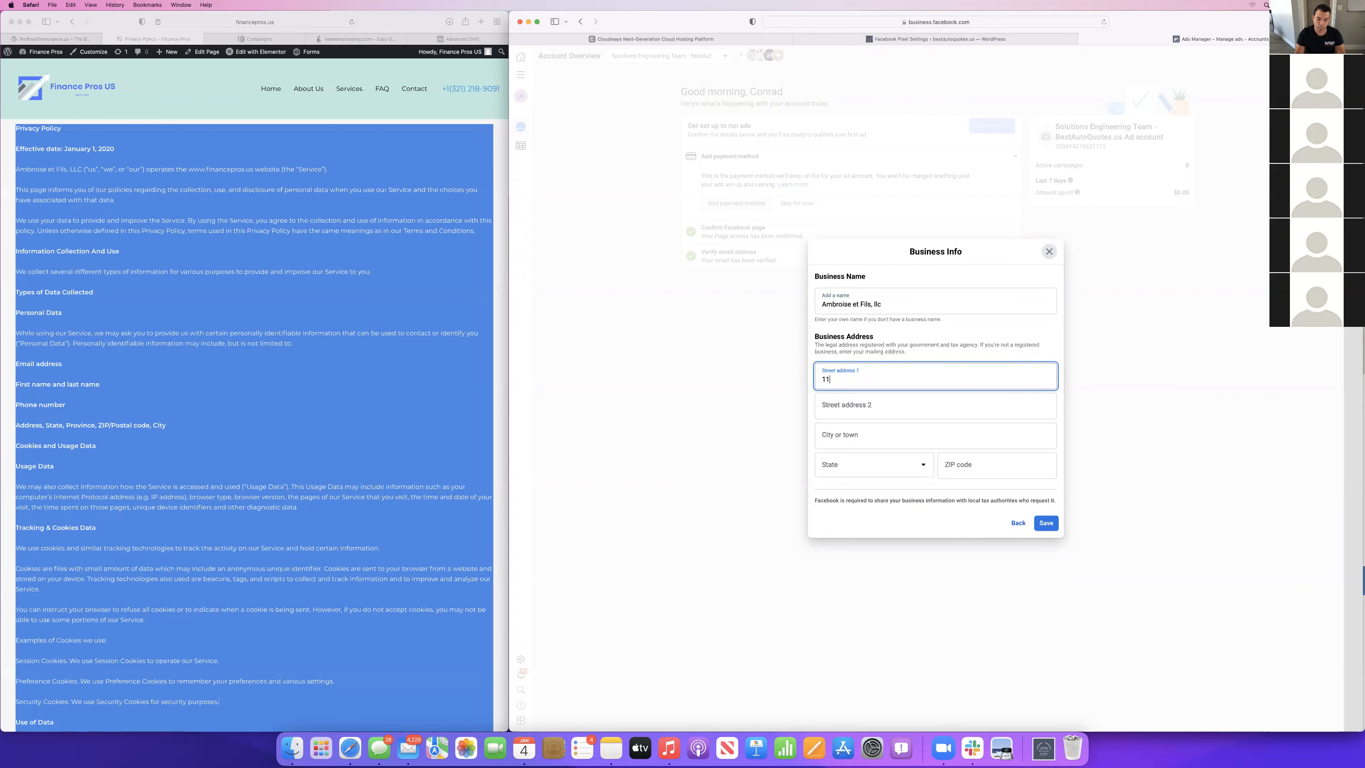
left_click(836, 431)
type("Homestead")
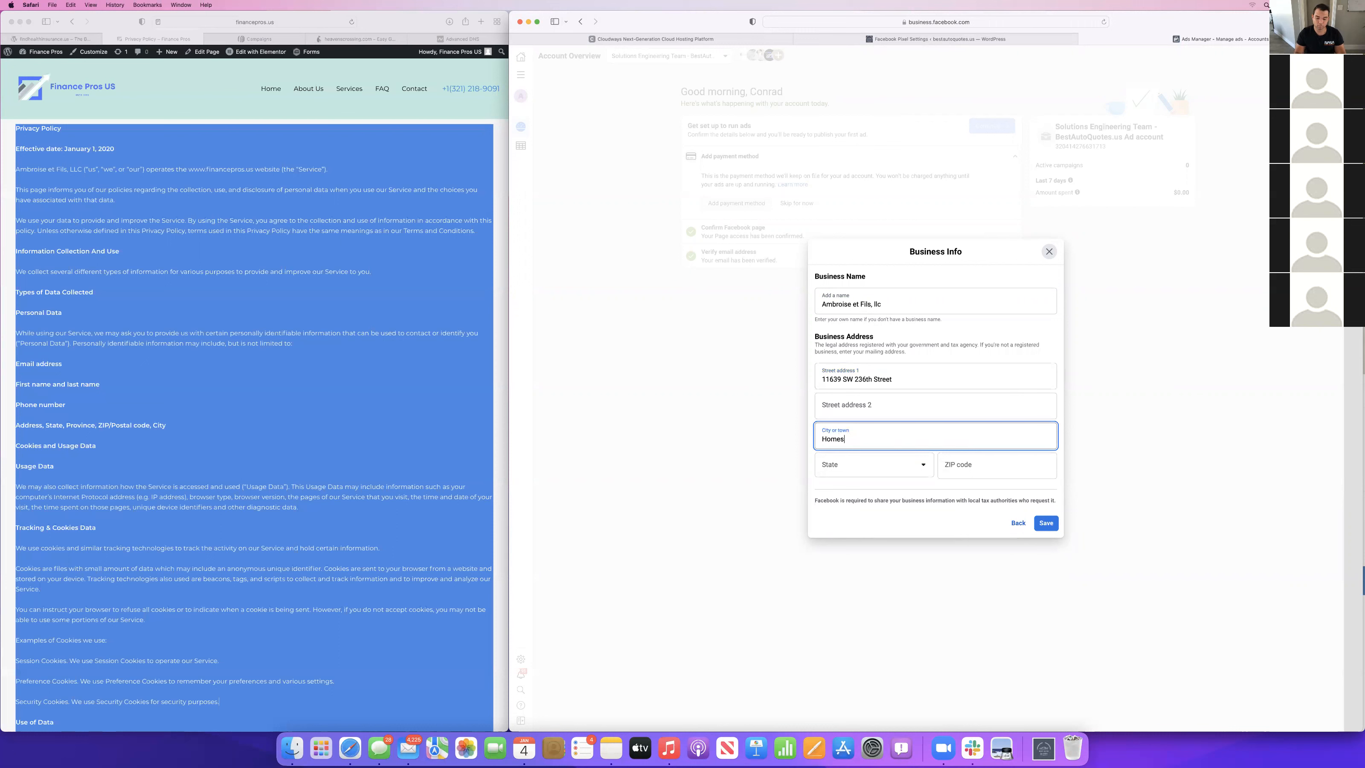
left_click(861, 468)
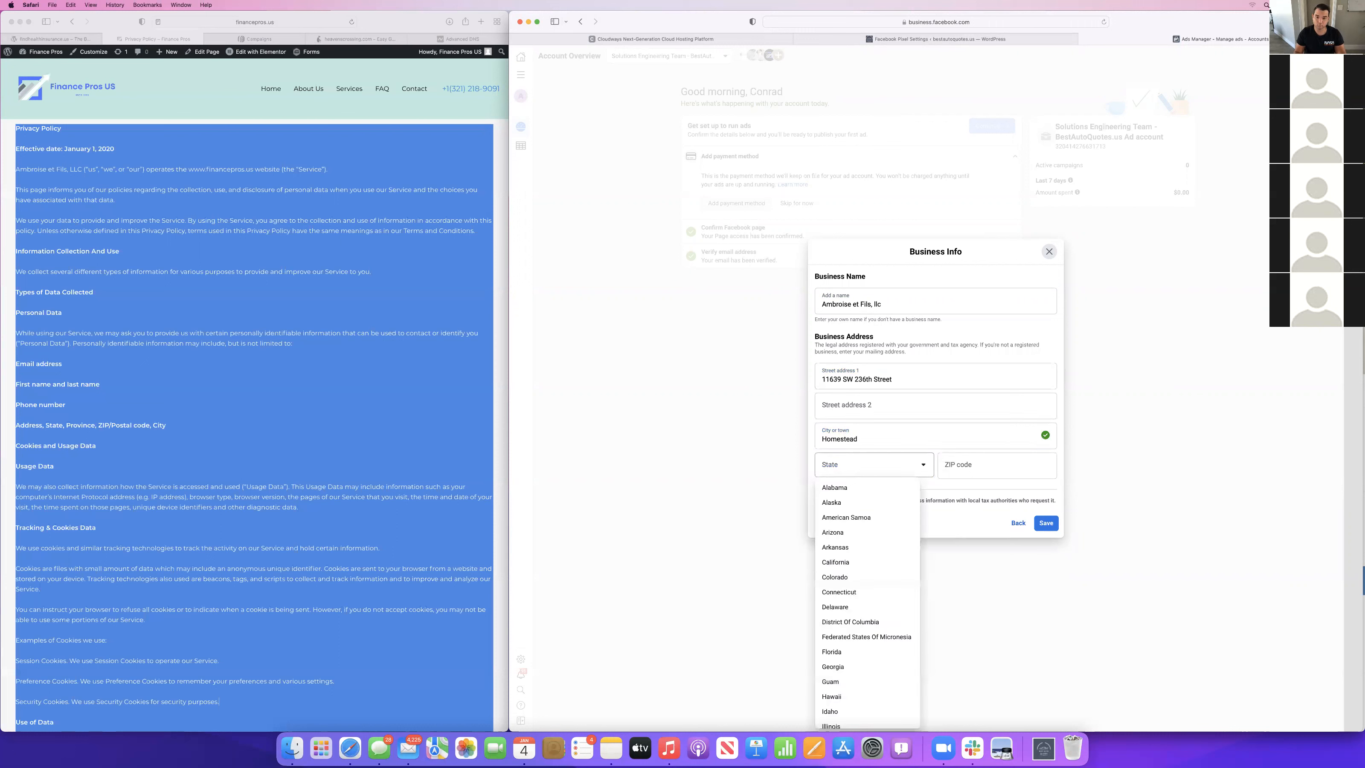
scroll(863, 559, "down", 3)
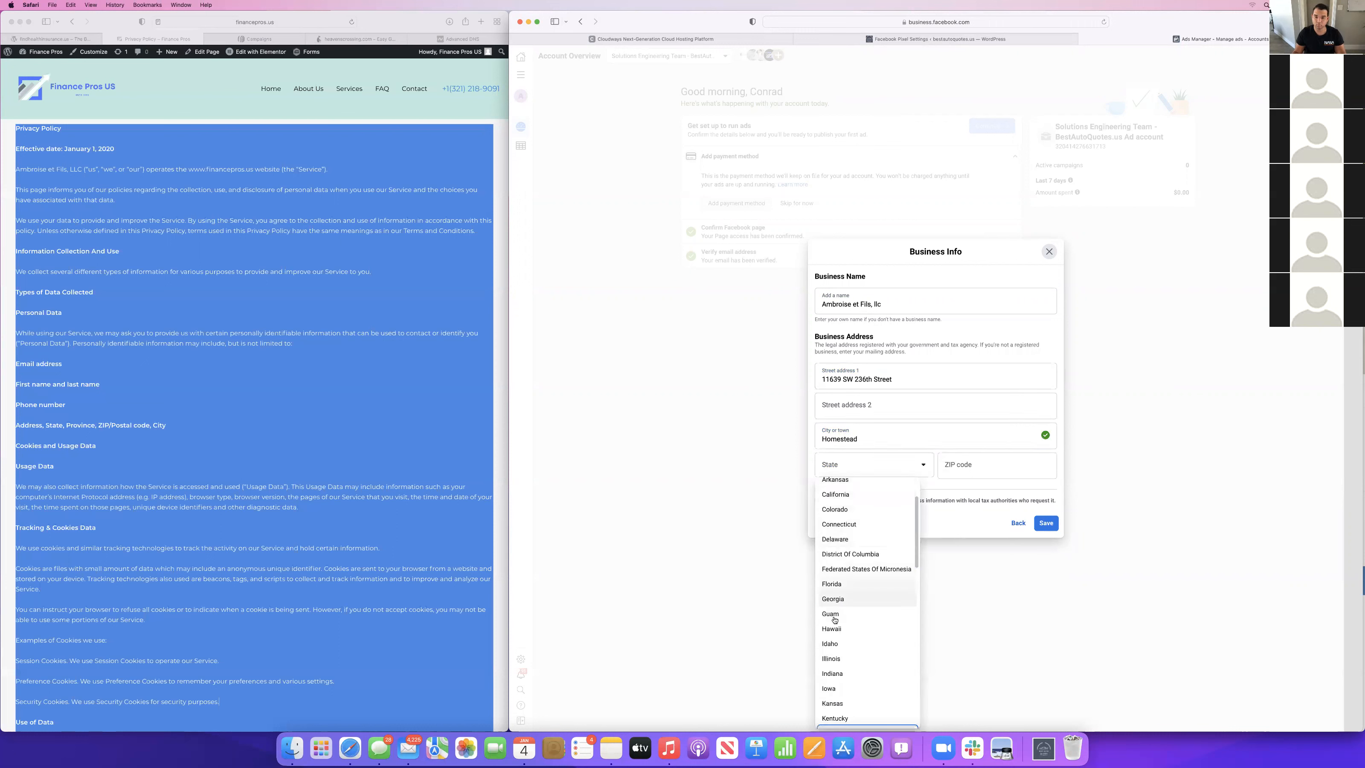
left_click(832, 583)
left_click(966, 467)
type("33032")
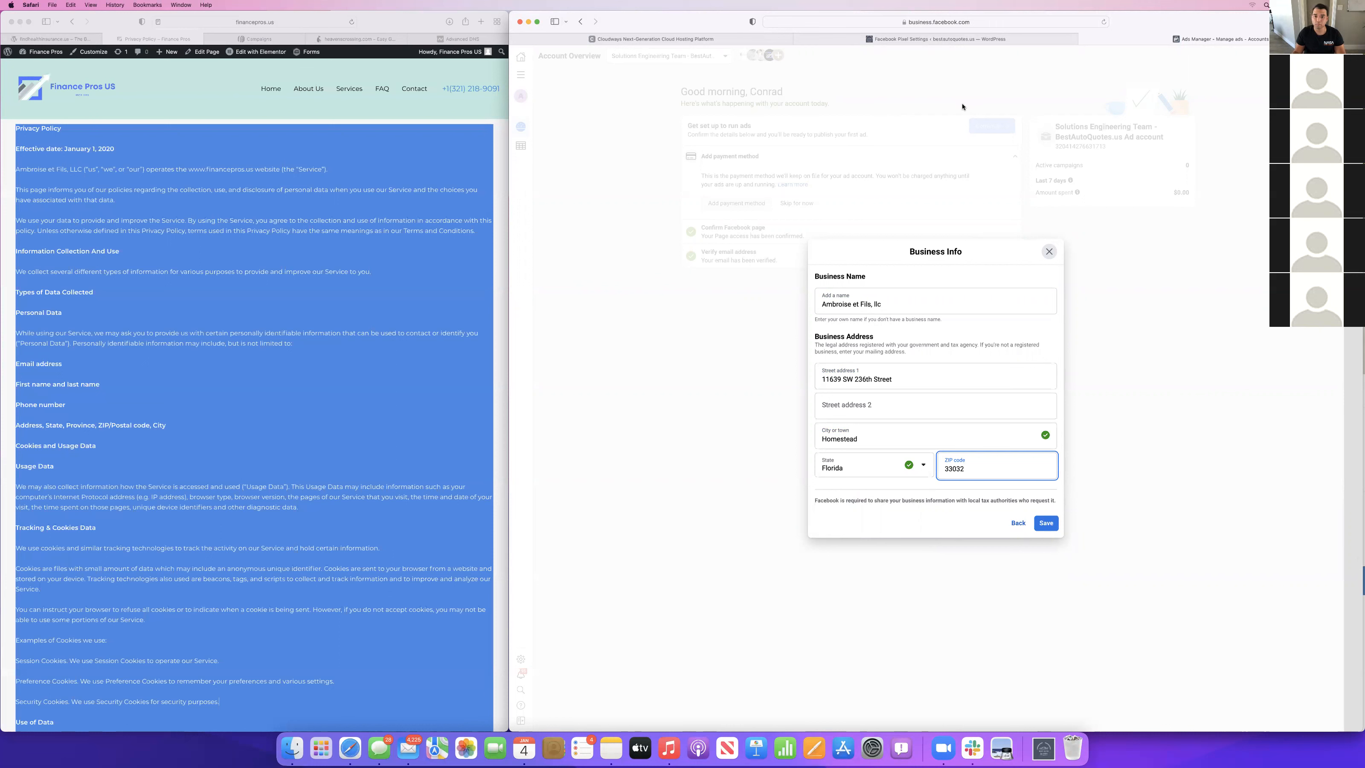
left_click(1042, 524)
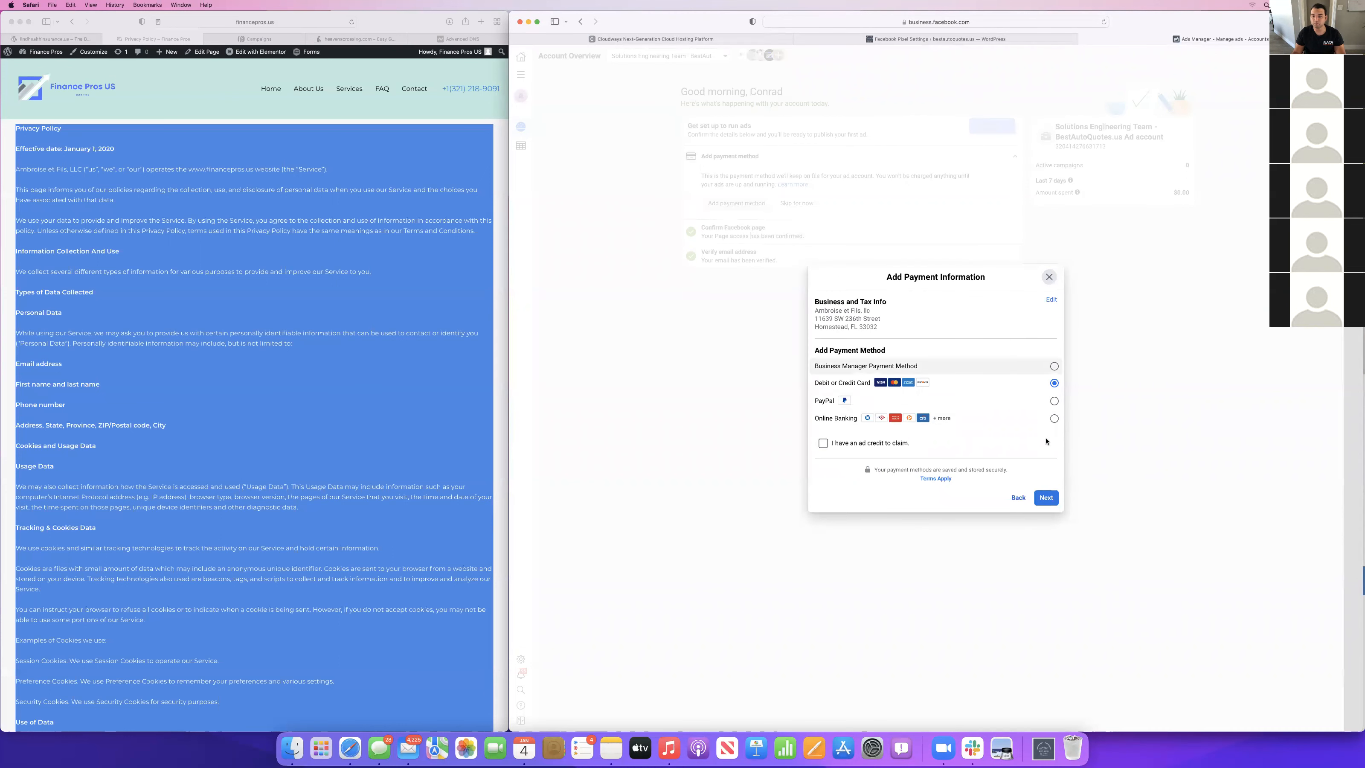
Make the saved Business Manager MasterCard the ad account's primary payment method and finish the payment setup.
left_click(986, 357)
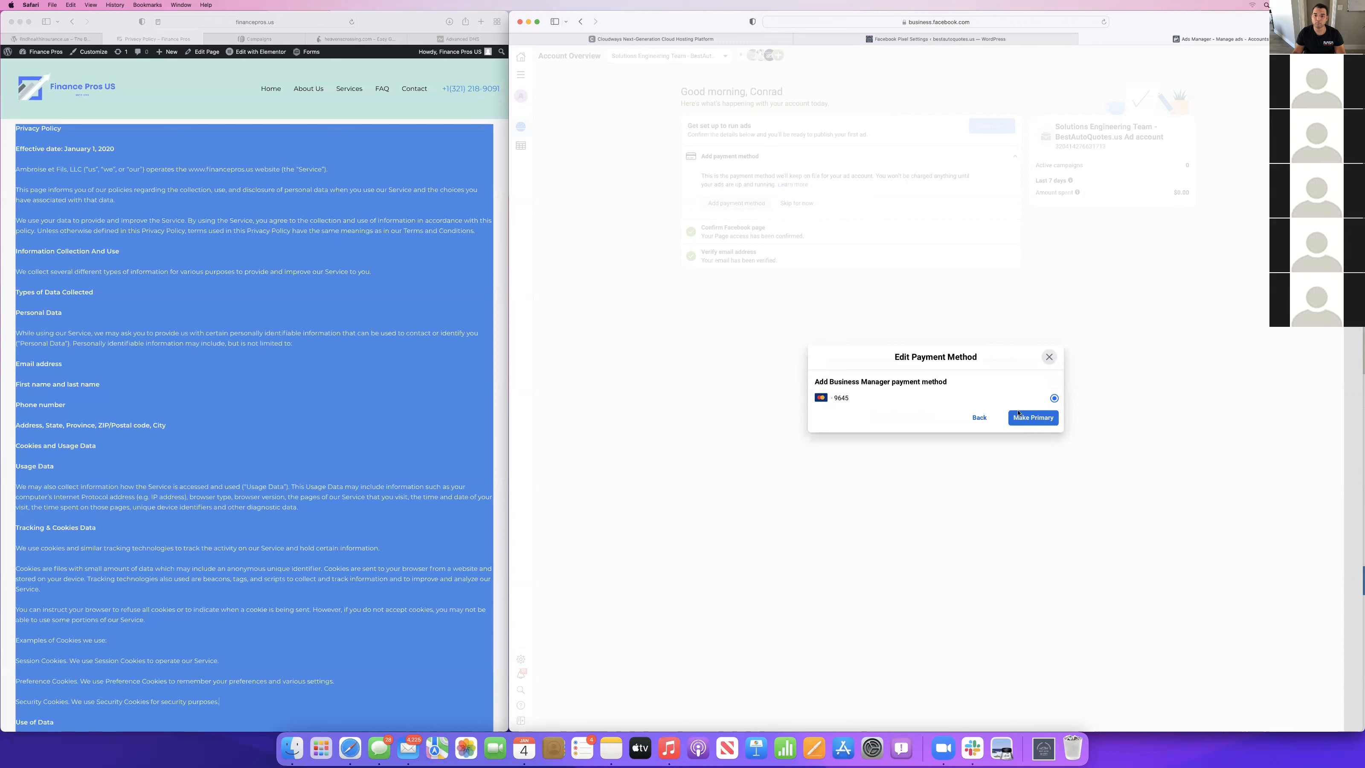
left_click(1021, 417)
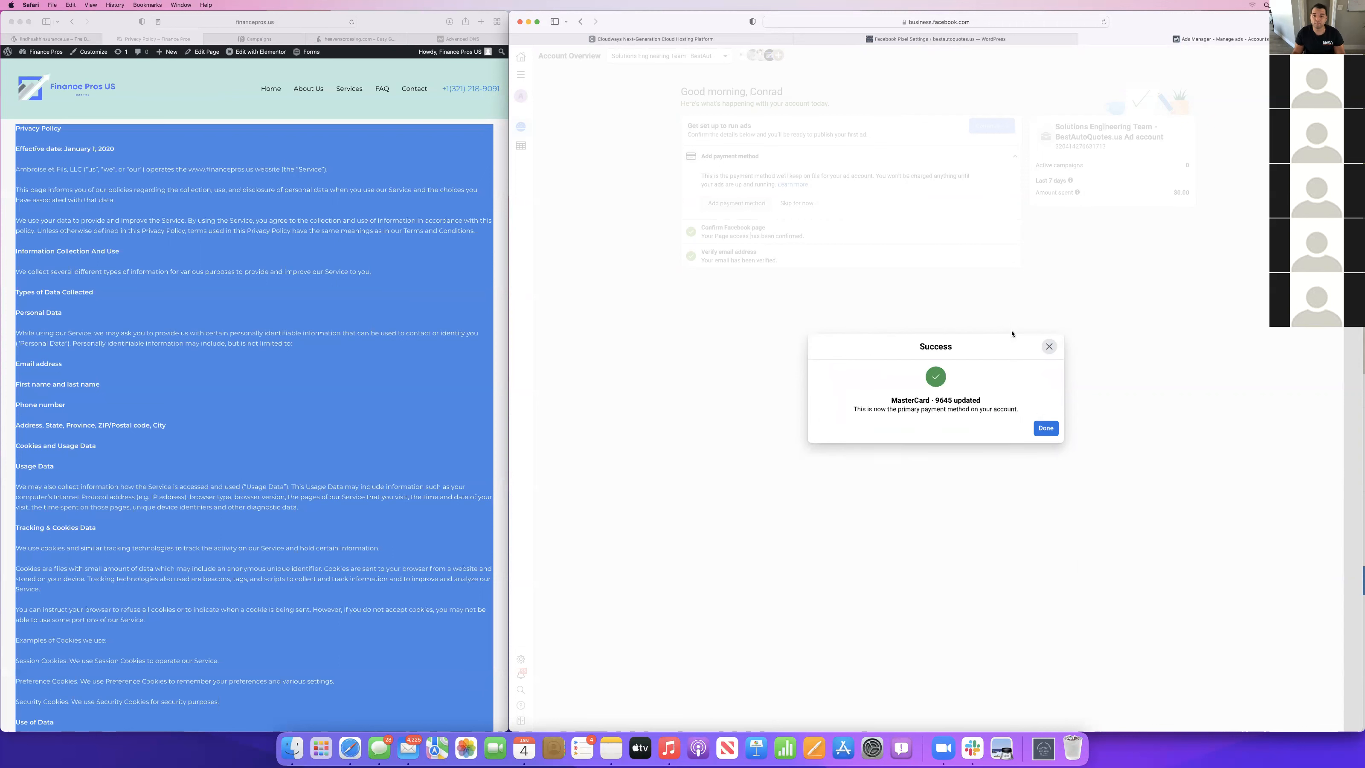
left_click(1045, 428)
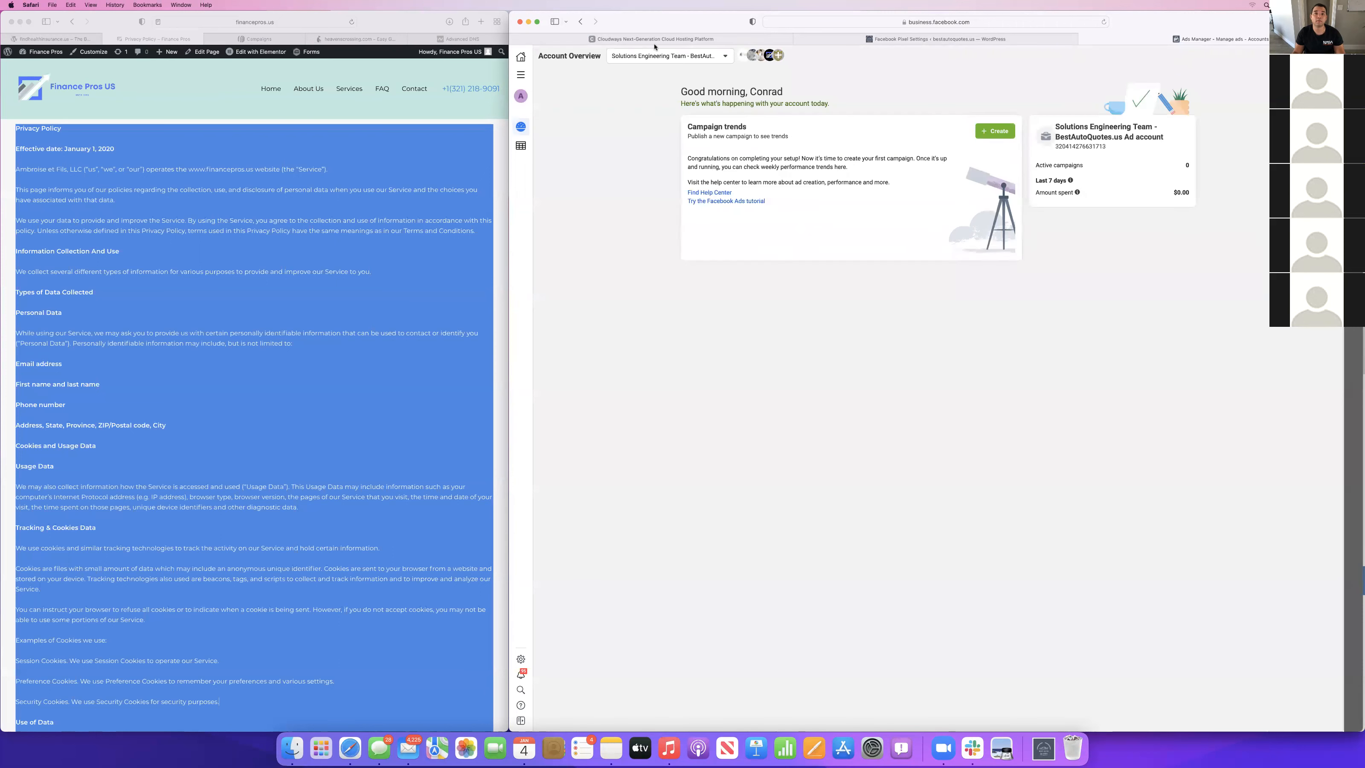
Return to Ads Manager and create an Auction campaign with the Lead generation objective, leaving the campaign, ad set and ad names blank.
left_click(521, 76)
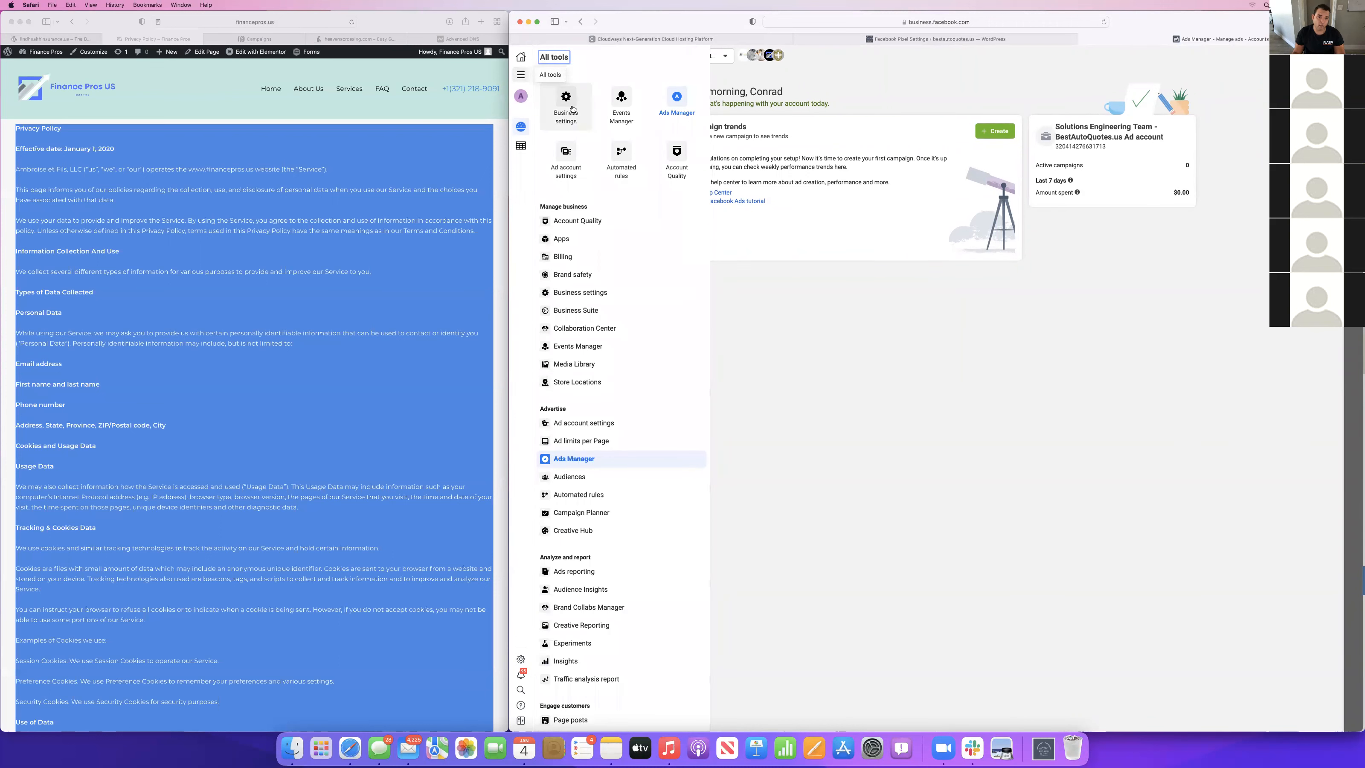
left_click(678, 97)
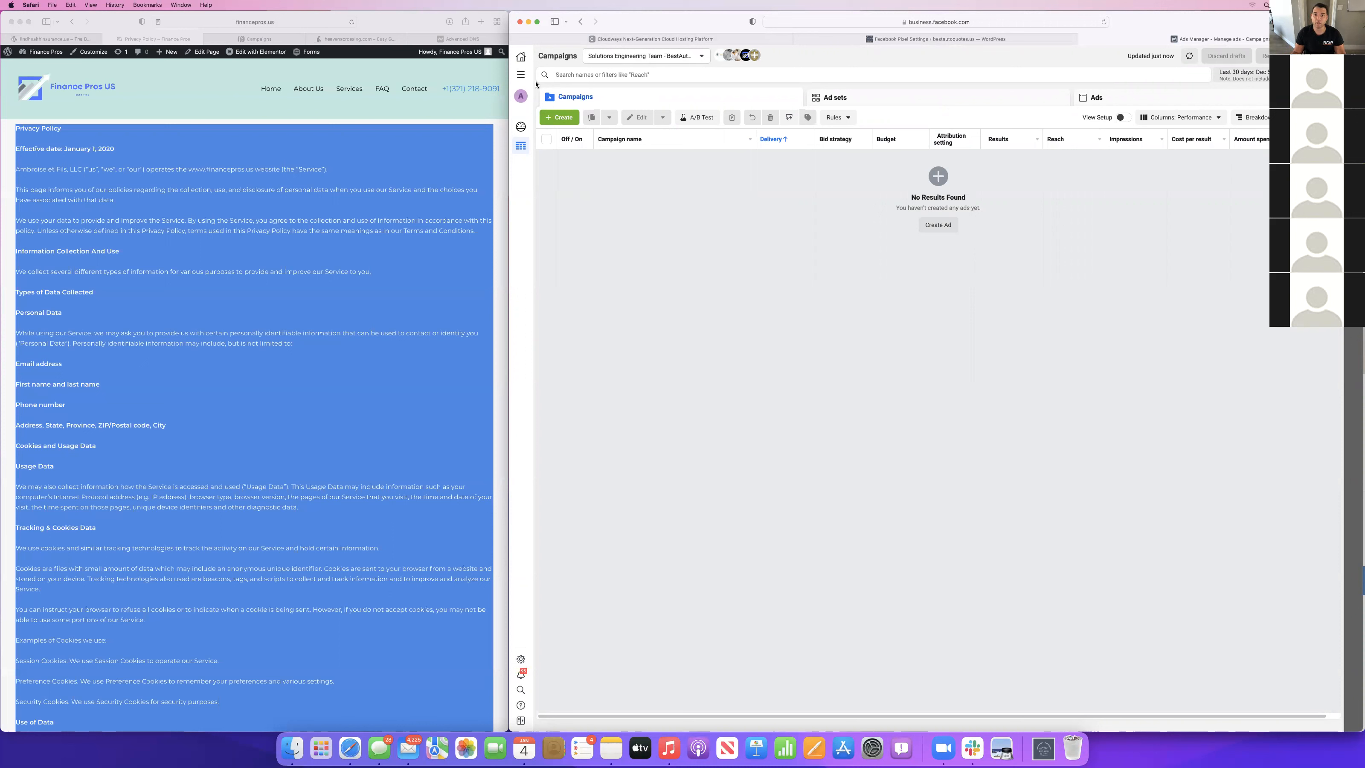
left_click(562, 118)
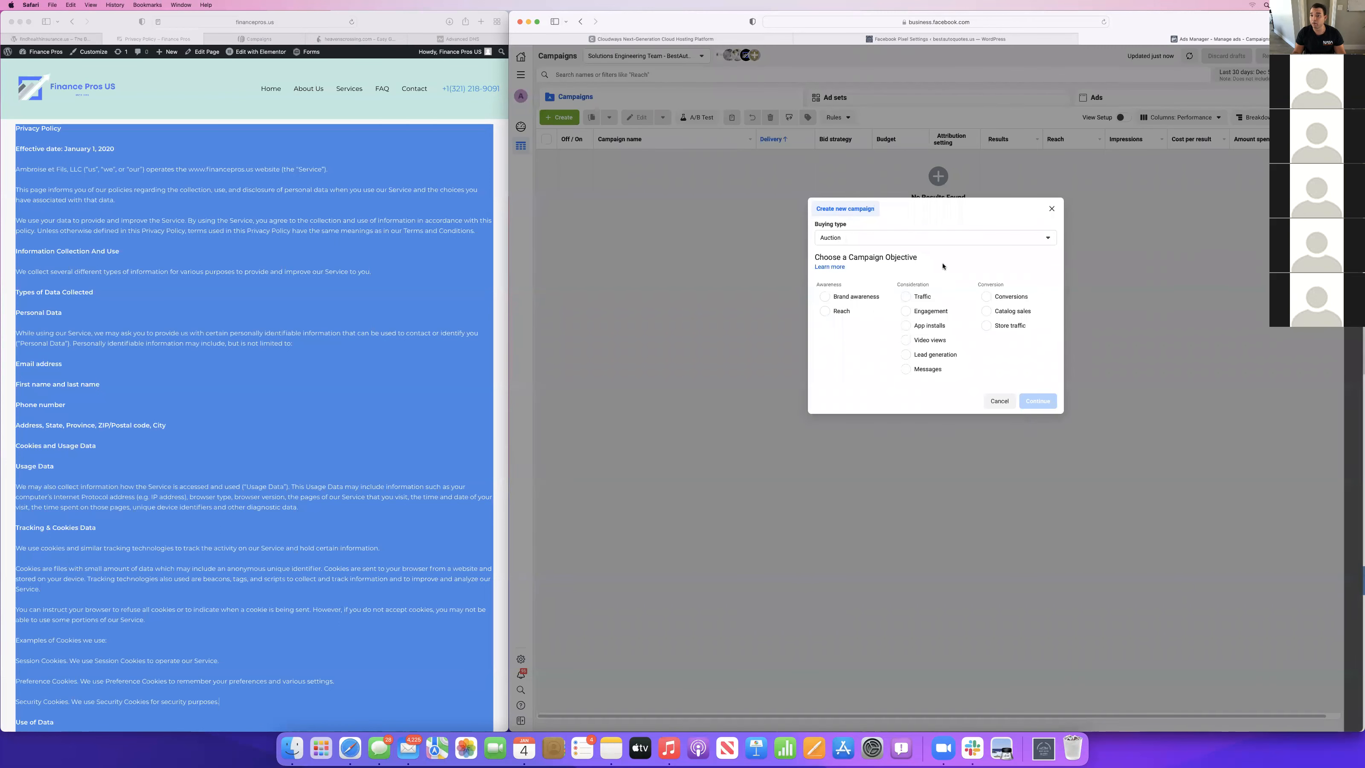
left_click(959, 354)
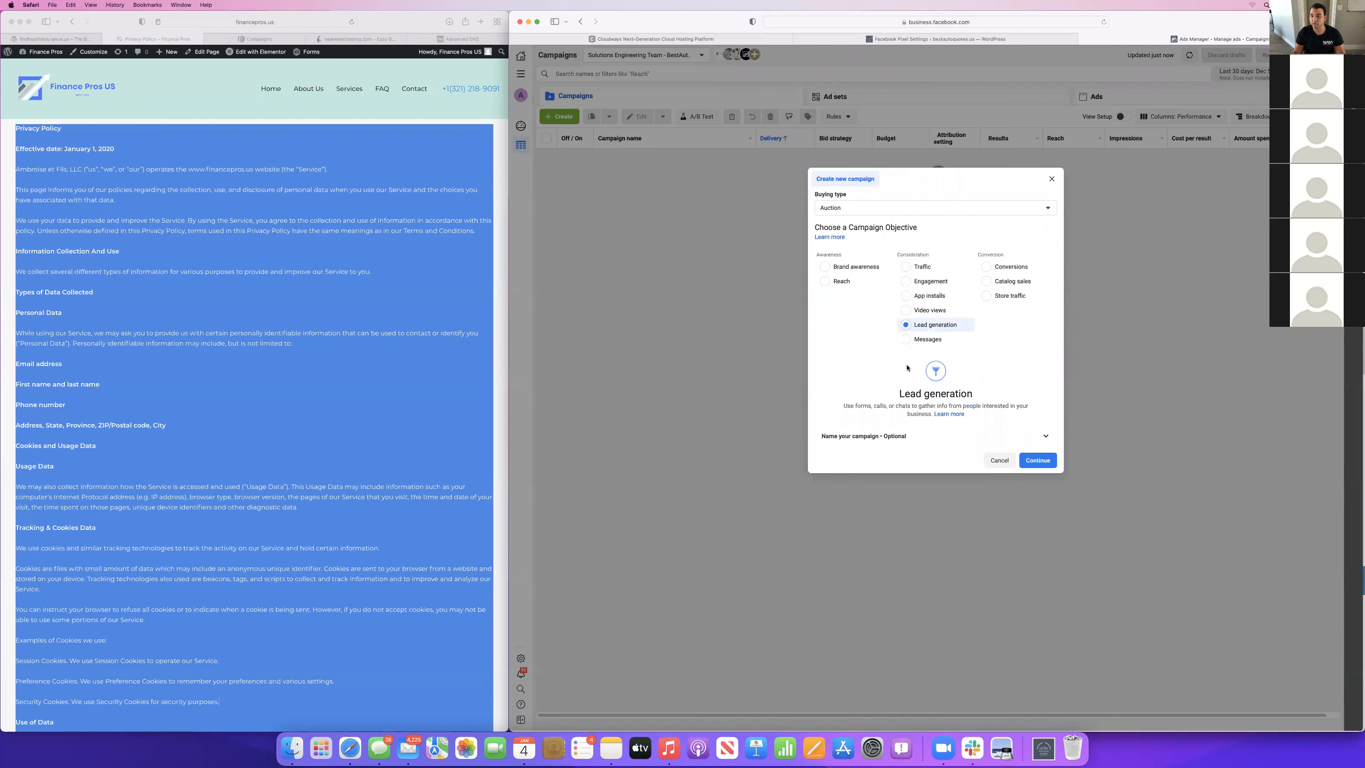
left_click(1041, 438)
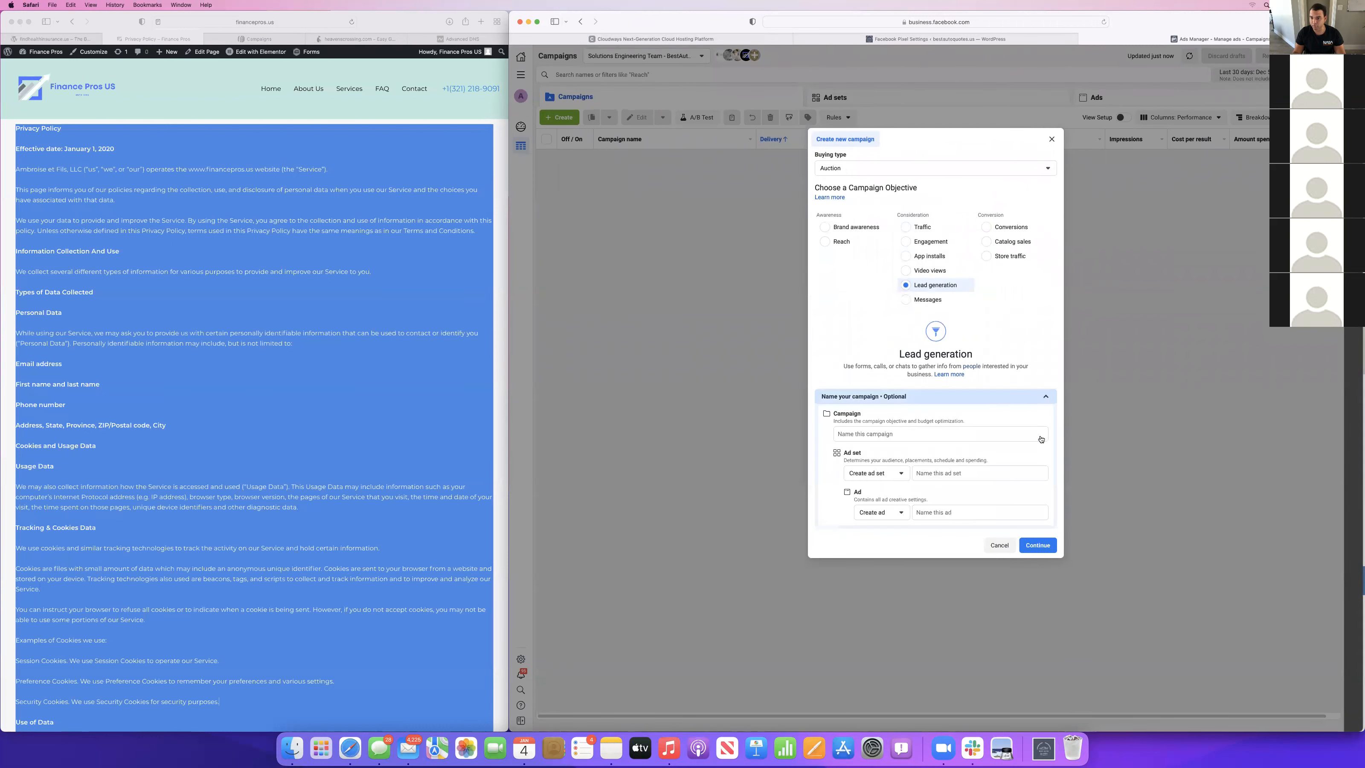
left_click(1036, 545)
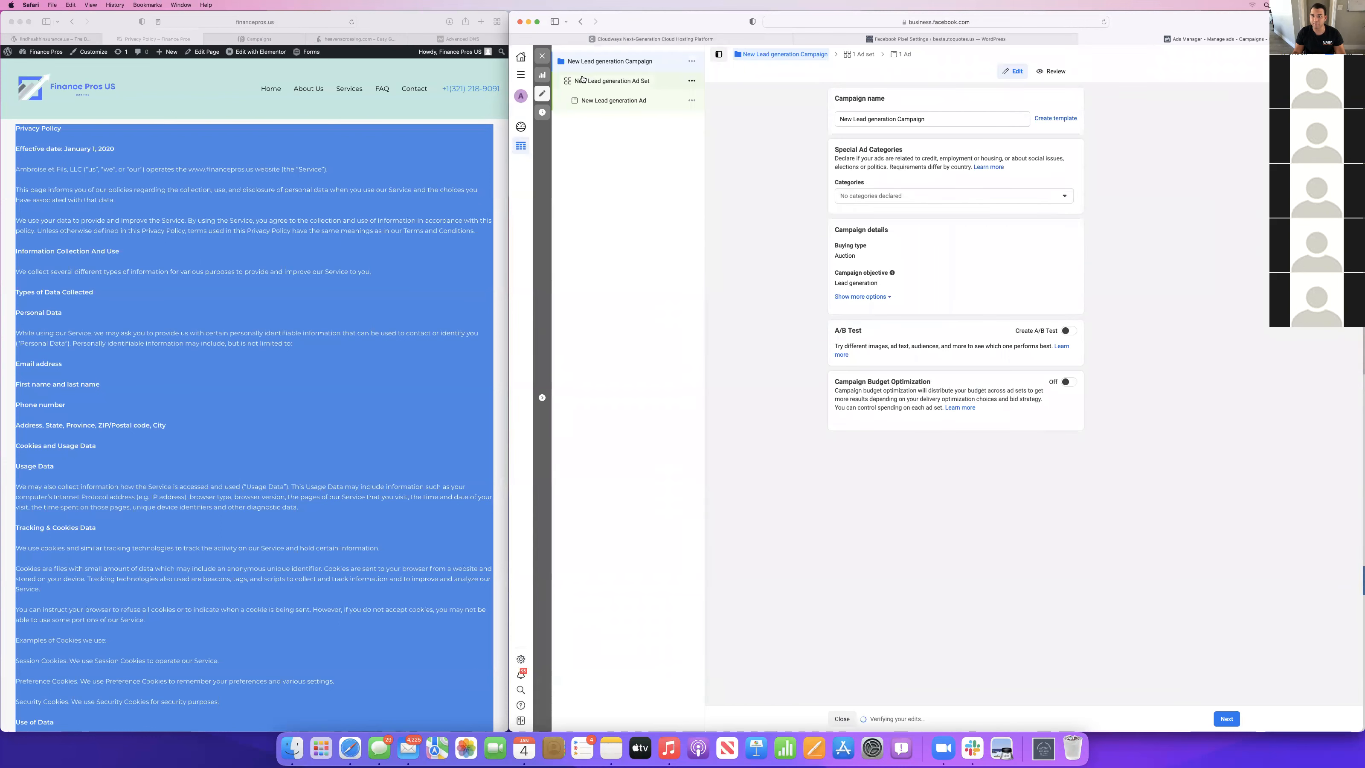
From the lead generation ad set, start a new Facebook Page named "BestAutoQuotes.us".
left_click(583, 79)
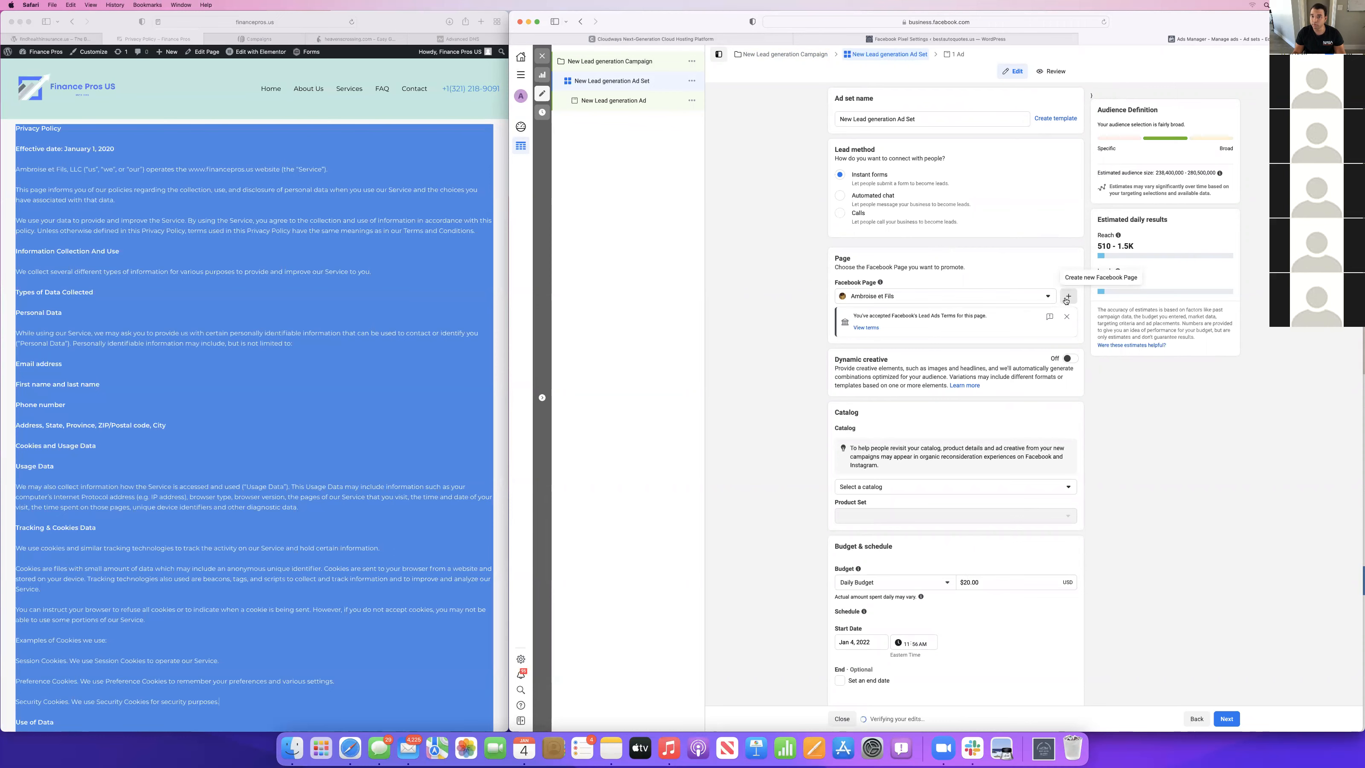
left_click(1067, 297)
type("Best Suto")
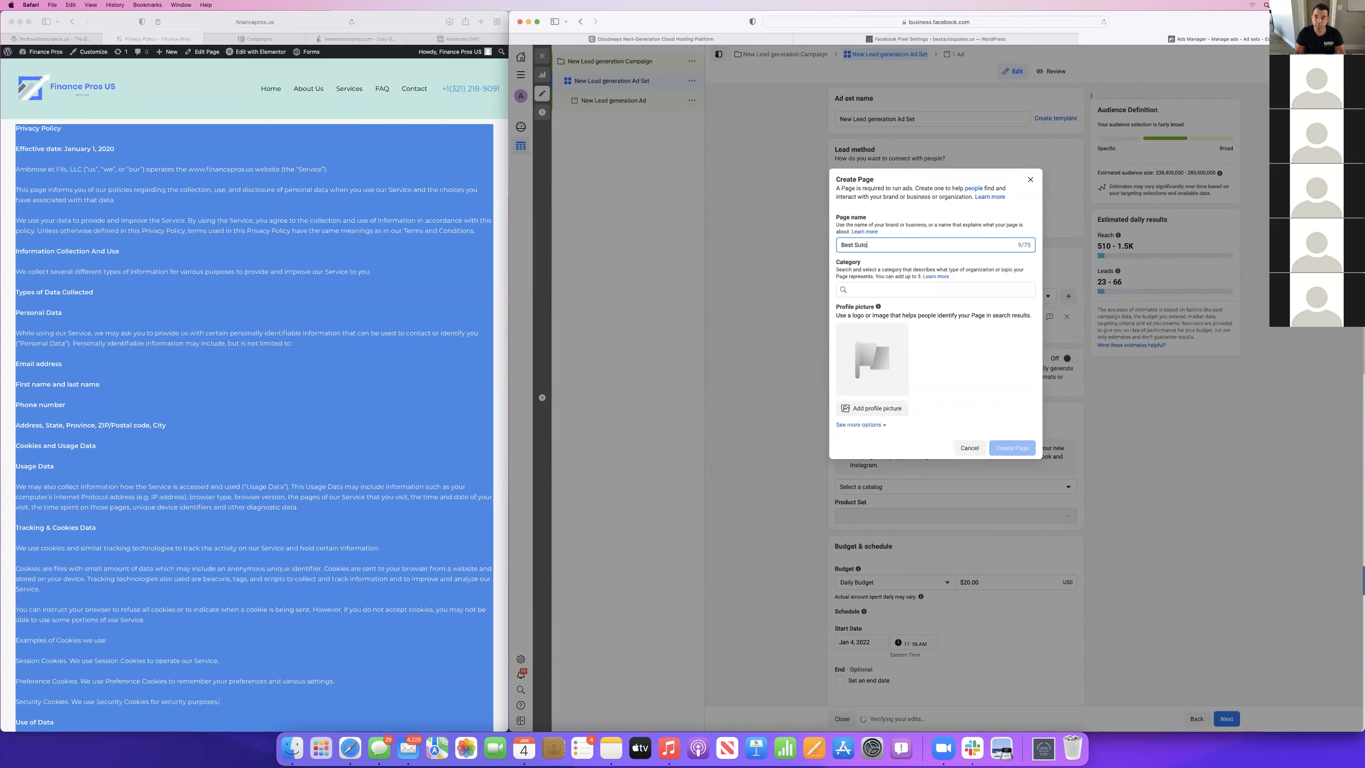
key("BackSpace")
key("BackSpace")
key("BackSpace")
key("BackSpace")
key("BackSpace")
type("AutoQuotes.us")
Search the Page categories for "Automo" and set the new Page's category to Insurance Broker.
left_click(919, 289)
type("auto")
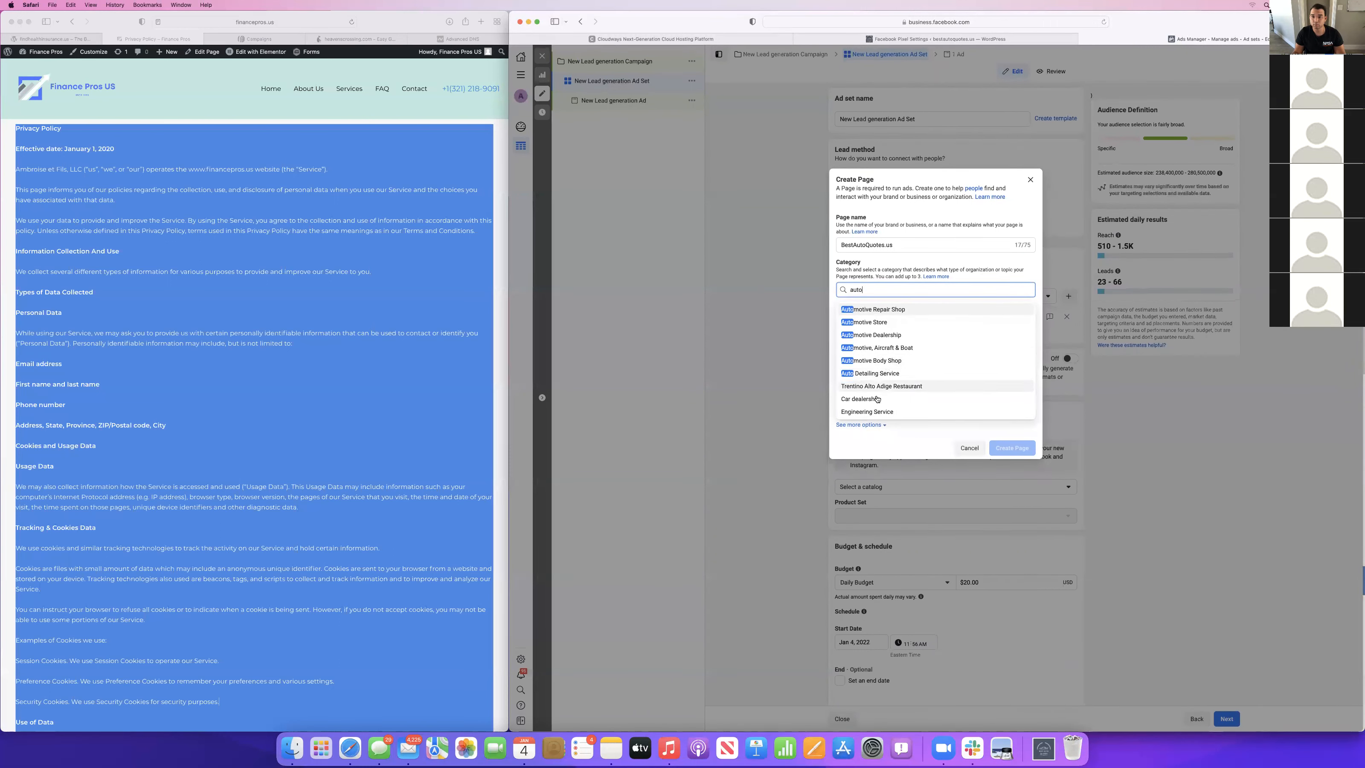
double_click(870, 289)
type("Auto")
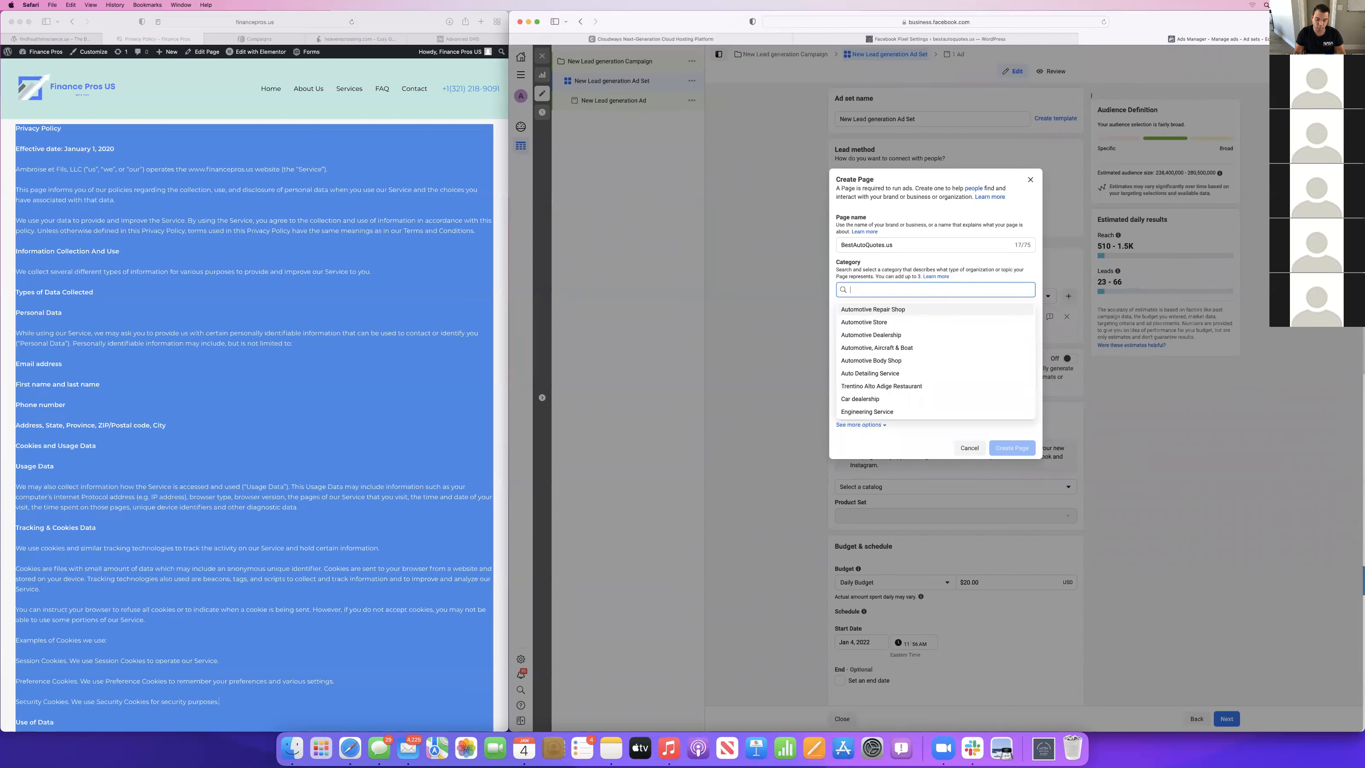
type("mo")
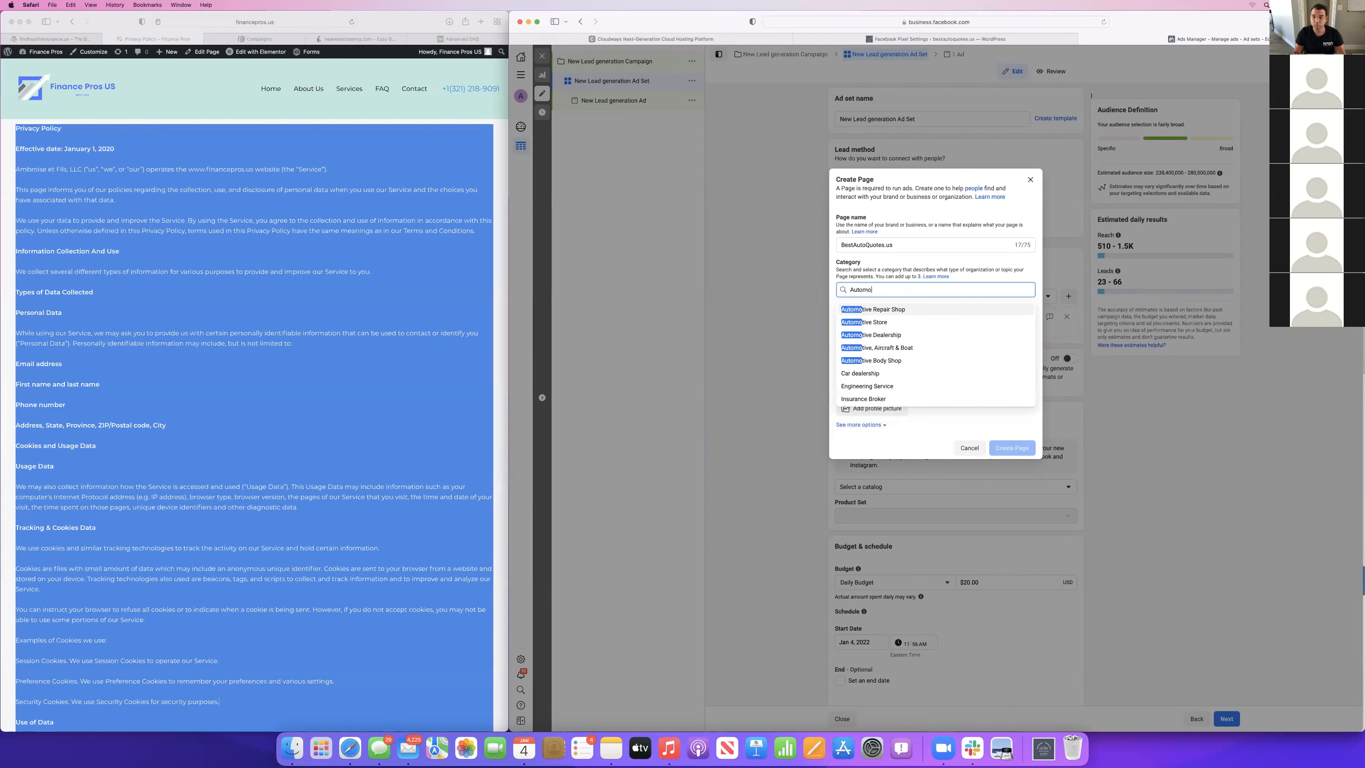
left_click(864, 400)
Upload the Dark Grey & Silver logo image from Downloads as the profile picture and try to create the Page.
left_click(884, 379)
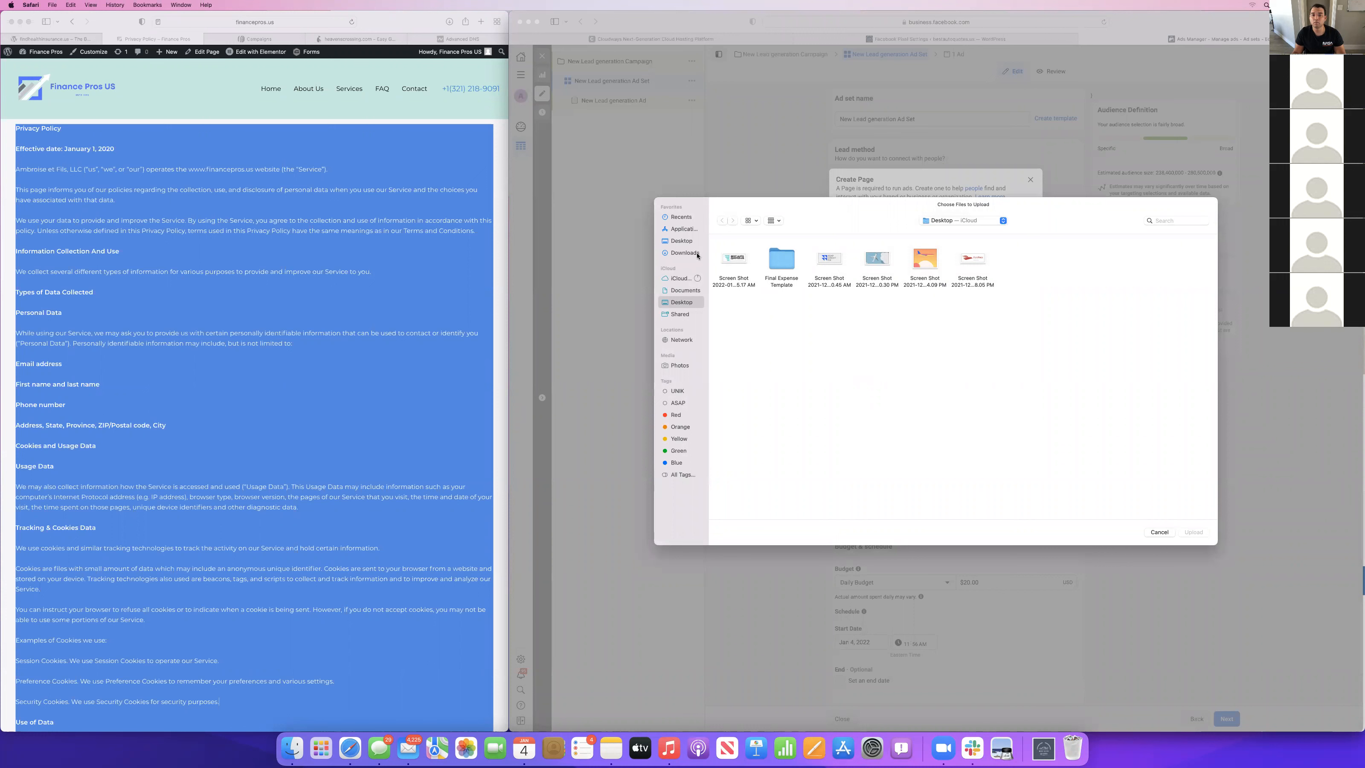
left_click(684, 252)
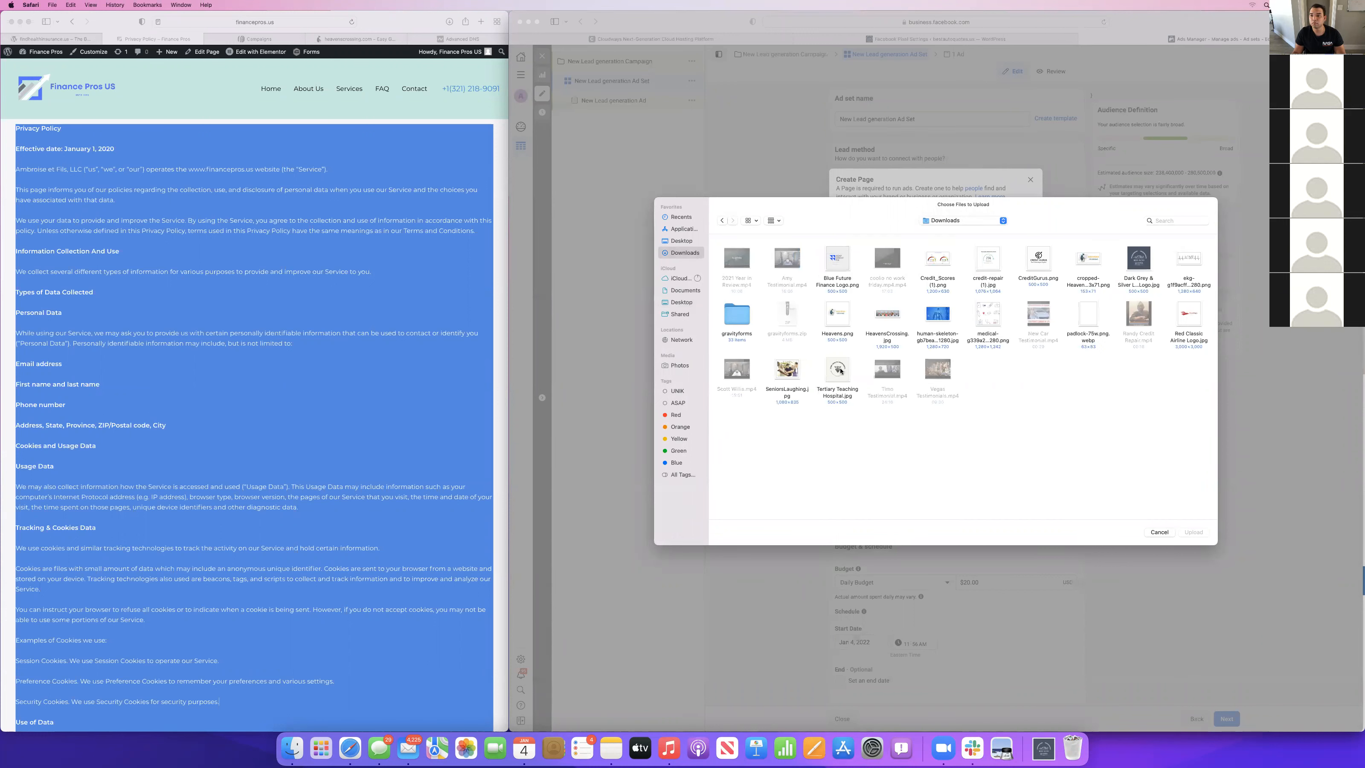
left_click(1151, 267)
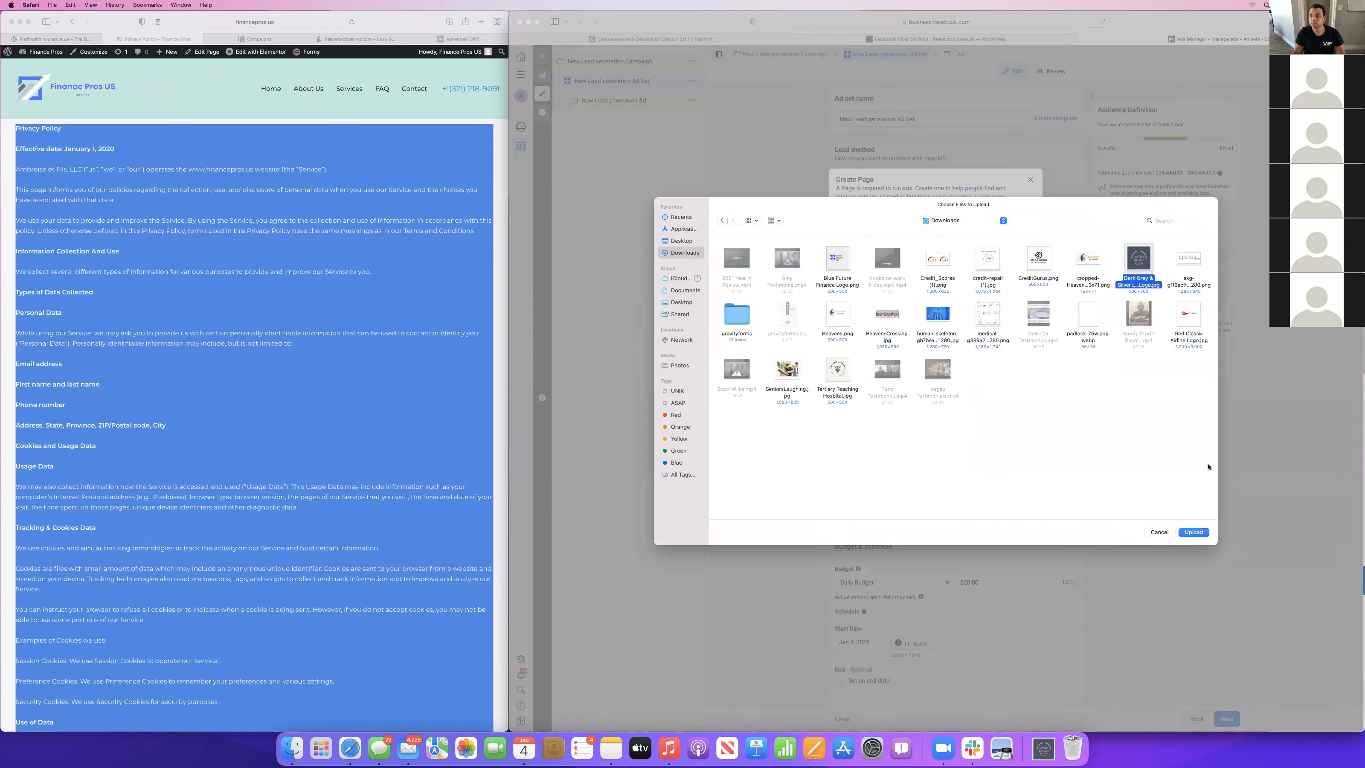
left_click(1194, 532)
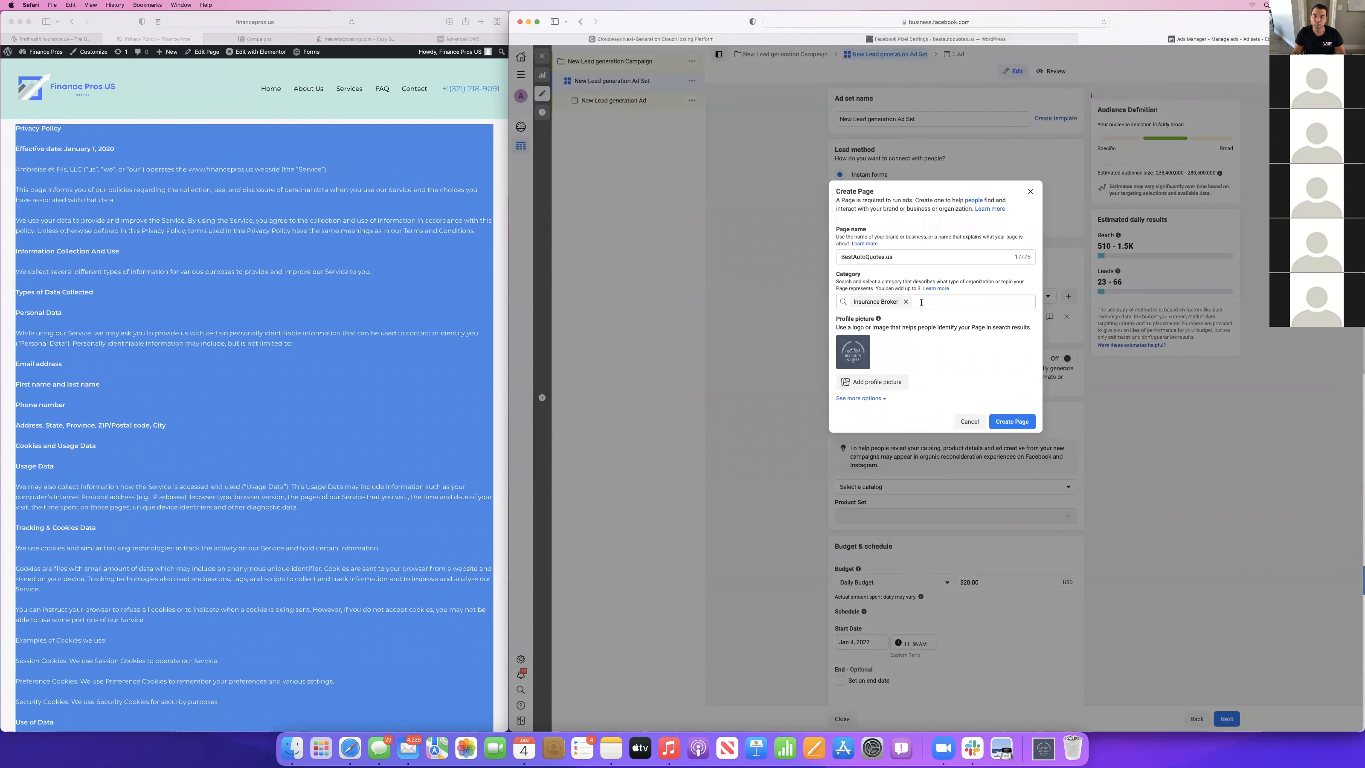
left_click(1019, 425)
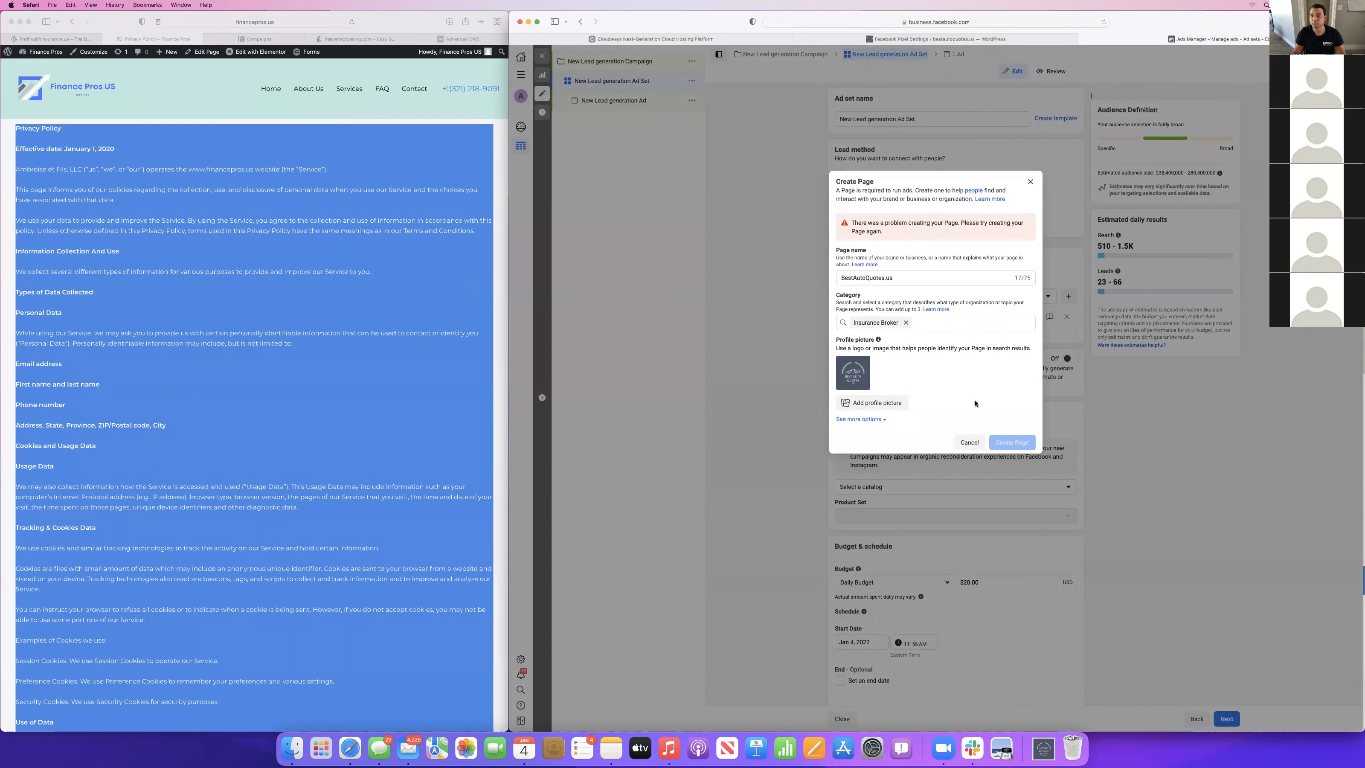
Add the description "The best auto insurance rates in the industry" to the new Page.
left_click(927, 323)
left_click(847, 225)
left_click(859, 418)
left_click(871, 444)
type("The Best Auto")
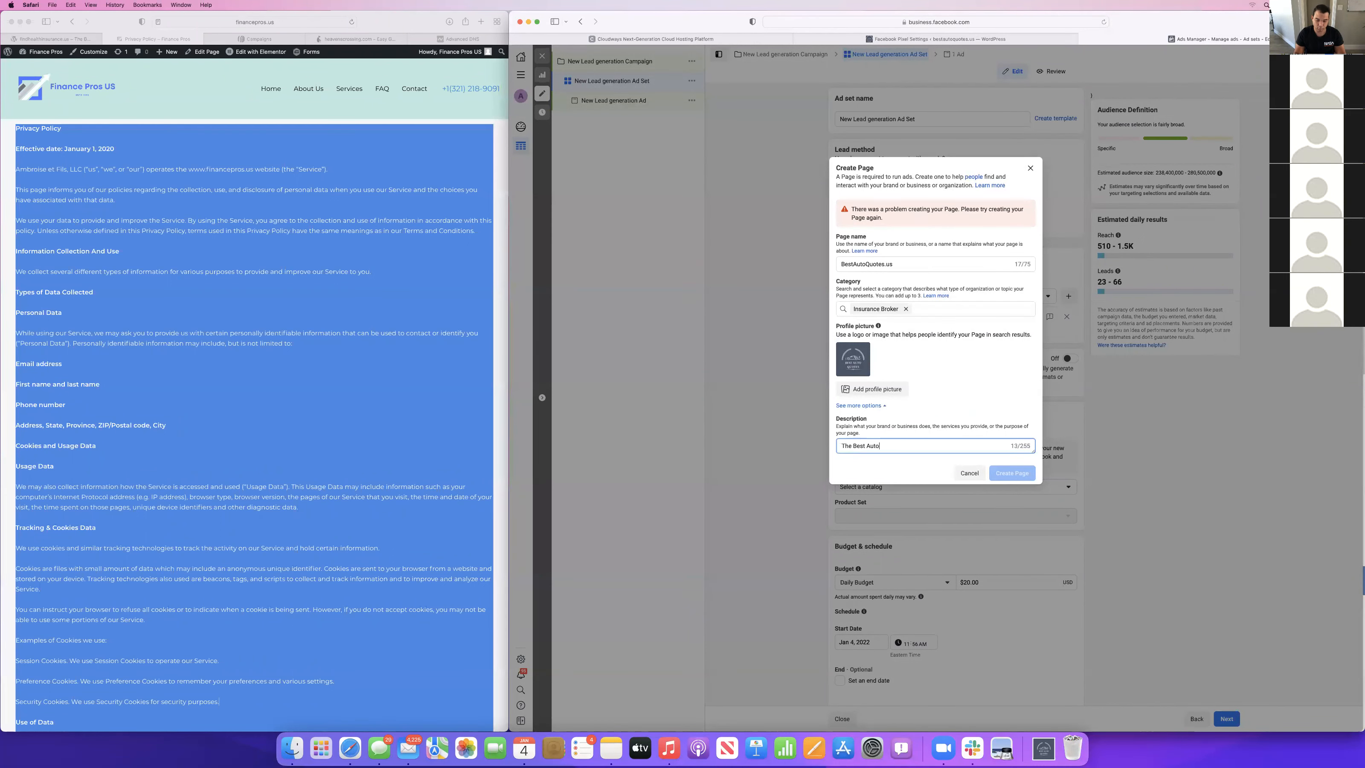
type(" Insurance Rates in The")
key("BackSpace")
key("BackSpace")
key("BackSpace")
key("BackSpace")
key("super+BackSpace")
type("The best au")
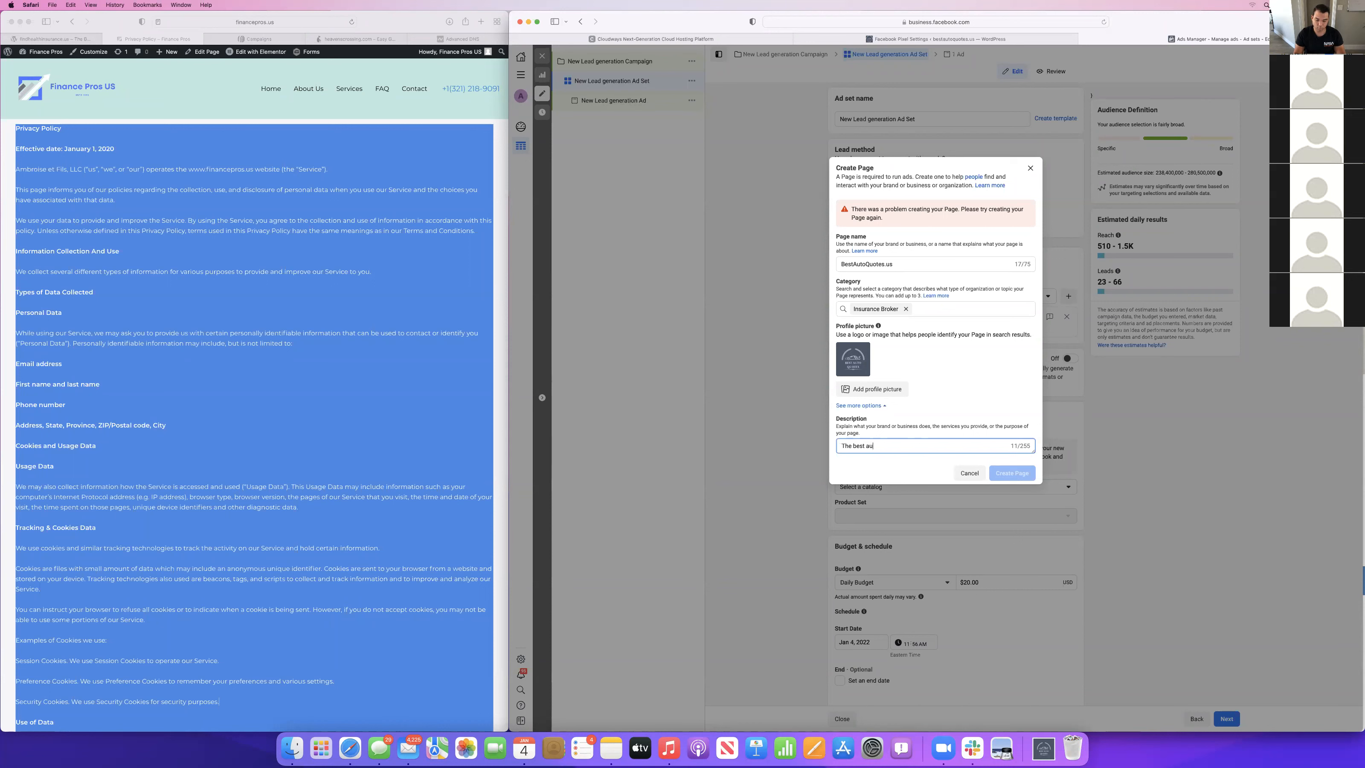
type("to insurance")
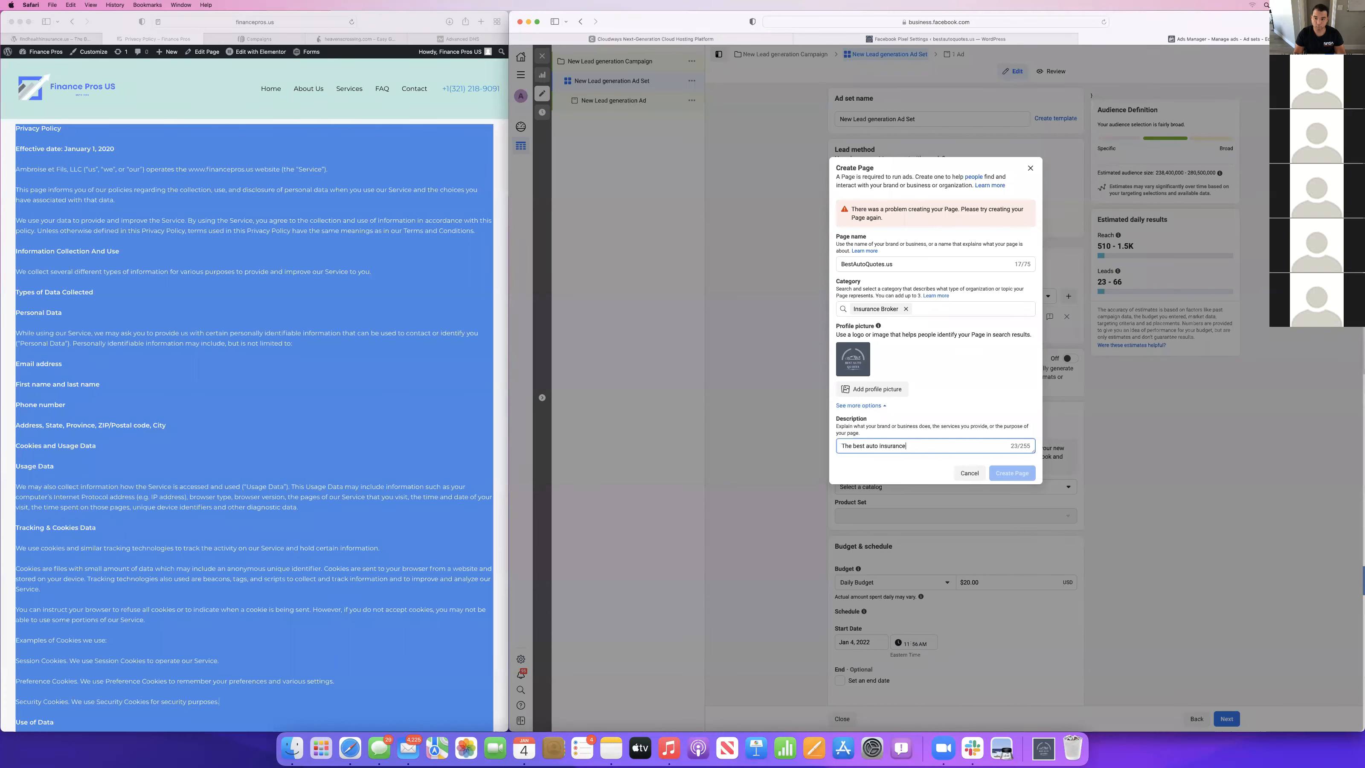
type(" rates I the industry")
left_click(969, 431)
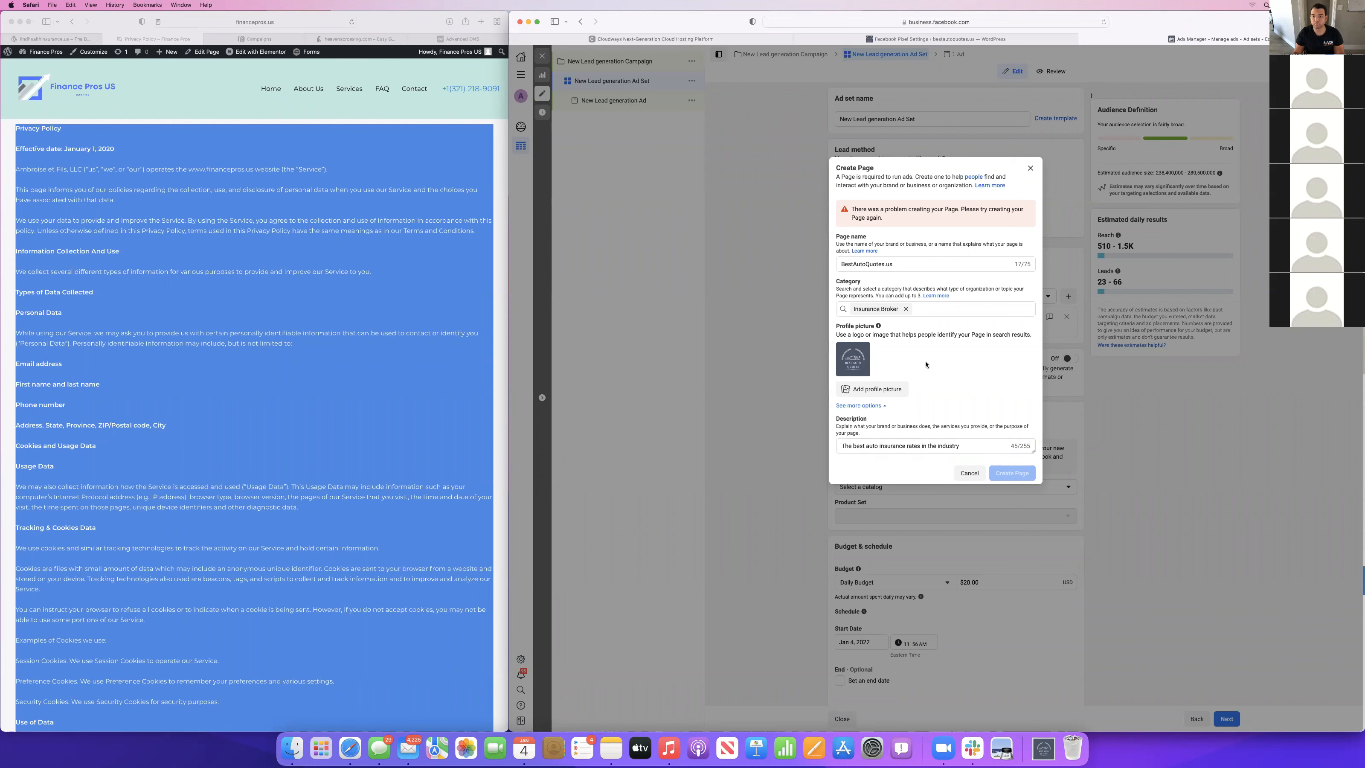
Replace the Page's category with Insurance Agent, then discard the Page draft.
left_click(906, 308)
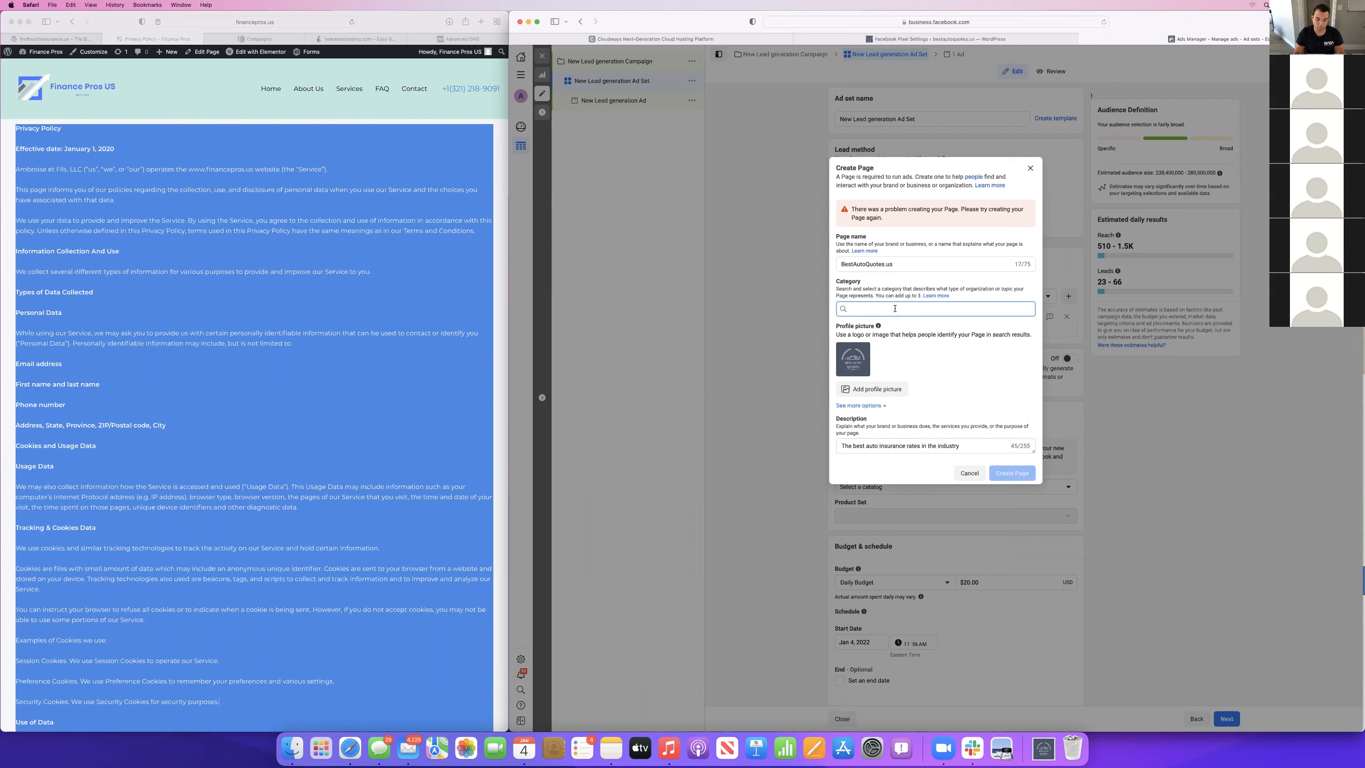
type("insurance")
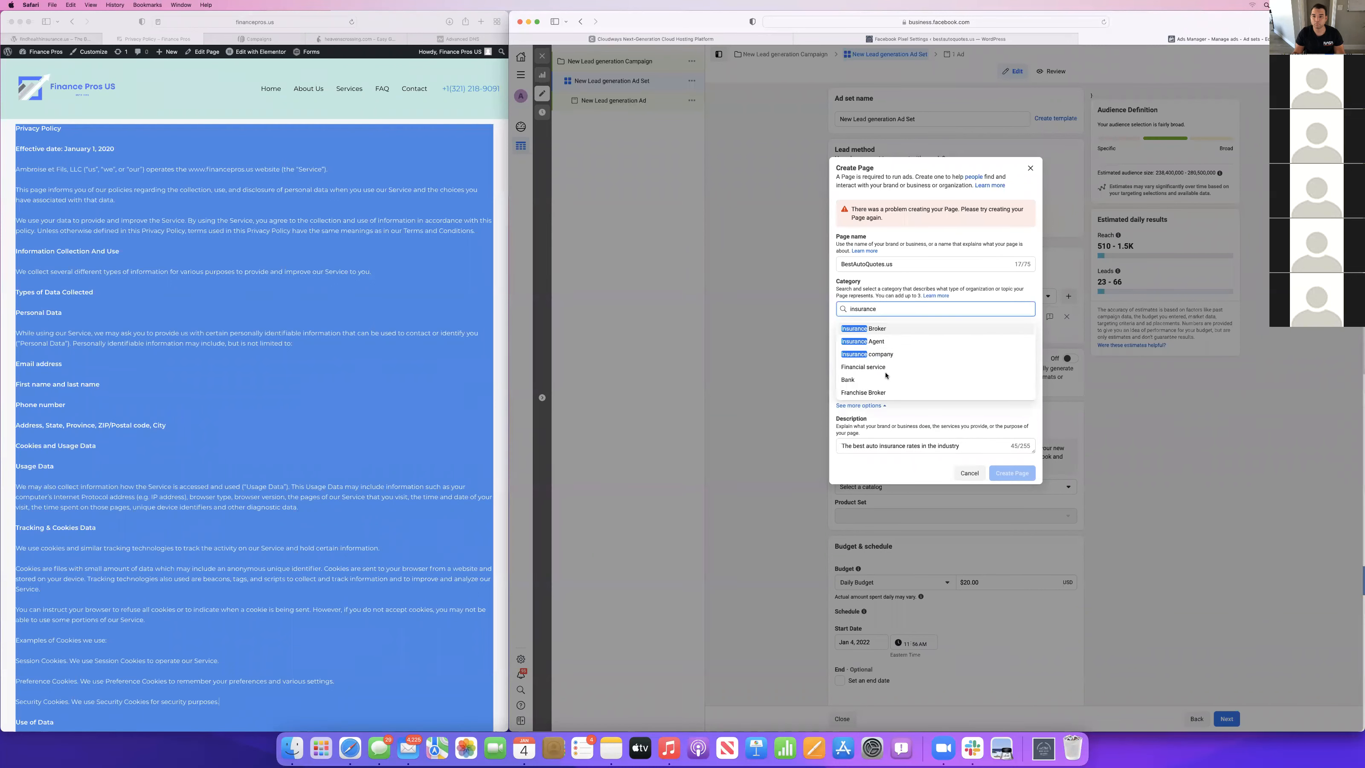
left_click(876, 342)
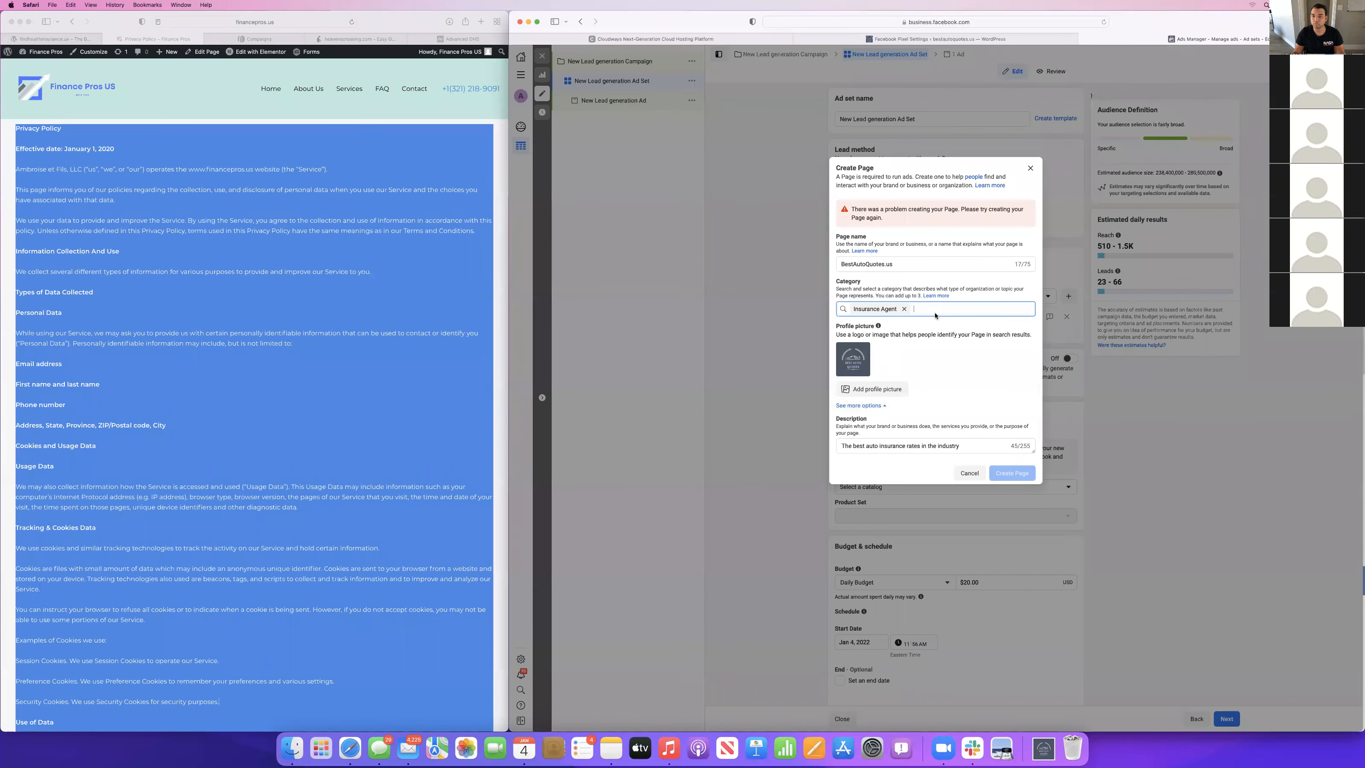
left_click(977, 411)
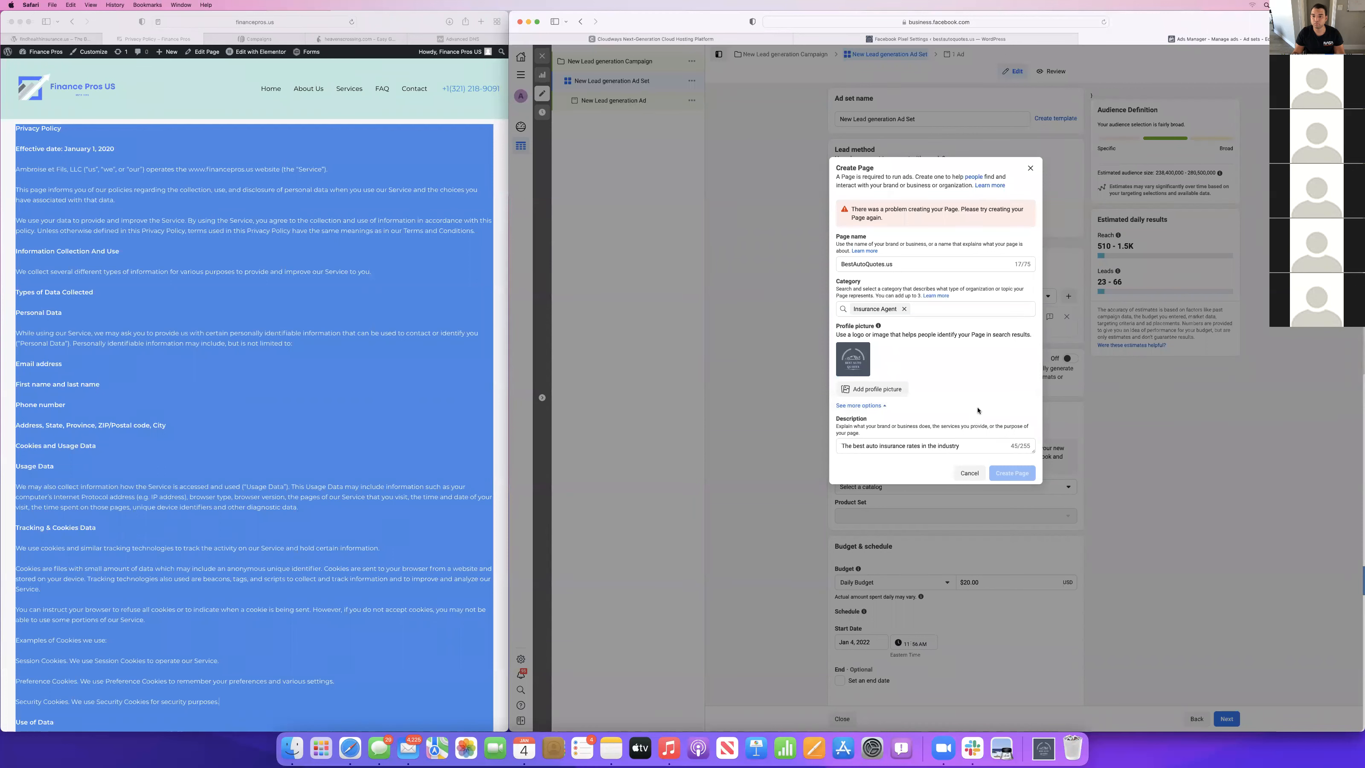
left_click(915, 265)
left_click(924, 361)
left_click(1028, 168)
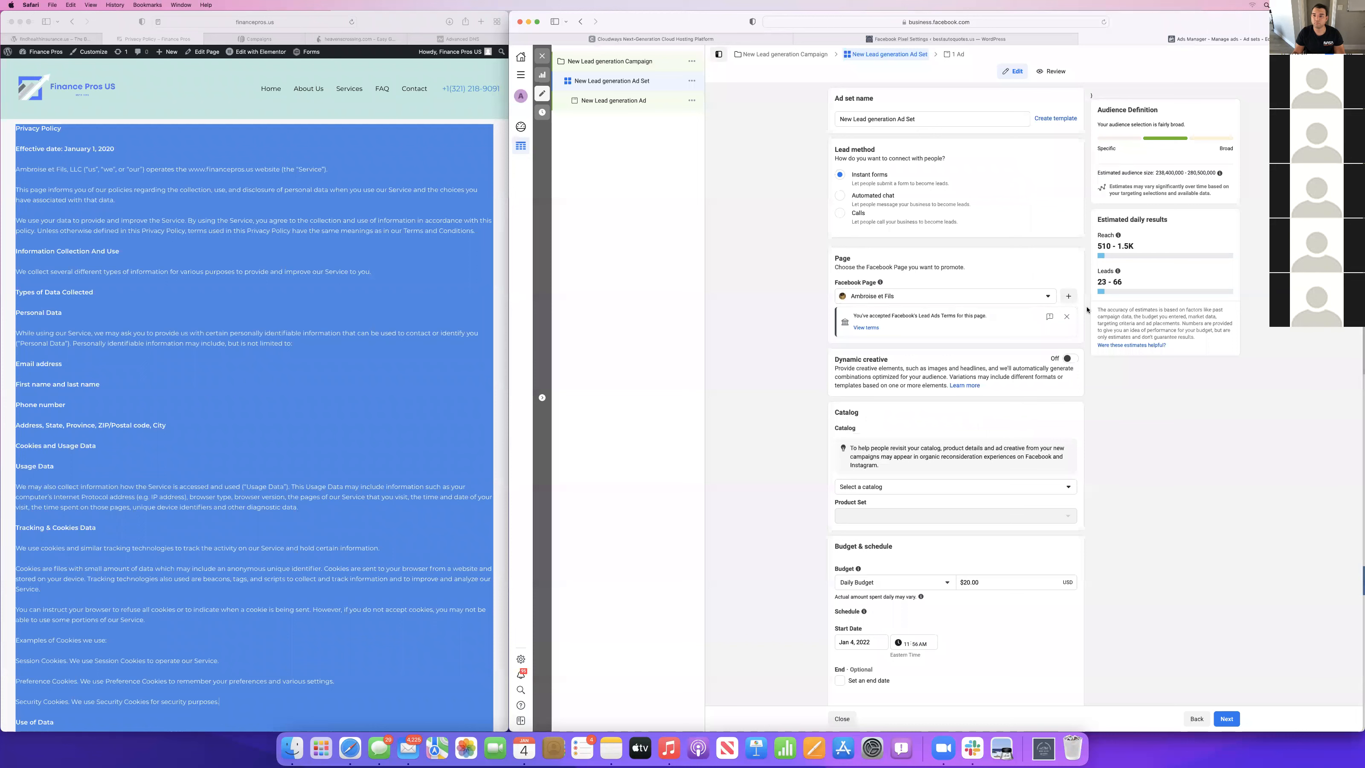
Start another new Page from the ad set, named "BestAutoQuotes", with the category Insurance Agent.
left_click(1068, 296)
left_click(862, 245)
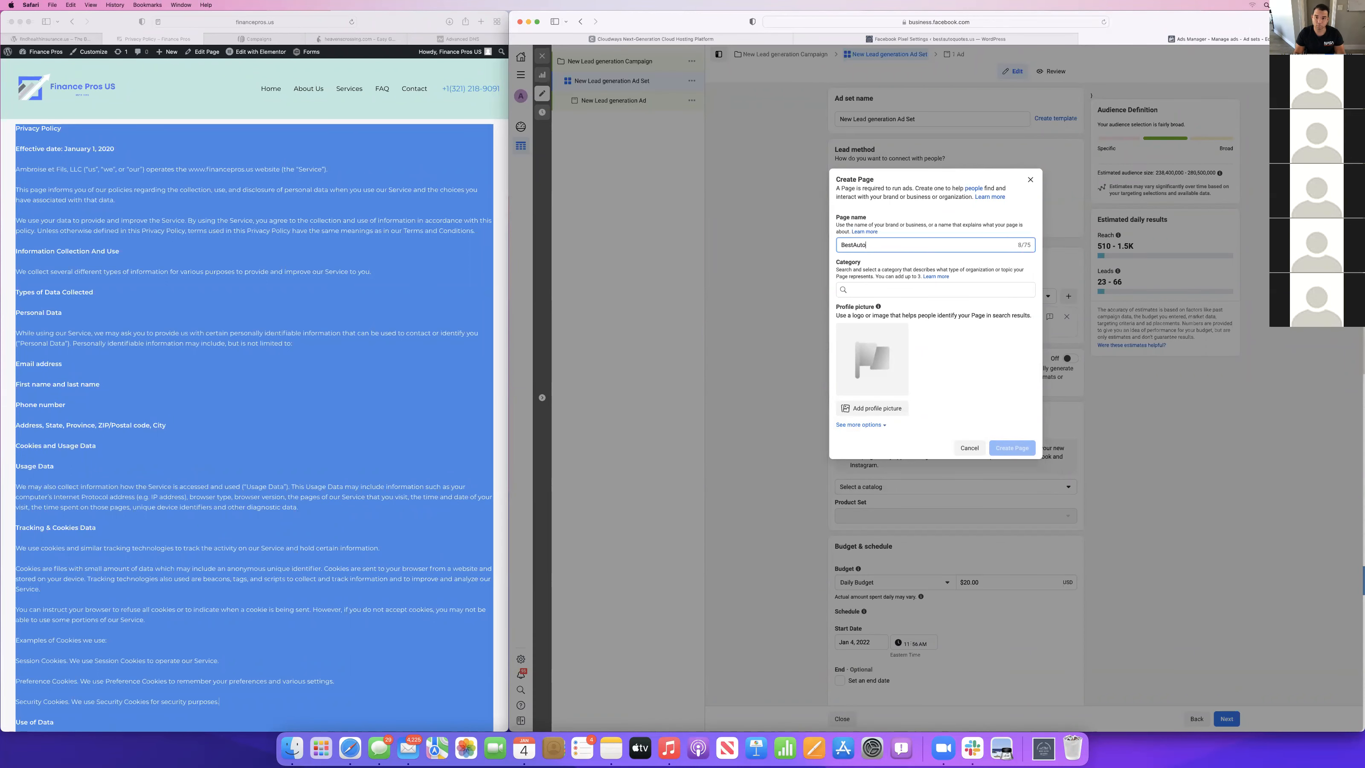
type("BestAutoQuote")
left_click(856, 296)
type("insur")
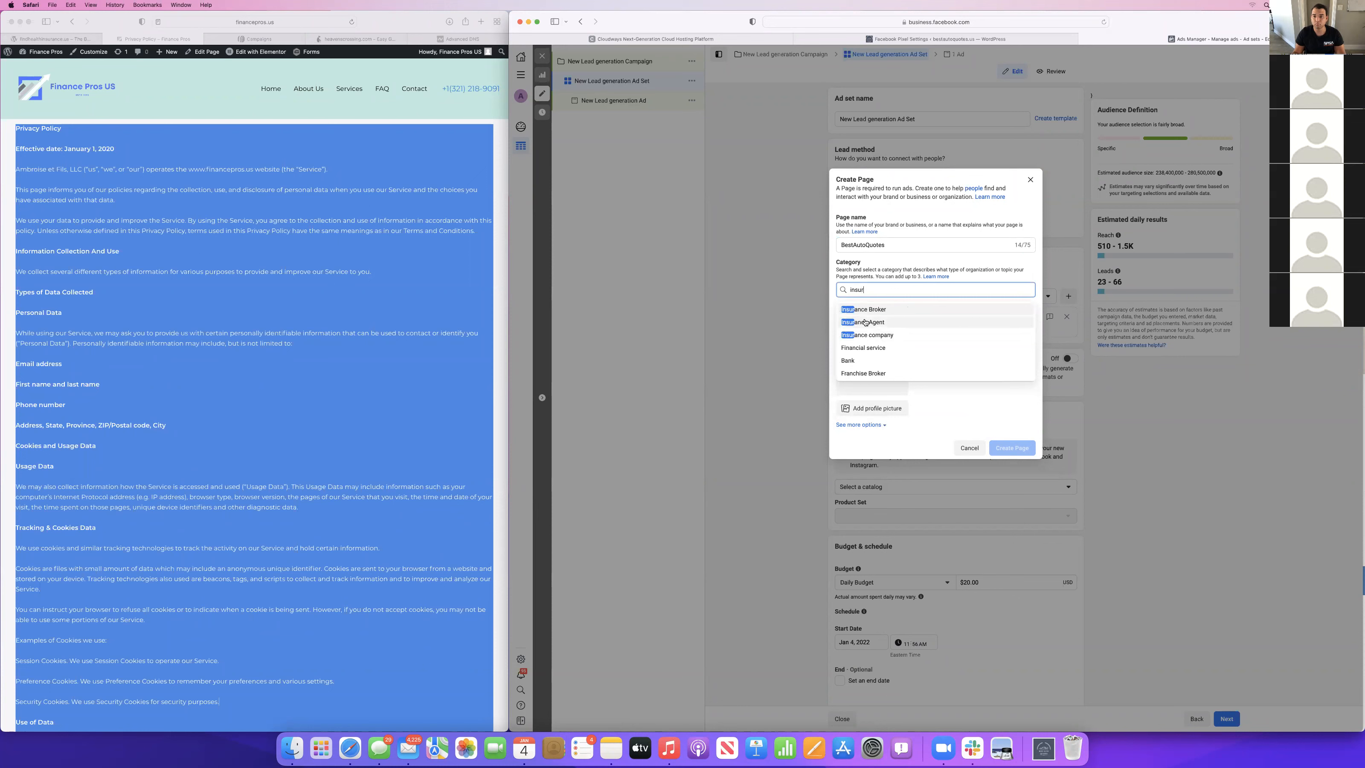
left_click(865, 325)
left_click(869, 367)
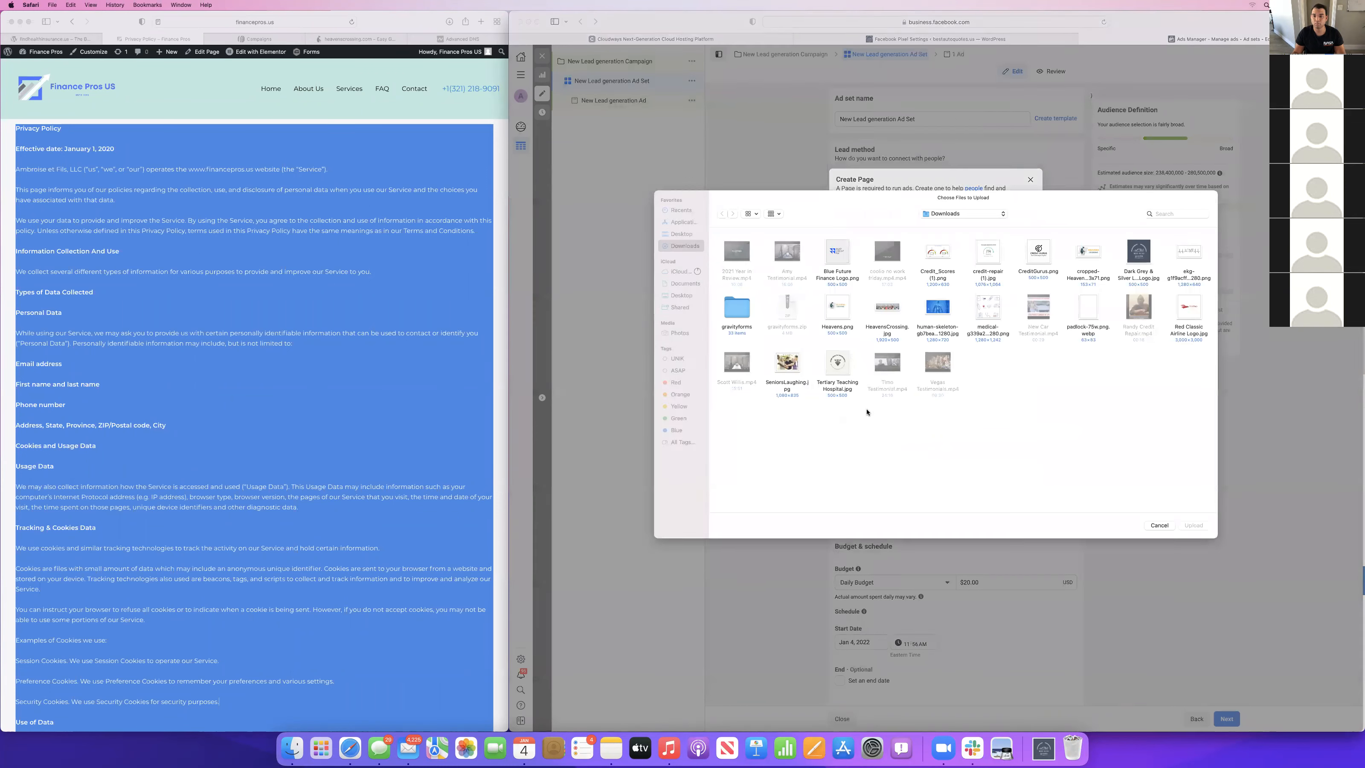
left_click(1143, 259)
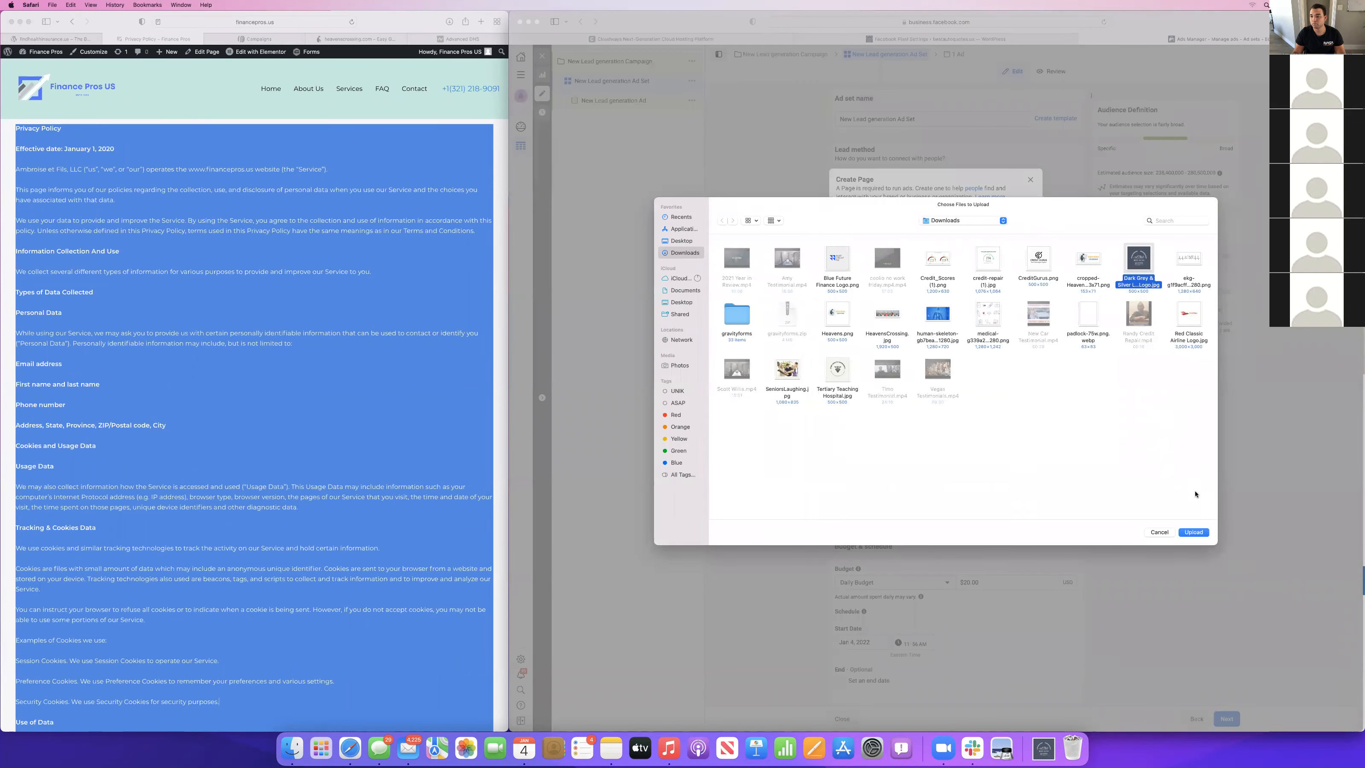
left_click(1193, 532)
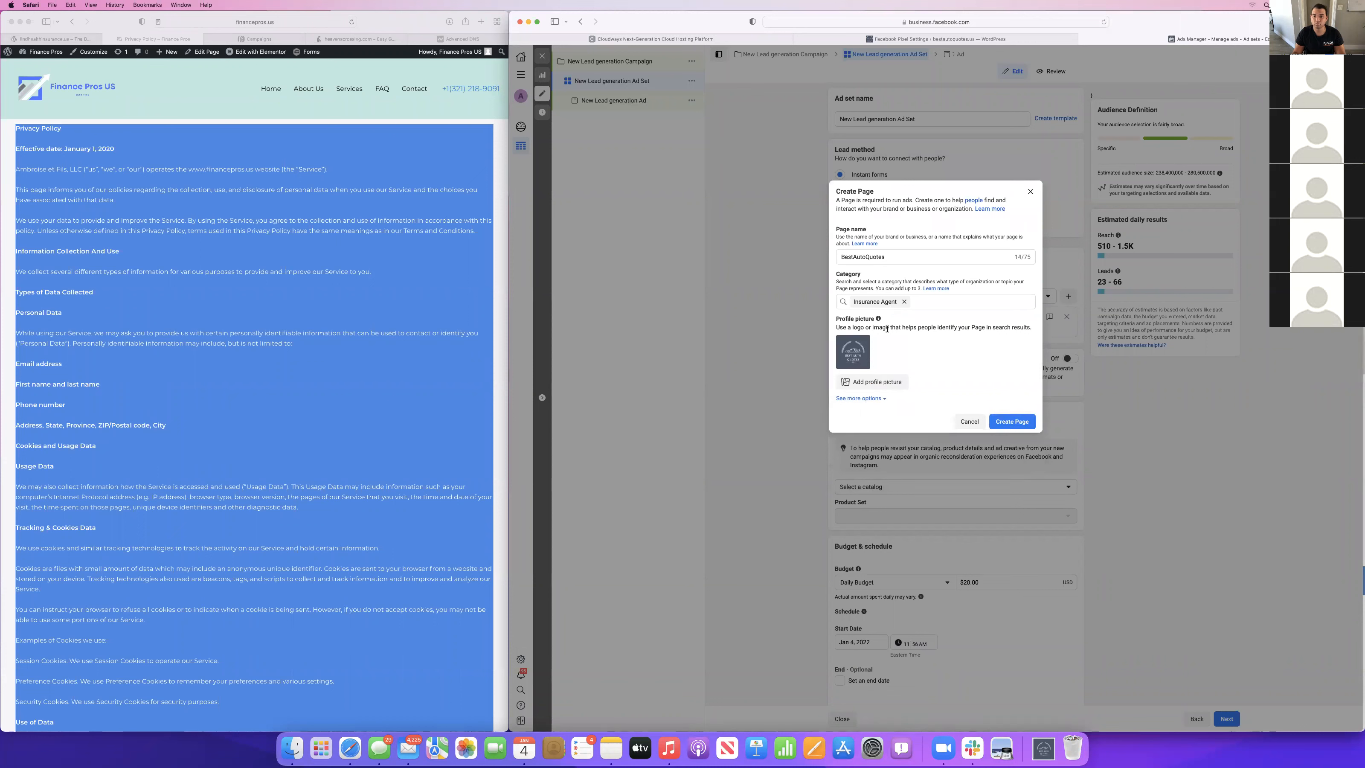
Describe the Page as "The best auto insurance rates in the industry", try to create it, and close the Page form.
left_click(860, 398)
left_click(881, 425)
type("The best rates in the industry")
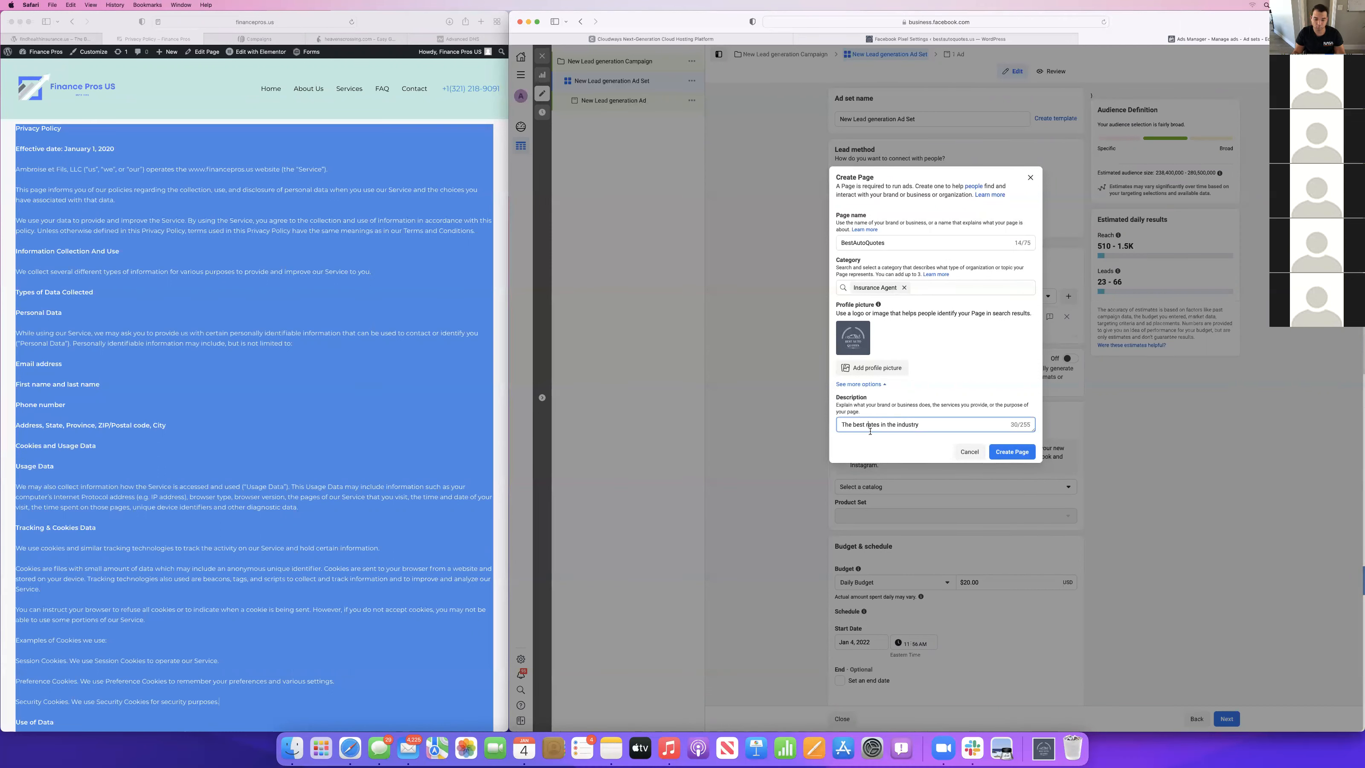
type("auto insurance")
left_click(1013, 452)
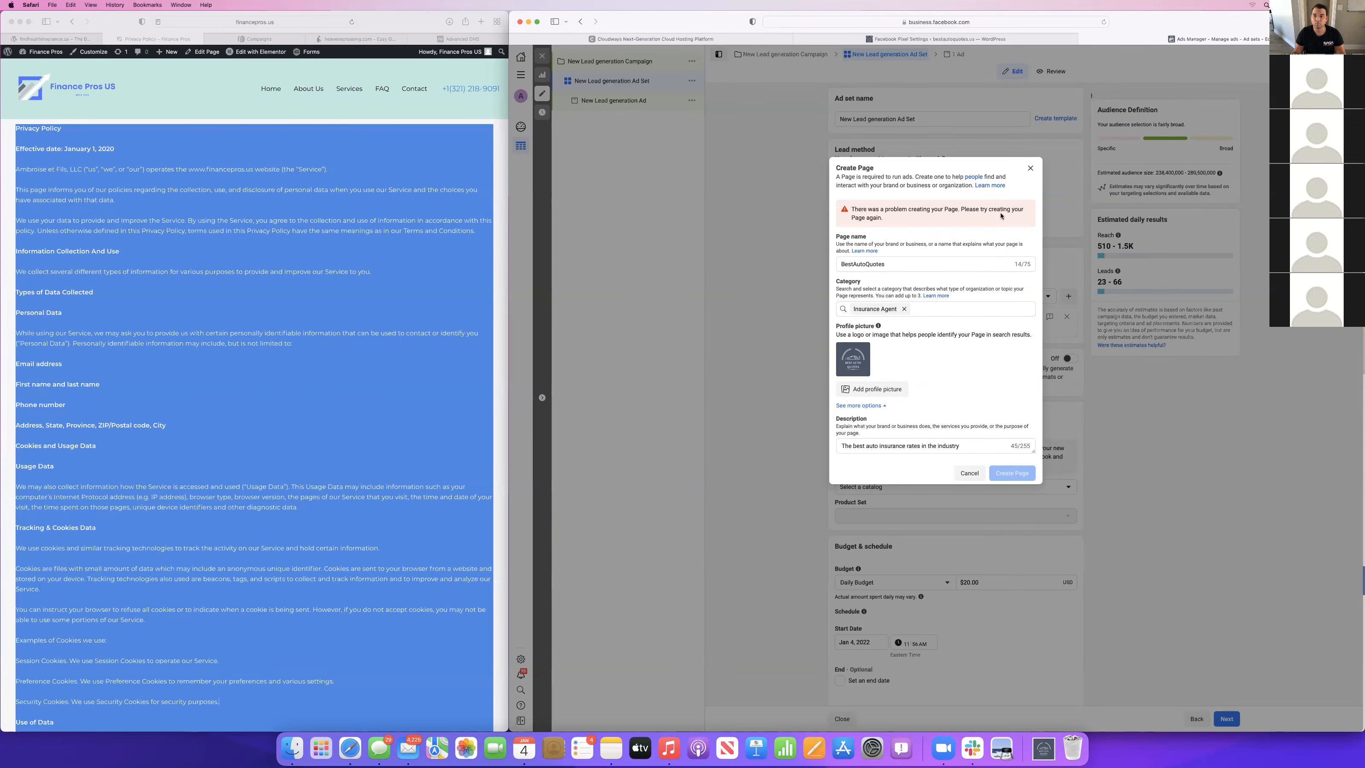
left_click(1030, 167)
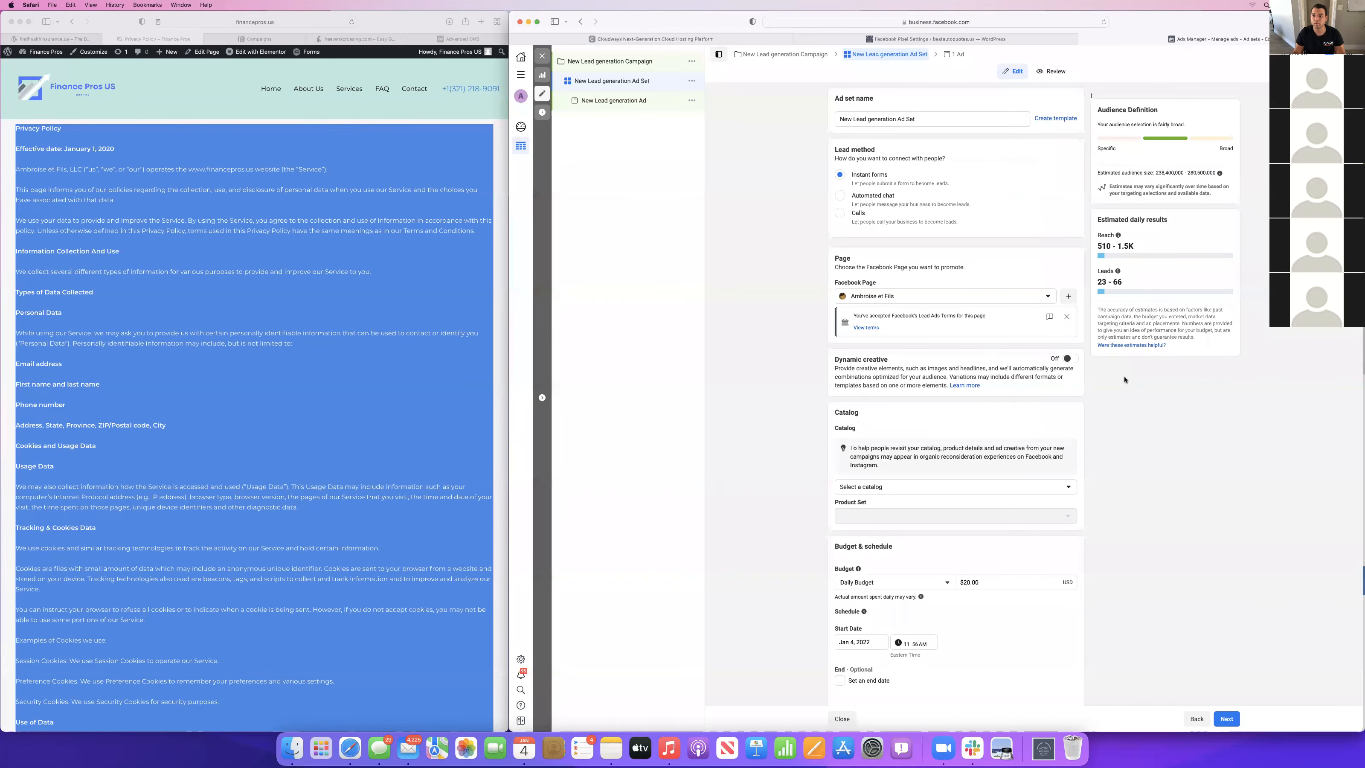
Start the "BestAutoQuotes" Page once more, searching the categories for "business" and choosing Insurance Agent.
left_click(1067, 316)
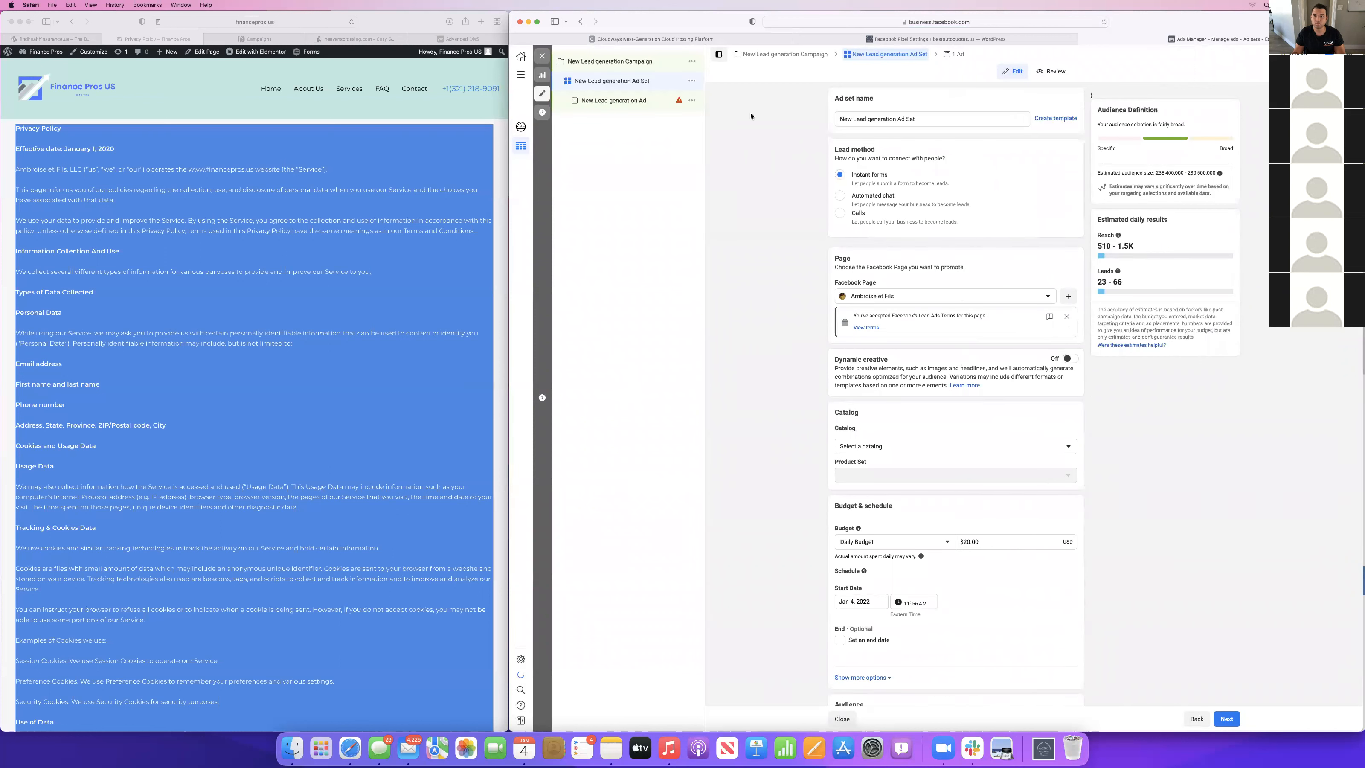
left_click(1067, 297)
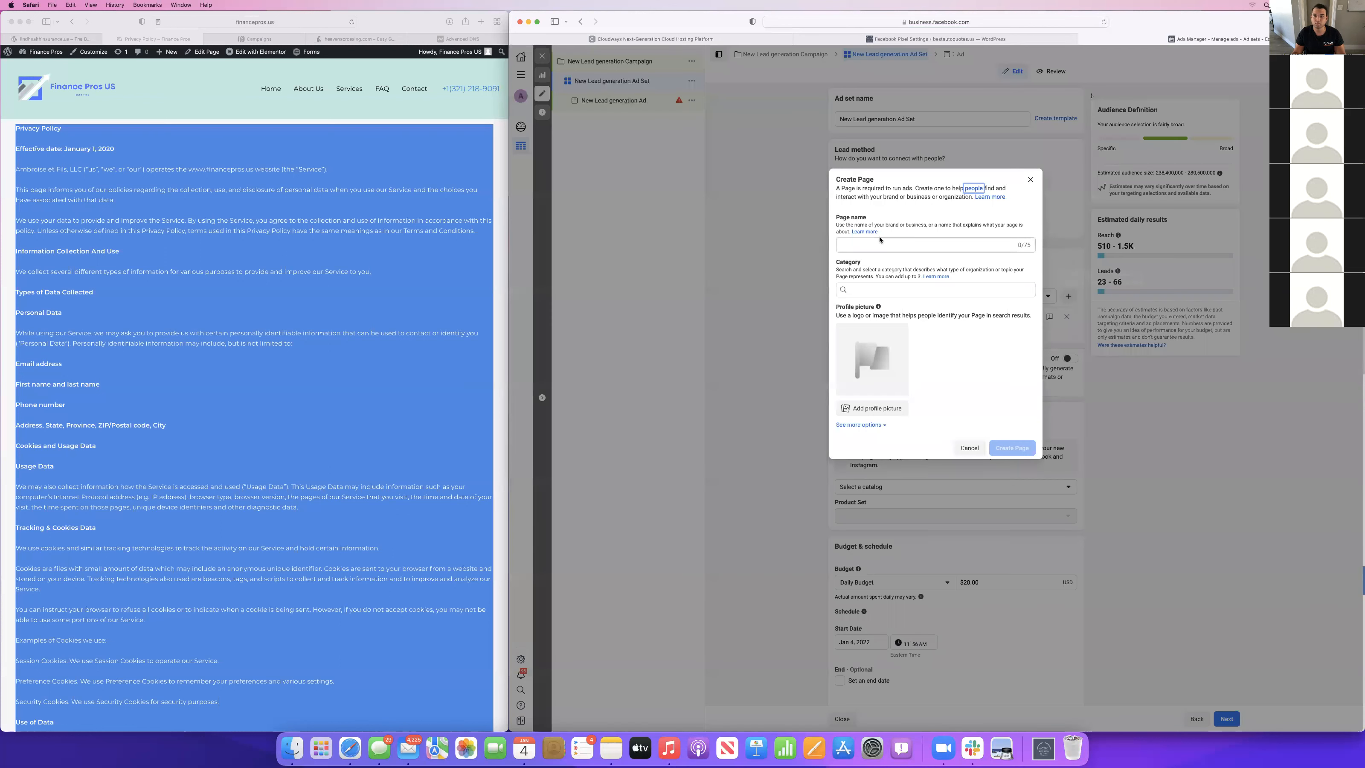
left_click(870, 243)
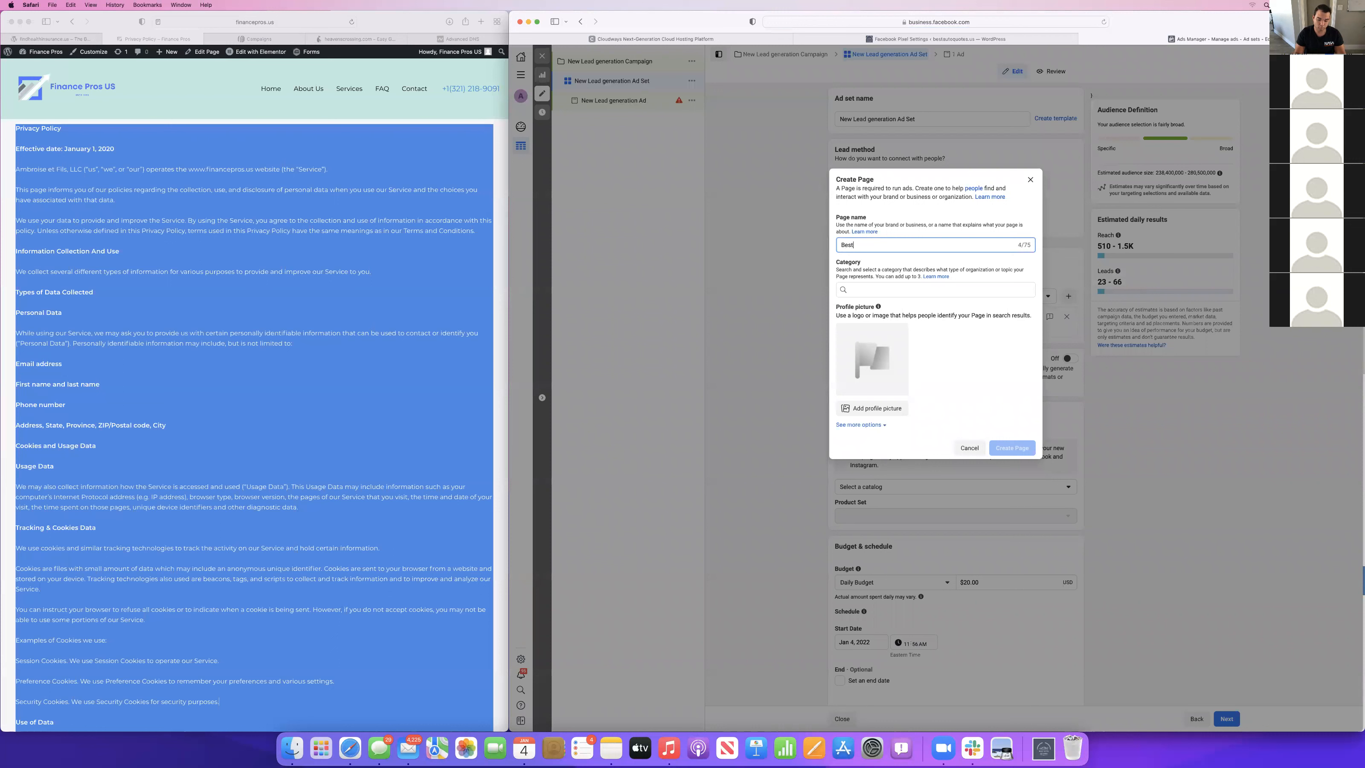
type("BestAutoQuotes")
left_click(871, 289)
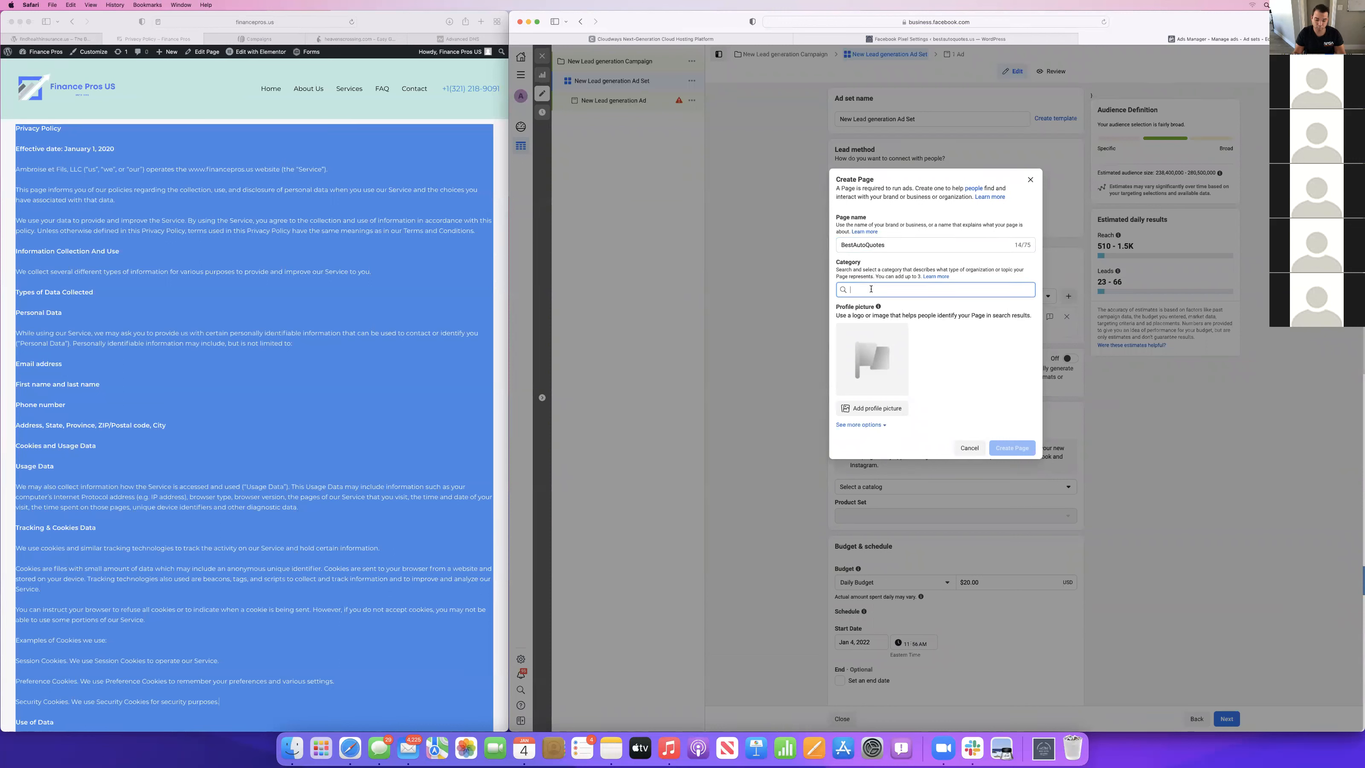
type("u")
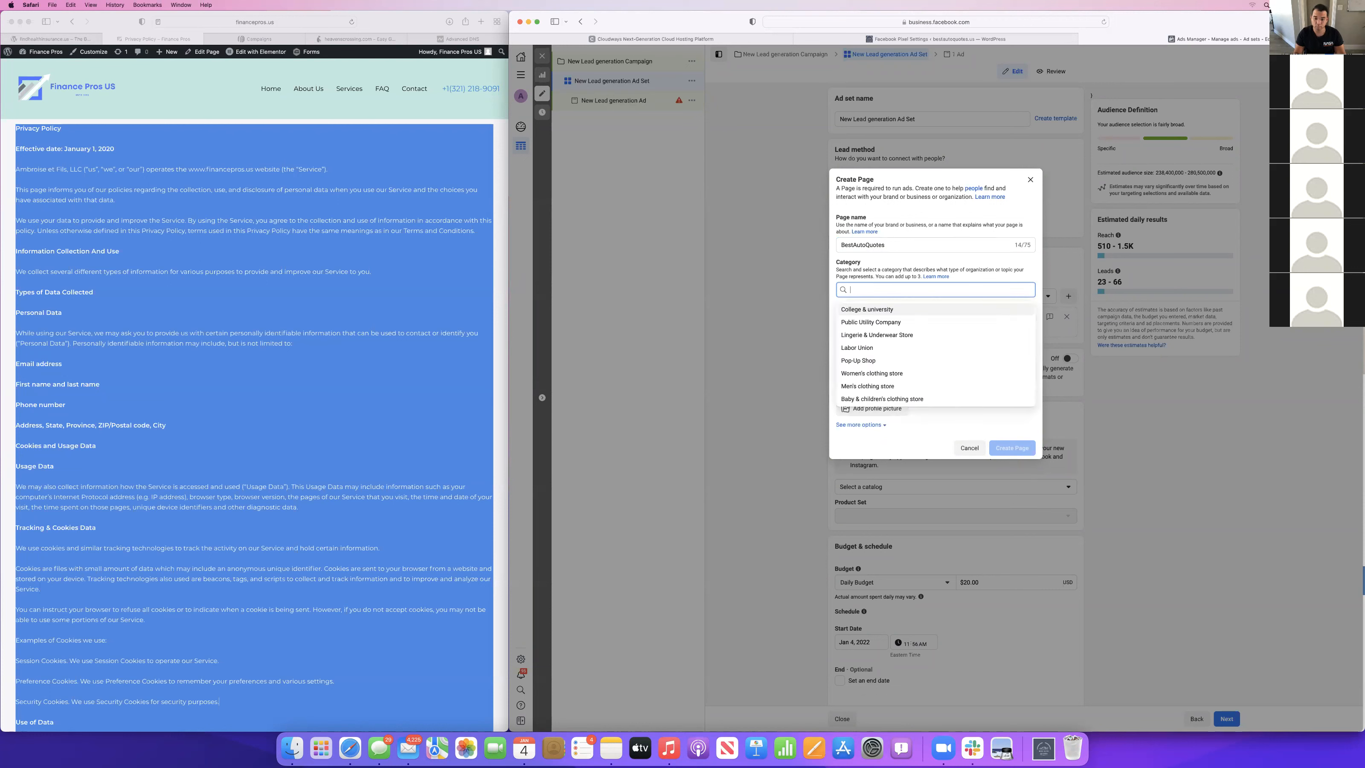
type("business")
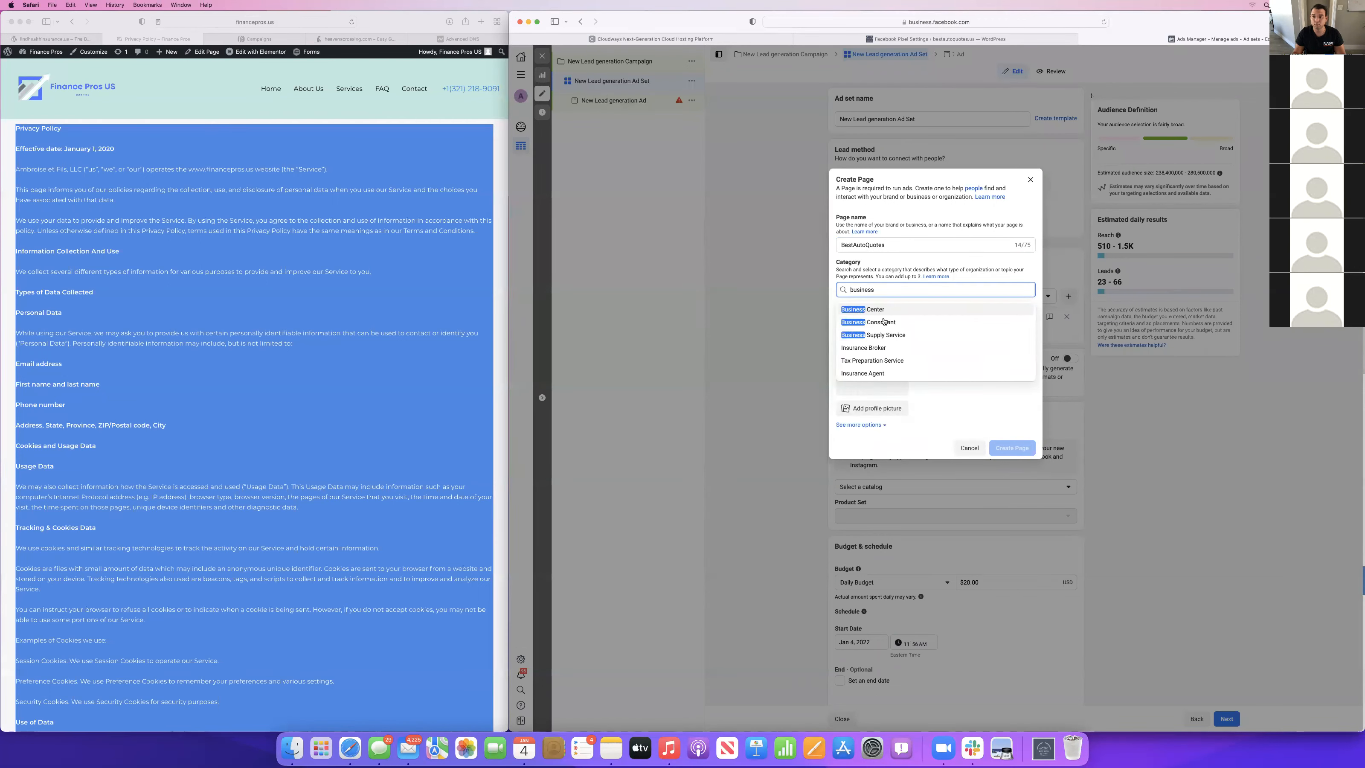
left_click(868, 373)
Add the Dark Grey & Silver logo again, try to create the Page without a description, and close the form.
left_click(865, 359)
left_click(1129, 269)
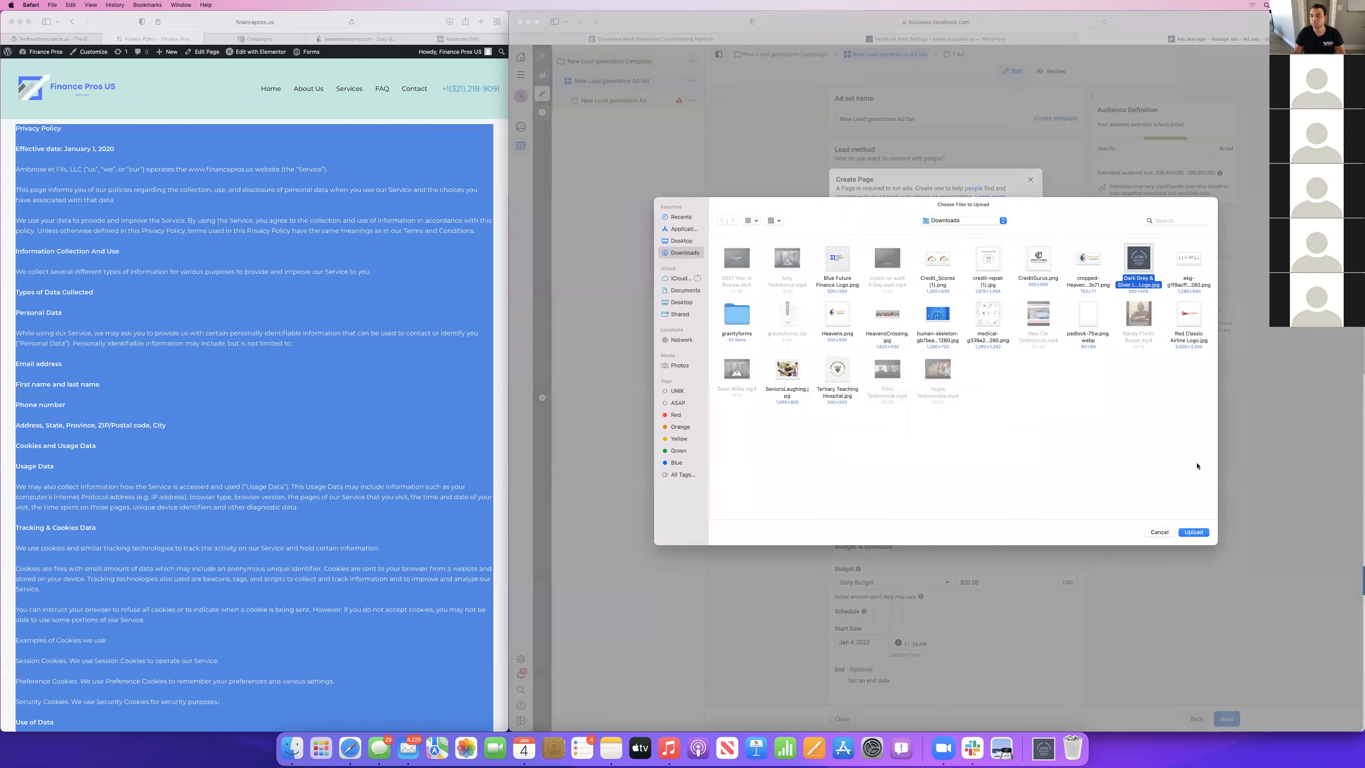
left_click(1192, 531)
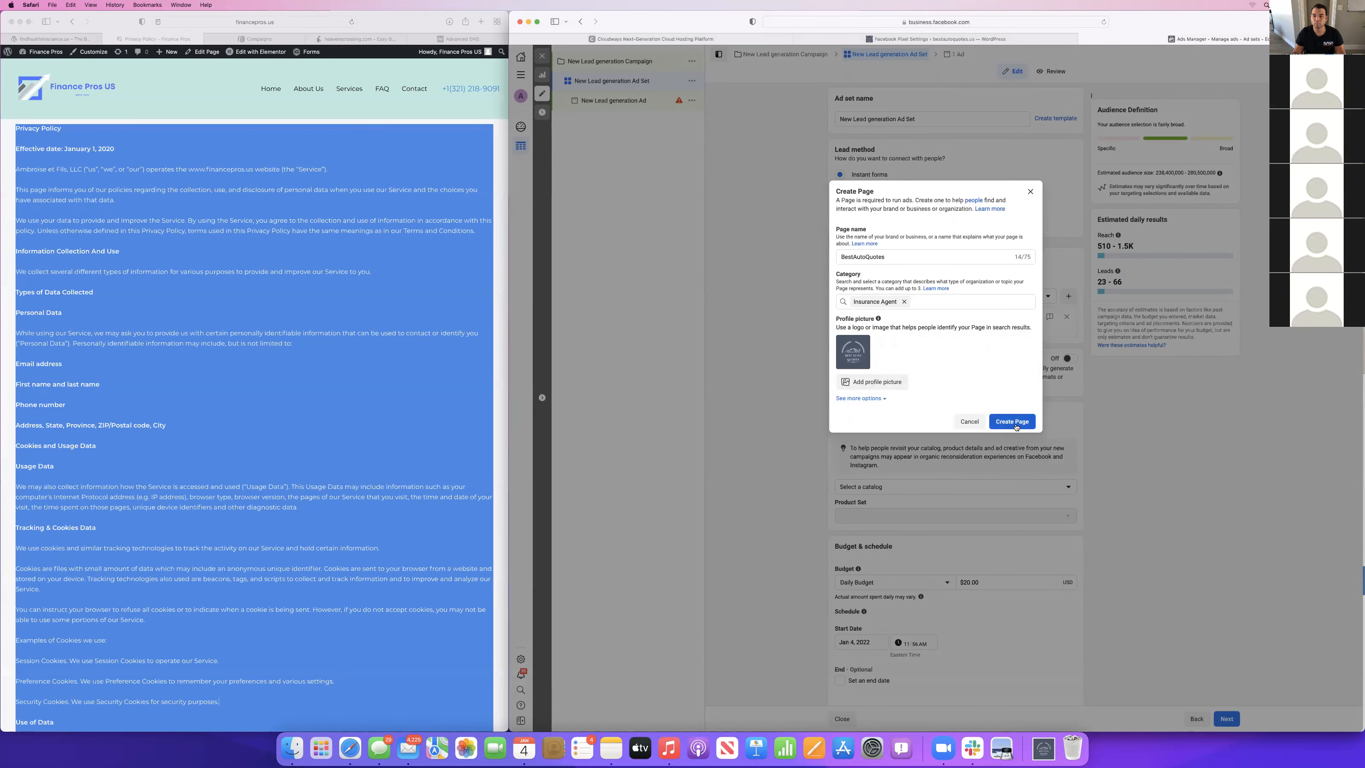
left_click(1015, 423)
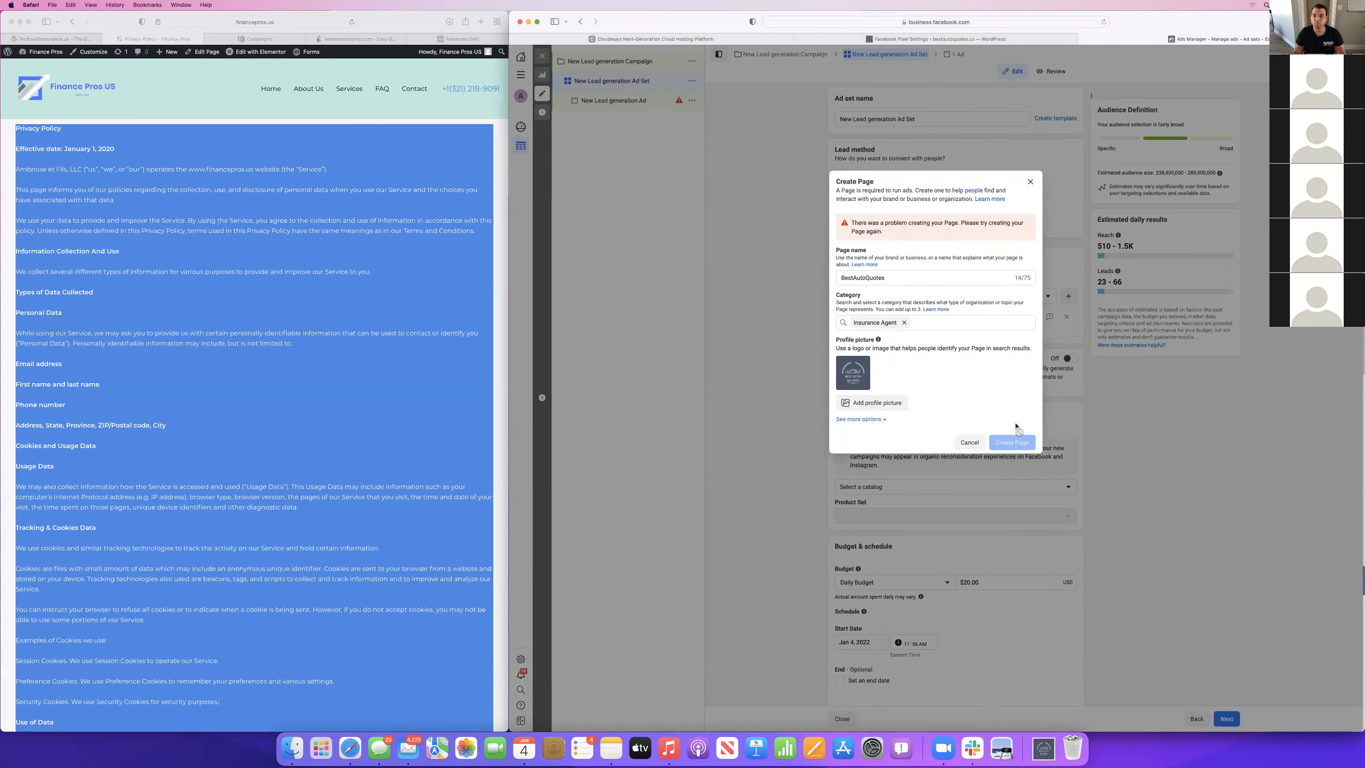
left_click(1029, 183)
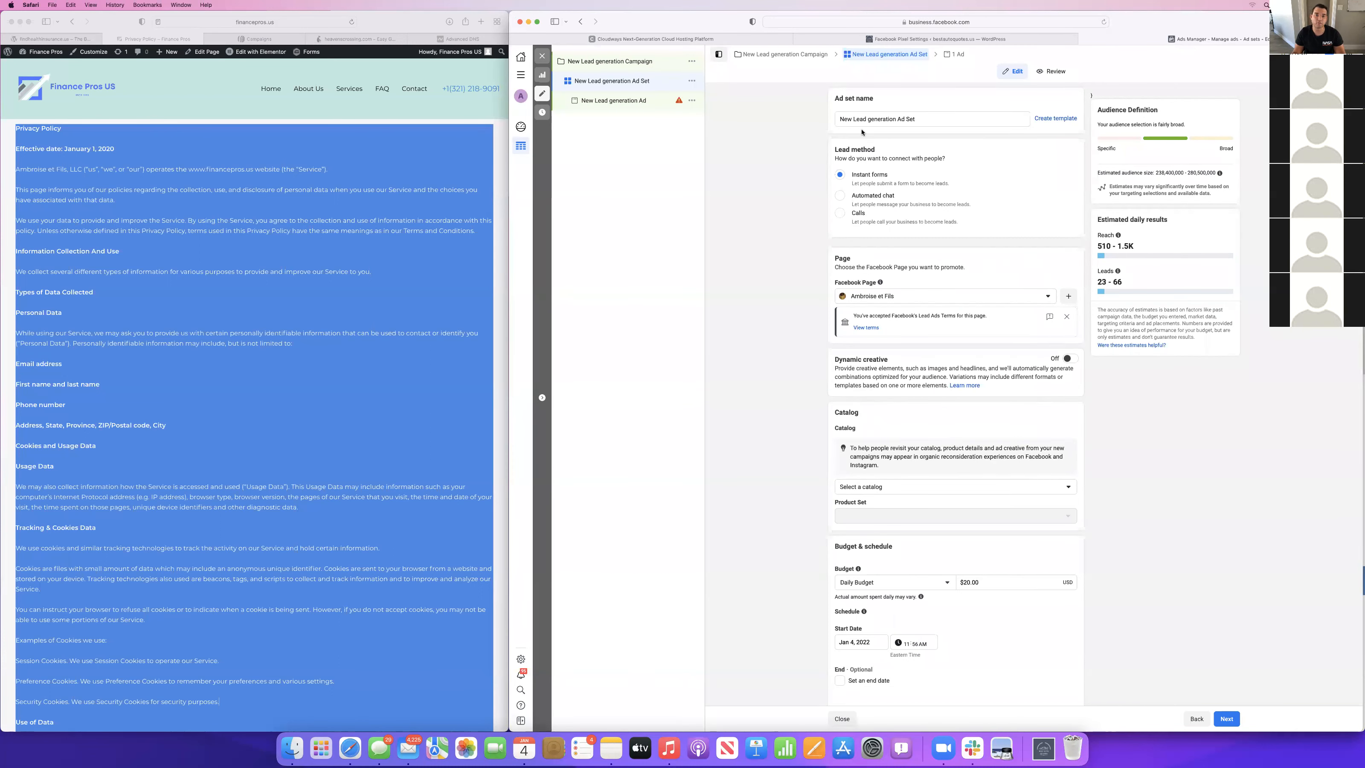
Leave the ad set editor and open the Pages list in the Business Manager's Business settings.
left_click(542, 55)
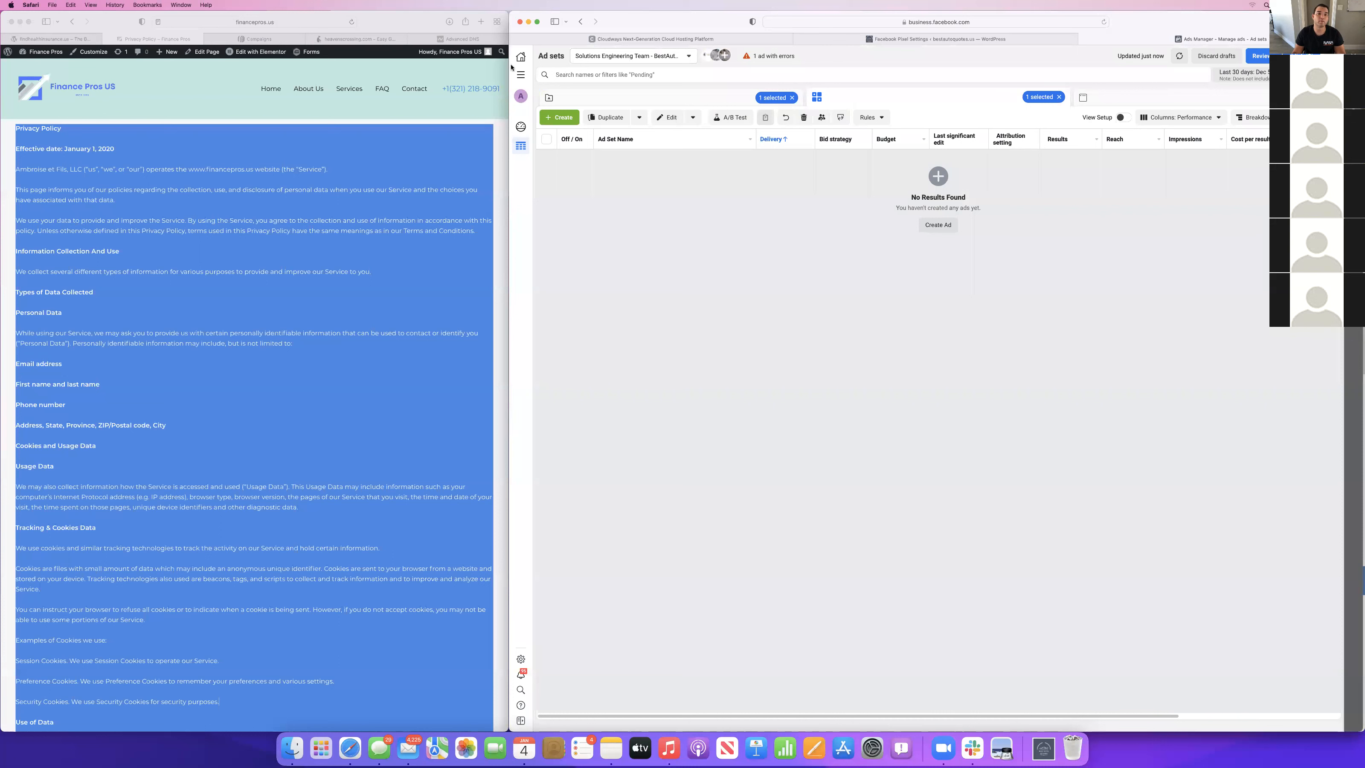
left_click(521, 74)
left_click(582, 90)
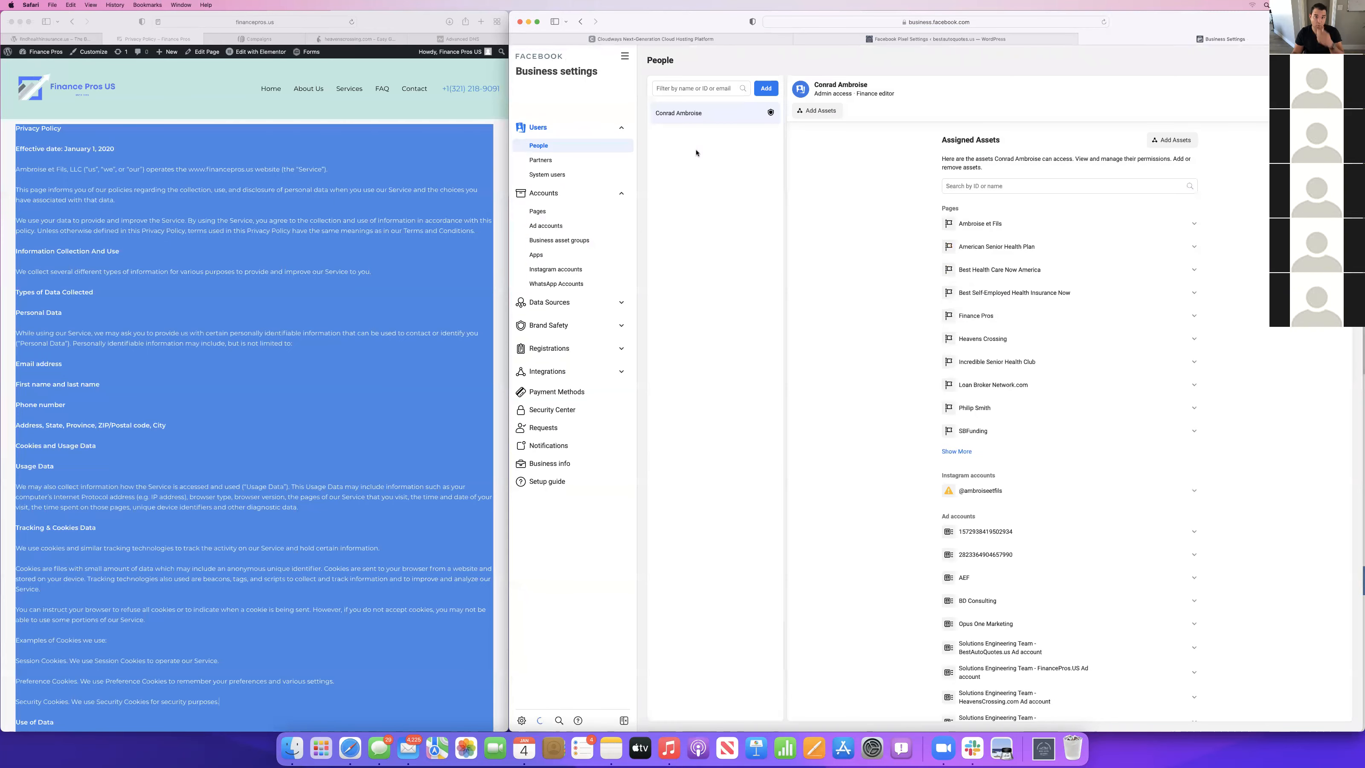
left_click(537, 211)
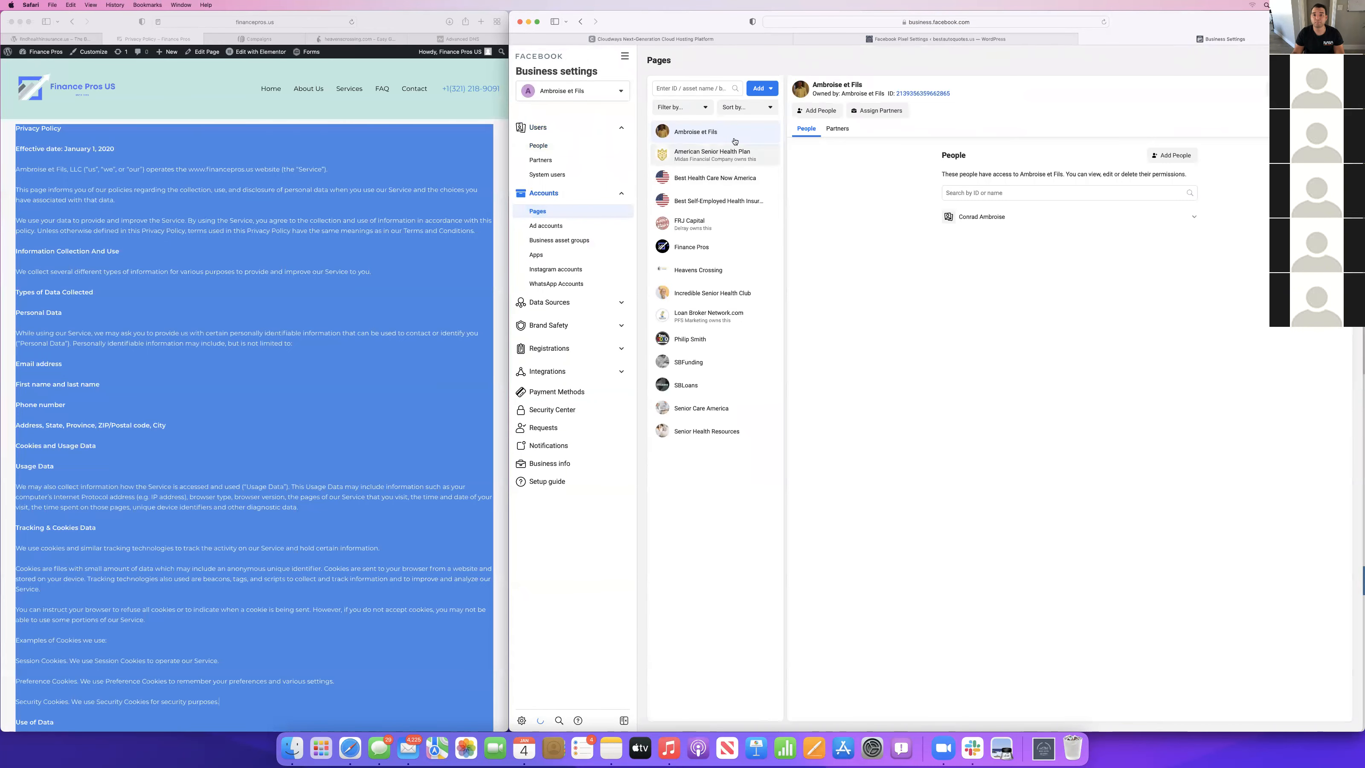
Try to create a company Page named "BestAutoQuotes" in the Insurance company category from Business settings, and close the form.
left_click(759, 88)
left_click(769, 187)
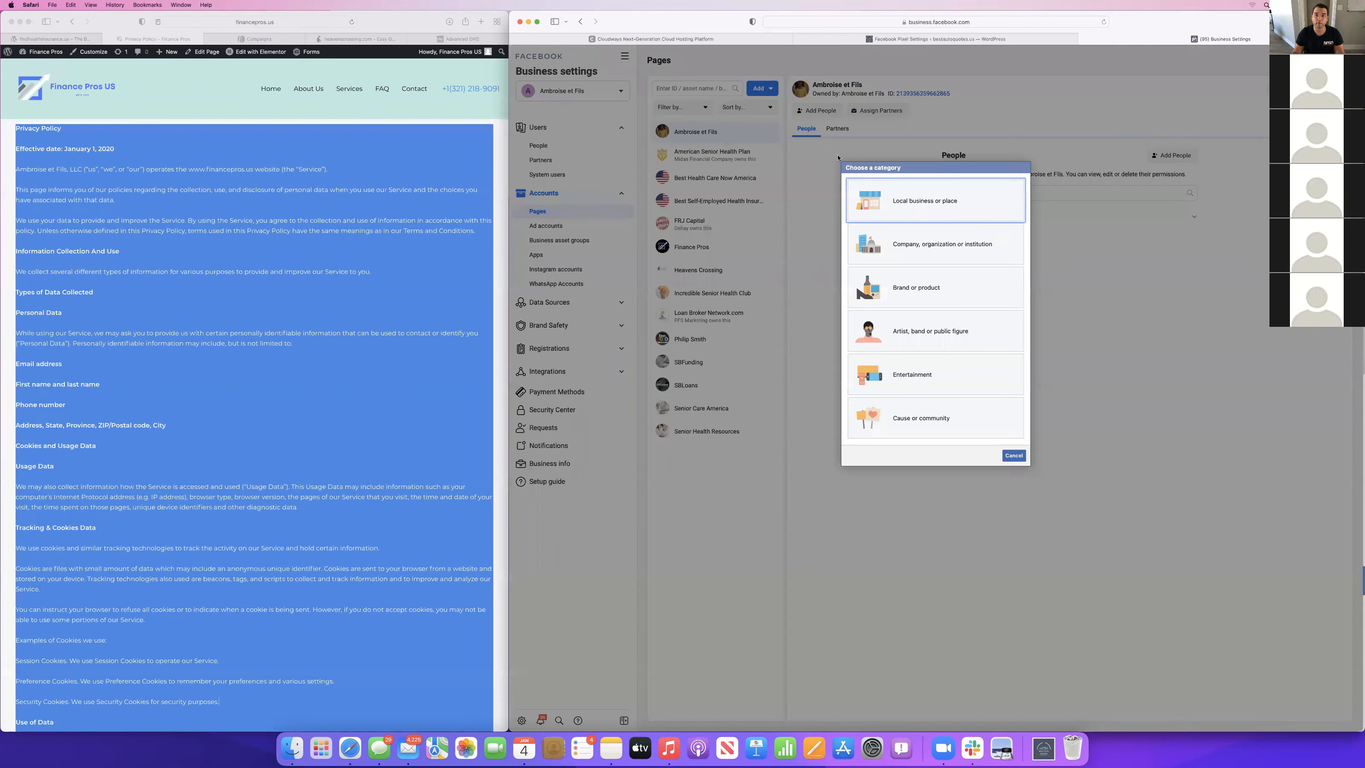
left_click(924, 239)
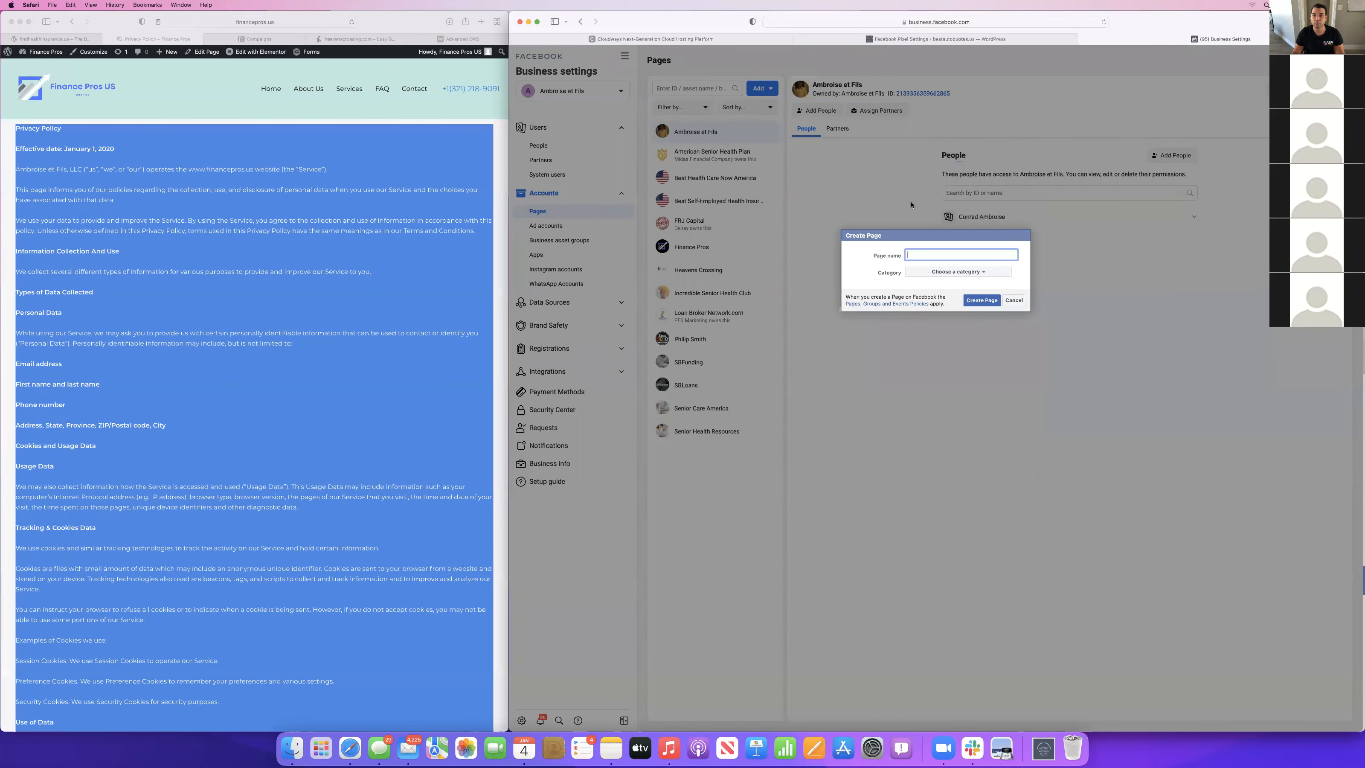
type("BestAutoQuotes")
left_click(945, 273)
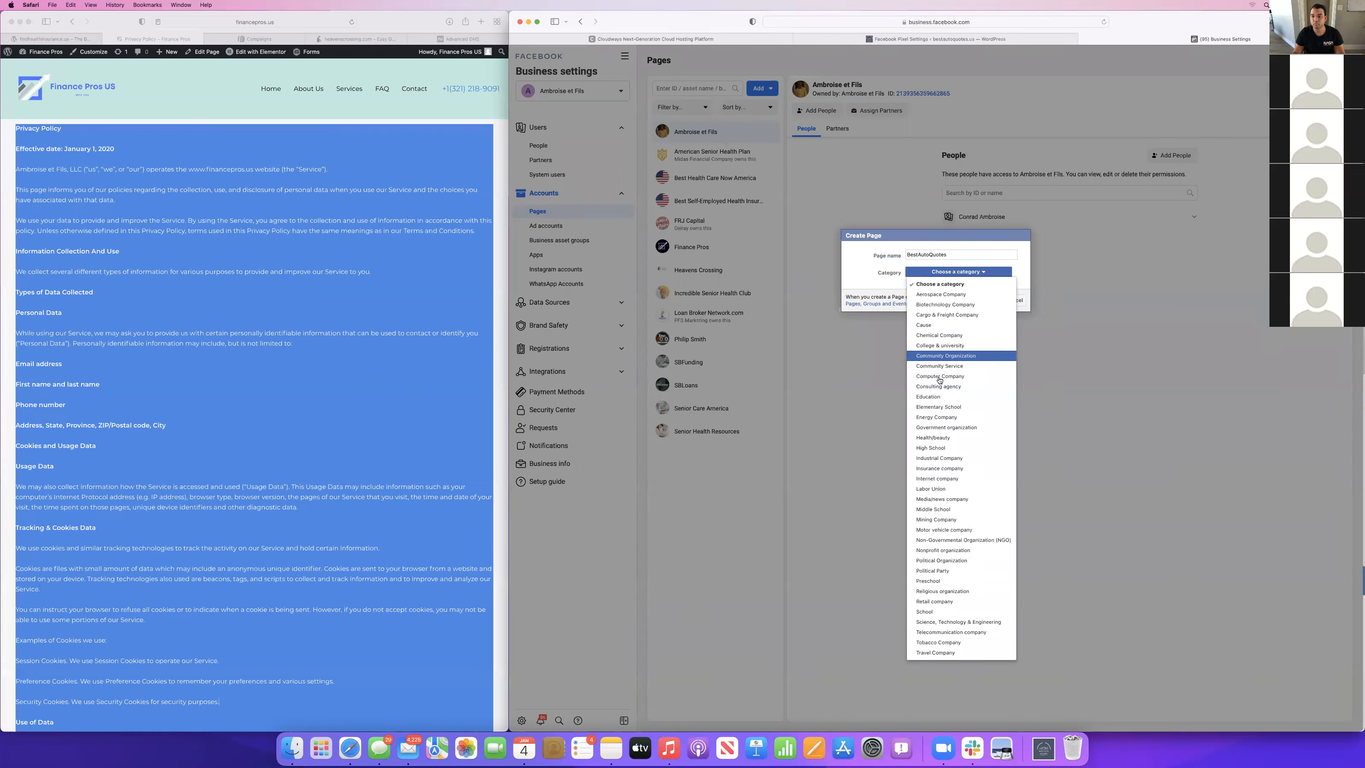
left_click(943, 468)
left_click(981, 300)
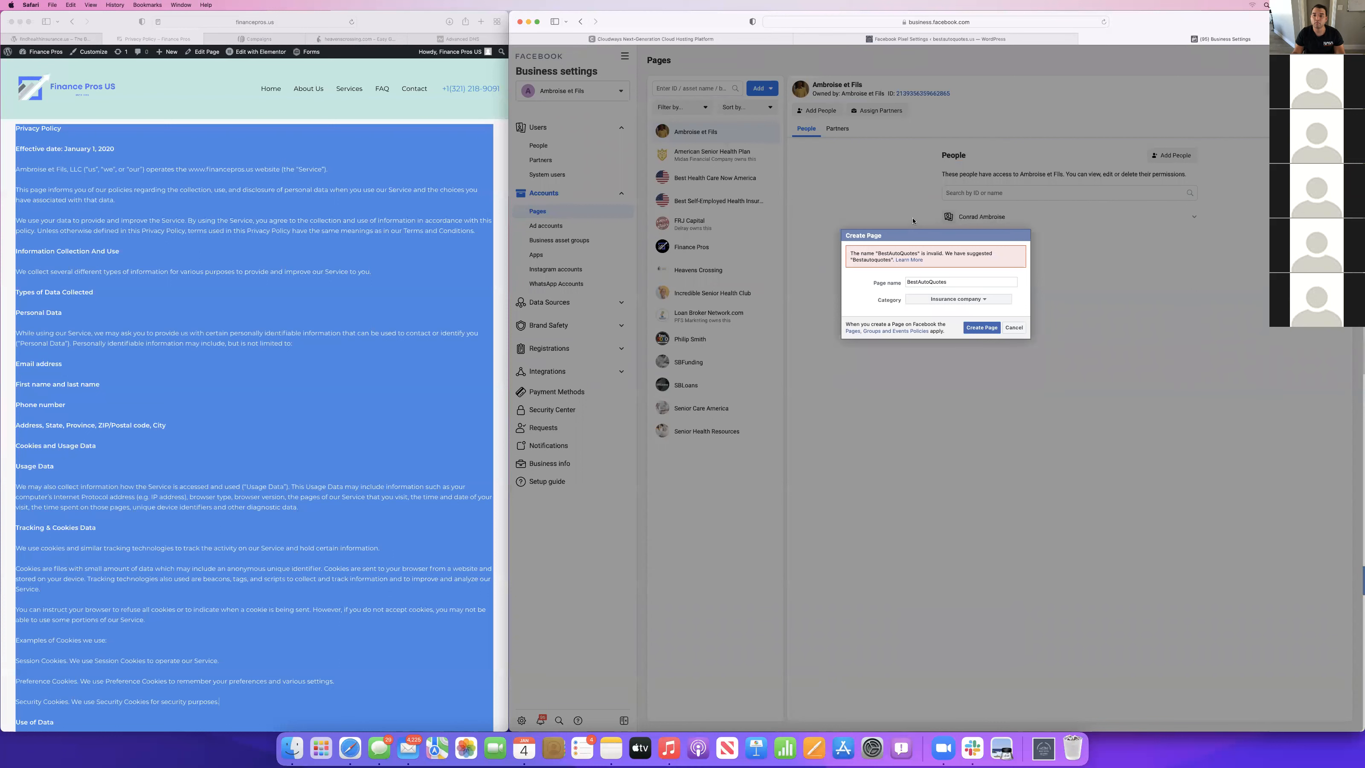
left_click(922, 282)
left_click(1013, 328)
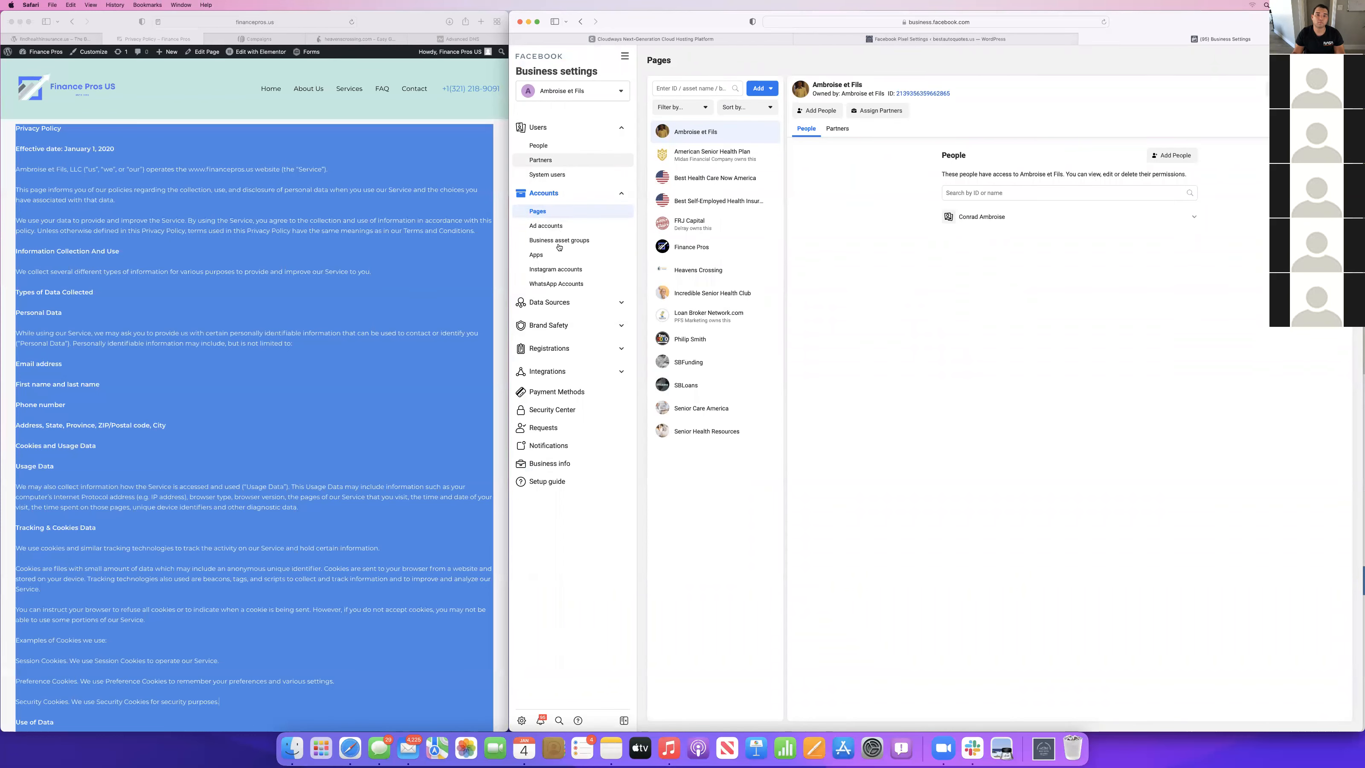
Open Ads Manager from the ad accounts list and bring up the BestAutoQuotes account's New Lead generation Ad Set for editing.
left_click(548, 225)
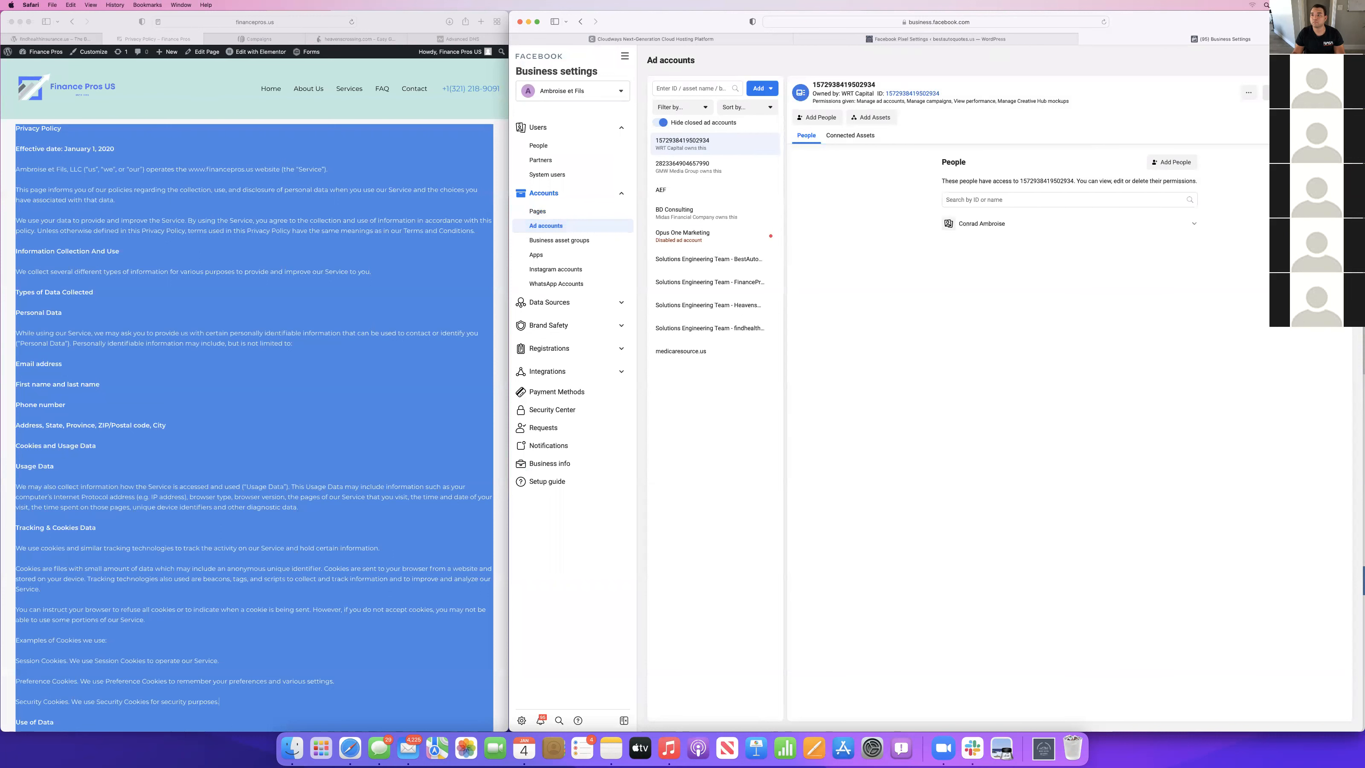
left_click(1297, 93)
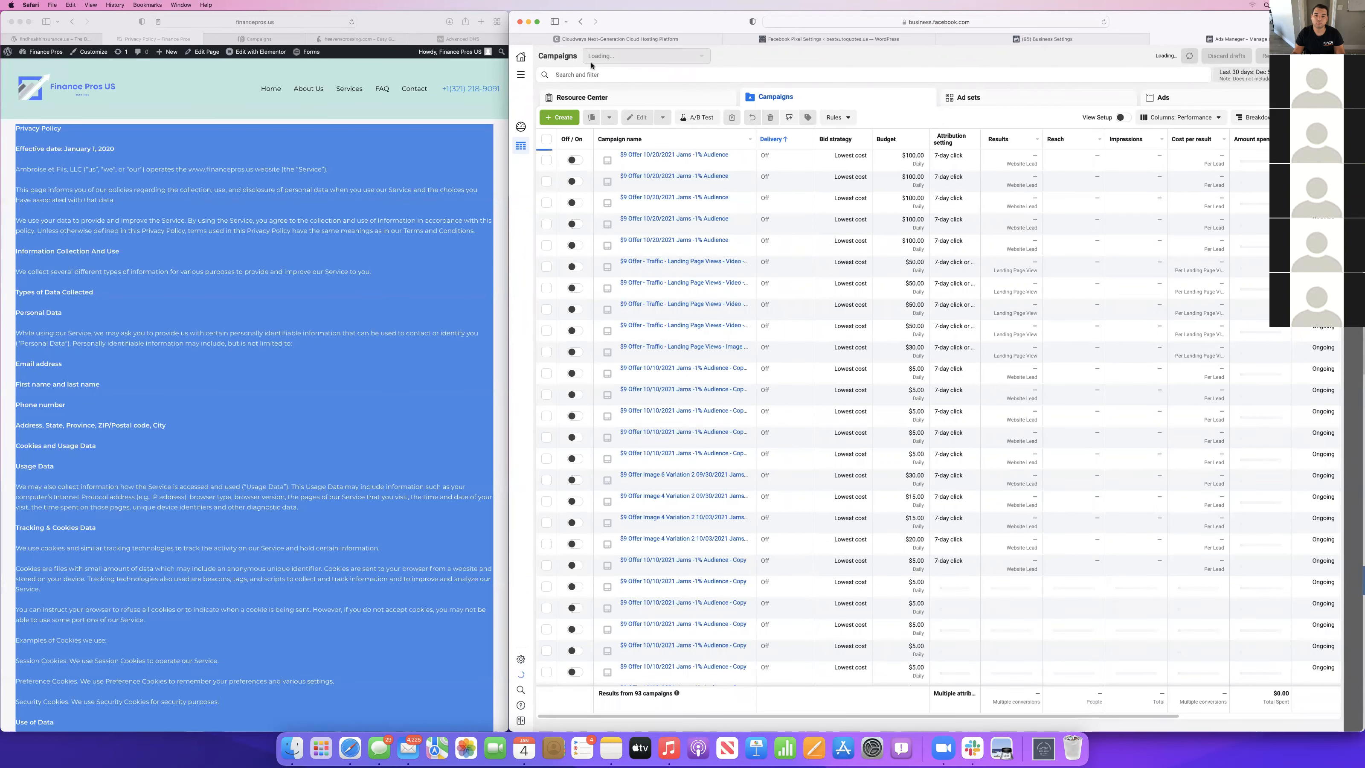
left_click(651, 58)
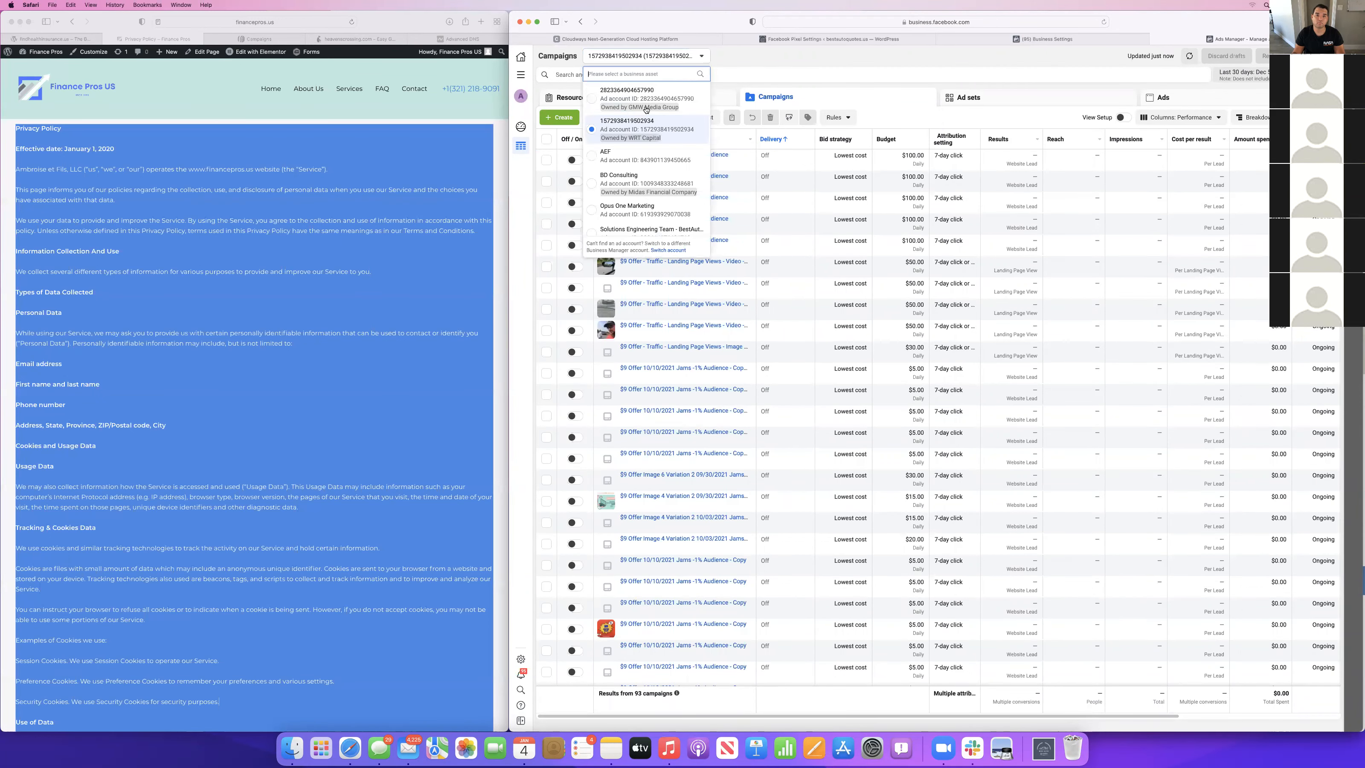
scroll(656, 167, "down", 3)
left_click(659, 166)
left_click(640, 157)
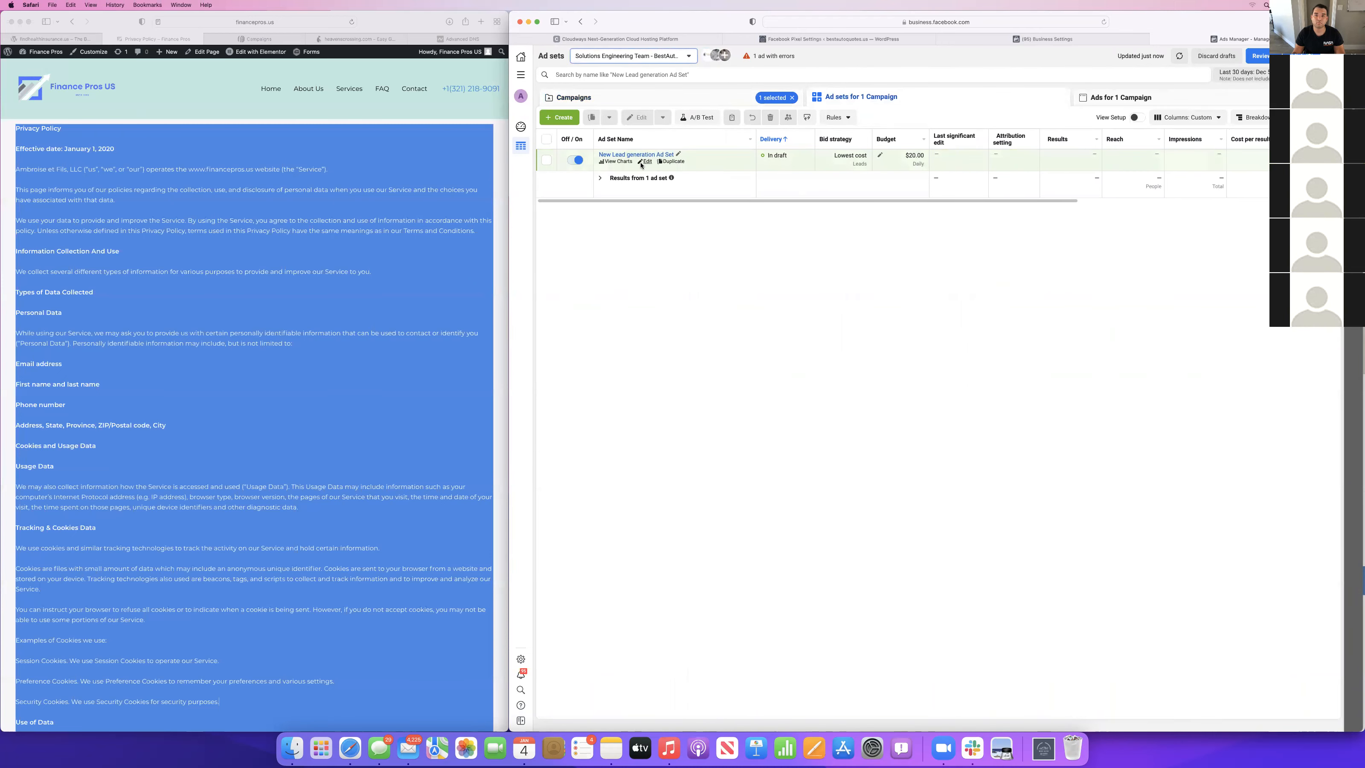
left_click(645, 161)
Start a new Facebook Page from the ad set named "Best Auto Quotes", searching the categories for "insu" and choosing Insurance Agent.
scroll(1069, 290, "down", 1)
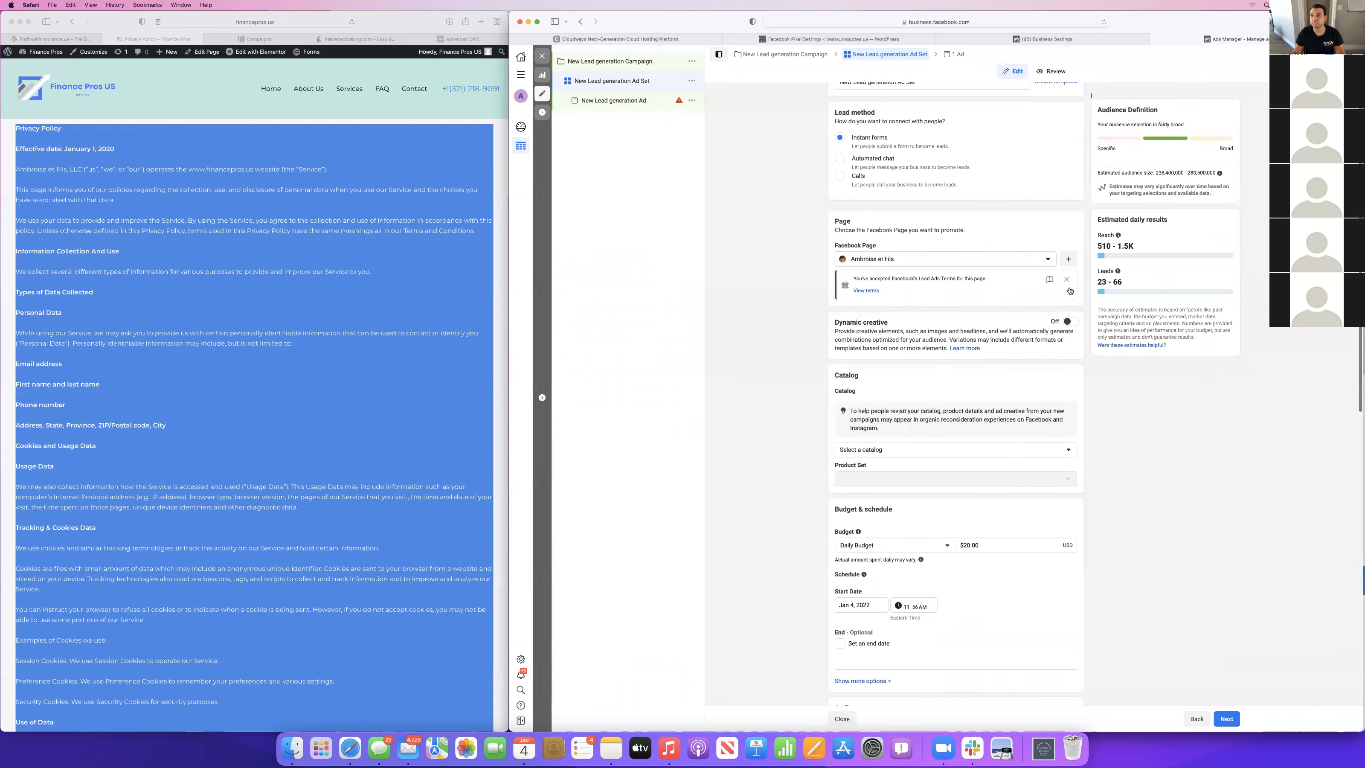
left_click(1069, 259)
left_click(869, 244)
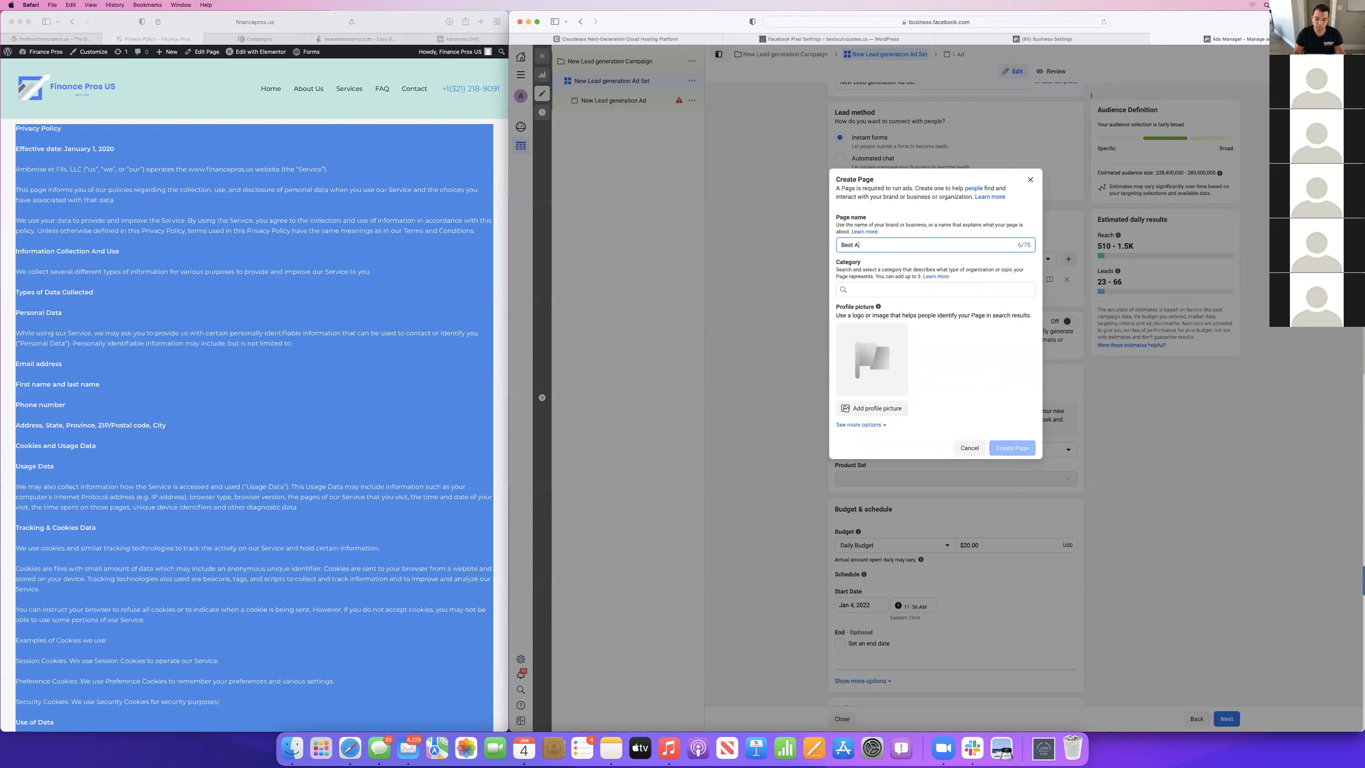
type("Best Autp")
key("BackSpace")
type("o Quotes")
left_click(867, 289)
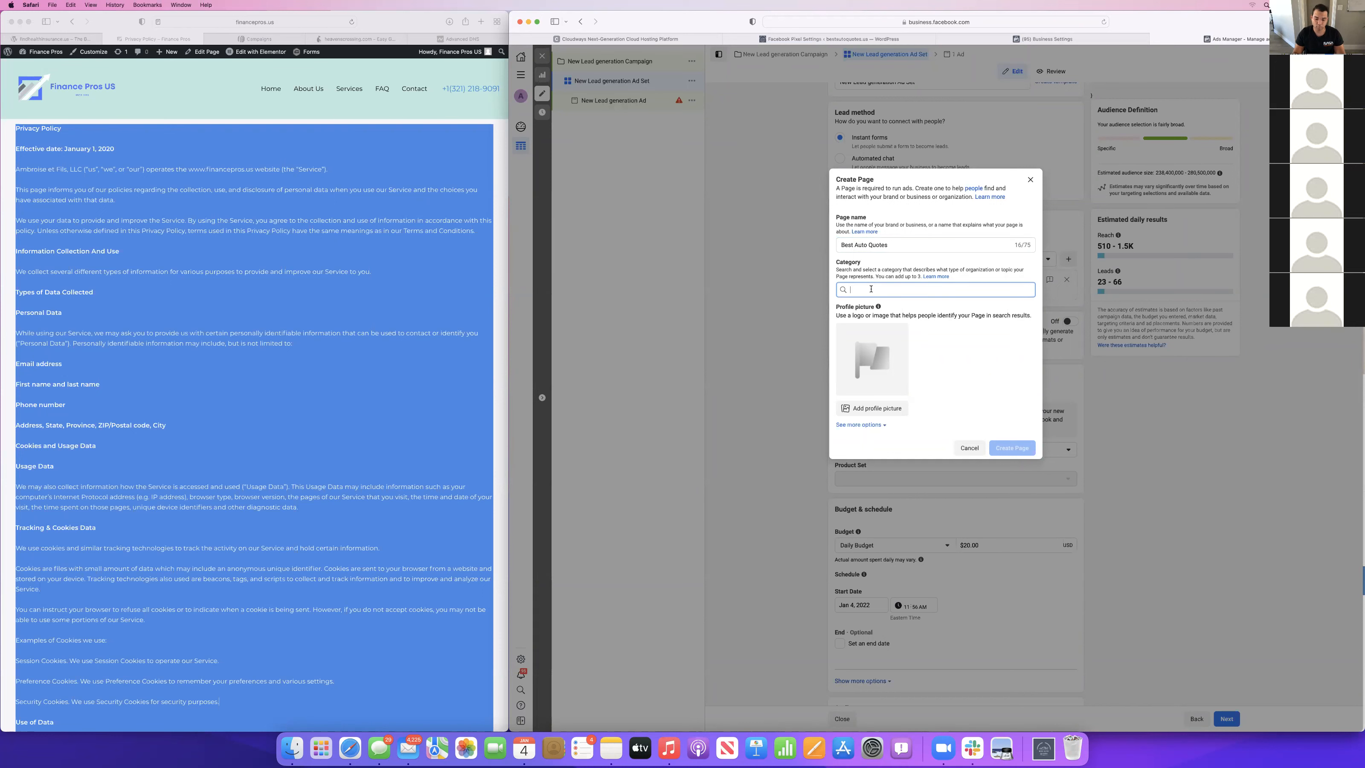
type("insu")
left_click(874, 322)
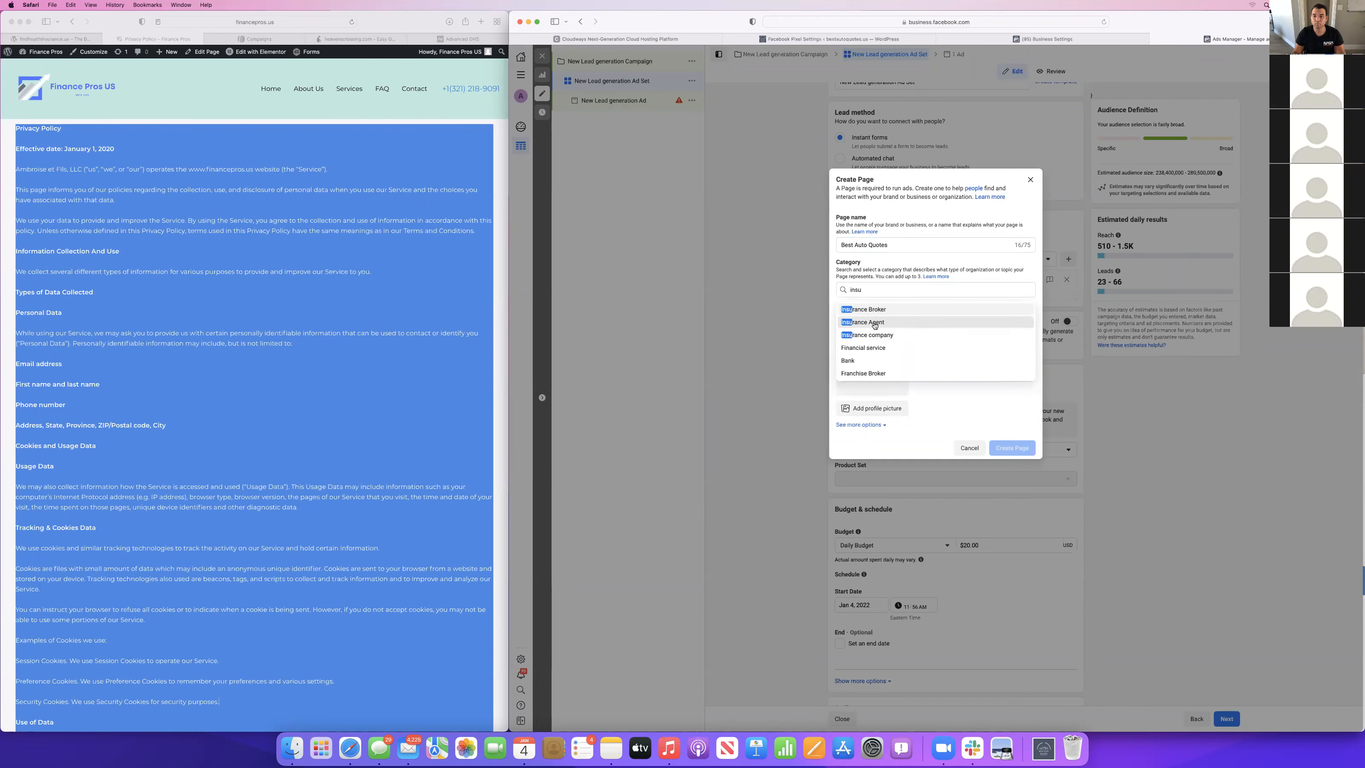
Add the Dark Grey & Silver logo and the description "The best affordable auto insurance in the industry", and try to create the Page.
left_click(876, 362)
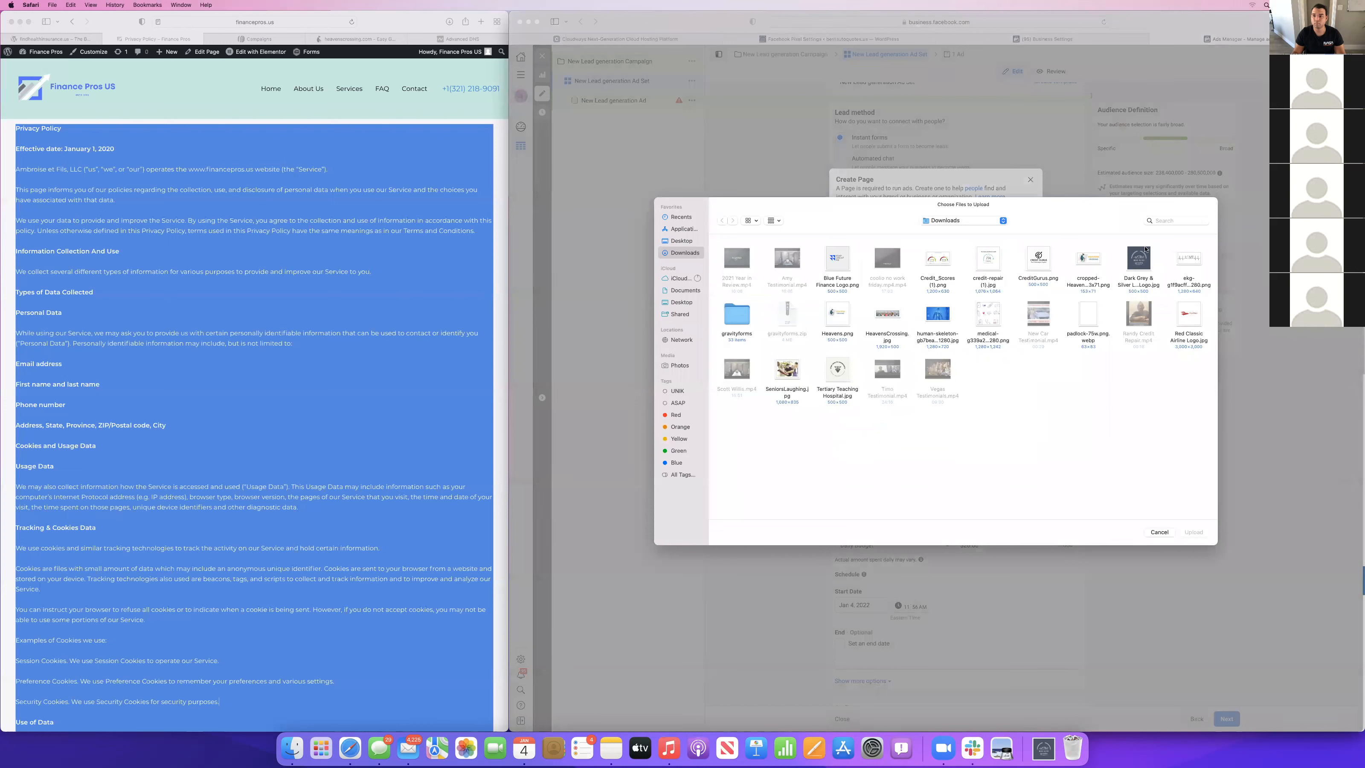
left_click(1139, 261)
left_click(1193, 532)
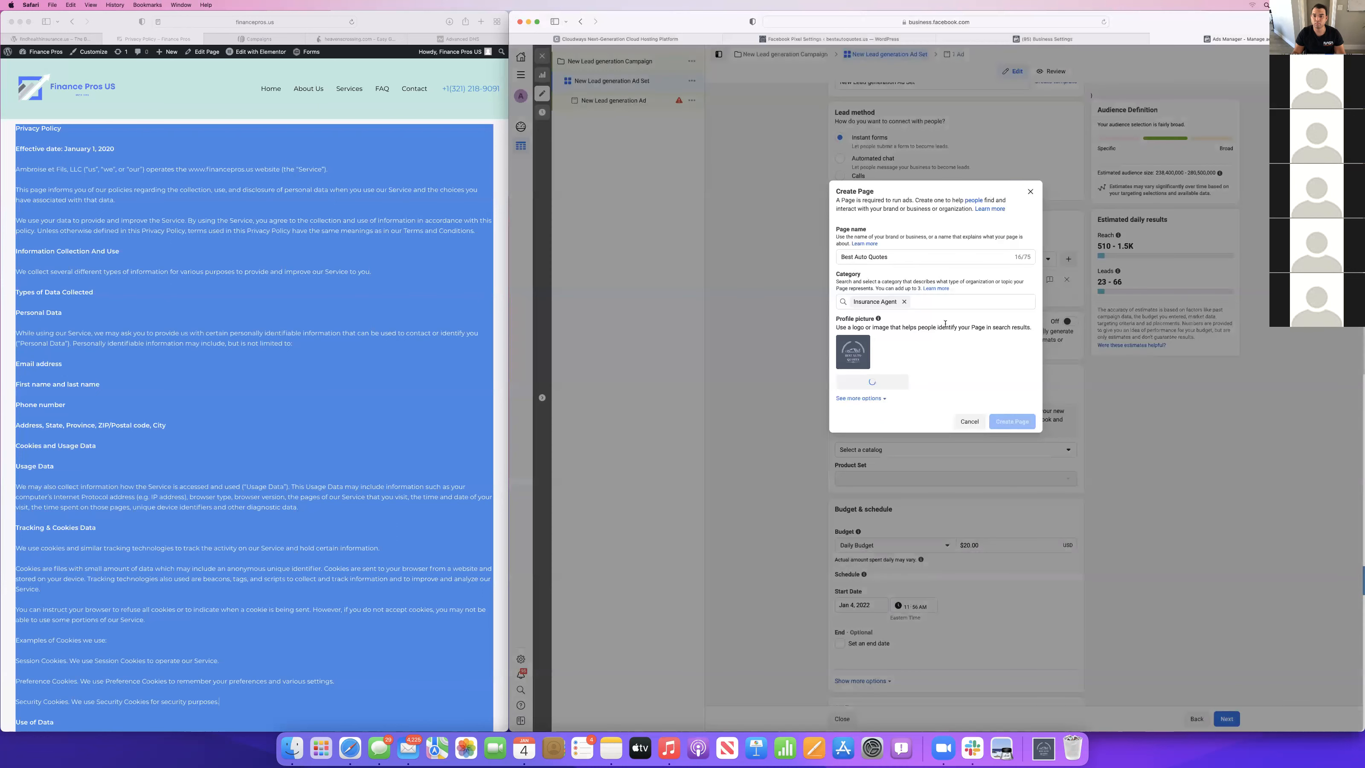
left_click(880, 399)
left_click(856, 422)
type("The best ")
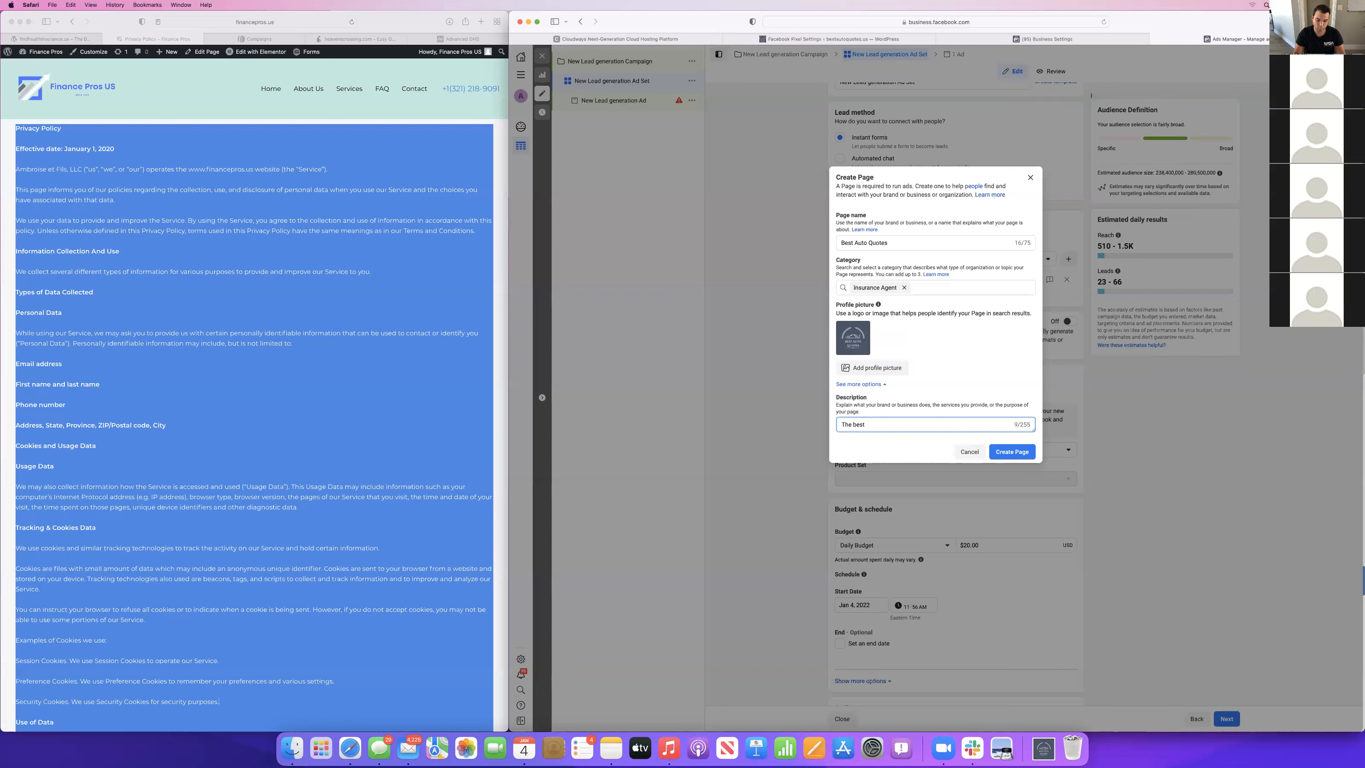
type("affordable insu")
type("urance in the industry")
left_click(1011, 451)
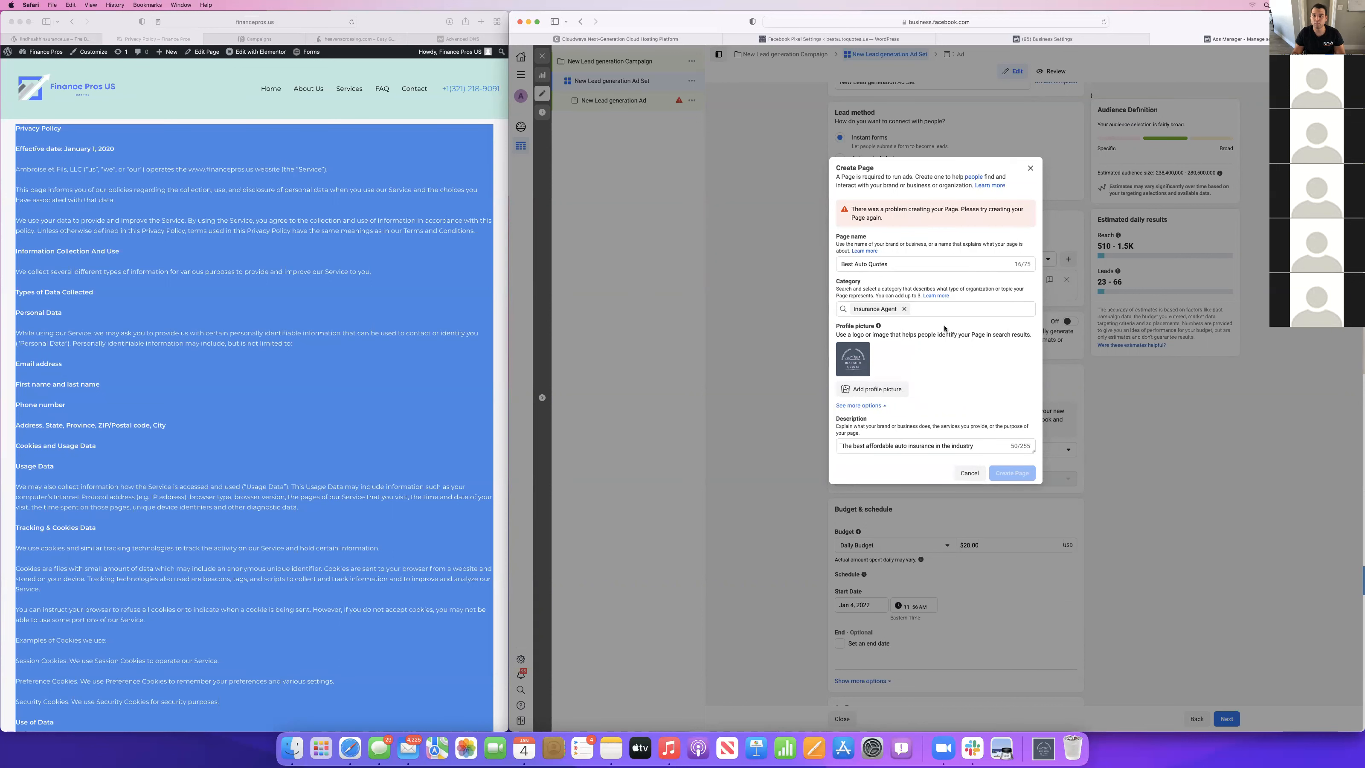
Change the Page name to "Best auto quotes" and close the Page form without creating it.
left_click(906, 262)
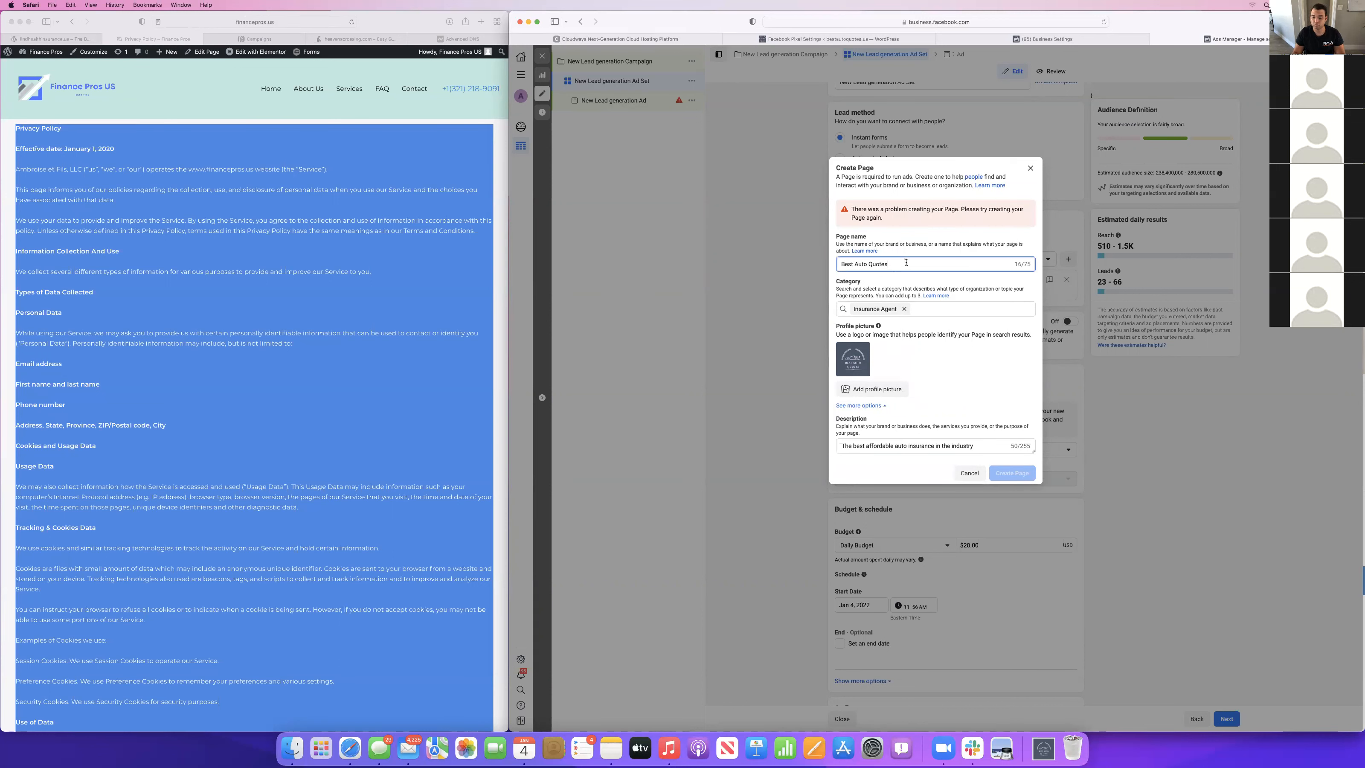
key("BackSpace")
key("BackSpace")
key("BackSpace")
key("BackSpace")
key("BackSpace")
key("BackSpace")
key("BackSpace")
type("uto quote")
left_click(931, 384)
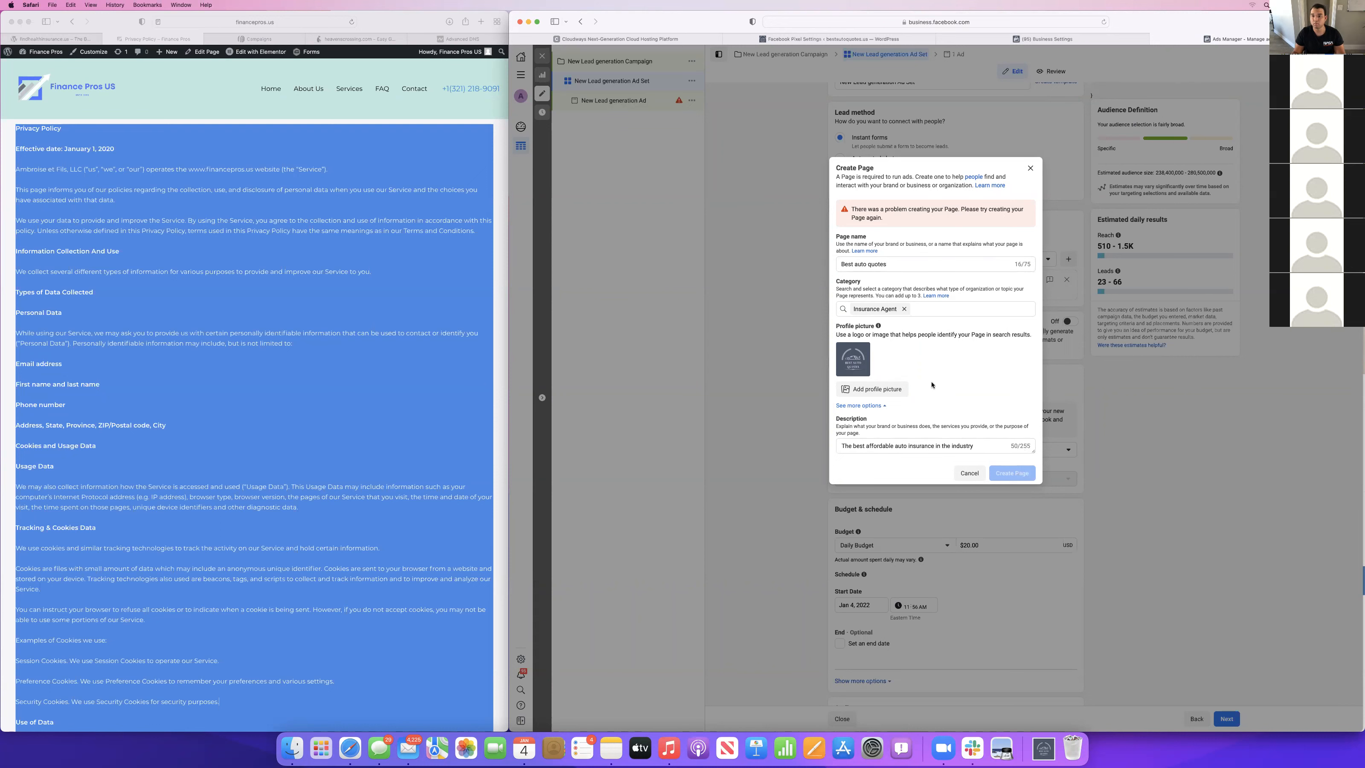
left_click(1030, 168)
Try to create a company Page named "Best Auto Quotes" in the Insurance company category in Business settings, and close the form.
left_click(1042, 39)
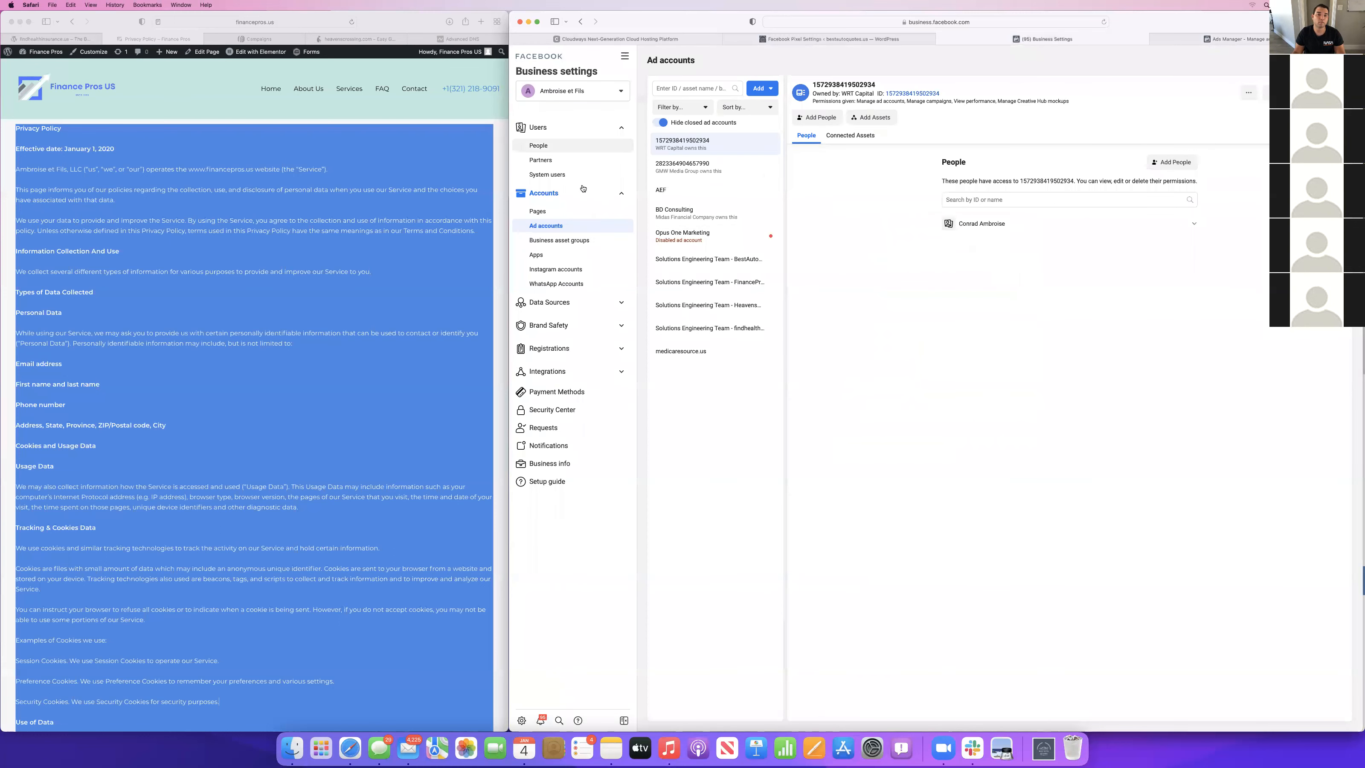
left_click(538, 211)
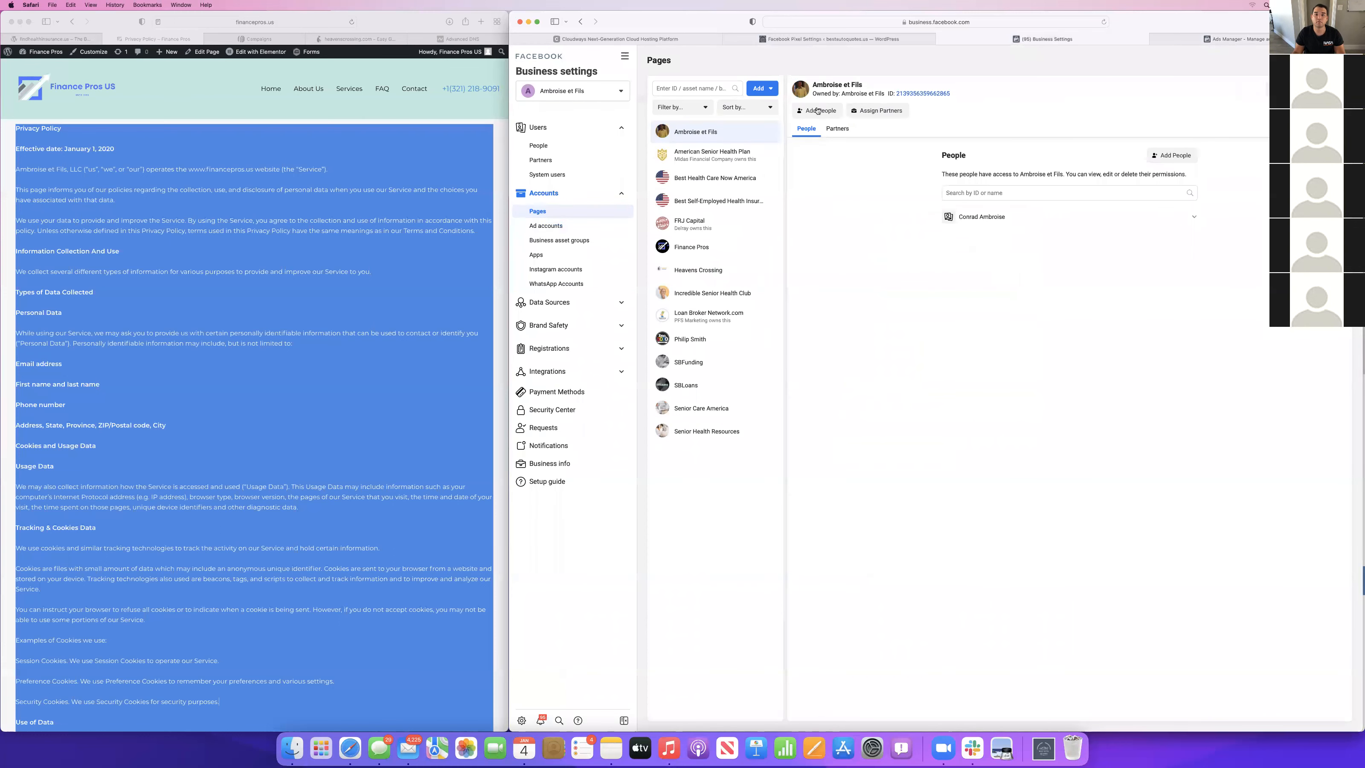
left_click(761, 88)
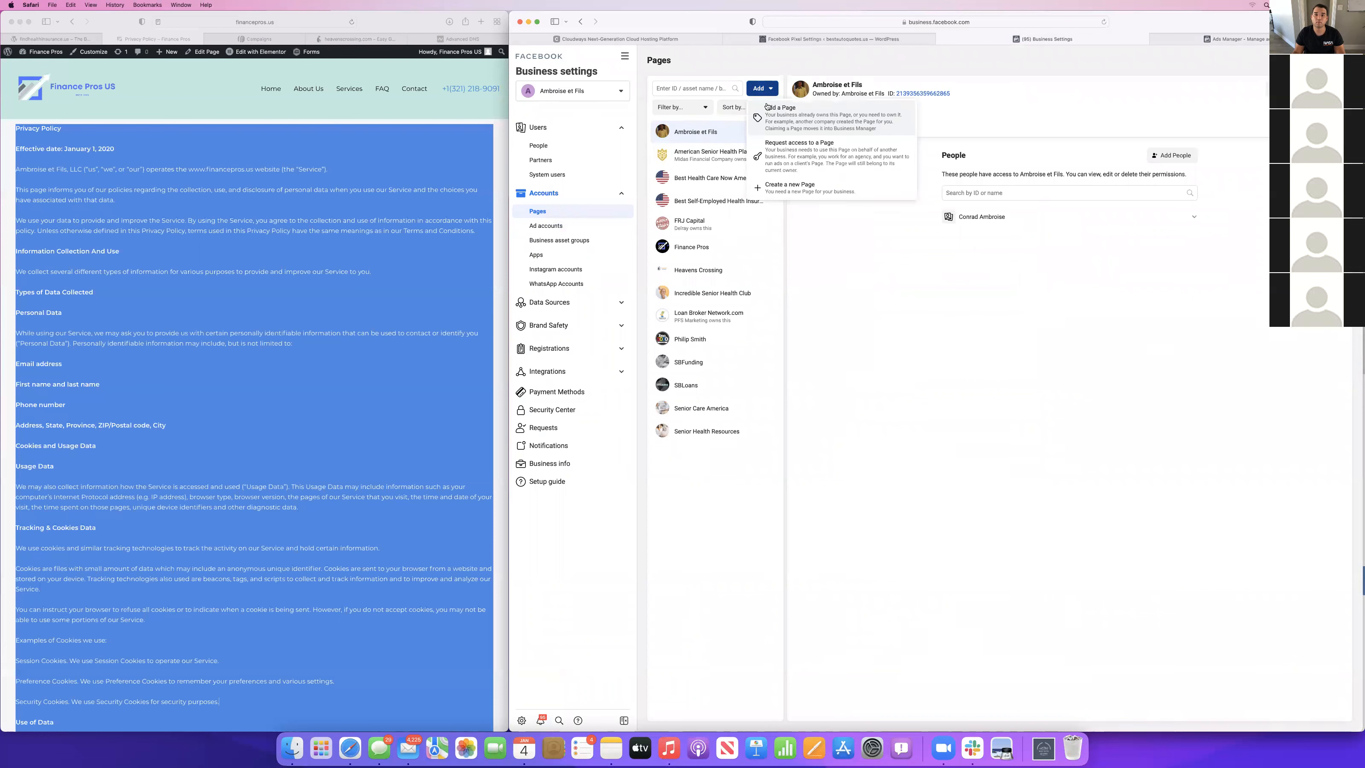
left_click(806, 188)
left_click(930, 245)
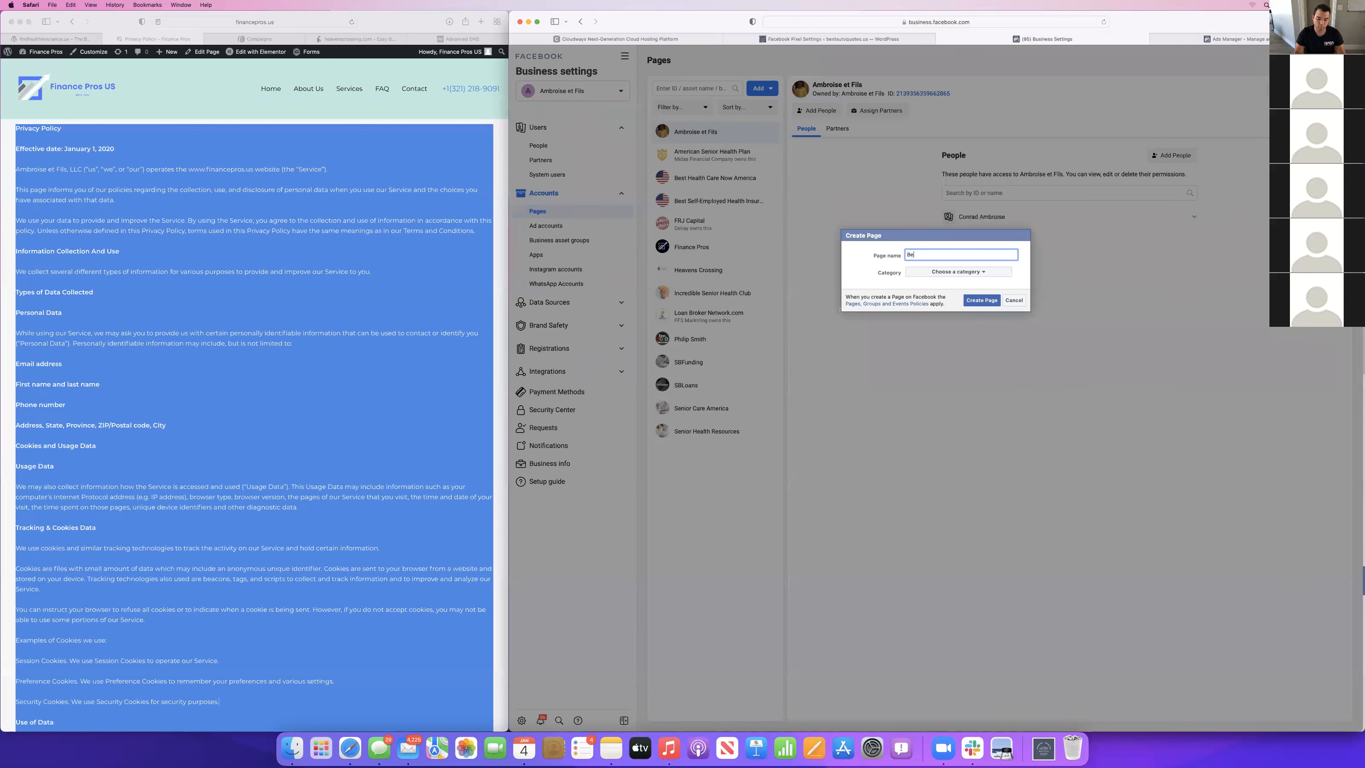
type("Best Auto Quotes")
left_click(930, 273)
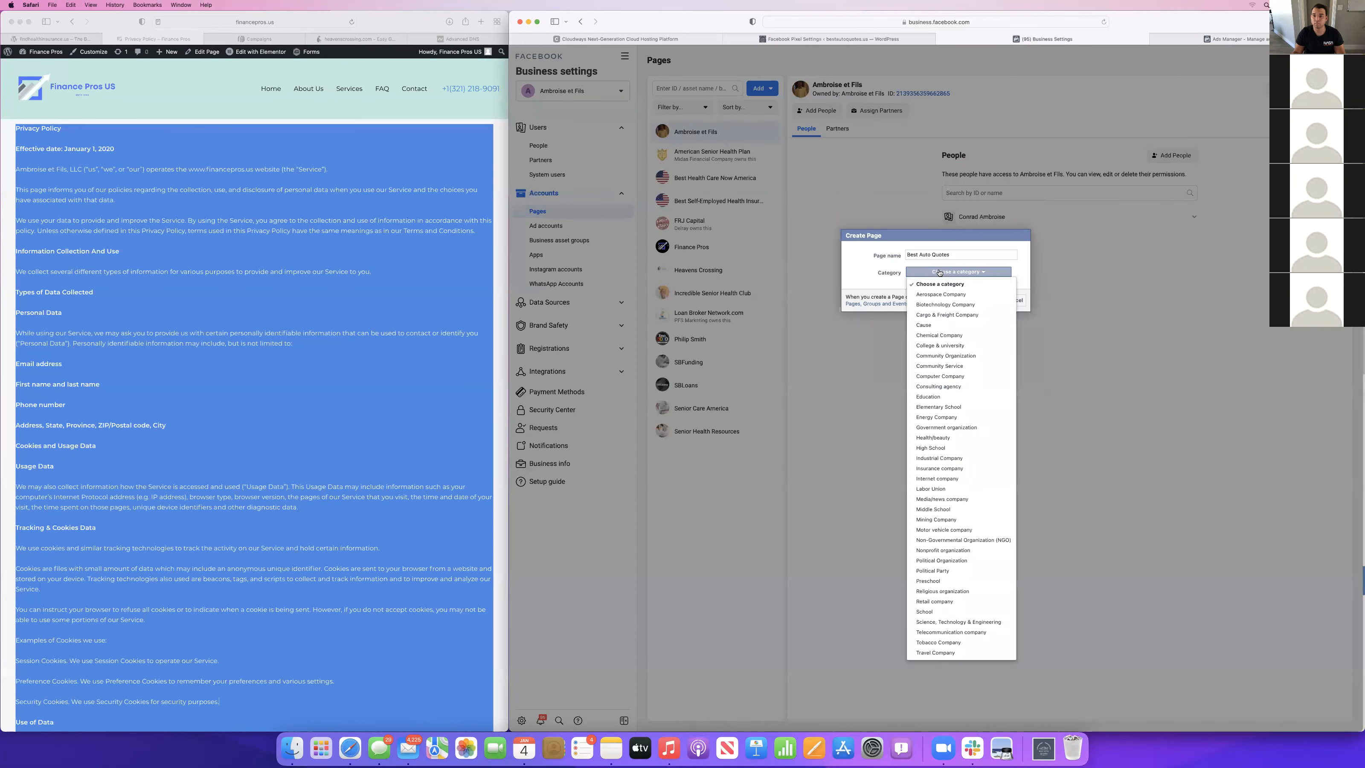
left_click(953, 469)
left_click(981, 300)
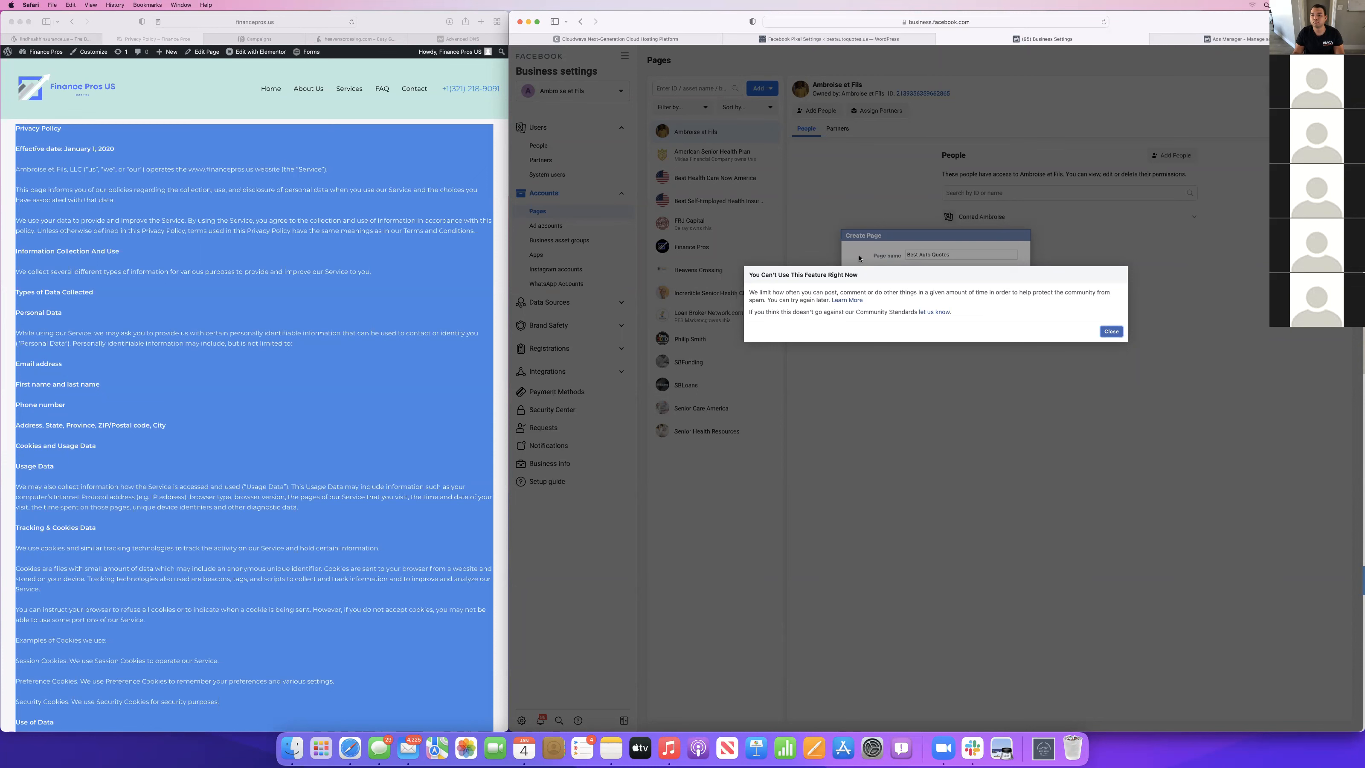
left_click(1110, 331)
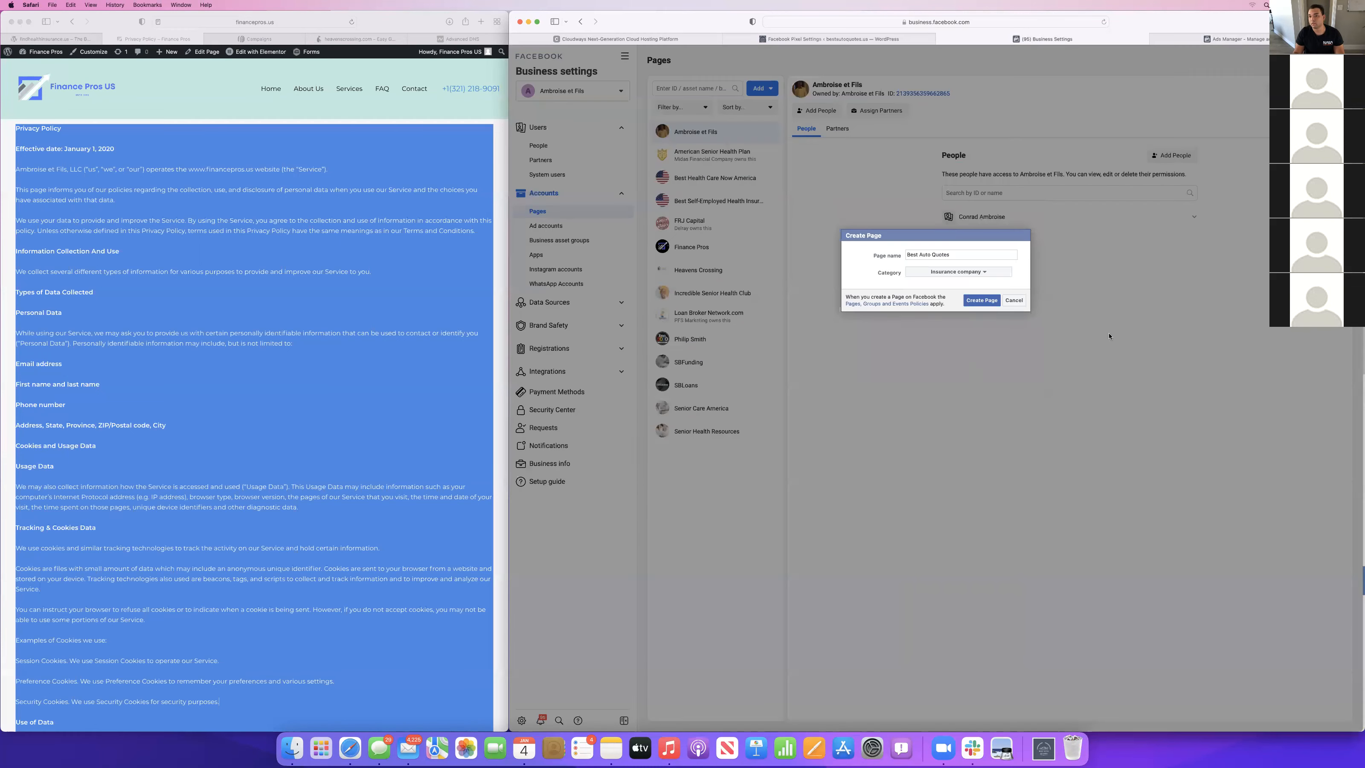
left_click(1013, 299)
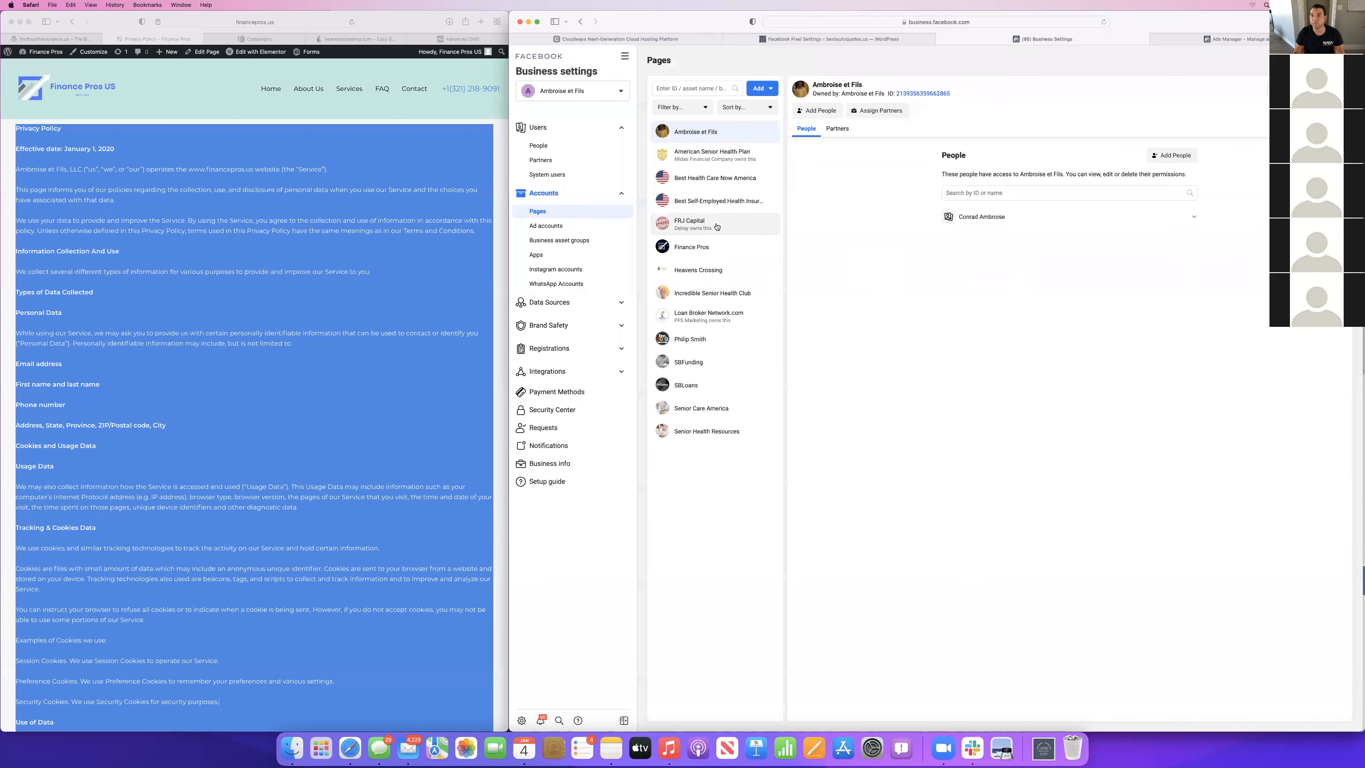
Return to Ads Manager and delete the New Lead generation Ad and its New Lead generation Ad Set.
left_click(1230, 39)
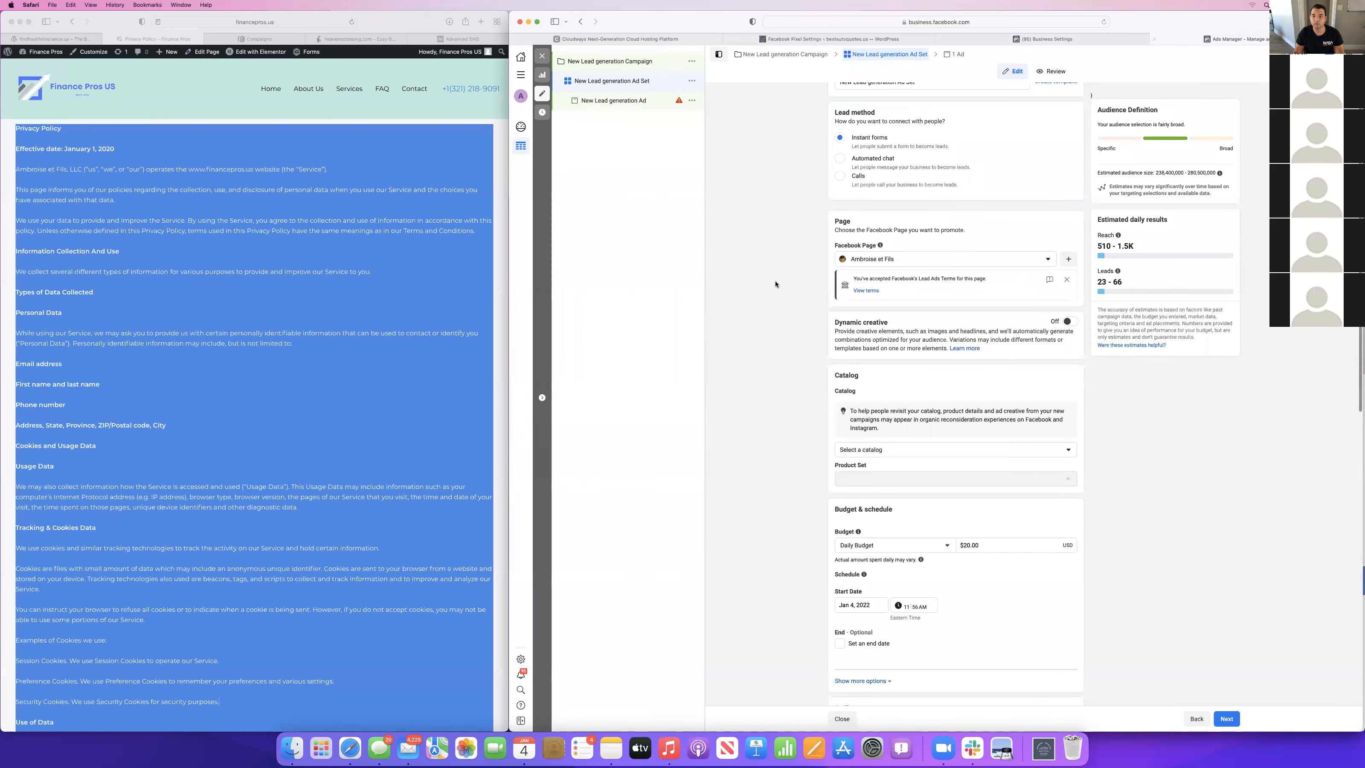
left_click(633, 102)
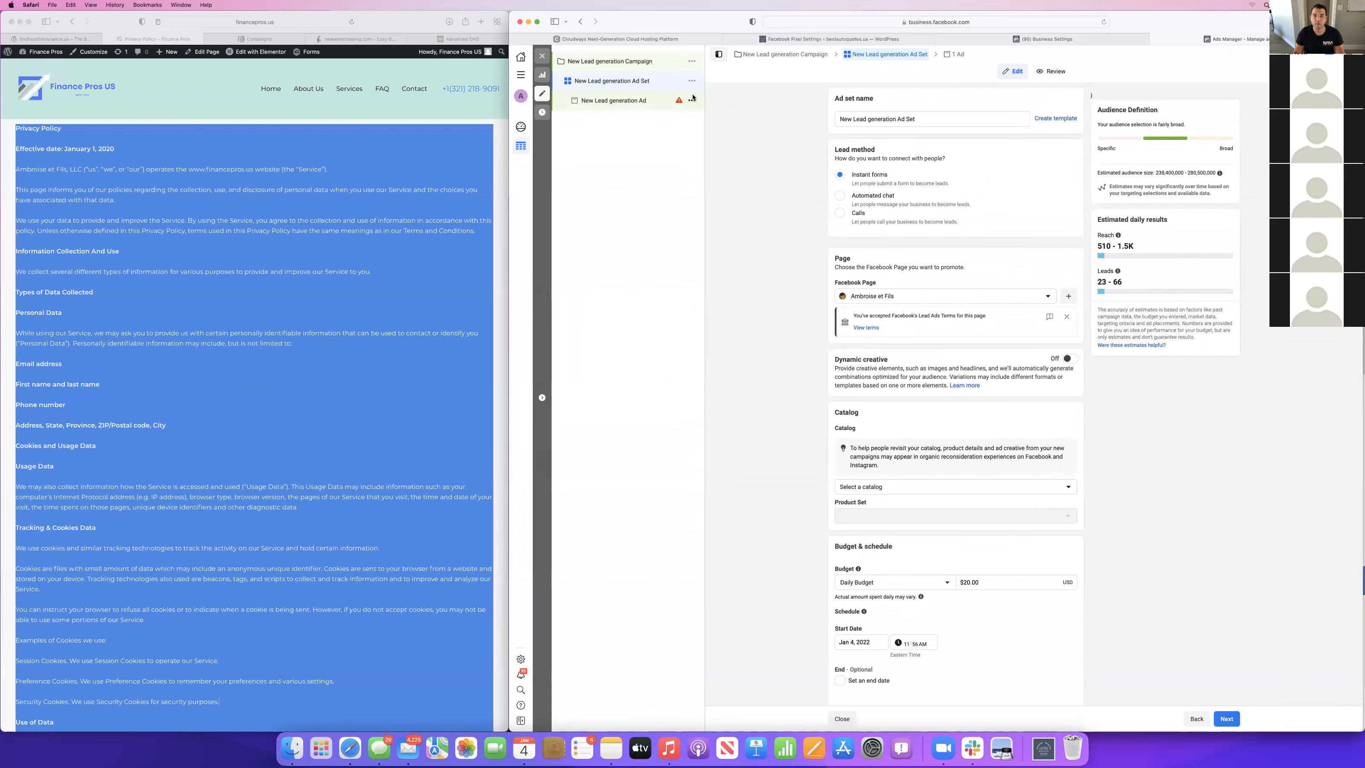
left_click(691, 100)
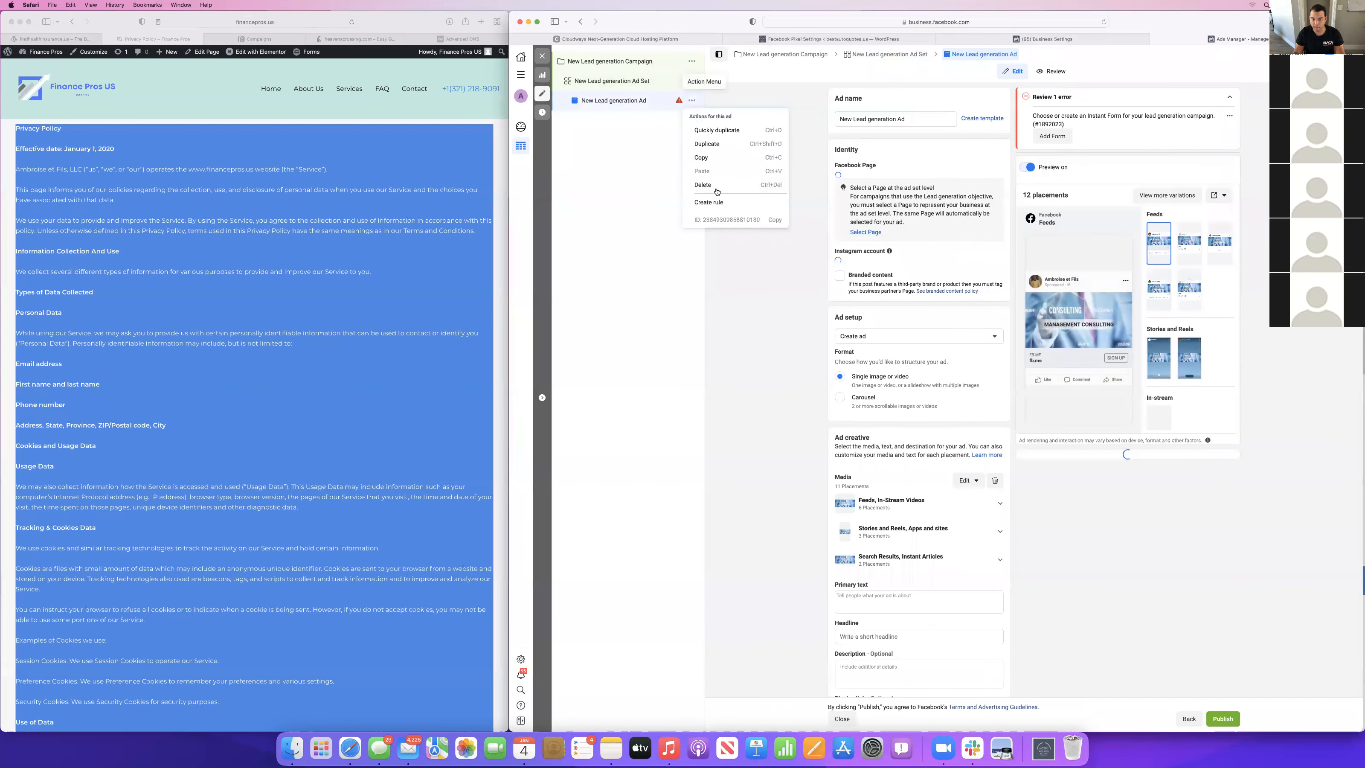
left_click(703, 185)
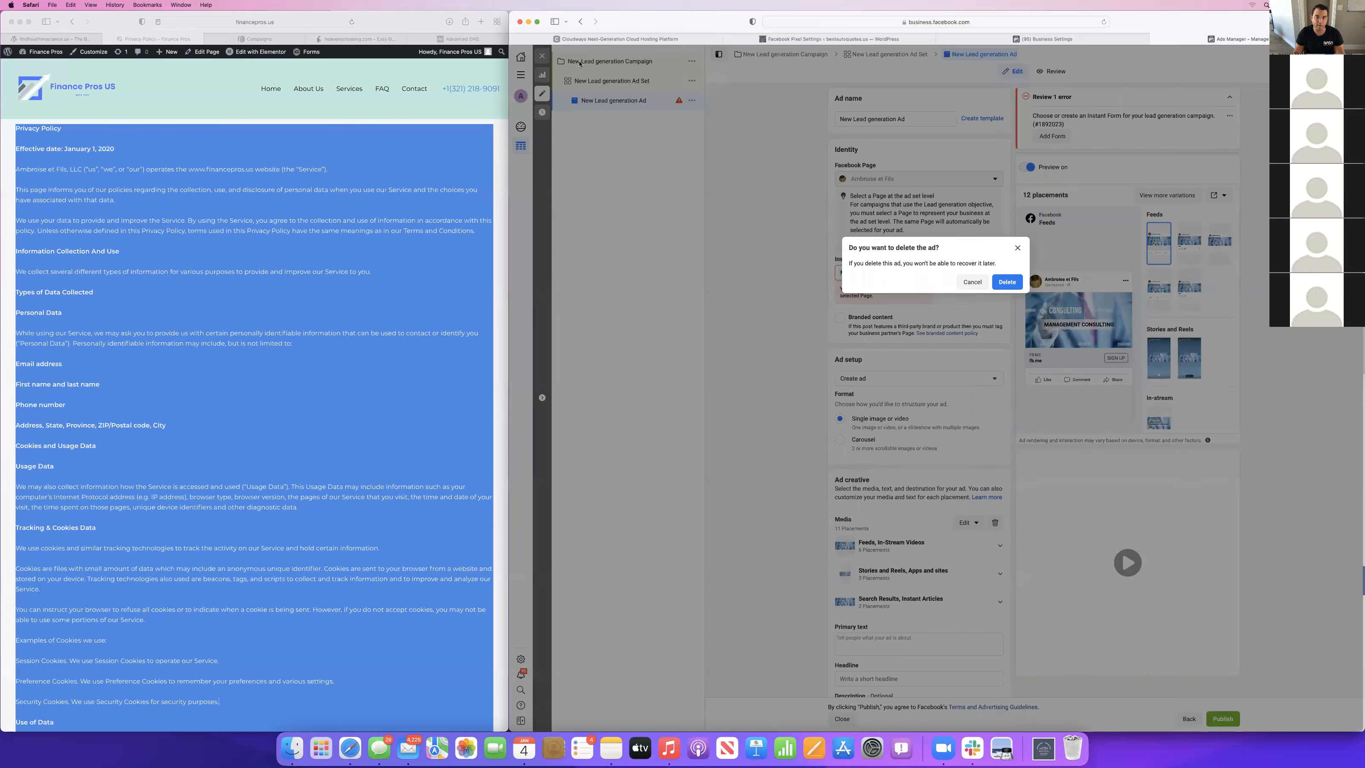
left_click(1005, 282)
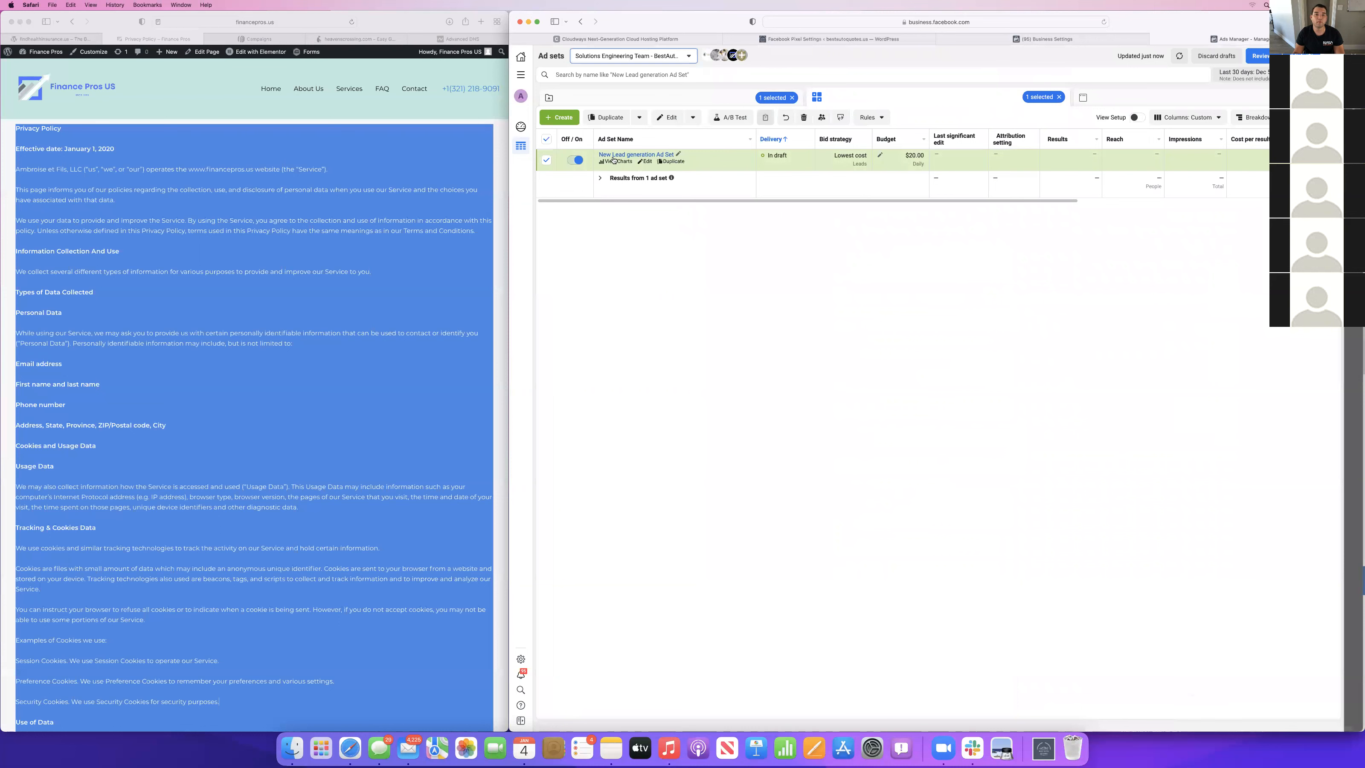
left_click(803, 117)
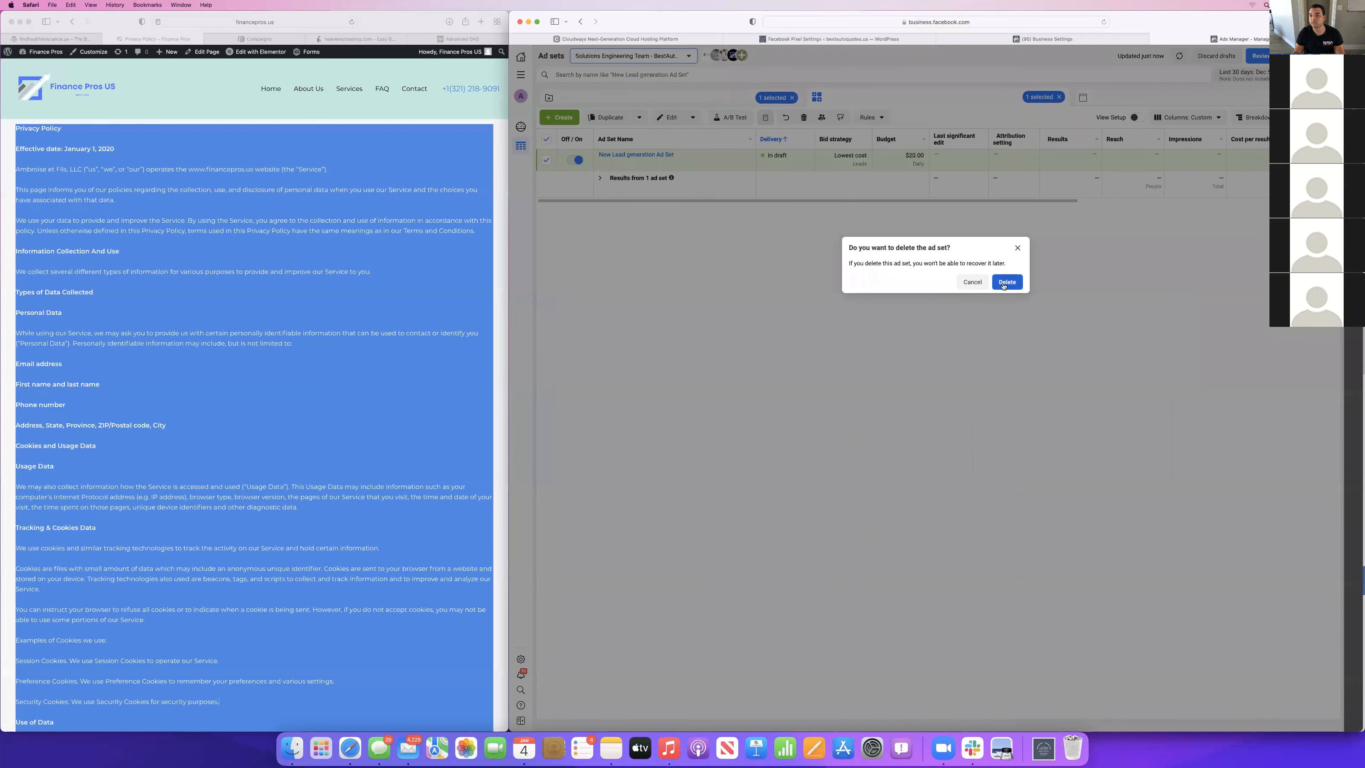
left_click(1006, 282)
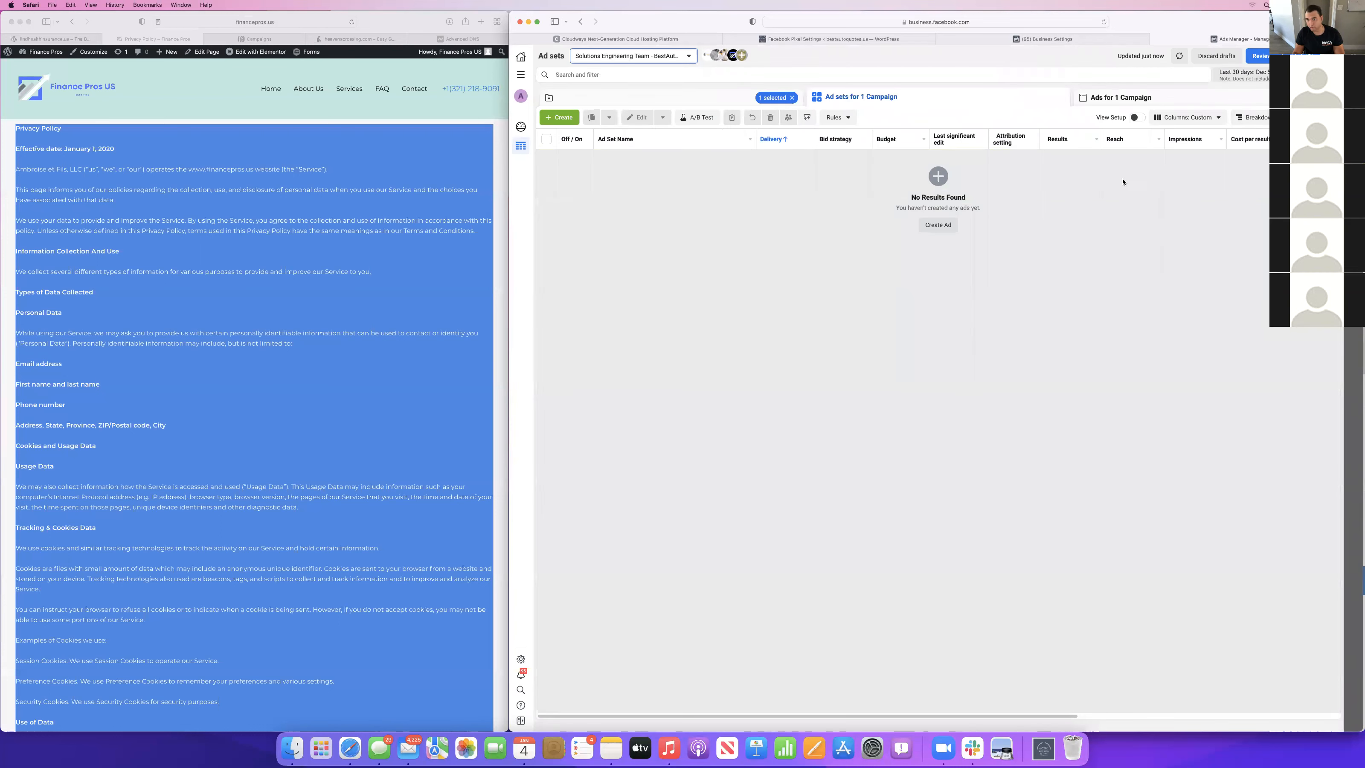
Go back to the Business settings Pages list and switch to the Facebook Pixel settings of the bestautoquotes.us WordPress site.
left_click(1069, 38)
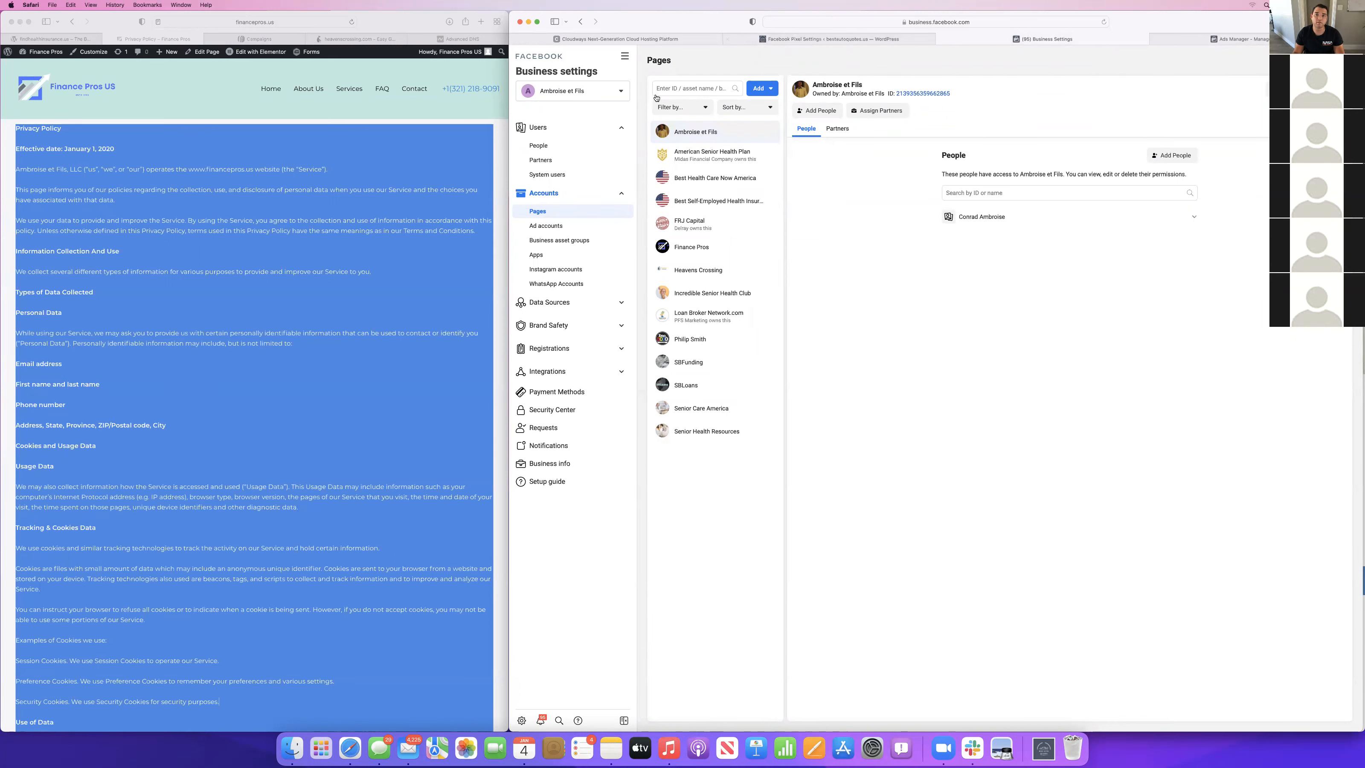
left_click(833, 39)
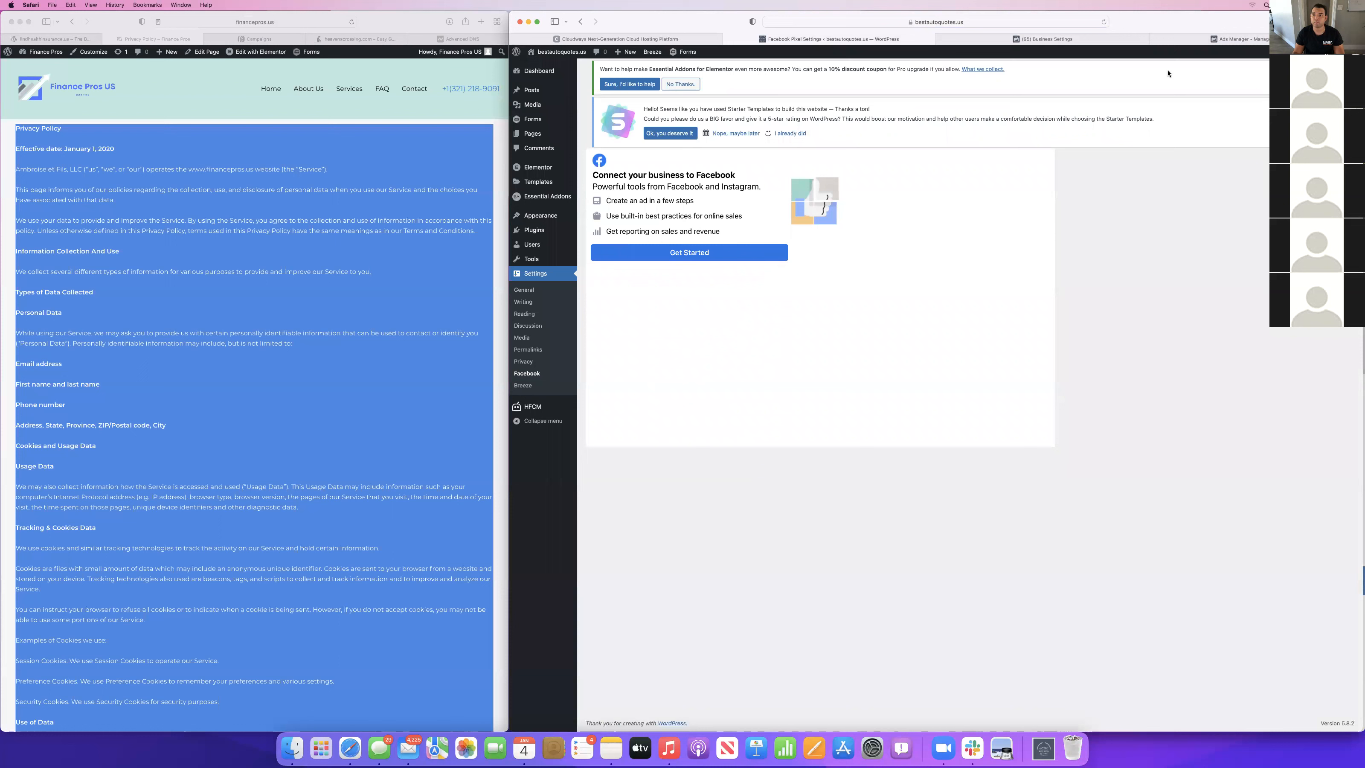
Review the BestAutoQuotes.us ad account and the Pixels list in Business settings, and return to the site's WordPress Facebook settings.
left_click(1063, 39)
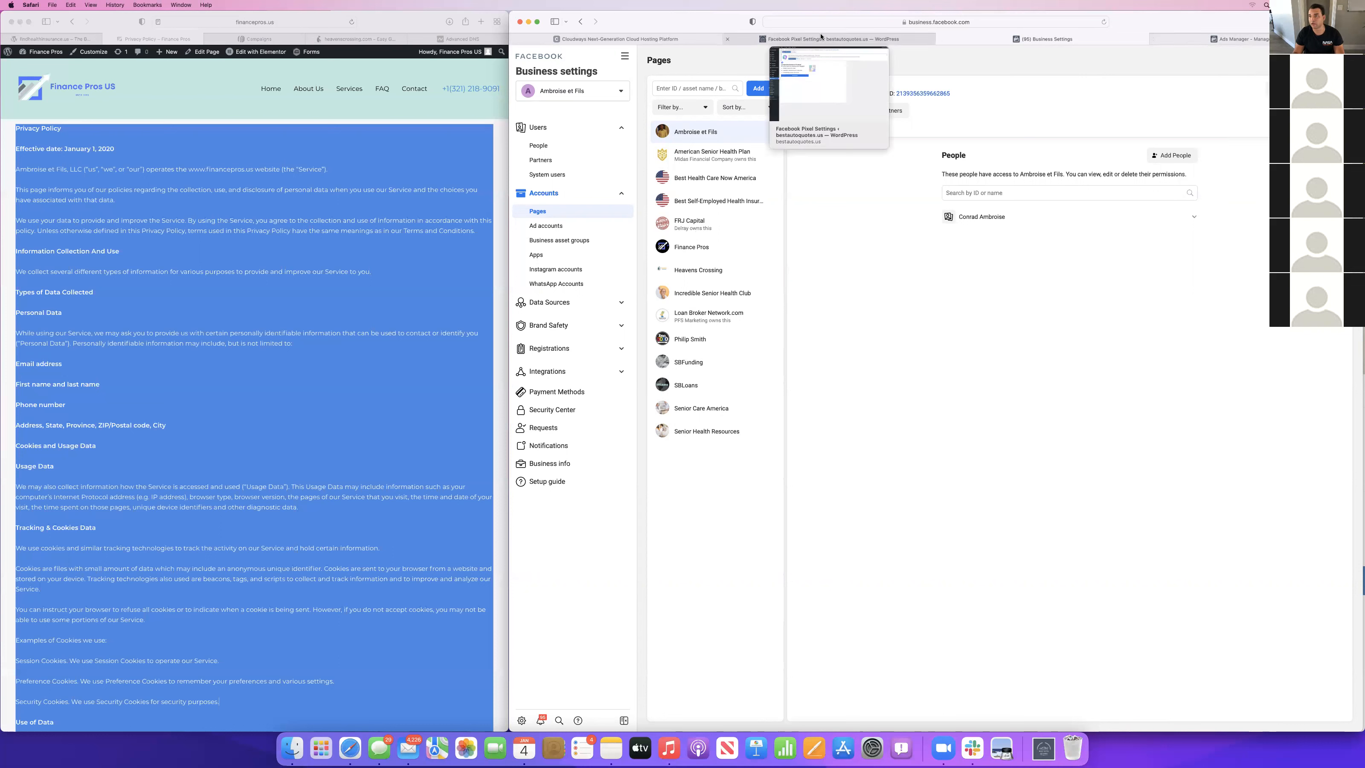
left_click(545, 226)
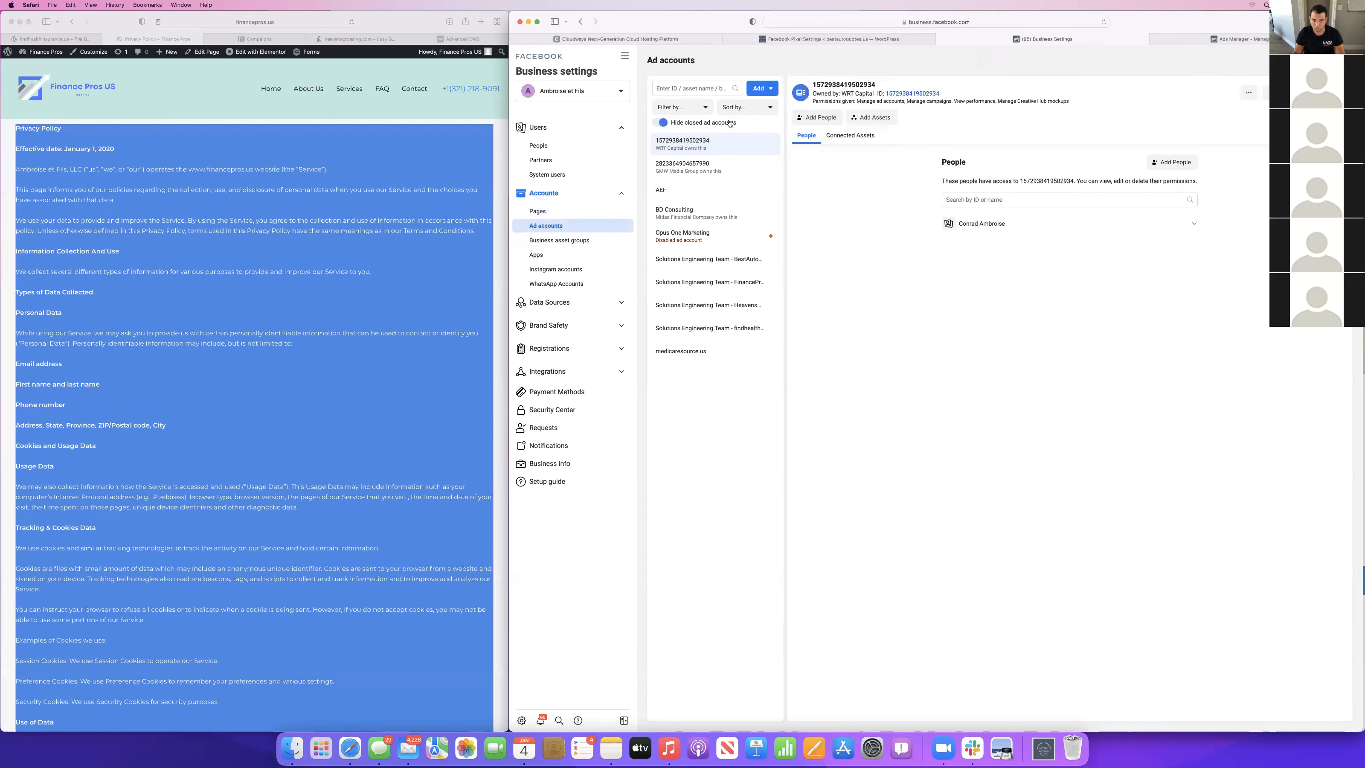
left_click(709, 258)
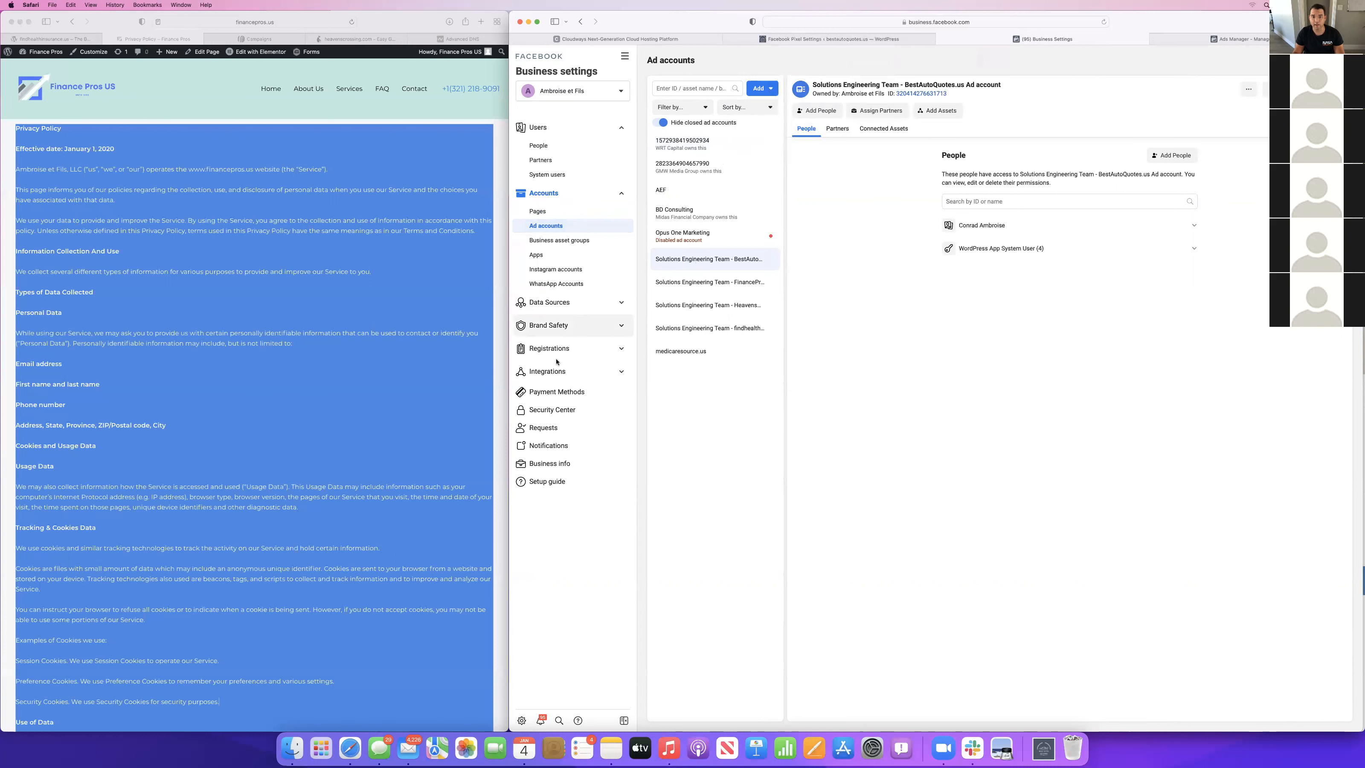
left_click(554, 303)
left_click(537, 335)
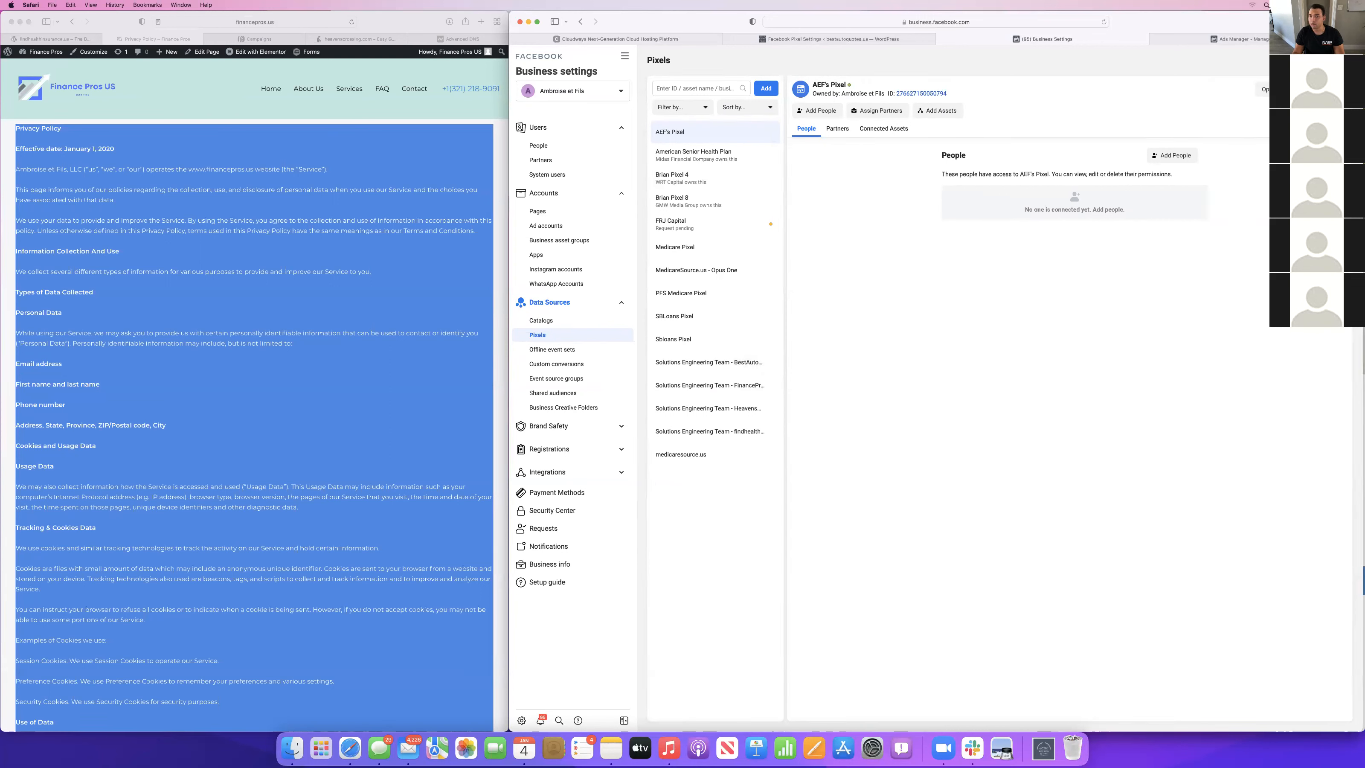
left_click(838, 38)
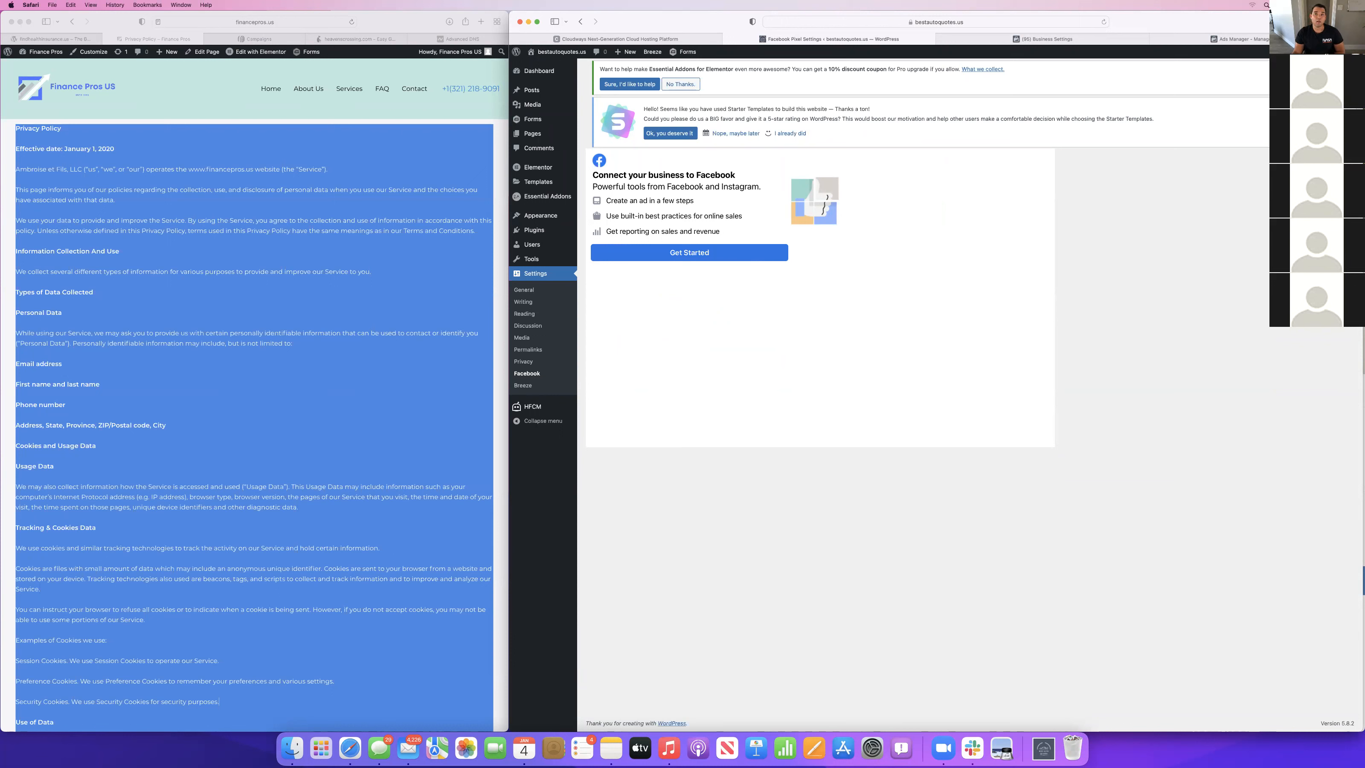
mouse_move(1048, 40)
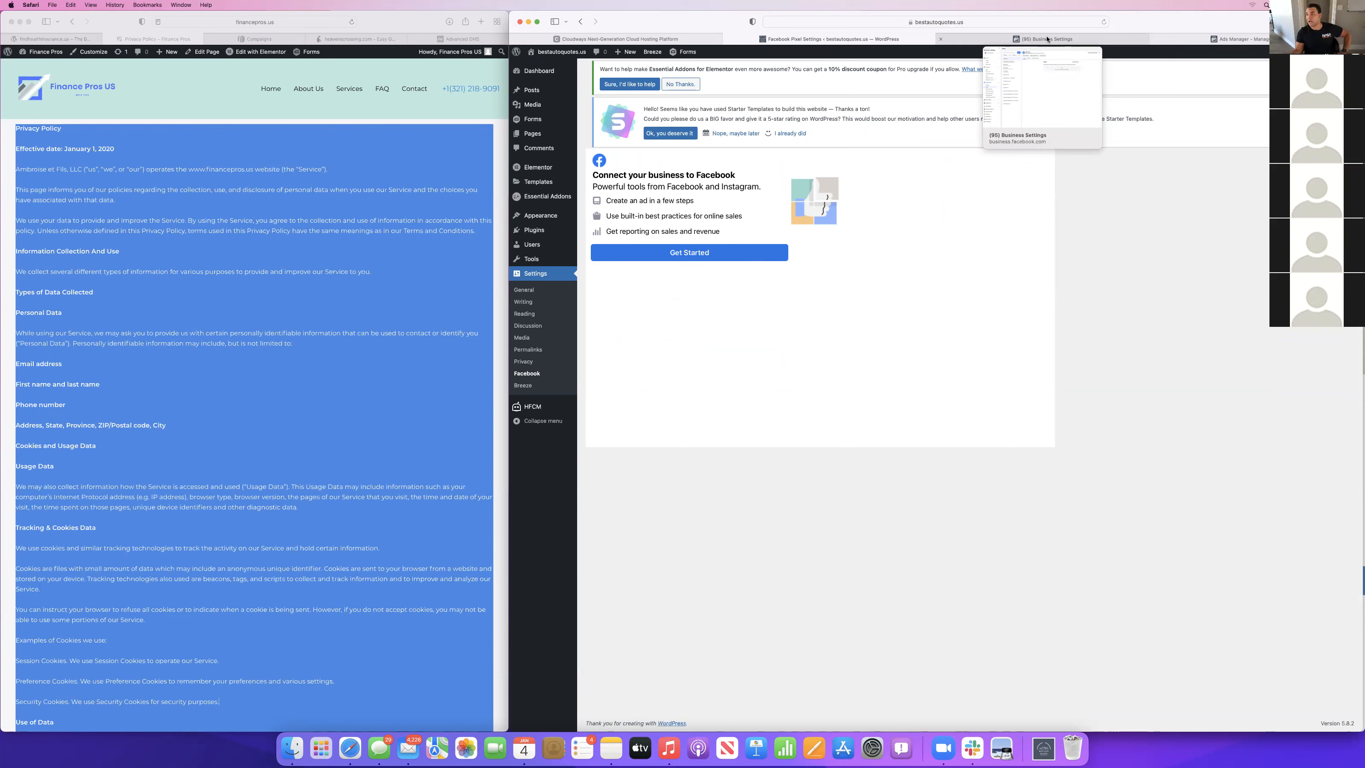
Clear the text selection on the Finance Pros privacy page and look over the findhealthinsurance.us, Finance Pros and heavenscrossing.com home pages.
left_click(334, 80)
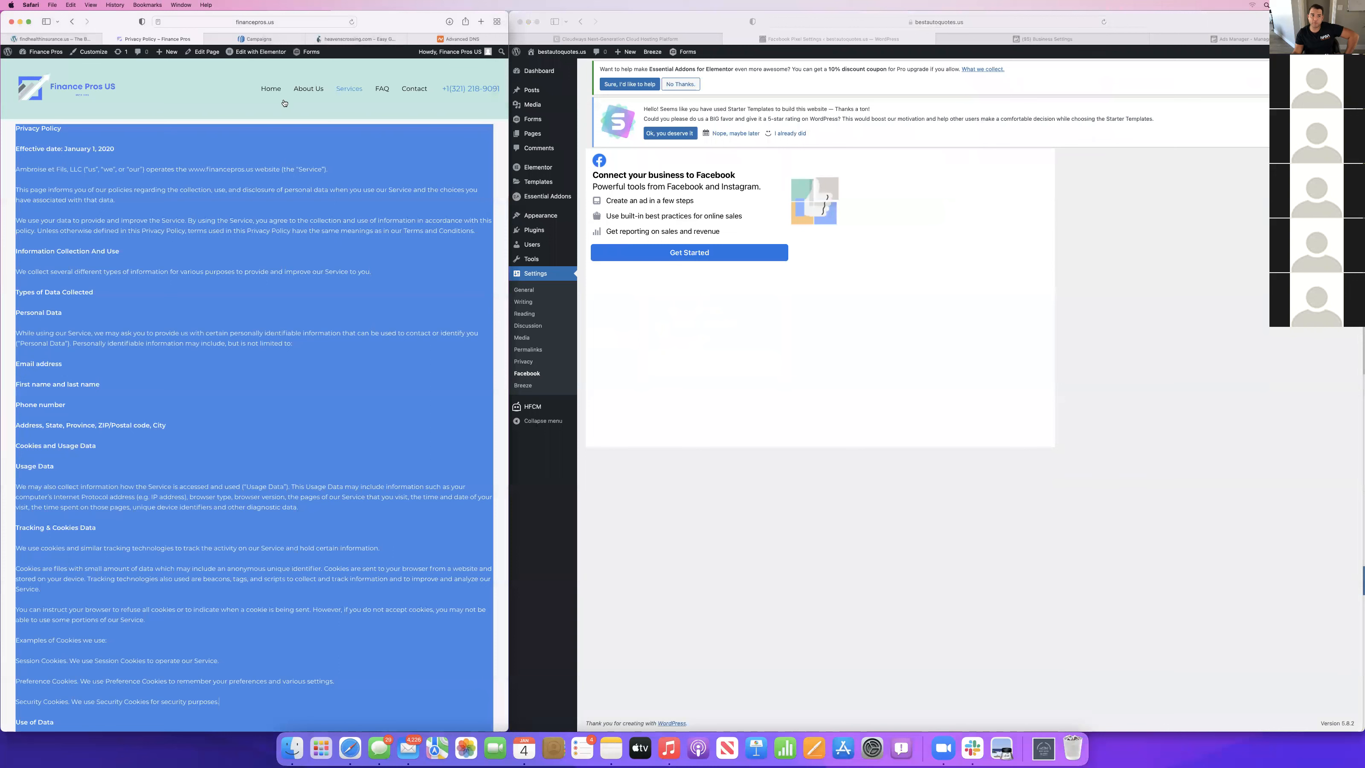
left_click(171, 259)
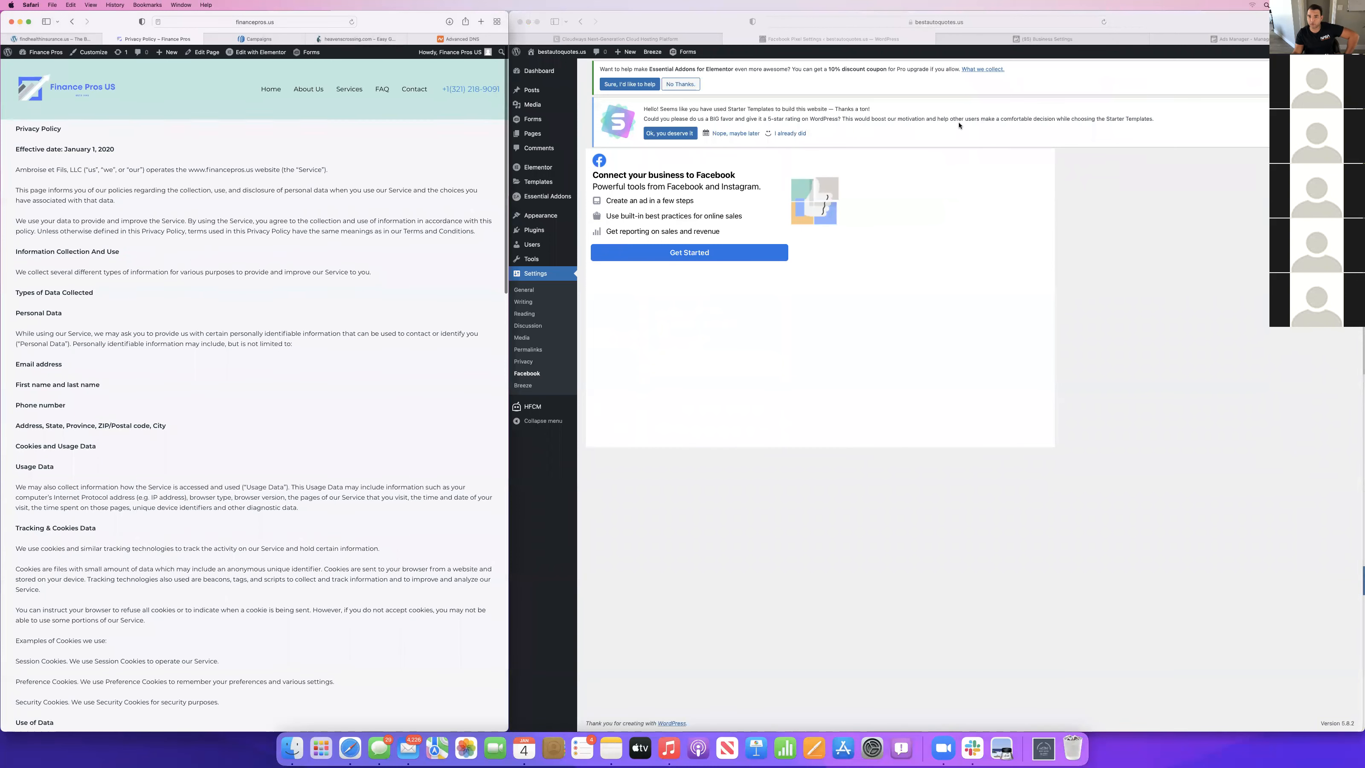
left_click(1136, 251)
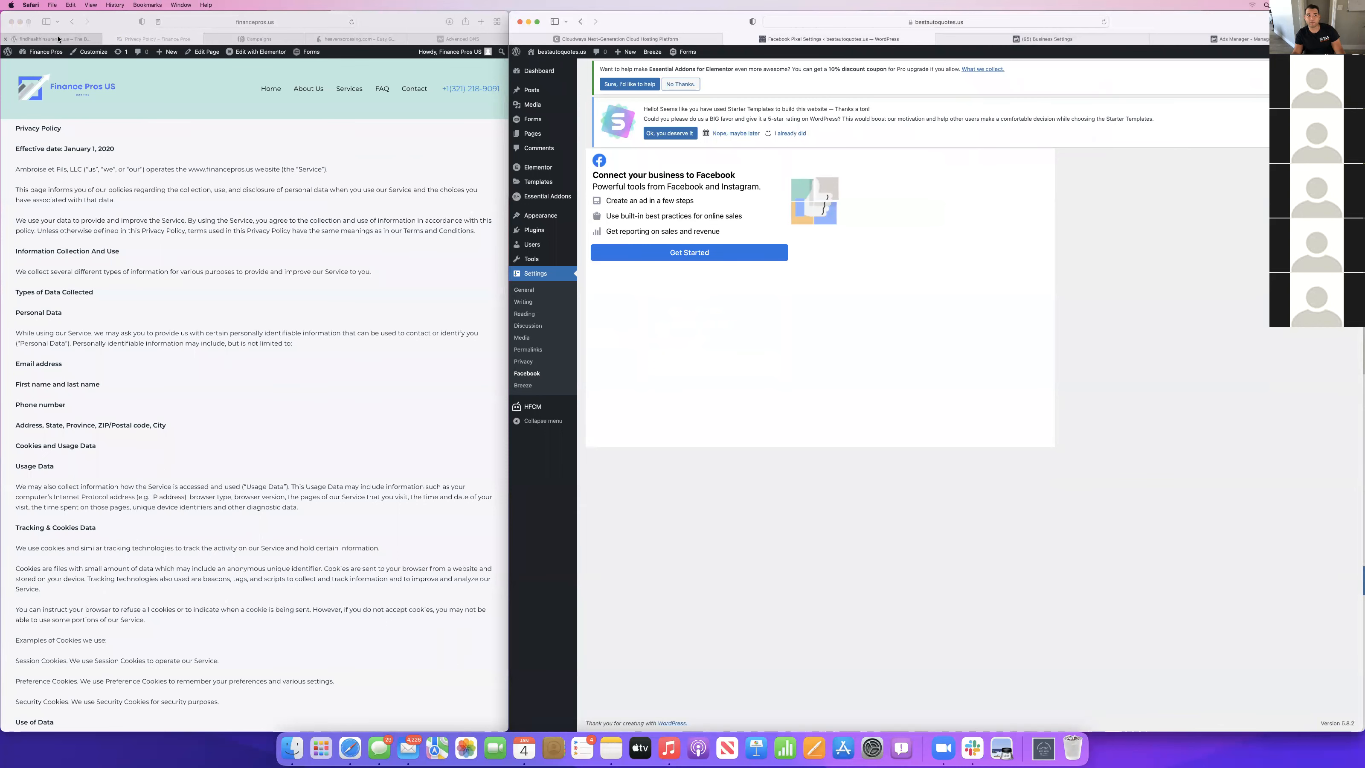
left_click(58, 39)
scroll(263, 280, "down", 3)
scroll(263, 281, "up", 3)
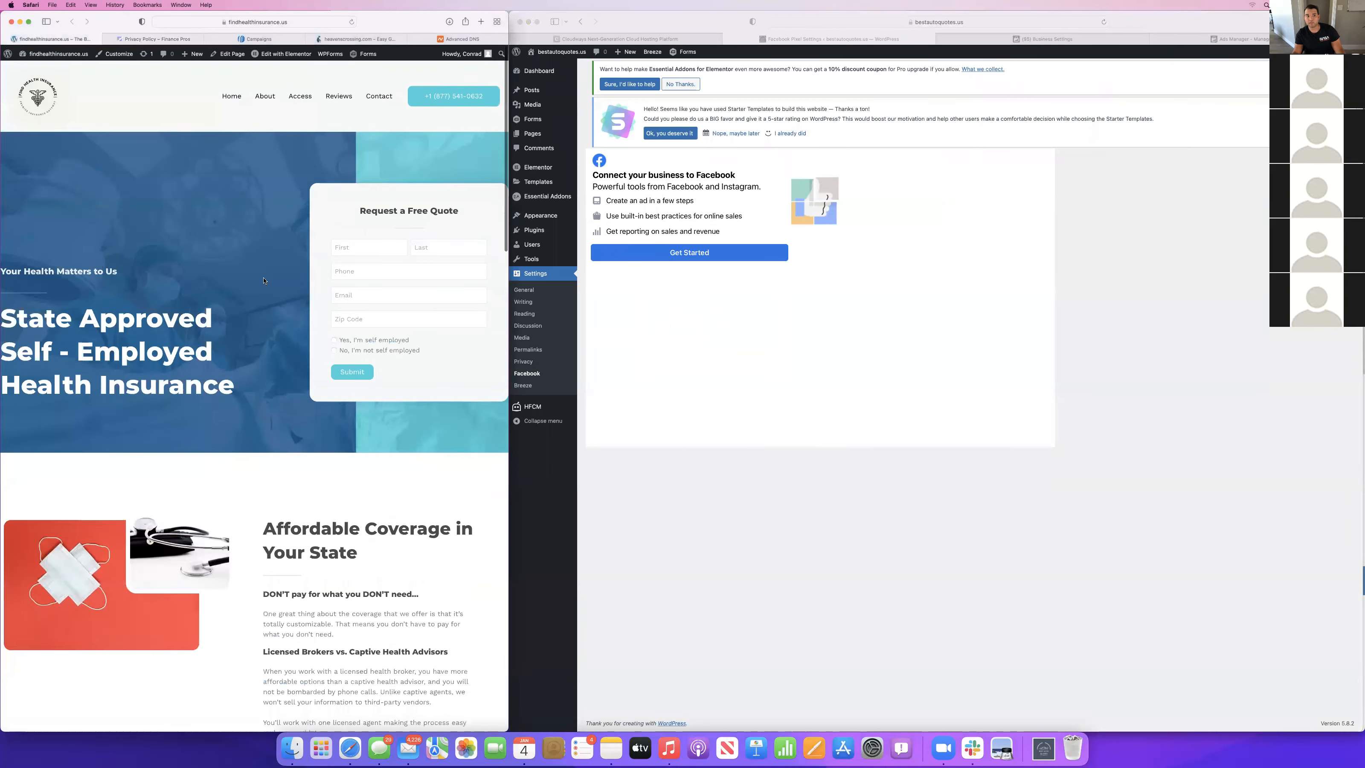
left_click(152, 40)
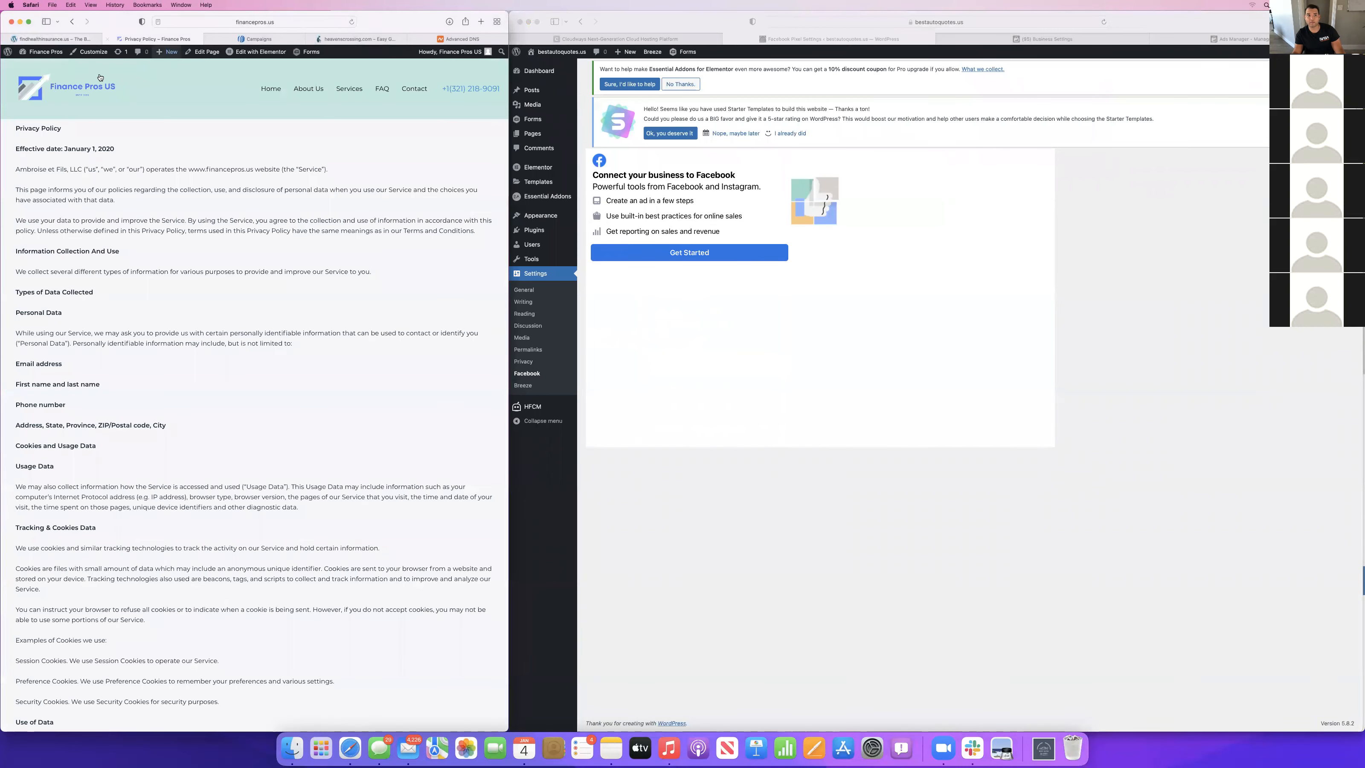
left_click(76, 87)
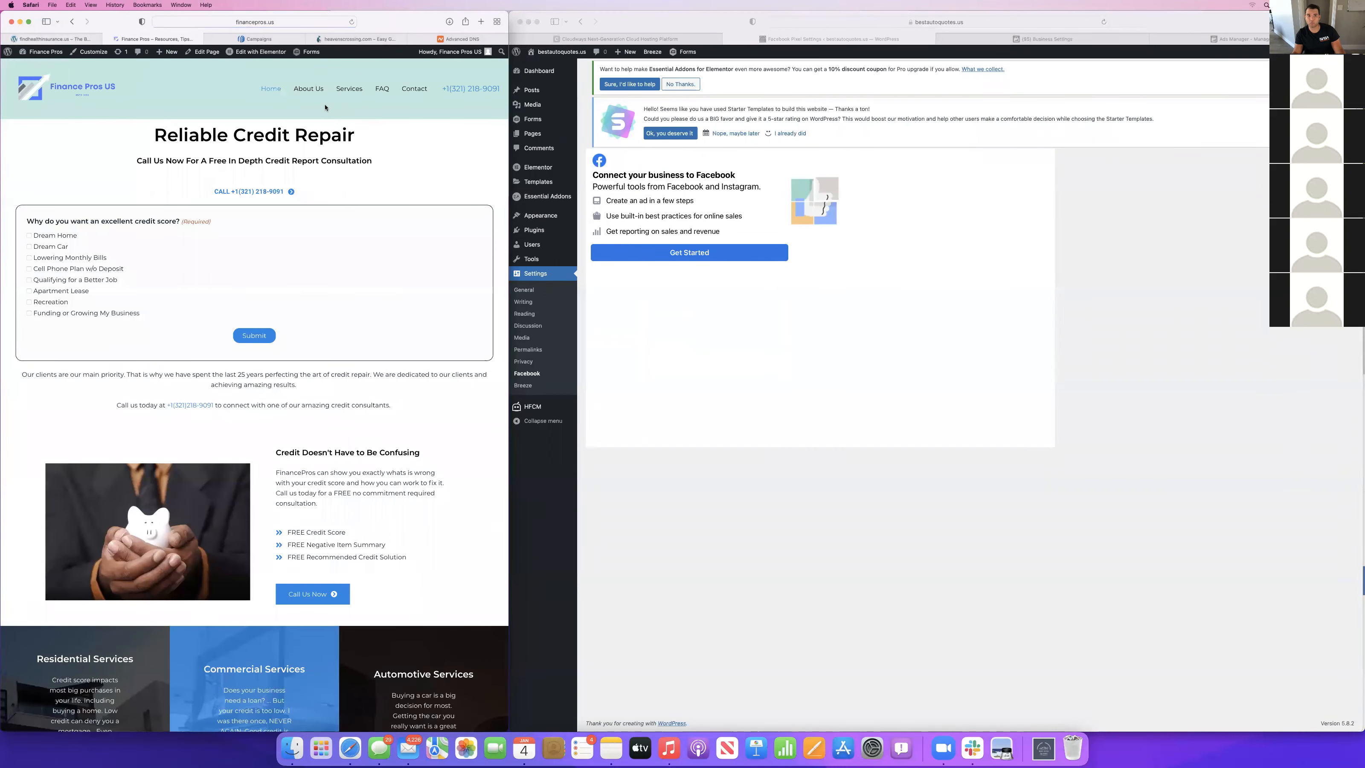
left_click(356, 39)
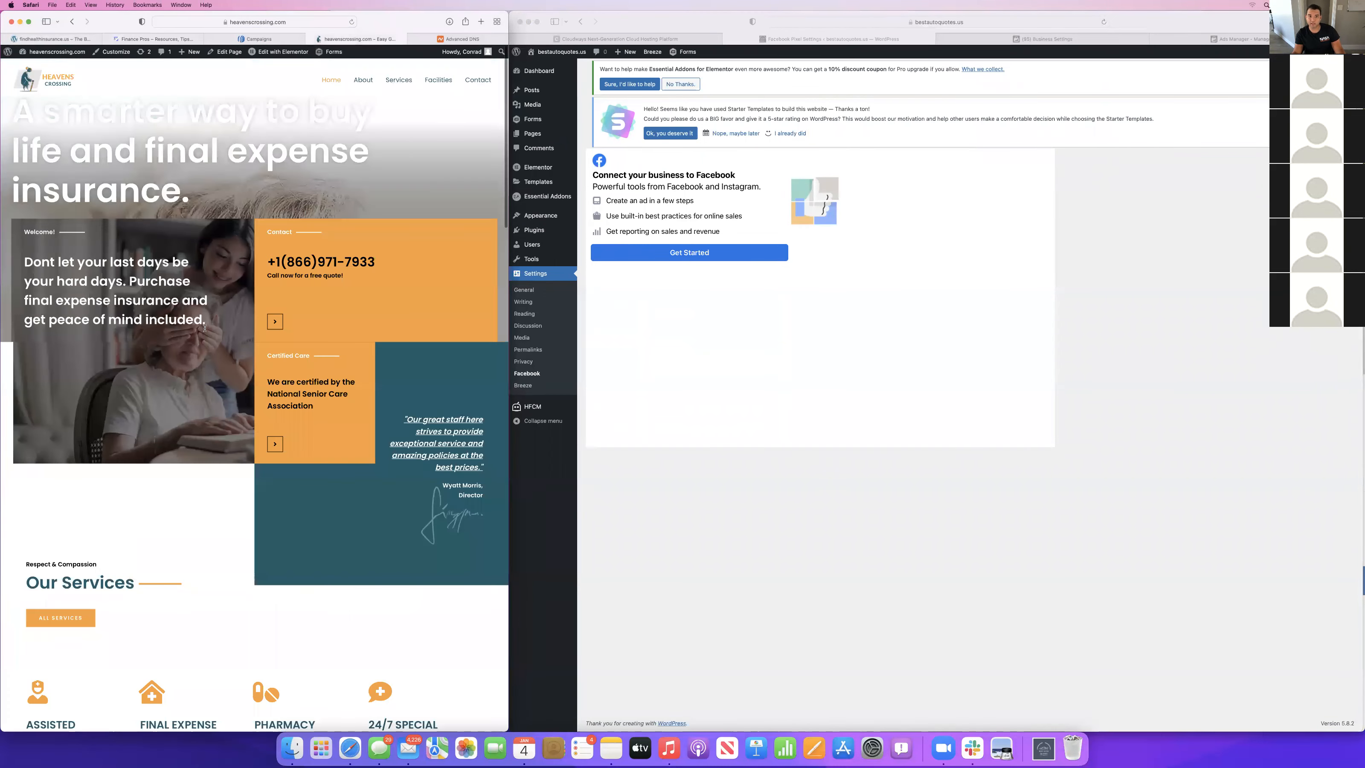
scroll(205, 328, "down", 10)
scroll(205, 328, "up", 10)
Open medicaresource.us in a new browser tab and look through its home page down to the footer.
key("super+t")
type("medicaresource.us")
key("Return")
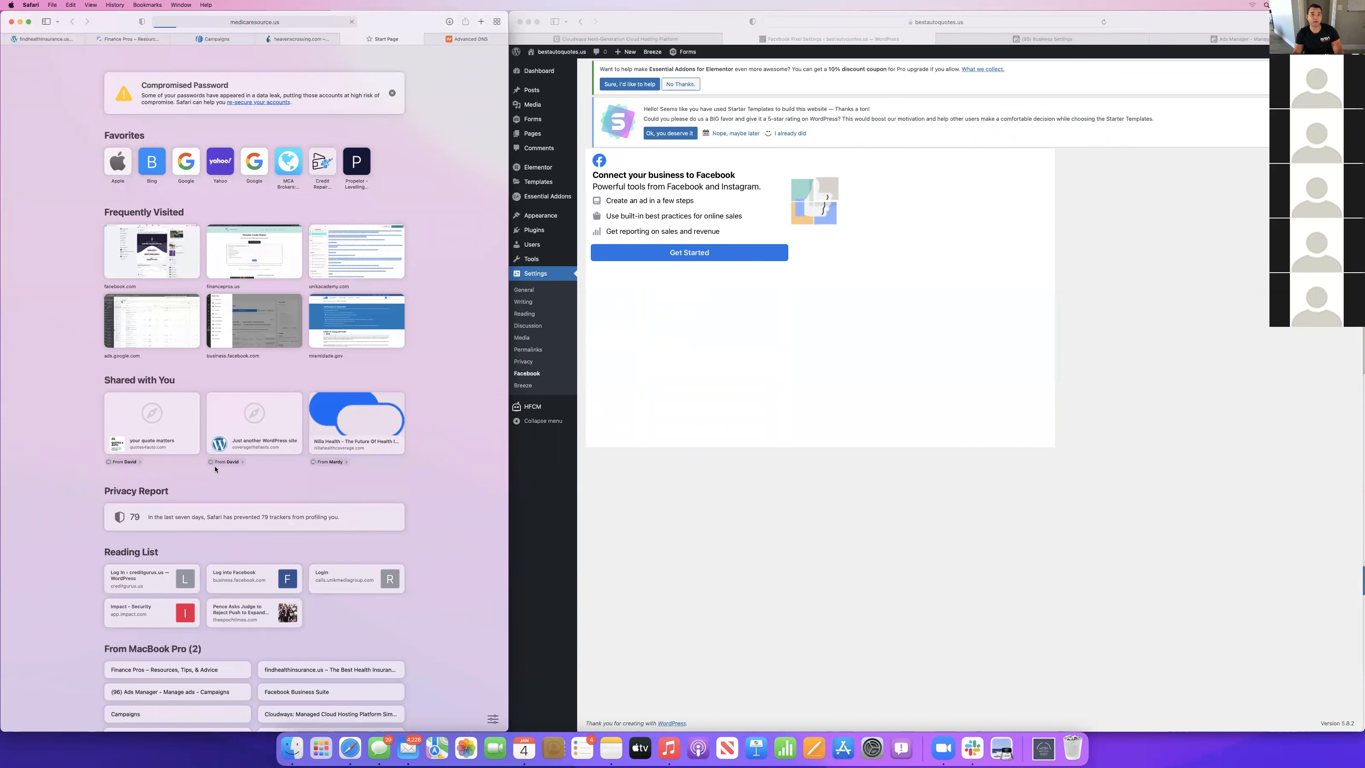
scroll(267, 419, "down", 3)
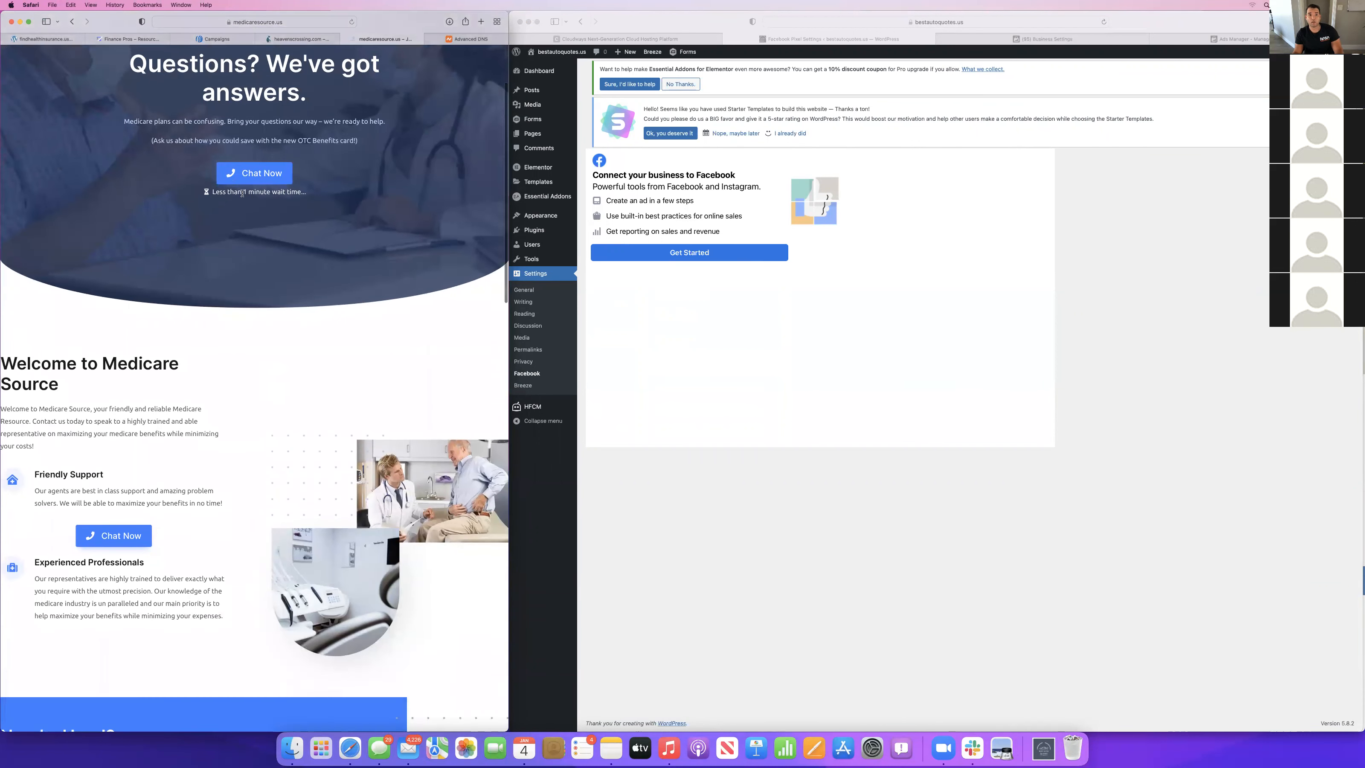
scroll(242, 194, "down", 10)
scroll(347, 392, "up", 15)
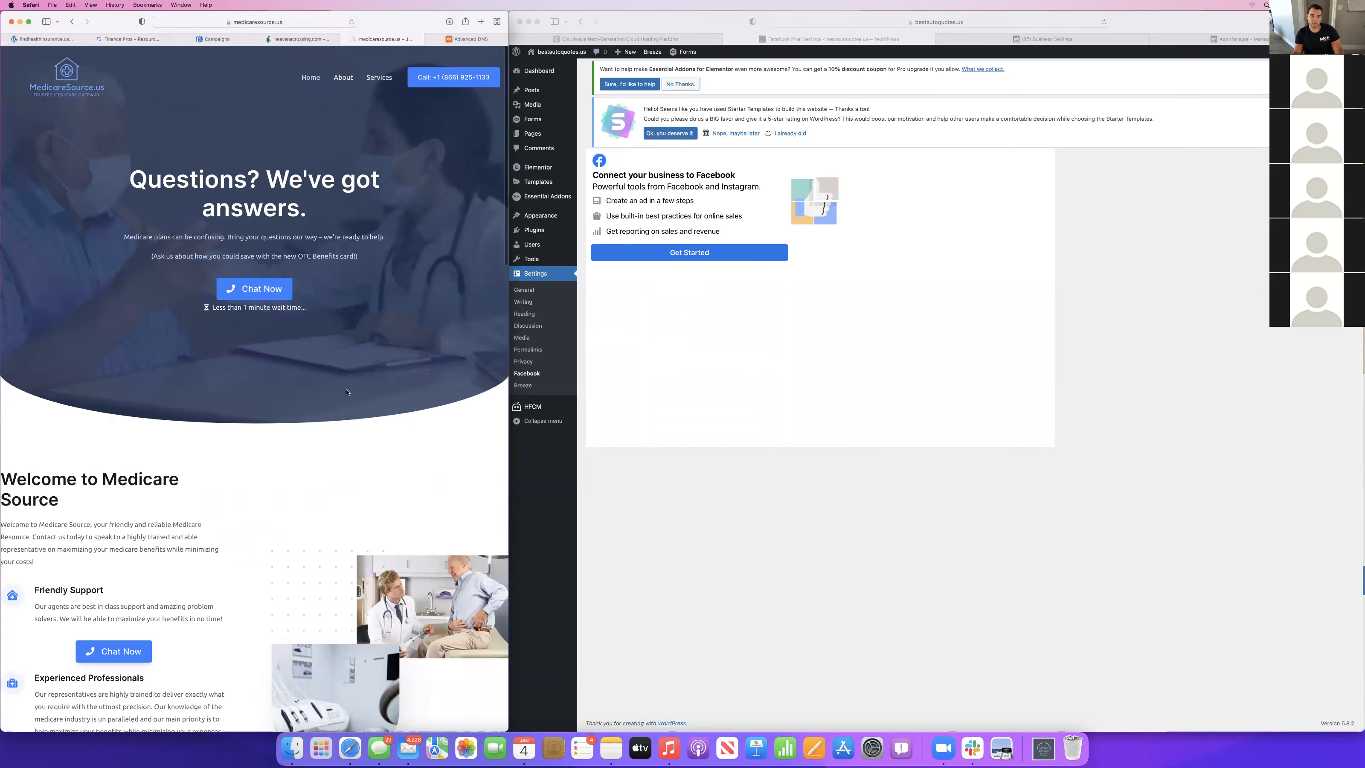
scroll(347, 392, "down", 20)
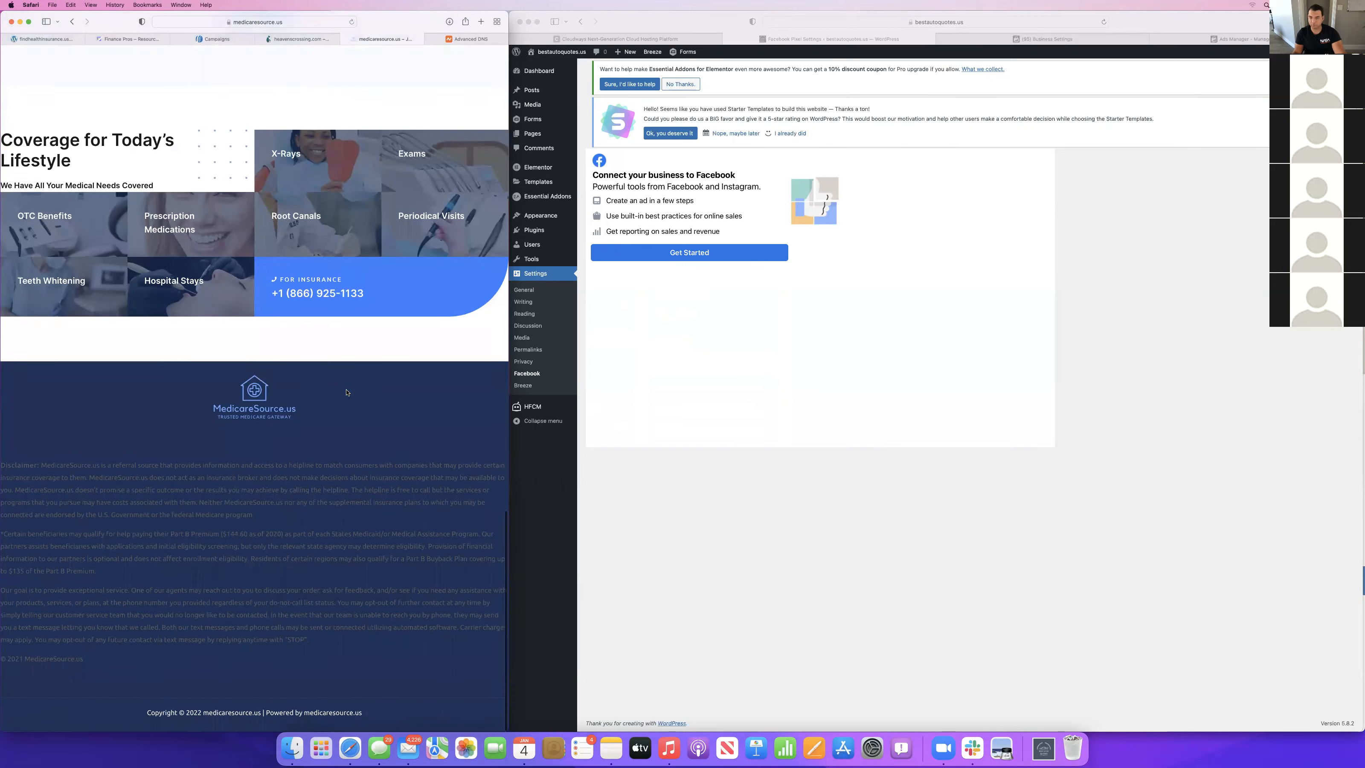
scroll(347, 393, "up", 20)
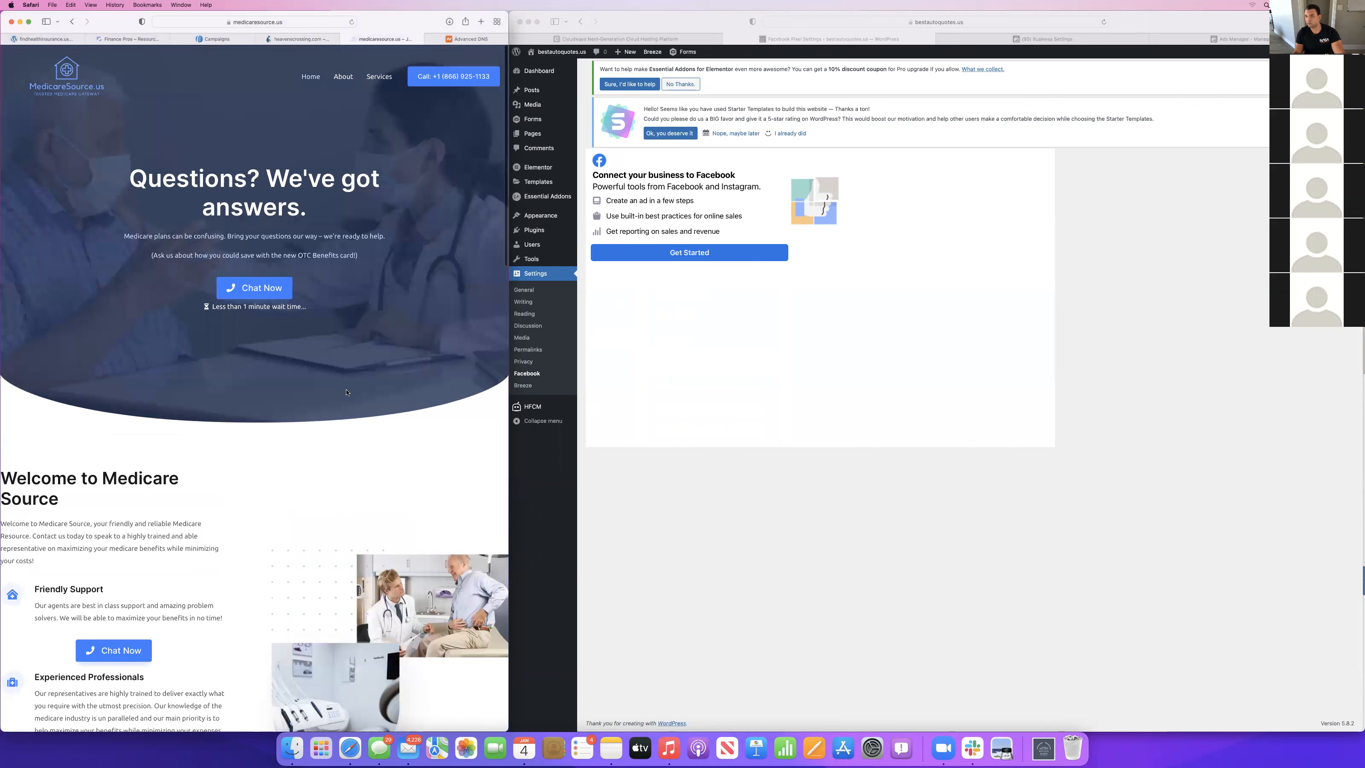
Compare the heavenscrossing.com, findhealthinsurance.us, Finance Pros and medicaresource.us sites once more.
left_click(298, 39)
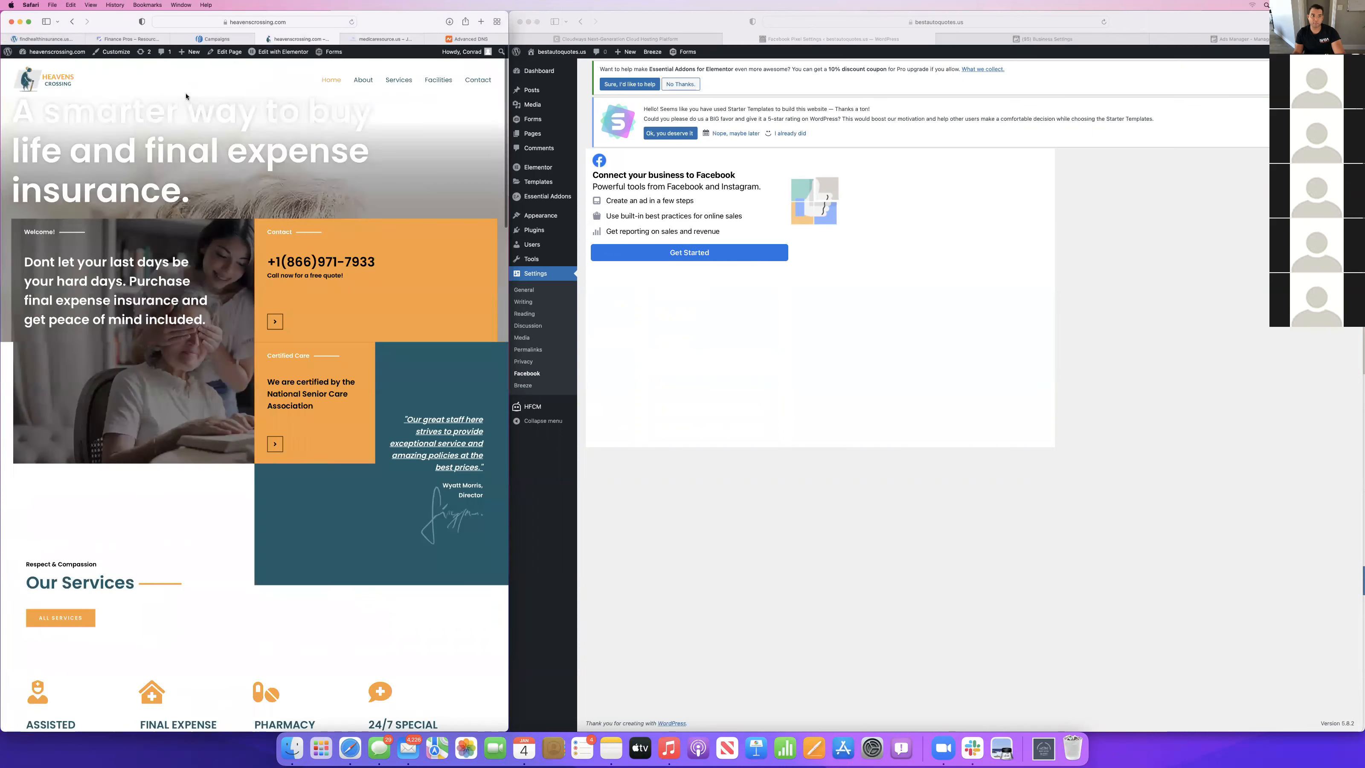
left_click(58, 42)
left_click(129, 40)
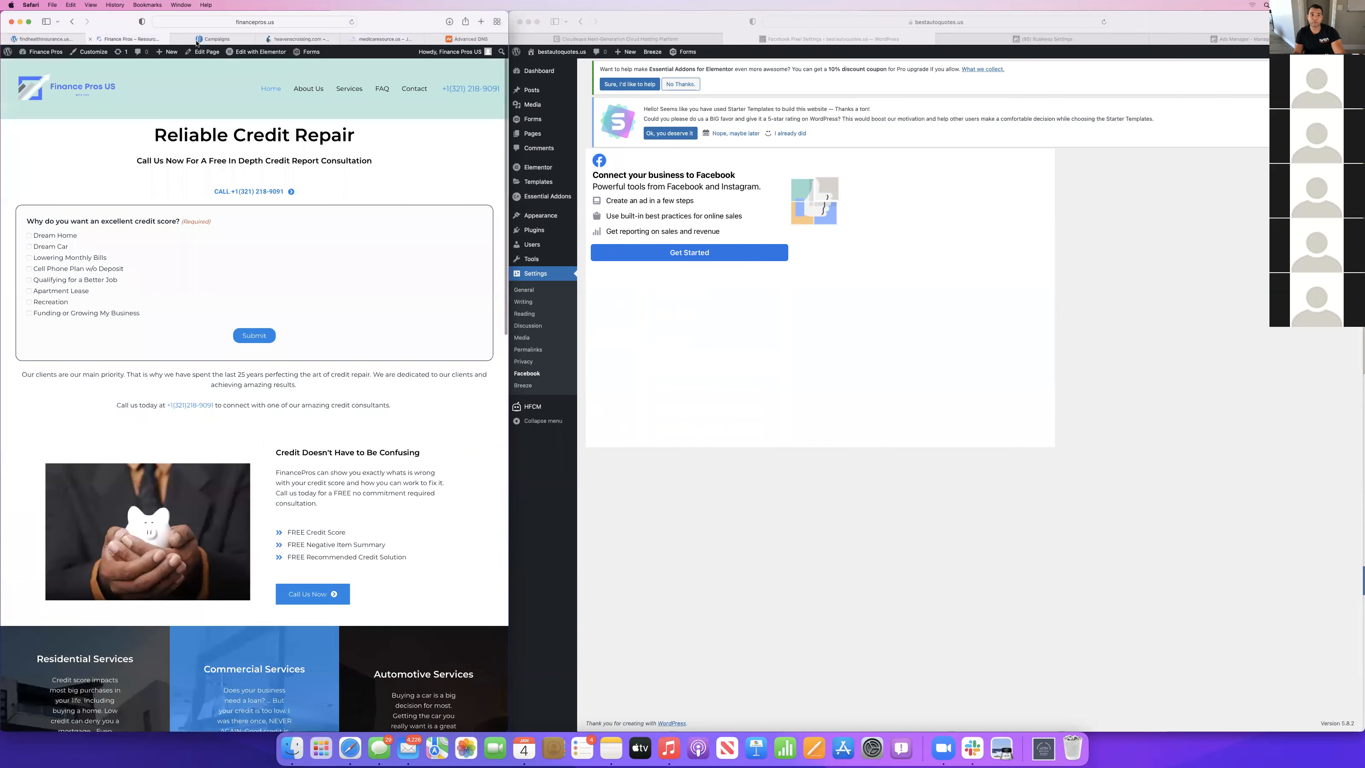
left_click(197, 42)
left_click(299, 39)
left_click(384, 39)
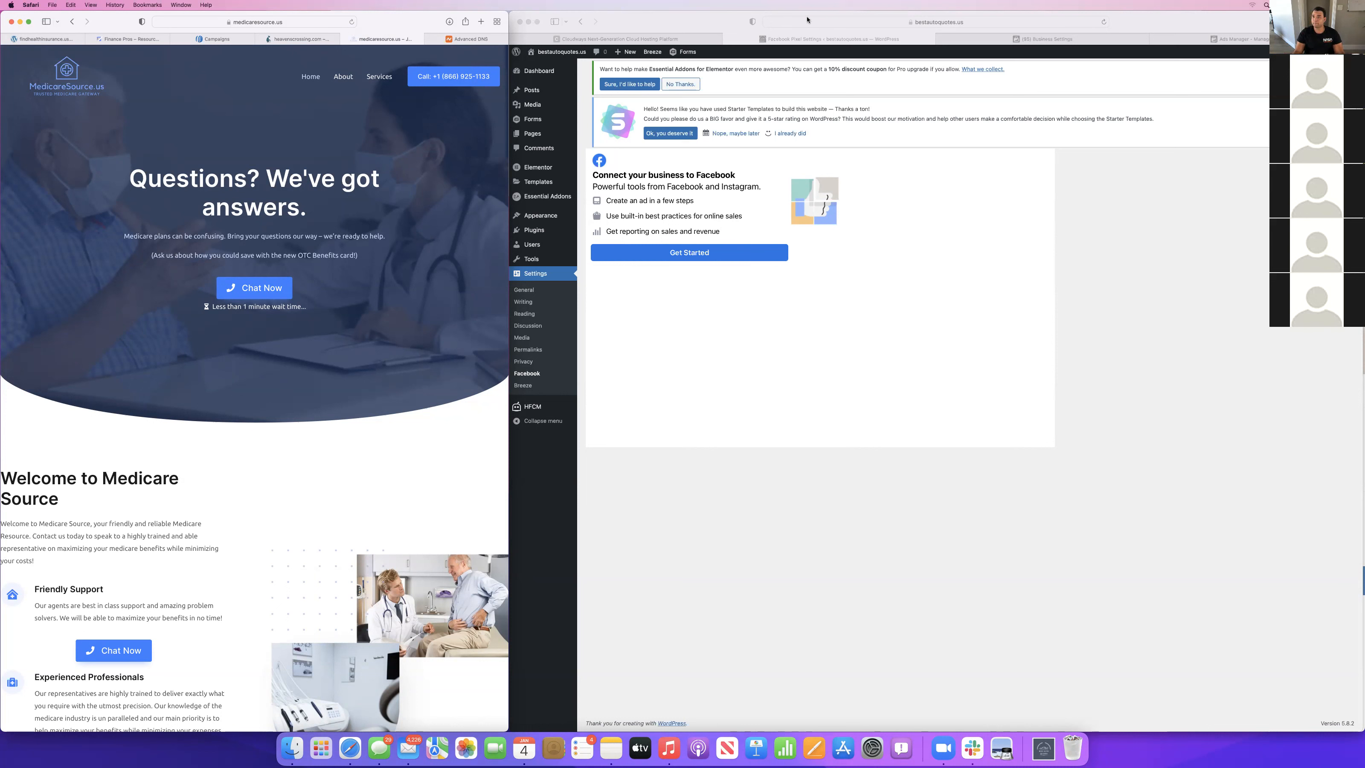
Switch to Ads Manager and create a new ad set and ad within the existing New Lead generation Campaign.
left_click(1055, 39)
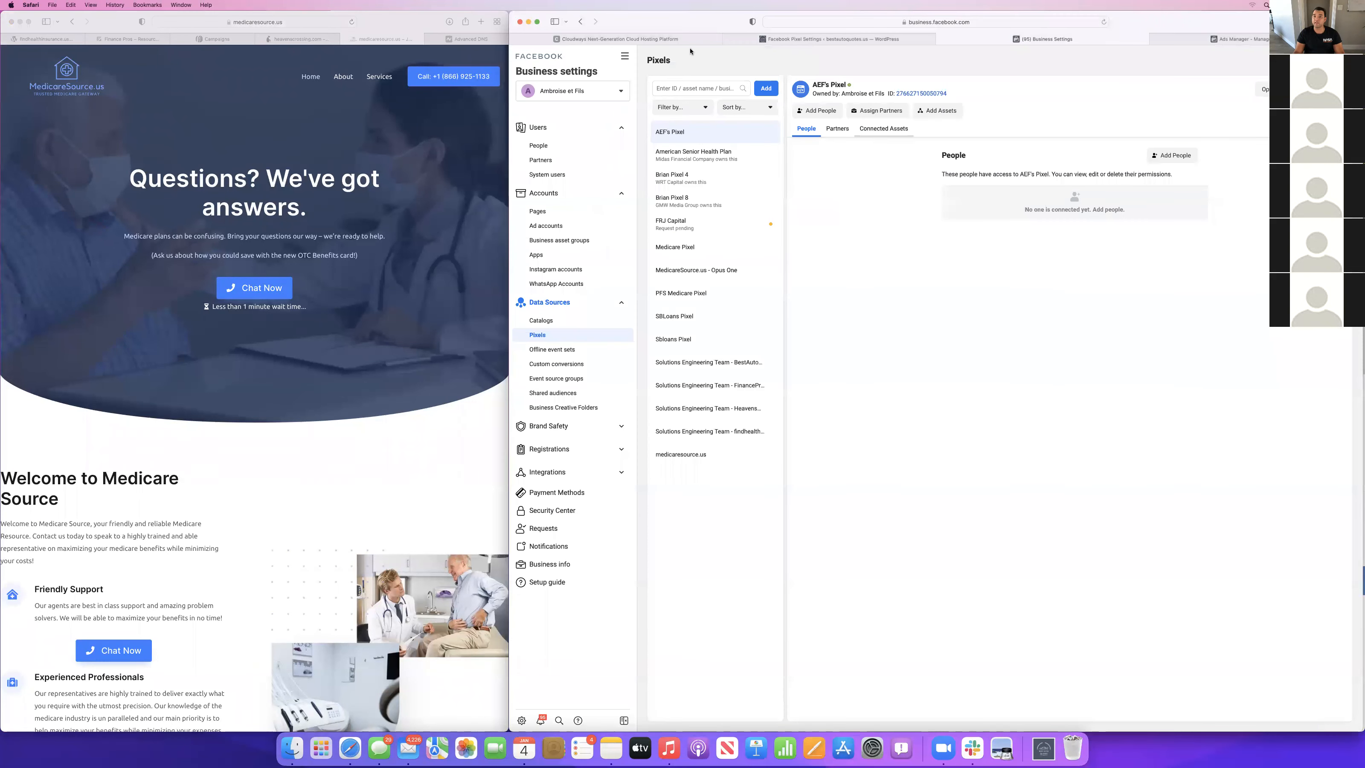
left_click(839, 45)
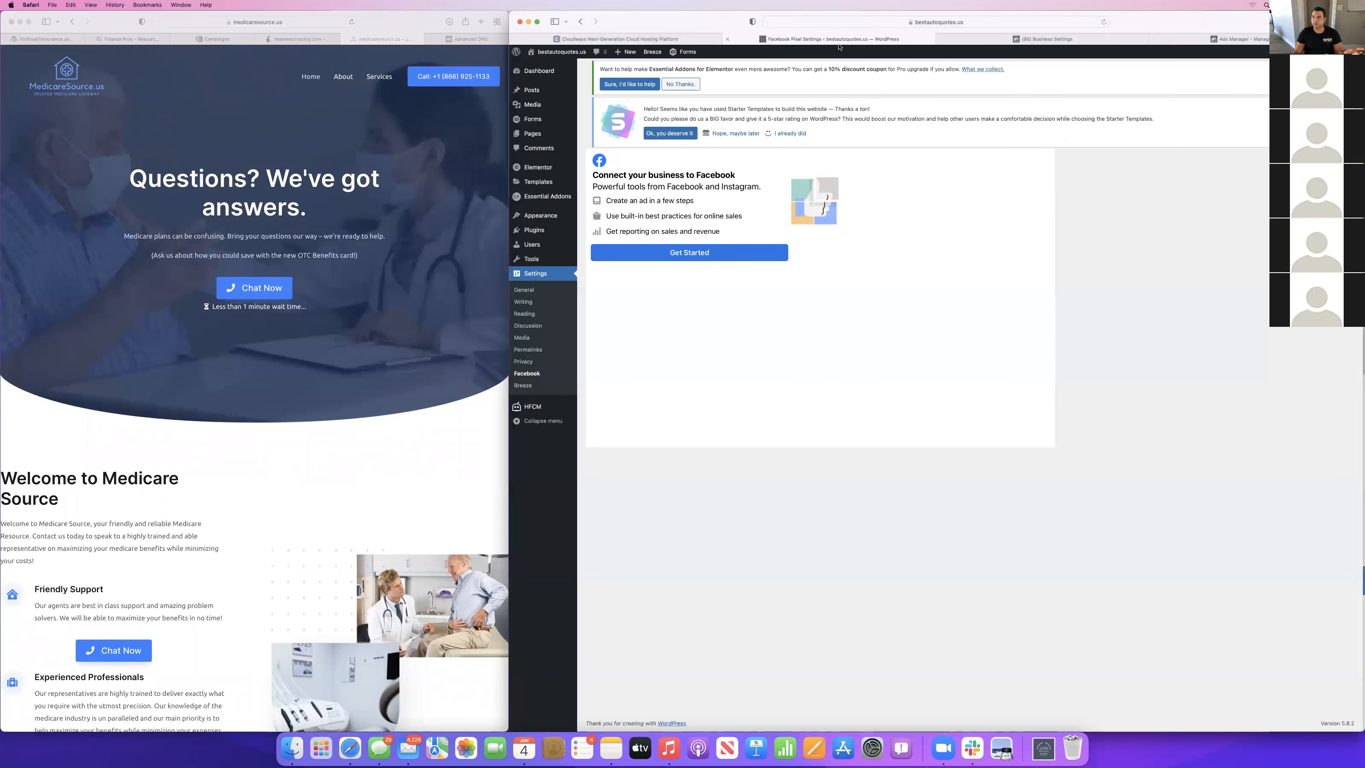
left_click(1241, 39)
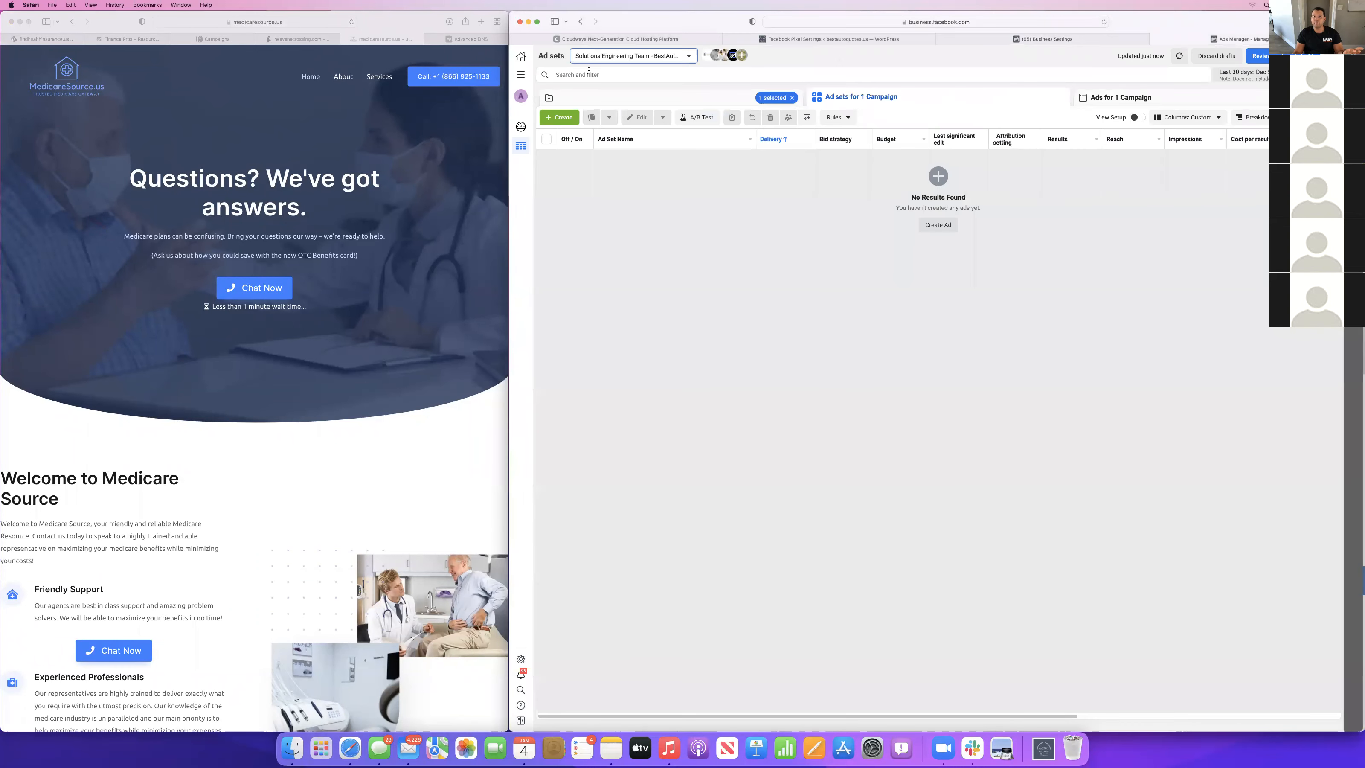
left_click(559, 120)
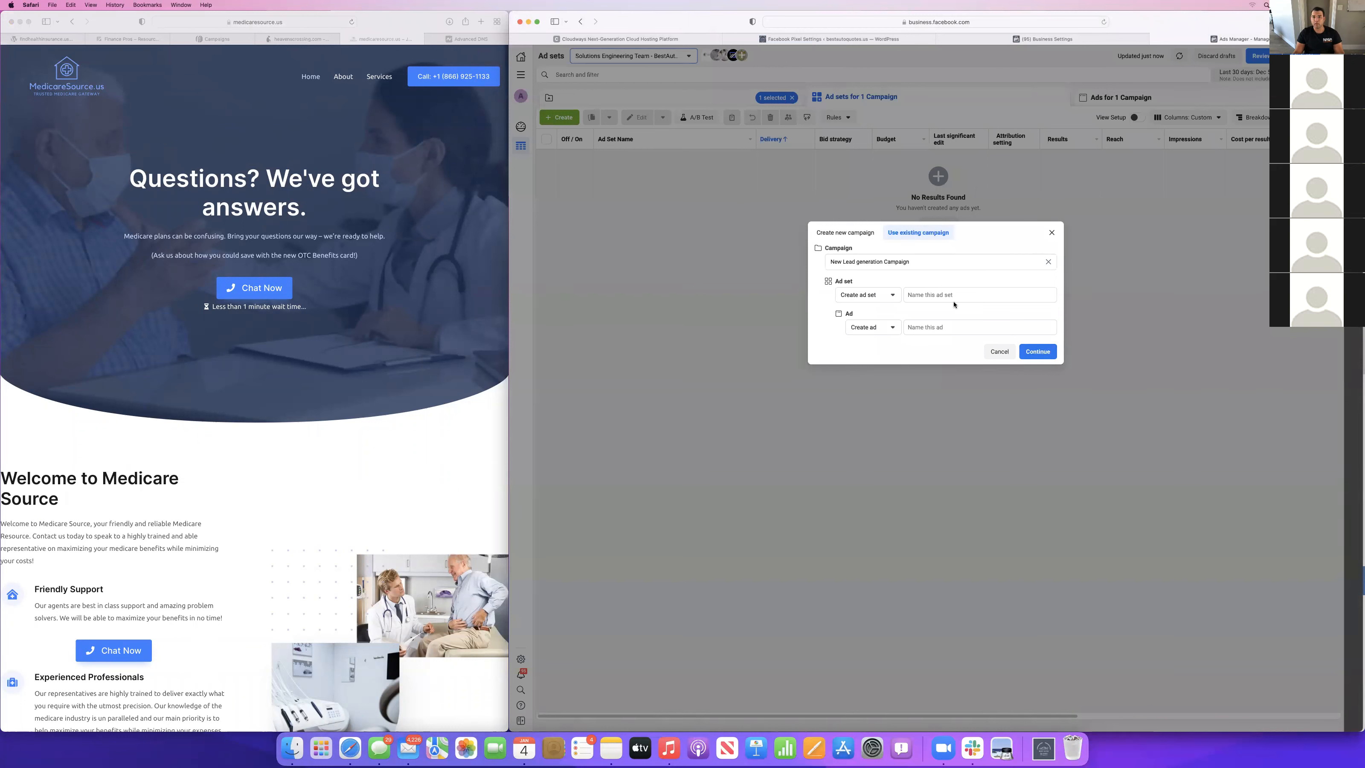
left_click(1041, 355)
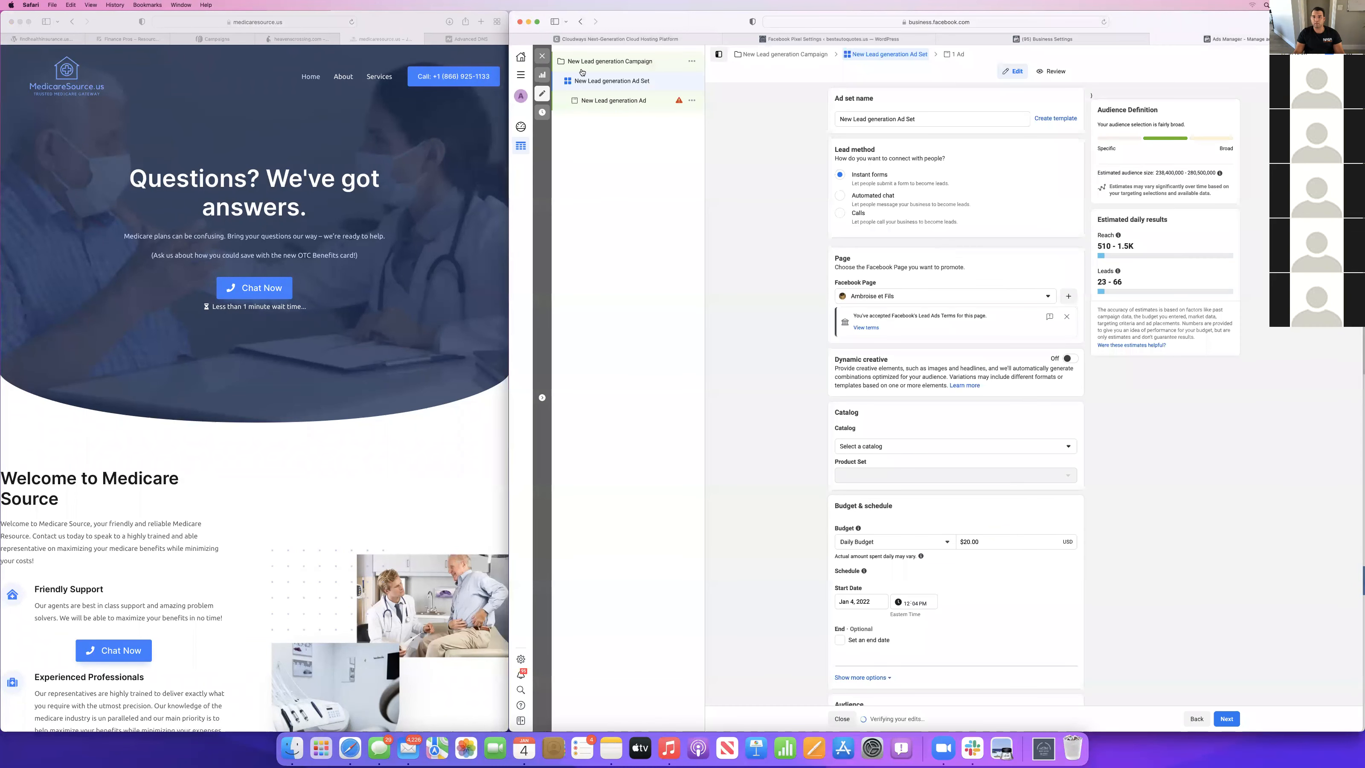
Keep Instant forms as the ad set's lead method and choose Best Health Care Now America as its Facebook Page.
left_click(1024, 296)
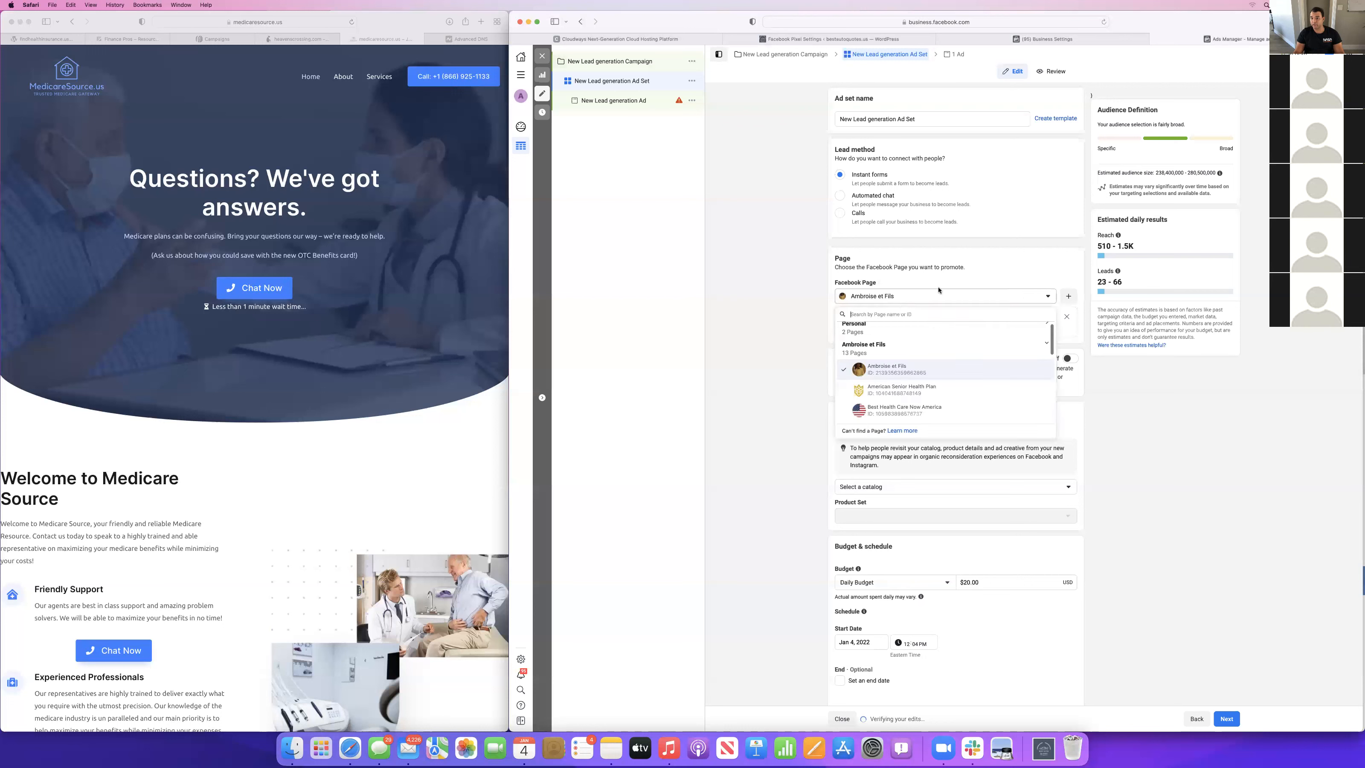
left_click(852, 177)
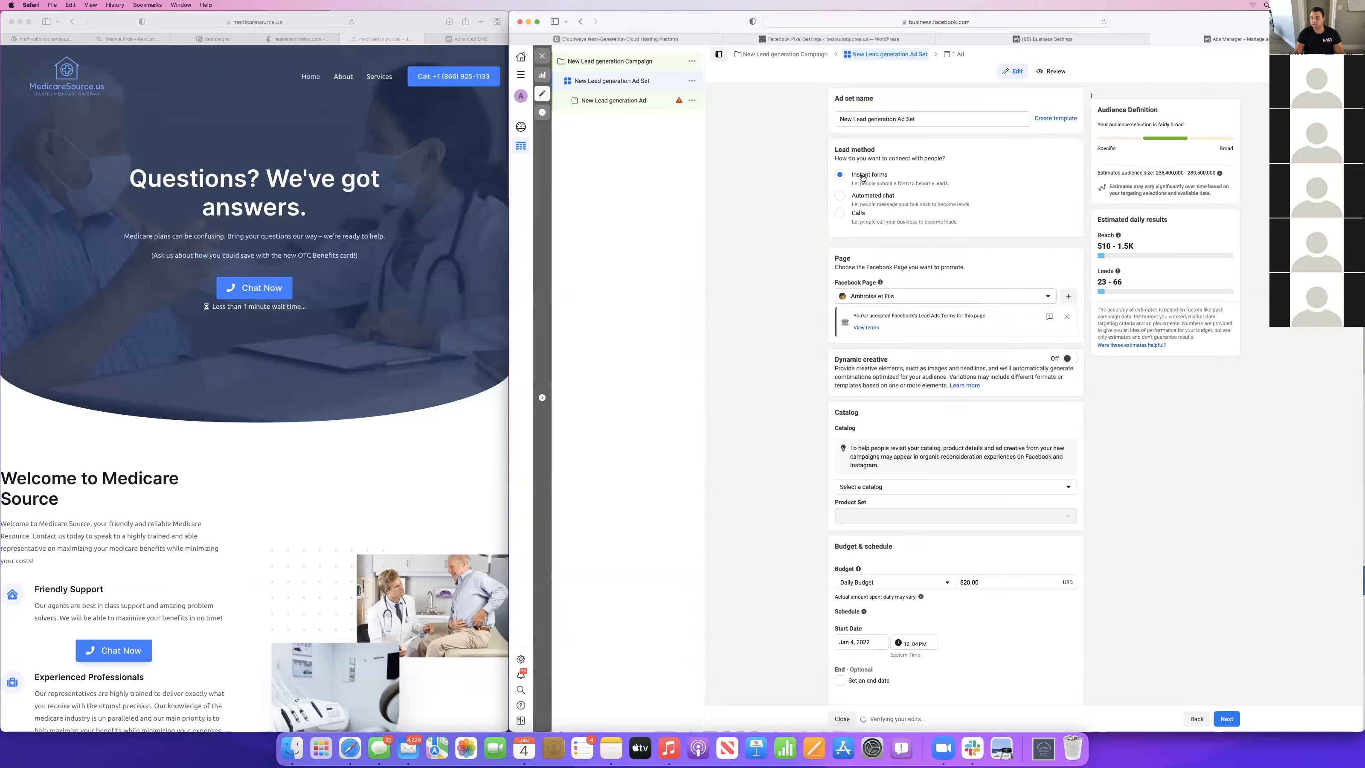
left_click(941, 295)
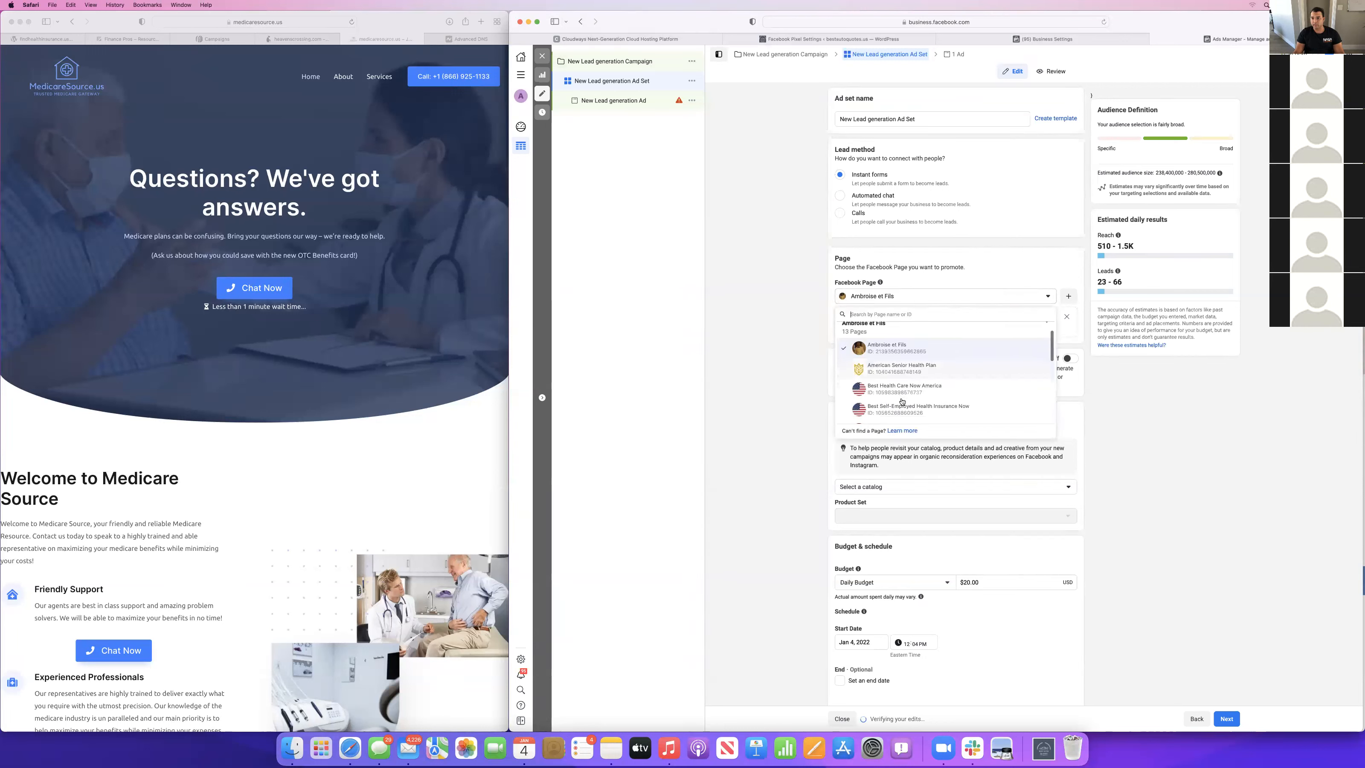
left_click(902, 388)
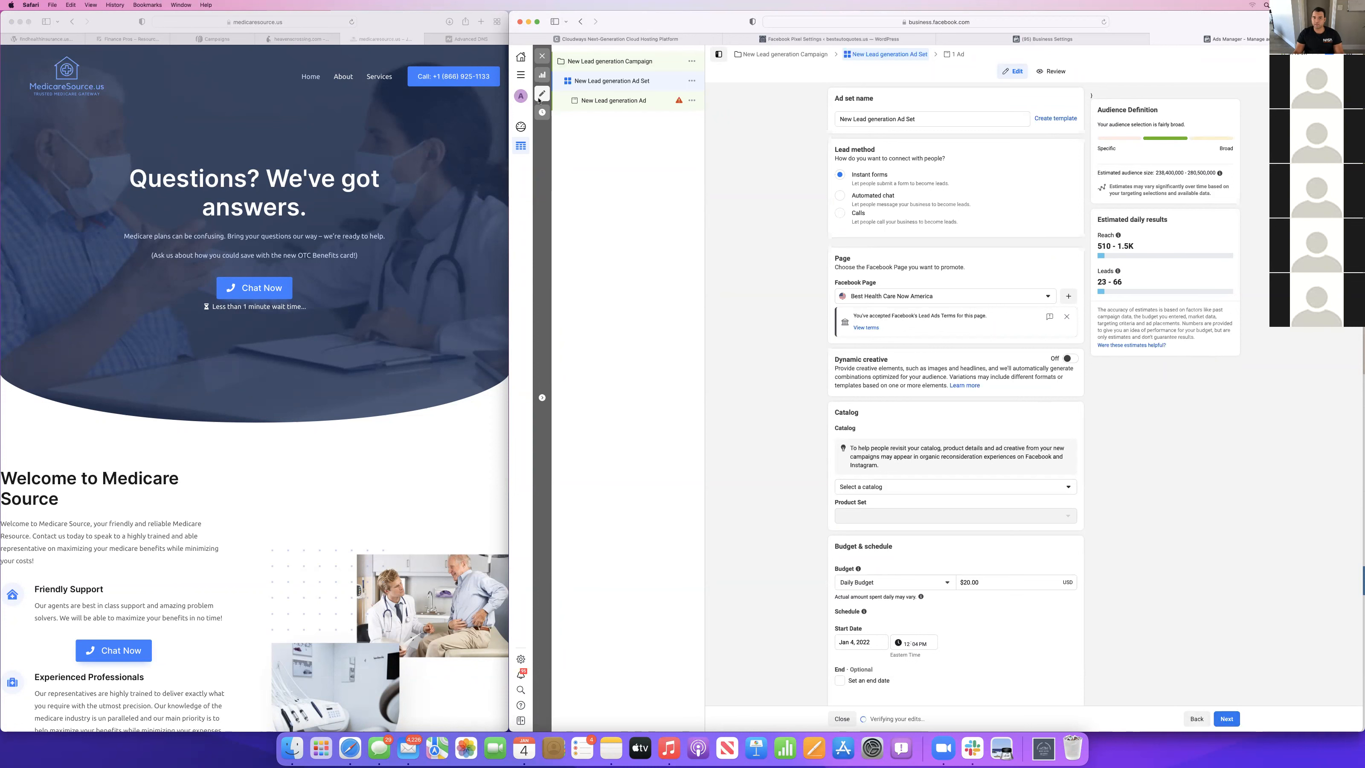
Close the ad set editor and delete the draft New Lead generation Ad Set.
left_click(541, 56)
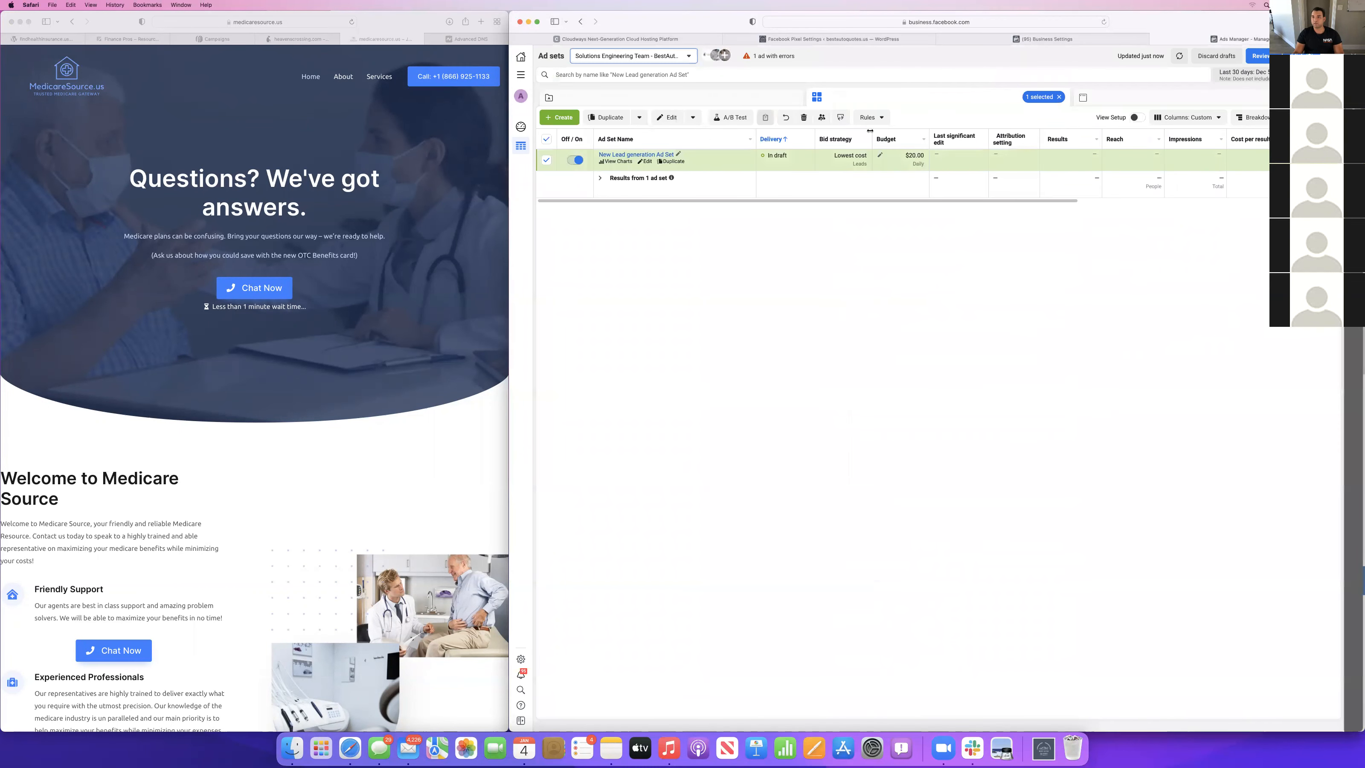
left_click(803, 118)
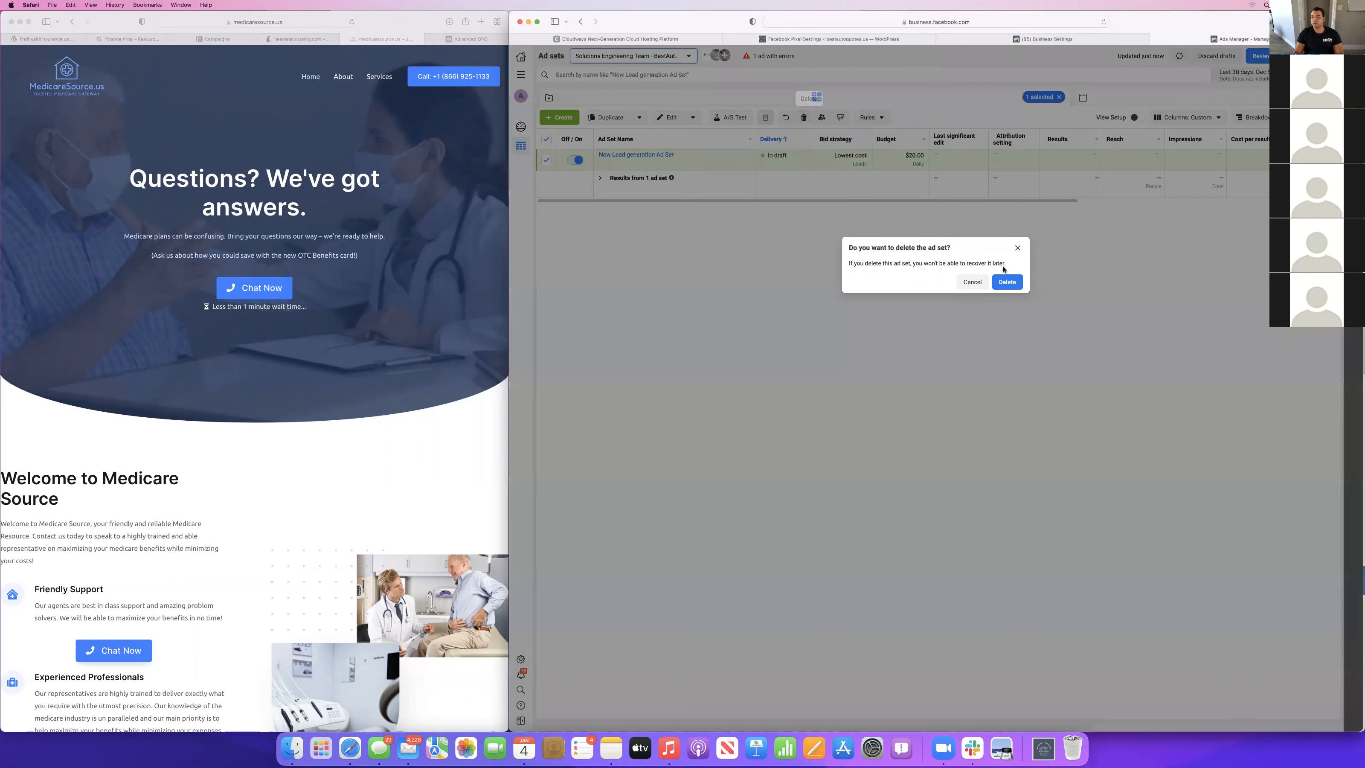
left_click(1007, 282)
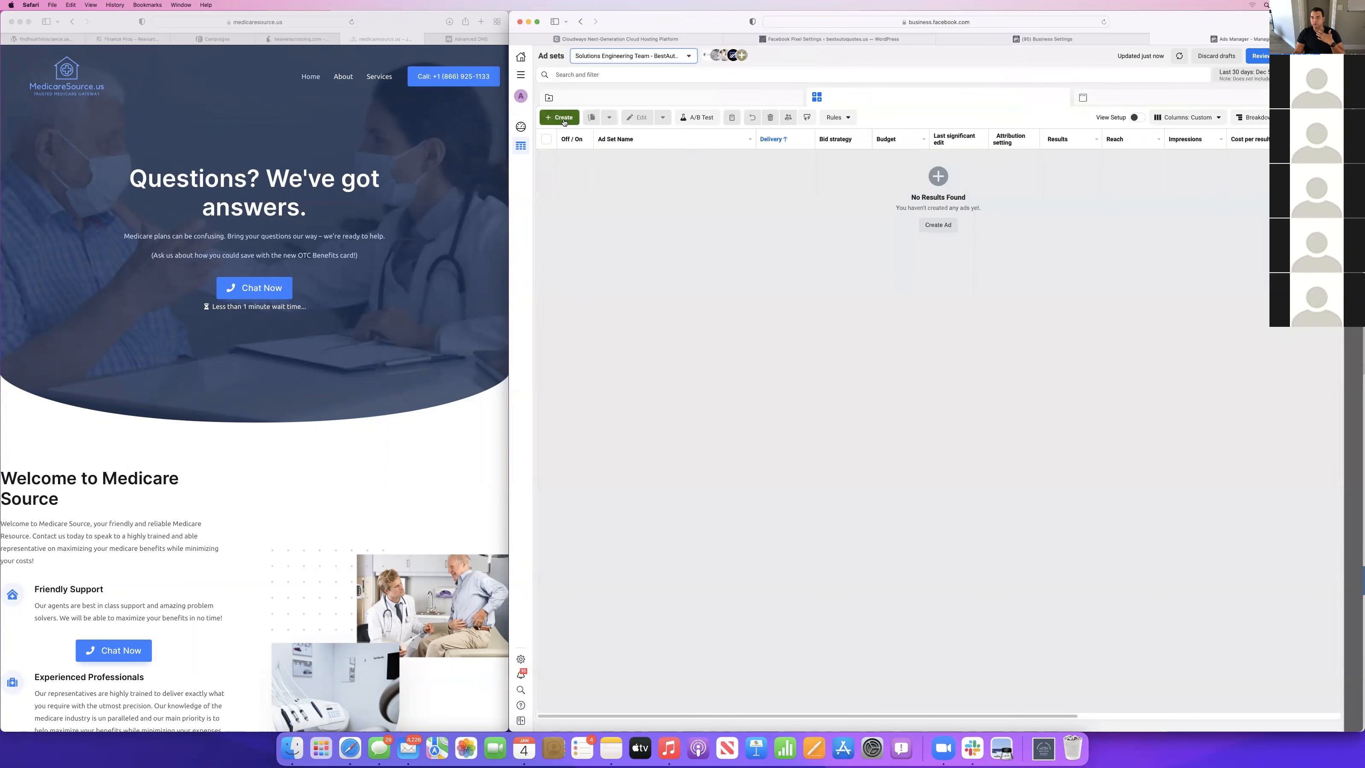
left_click(562, 118)
left_click(922, 314)
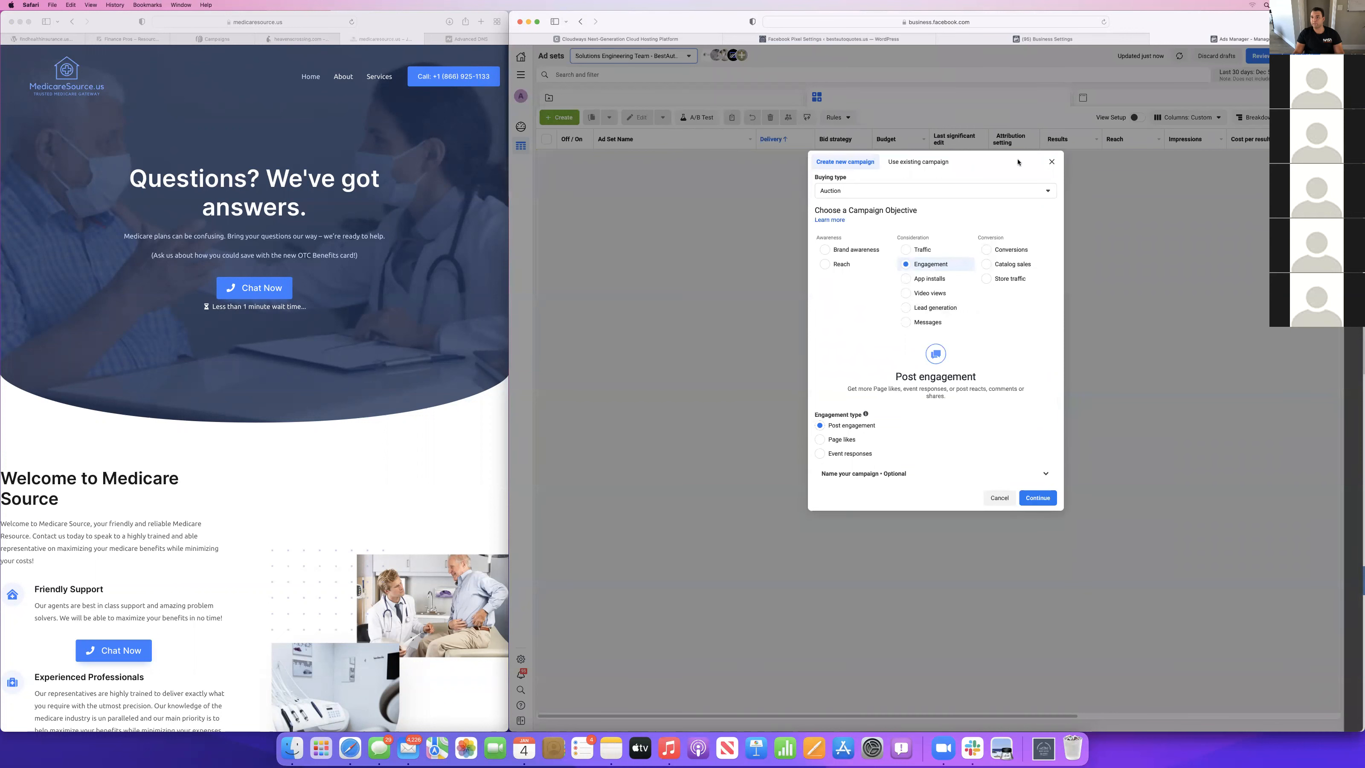
left_click(1052, 161)
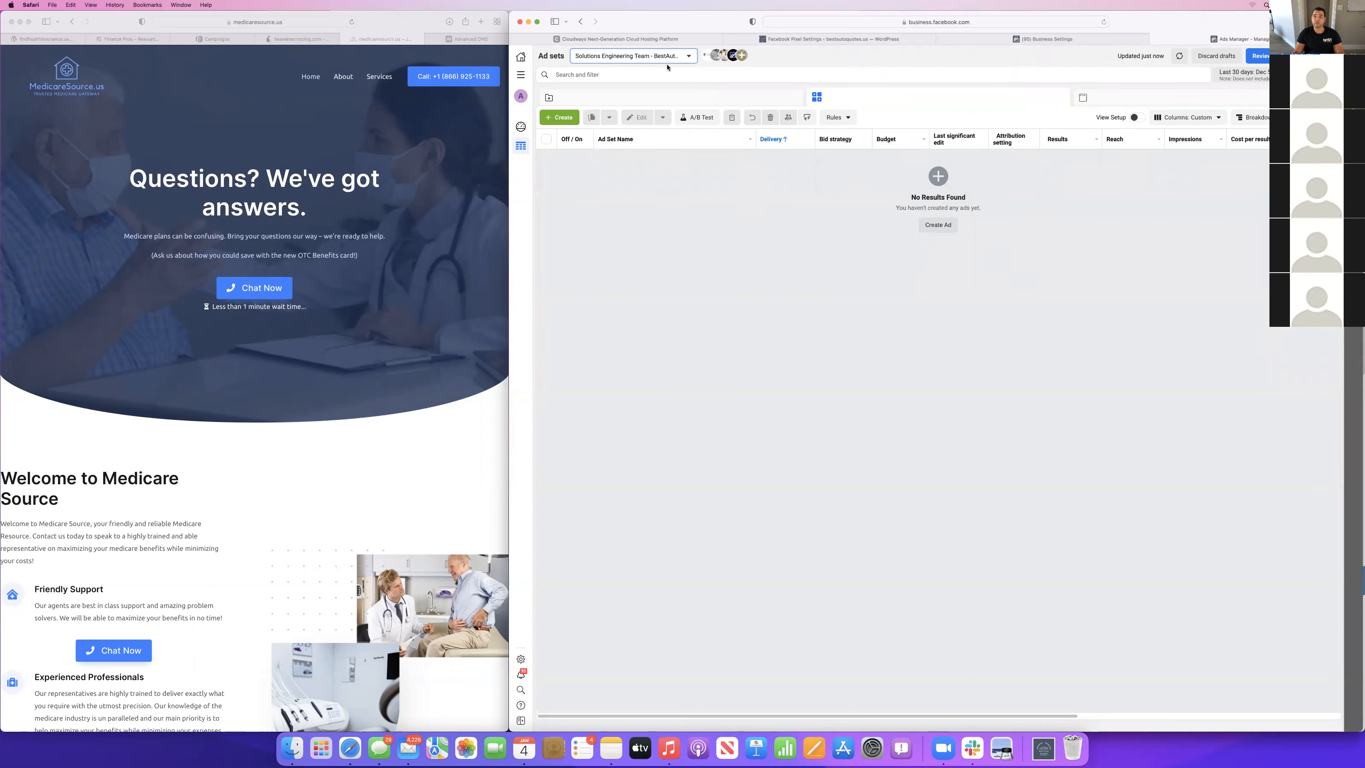
Switch to the Solutions Engineering Team findhealthinsurance ad account and review its Page Likes ad set's performance columns.
left_click(624, 58)
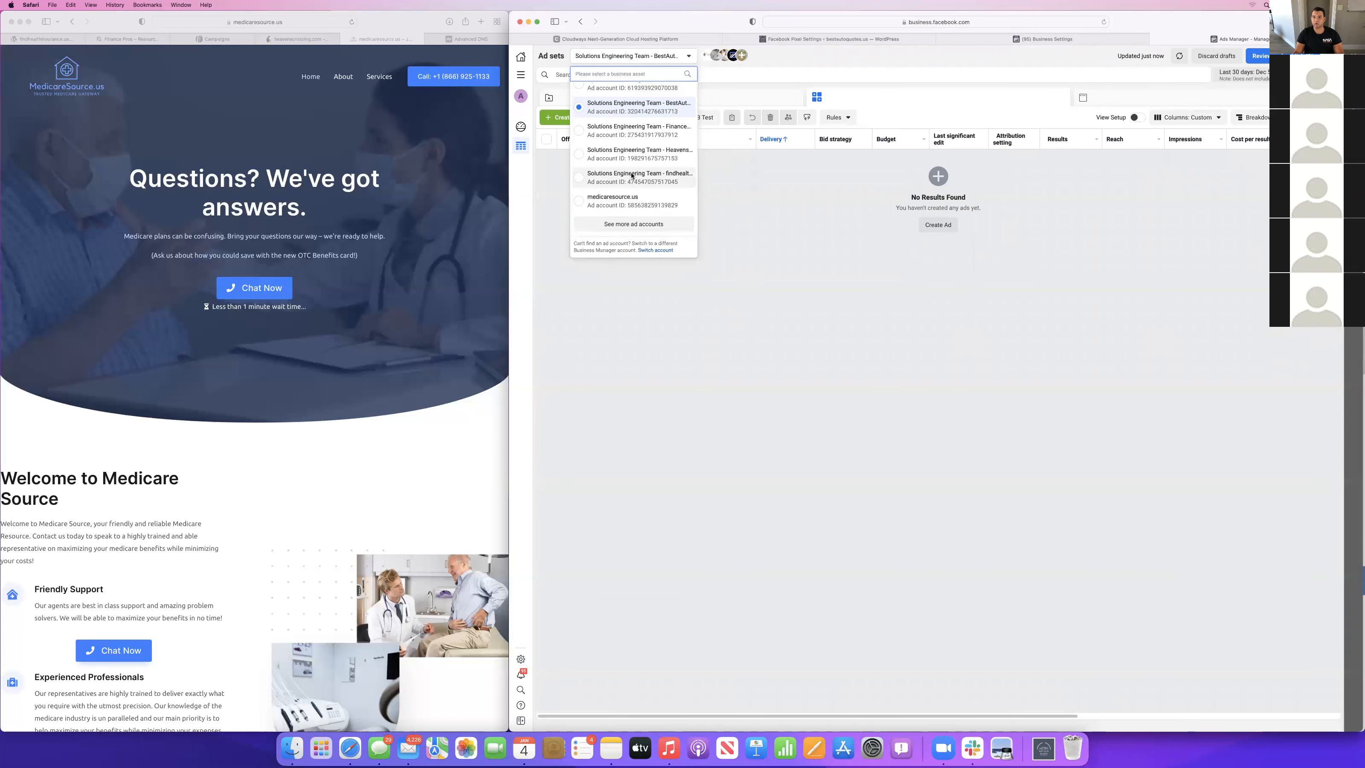
left_click(634, 176)
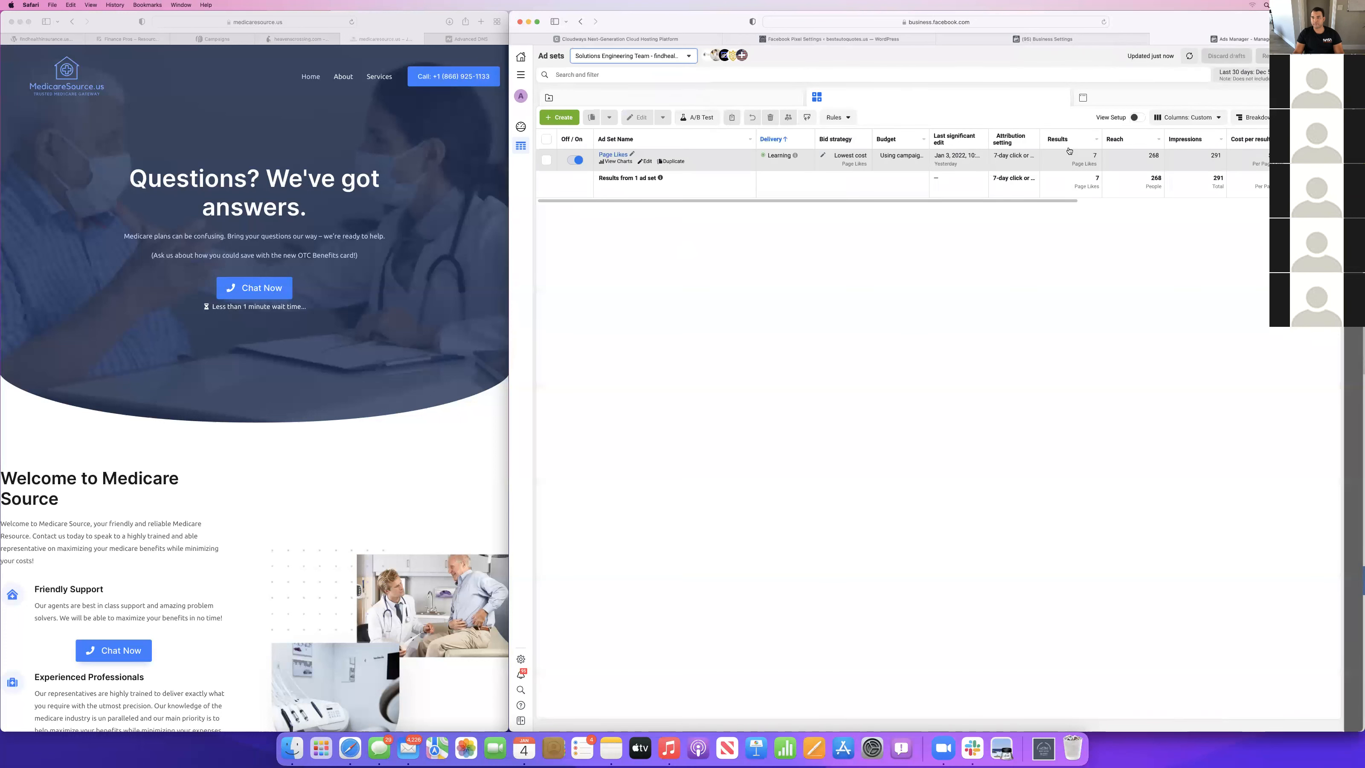
scroll(1081, 171, "right", 5)
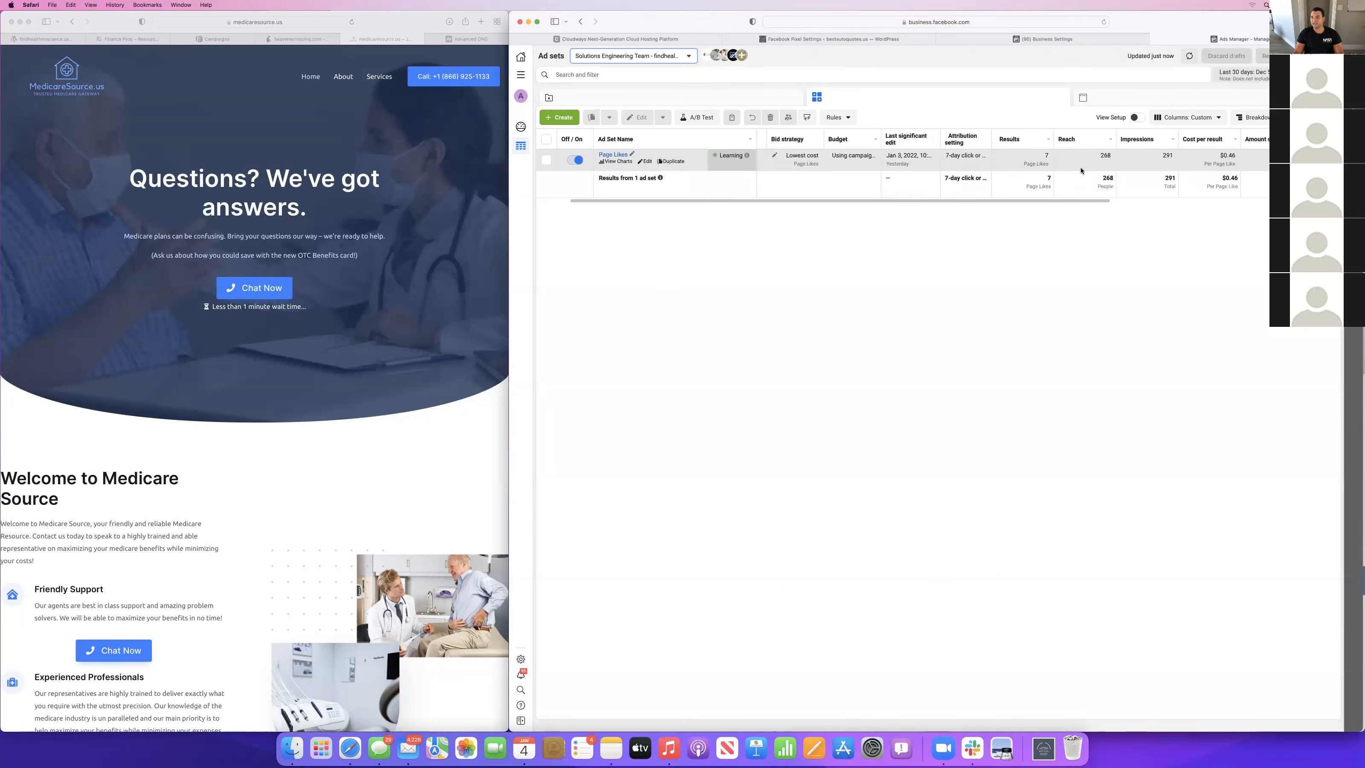
scroll(901, 167, "left", 5)
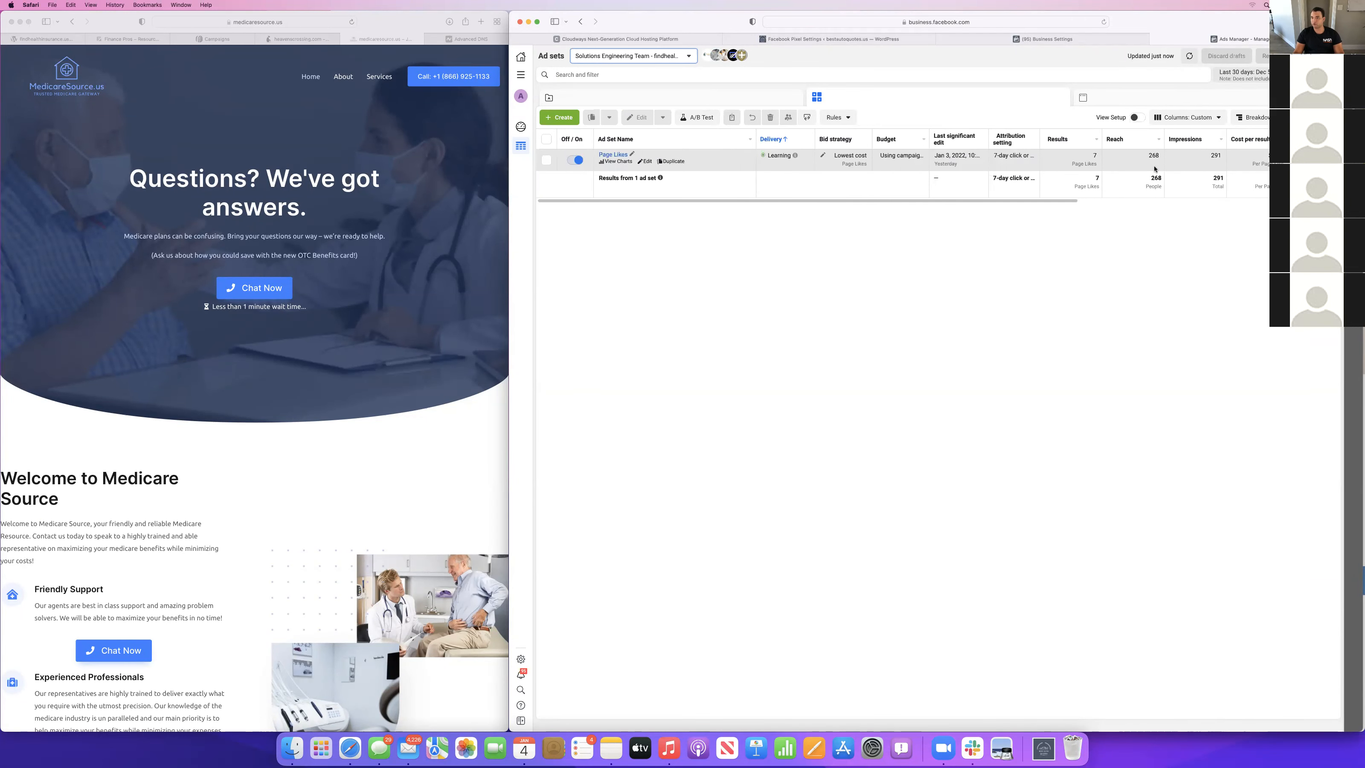
Switch to the Solutions Engineering Team Finance Pros ad account and review its ad sets and campaigns.
left_click(621, 52)
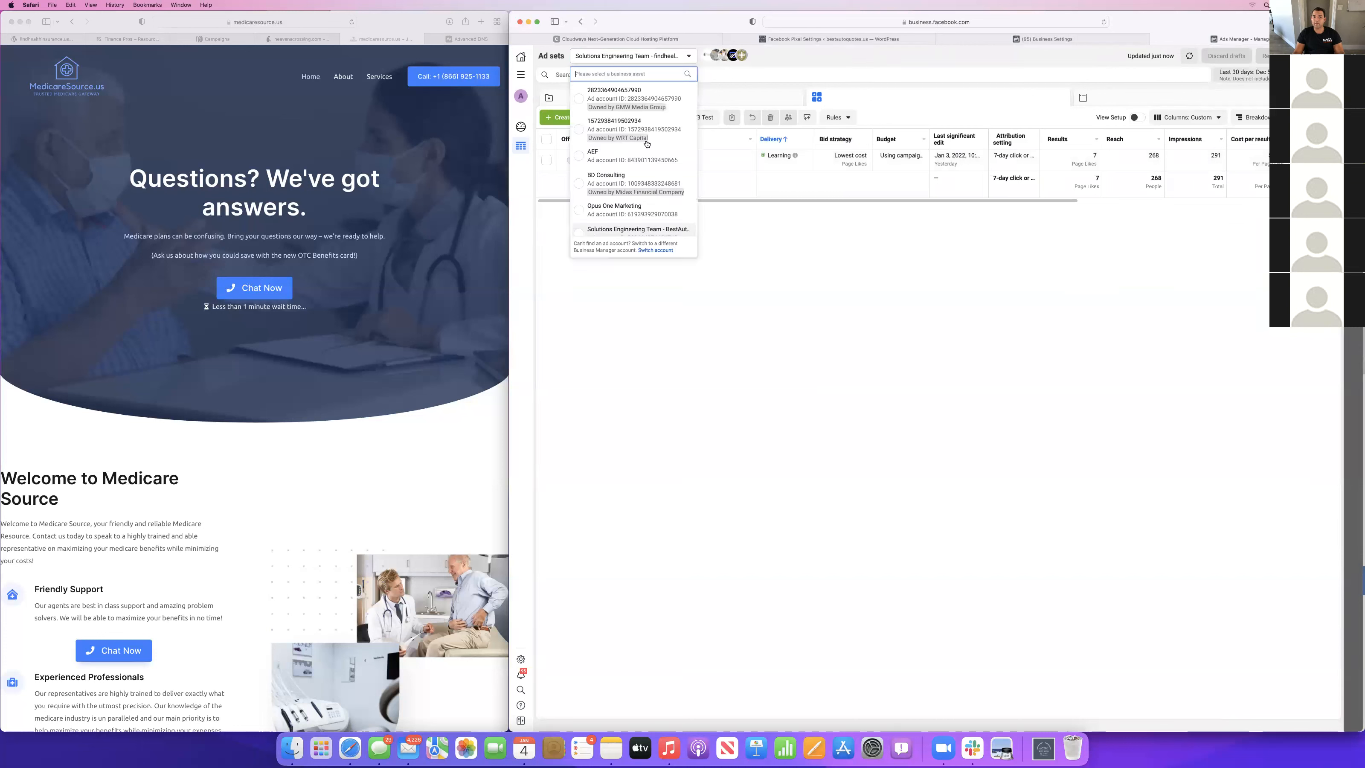
scroll(623, 177, "down", 3)
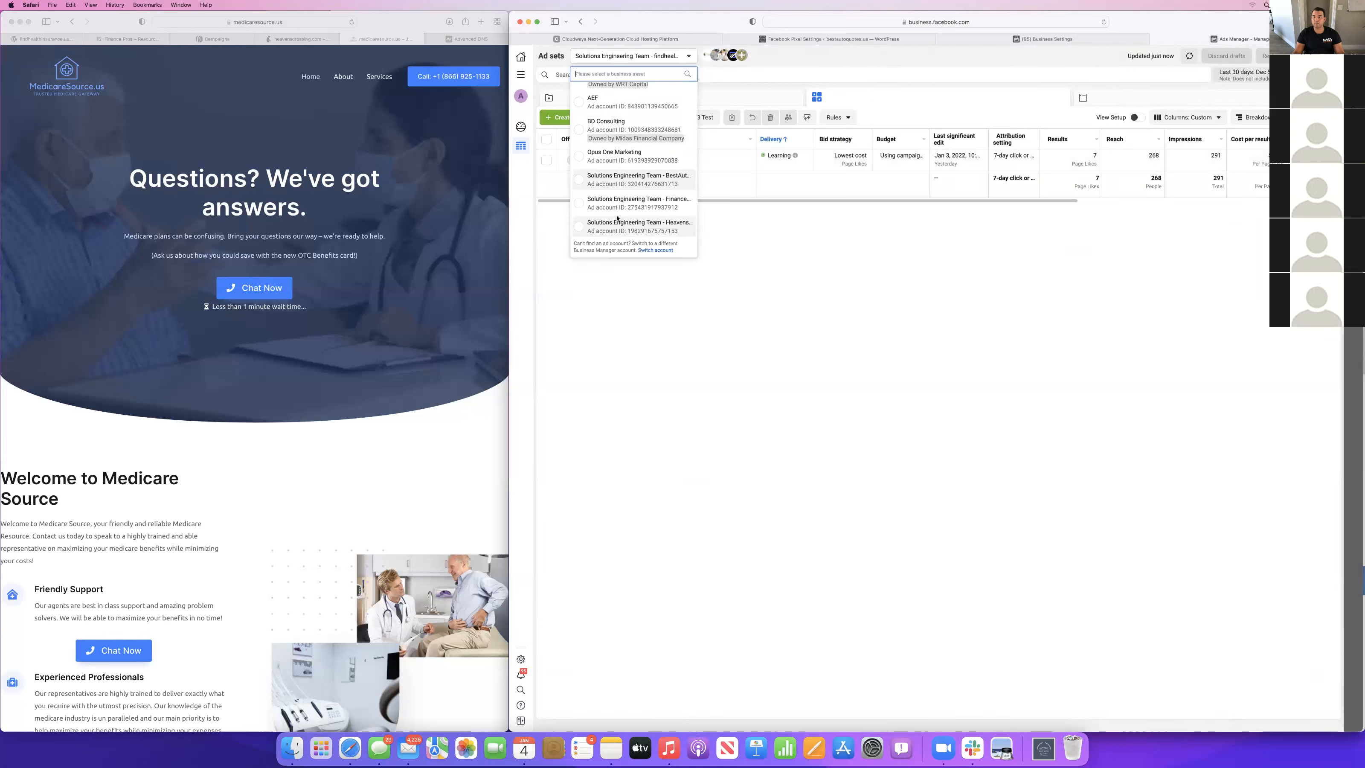
left_click(634, 200)
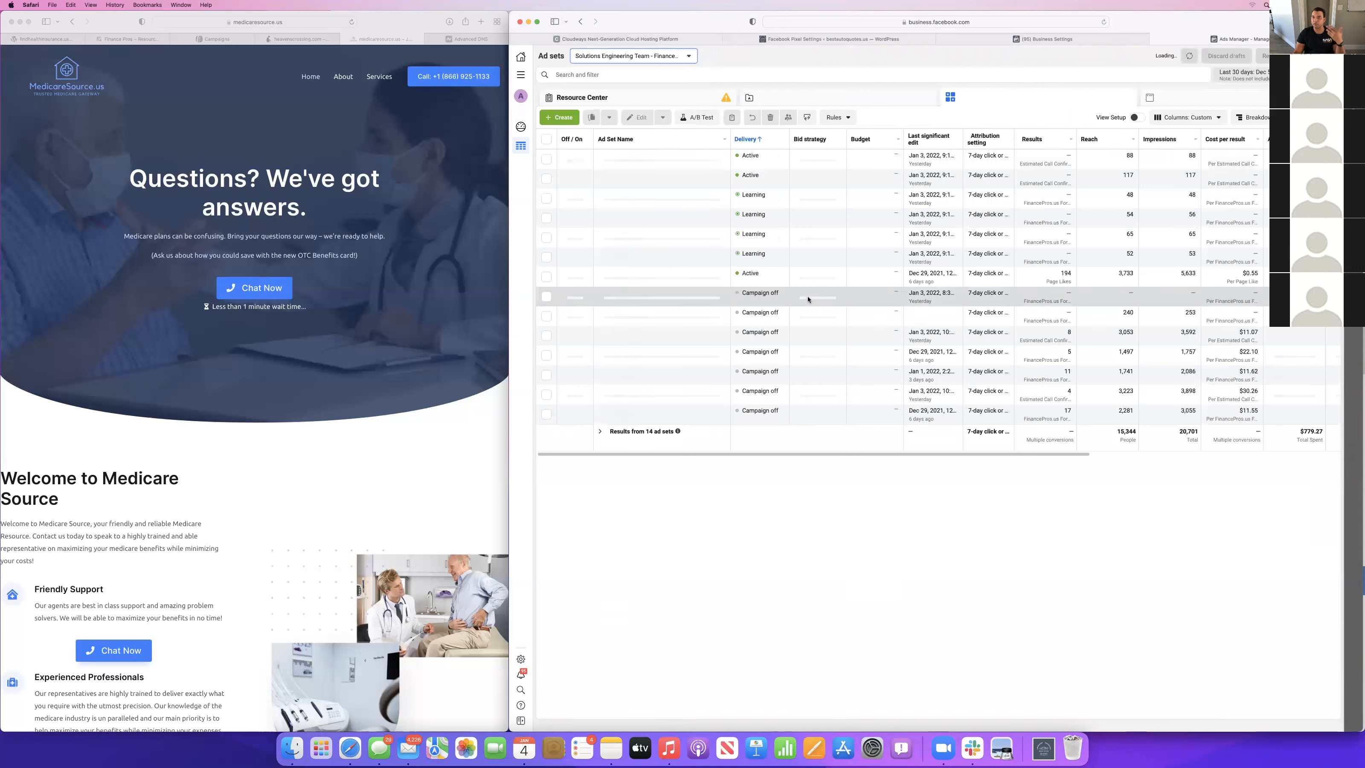
scroll(1005, 267, "right", 1)
scroll(1006, 267, "right", 2)
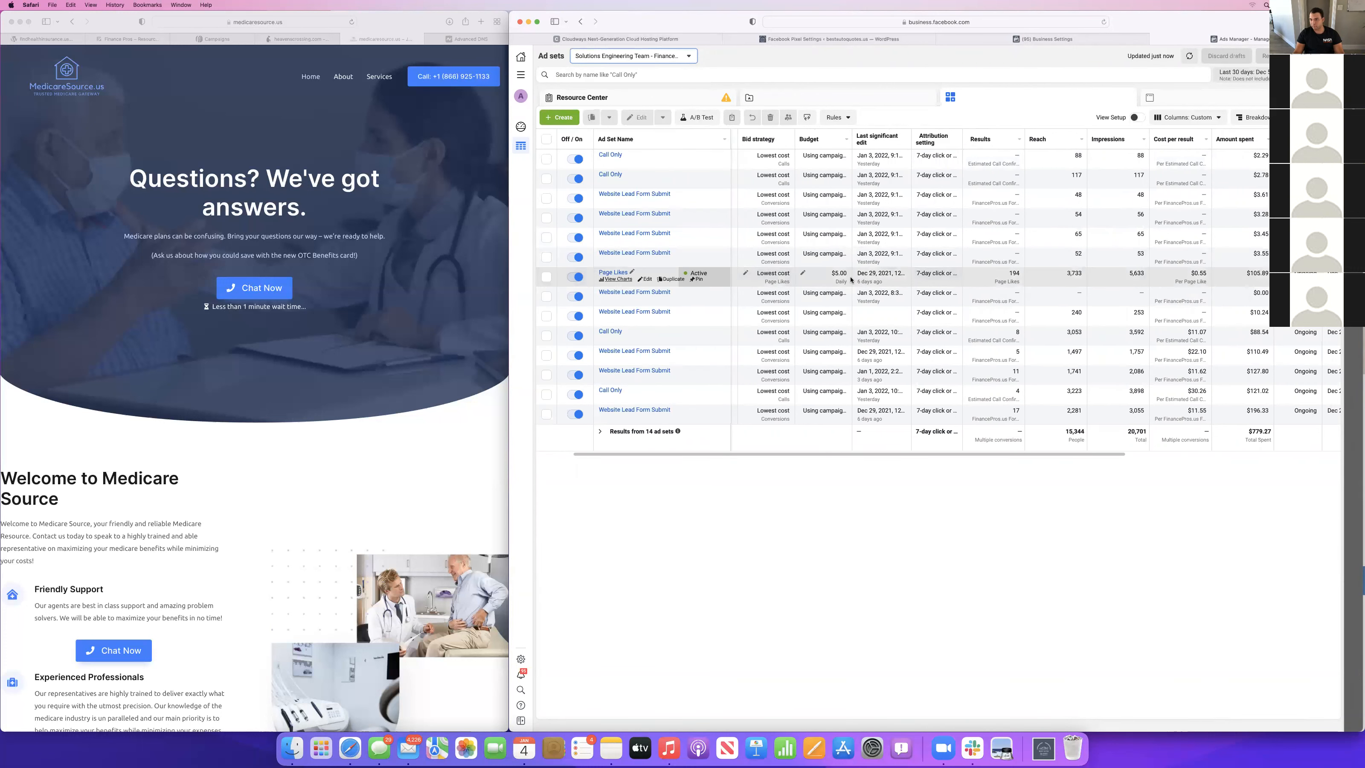
scroll(838, 279, "left", 3)
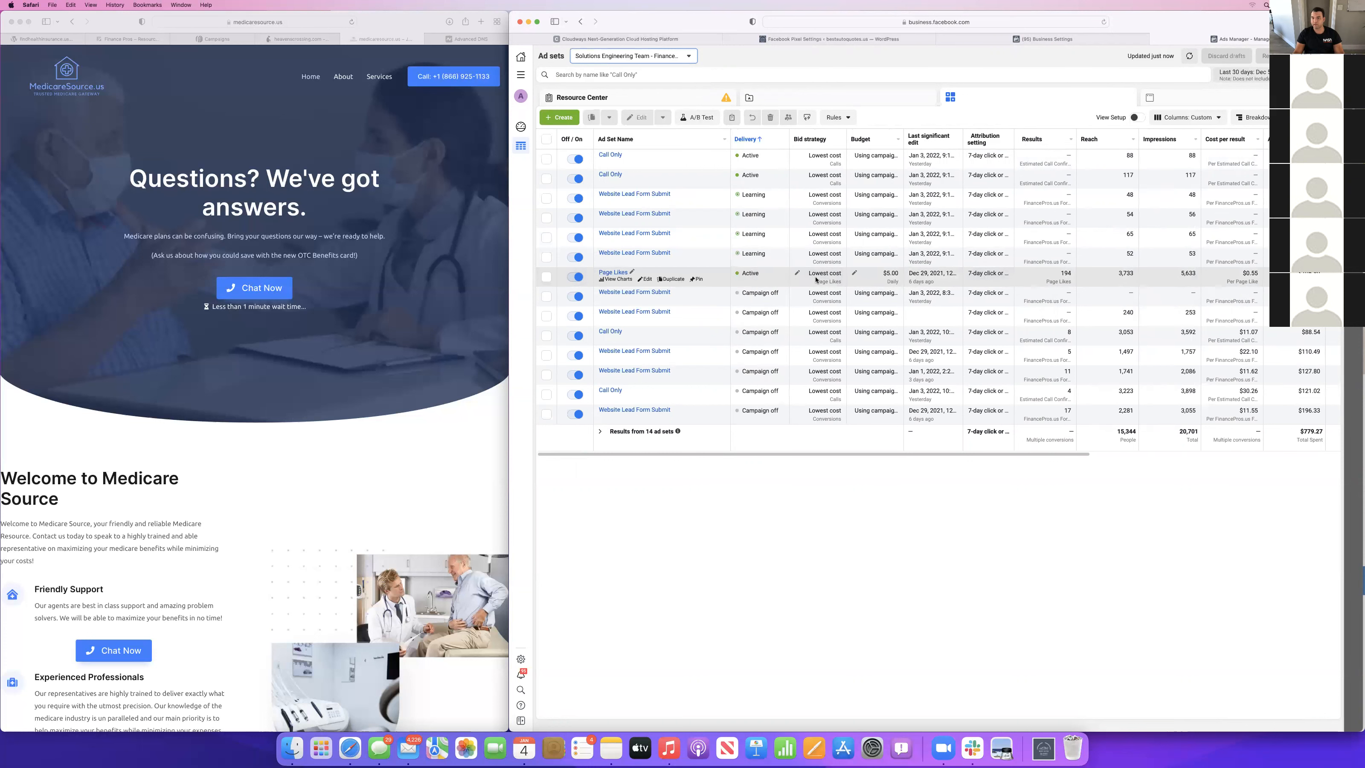
left_click(793, 97)
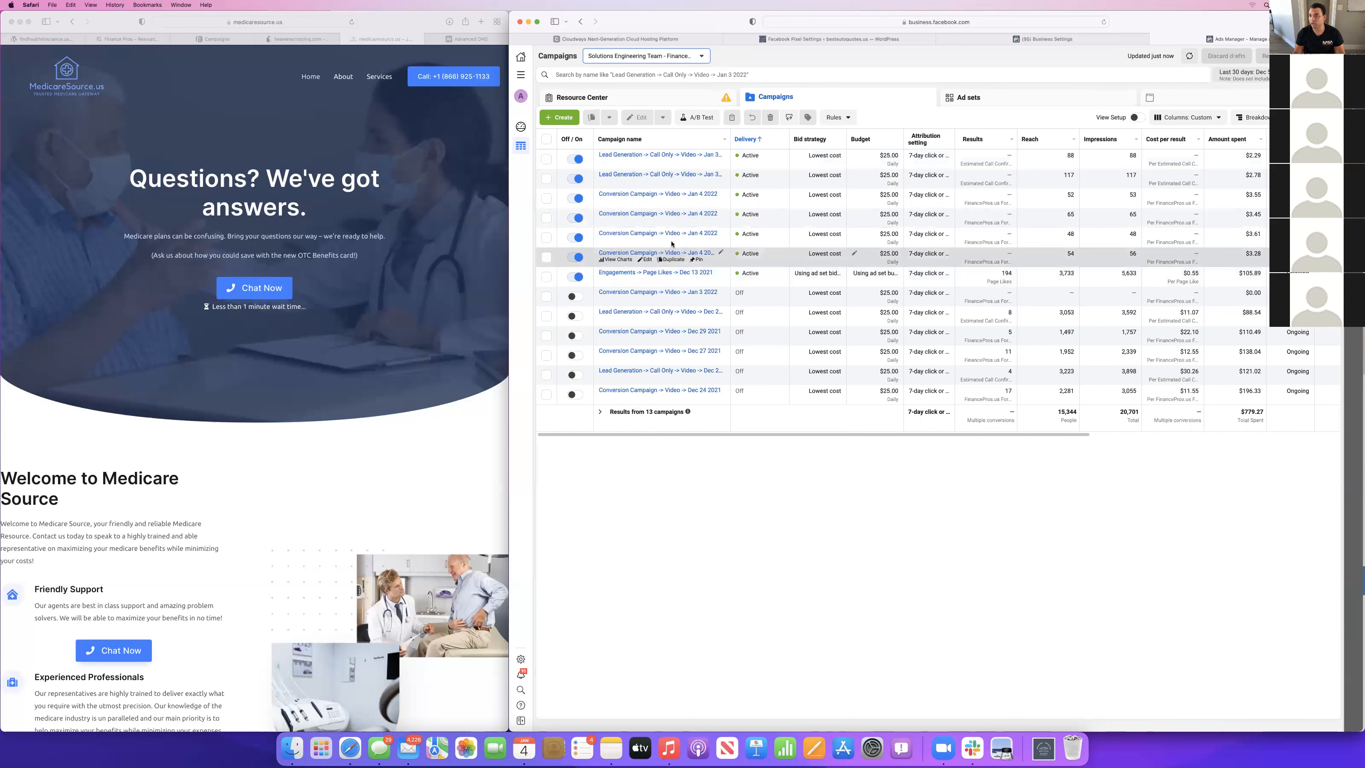
scroll(838, 215, "right", 3)
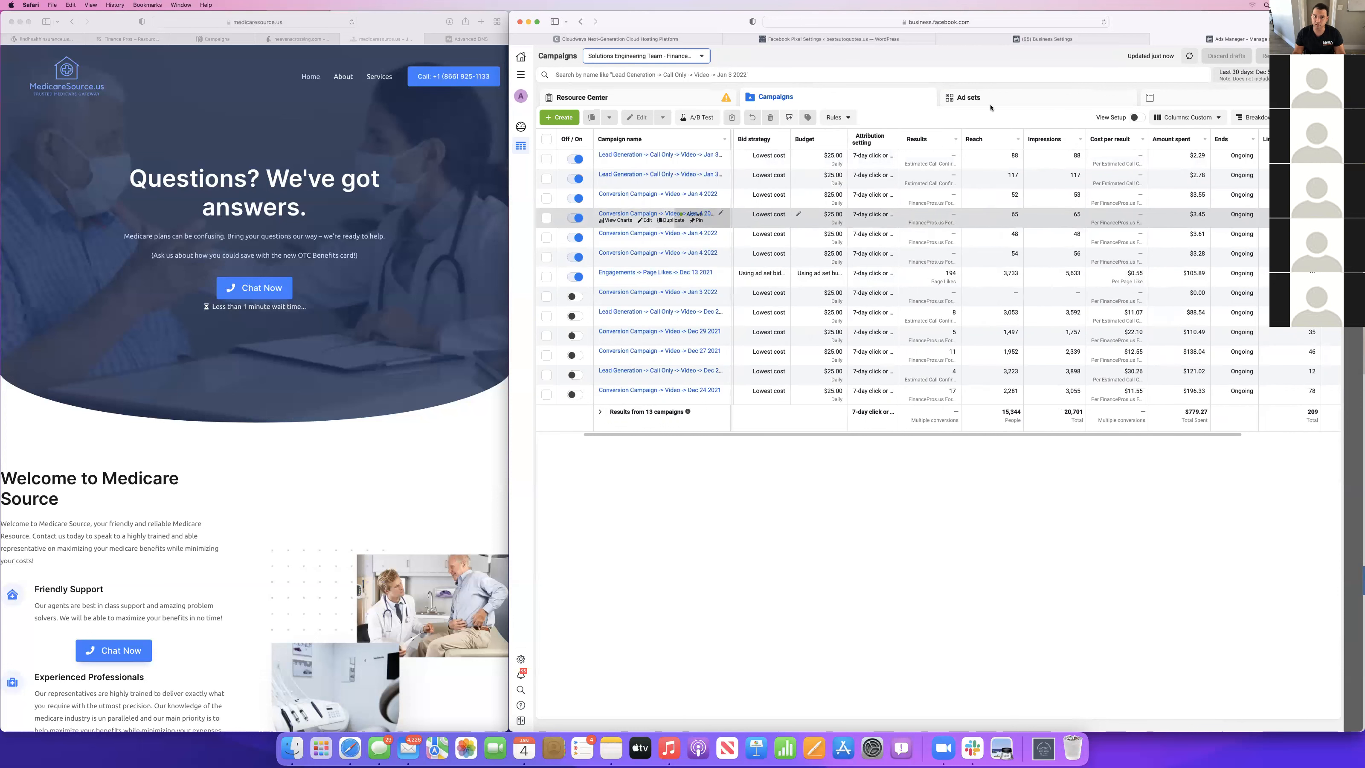
Switch to the HeavensCrossing.com ad account and examine its Engagements Like Campaign.
left_click(690, 60)
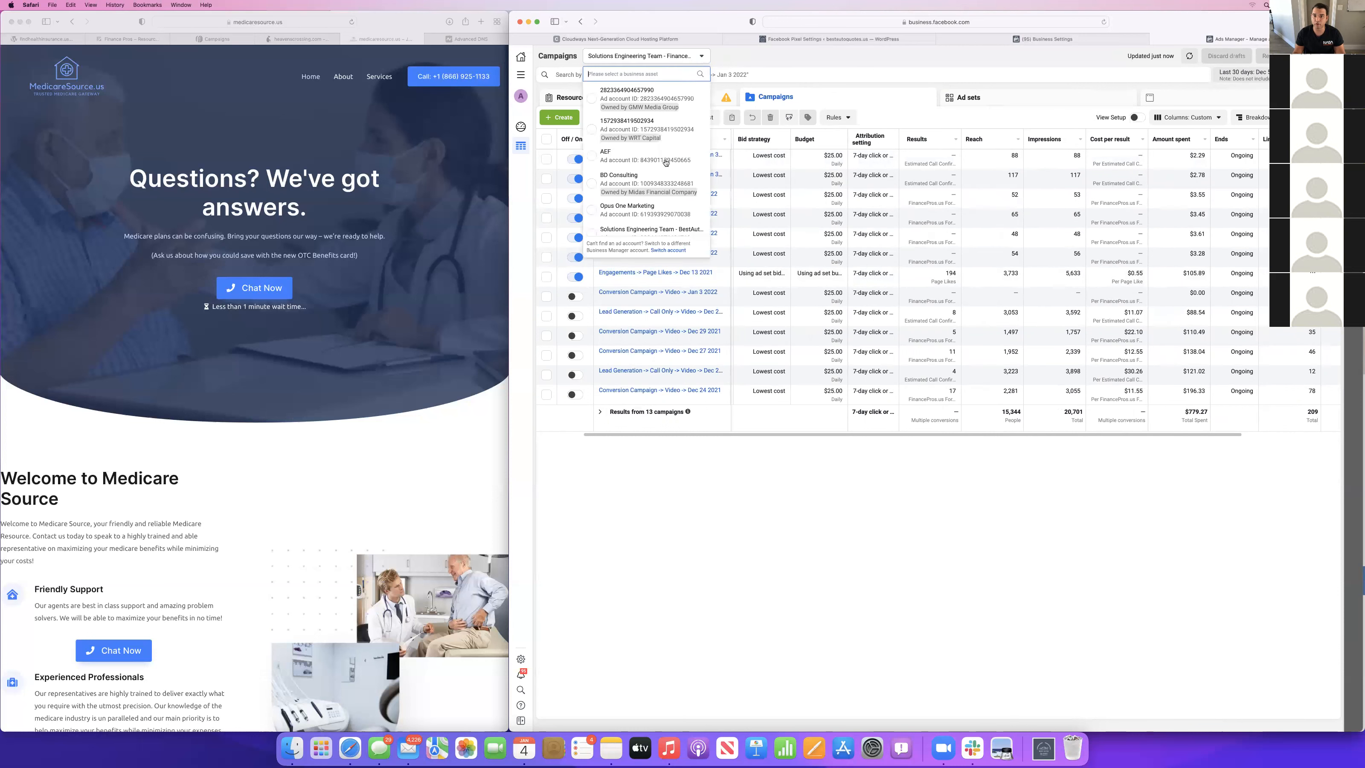
left_click(656, 207)
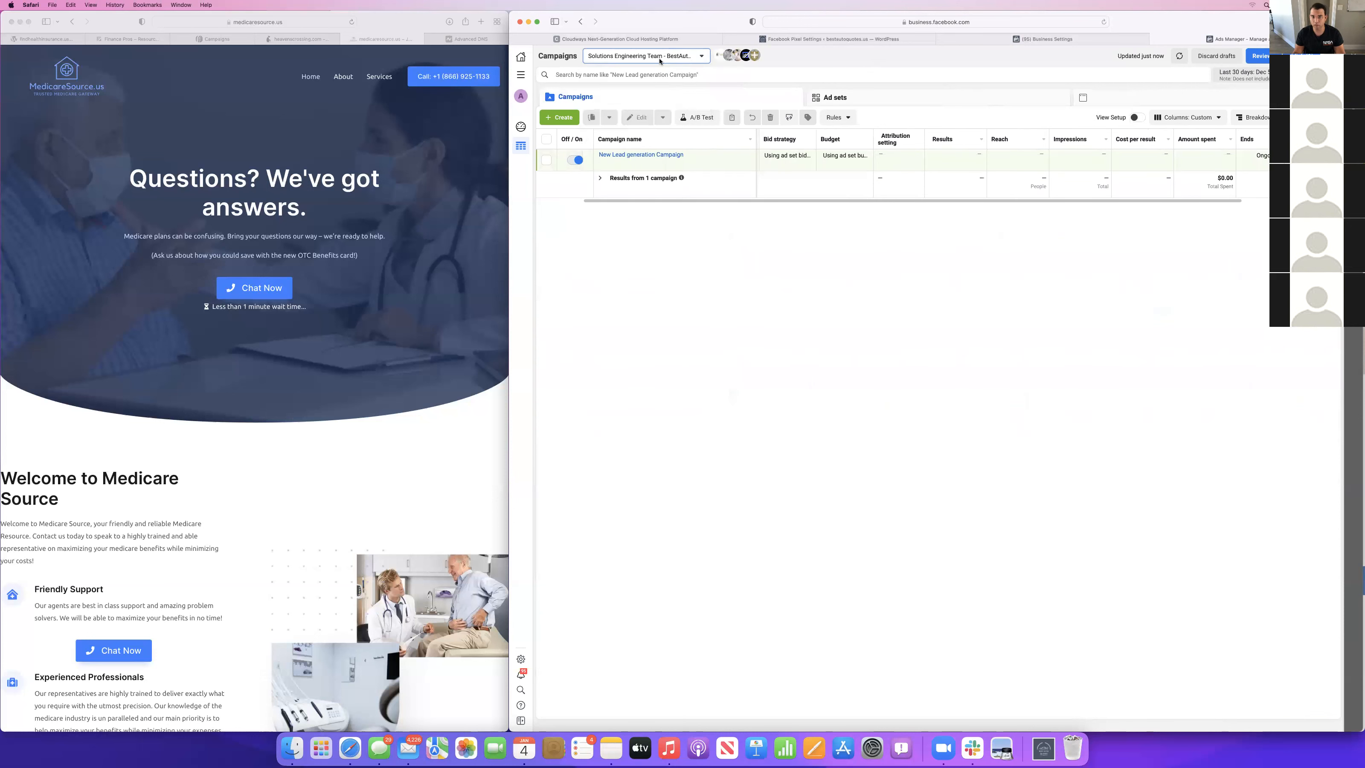
left_click(645, 56)
scroll(645, 199, "down", 2)
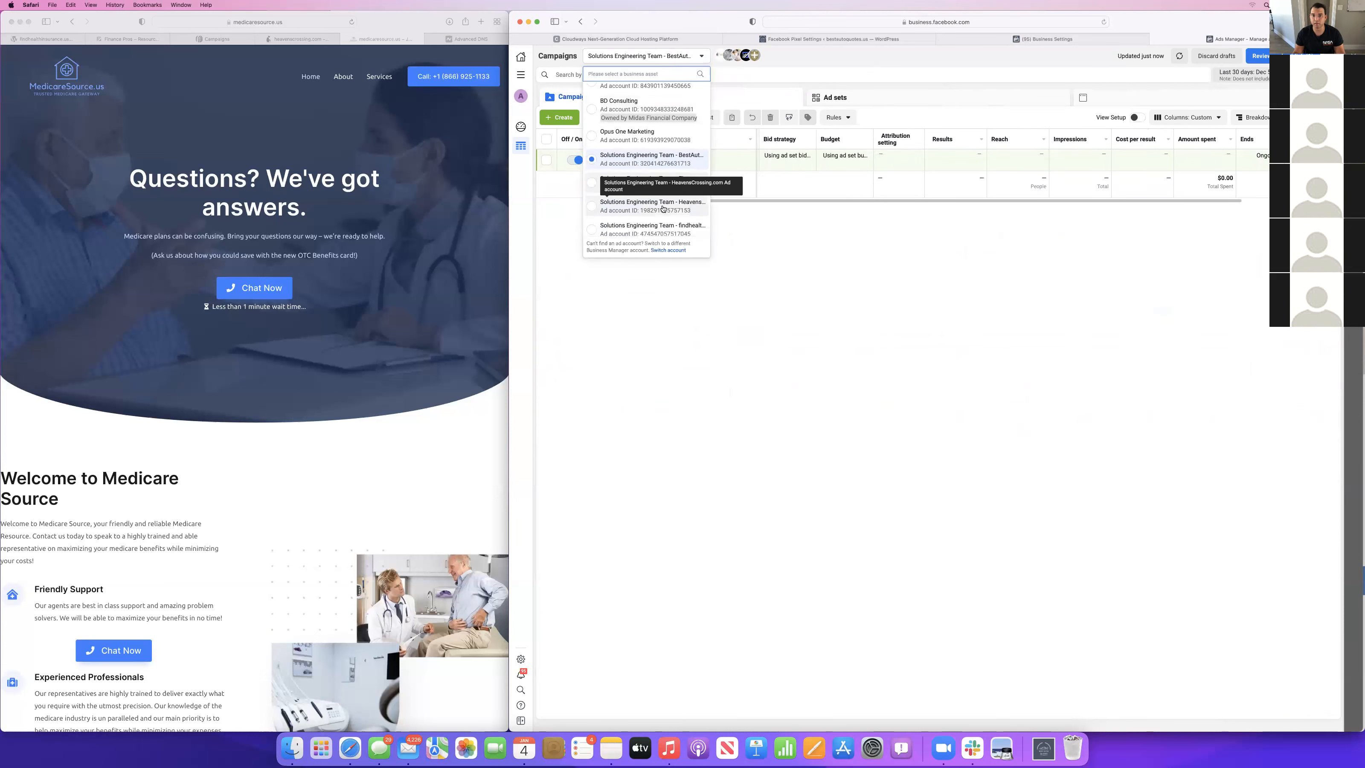
left_click(653, 207)
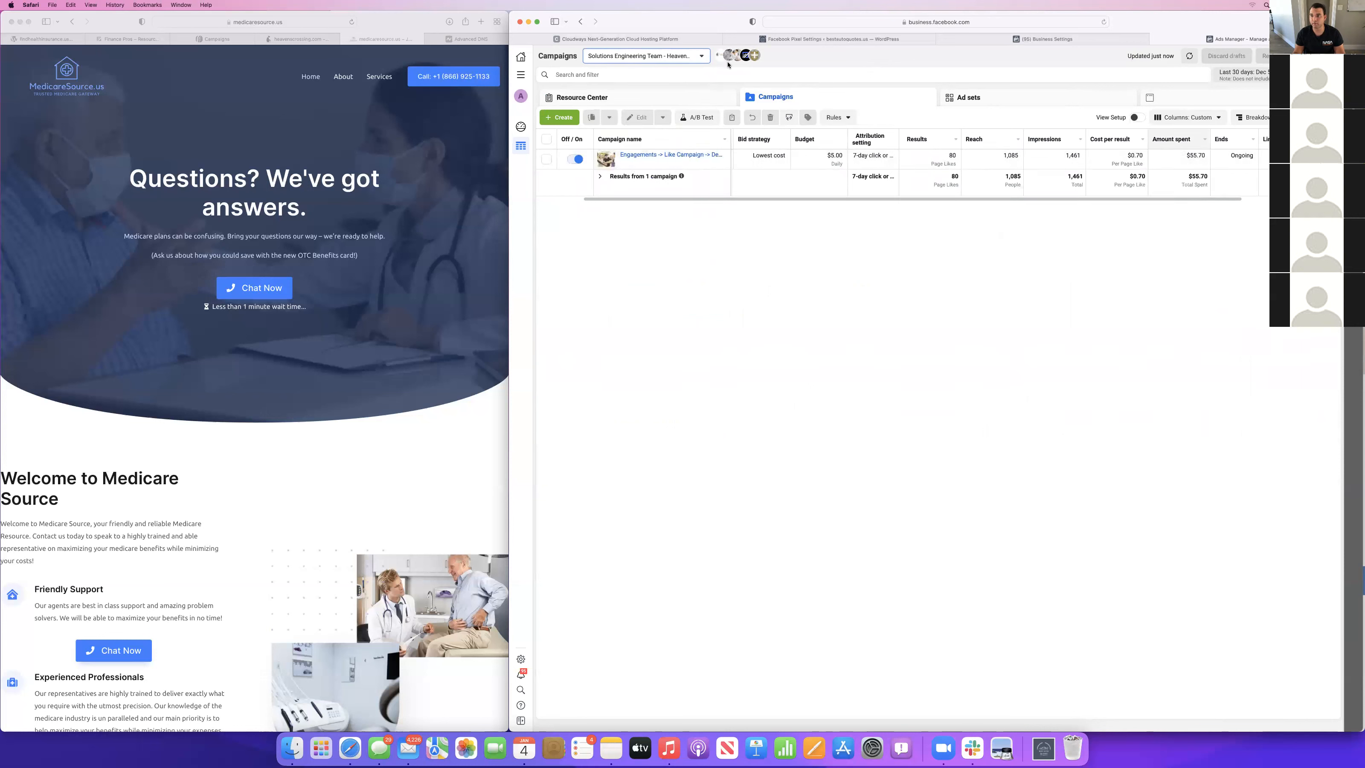
left_click(637, 60)
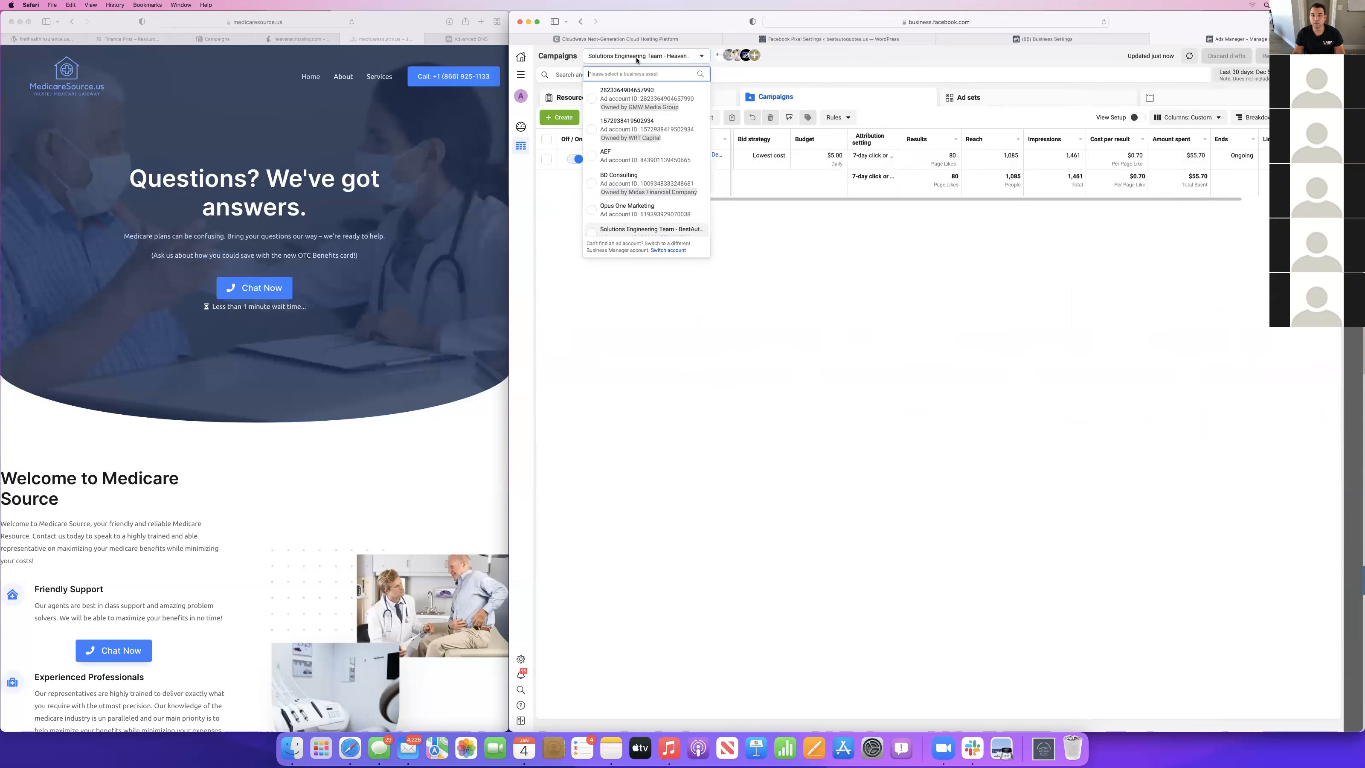
scroll(638, 182, "down", 2)
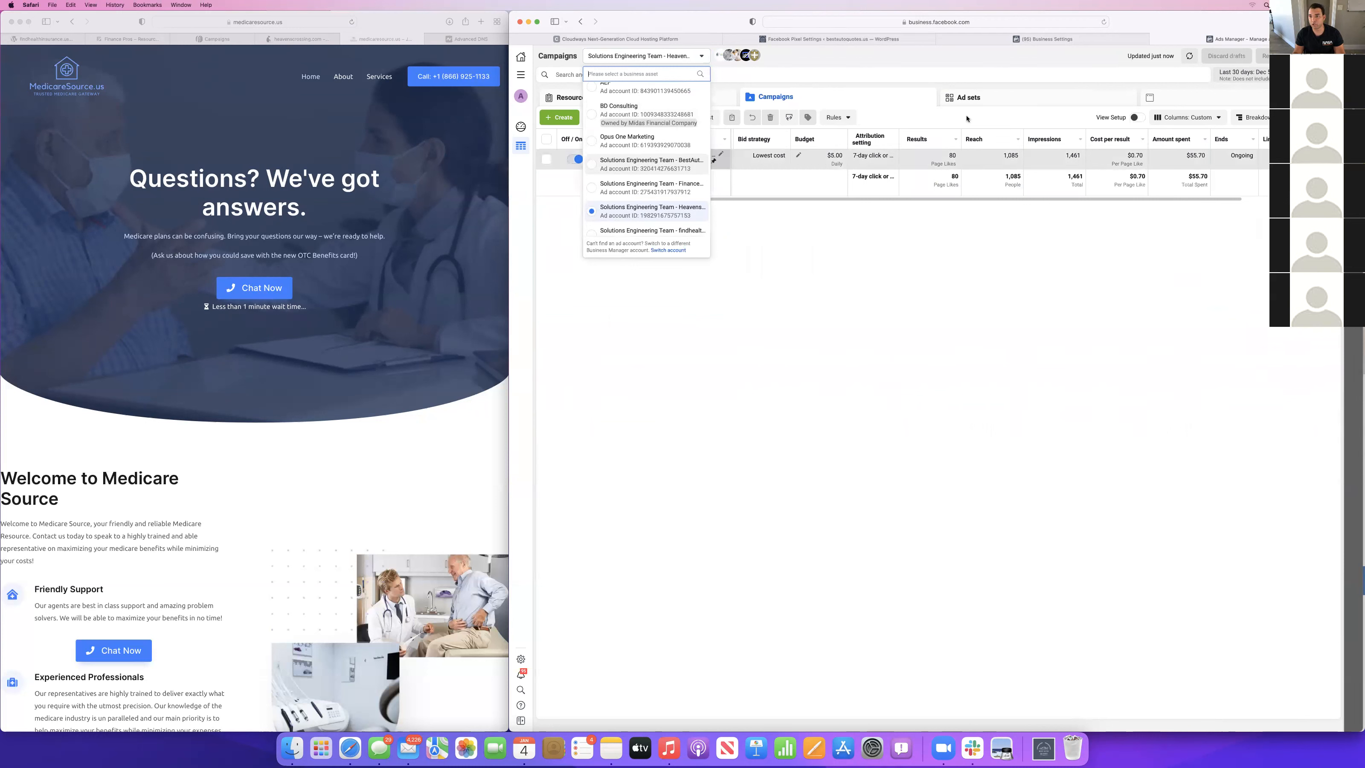
left_click(932, 163)
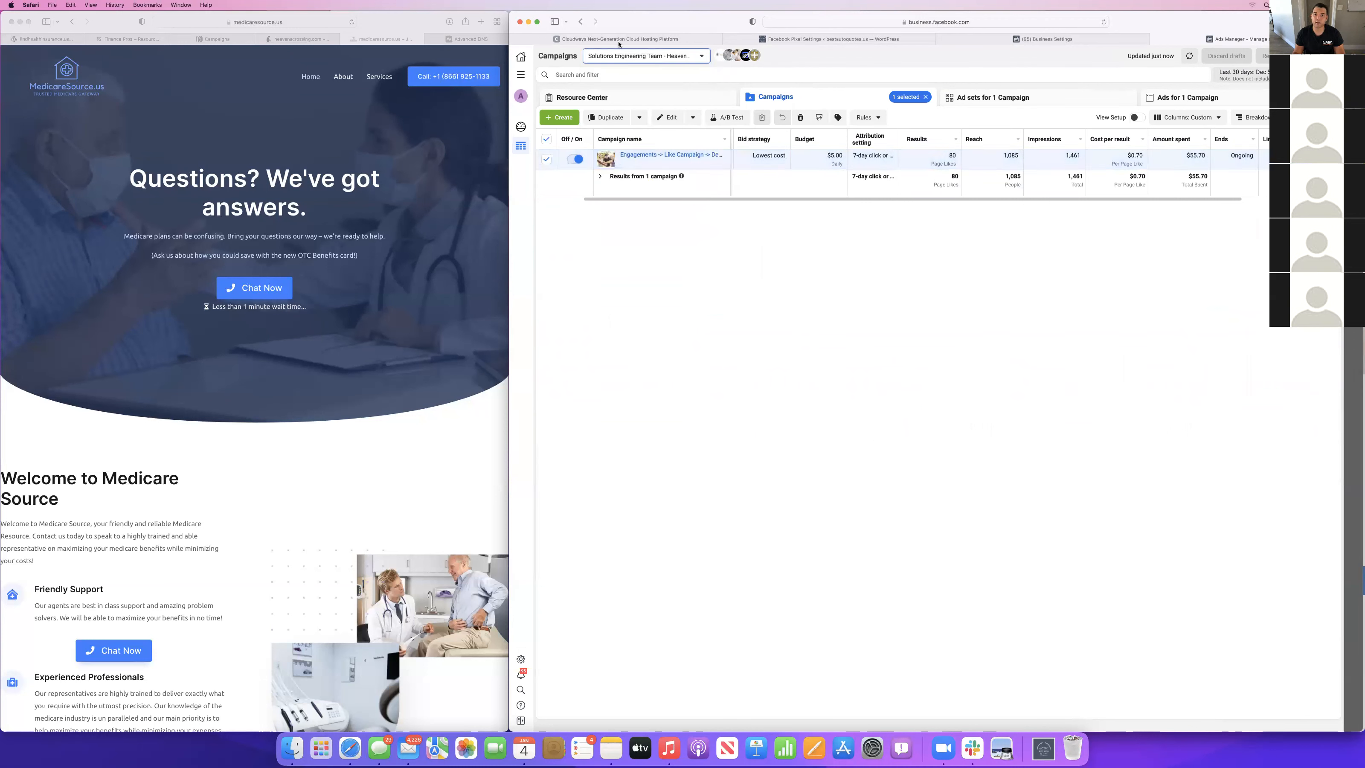
Return to the Solutions Engineering Team Finance Pros ad account's campaigns.
left_click(645, 56)
scroll(632, 219, "down", 3)
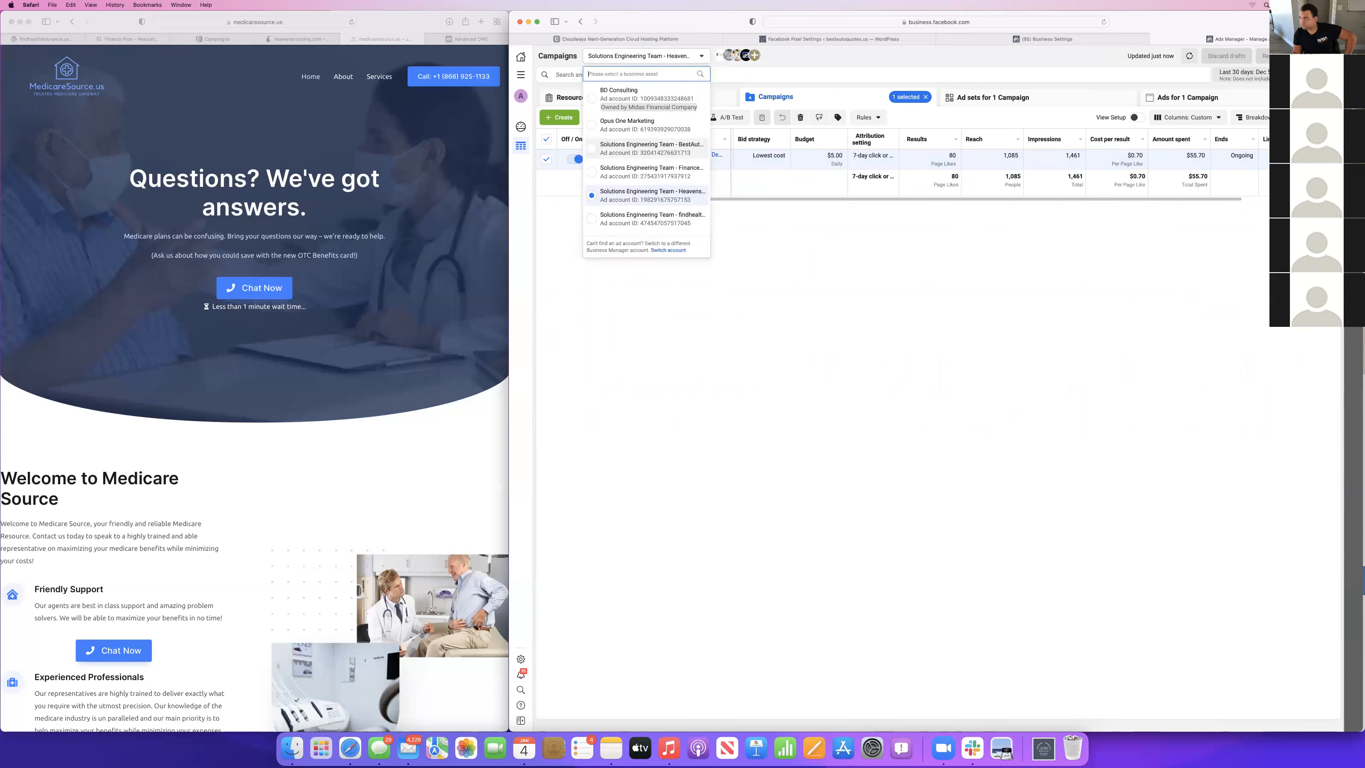
left_click(756, 199)
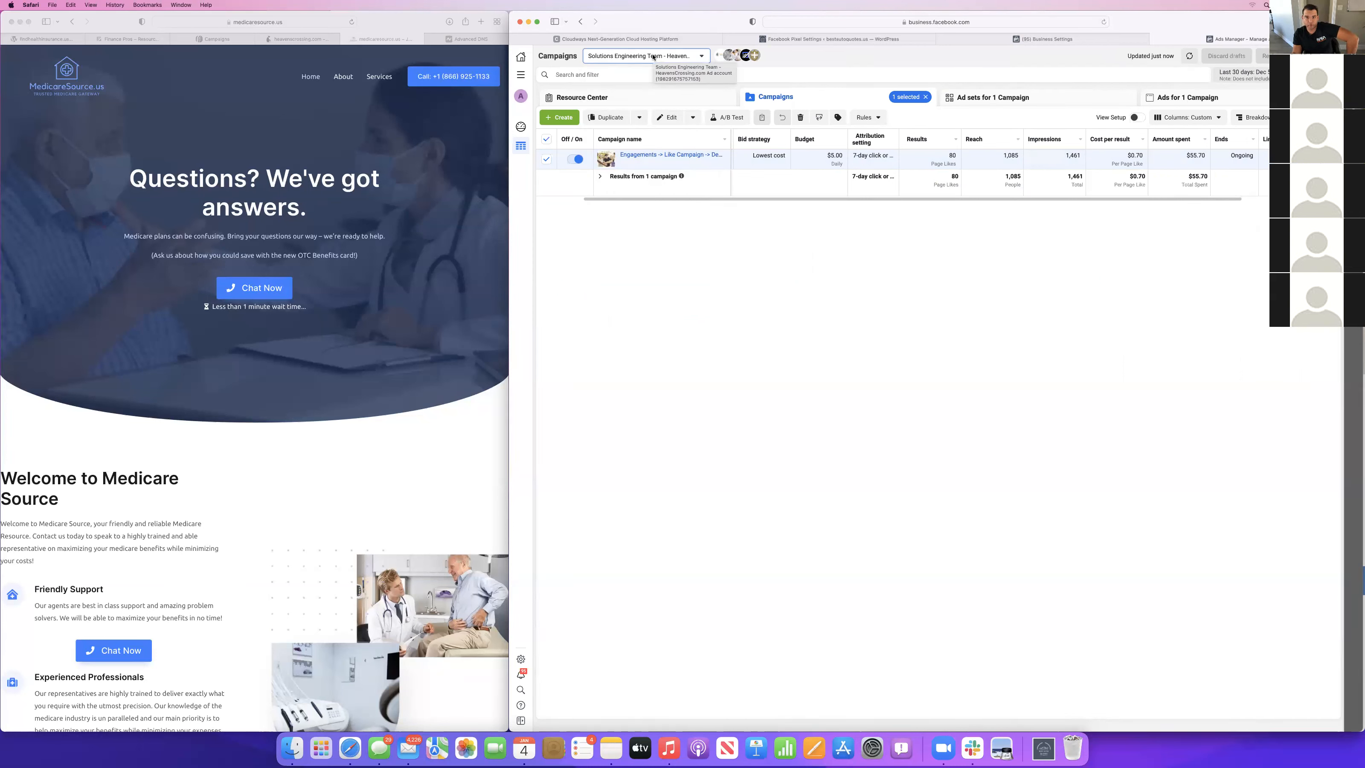
left_click(653, 57)
scroll(633, 200, "down", 2)
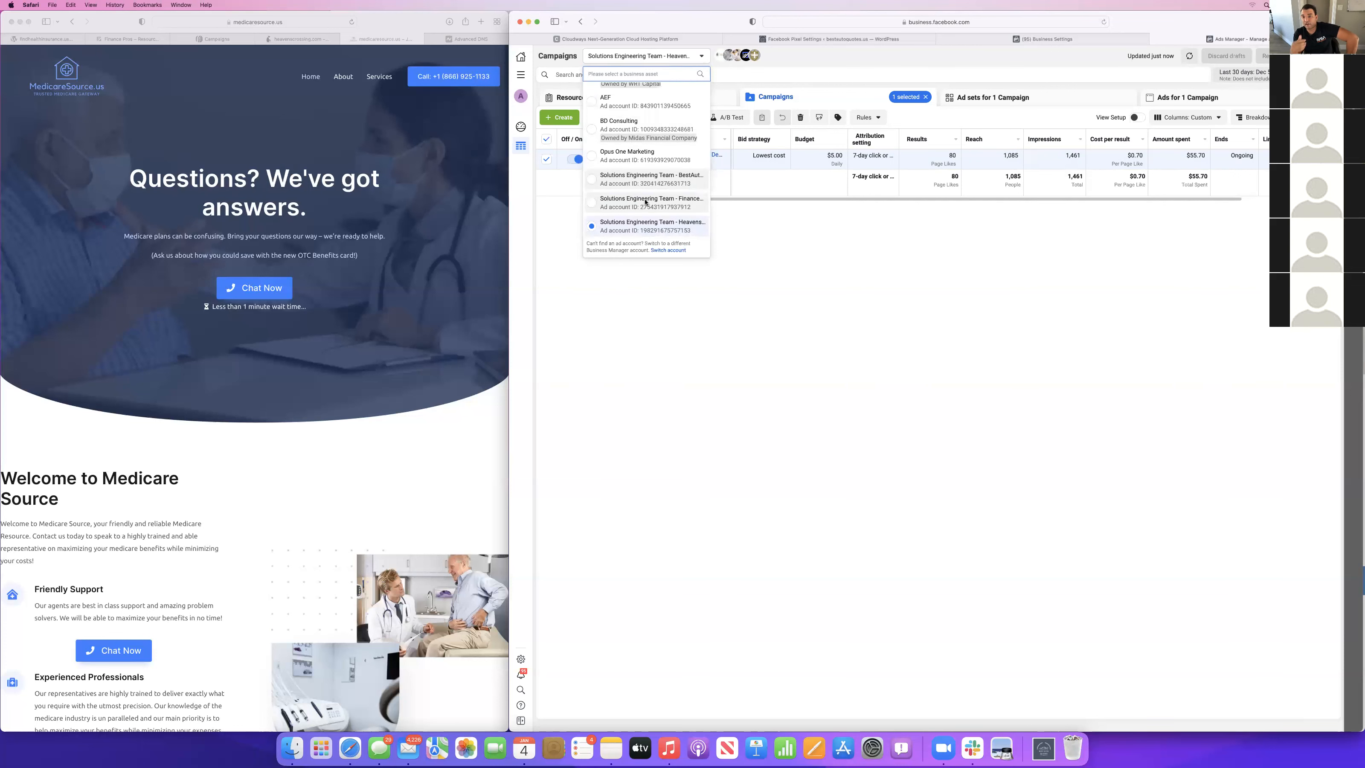
left_click(639, 197)
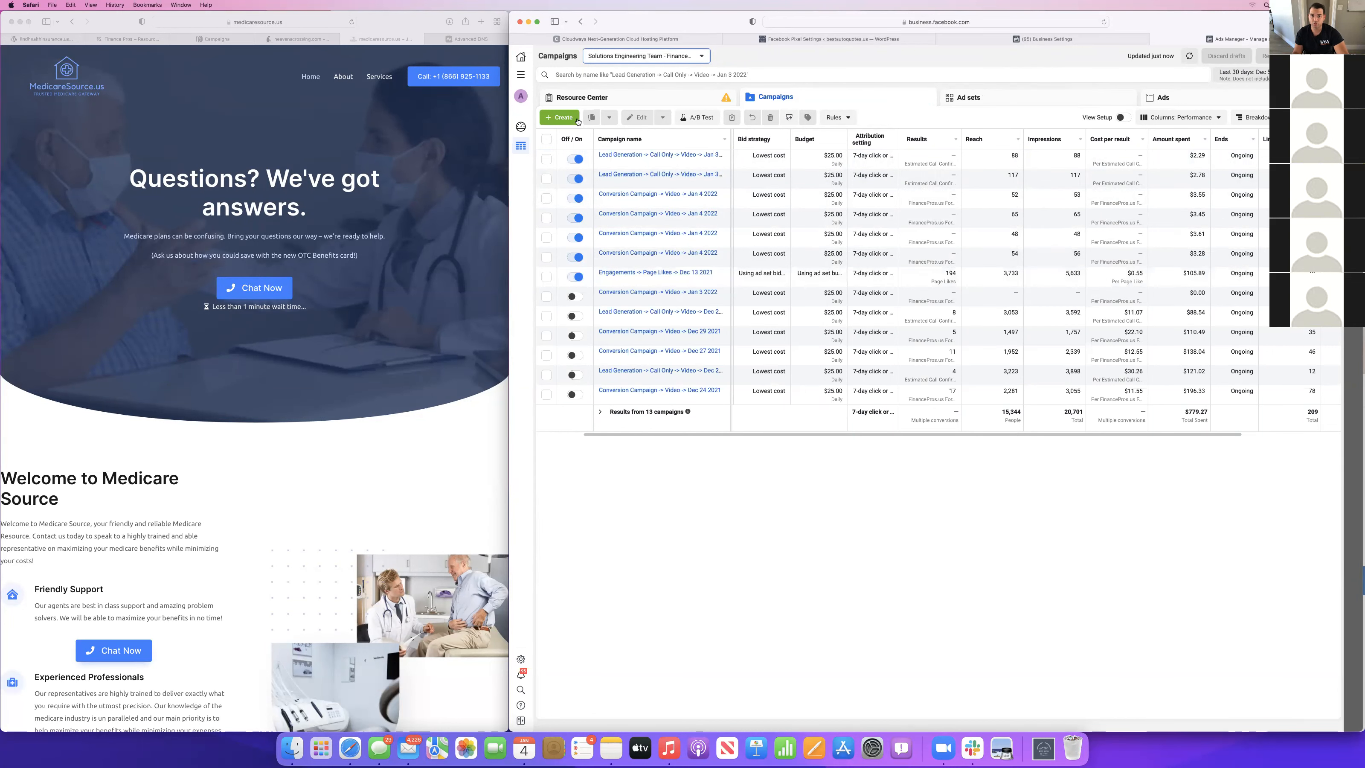
left_click(559, 117)
left_click(925, 317)
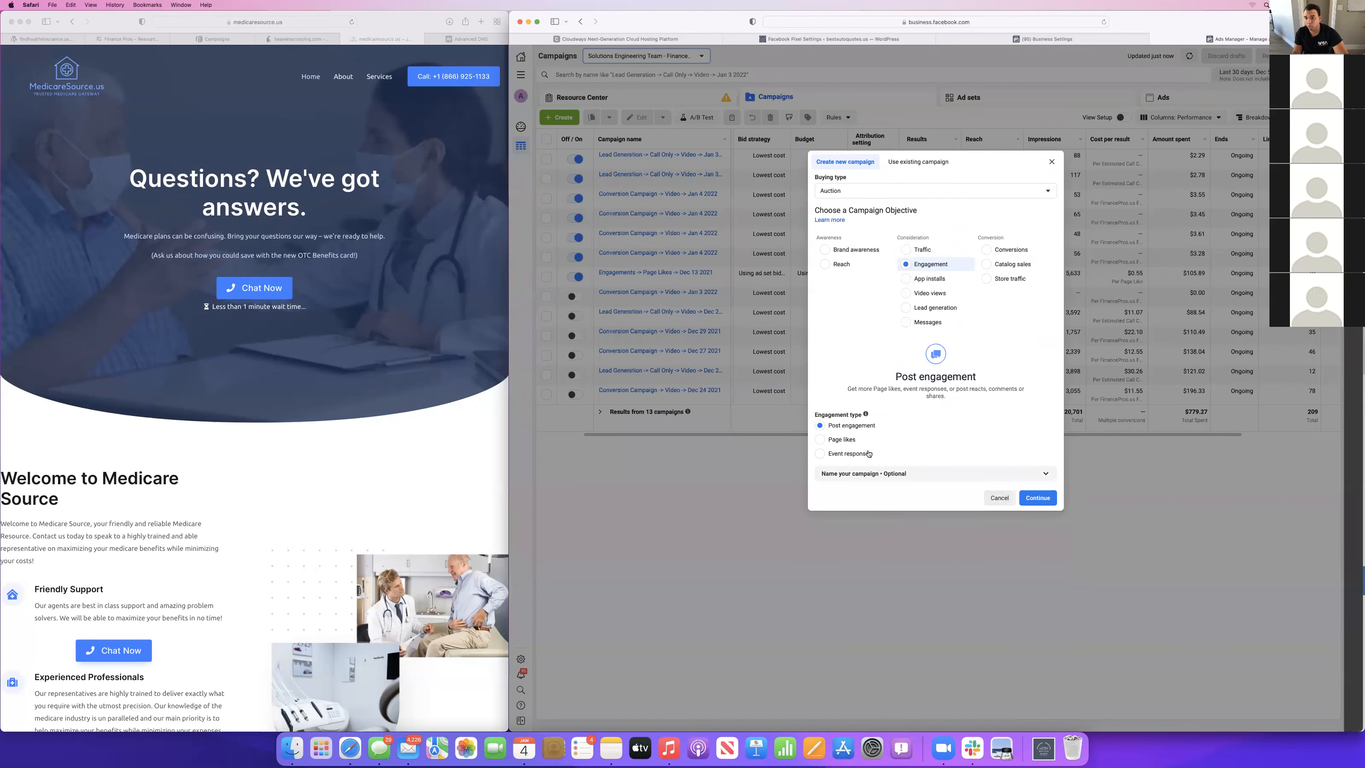
left_click(1000, 498)
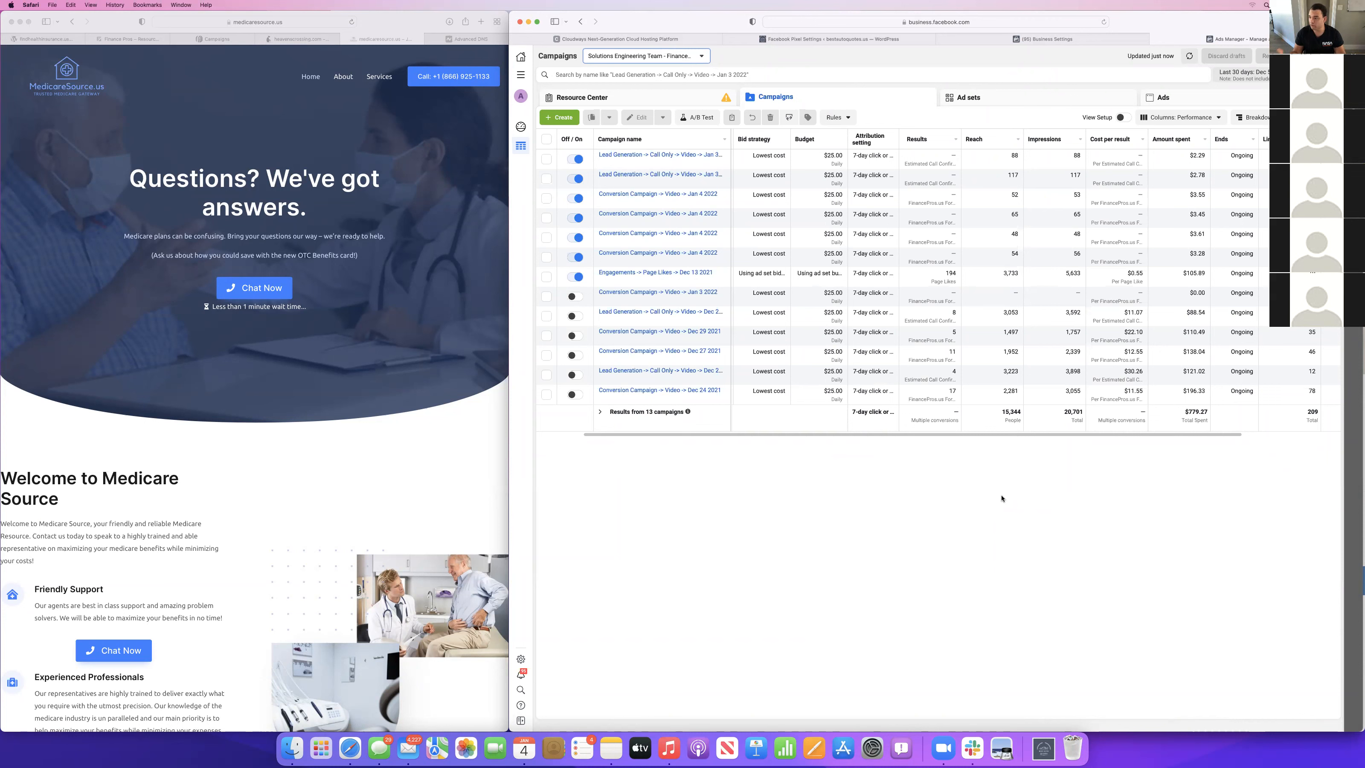
Open the first Conversion Campaign -> Video -> Jan 4 2022 for editing and review its Website Lead Form Submit ad set's audience, placements and optimization.
scroll(695, 254, "left", 1)
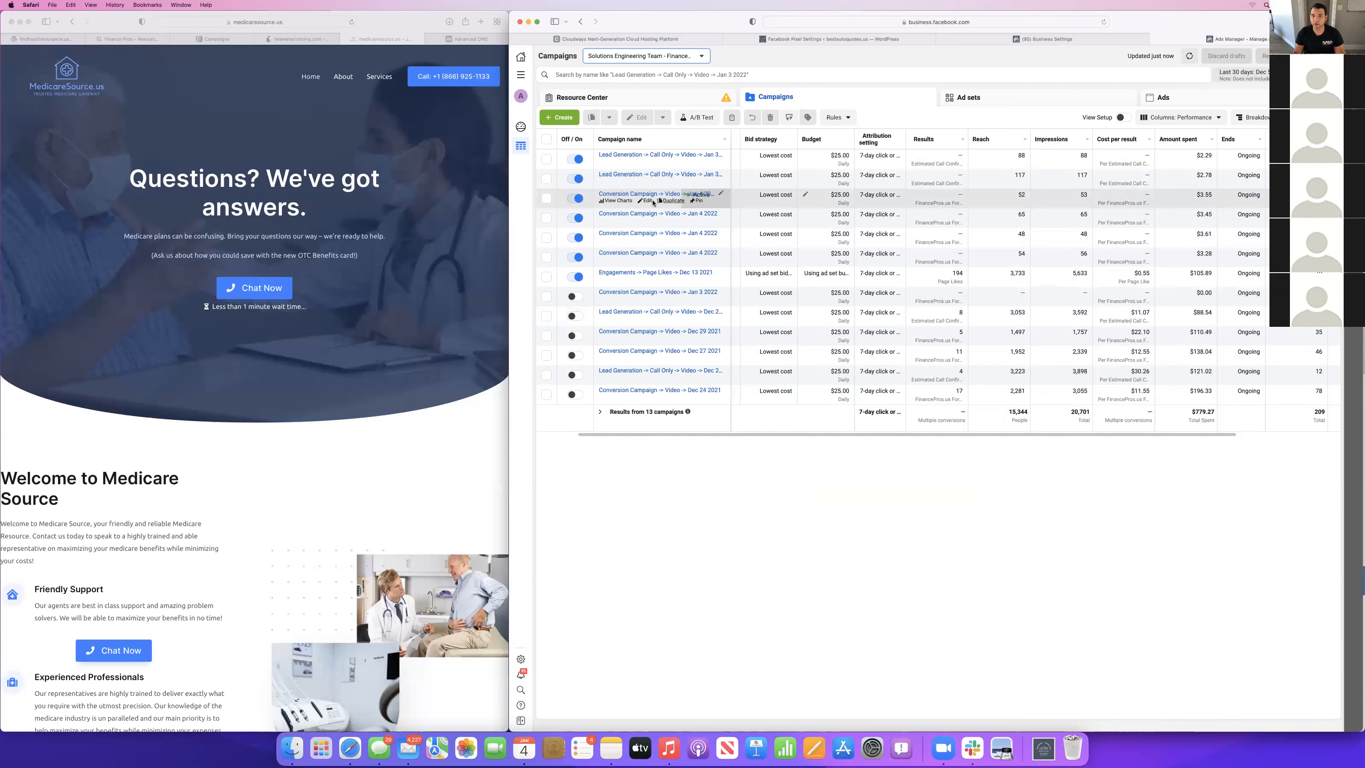
left_click(647, 201)
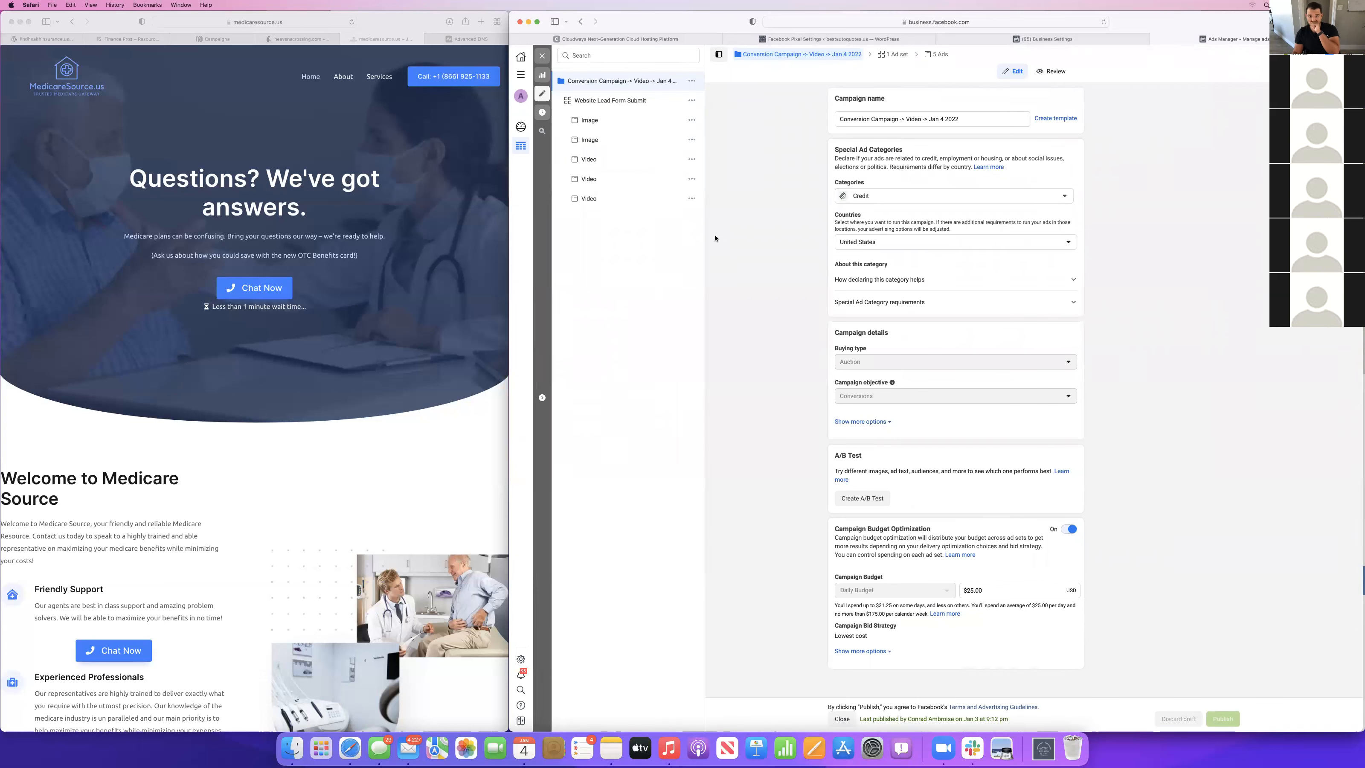
left_click(628, 101)
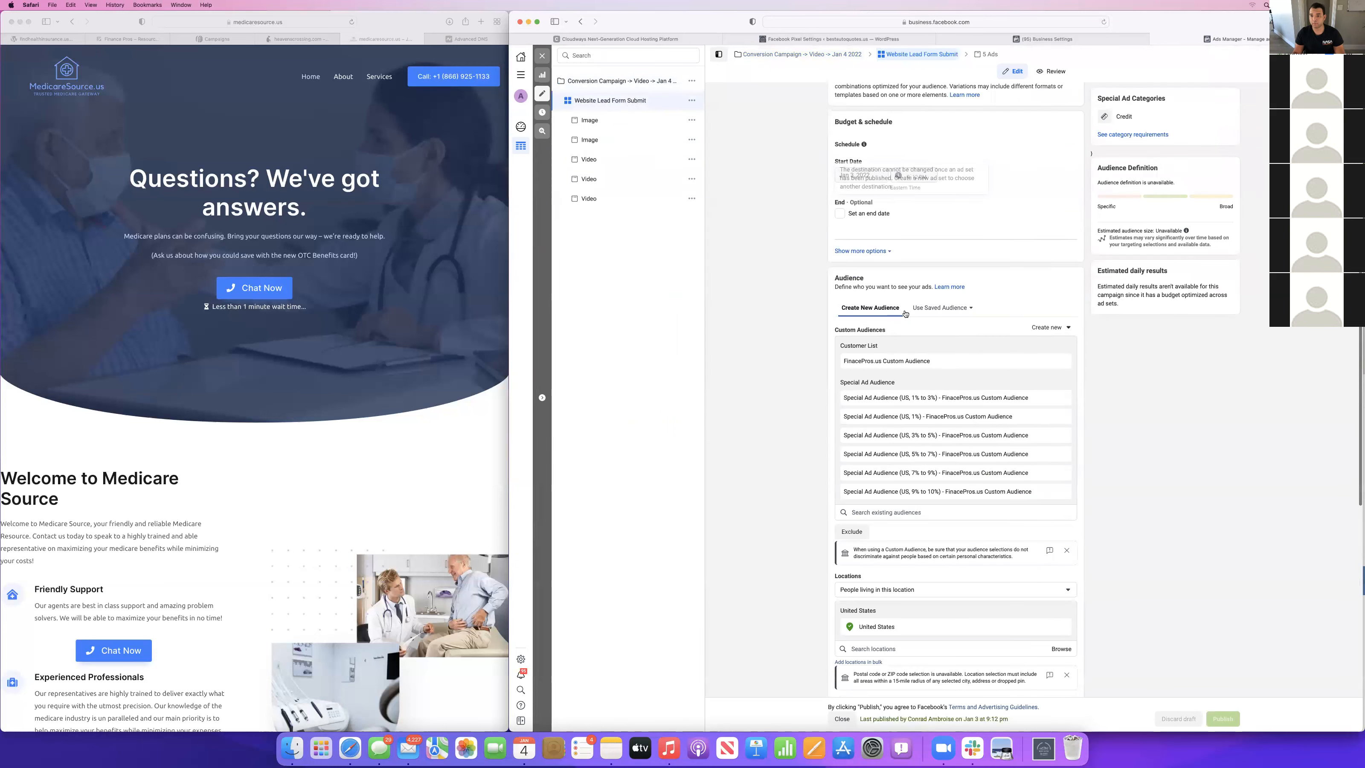
scroll(792, 461, "down", 3)
scroll(843, 344, "down", 8)
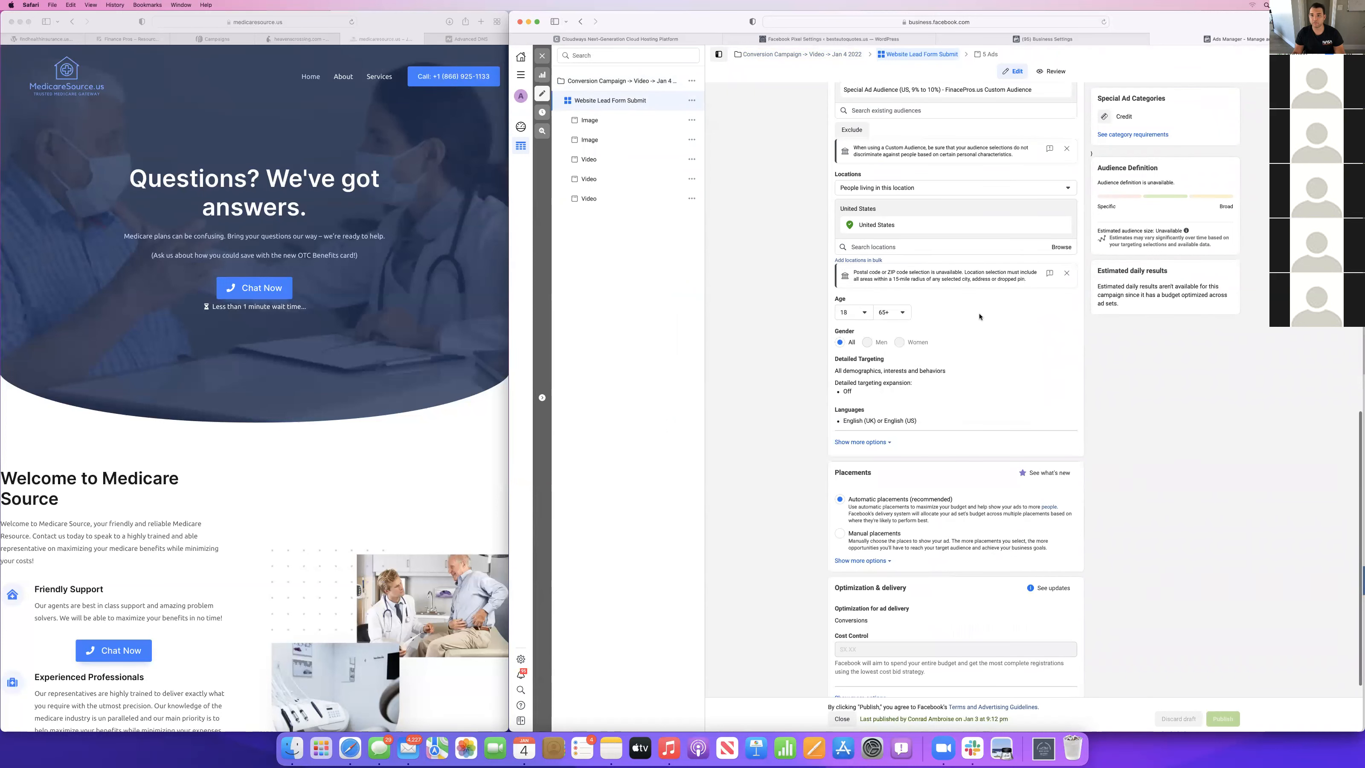
scroll(979, 317, "down", 1)
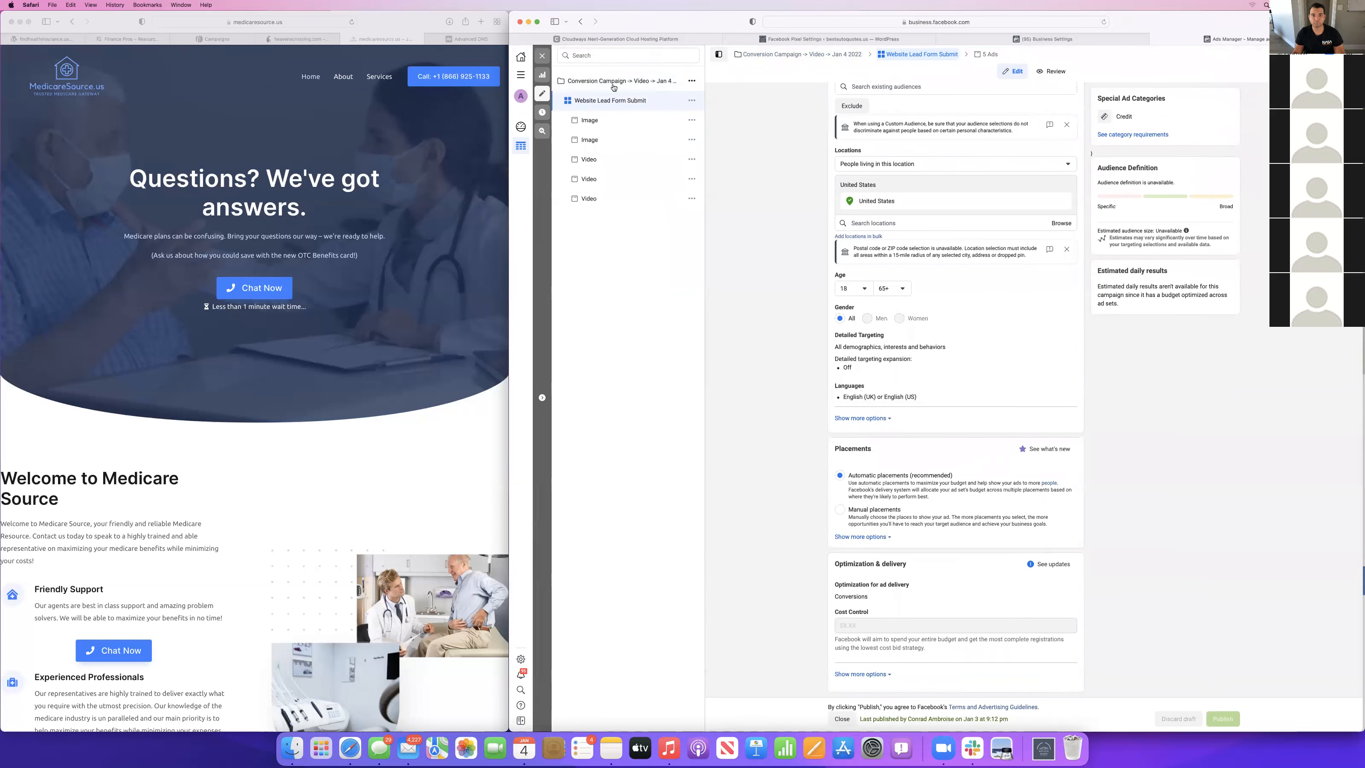
Examine the campaign's Image and Video ads, including the second video ad's primary texts, headlines, descriptions and destination.
left_click(594, 119)
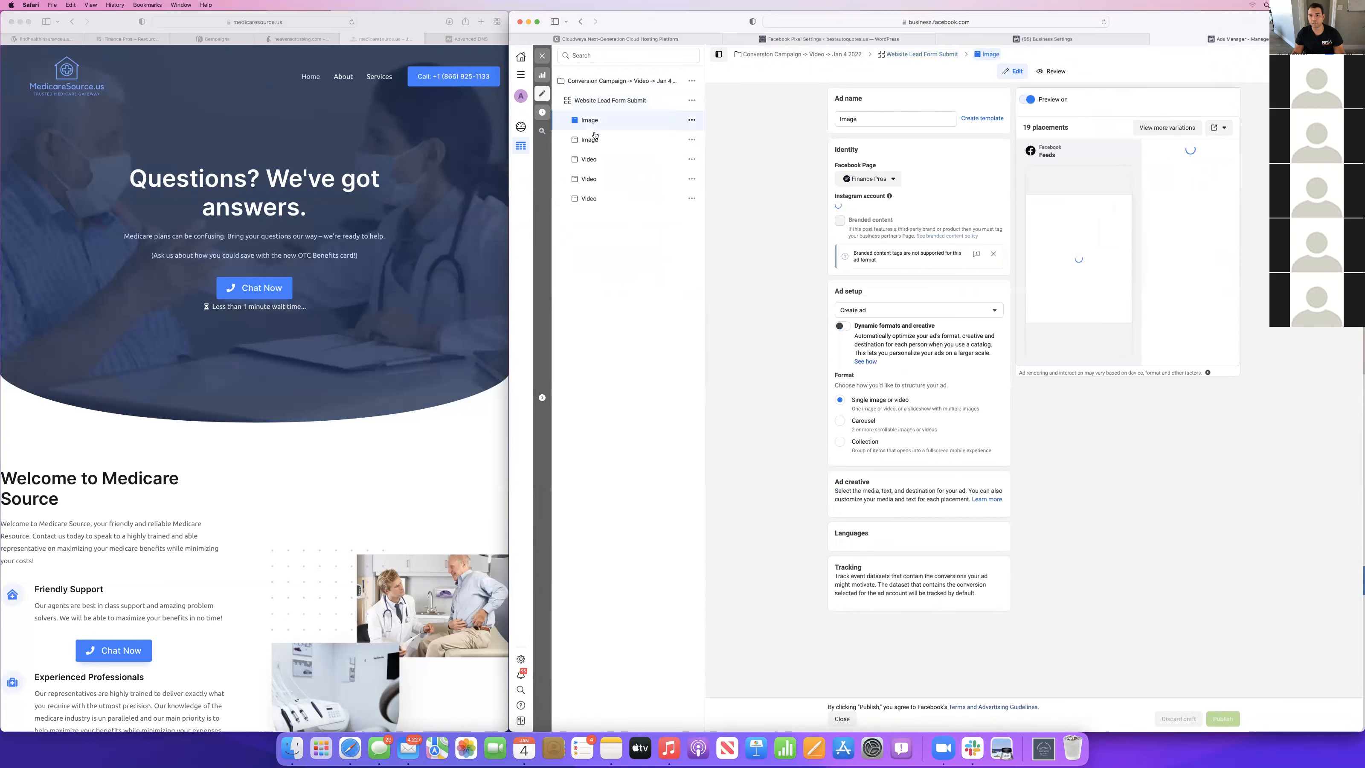
left_click(591, 142)
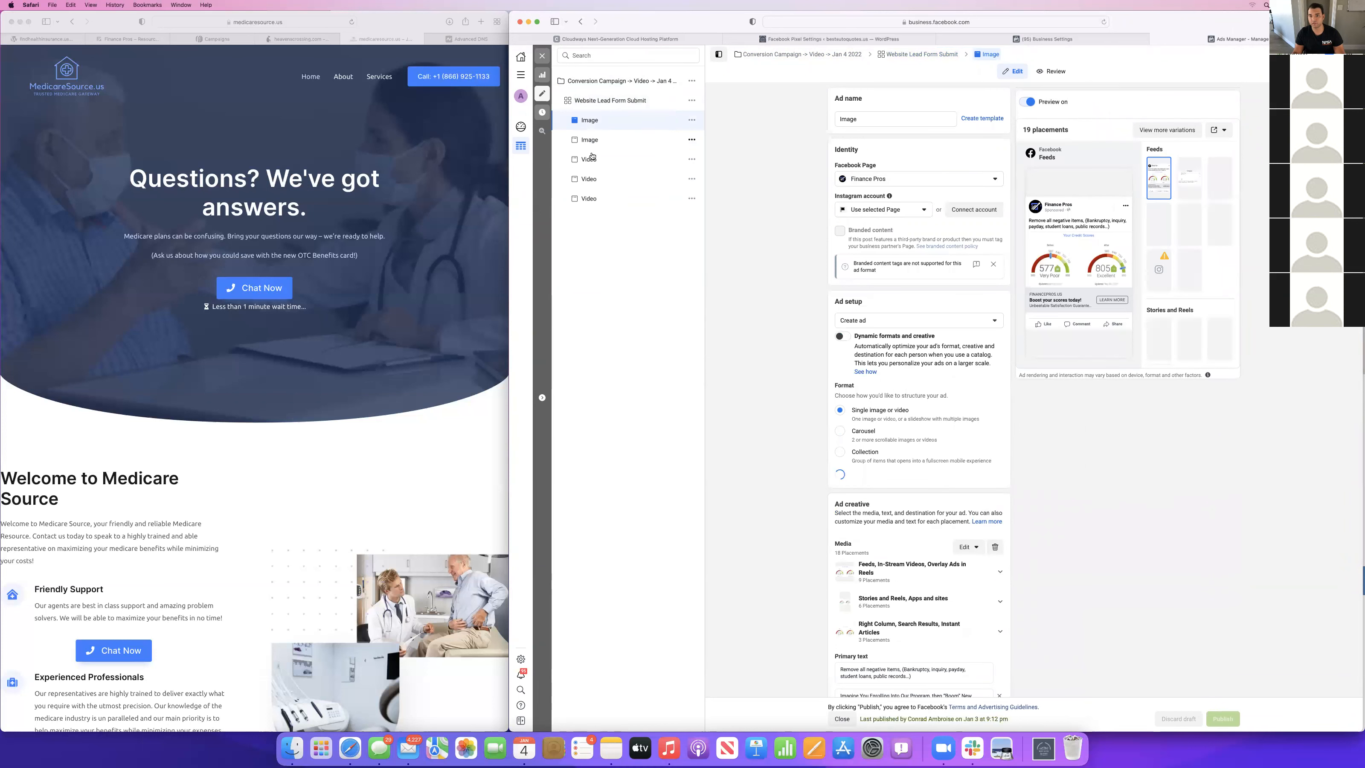
left_click(589, 164)
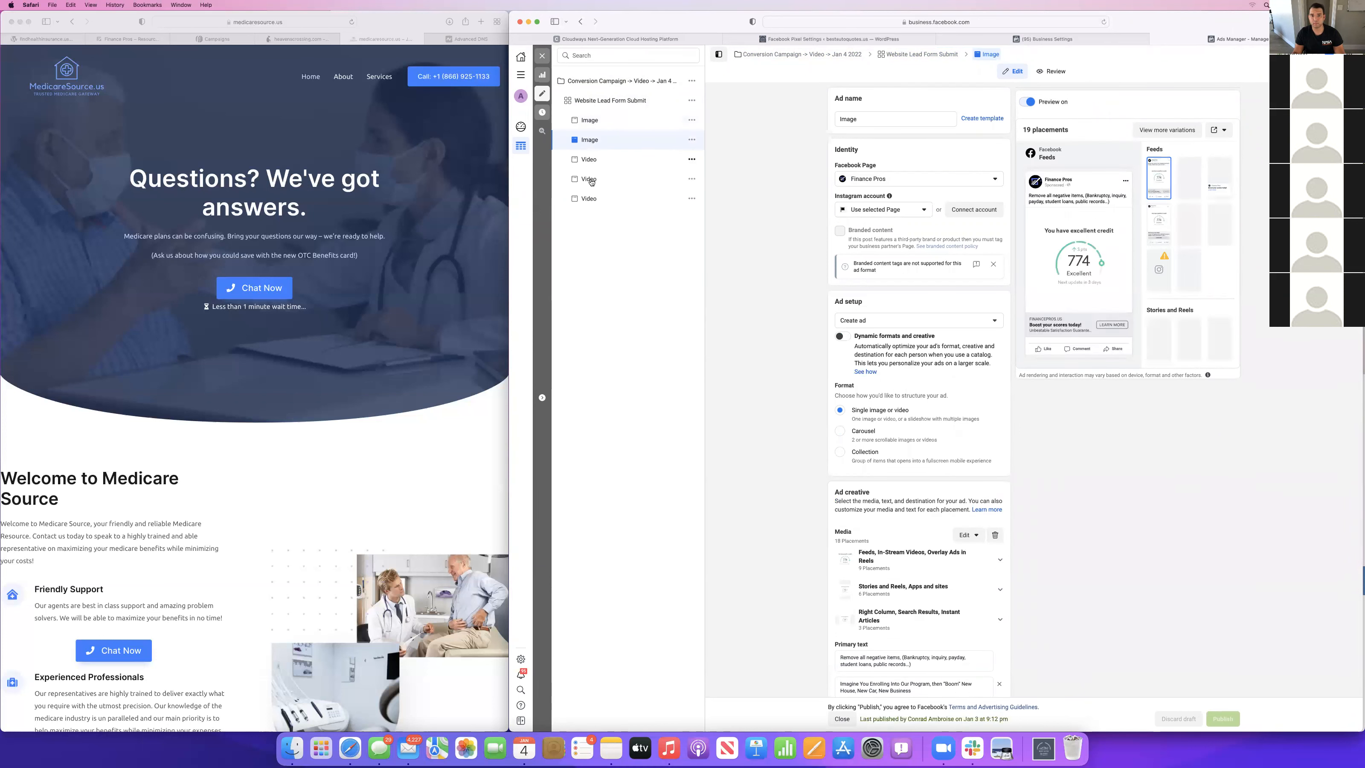
left_click(591, 182)
scroll(957, 495, "down", 5)
scroll(957, 495, "down", 5)
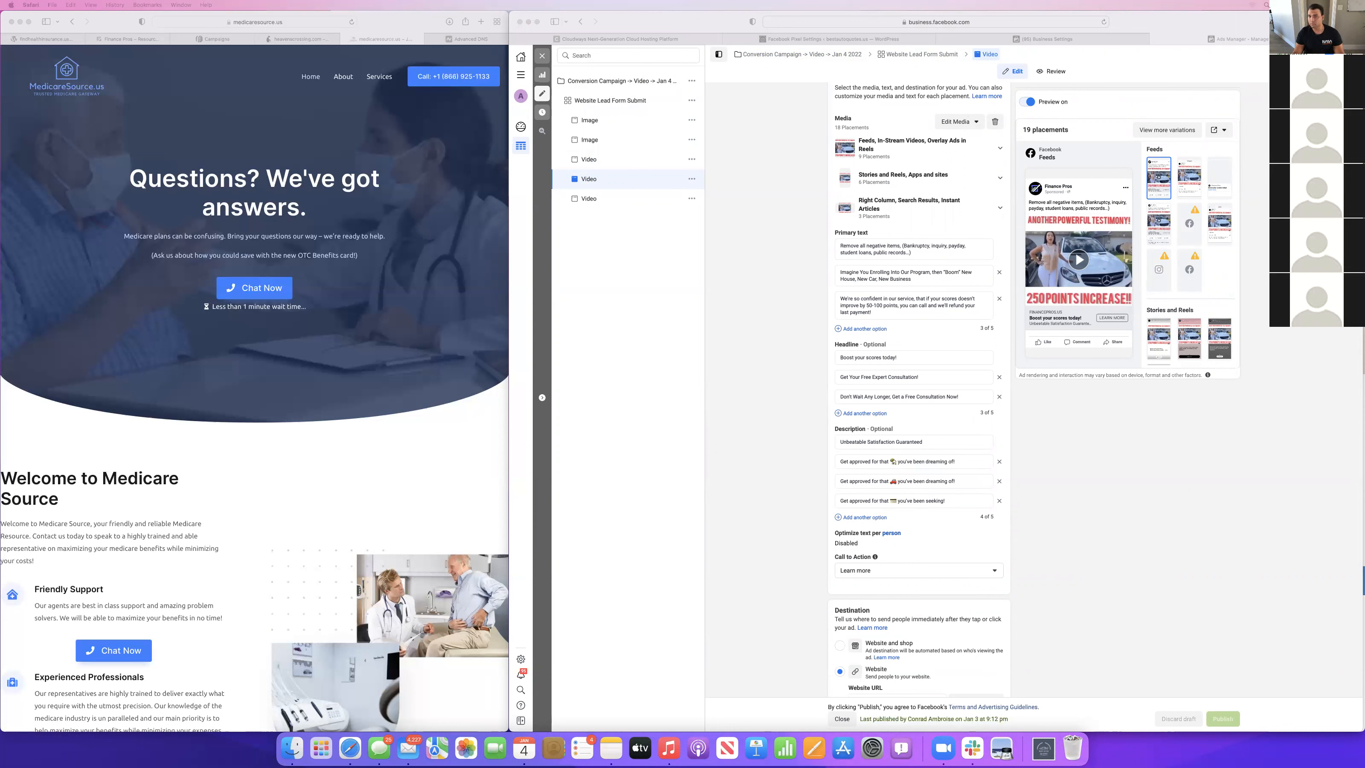
Switch to the Facebook Pixel Settings page in the bestautoquotes.us WordPress admin.
left_click(768, 172)
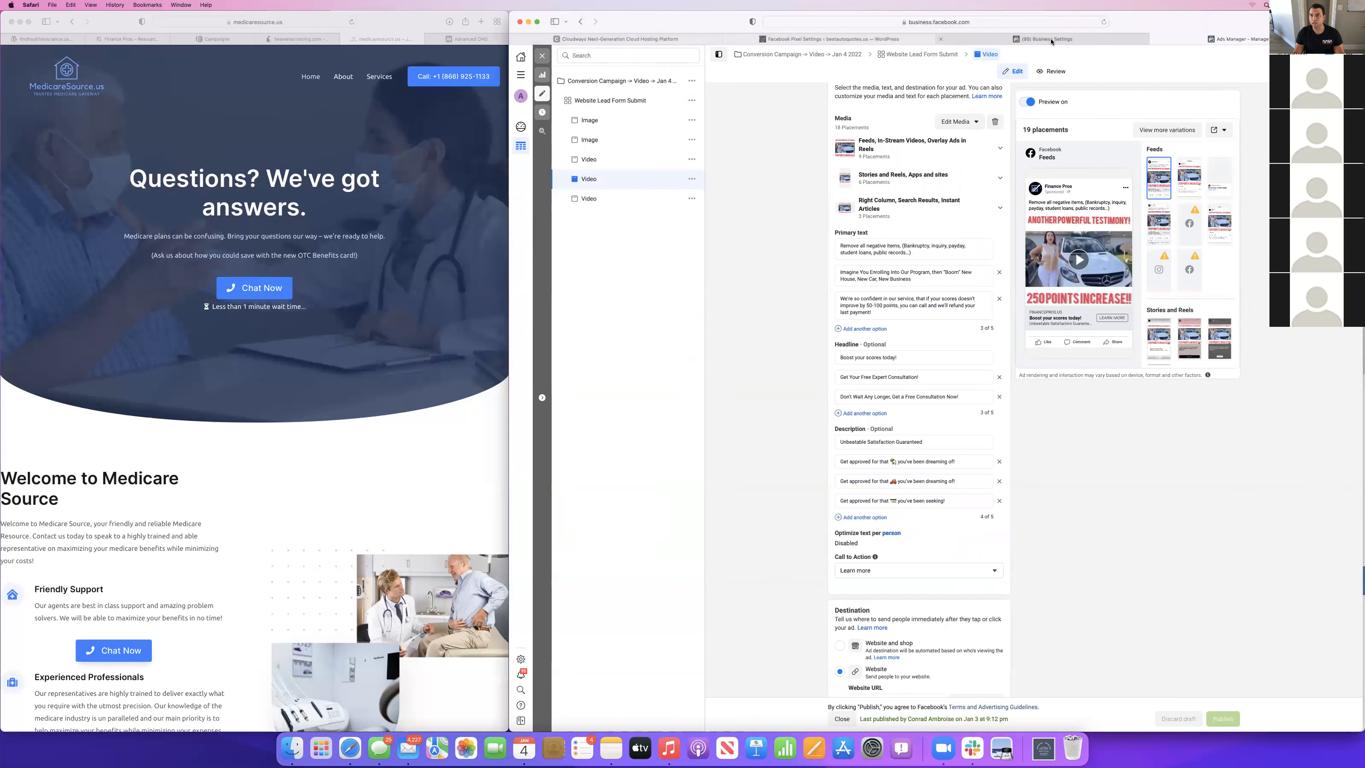
left_click(1048, 39)
left_click(744, 39)
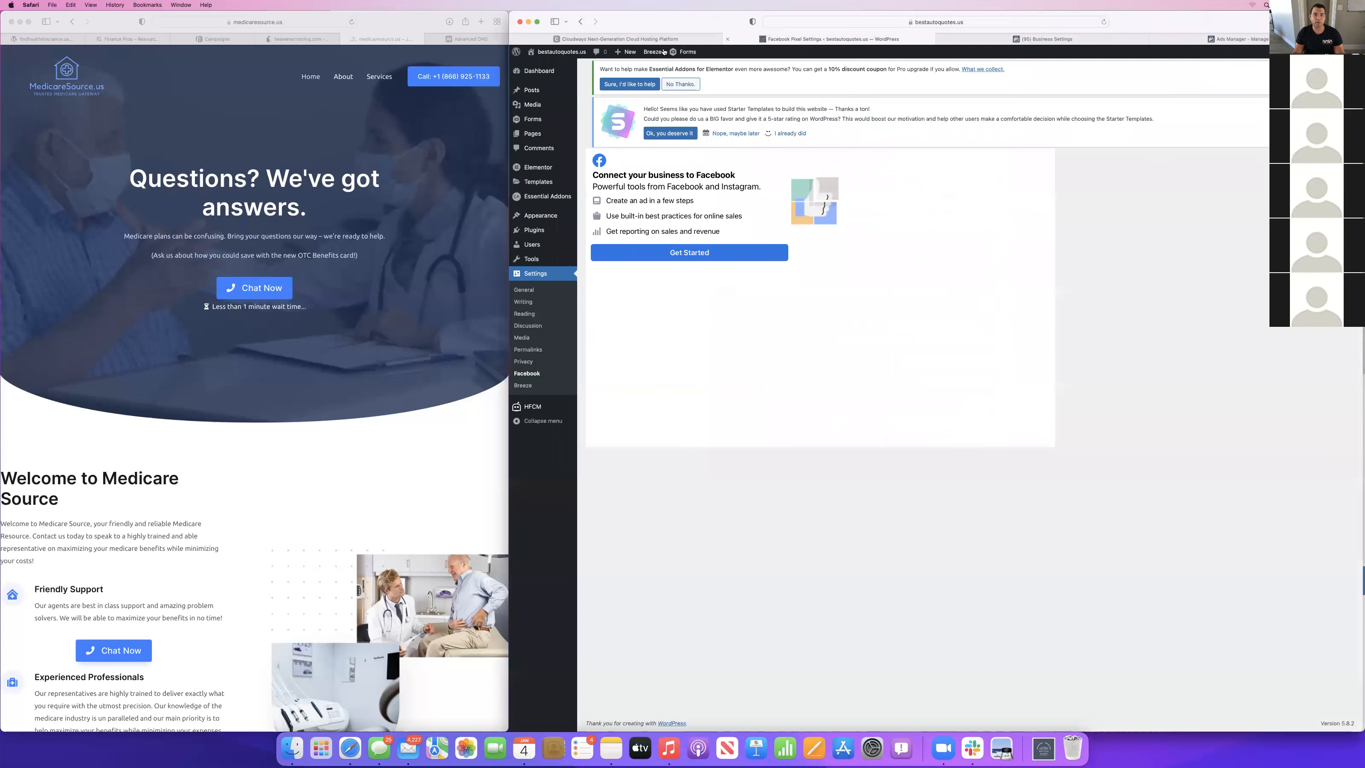
Return to Ads Manager, close the ad editor, and switch to the Solutions Engineering Team Heavens Crossing ad account.
left_click(1218, 43)
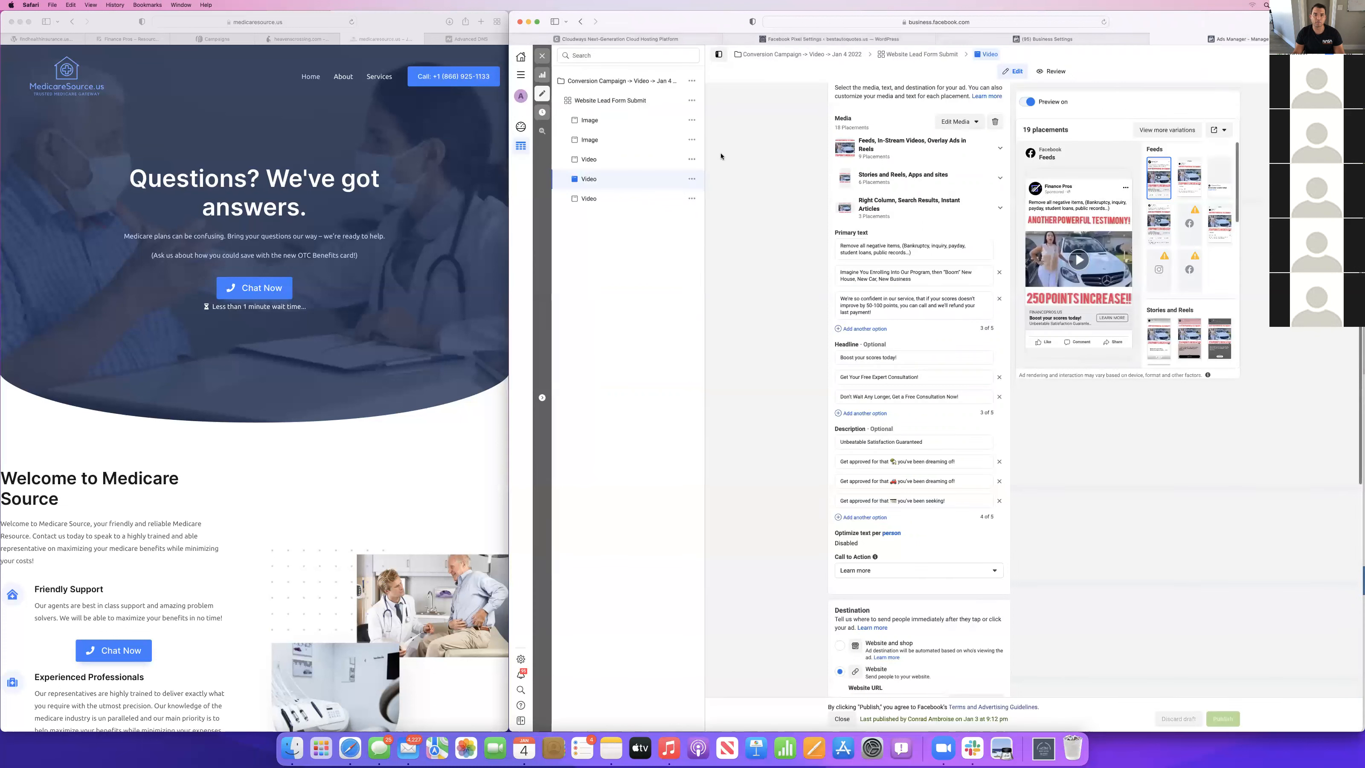
left_click(541, 56)
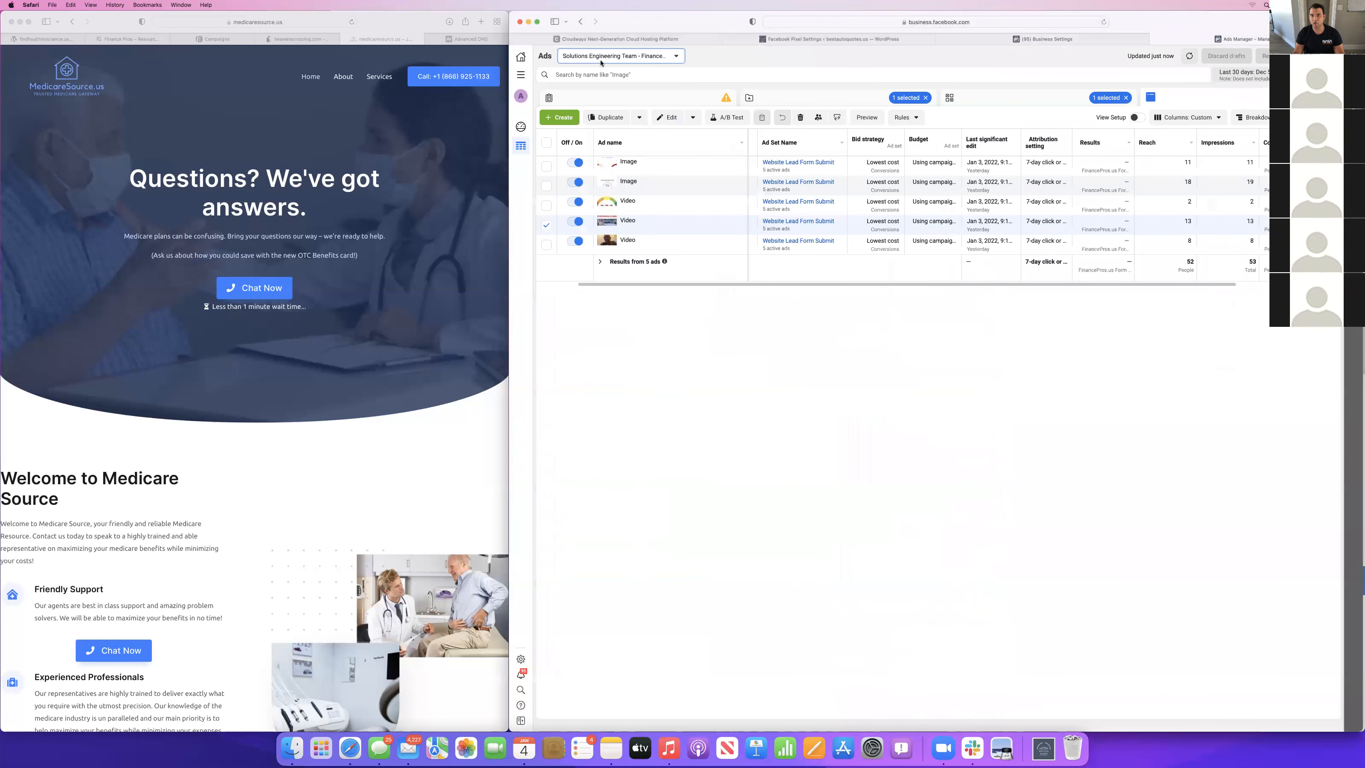
left_click(601, 60)
scroll(629, 162, "down", 2)
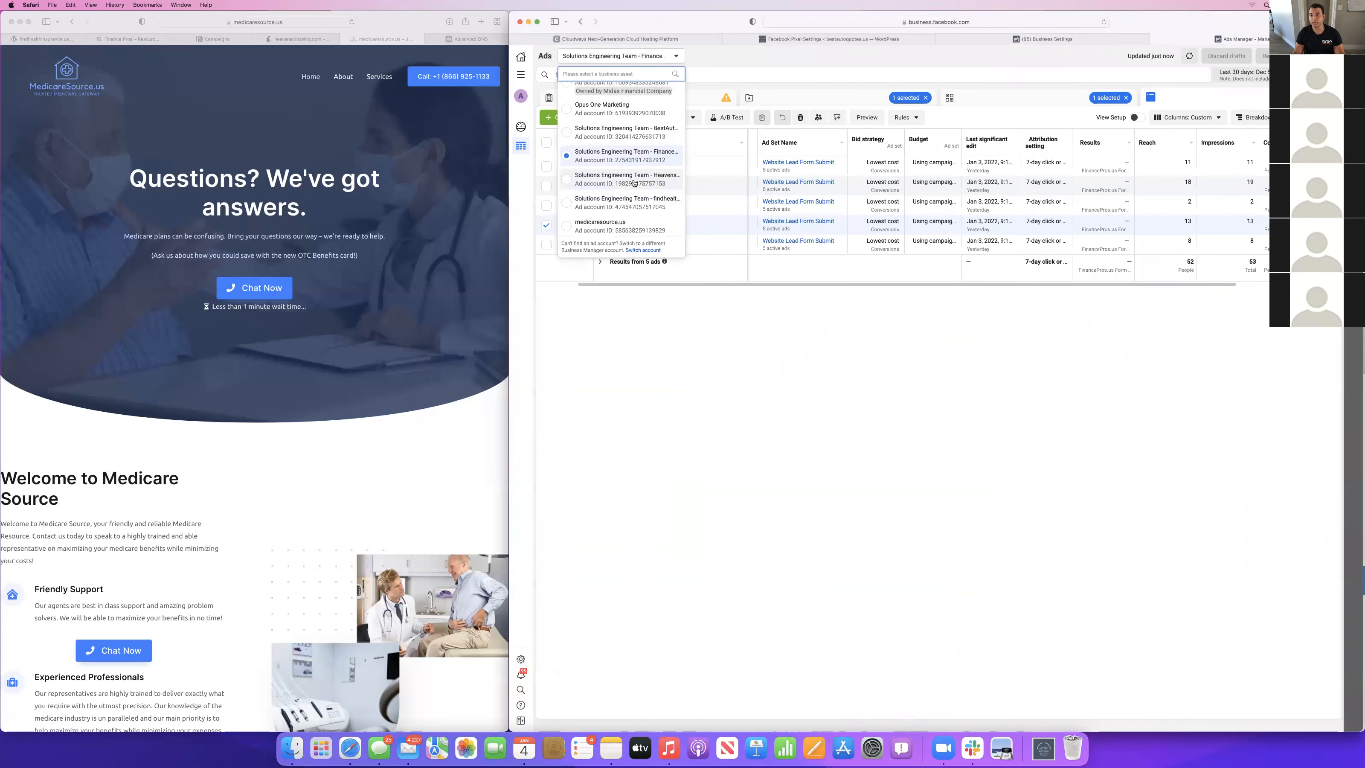
left_click(626, 179)
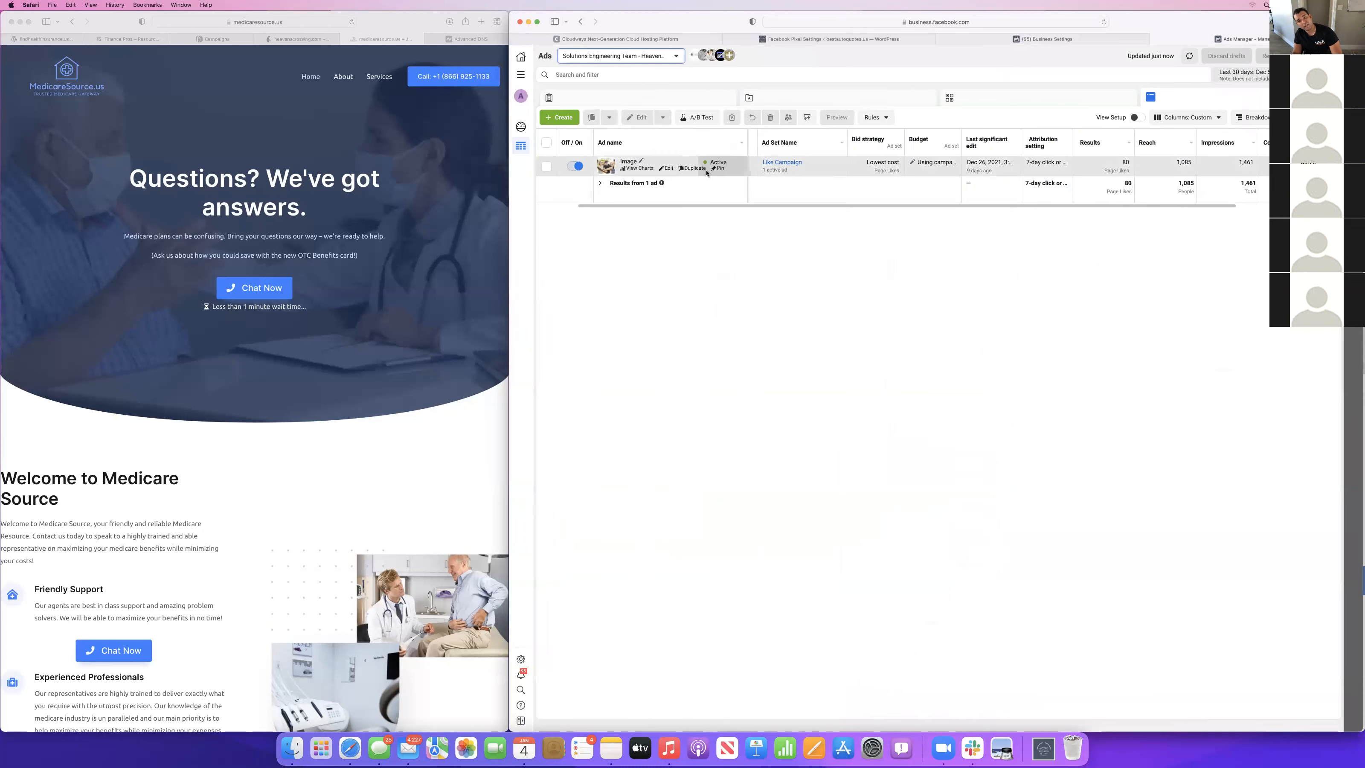
On heavenscrossing.com, choose $30,000 - $75,000 coverage and a 20-year term in the contact form, and continue to its second page.
left_click(301, 39)
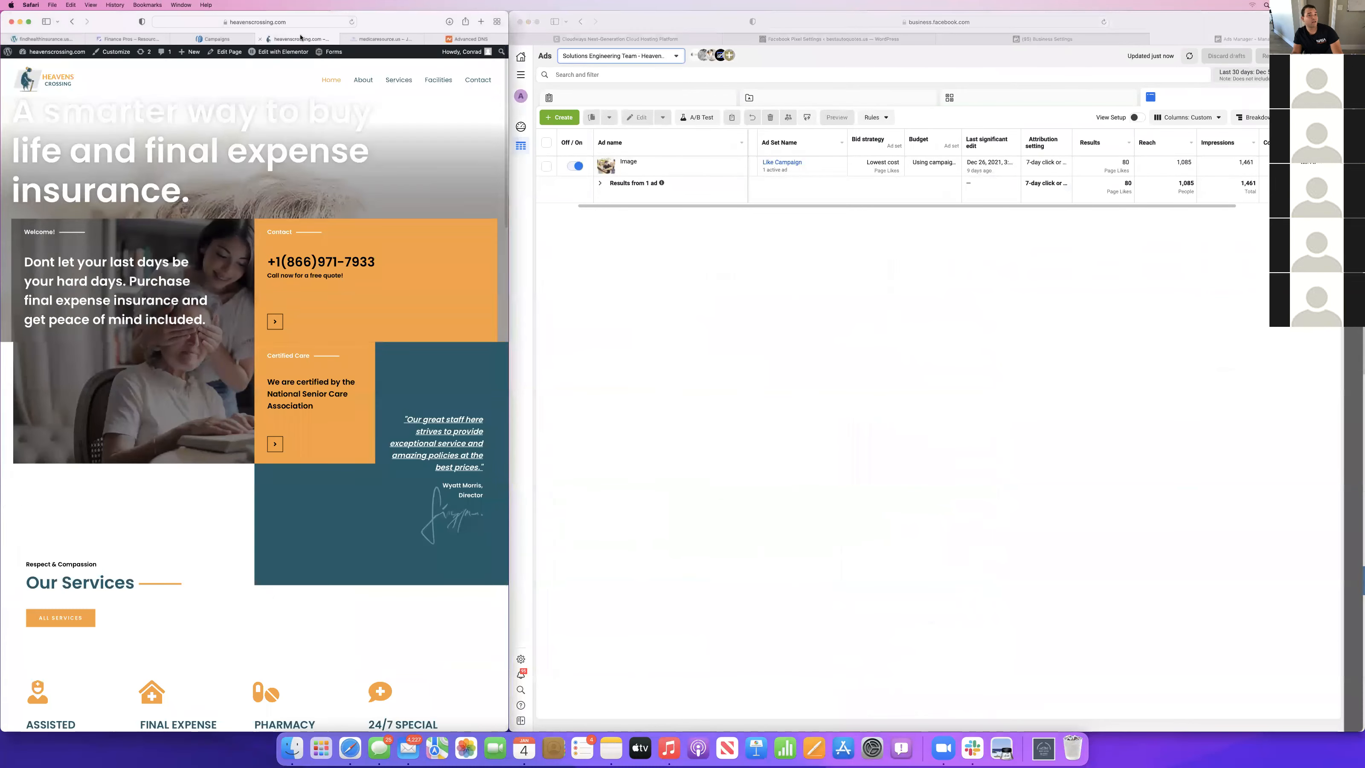
scroll(279, 224, "down", 8)
scroll(279, 224, "down", 15)
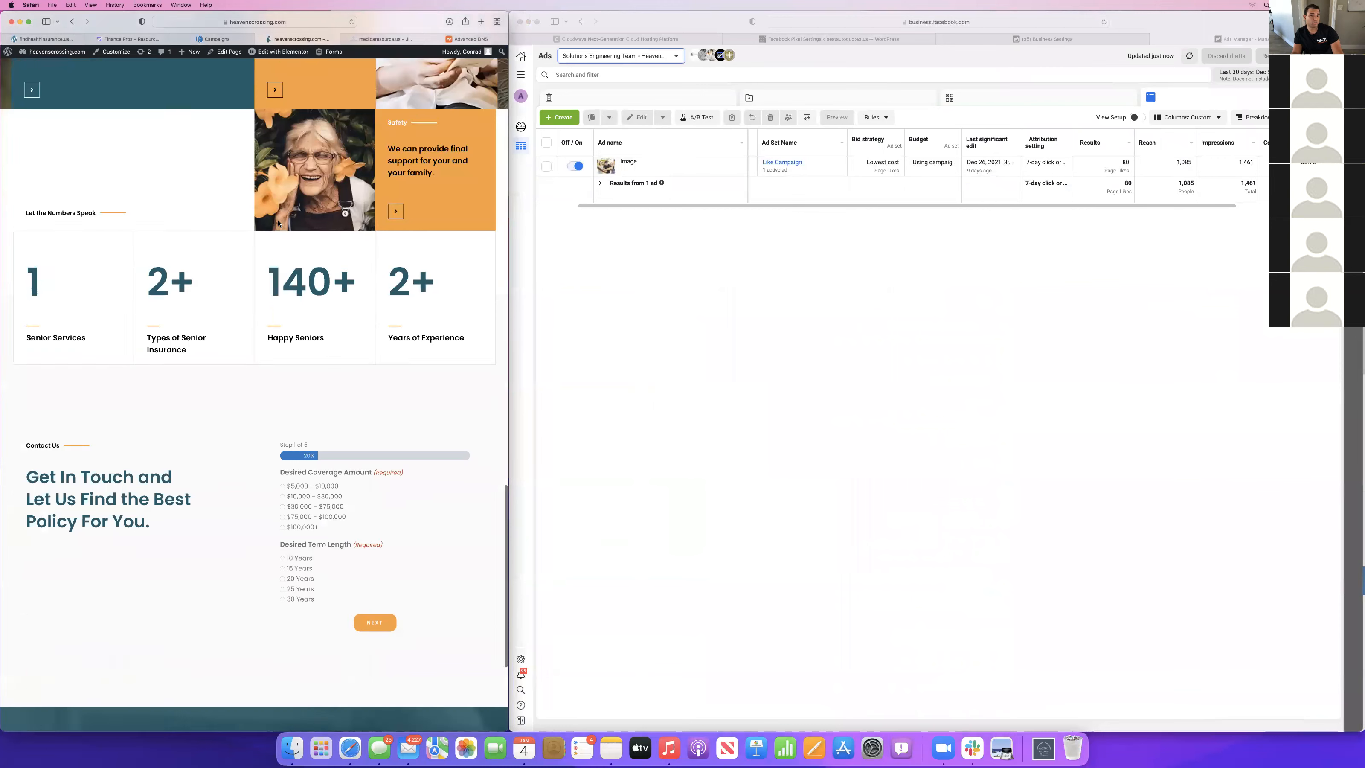
left_click(313, 269)
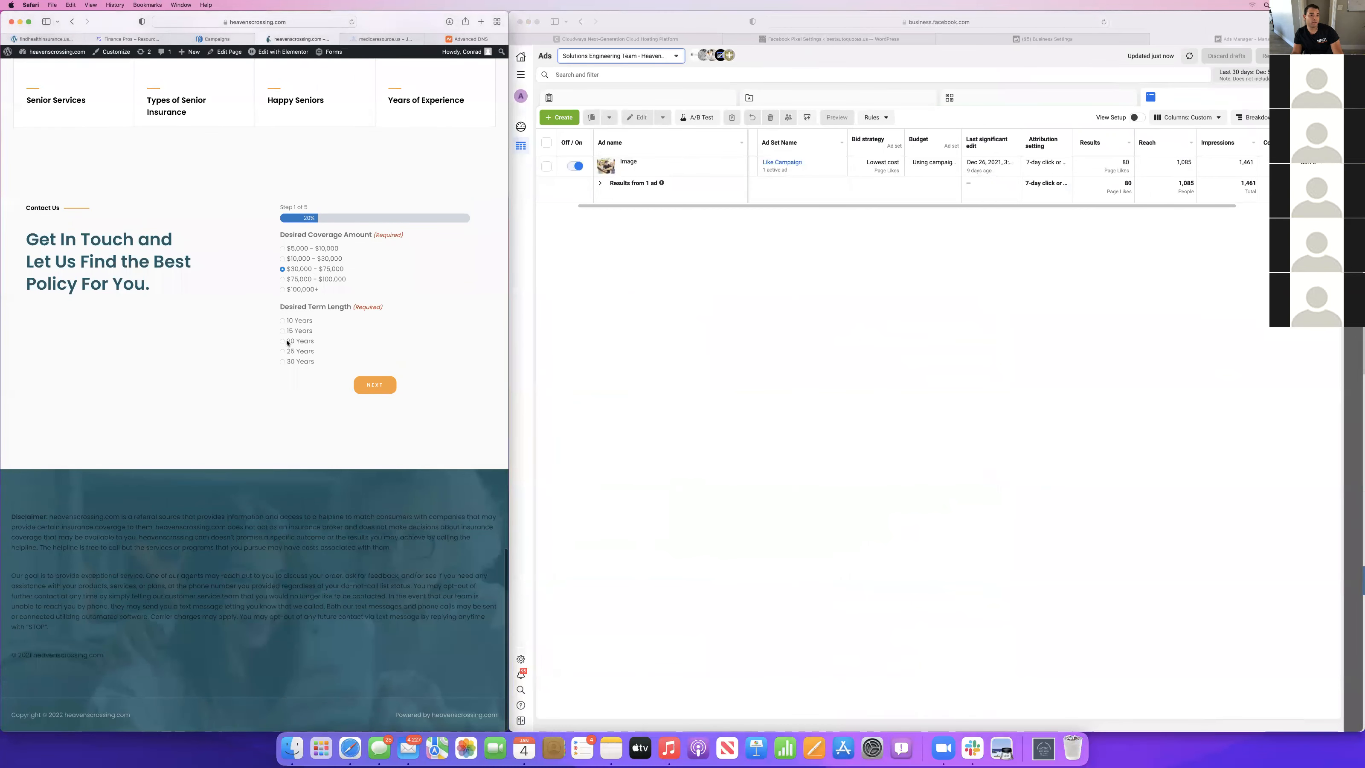
left_click(362, 385)
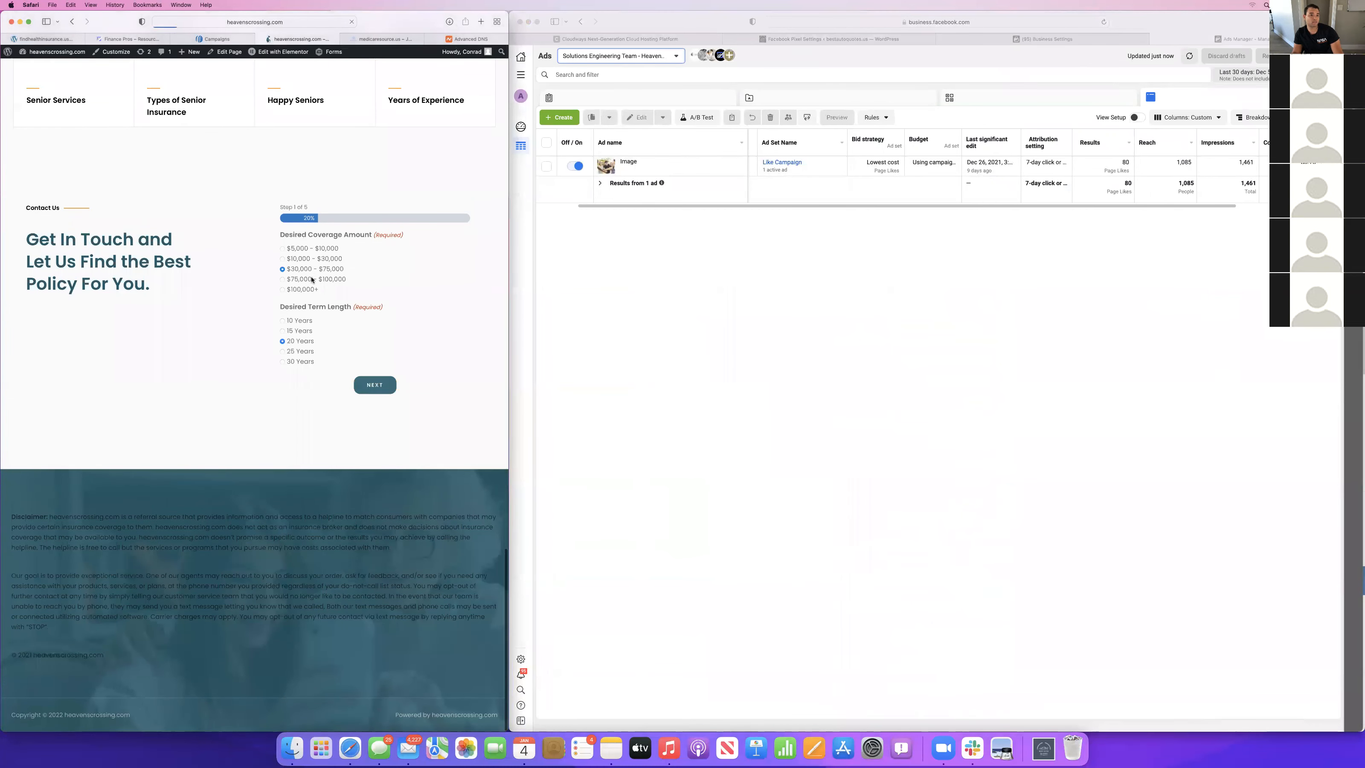
Answer the form's age question, choose Male for gender and No for tobacco use, and continue to the location page.
left_click(282, 289)
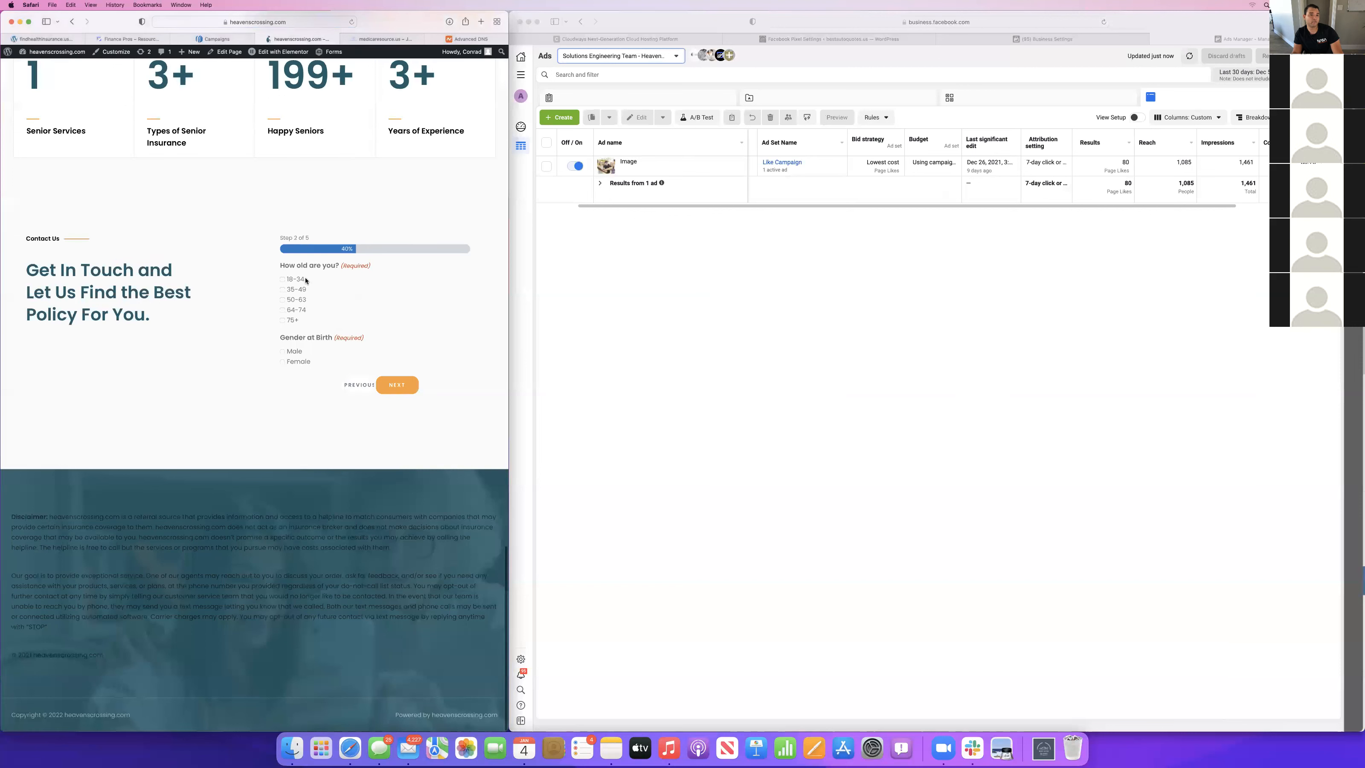
left_click(282, 351)
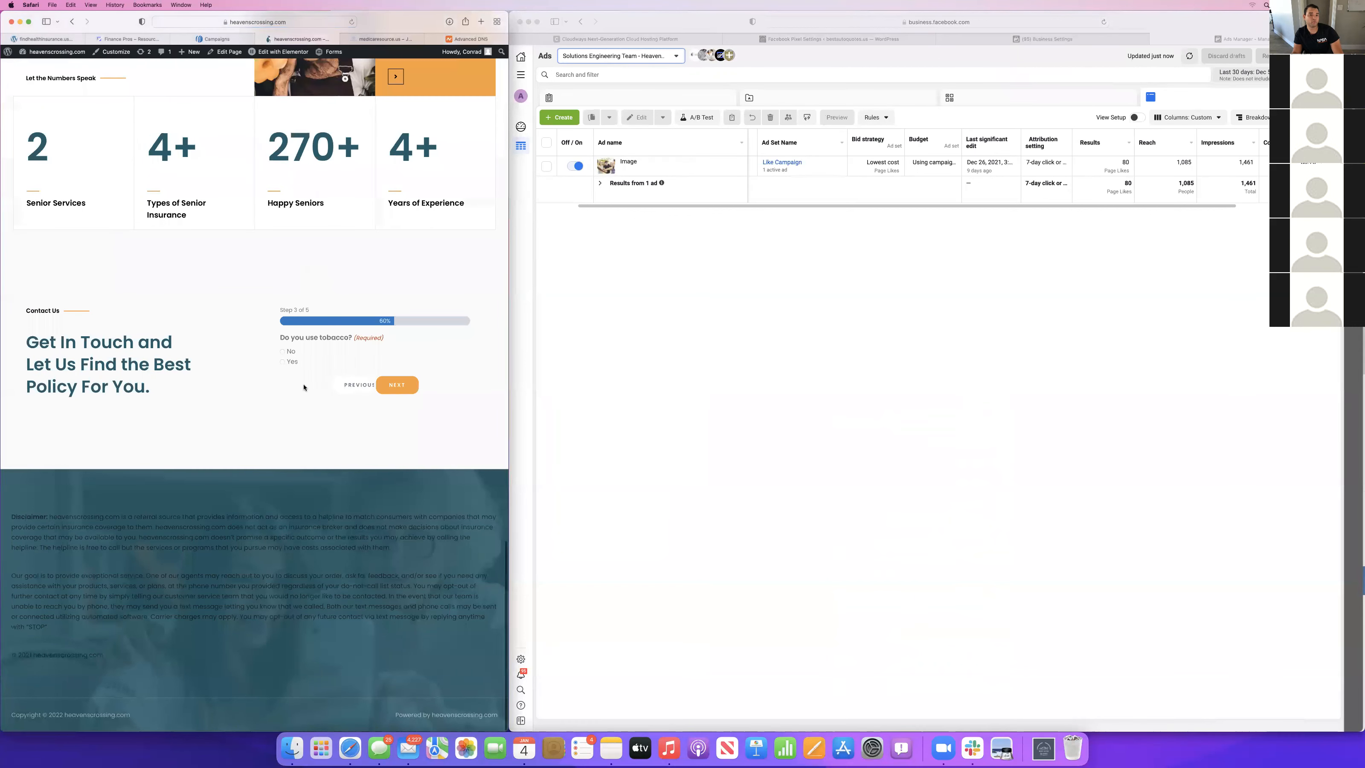
left_click(282, 351)
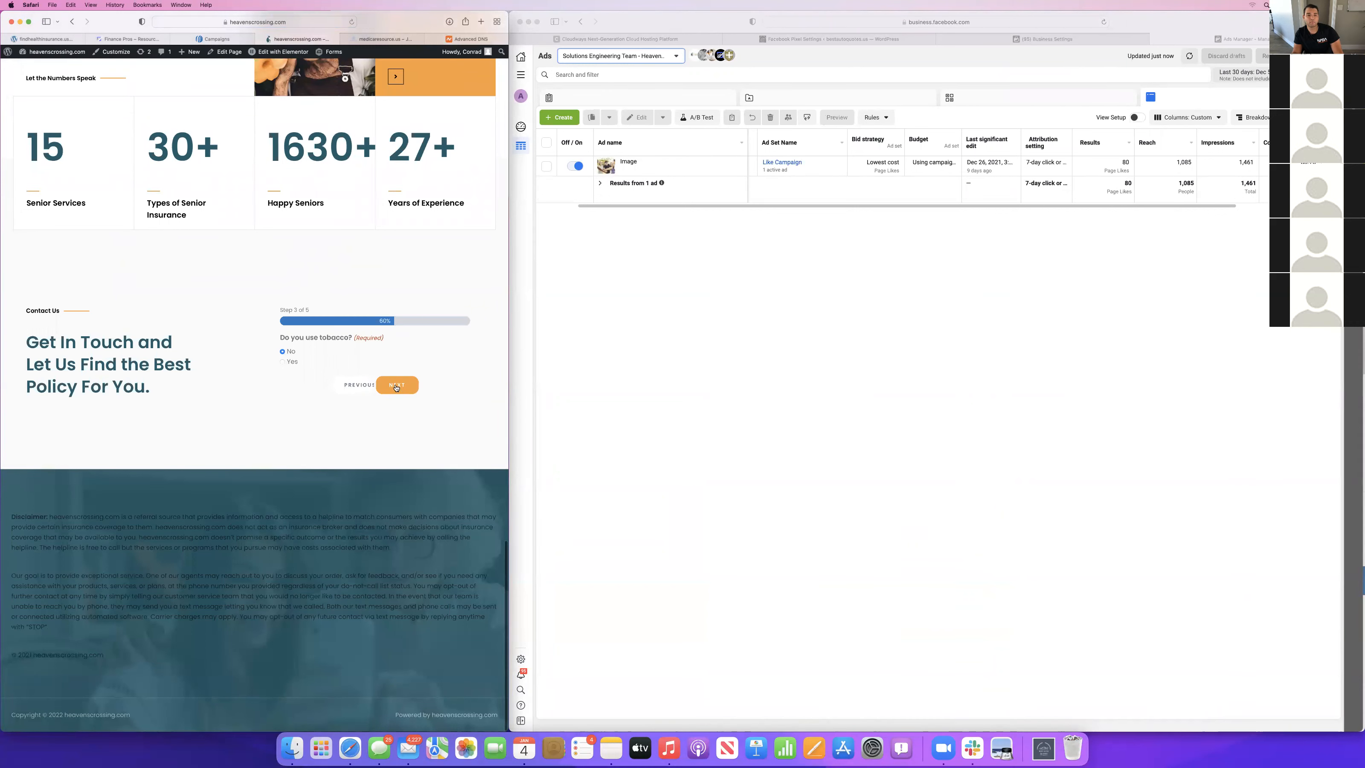
left_click(396, 385)
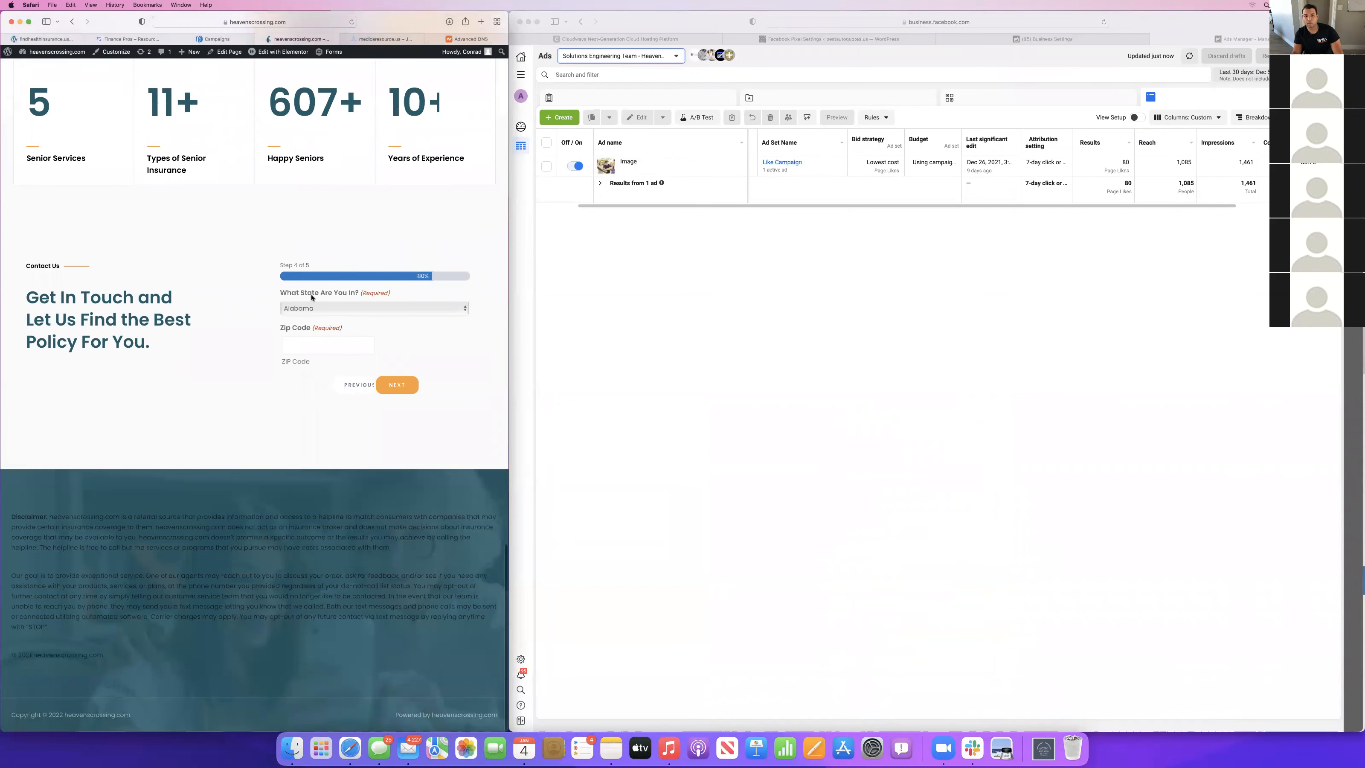
Set the state to Florida, enter the ZIP code, and continue to the form's final contact details page.
left_click(333, 307)
left_click(333, 412)
left_click(325, 308)
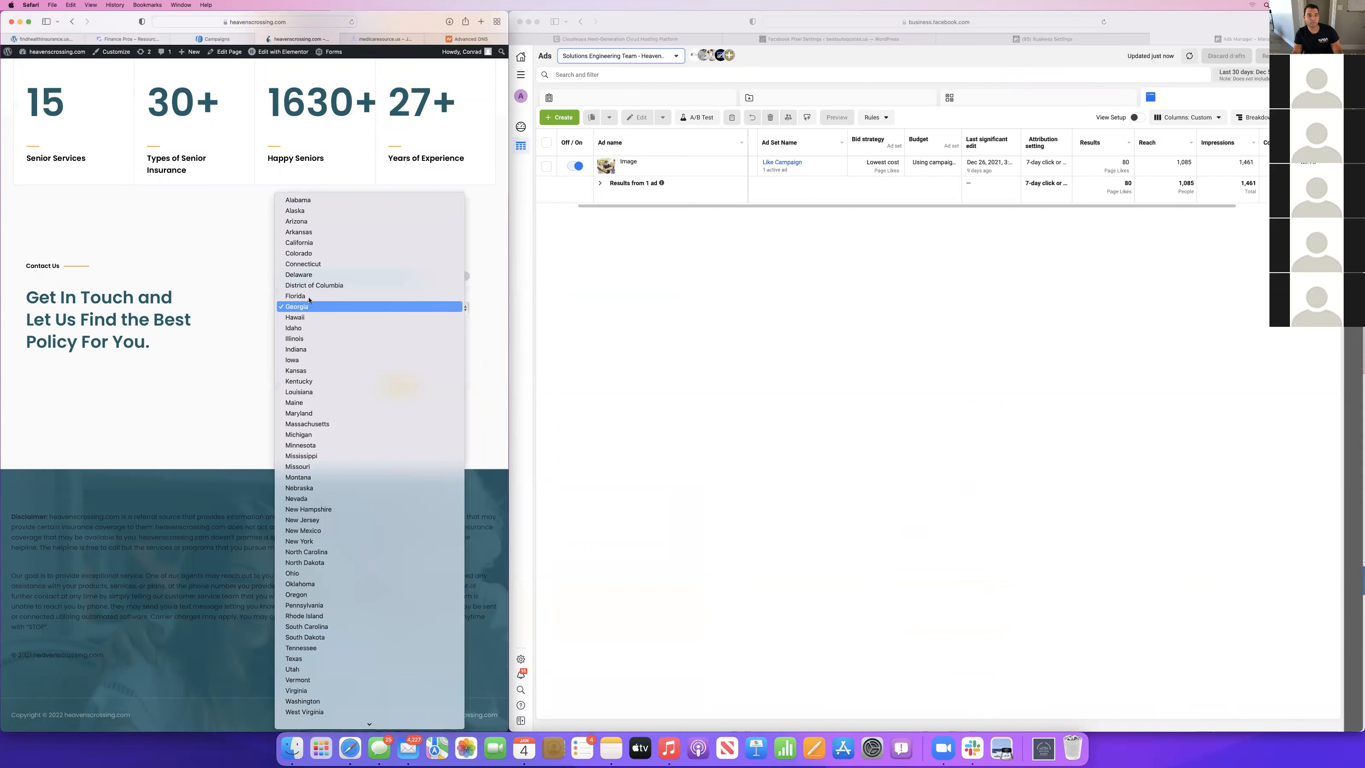
left_click(310, 300)
left_click(305, 345)
type("33141")
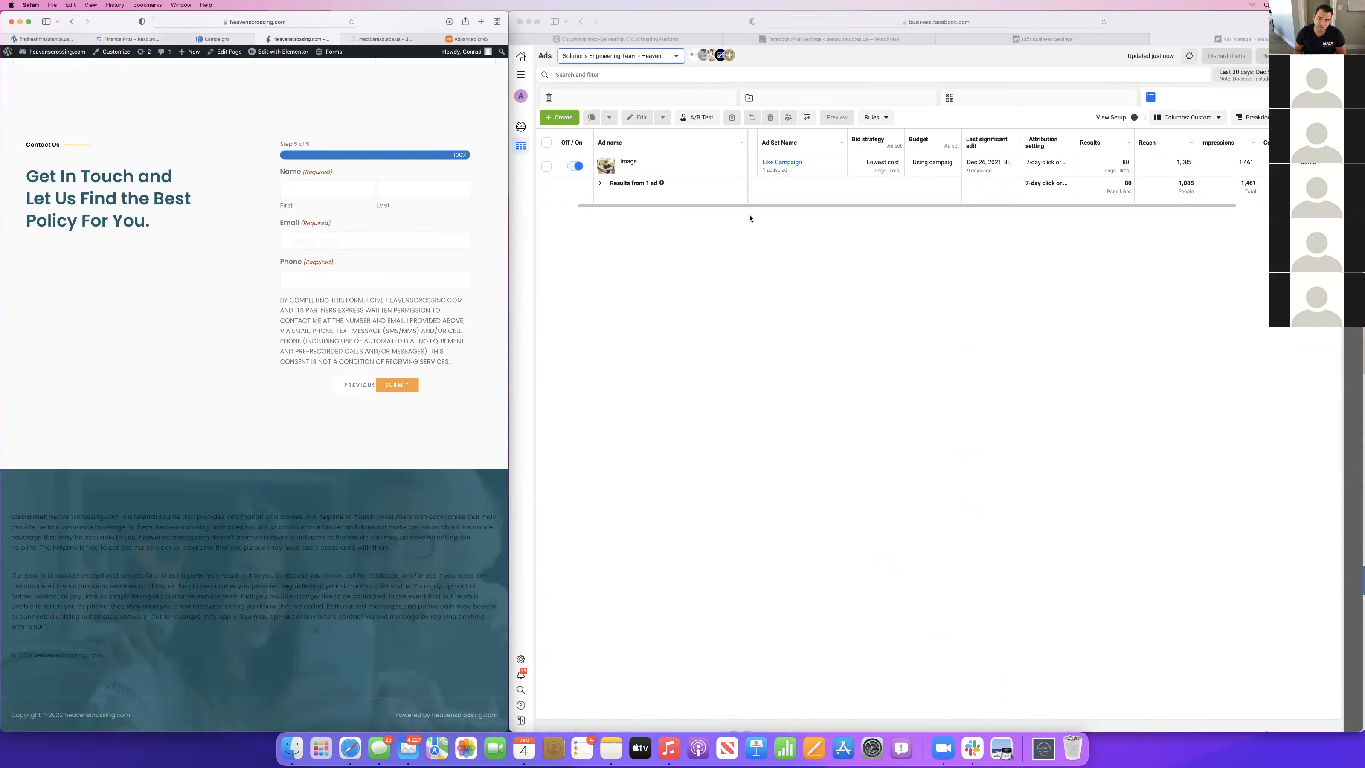
Switch Ads Manager back to the Solutions Engineering Team Finance Pros ad account and show its campaigns.
left_click(650, 62)
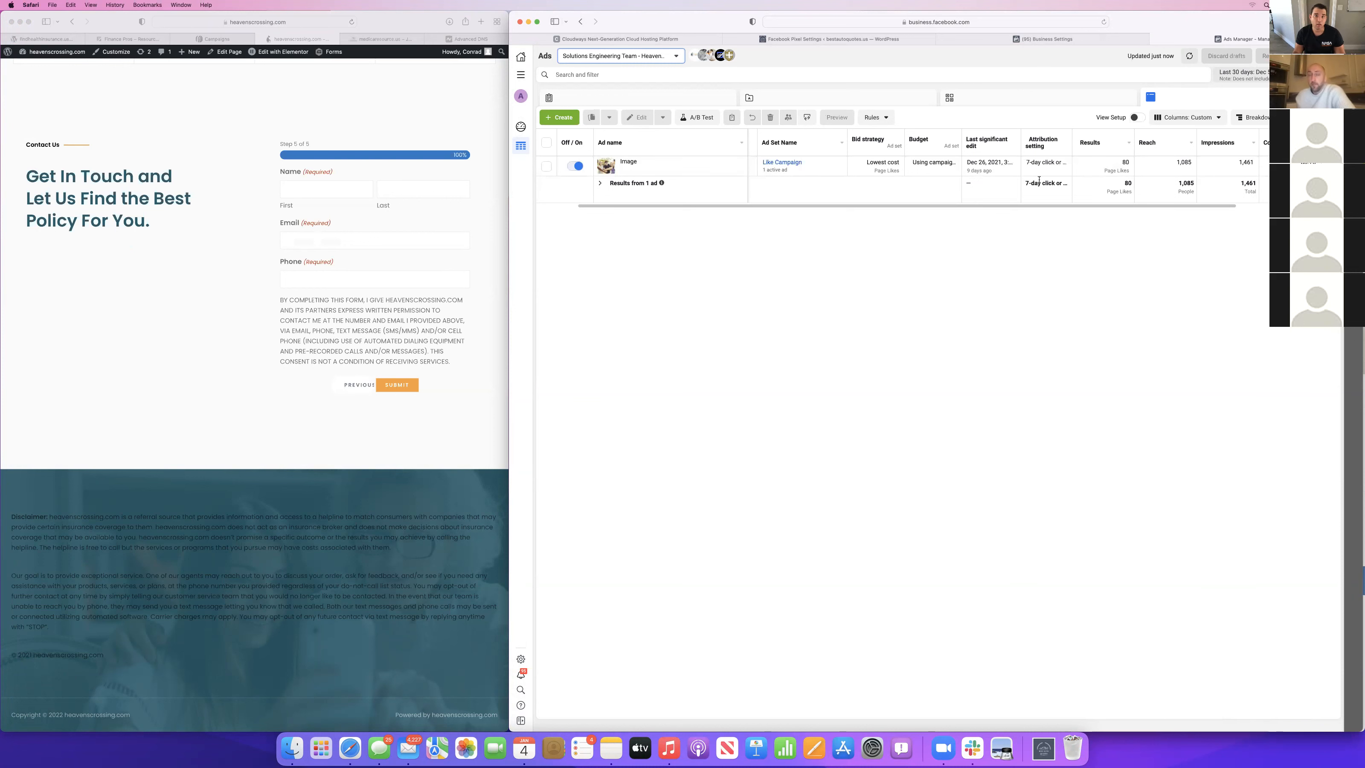
left_click(620, 56)
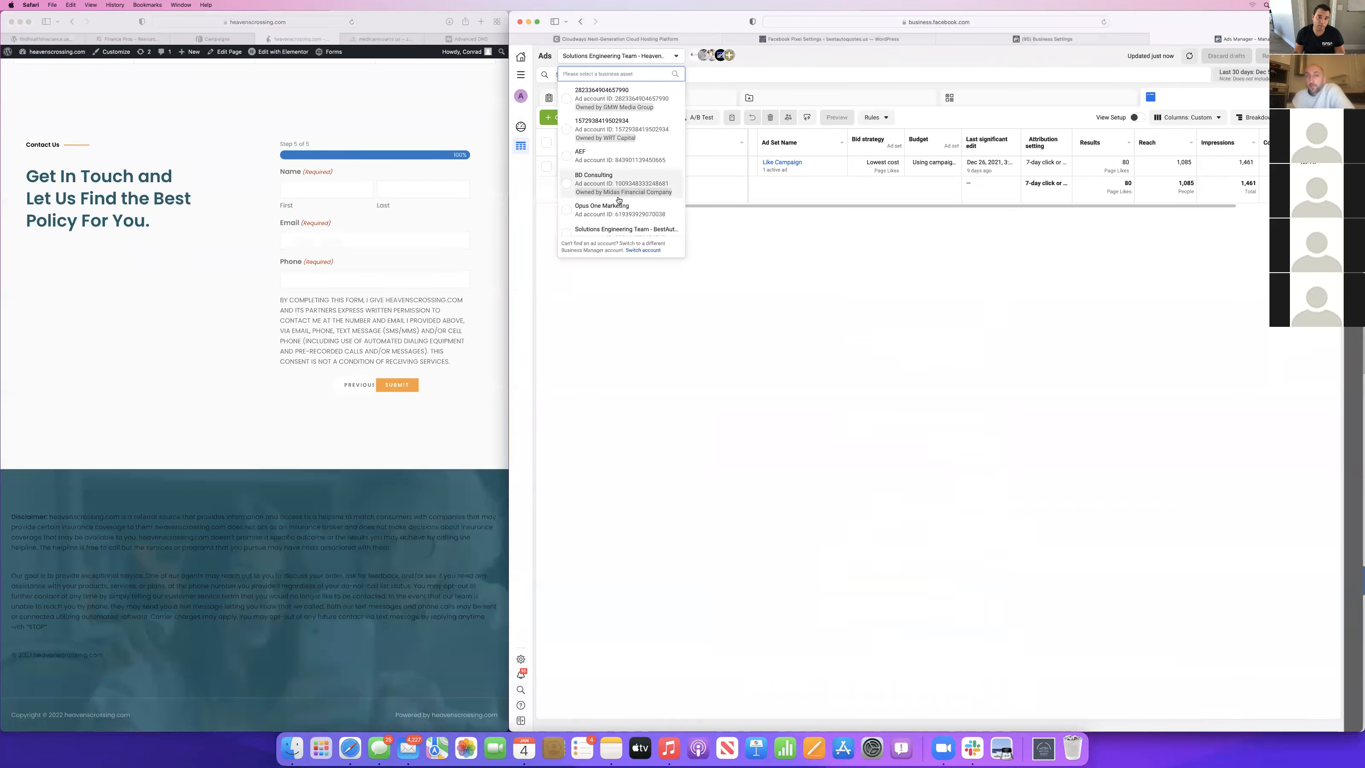
scroll(623, 194, "down", 2)
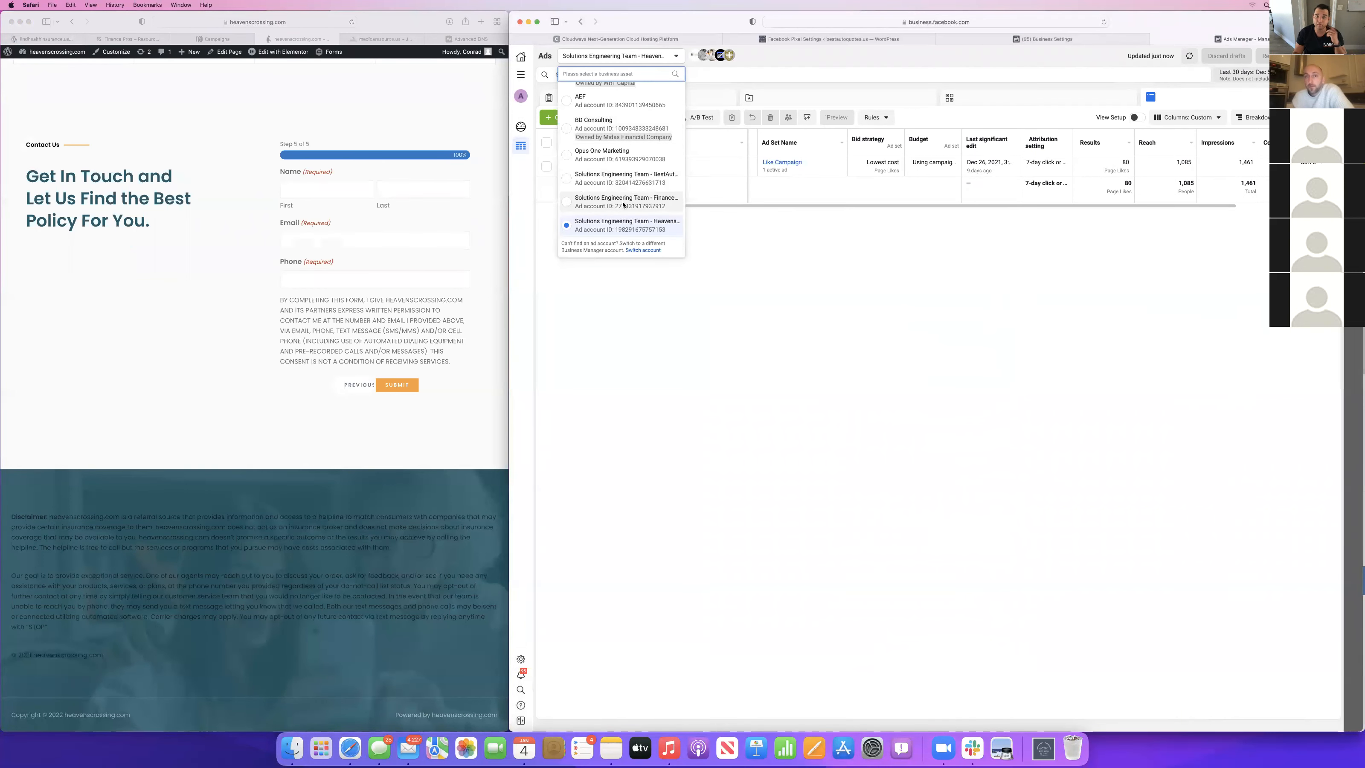
left_click(623, 202)
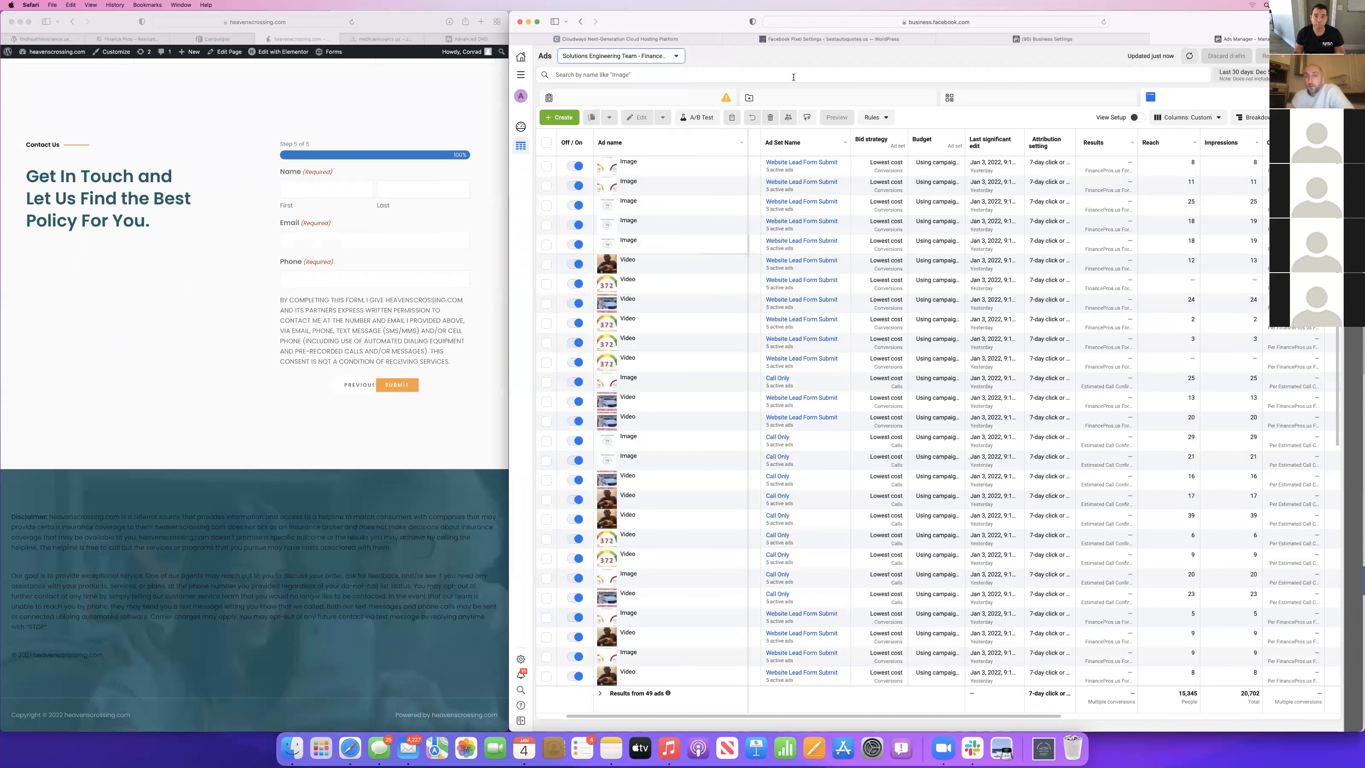
left_click(788, 103)
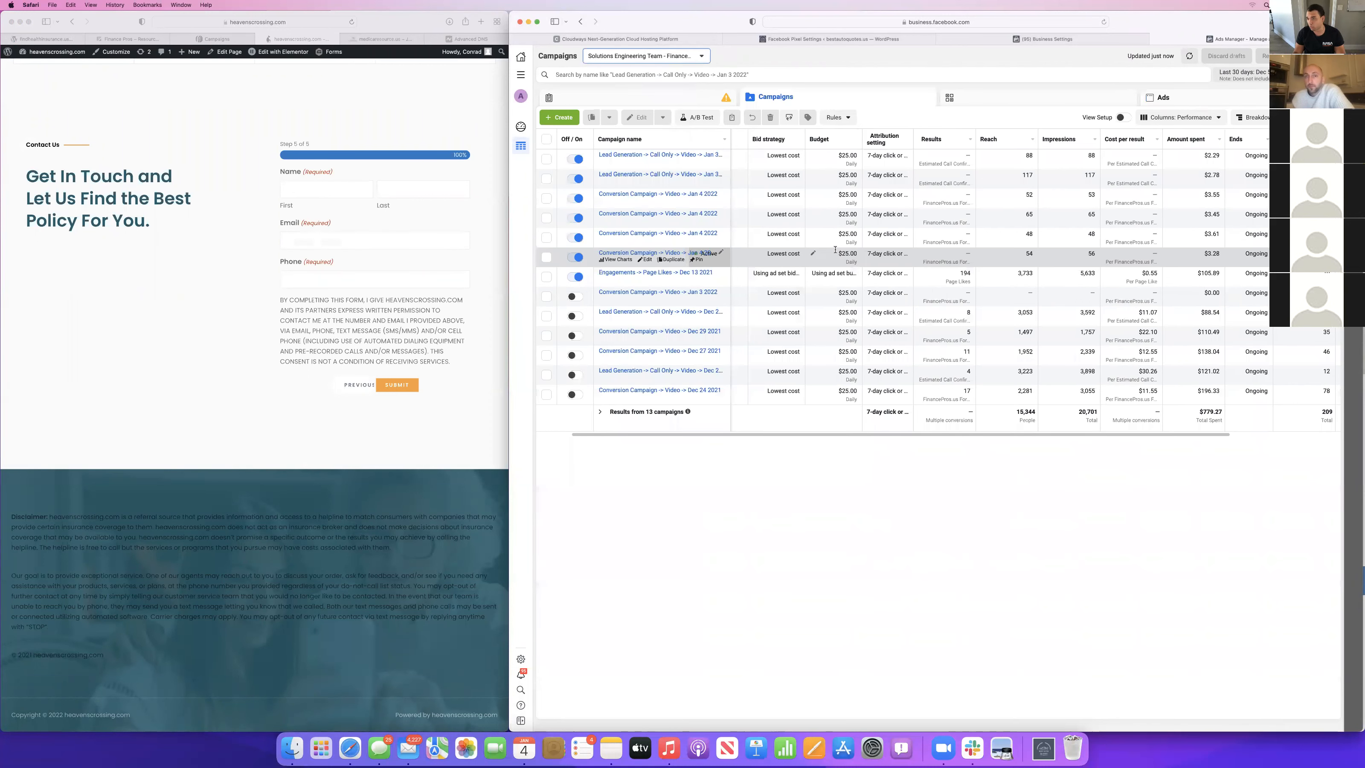
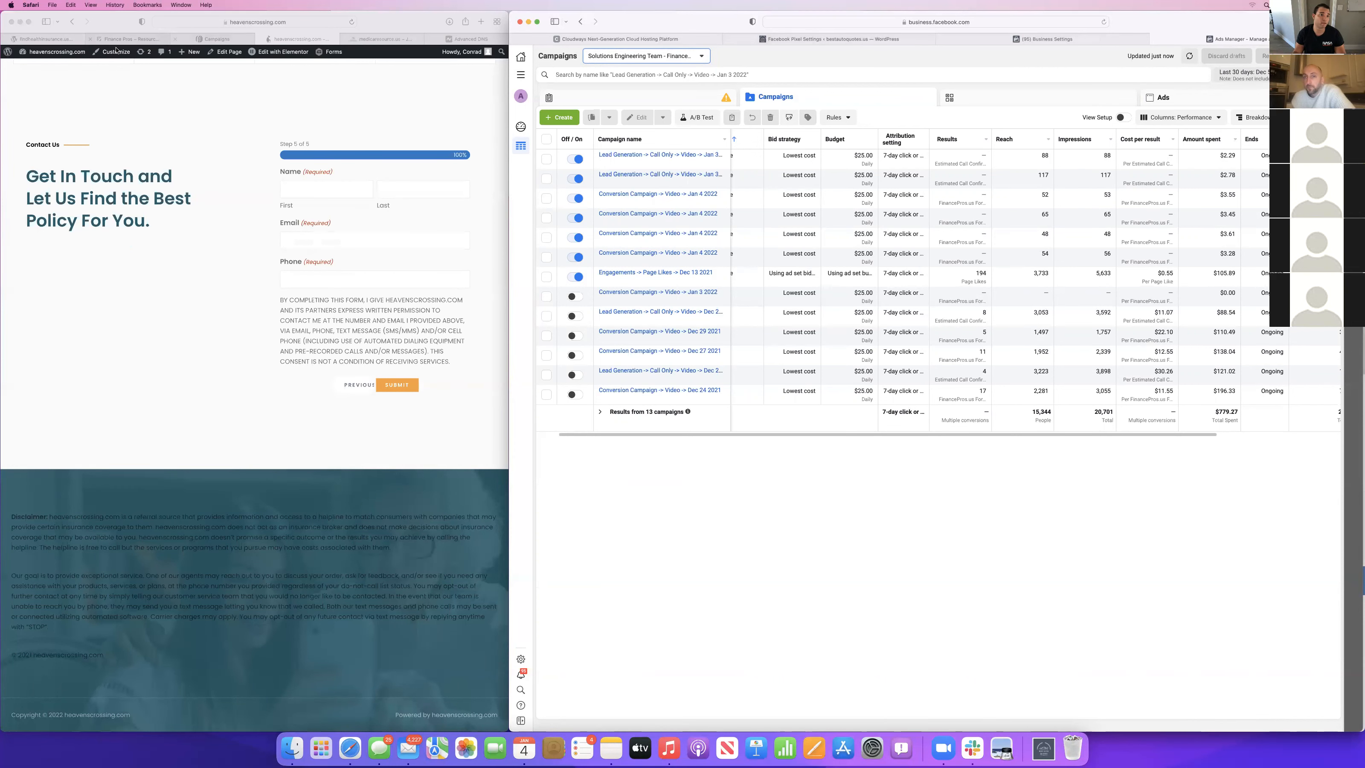
Open the Credit Repair form's entries in the Finance Pros WordPress admin.
left_click(129, 39)
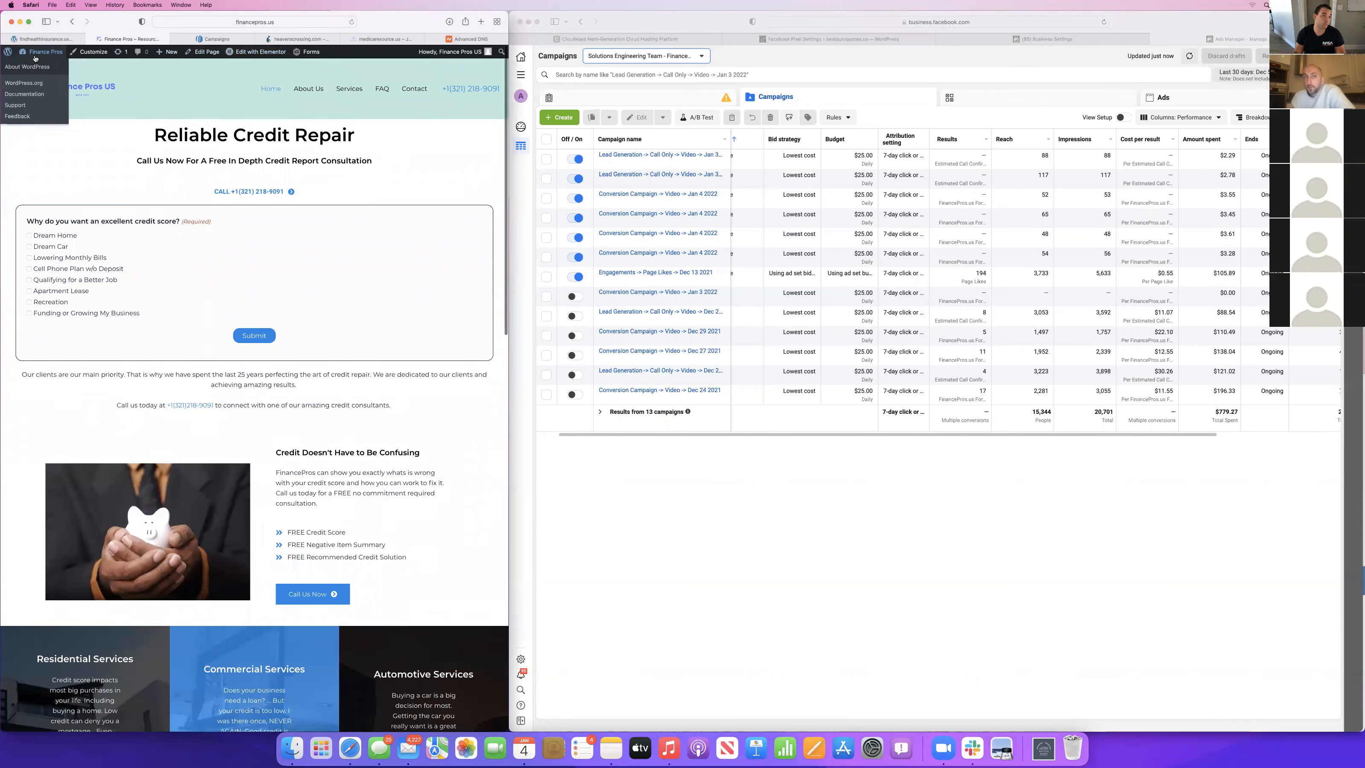
mouse_move(6, 57)
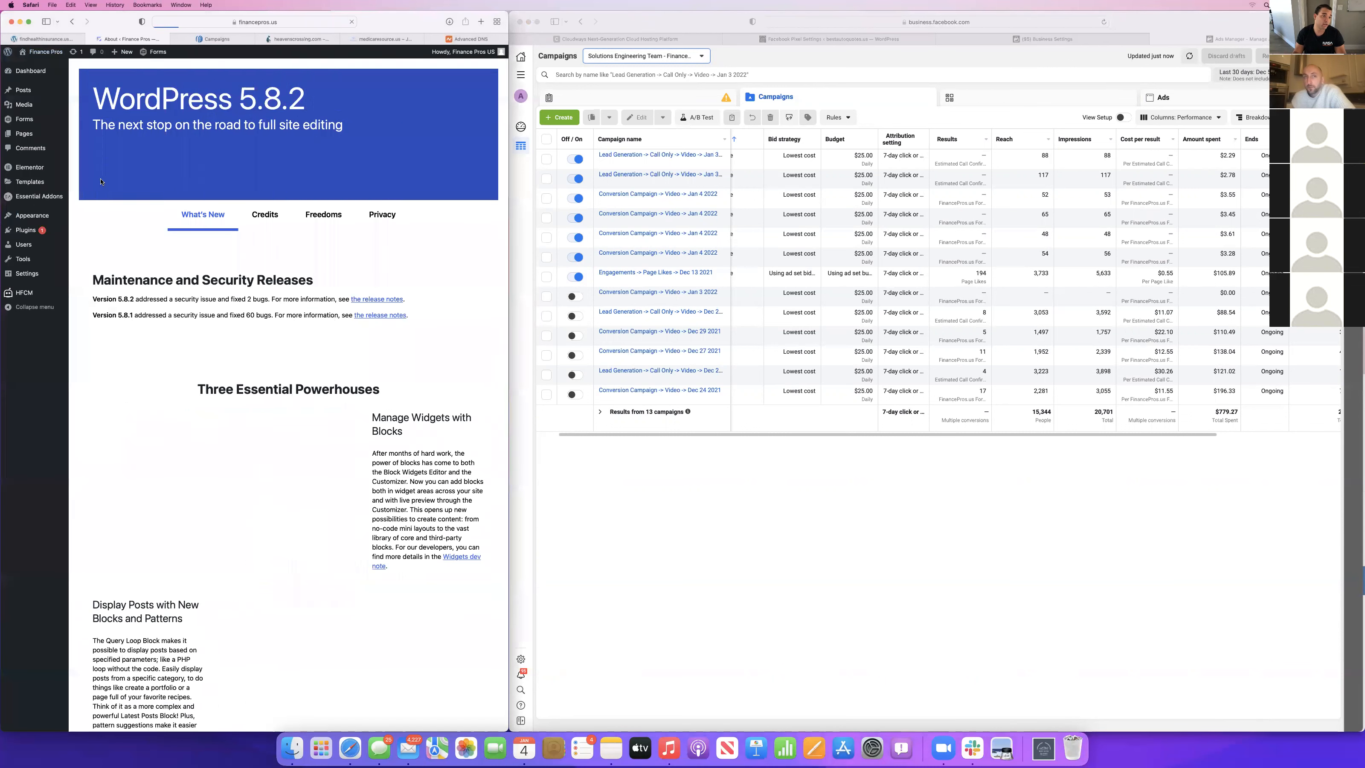
left_click(25, 120)
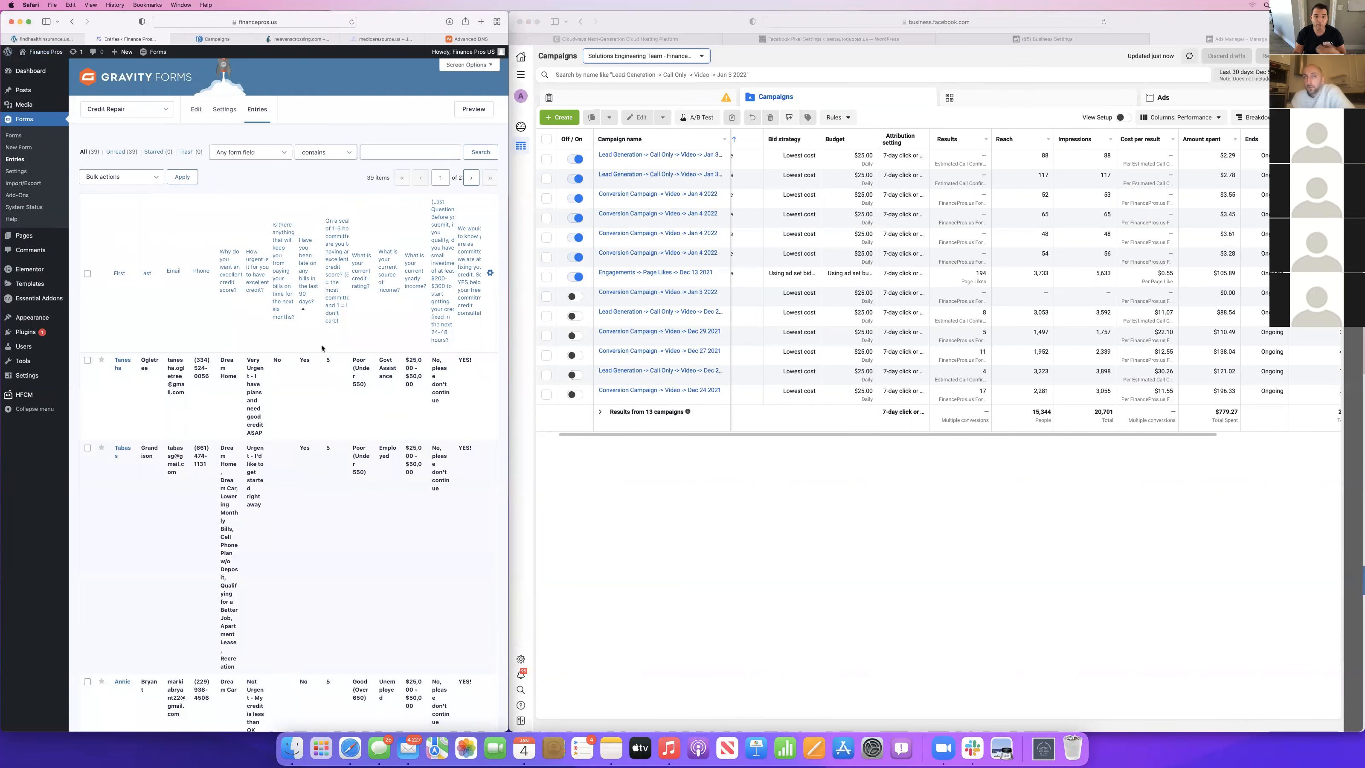
Examine the Credit Repair form entries, comparing the leads' answers on credit urgency, income and willingness to invest funds.
scroll(321, 348, "down", 2)
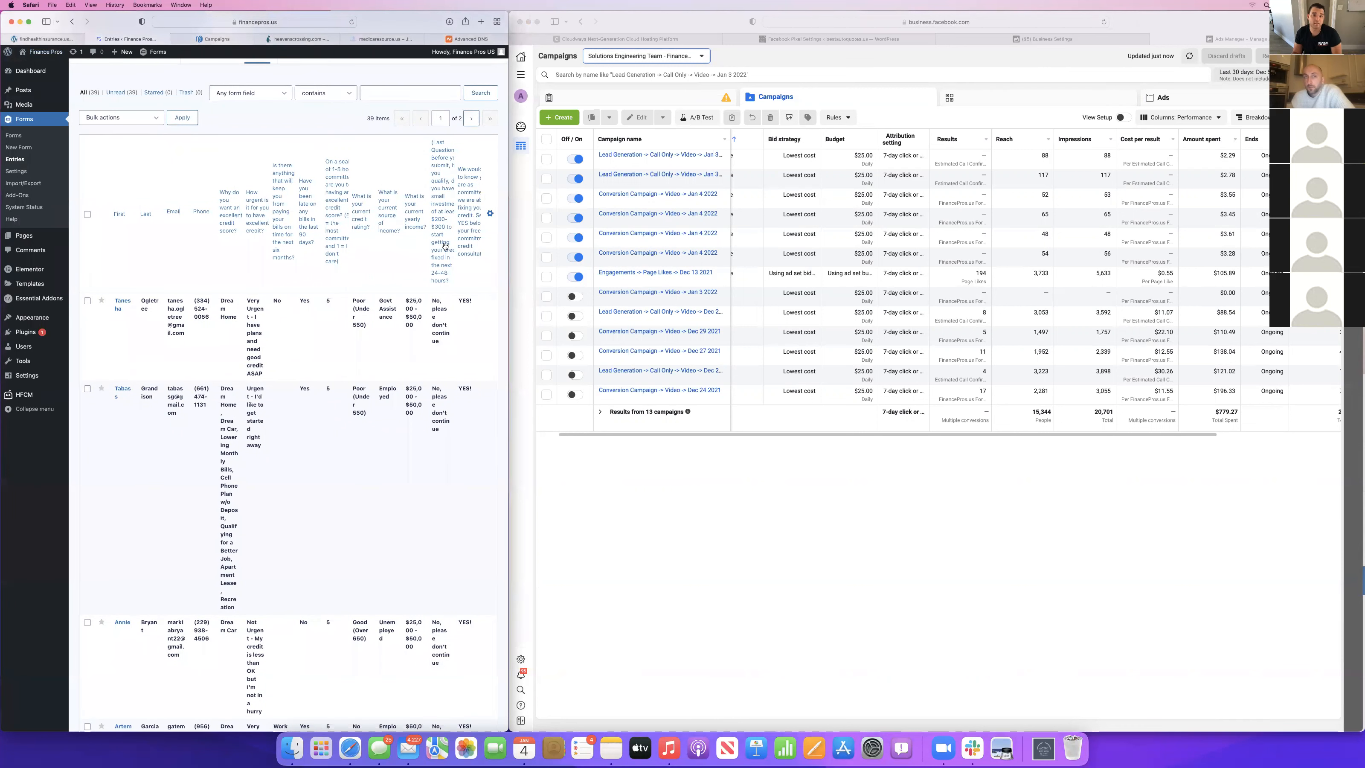
scroll(405, 559, "down", 15)
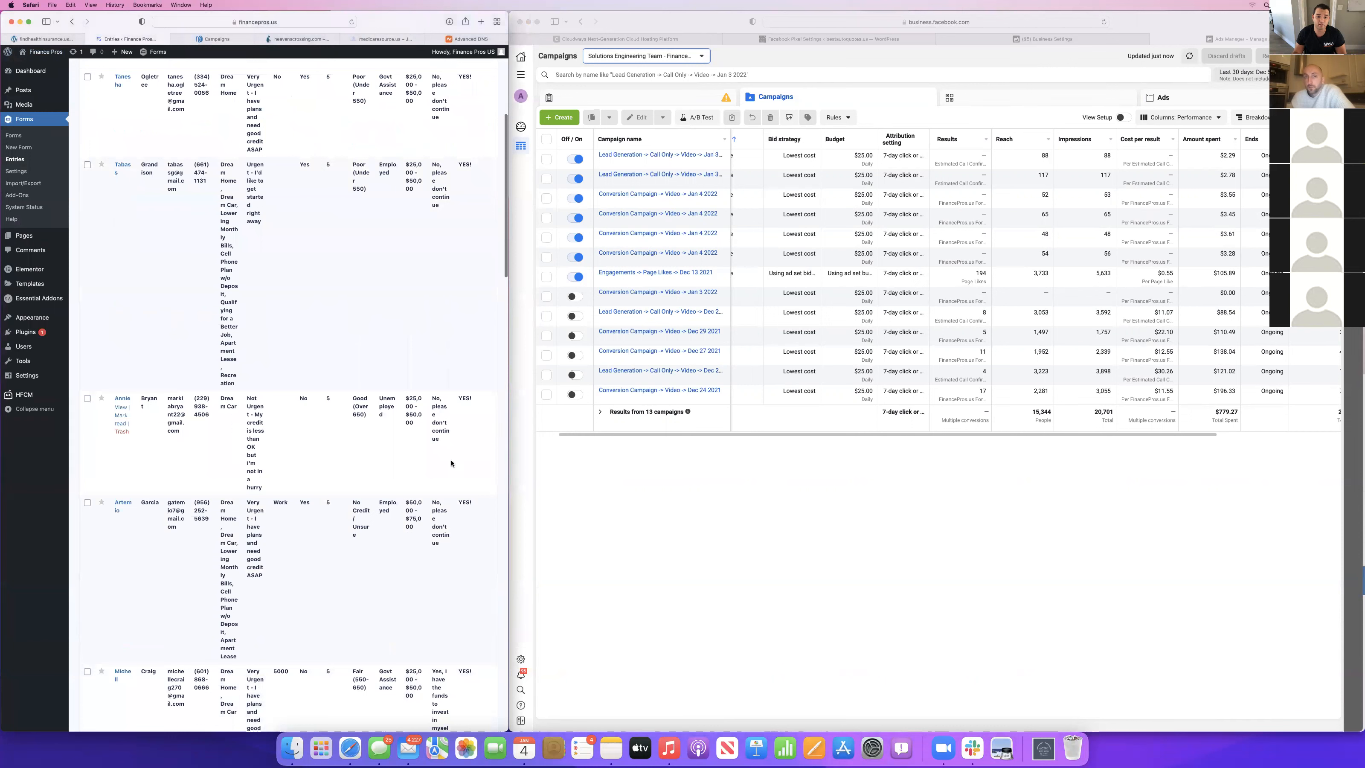
scroll(420, 689, "down", 12)
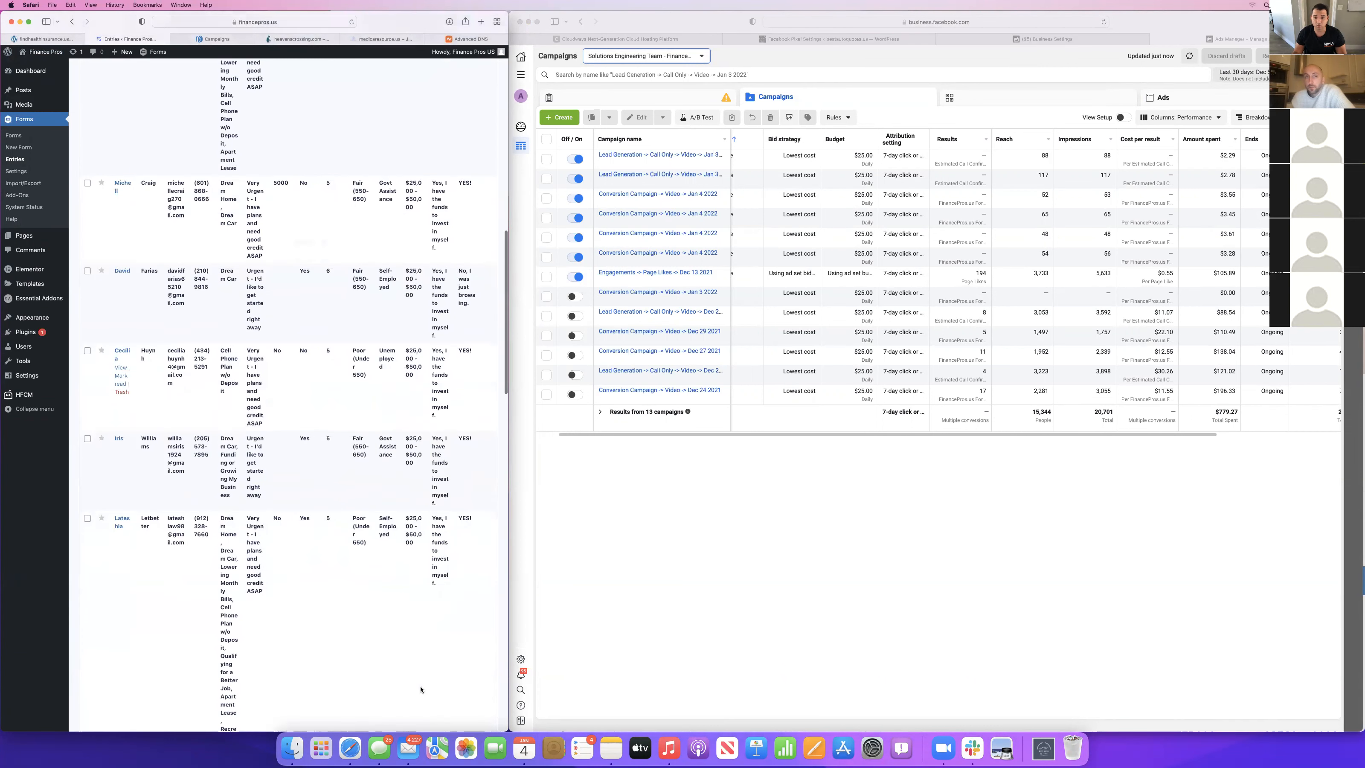
scroll(421, 690, "down", 9)
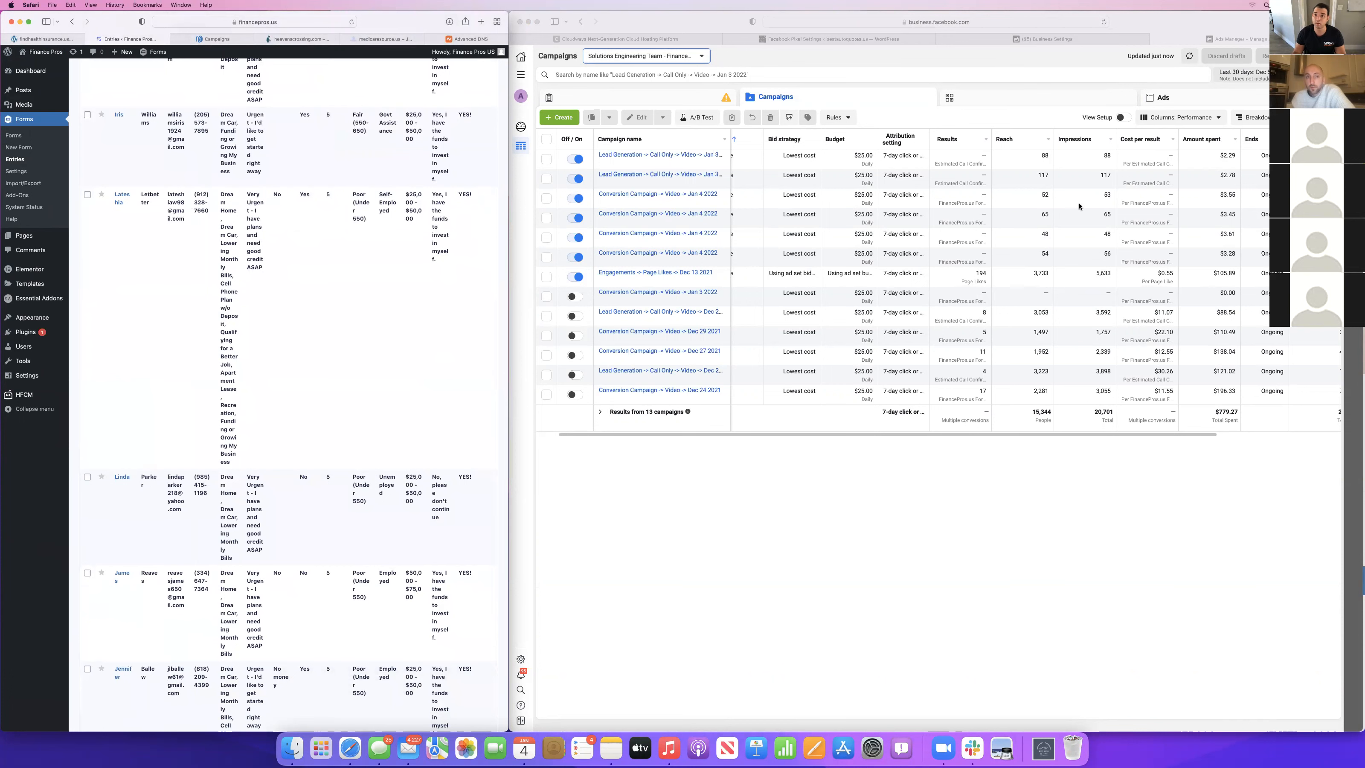
scroll(444, 274, "up", 12)
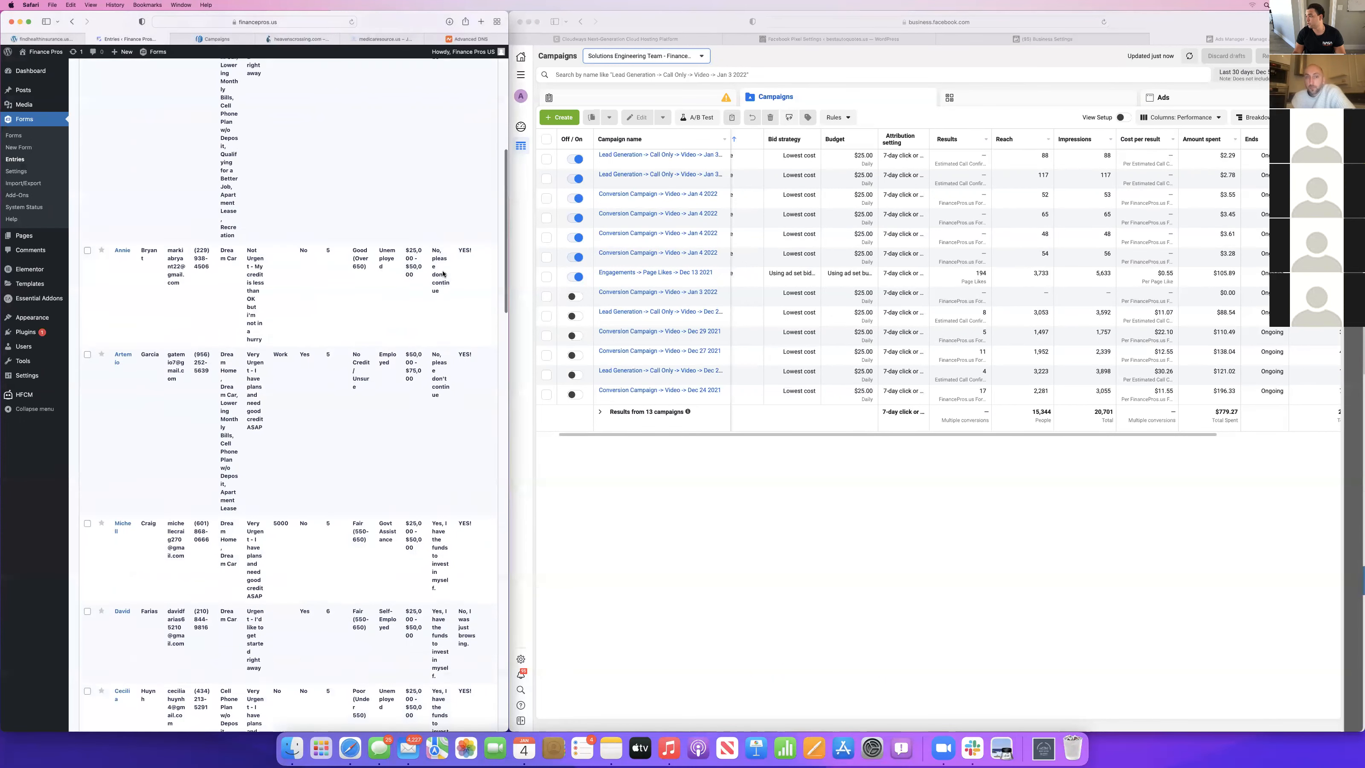
scroll(444, 274, "down", 2)
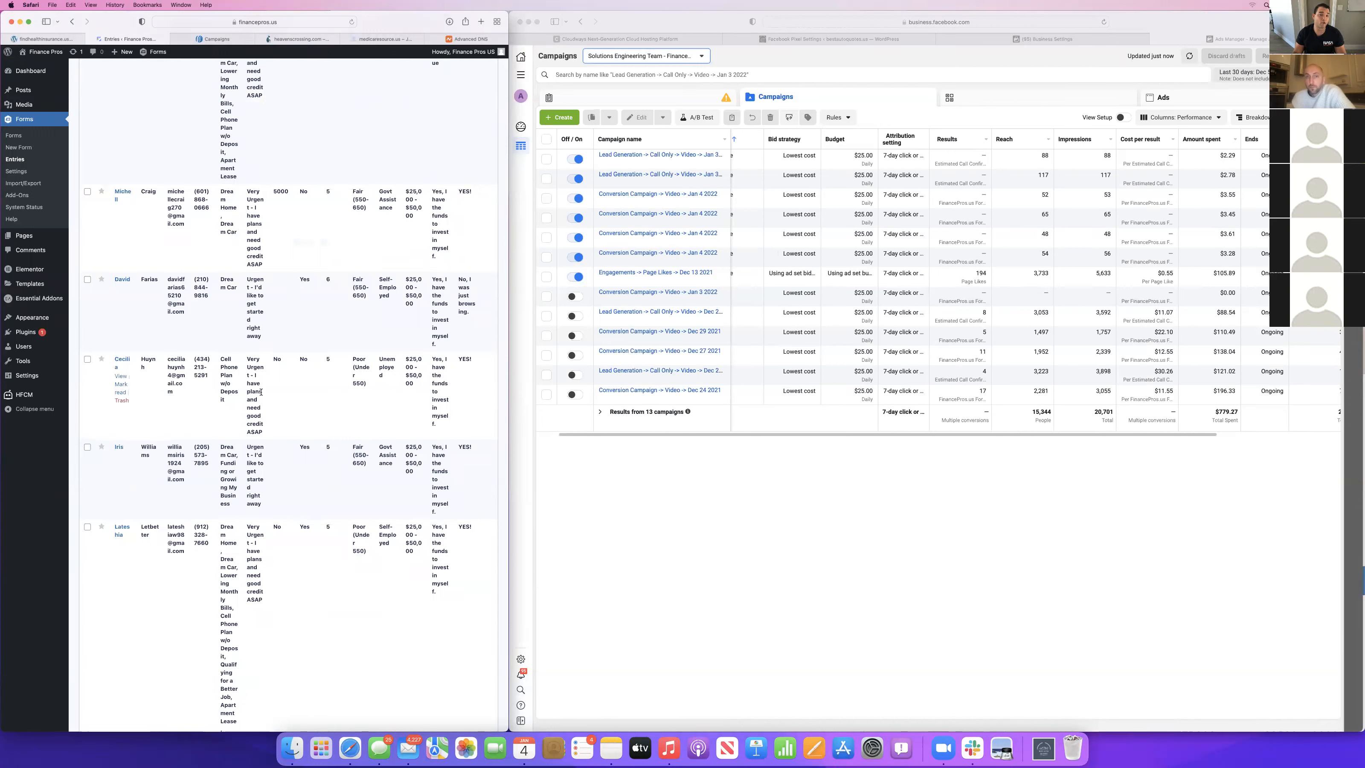
scroll(120, 345, "down", 1)
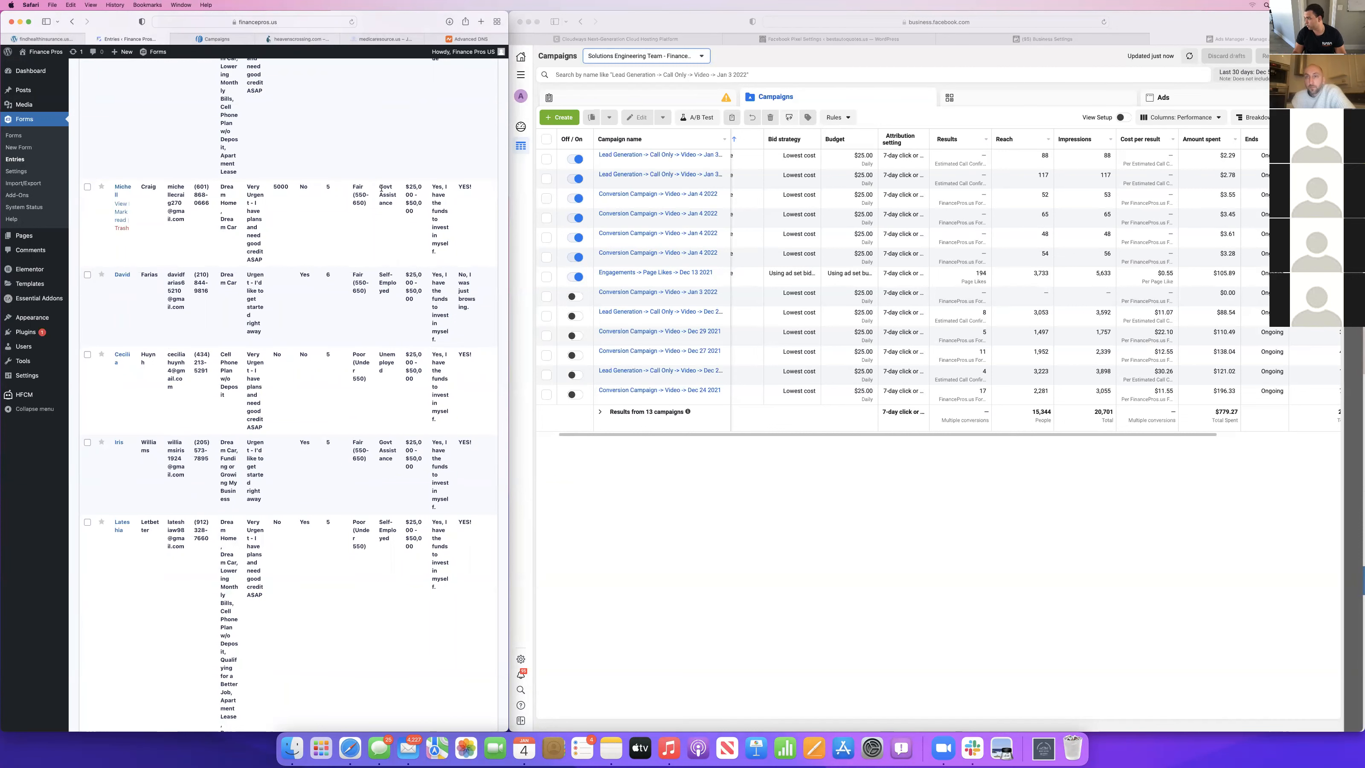
scroll(381, 188, "up", 7)
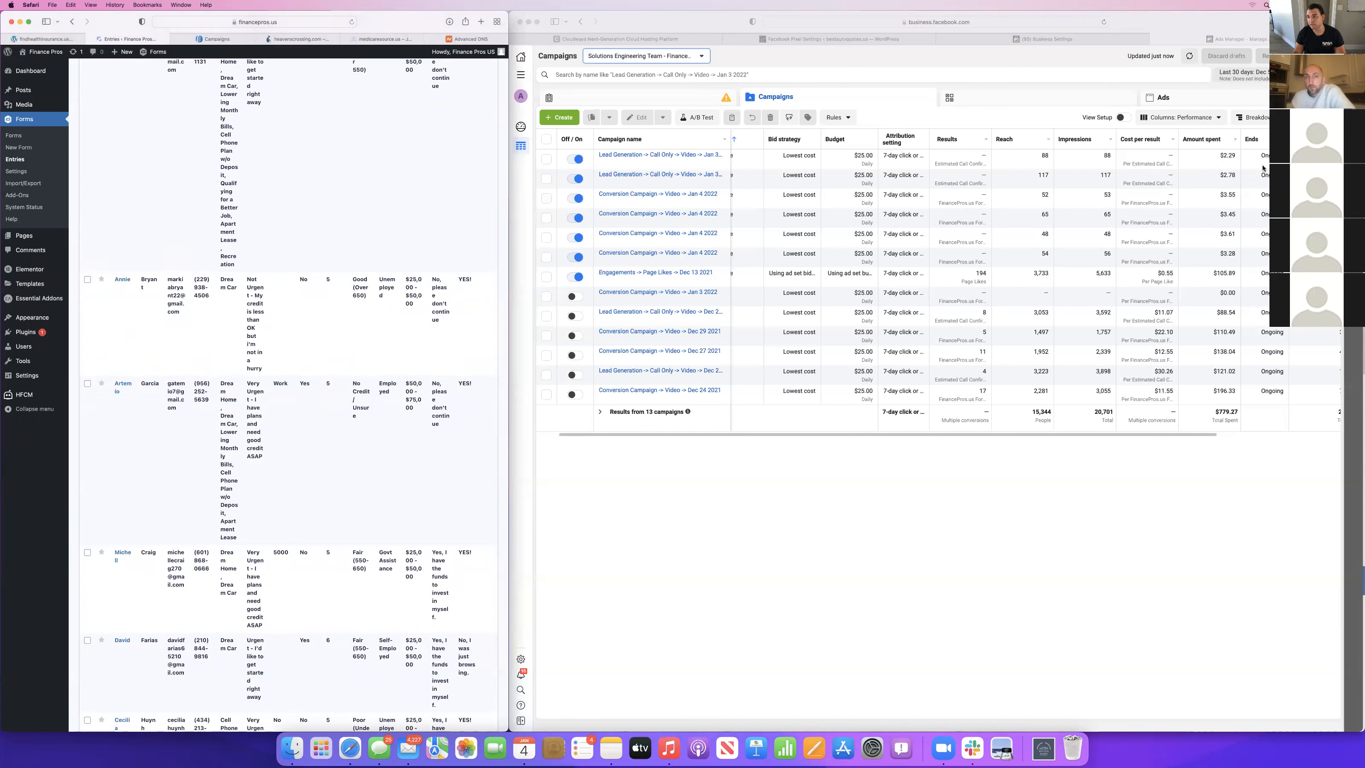
left_click(1178, 195)
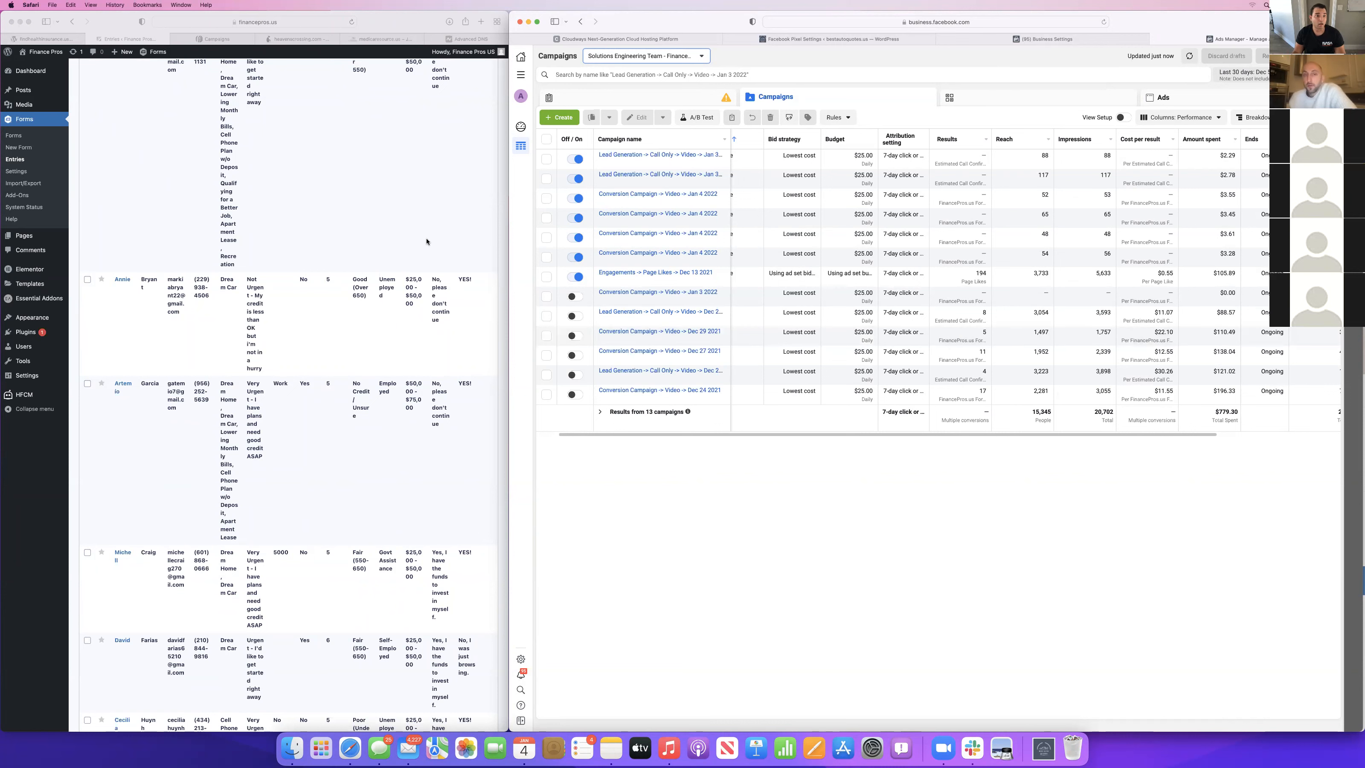
scroll(275, 234, "up", 10)
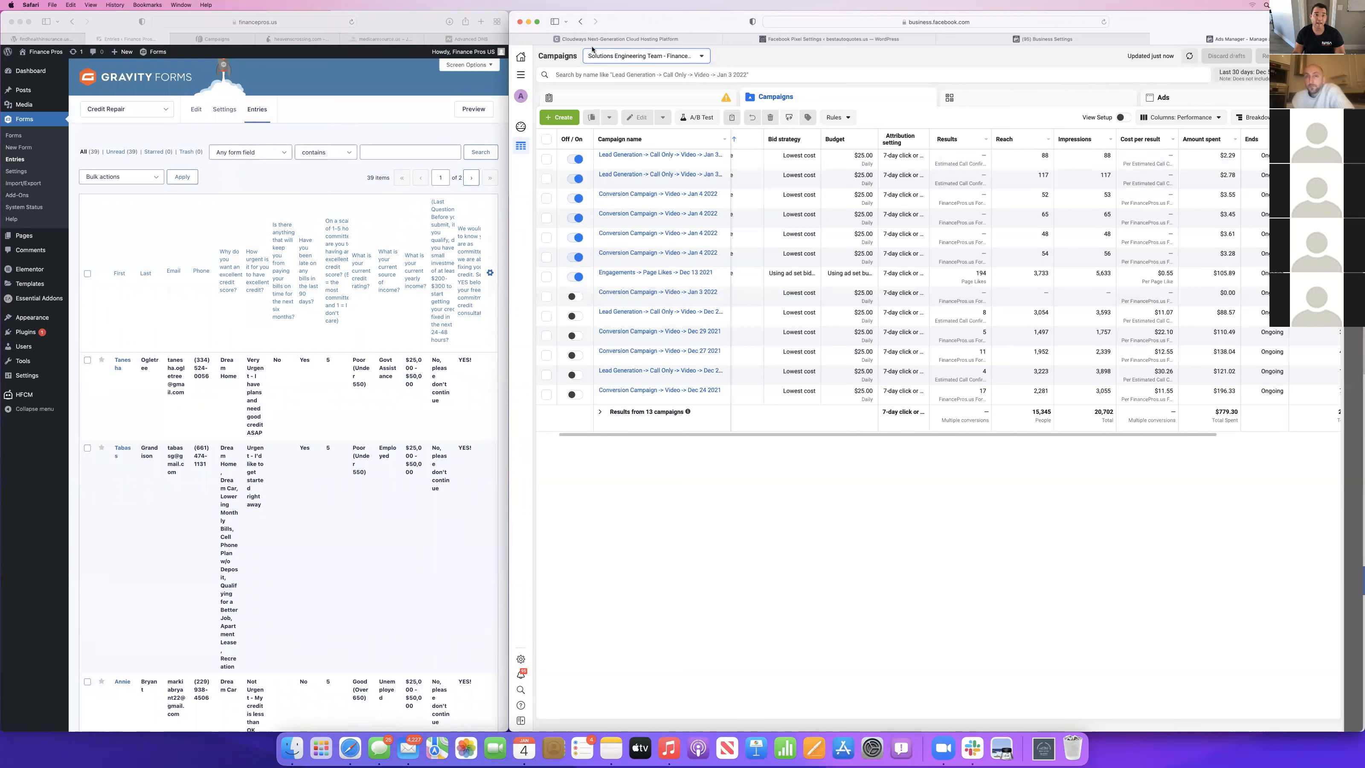
Open the Unik Media Group call reporting site beside the form entries and set its date range from December 2021 to January 4, 2022.
left_click(425, 21)
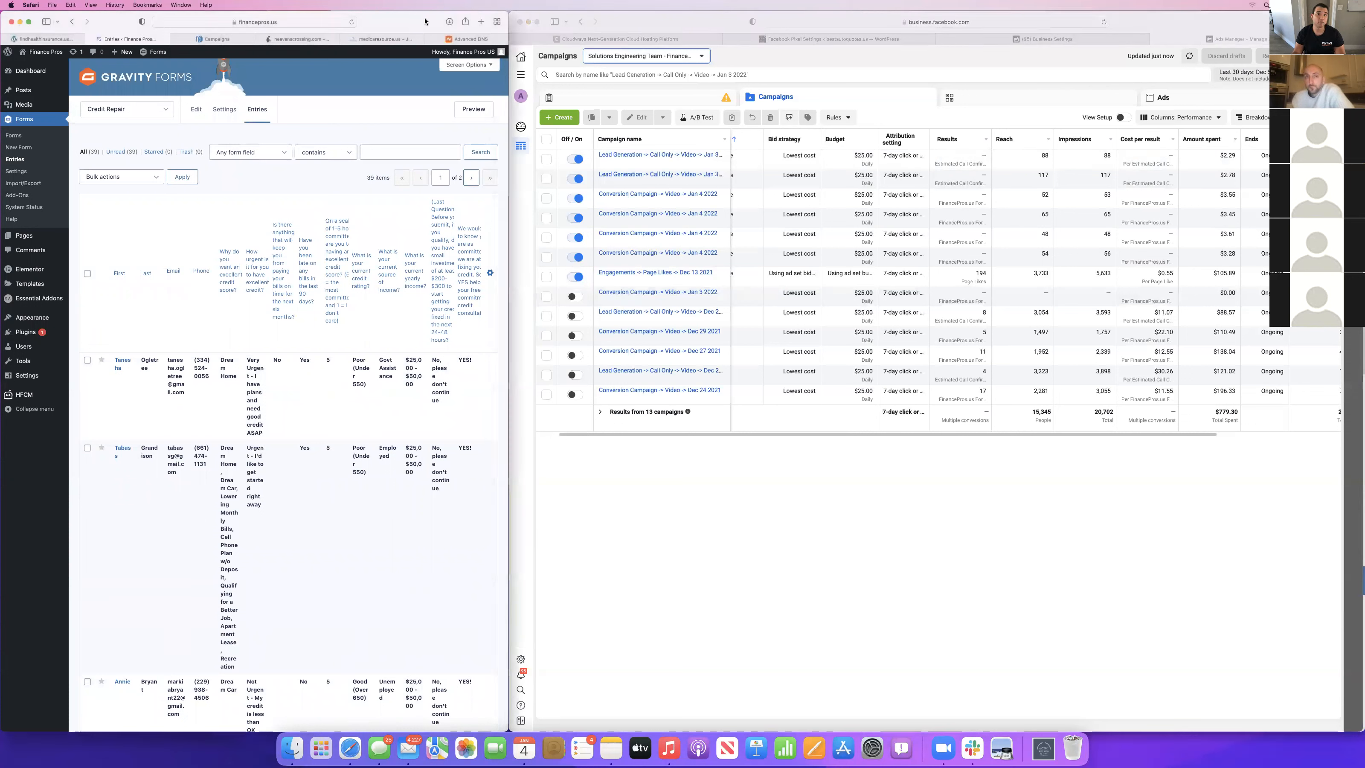
left_click(626, 17)
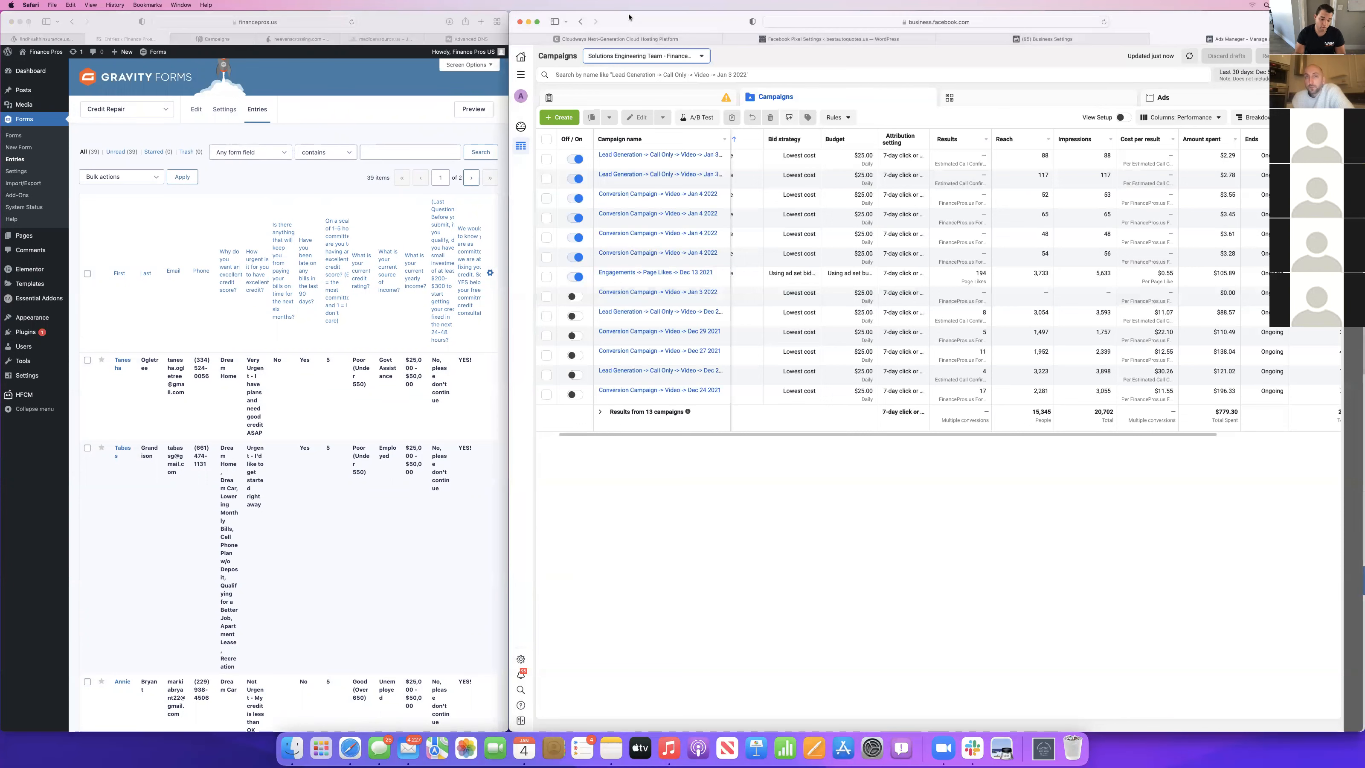
key("super+t")
type("unikmediagroup.com")
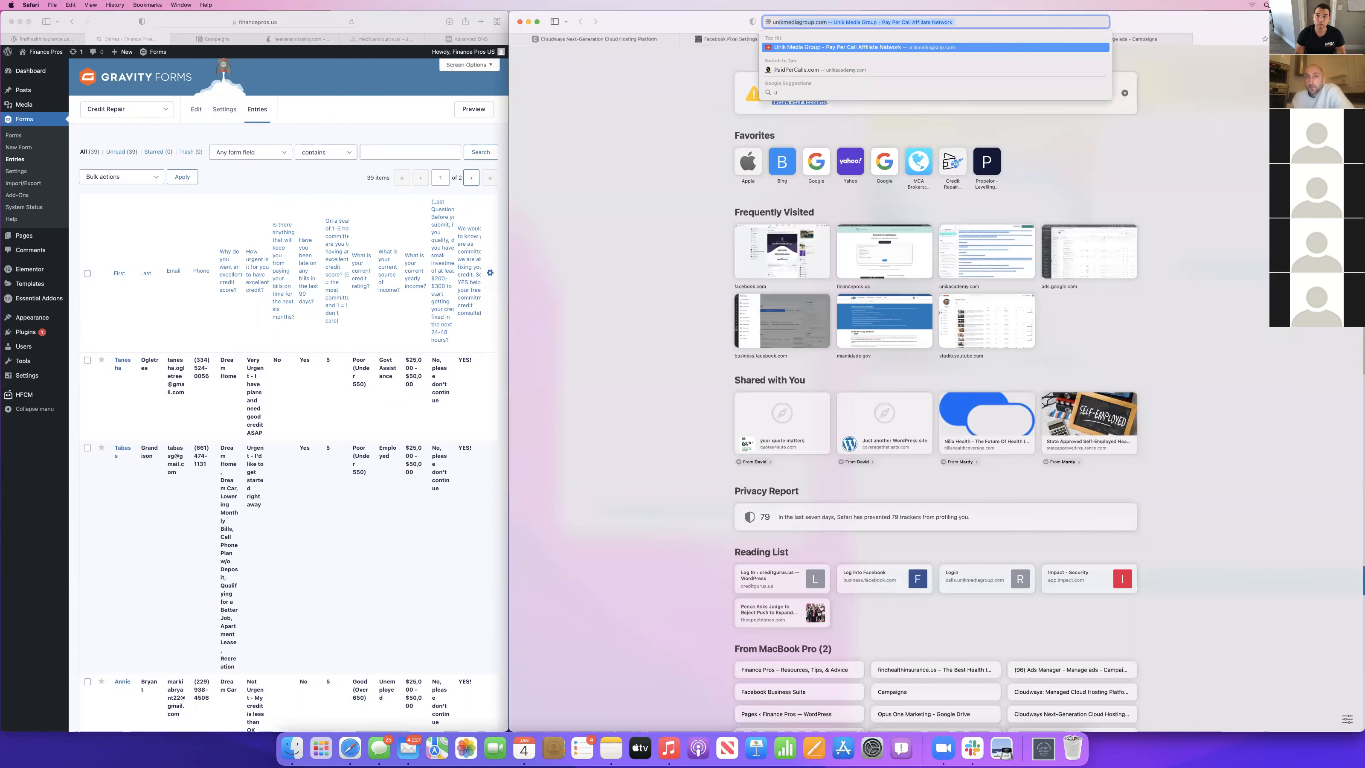
key("Return")
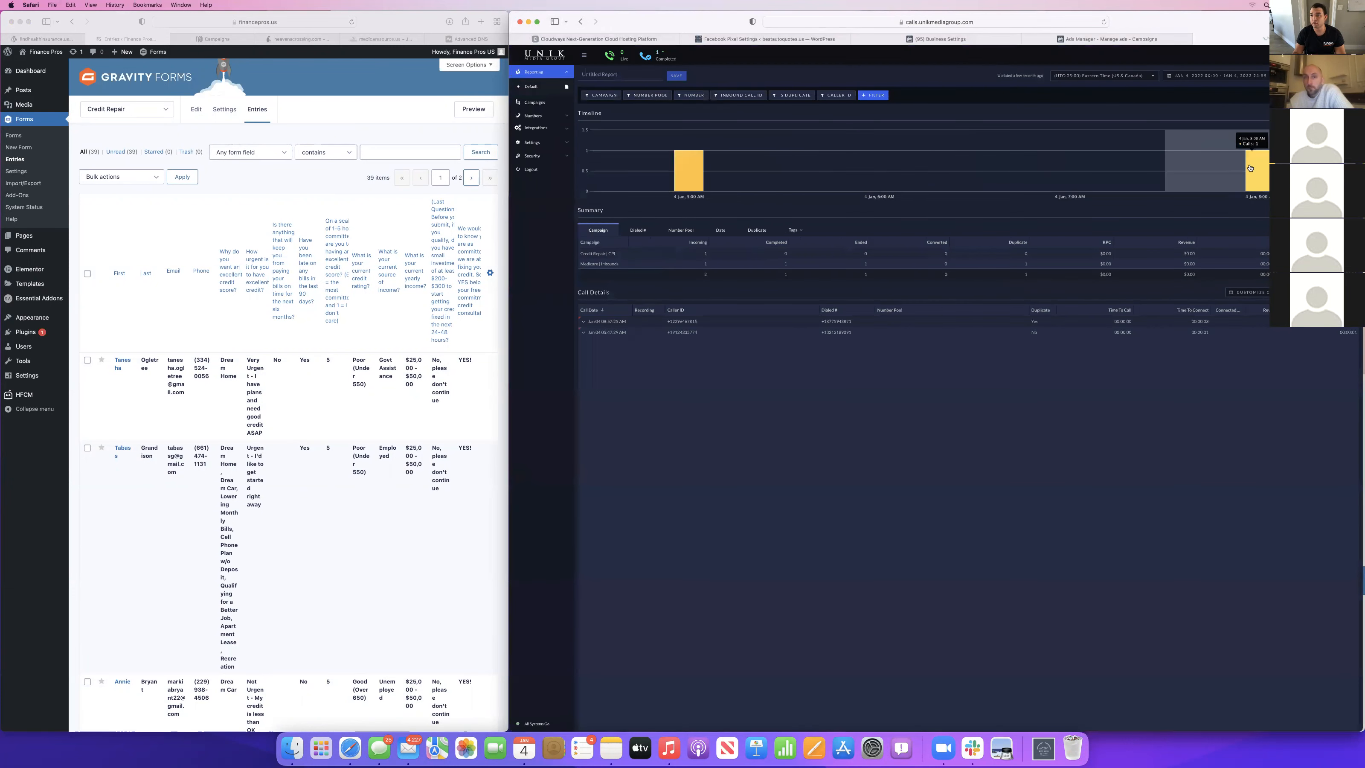
left_click(1227, 75)
left_click(1221, 152)
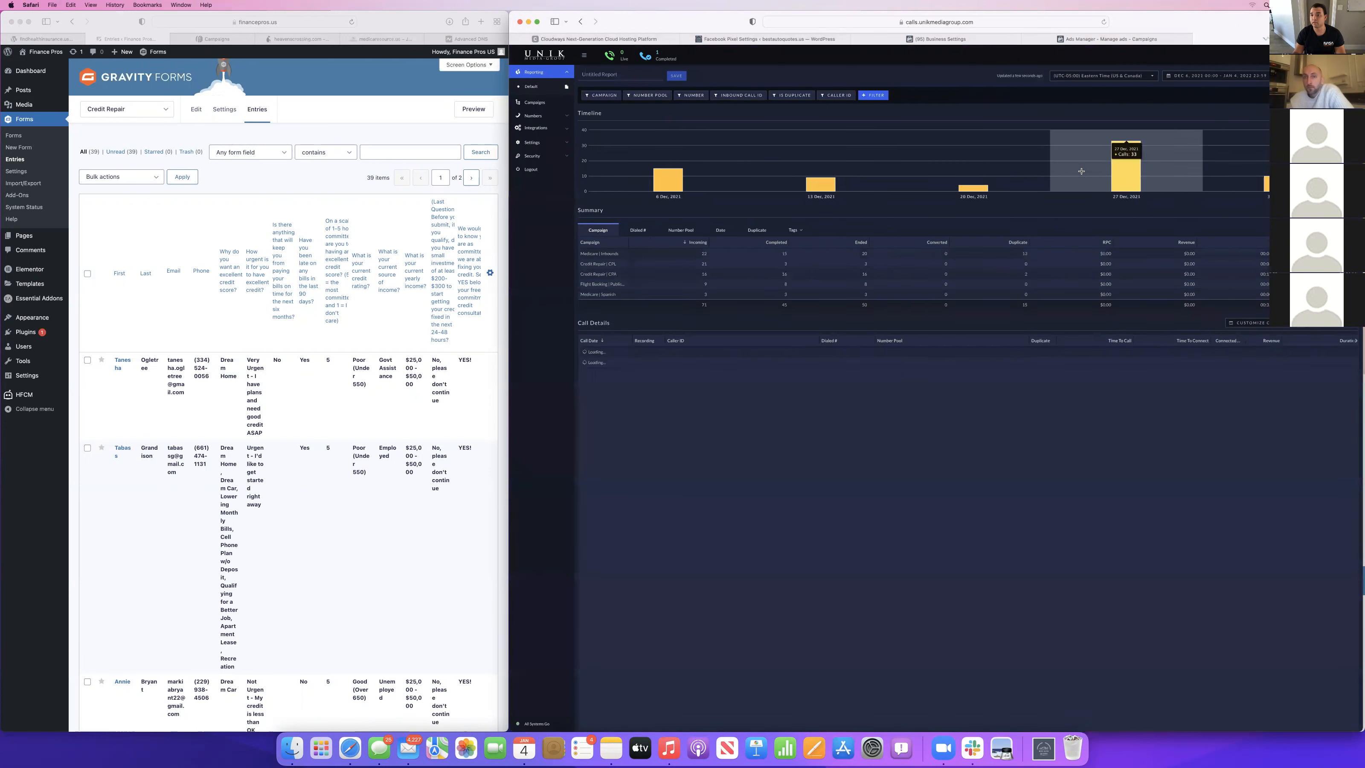
Examine the call details list and the campaign summary in the call report.
scroll(851, 414, "down", 5)
scroll(852, 415, "down", 5)
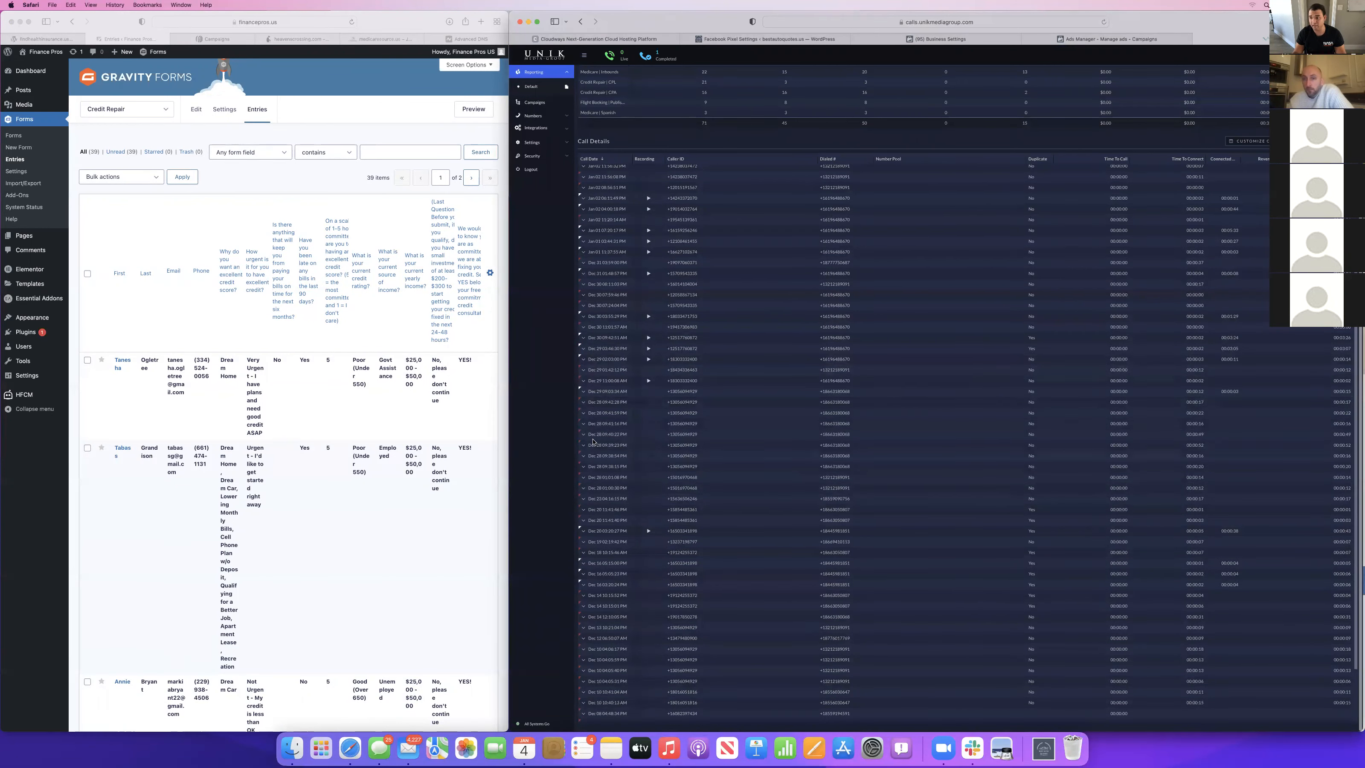
scroll(608, 495, "up", 4)
scroll(601, 495, "up", 1)
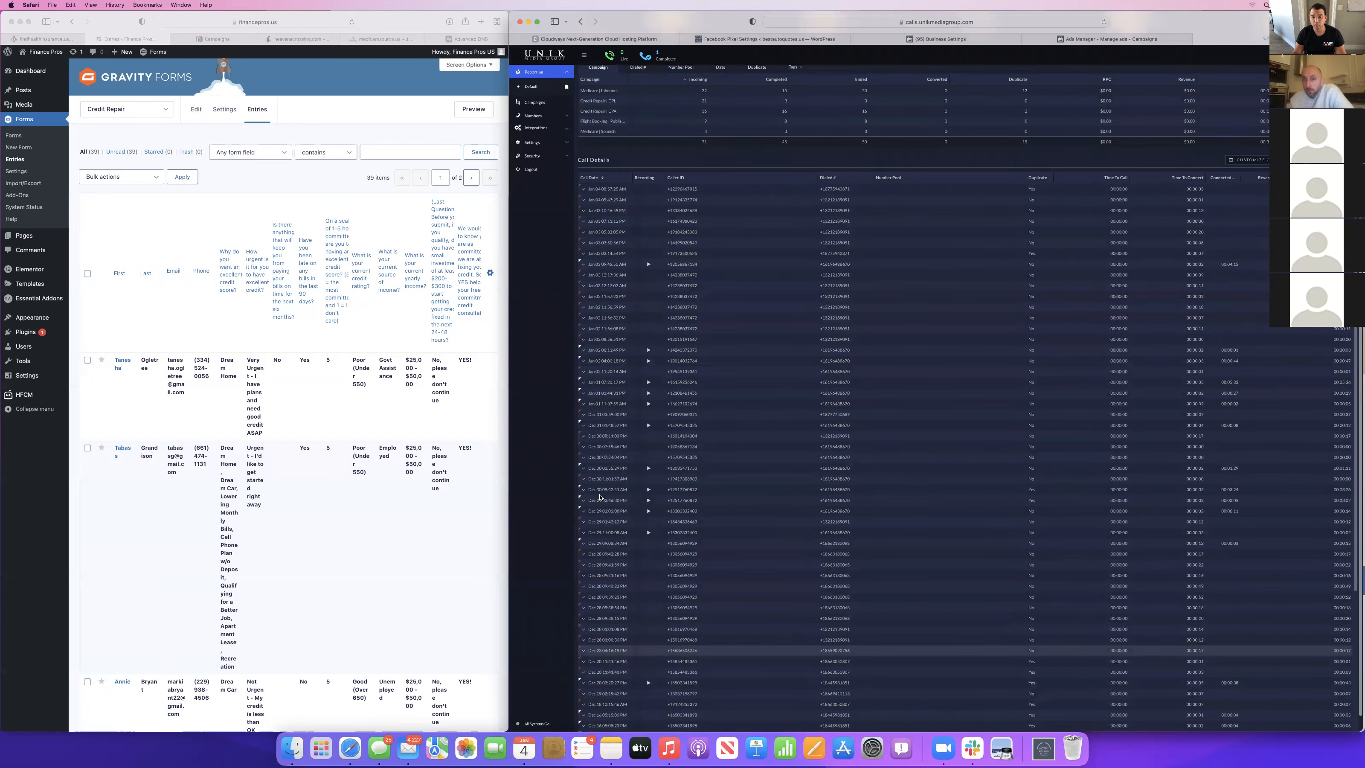
scroll(593, 303, "up", 2)
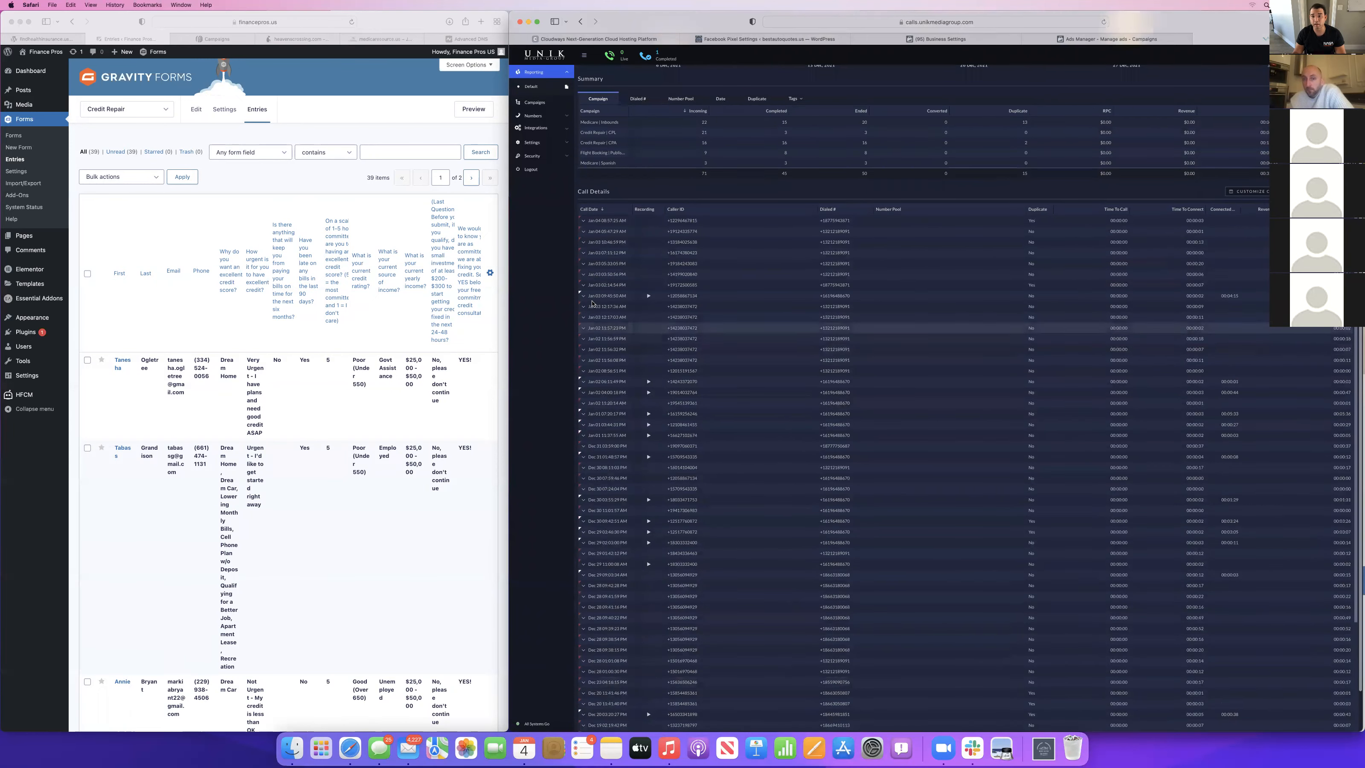
scroll(607, 237, "up", 4)
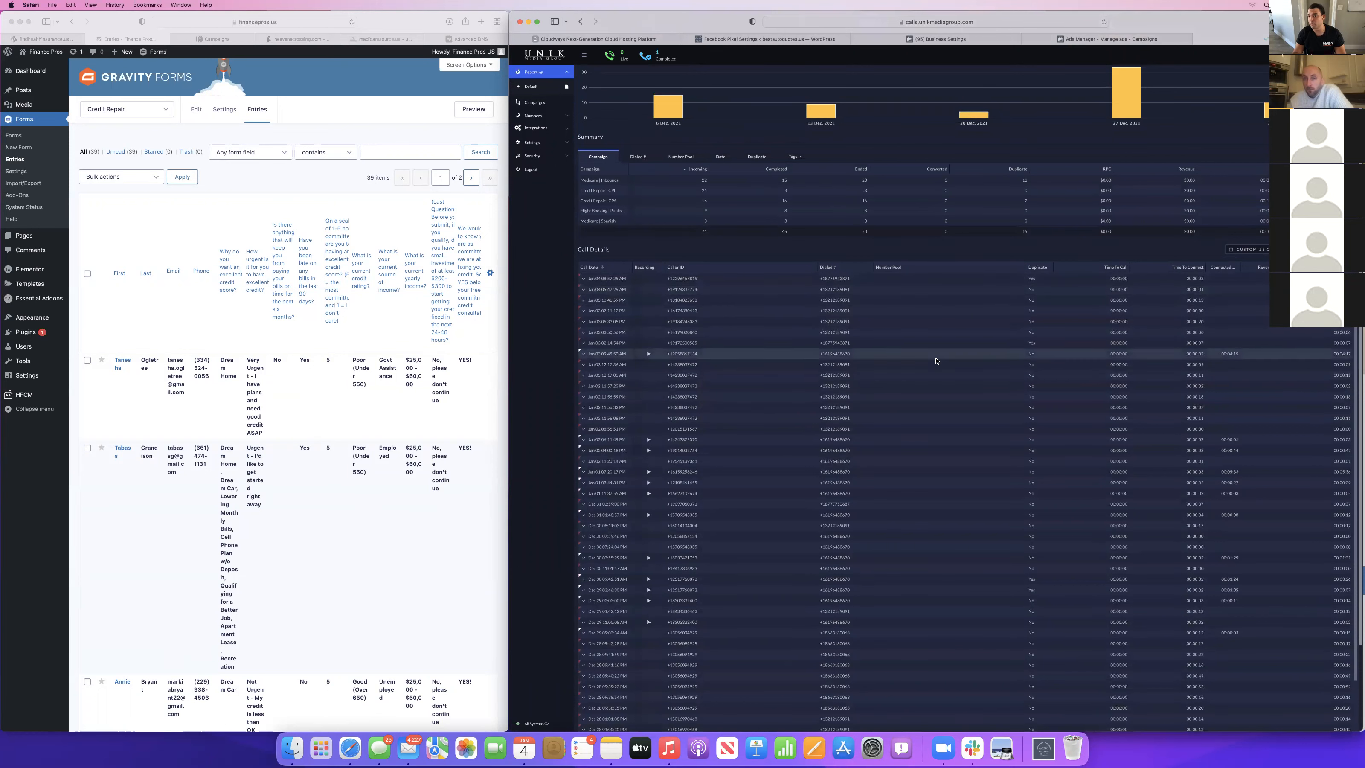
scroll(851, 380, "down", 15)
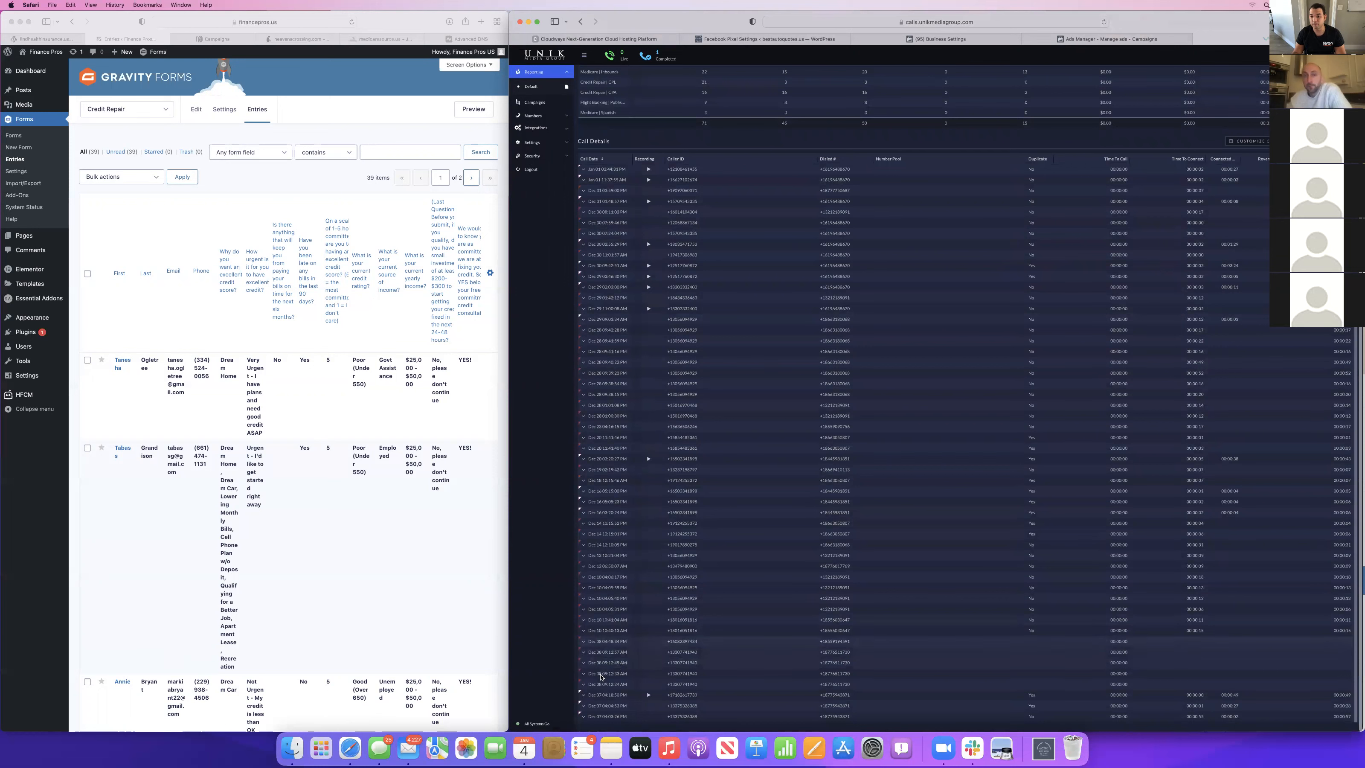
scroll(741, 316, "up", 5)
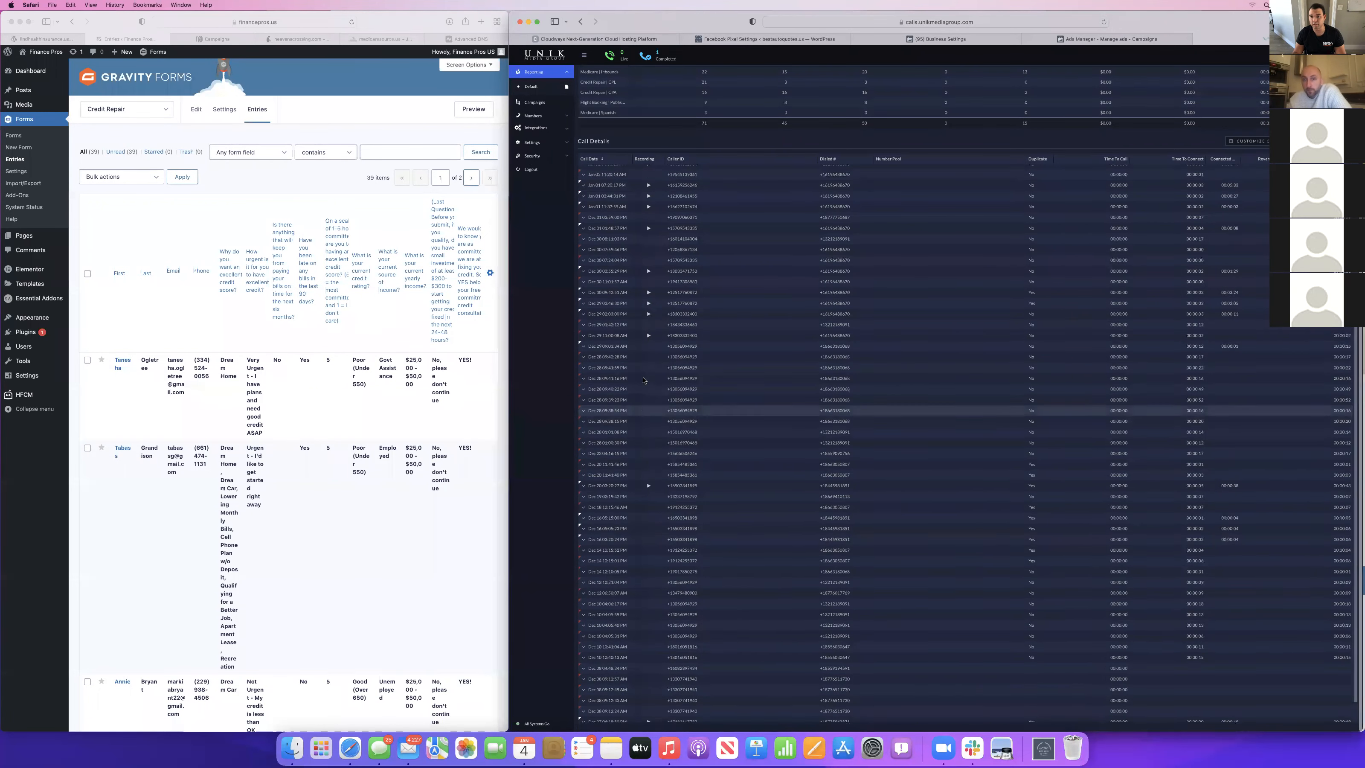
scroll(741, 316, "up", 5)
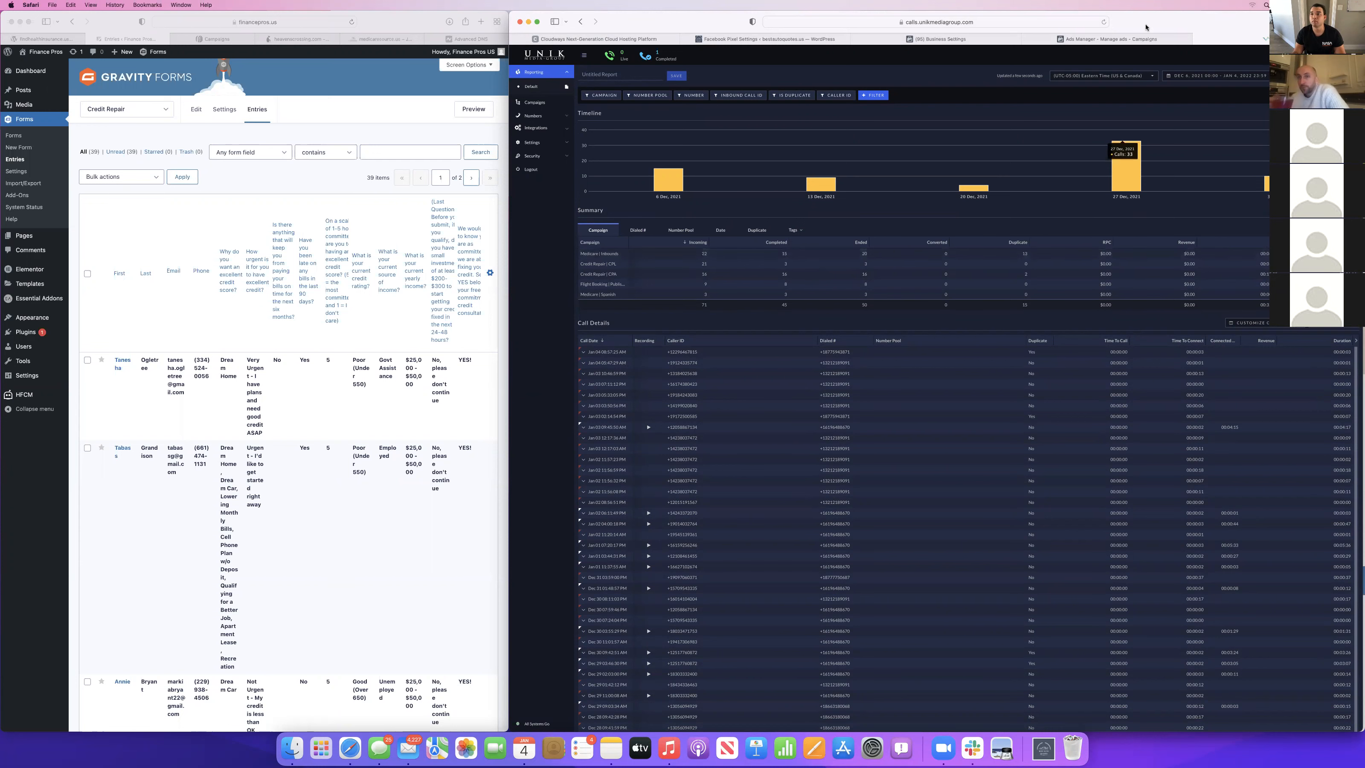
Return to the Ads Manager campaigns and review the contact details and answers in the Credit Repair form entries.
left_click(1123, 41)
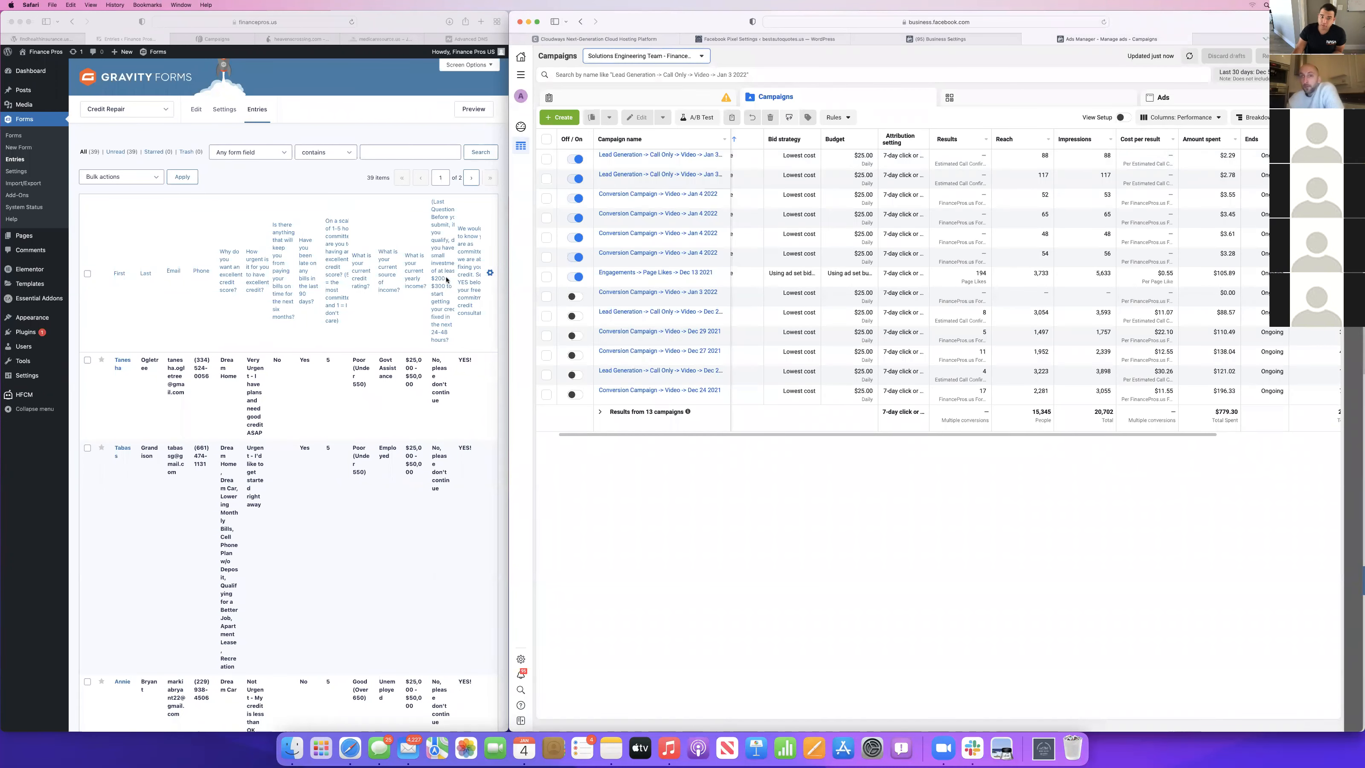
left_click(377, 342)
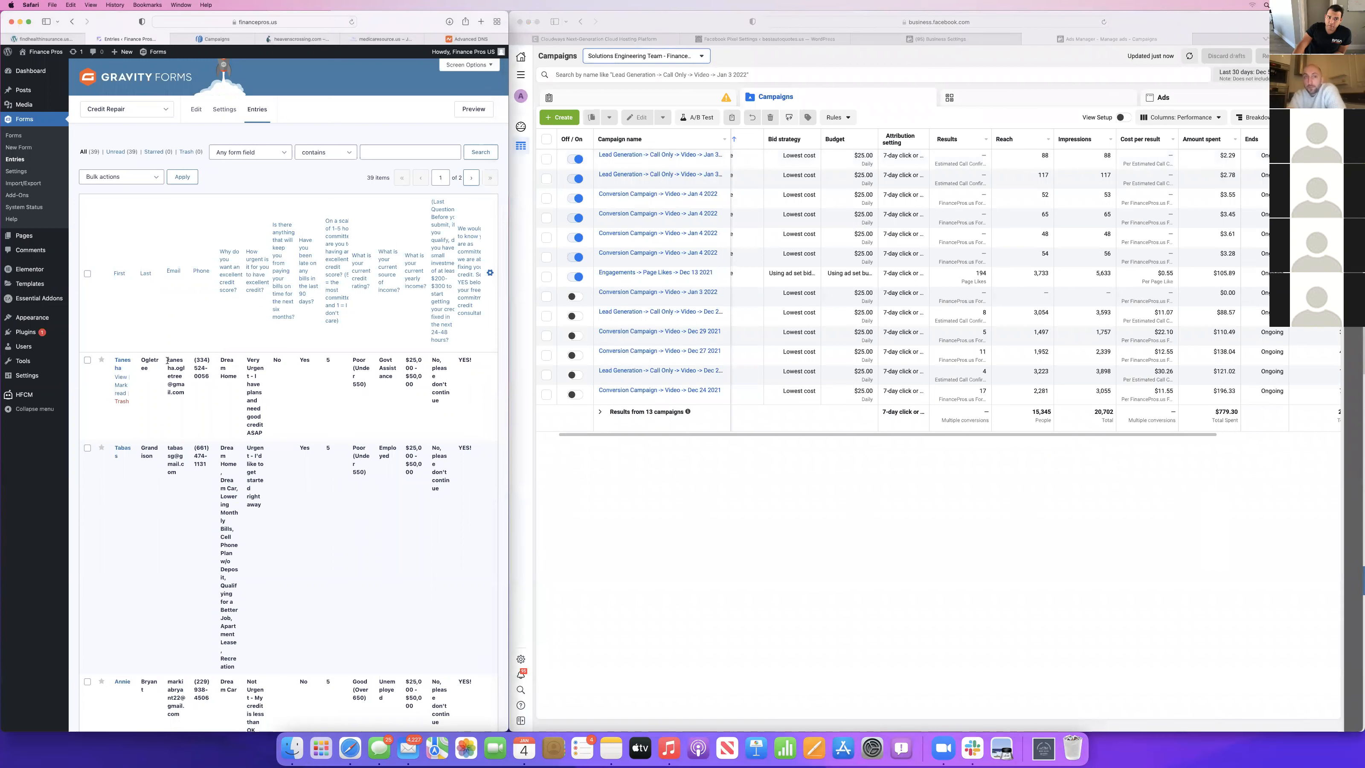
left_click_drag(167, 361, 187, 389)
left_click(237, 388)
scroll(376, 347, "down", 3)
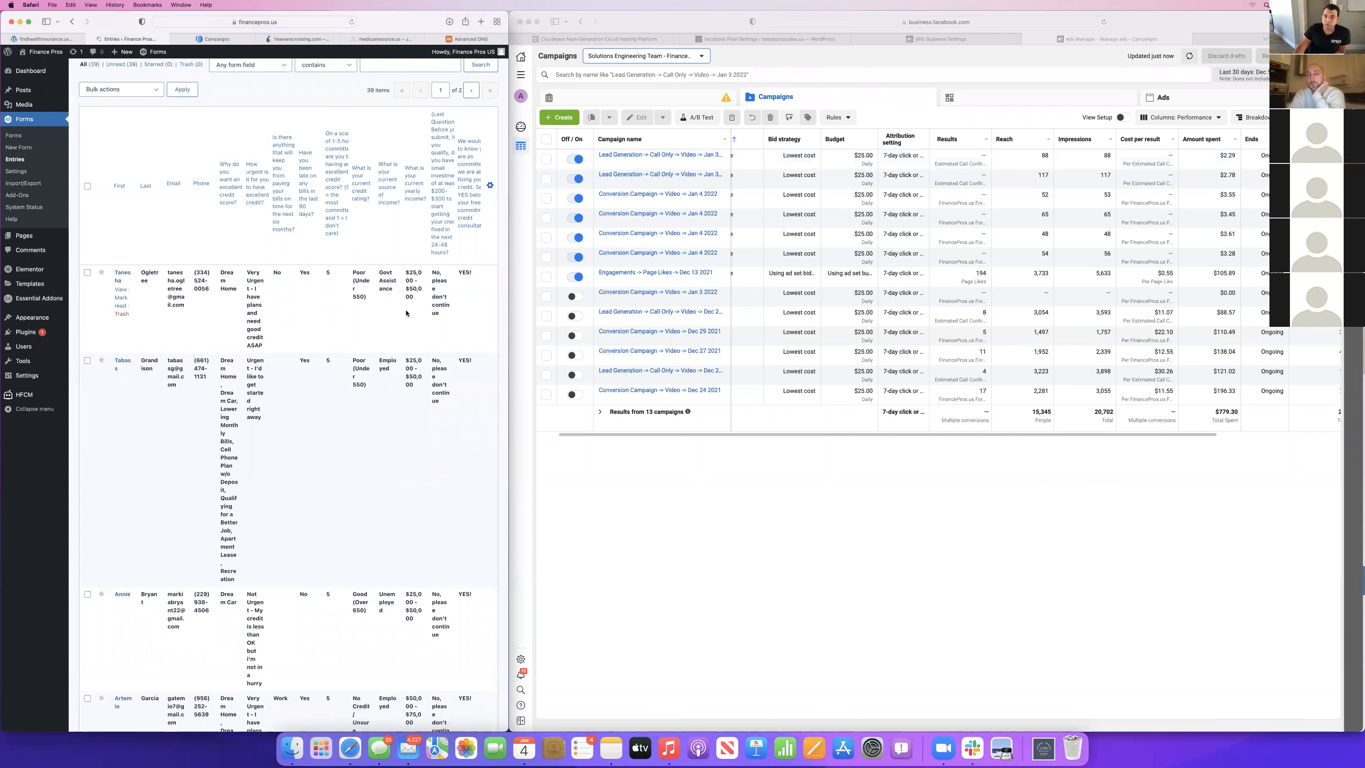
scroll(392, 354, "down", 10)
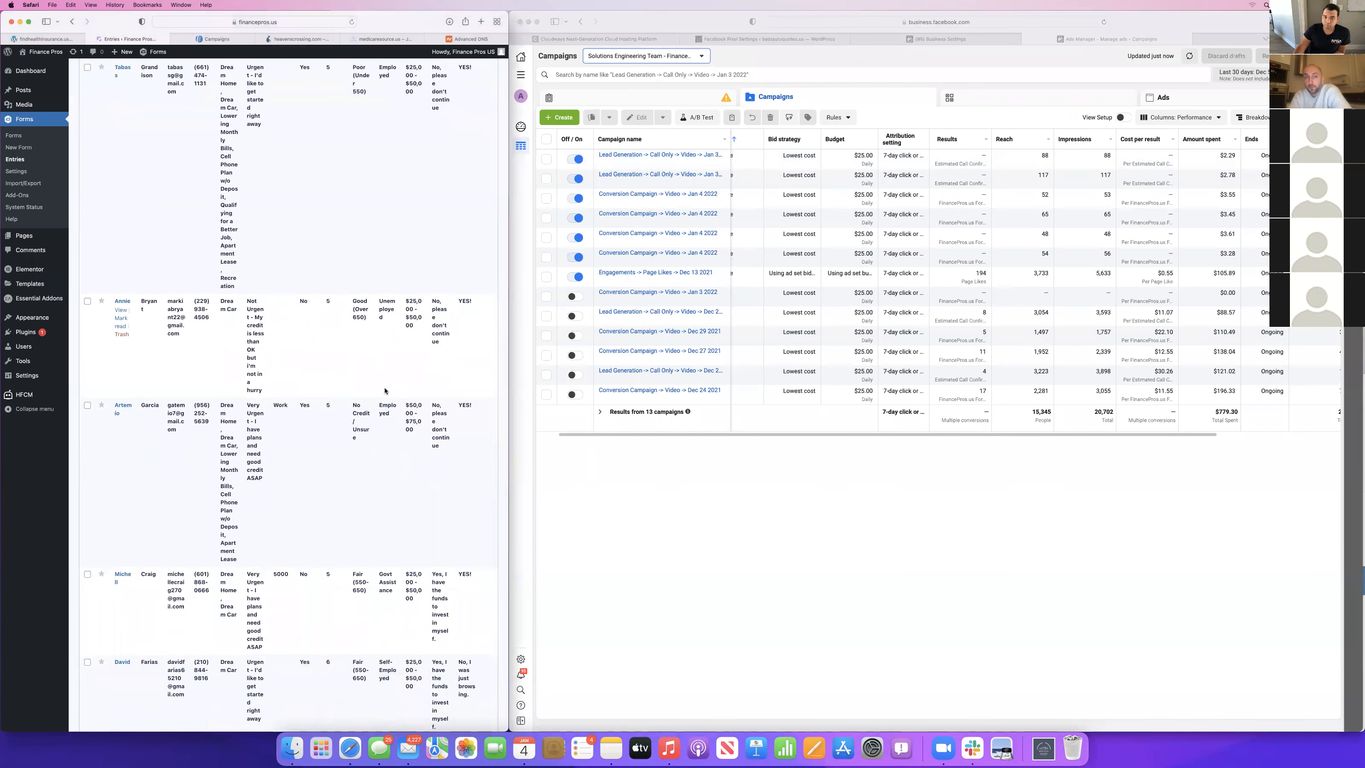
scroll(385, 390, "up", 12)
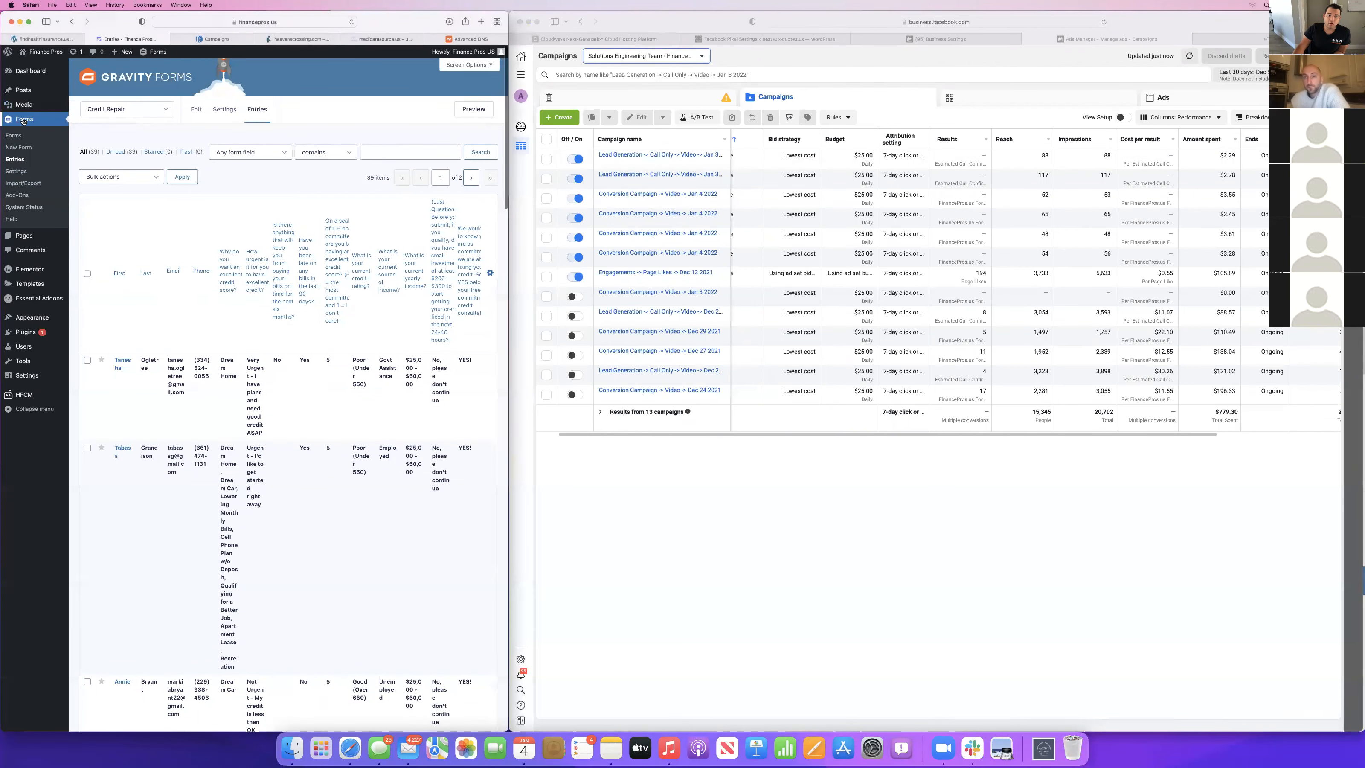
Open the Twilio settings of the Credit Repair form from the Gravity Forms list.
left_click(14, 138)
mouse_move(169, 226)
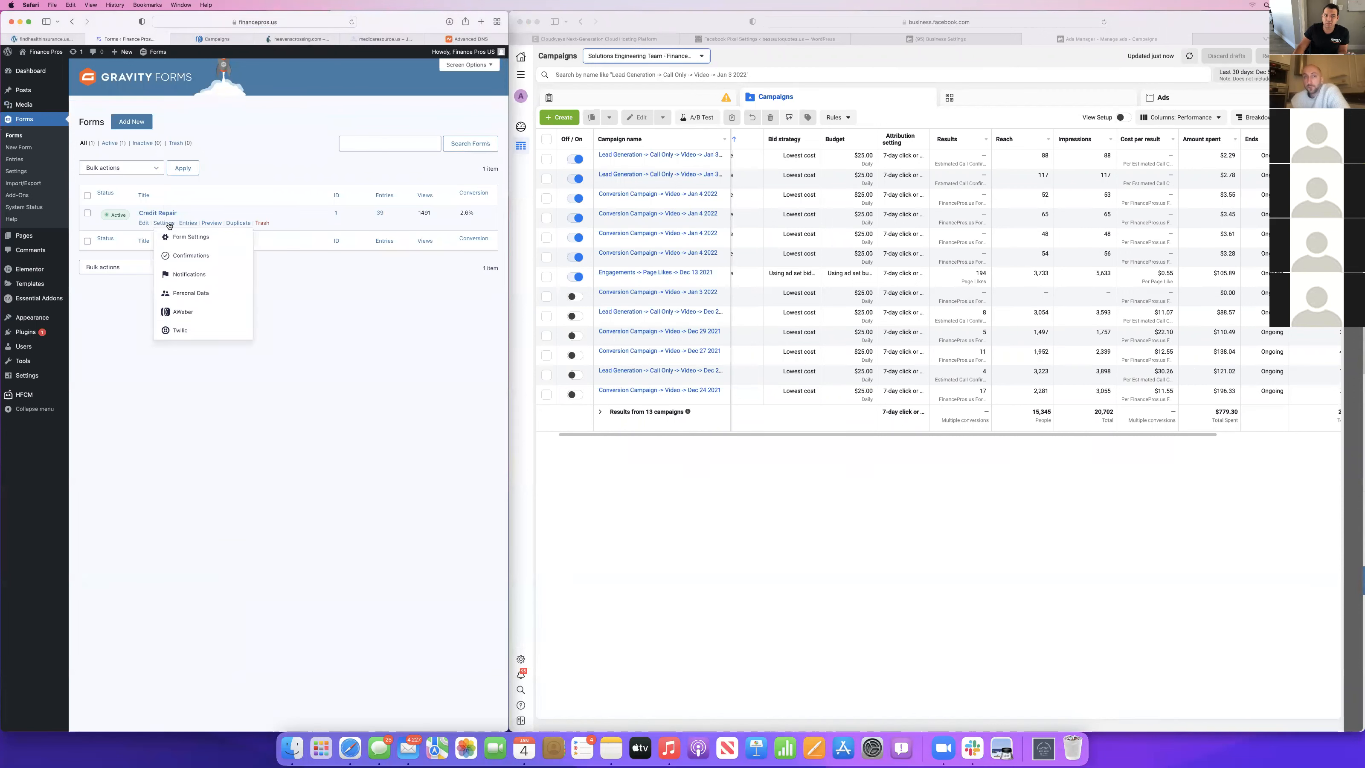
left_click(189, 333)
Open twilio.com in a new tab and go to the account's console dashboard.
key("super+t")
type("twilio.com")
key("Return")
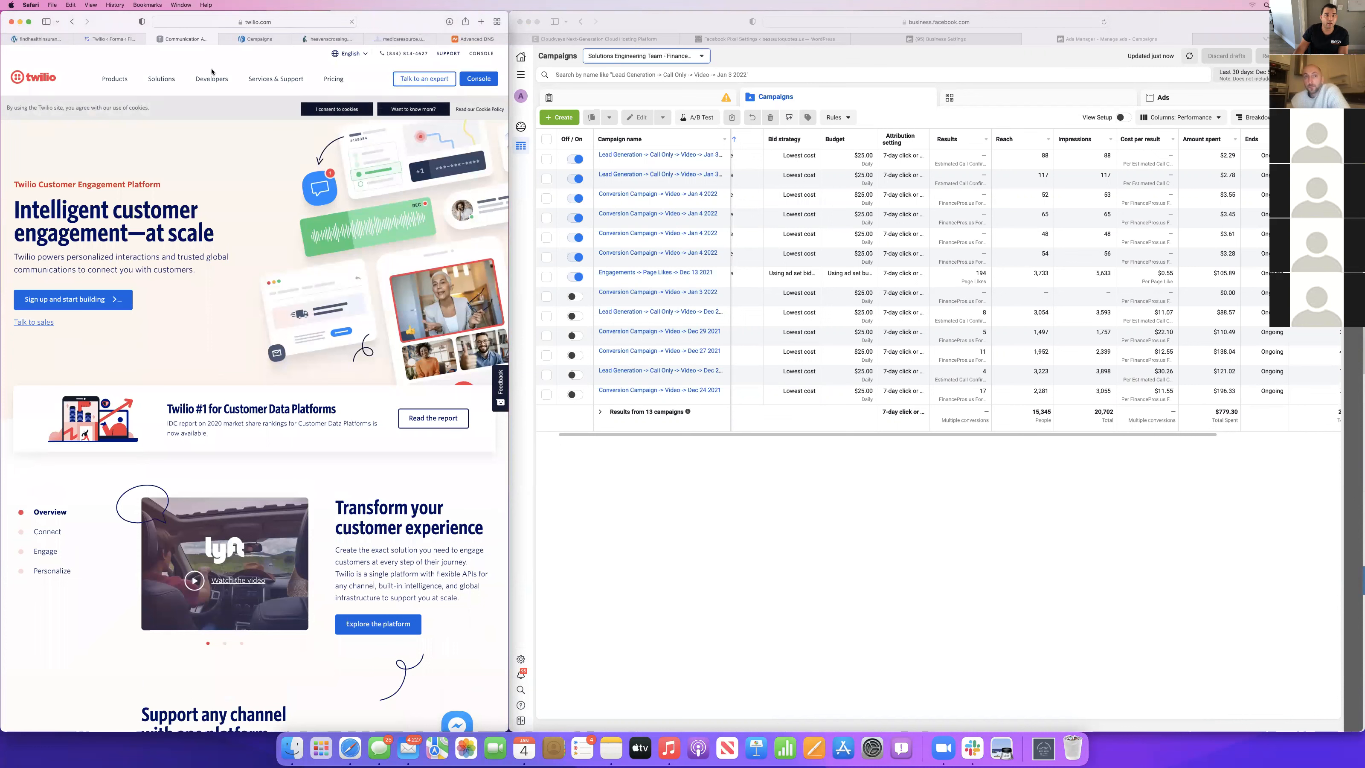
left_click(473, 78)
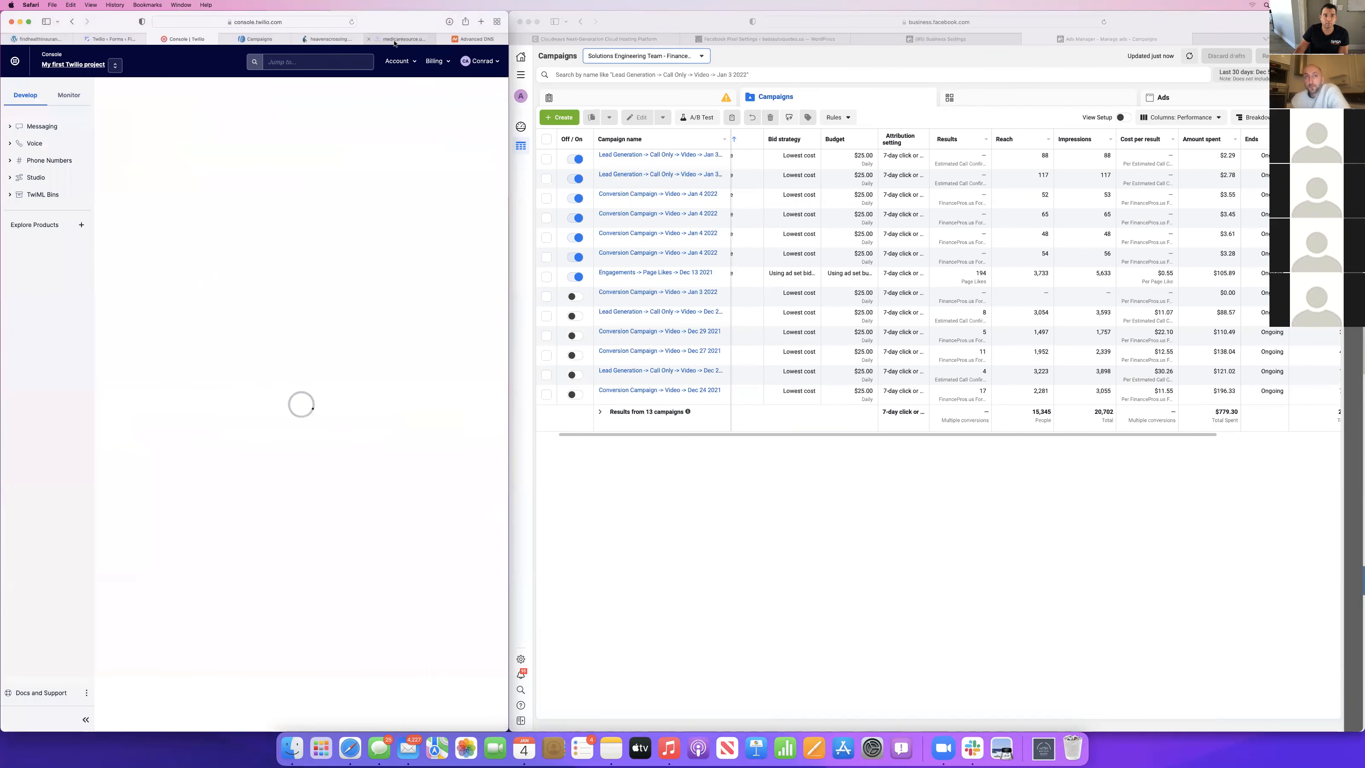
Switch from the Twilio console to the medicaresource.us site.
mouse_move(394, 44)
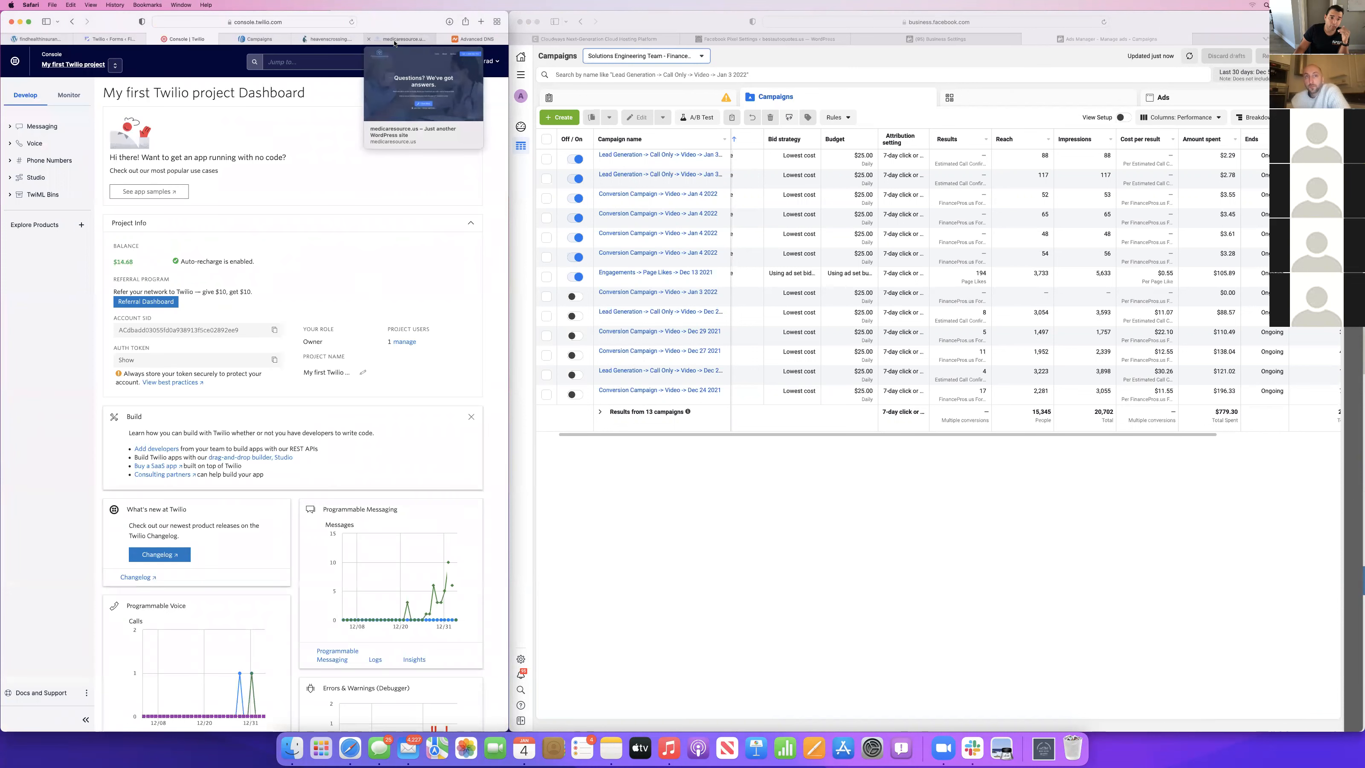
left_click(394, 43)
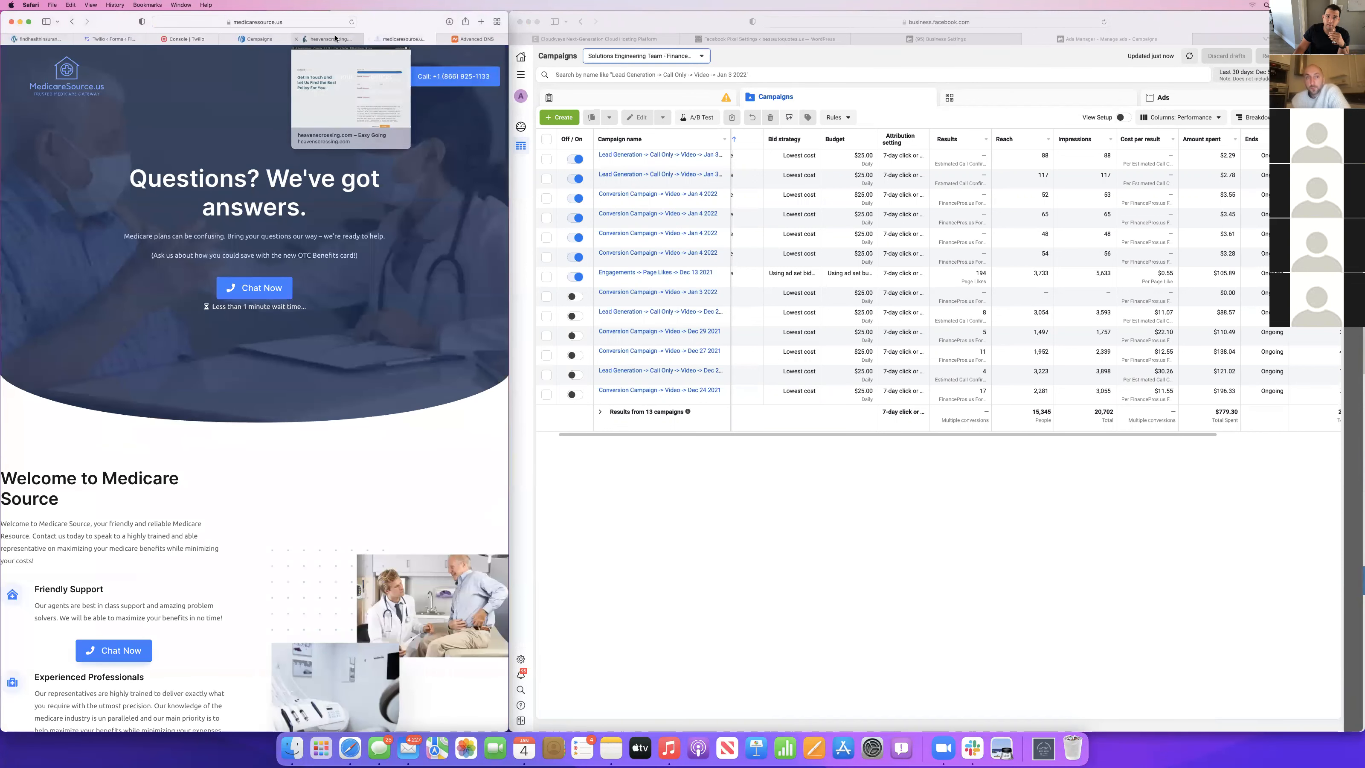
Switch back to the Credit Repair form's Twilio feeds and open Twilio Feed 1 for editing.
mouse_move(201, 37)
left_click(106, 41)
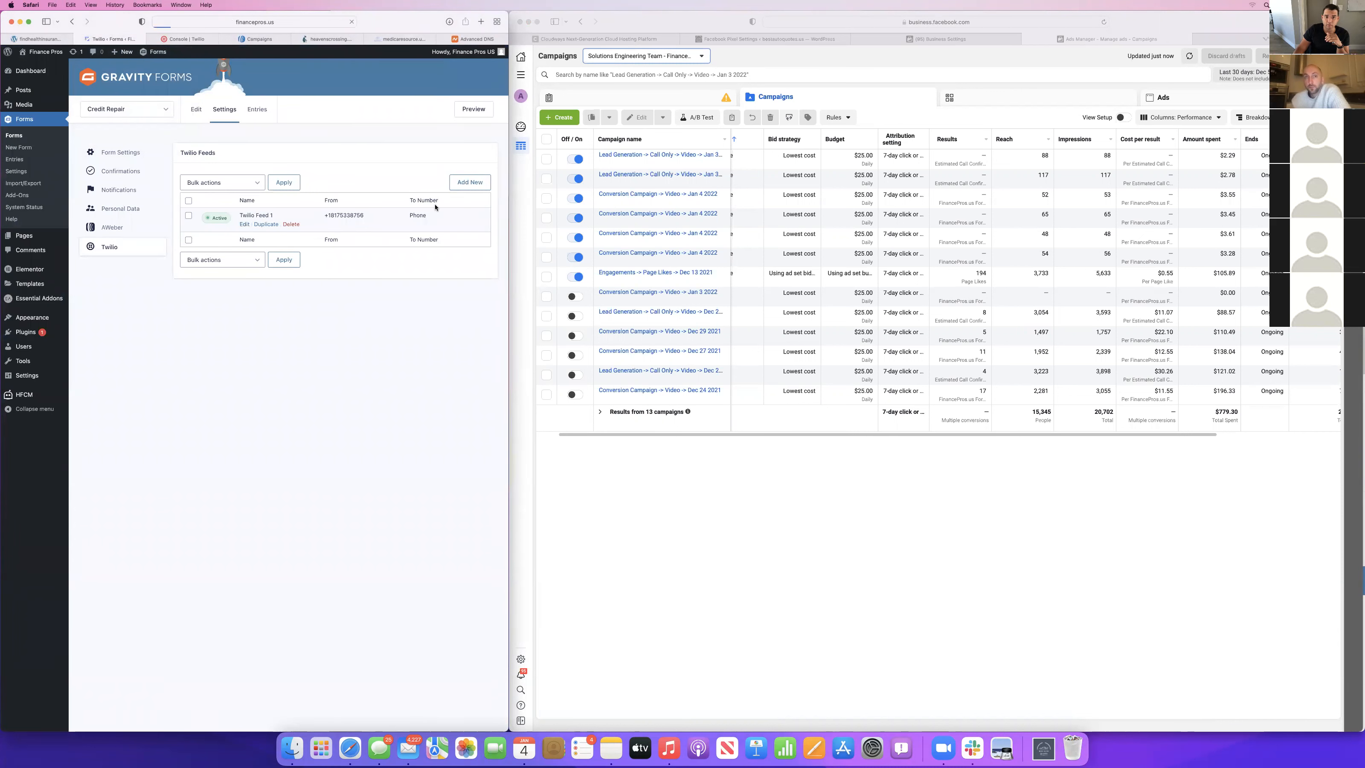
left_click(244, 224)
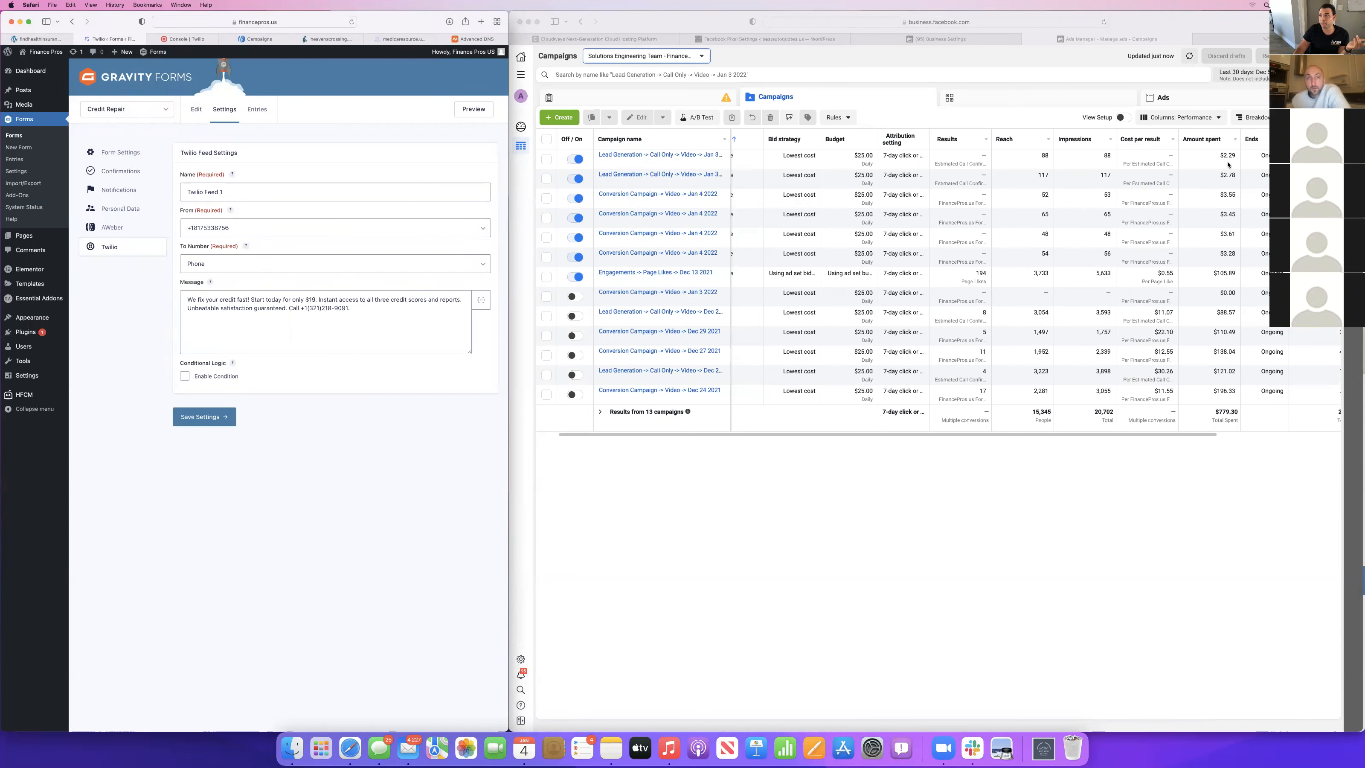
Switch to the Unik call platform, open the Credit Repair | CPA campaign and copy its phone number.
left_click(1256, 38)
left_click(1255, 38)
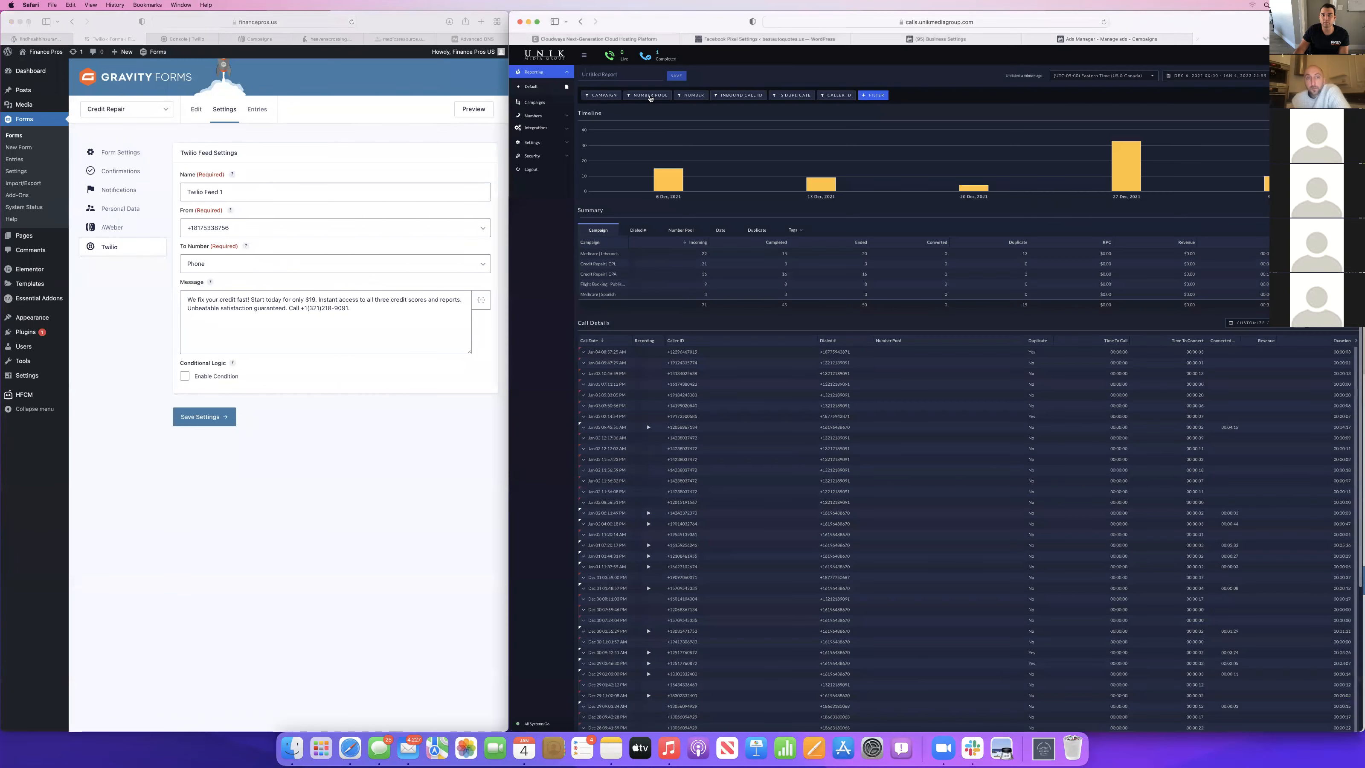
left_click(519, 107)
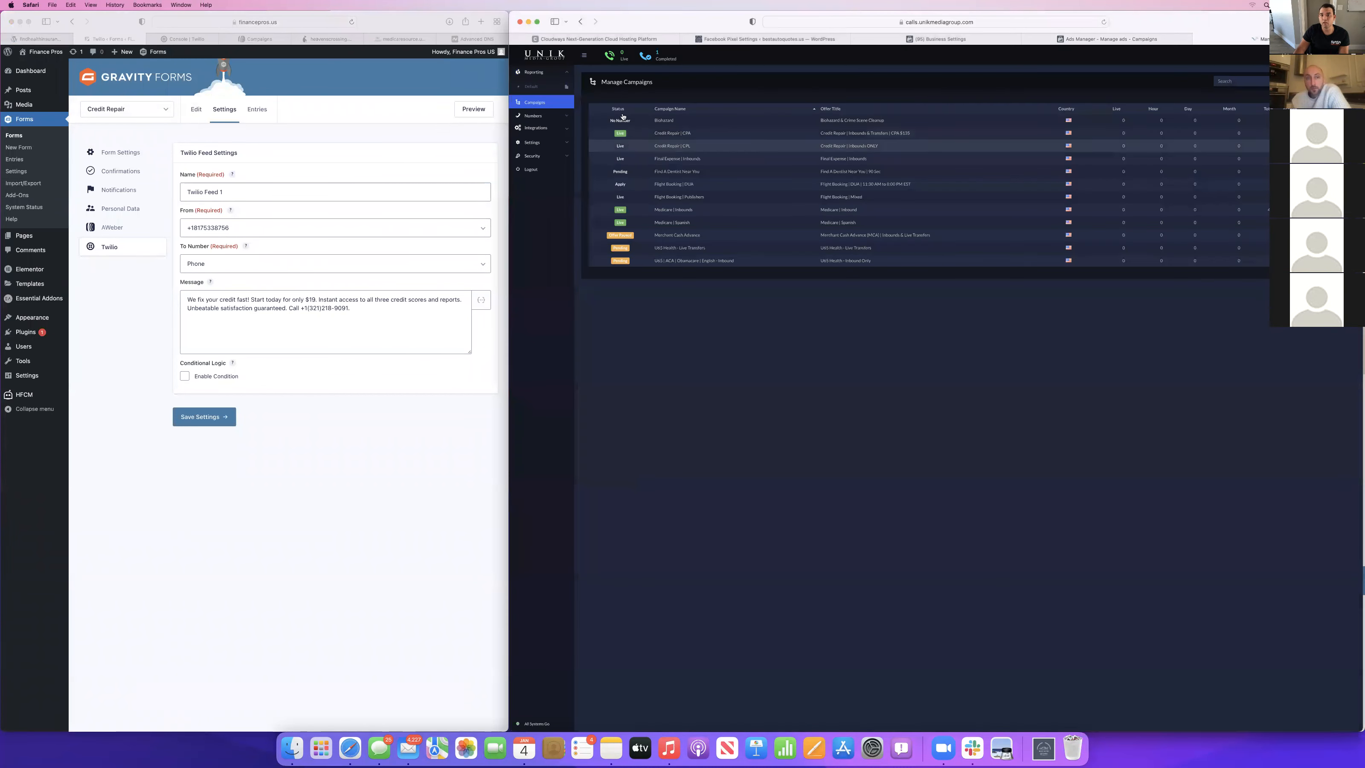
left_click(673, 133)
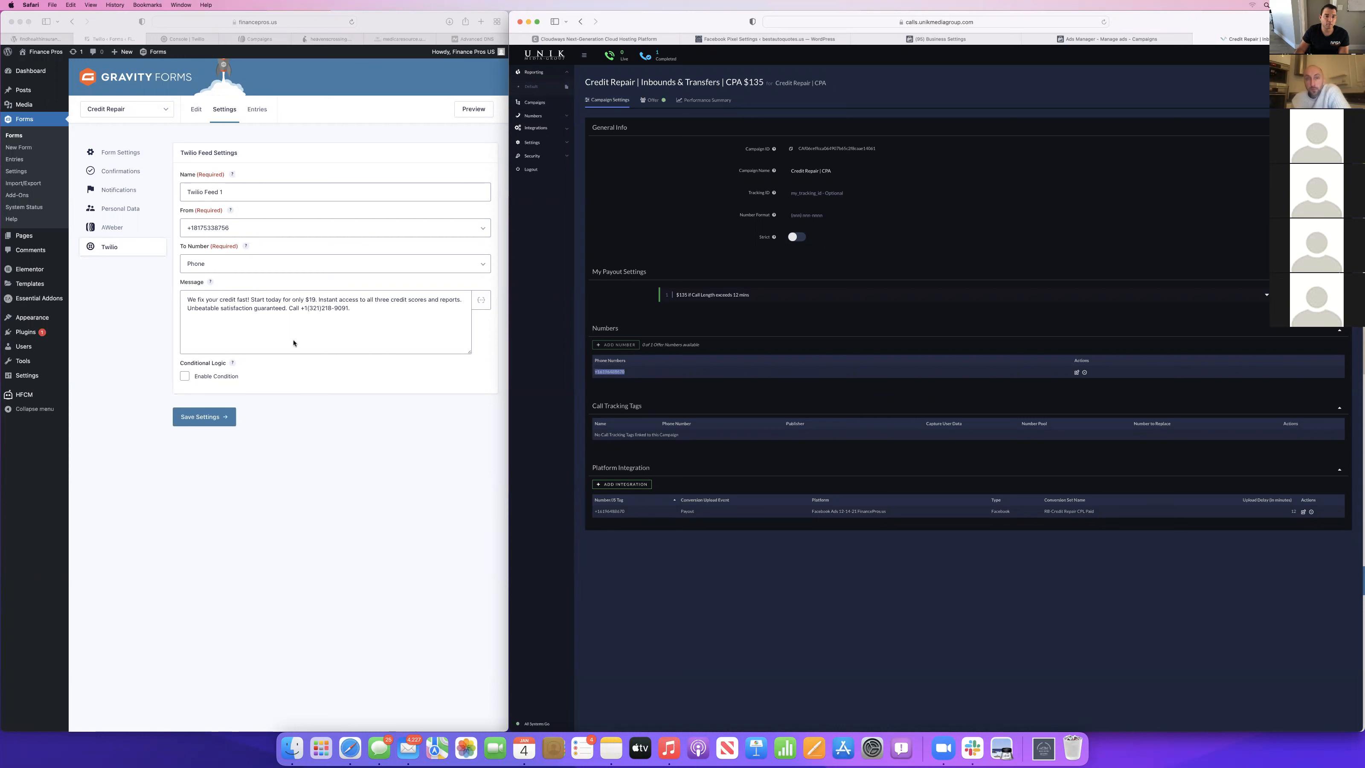
Replace the phone number in the Twilio Feed 1 message with the Credit Repair | CPA campaign's number and save the feed settings.
left_click(344, 312)
left_click_drag(348, 308, 322, 307)
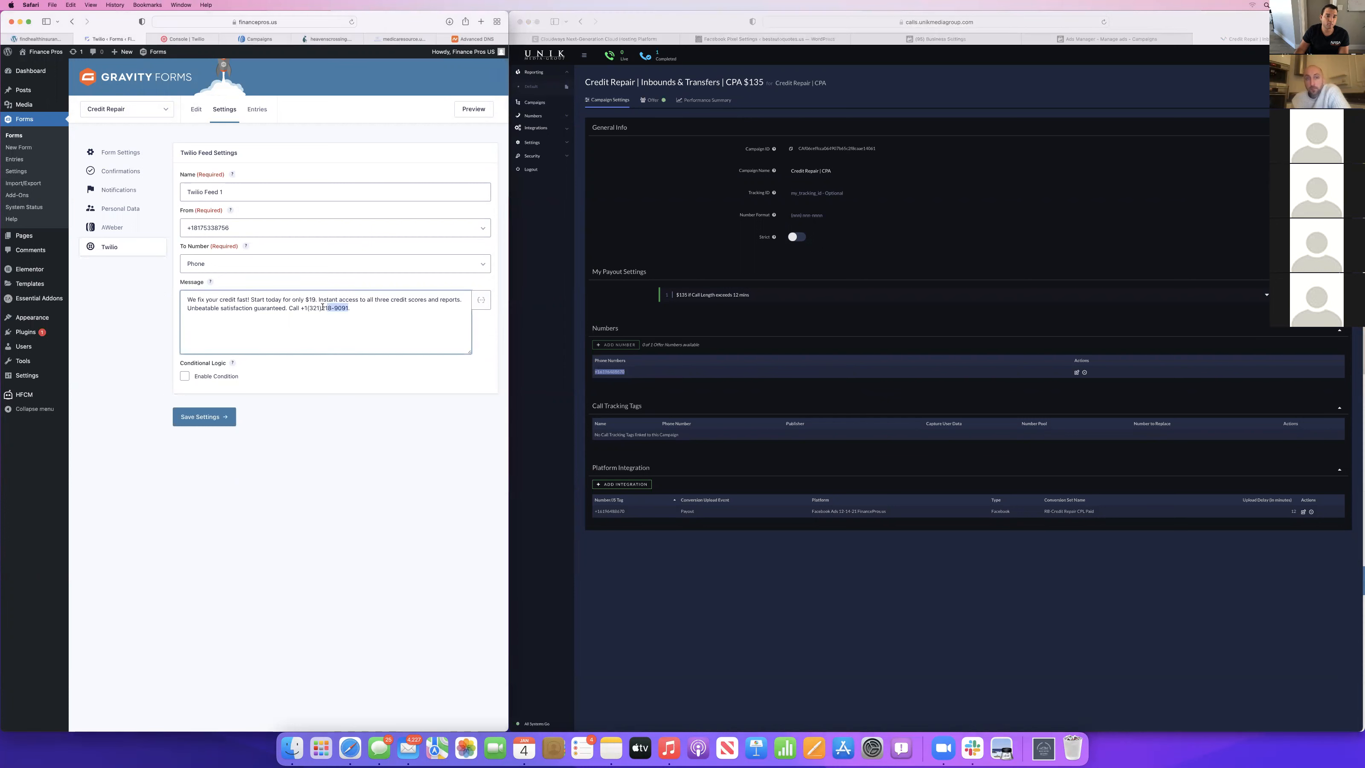
key("super+v")
type("6")
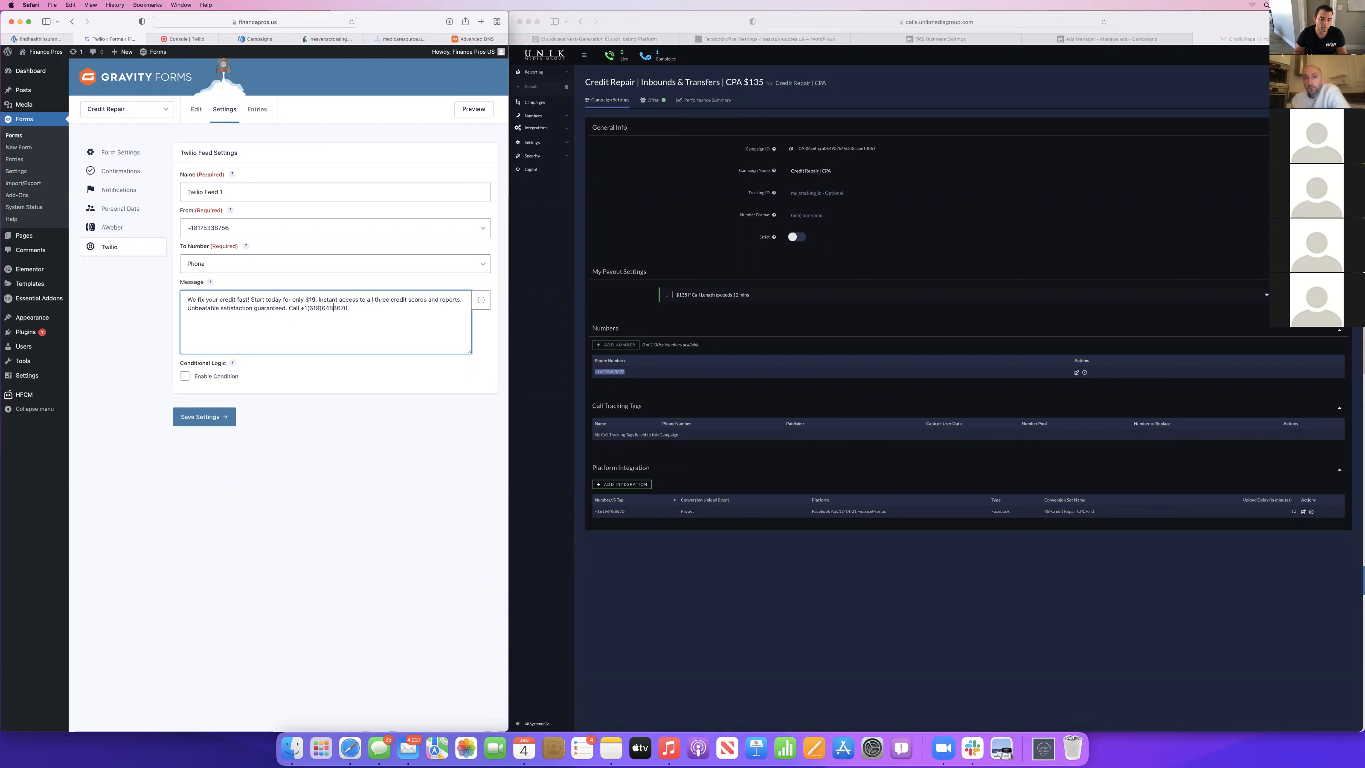
left_click(210, 415)
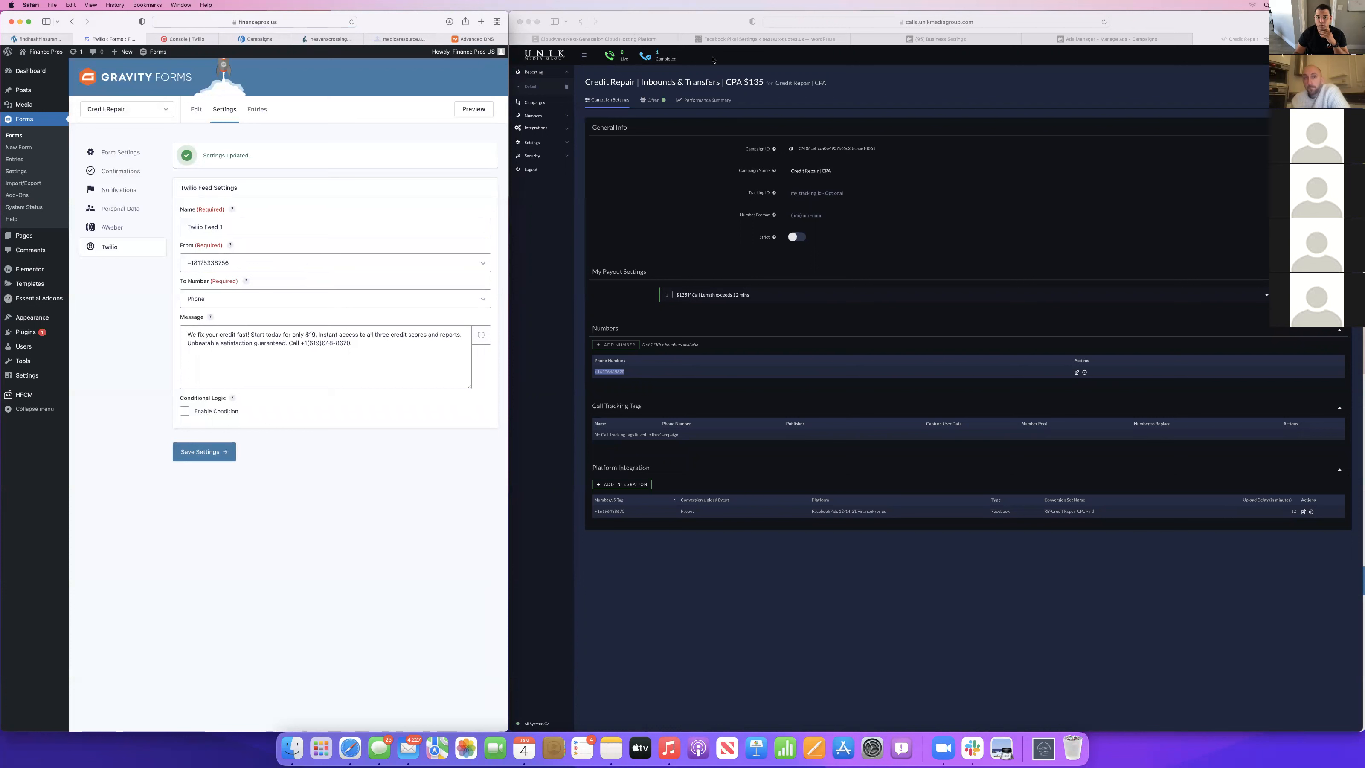
Check the payout and number settings of the Credit Repair | CPL campaign and return to the campaign list.
left_click(583, 21)
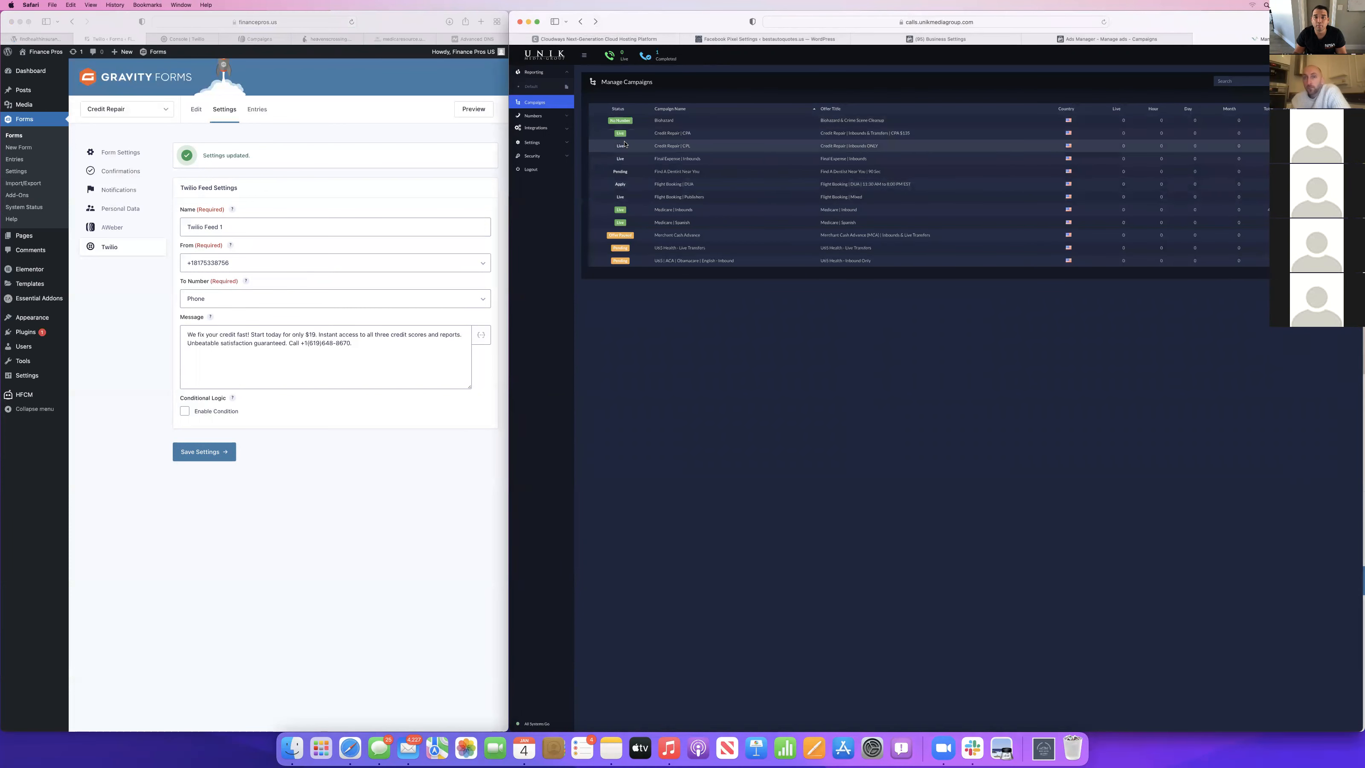
left_click(670, 149)
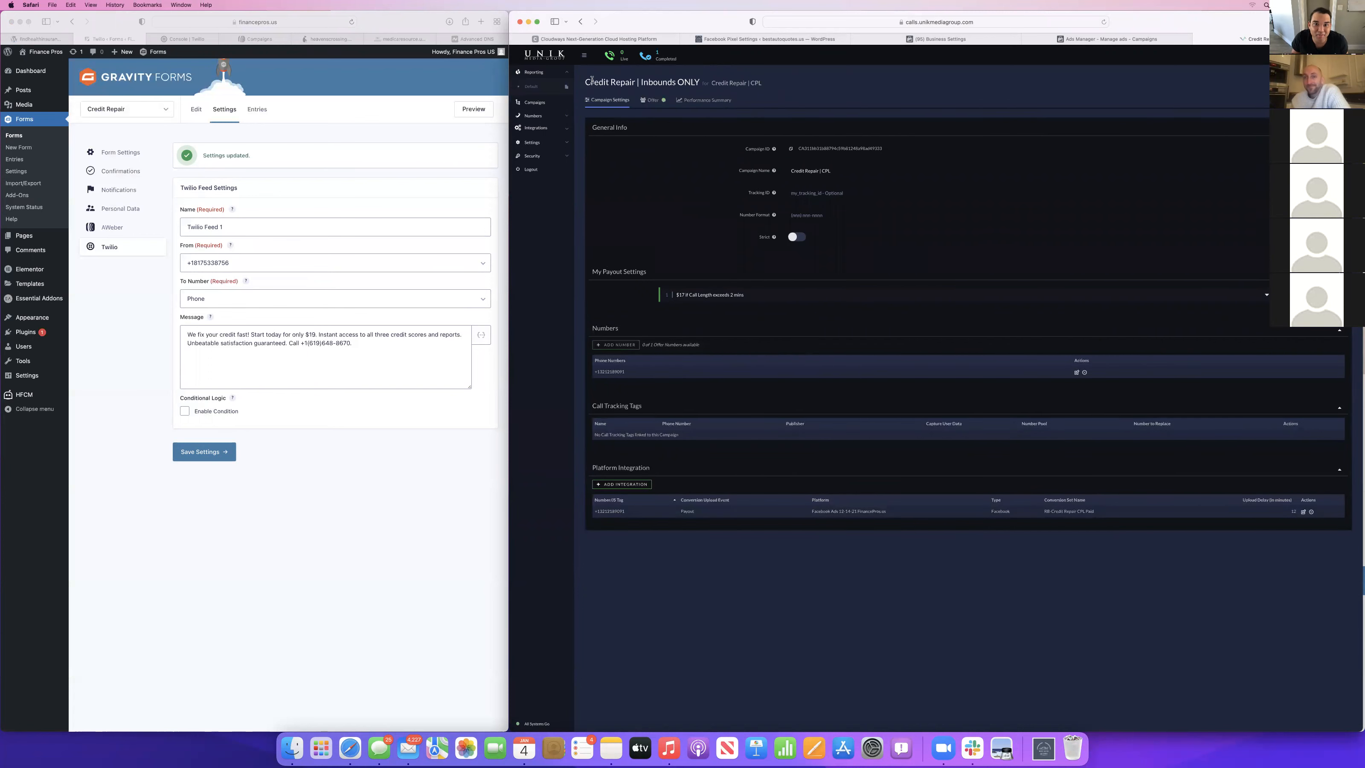
left_click(580, 20)
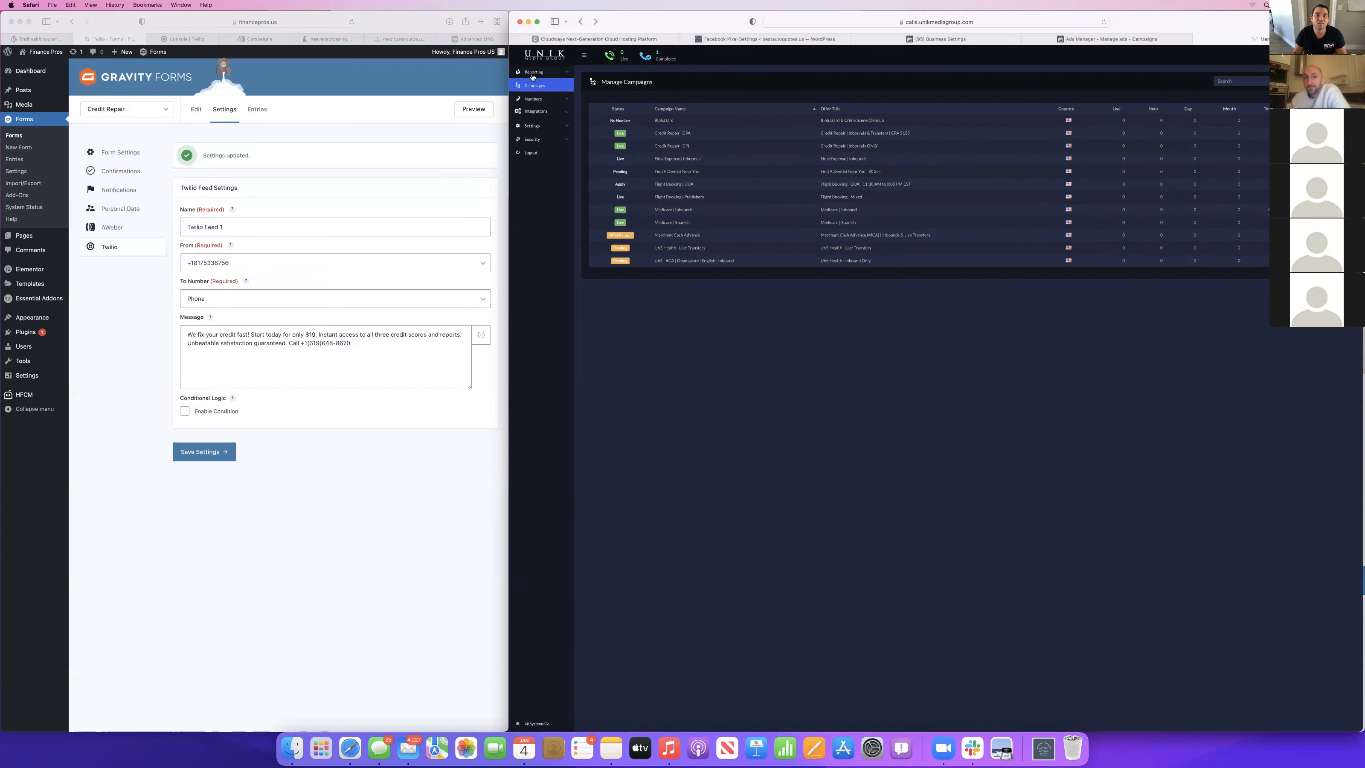
Open the call report and examine the dialed numbers in the call details.
left_click(532, 85)
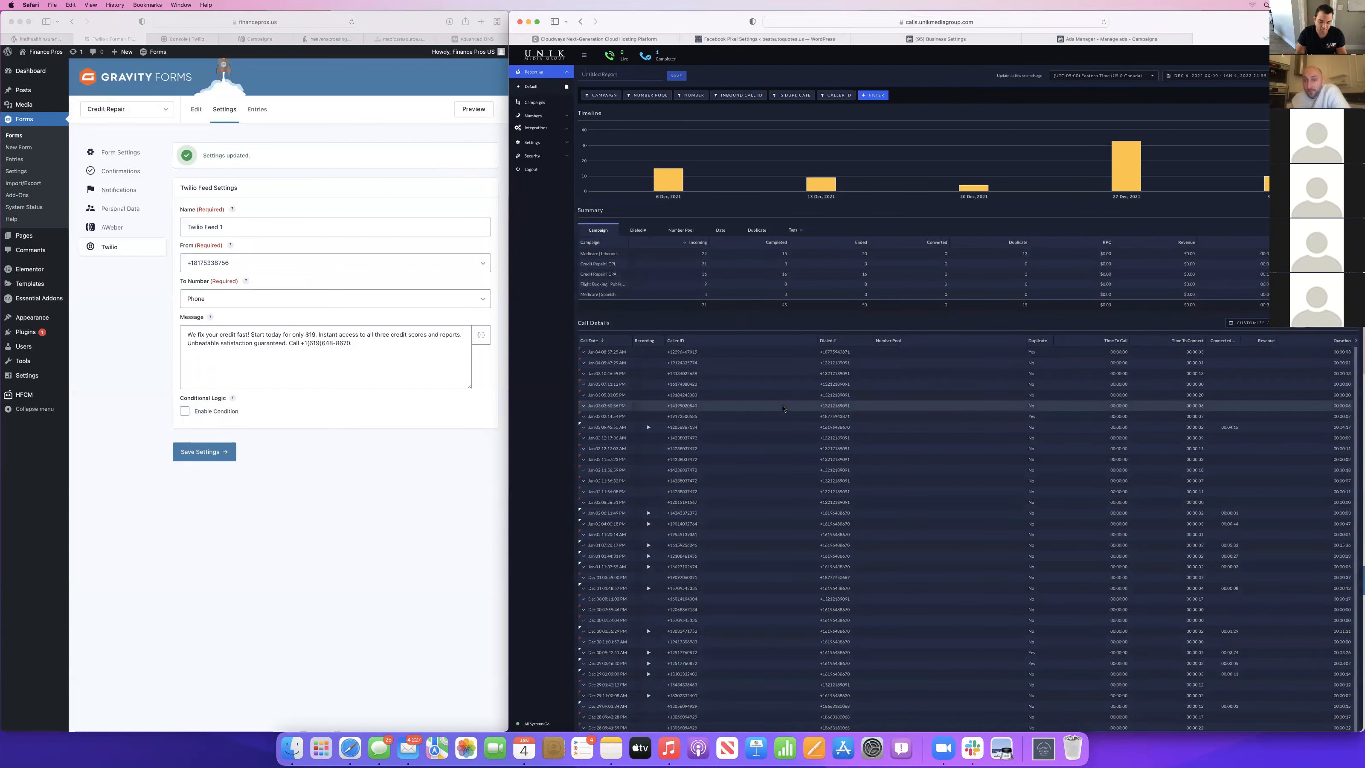
key("super+f")
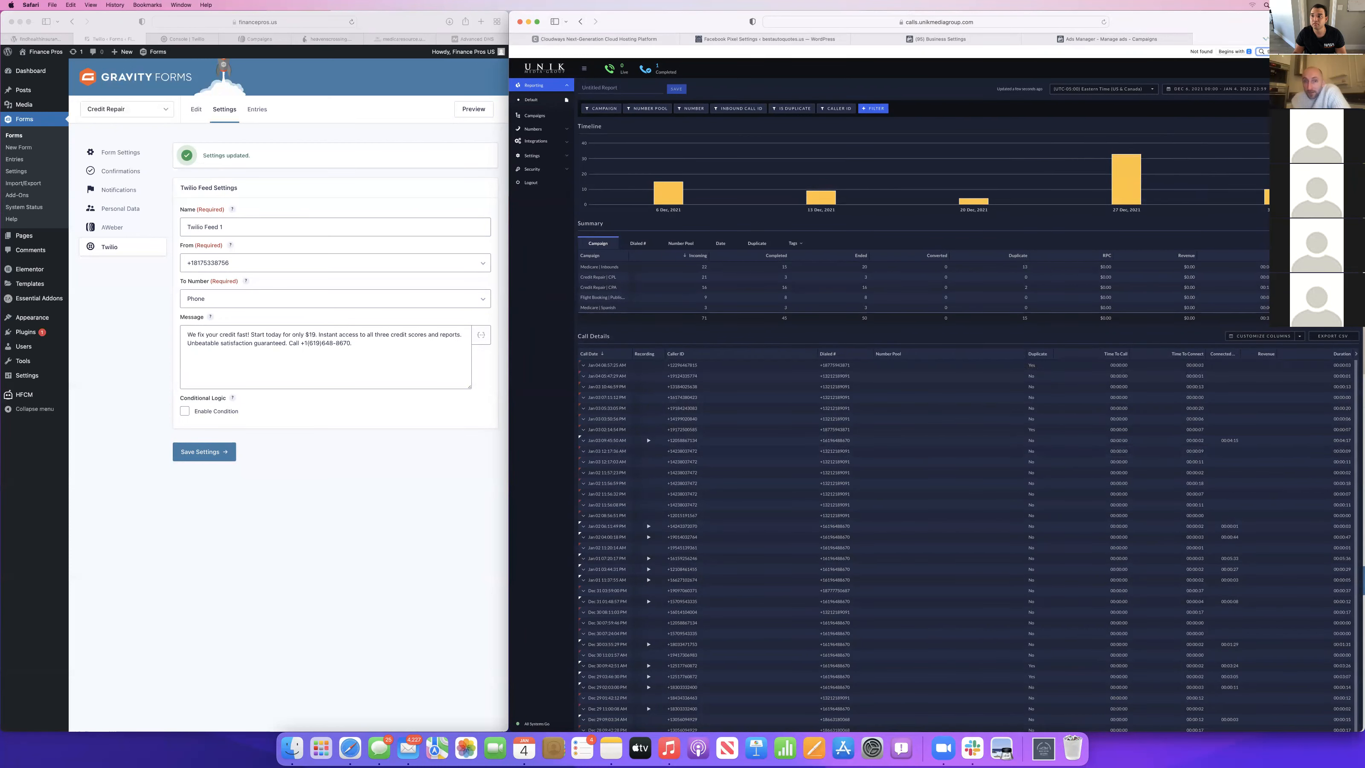
scroll(861, 449, "down", 5)
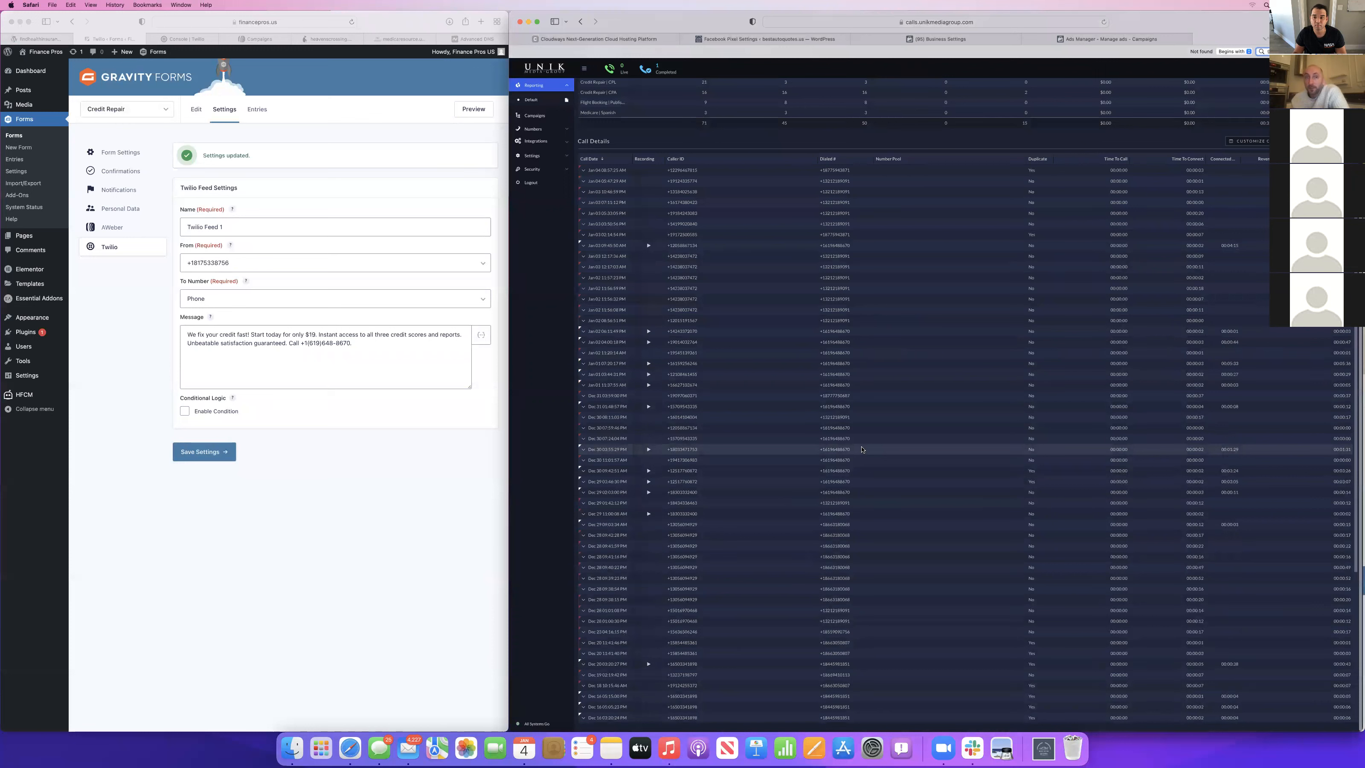
mouse_move(846, 431)
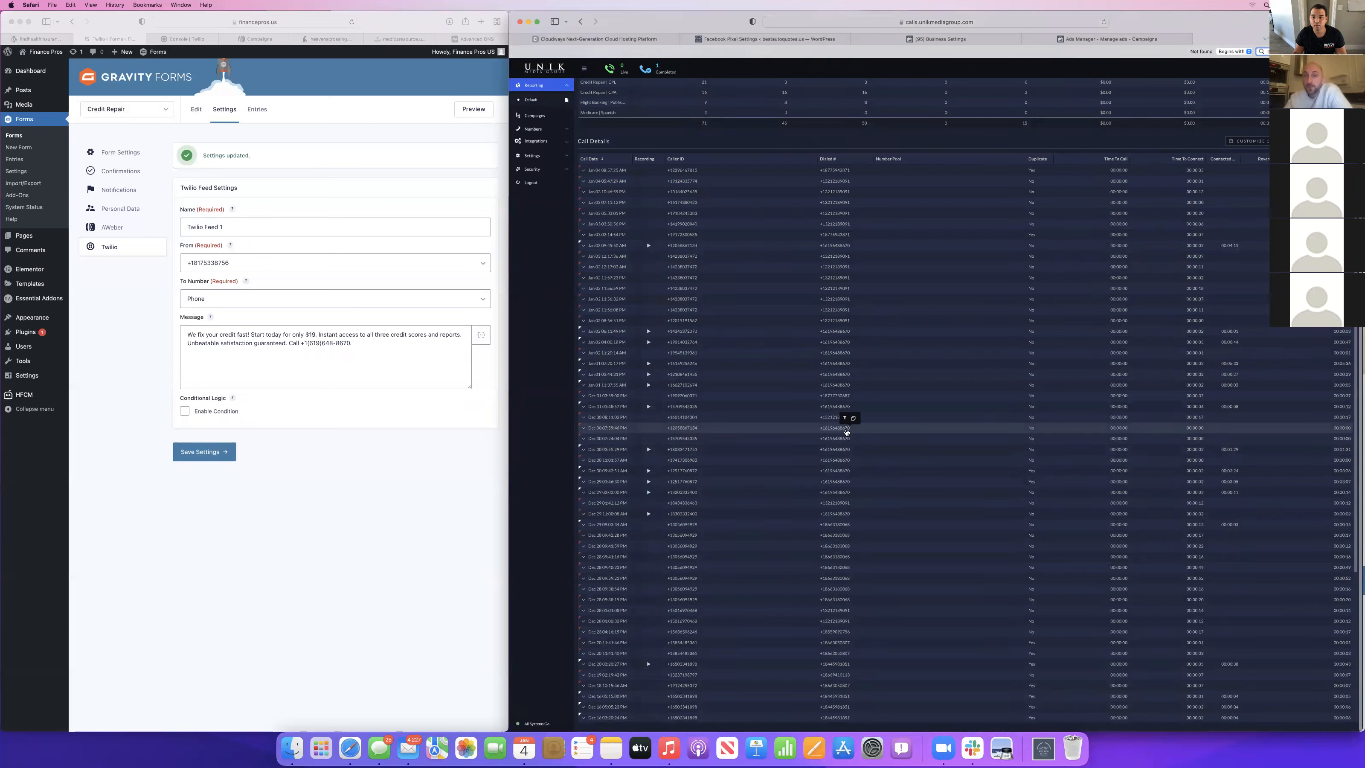
mouse_move(841, 271)
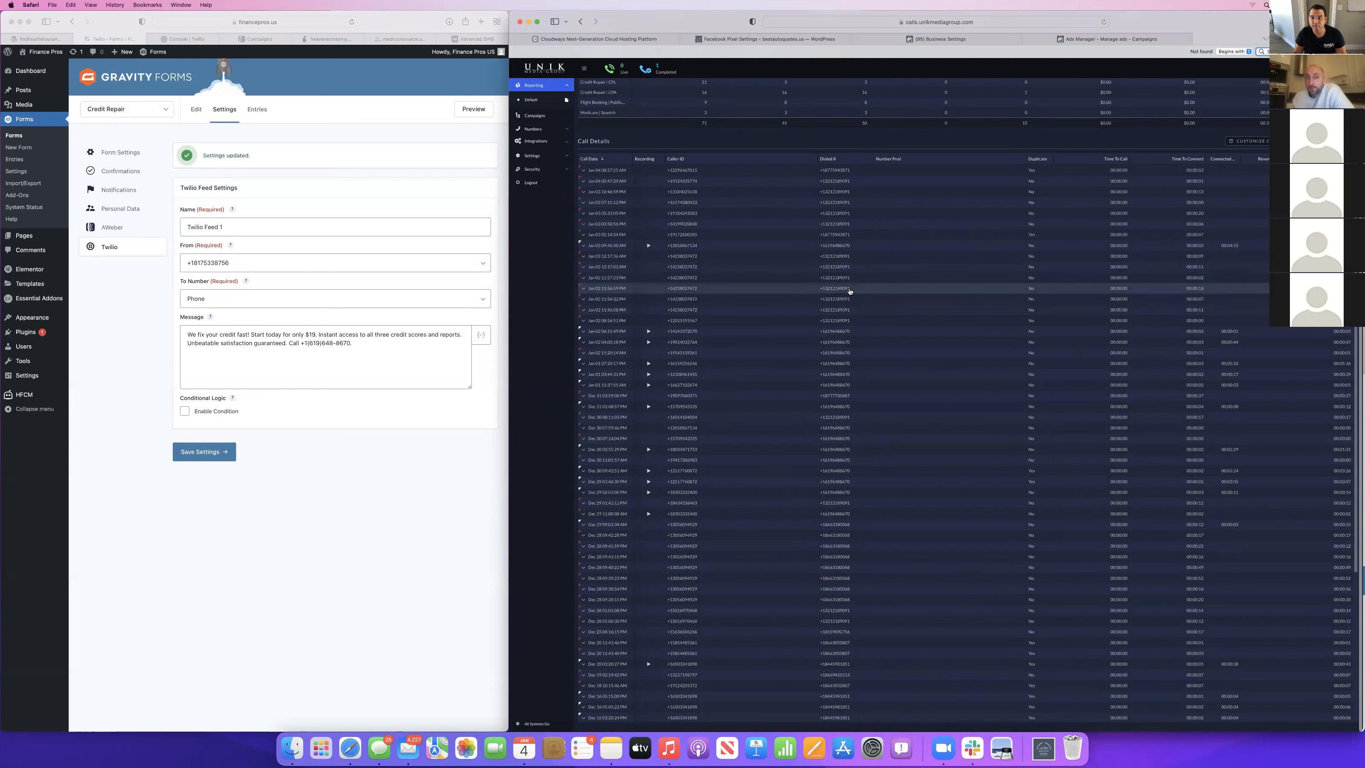
scroll(854, 451, "down", 5)
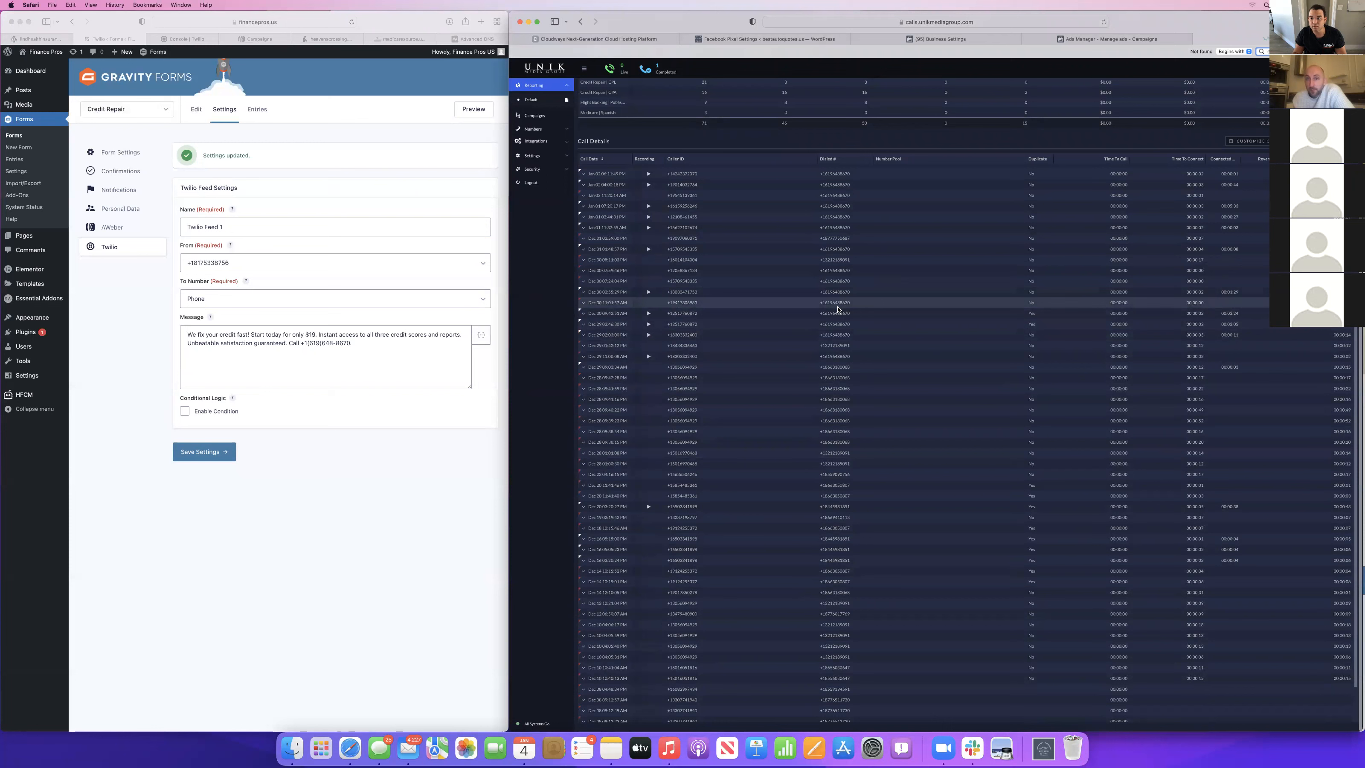
scroll(838, 540, "down", 2)
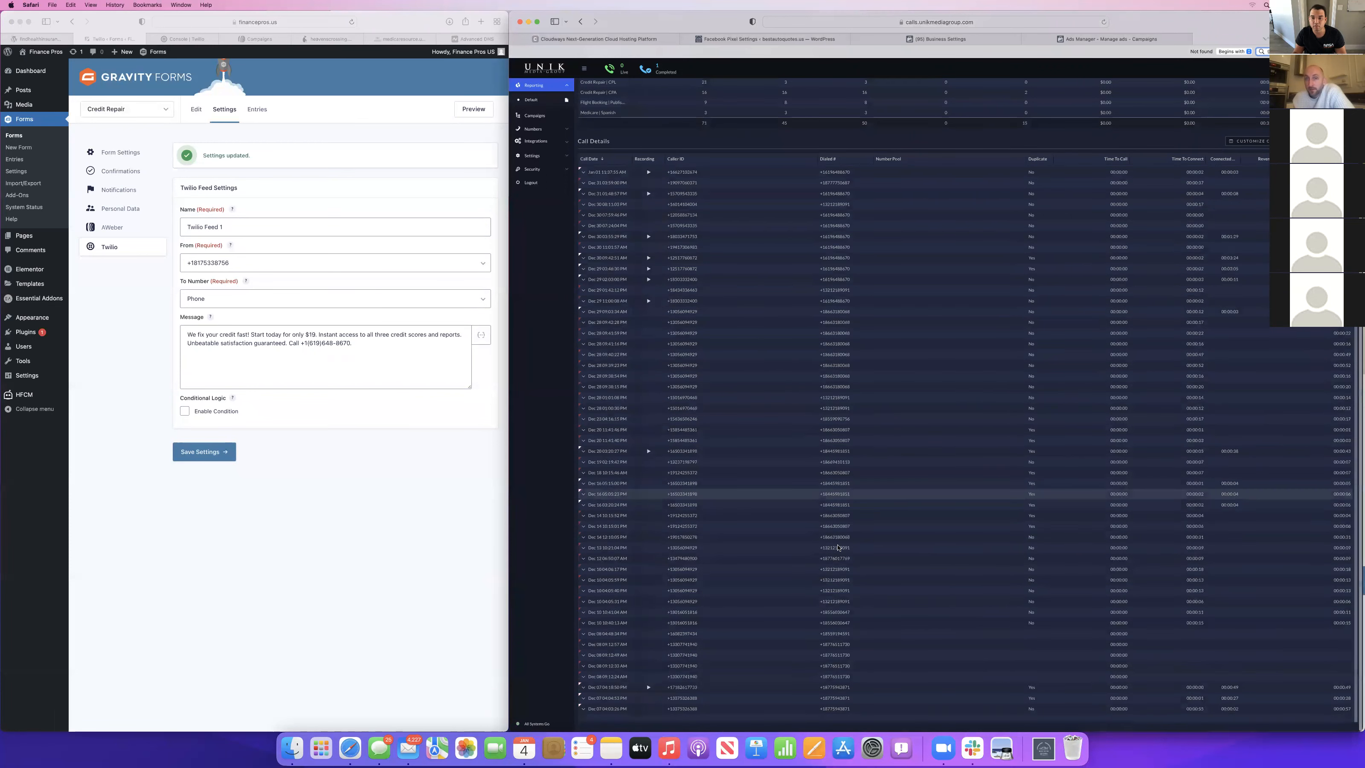
scroll(837, 547, "up", 6)
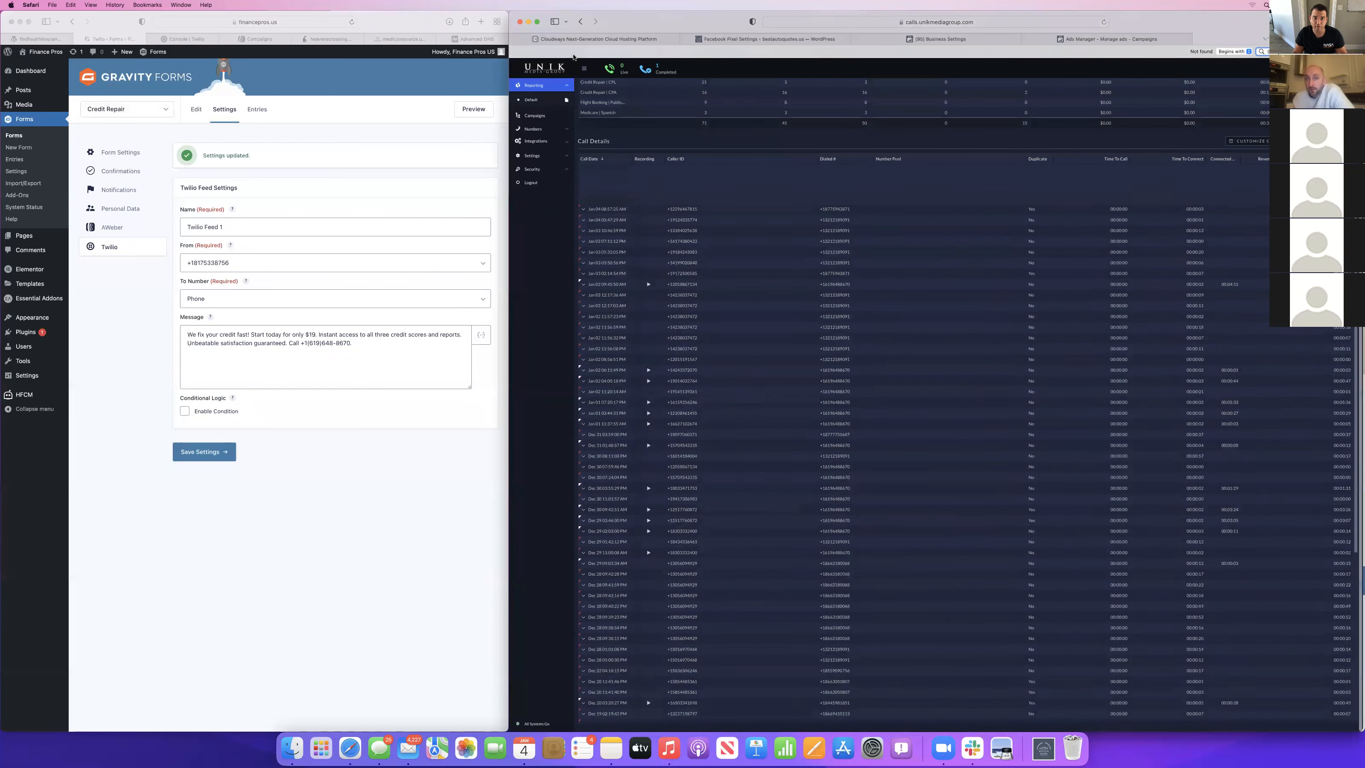
Compare the payout terms of the Credit Repair | CPA and Credit Repair | CPL campaigns.
left_click(535, 115)
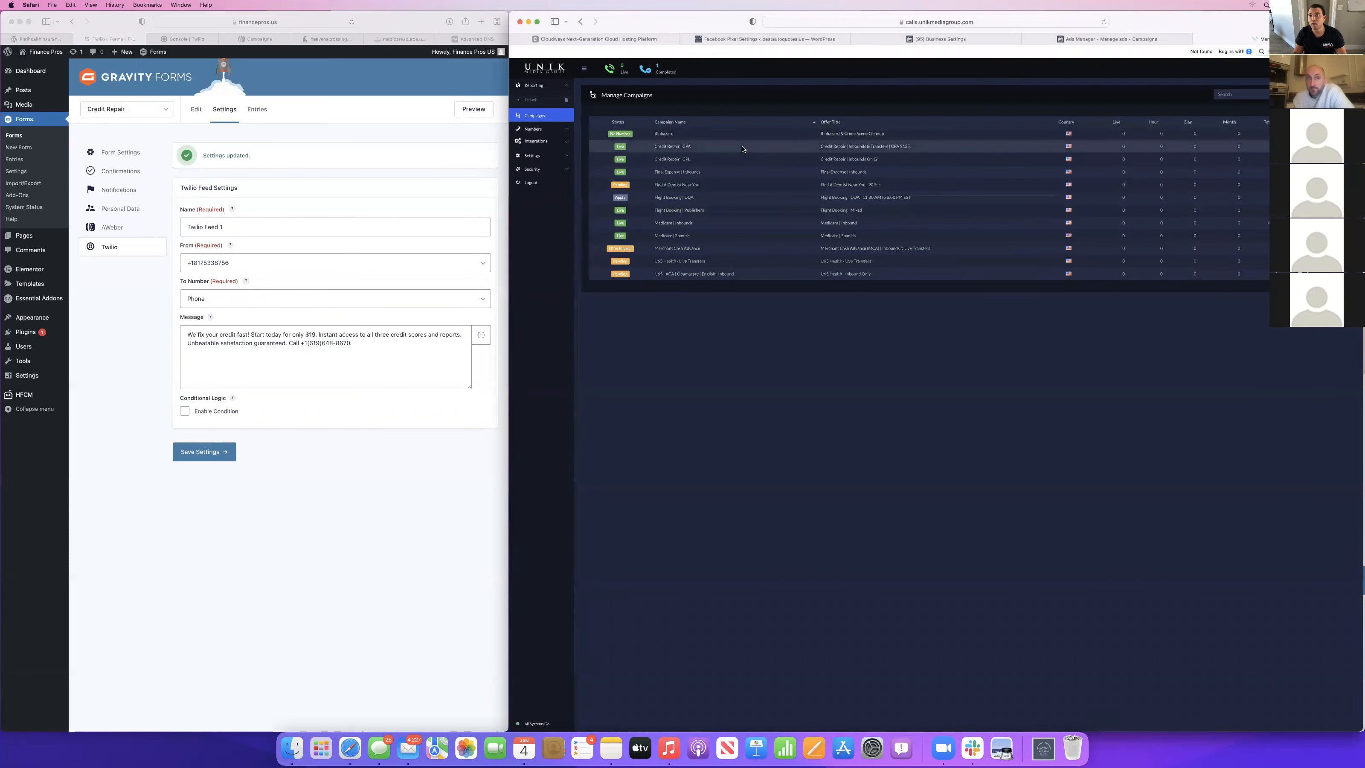
left_click(666, 147)
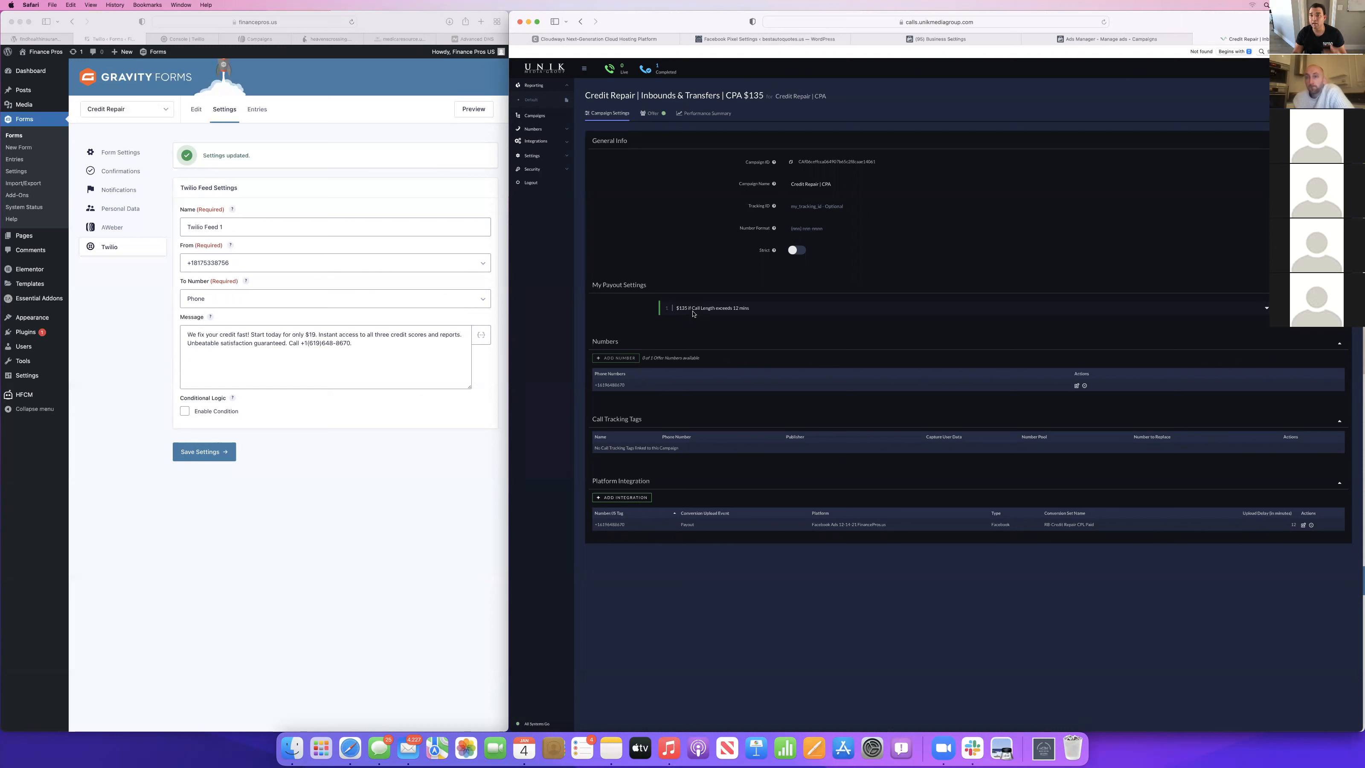
left_click(1089, 38)
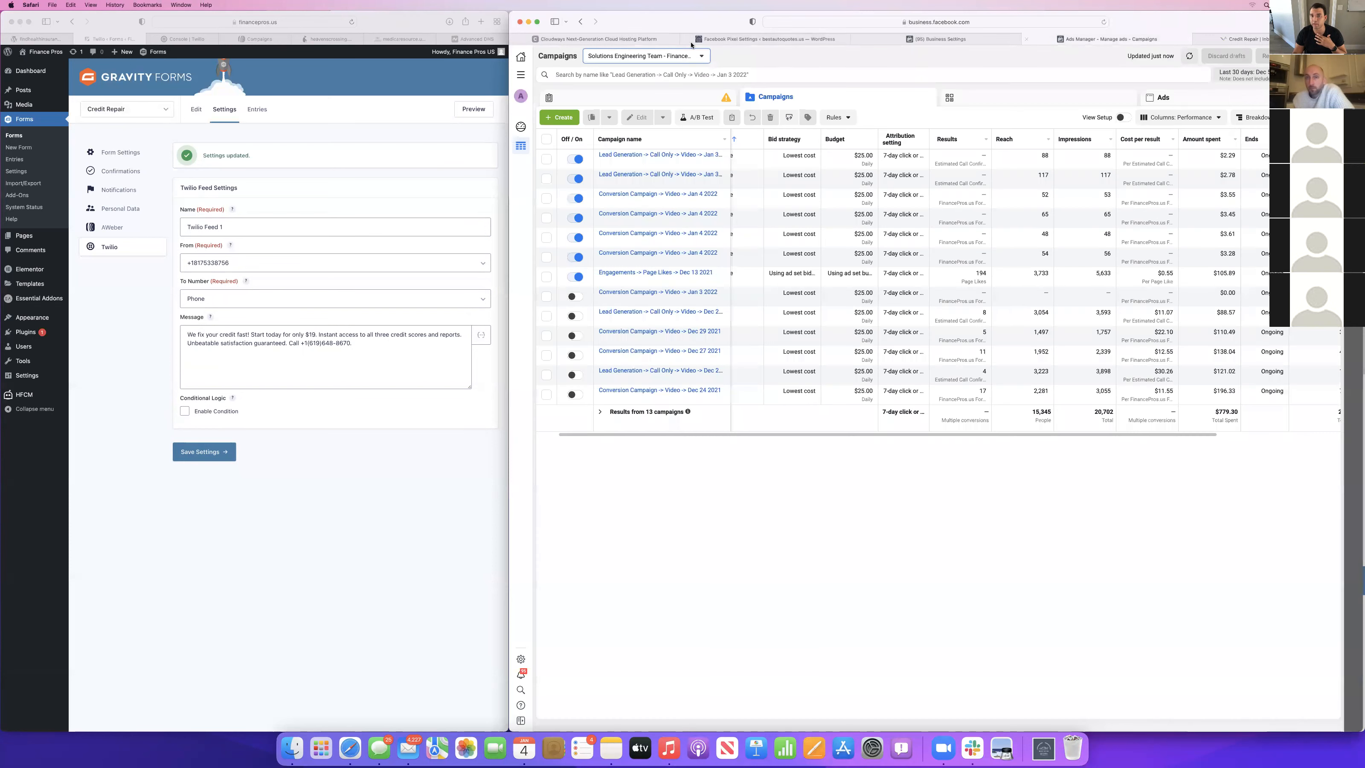
left_click(941, 39)
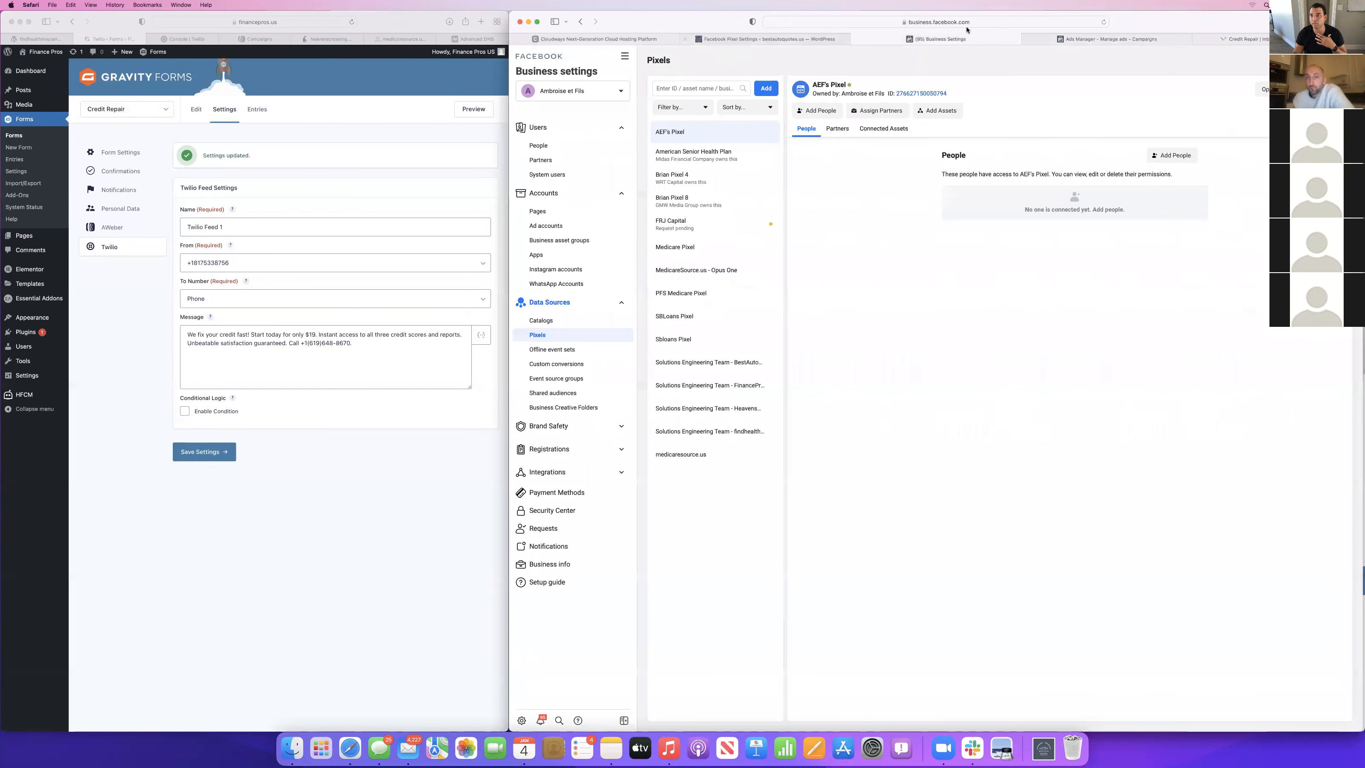
left_click(1258, 41)
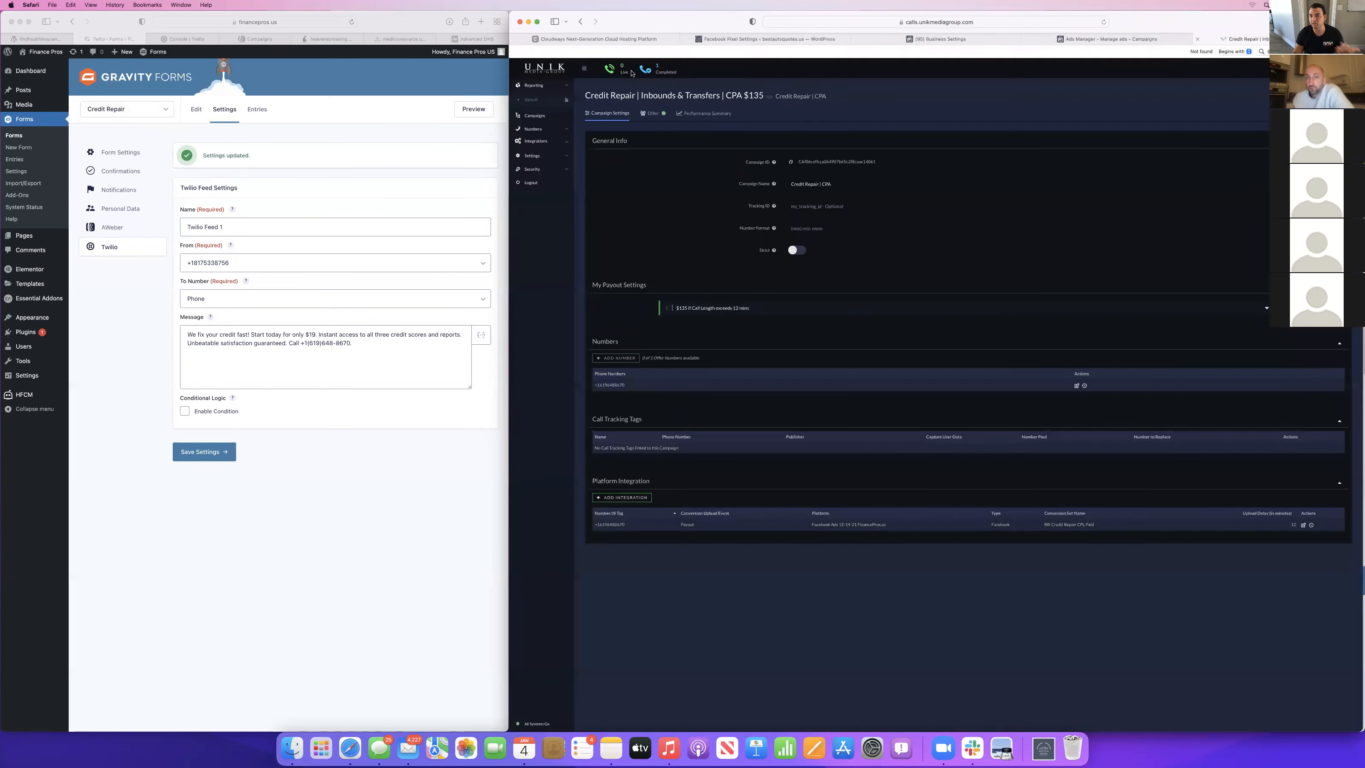
left_click(539, 118)
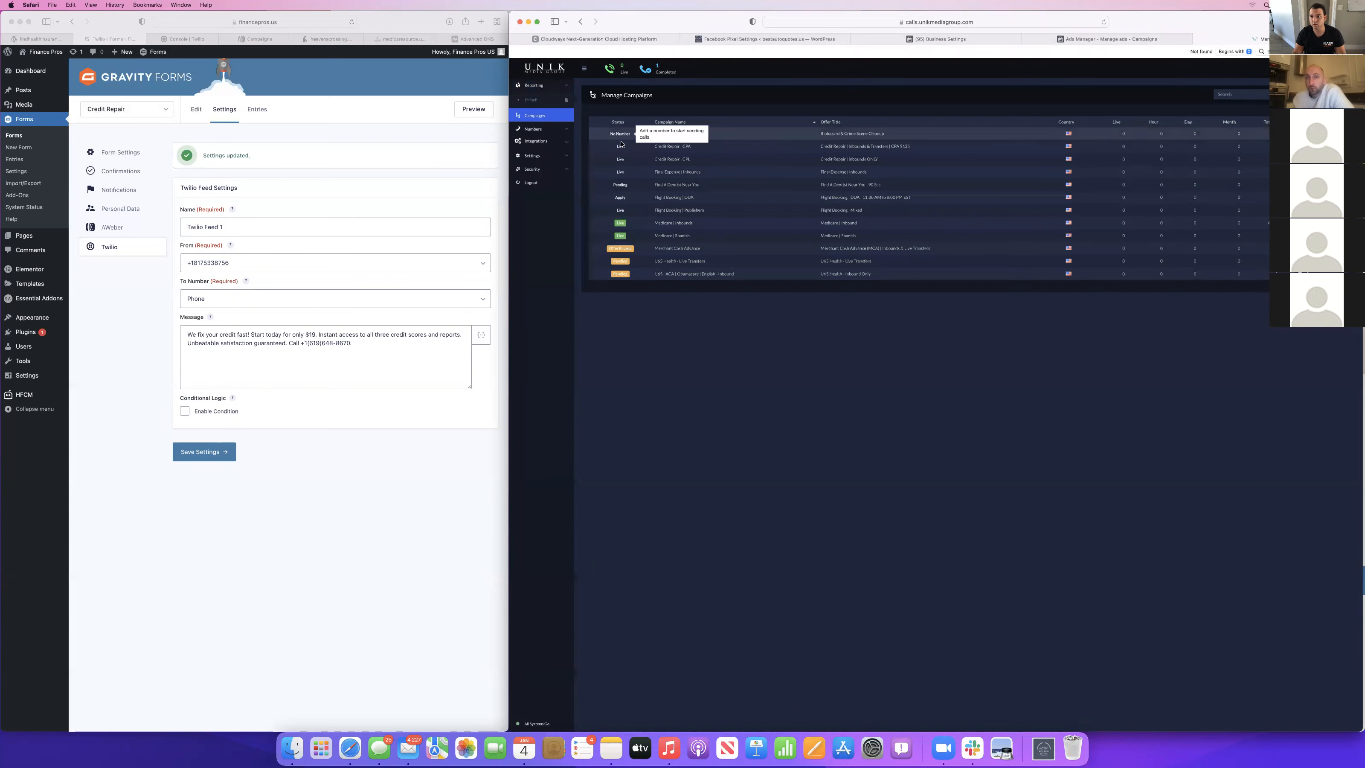
left_click(678, 159)
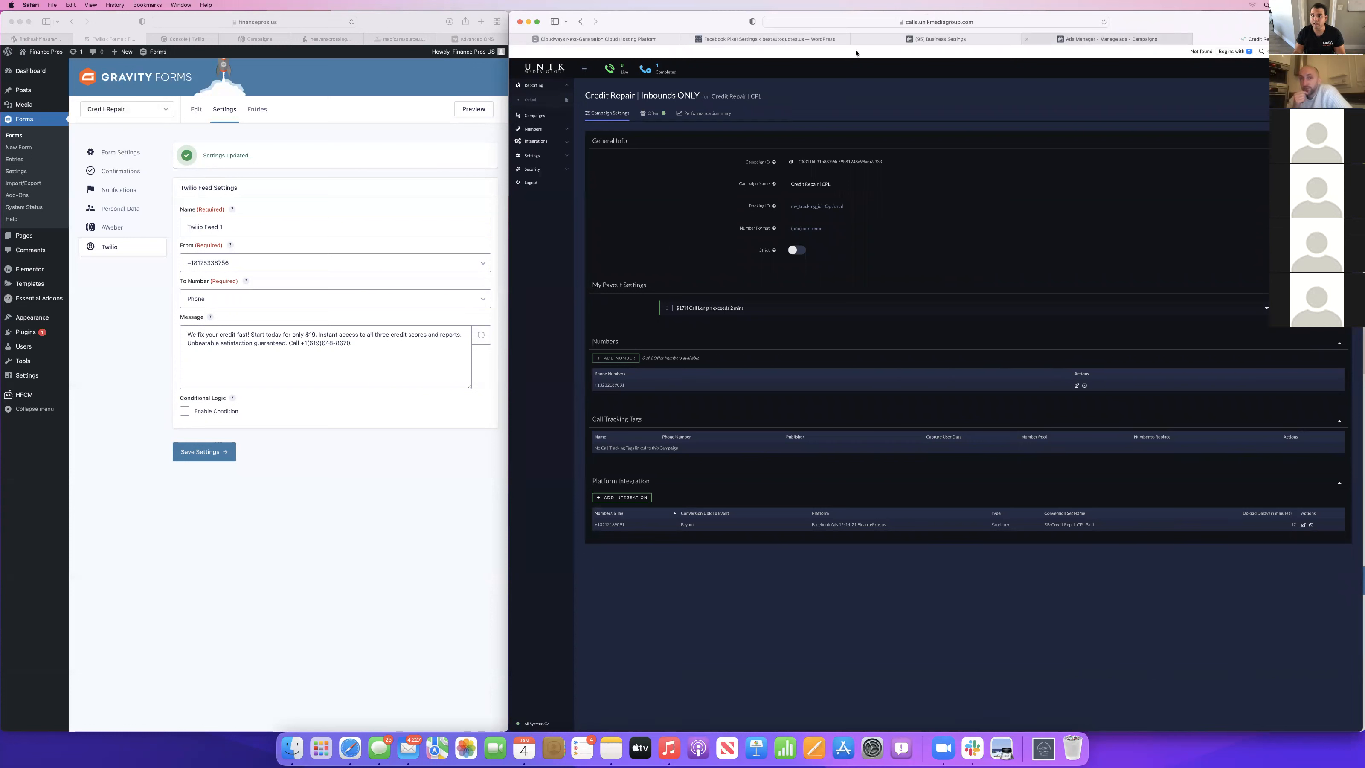
Switch to AWeber and review the message sequence of the Credit Builder Series campaign.
left_click(354, 346)
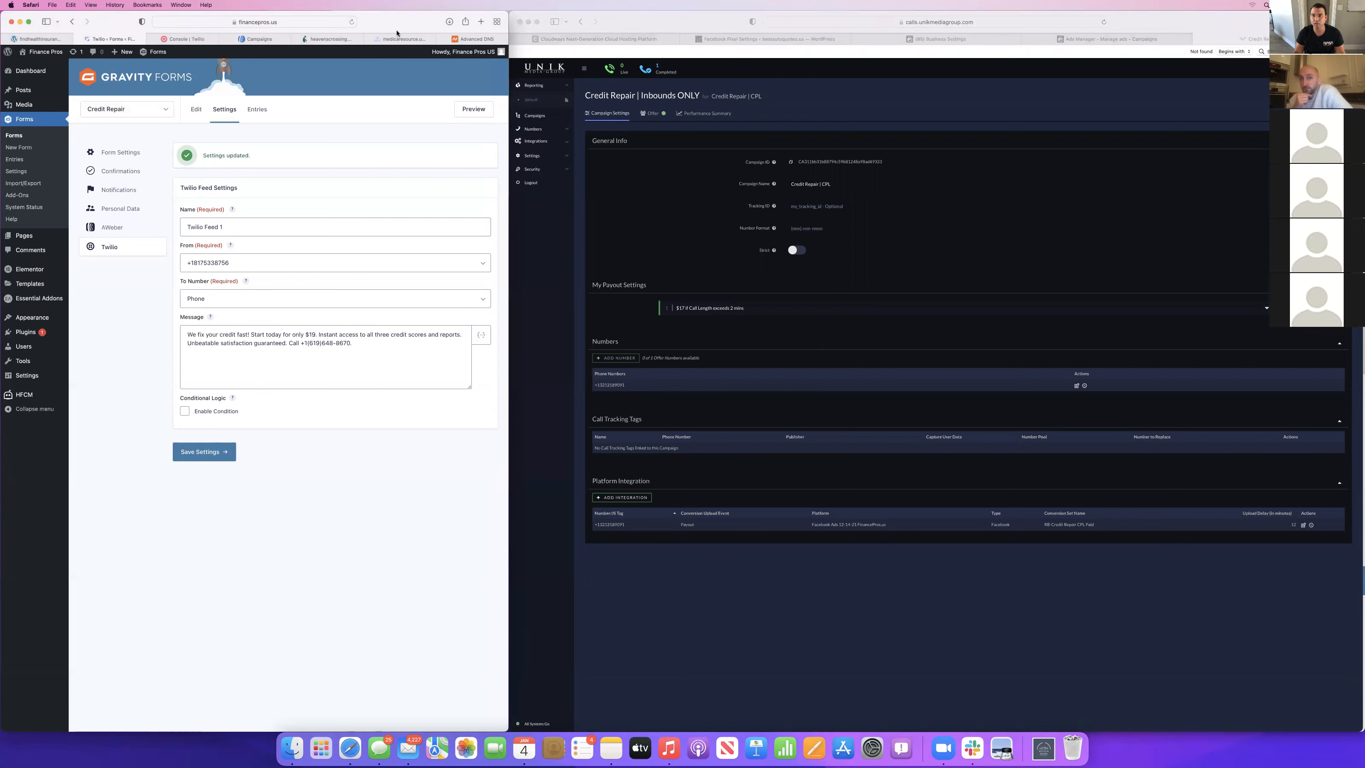
left_click(252, 40)
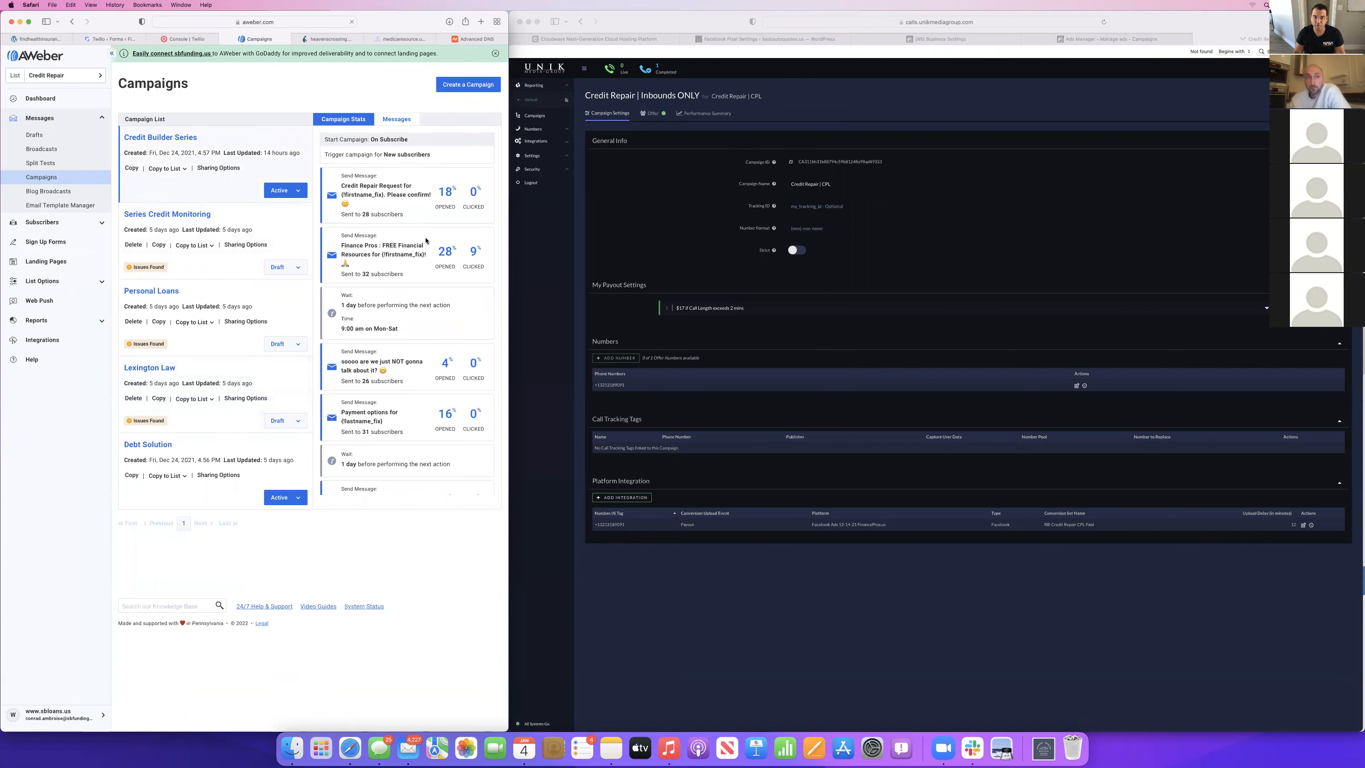
scroll(408, 226, "down", 5)
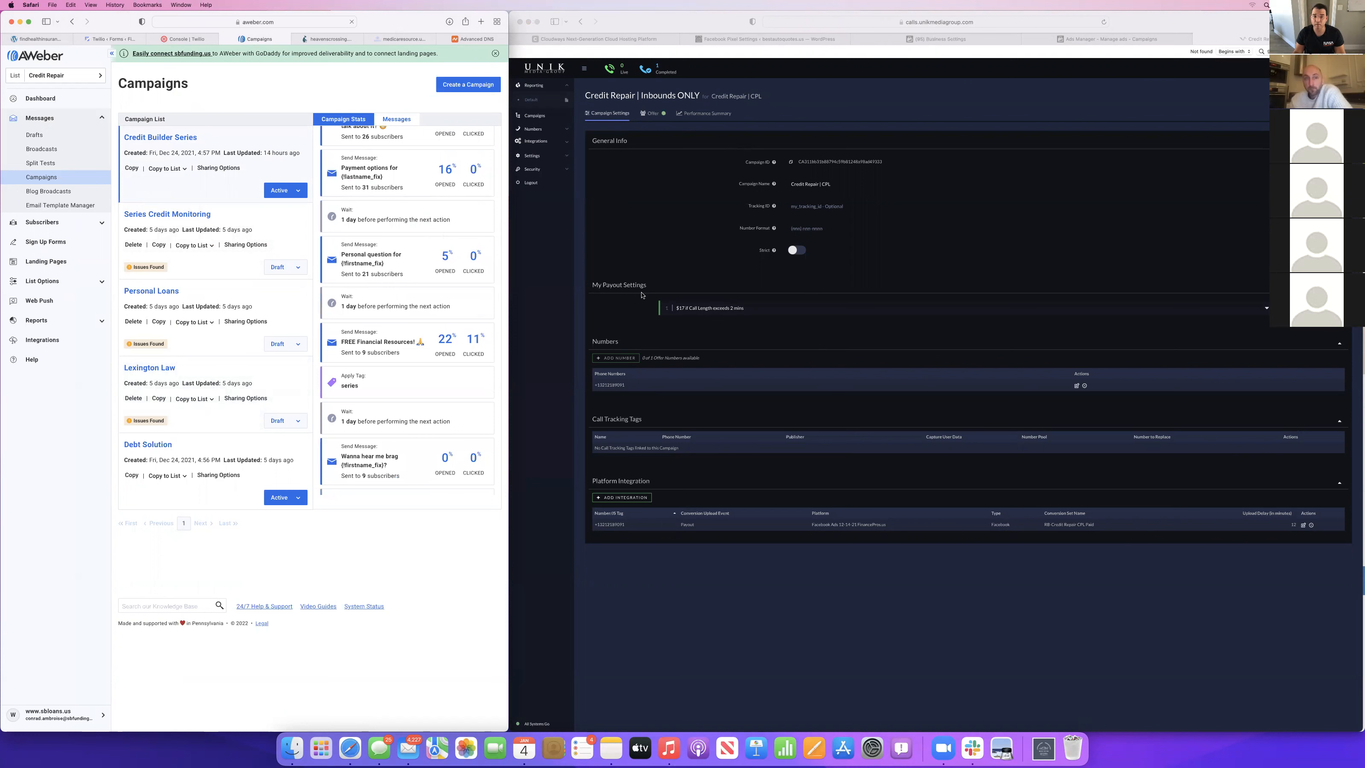
scroll(464, 346, "down", 5)
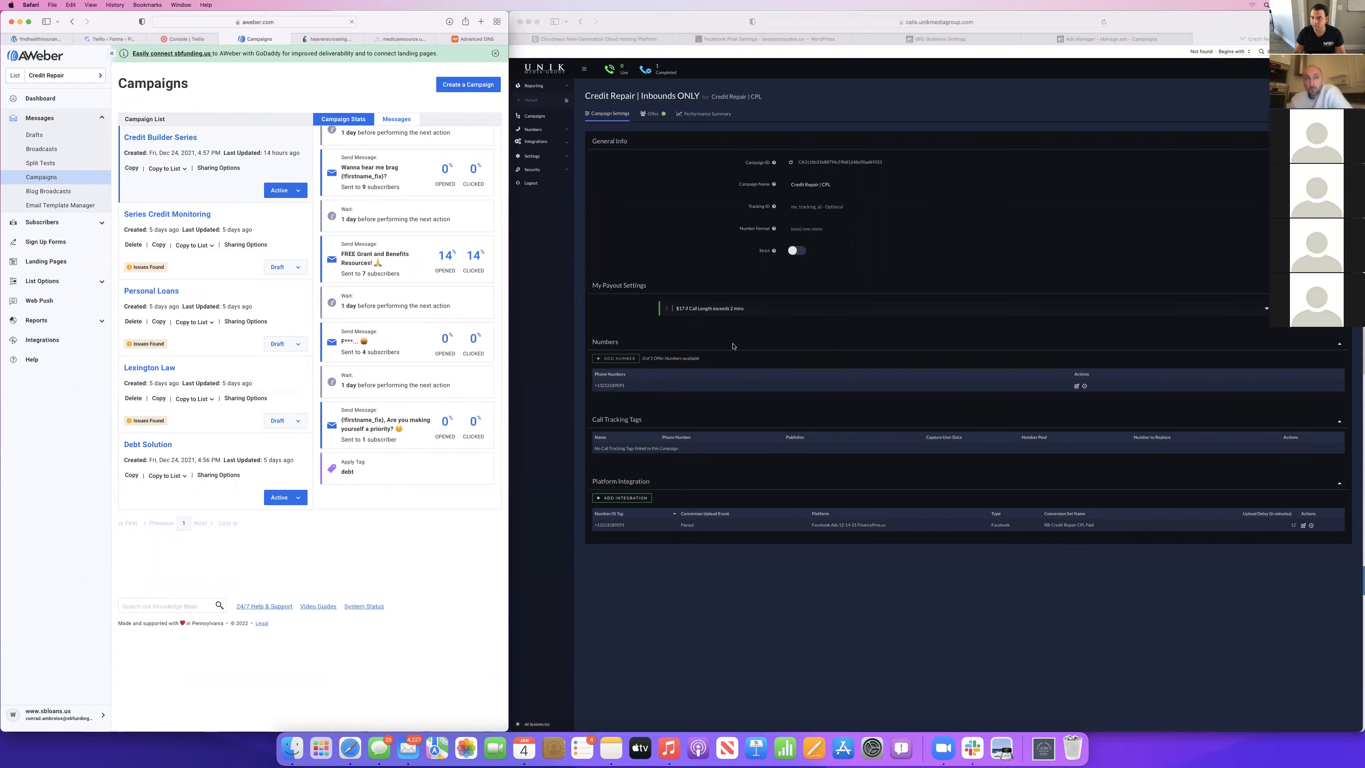
scroll(457, 356, "up", 10)
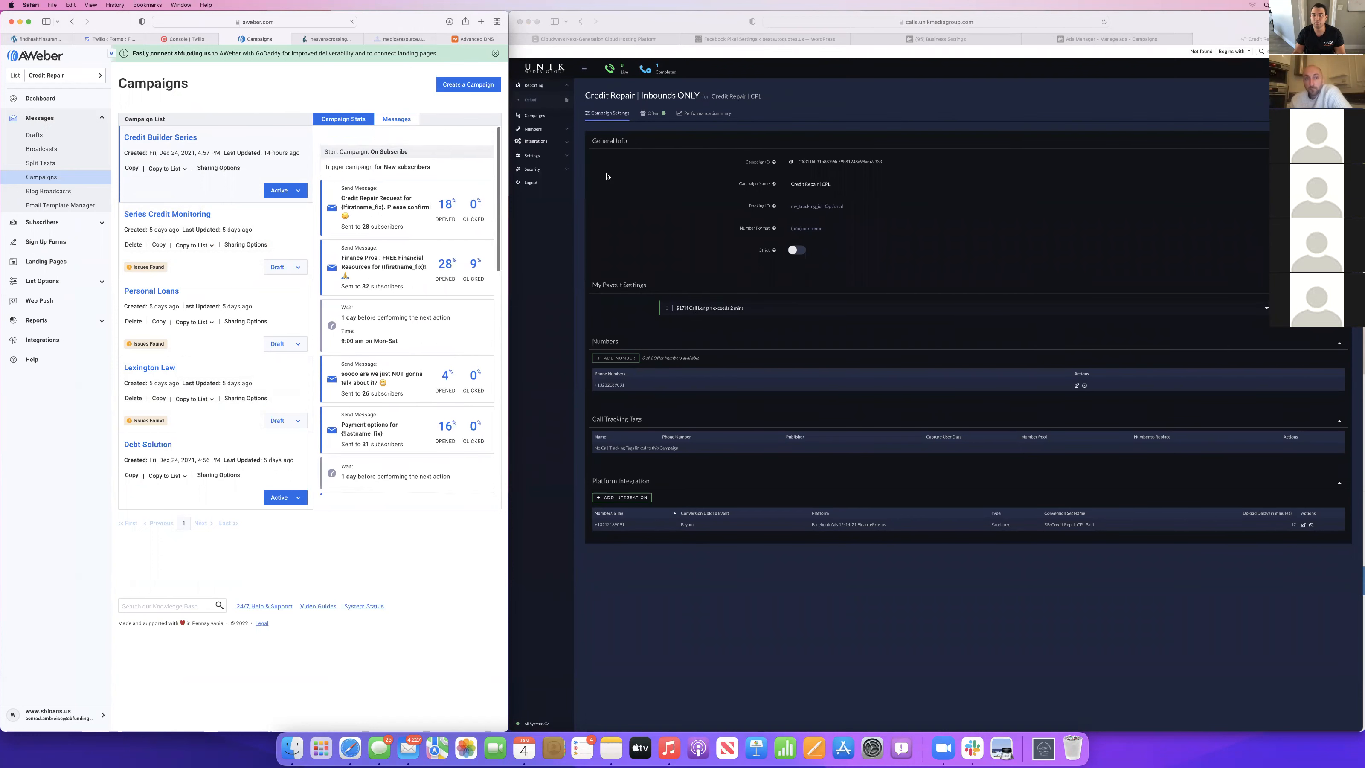
Switch to the Facebook Pixel Settings page of the bestautoquotes.us WordPress site.
left_click(918, 92)
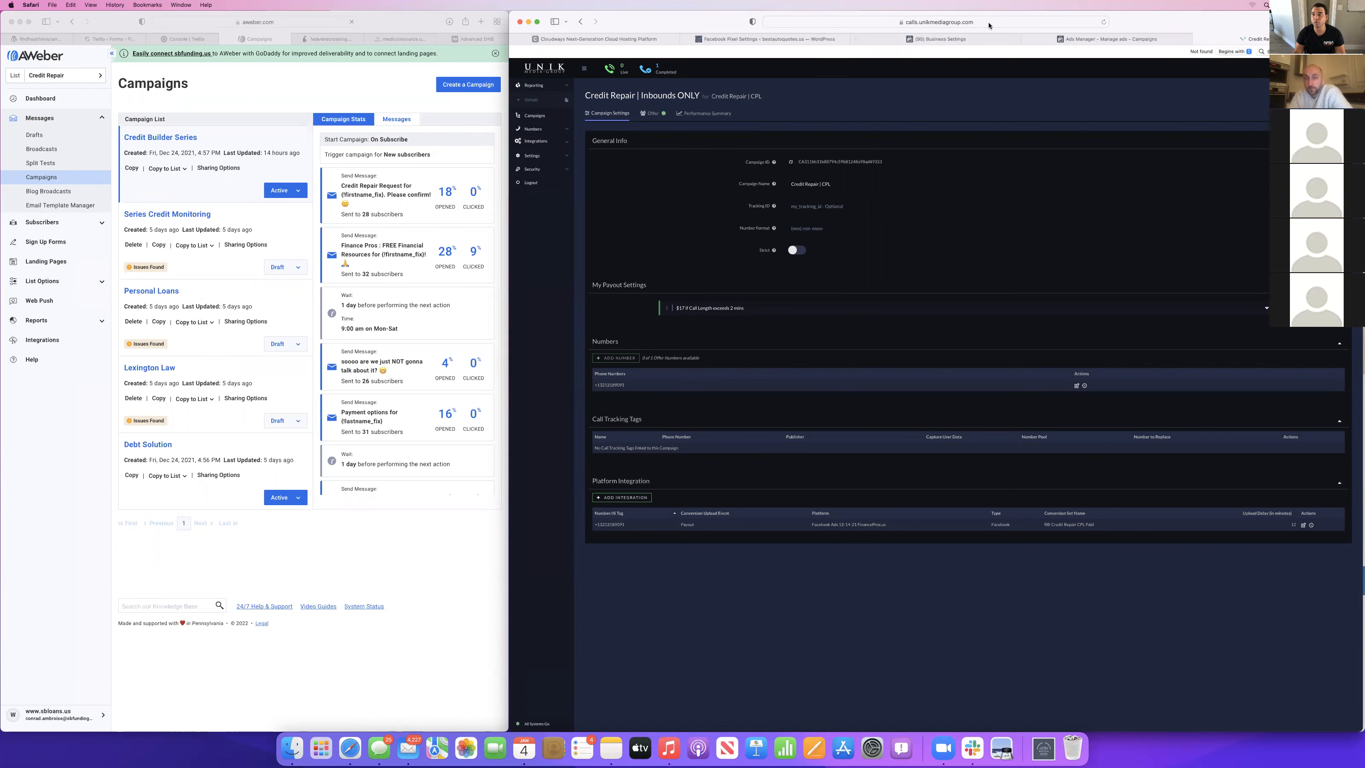
left_click(945, 39)
left_click(1107, 39)
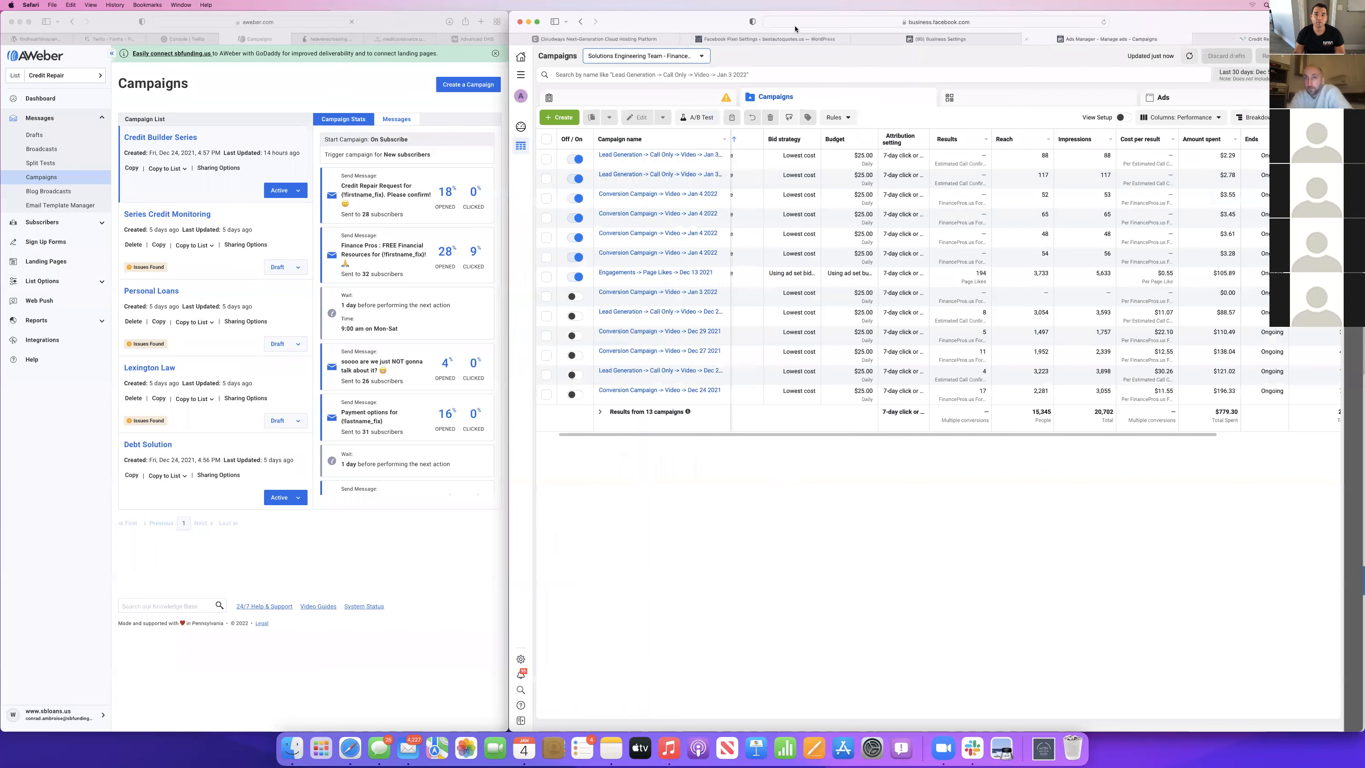
left_click(747, 39)
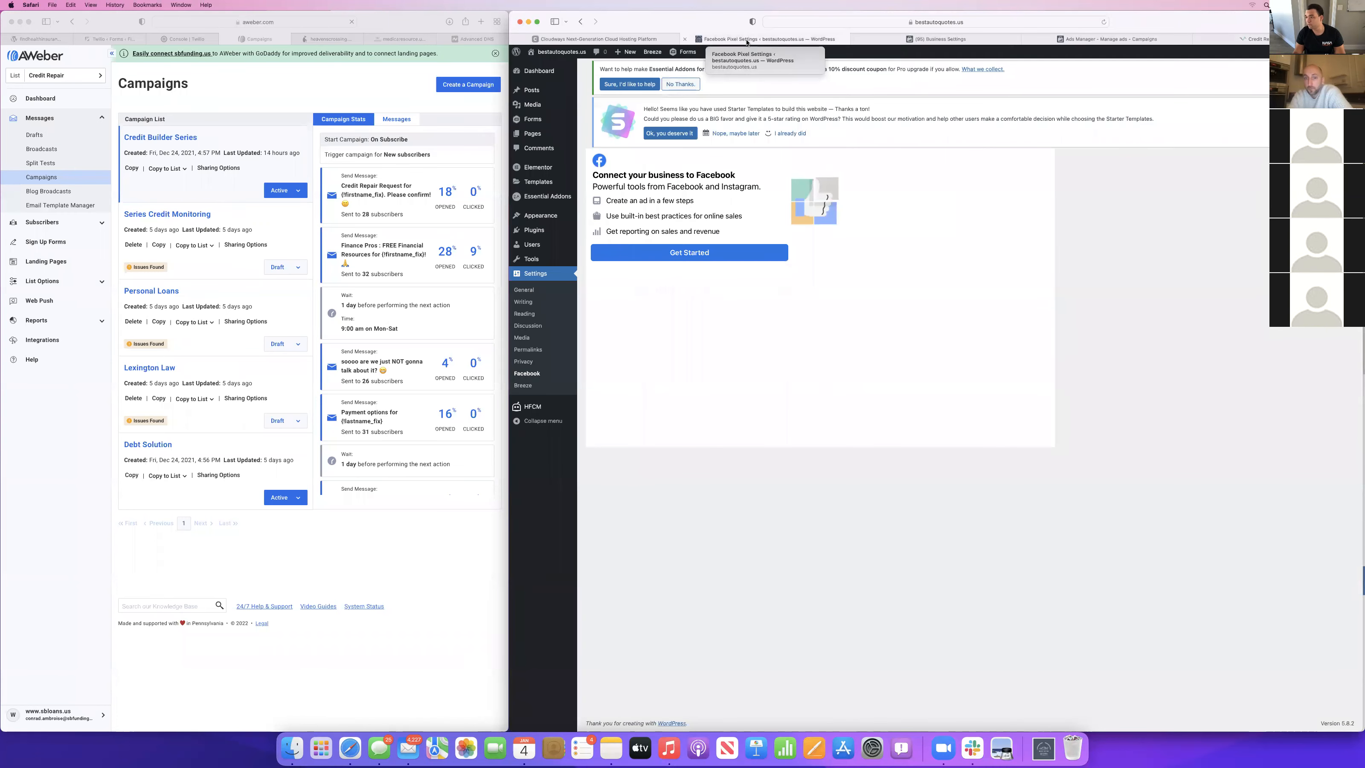